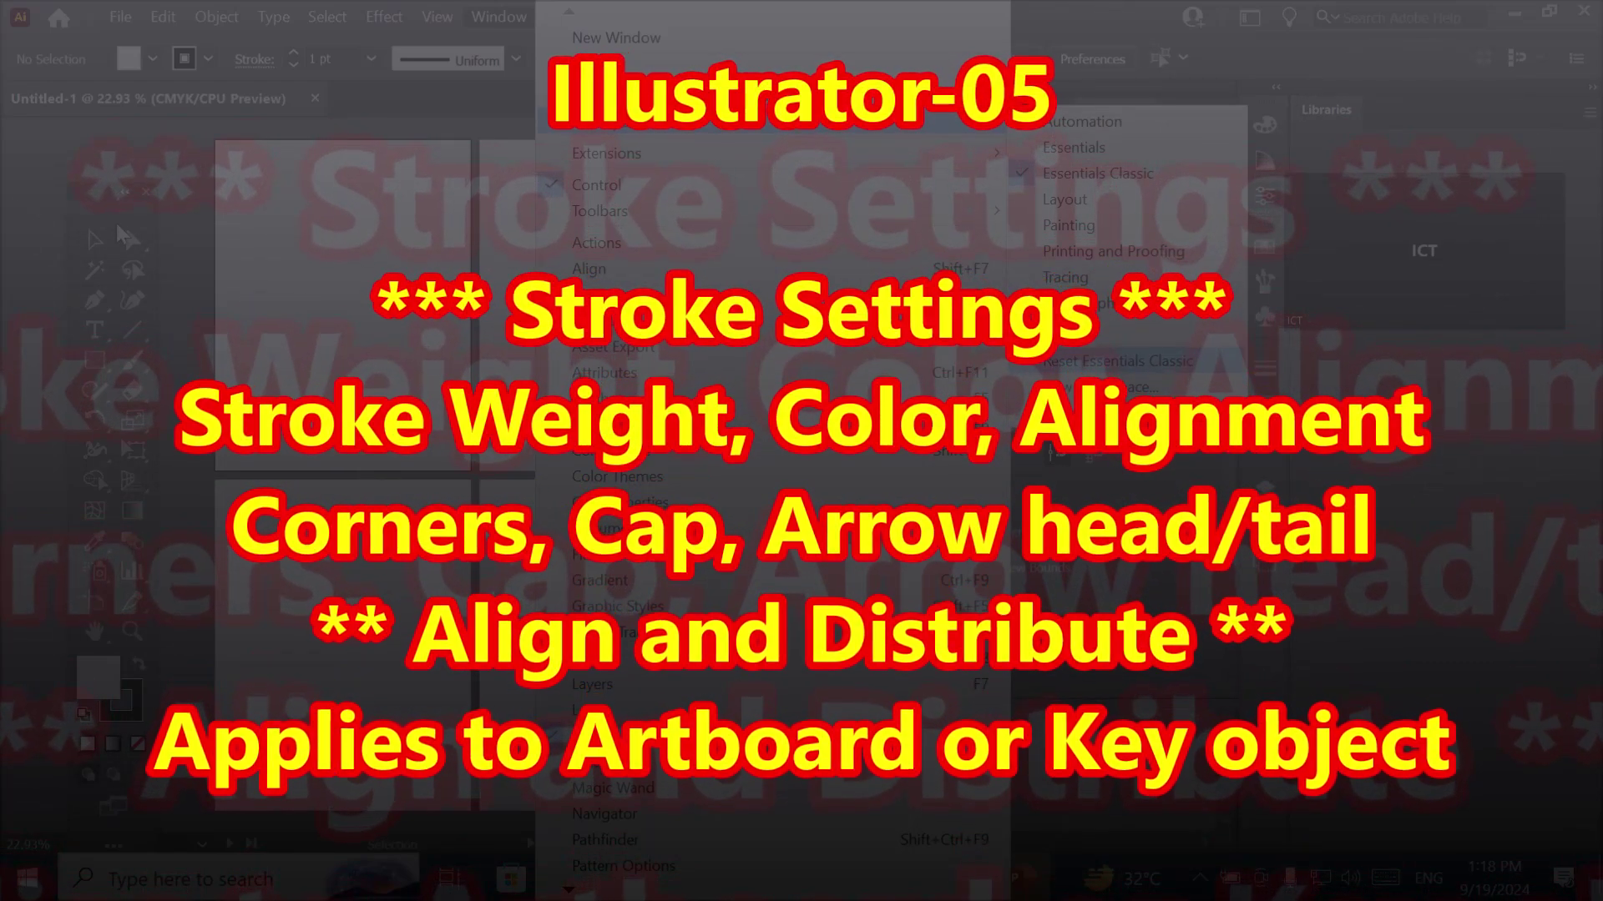
left_click(1155, 367)
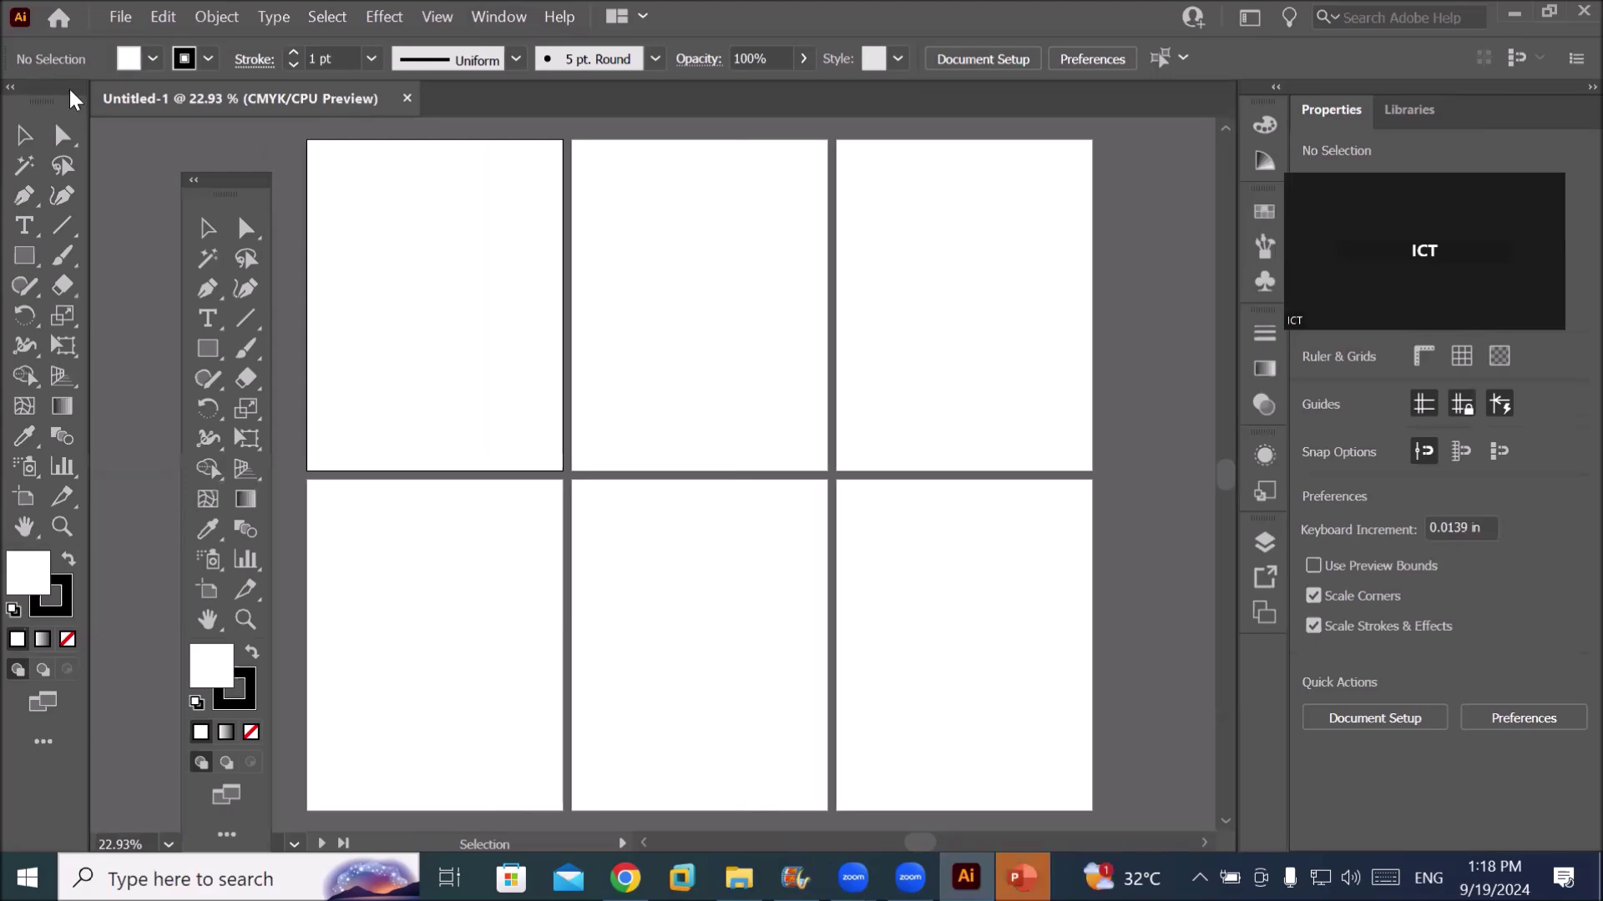
key("Tab")
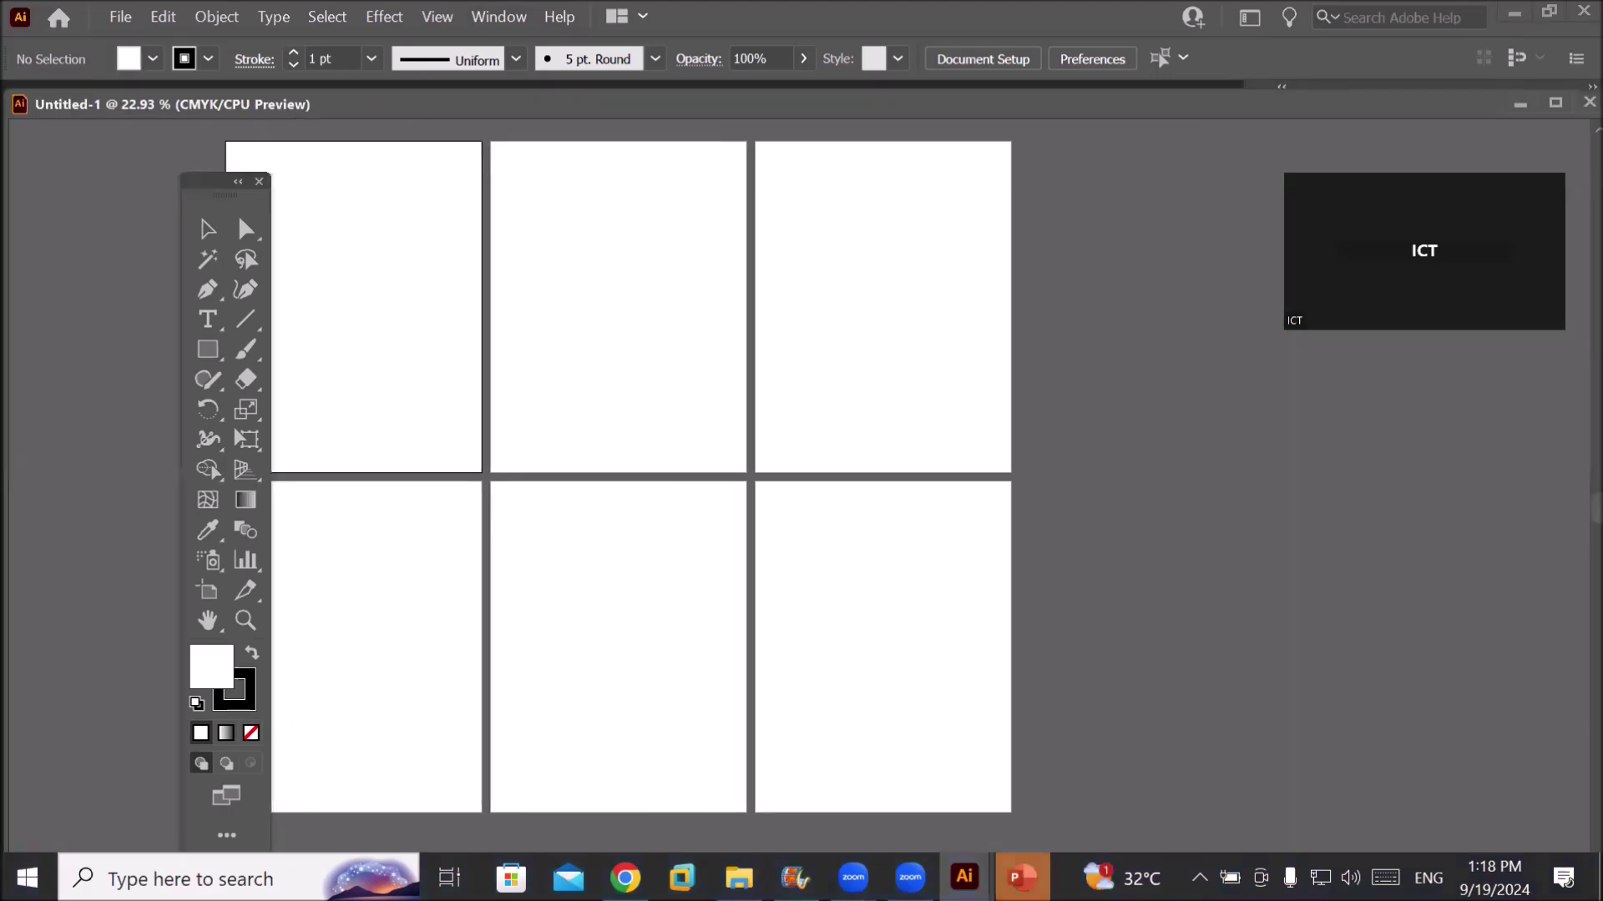
left_click(1022, 878)
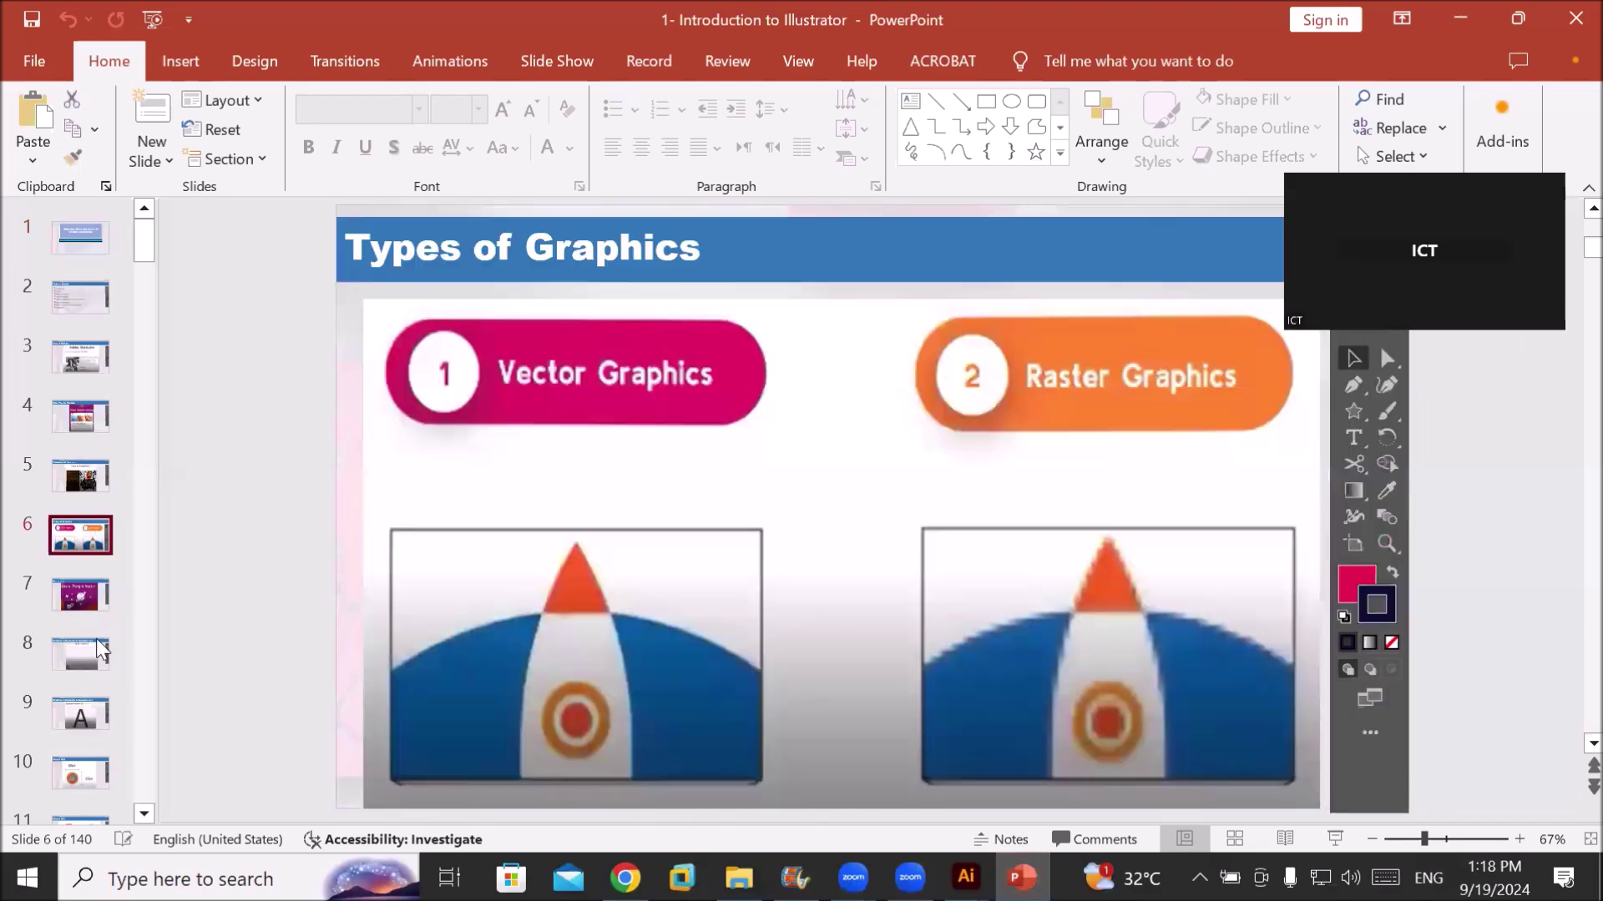
Page through the introduction slides from slide 8 to the Zoom Tool and Hand Tool notes
left_click(100, 650)
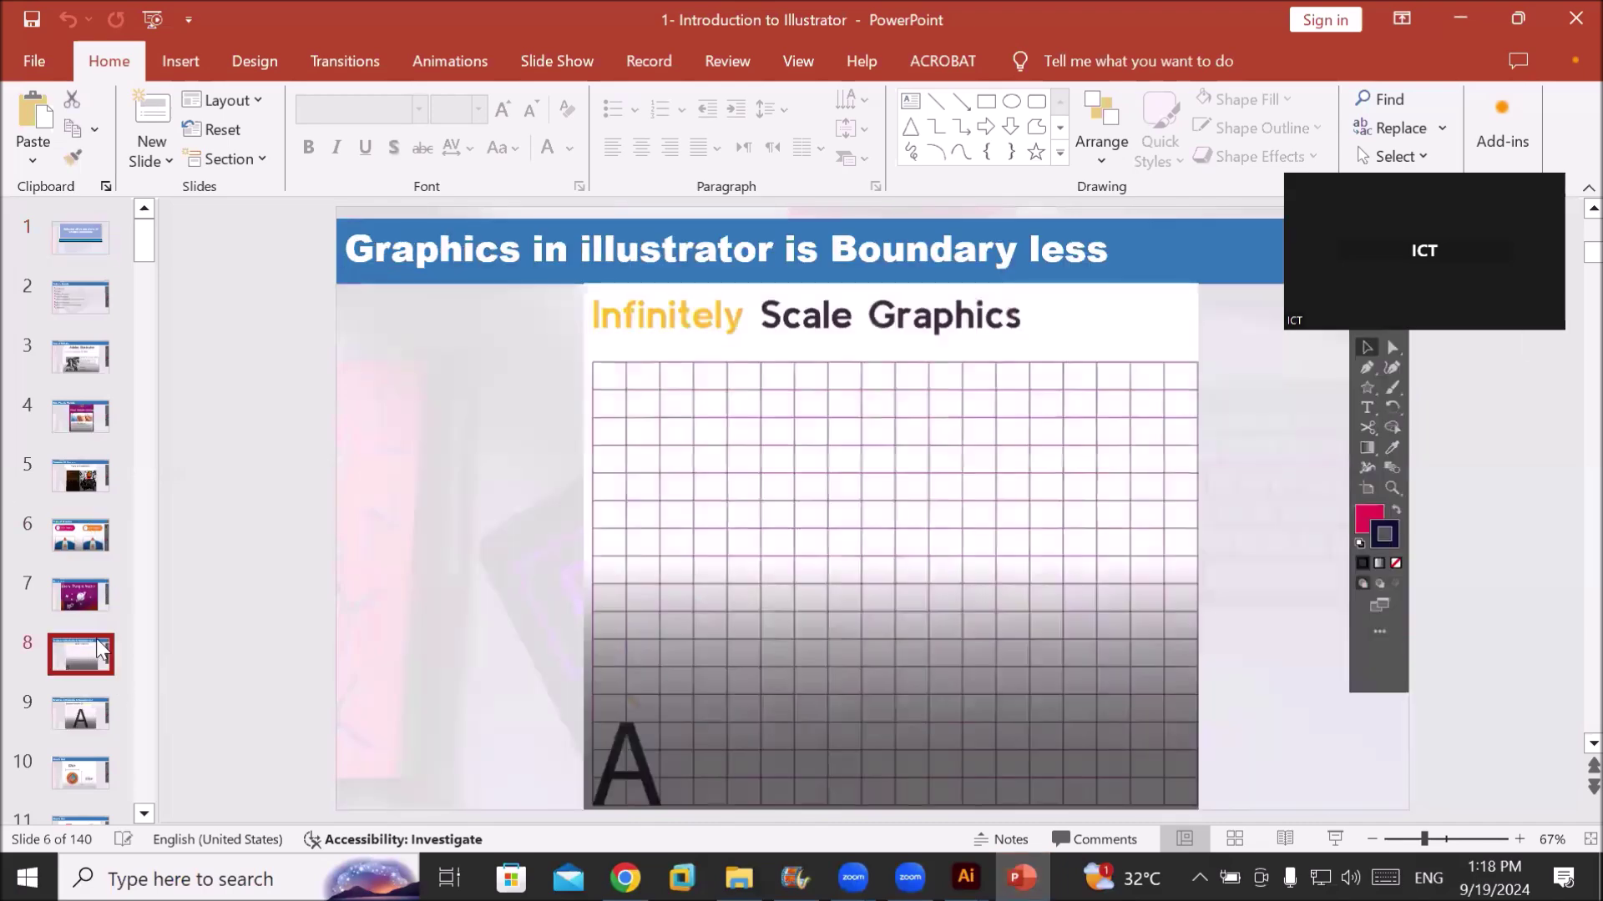
key("Down")
key("Down")
key("Down")
key("Down")
key("Down")
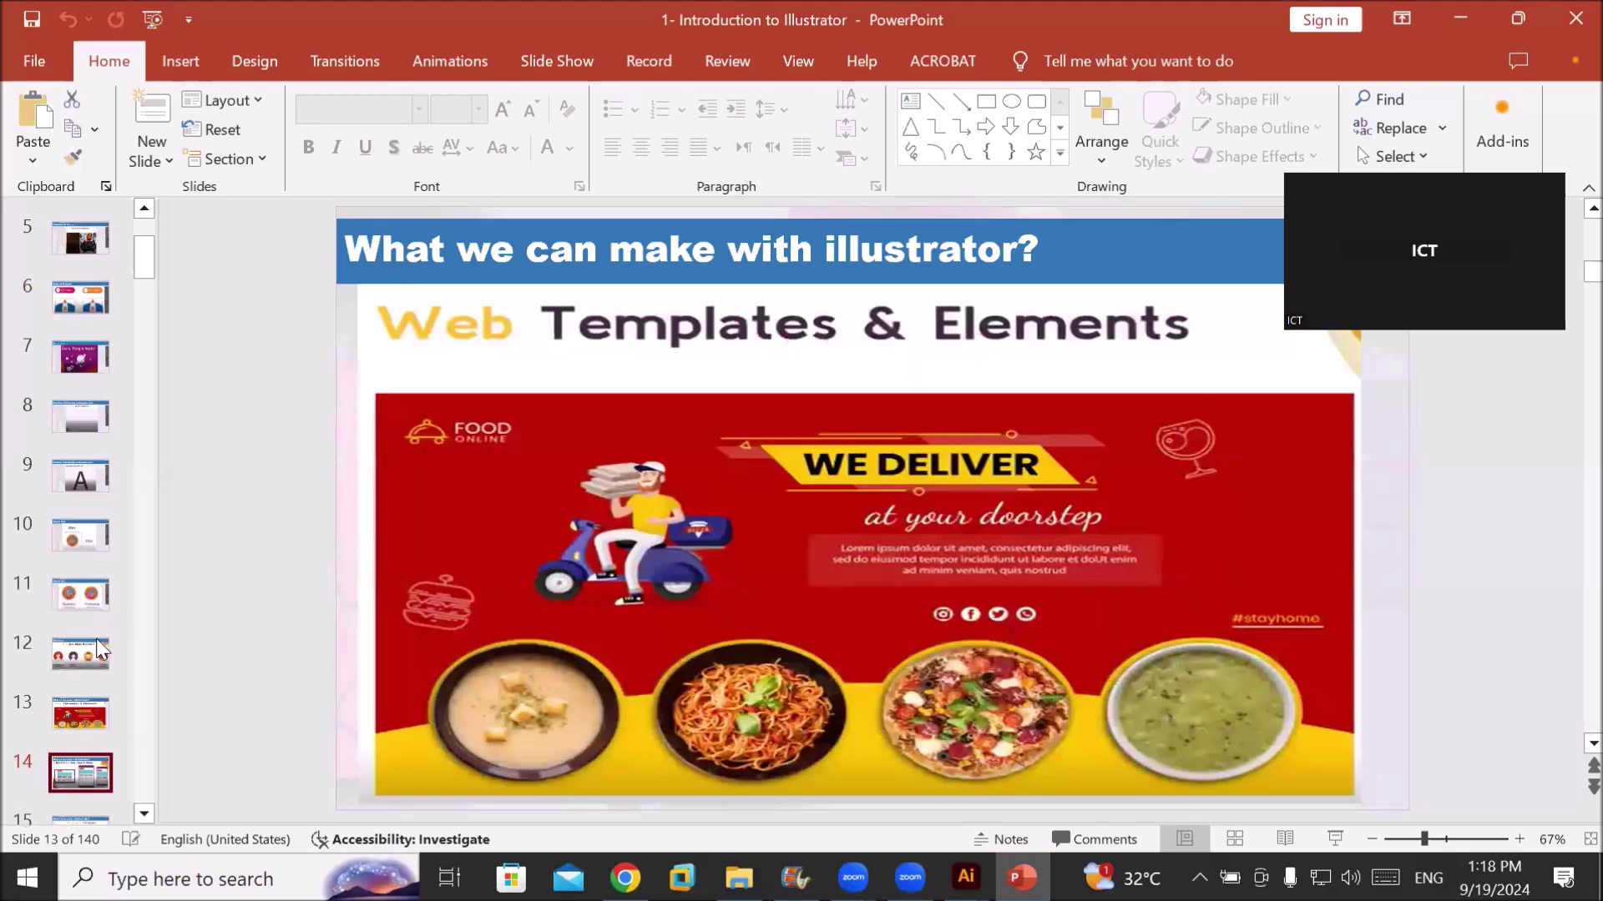
key("Down")
key("Down")
key("Down")
key("Down")
key("Down")
key("Down")
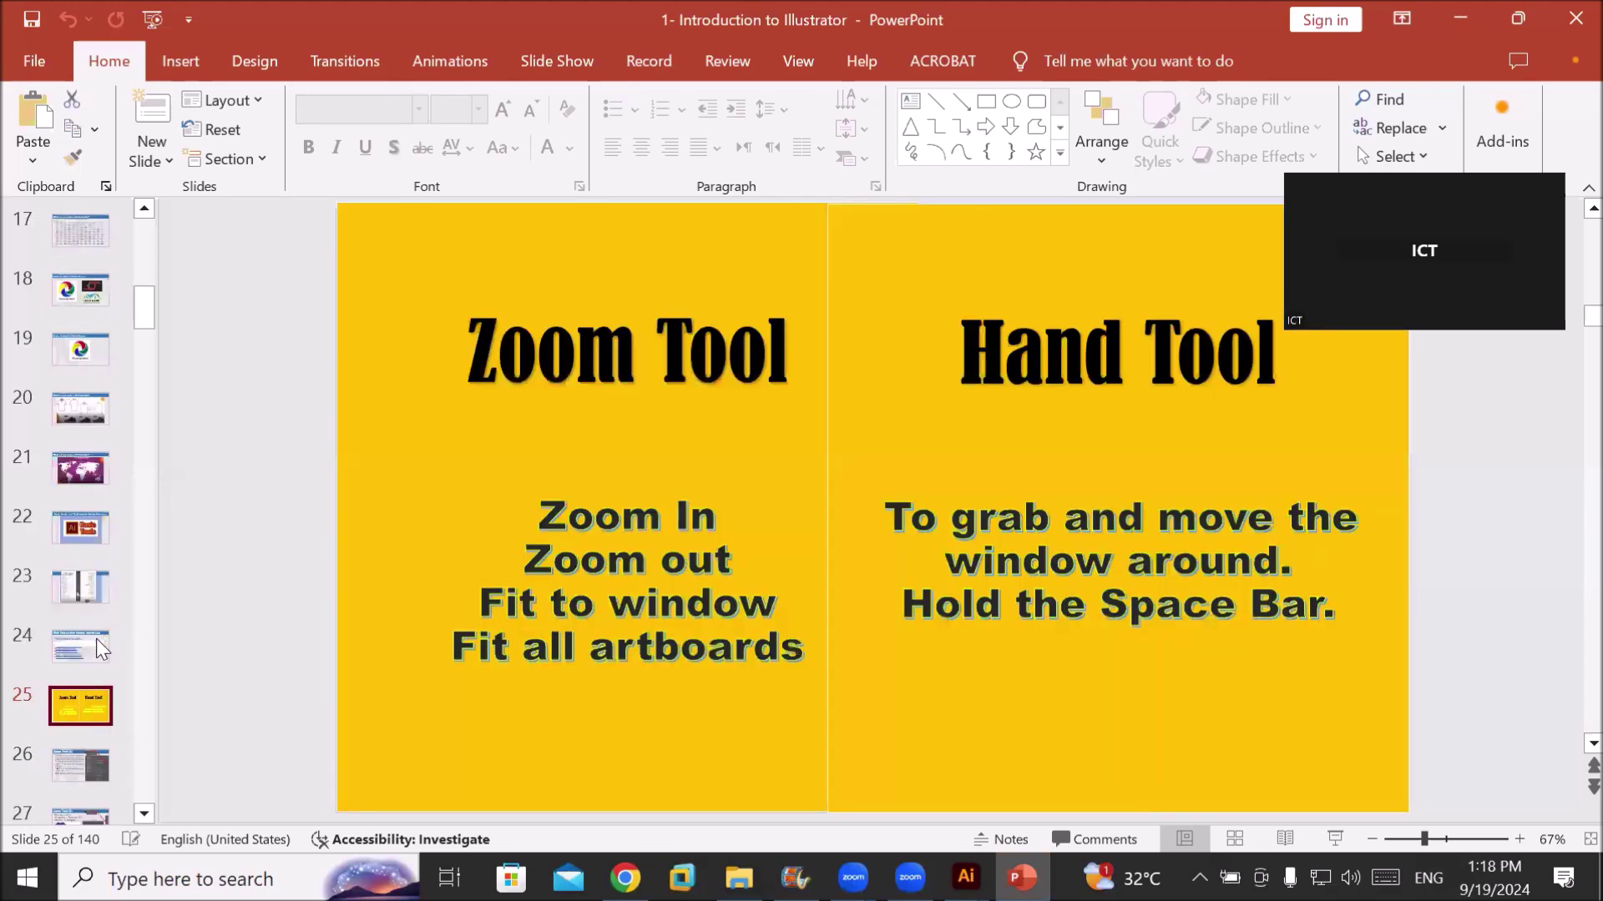
key("Up")
key("Down")
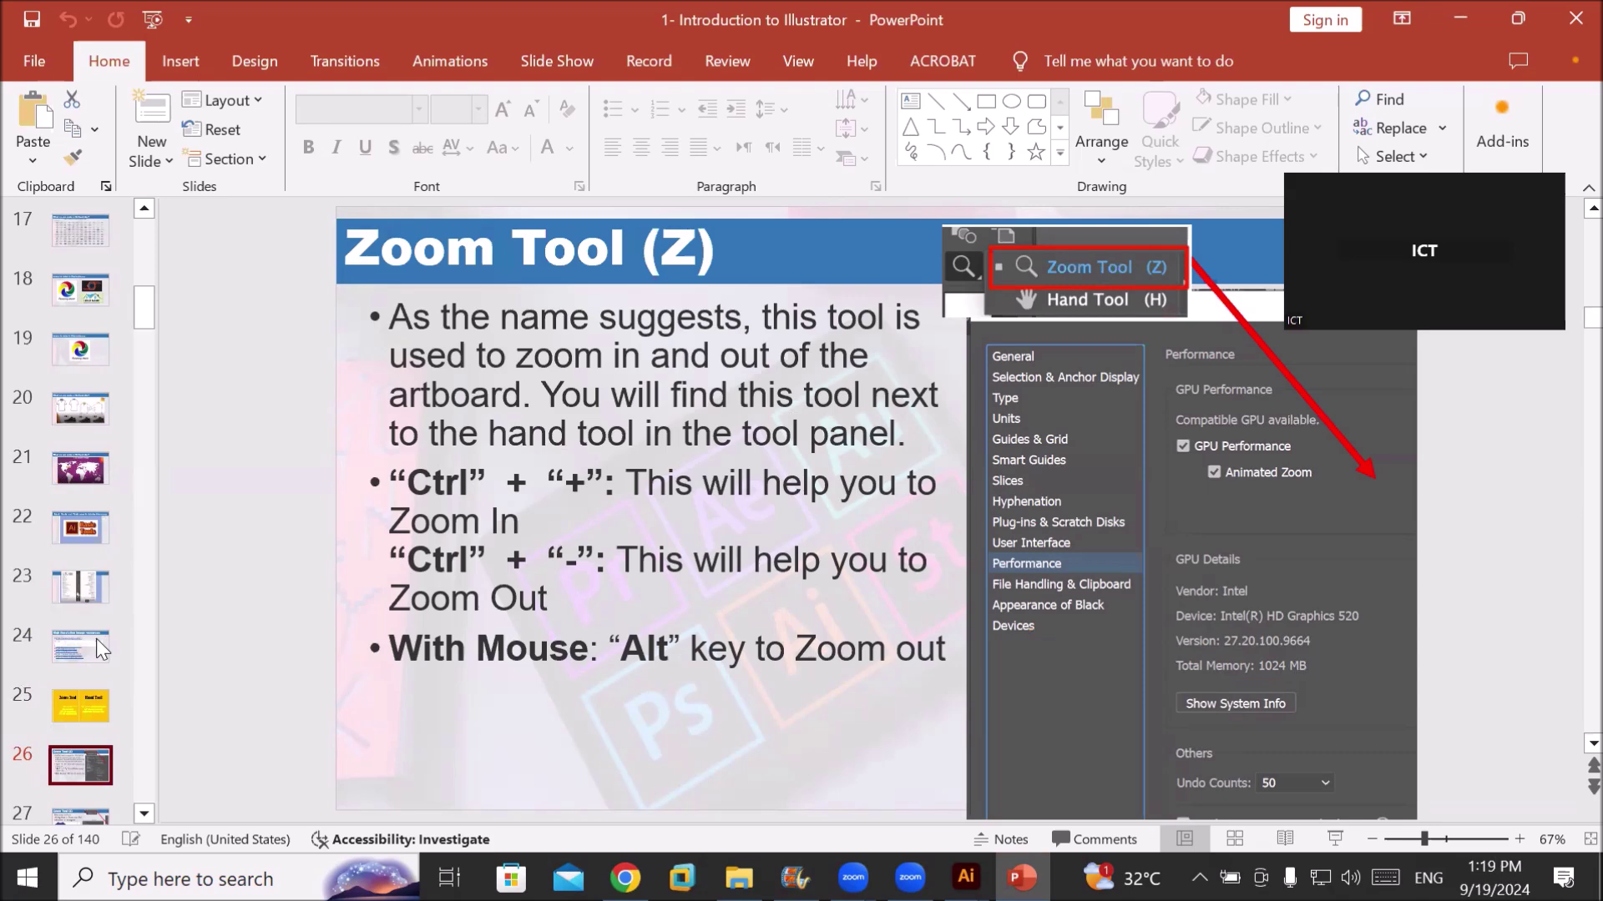
key("Down")
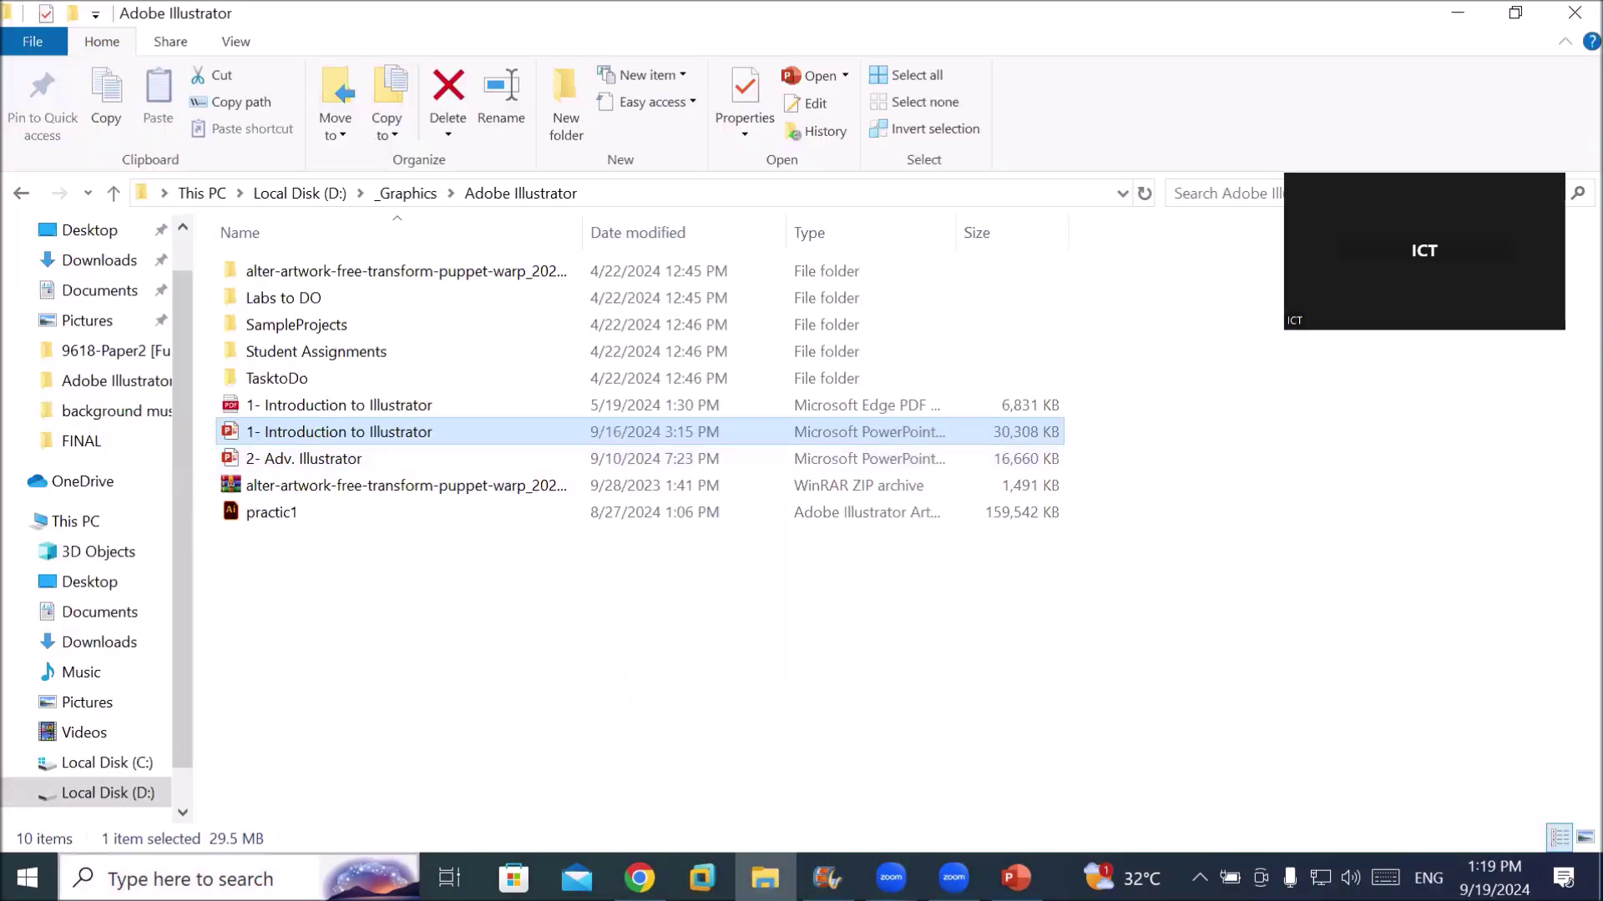
Search Windows for 'ado' and launch Adobe Illustrator 2021
key("super+s")
type("ado")
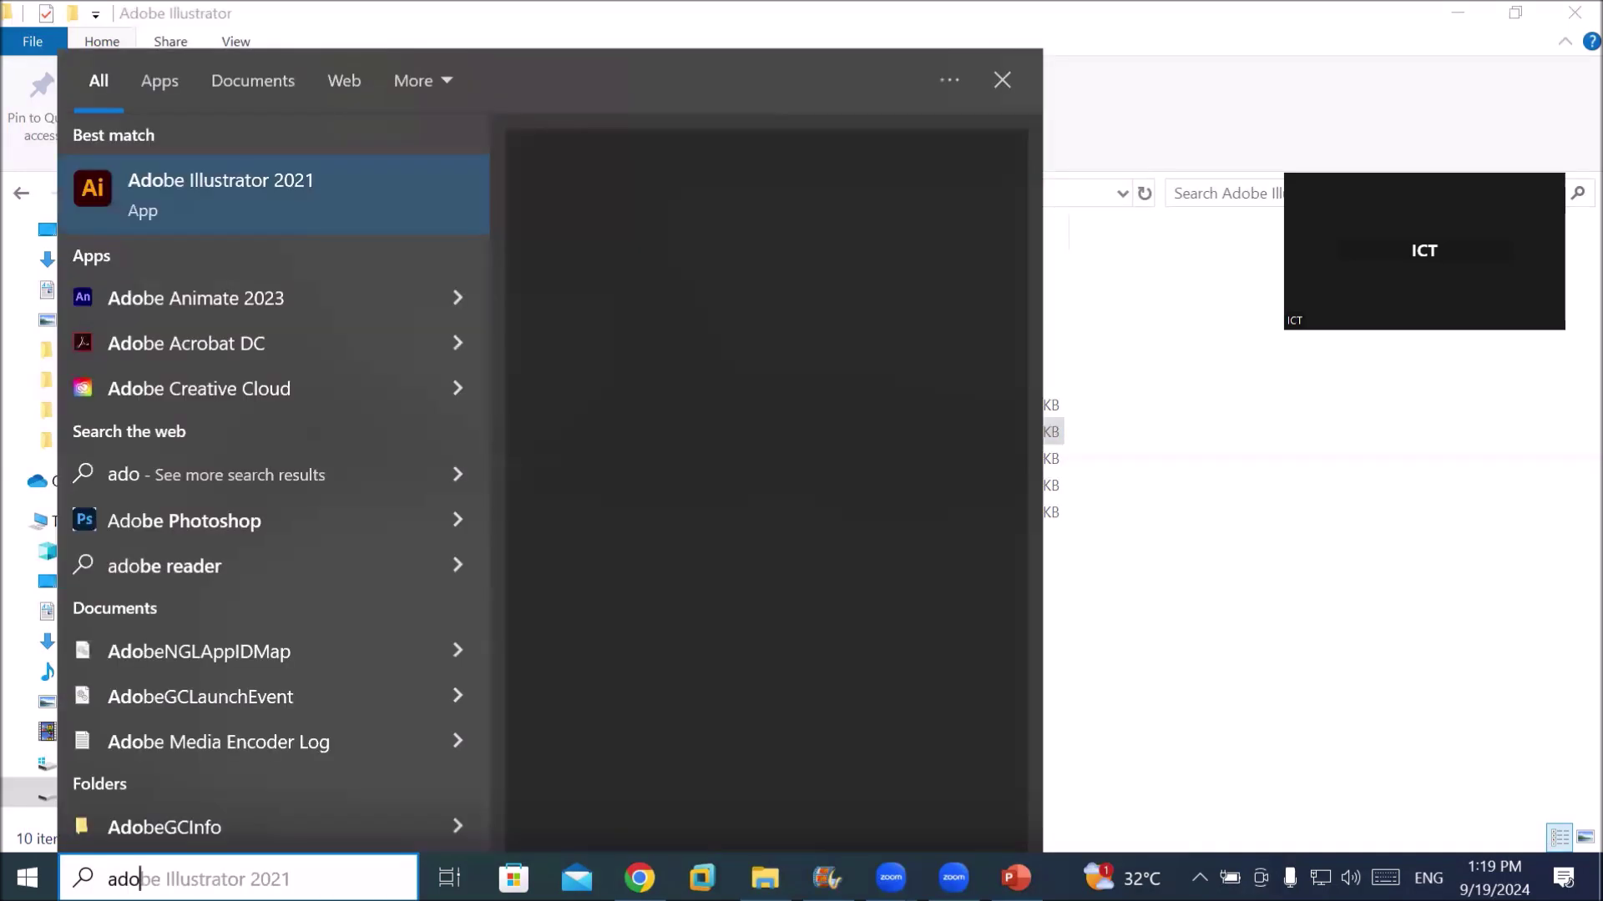
key("Return")
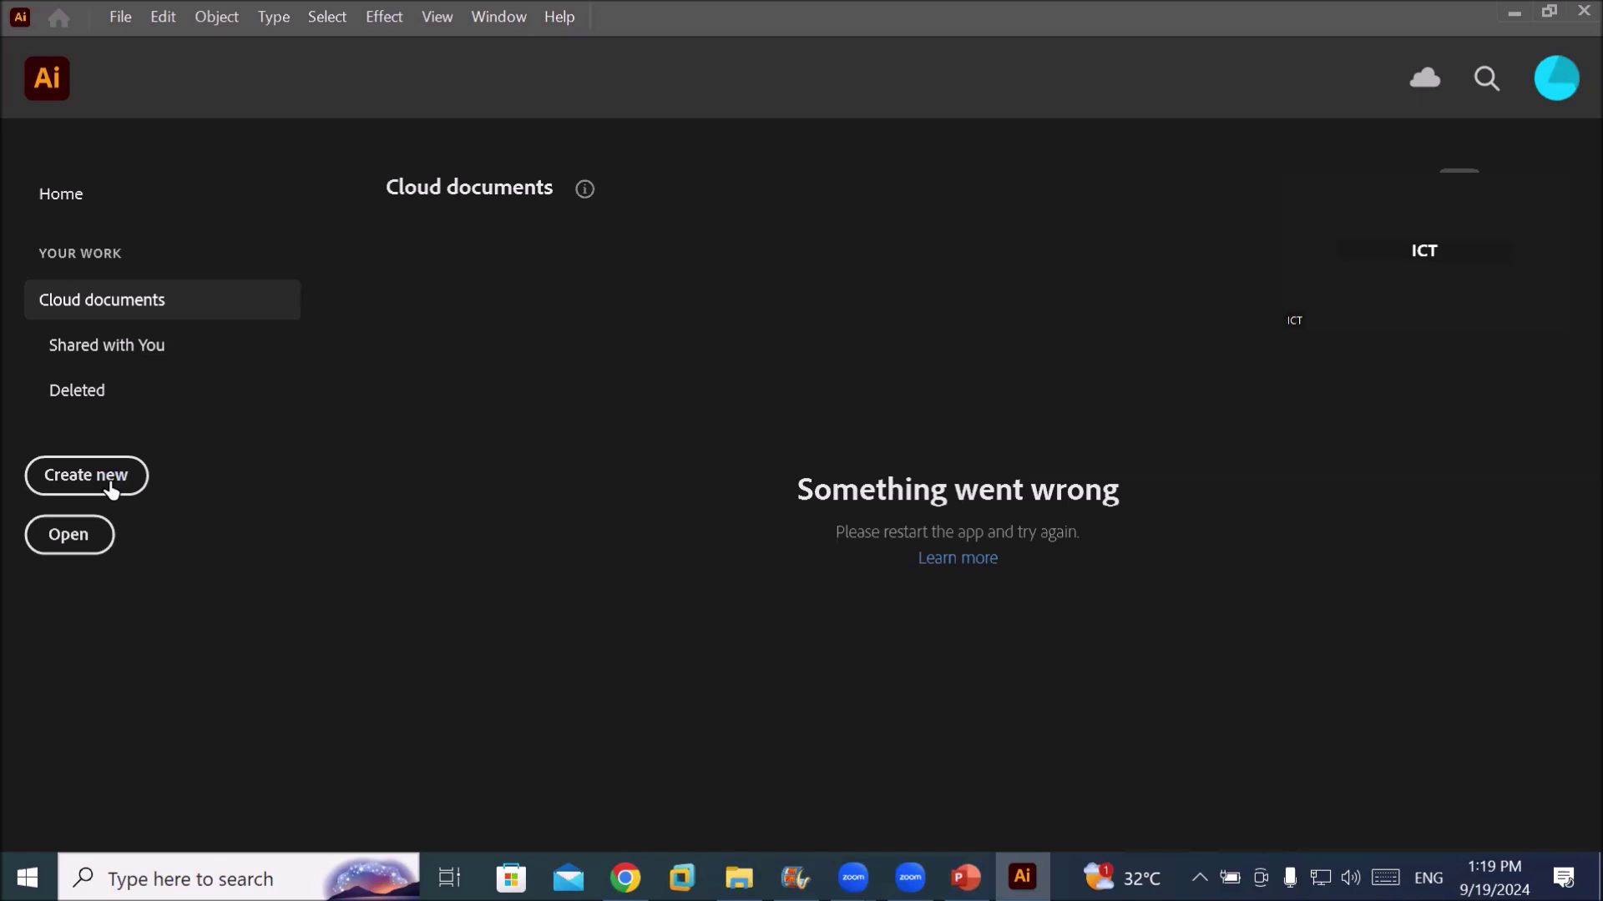
Start a new document from the home screen, then dismiss the New Document presets
left_click(111, 488)
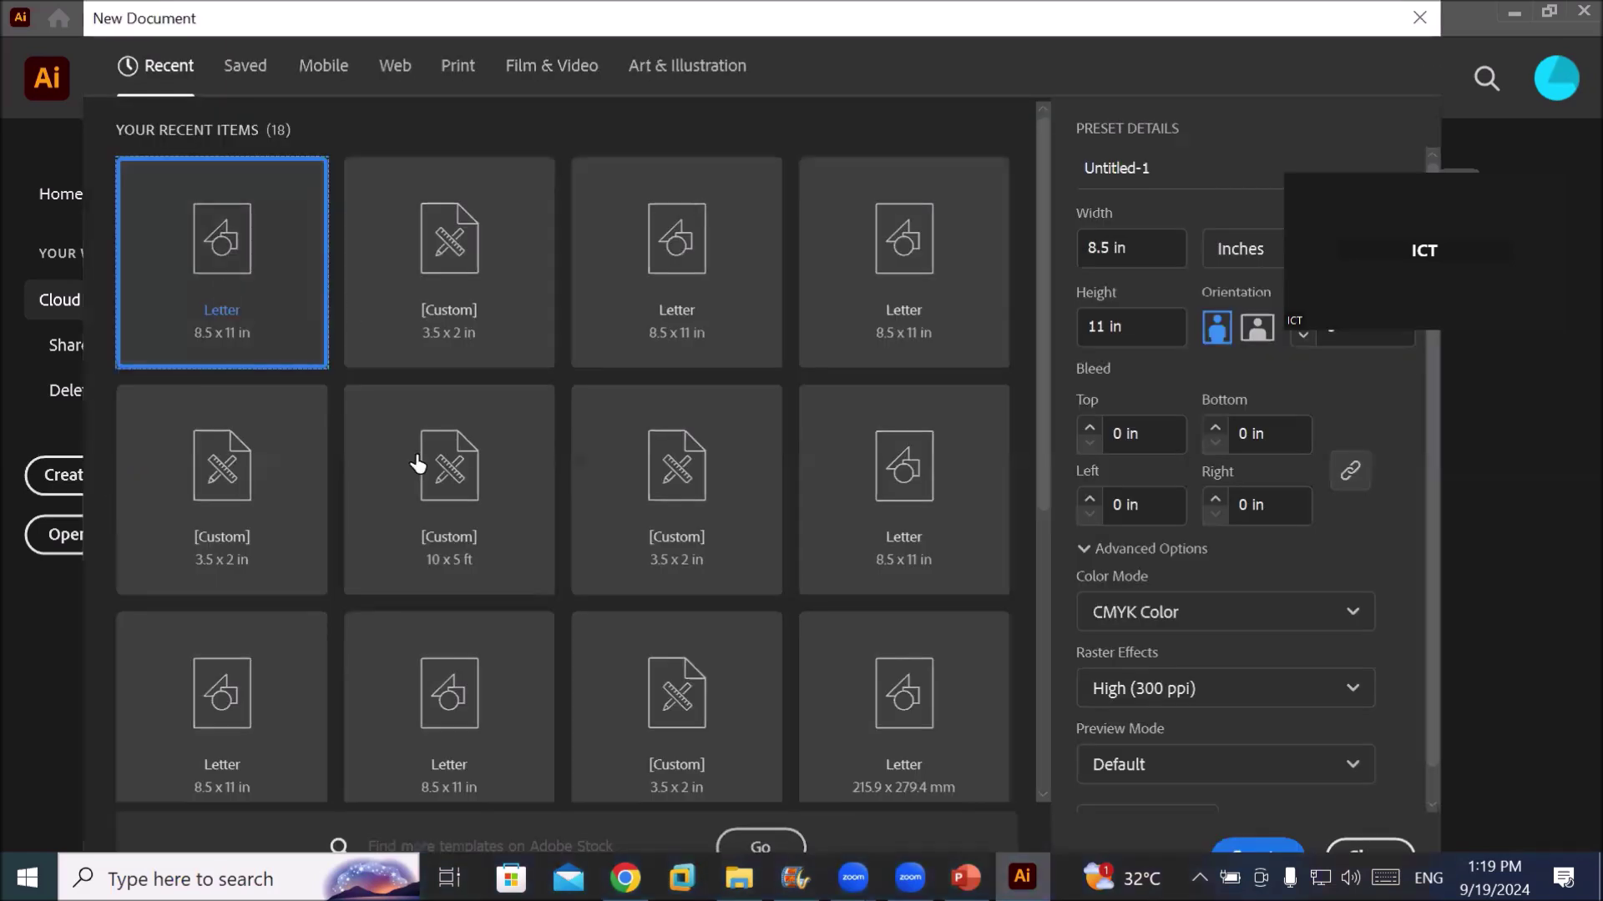
key("Escape")
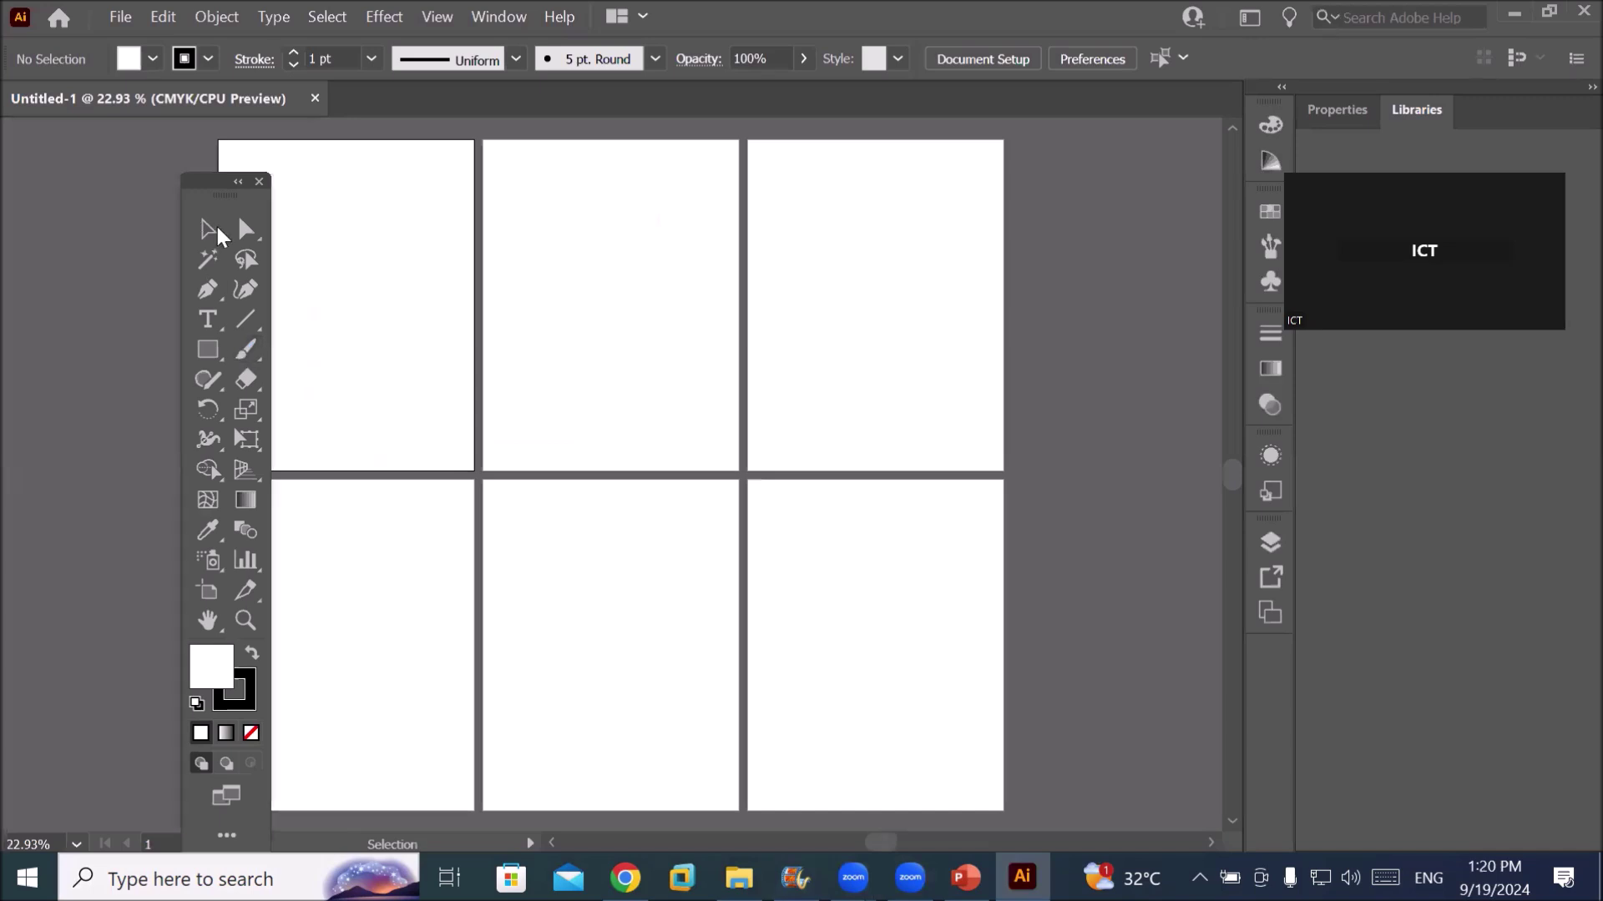
Fit the first artboard in the window and float the Navigator panel over the second artboard
key("a")
key("ctrl+0")
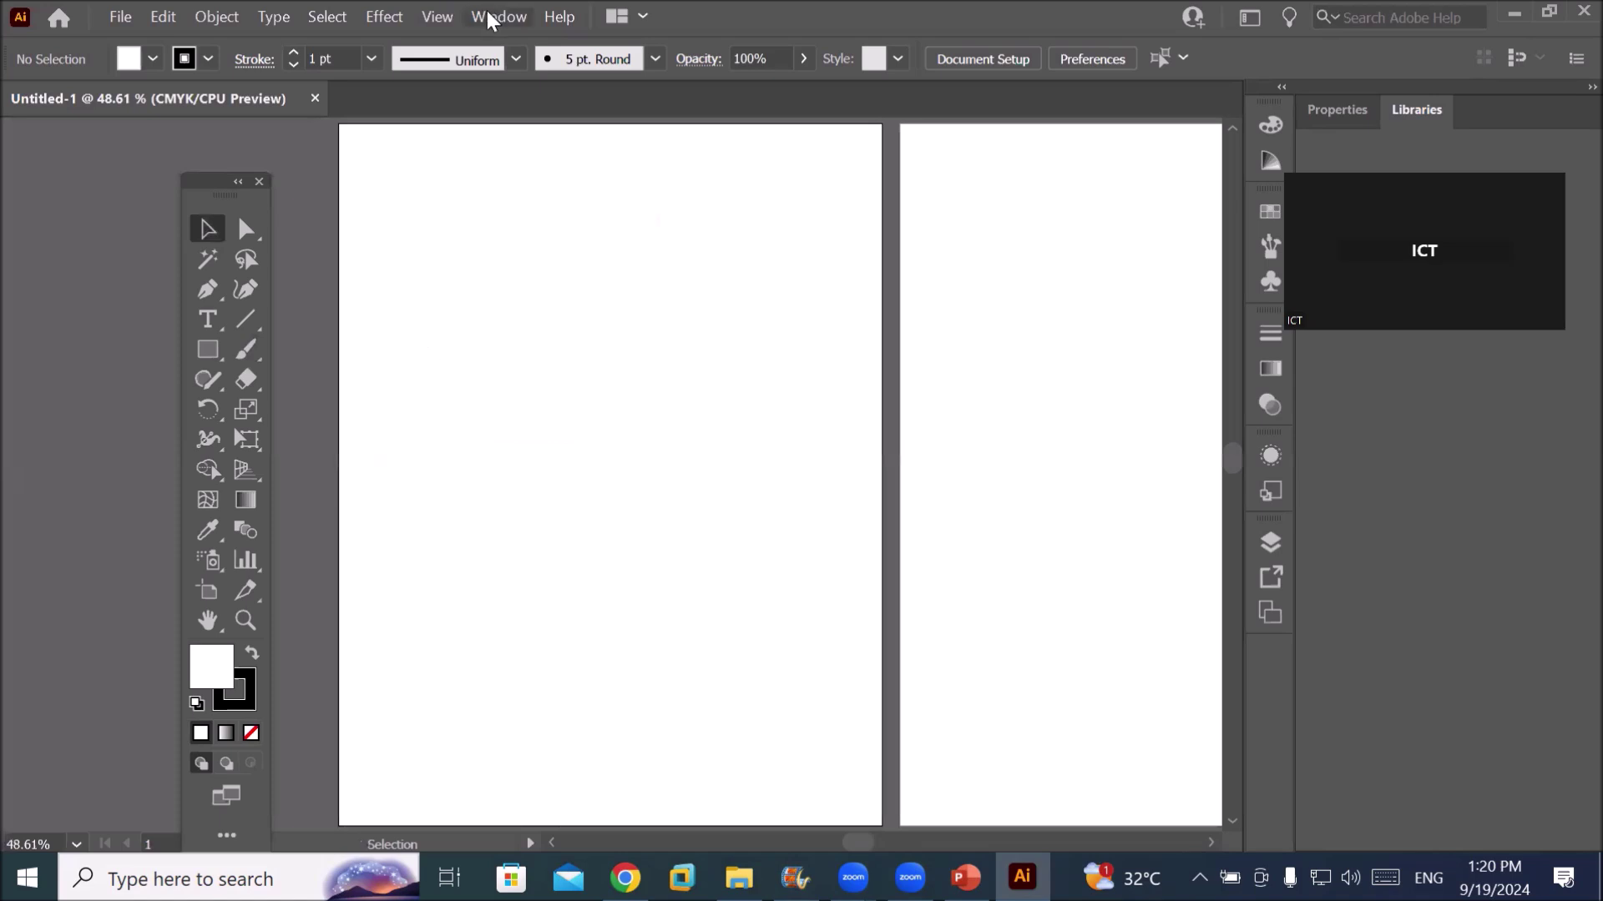
left_click(491, 21)
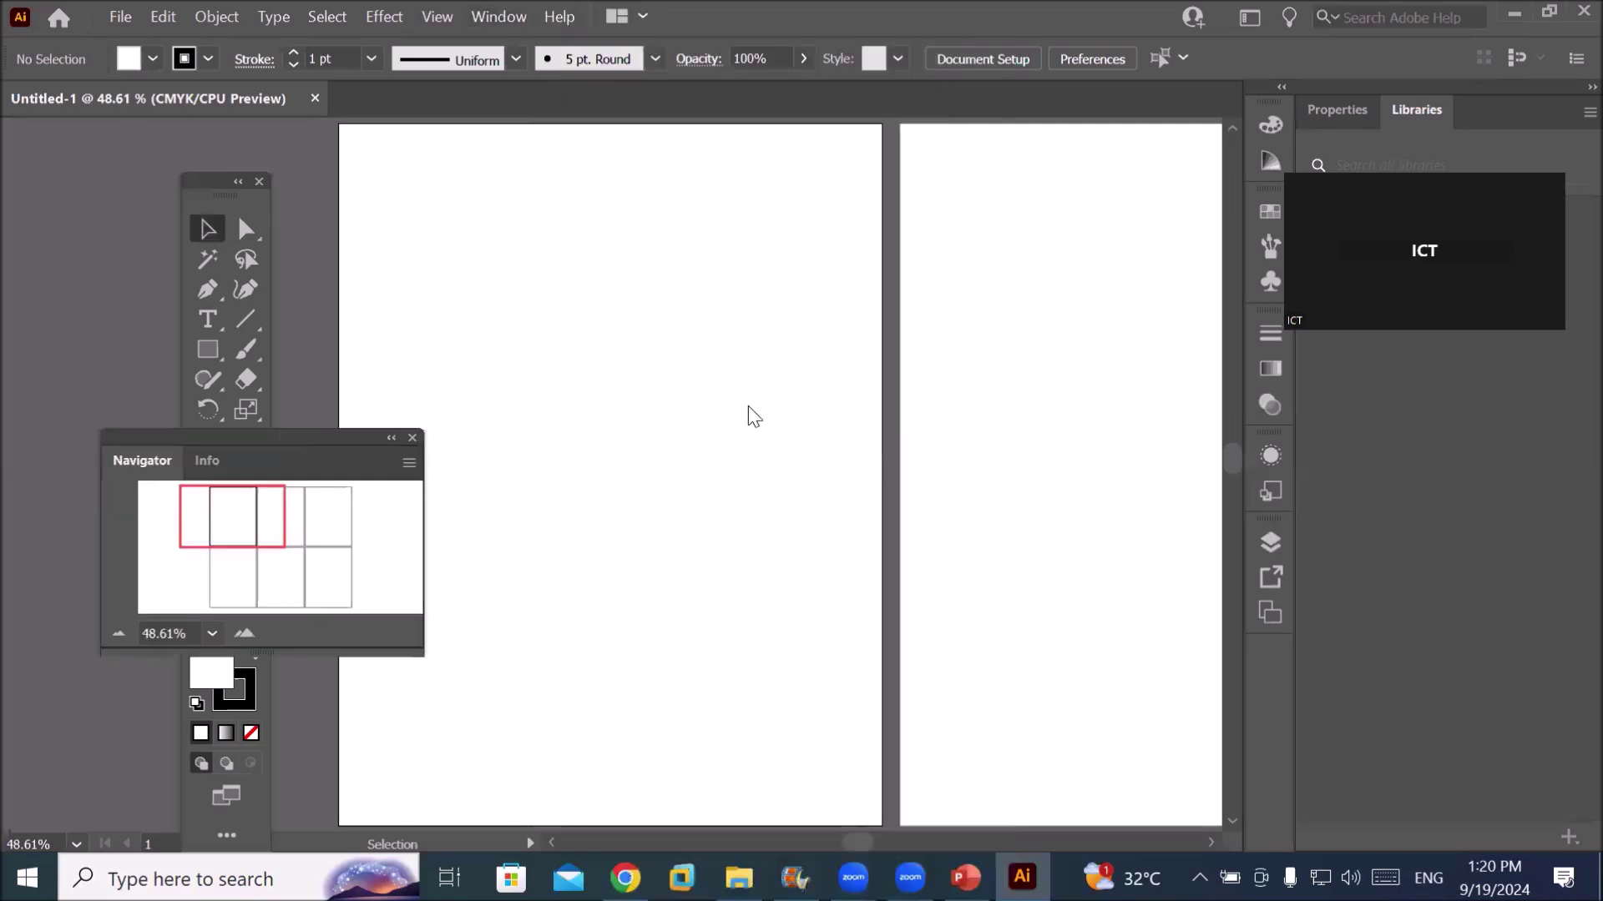
mouse_move(242, 434)
left_mouse_down()
mouse_move(1061, 276)
mouse_move(965, 243)
left_mouse_up()
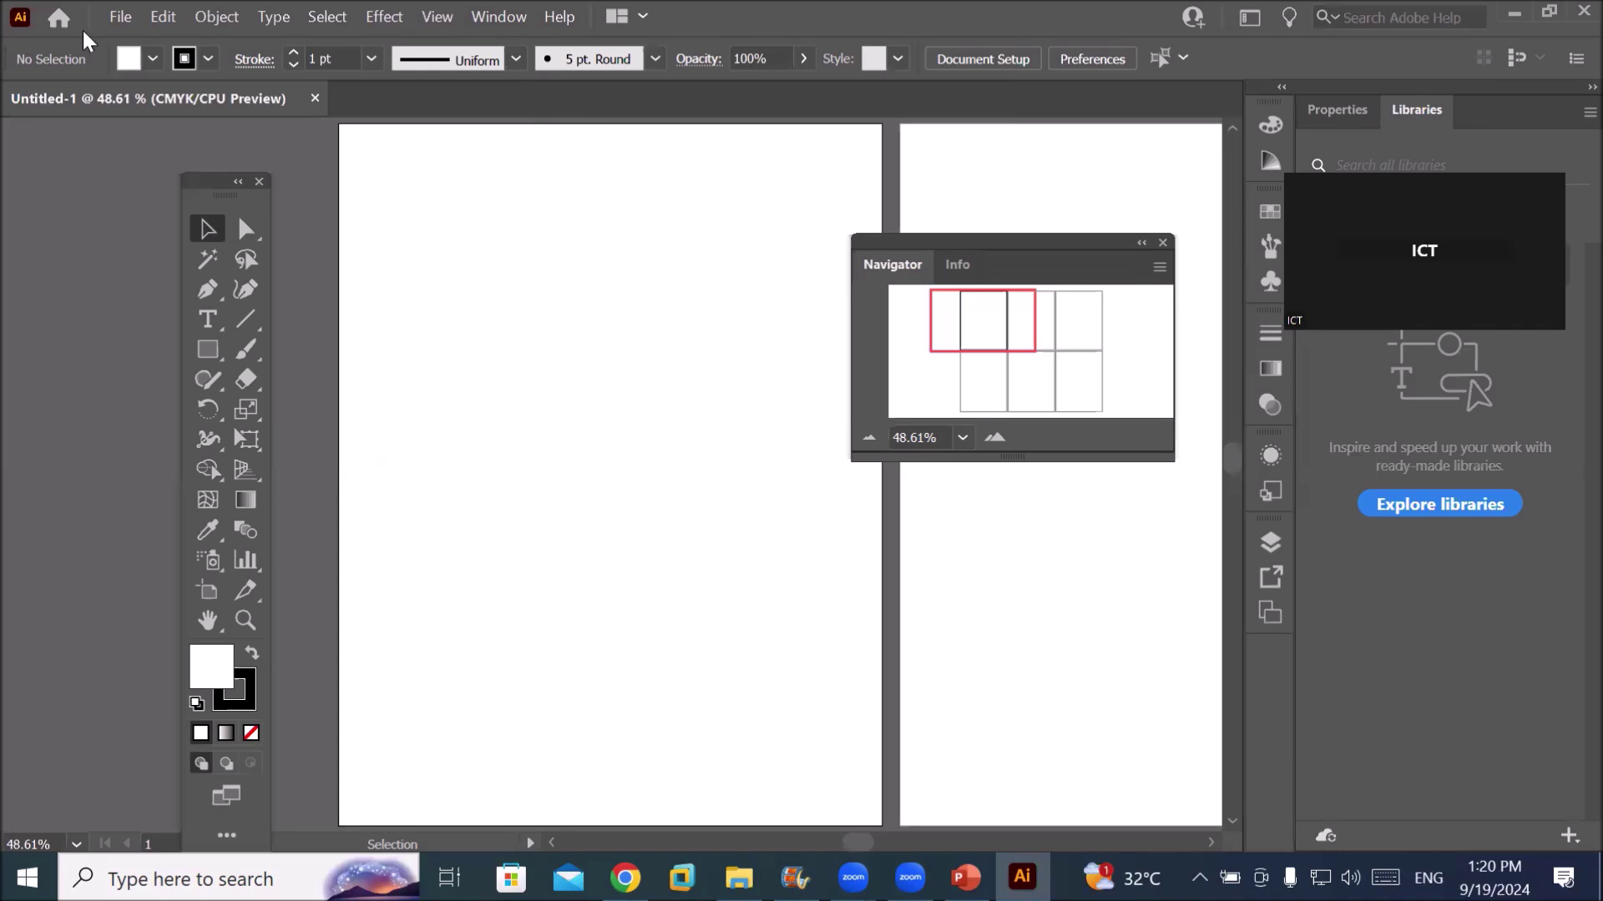
left_click(121, 17)
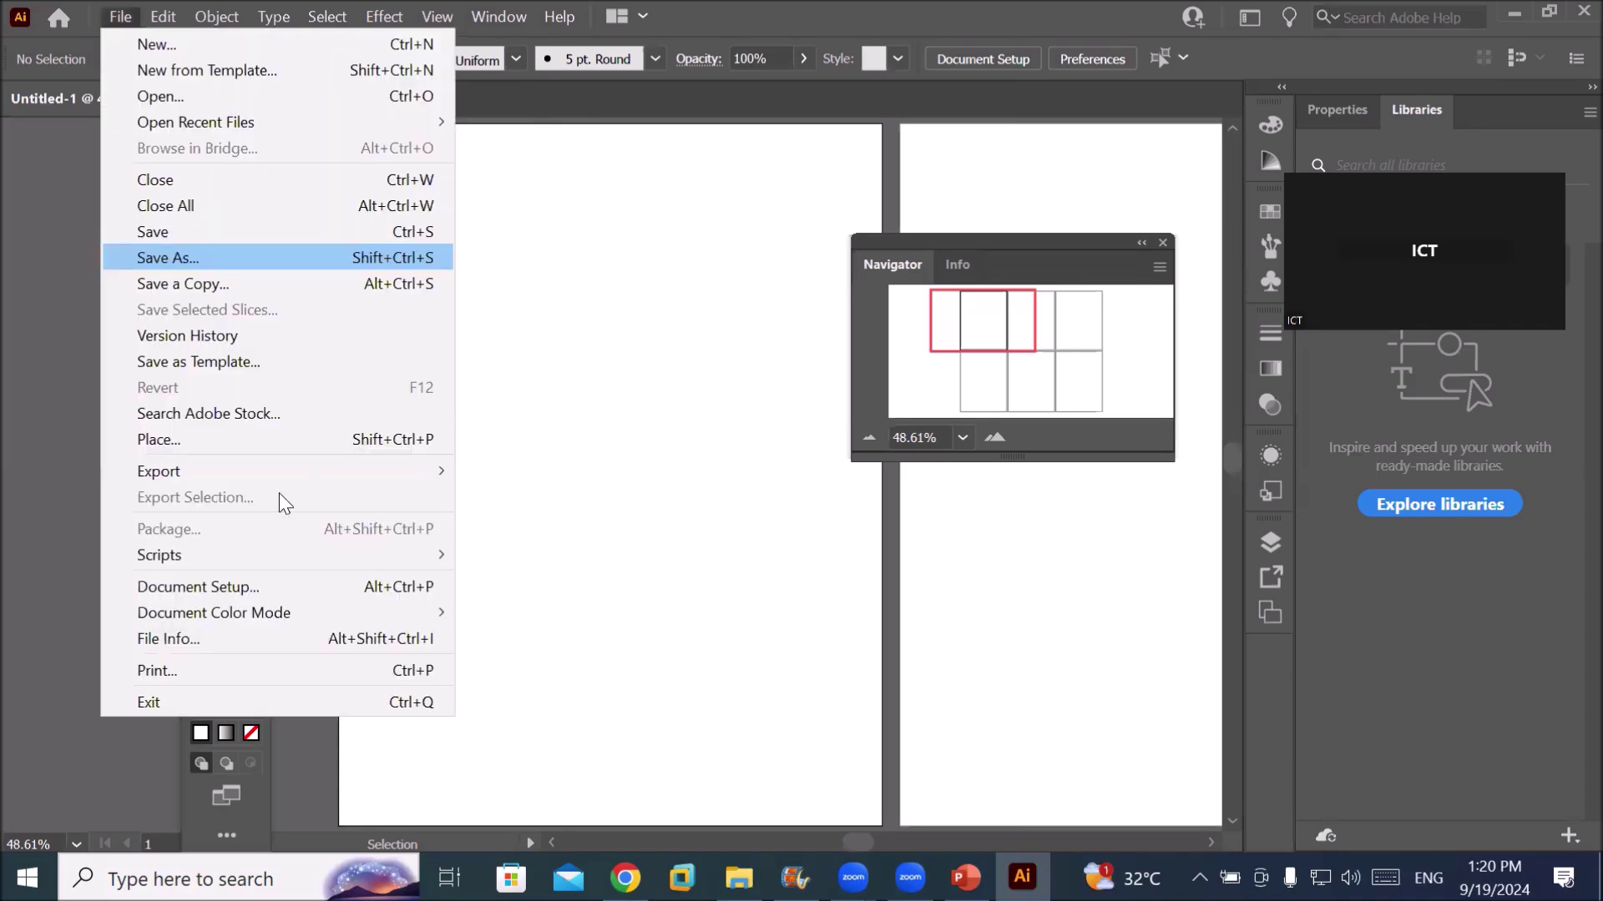
Place the 'bat and wicket' image onto the first artboard
left_click(179, 439)
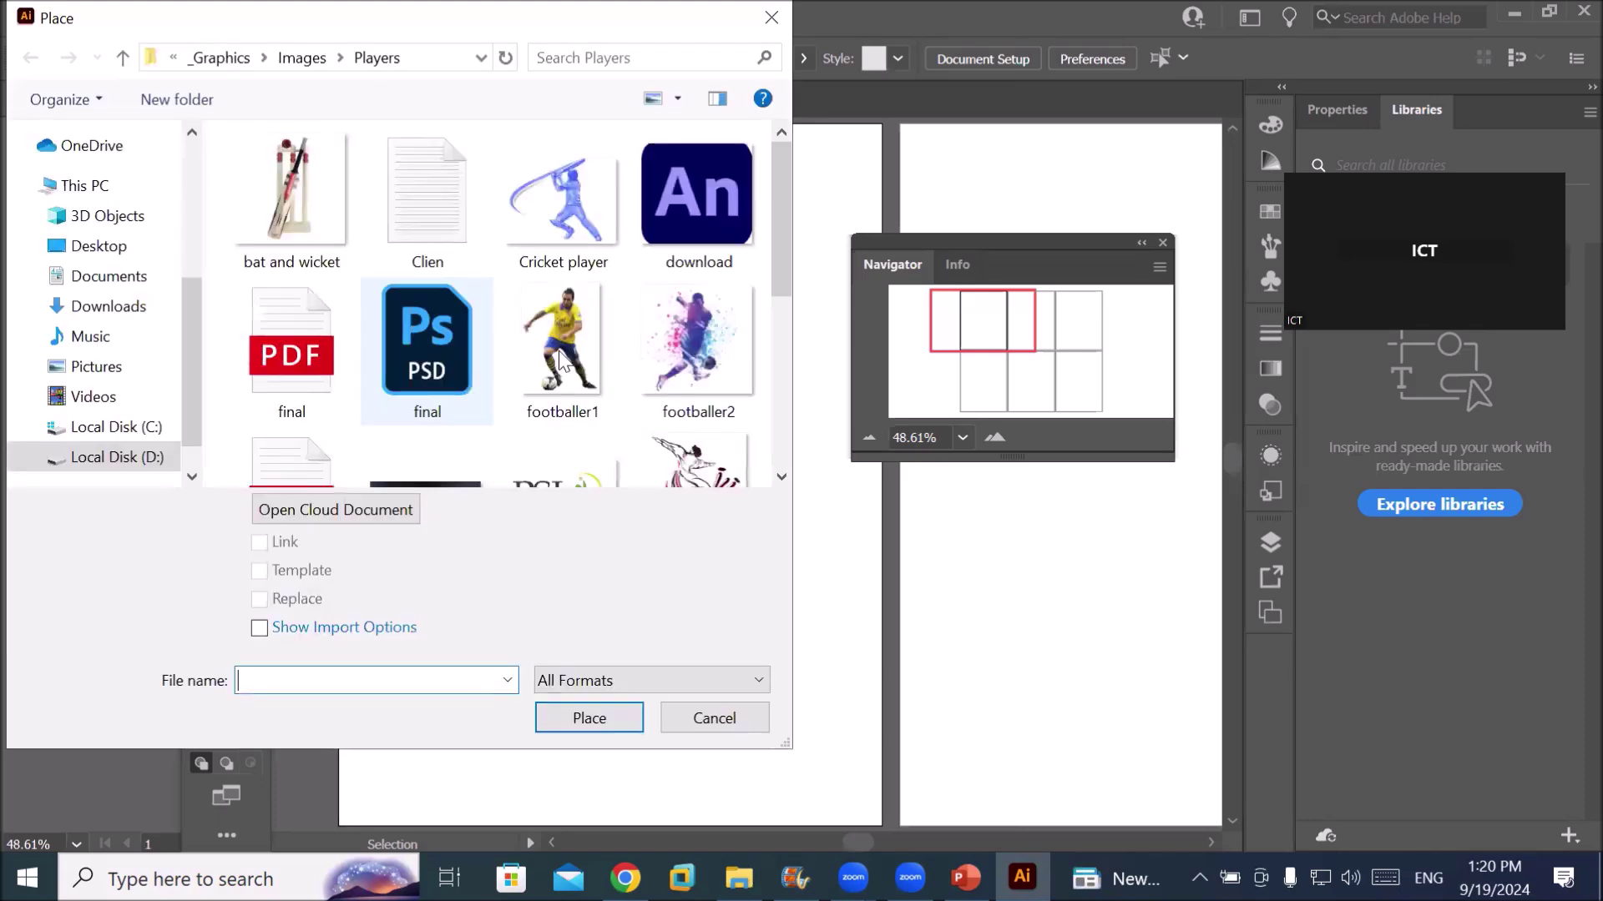
double_click(284, 185)
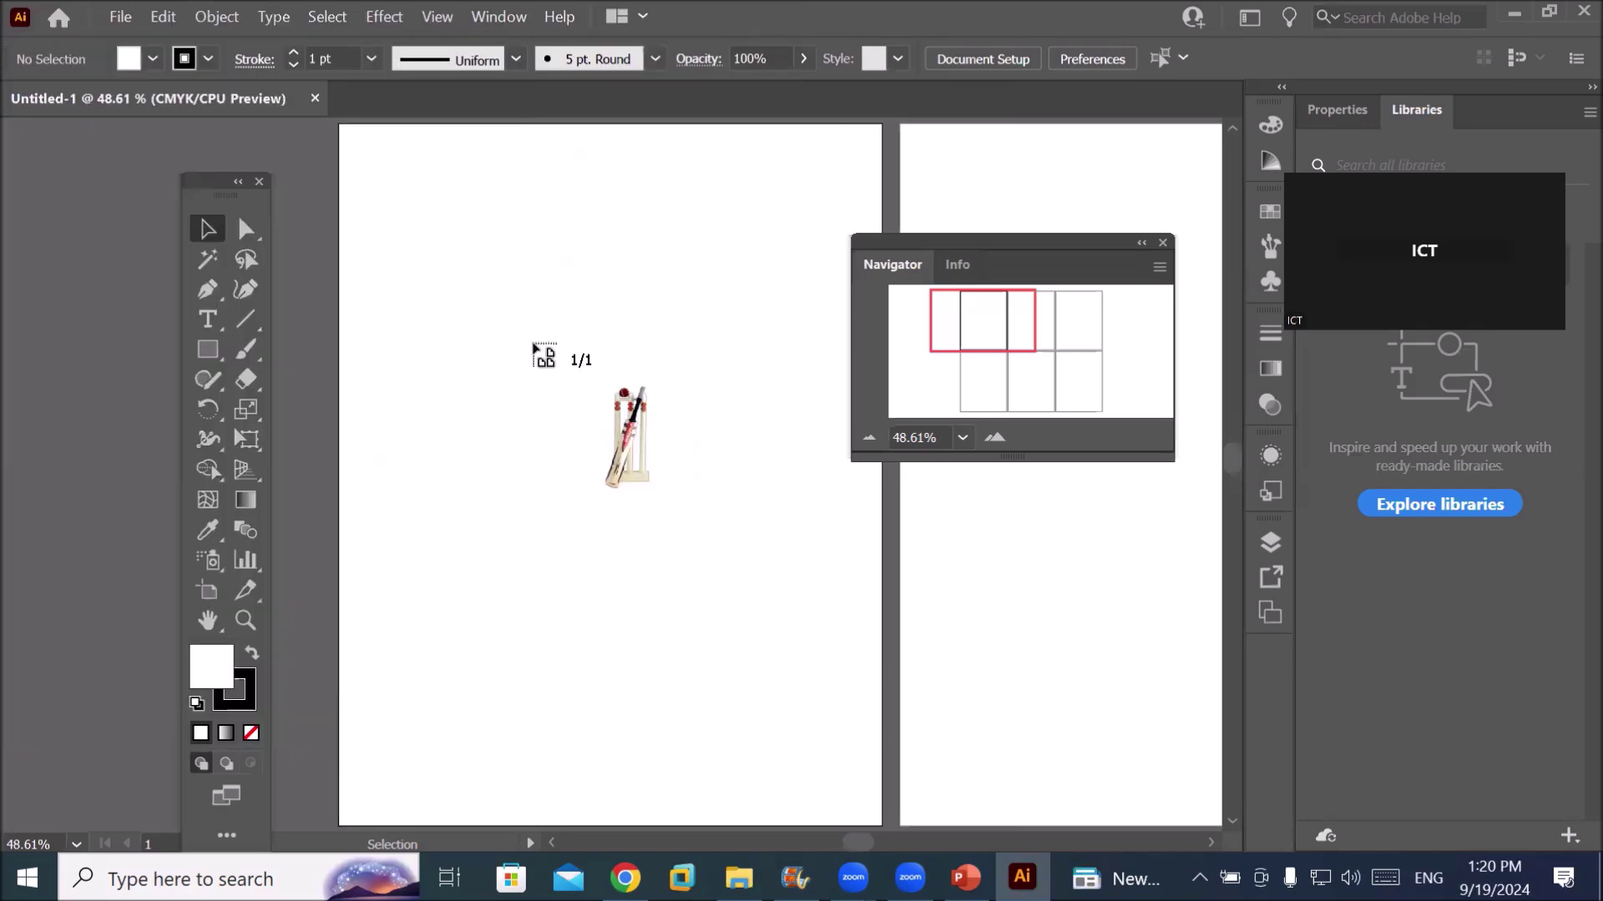
left_click(811, 675)
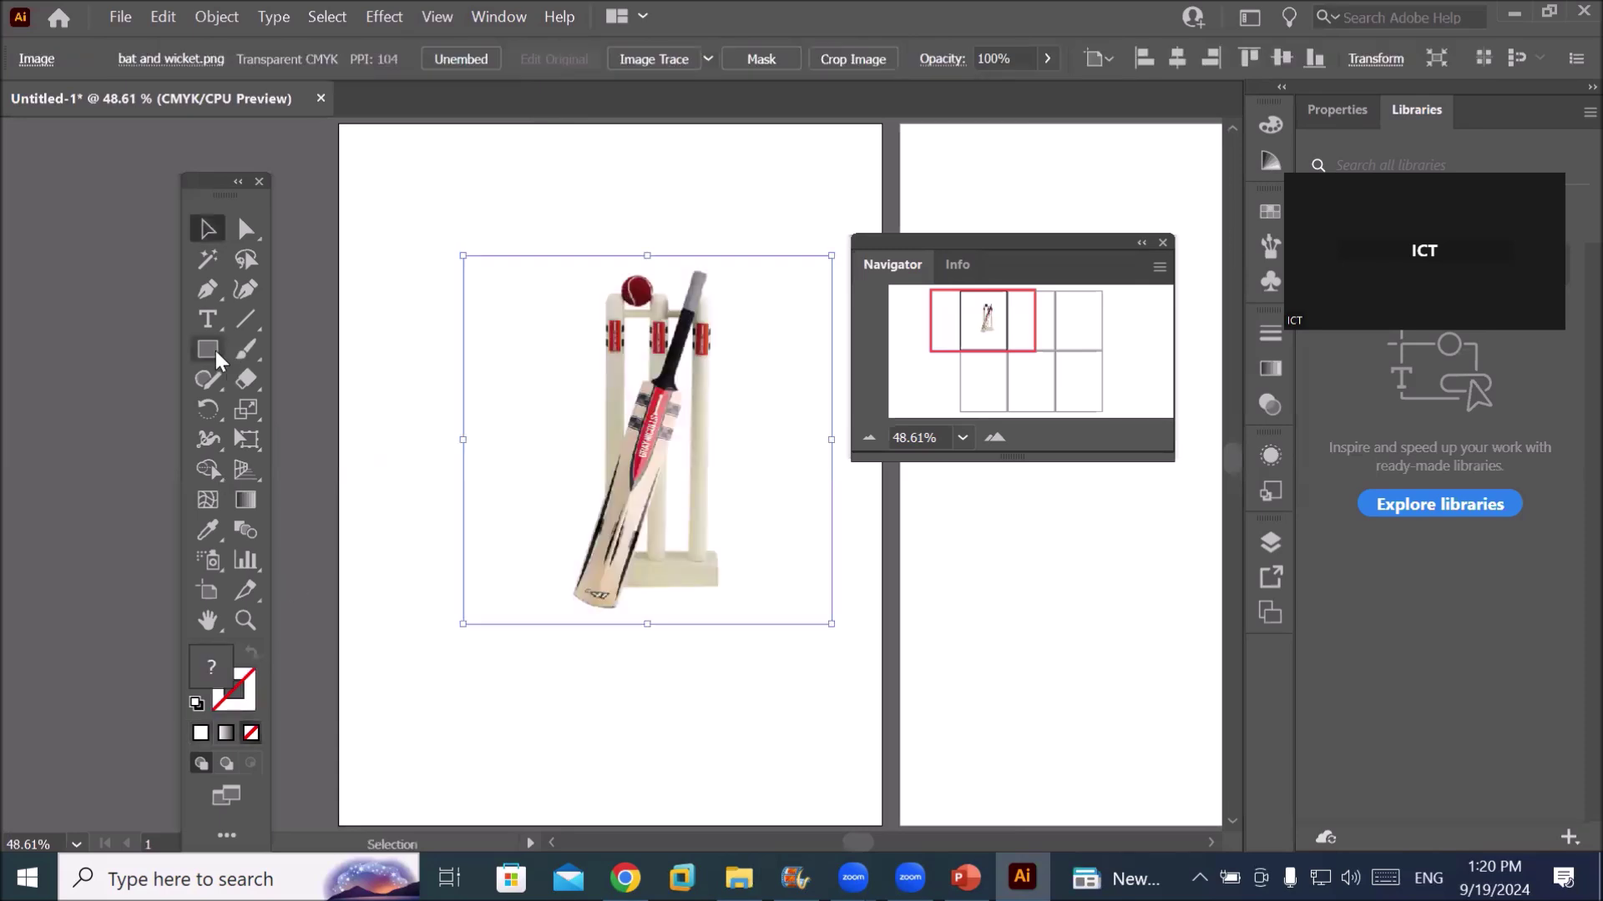
right_click(215, 359)
Draw a small black-filled circle near the first artboard's lower left
left_click(340, 420)
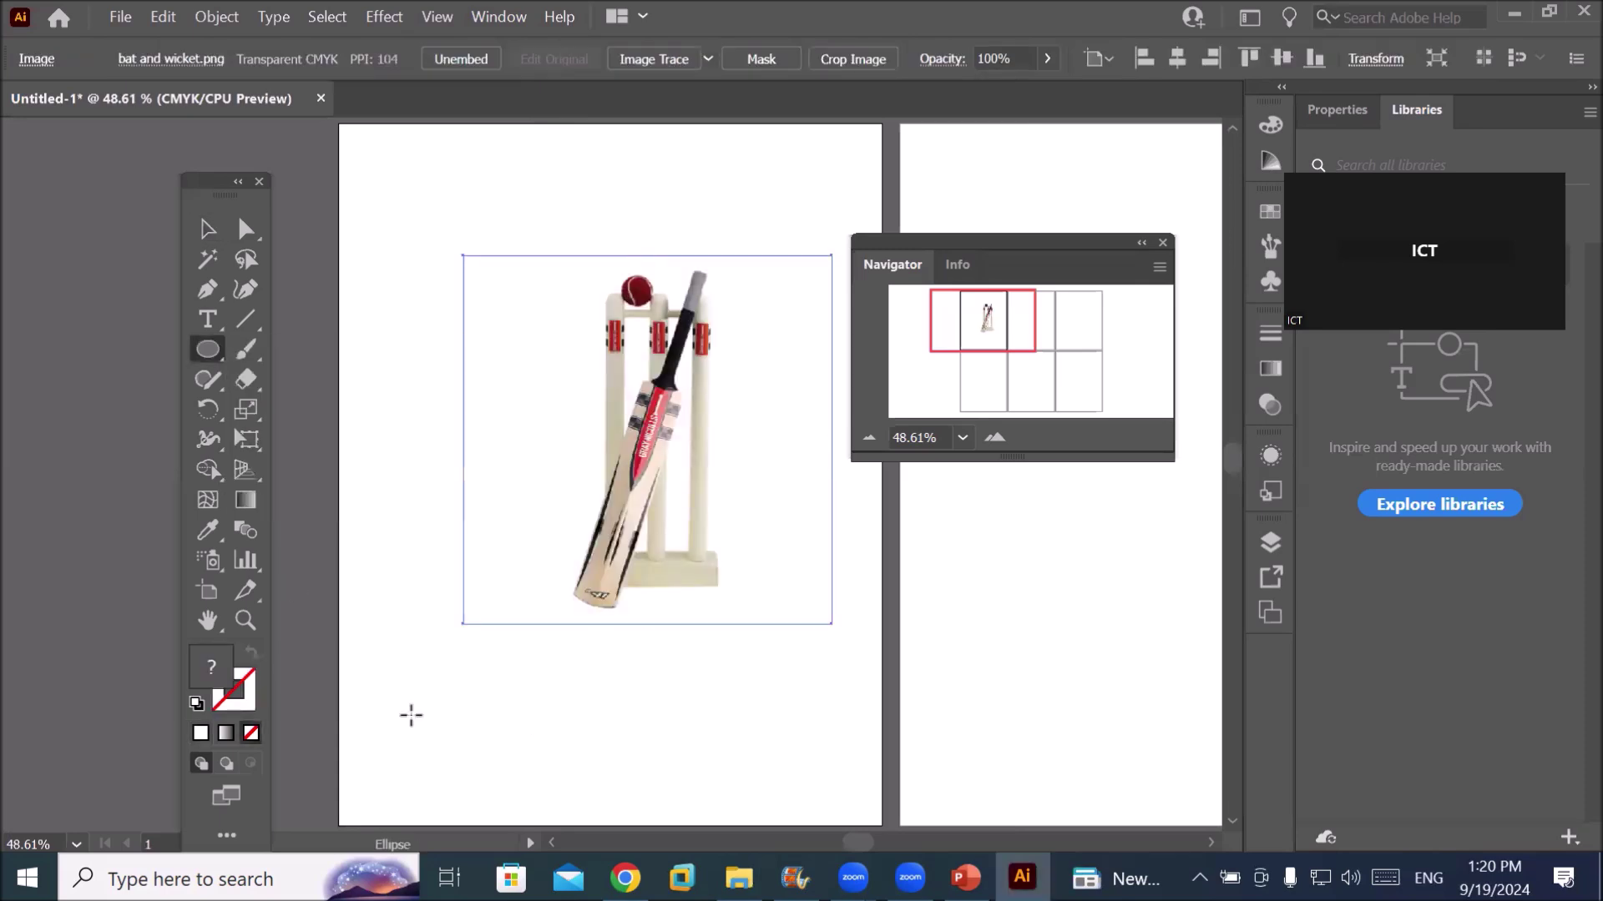
left_click_drag(451, 755, 398, 720)
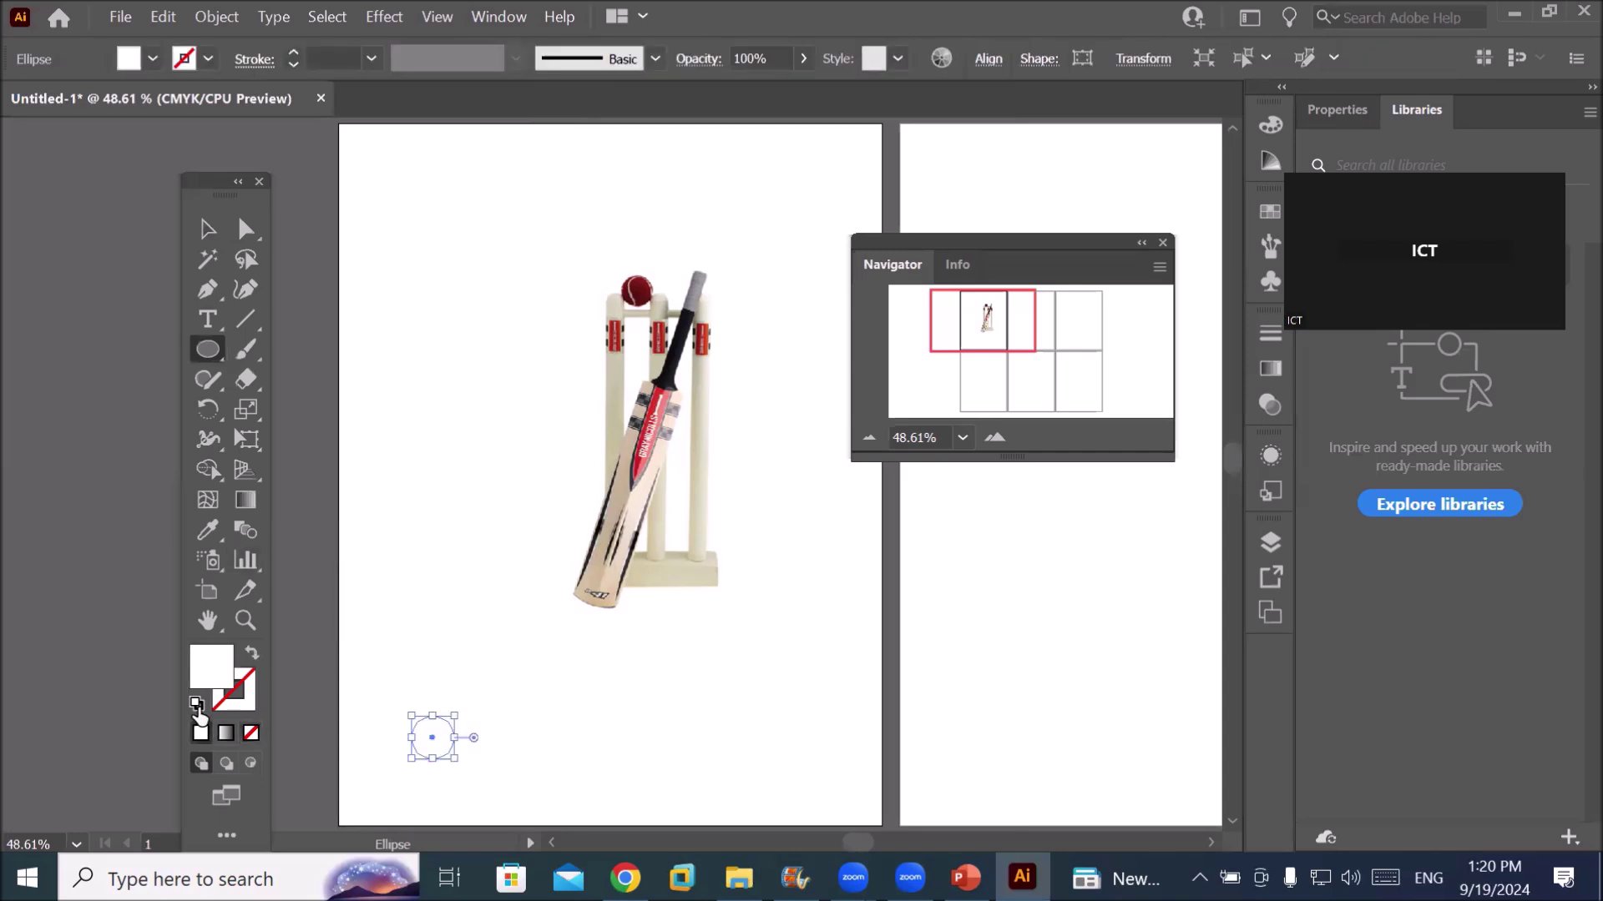
left_click(198, 705)
left_click(252, 653)
left_click(200, 224)
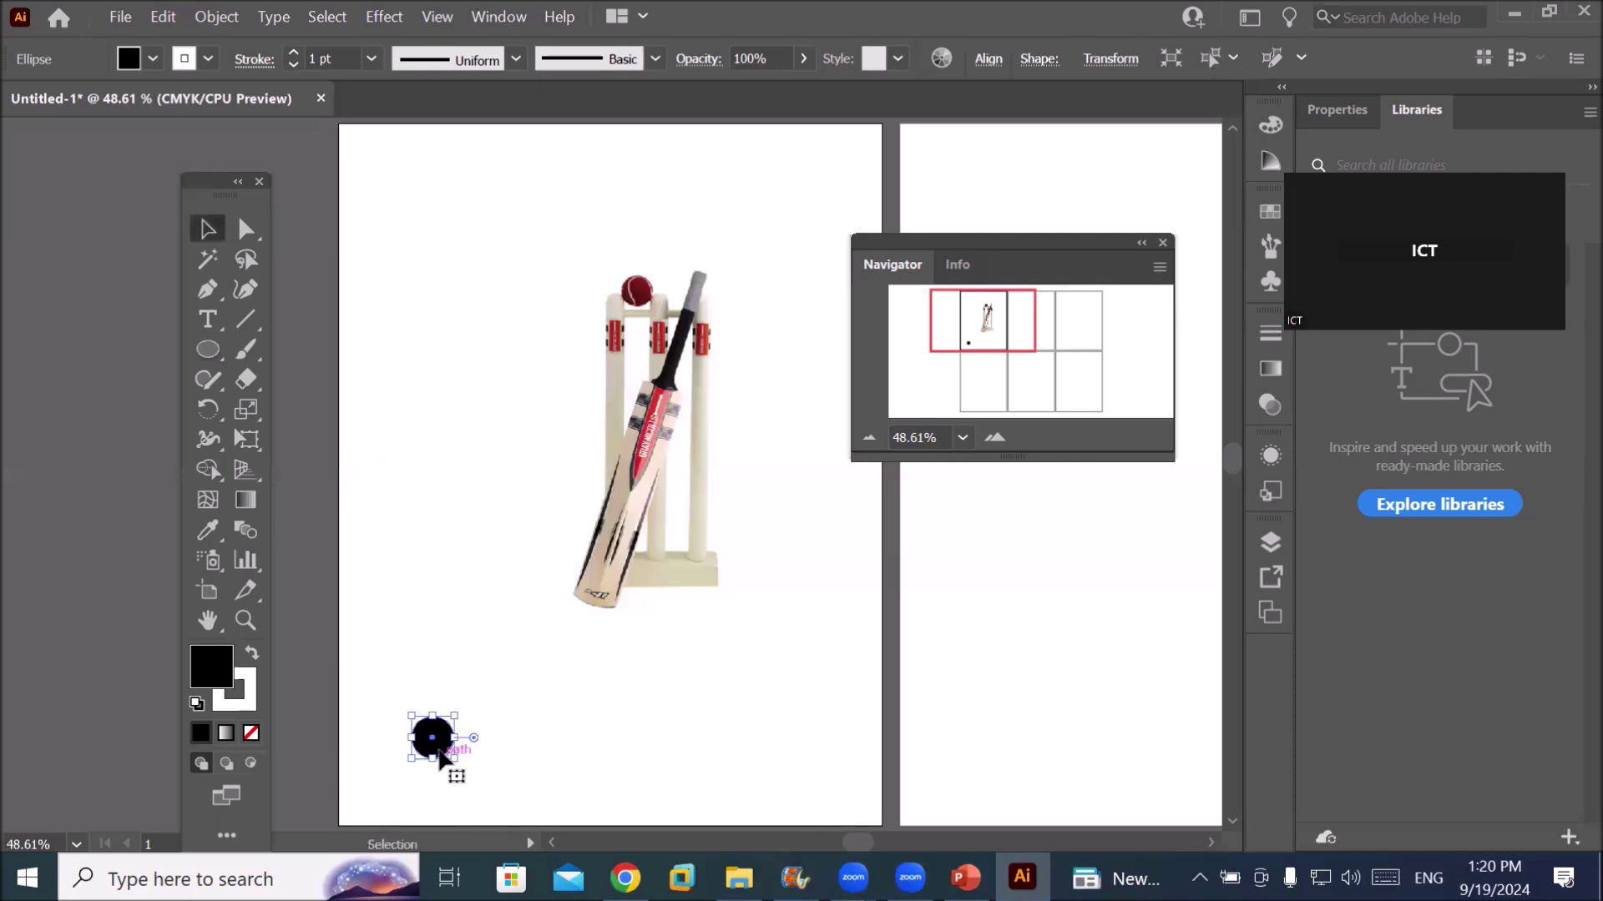
Duplicate the circle into a row of nine and copy the row to the artboard's top edge
left_click_drag(440, 756, 492, 754)
key("ctrl+d")
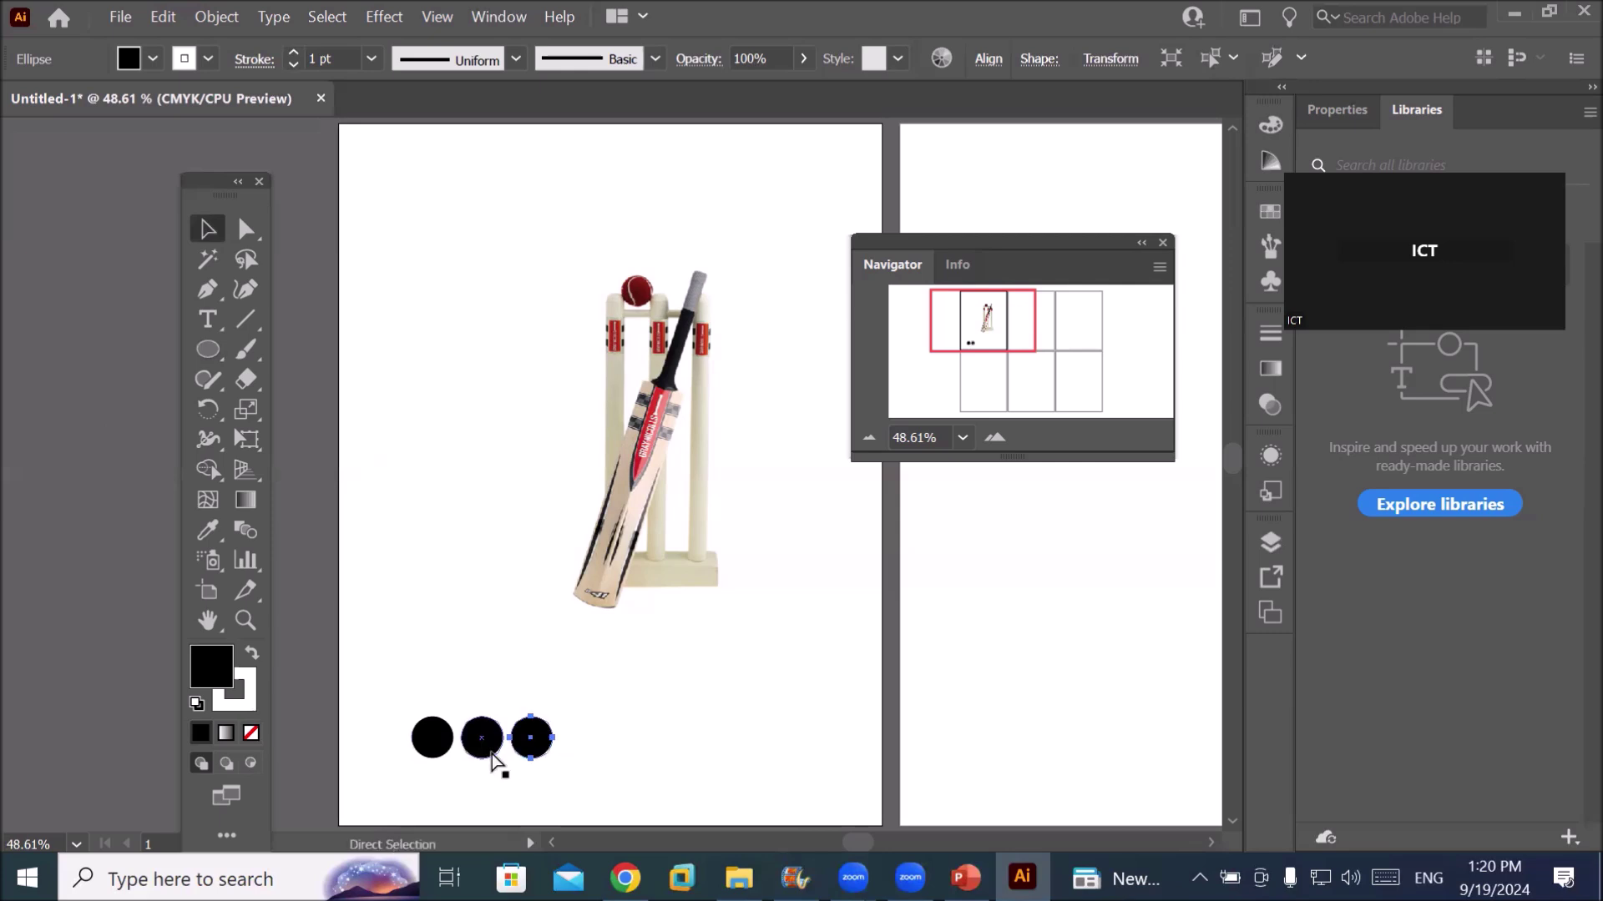
key("ctrl+d")
key("ctrl+d")
key("ctrl+d")
key("ctrl+d")
key("ctrl+d")
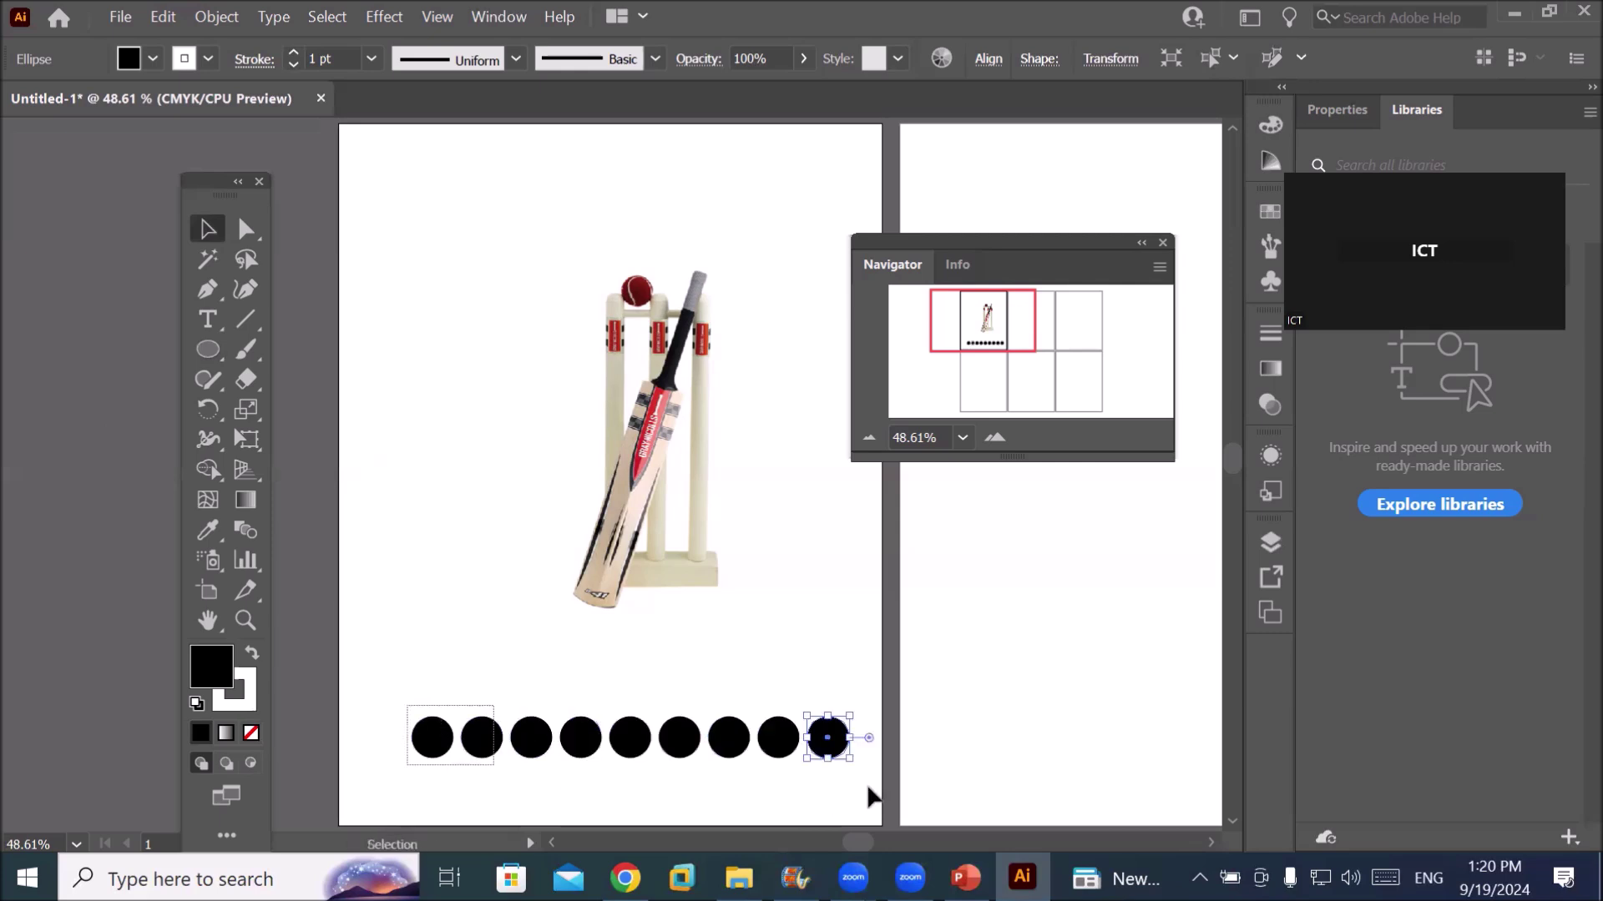
key("ctrl+a")
left_click_drag(824, 733, 824, 154)
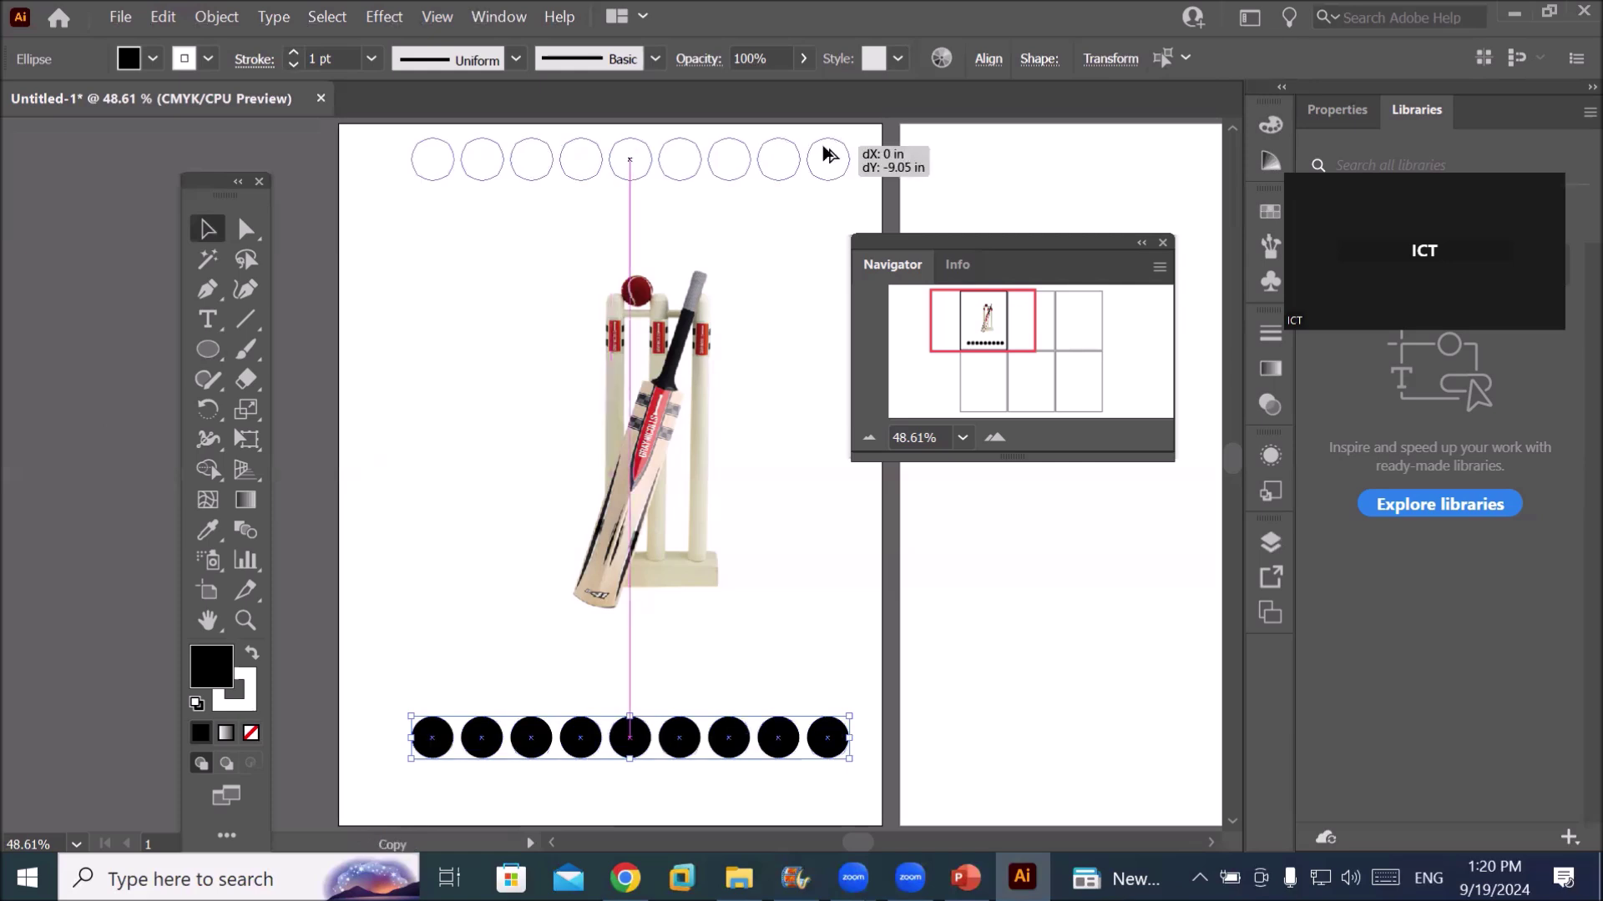
left_click_drag(825, 155, 829, 160)
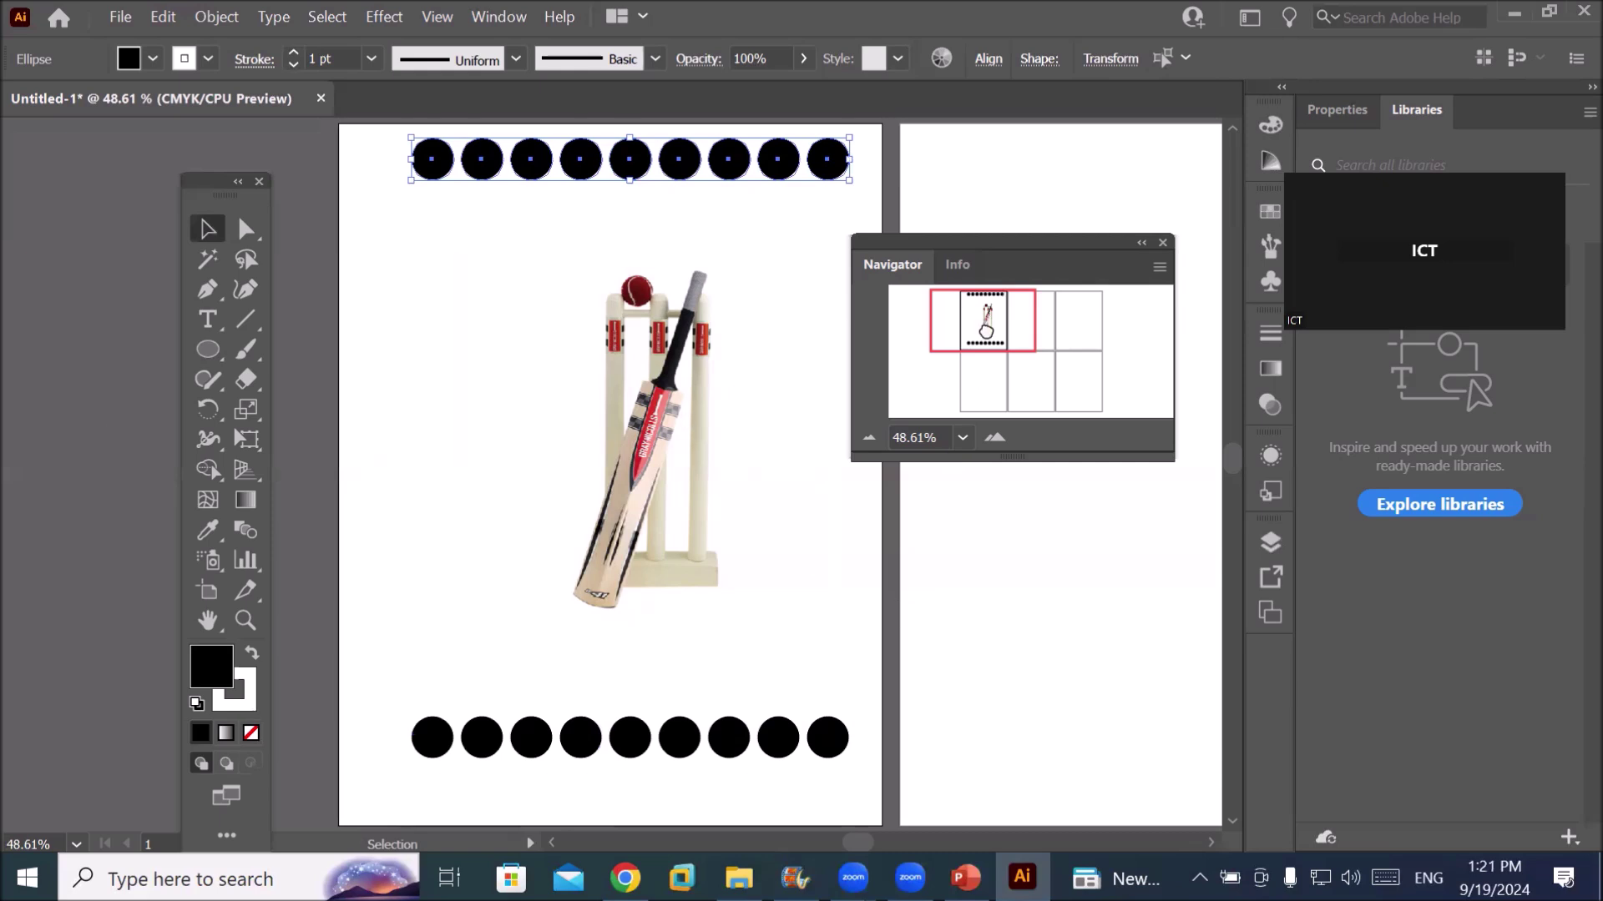
left_click_drag(985, 318, 987, 324)
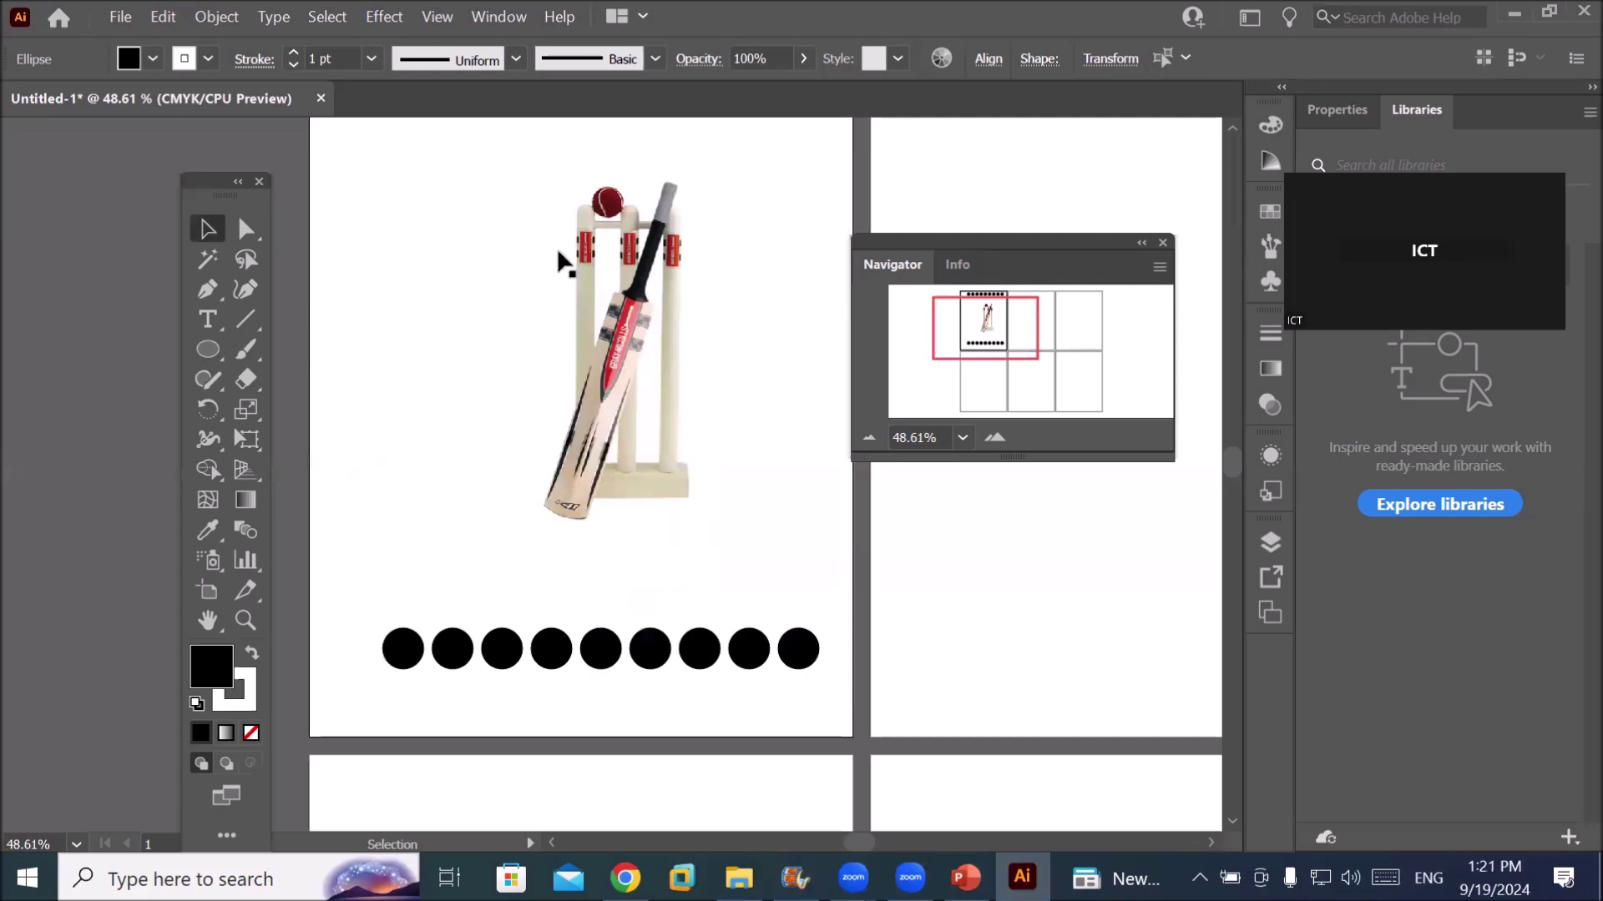
Zoom in and out with the Navigator to inspect the cricket image and the artboard grid
left_click(998, 441)
left_click(981, 439)
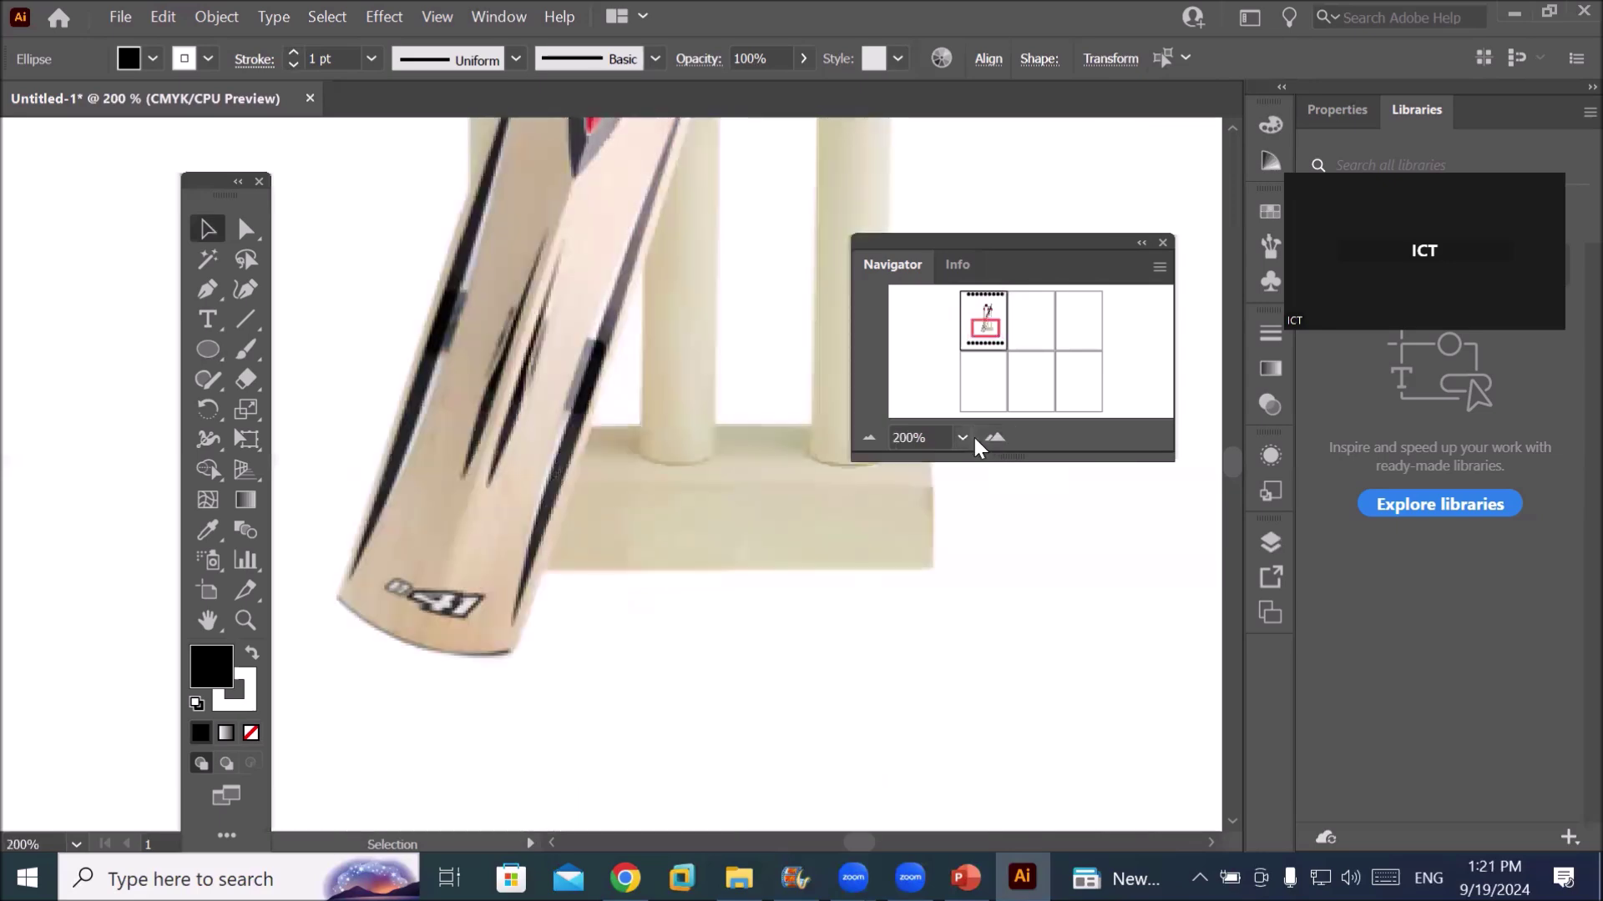
left_click(963, 439)
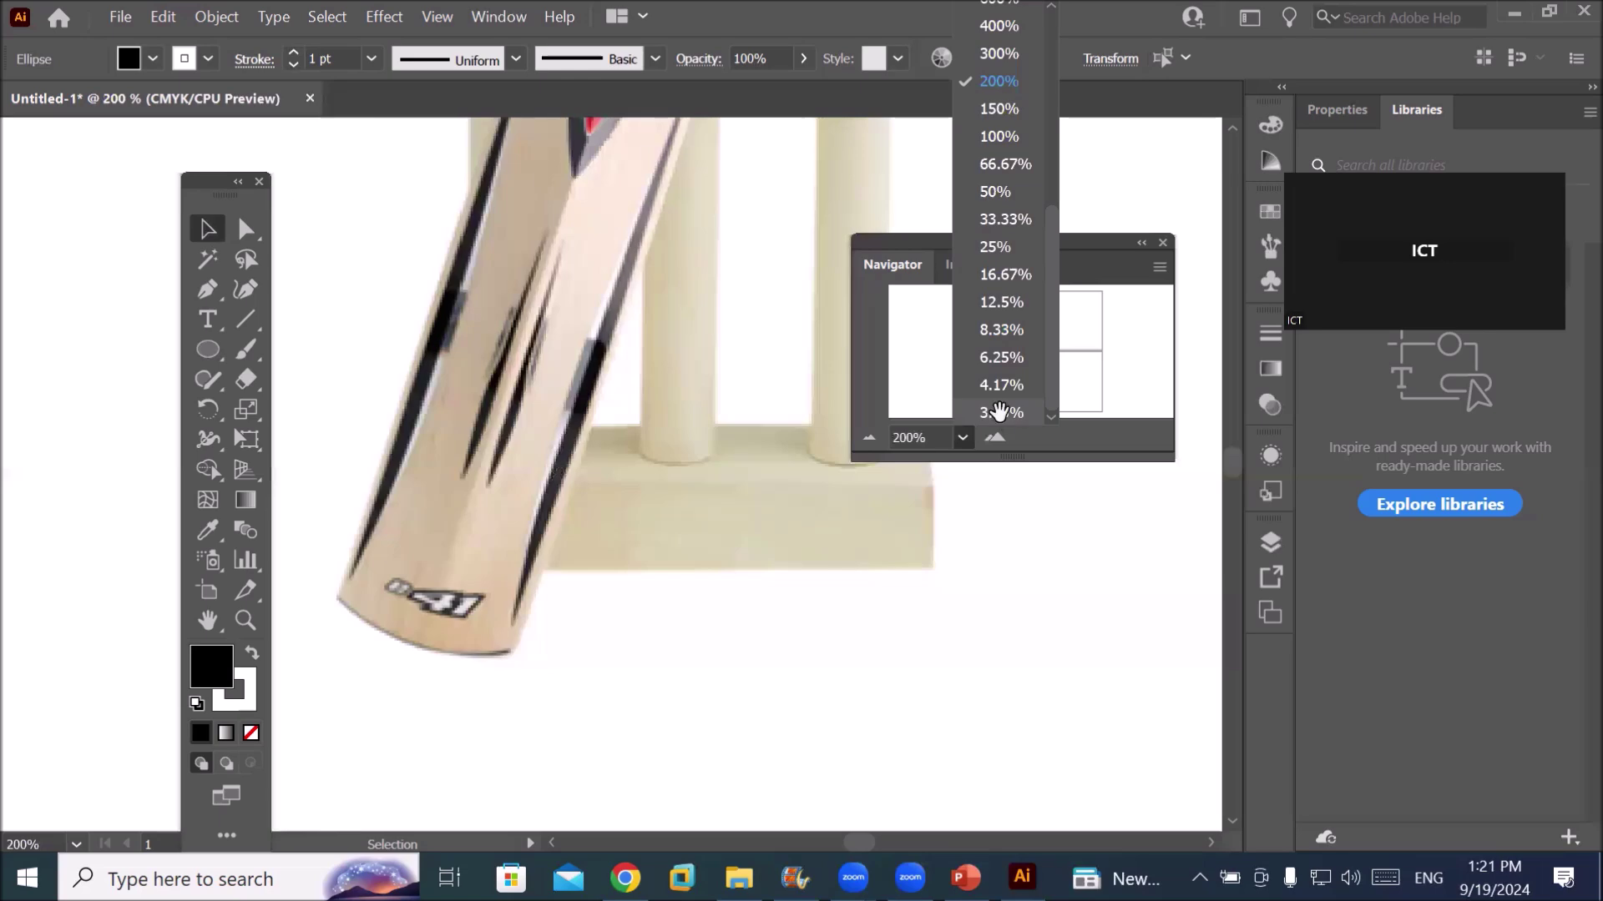
left_click(1001, 413)
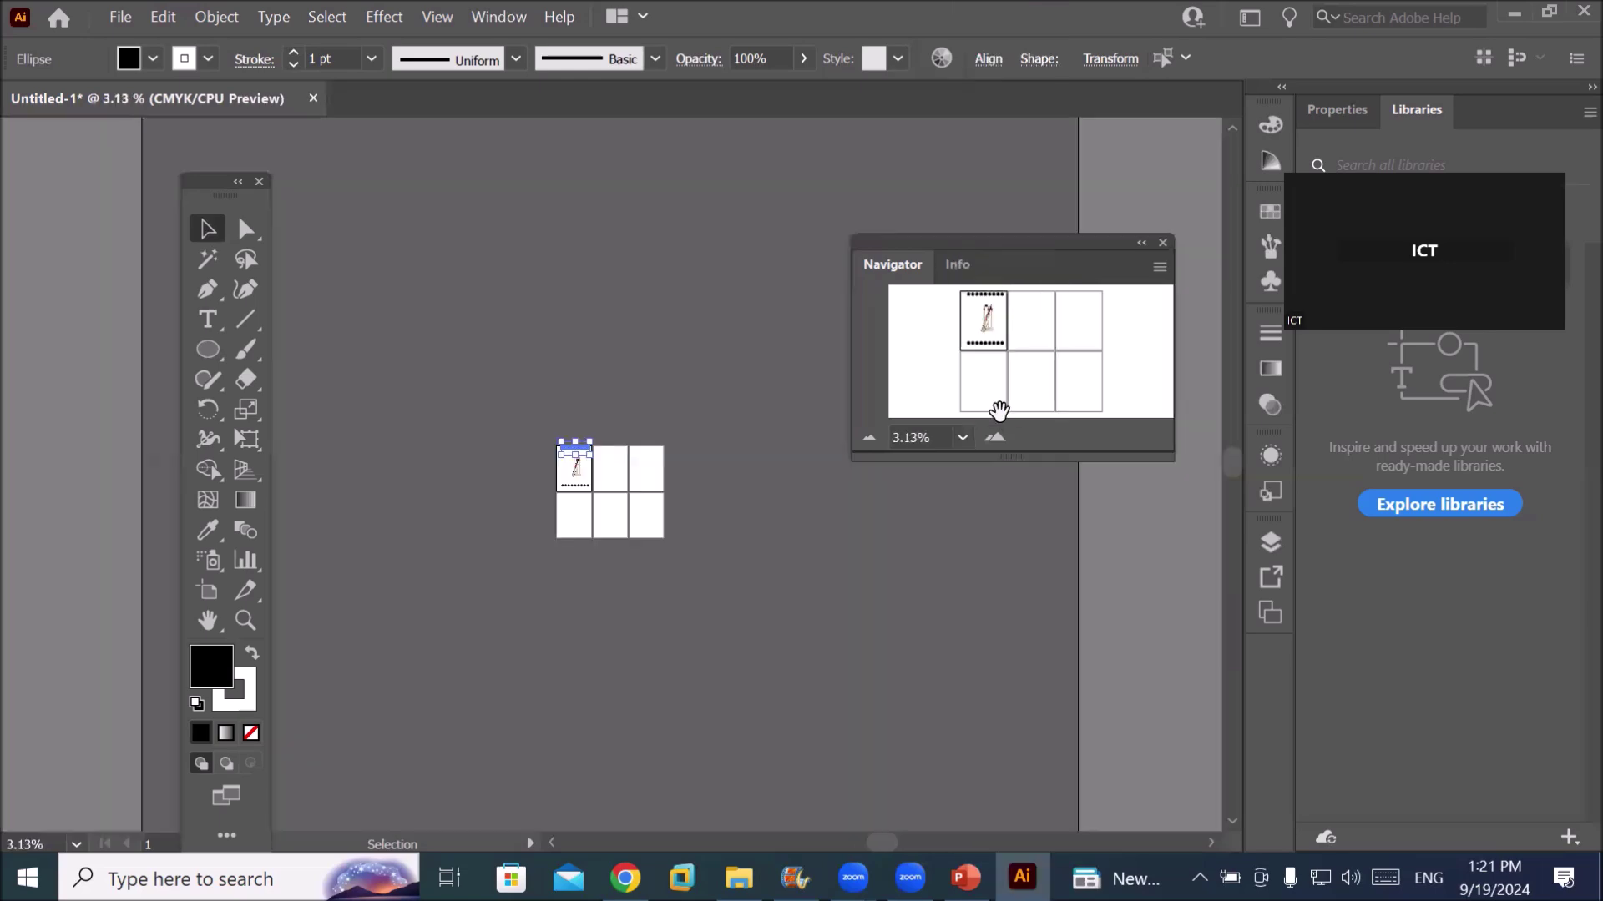
left_click(963, 439)
left_click(868, 439)
left_click(994, 438)
left_click(994, 438)
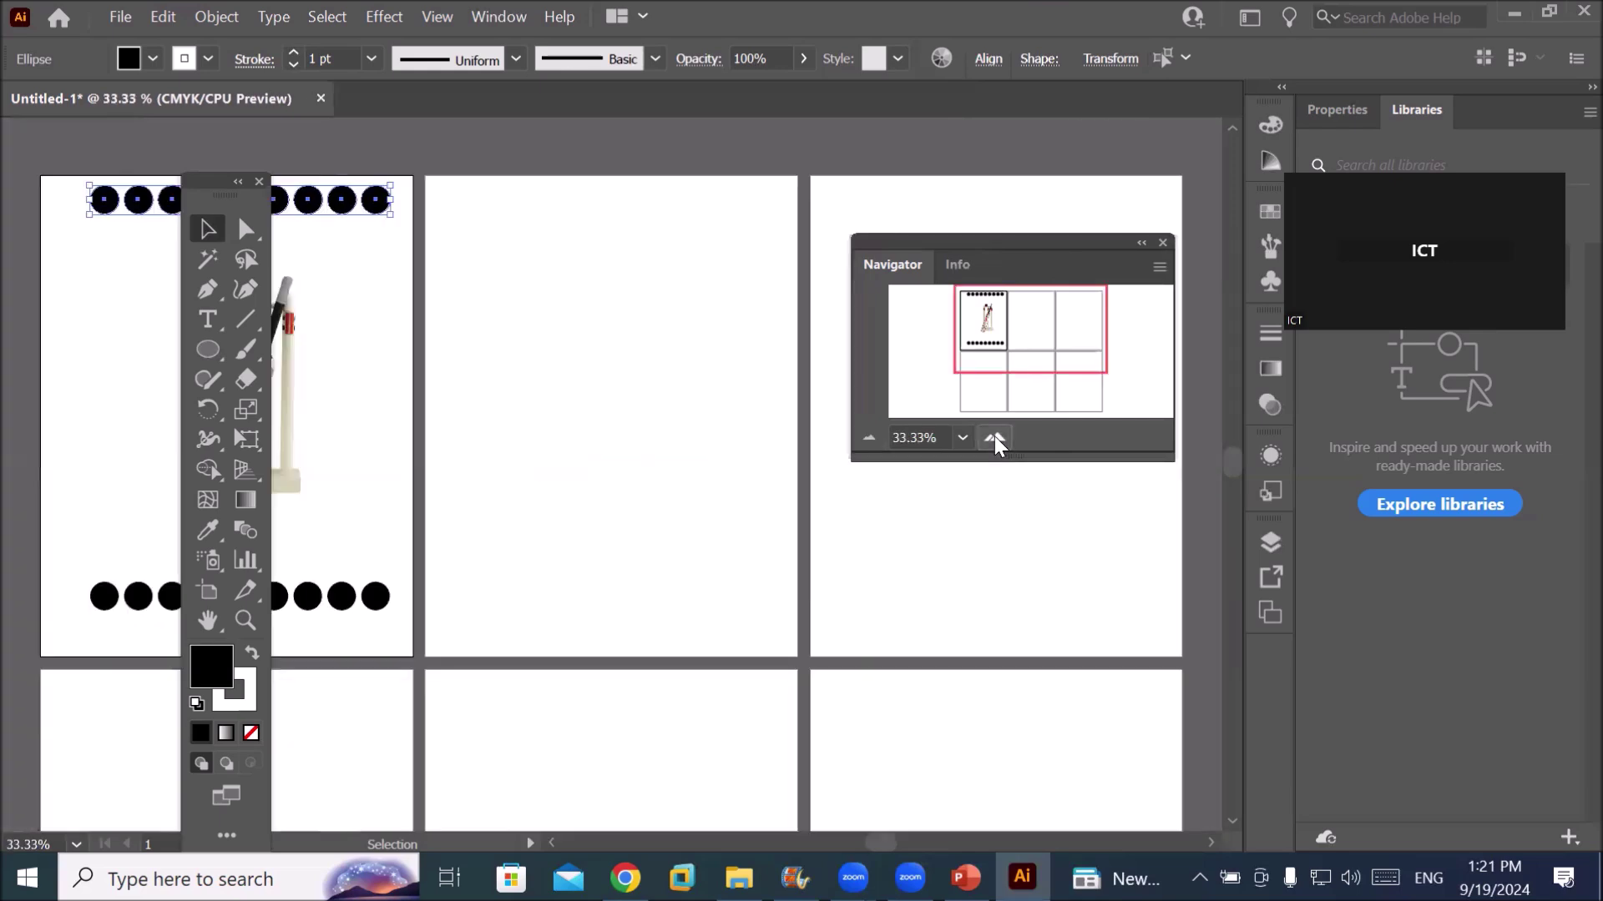
left_click(869, 440)
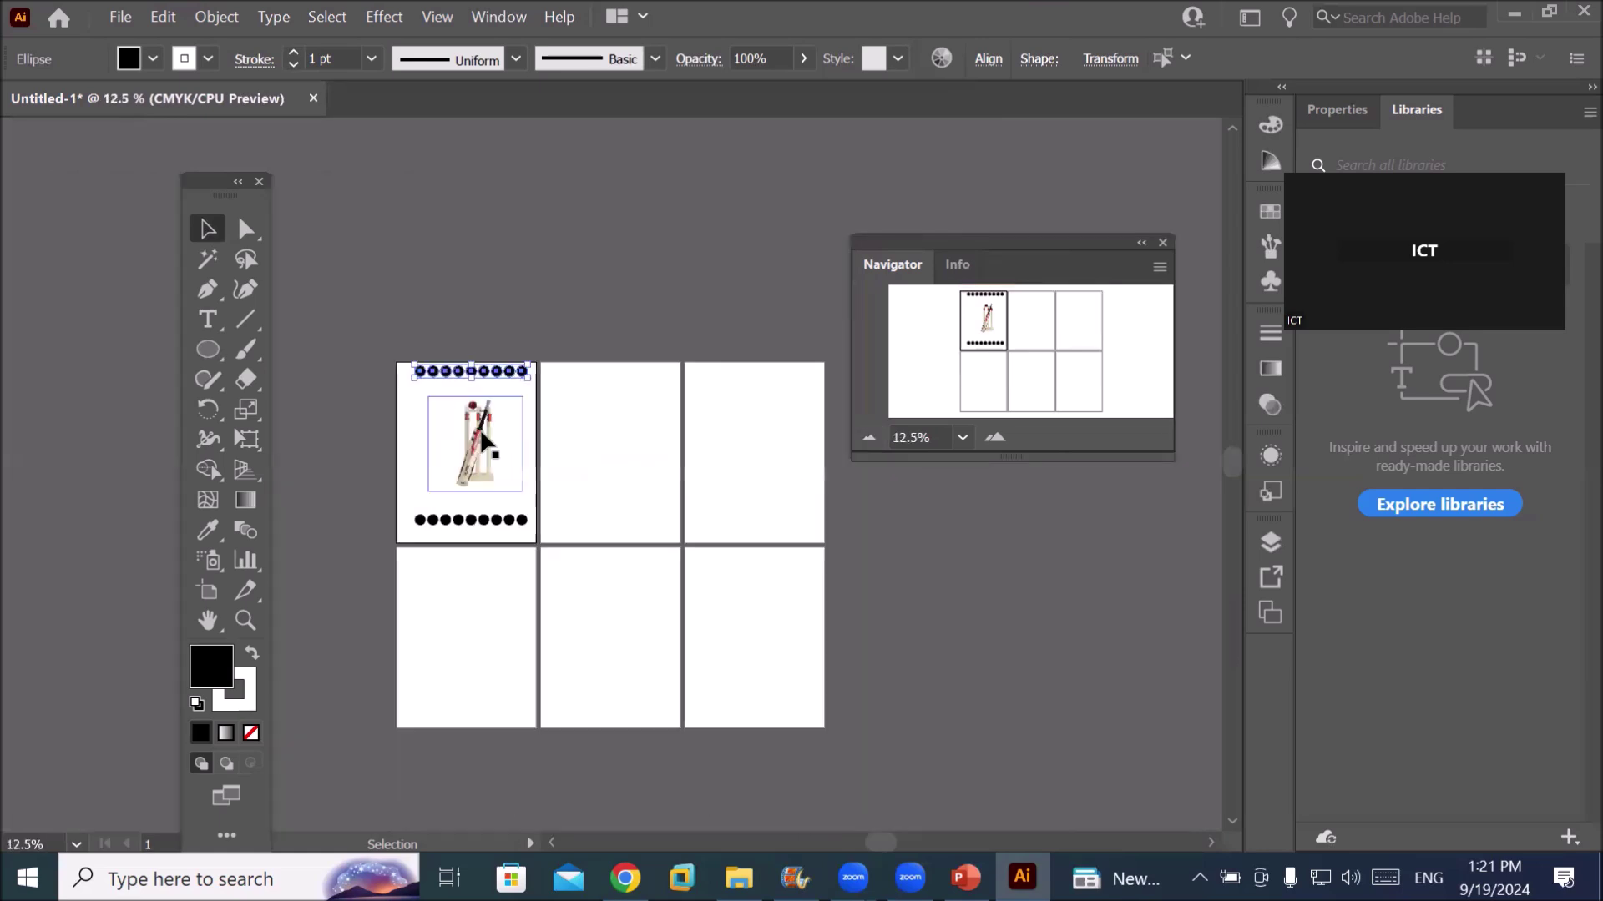
View the bat and wicket at 100%, pan down to the bottom circle row, then zoom back out
left_click(482, 436)
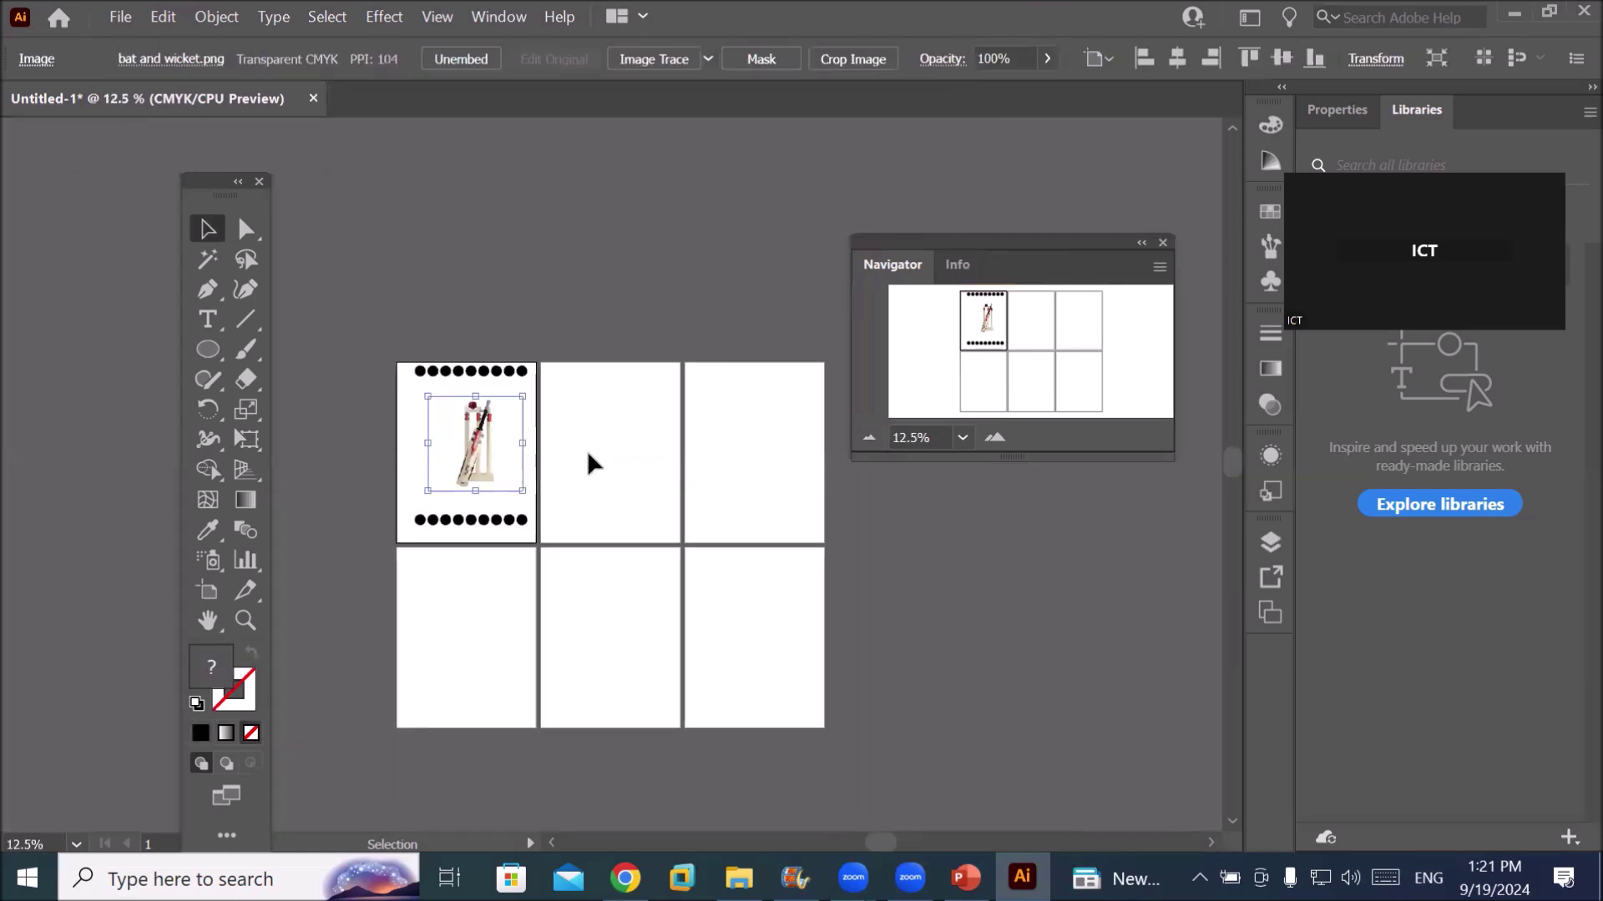
left_click(995, 438)
left_click(995, 437)
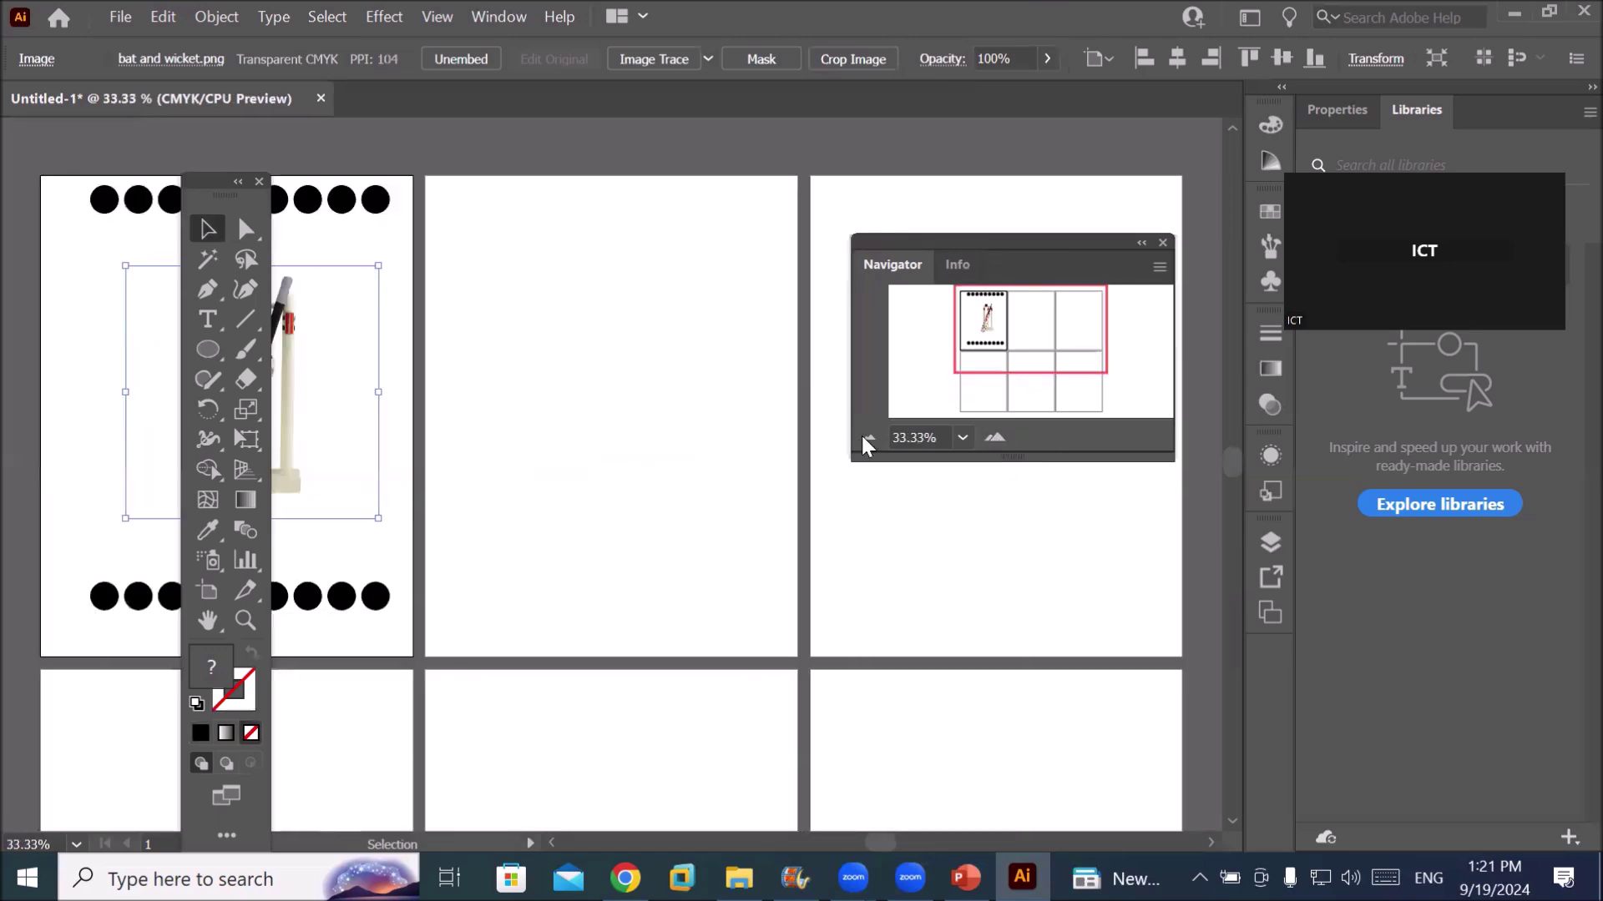
left_click(863, 437)
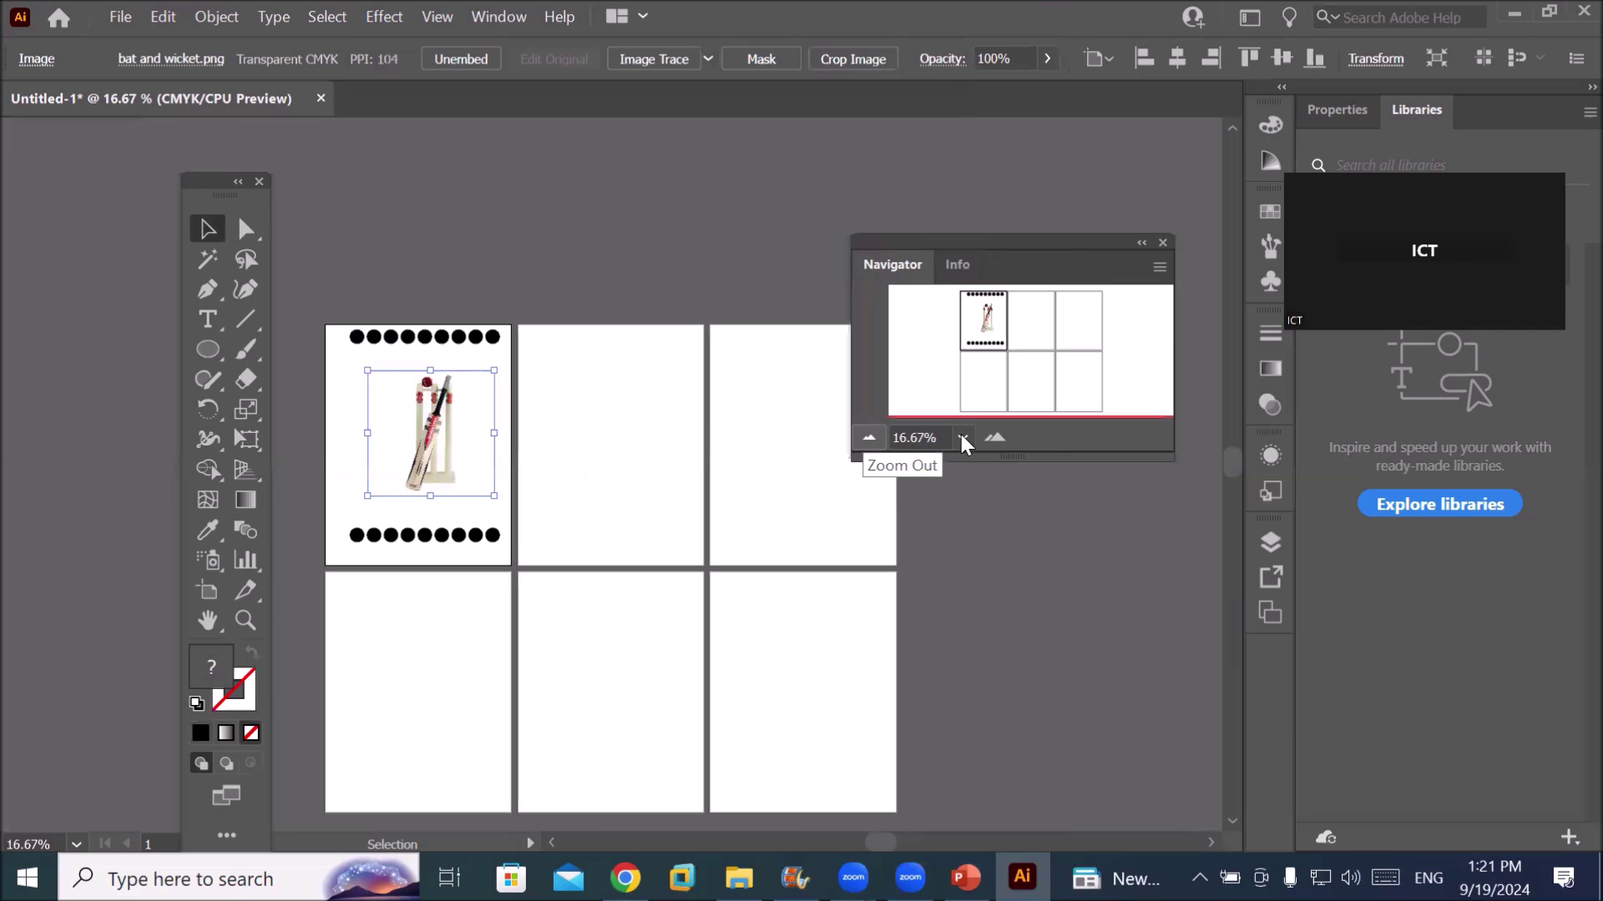
left_click(963, 439)
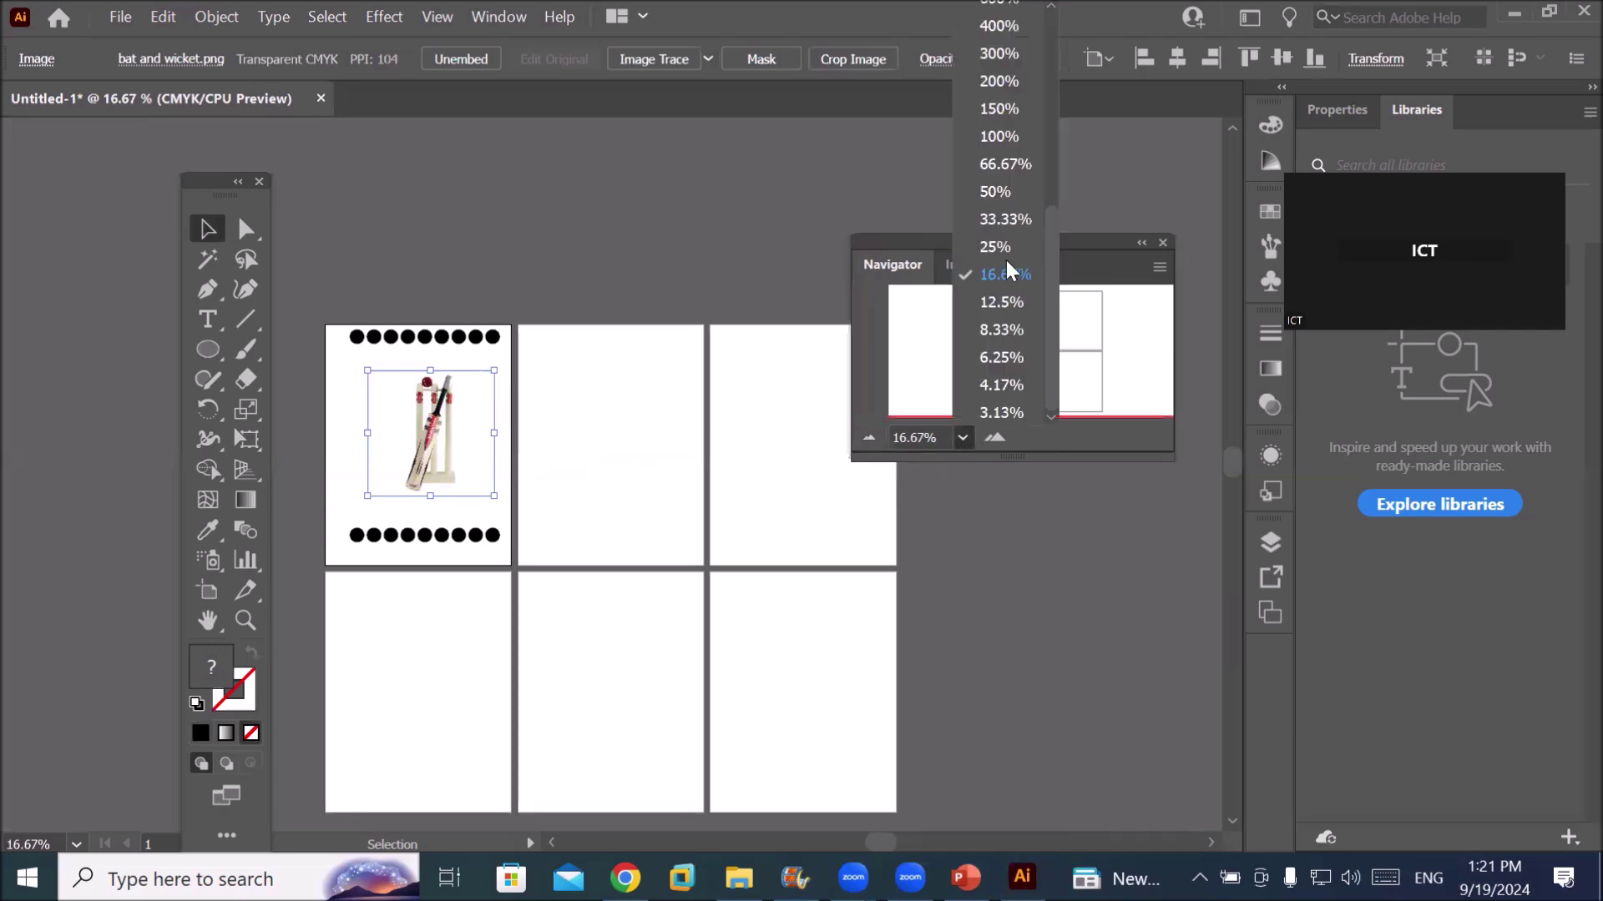
left_click(1000, 137)
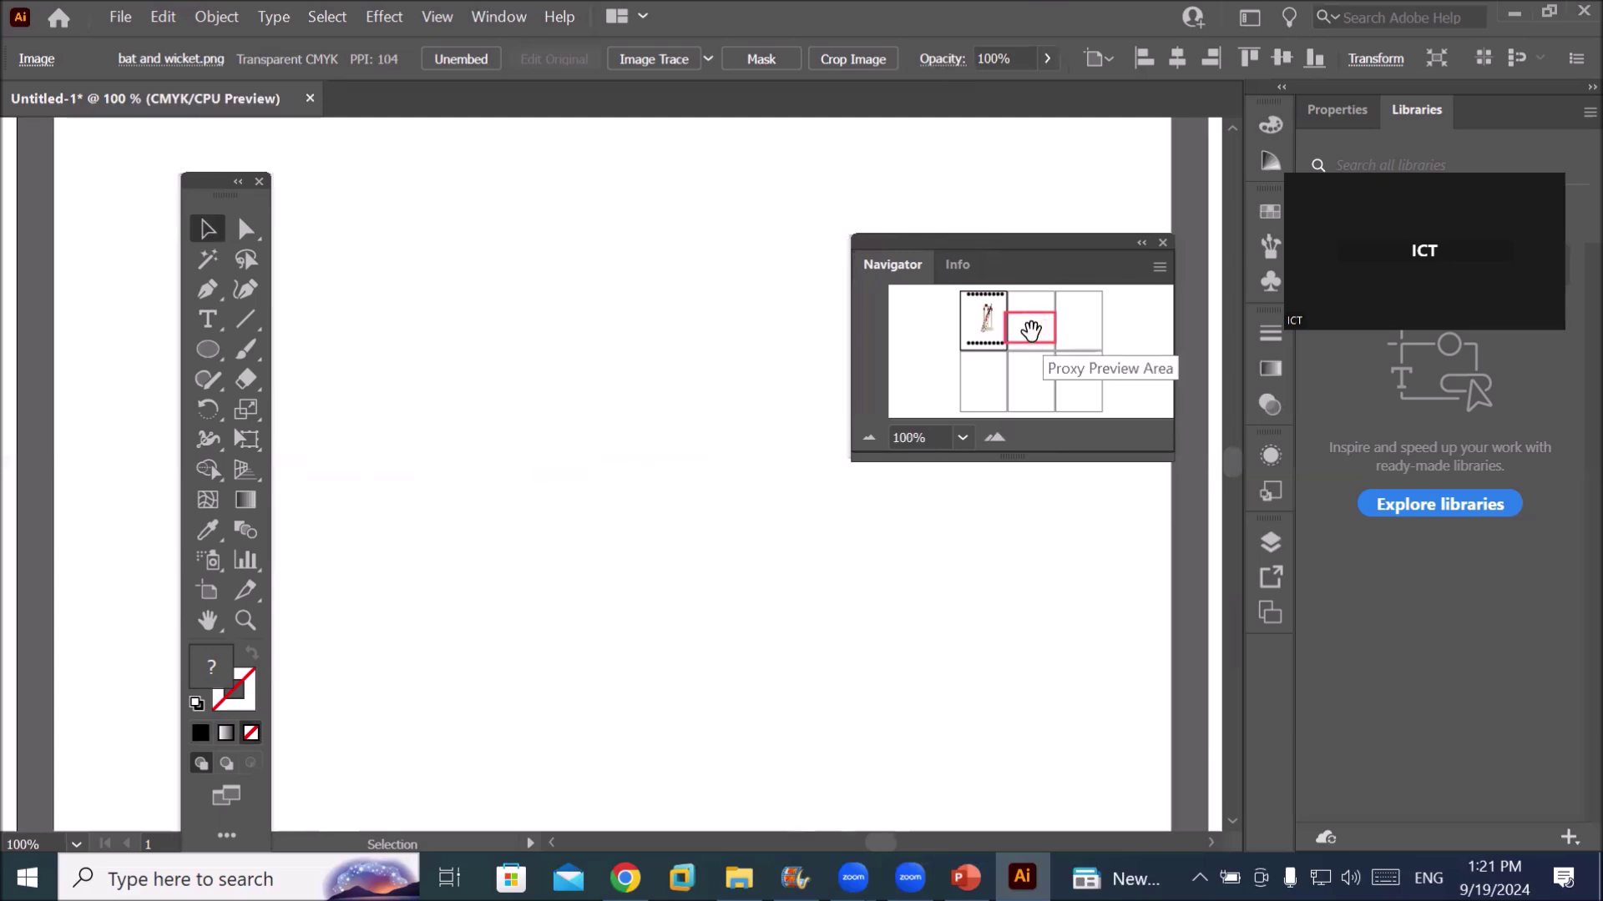
left_click_drag(1028, 328, 986, 305)
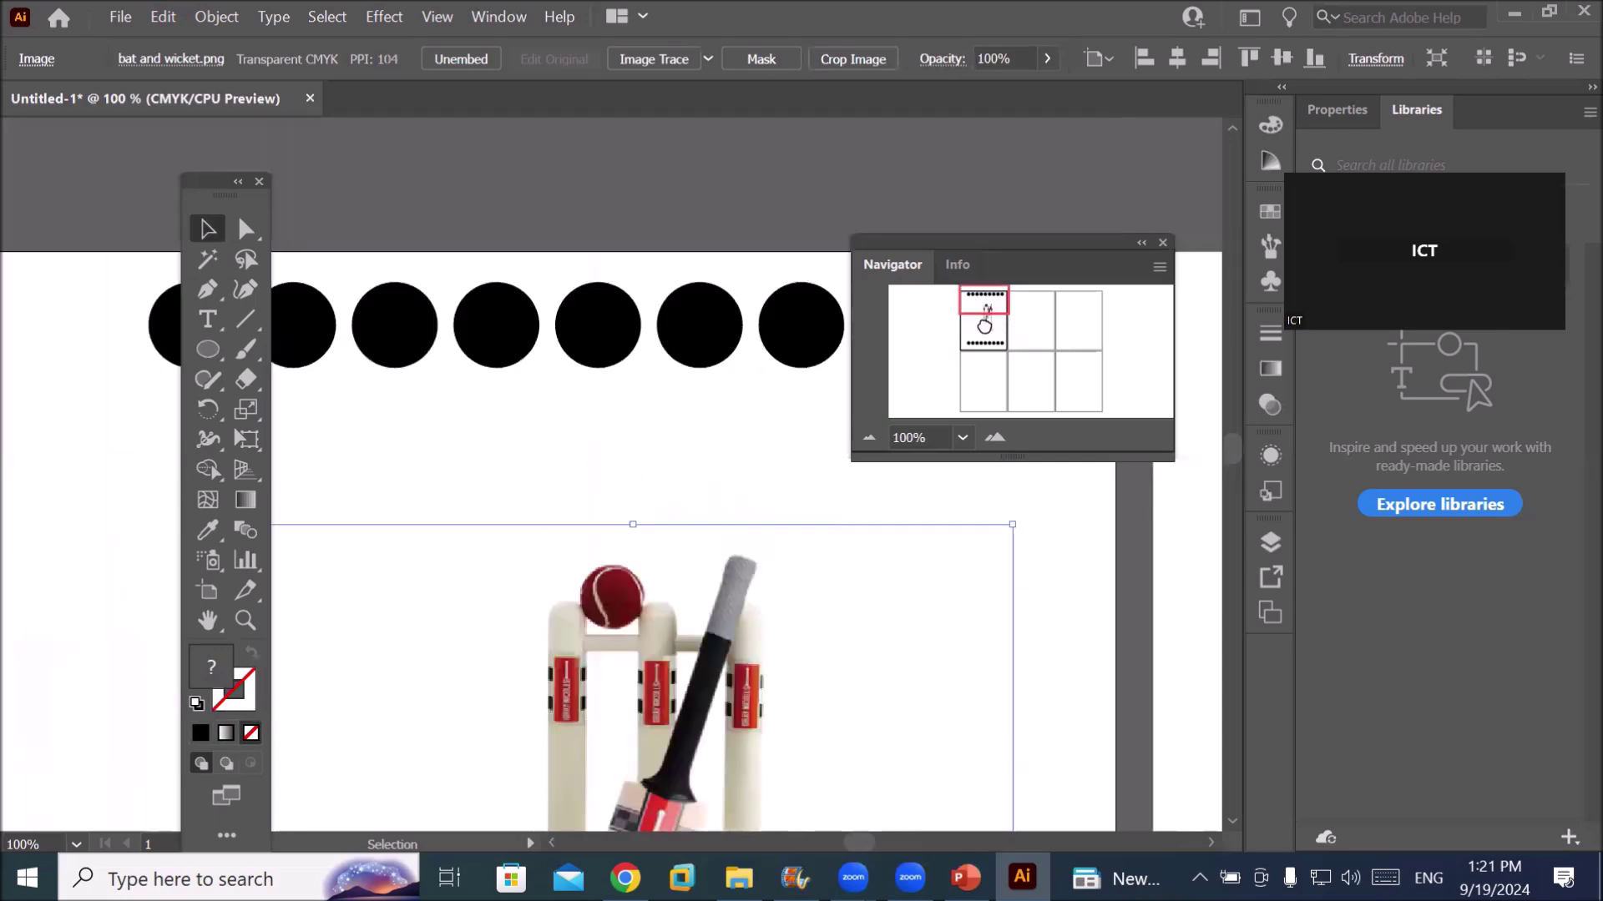
left_click(984, 326)
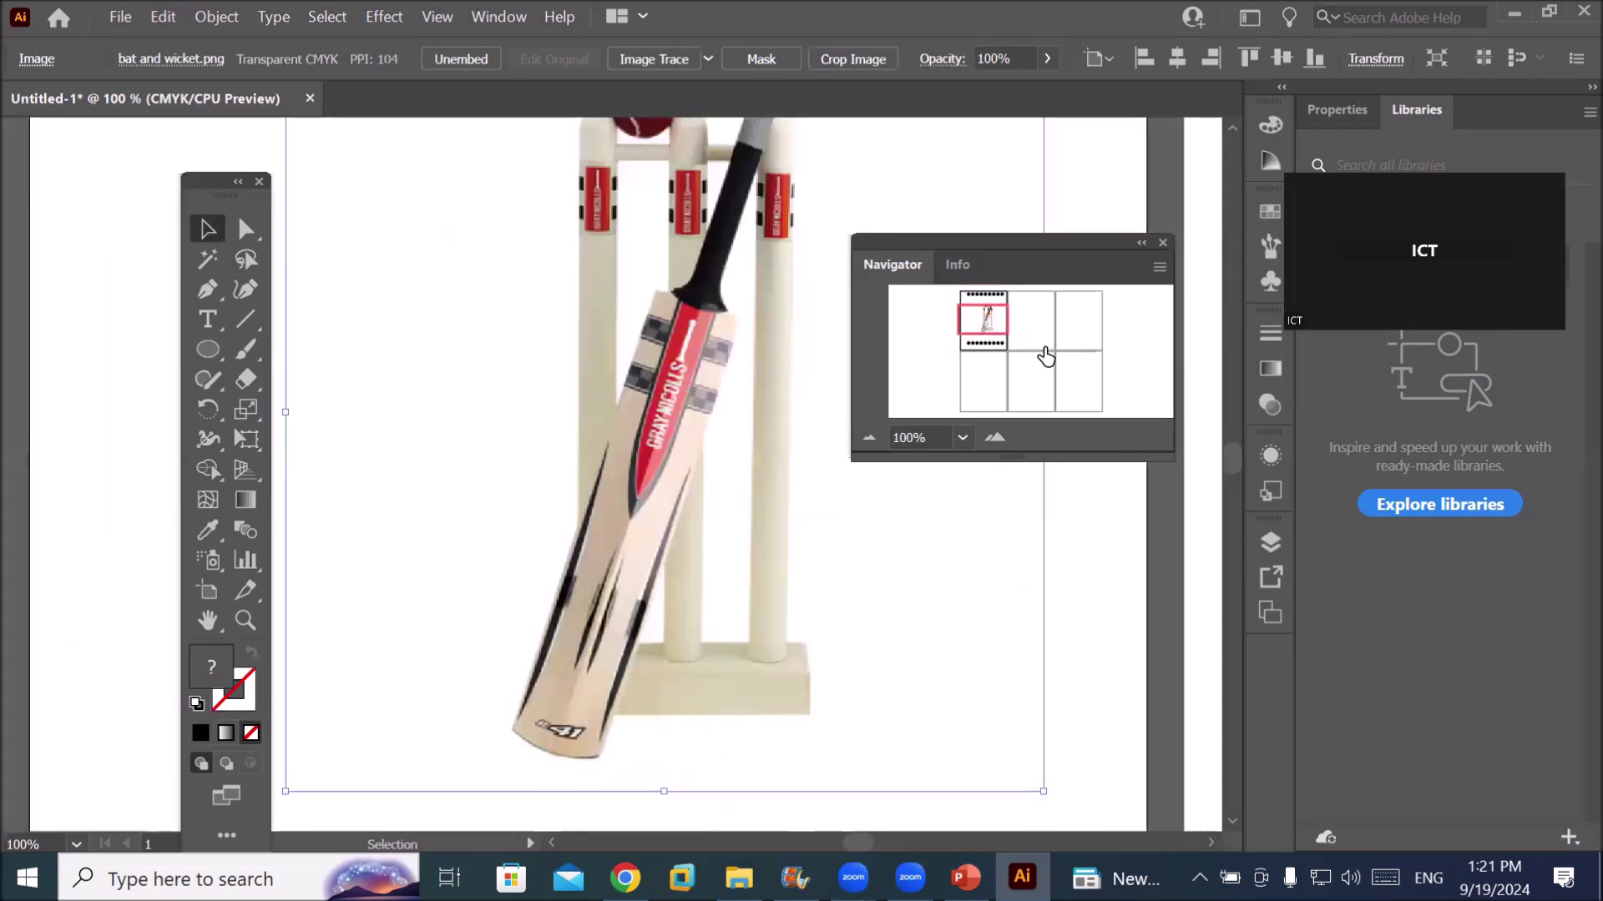
left_click(1012, 354)
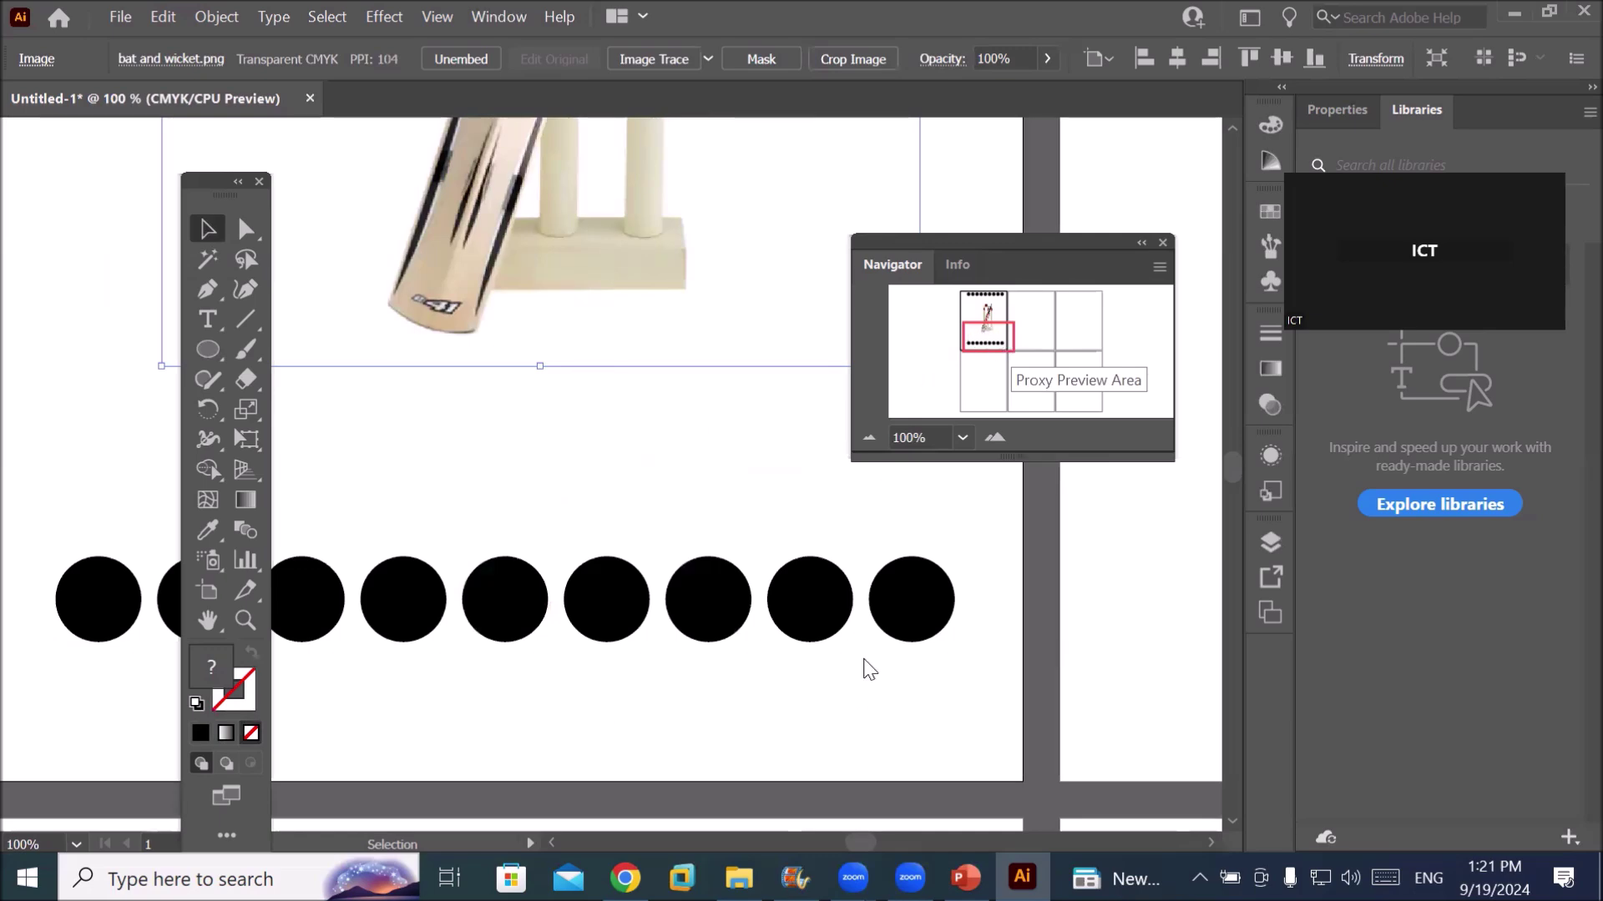
left_click(868, 706)
scroll(868, 706, "down", 6)
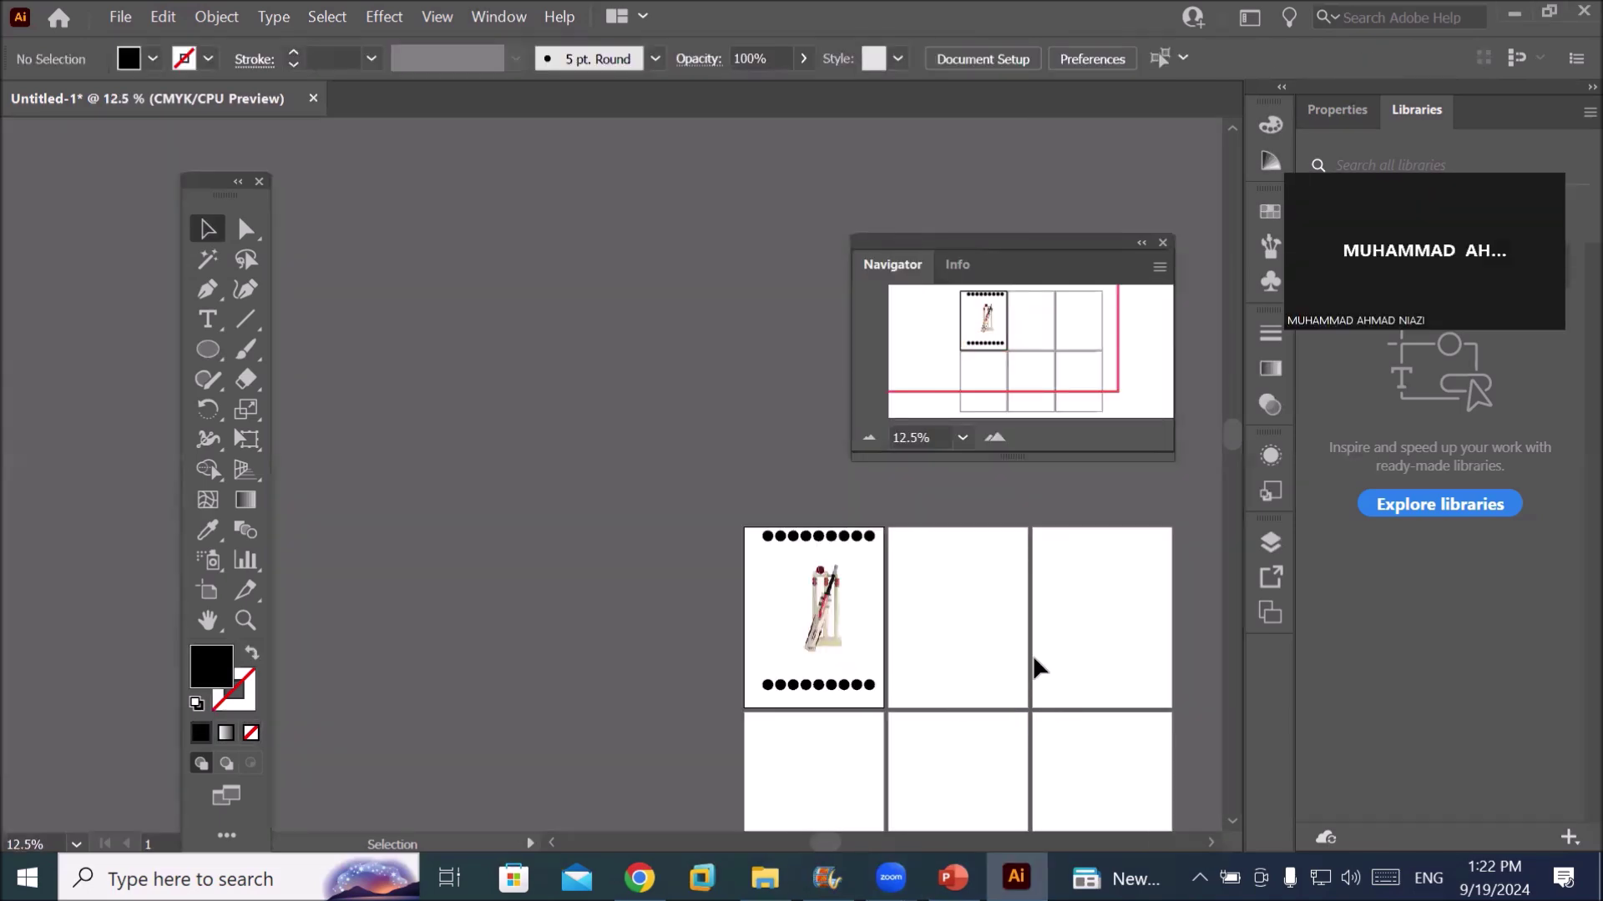
Copy the first artboard's artwork and paste it on all artboards, then undo the paste
left_click_drag(970, 669, 743, 621)
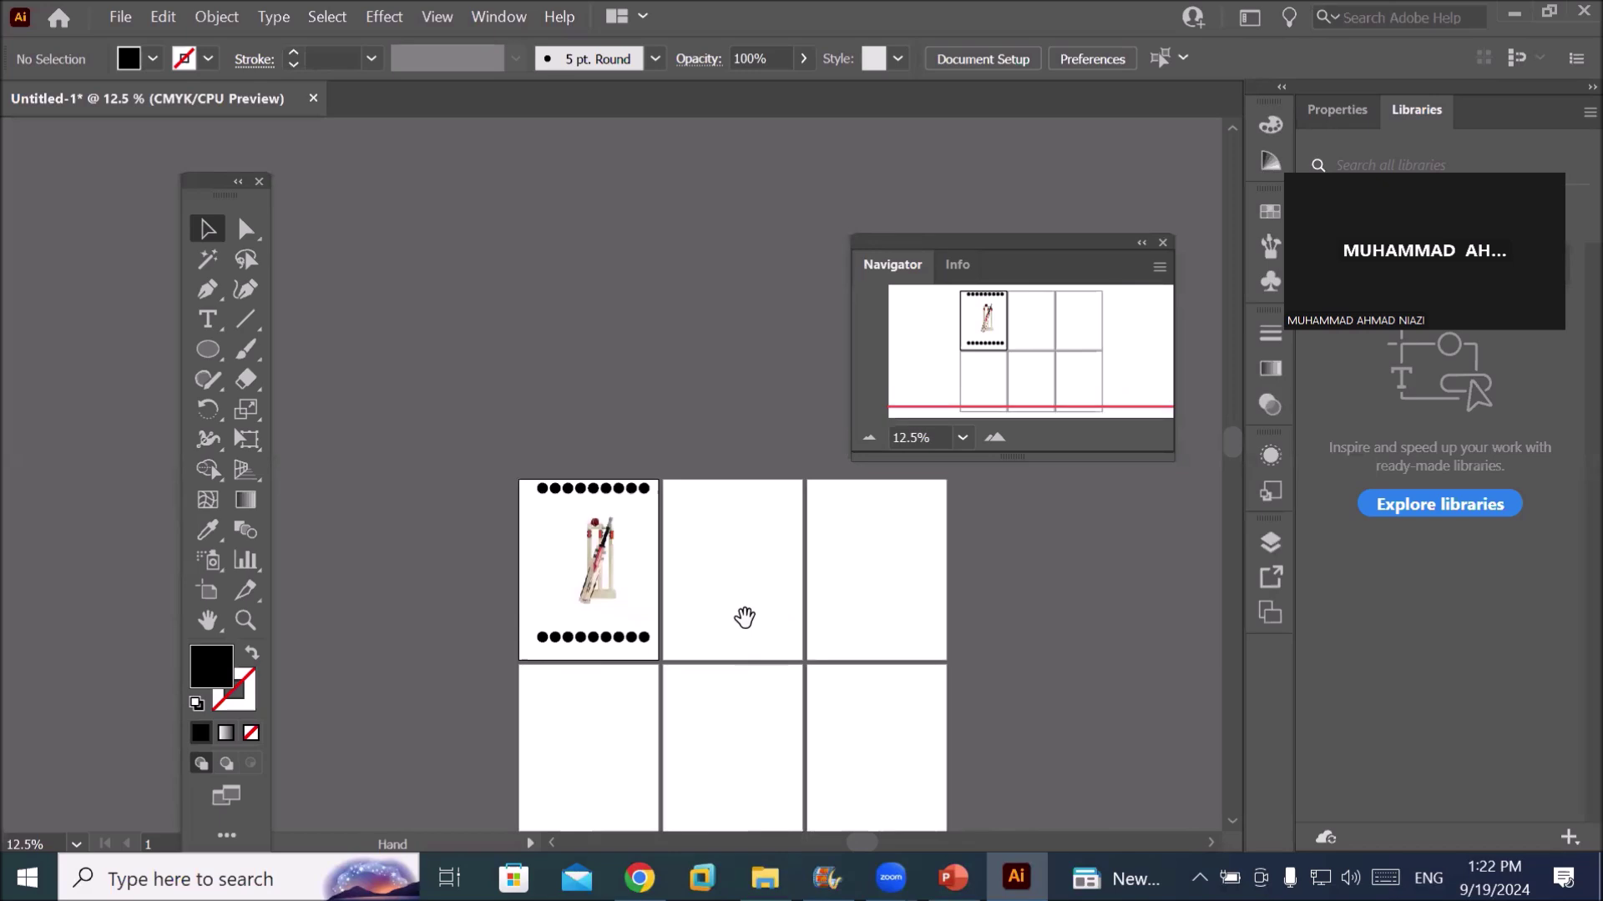
left_click(687, 701)
key("ctrl+a")
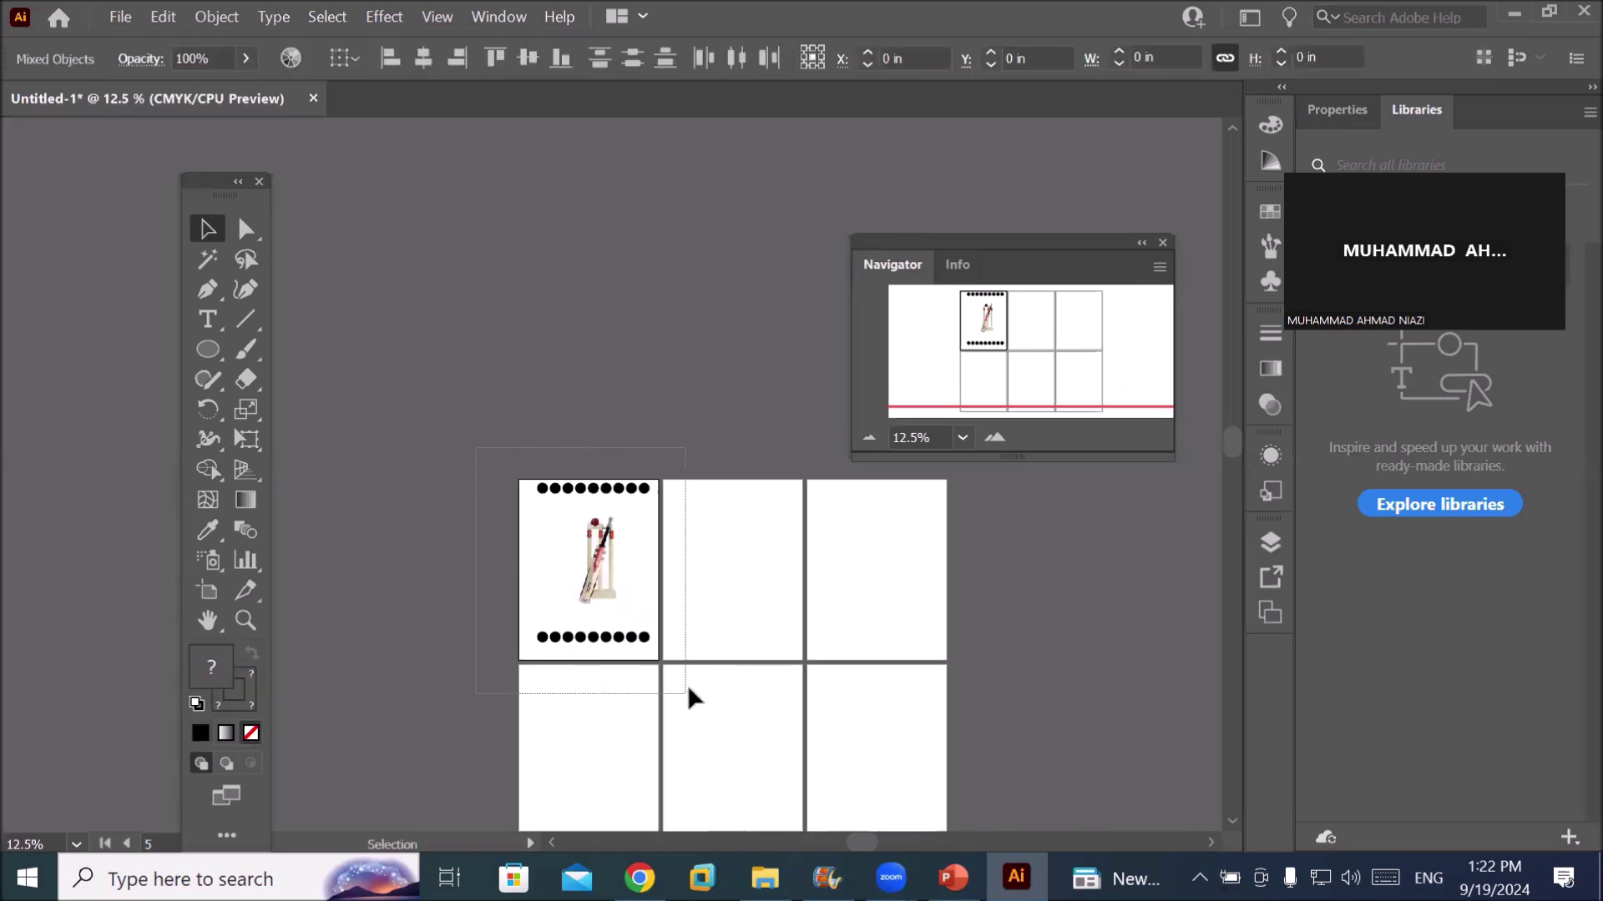
left_click(160, 17)
left_click(229, 132)
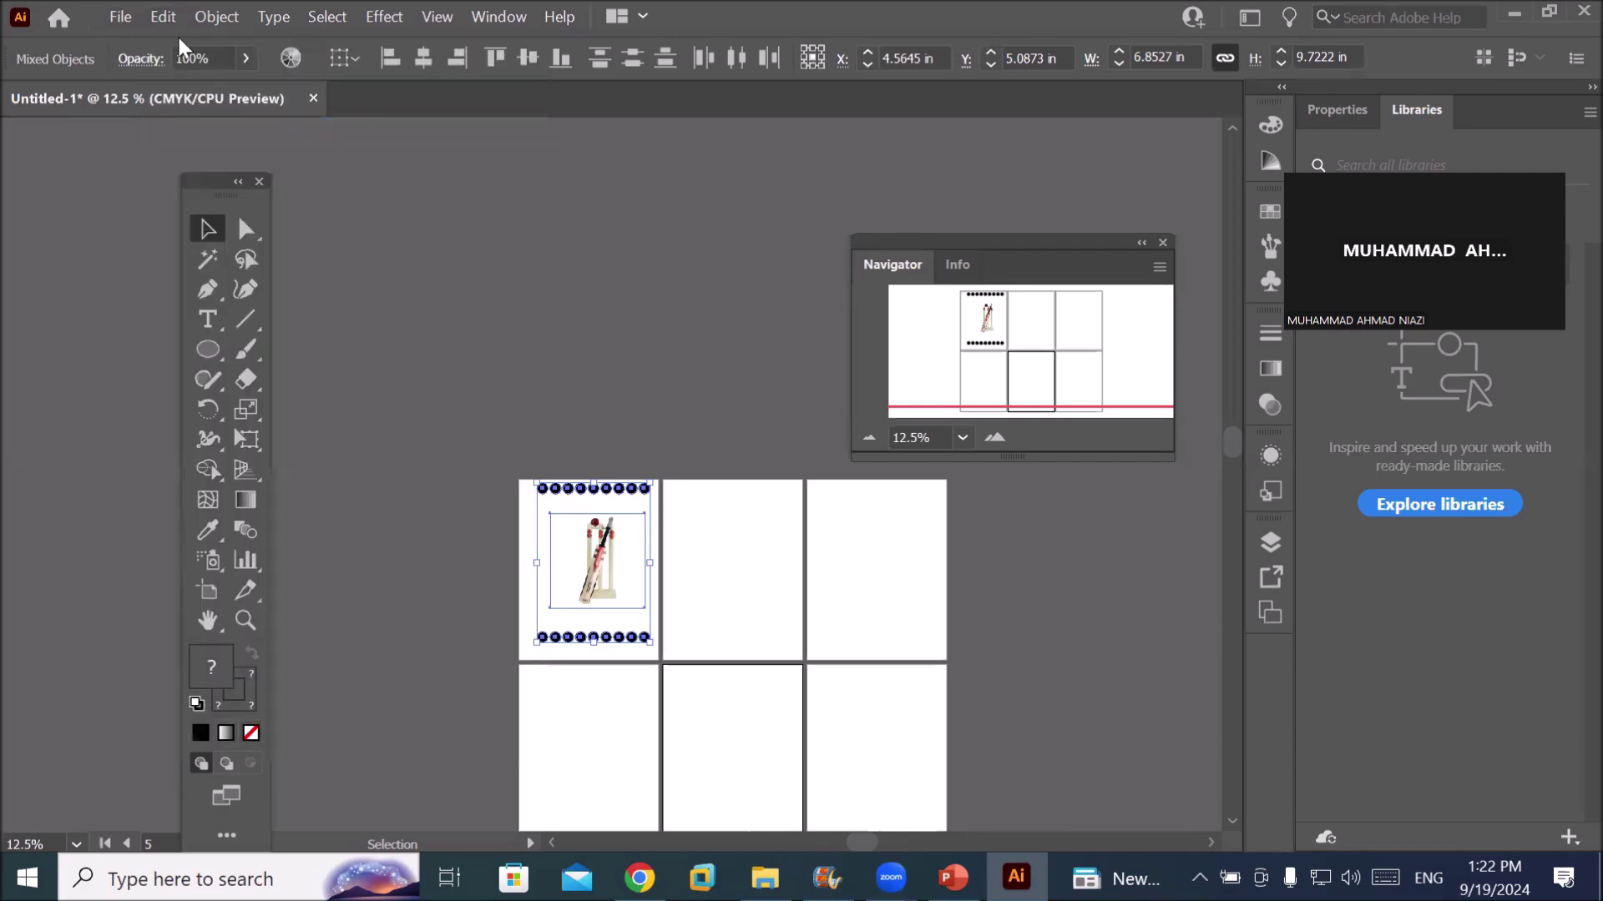
left_click(169, 13)
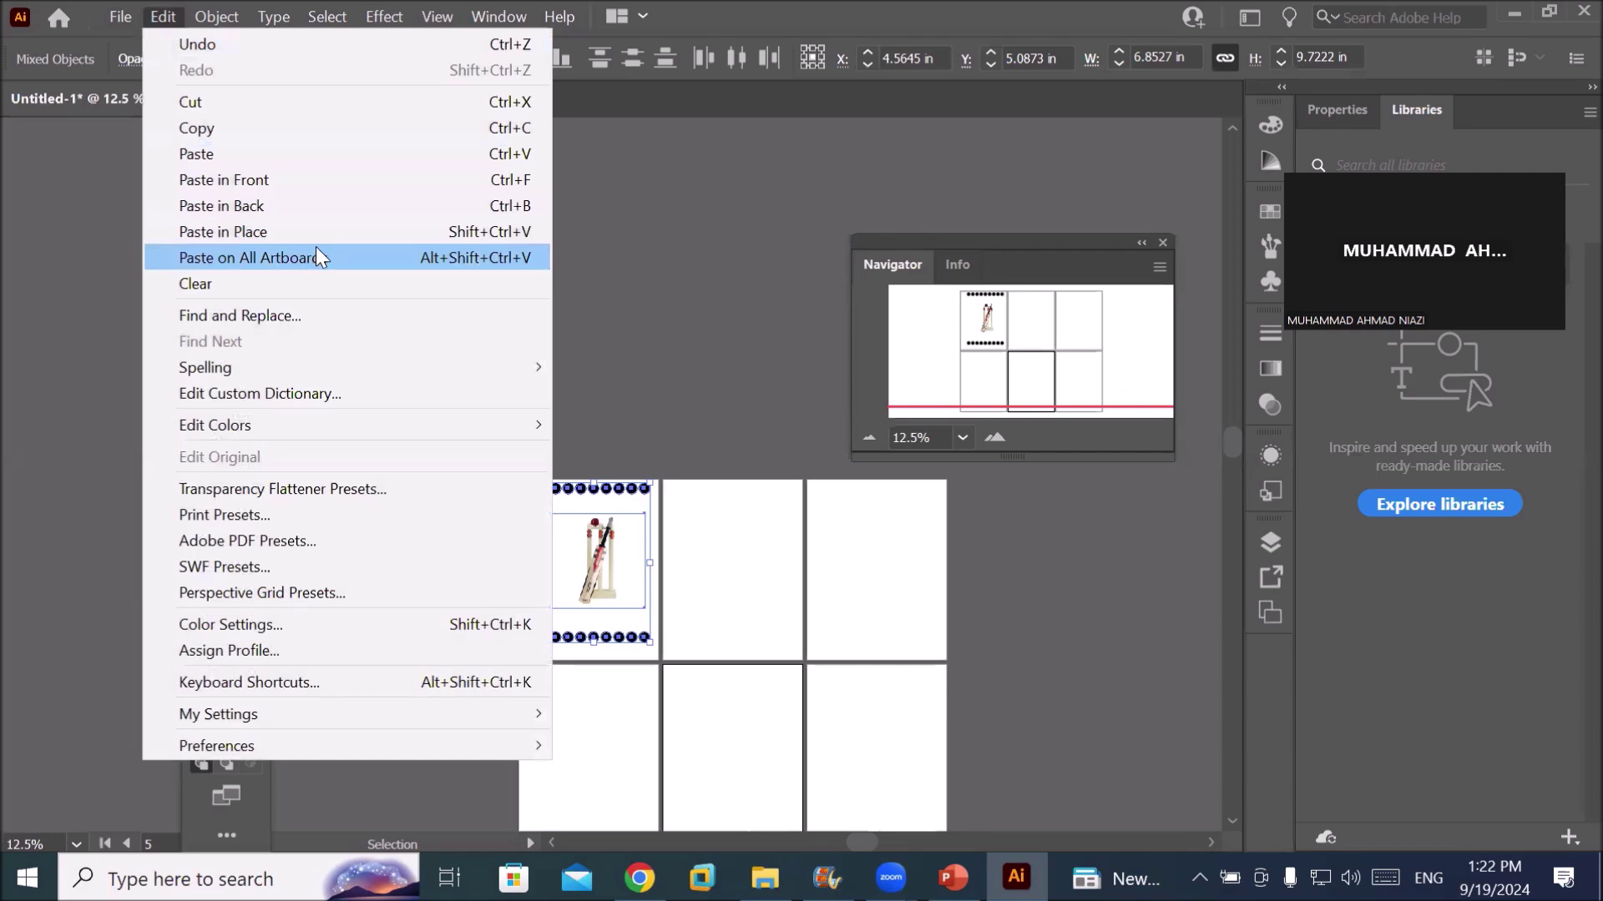
left_click(338, 258)
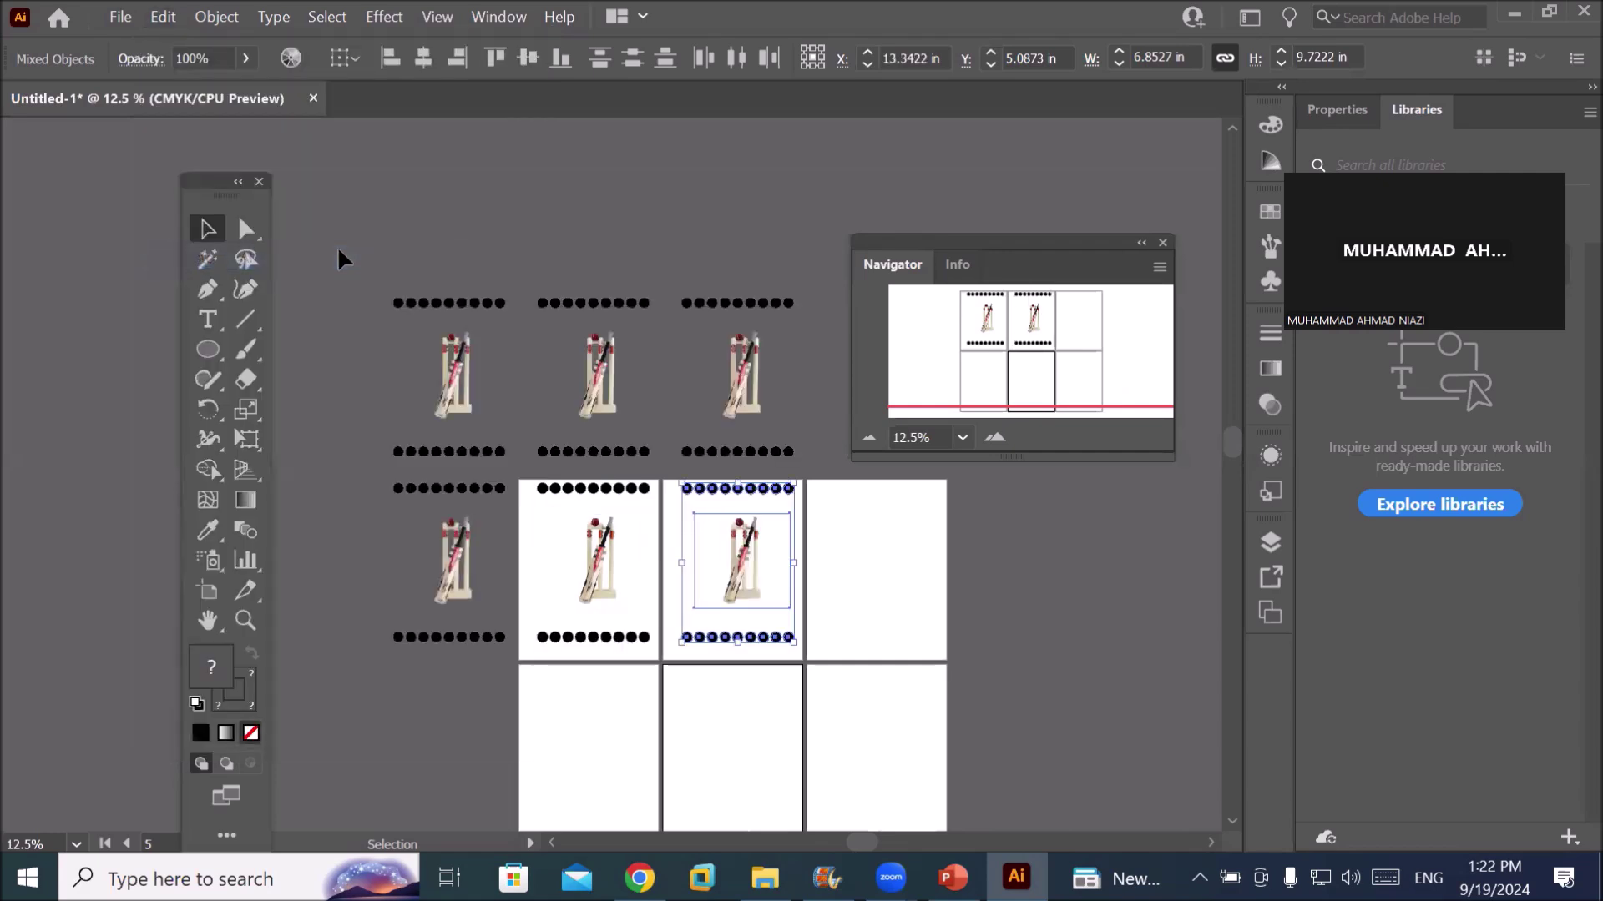
key("ctrl+z")
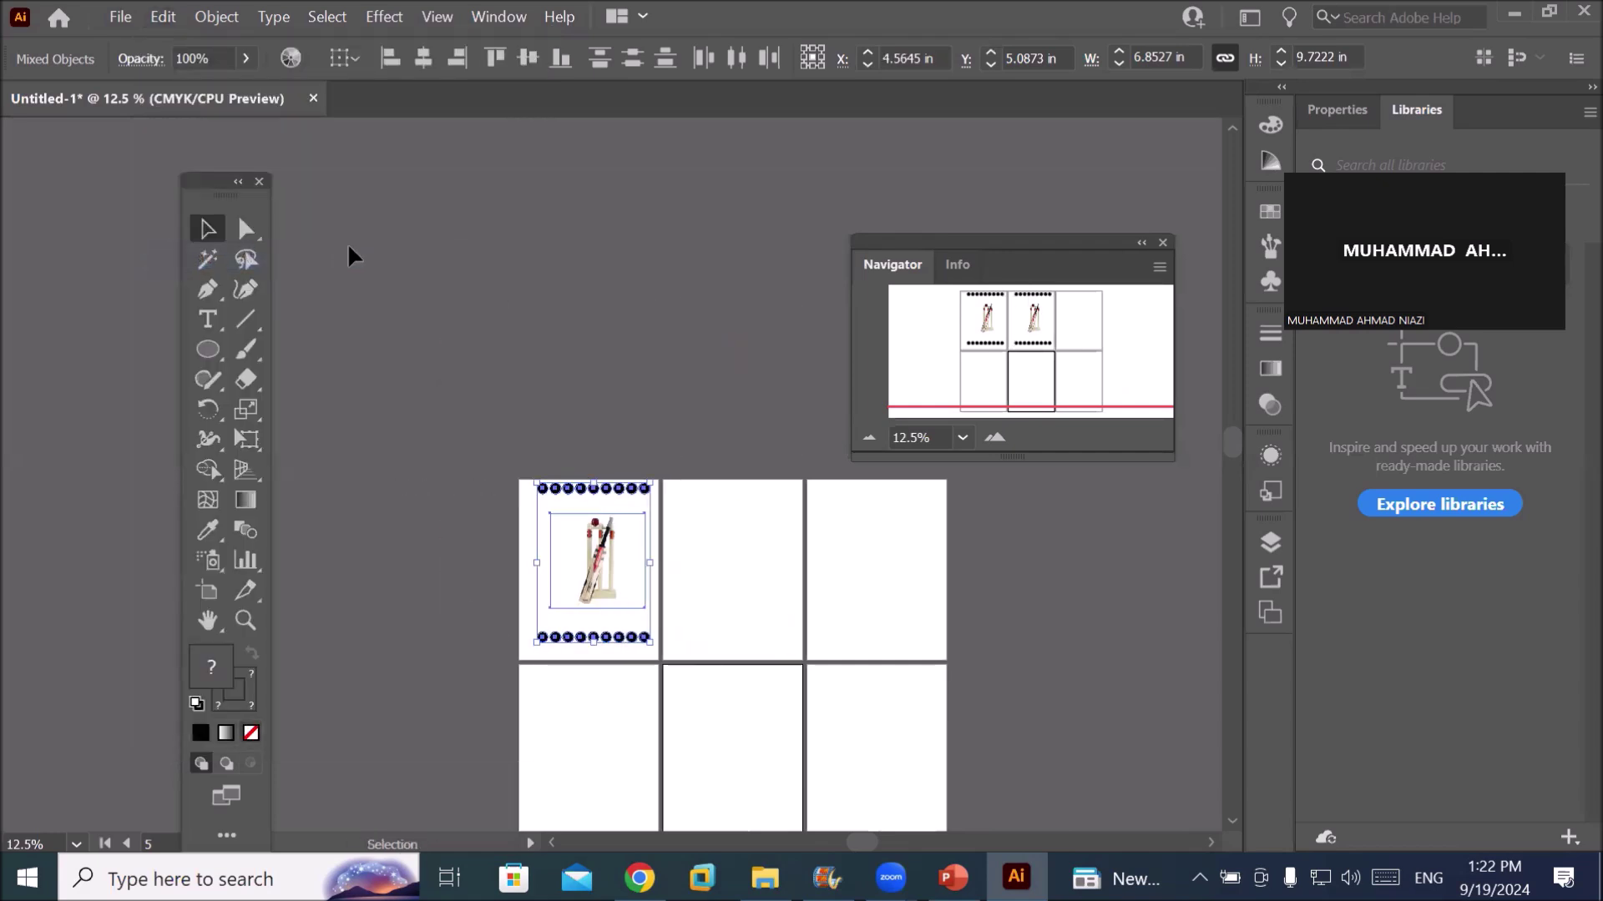
Reselect the first artboard's artwork, paste it on all artboards, and shift the copies into place
left_click(730, 622)
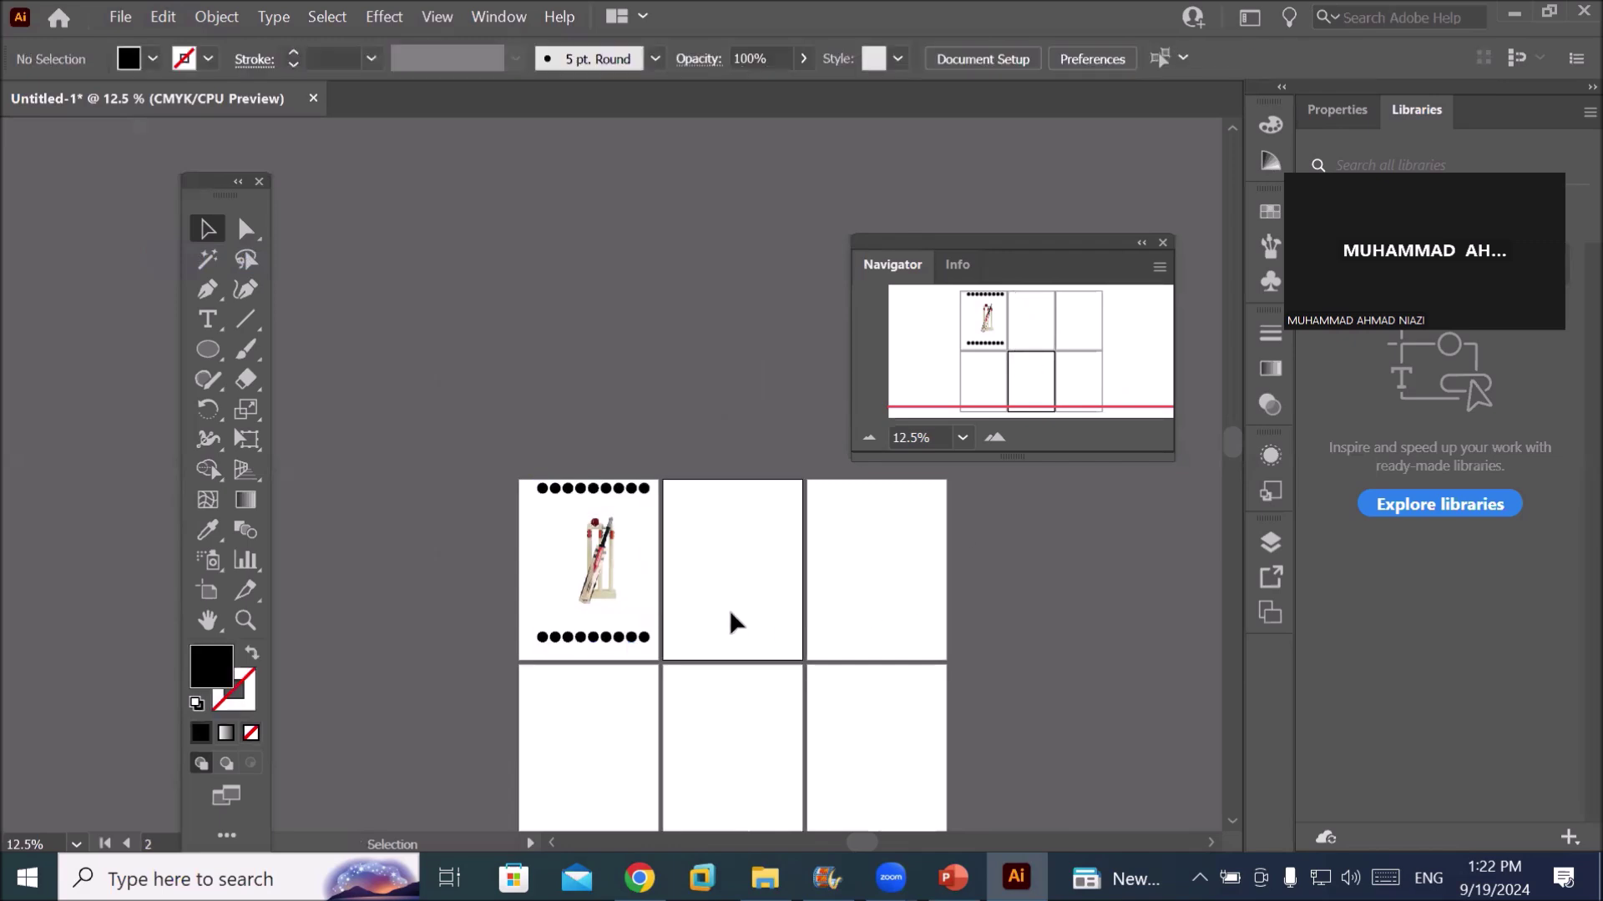
left_click_drag(515, 477, 666, 662)
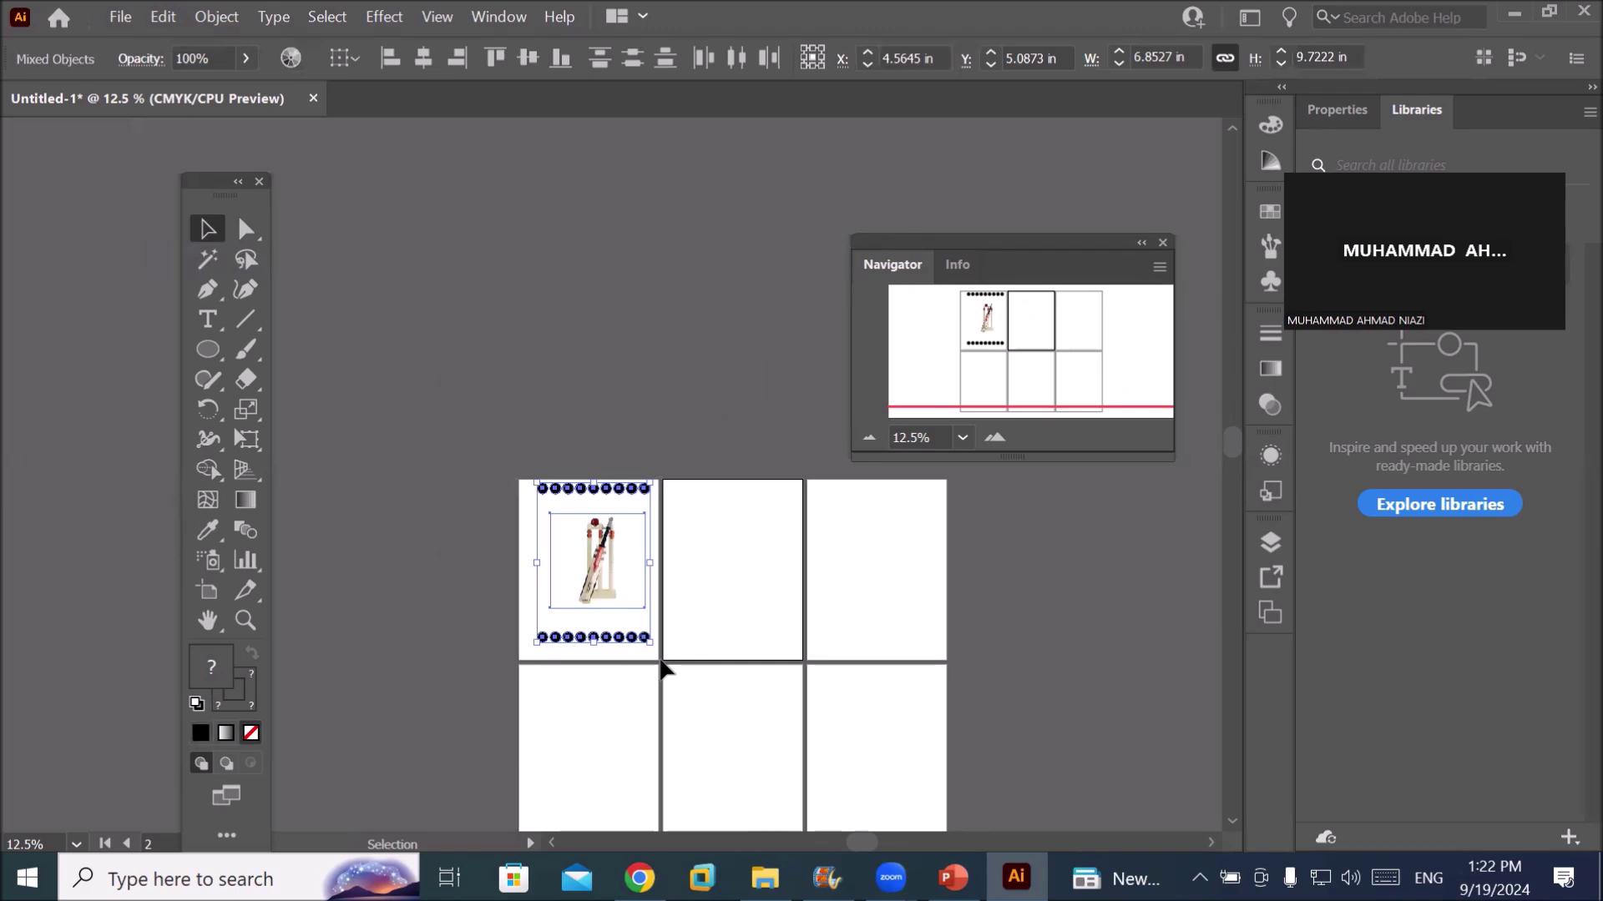
left_click(163, 17)
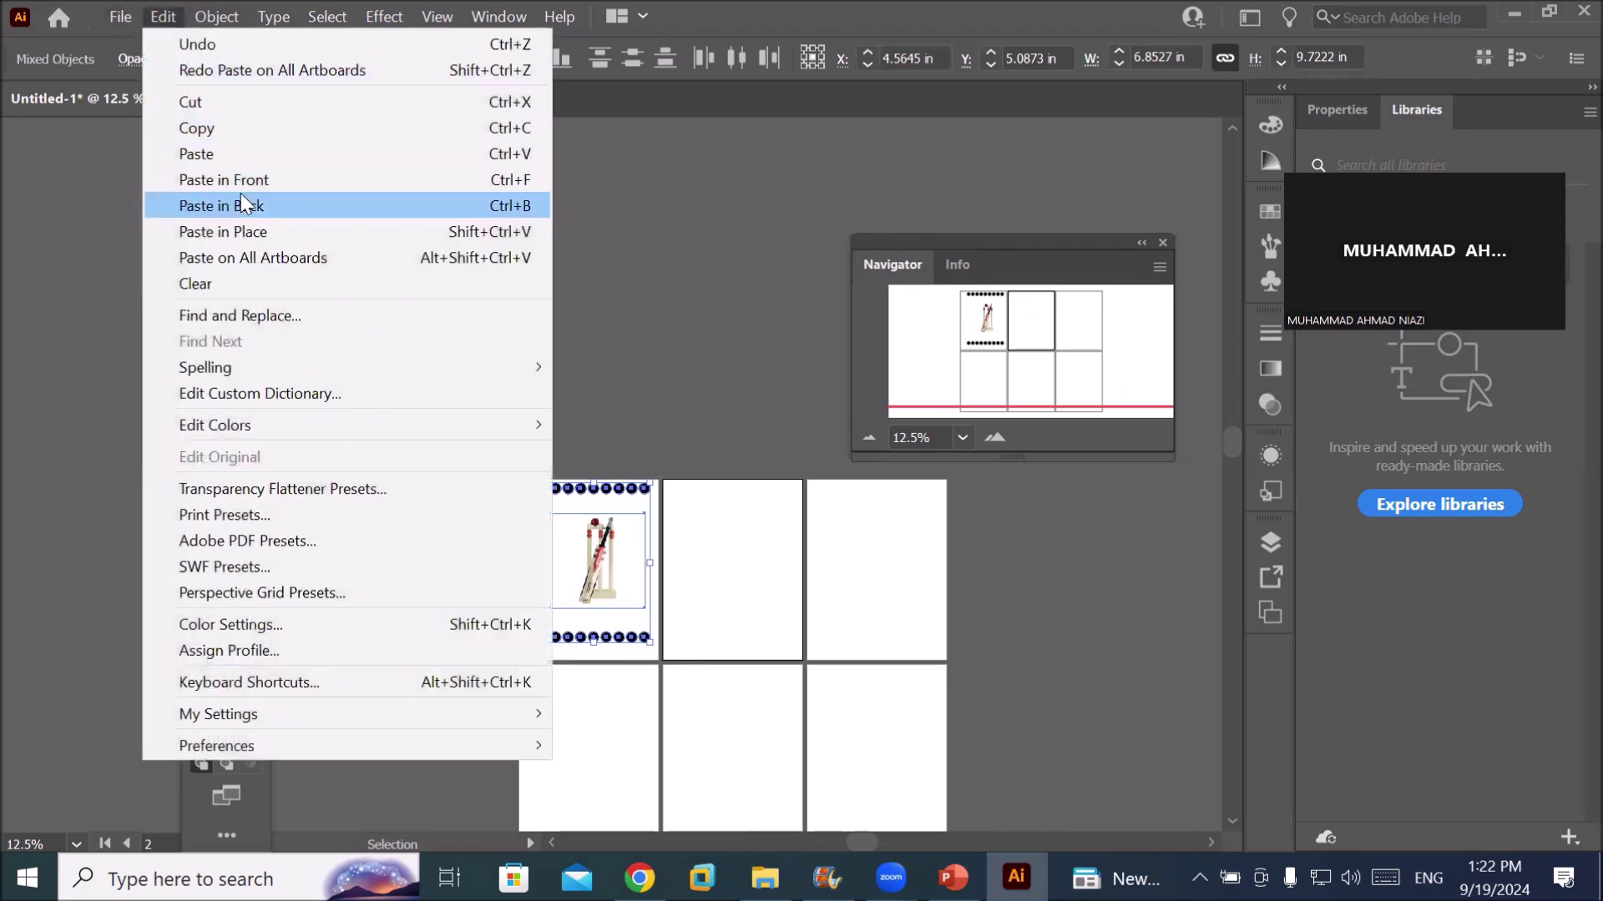
left_click(257, 137)
left_click(167, 15)
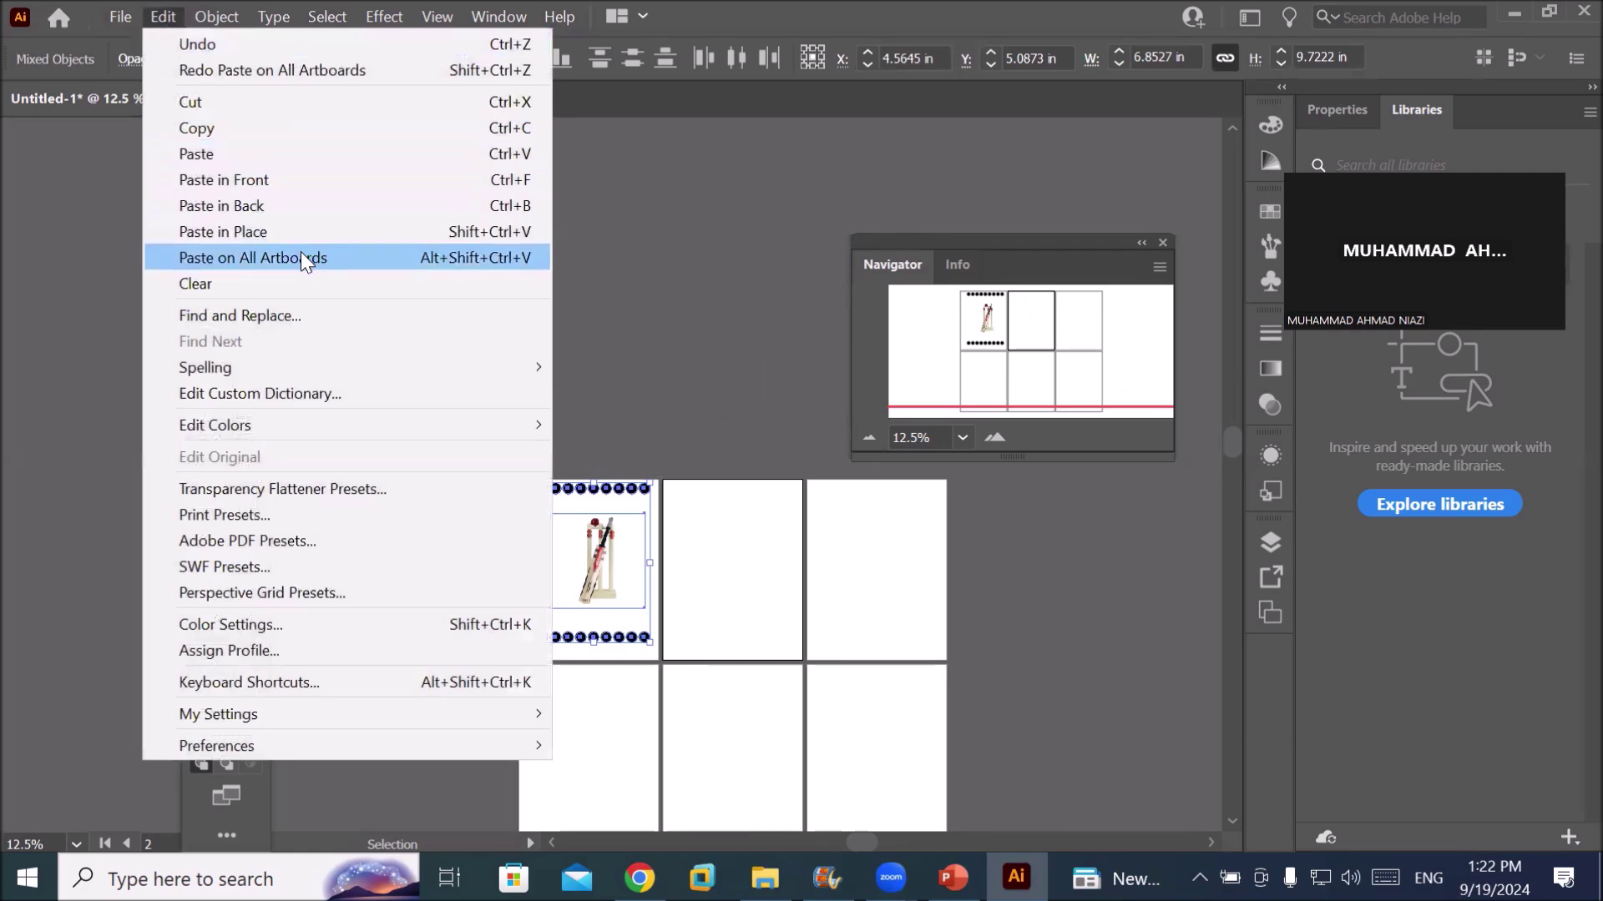
left_click(301, 257)
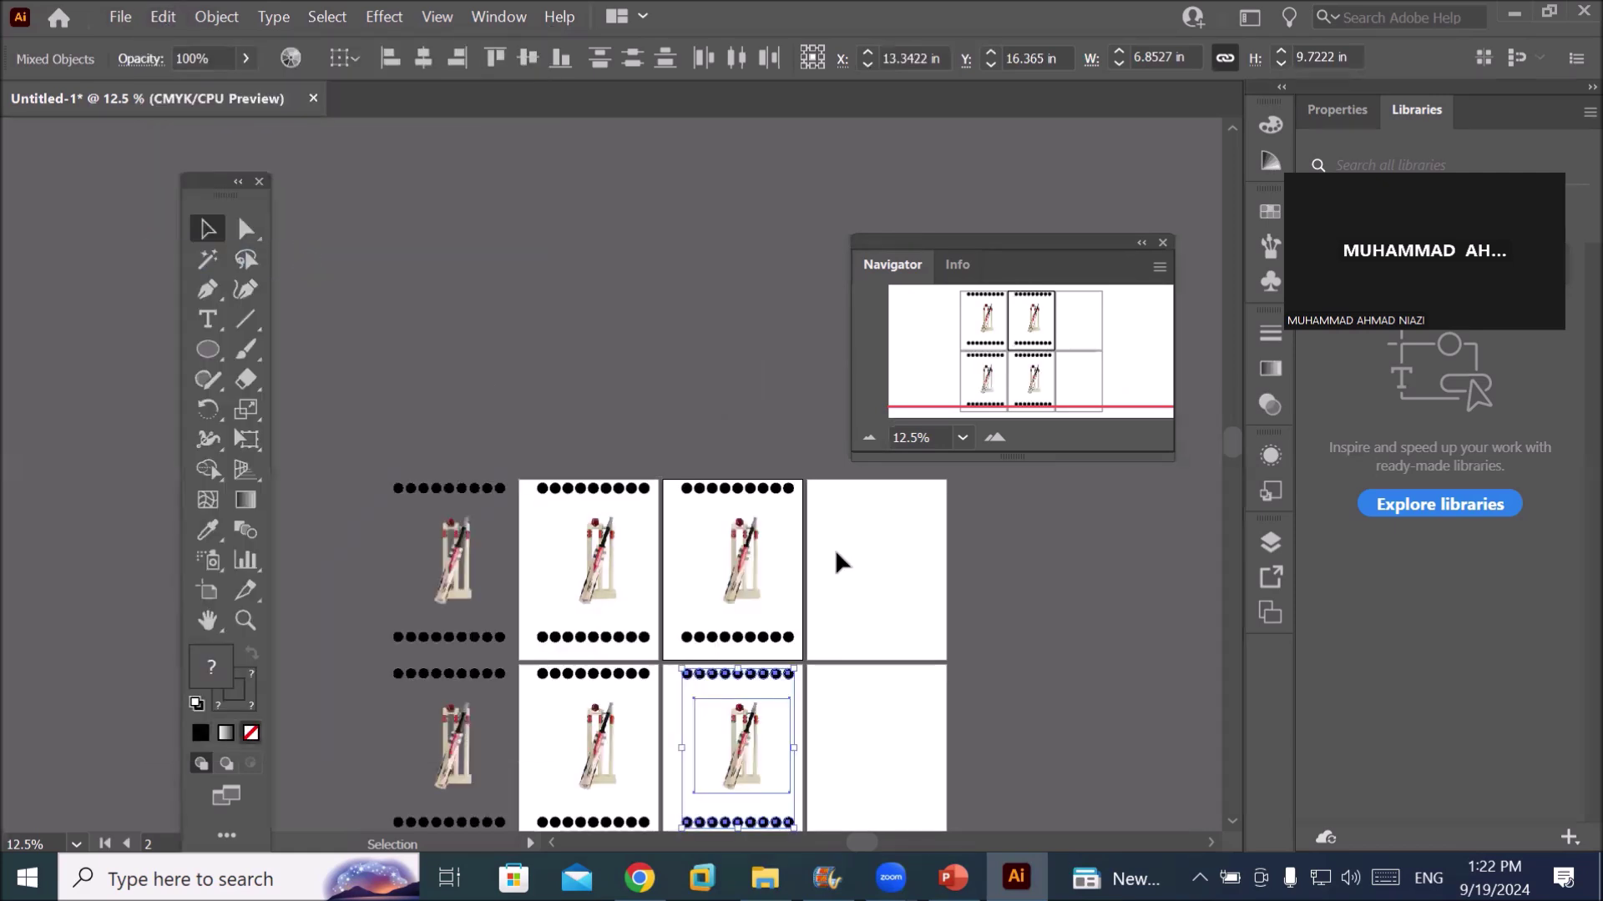
scroll(916, 635, "down", 1)
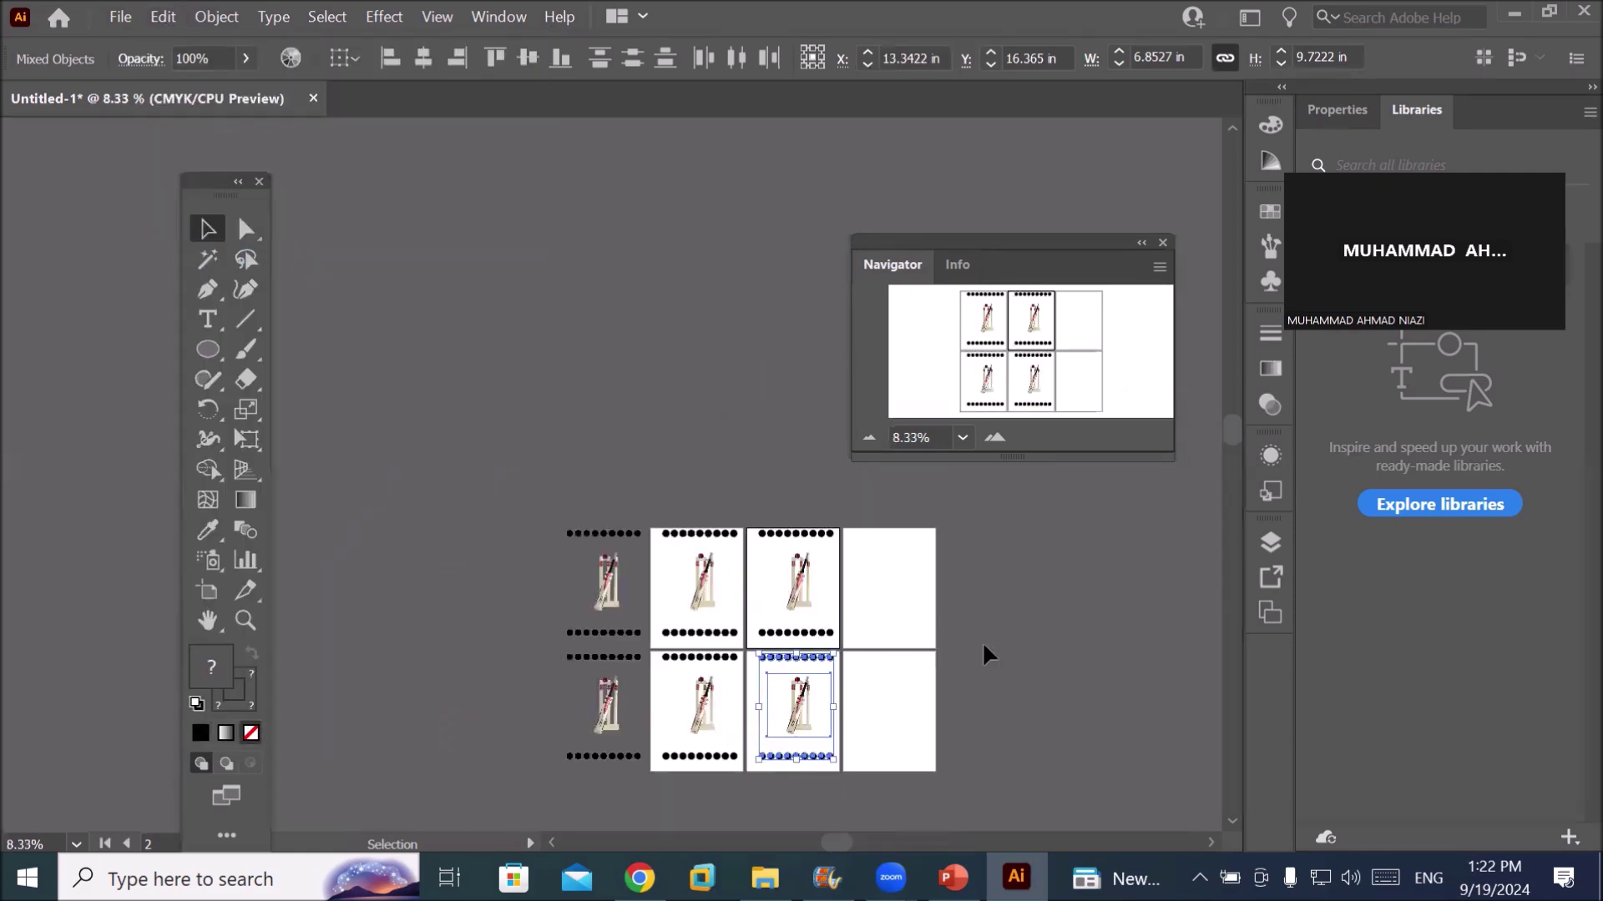
mouse_move(526, 524)
left_mouse_down()
mouse_move(858, 775)
mouse_move(886, 745)
left_mouse_up()
left_click(1002, 709)
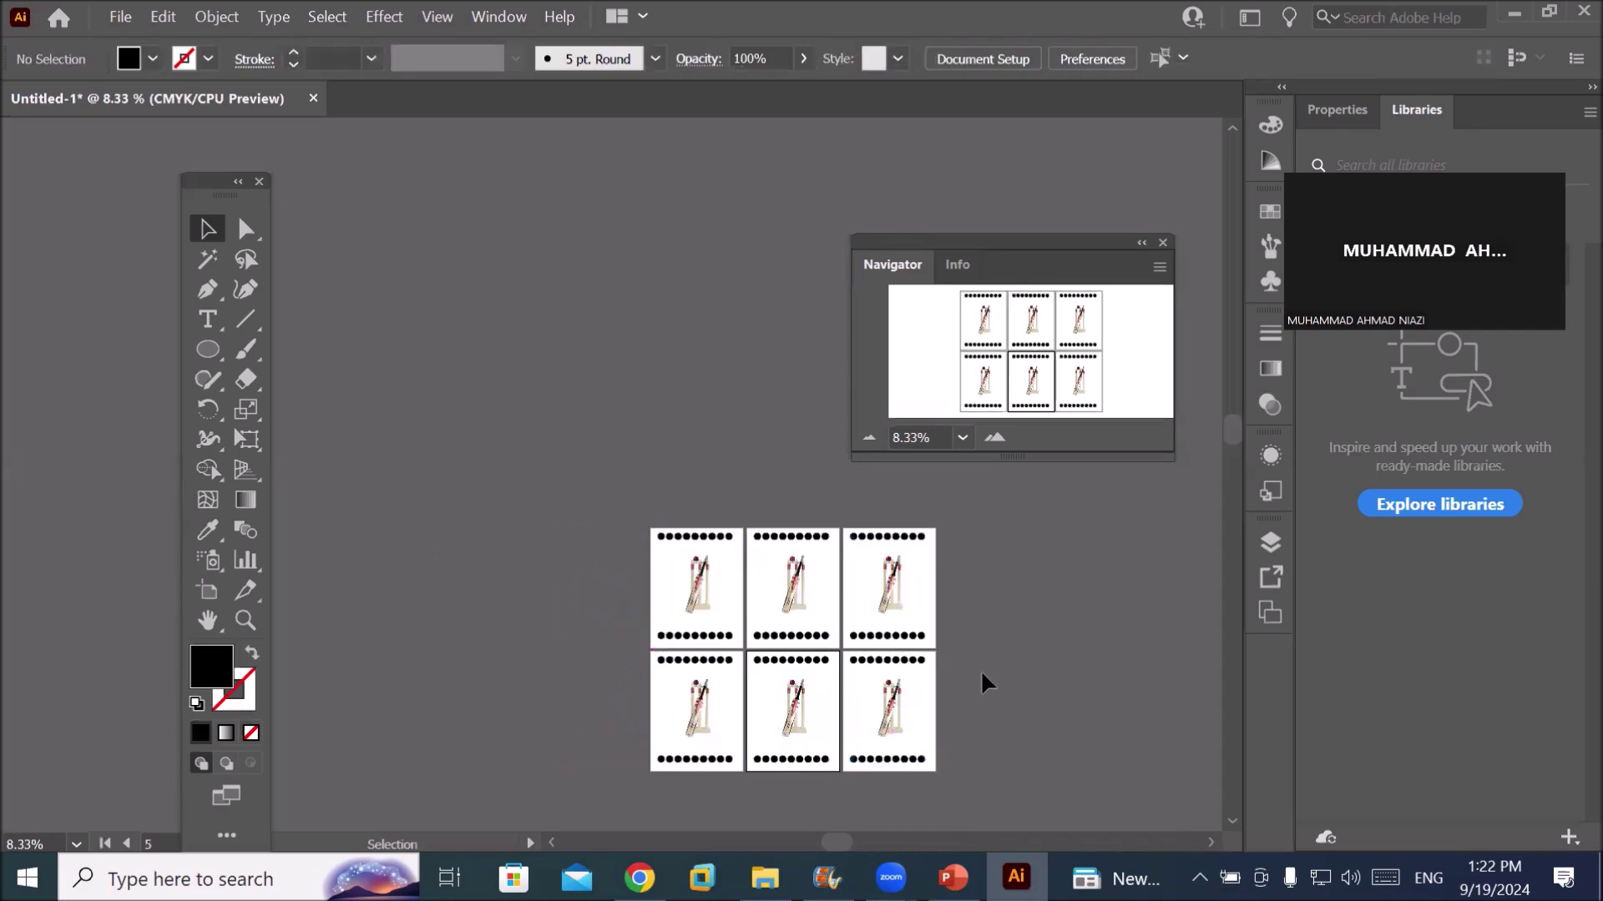
Fill the top dot row on the last artboard red
scroll(921, 599, "down", 2)
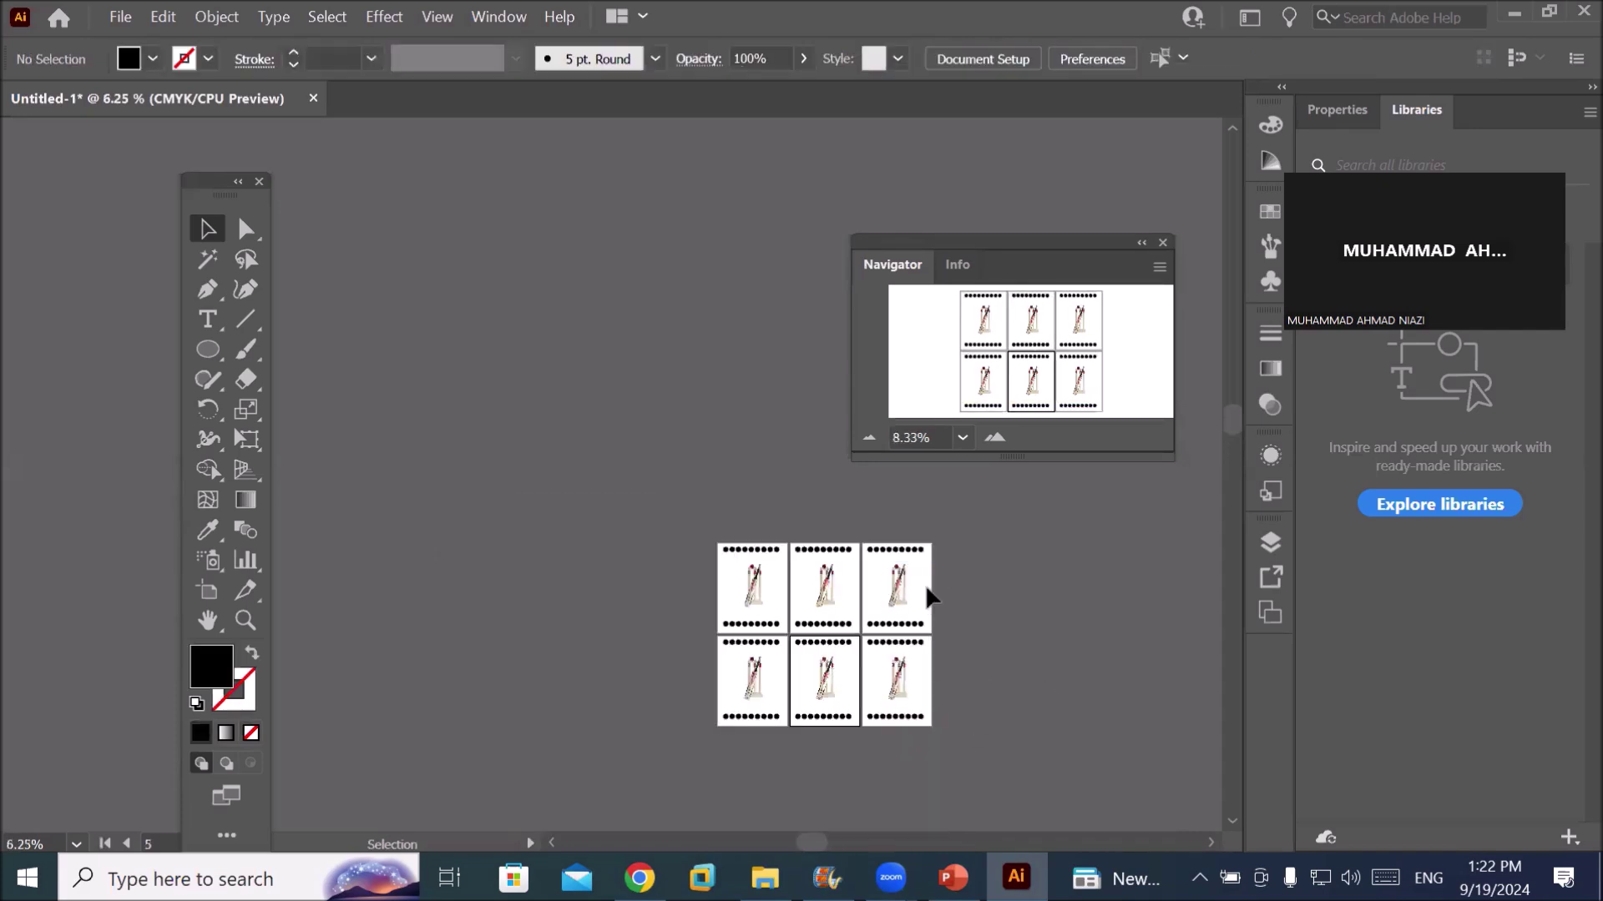
scroll(939, 647, "up", 1)
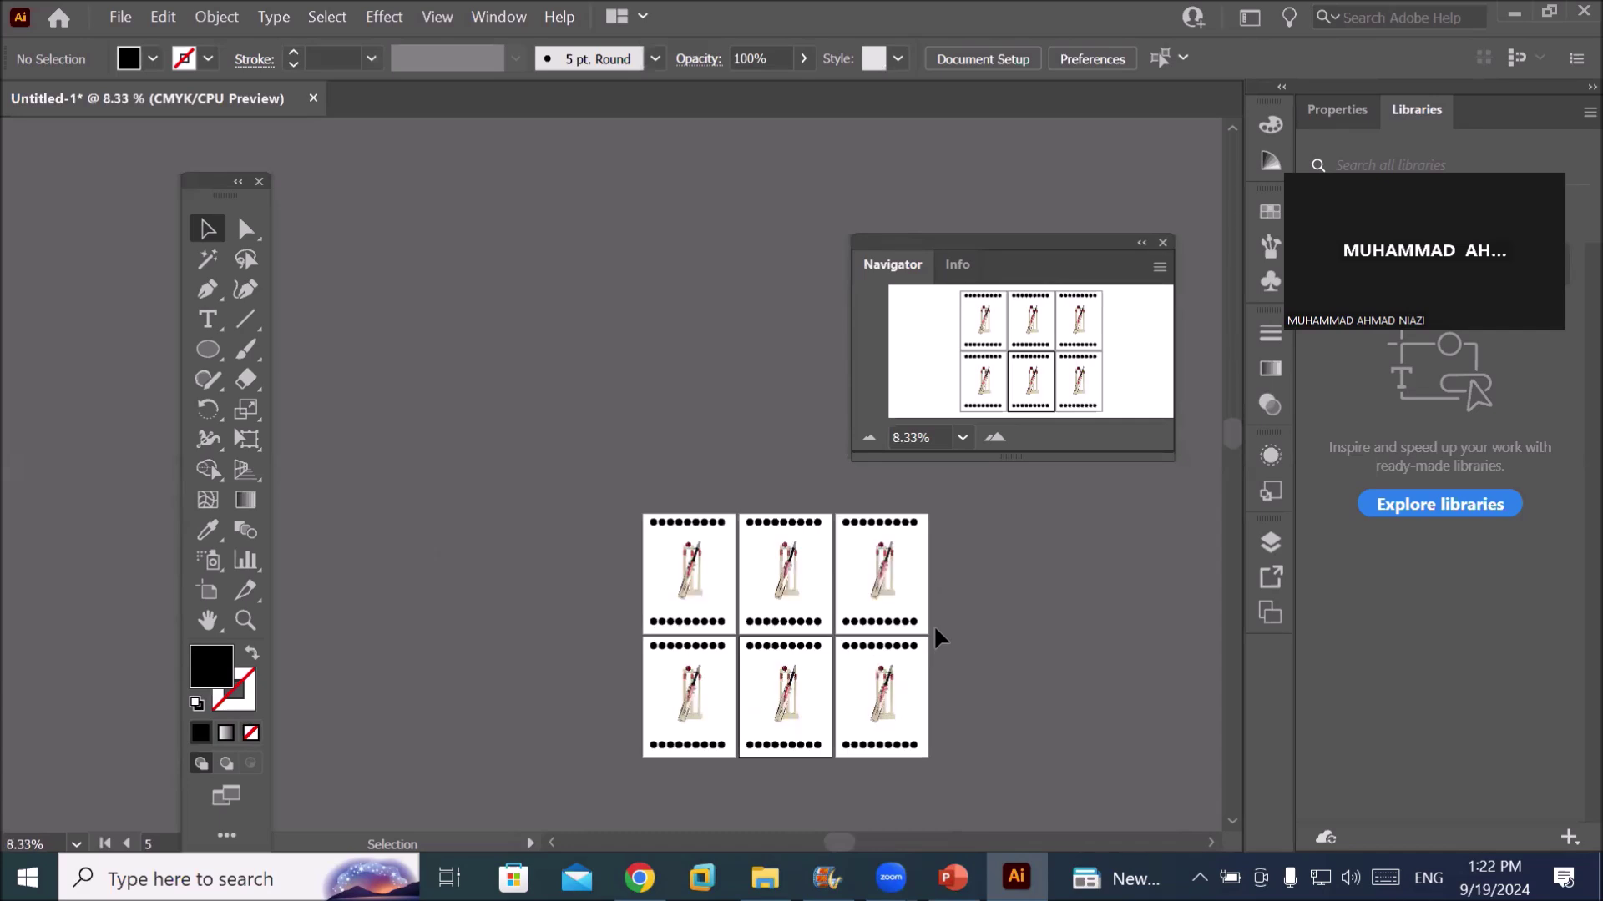
left_click(843, 648)
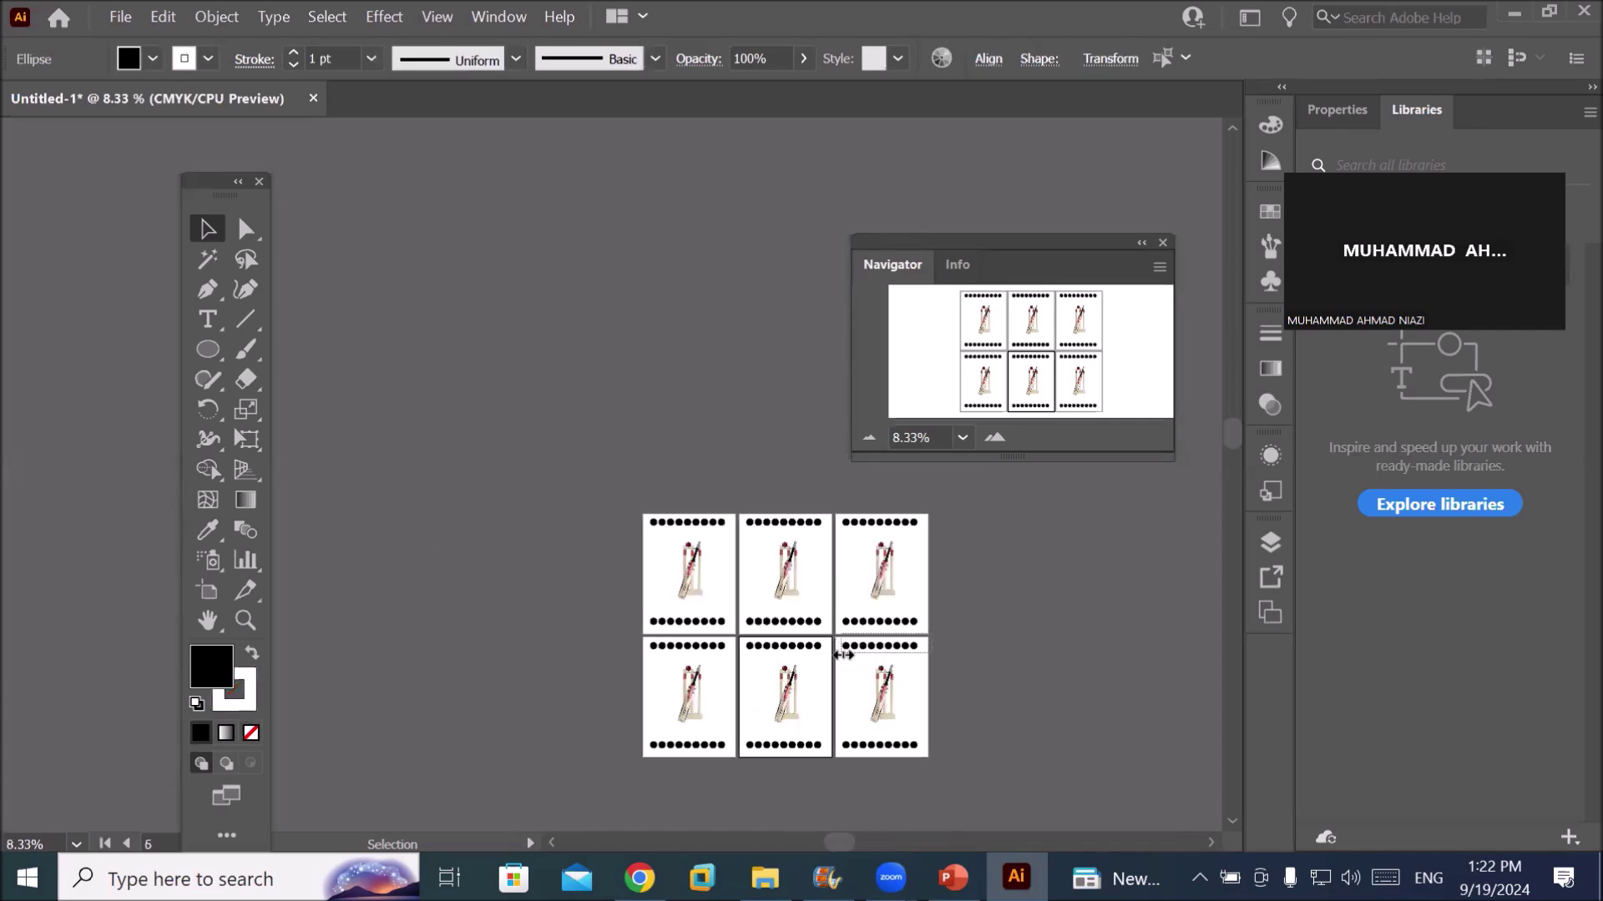
left_click(153, 60)
left_click(85, 101)
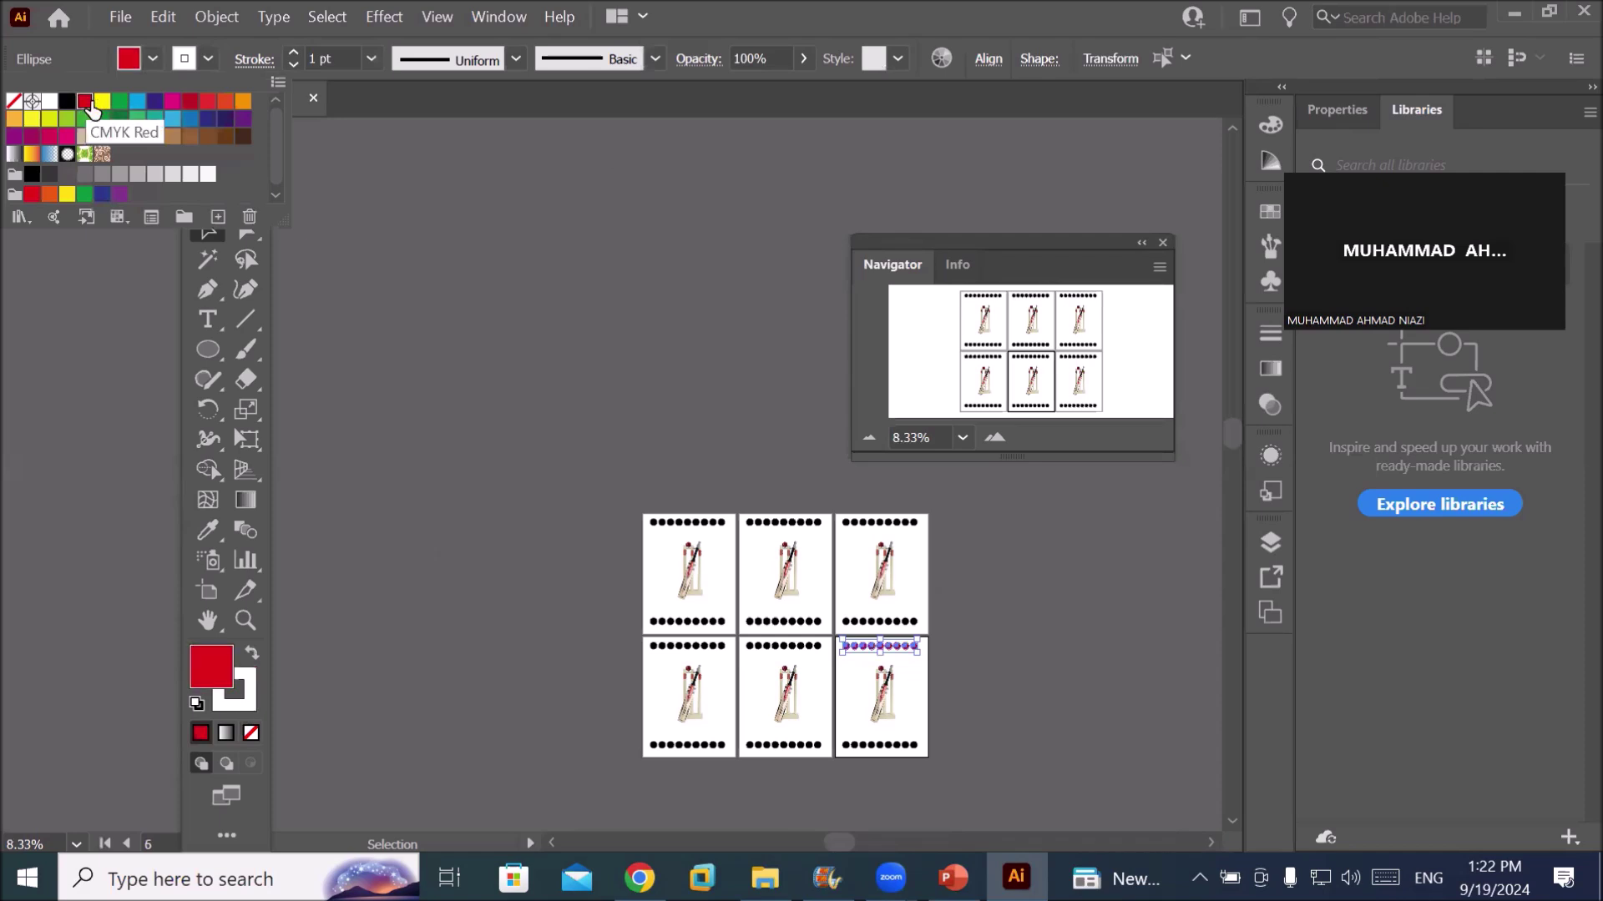
left_click(615, 740)
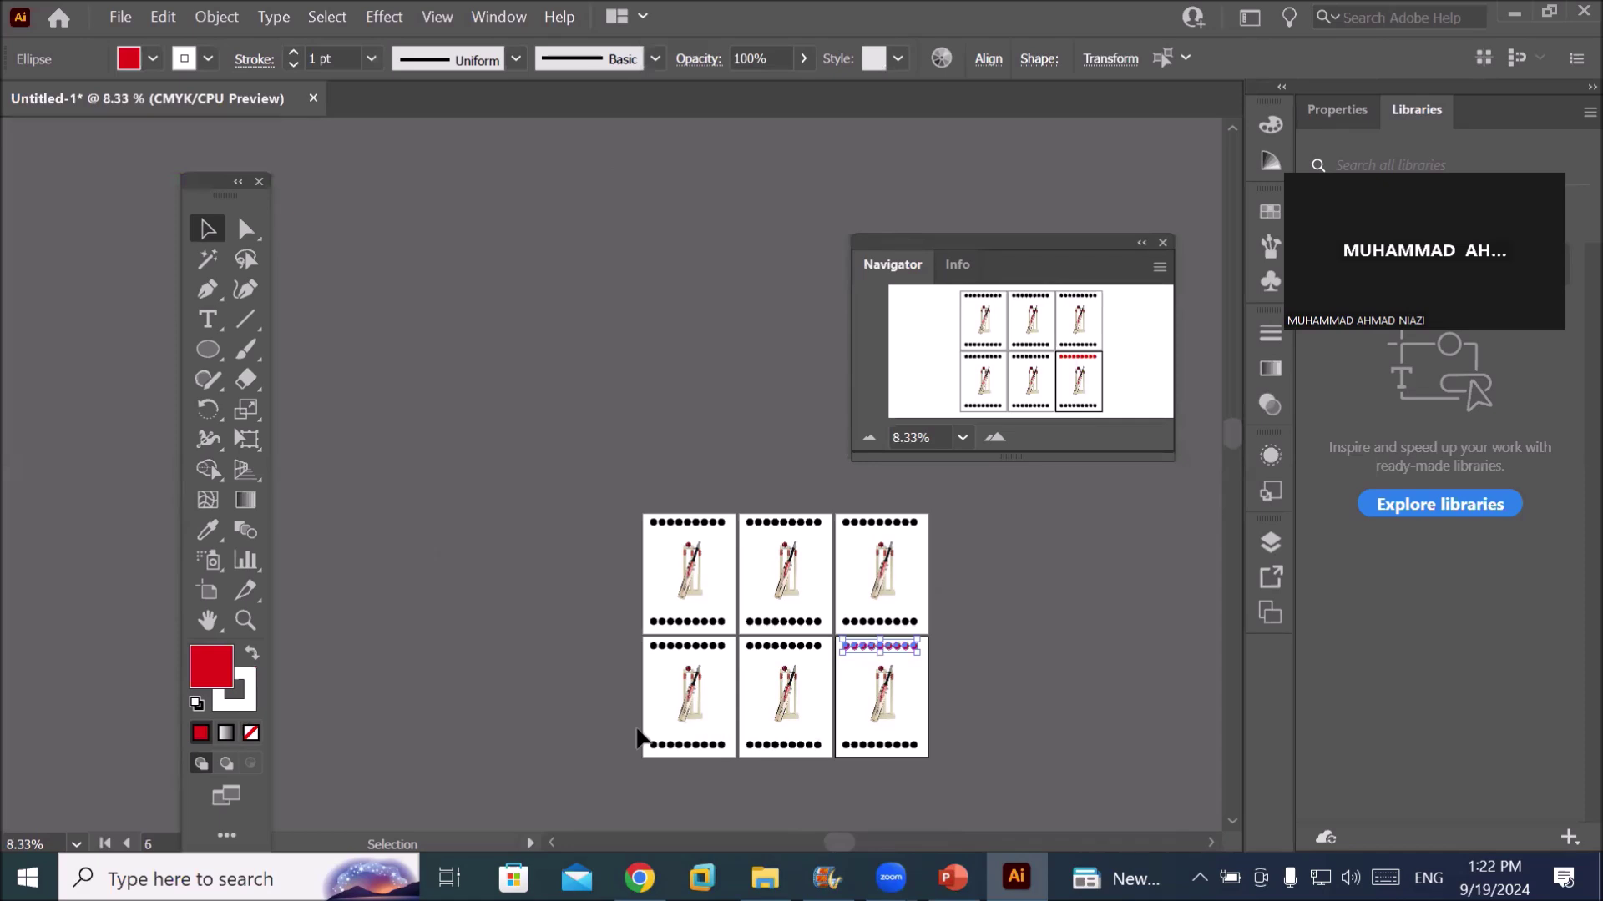
Fill the dot row on the bottom-left artboard cyan
left_click_drag(635, 736, 751, 759)
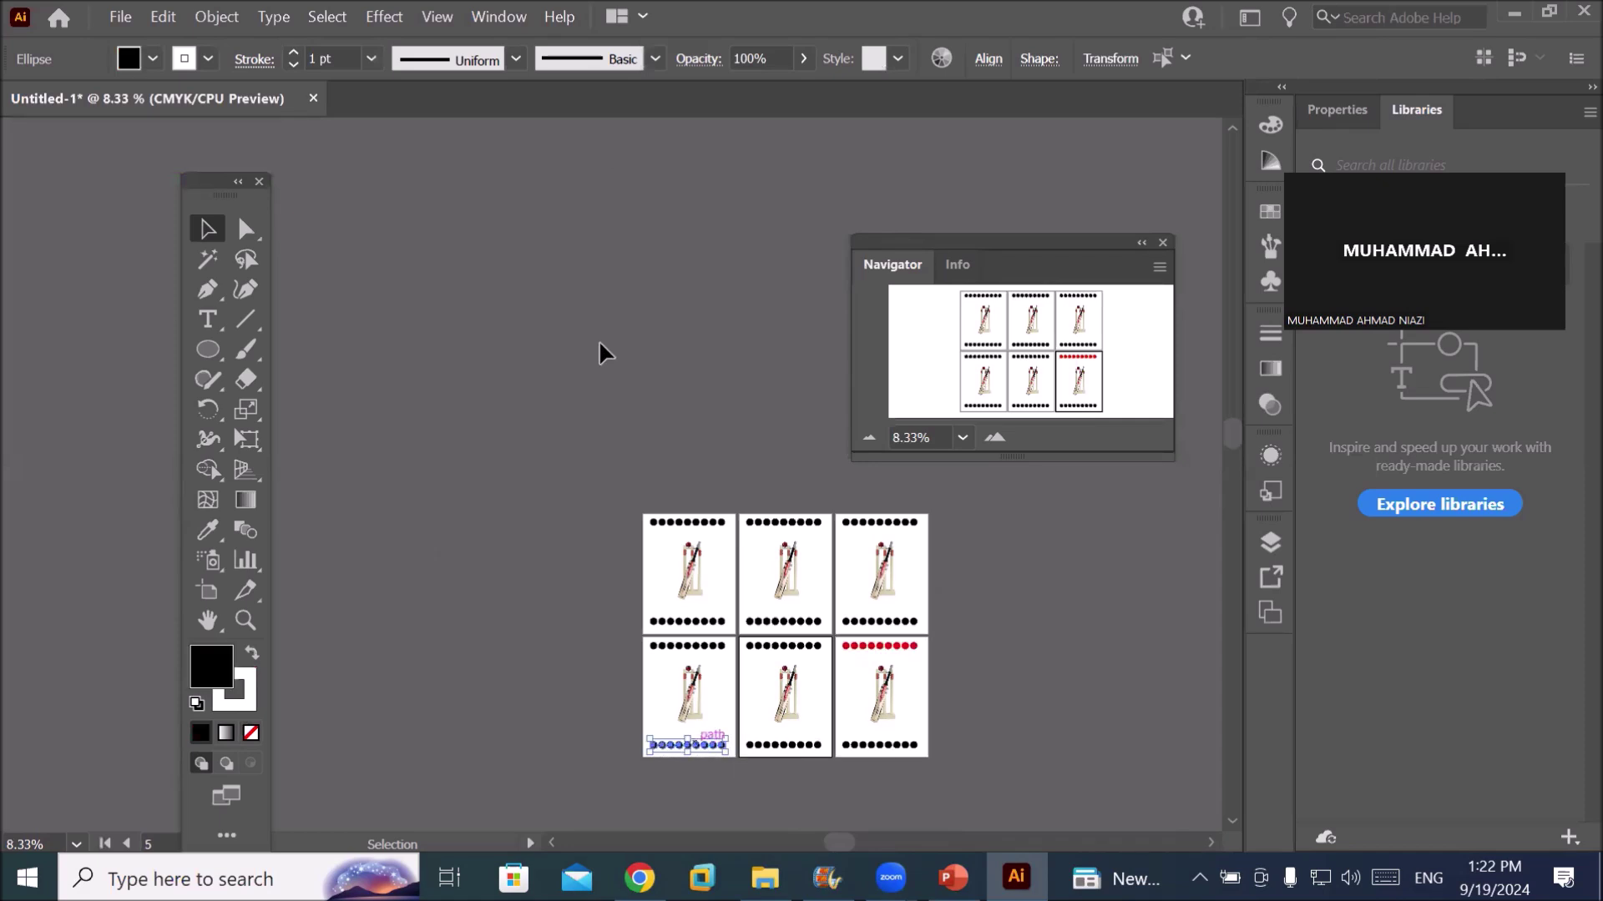
left_click(151, 60)
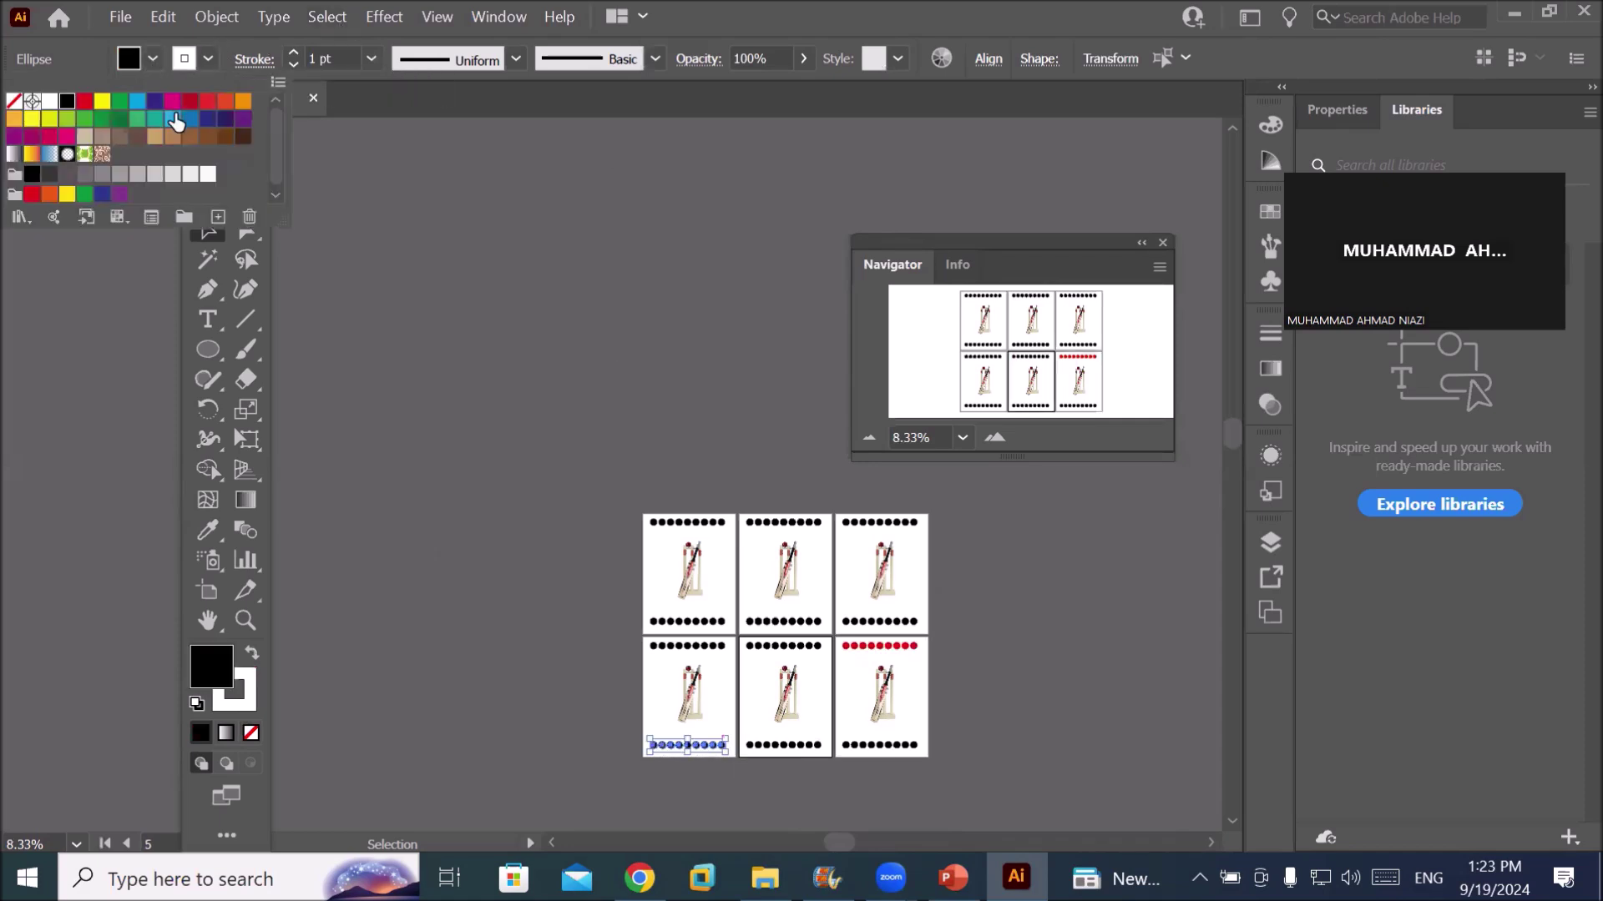
left_click(134, 104)
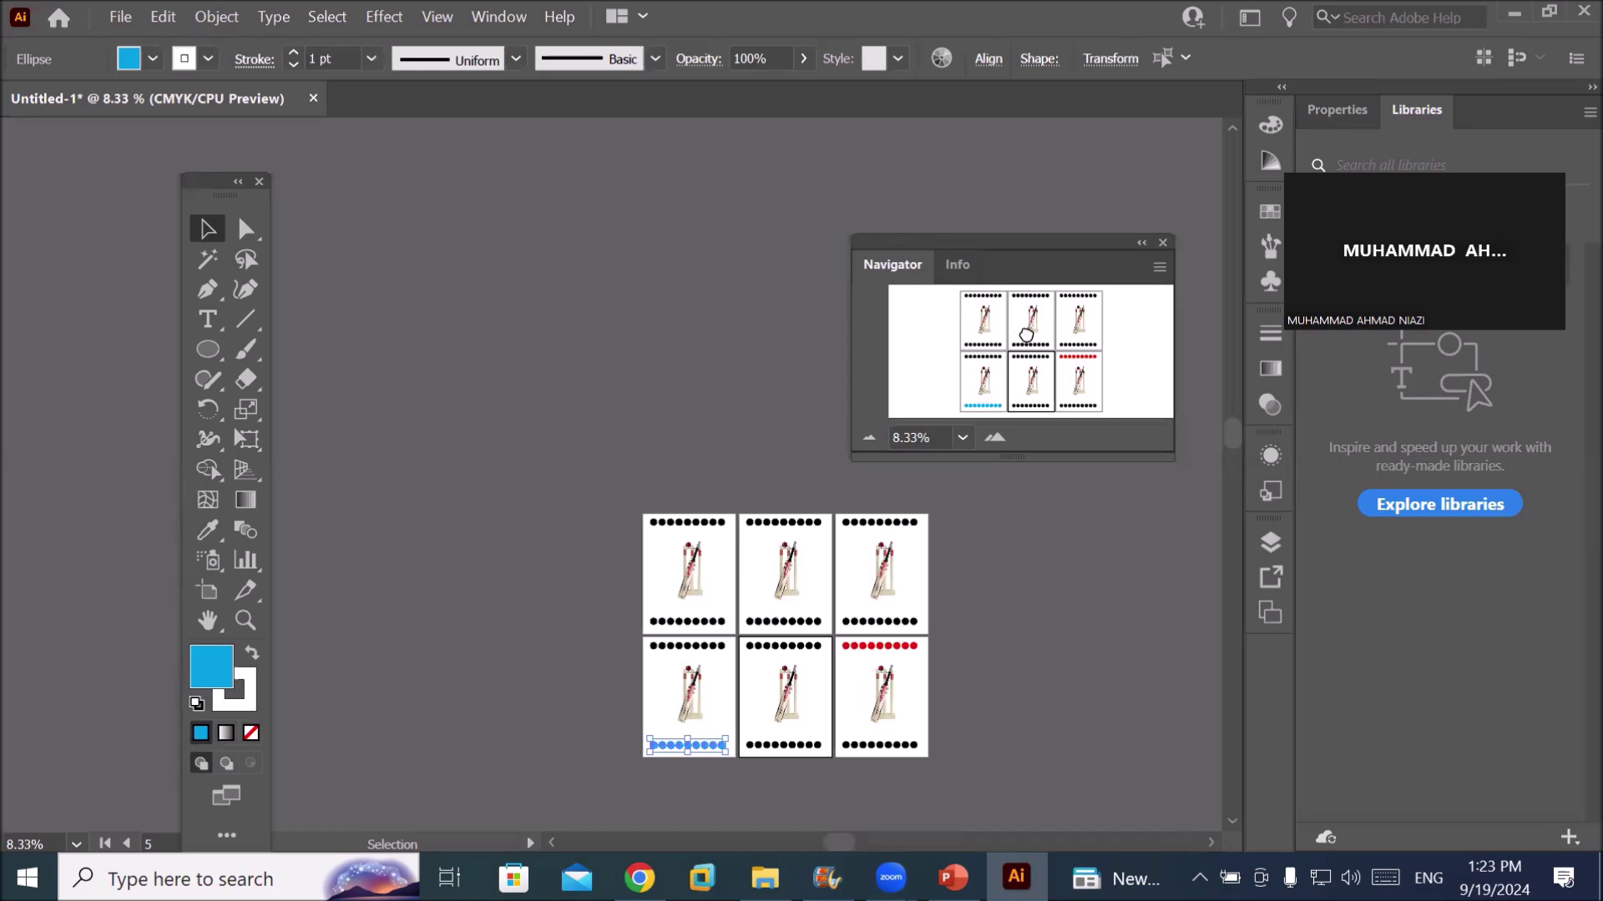
left_click(1027, 327)
left_click(1084, 391)
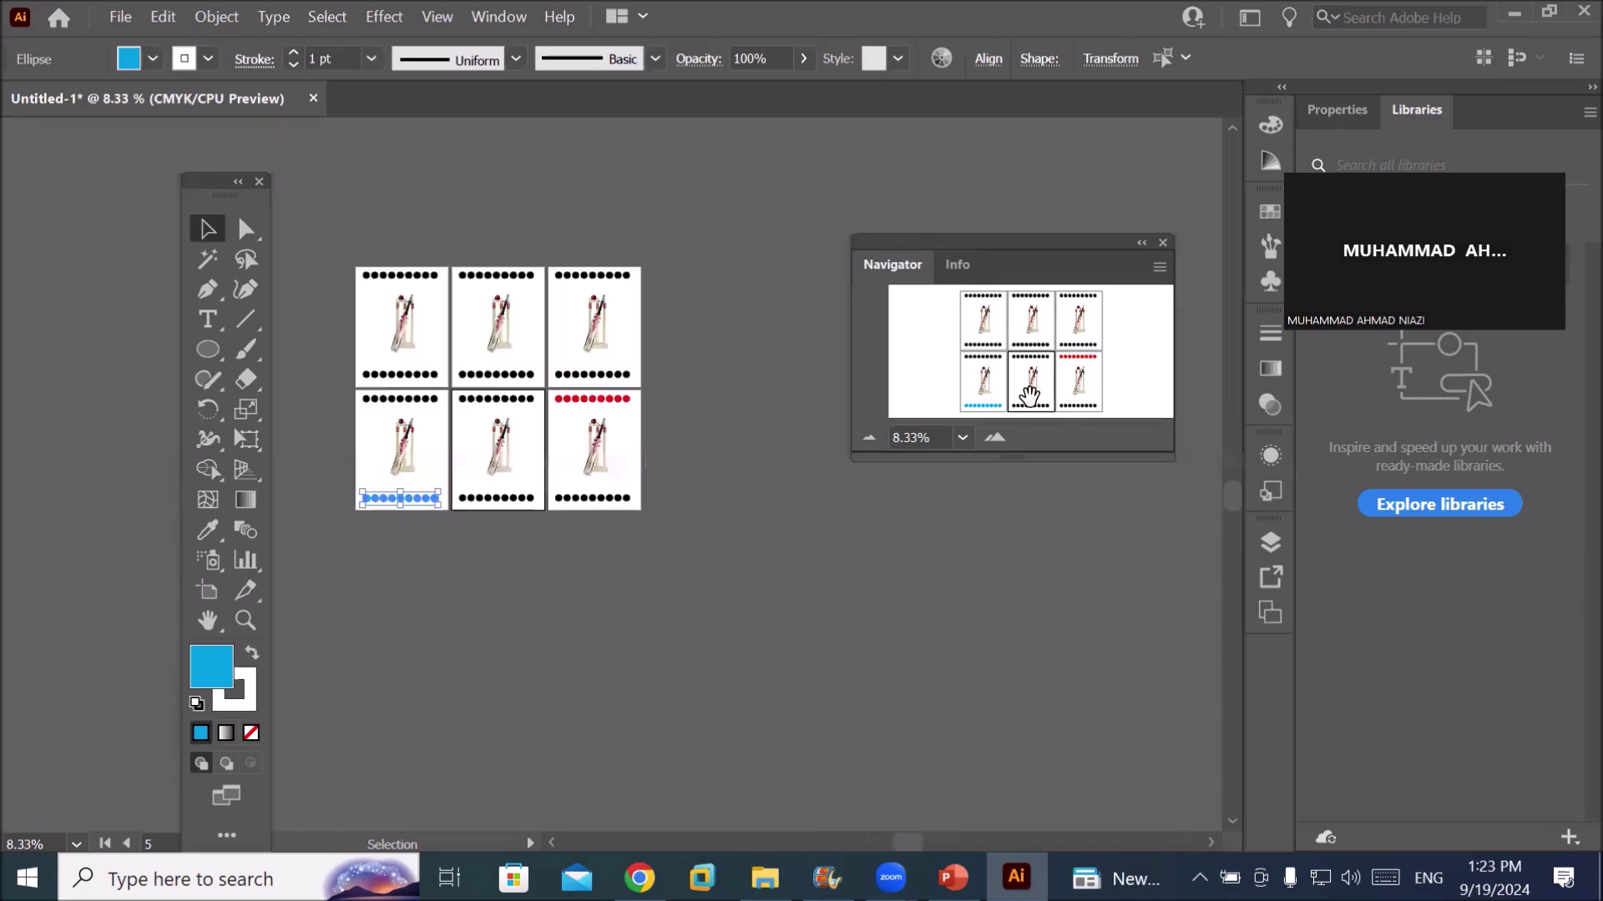
Pan and zoom across the six cricket cards with the Navigator panel
left_click(1025, 392)
mouse_move(969, 392)
left_mouse_down()
mouse_move(969, 308)
mouse_move(1066, 312)
mouse_move(1092, 343)
mouse_move(1027, 388)
mouse_move(976, 391)
mouse_move(973, 314)
left_mouse_up()
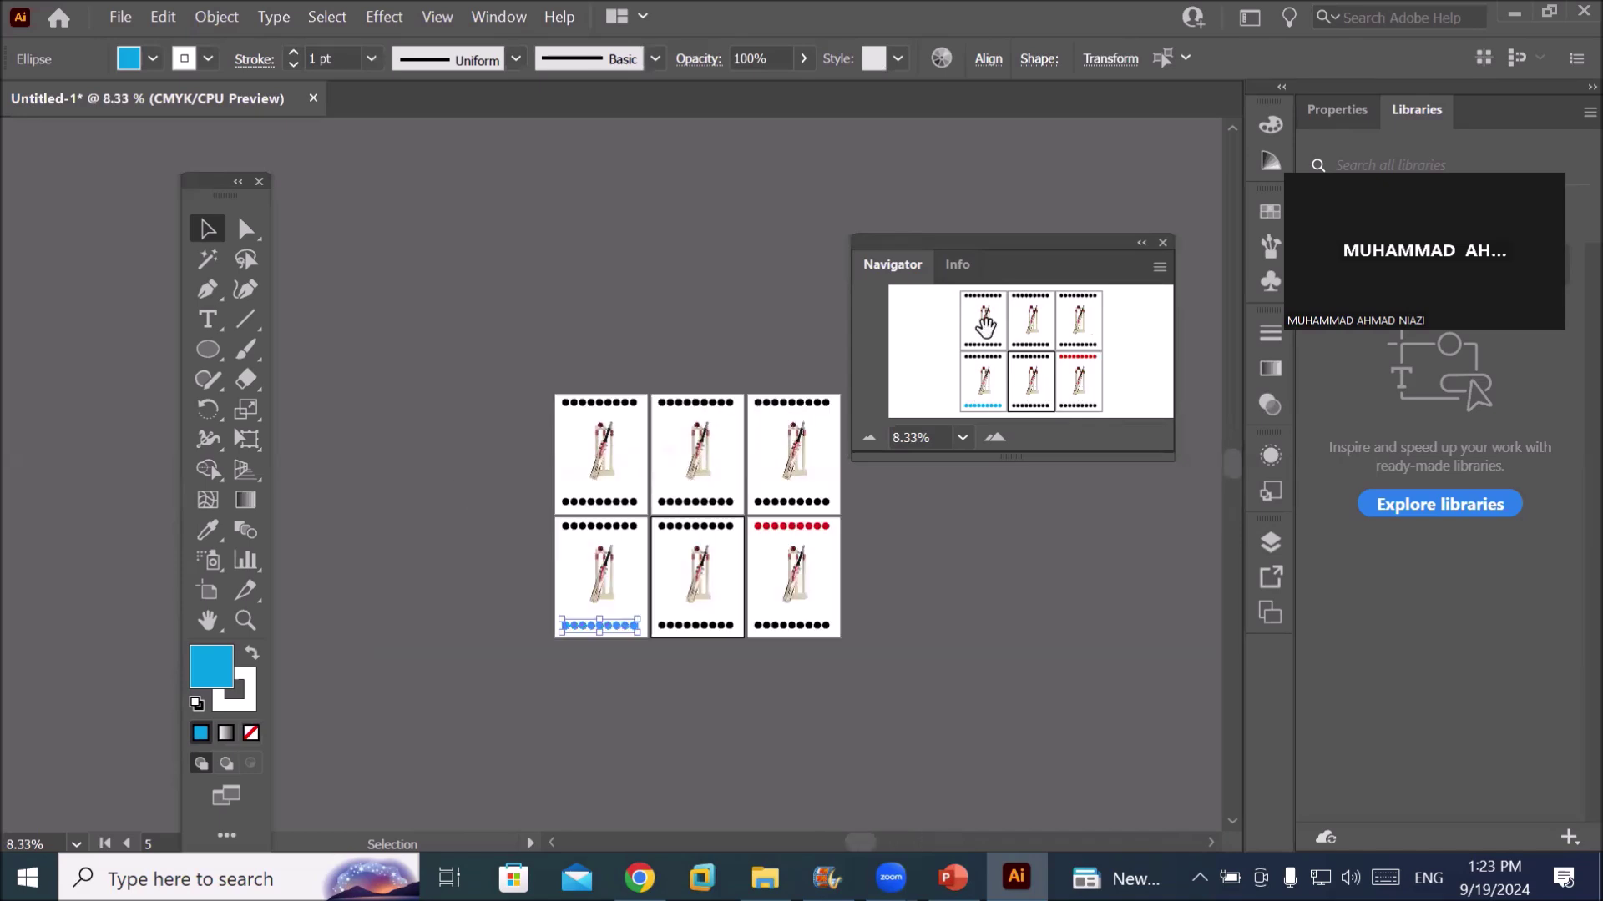
left_click(994, 438)
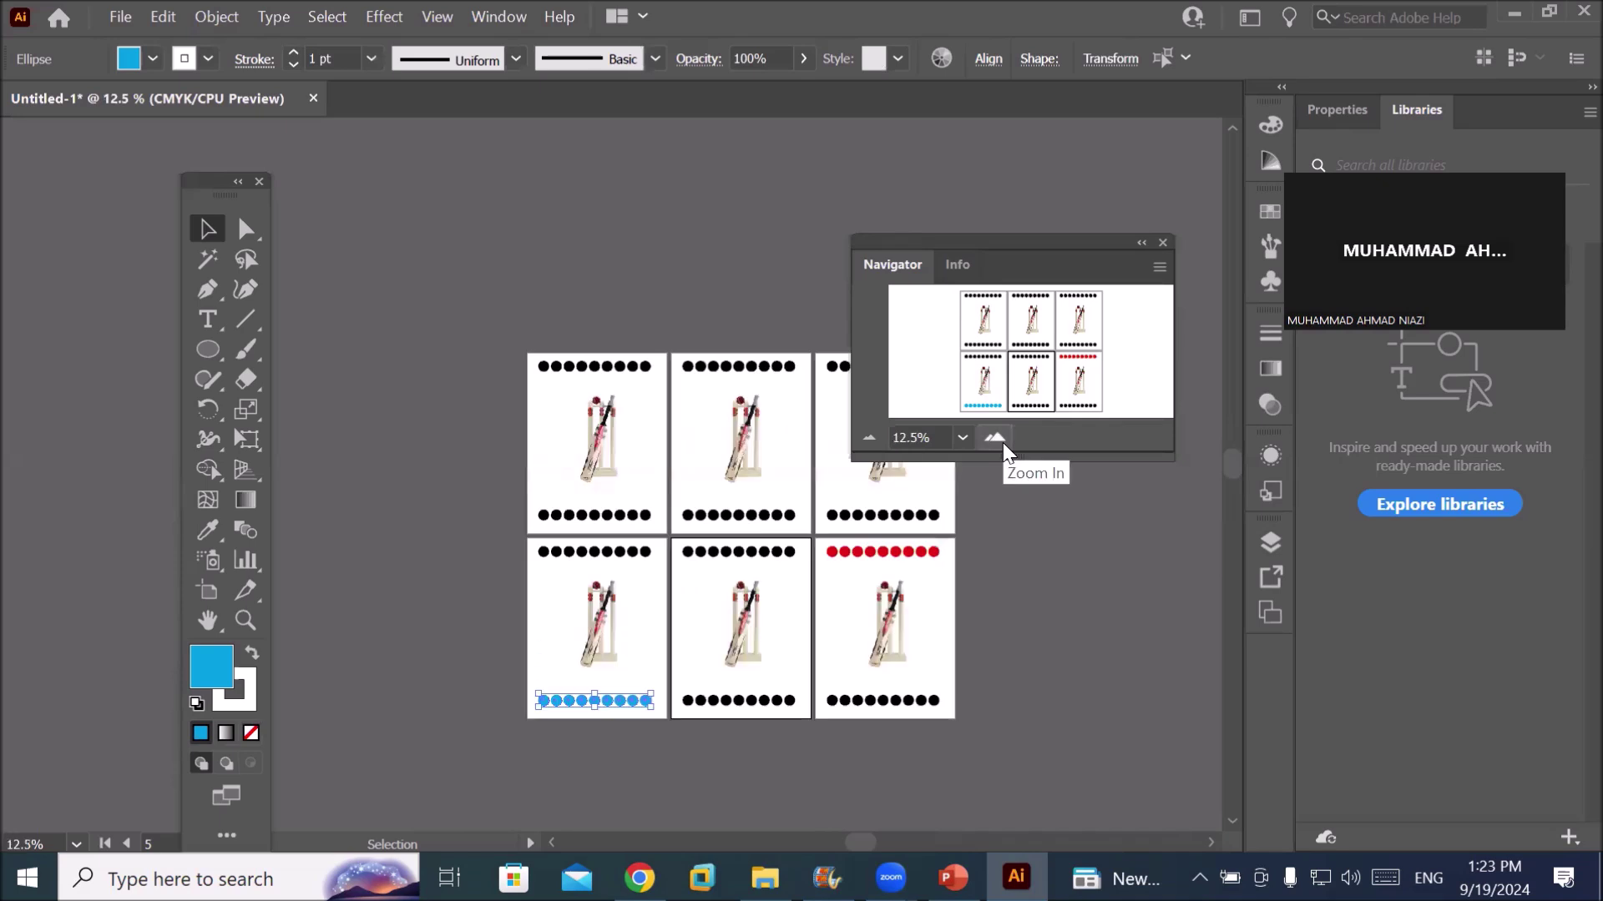
left_click(1005, 448)
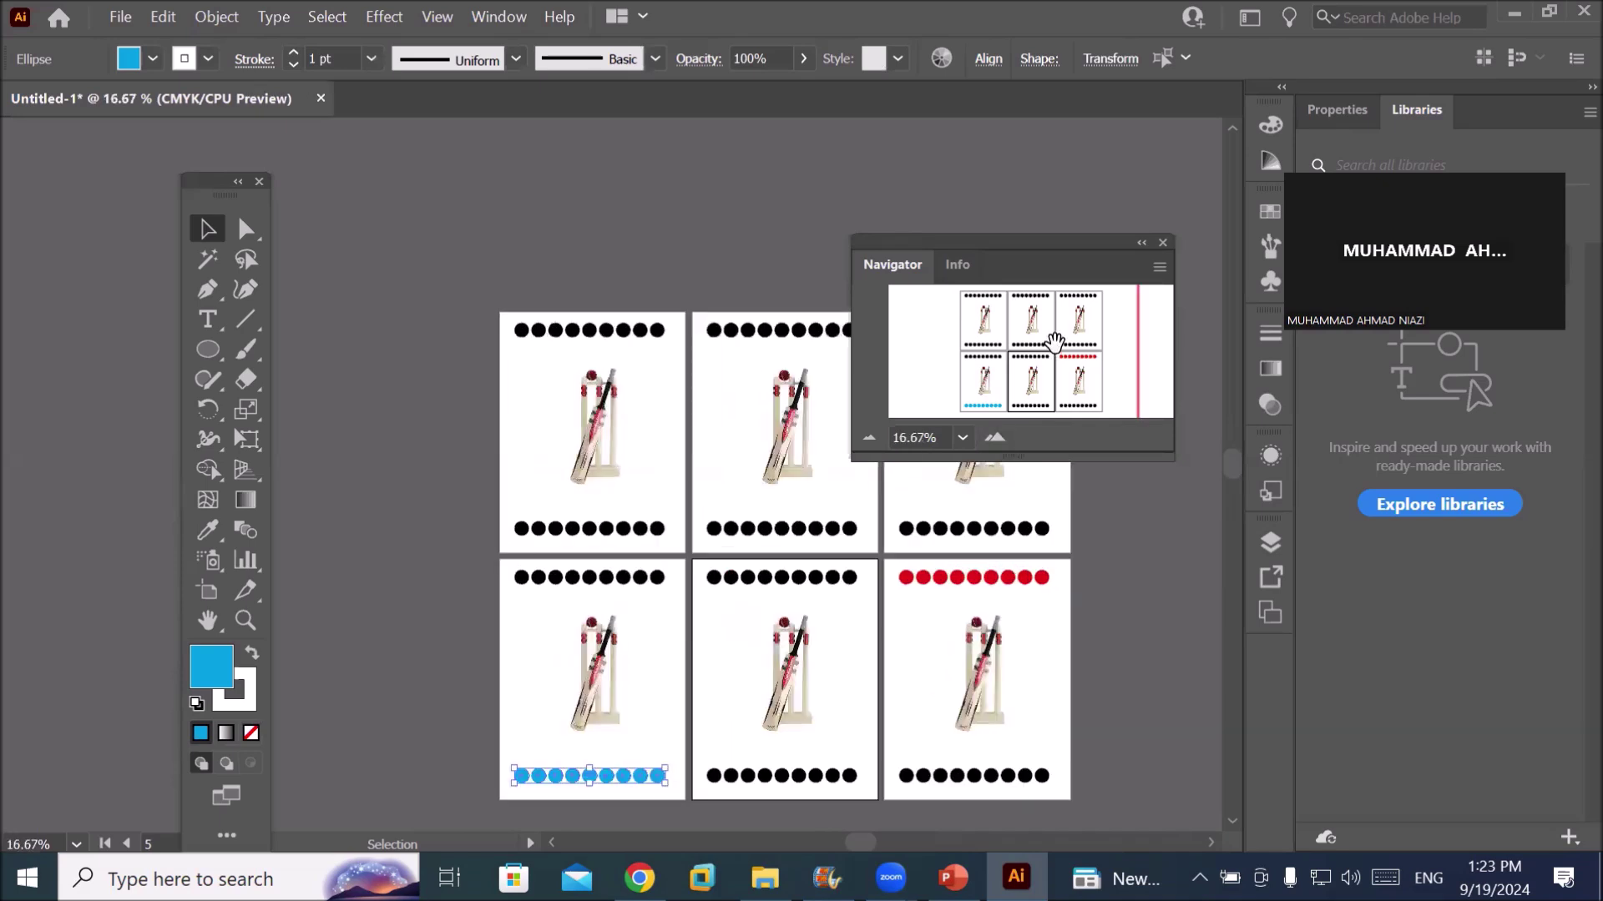
left_click(868, 437)
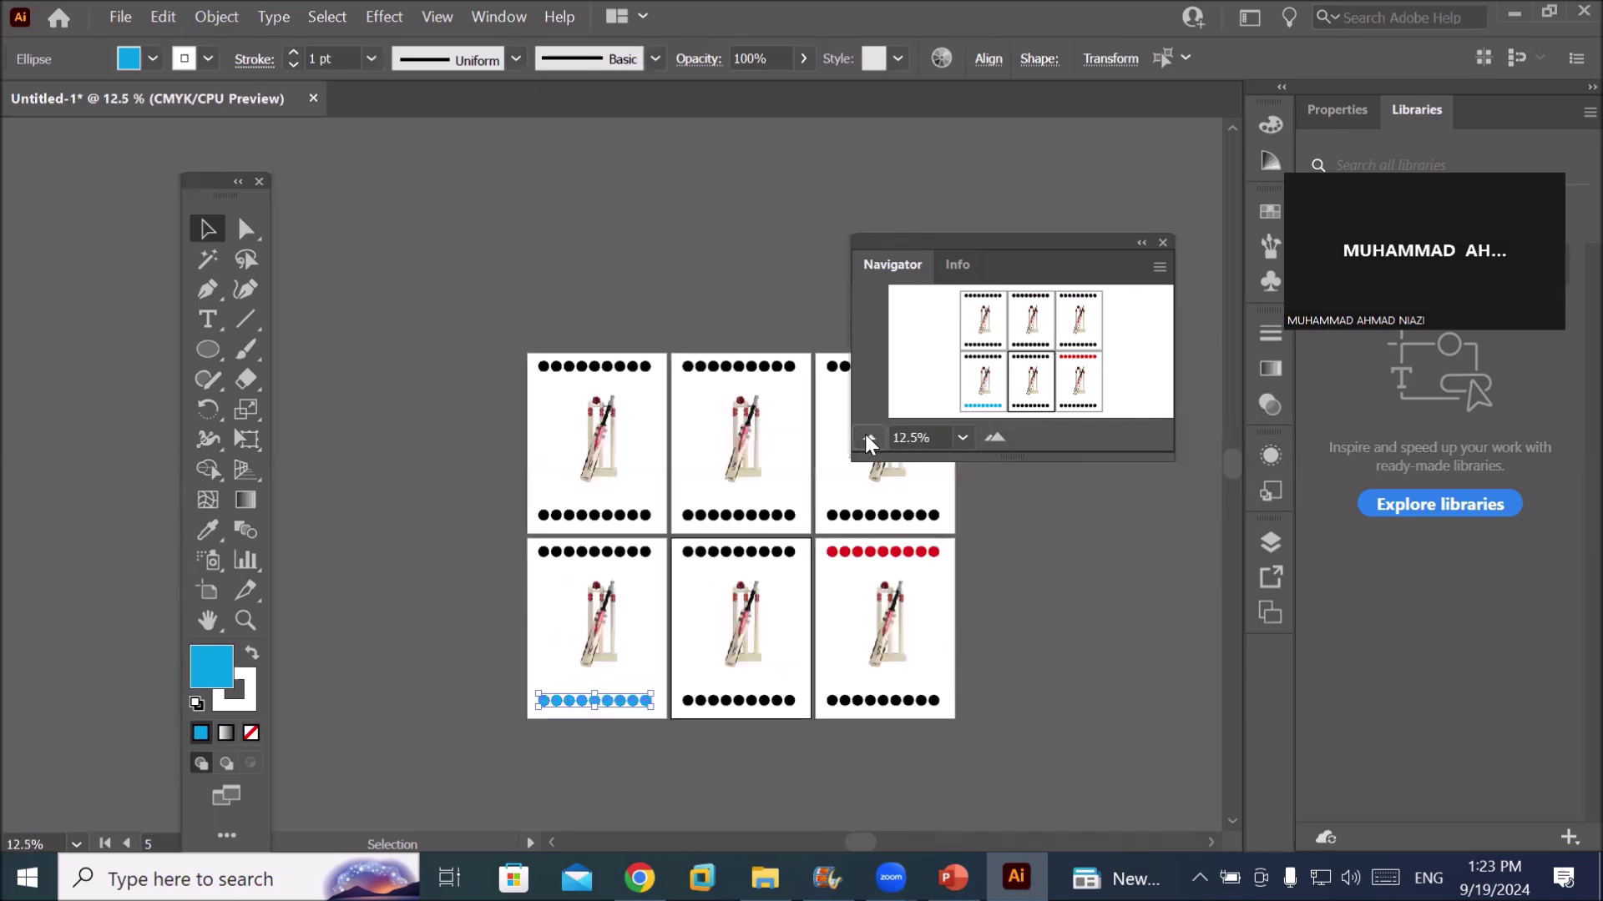
left_click(1000, 445)
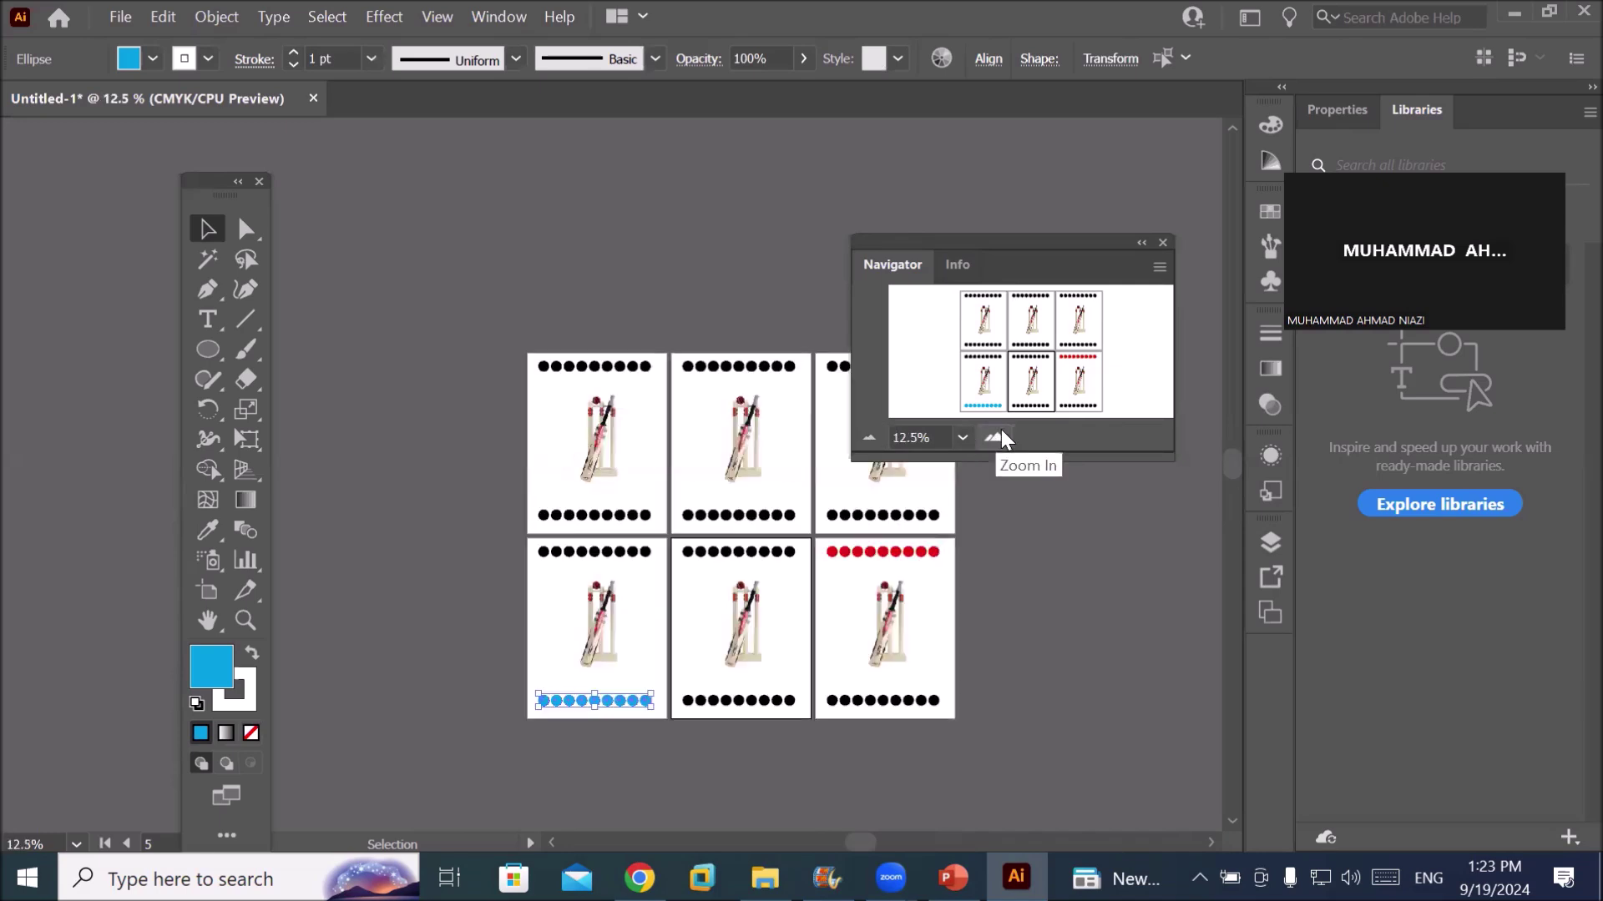
left_click(1034, 313)
left_click(1035, 313)
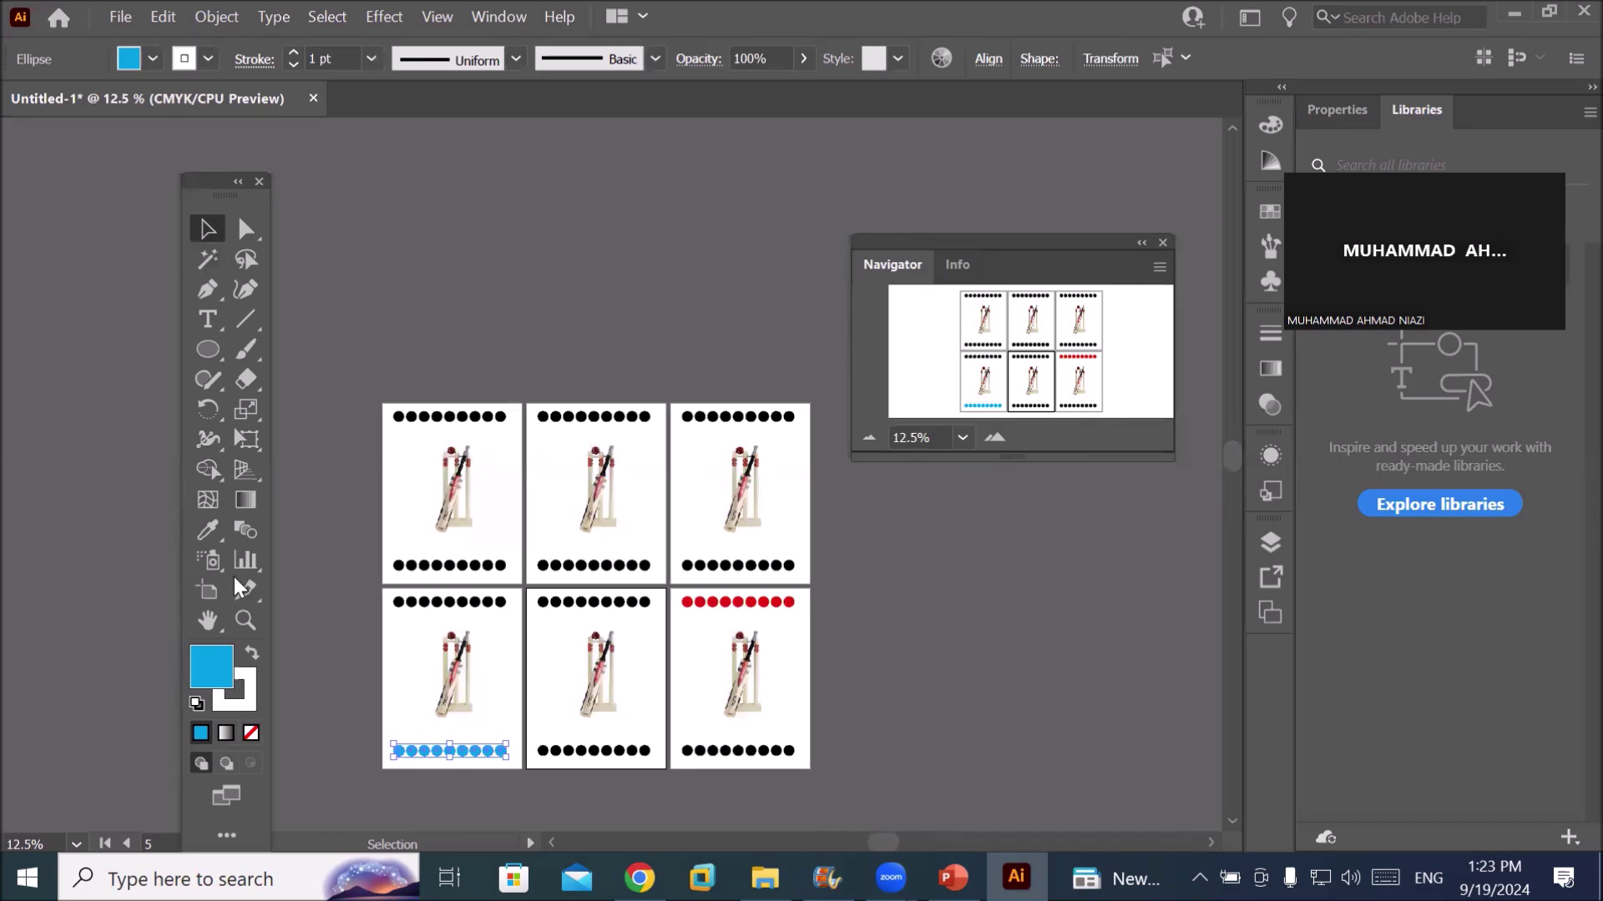
Zoom by clicking the canvas and shift the view so the cards sit higher
left_click(245, 620)
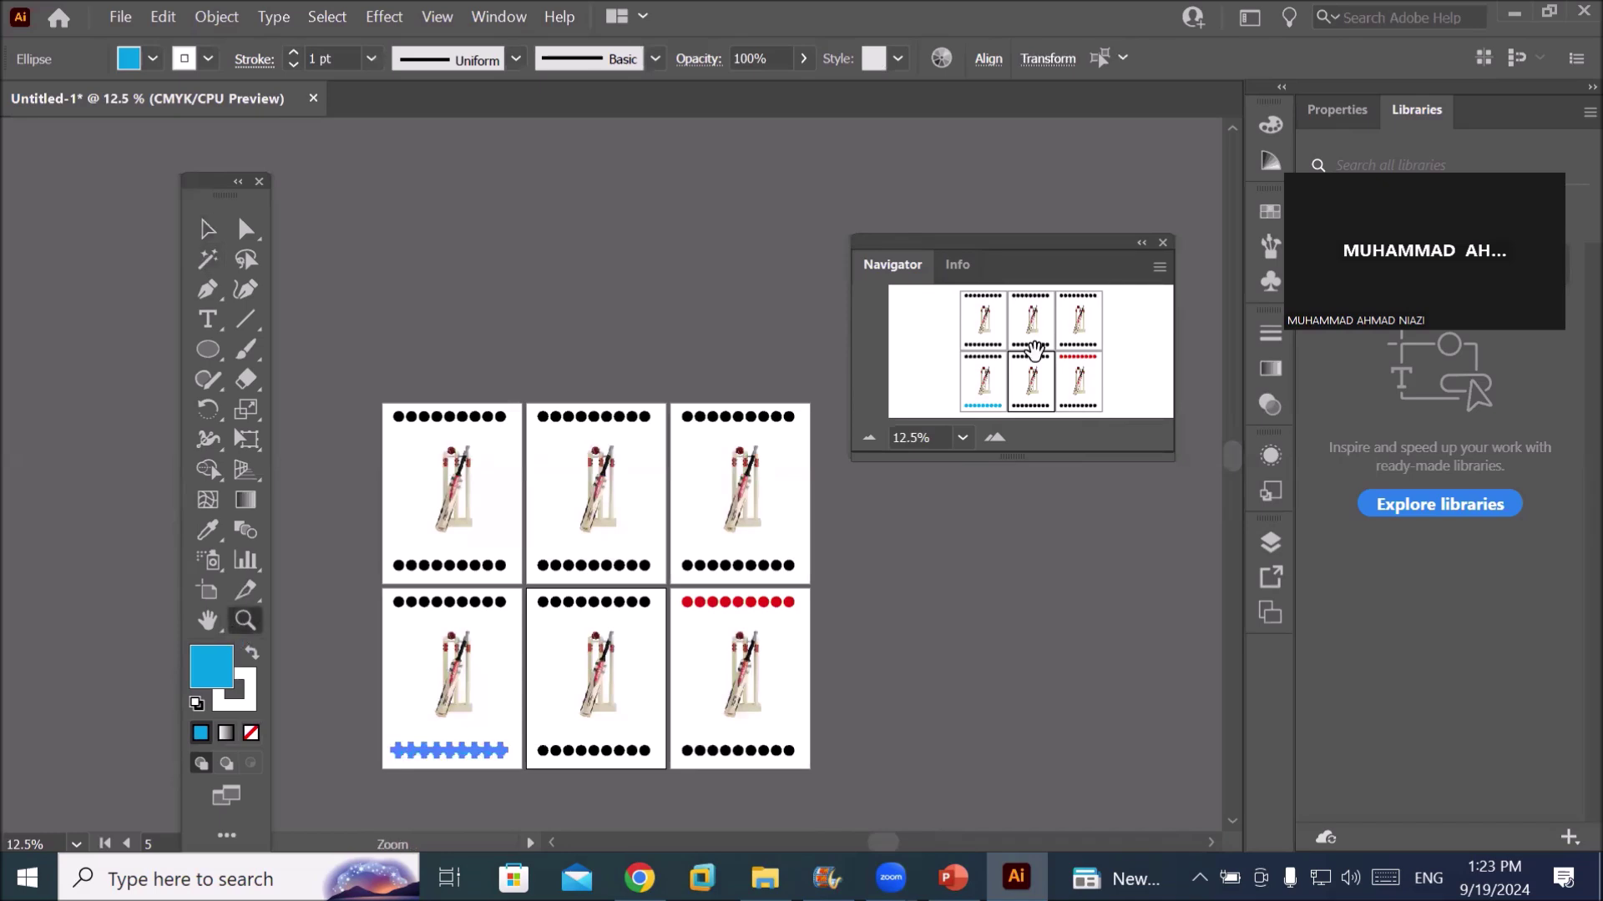
left_click(1031, 355)
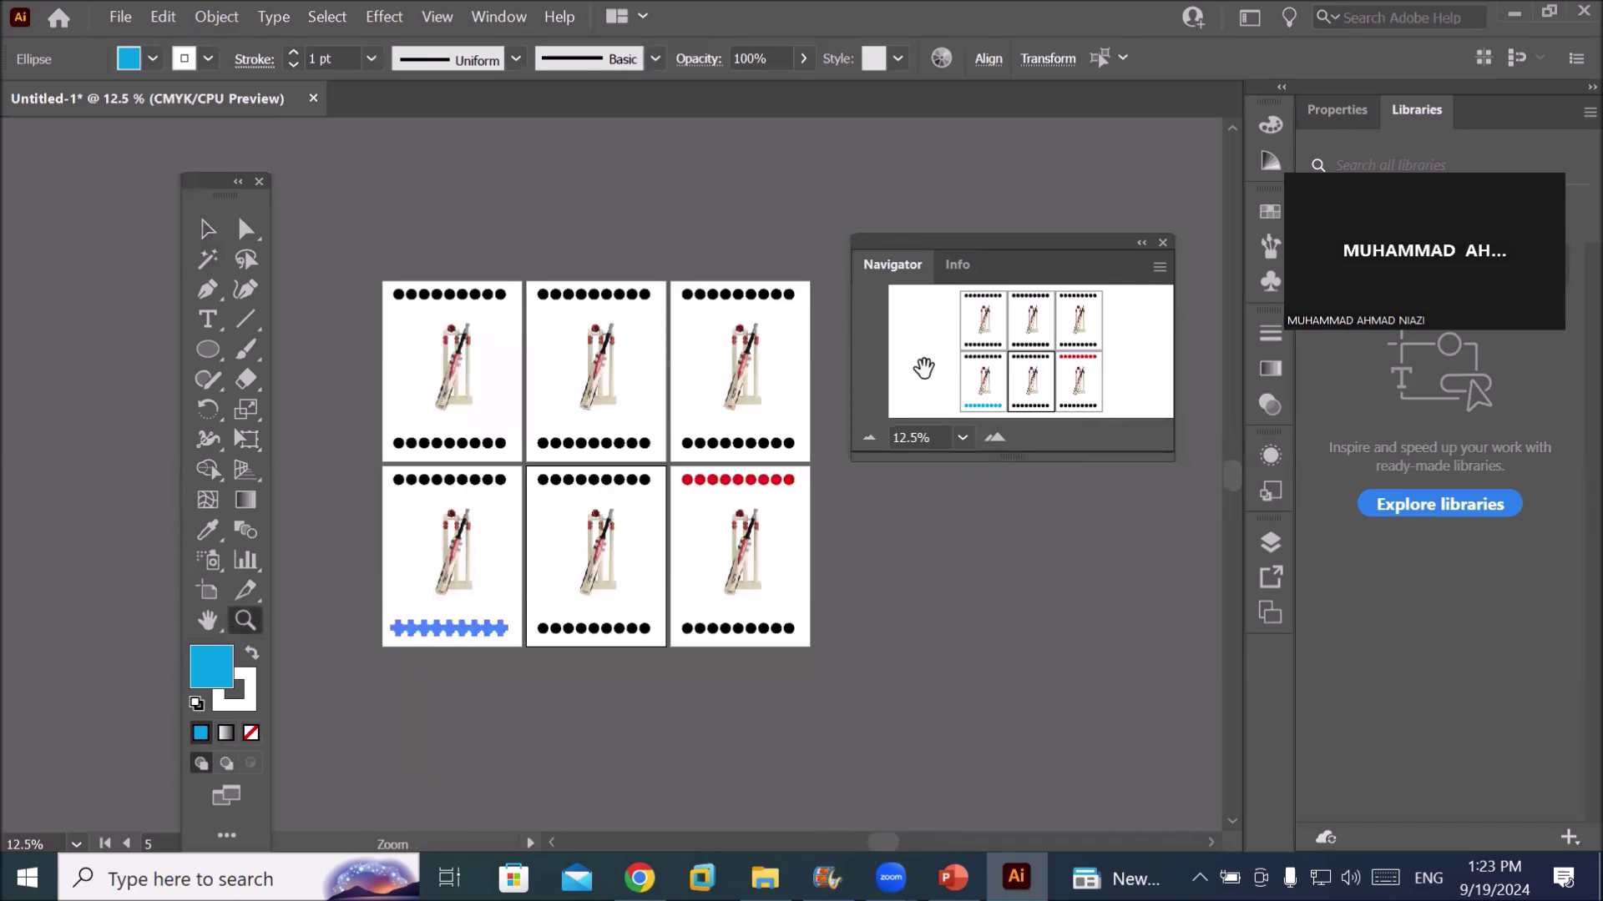
left_click(870, 439)
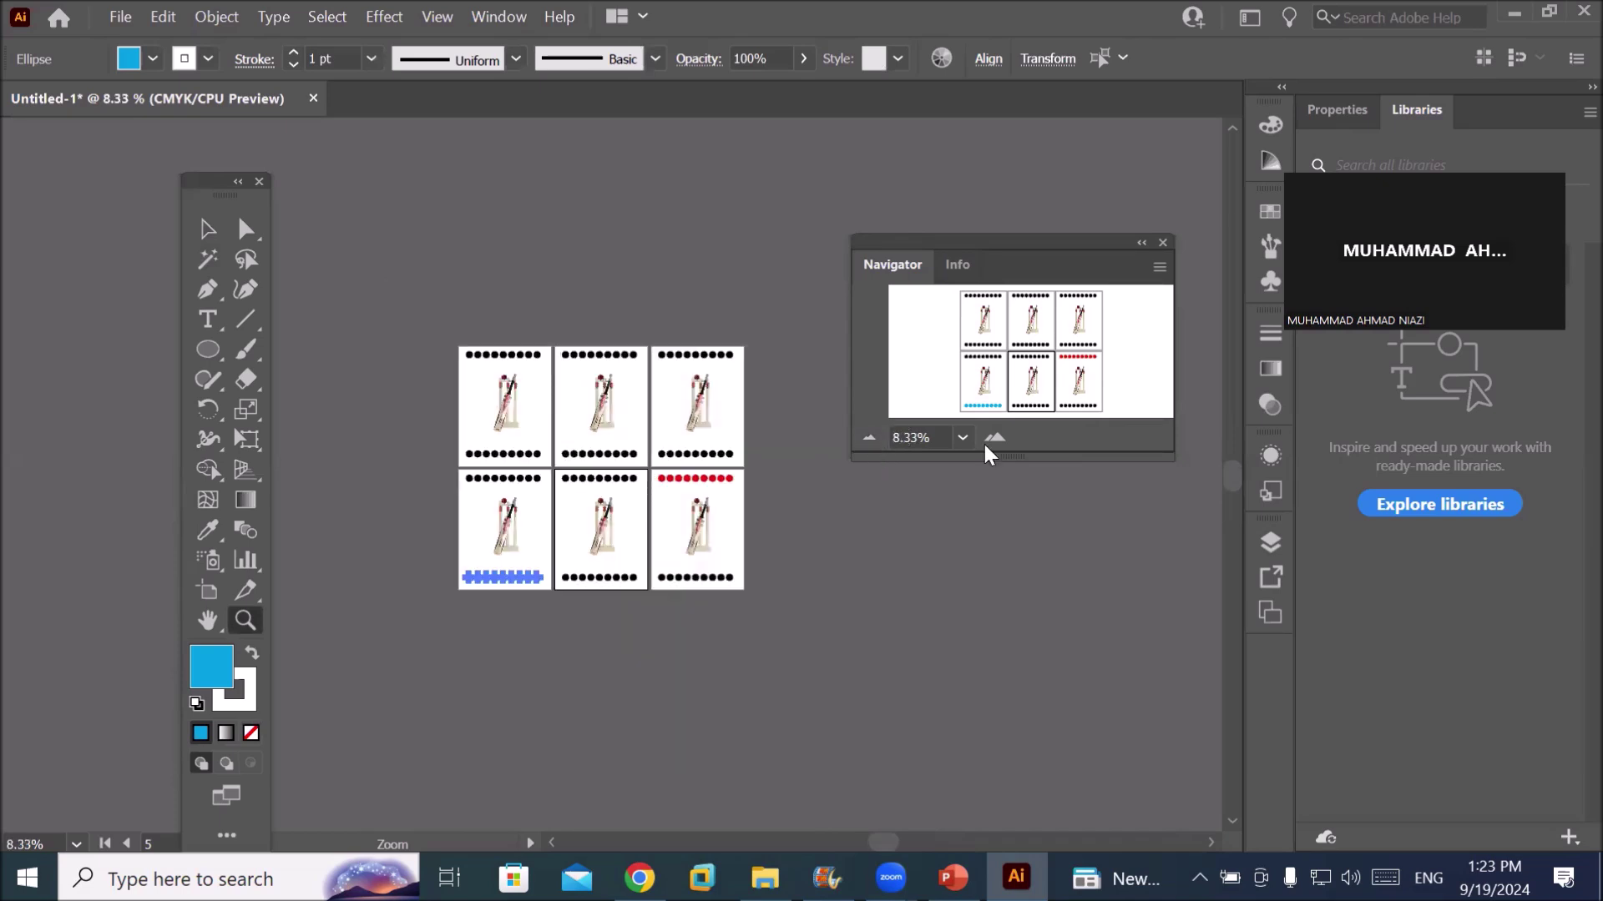
left_click(993, 438)
left_click(994, 440)
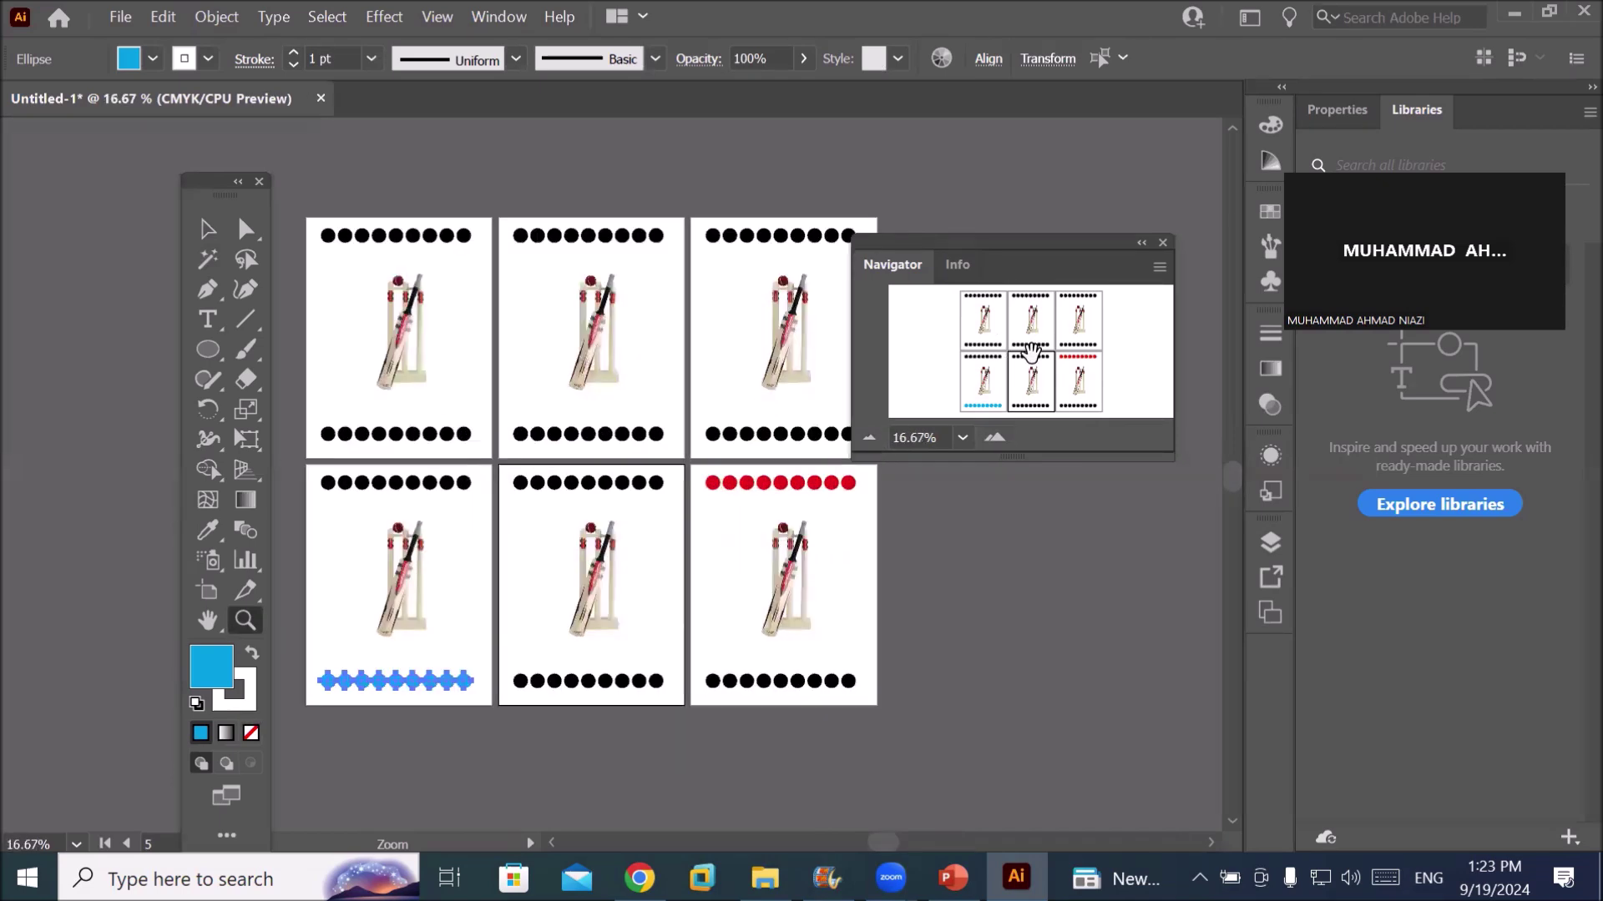
mouse_move(1058, 355)
left_mouse_down()
mouse_move(1000, 368)
mouse_move(1059, 368)
mouse_move(1051, 356)
left_mouse_up()
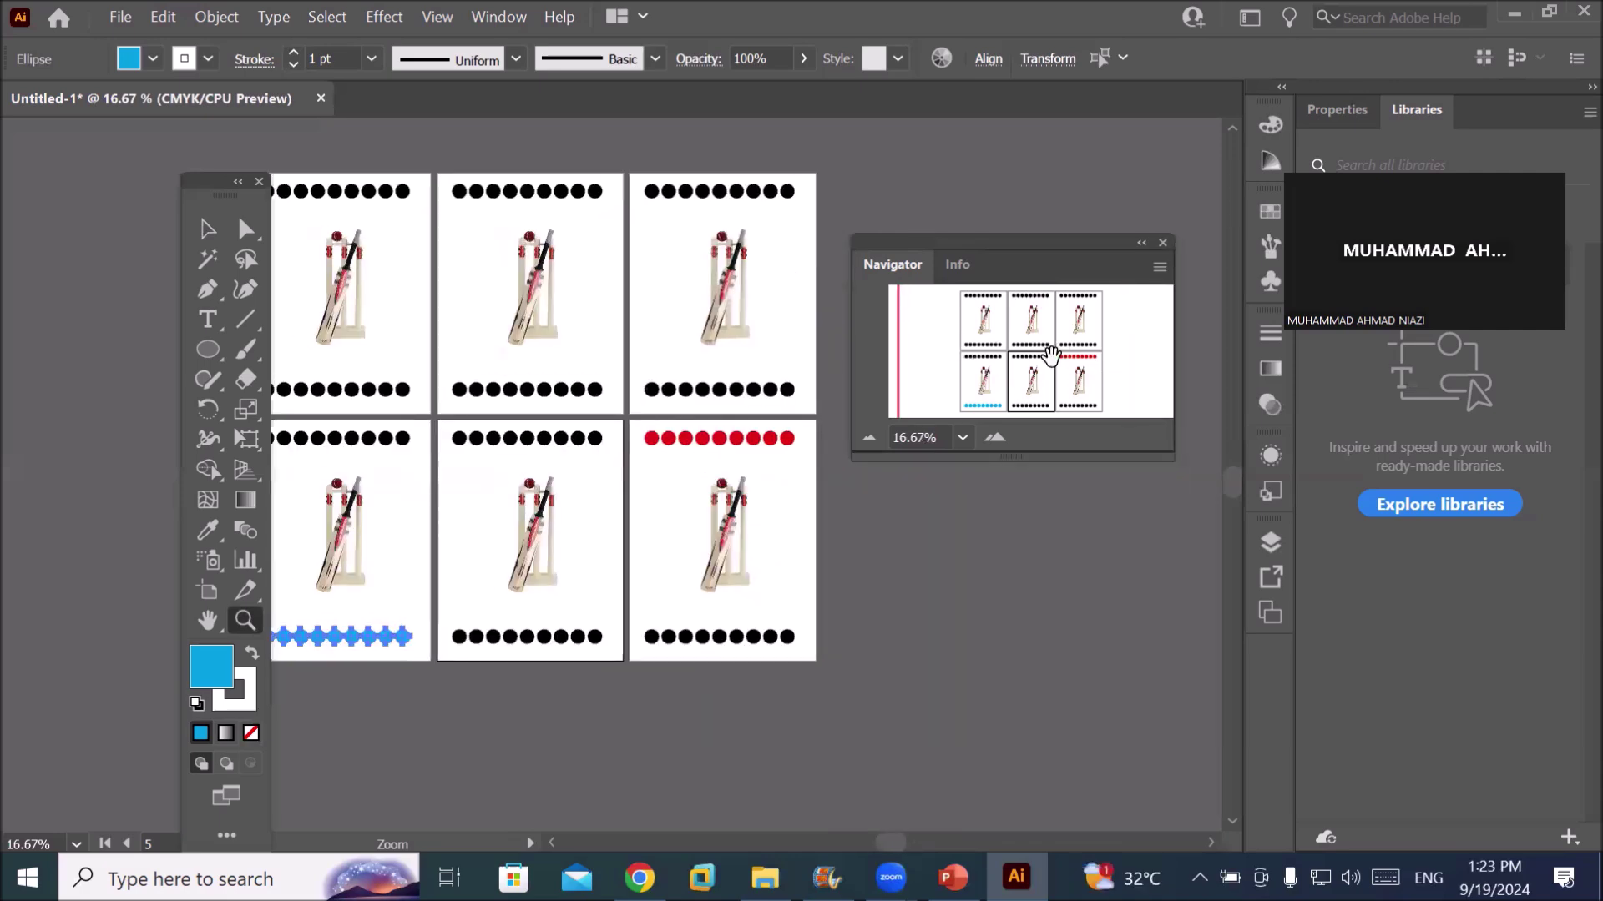
Magnify the blue dot row, then pan to the cricket bat and red dot card
key("ctrl+plus")
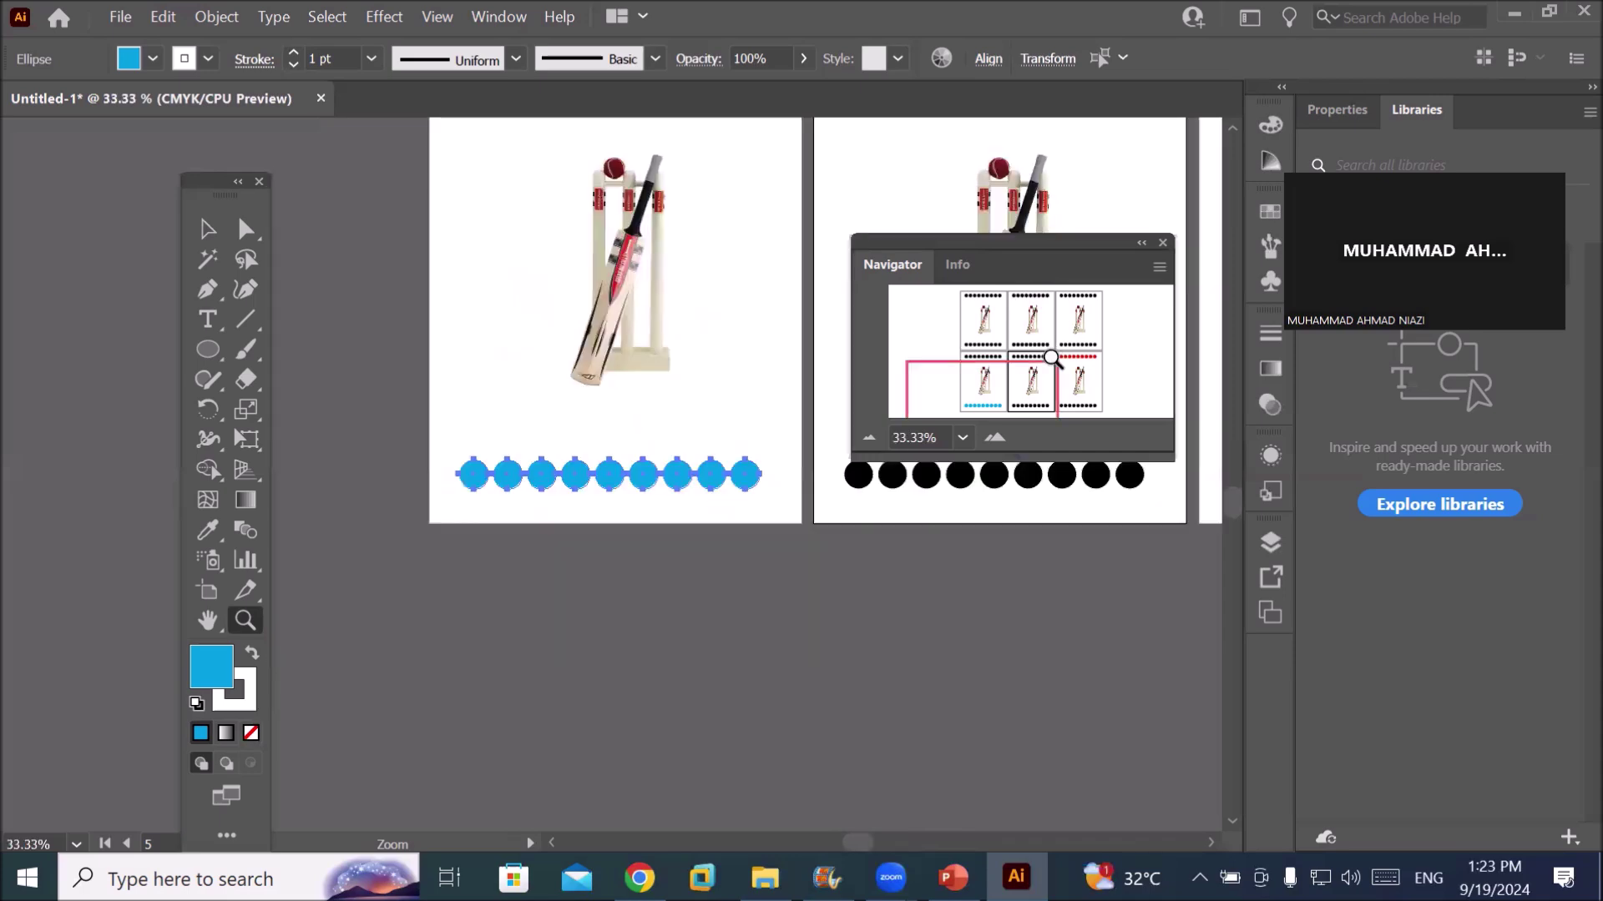
key("ctrl+plus")
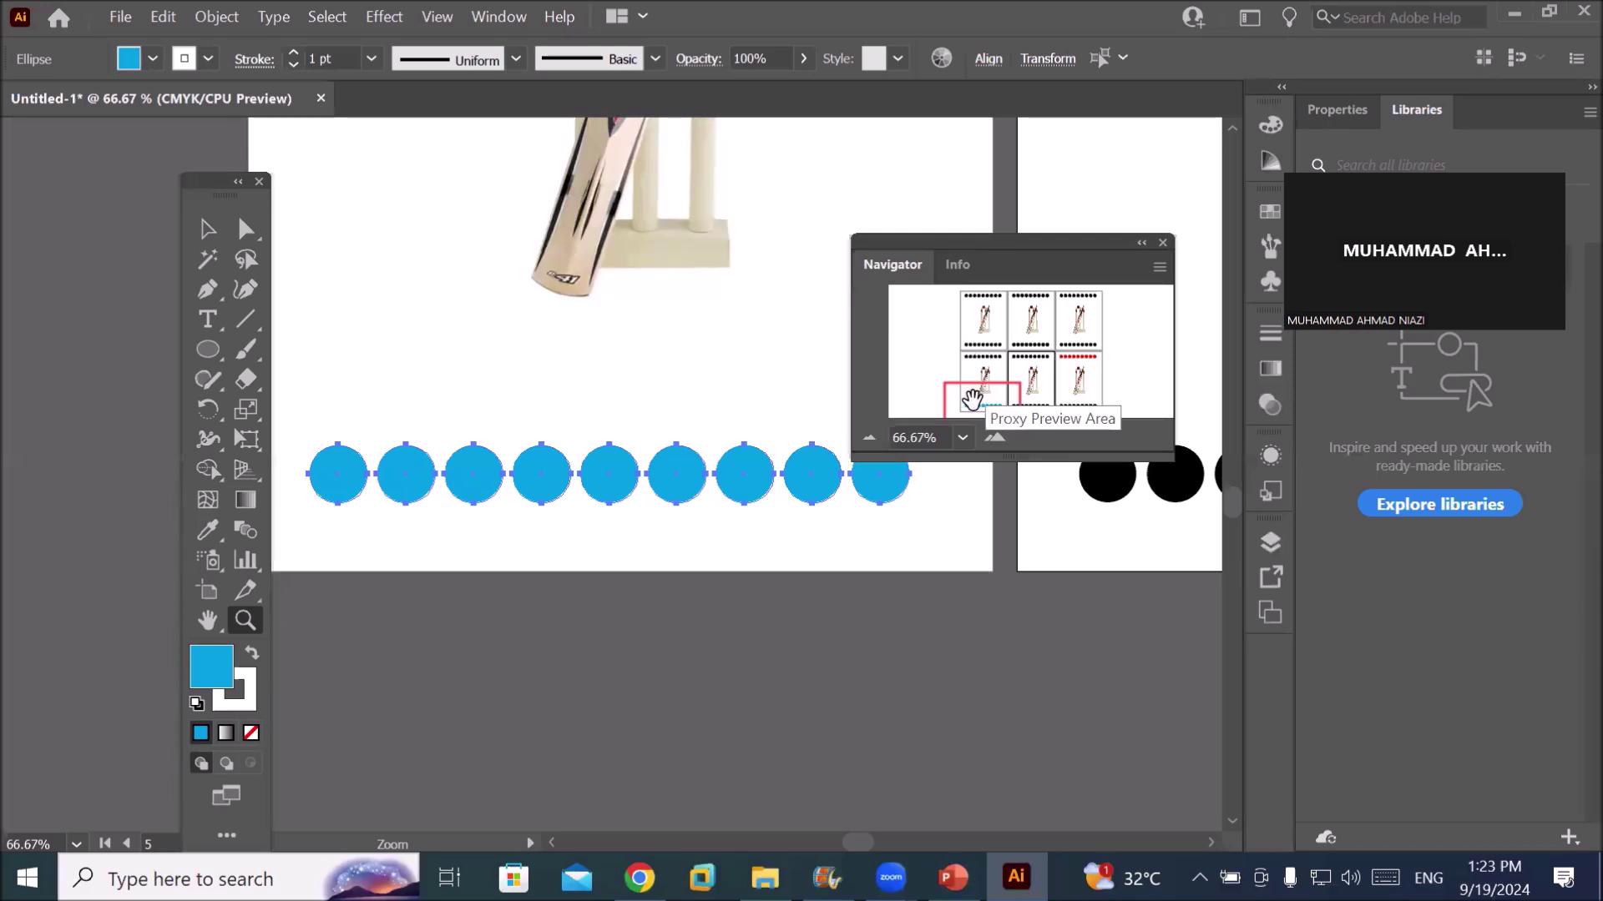
left_click_drag(972, 399, 968, 374)
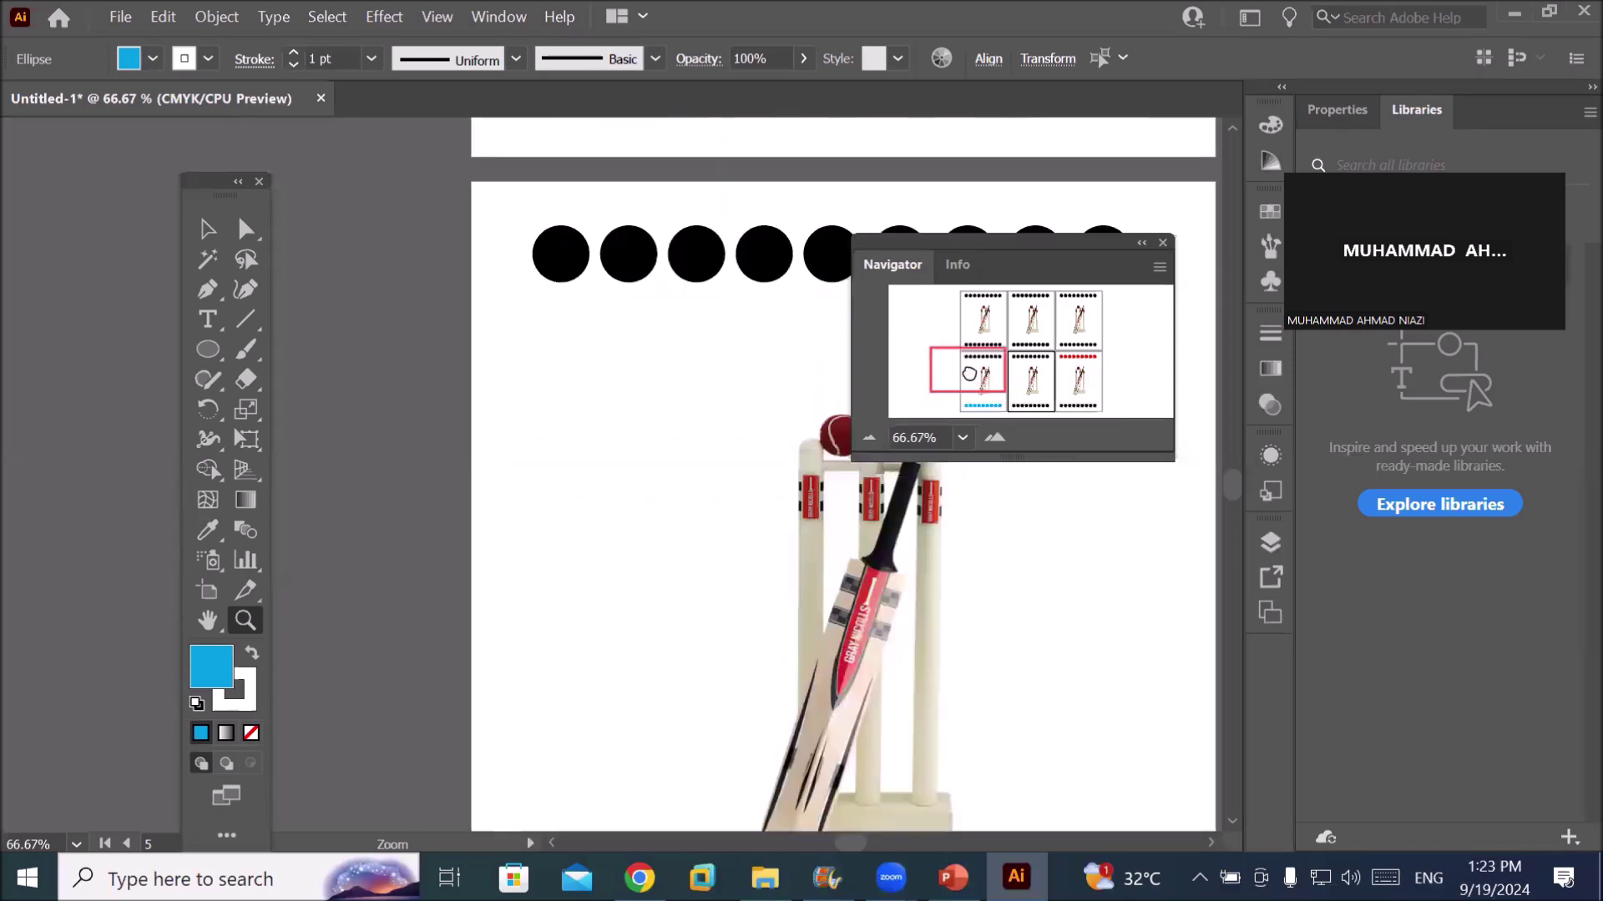
left_click_drag(998, 310, 1084, 342)
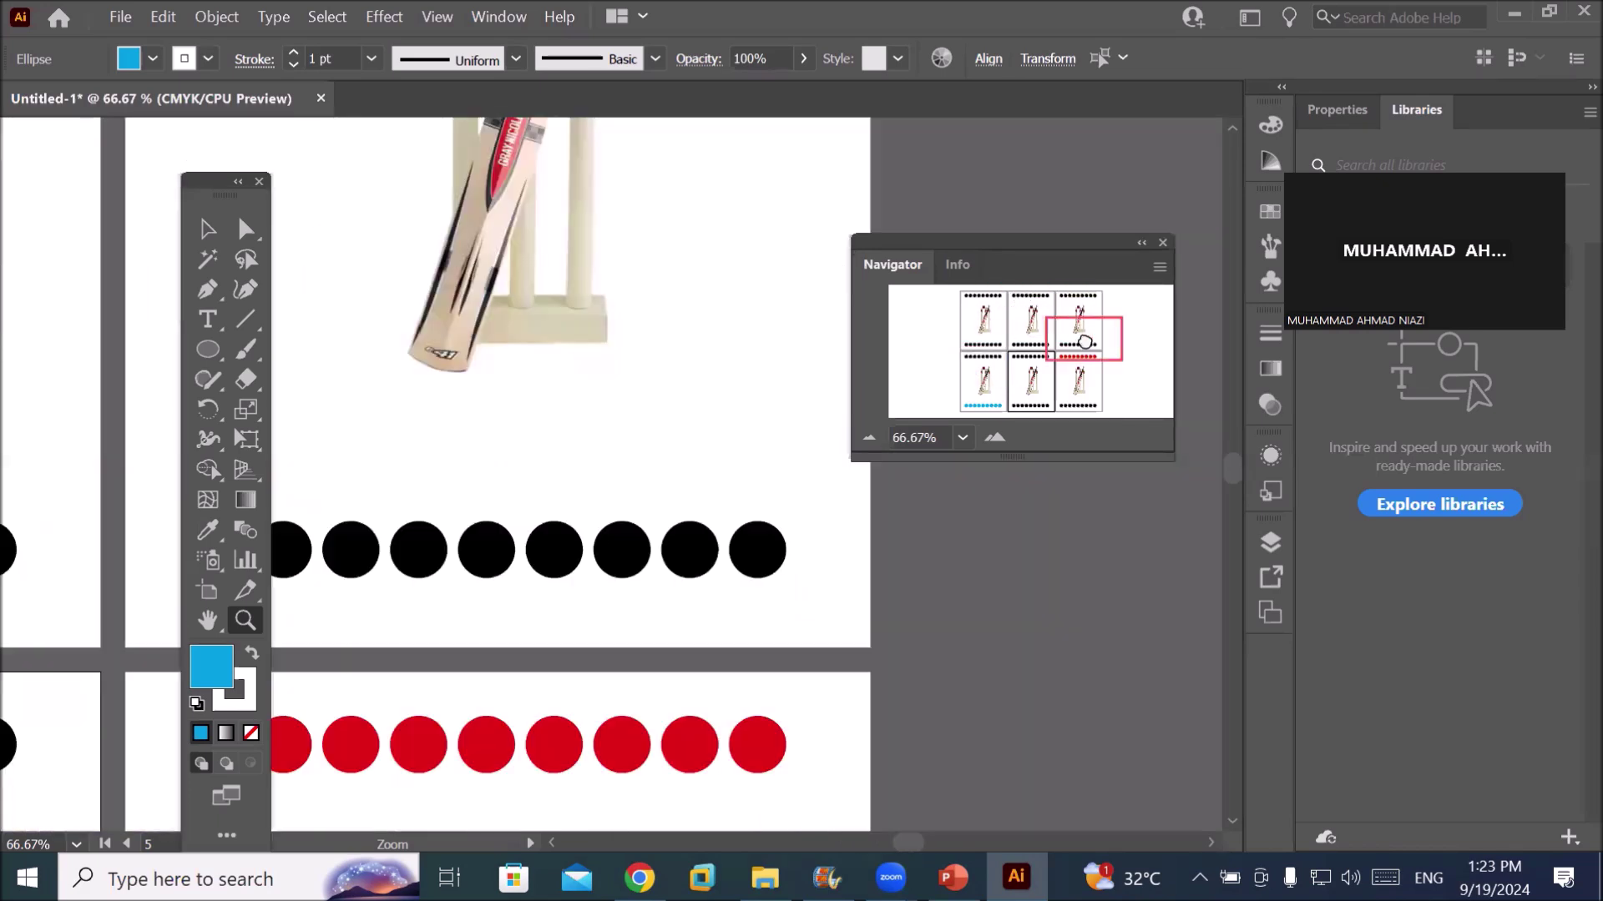
mouse_move(1084, 344)
left_mouse_down()
mouse_move(1085, 396)
mouse_move(986, 351)
mouse_move(984, 315)
left_mouse_up()
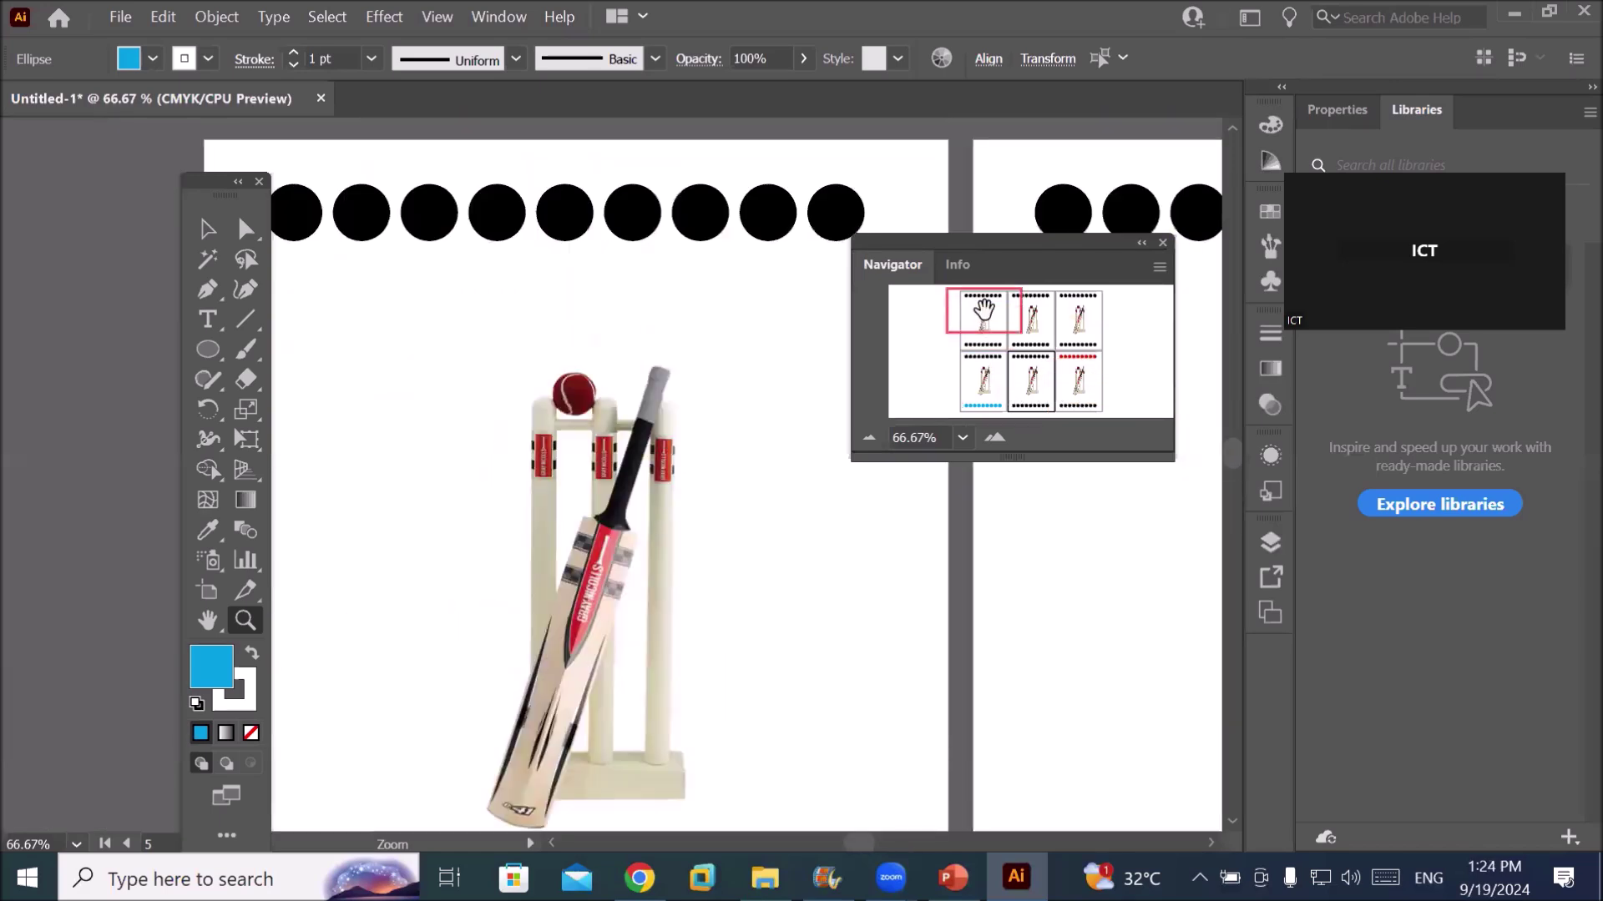
Close the Navigator panel, zoom out to whole cards, and switch to the slides
left_click(1163, 243)
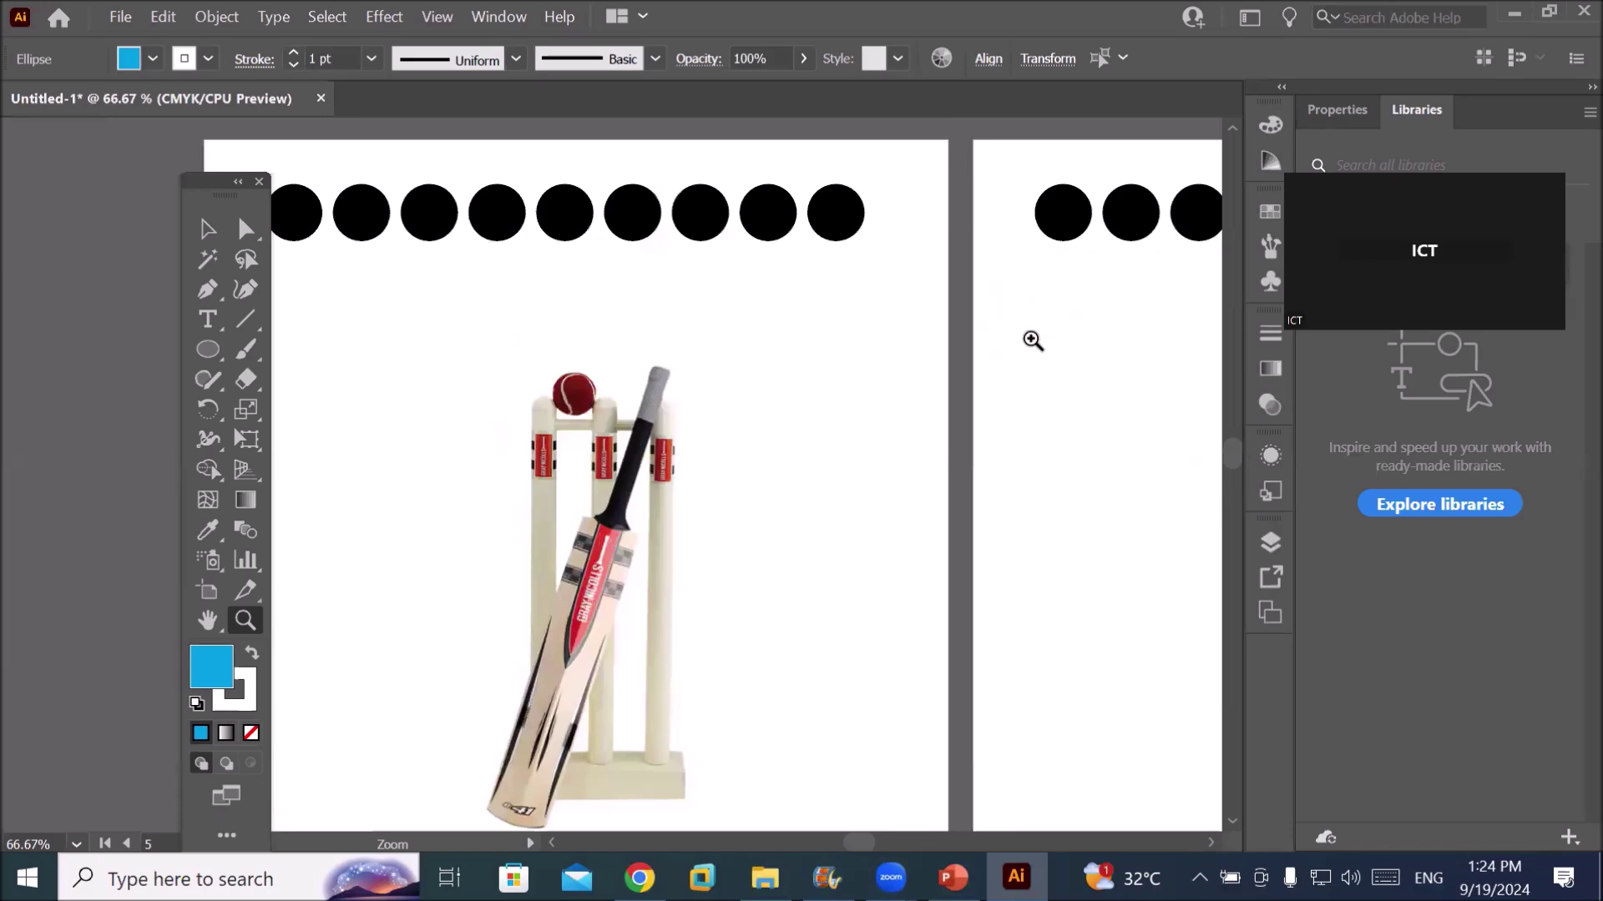
left_click(748, 389, "alt")
key("ctrl+minus")
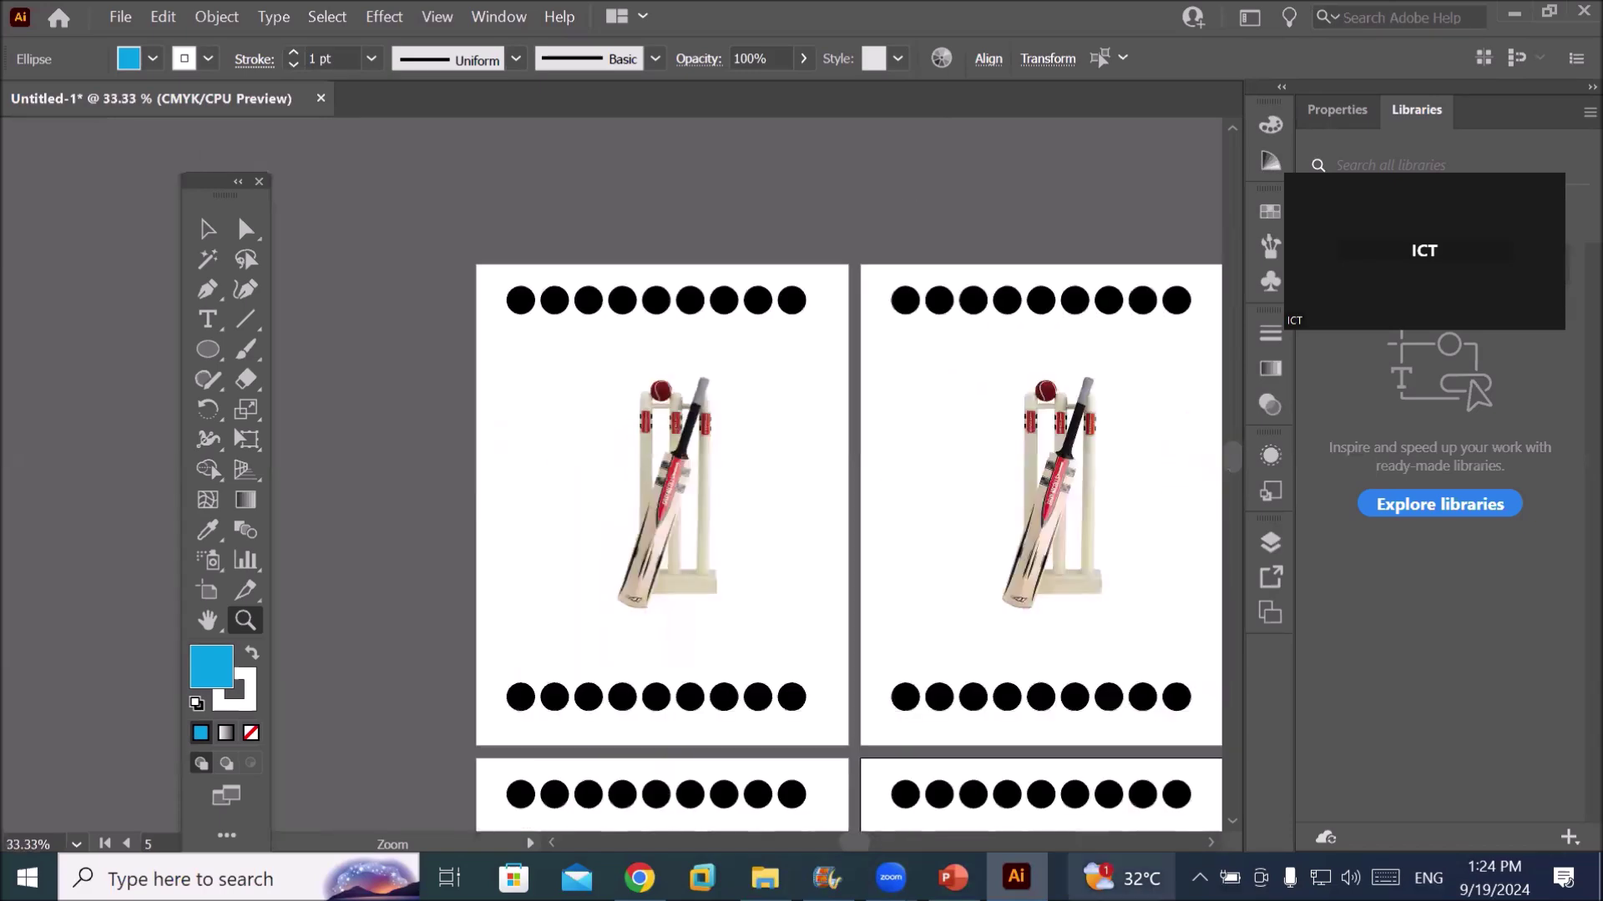
key("alt+Tab")
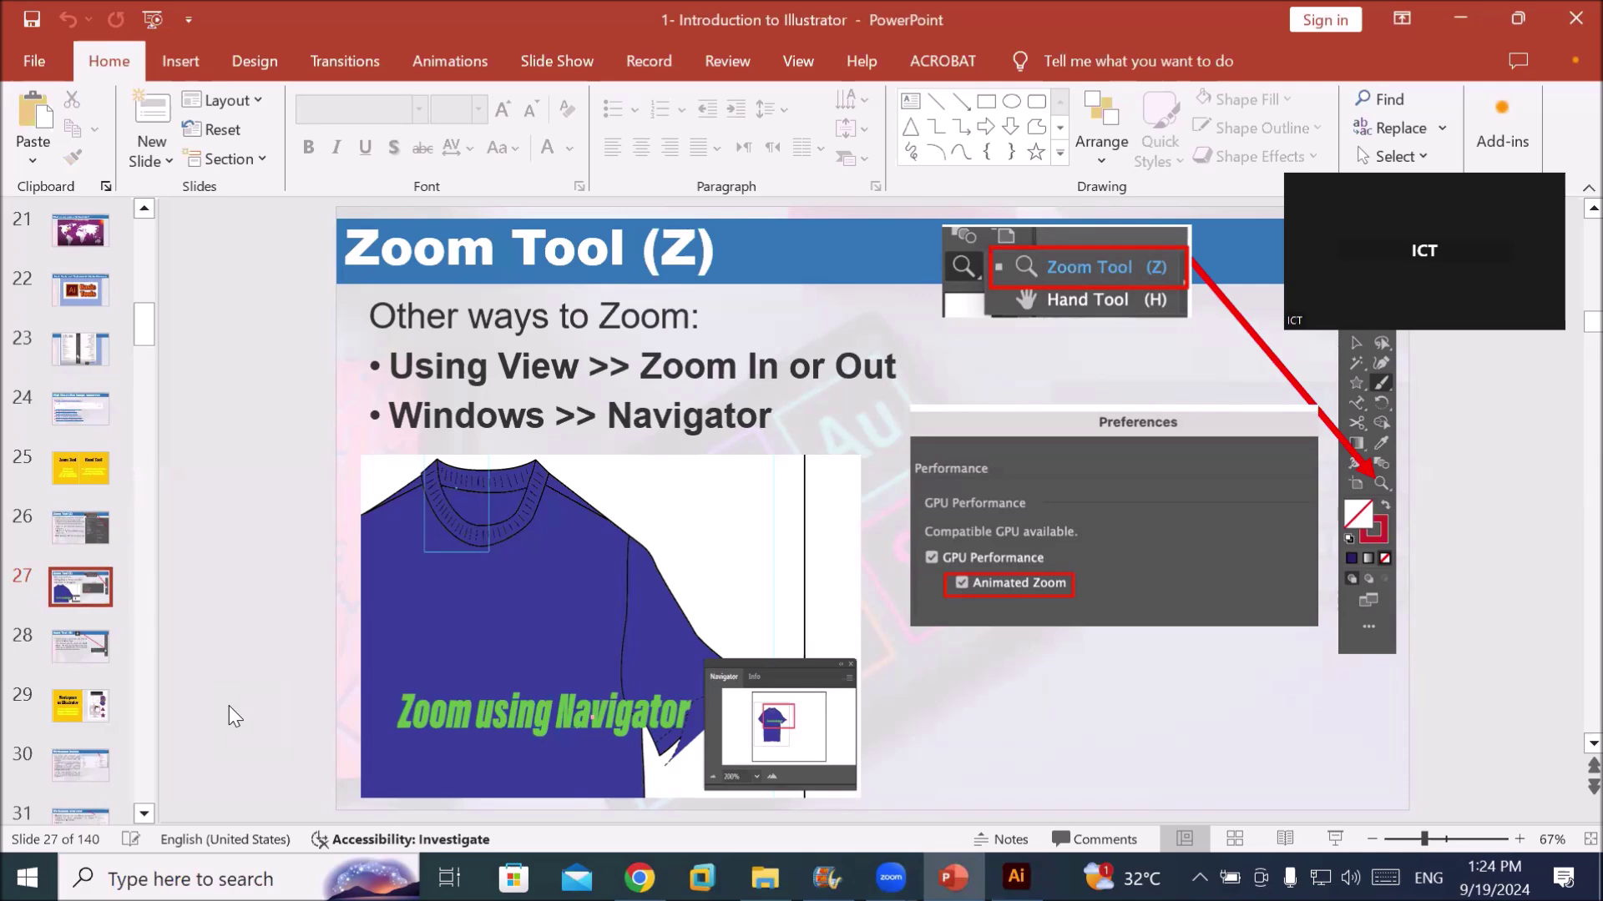
Step through the slides from Hand Tool to the Rectangle Tool slide
key("Down")
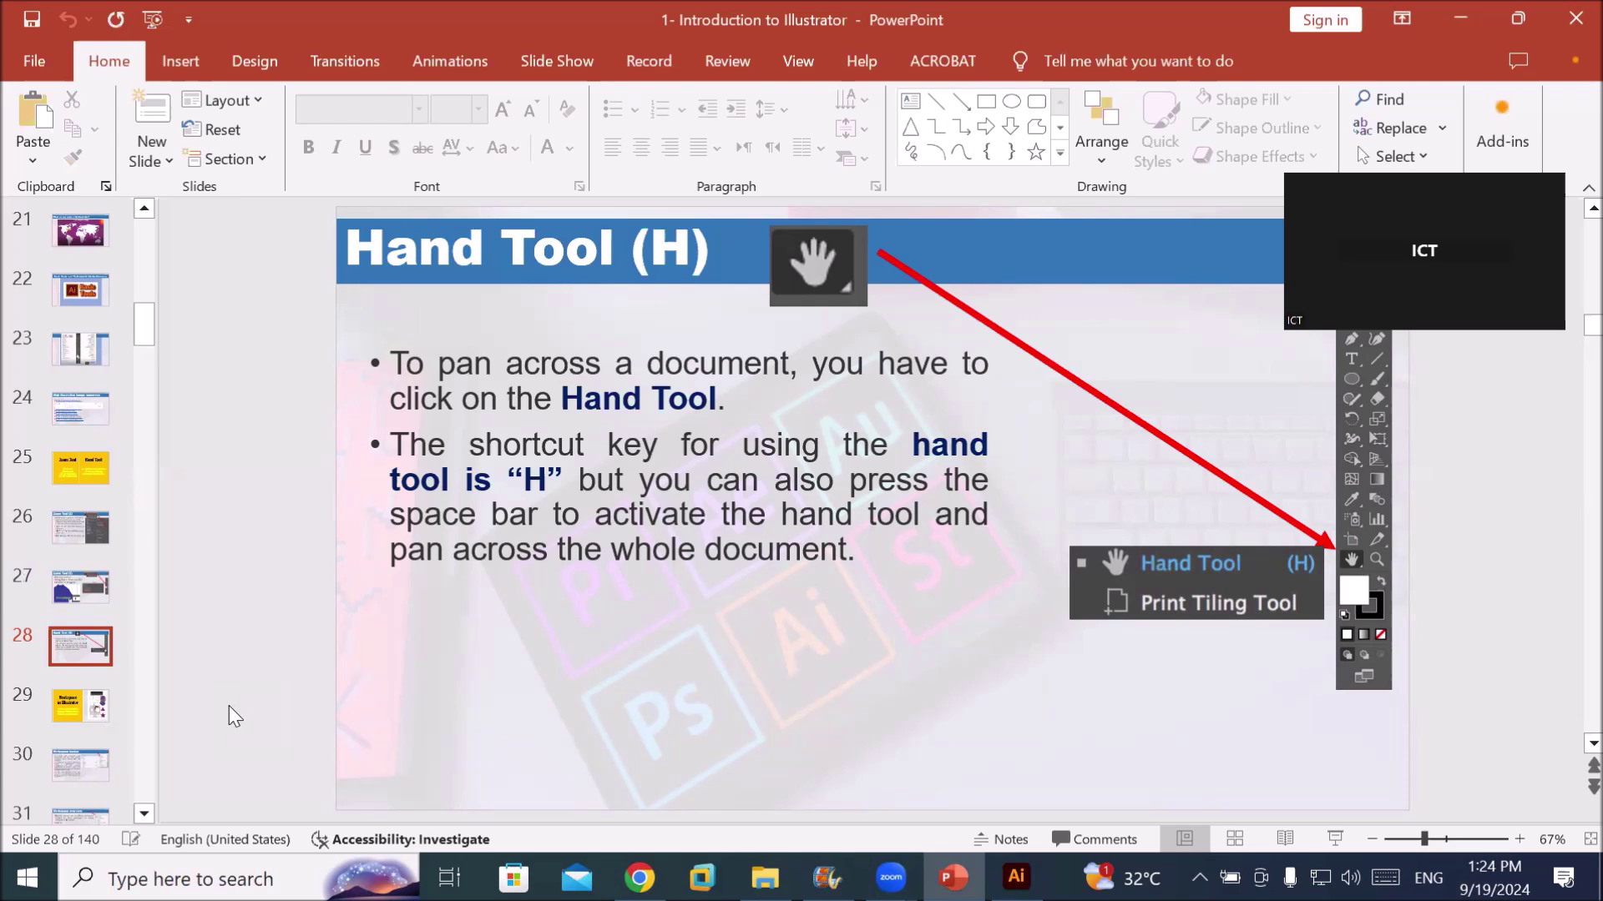
key("Down")
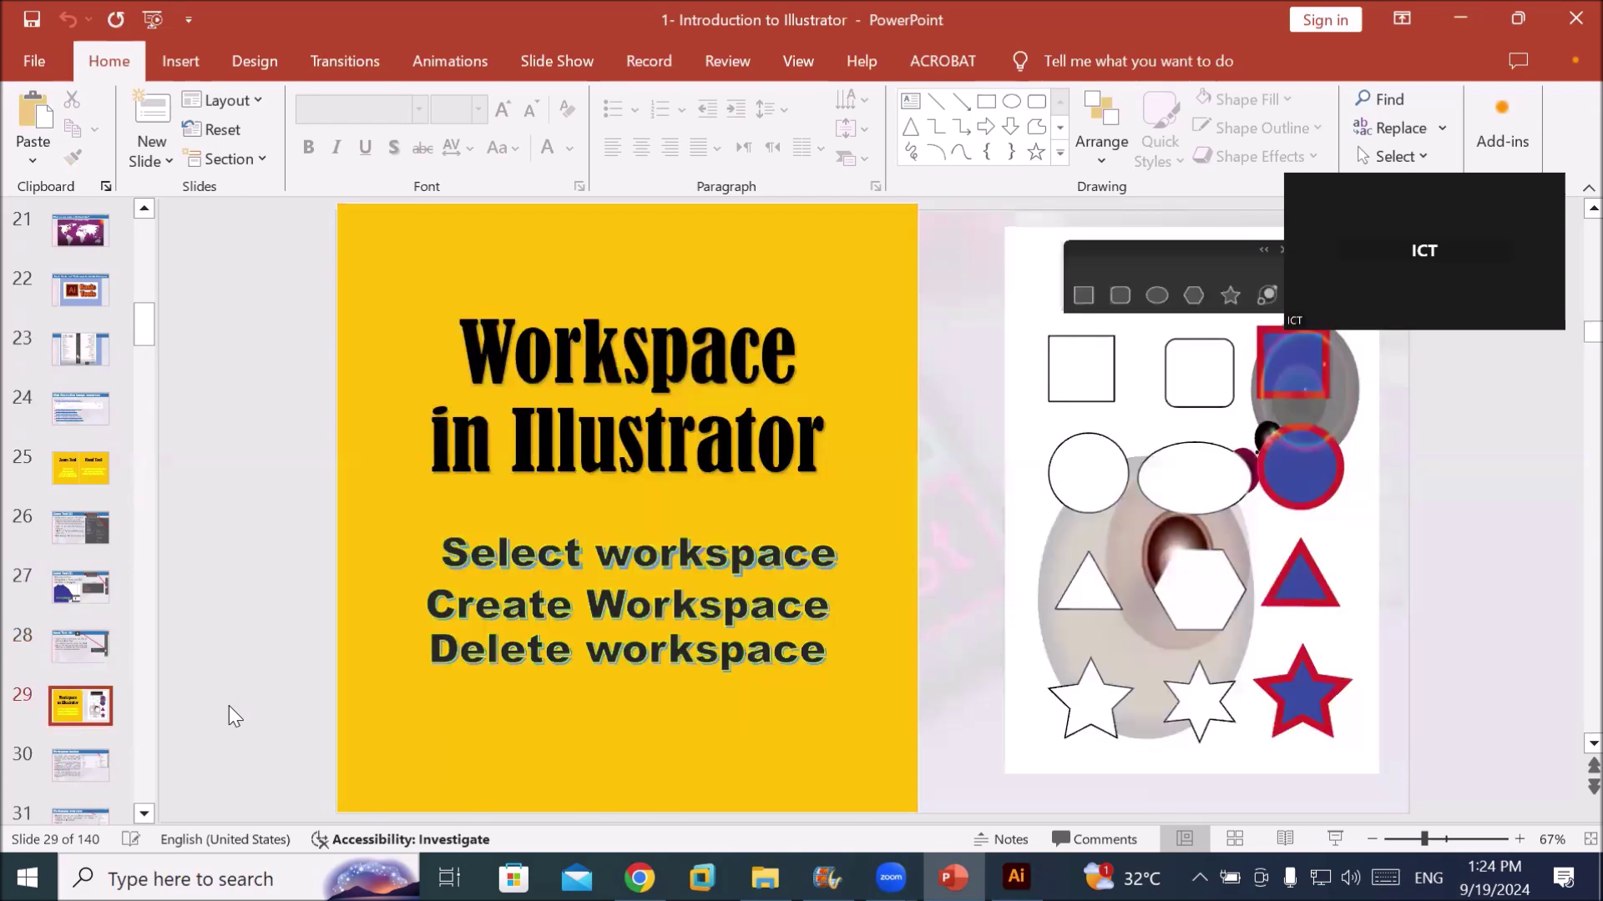
key("Down")
key("Down")
key("Down")
key("Up")
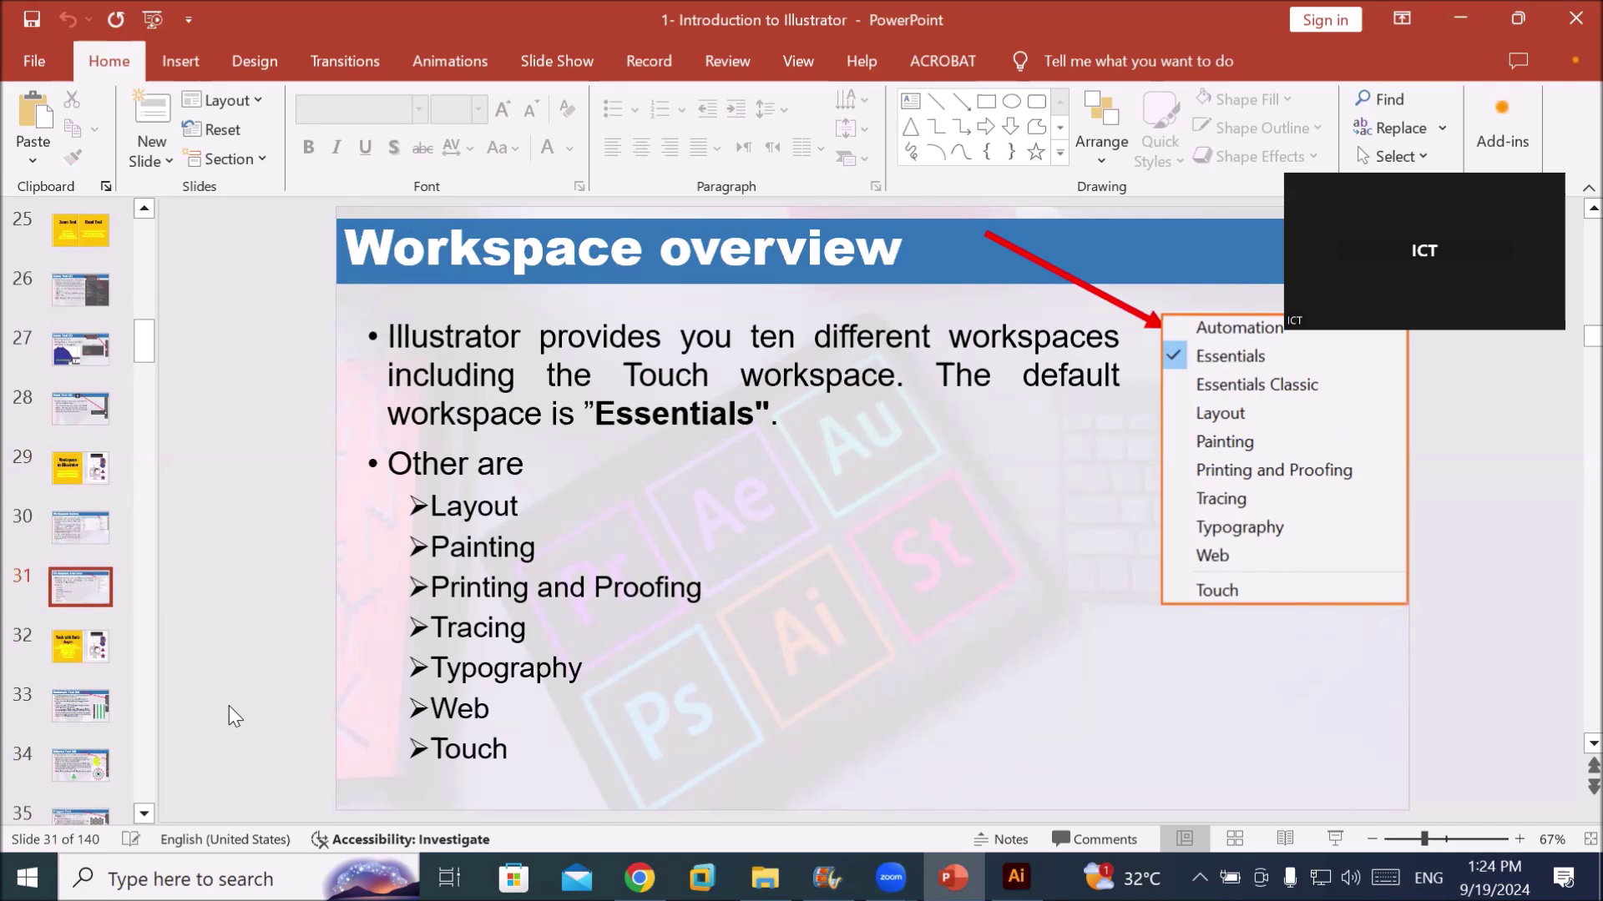
key("Down")
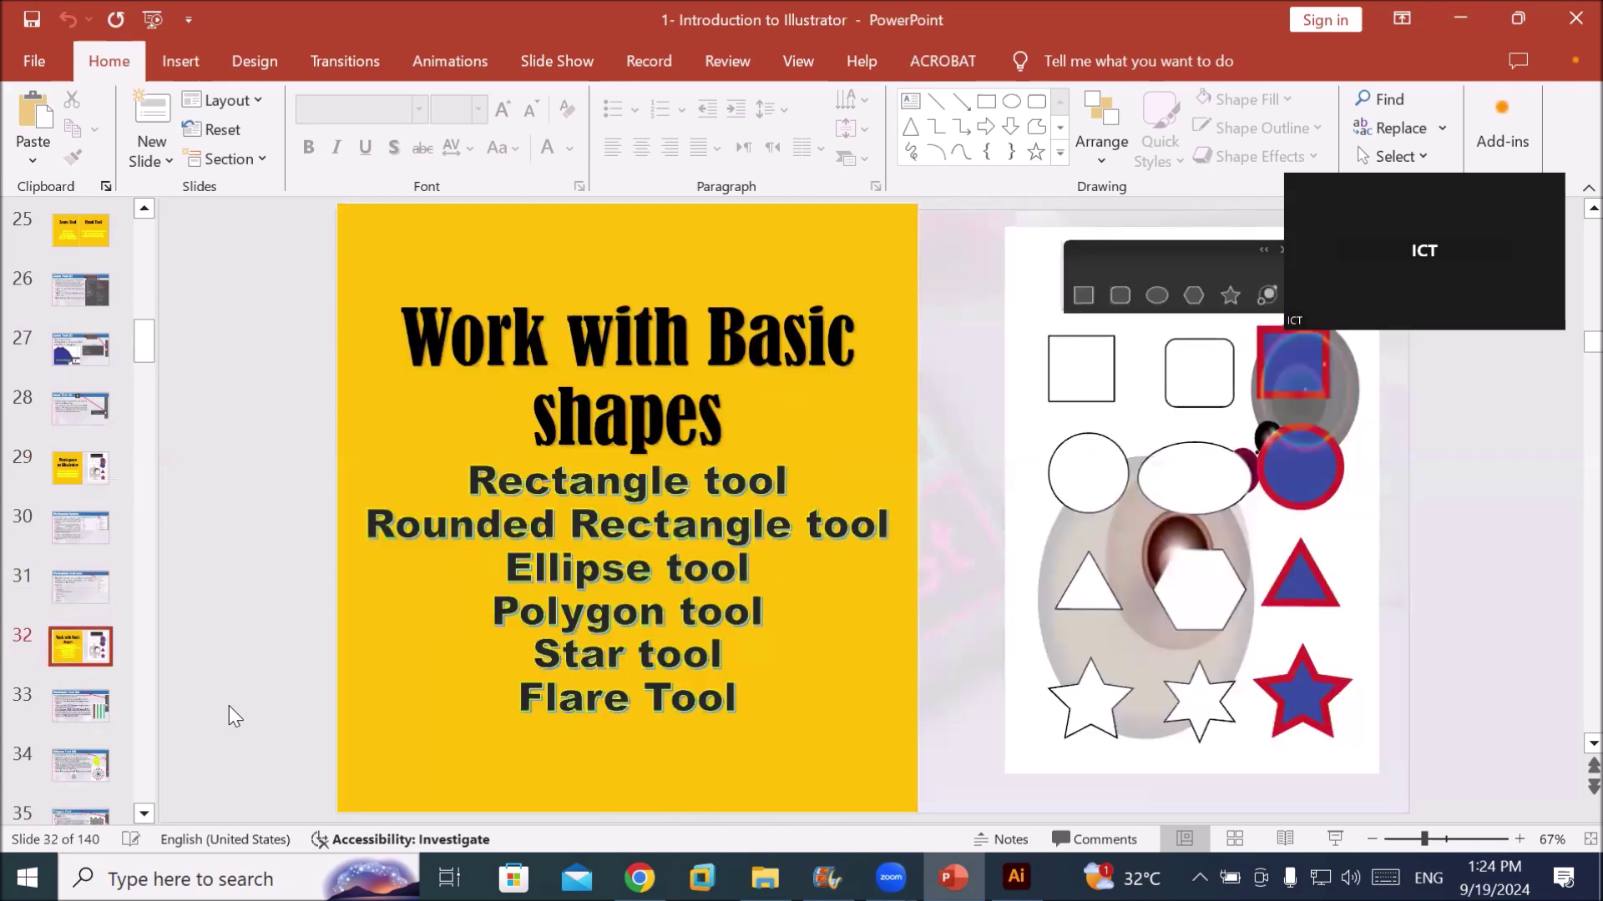
key("Down")
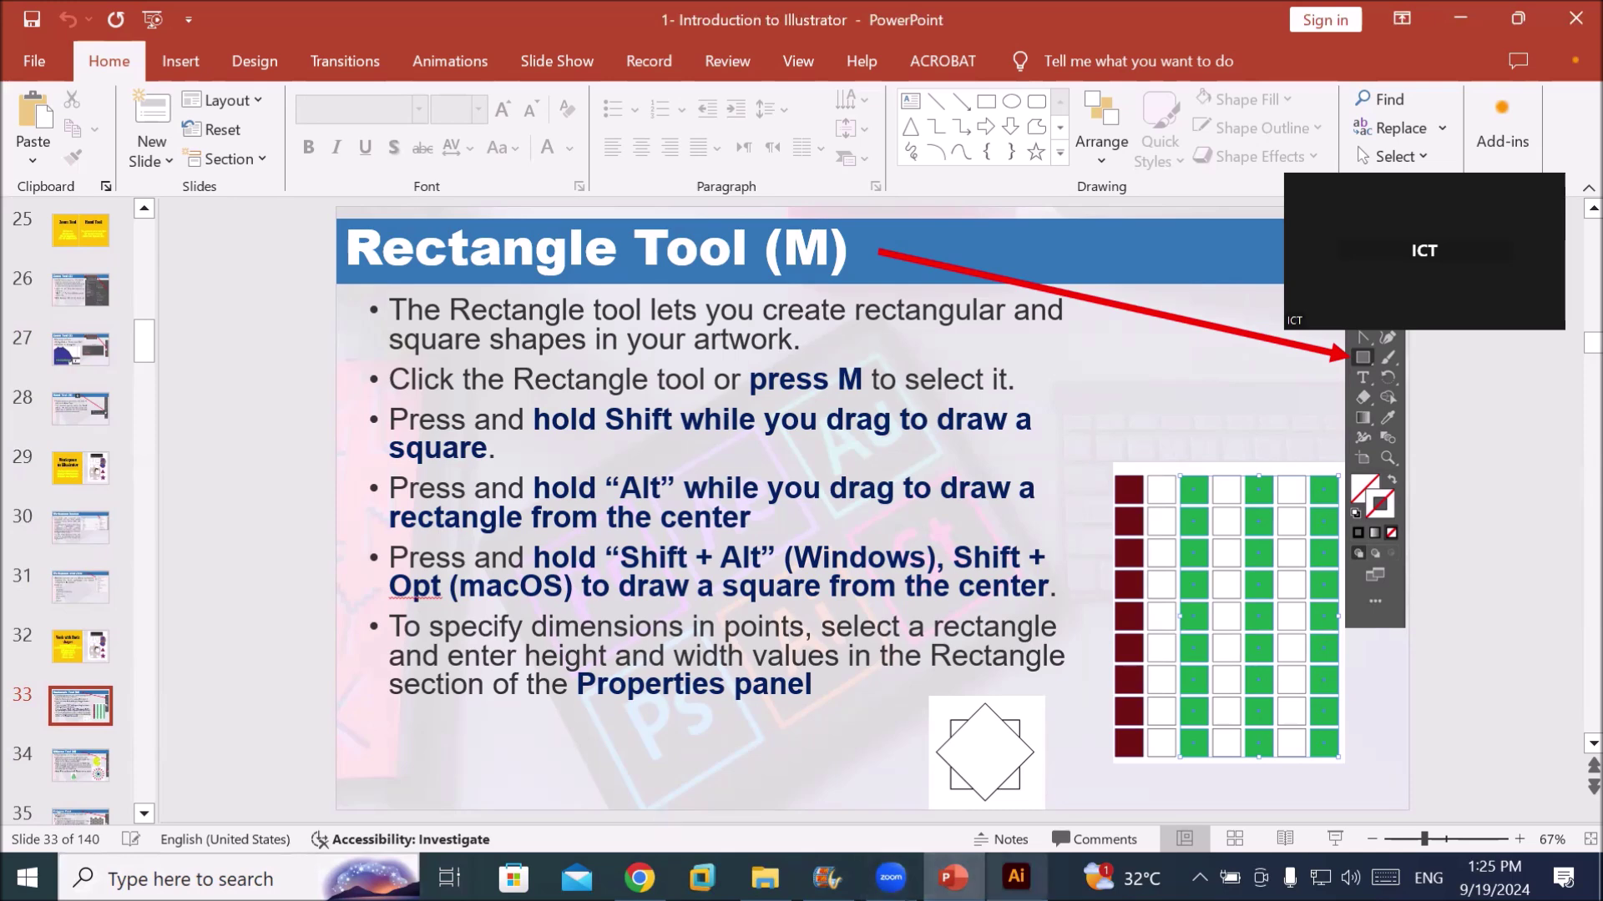
Return to Illustrator and zoom in on the first cricket card
left_click(1015, 877)
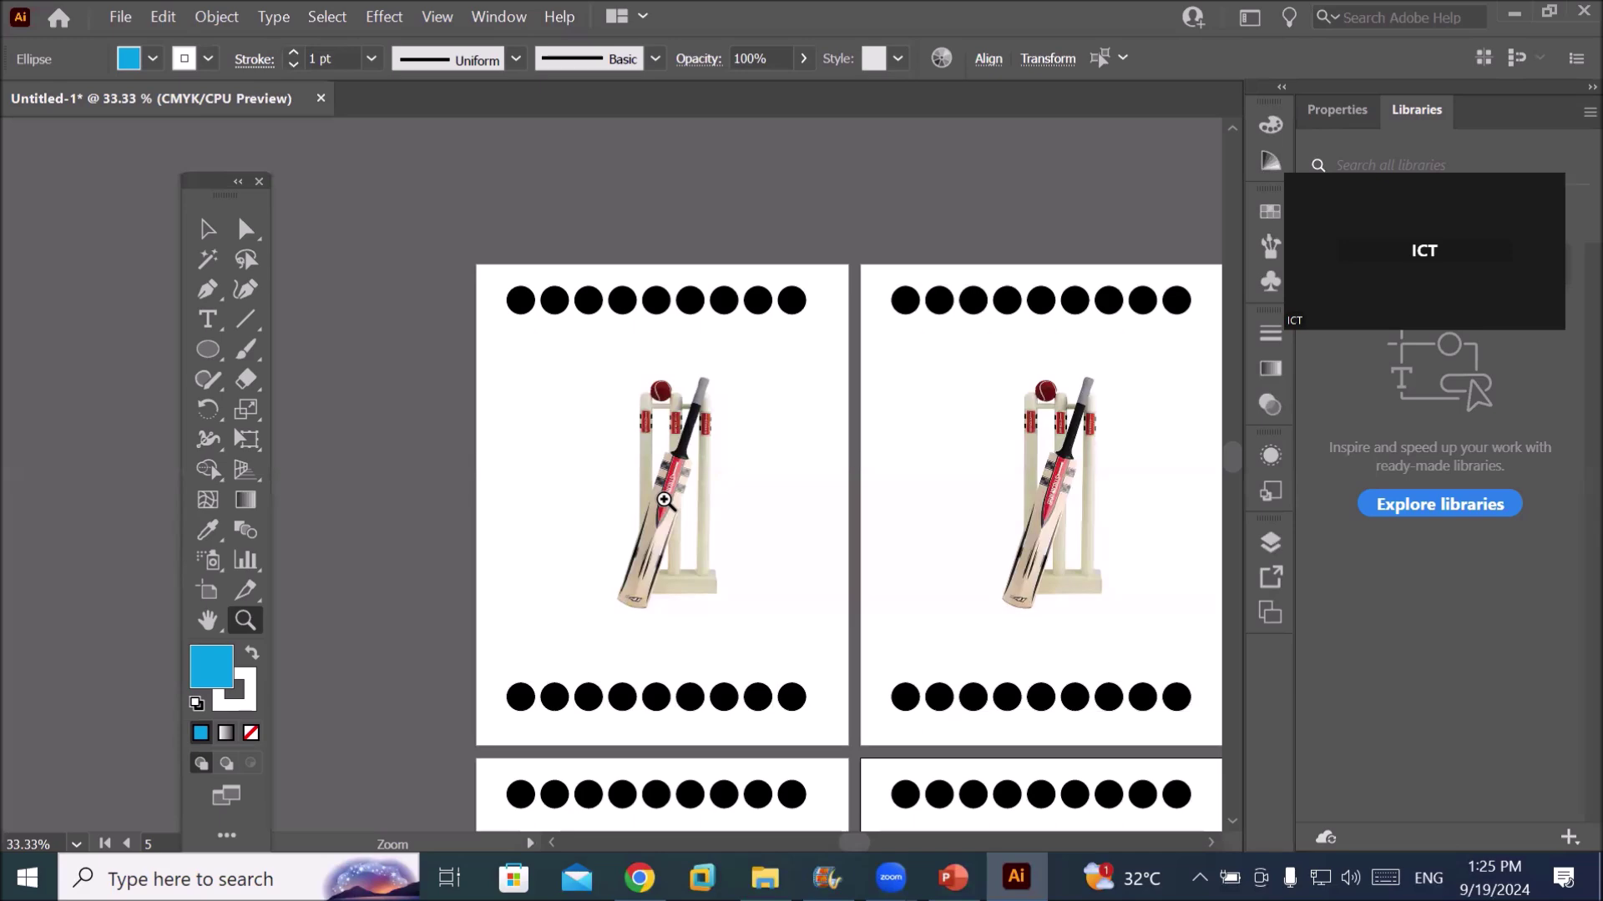
left_click(640, 469, "alt")
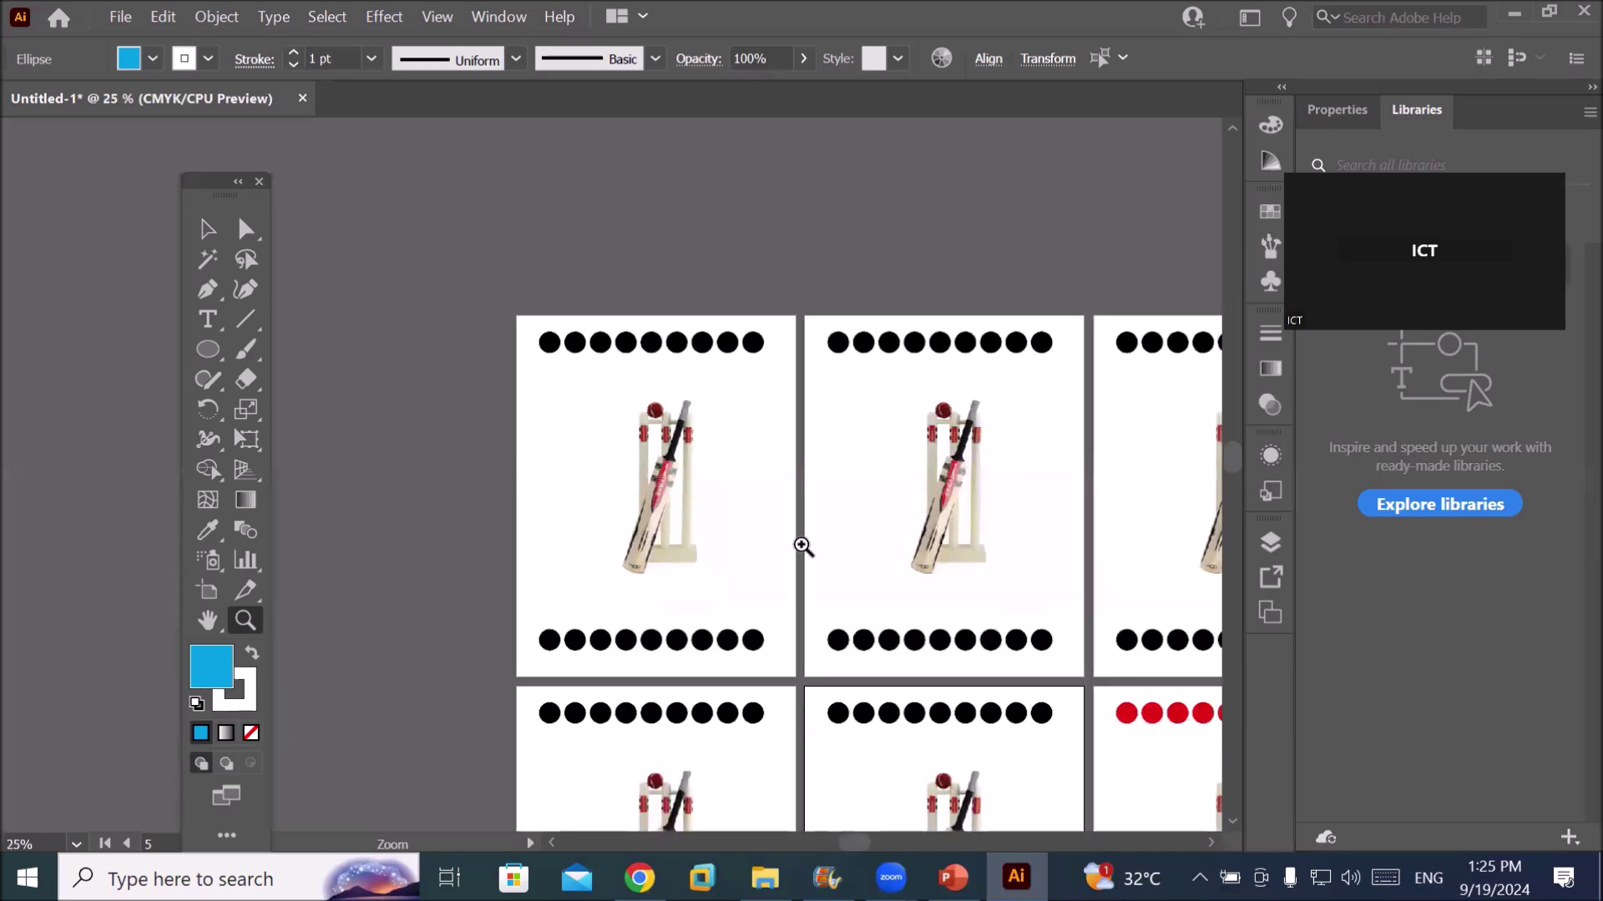
left_click(665, 312)
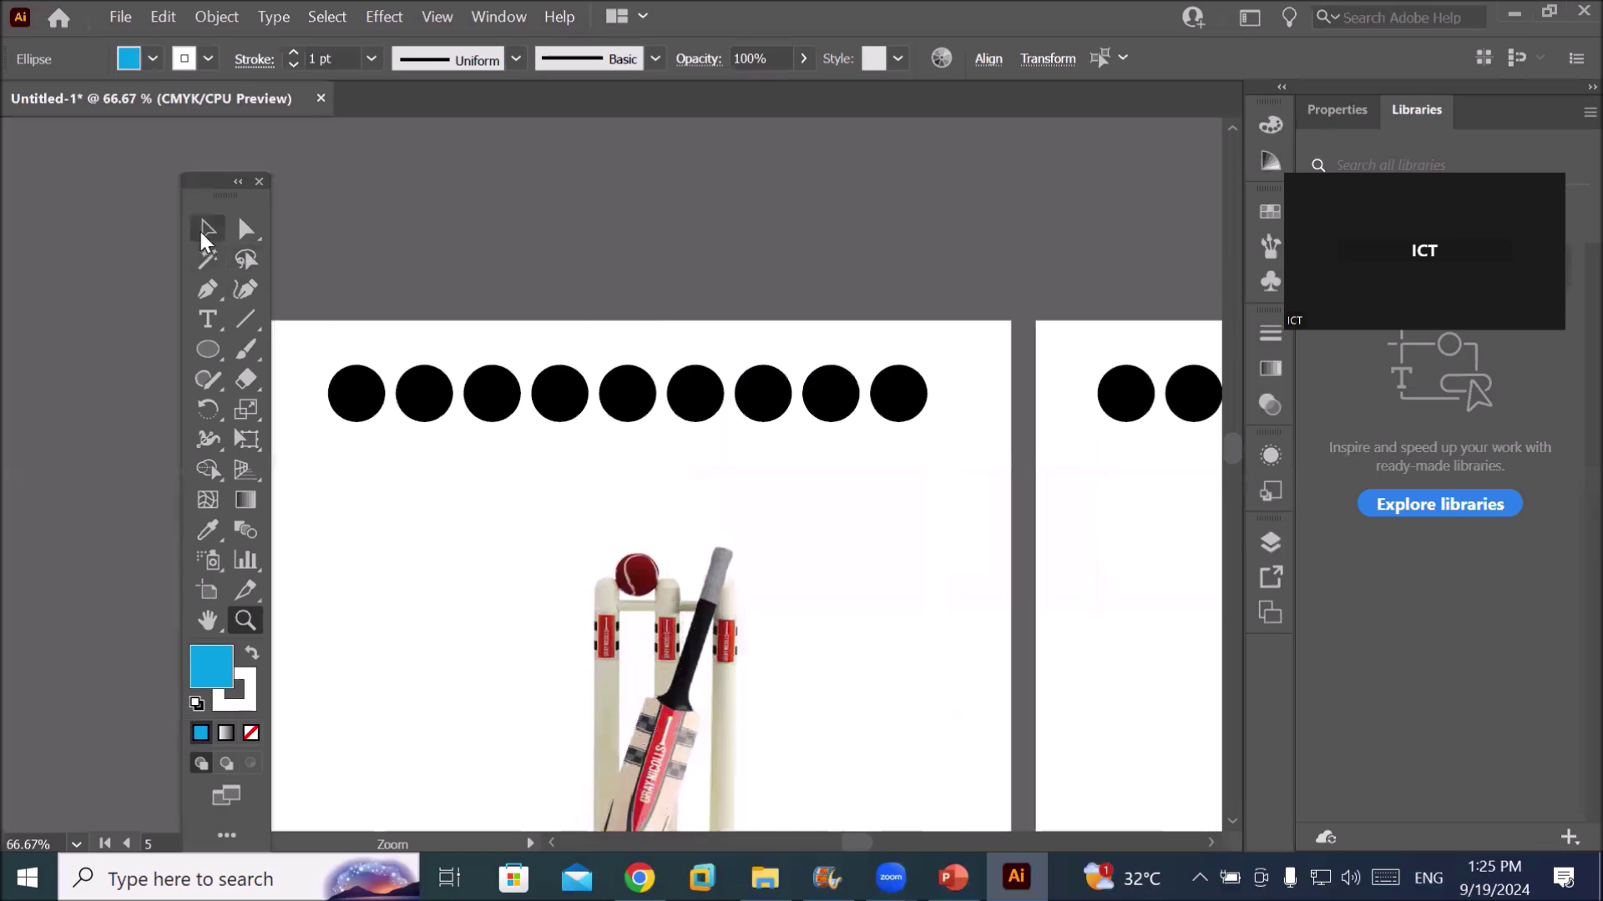
Select the row of black circles, set their fill to None and their stroke to black
left_click(208, 229)
left_click_drag(300, 350, 966, 454)
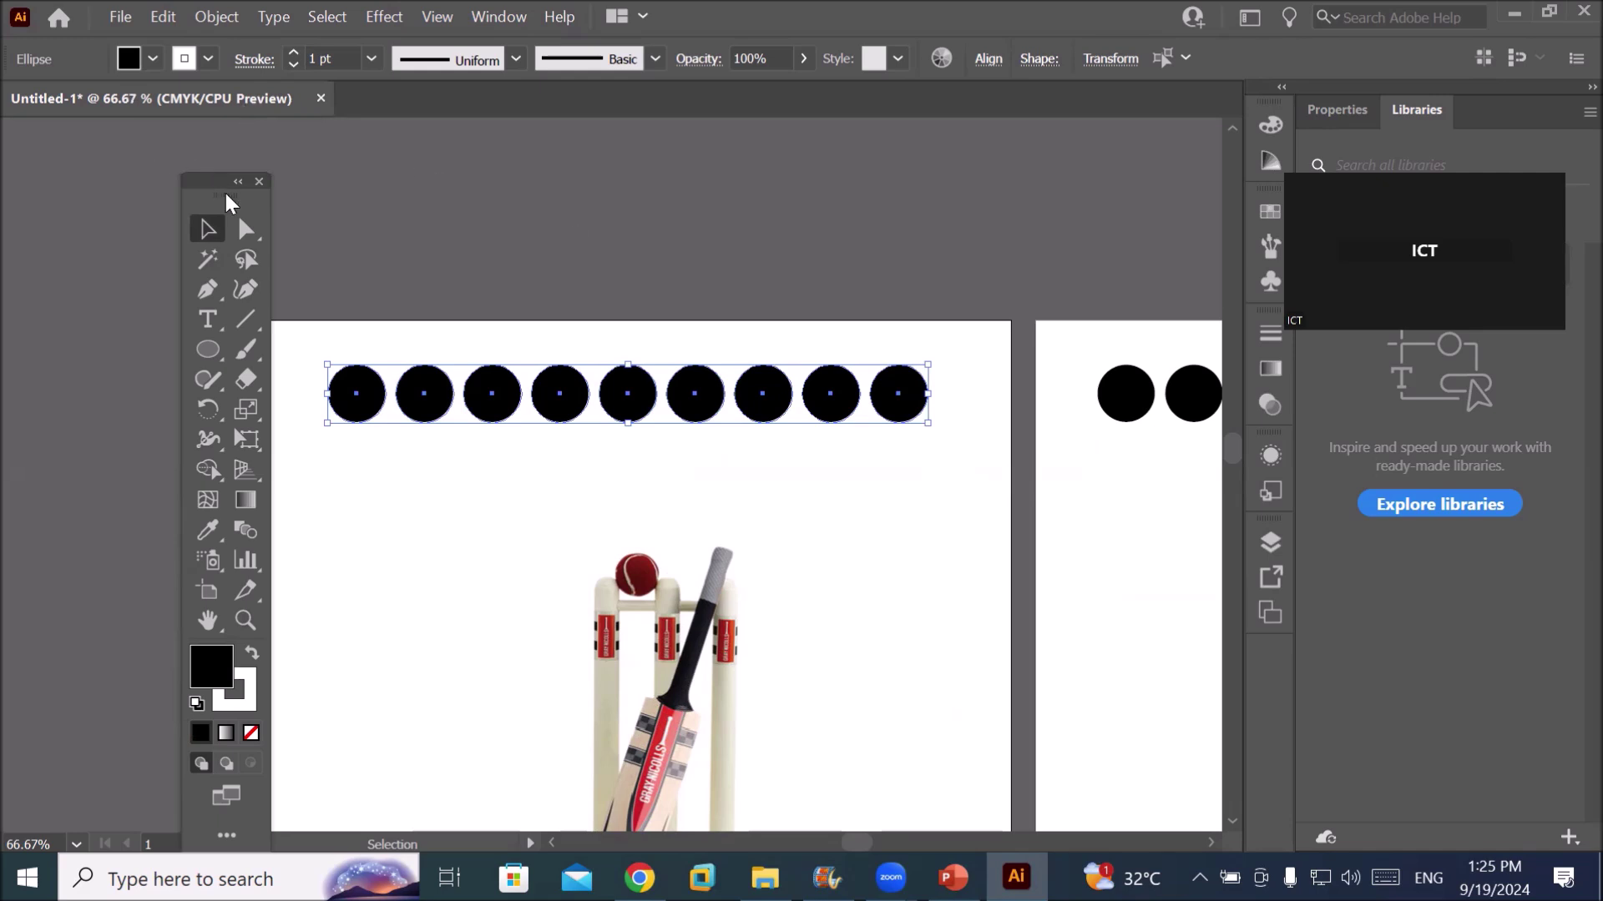
left_click_drag(203, 183, 137, 148)
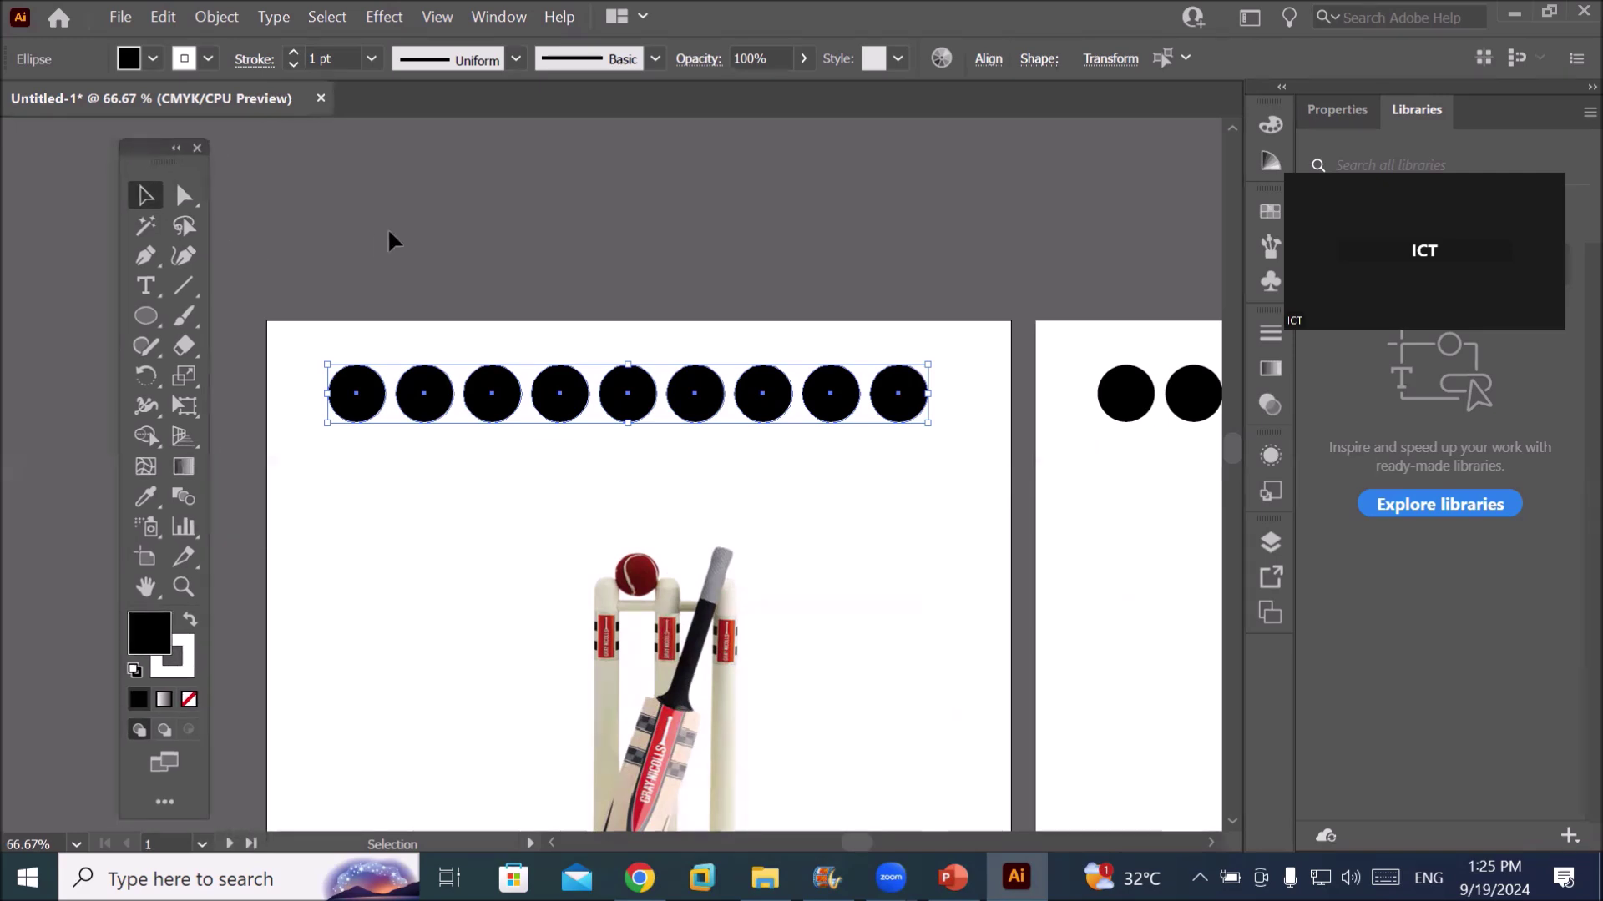
scroll(950, 376, "up", 1)
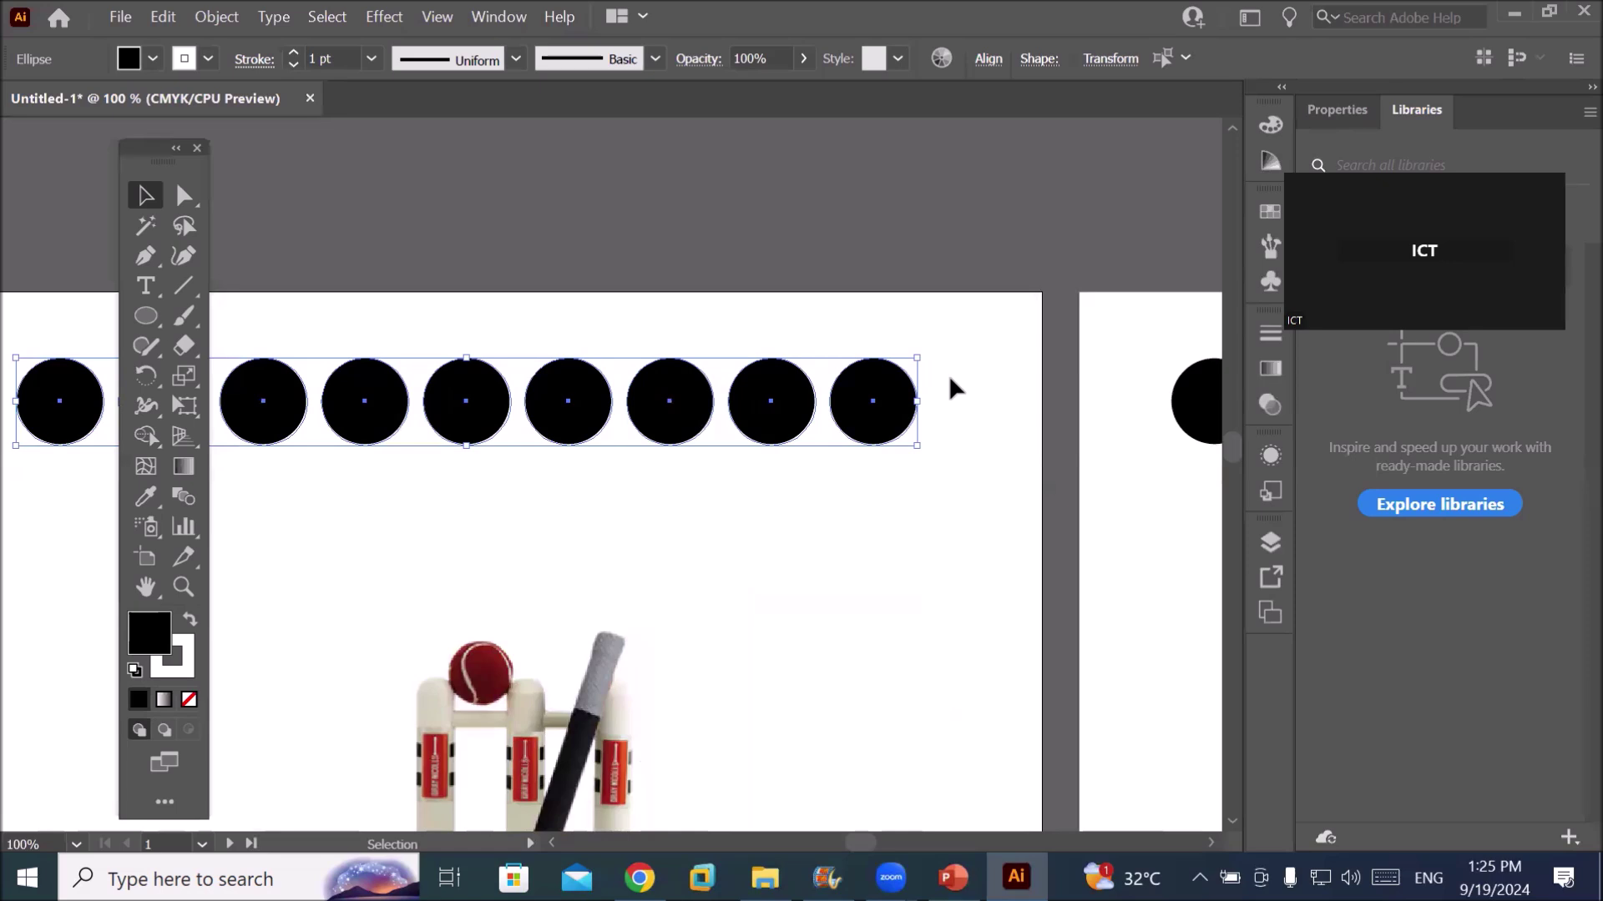
left_click(153, 58)
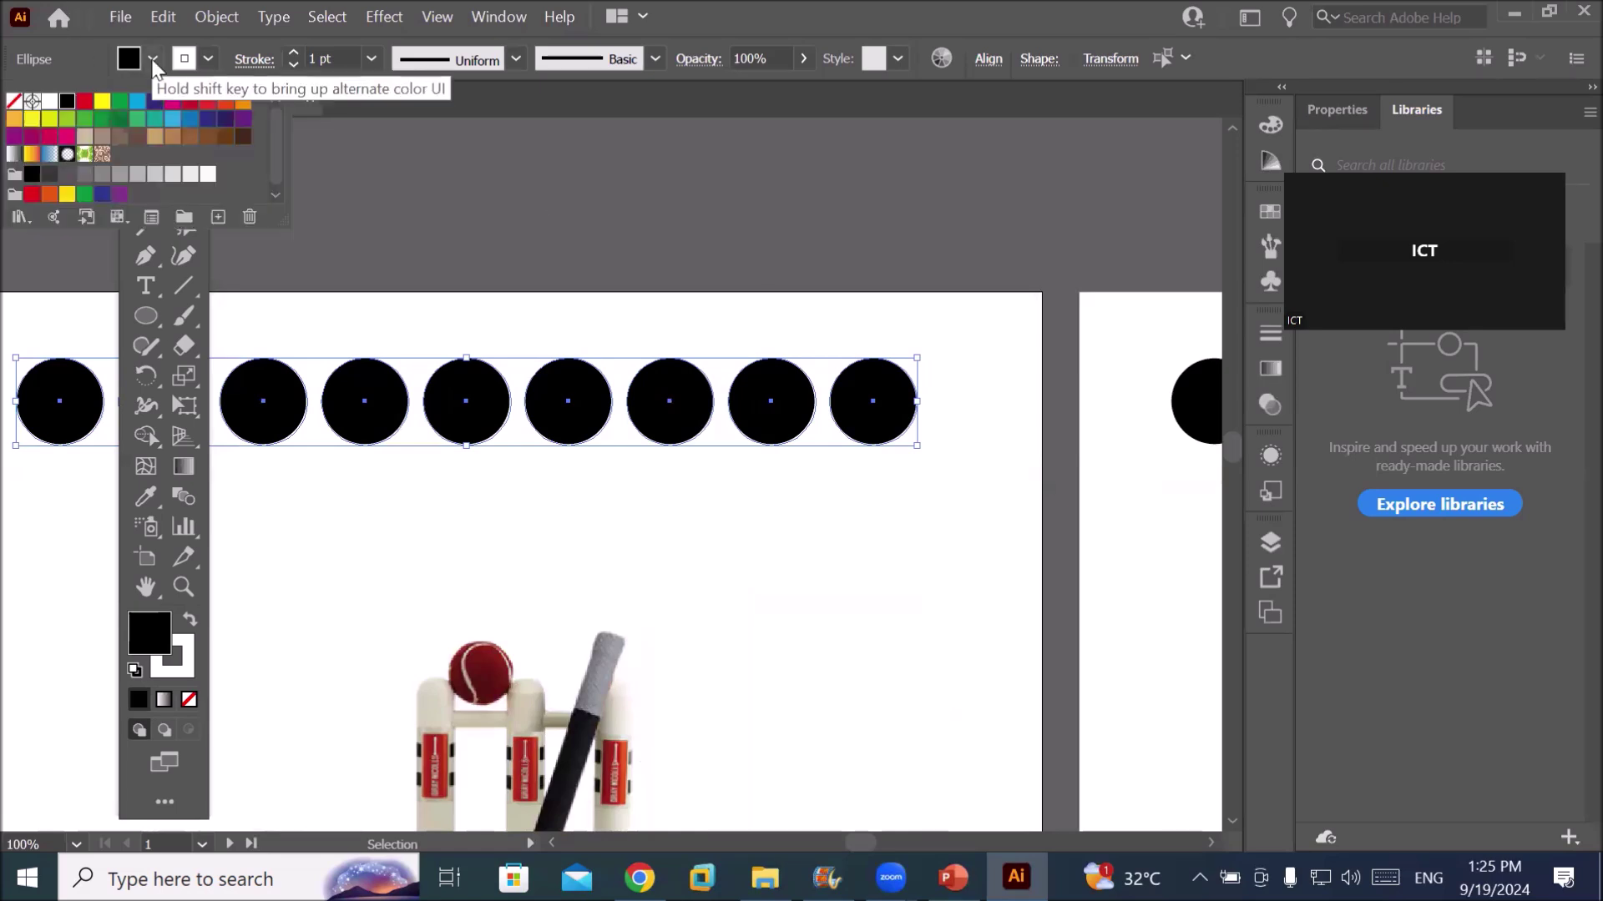
left_click(16, 101)
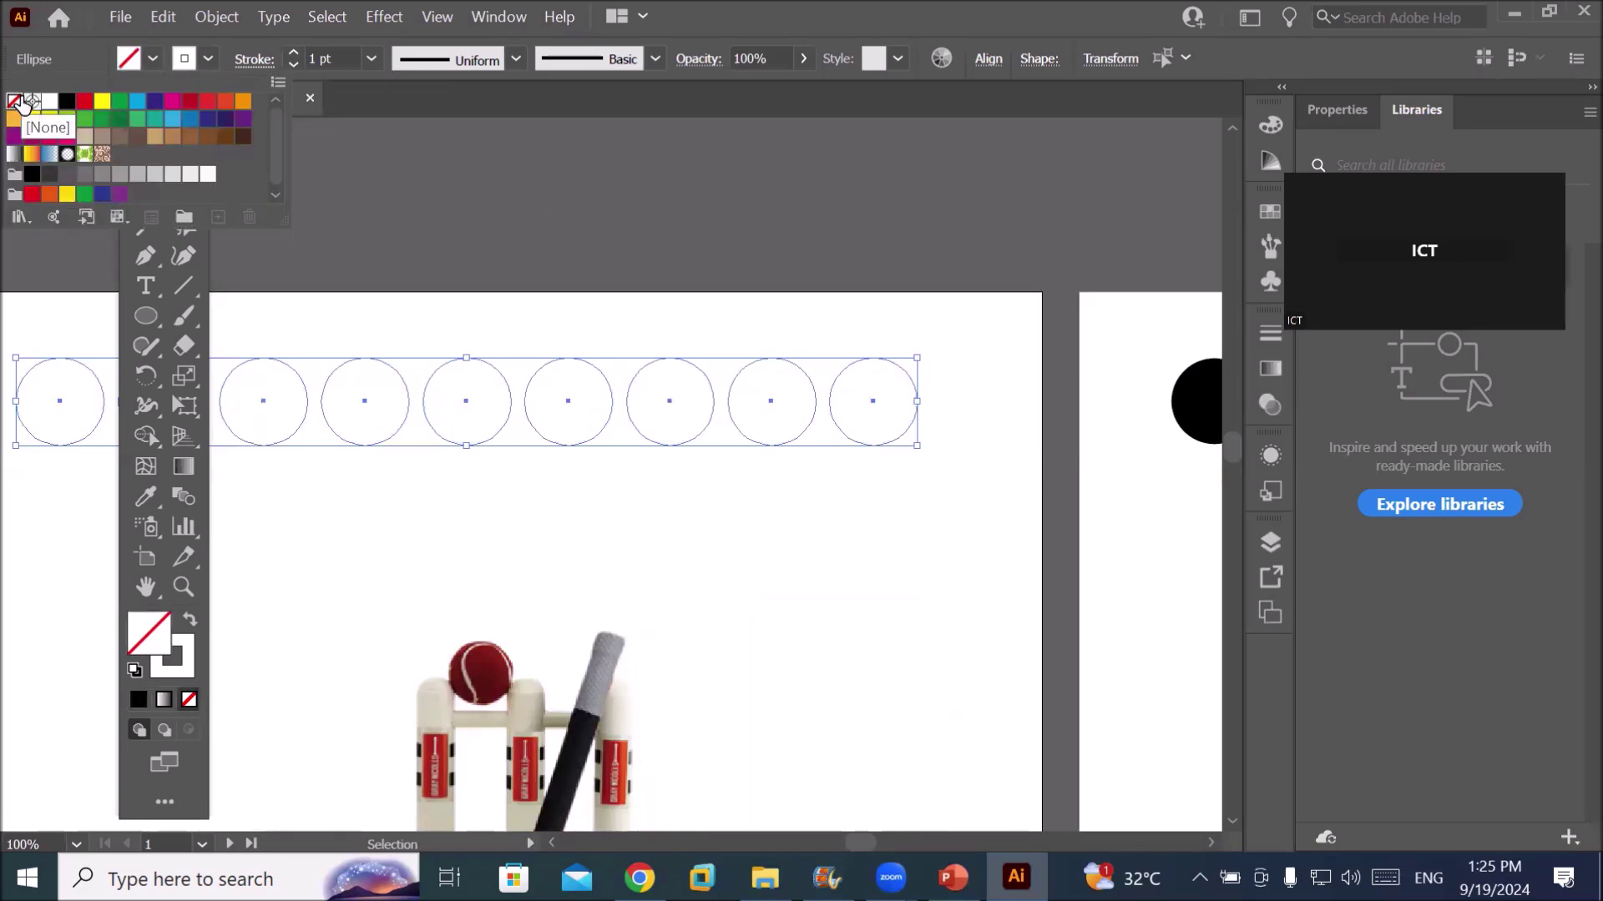
left_click(185, 60)
left_click(186, 60)
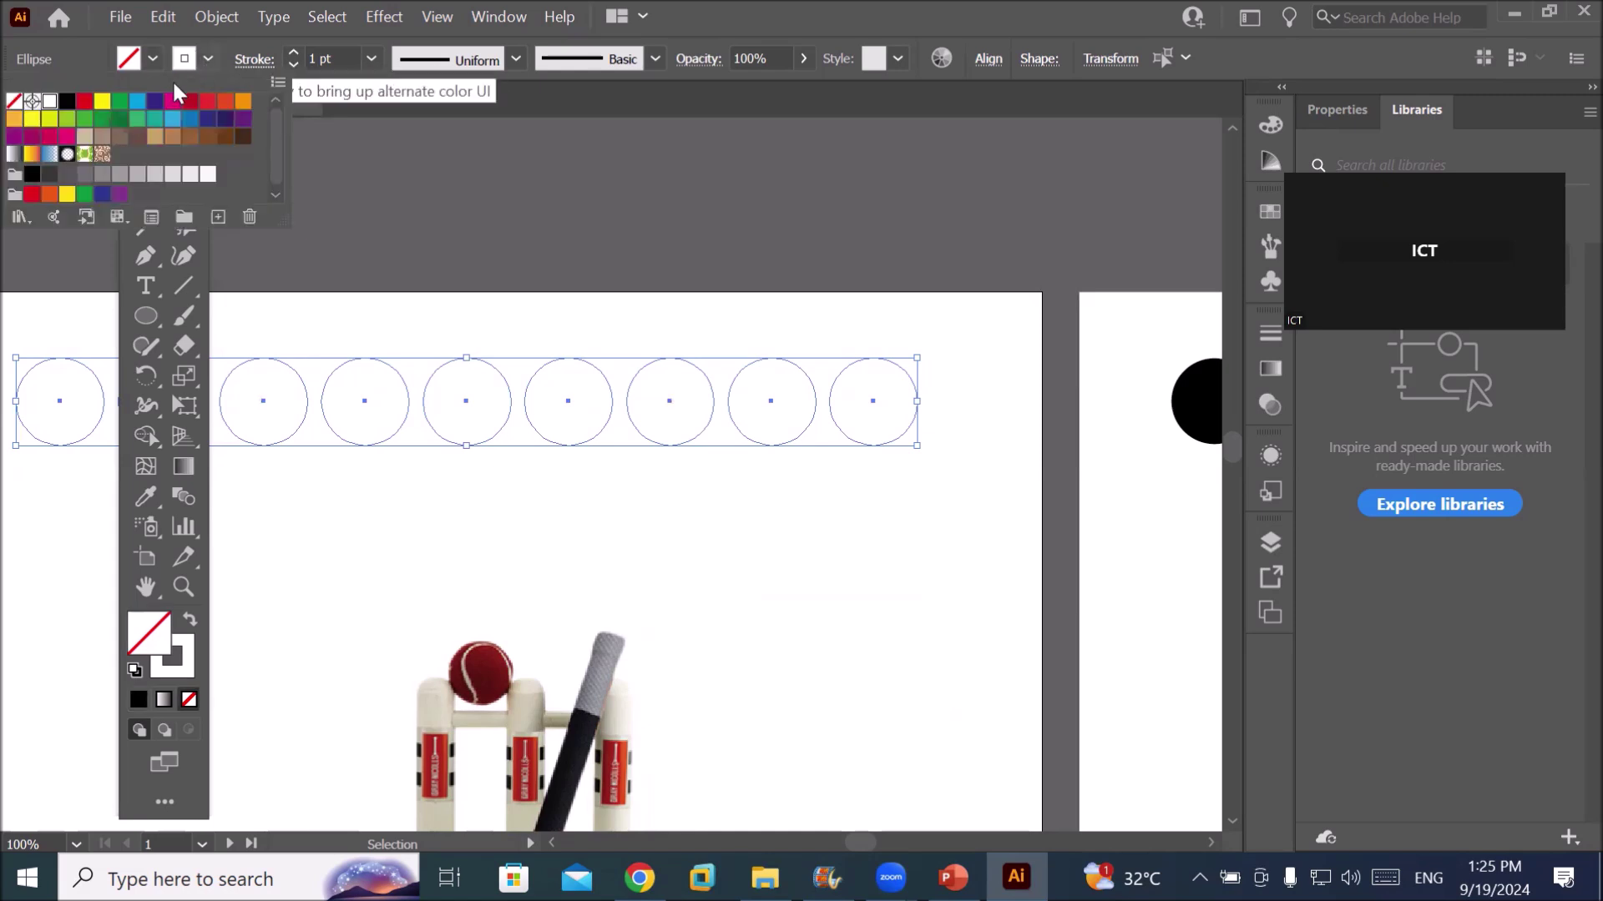
left_click(68, 101)
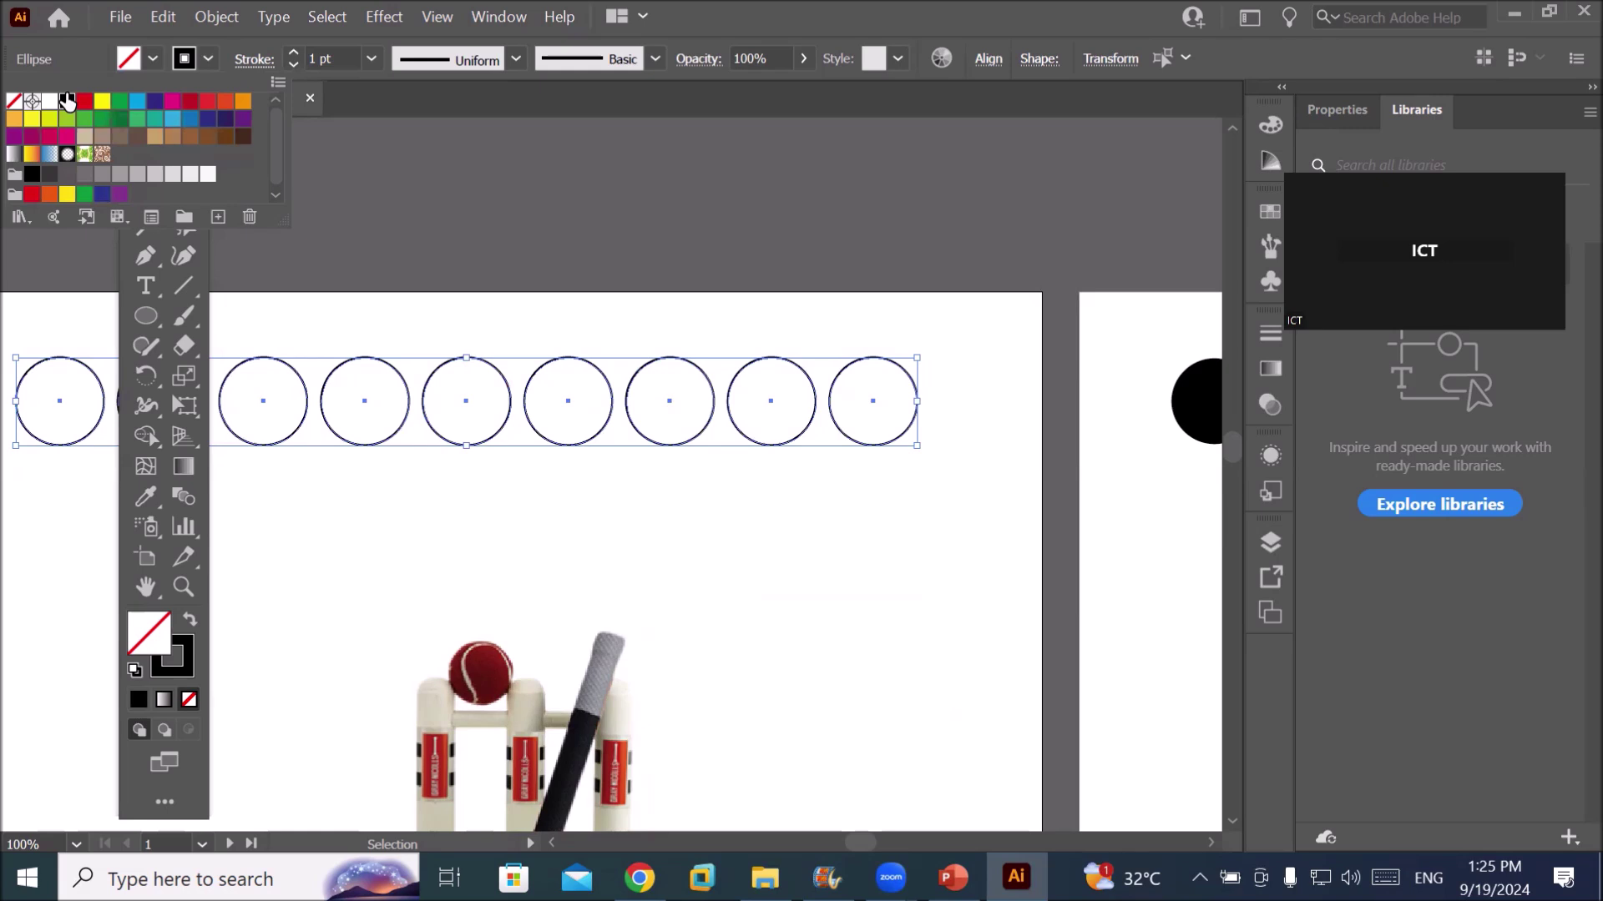
left_click(293, 54)
Raise the circles' stroke weight step by step to 10 pt
left_click(291, 51)
left_click(290, 52)
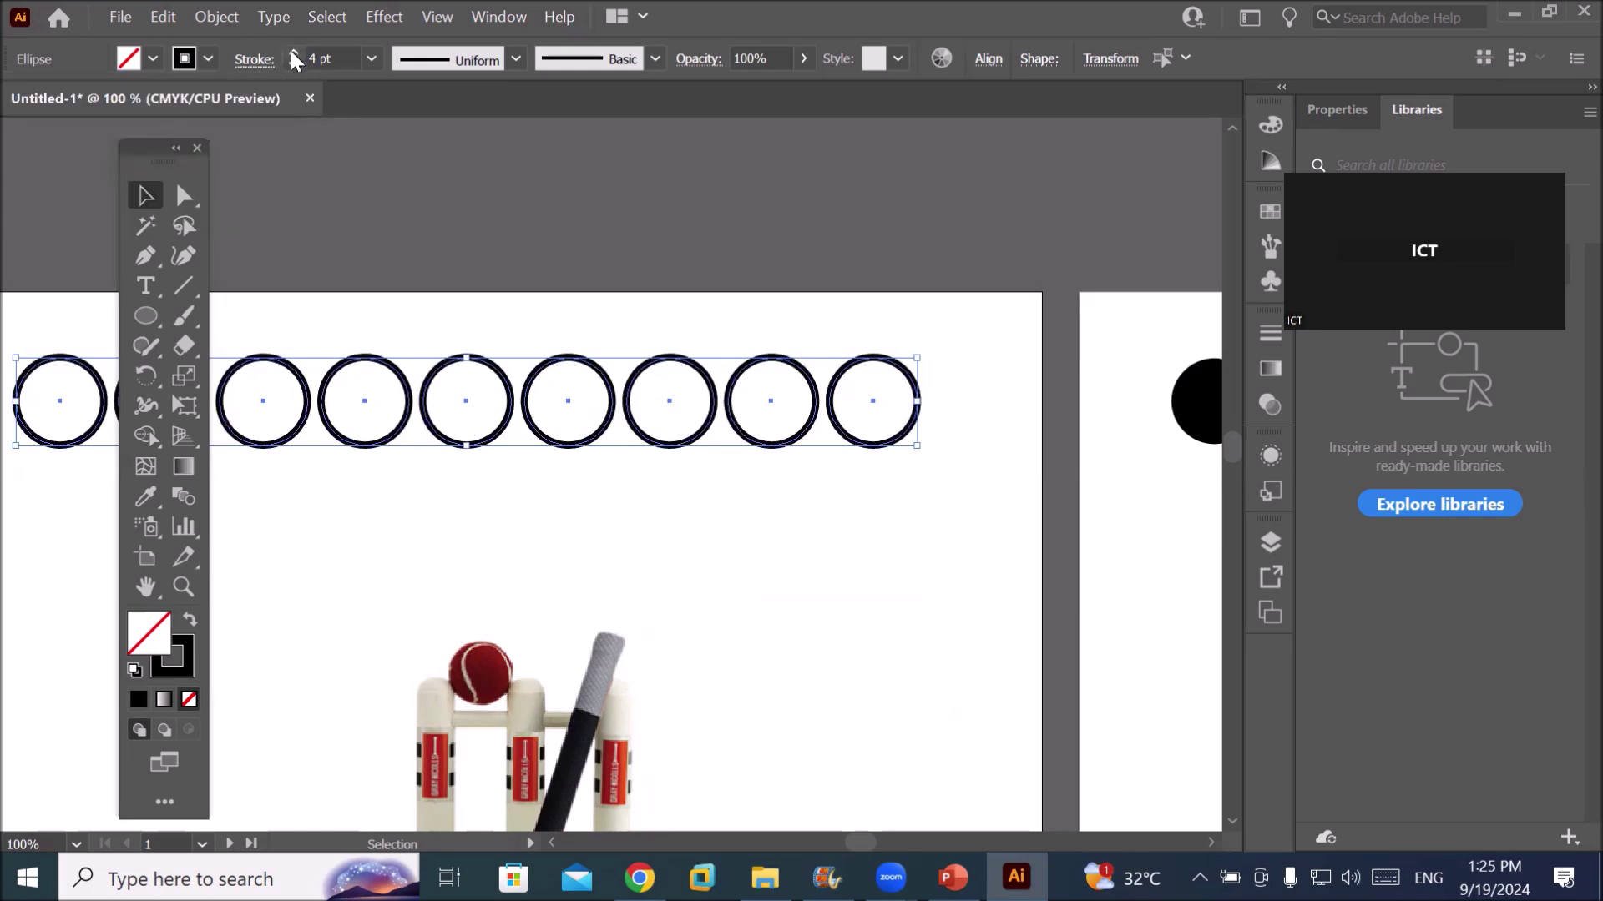
left_click(291, 51)
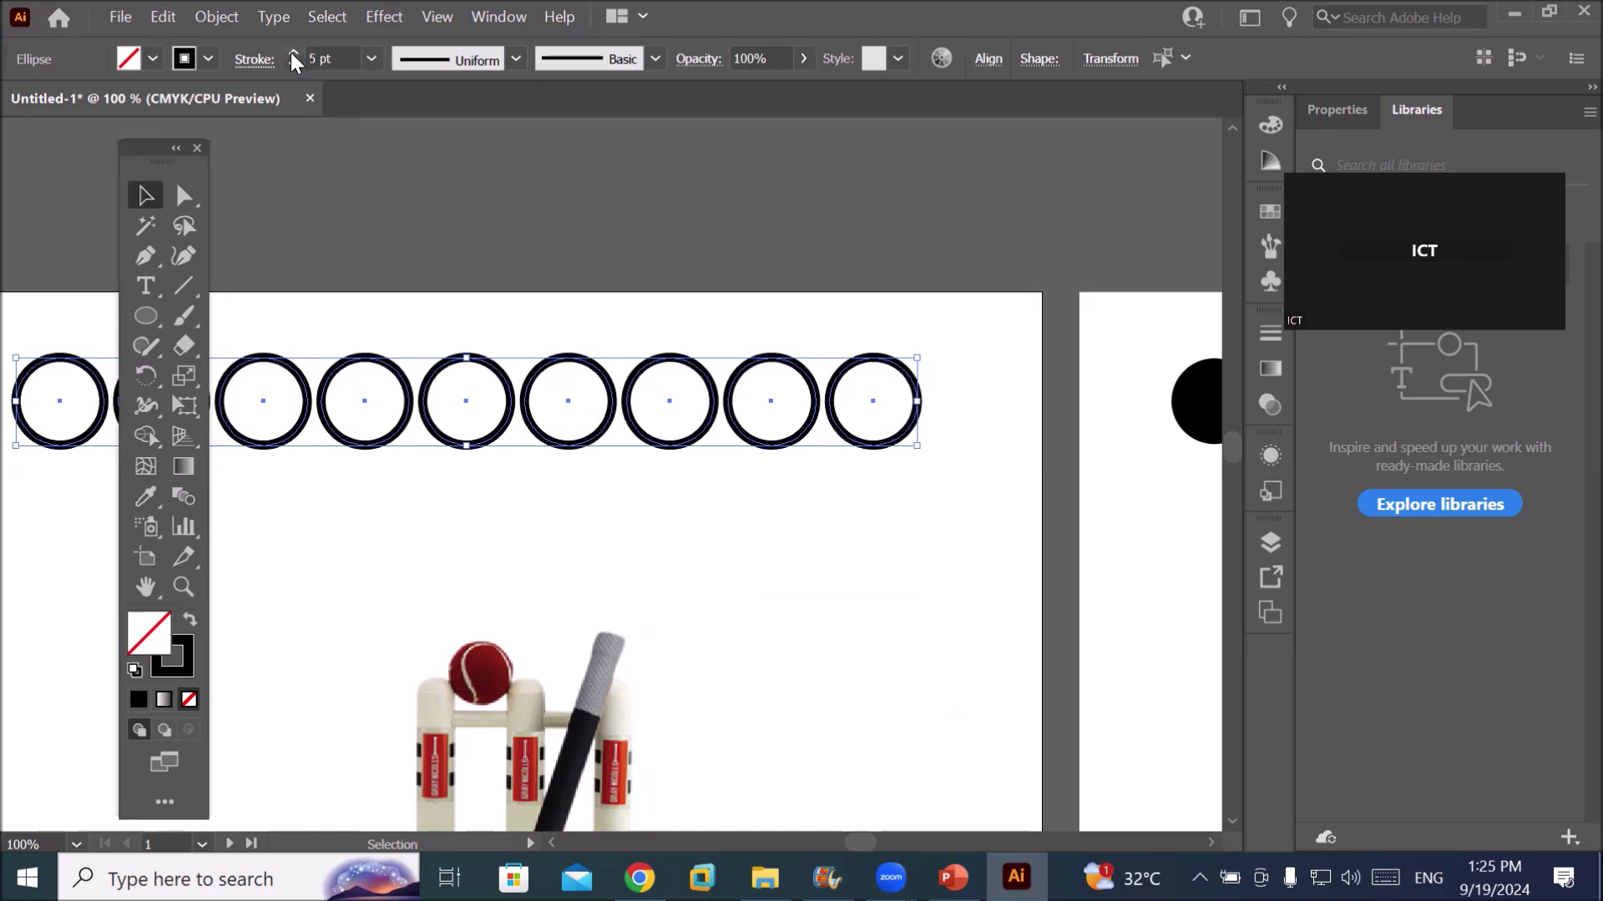
left_click(292, 53)
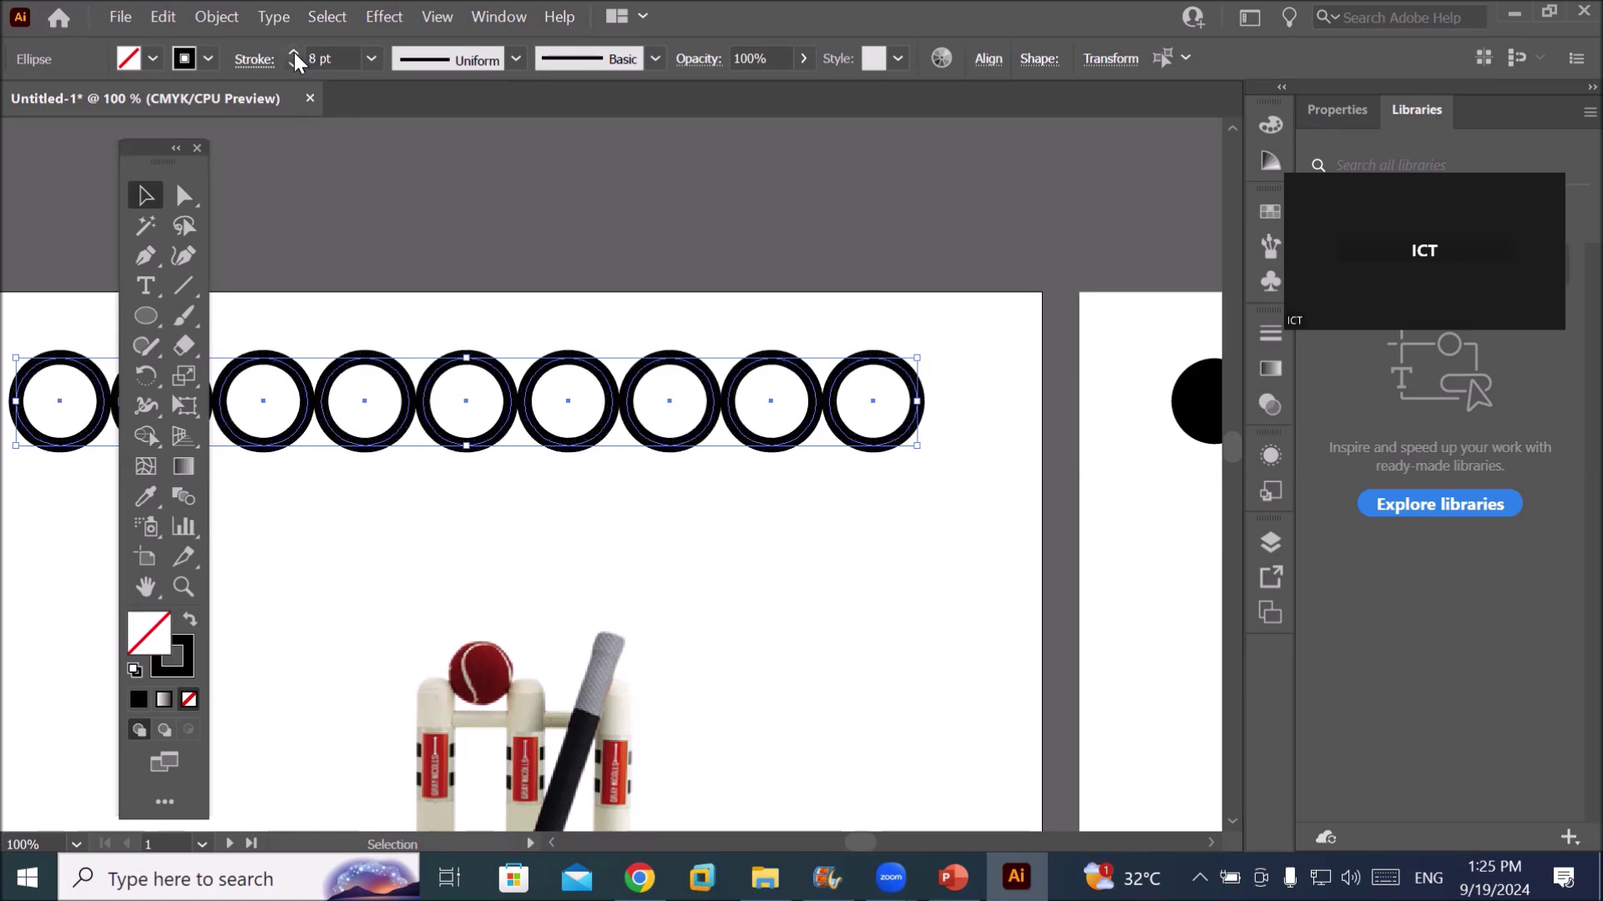
left_click(293, 52)
left_click(293, 52)
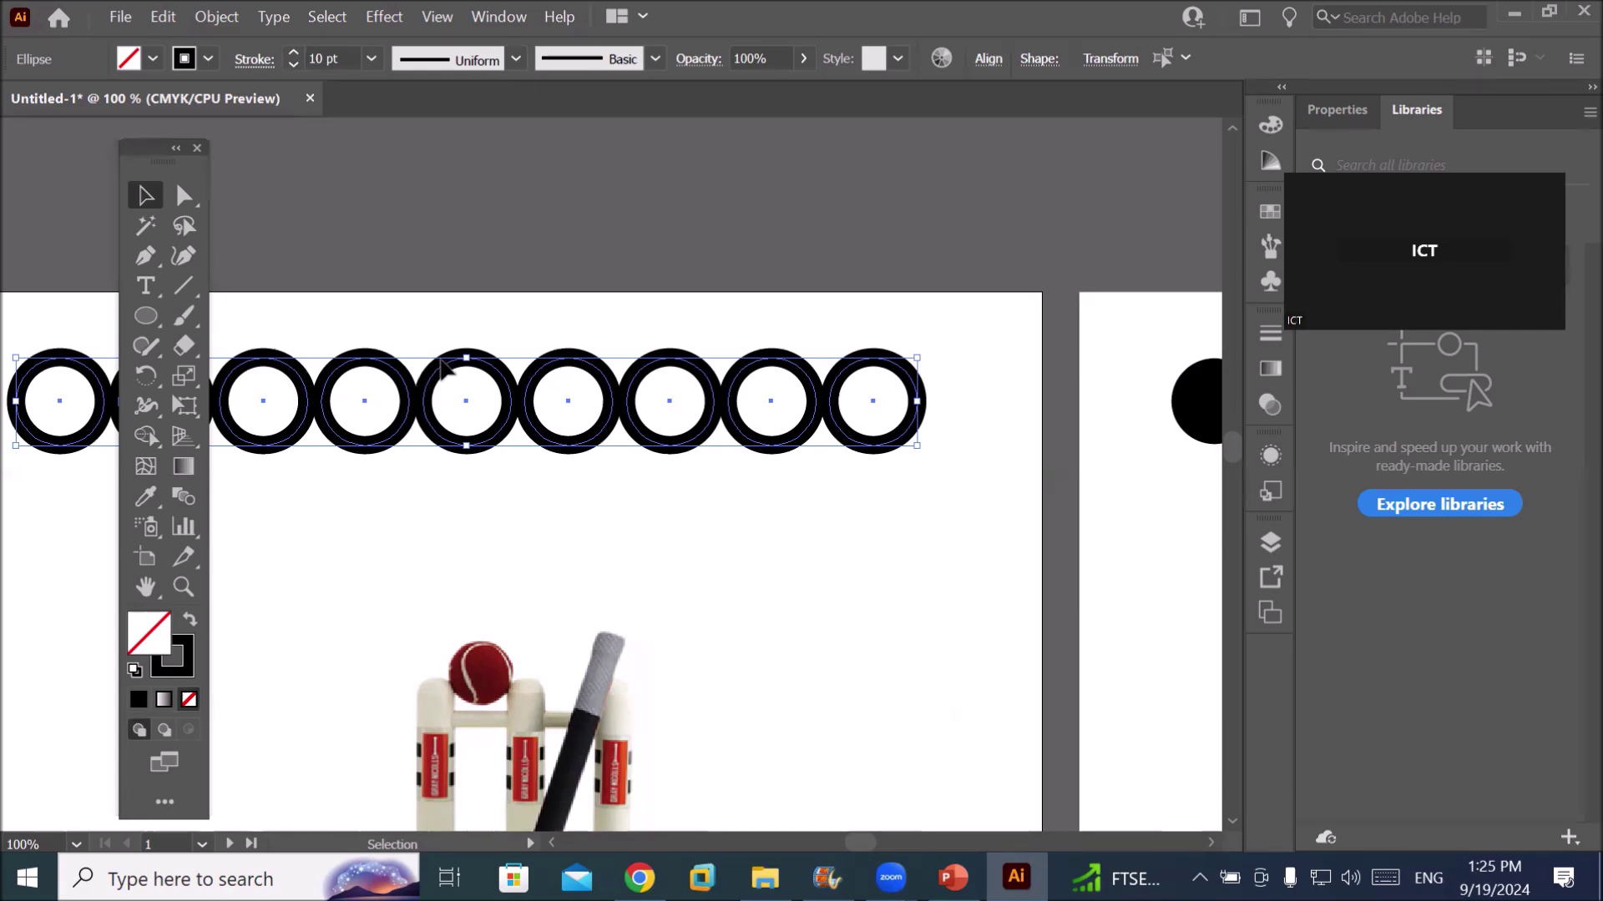
scroll(456, 350, "up", 2)
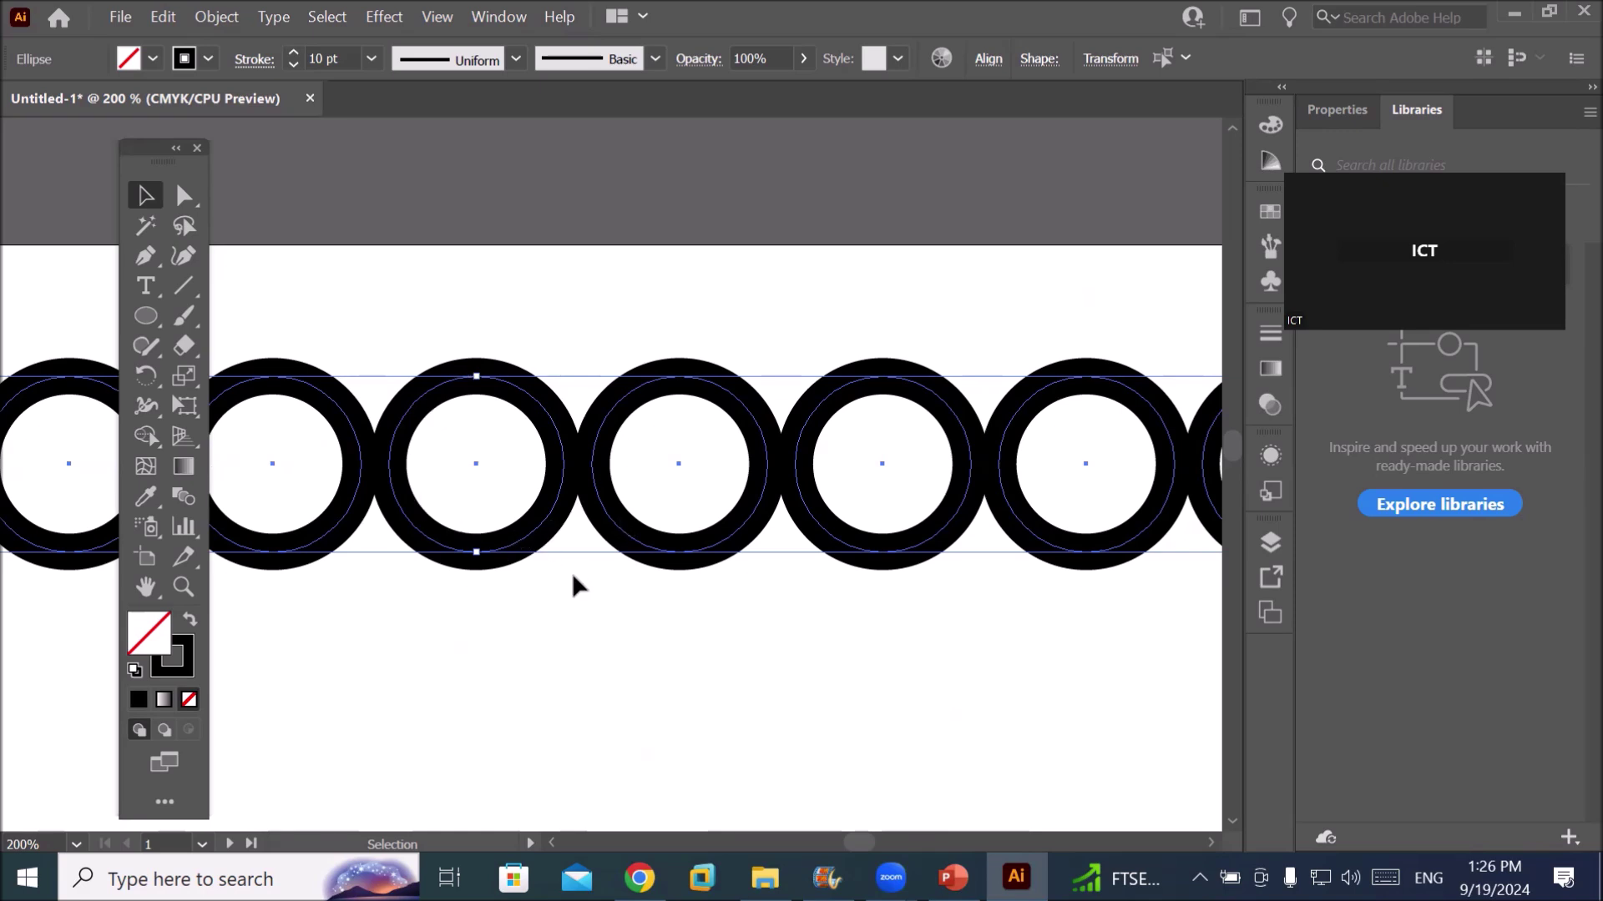
left_click(514, 59)
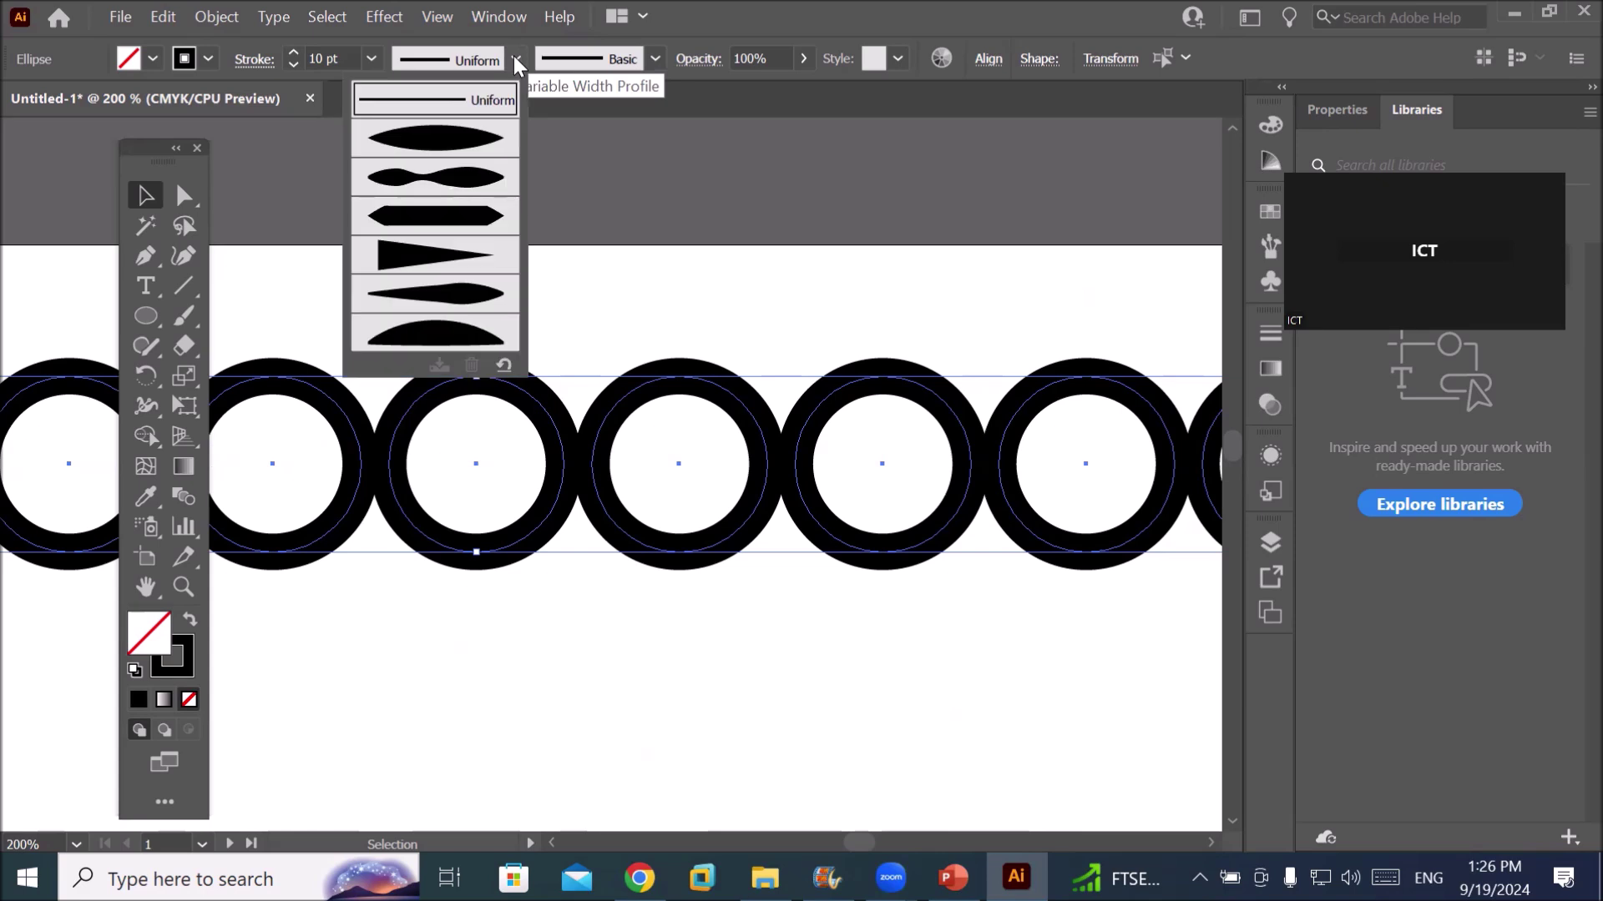
left_click(461, 140)
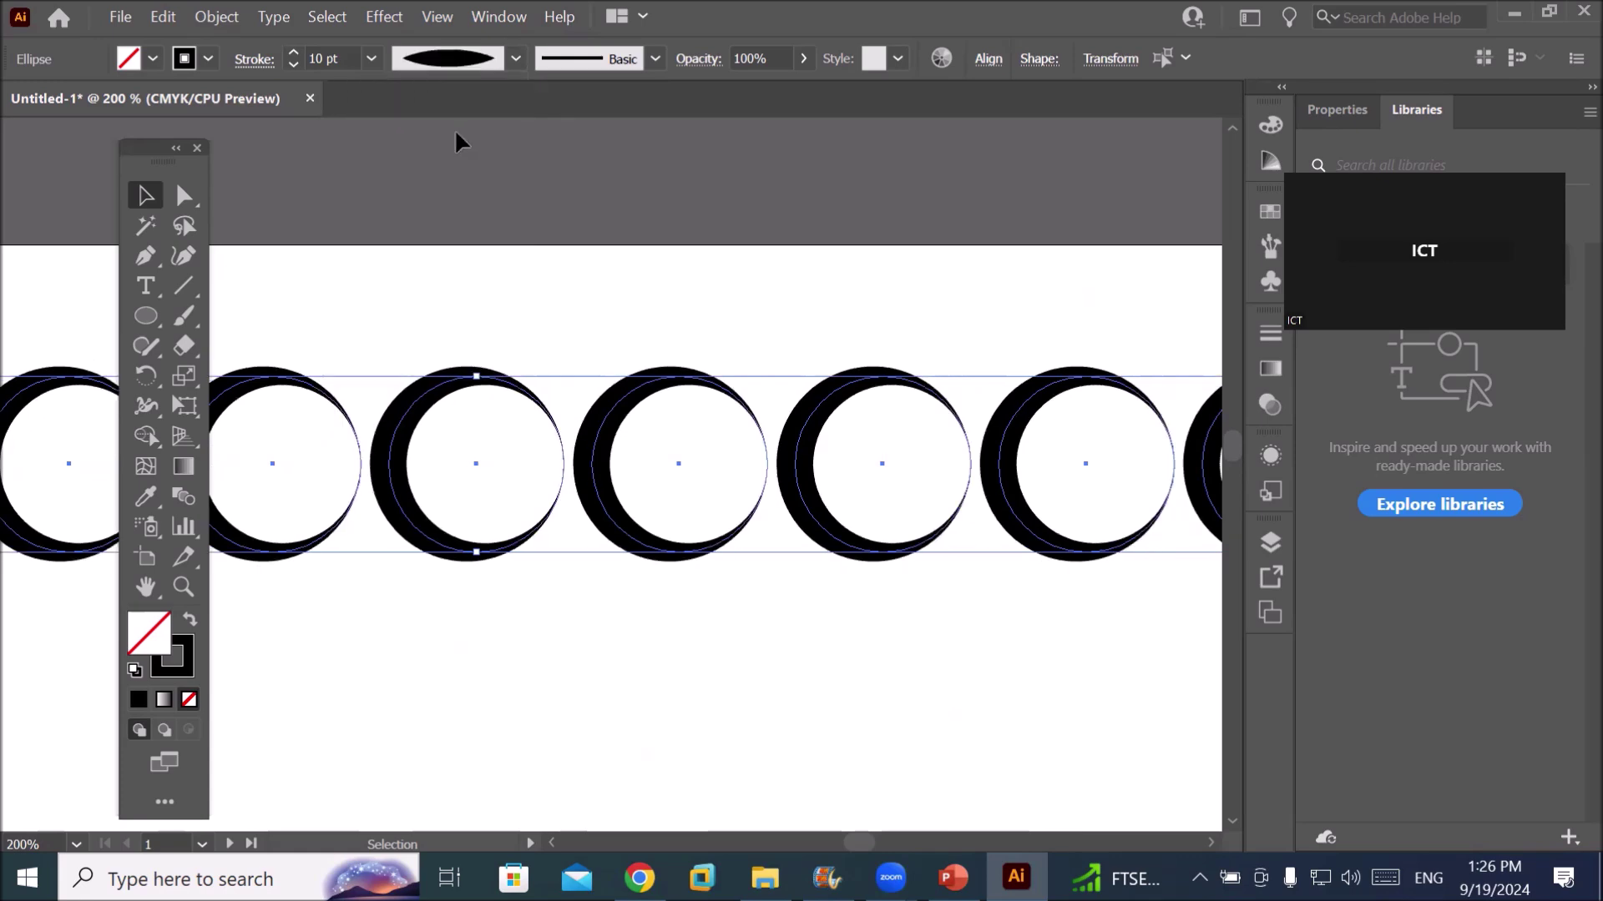
left_click(514, 59)
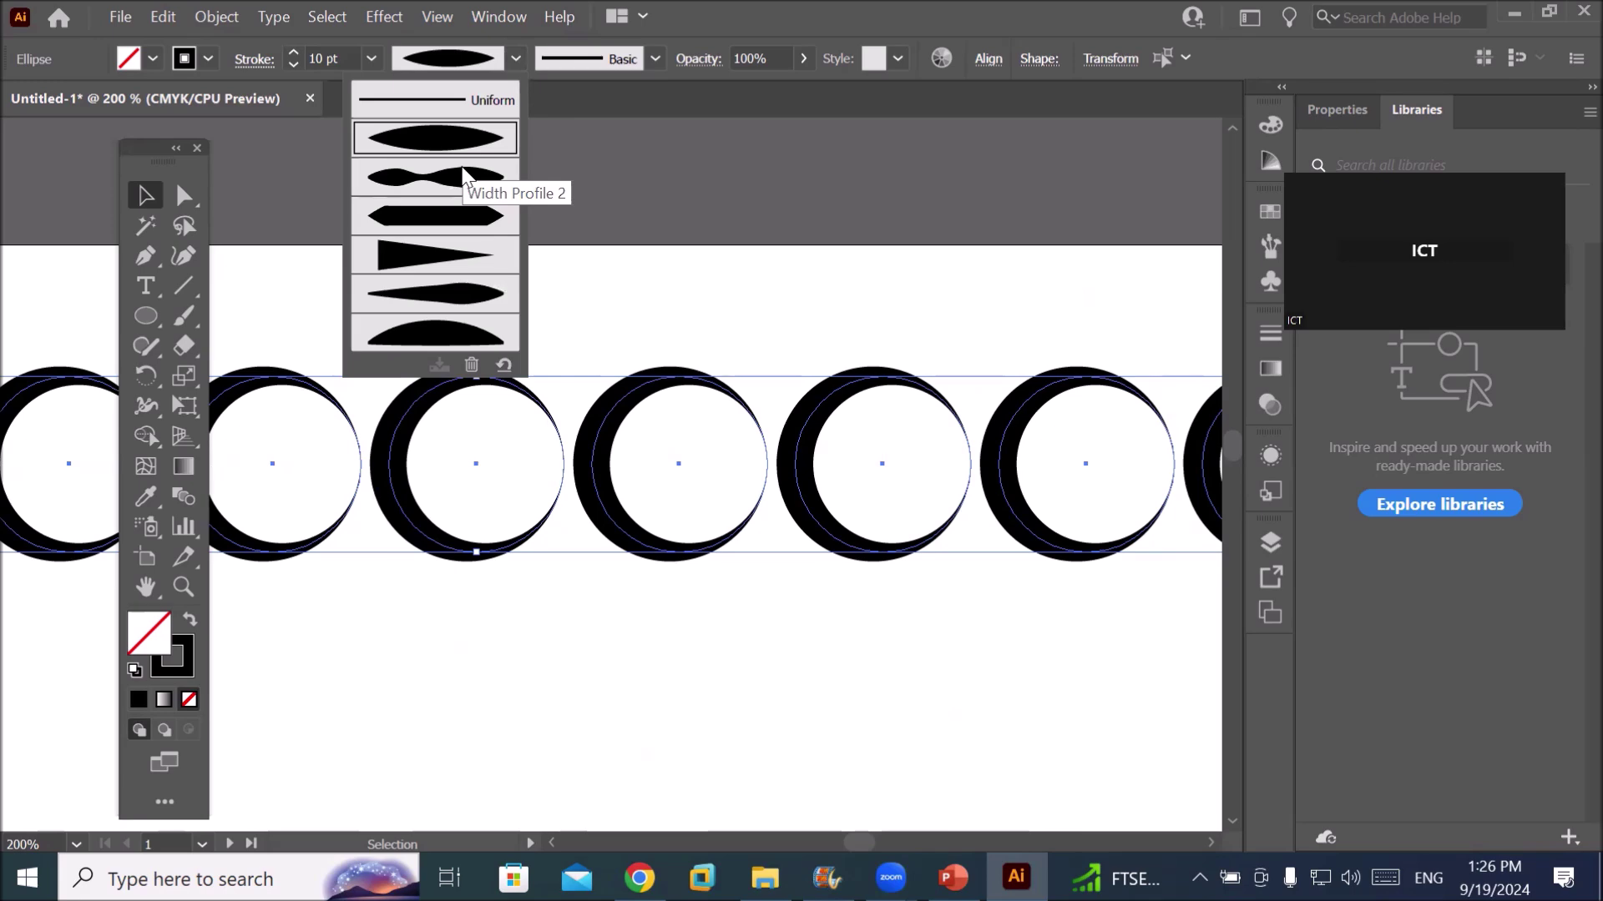
left_click(464, 175)
left_click(514, 59)
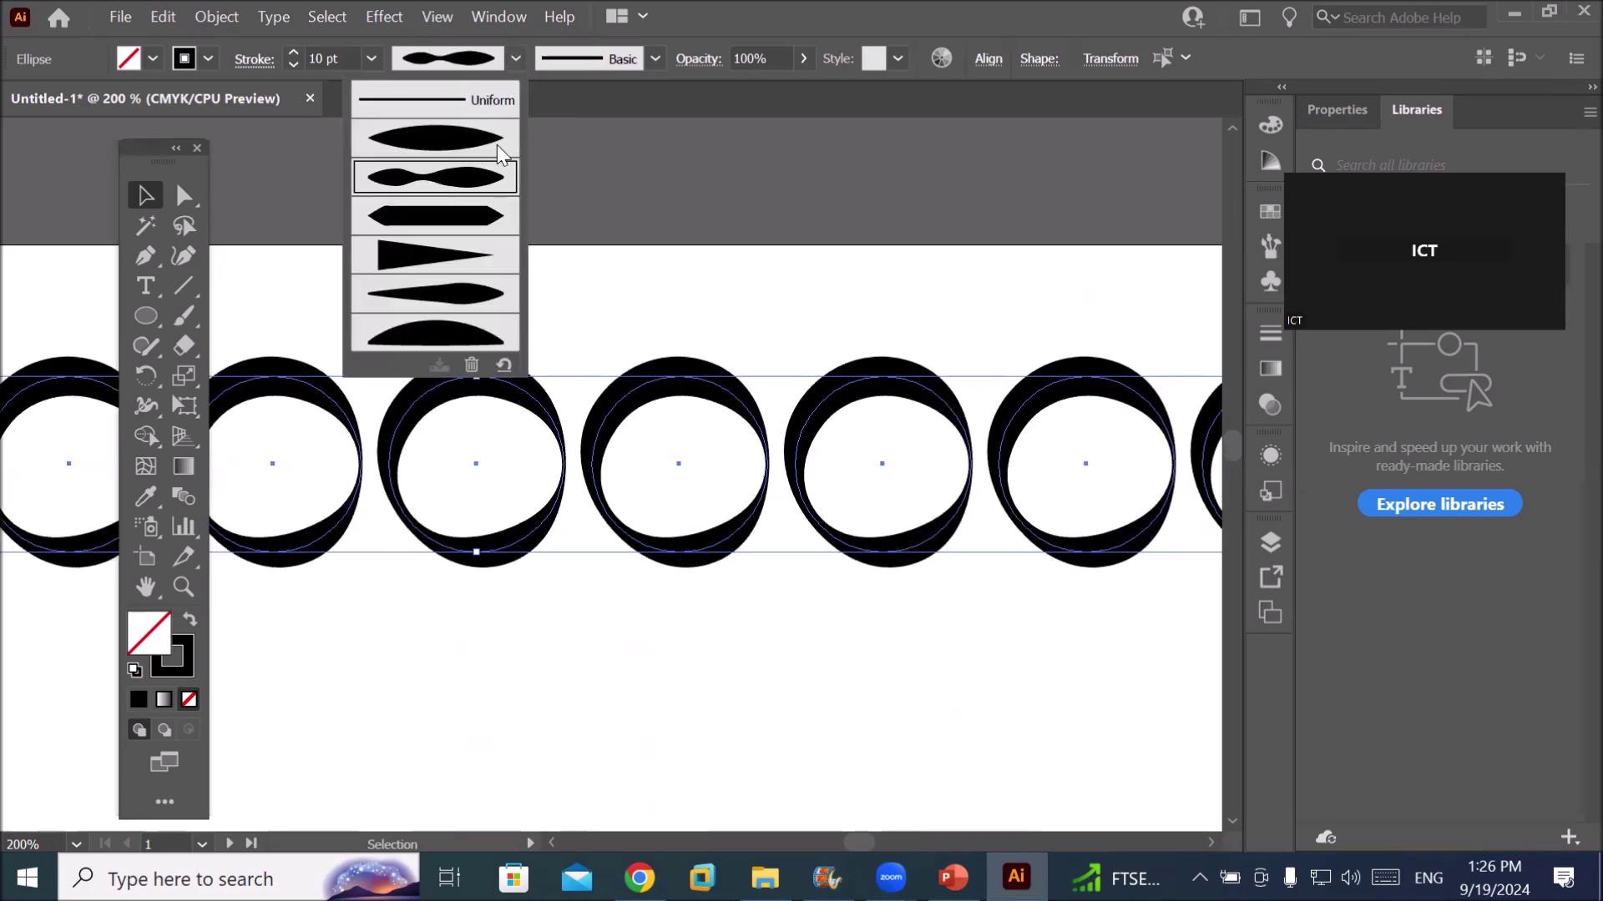
left_click(481, 242)
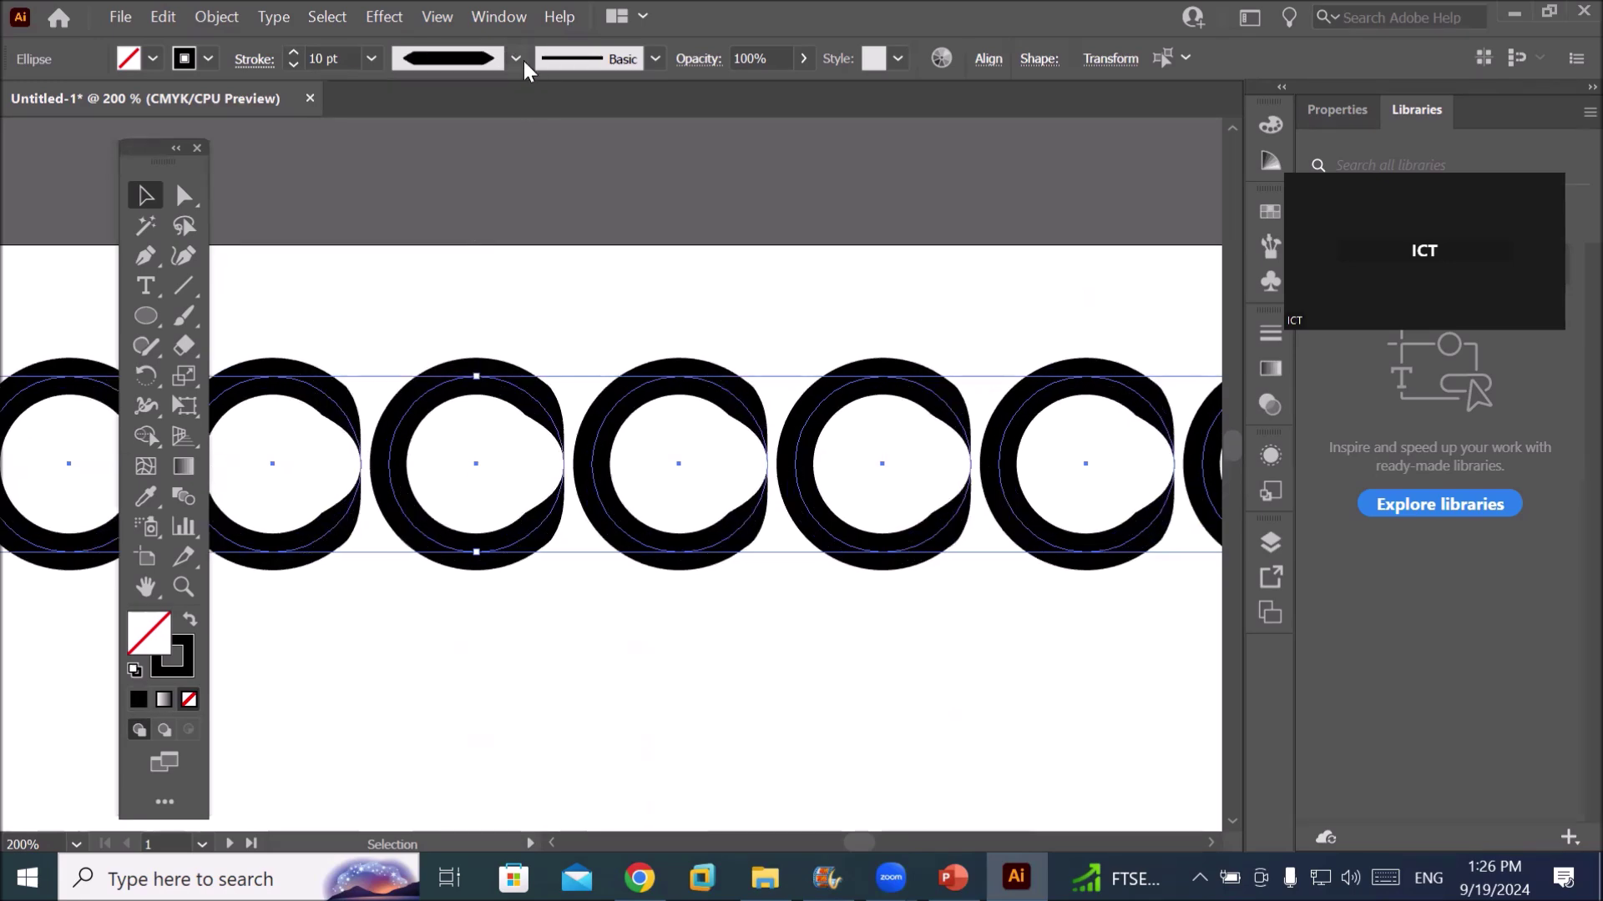
left_click(516, 58)
left_click(452, 251)
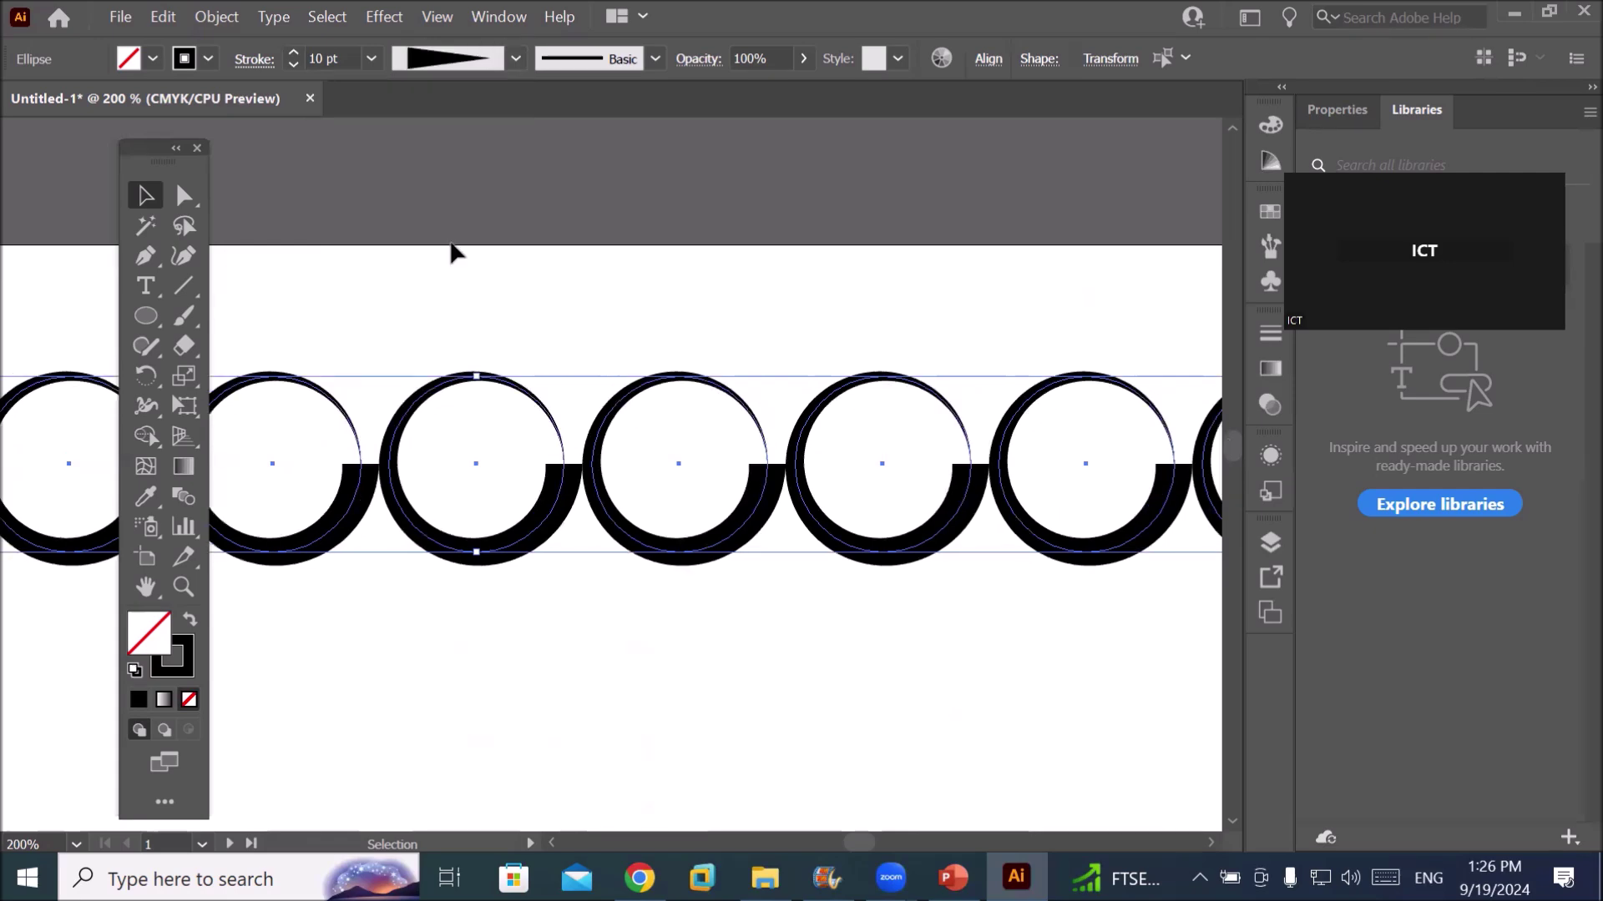
left_click(517, 59)
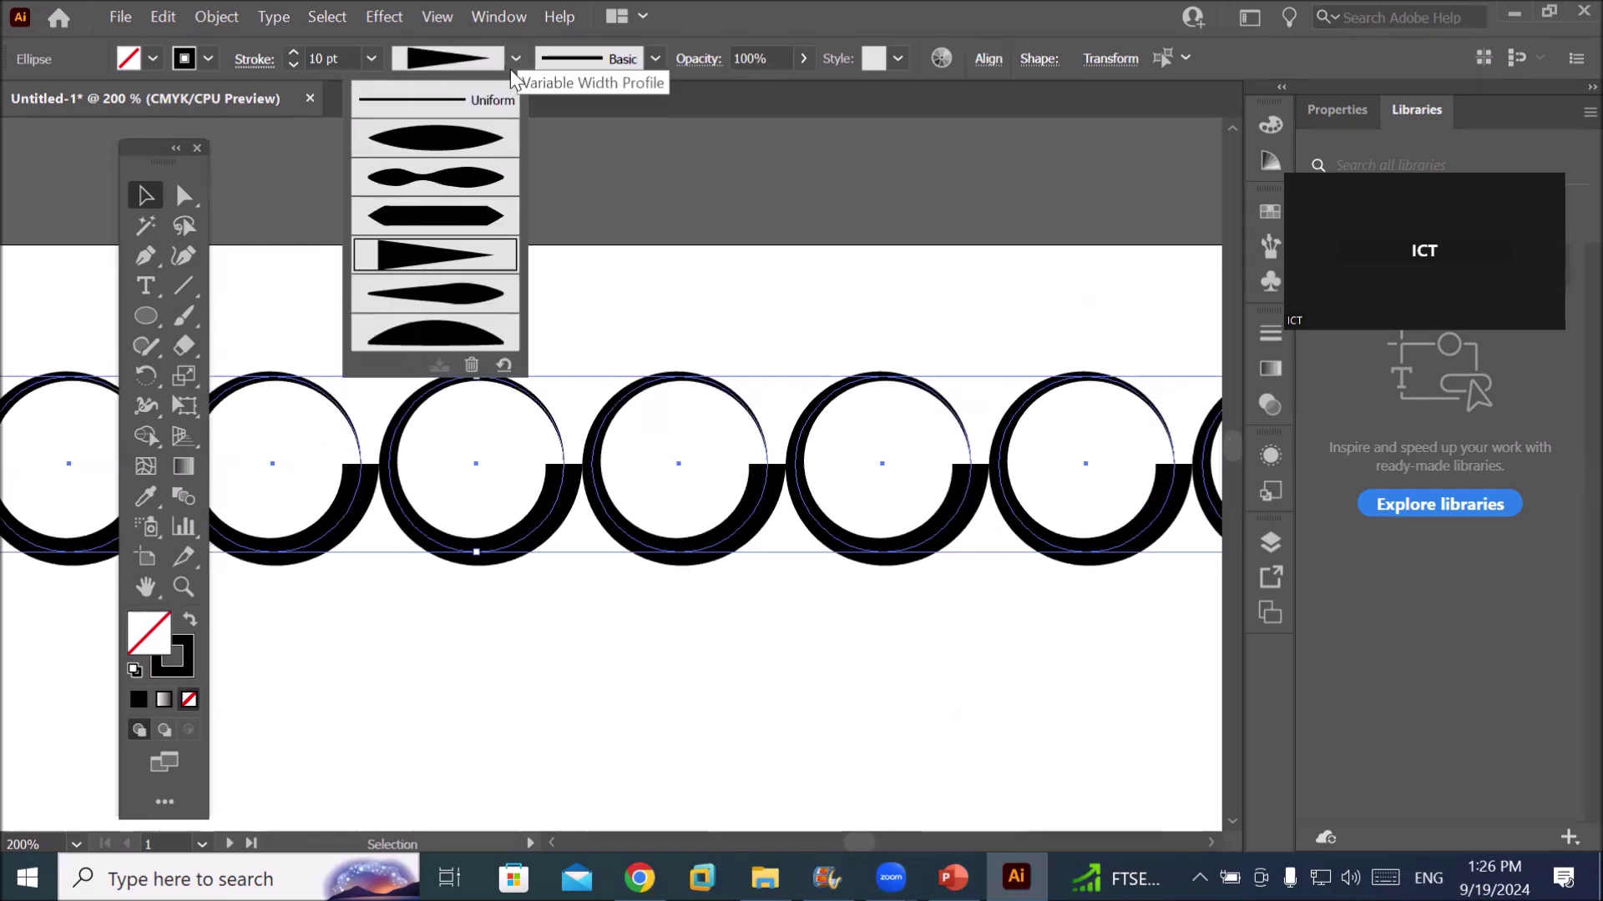
left_click(465, 294)
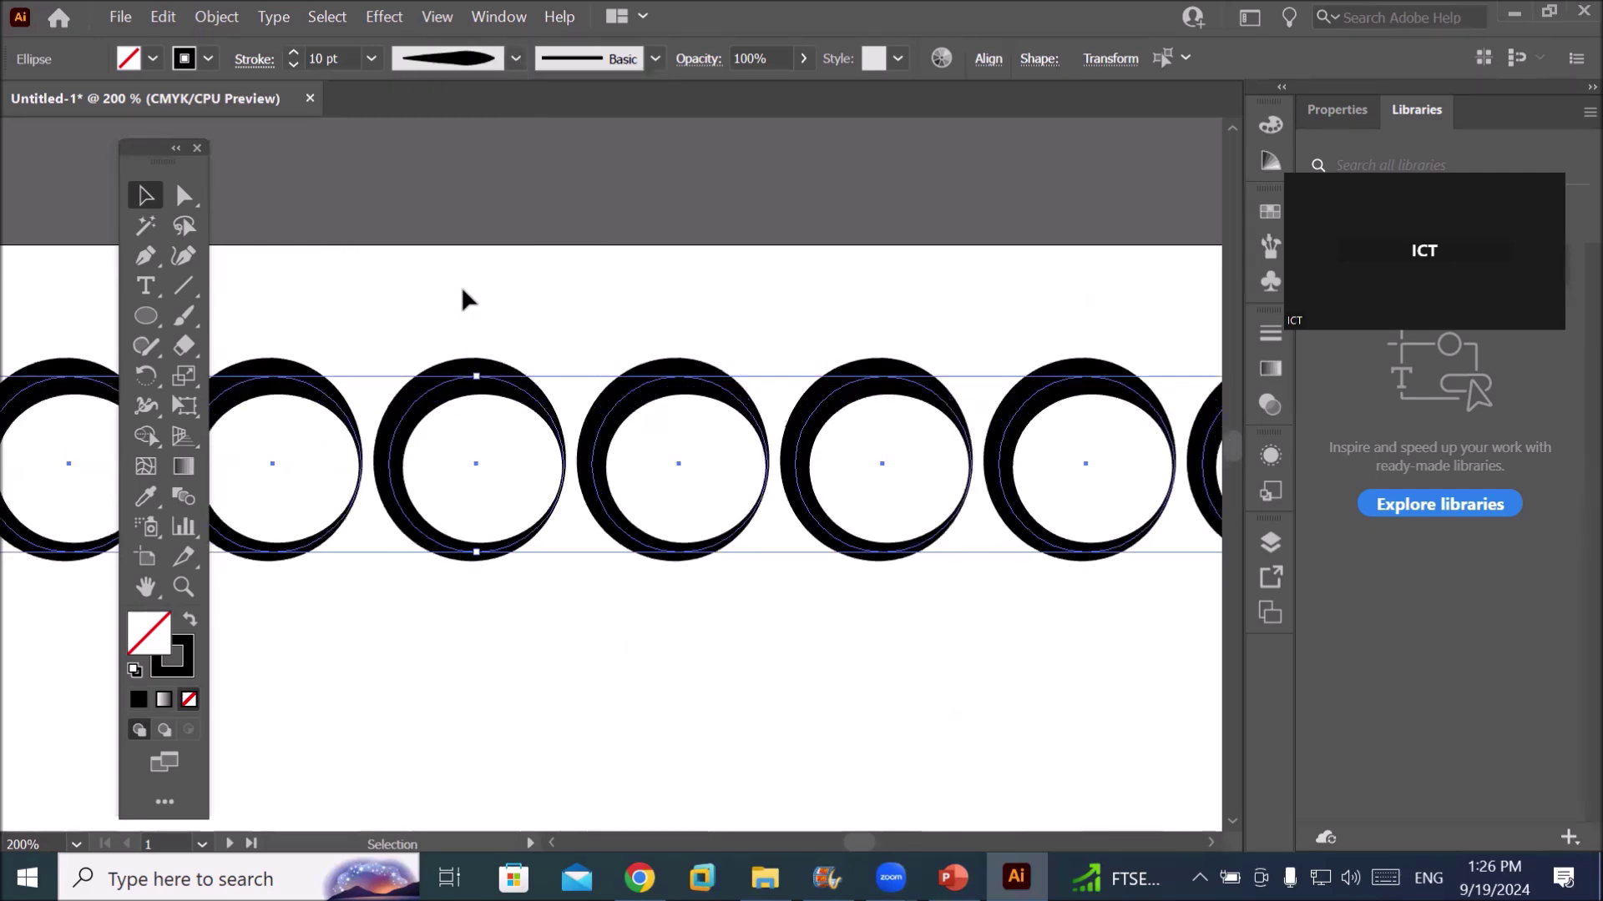
left_click(514, 57)
left_click(447, 338)
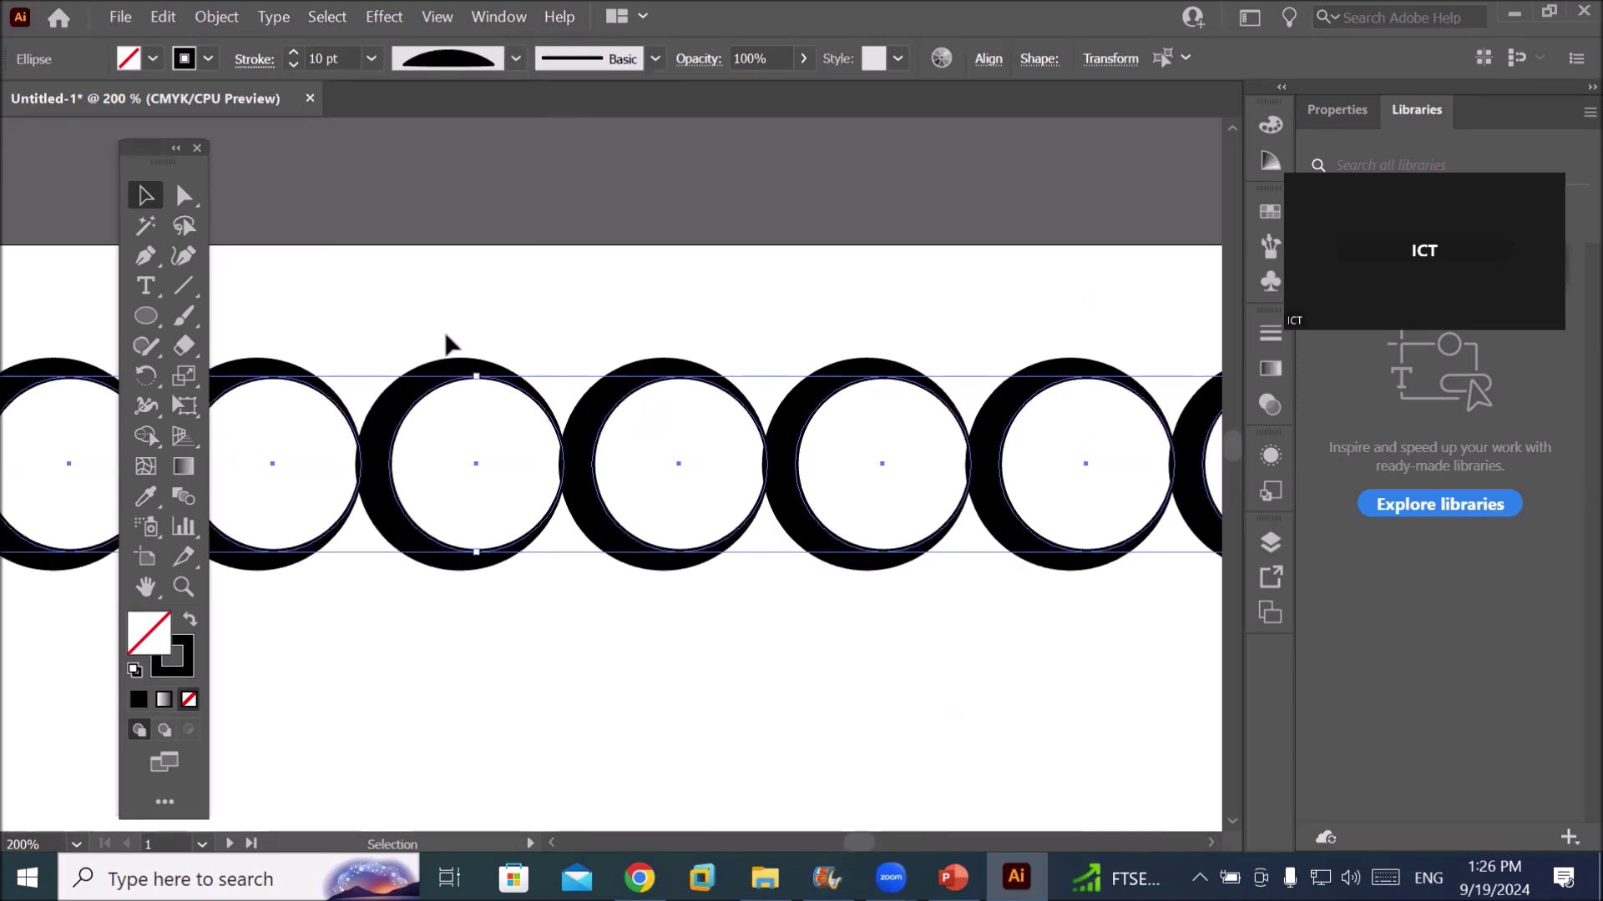
left_click(514, 56)
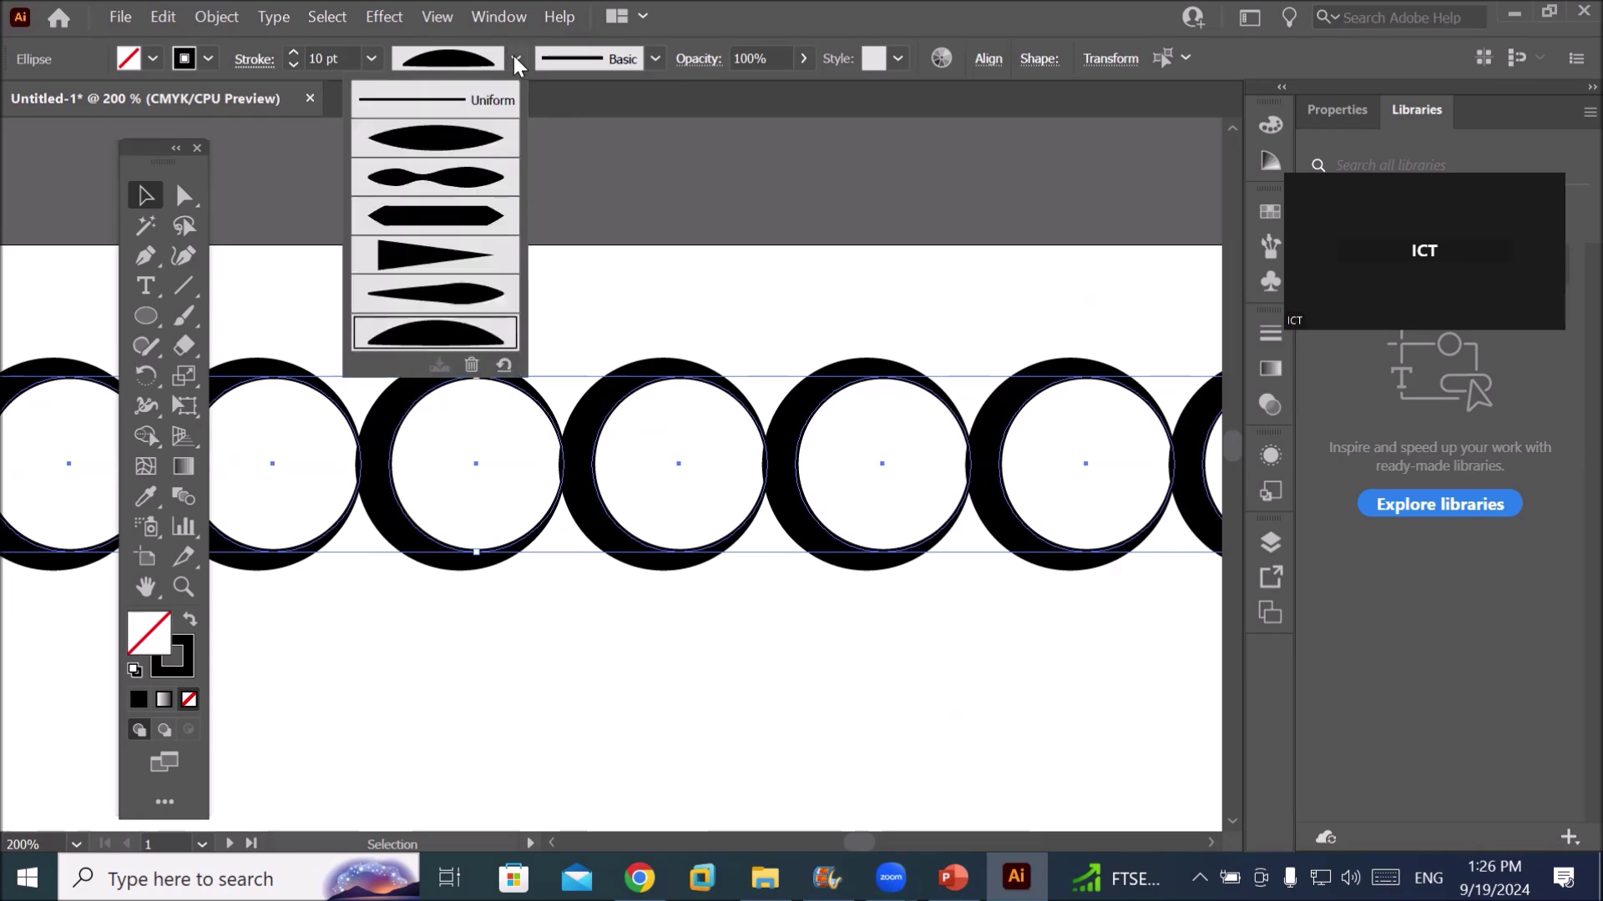
left_click(463, 98)
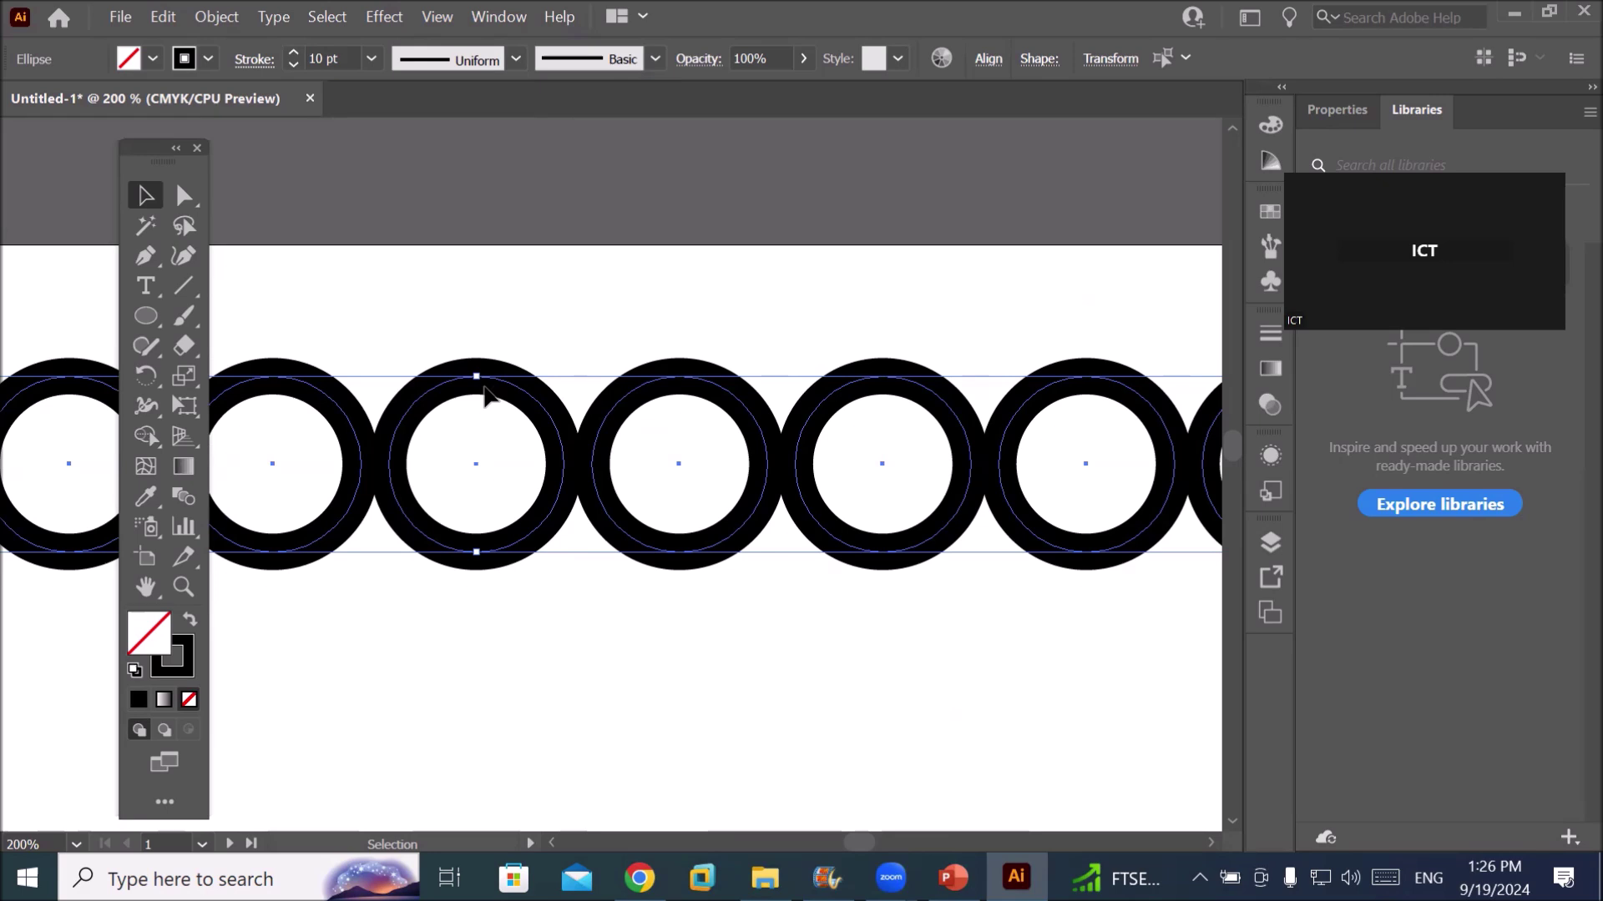
left_click(515, 61)
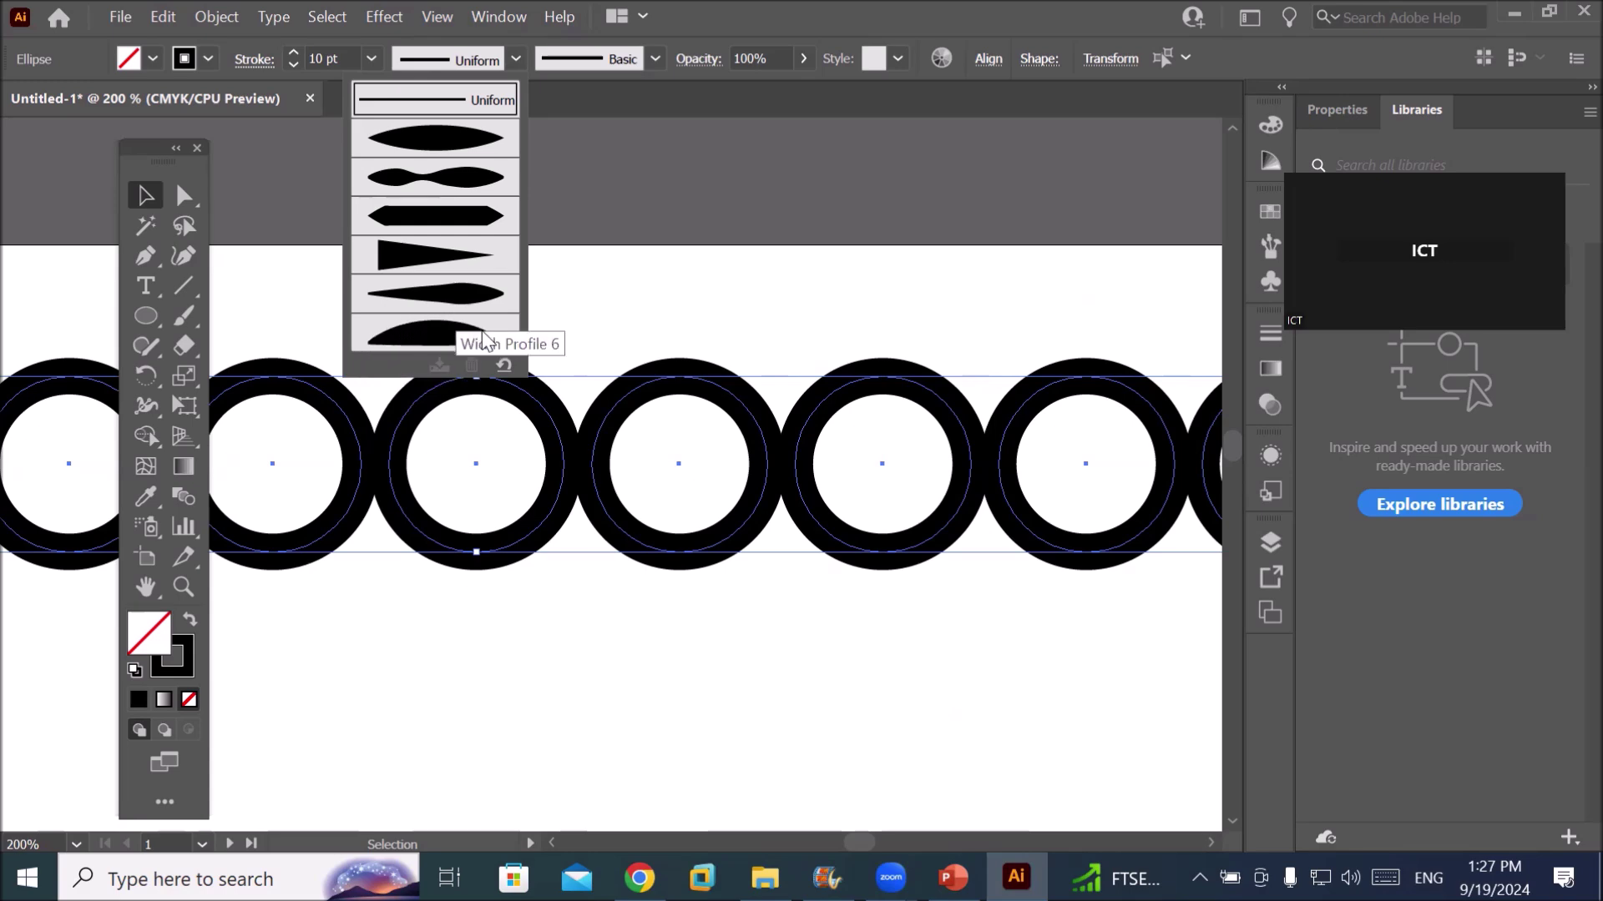
Apply Width Profile 6, then Width Profile 1, to the ring outlines
left_click(442, 334)
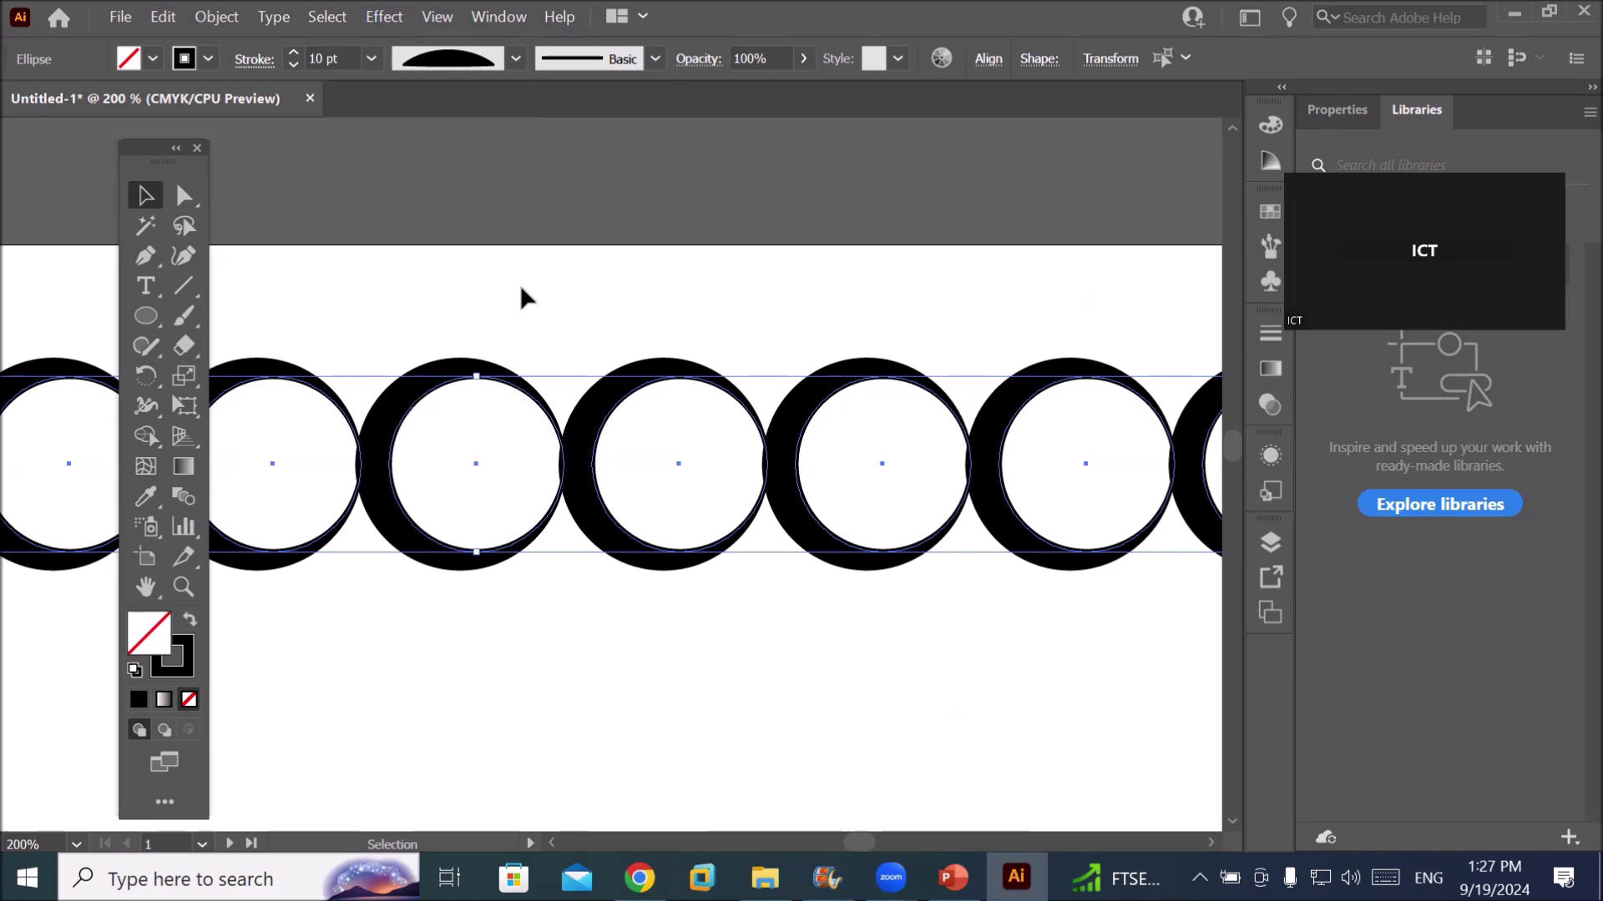
left_click(518, 57)
left_click(451, 130)
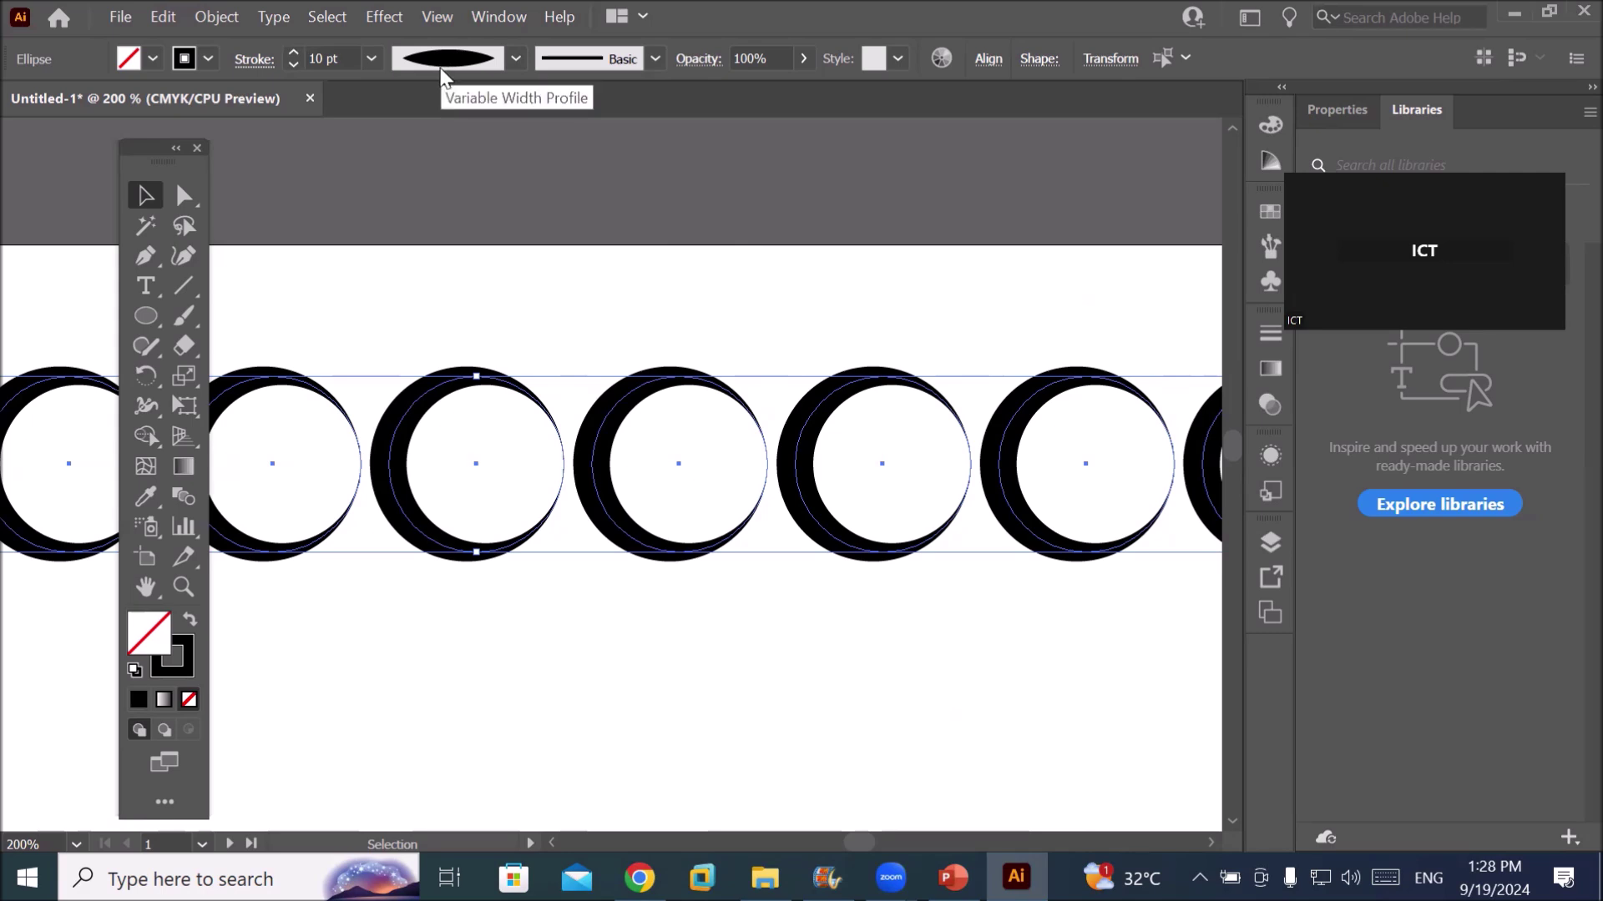
left_click(650, 59)
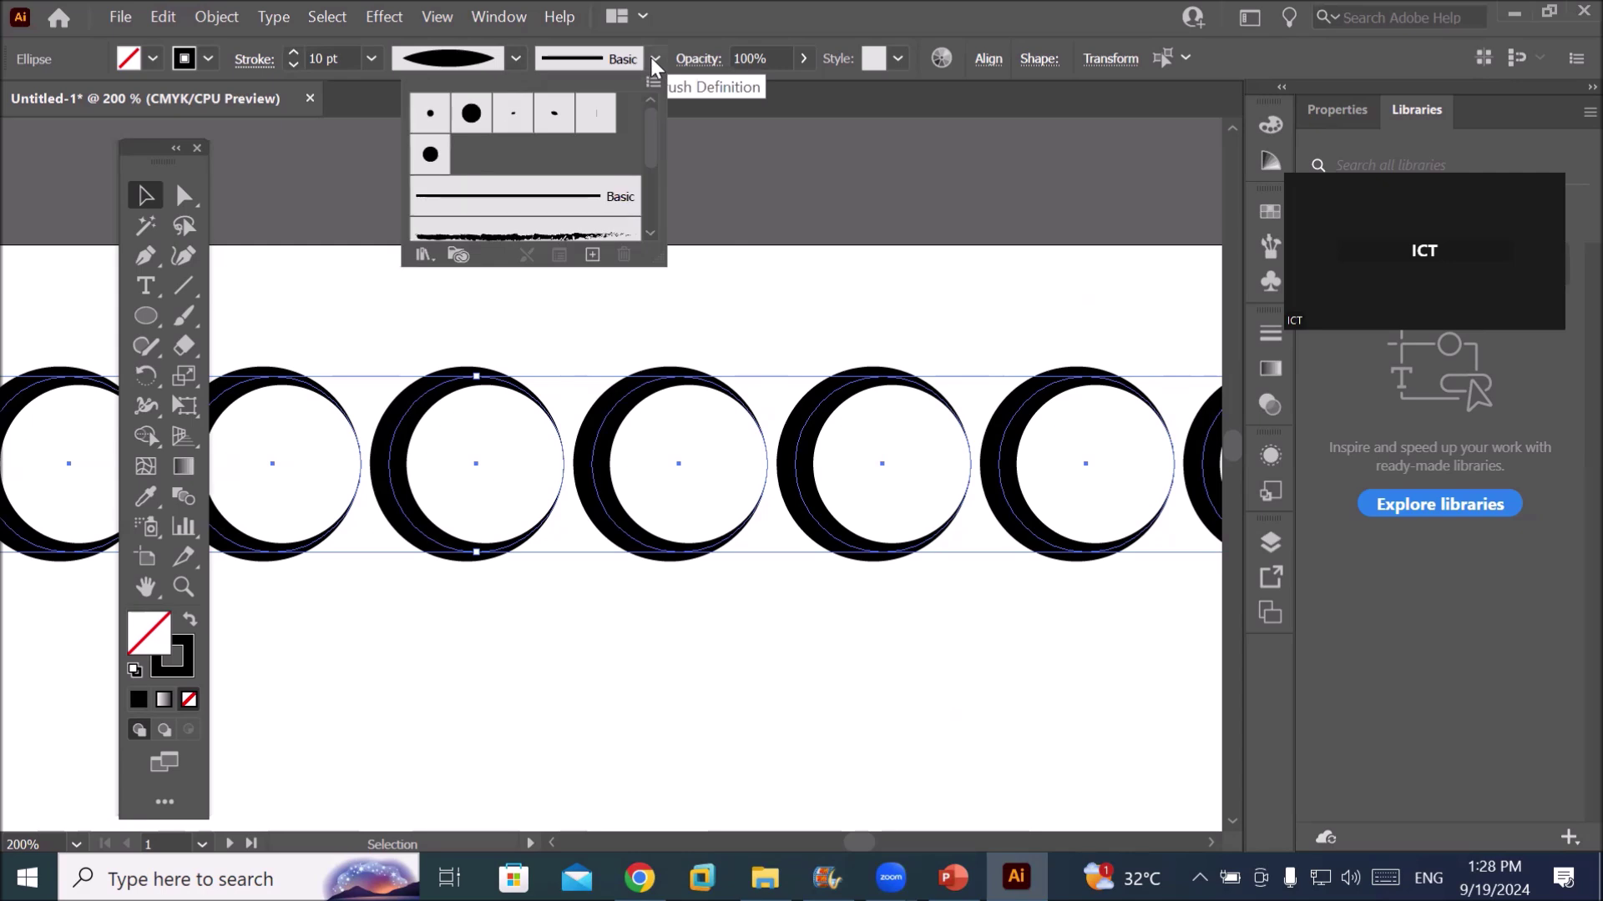
Try the 5 pt. Oval and 5 pt. Round brushes on the ring outlines
left_click(553, 117)
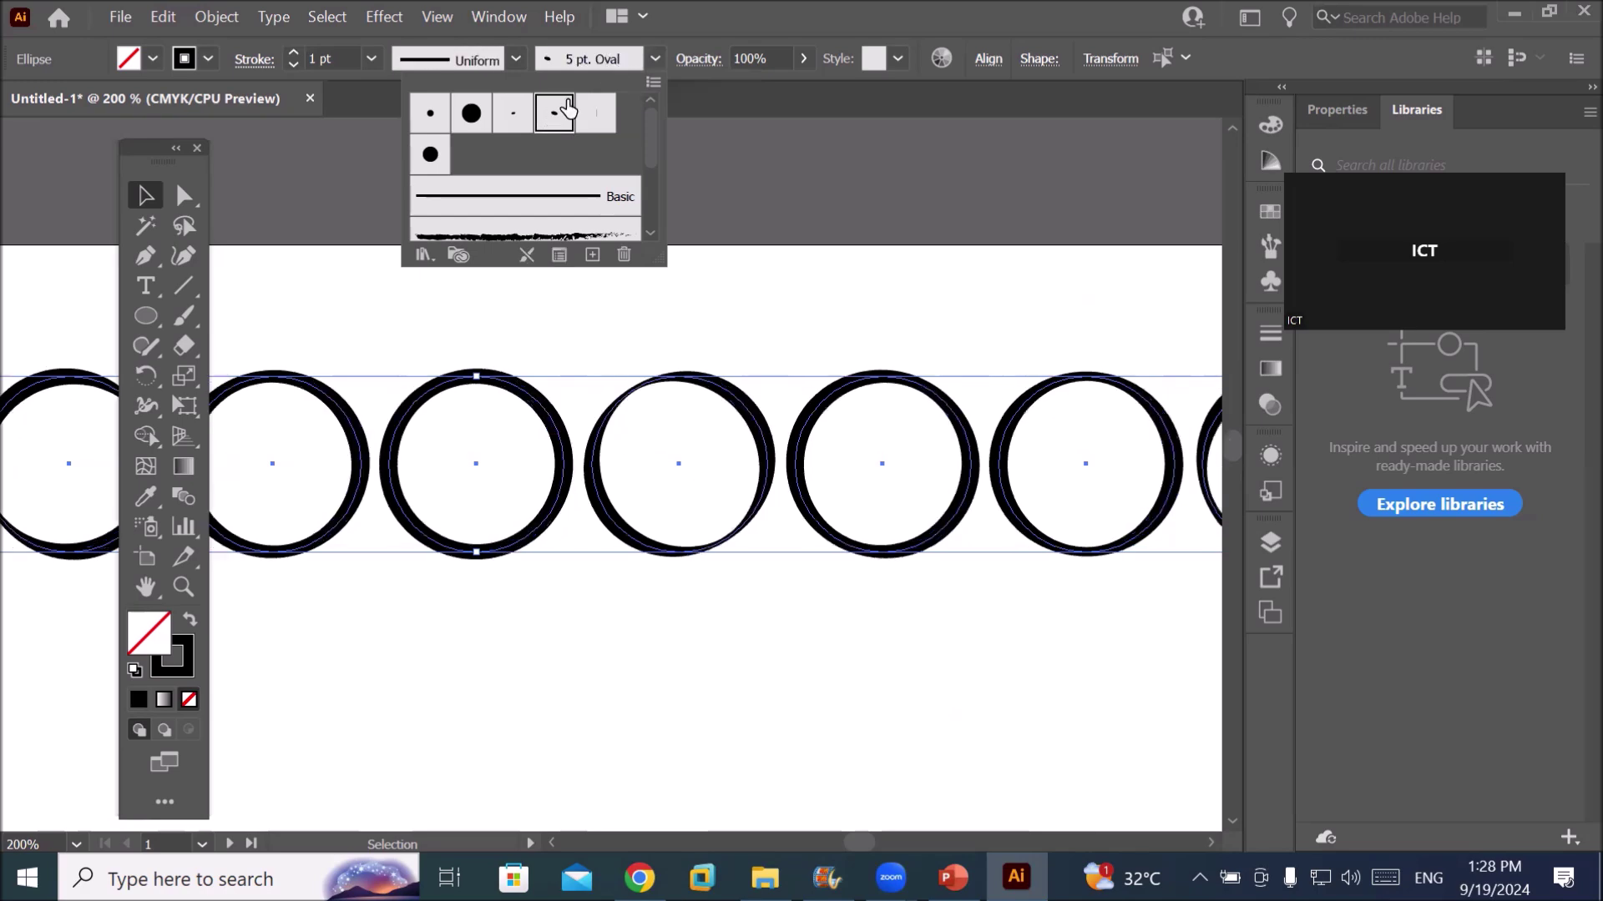
left_click(473, 114)
left_click(510, 112)
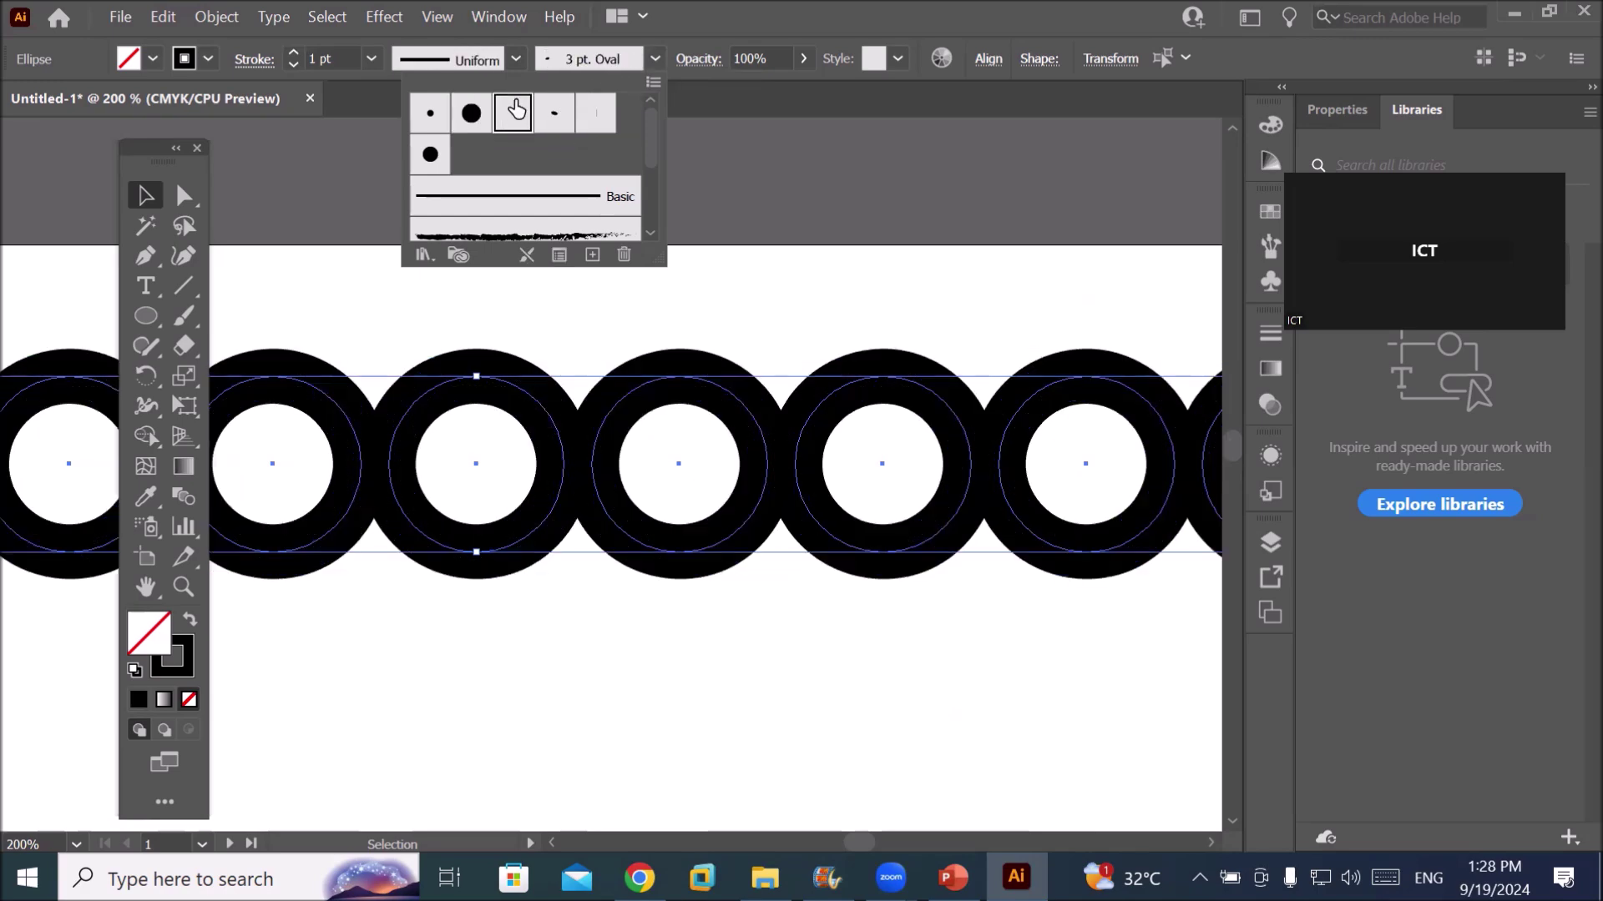
left_click(558, 115)
left_click(430, 115)
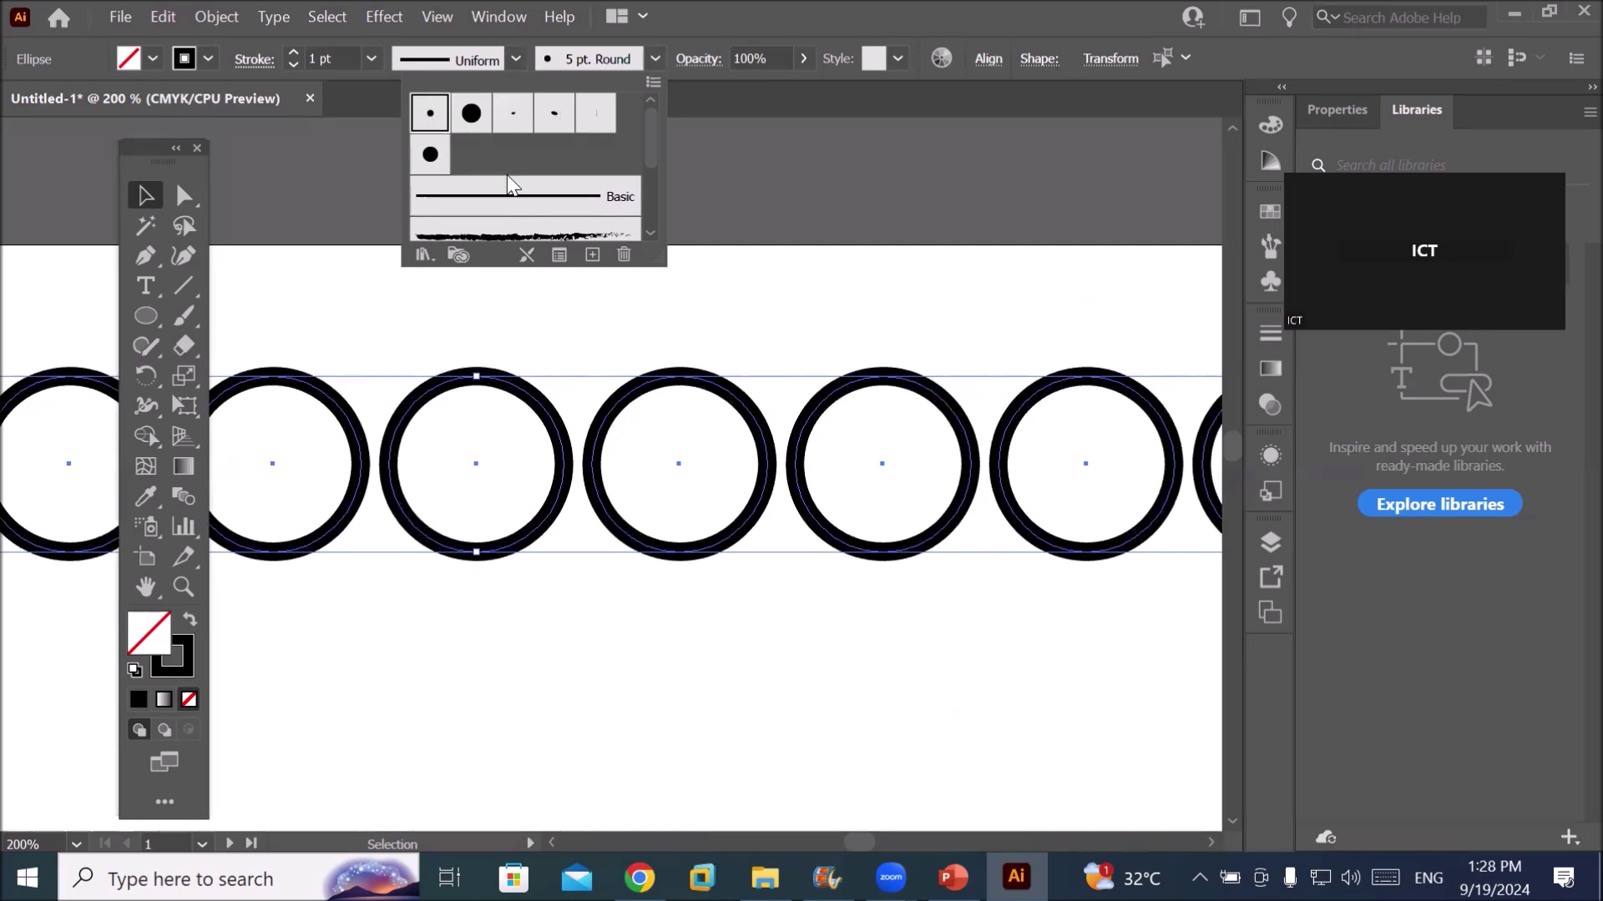
Try Basic, Charcoal and Divider brushes, then settle on the denim stitched pattern brush
left_click(518, 196)
scroll(522, 183, "down", 2)
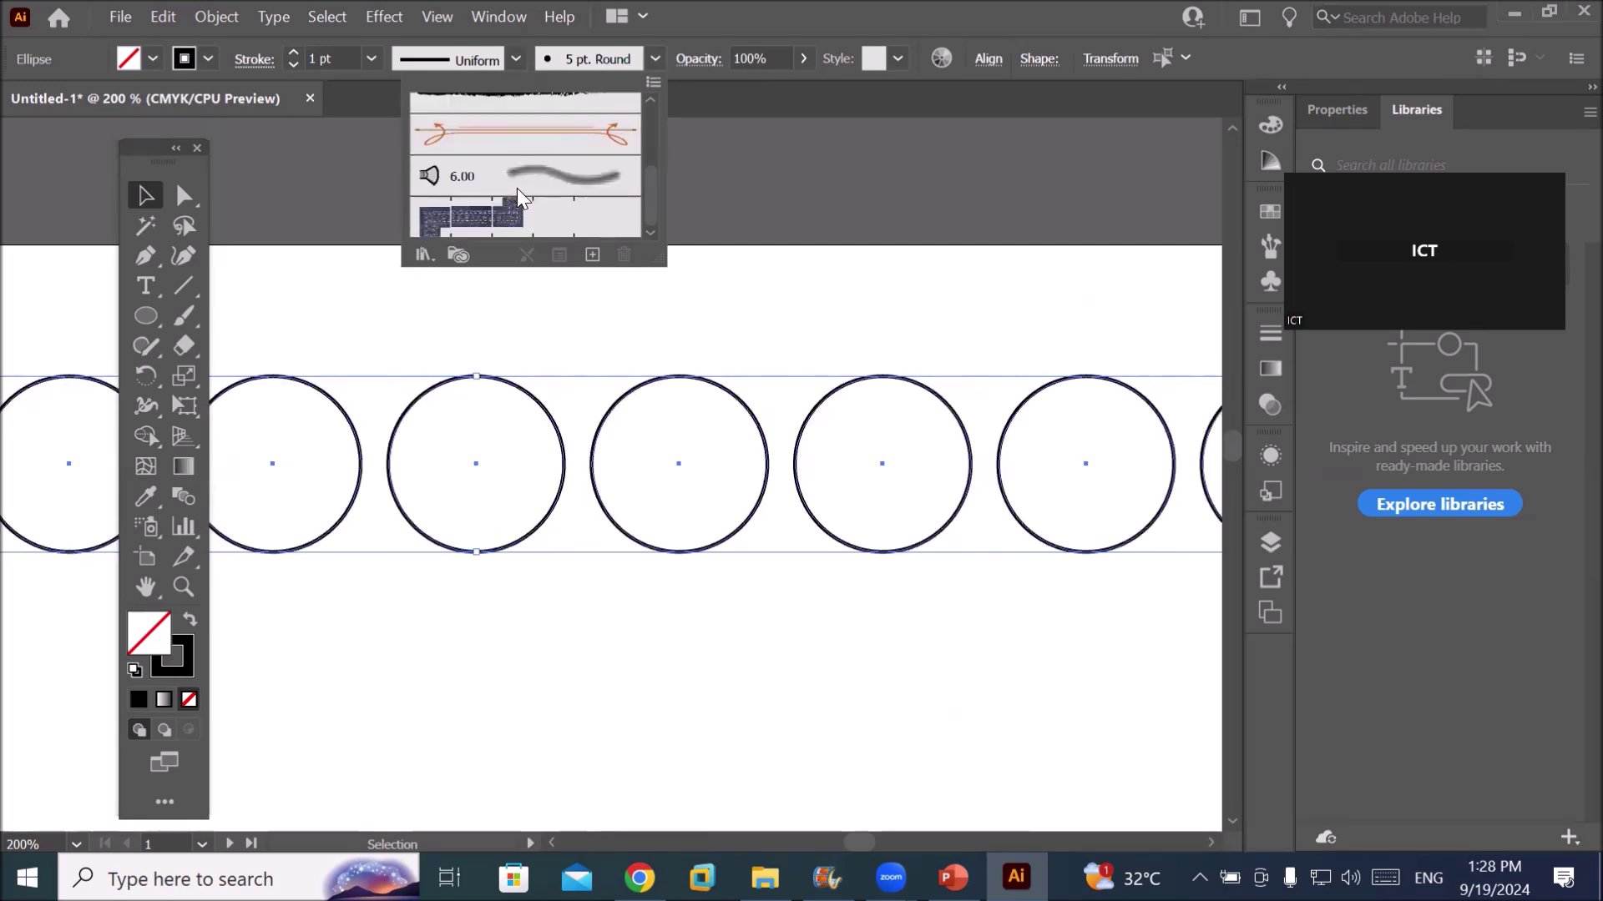
scroll(533, 153, "up", 1)
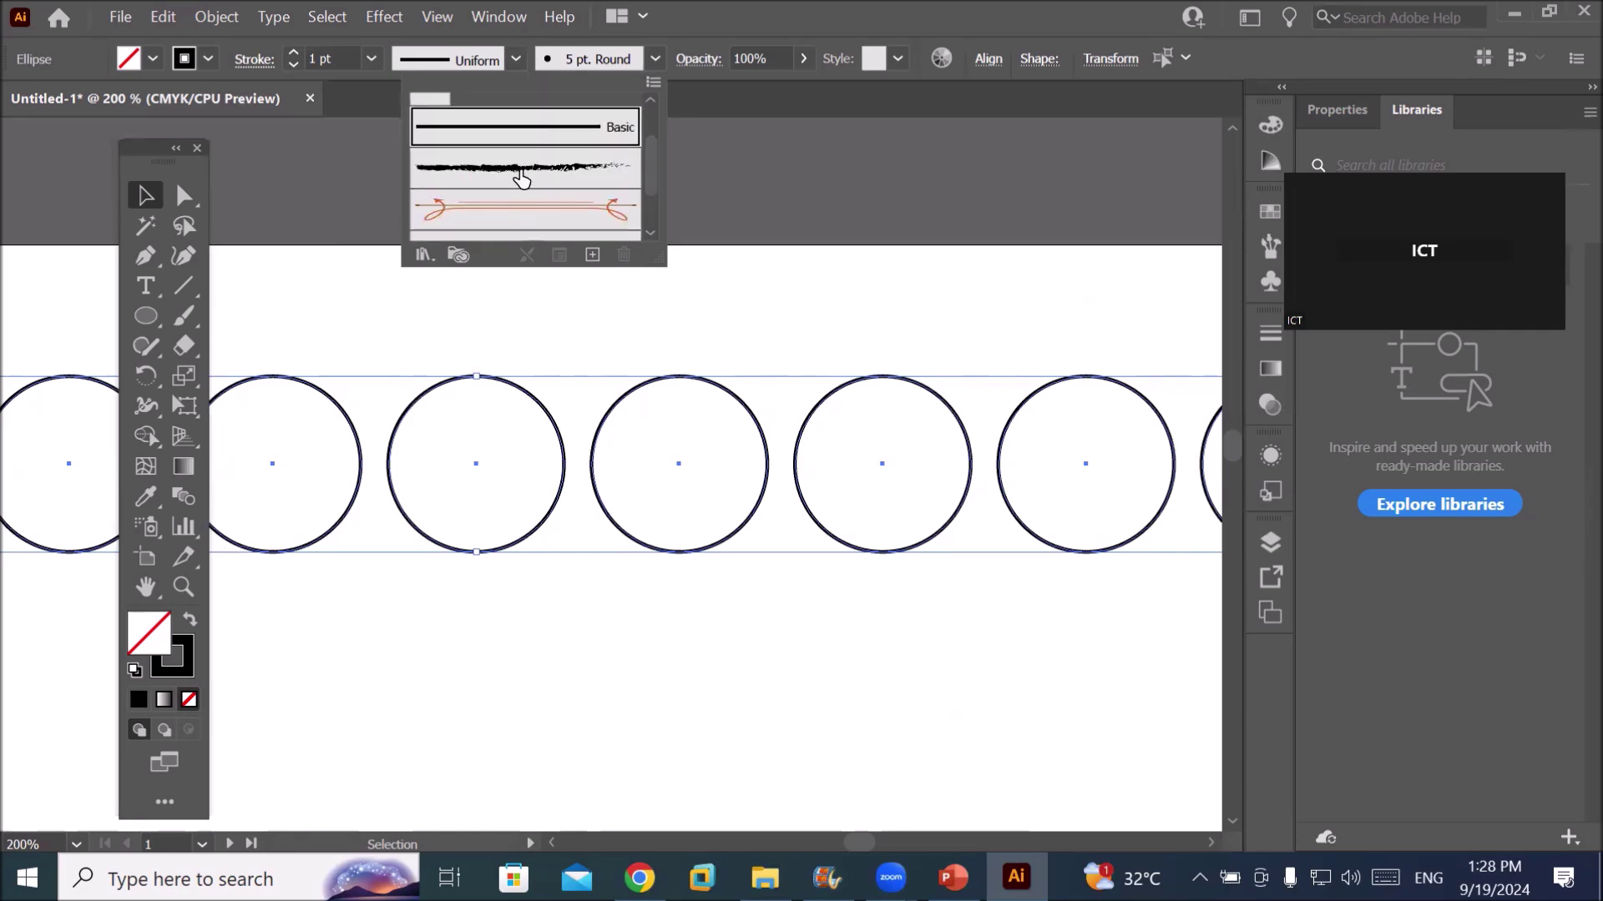
left_click(522, 173)
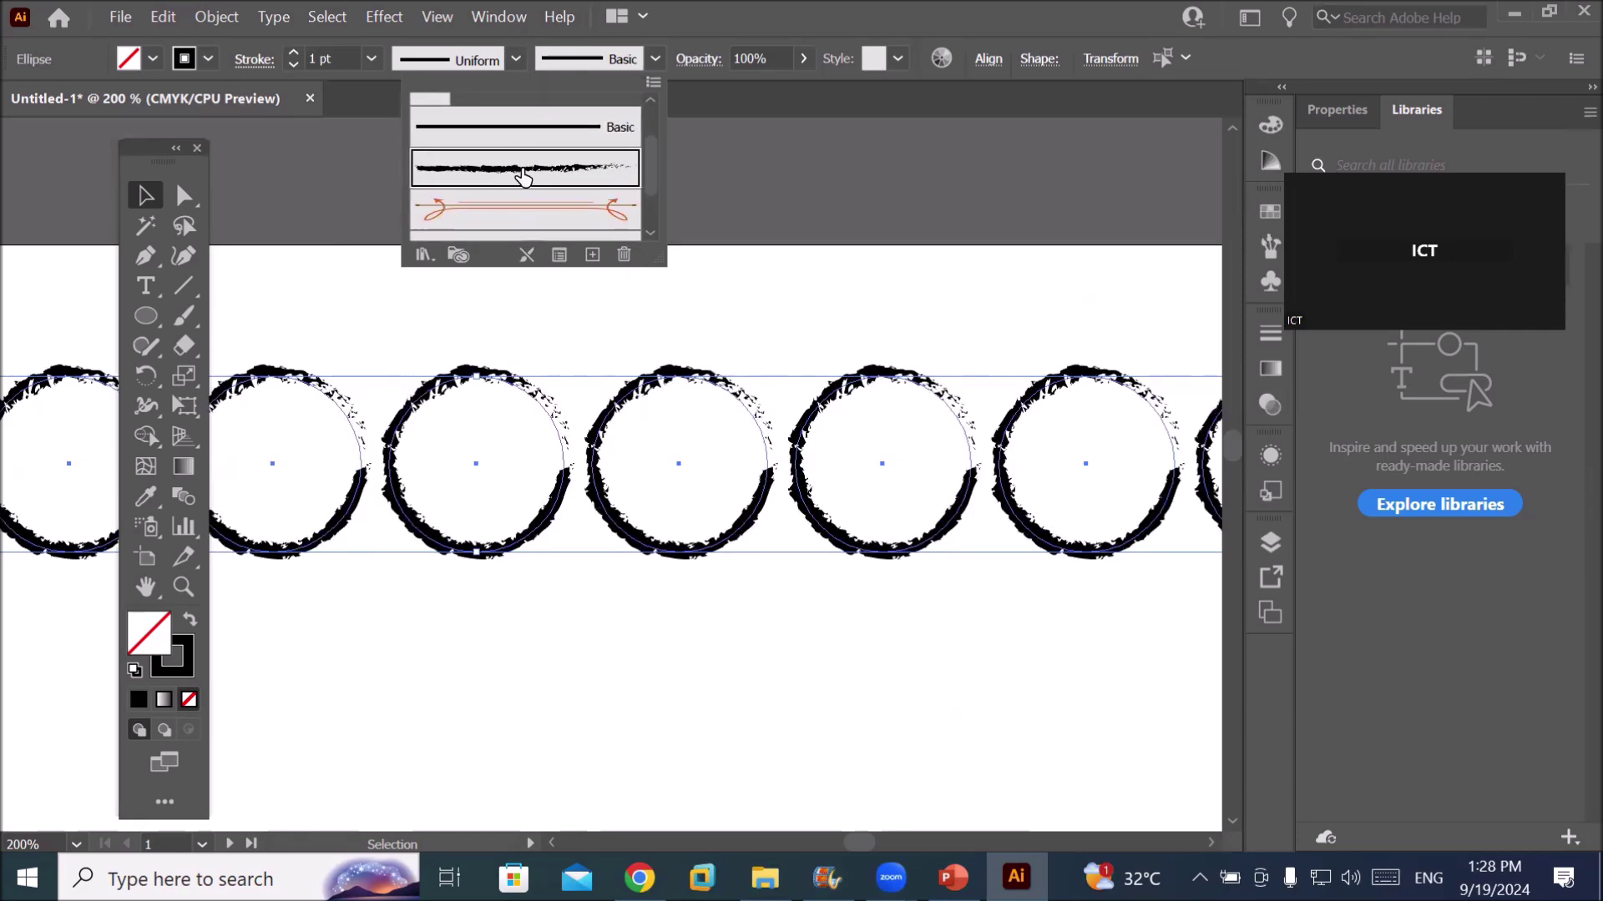
left_click(524, 215)
scroll(524, 209, "down", 2)
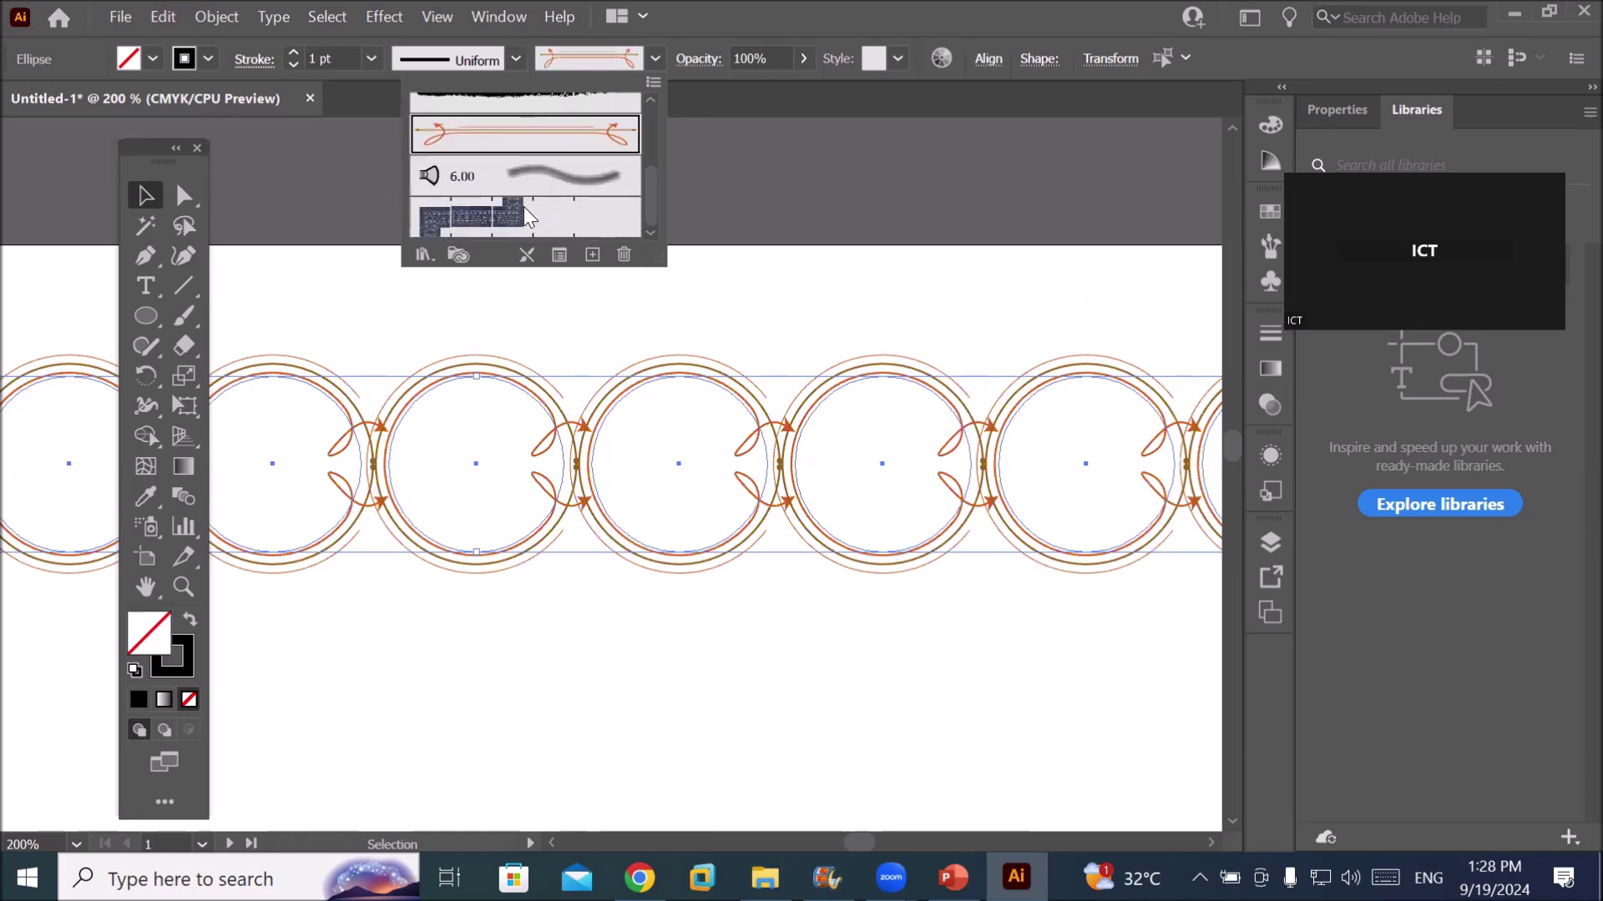
left_click(514, 213)
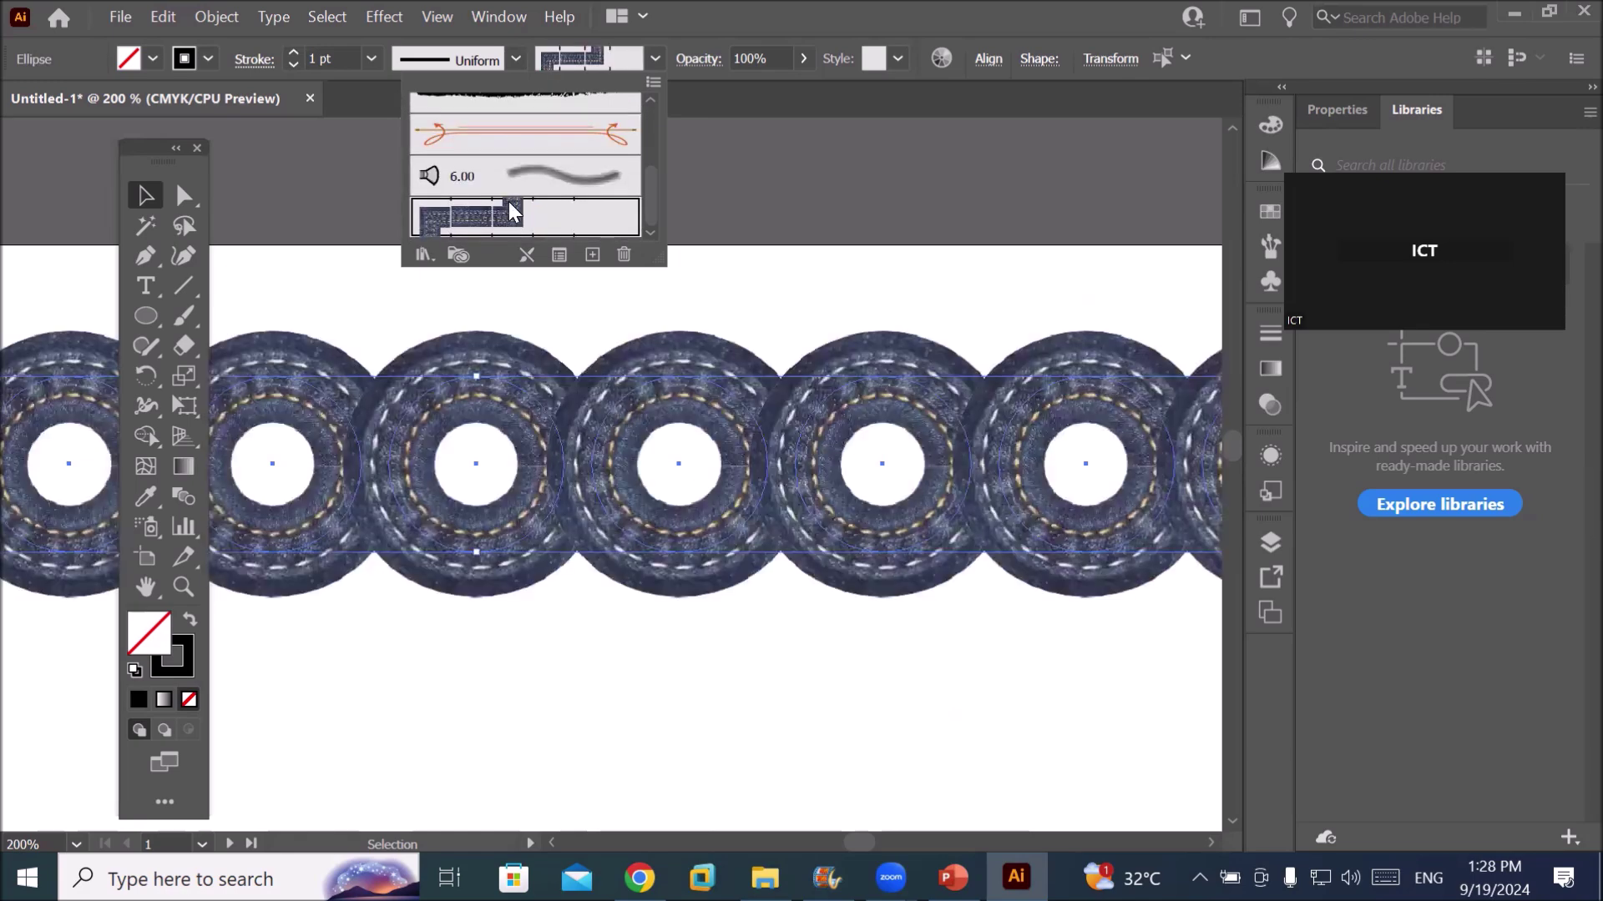
mouse_move(652, 204)
left_mouse_down()
mouse_move(640, 122)
mouse_move(629, 232)
left_mouse_up()
left_click(425, 264)
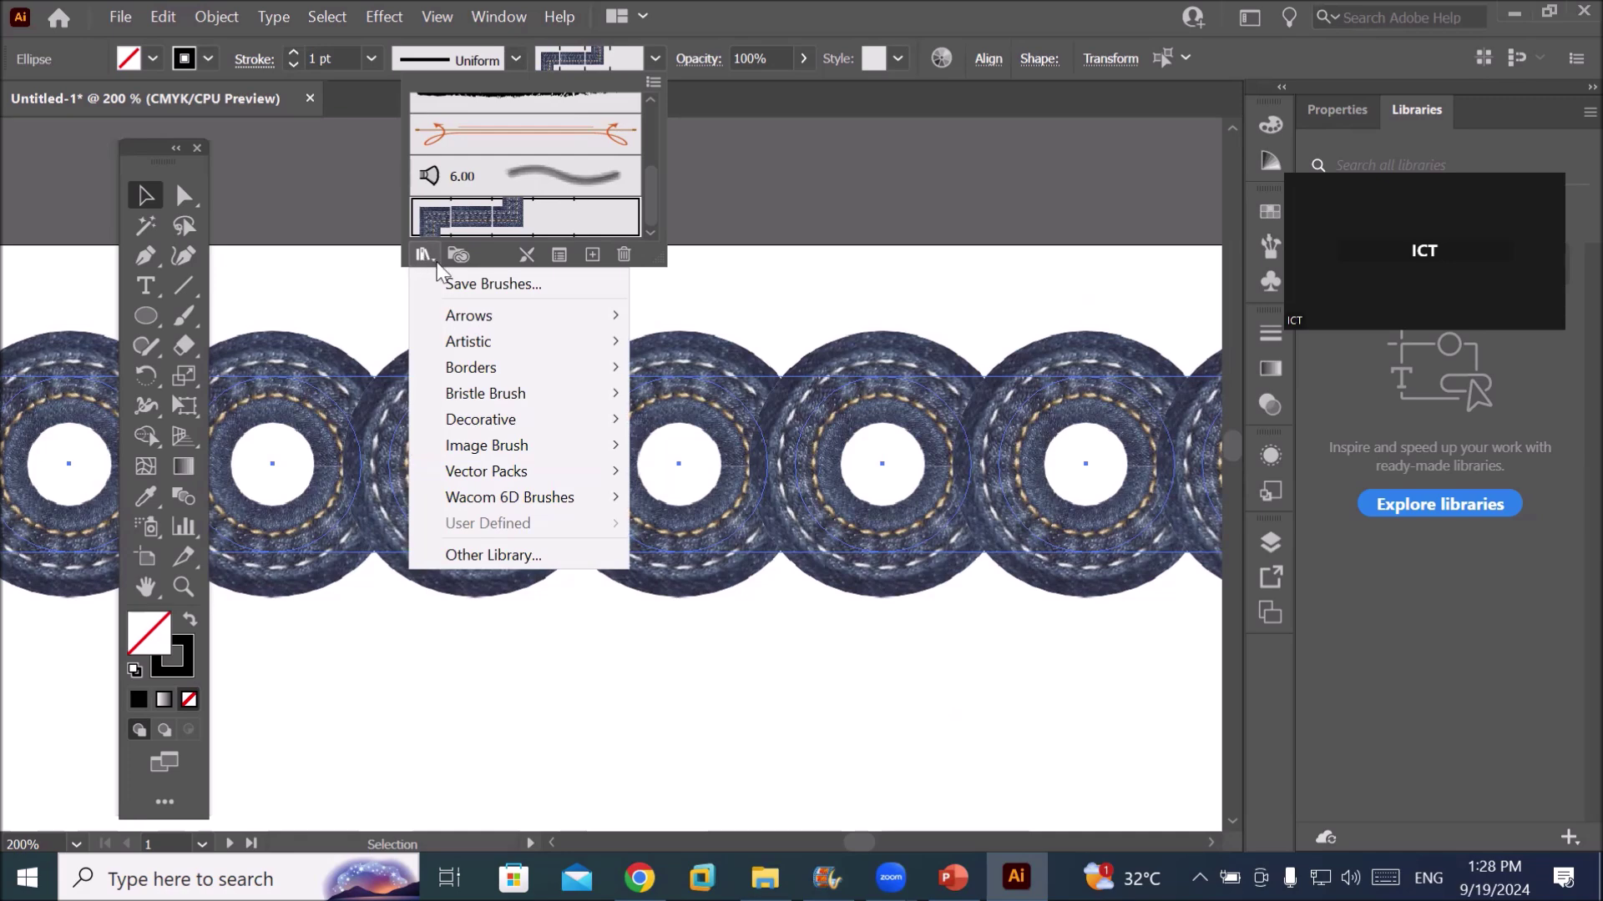
mouse_move(468, 316)
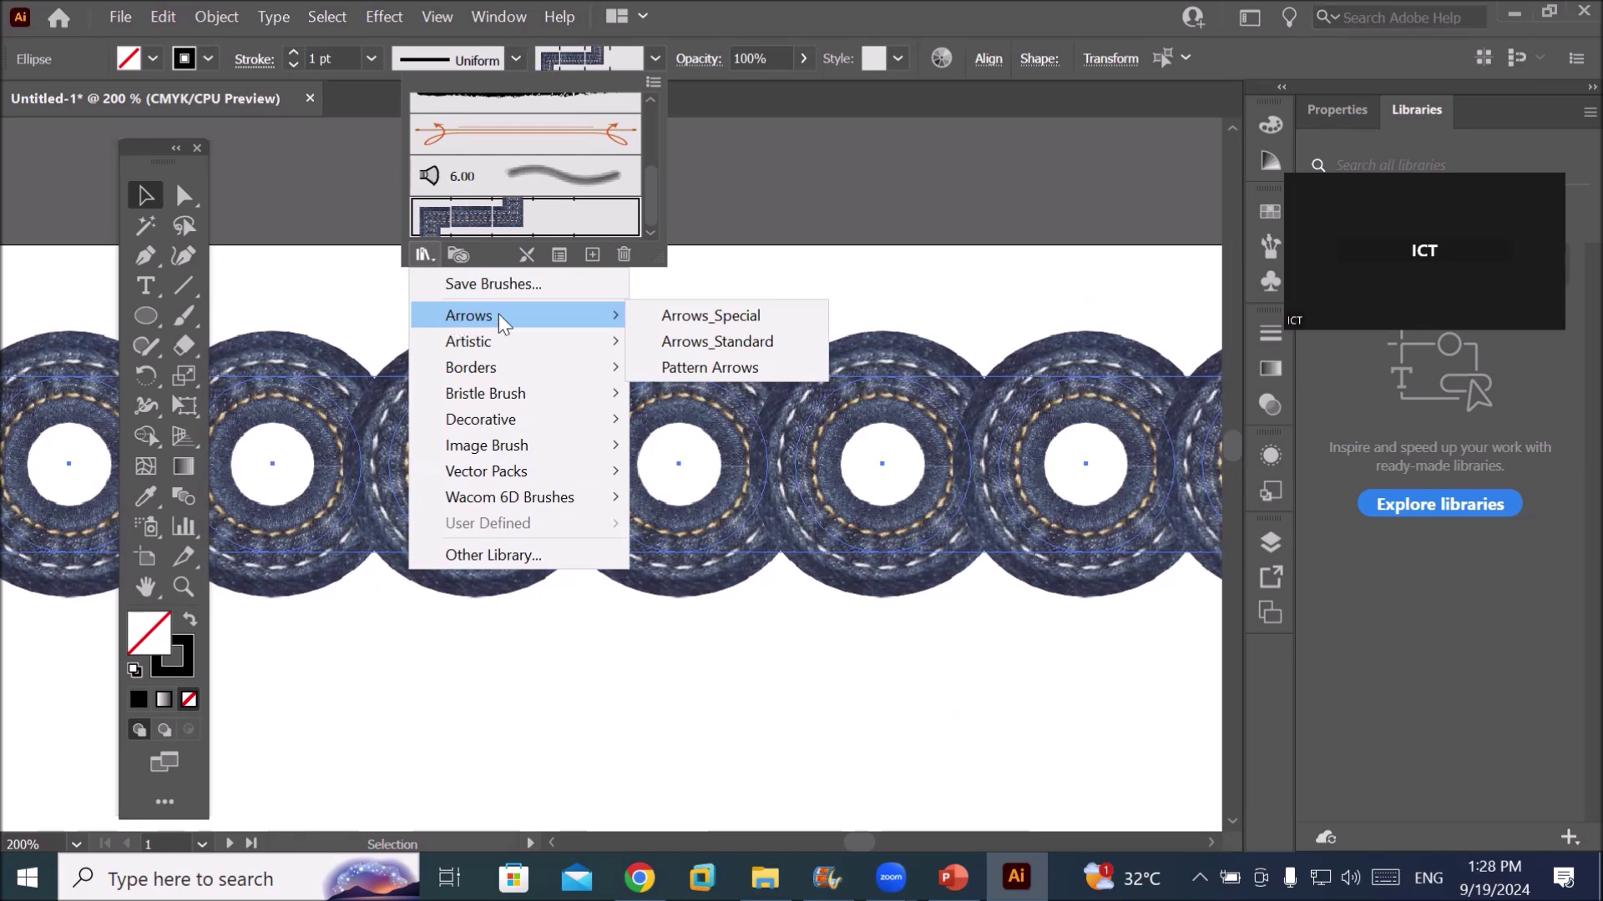
Try Arrows_Special brushes such as Arrow 2.02, 2.10 and 2.14 on the circles
left_click(741, 315)
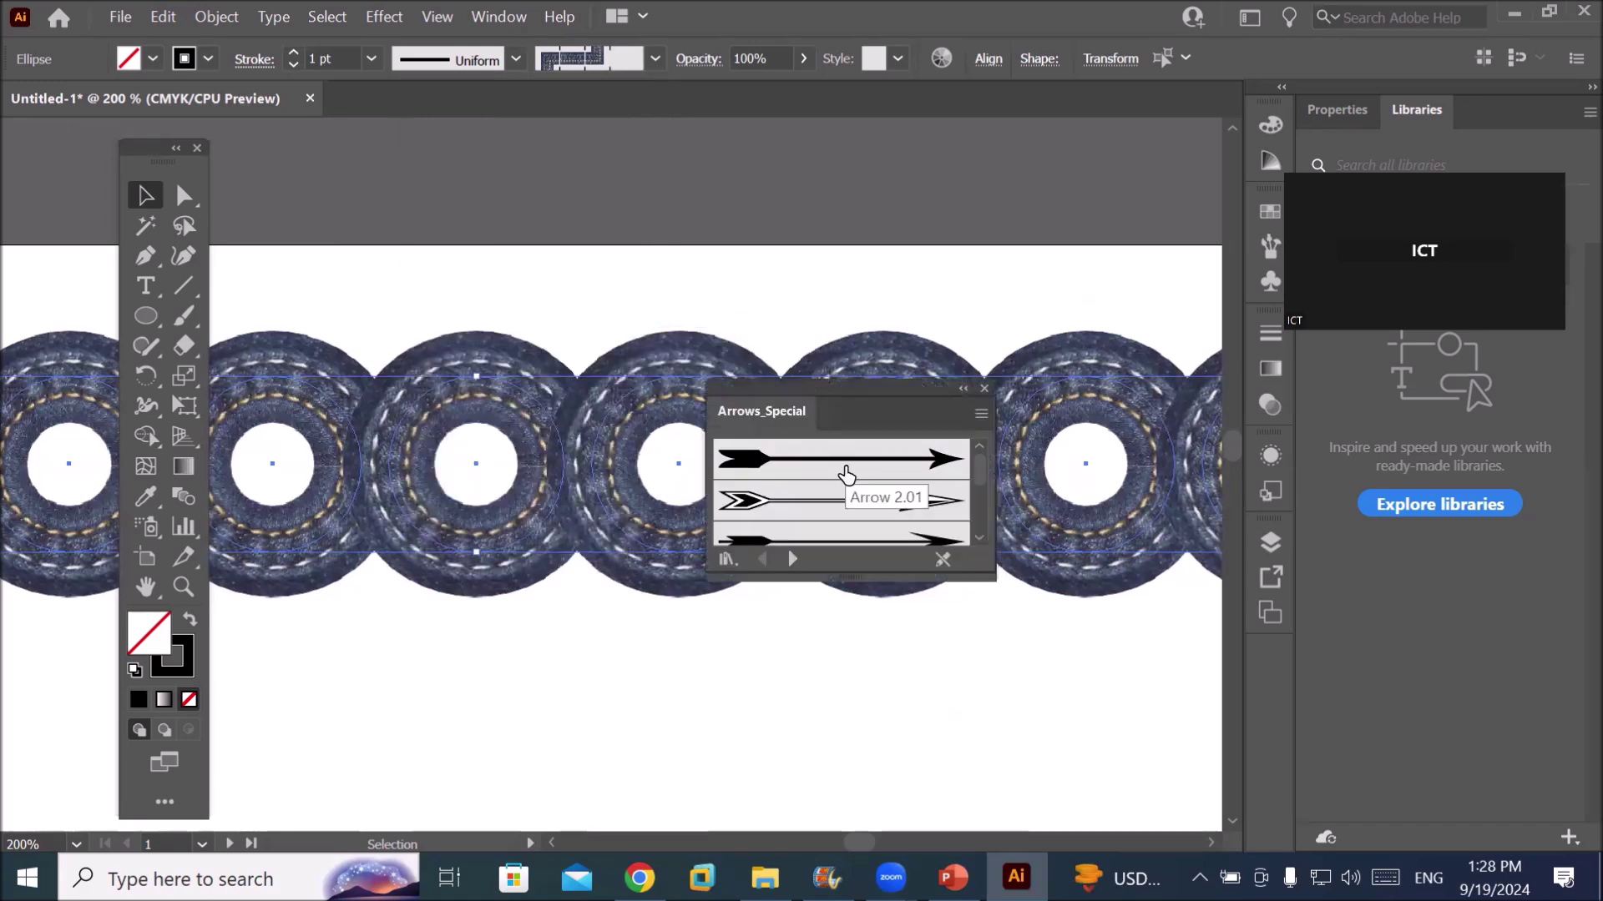
left_click(823, 476)
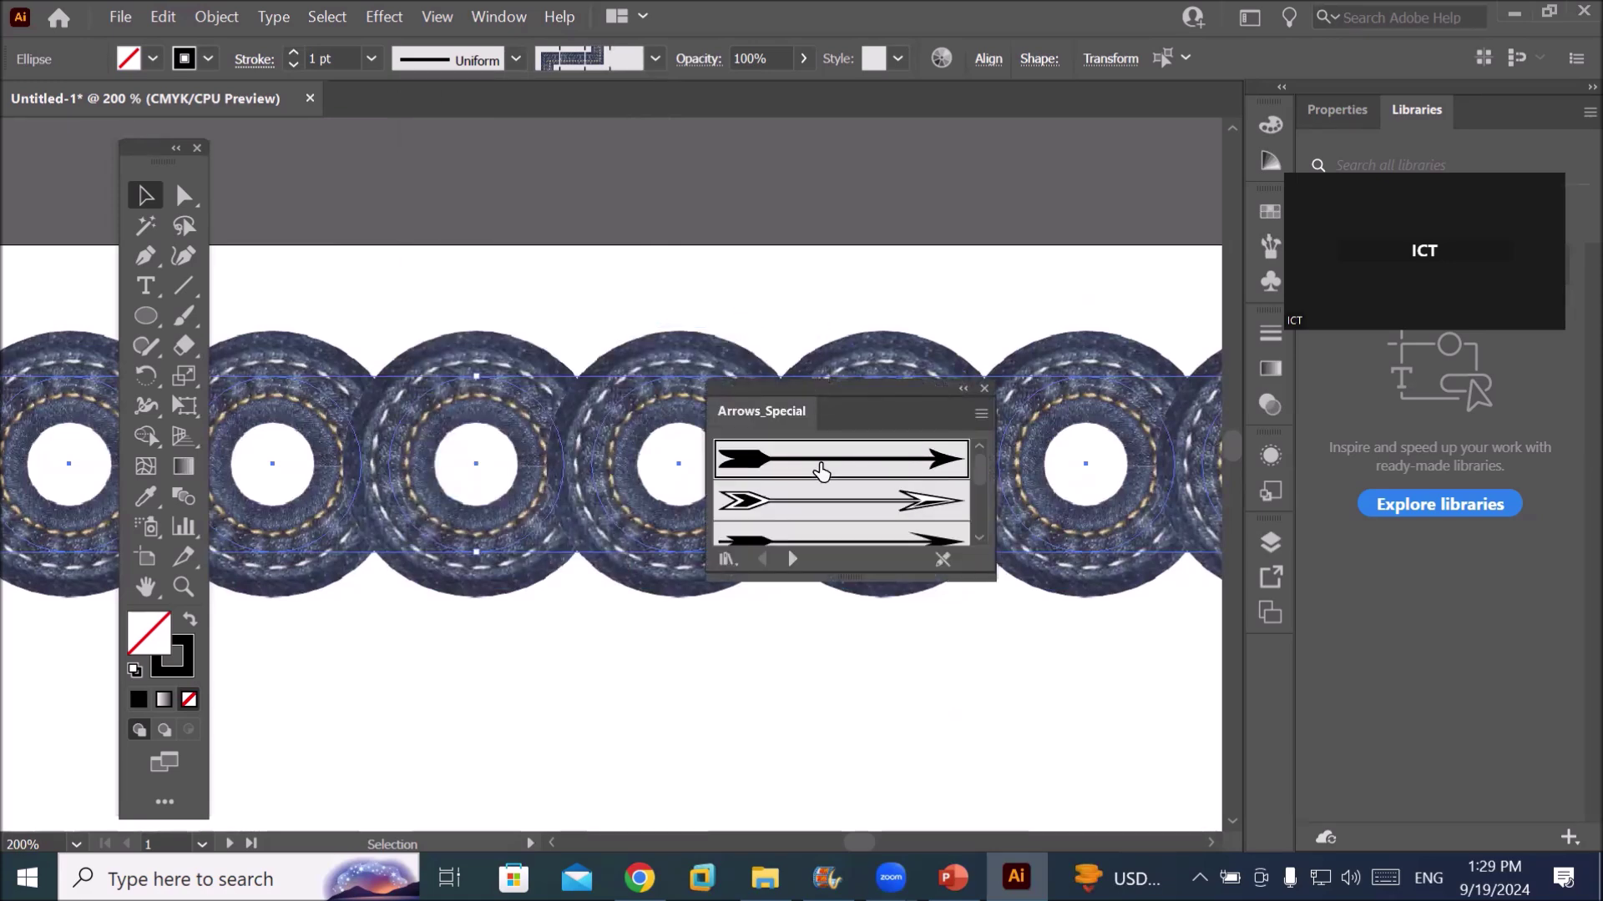
left_click(823, 501)
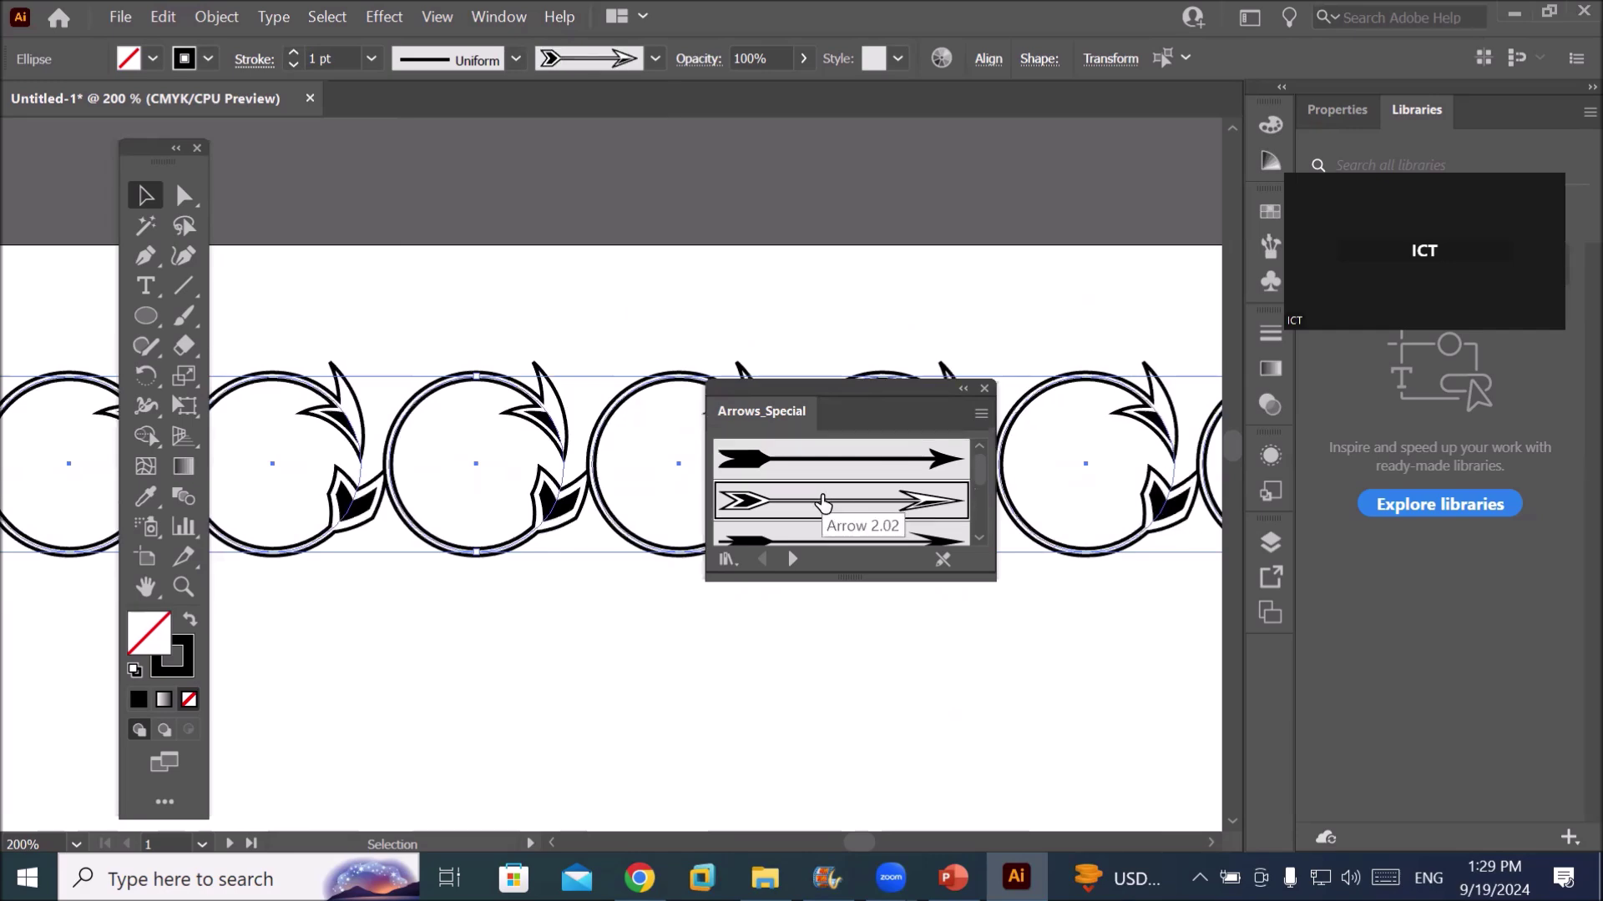
scroll(821, 496, "down", 2)
left_click(831, 500)
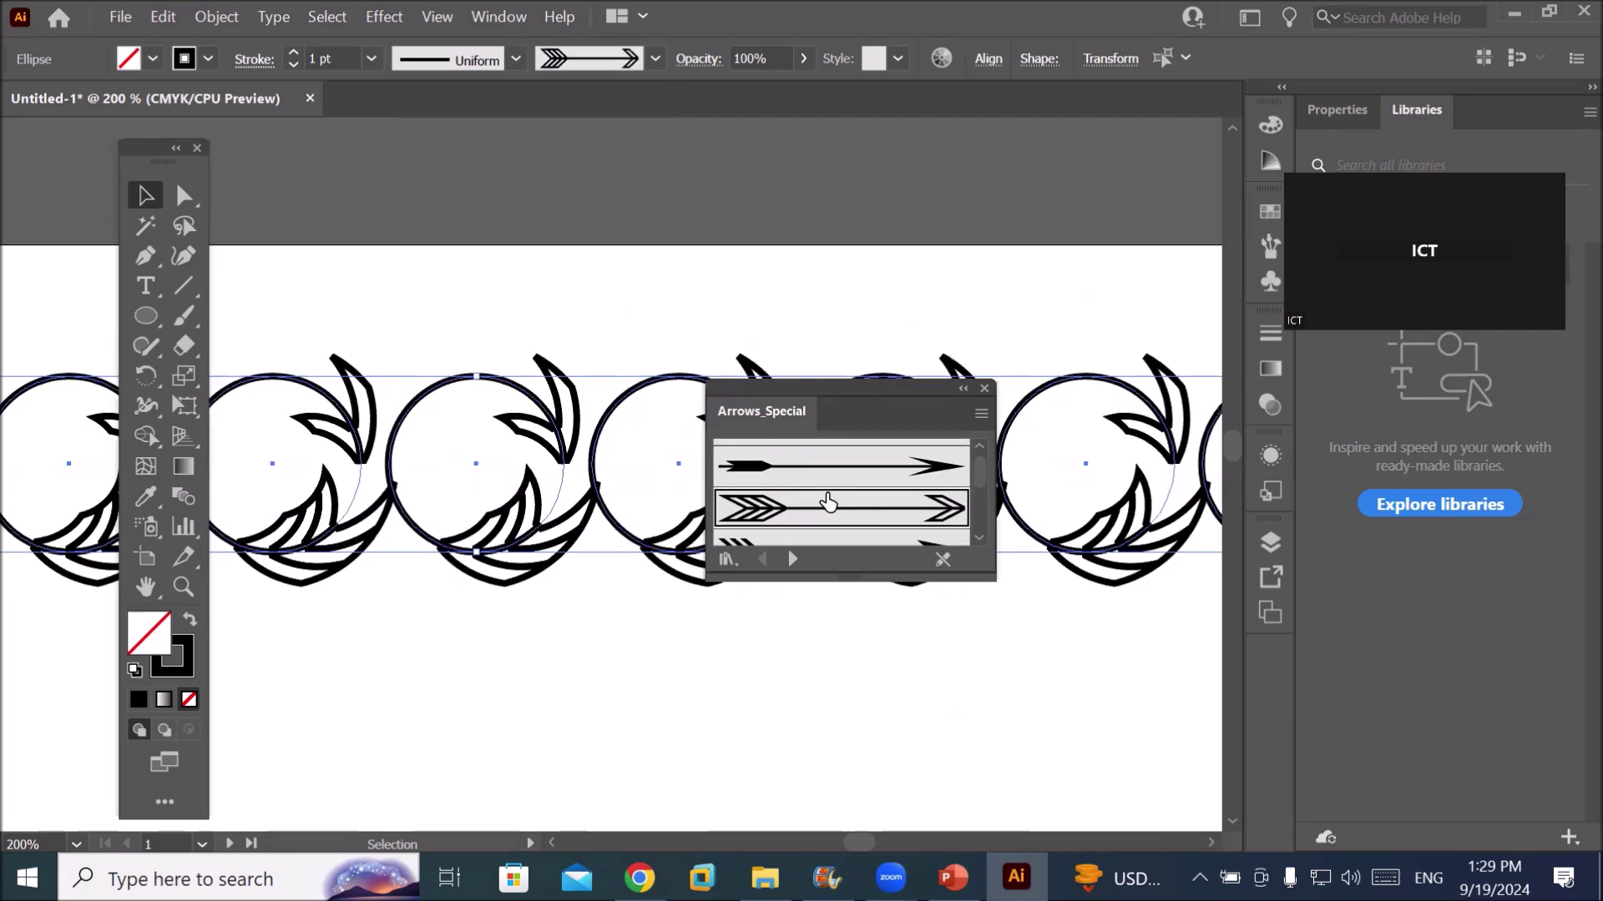
scroll(832, 501, "down", 1)
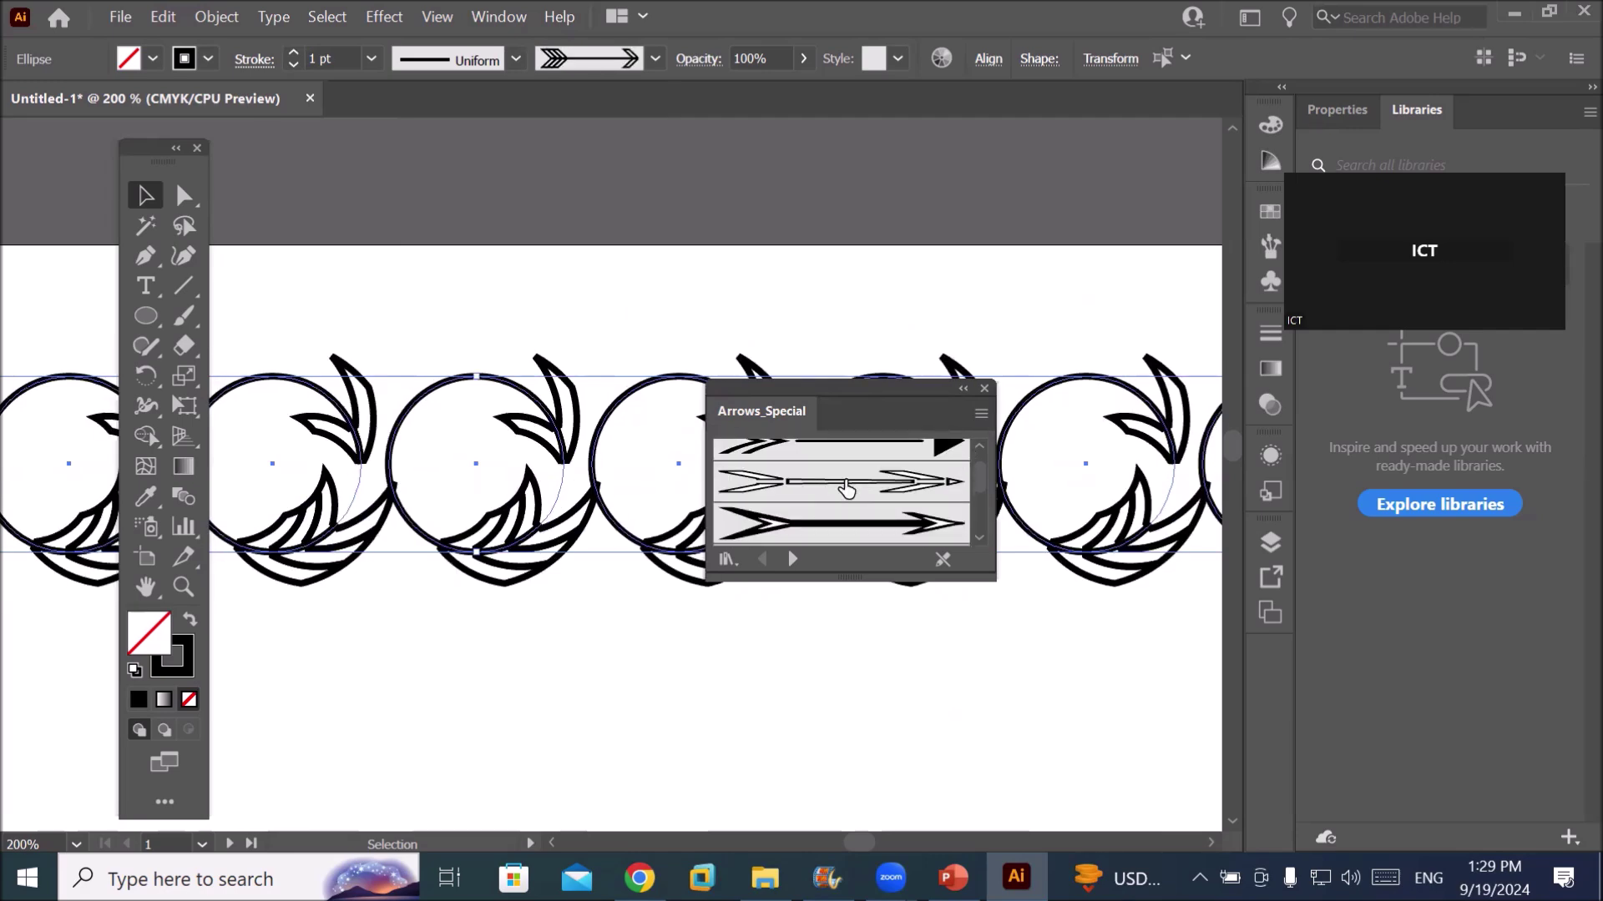
left_click(843, 494)
left_click(830, 525)
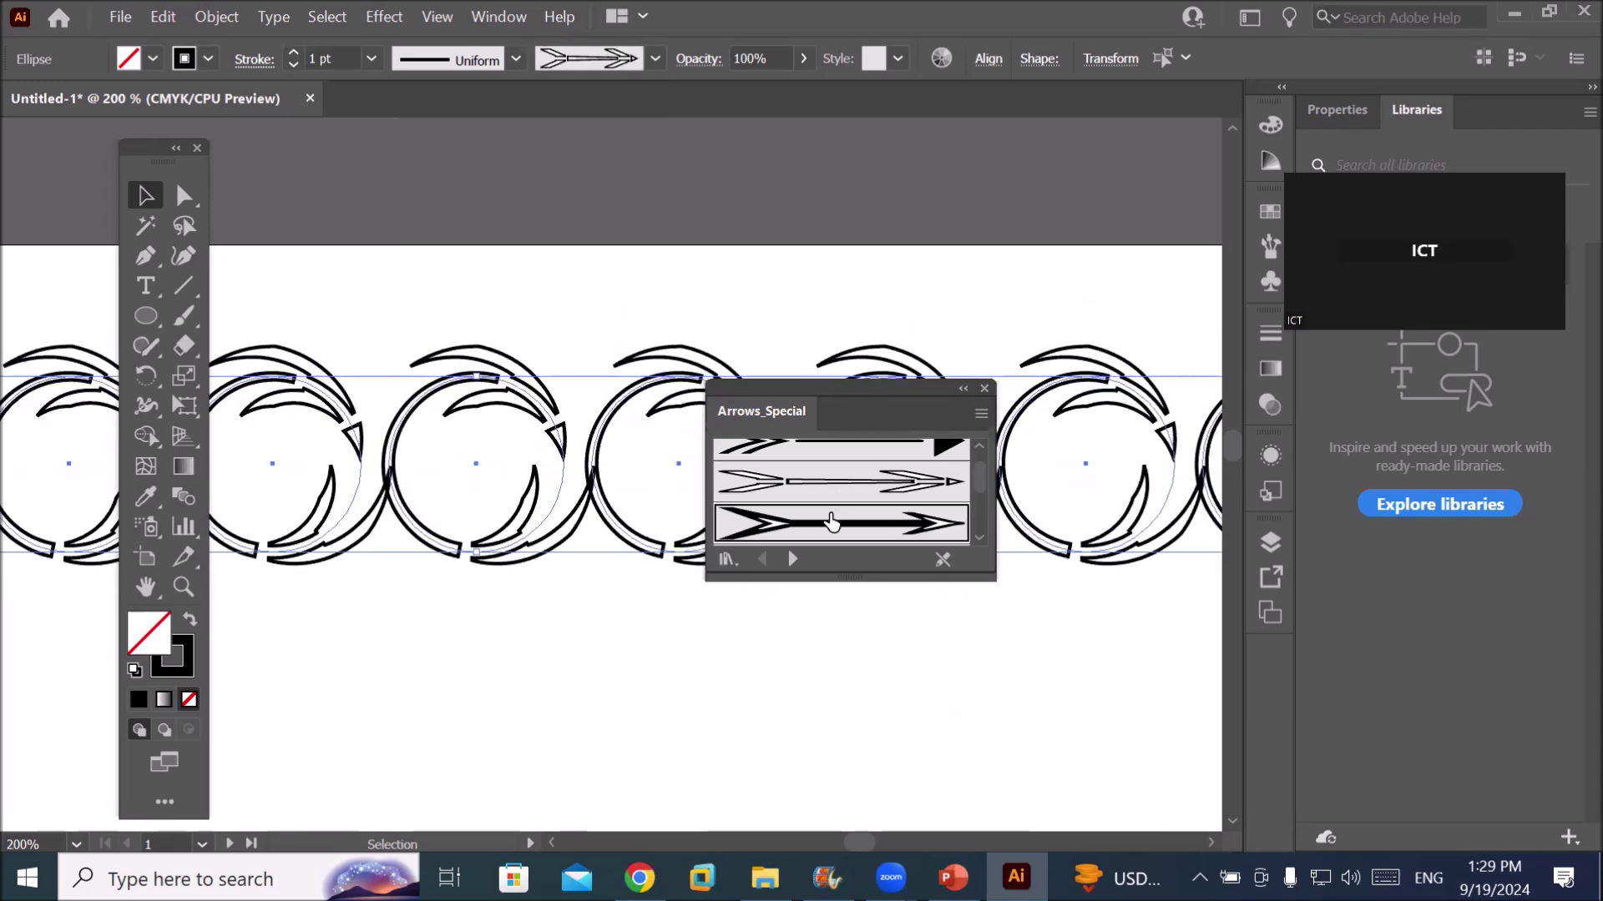
scroll(833, 516, "down", 1)
left_click(835, 528)
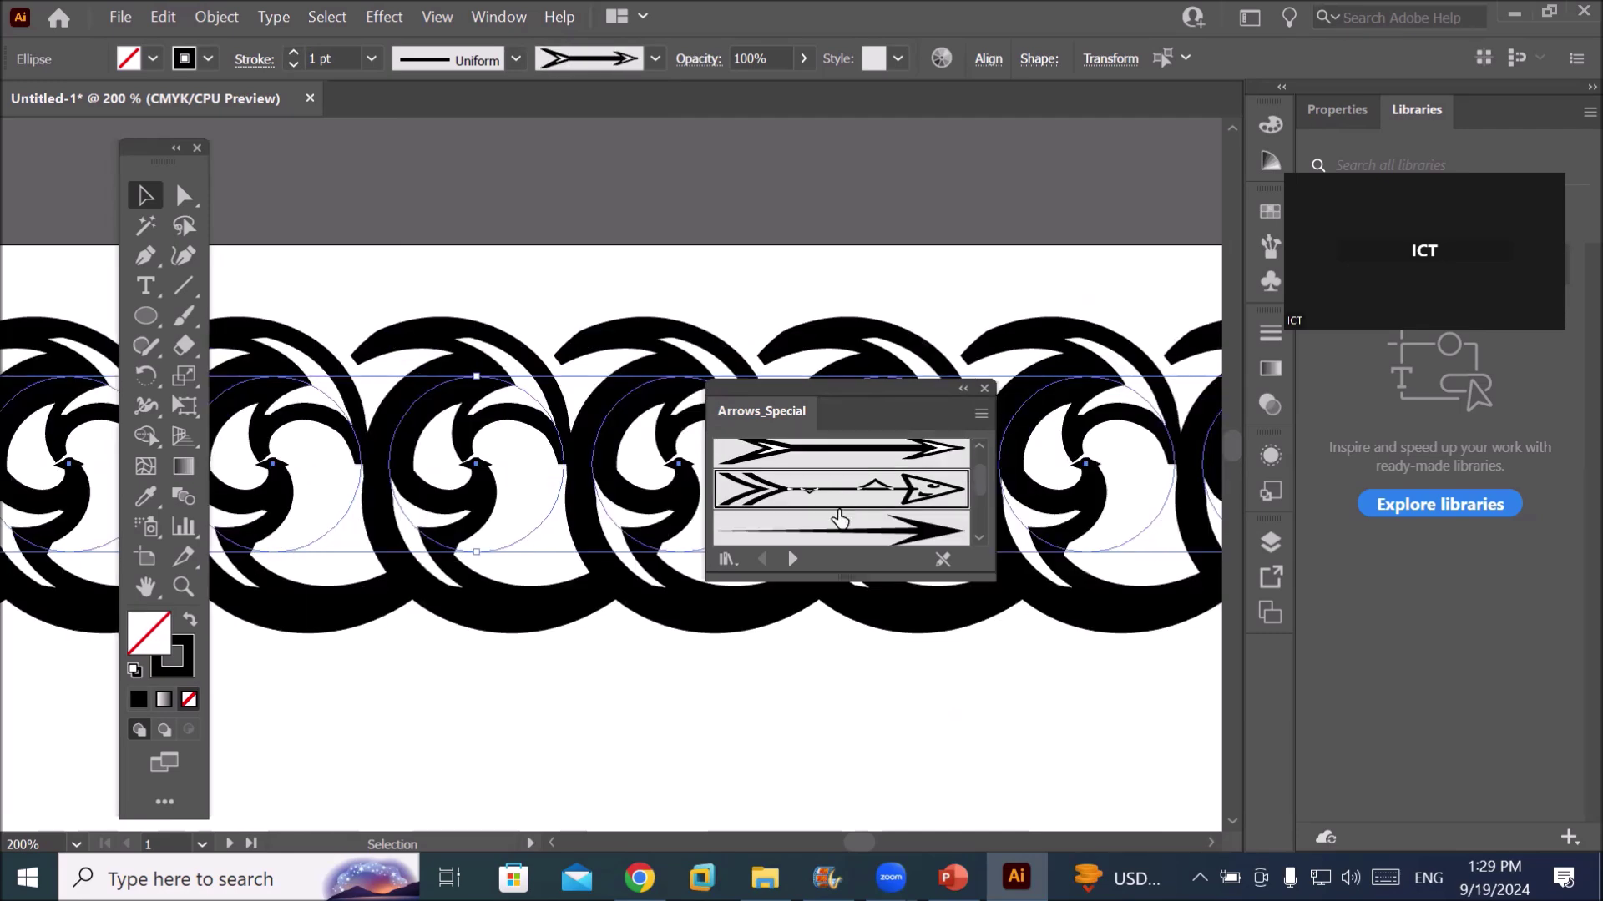
scroll(835, 527, "down", 1)
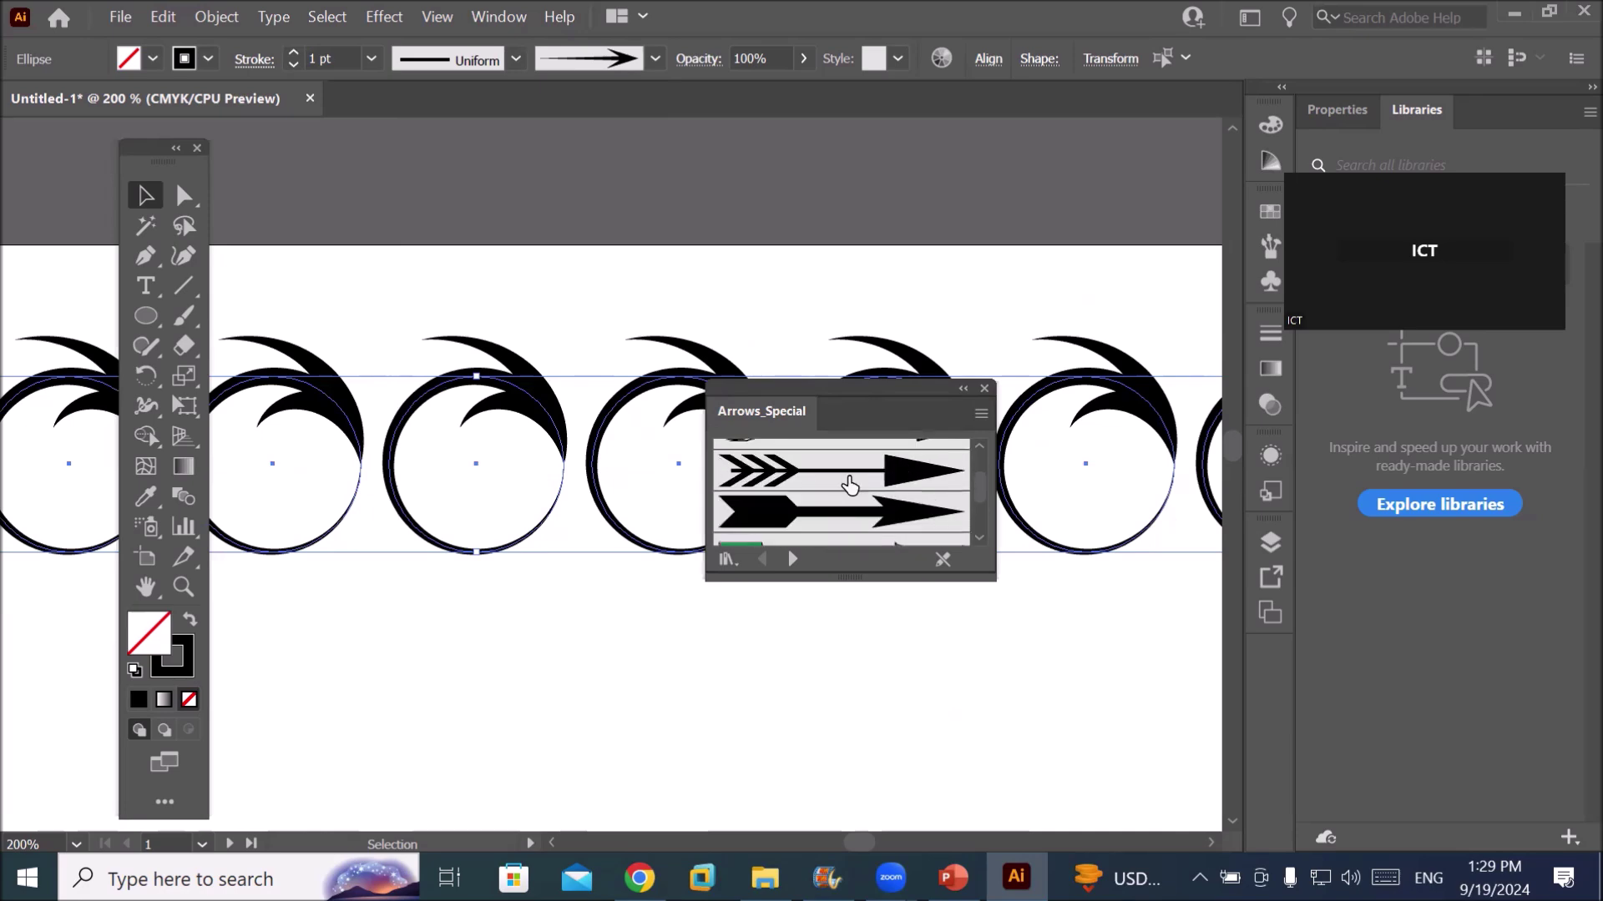
left_click(847, 480)
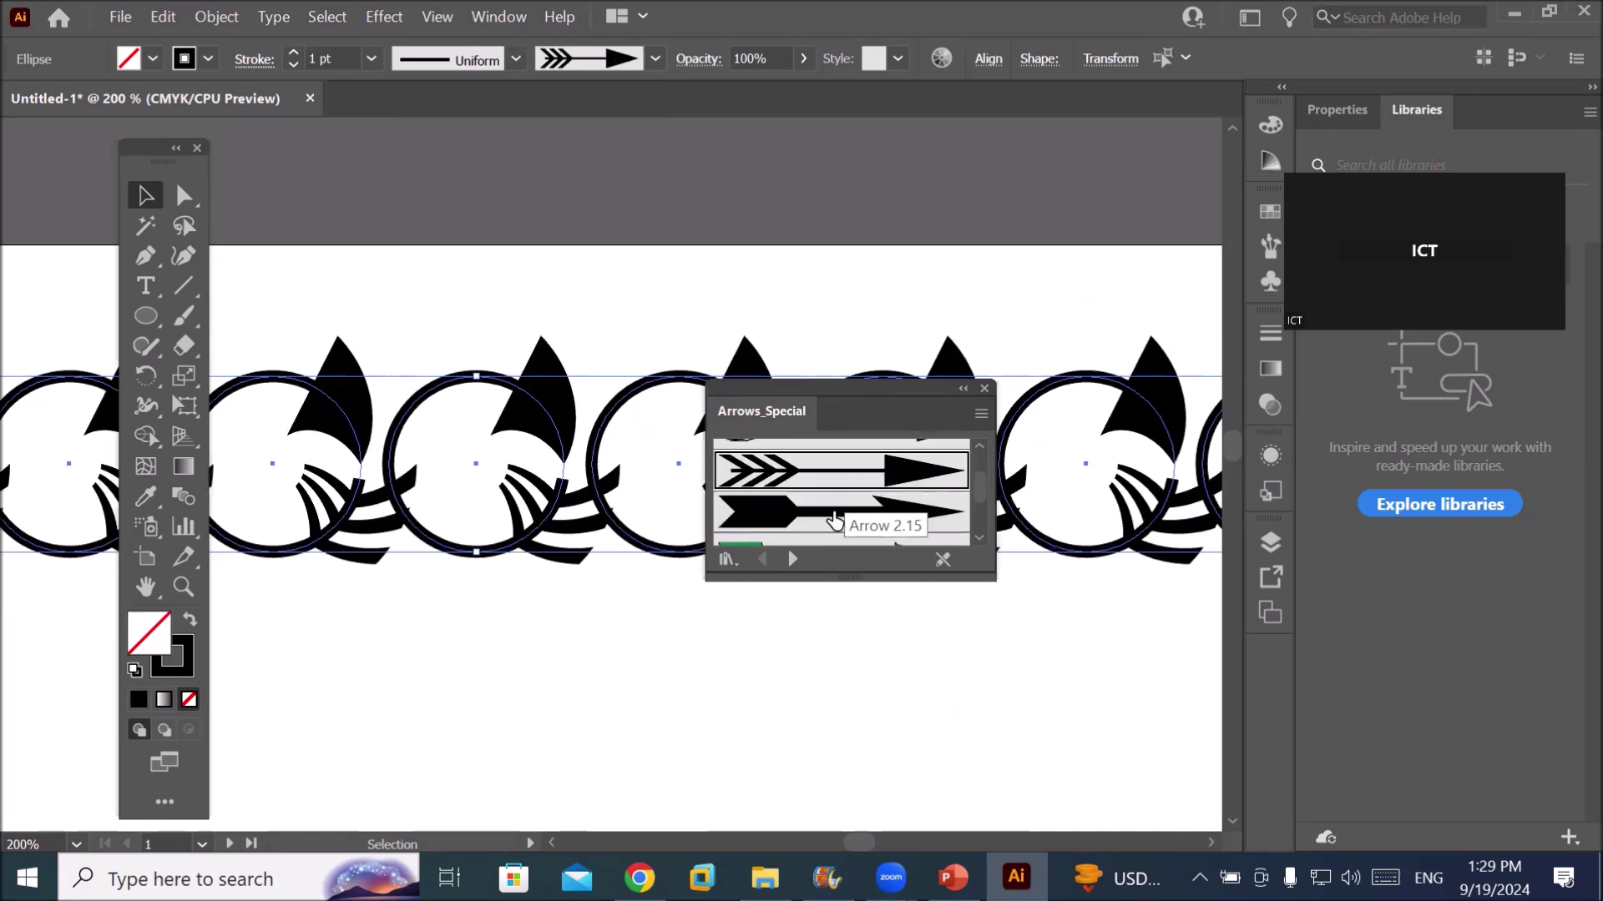
left_click(832, 521)
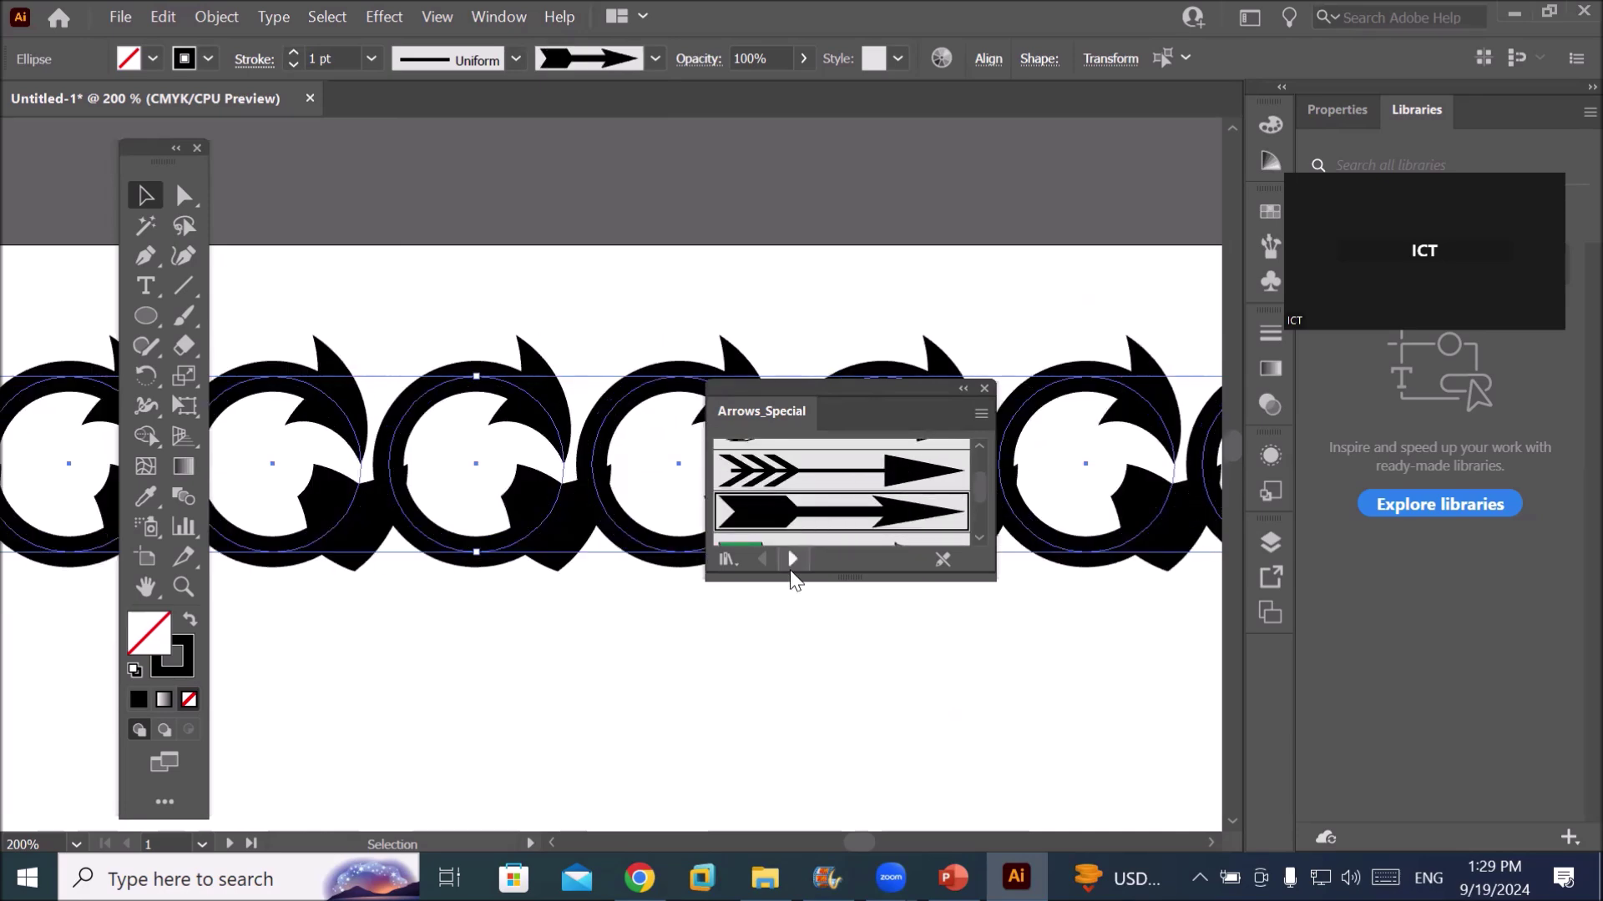
Apply Arrows_Standard brushes 1.01 to 1.05, thinning the stroke to 0.25 pt
left_click(793, 559)
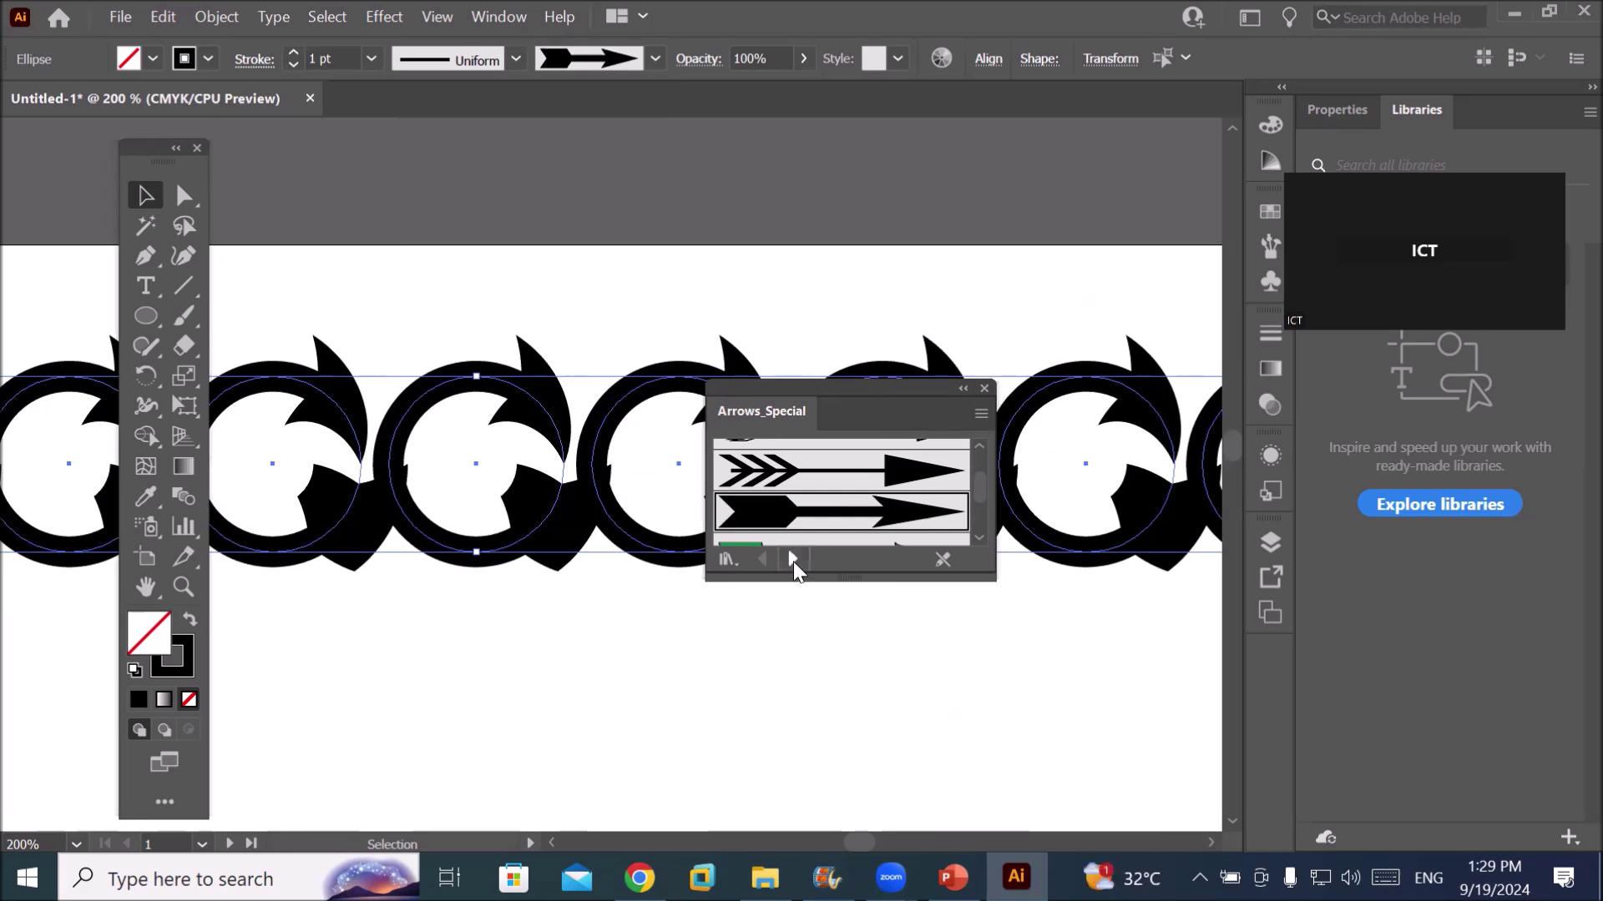
left_click(735, 464)
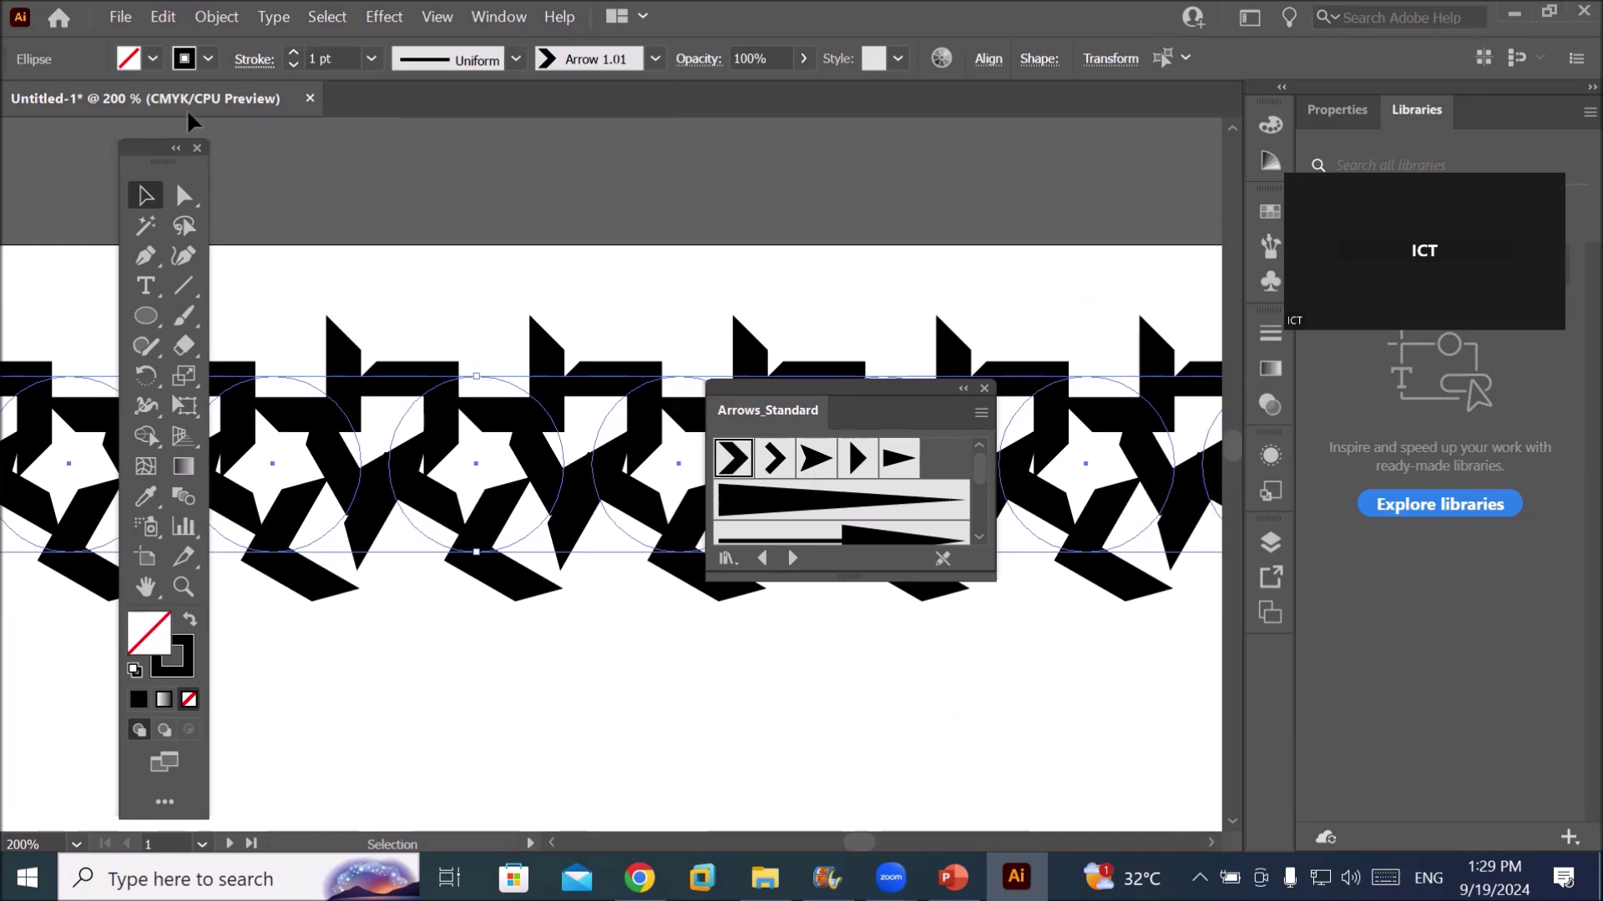
left_click(288, 65)
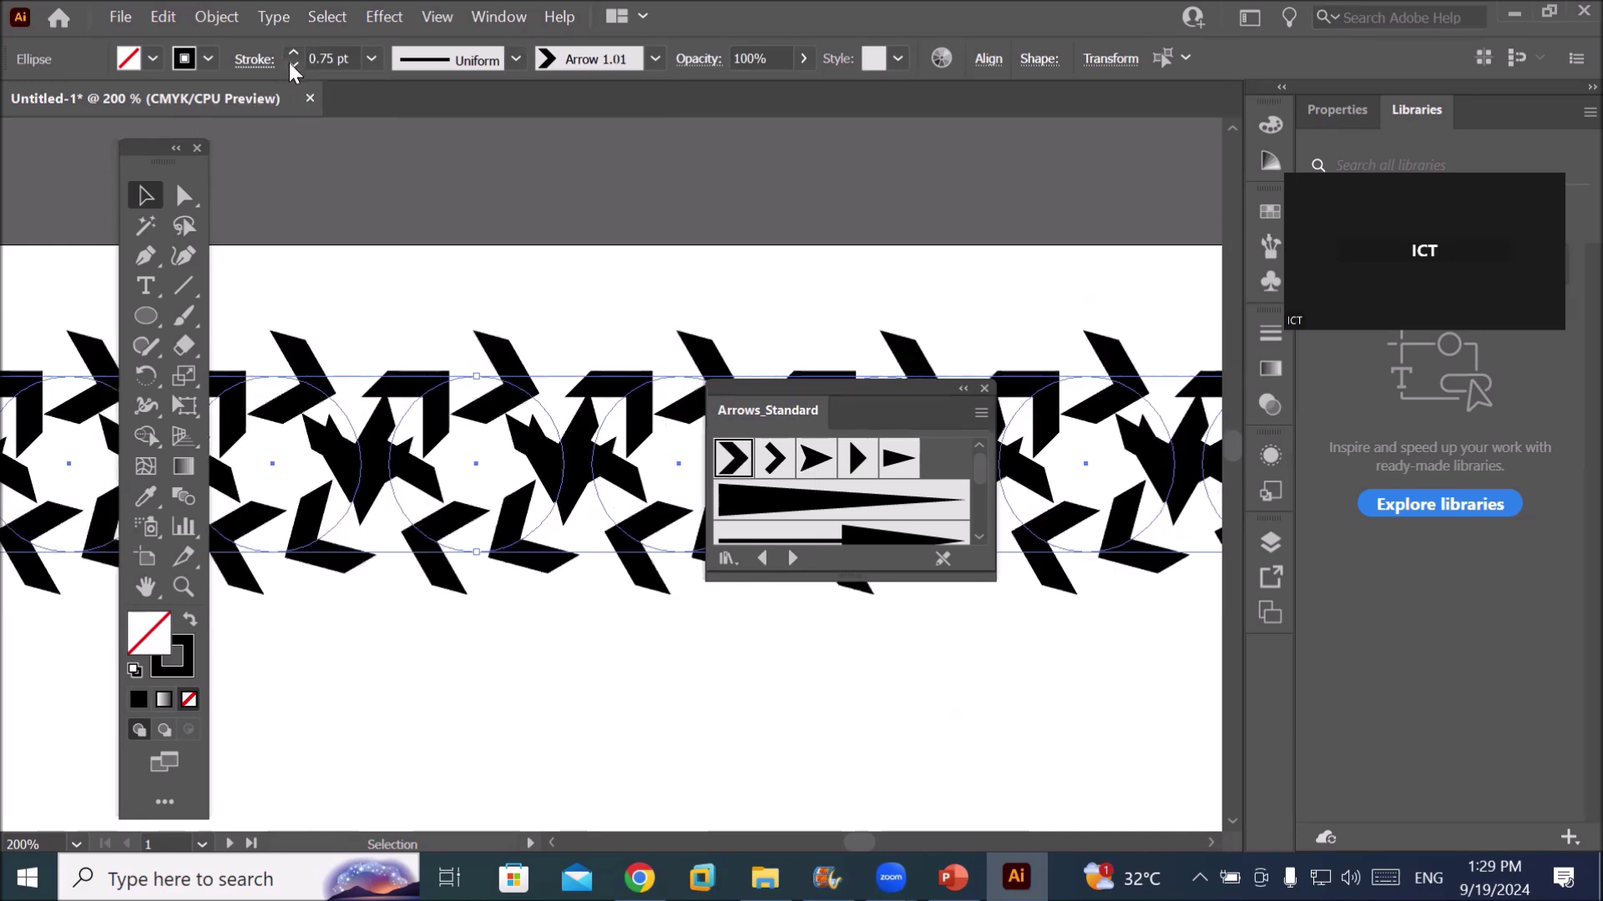
left_click(288, 64)
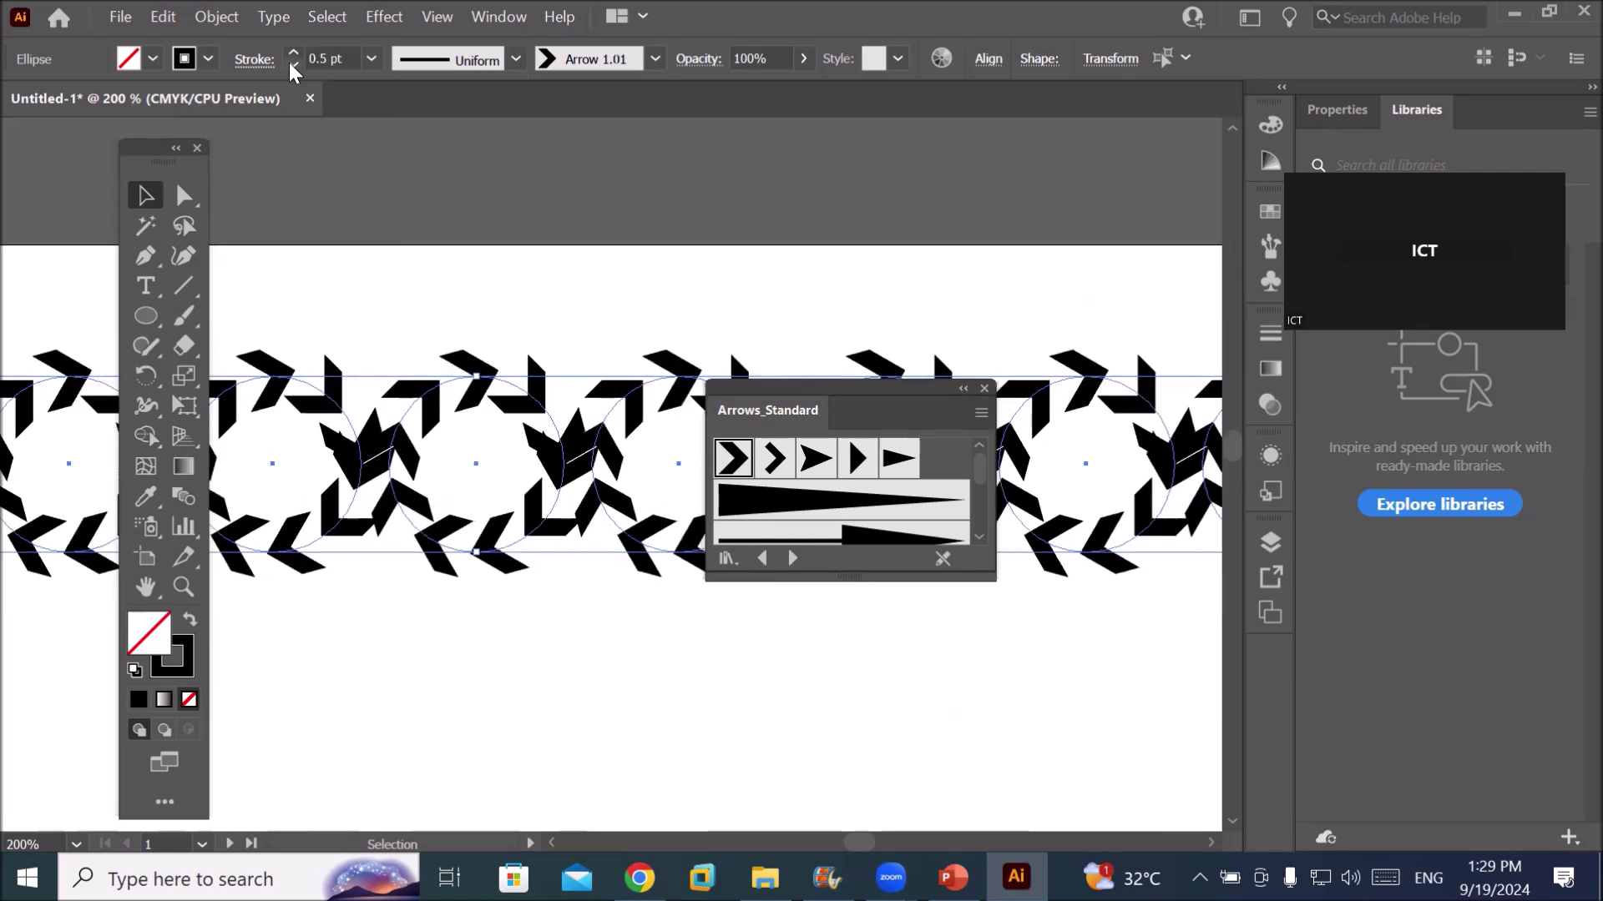
left_click(288, 64)
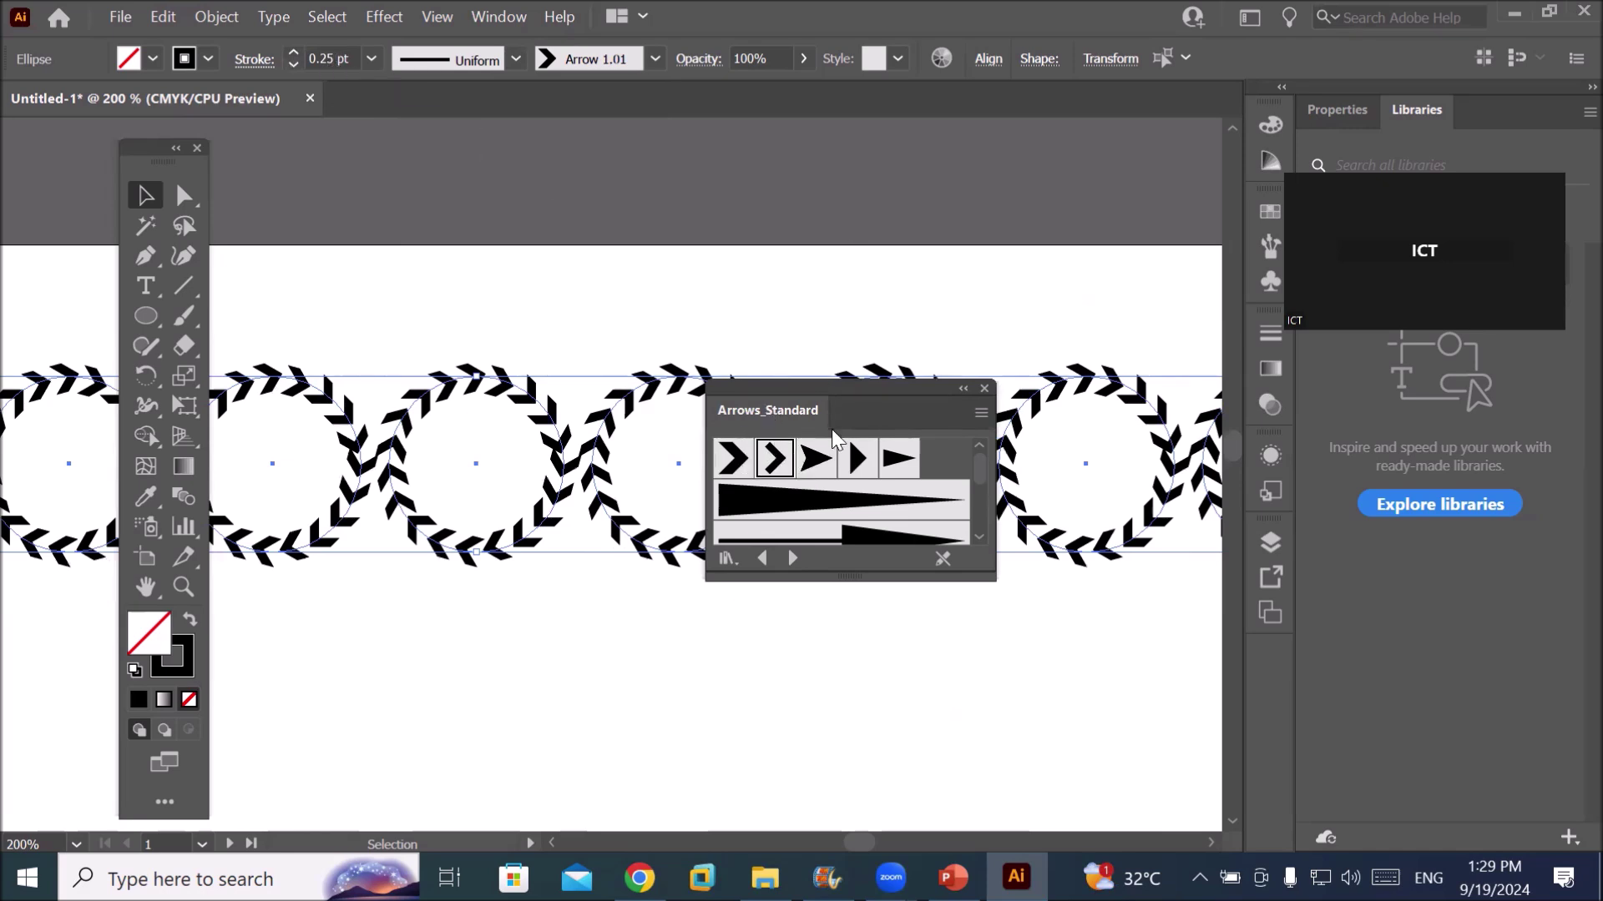
left_click(815, 457)
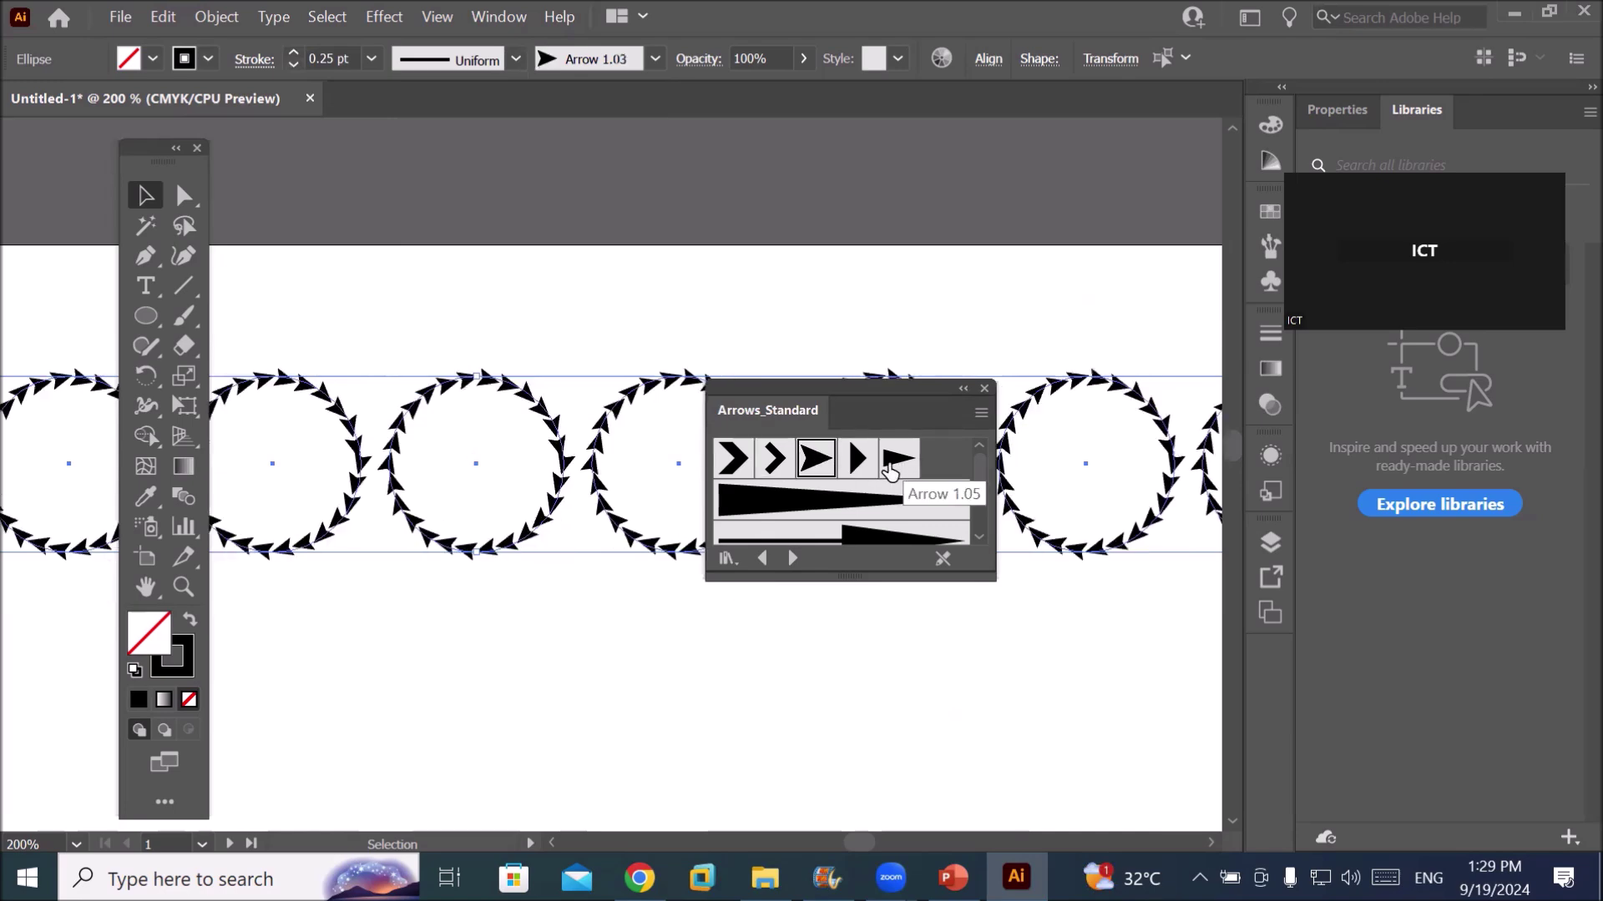
left_click(860, 459)
left_click(909, 467)
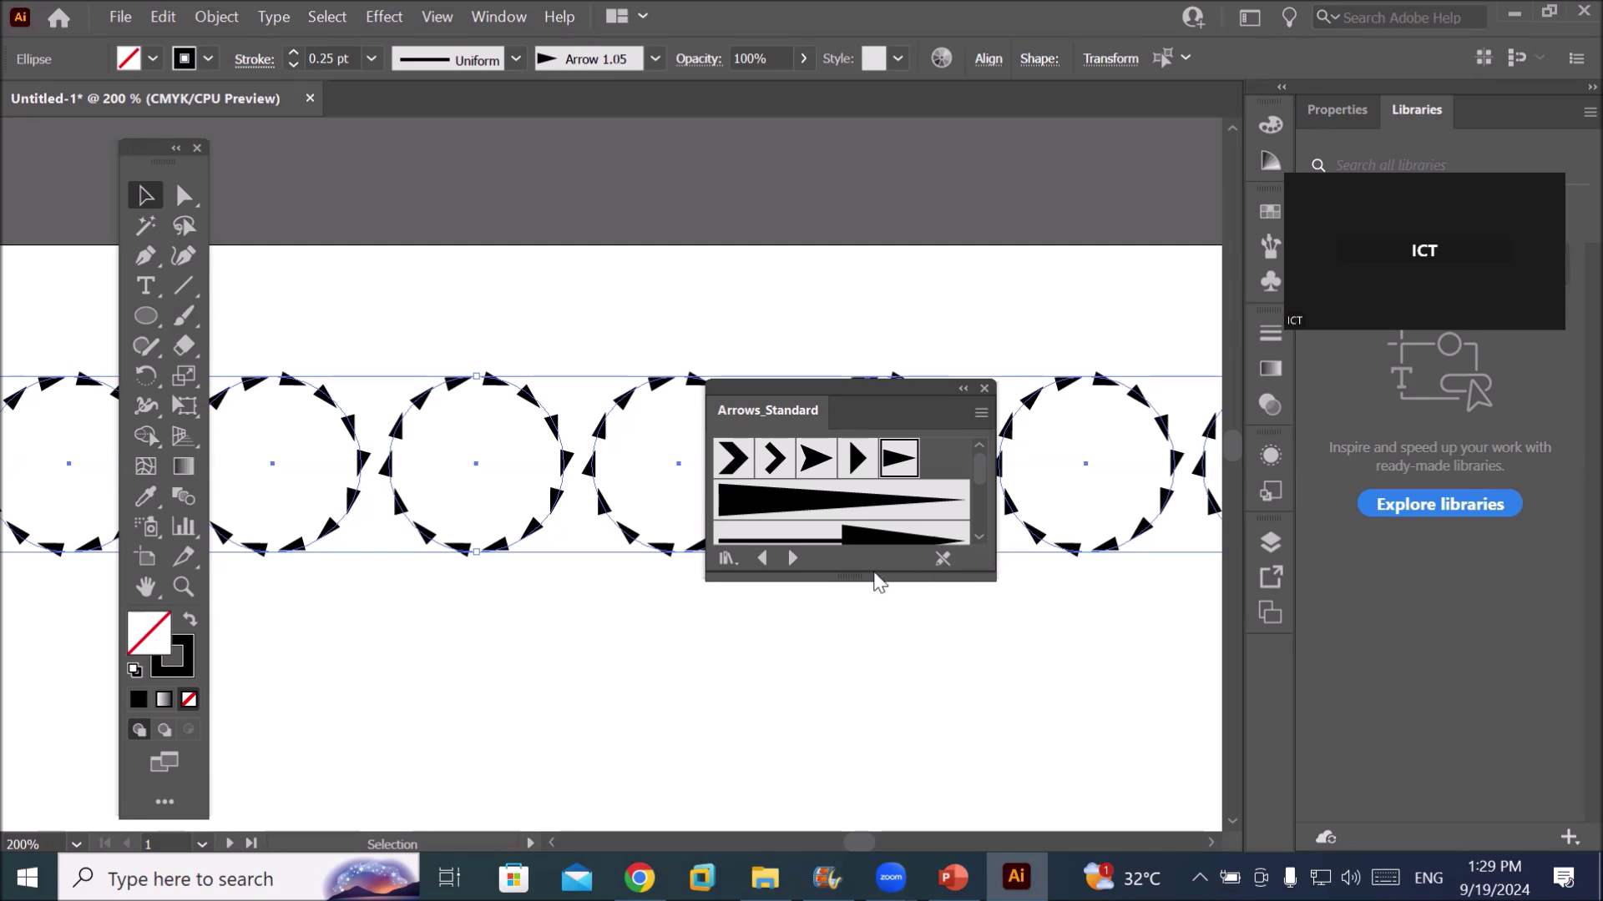
Enlarge the library panel and try more standard arrow brushes, ending on a thick arrow
left_click_drag(869, 576, 889, 788)
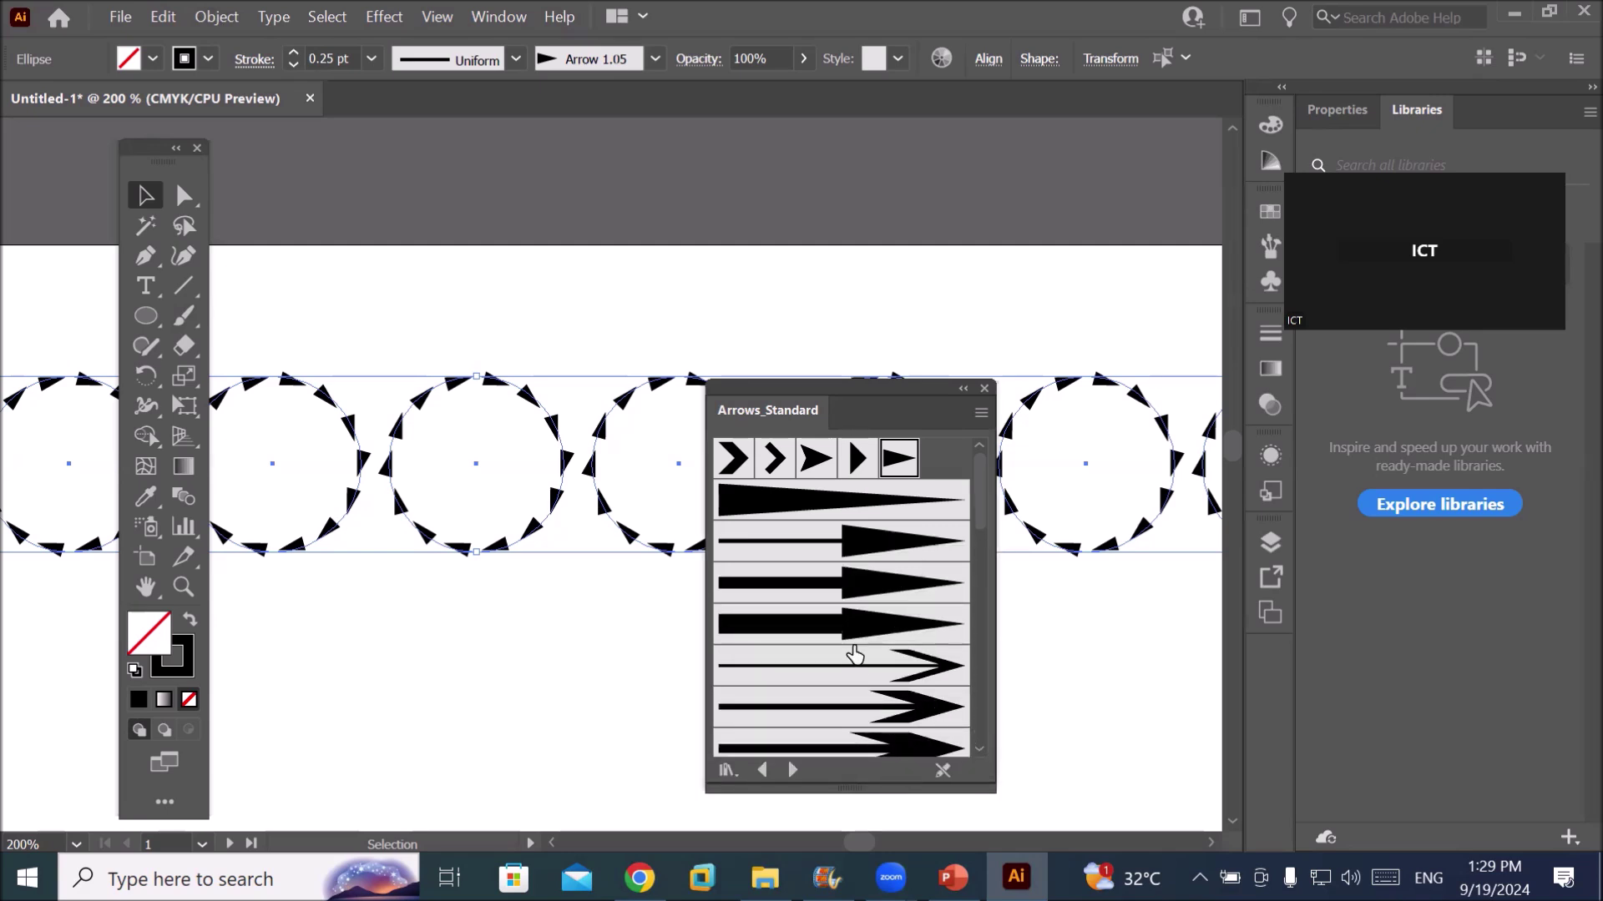
left_click(869, 706)
left_click(835, 747)
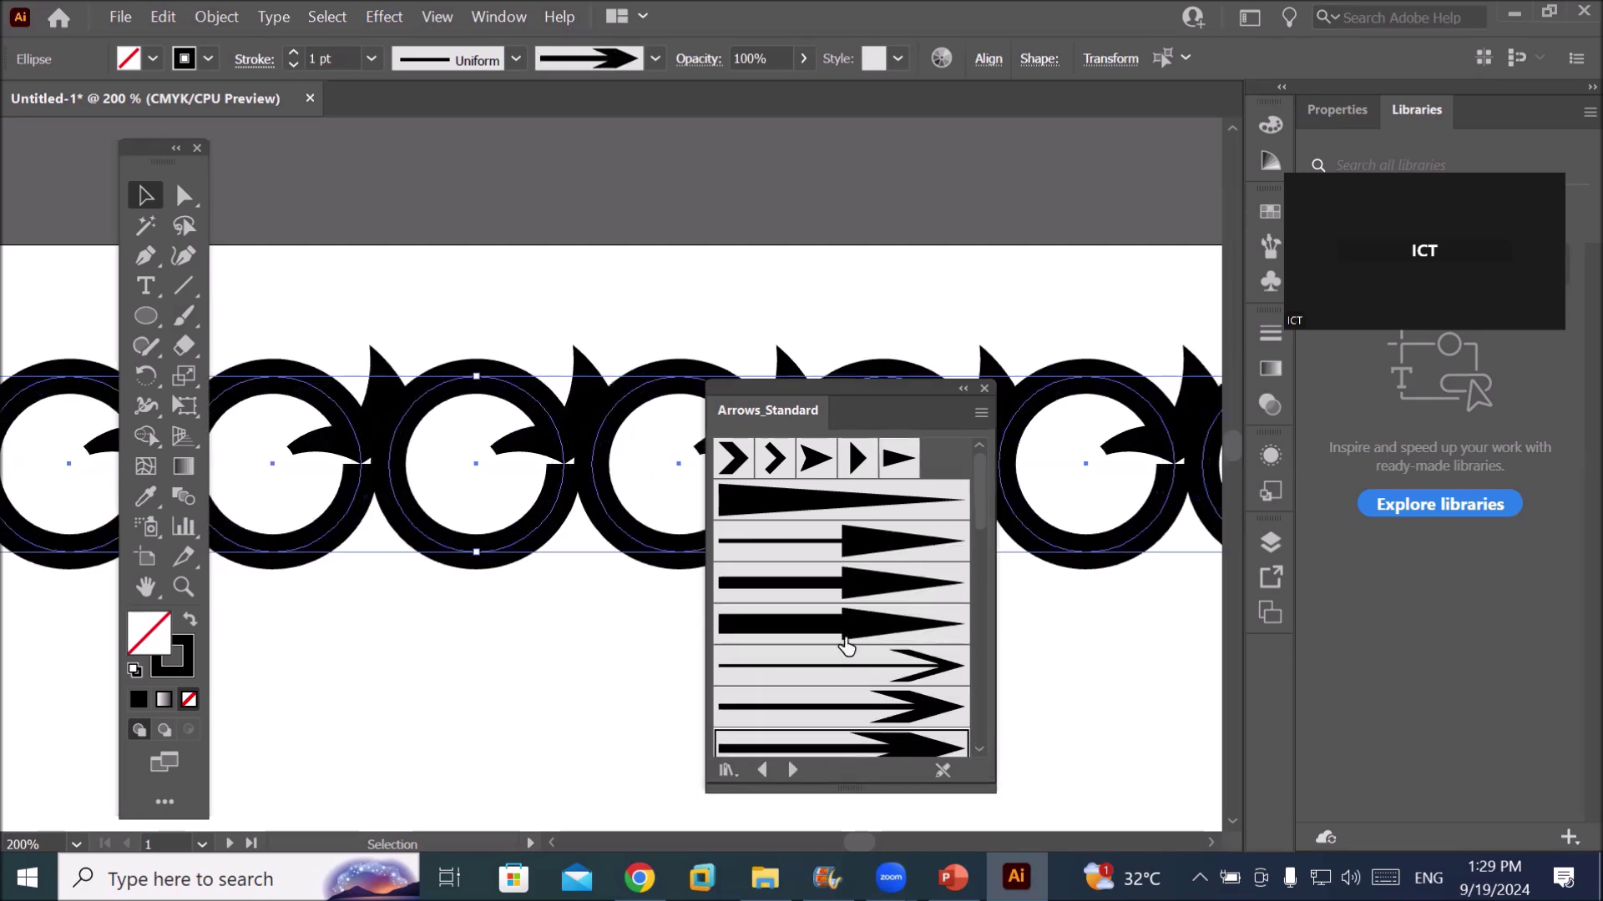
scroll(844, 637, "down", 5)
left_click(860, 586)
scroll(839, 652, "down", 3)
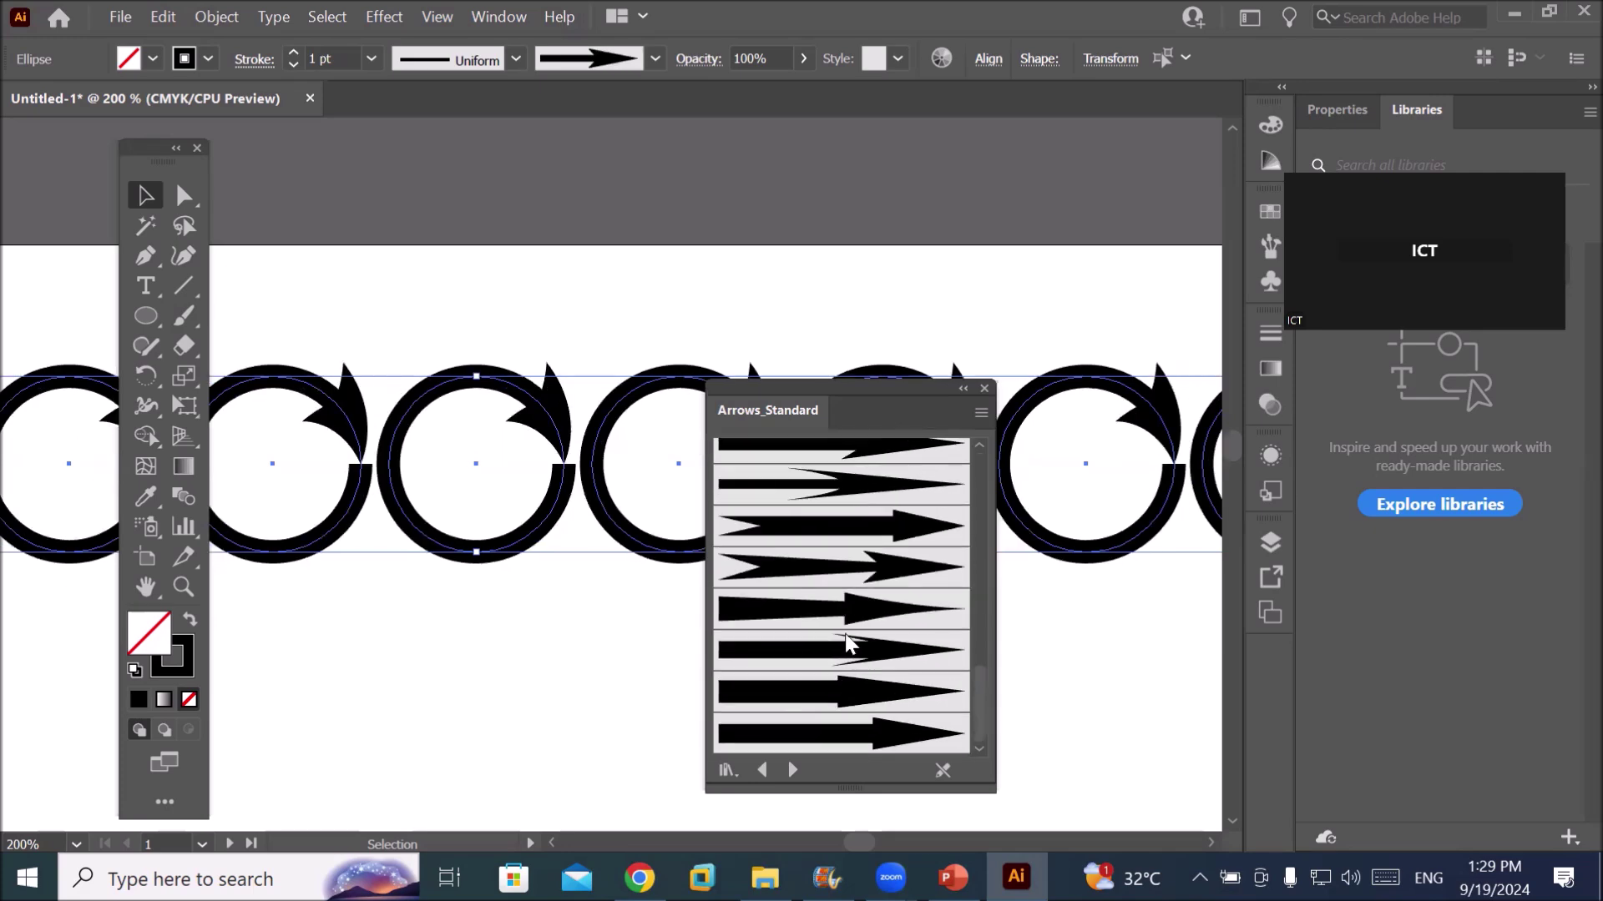
left_click(826, 576)
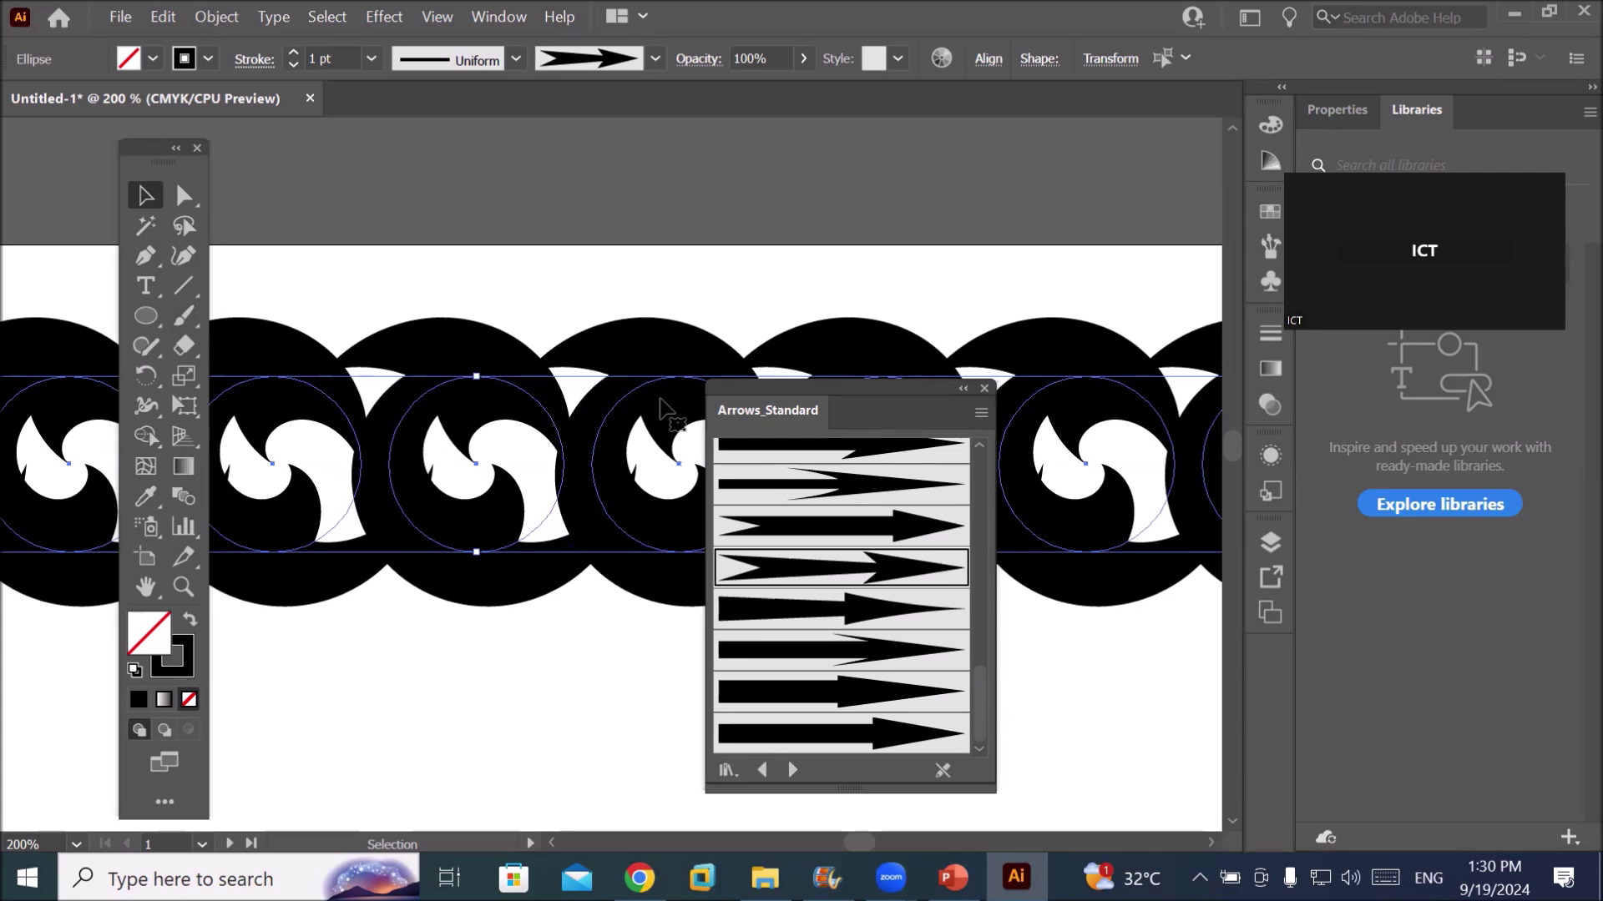
Reduce the stroke to none, restore 0.25 pt, and load the Pattern Arrows library
left_click(294, 64)
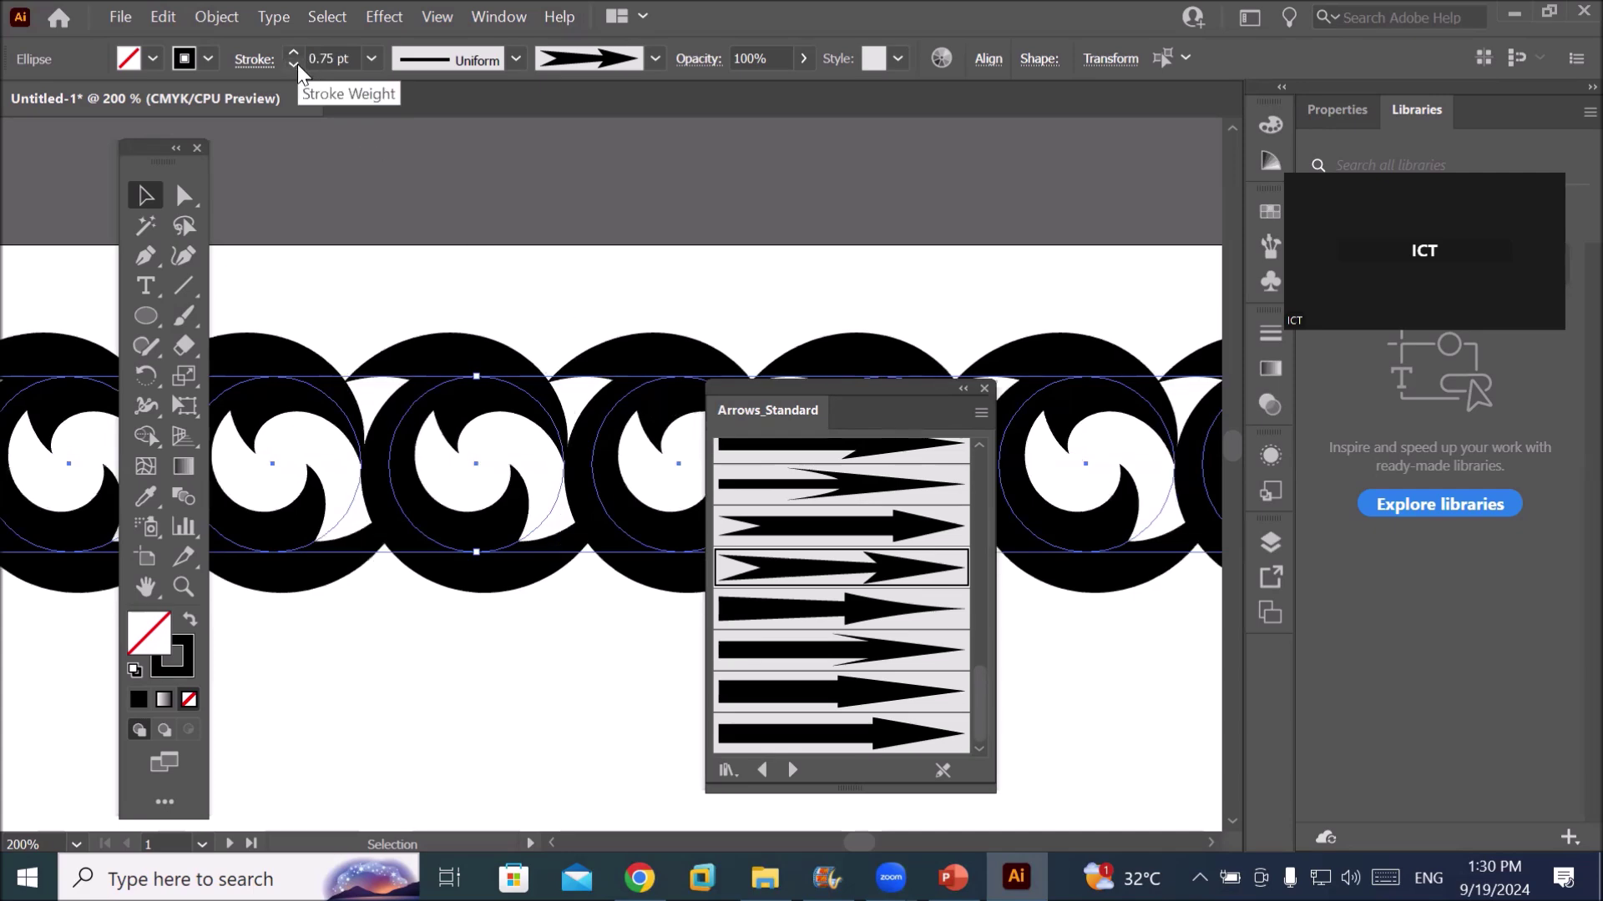
left_click(293, 64)
left_click(297, 63)
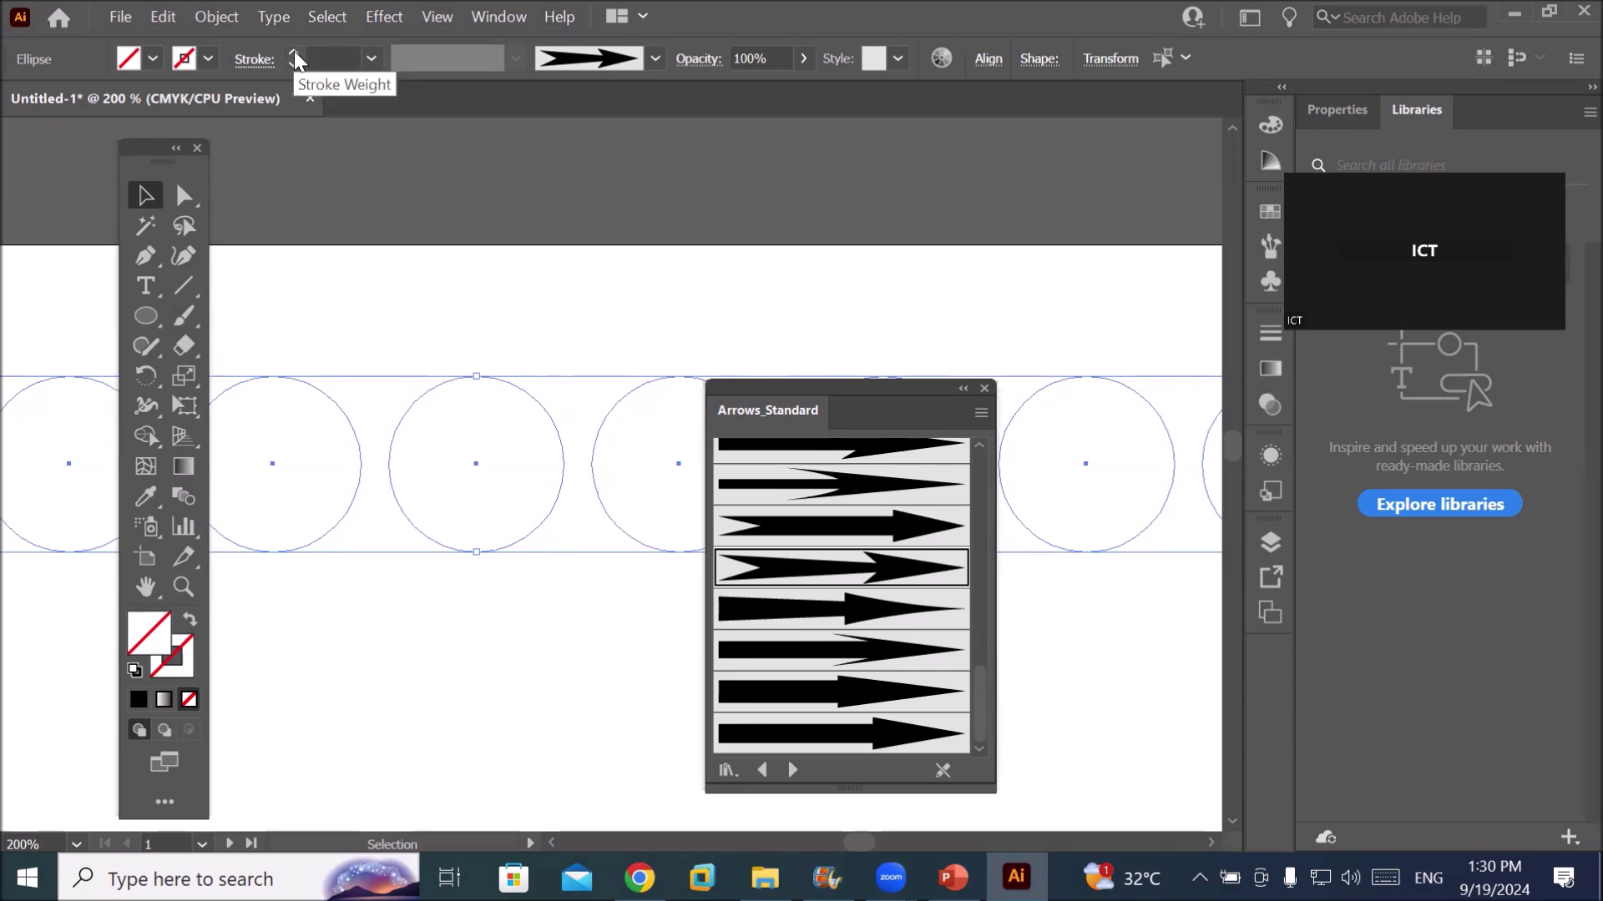
left_click(294, 52)
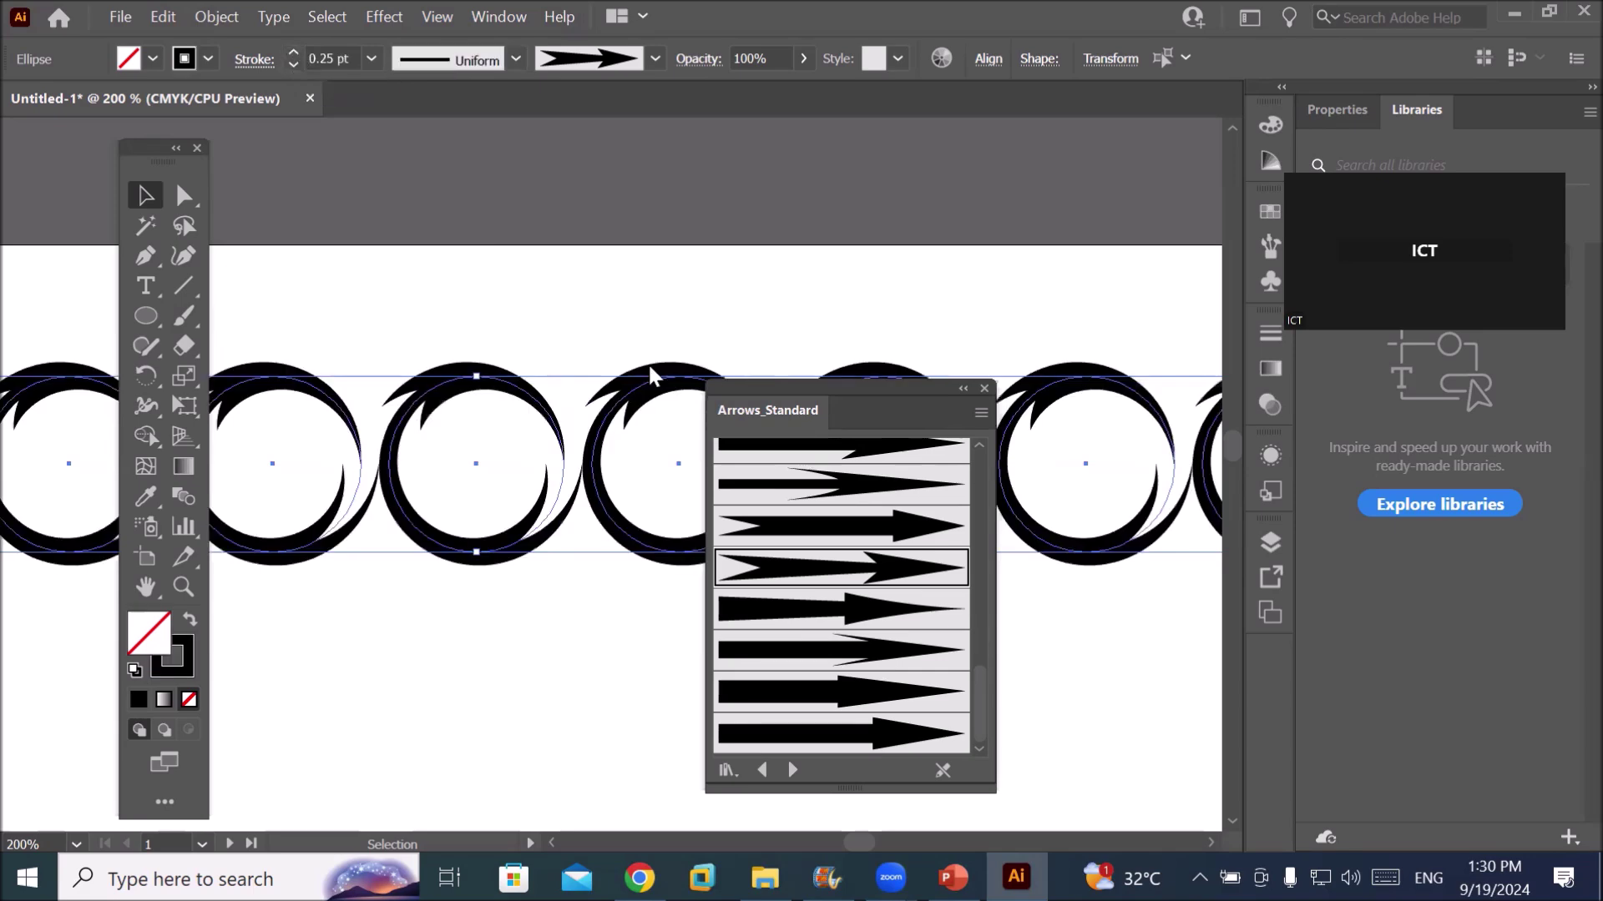
left_click(791, 772)
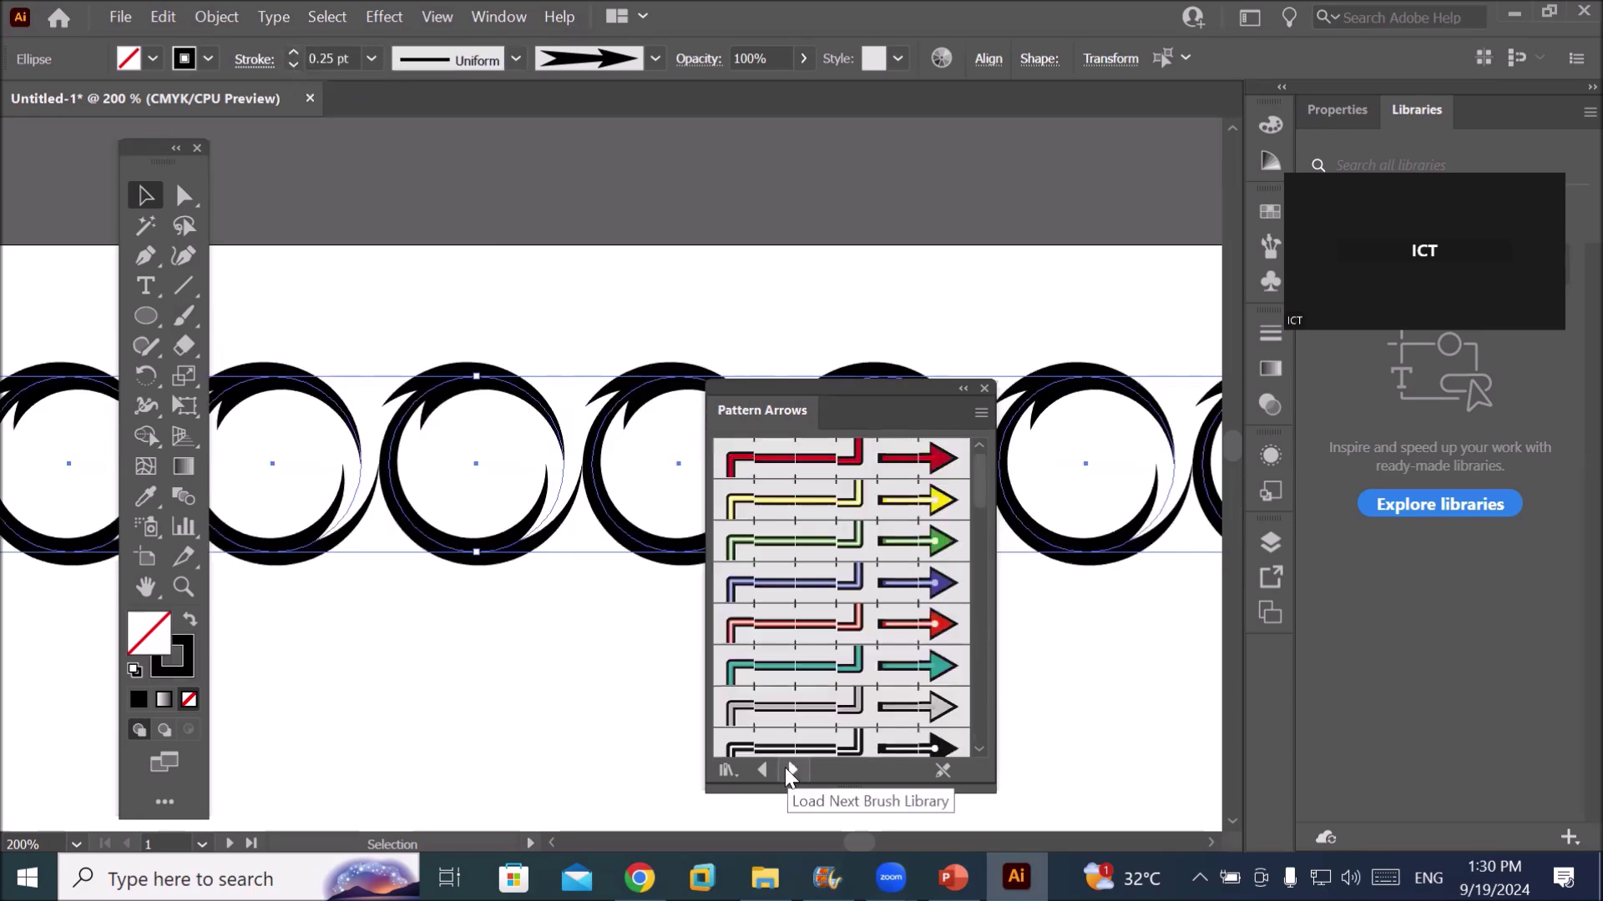
Try the red, yellow, blue and gray Pattern Arrows brushes on the circles
left_click(837, 474)
left_click(822, 501)
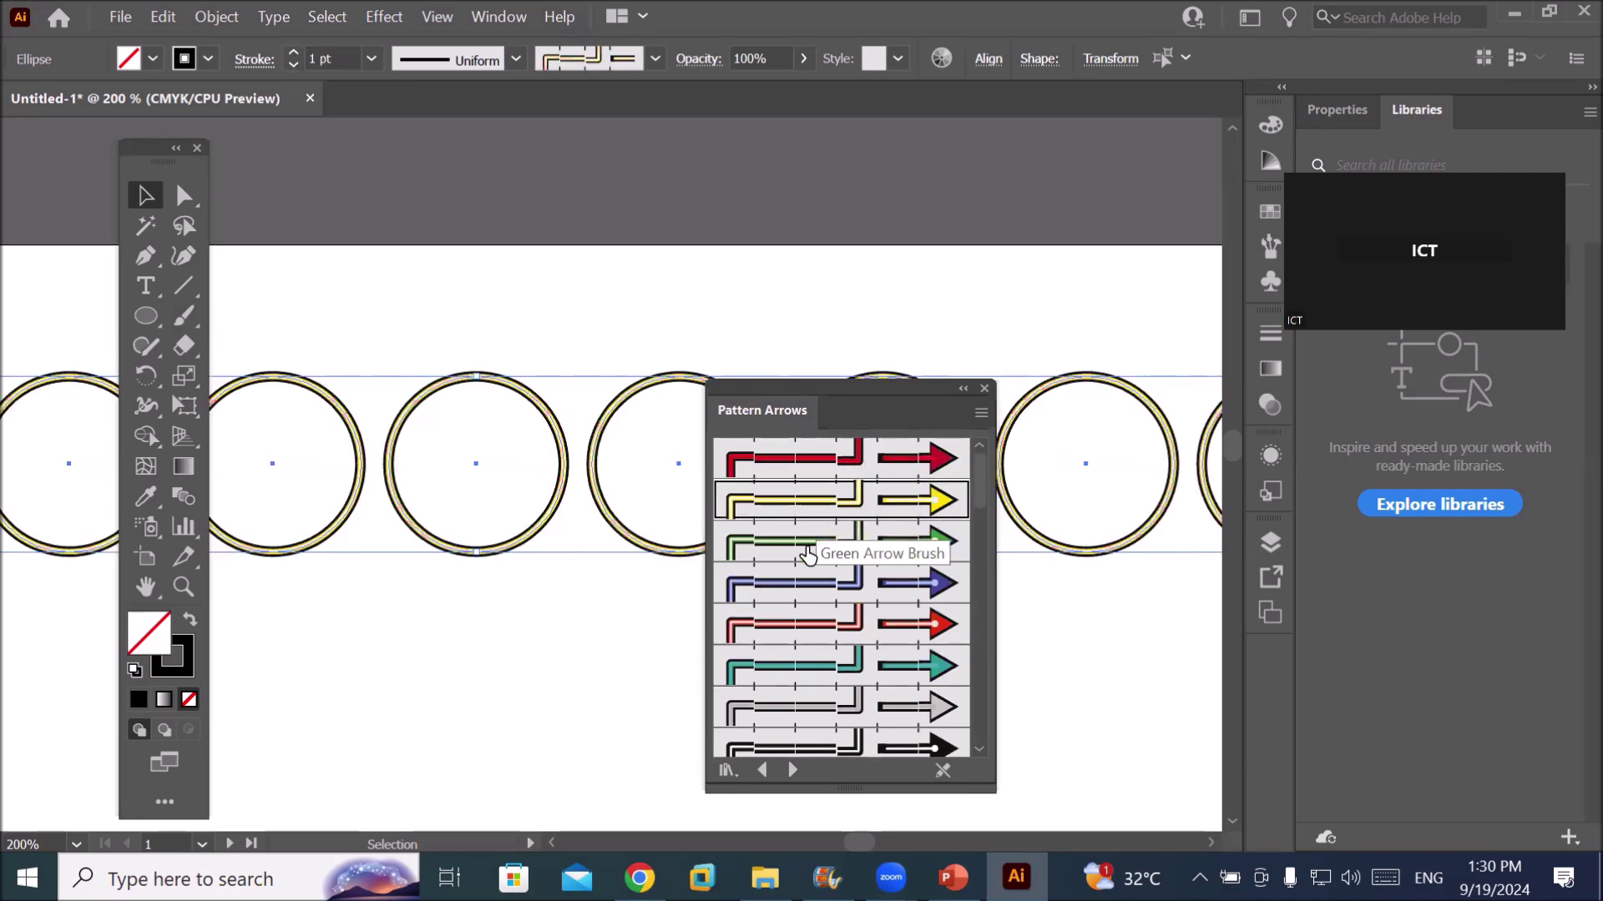
left_click(802, 582)
left_click(797, 707)
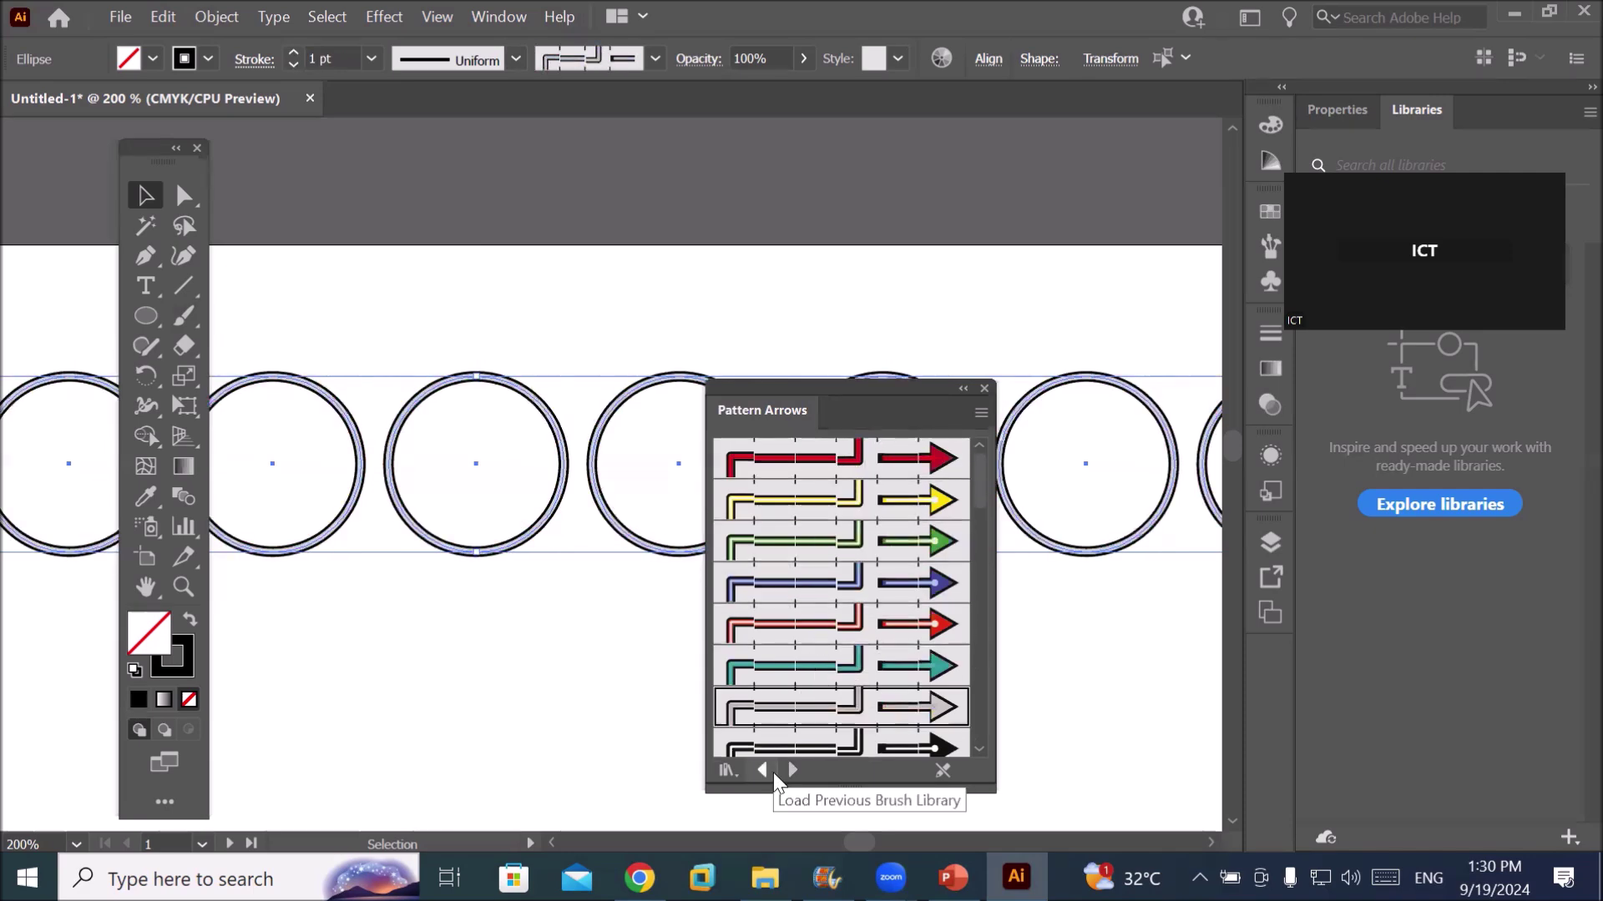
Stroke the circles with the Artistic_Calligraphic 30 pt. Oval brush at 0.25 pt weight
left_click(788, 766)
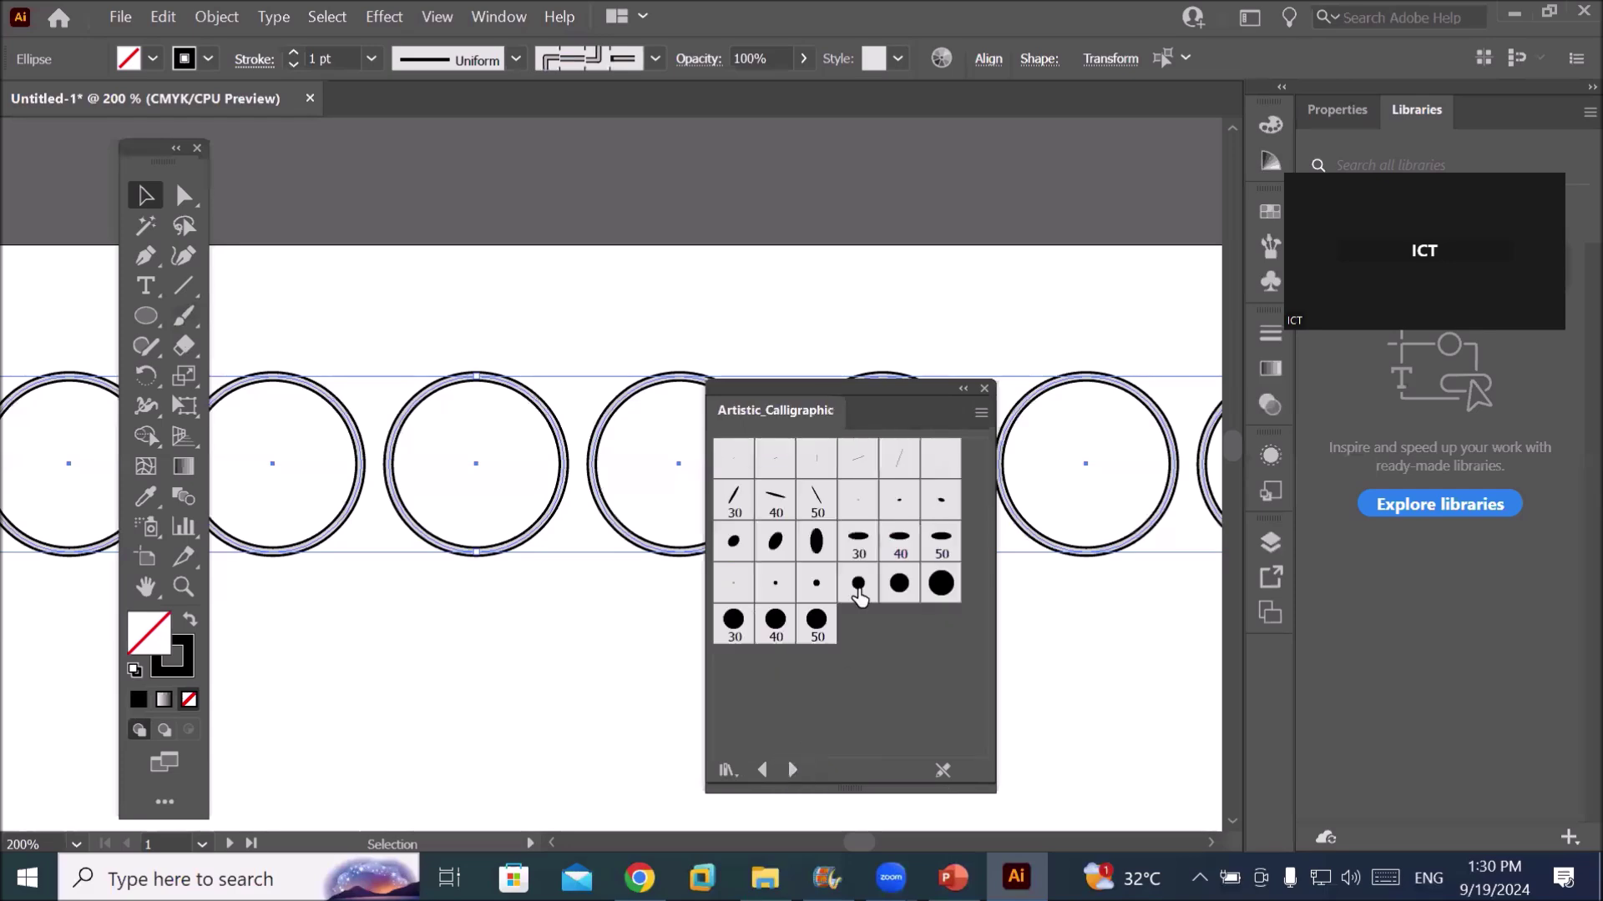
left_click(815, 504)
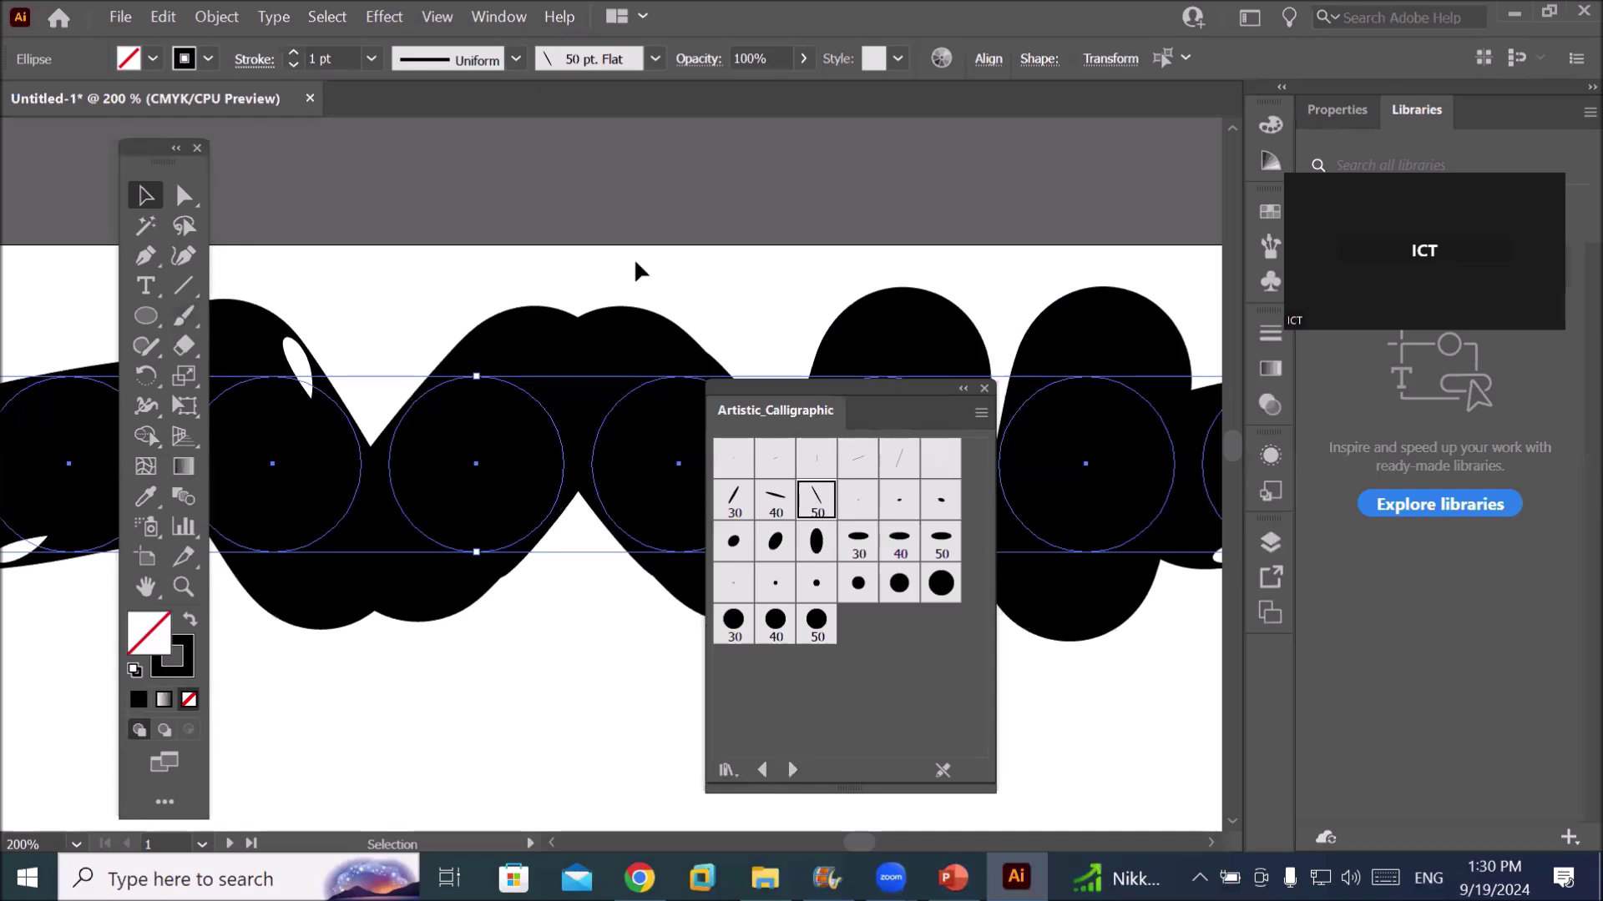
left_click(292, 65)
left_click(292, 65)
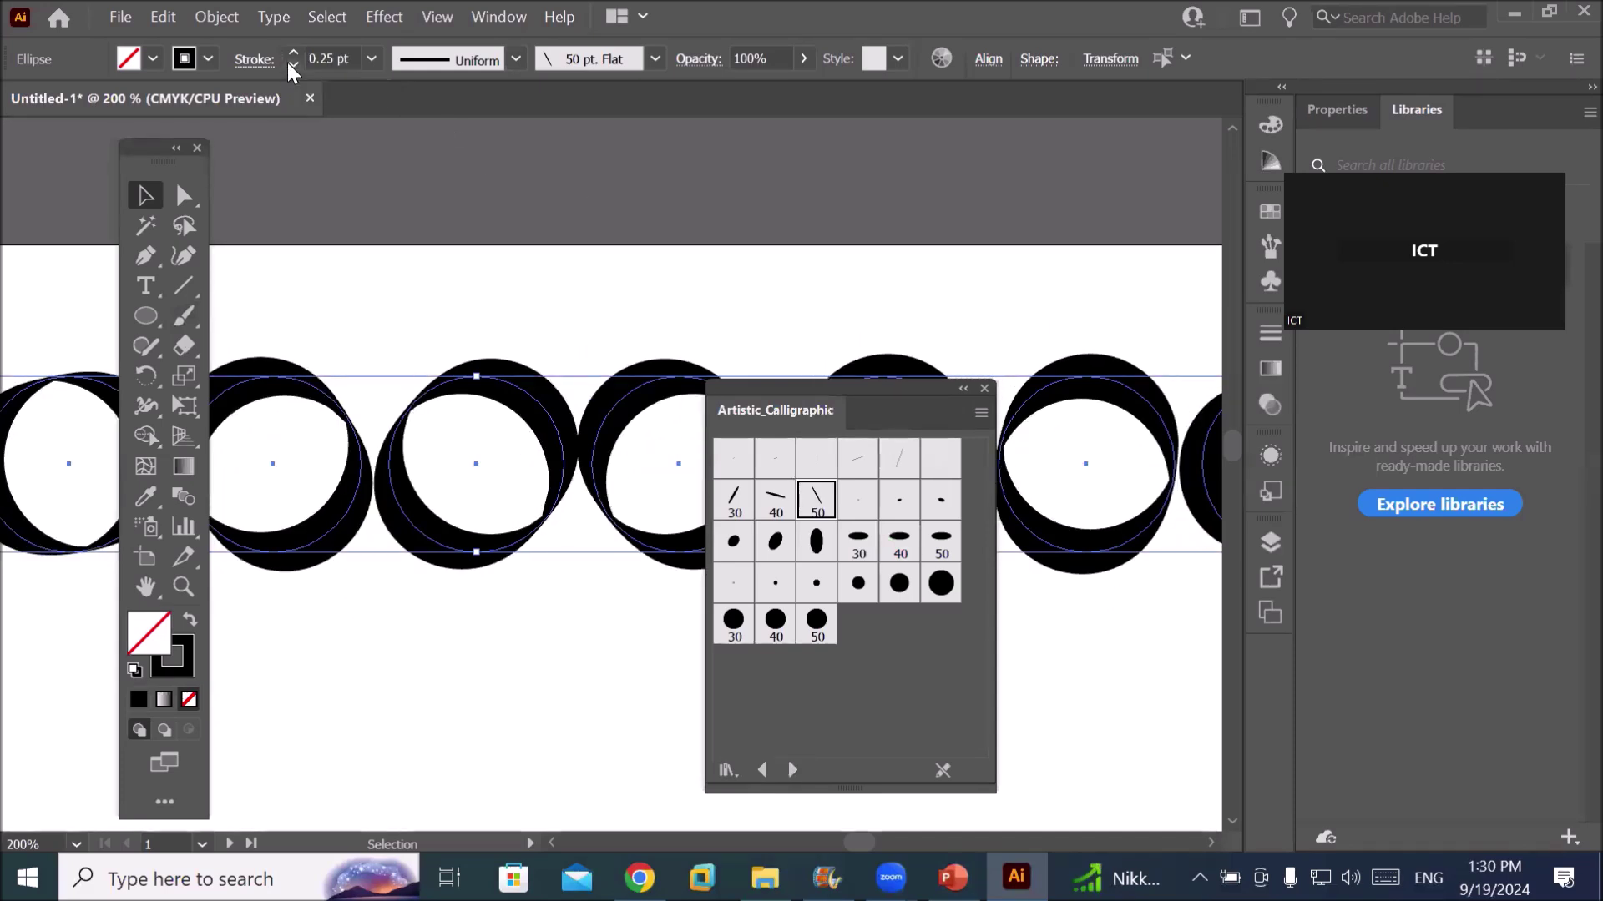
left_click(735, 499)
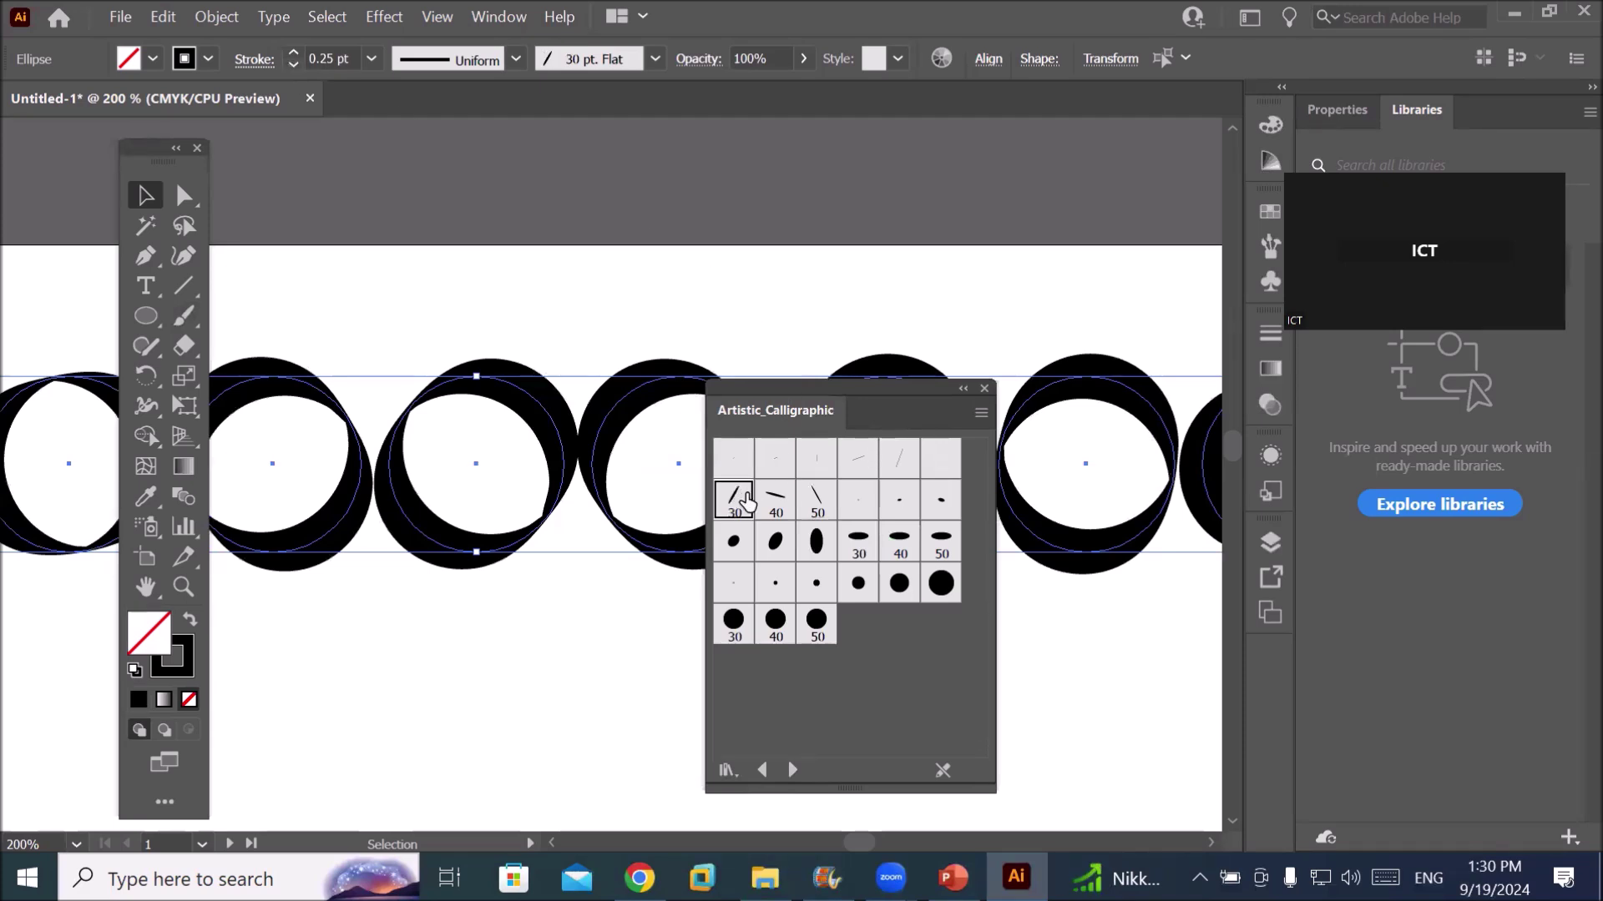
left_click(775, 543)
left_click(850, 547)
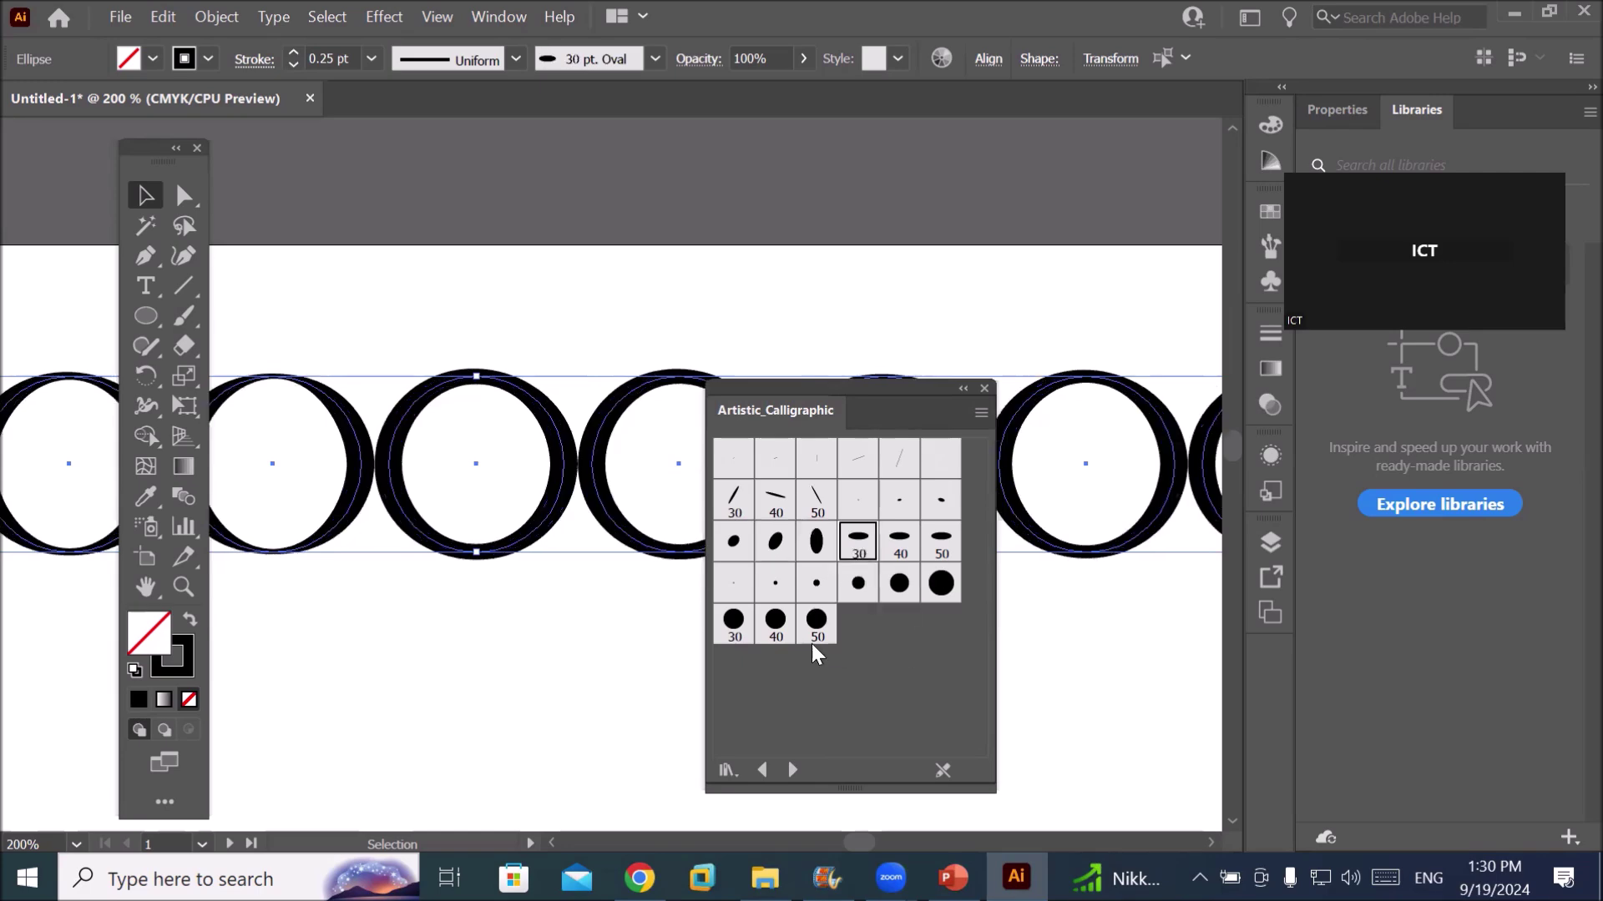
left_click(792, 769)
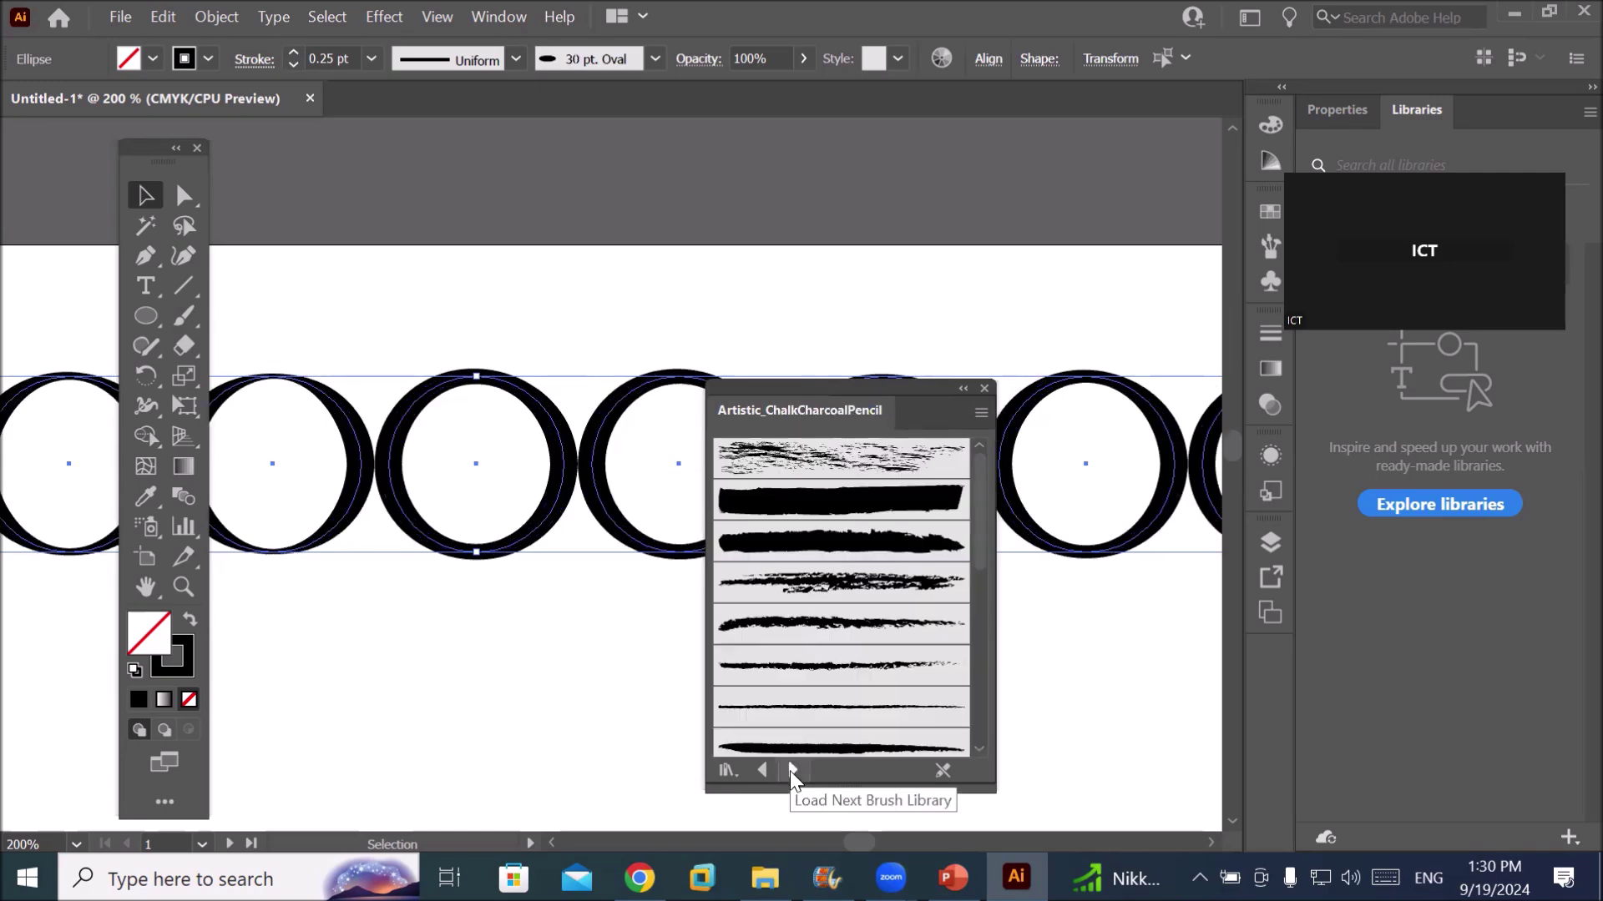
Apply the Chalk brush to the circle row and zoom out to see the artboards
left_click(794, 472)
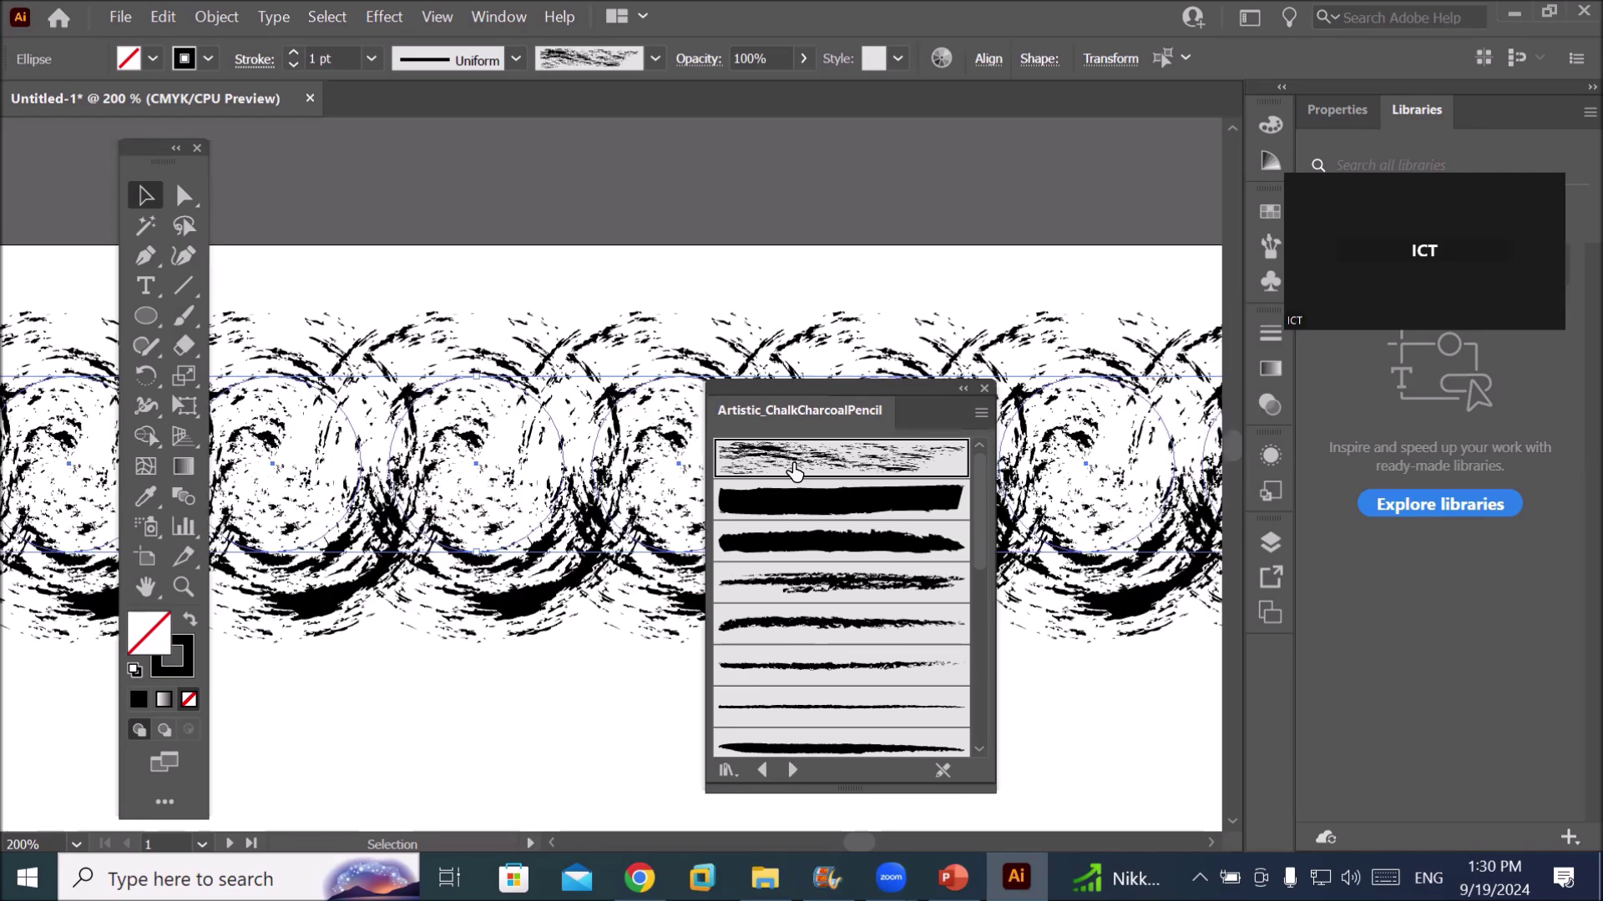
scroll(417, 457, "down", 3)
scroll(417, 458, "down", 1)
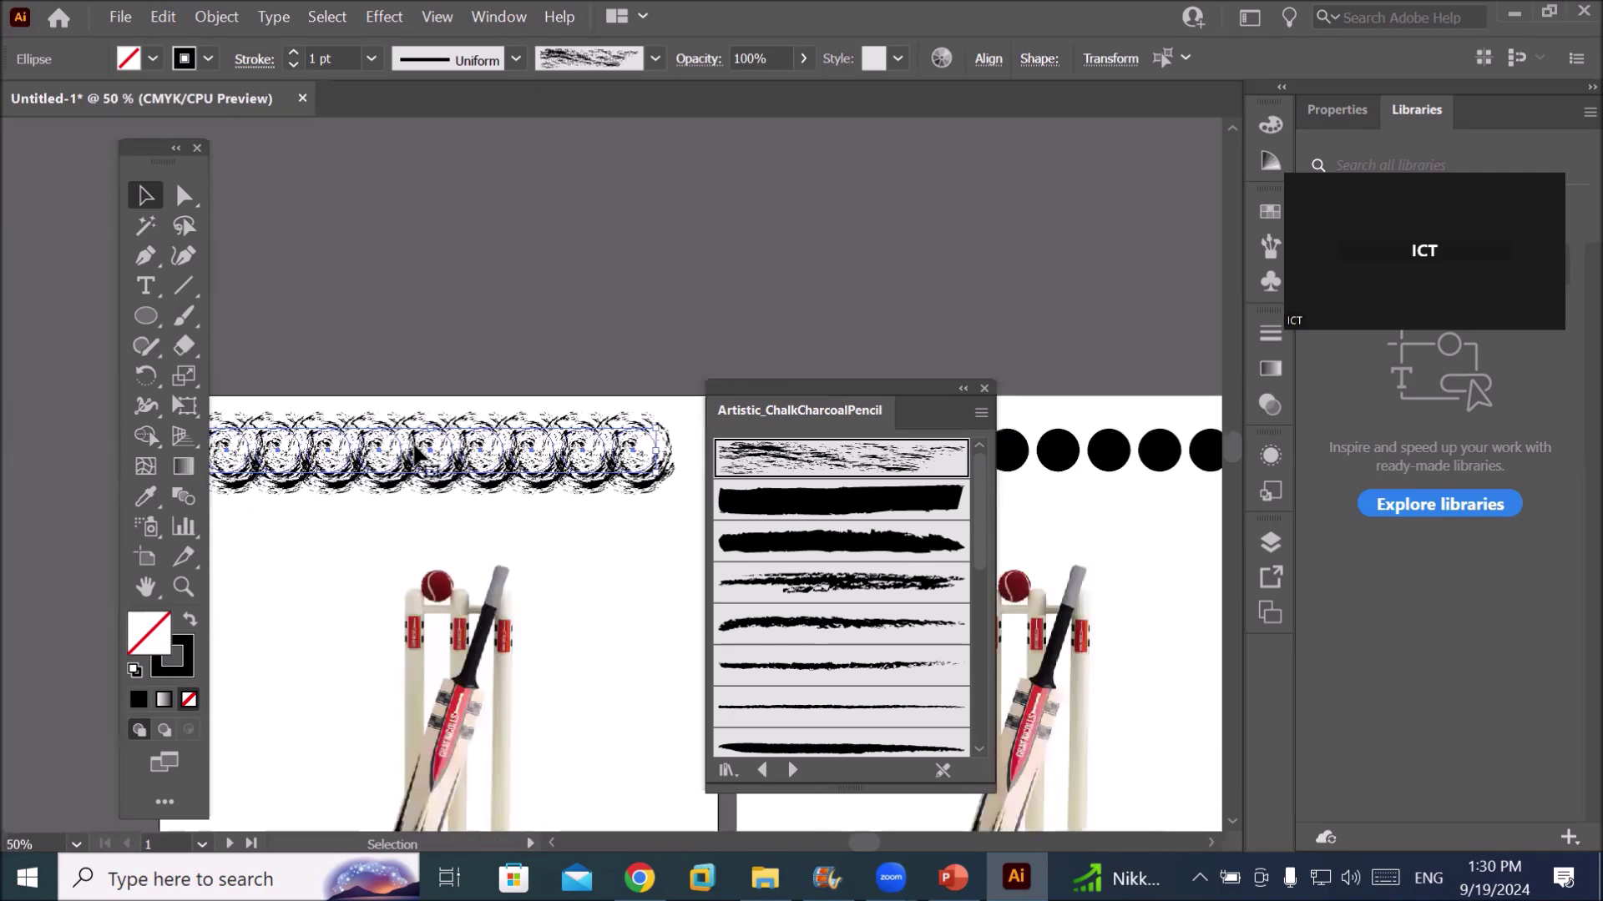
scroll(584, 482, "down", 1)
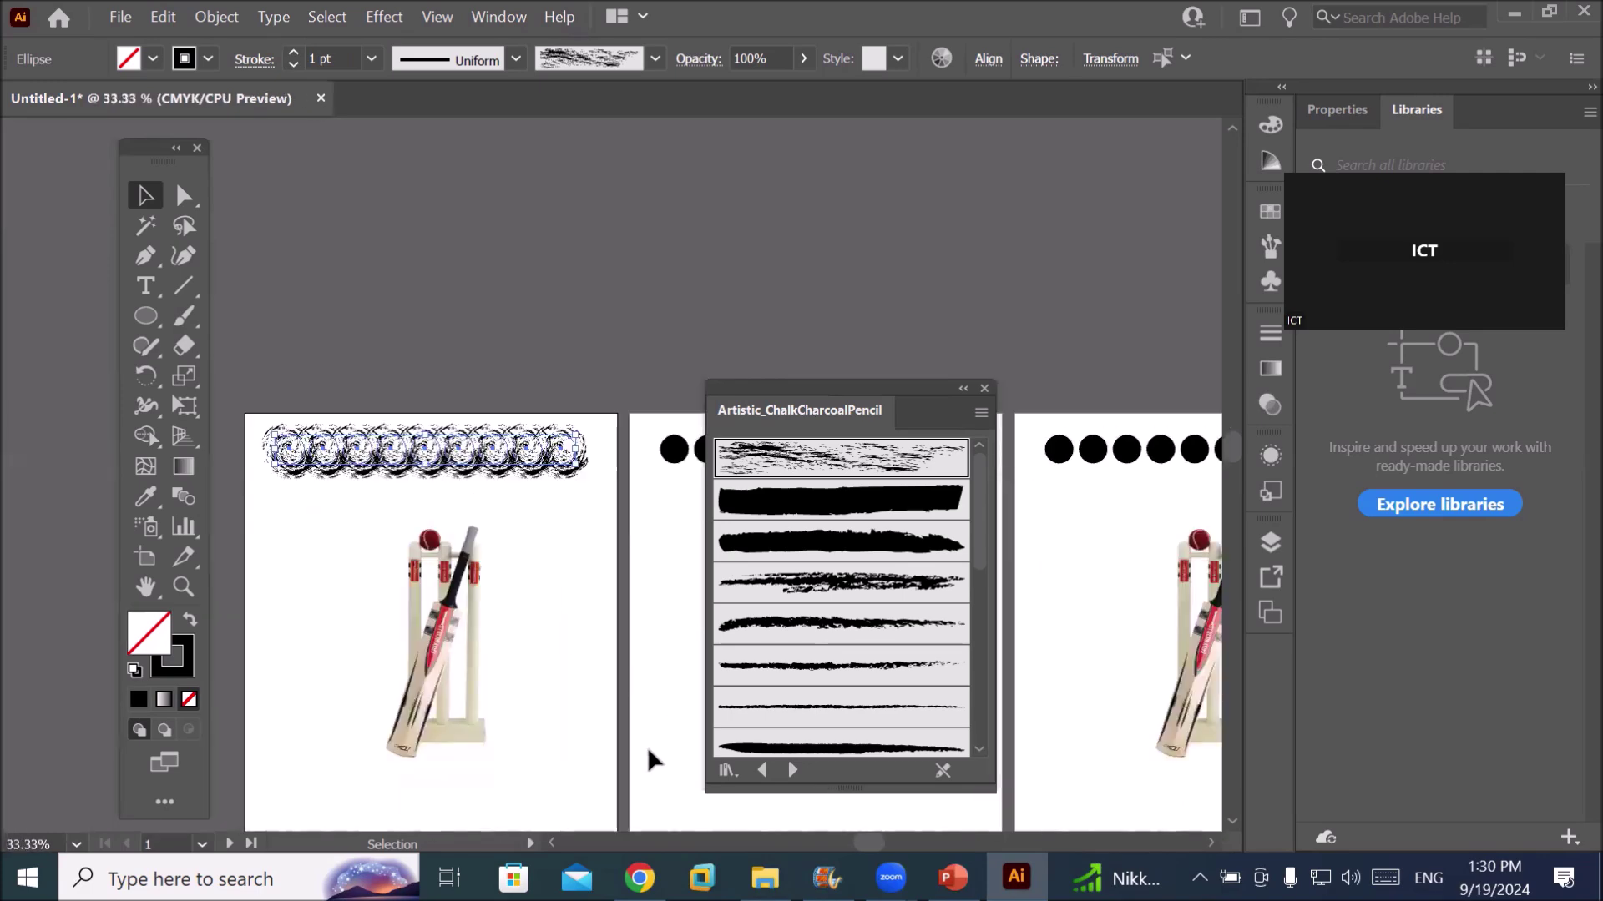
scroll(648, 747, "up", 1)
scroll(647, 746, "down", 1)
Alt-drag a copy of the circle row below, repeat with Ctrl+D, then select all rows
left_click_drag(231, 410, 616, 497)
mouse_move(244, 419)
left_mouse_down()
mouse_move(604, 481)
mouse_move(557, 521)
left_mouse_up()
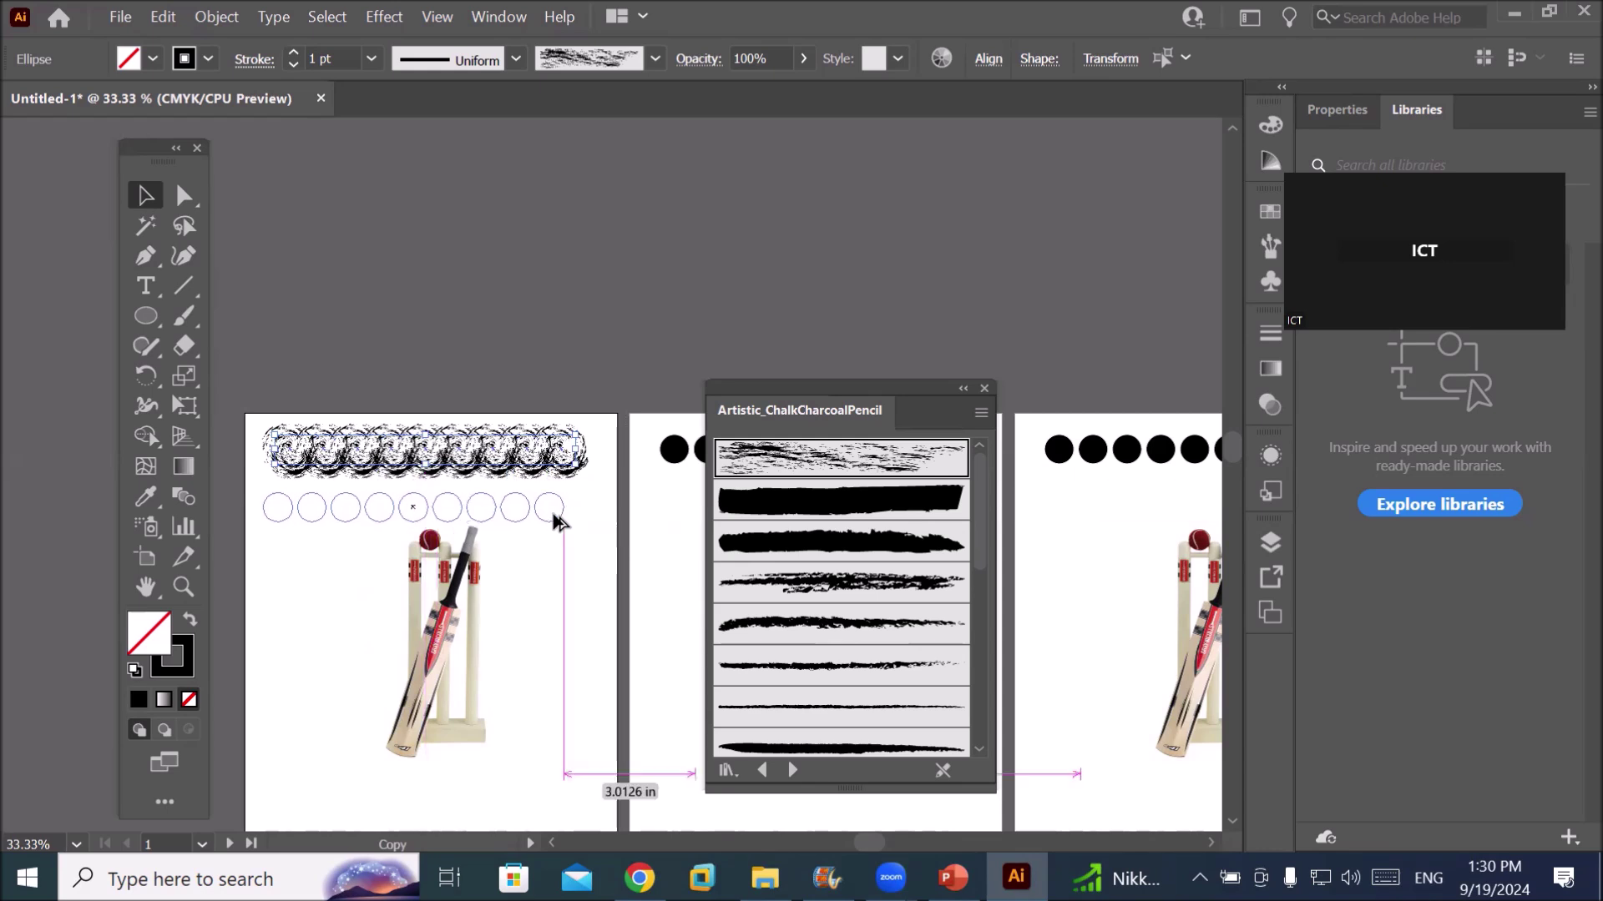
left_click_drag(558, 521, 566, 523)
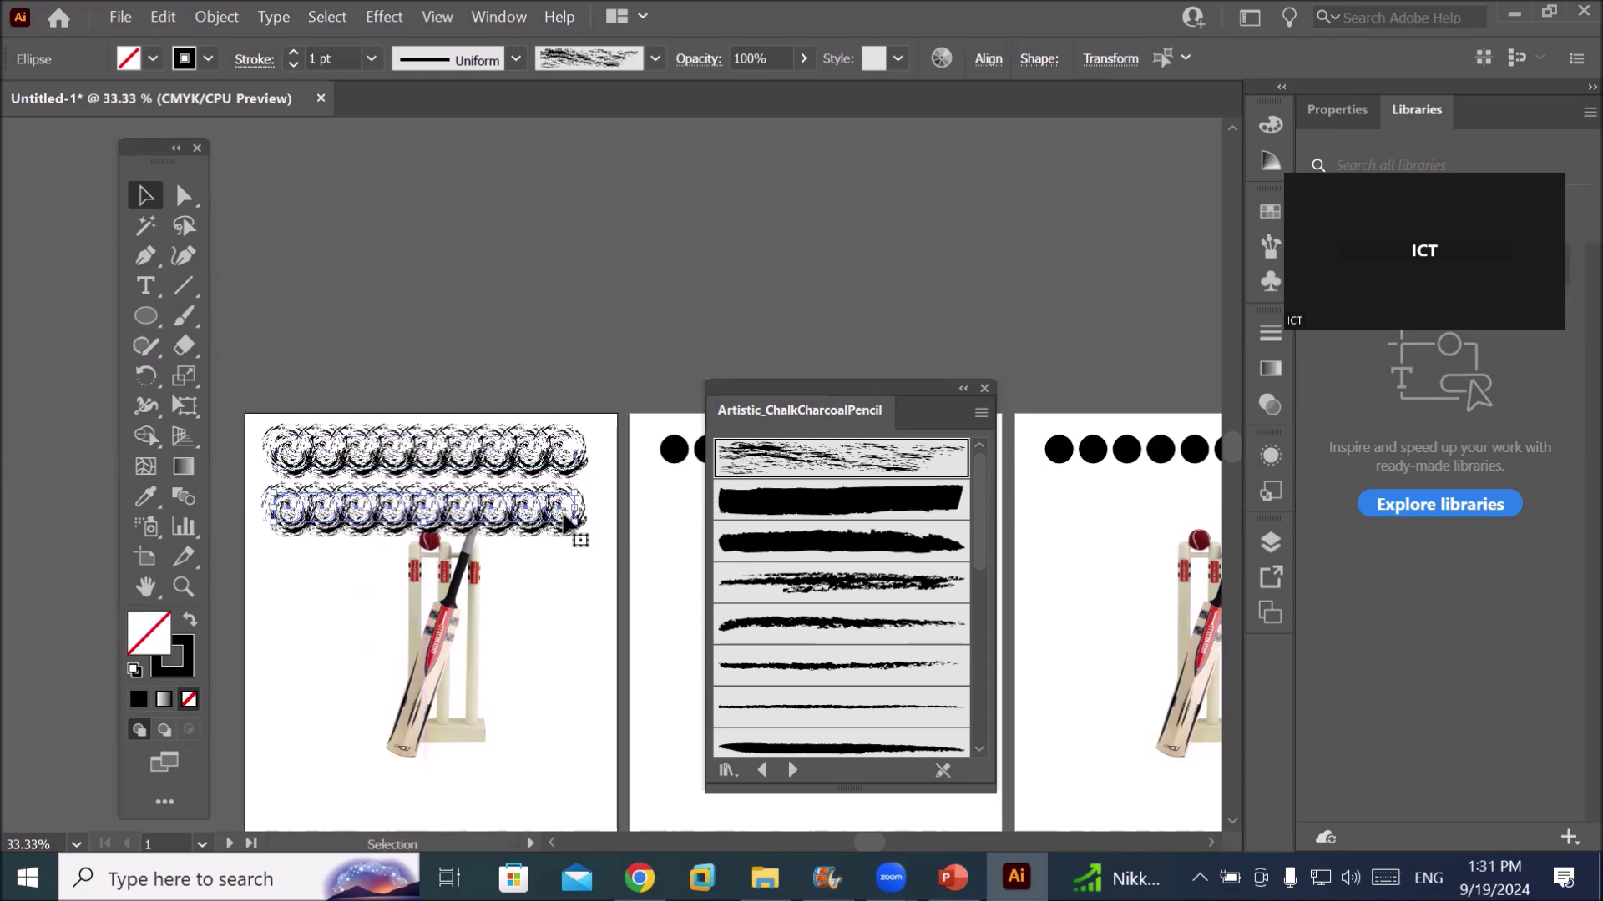
key("ctrl+d")
key("ctrl+d")
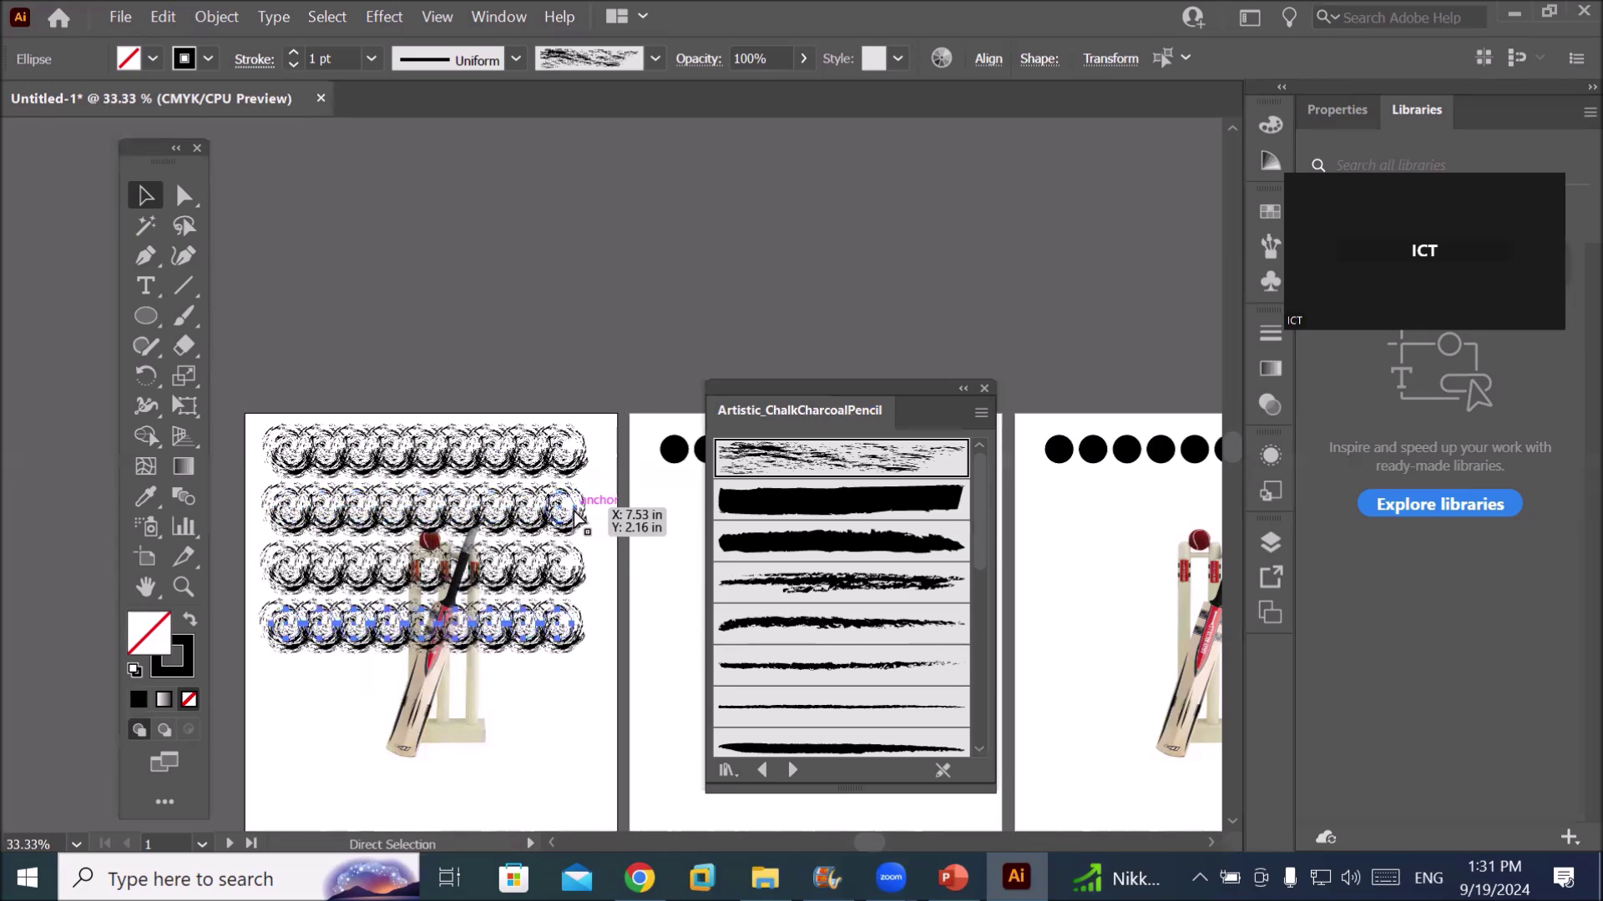
key("ctrl+d")
key("ctrl+d")
key("ctrl+d")
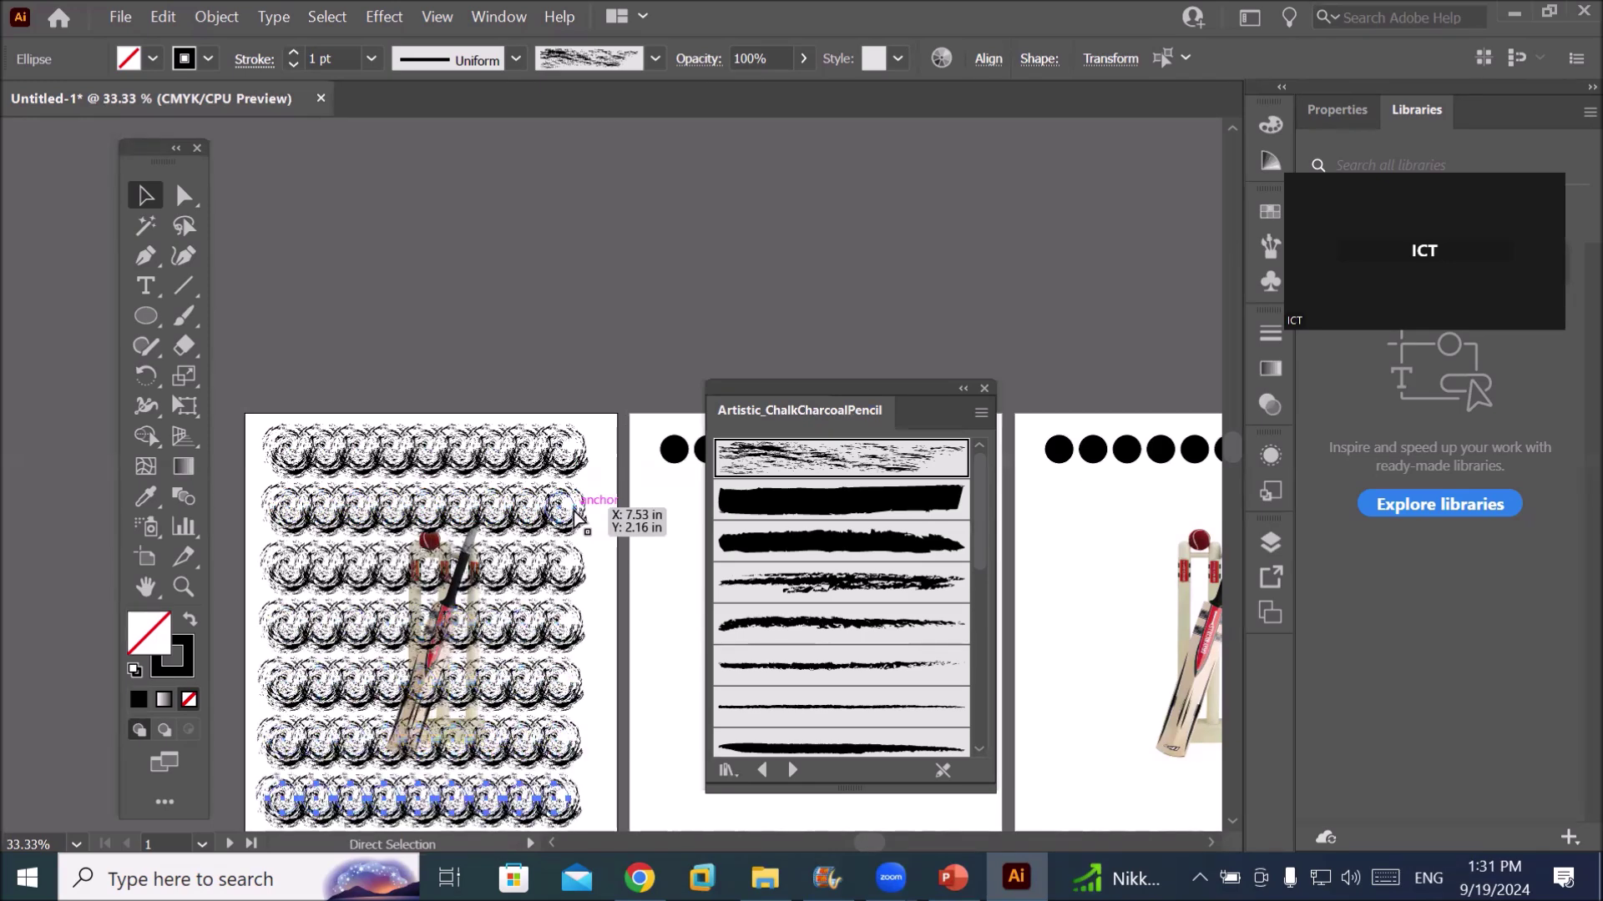
key("ctrl+minus")
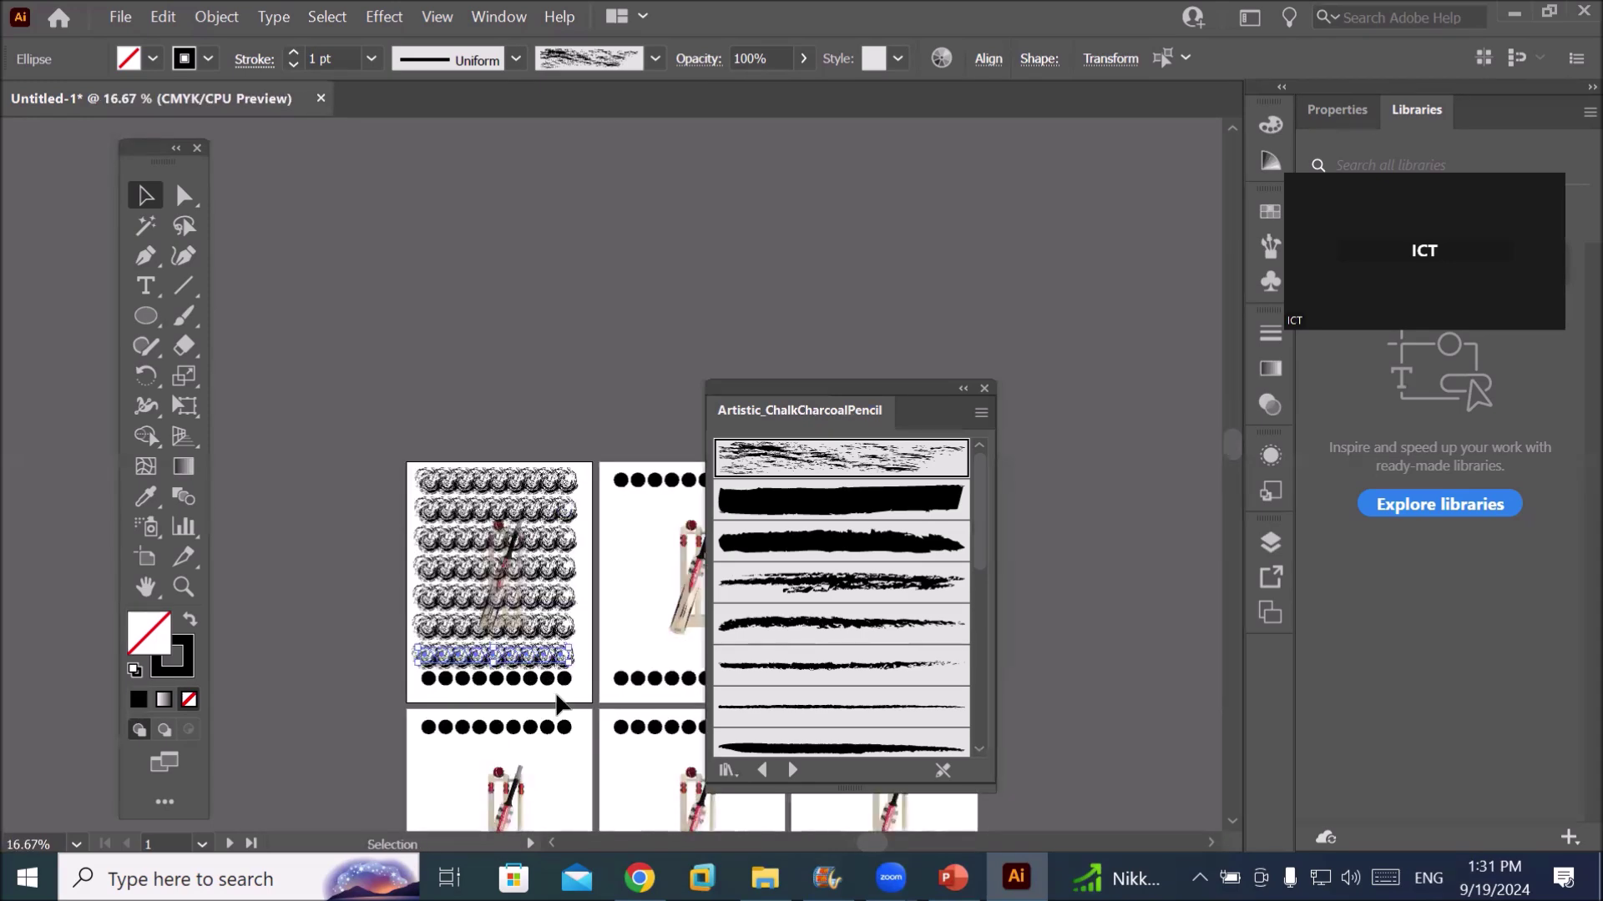
key("ctrl+d")
scroll(555, 703, "up", 1)
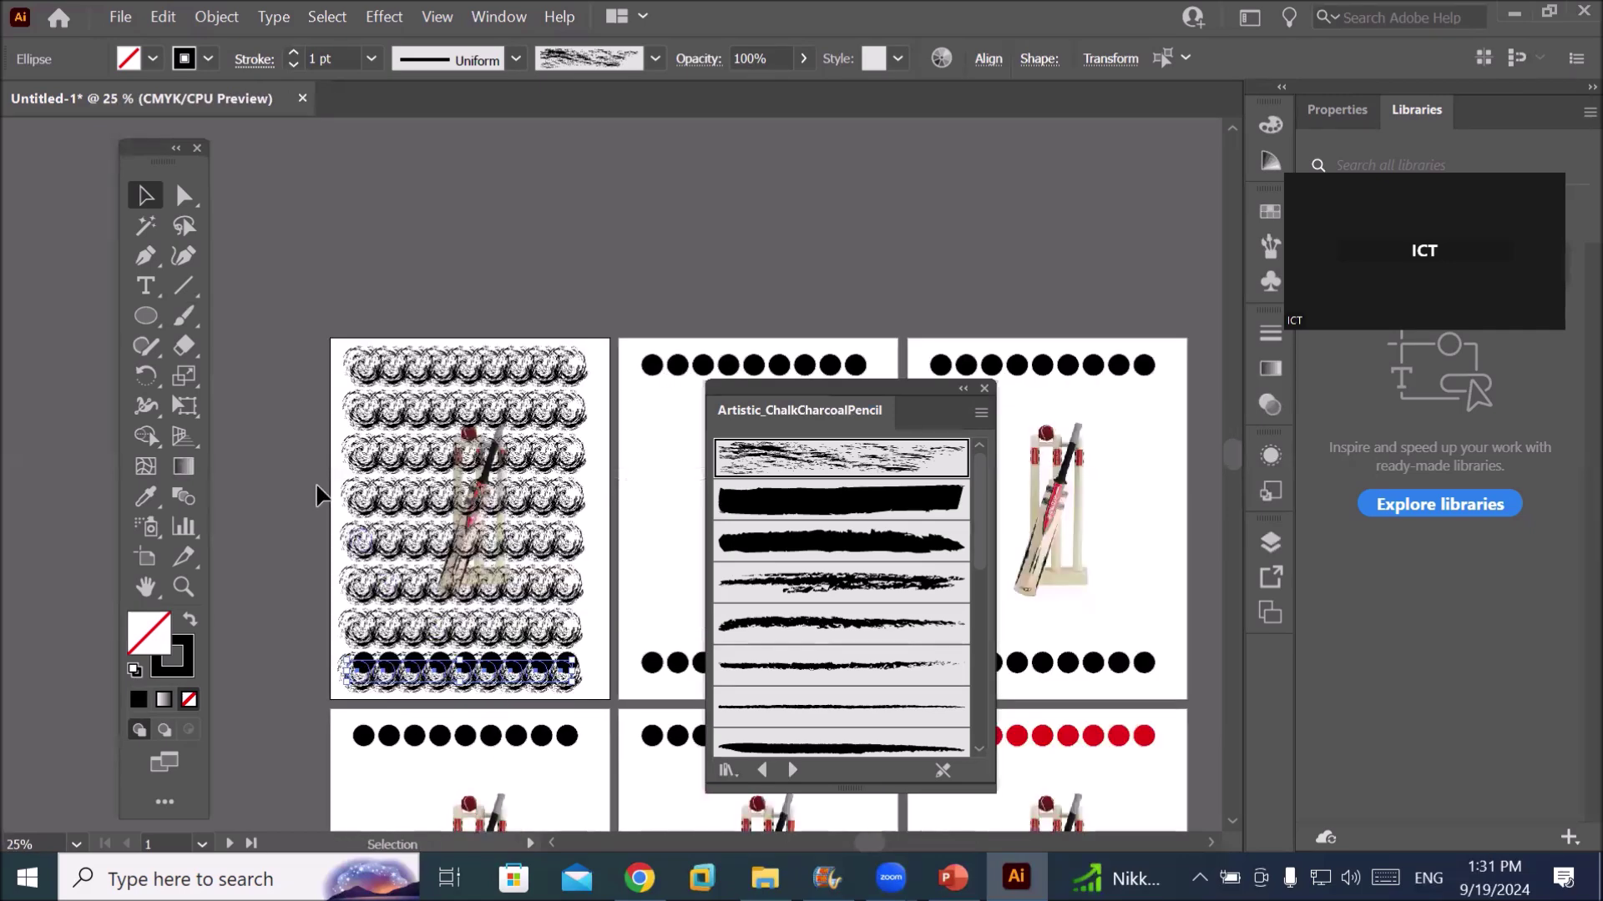
left_click_drag(297, 327, 603, 701)
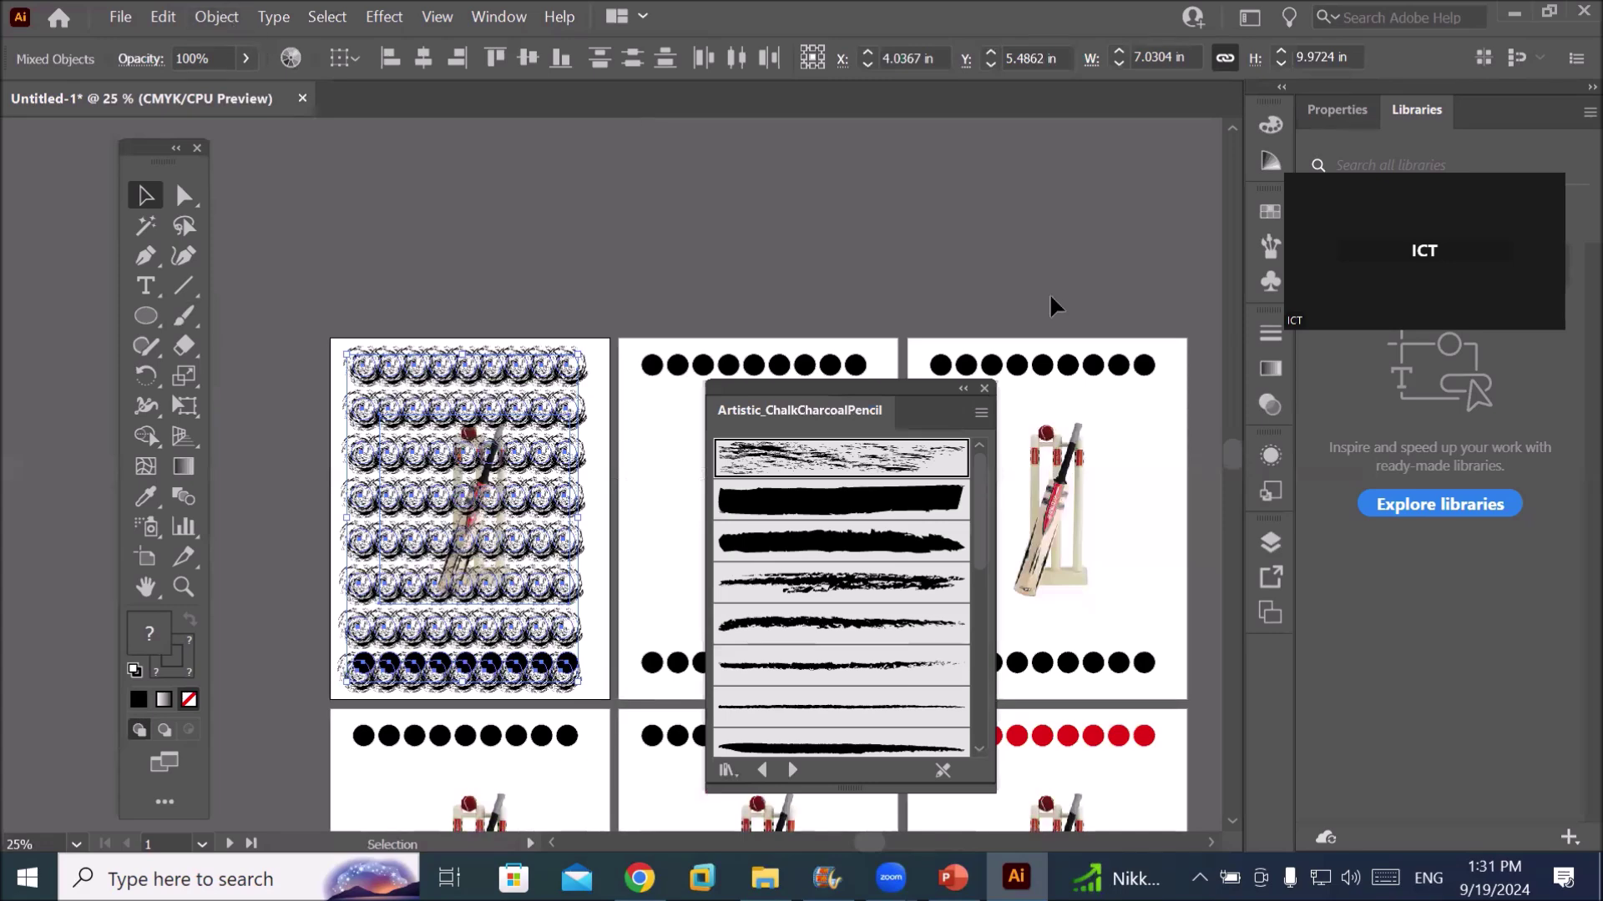
Float the Layers panel with Layer 1 expanded, and float the Properties panel beside it
left_click(1272, 540)
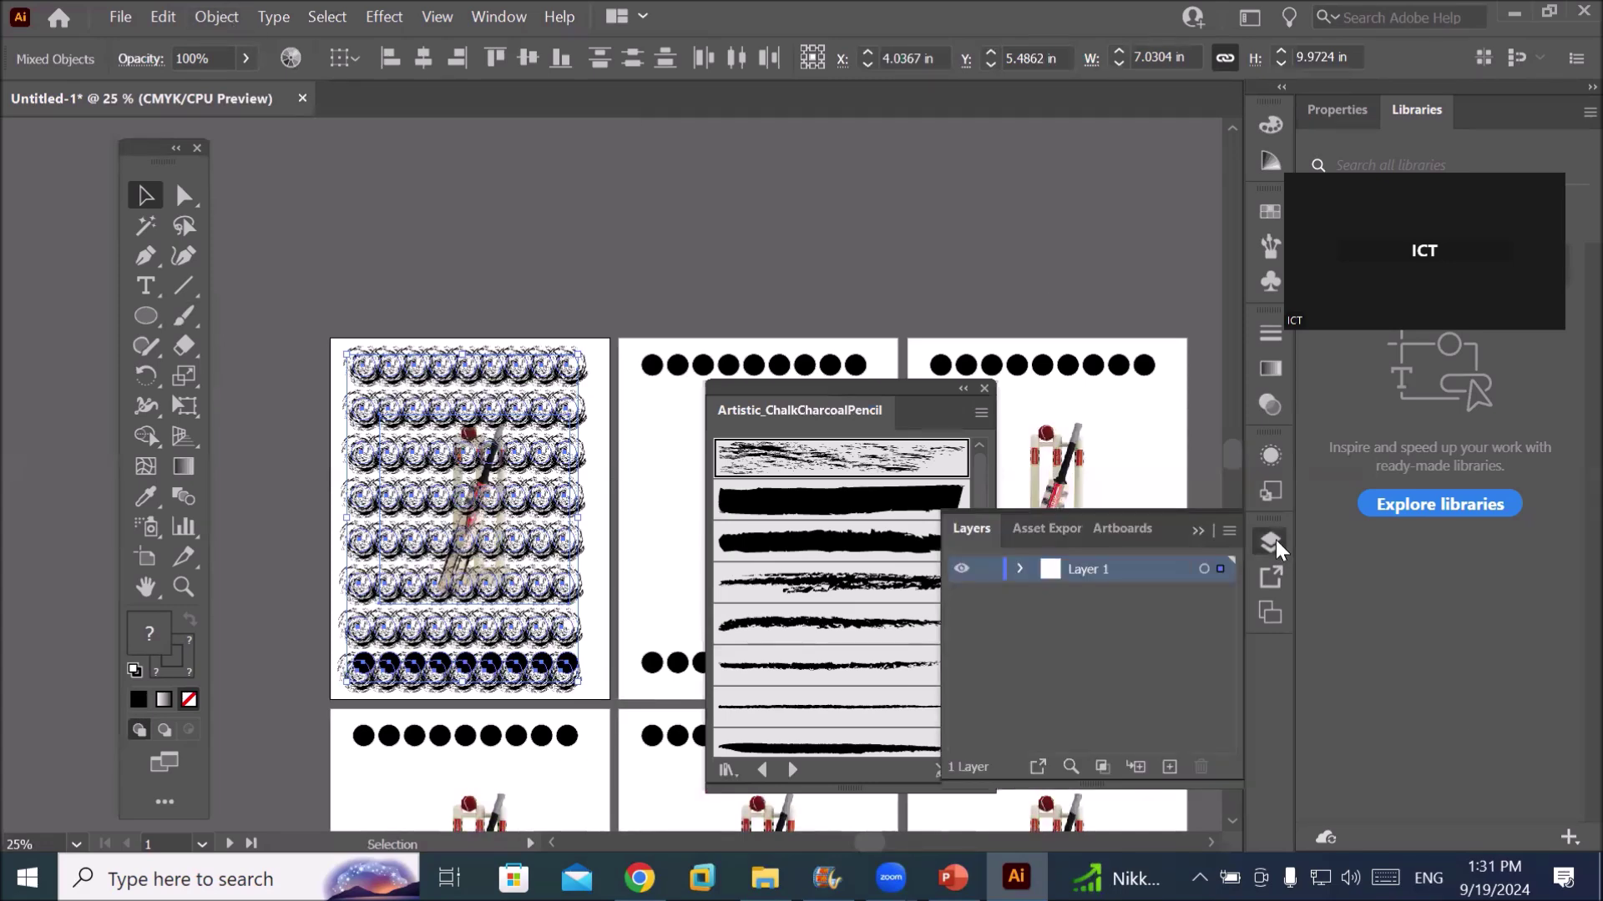
left_click(1018, 569)
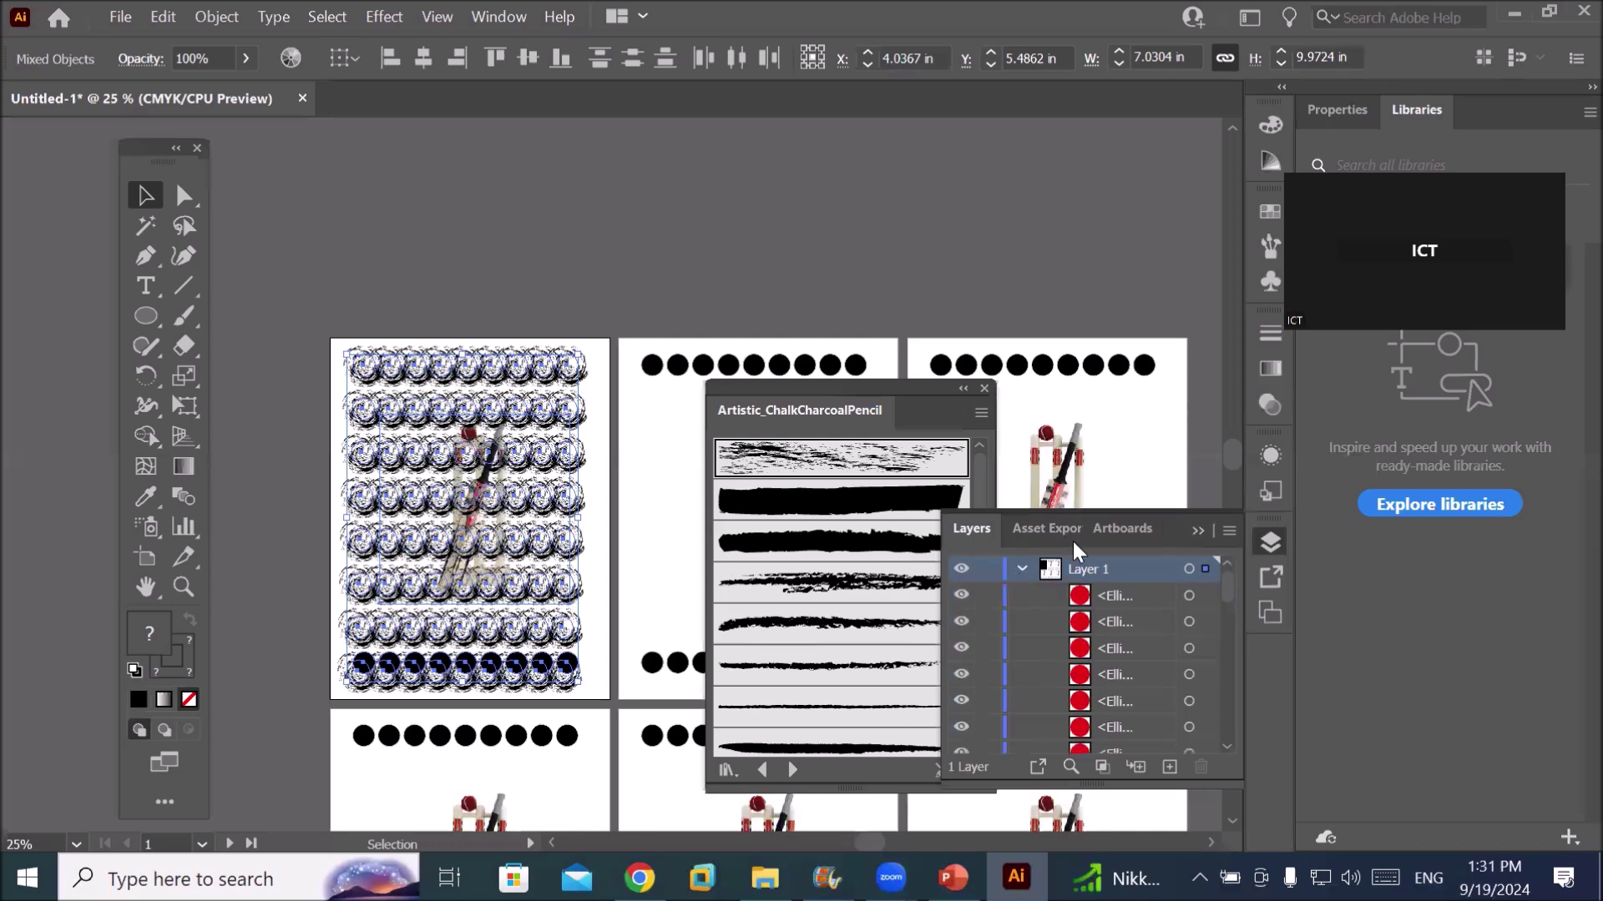
left_click_drag(1185, 519, 1095, 247)
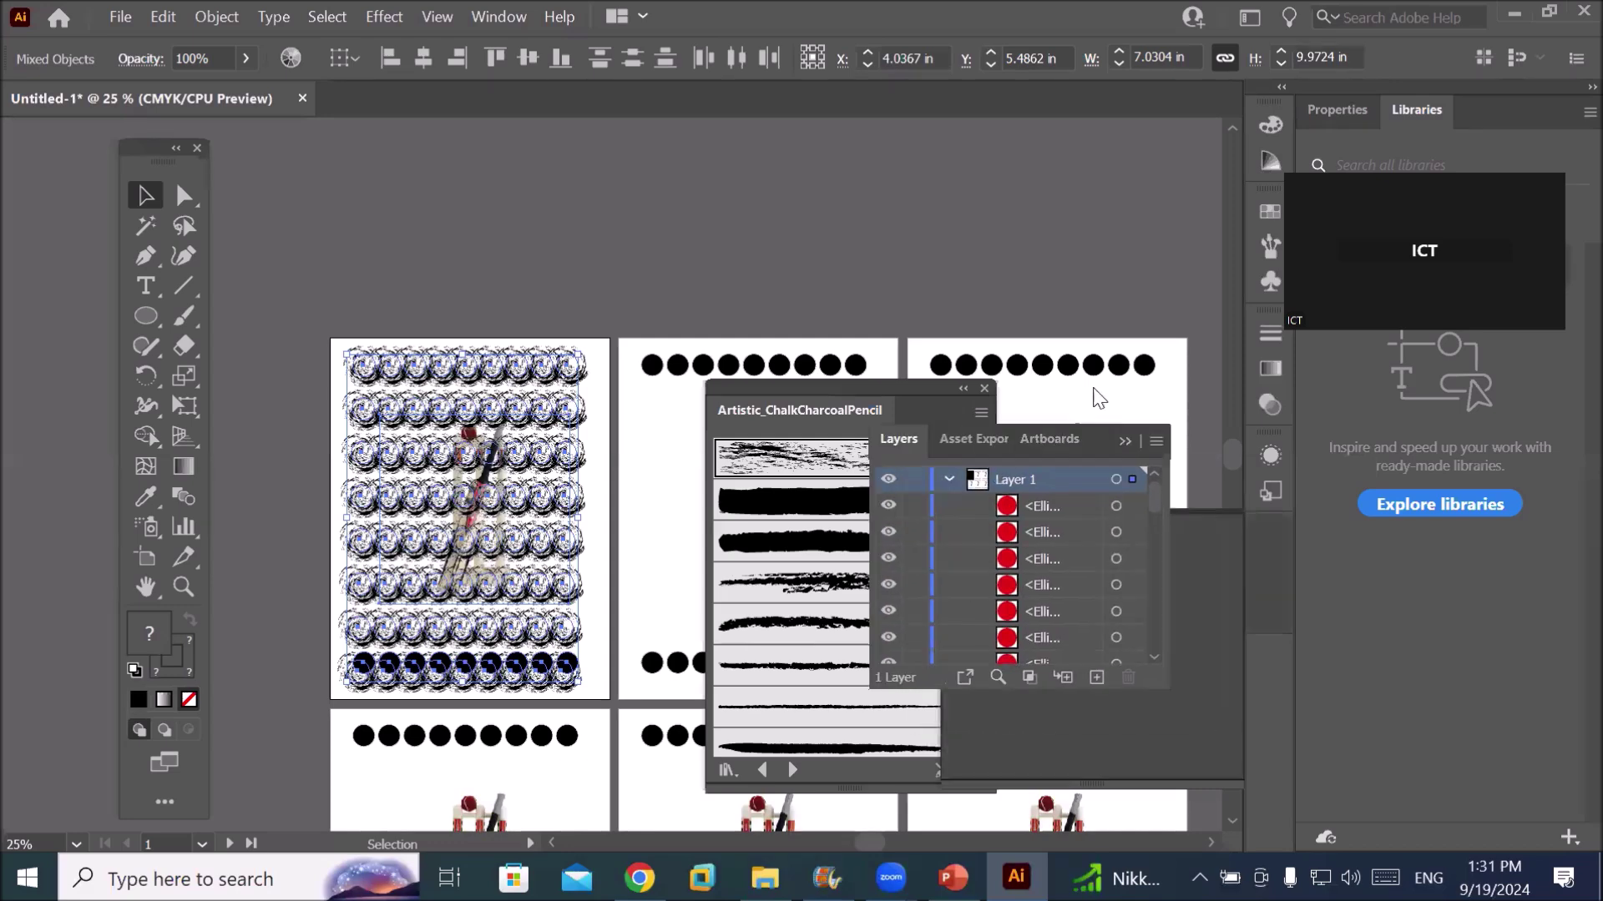
scroll(1112, 380, "down", 2)
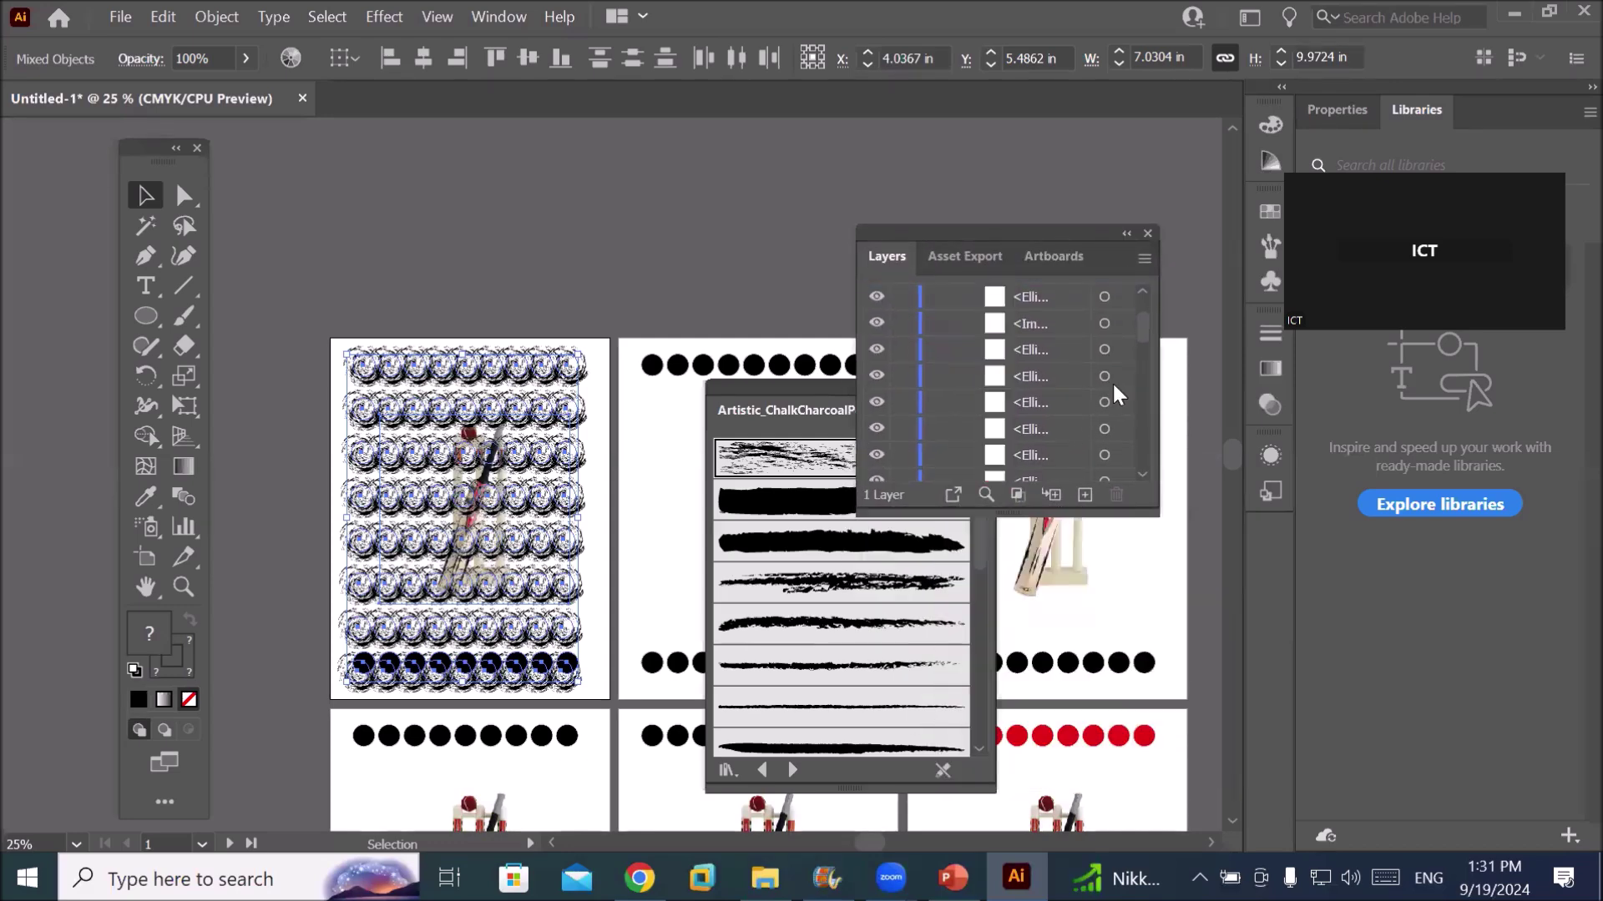
scroll(1109, 381, "down", 1)
scroll(1107, 383, "down", 1)
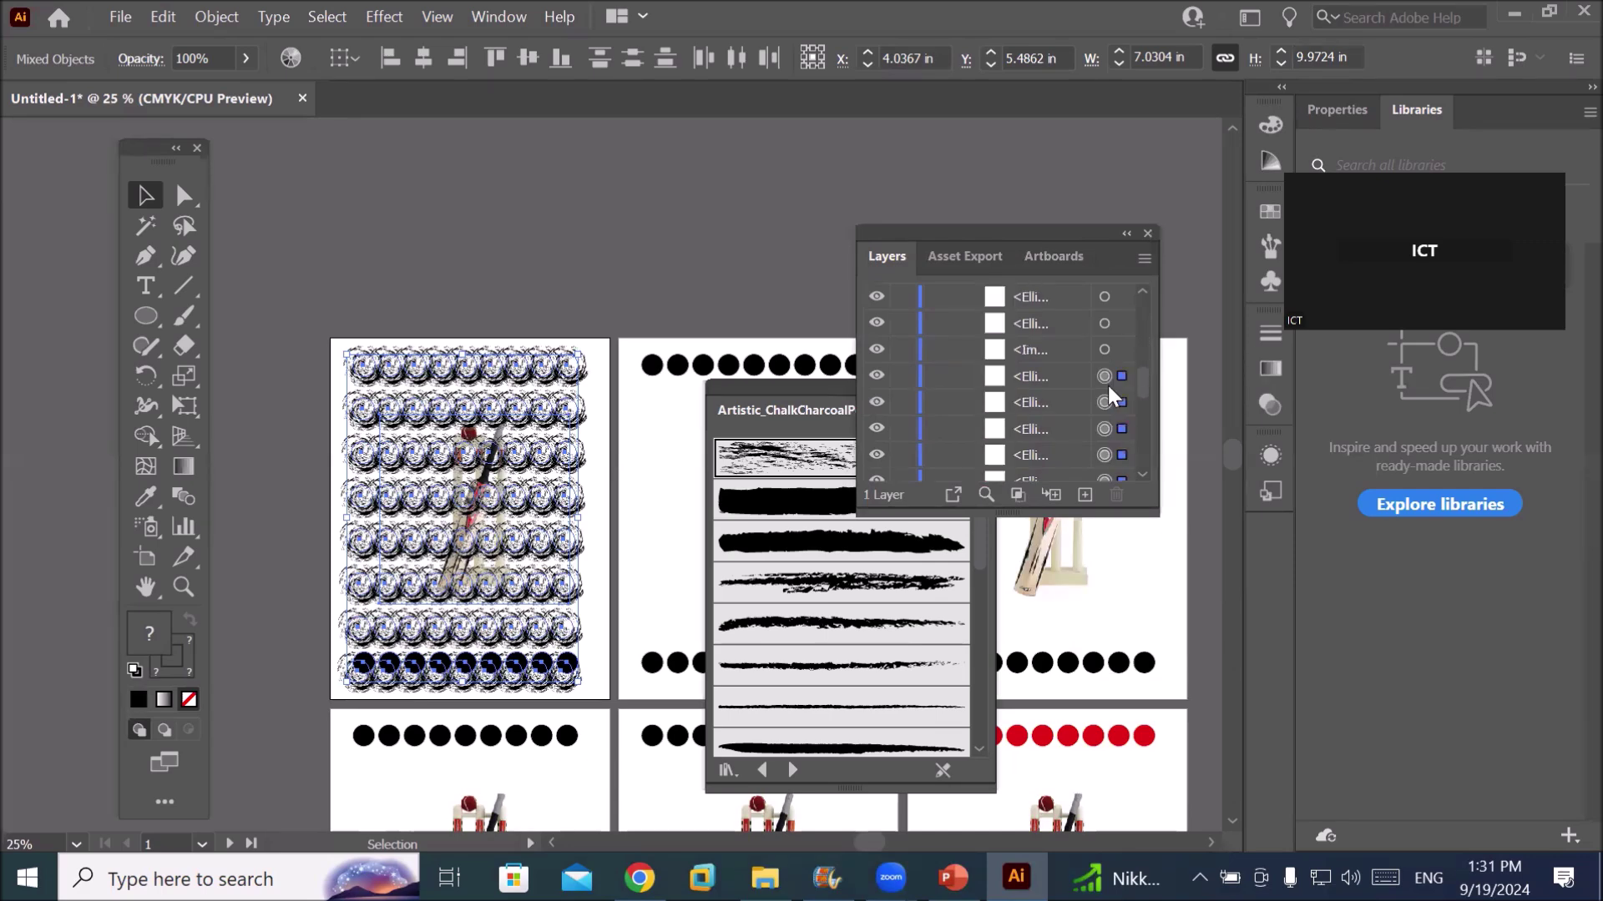
scroll(1104, 401, "down", 1)
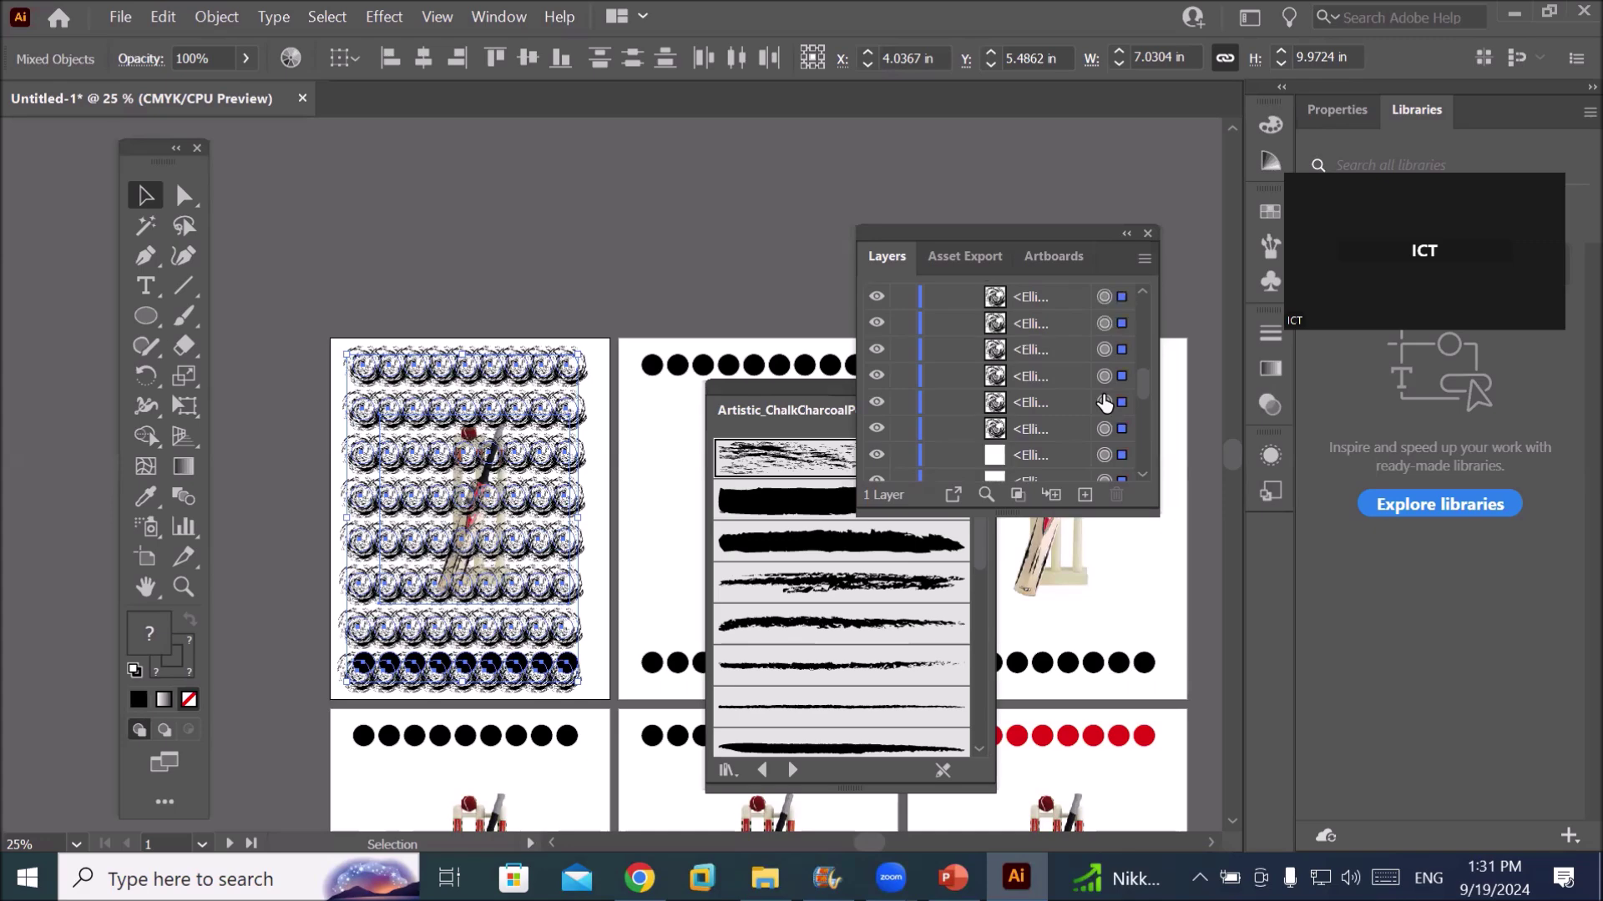
scroll(1104, 395, "down", 1)
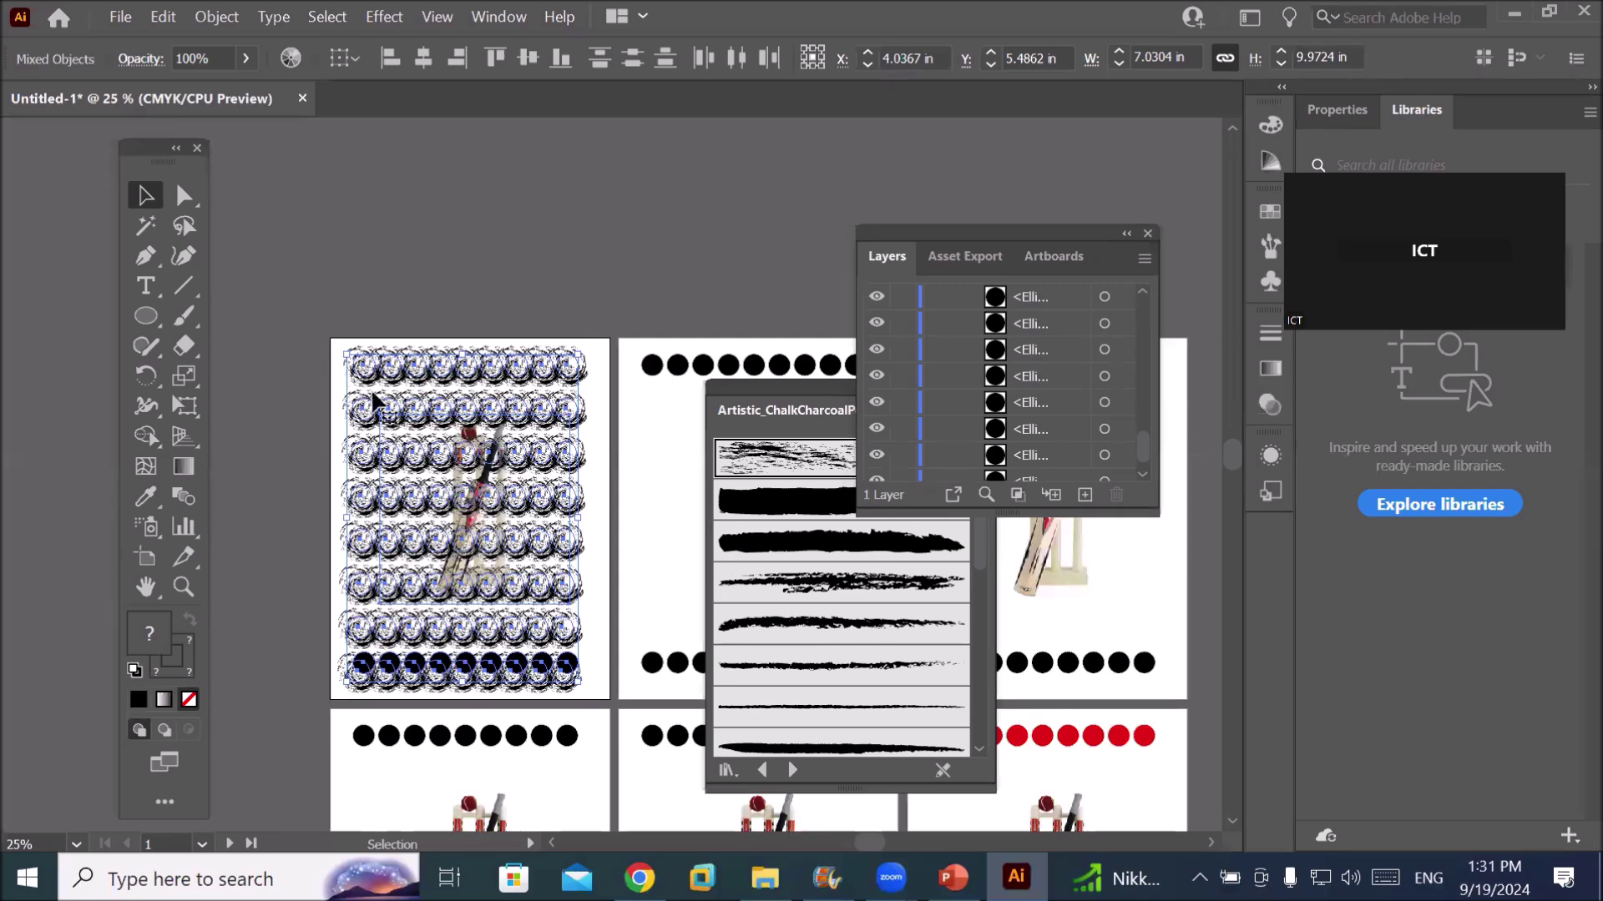
mouse_move(933, 234)
left_mouse_down()
mouse_move(858, 119)
mouse_move(943, 243)
left_mouse_up()
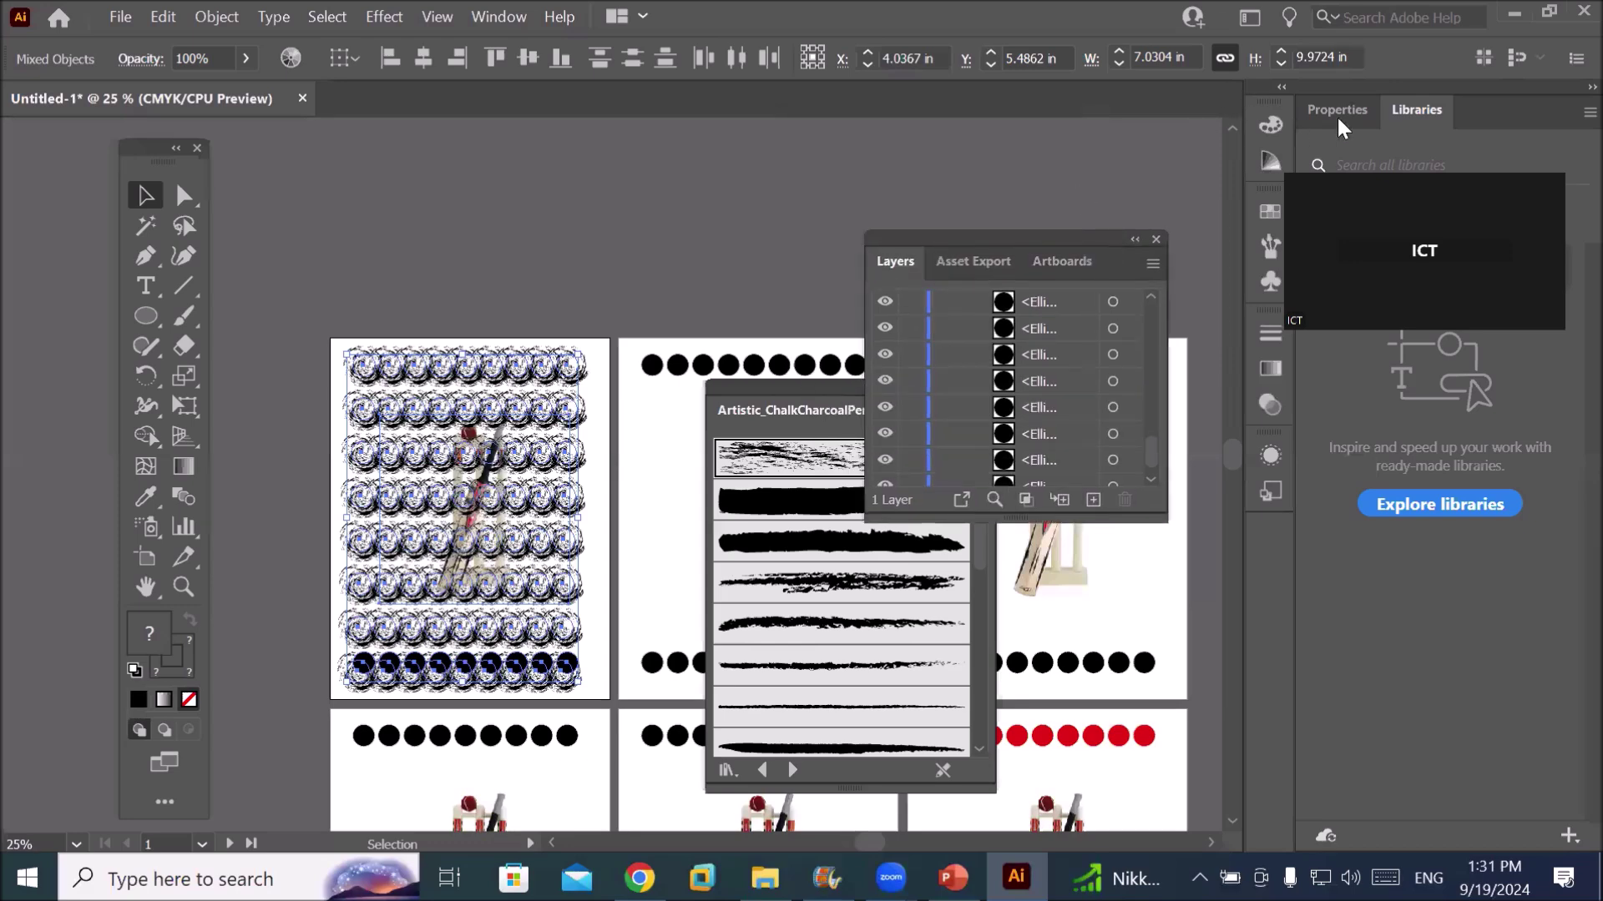
left_click_drag(1335, 113, 725, 152)
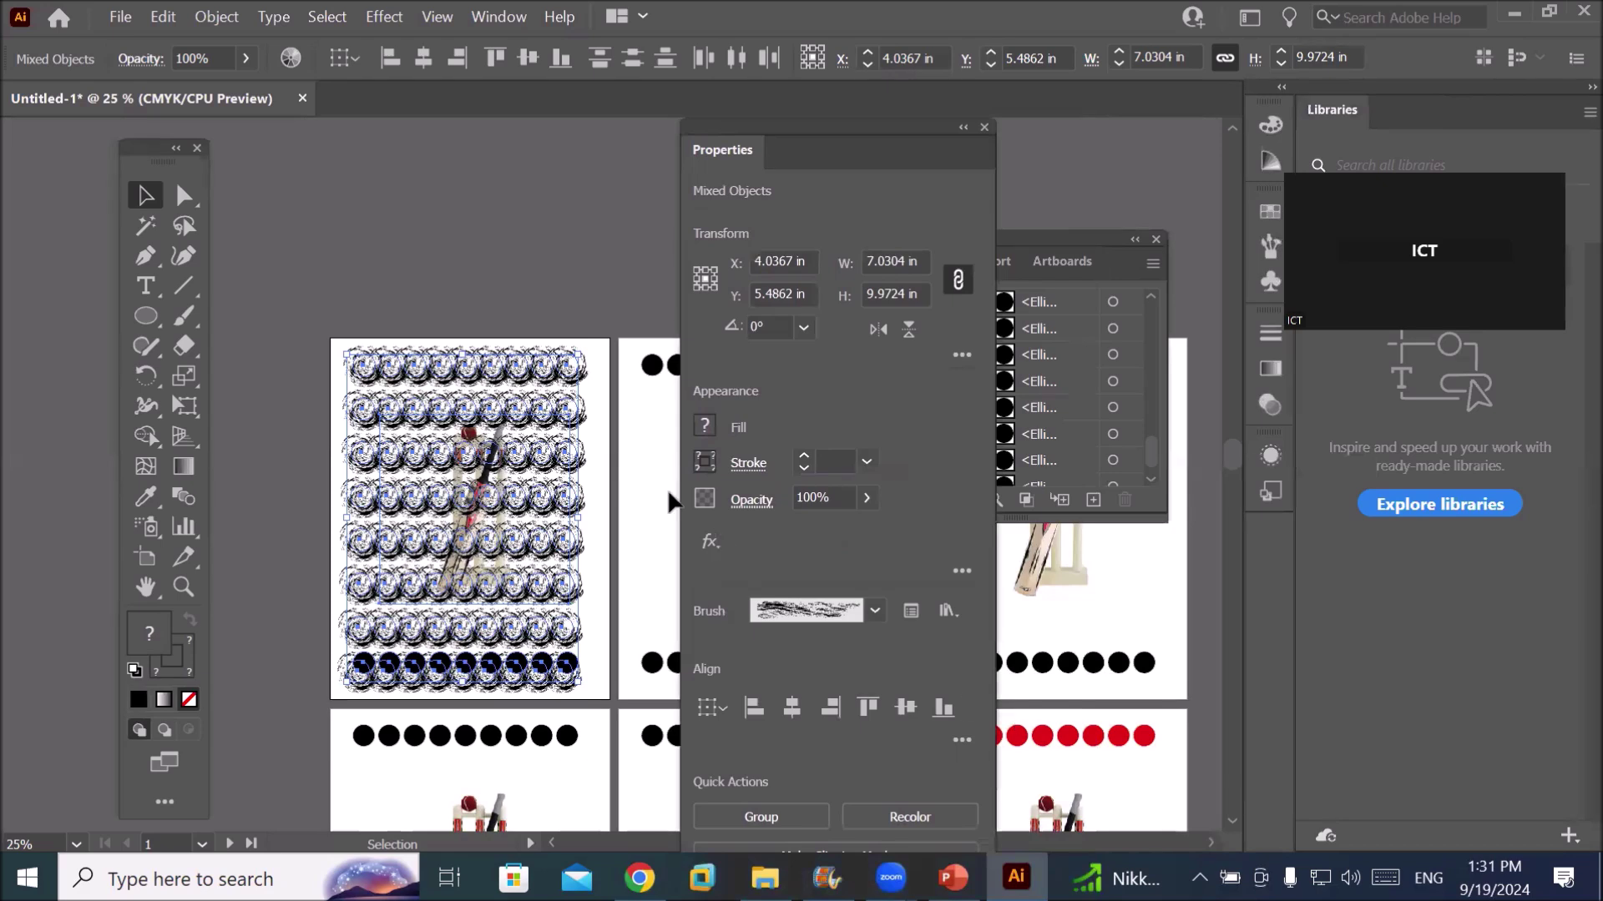
Fade the ring-grid pattern and bat artwork to 26% opacity, then deselect
left_click(867, 498)
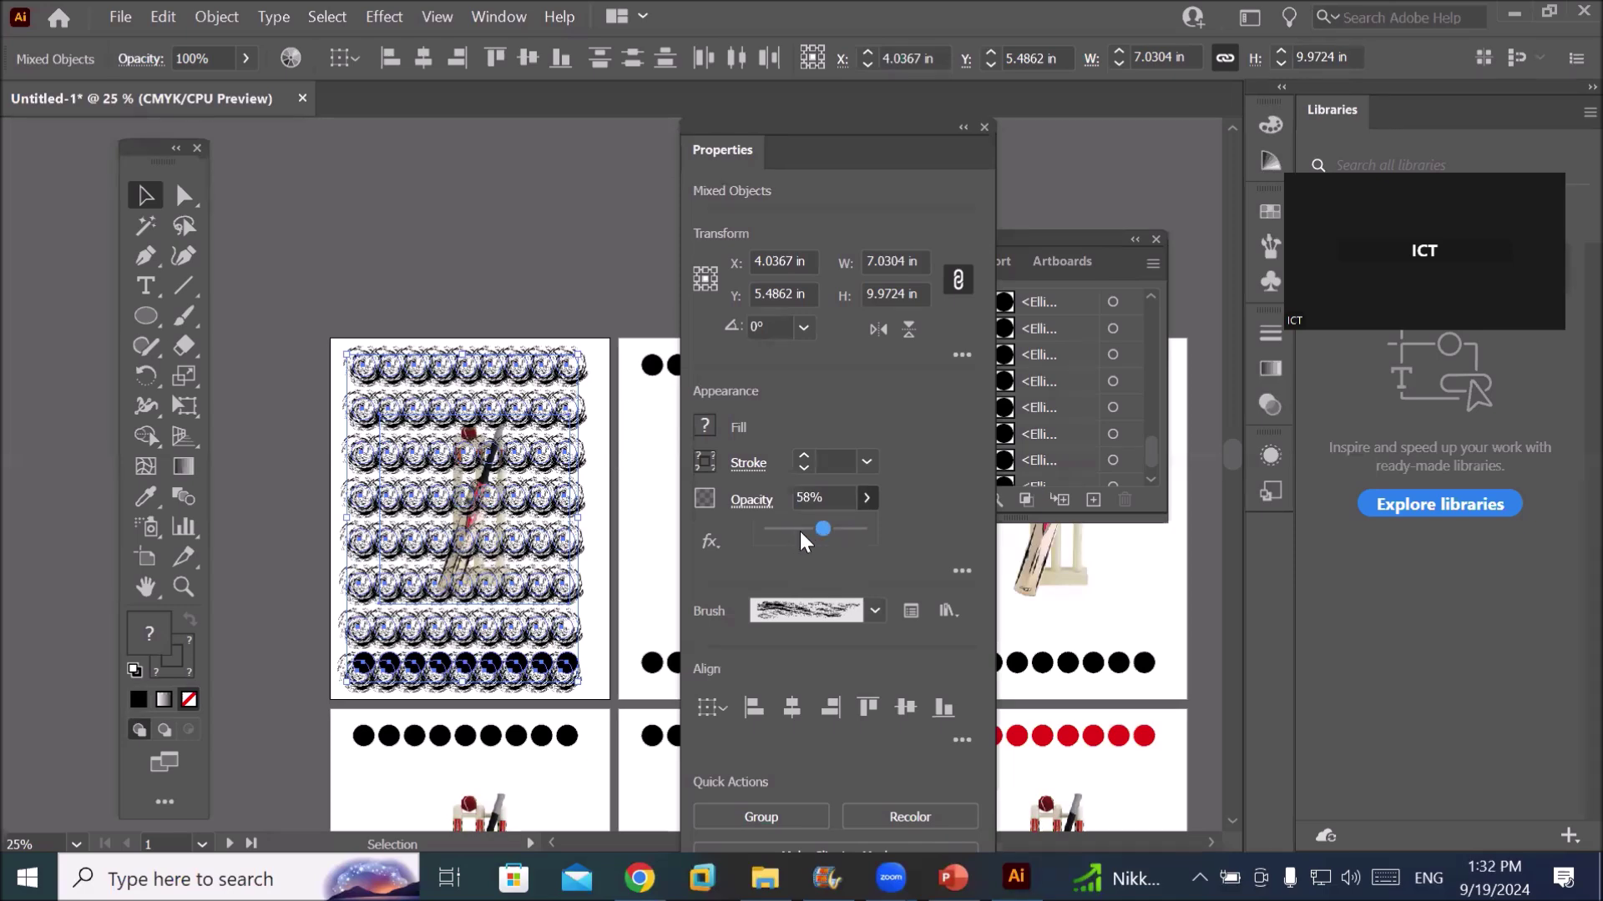
left_click_drag(801, 532, 808, 531)
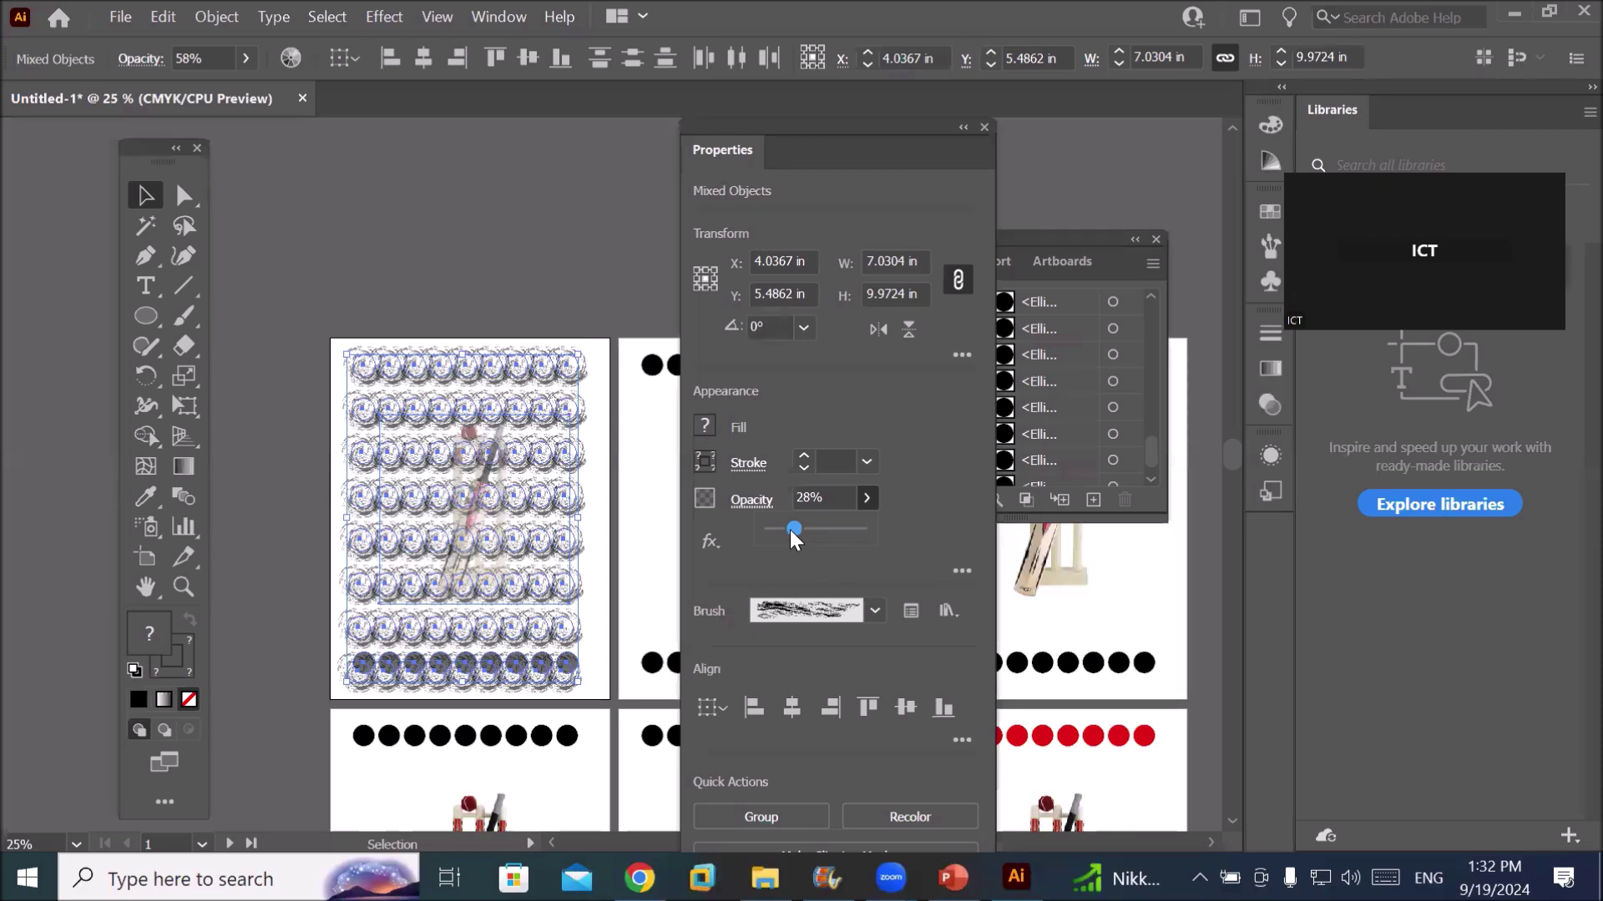
left_click_drag(790, 529, 793, 529)
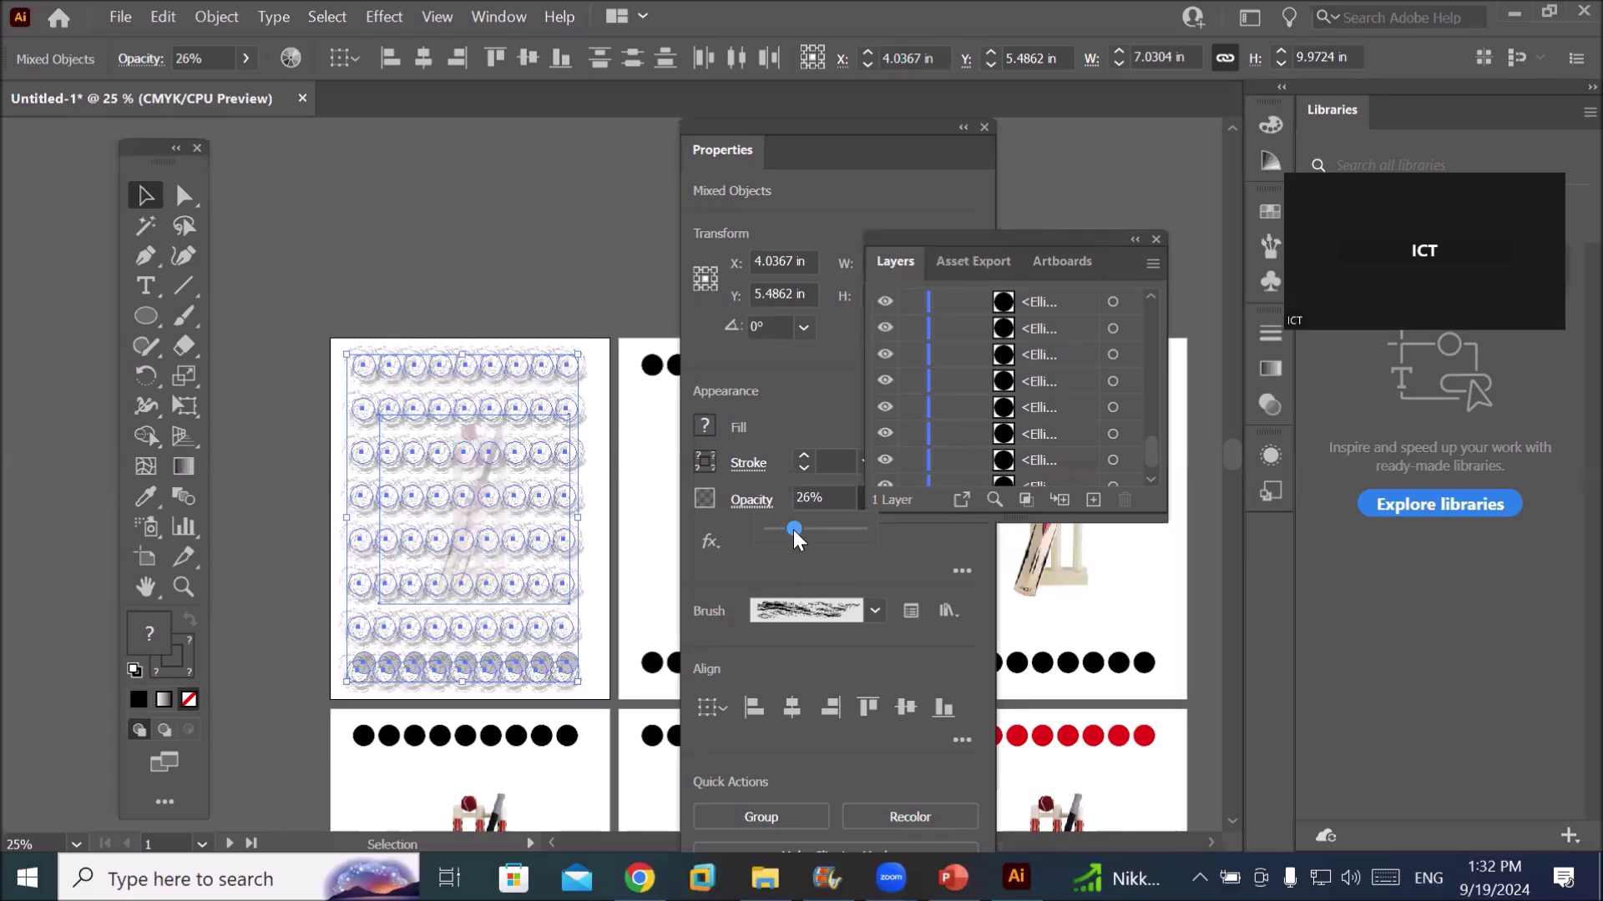
left_click(252, 551)
left_click(255, 559)
scroll(493, 505, "up", 3)
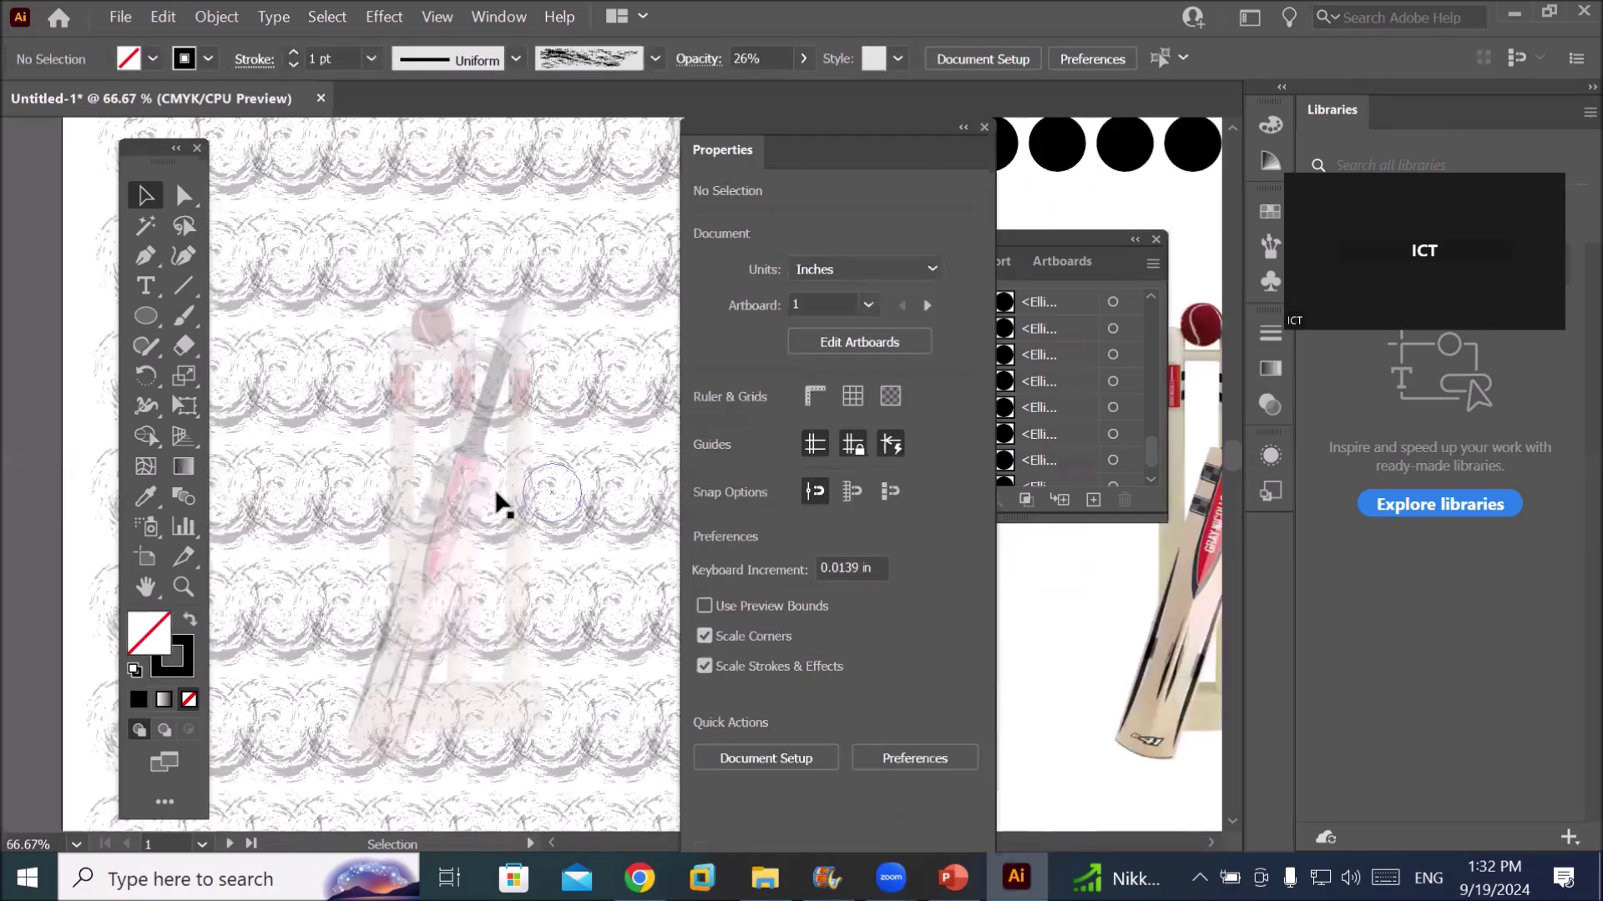
scroll(497, 504, "down", 2)
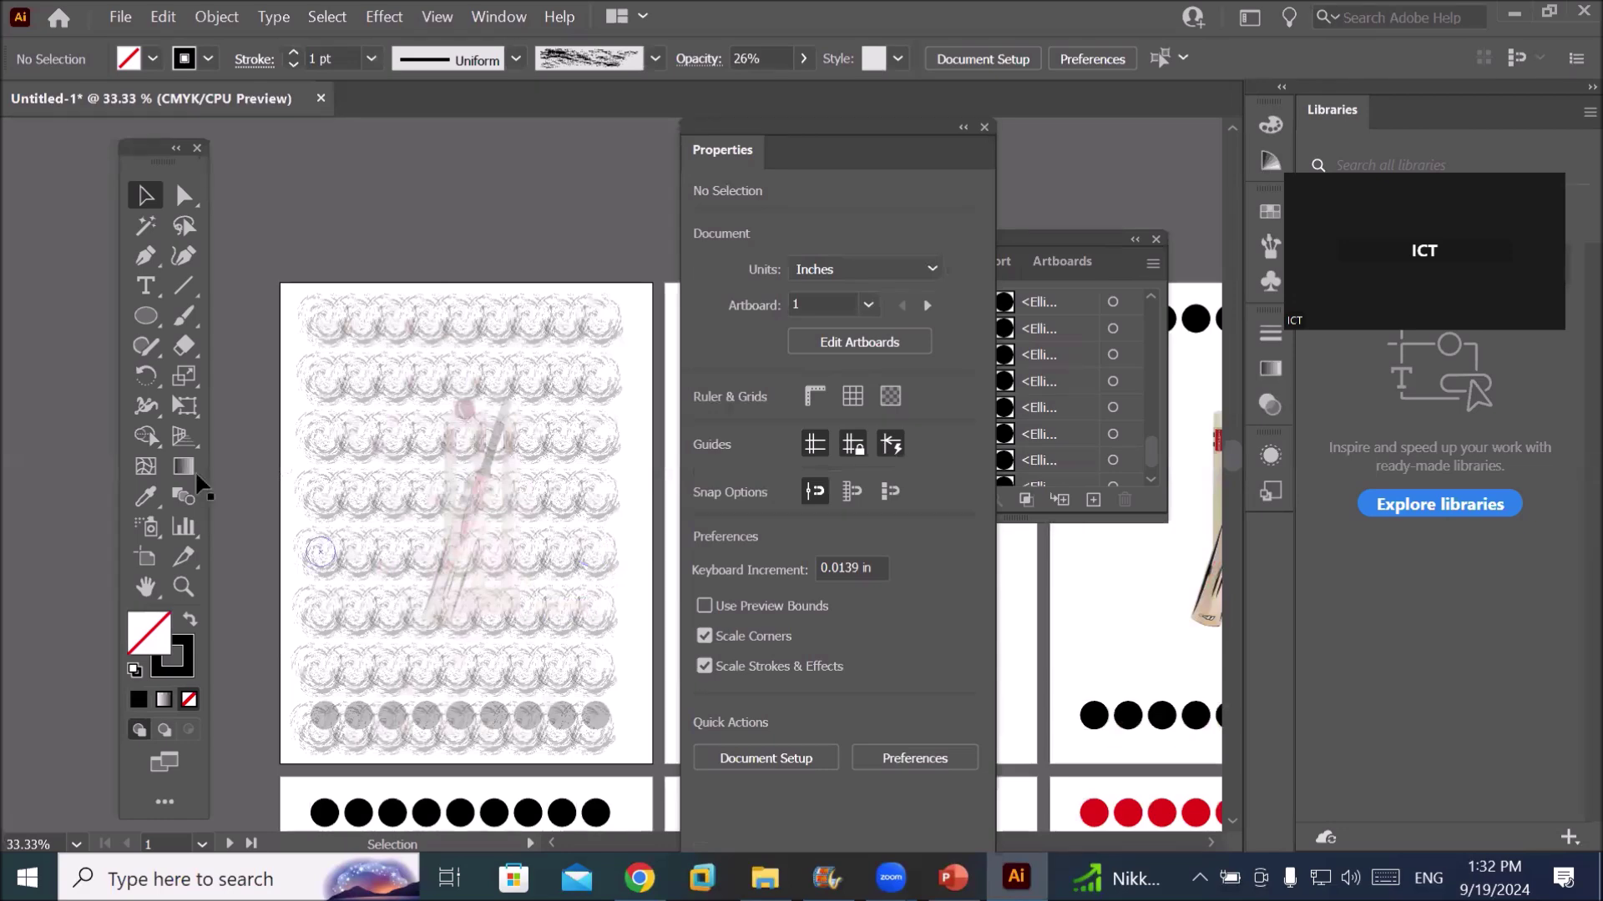
Place the footballer2 image onto the first artboard
left_click(120, 23)
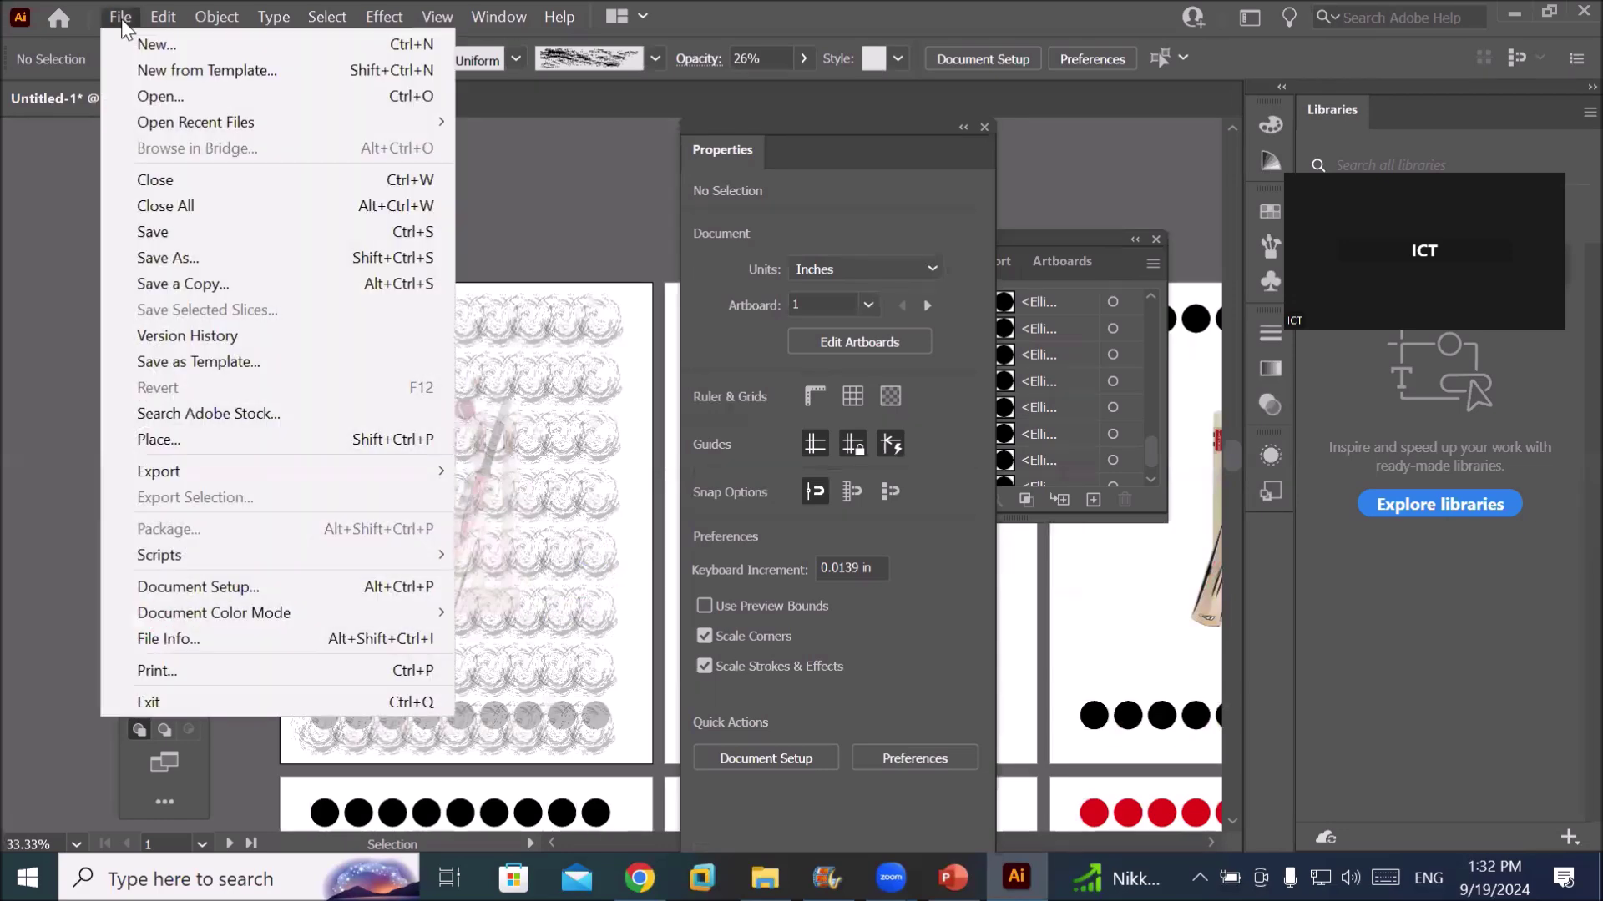
left_click(242, 440)
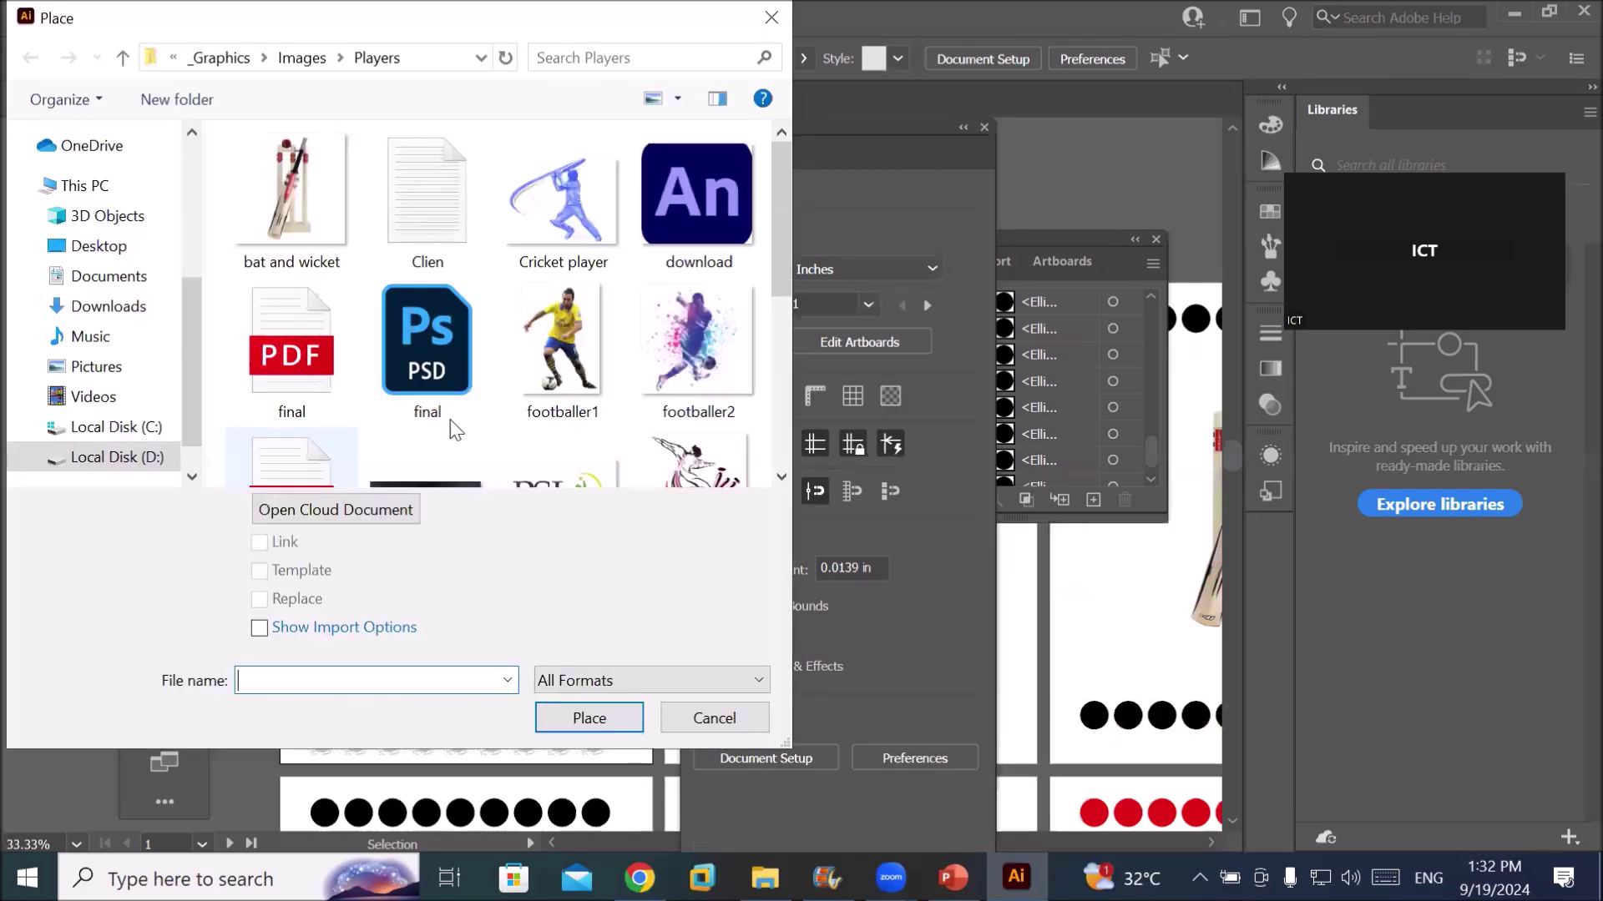
left_click(676, 373)
double_click(676, 373)
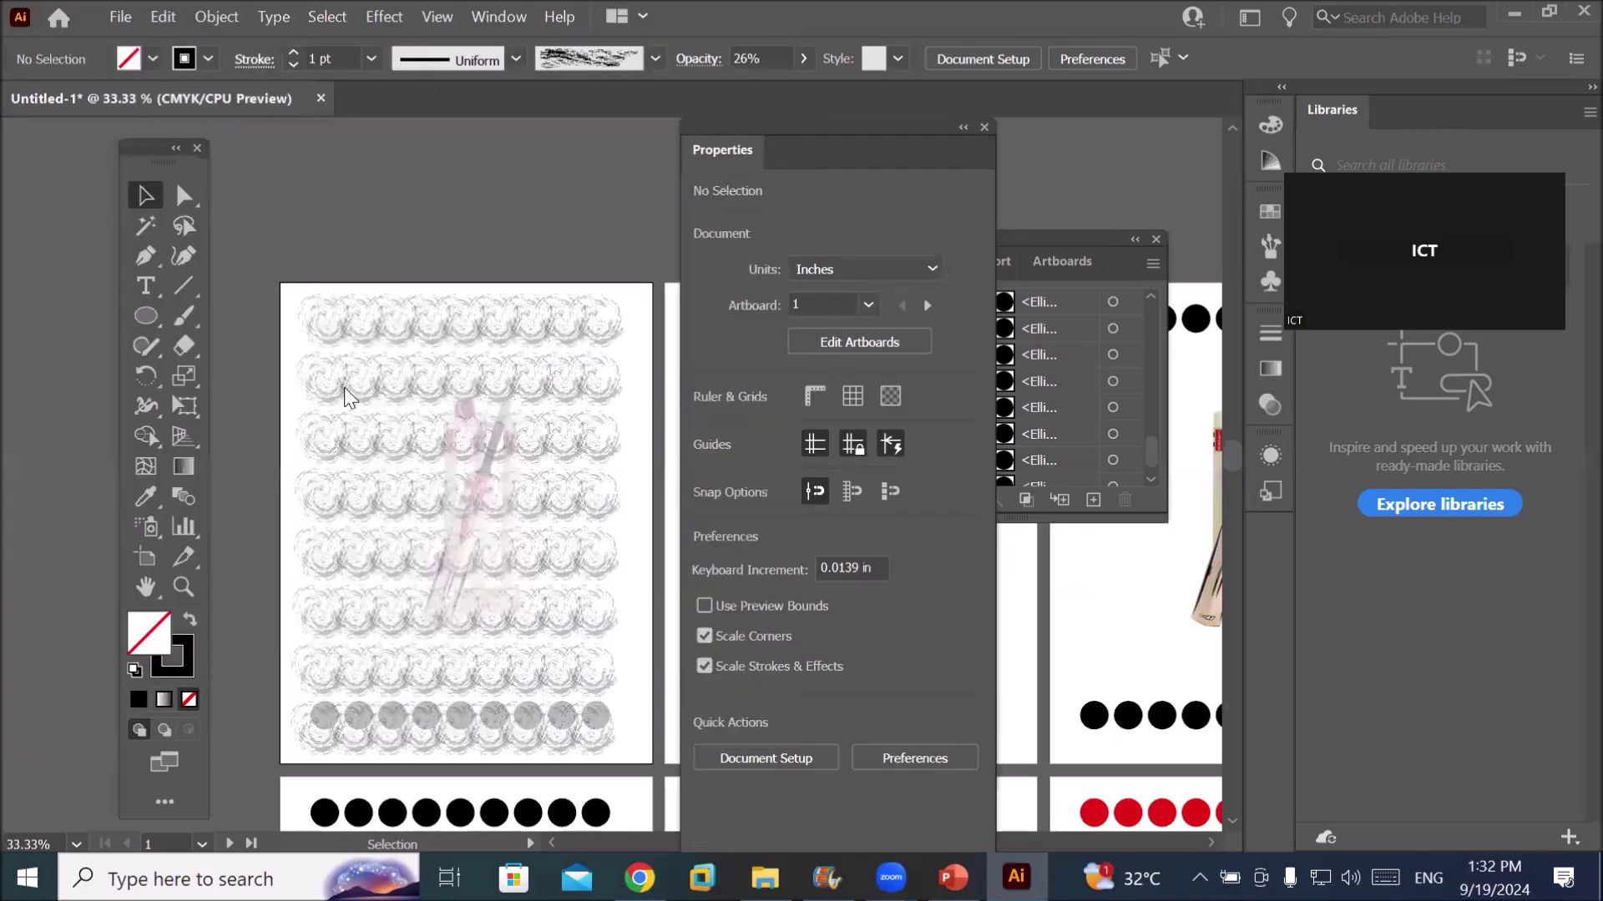
left_click_drag(368, 364, 597, 644)
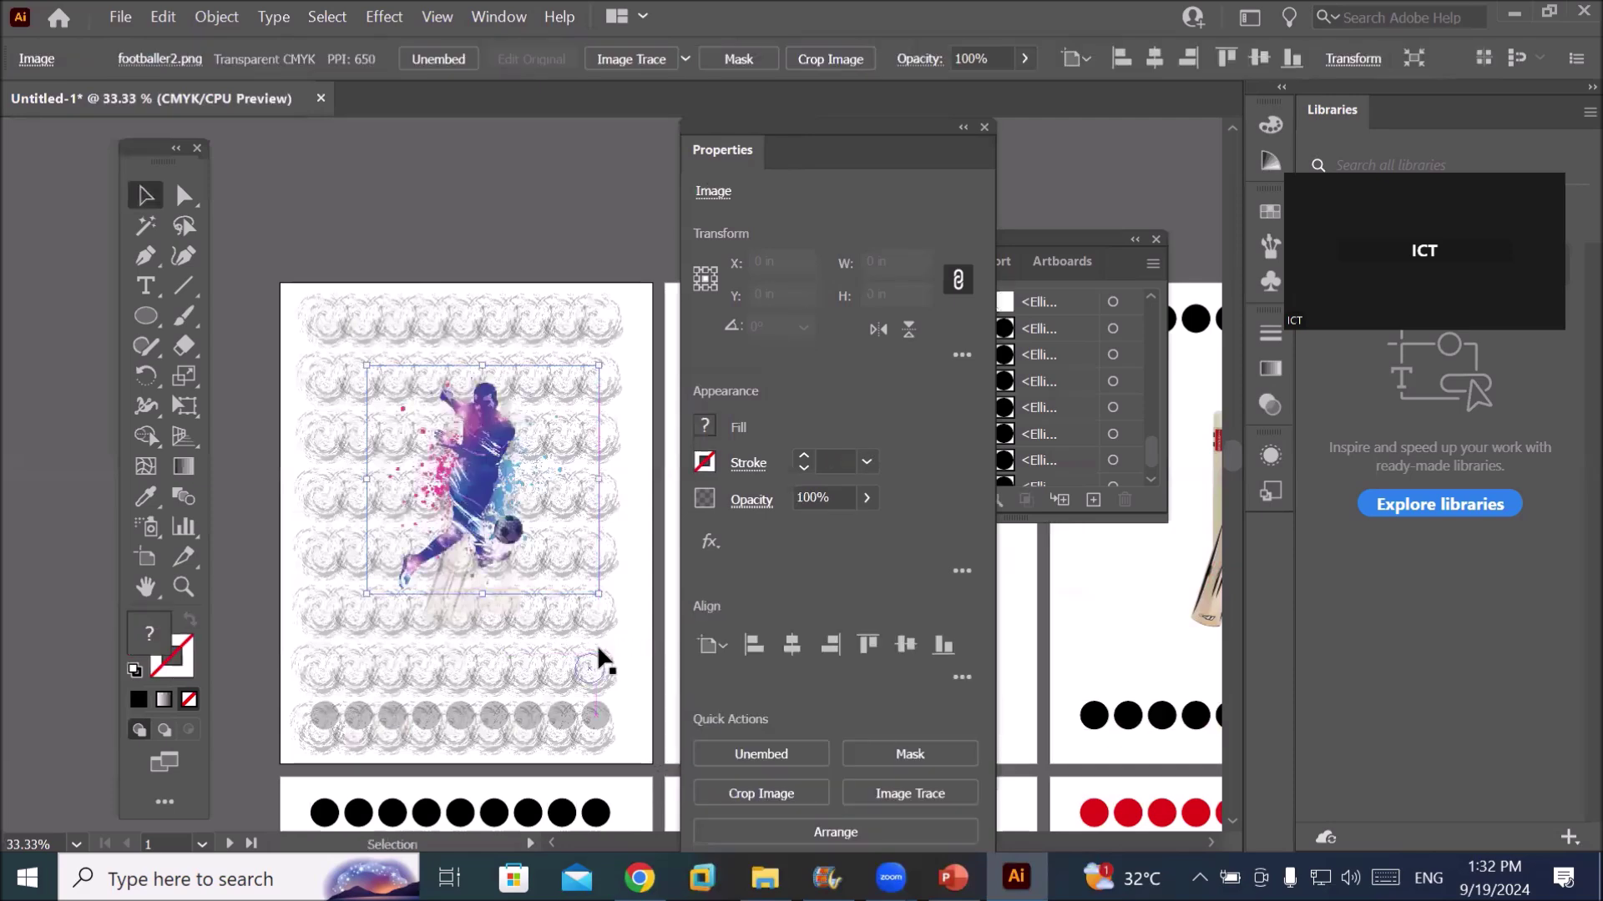
Move and enlarge the footballer image to about 7.1 × 8.6 in over the ring grid
left_click_drag(459, 484, 461, 601)
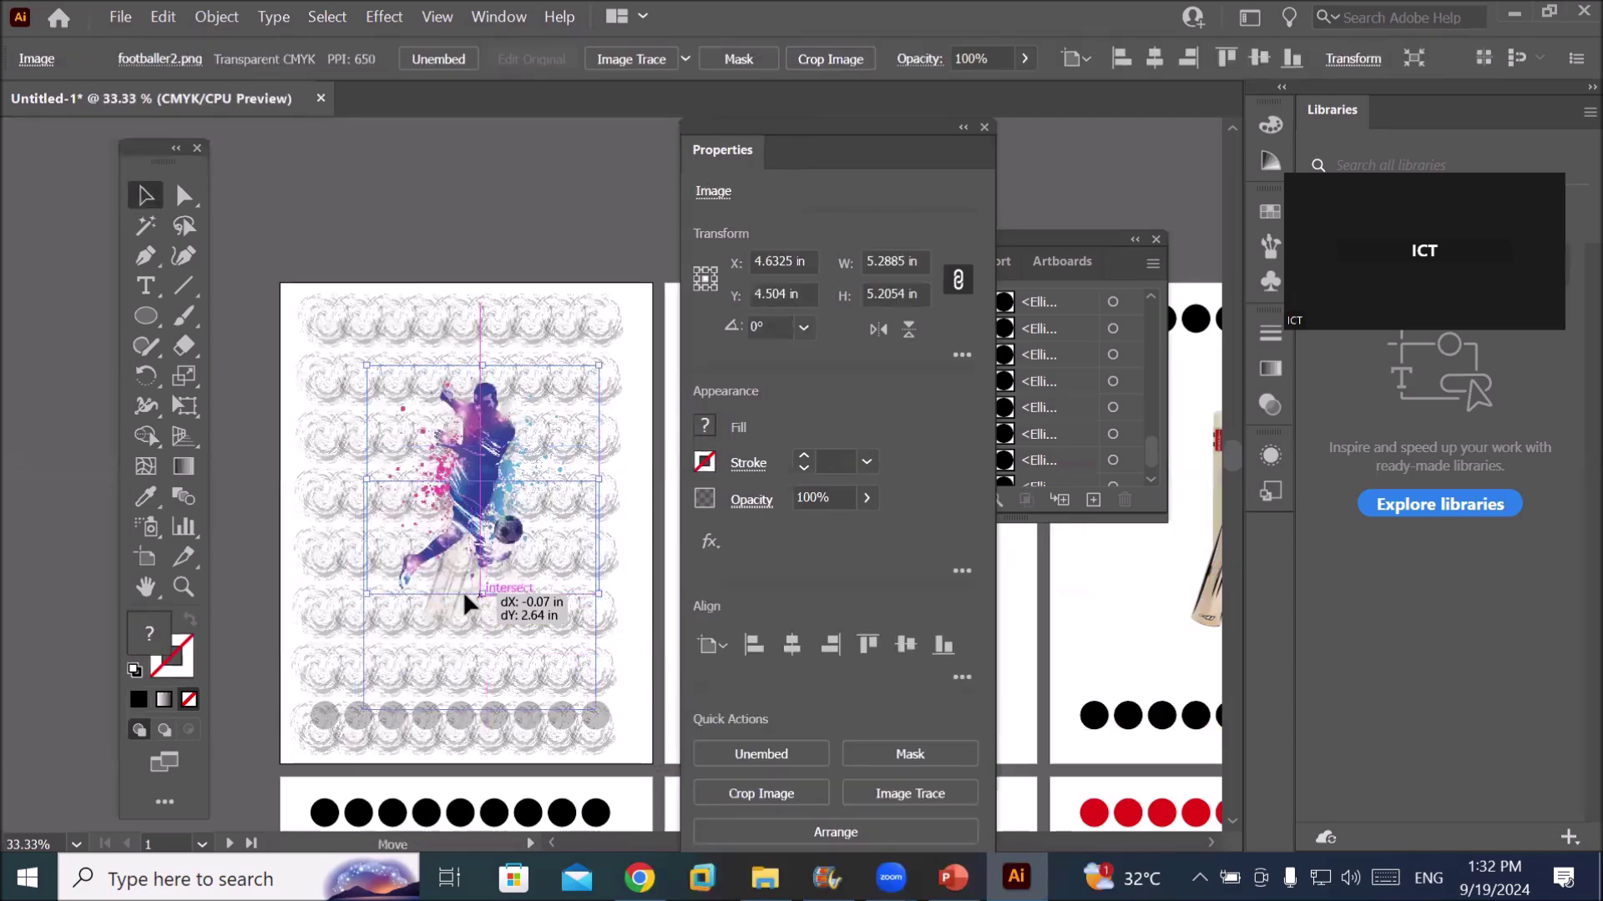
left_click(261, 449)
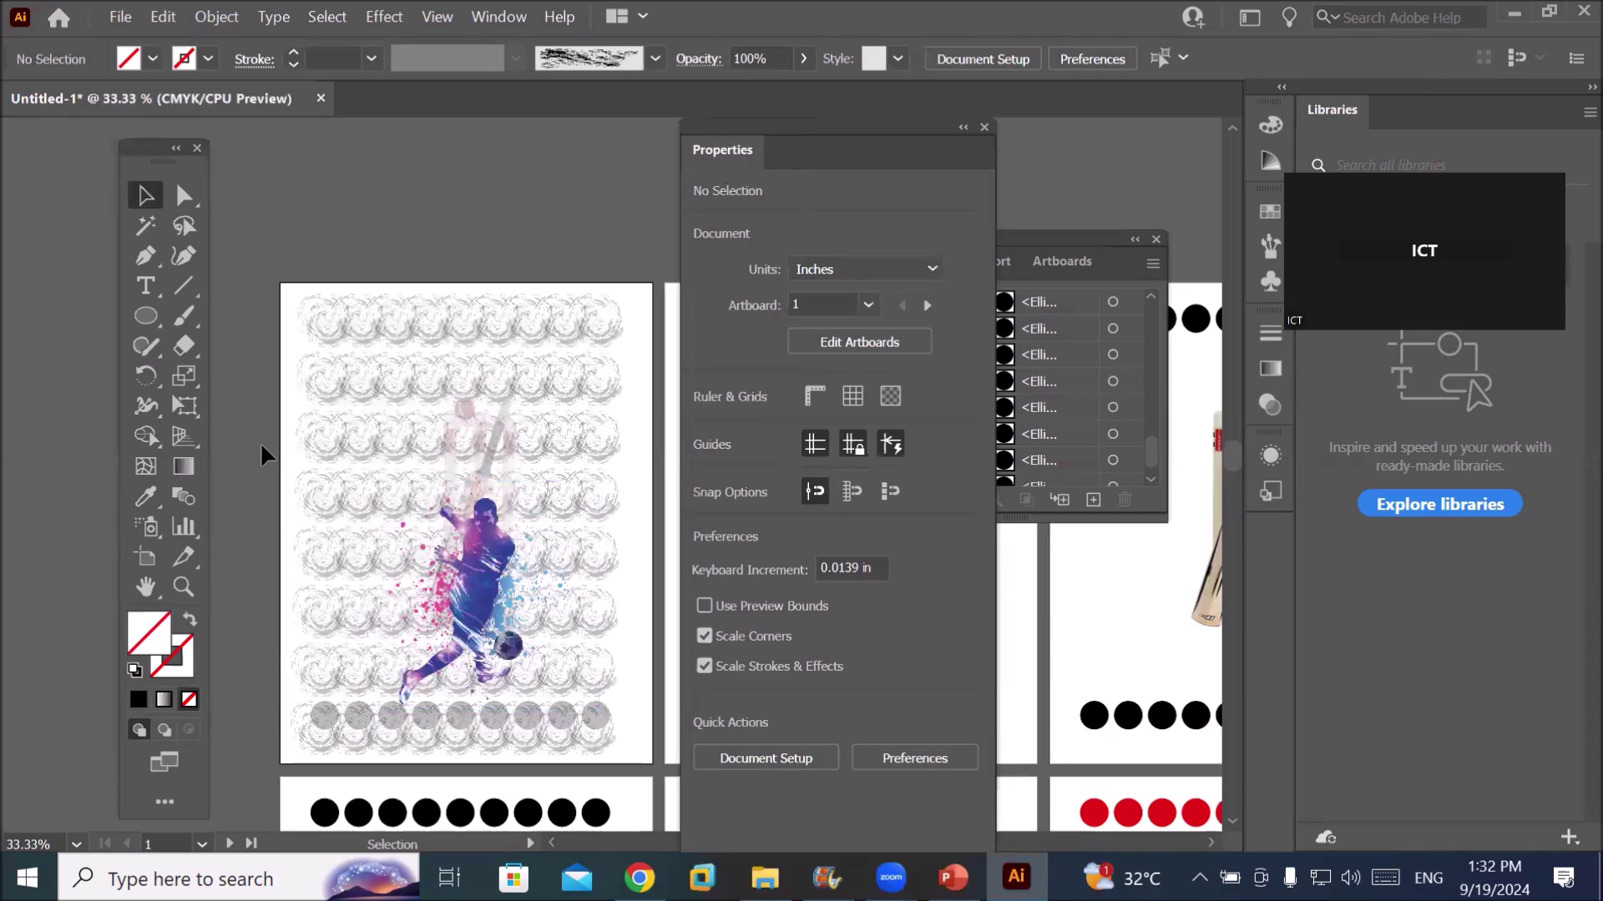
left_click(377, 495)
left_click_drag(365, 479, 287, 333)
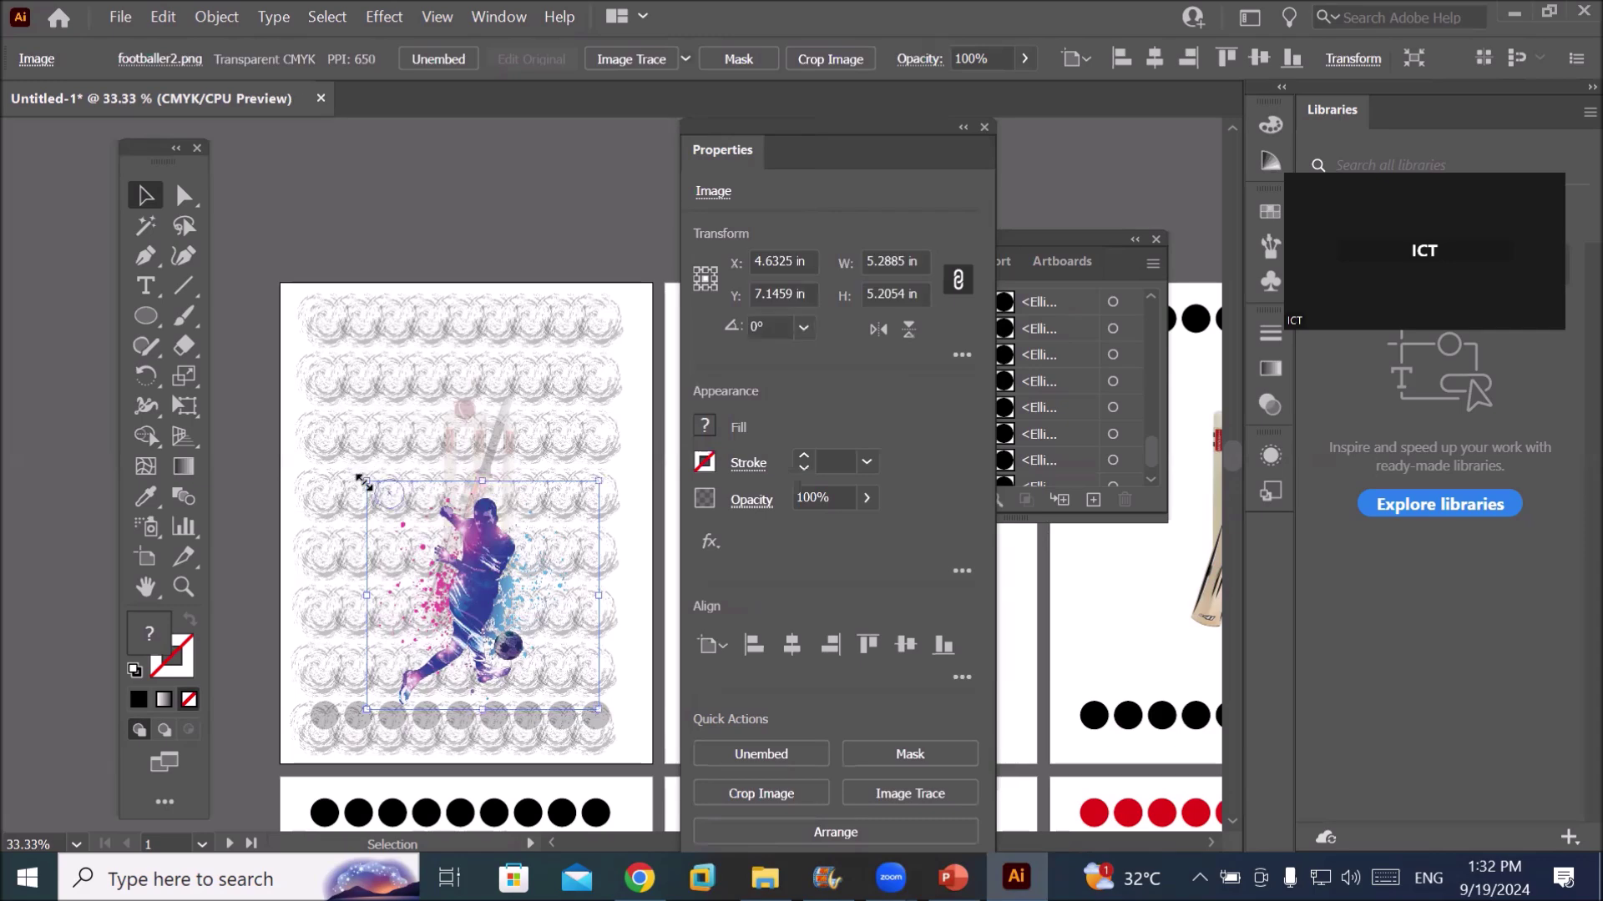
left_click_drag(450, 507, 480, 524)
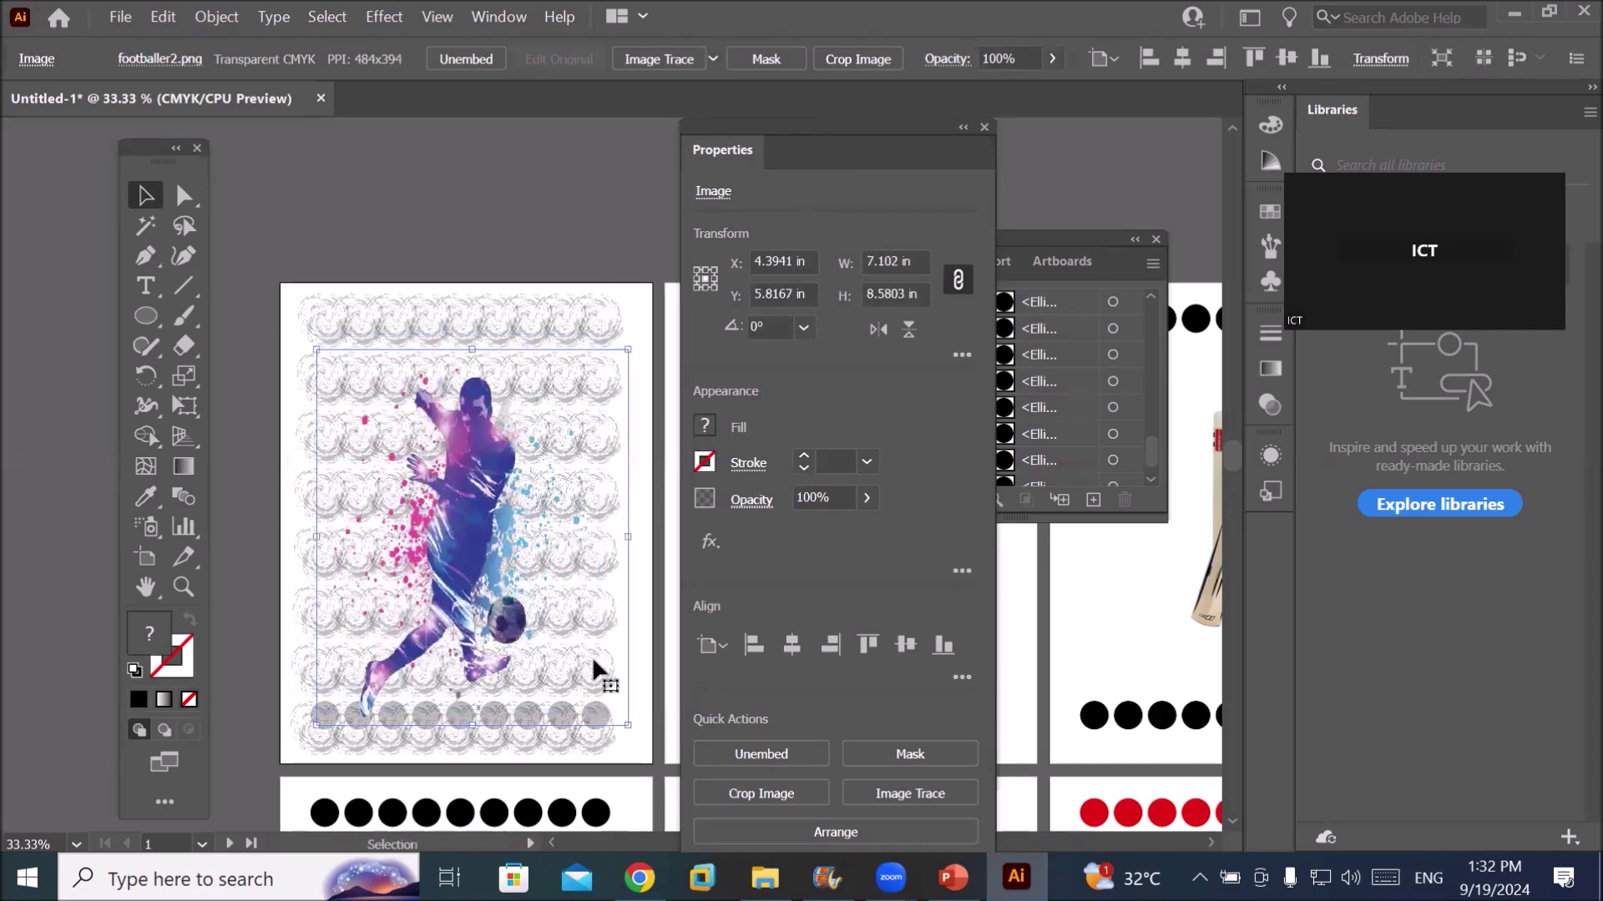
left_click_drag(644, 669, 238, 643)
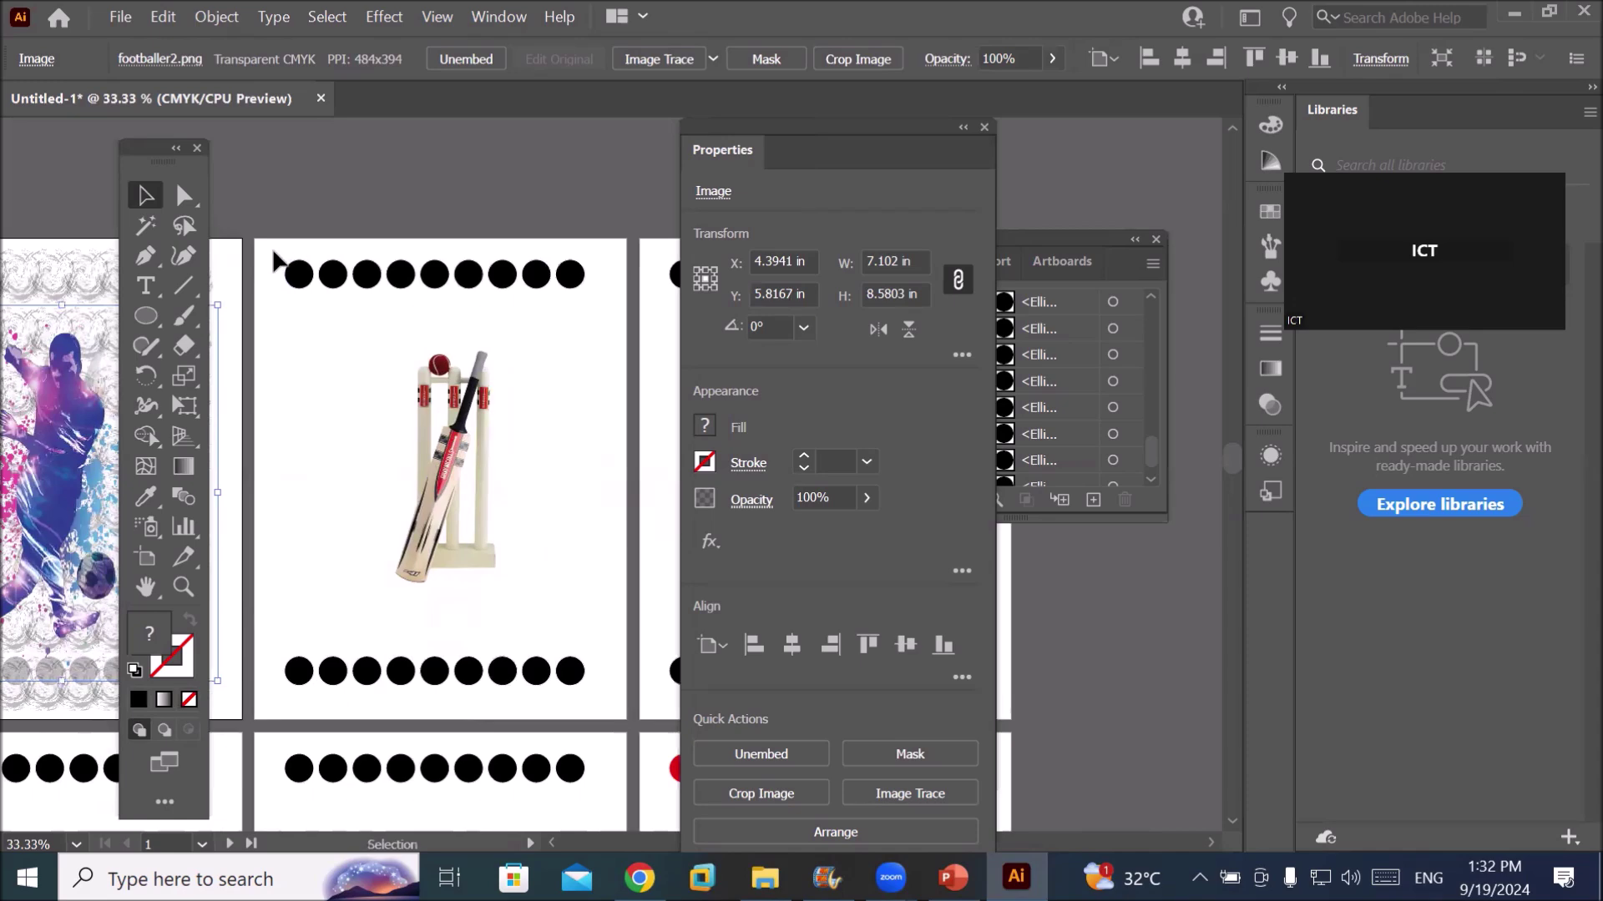
Draw a star beside the bat with default white fill and black outline
left_click(156, 321)
right_click(156, 317)
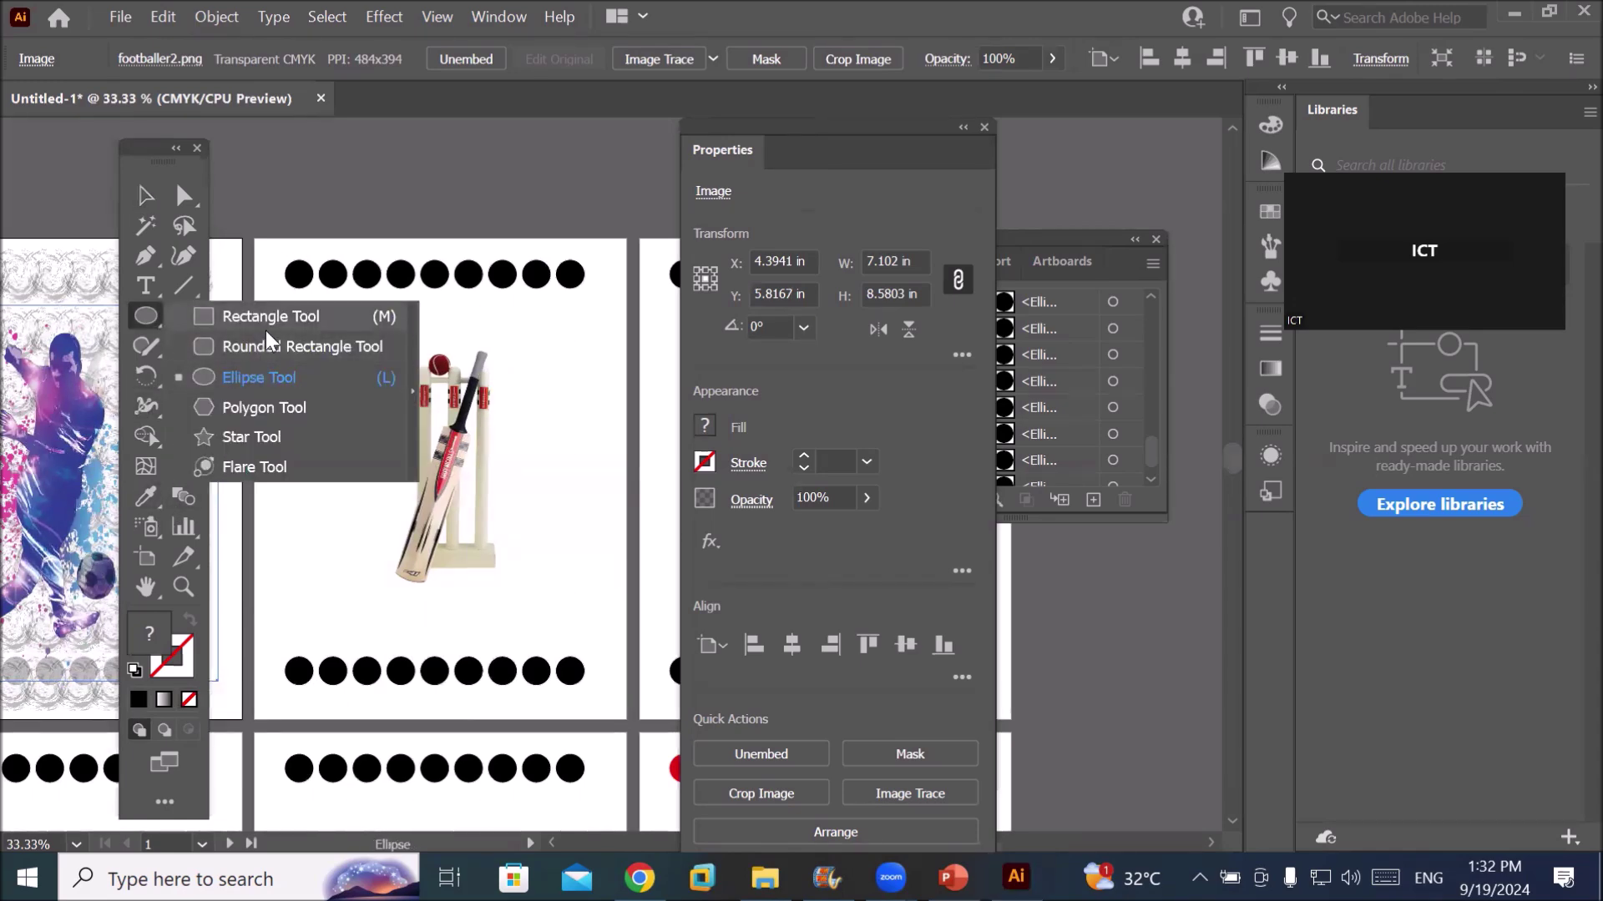
left_click(249, 434)
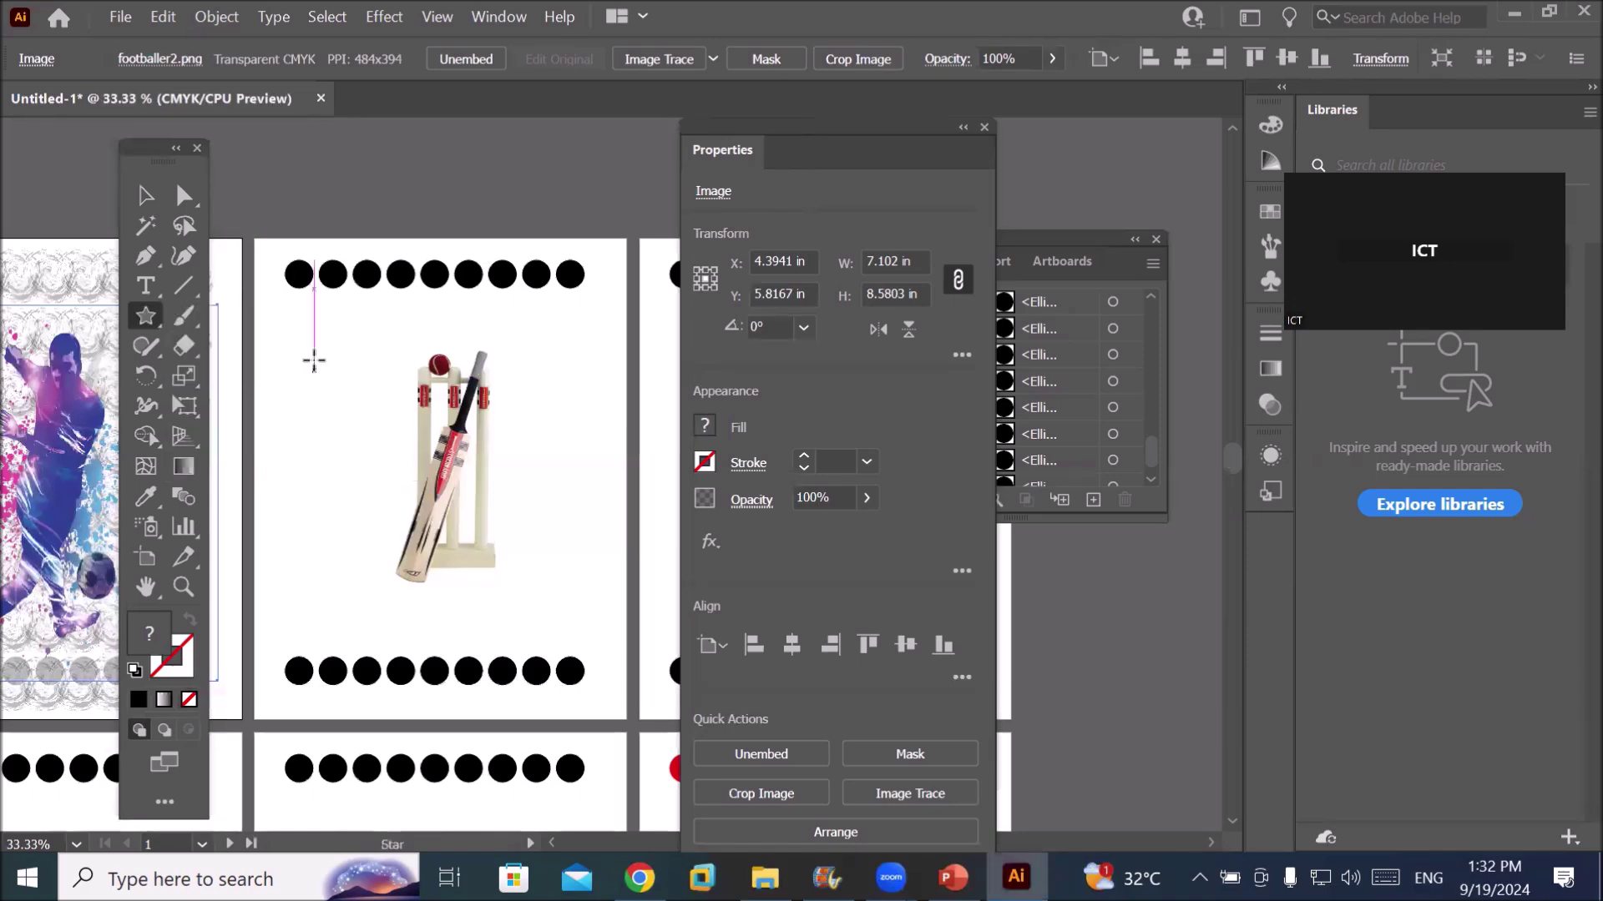
left_click_drag(290, 343, 333, 400)
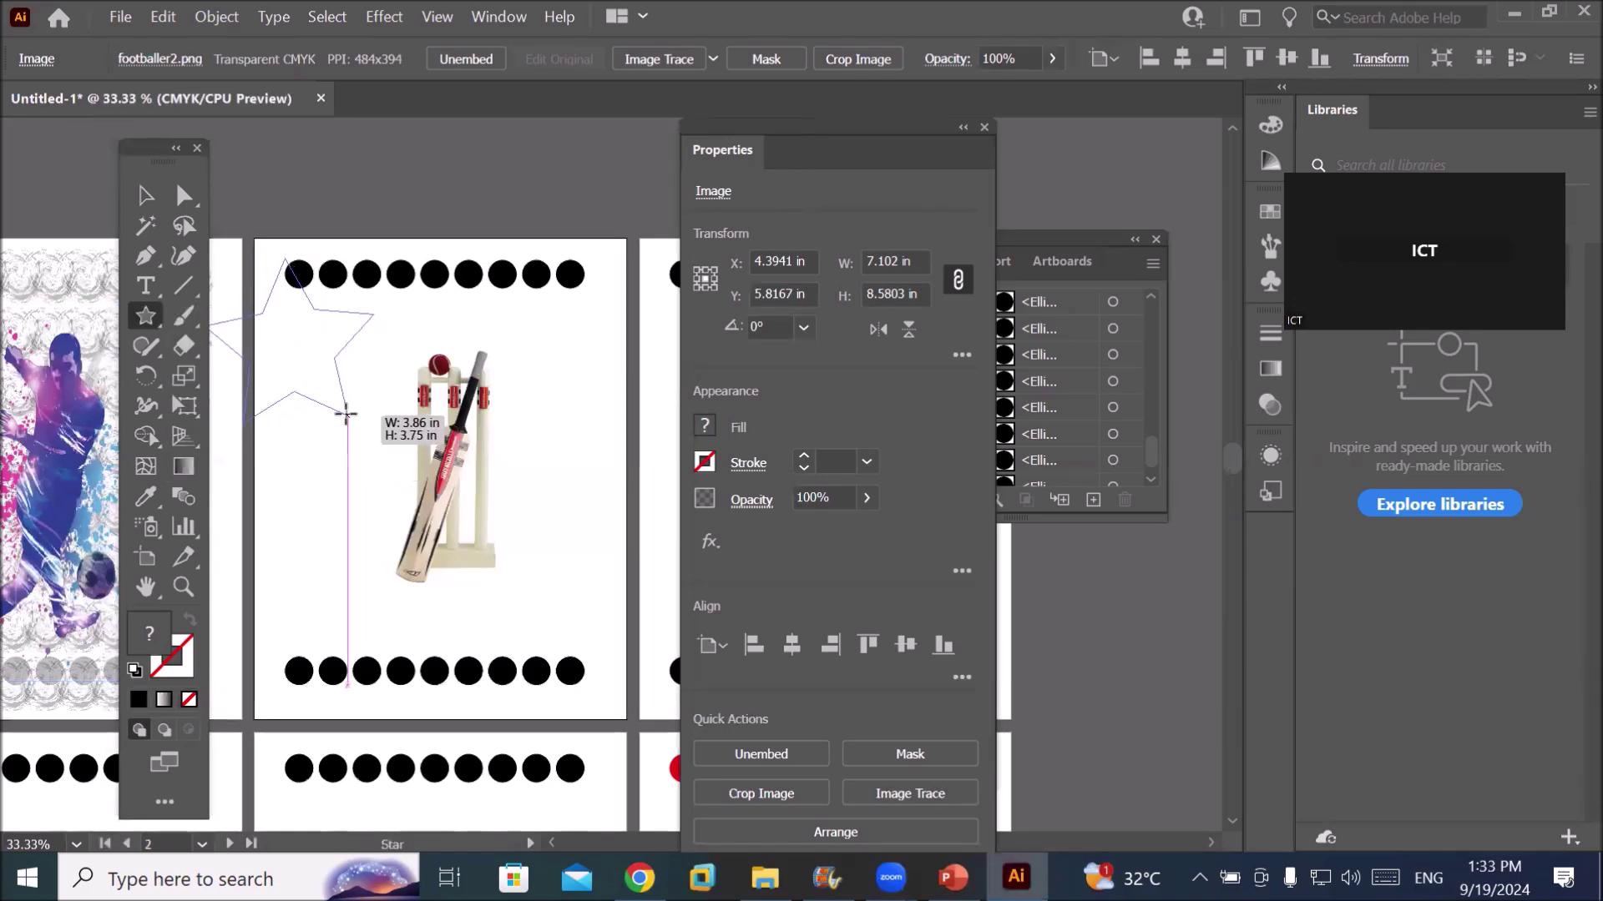
left_click_drag(333, 401, 330, 396)
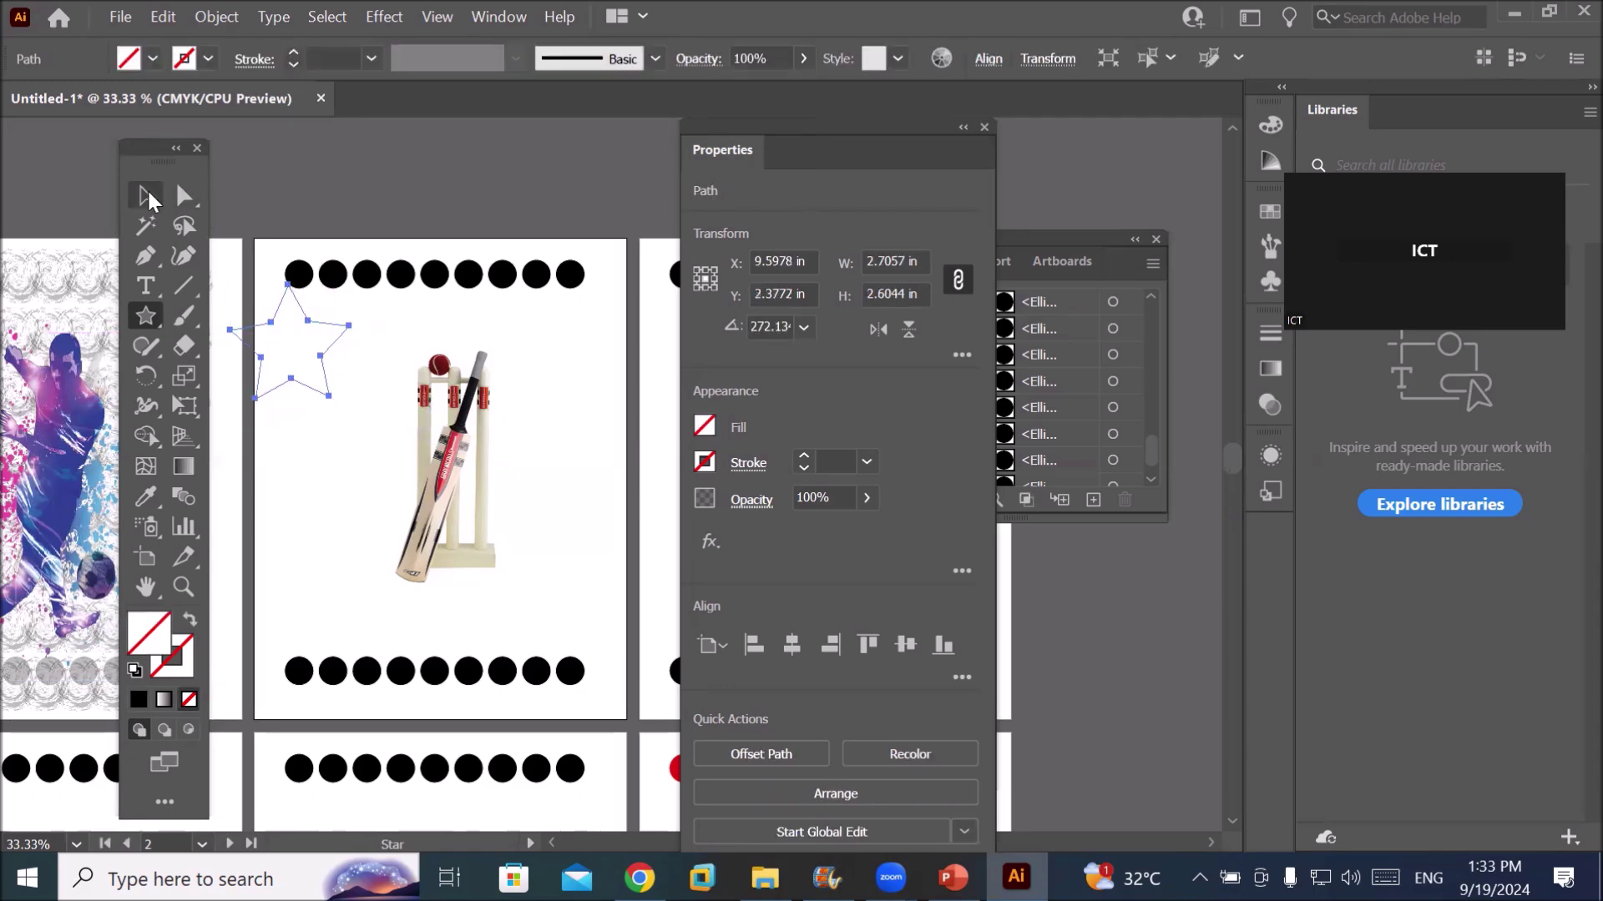
left_click(148, 202)
left_click(134, 669)
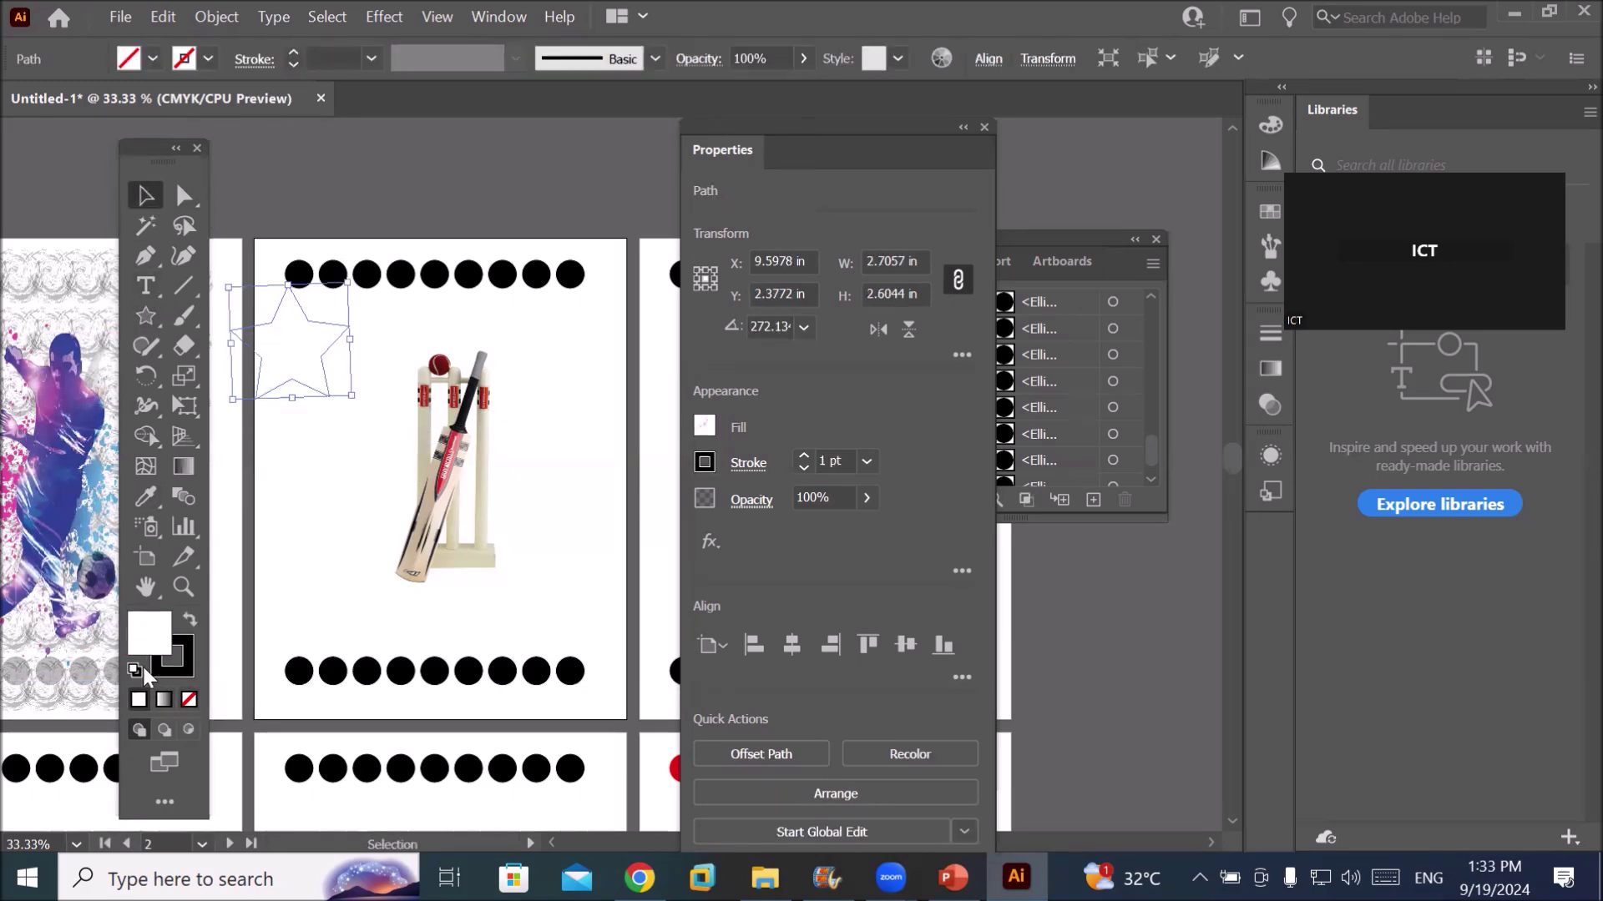
Duplicate the star into four stars, two on each side of the bat
left_click_drag(317, 358, 362, 408)
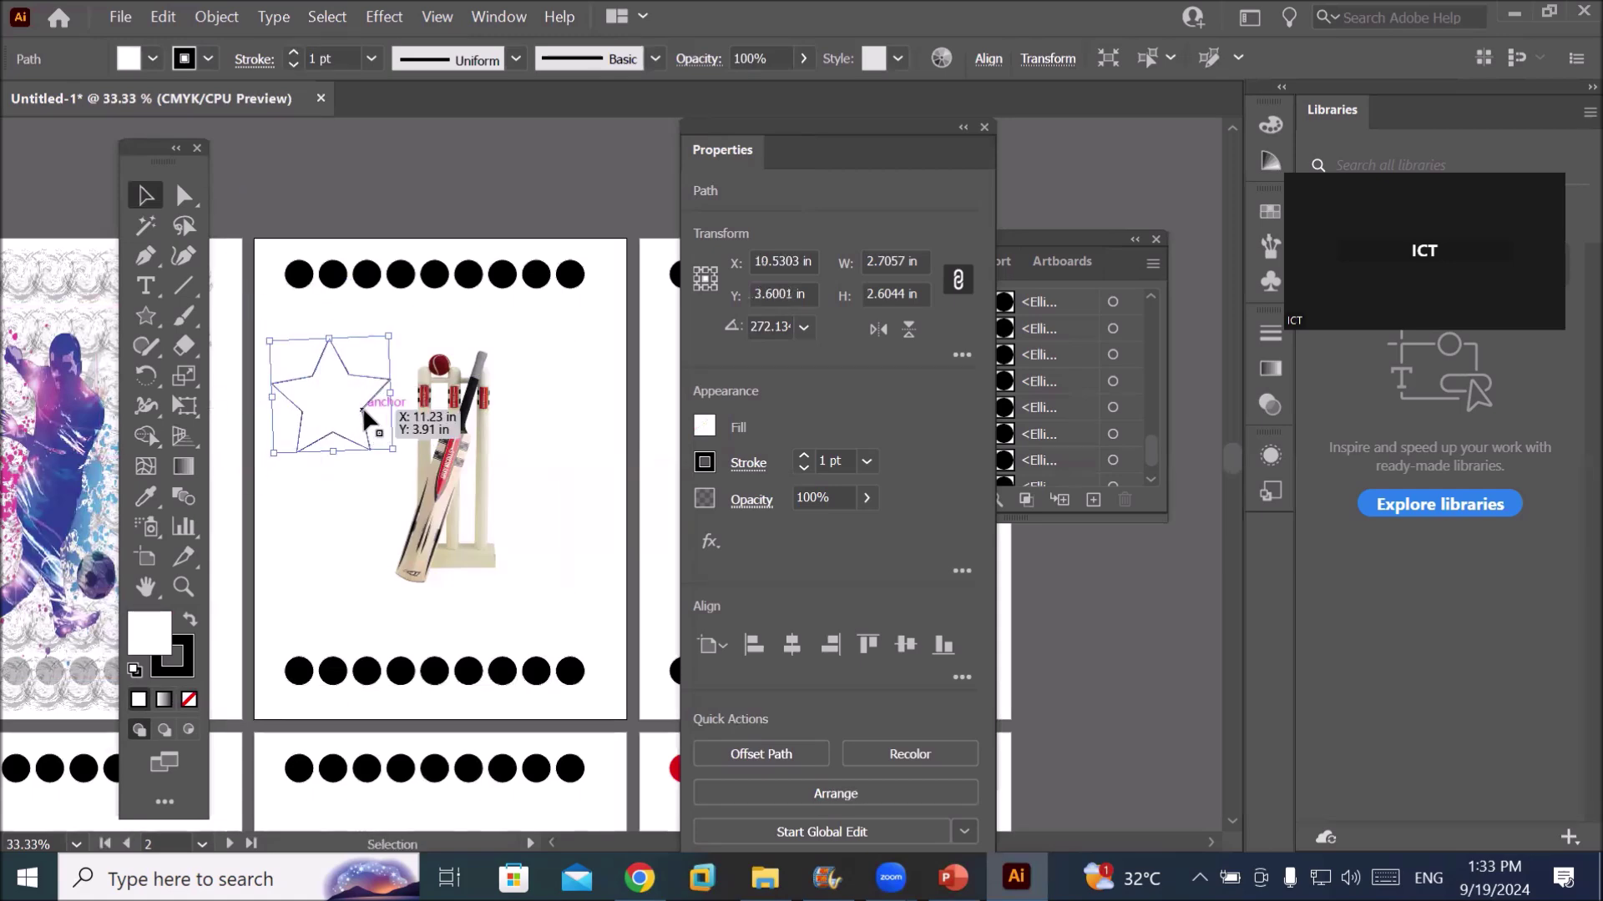
left_click_drag(362, 415, 351, 577)
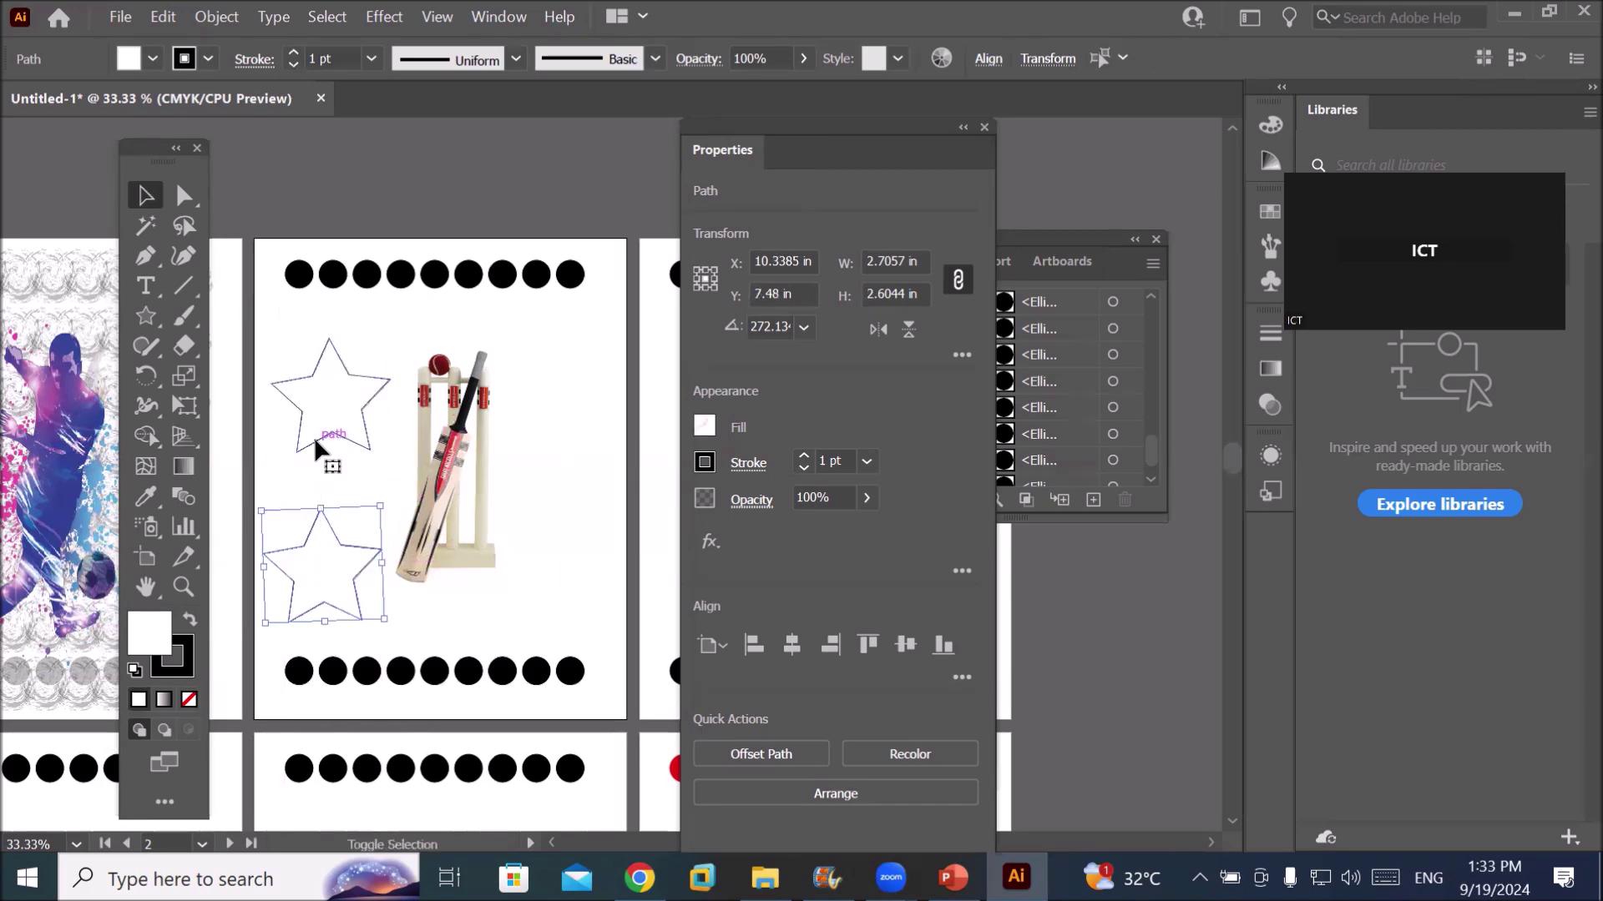
left_click(314, 437, "shift")
left_click_drag(314, 437, 551, 442)
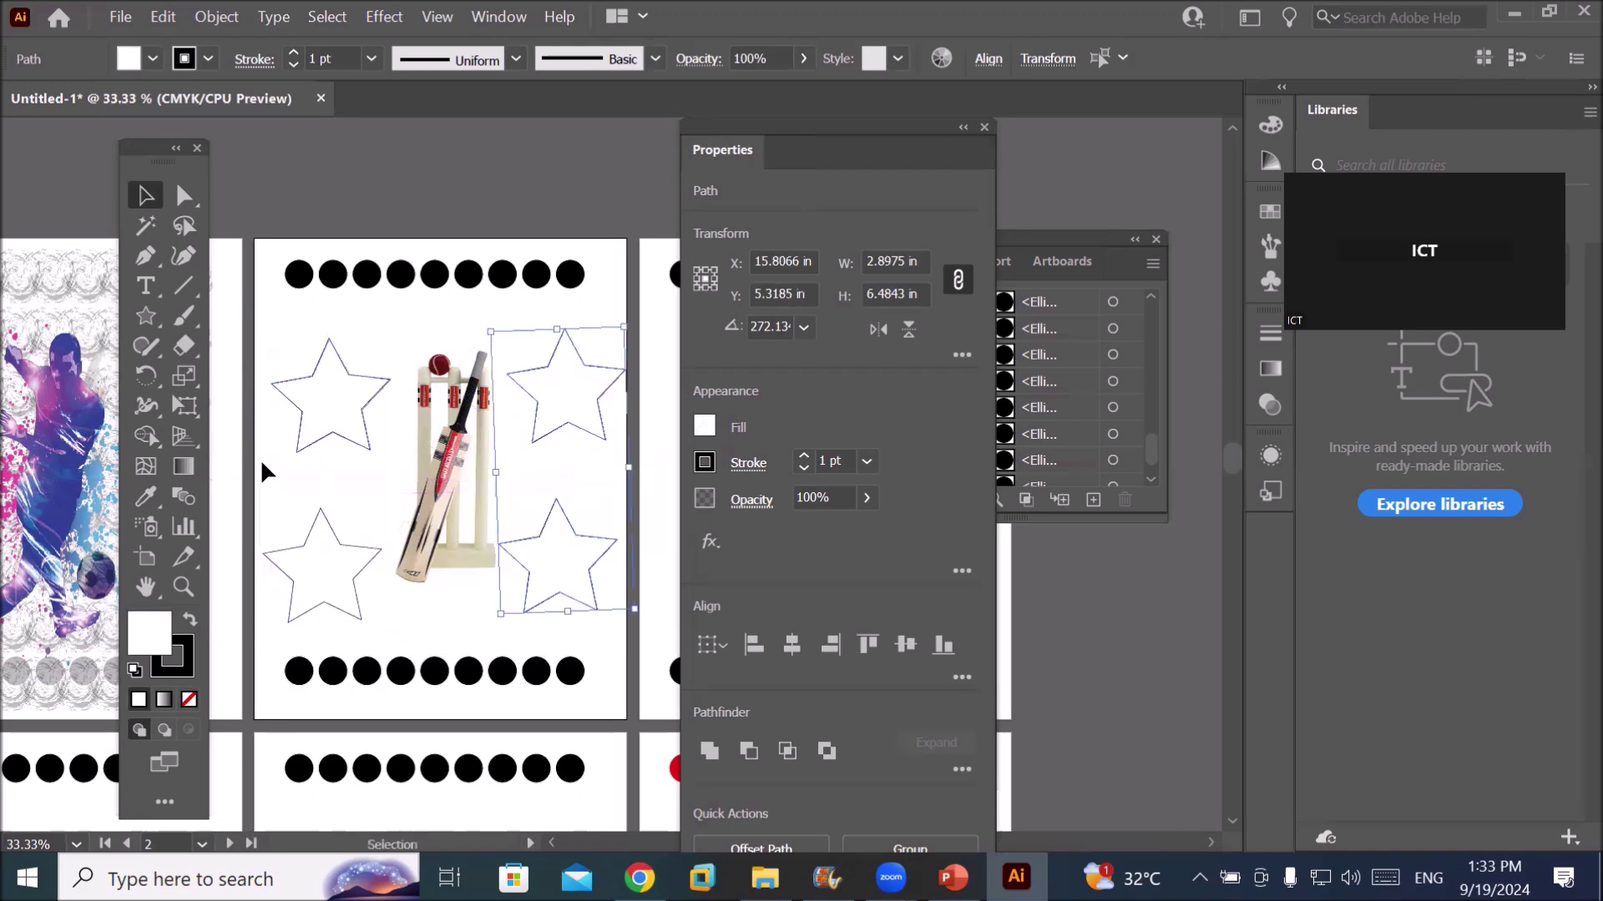
left_click(181, 324)
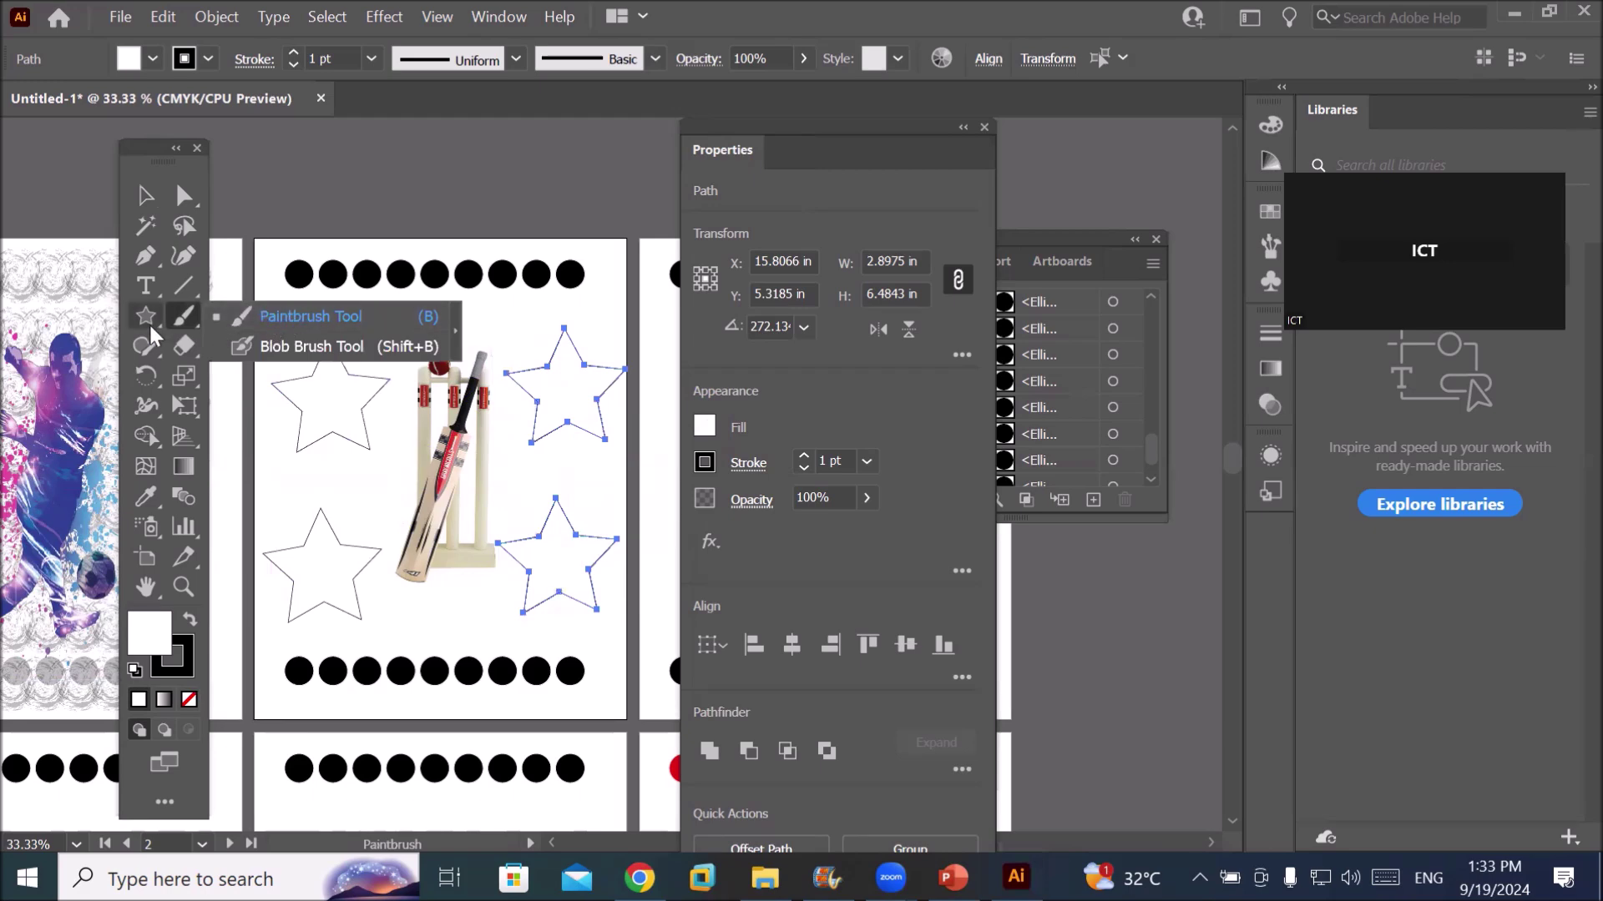
key("v")
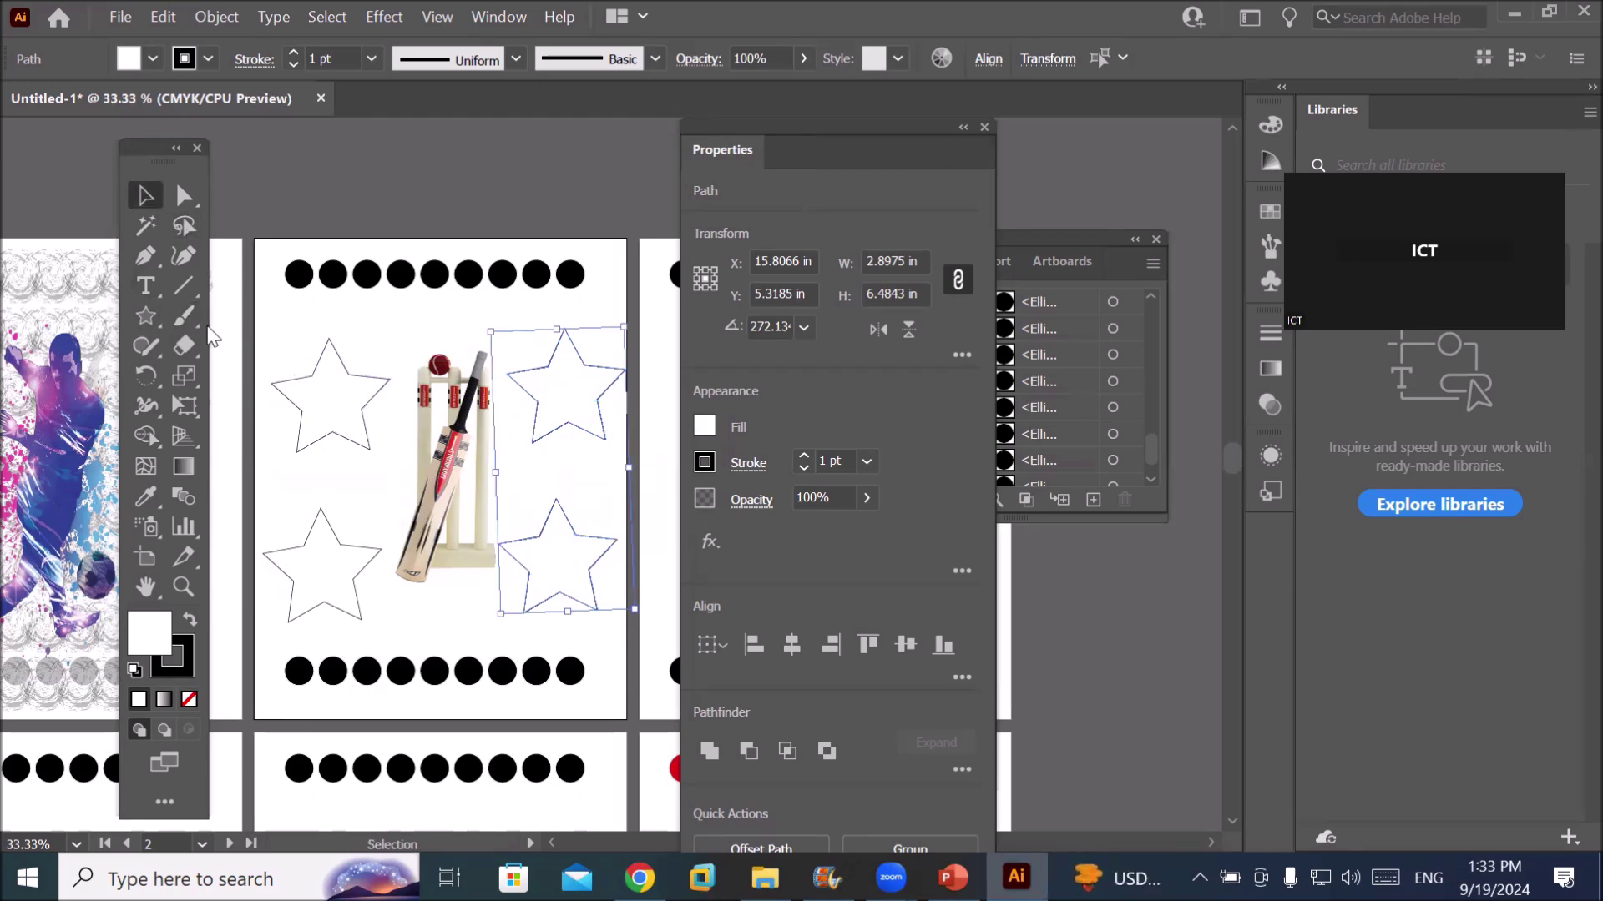
Apply the grunge brush to the two right-hand stars' outlines
left_click(185, 313)
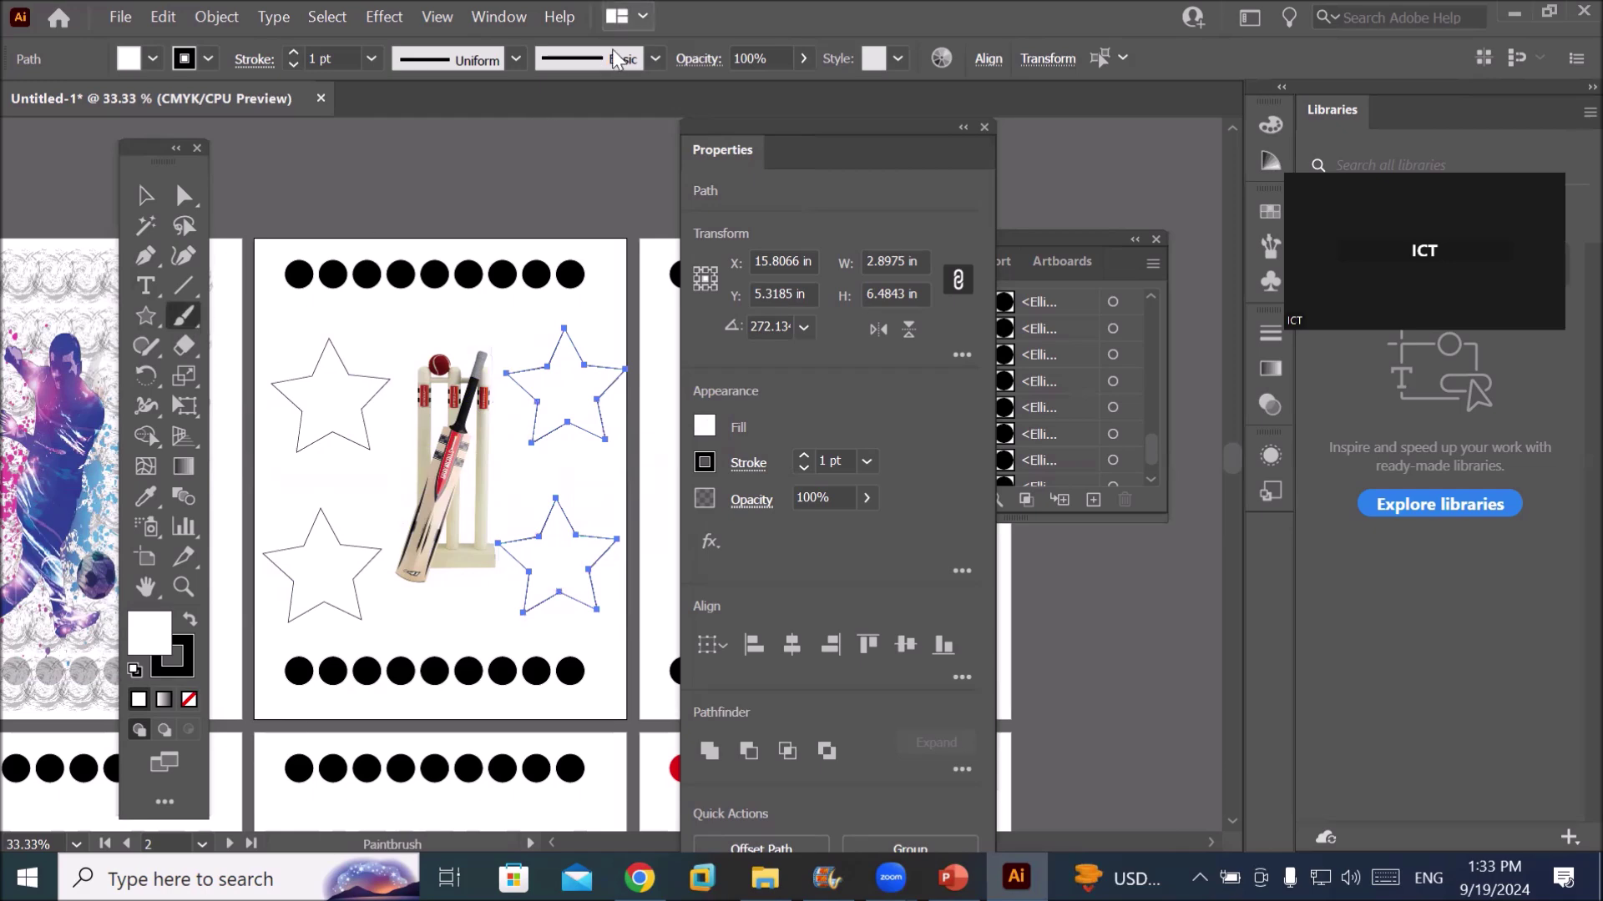
left_click(655, 58)
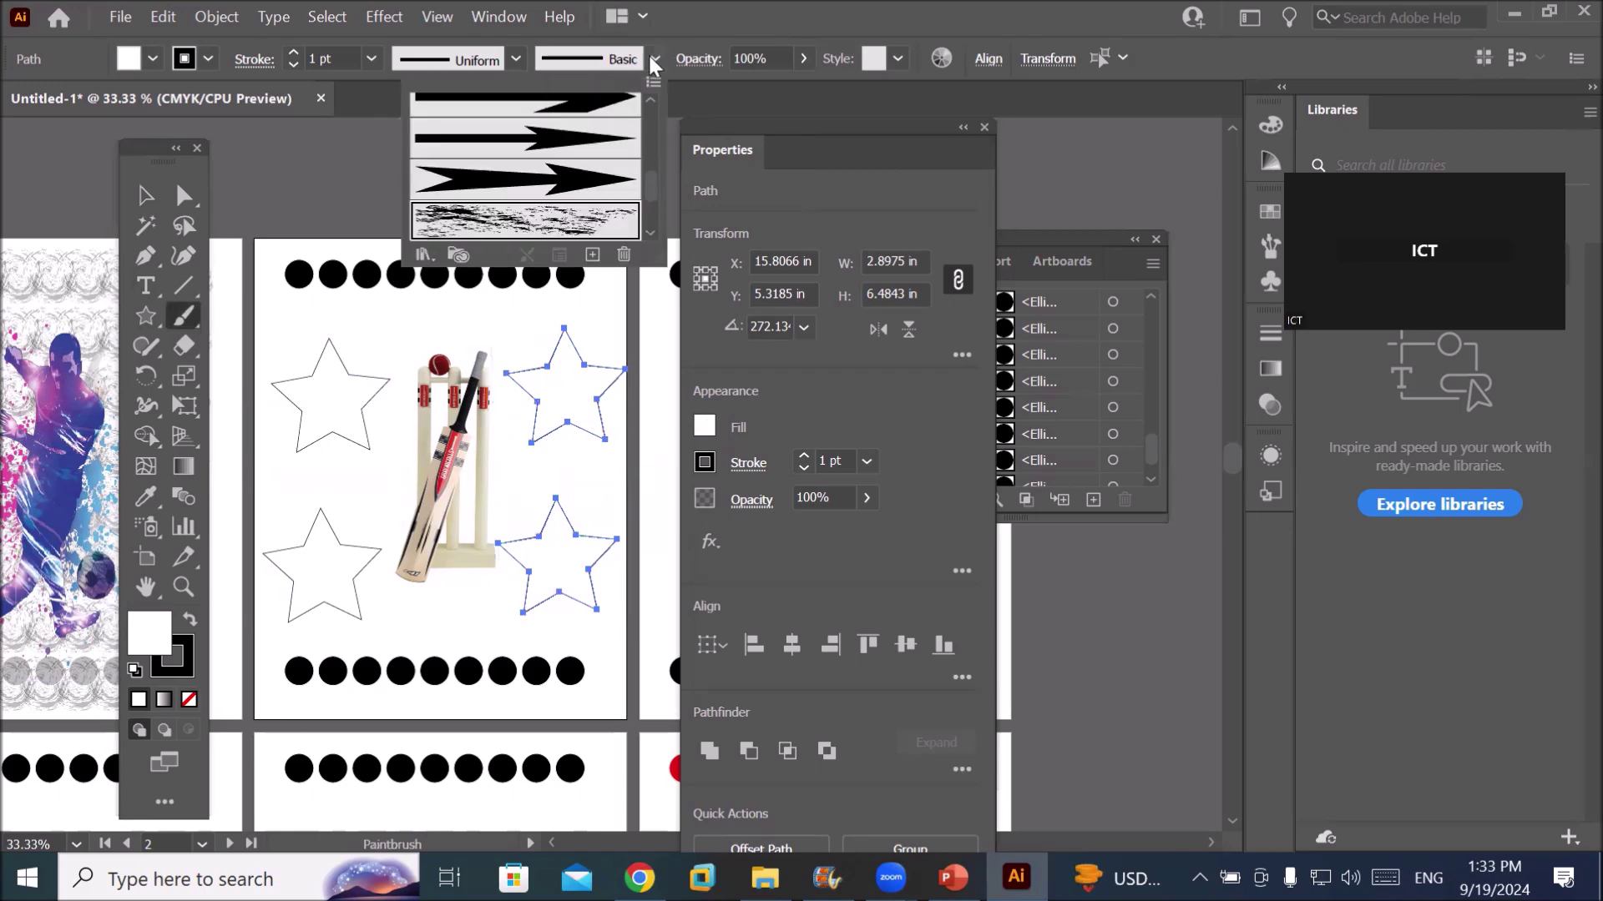
left_click(531, 221)
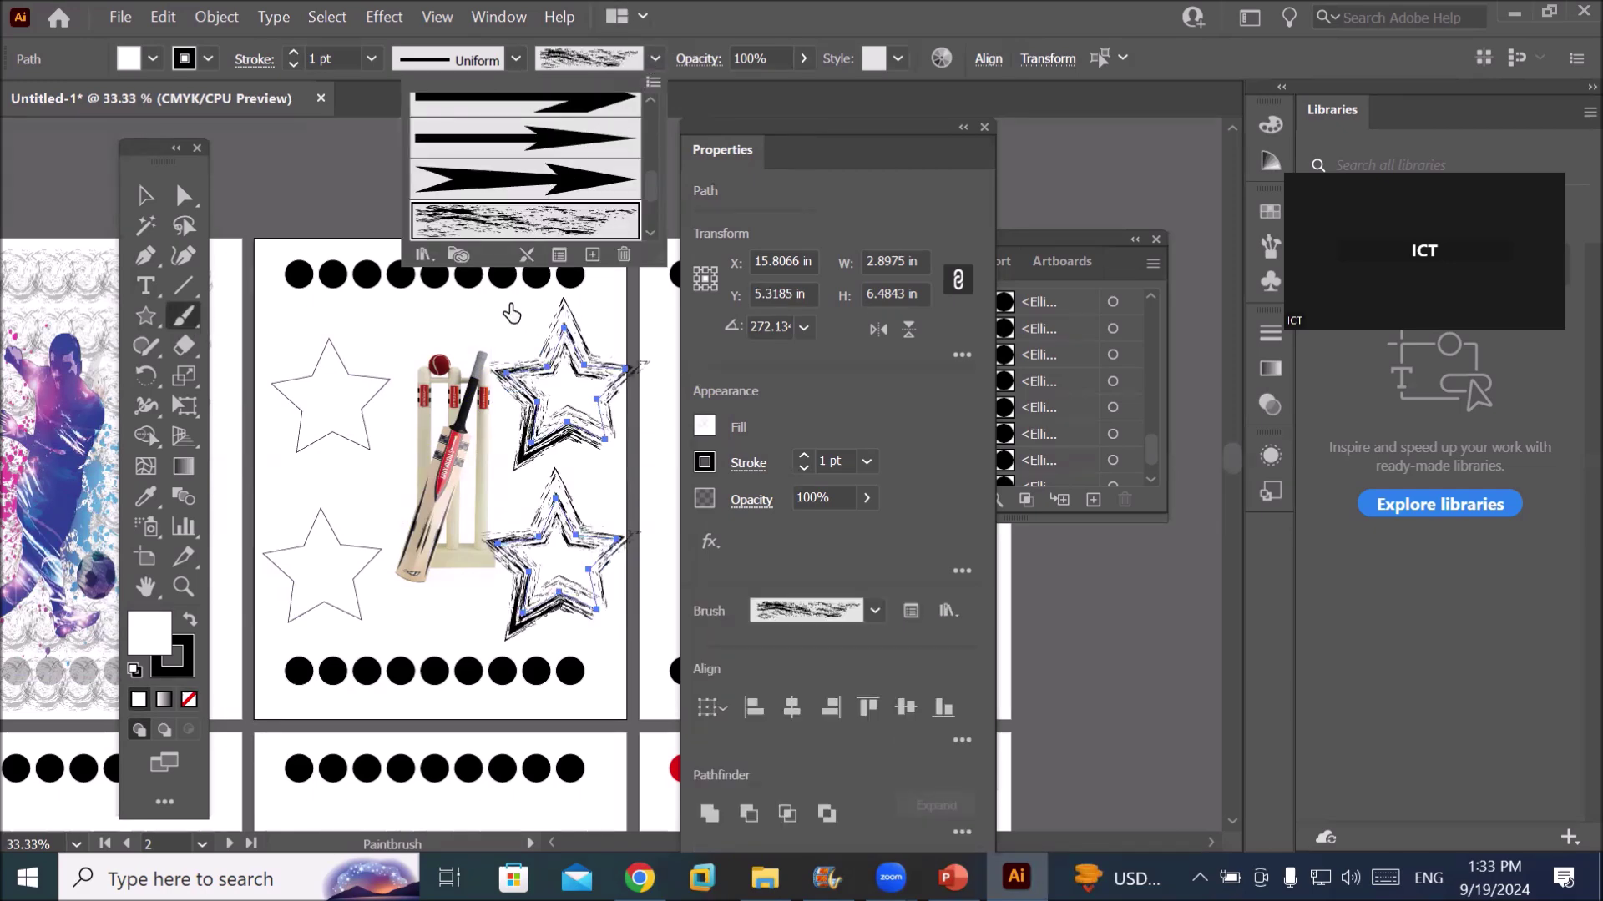
left_click(508, 313)
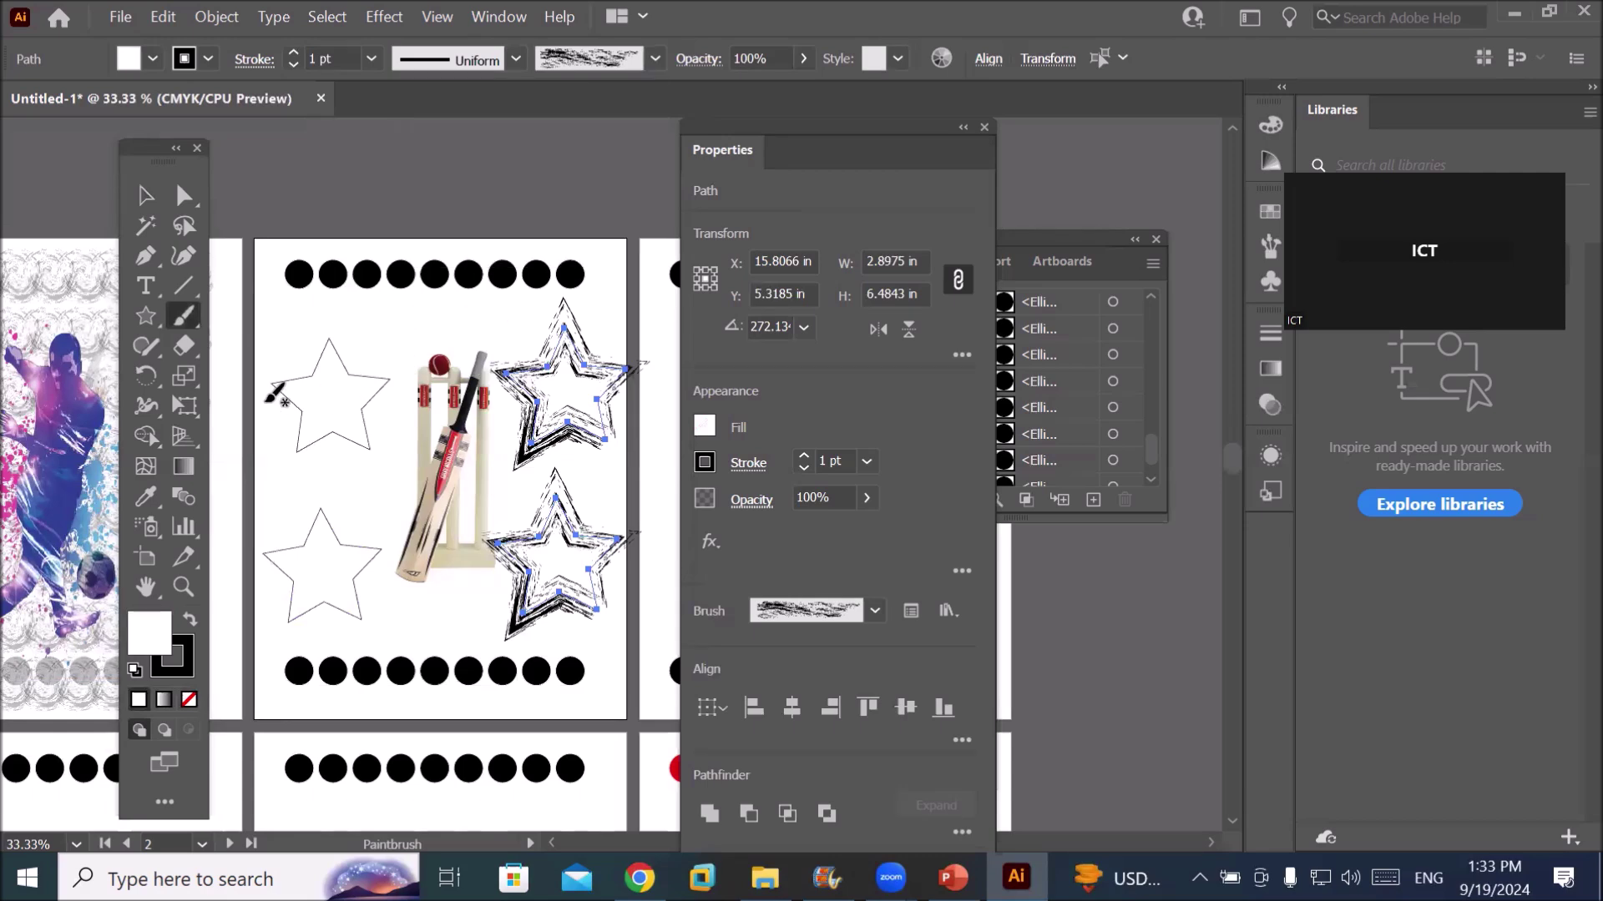
Paint two stray wavy brush strokes on the artboard and undo them
left_click_drag(391, 331, 384, 554)
left_click_drag(485, 598, 313, 659)
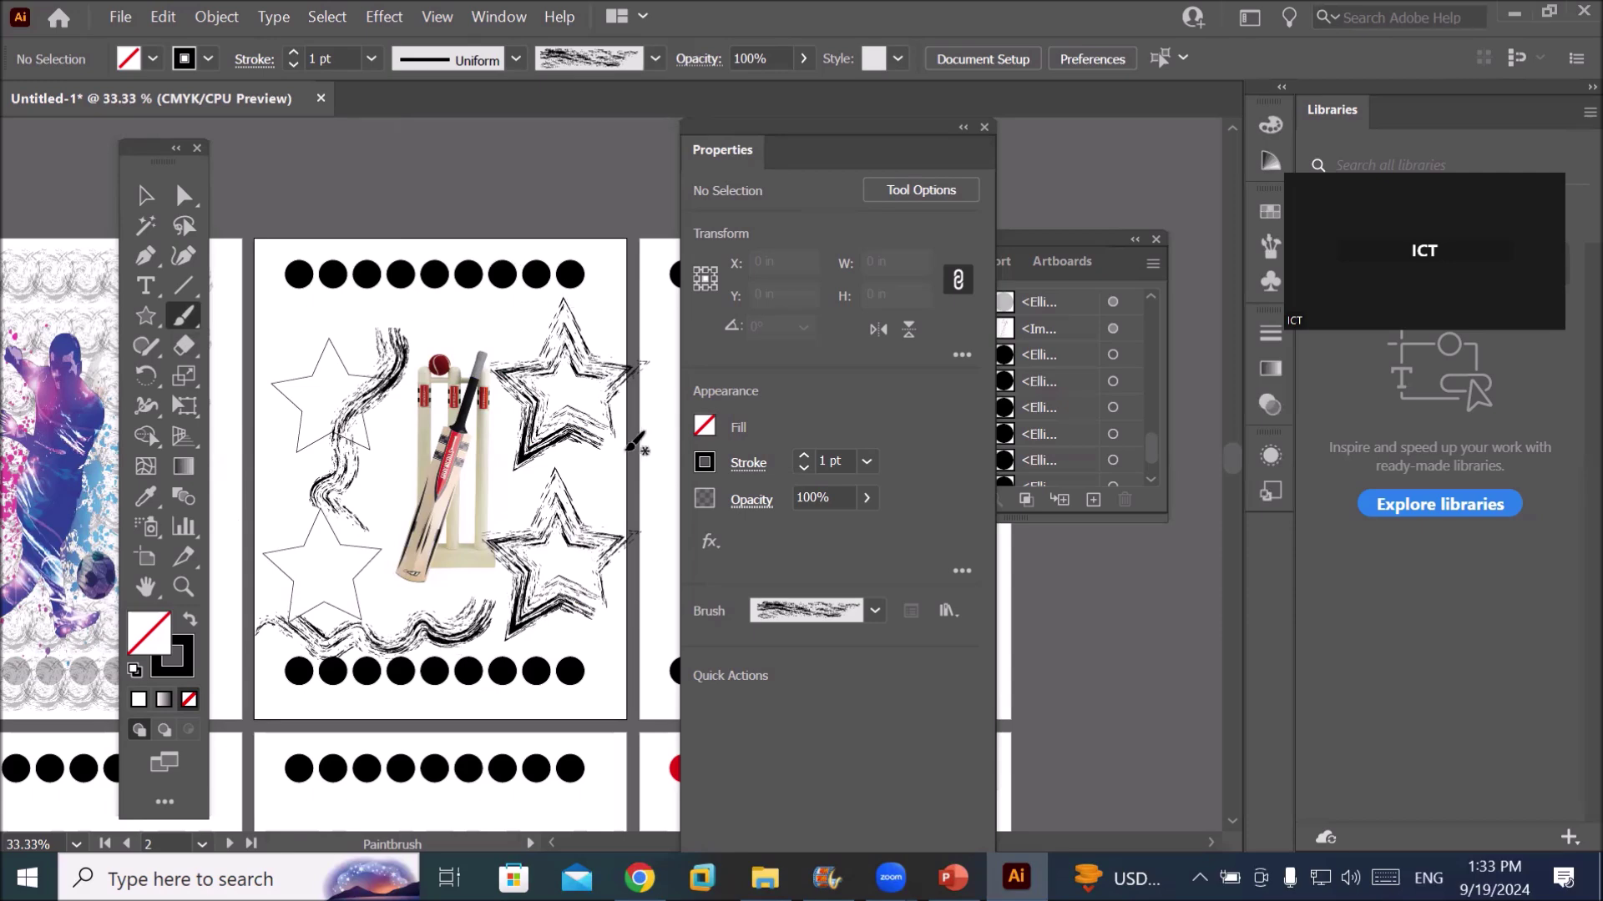
key("v")
key("ctrl+z")
key("ctrl+z")
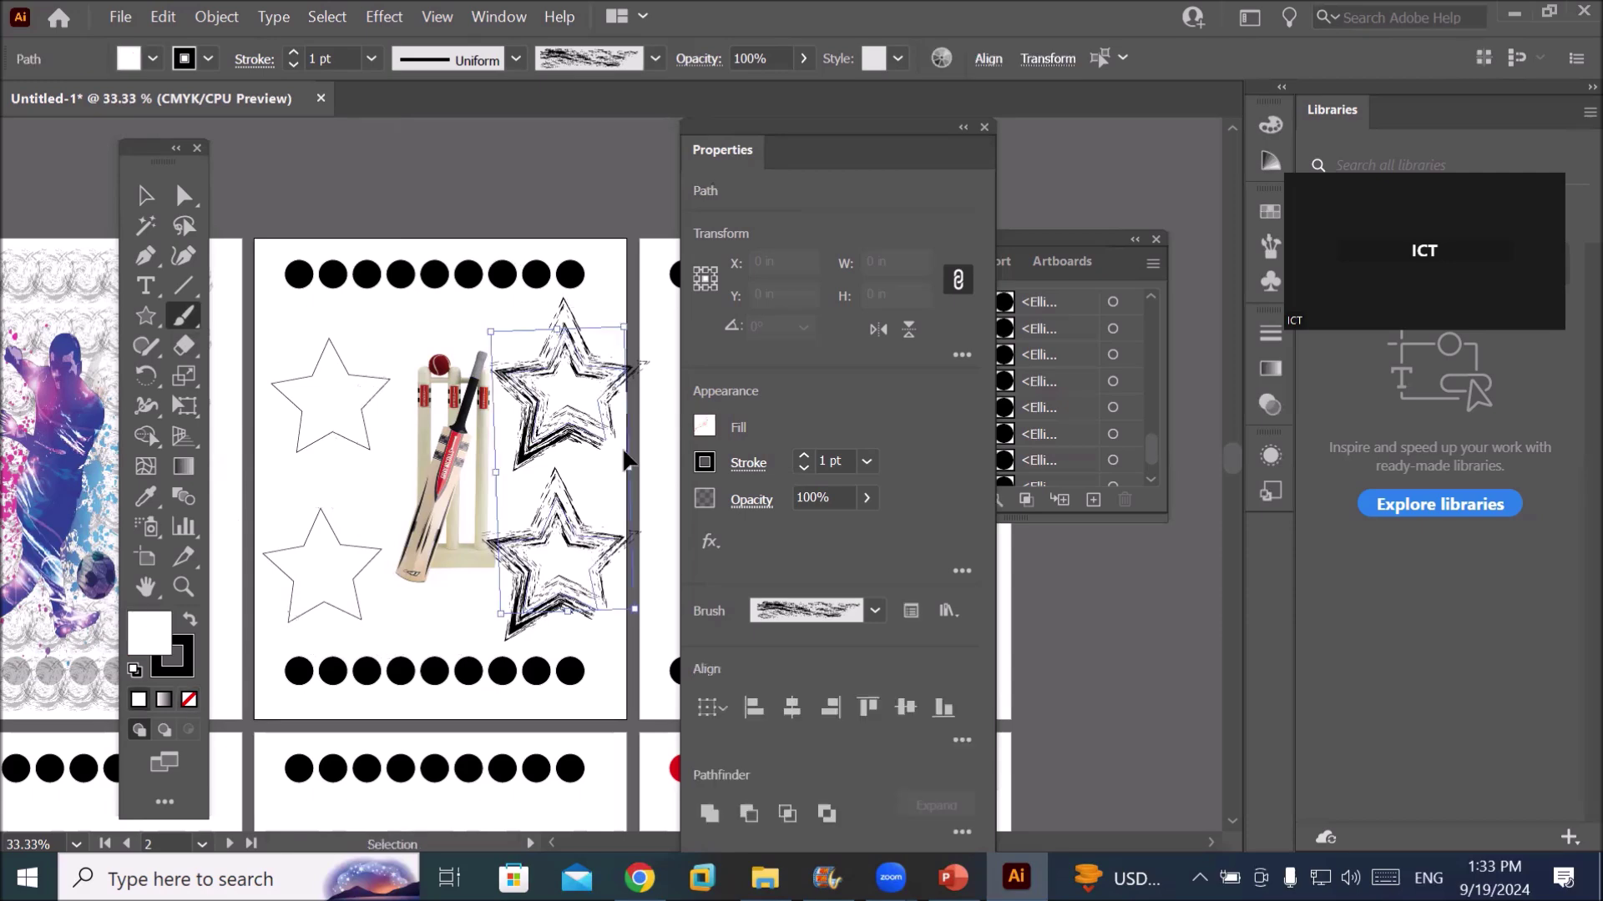
key("b")
Select the two left stars and raise their stroke weight to 18 pt
left_click(146, 194)
left_click(331, 442)
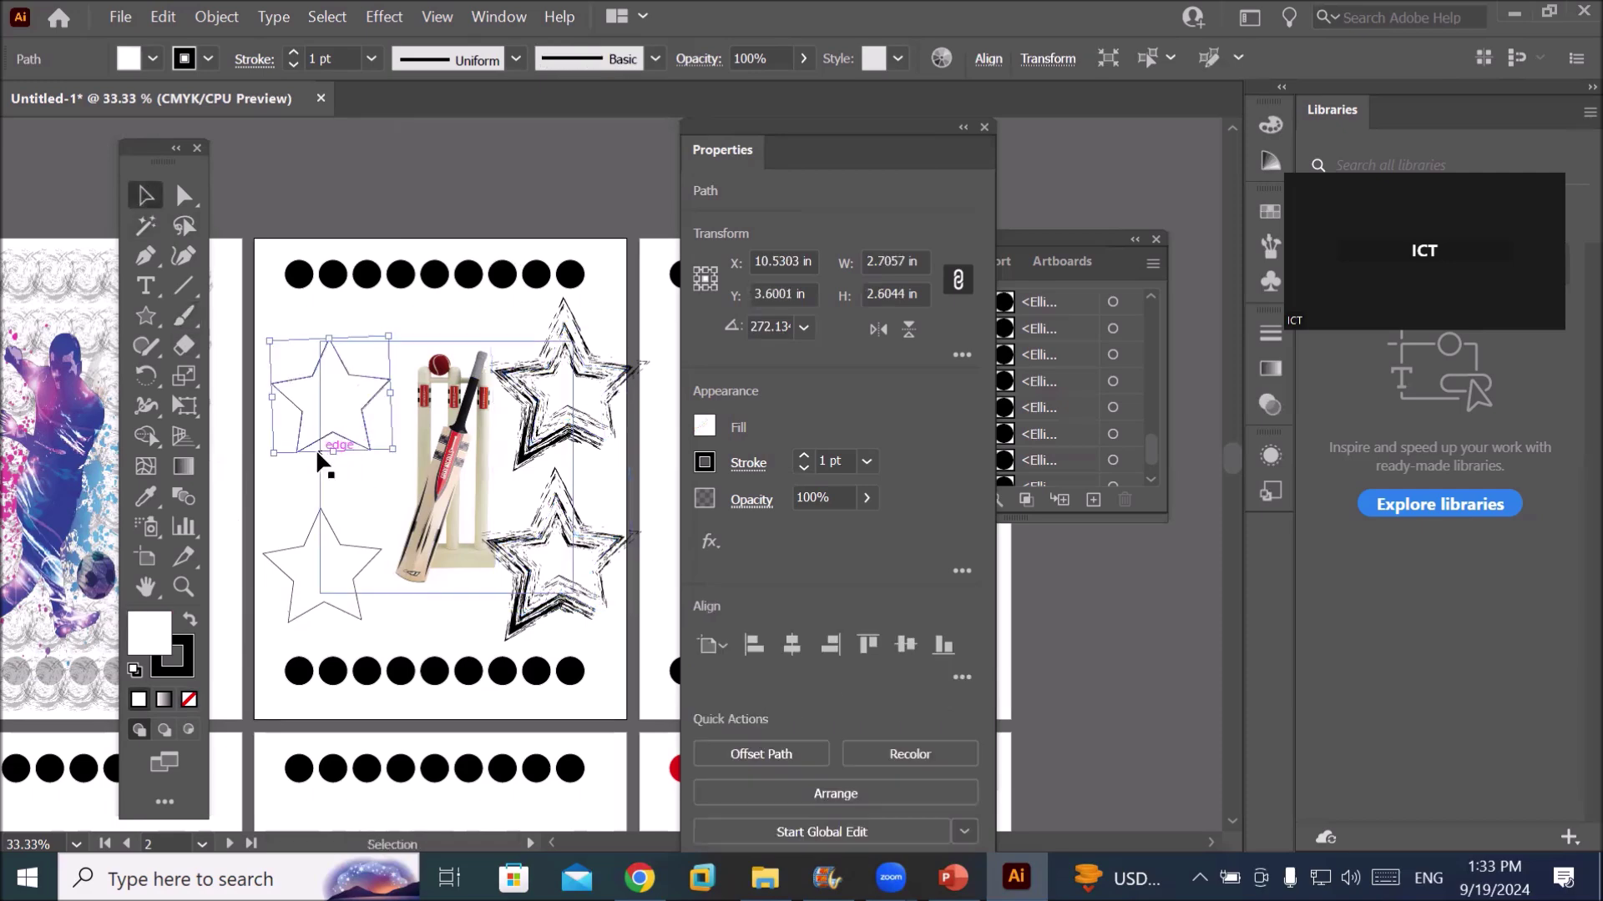
left_click(293, 549, "shift")
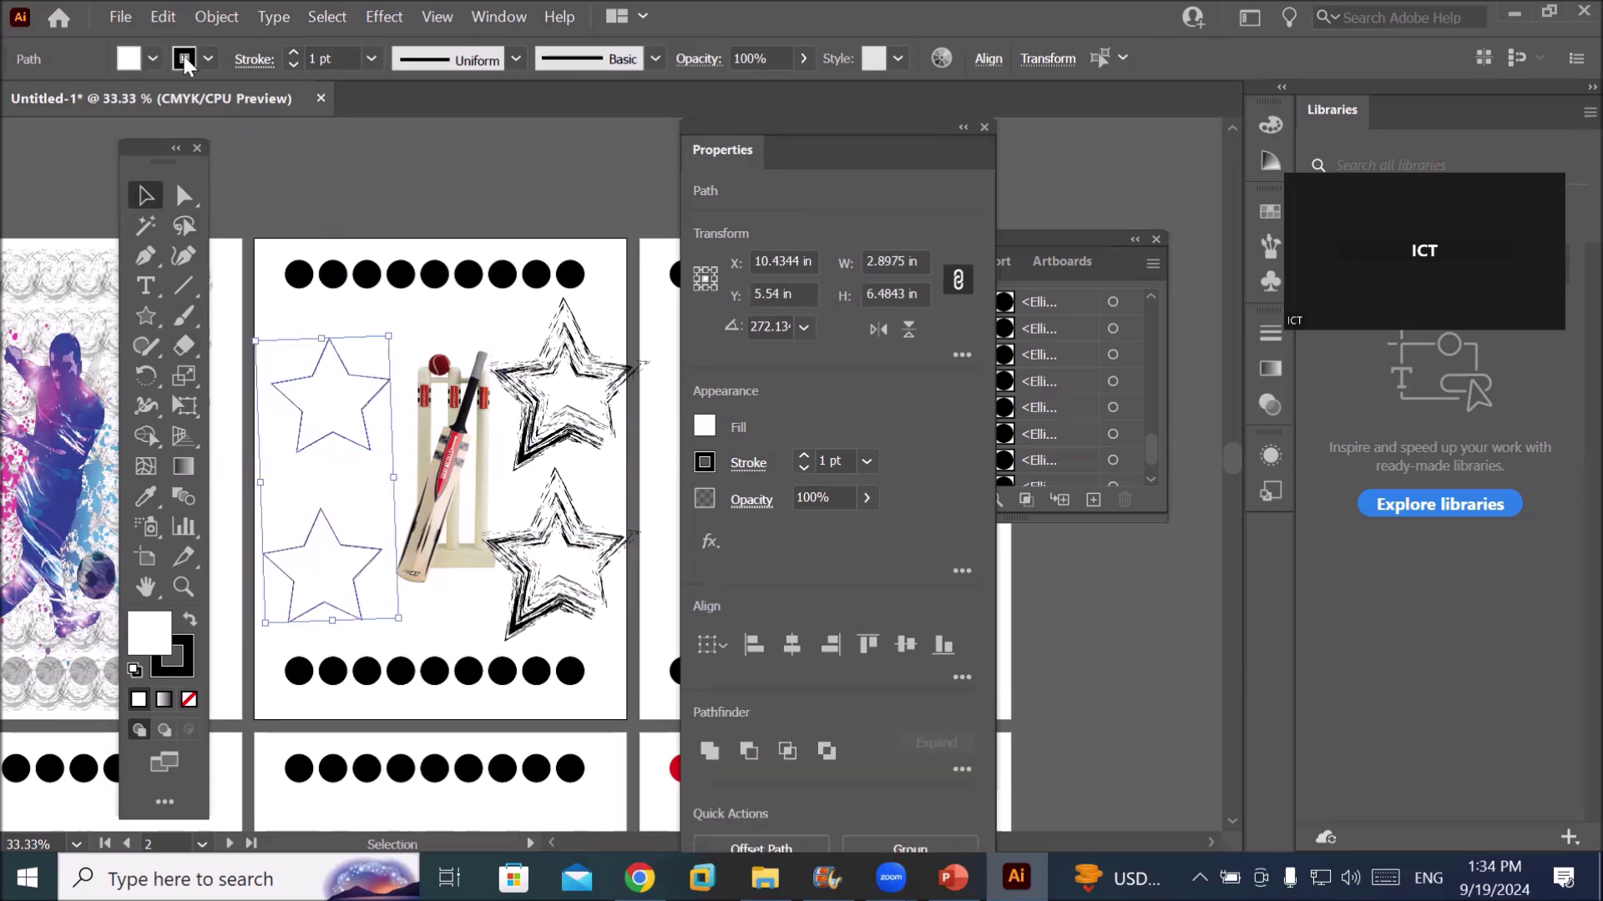
left_click(293, 53)
left_click(293, 53)
left_click(293, 51)
left_click(293, 51)
Give the star outlines the tapered Width Profile 1
left_click(517, 57)
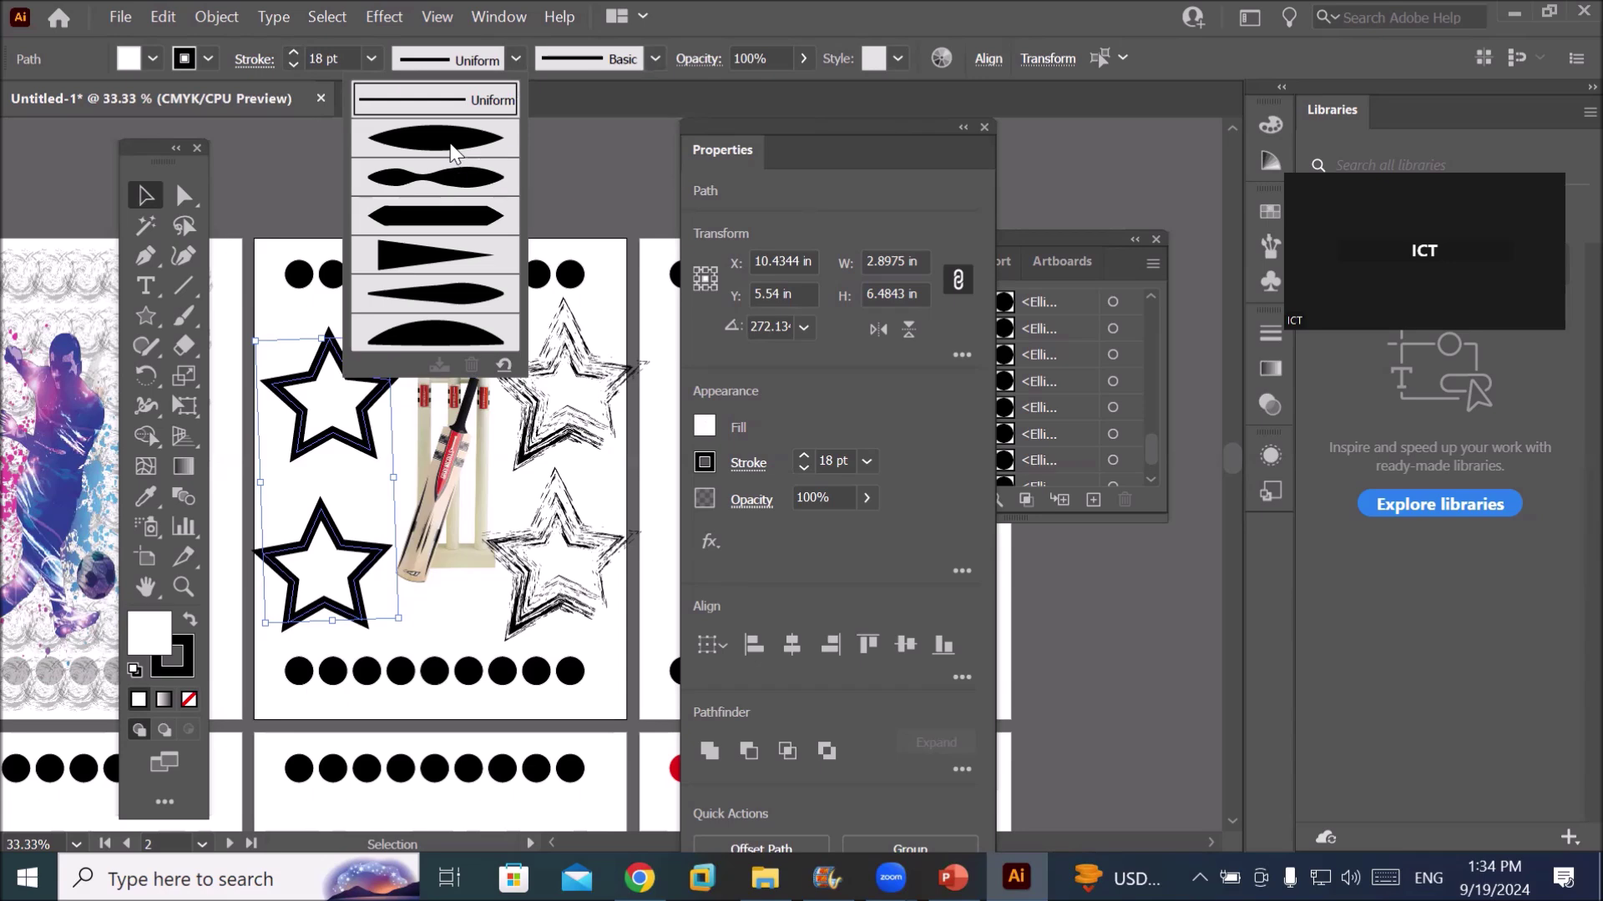
left_click(451, 140)
scroll(359, 542, "up", 1)
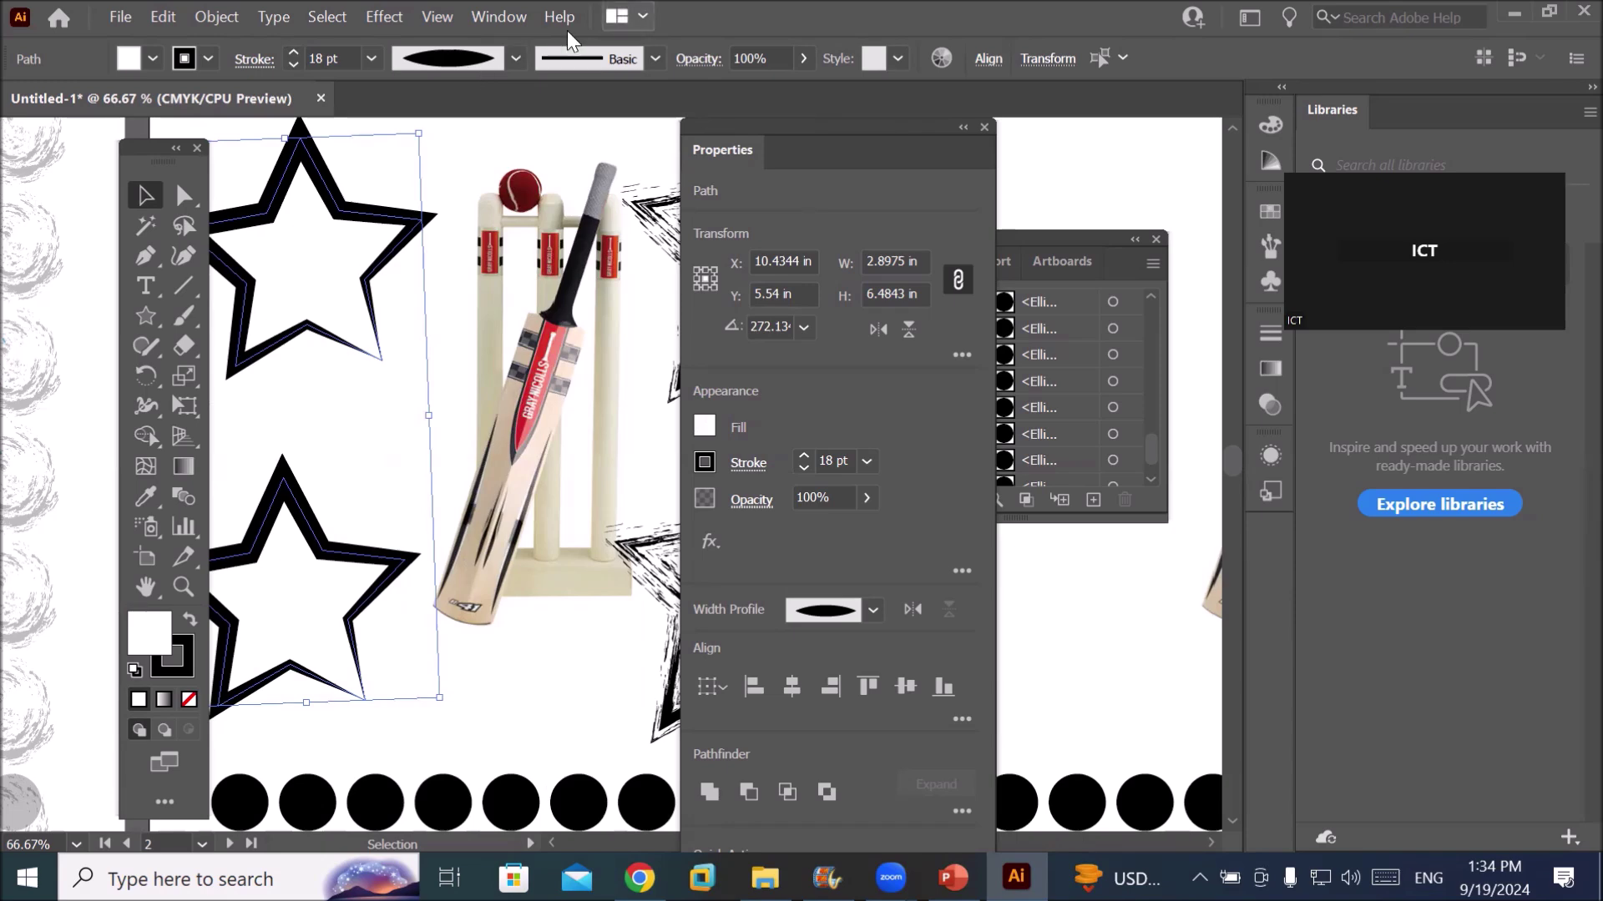
Try charcoal and green arrow brushes on the stars, then open the Arrows_Standard library
left_click(654, 58)
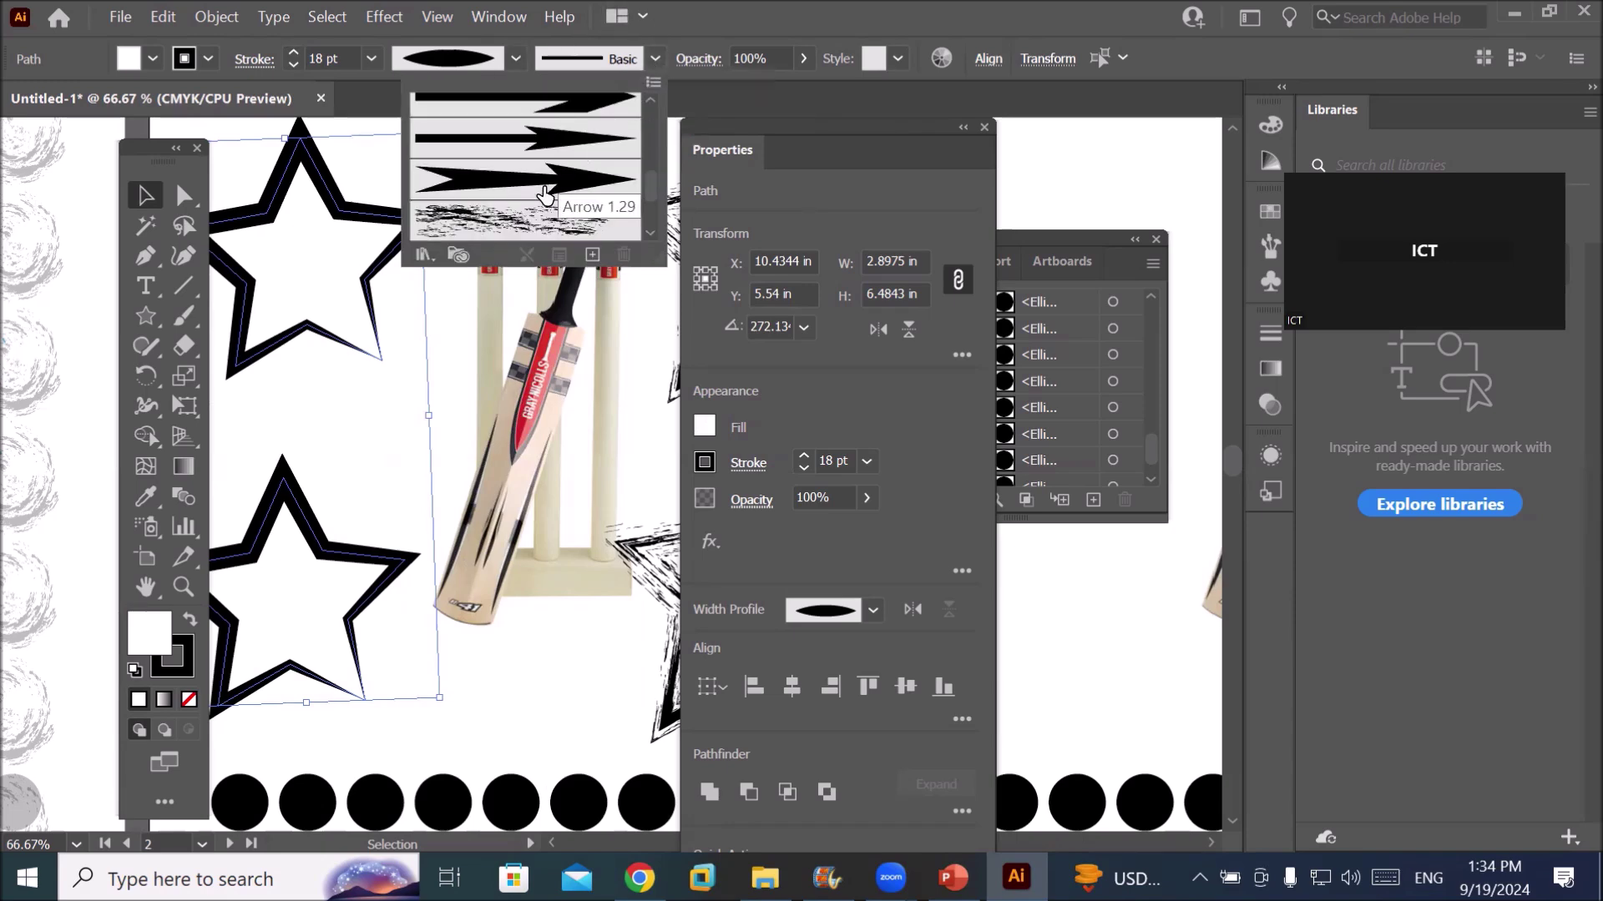
left_click(526, 227)
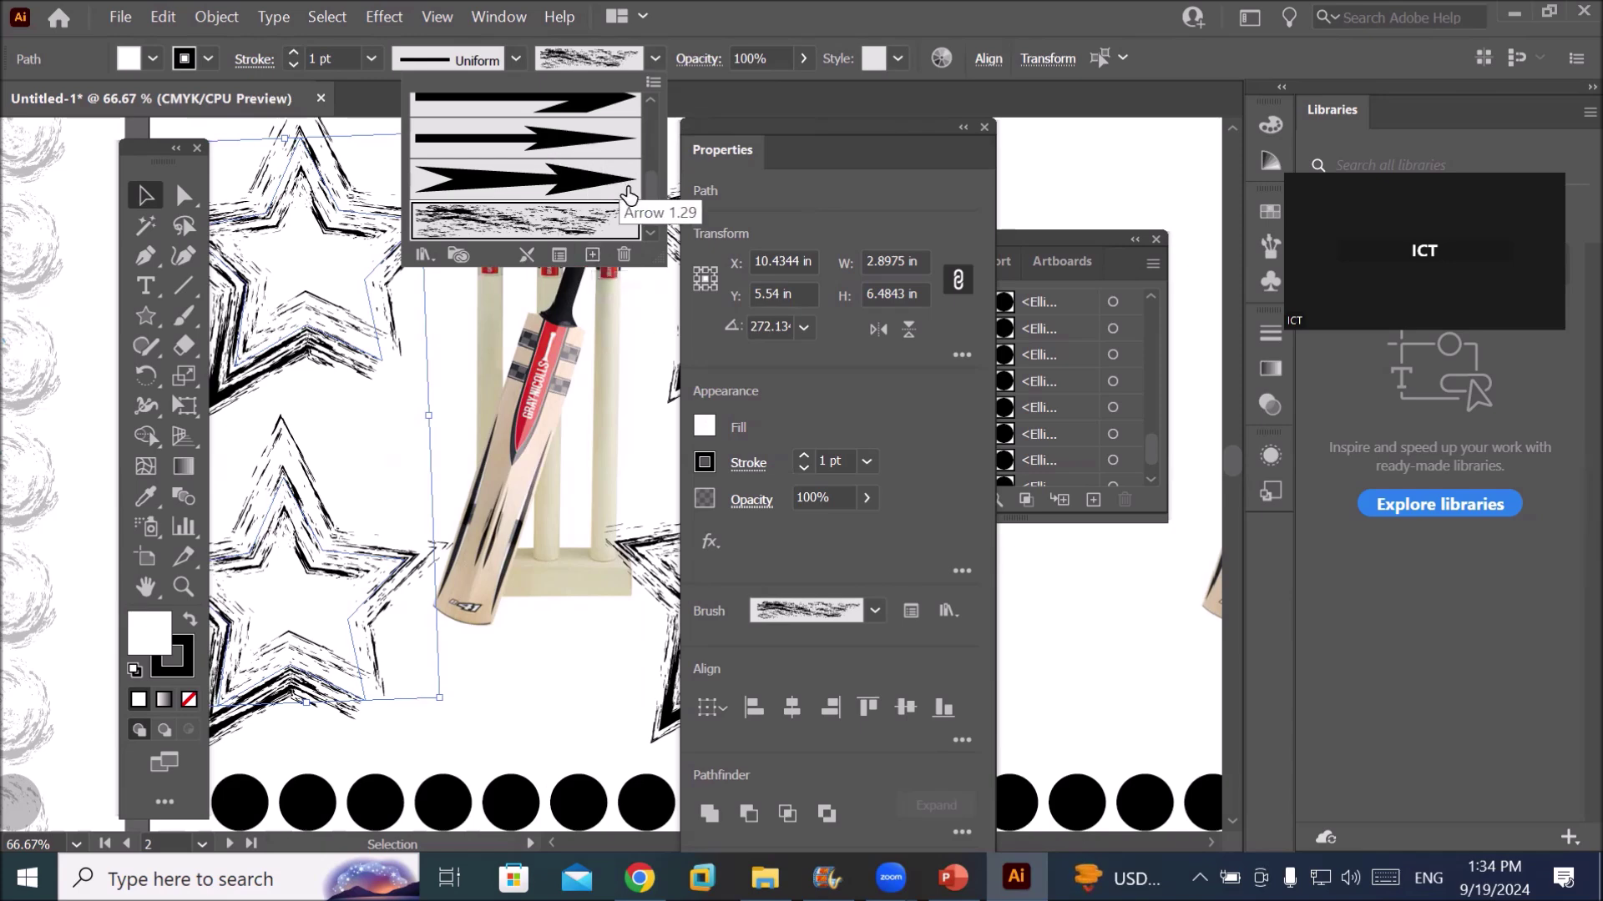
scroll(653, 196, "down", 3)
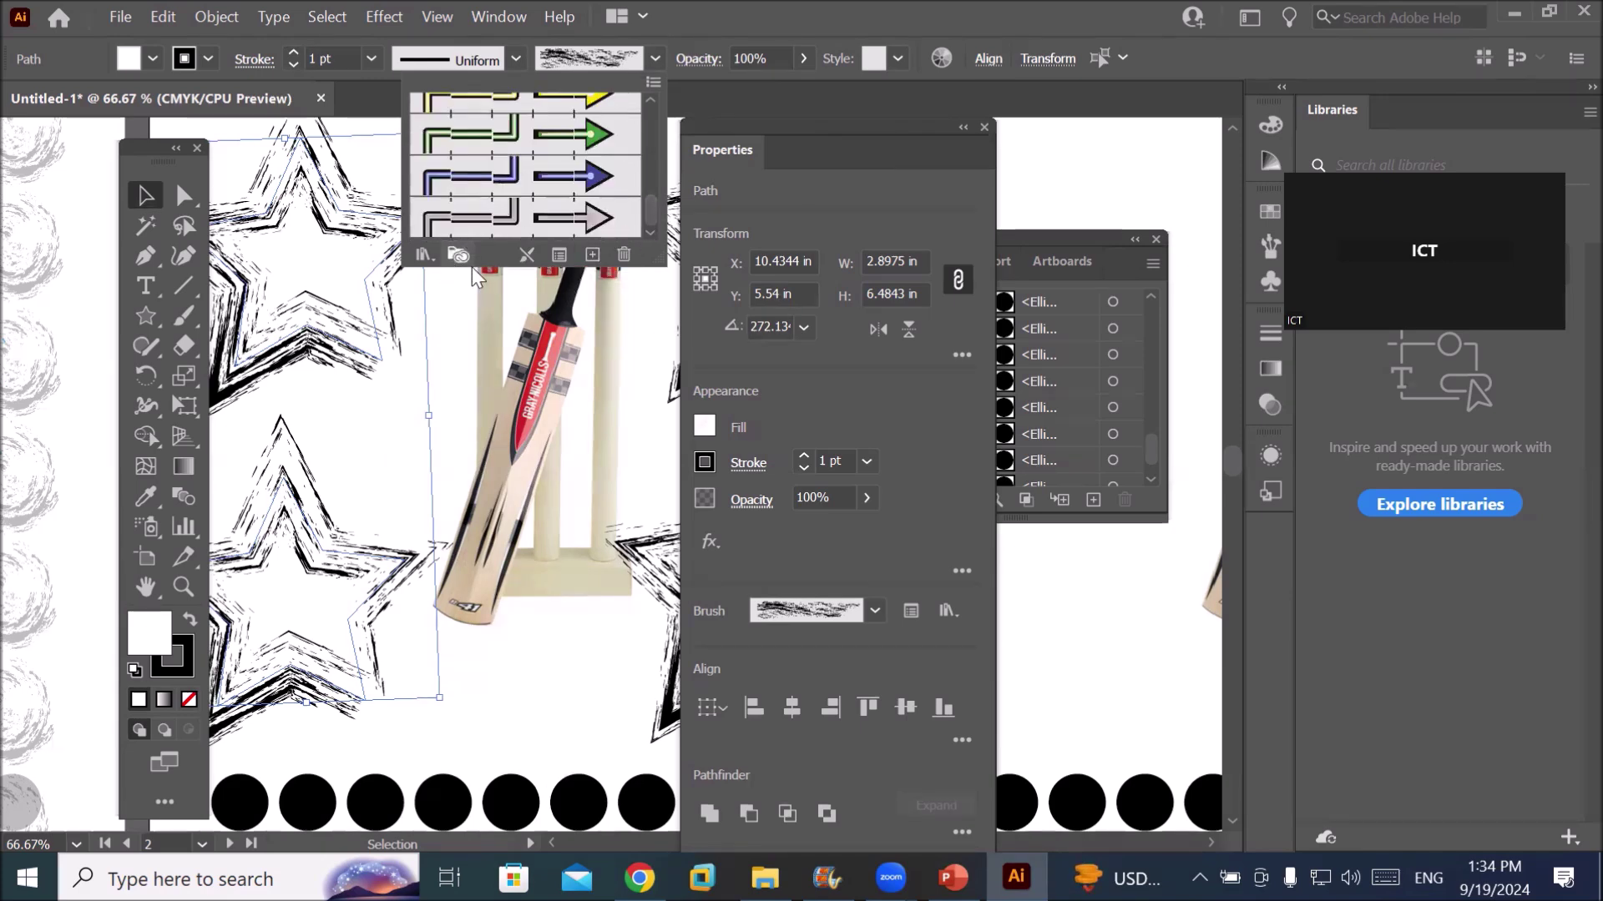
left_click(515, 159)
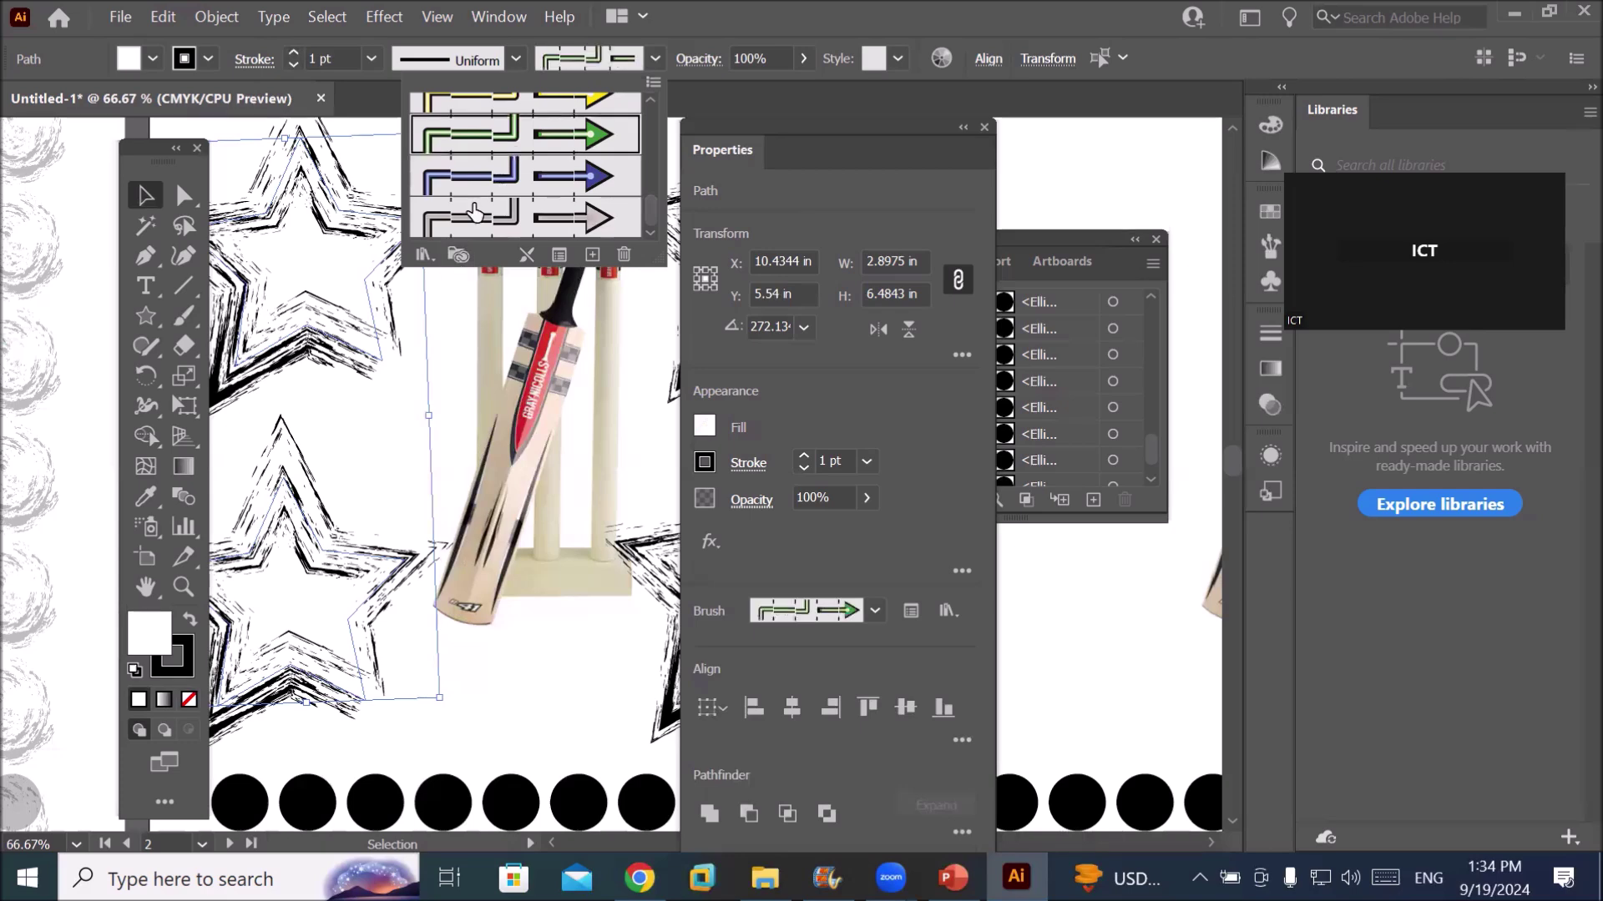
left_click(424, 255)
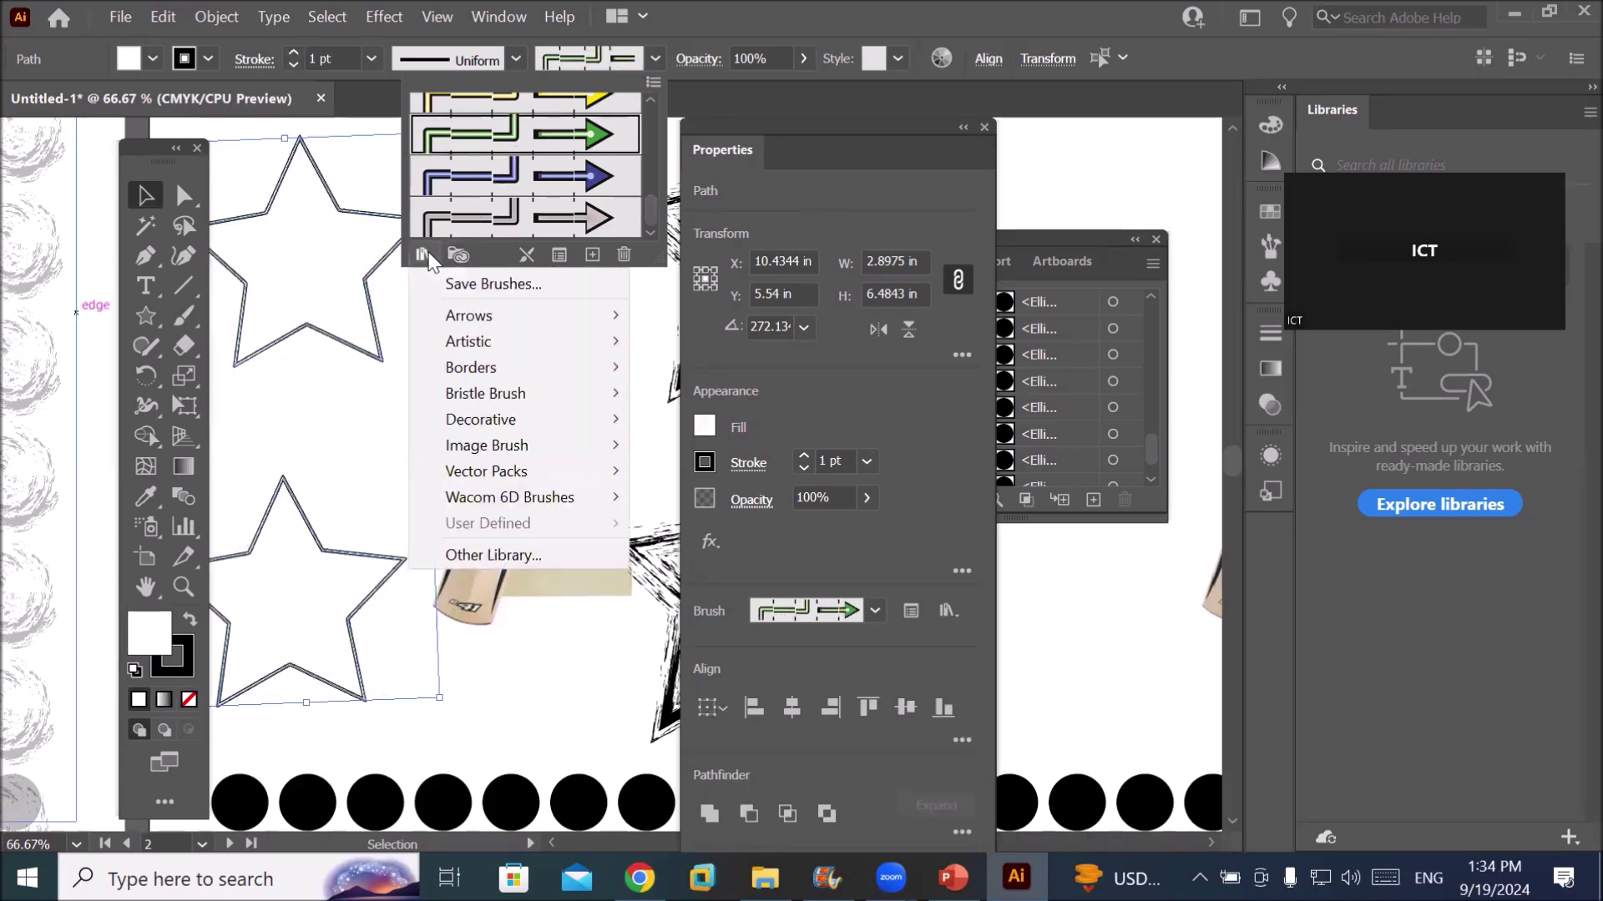
mouse_move(469, 316)
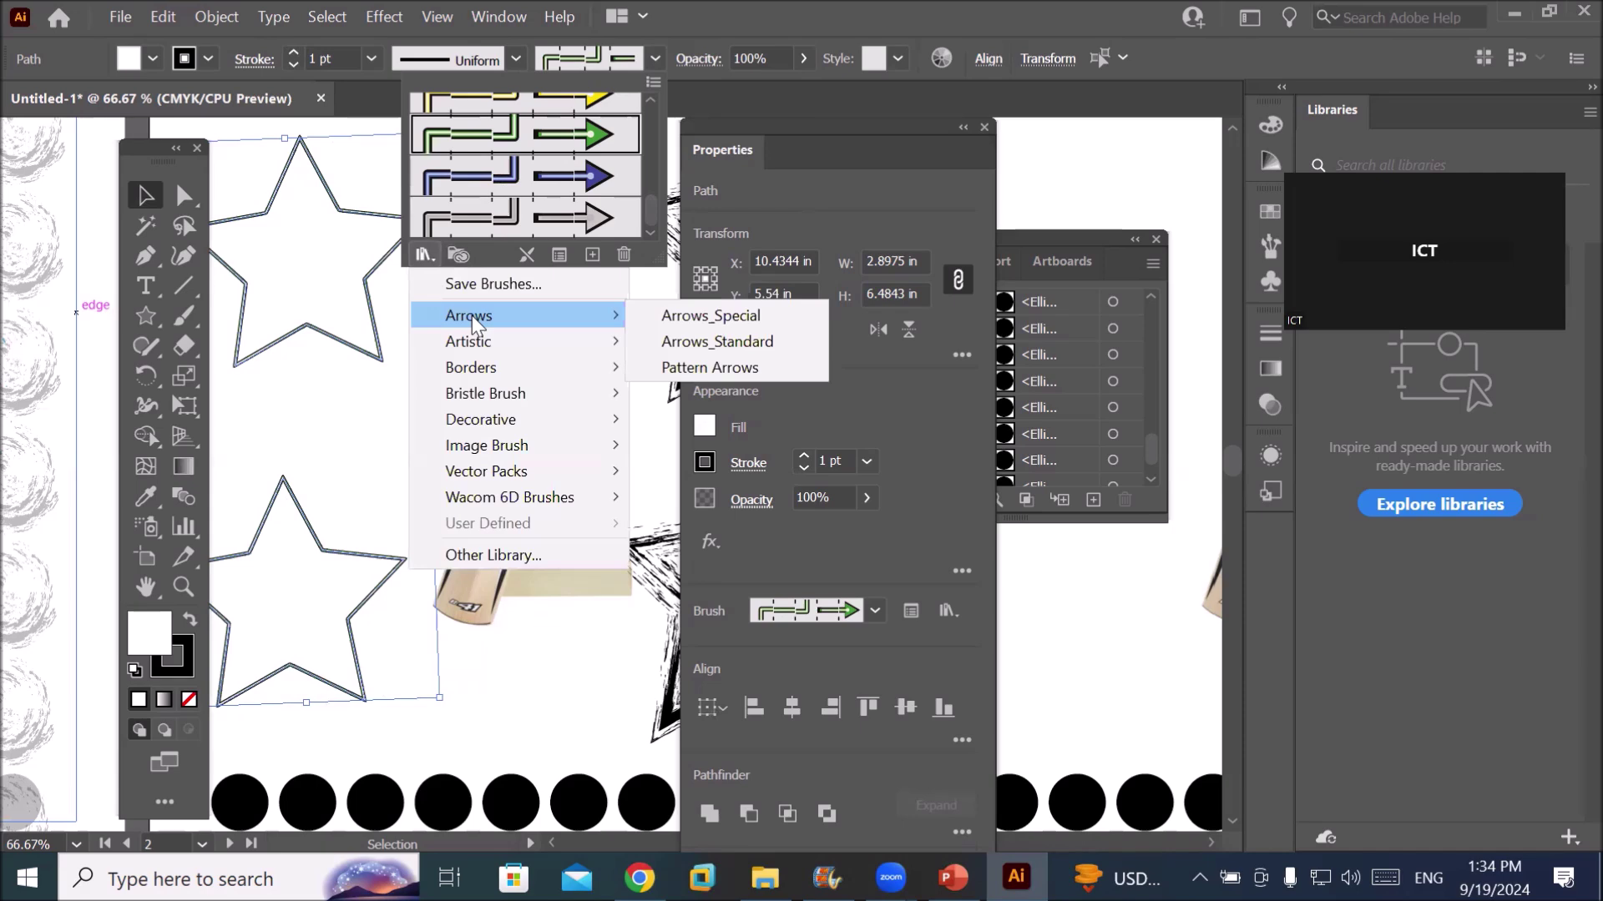
left_click(731, 341)
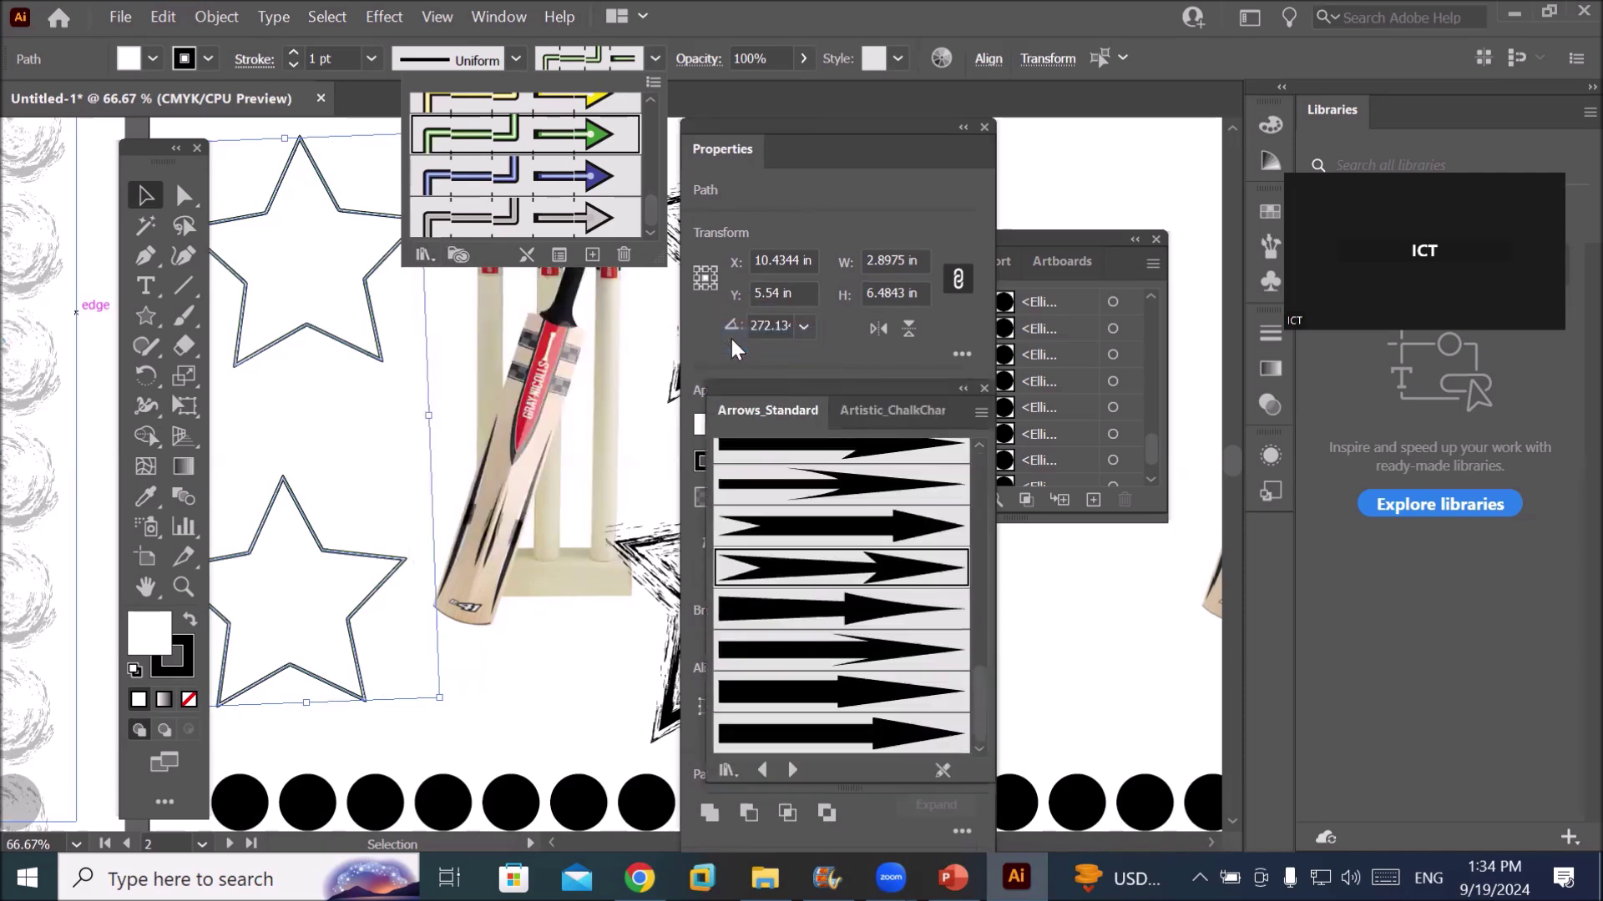
Step through brush libraries to Artistic_ChalkCharcoalPencil and try thin charcoal-pencil strokes
left_click(793, 768)
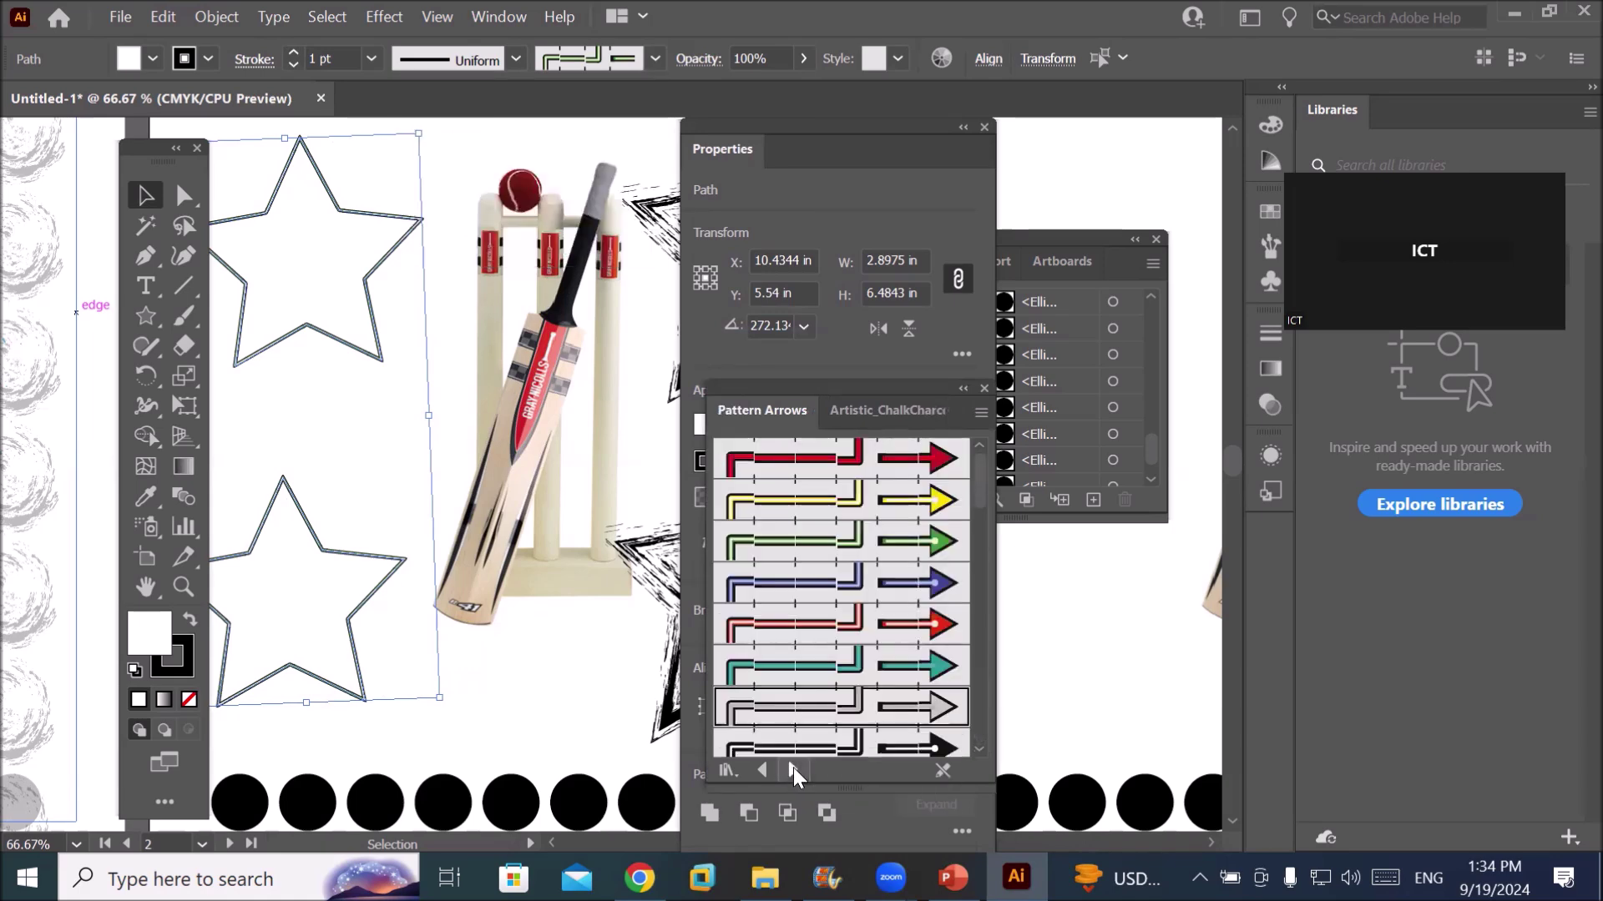
left_click(793, 768)
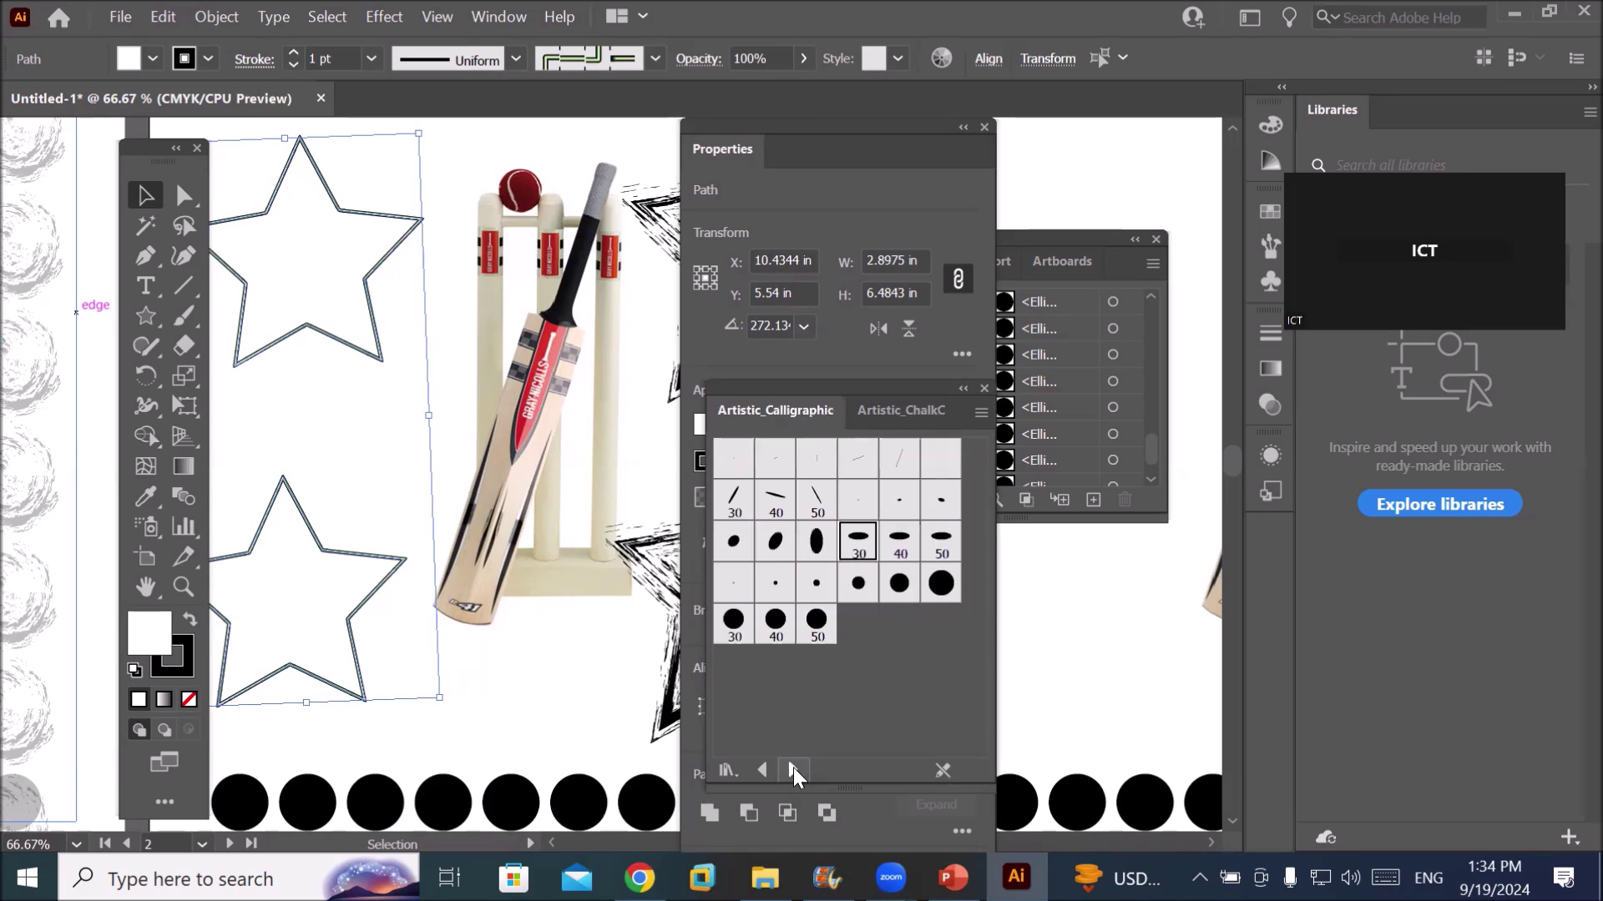
left_click(793, 768)
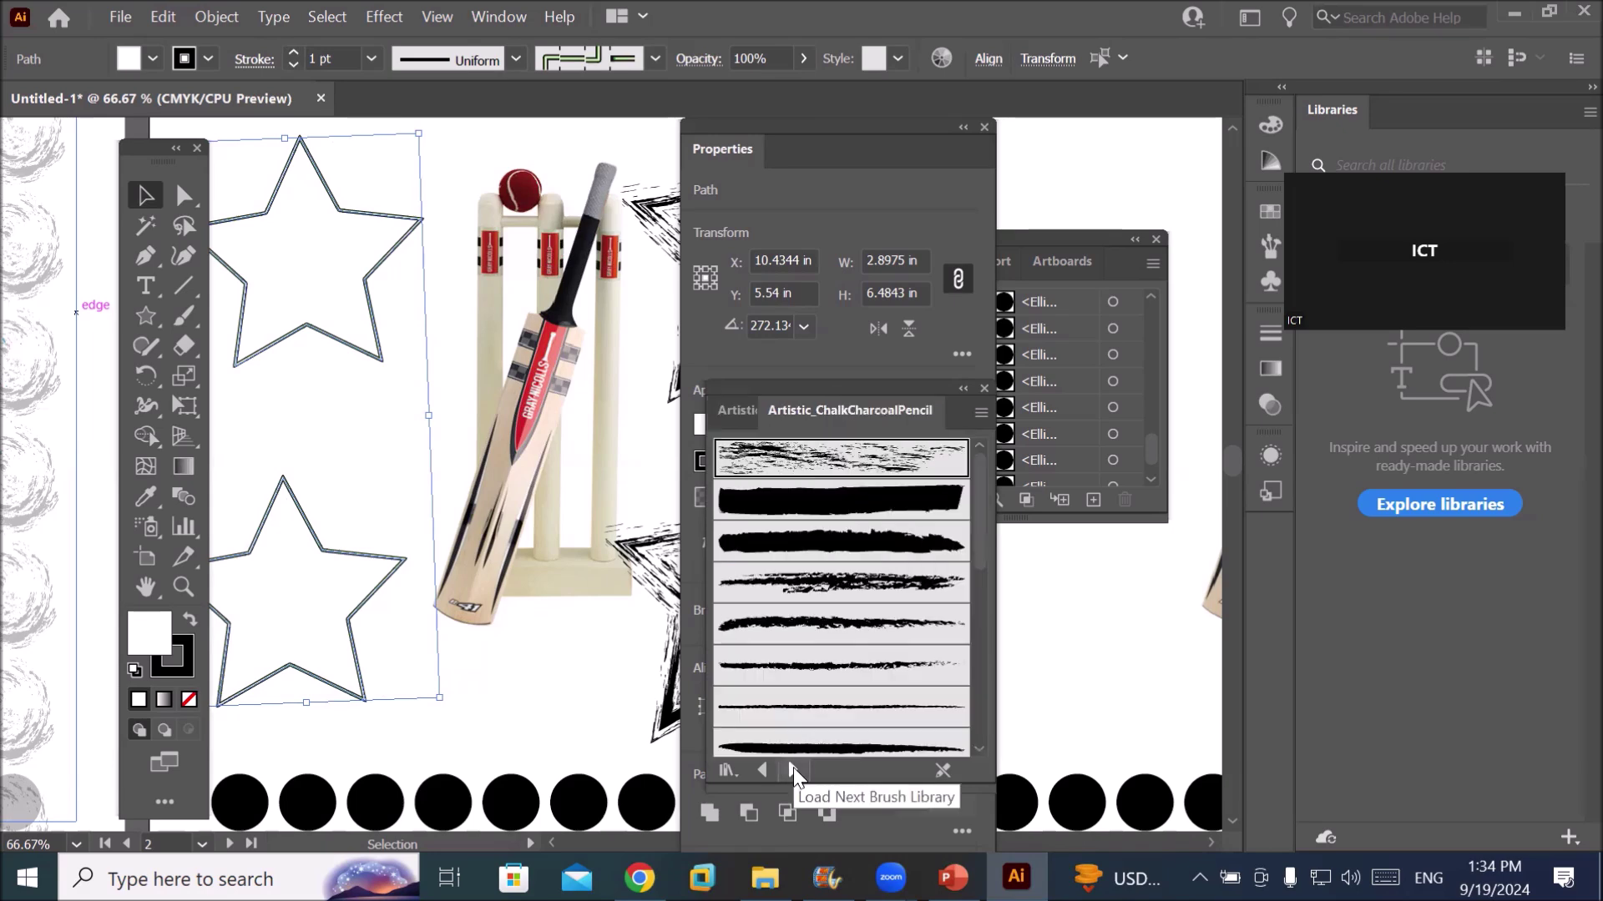
left_click(781, 637)
left_click(773, 680)
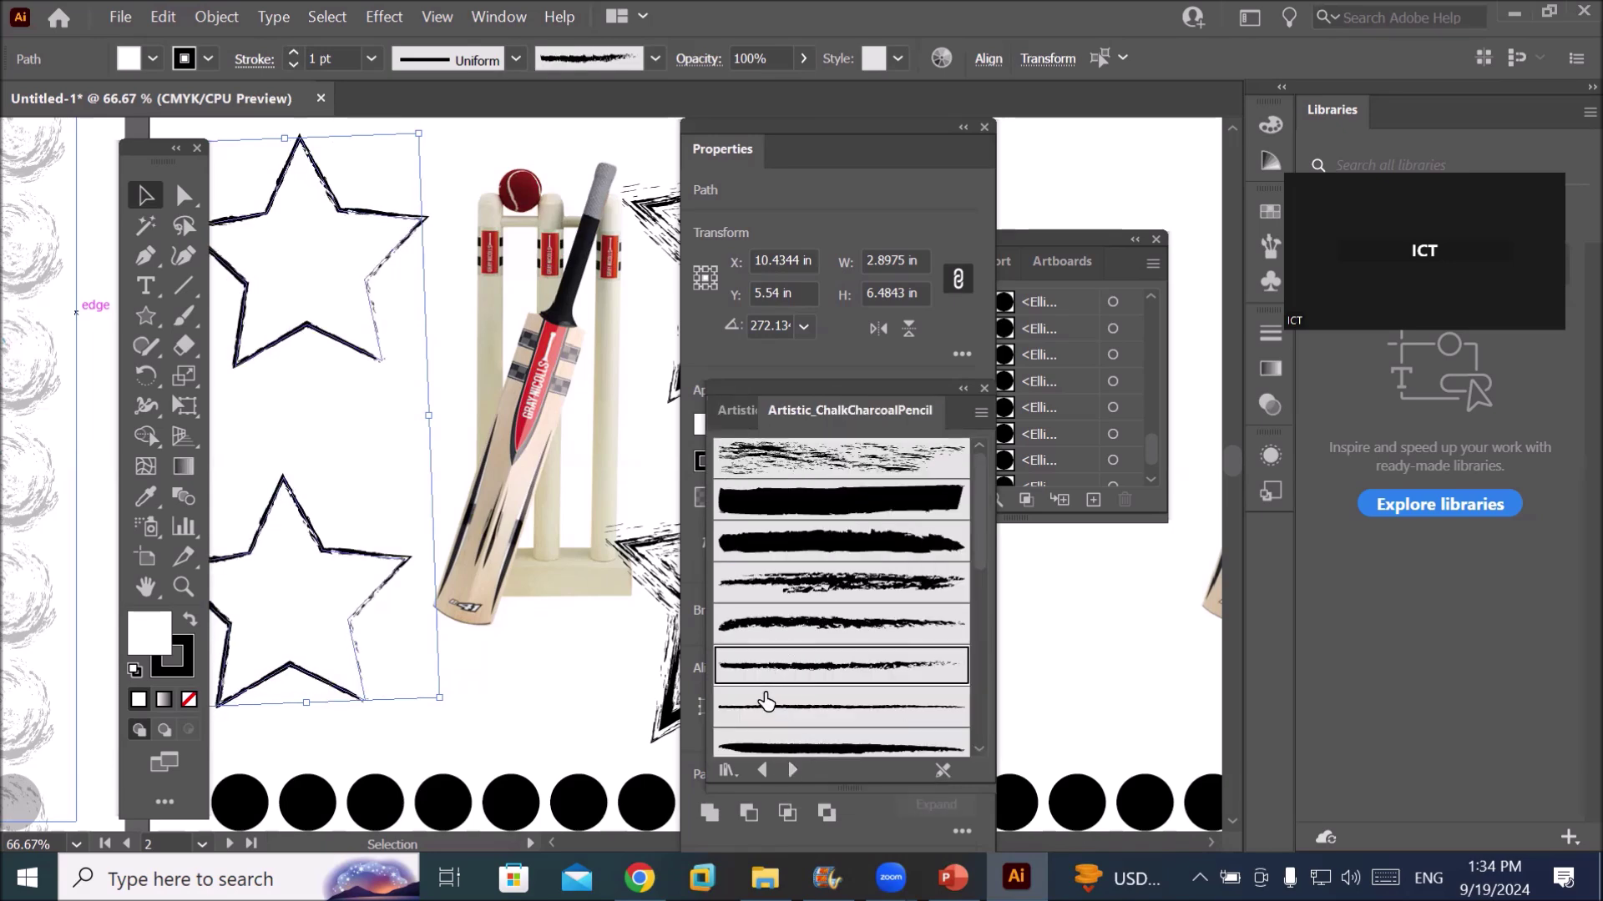
left_click(777, 710)
left_click(775, 748)
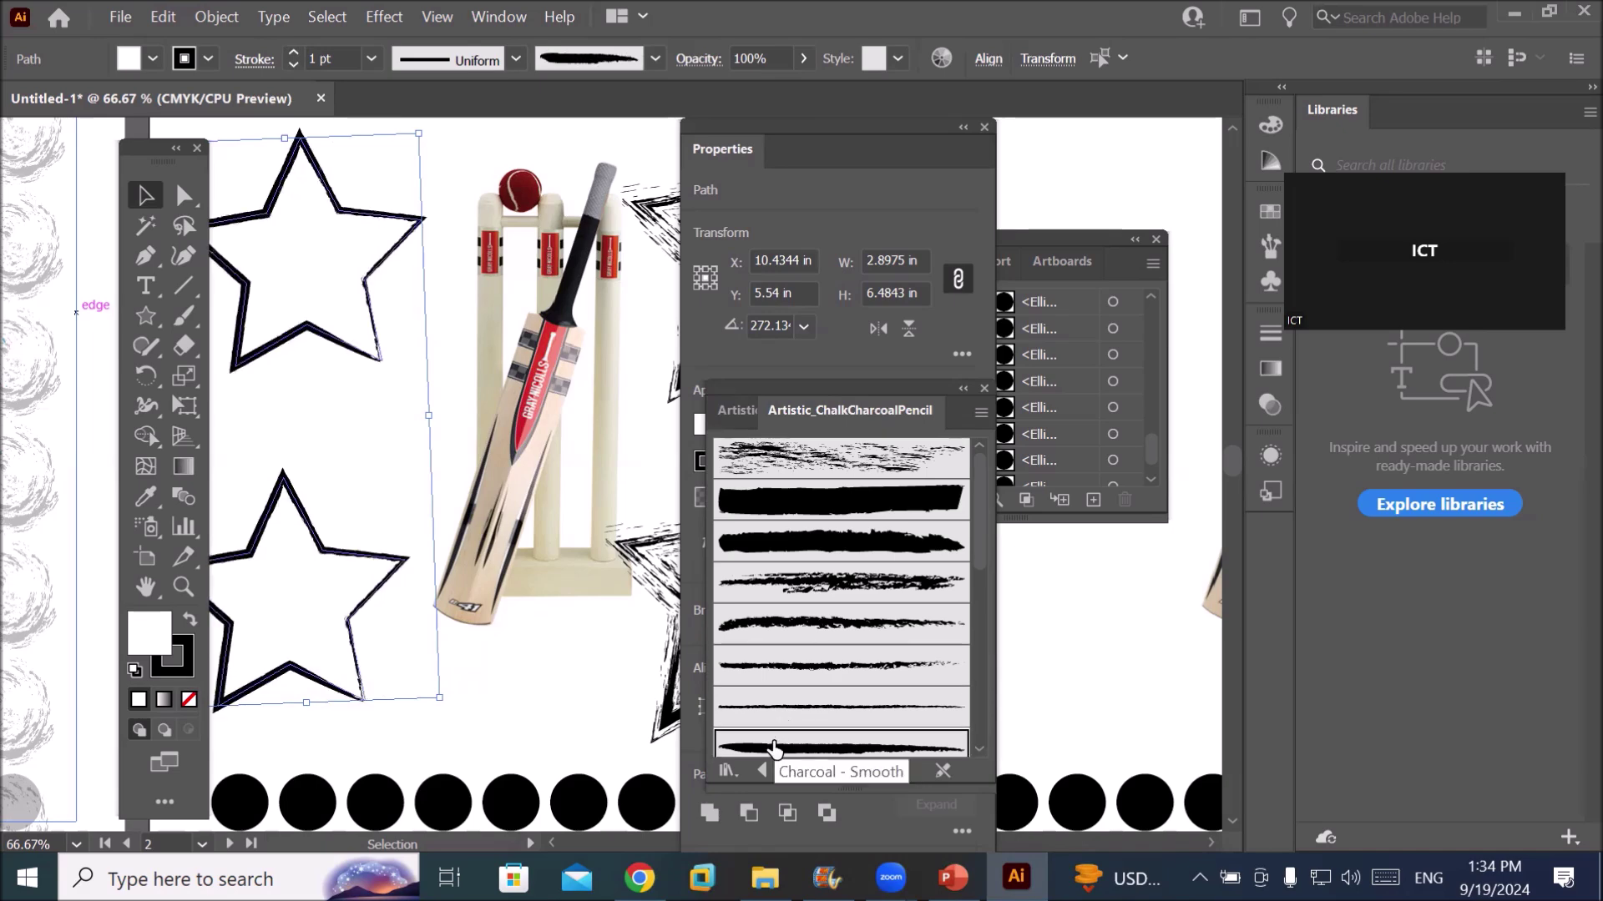
left_click_drag(983, 528, 975, 630)
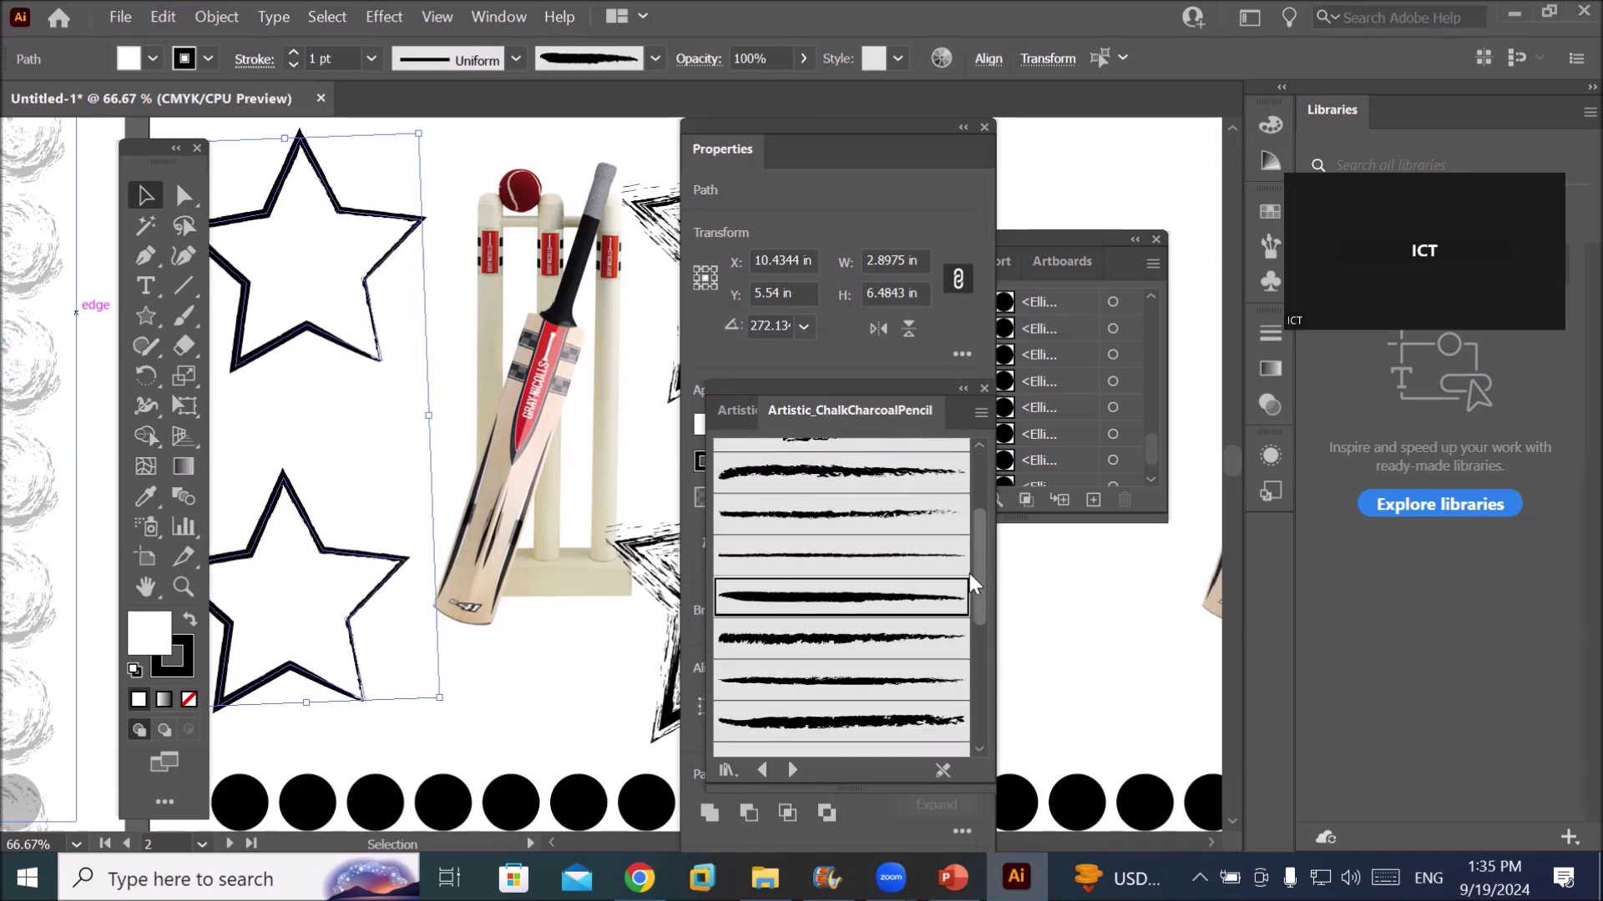
left_click_drag(976, 630, 976, 660)
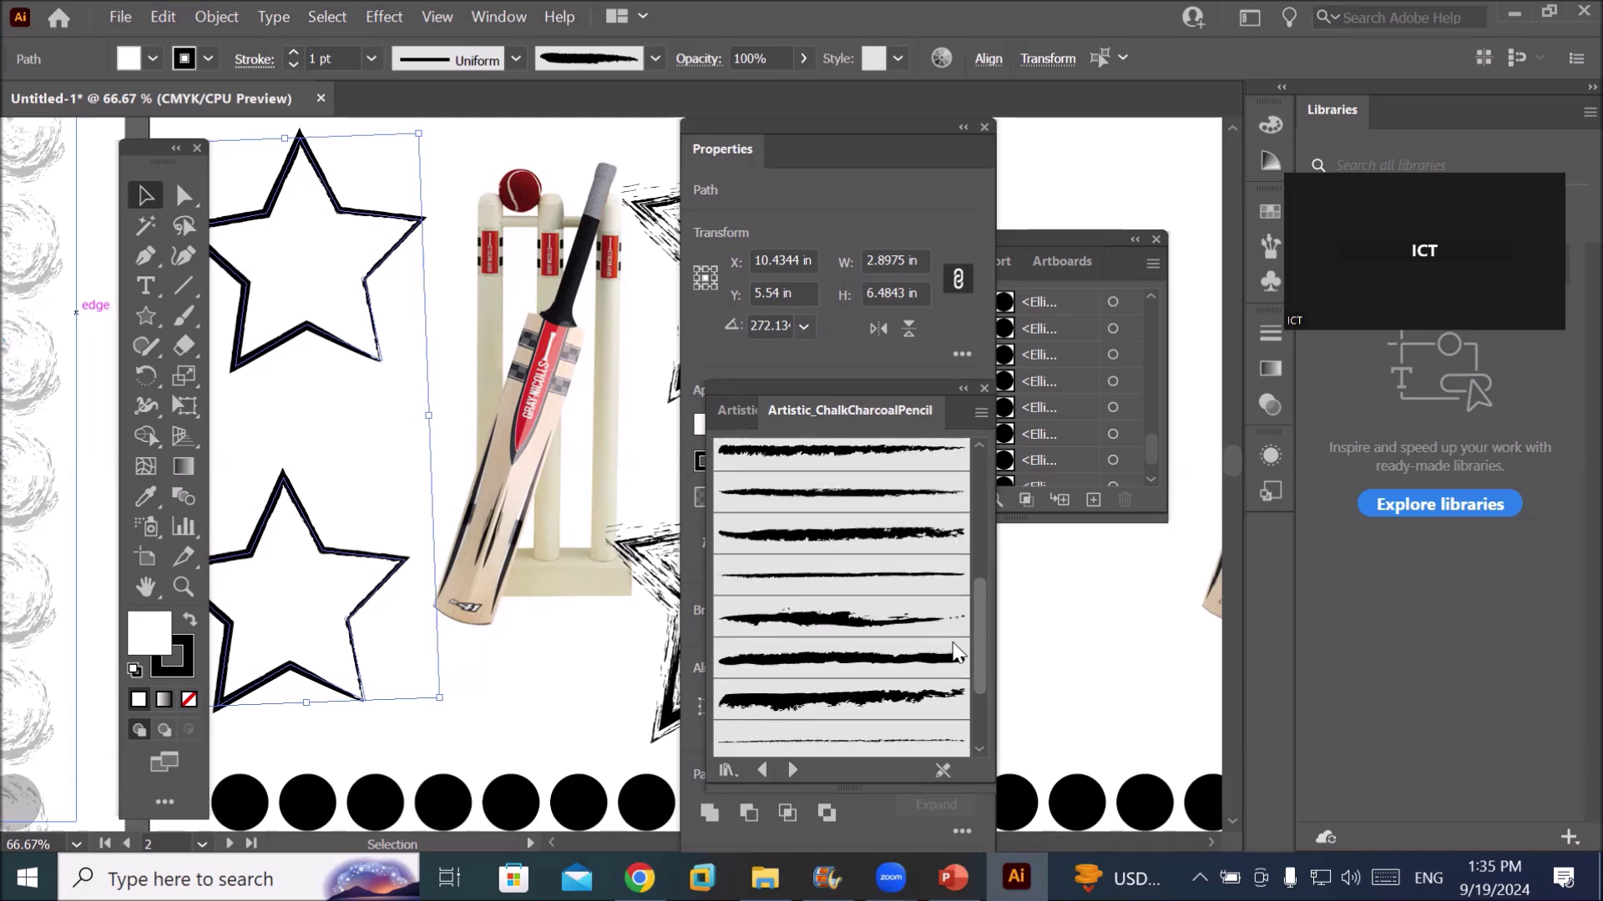
Apply a layered multi-line Artistic_ScrollPen brush to the stars and color it magenta
left_click(792, 770)
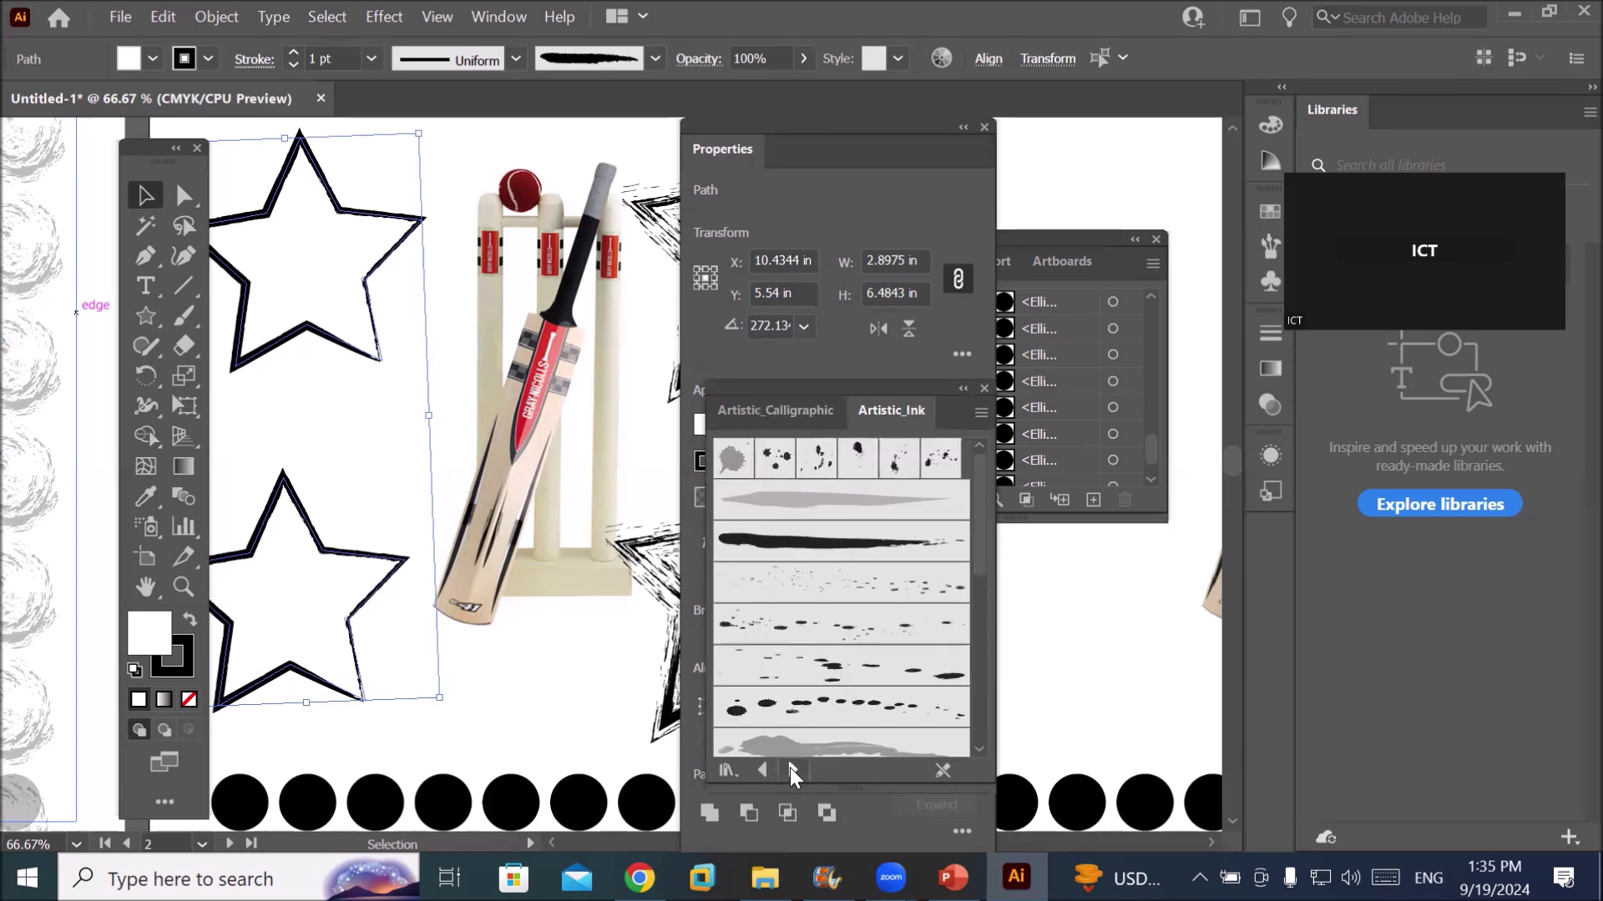
left_click(843, 668)
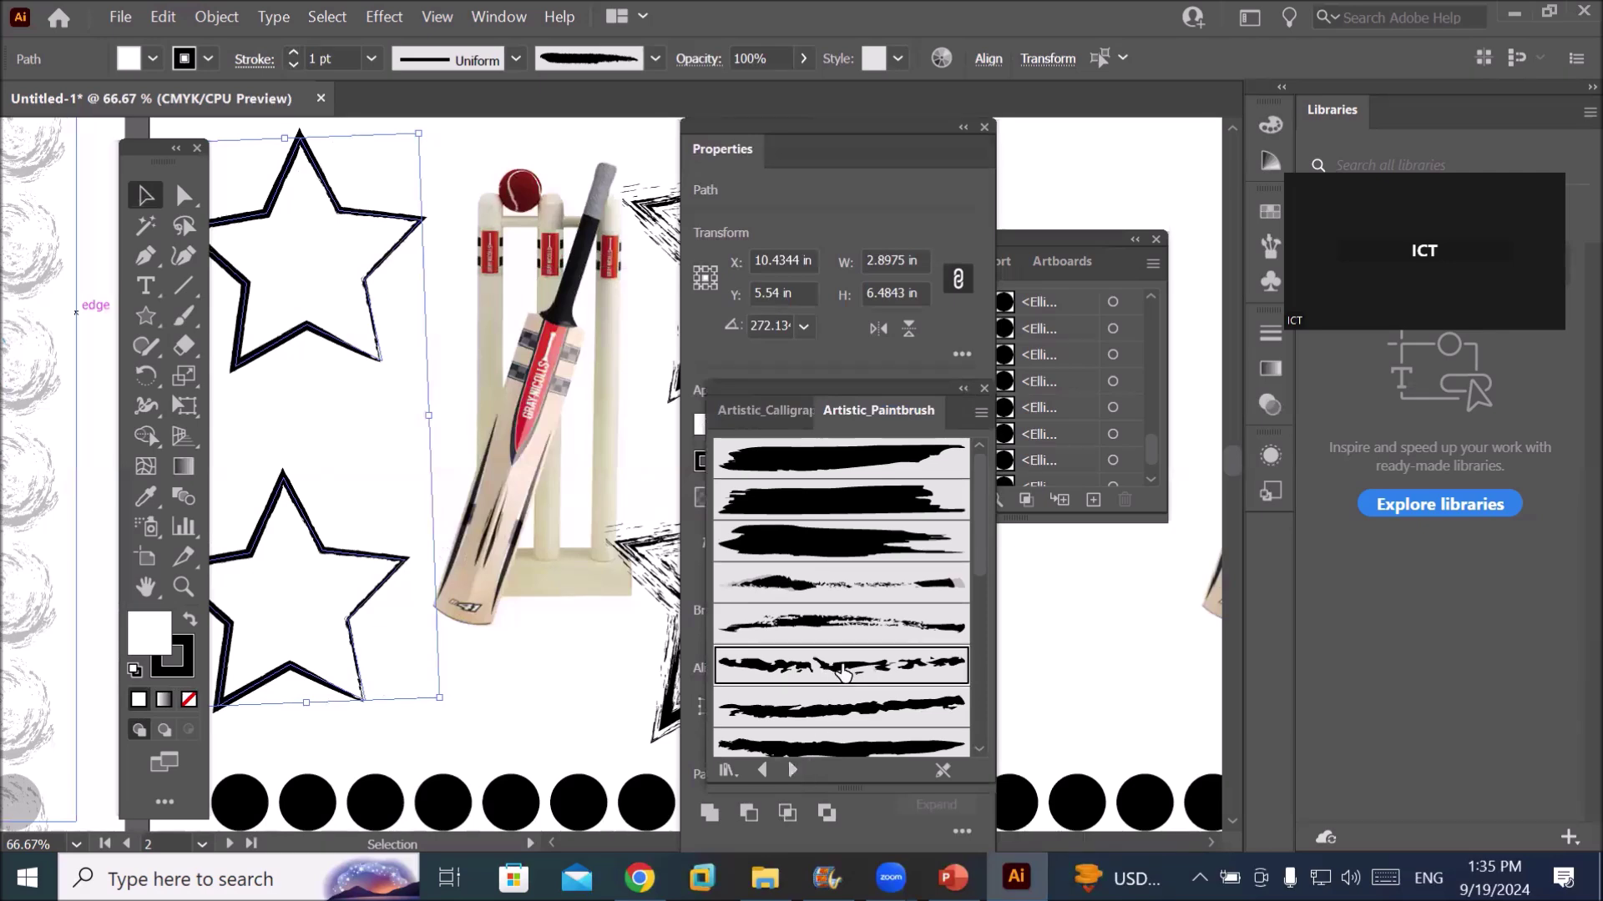
left_click(792, 769)
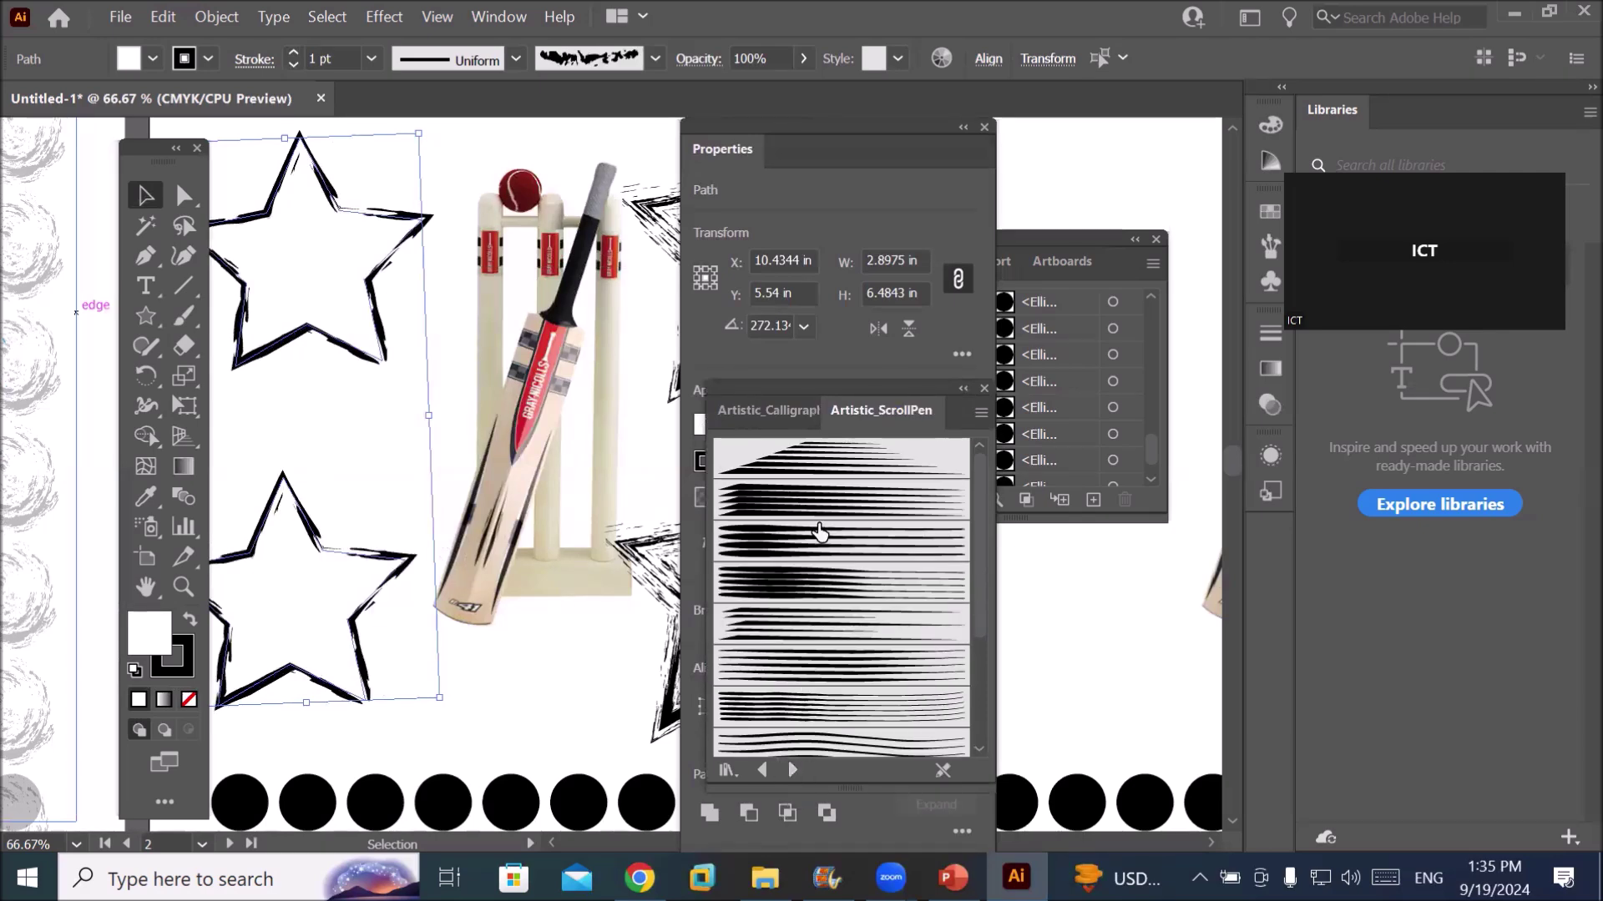
left_click(838, 469)
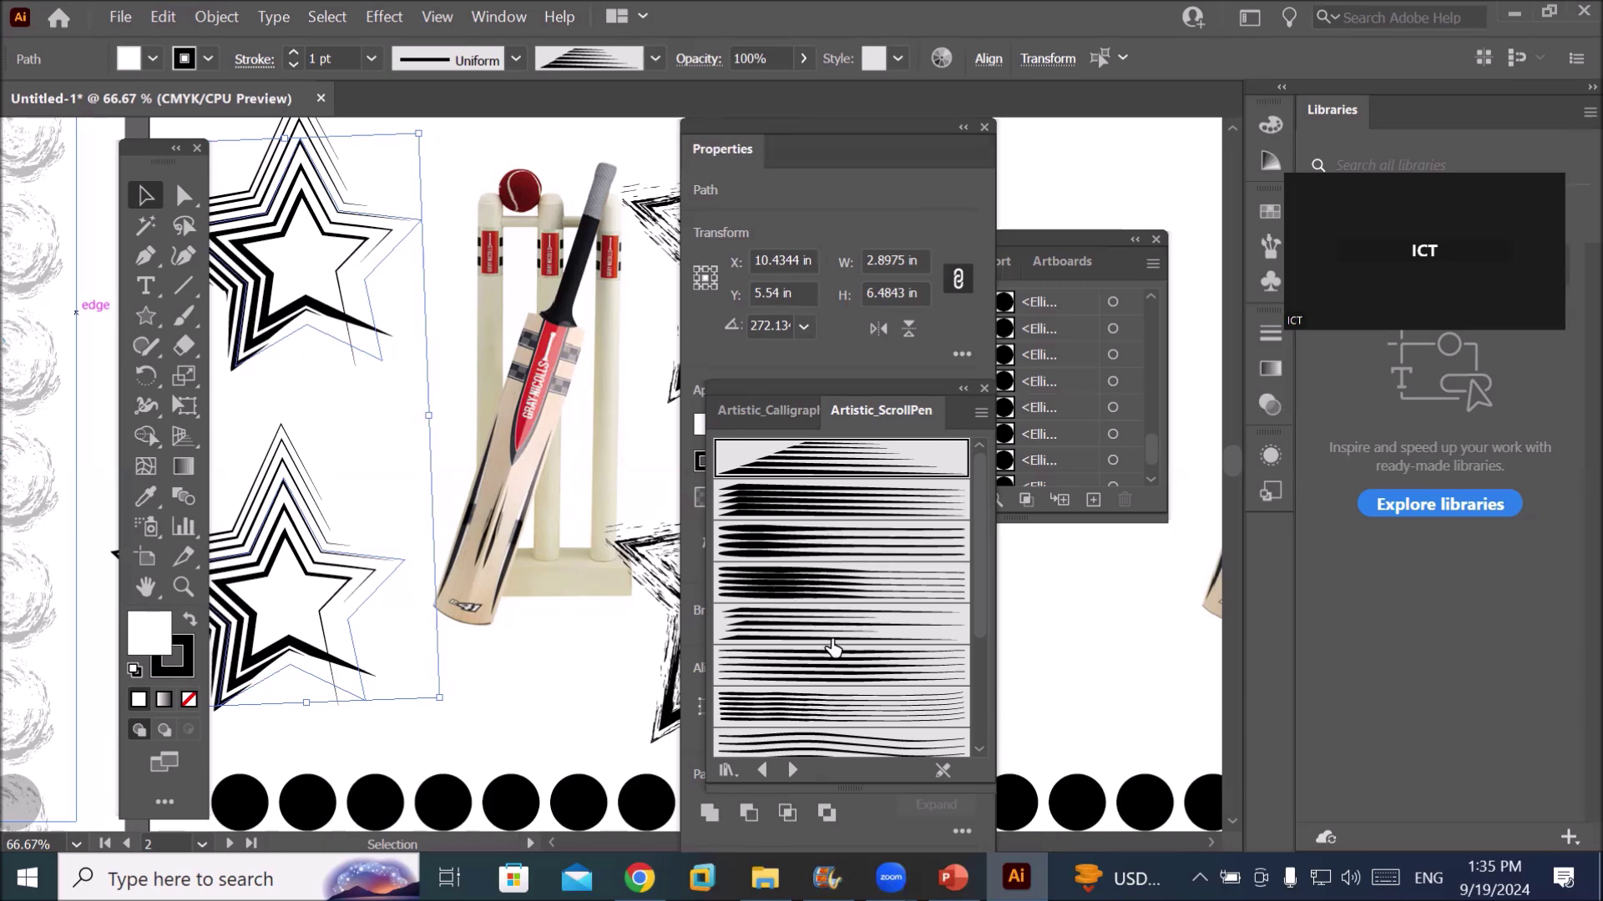
left_click(831, 634)
left_click(827, 659)
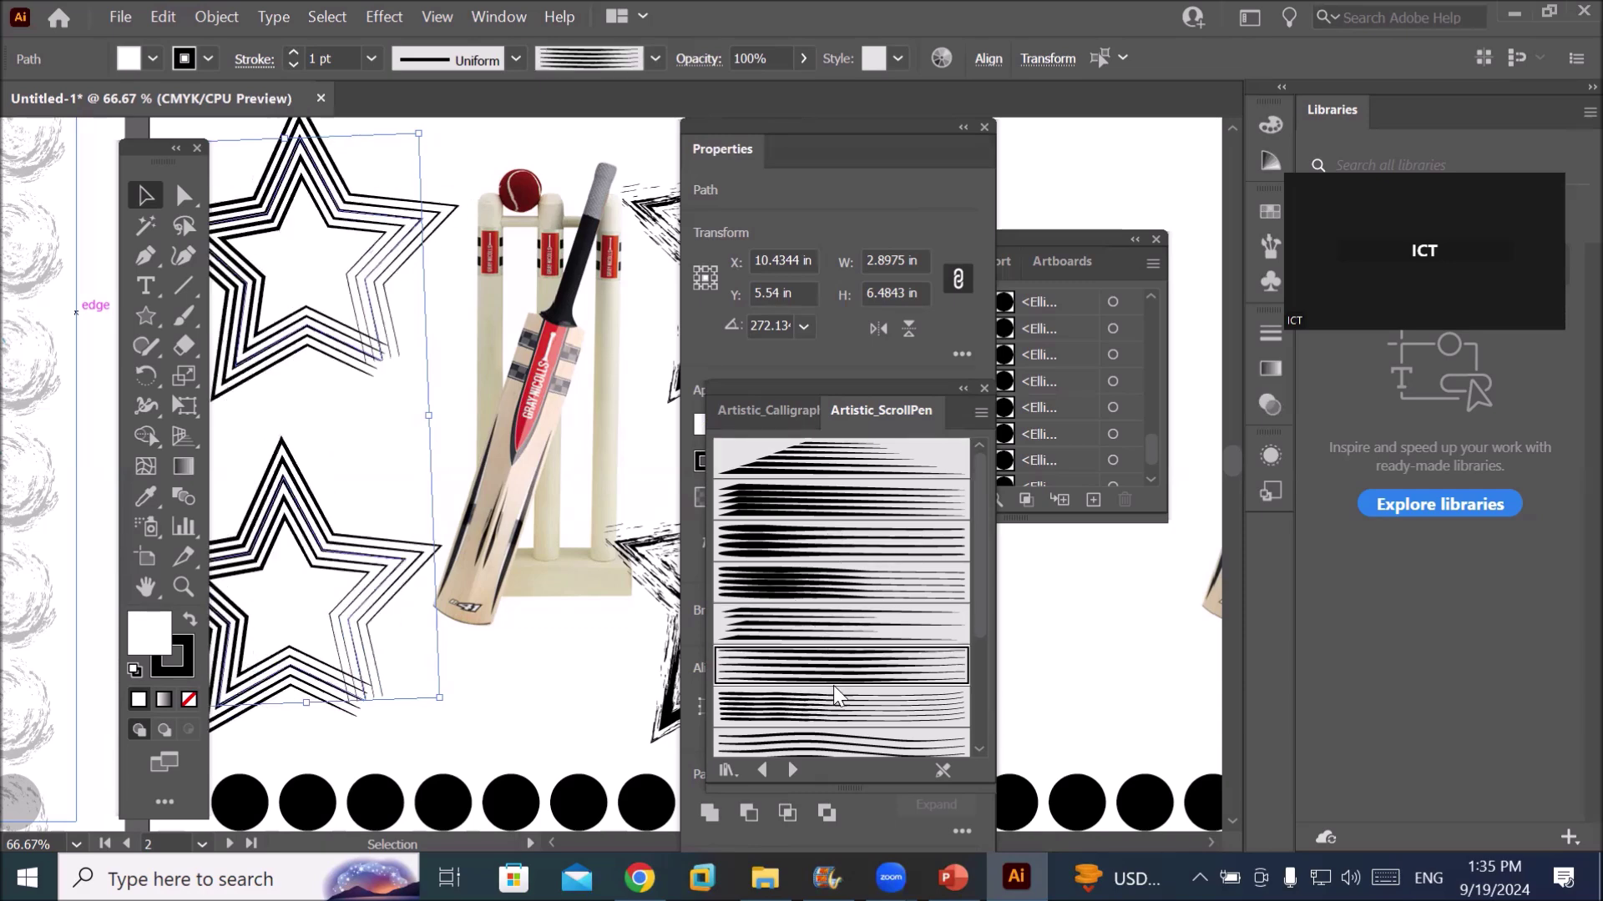
left_click(208, 58)
left_click(171, 101)
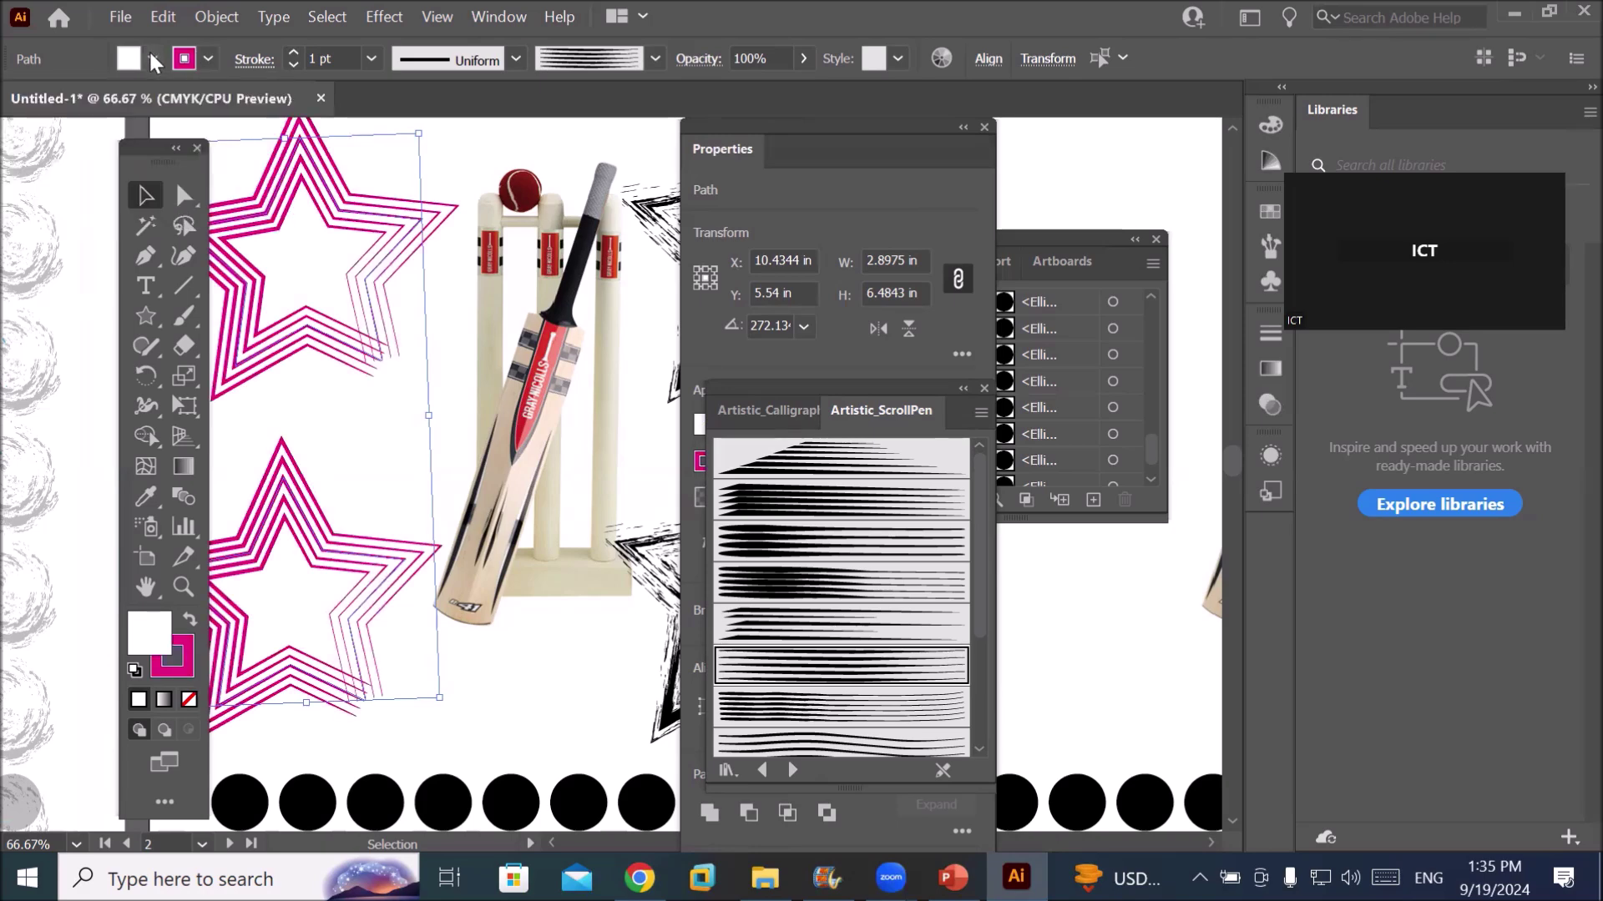
Fill the stars with CMYK Yellow and try a dashed Scroll Pen outline
left_click(153, 58)
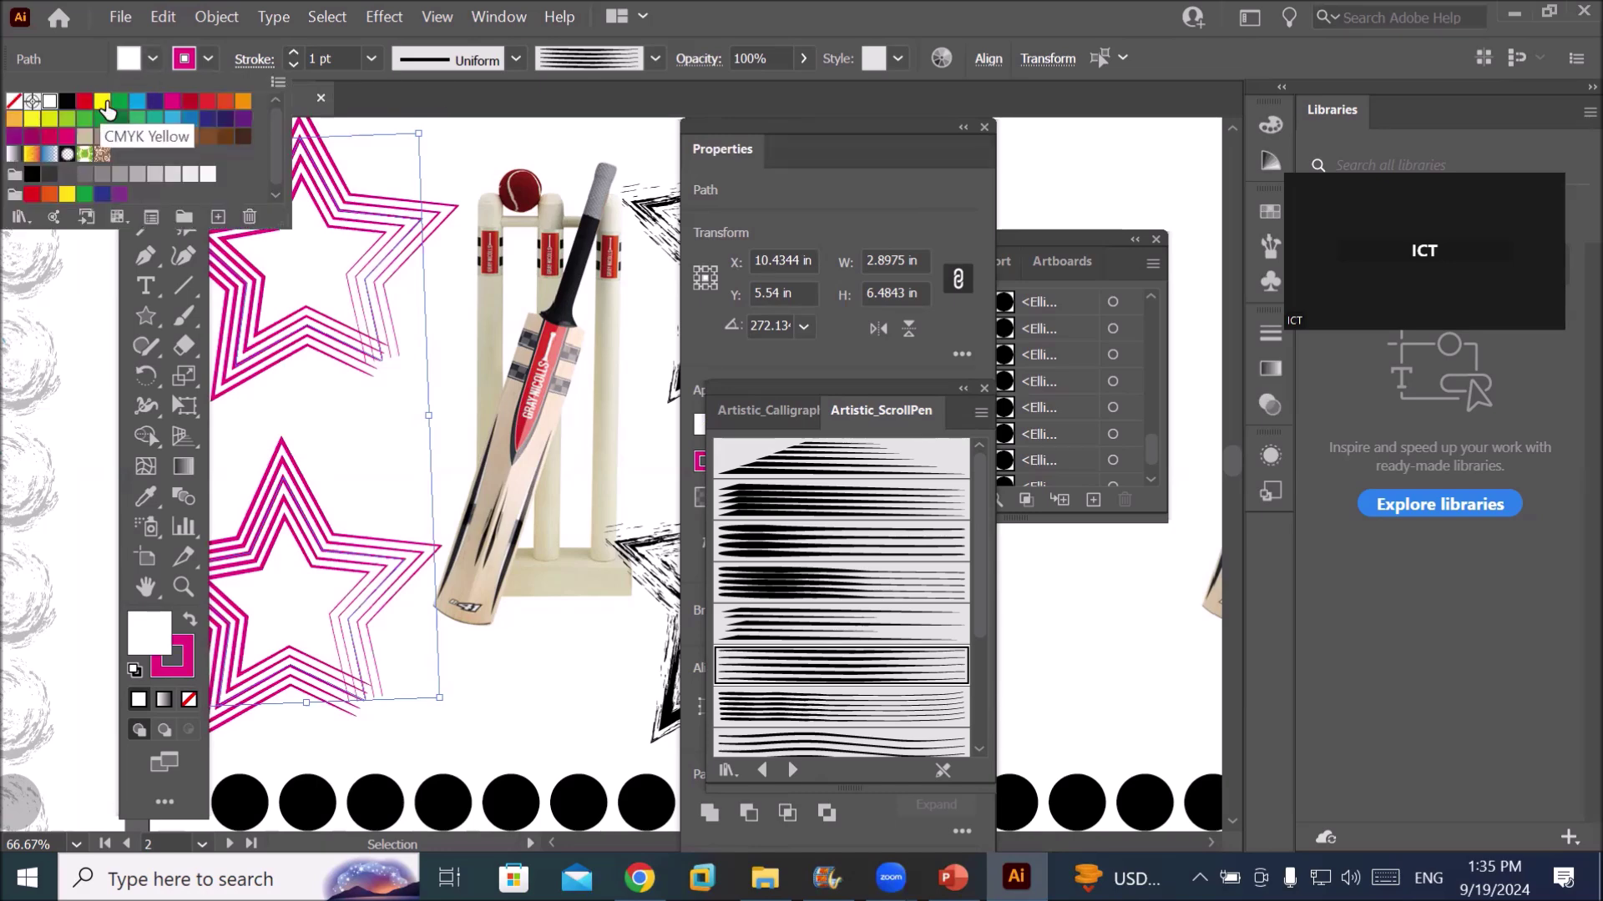
left_click(102, 101)
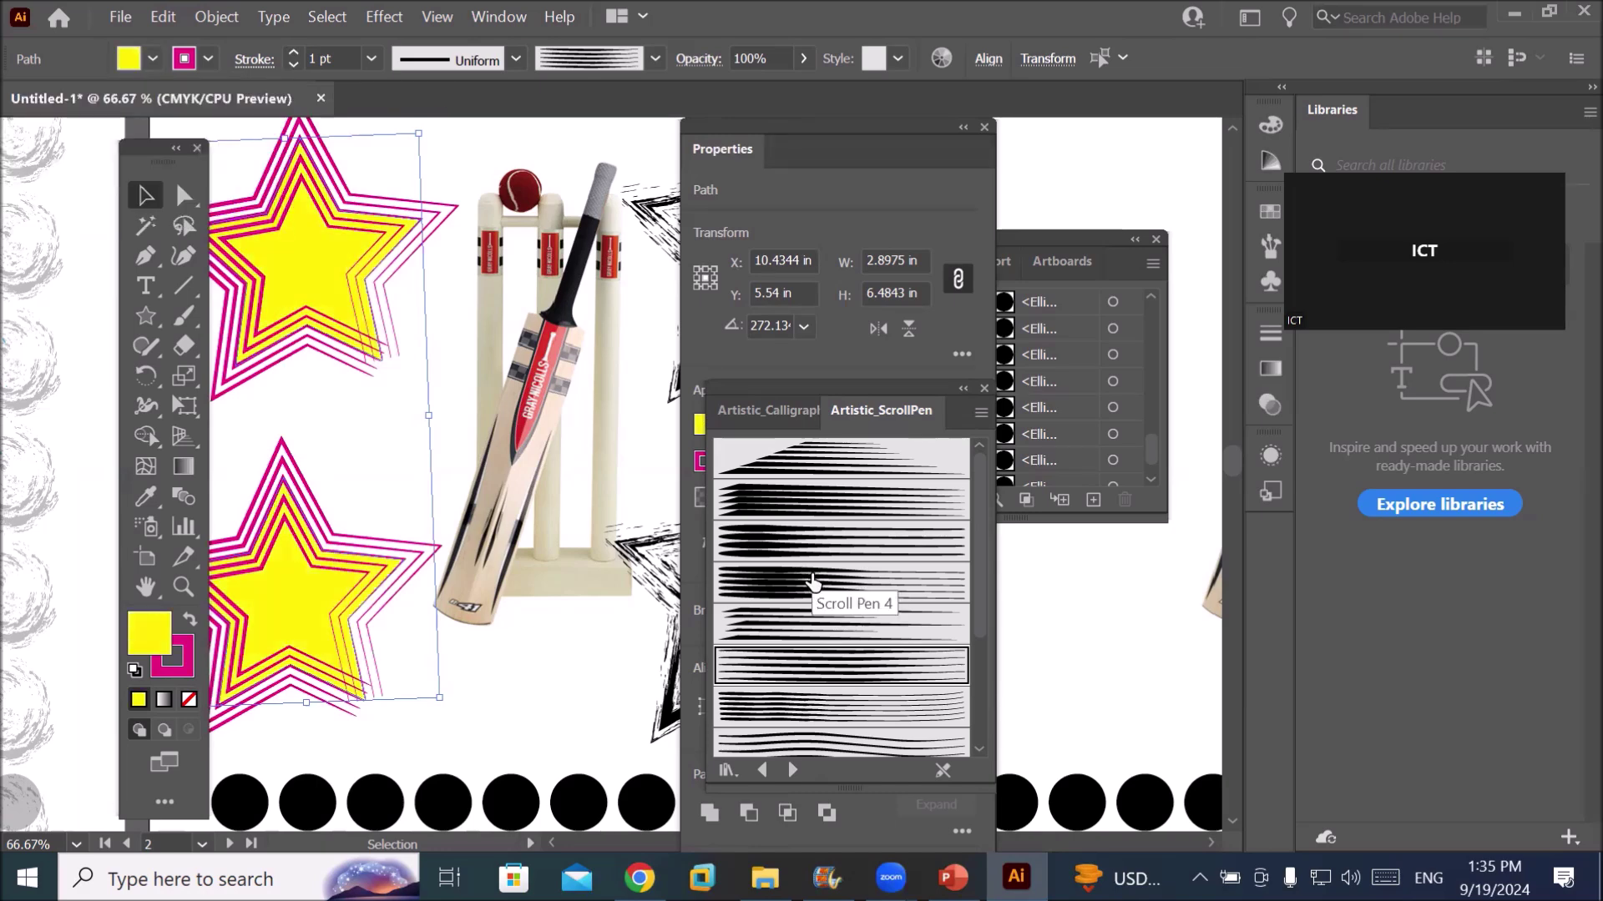
left_click(824, 641)
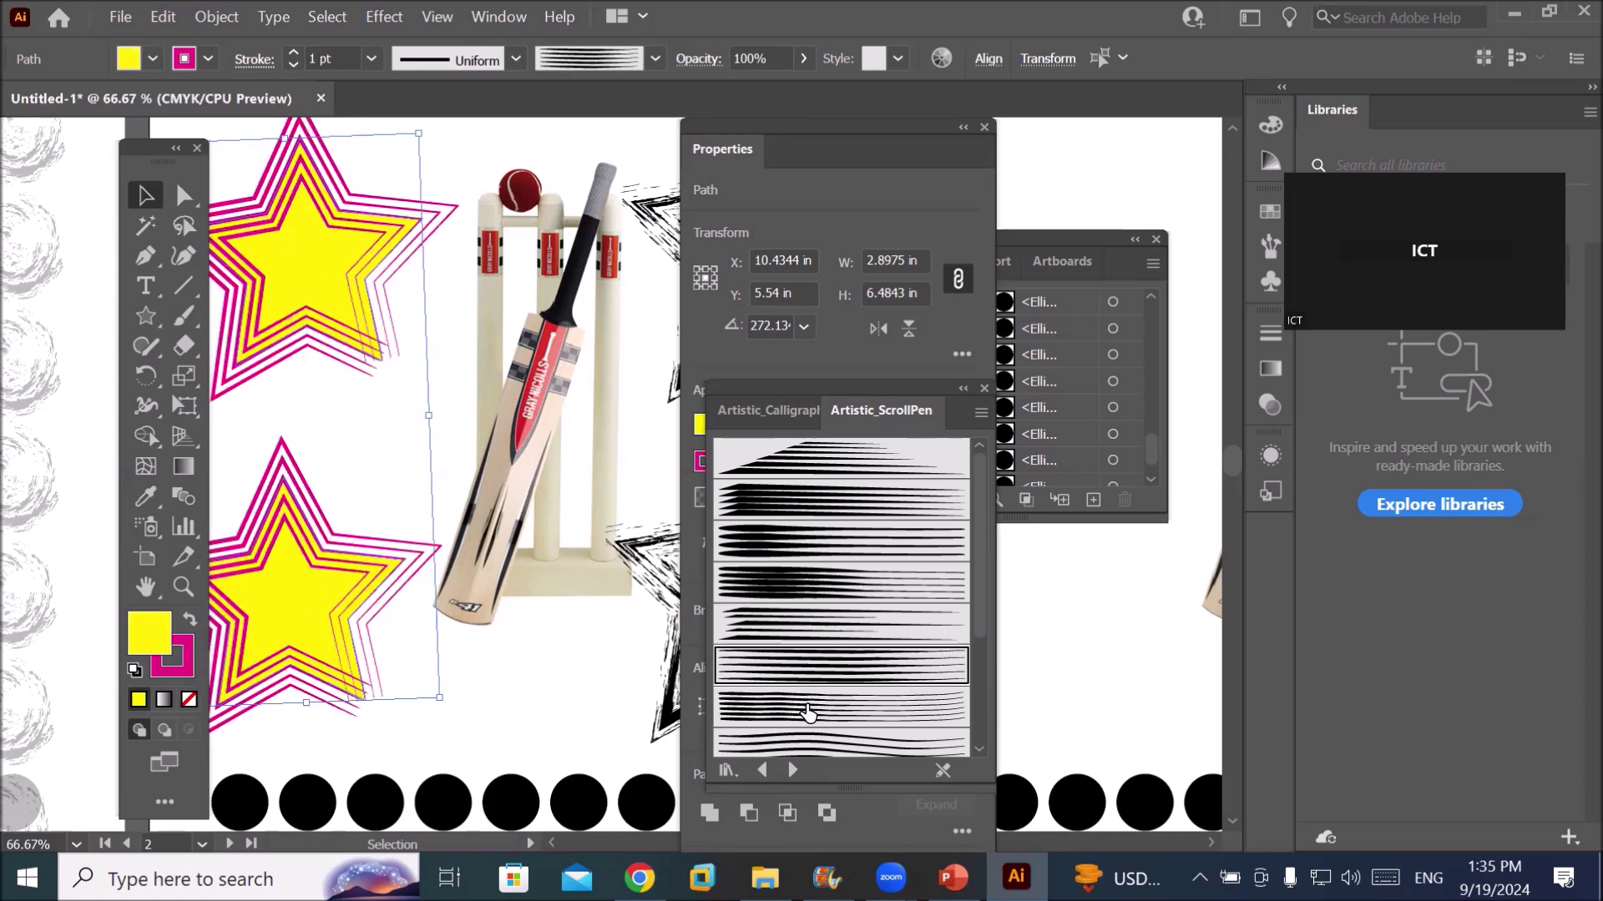
scroll(792, 687, "down", 3)
left_click(795, 693)
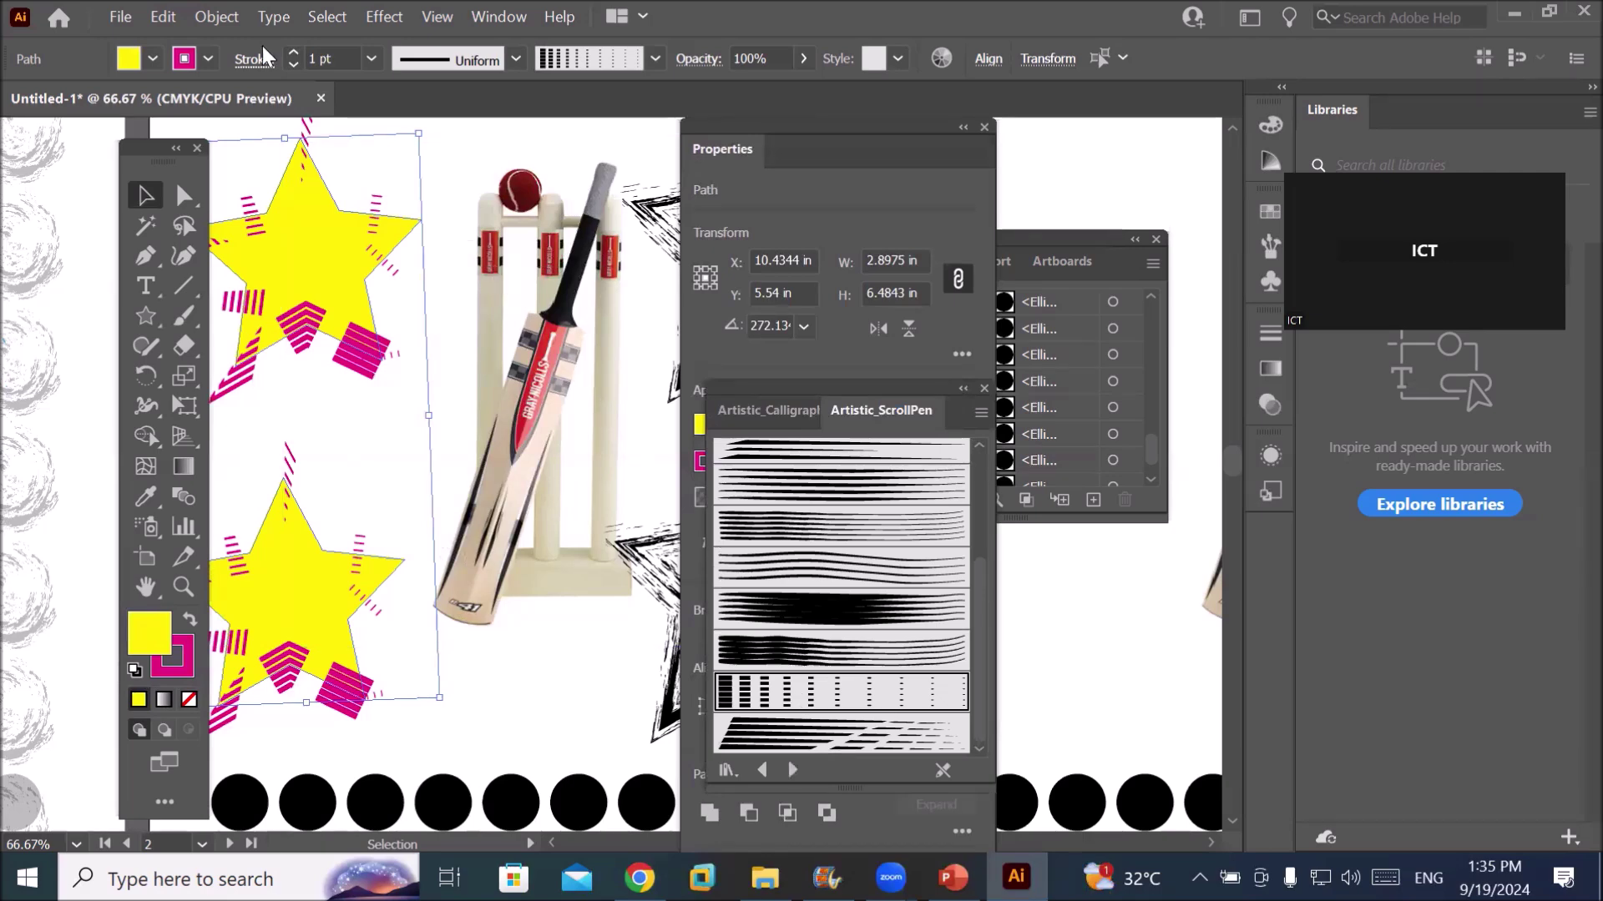
Set the outlines to 0.5 pt with another Scroll Pen brush, then open Artistic_Watercolor
left_click(293, 66)
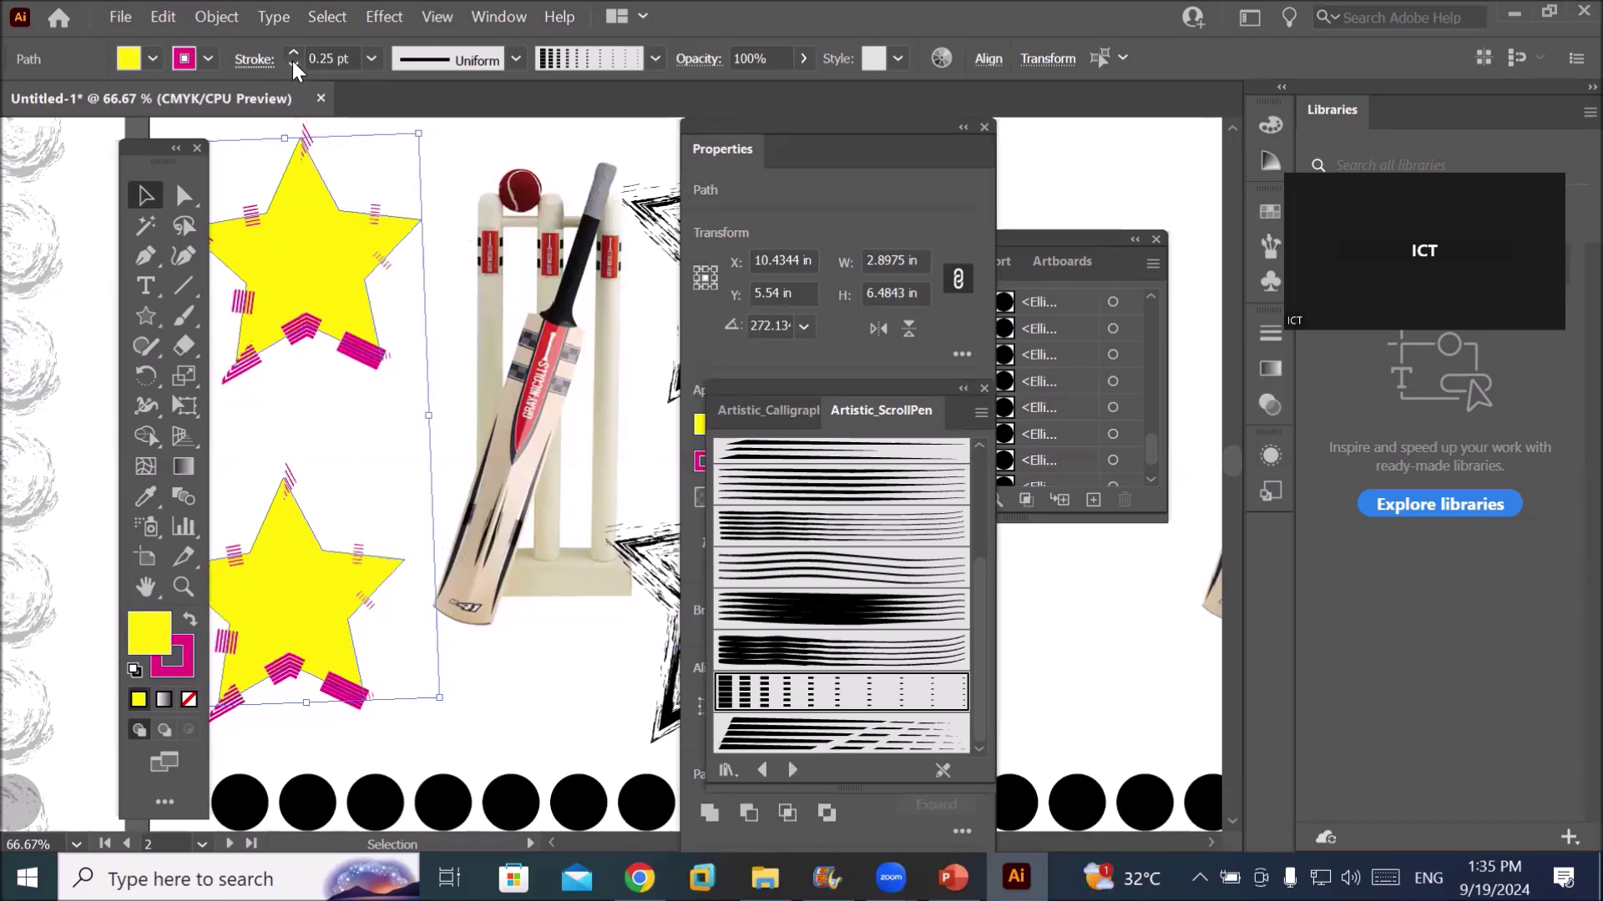
left_click(294, 66)
left_click(294, 52)
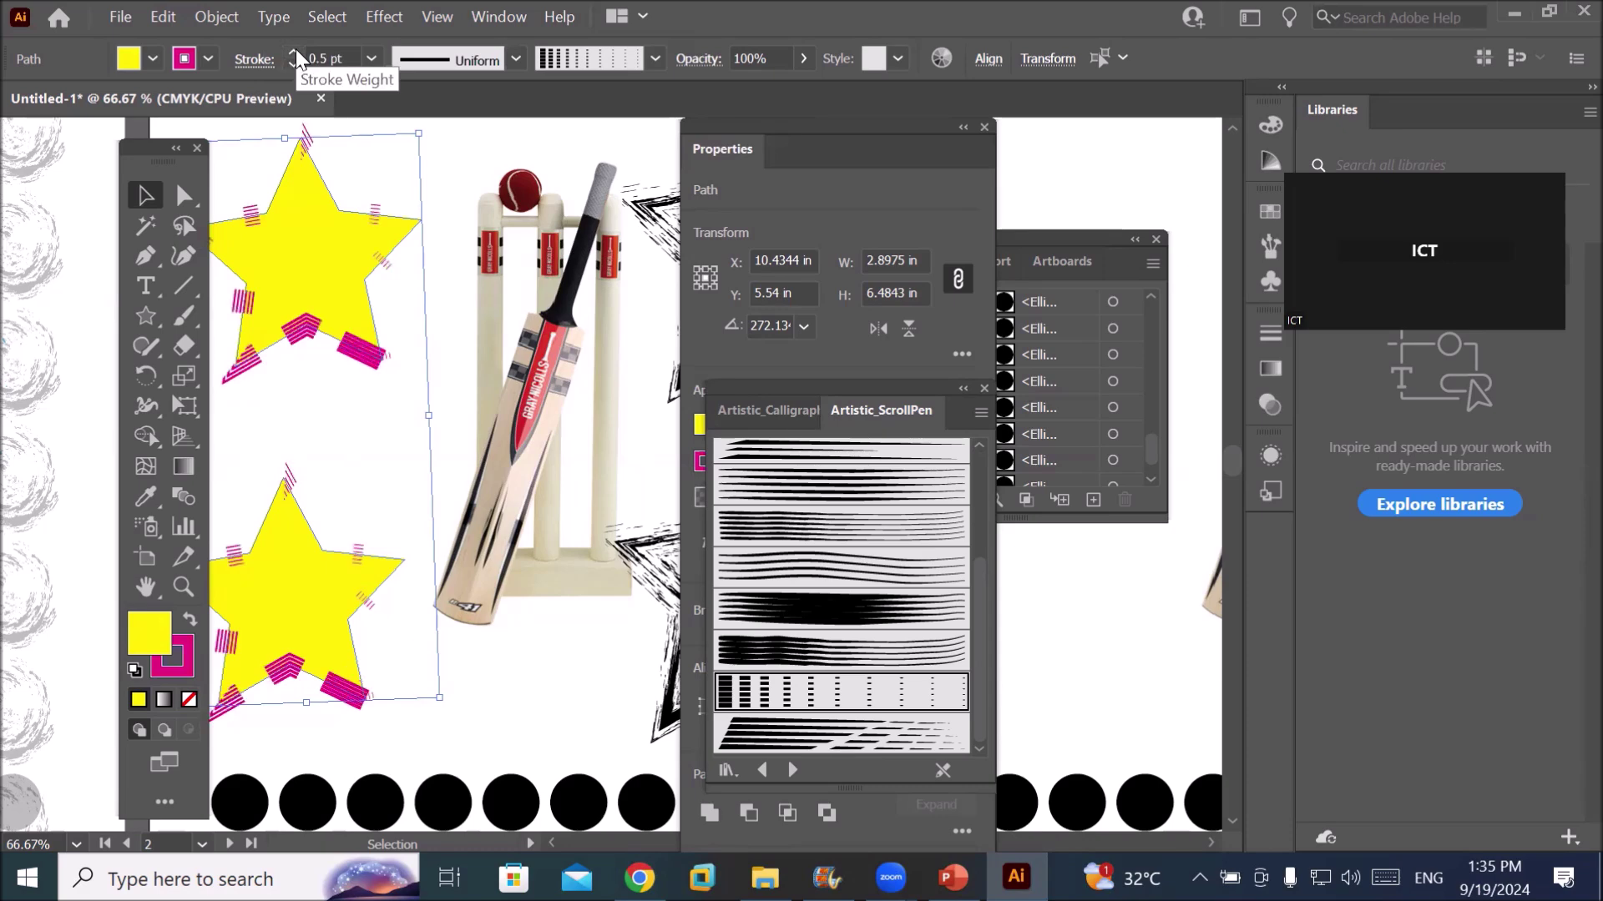
left_click(843, 605)
left_click(822, 650)
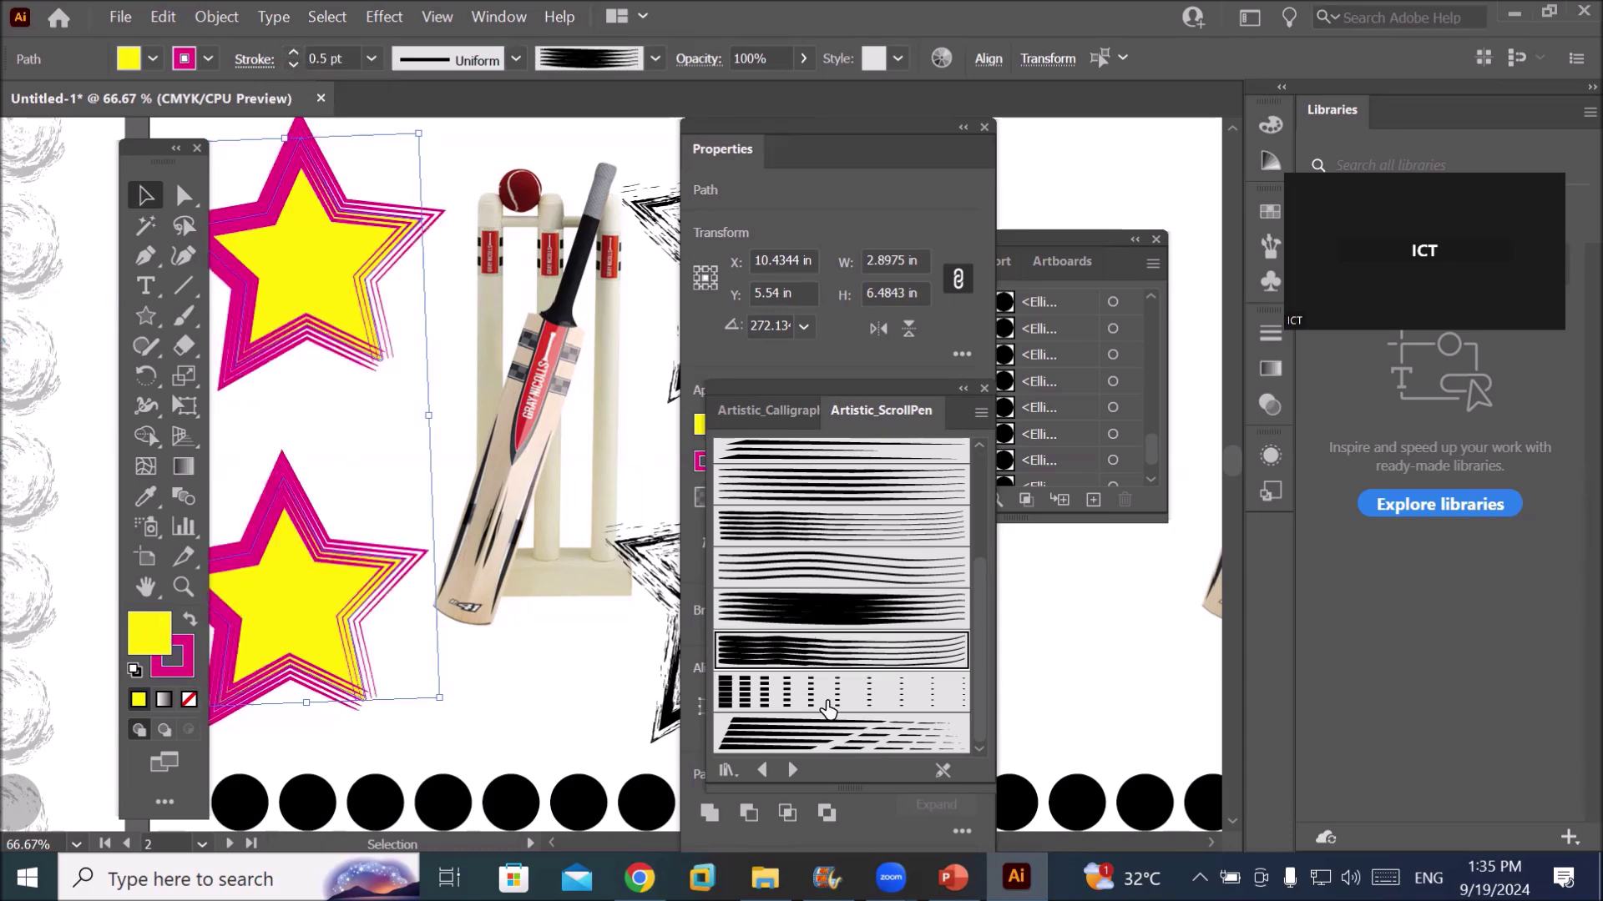
left_click(832, 726)
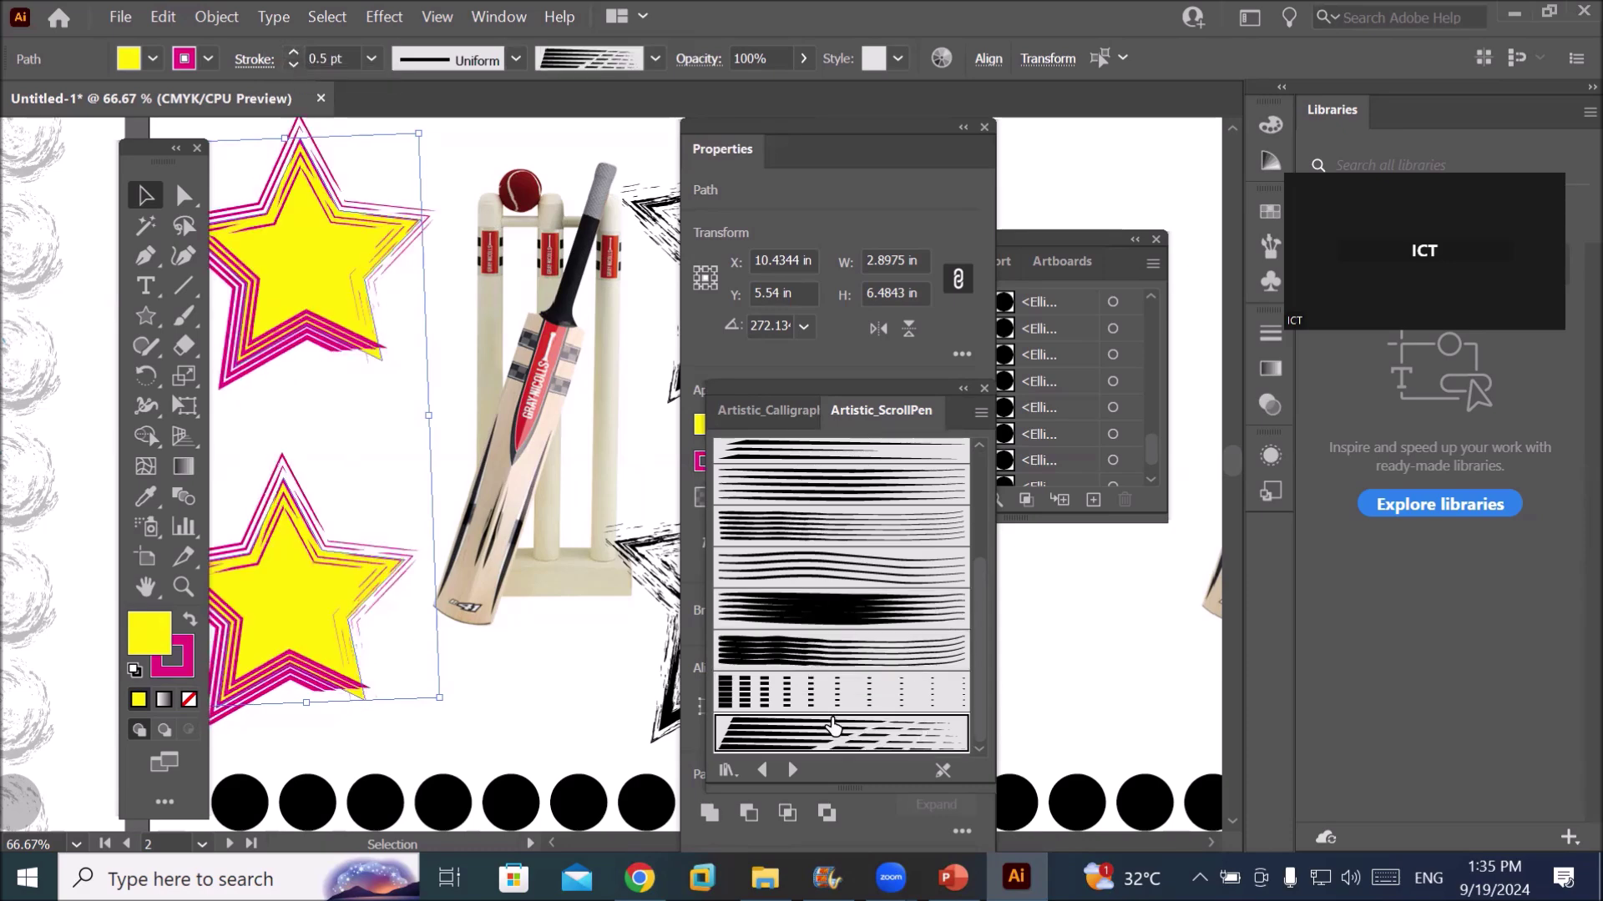
left_click(793, 771)
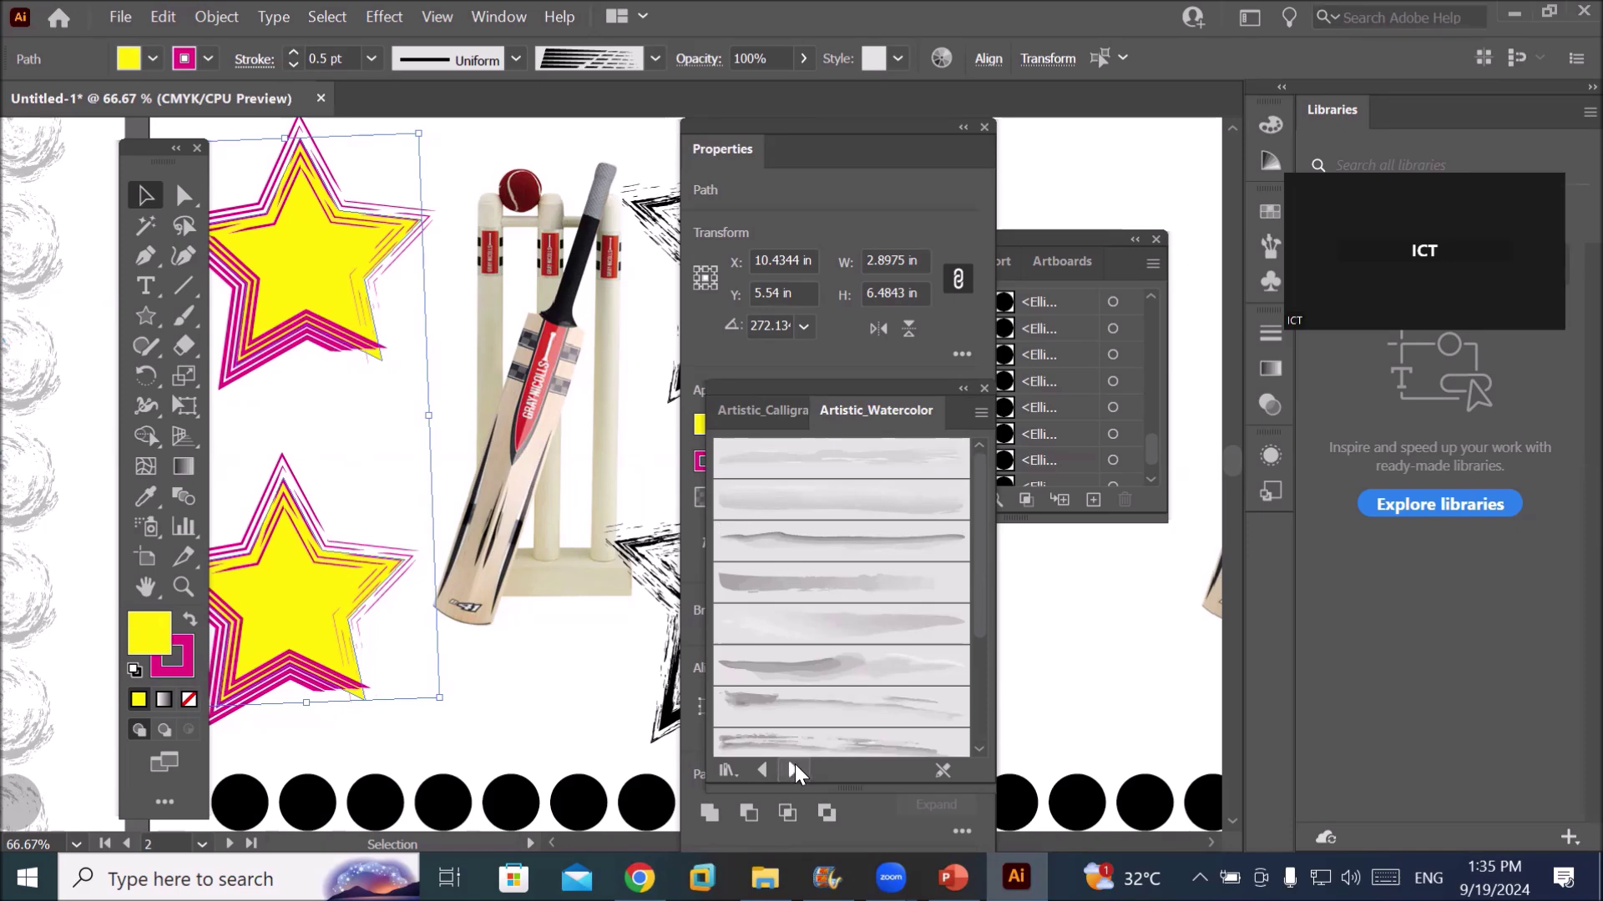
left_click(182, 317)
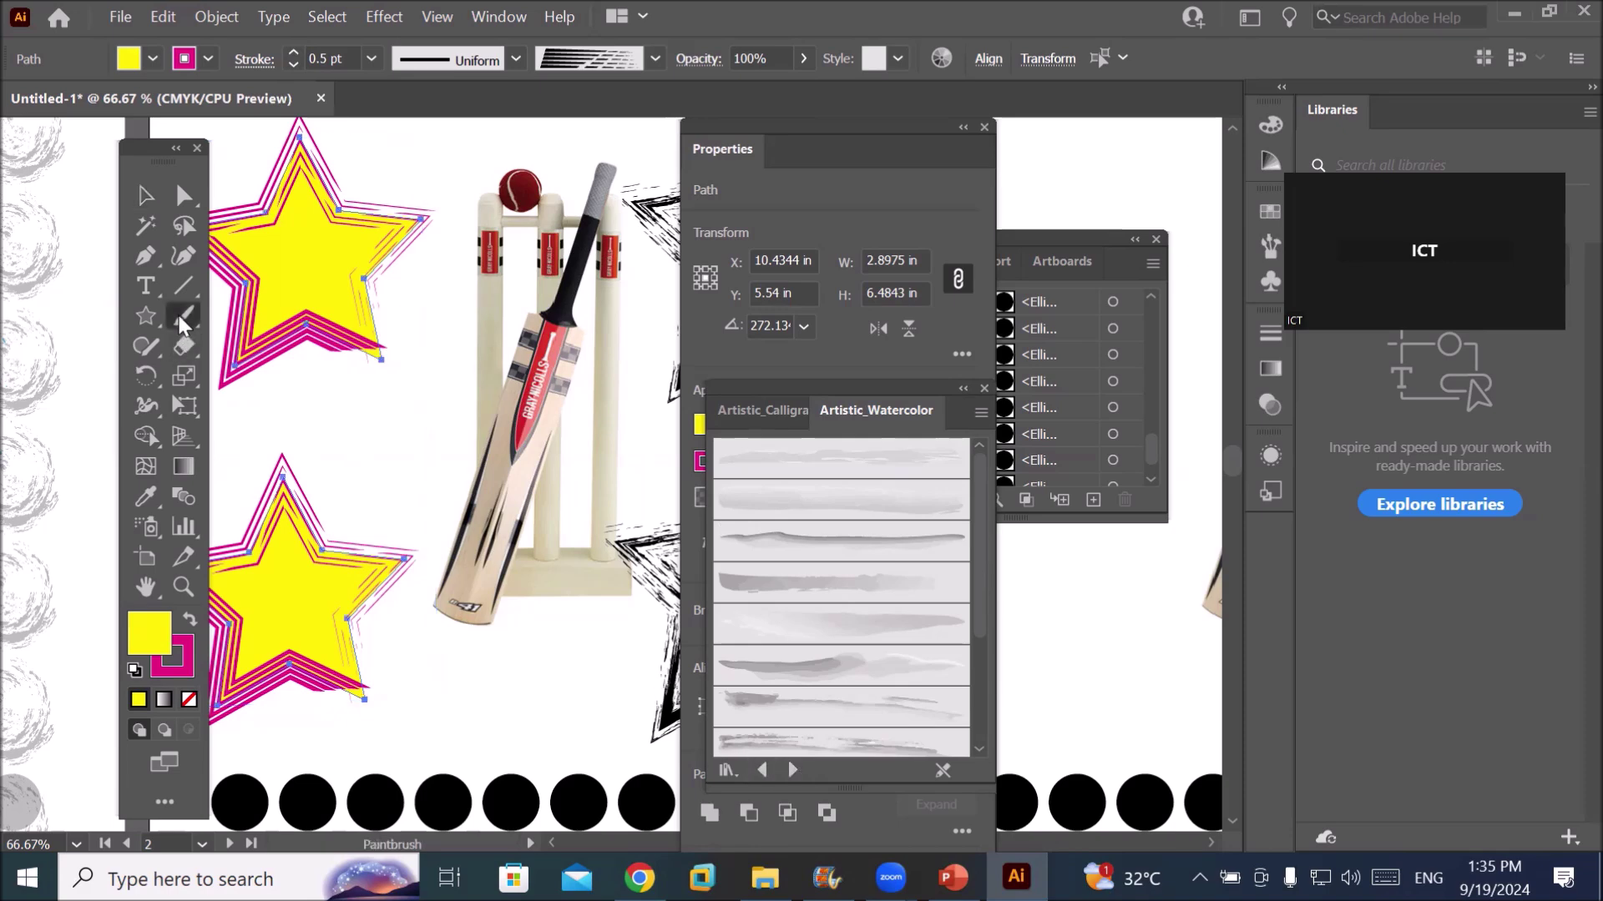
Show the Brushes panel via Window, start a New Brush and cancel it
left_click(498, 15)
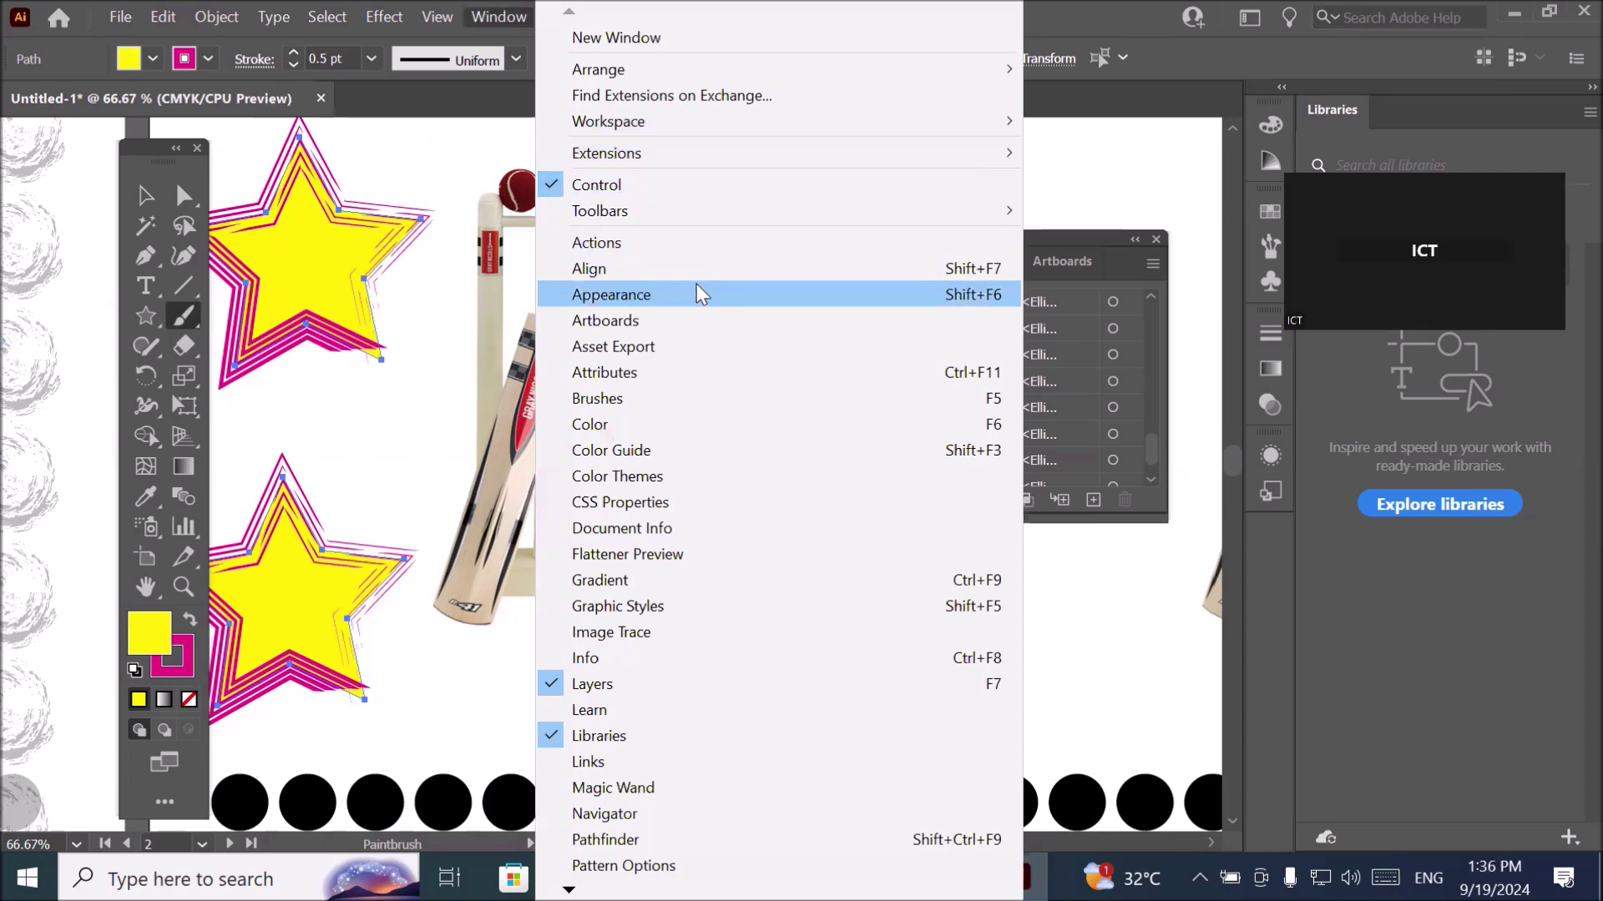
left_click(705, 398)
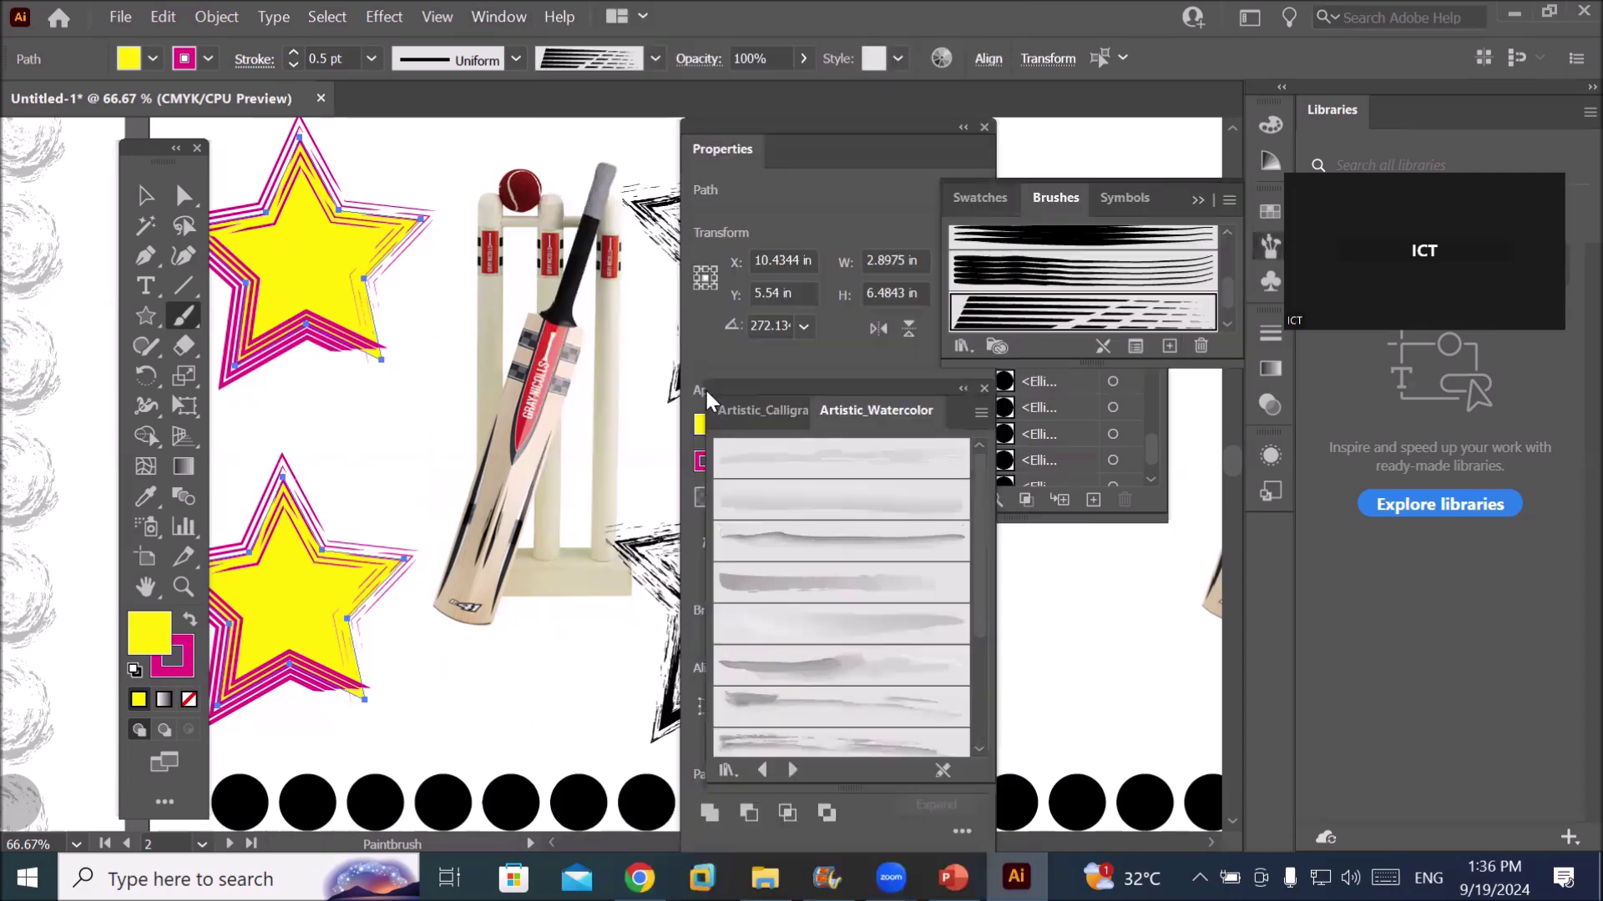
left_click(1168, 347)
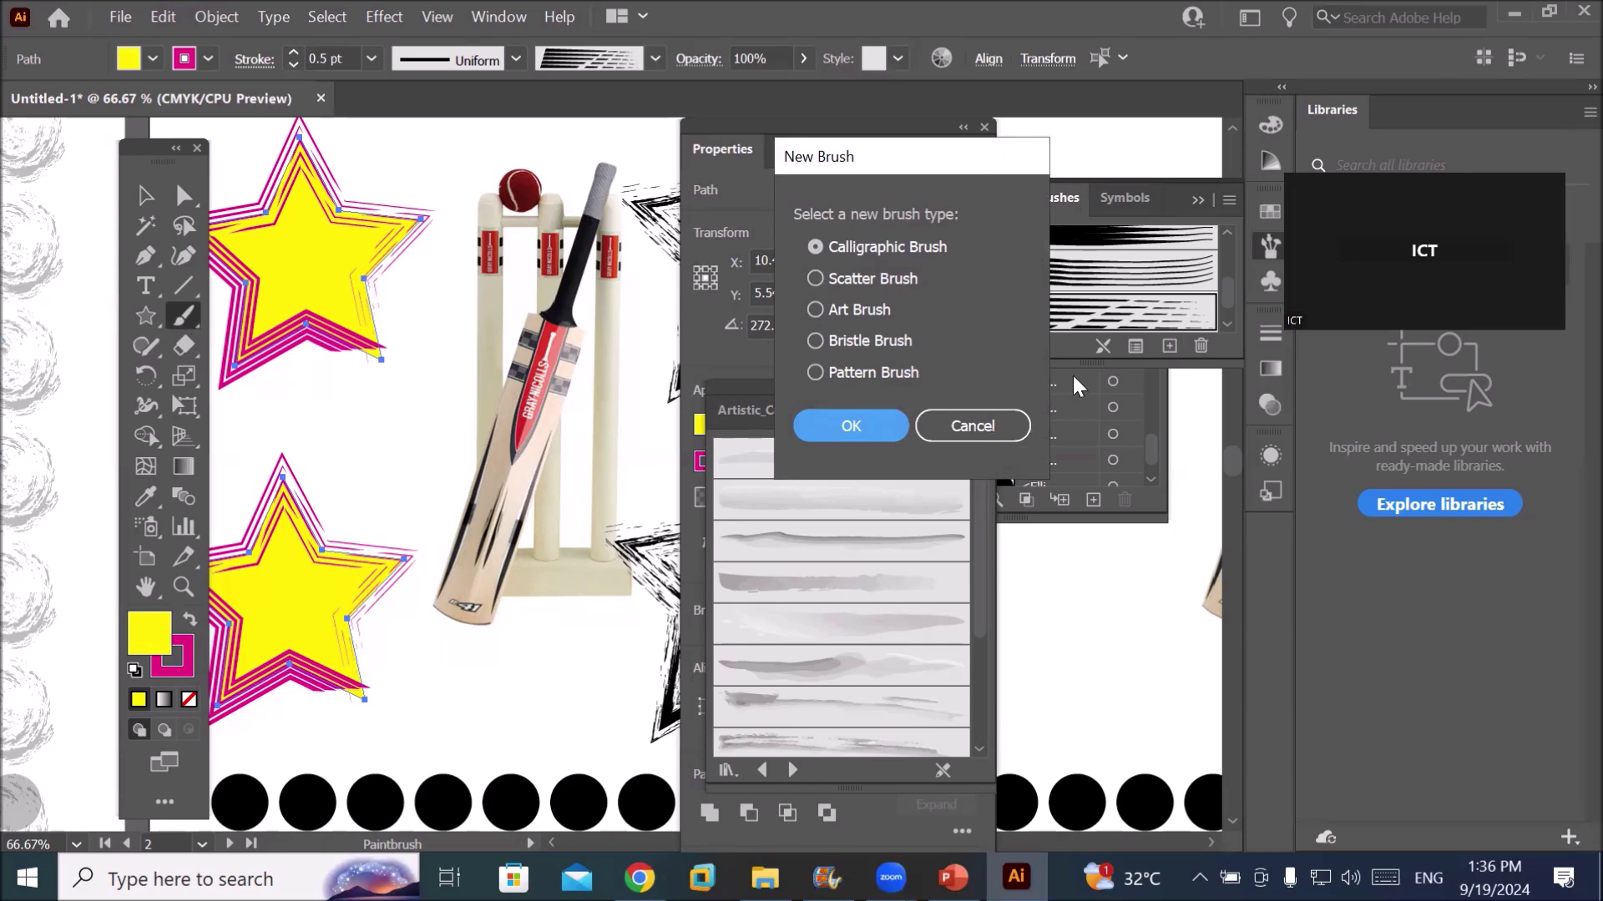
left_click(960, 429)
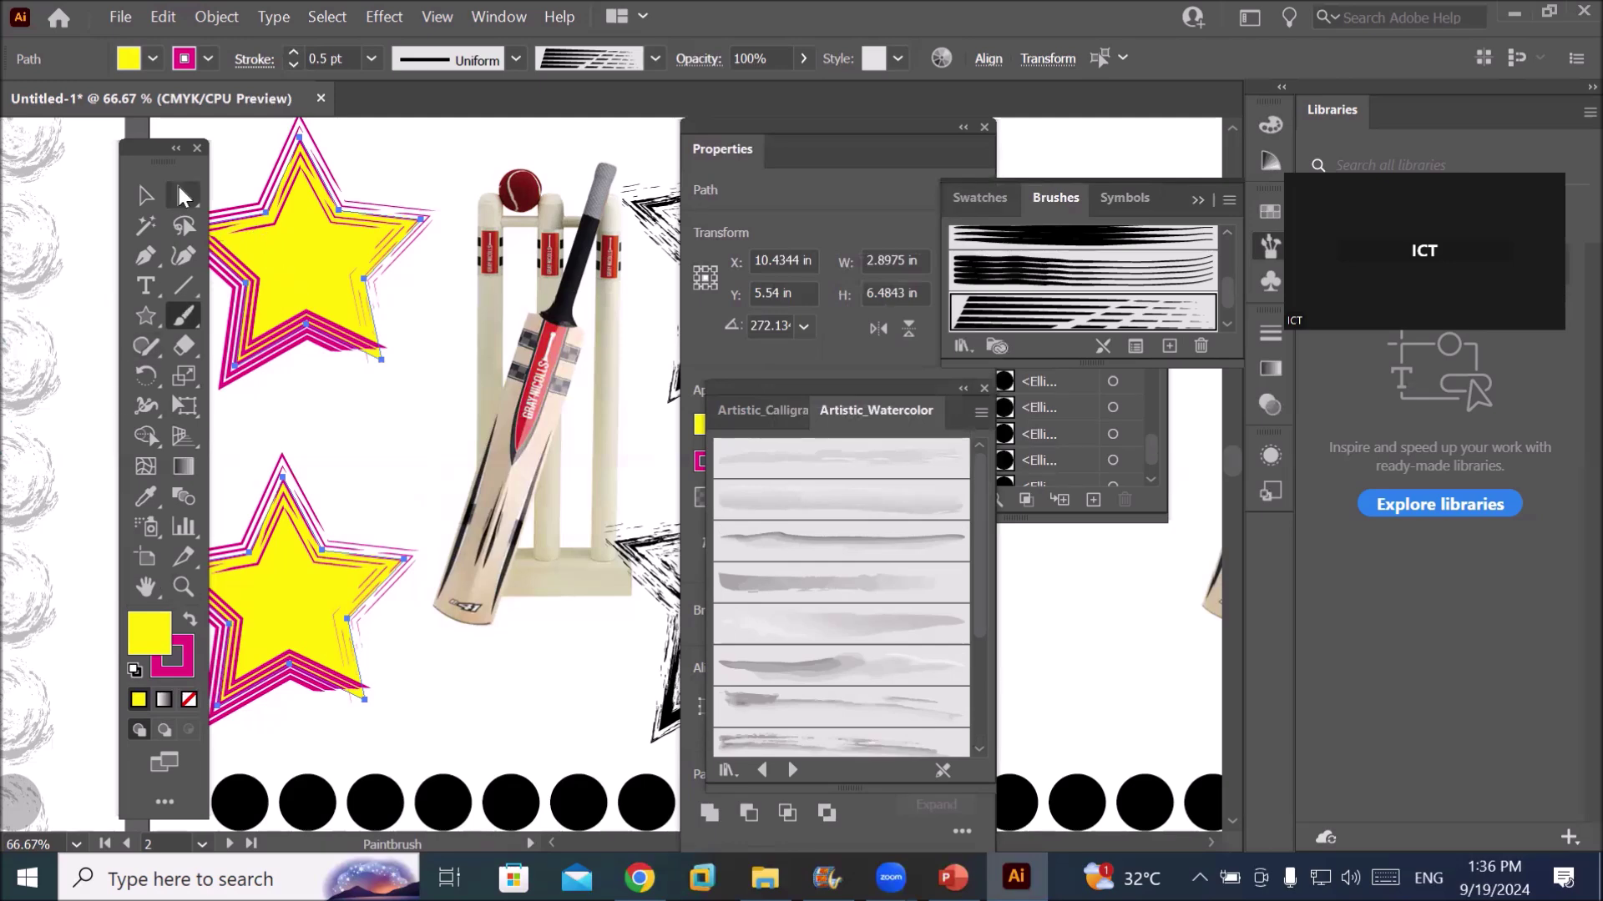
left_click(180, 191)
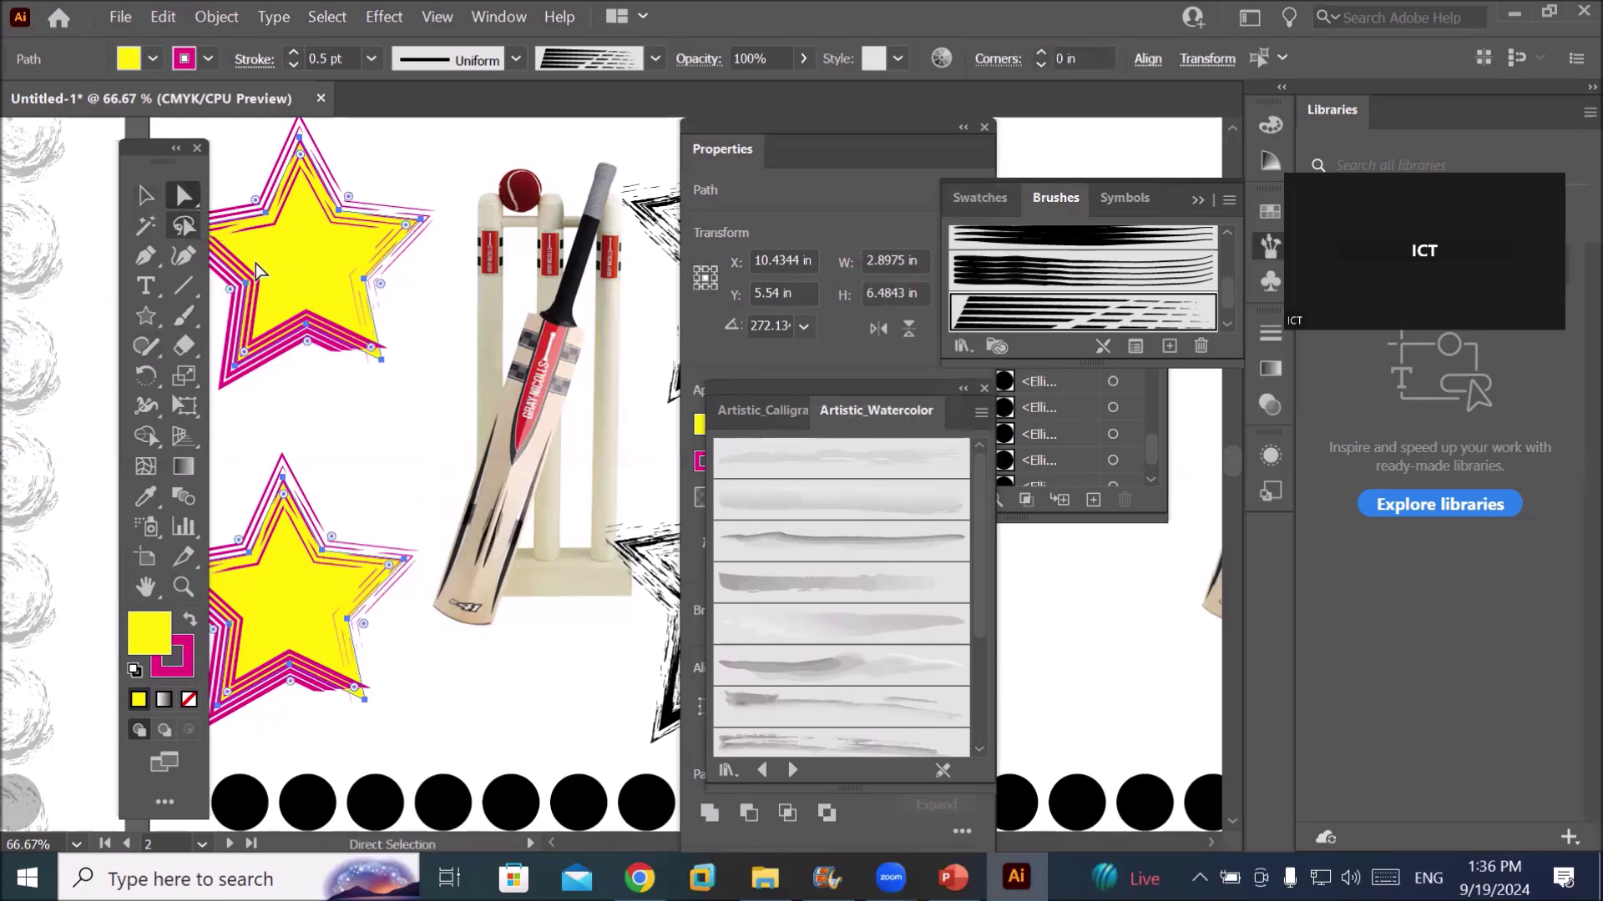
Try the 6.00 watercolour brush on the stars' outlines
left_click(656, 58)
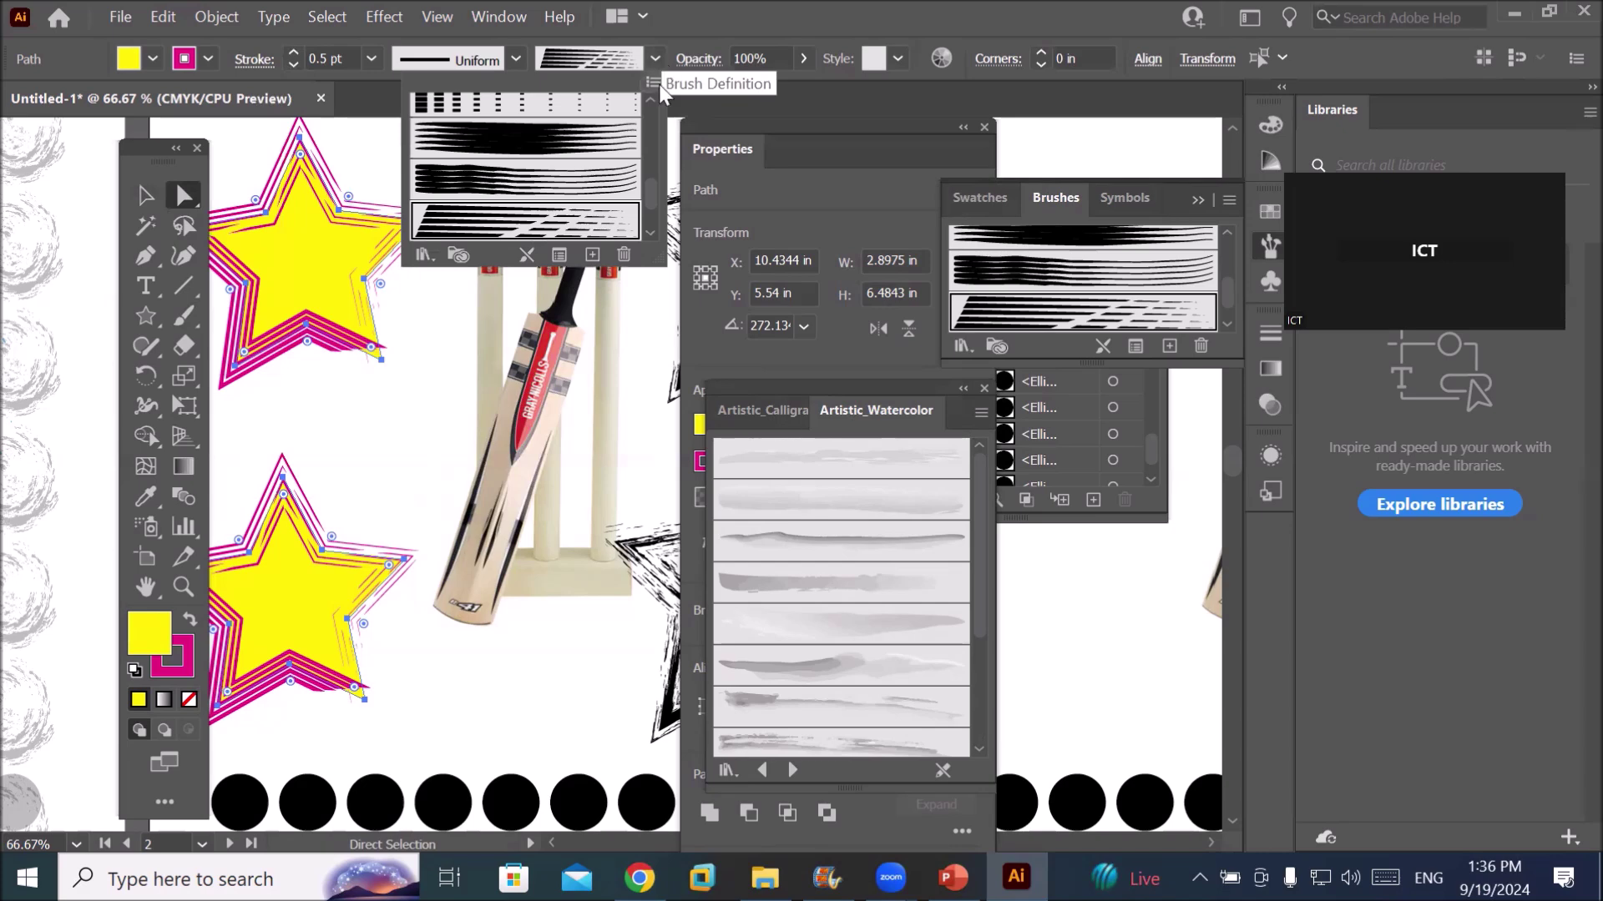
left_click(652, 232)
left_click(652, 232)
left_click(610, 198)
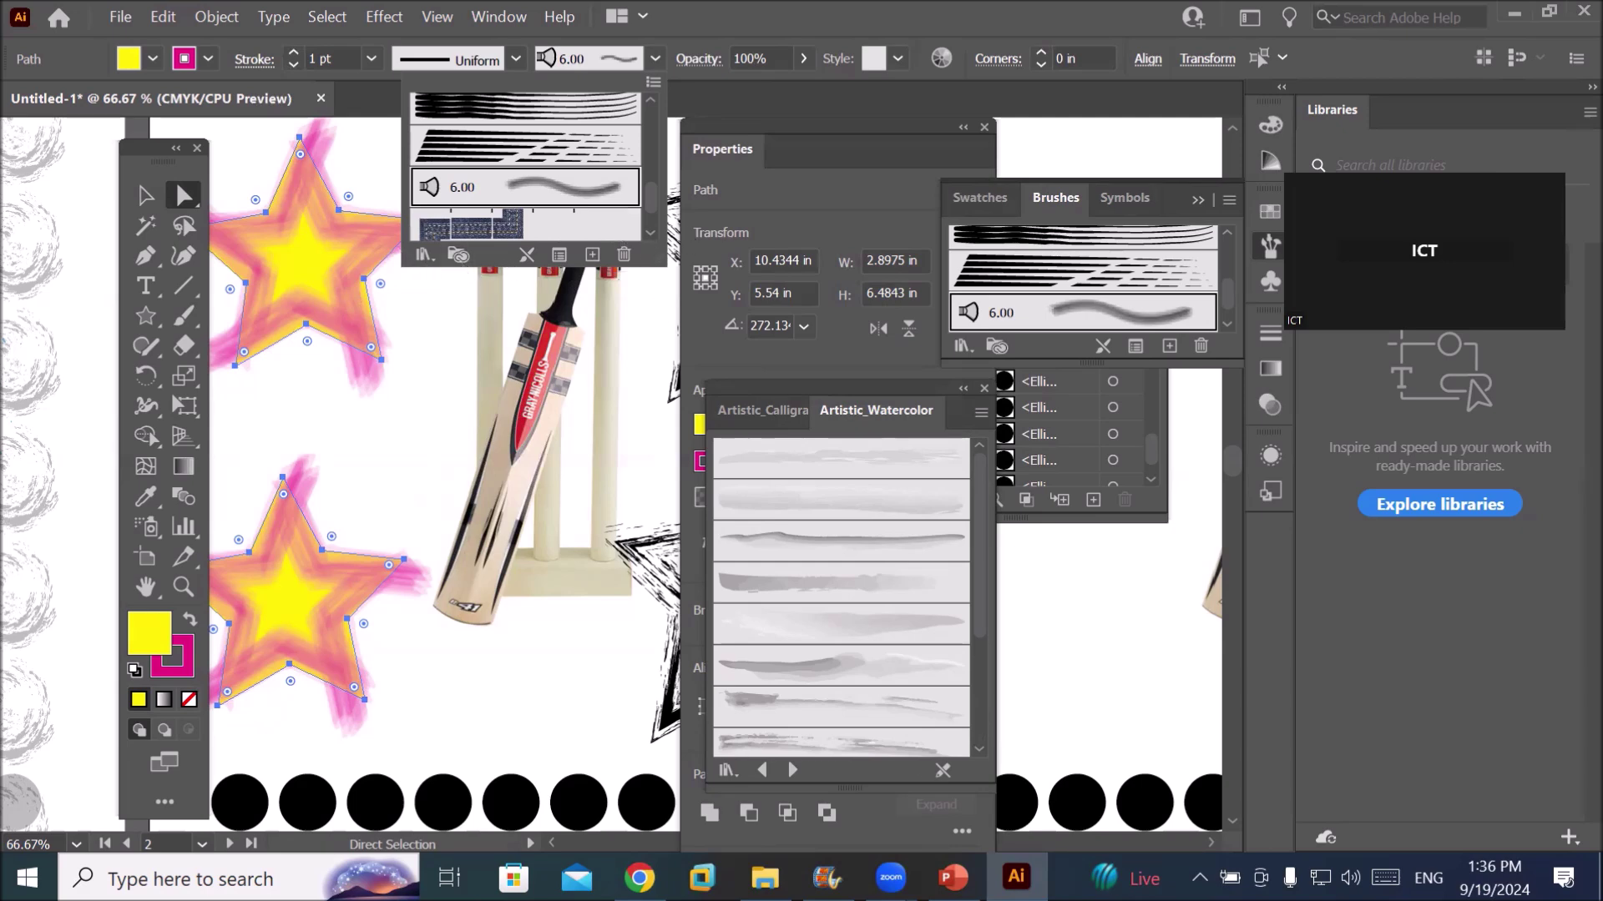
Apply Borders_Dashed brushes to the stars, ending on Dashed Squares 1.5
left_click(787, 765)
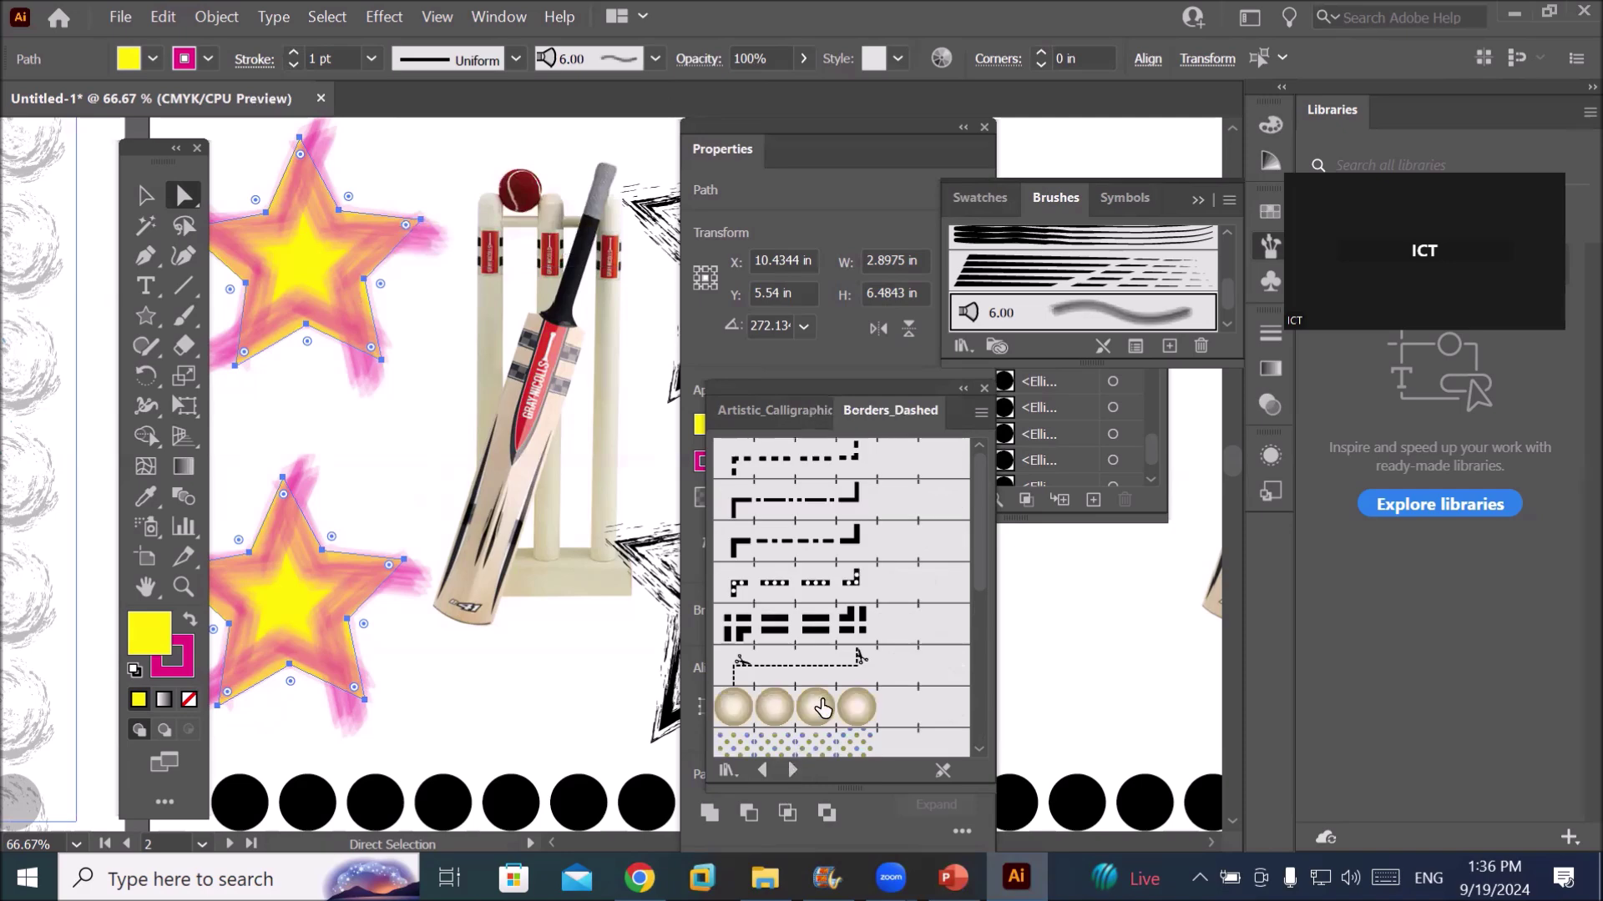
left_click(820, 707)
left_click(843, 582)
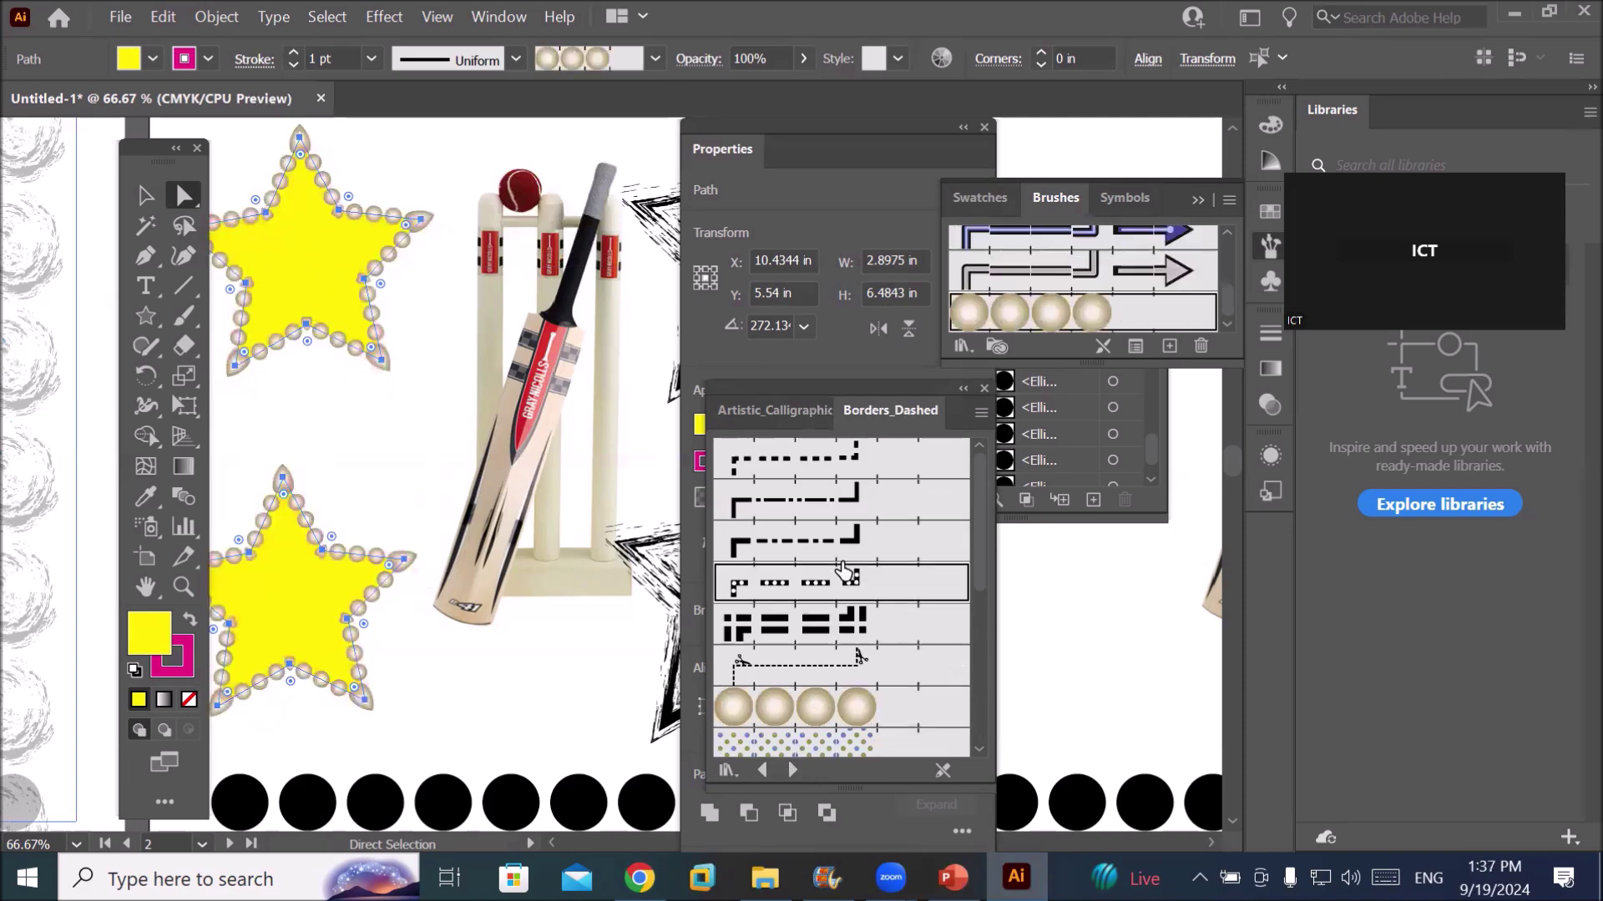
scroll(847, 613, "down", 5)
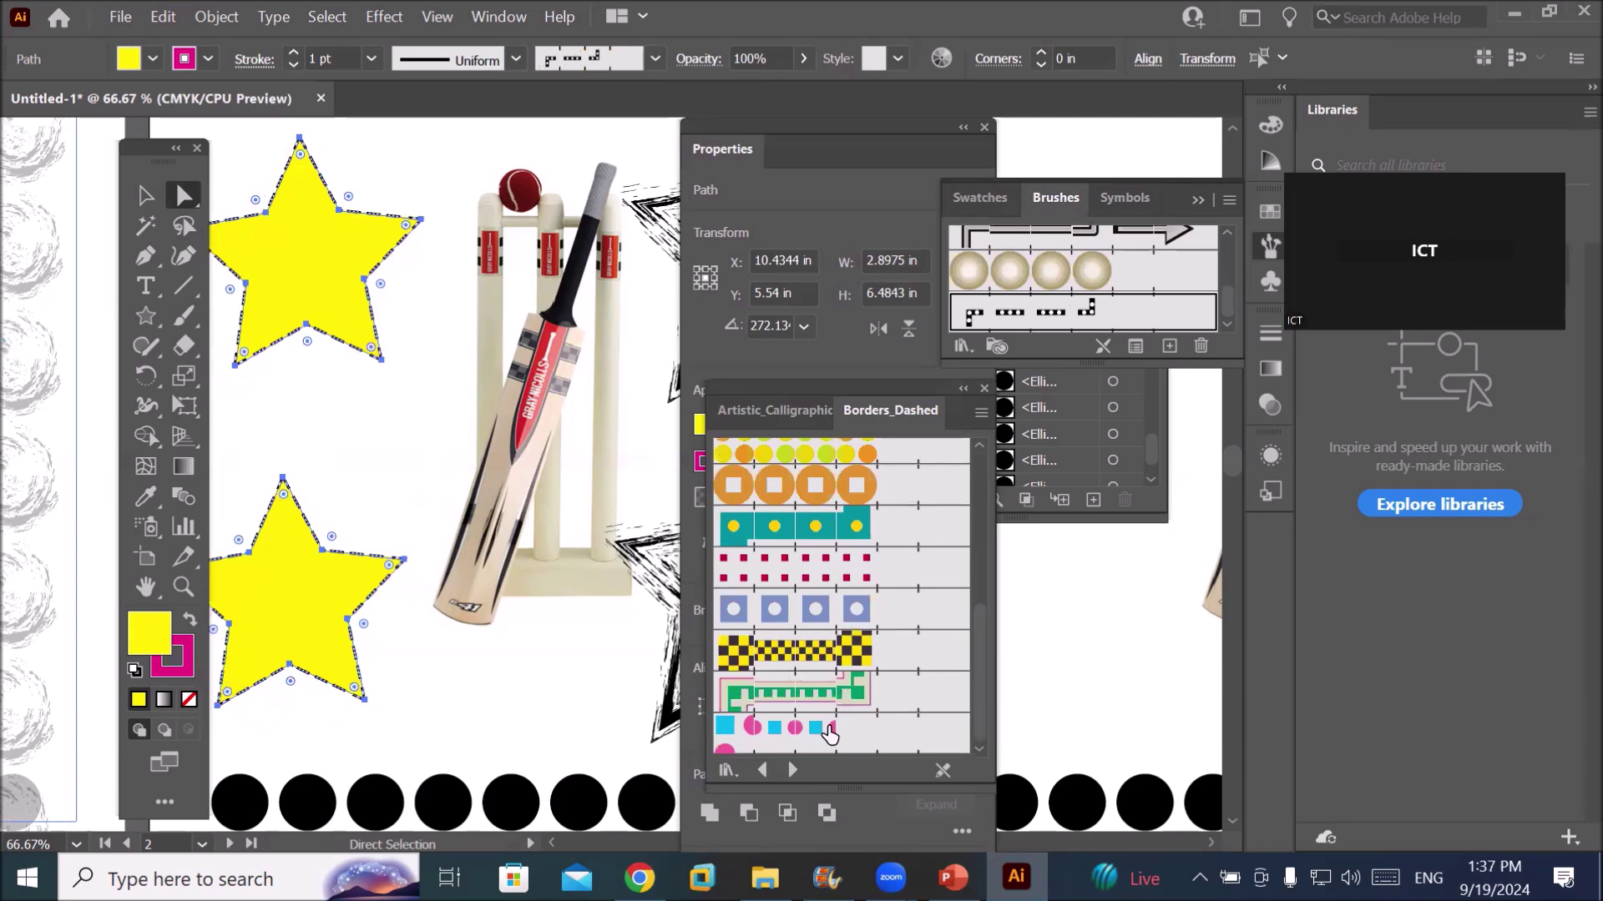
left_click(818, 733)
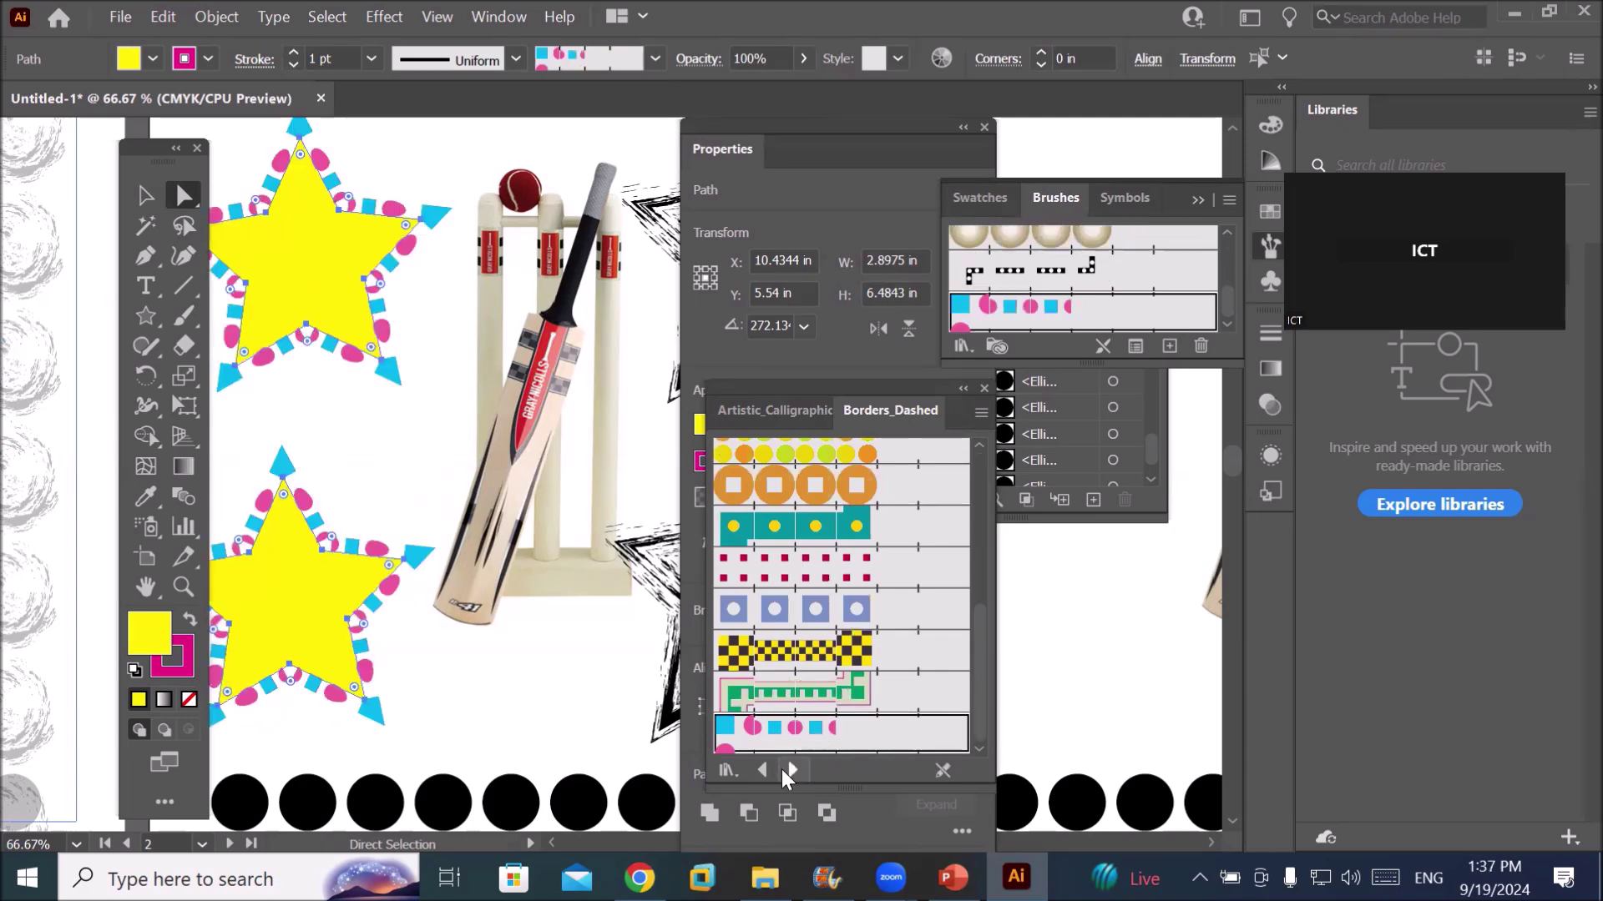
left_click(793, 769)
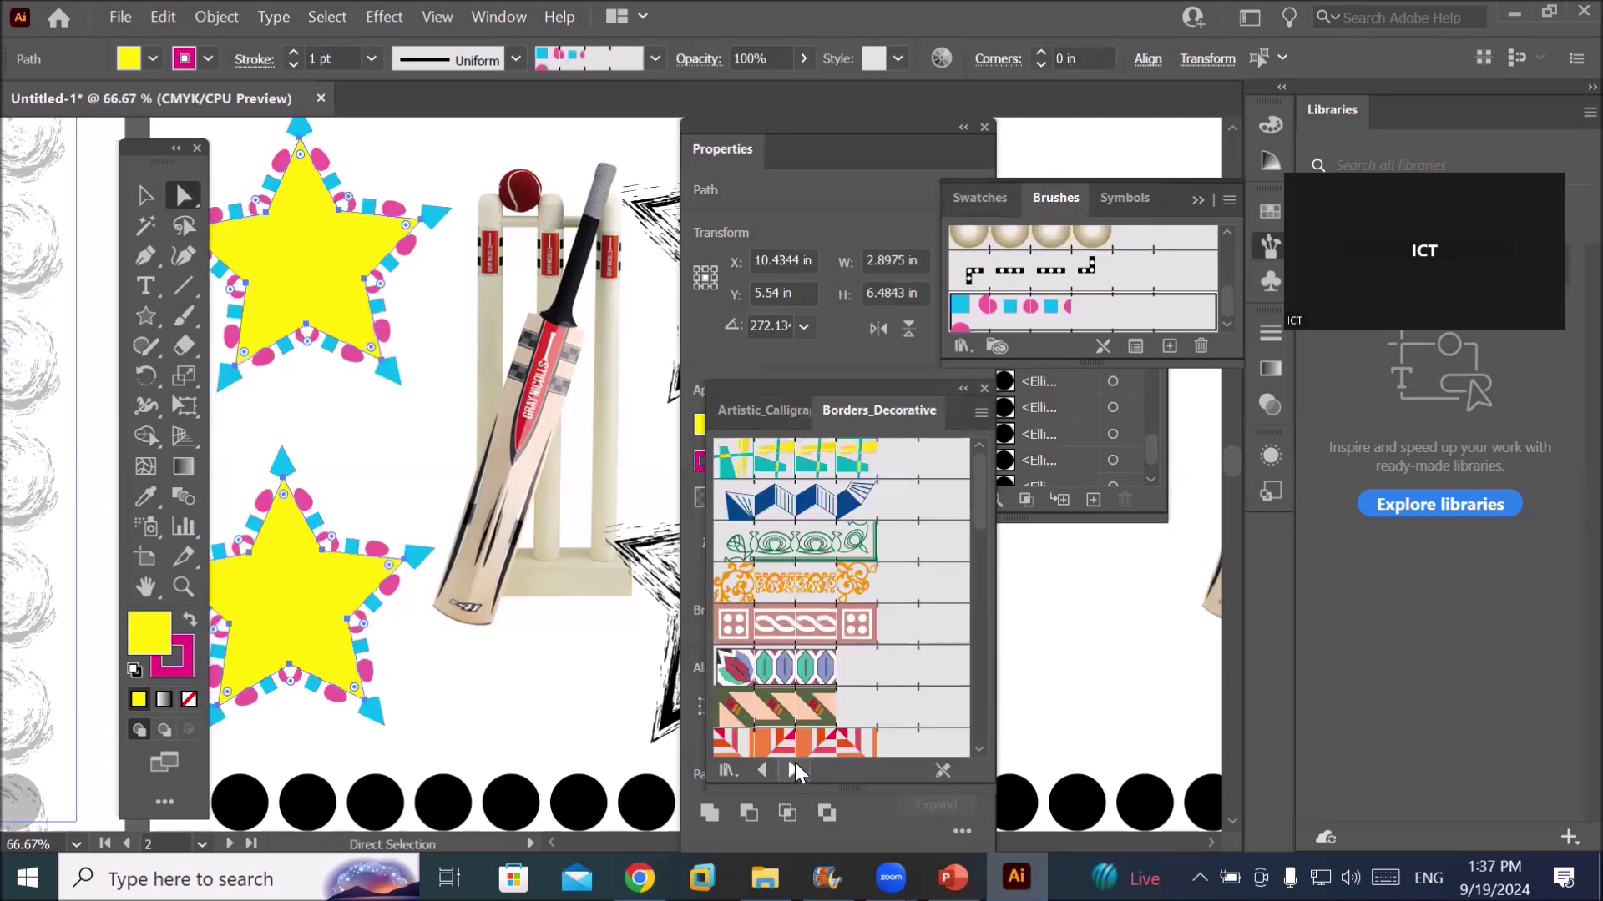
left_click(445, 697)
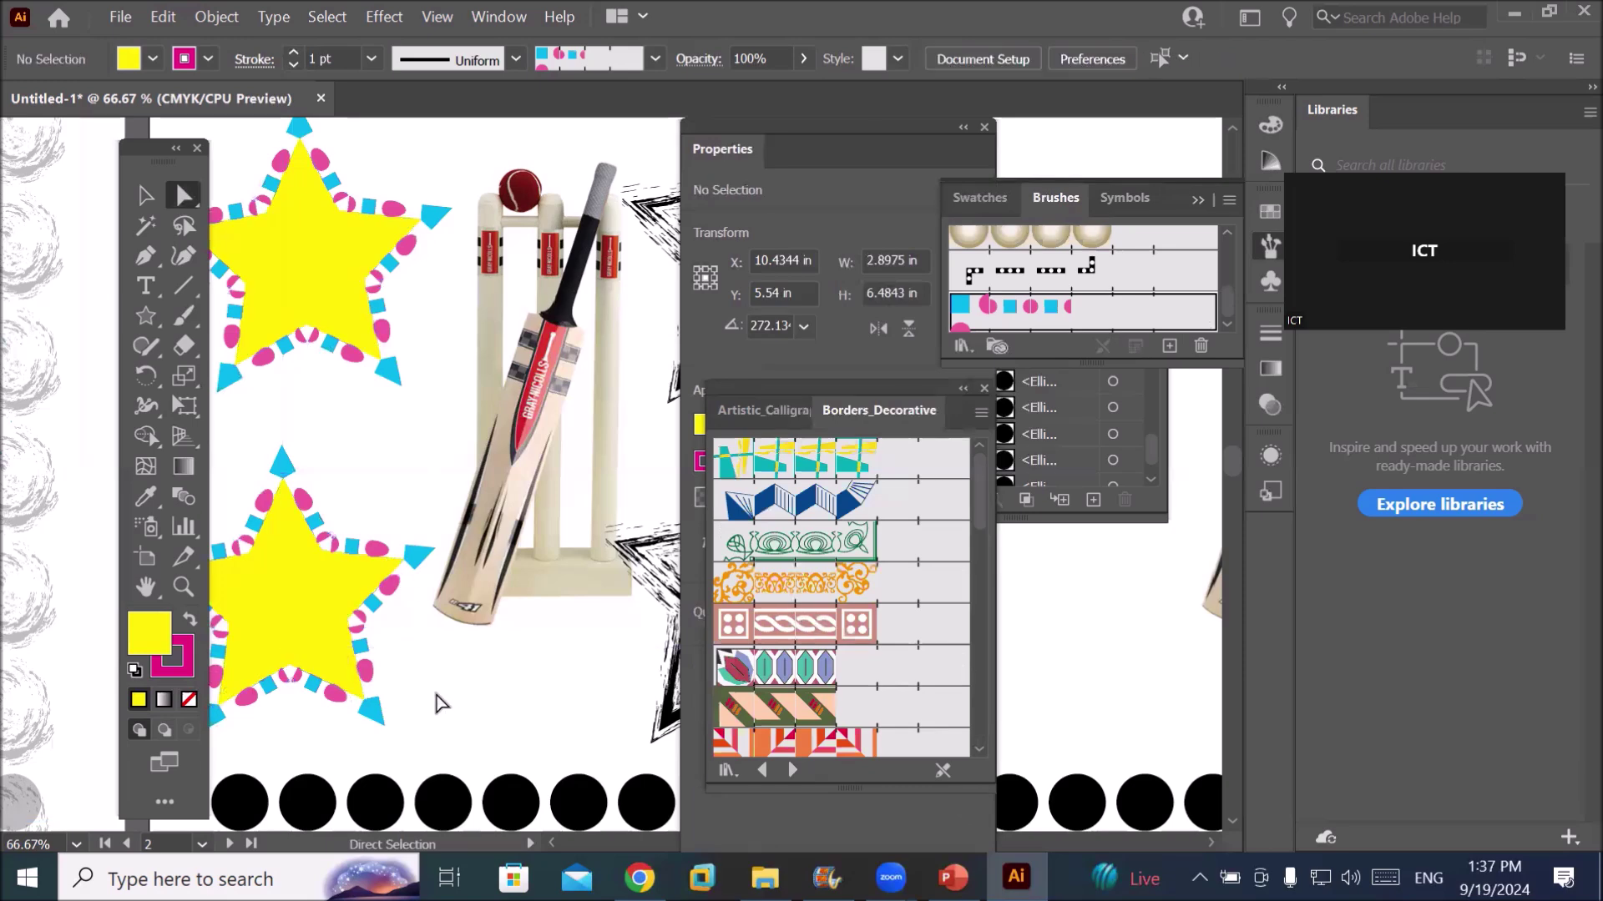
Make artboard 6 active and fit it to the window, then switch to File Explorer
scroll(449, 700, "down", 4)
scroll(448, 699, "down", 1)
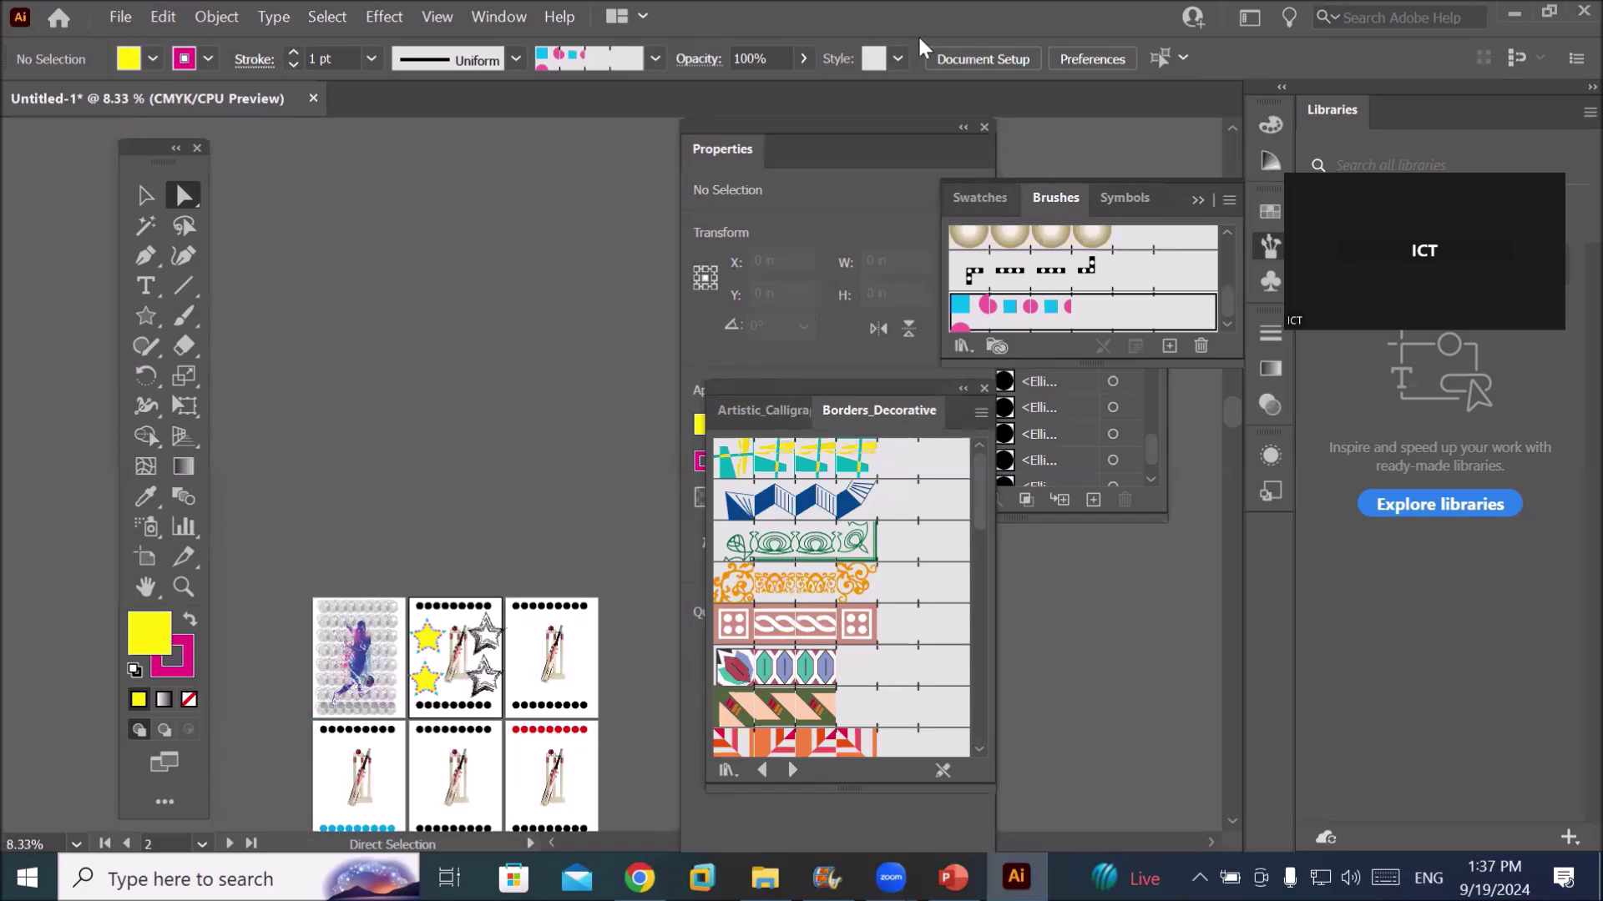
scroll(549, 772, "up", 1)
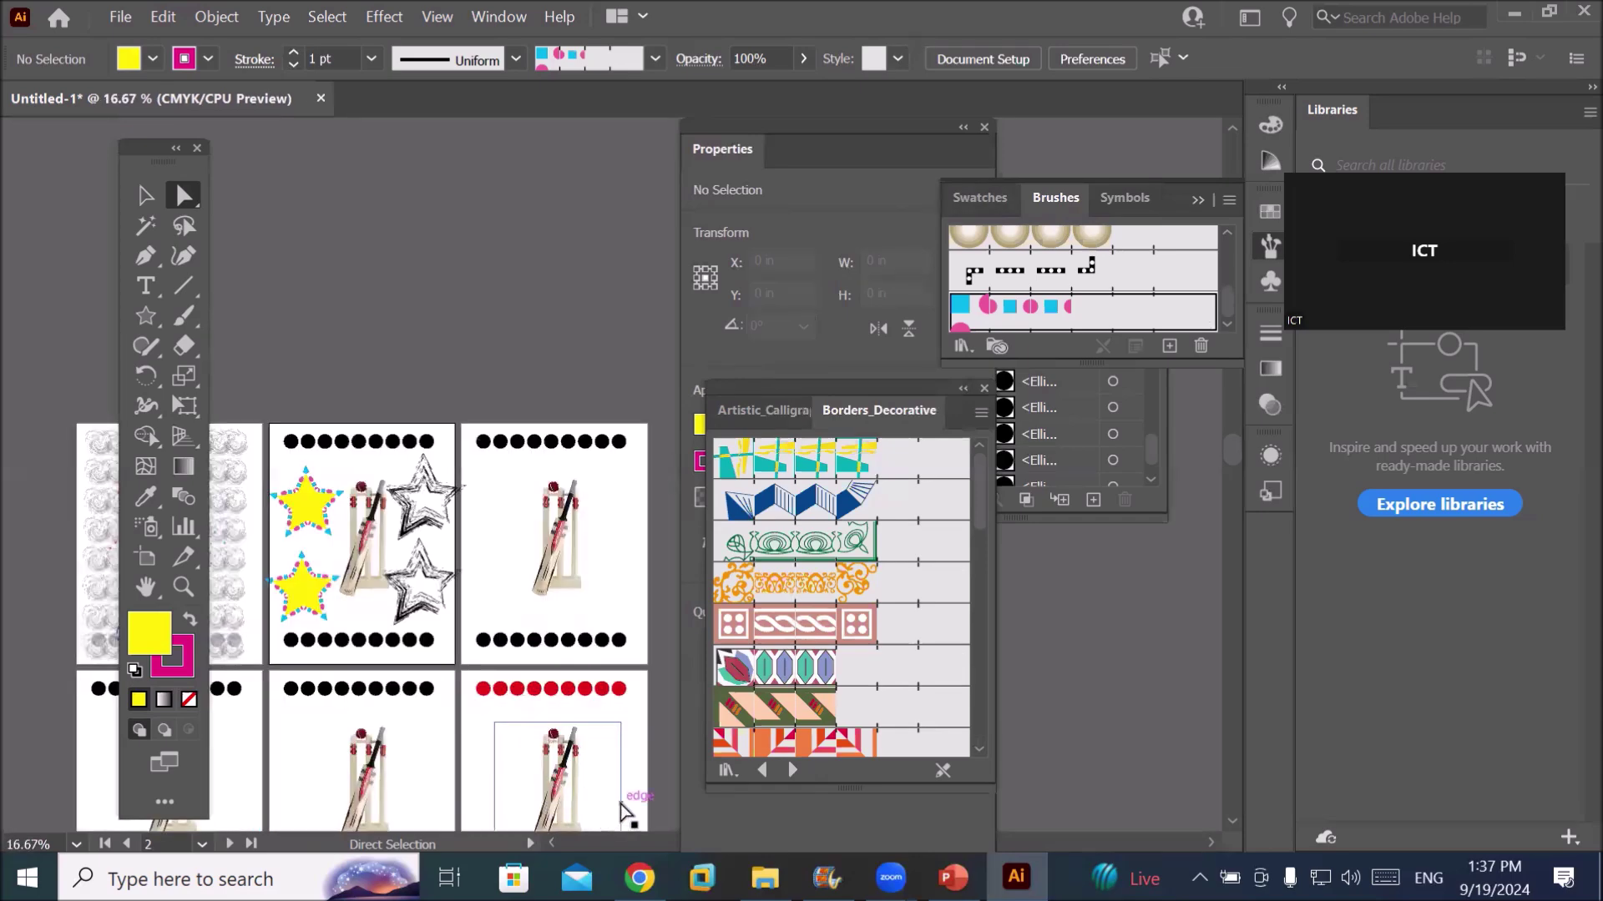
left_click(643, 801)
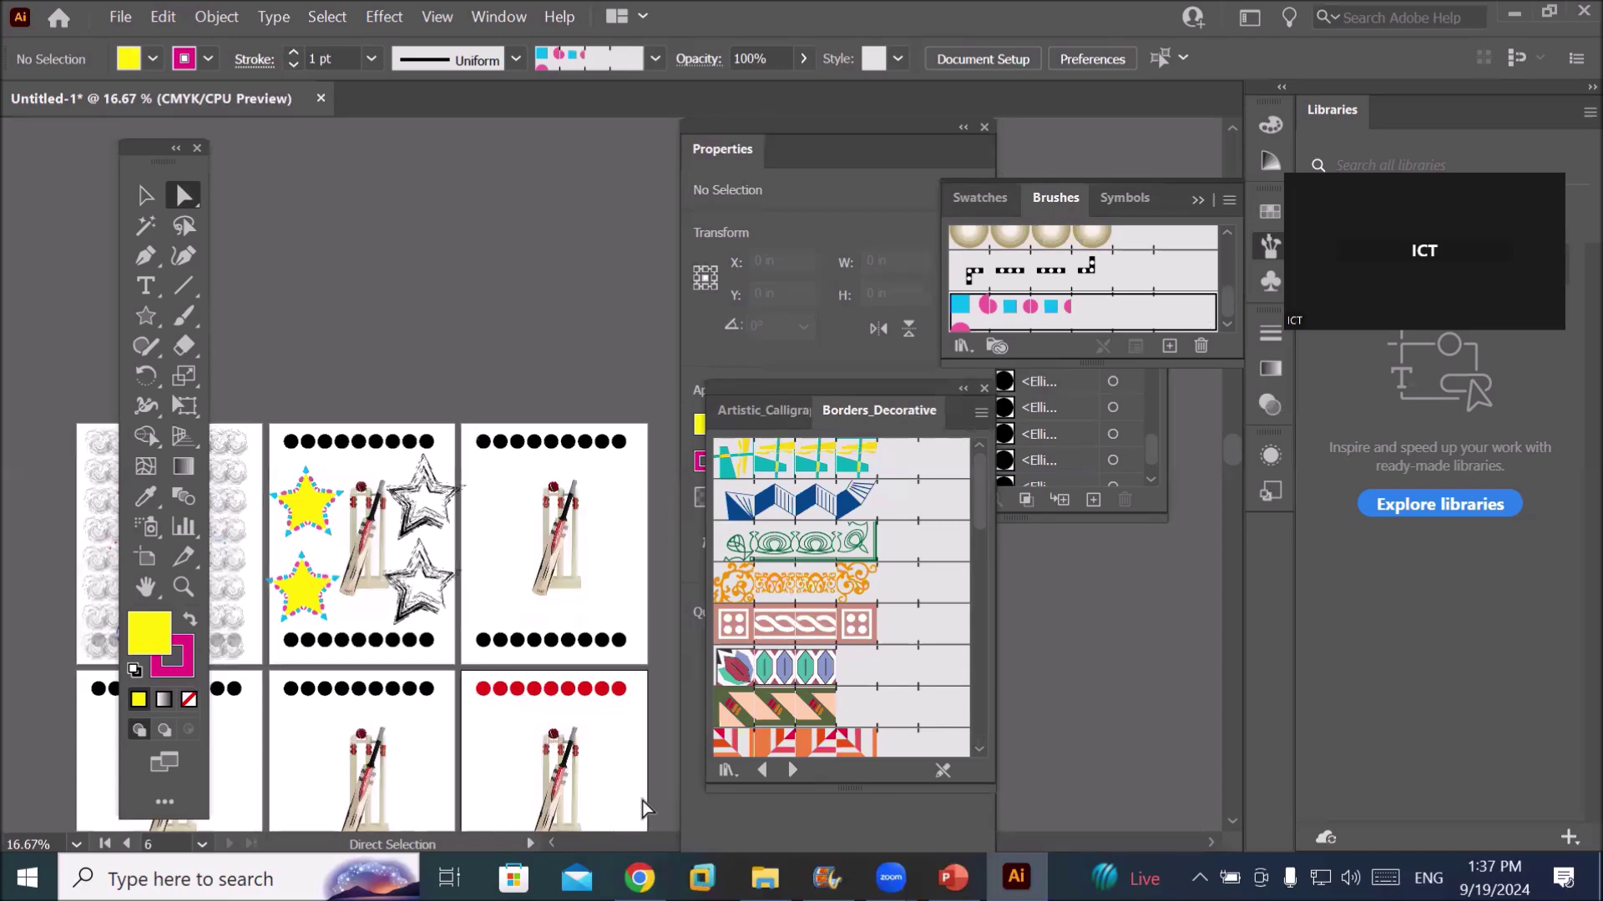
key("ctrl")
key("ctrl+0")
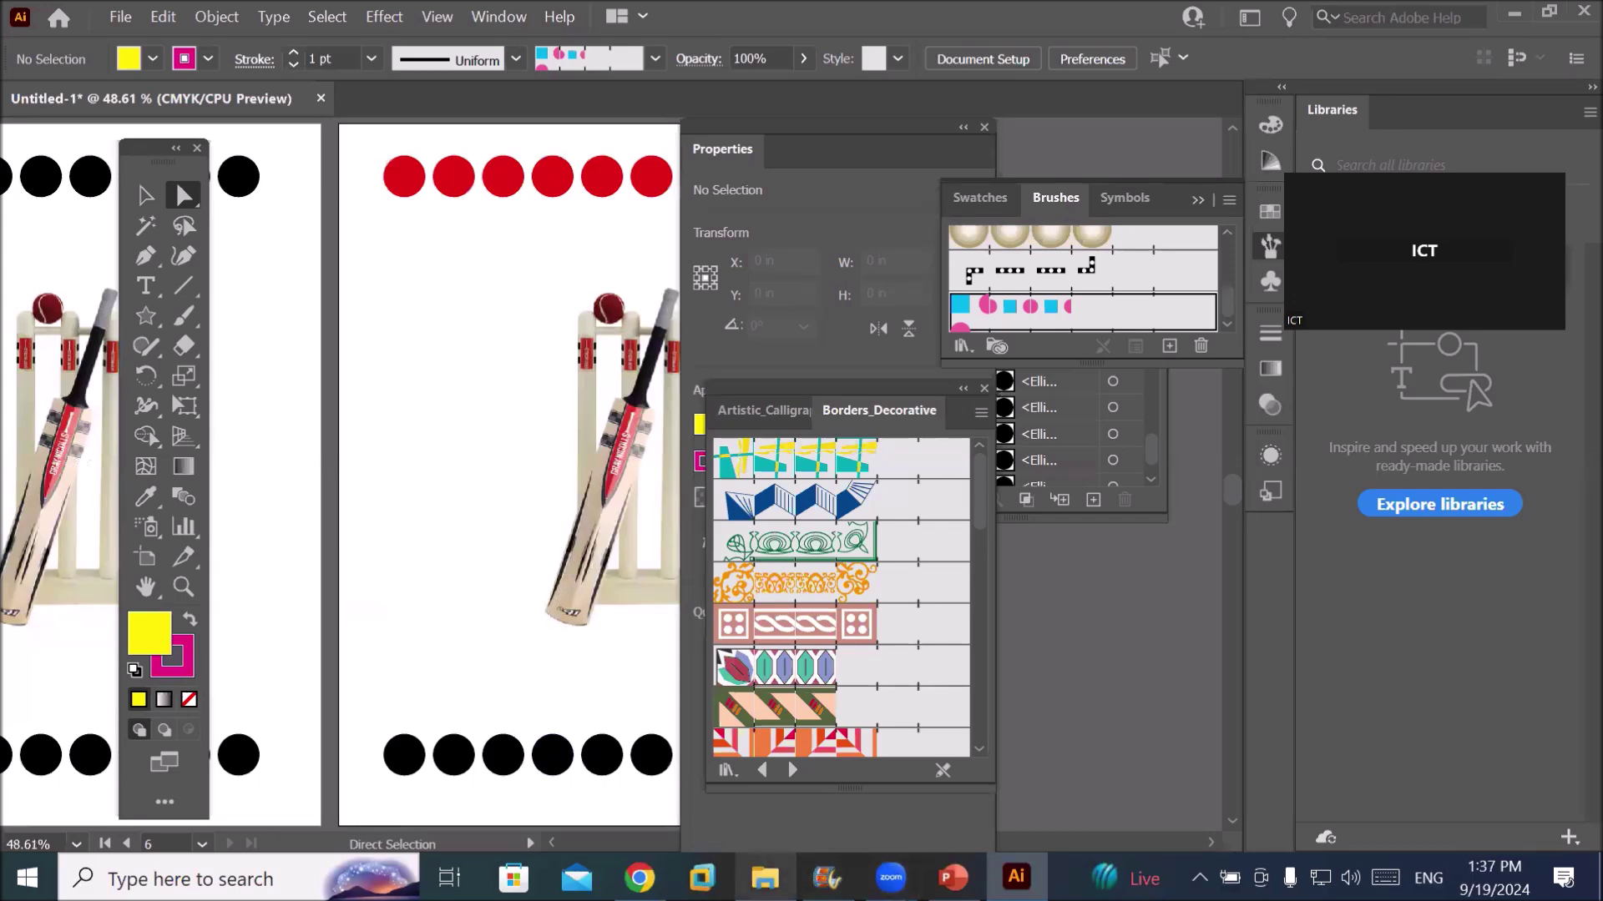
left_click(765, 877)
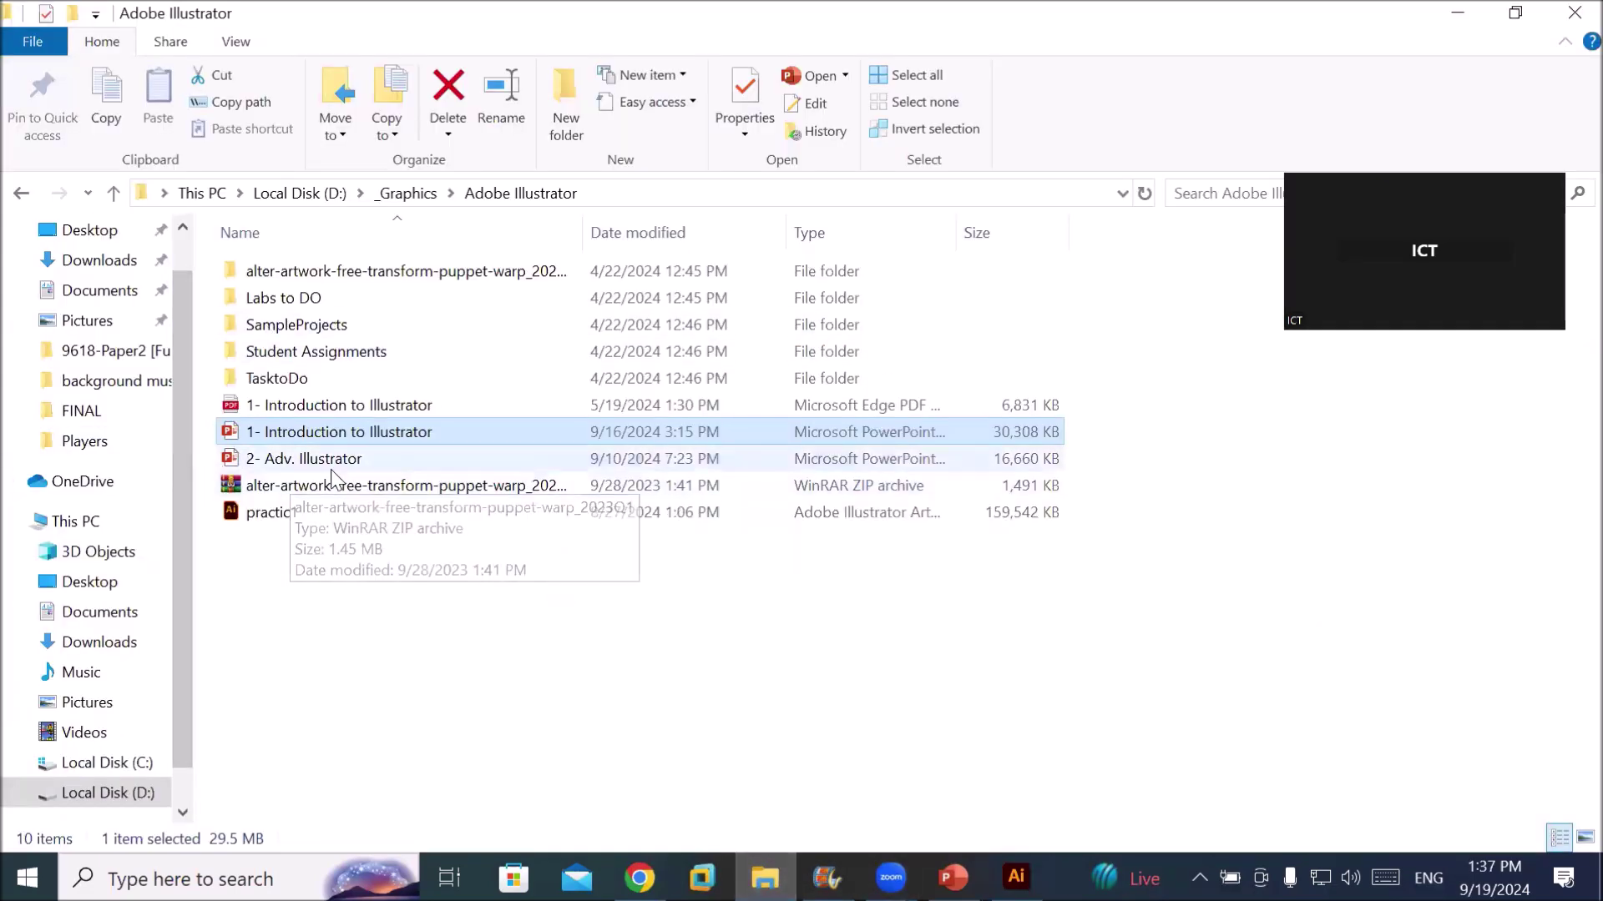
Browse from Local Disk (D:) into _Graphics > Samples Assignments for Students > Flayer Samples
left_click(314, 195)
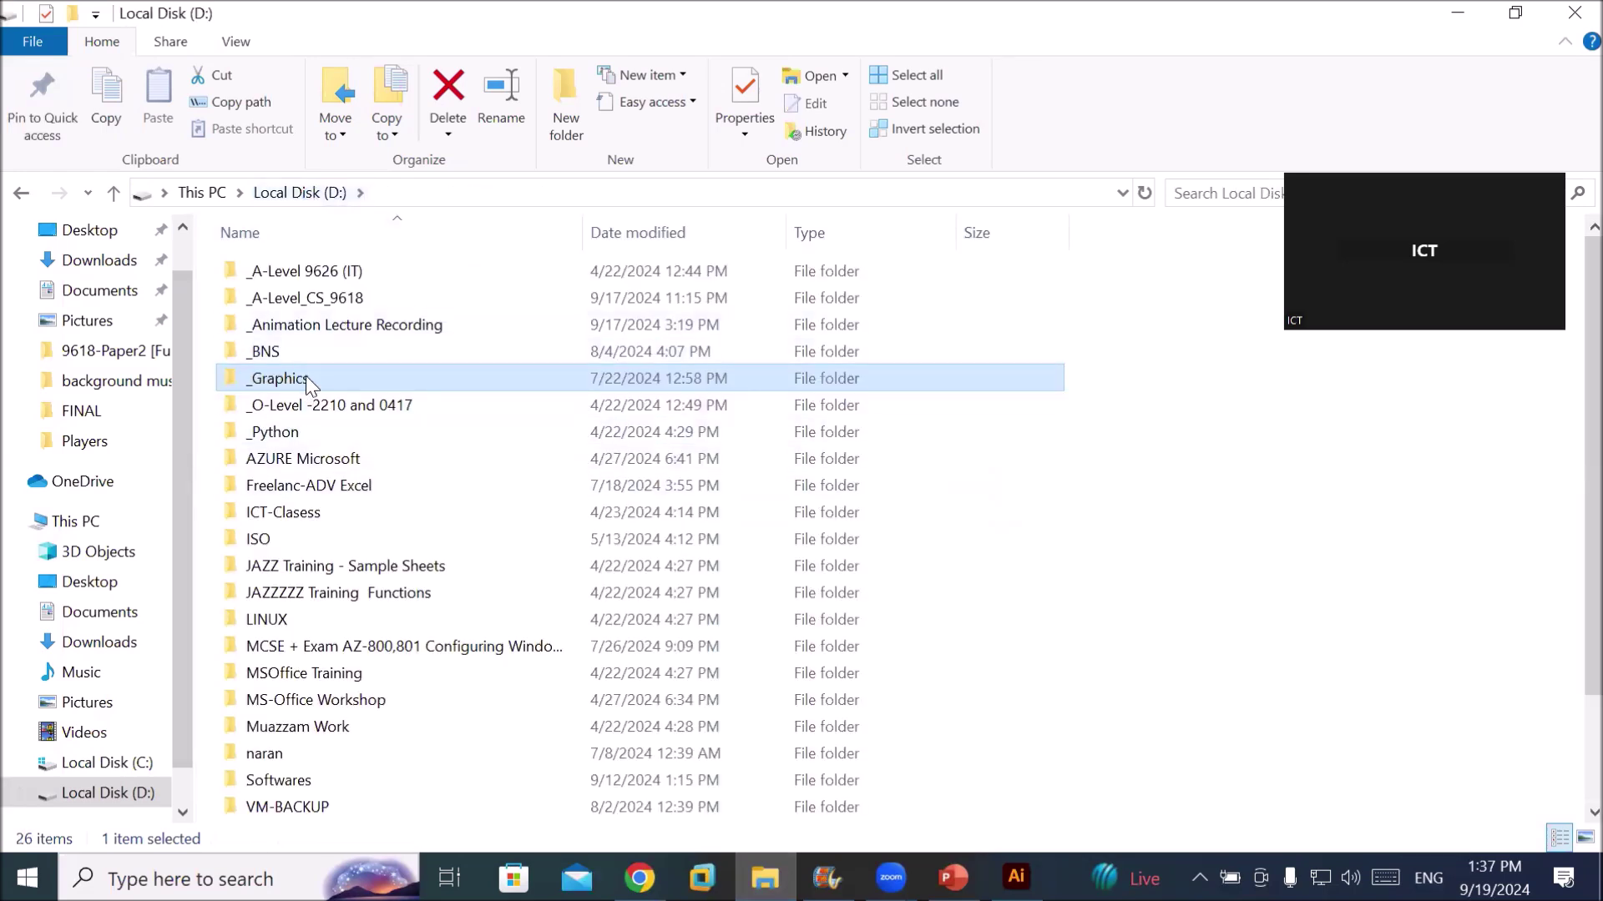
mouse_move(278, 378)
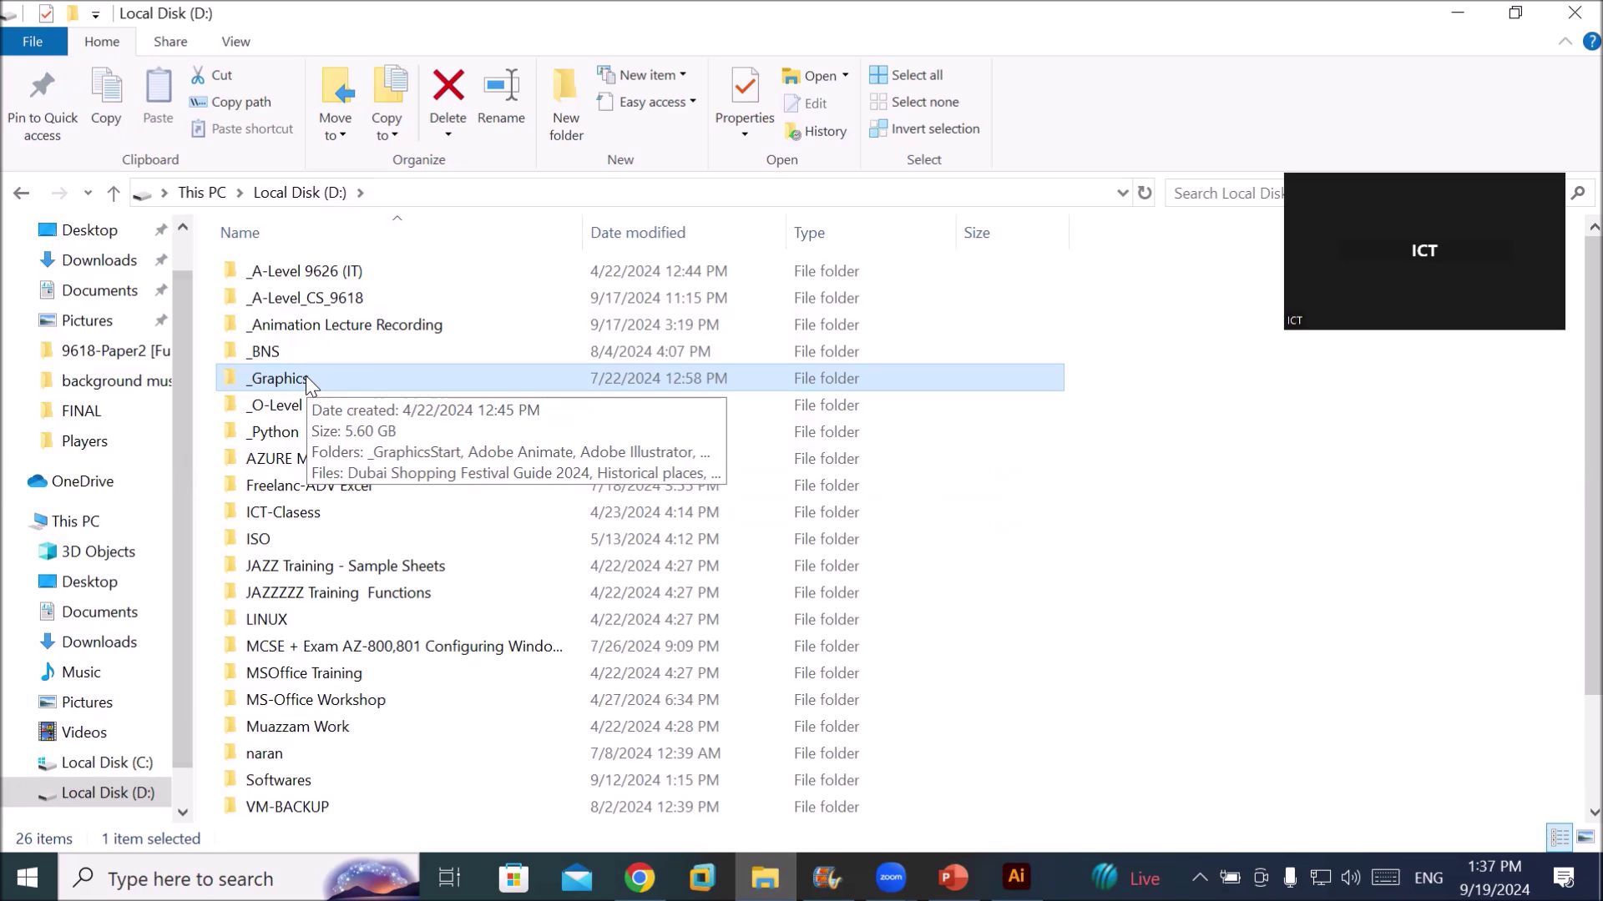
double_click(307, 381)
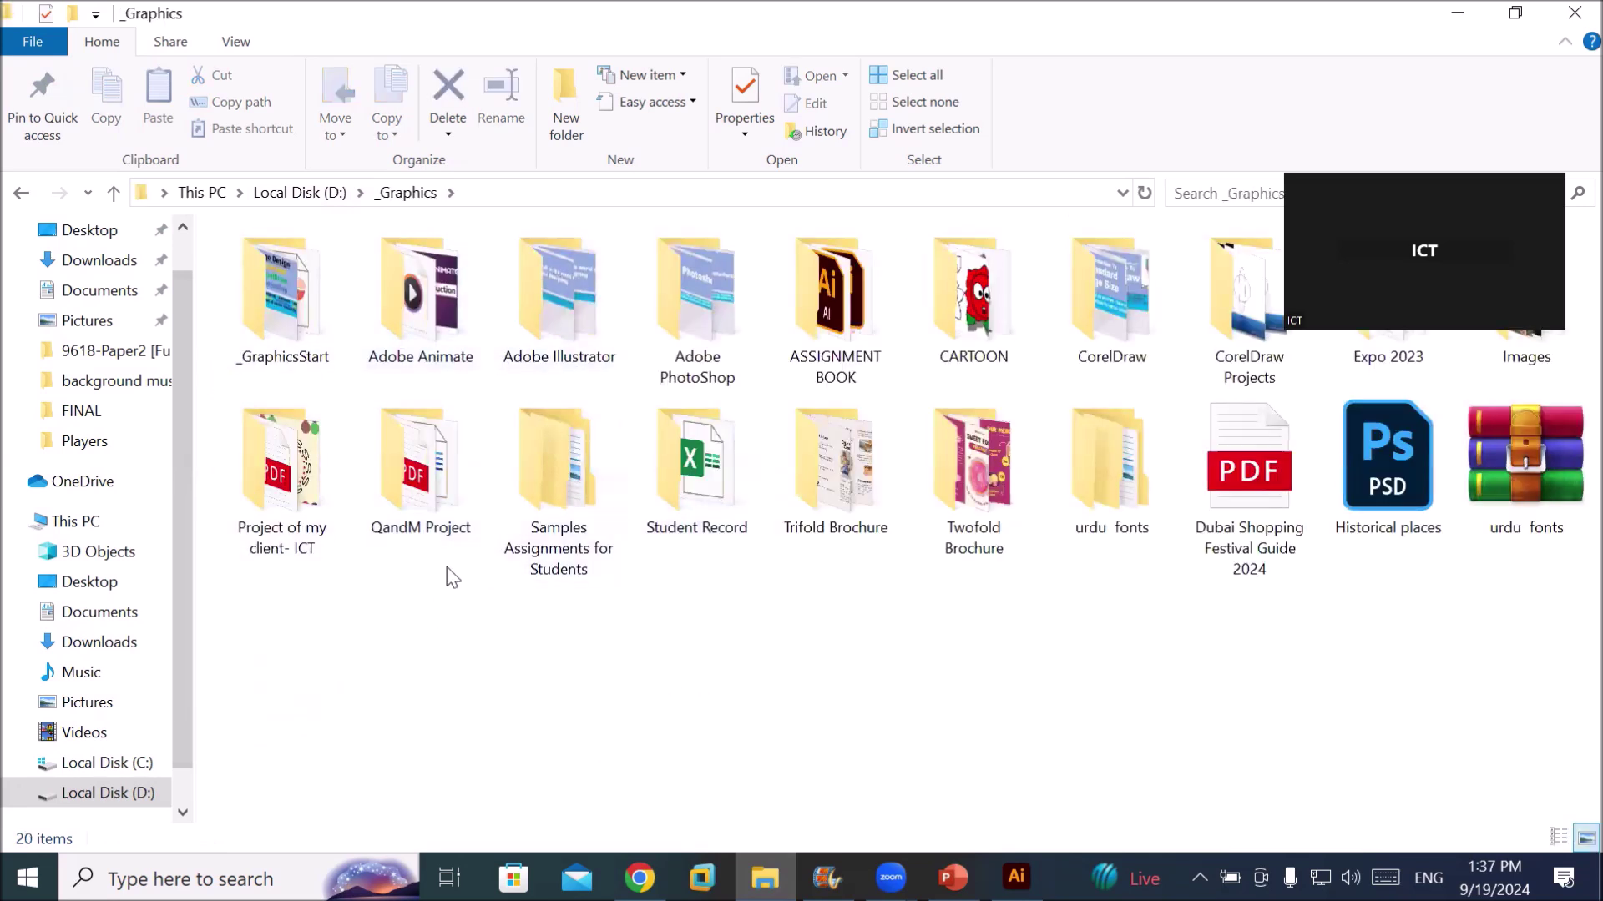
double_click(570, 498)
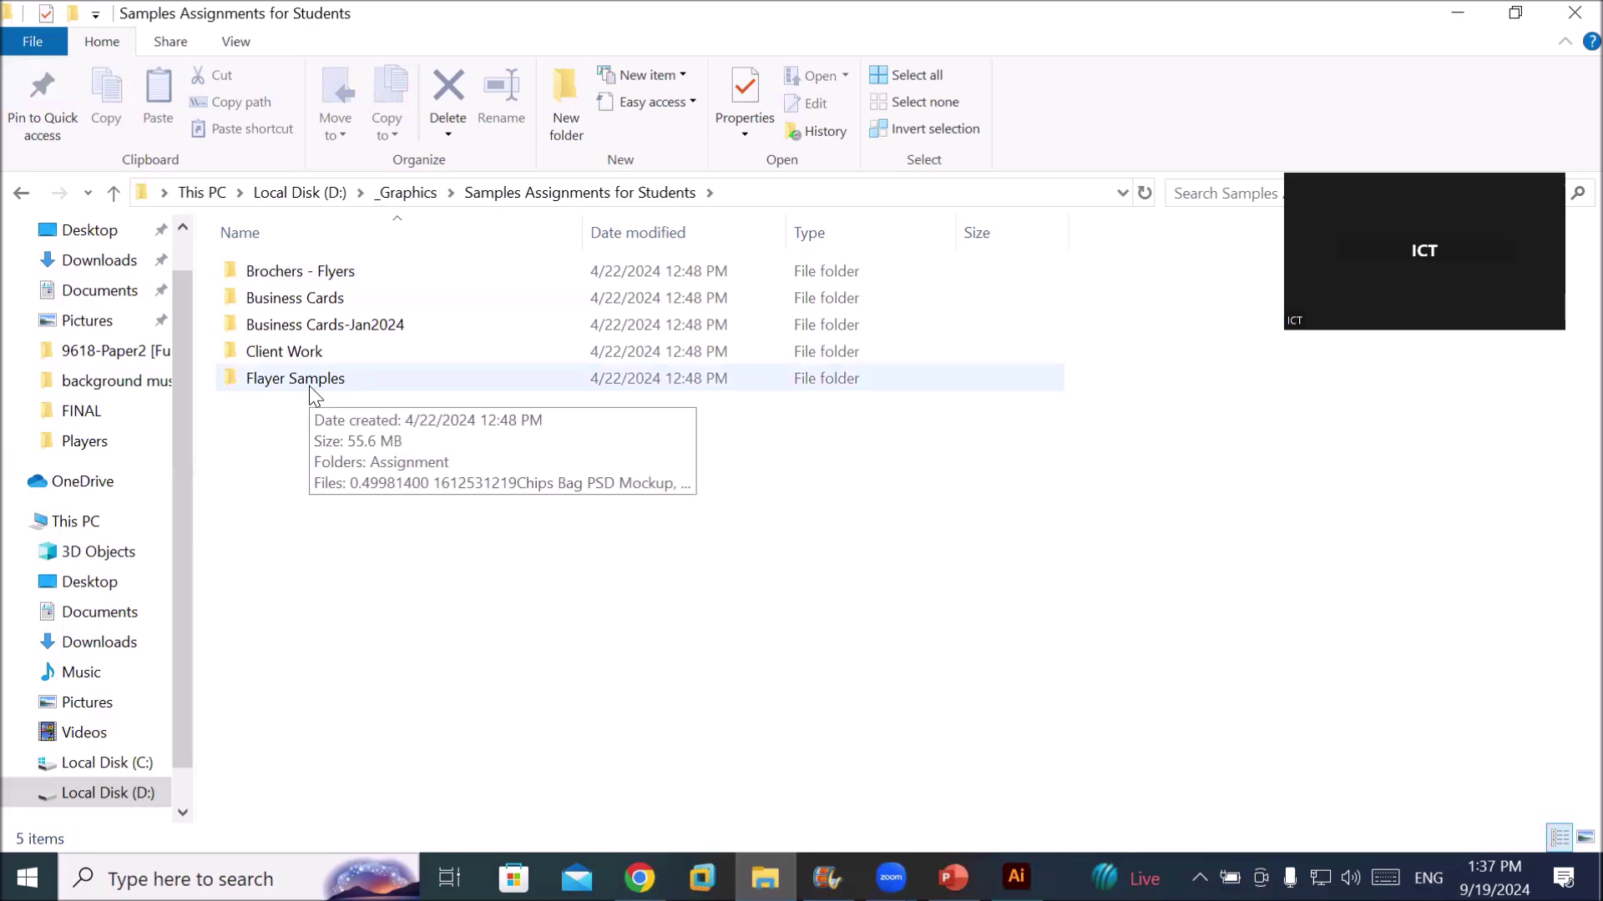
double_click(309, 386)
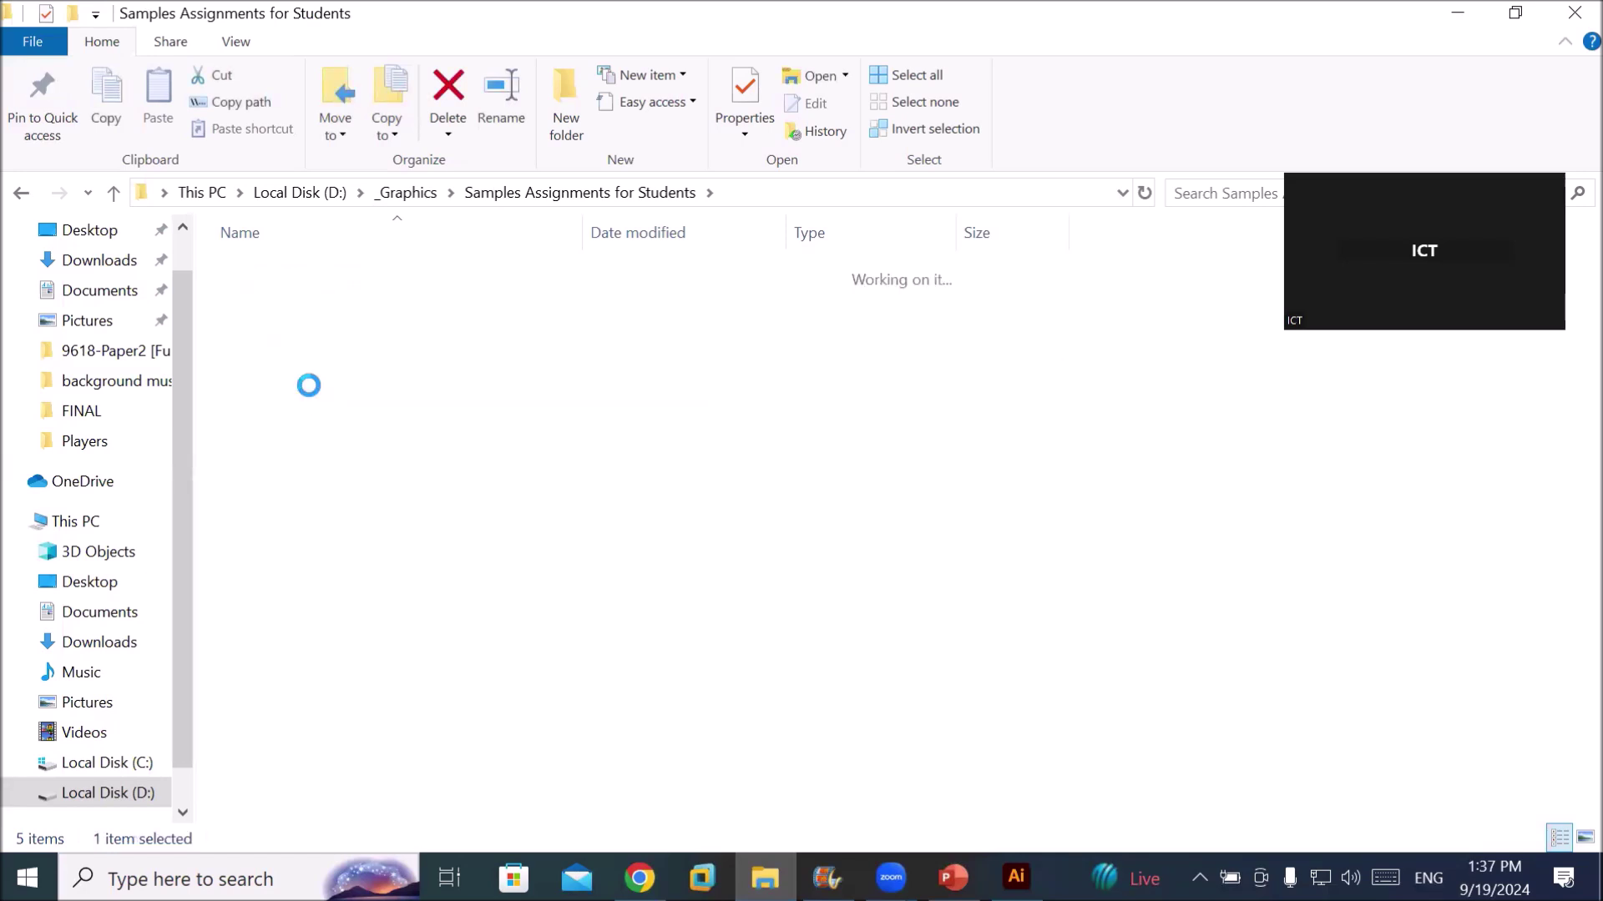
Return to _Graphics and open Business TwoFold13-Back from the Twofold Brochure folder
left_click(471, 192)
left_click(405, 193)
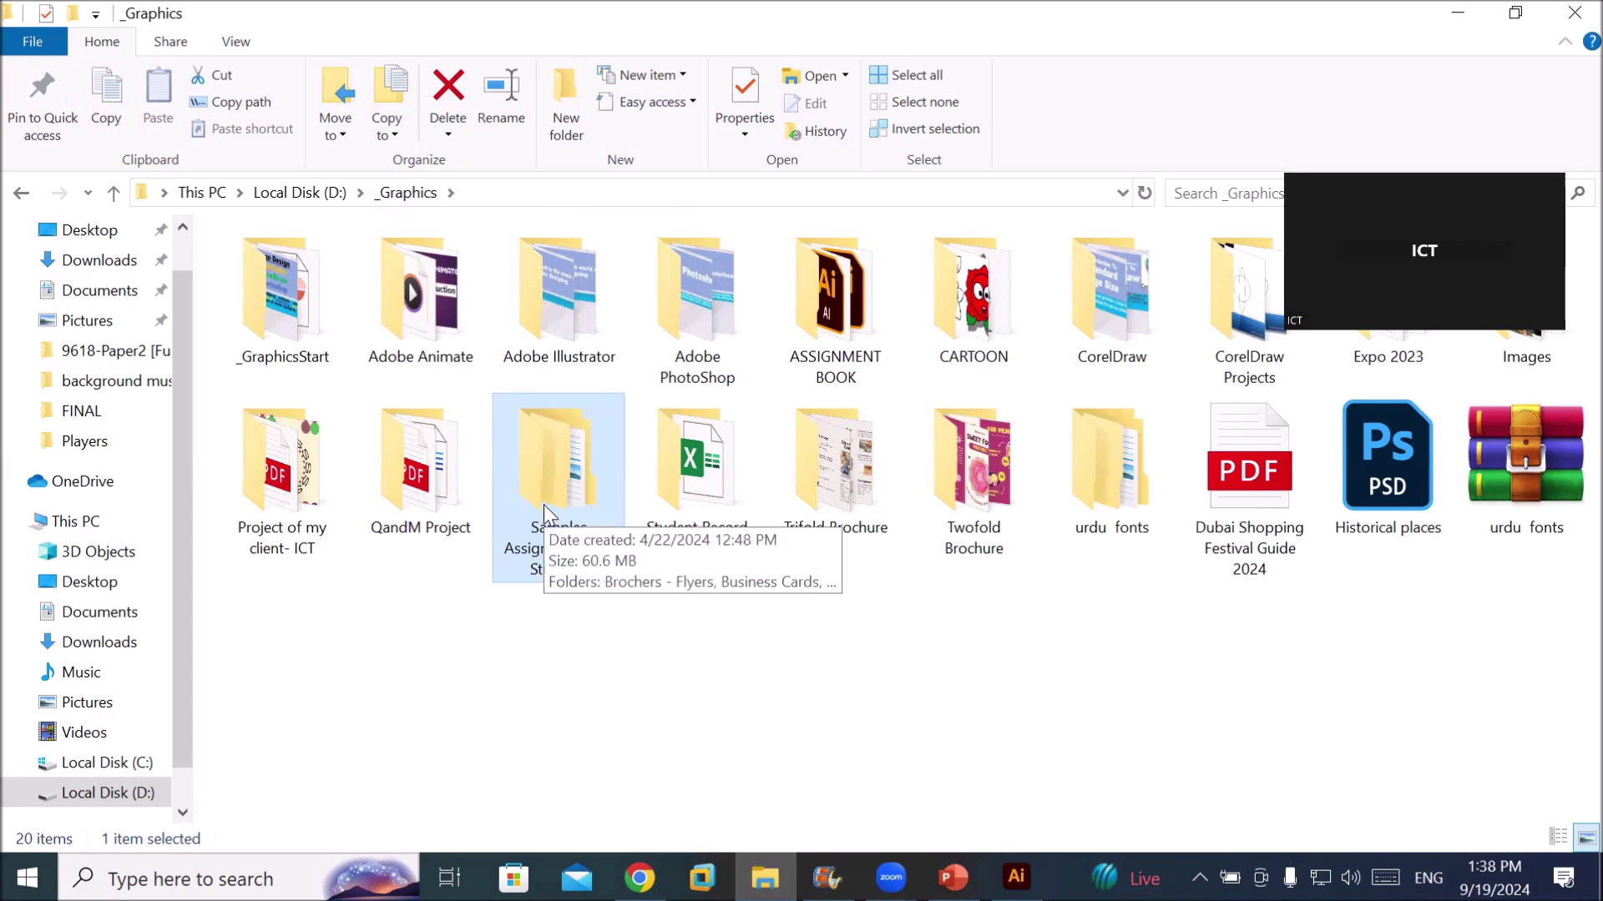
double_click(987, 504)
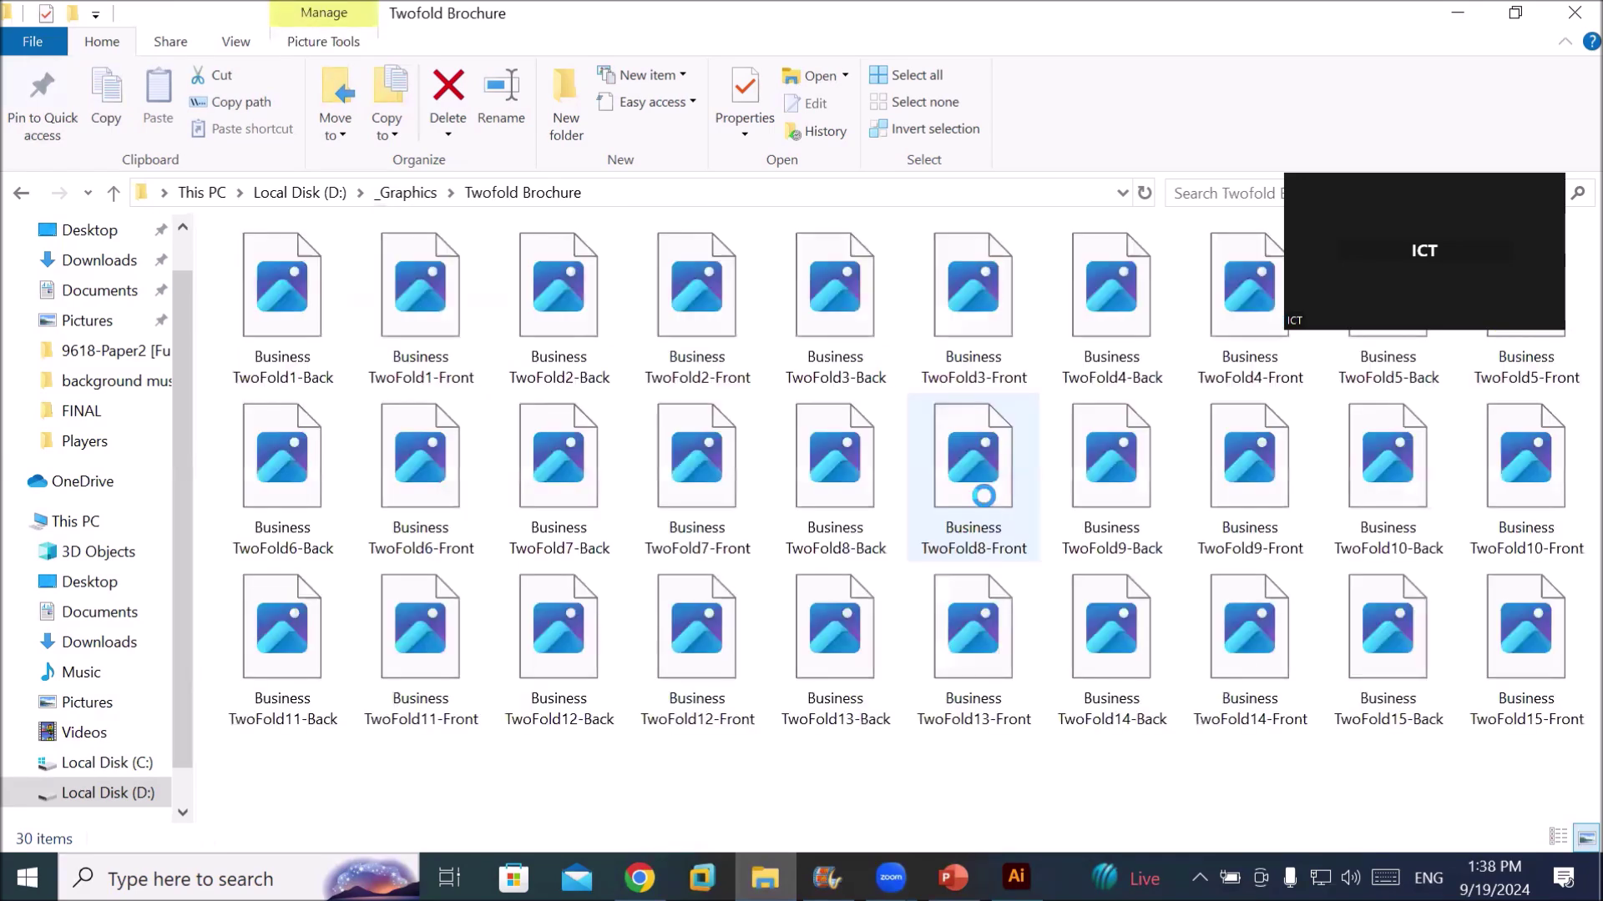
double_click(843, 648)
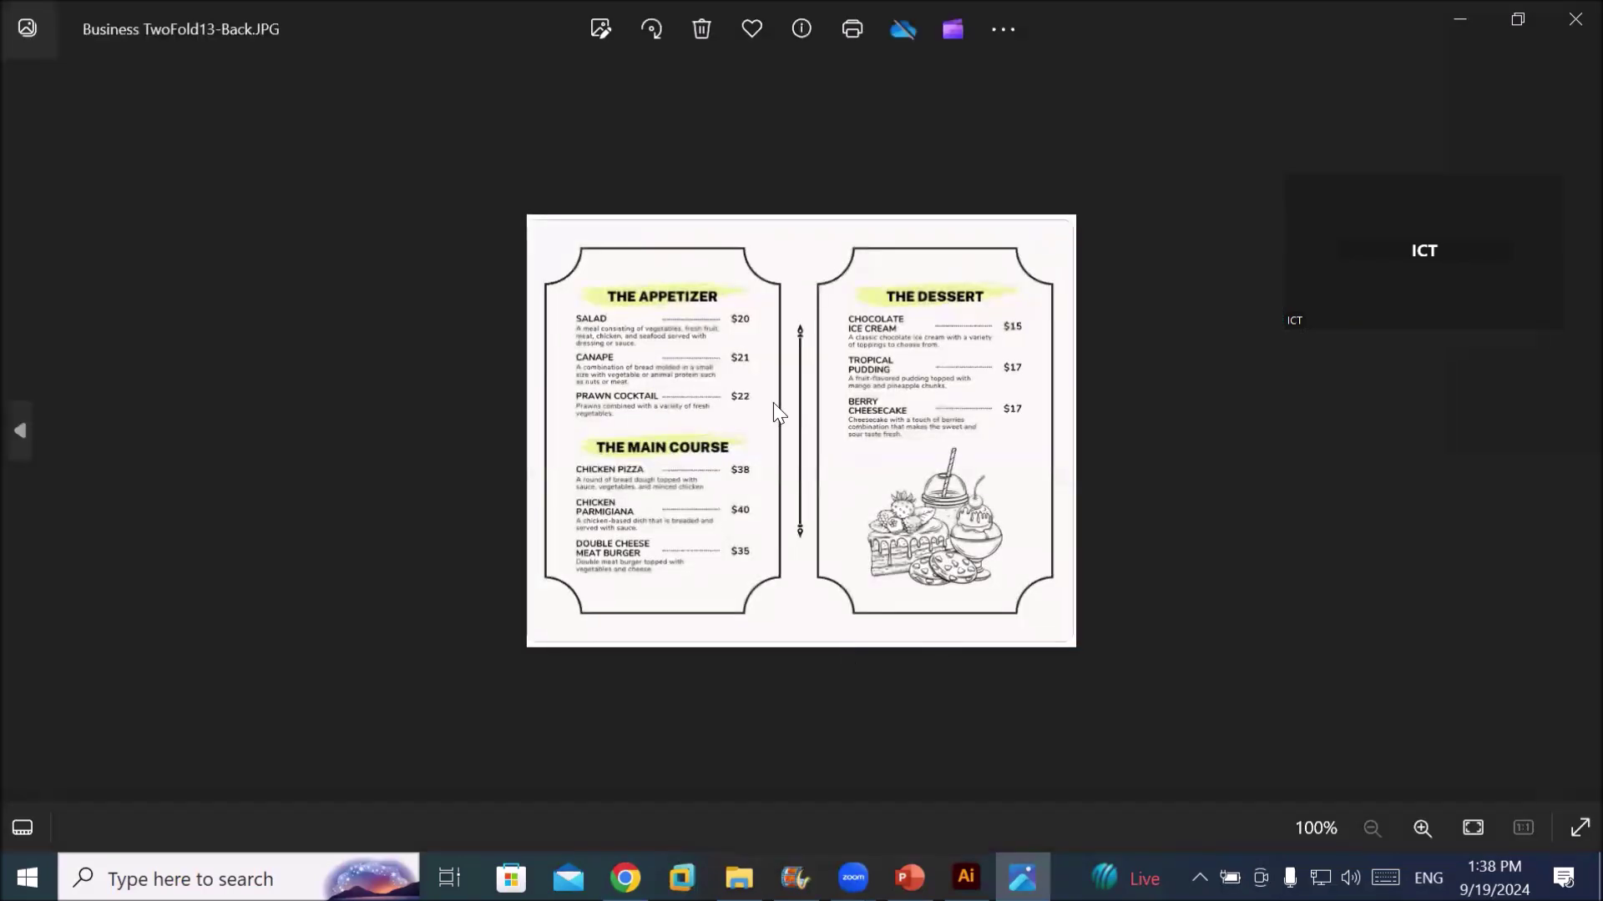
Zoom the TwoFold13-Back menu to about 194% so its dishes and prices are legible
scroll(645, 373, "up", 1)
scroll(646, 373, "up", 1)
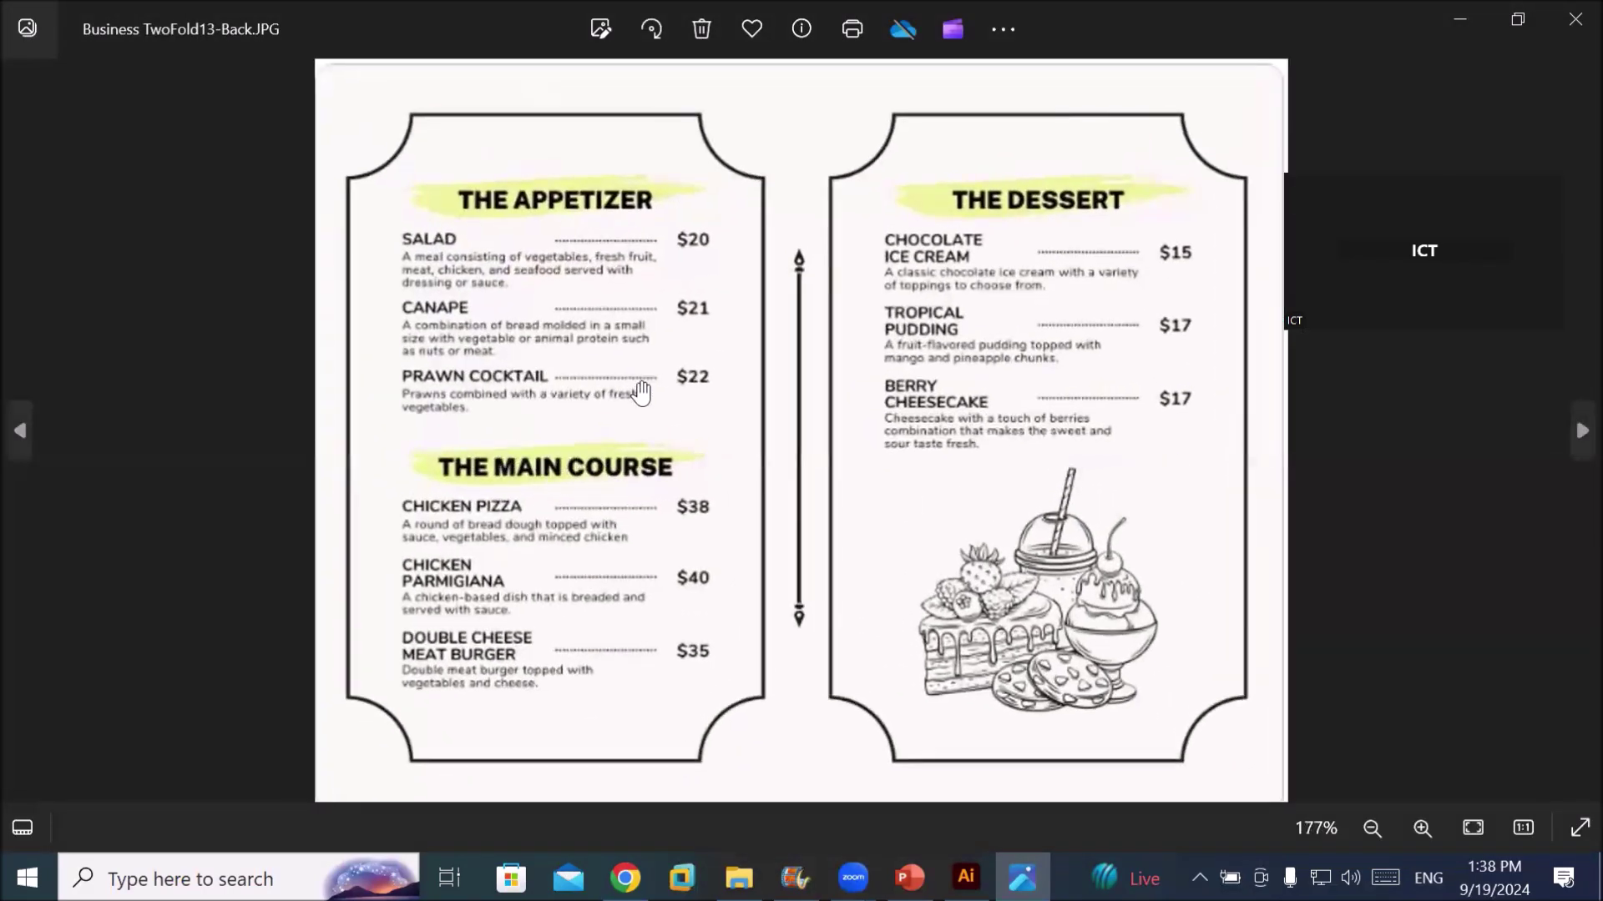
scroll(640, 393, "up", 1)
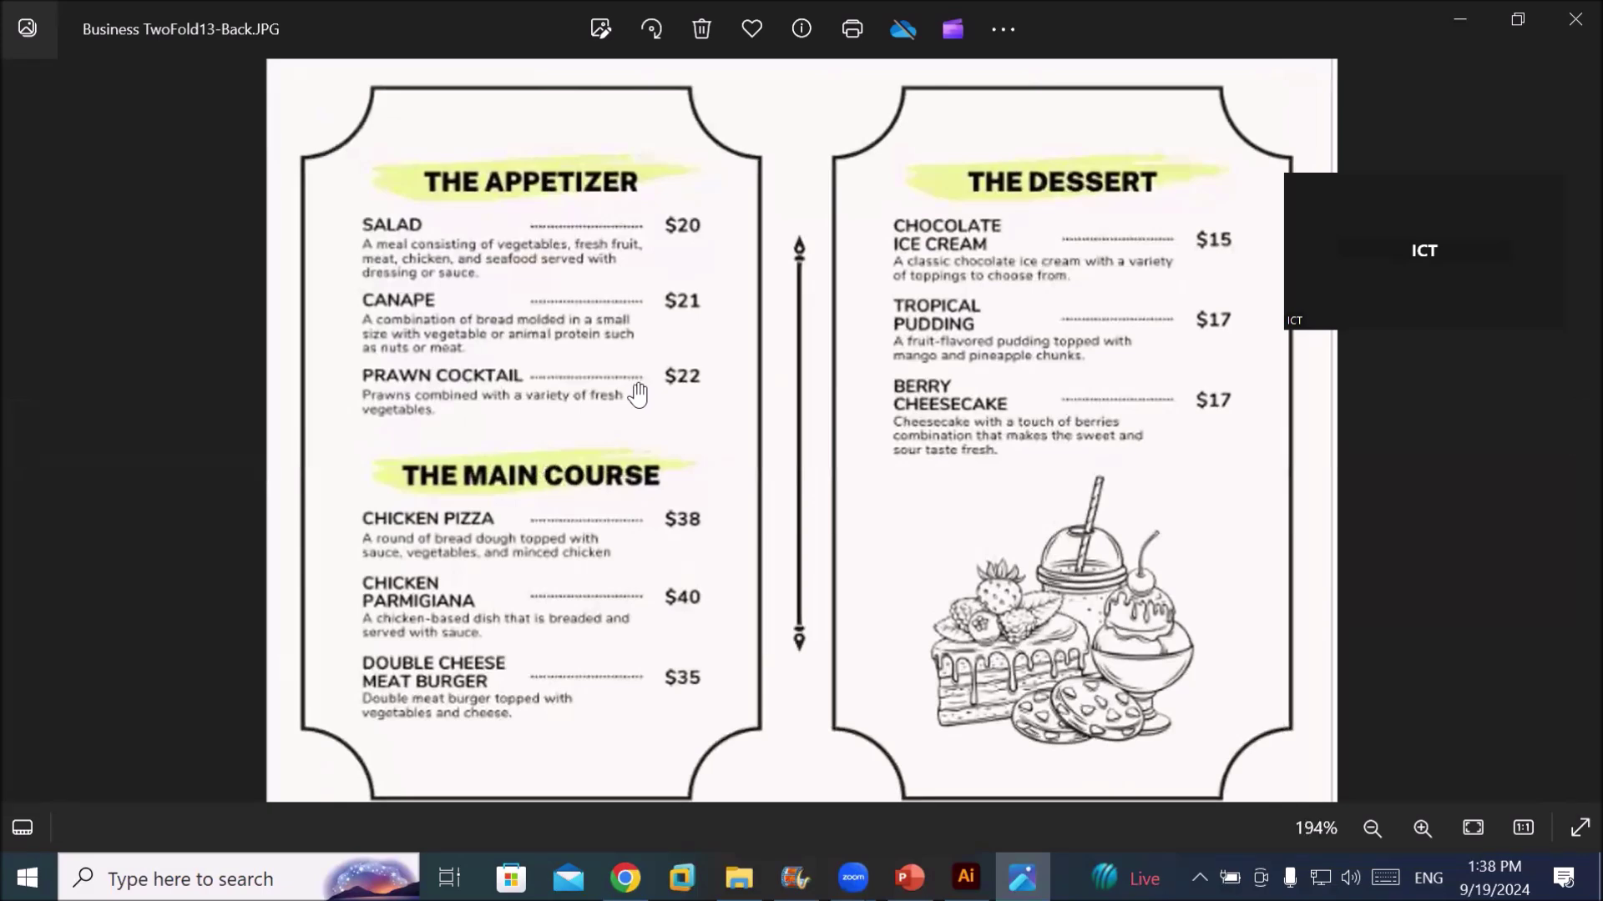
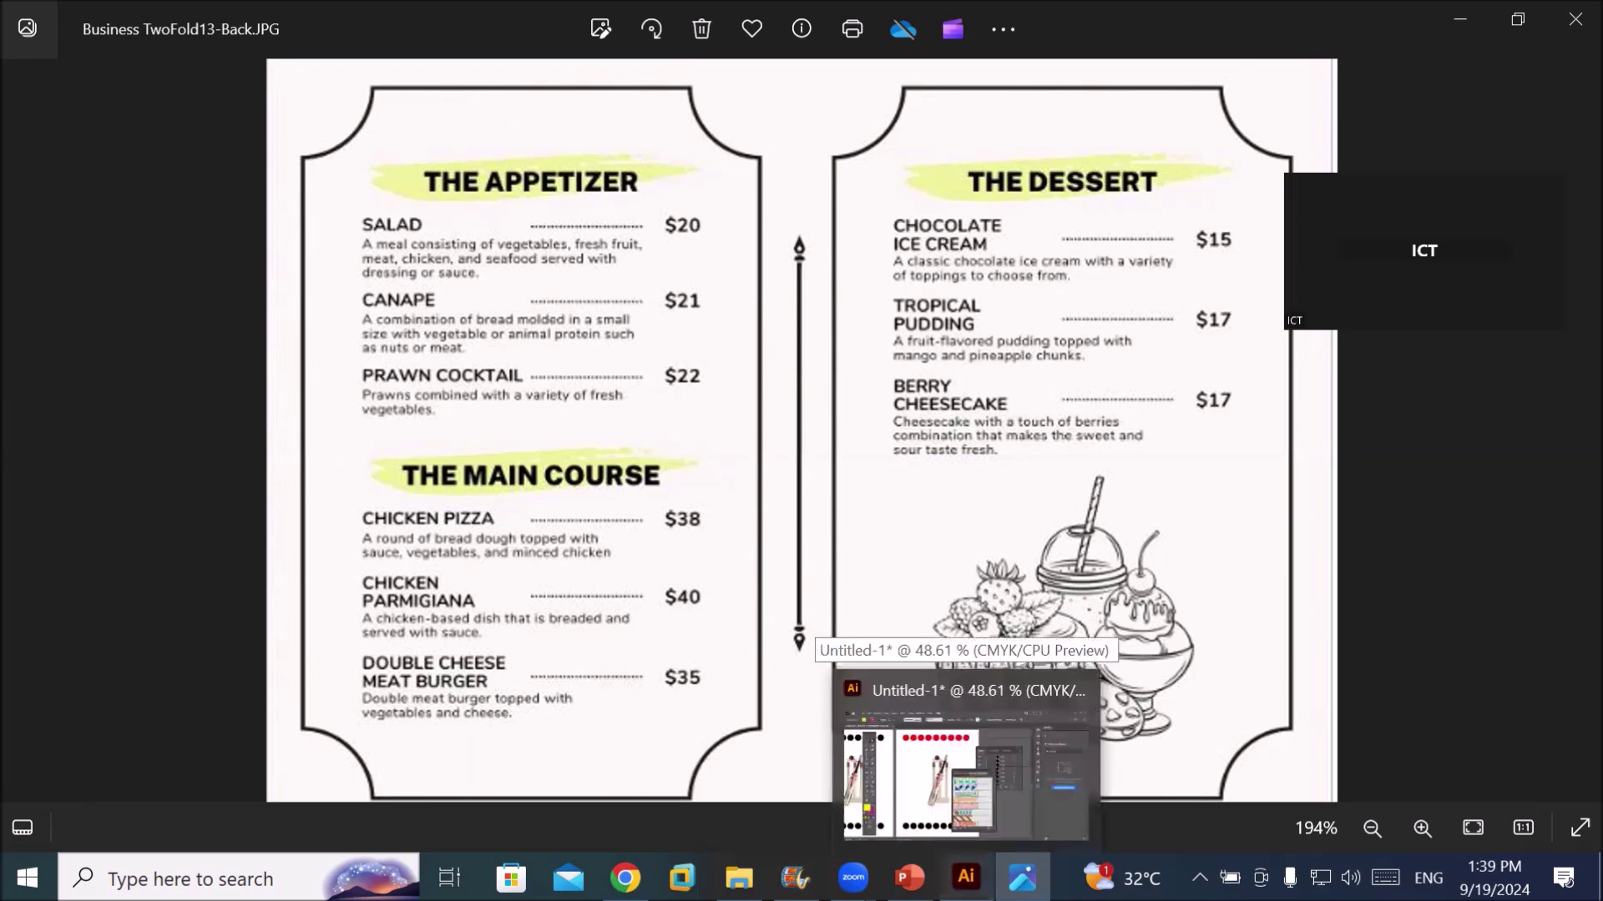
Switch from the Windows Photos menu reference back to the Illustrator Untitled-1 document
left_click(965, 877)
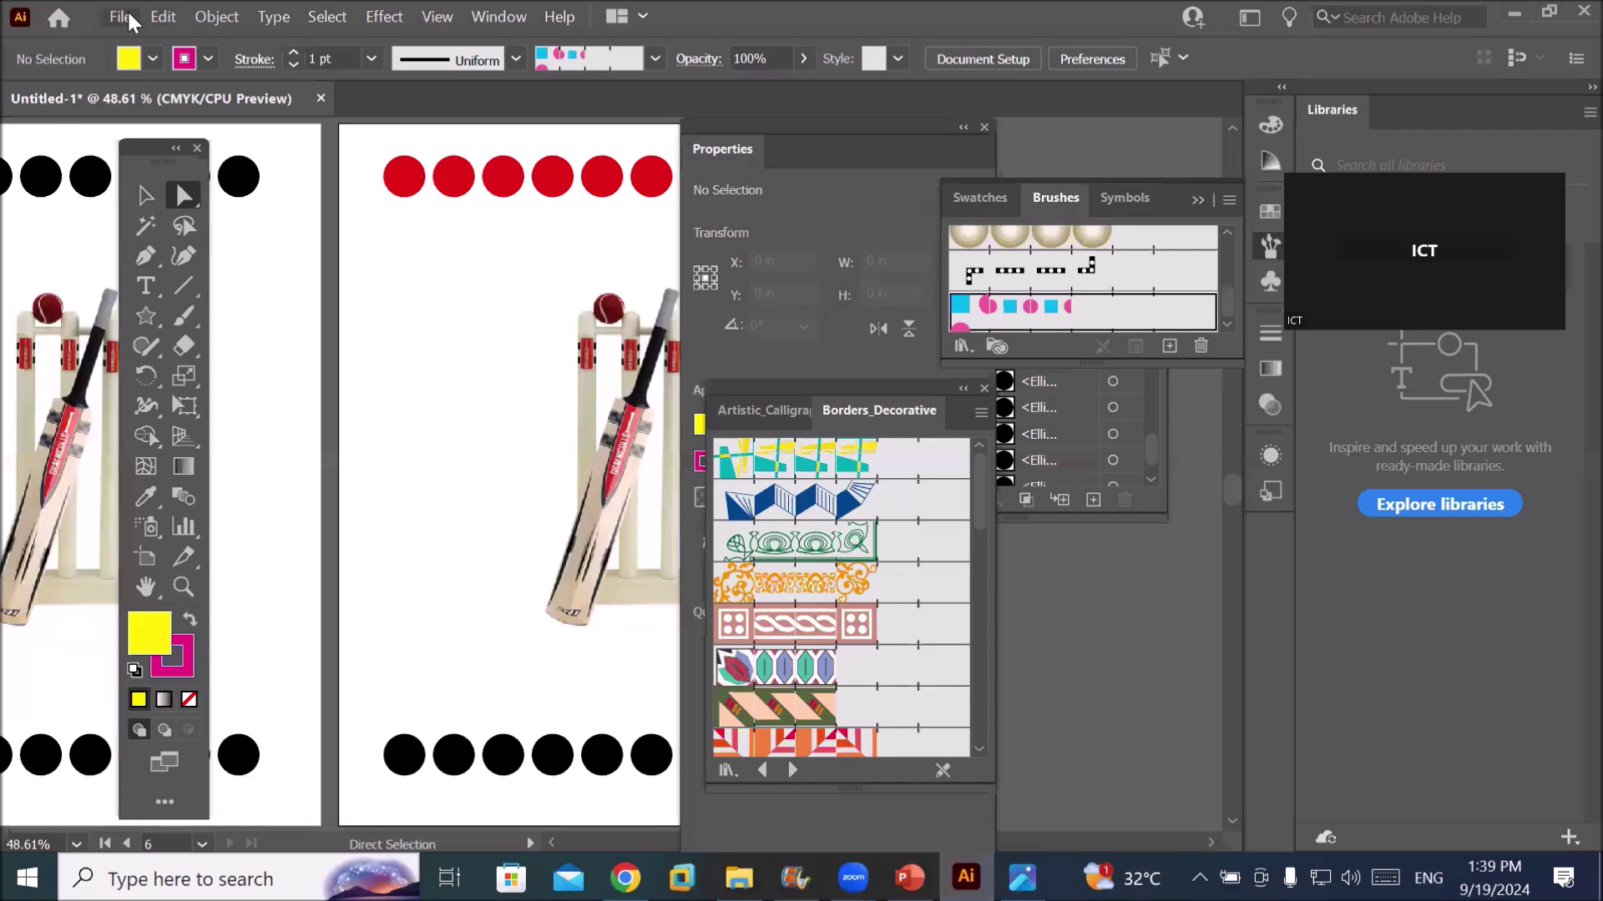
Create a new Letter document in landscape orientation, 11 × 8.5 in
left_click(122, 18)
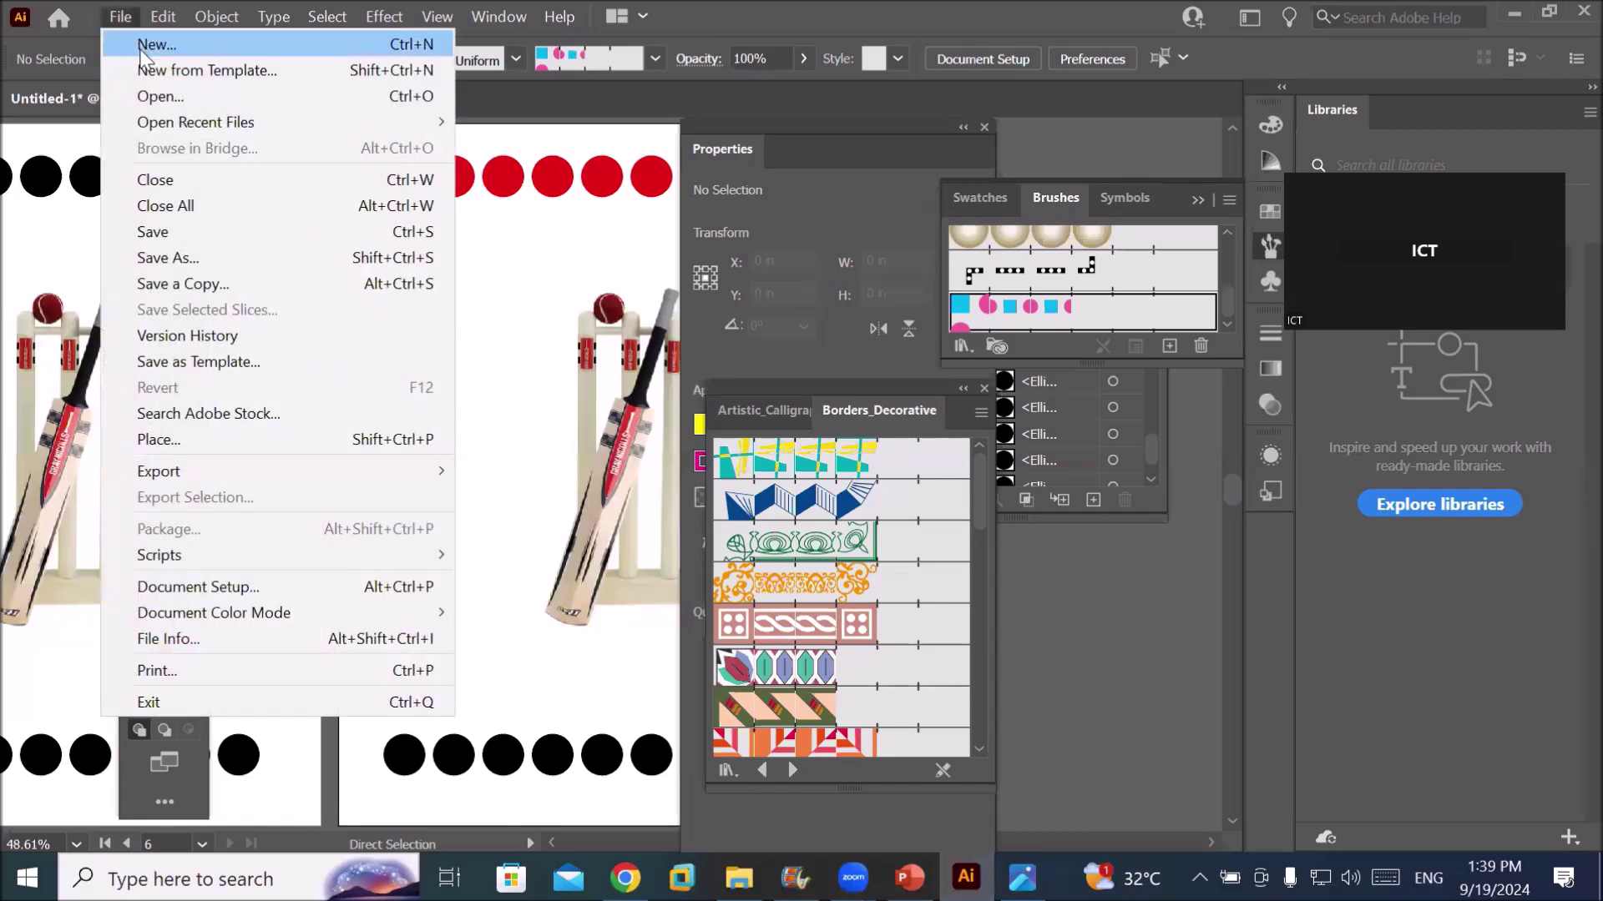
left_click(157, 45)
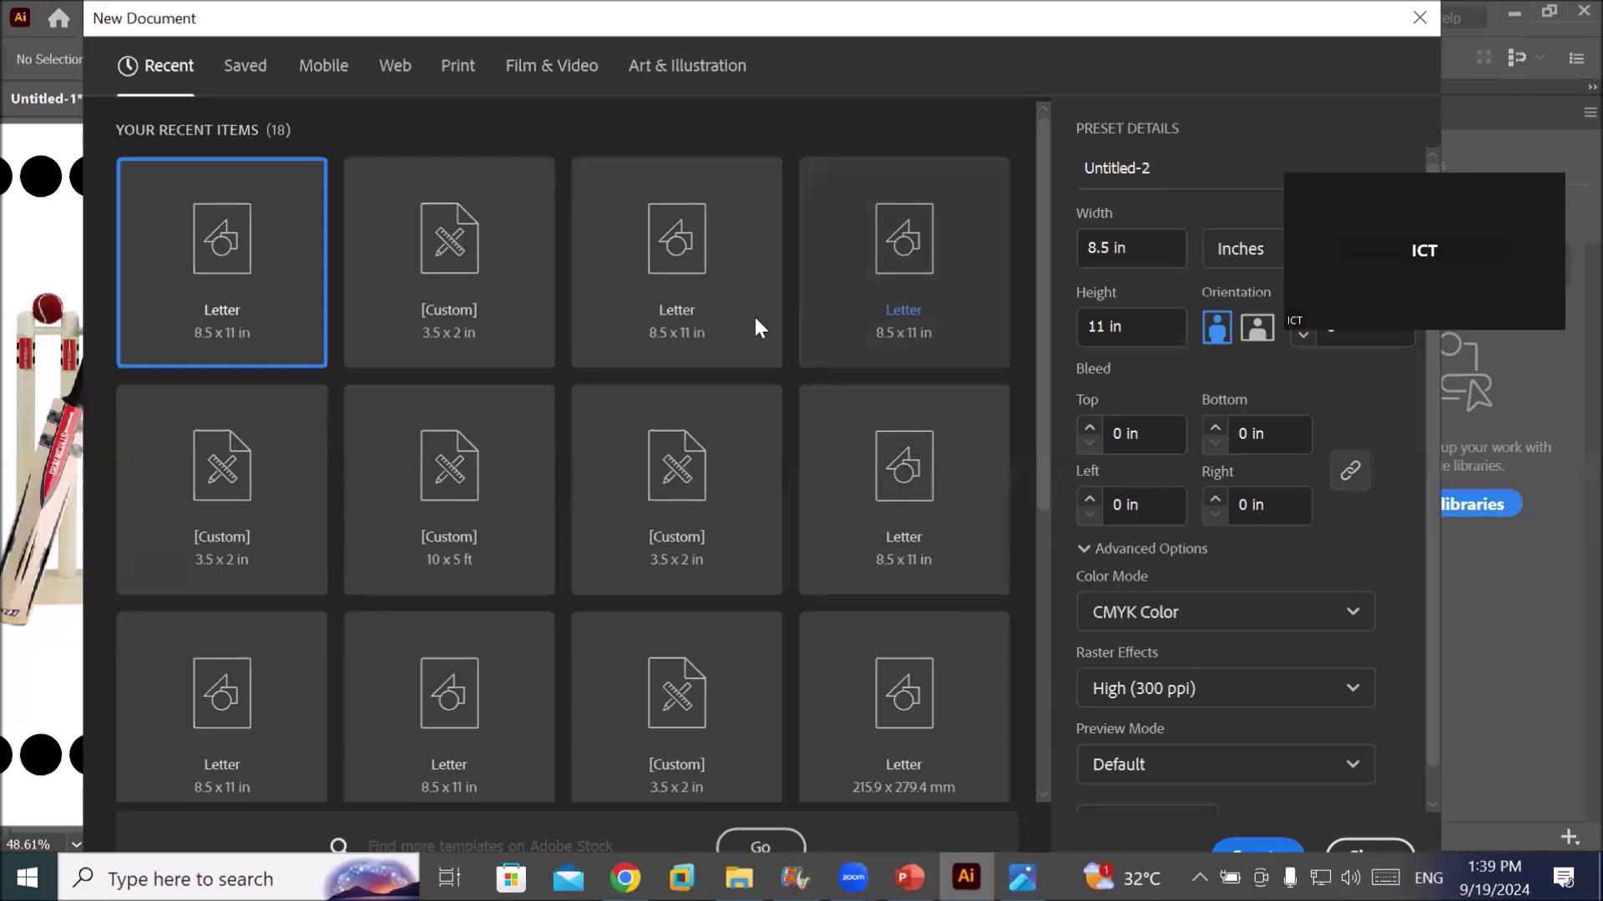
left_click(898, 287)
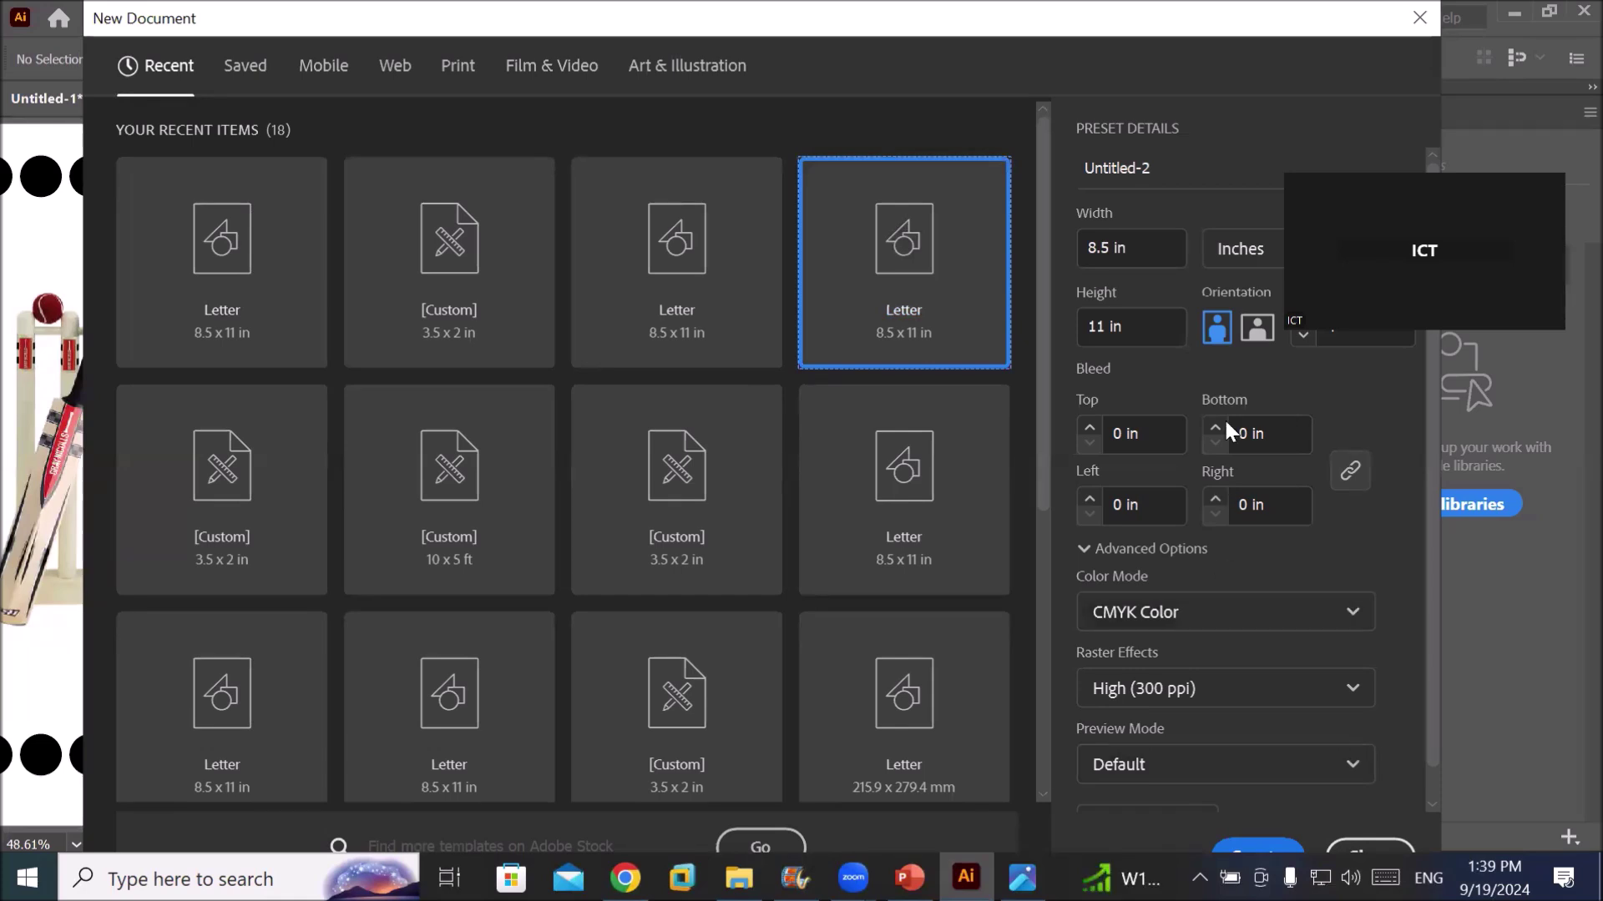
left_click(1258, 330)
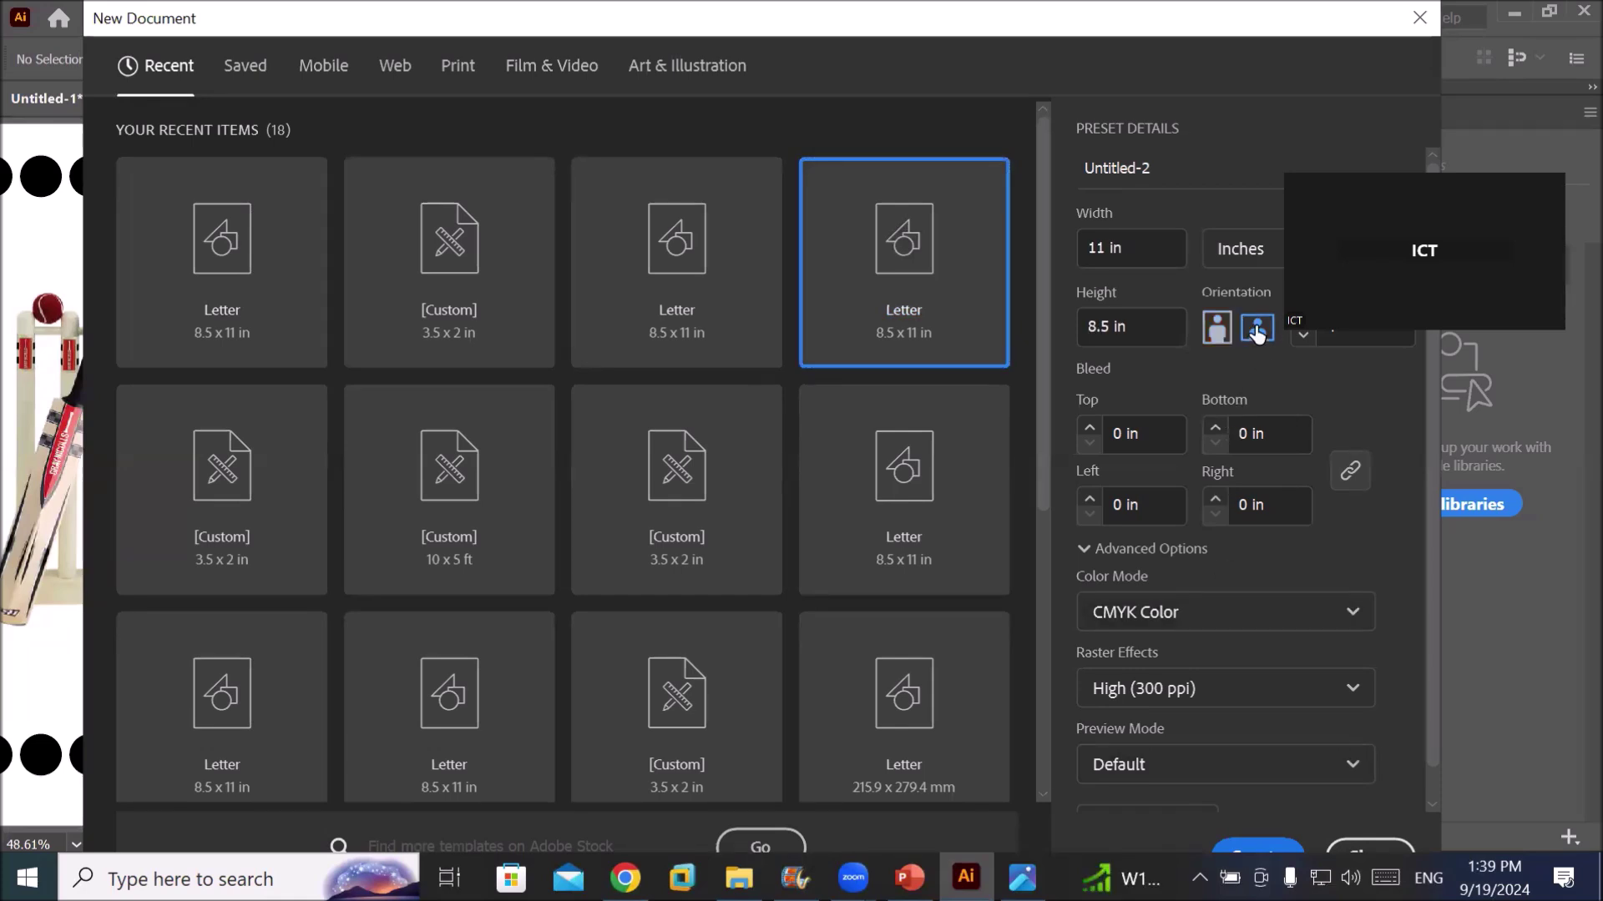
left_click(1157, 249)
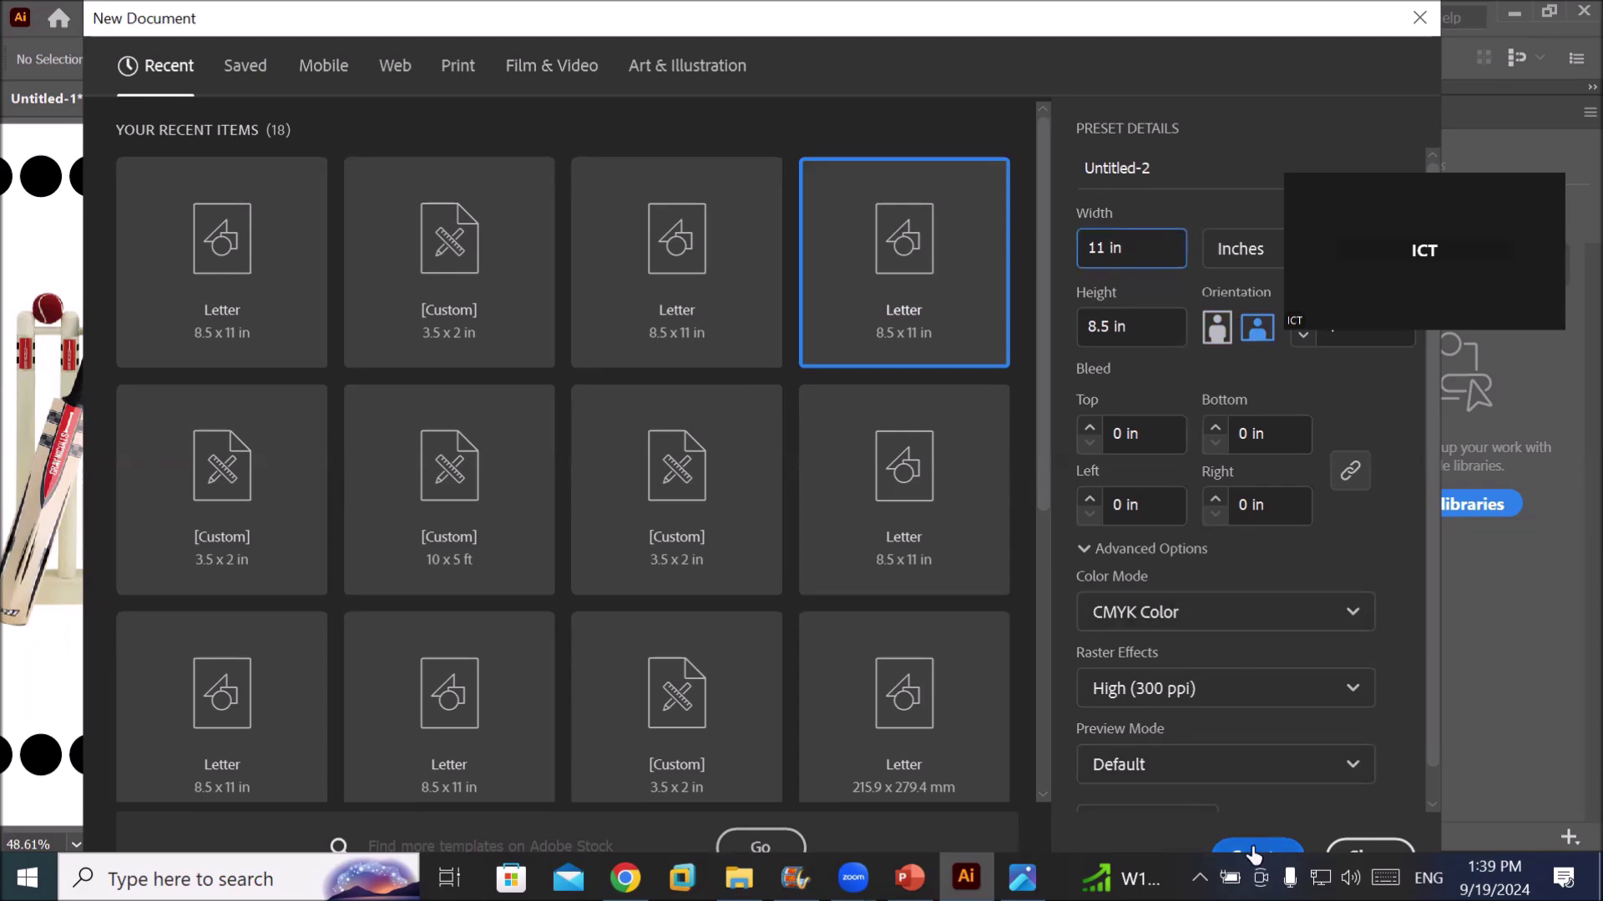
left_click(1257, 845)
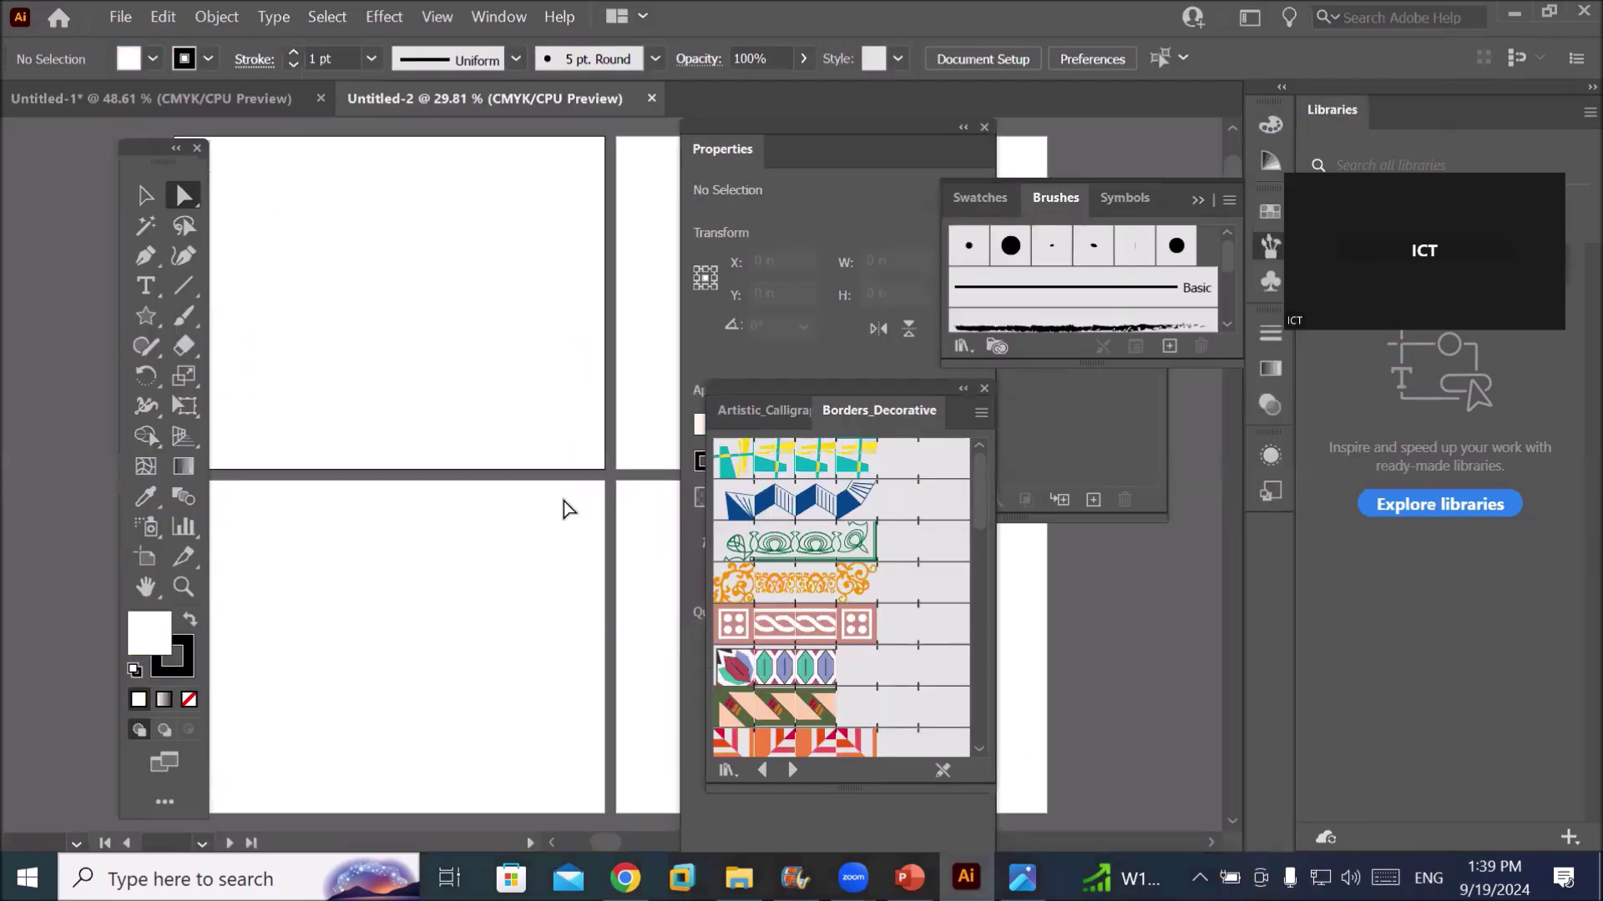
Close the decorative borders brush library and Swatches panels, moving Properties and Layers aside
scroll(224, 158, "up", 1)
scroll(224, 159, "up", 1)
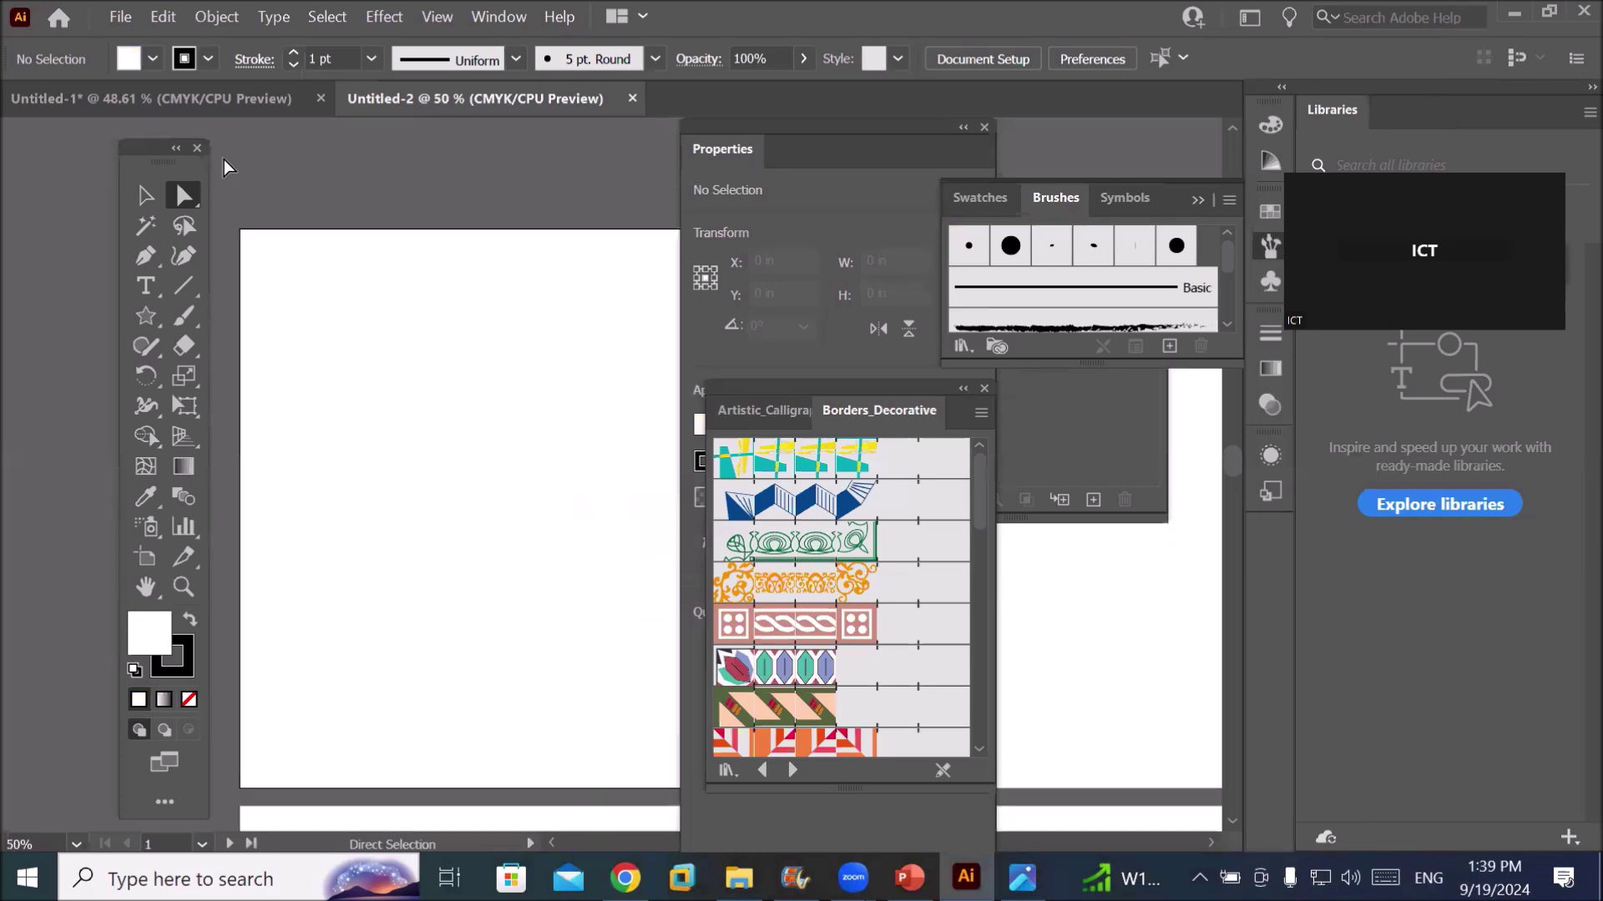
left_click_drag(899, 134, 1208, 522)
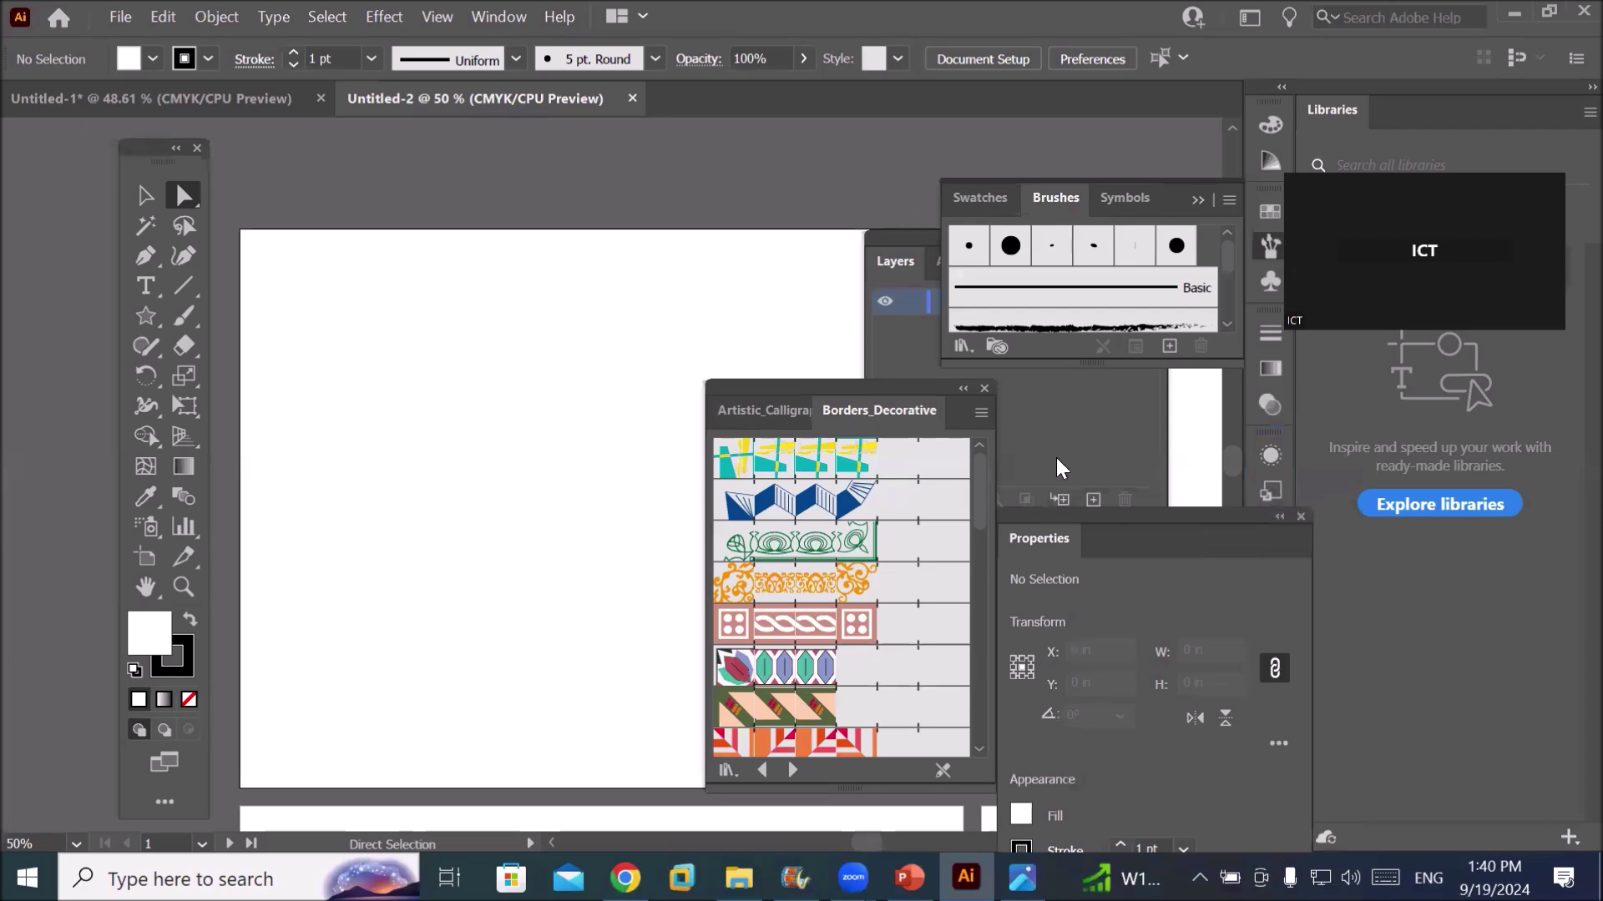
left_click(984, 388)
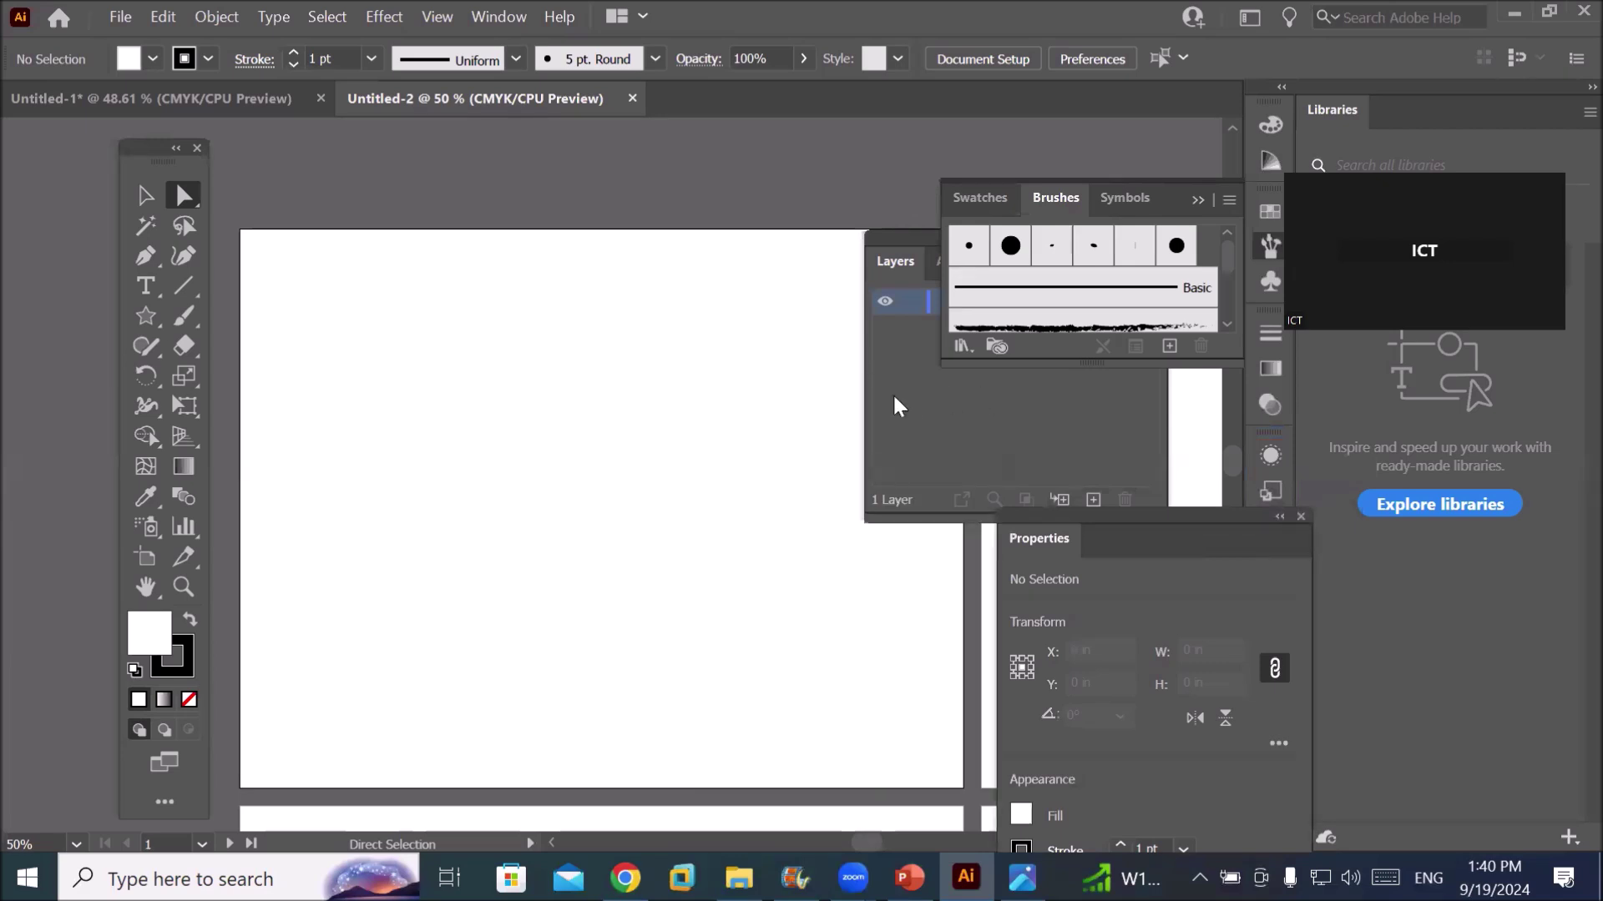
left_click_drag(876, 248, 1030, 143)
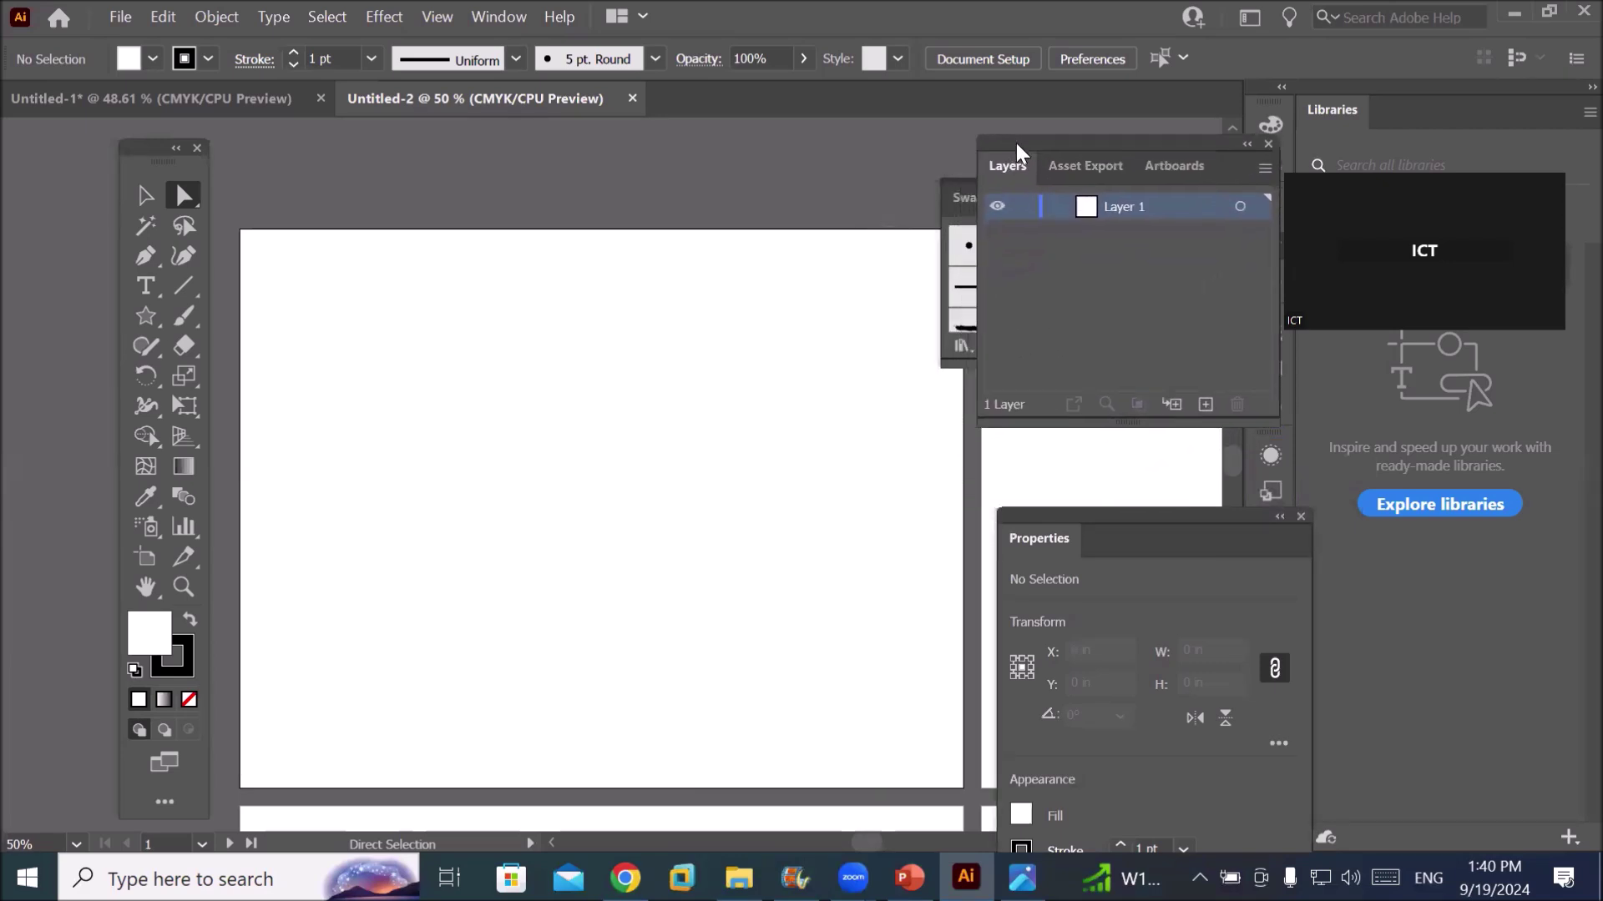
left_click(969, 197)
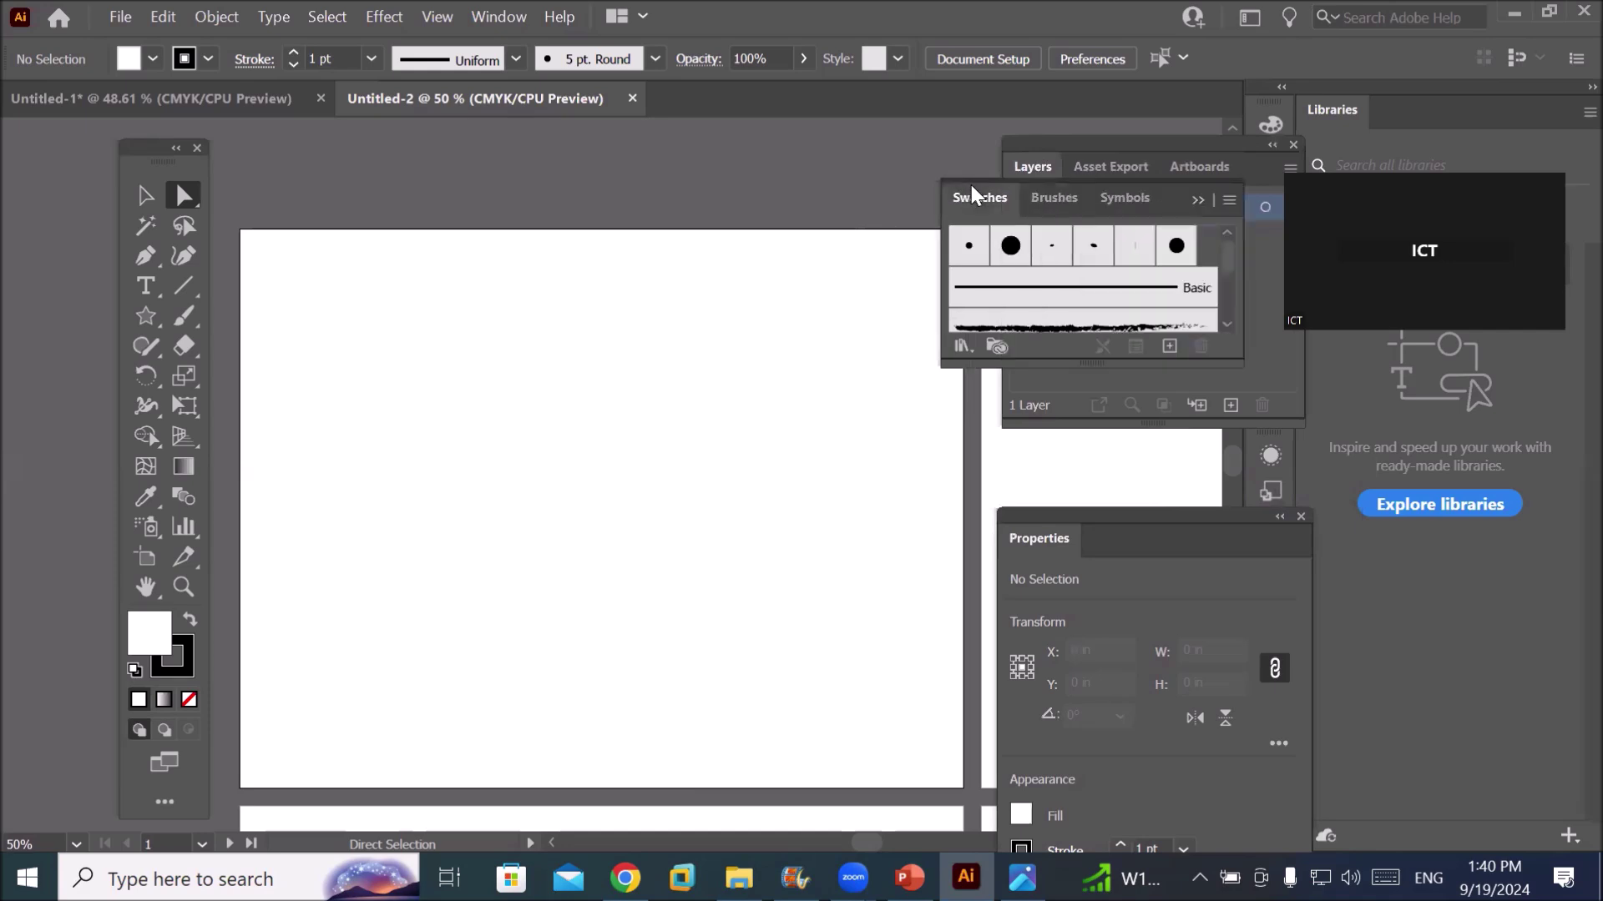
left_click(1204, 207)
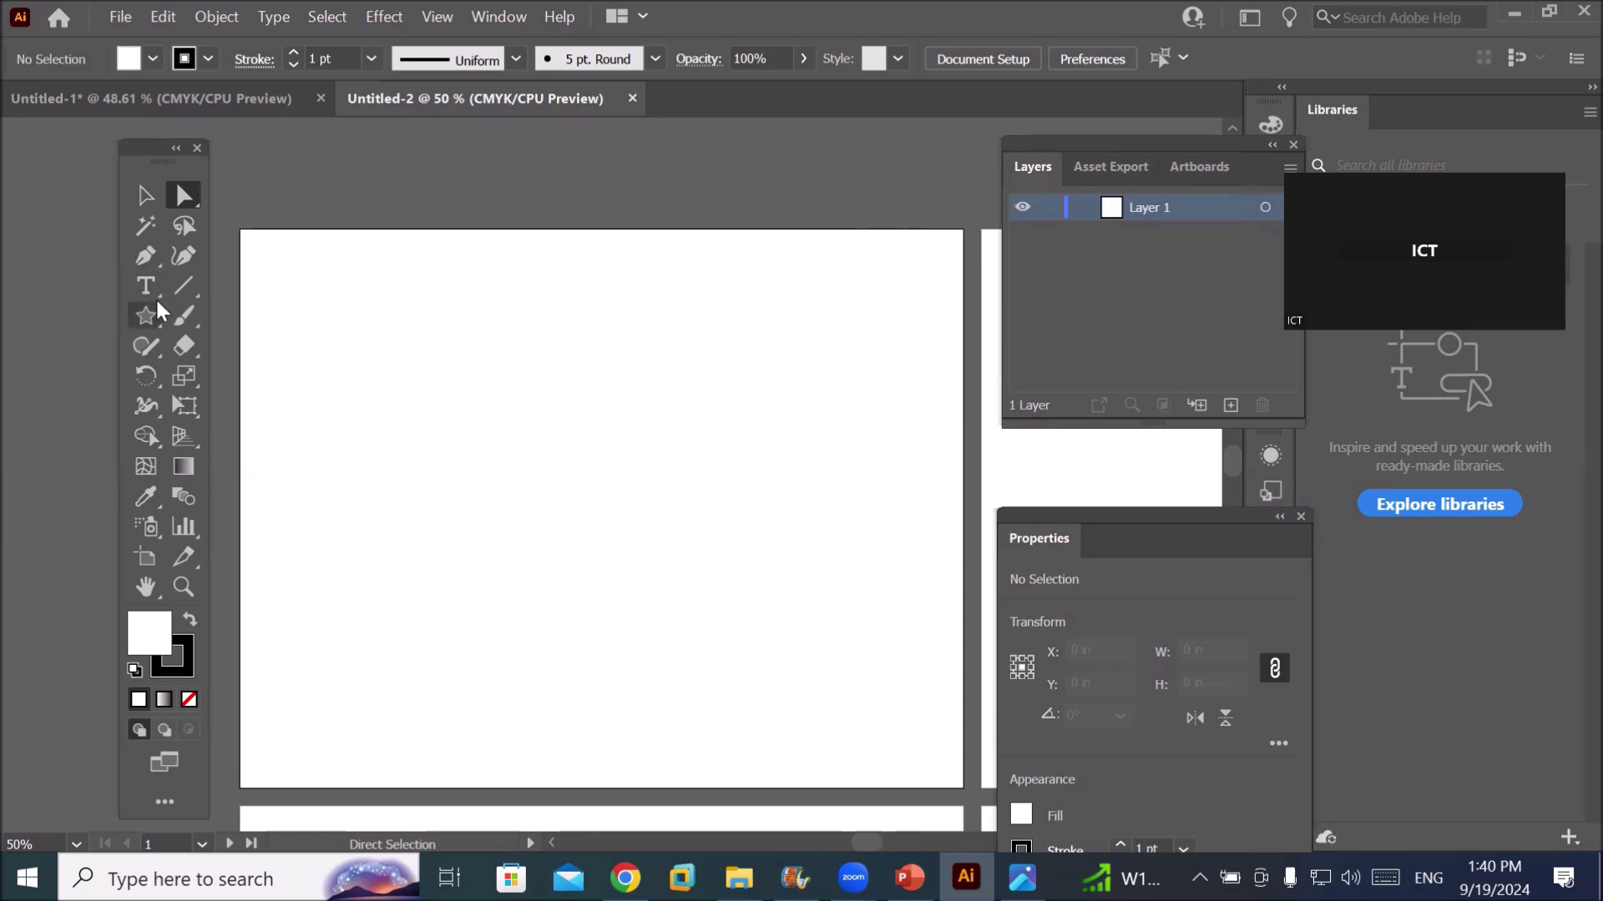
left_click(147, 321)
Draw a rectangle from the page's top-left corner and set its width to 5 in
left_click_drag(147, 323, 204, 315)
left_click_drag(243, 234, 595, 715)
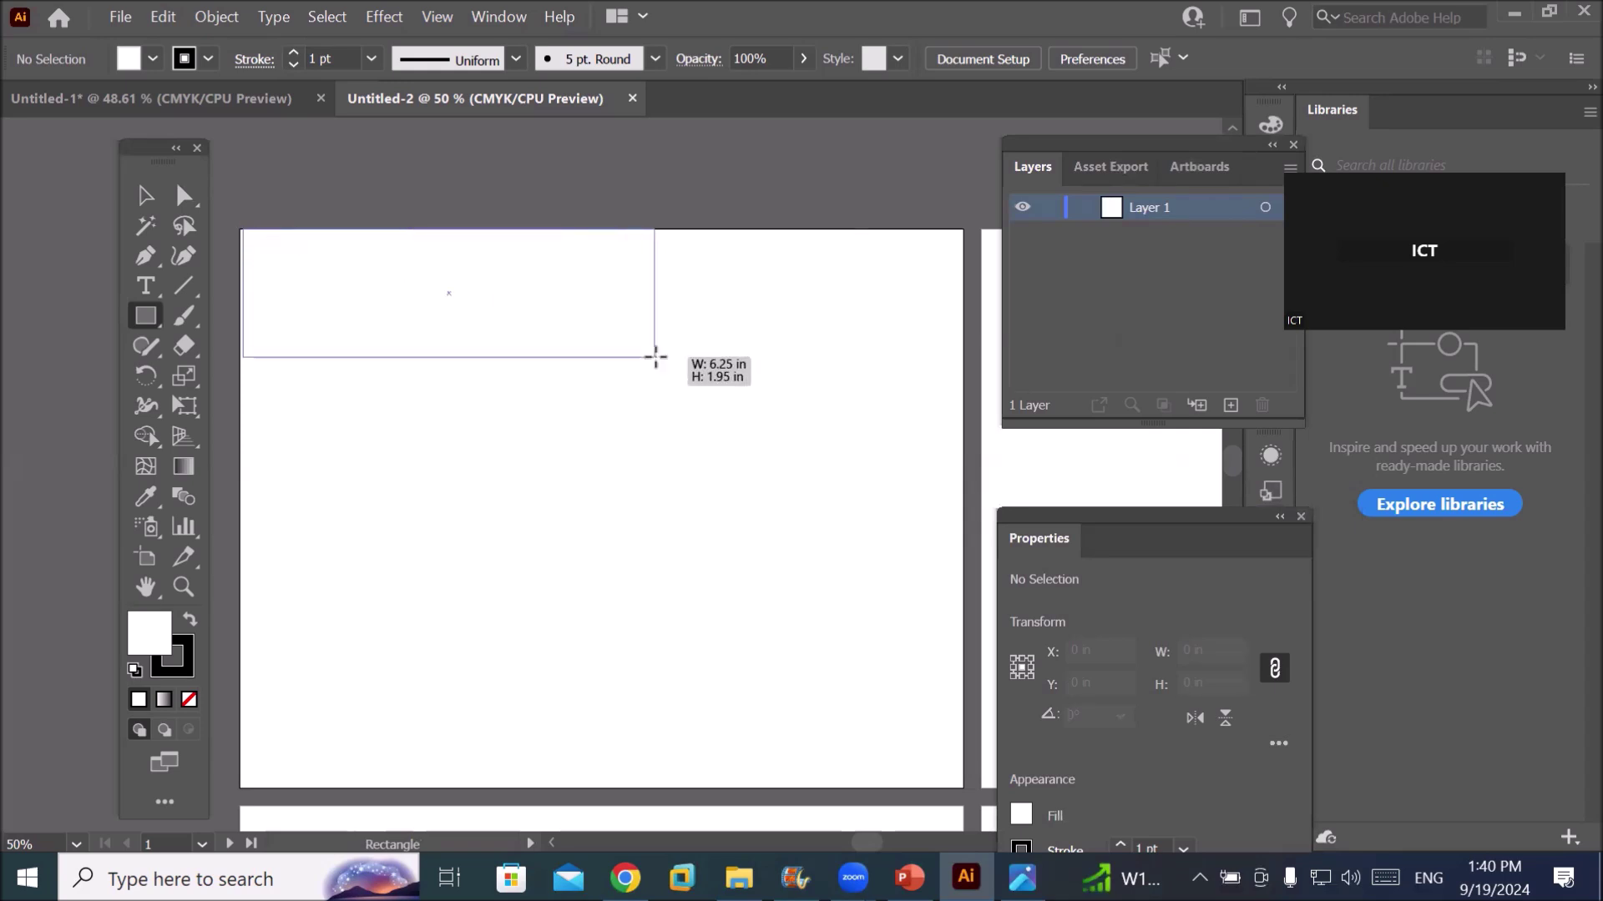
left_click_drag(595, 714, 589, 787)
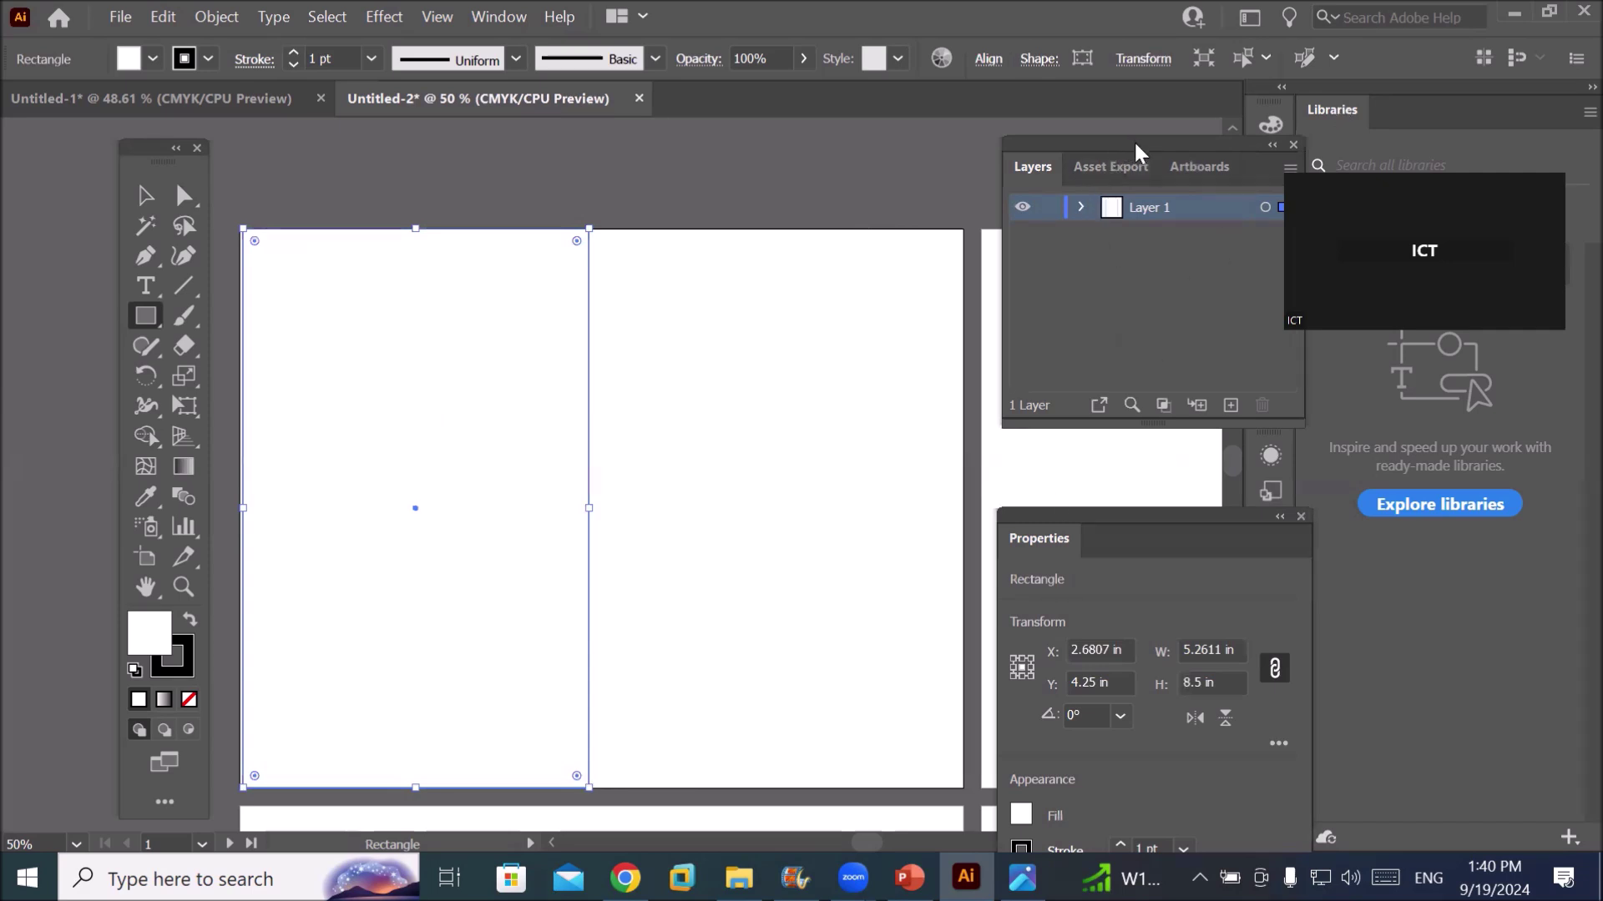
left_click_drag(1144, 527, 841, 154)
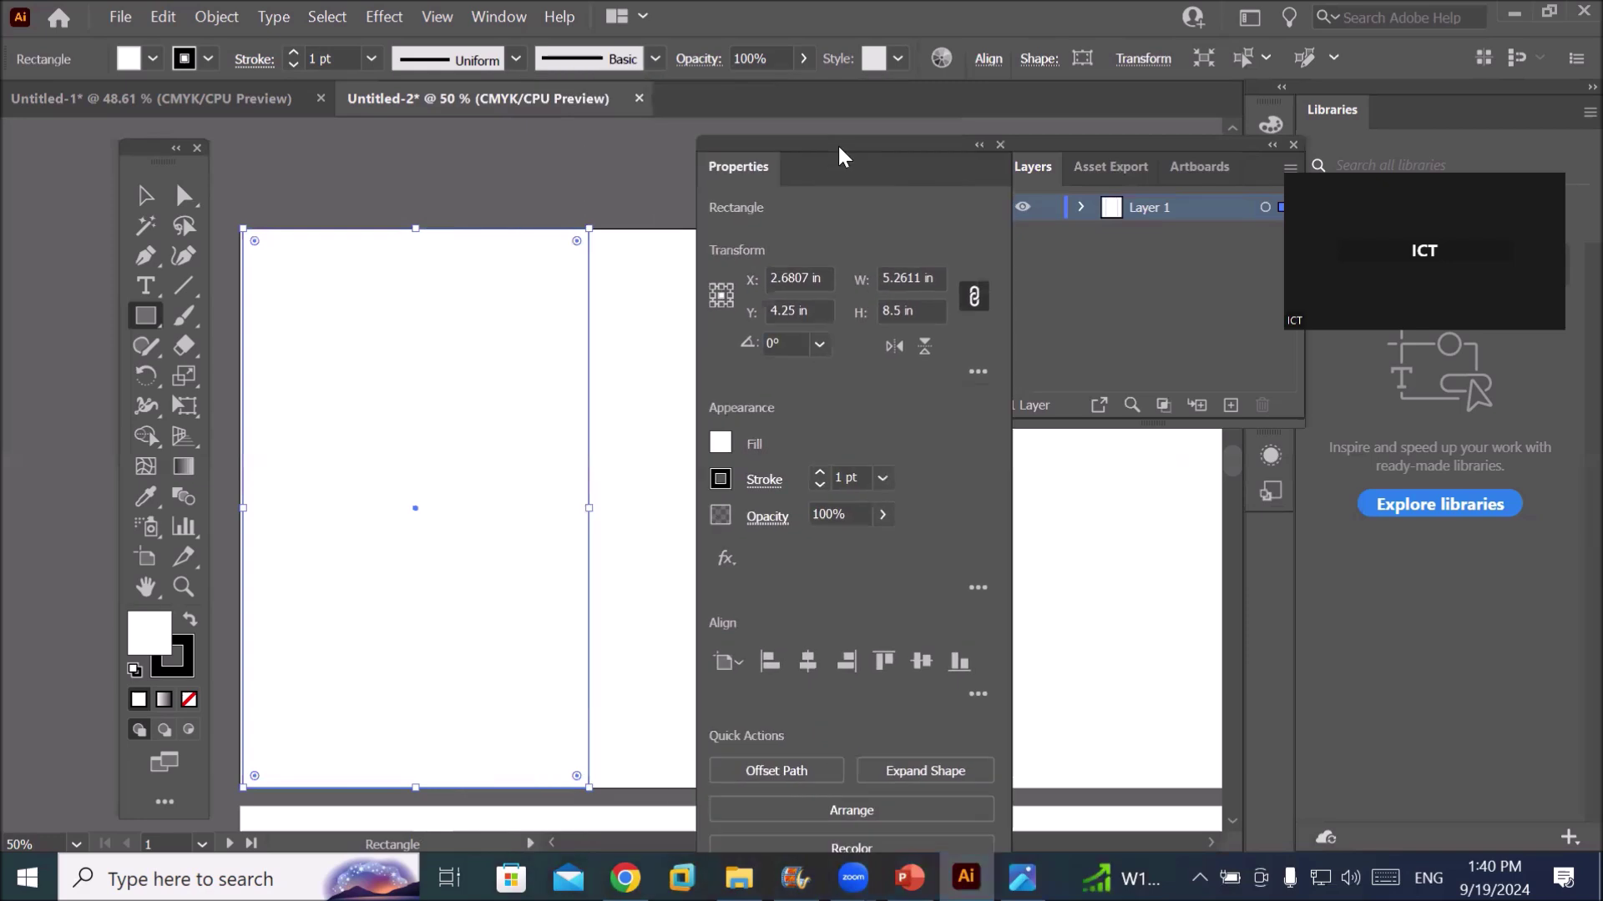
left_click(917, 278)
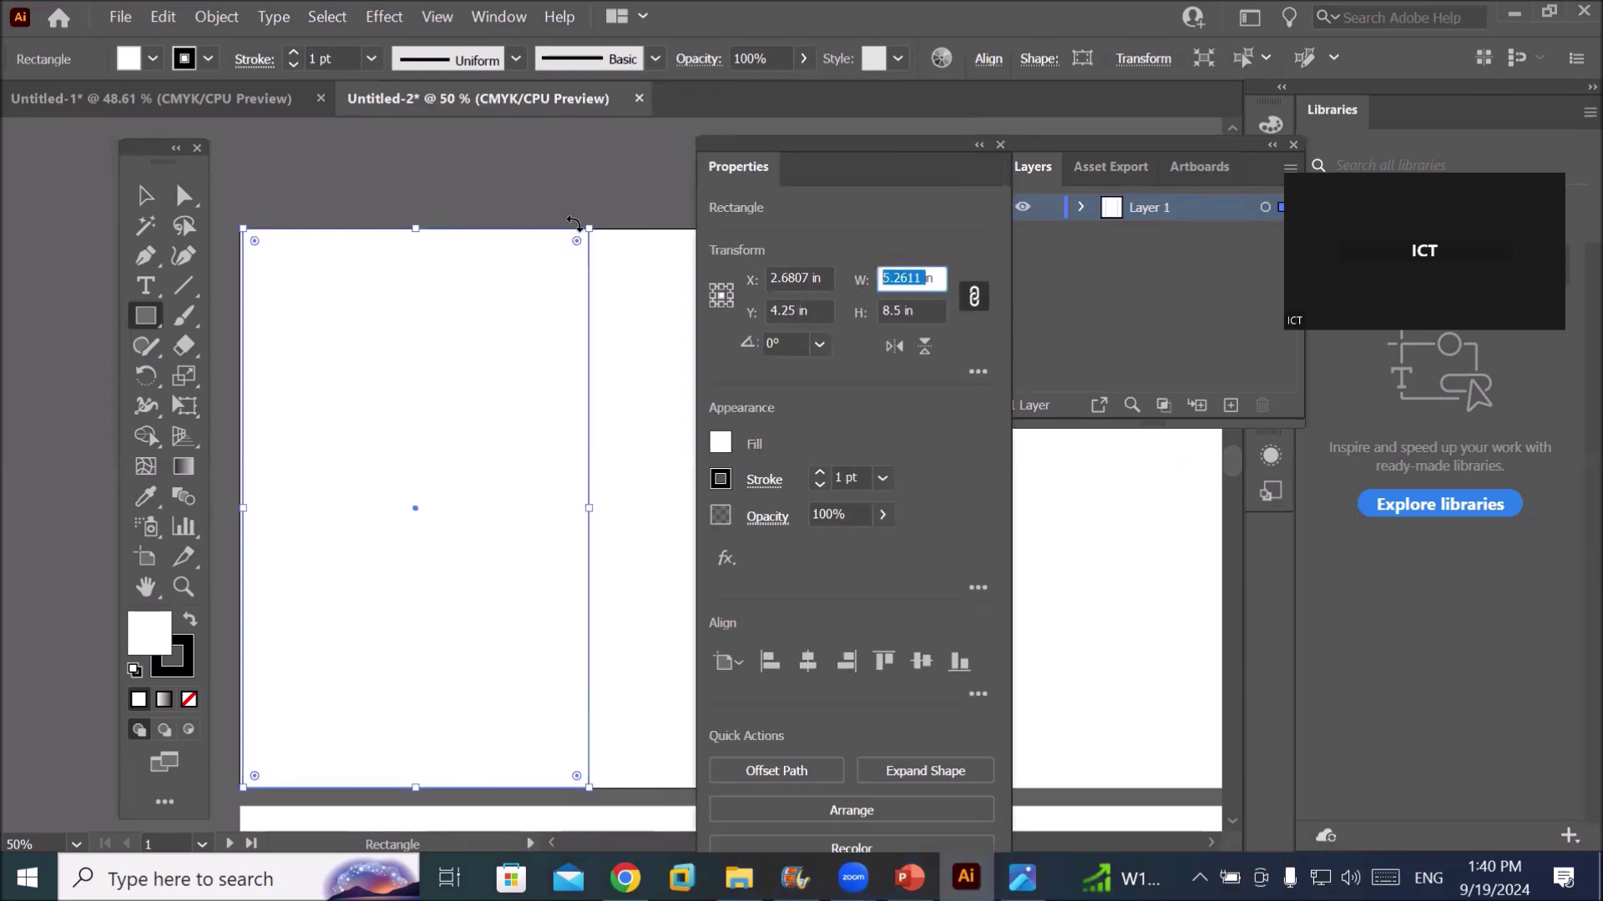
type("5")
left_click(905, 311)
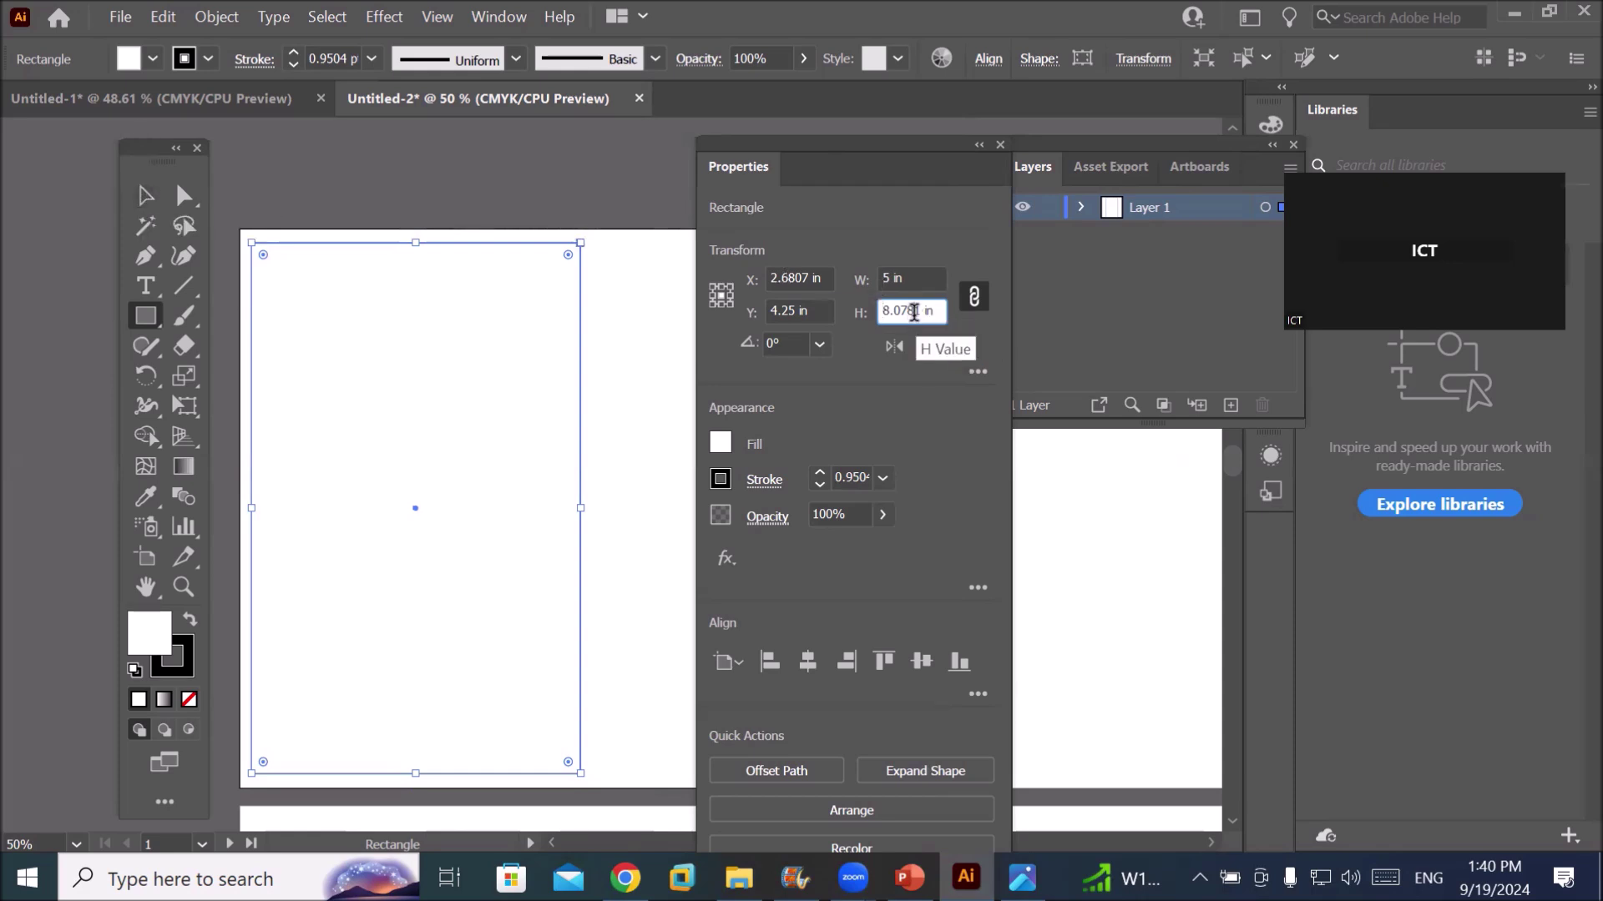
Unlink proportions, set the rectangle's height to 8.5 in, and nudge it left
left_click(913, 313)
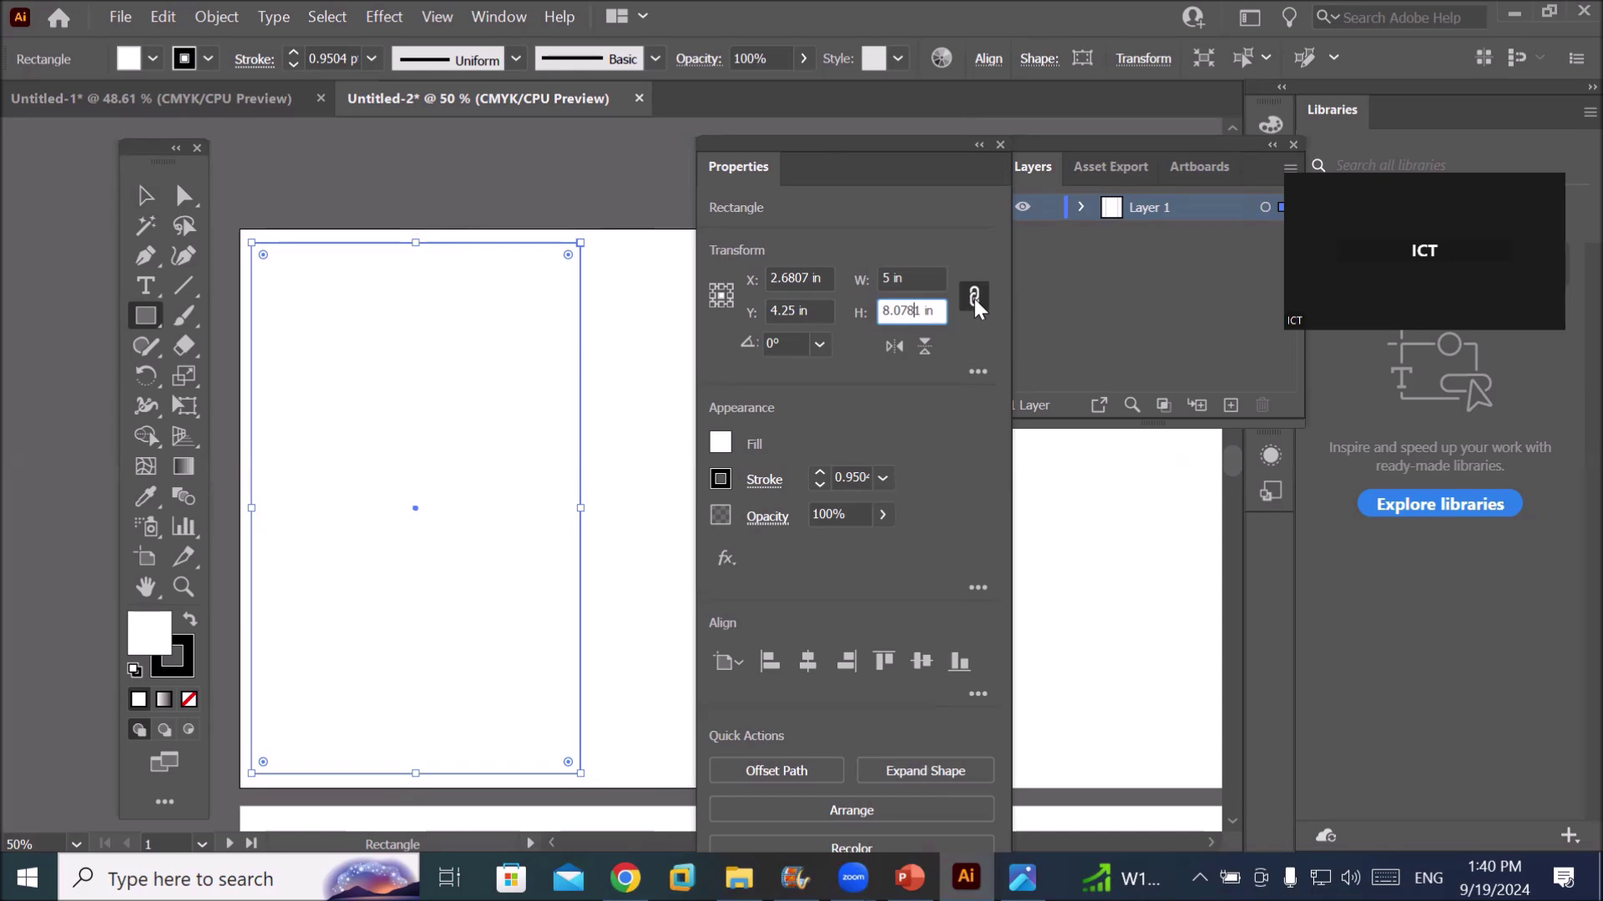
left_click(975, 296)
left_click(887, 278)
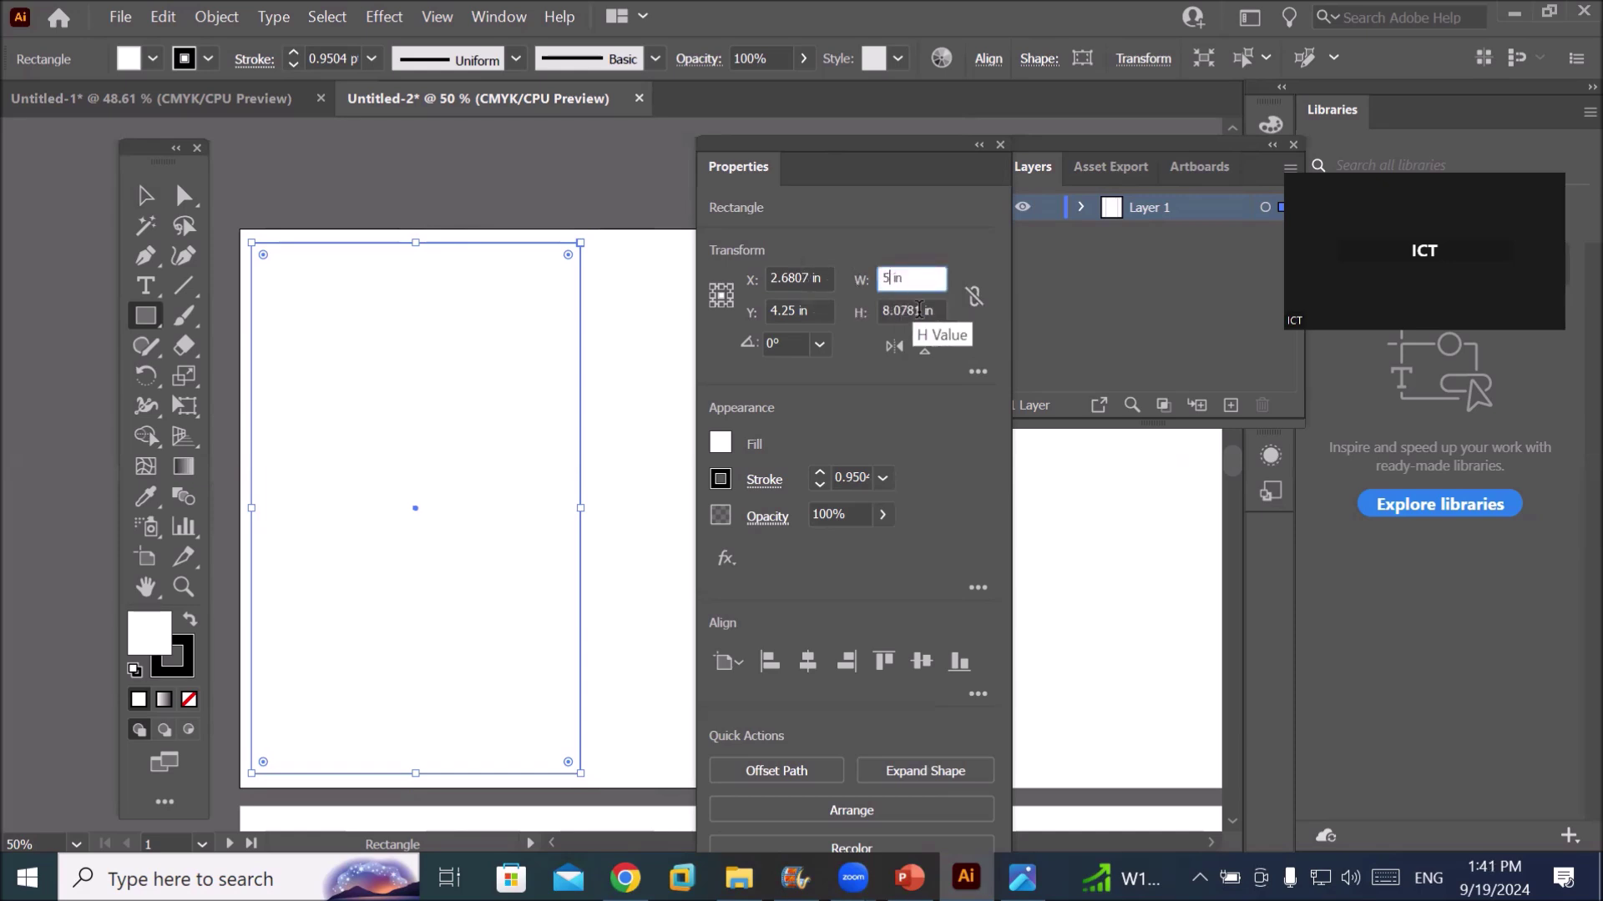
left_click(918, 310)
double_click(899, 307)
left_click_drag(899, 308, 907, 307)
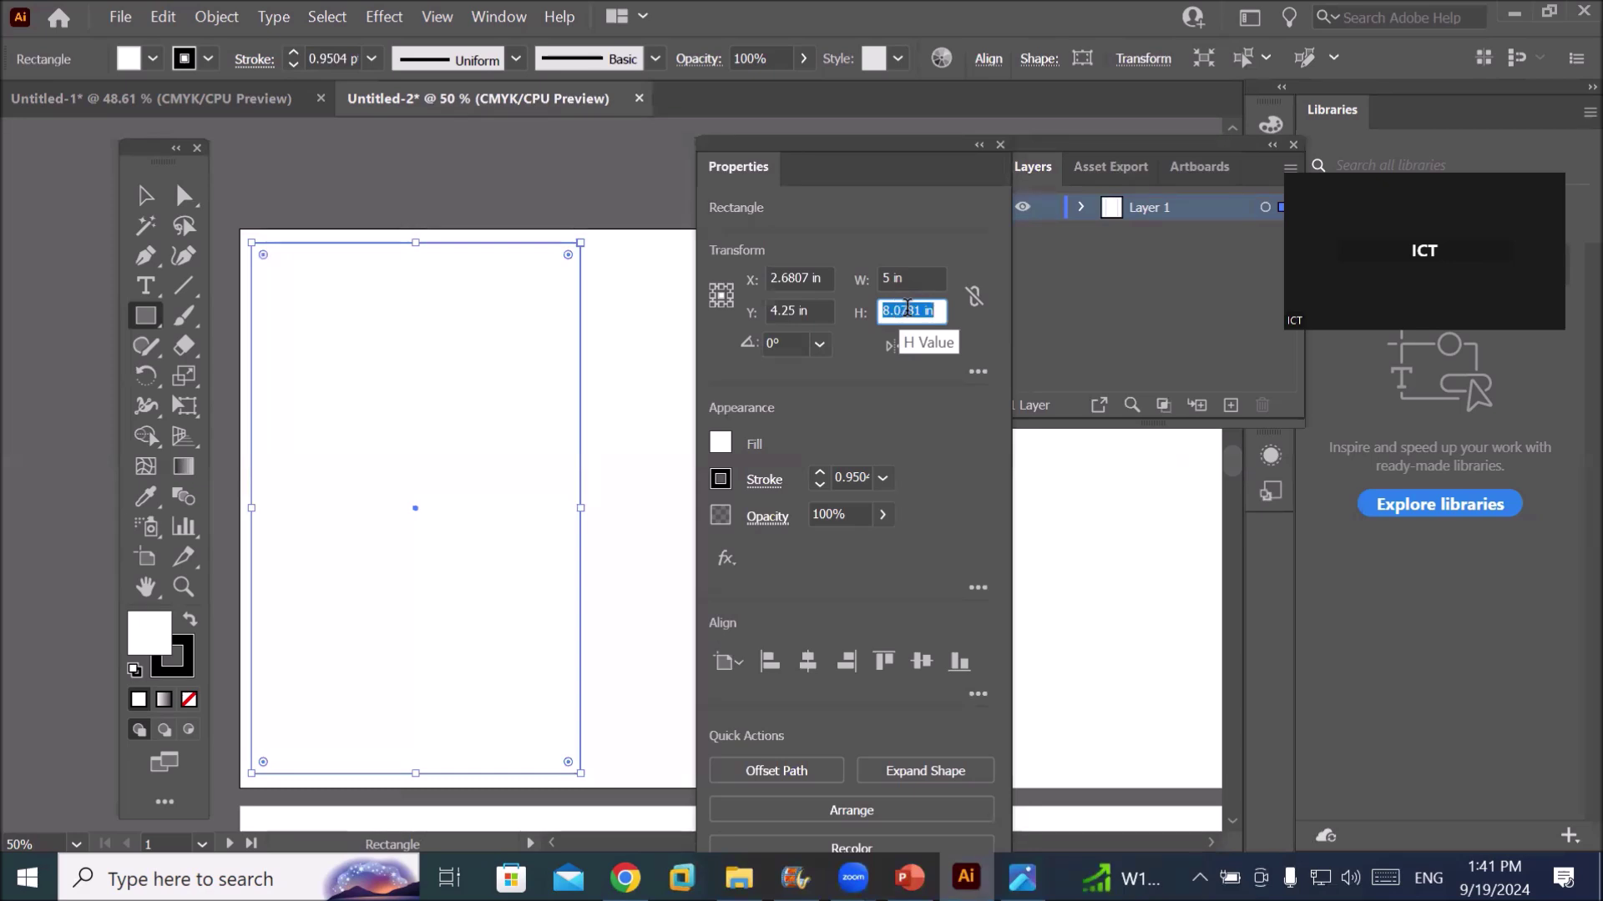
type("8.5")
key("Return")
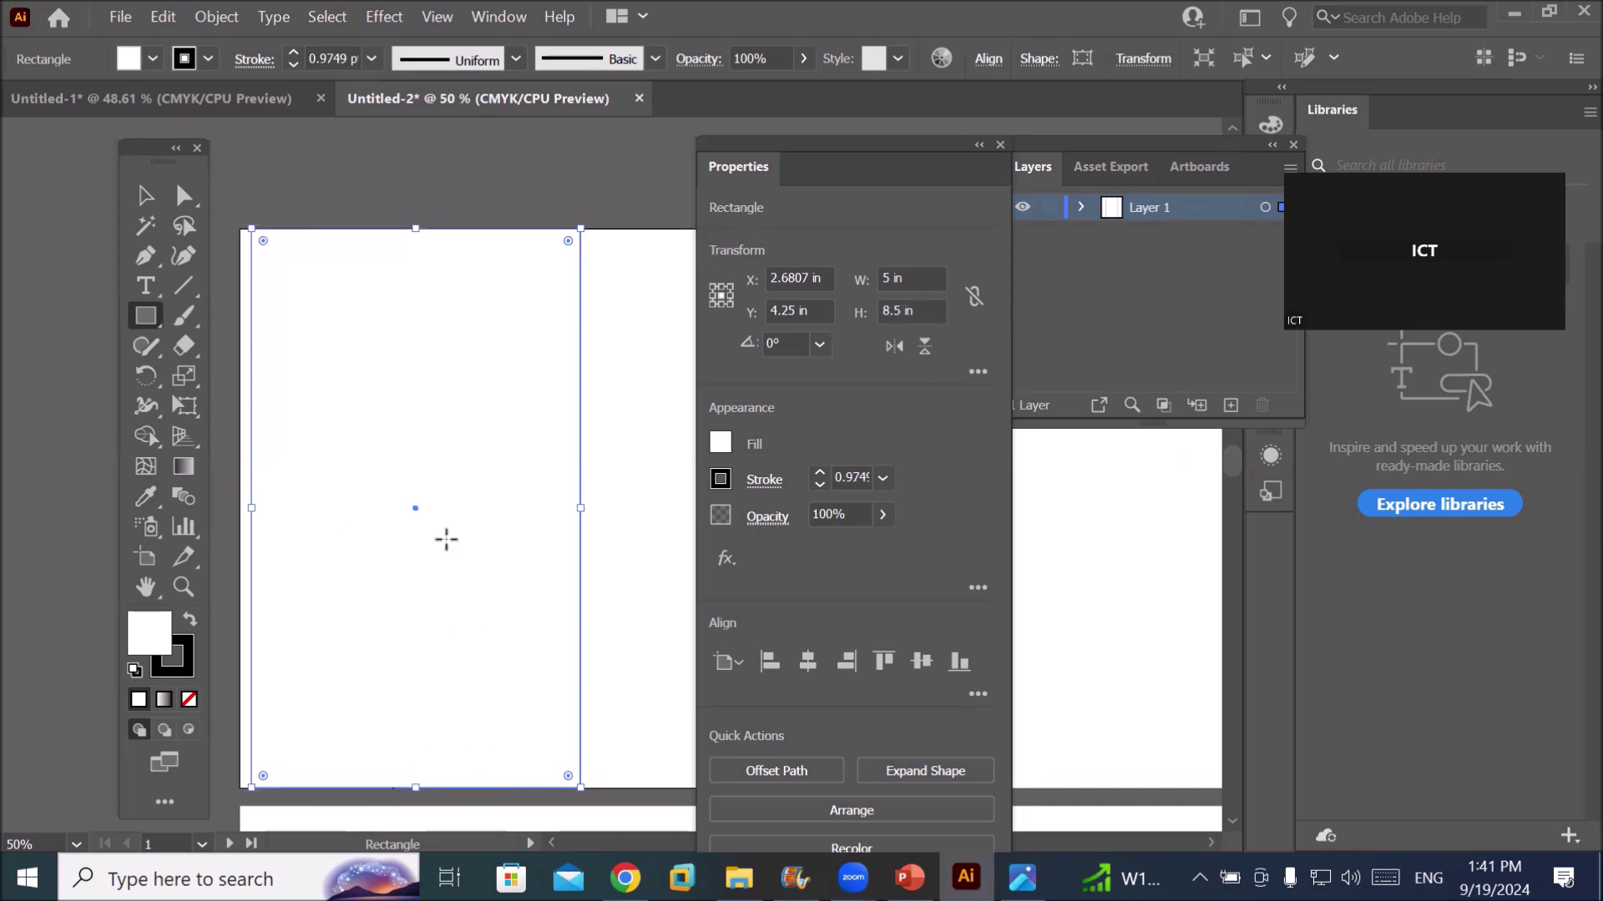
key("v")
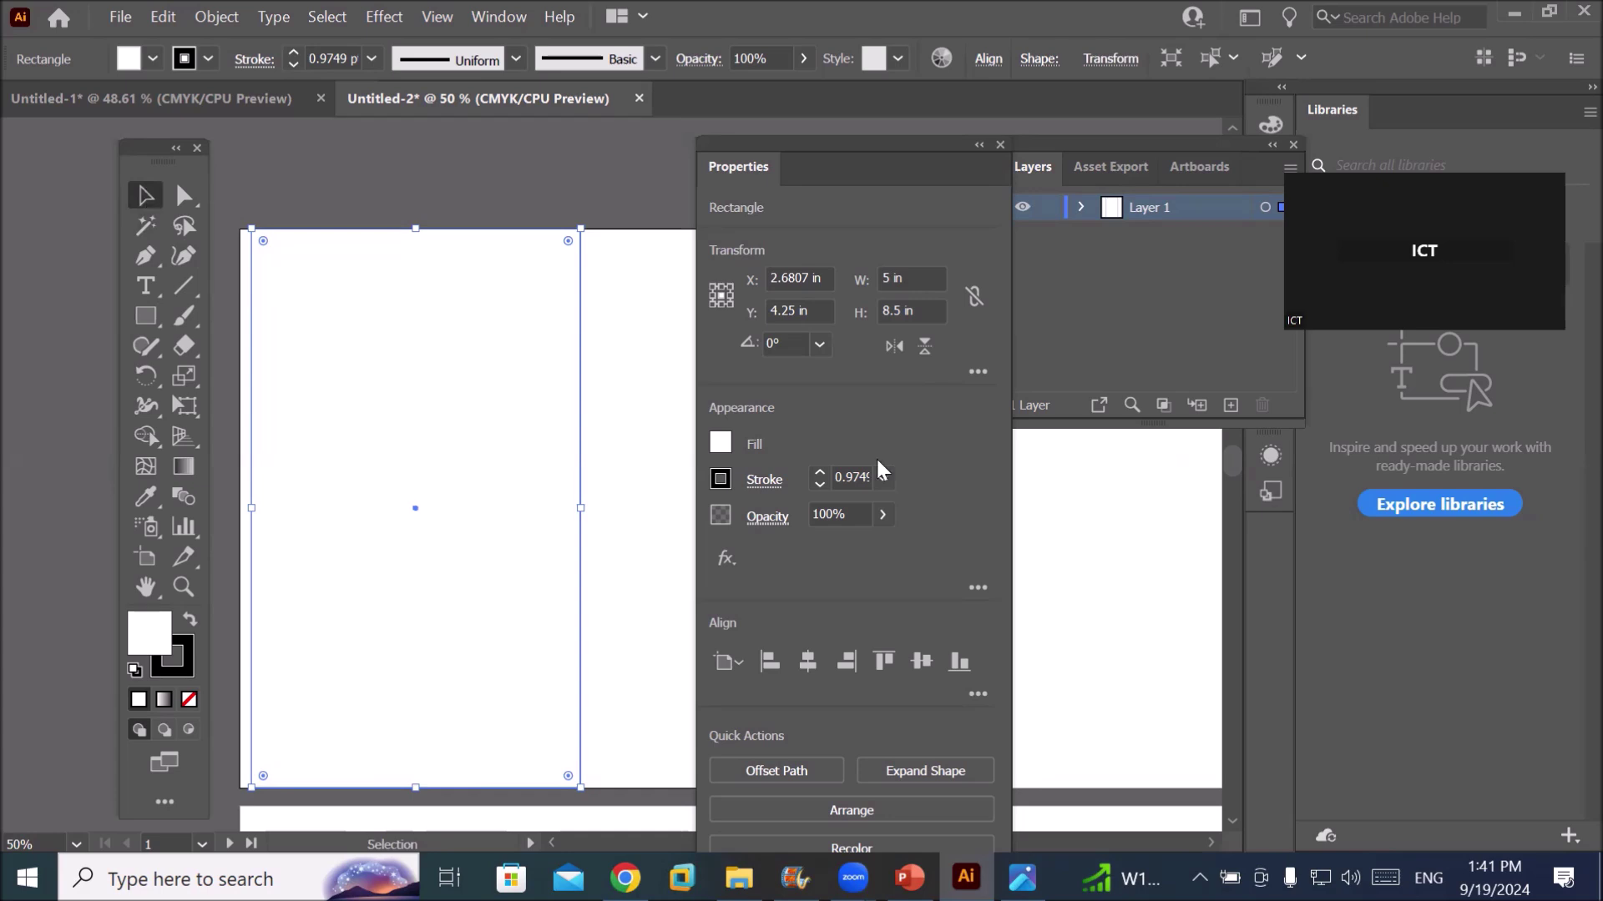
key("Left")
key("Left")
key("Left")
key("Left")
key("Left")
key("Left")
key("Left")
key("Left")
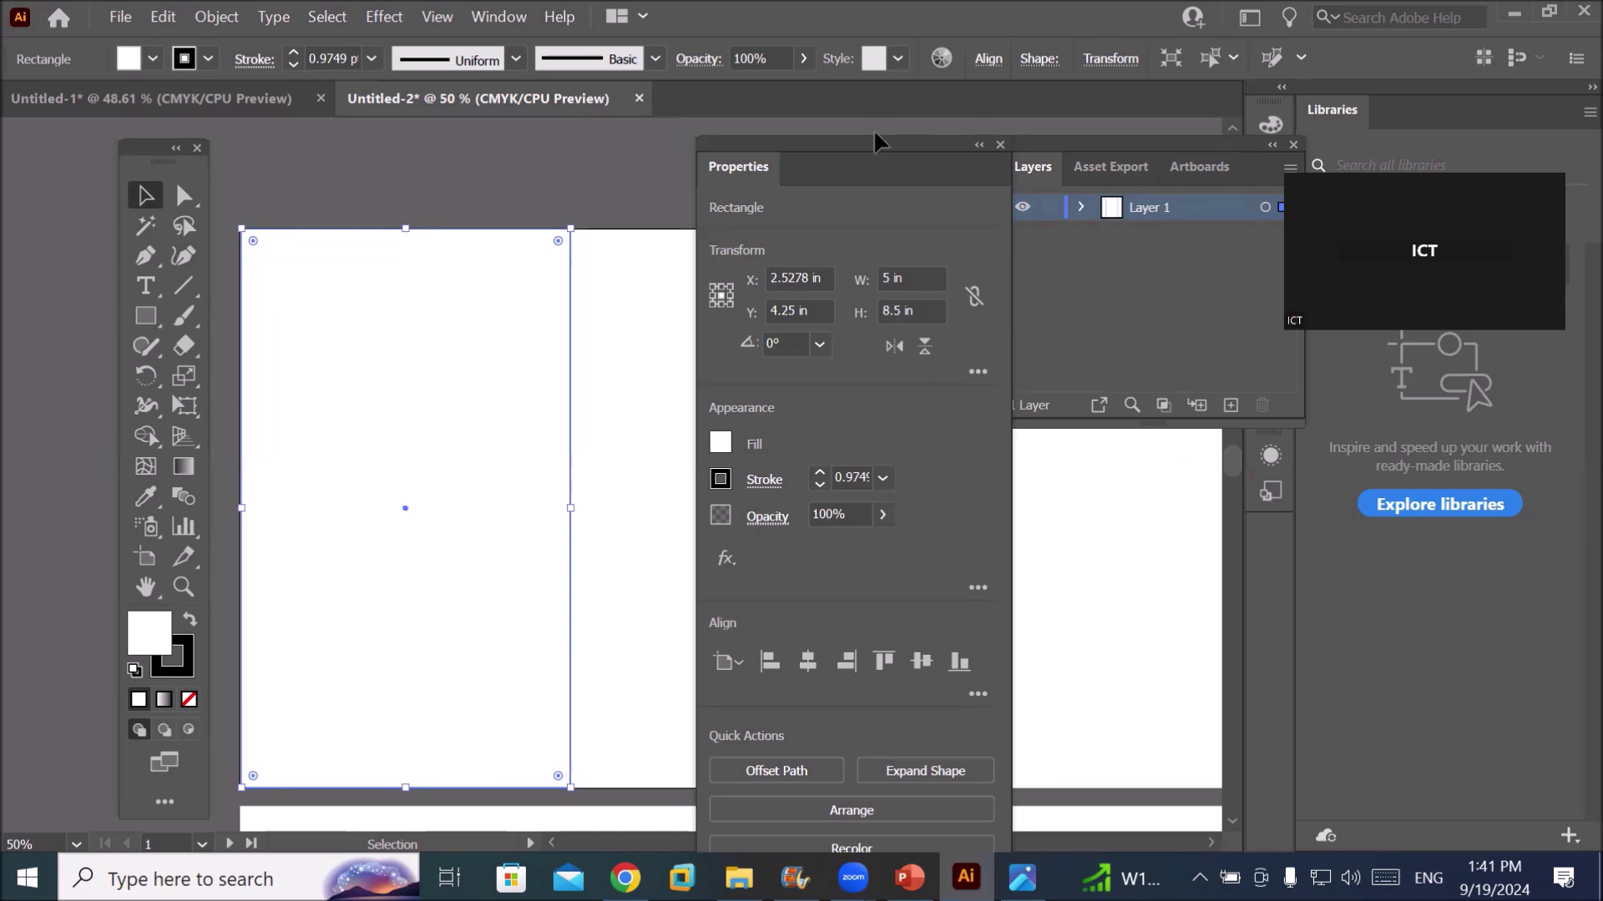
mouse_move(859, 157)
left_mouse_down()
mouse_move(496, 417)
mouse_move(422, 490)
left_mouse_up()
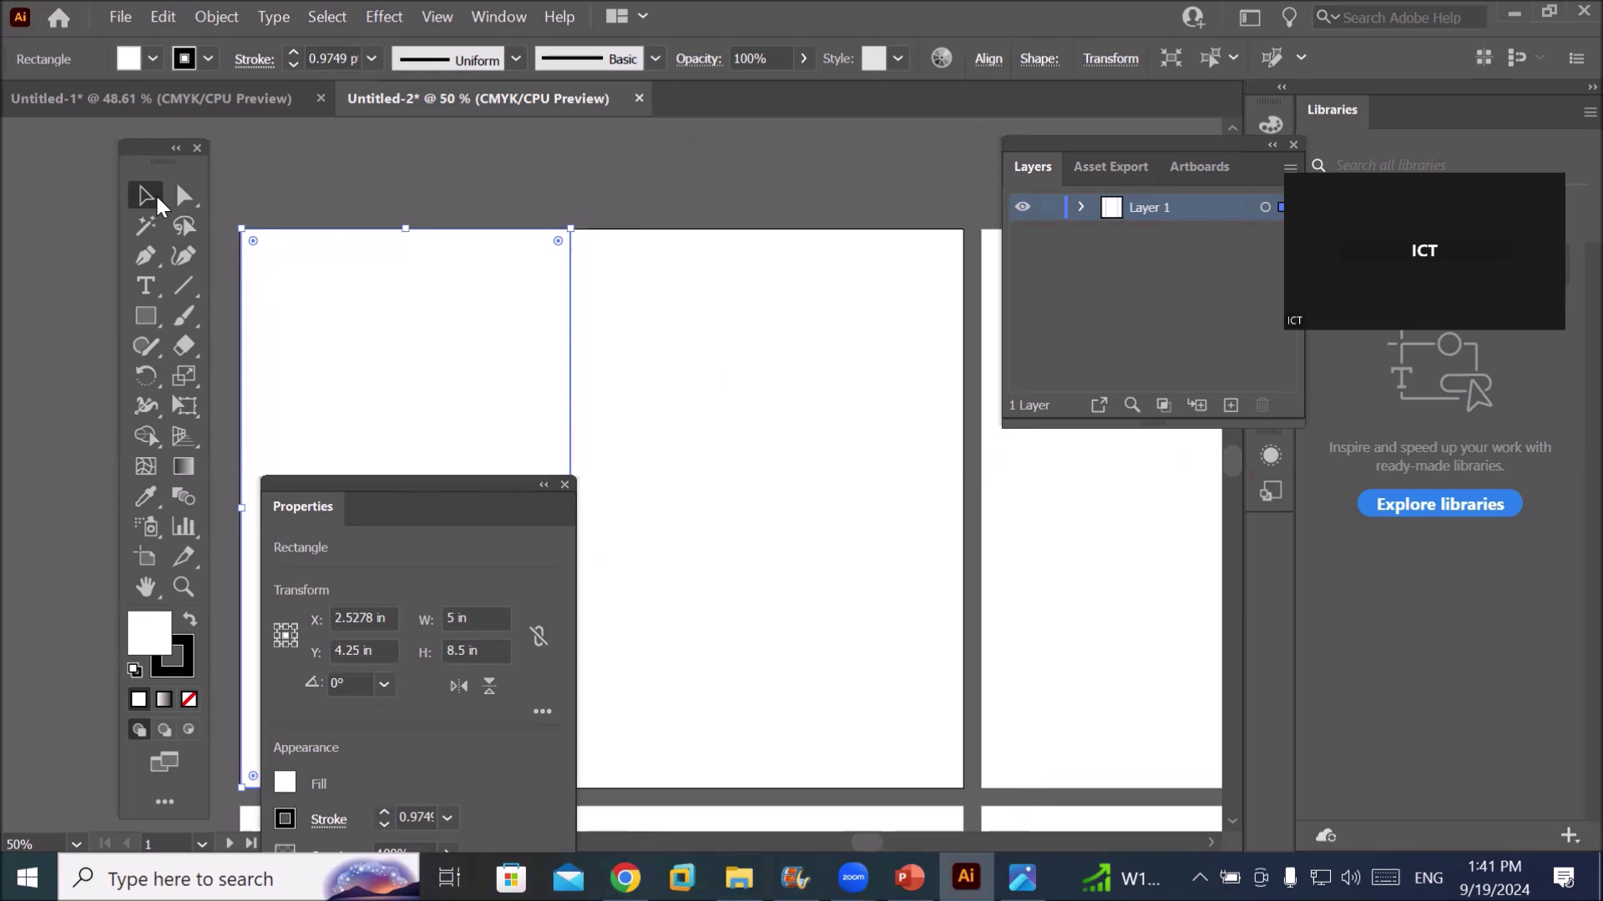
Thicken the rectangle's outline to 9 pt and place a copy to its right
left_click(292, 53)
left_click(292, 53)
left_click(292, 53)
left_click(292, 54)
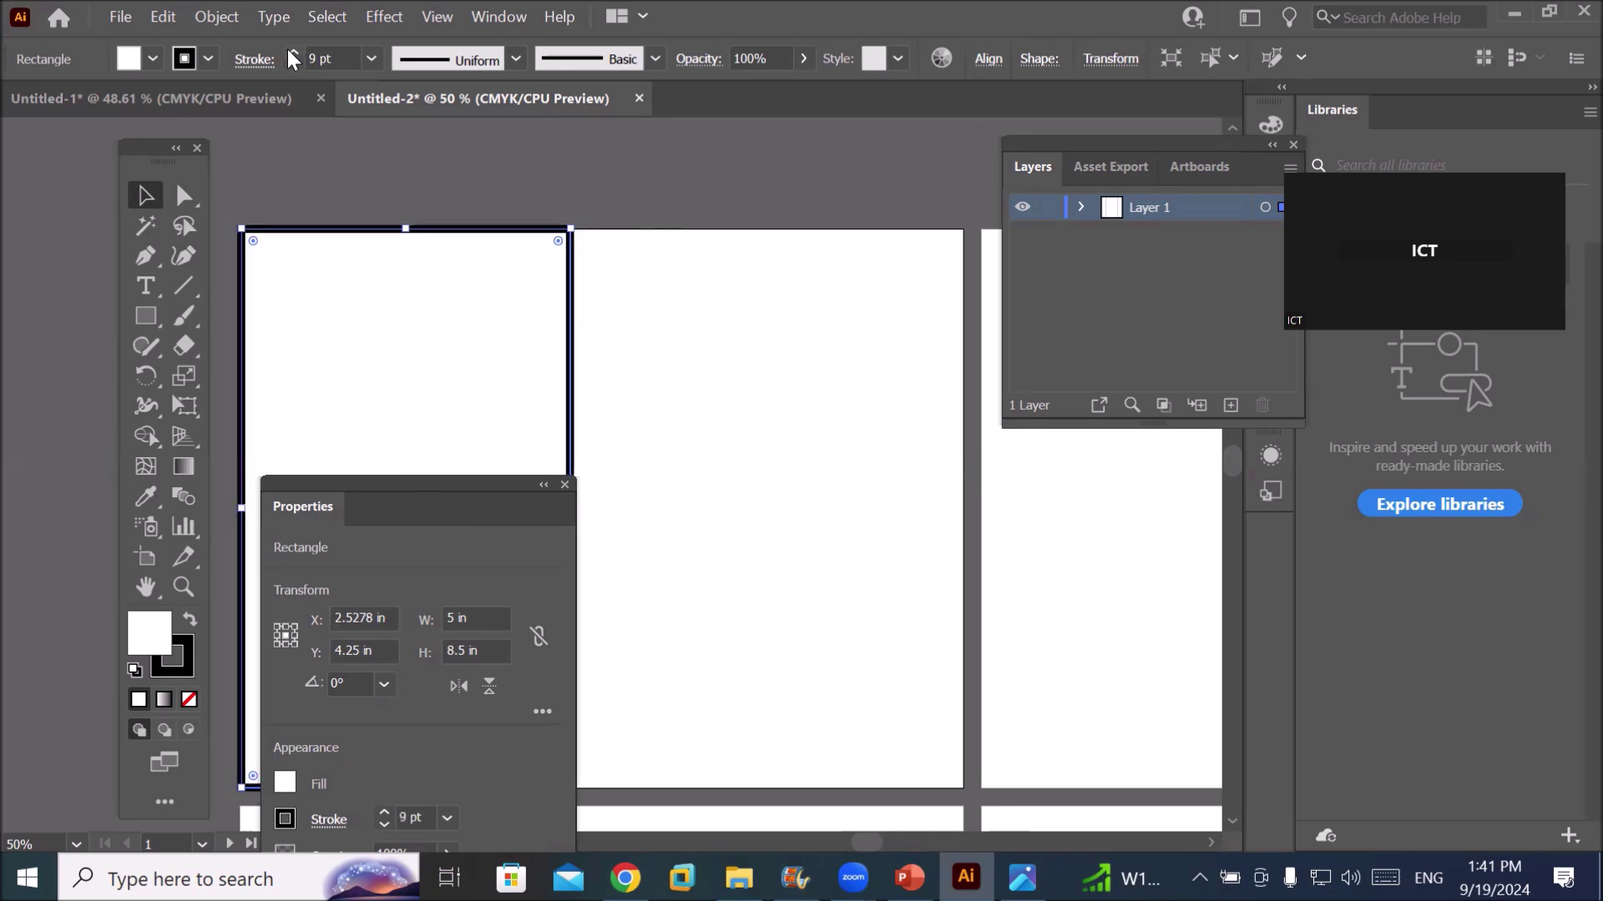
left_click_drag(573, 357, 960, 357)
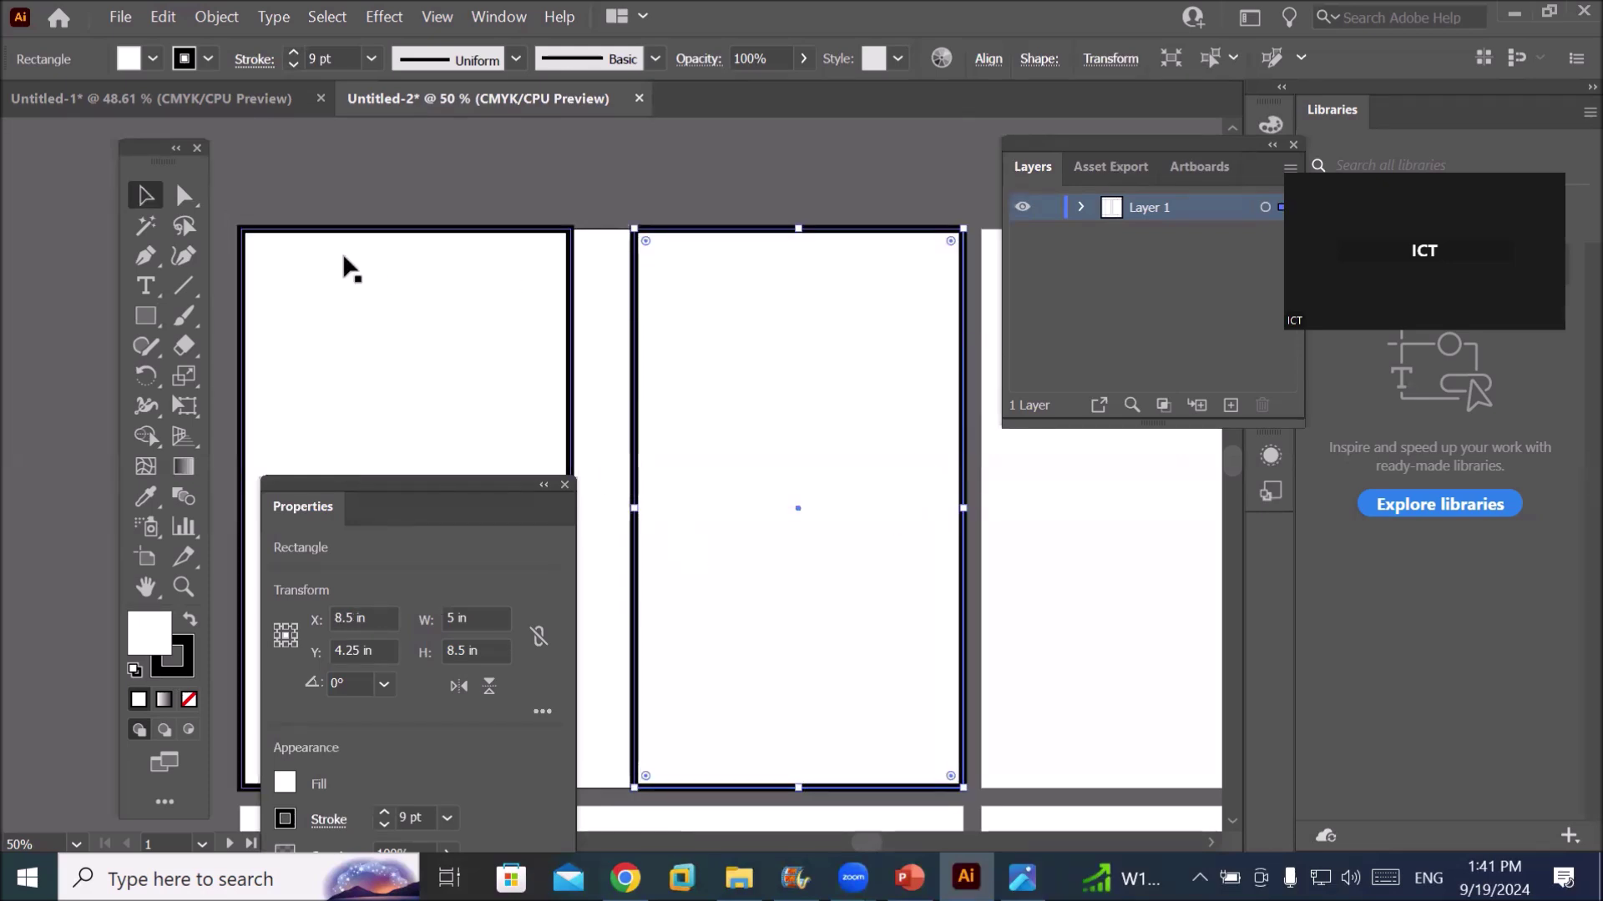
Round the corners of the left and right panels with the live corner widgets
left_click_drag(344, 261, 261, 247)
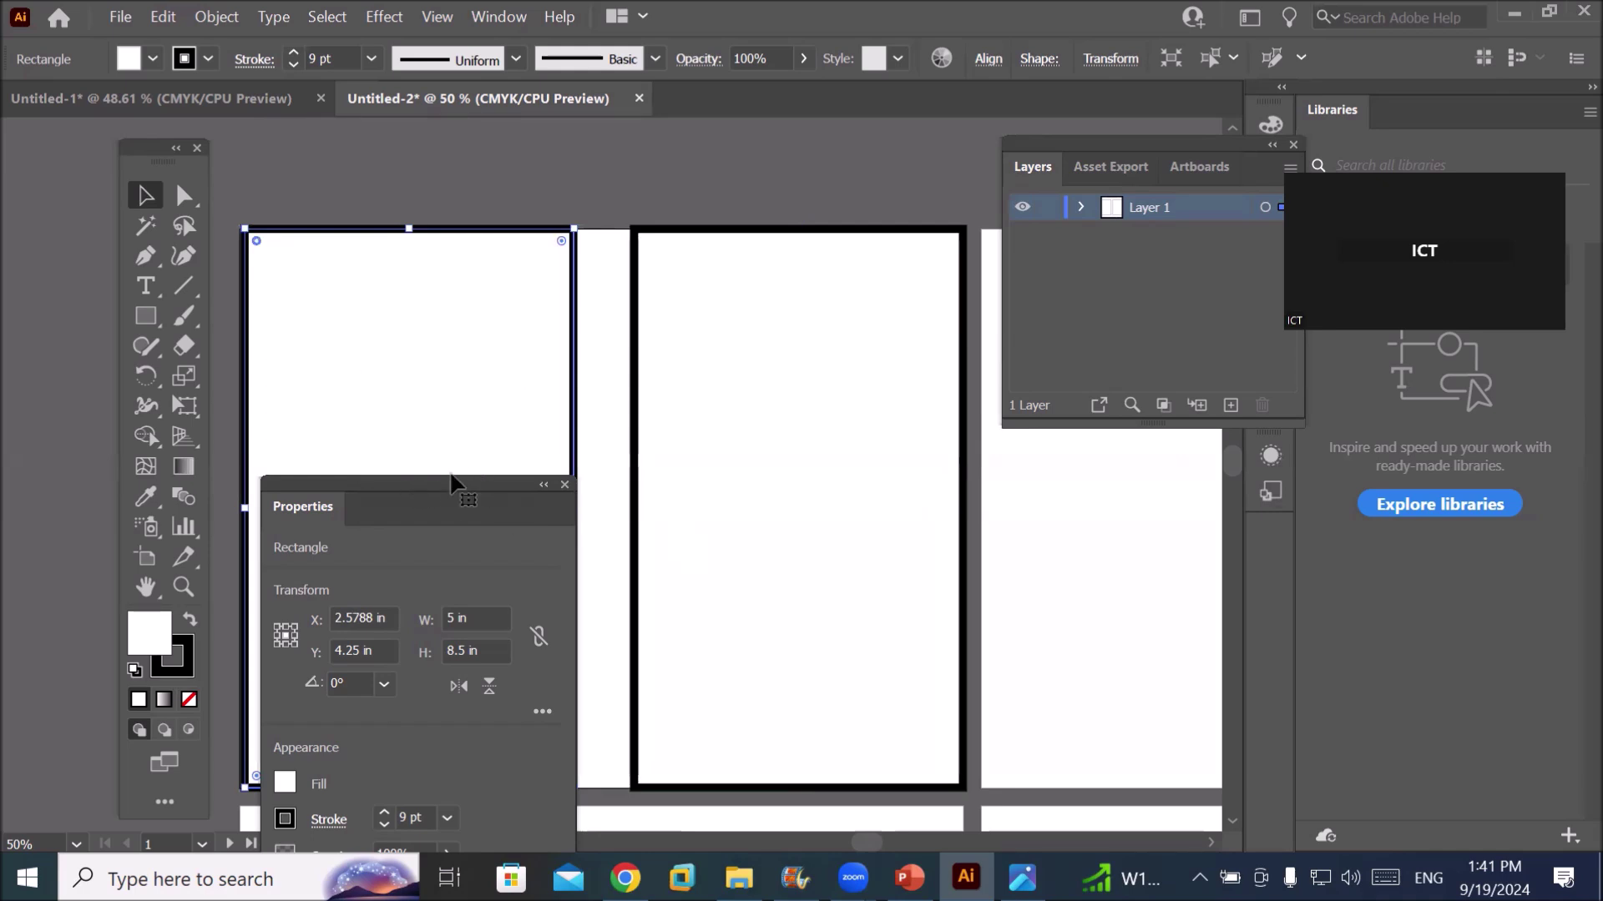
left_click(543, 486)
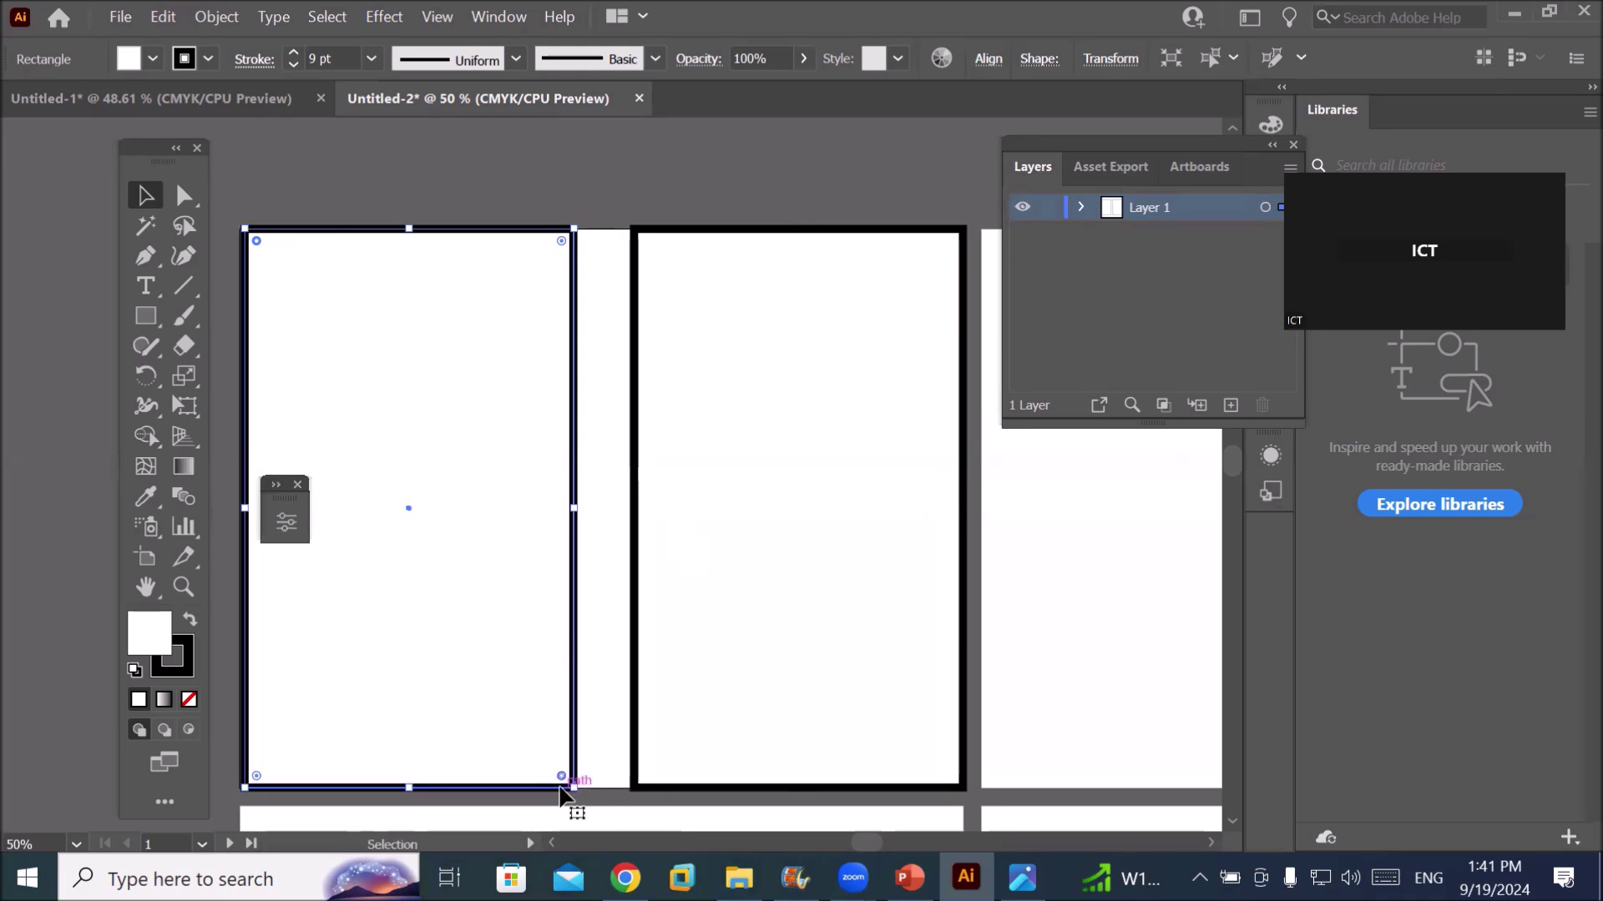
left_click_drag(558, 776, 493, 706)
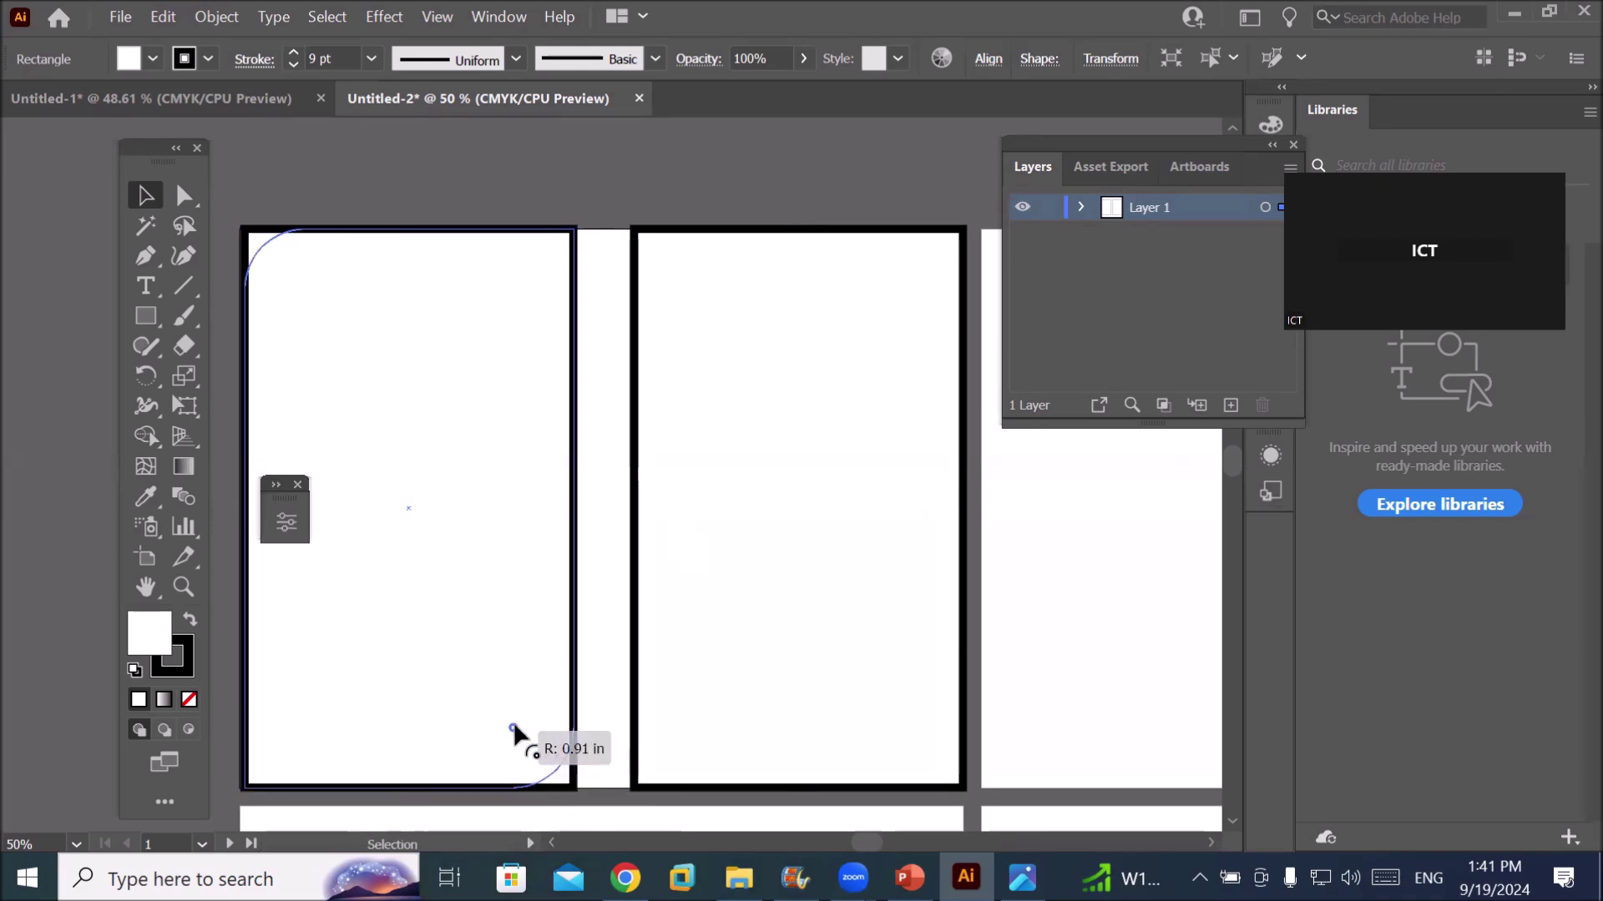
left_click_drag(493, 706, 487, 703)
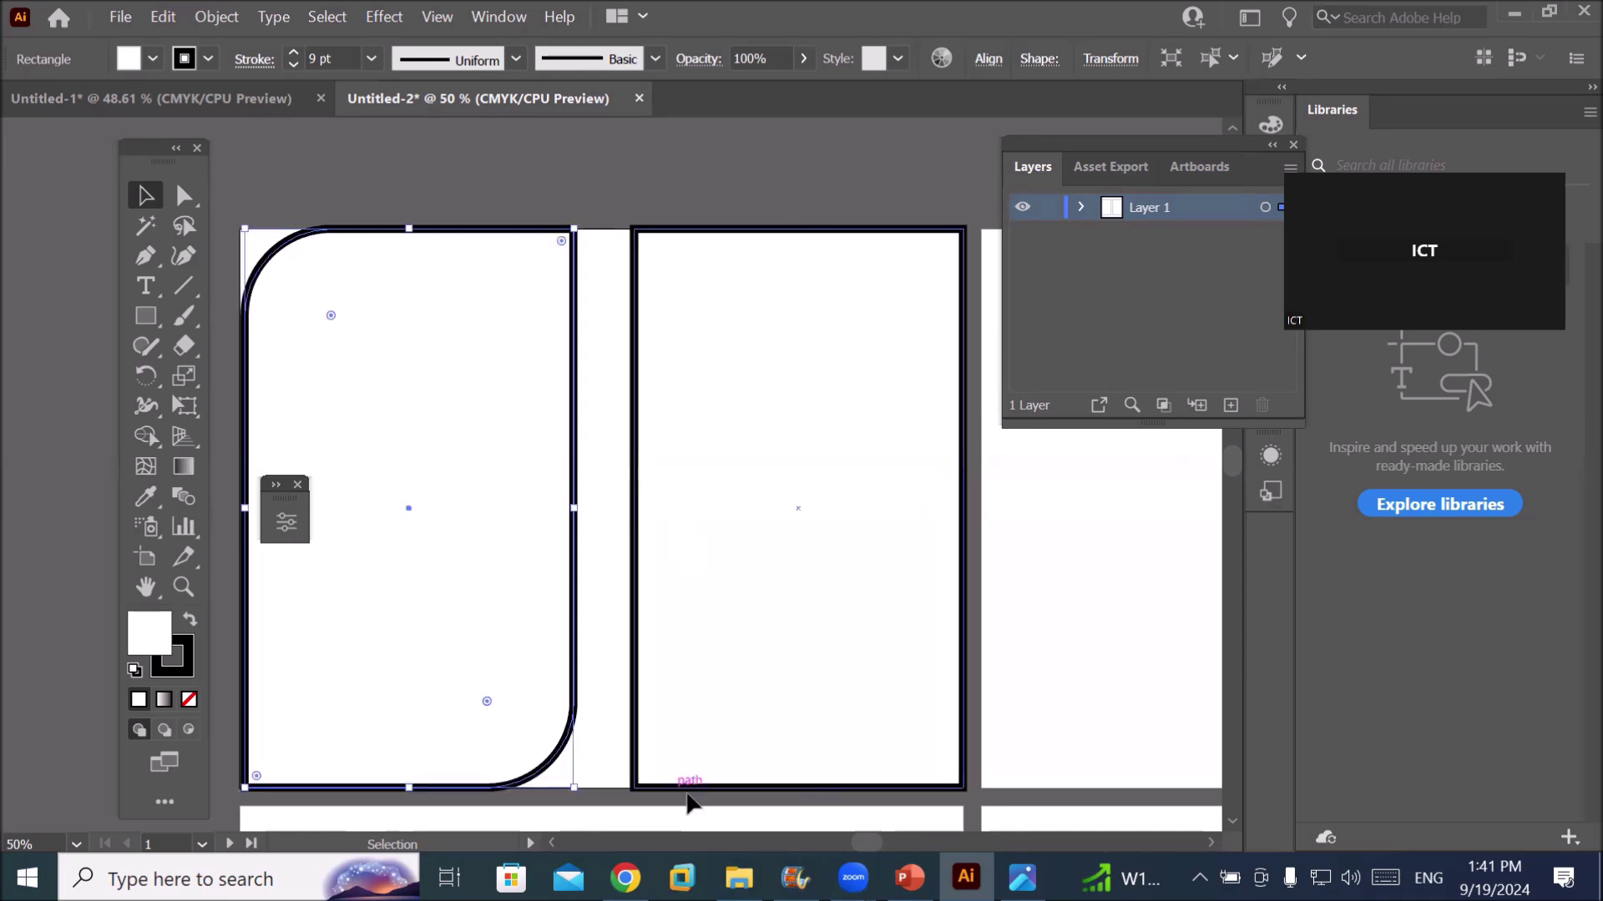
left_click(790, 572)
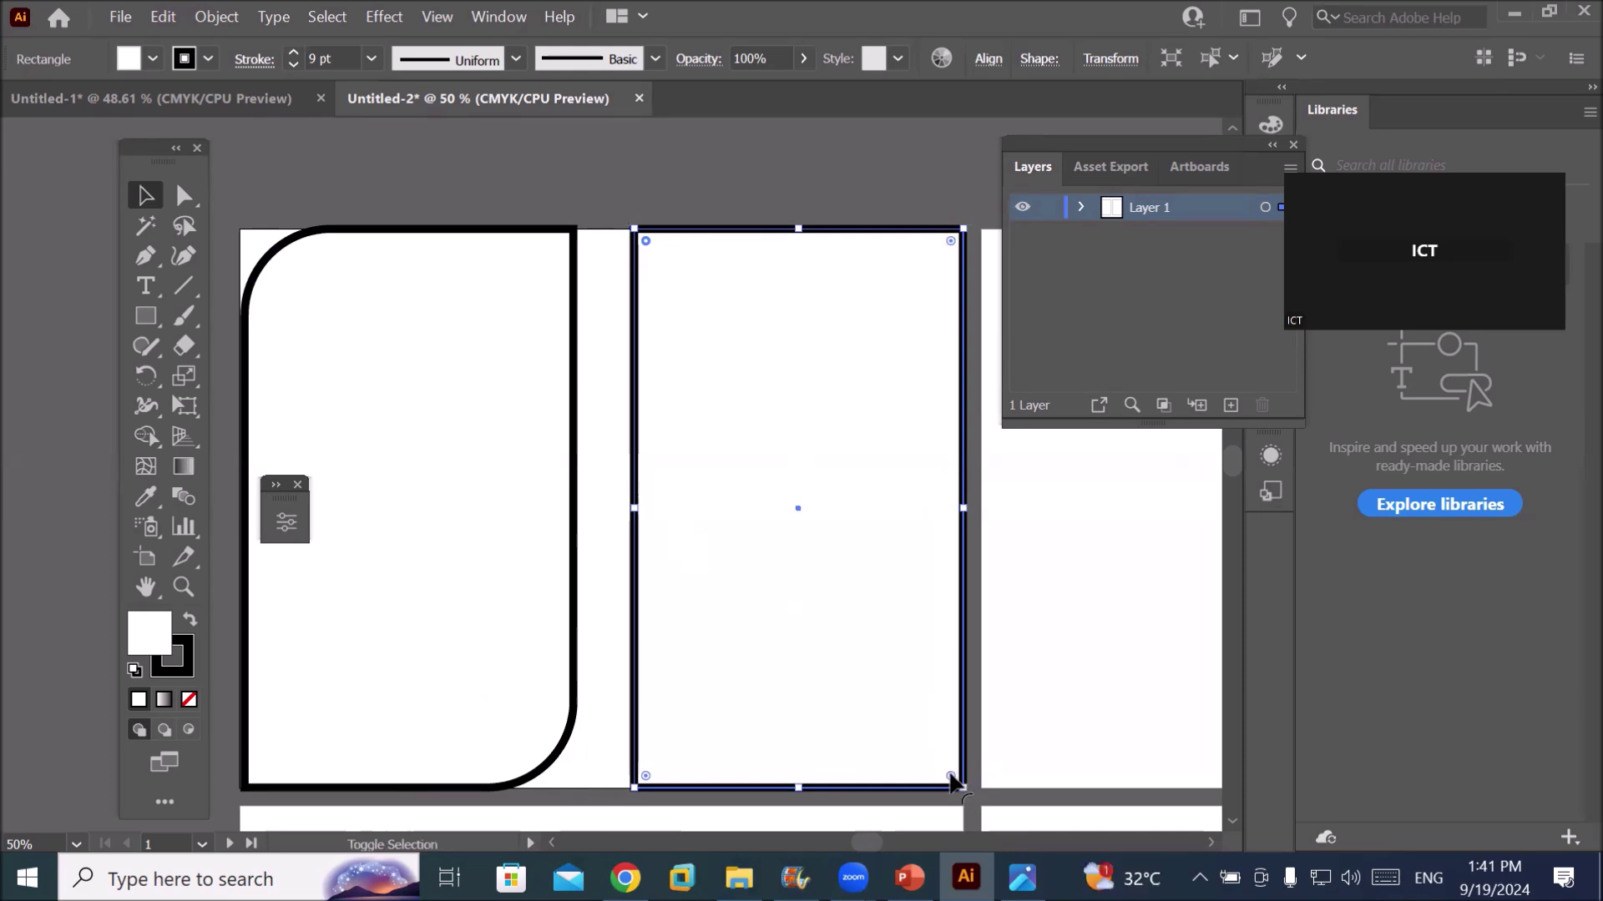
left_click_drag(950, 777, 881, 699)
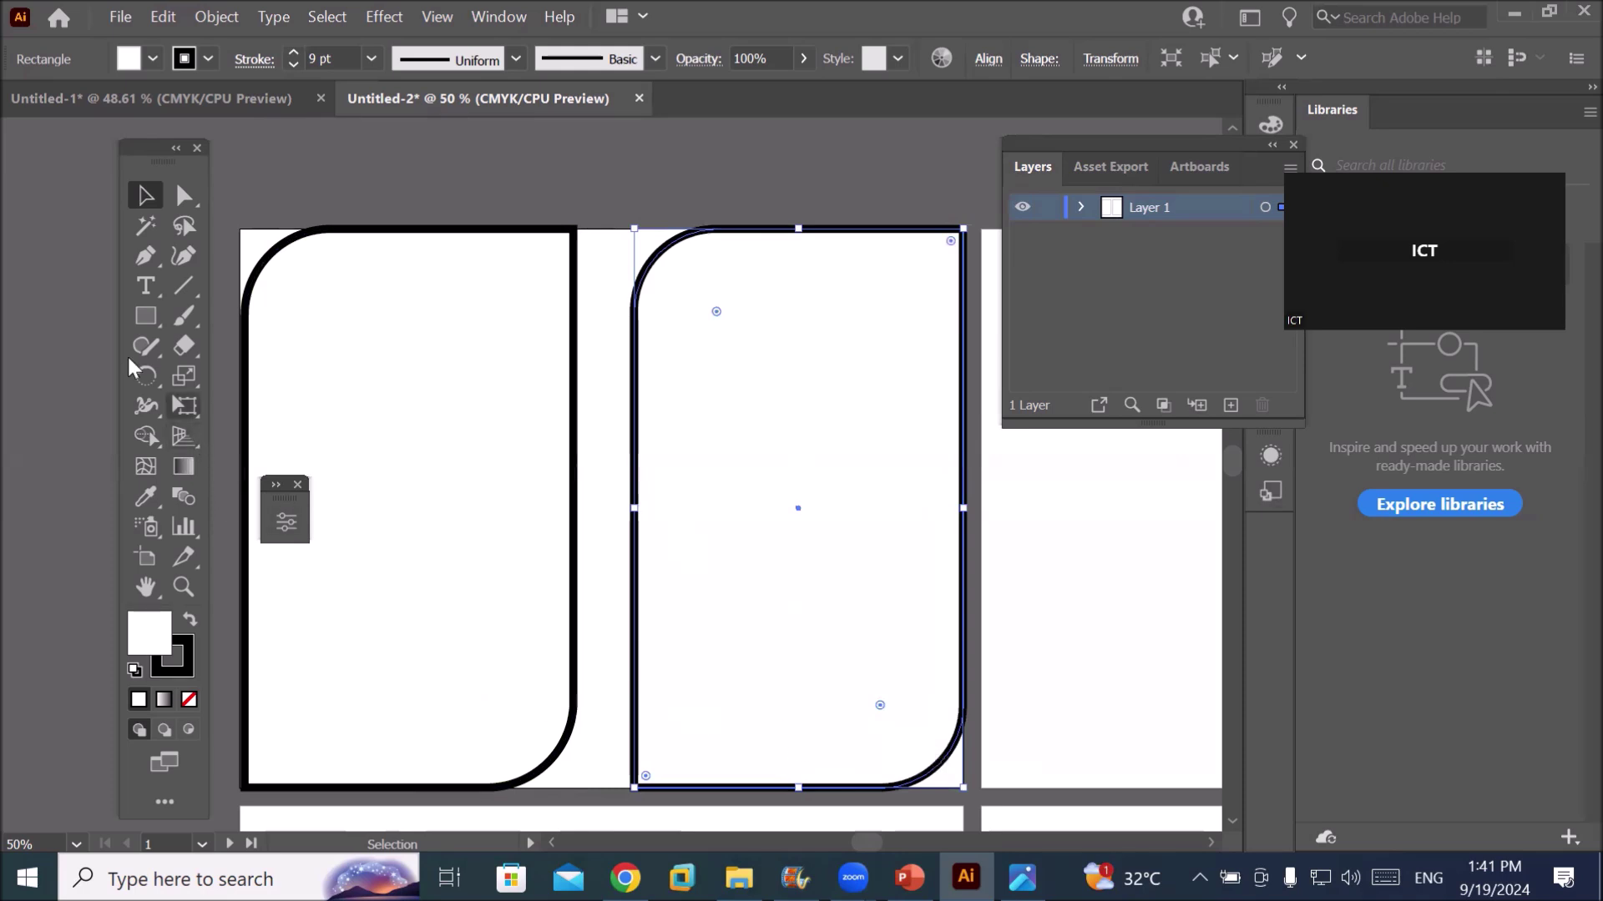
left_click(184, 286)
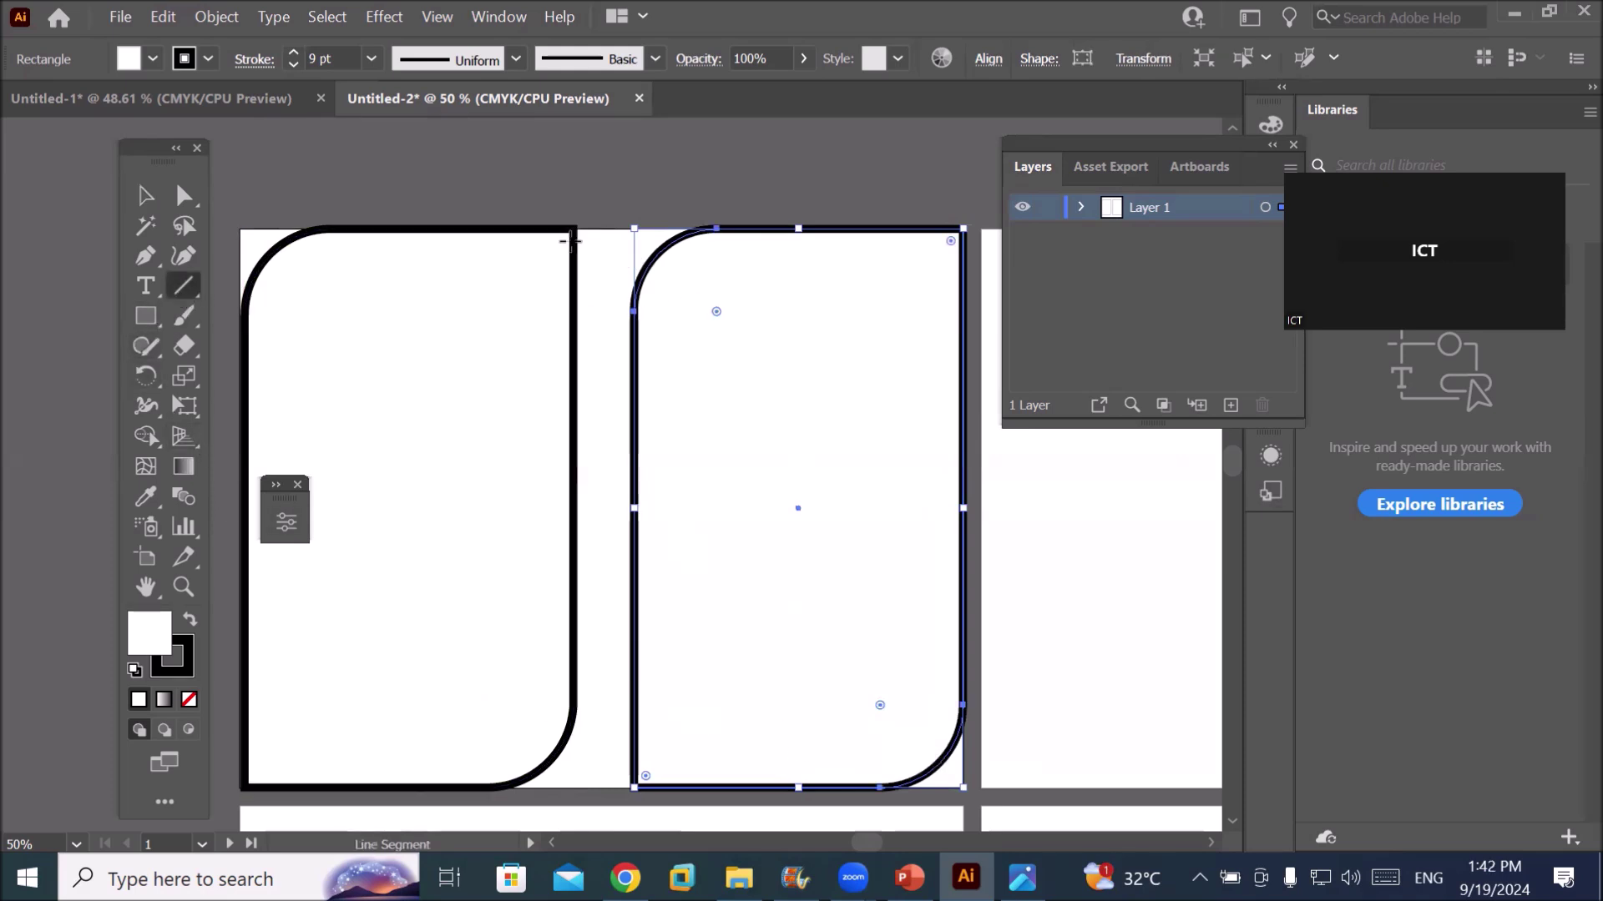
Draw a vertical line between the panels, lower its stroke weight, and nudge it down
left_click_drag(605, 226, 601, 757)
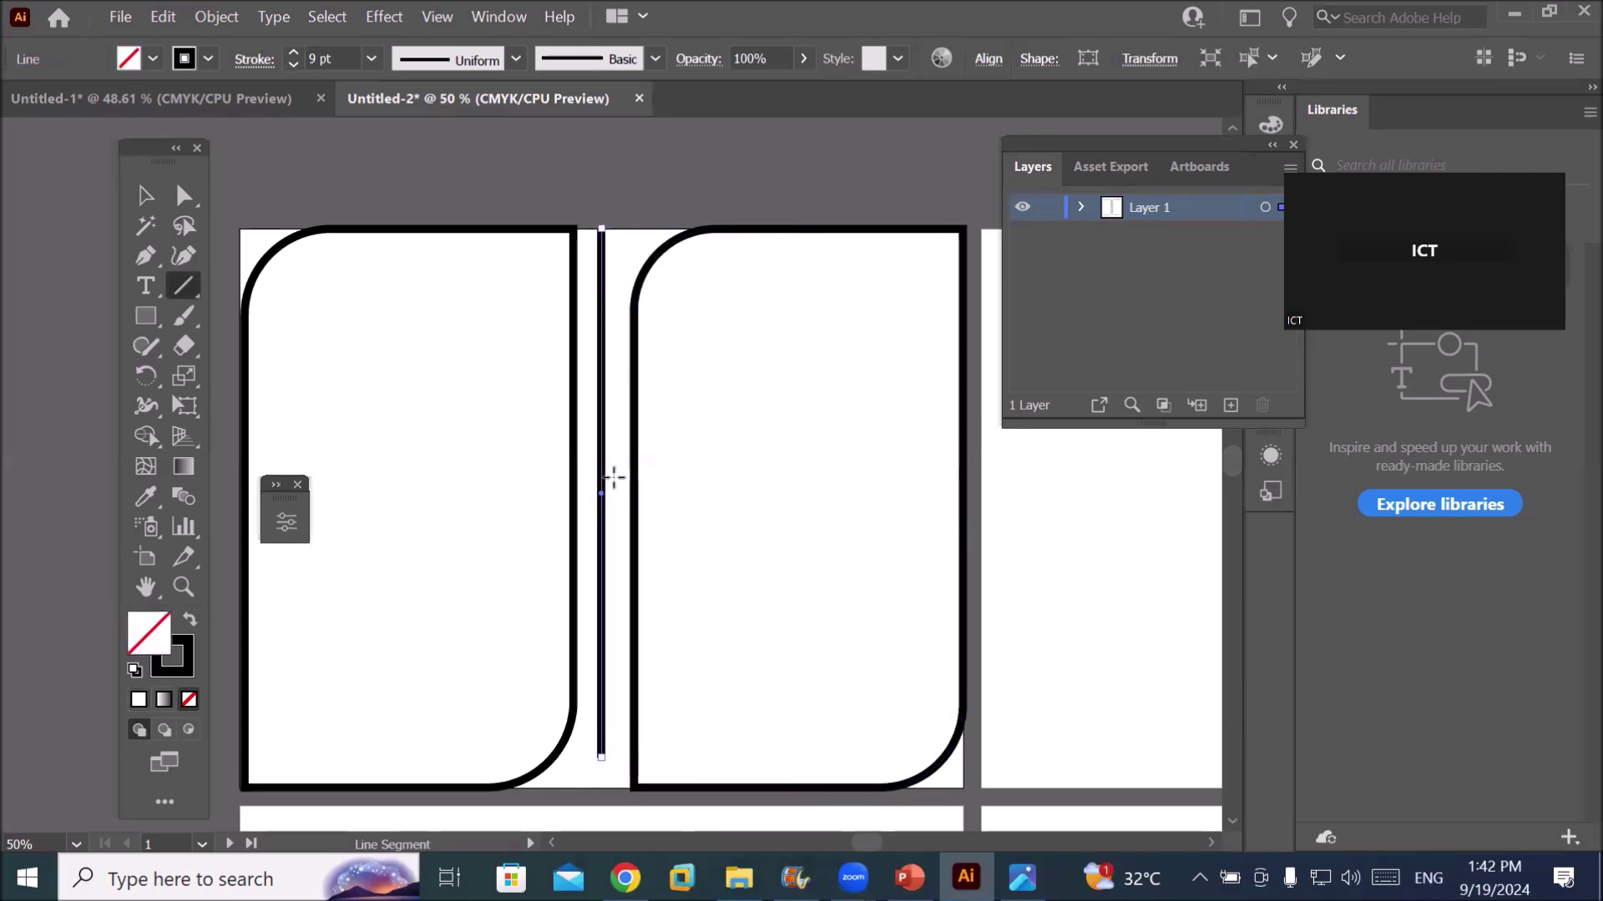
left_click(293, 64)
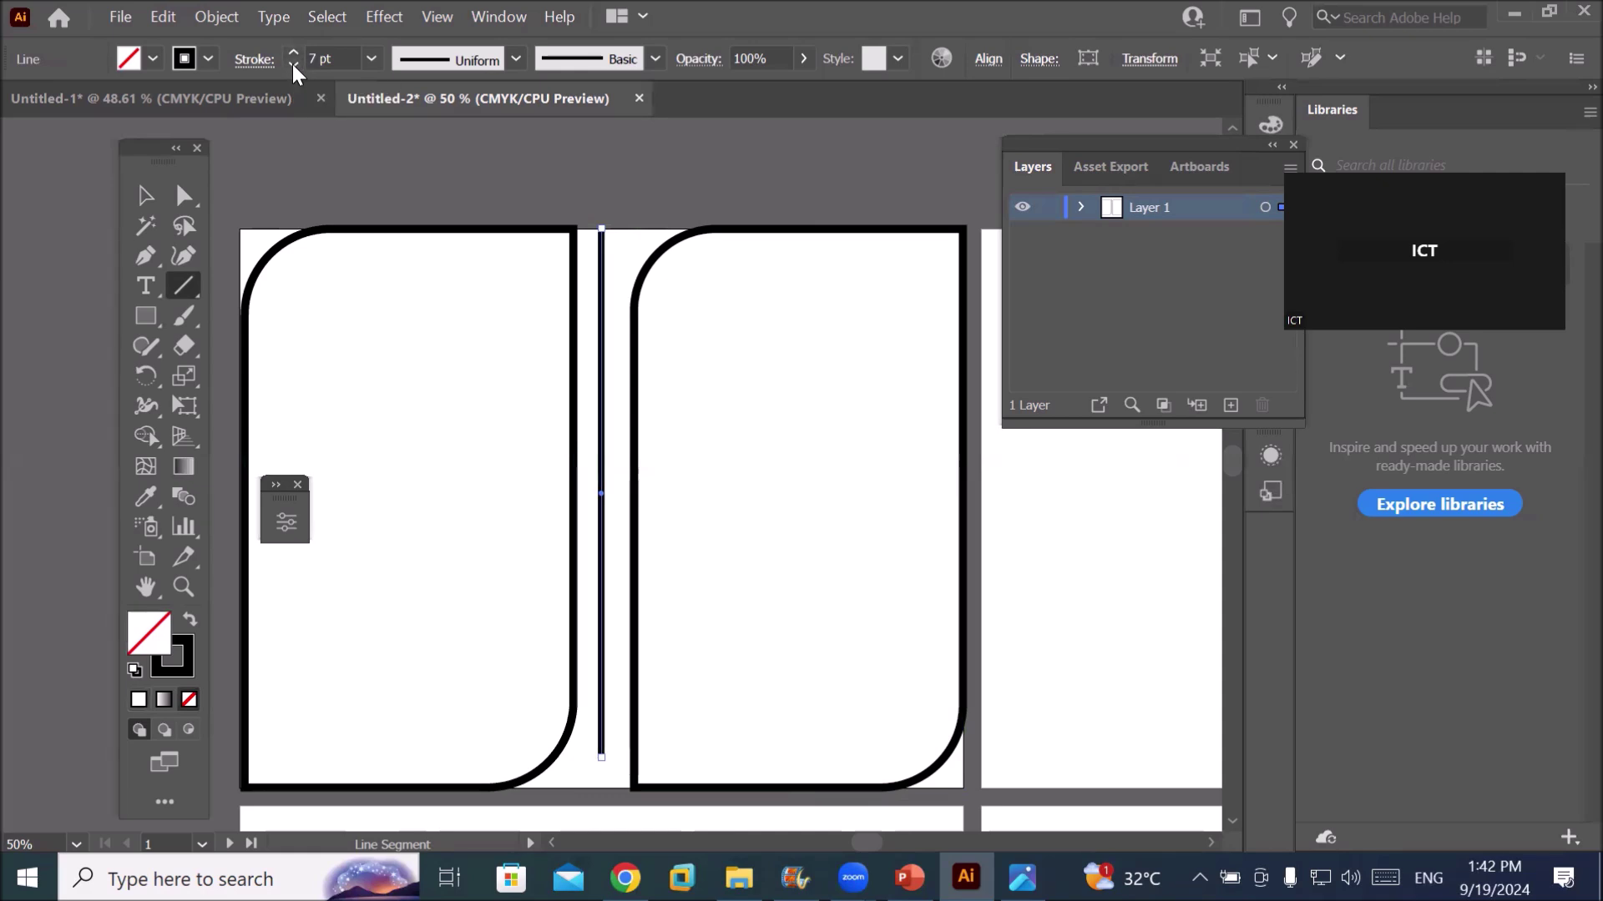
key("v")
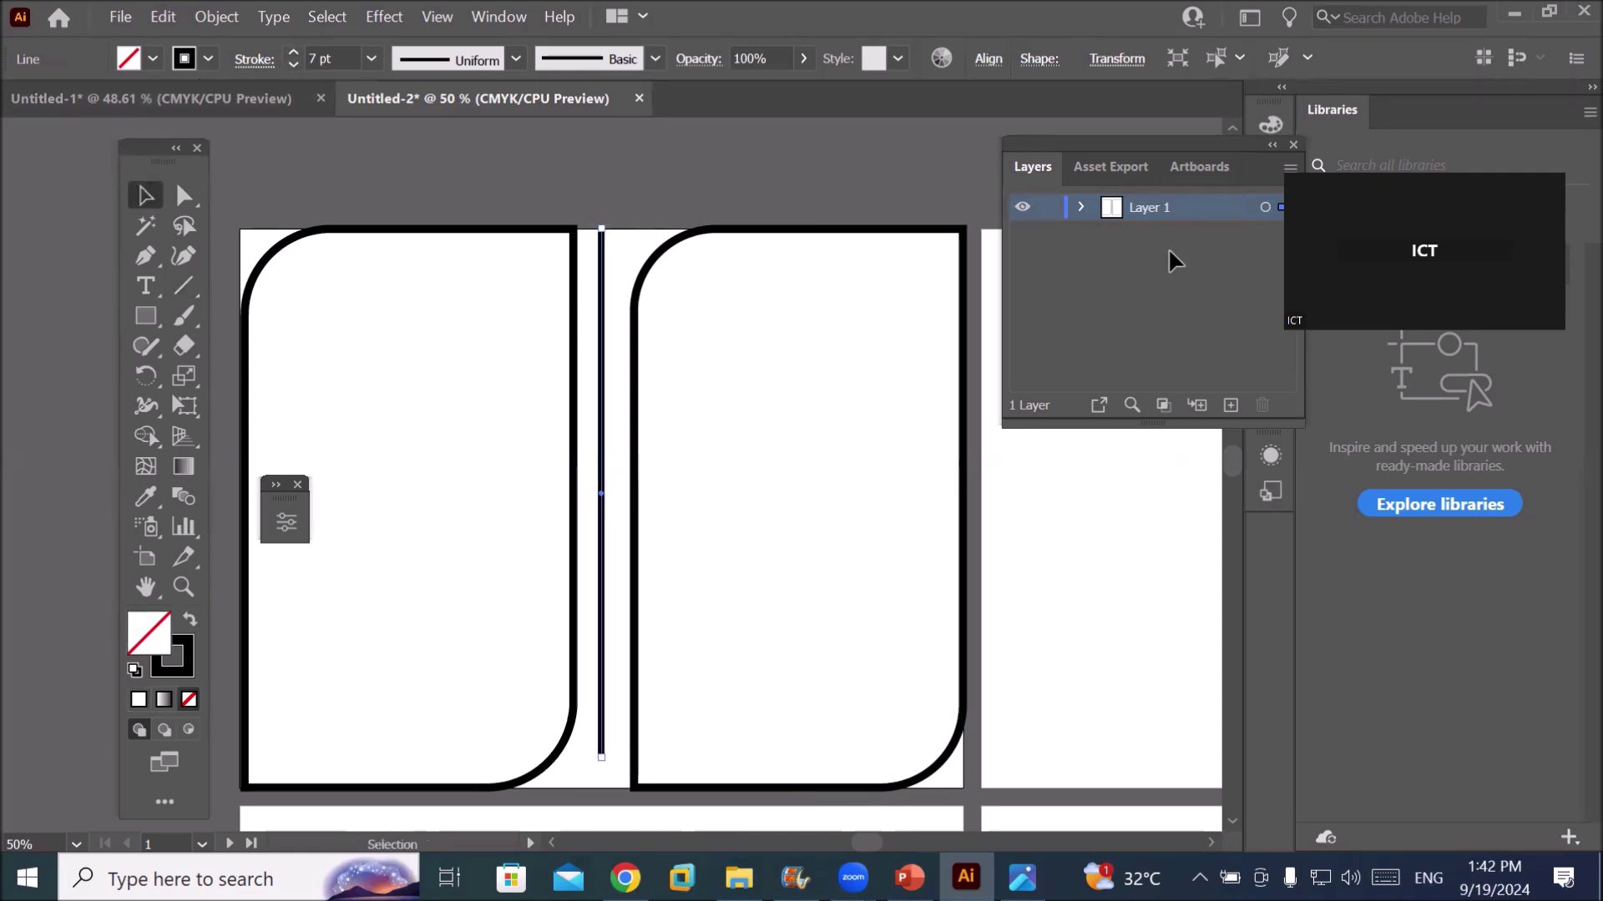
key("shift+Down")
key("shift+Down")
key("shift+Down")
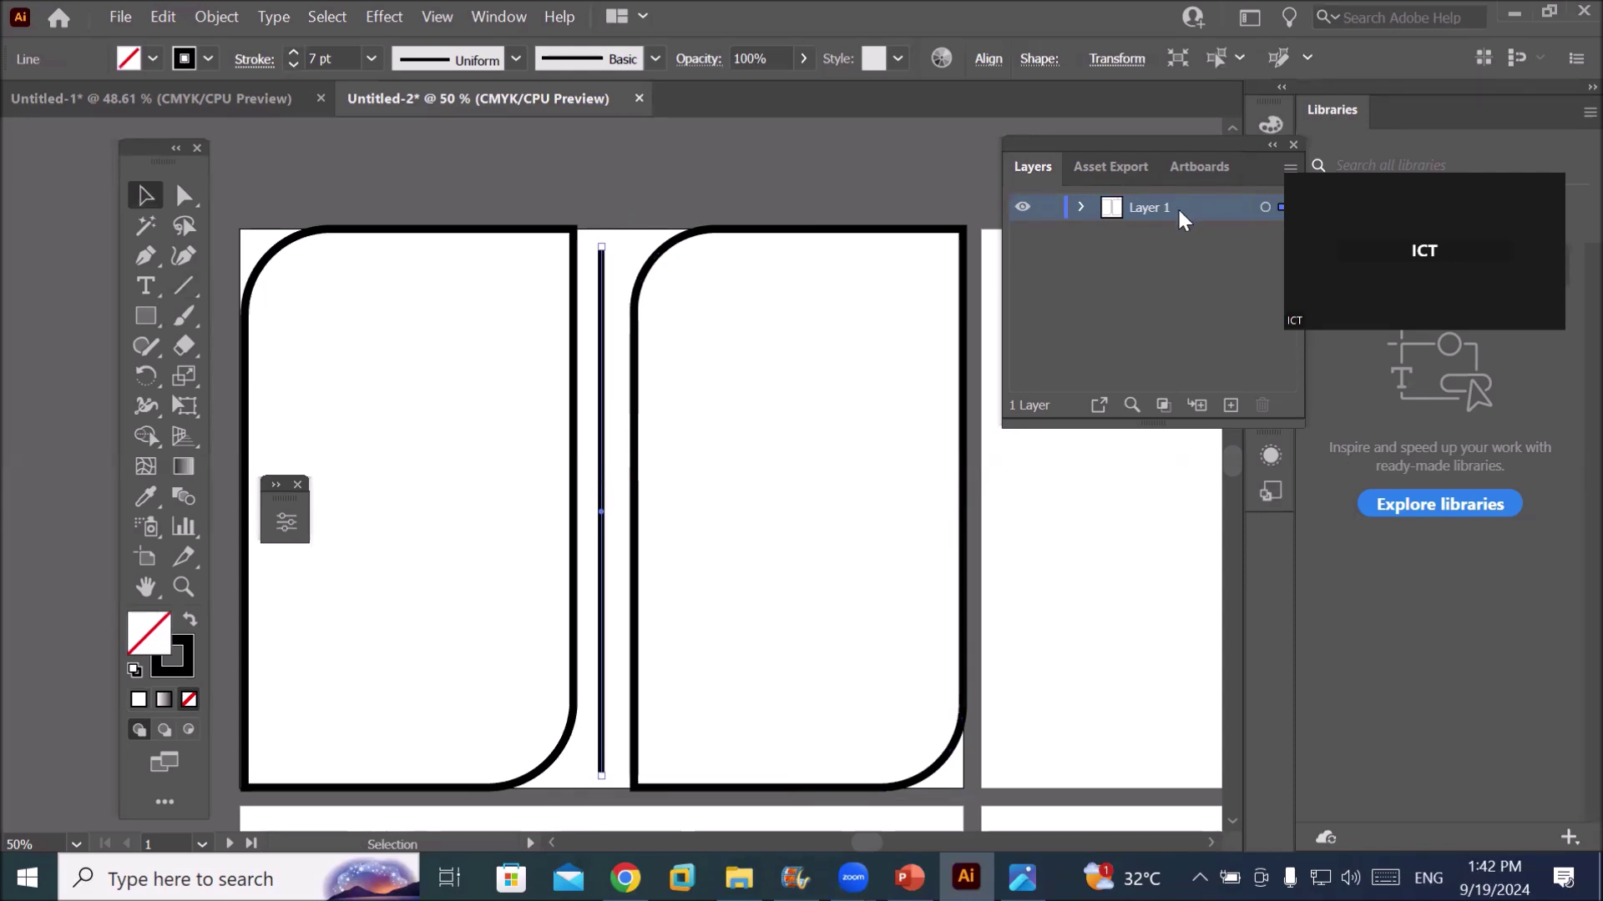
Apply the Arrow 2.14 brush from the Arrows_Special library to the line
left_click(655, 58)
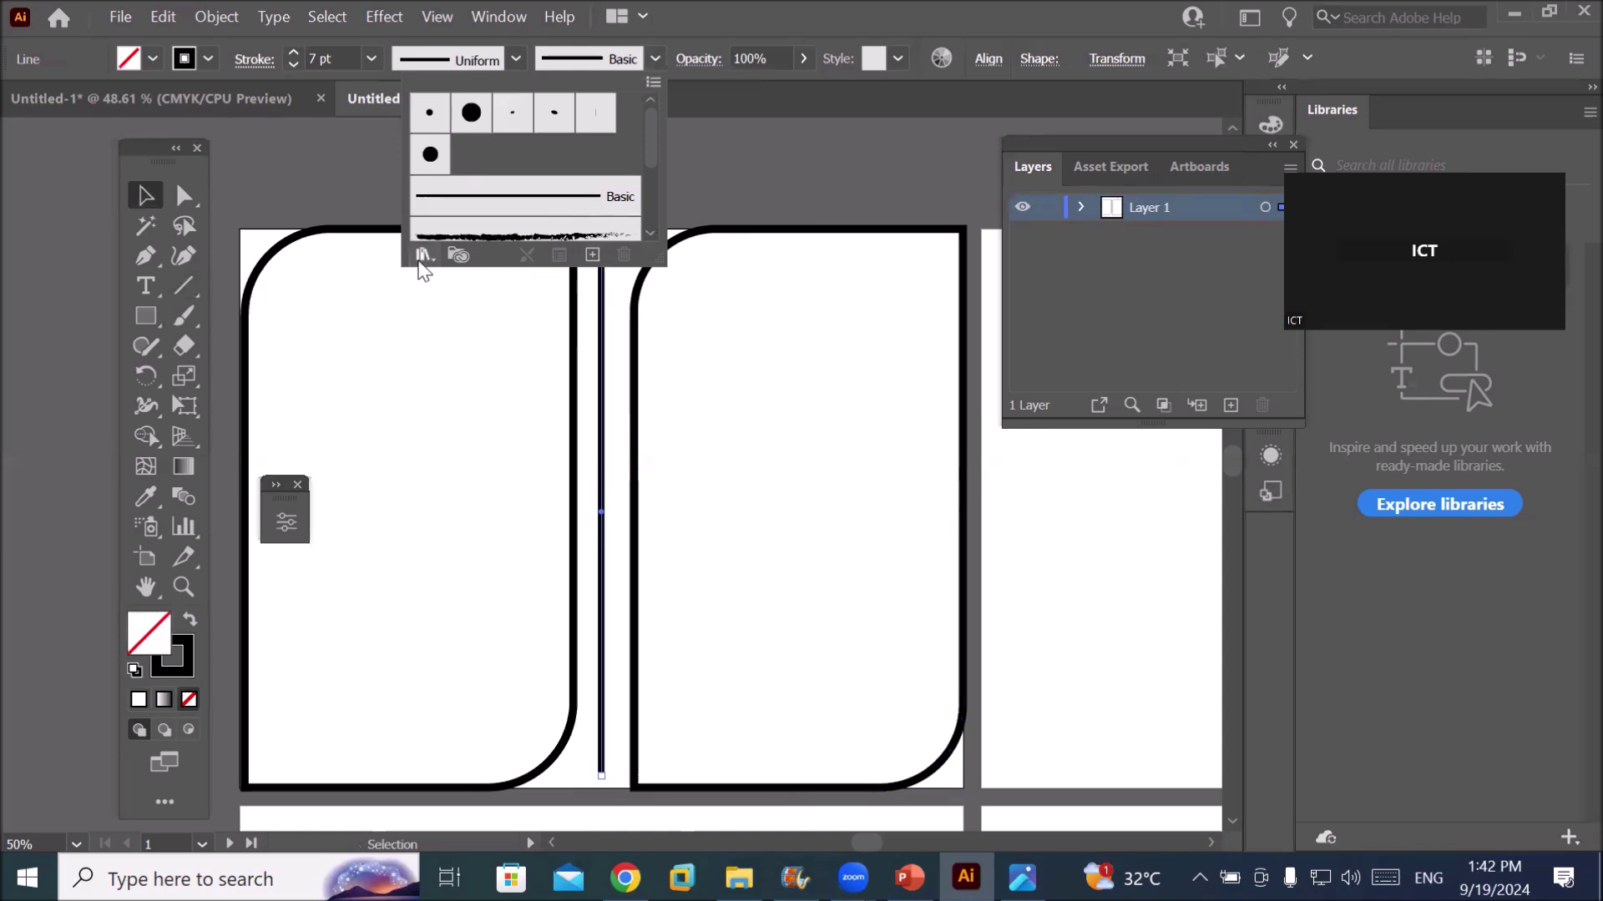
left_click(423, 255)
mouse_move(468, 316)
left_click(780, 317)
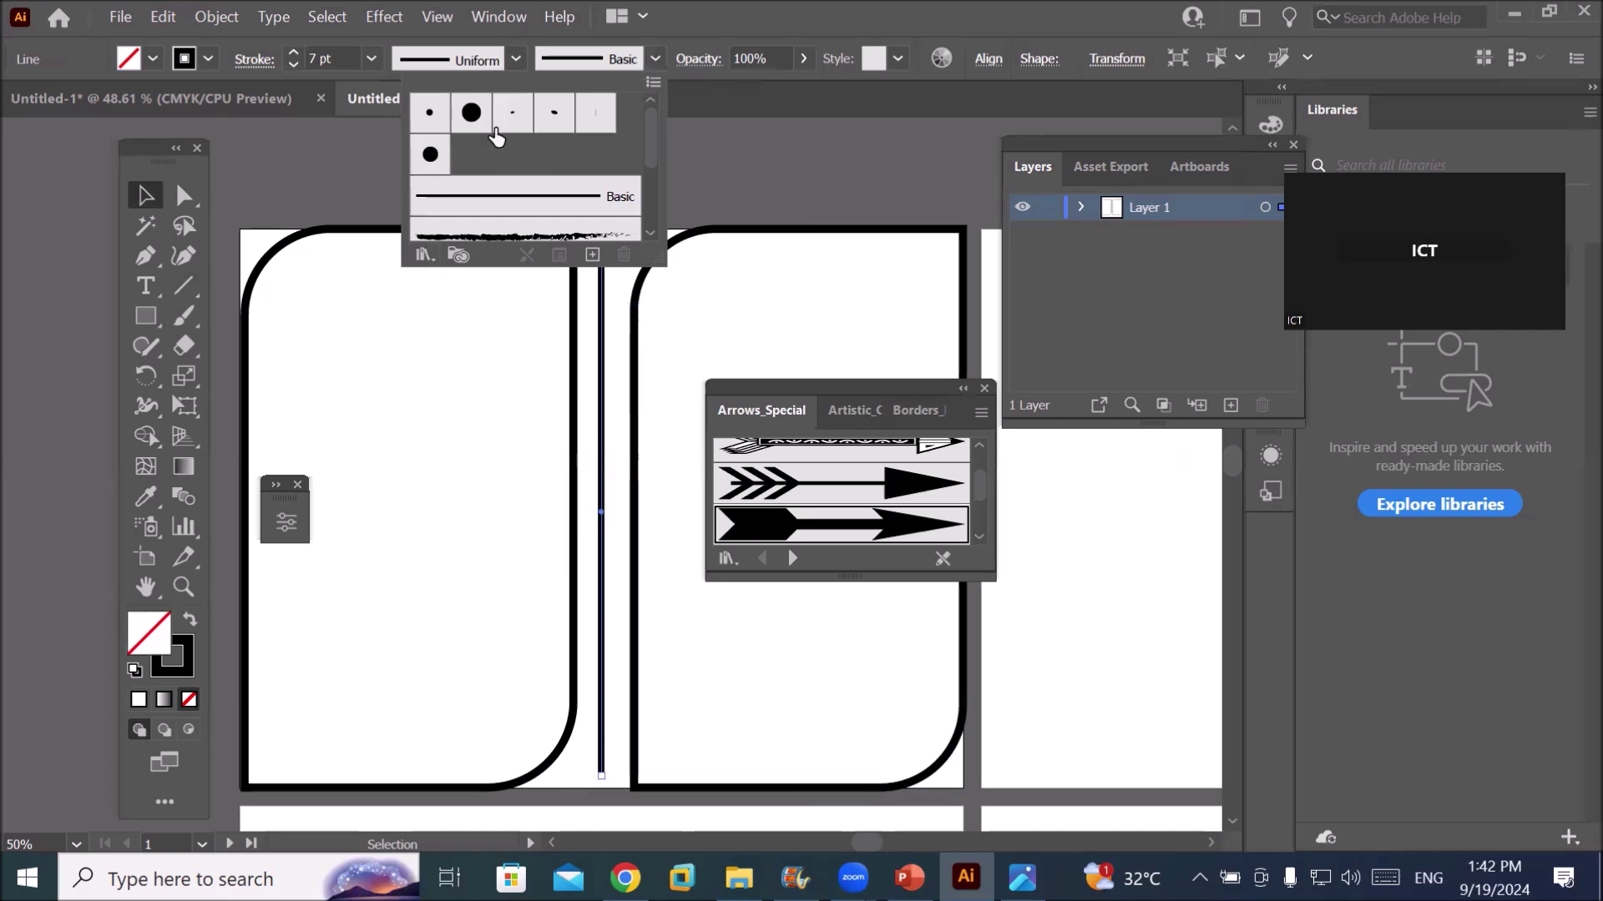
left_click(856, 488)
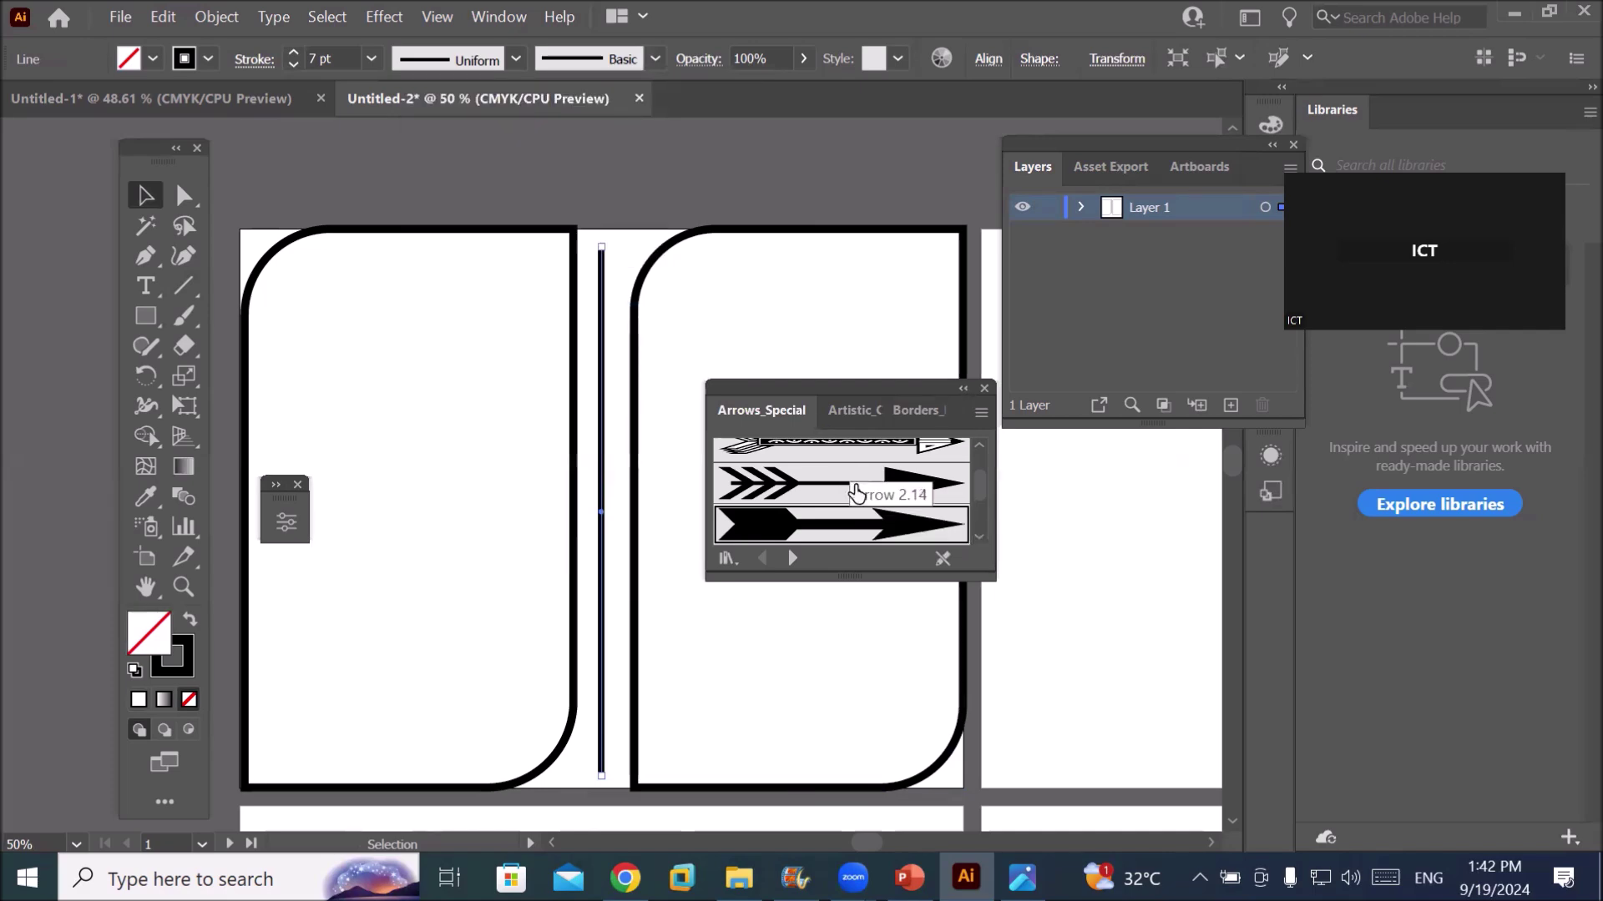
left_click(861, 494)
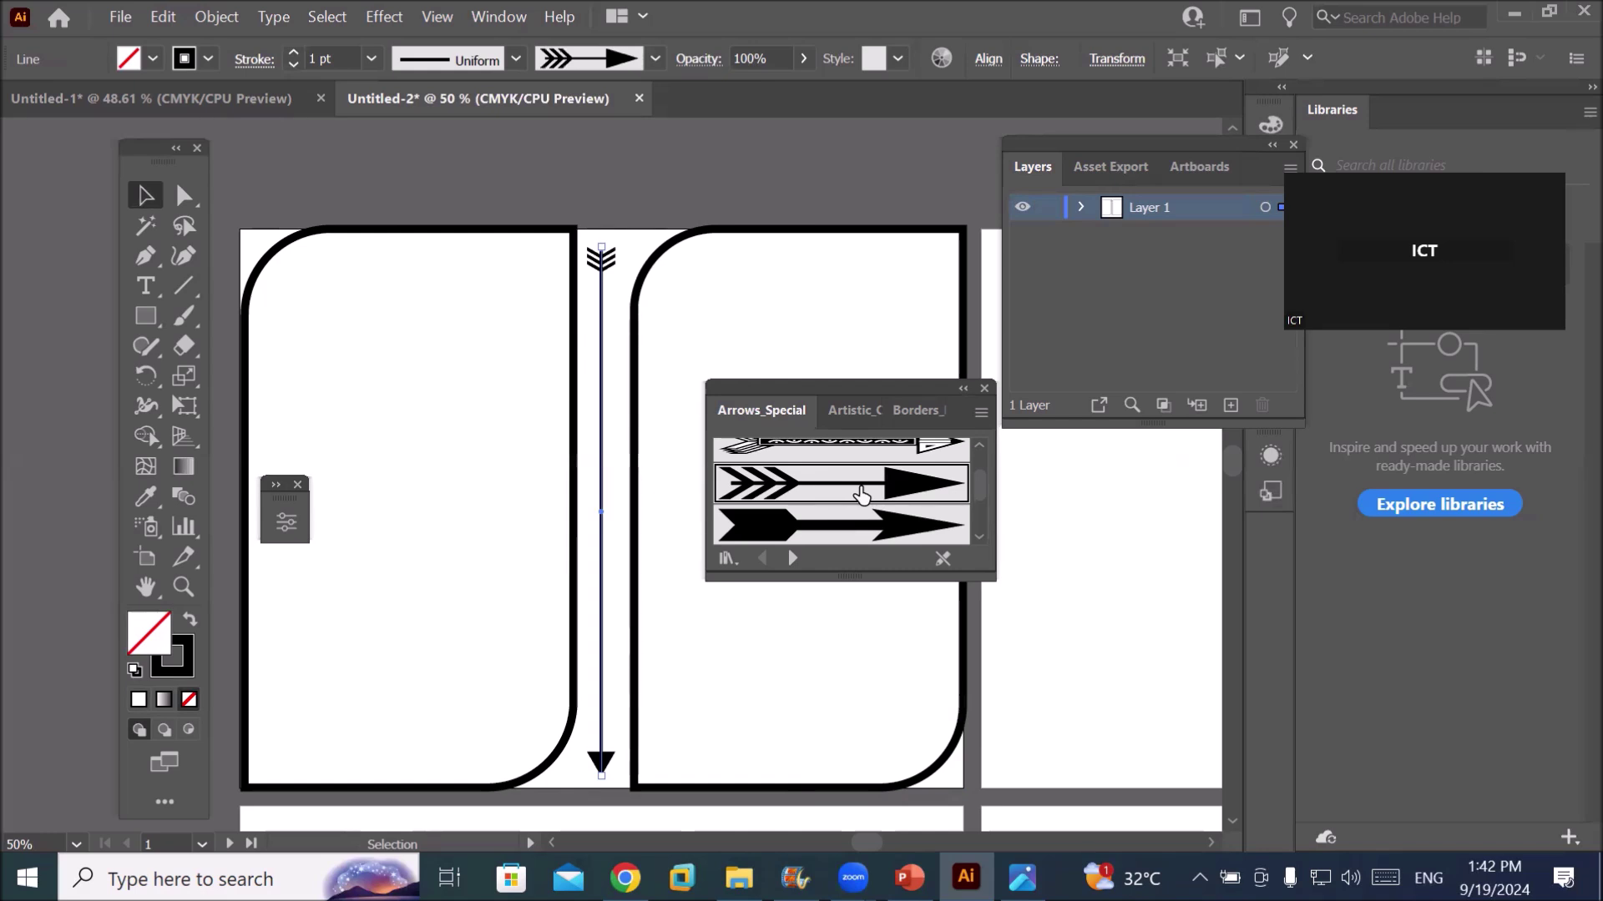
left_click(985, 388)
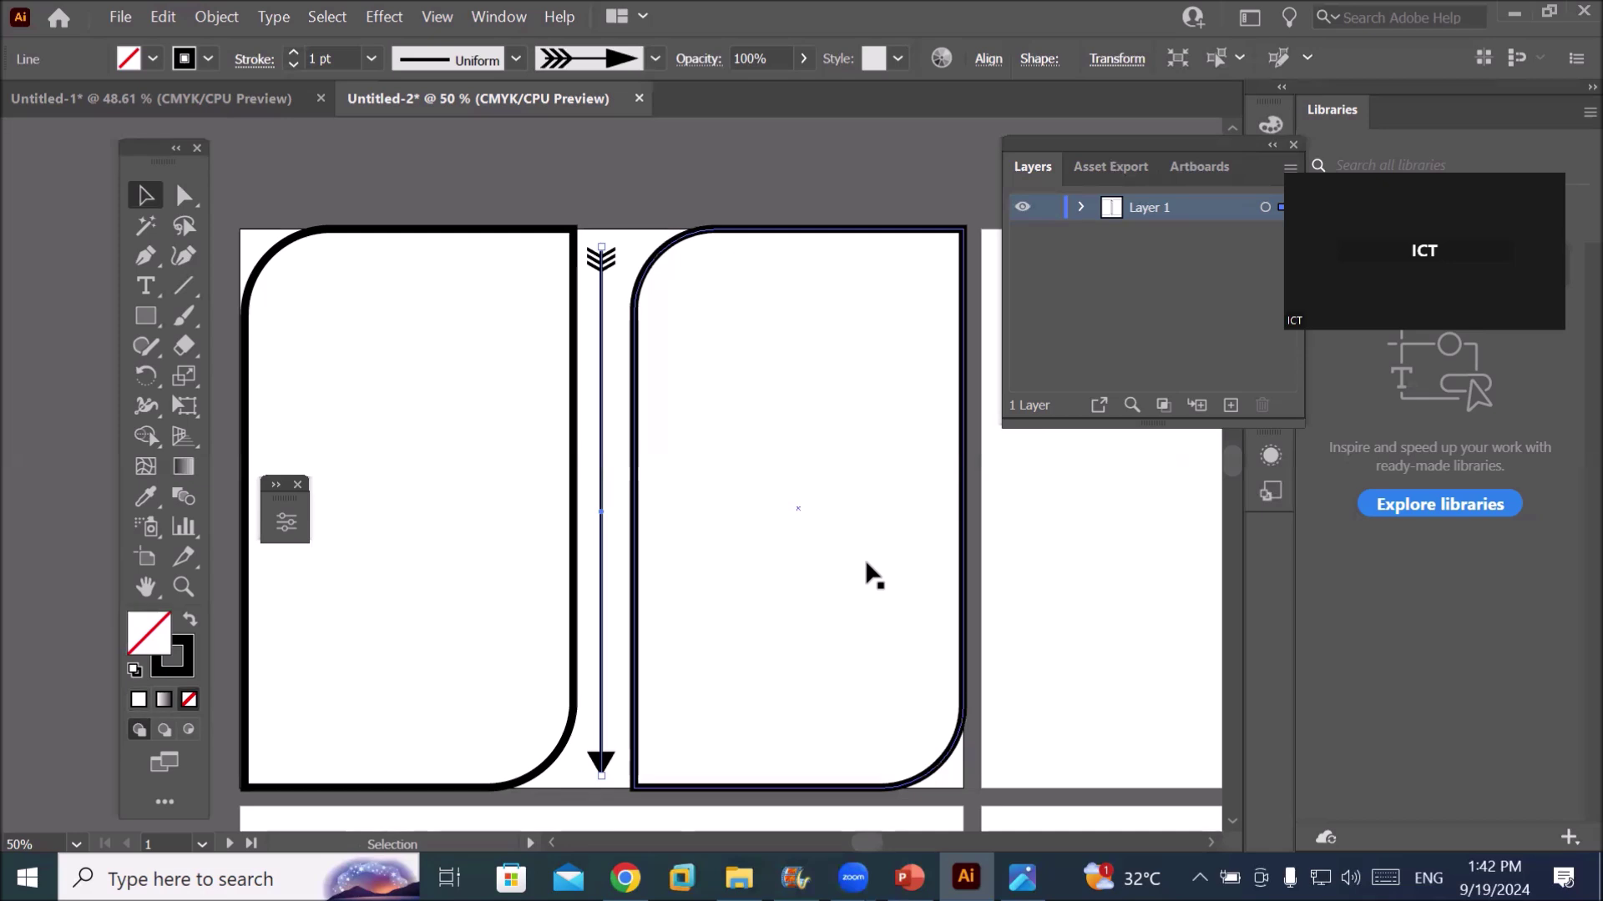
left_click(601, 762)
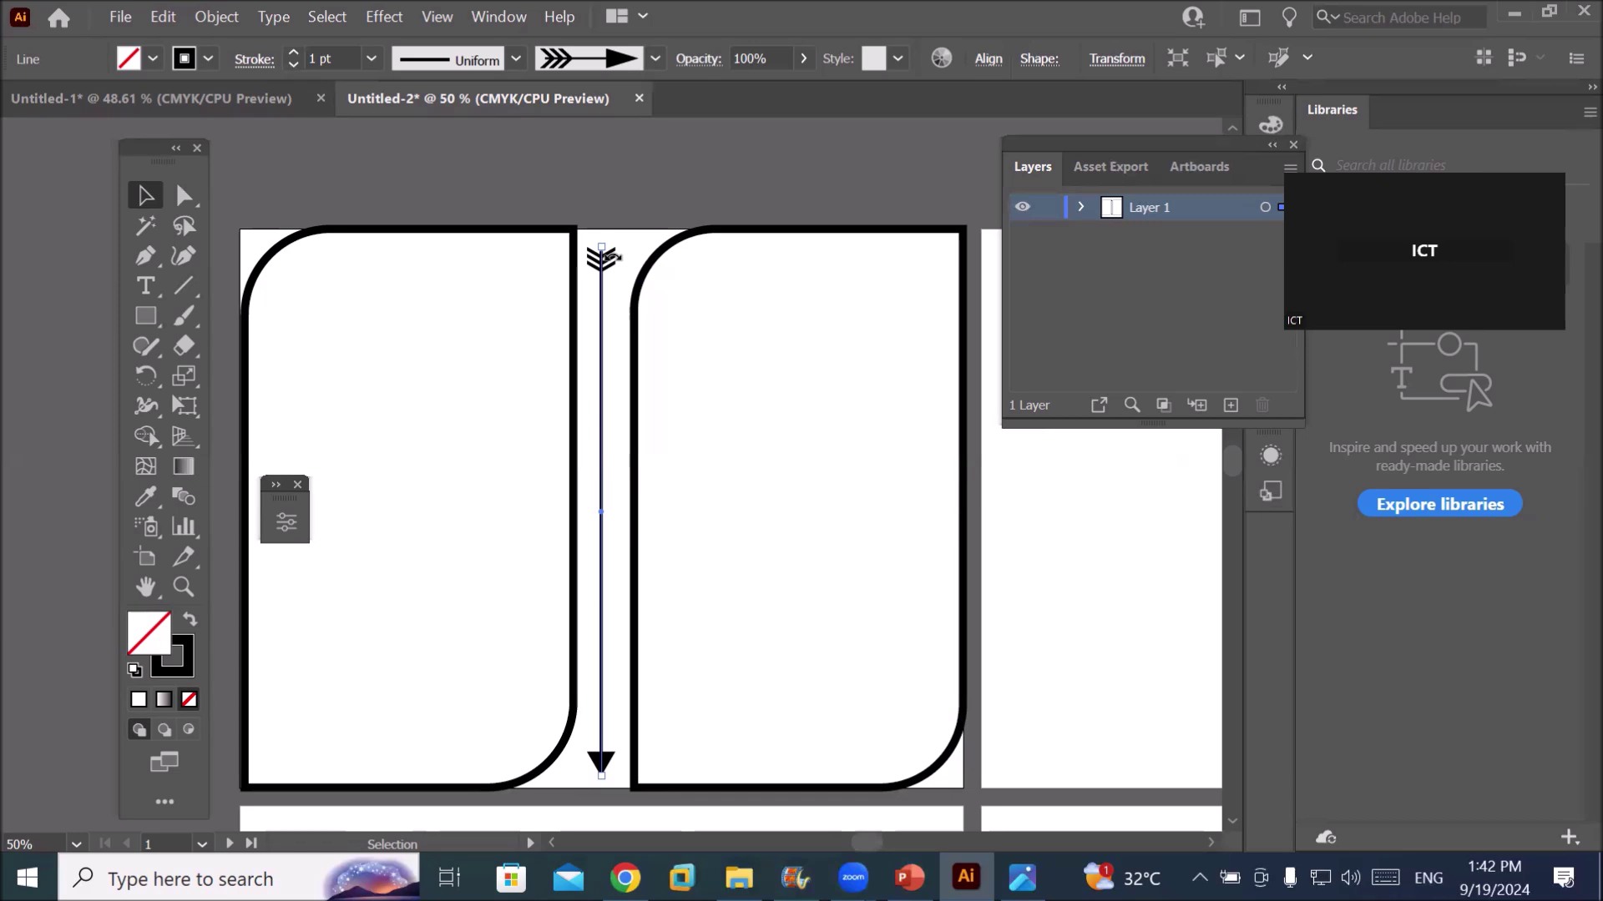
Bring up the line's Properties and Appearance stroke settings with arrowhead options
left_click(655, 59)
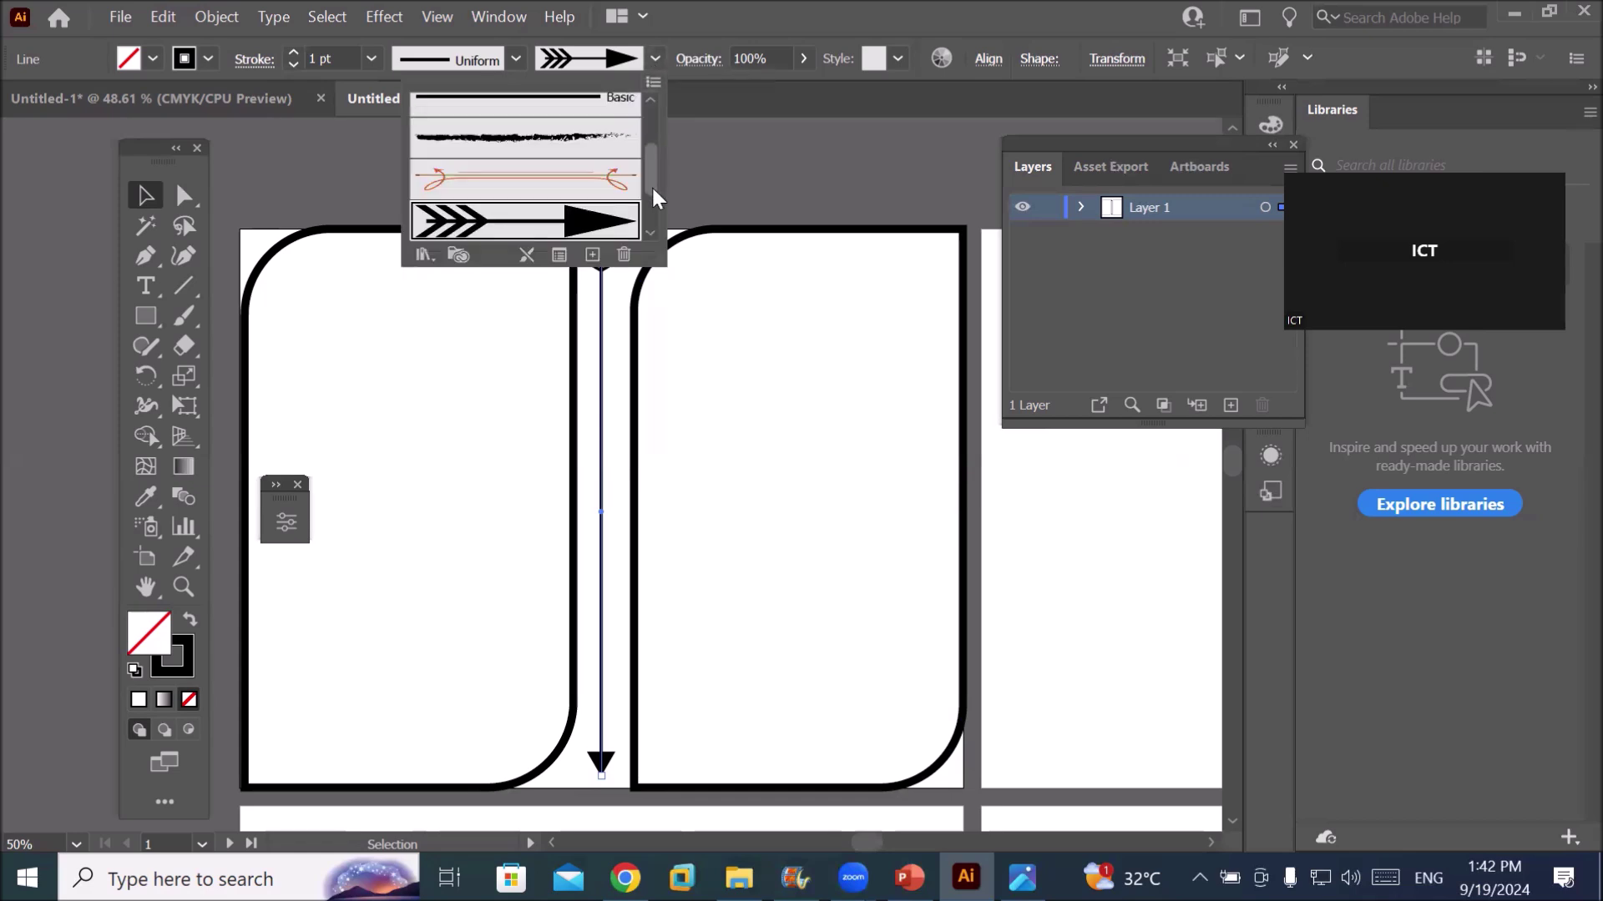
scroll(651, 184, "down", 1)
scroll(648, 163, "up", 3)
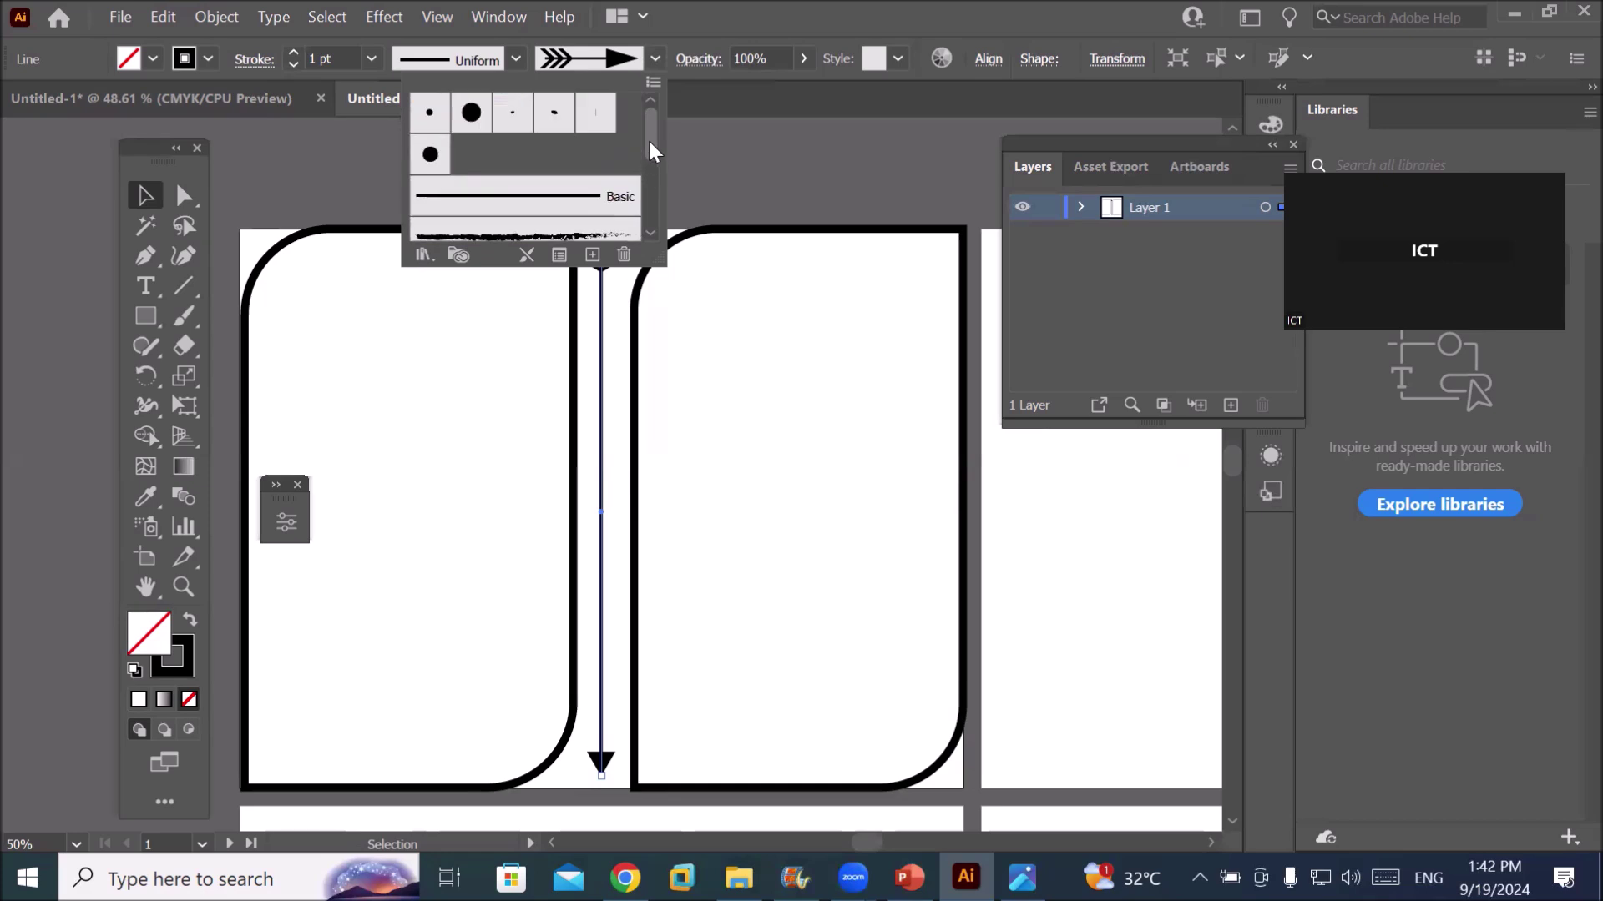
left_click(253, 59)
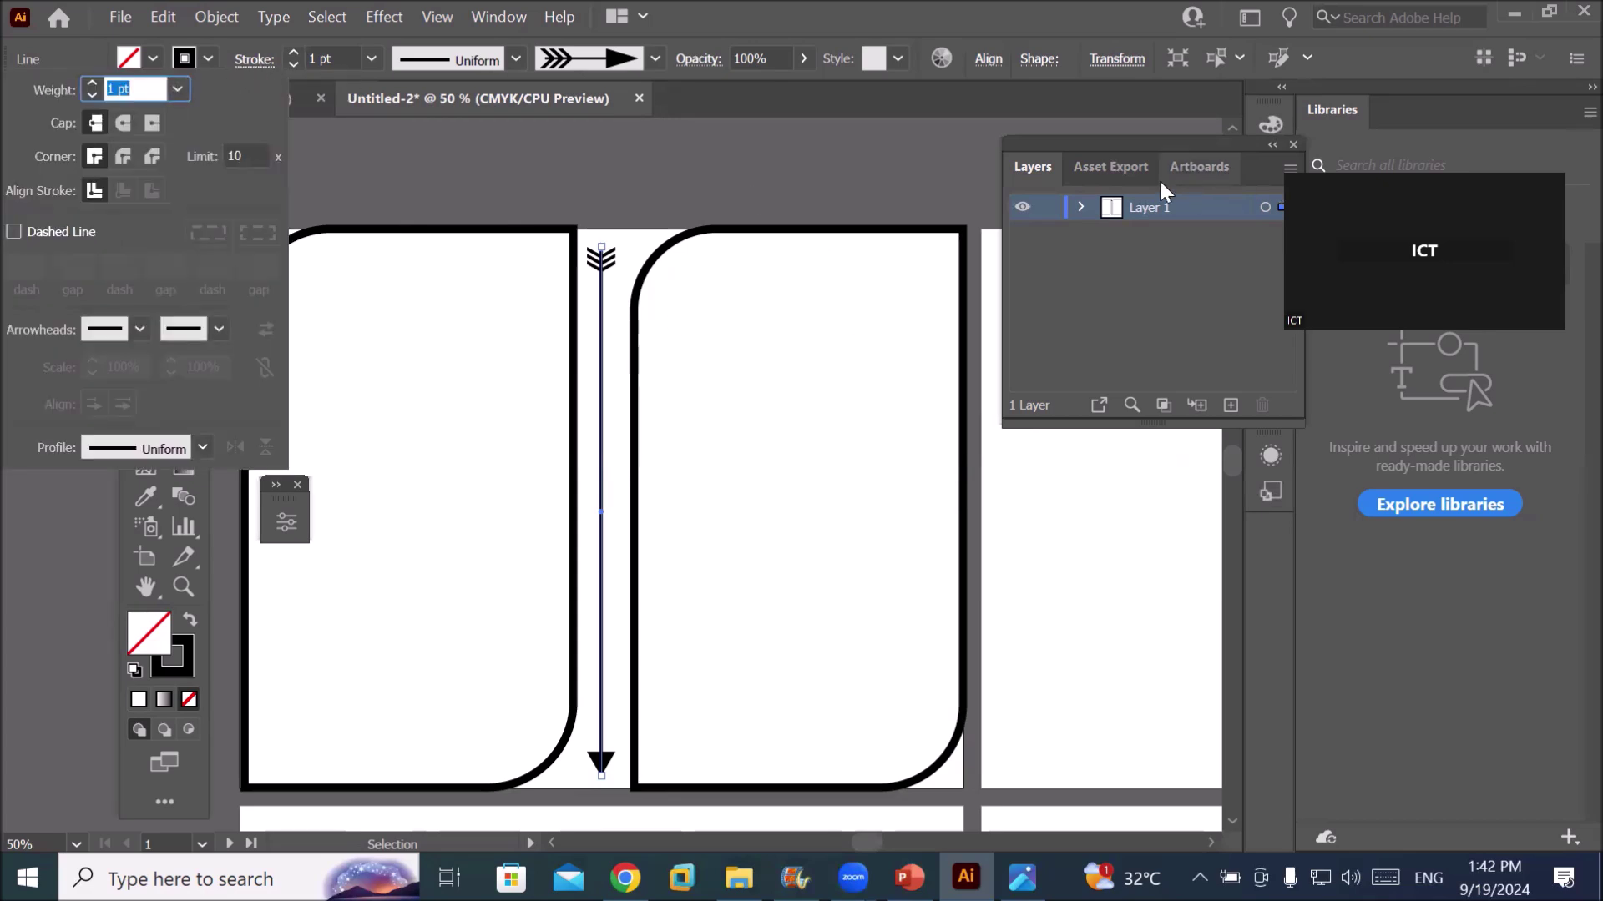
left_click(278, 516)
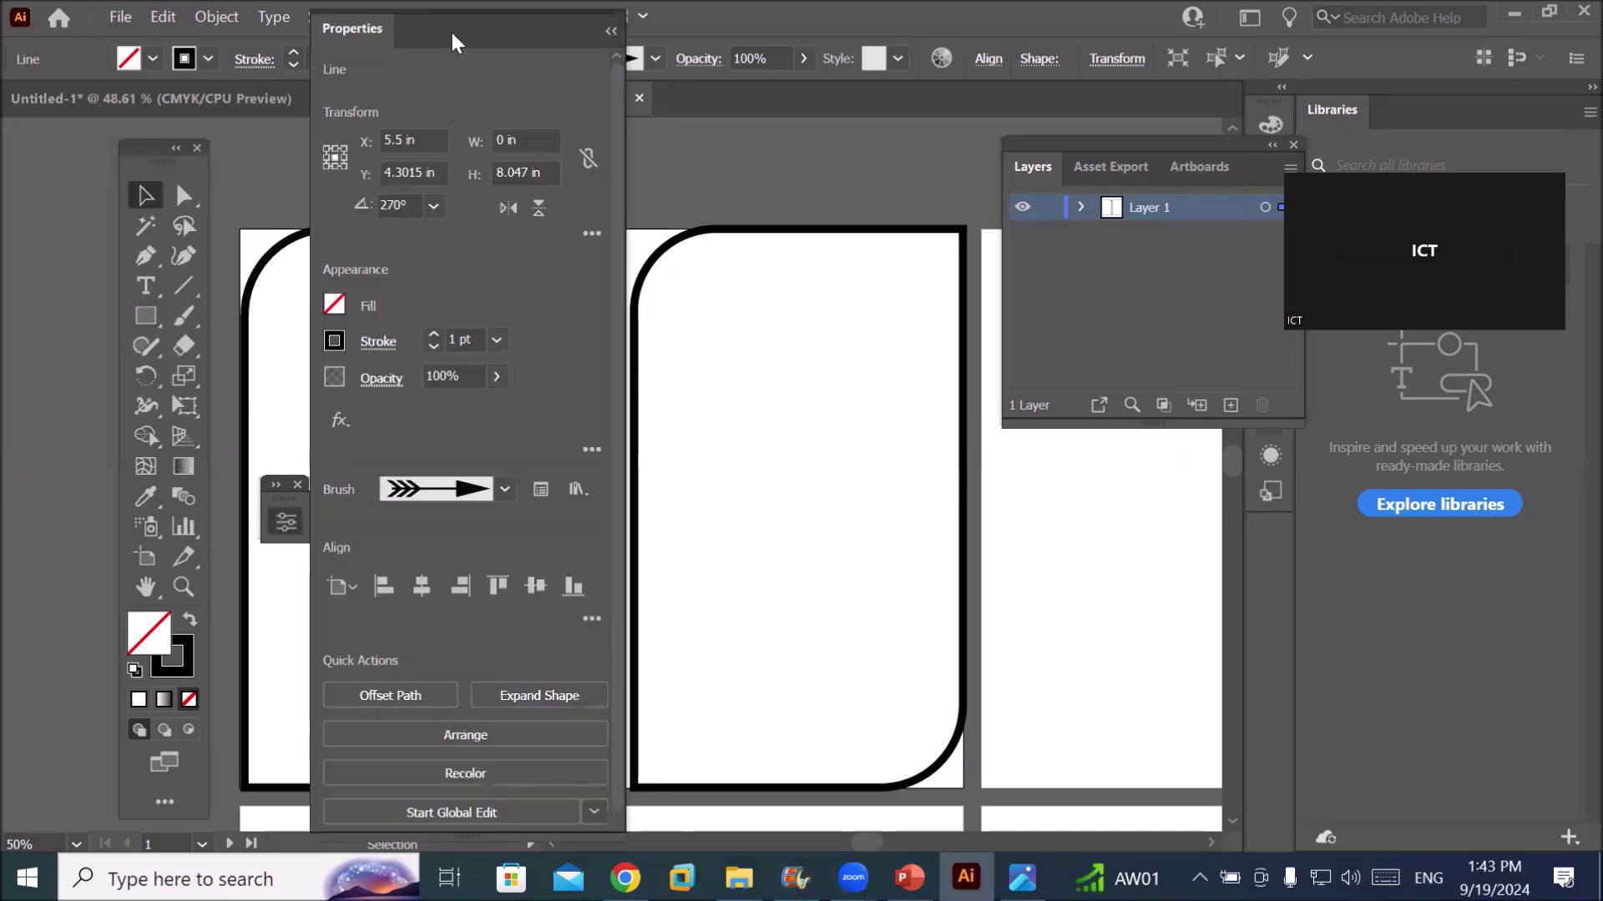
left_click_drag(449, 29, 889, 58)
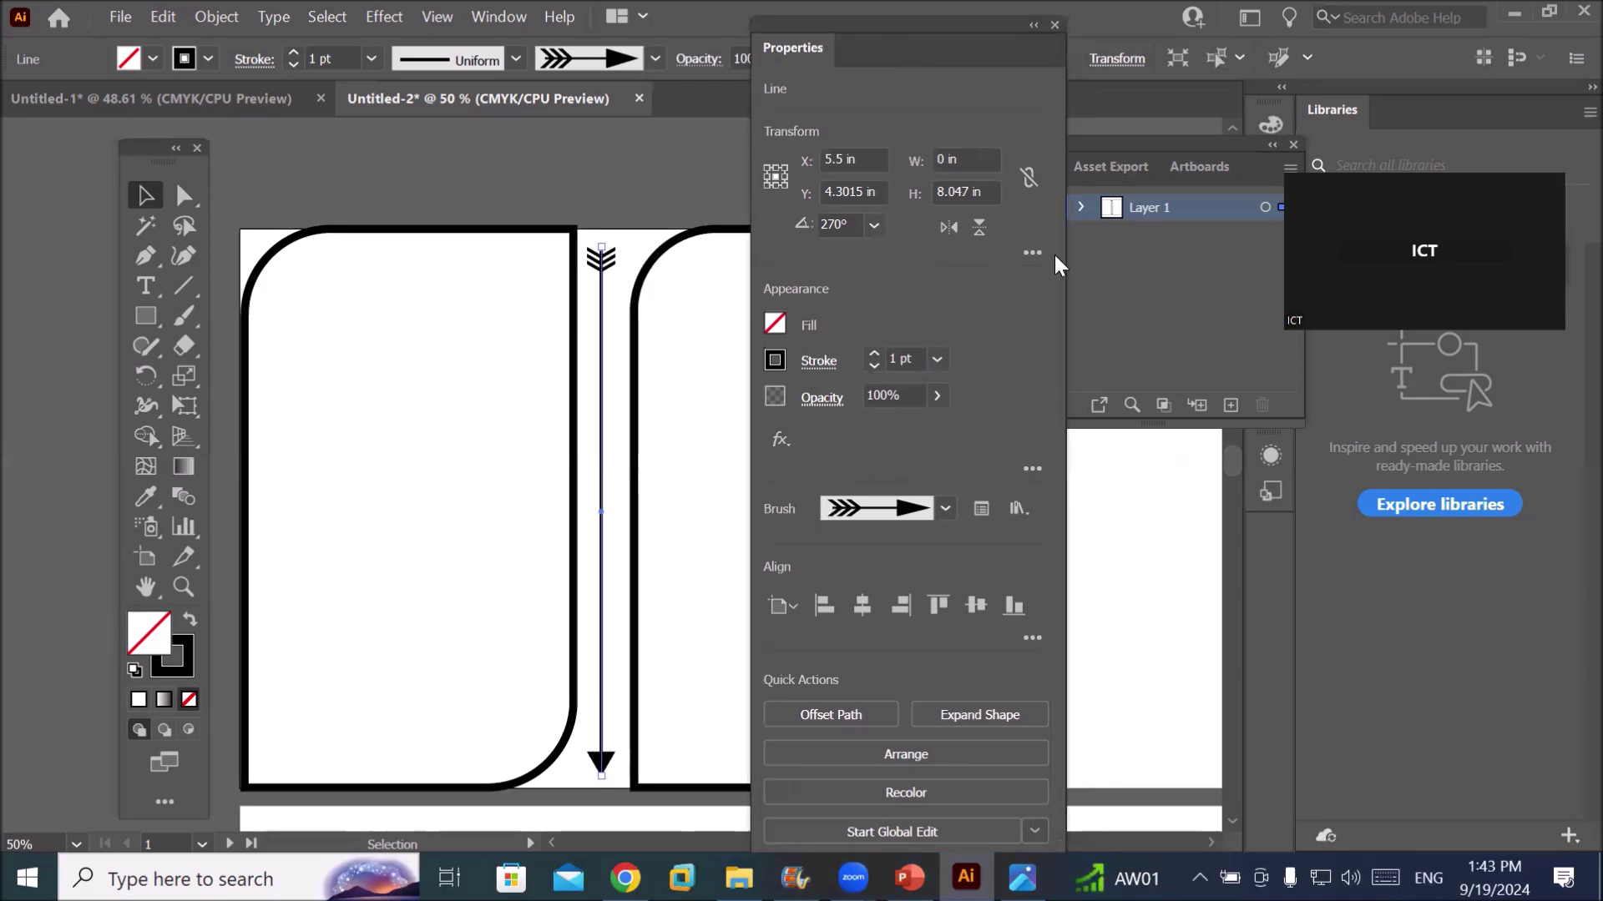
left_click(1032, 253)
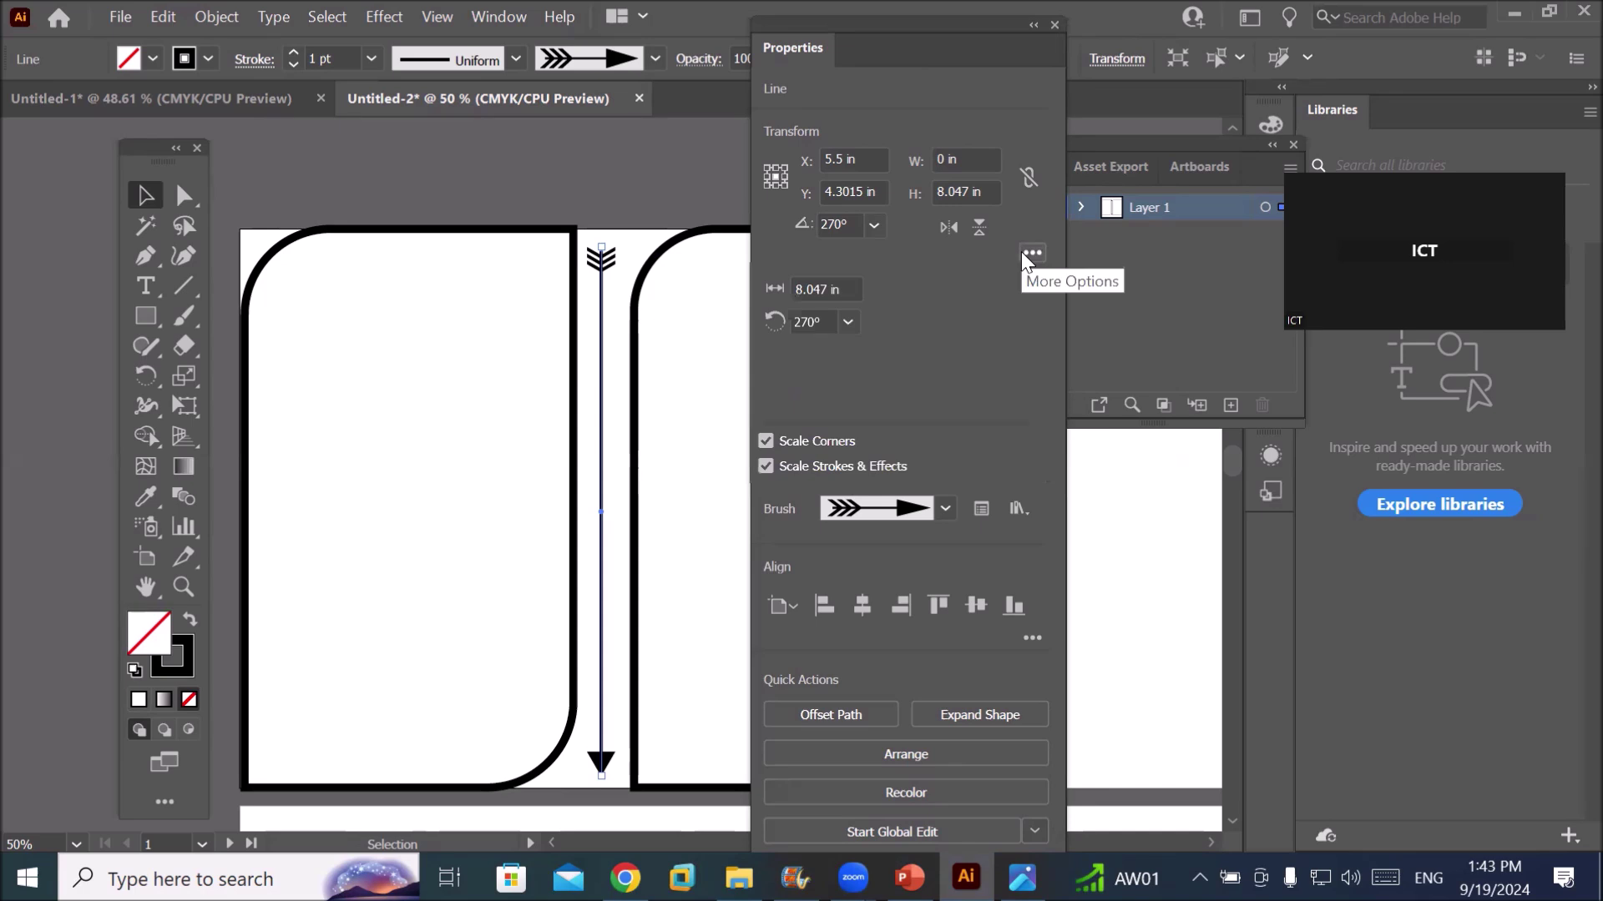
left_click(1026, 253)
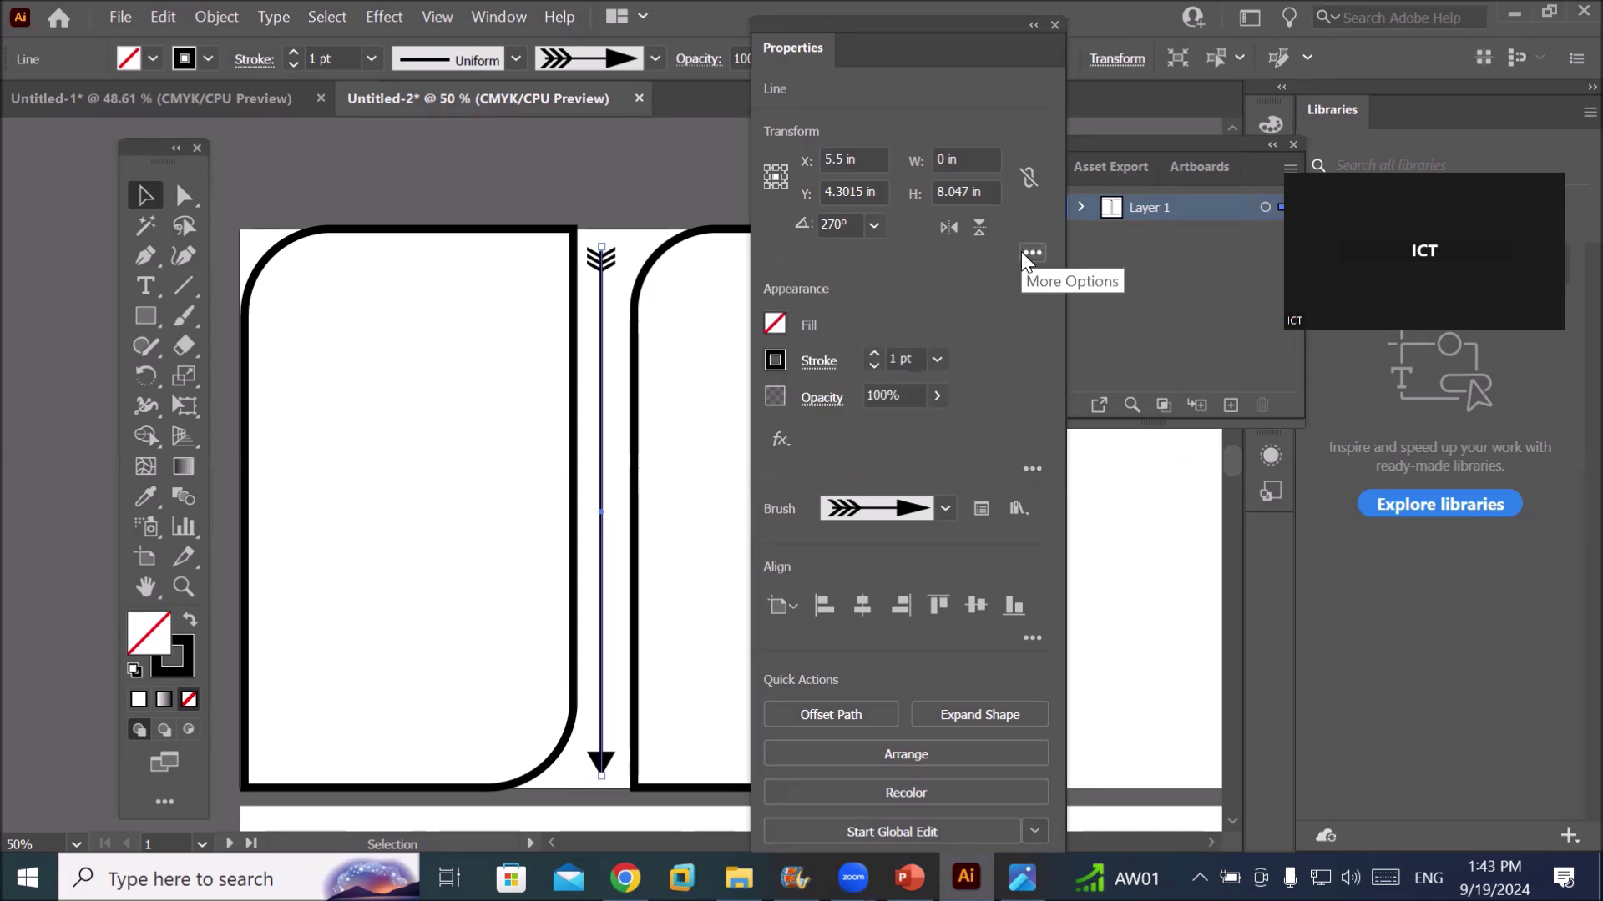
left_click(1032, 468)
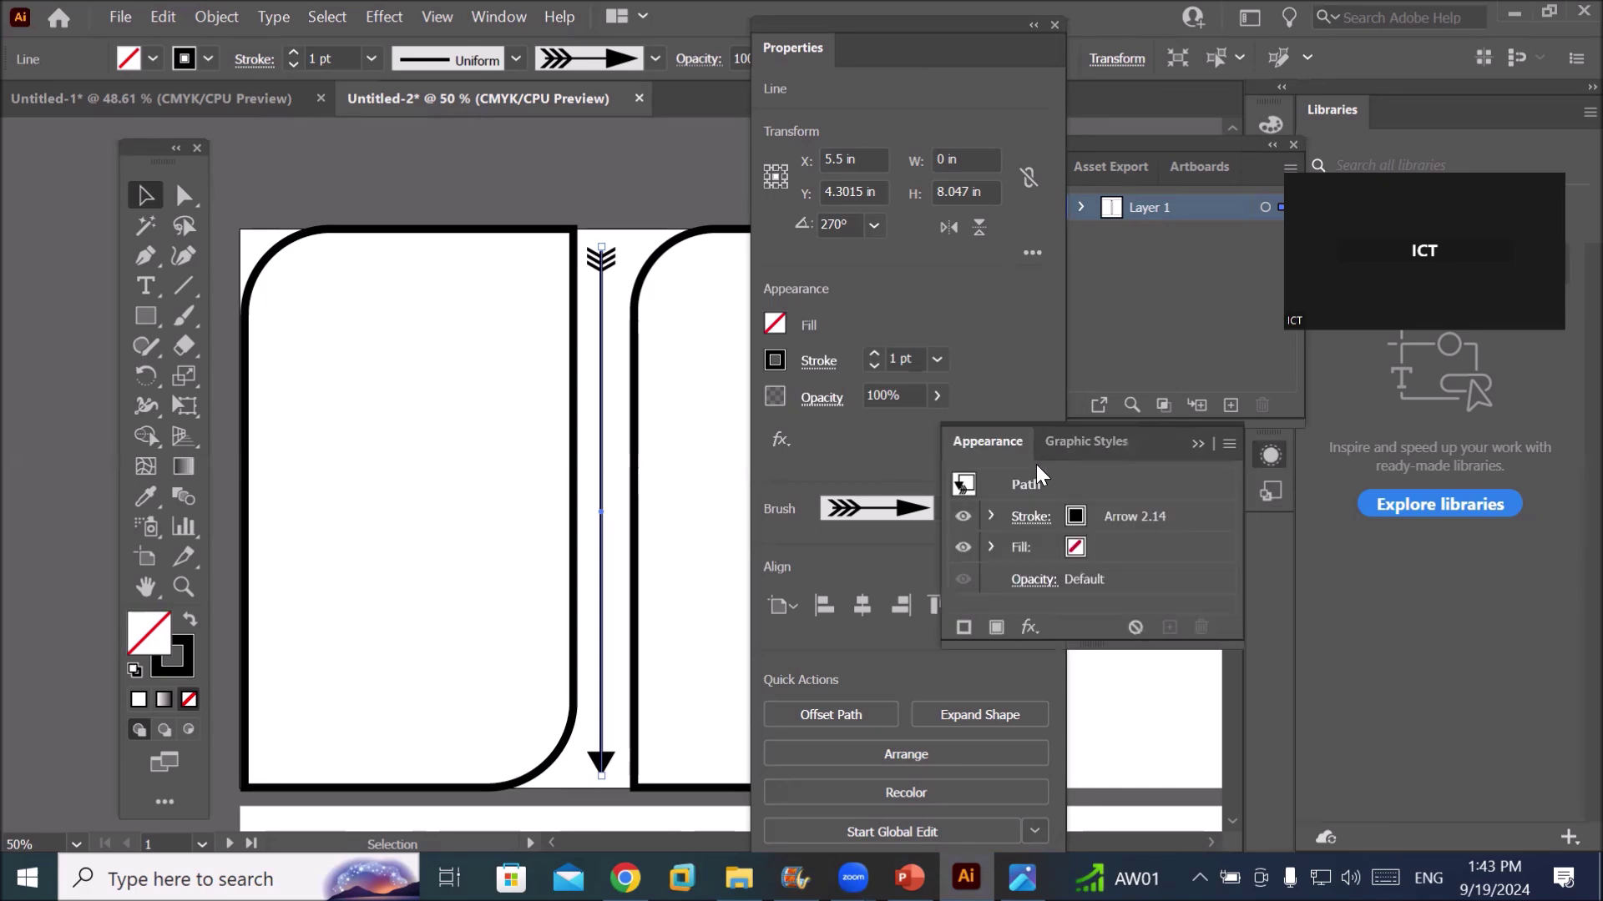
left_click(1032, 517)
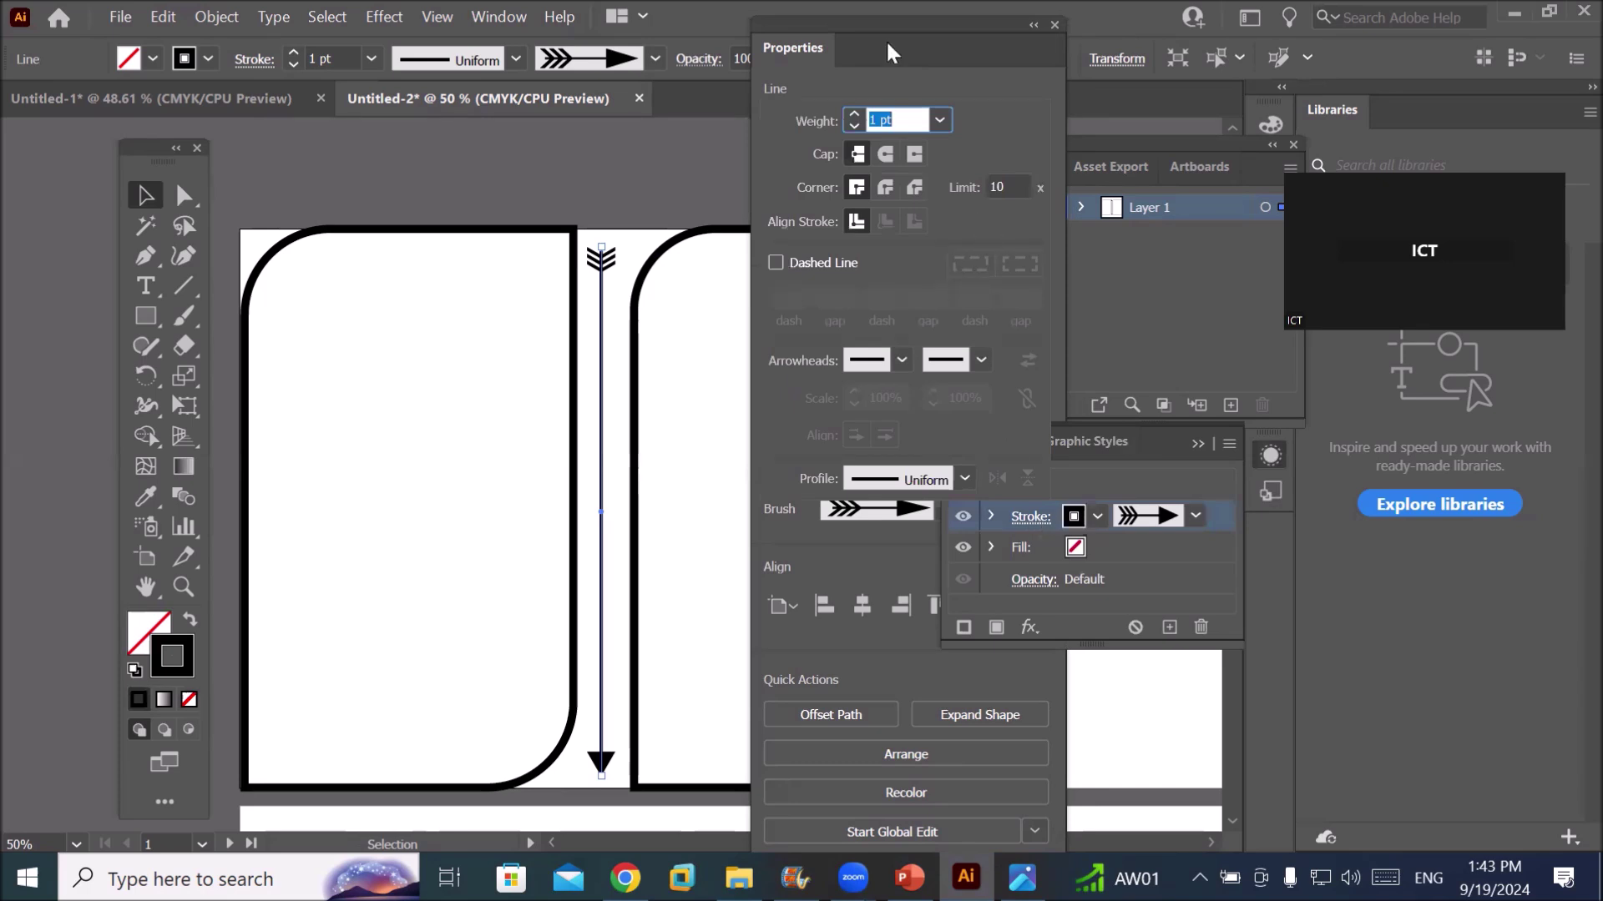
Set arrow arrowheads at both ends of the line and swap start and end
left_click(902, 360)
key("Escape")
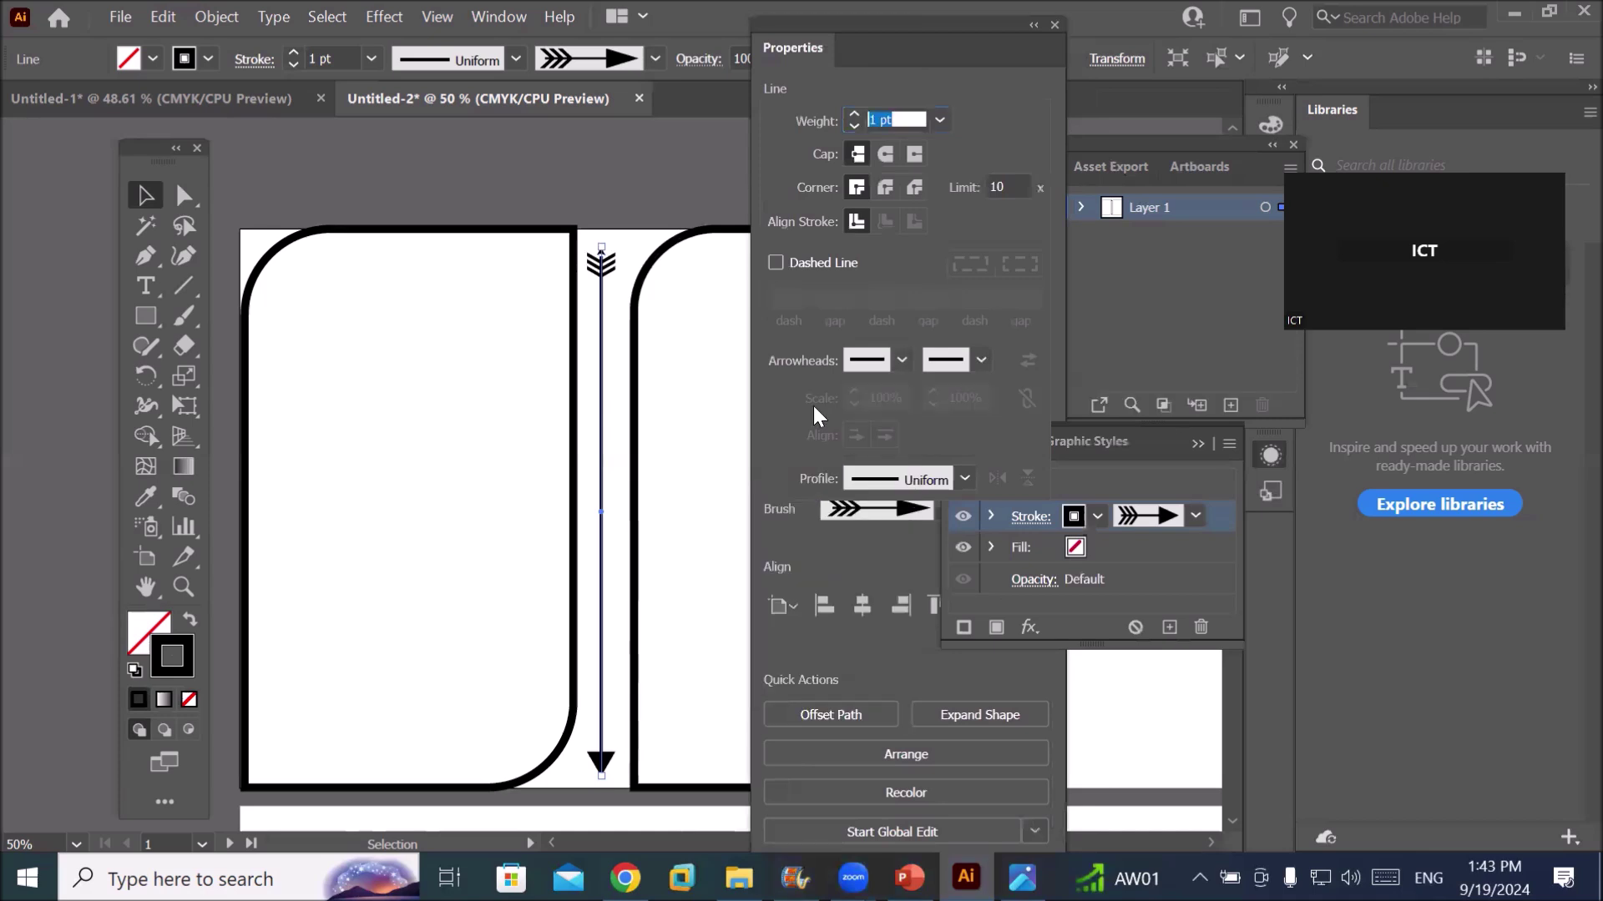
left_click(901, 360)
left_click(916, 445)
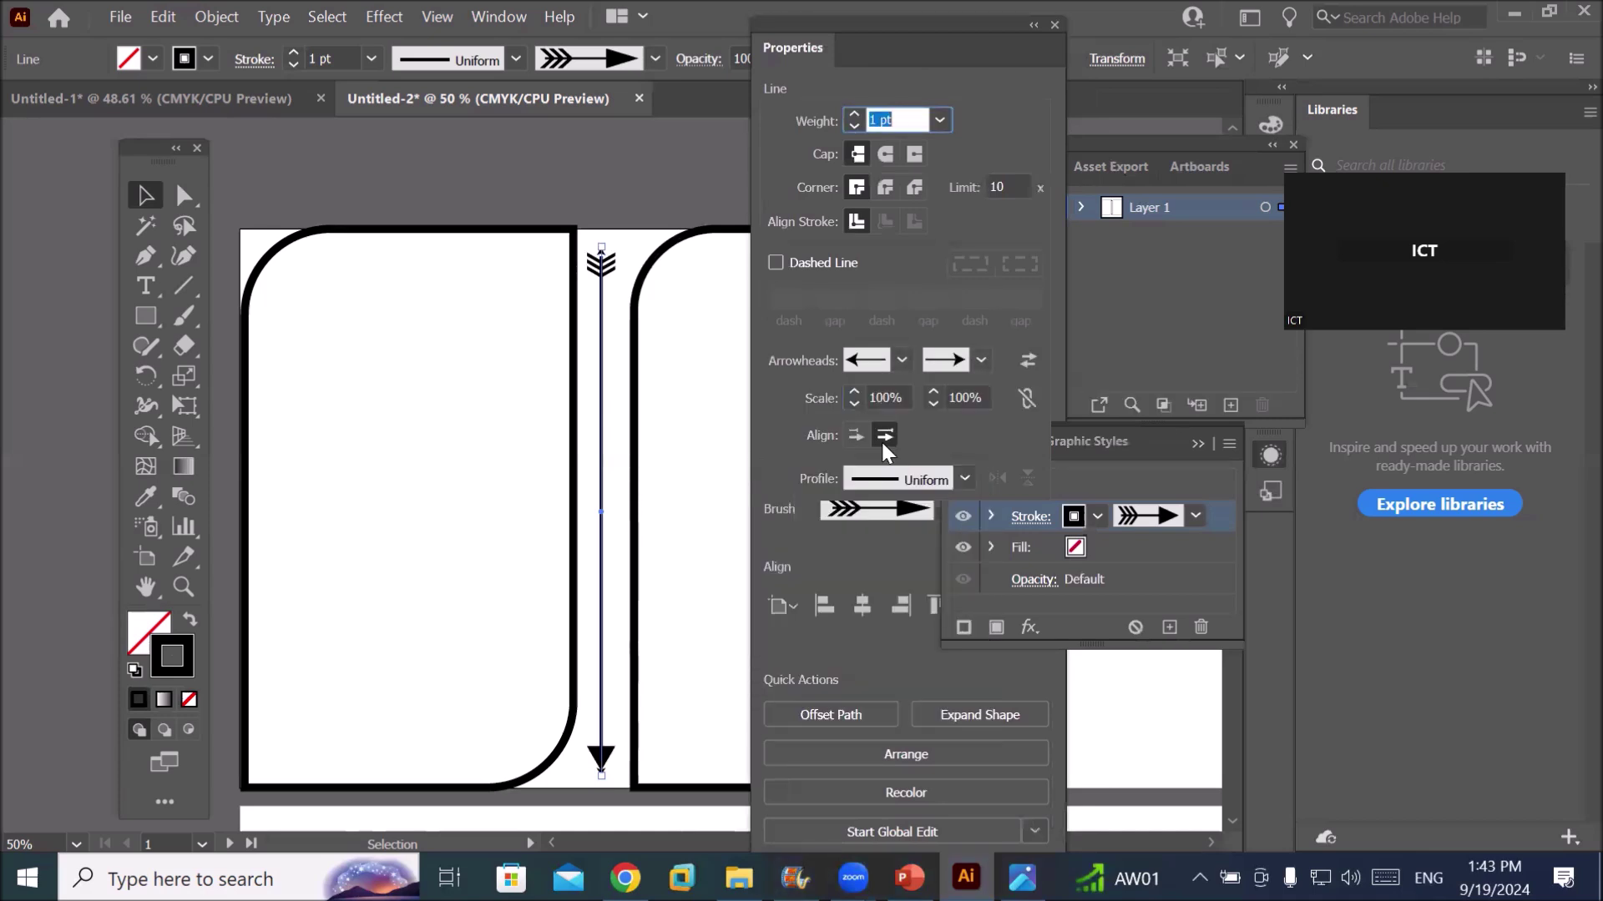
left_click(981, 359)
left_click(980, 378)
left_click(980, 360)
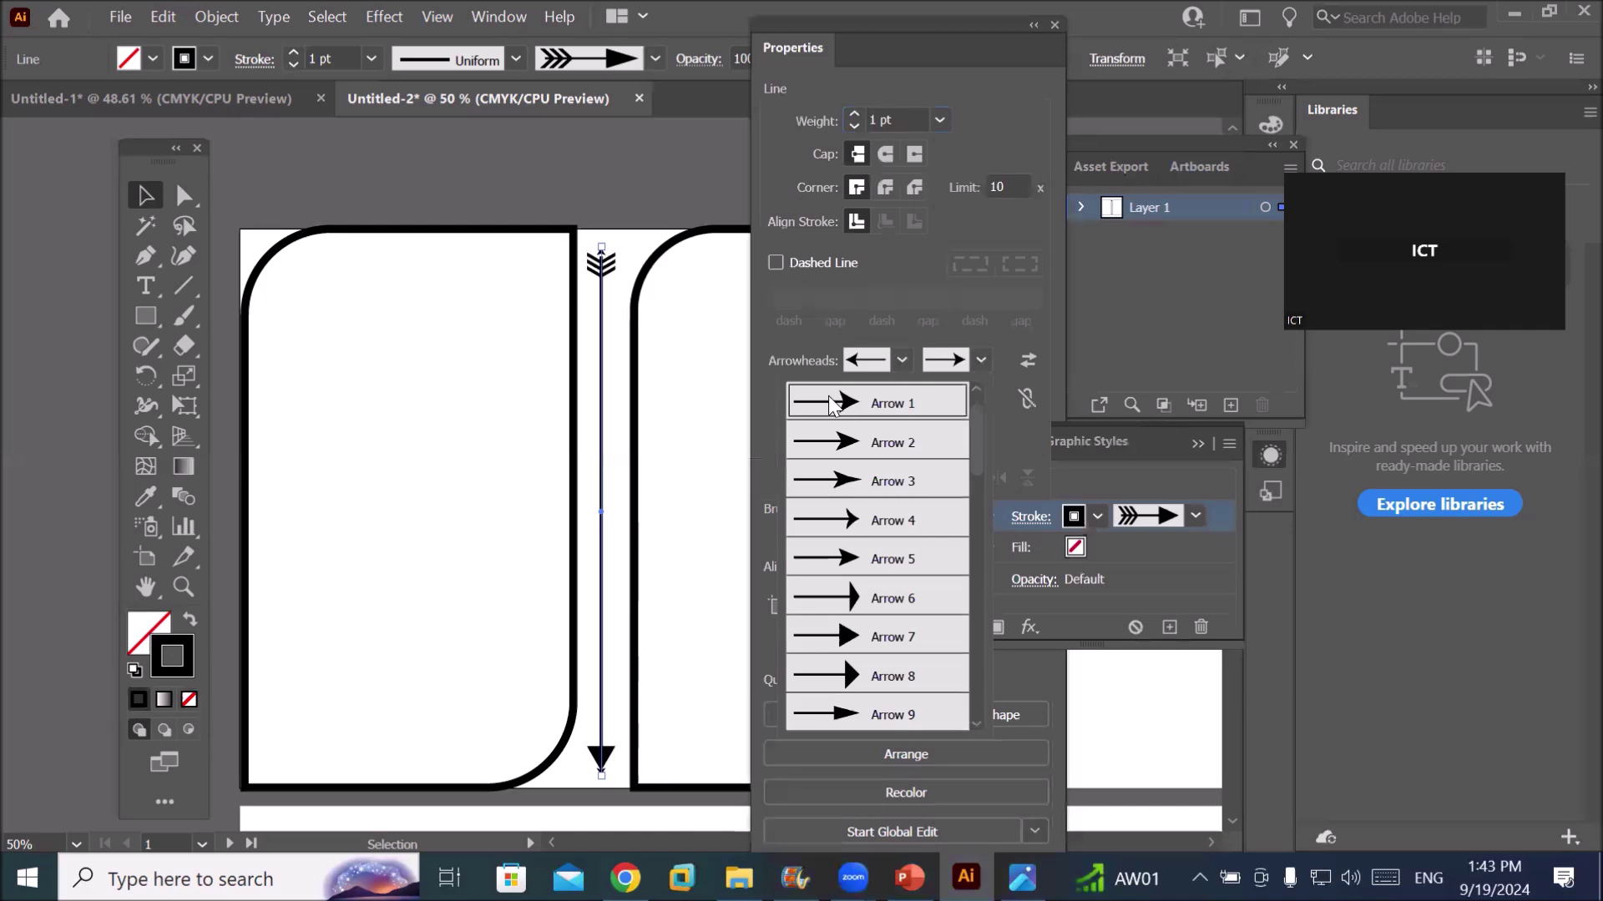
left_click(980, 359)
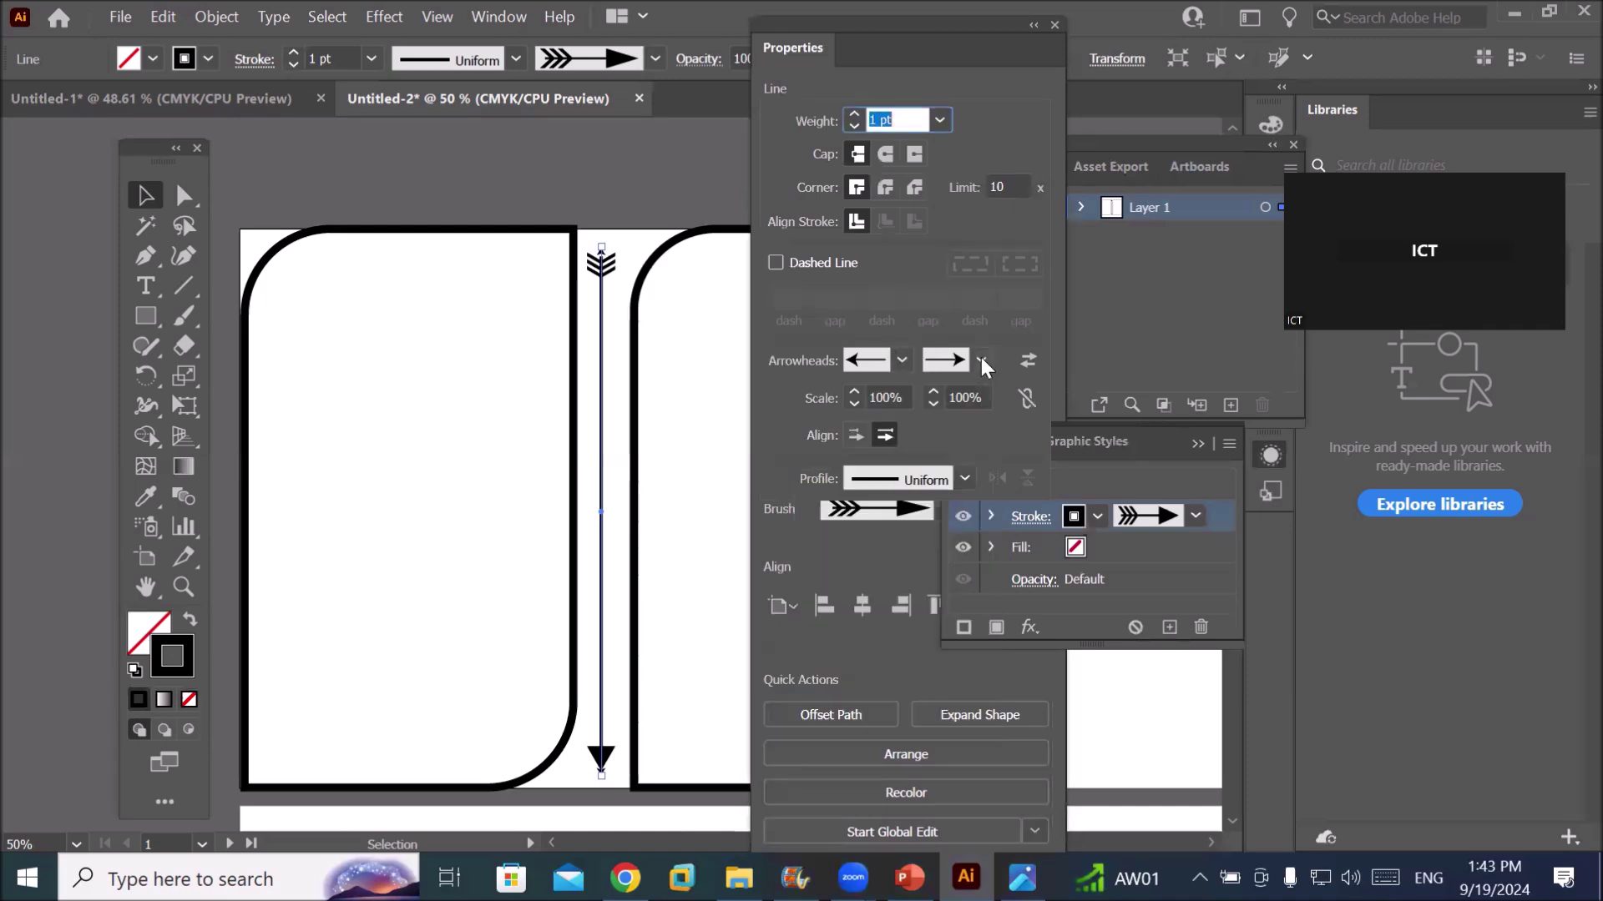
left_click(981, 360)
left_click(848, 588)
left_click(1026, 361)
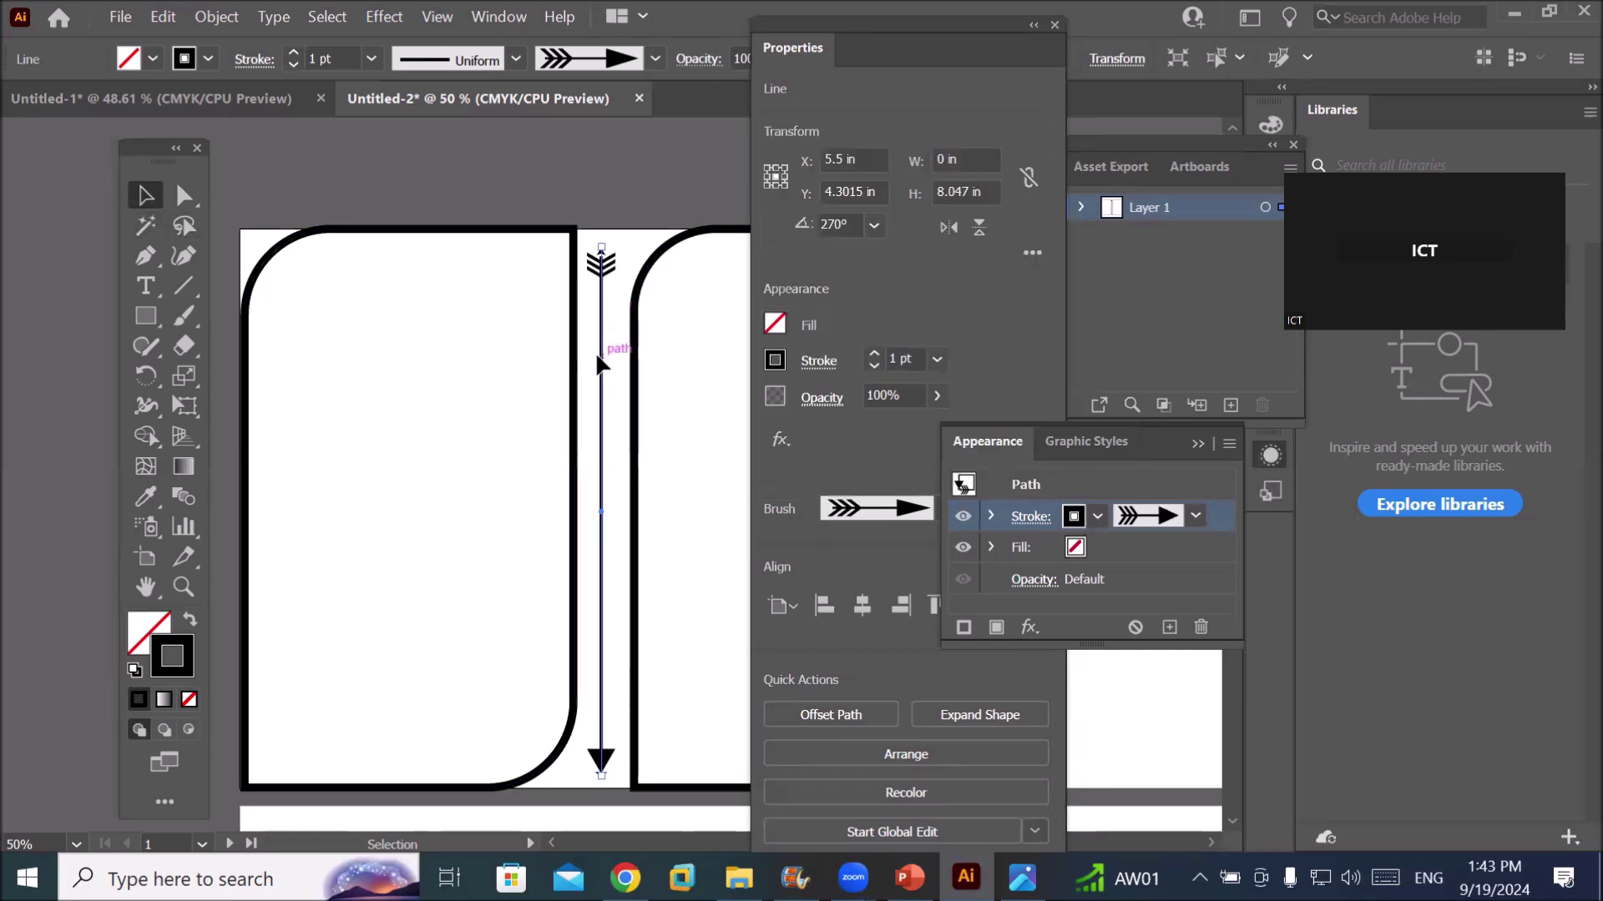
Replace the arrow line with a new vertical line of 10 pt stroke weight
key("Delete")
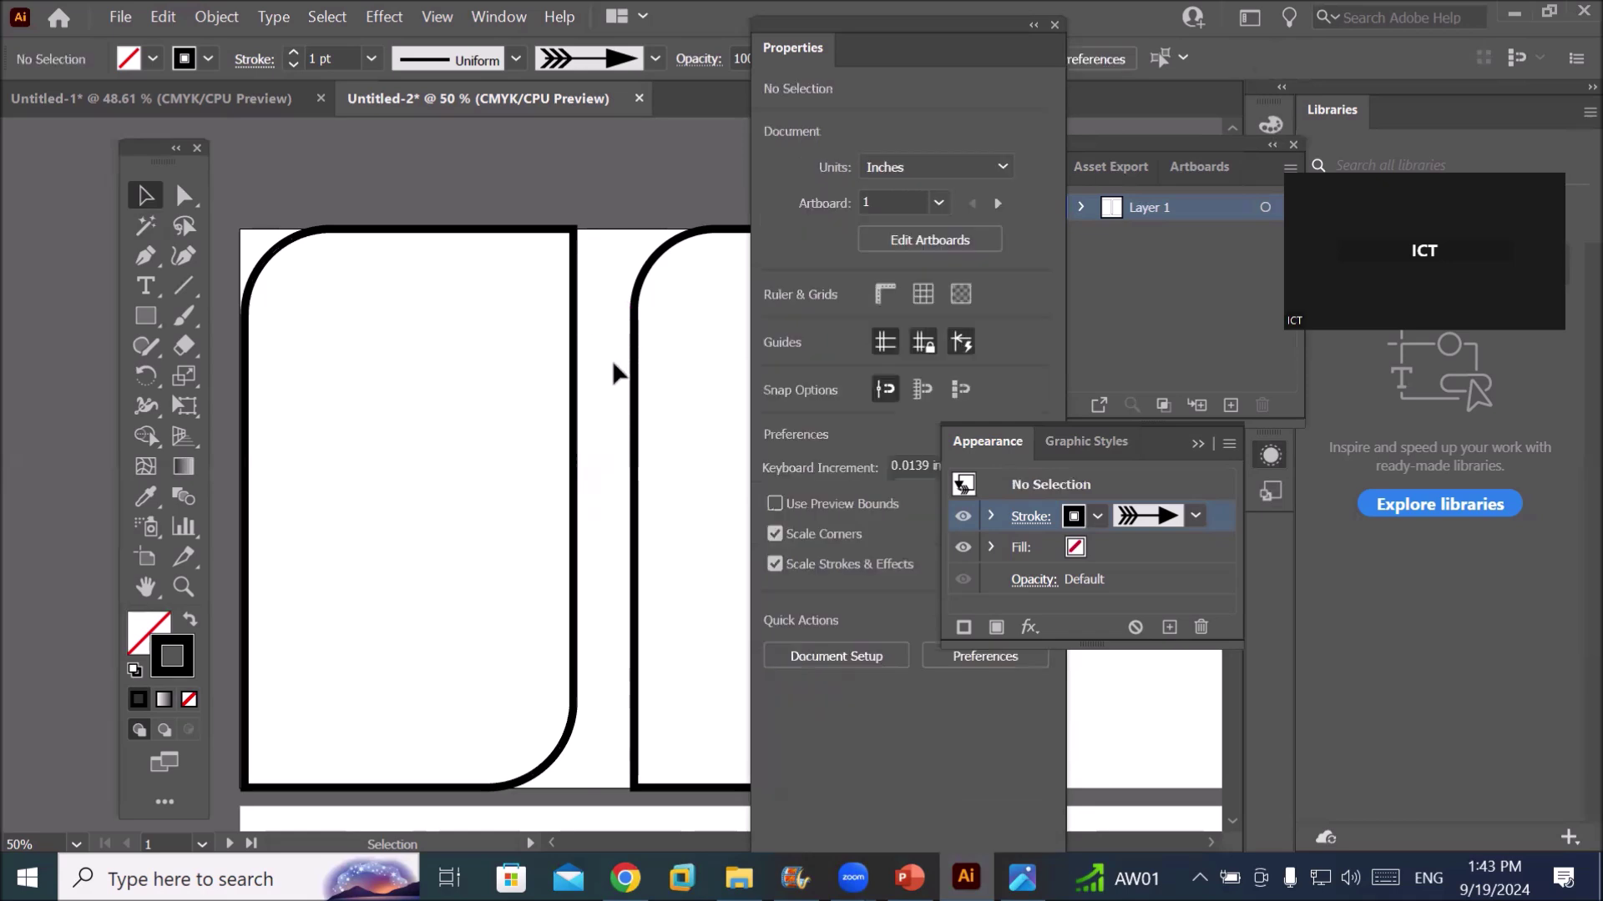
left_click(184, 286)
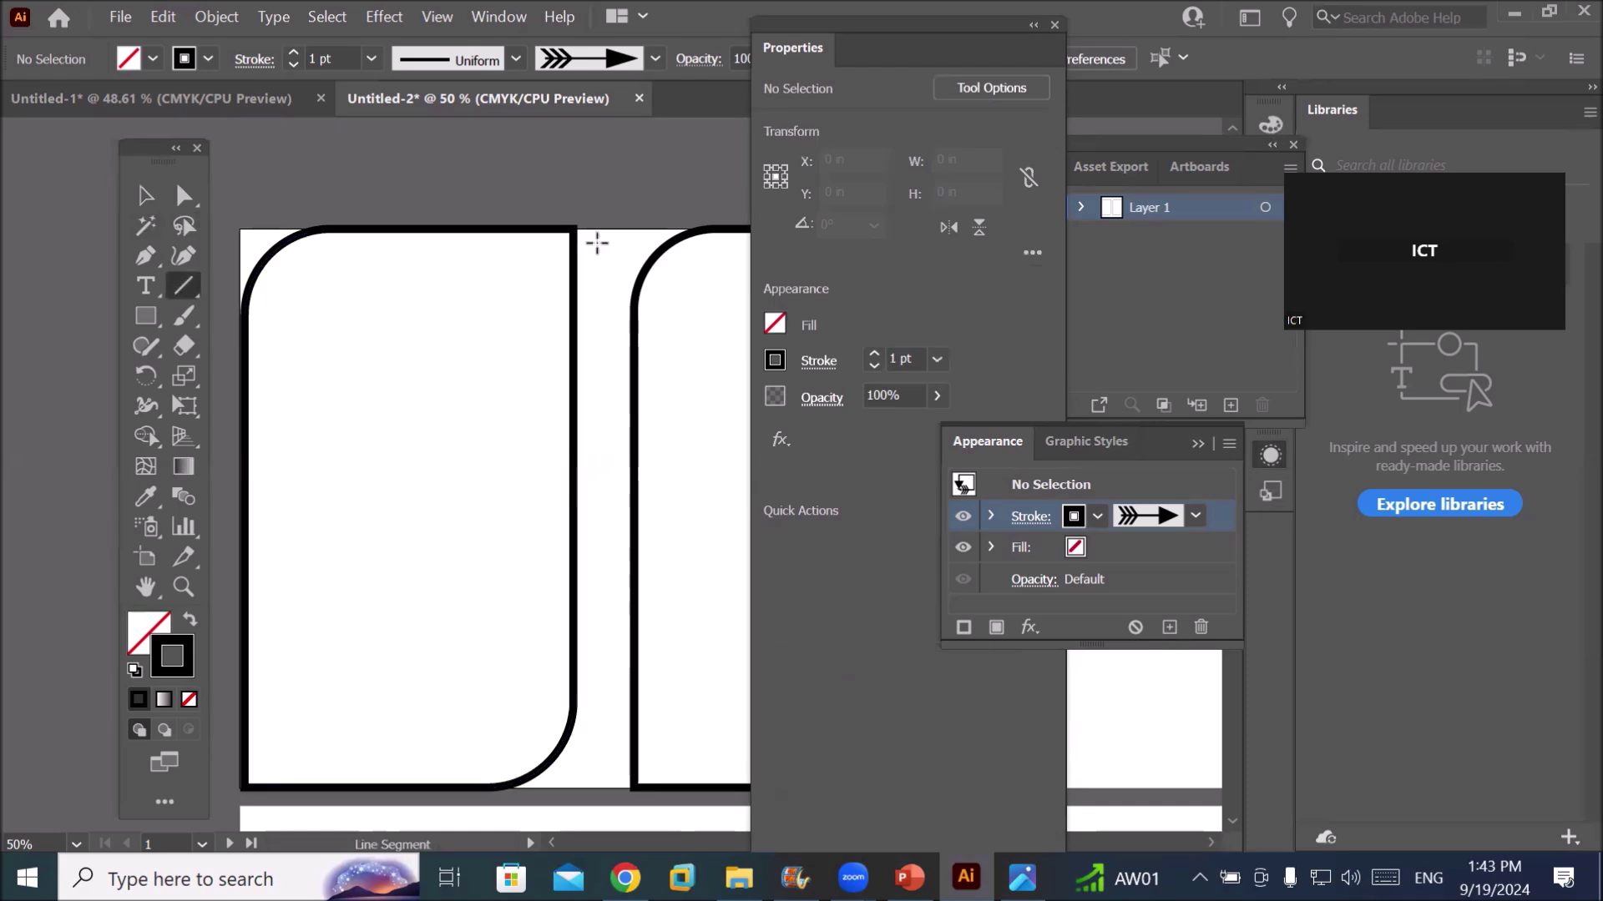
left_click_drag(601, 244, 596, 748)
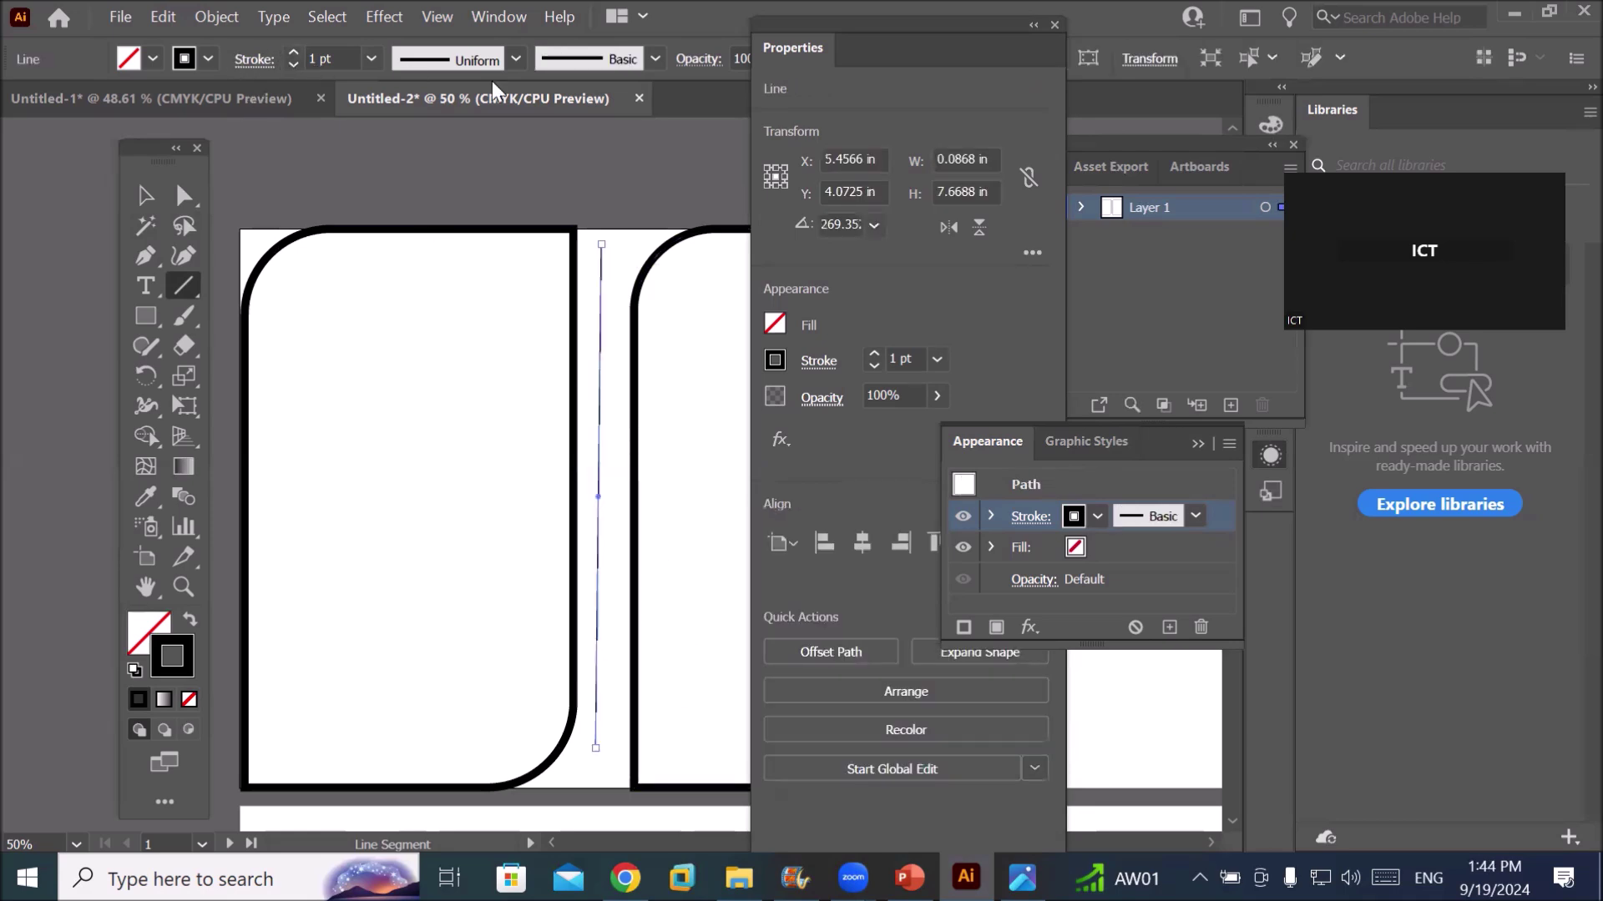
left_click(874, 353)
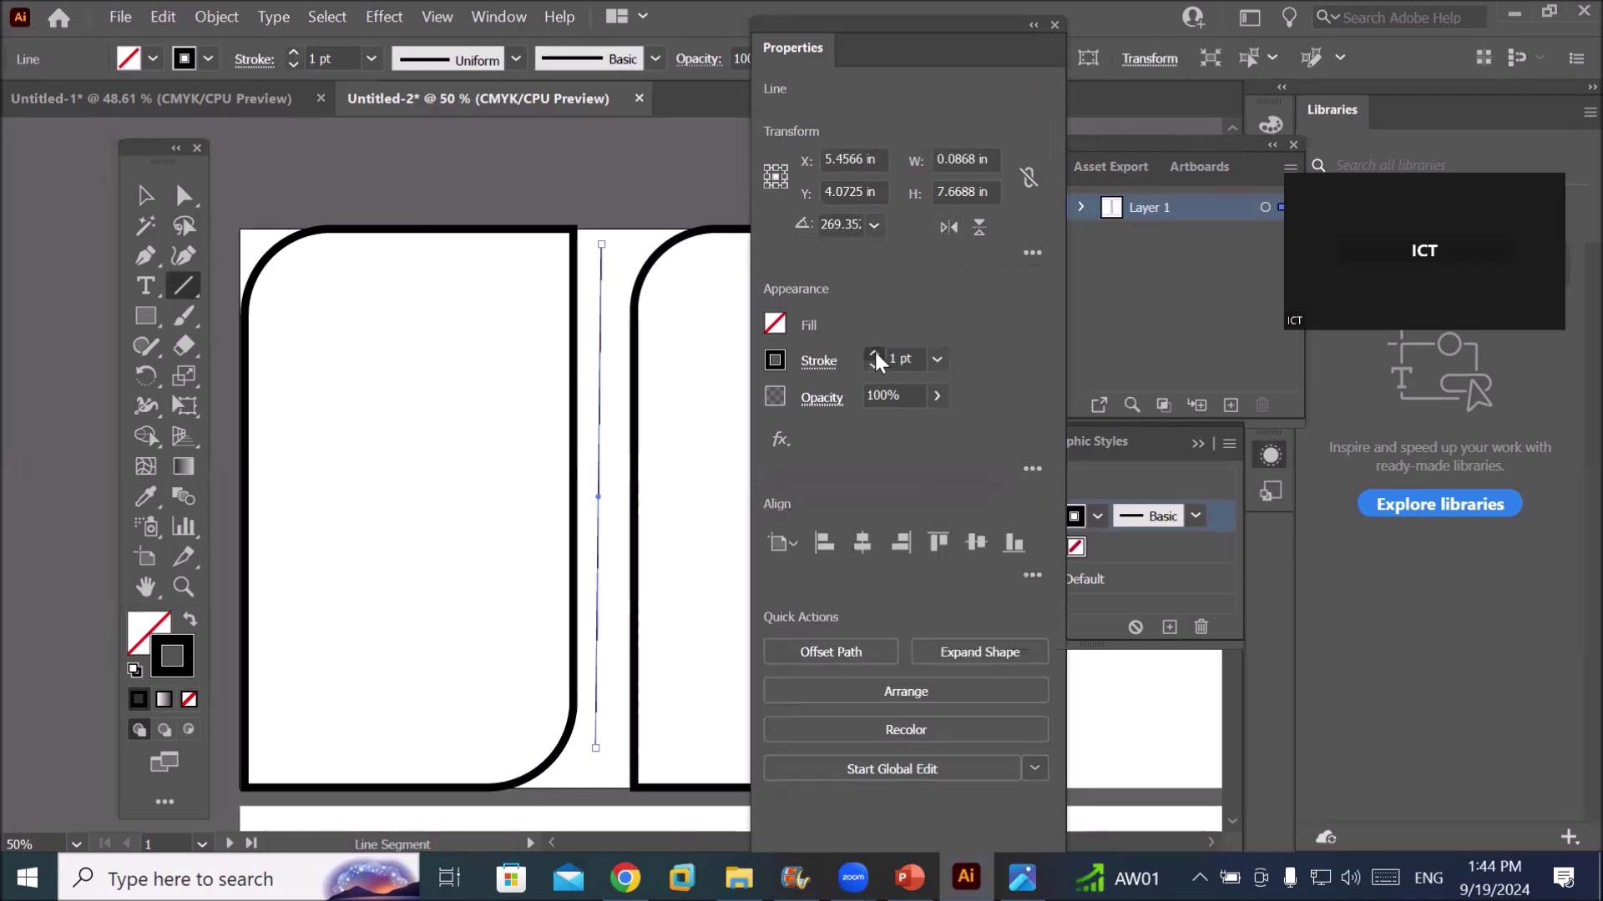
left_click(874, 354)
left_click(874, 353)
left_click(875, 353)
left_click(875, 353)
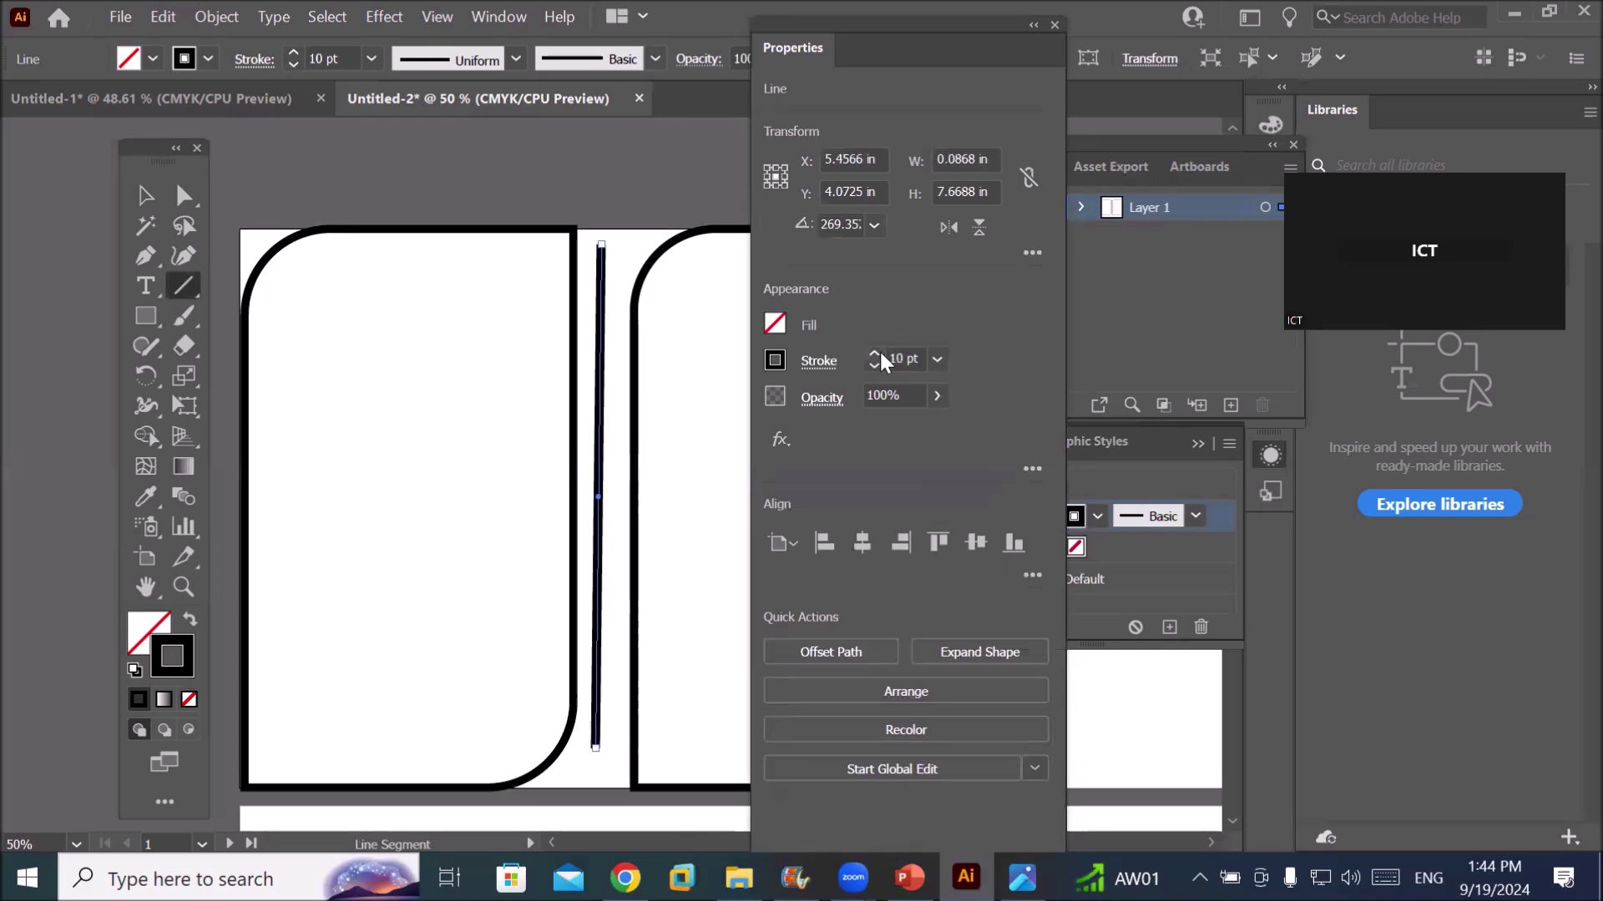
Color the new divider line's stroke red
left_click(781, 362)
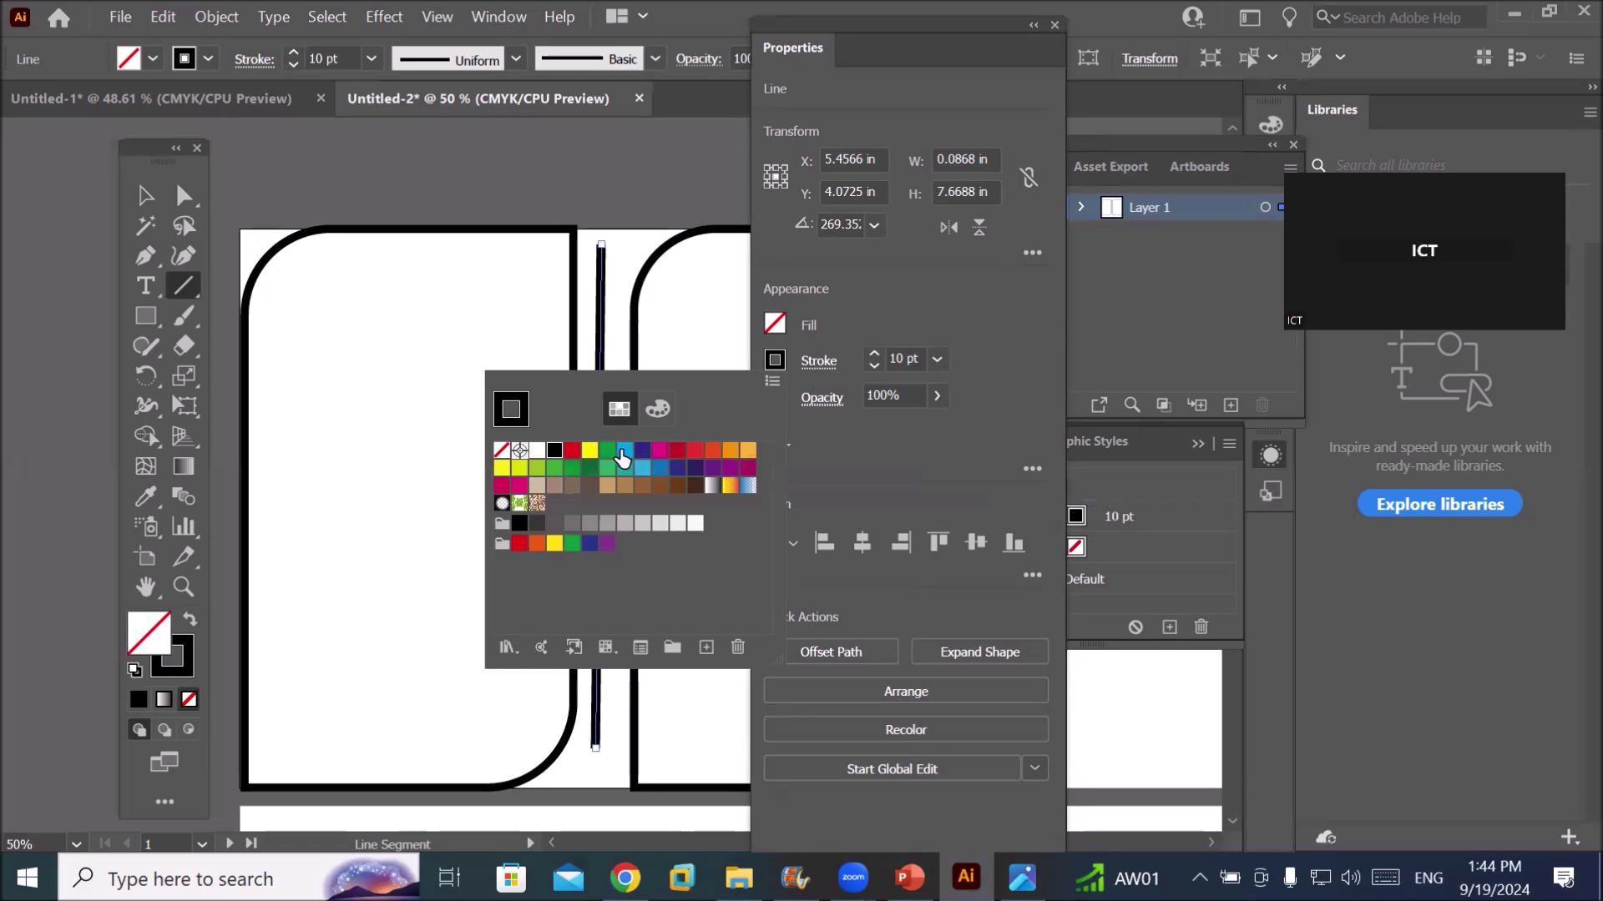
left_click(572, 451)
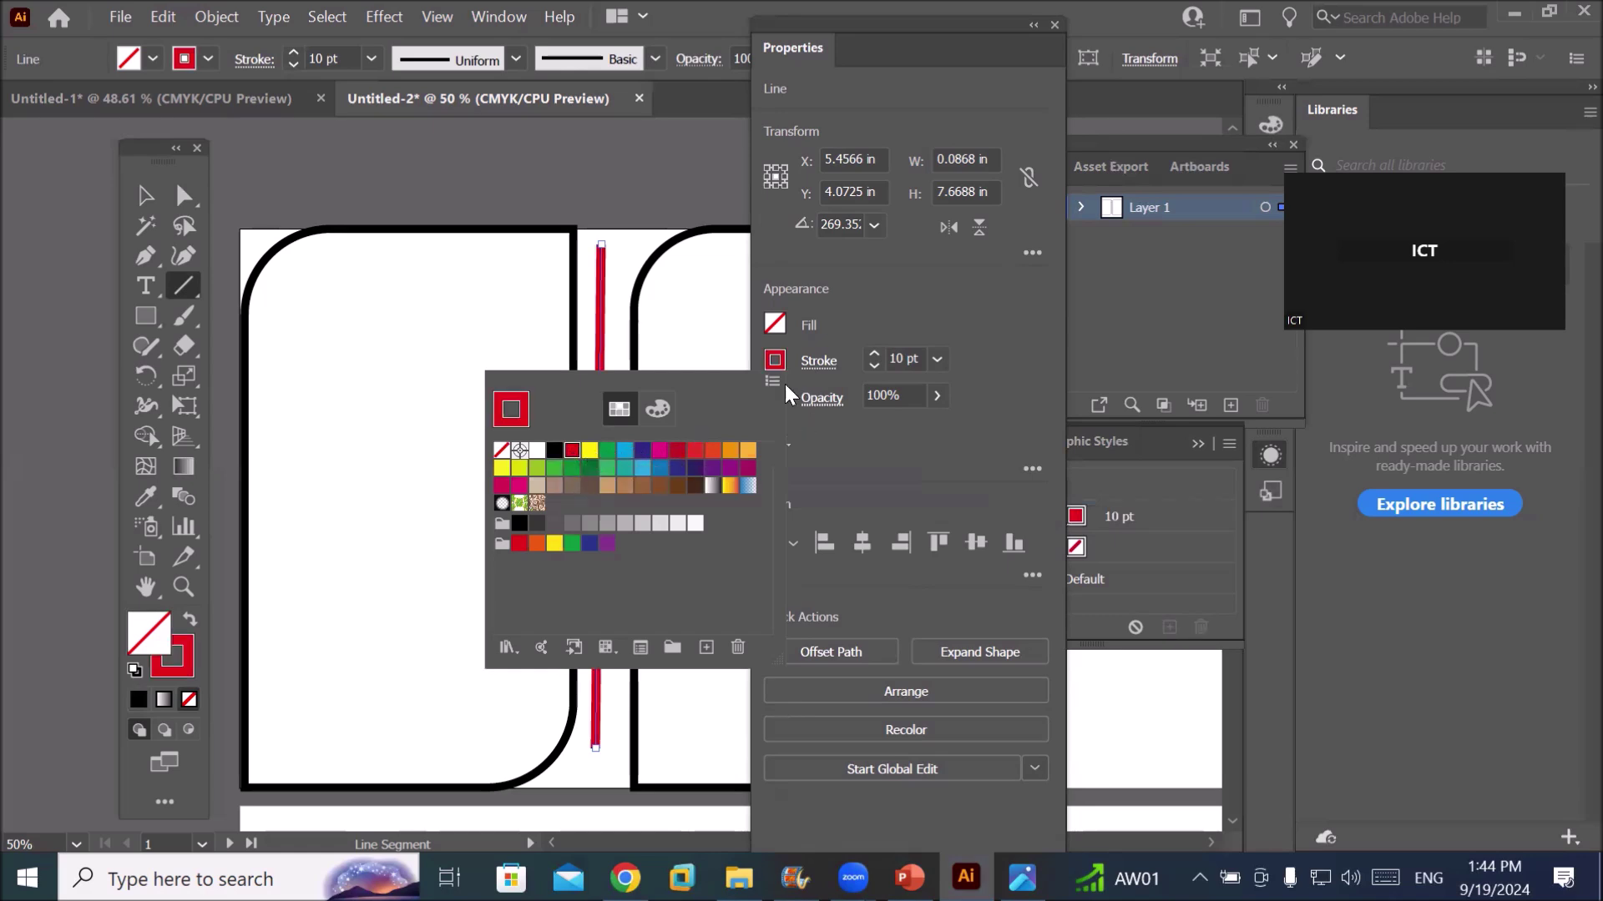
left_click(929, 332)
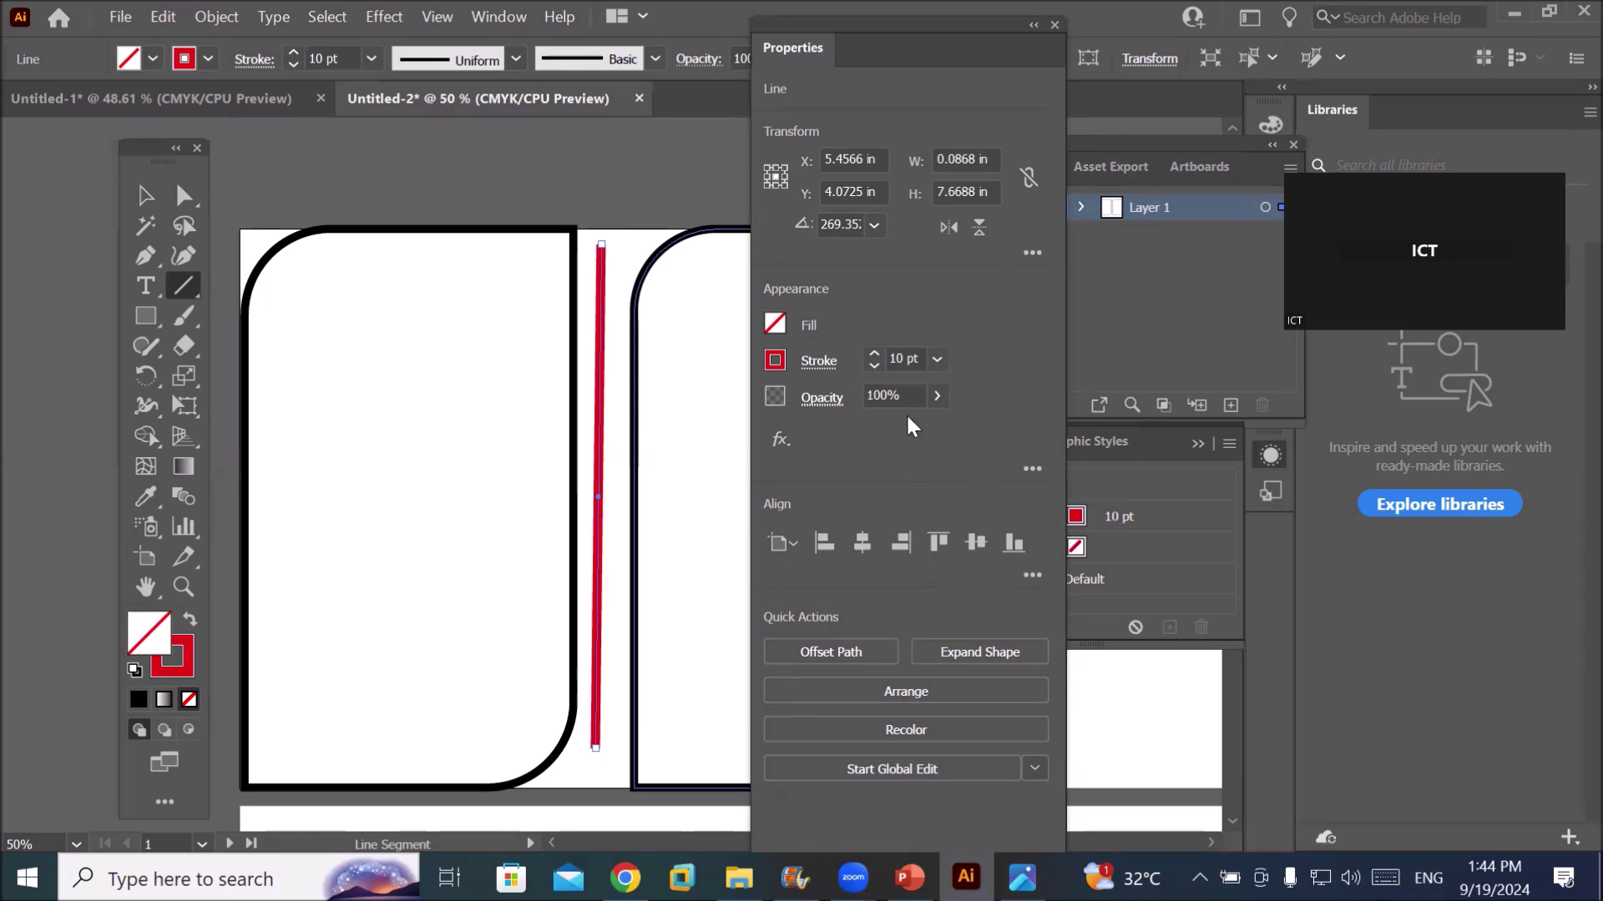
left_click(1034, 467)
key("v")
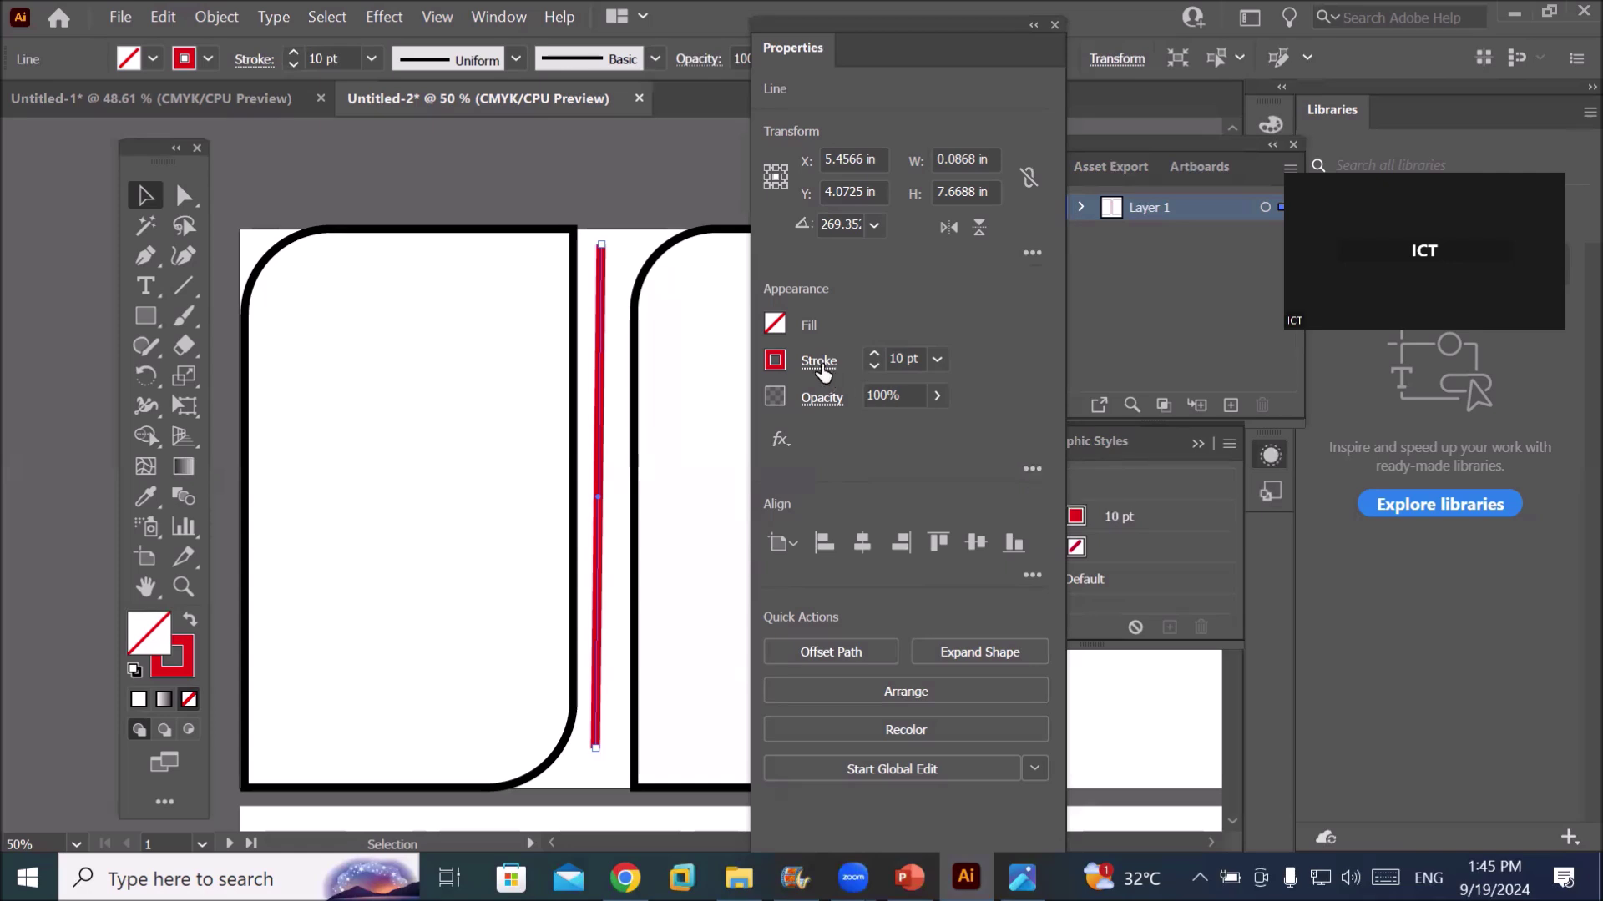
left_click(814, 365)
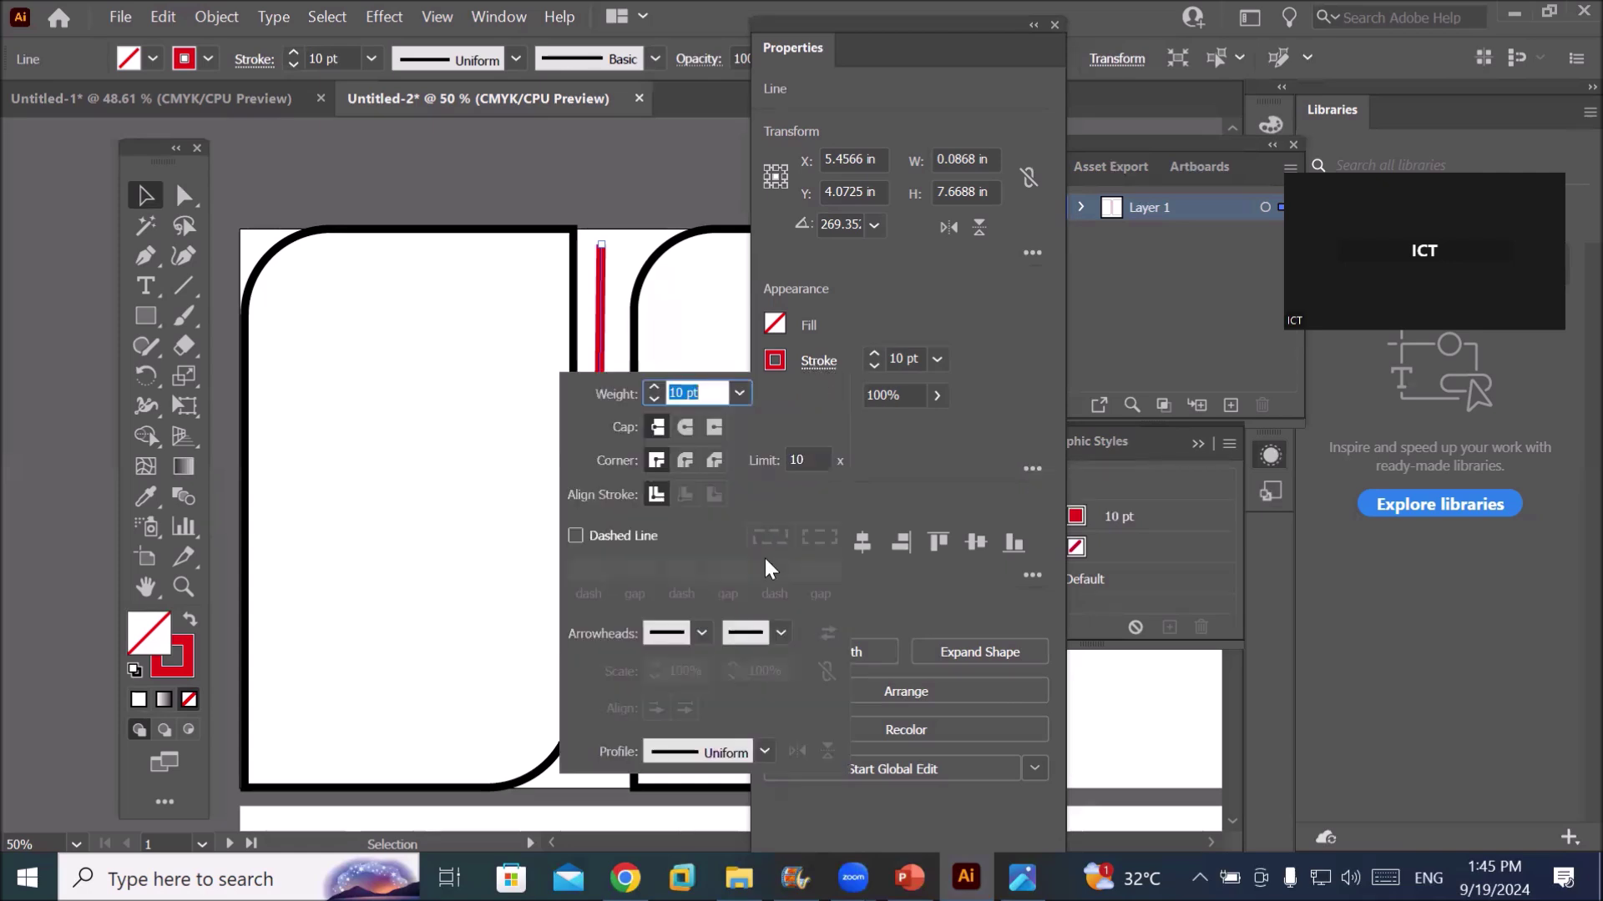
Add start and end arrowheads to the red divider and set its stroke to 4 pt
left_click(699, 633)
left_click(535, 402)
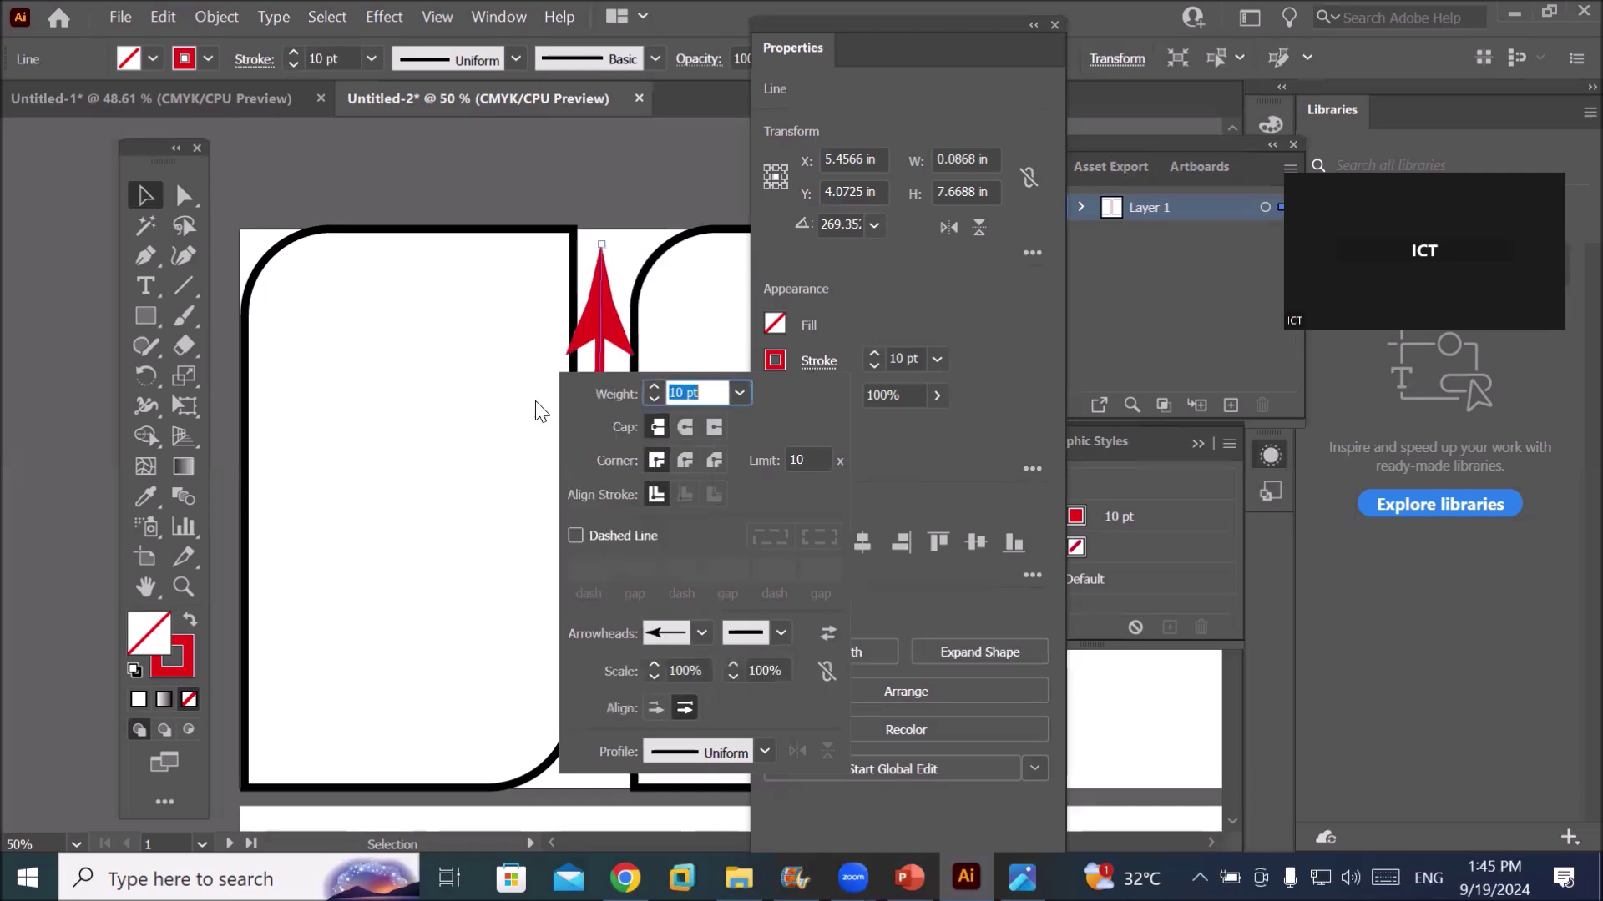
left_click(781, 632)
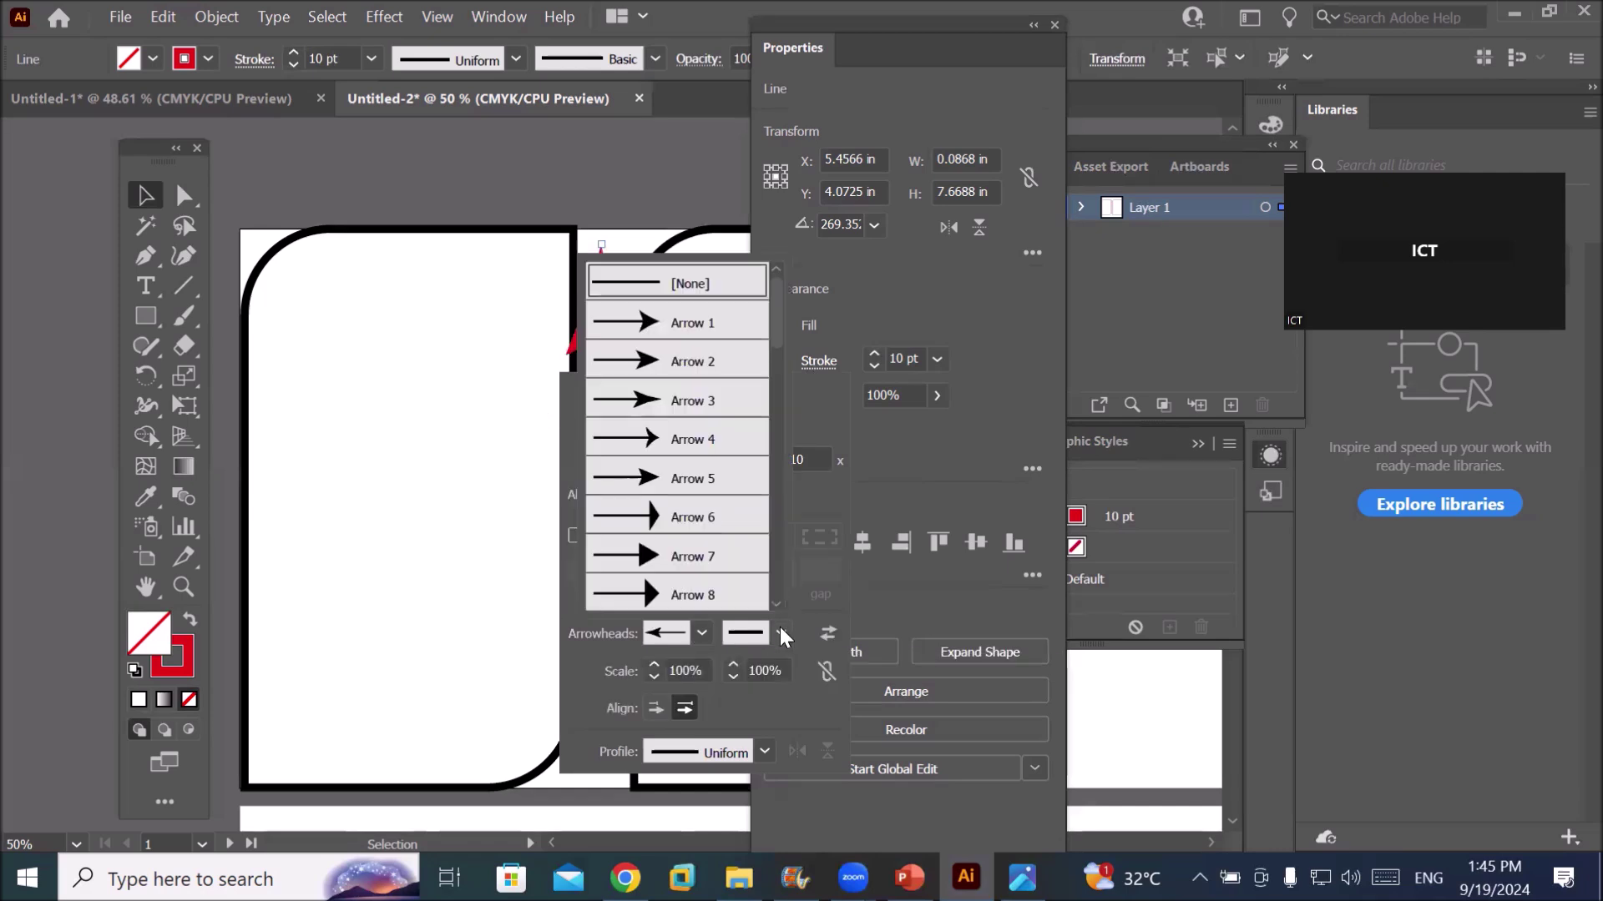
left_click(650, 368)
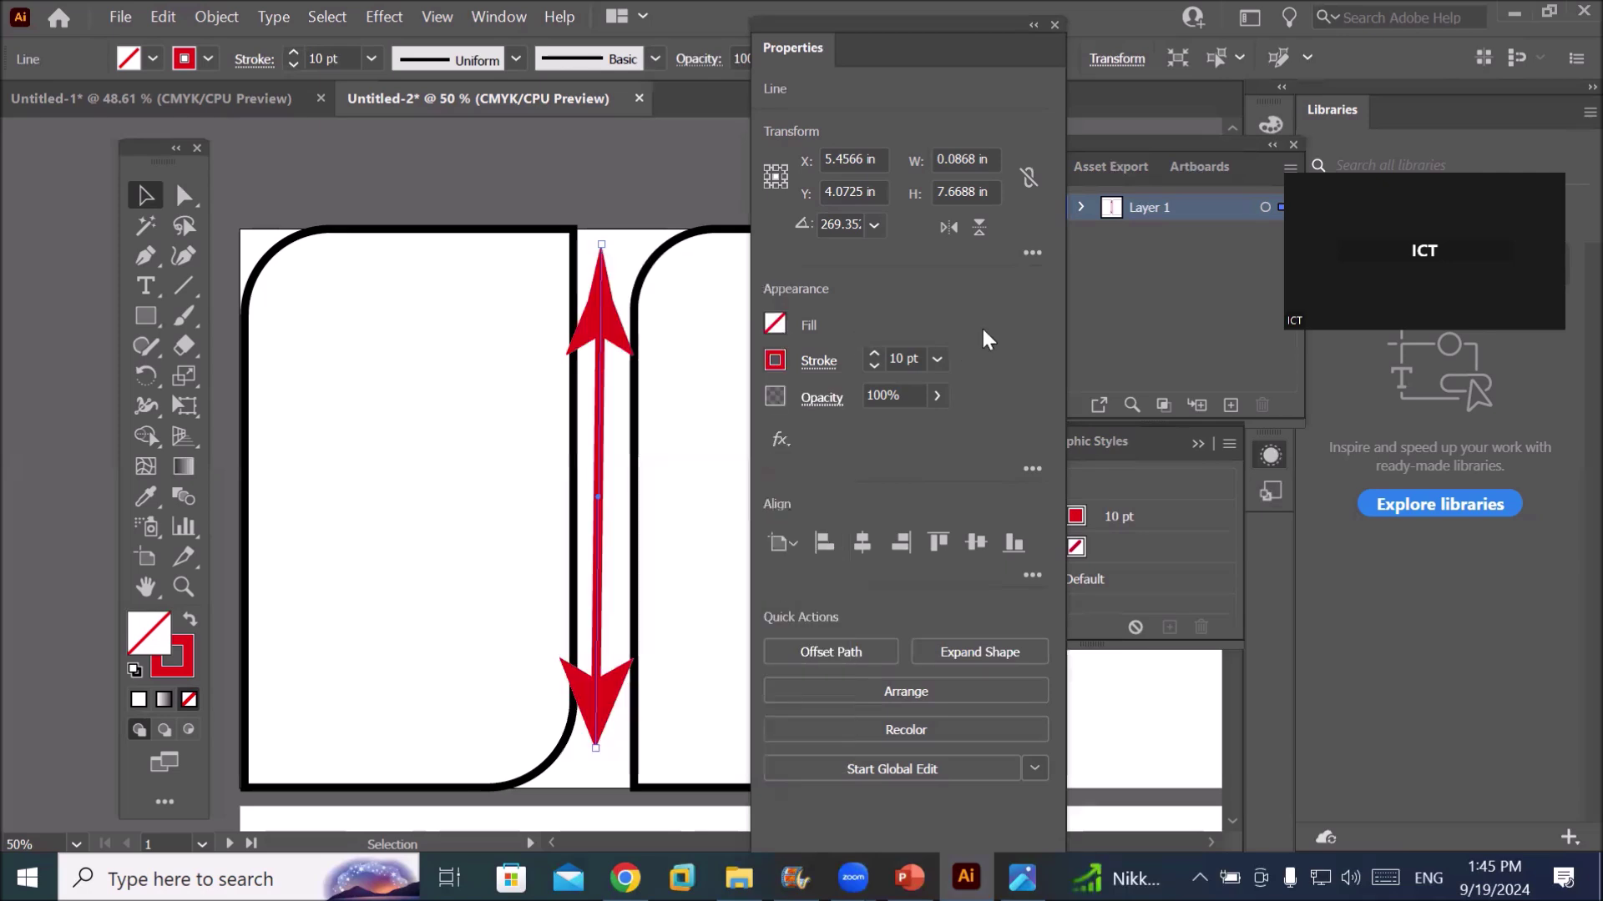
left_click(874, 366)
left_click(874, 365)
left_click(874, 366)
left_click(873, 366)
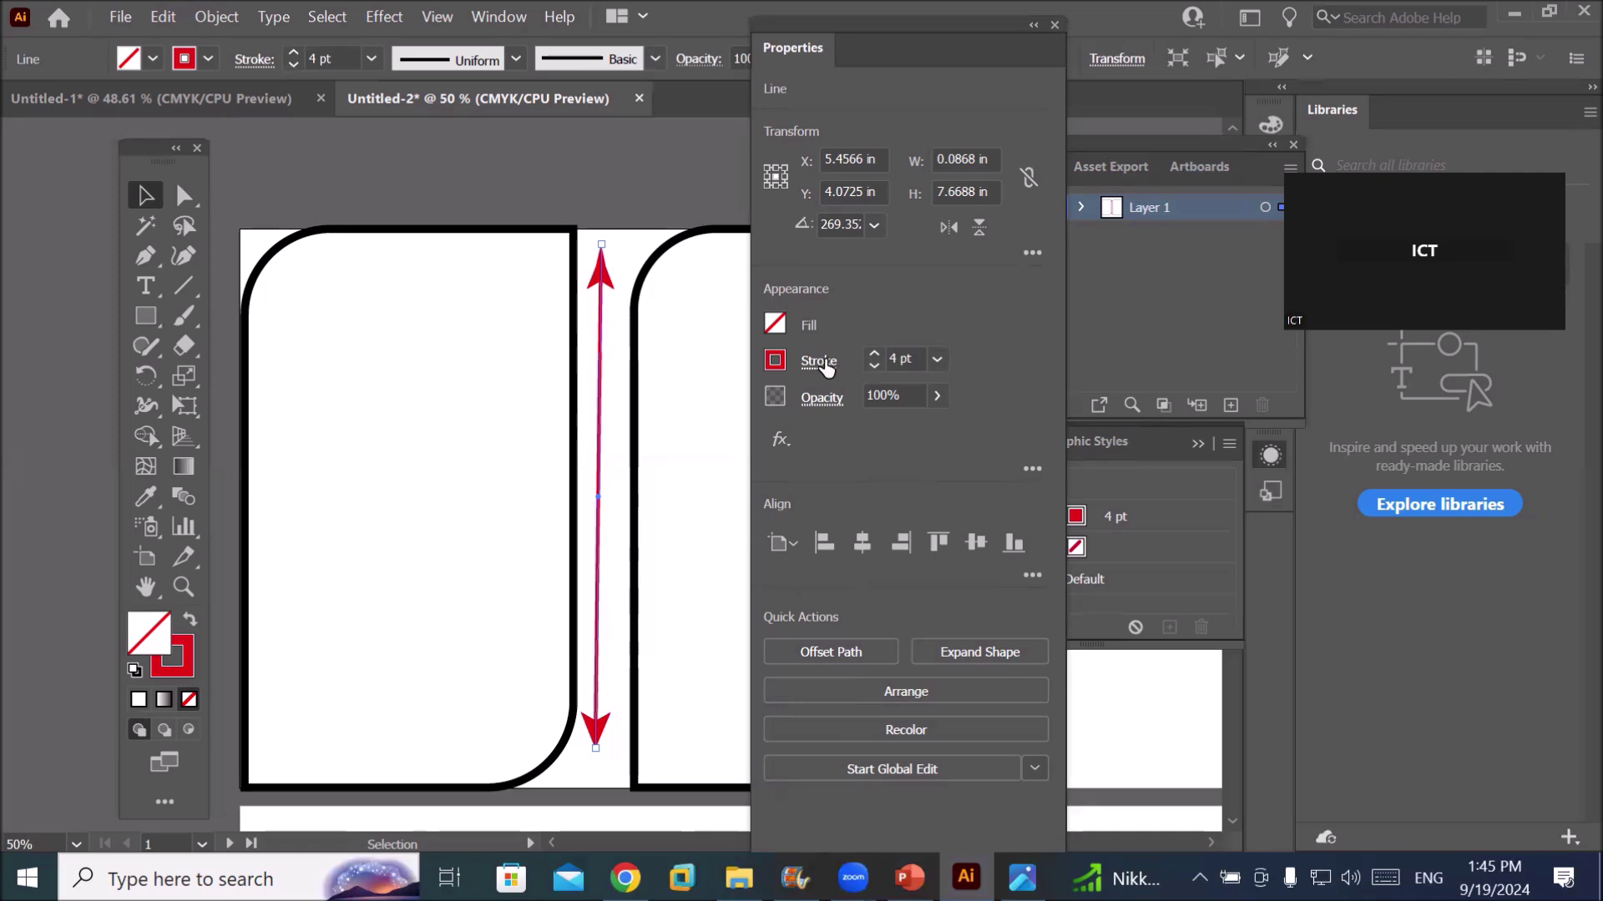
left_click(706, 668)
Pan to the right rounded panel and reselect it
left_click_drag(703, 663, 420, 655)
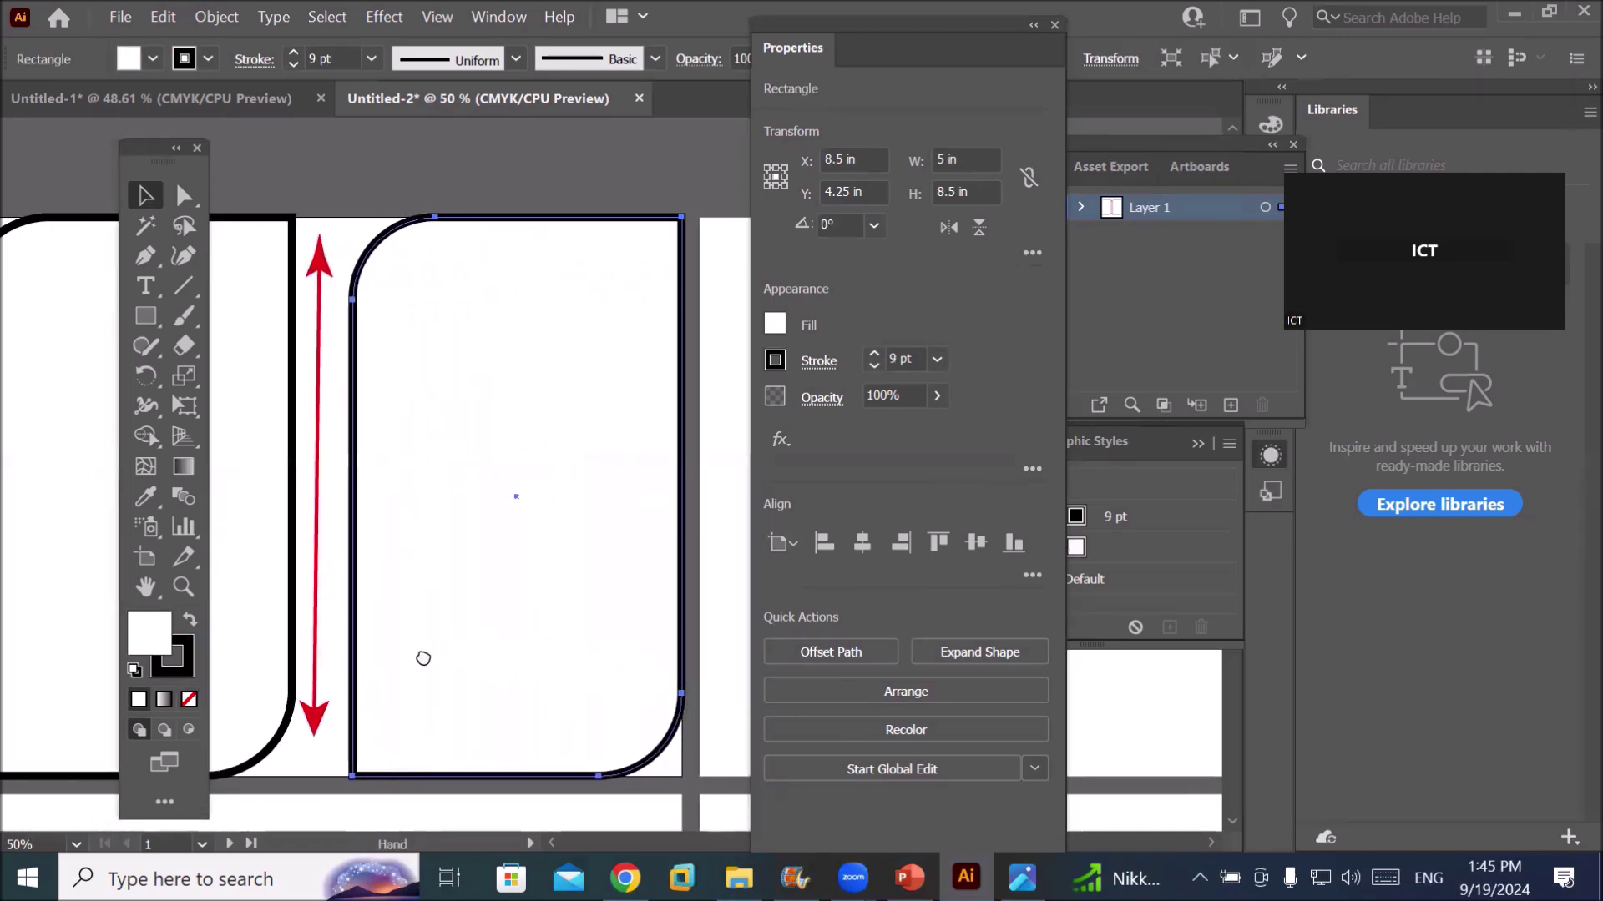
left_click(822, 363)
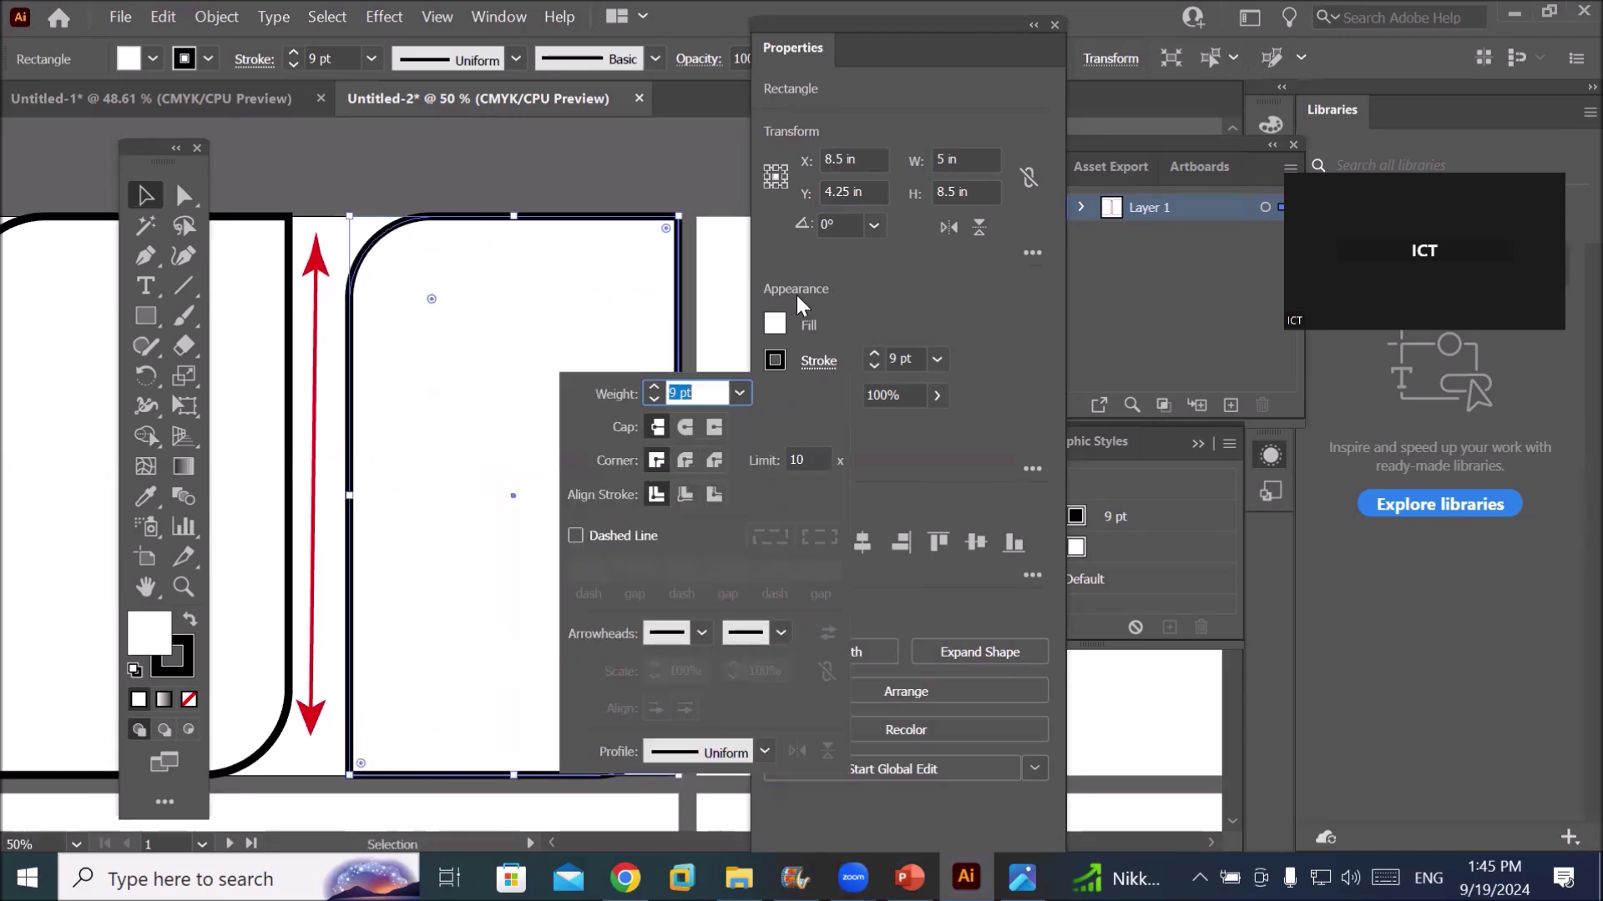
left_click(867, 326)
left_click(822, 365)
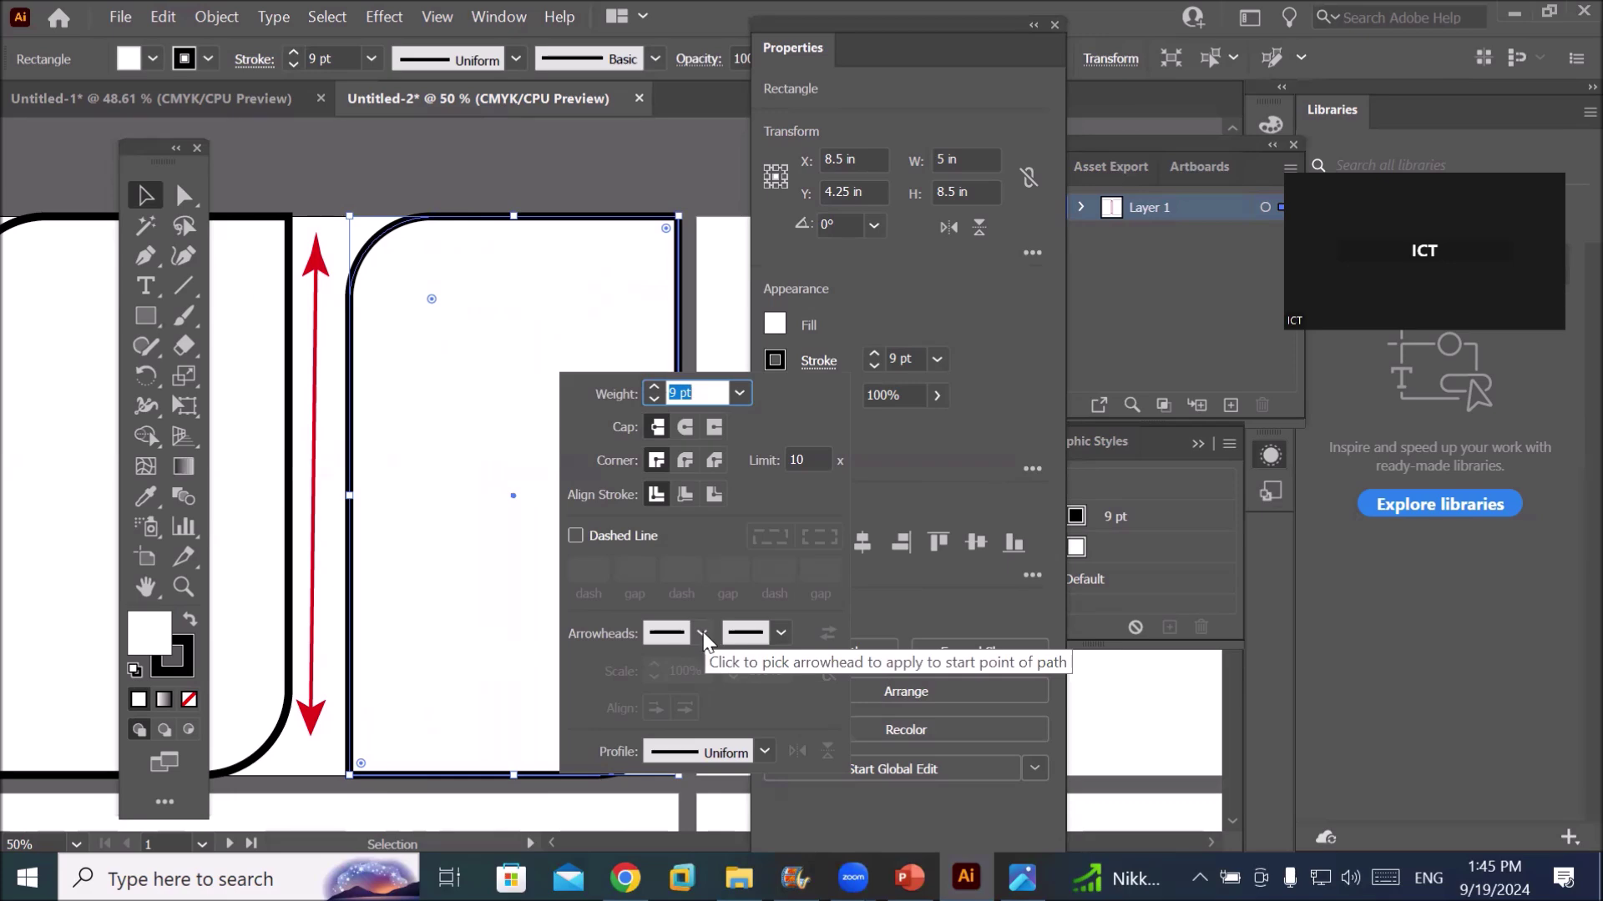
left_click(517, 176)
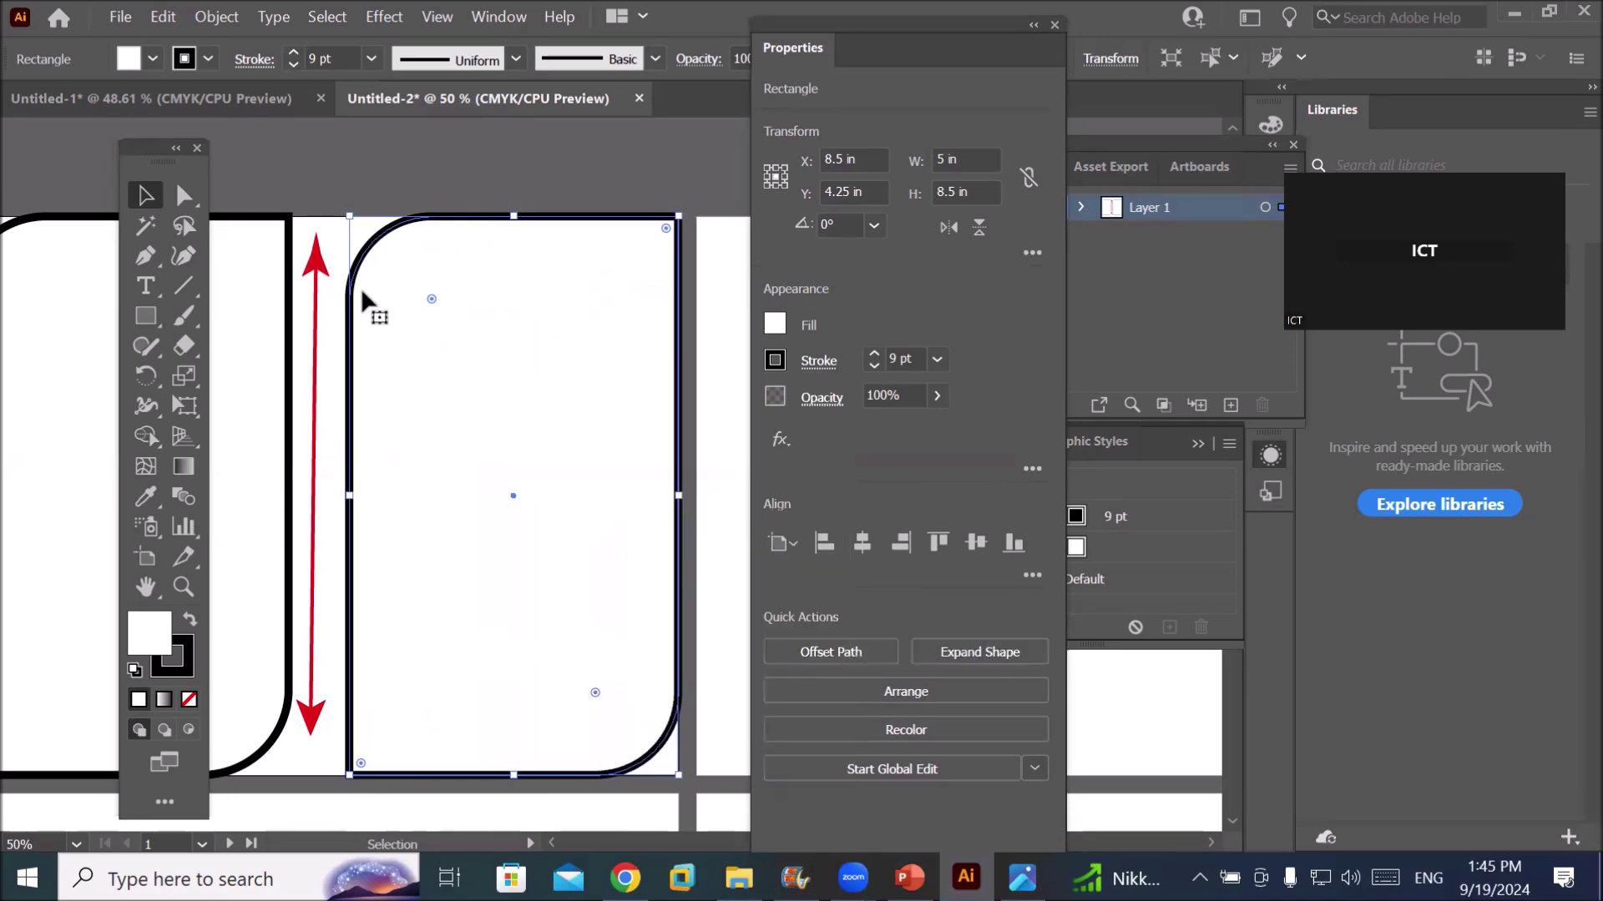
left_click(398, 156)
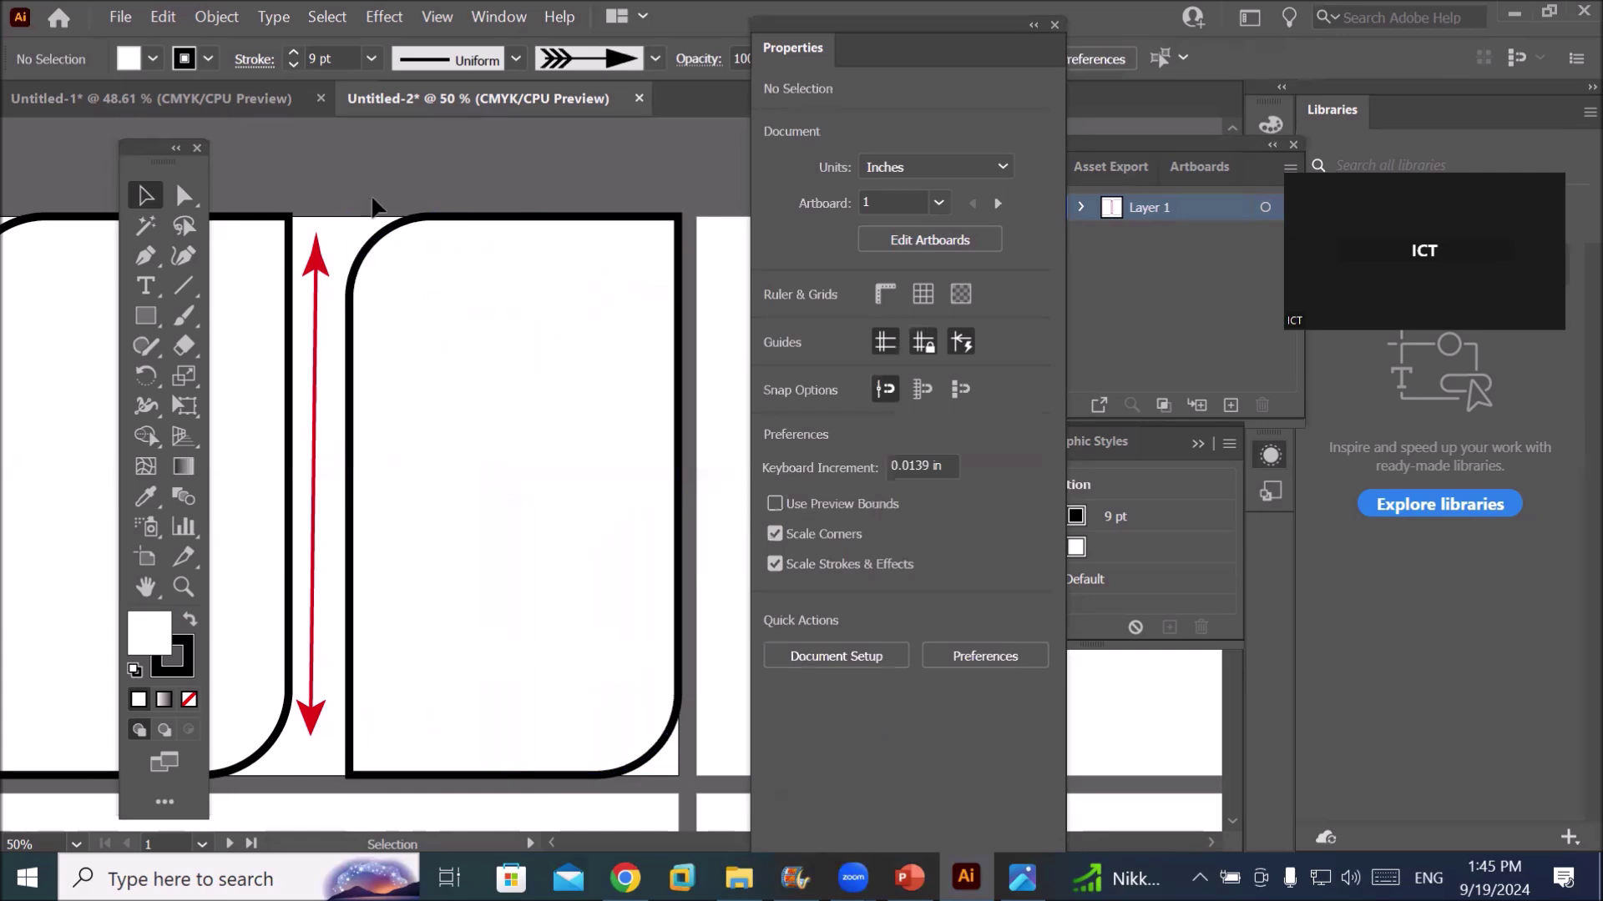
left_click(378, 240)
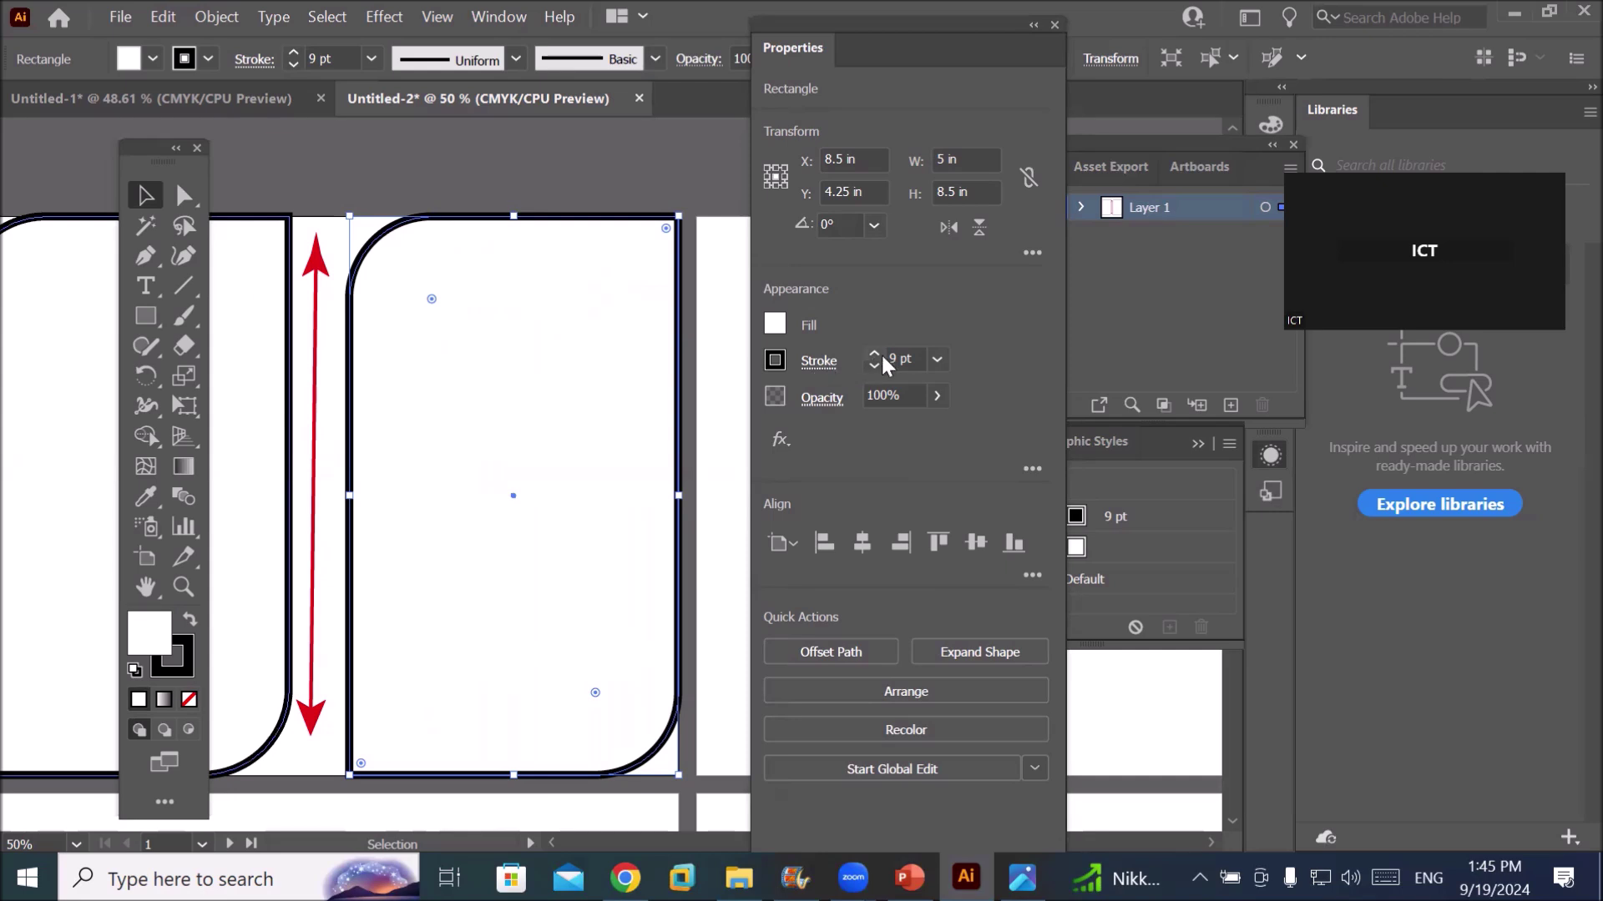
Give the right panel's outline an Arrow 5 start and Arrow 24 circle end
left_click(819, 363)
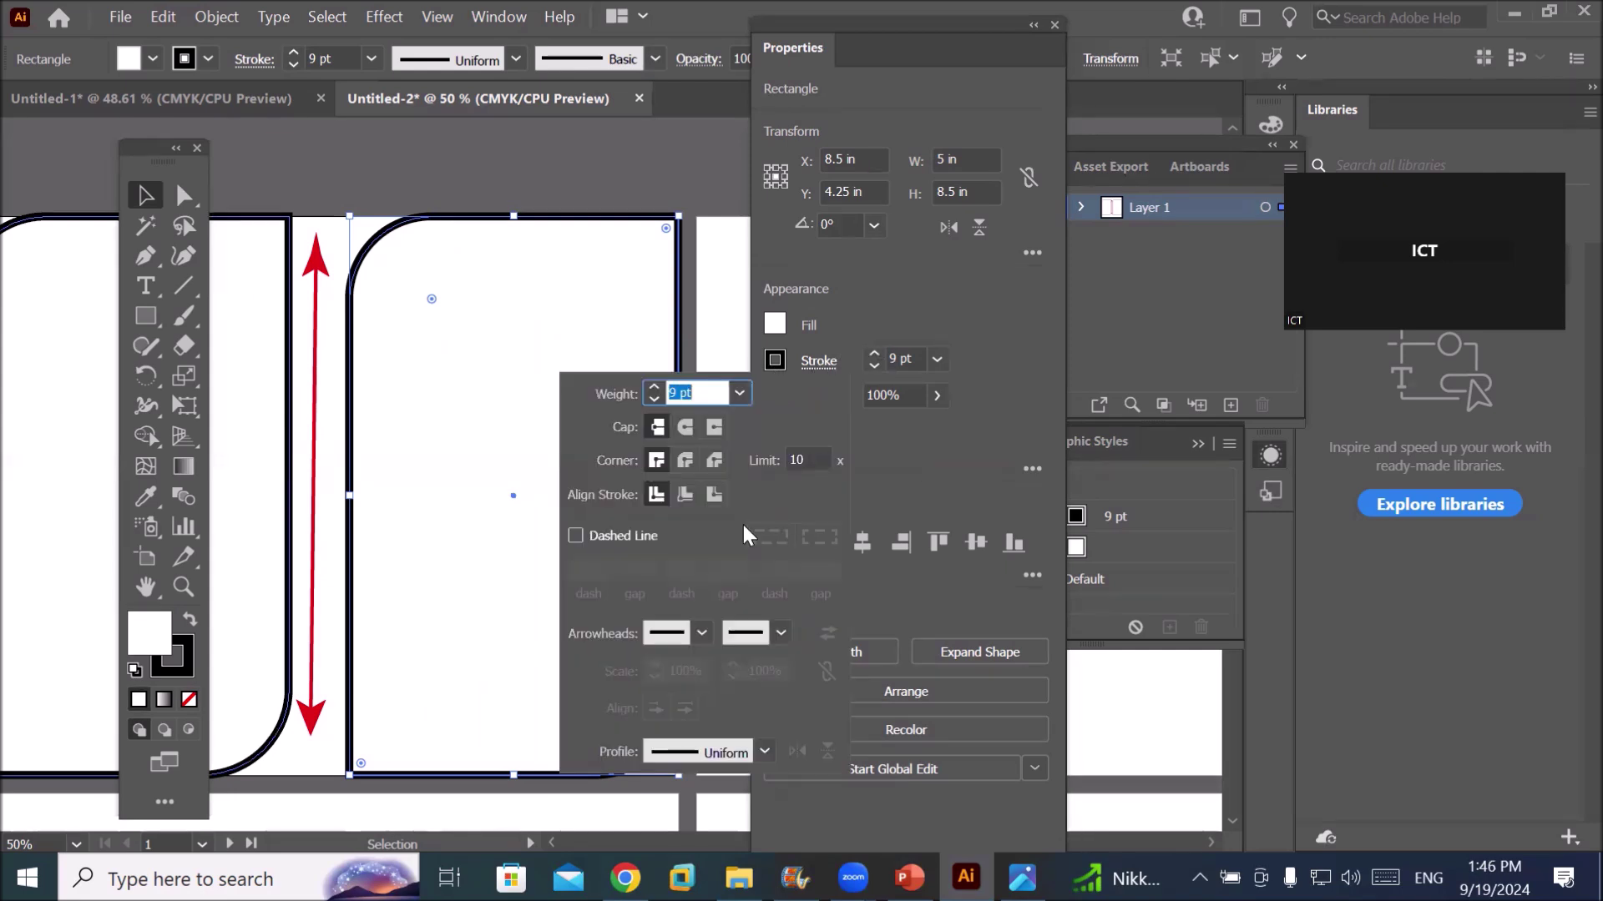
left_click(699, 632)
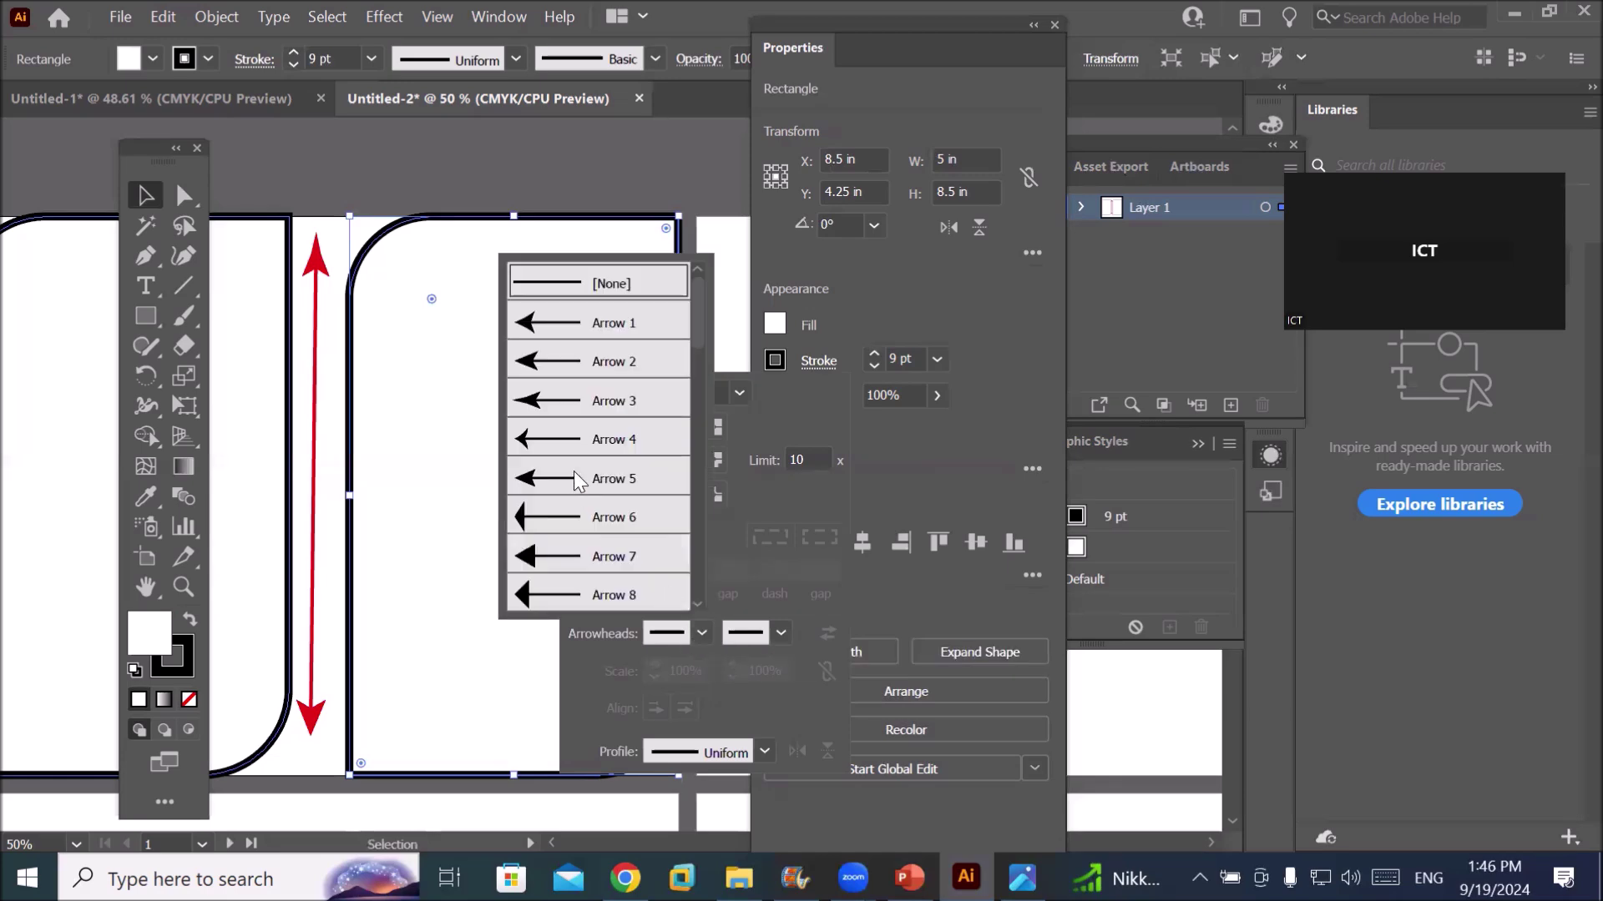
left_click(549, 480)
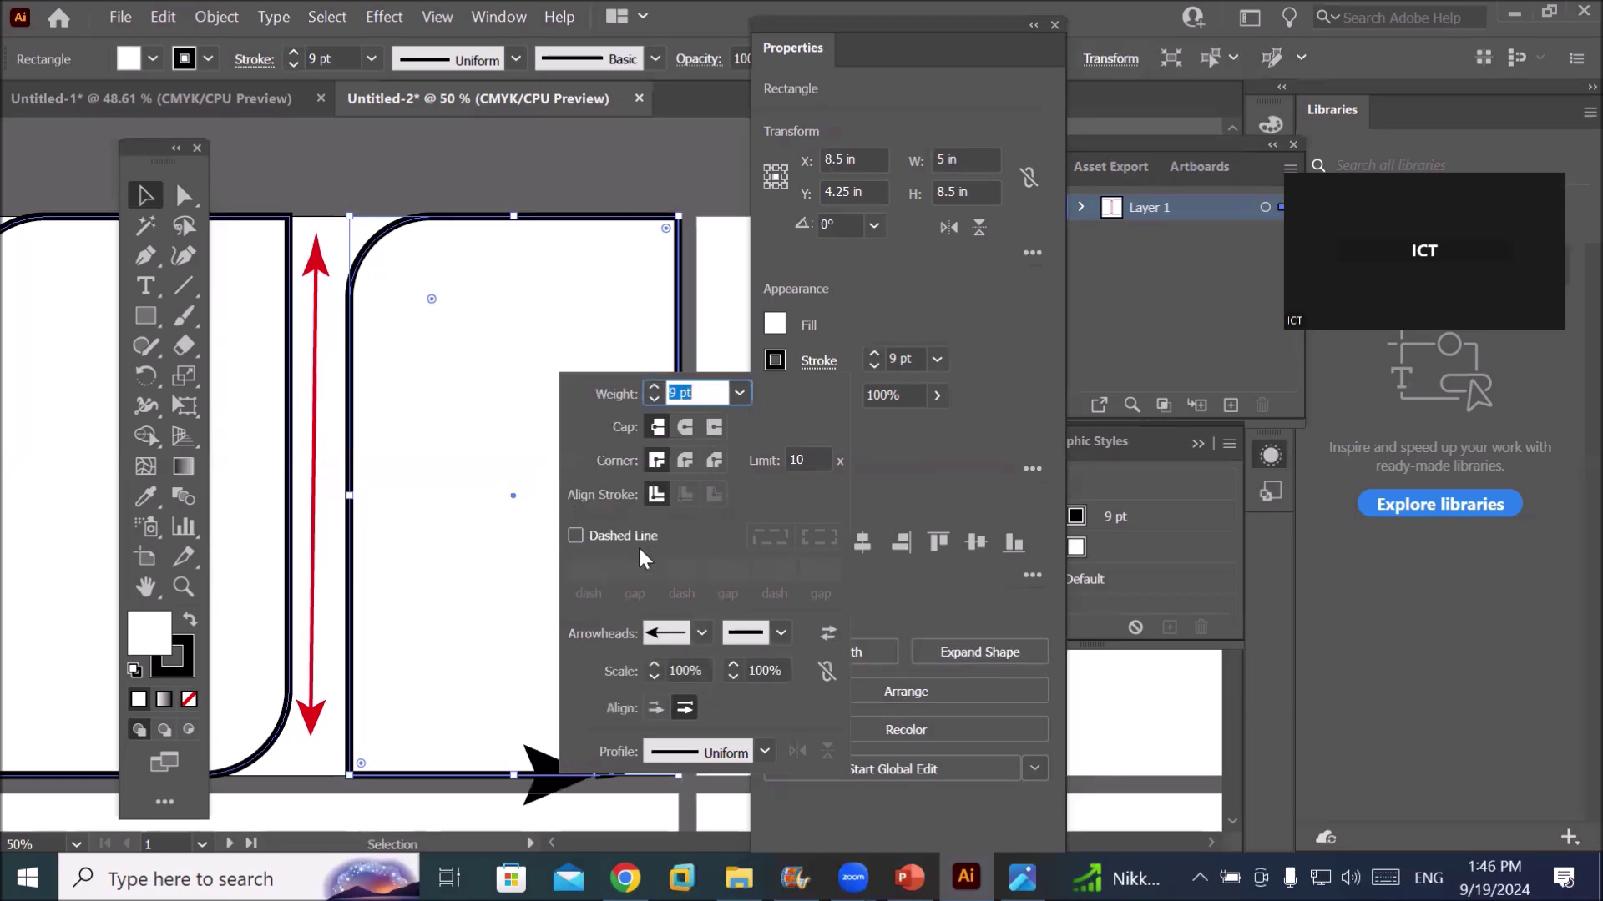
left_click(780, 632)
scroll(694, 532, "down", 5)
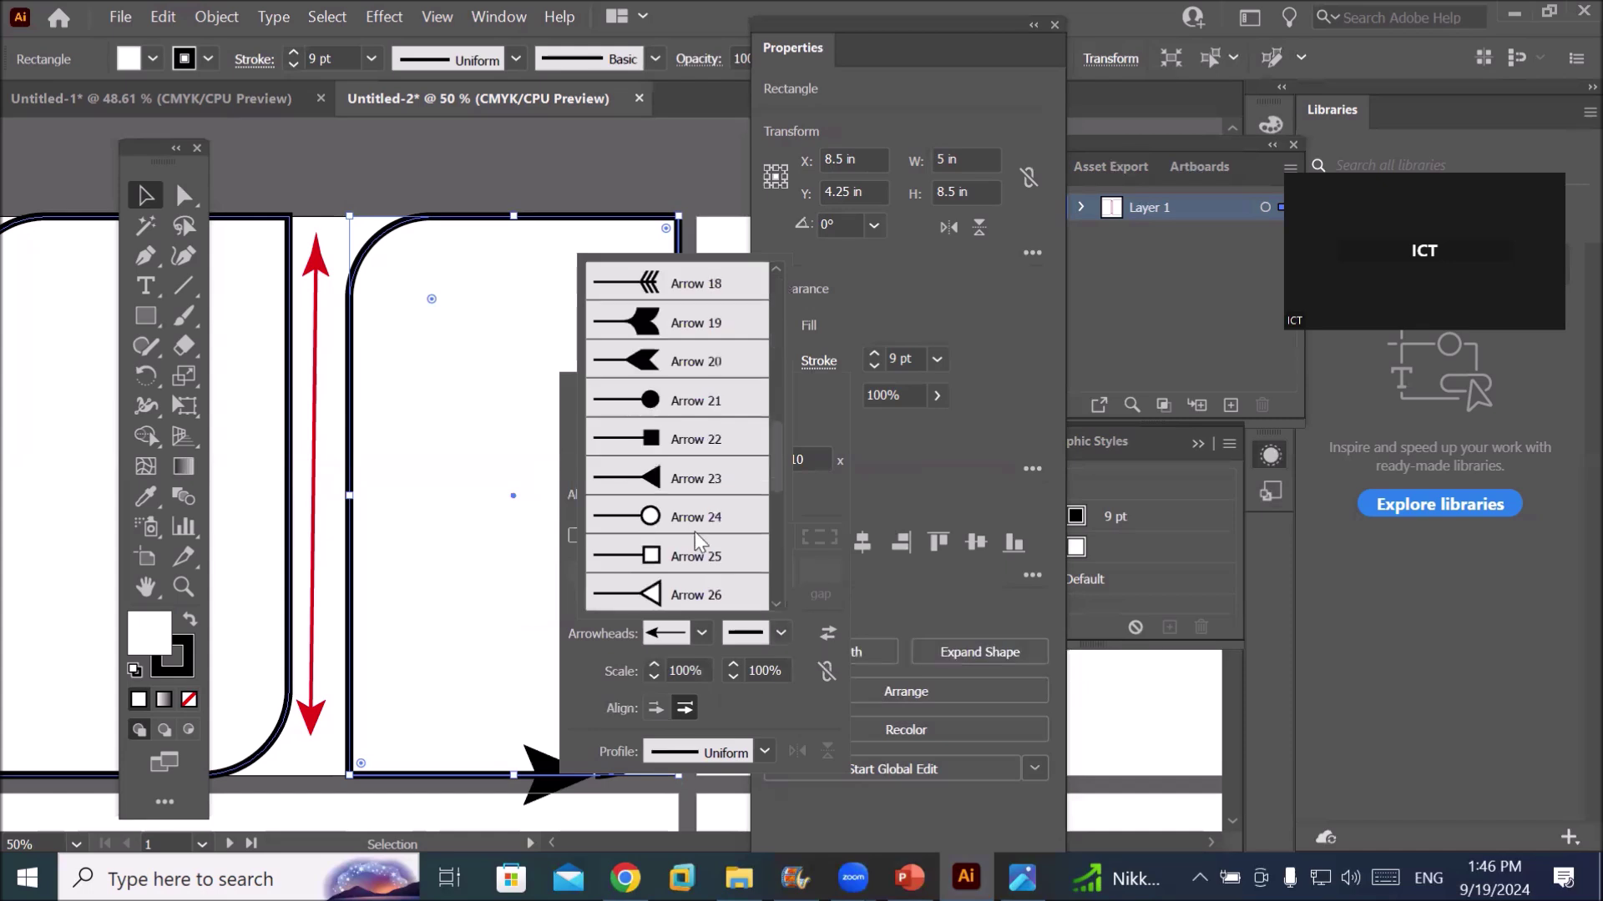
left_click(655, 505)
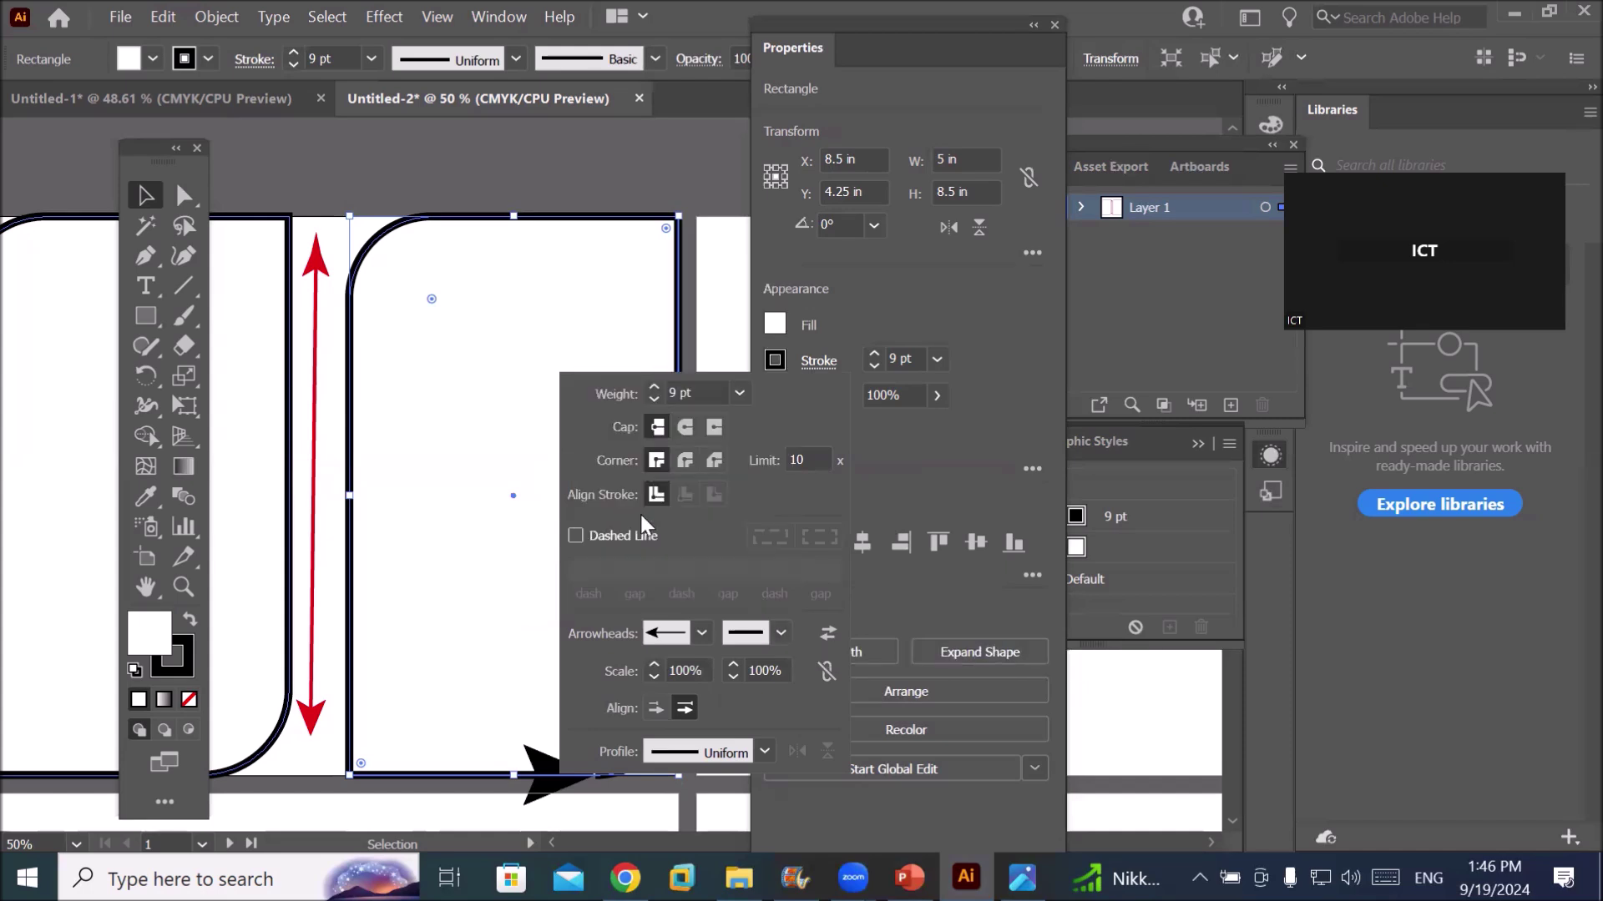
left_click(481, 513)
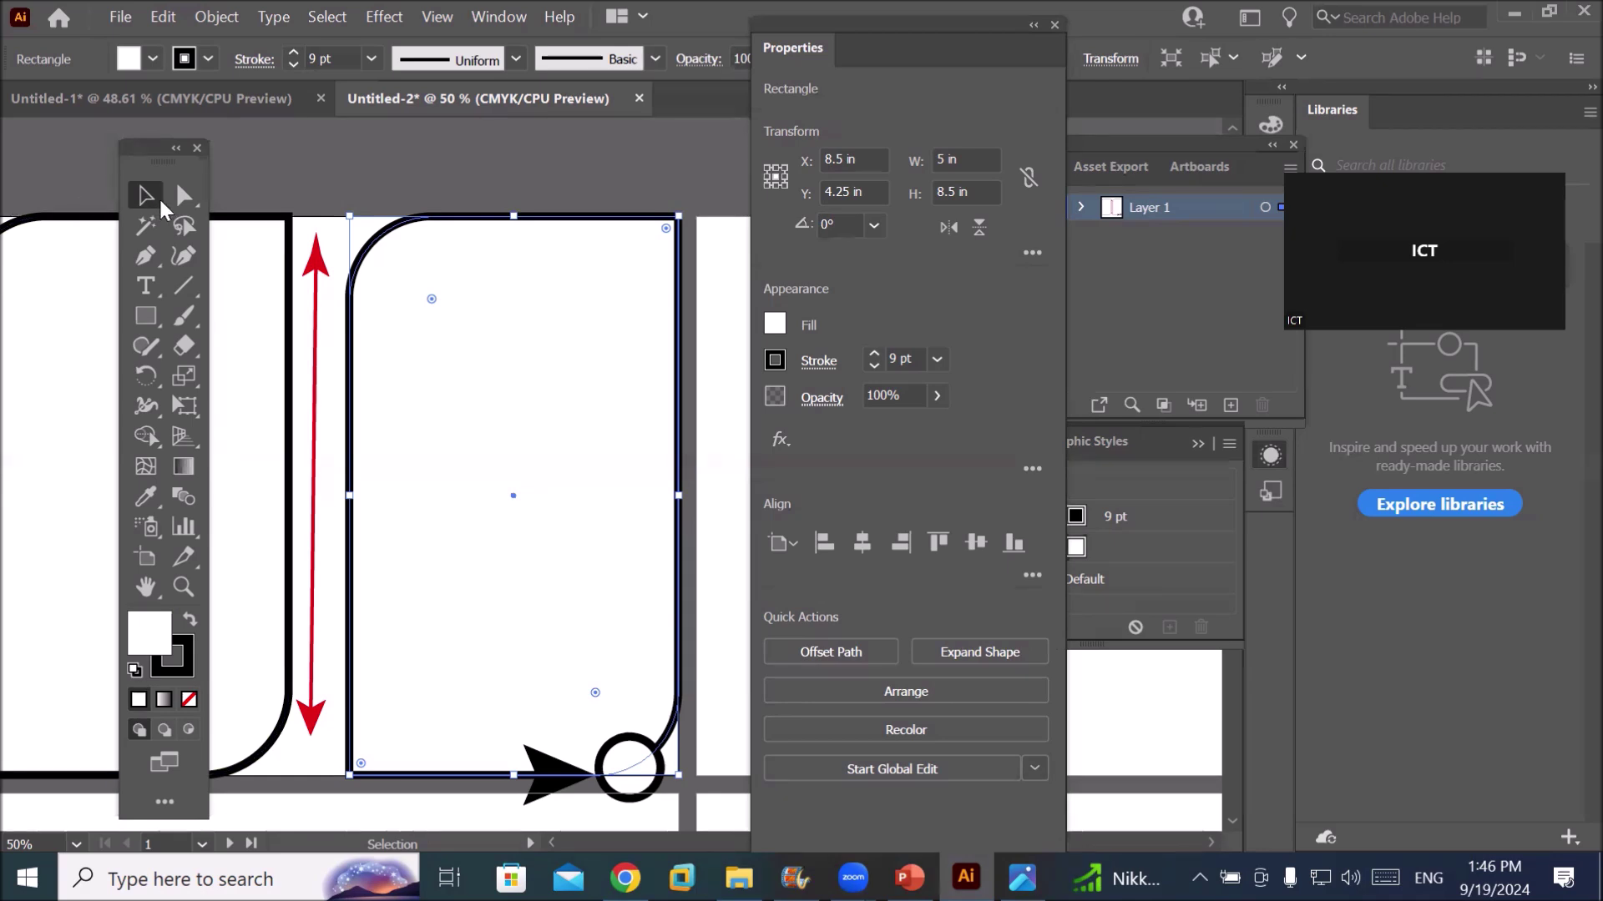
left_click(359, 242)
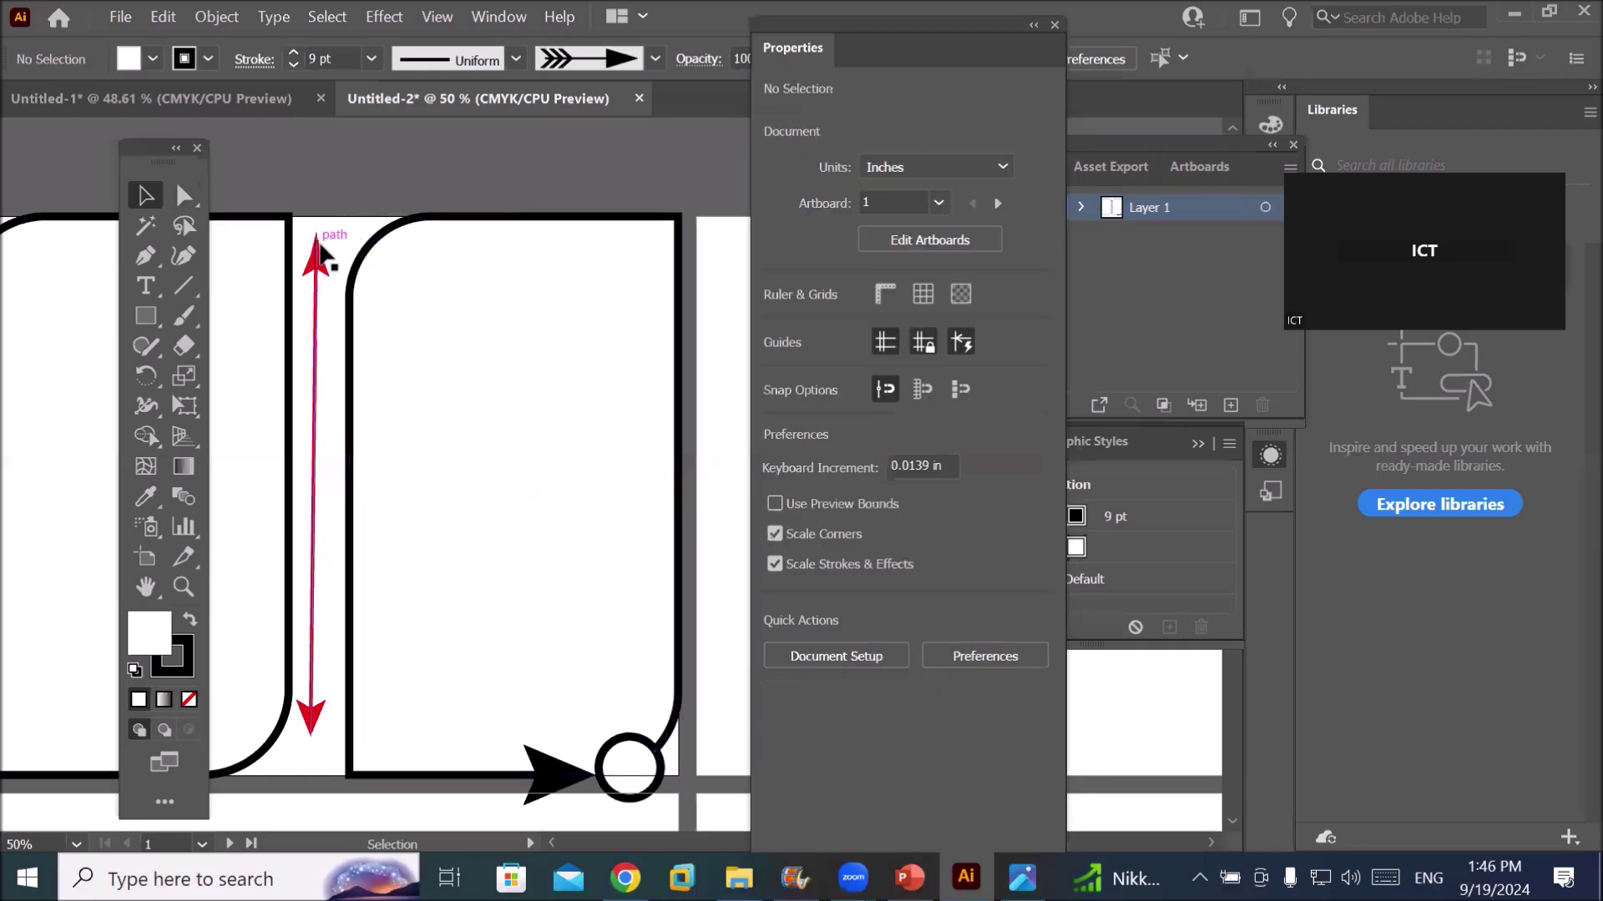
Select the red divider and give its top end a feathered arrow tail
left_click(315, 250)
left_click(316, 536)
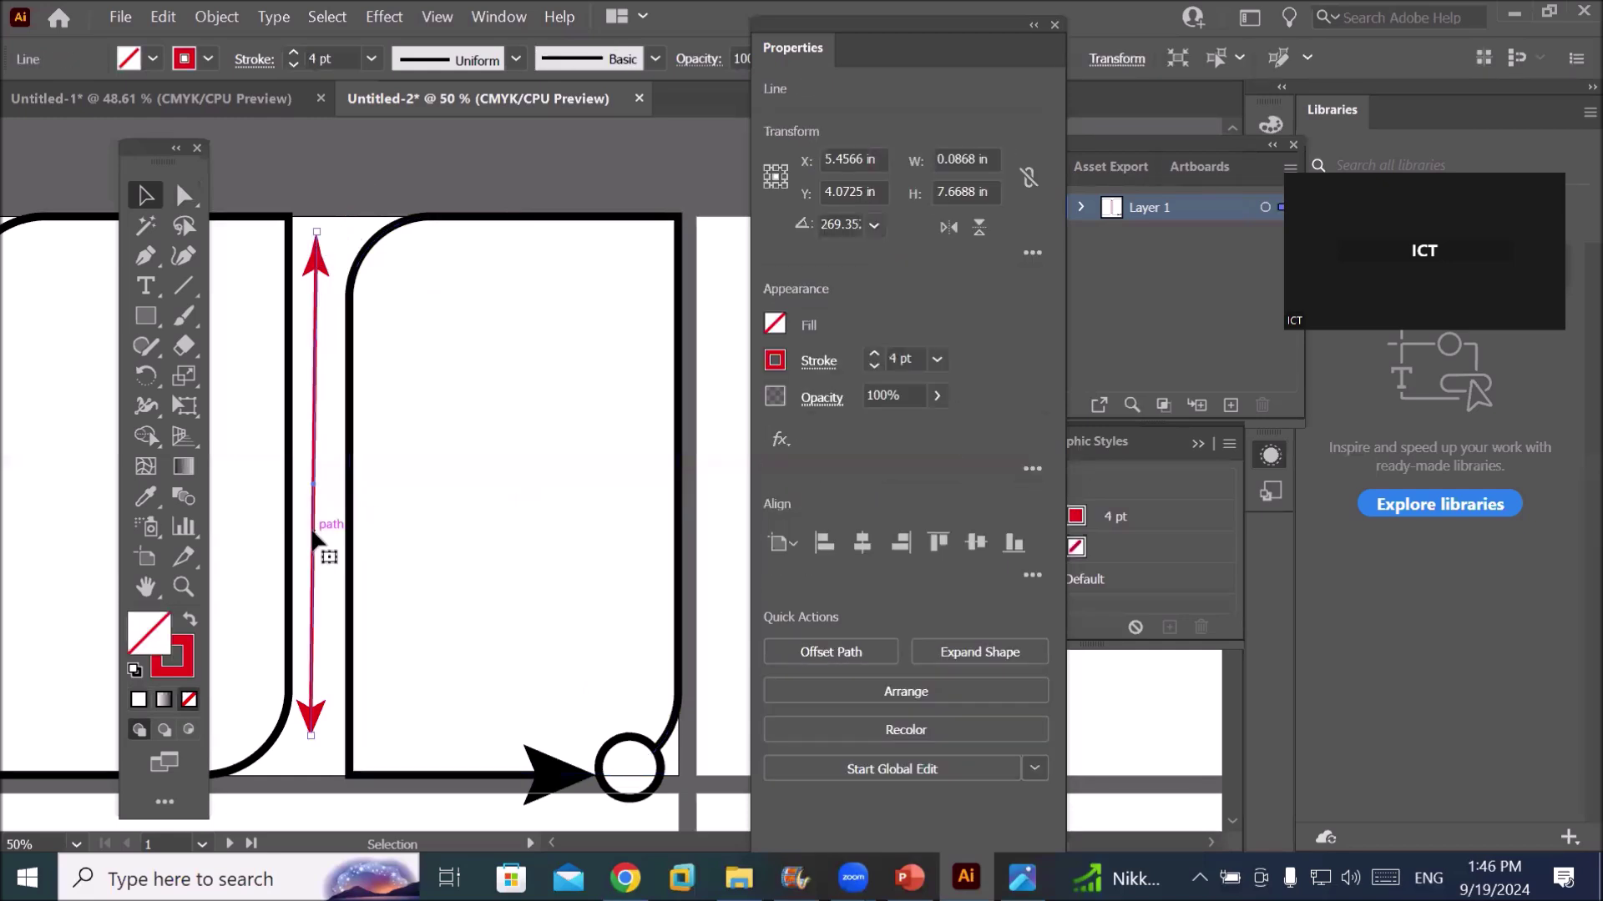
left_click(818, 362)
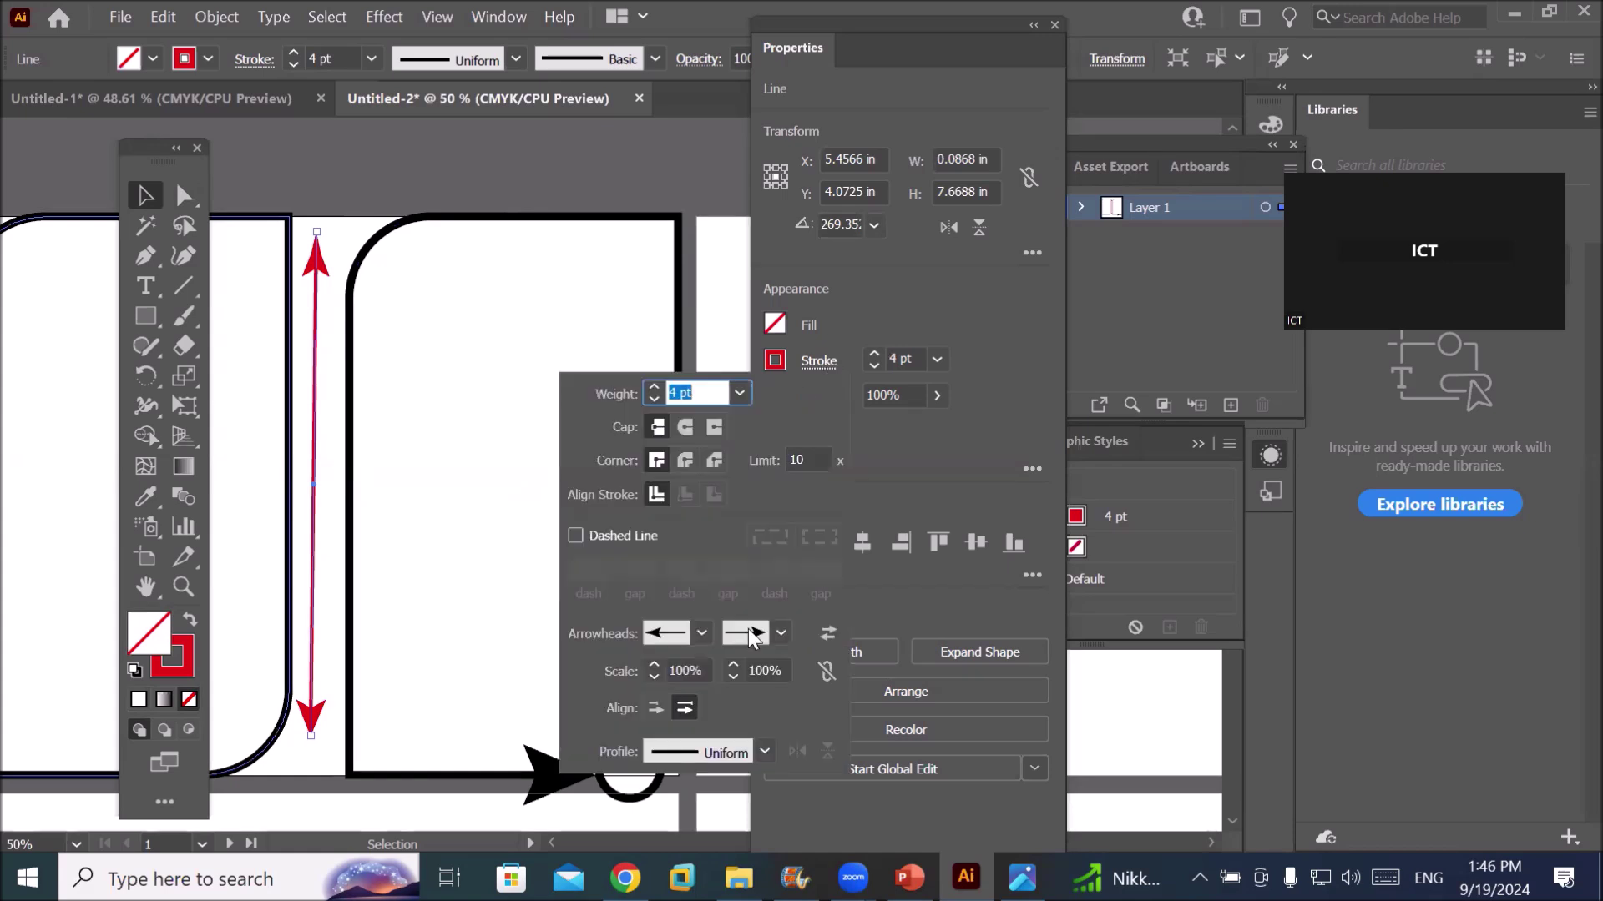
left_click(700, 635)
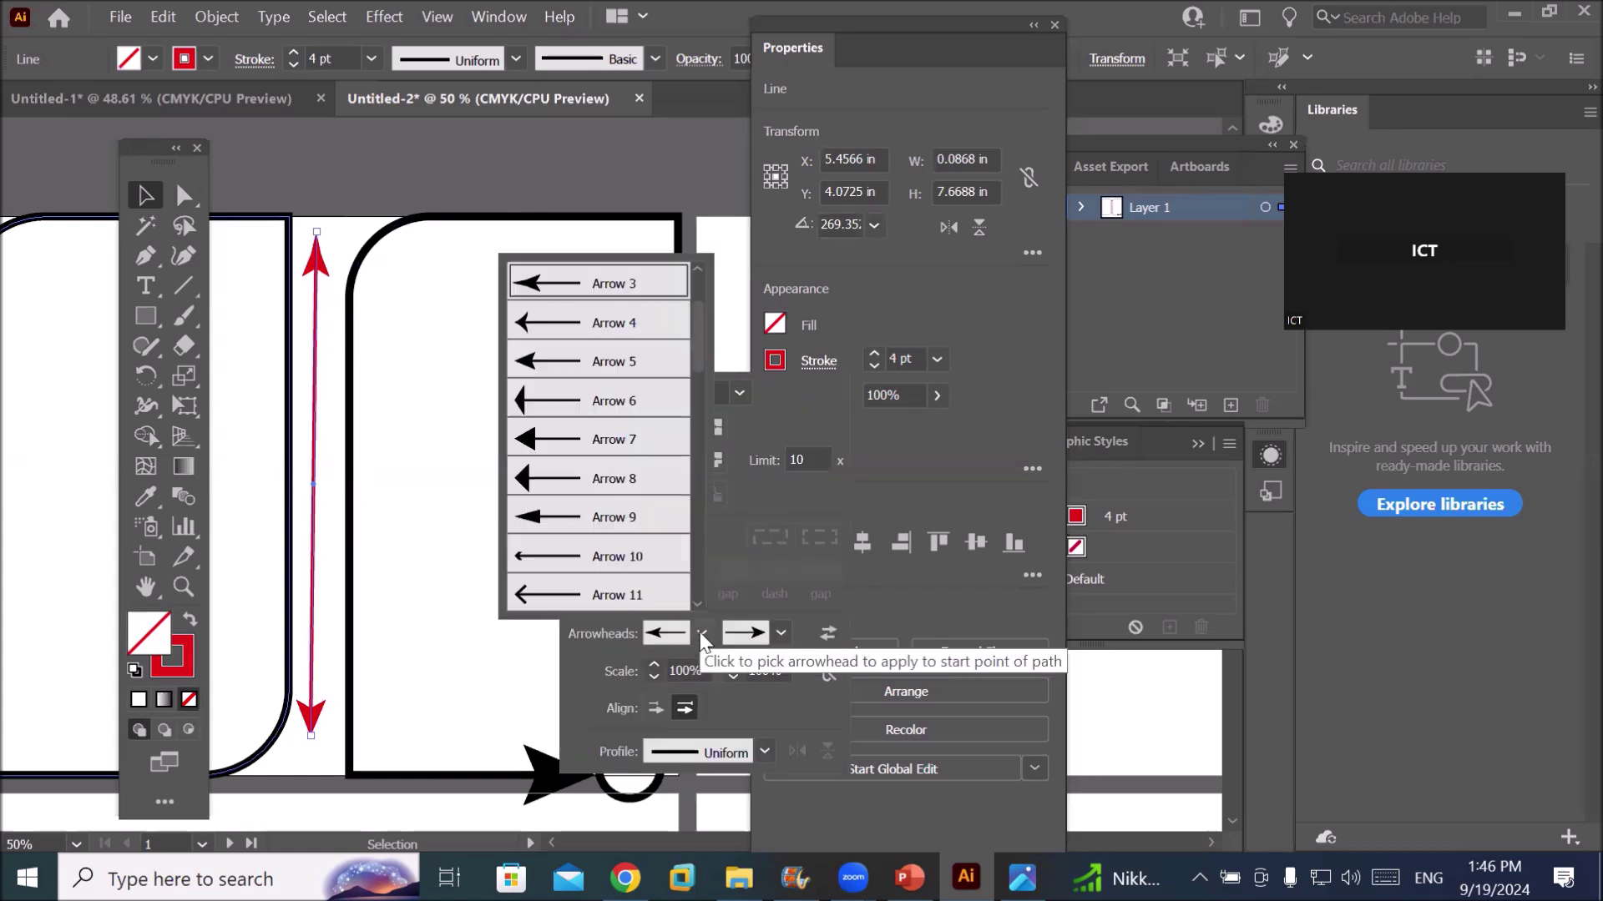
scroll(595, 560, "down", 3)
scroll(593, 558, "down", 2)
scroll(593, 557, "down", 1)
scroll(593, 558, "down", 2)
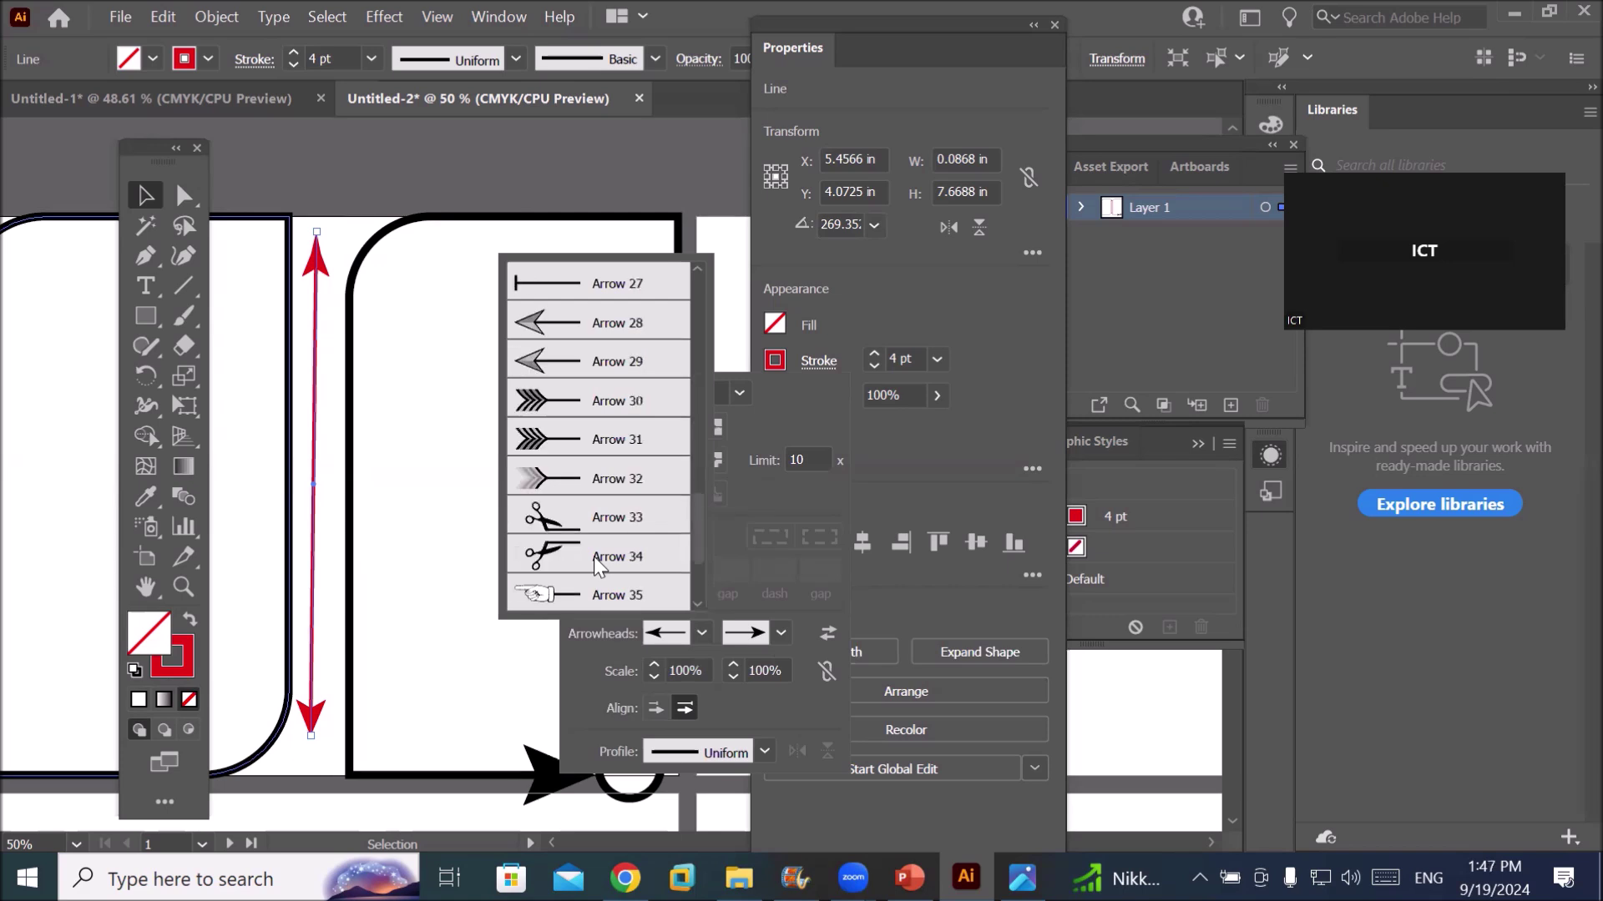
scroll(593, 557, "down", 1)
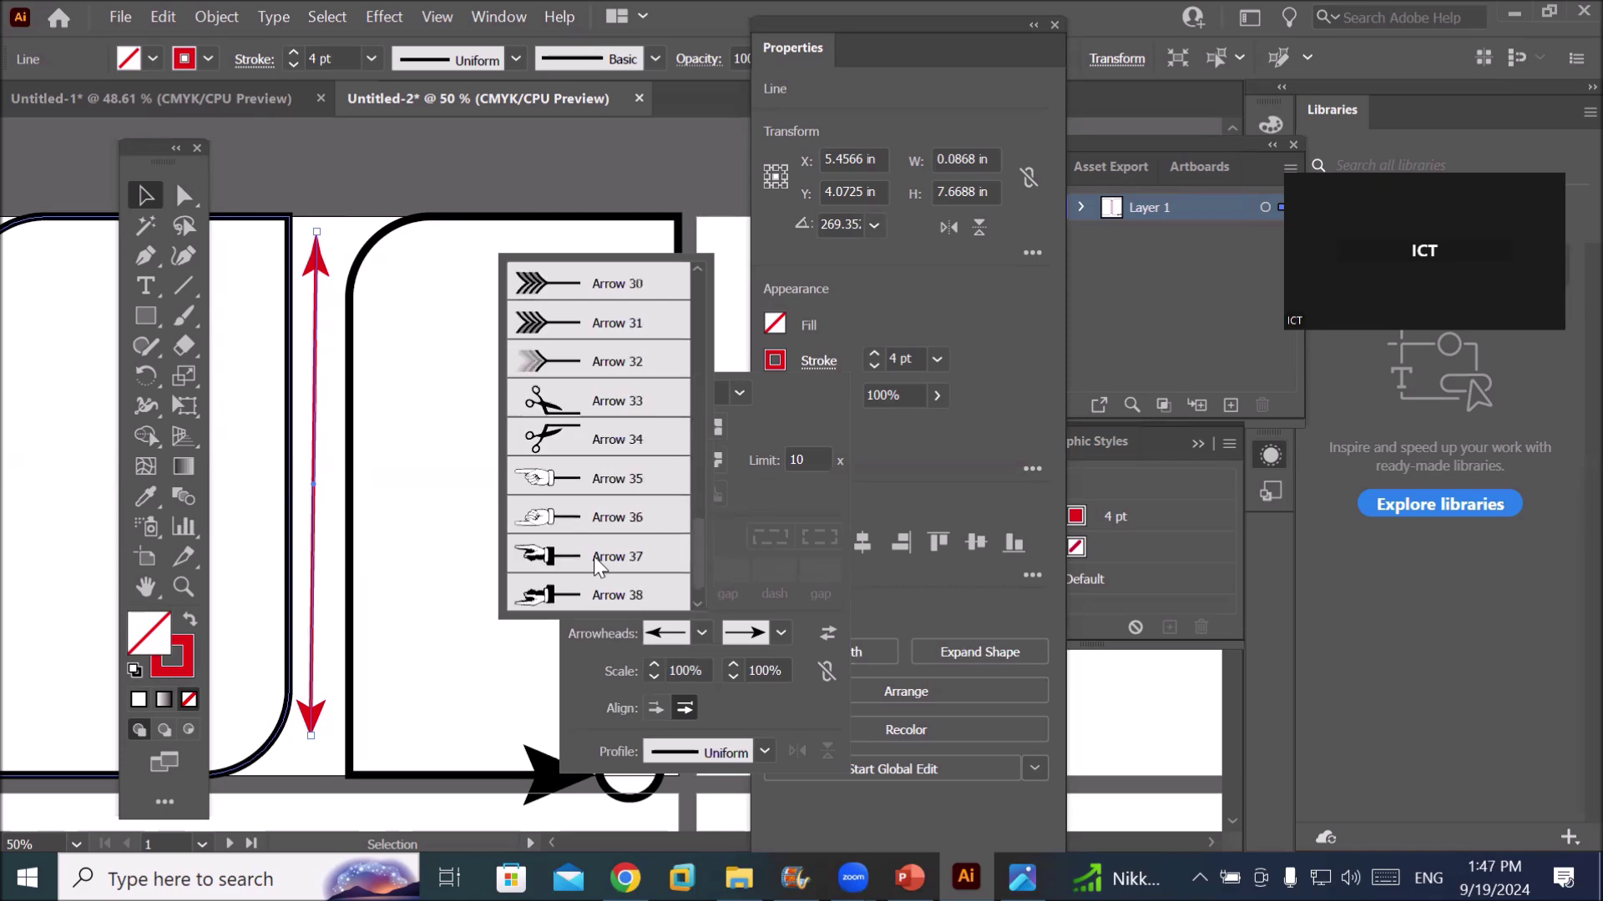
left_click(555, 348)
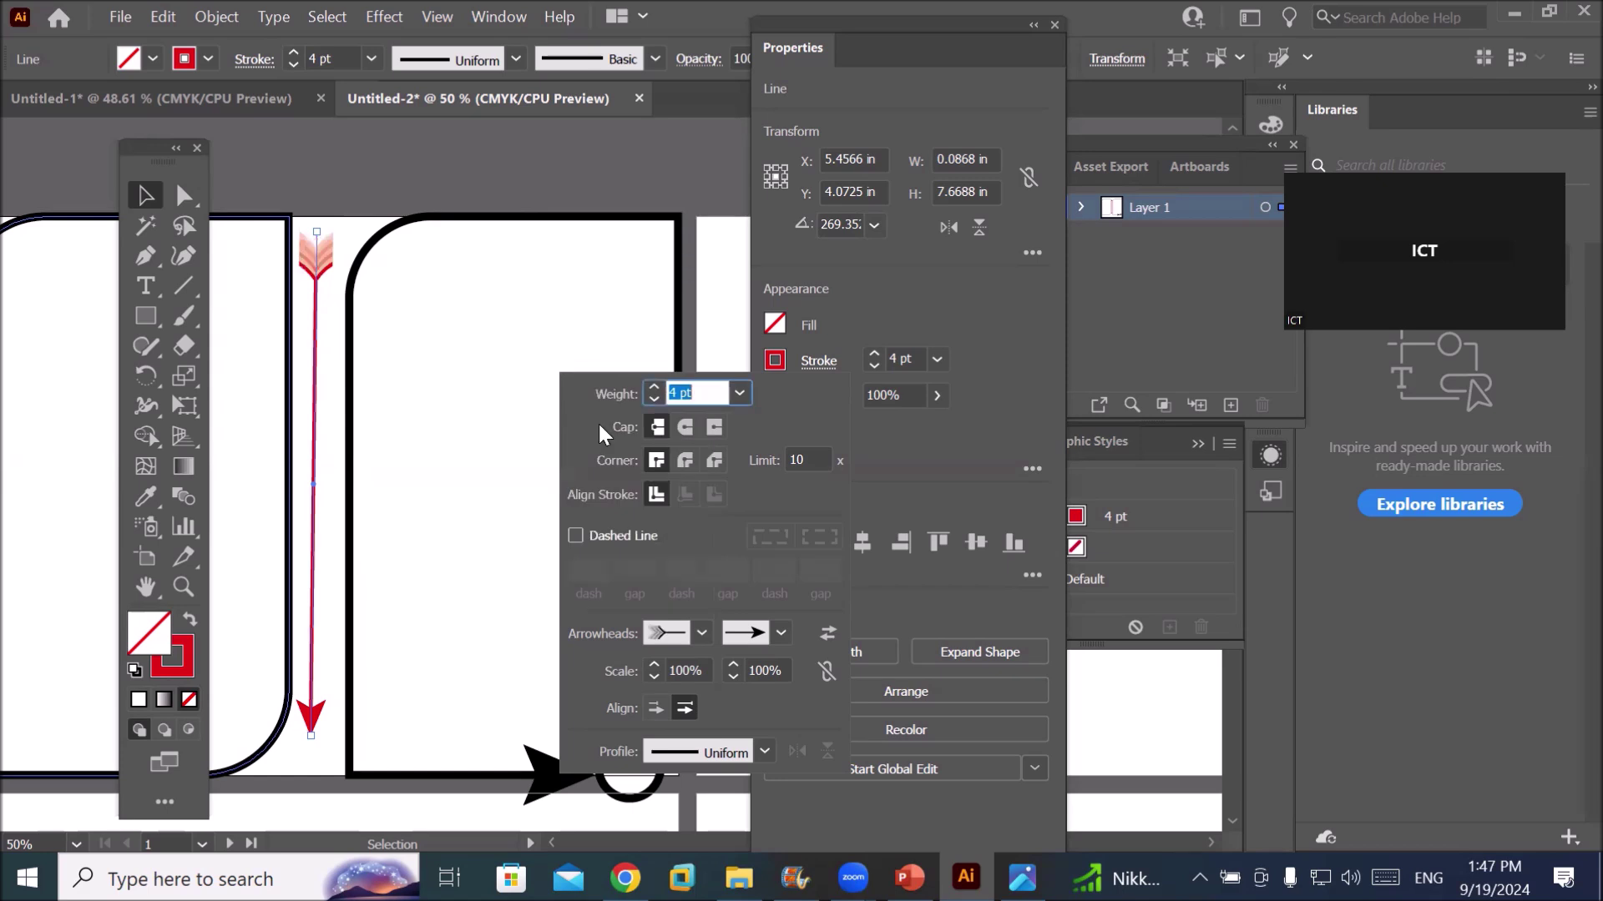
End the divider with a round dot, change its top to scissors, and dash the stroke
left_click(780, 632)
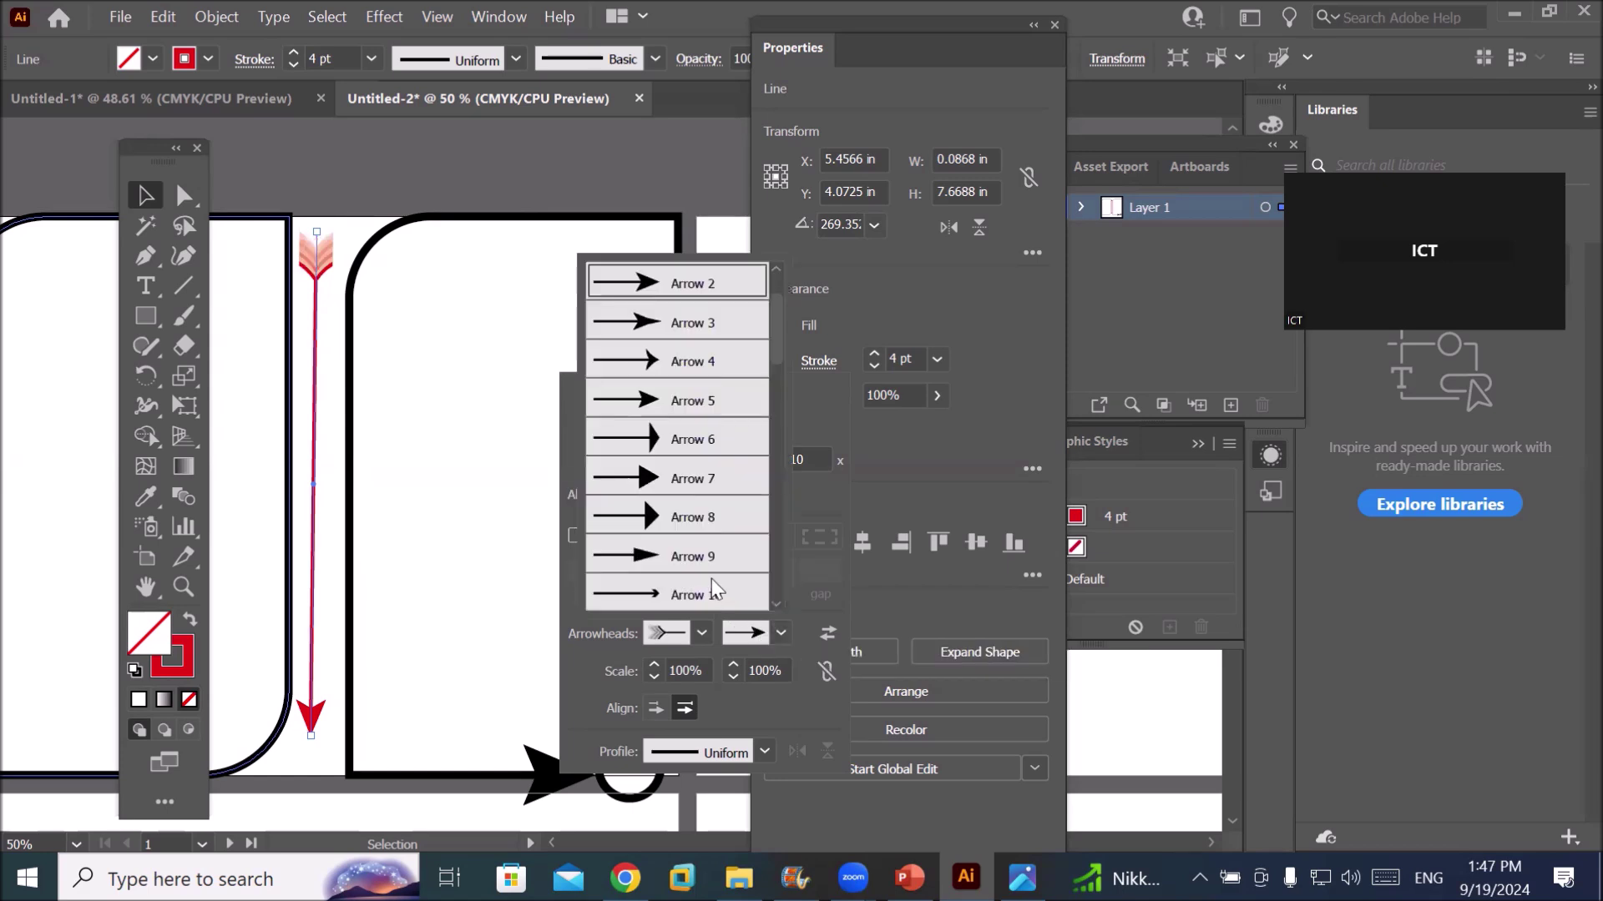
scroll(710, 560, "down", 4)
left_click(648, 546)
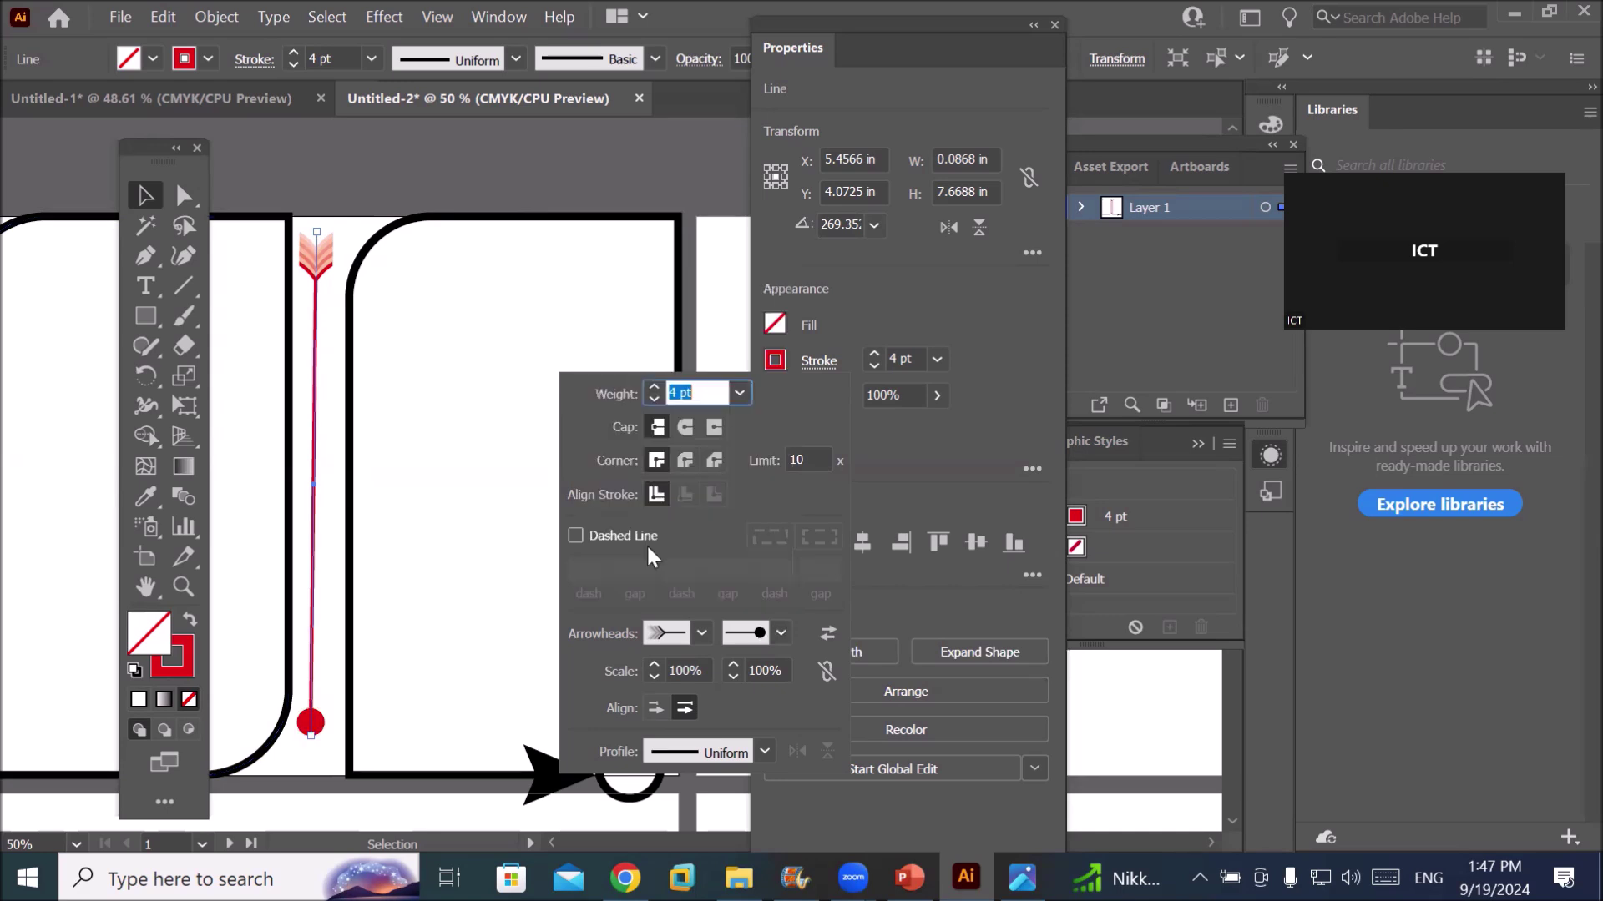
left_click(700, 634)
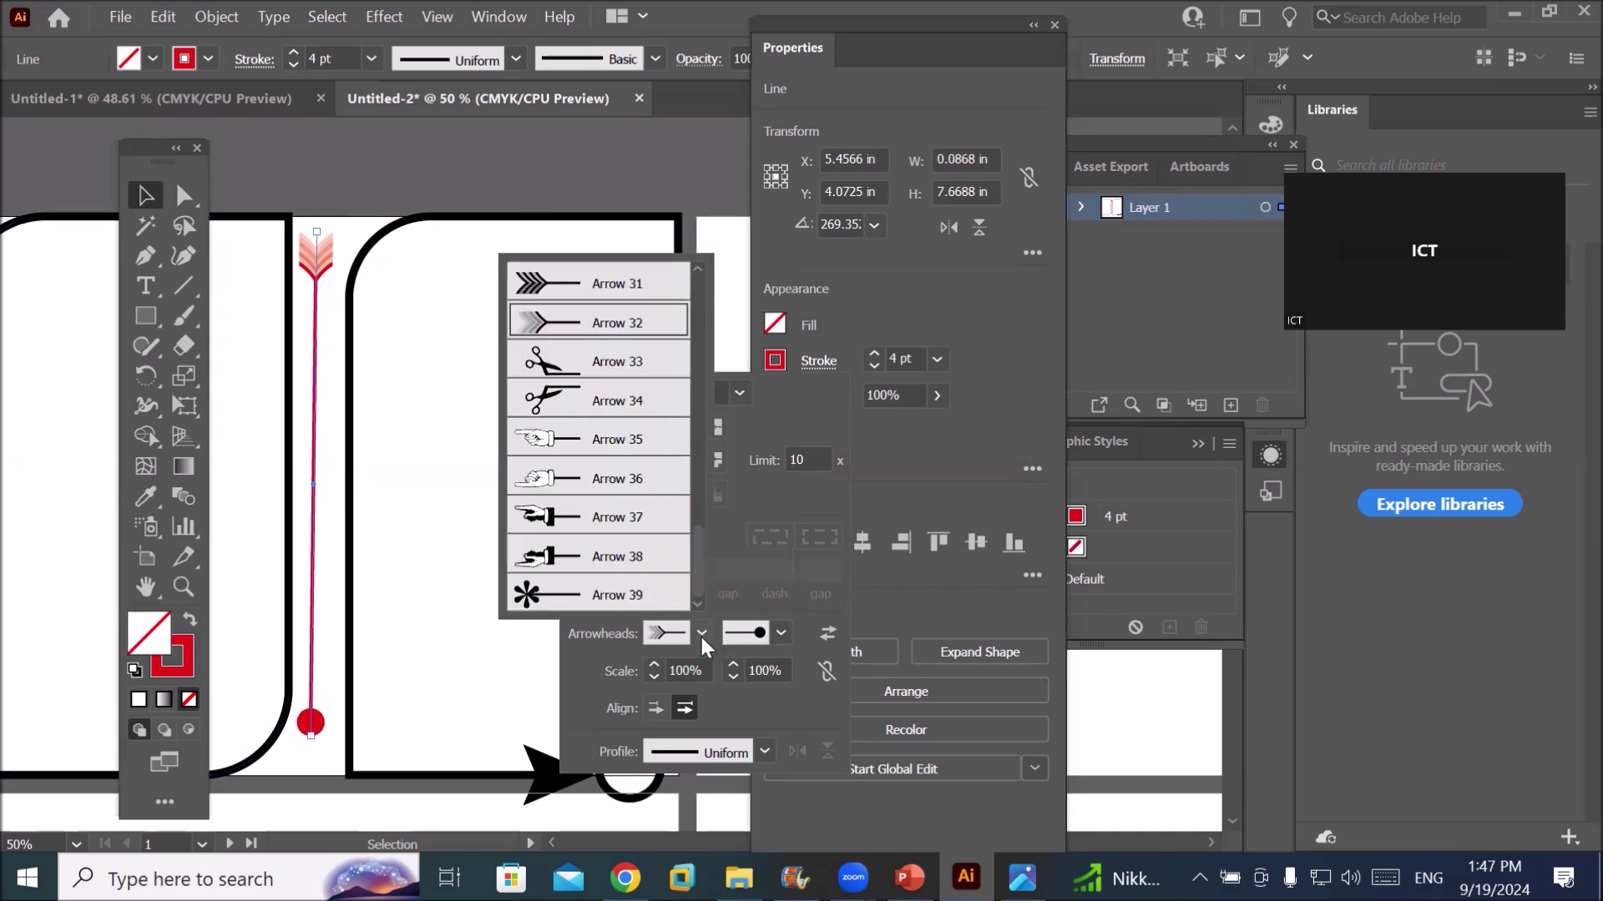
left_click(555, 395)
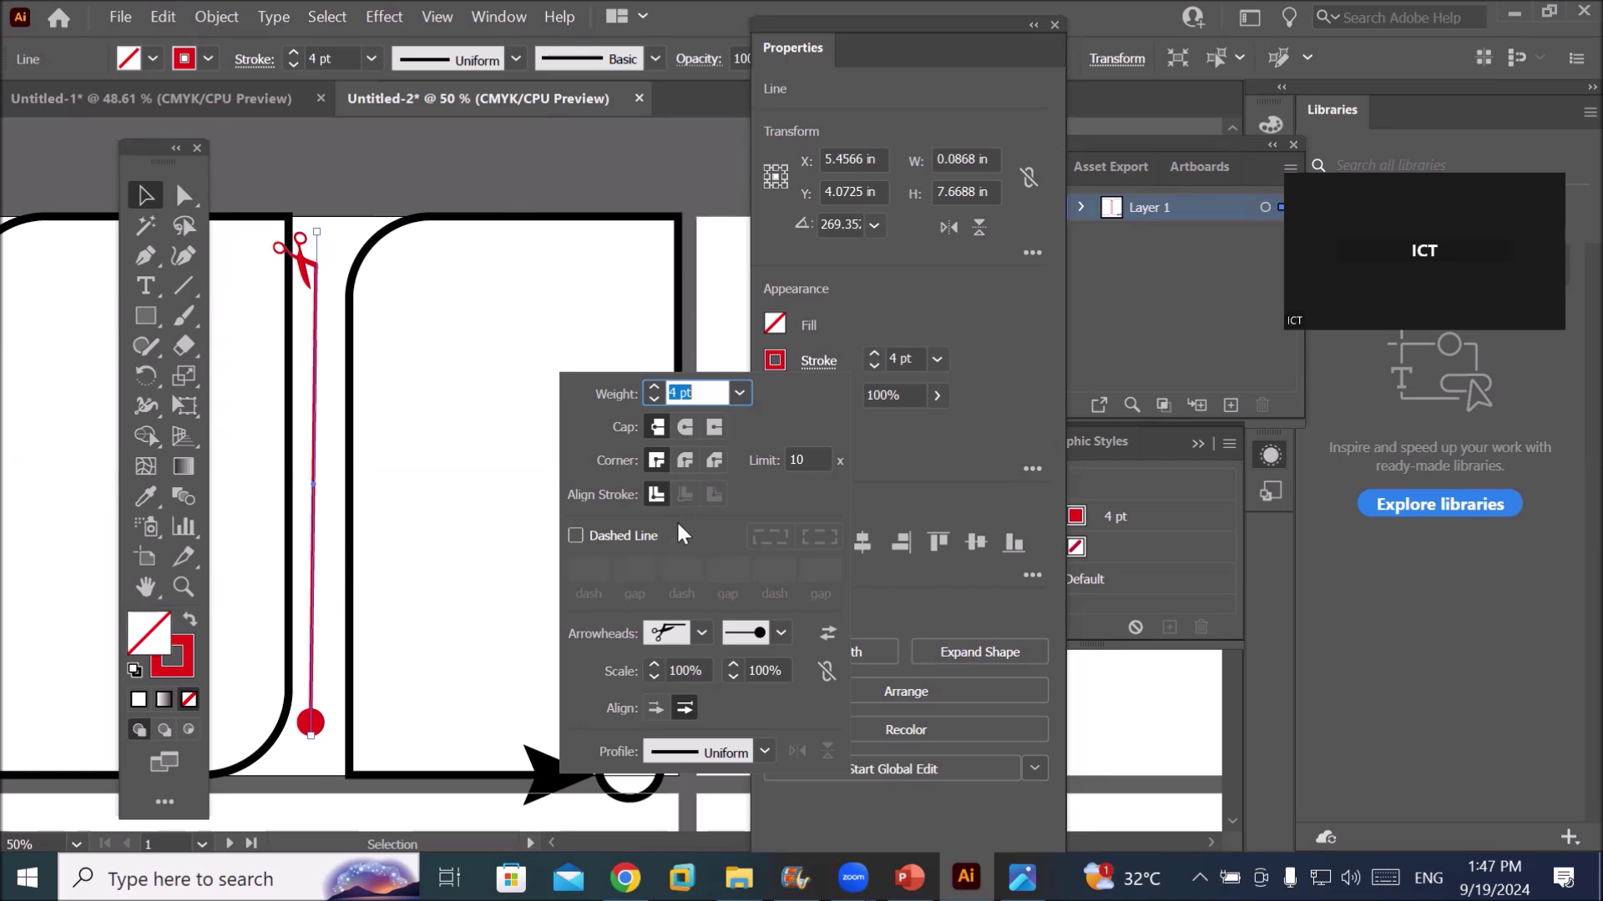
left_click(576, 535)
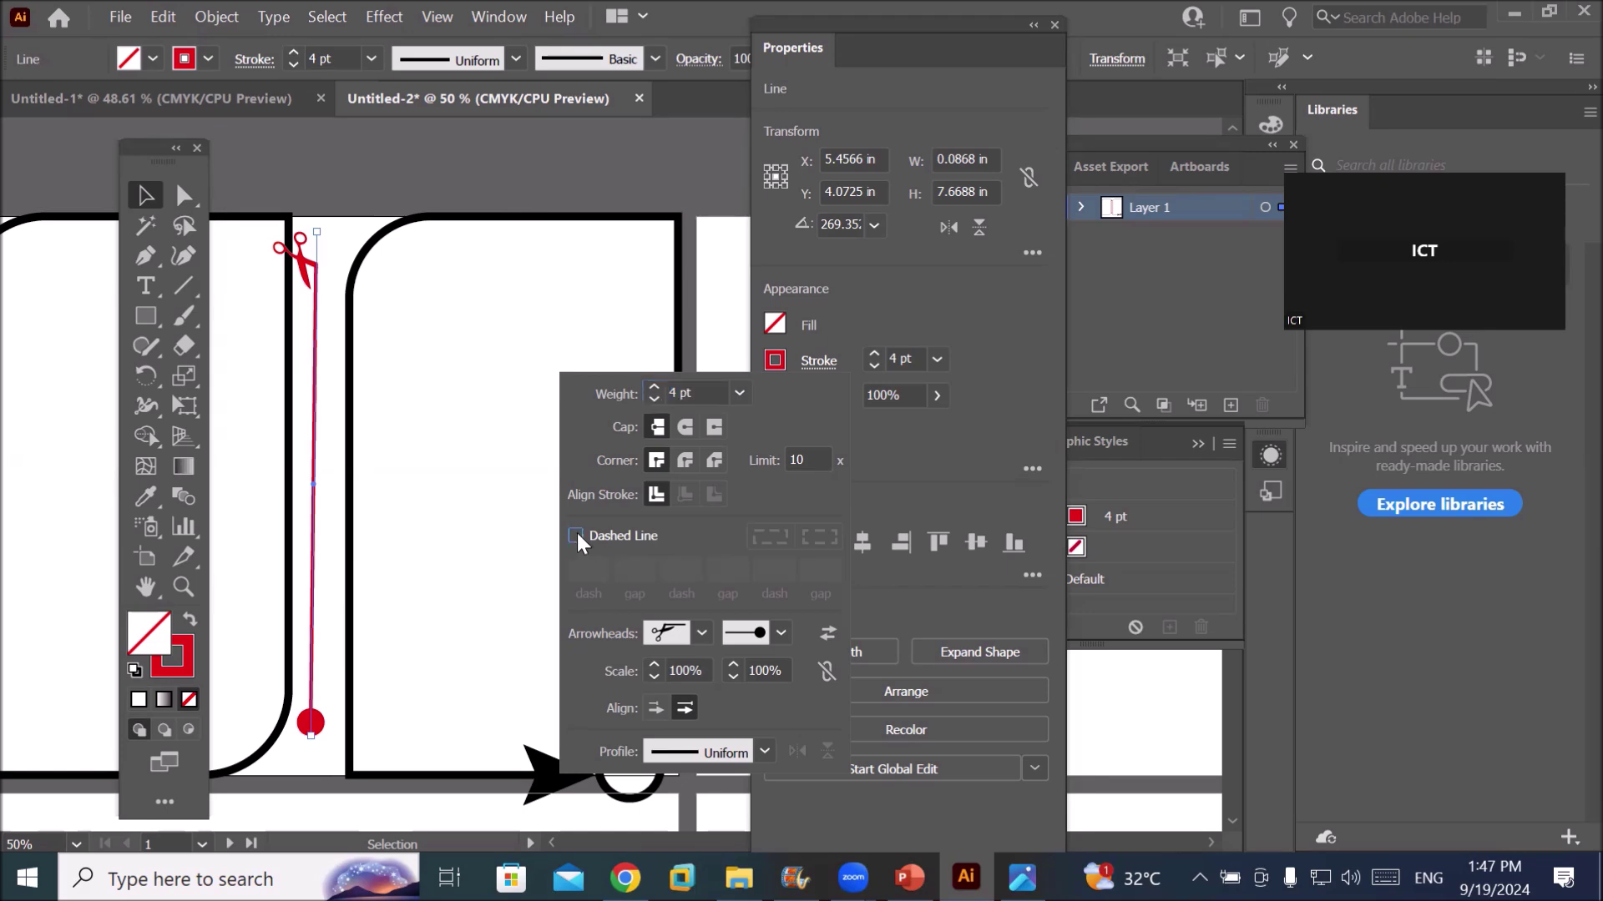
Turn on Dashed Line for the red vertical line, comparing the solid and dashed looks
left_click(576, 536)
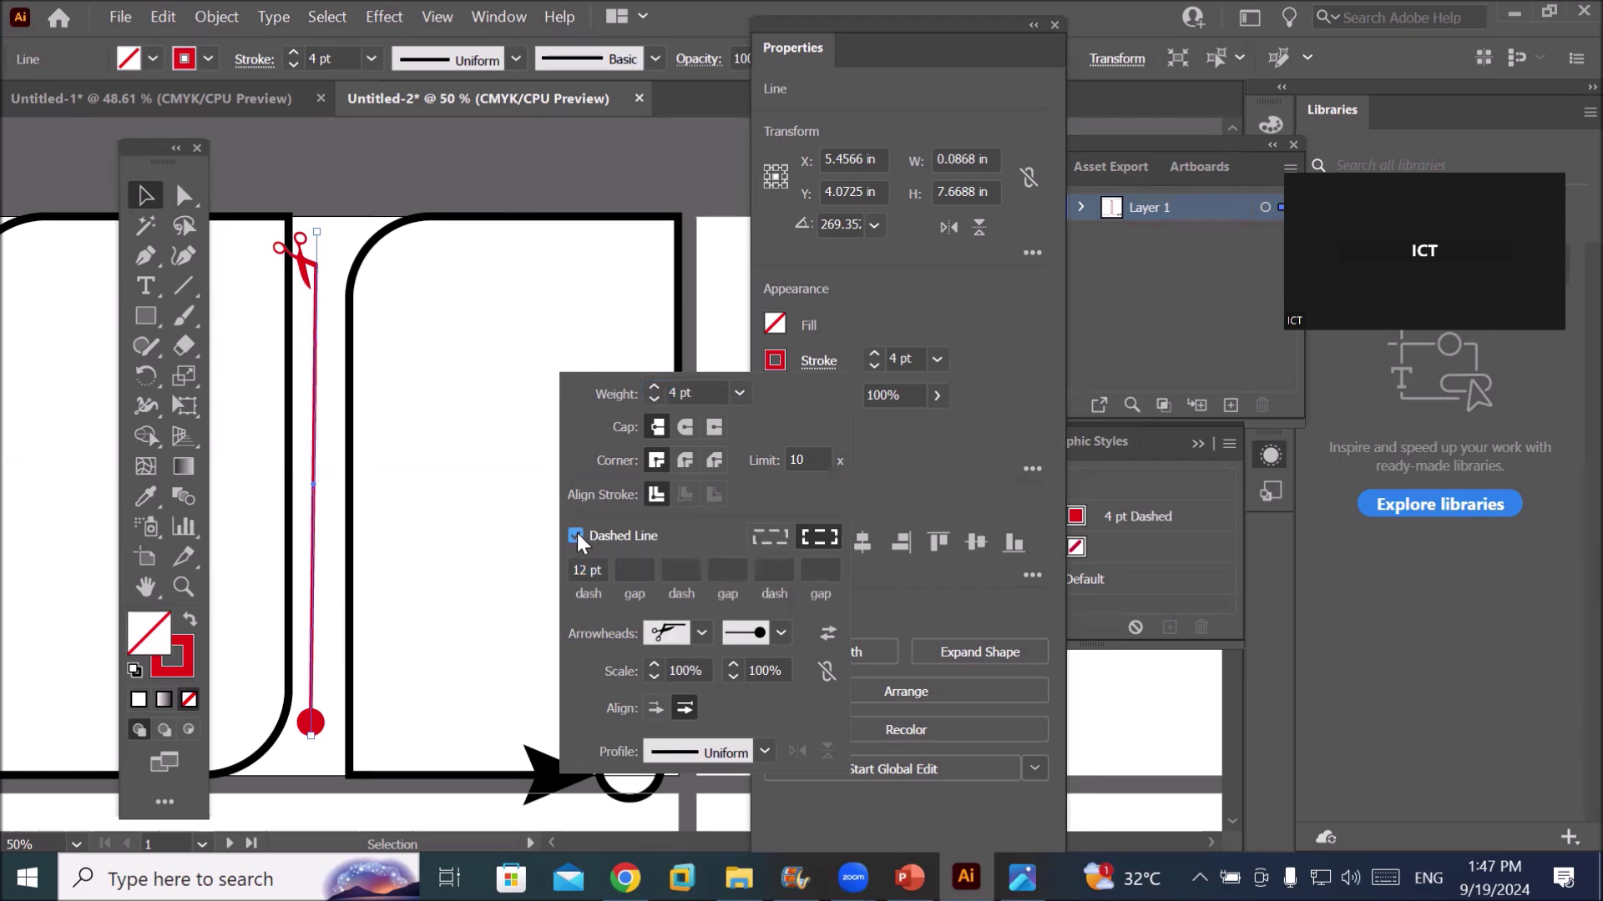
left_click(576, 536)
left_click(576, 536)
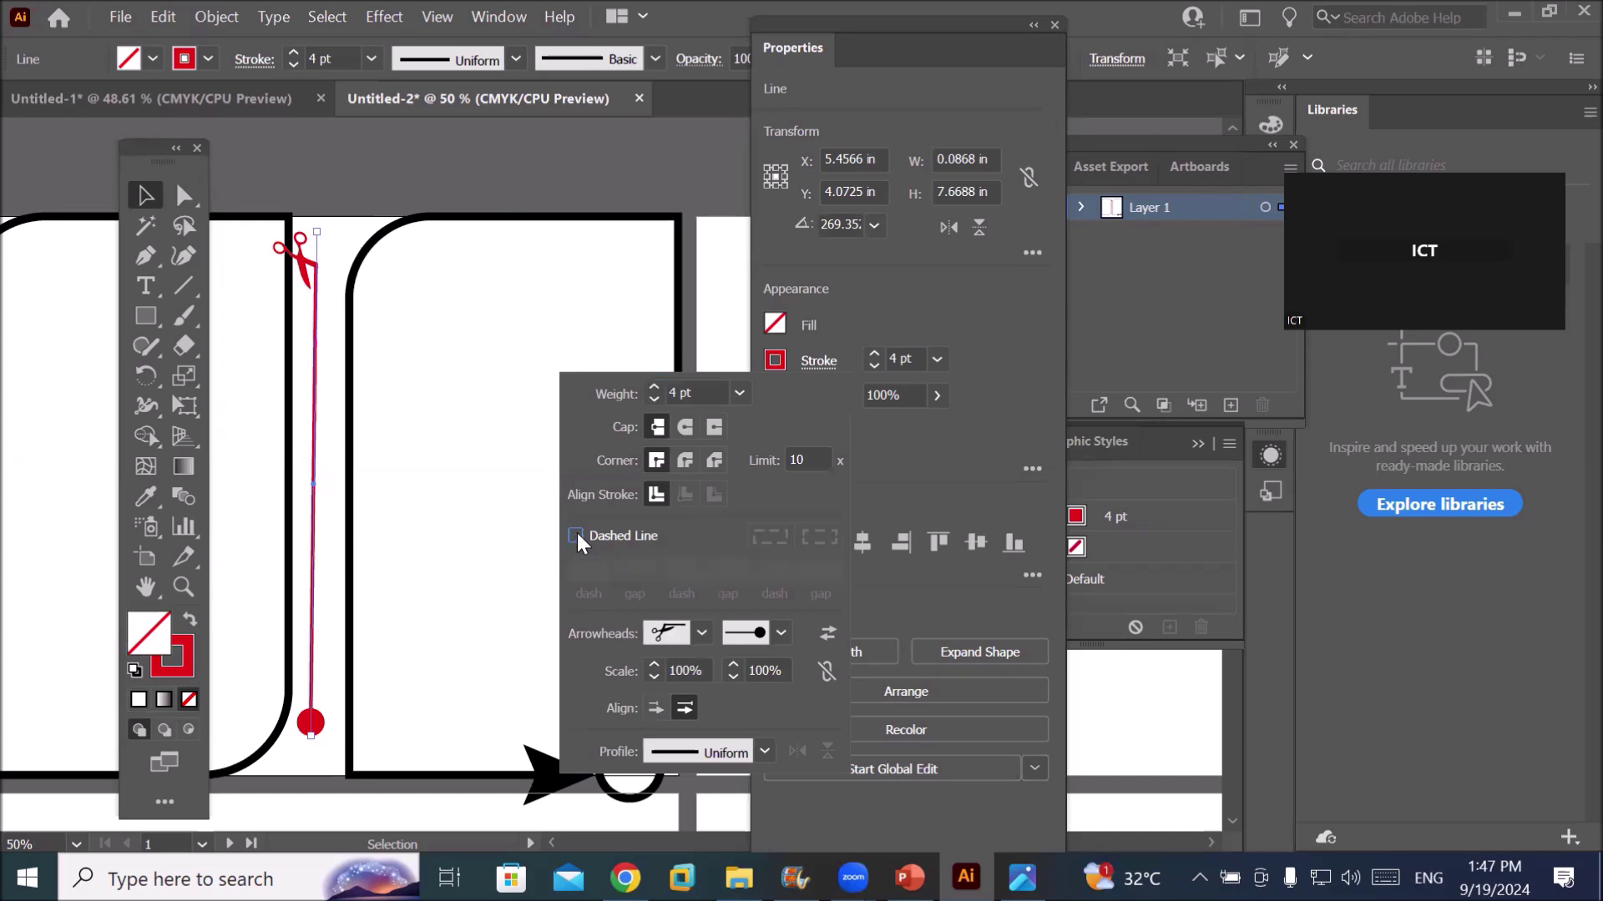
left_click(576, 536)
left_click(576, 536)
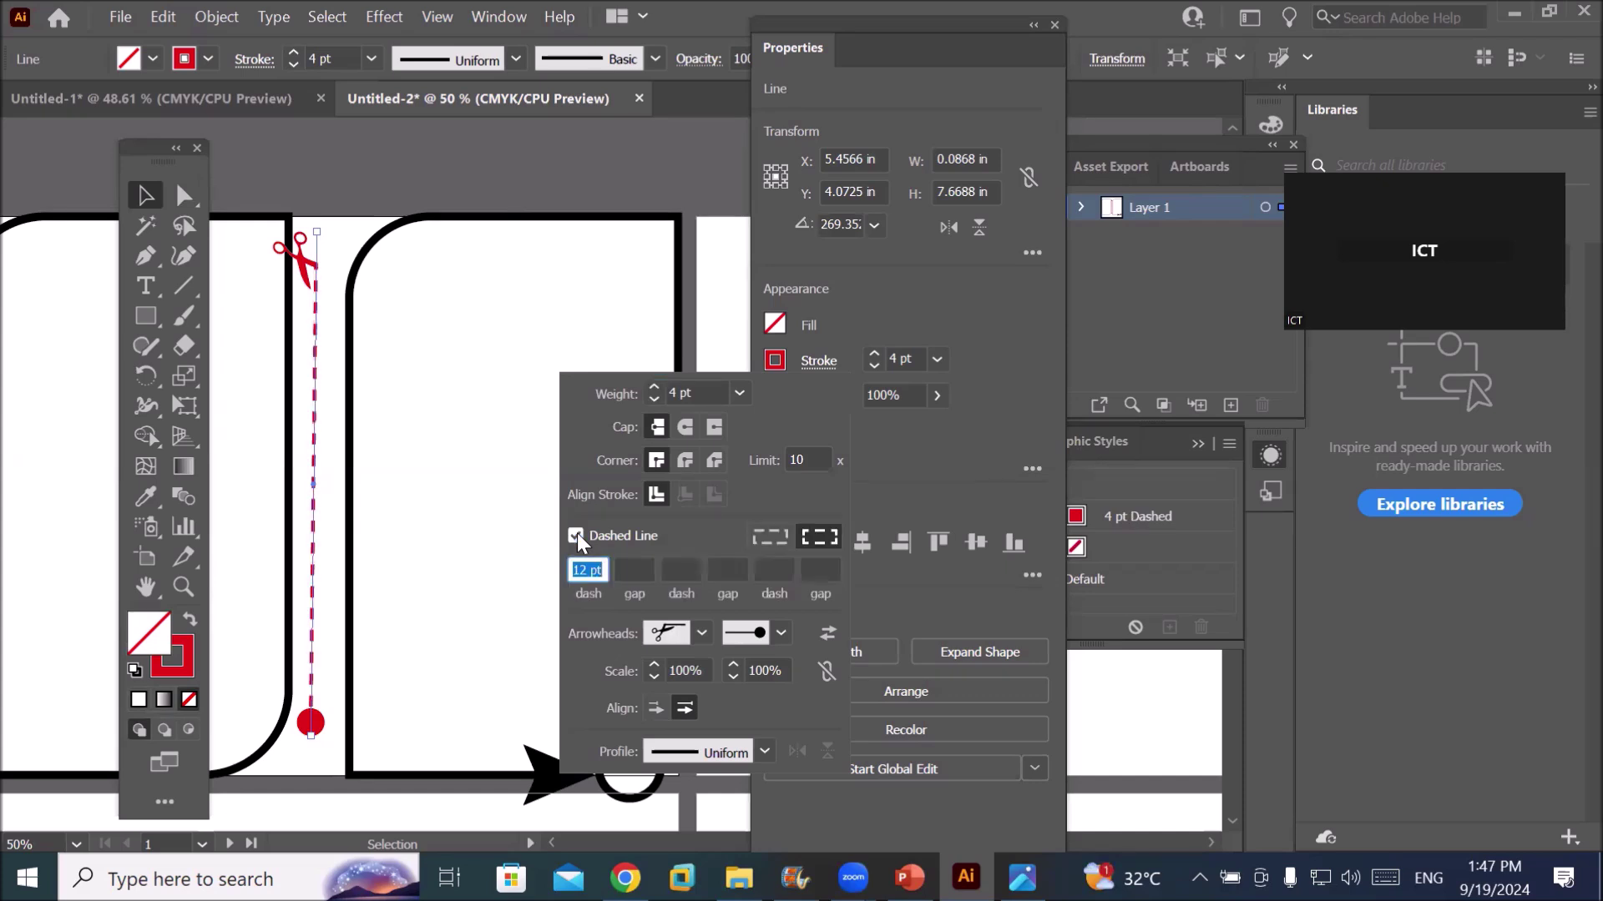
left_click(576, 536)
left_click(576, 536)
Change the first dash length from 12 pt to 30 pt
left_click(636, 561)
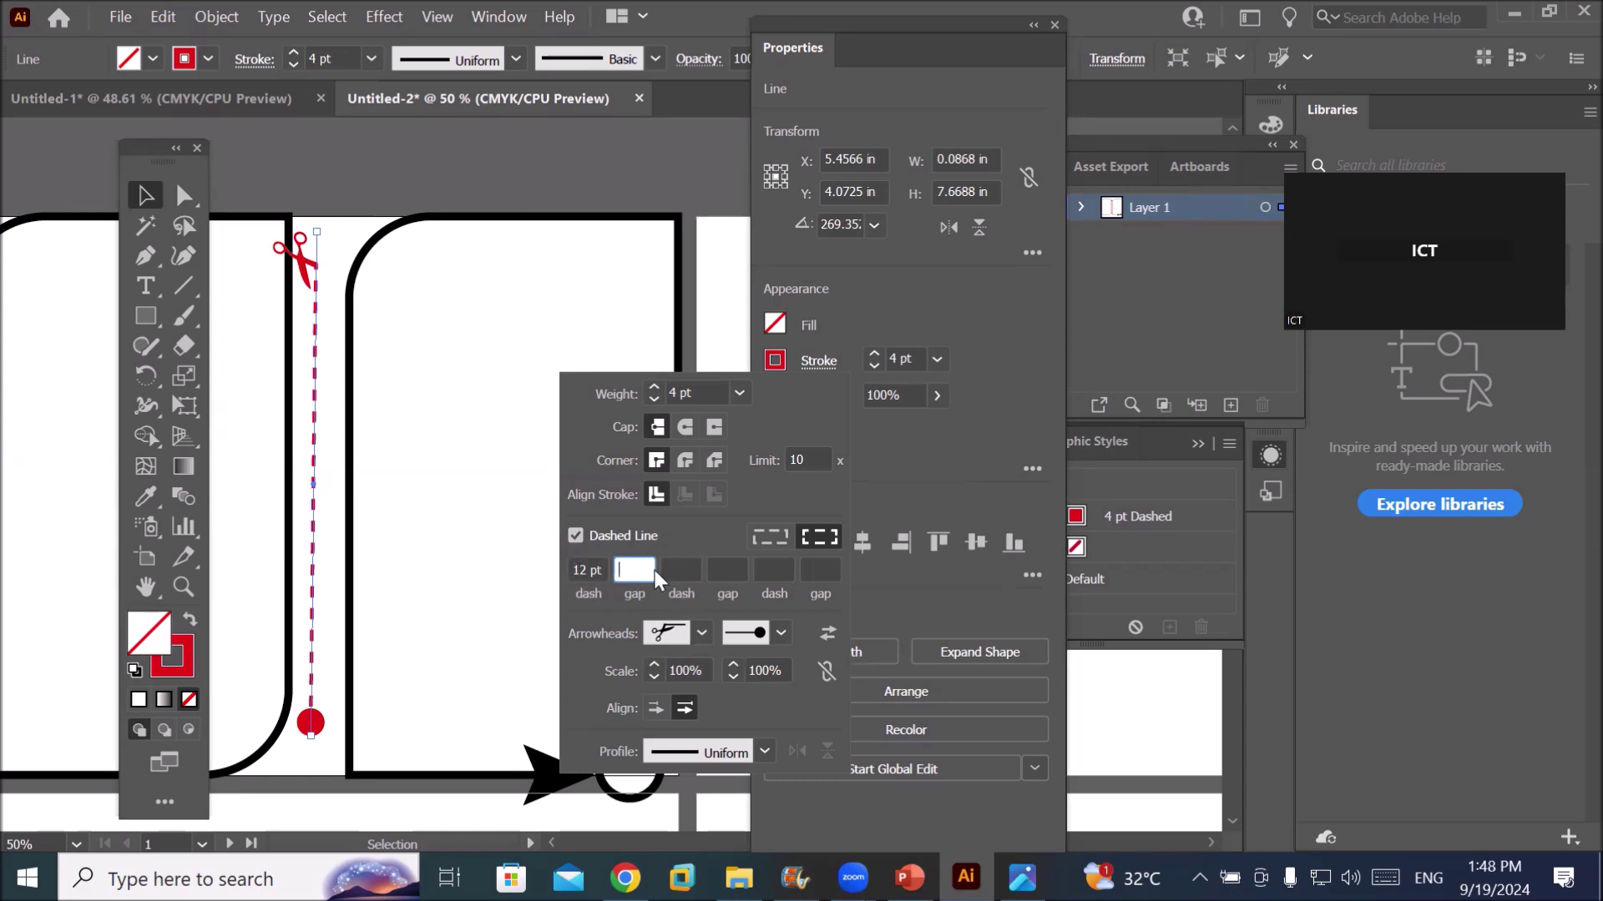
left_click(685, 567)
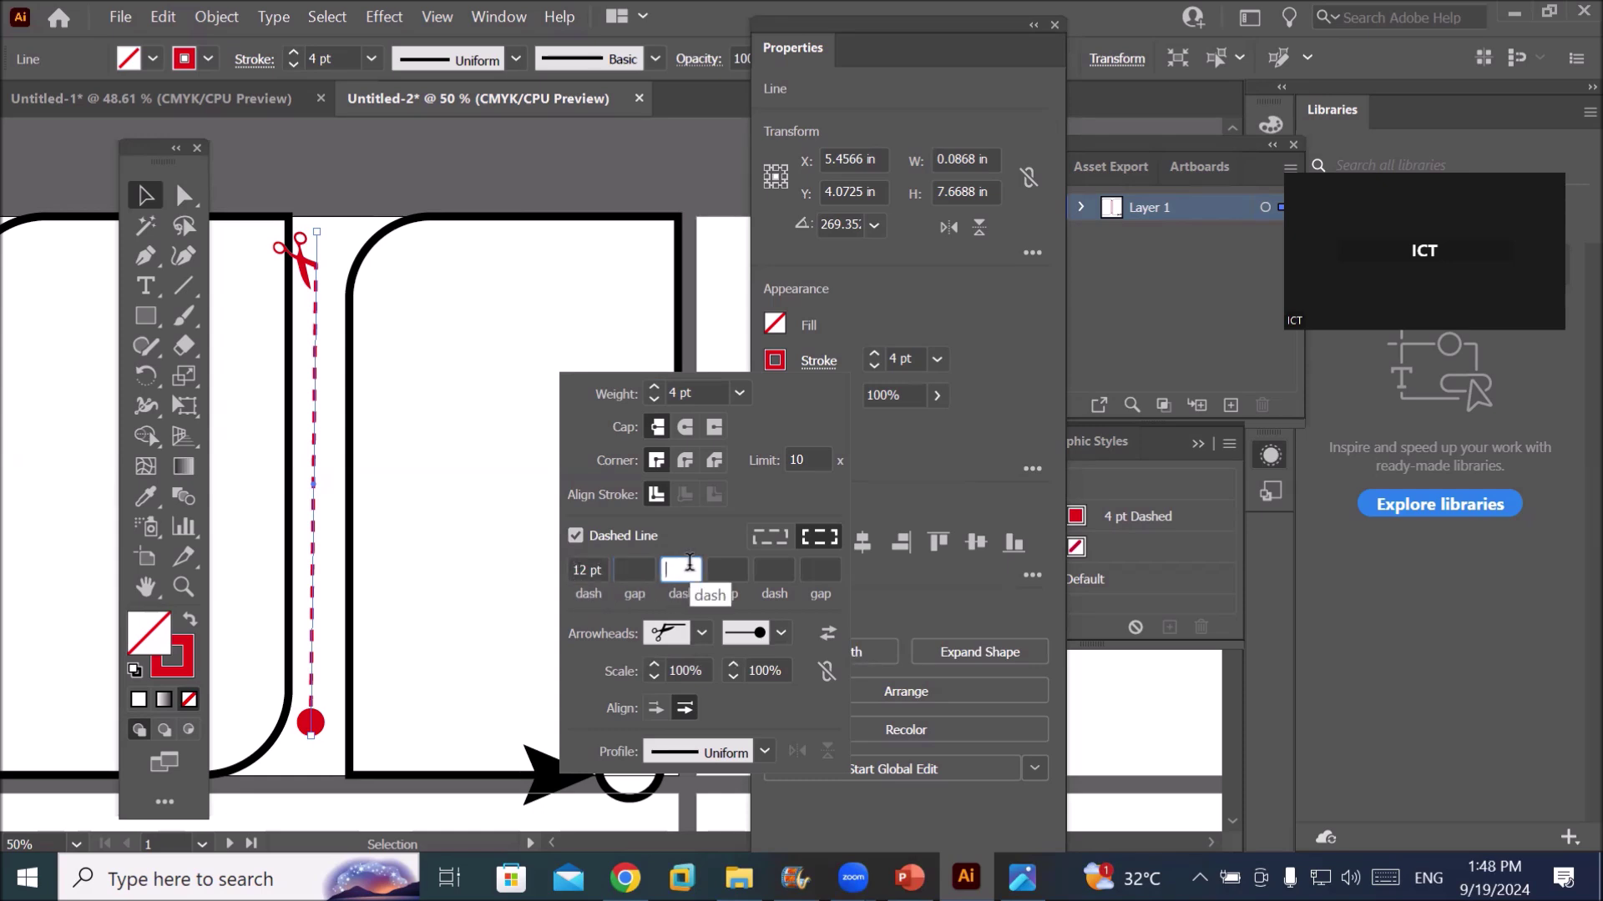
left_click(628, 570)
left_click(582, 569)
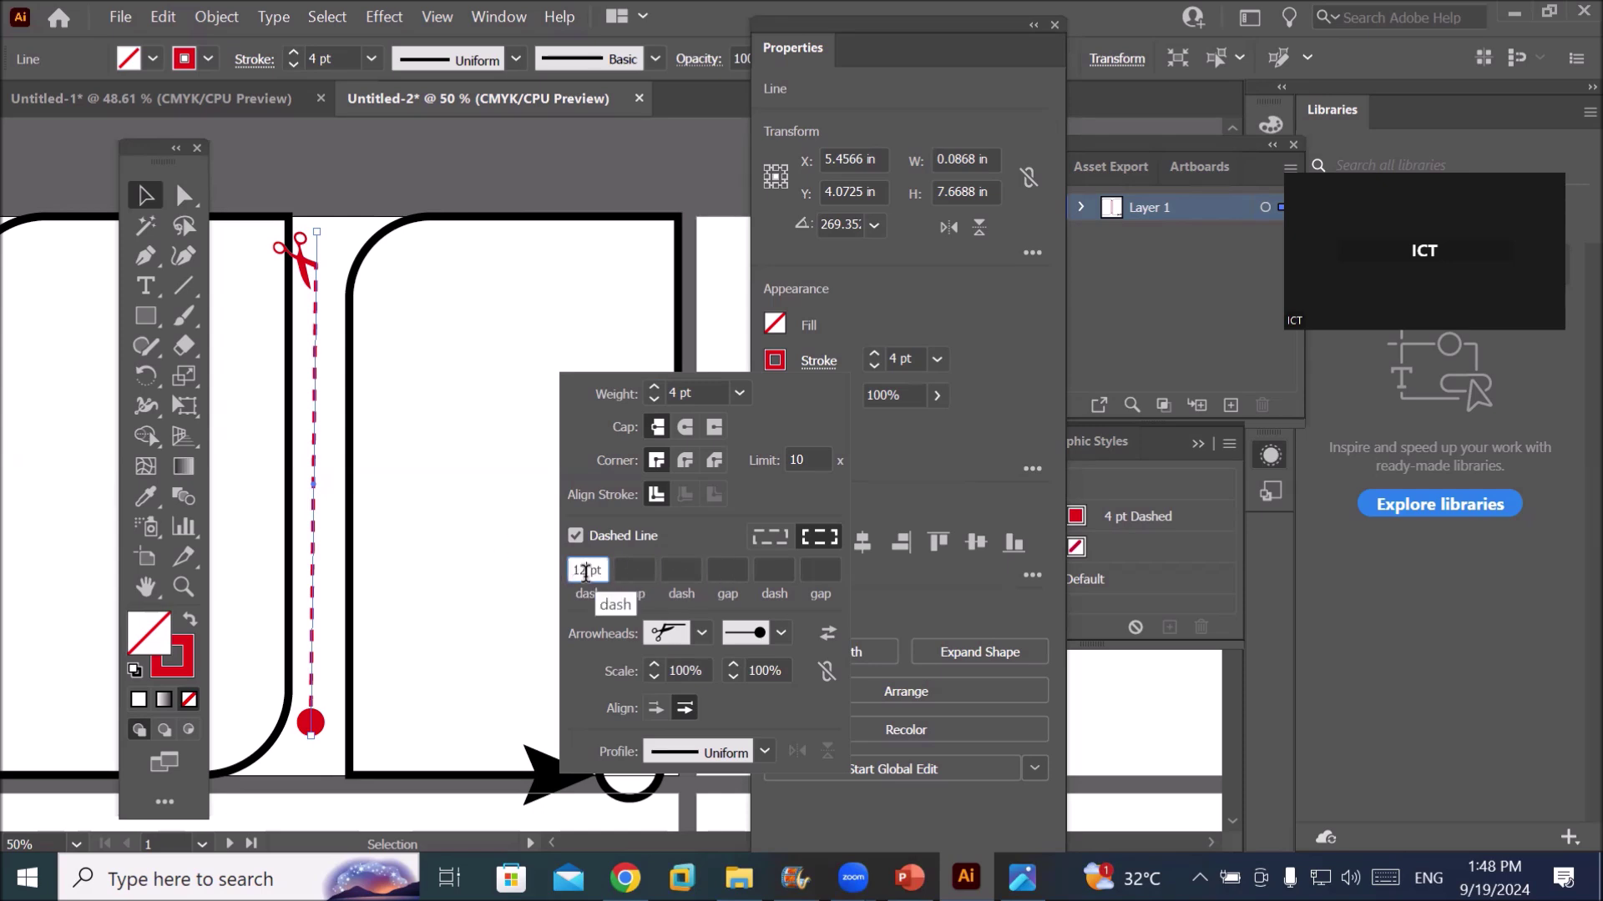
type("30")
key("Return")
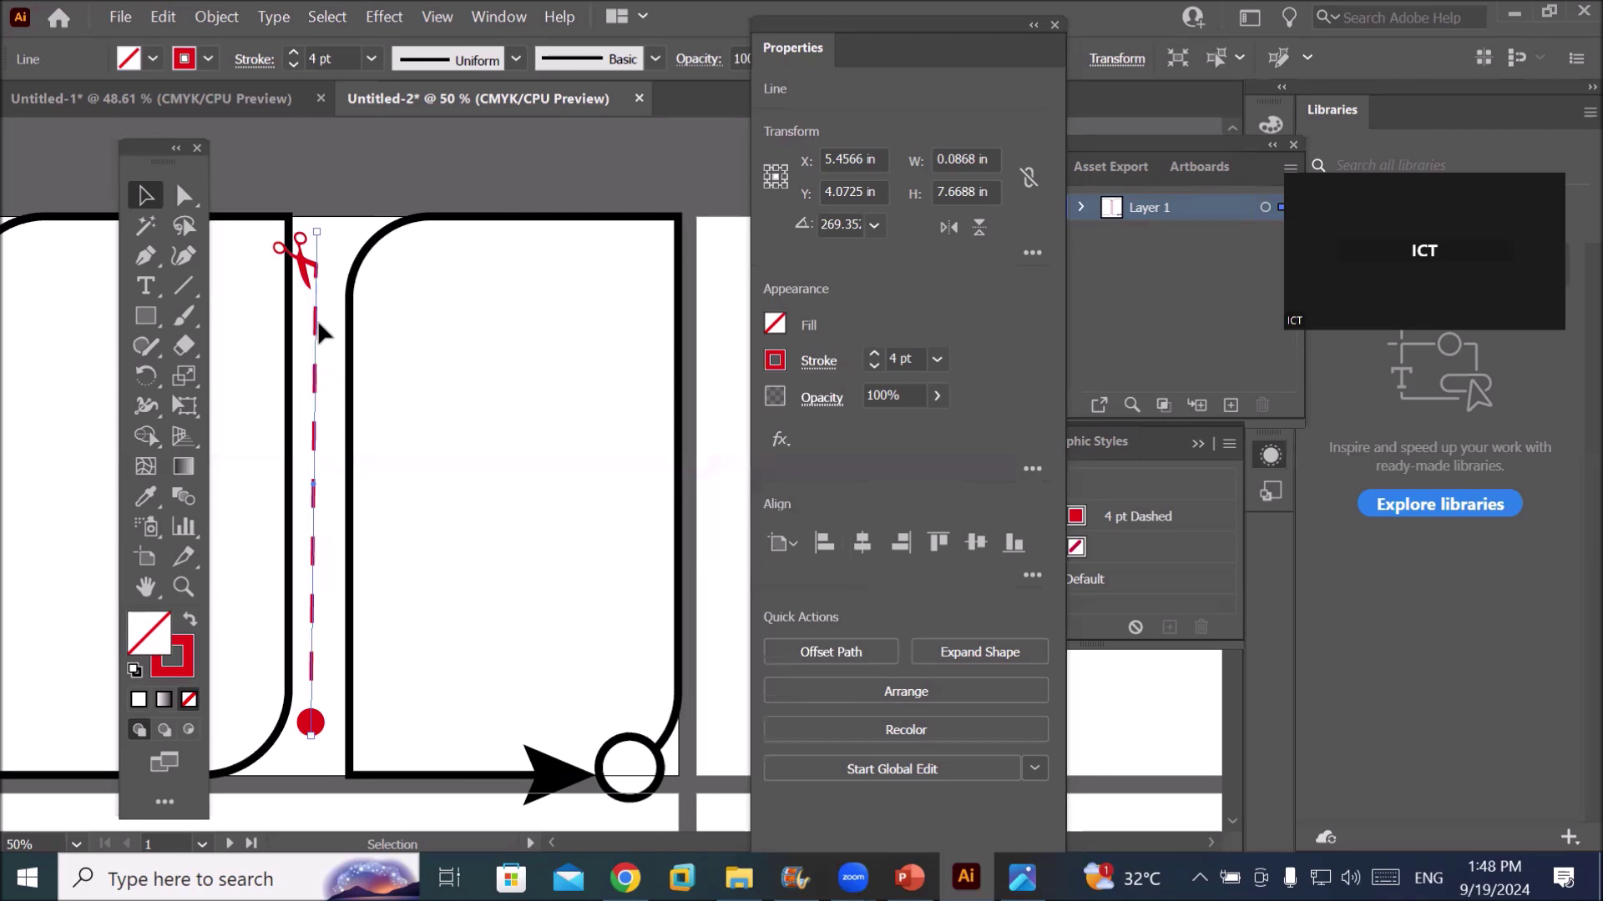
Enter a new first gap value in the red line's dash pattern
scroll(310, 334, "up", 2)
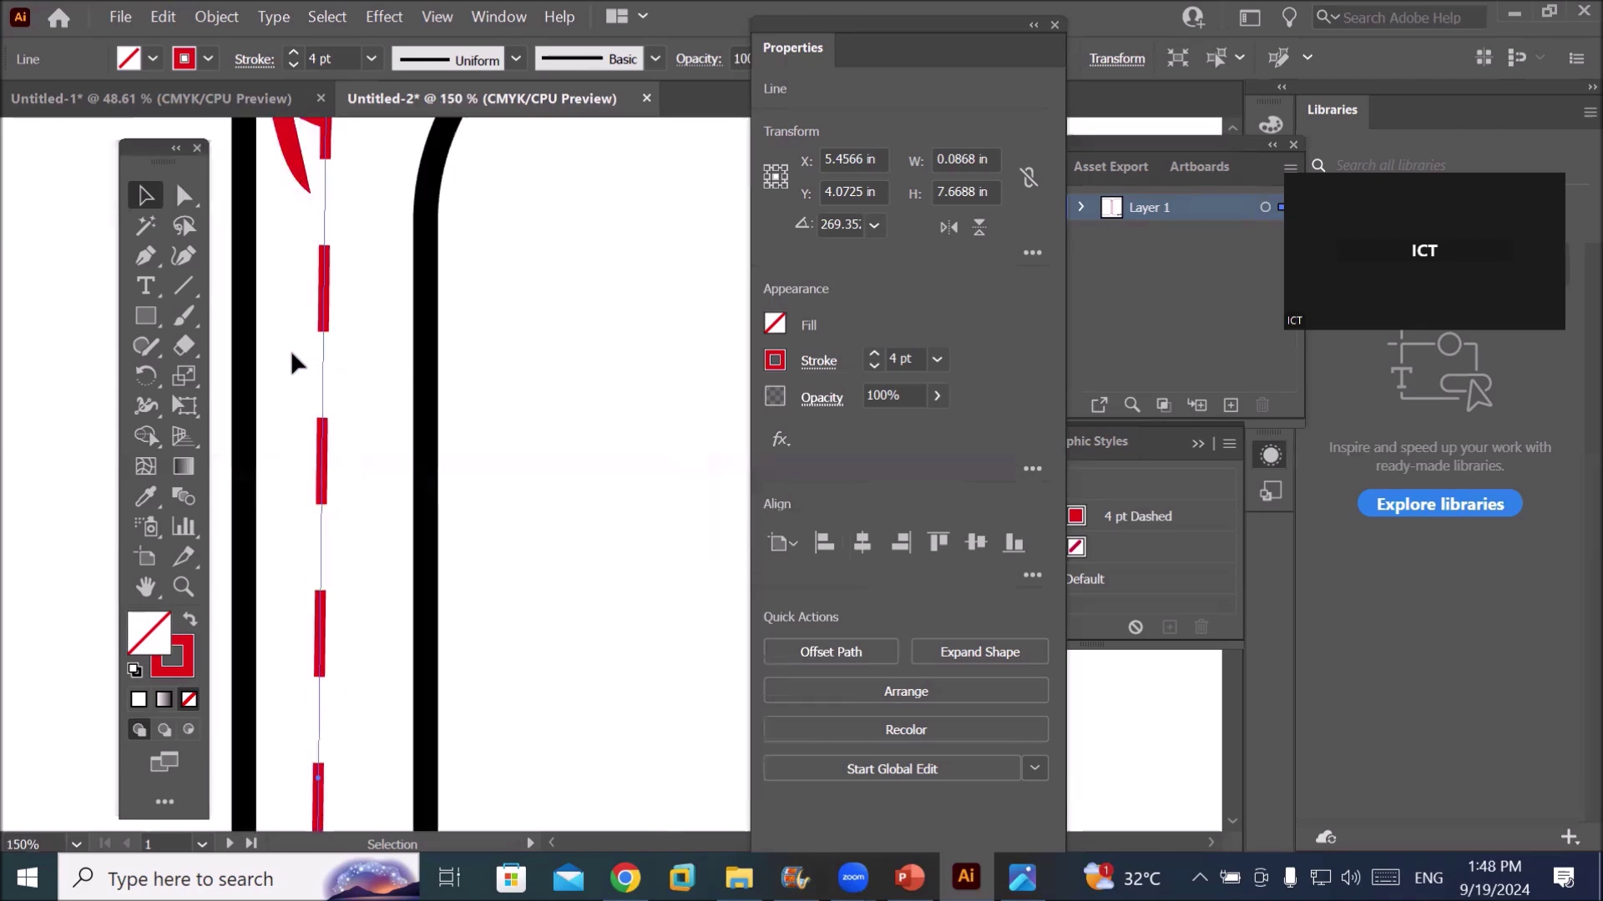
left_click(812, 363)
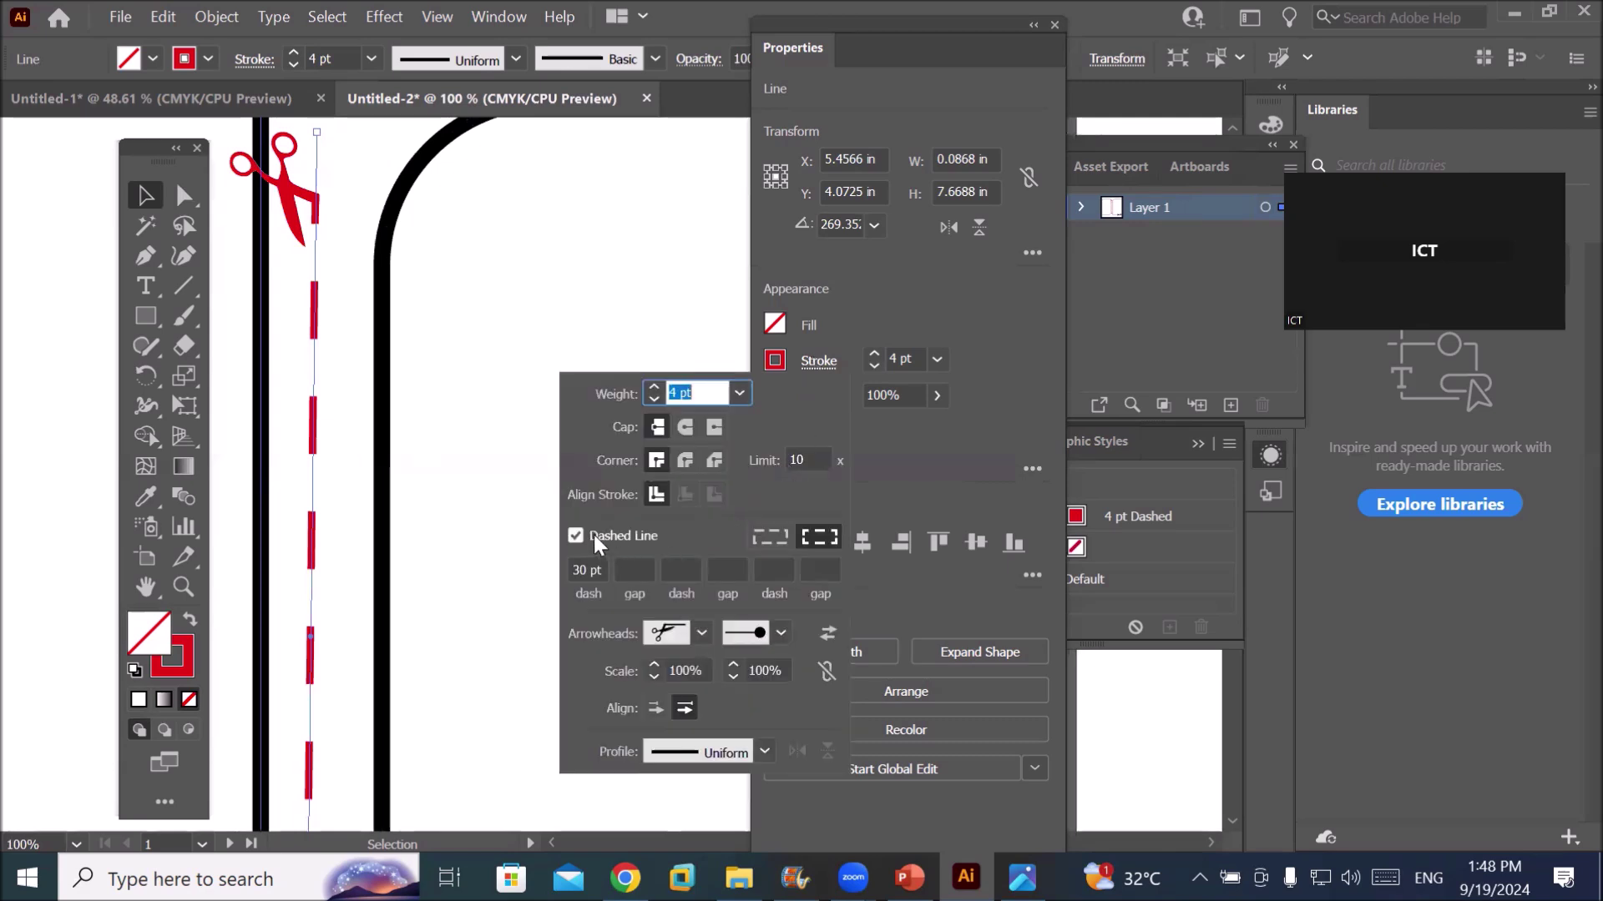
left_click(591, 571)
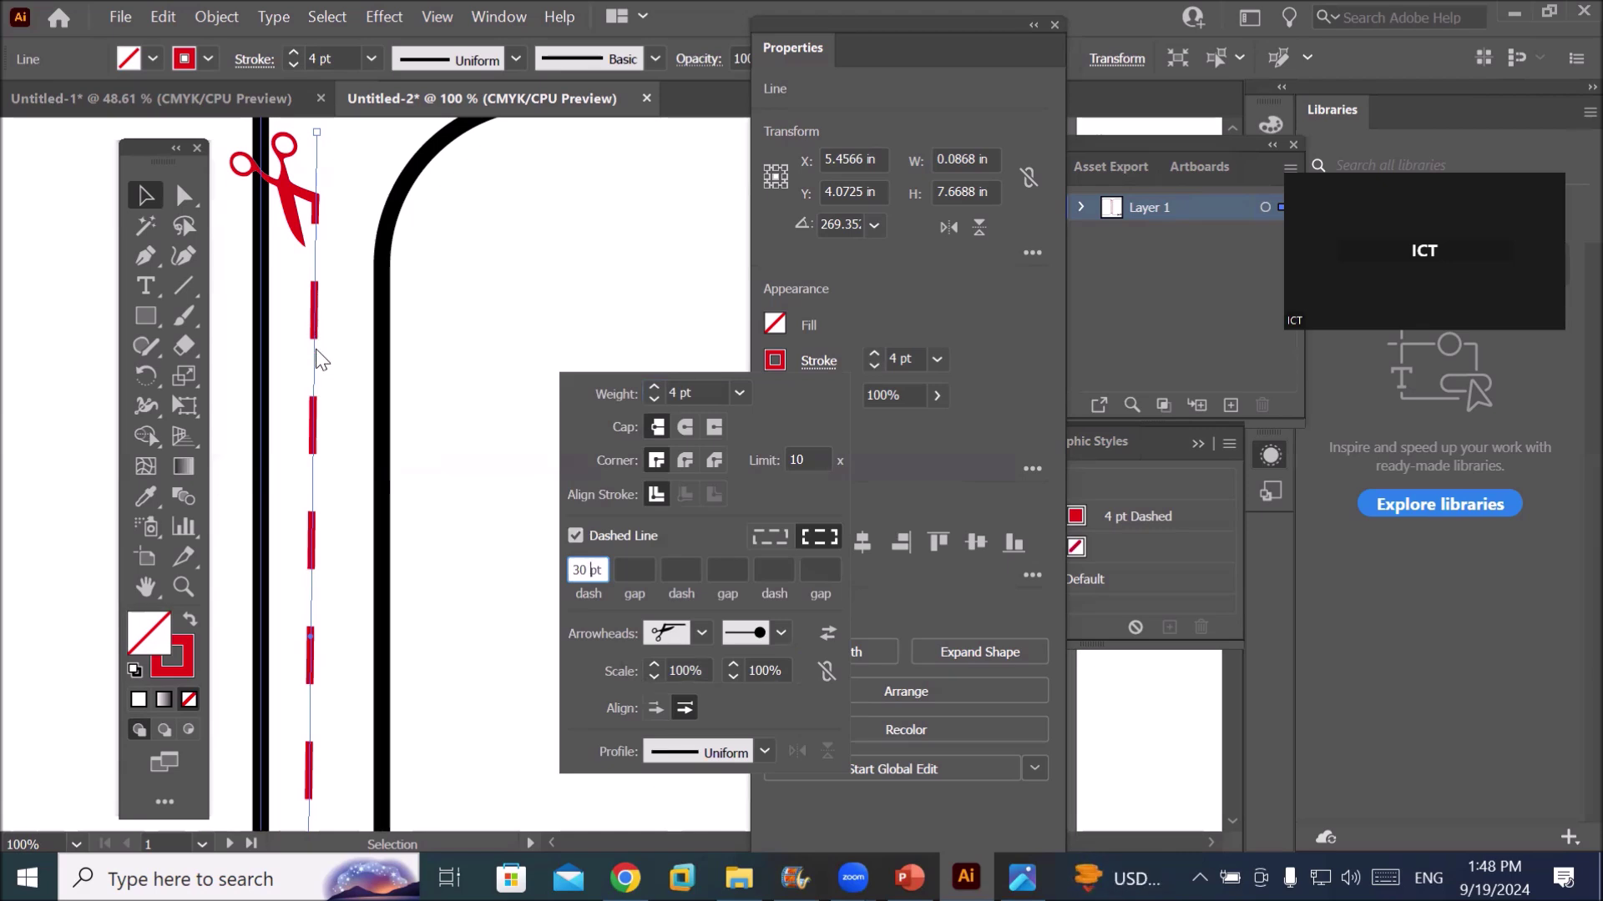
left_click(644, 570)
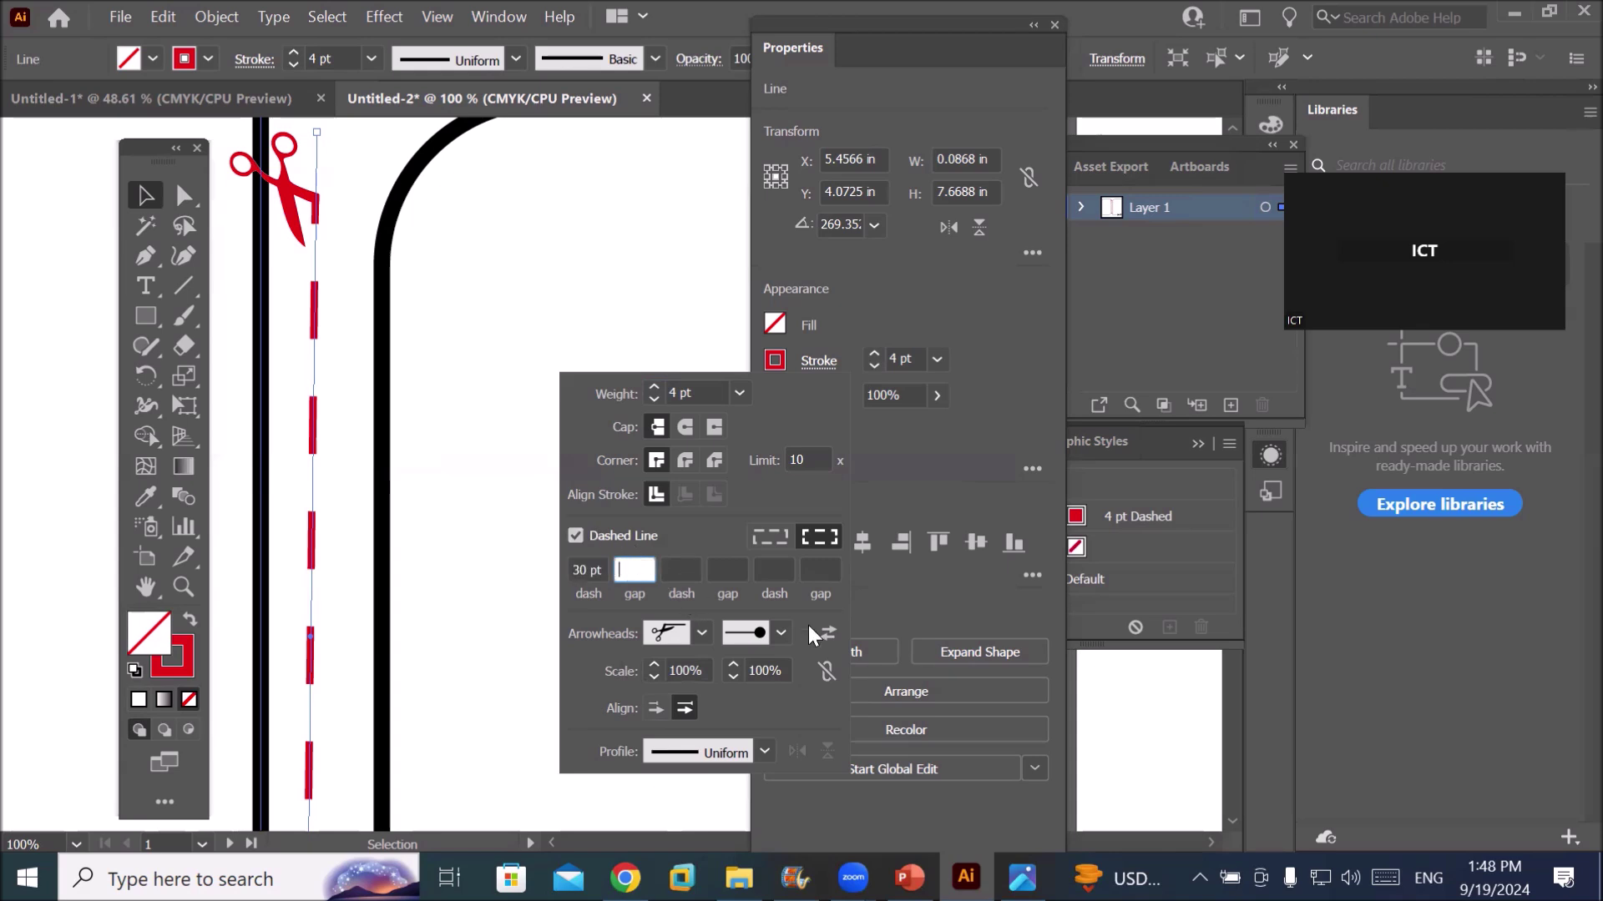
type("4")
key("Return")
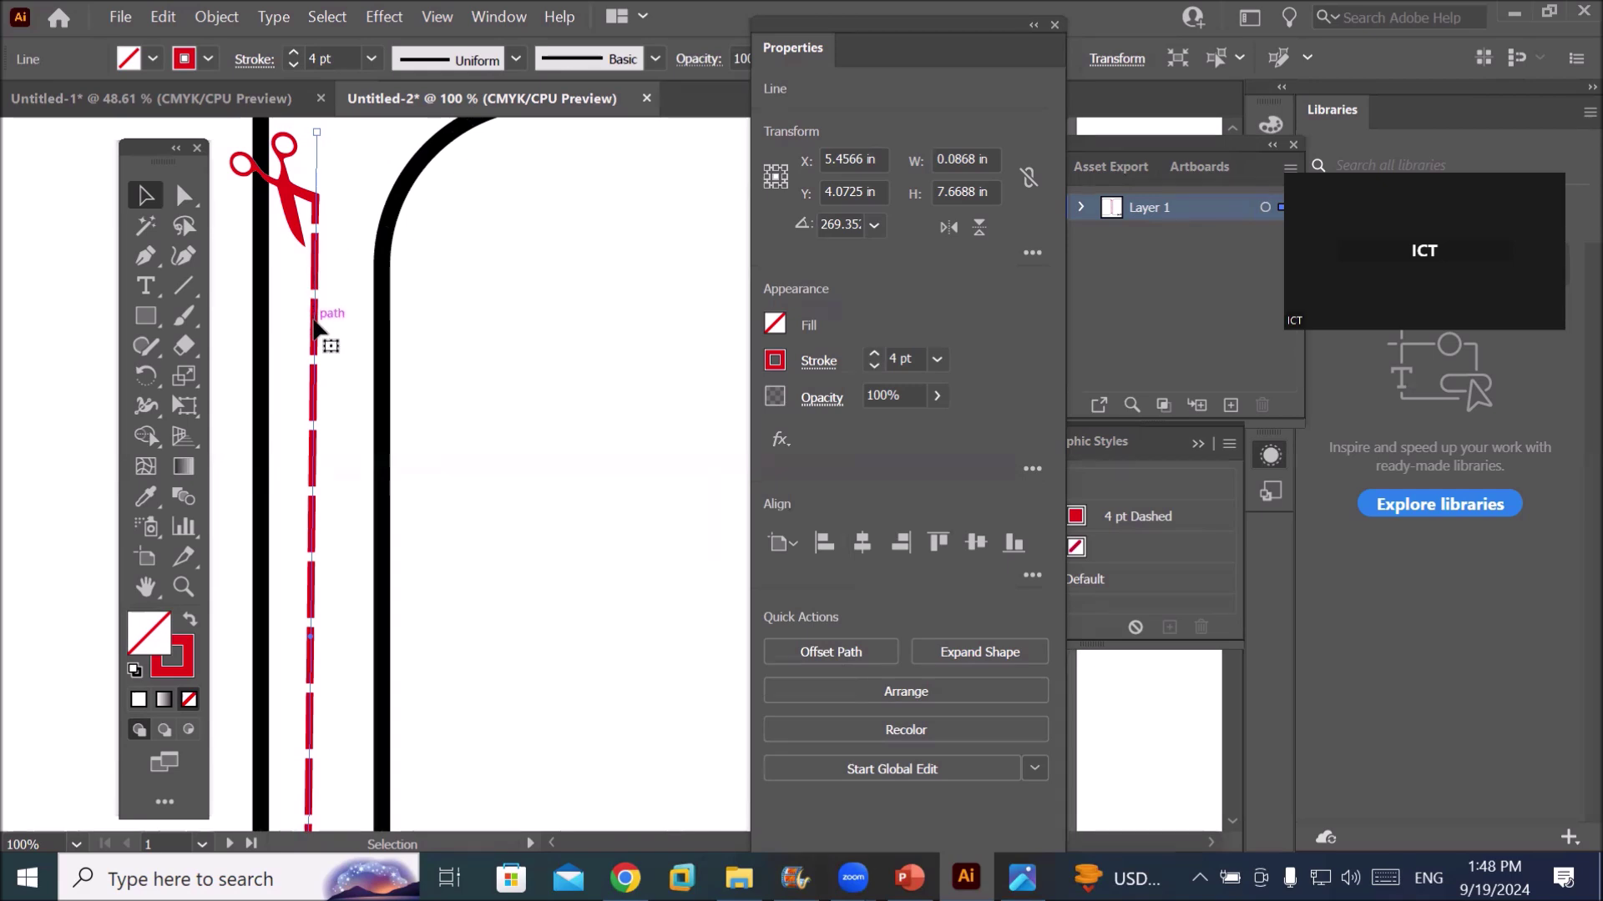
Add a 20 pt second dash and a 10 pt second gap to the pattern
left_click(818, 361)
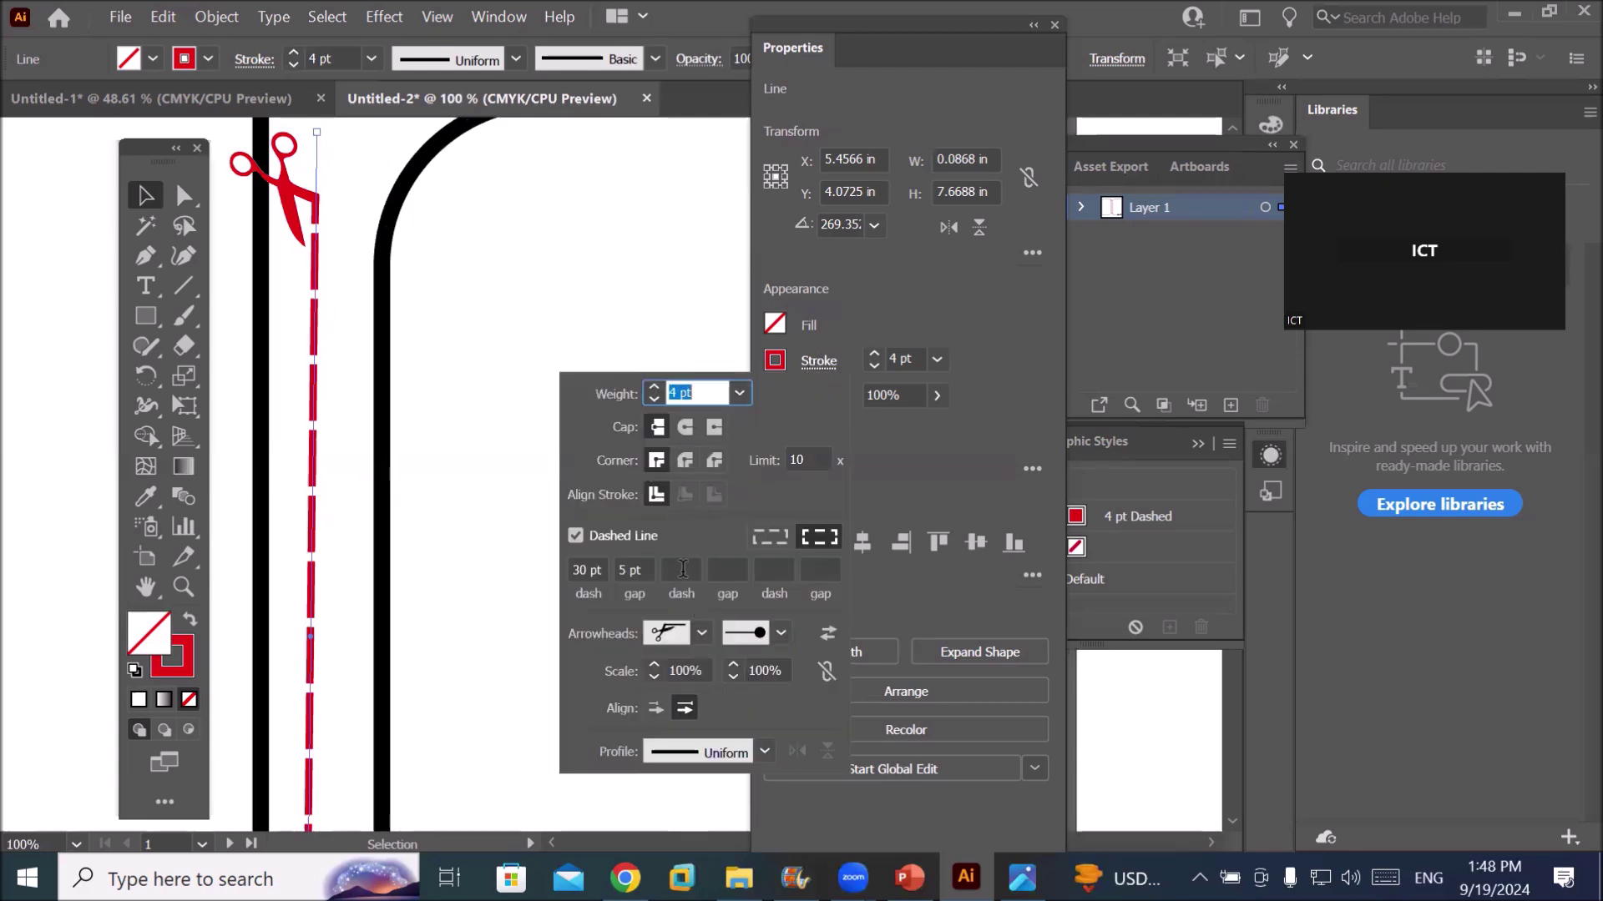
left_click(682, 569)
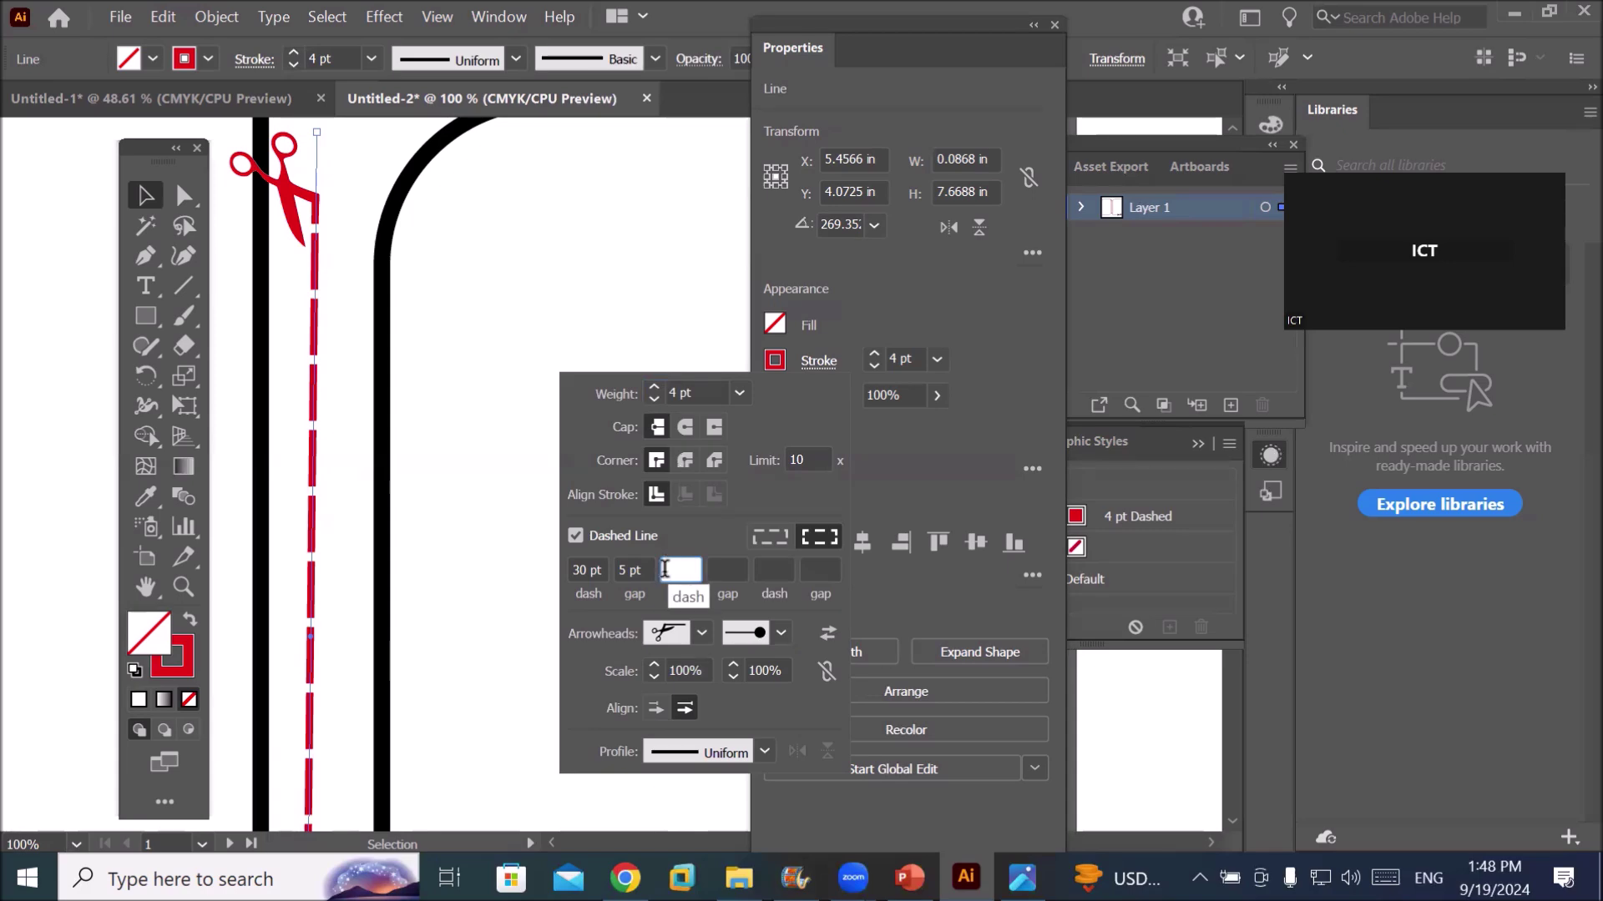
type("20")
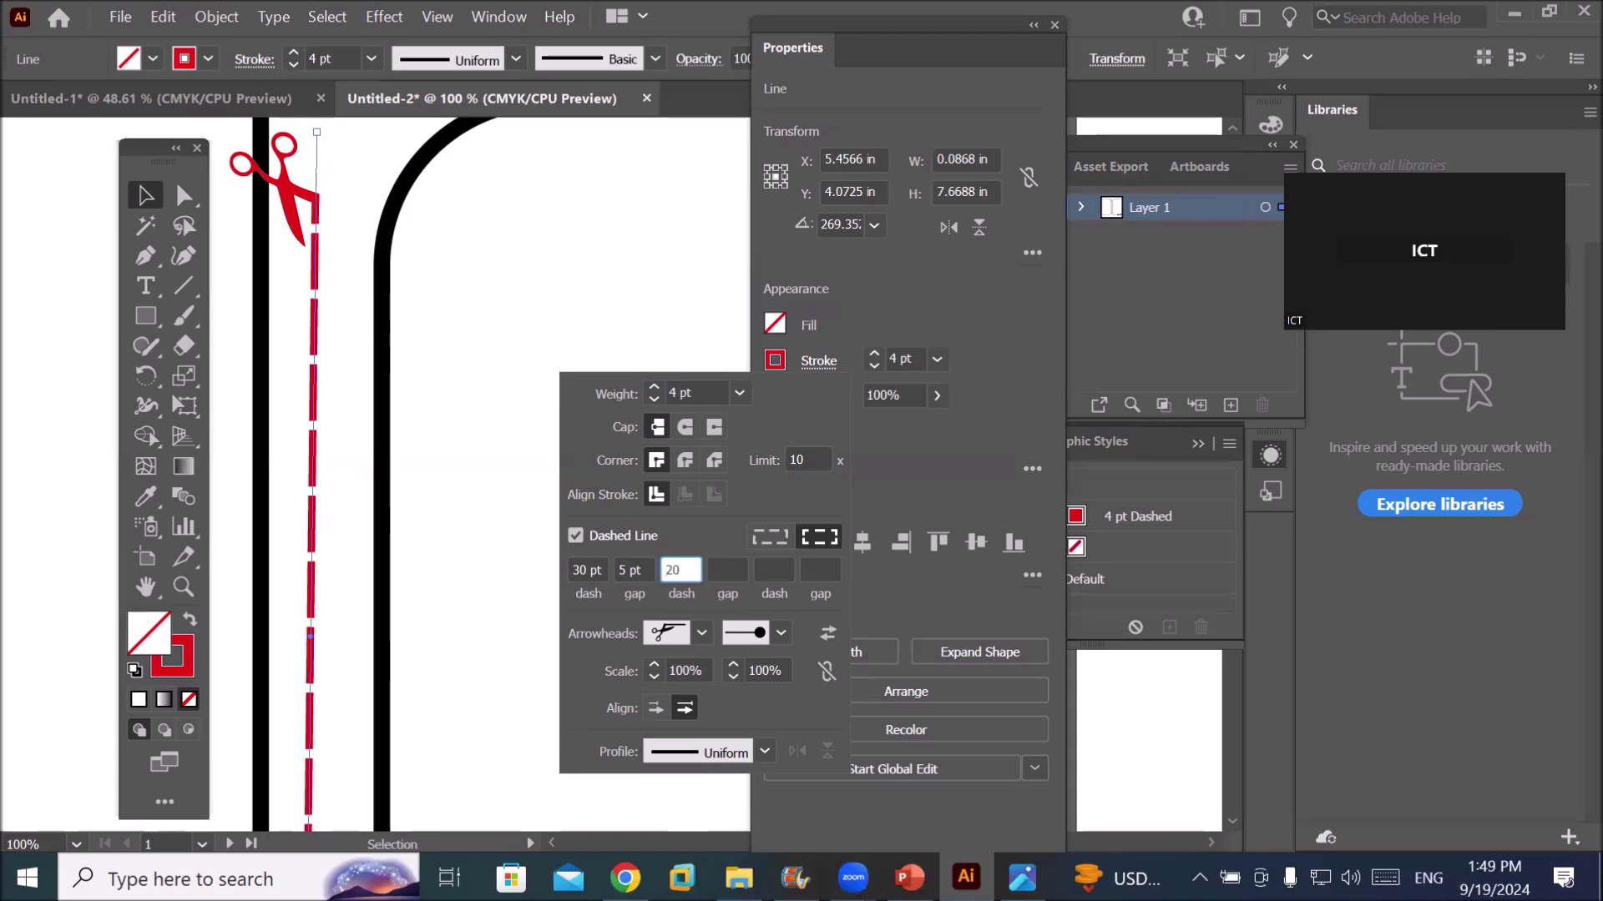
left_click(723, 568)
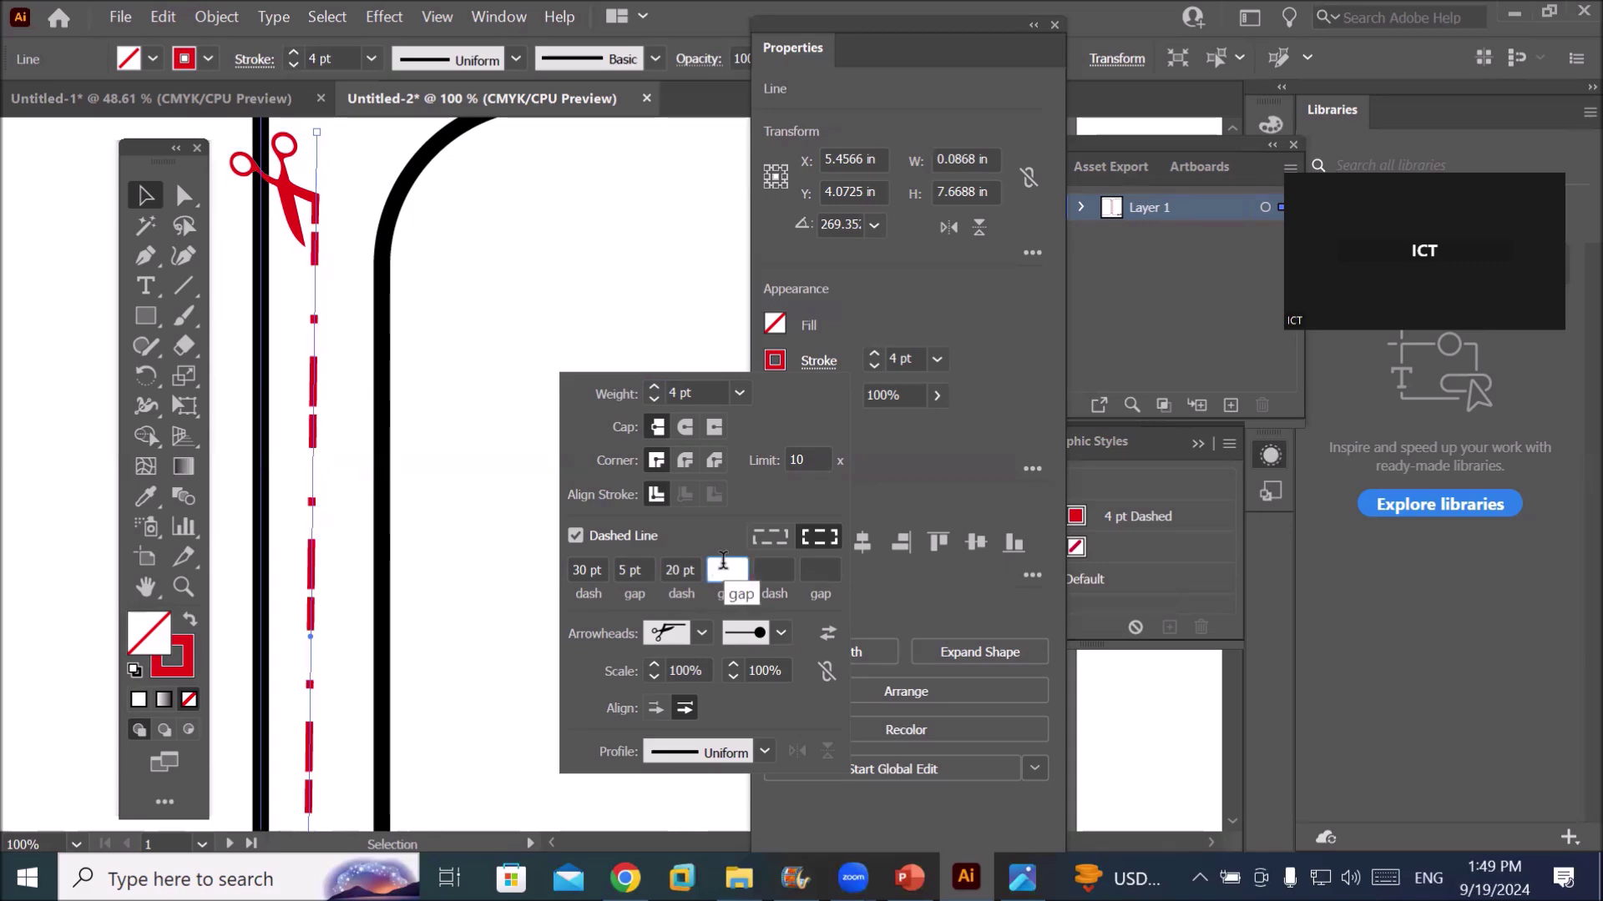
type("10")
key("Return")
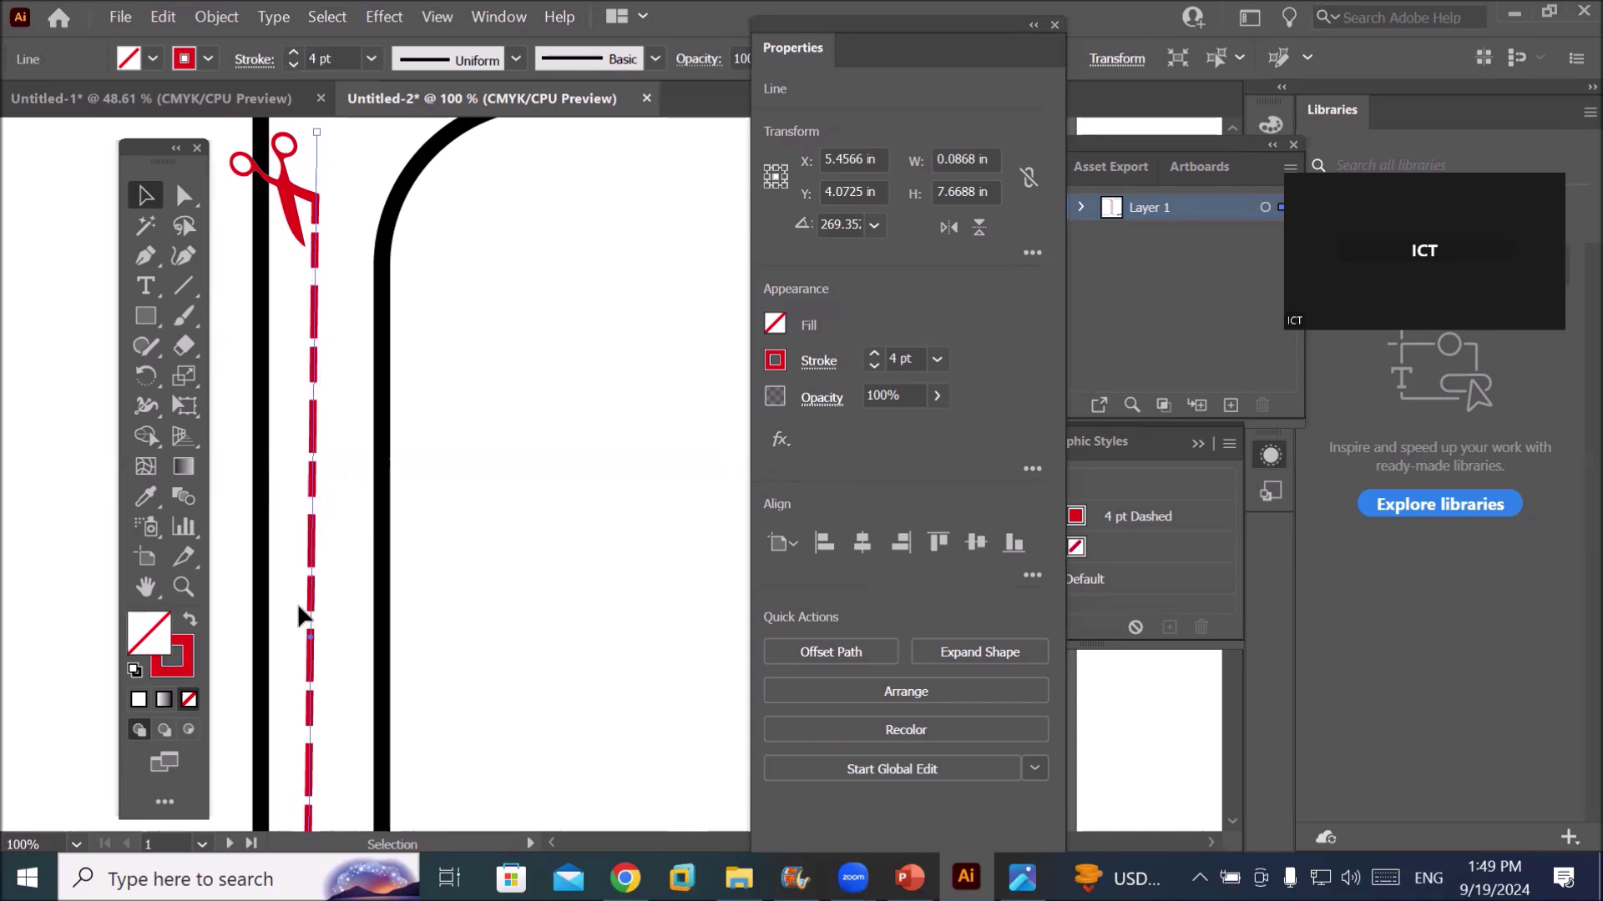
left_click(818, 362)
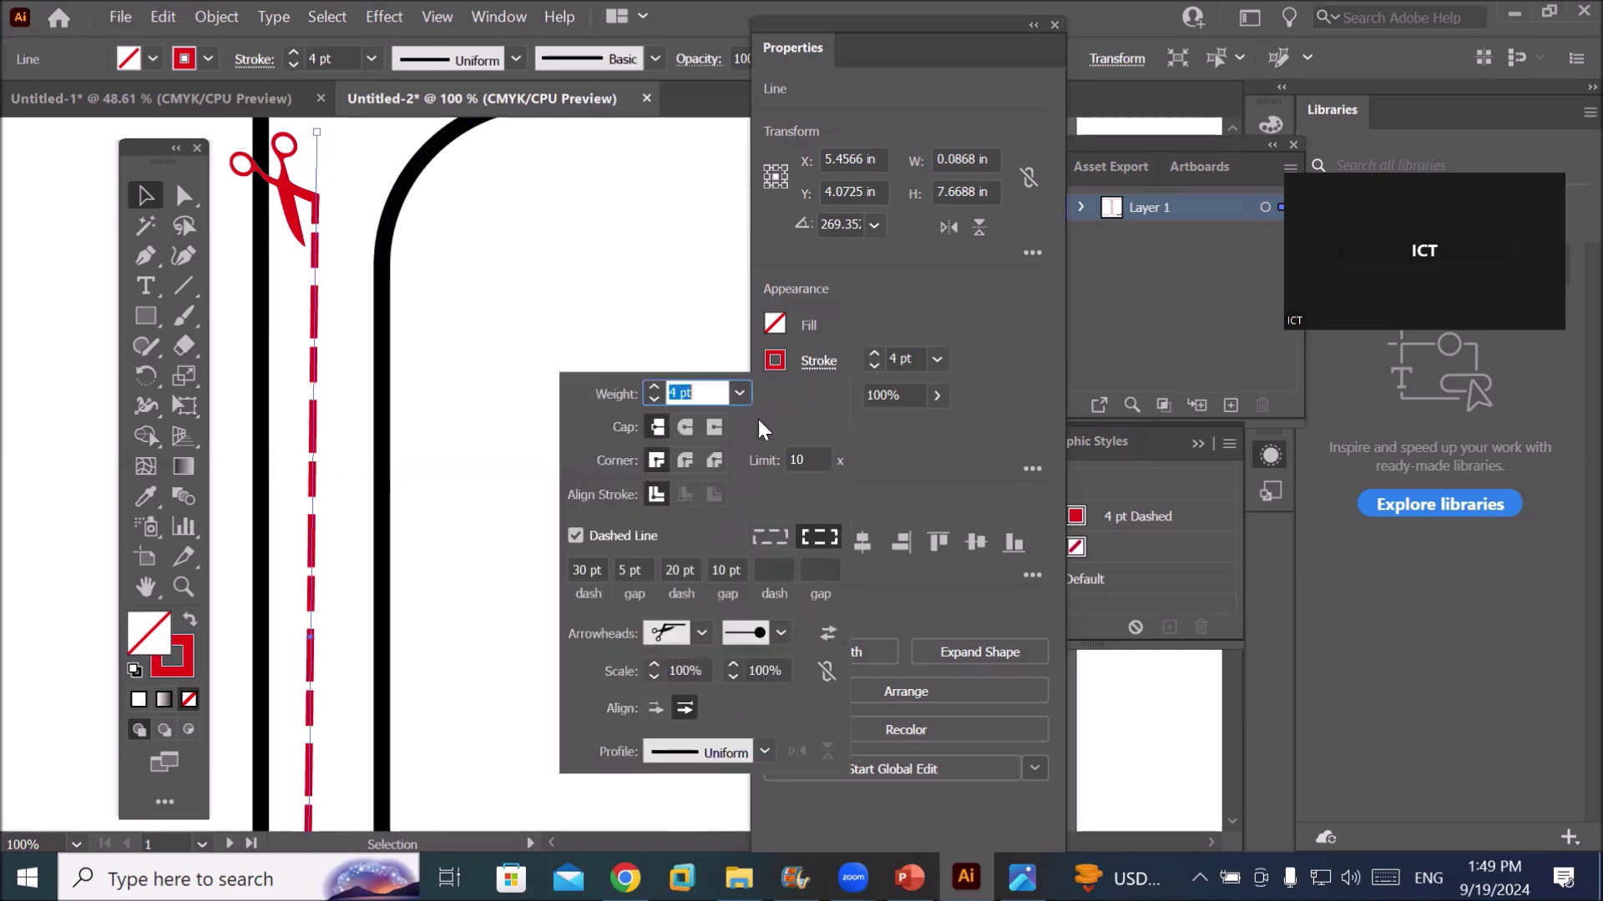
Change both the 5 pt and 10 pt gaps to 2 pt
left_click(726, 571)
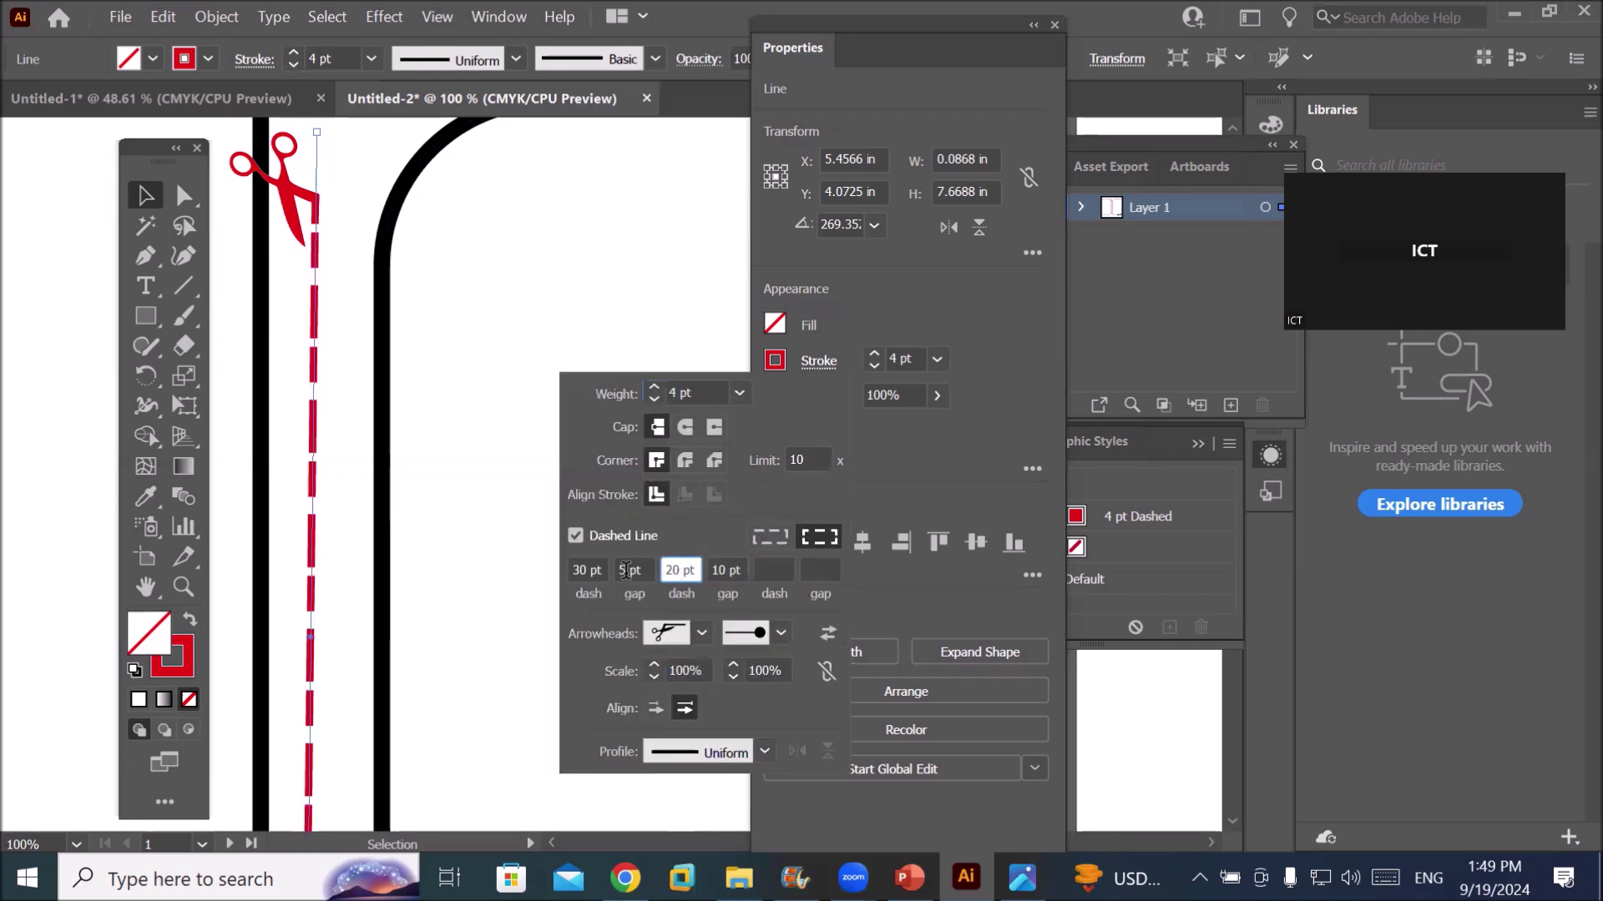
double_click(587, 570)
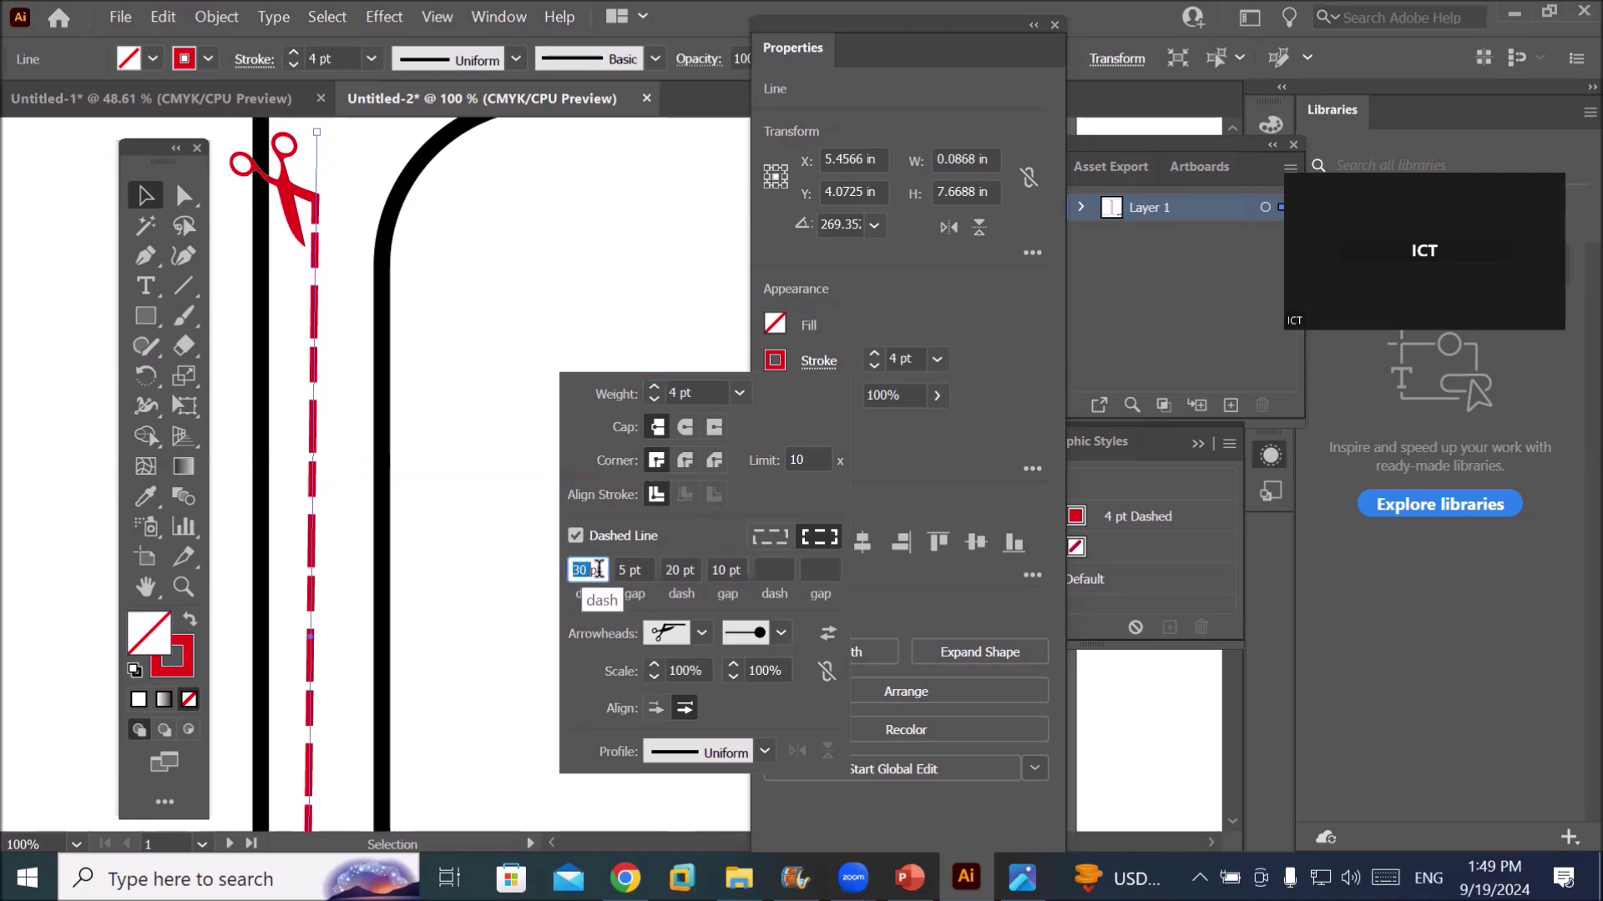
left_click(628, 570)
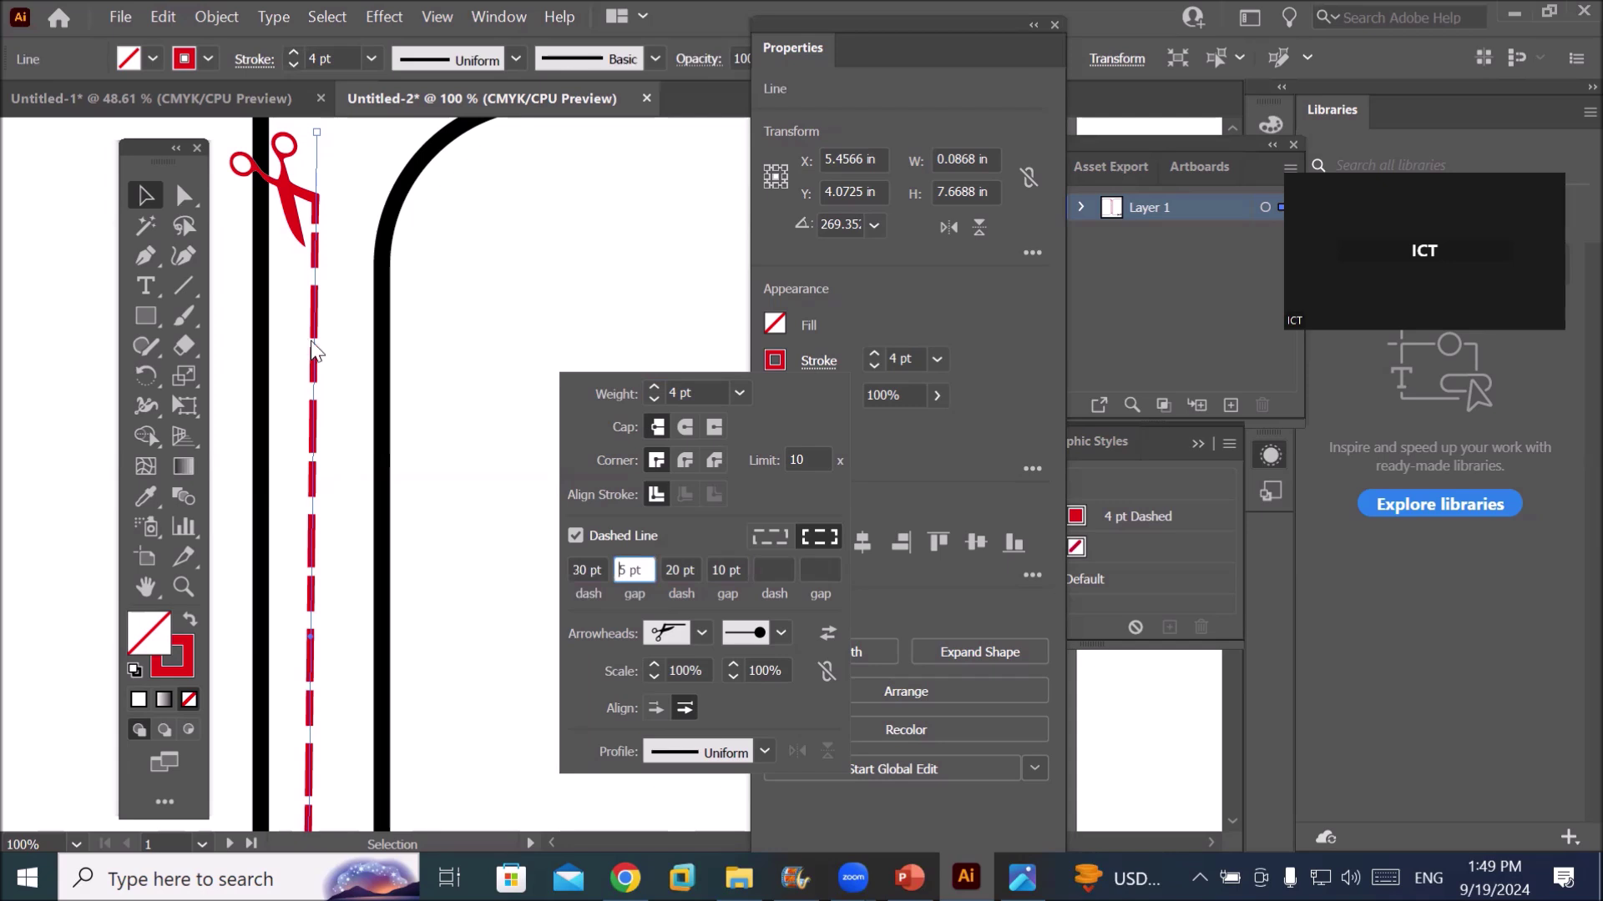
left_click(693, 570)
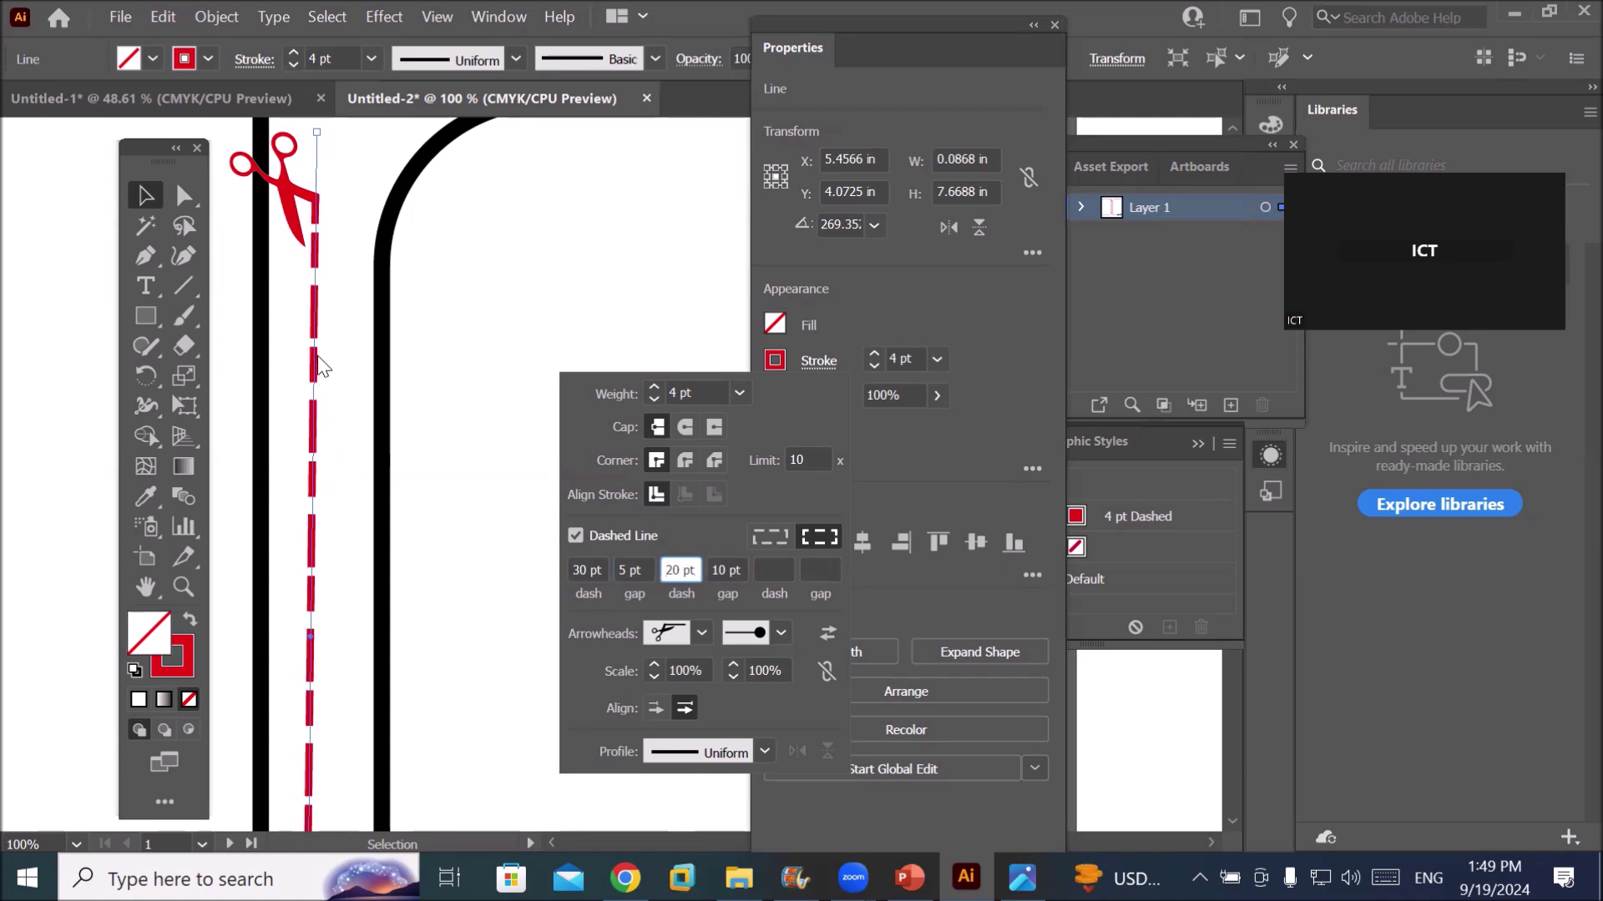
left_click(729, 569)
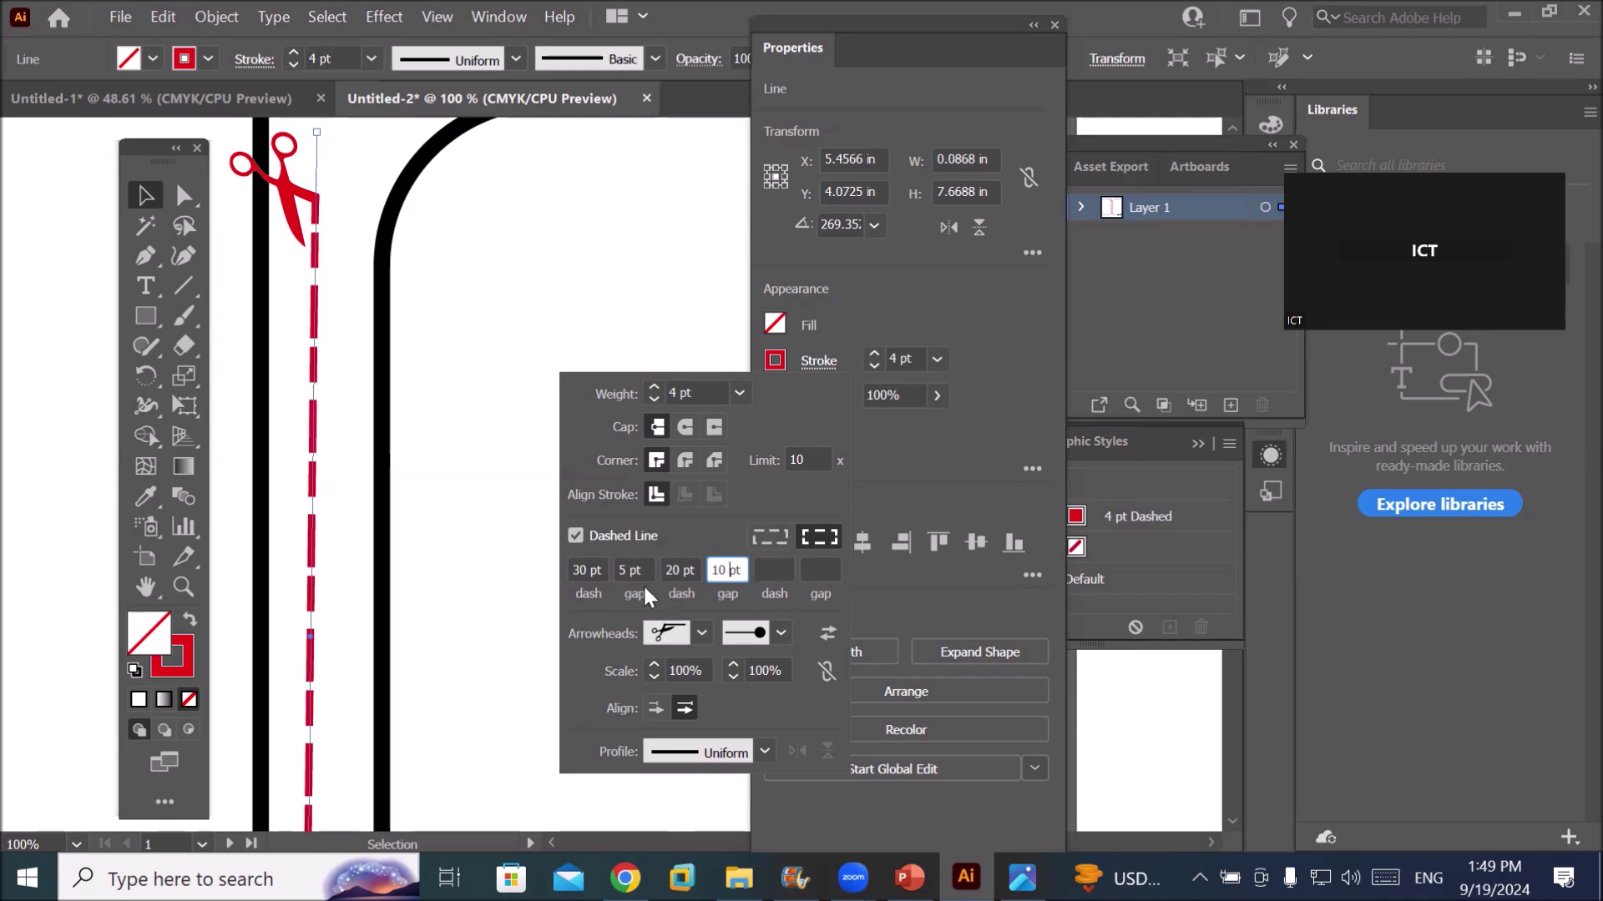
left_click(614, 568)
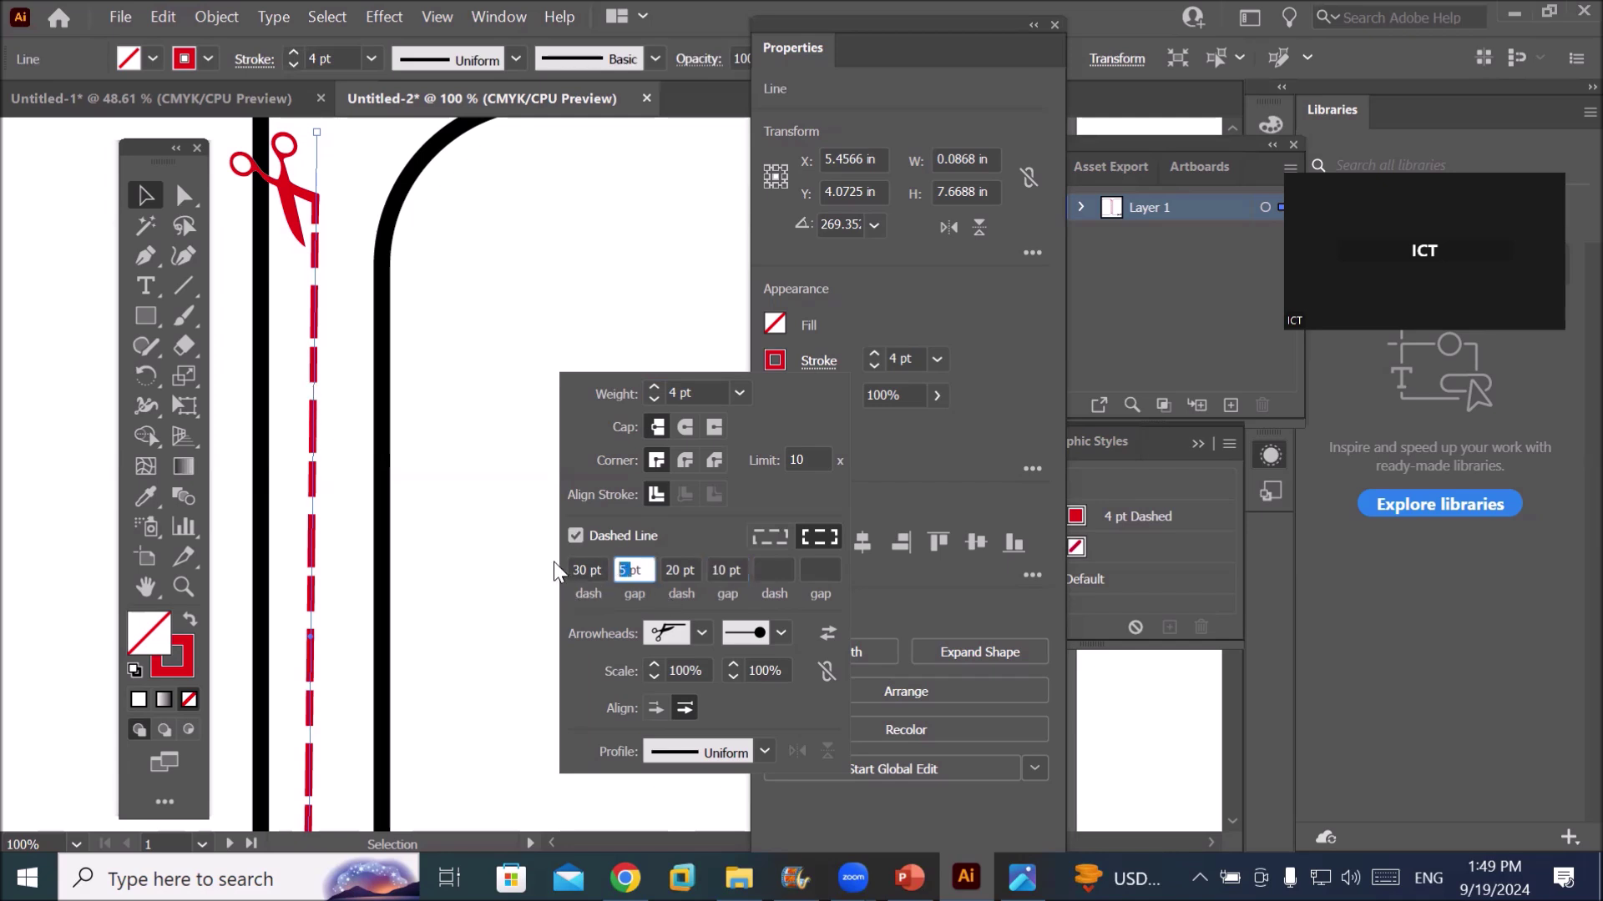
type("2")
left_click(717, 570)
type("2")
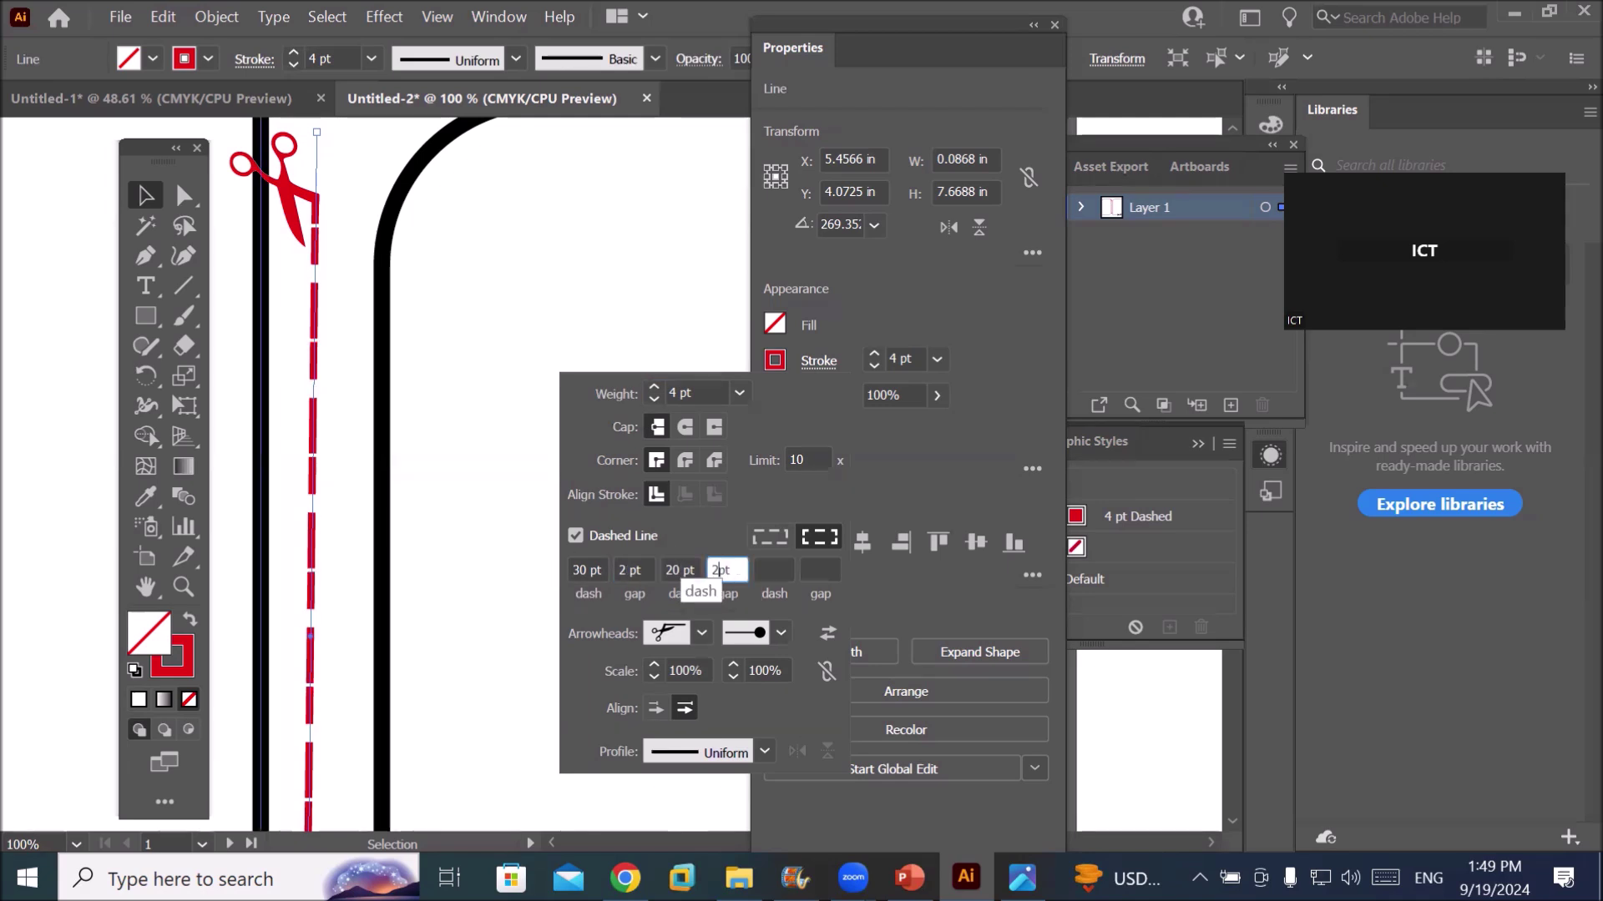
key("Return")
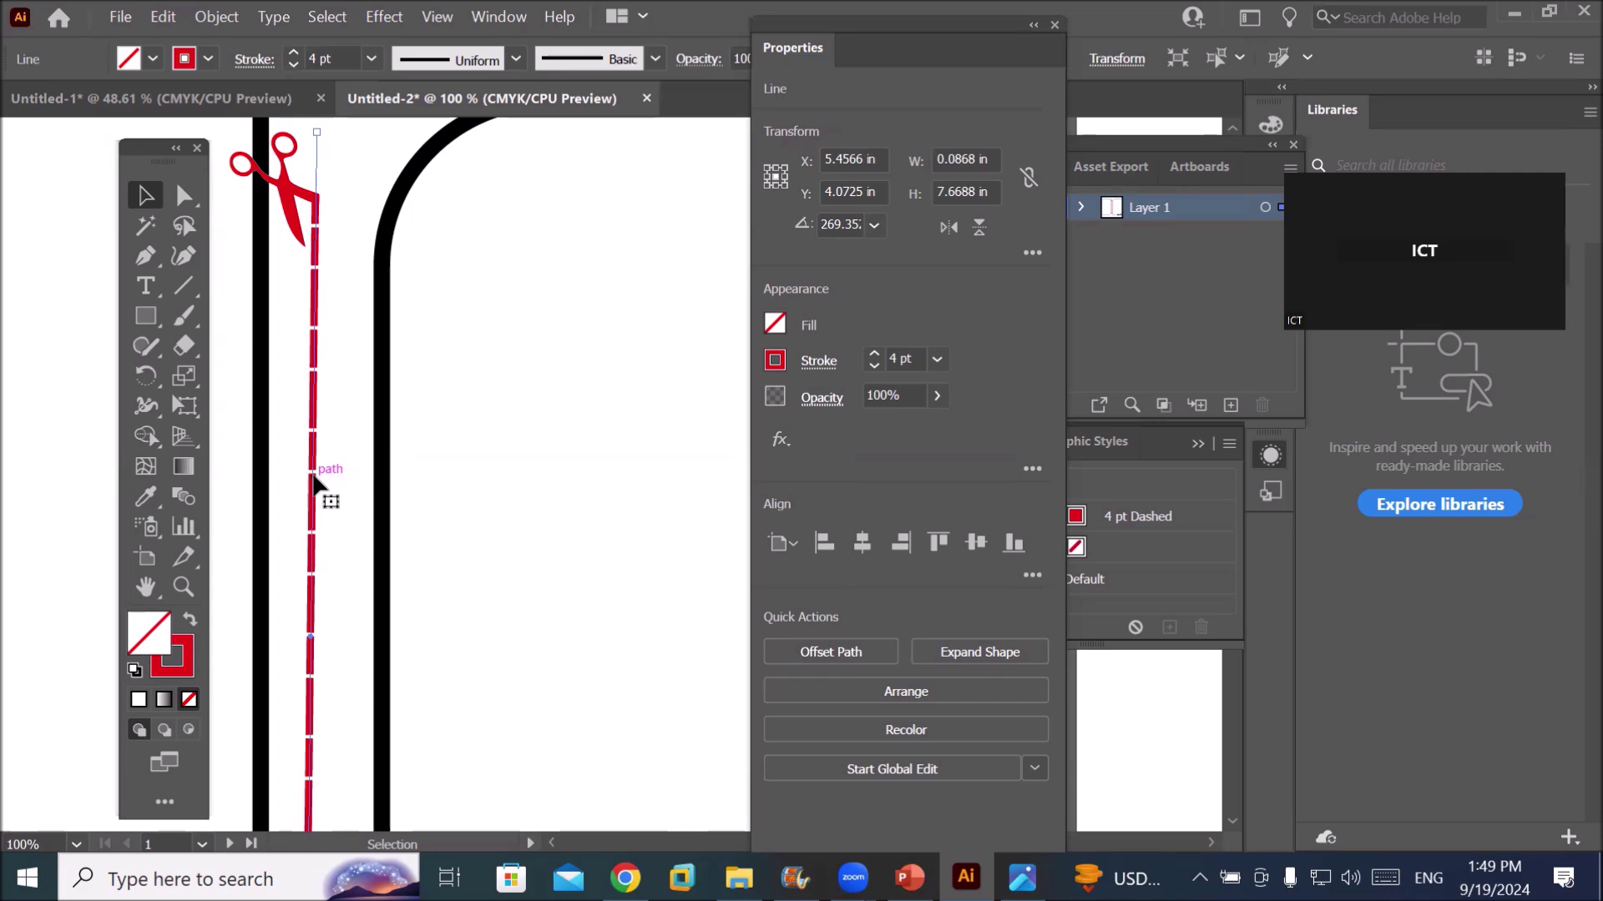
Check the dash pattern in Stroke settings, close it, and zoom out to the artboard
left_click(804, 365)
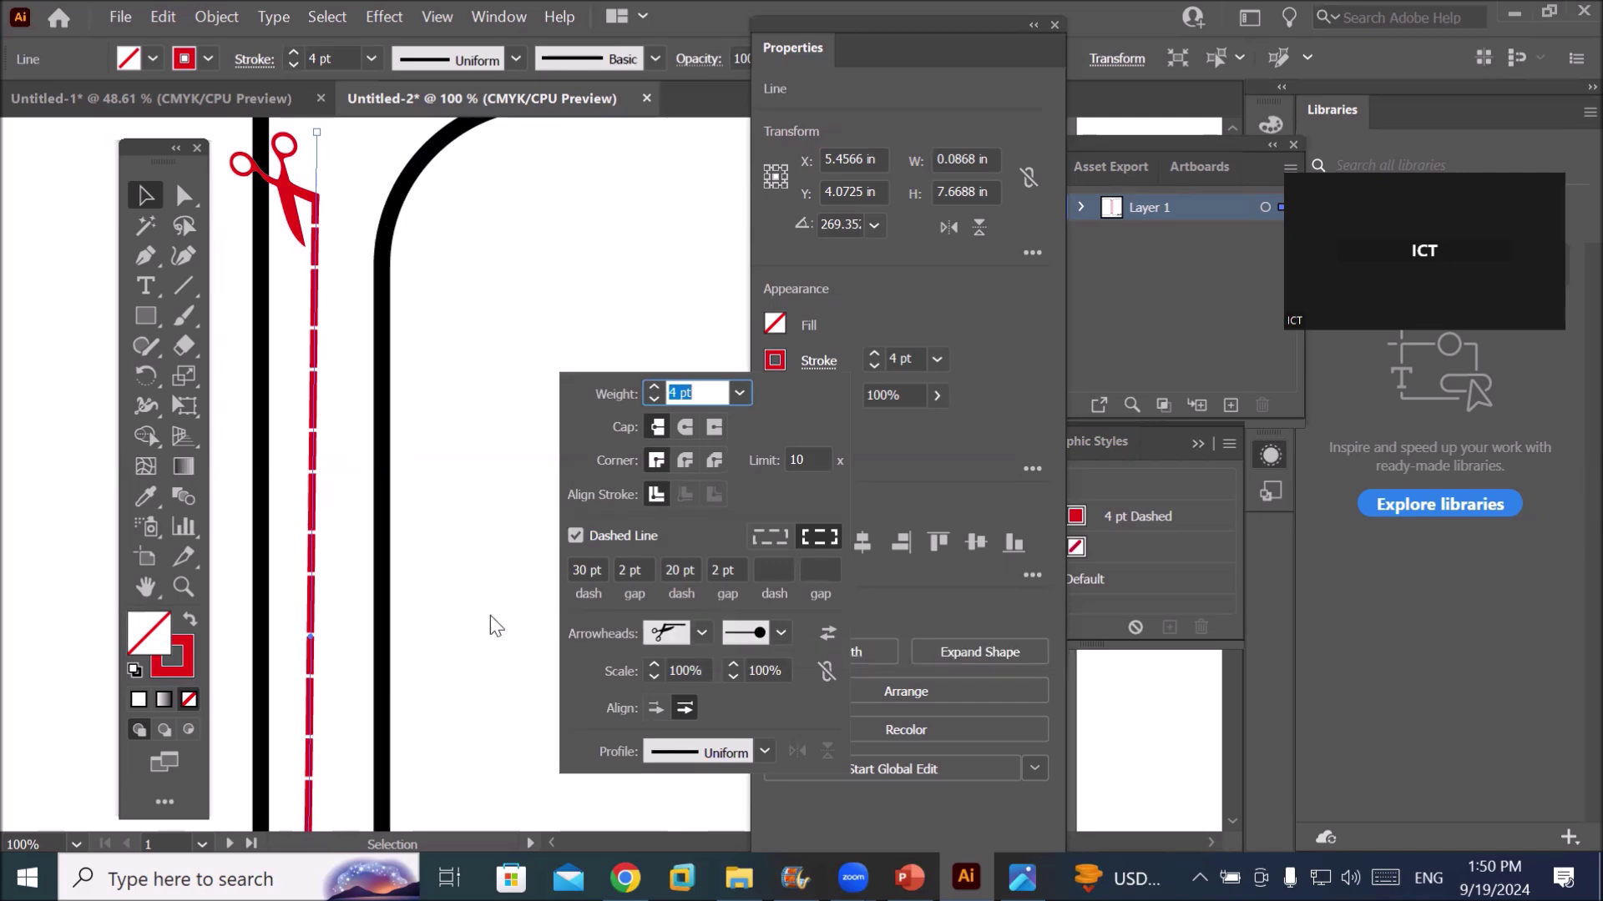
left_click(144, 200)
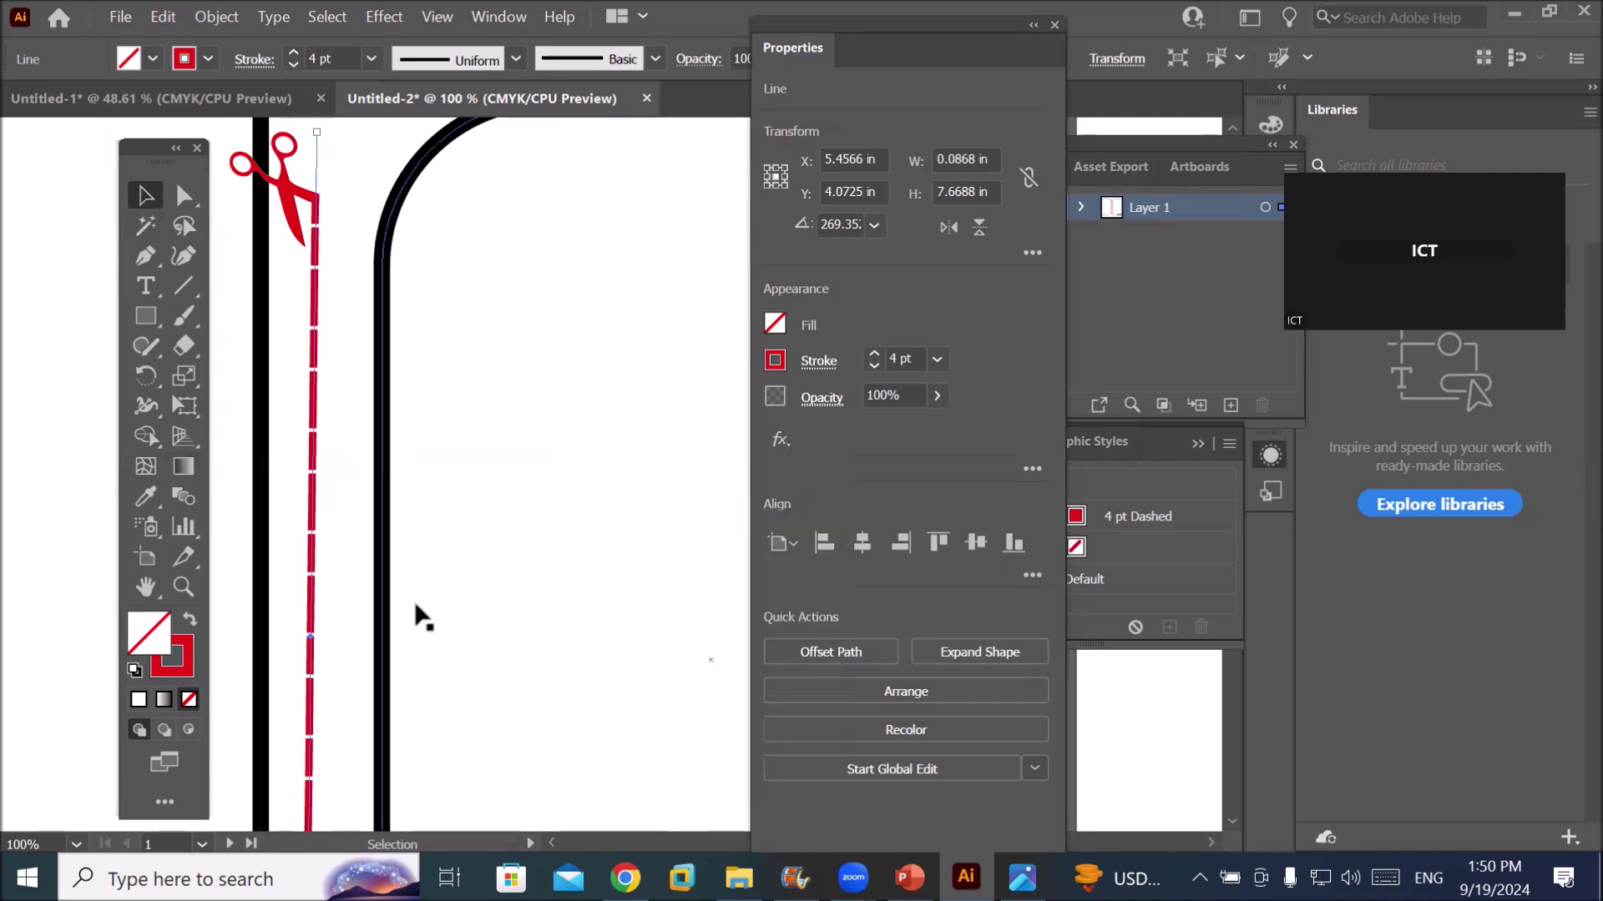
scroll(414, 601, "down", 2)
scroll(347, 709, "down", 1)
Swap the arrowheads so the circle sits on top and the scissors at the bottom
scroll(382, 758, "up", 1)
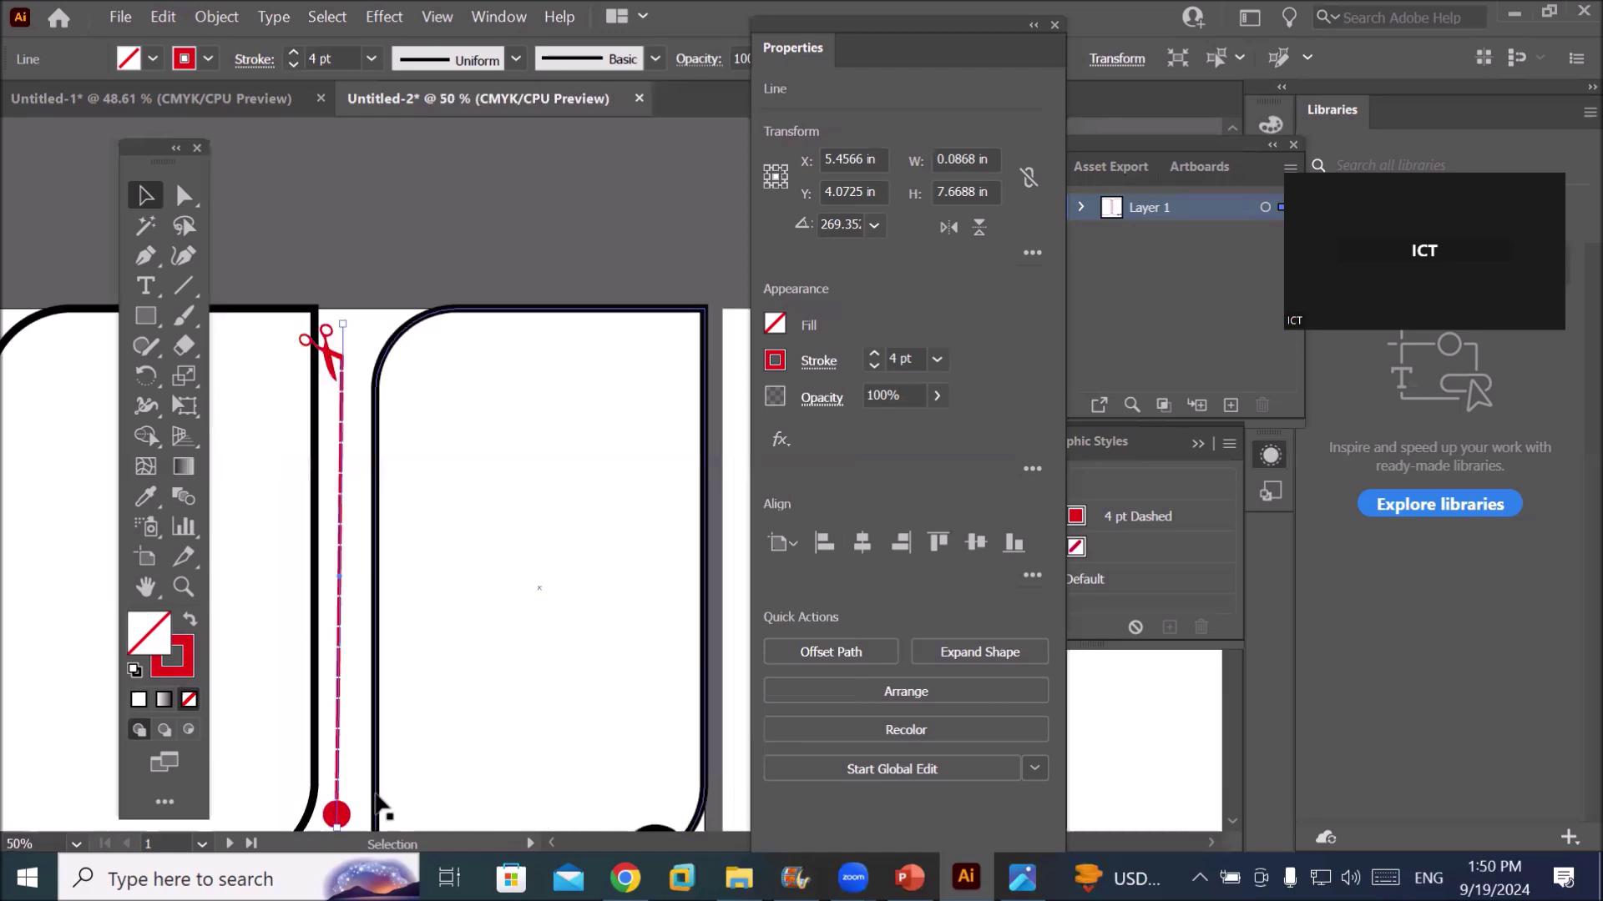
left_click_drag(454, 706, 498, 579)
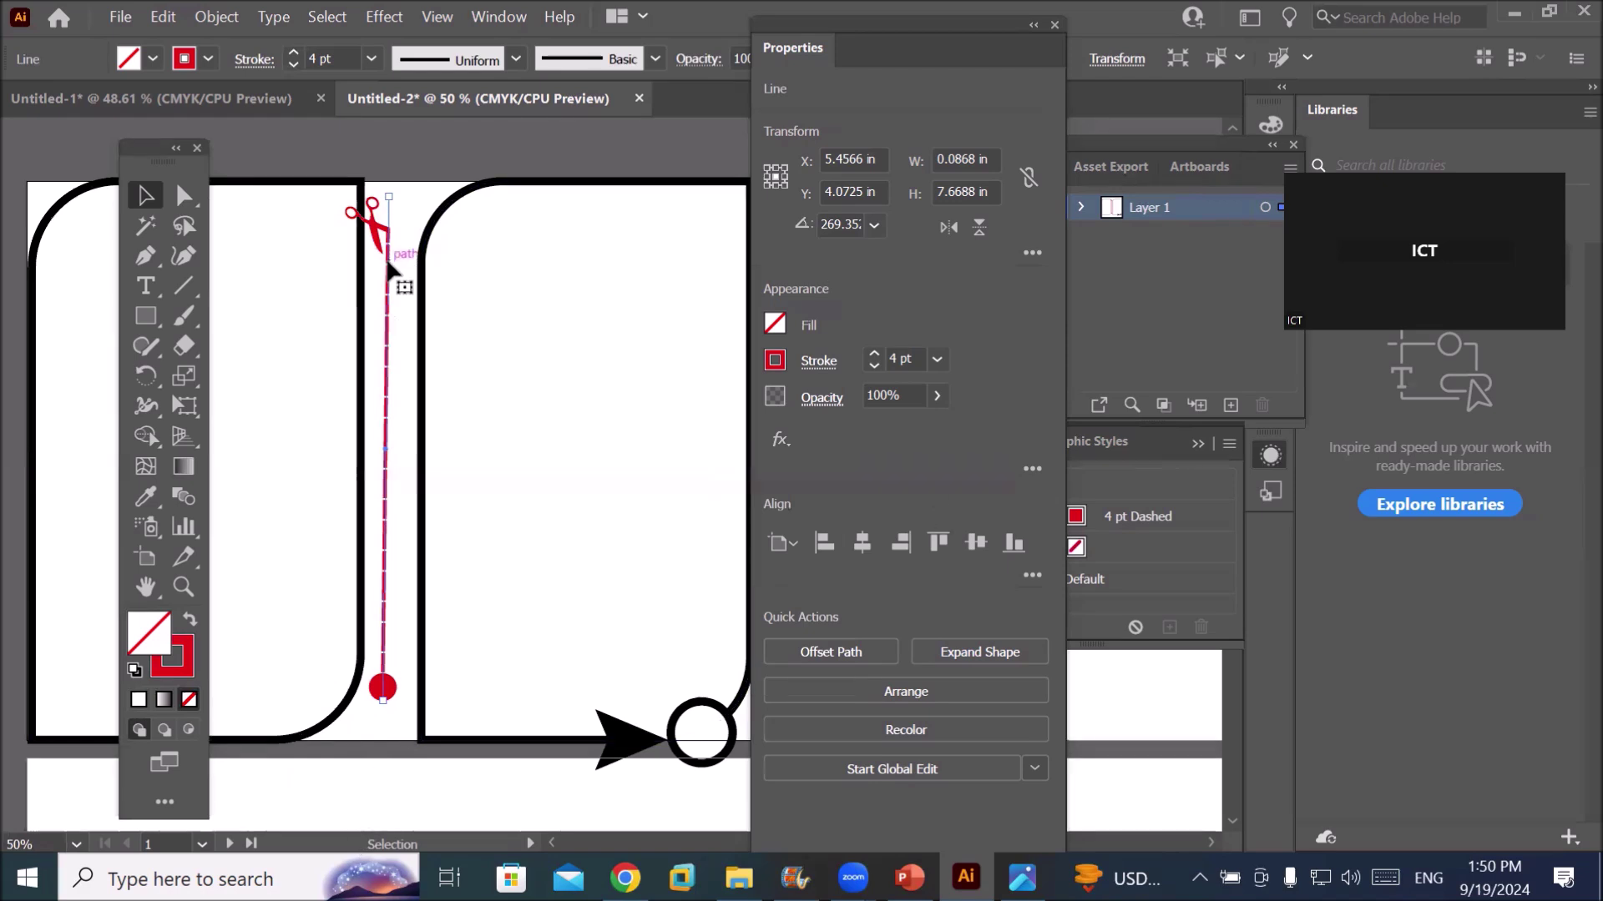
left_click(818, 361)
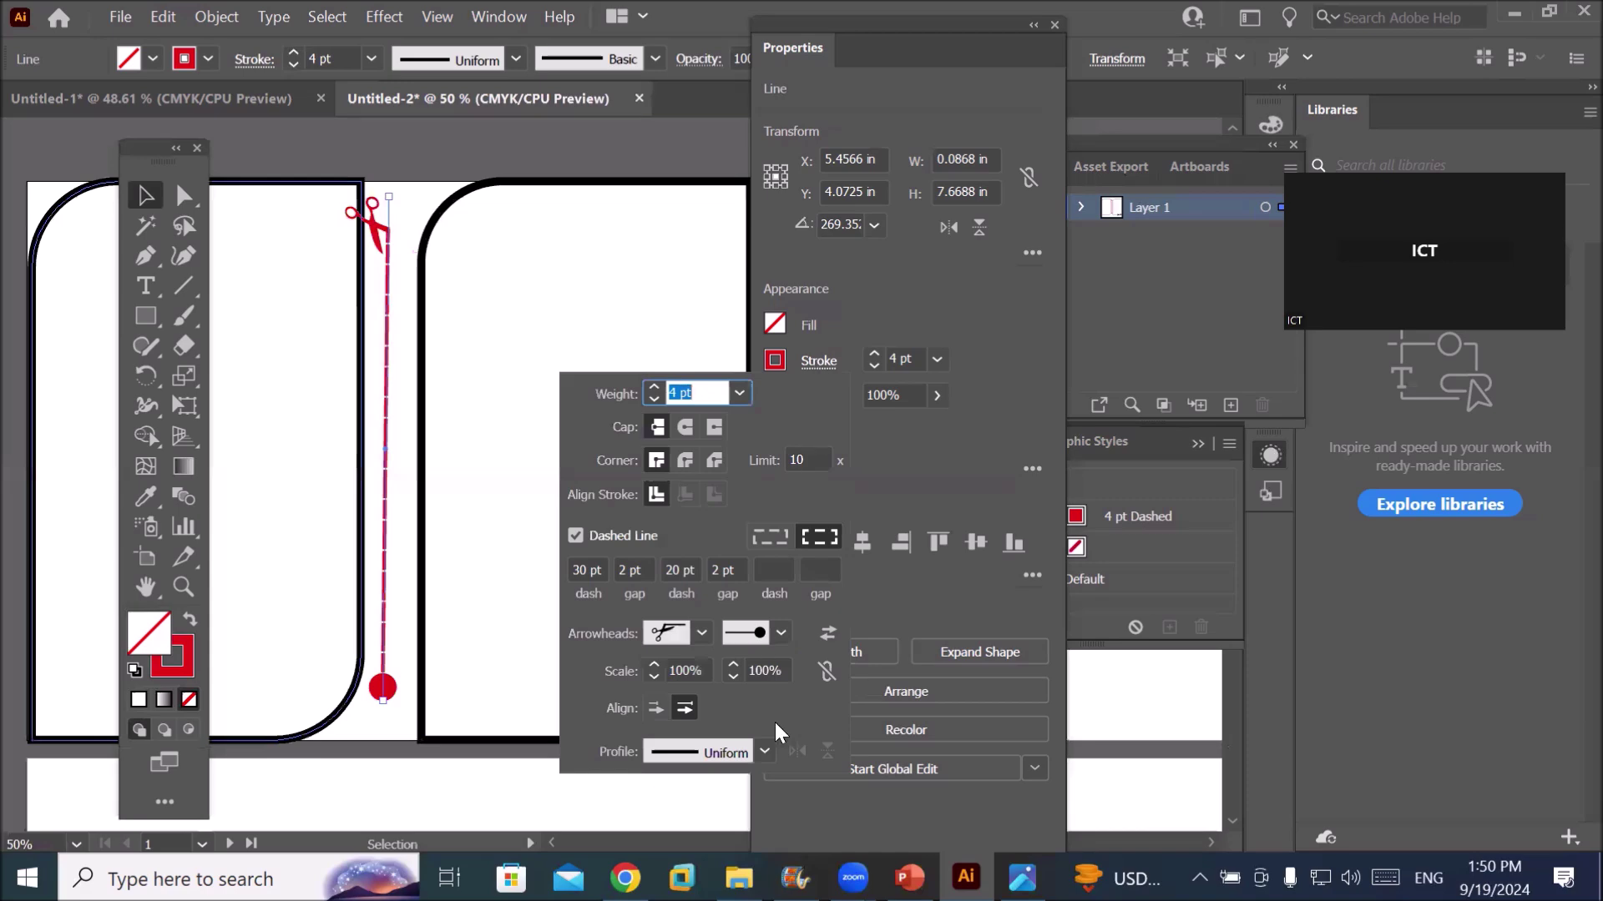
left_click(827, 634)
left_click(828, 634)
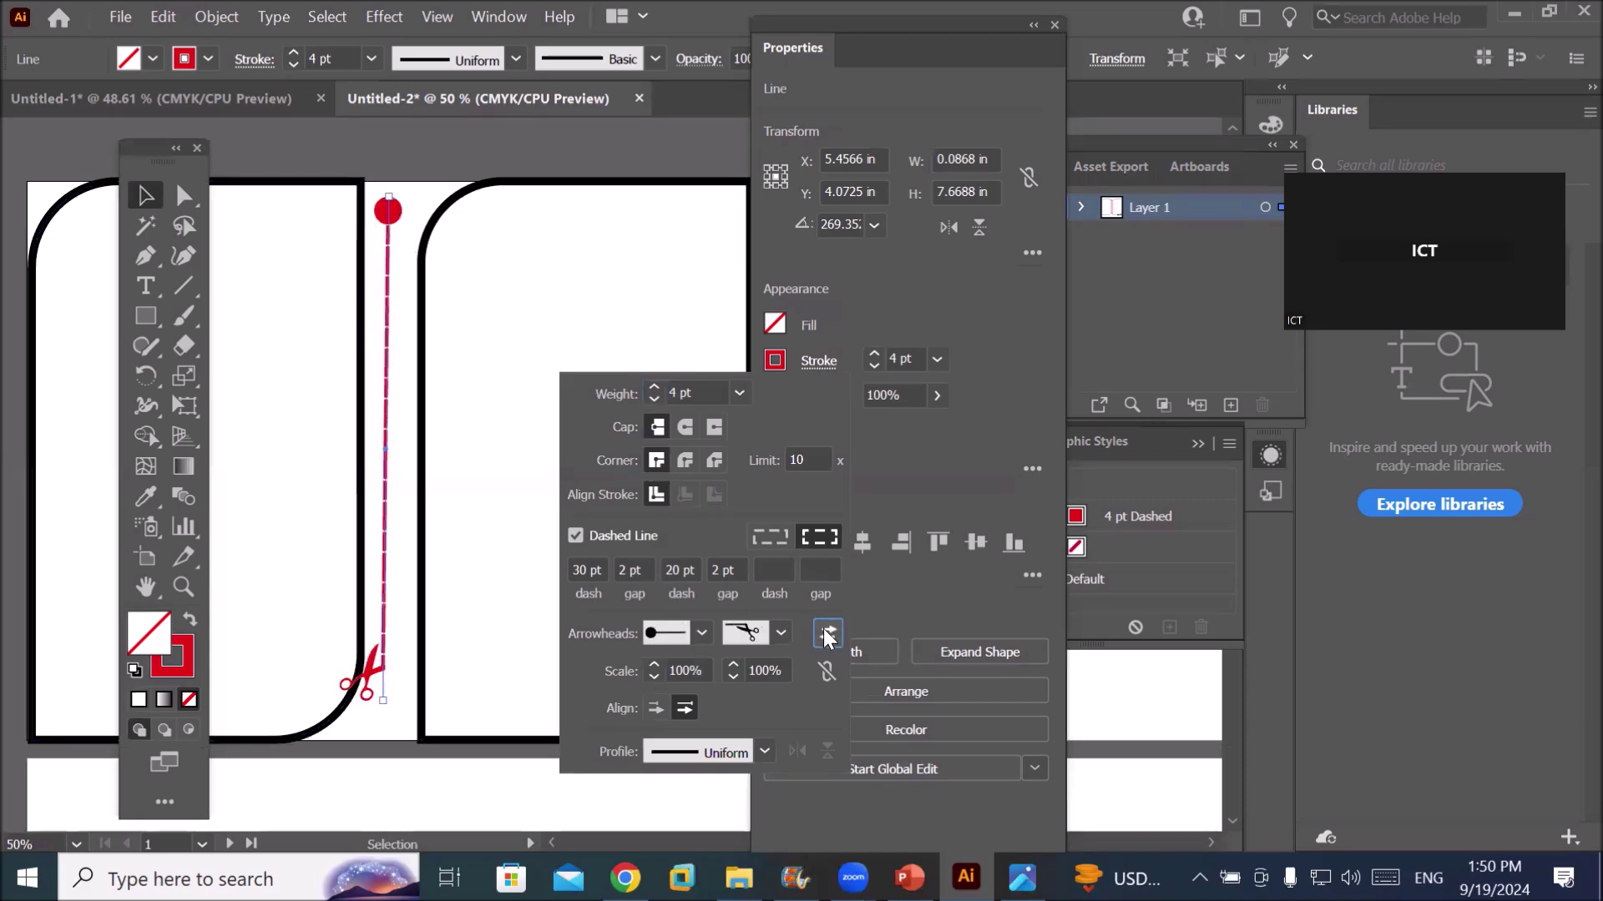
left_click(827, 634)
left_click(827, 634)
left_click(828, 635)
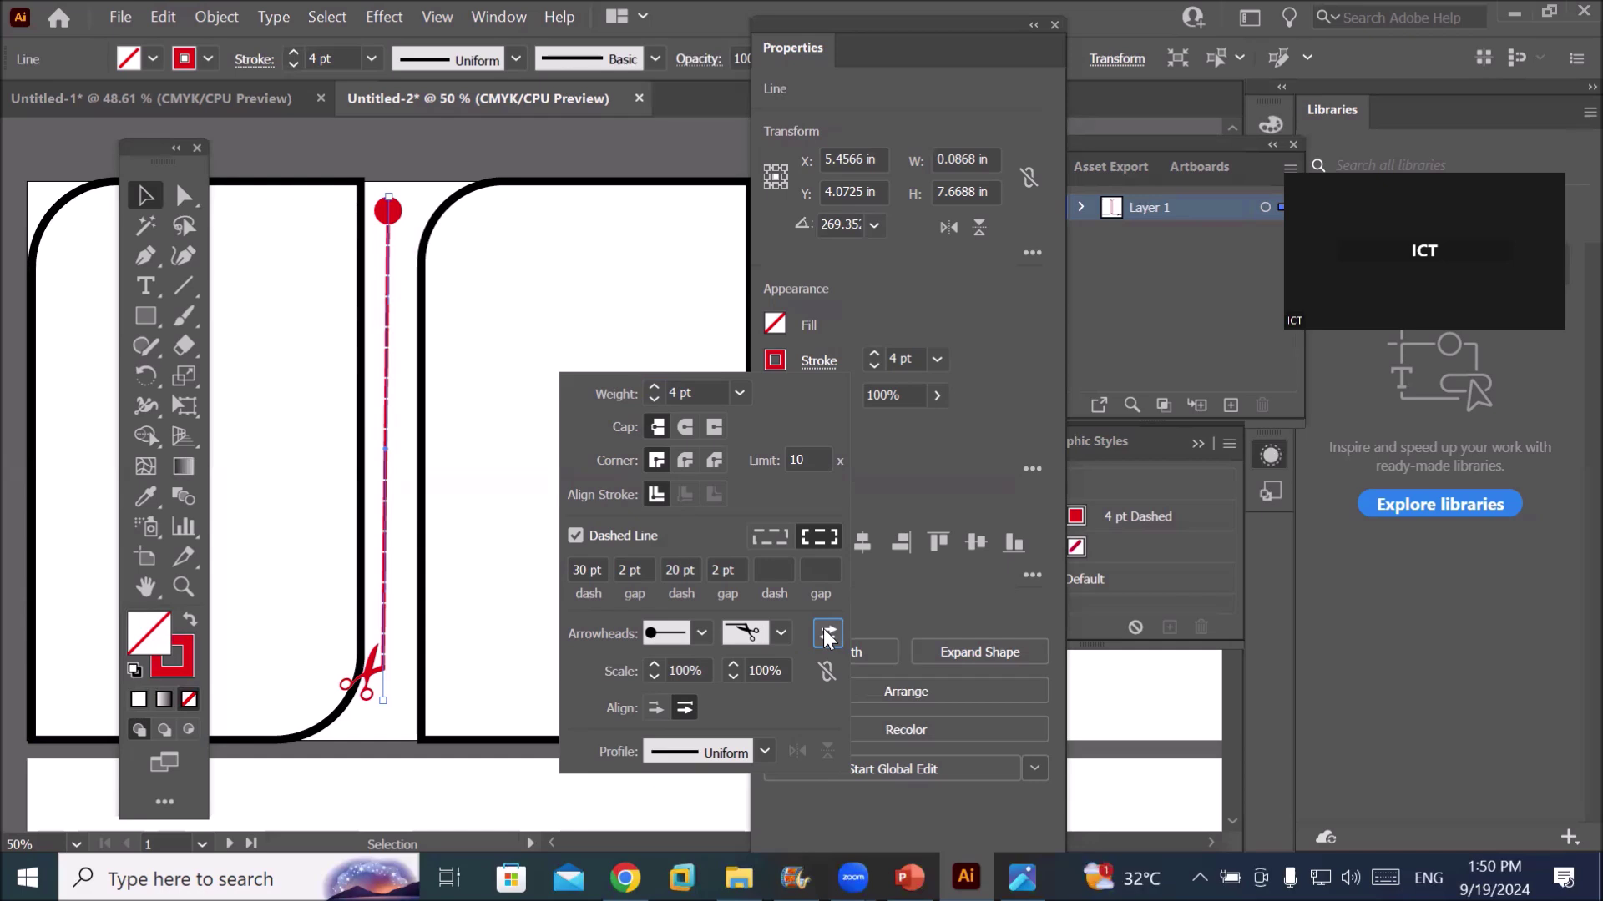
Adjust the start and end arrowhead scales separately
left_click(656, 664)
left_click(657, 664)
left_click(656, 665)
left_click(656, 665)
left_click(656, 665)
left_click(656, 666)
left_click(656, 666)
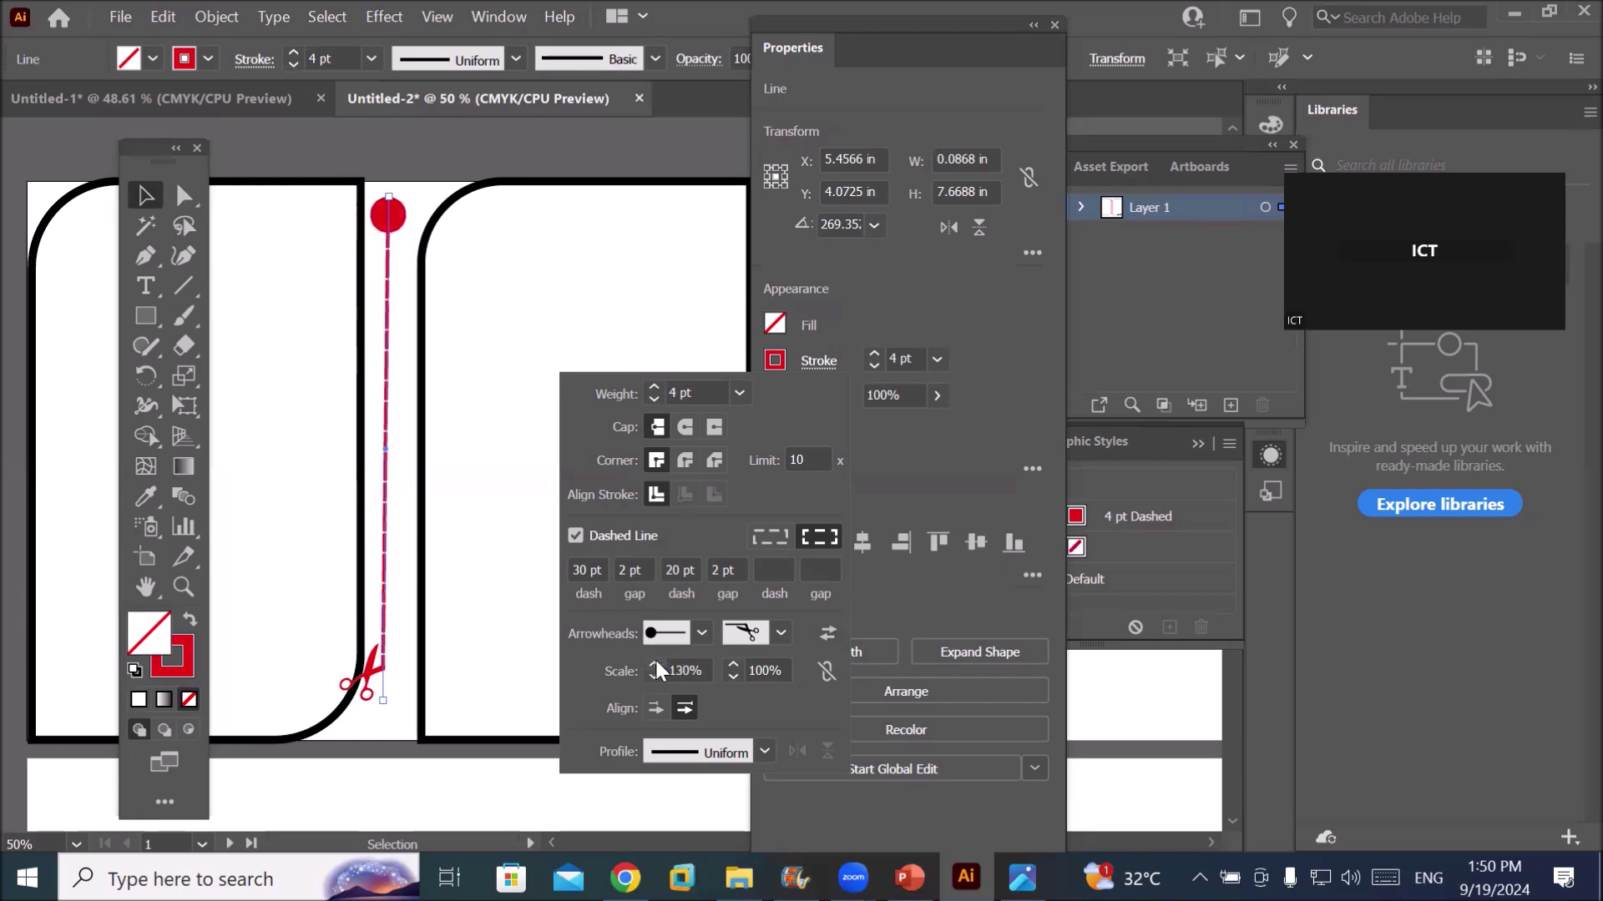
left_click(733, 665)
left_click(732, 666)
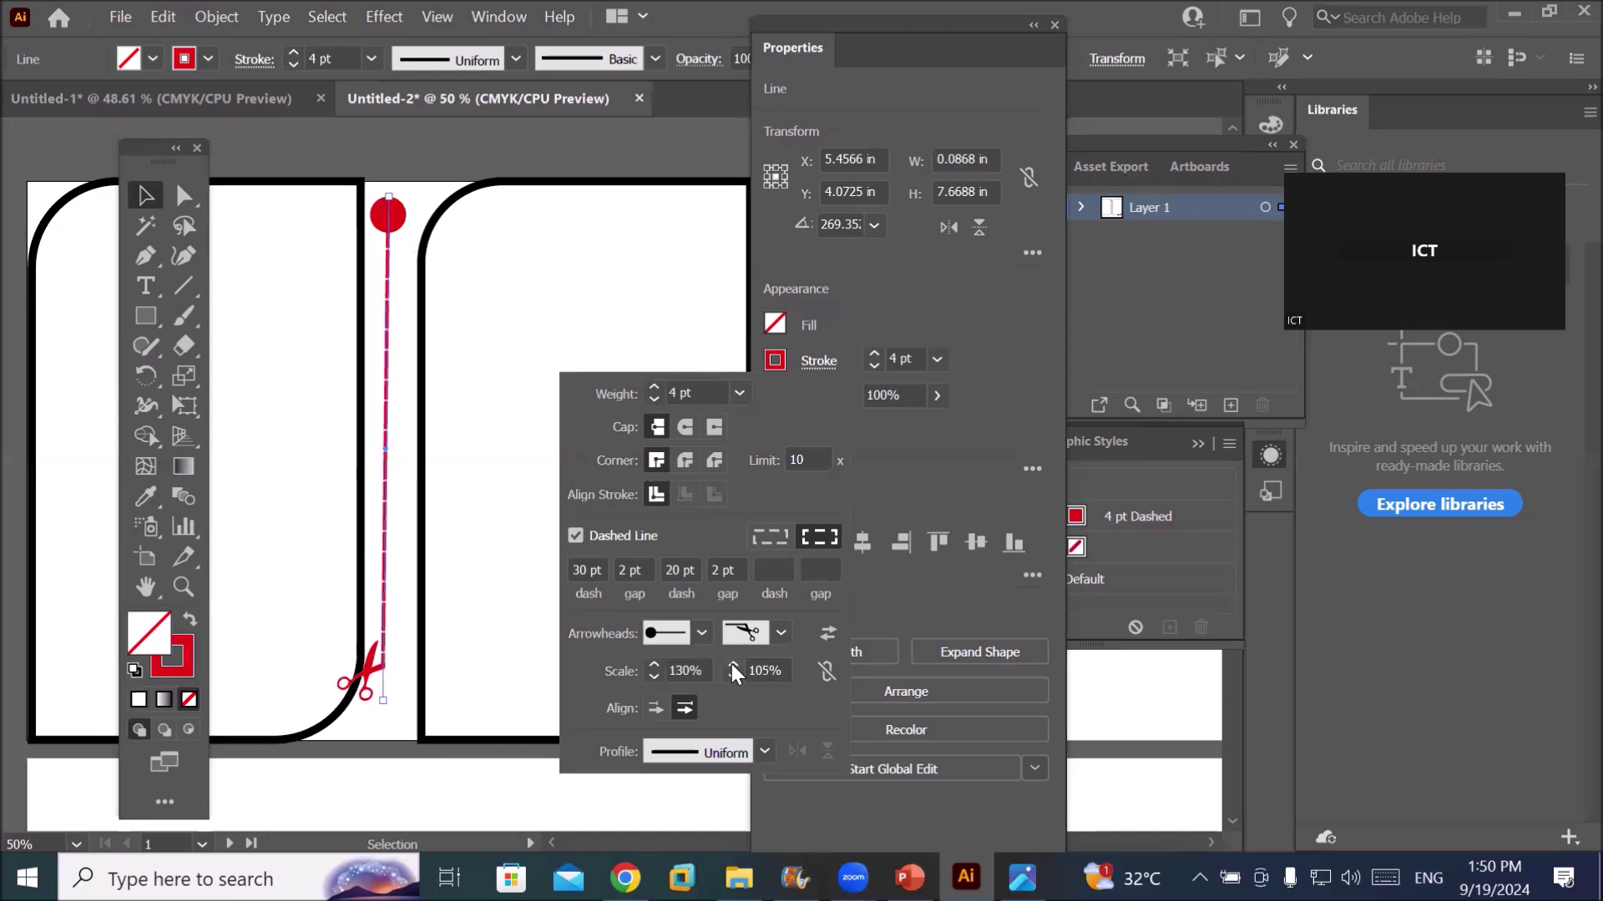
left_click(733, 666)
left_click(733, 665)
left_click(733, 665)
left_click(733, 665)
left_click(733, 665)
left_click(733, 665)
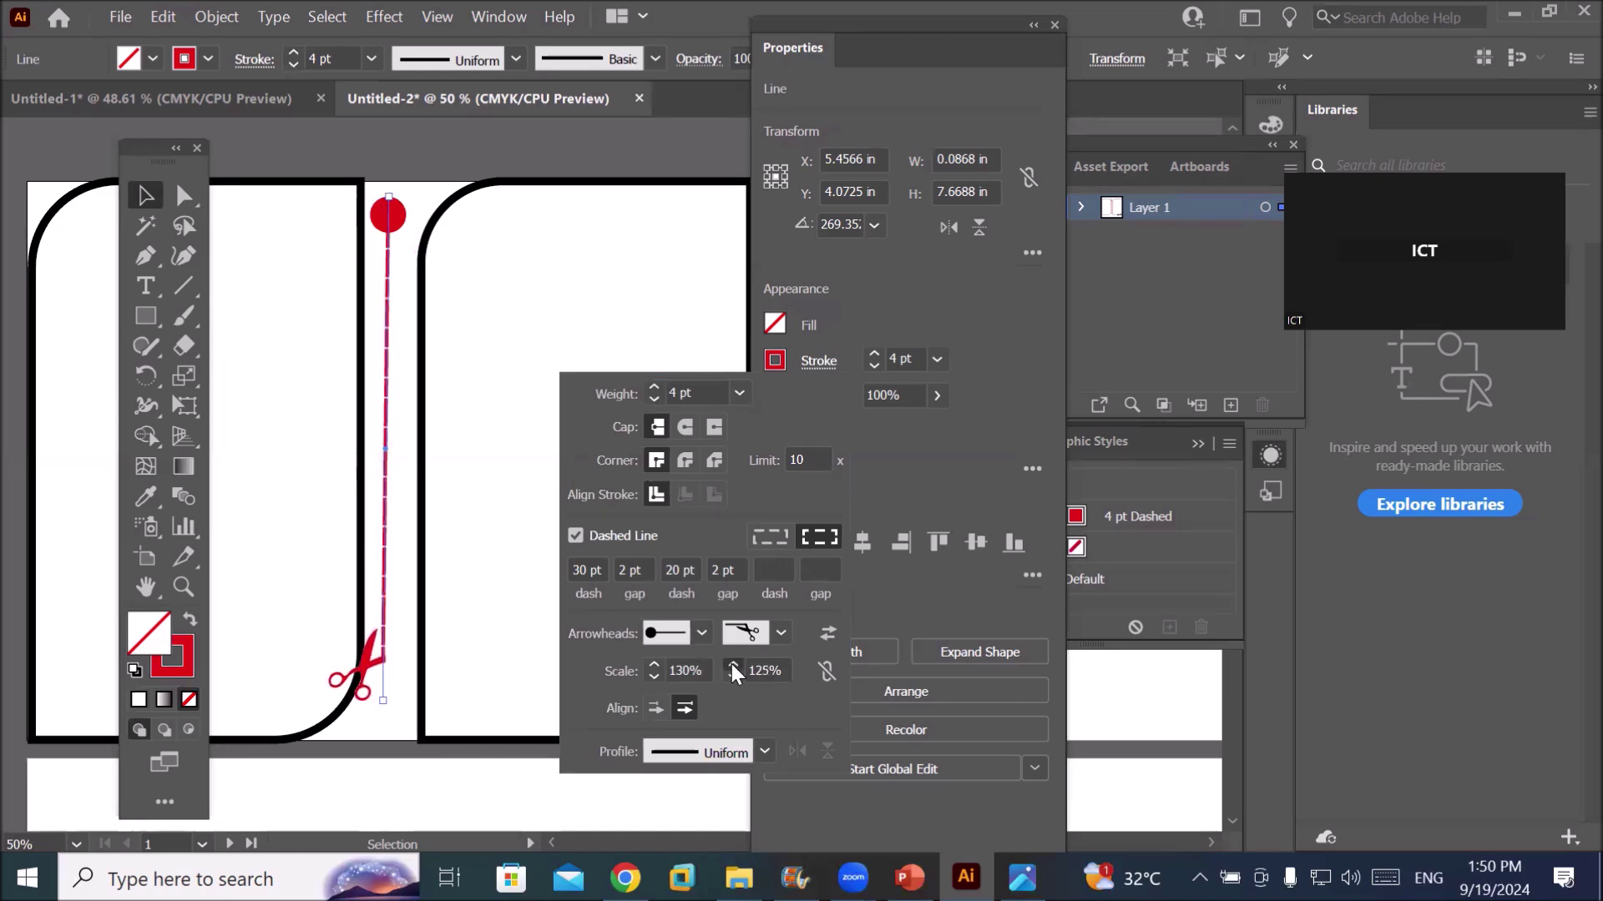
left_click(733, 665)
left_click(733, 666)
left_click(732, 665)
left_click(733, 665)
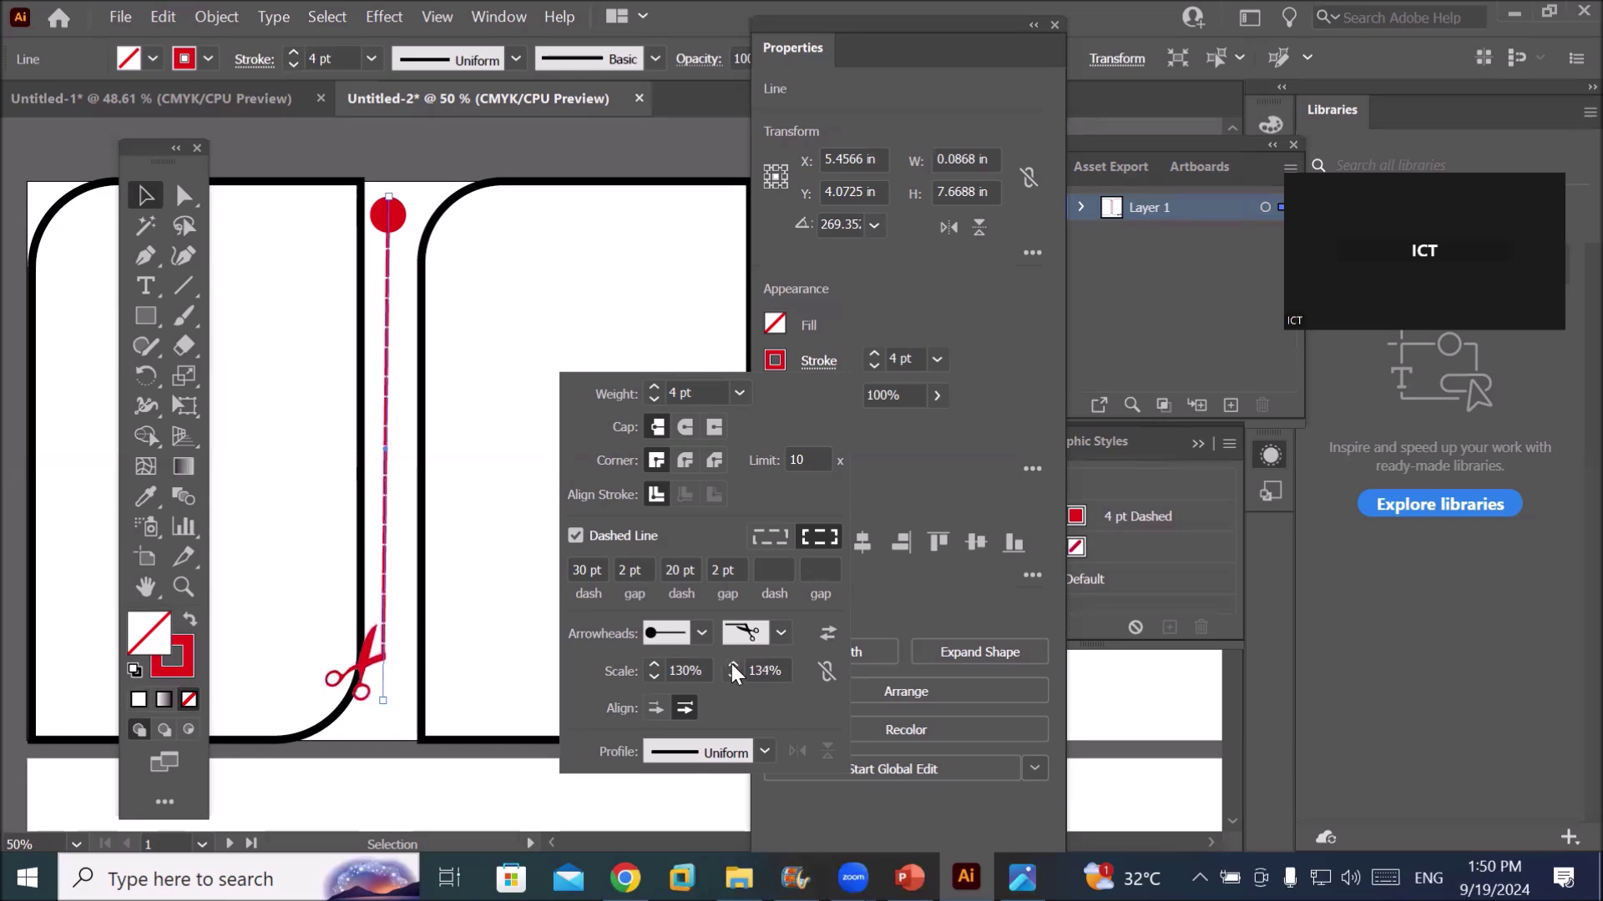
left_click(732, 665)
Link the arrowhead scales and shrink both to about 49%/51%
left_click(823, 670)
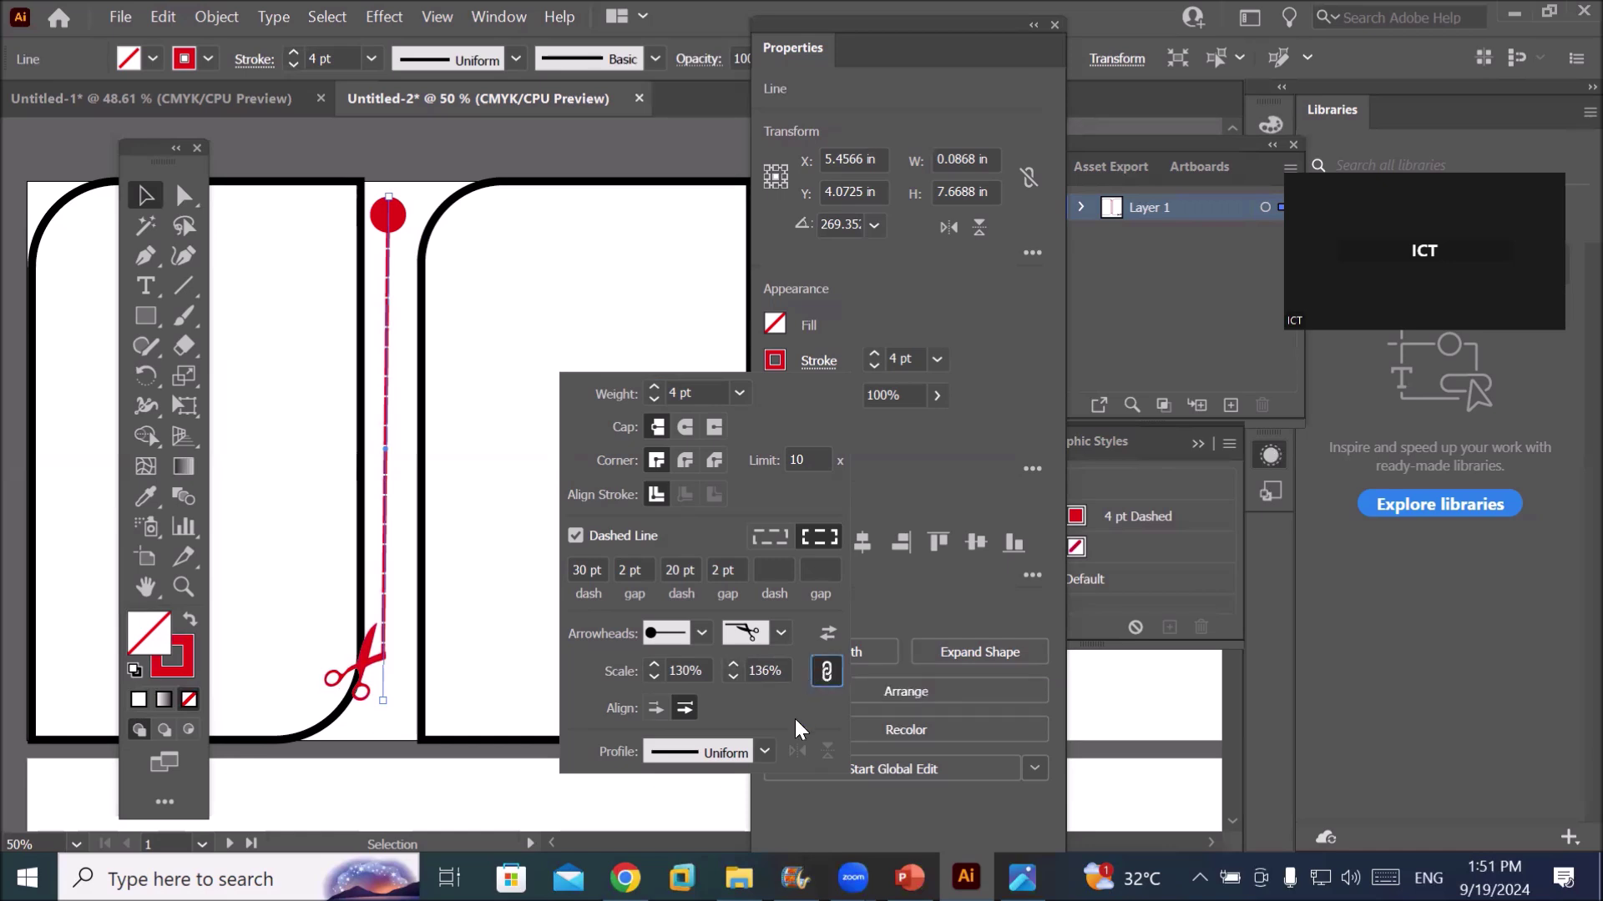
left_click(733, 677)
left_click(734, 678)
left_click(733, 676)
left_click(733, 676)
left_click(734, 676)
left_click(735, 676)
left_click(734, 676)
left_click(735, 677)
left_click(734, 676)
left_click(735, 676)
left_click(734, 676)
left_click(735, 676)
left_click(735, 676)
left_click(734, 676)
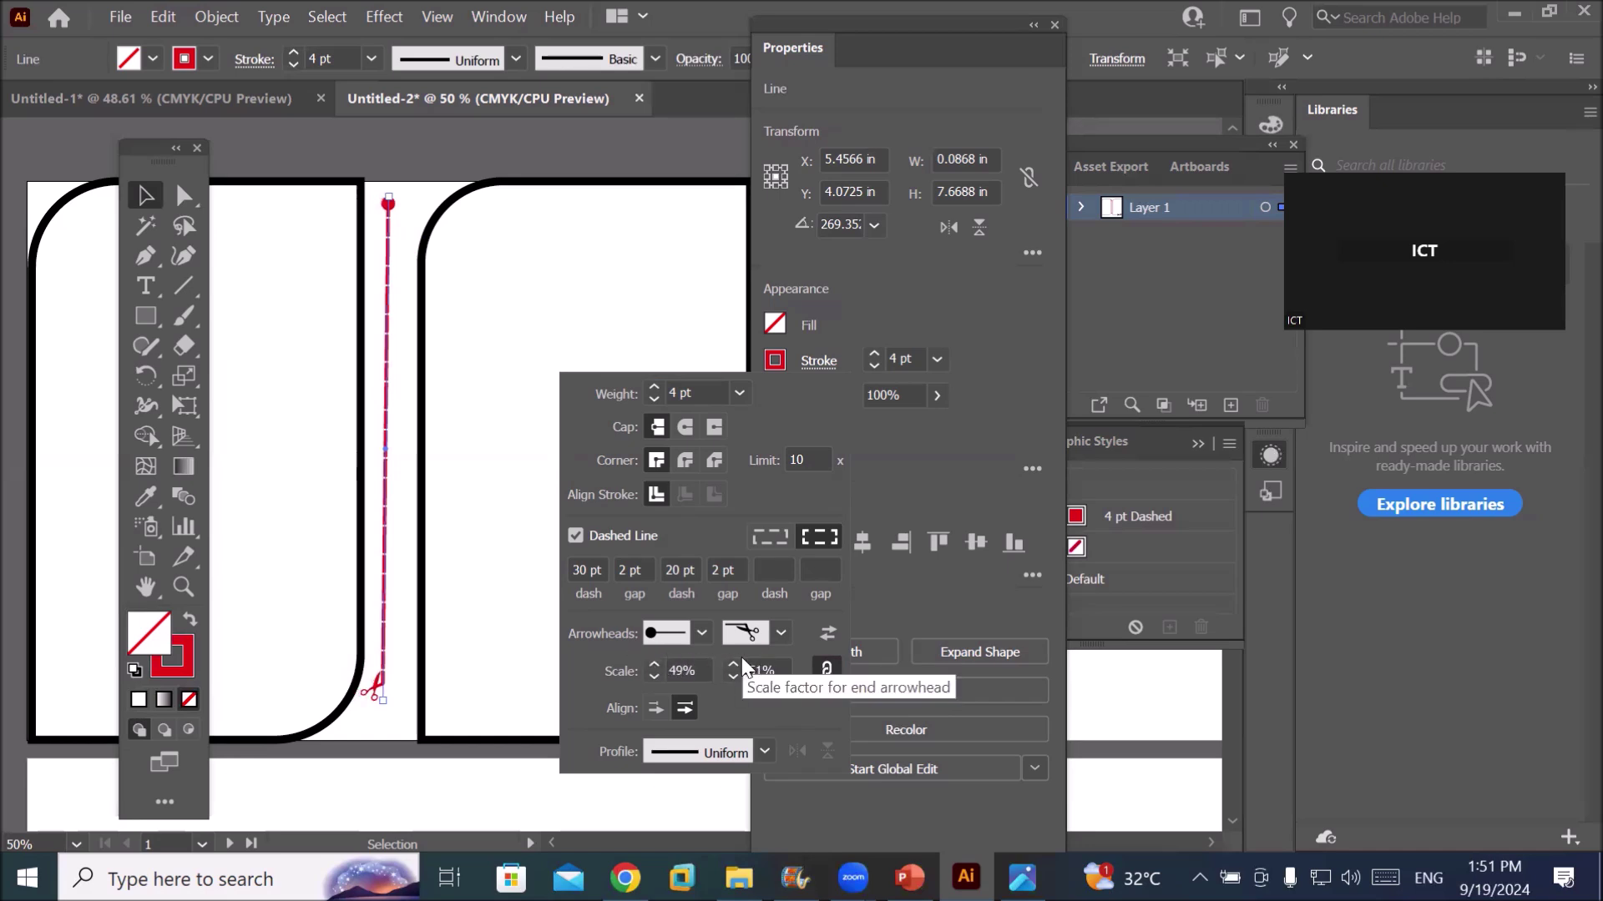
left_click(302, 651)
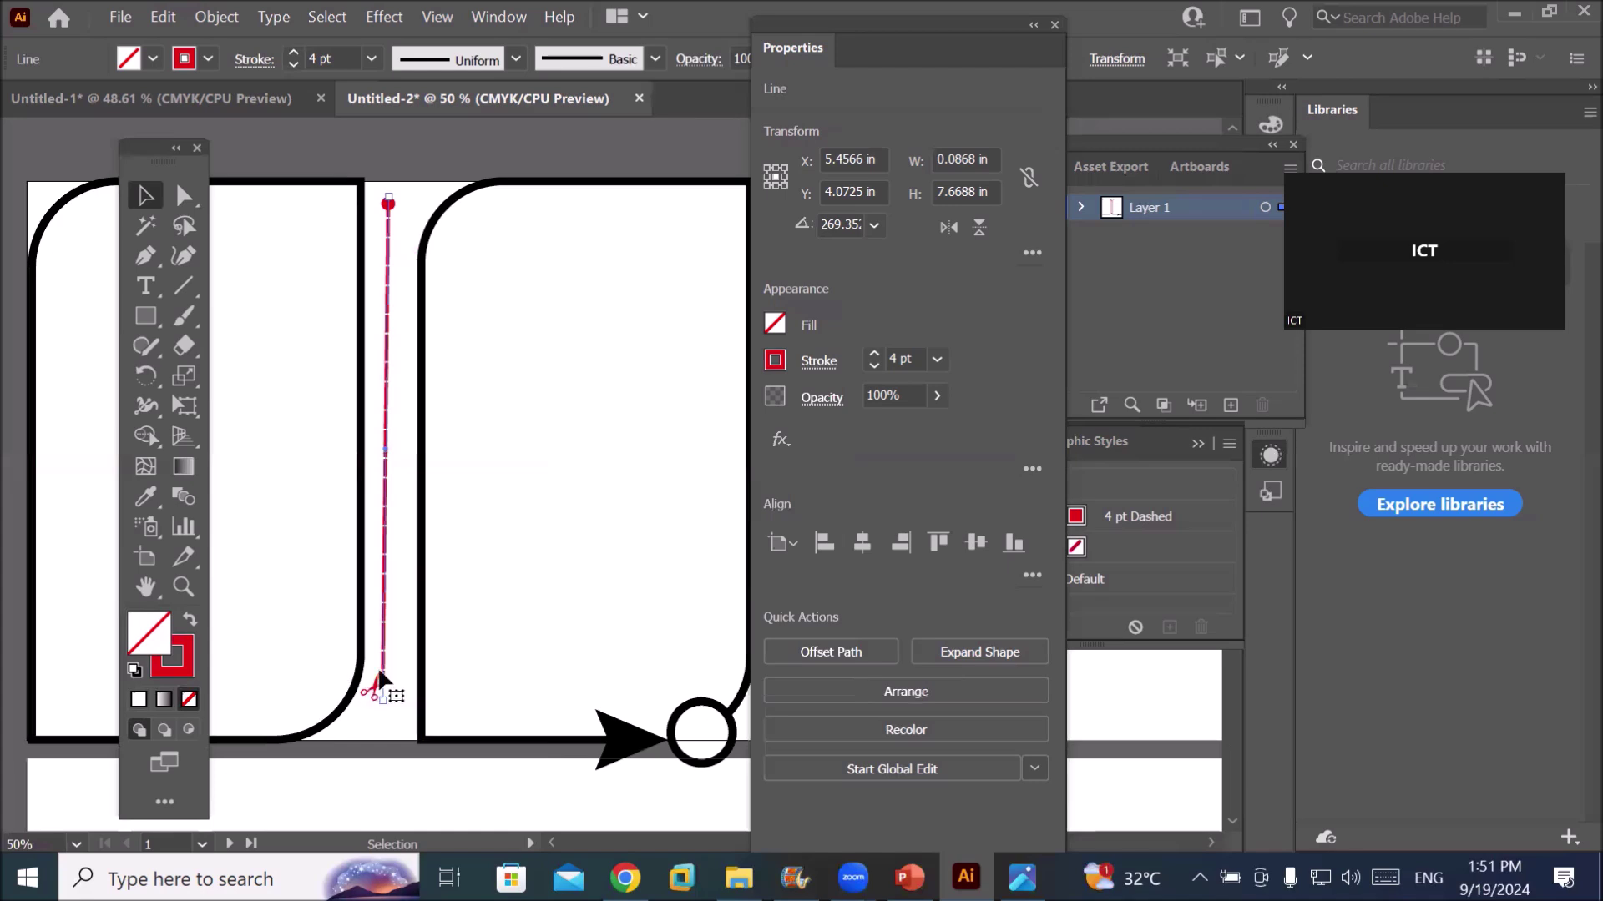
Set the scissors arrowhead alignment to 'Extend arrow tip beyond end of path'
scroll(378, 666, "up", 3)
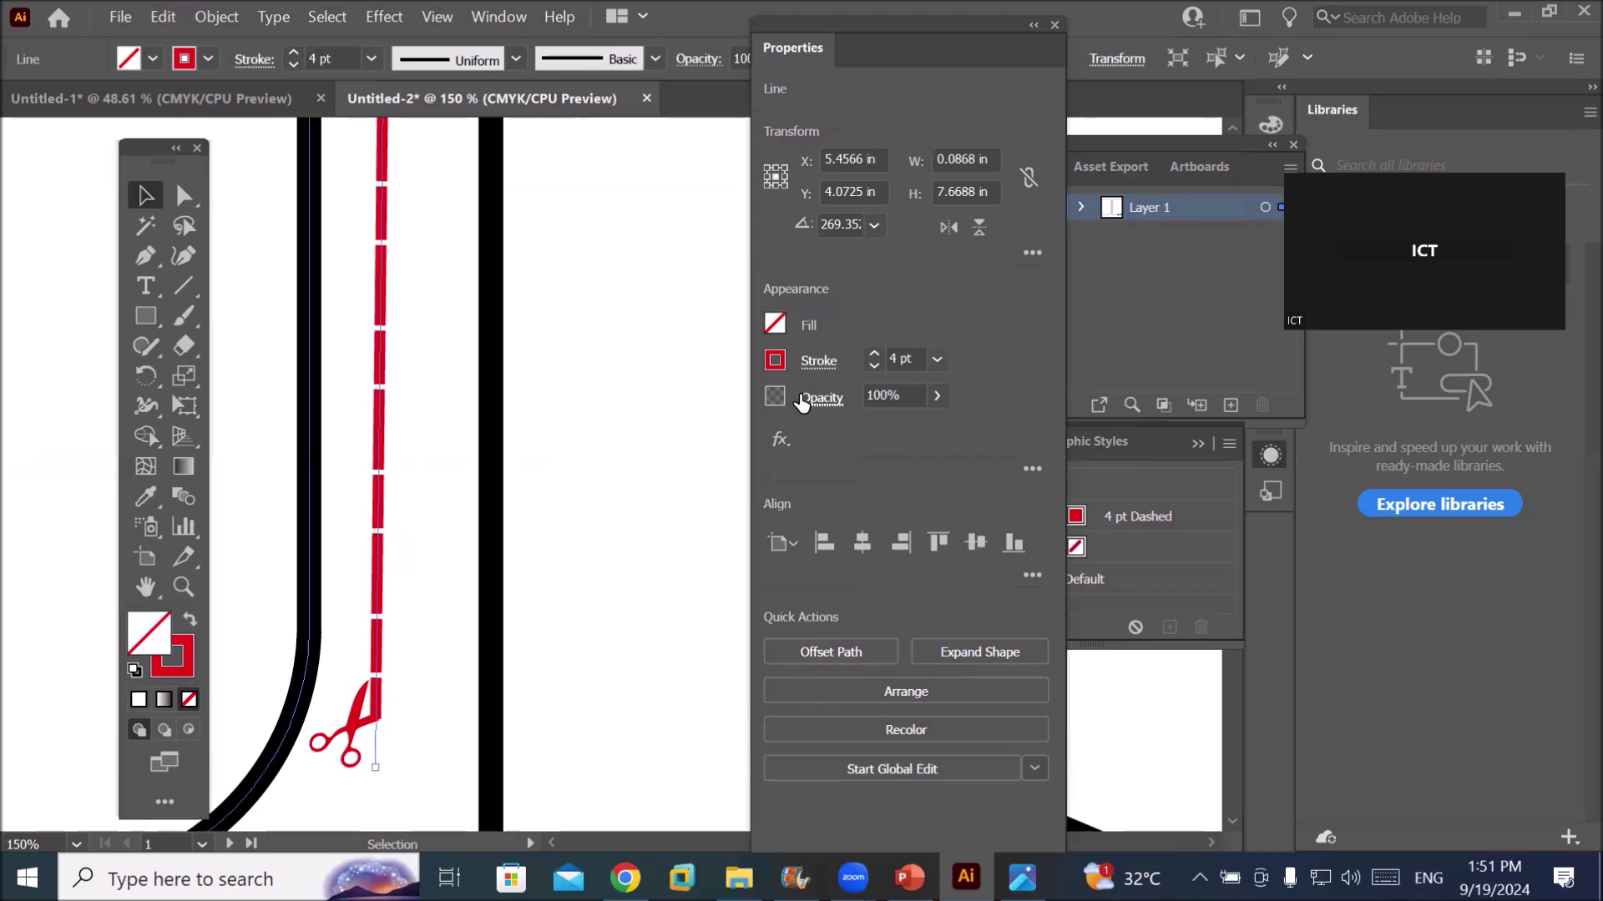
left_click(816, 362)
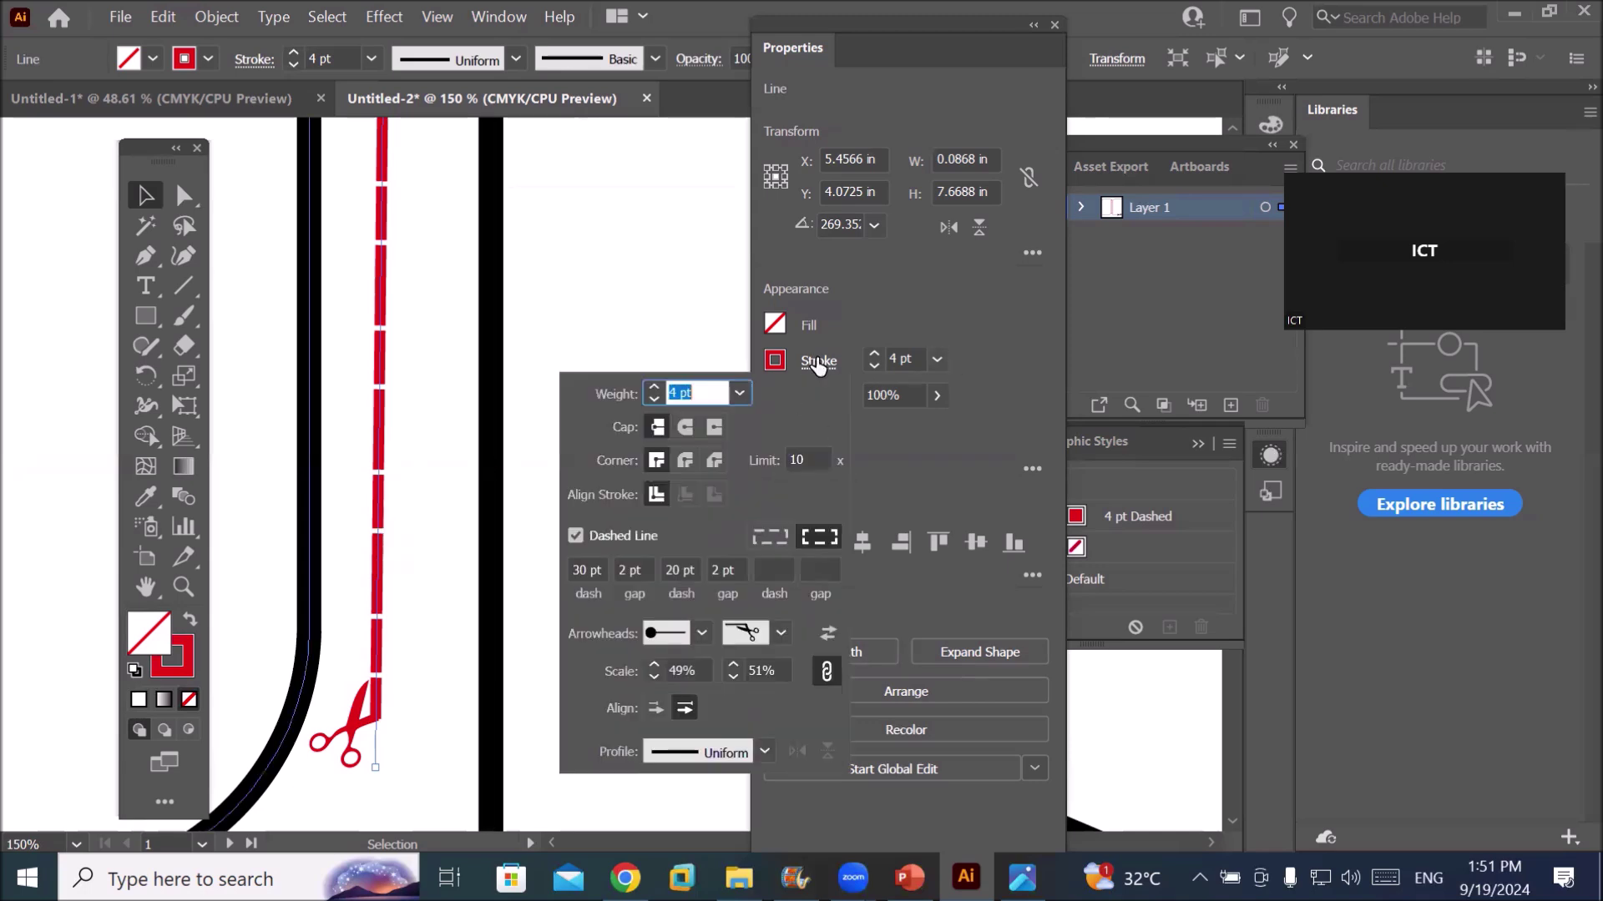
left_click(656, 708)
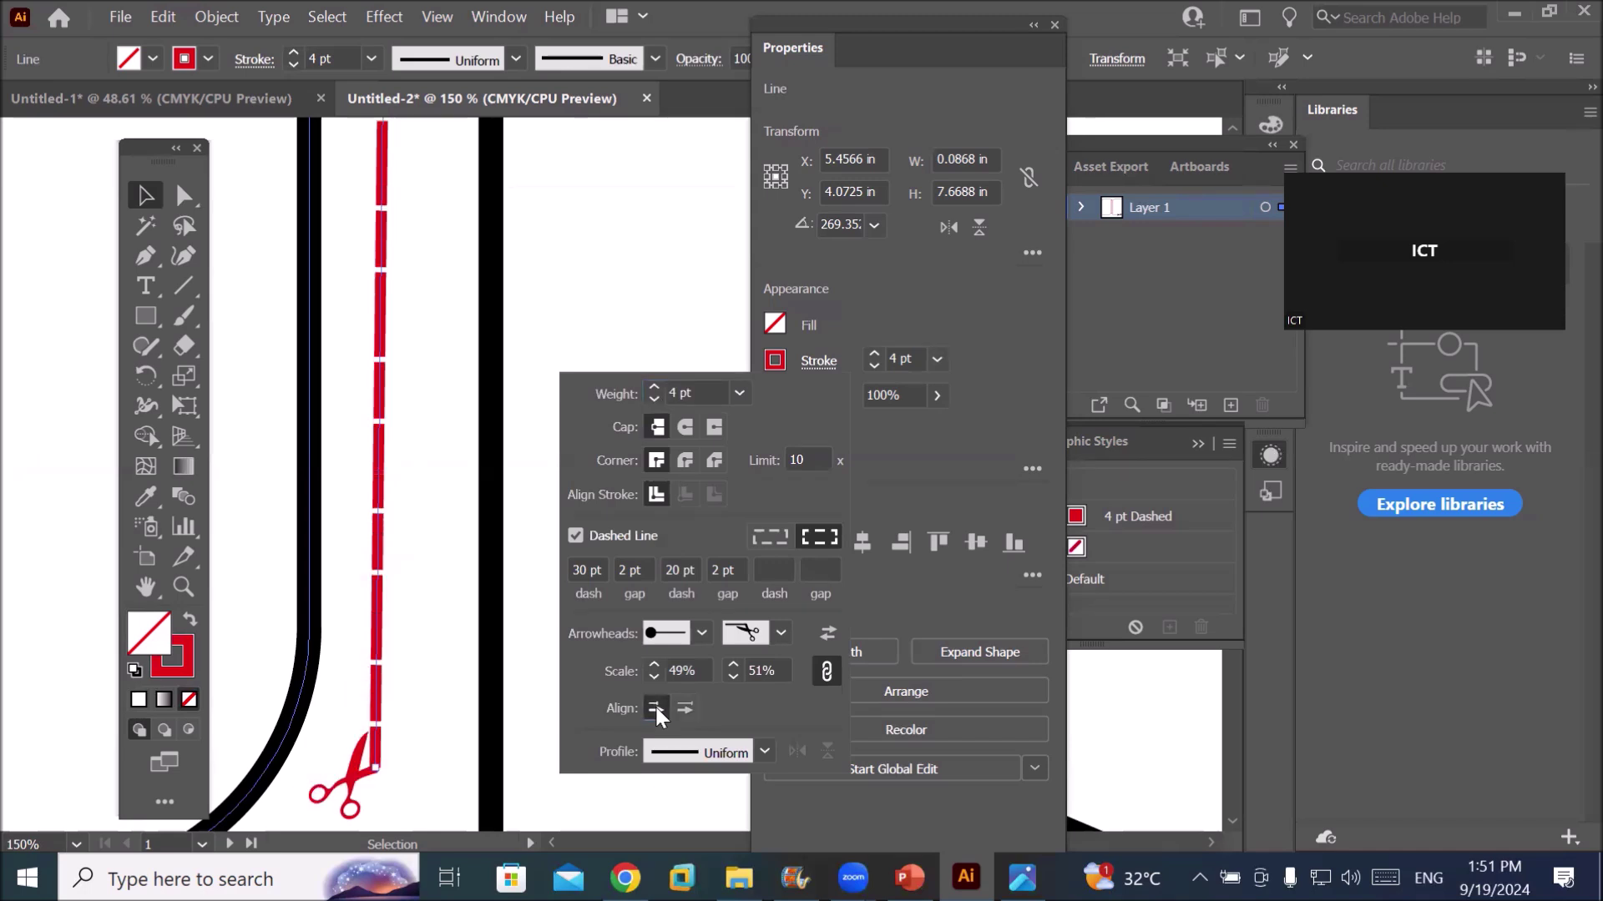
left_click(684, 708)
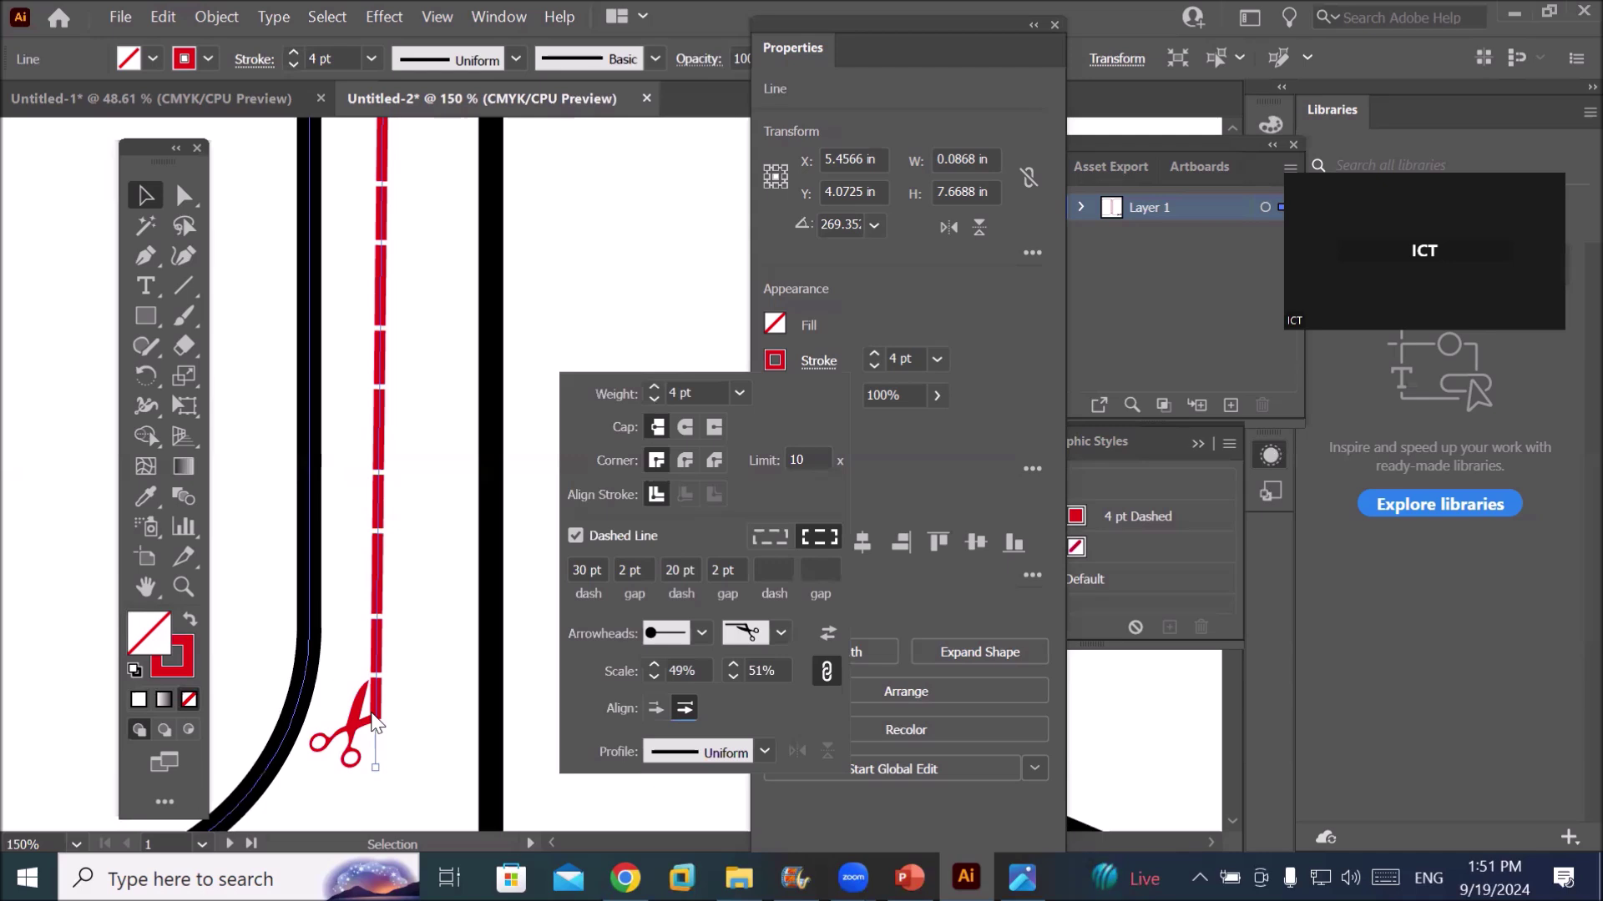
left_click(656, 709)
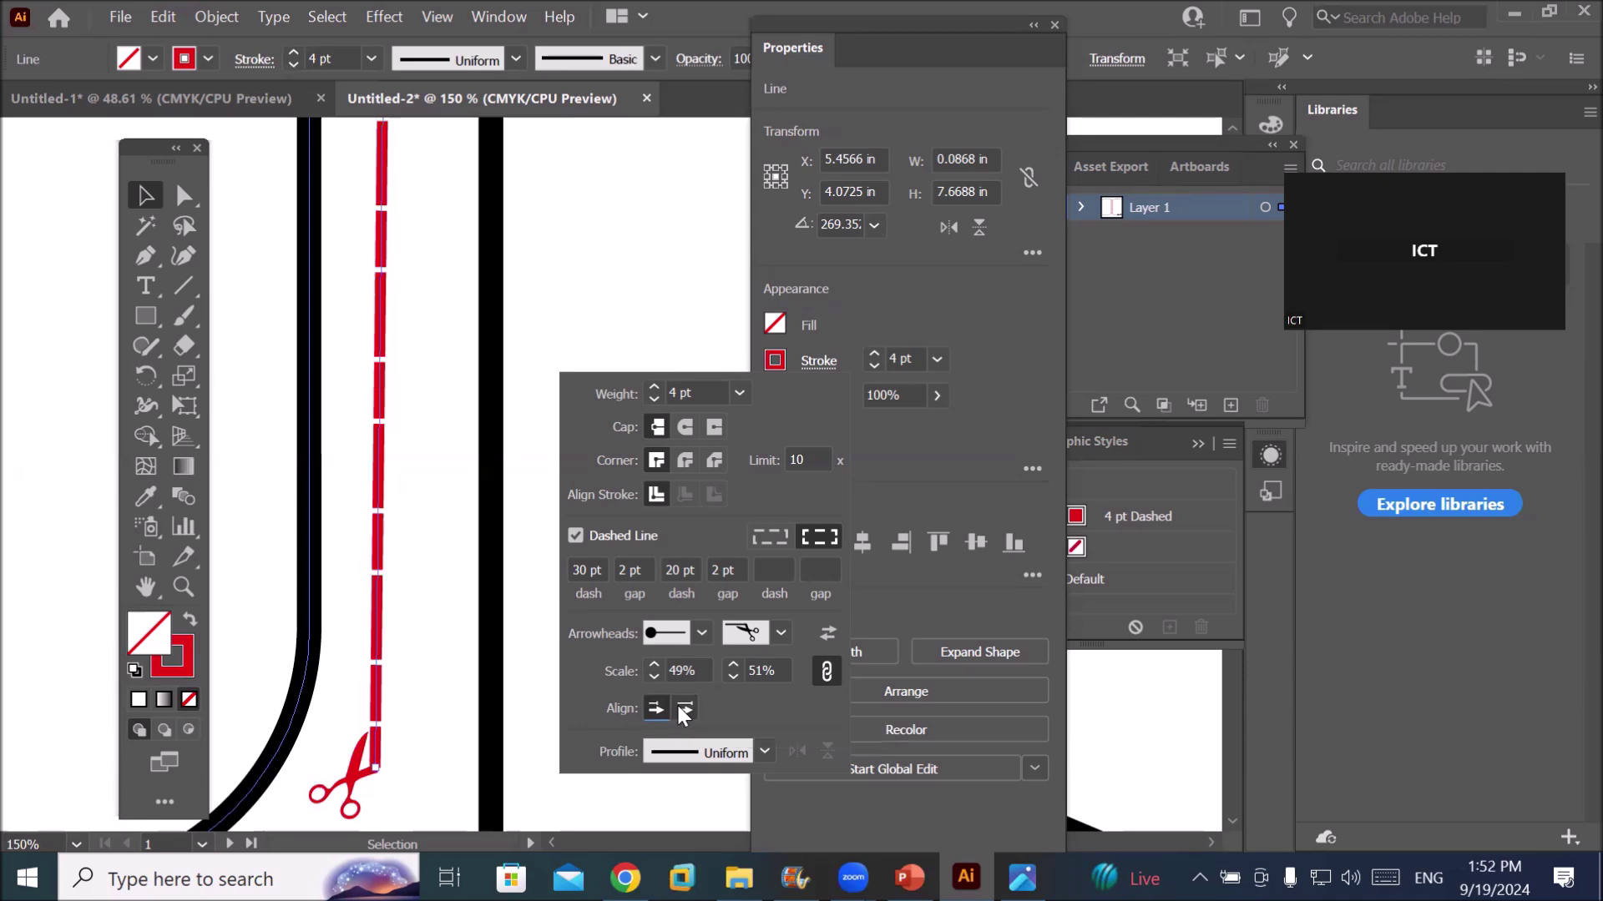
left_click(685, 710)
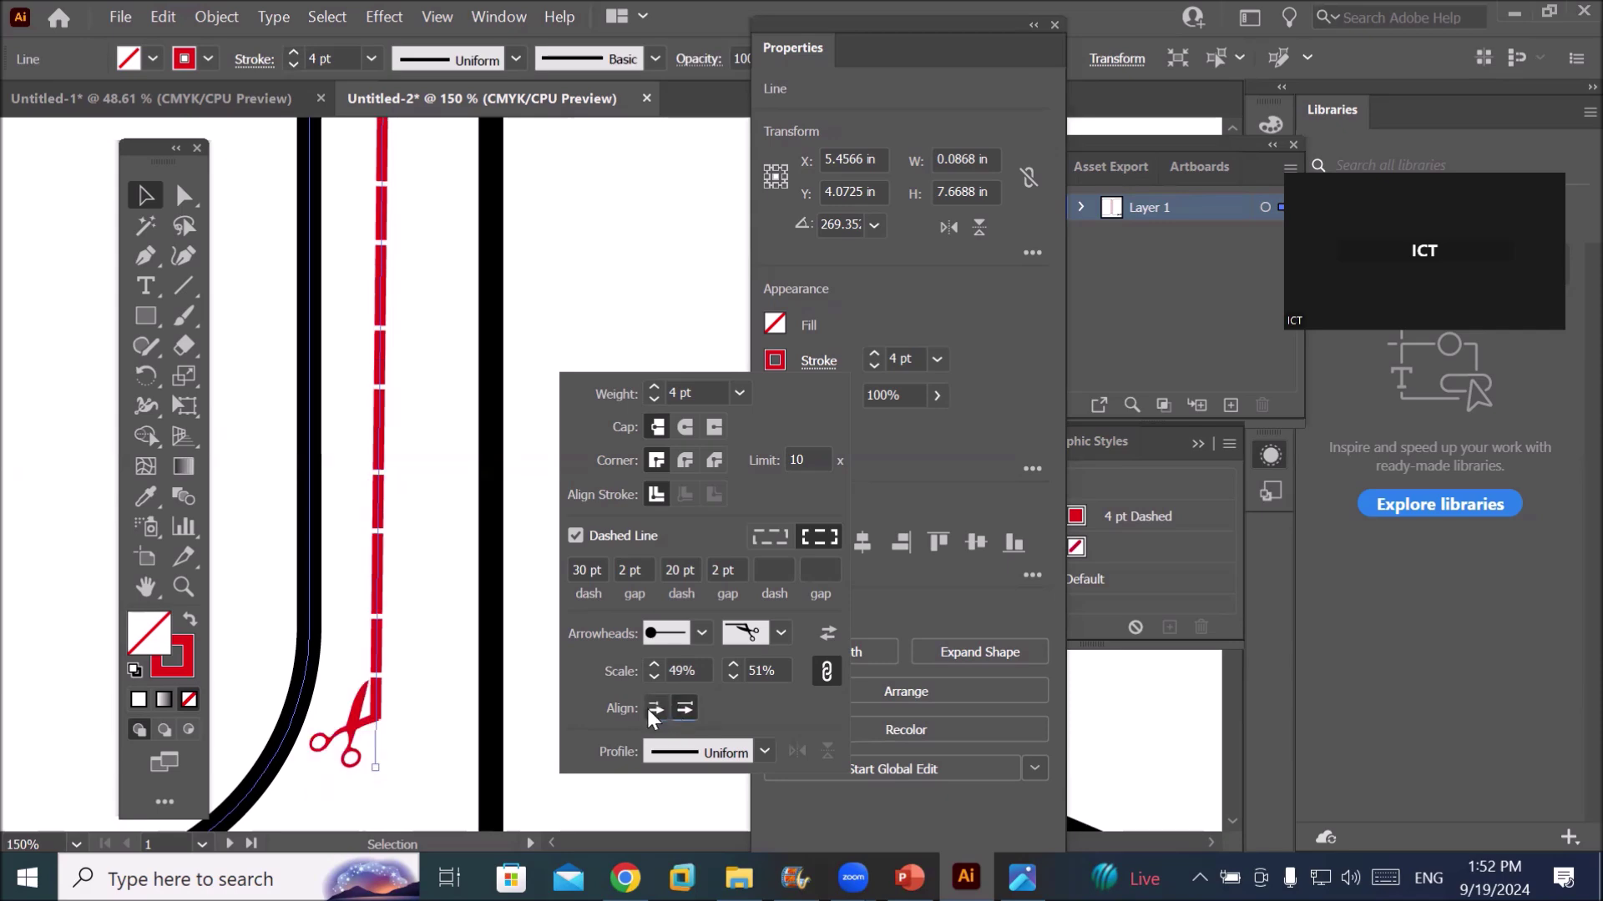
left_click(655, 710)
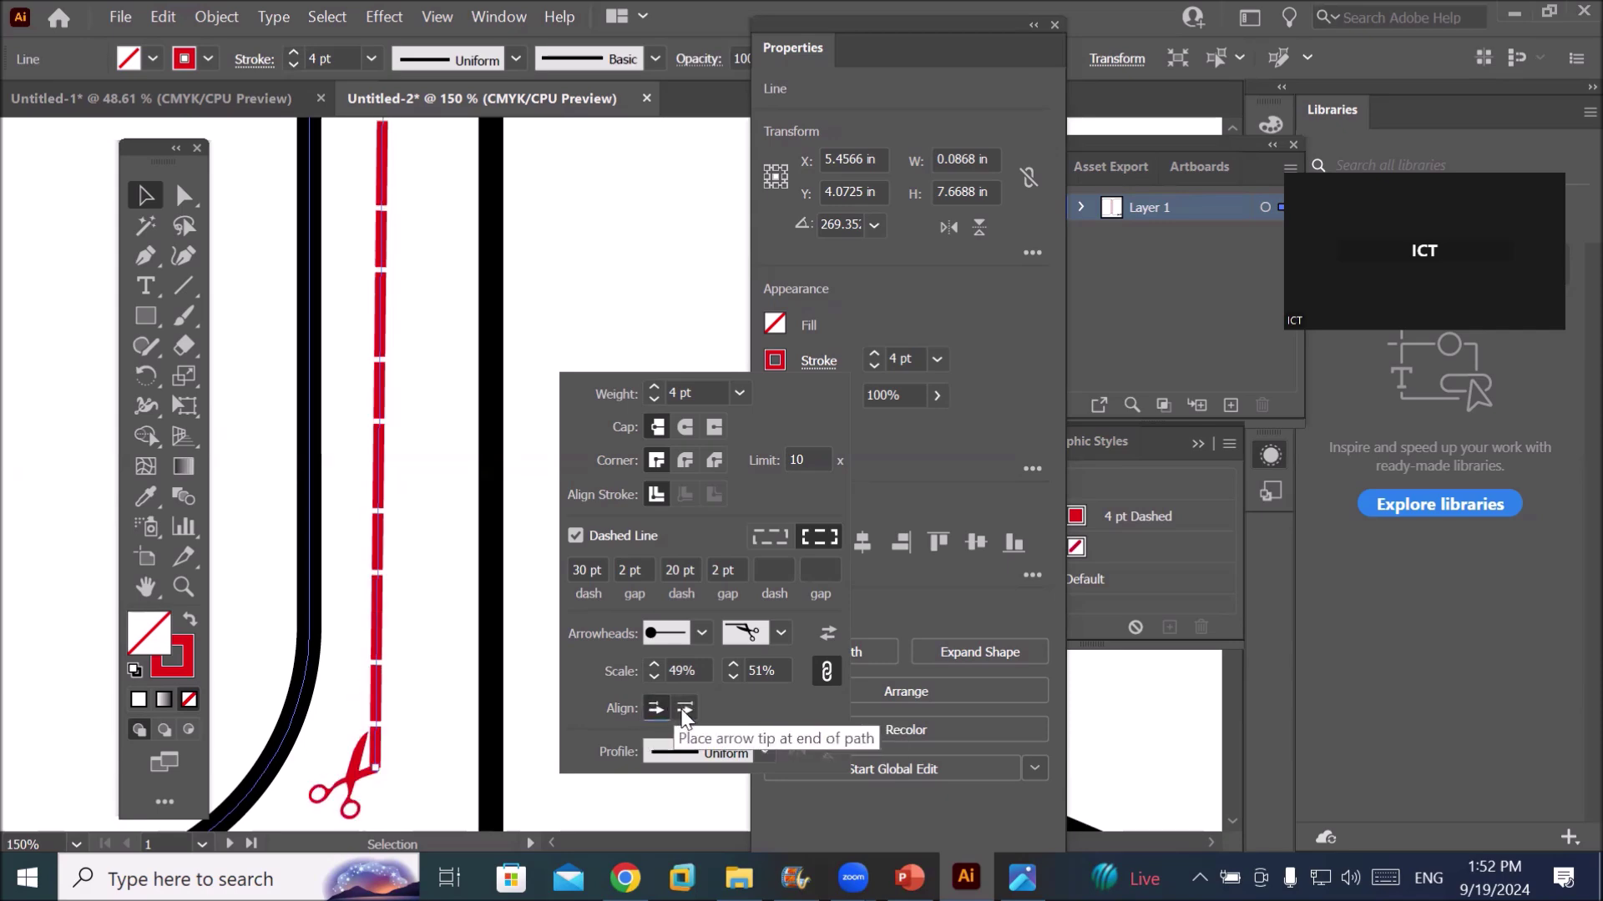
left_click(684, 709)
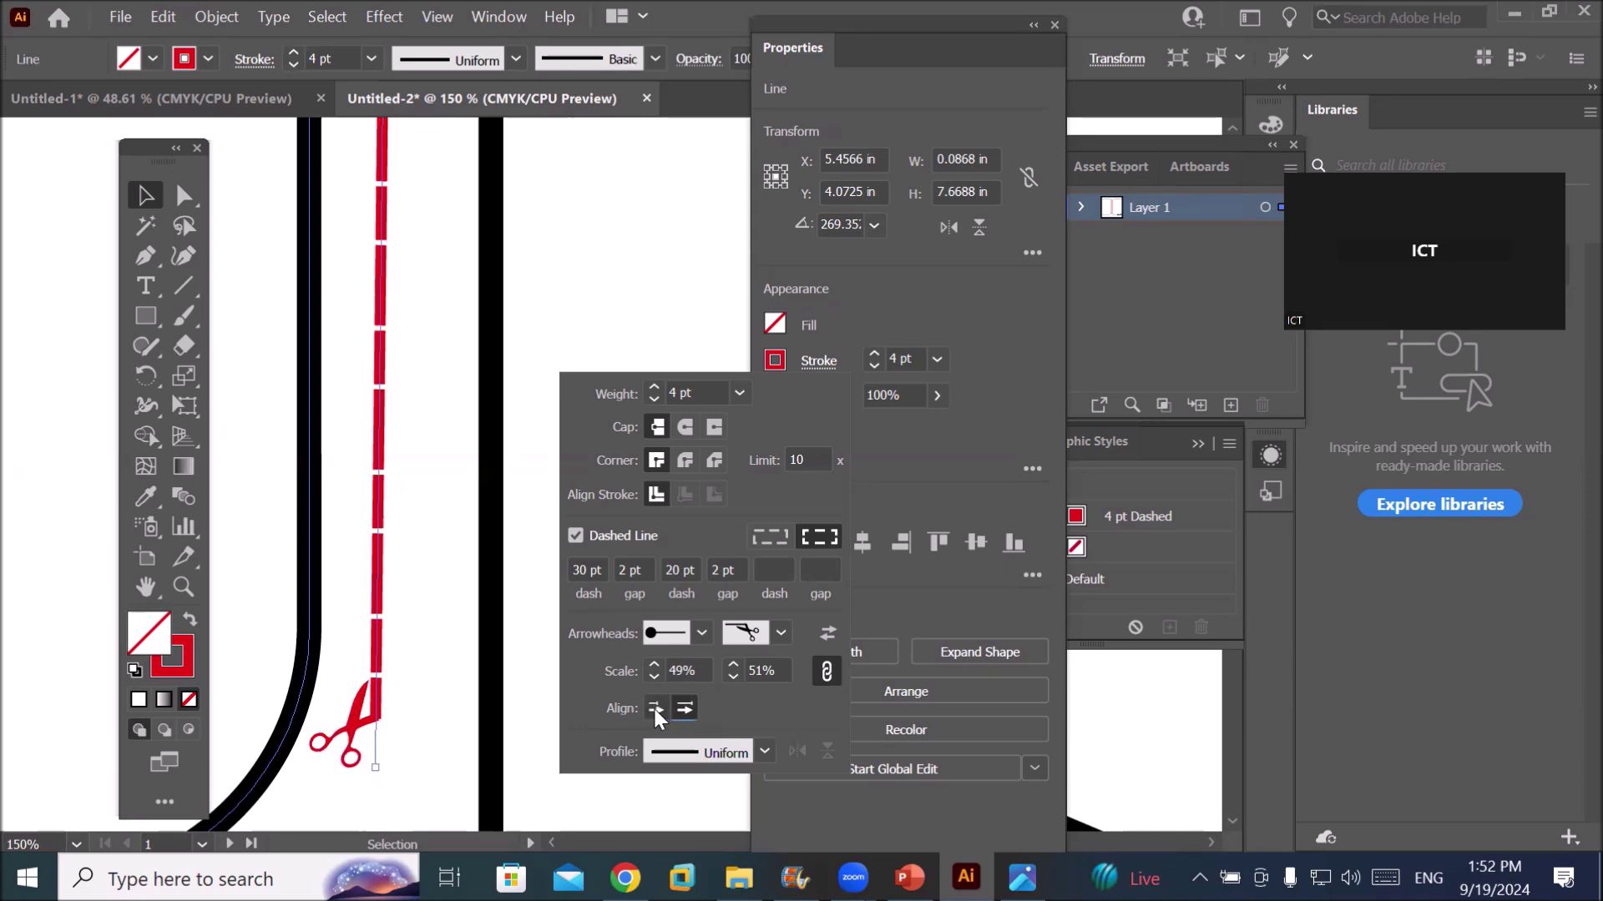
left_click(654, 709)
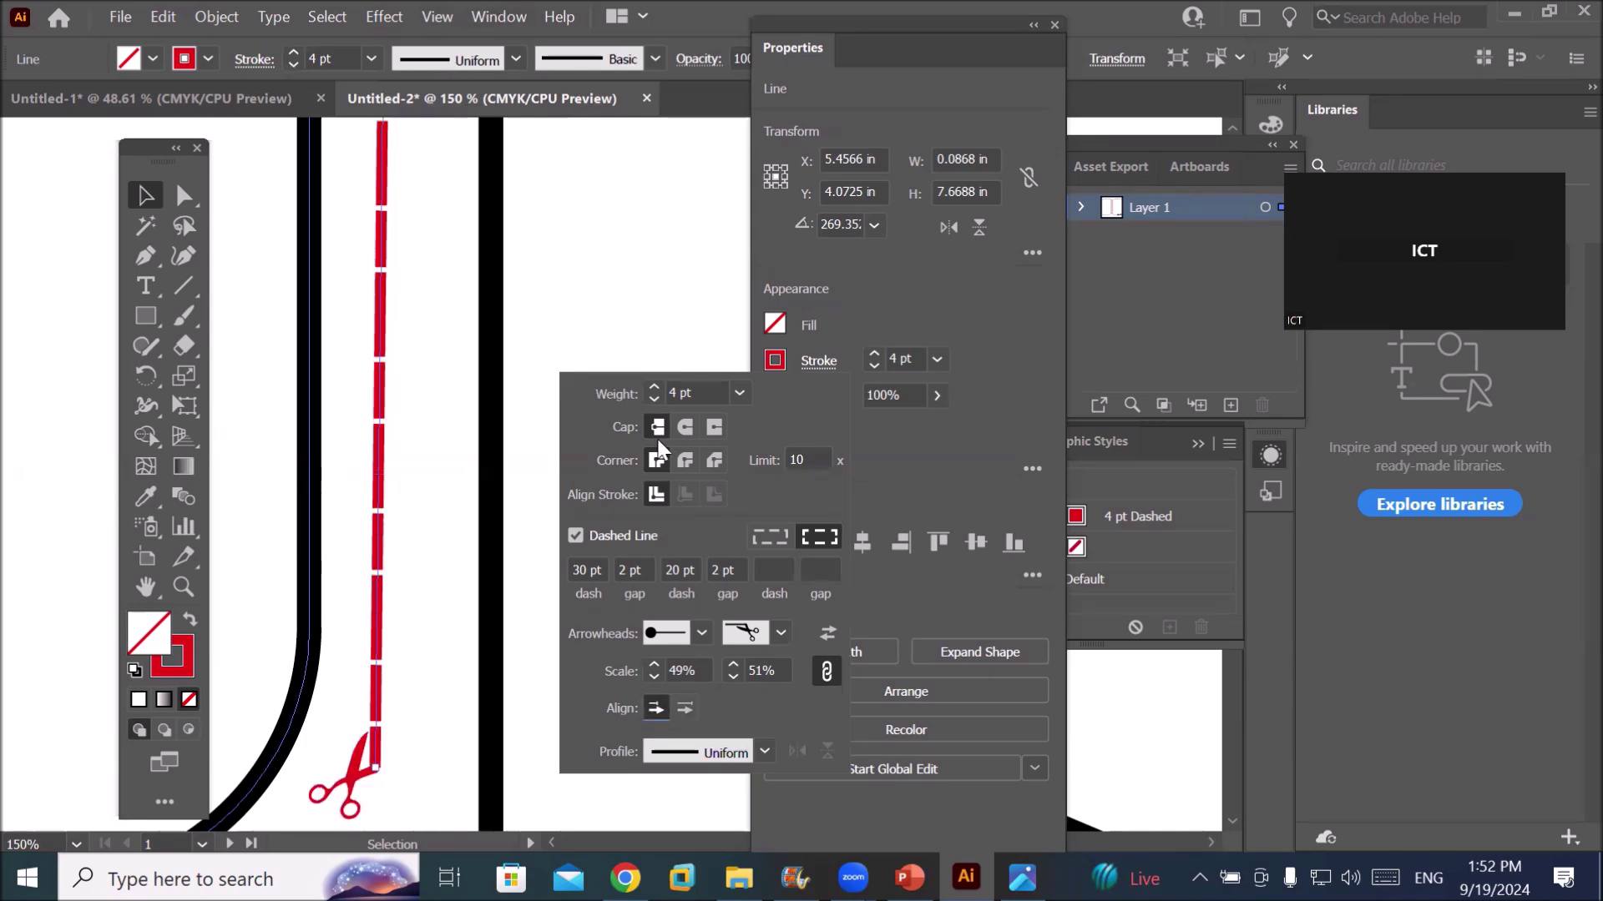
left_click(762, 745)
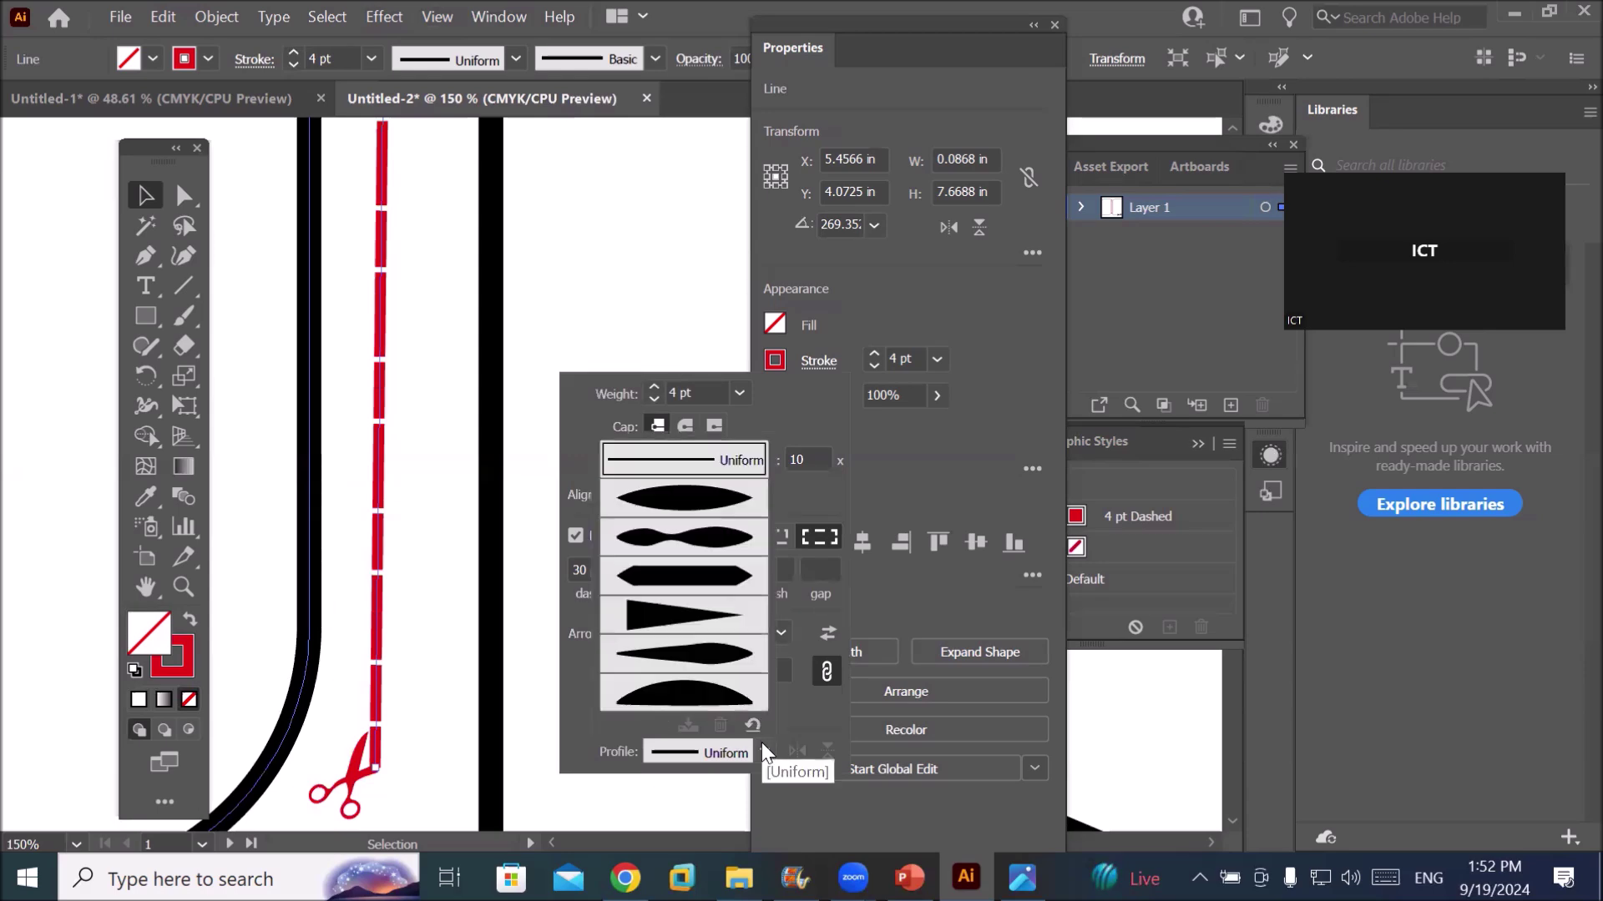
left_click(678, 512)
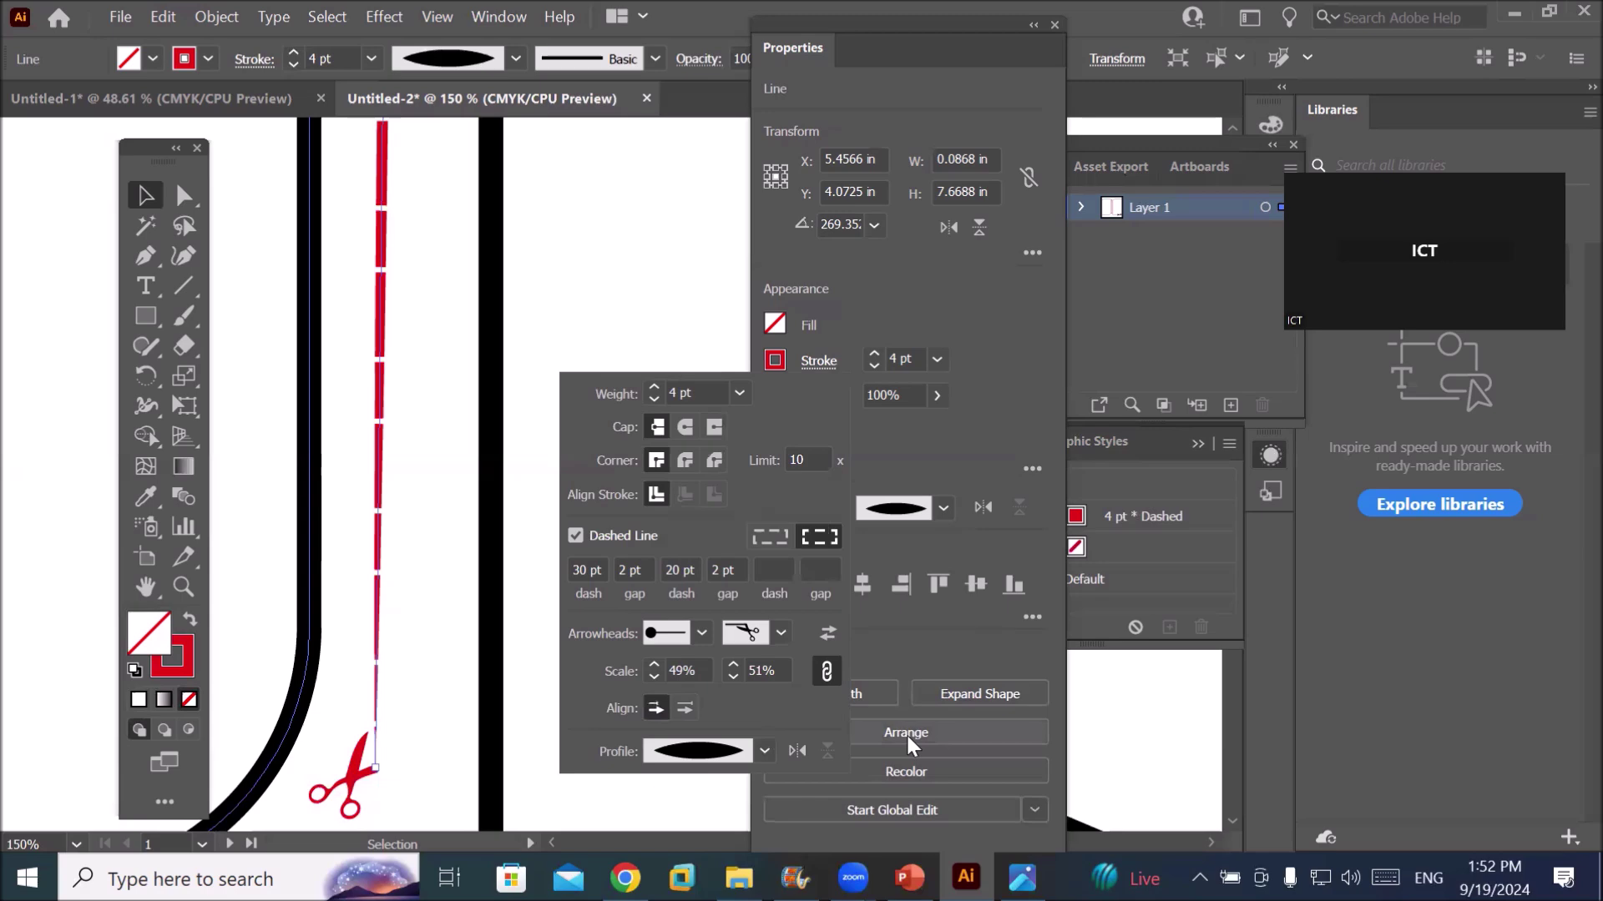
left_click(820, 363)
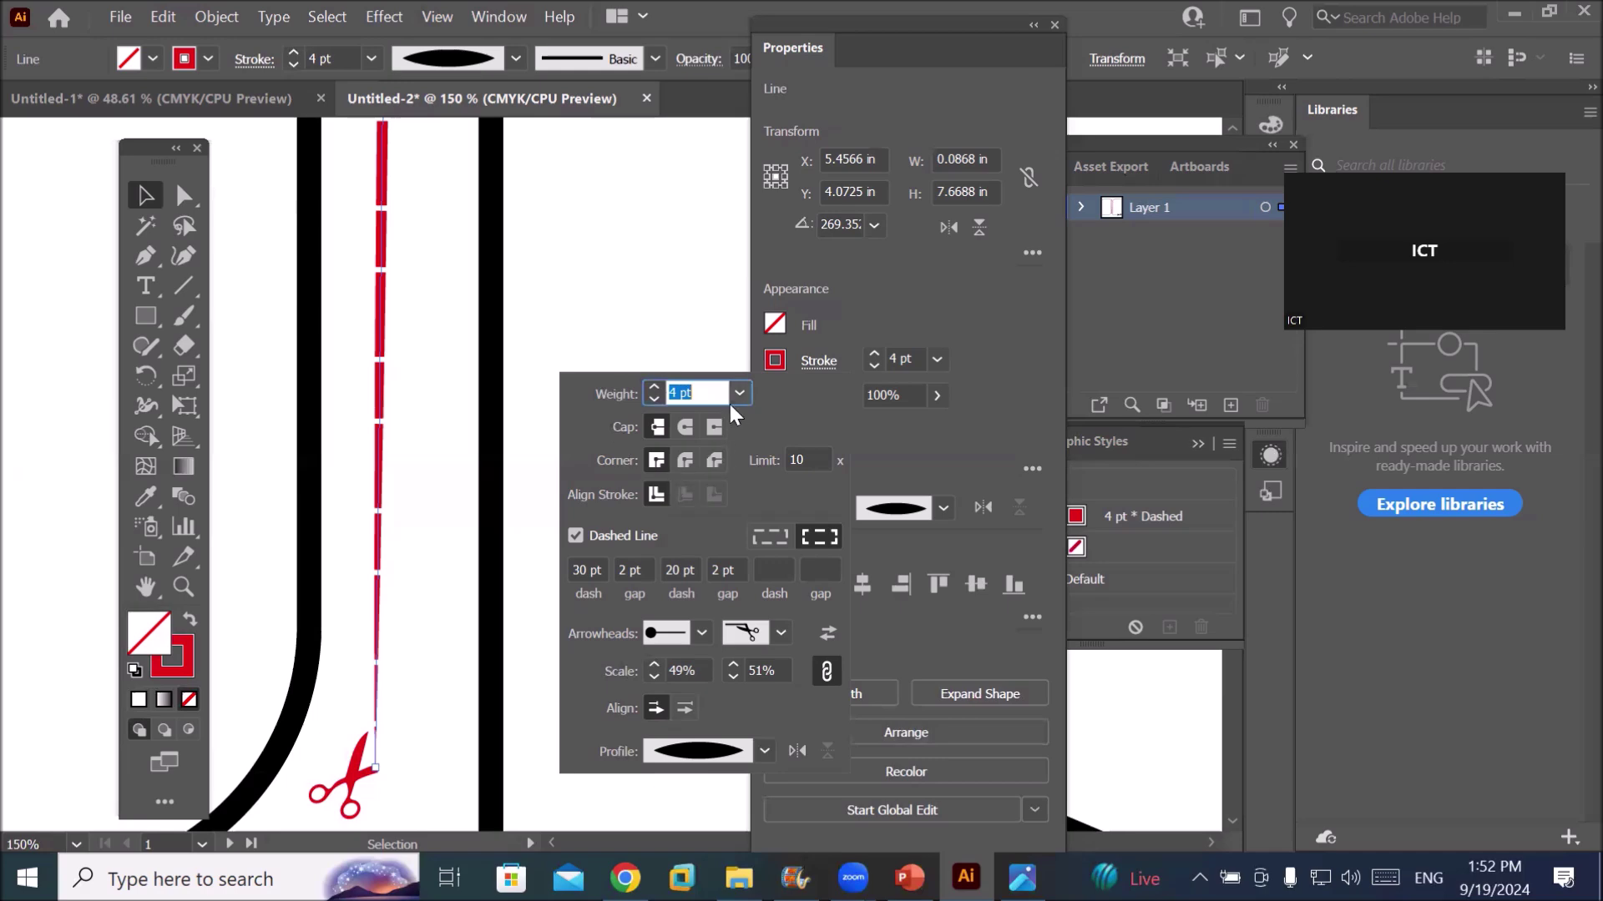
left_click(756, 741)
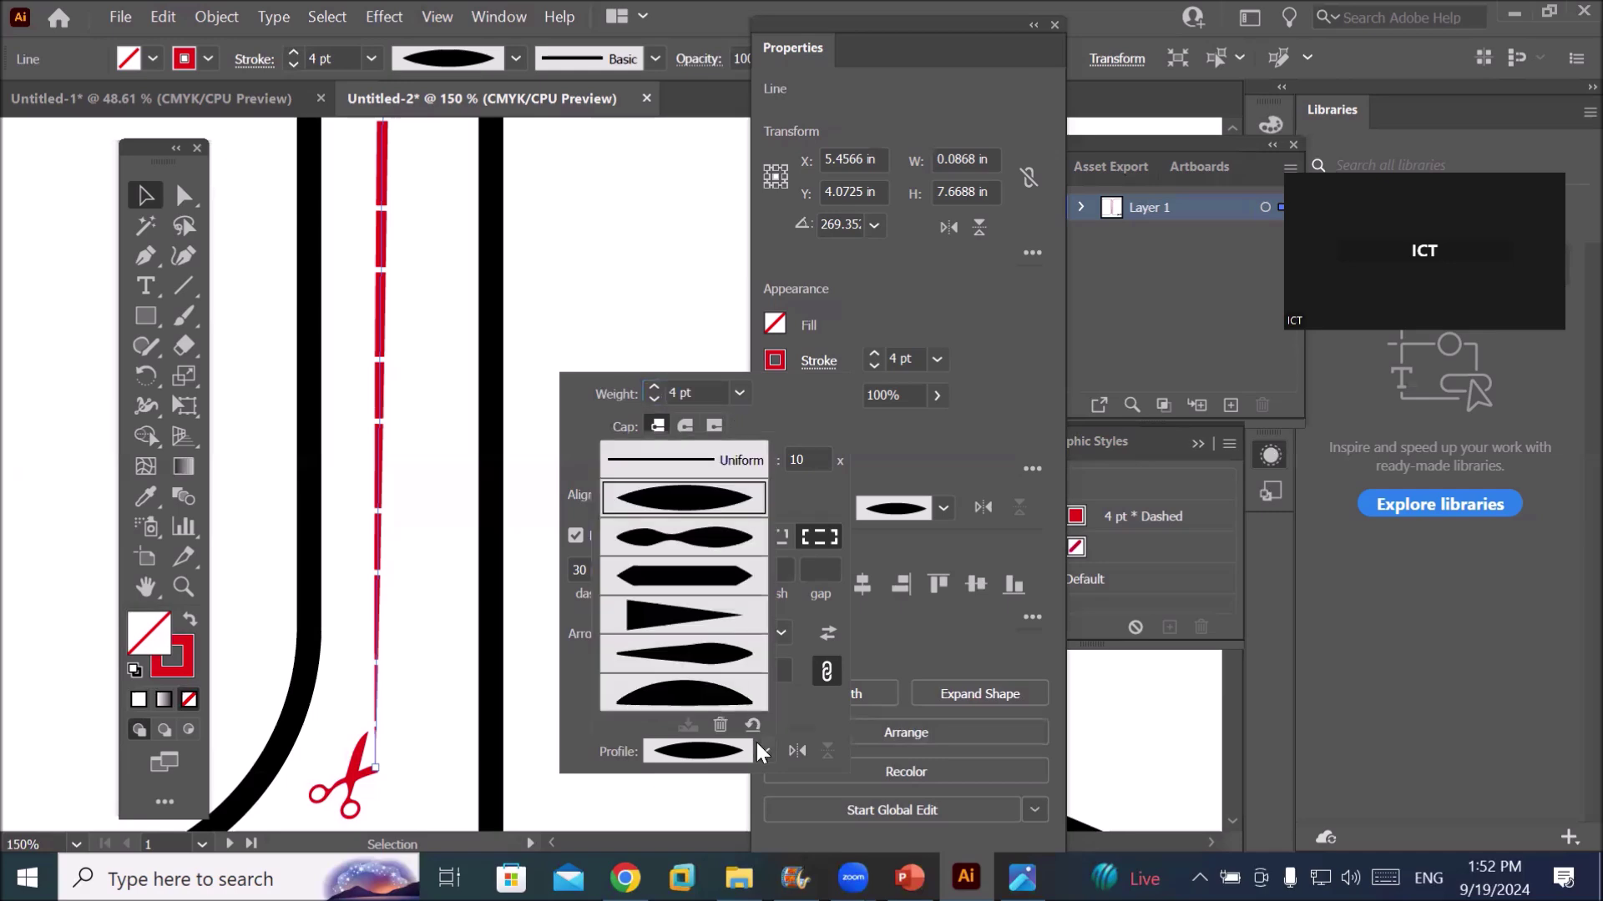
left_click(715, 459)
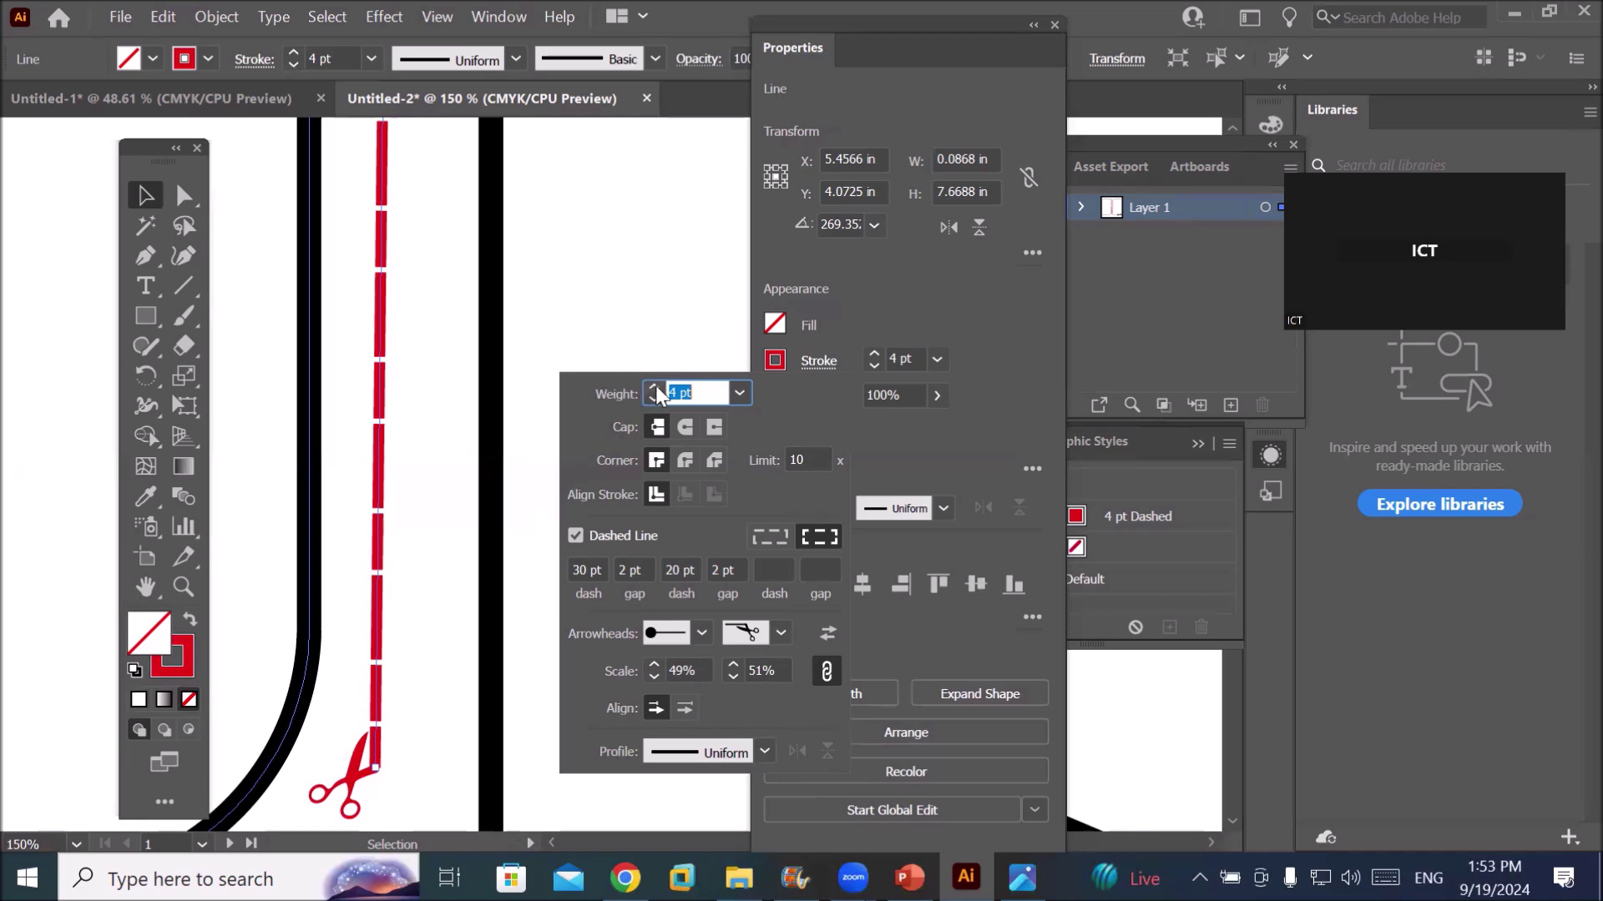
Try 8 pt and 7 pt stroke weights on the red dashed line, then deselect it
type("8")
key("Return")
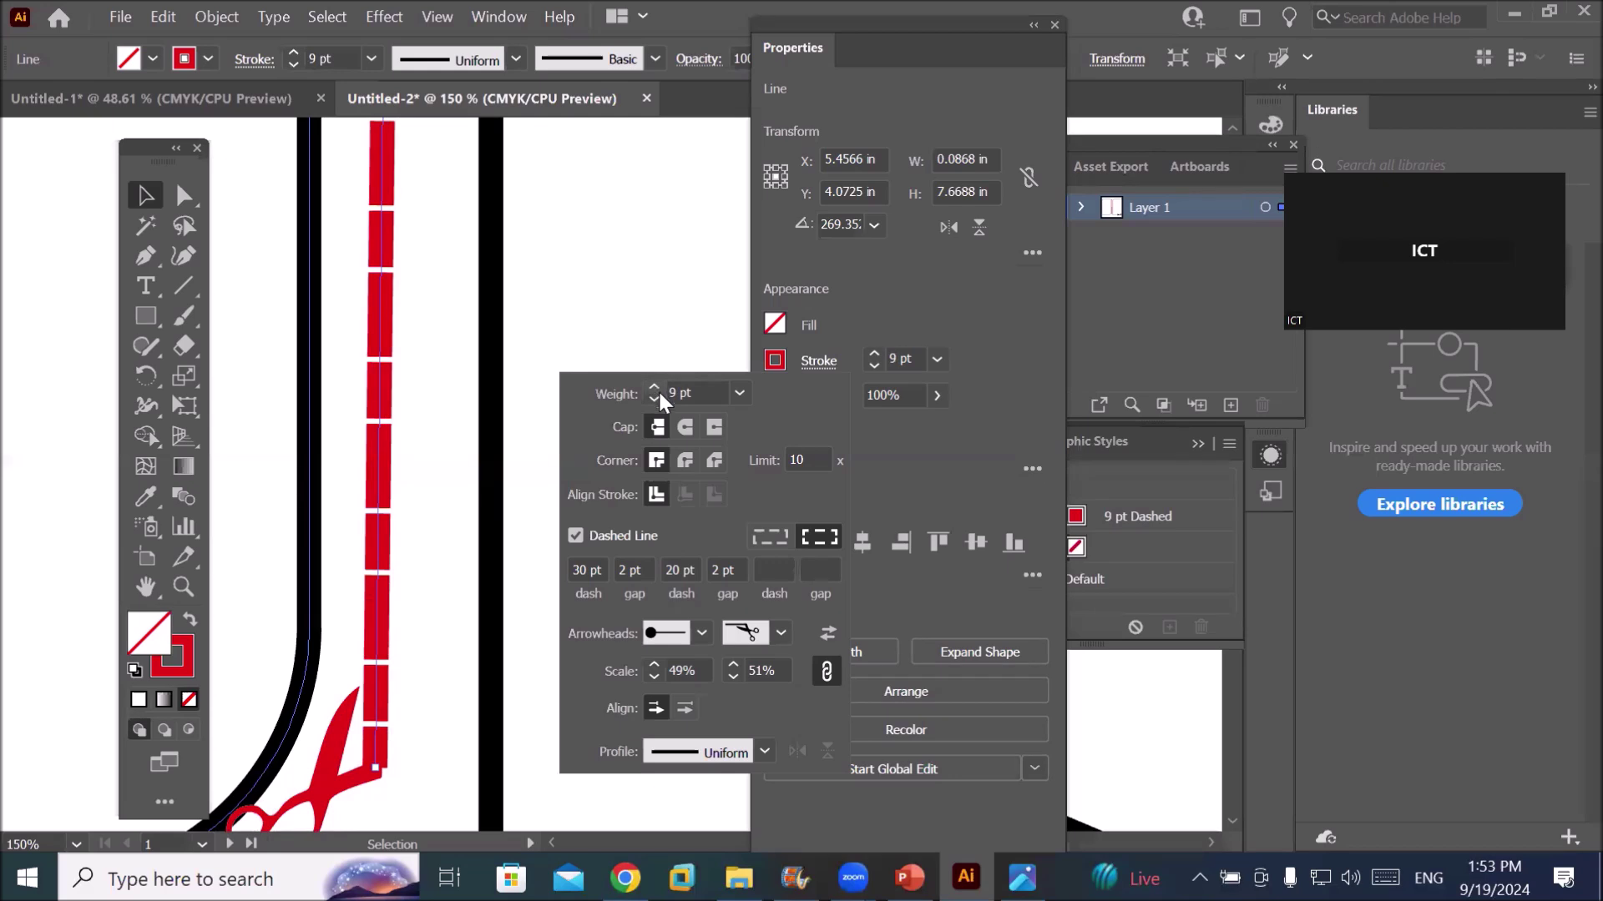
left_click(654, 402)
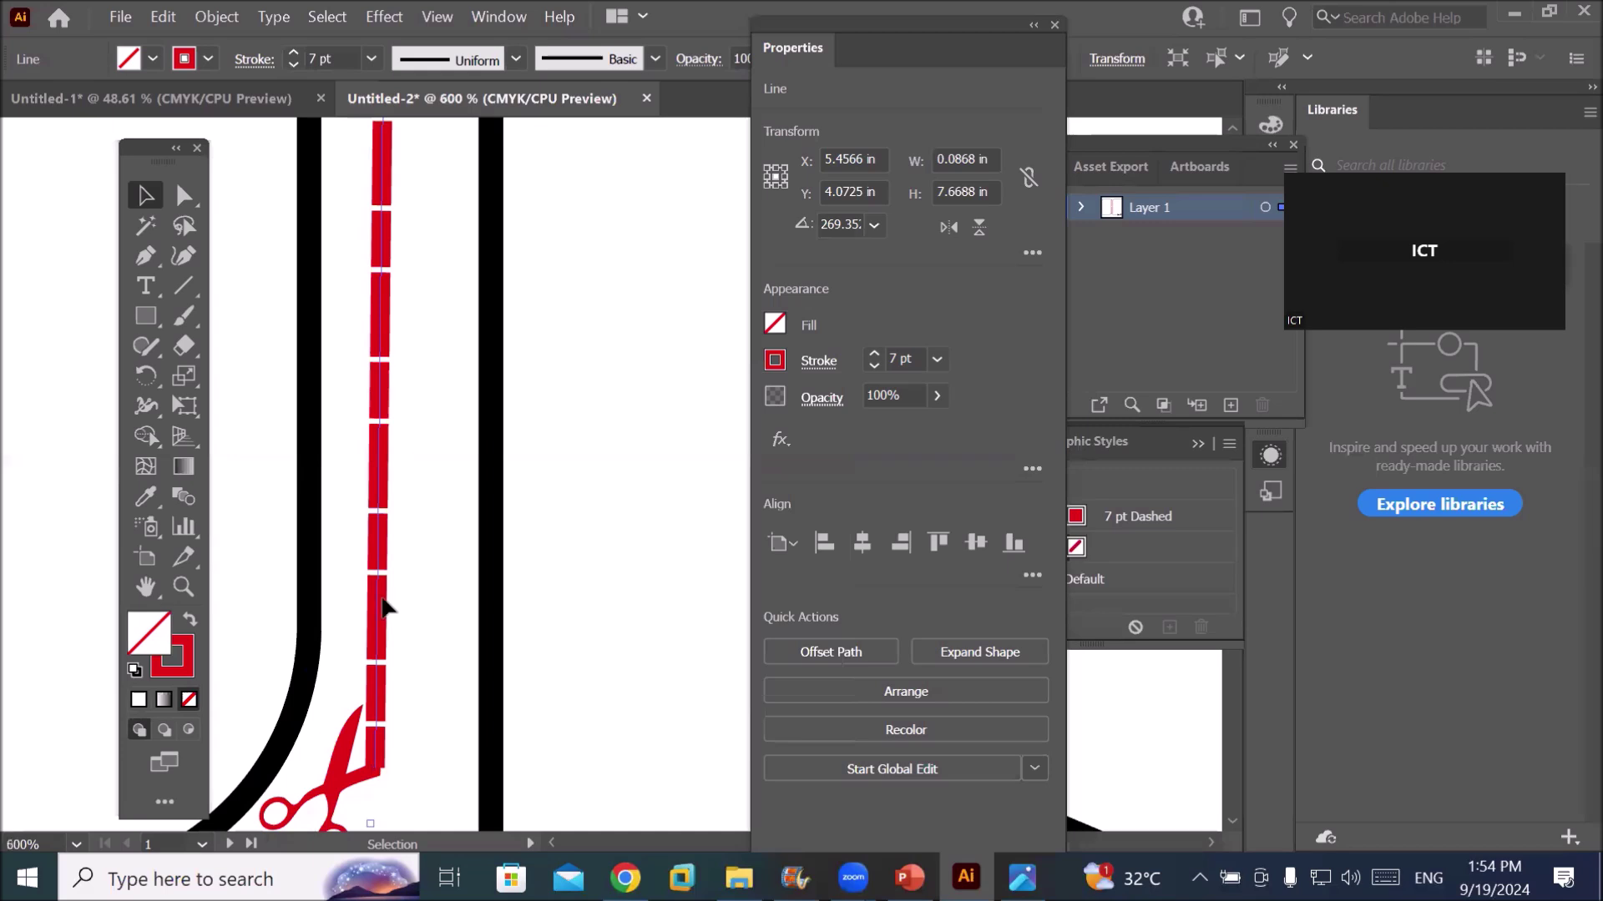
scroll(321, 636, "up", 6)
scroll(320, 636, "up", 2)
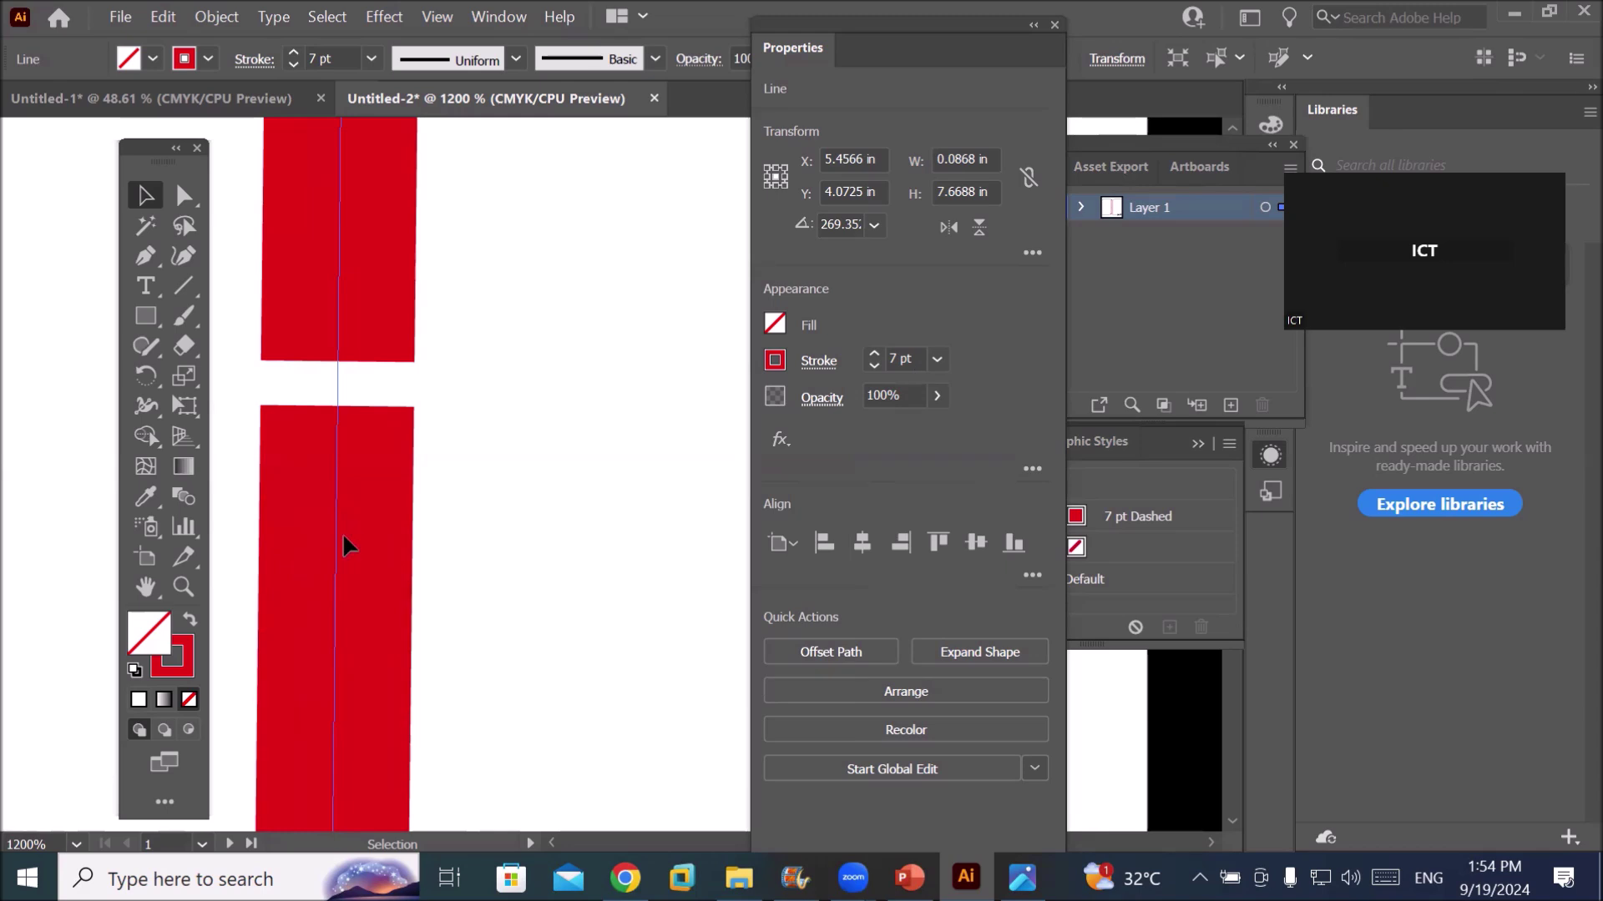
left_click(584, 485)
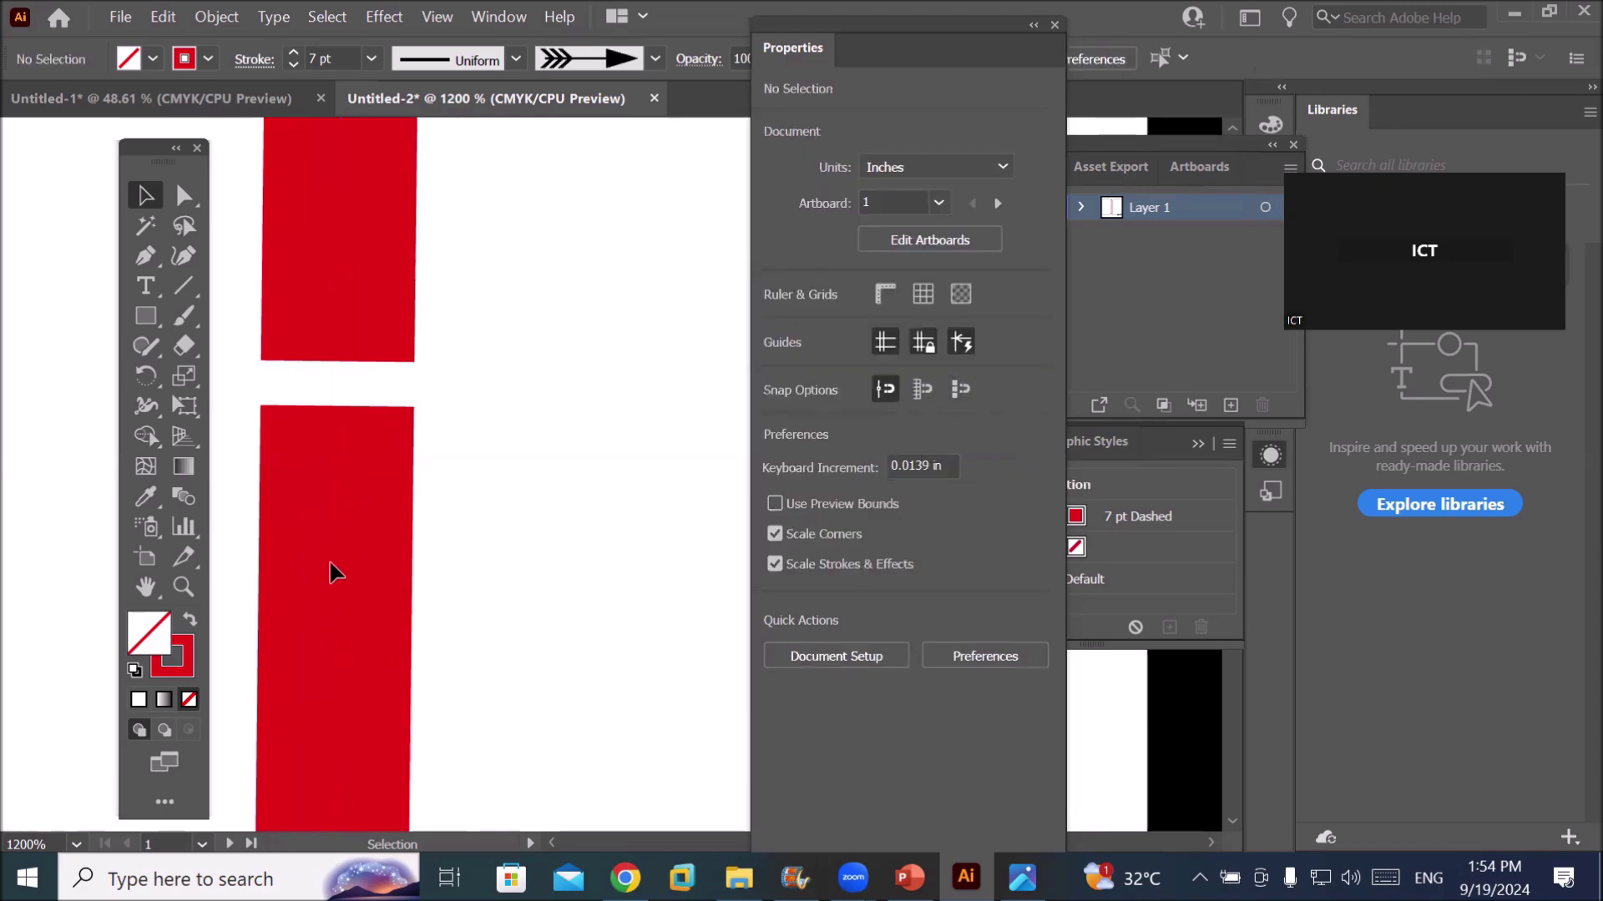
scroll(237, 304, "down", 4)
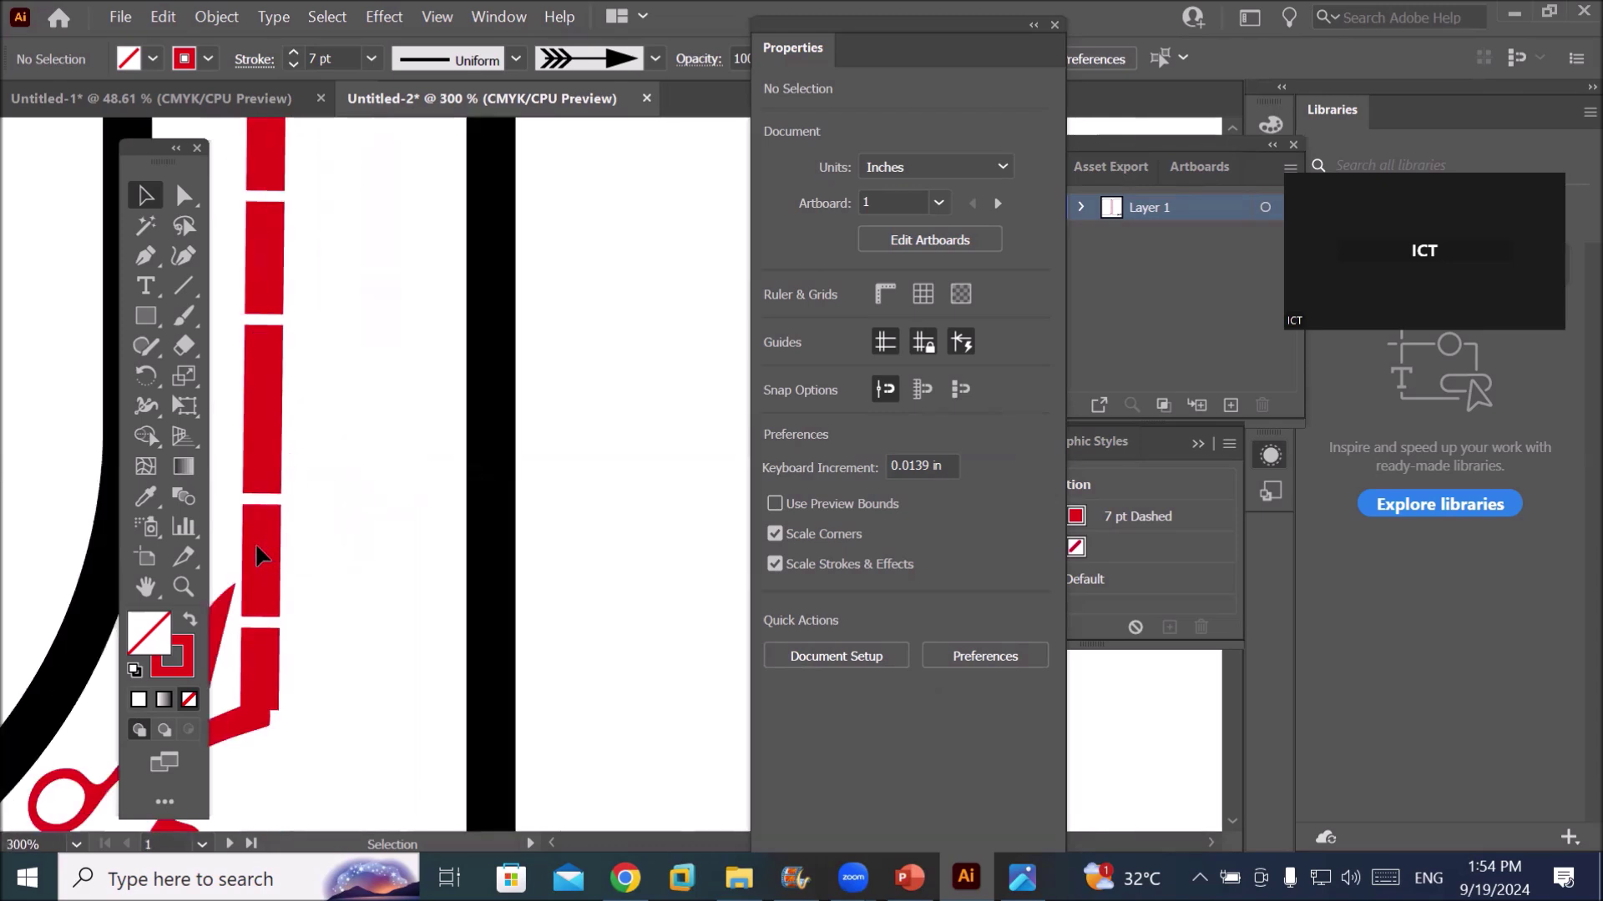
Reselect the red dashed line, raise its stroke to 10 pt, and zoom out
left_click_drag(233, 537, 356, 593)
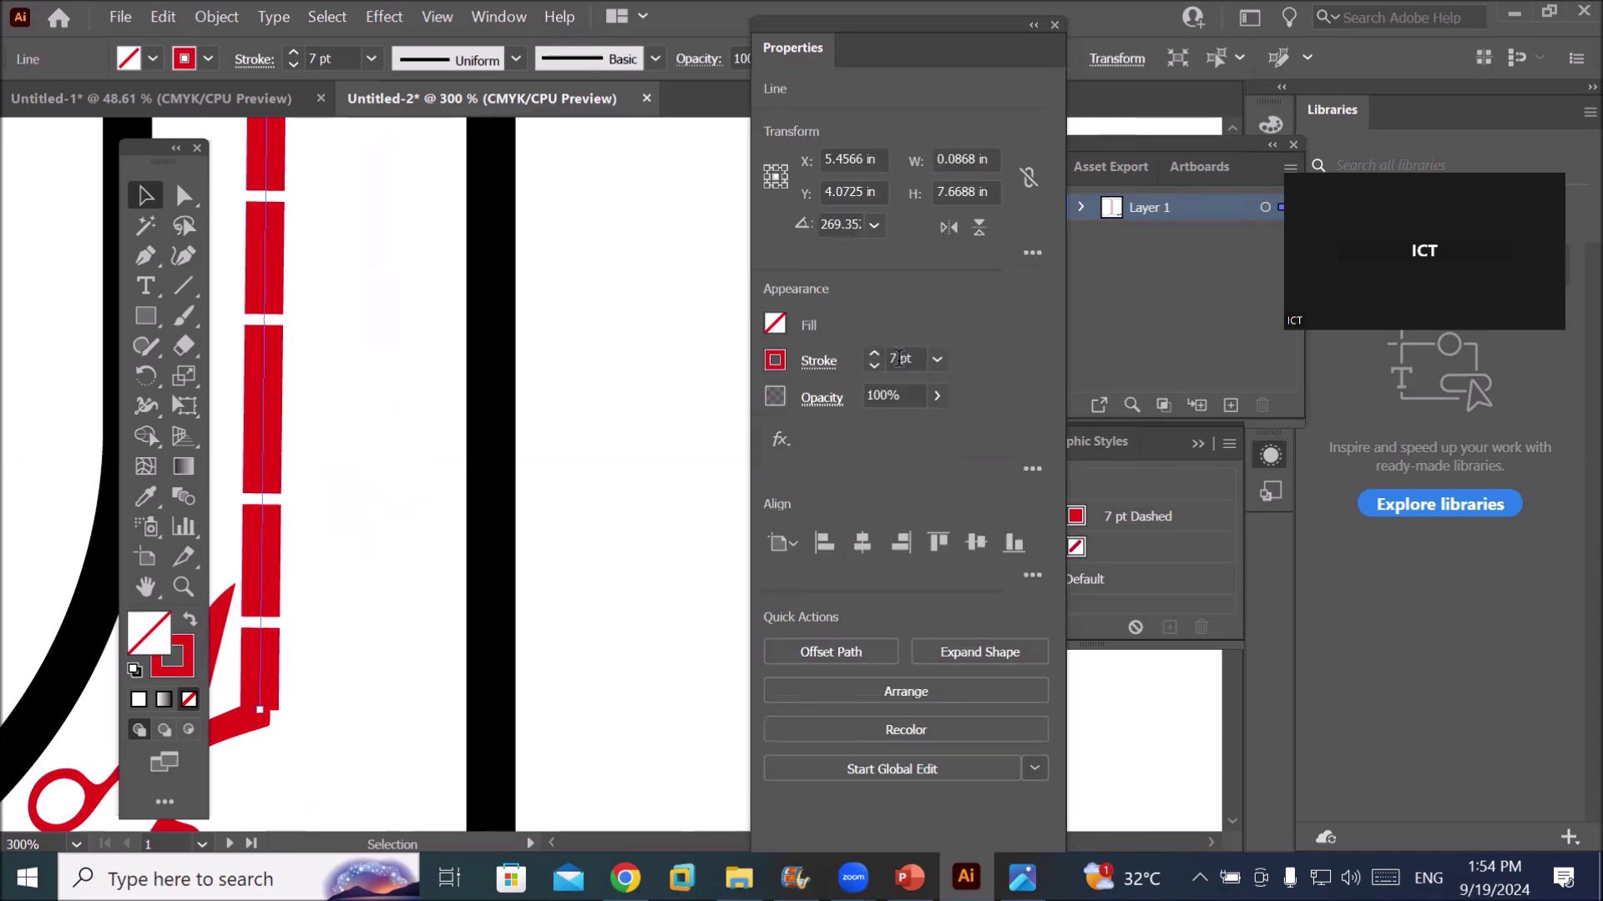
left_click(874, 353)
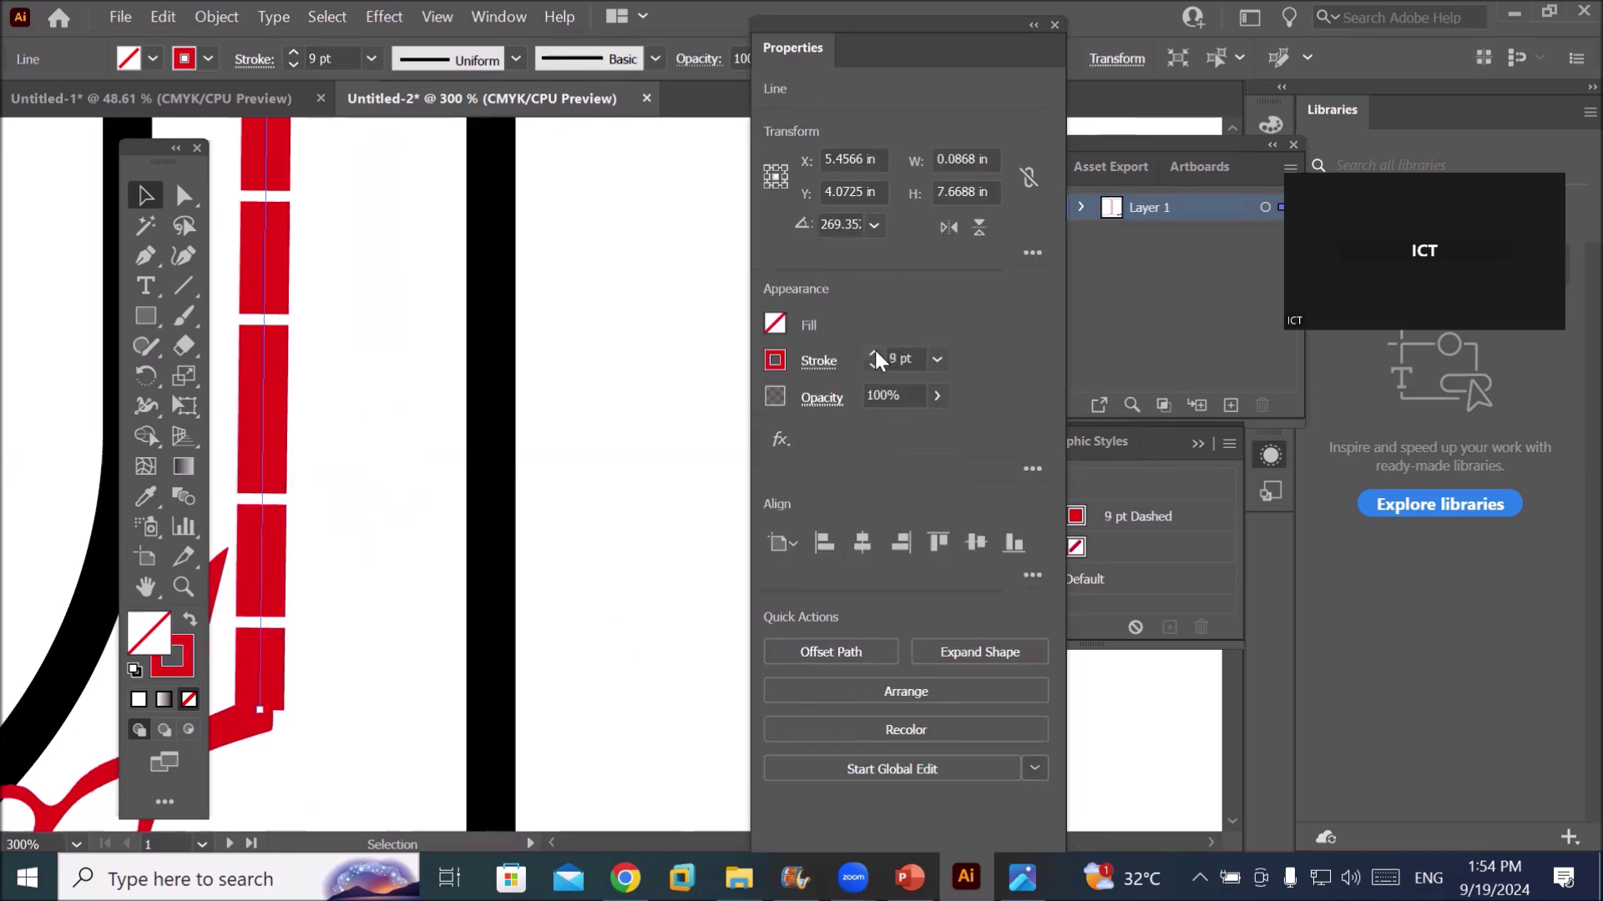
left_click(874, 354)
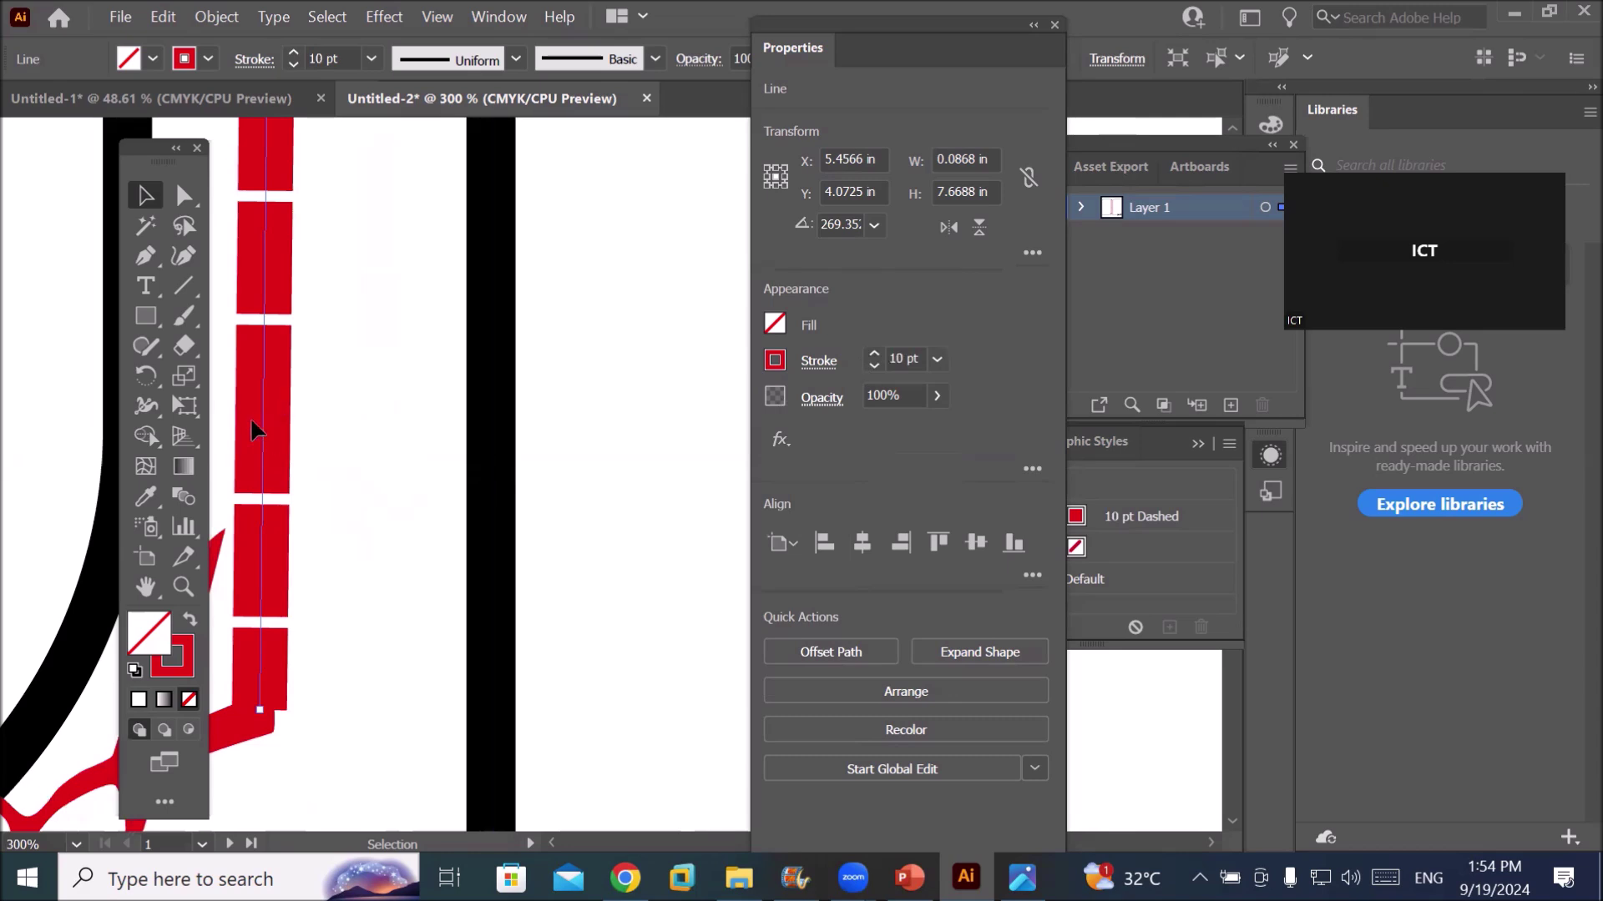
scroll(238, 421, "up", 2)
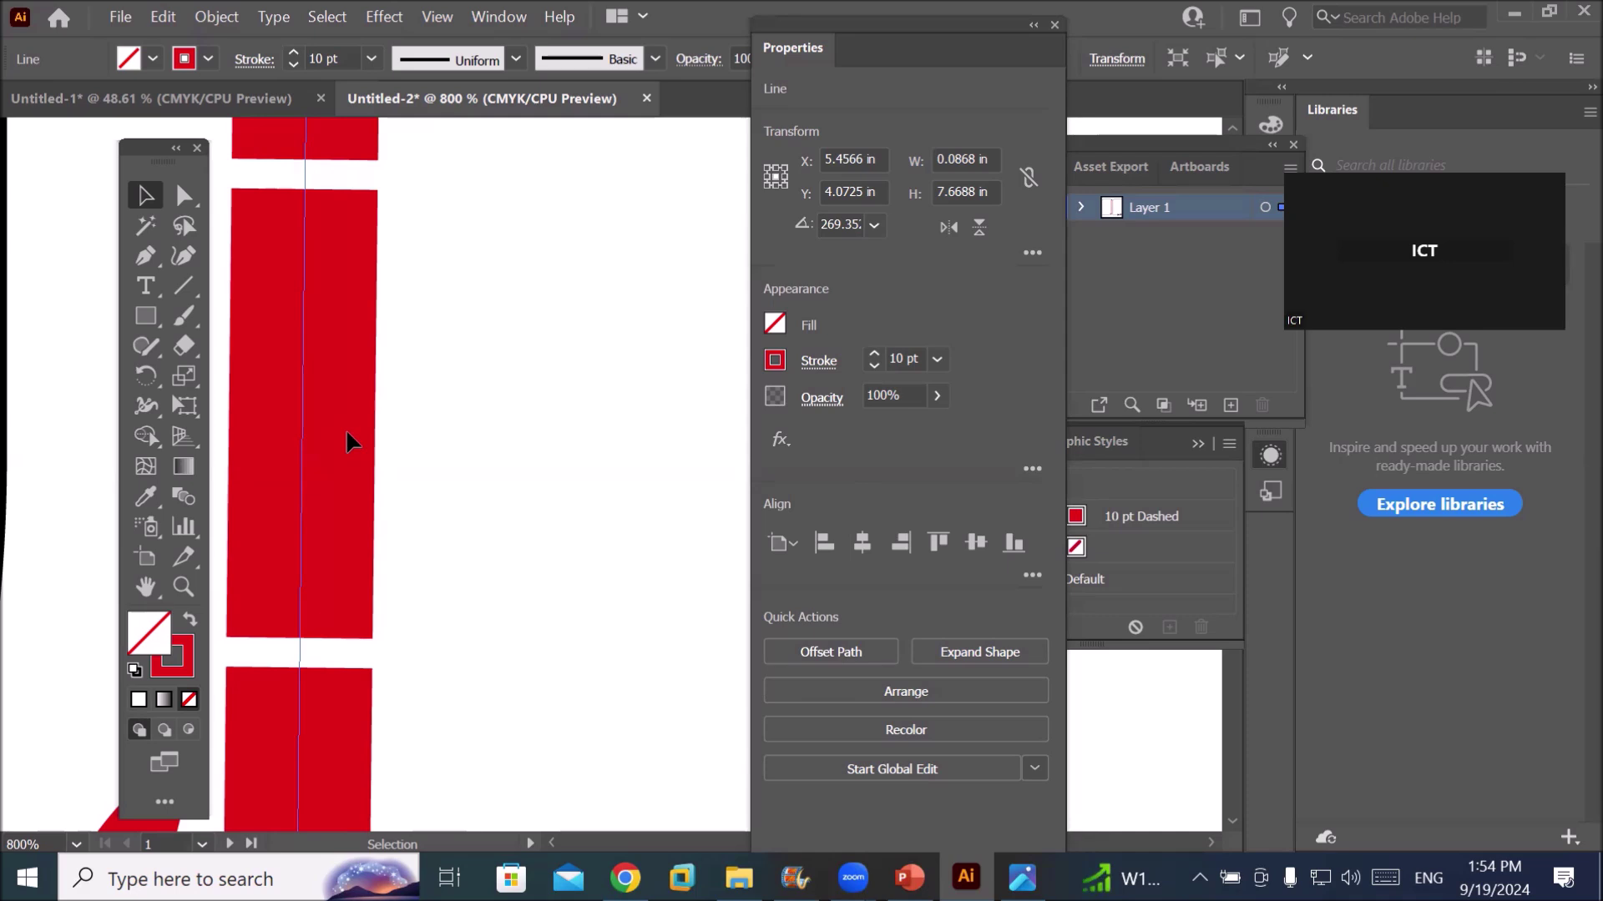
scroll(448, 480, "down", 2)
scroll(446, 477, "down", 2)
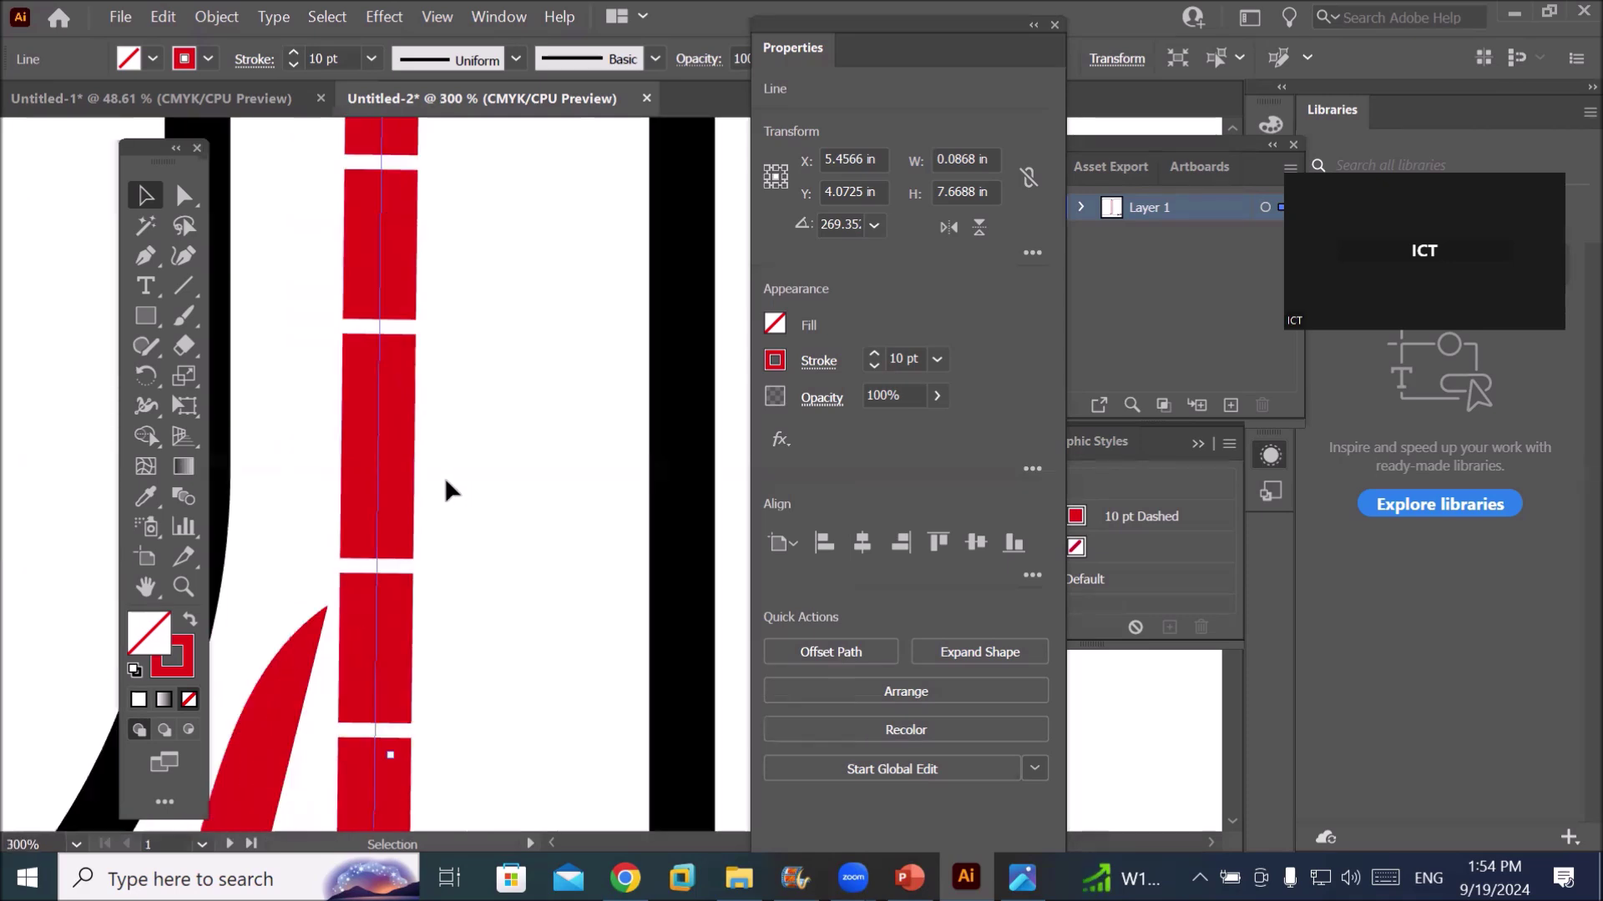
scroll(446, 477, "down", 3)
scroll(444, 479, "down", 1)
scroll(444, 478, "down", 1)
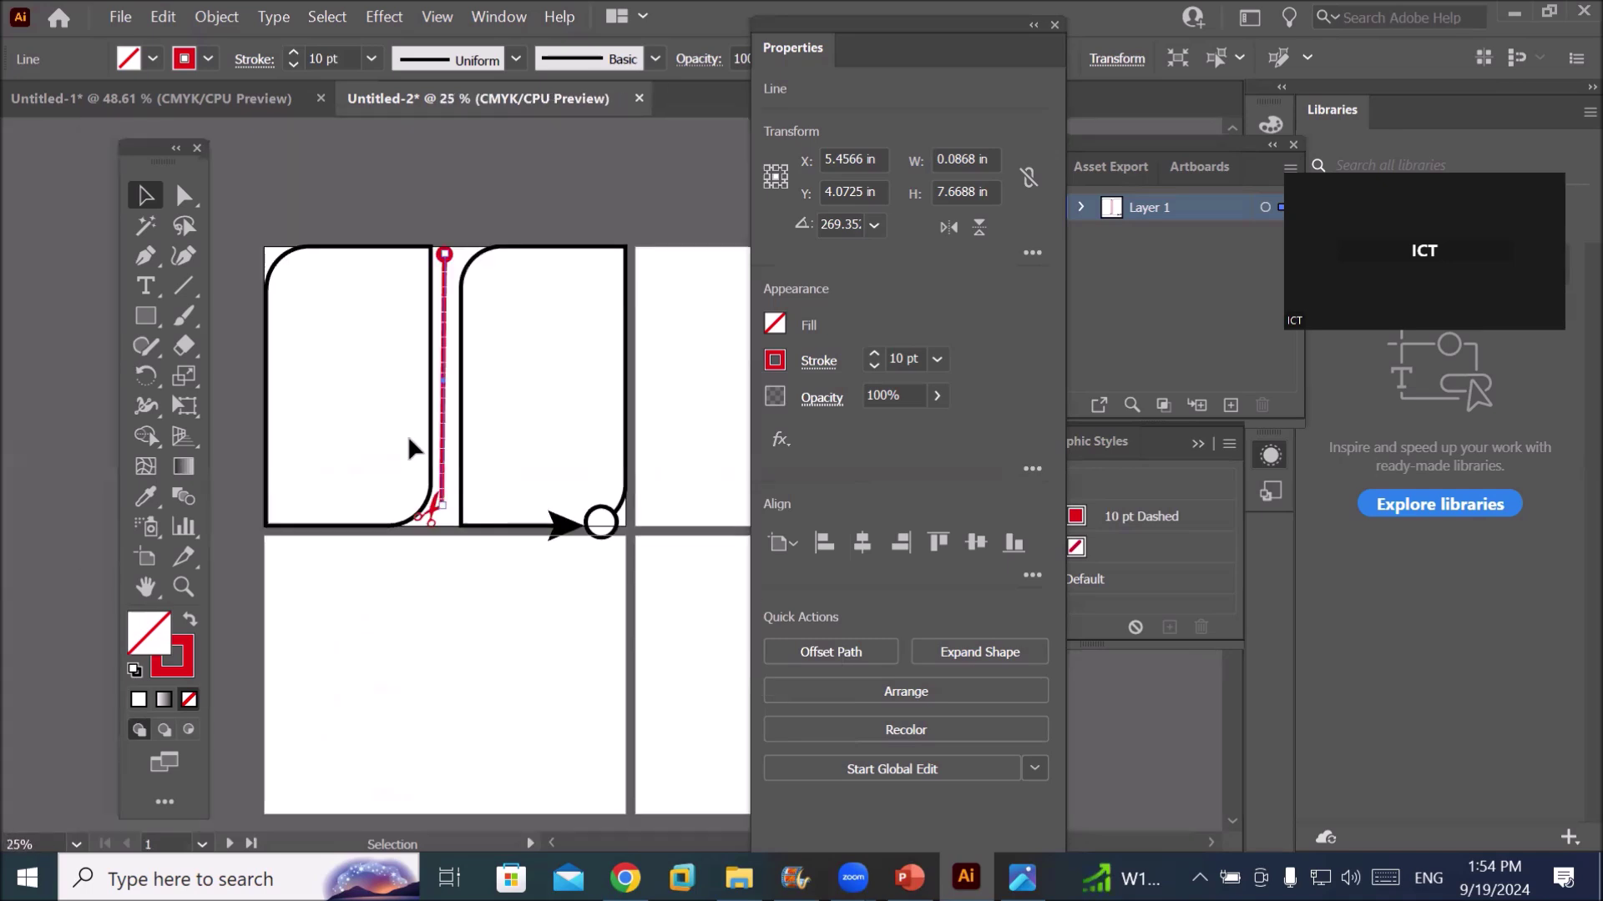
Select the left rounded panel and set its stroke alignment to centre
scroll(250, 201, "up", 1)
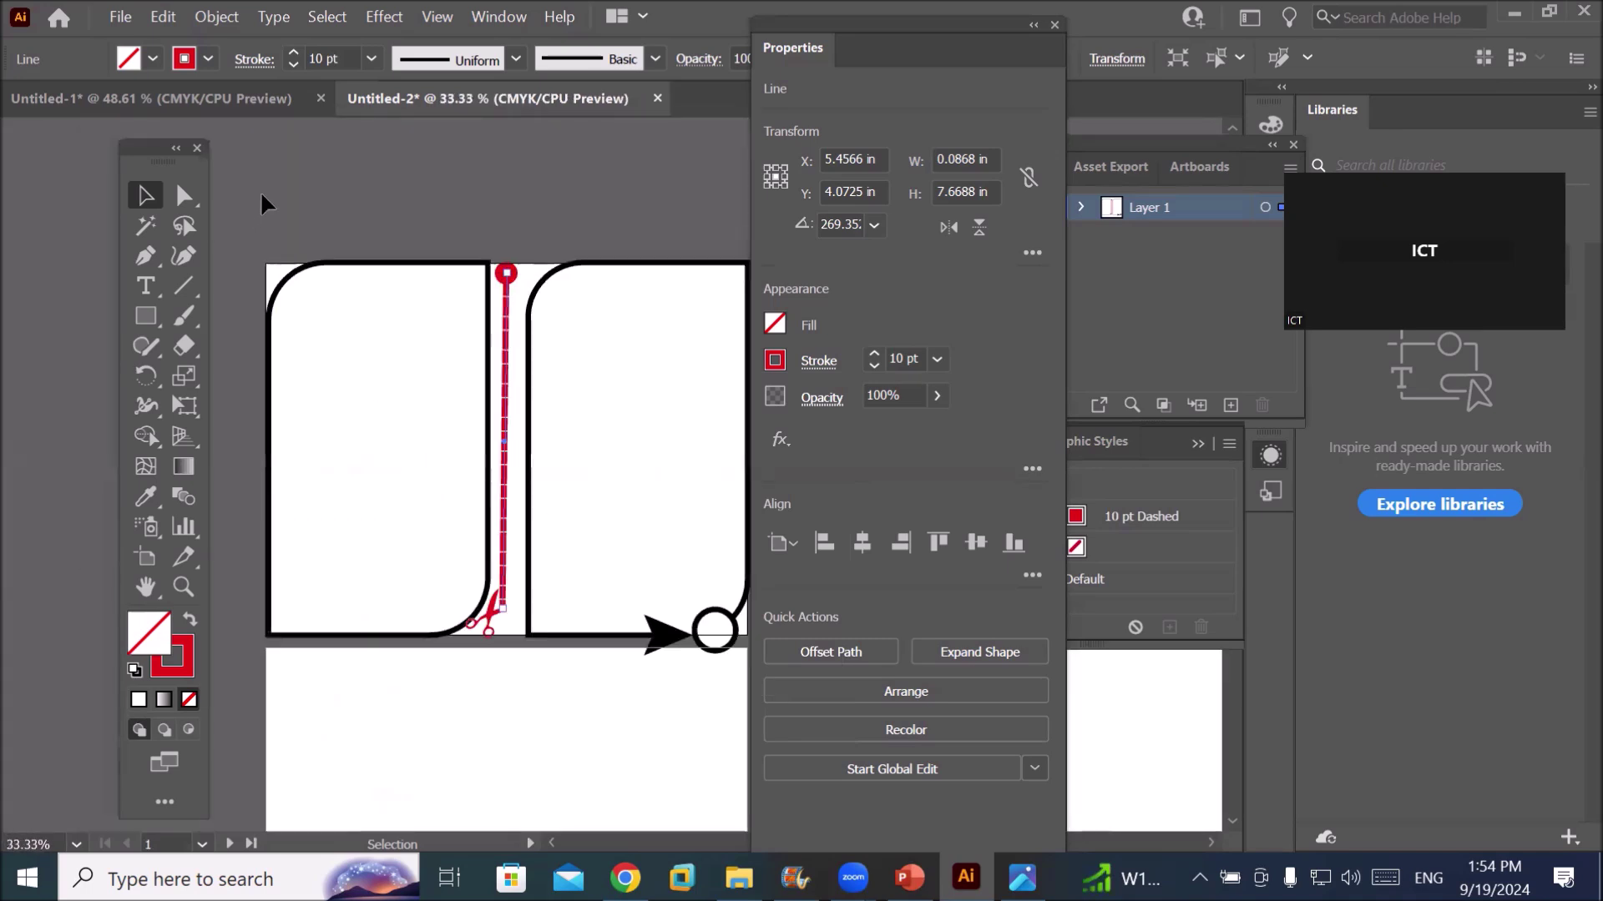
left_click(296, 282)
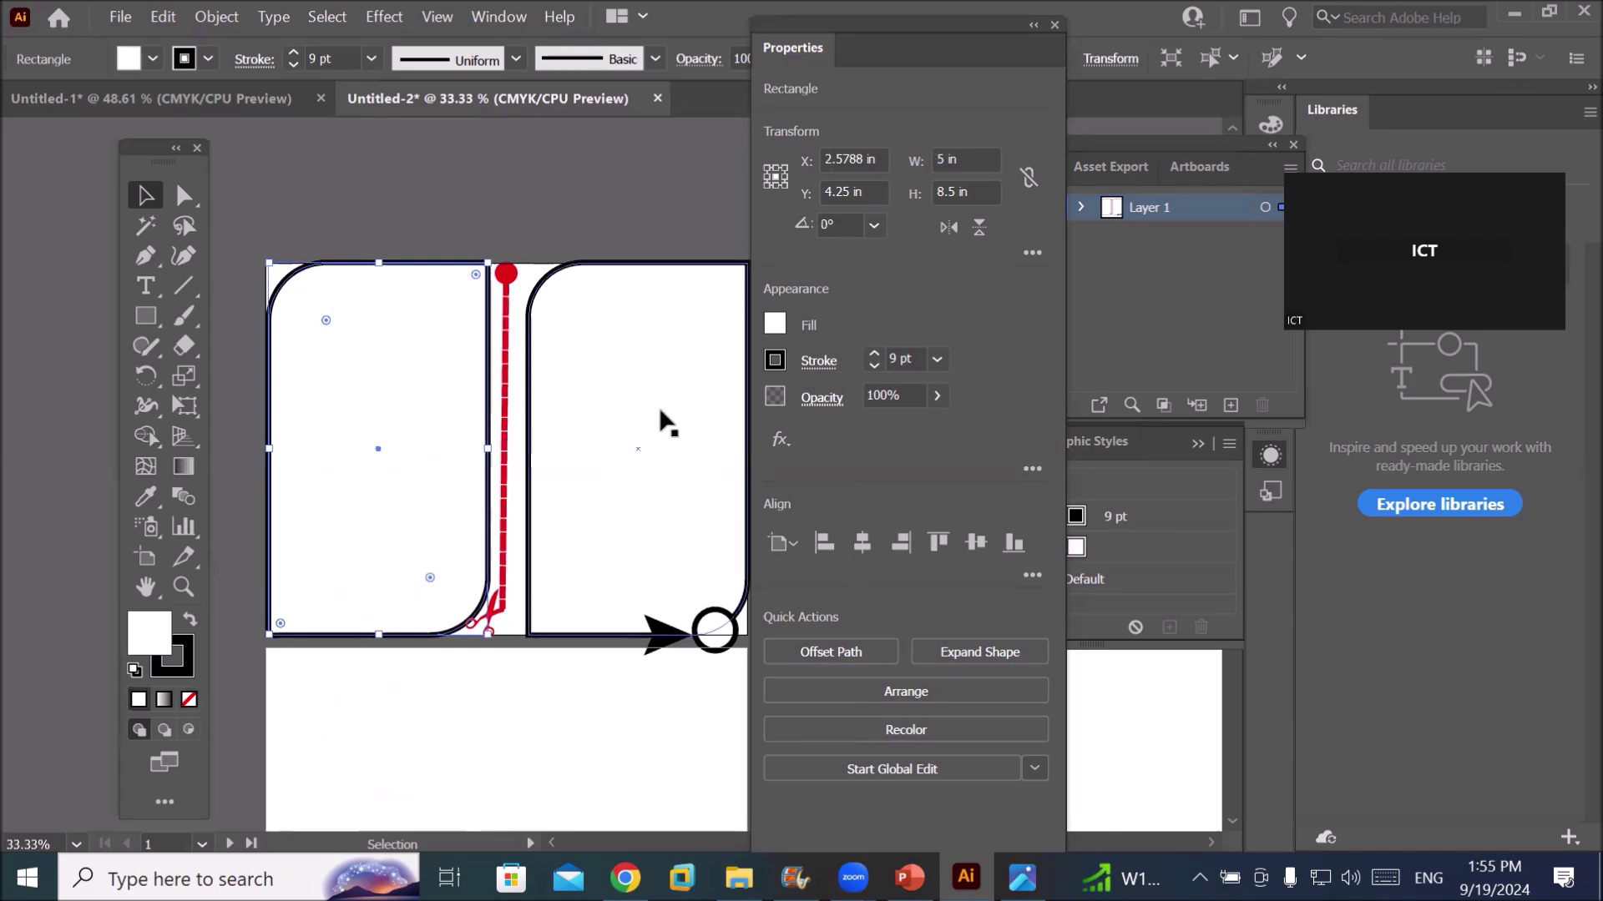
left_click(812, 367)
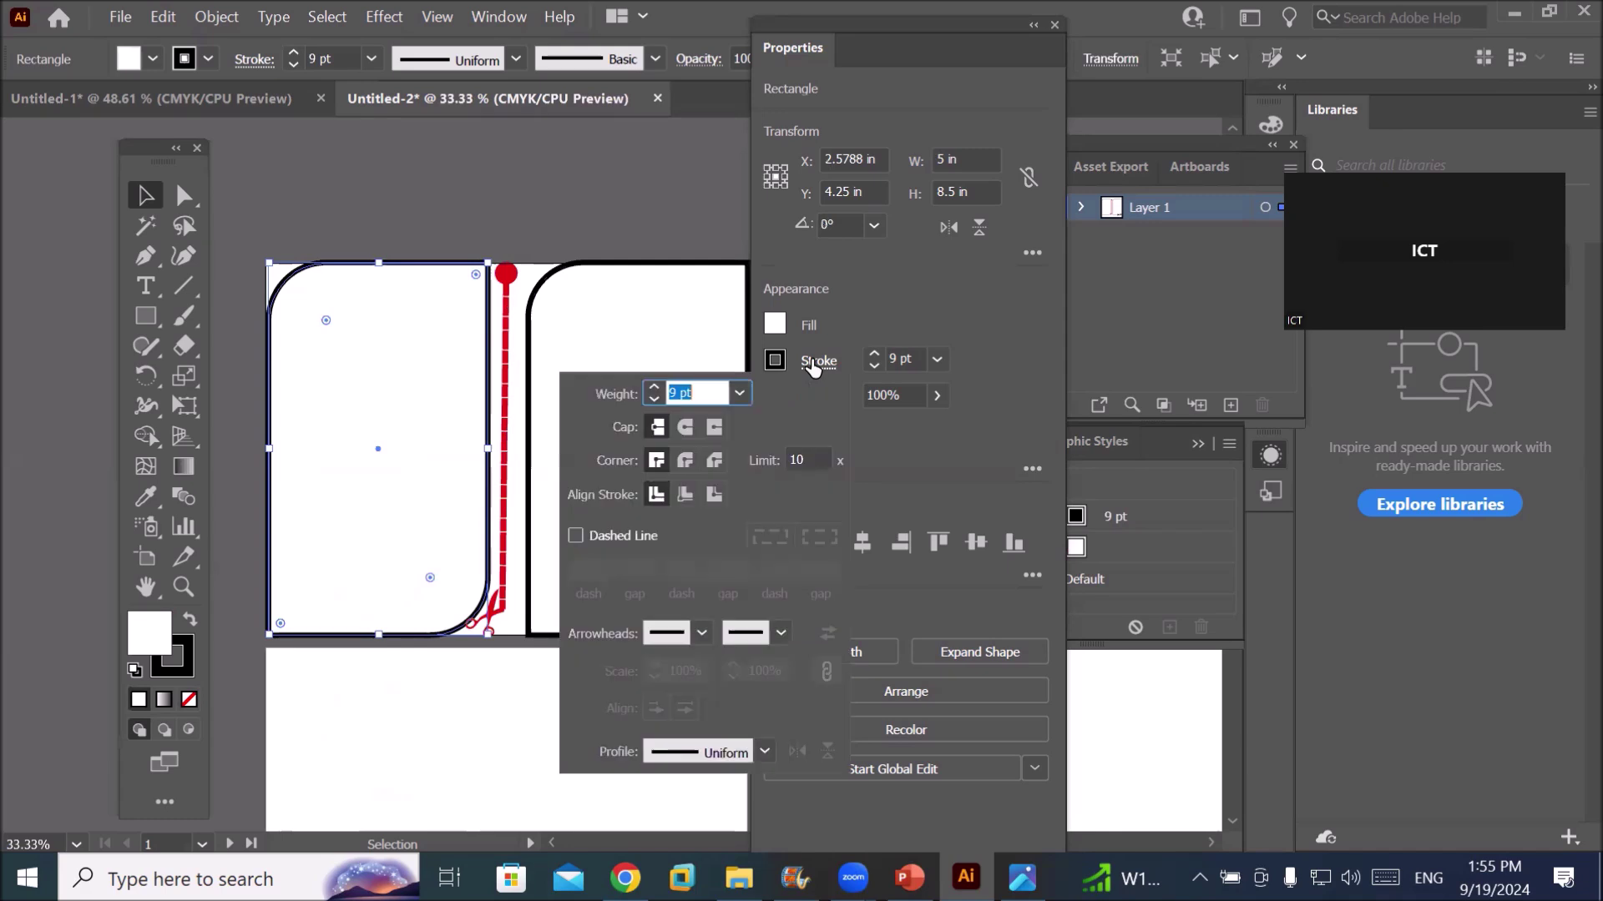
left_click(656, 495)
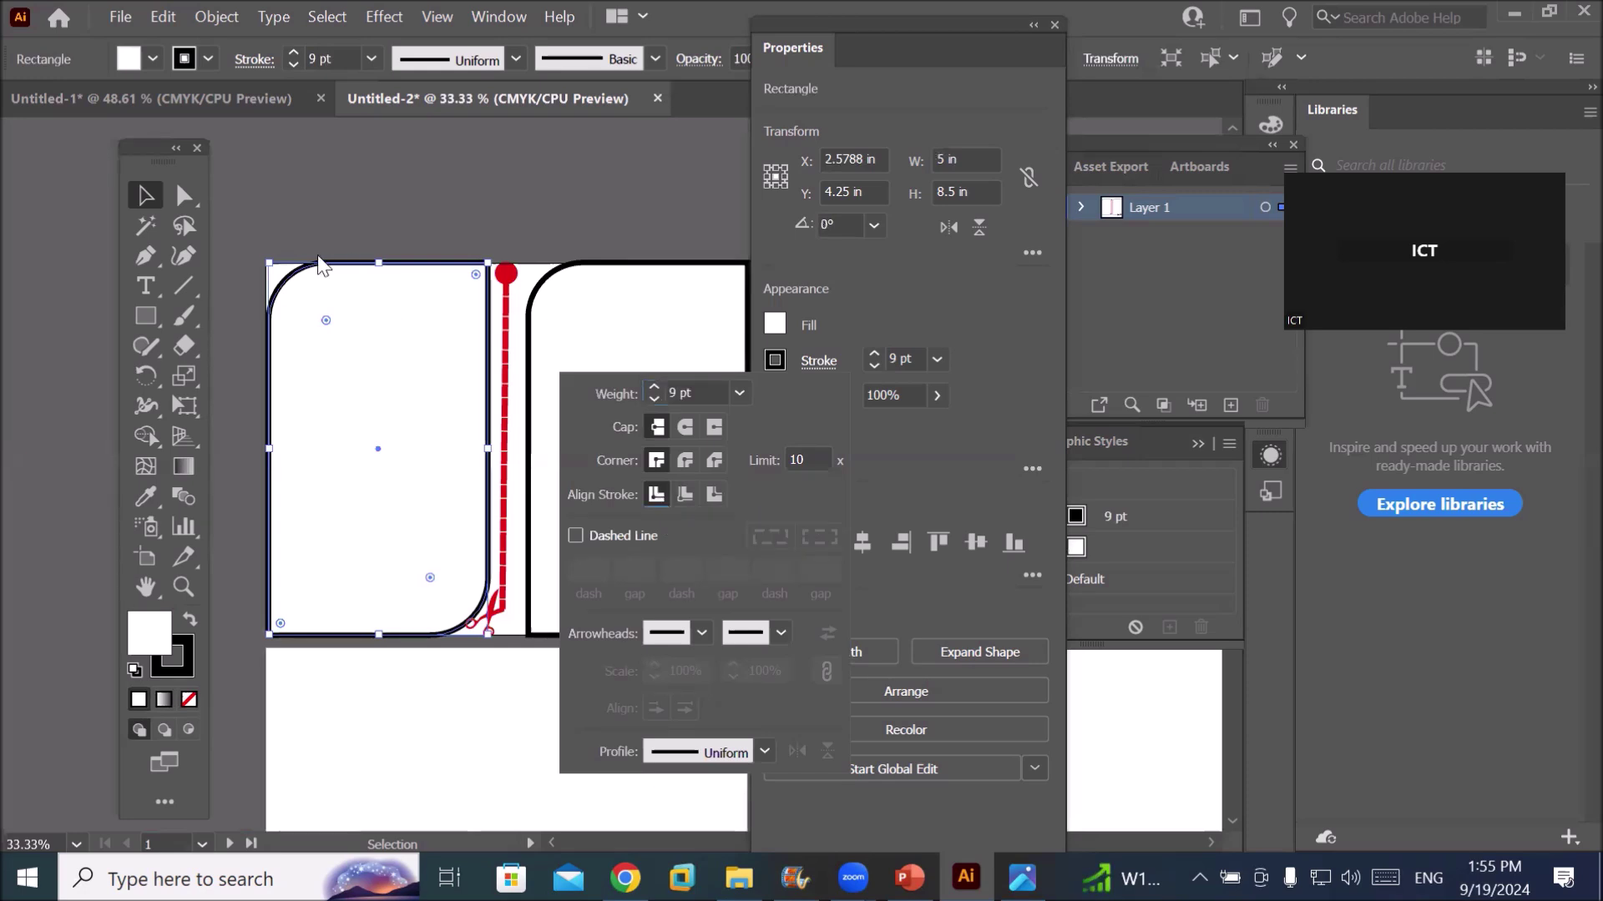
key("Escape")
Set the left panel's stroke colour to None
scroll(246, 280, "up", 5)
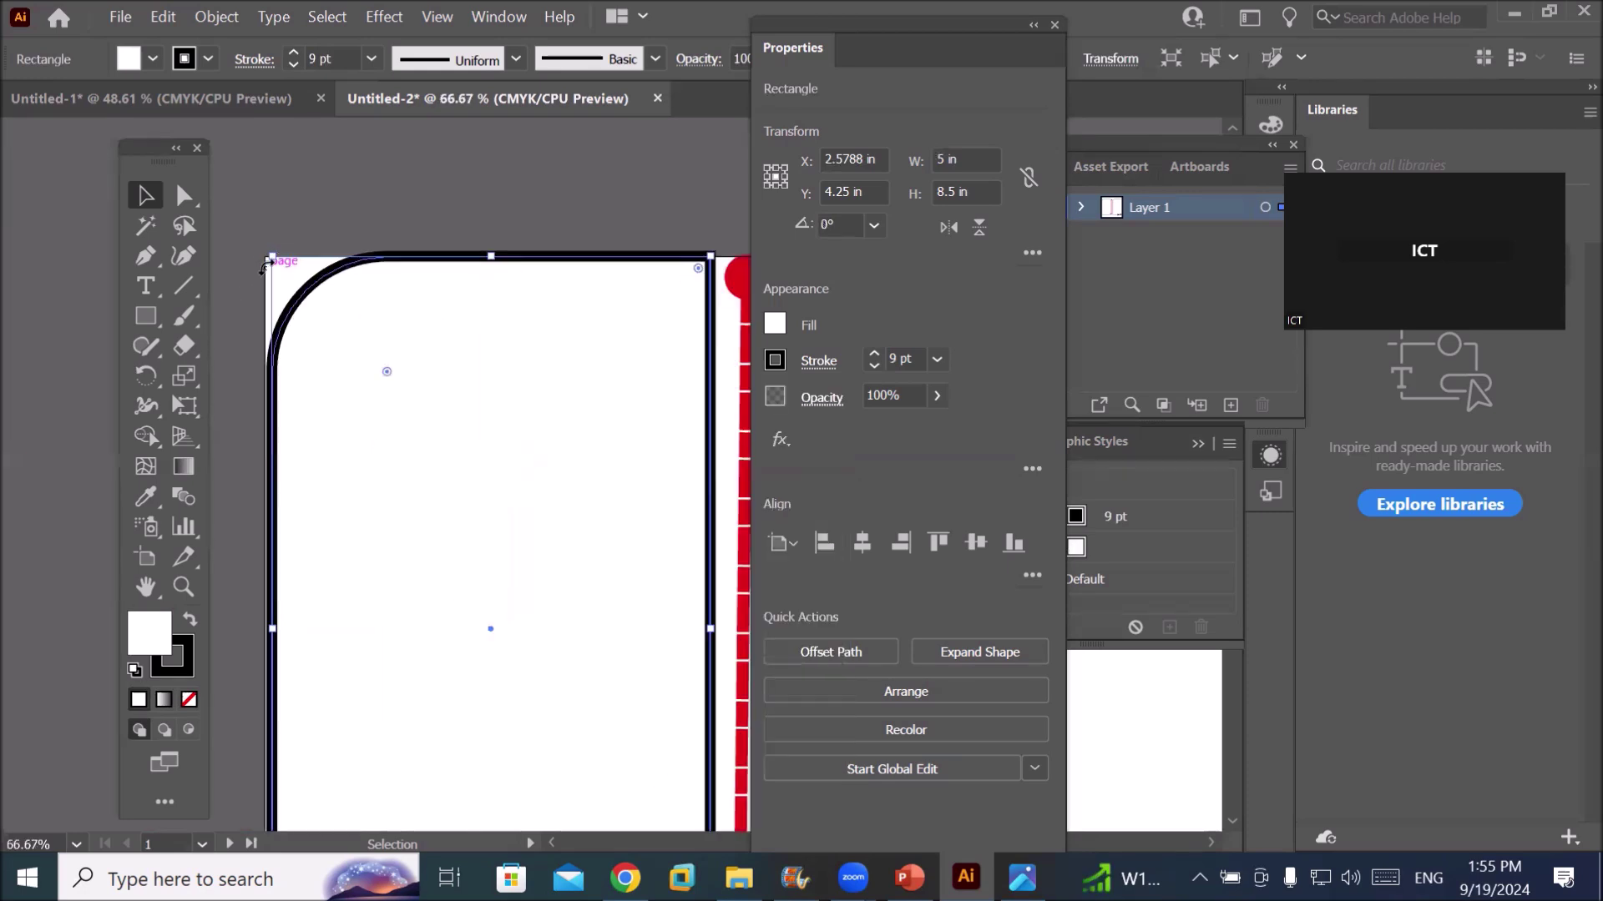
scroll(305, 321, "up", 2)
scroll(375, 367, "up", 1)
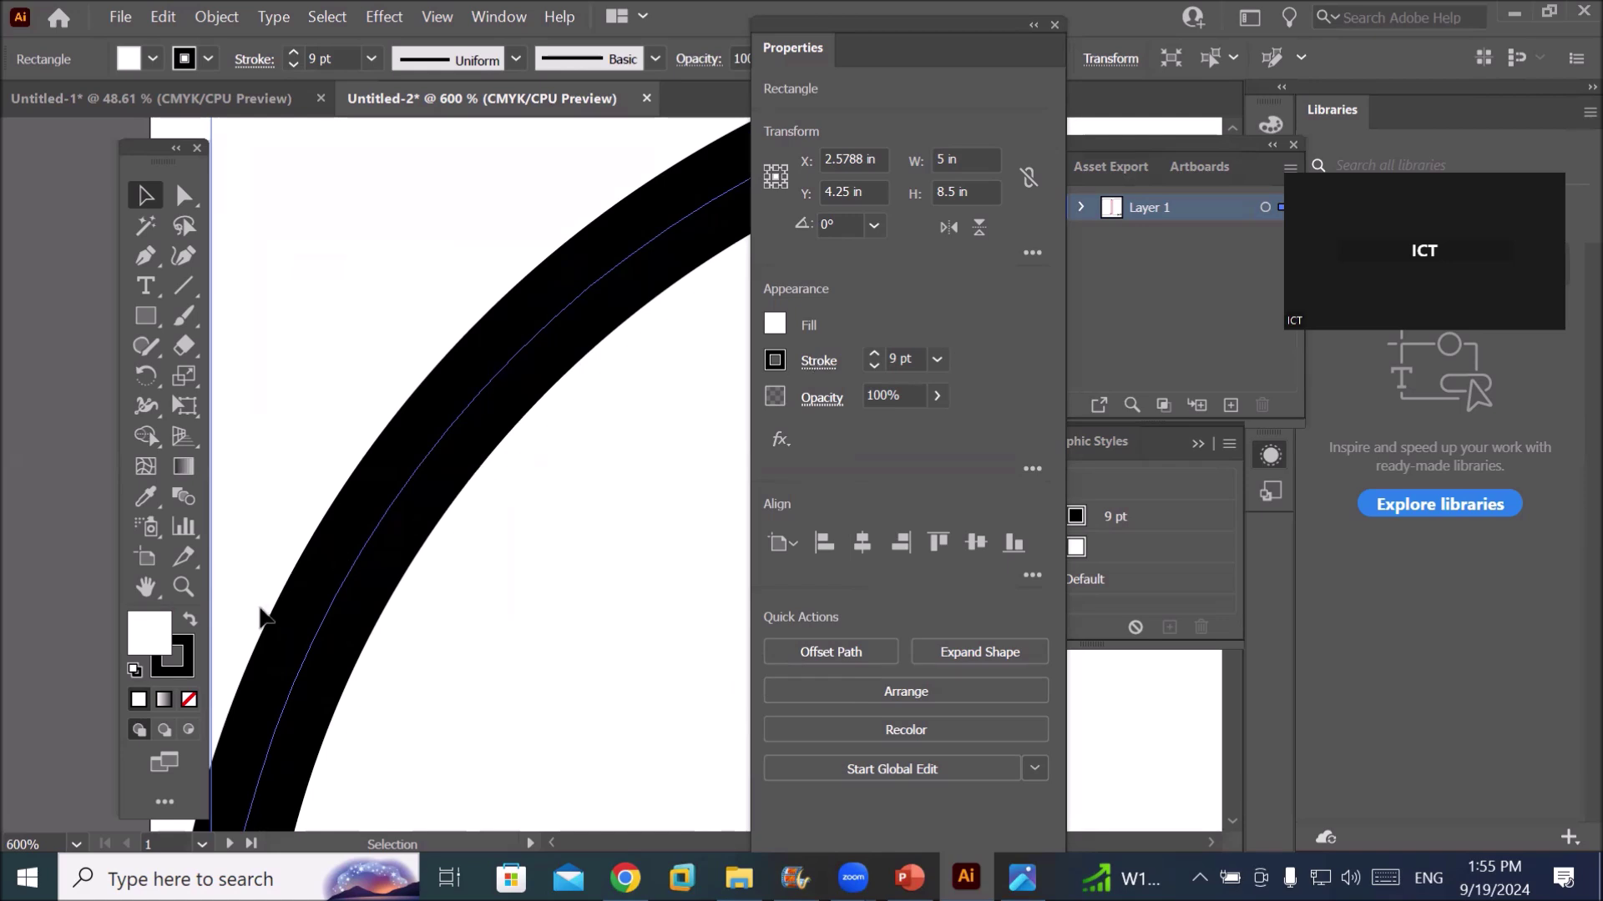
left_click(191, 647)
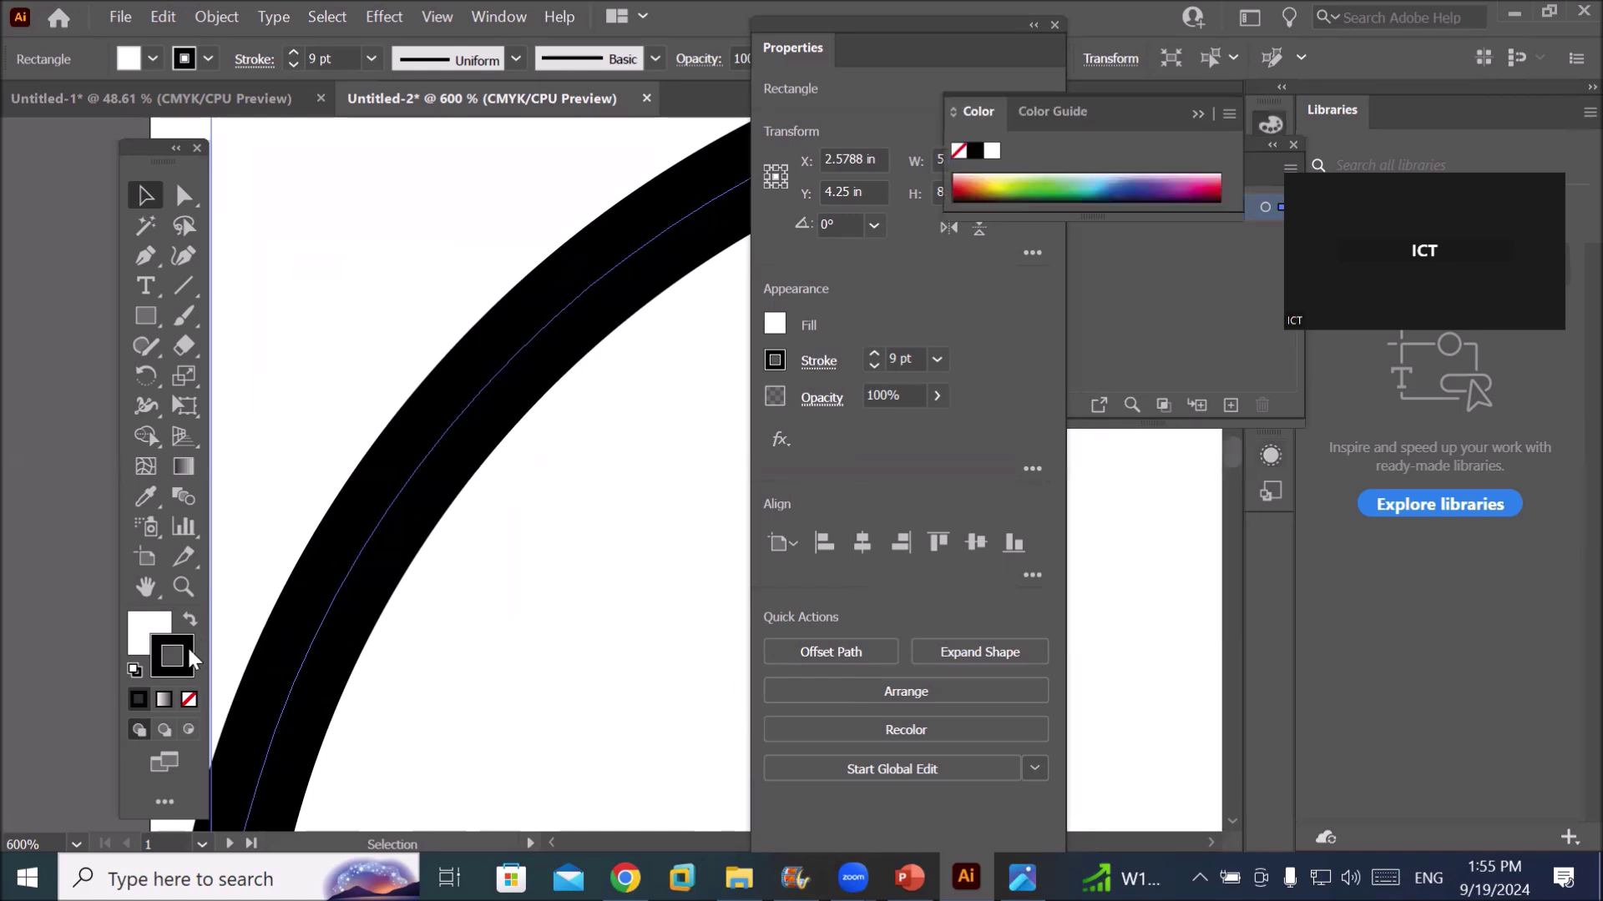
left_click(189, 700)
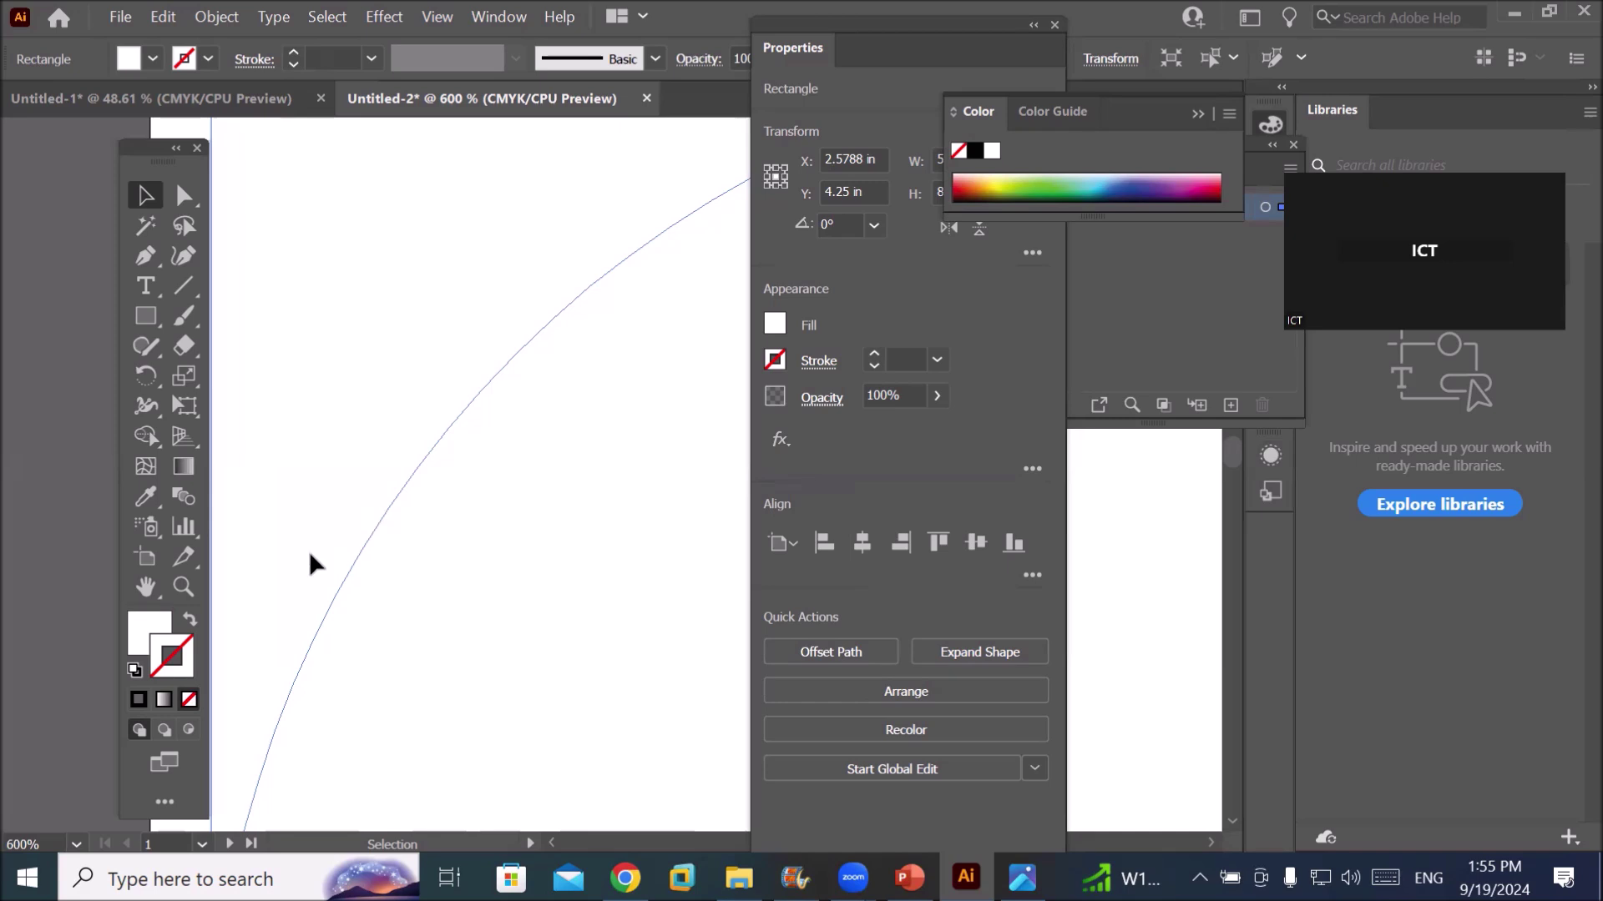
left_click(145, 632)
Pick soft yellow F7E15E in the Color Picker as the panel's fill
double_click(143, 632)
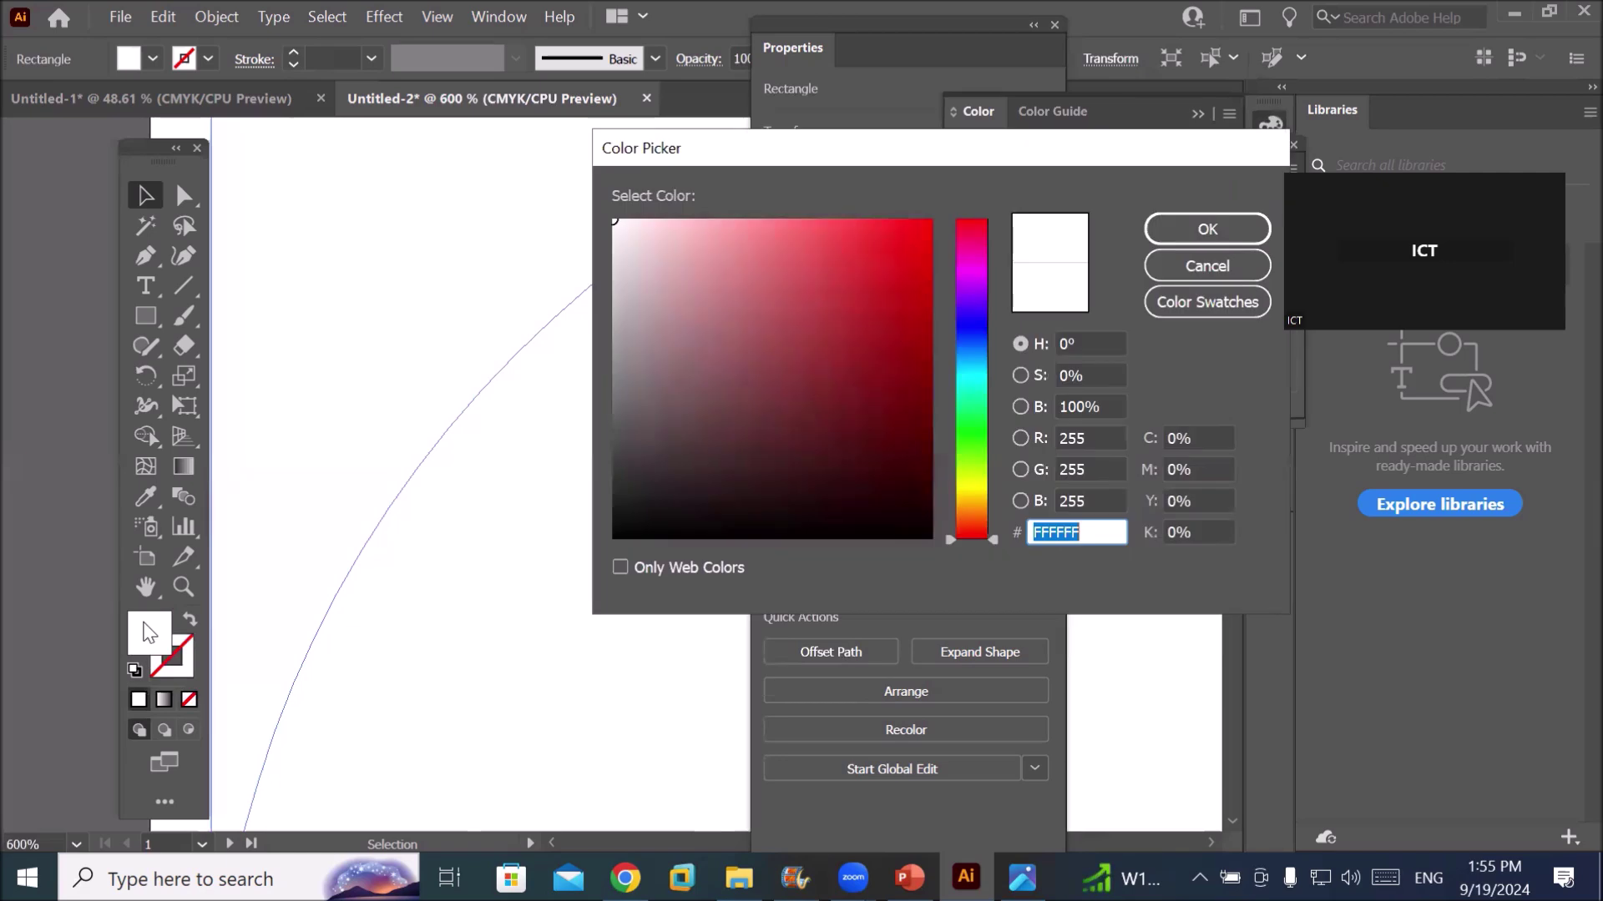
left_click(968, 493)
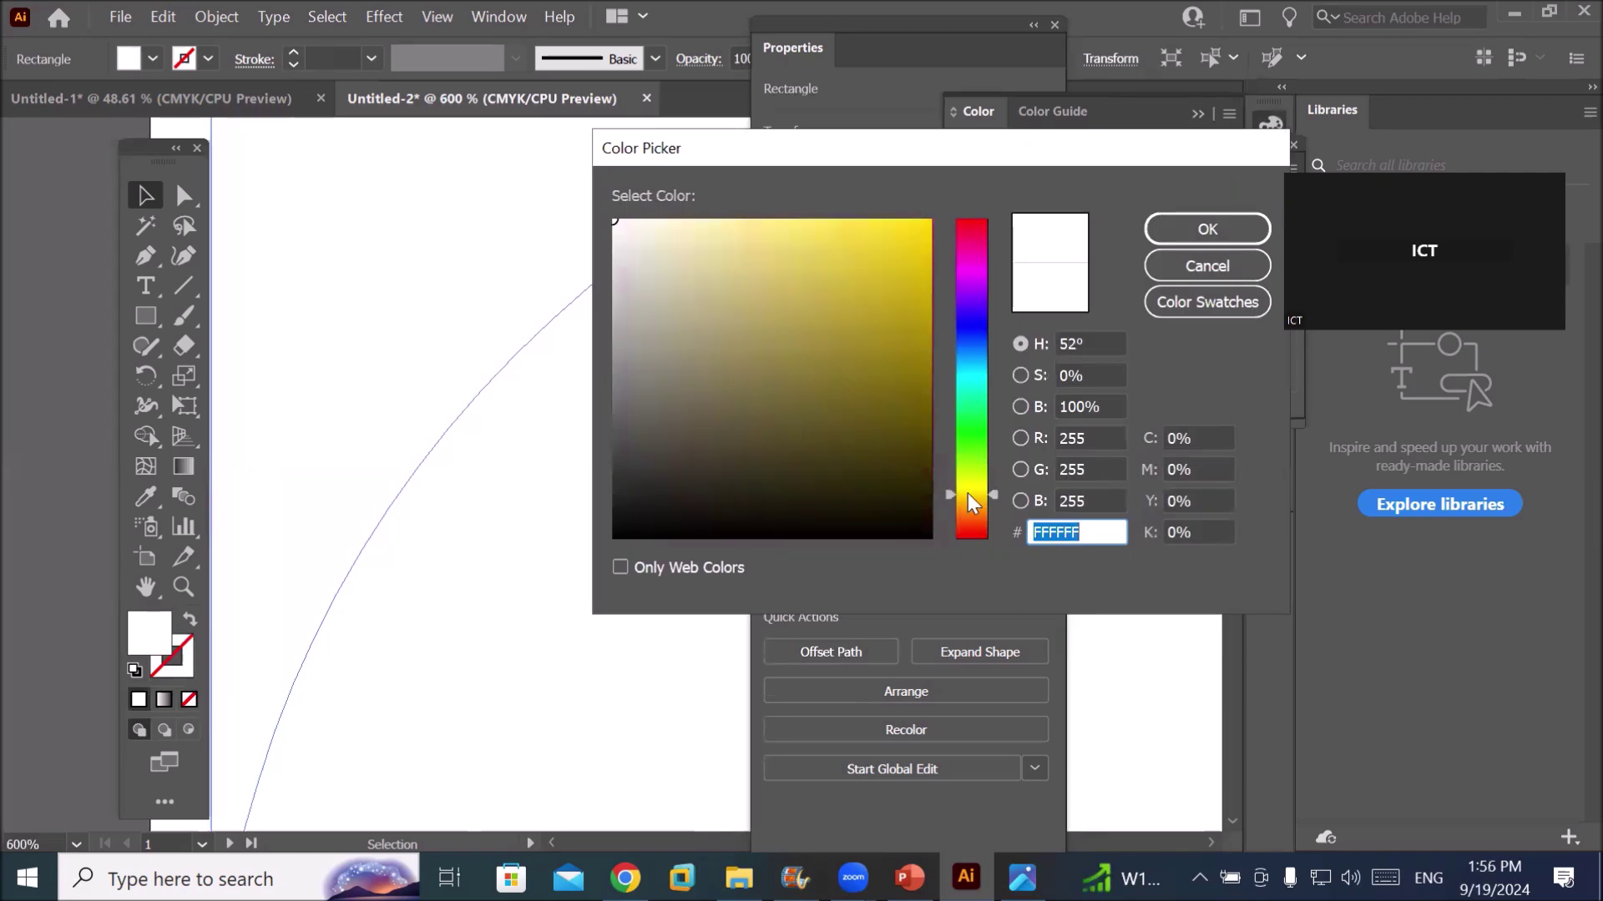
left_click(789, 228)
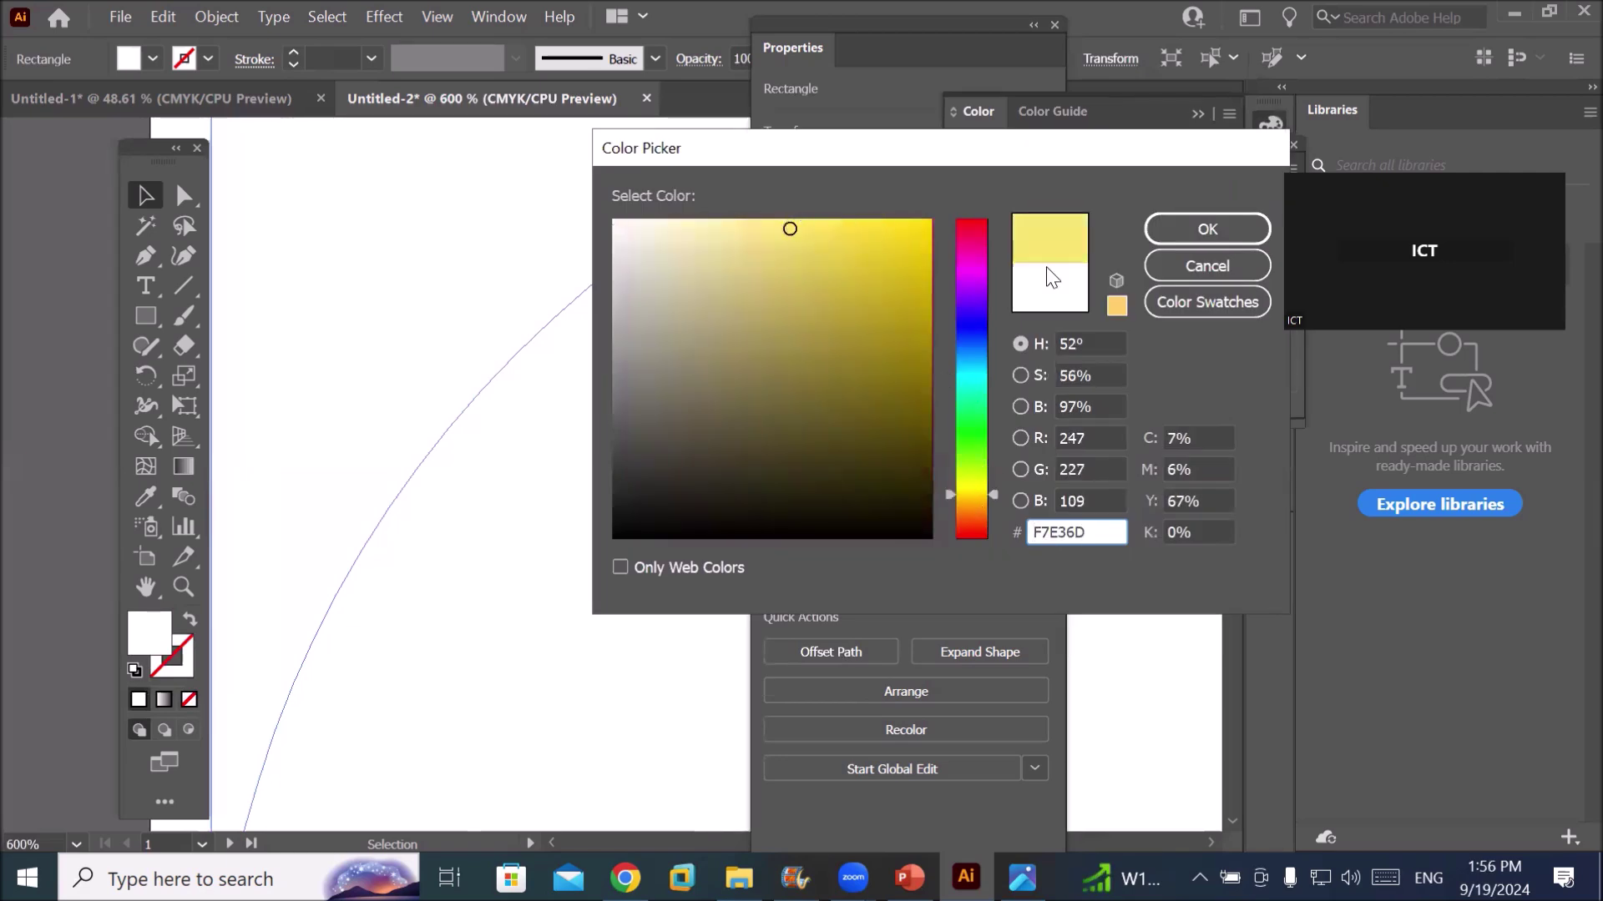
left_click(810, 228)
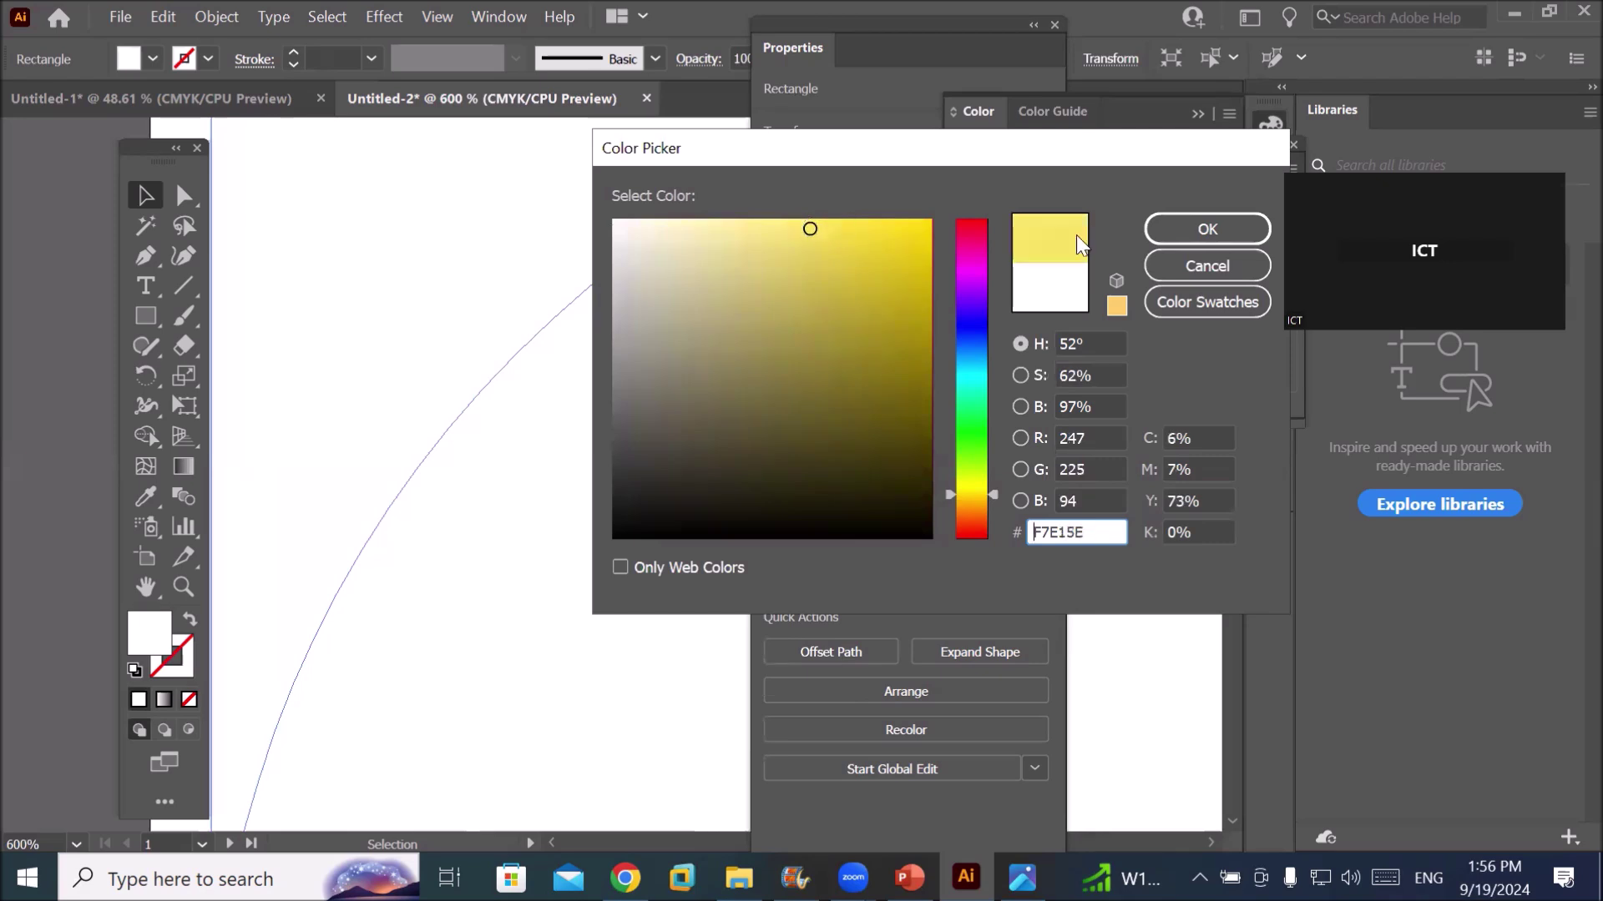
left_click(1209, 229)
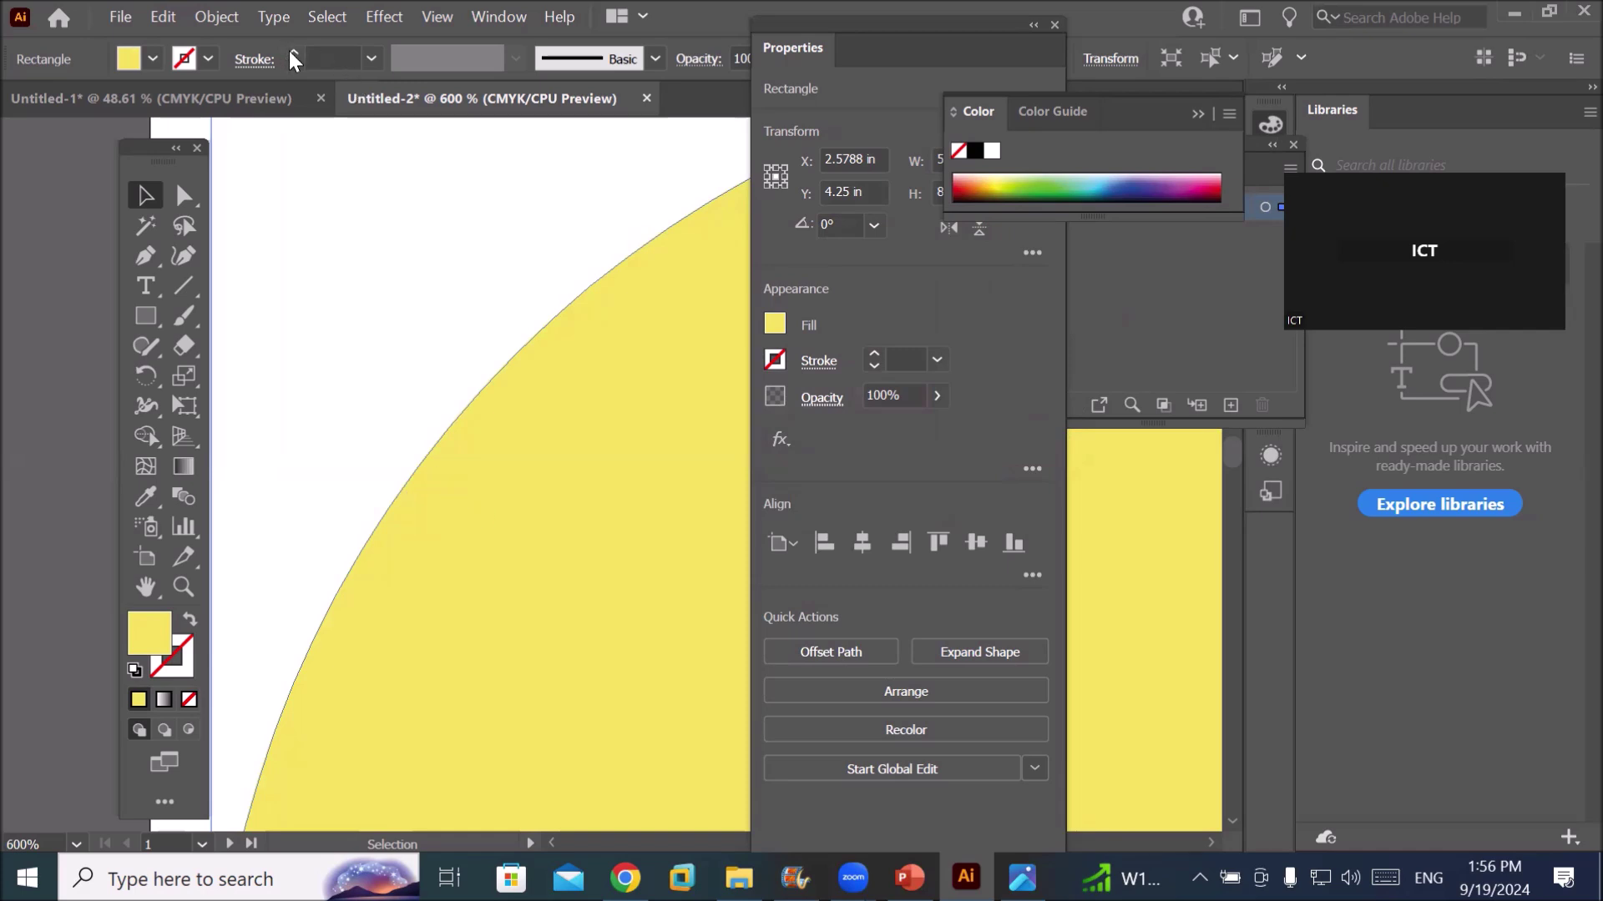
Set the yellow panel's stroke to black with a 6 pt weight
left_click(189, 664)
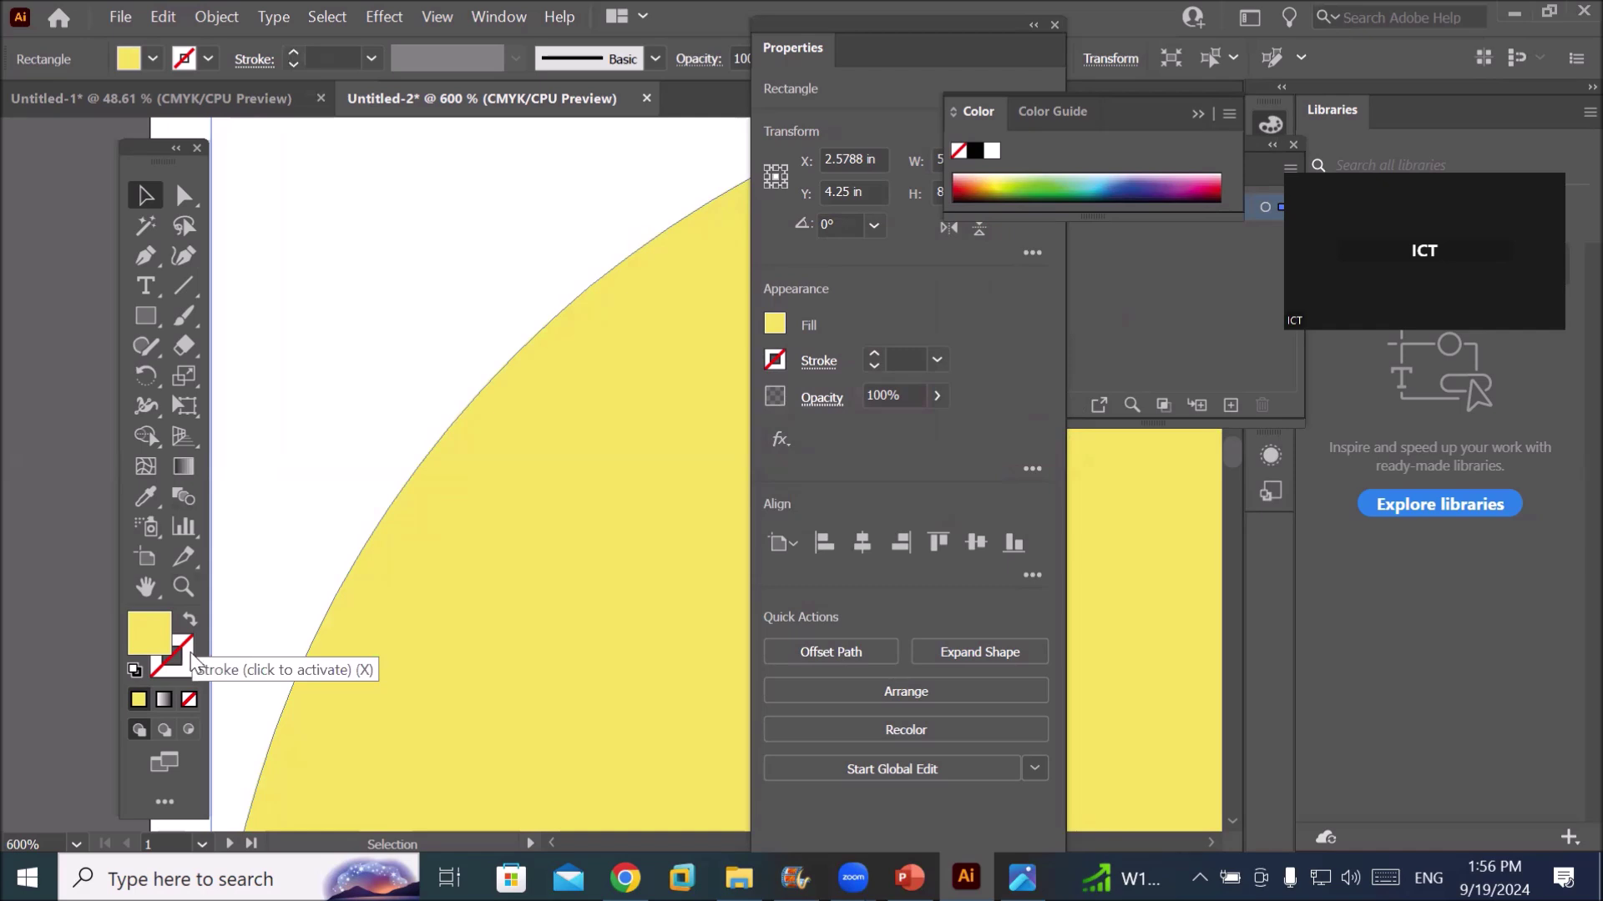
left_click(775, 360)
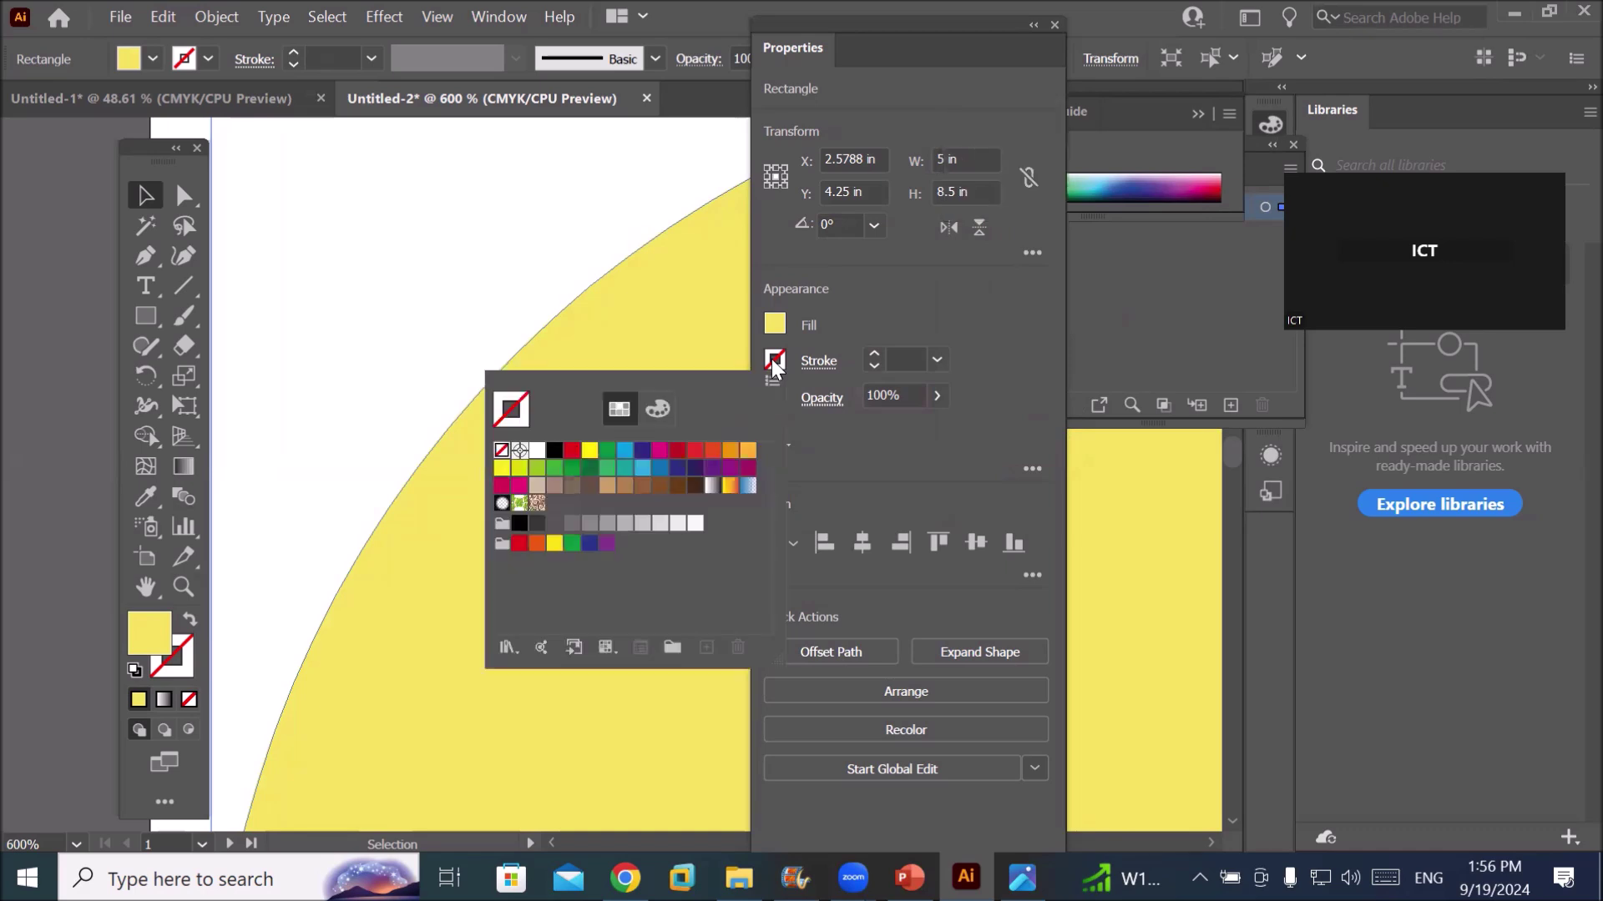
left_click(773, 364)
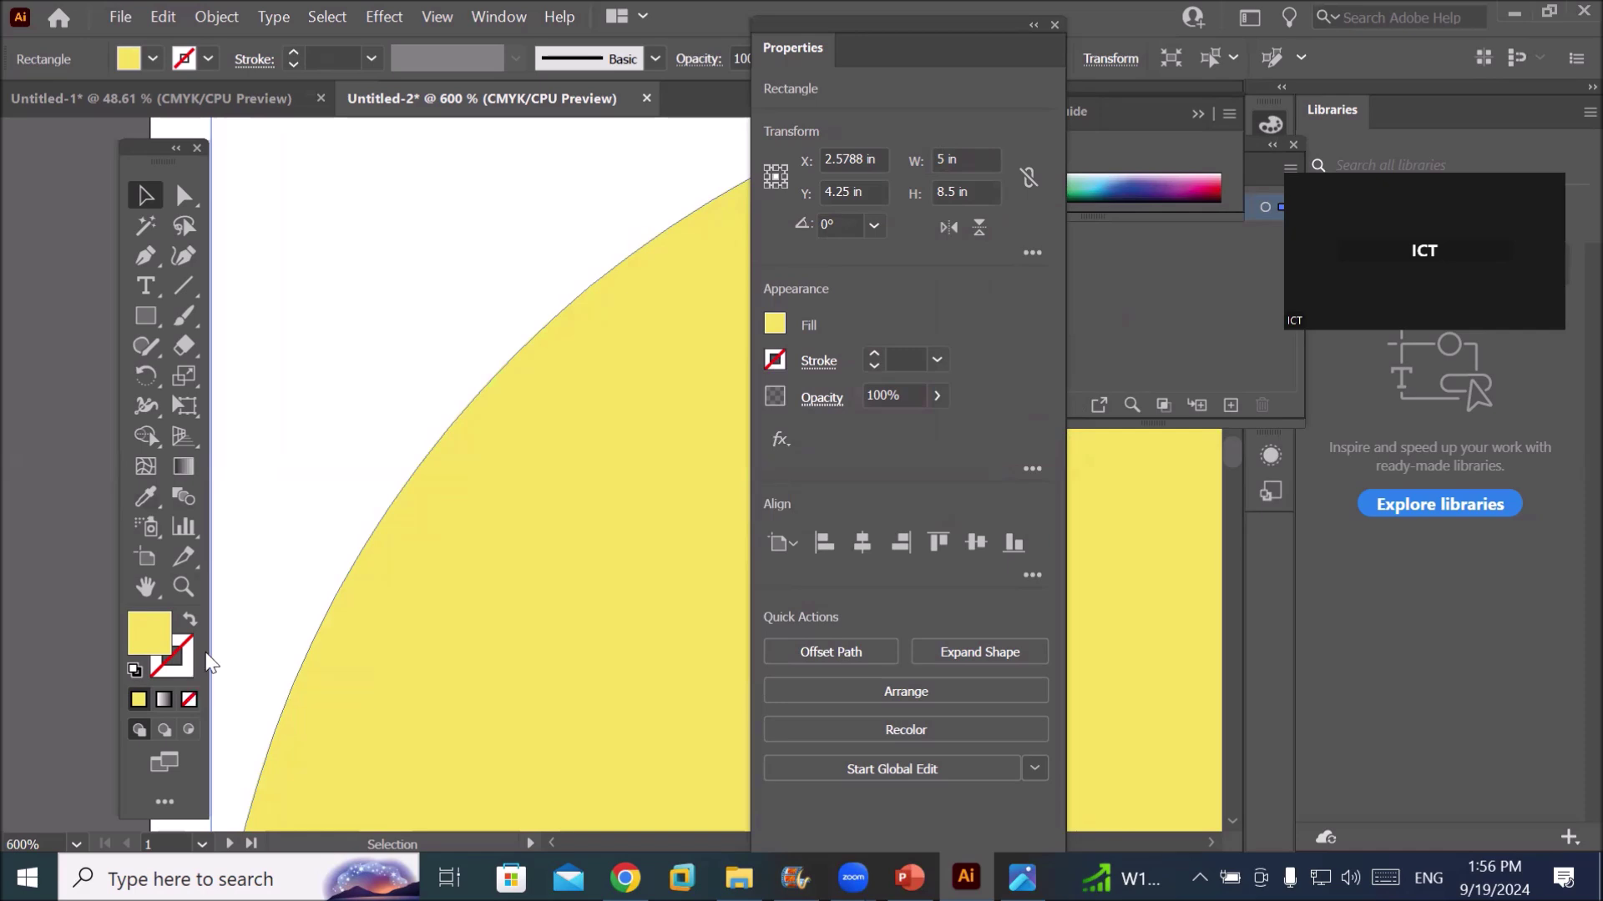
left_click(774, 363)
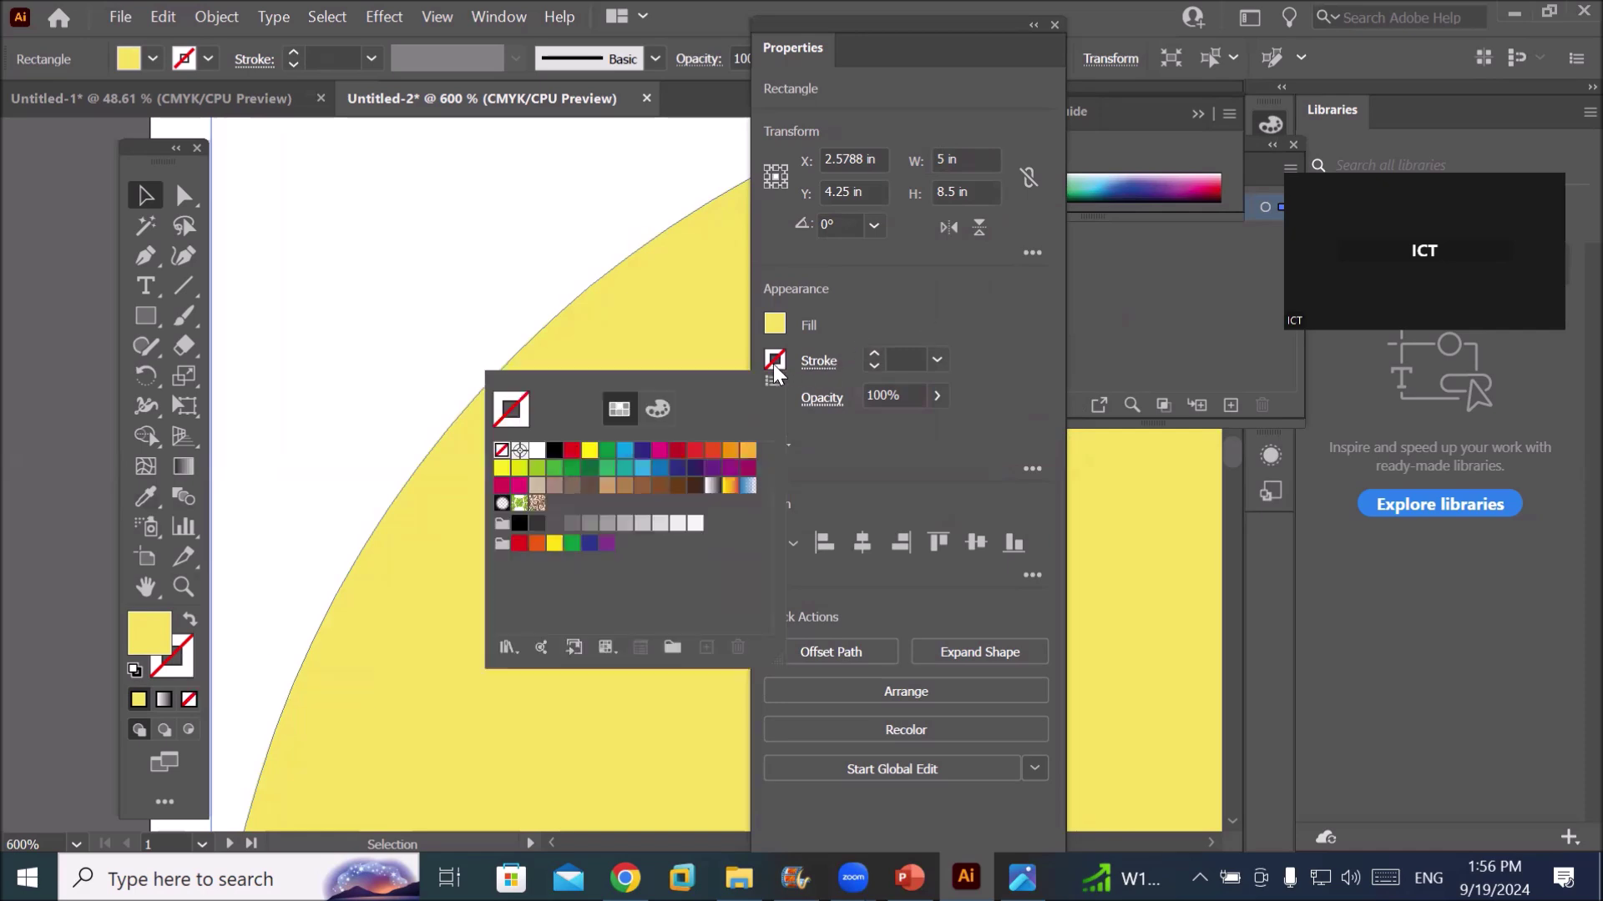
left_click(555, 452)
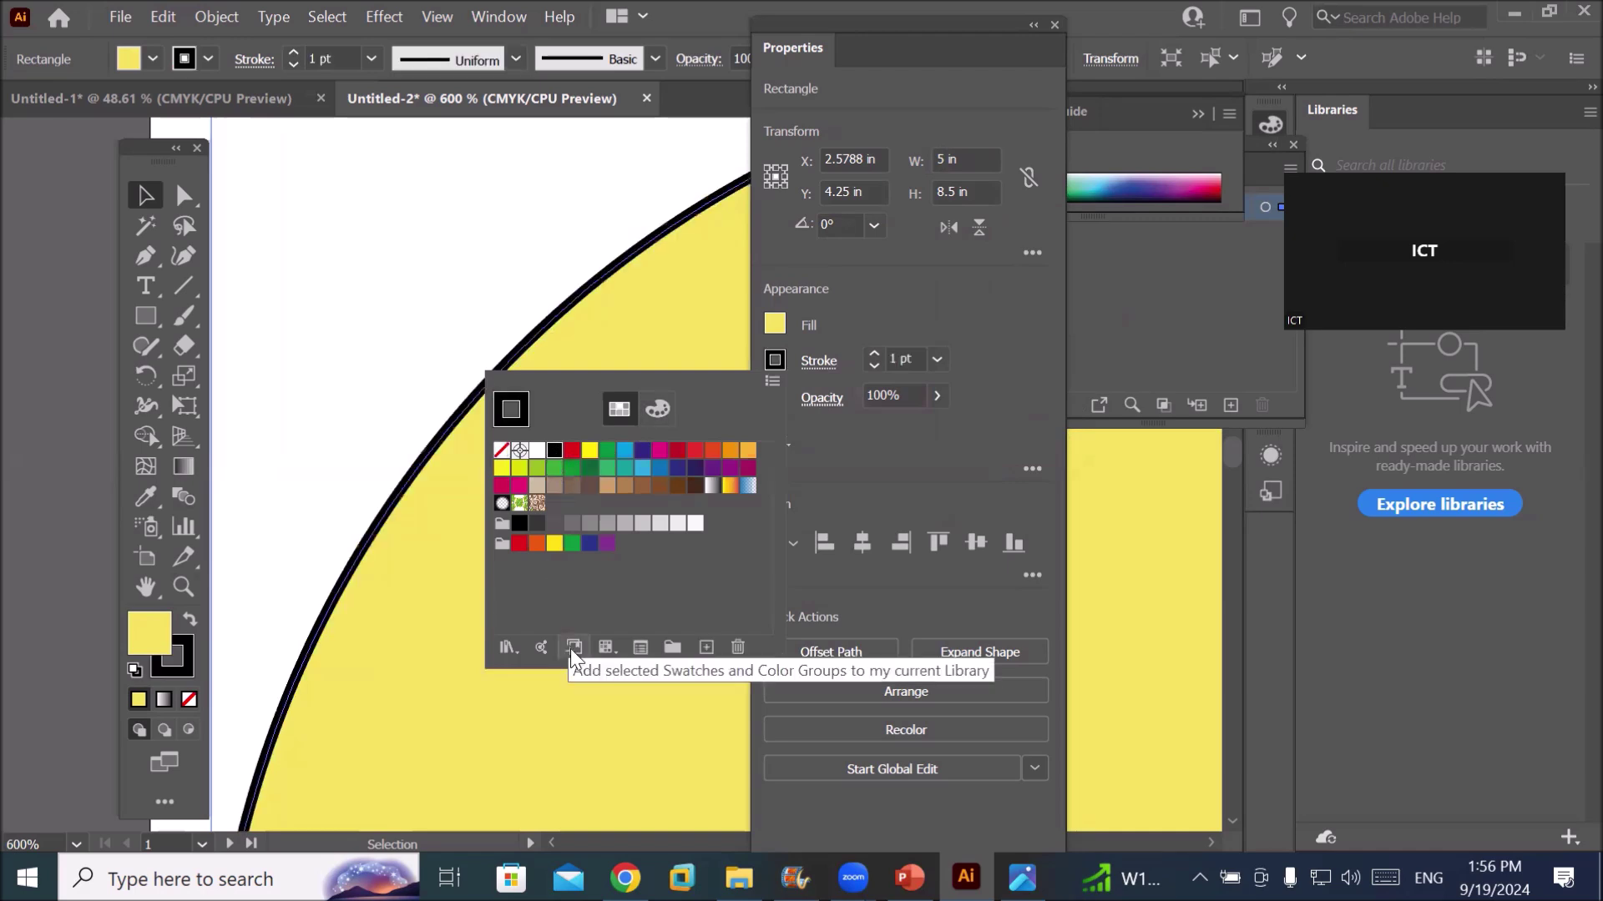
left_click(874, 352)
left_click(874, 353)
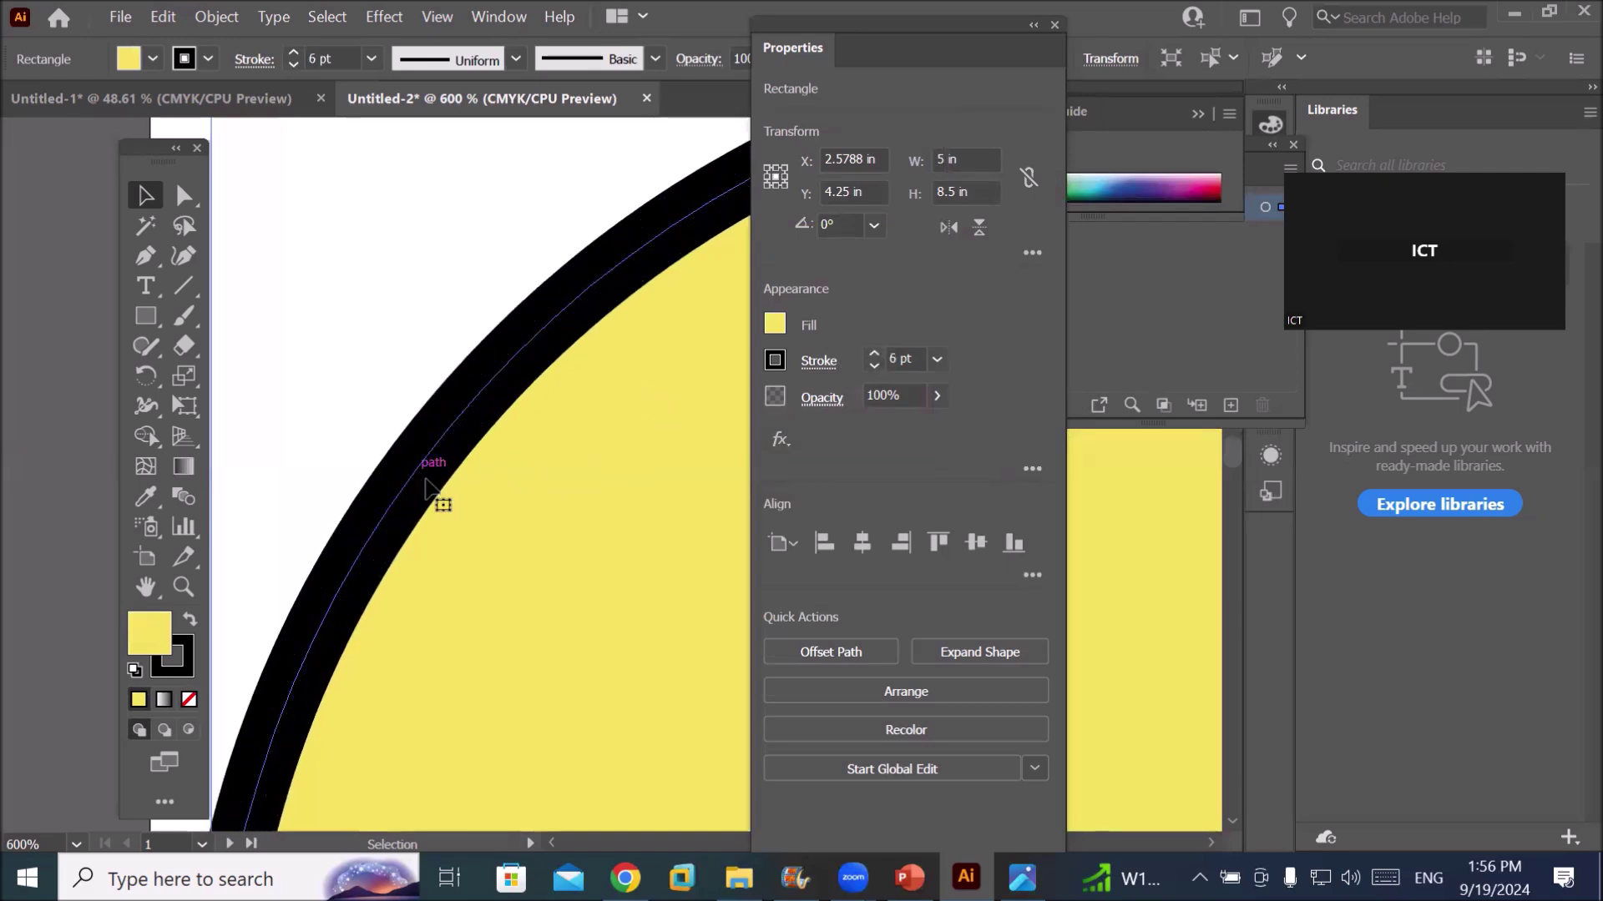
left_click(817, 399)
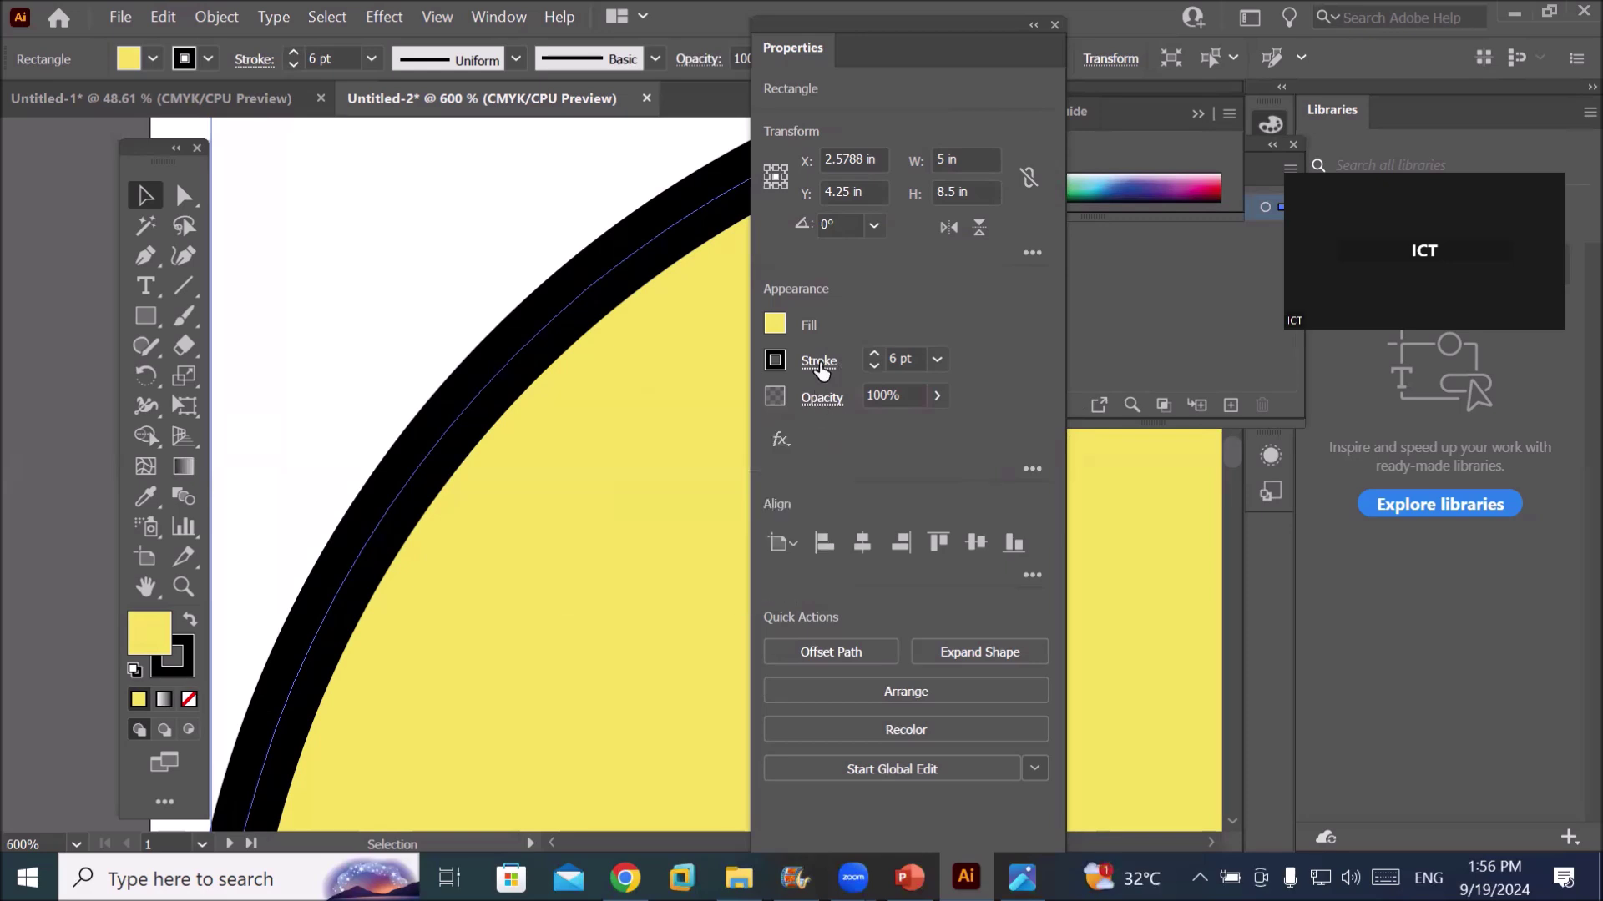
Compare stroke alignments, keep Align to Center, and make the panel outline dashed
left_click(820, 364)
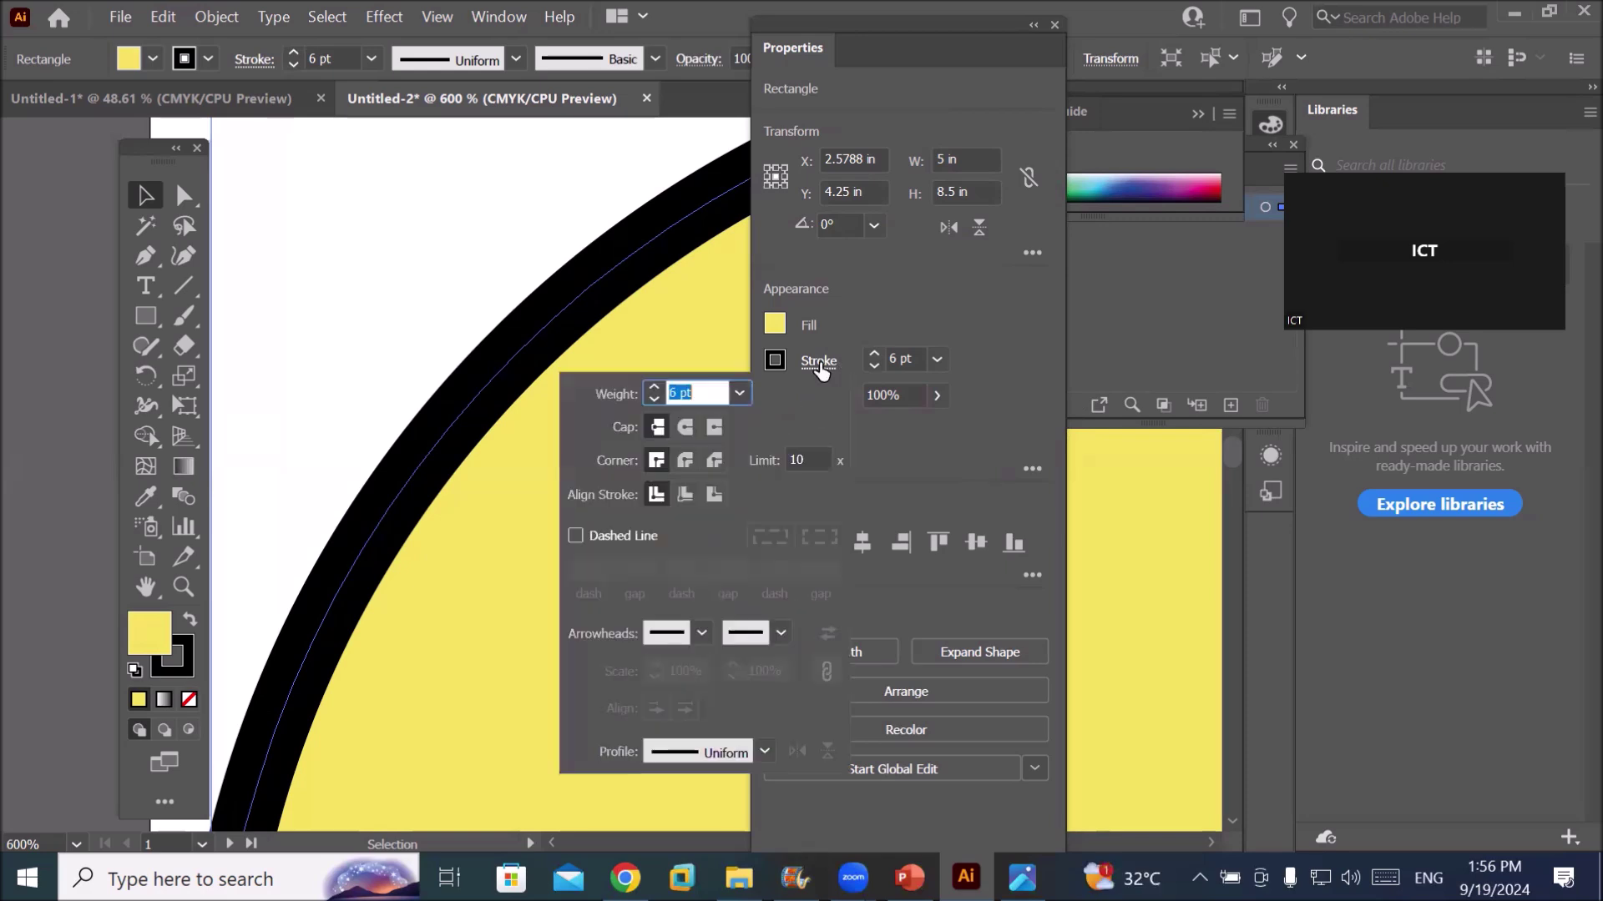
left_click(684, 494)
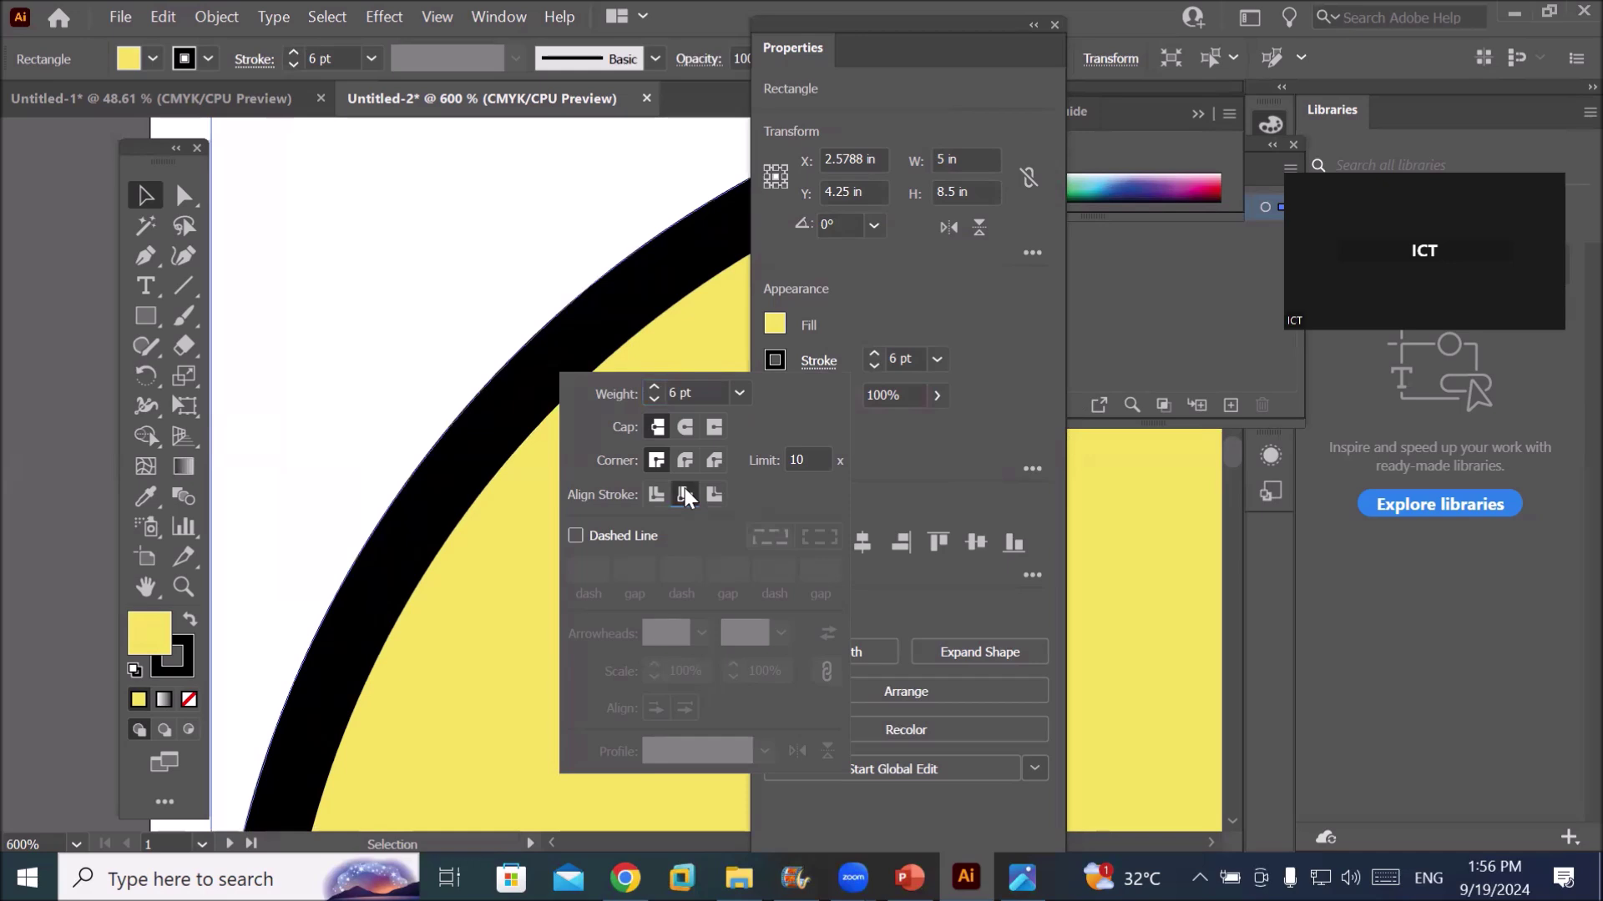
left_click(661, 492)
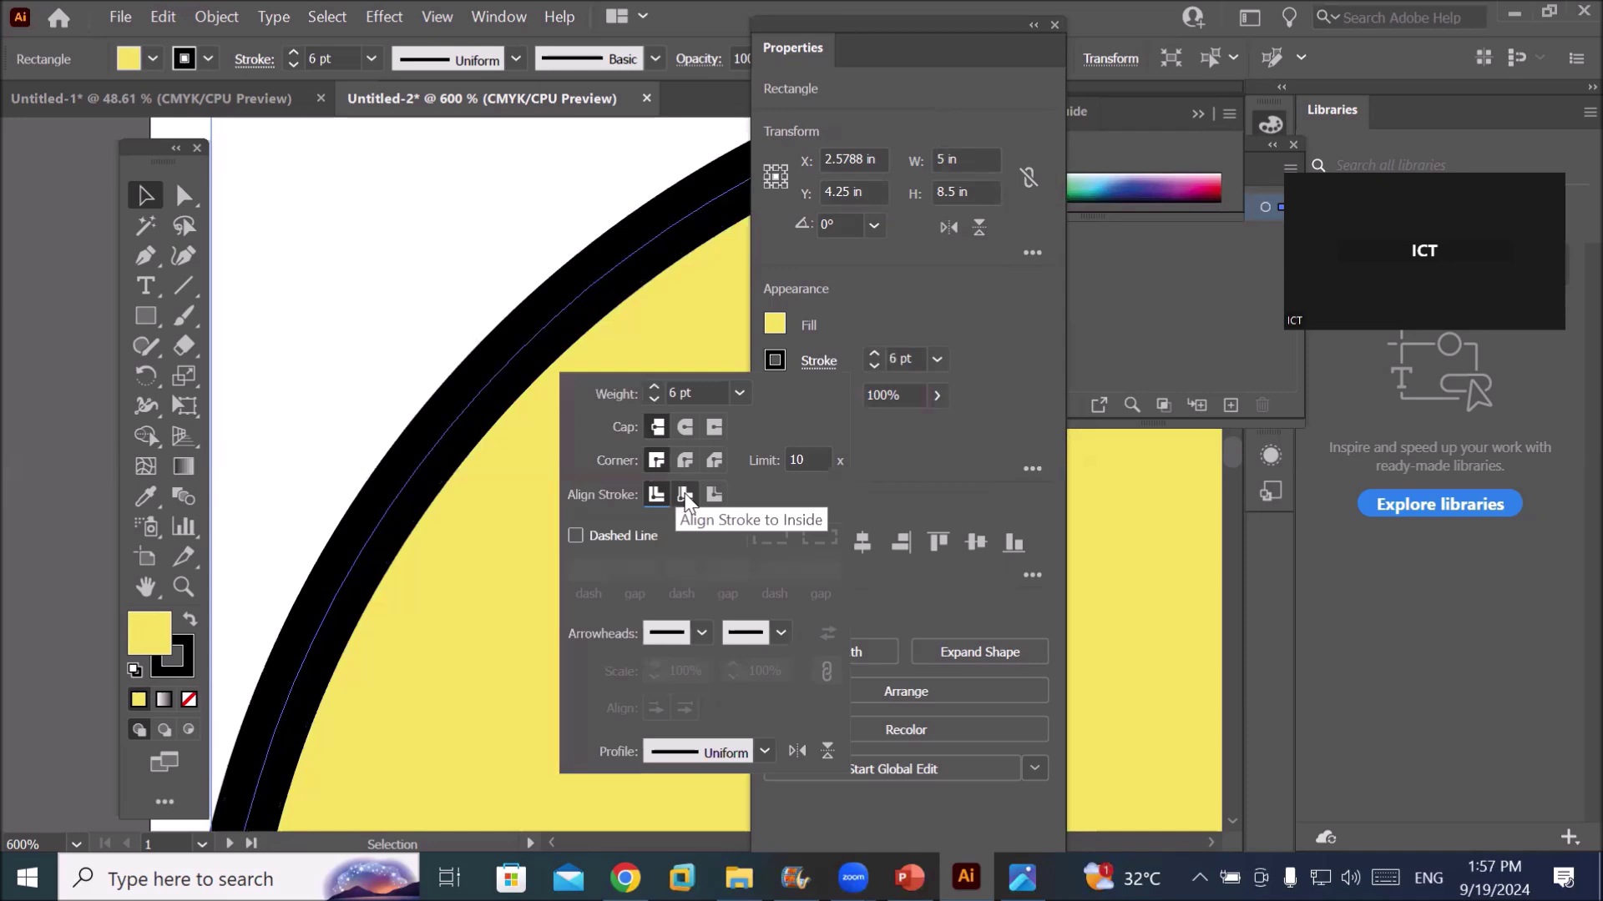
left_click(685, 495)
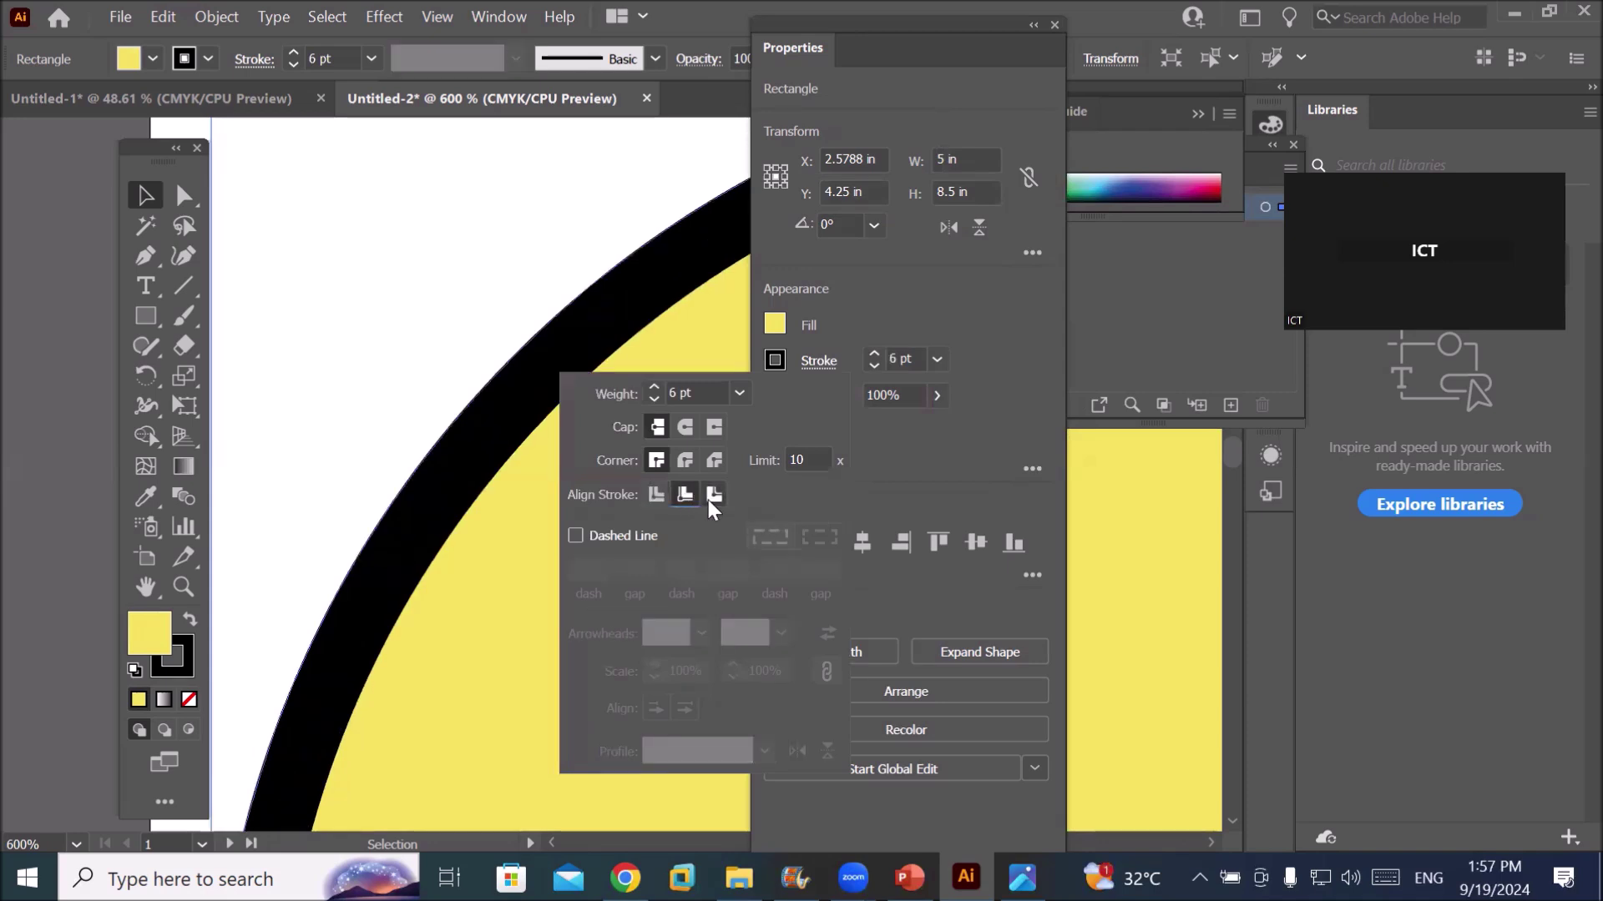
left_click(711, 497)
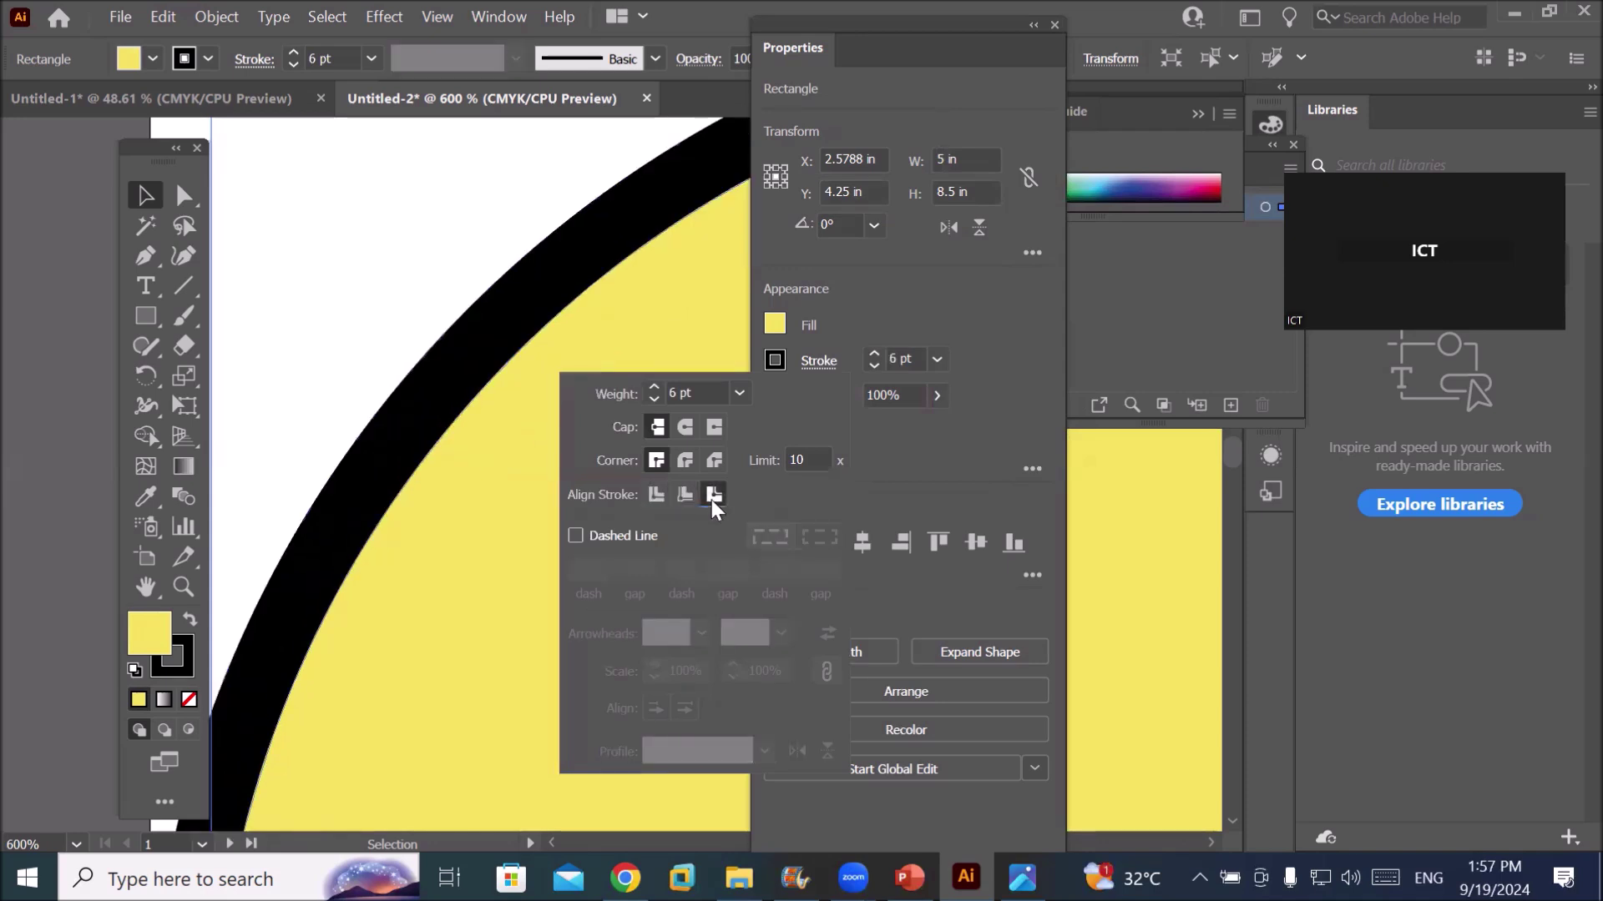
left_click(657, 495)
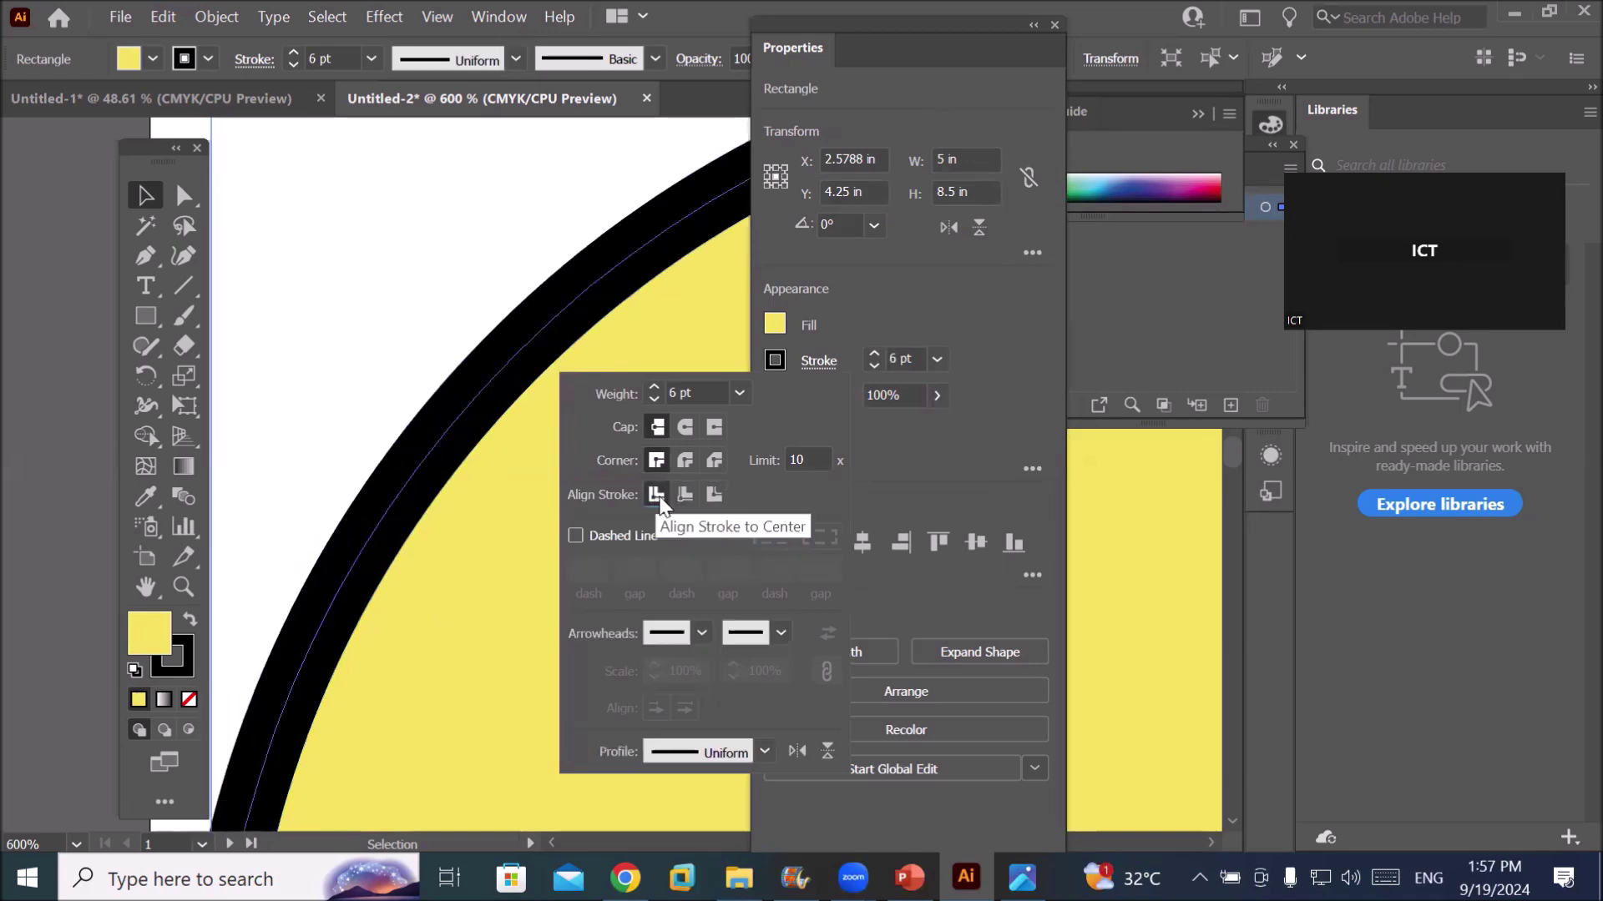
left_click(711, 496)
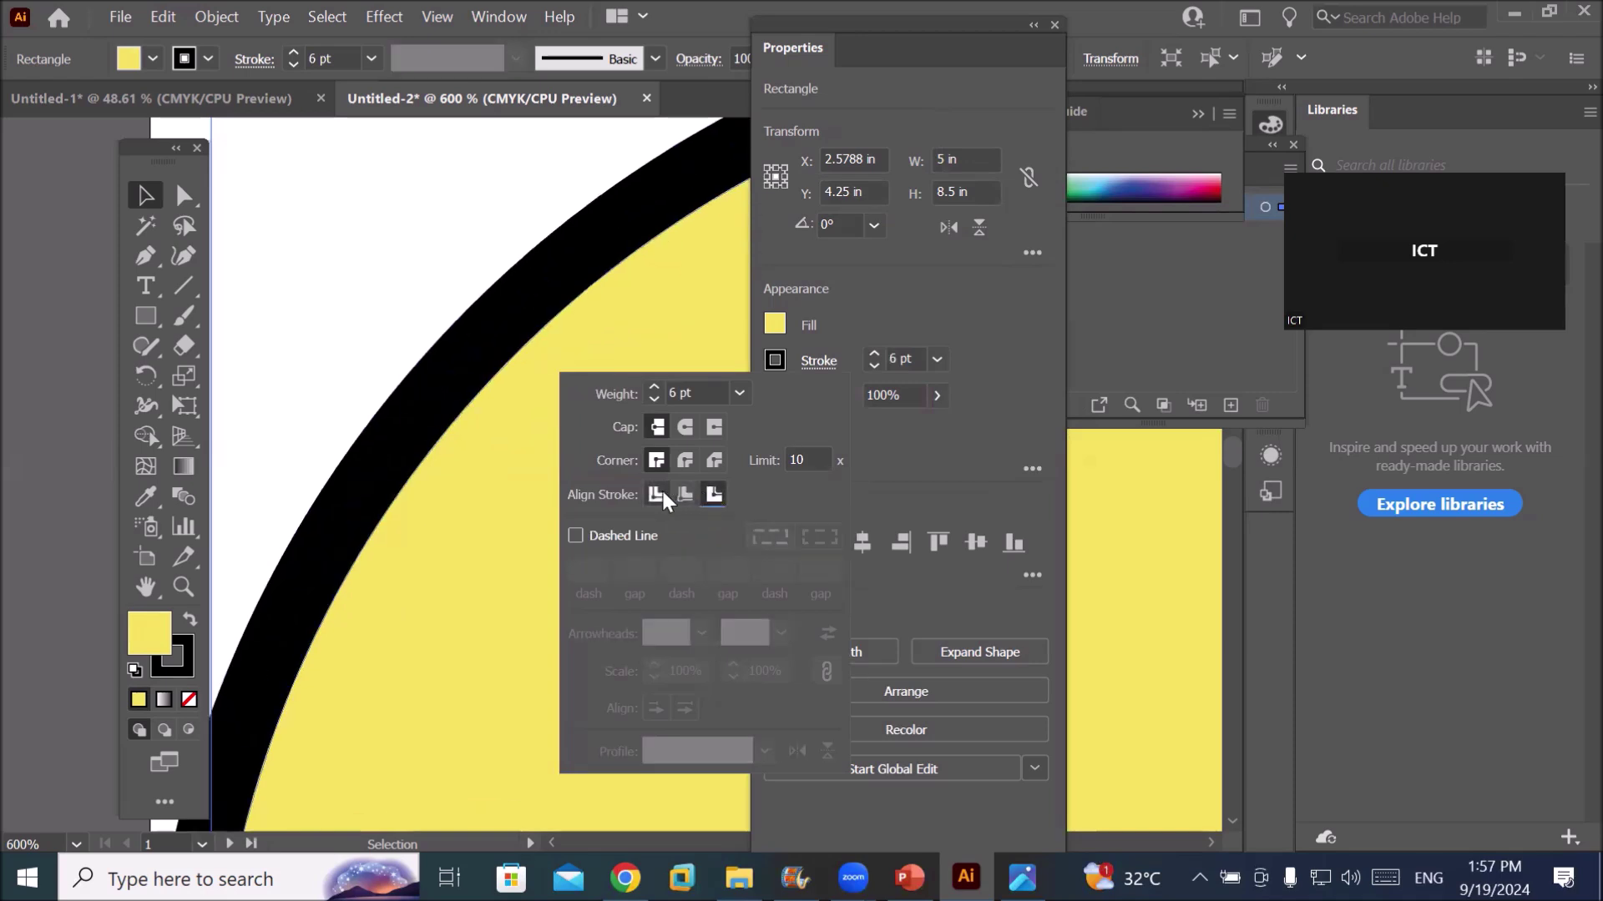
left_click(656, 494)
left_click(684, 494)
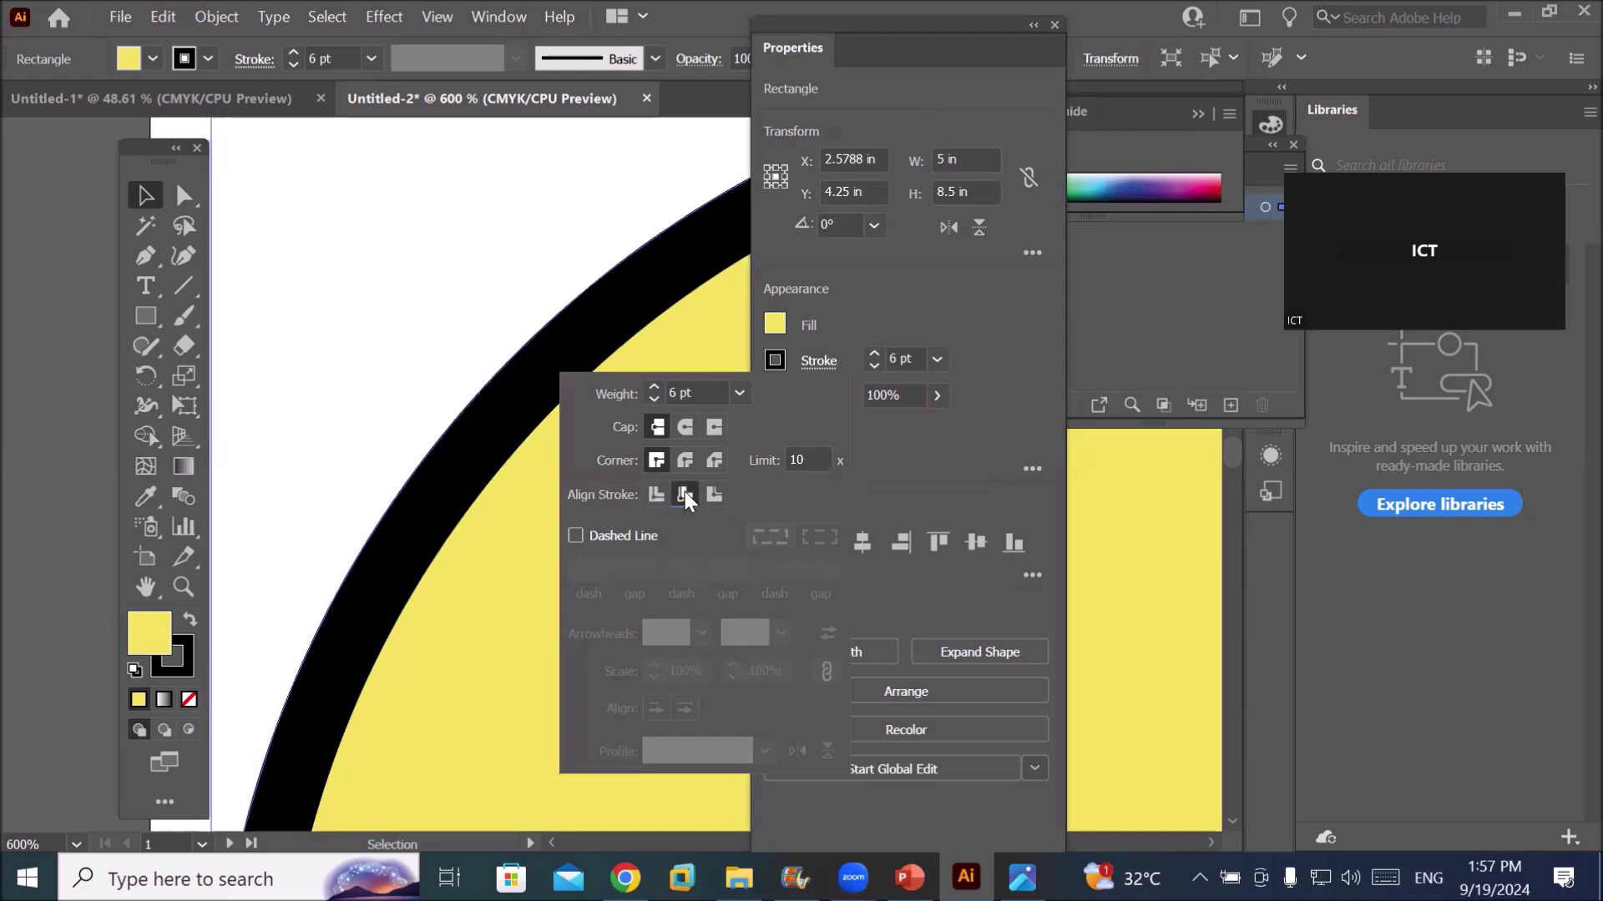
left_click(656, 496)
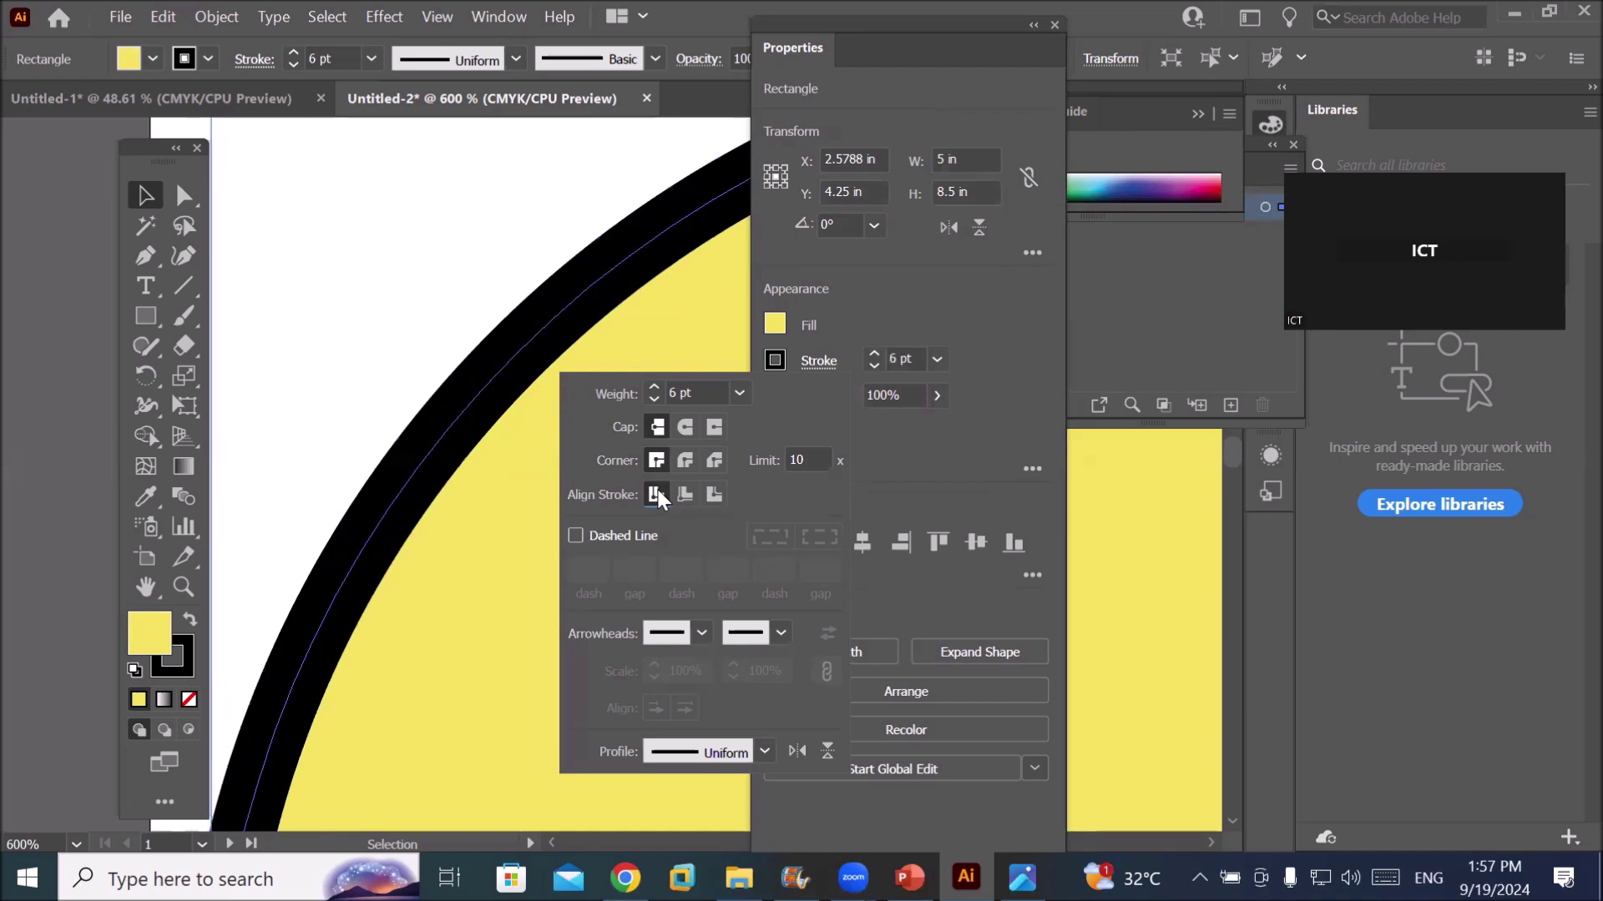
left_click(599, 536)
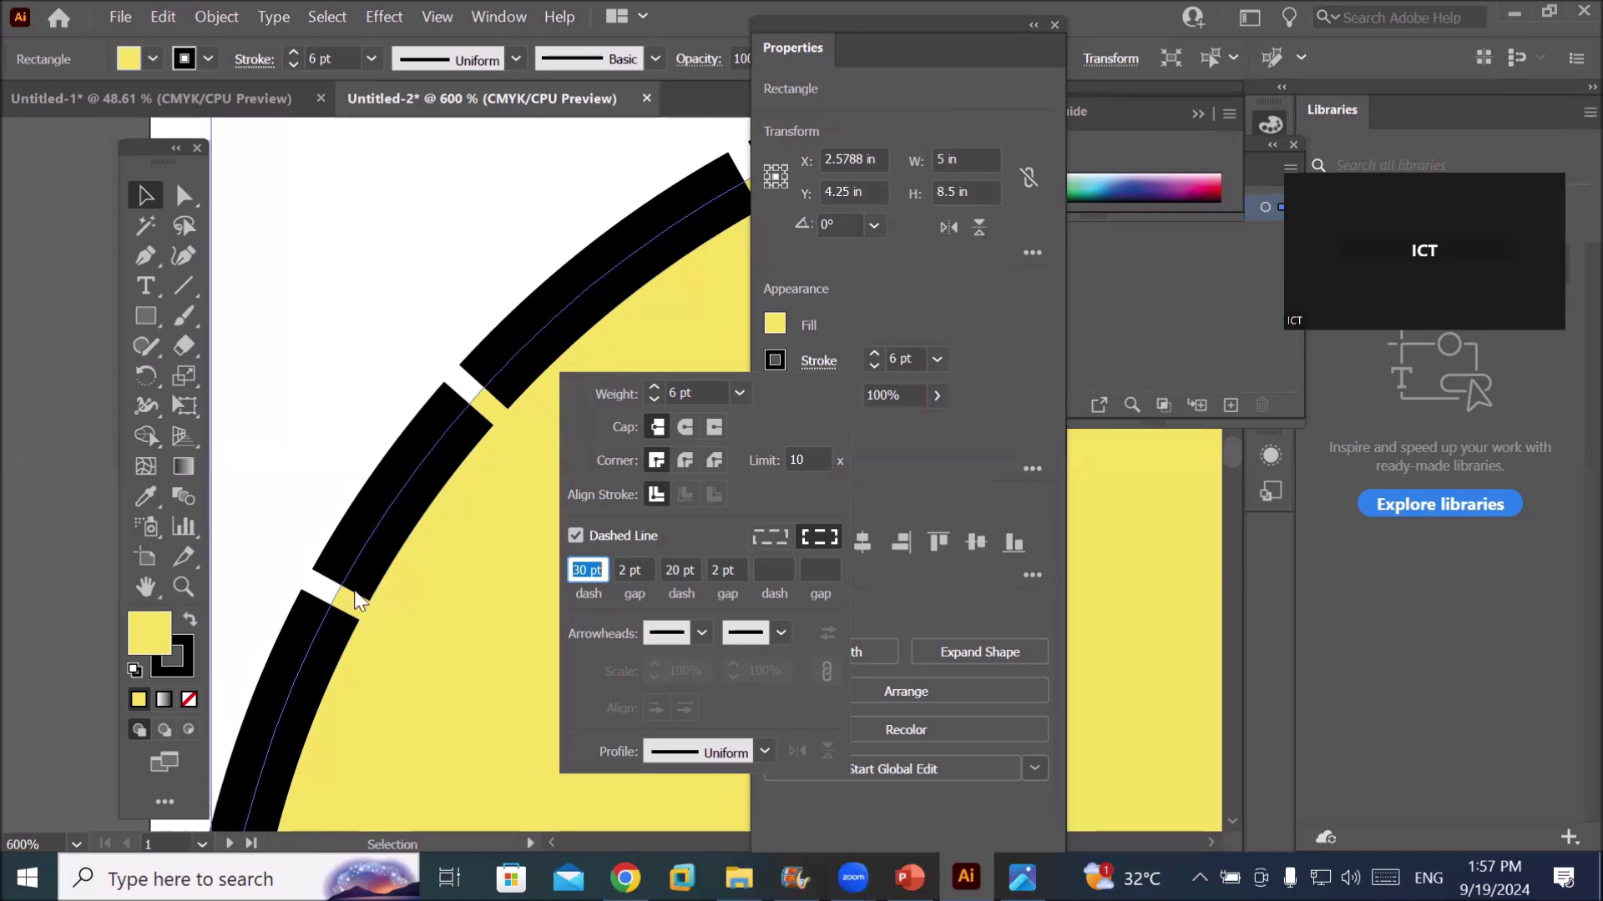
Give the panel border round caps and a 4 pt stroke weight
left_click(692, 422)
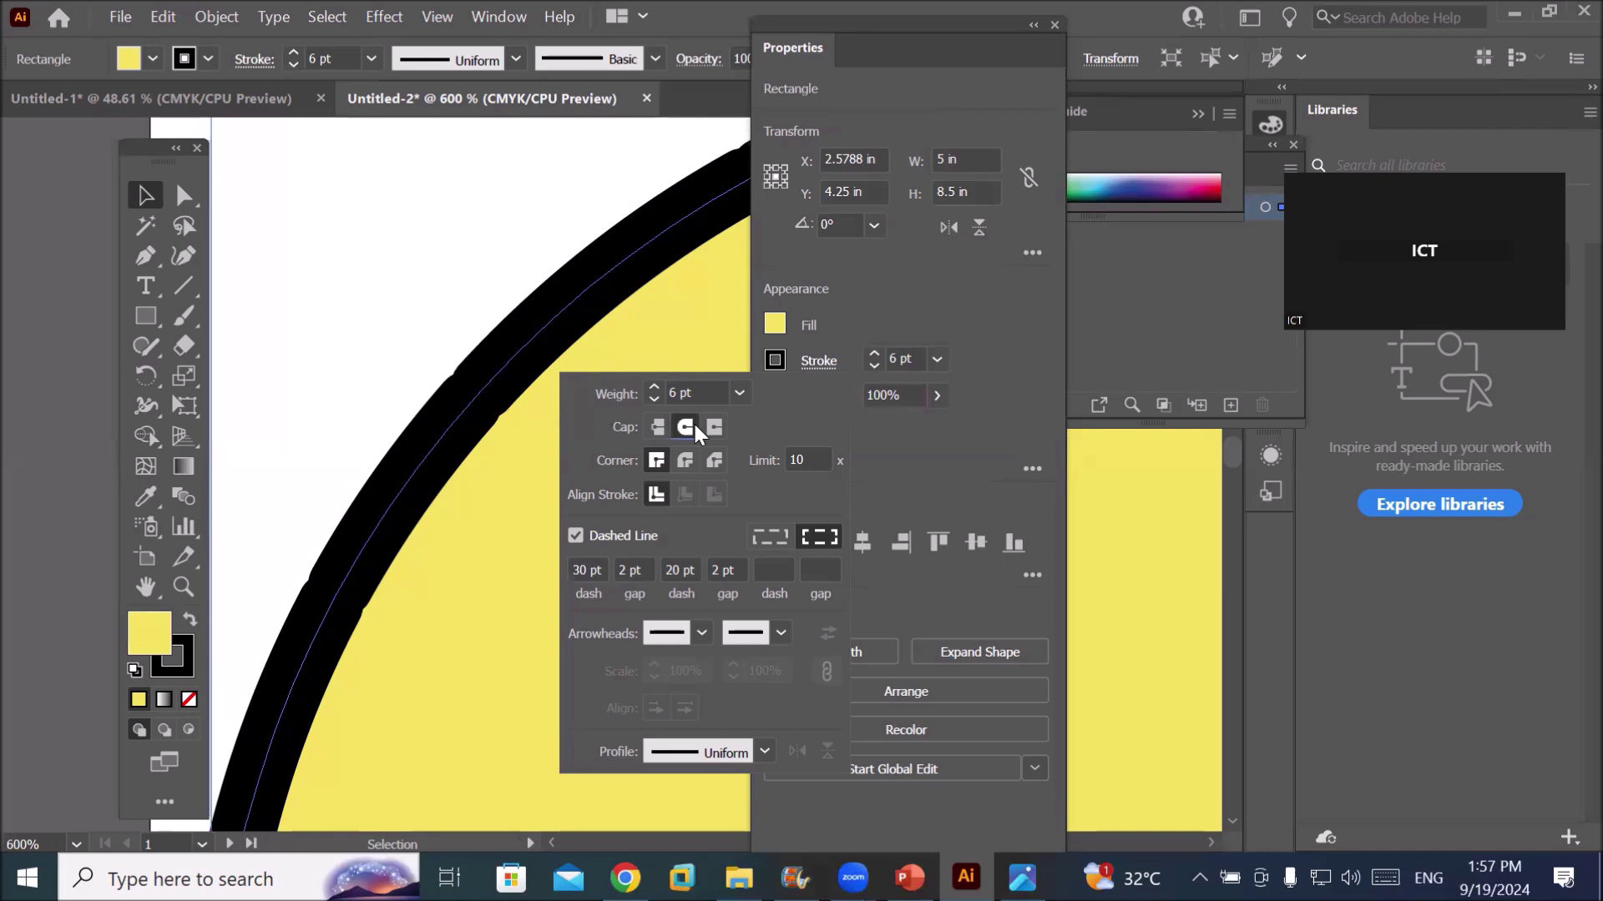
left_click(654, 400)
left_click(654, 400)
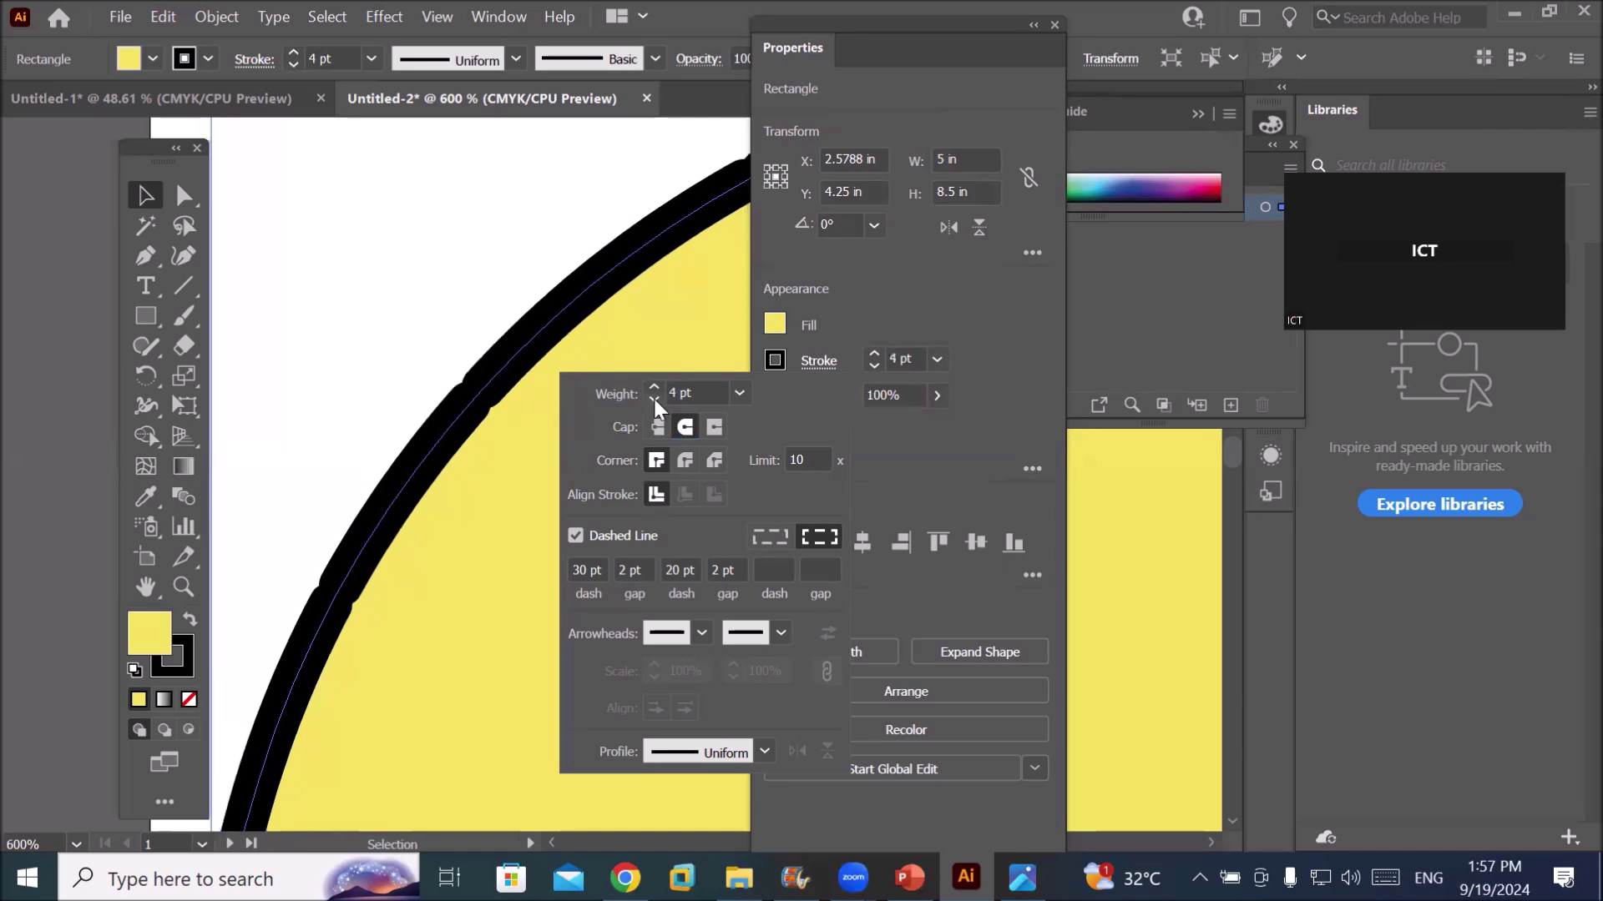
left_click(654, 387)
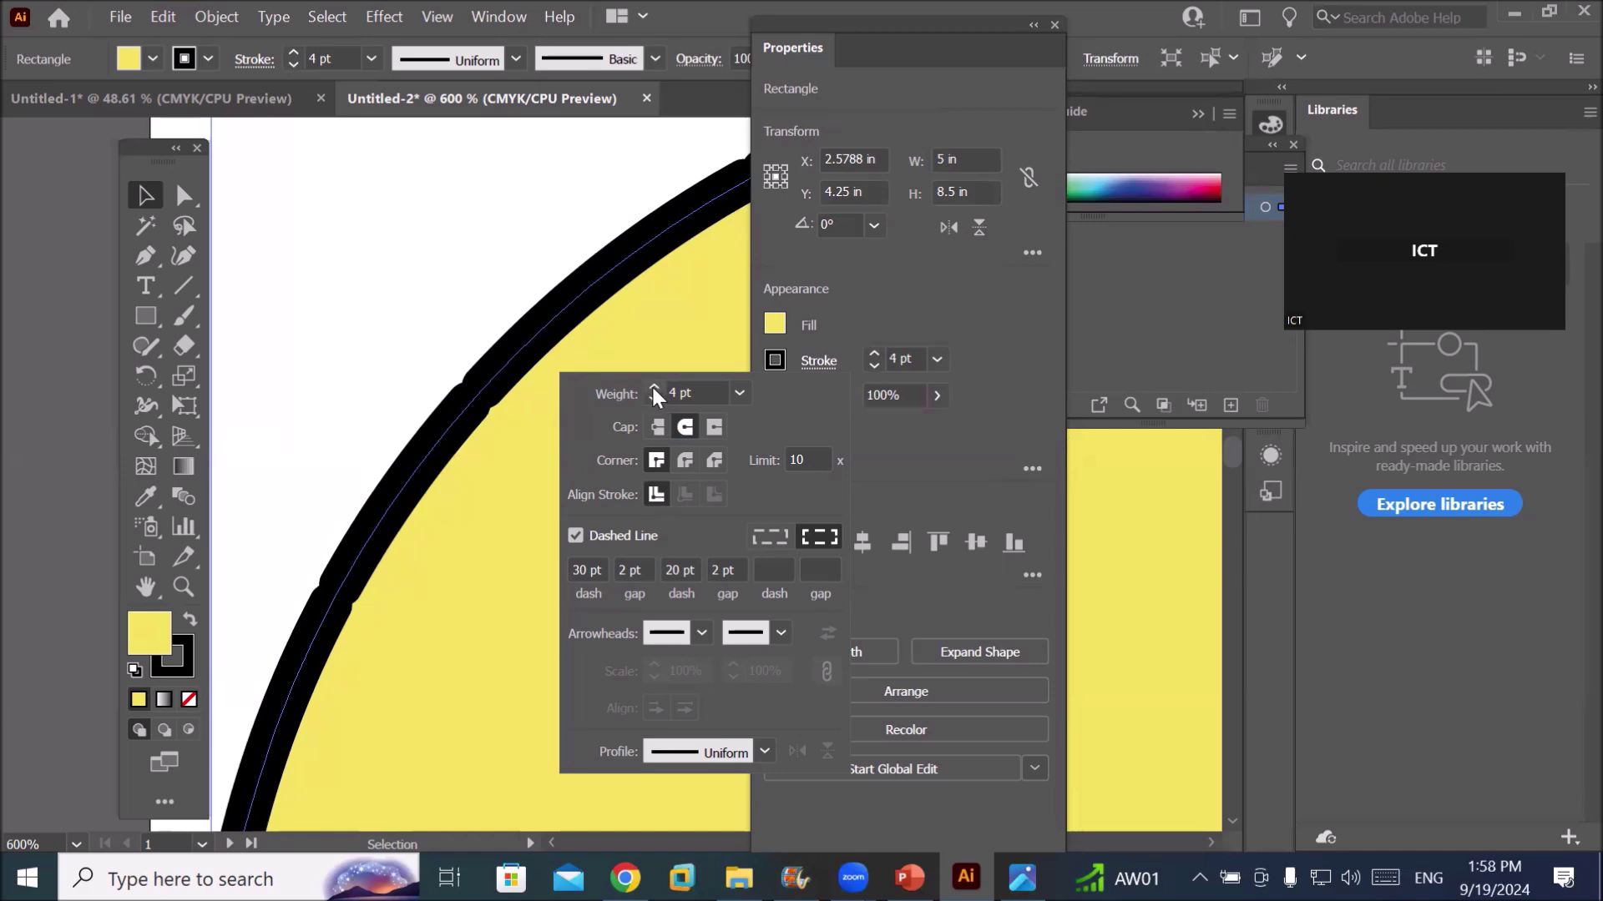
Clear the extra dash and gap fields and set the first dash to 12 pt
left_click(728, 570)
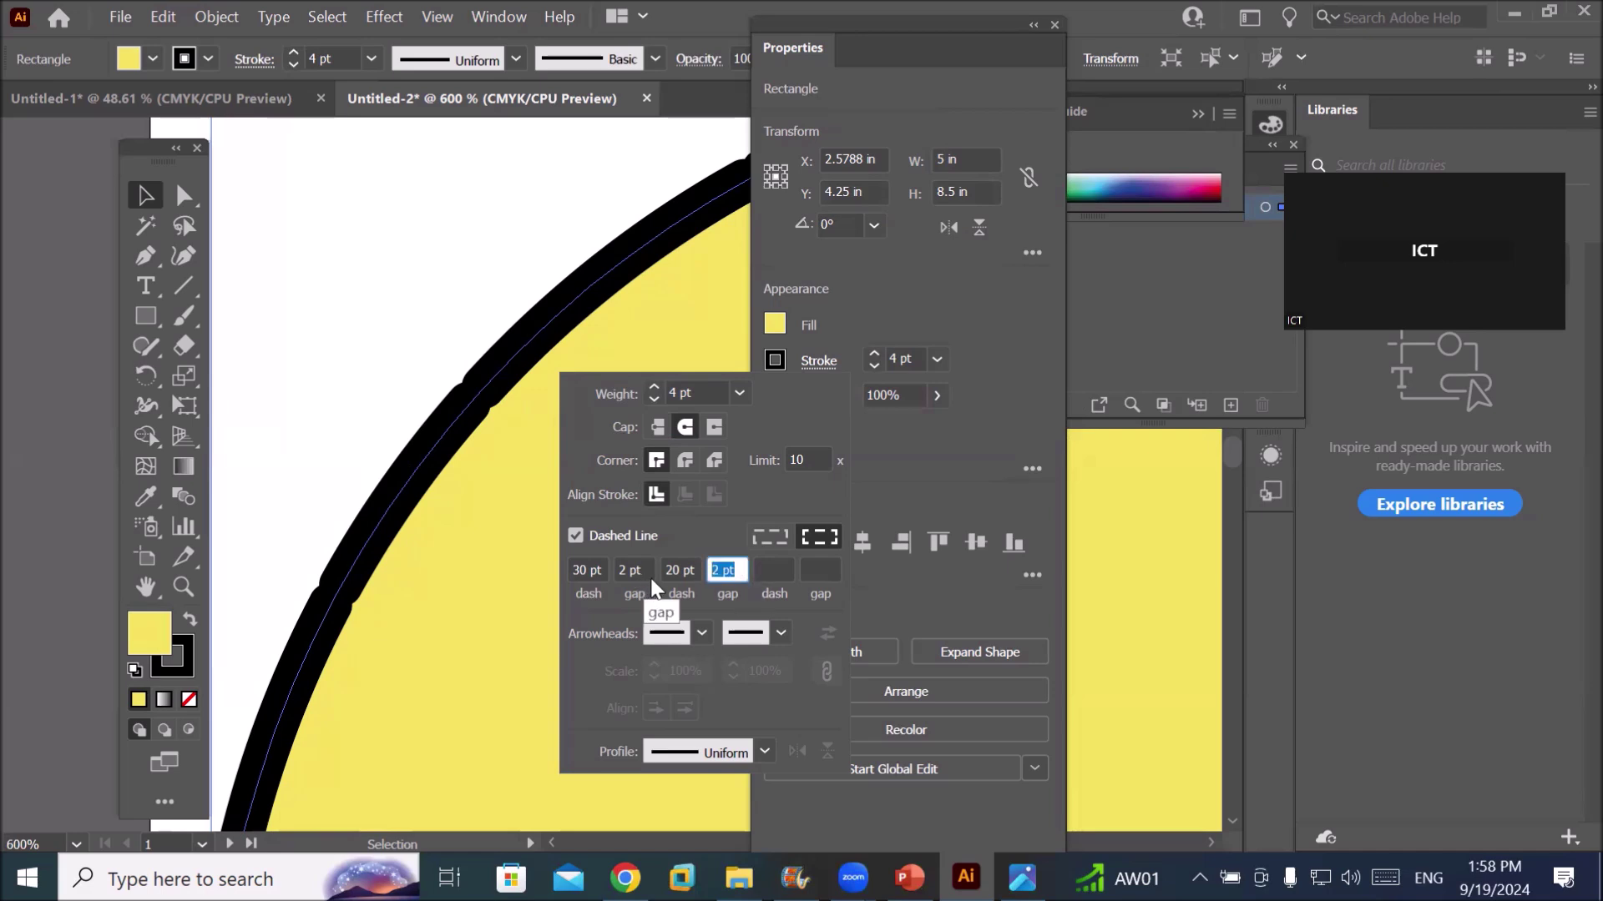
key("BackSpace")
left_click(692, 567)
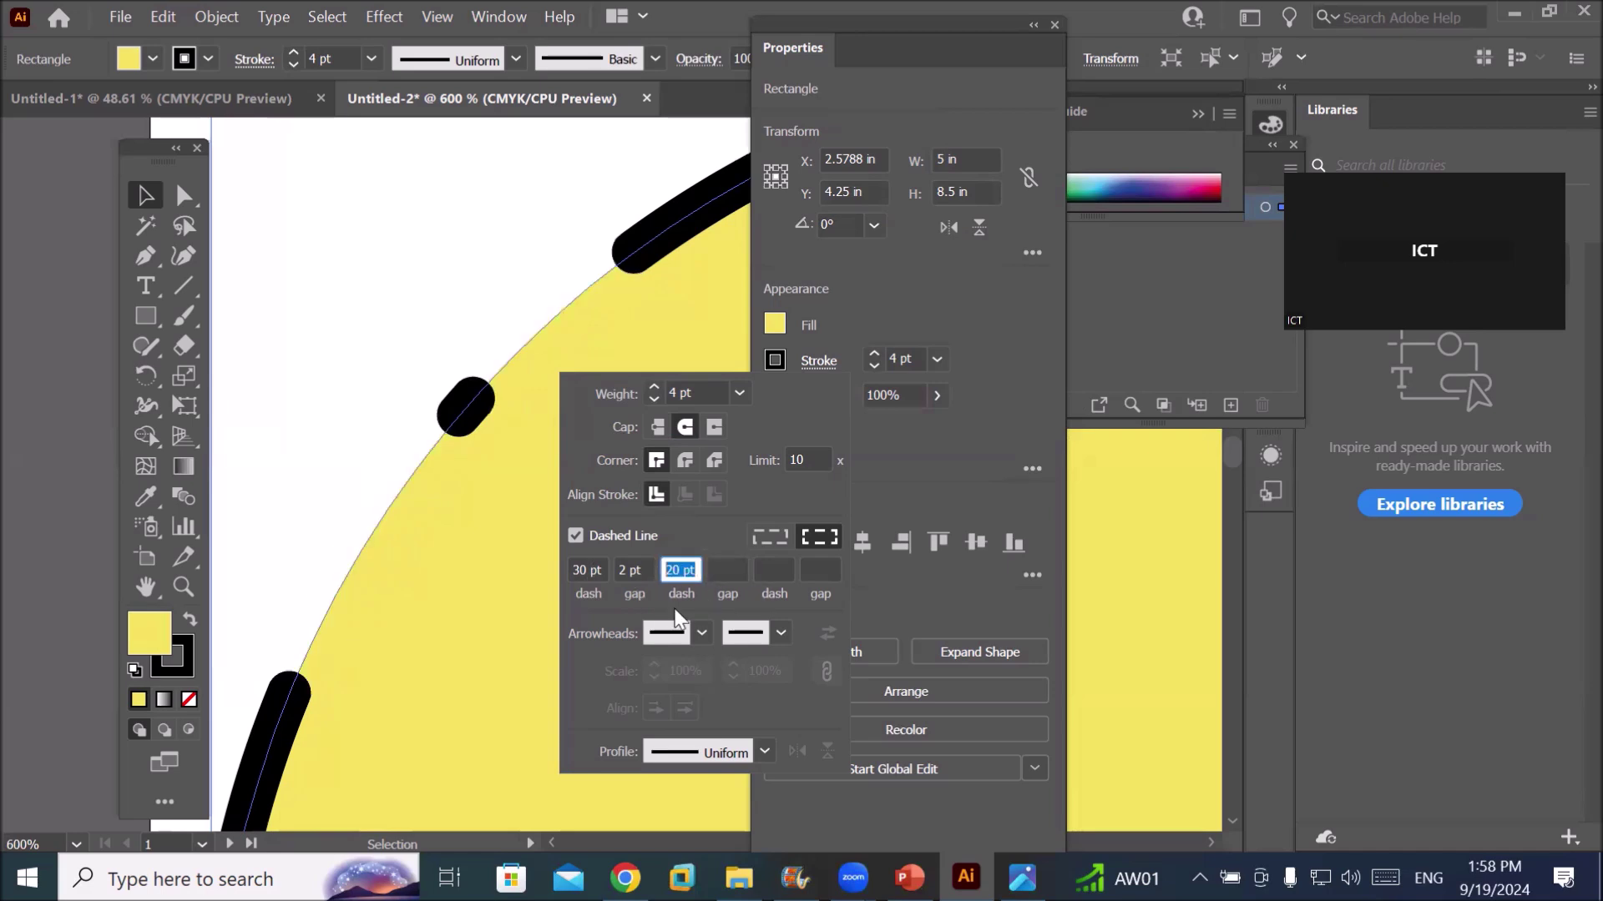
left_click(635, 570)
key("BackSpace")
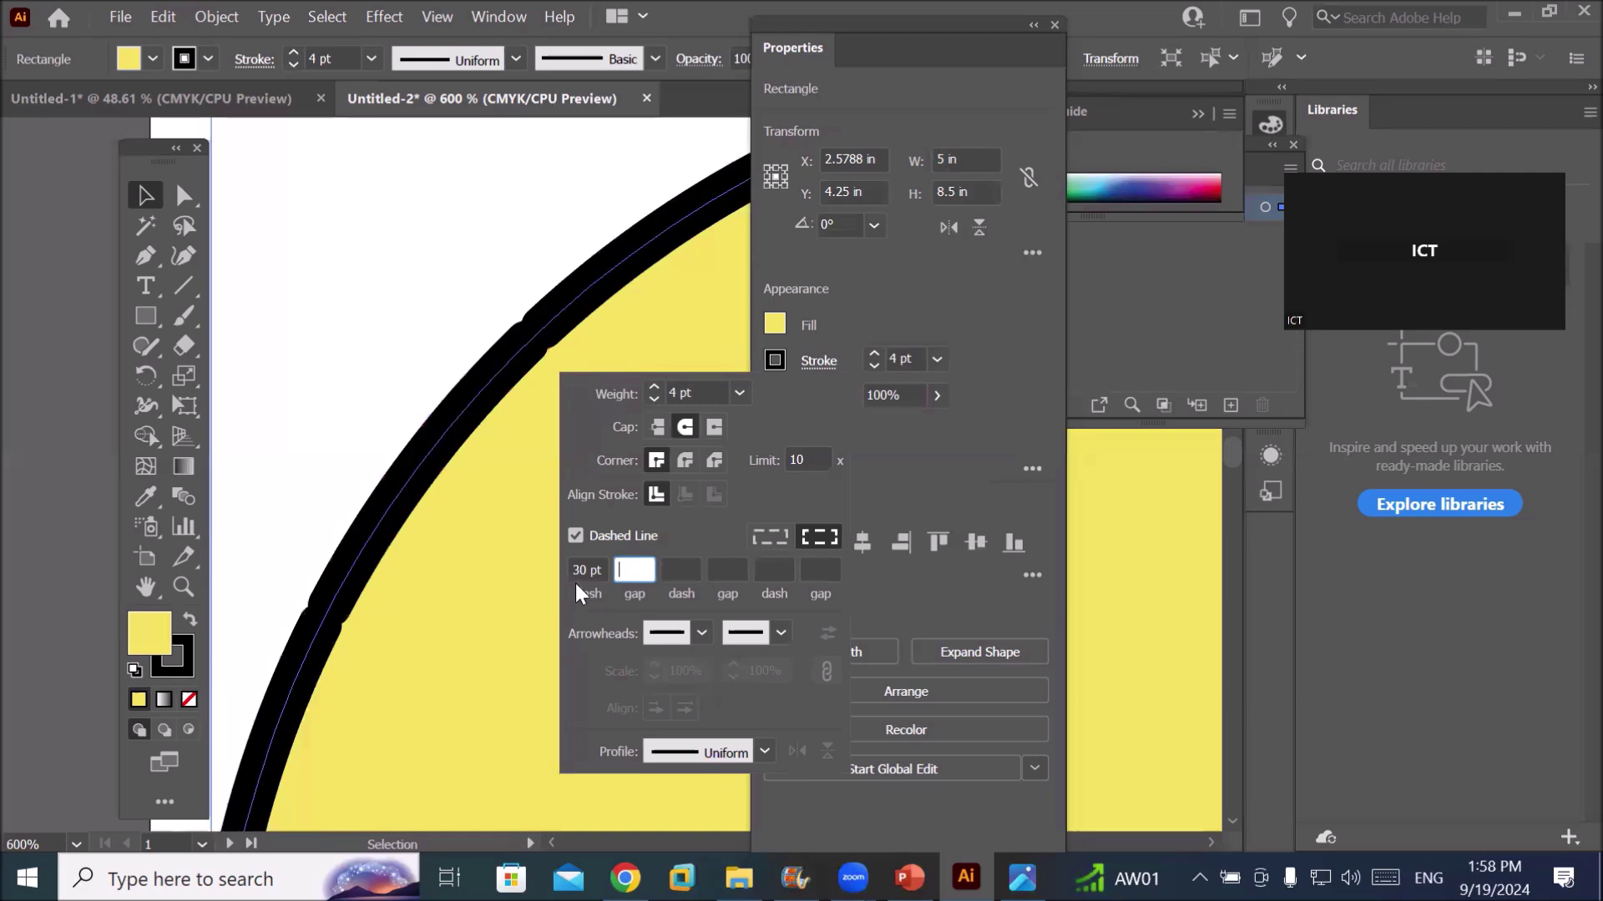
left_click(591, 567)
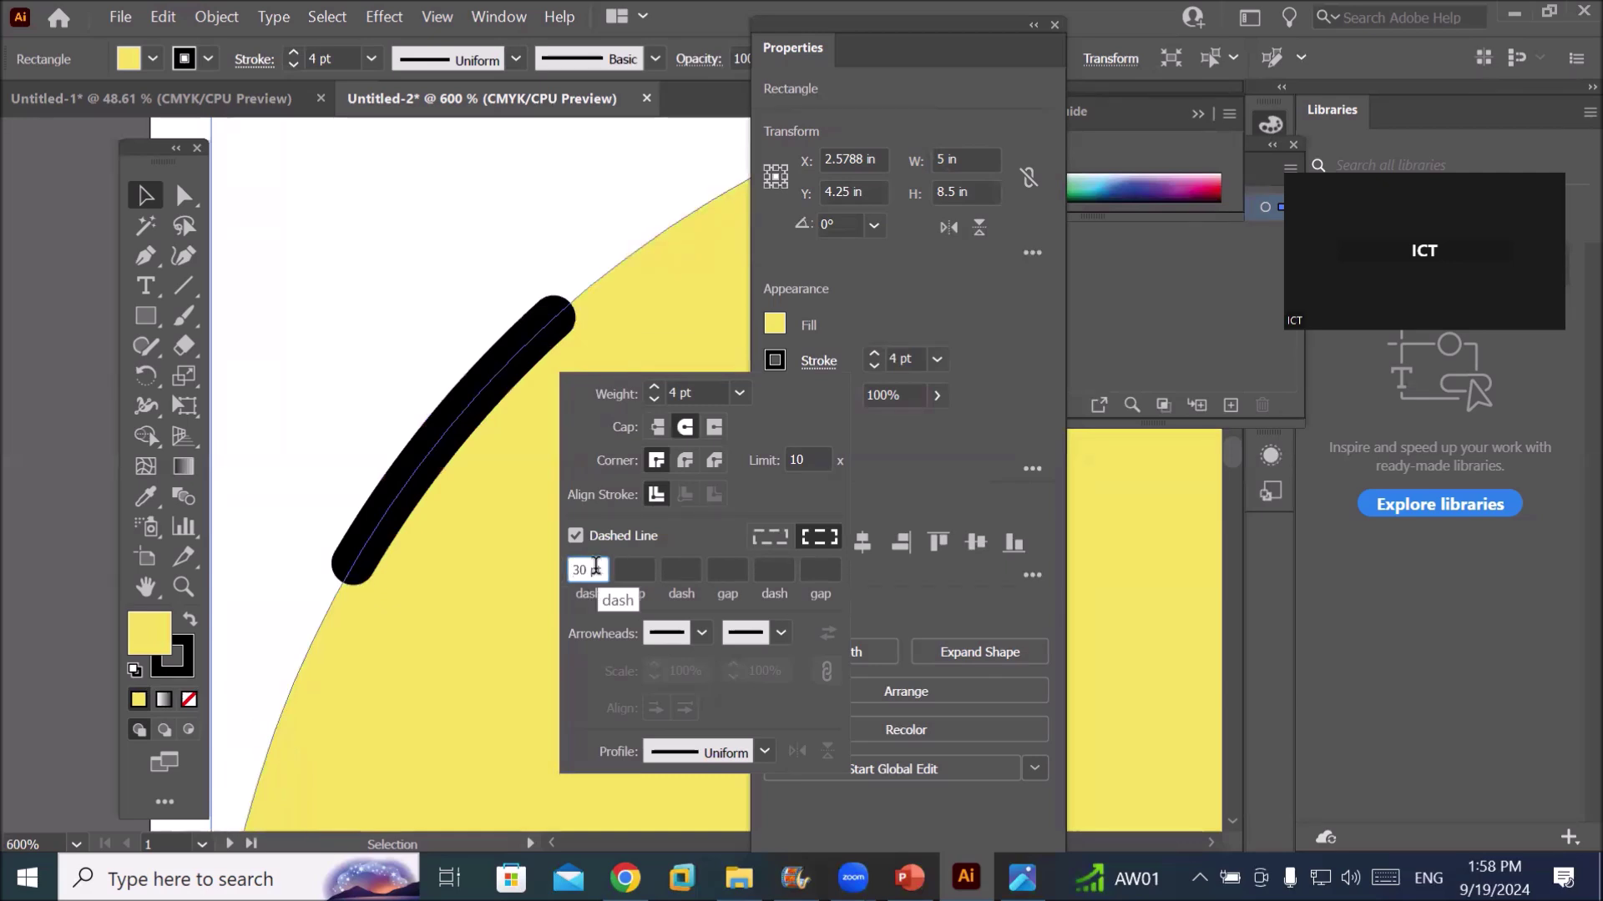
double_click(589, 568)
type("12")
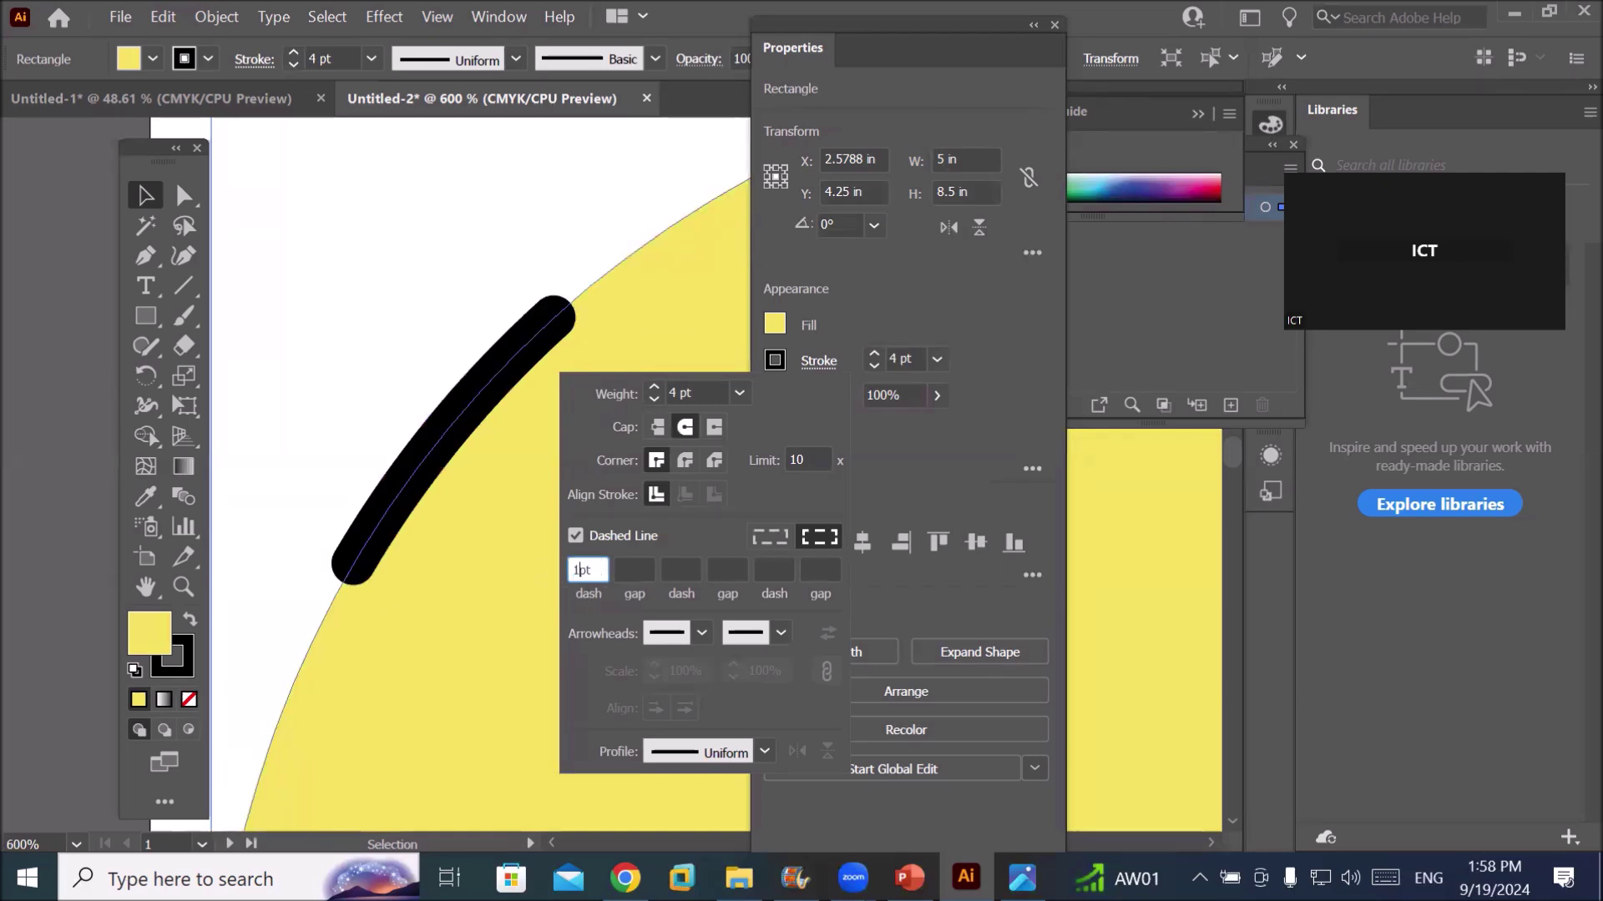
left_click(687, 570)
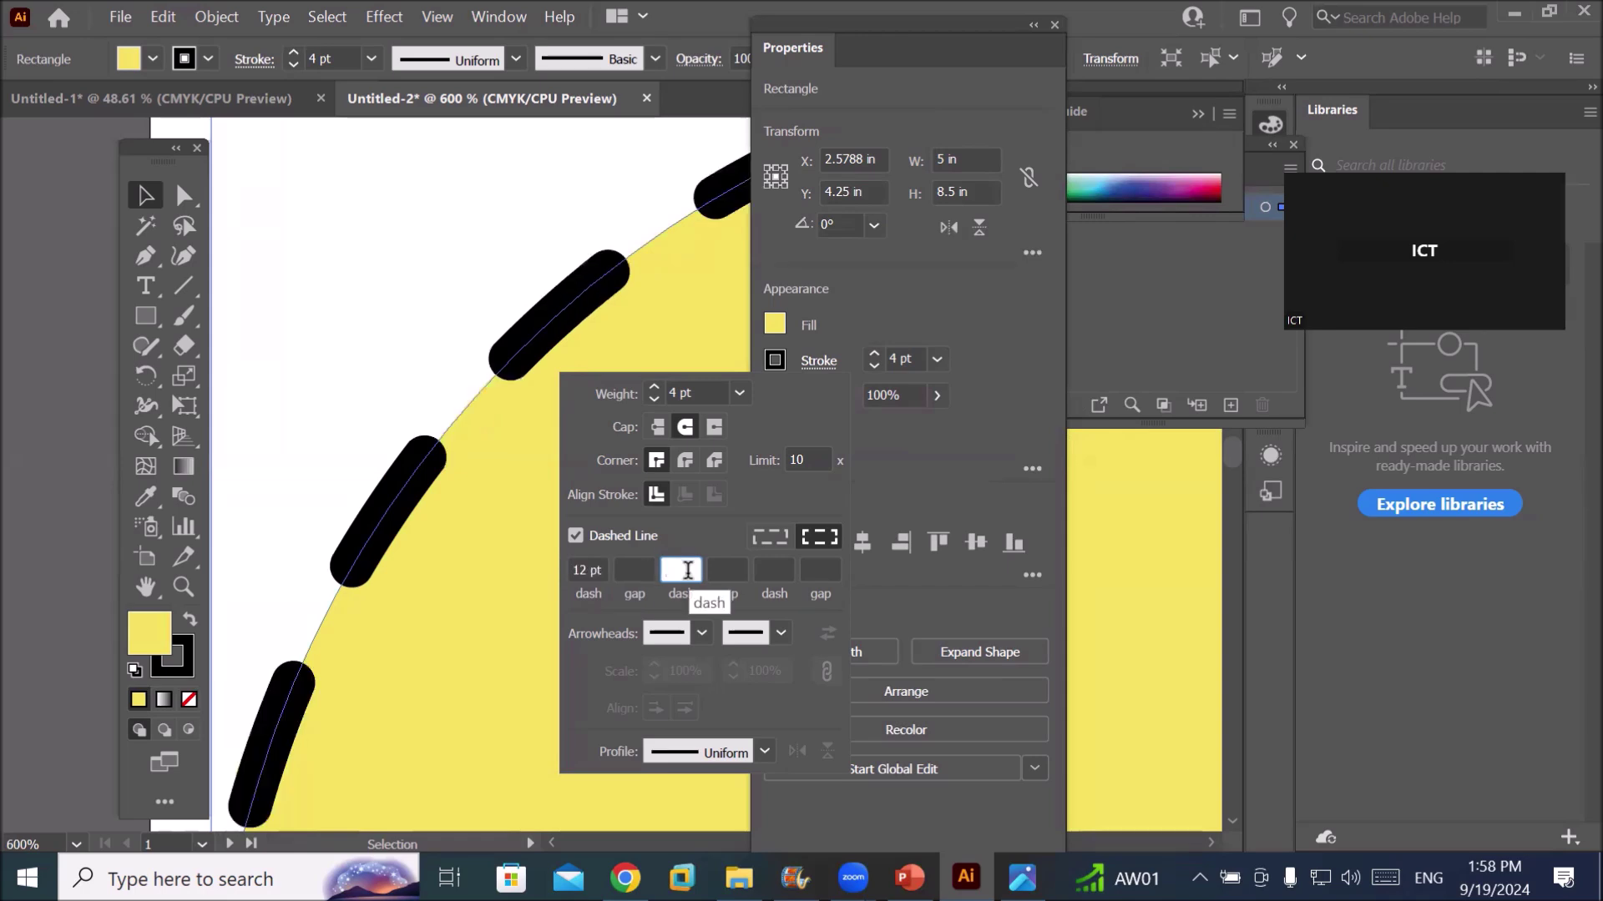
left_click(645, 569)
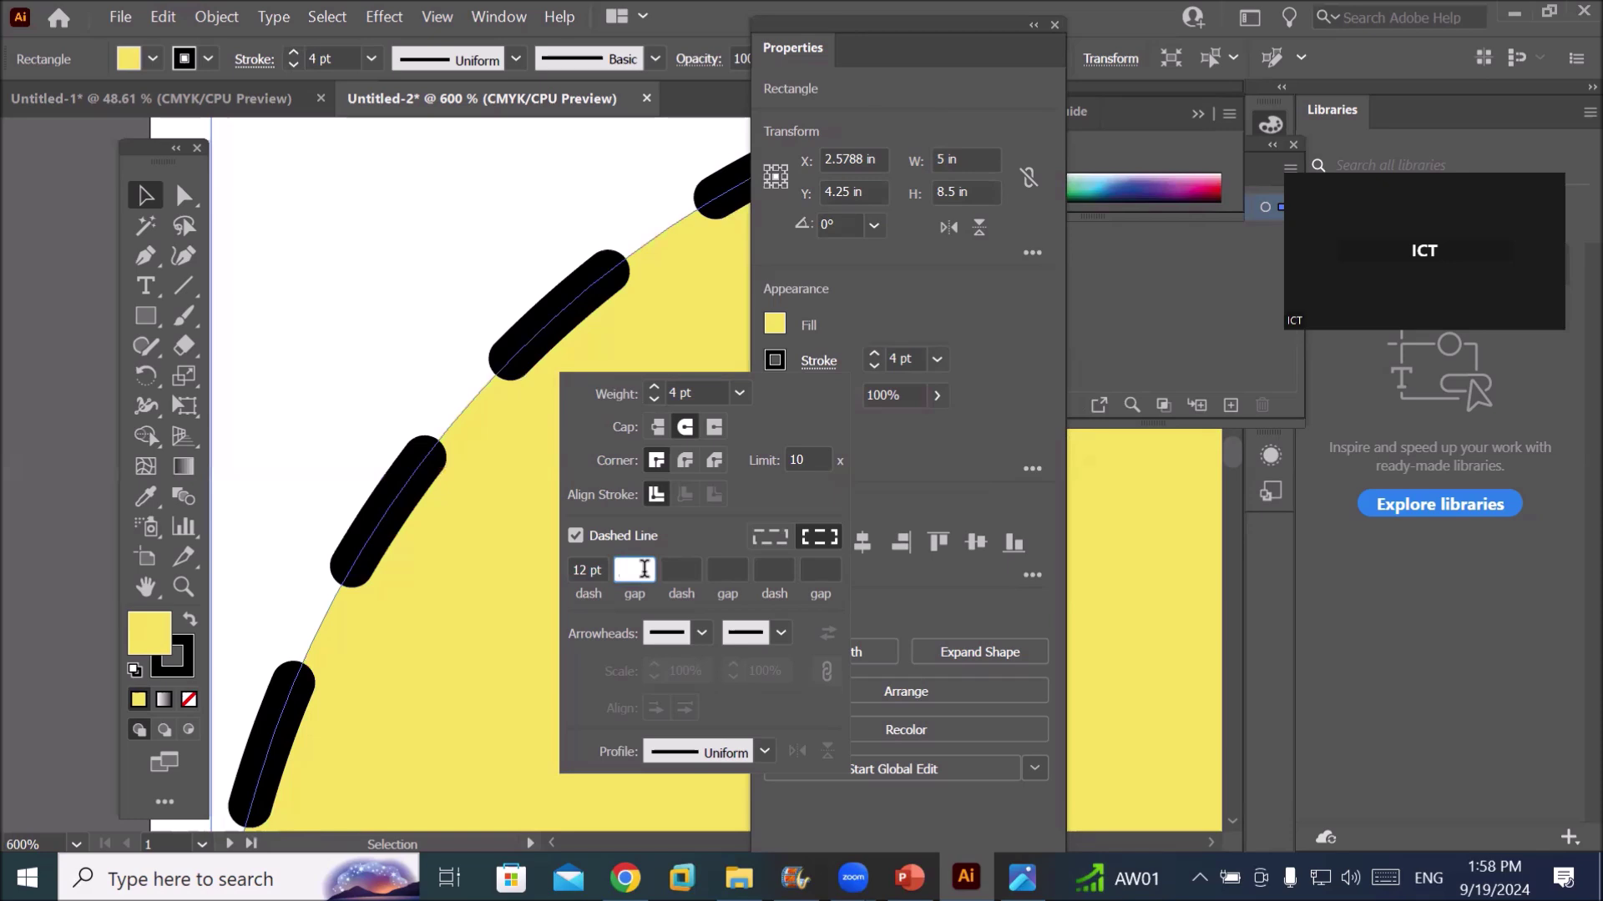
Set the border's dash gap to 16 pt
type("16")
key("Return")
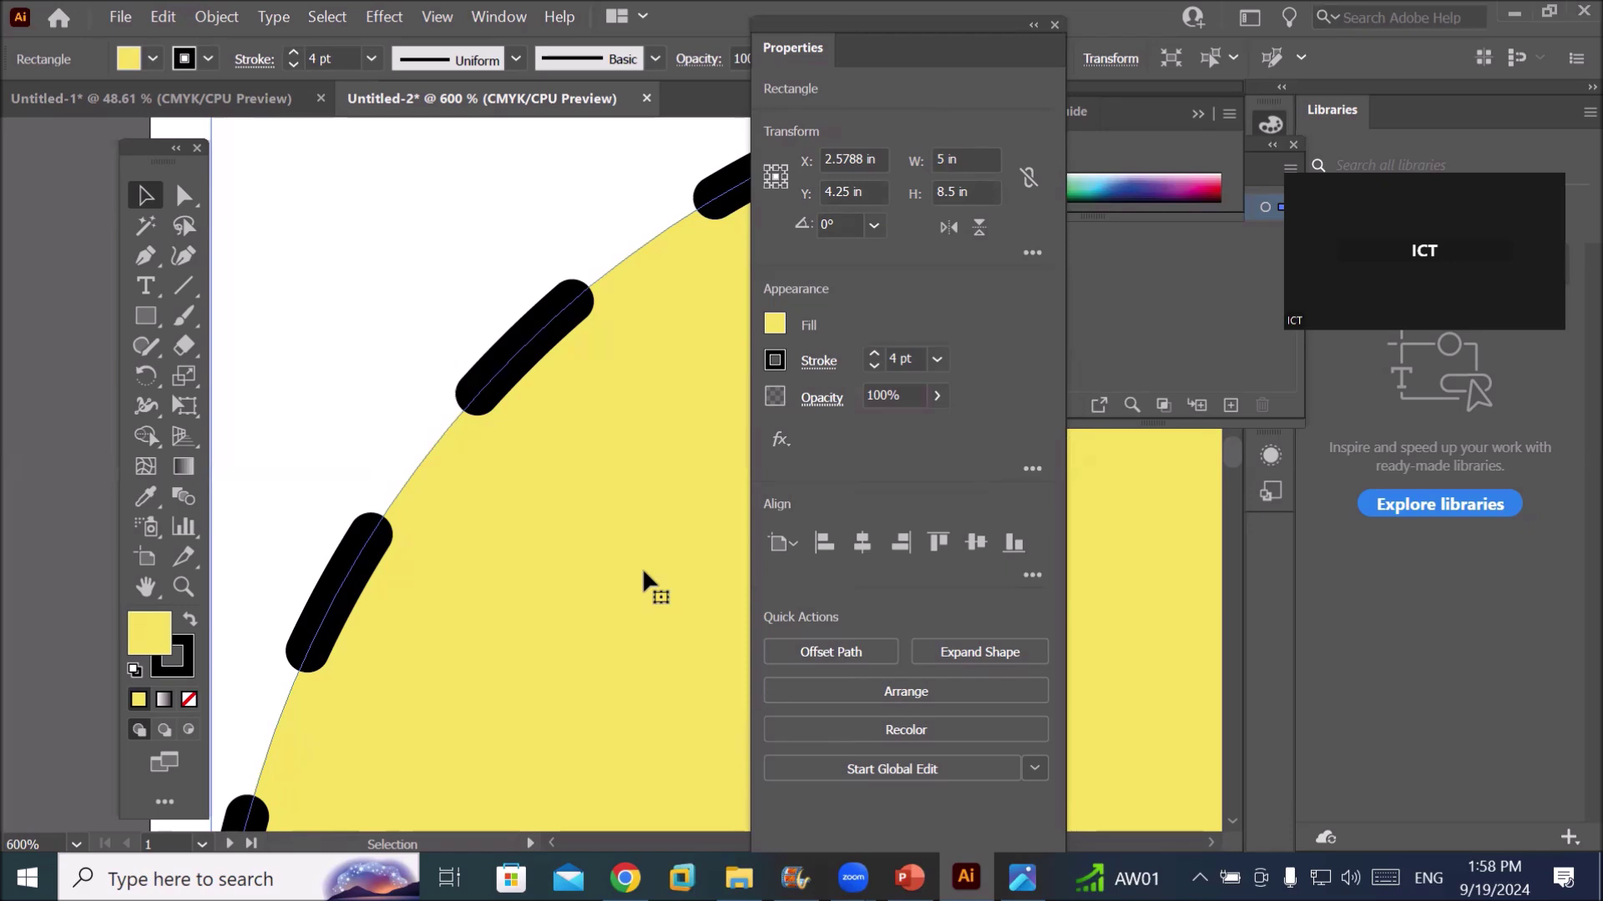
left_click(816, 360)
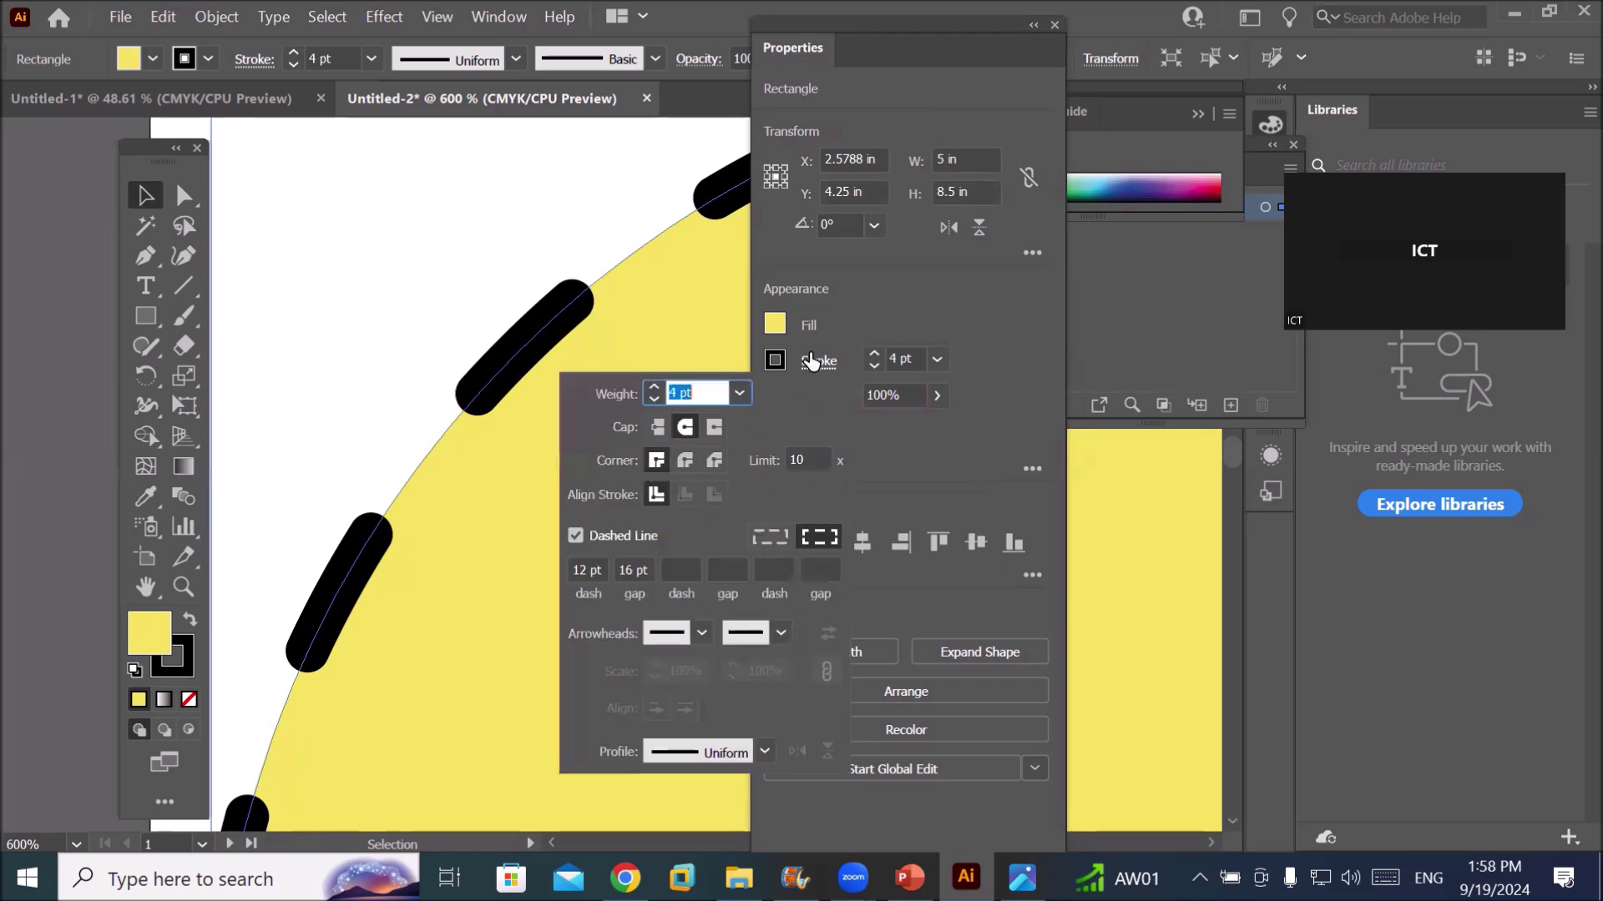
left_click(644, 570)
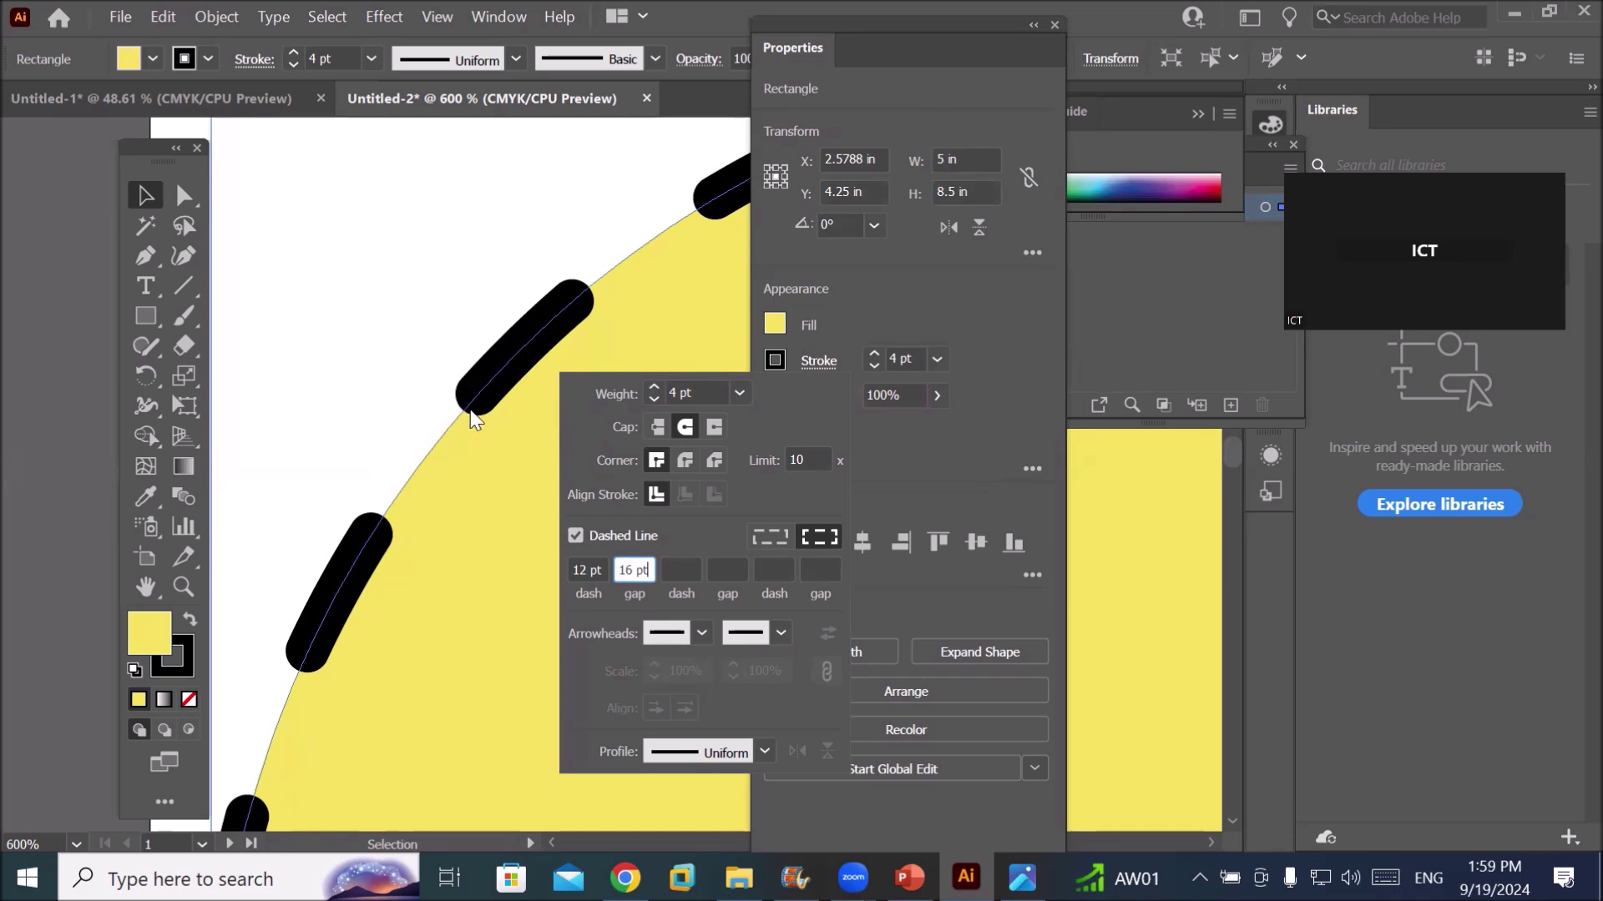
Compare Butt, Round and Projecting caps on the dashes, ending on Round Cap
left_click(658, 428)
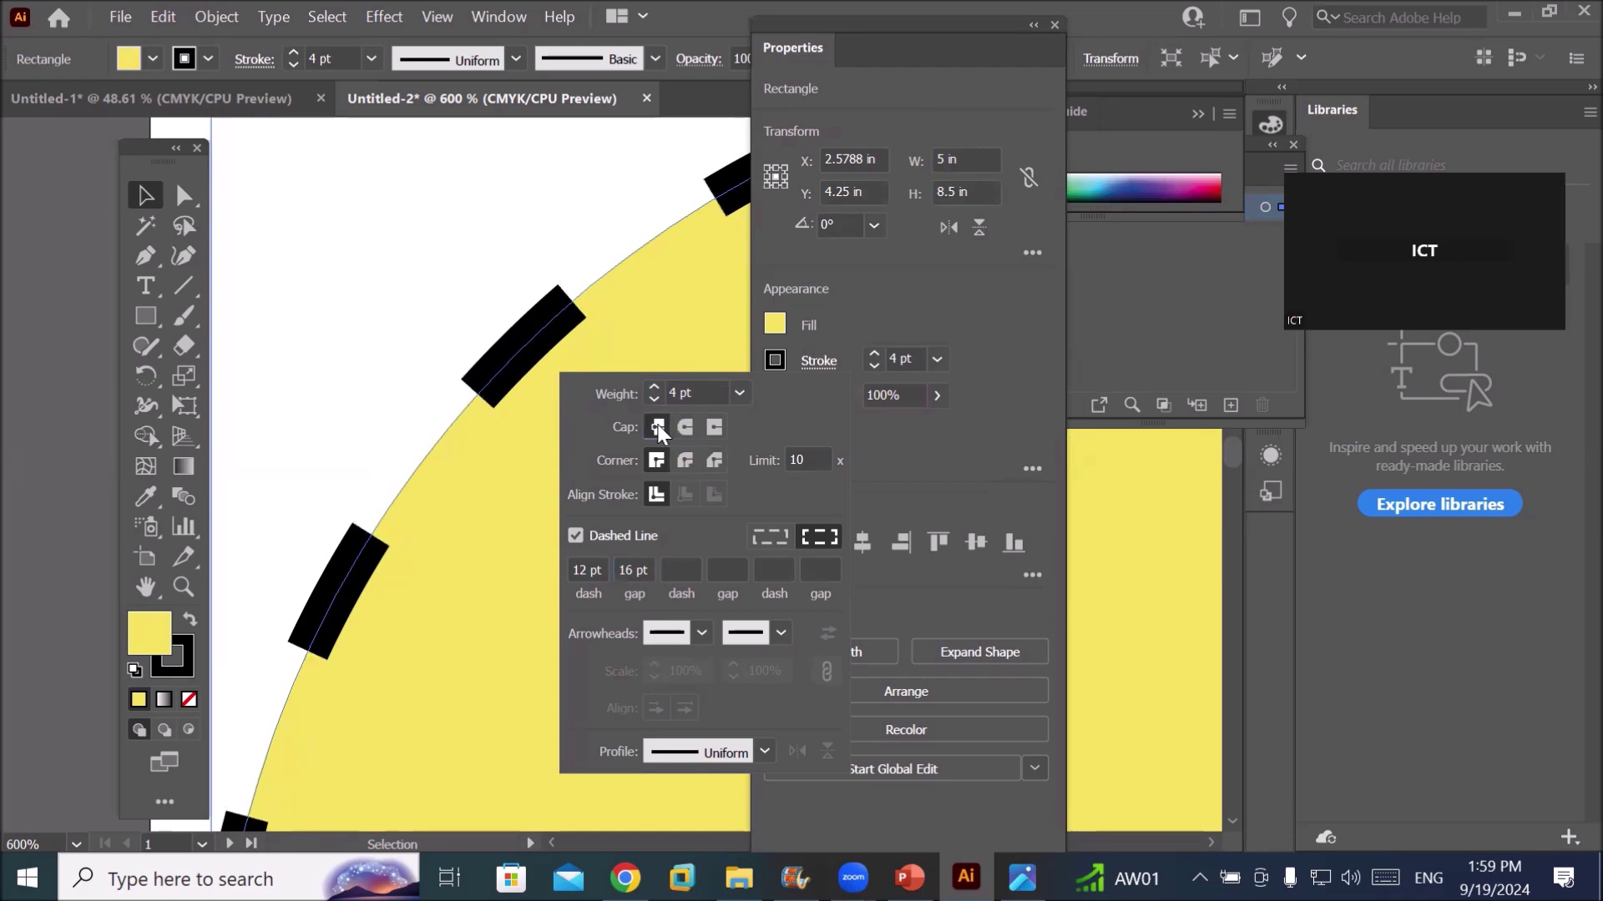
left_click(685, 427)
left_click(659, 428)
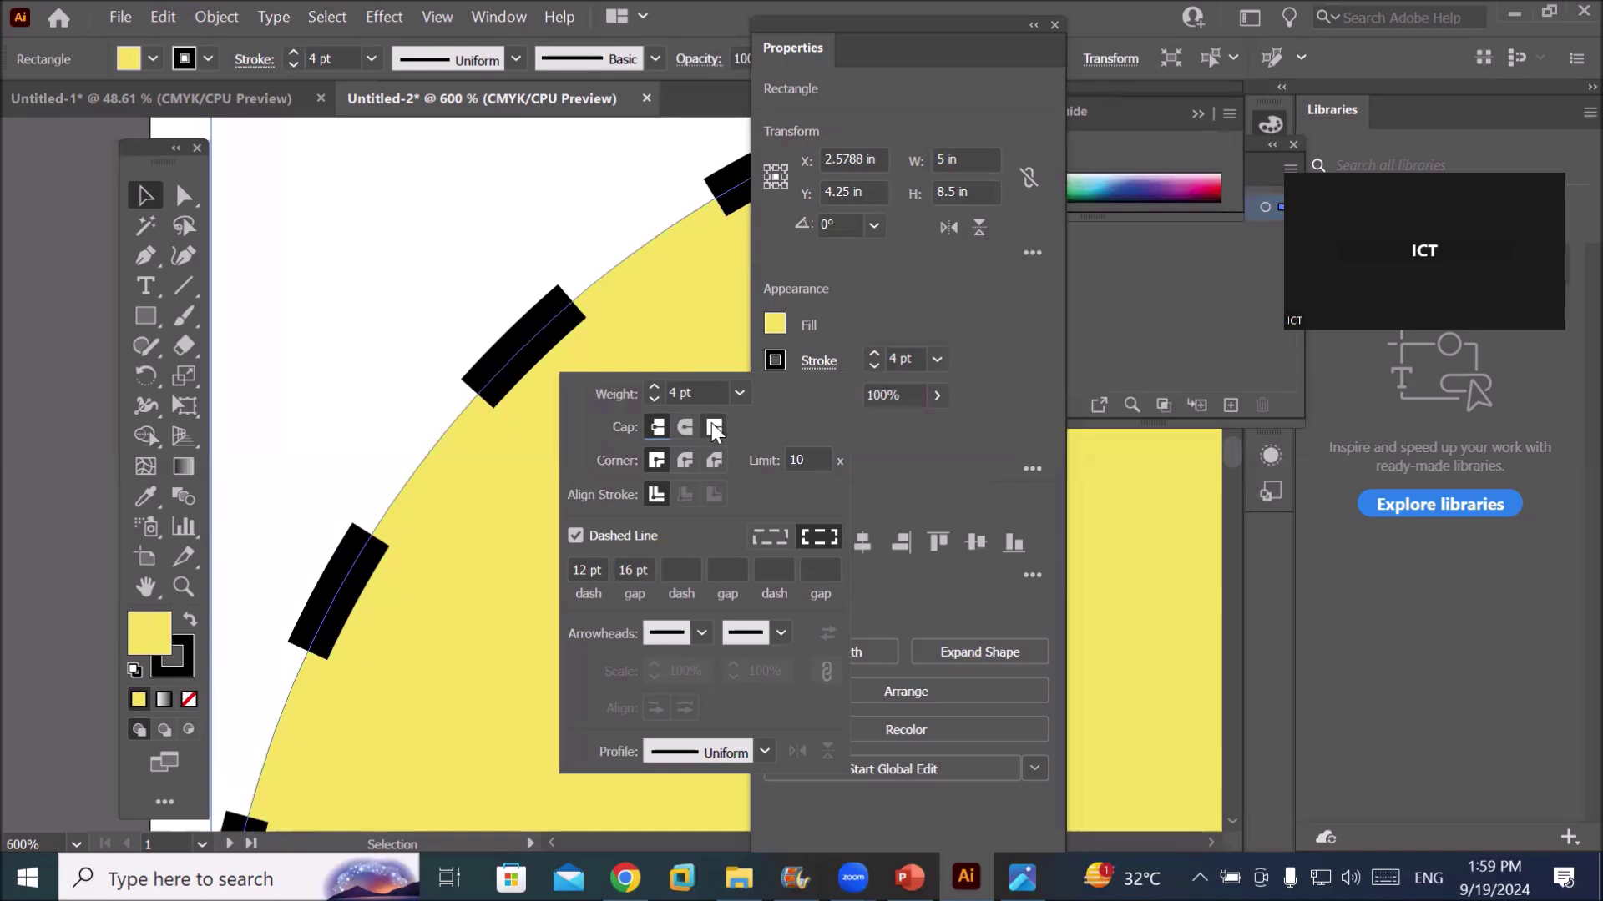
left_click(713, 427)
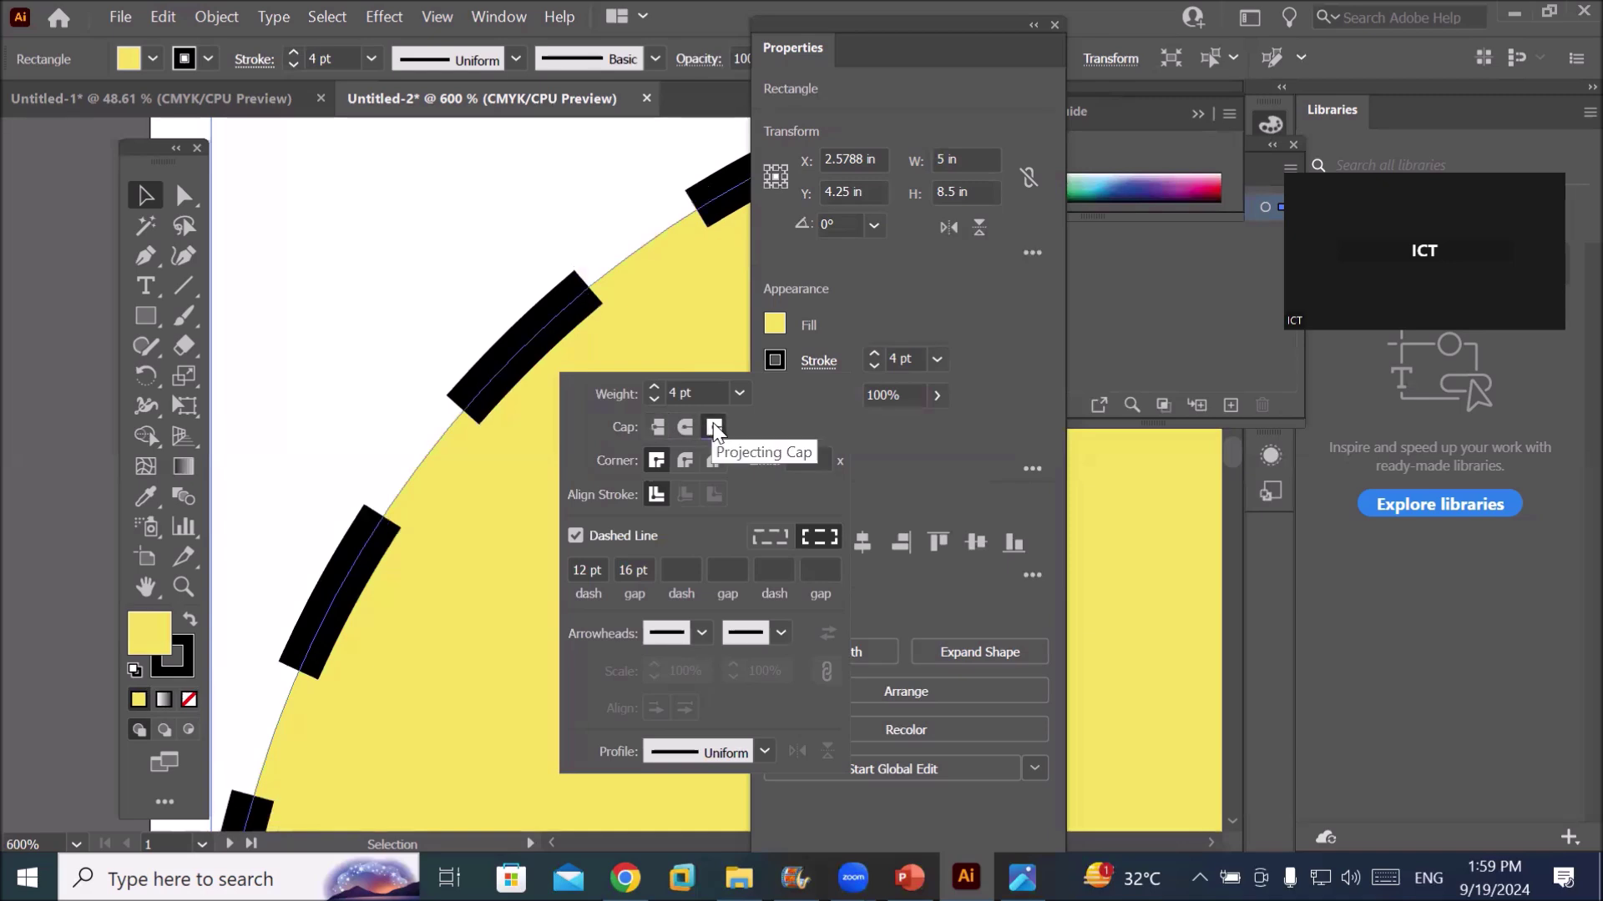
left_click(657, 428)
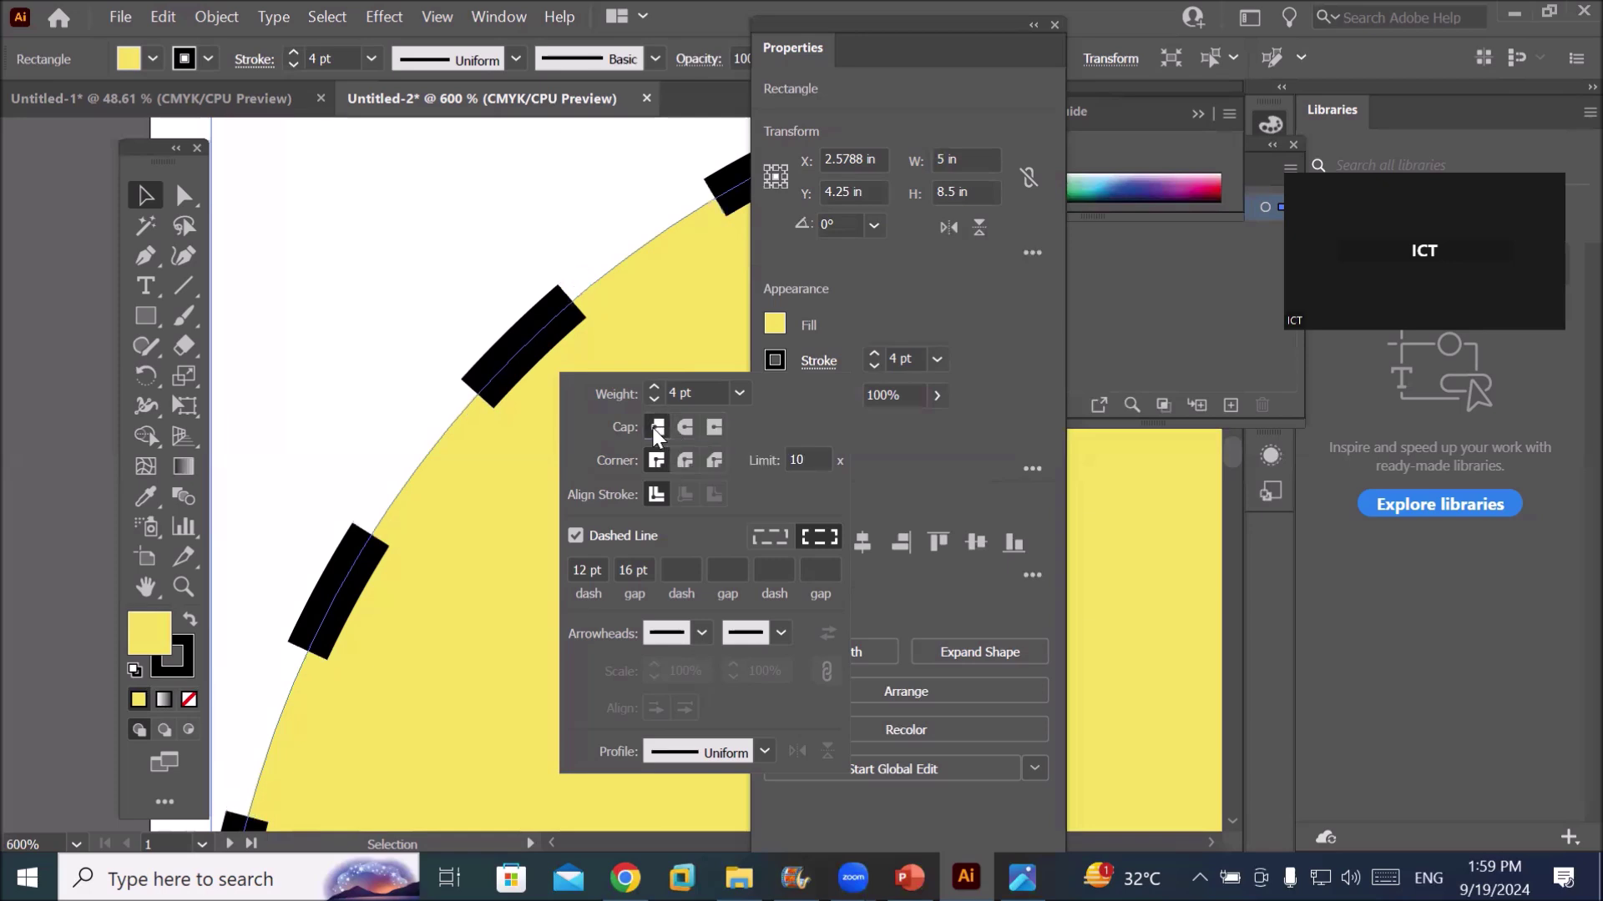
left_click(712, 428)
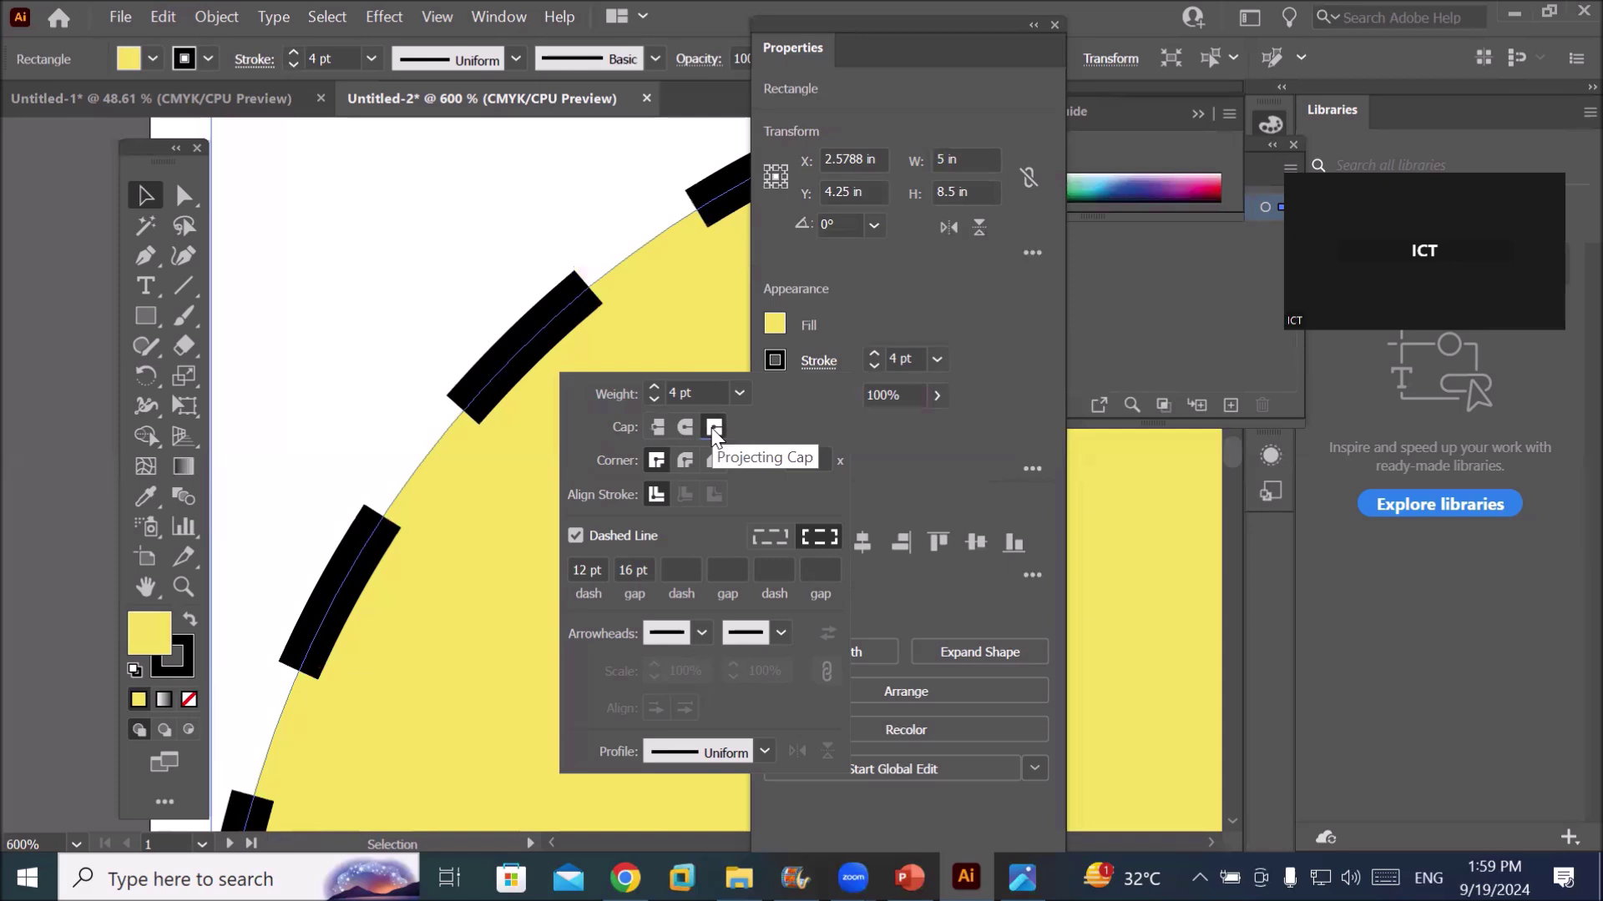
left_click(657, 428)
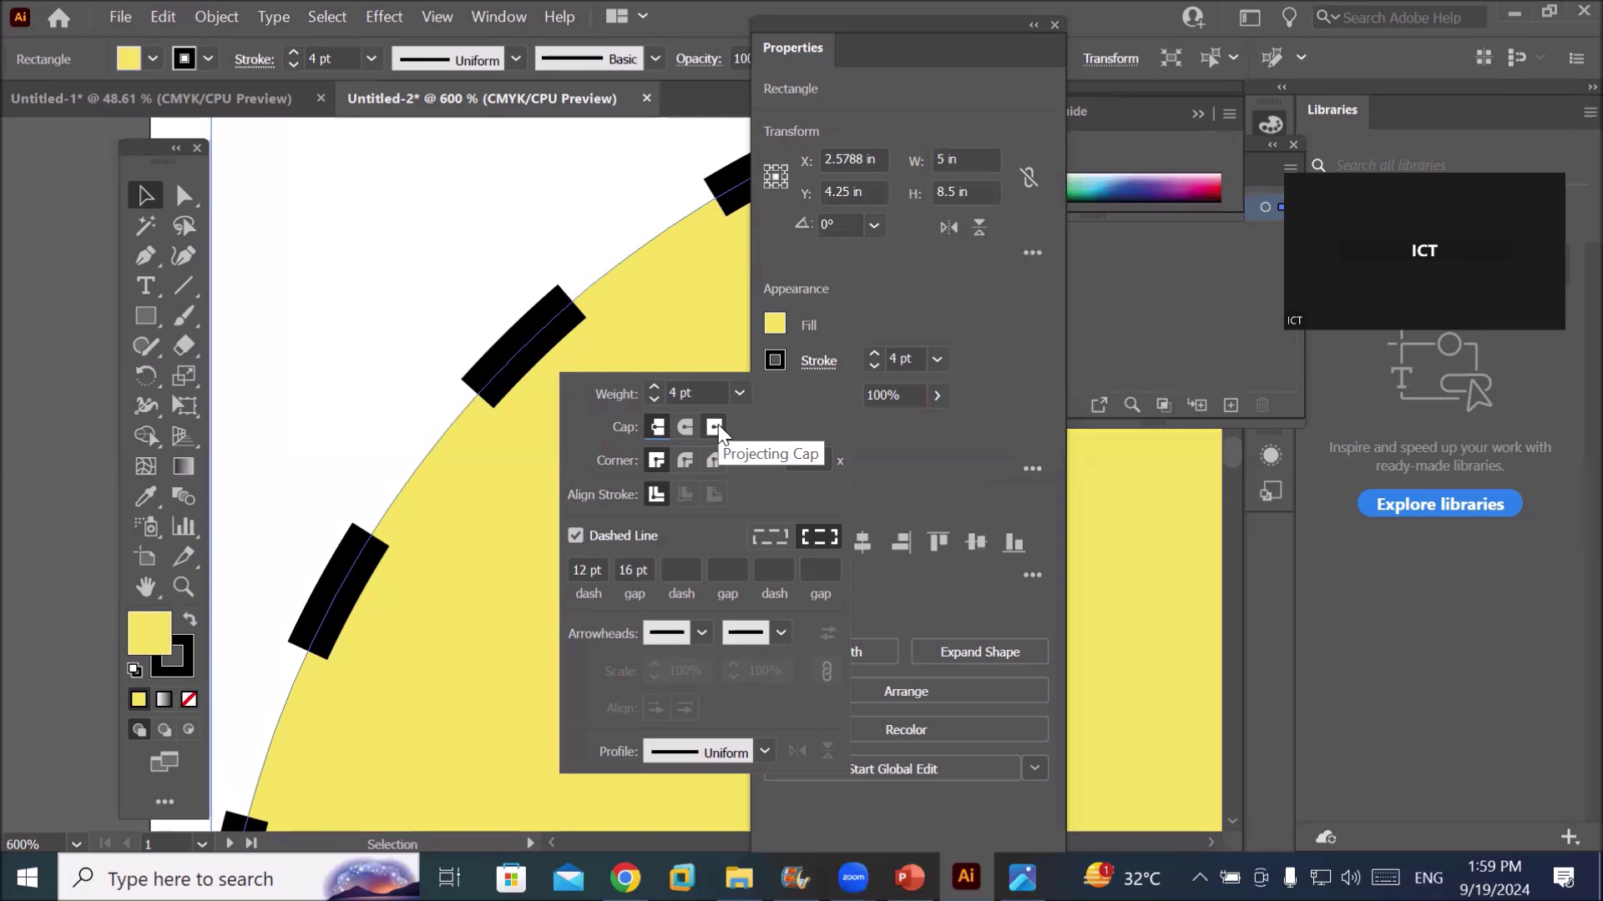
left_click(715, 428)
left_click(657, 427)
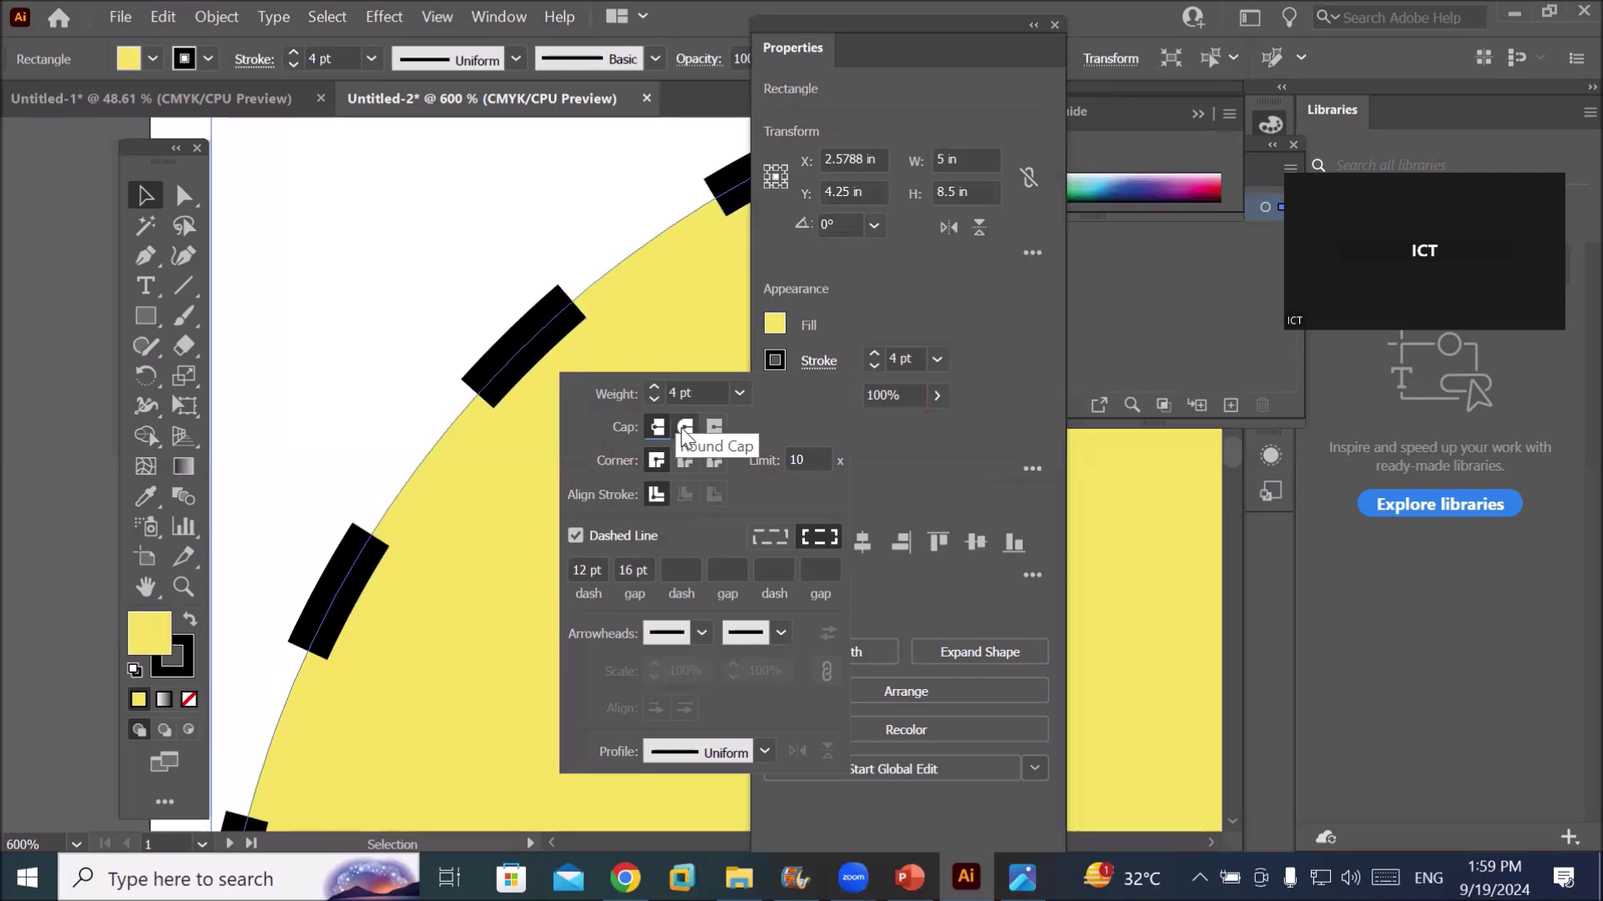
left_click(685, 428)
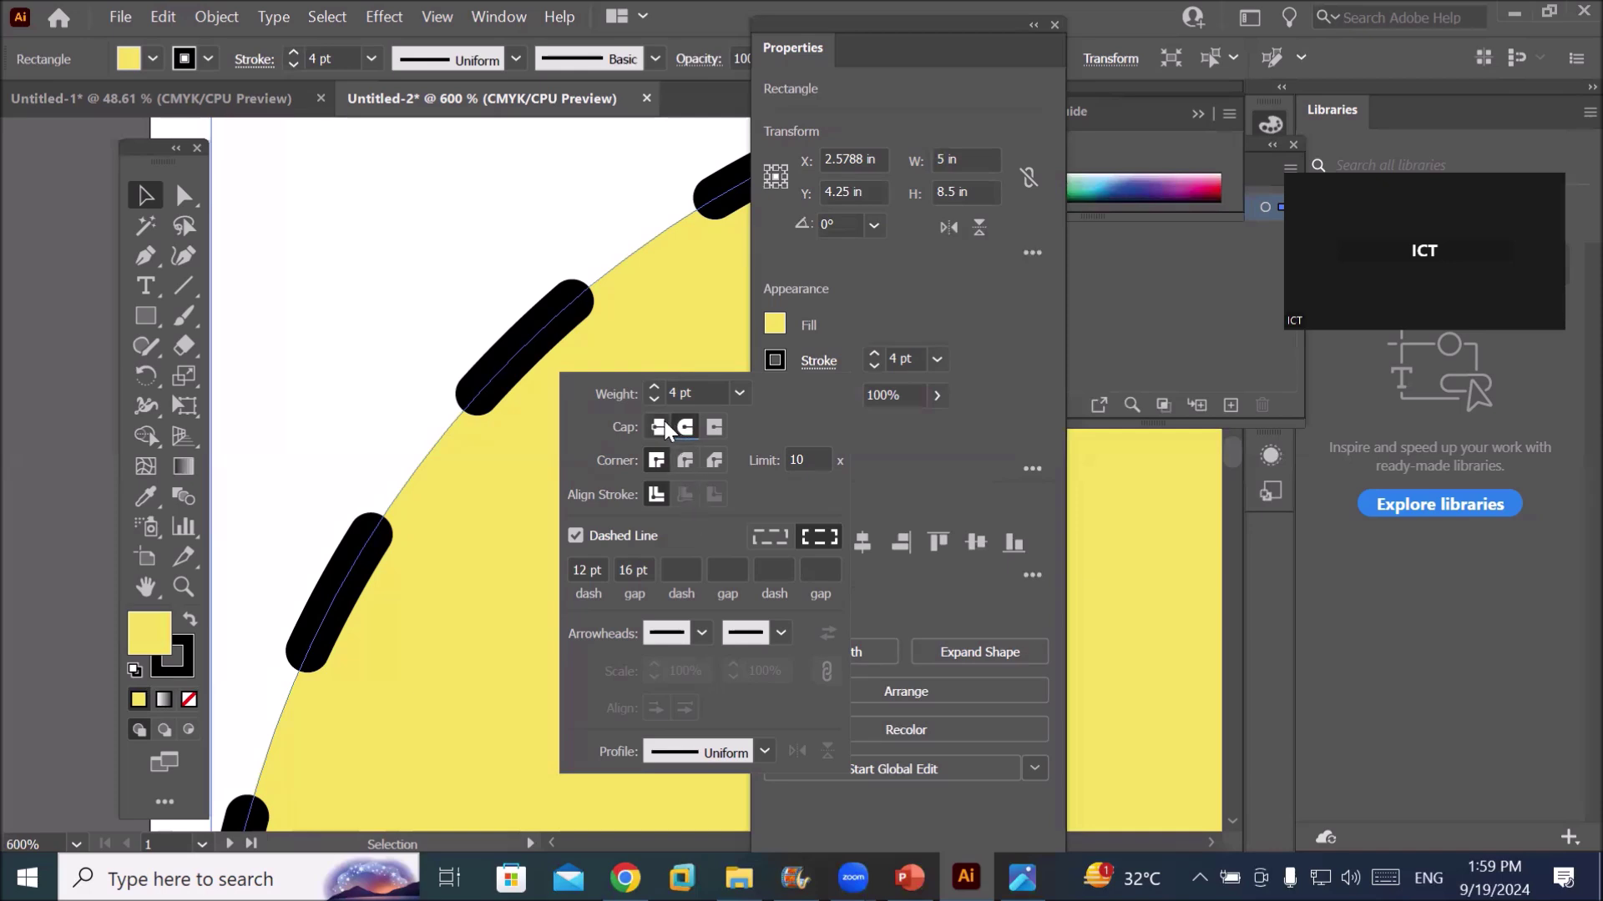
Uncheck Dashed Line so the 4 pt border is solid
left_click(891, 325)
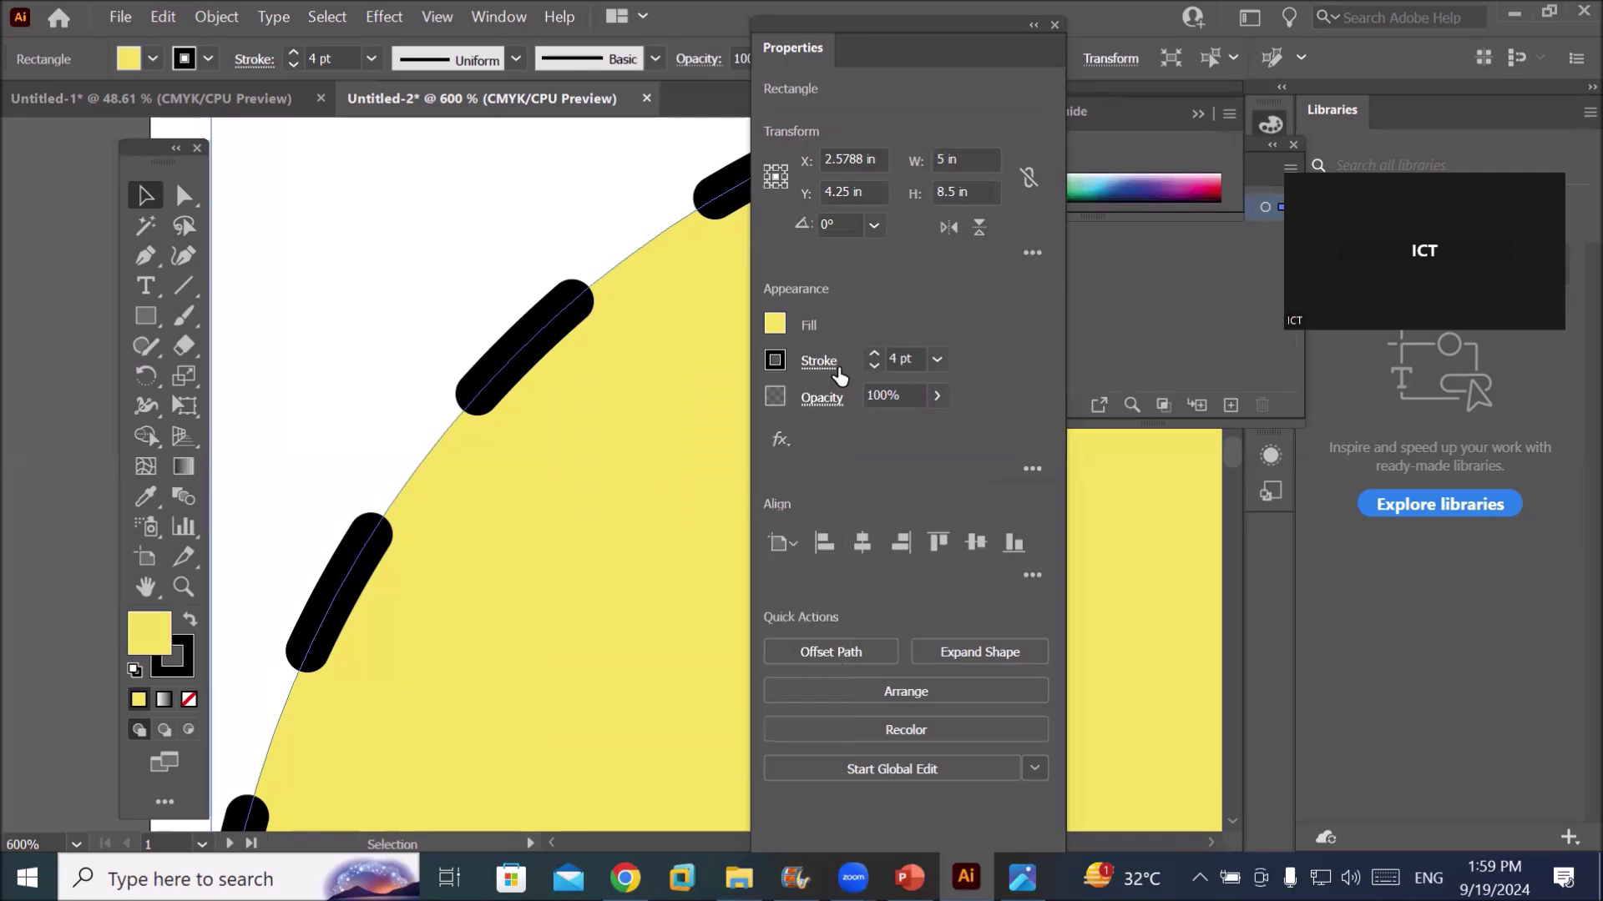
left_click(816, 364)
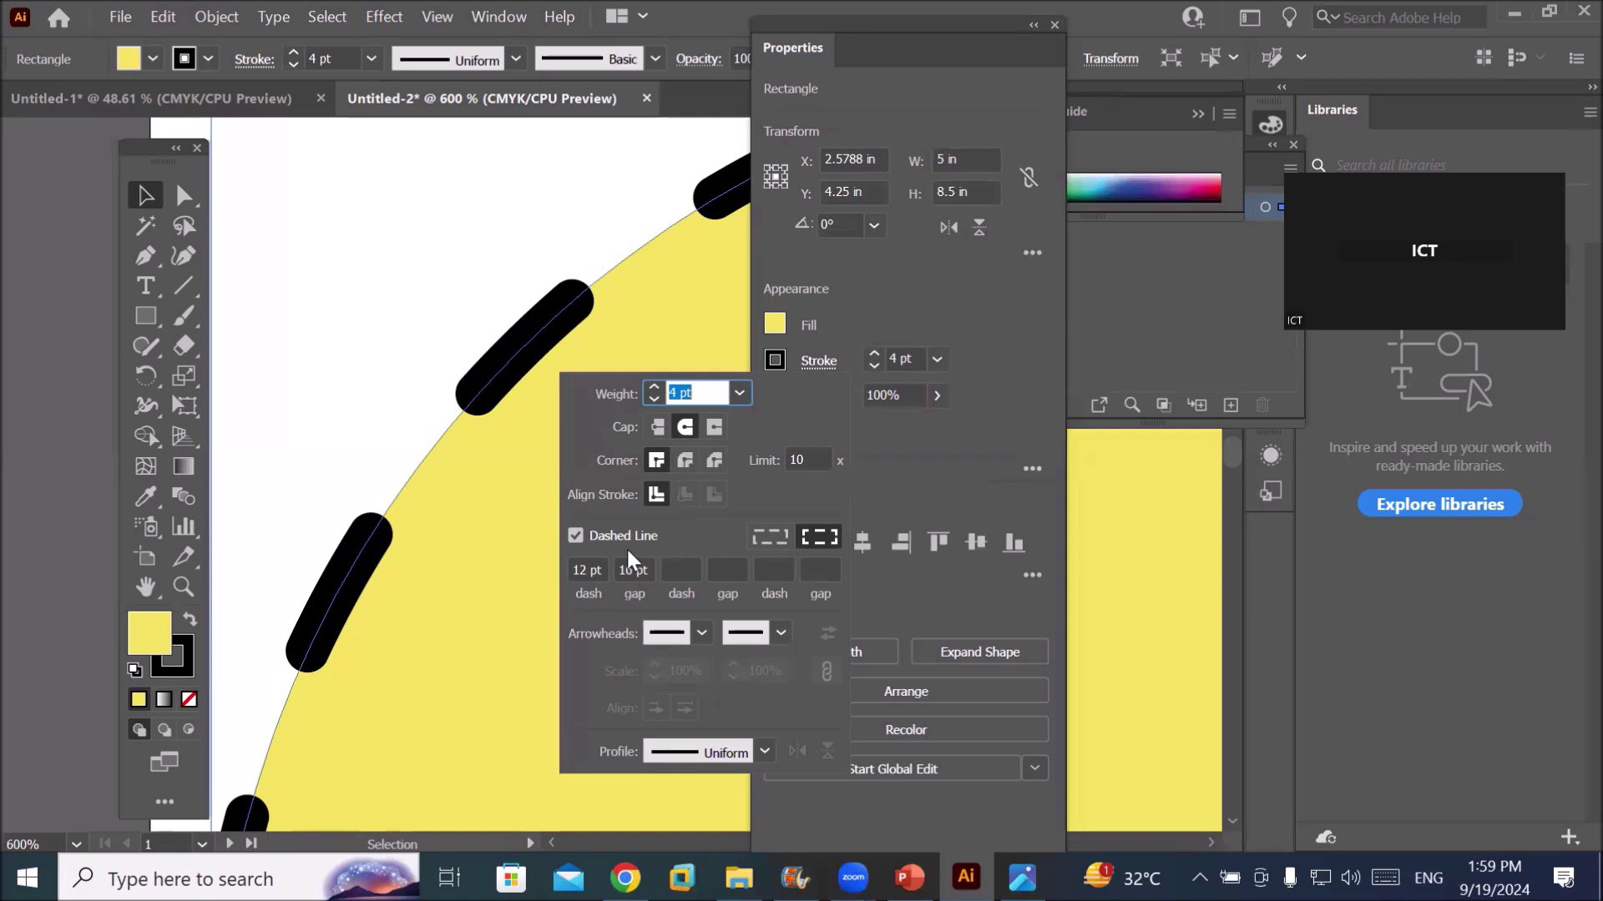
left_click(574, 534)
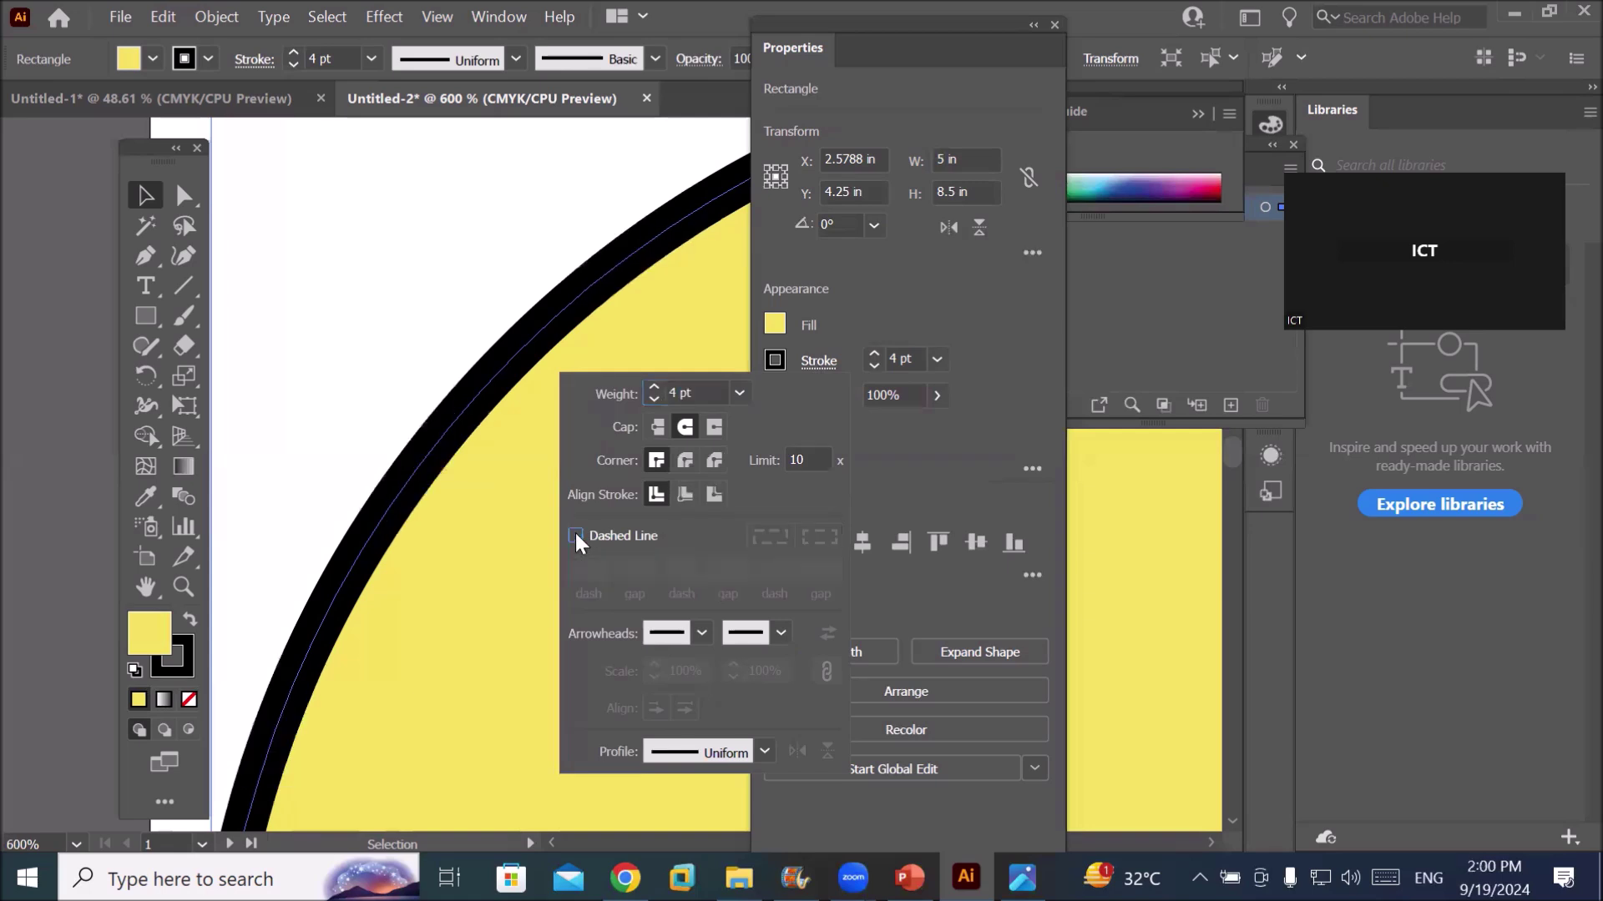
Align the stroke inside and re-enable dashing with a 0 pt dash and 16 pt gap
left_click(683, 493)
left_click(574, 535)
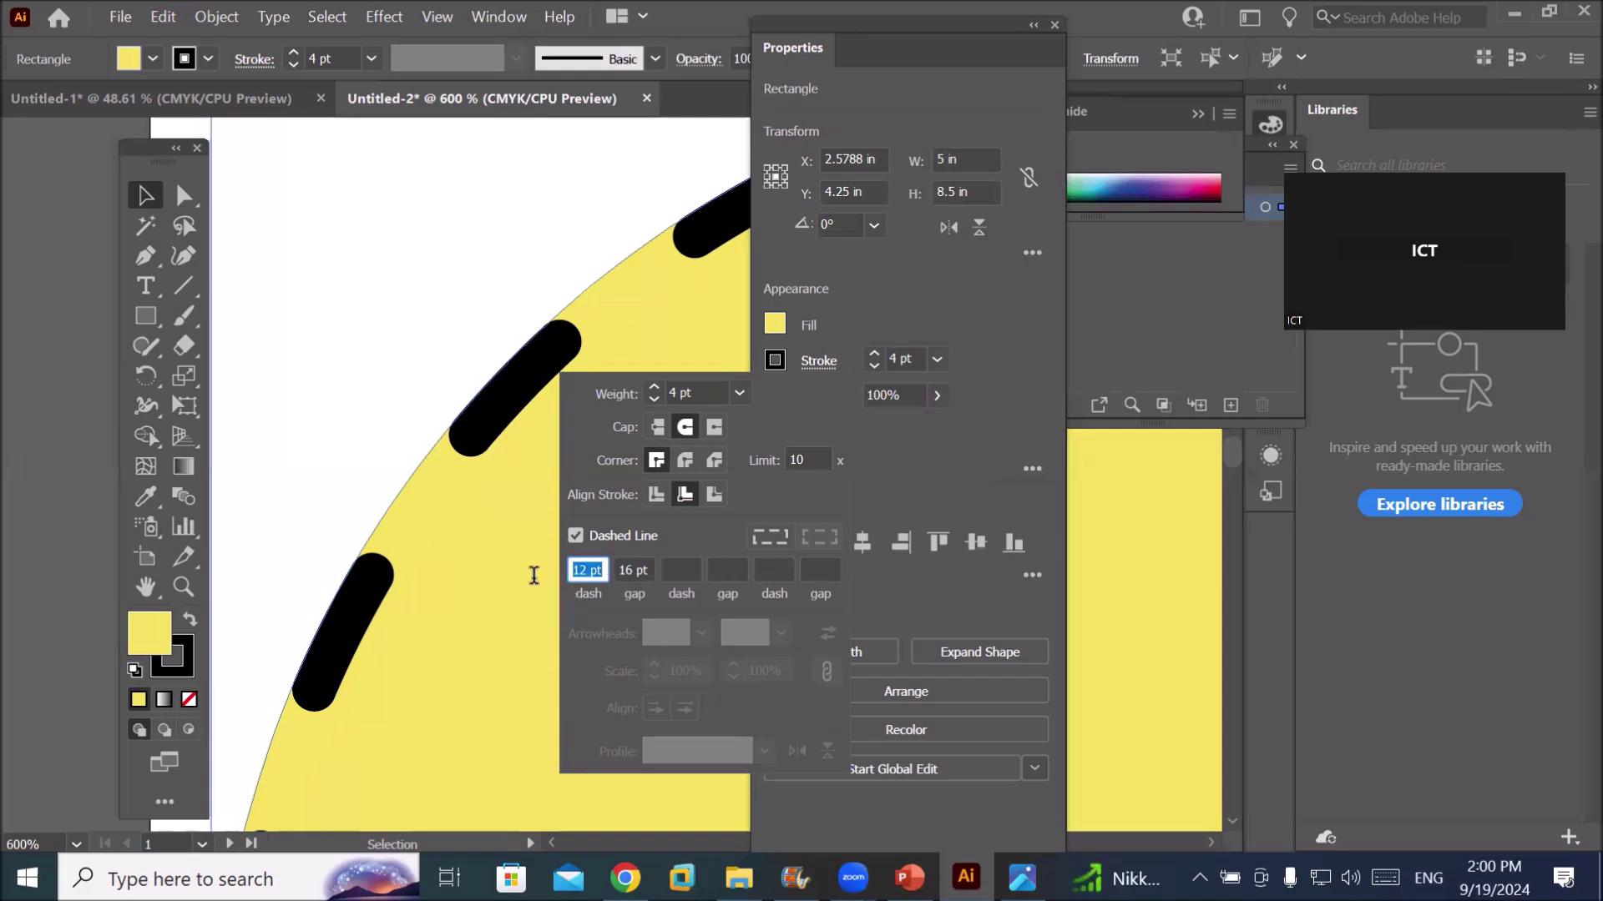
type("10")
key("Tab")
type("16")
key("Tab")
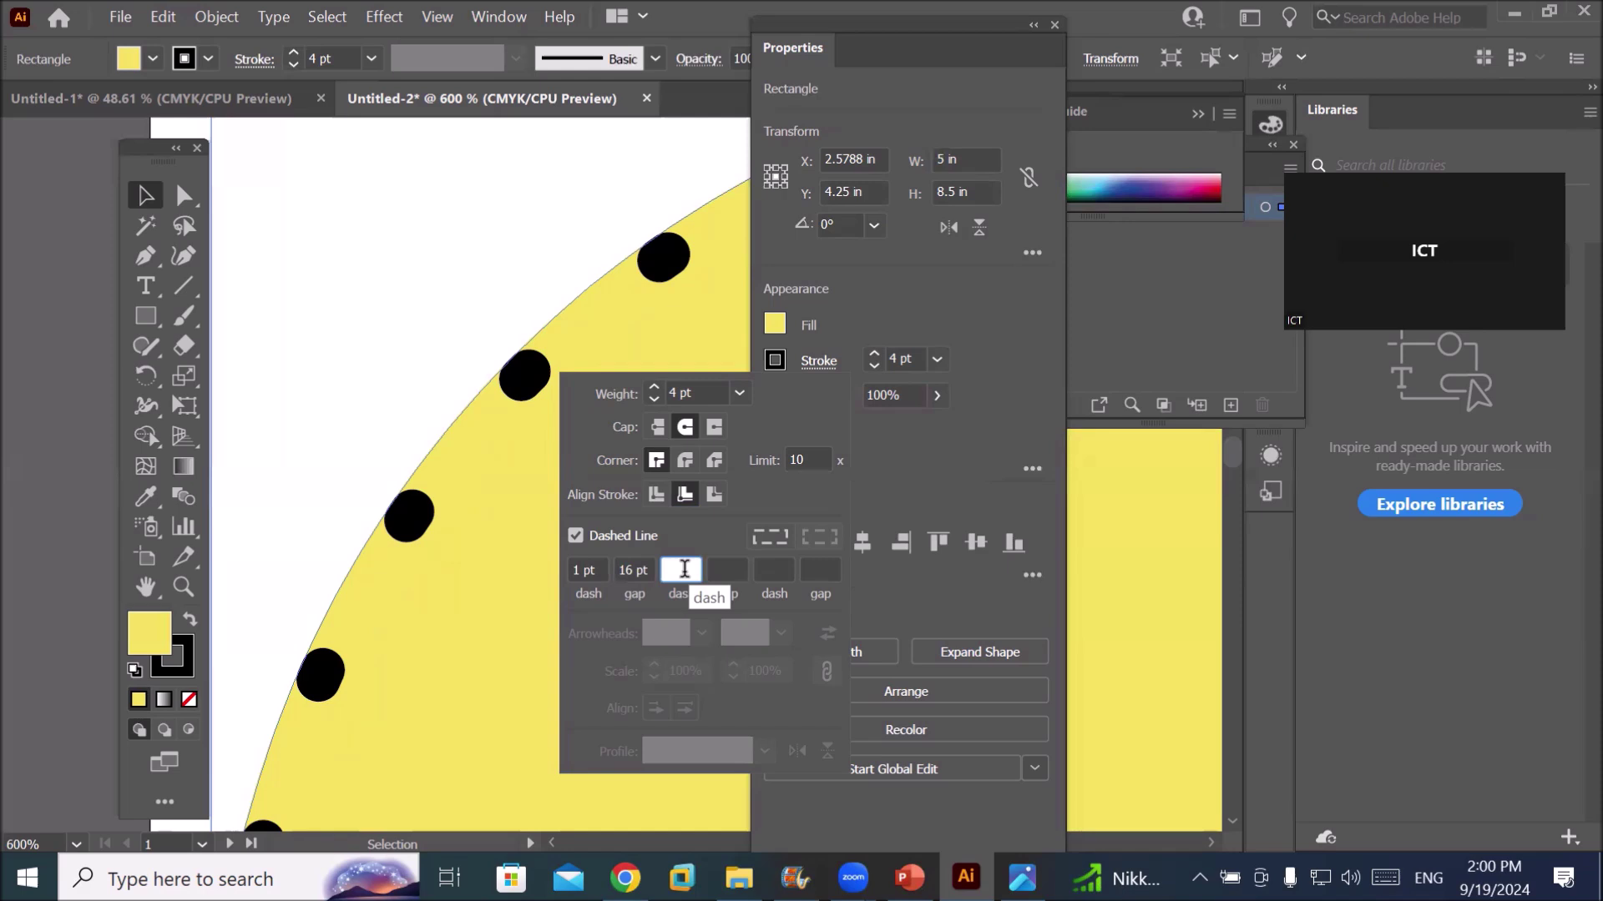
Change the dash gap from 16 pt to 1 pt for dense dashes
left_click(625, 571)
double_click(626, 571)
type("1pt")
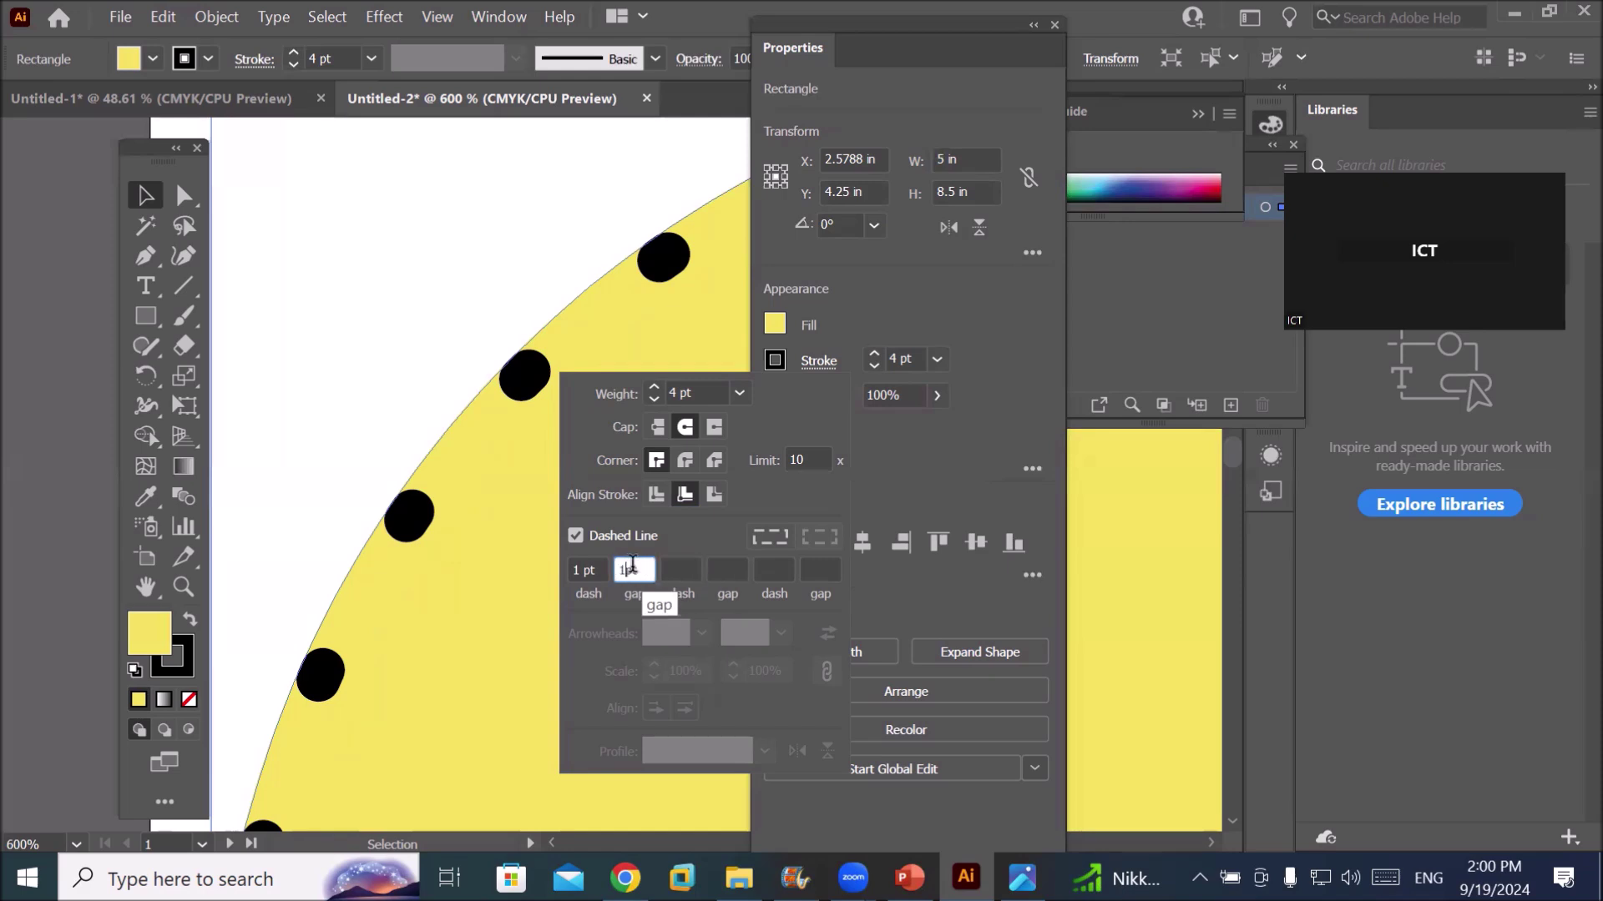
key("Return")
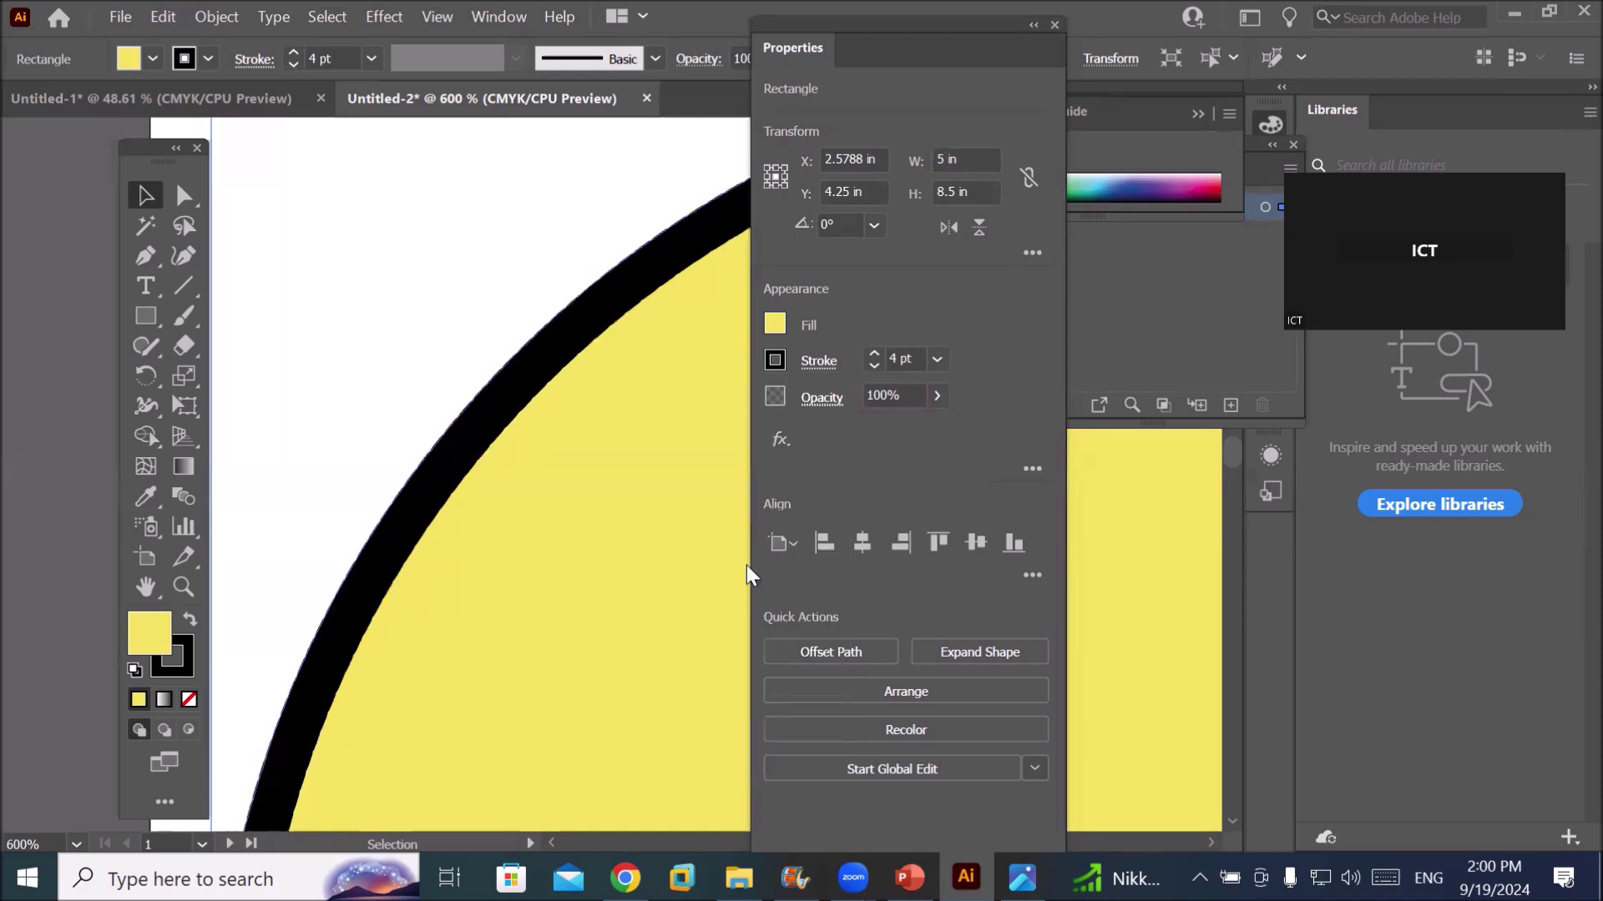
key("ctrl+z")
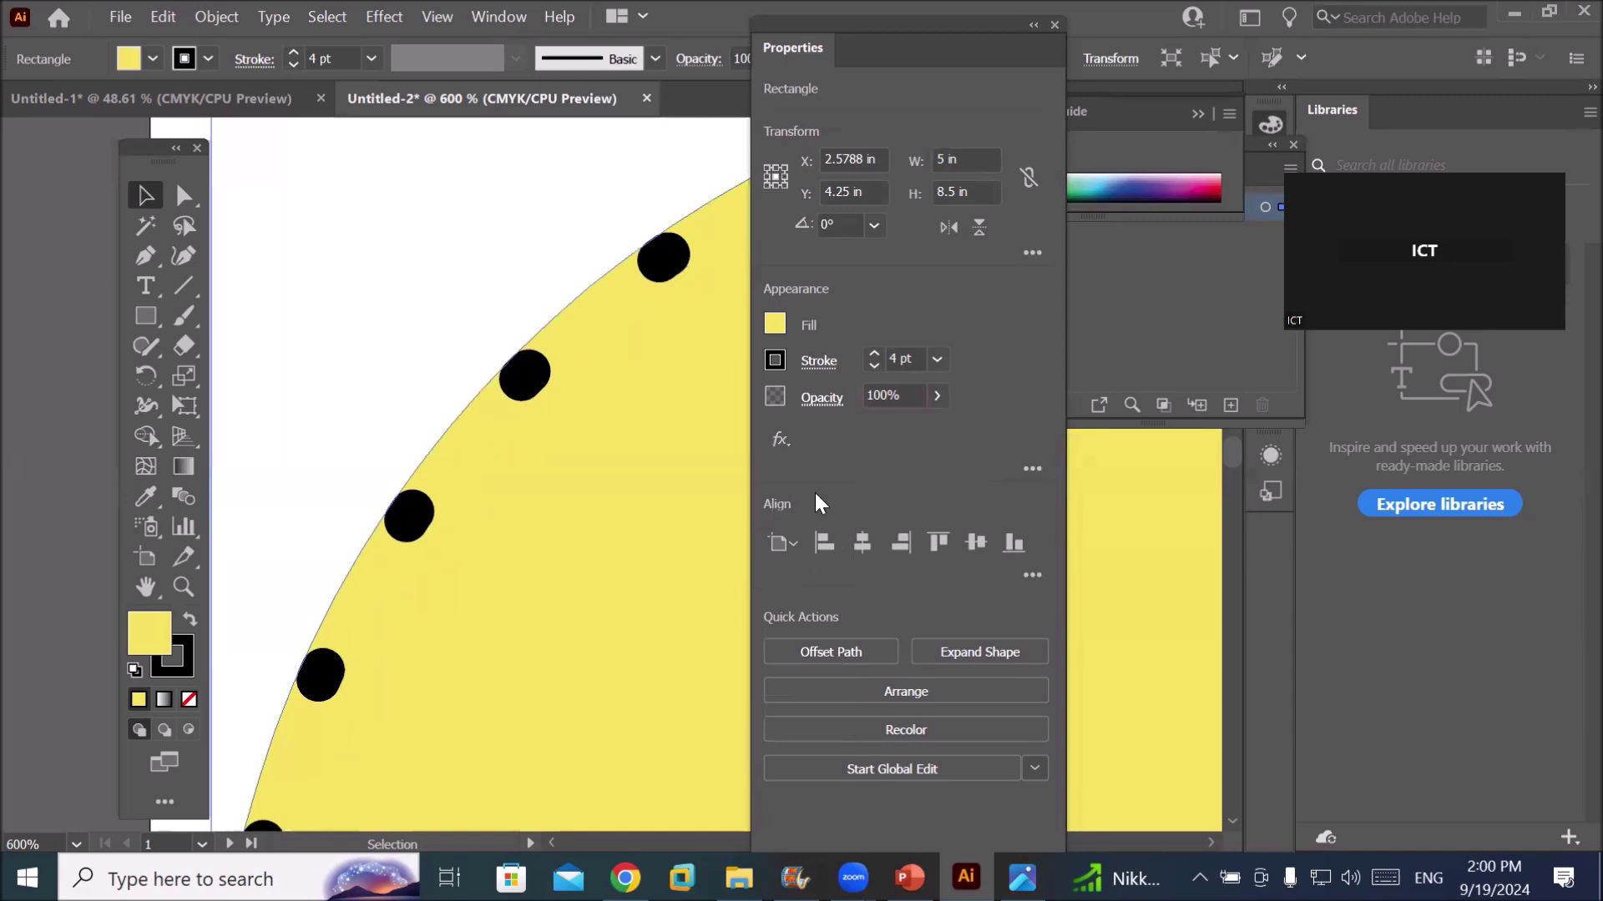
left_click(814, 361)
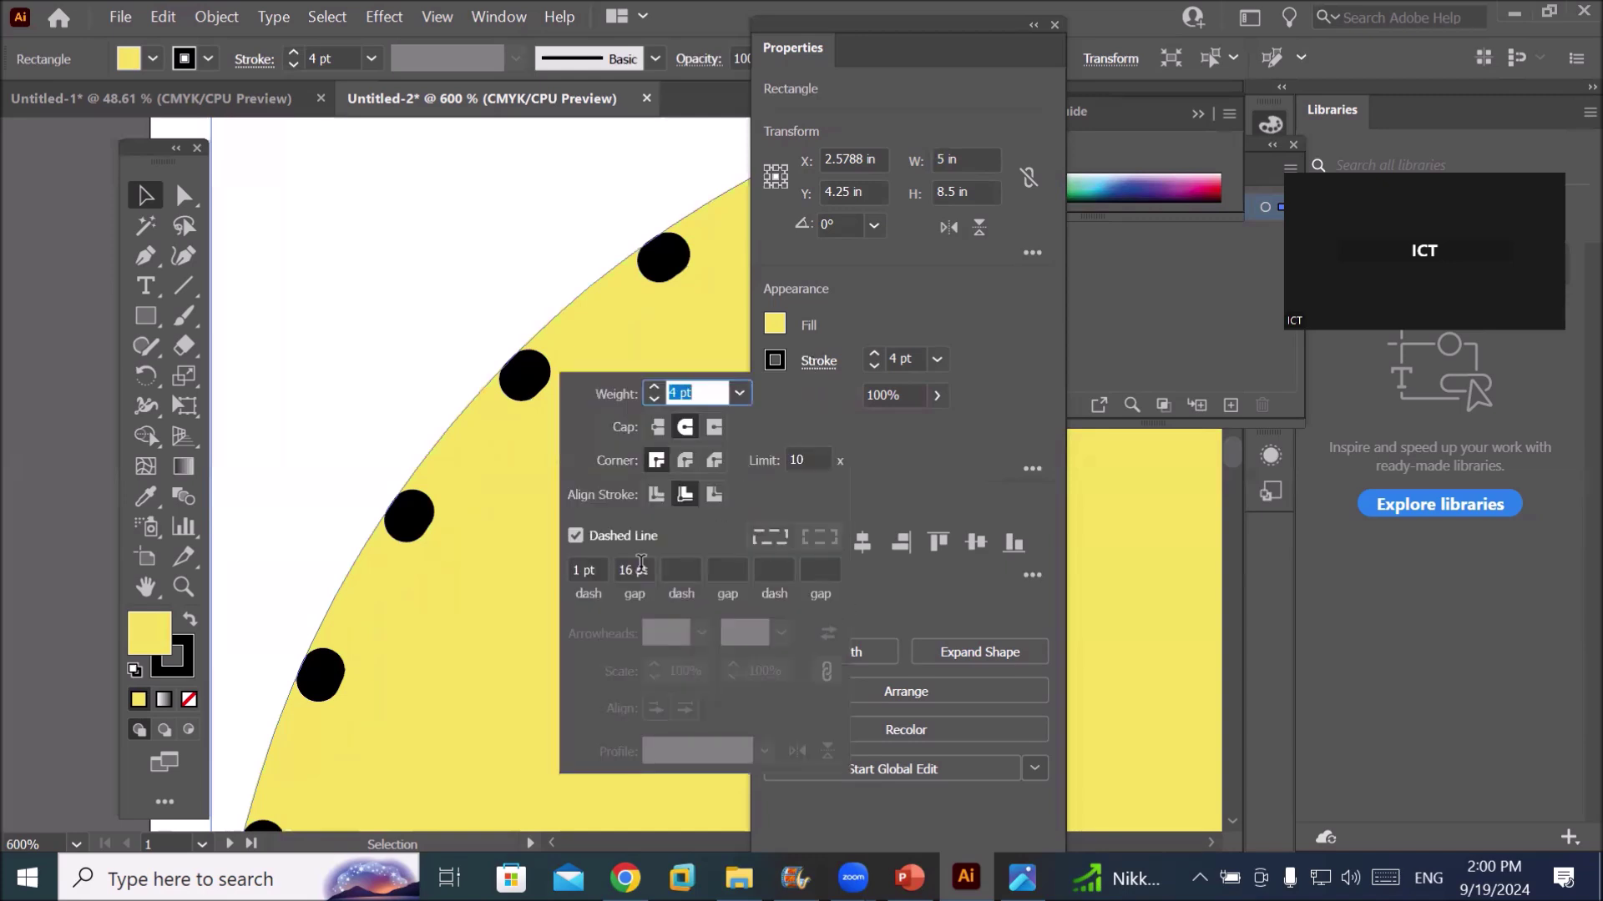
left_click(636, 568)
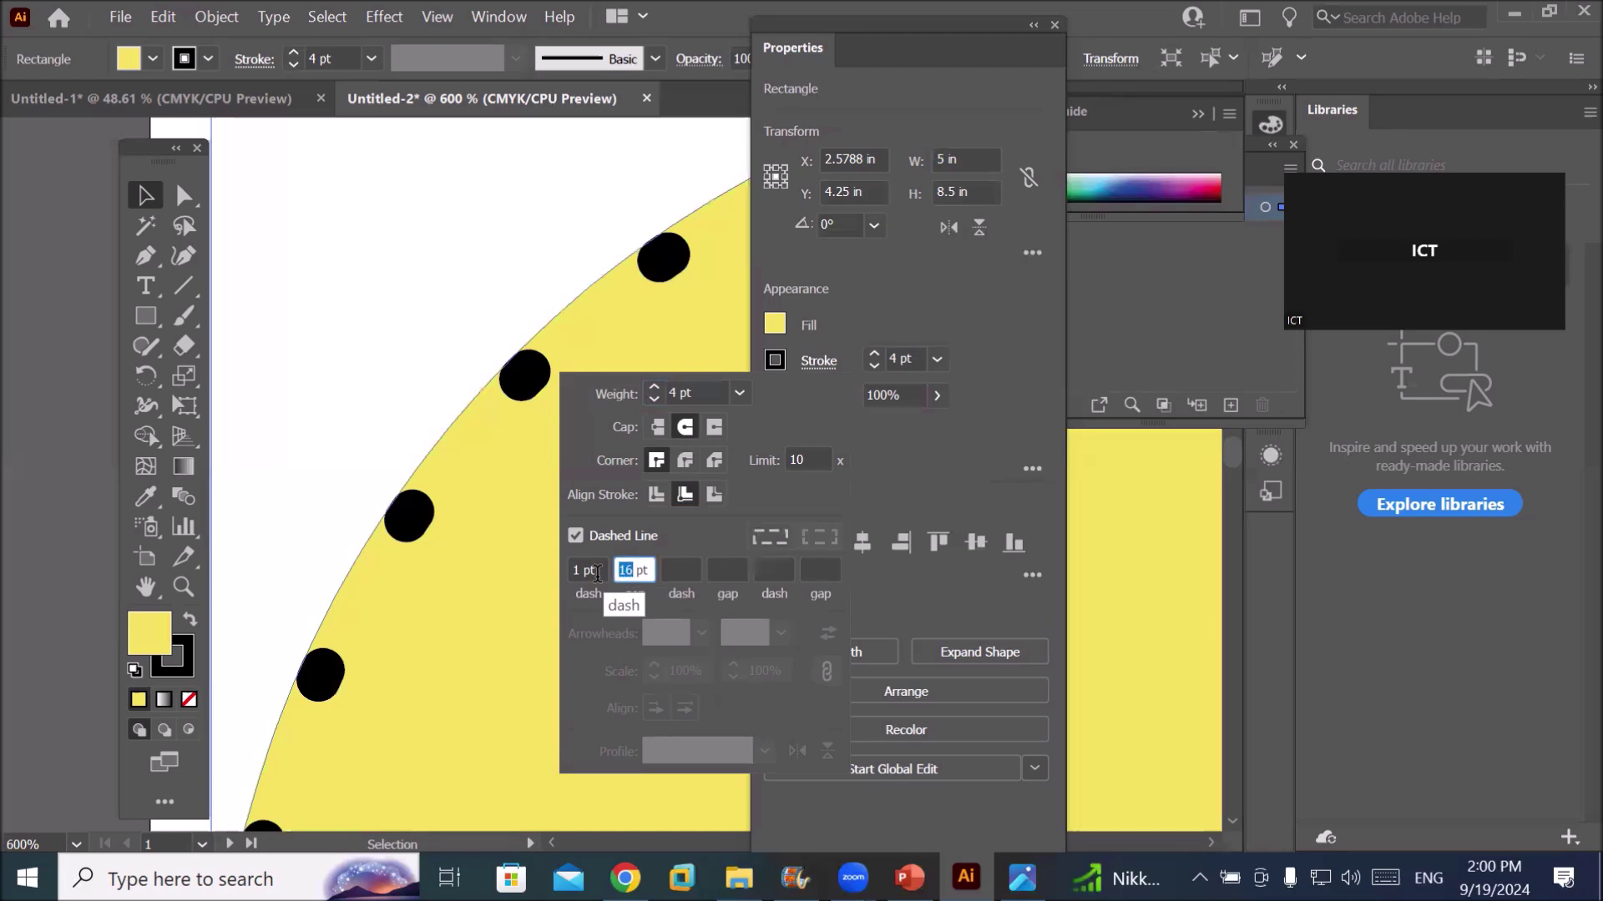
type("1")
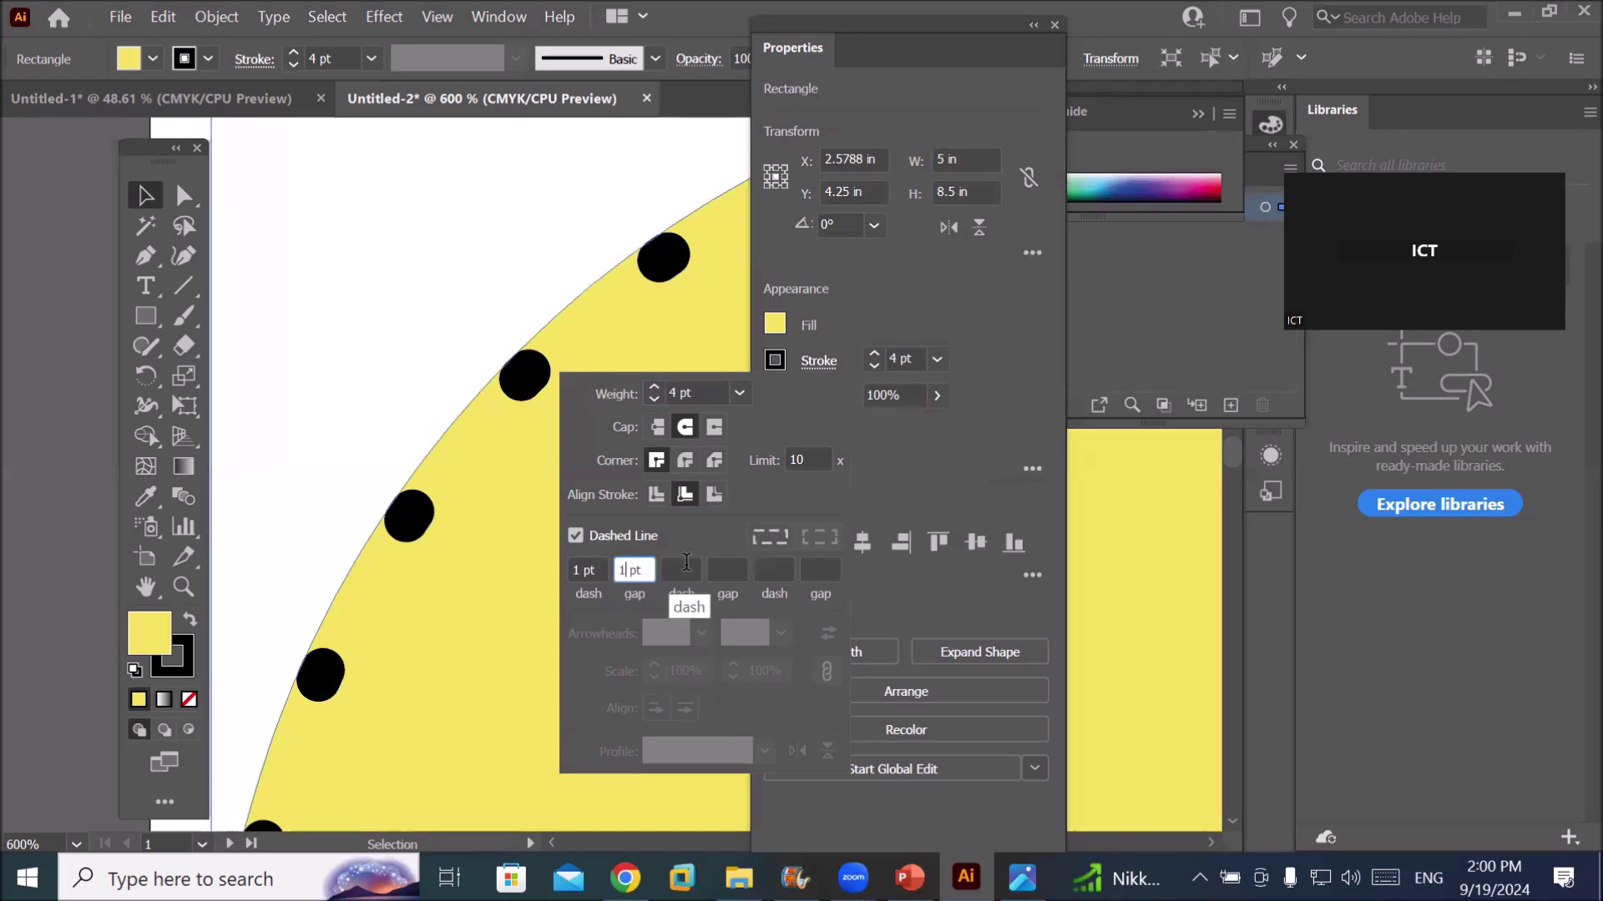
key("Tab")
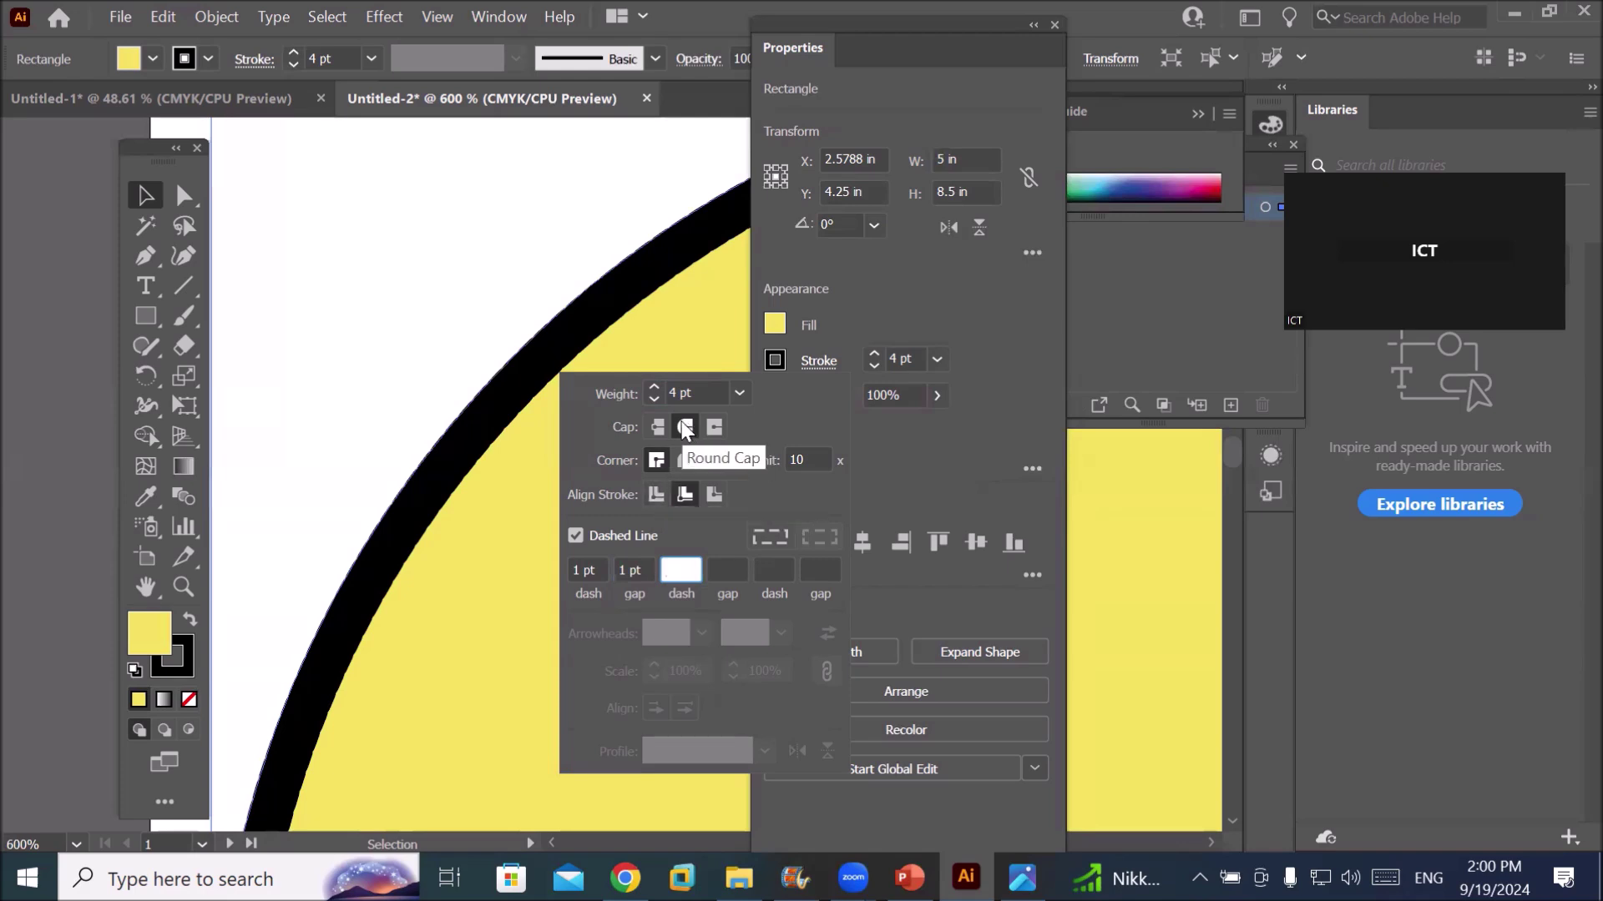
Settle on Butt Cap and raise the border weight to 8 pt
left_click(656, 427)
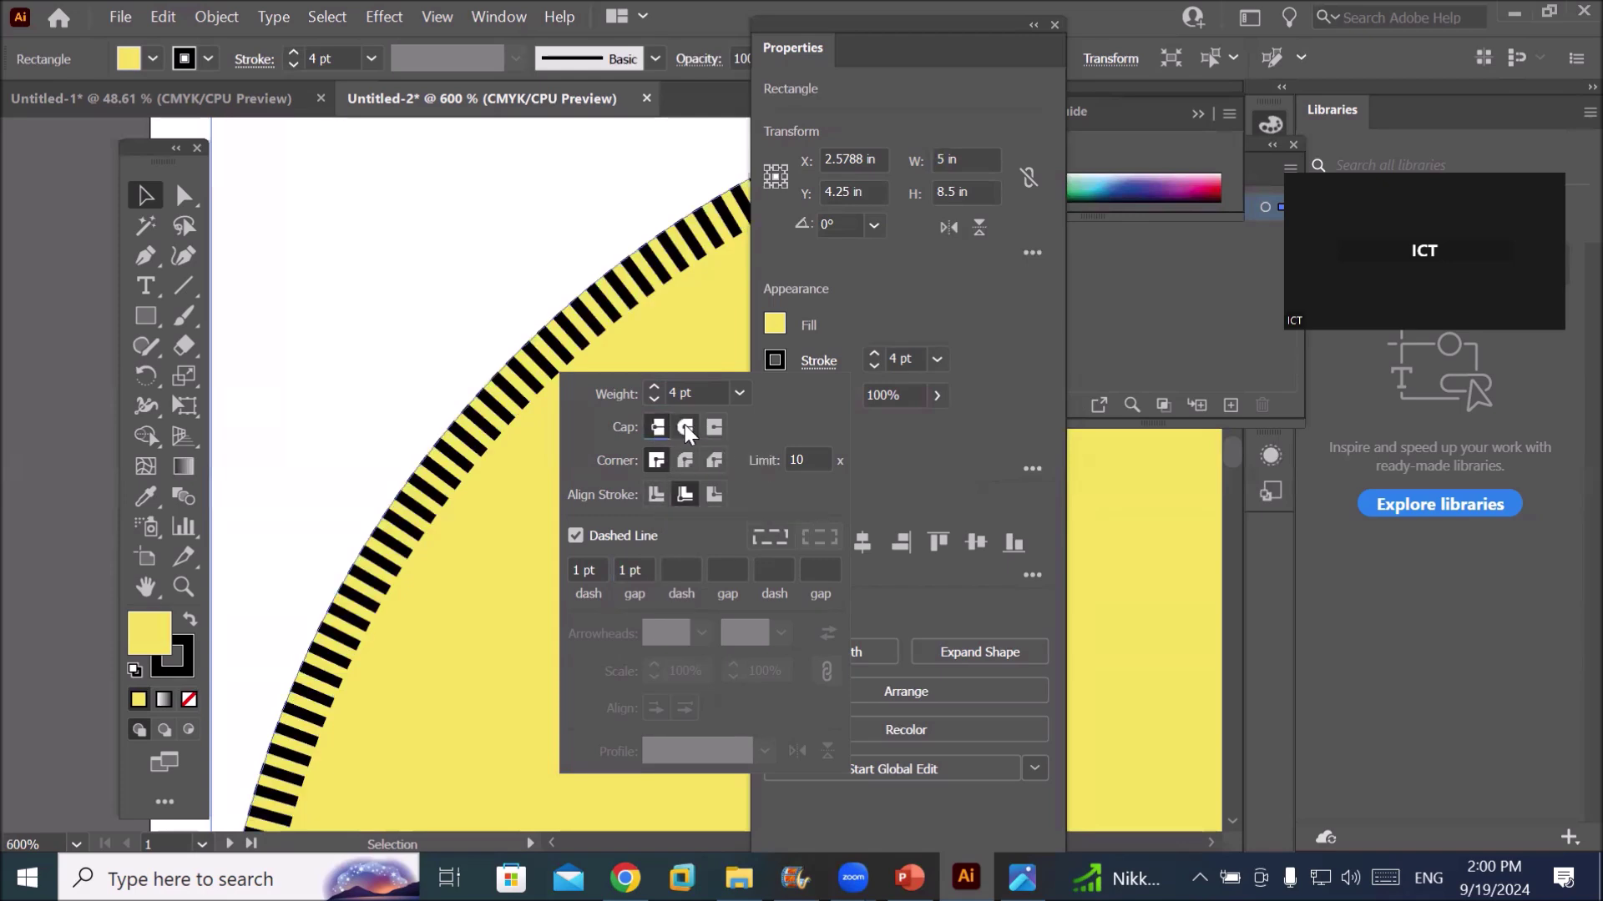
left_click(684, 427)
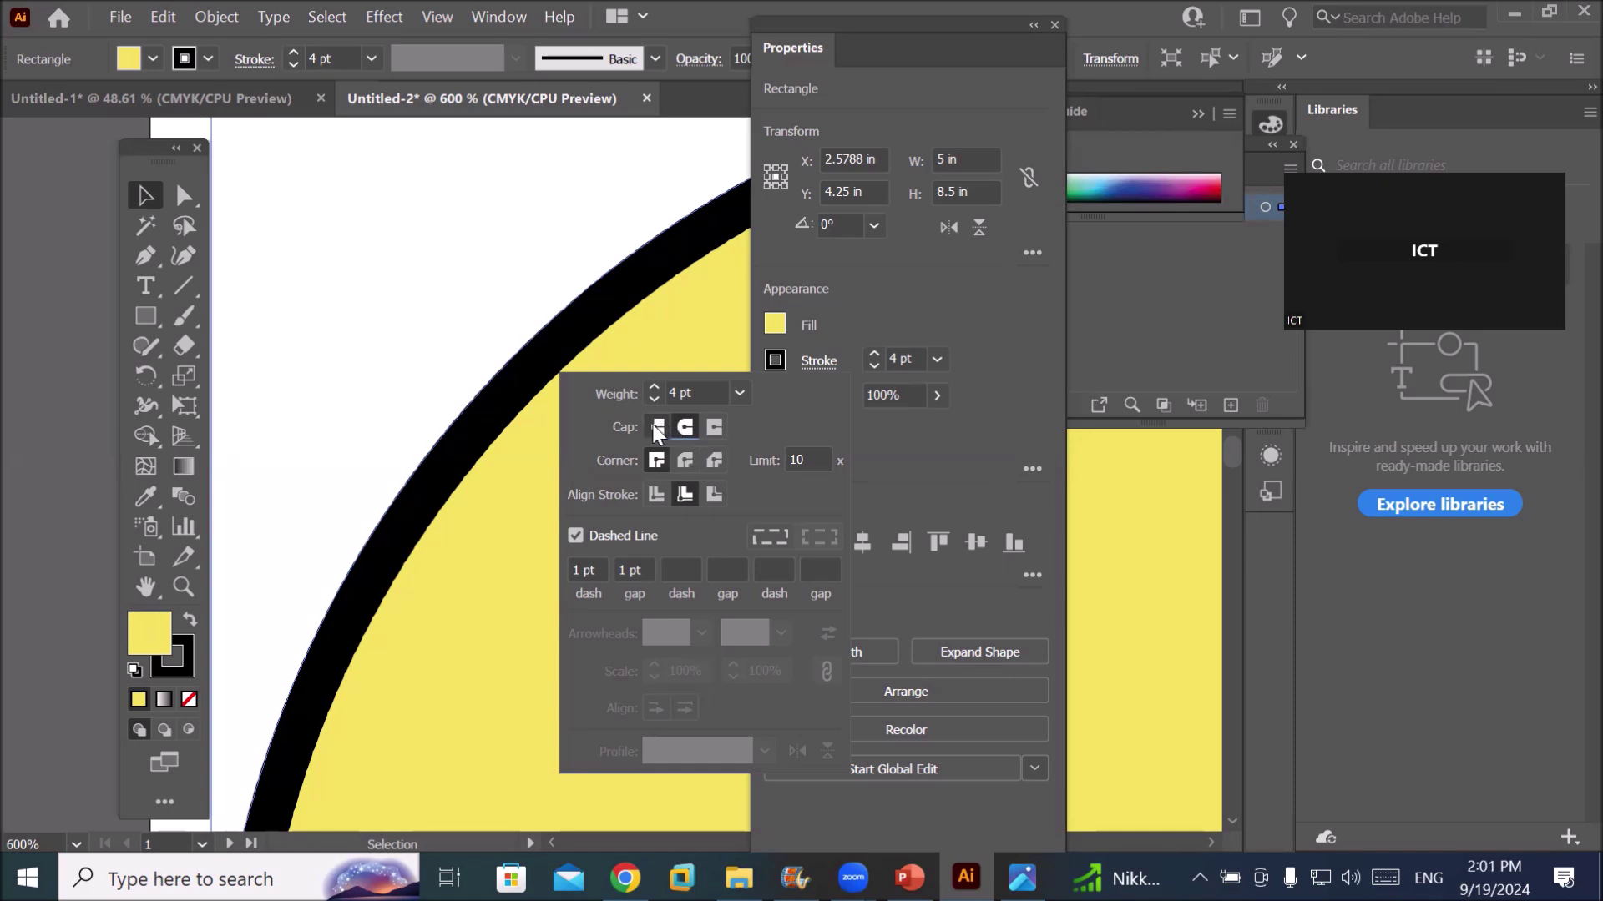
left_click(657, 428)
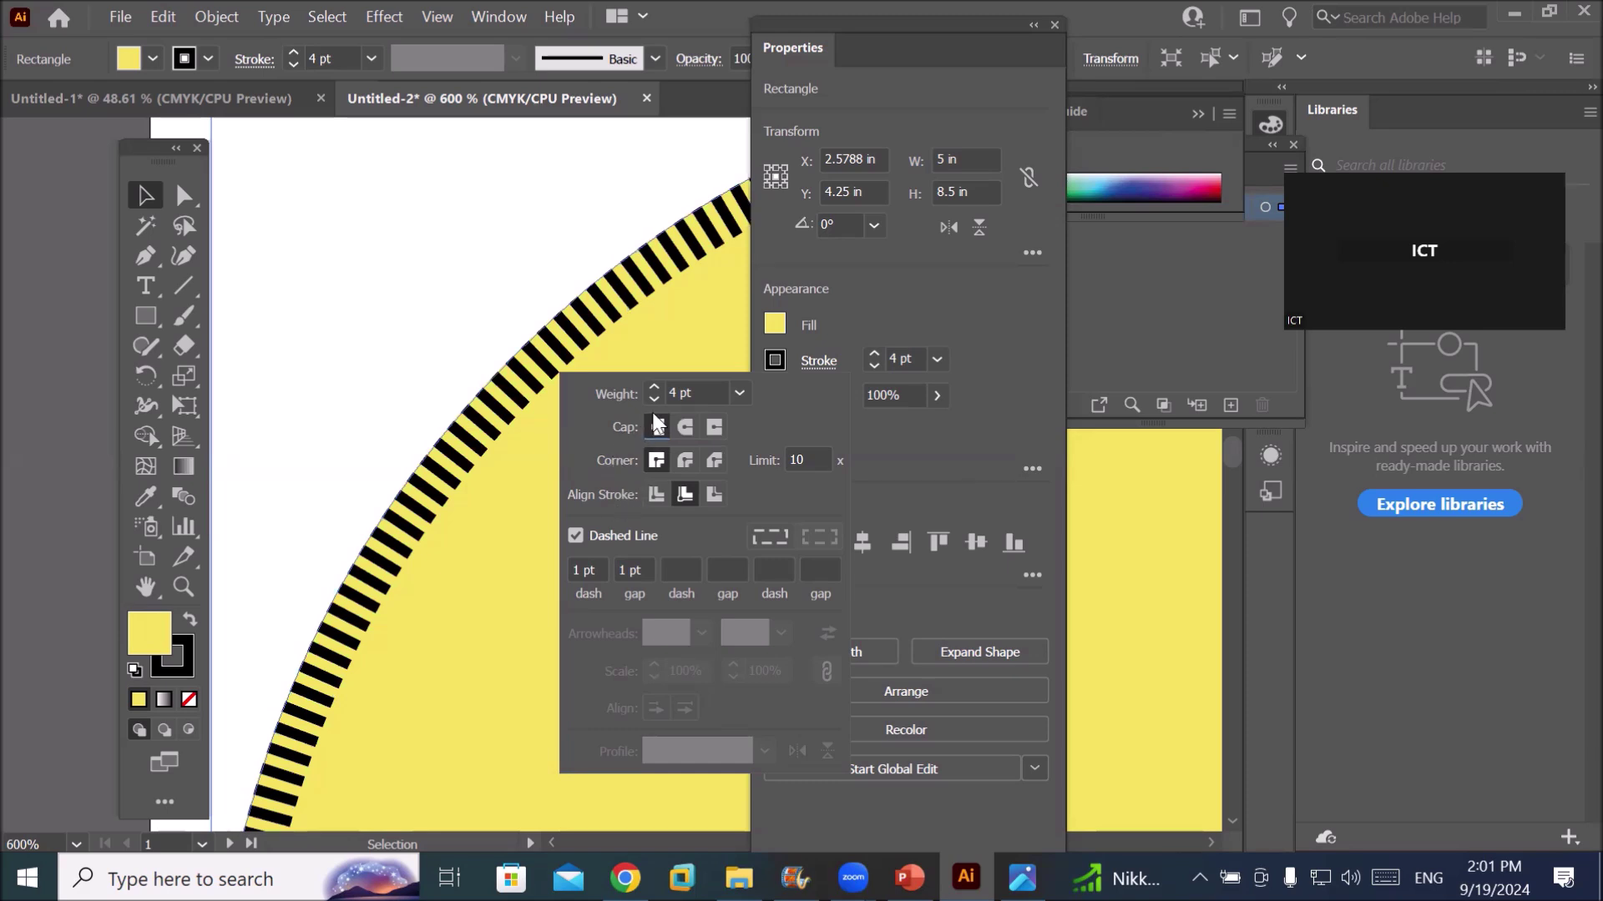
left_click(653, 388)
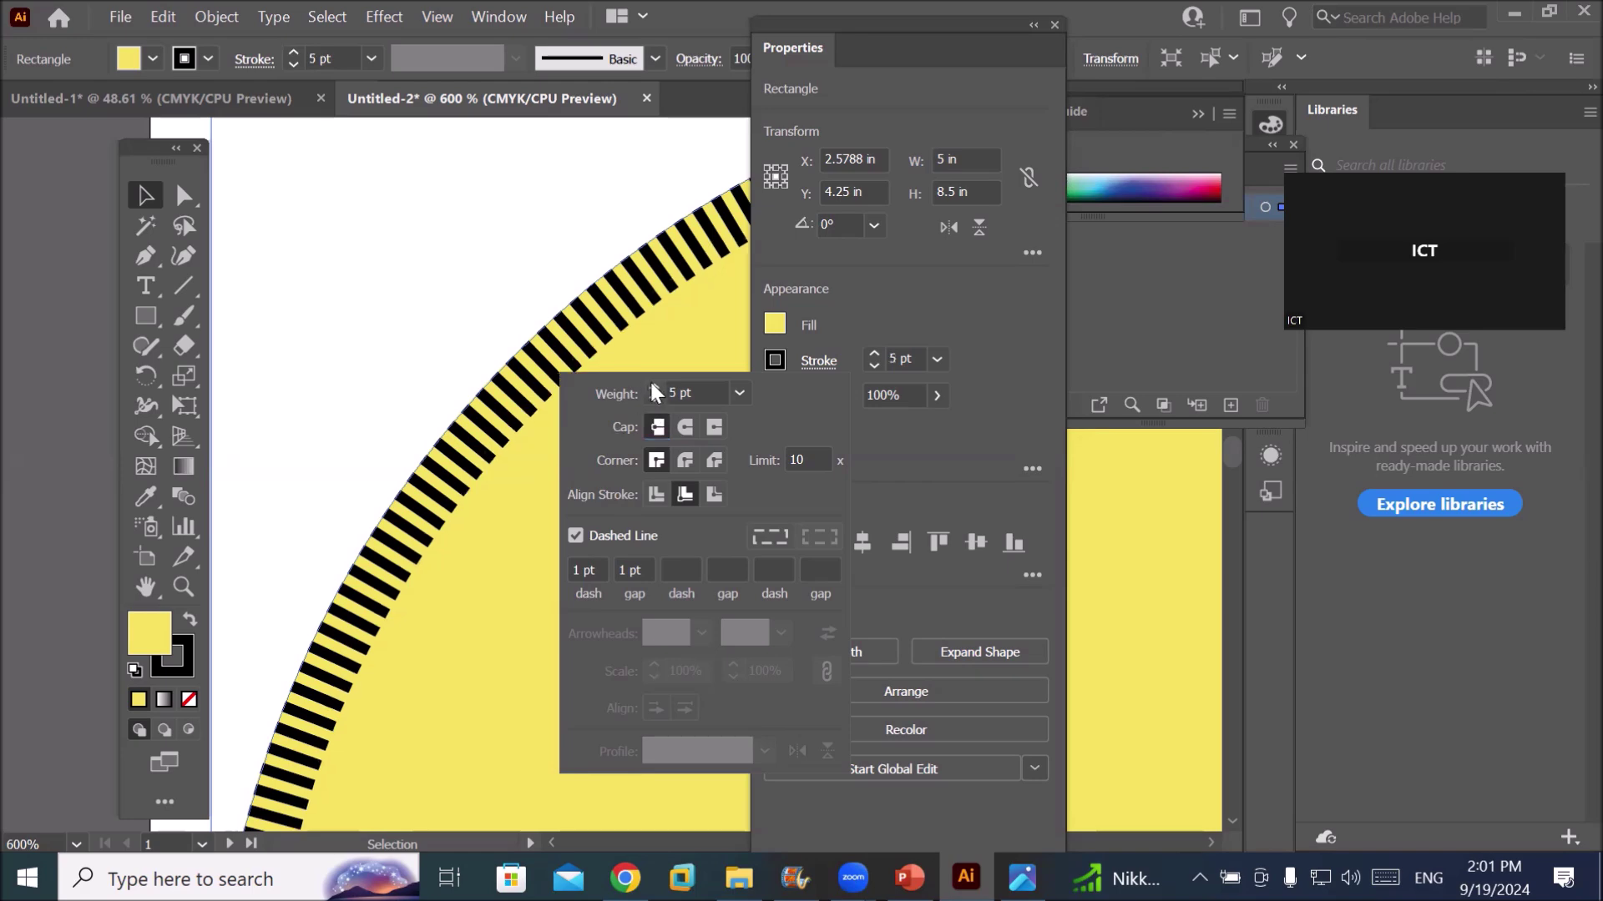
left_click(653, 388)
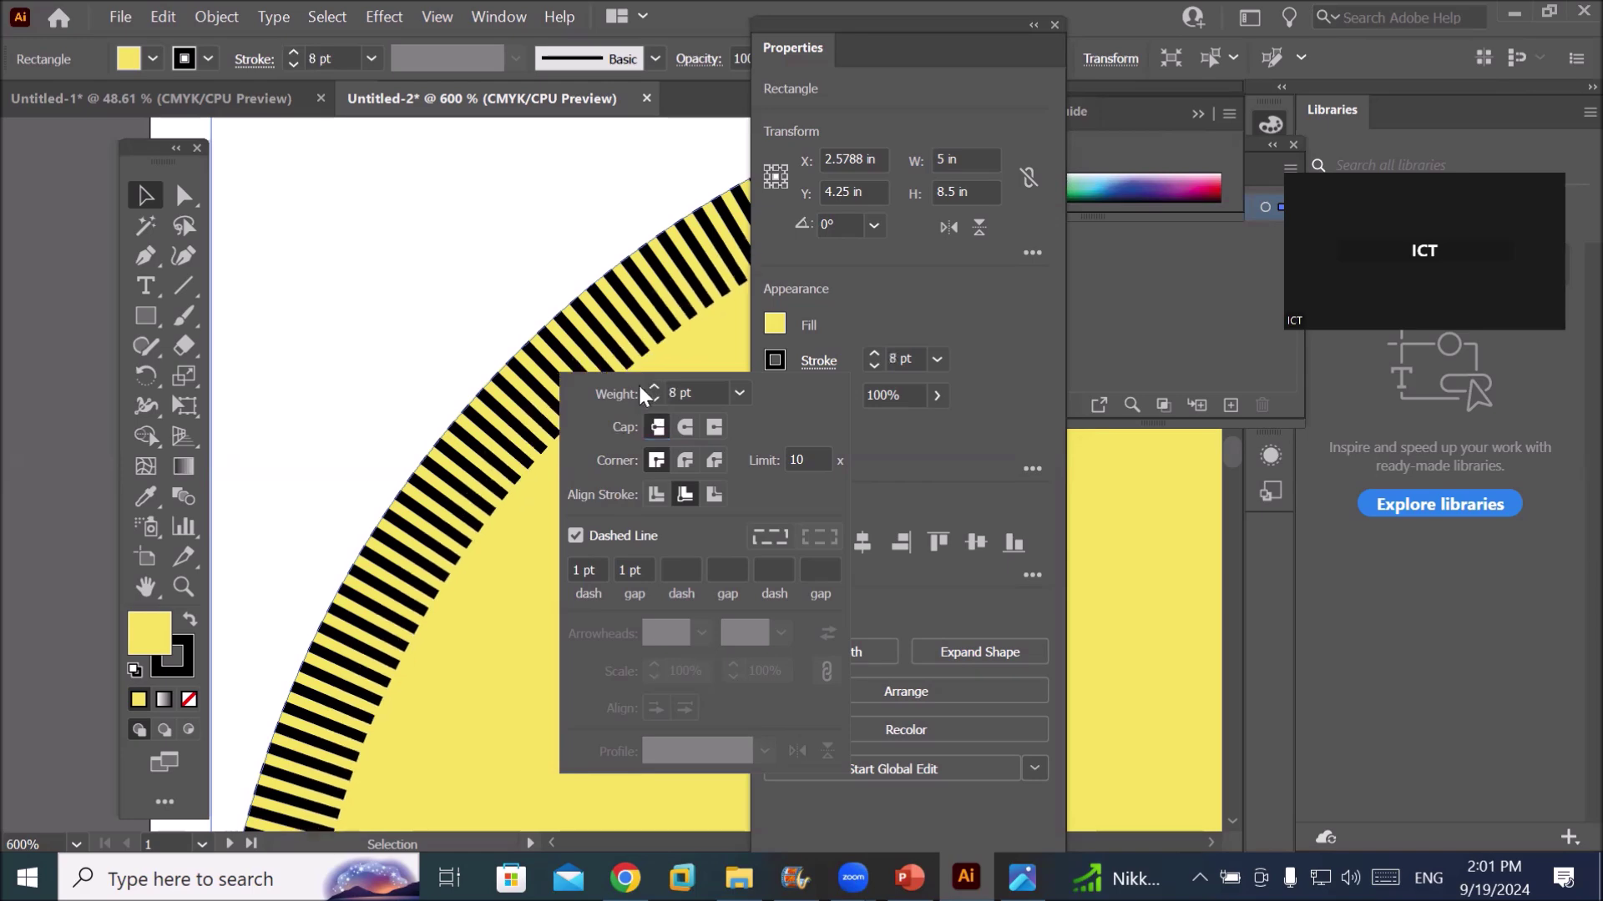
key("Escape")
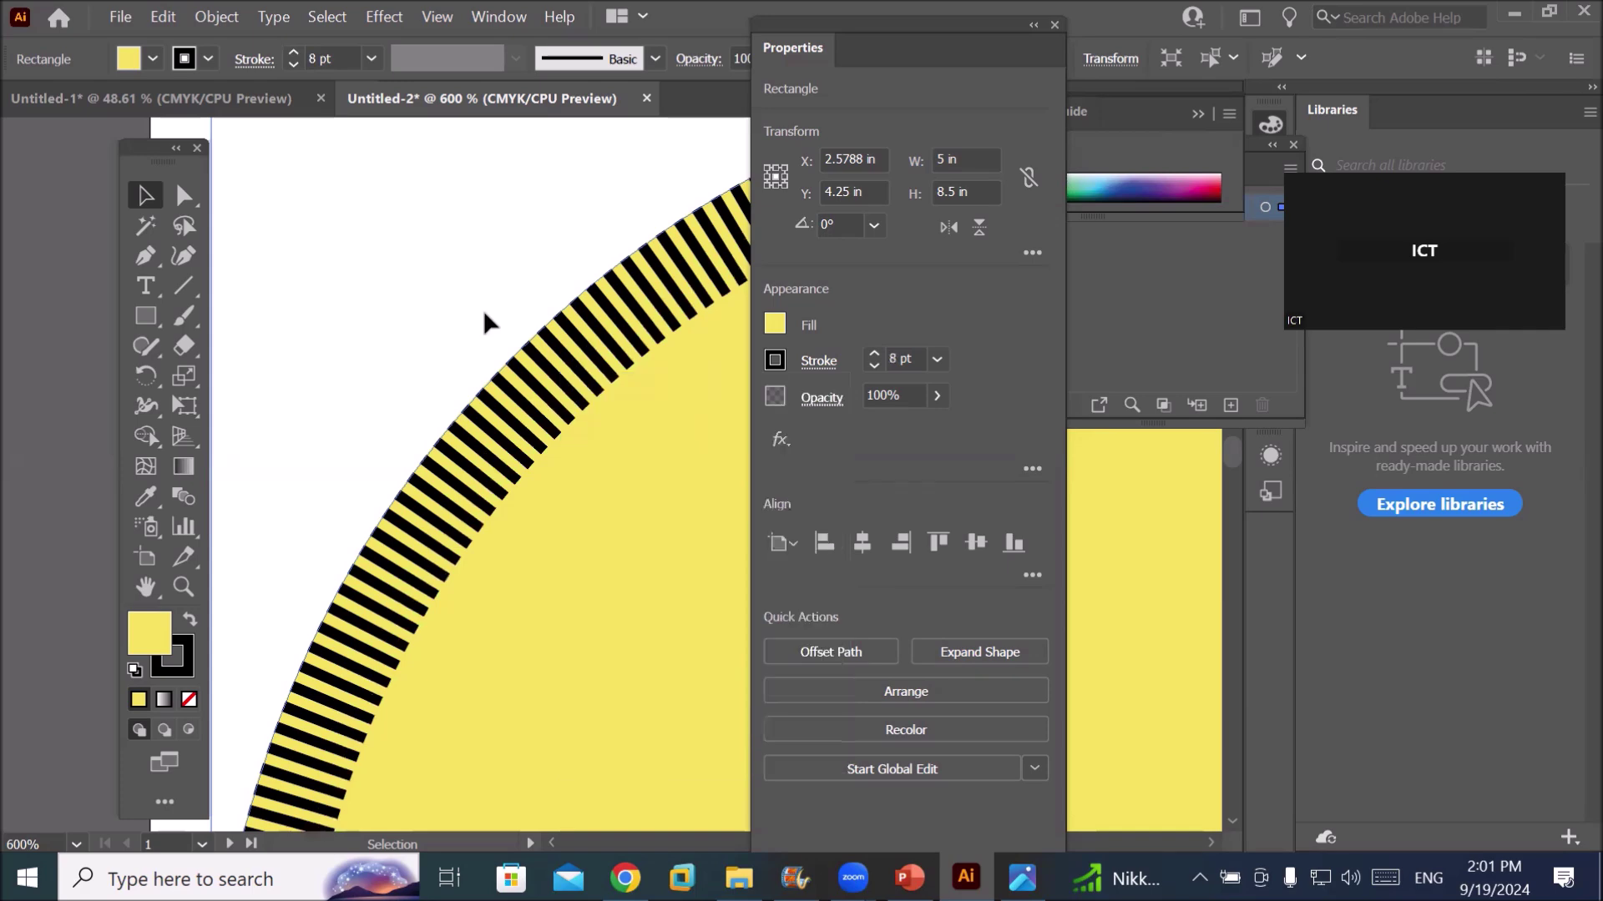
Zoom out to the whole panel and keep Align Stroke Inside with Butt Cap
key("ctrl+minus")
key("ctrl+minus")
key("ctrl+minus")
key("ctrl+minus")
key("ctrl+minus")
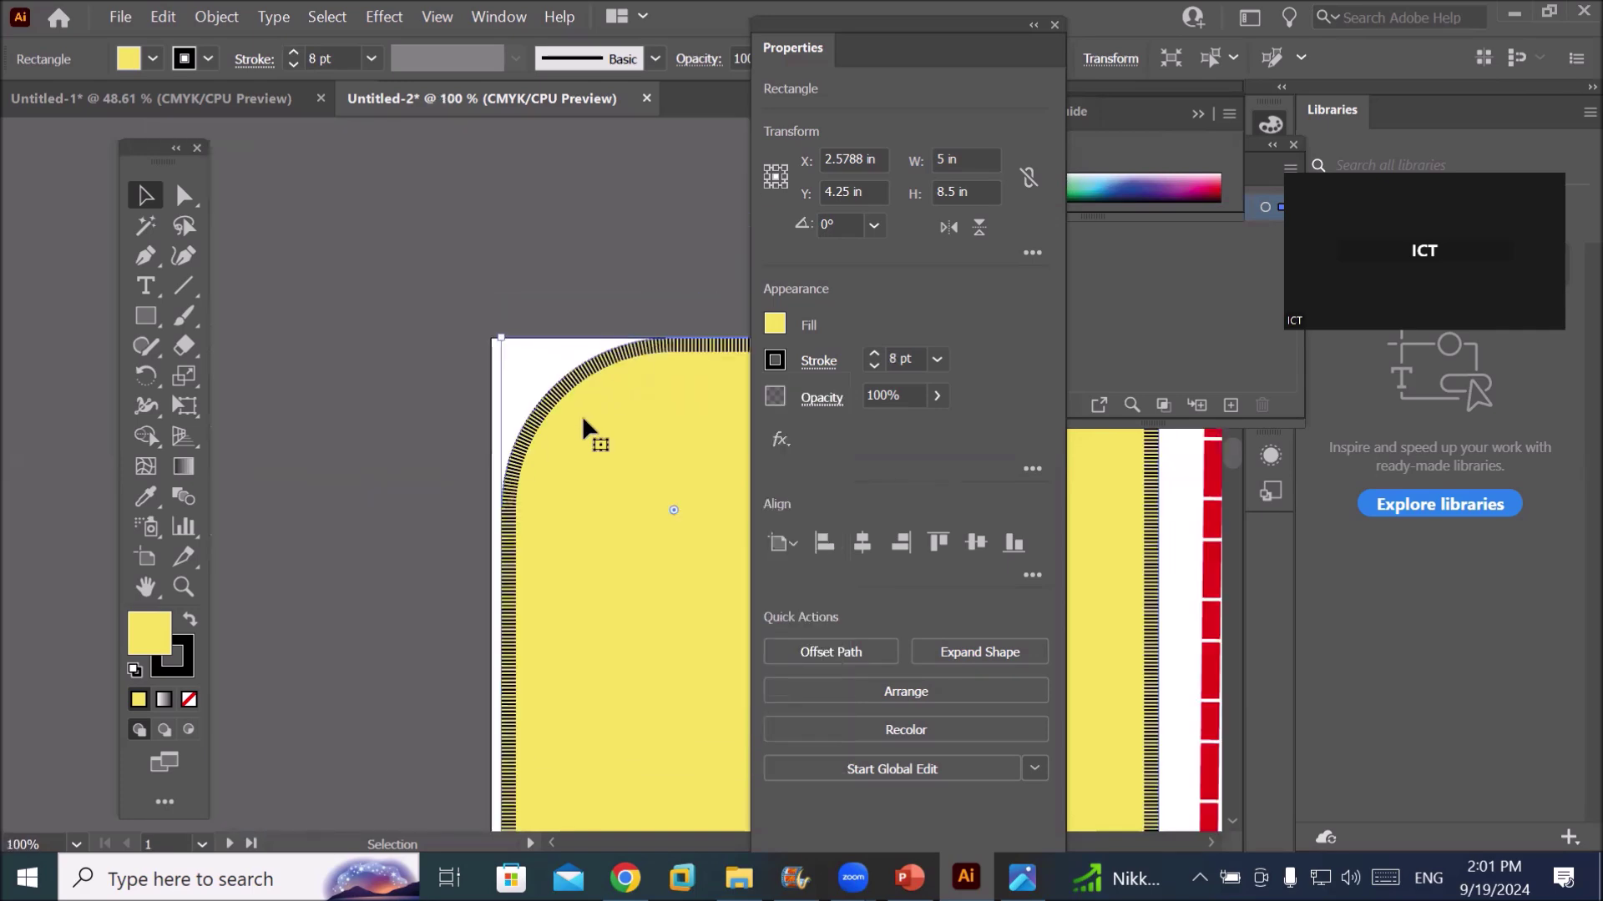
key("space")
left_click_drag(634, 469, 355, 308)
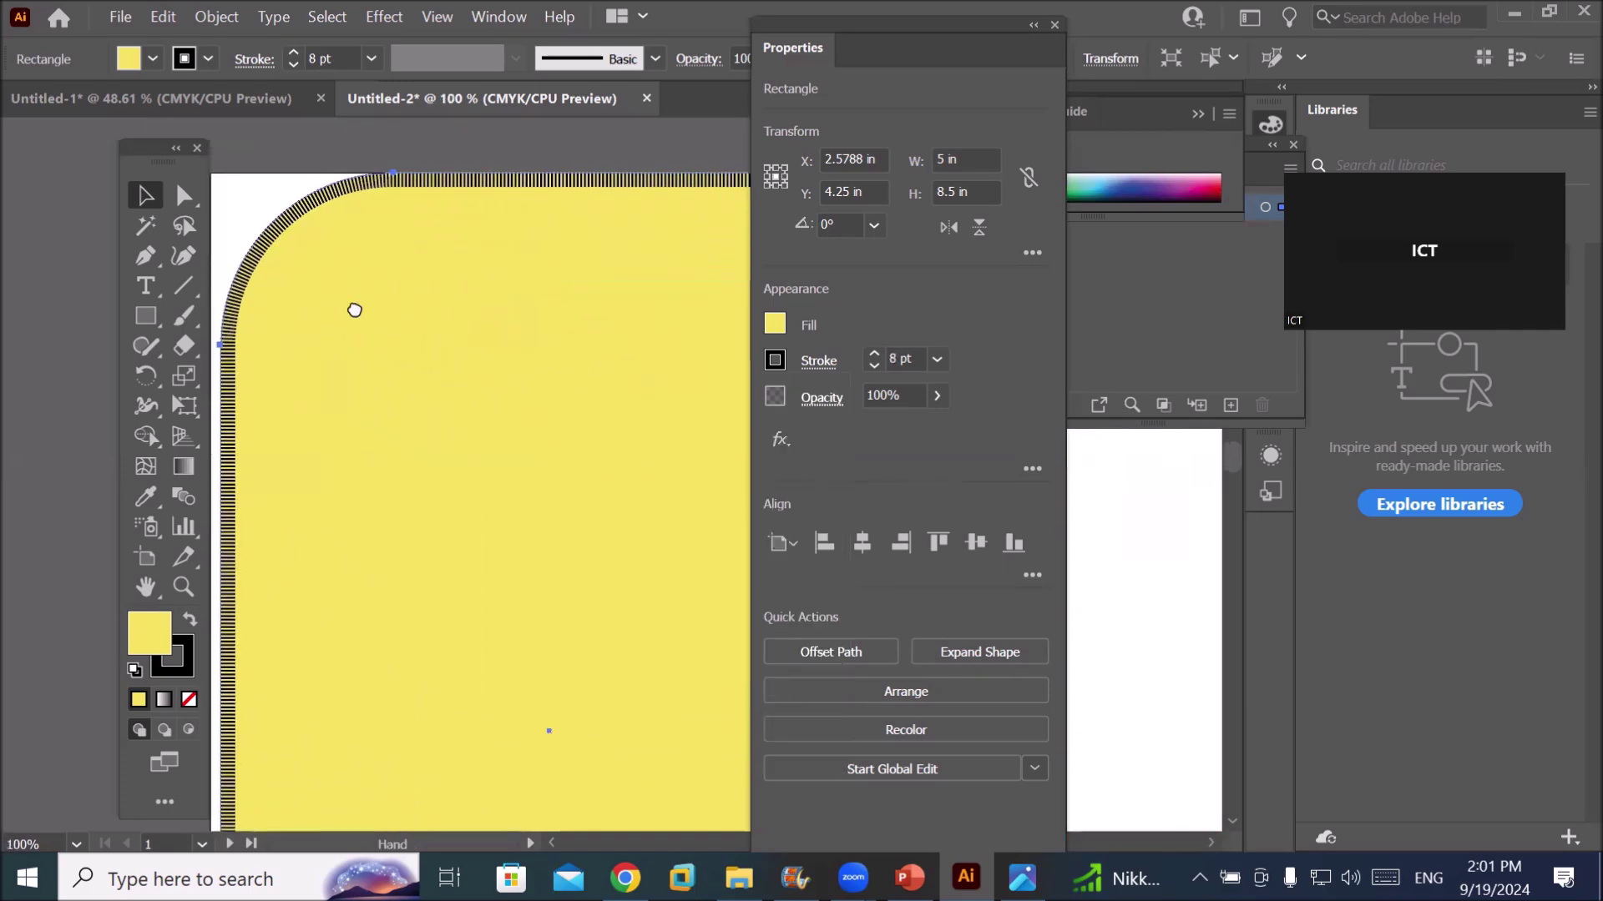
key("ctrl+minus")
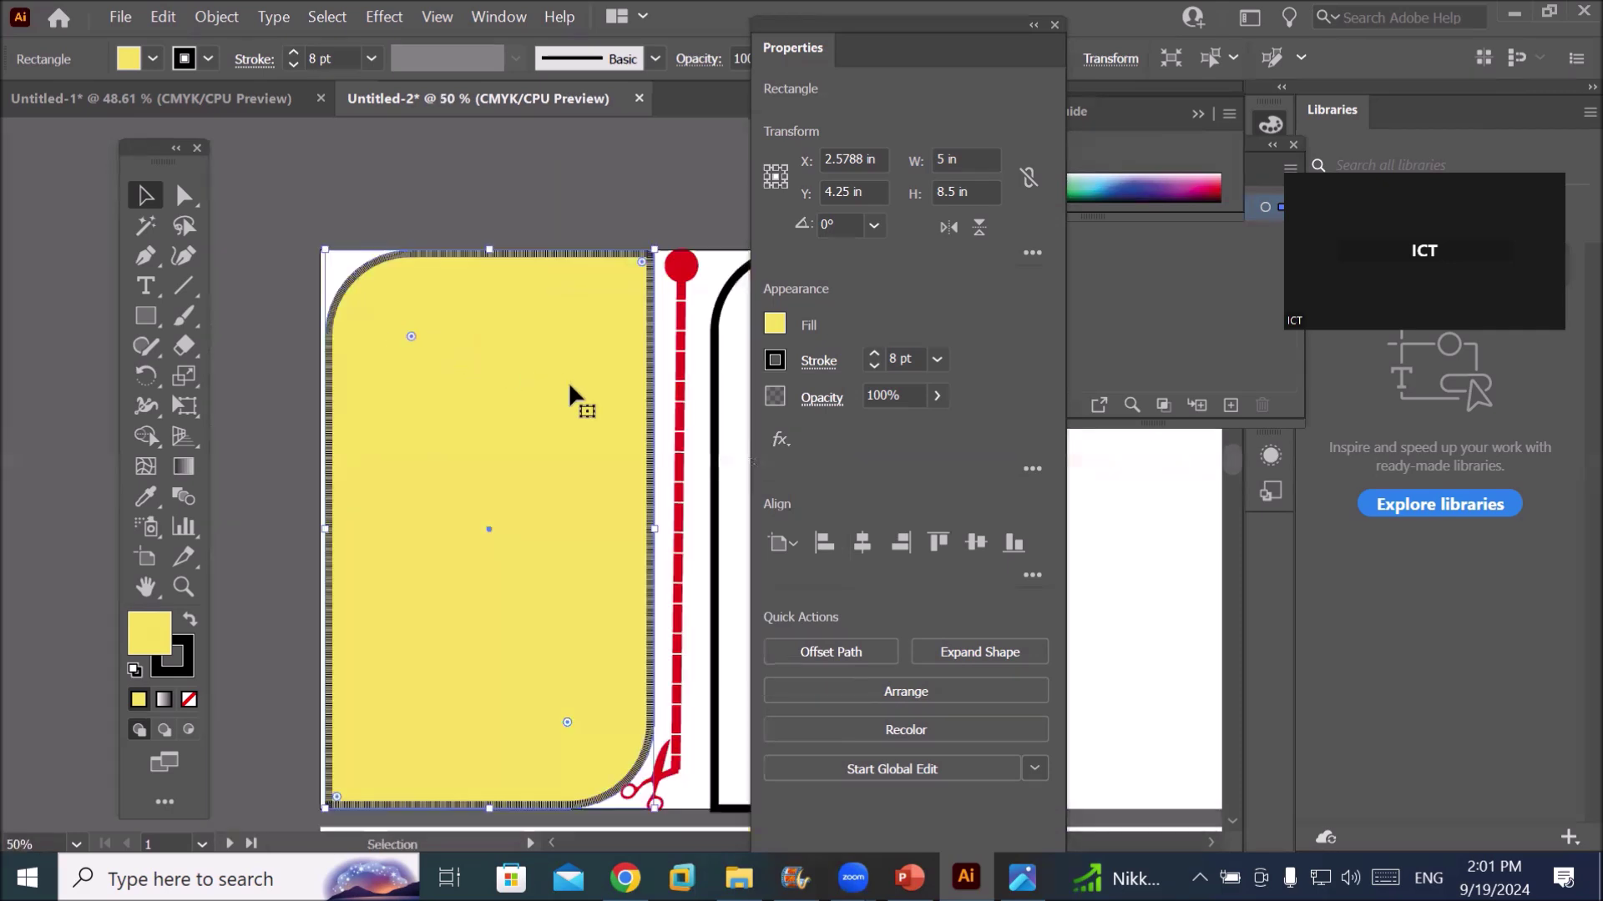
left_click(814, 365)
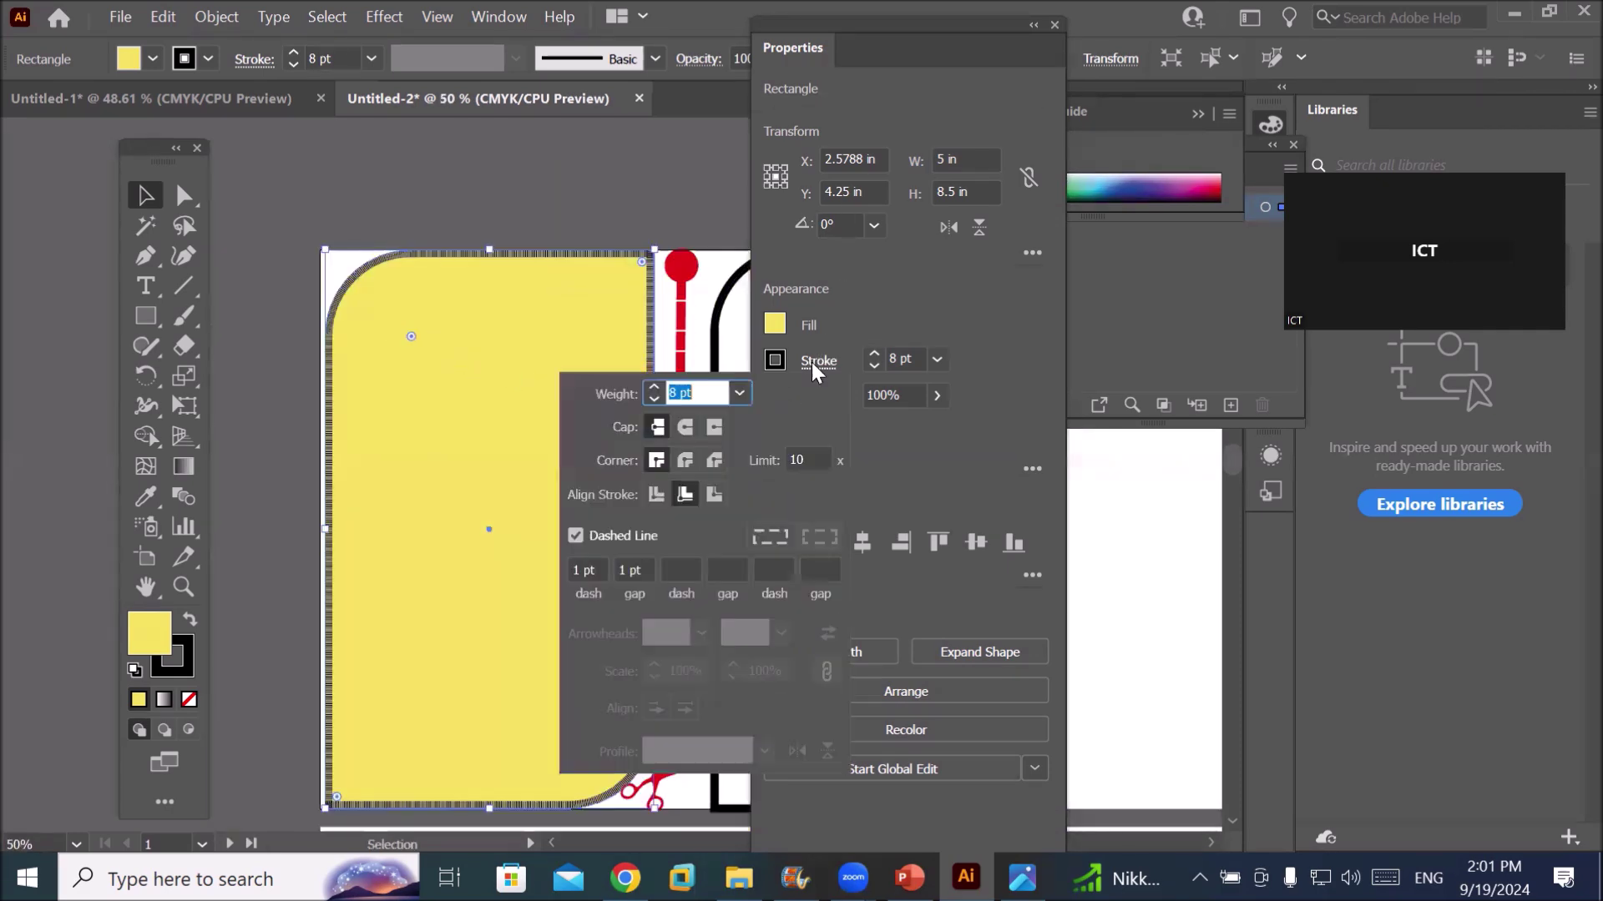
left_click(686, 496)
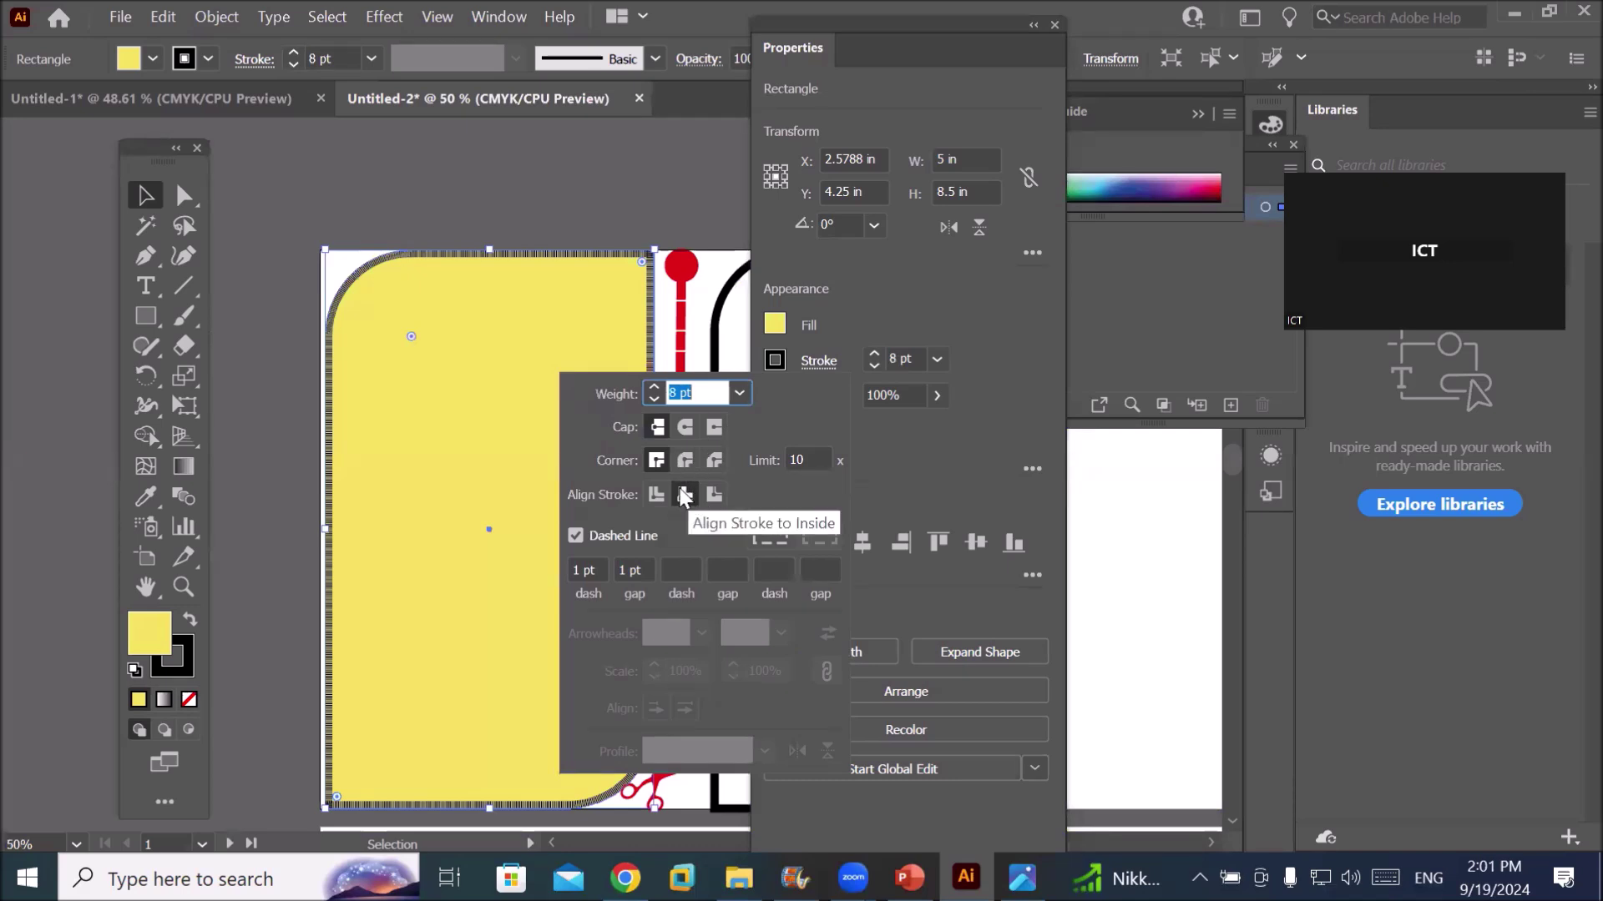
left_click(658, 427)
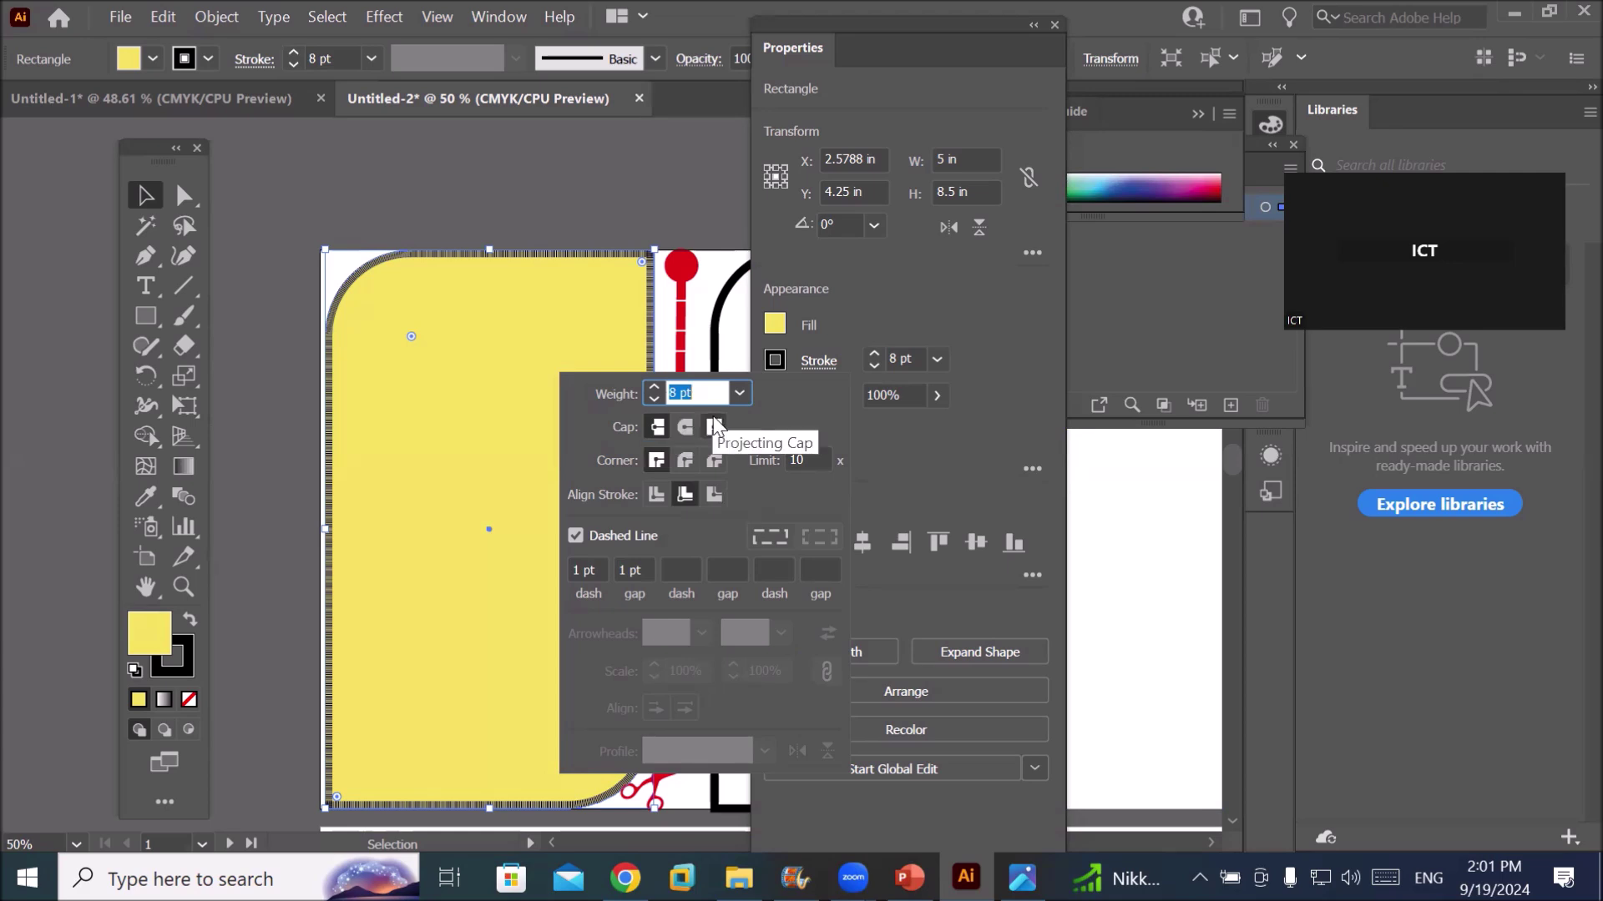
left_click(659, 428)
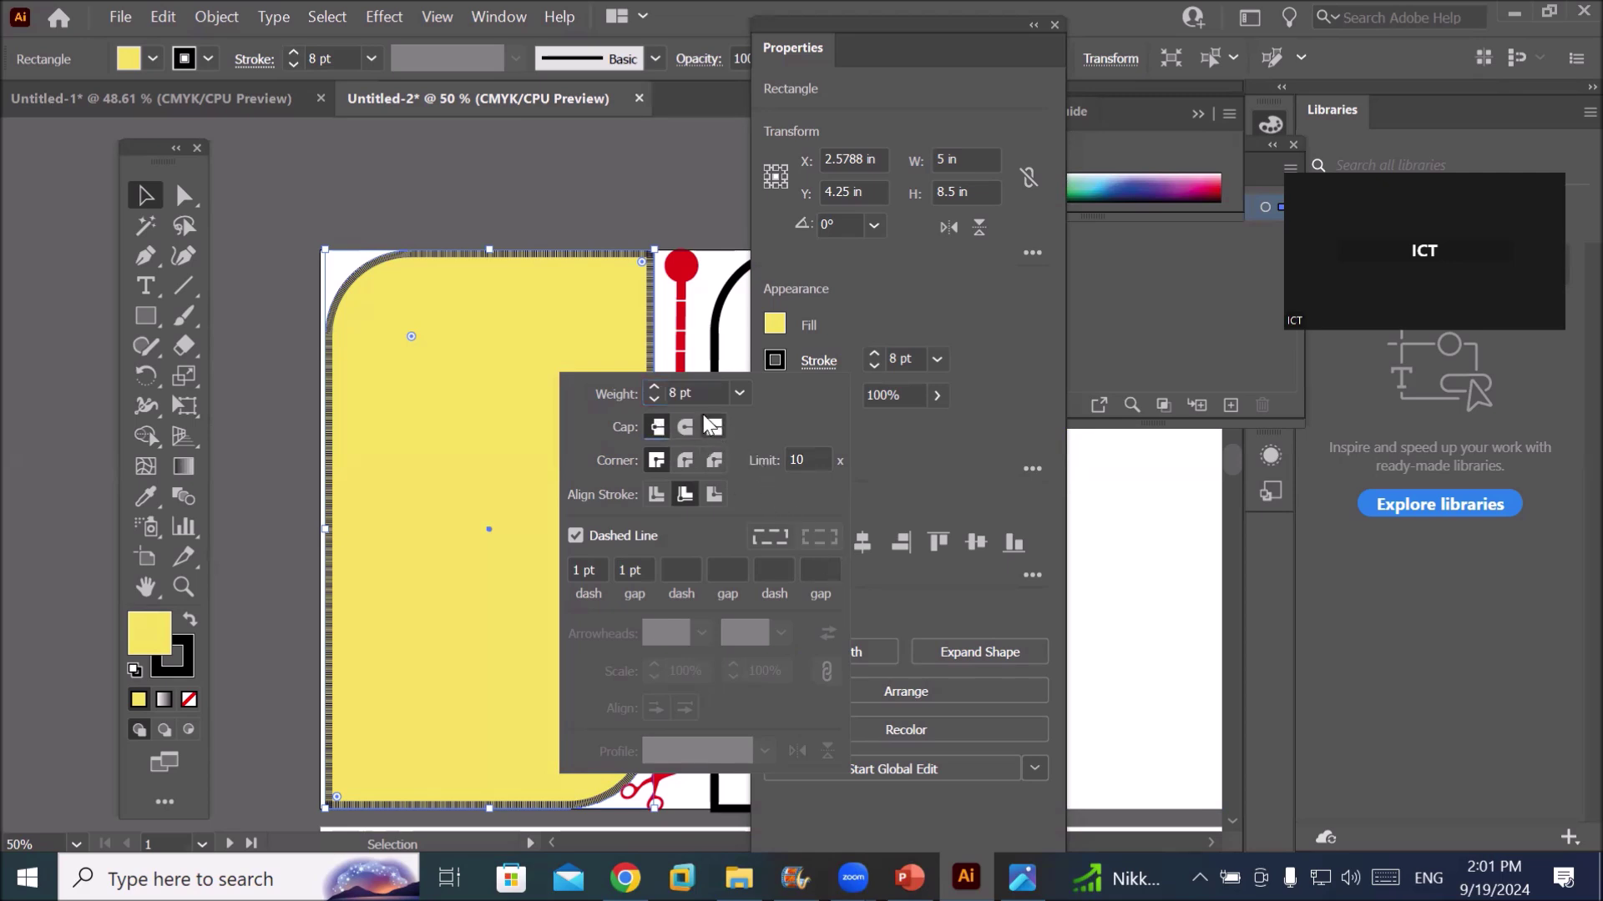
Raise the dashed border weight to 90 pt, forming a wide textured frame
left_click(653, 388)
left_click(653, 388)
left_click(652, 386)
left_click(652, 387)
left_click(654, 386)
left_click(654, 387)
left_click(655, 386)
left_click(656, 386)
left_click(655, 387)
left_click(656, 386)
left_click(656, 386)
left_click(656, 386)
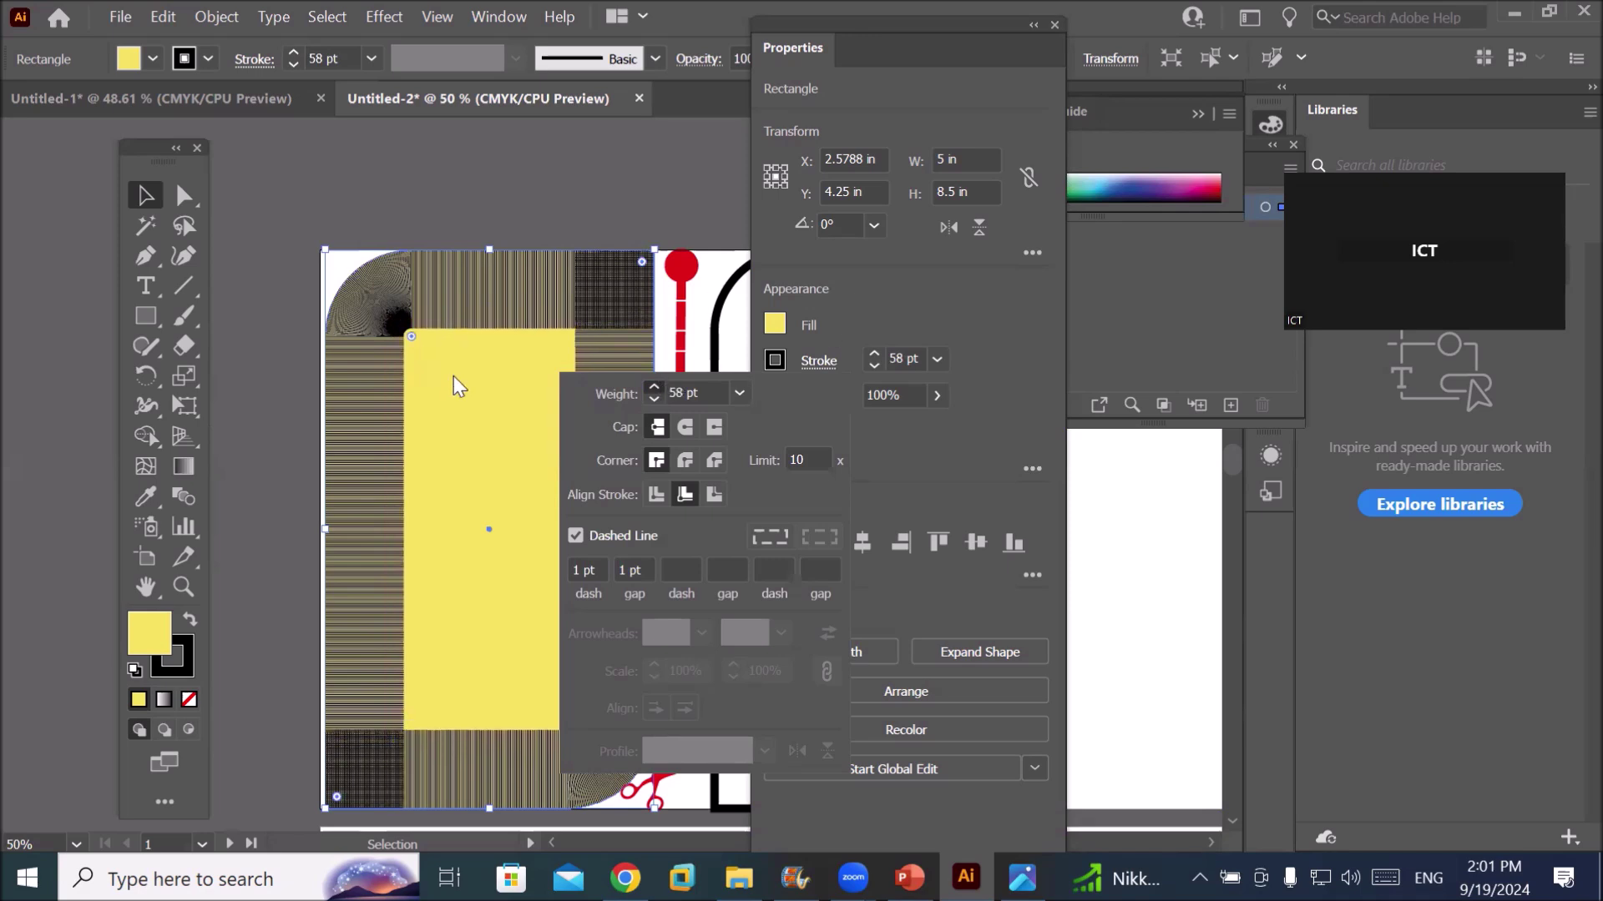
left_click(868, 57)
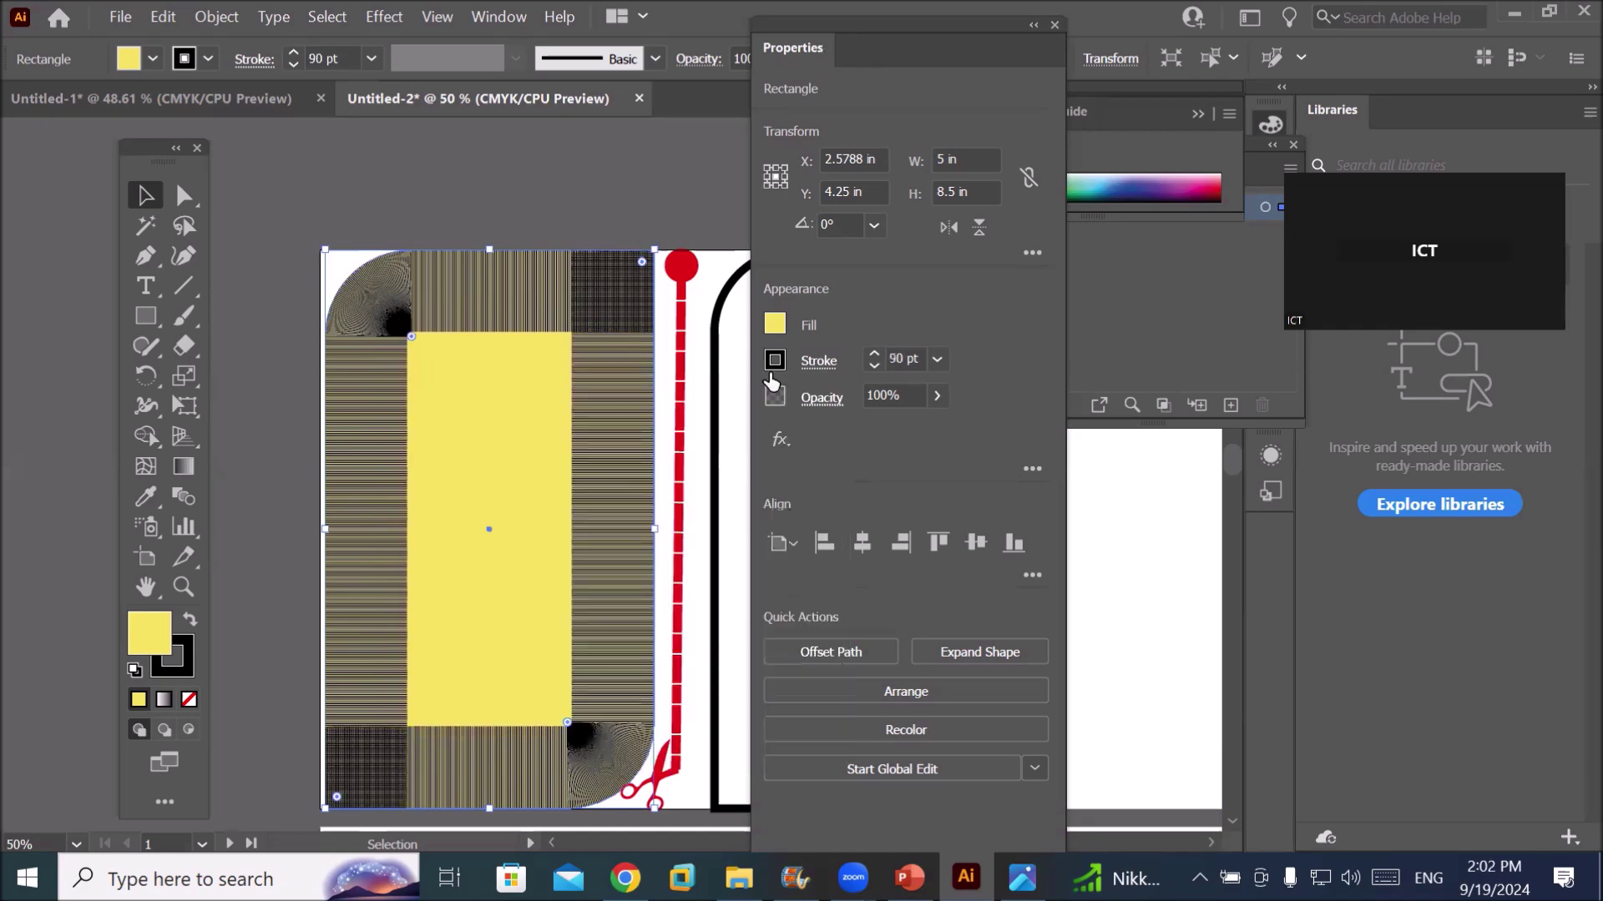
mouse_move(673, 609)
left_mouse_down()
mouse_move(324, 567)
mouse_move(202, 591)
left_mouse_up()
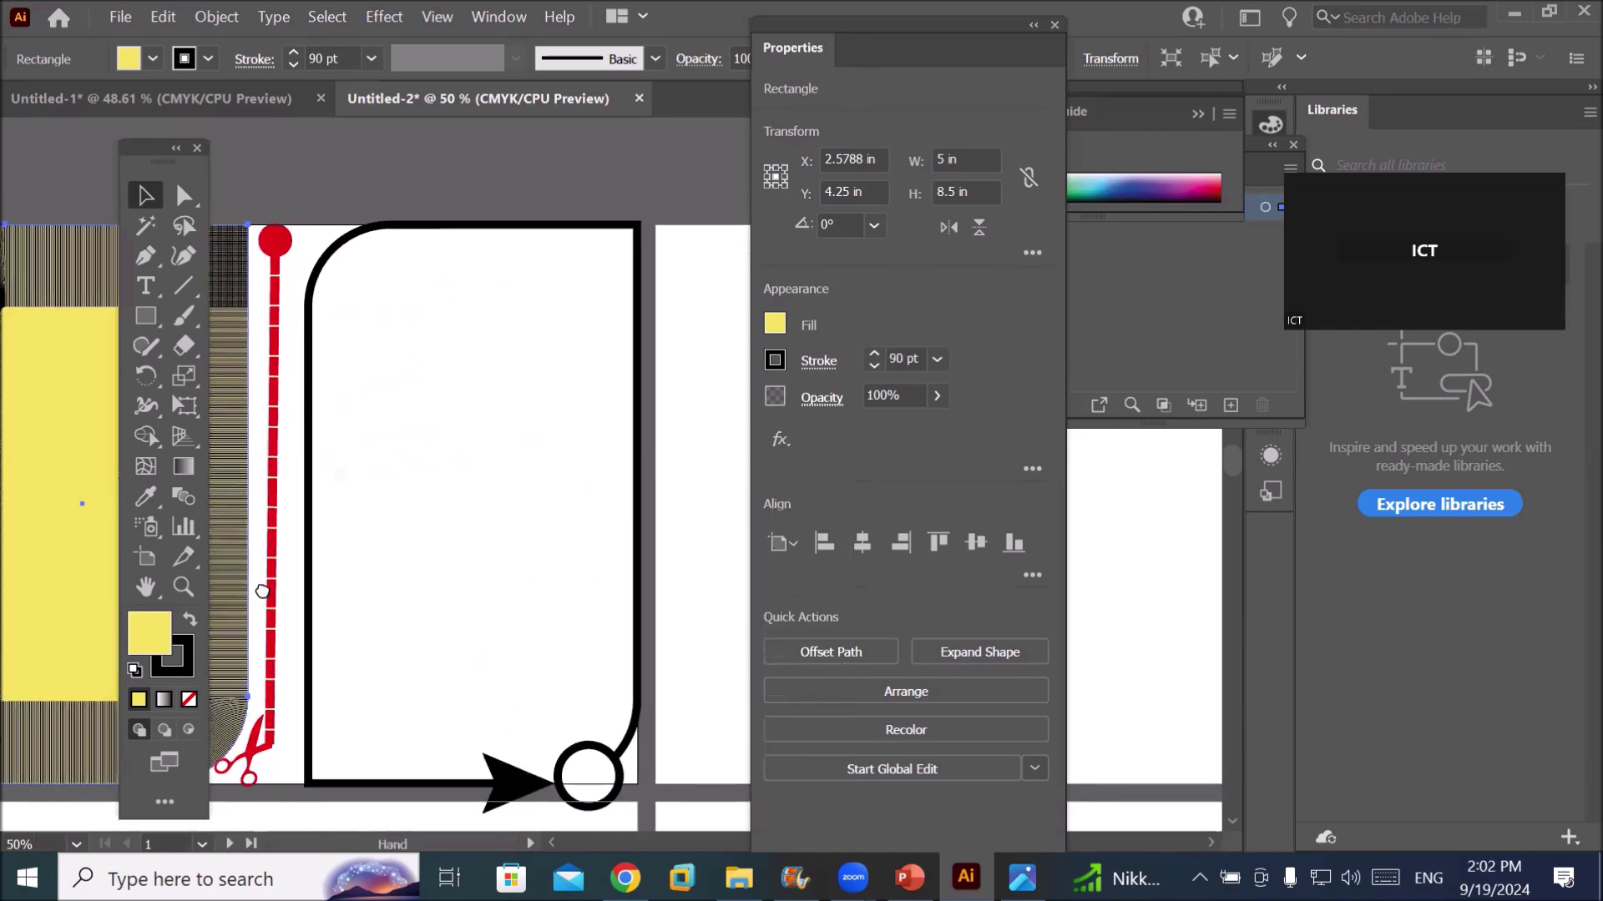
Draw a star with the Star Tool and position it in the second panel
left_click(147, 322)
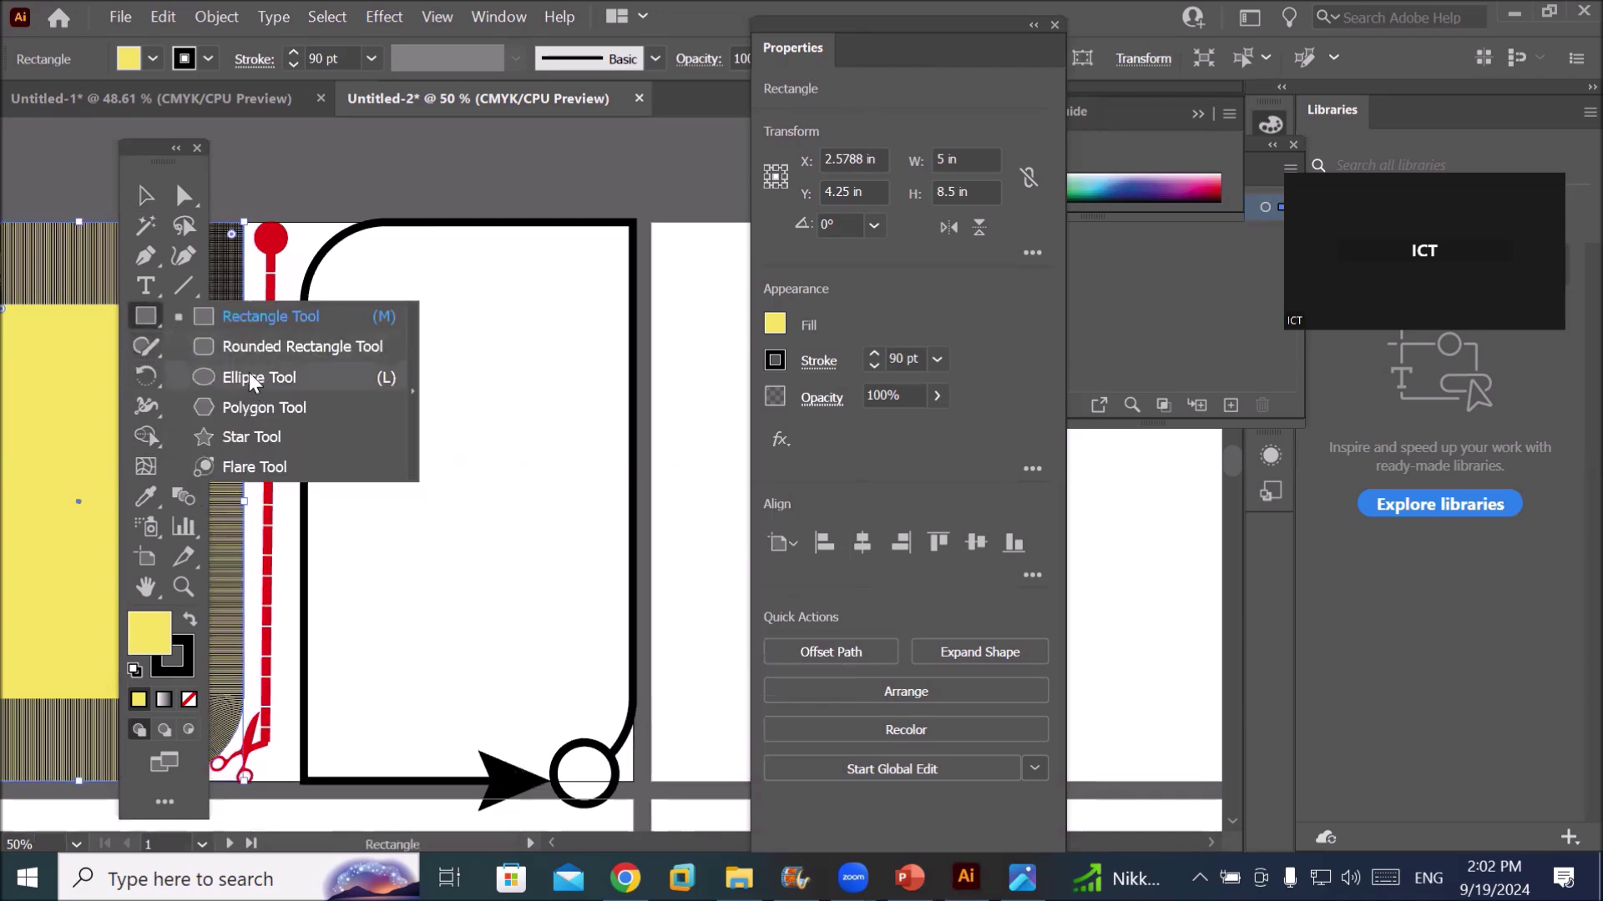
left_click(243, 434)
left_click_drag(375, 345, 464, 468)
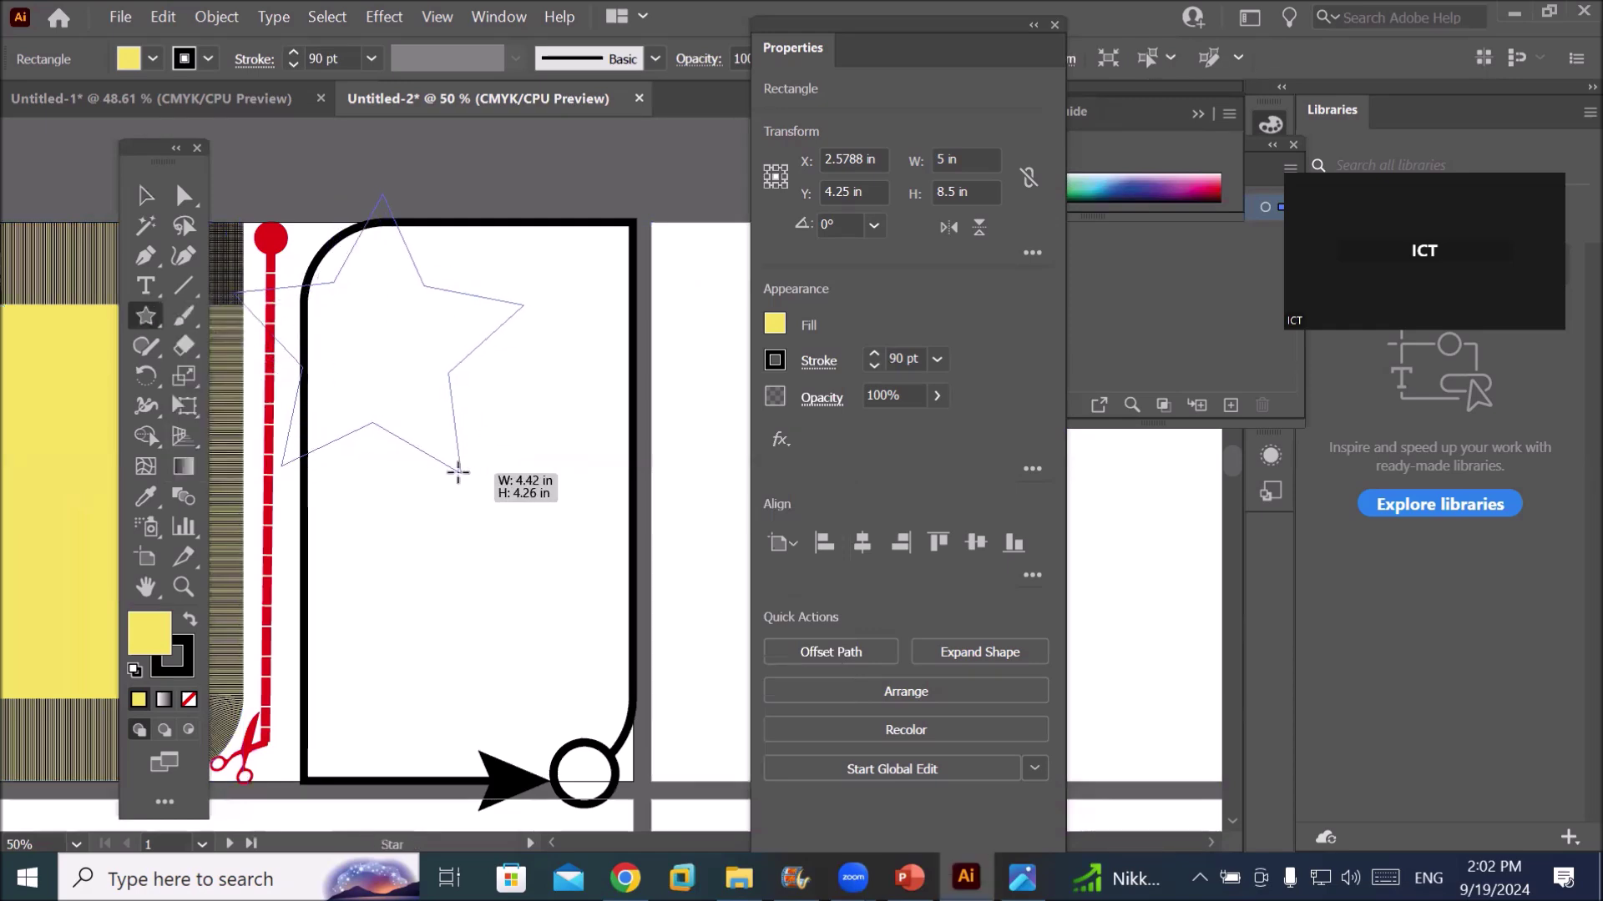
left_click(146, 195)
left_click_drag(364, 447, 478, 578)
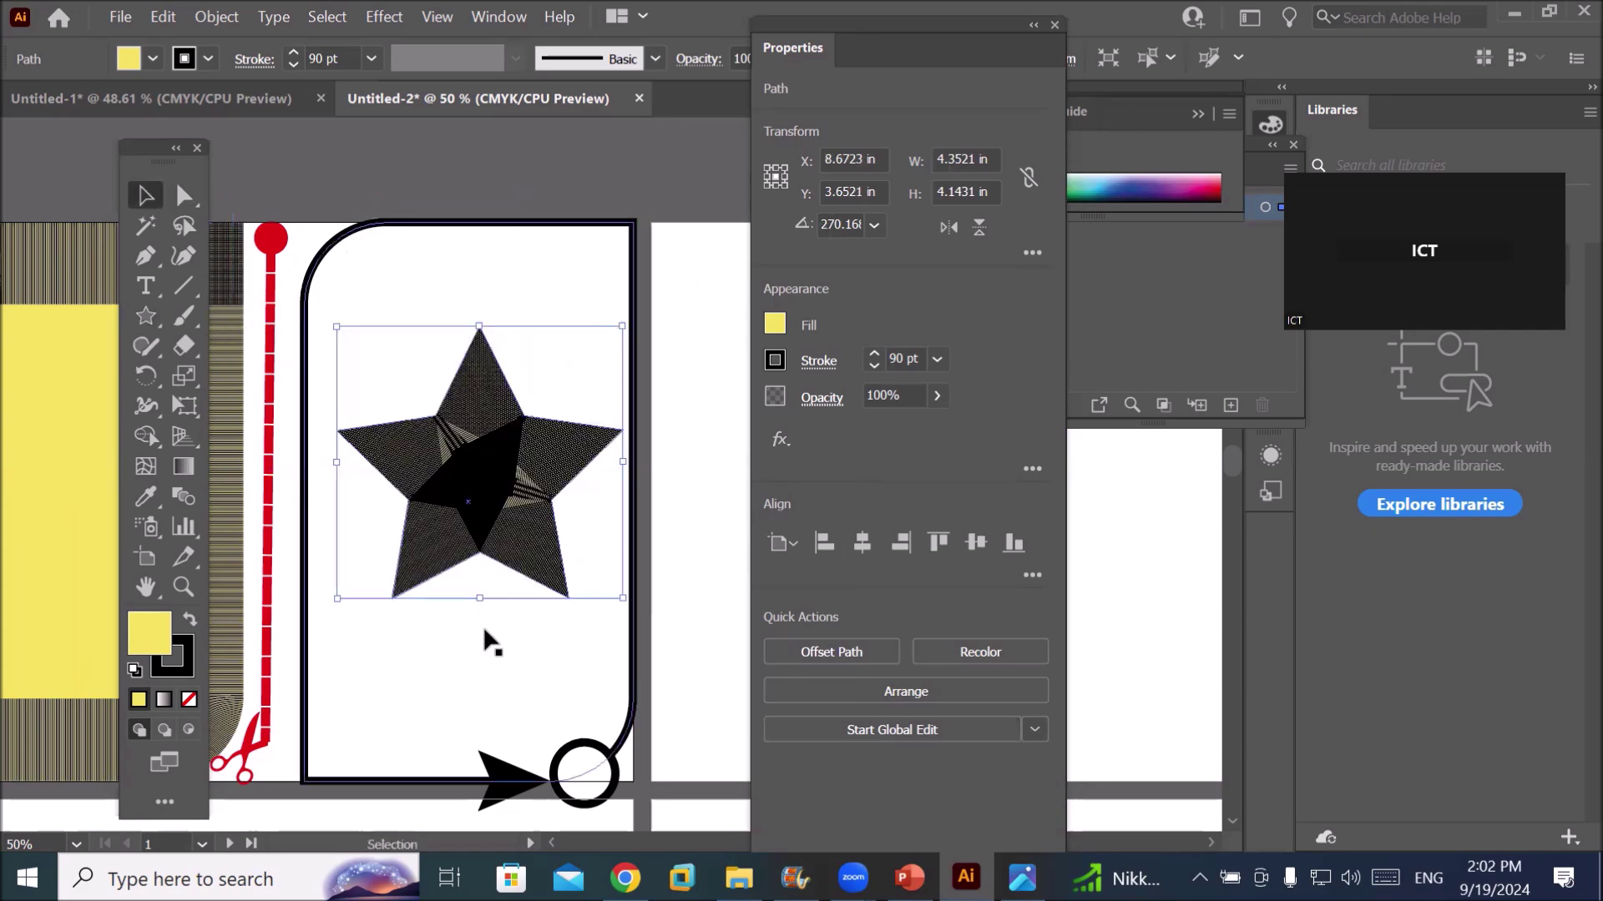
Zoom in and keep the star's stroke weight at 90 pt
scroll(440, 463, "up", 3)
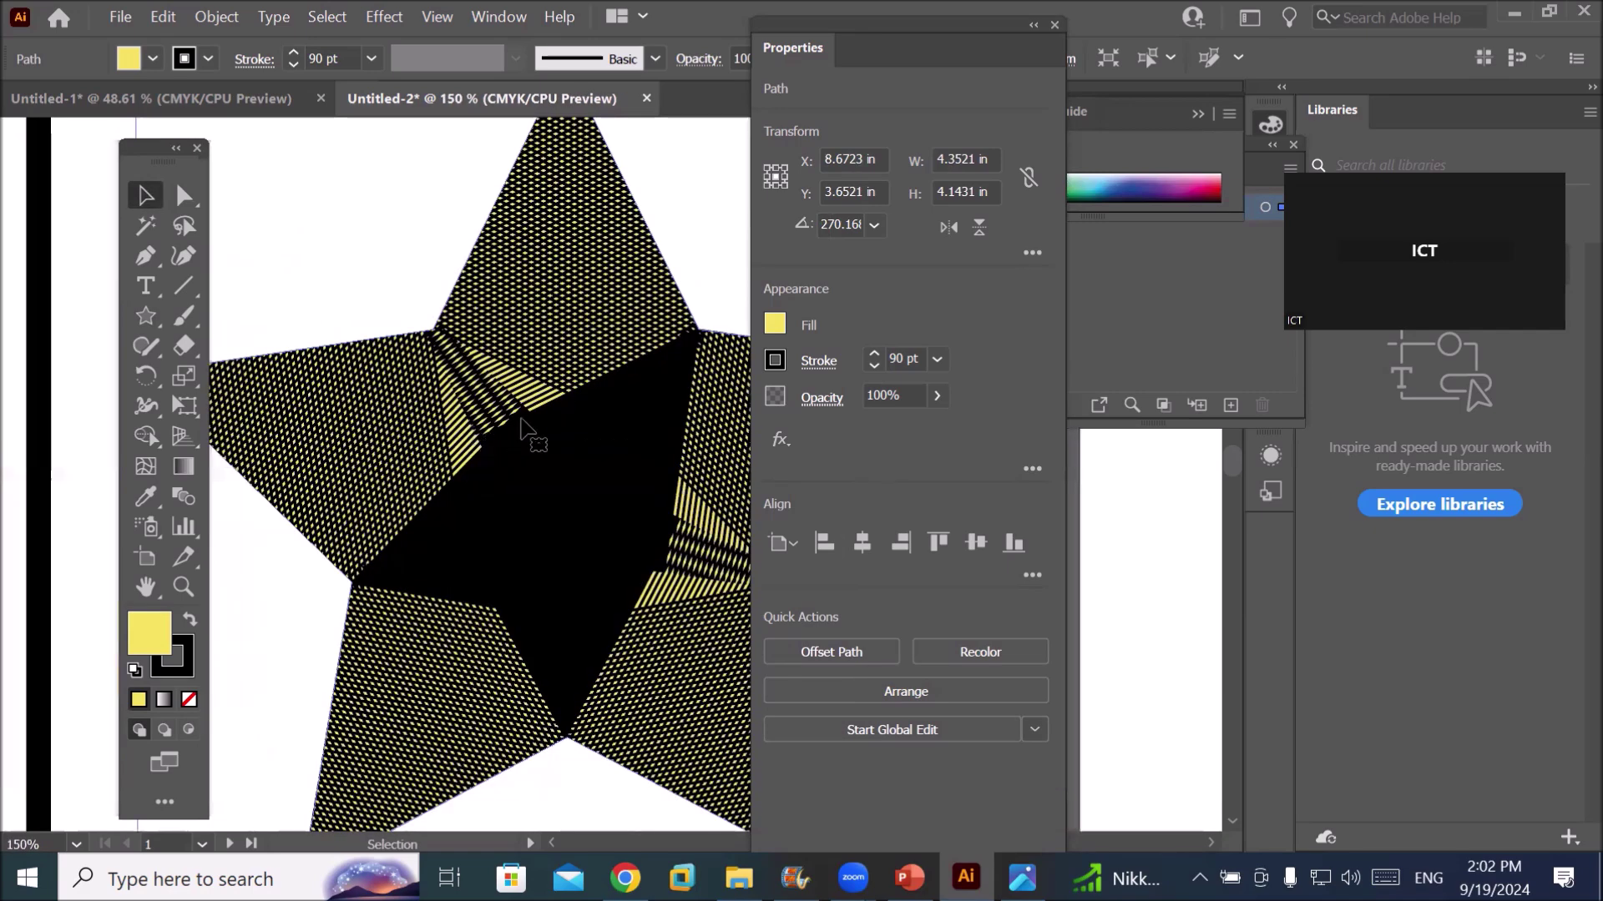
scroll(555, 405, "up", 1)
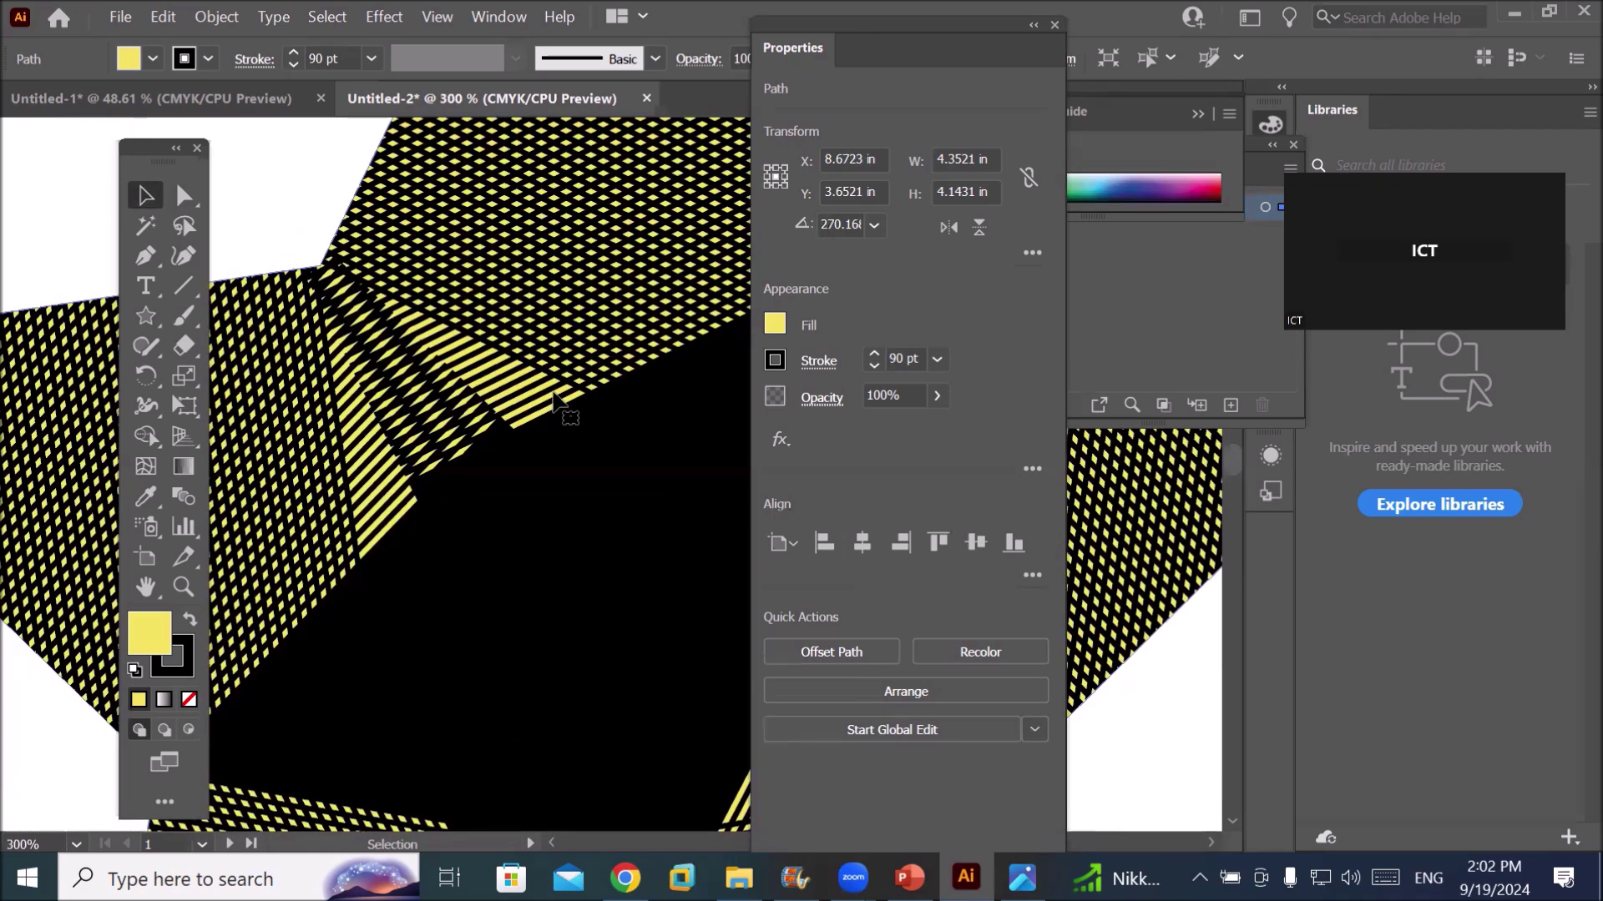
left_click(819, 362)
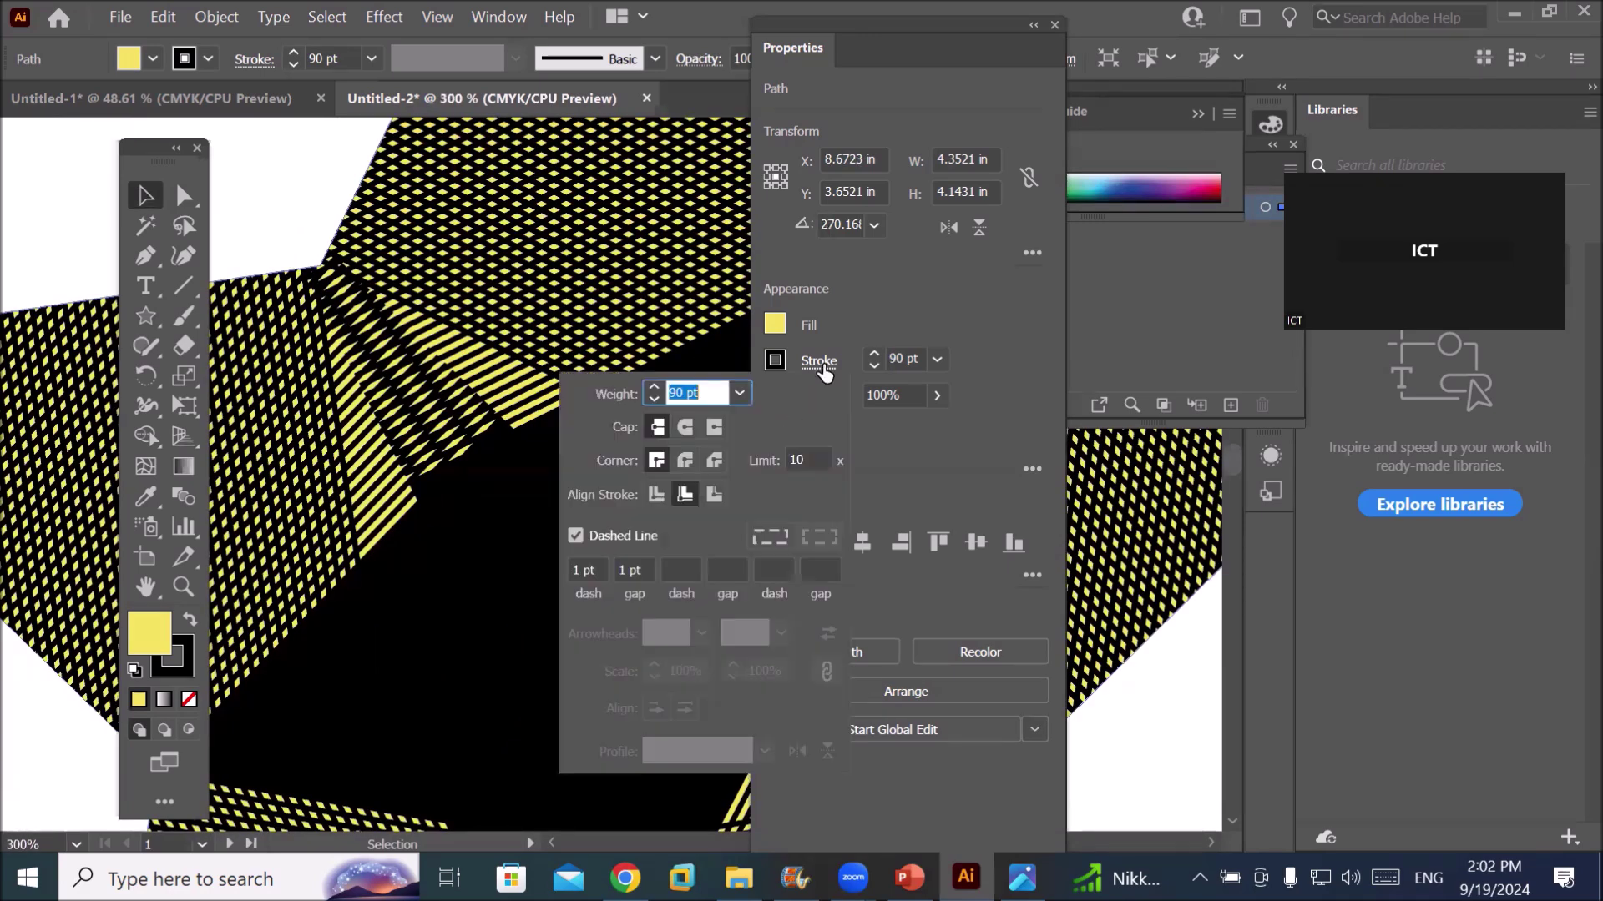
left_click(690, 398)
key("Return")
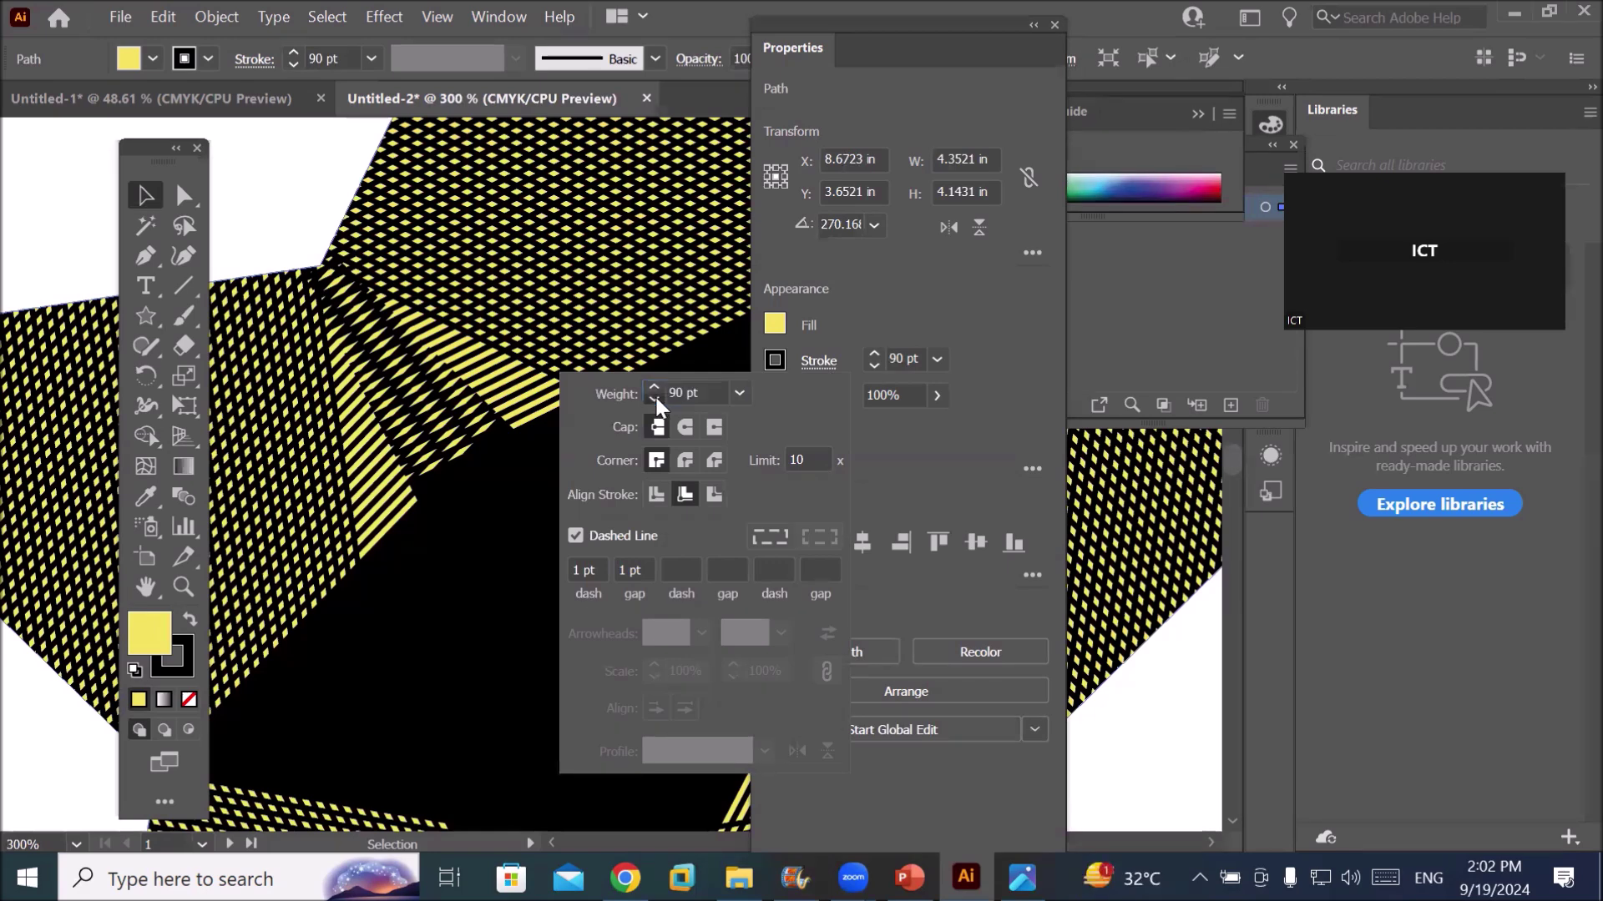
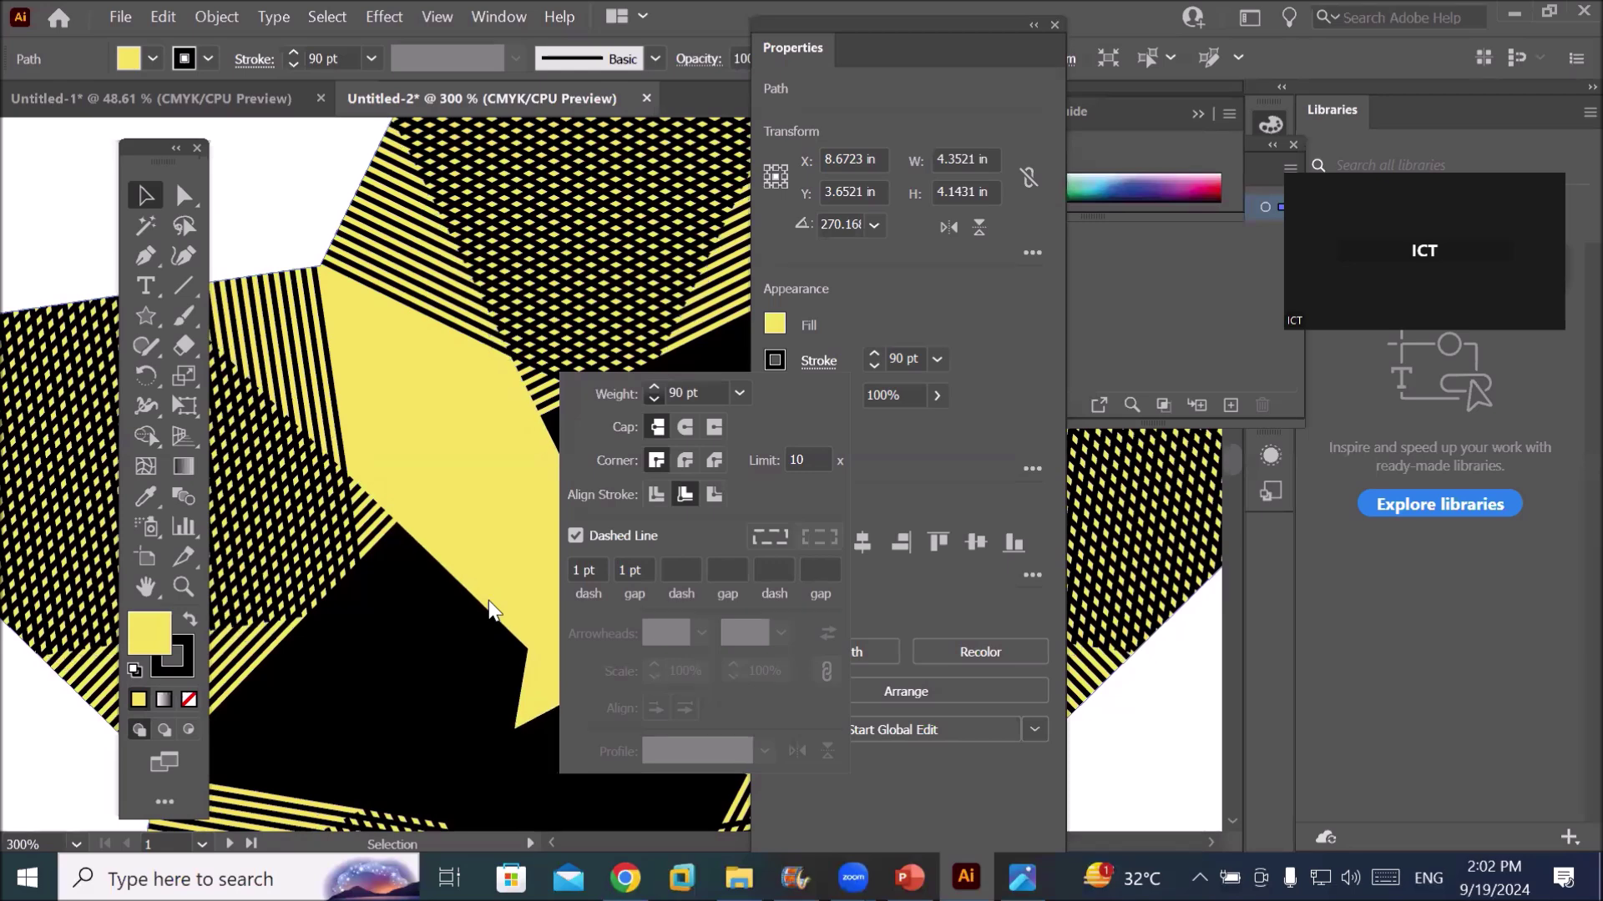
Set the star's stroke weight to 57 pt, then reduce it to 10 pt
type("57")
key("Return")
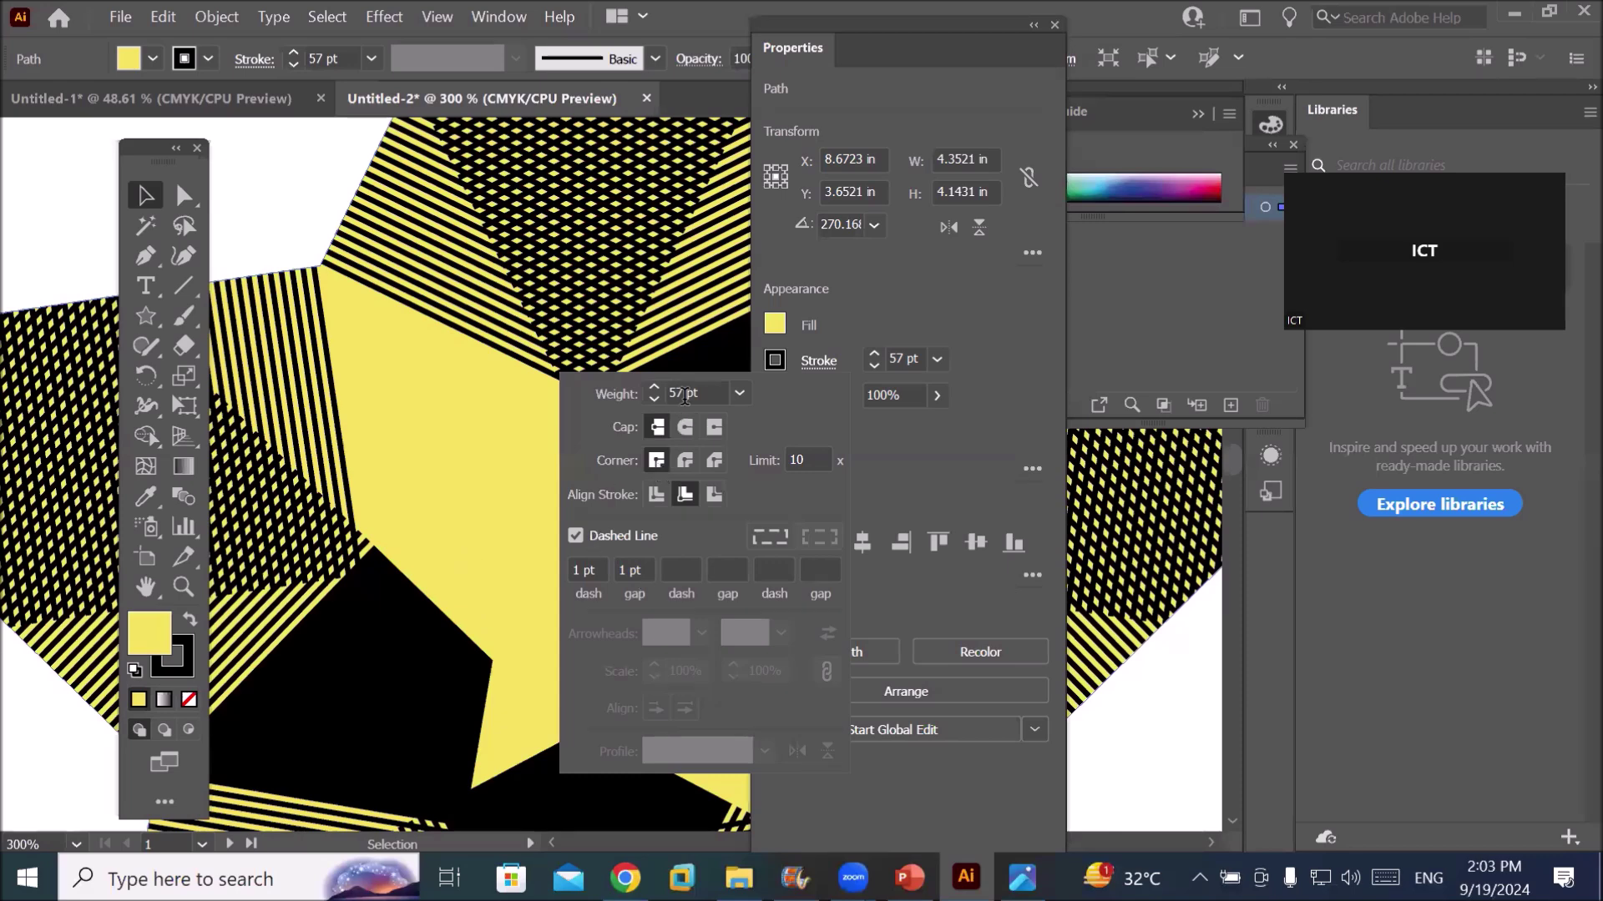
left_click_drag(685, 394, 644, 396)
type("10")
key("Return")
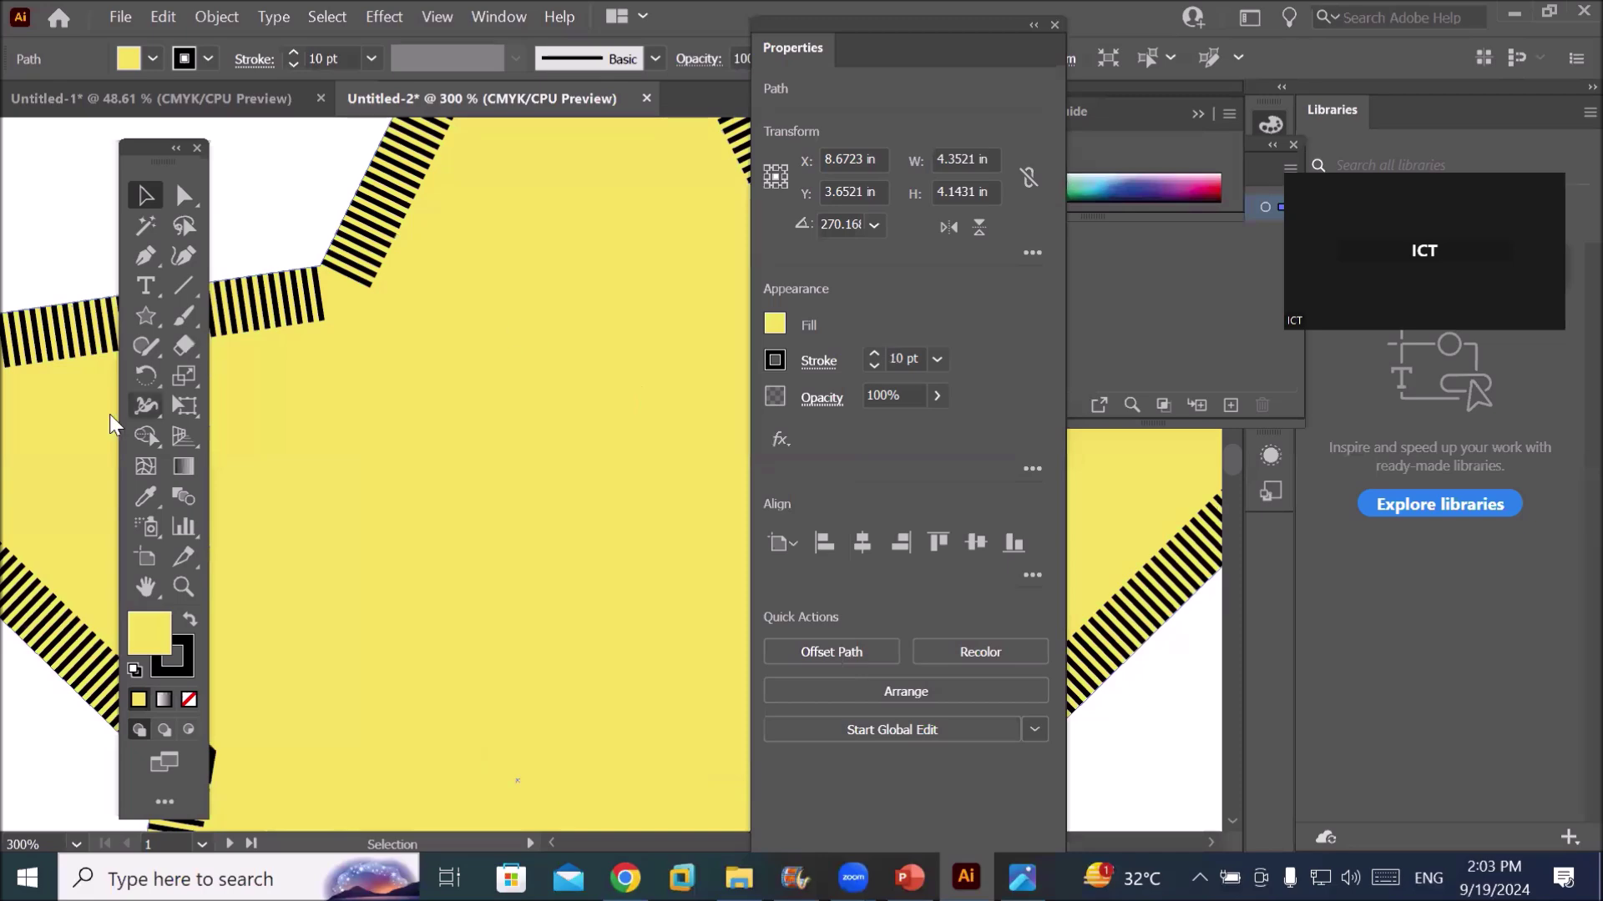
key("ctrl+1")
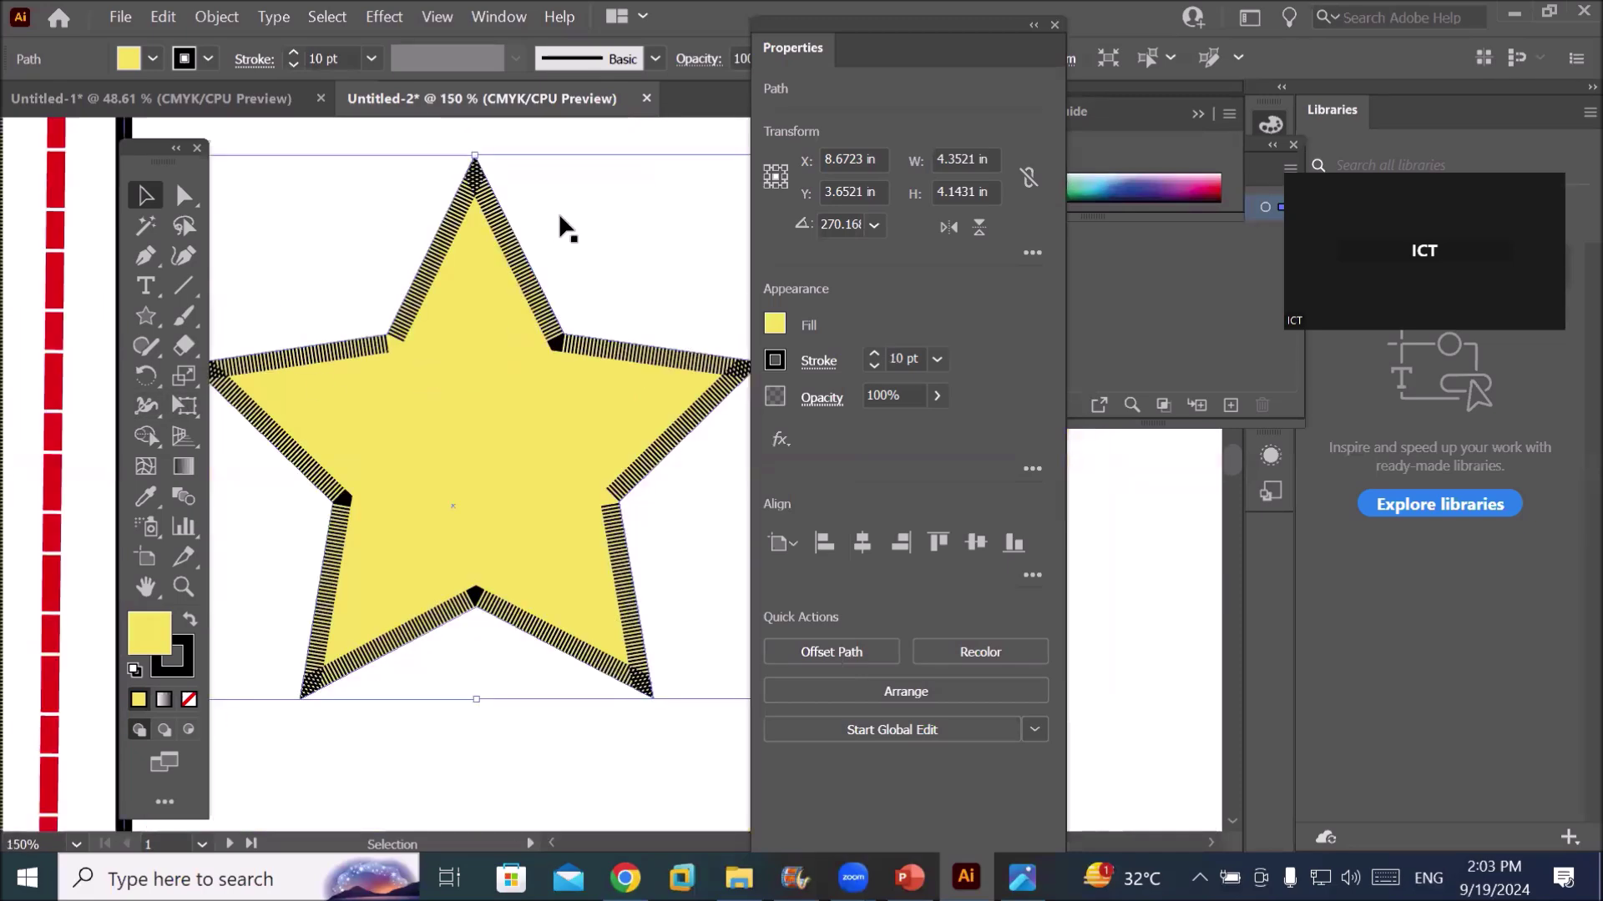
scroll(559, 212, "up", 1)
scroll(512, 244, "up", 1)
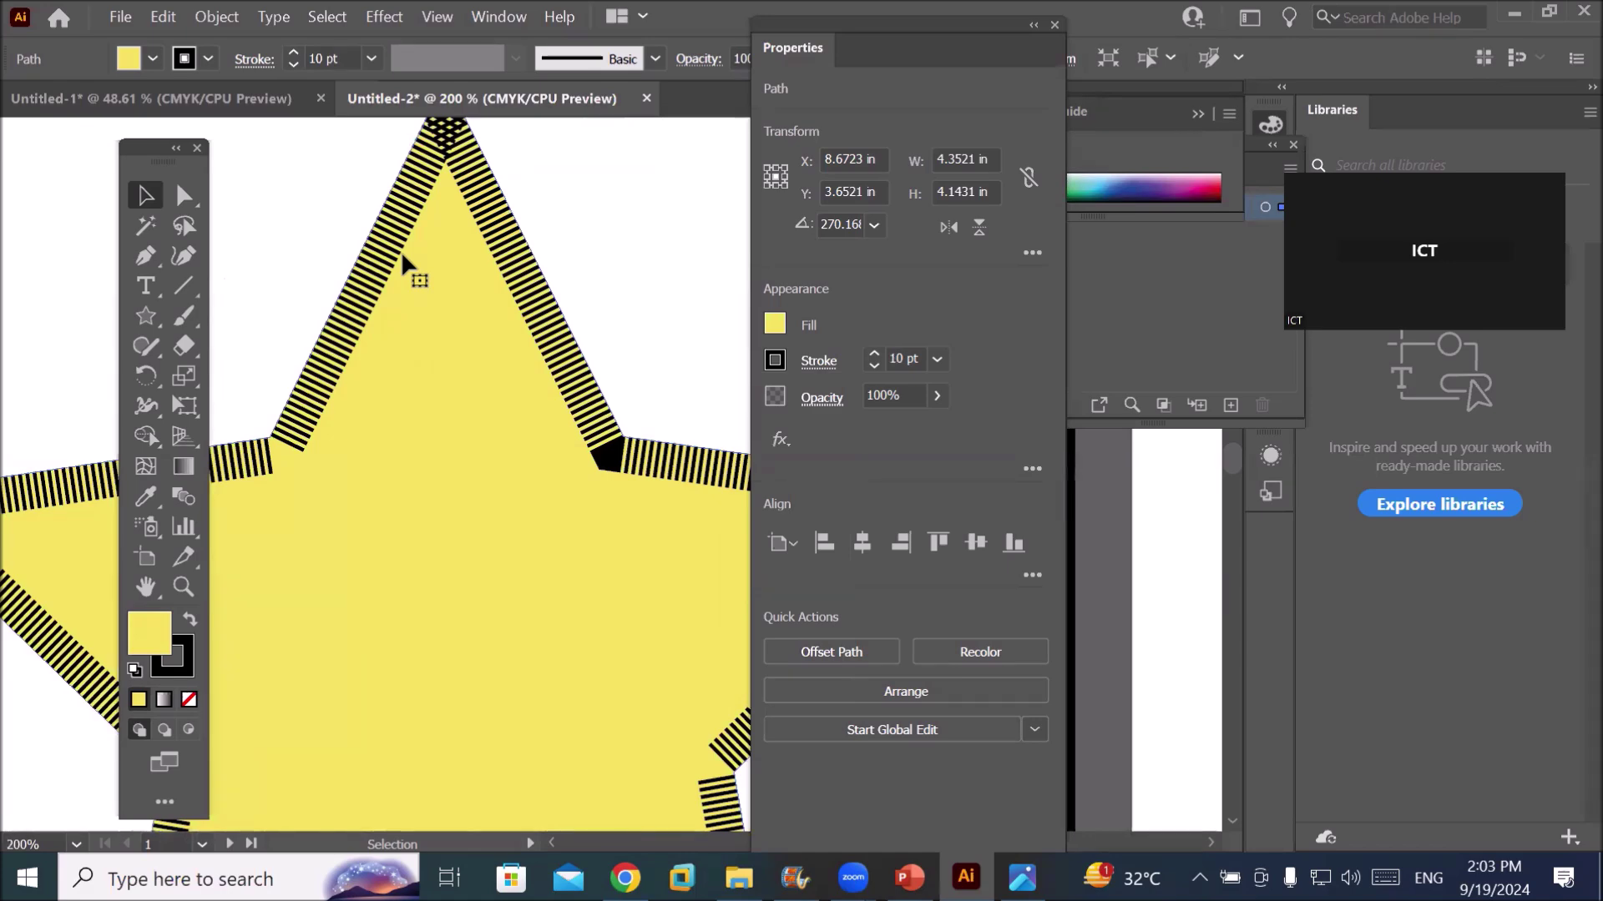
Compare the star's stroke aligned outside, inside and centred on its path
left_click(818, 360)
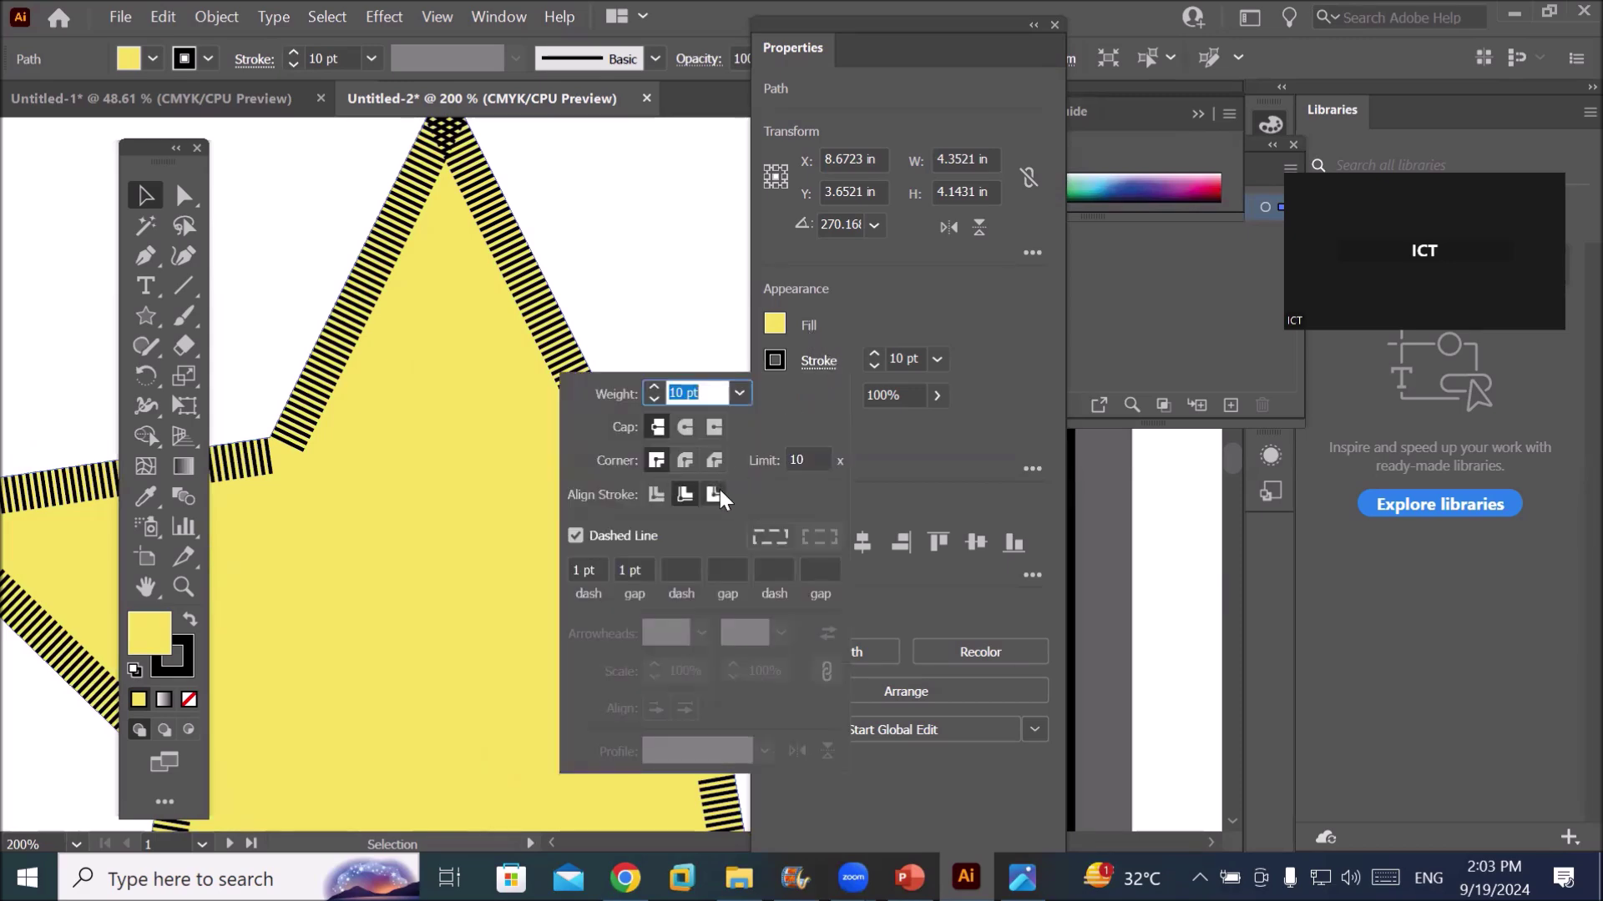
left_click(714, 495)
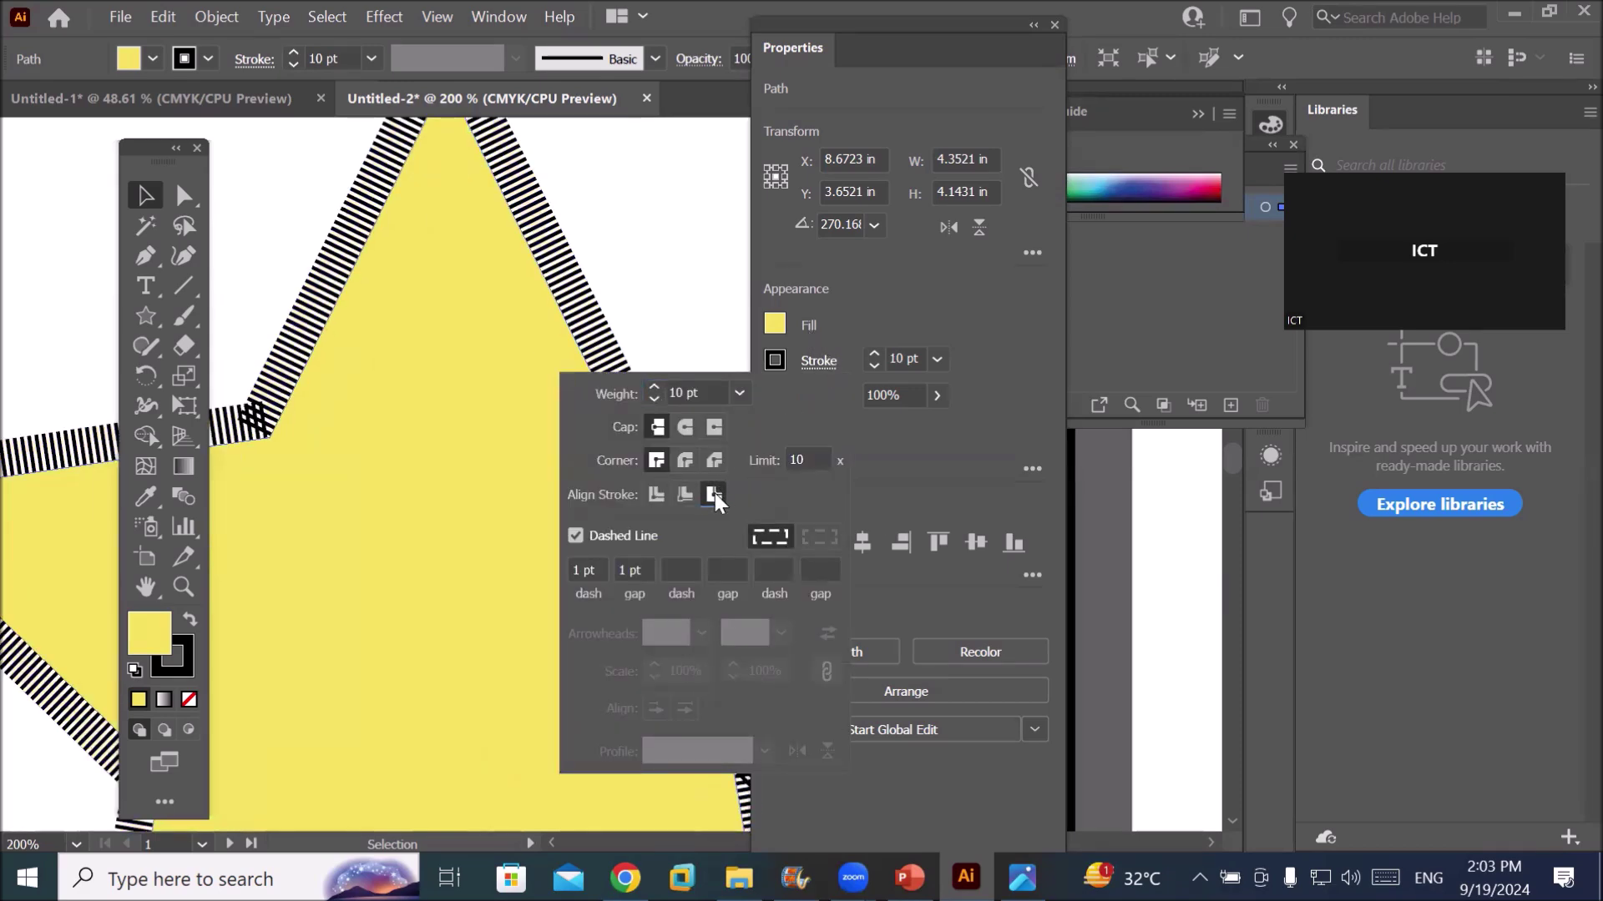
left_click(681, 493)
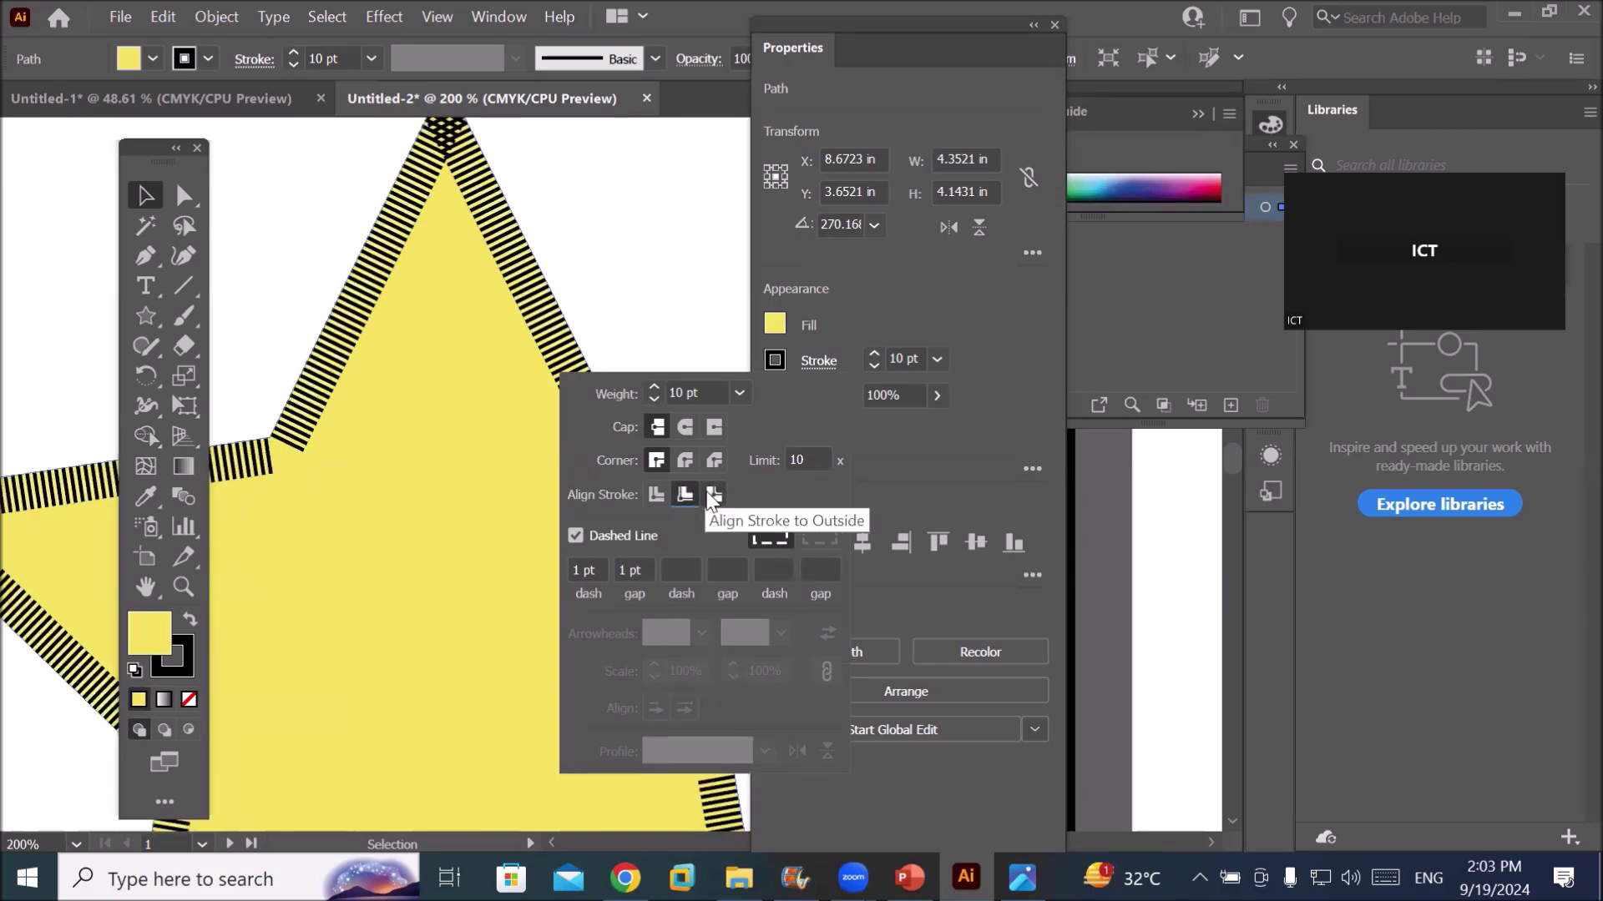
left_click(711, 494)
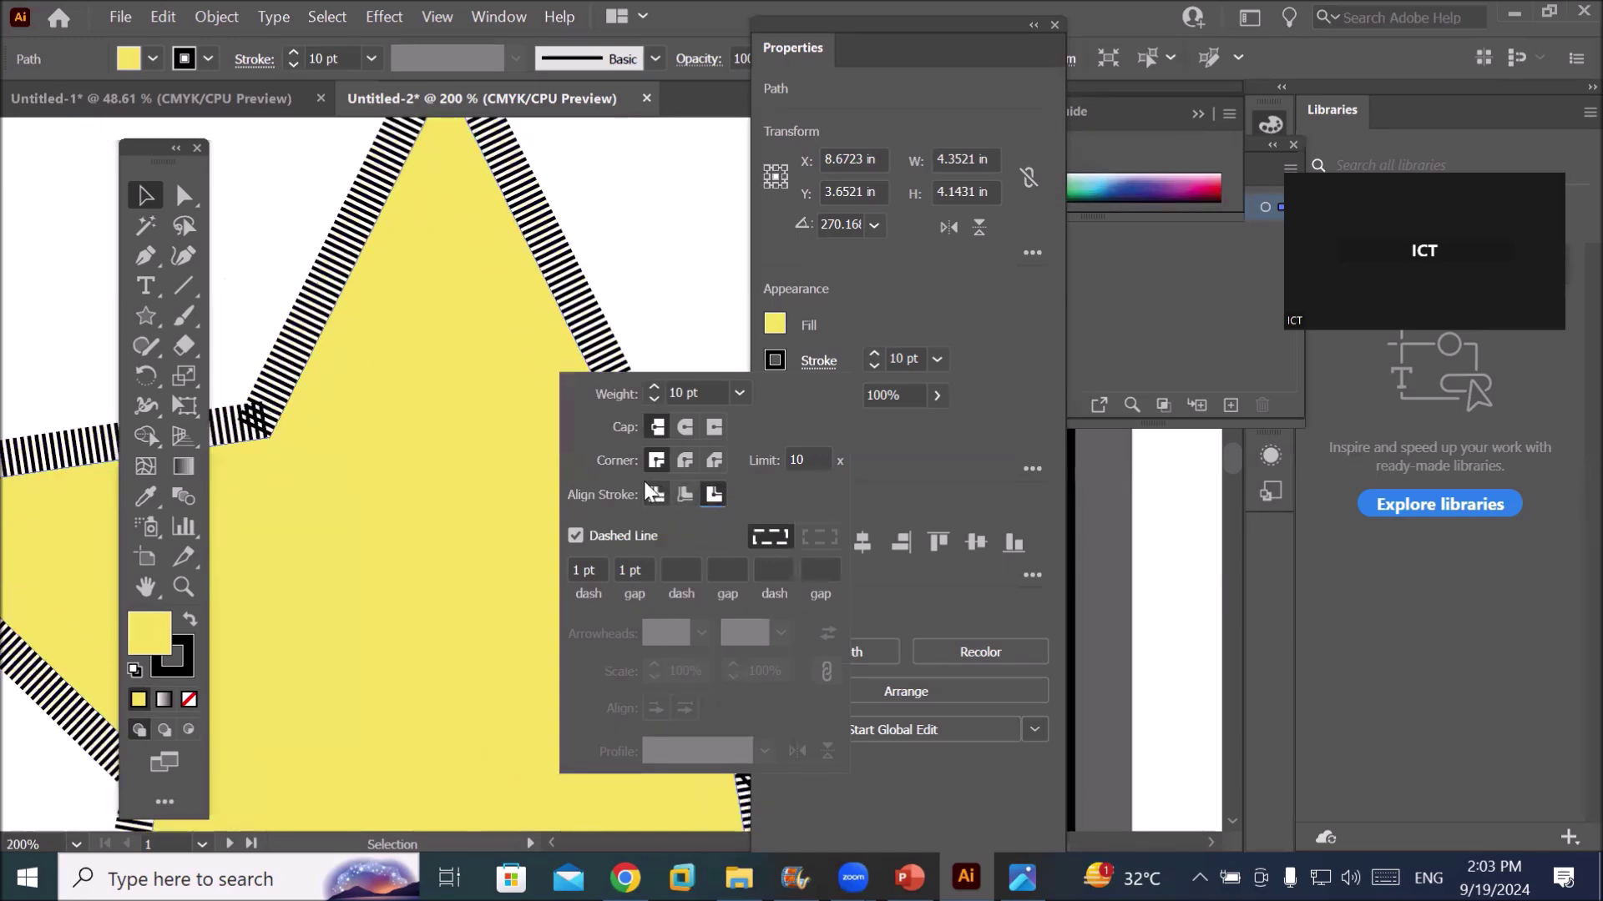
left_click(658, 493)
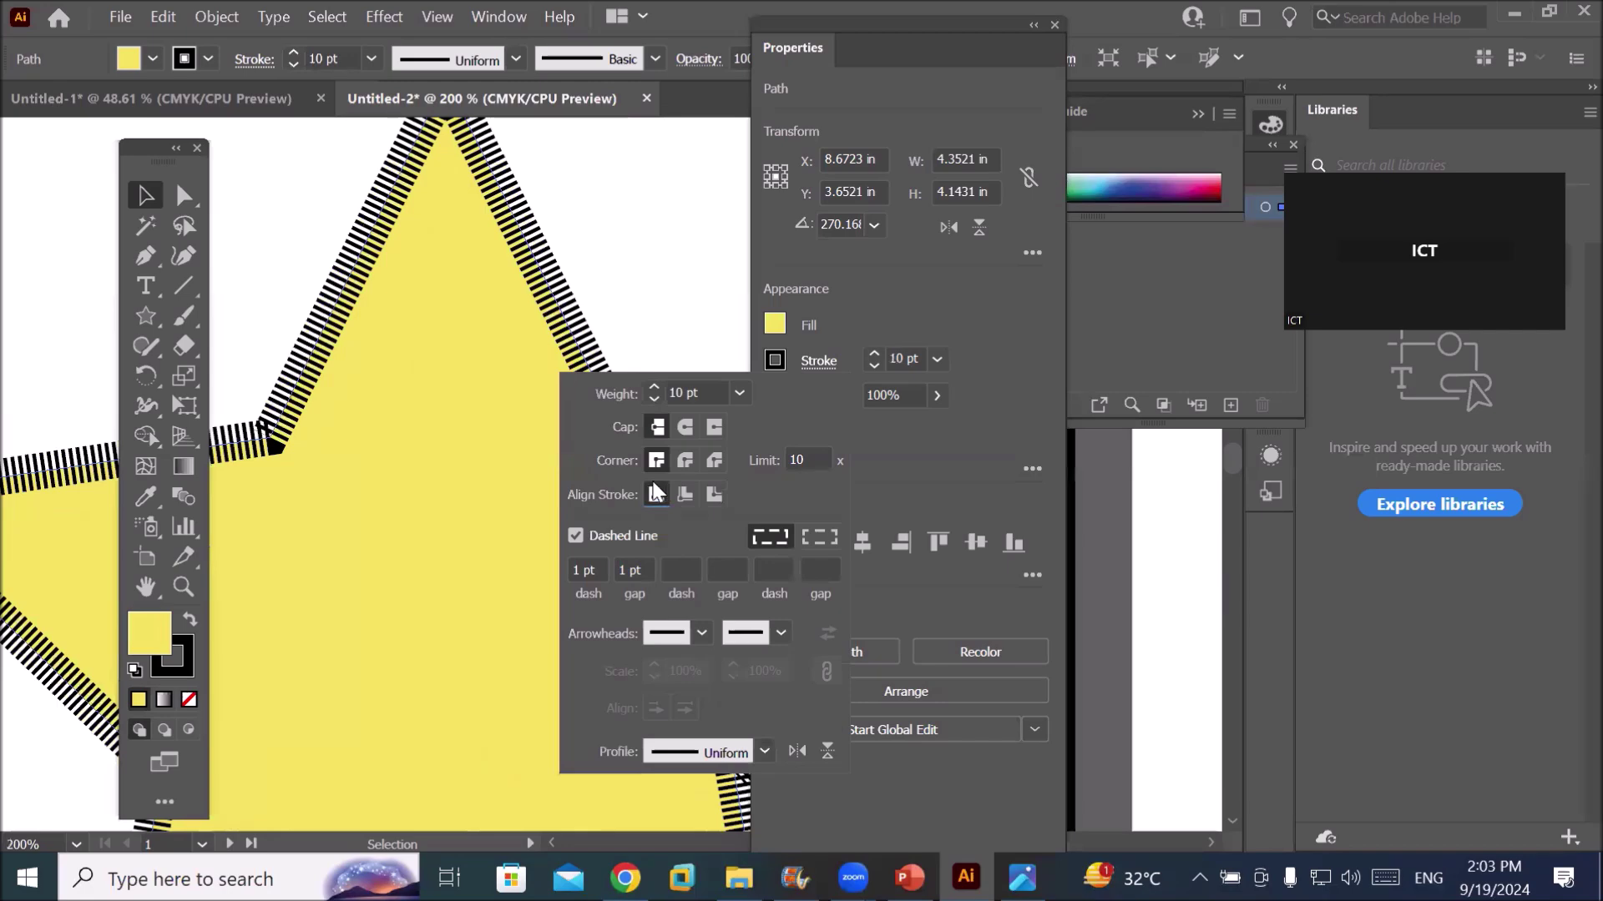
left_click(296, 384)
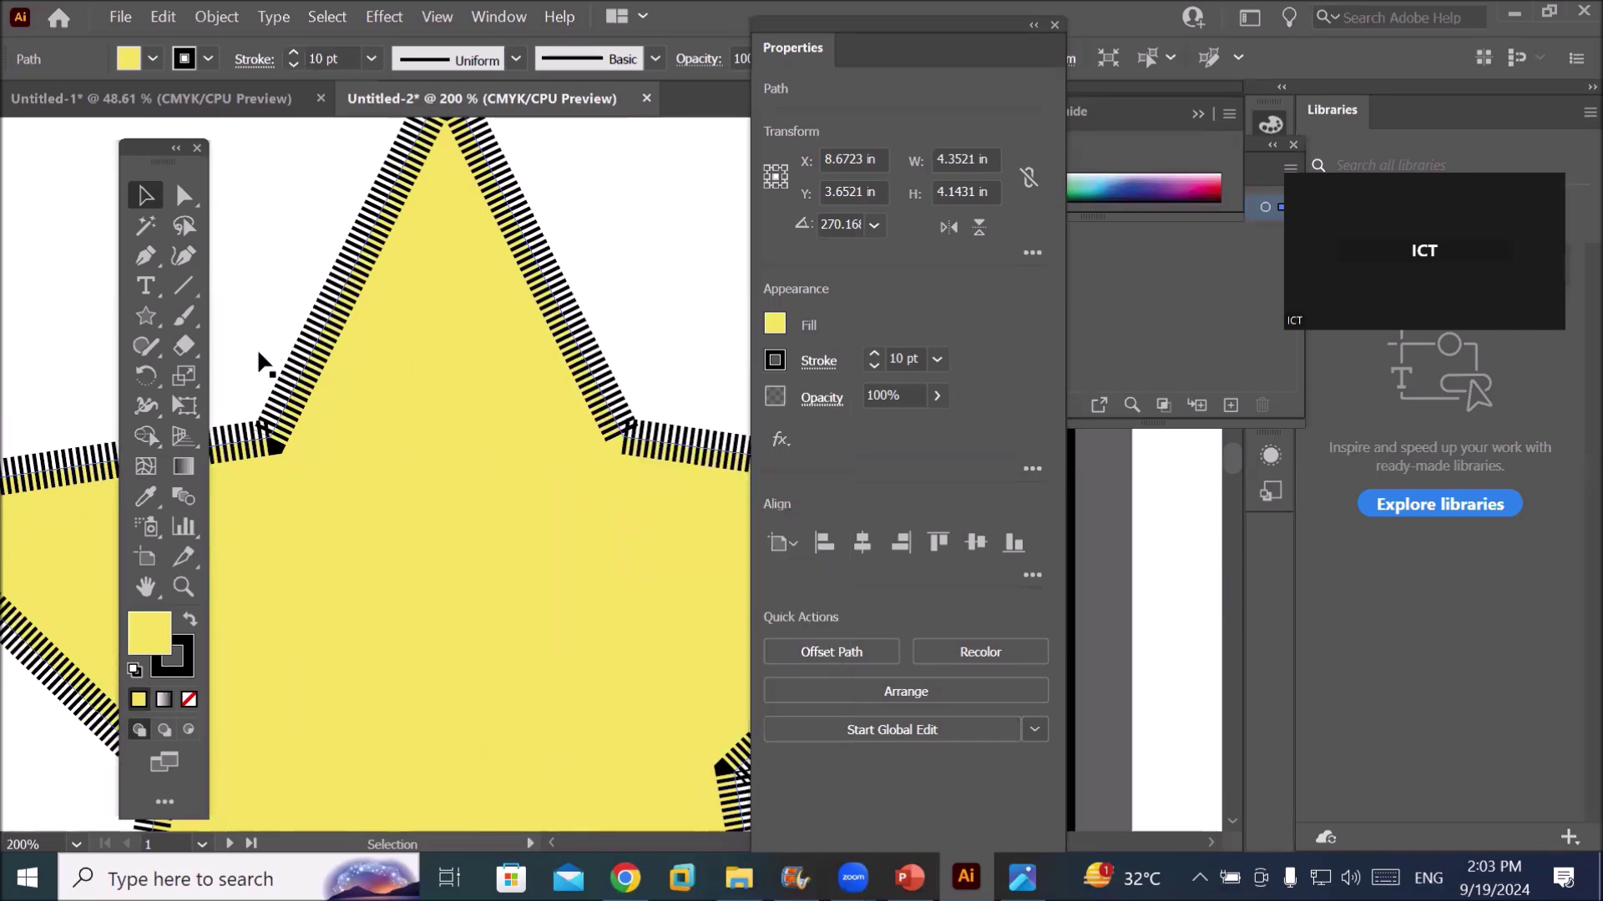
scroll(287, 376, "up", 3)
scroll(333, 404, "up", 4)
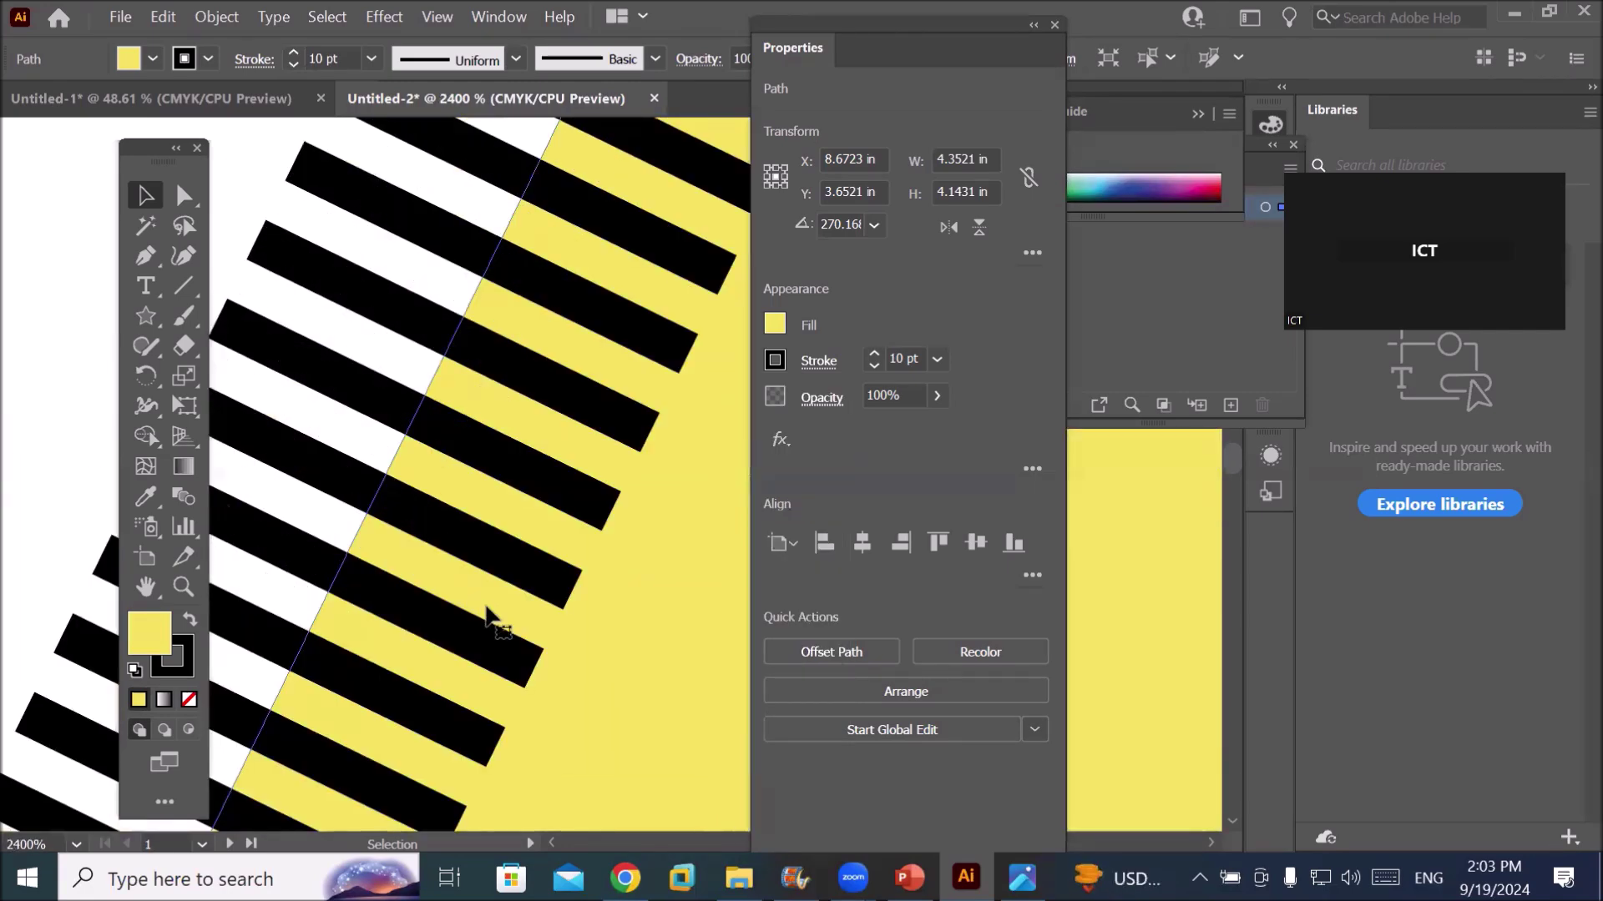
Align the star's stroke to the inside of its path after rechecking outside
left_click(814, 360)
left_click(684, 493)
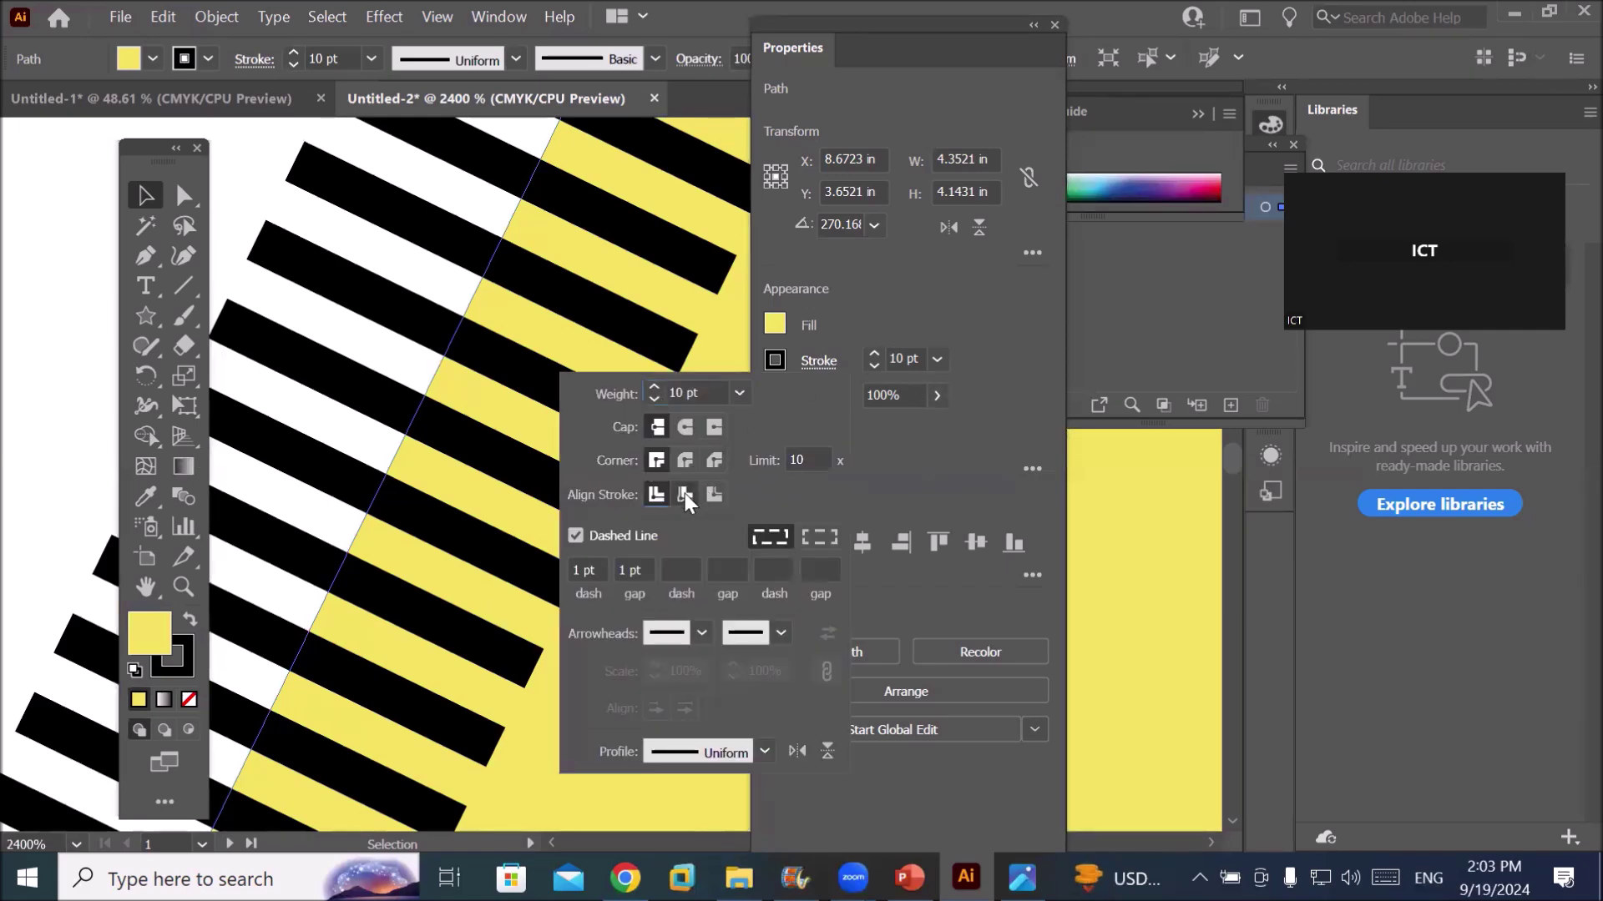
left_click(712, 495)
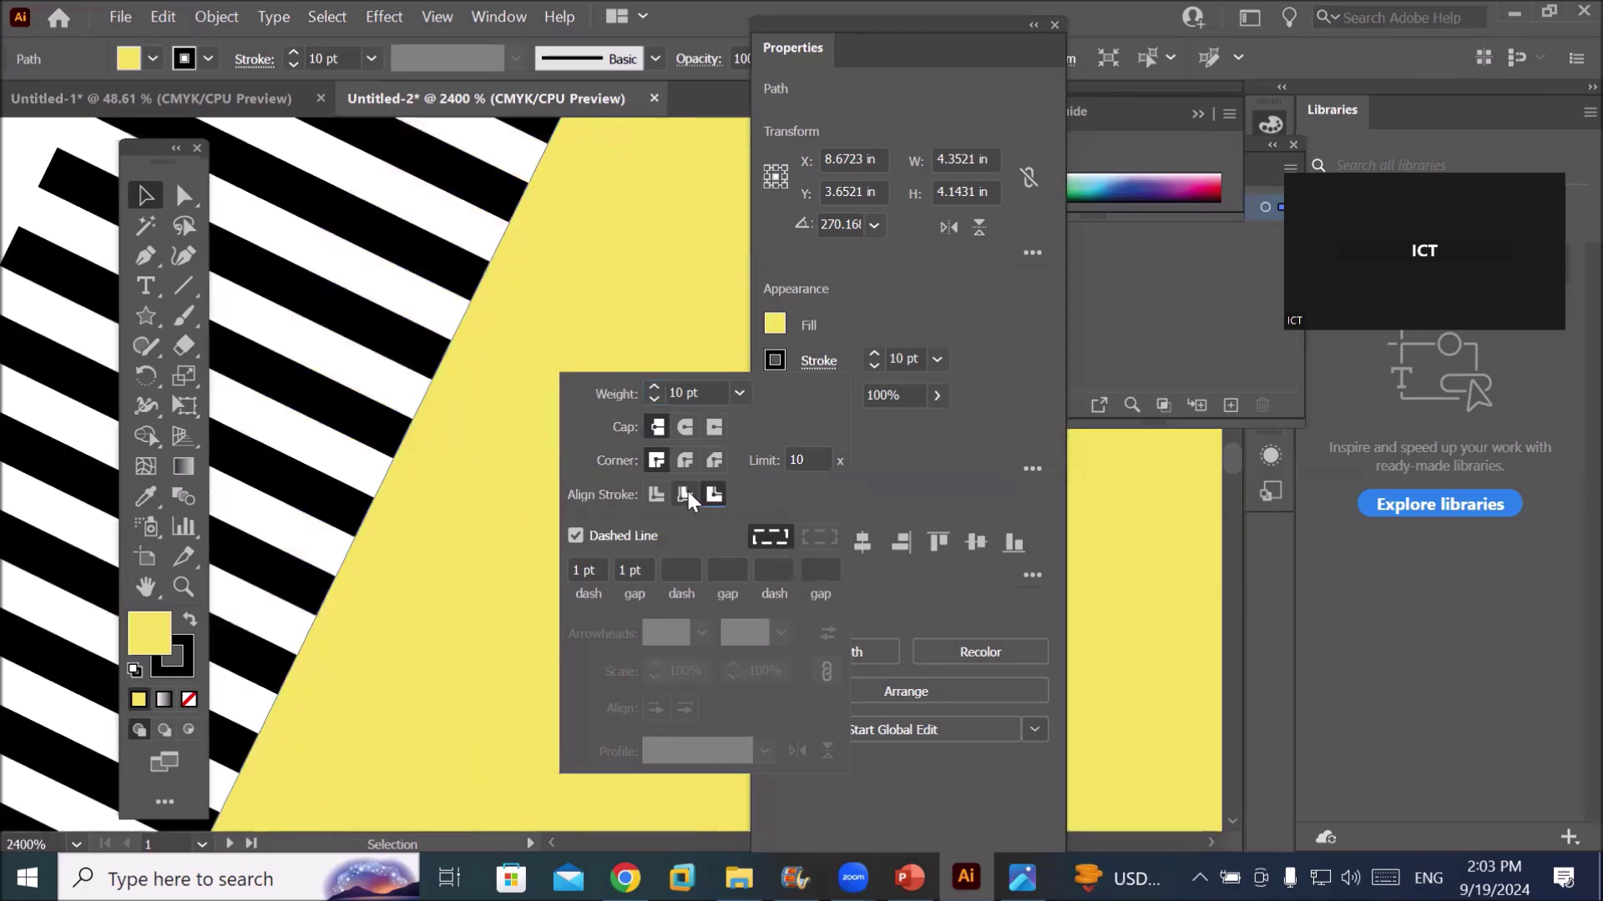
left_click(688, 492)
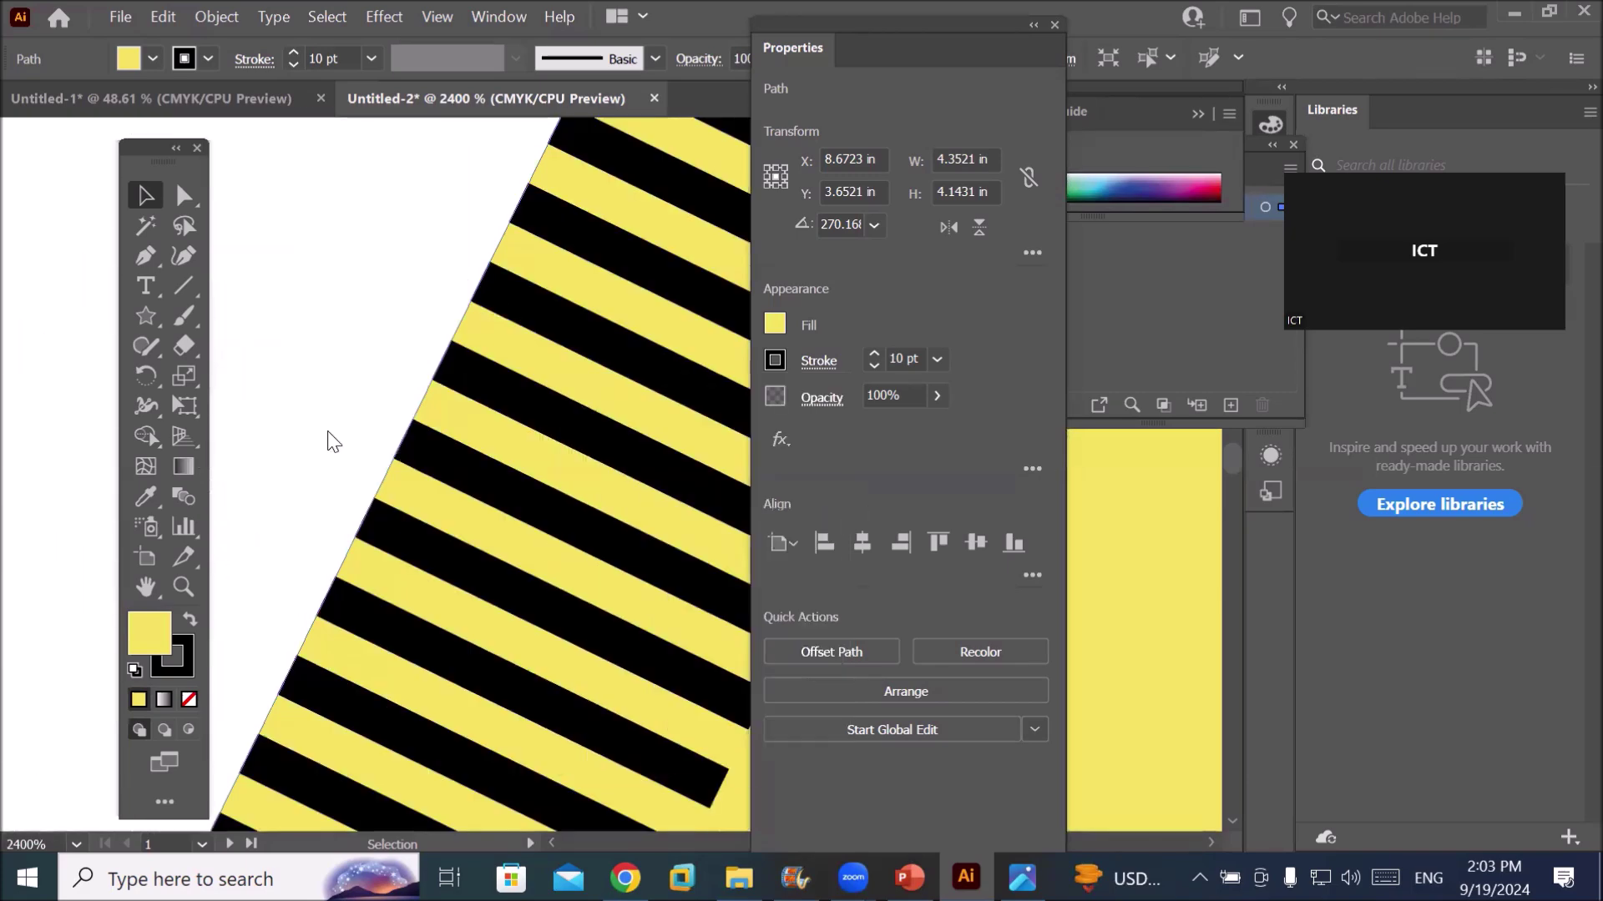
scroll(327, 424, "down", 5)
scroll(330, 430, "down", 2)
scroll(330, 430, "down", 2)
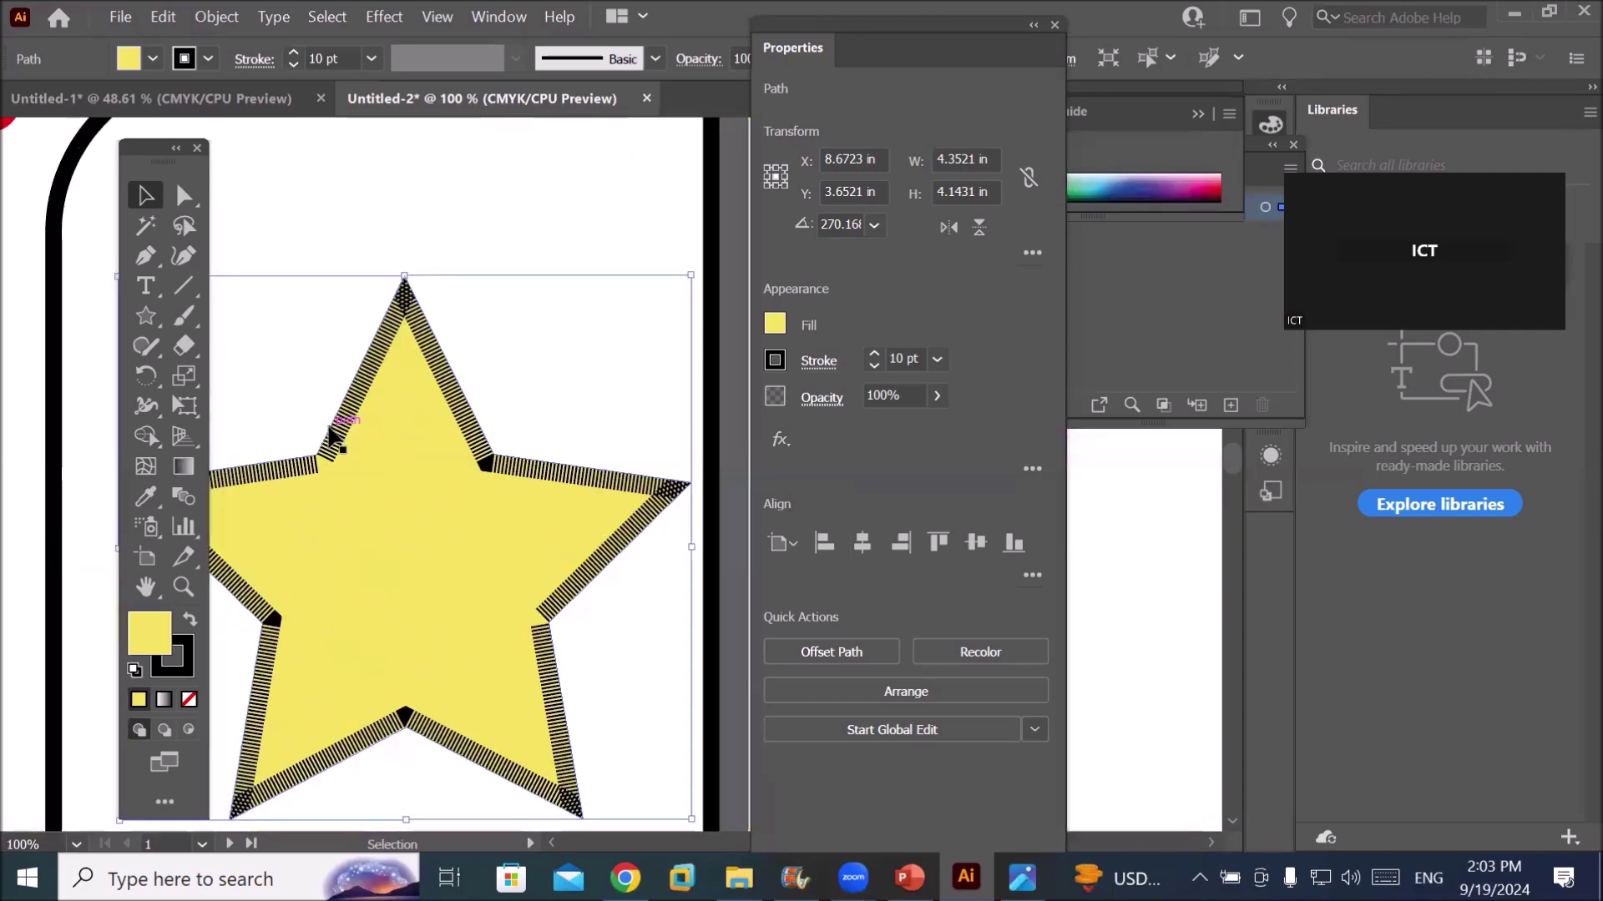
scroll(336, 438, "down", 2)
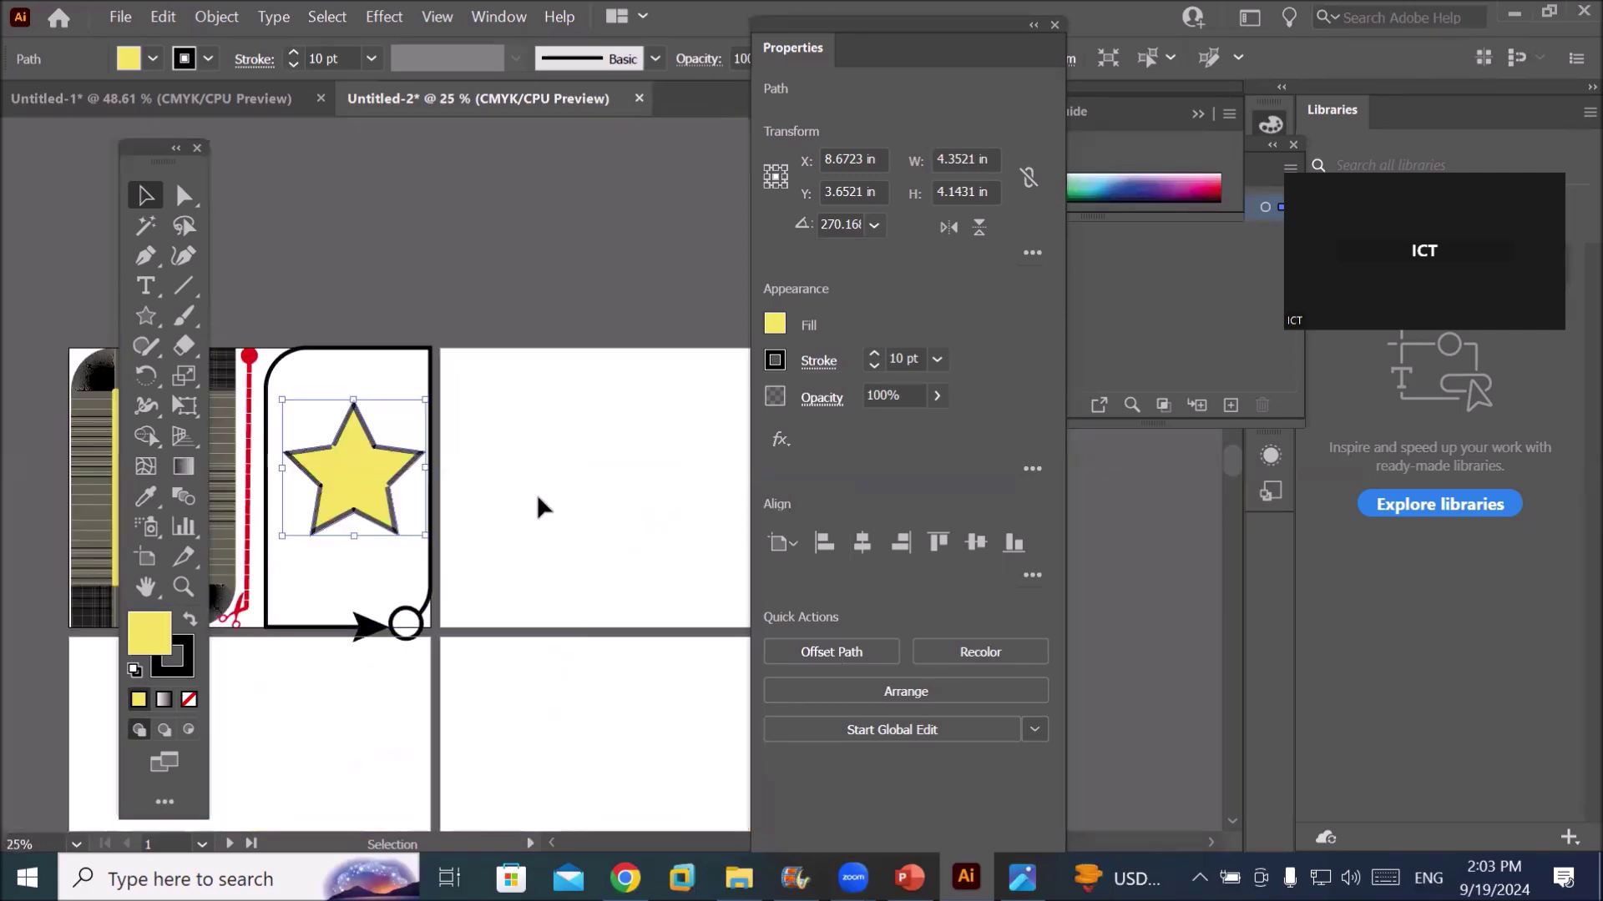
left_click(149, 323)
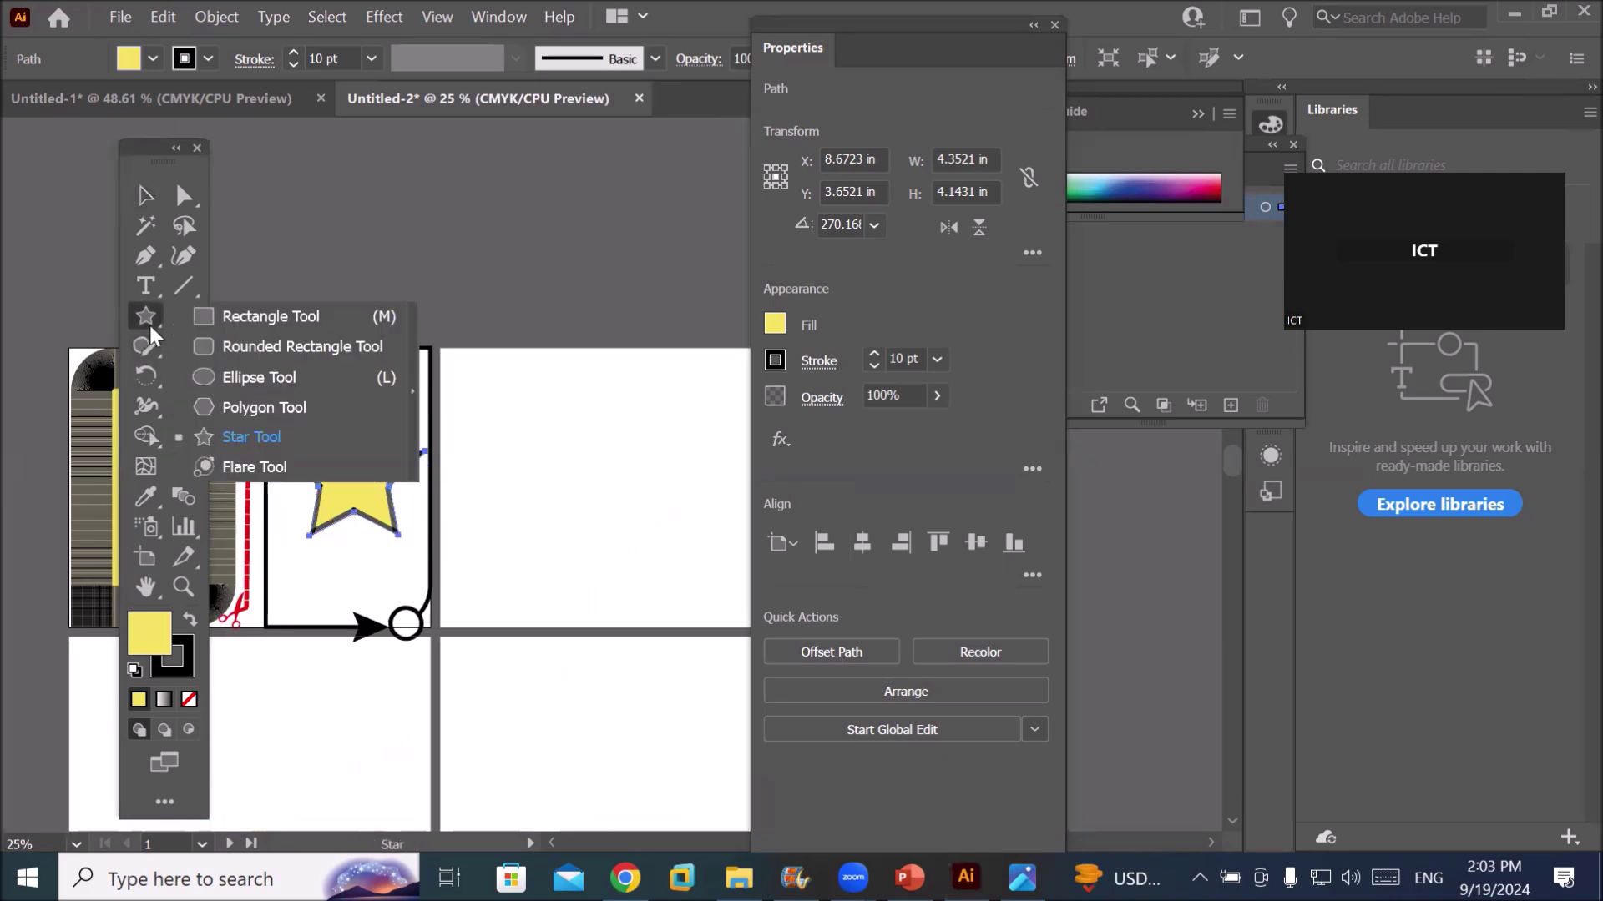
Draw a circle on the second artboard with the Ellipse Tool
left_click(258, 377)
left_click_drag(535, 409, 701, 567)
scroll(717, 422, "up", 1)
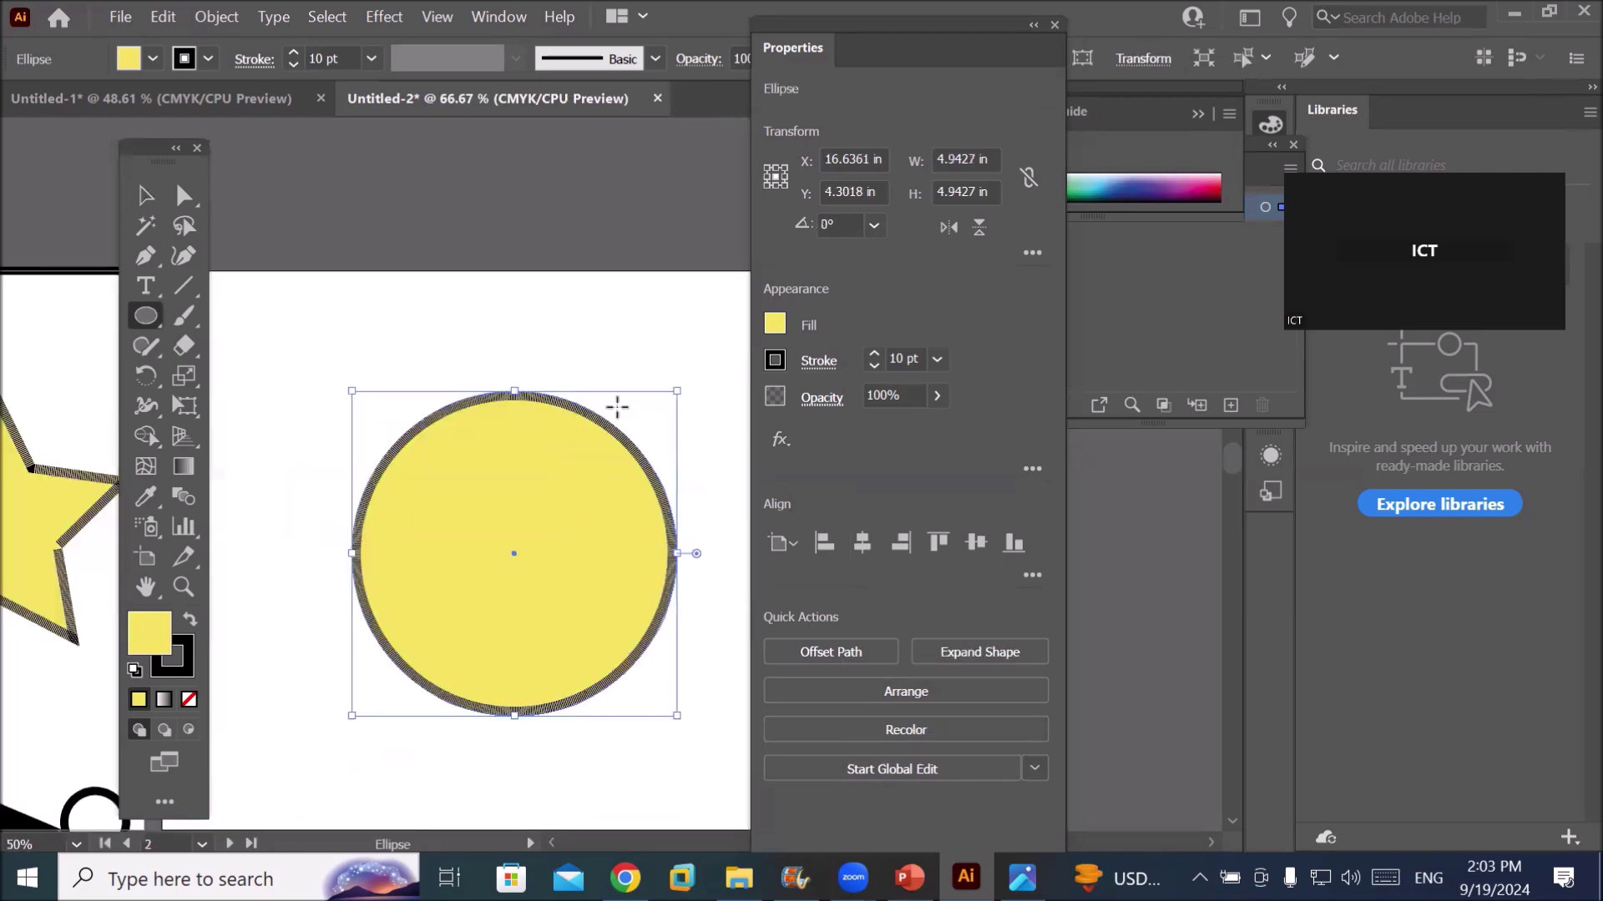
scroll(614, 407, "up", 5)
scroll(432, 389, "up", 2)
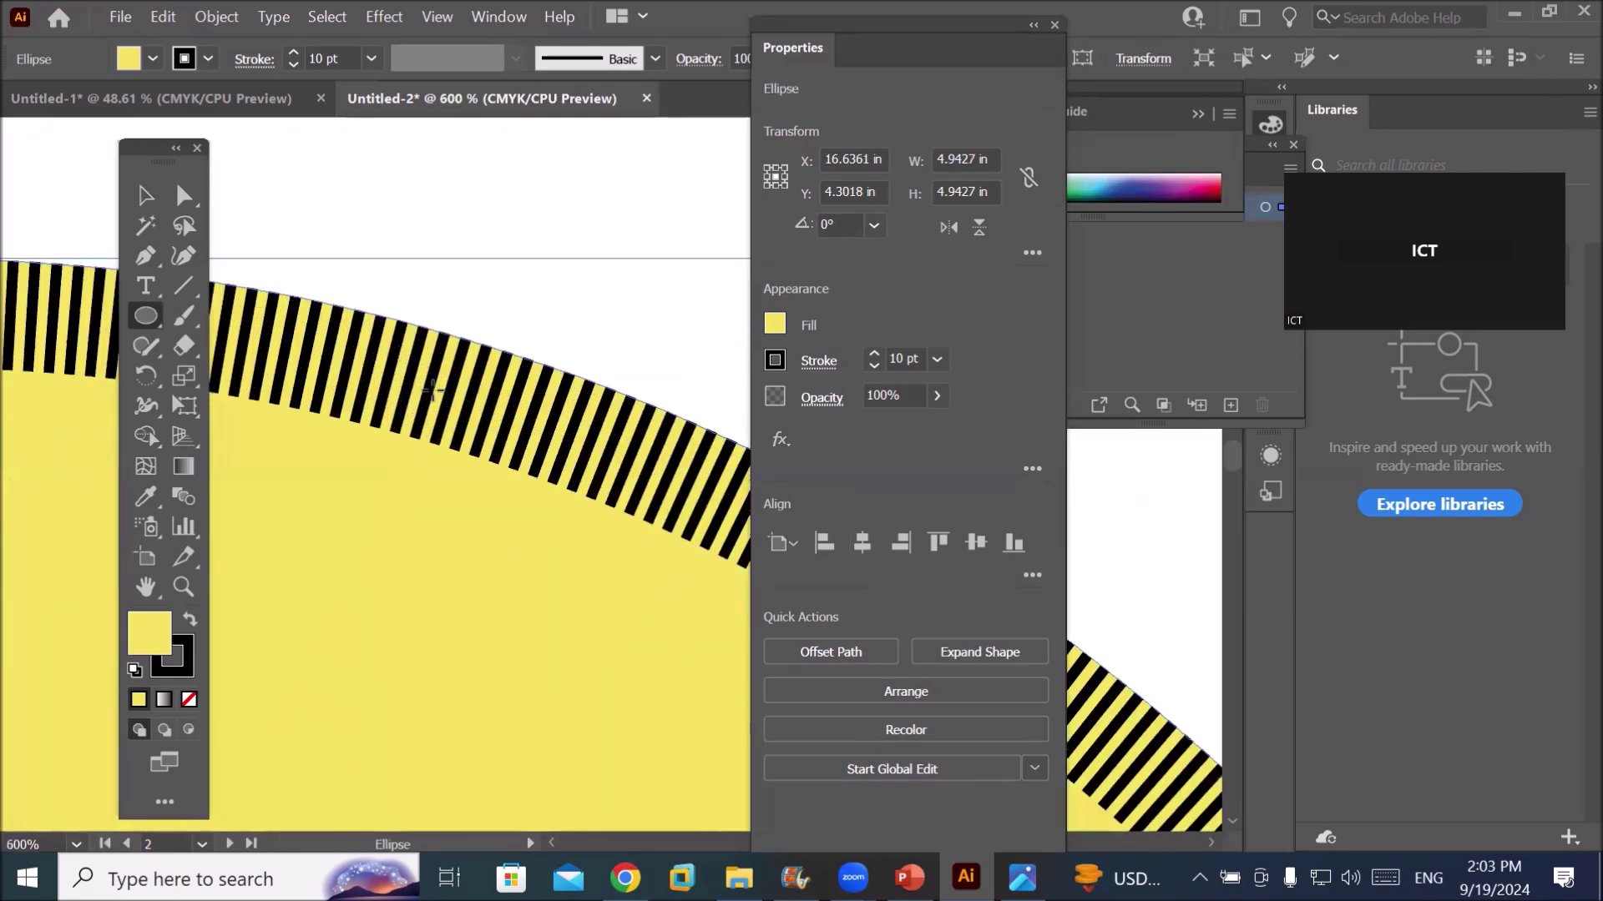
Raise the circle's stroke weight in steps up to 45 pt
left_click(816, 360)
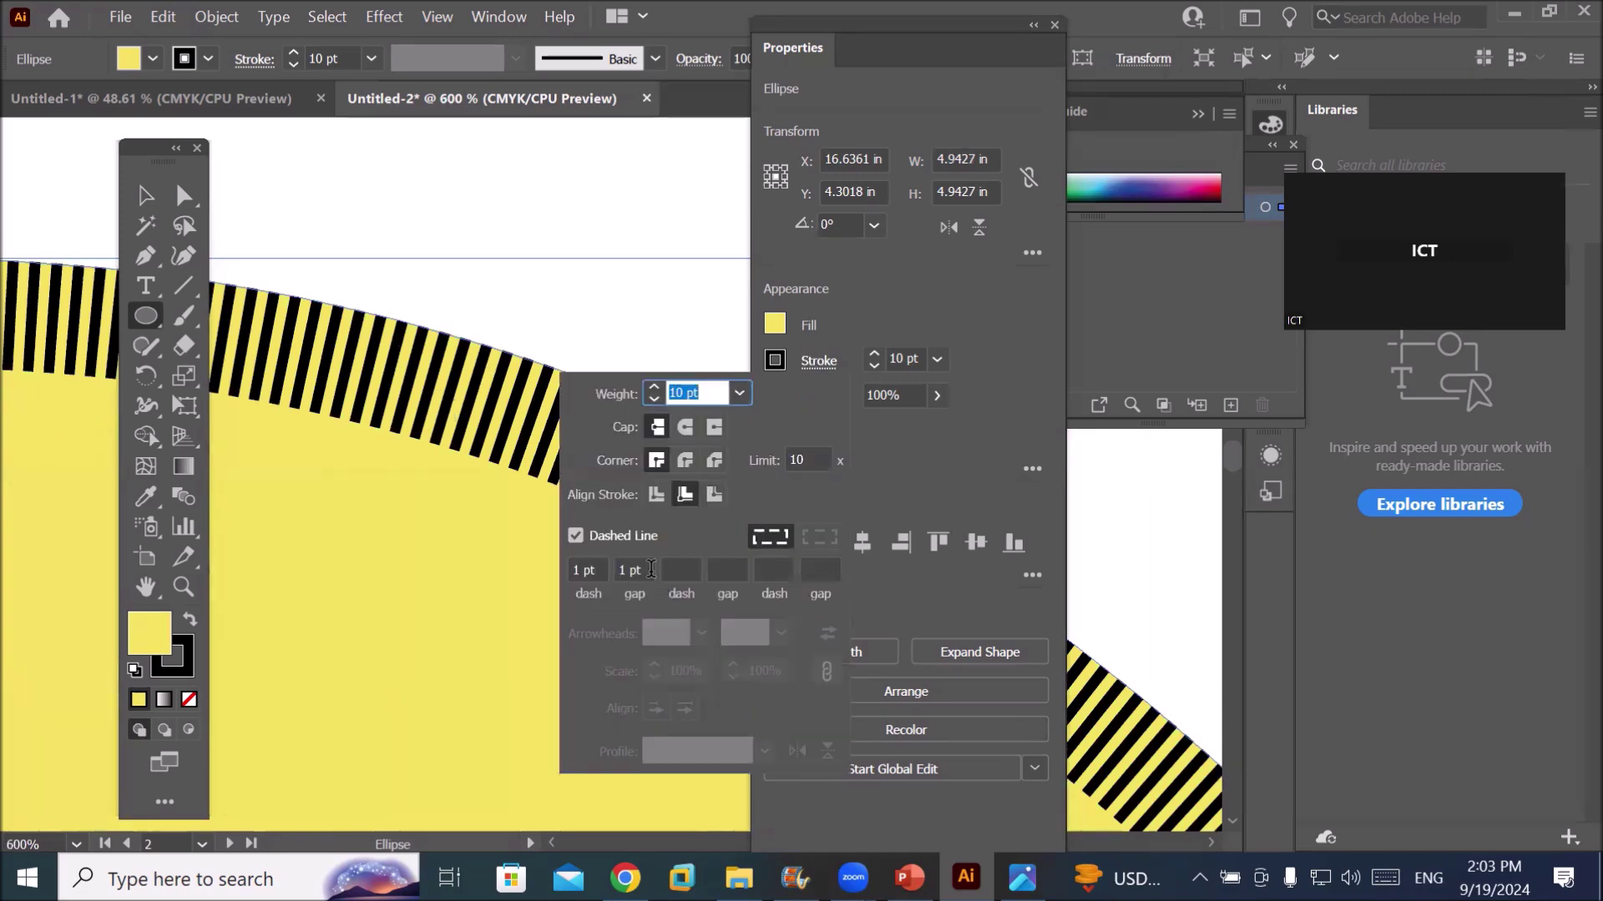
left_click(654, 387)
left_click(653, 384)
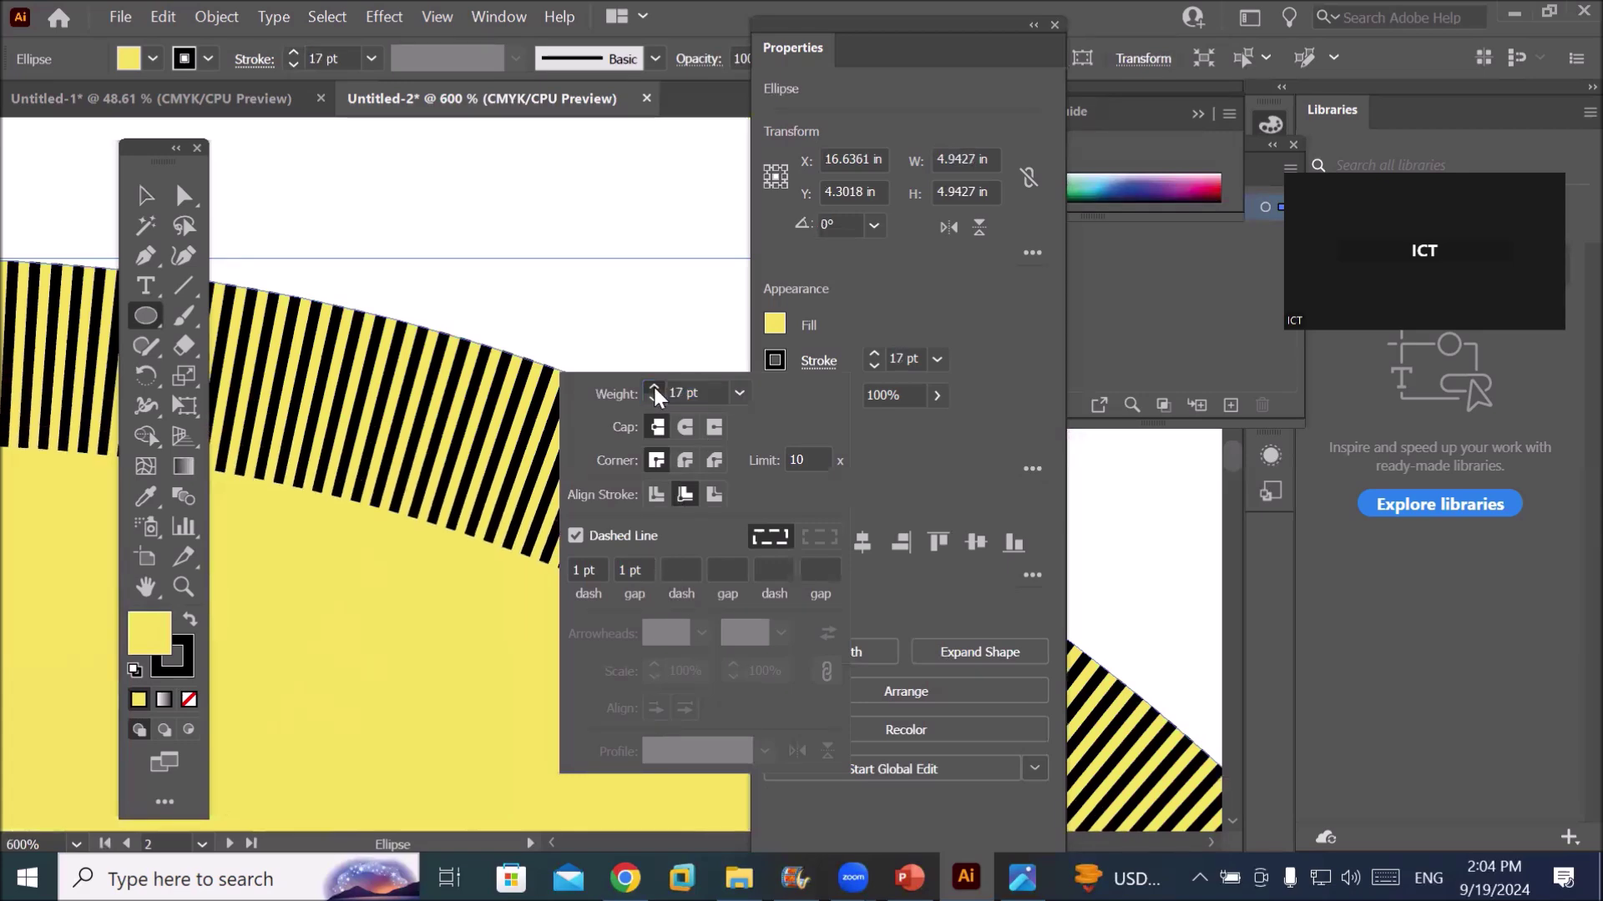
left_click(654, 386)
left_click(654, 386)
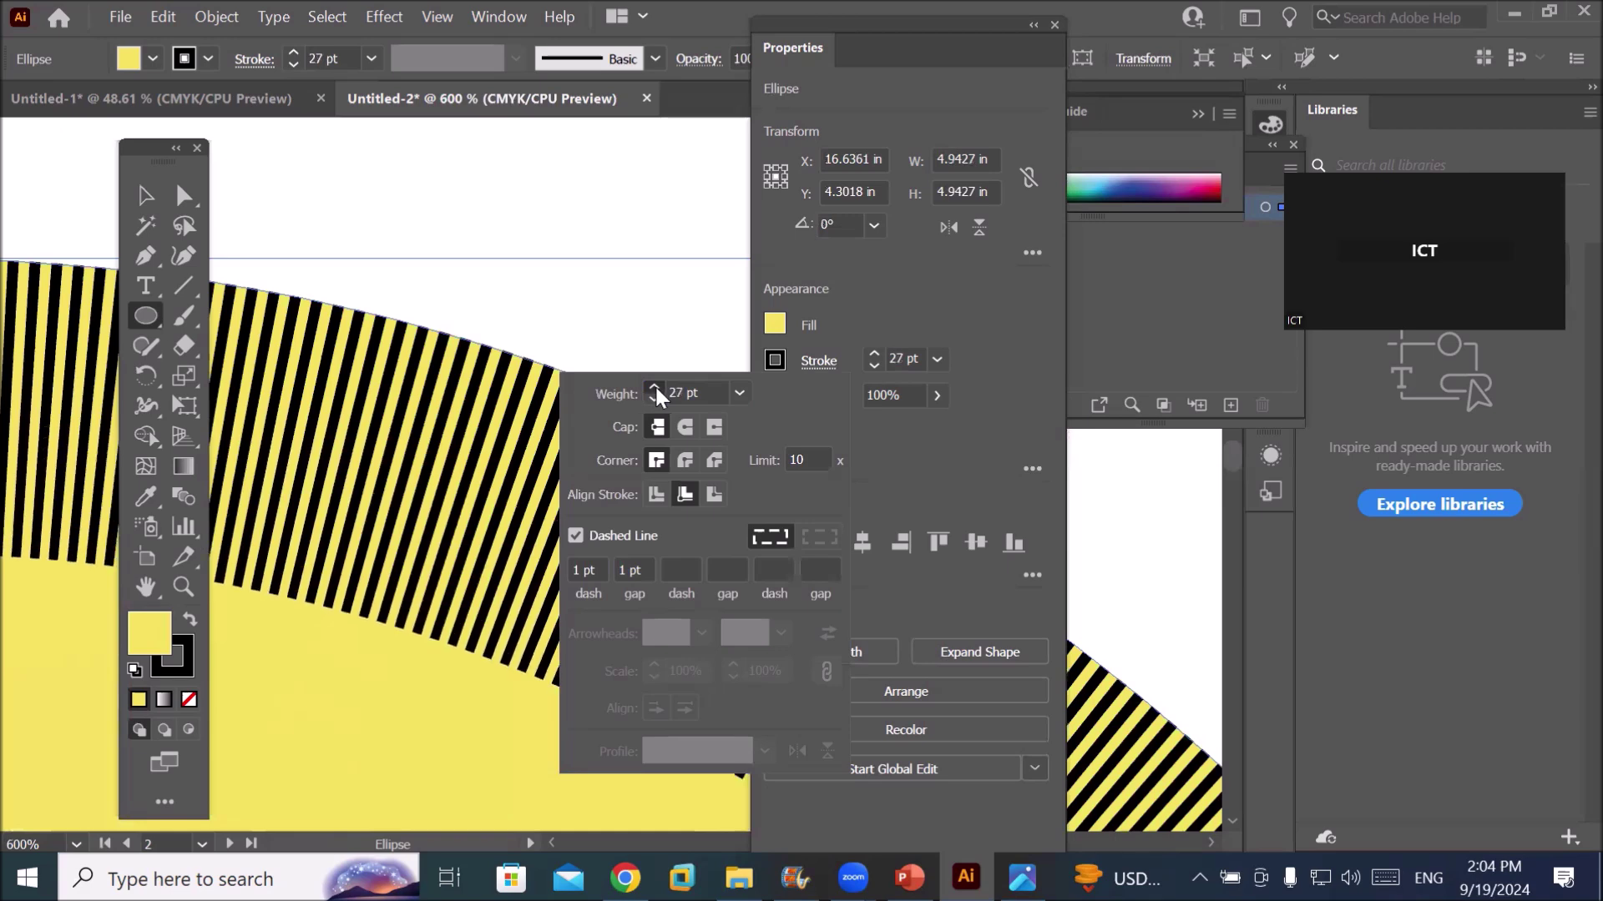
left_click(654, 385)
left_click(654, 386)
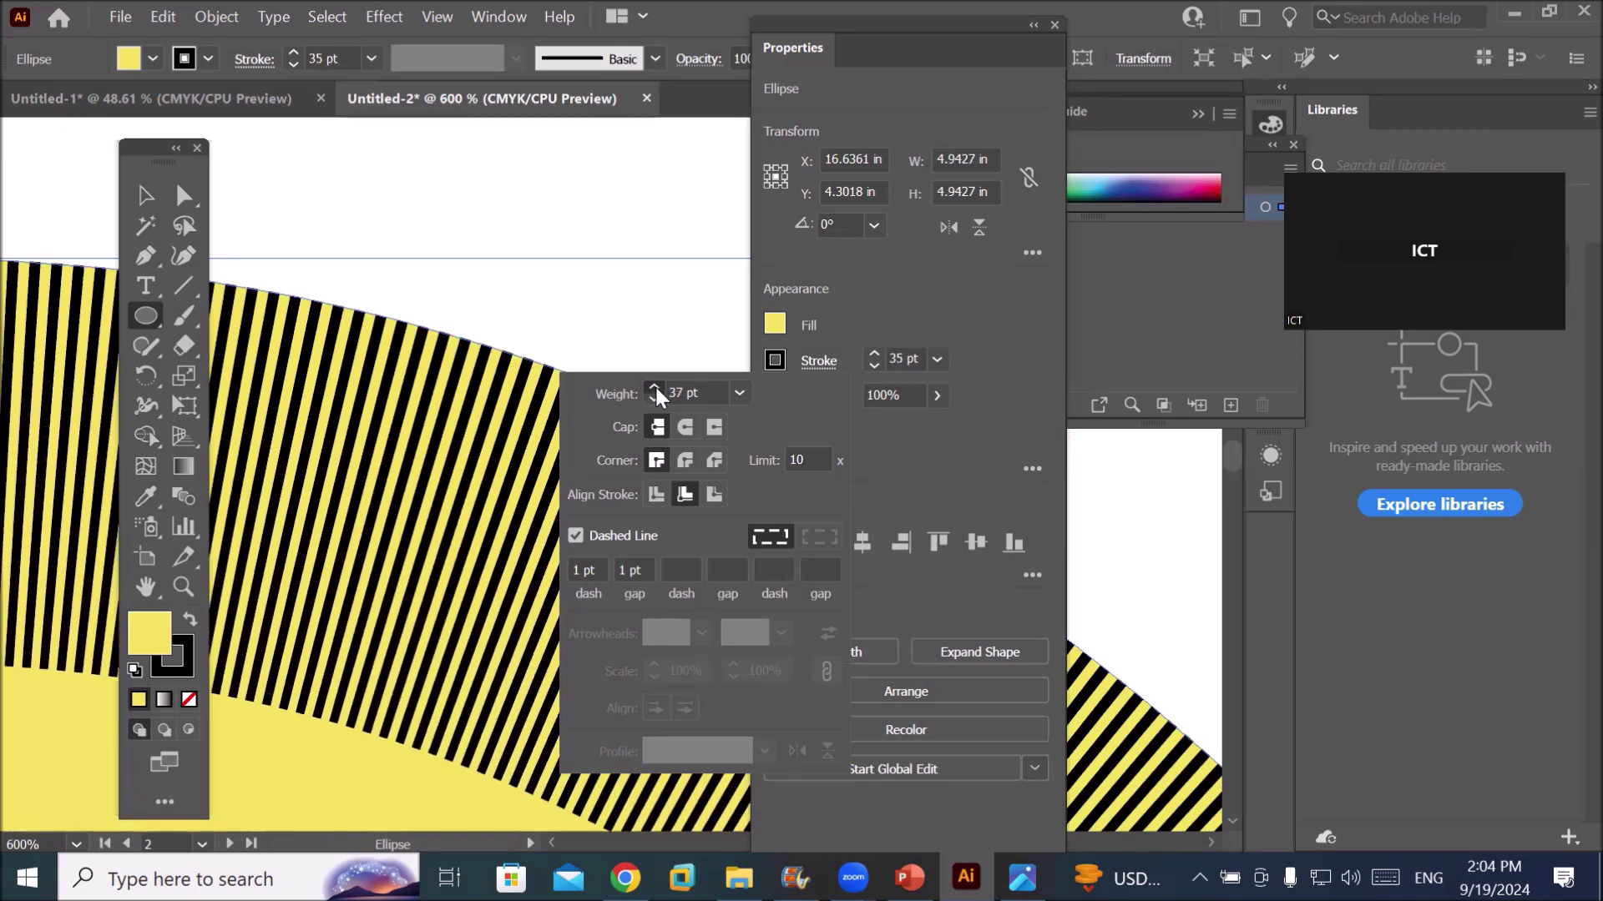
left_click(655, 385)
left_click(655, 386)
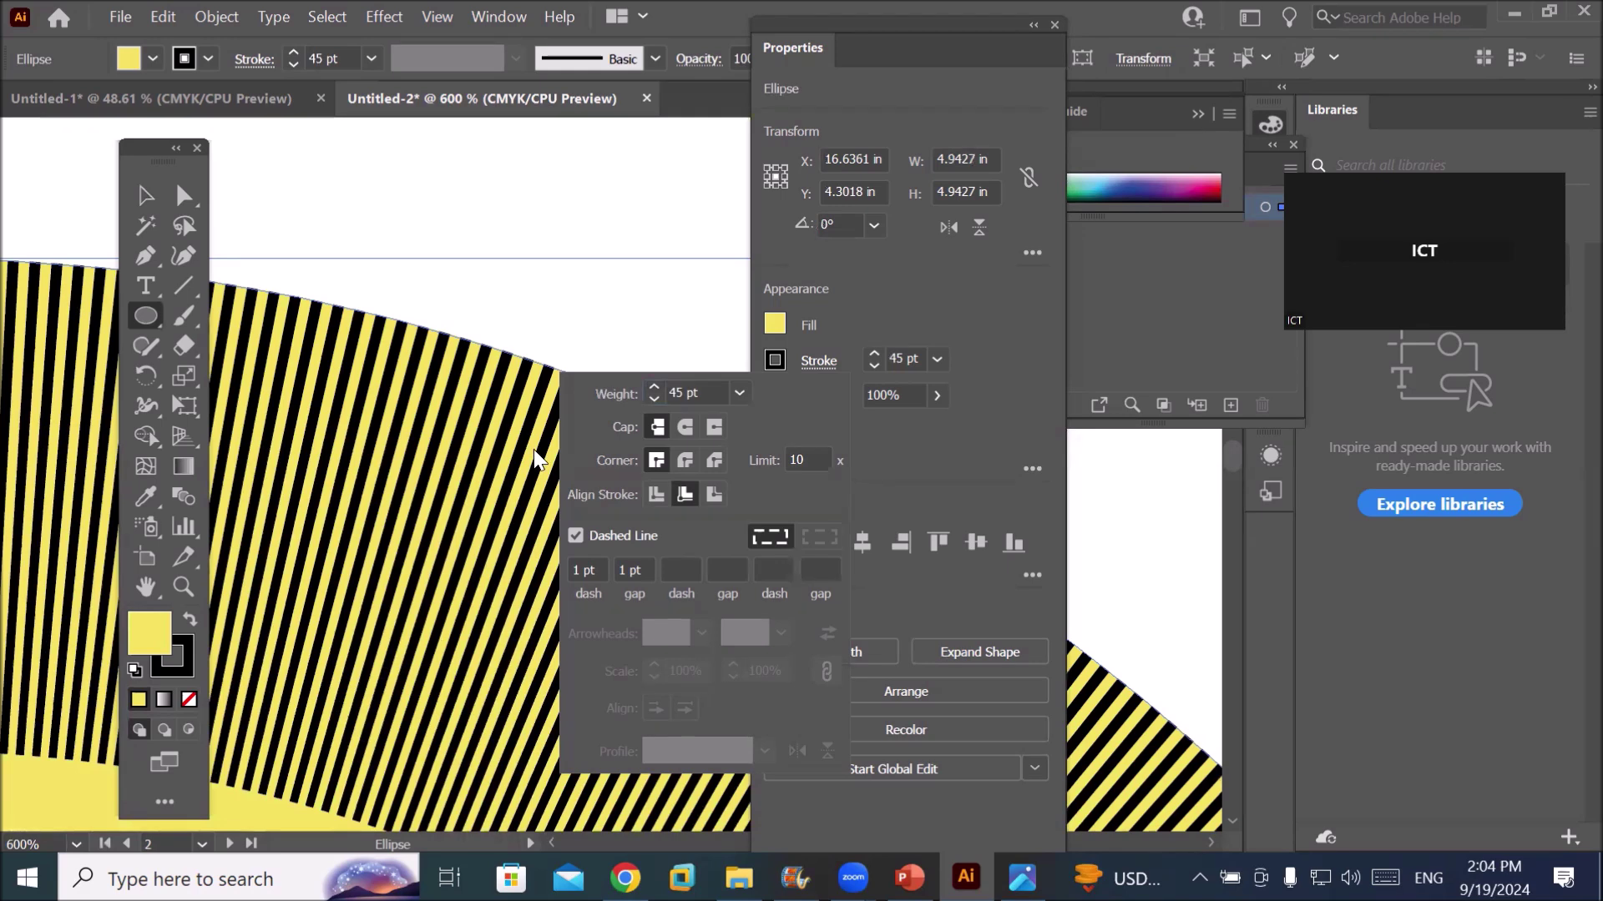
scroll(535, 457, "down", 4)
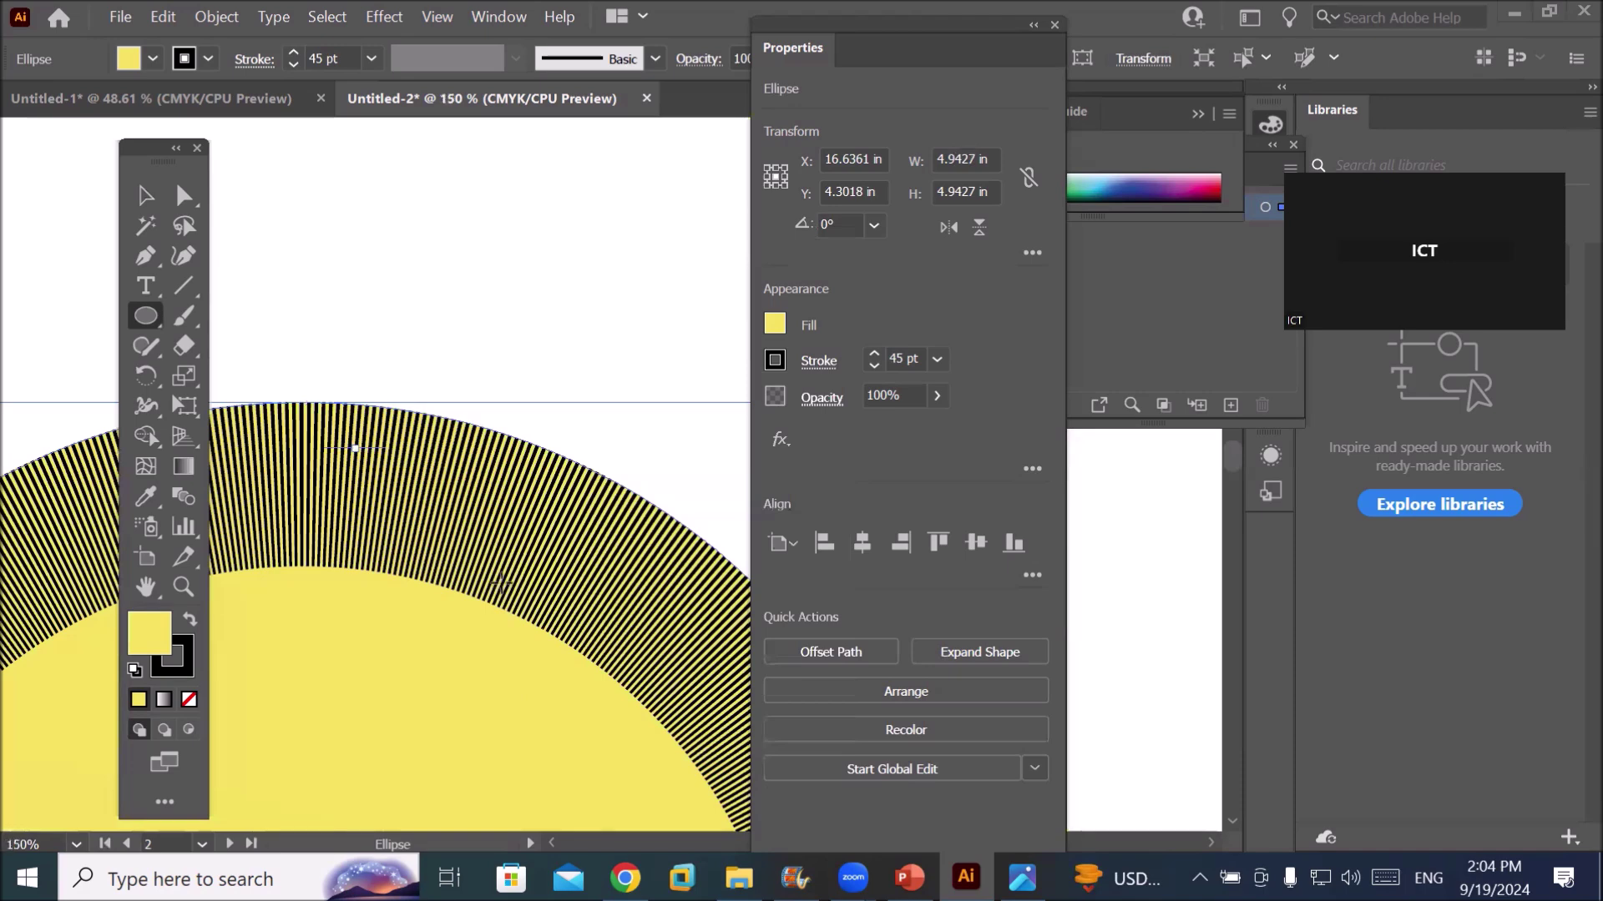
scroll(501, 583, "down", 1)
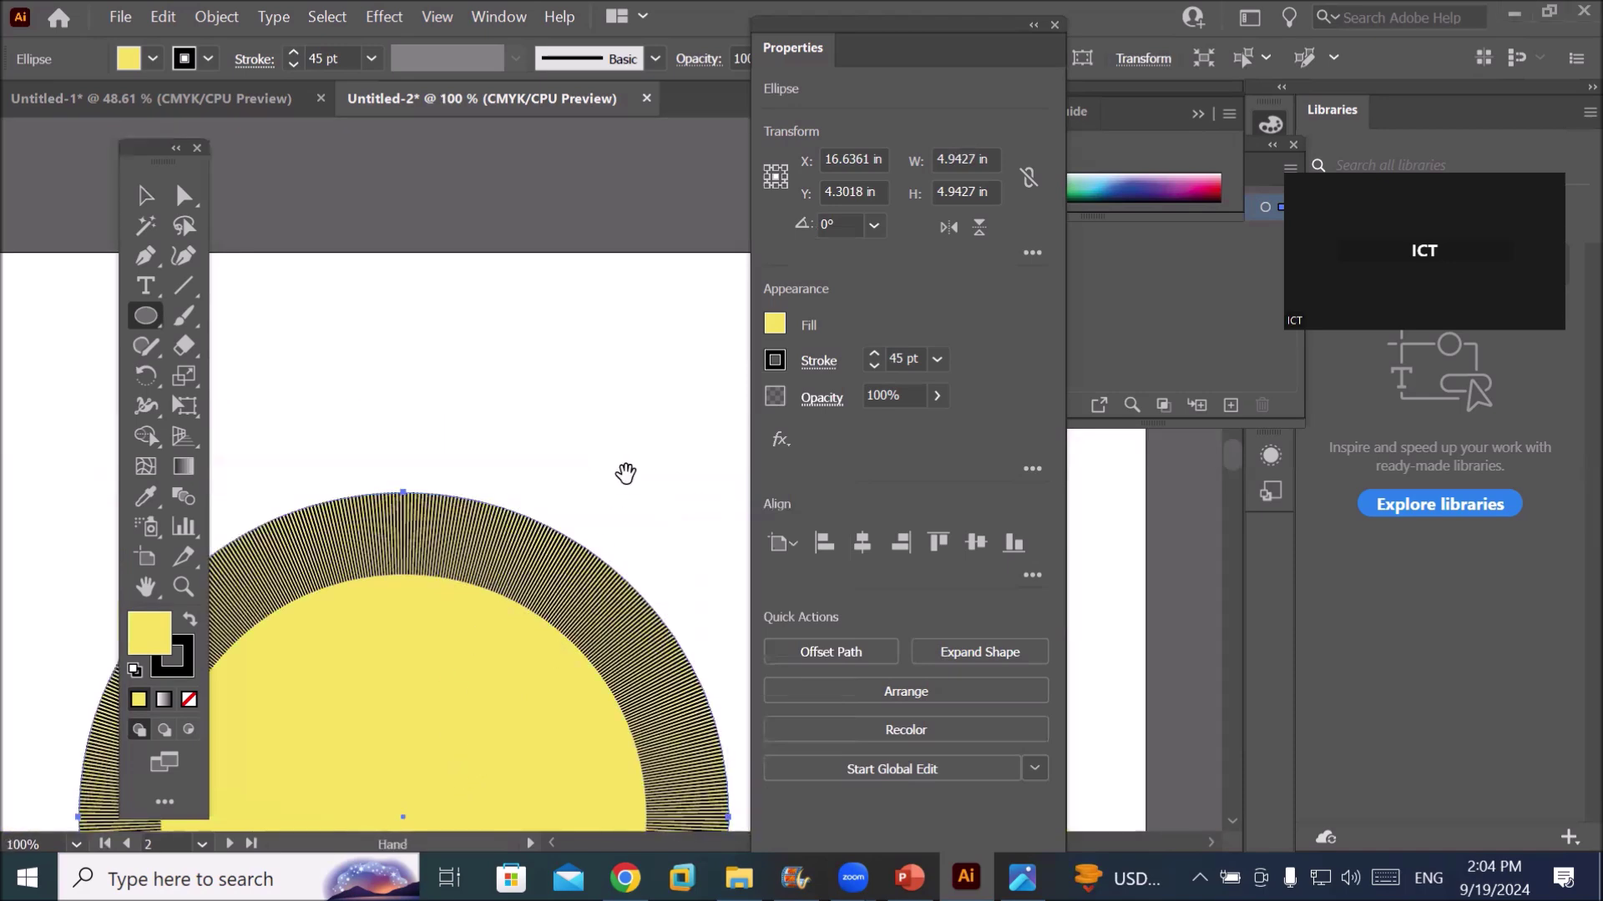
scroll(504, 596, "down", 1)
scroll(503, 596, "down", 3)
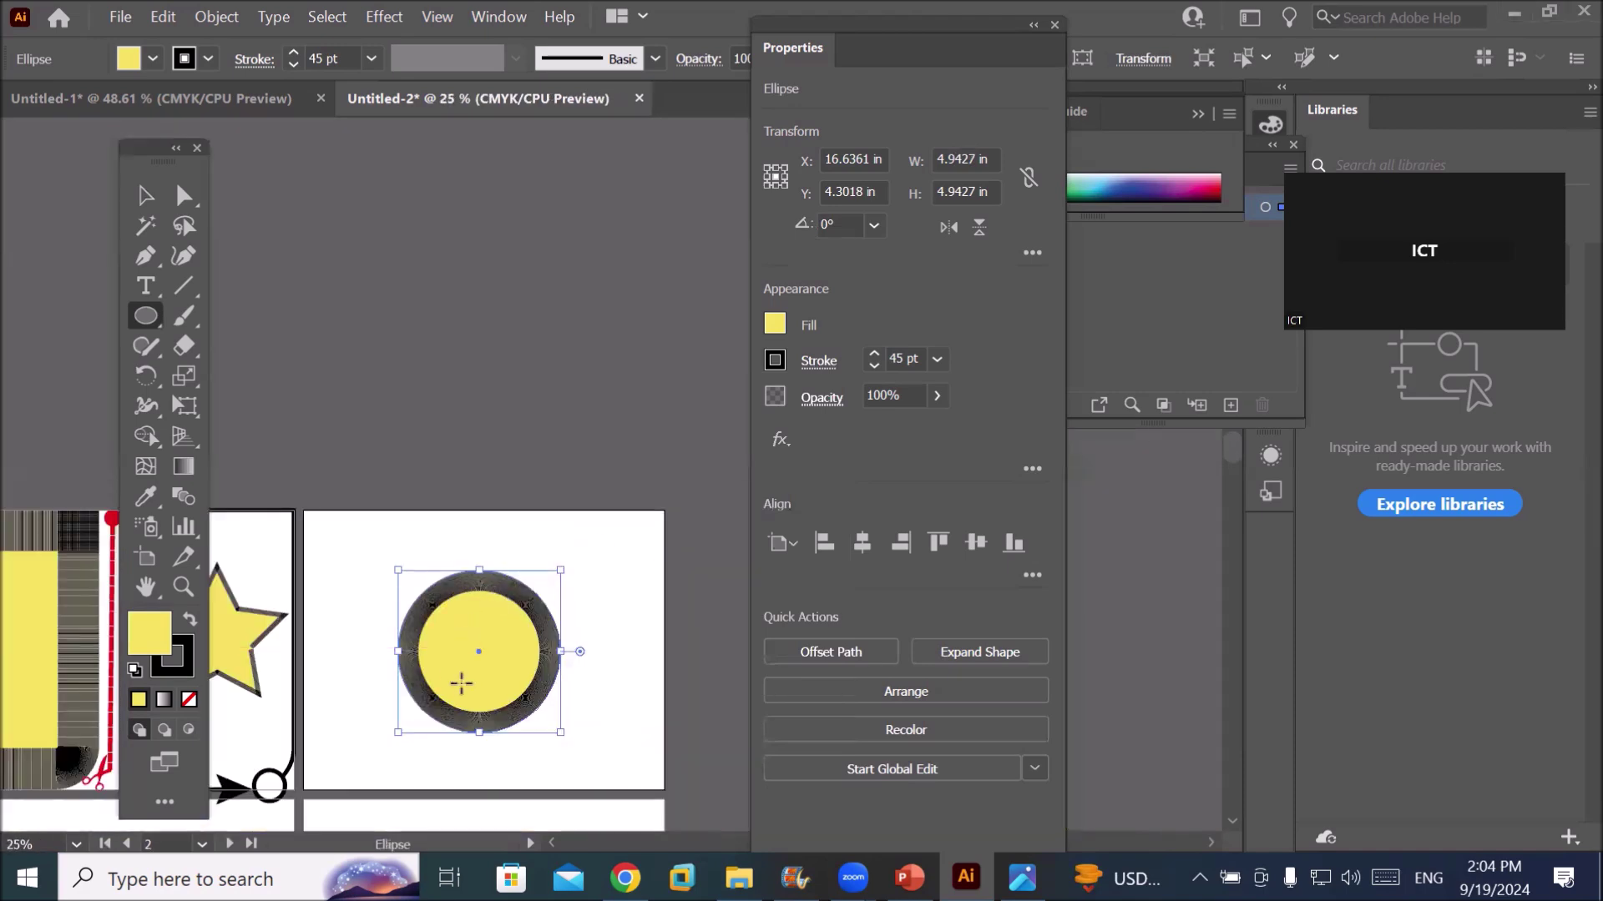
Keep raising the circle's stroke weight past 51 and 56 pt to 124 pt
scroll(461, 684, "up", 2)
scroll(491, 730, "up", 2)
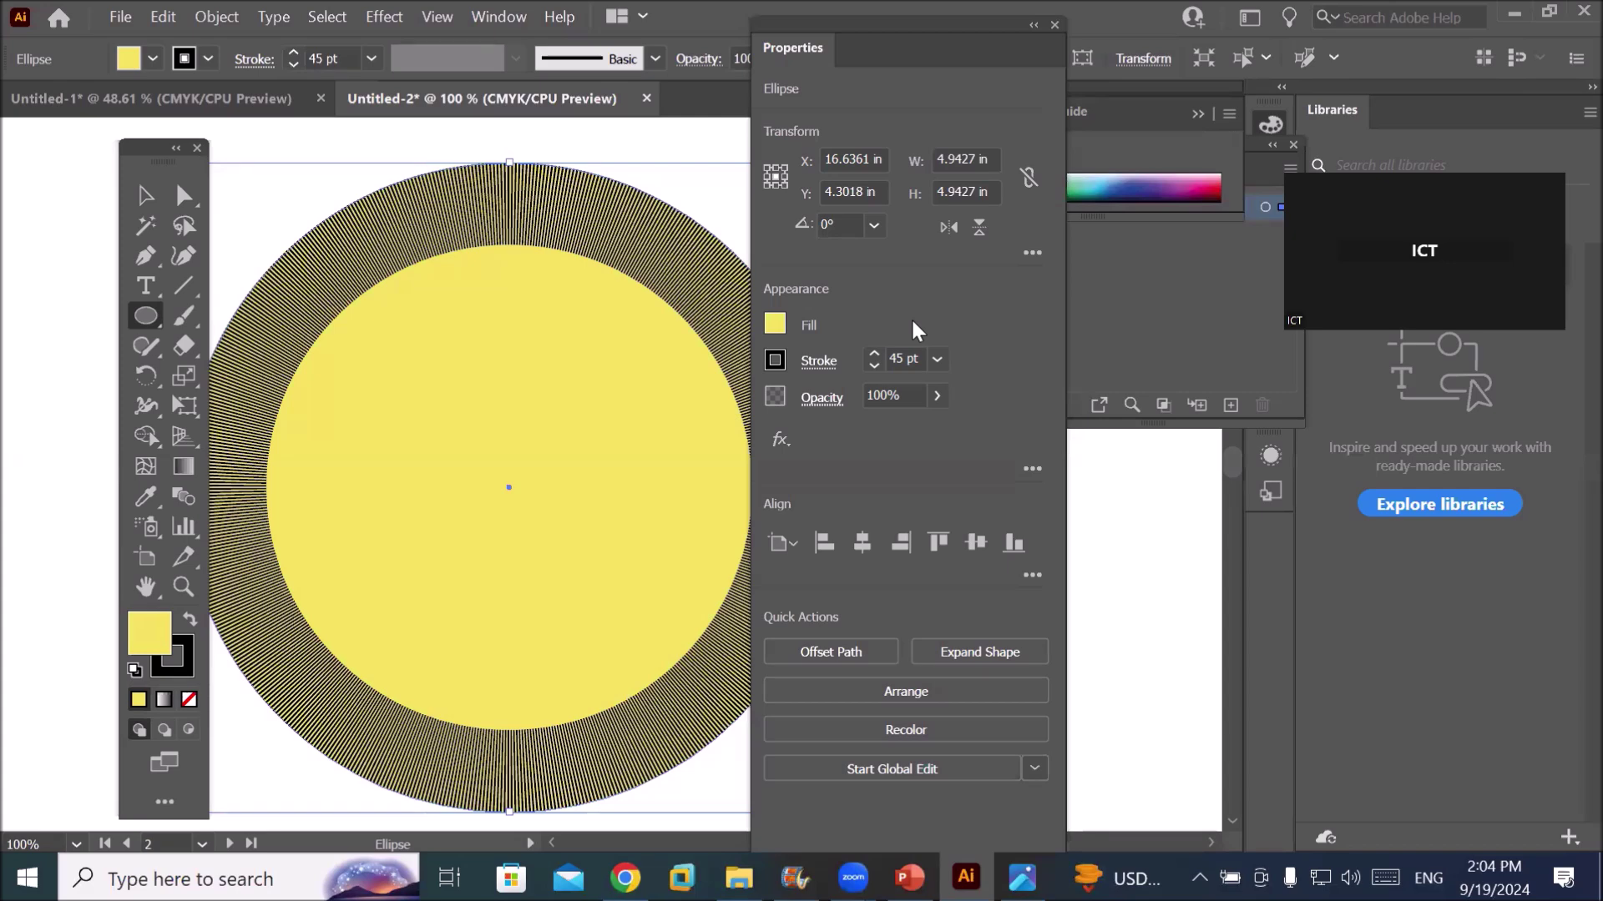
left_click(873, 354)
left_click(873, 354)
left_click(873, 354)
left_click(874, 354)
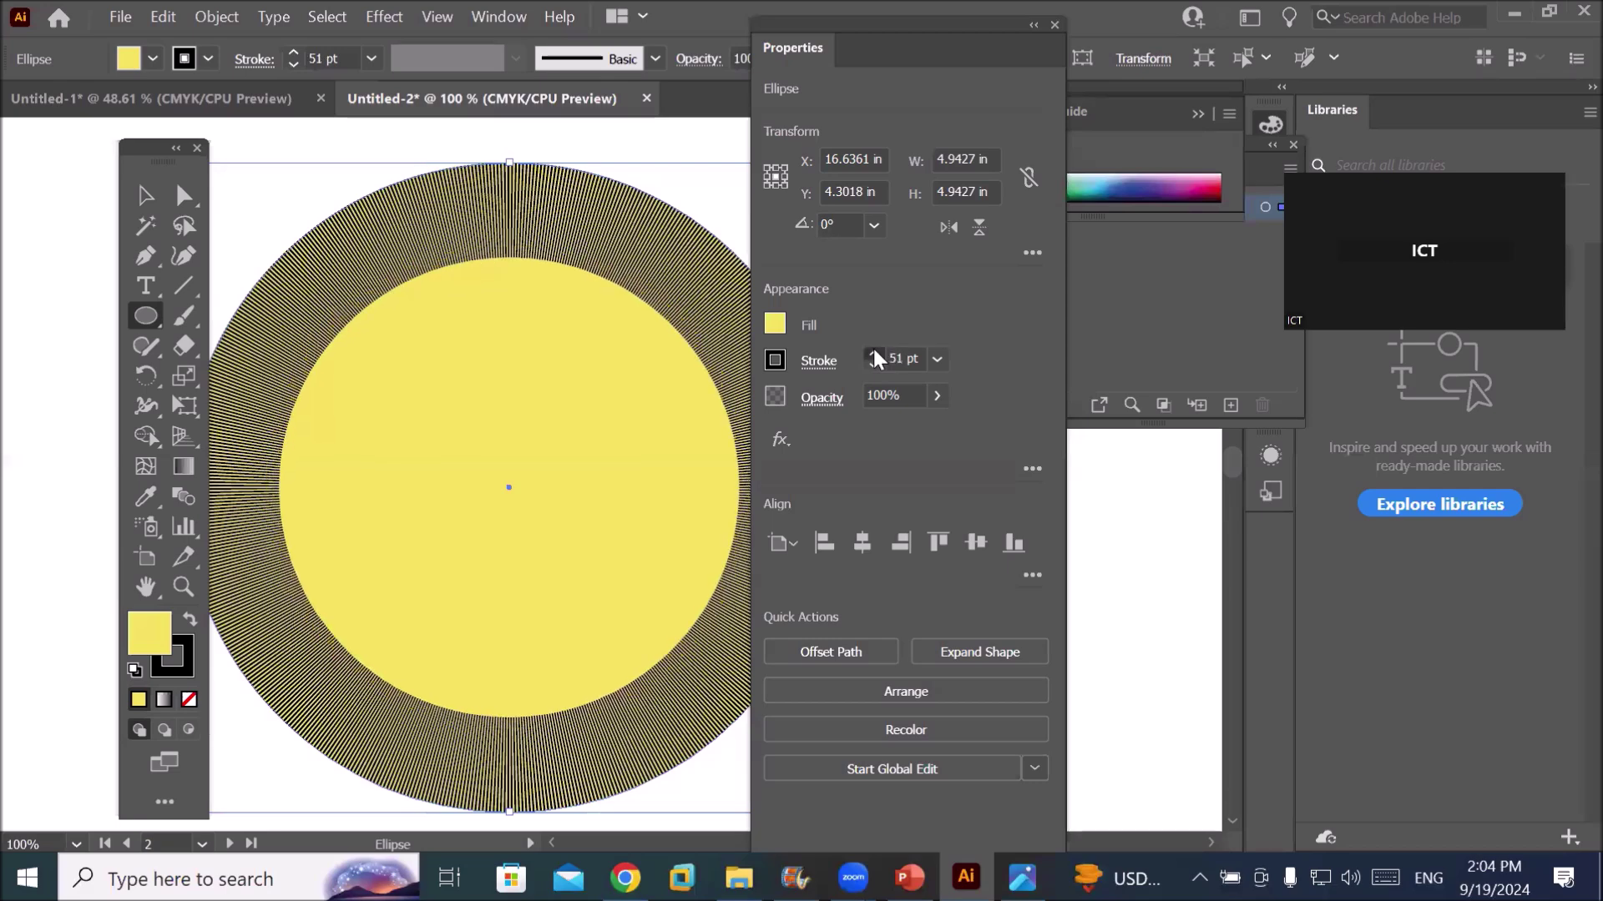
left_click(873, 354)
left_click(873, 353)
left_click(873, 354)
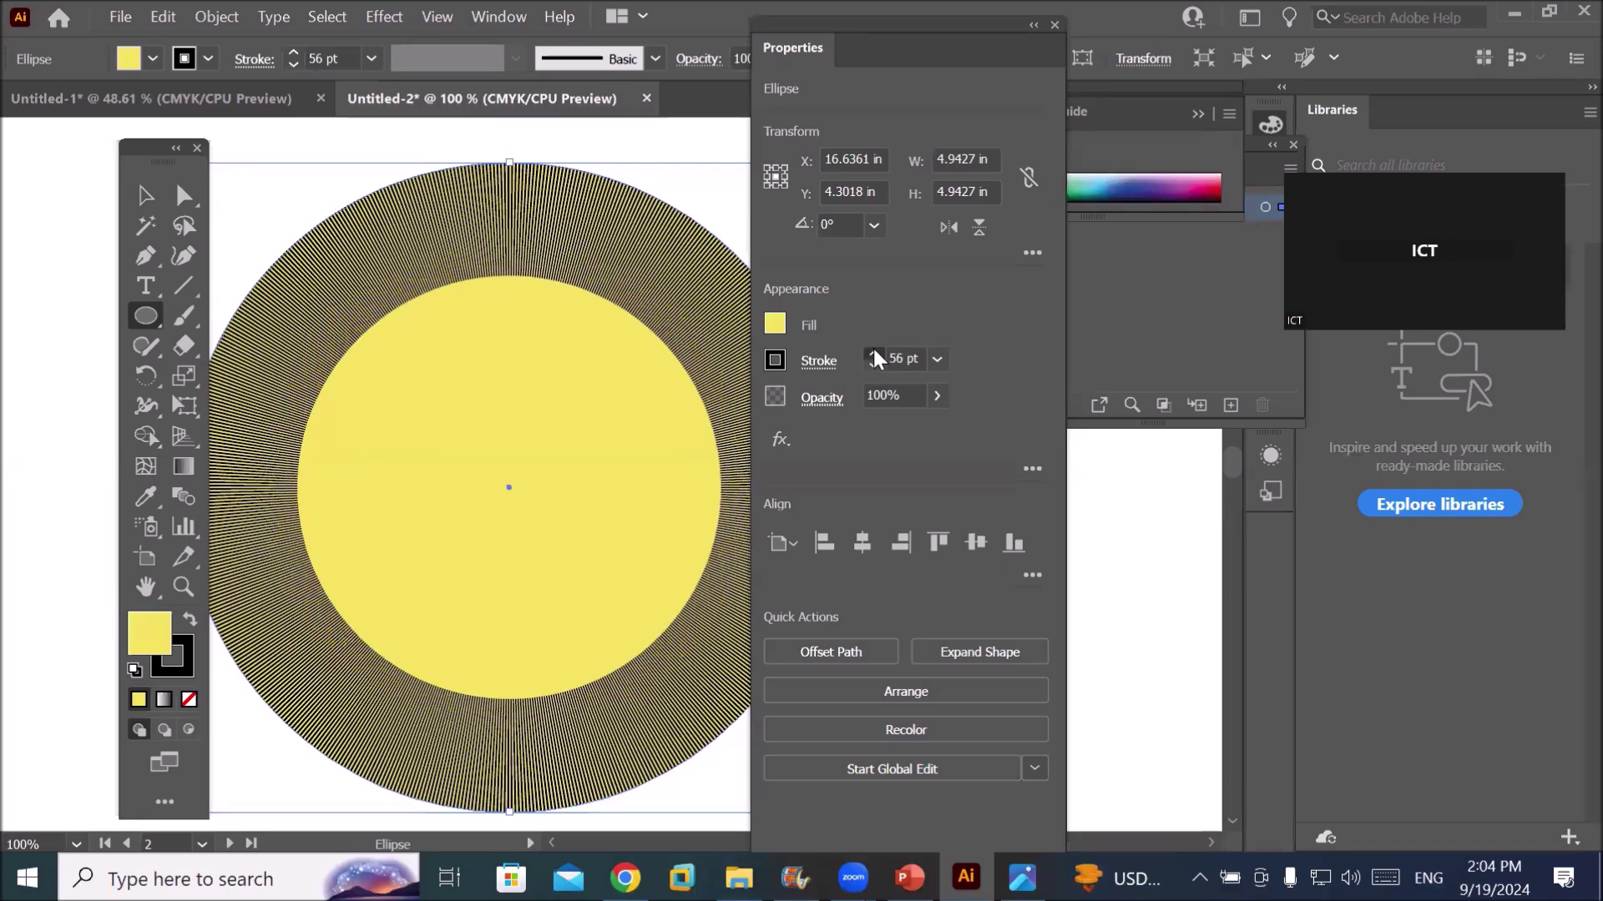
left_click(873, 354)
left_click(873, 354)
left_click(873, 354)
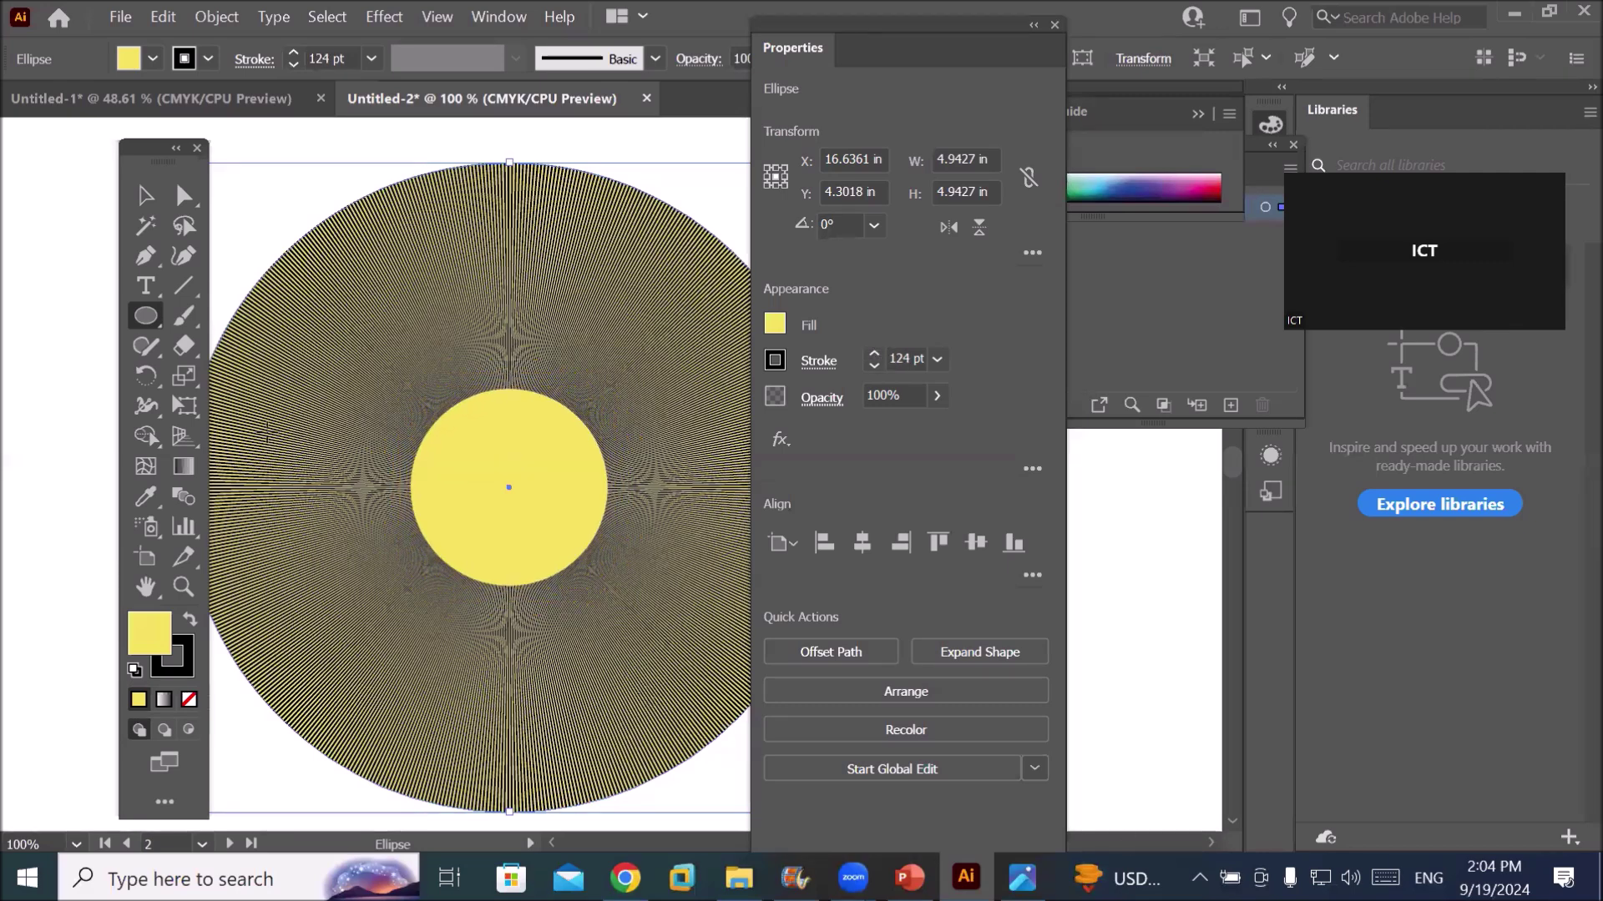
left_click(146, 205)
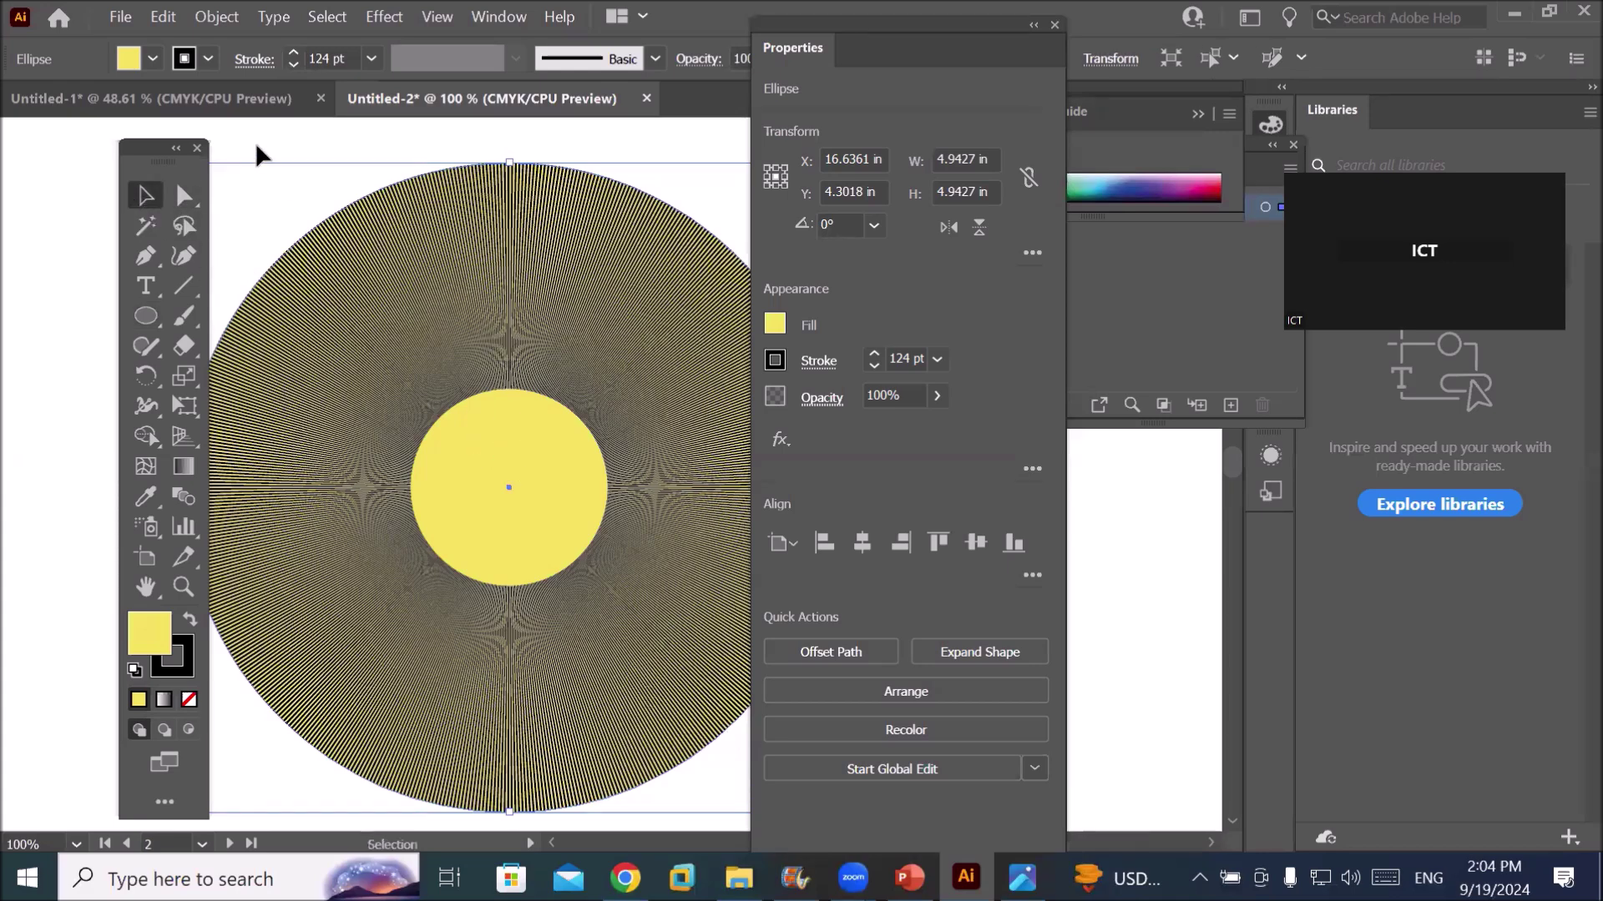
Try red, cyan and orange fills on the circle, settling on blue
left_click(153, 58)
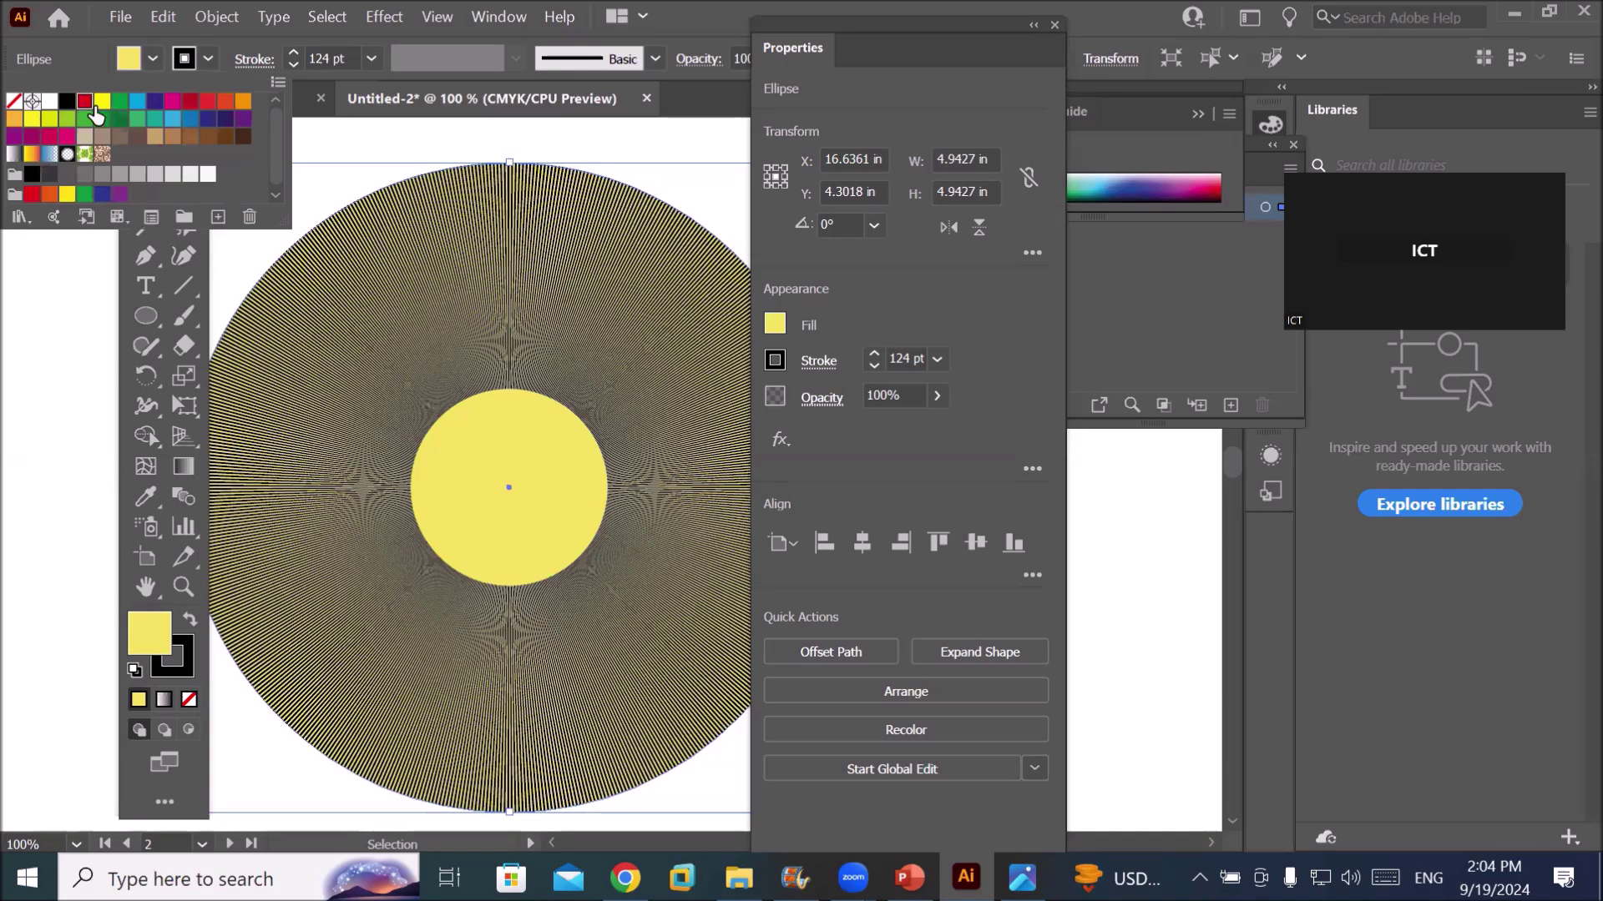
left_click(84, 101)
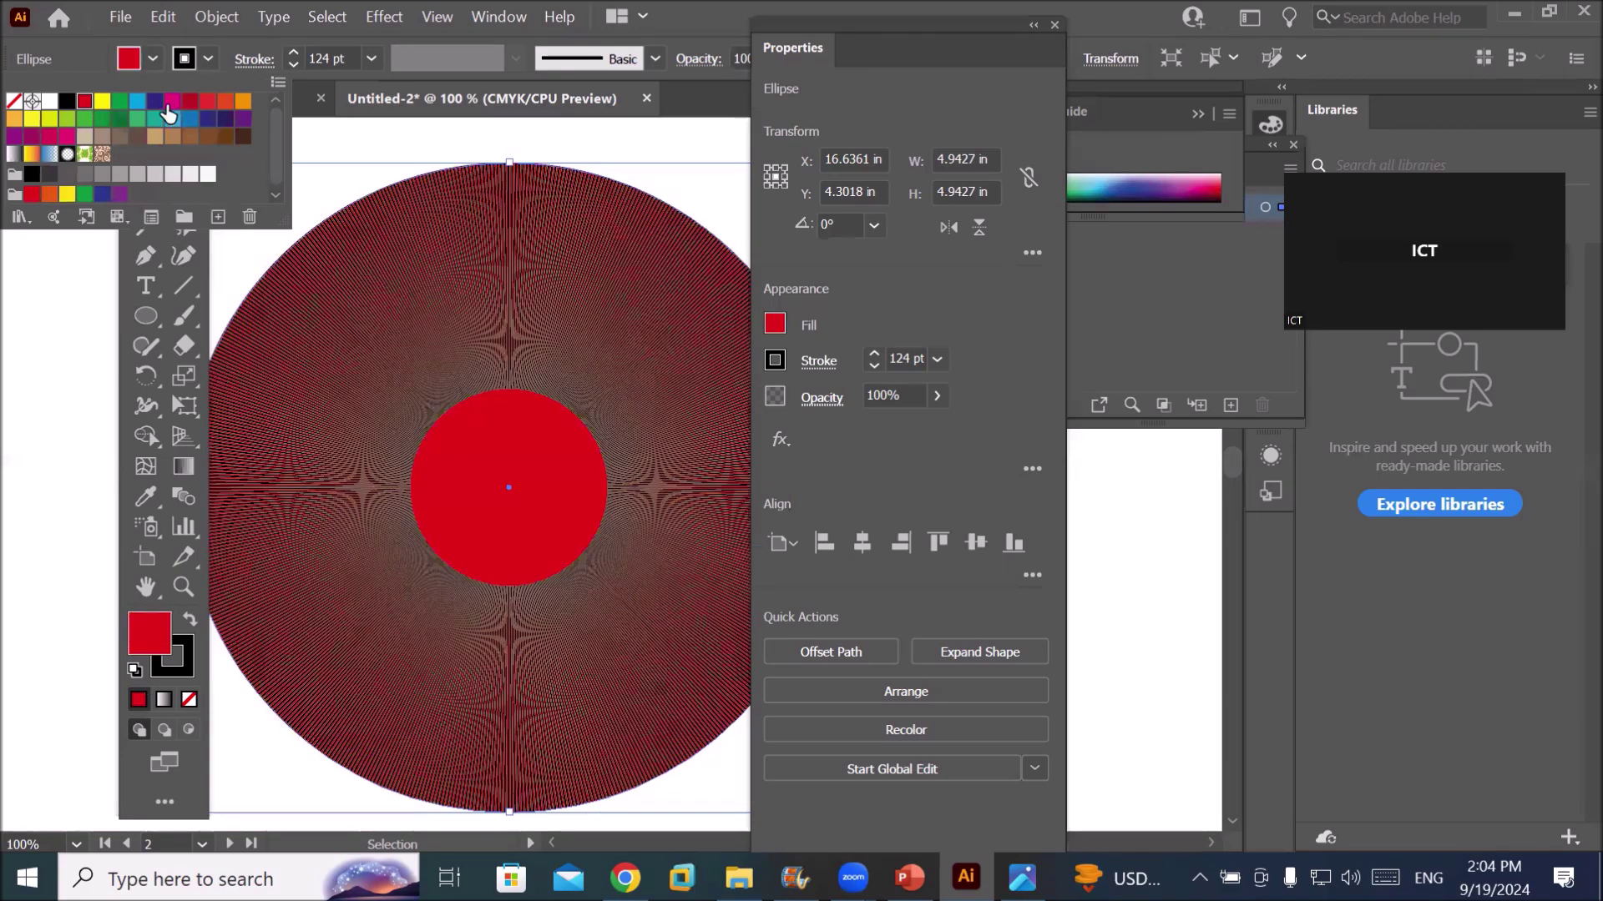
left_click(137, 103)
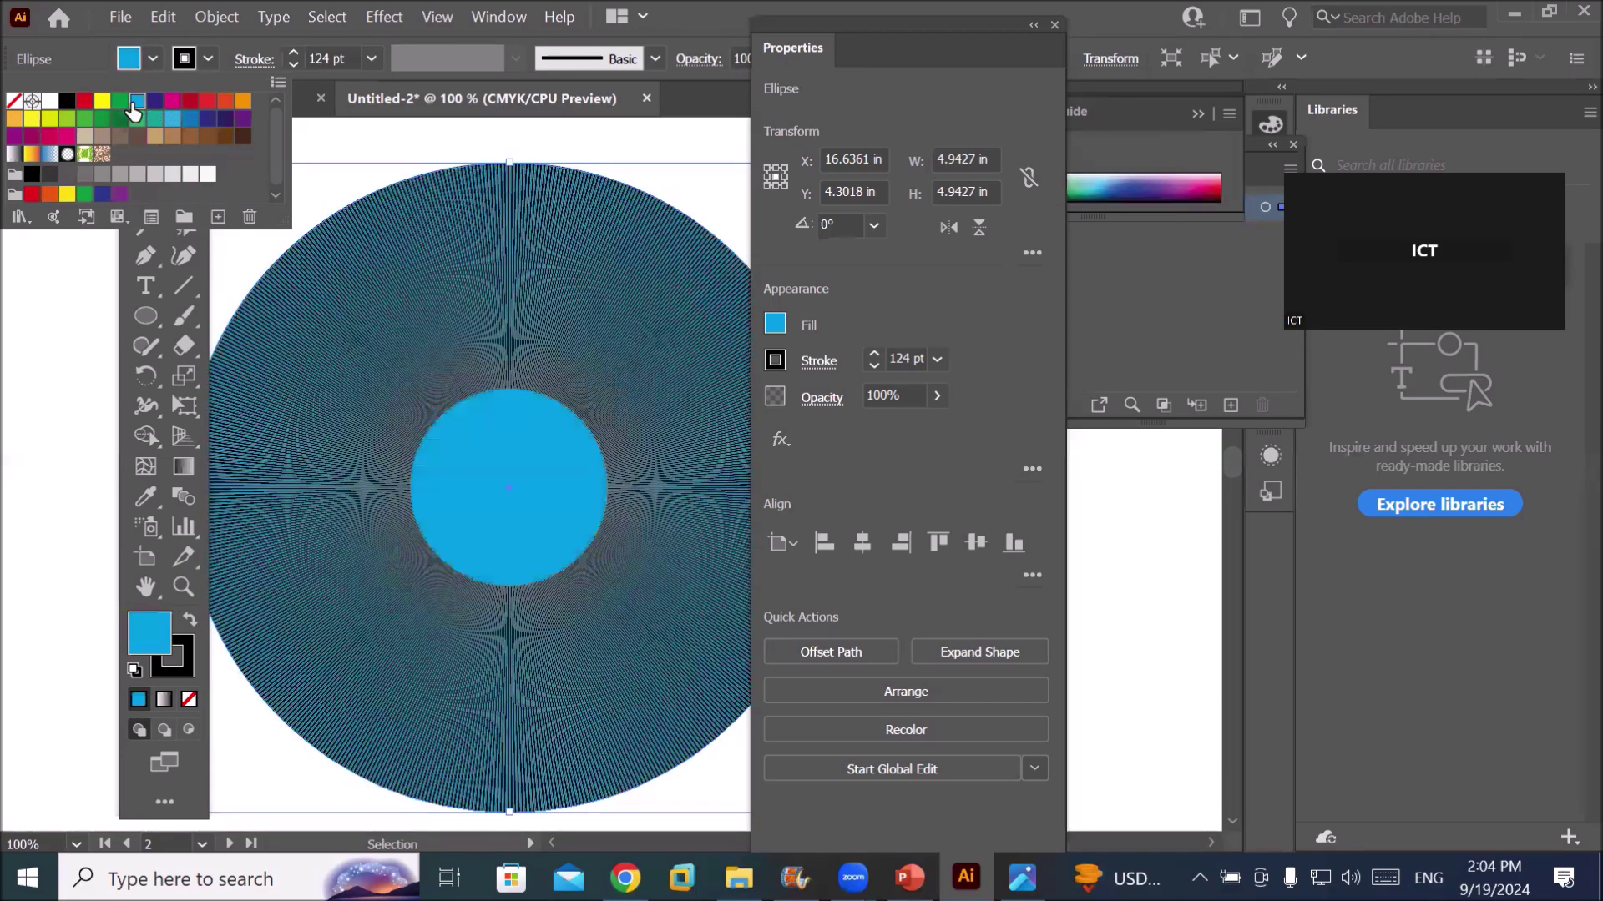
left_click(243, 101)
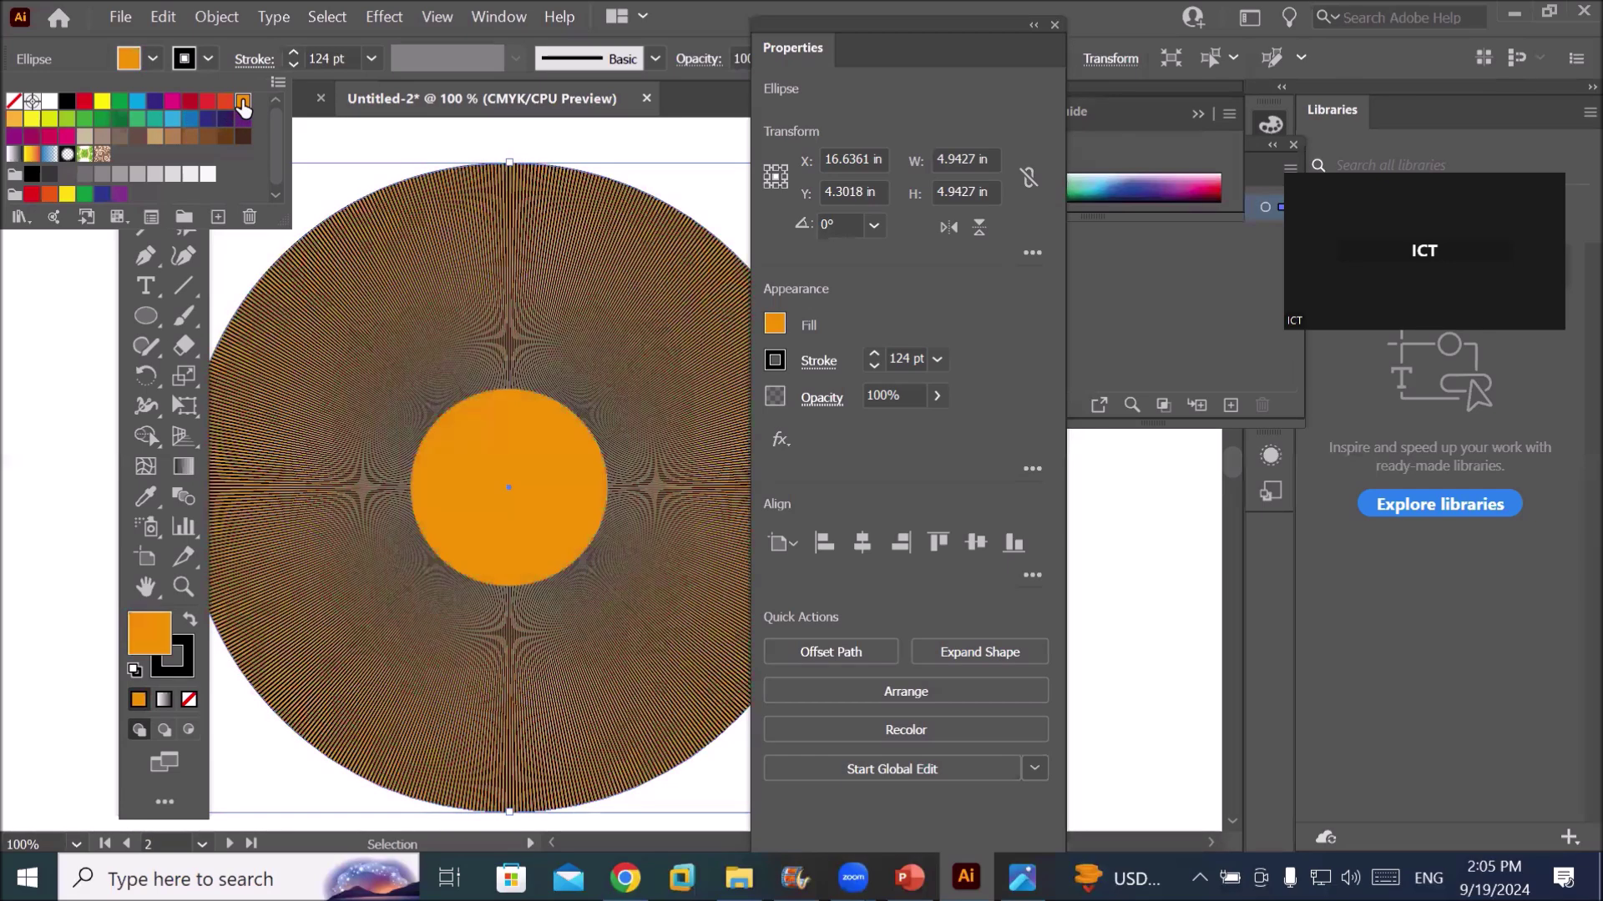
left_click(172, 120)
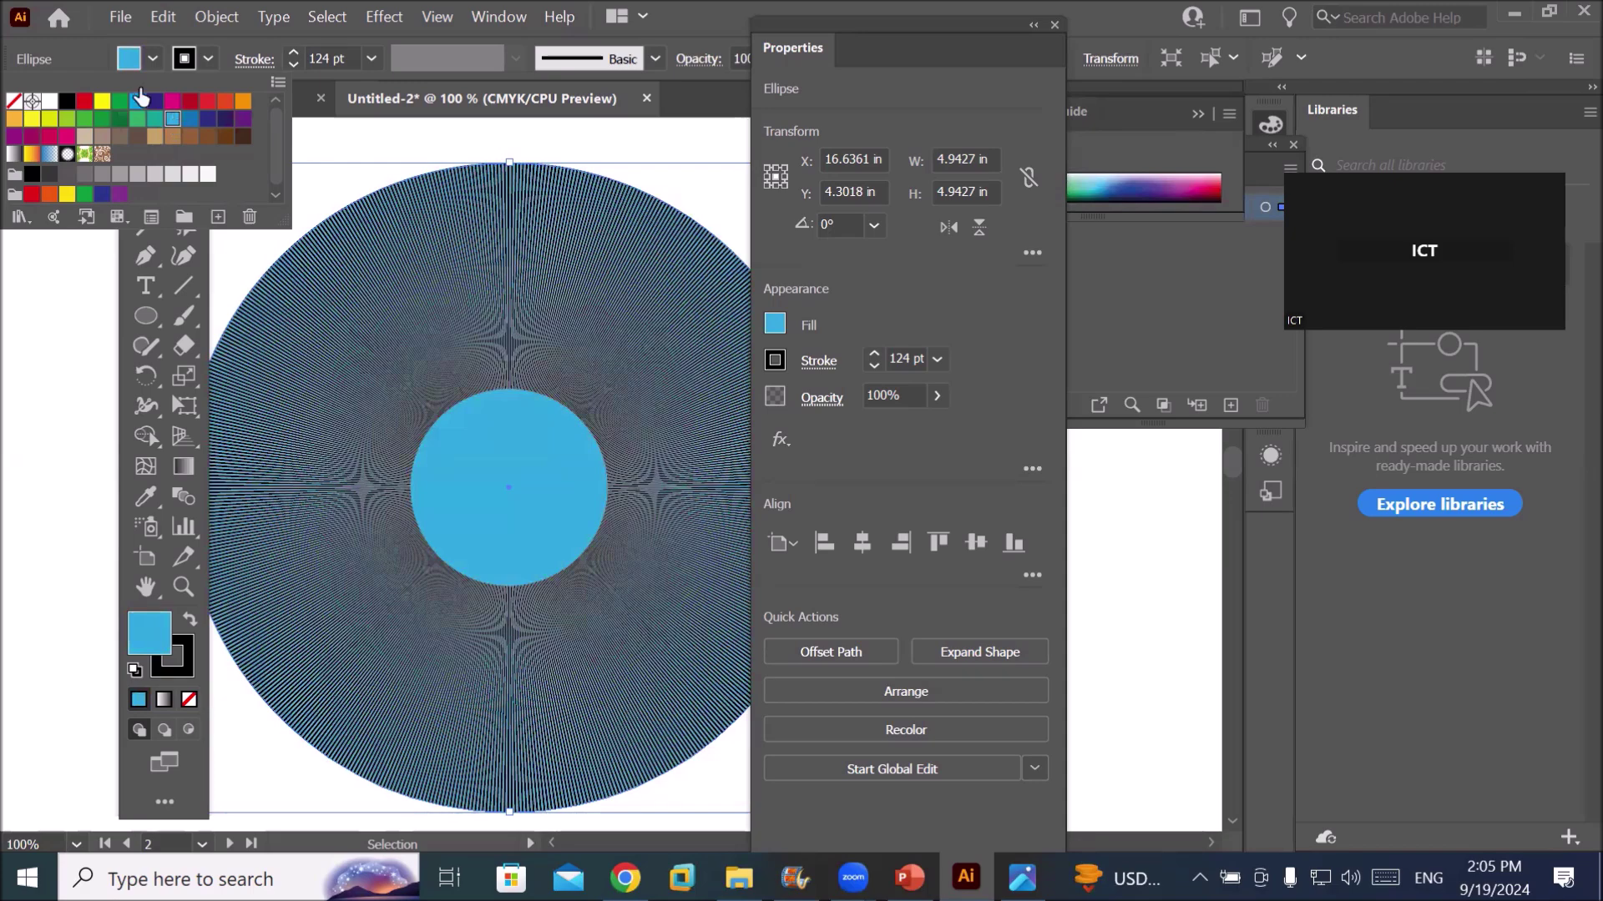
Give the circle a red stroke colour
left_click(209, 58)
left_click(84, 102)
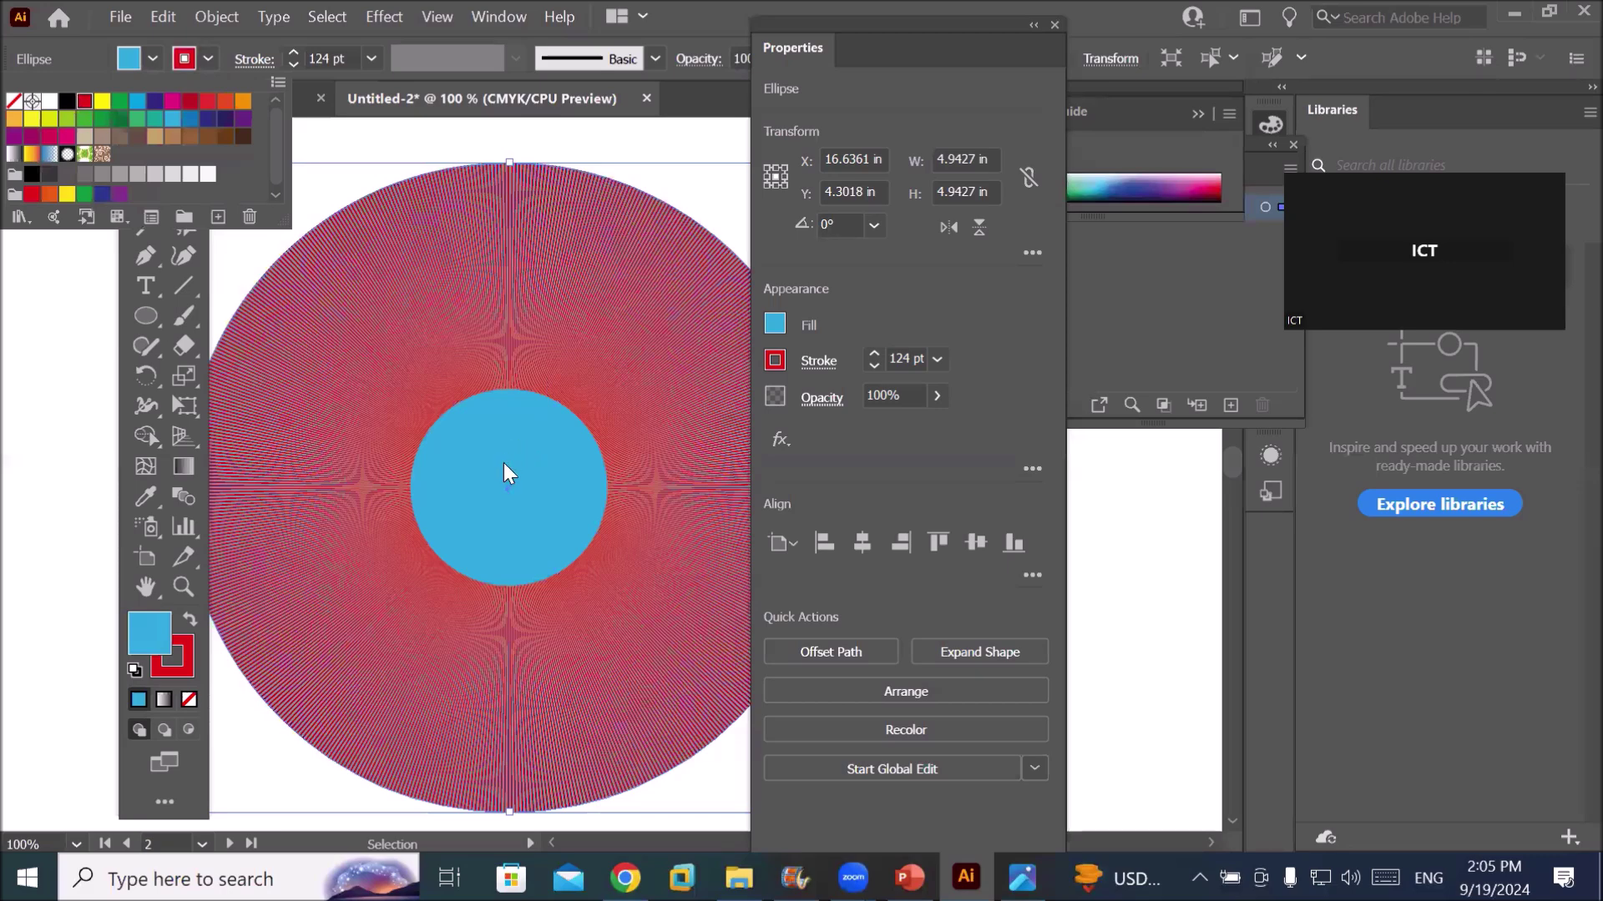
left_click(488, 358)
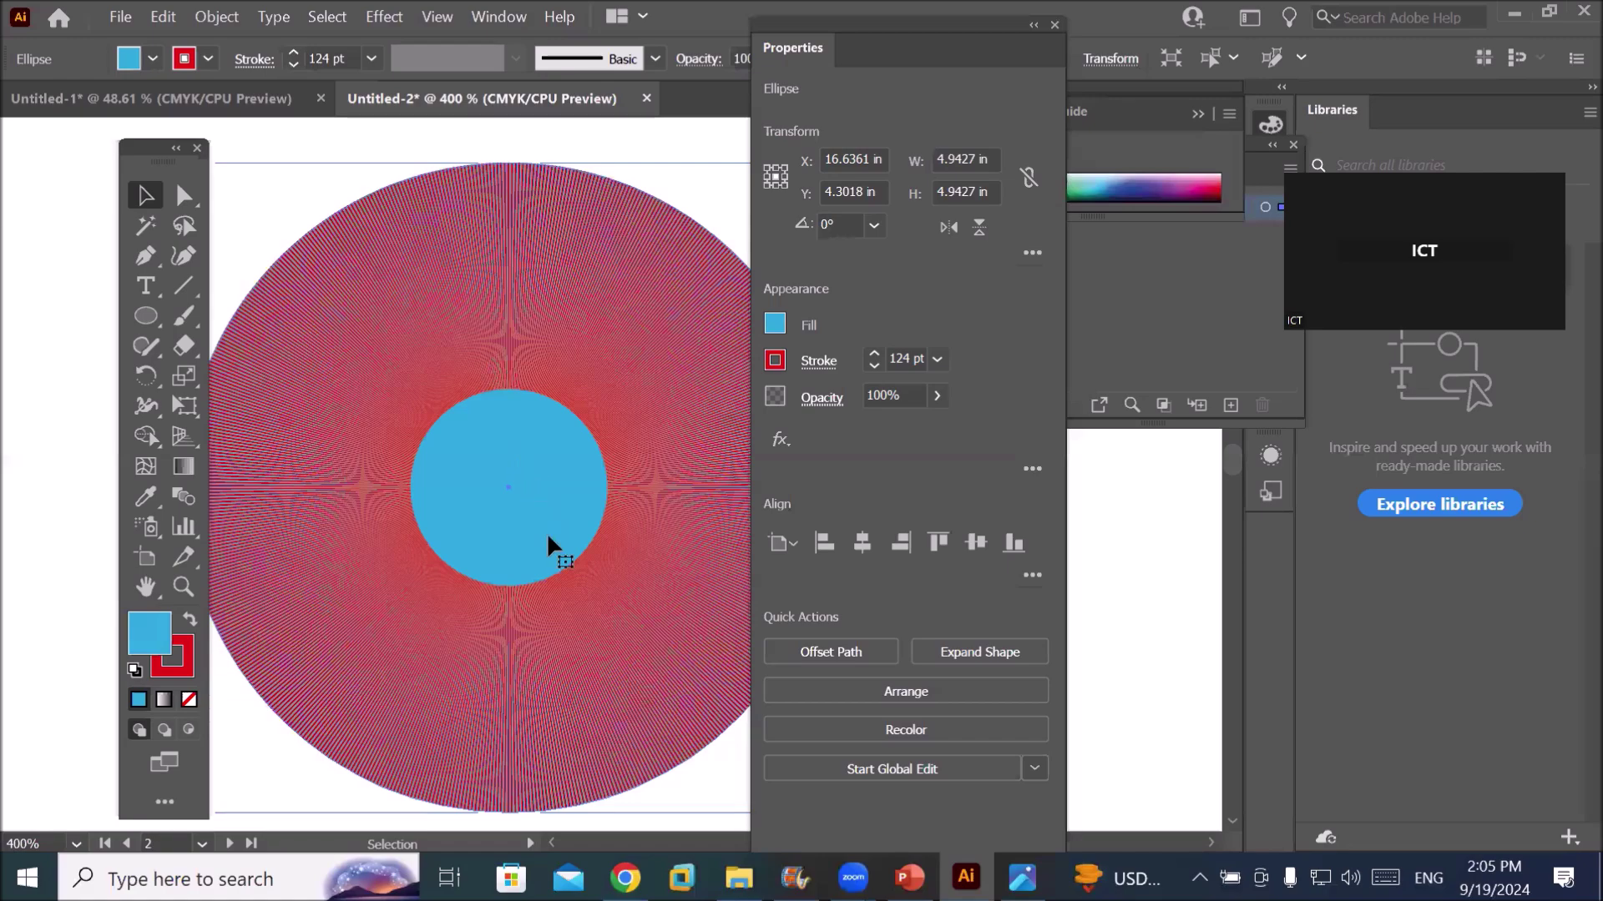
scroll(548, 533, "up", 5, "alt")
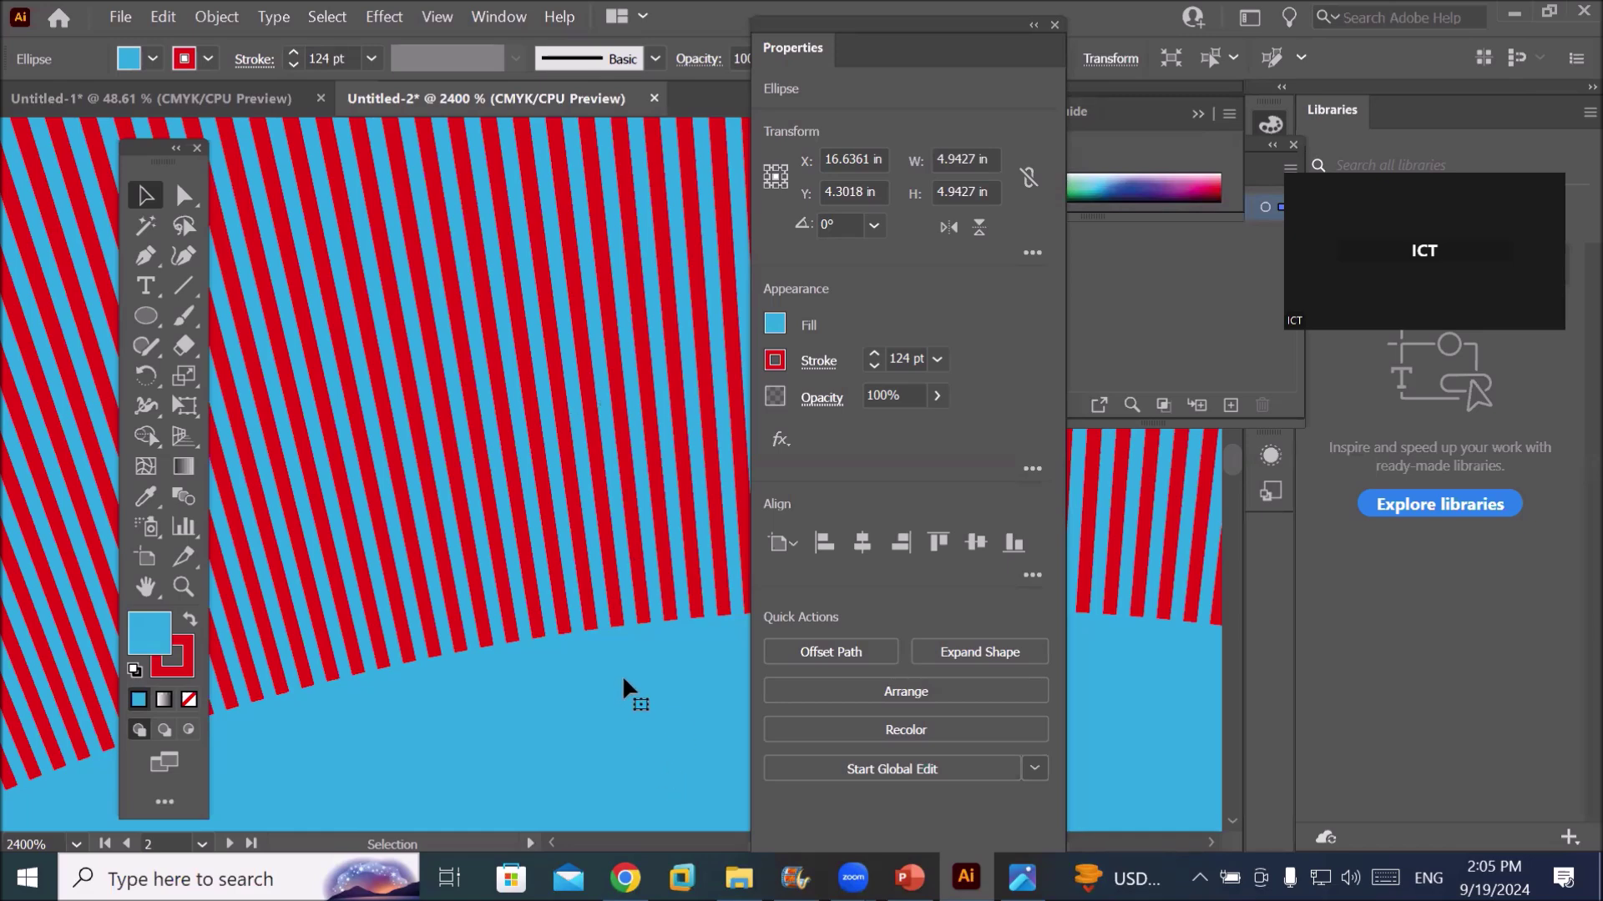
left_click(808, 364)
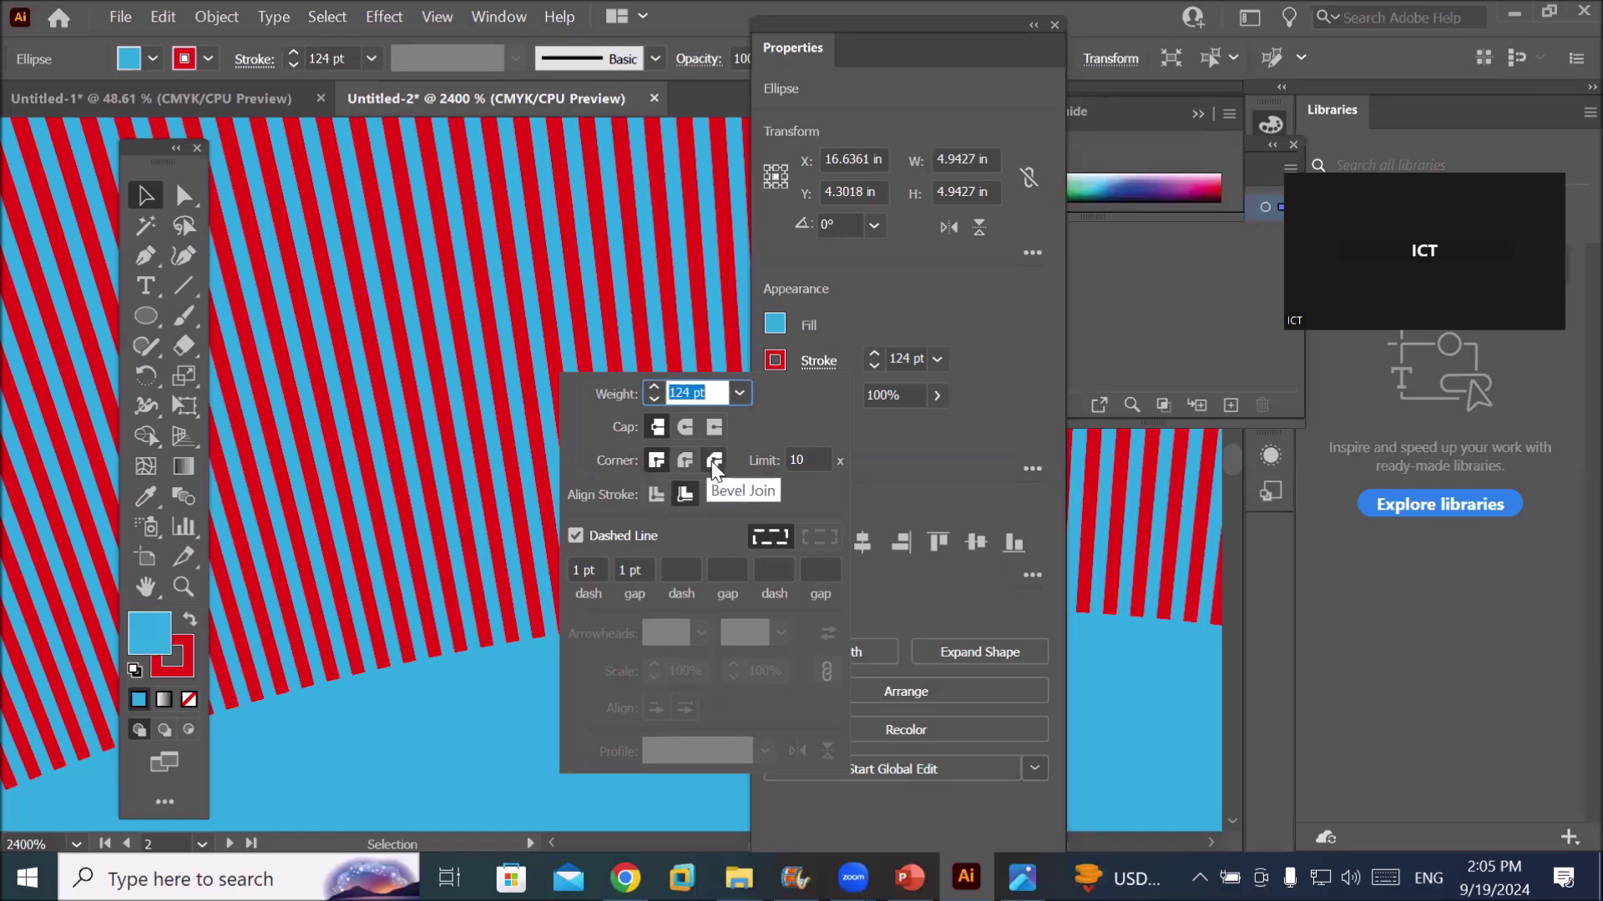
left_click(477, 718)
key("ctrl+minus")
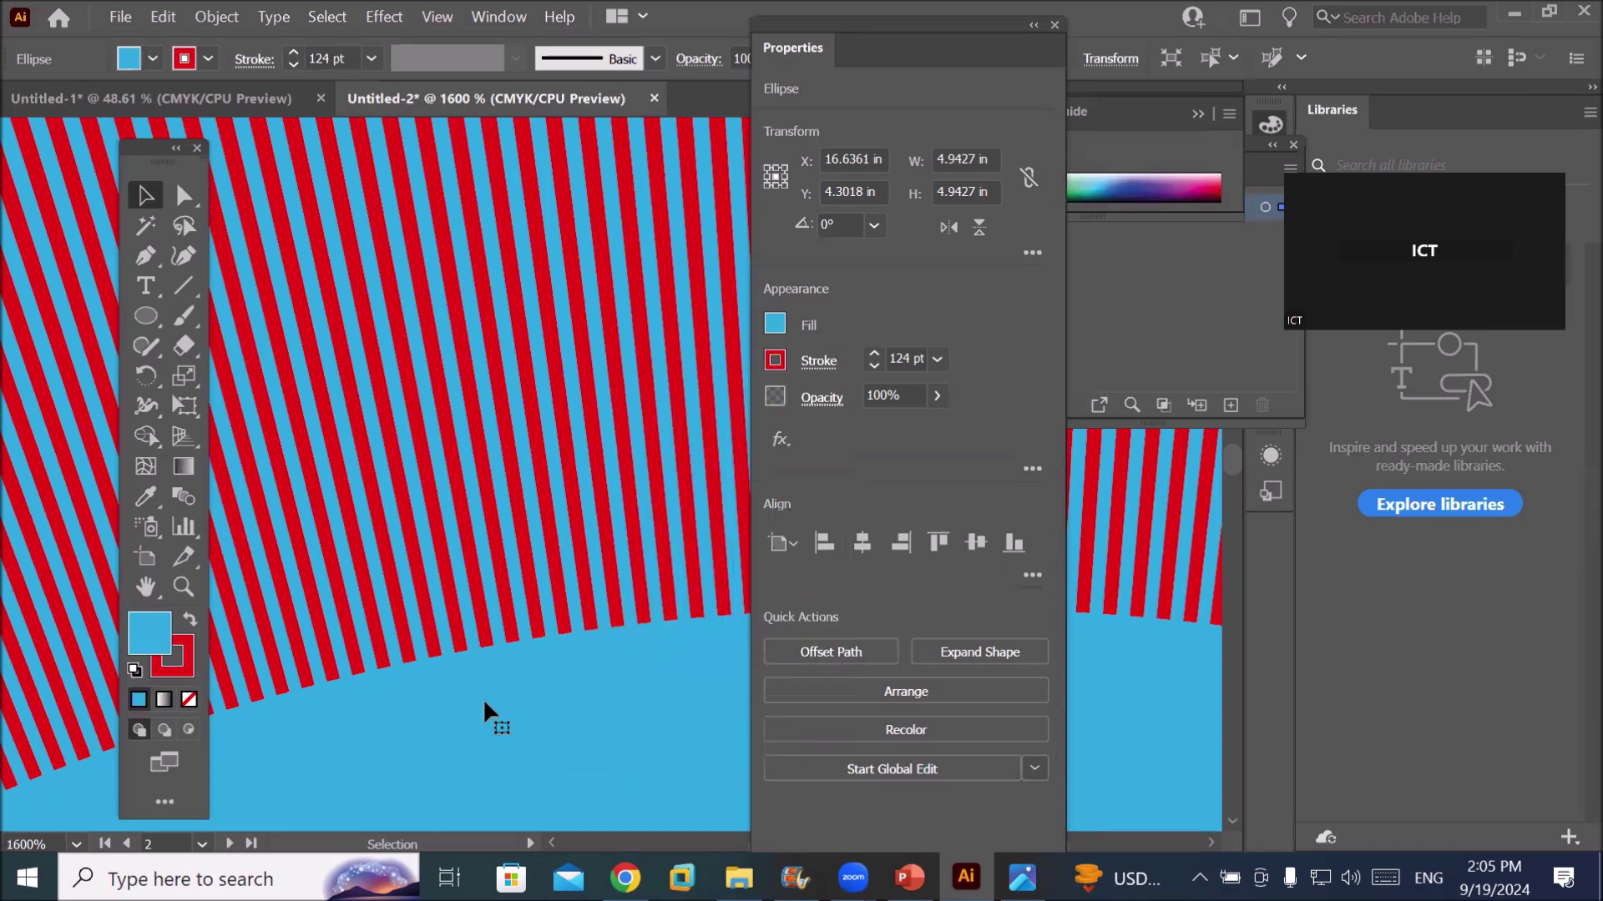
scroll(482, 698, "down", 4, "alt")
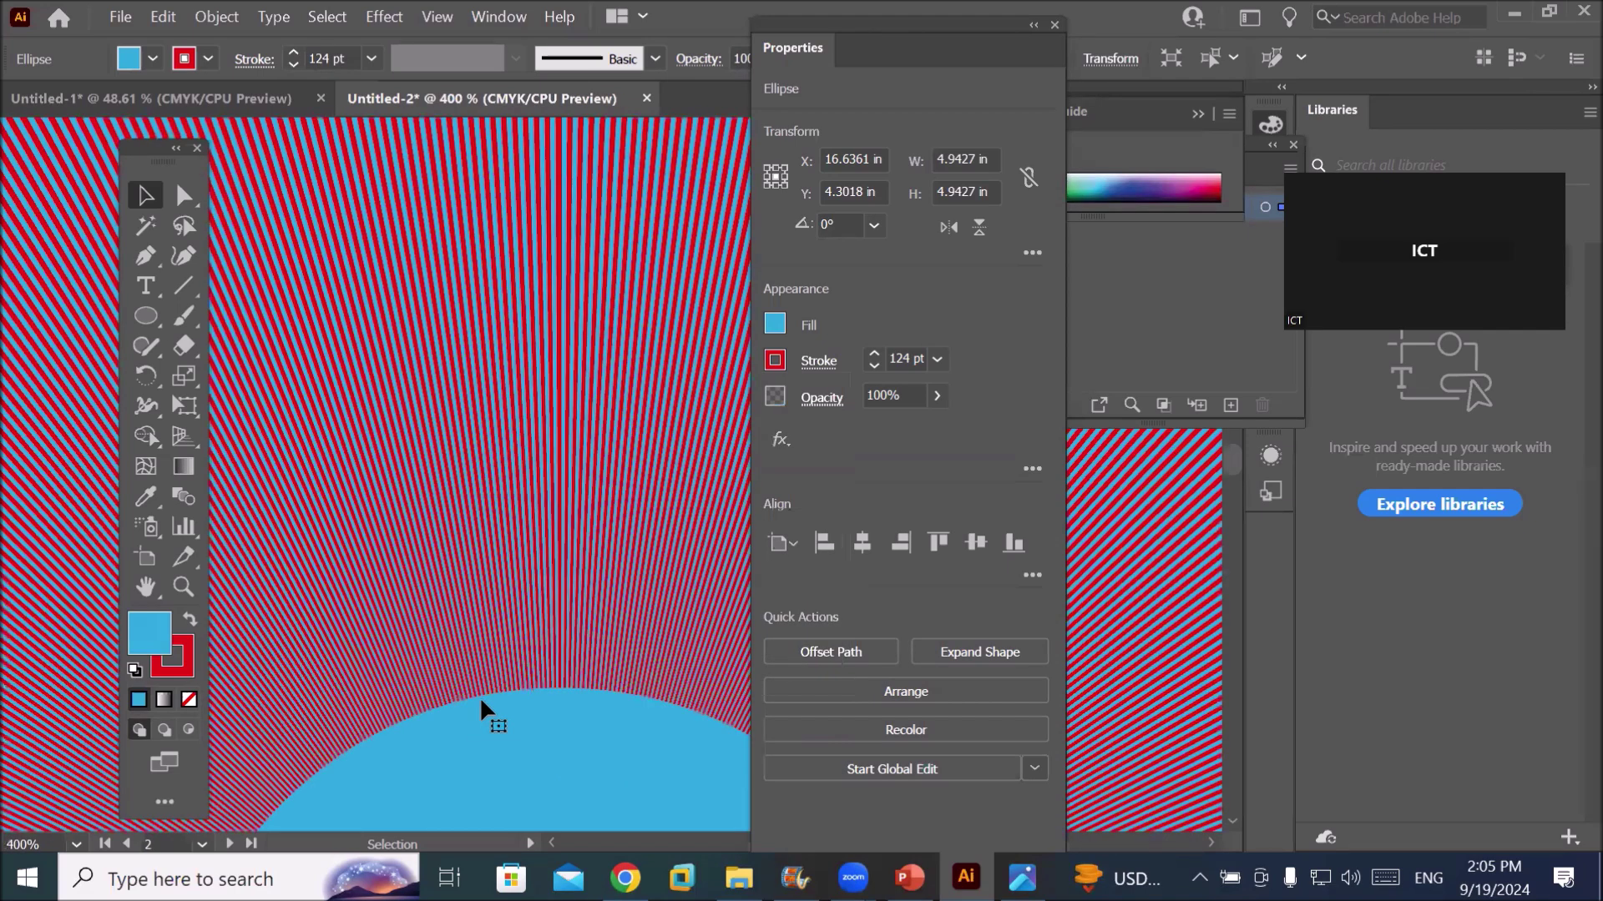
Pan to the lower artboard and draw a large rectangle with the Rectangle Tool
scroll(343, 793, "down", 8, "alt")
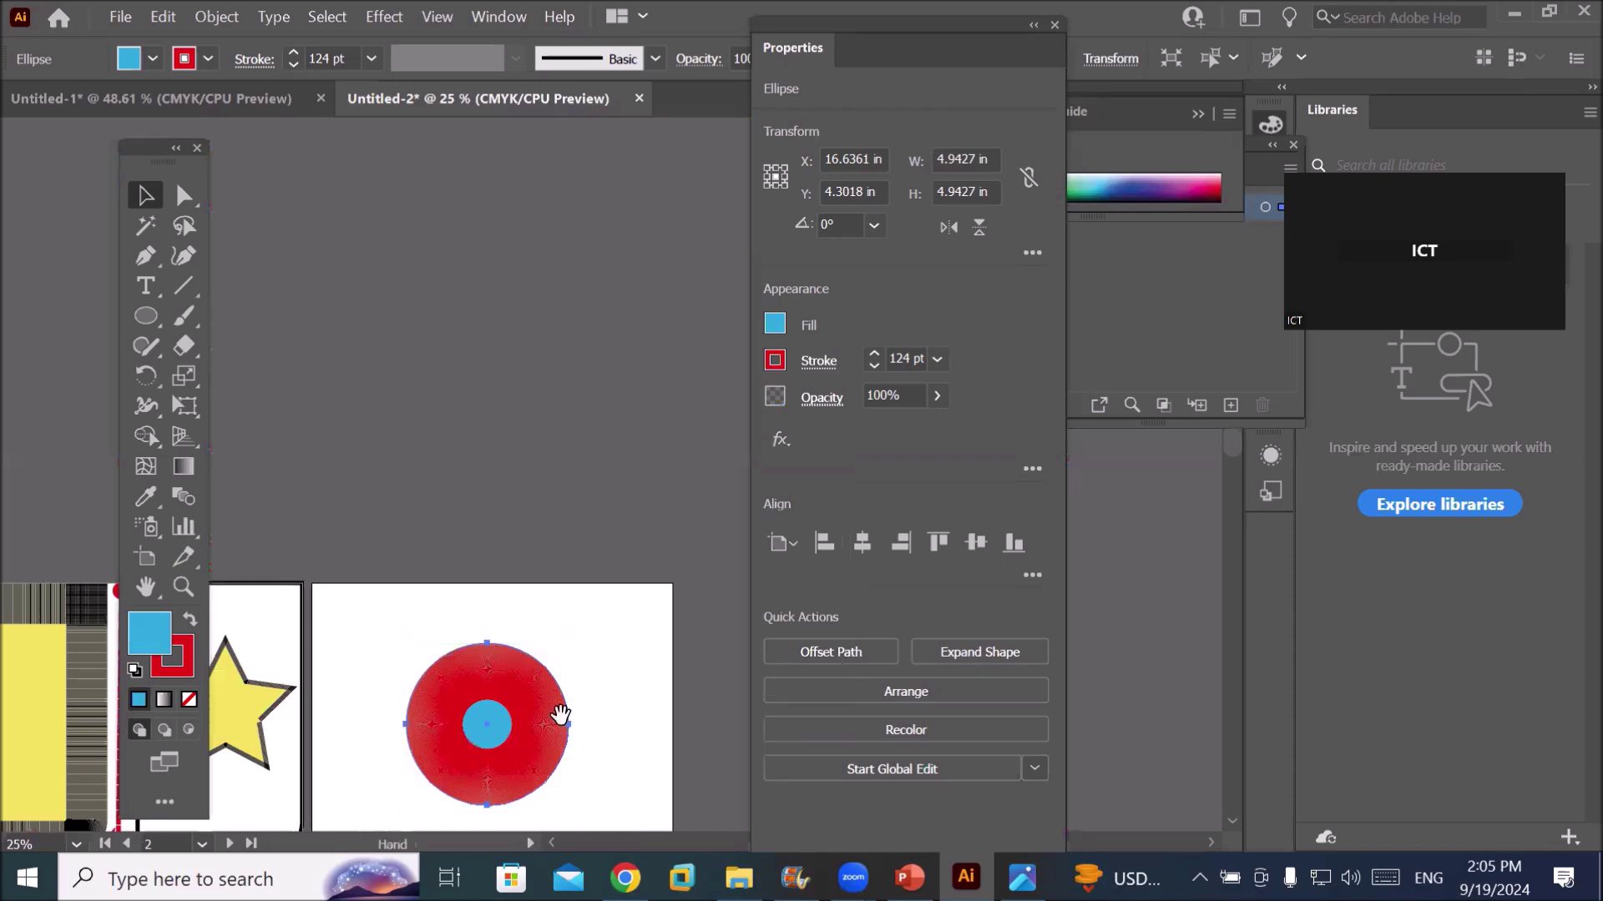
left_click_drag(561, 715, 562, 214)
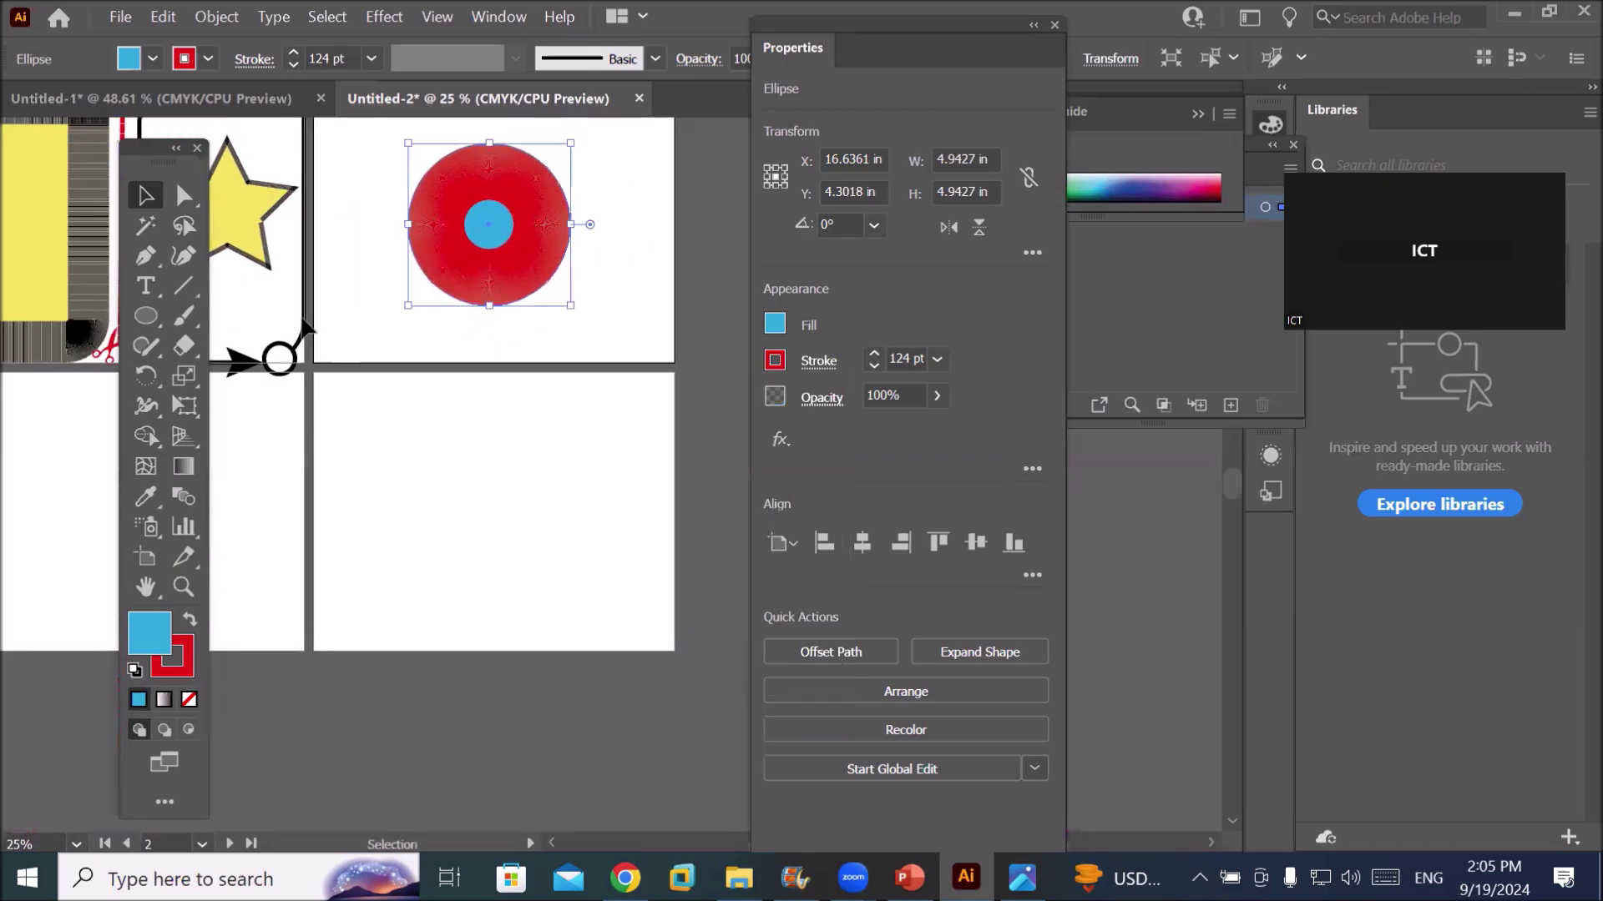
left_click_drag(140, 307, 211, 317)
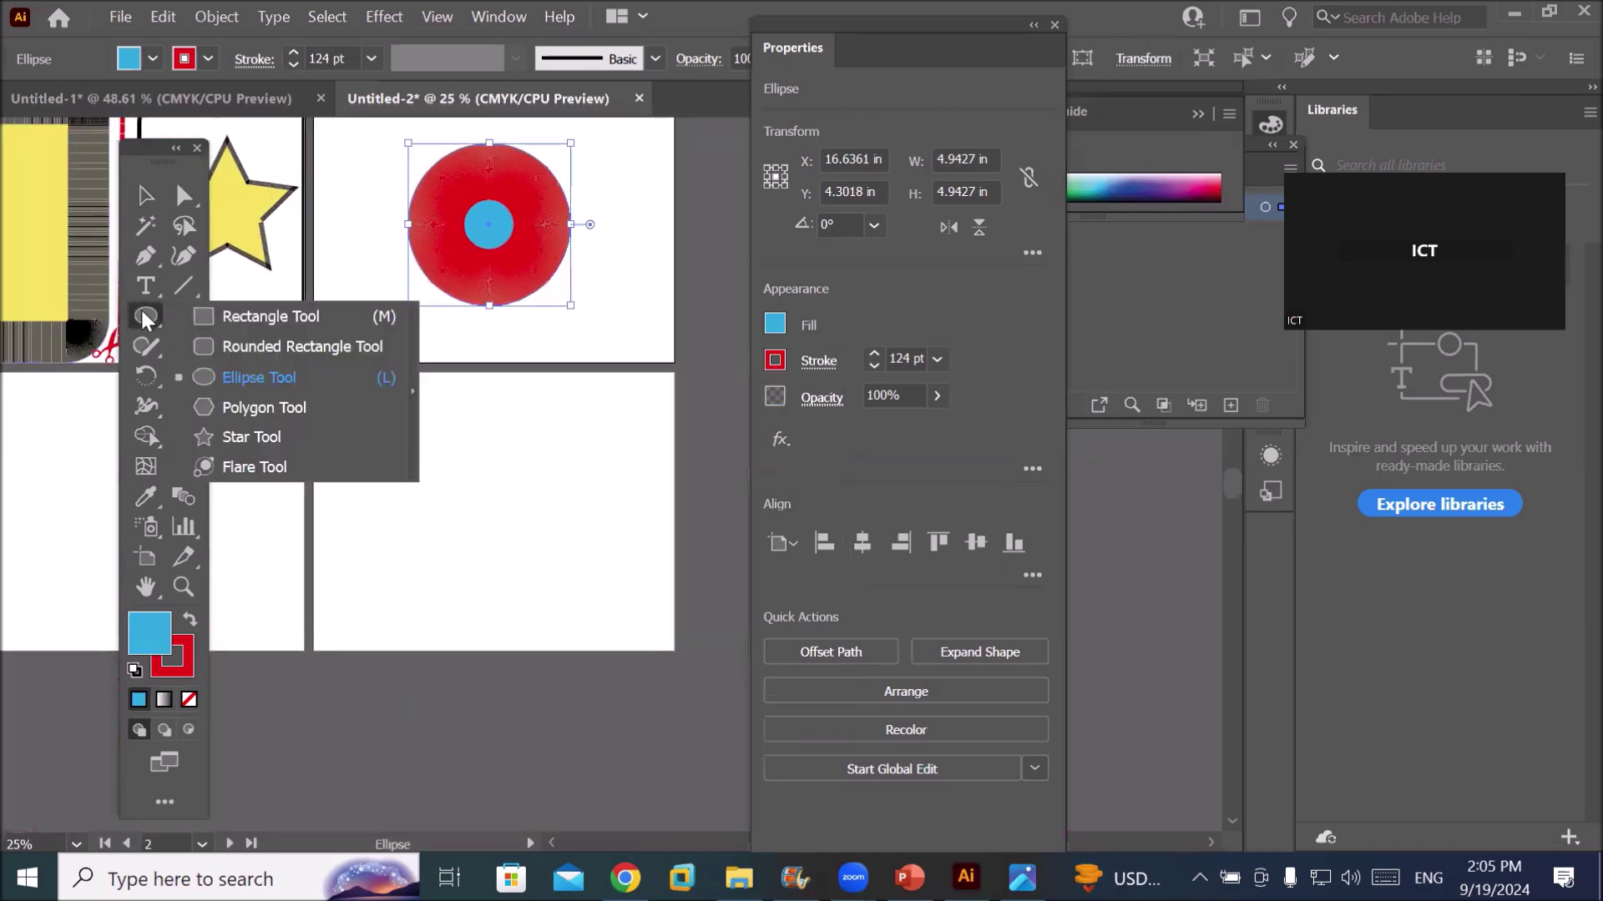
left_click(210, 316)
mouse_move(334, 387)
left_mouse_down()
mouse_move(557, 521)
mouse_move(650, 622)
mouse_move(655, 377)
left_mouse_up()
scroll(654, 377, "up", 2)
scroll(651, 378, "up", 2)
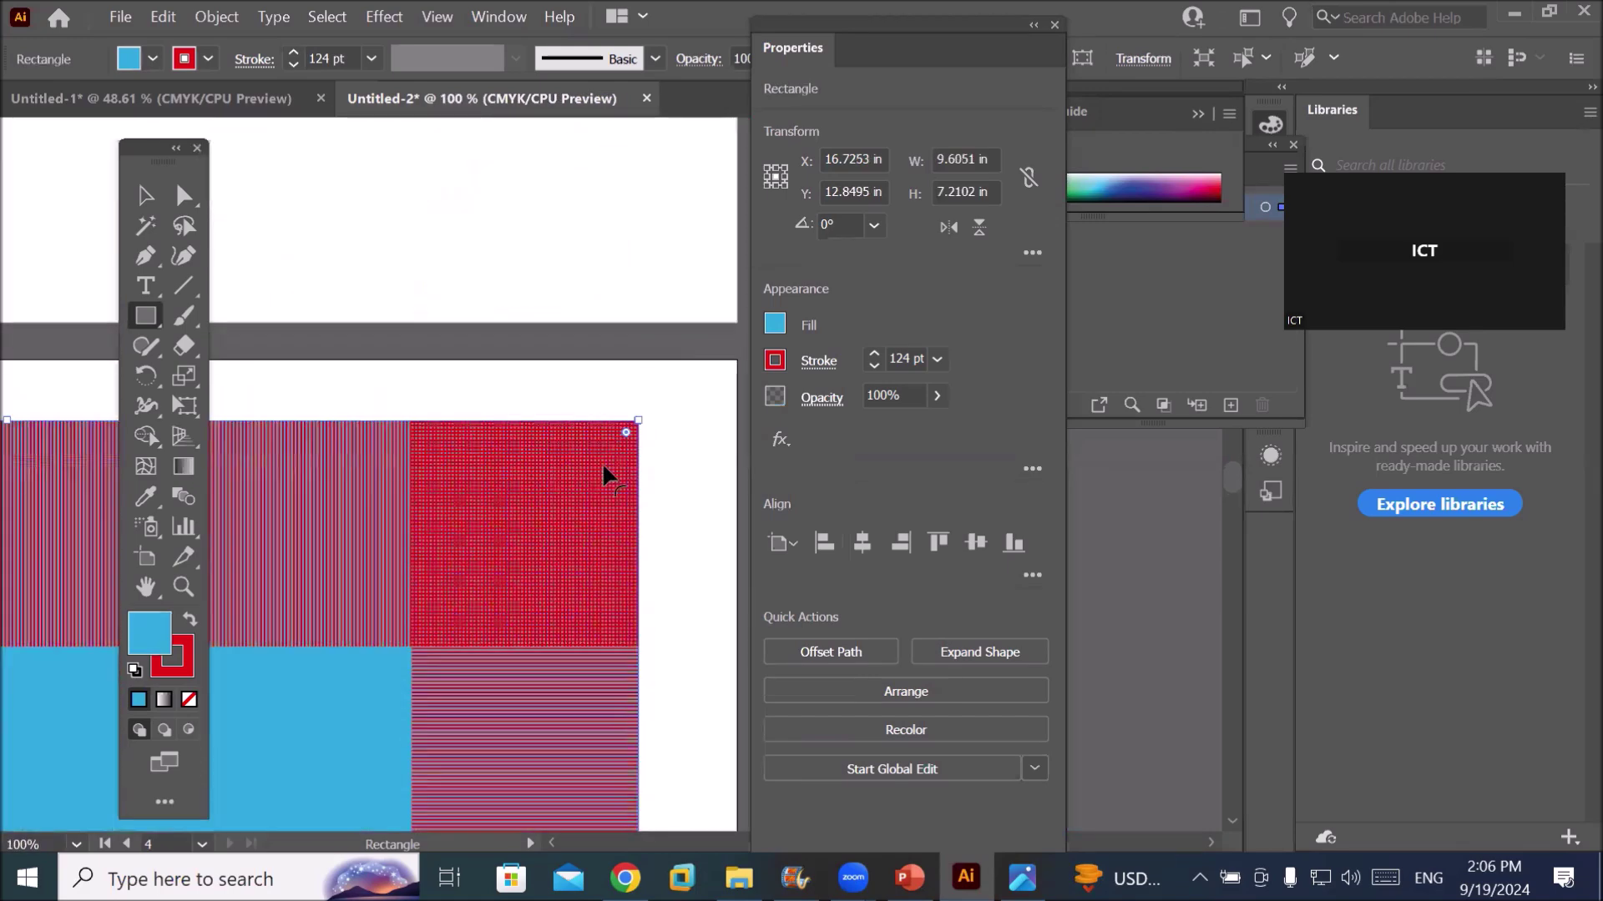
scroll(602, 462, "down", 2)
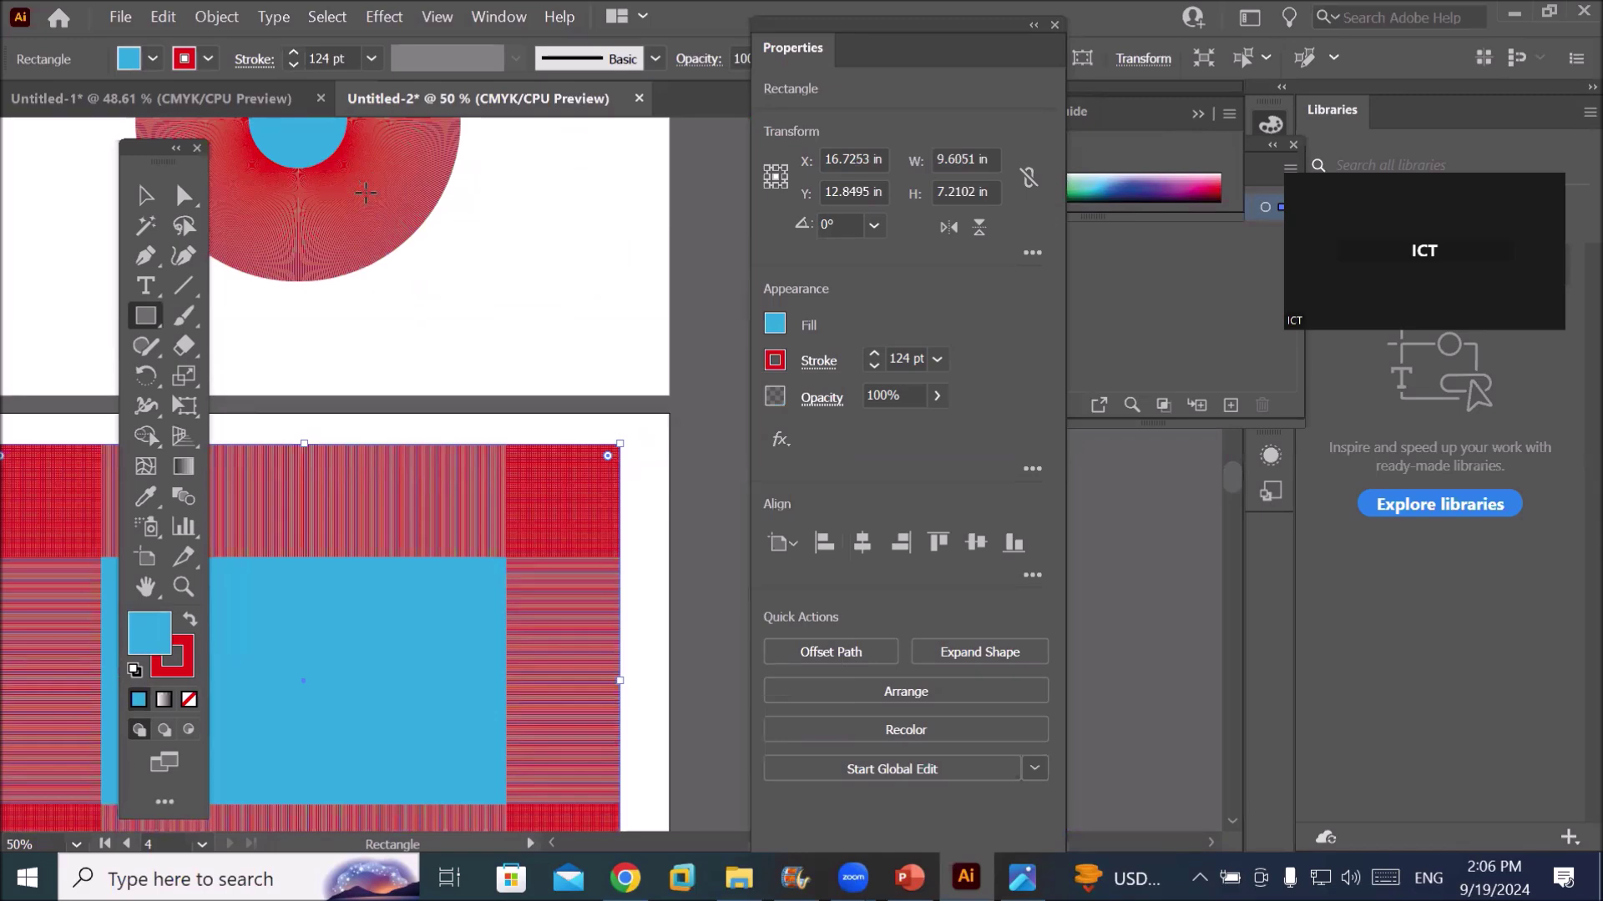
Reset the rectangle to the default white fill and black stroke
left_click(134, 670)
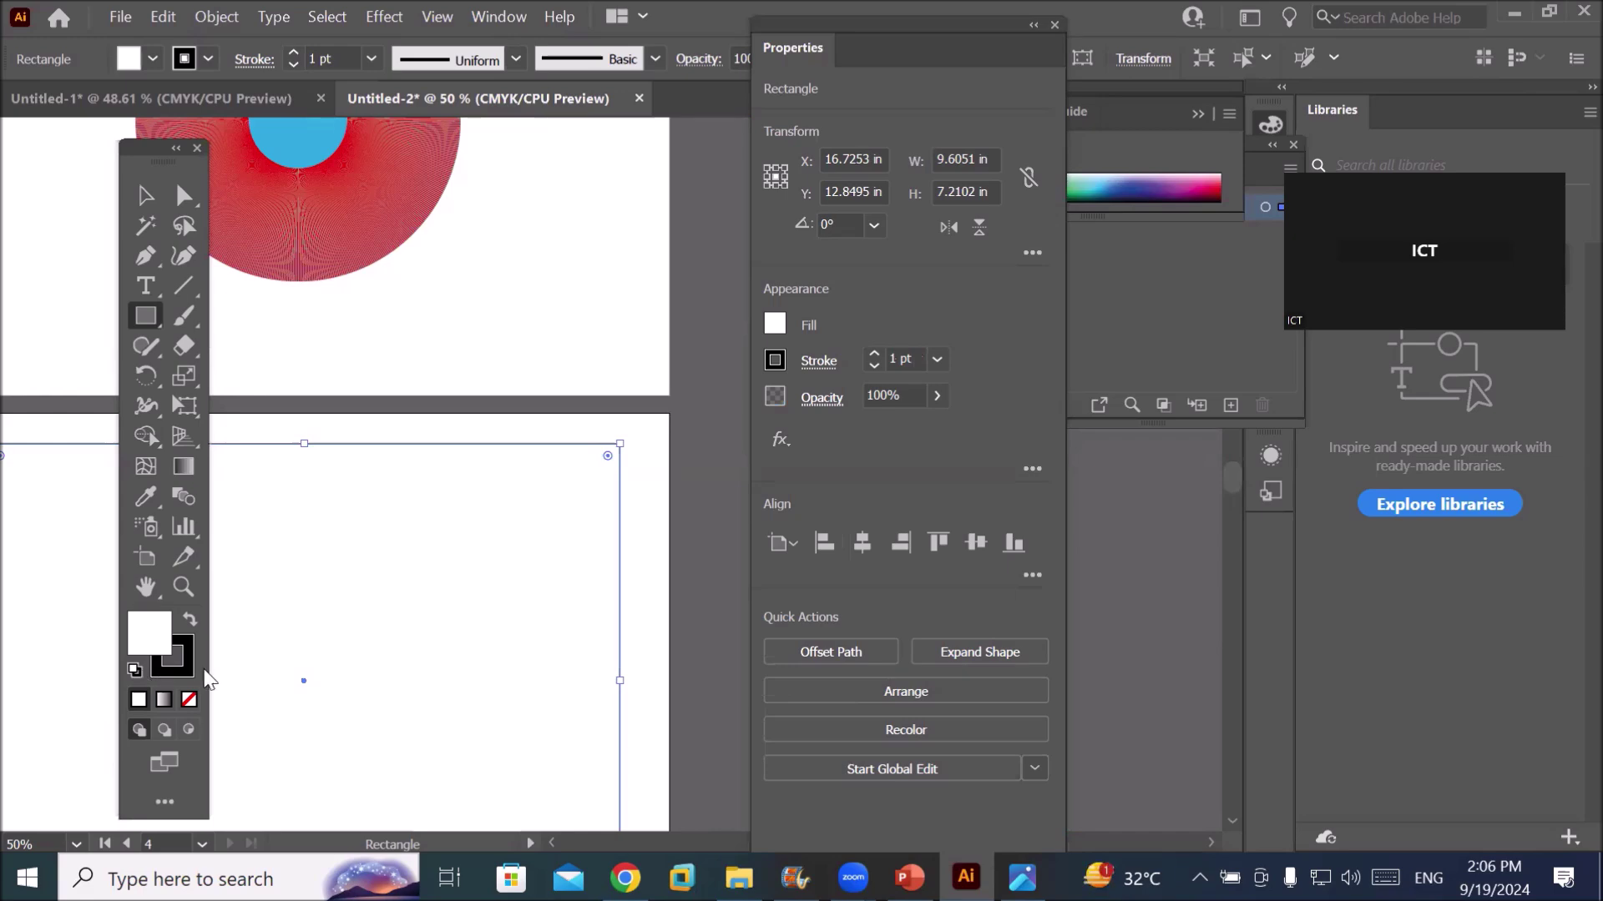
Zoom onto a corner and set the stroke to Bevel Join after trying Round and Miter
scroll(634, 442, "up", 5)
scroll(568, 455, "up", 2)
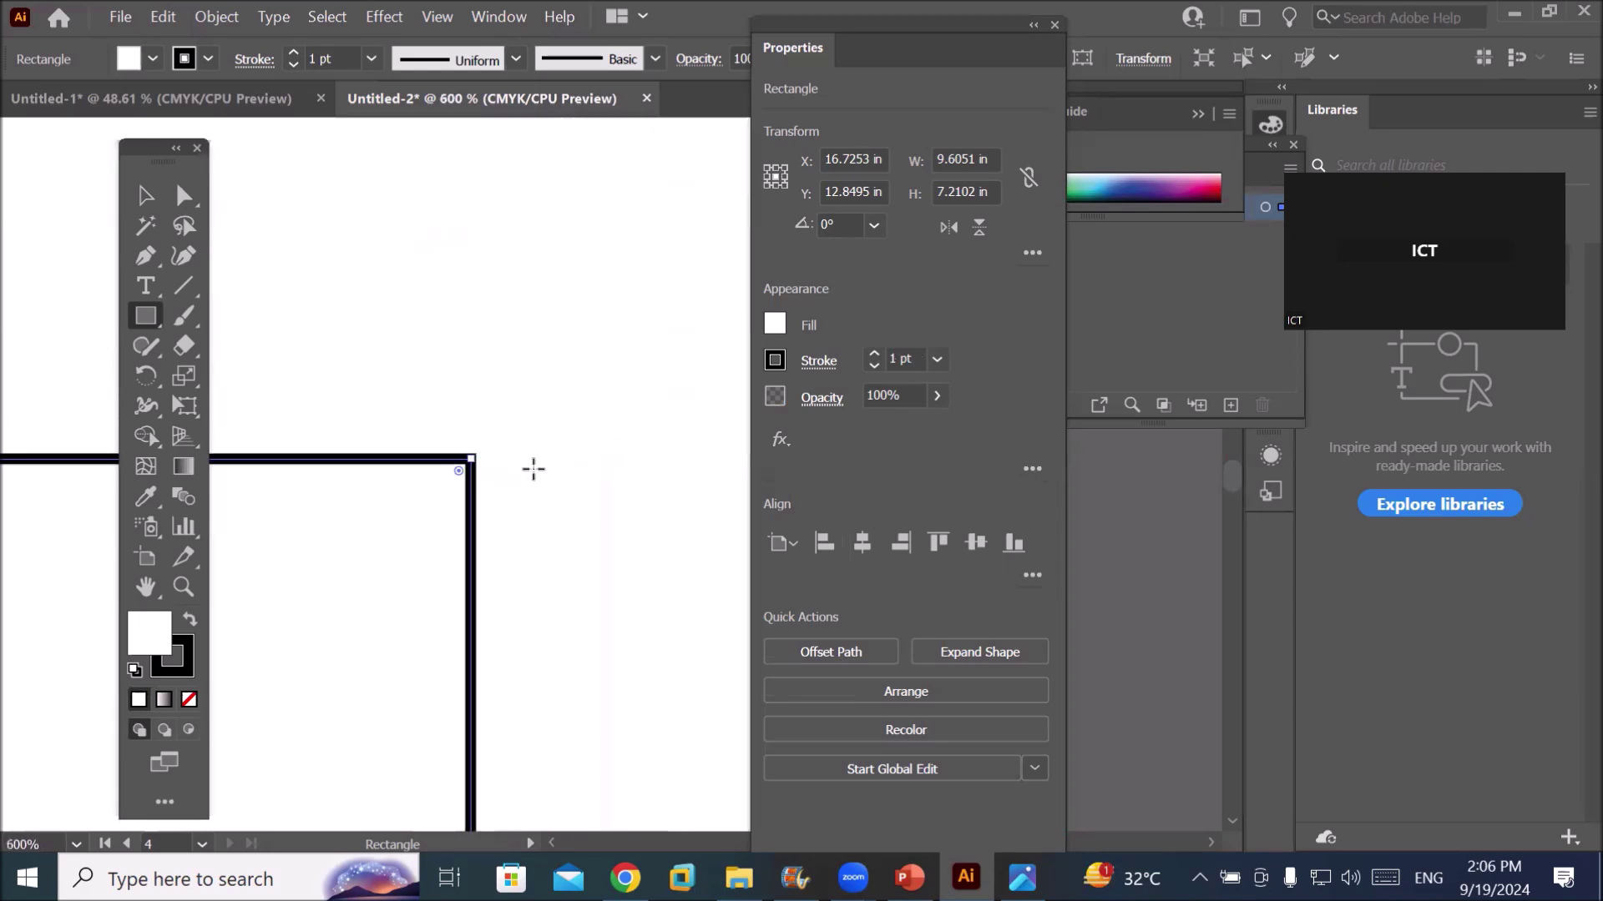
scroll(501, 451, "up", 1)
scroll(417, 438, "up", 1)
scroll(367, 433, "up", 2)
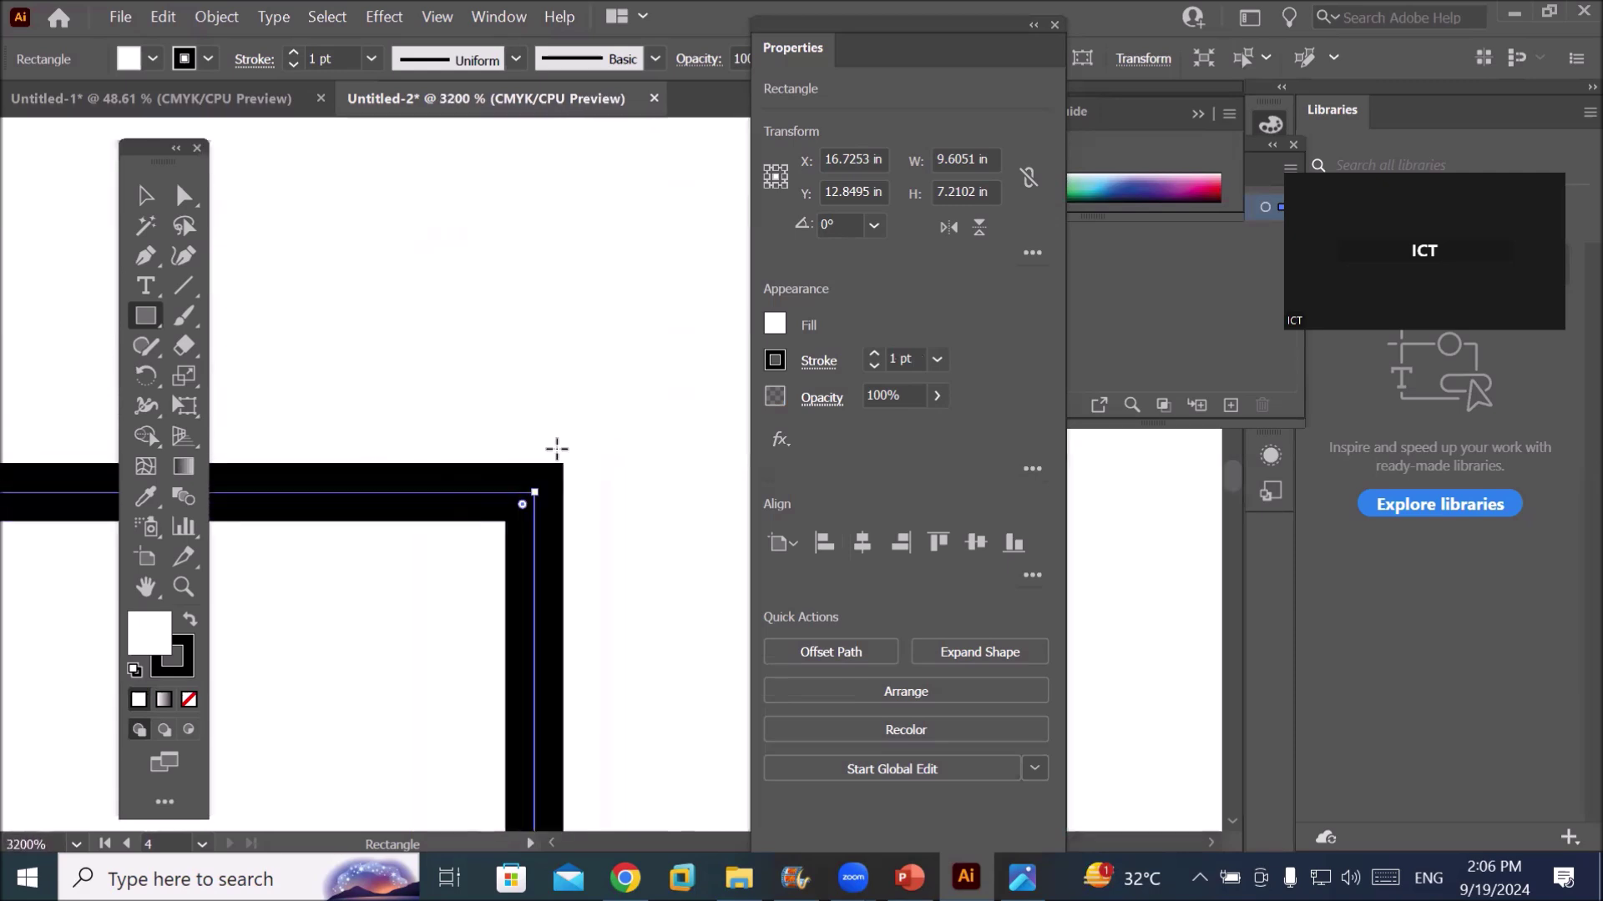
scroll(562, 444, "up", 1)
scroll(561, 444, "up", 1)
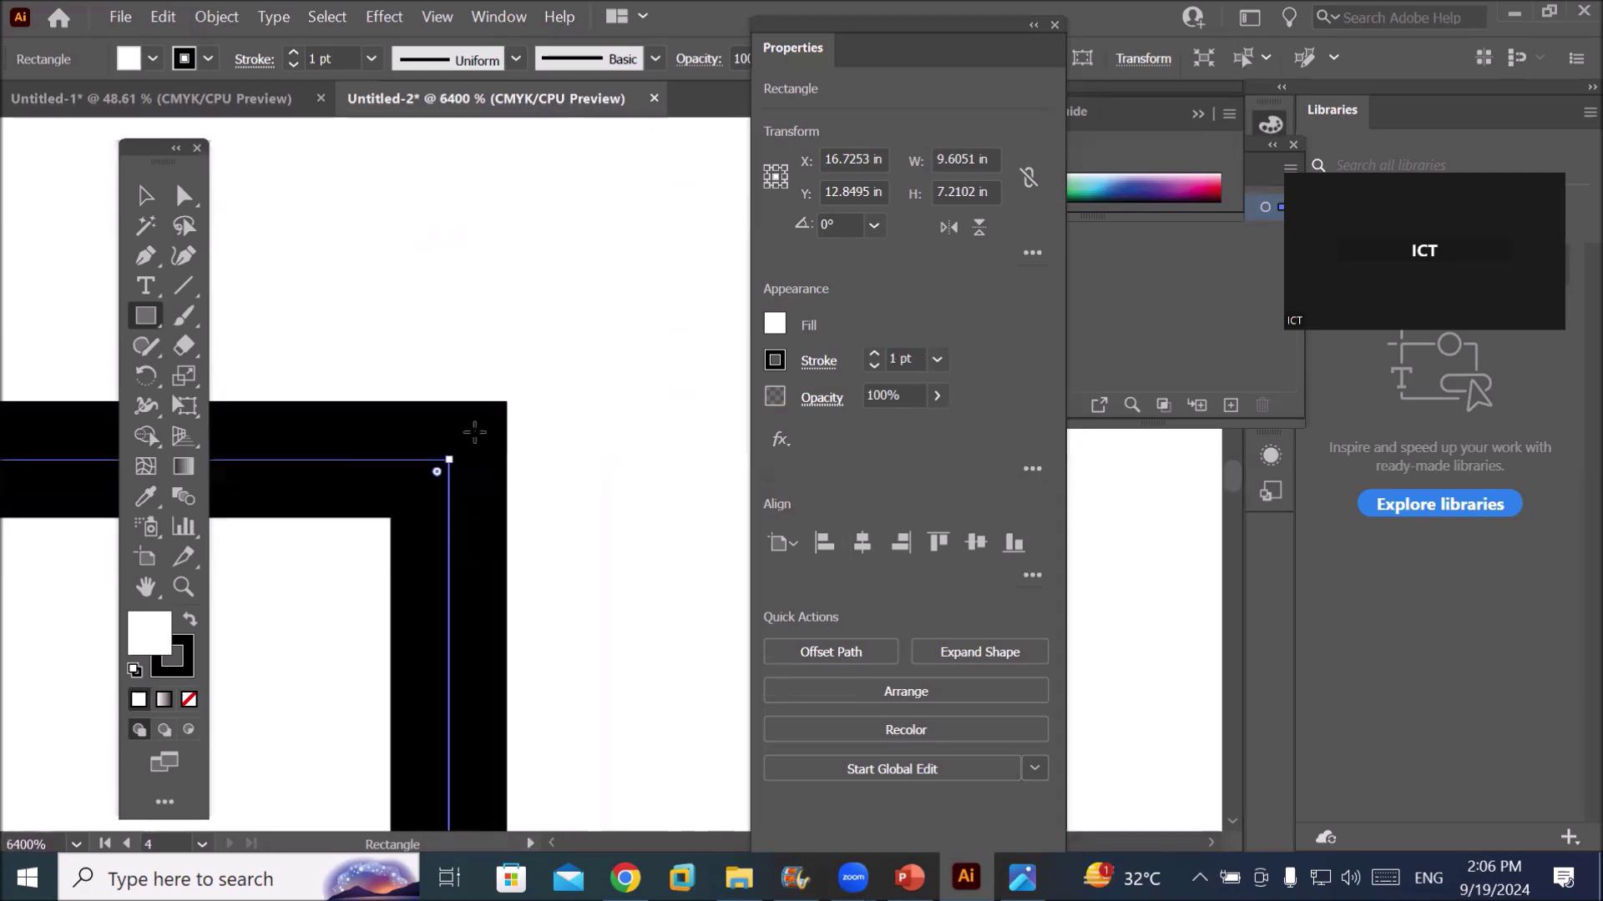
left_click(814, 360)
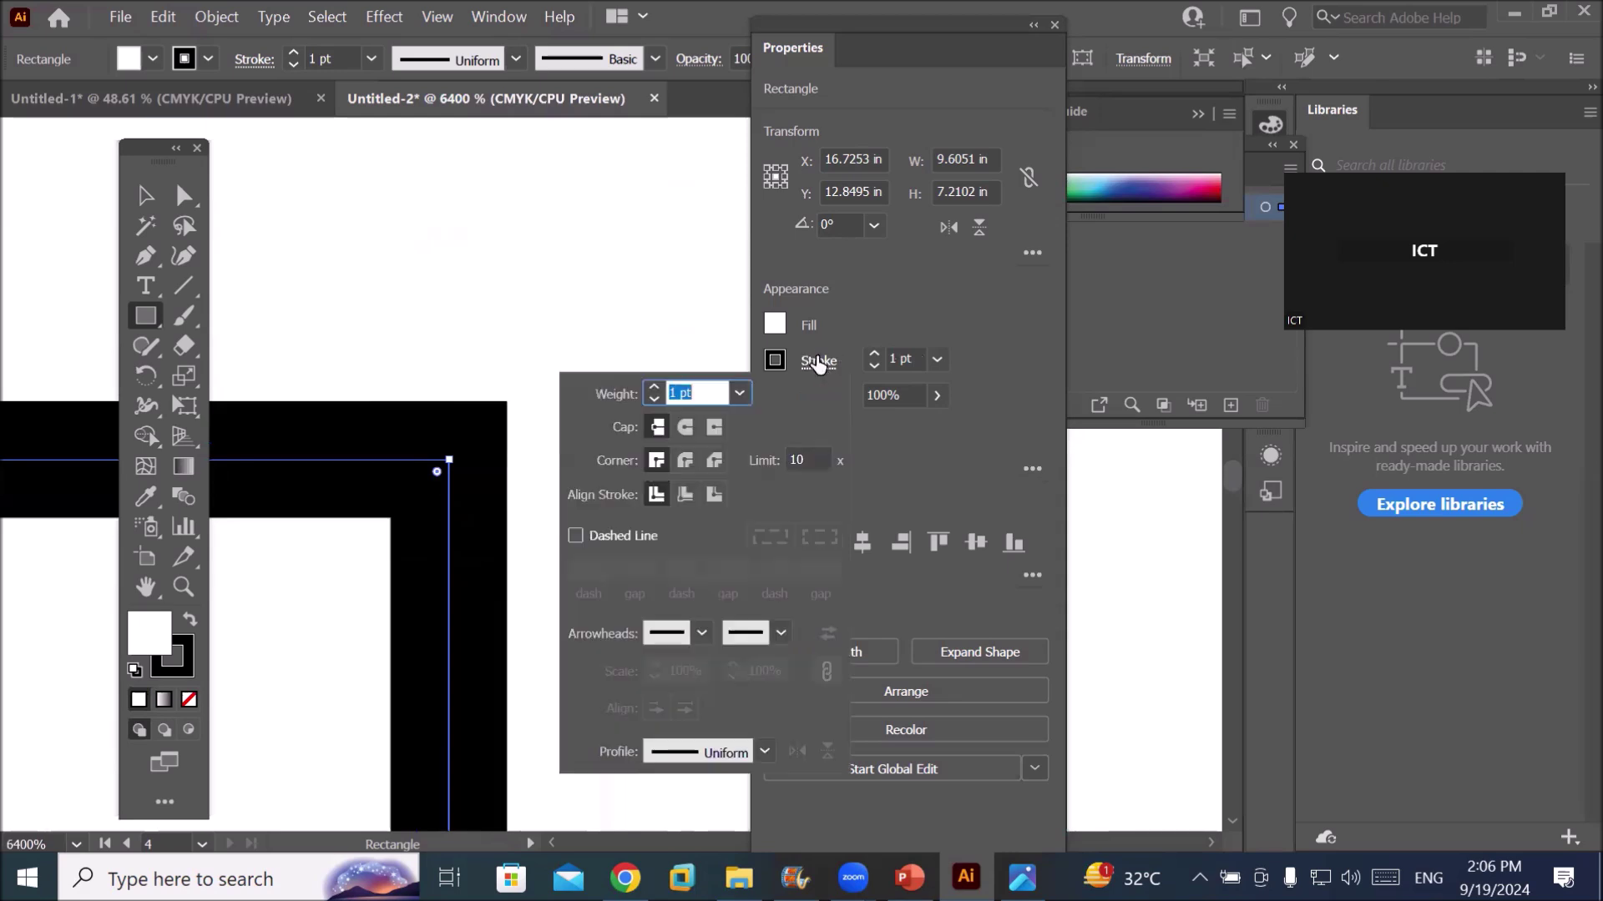
left_click(684, 462)
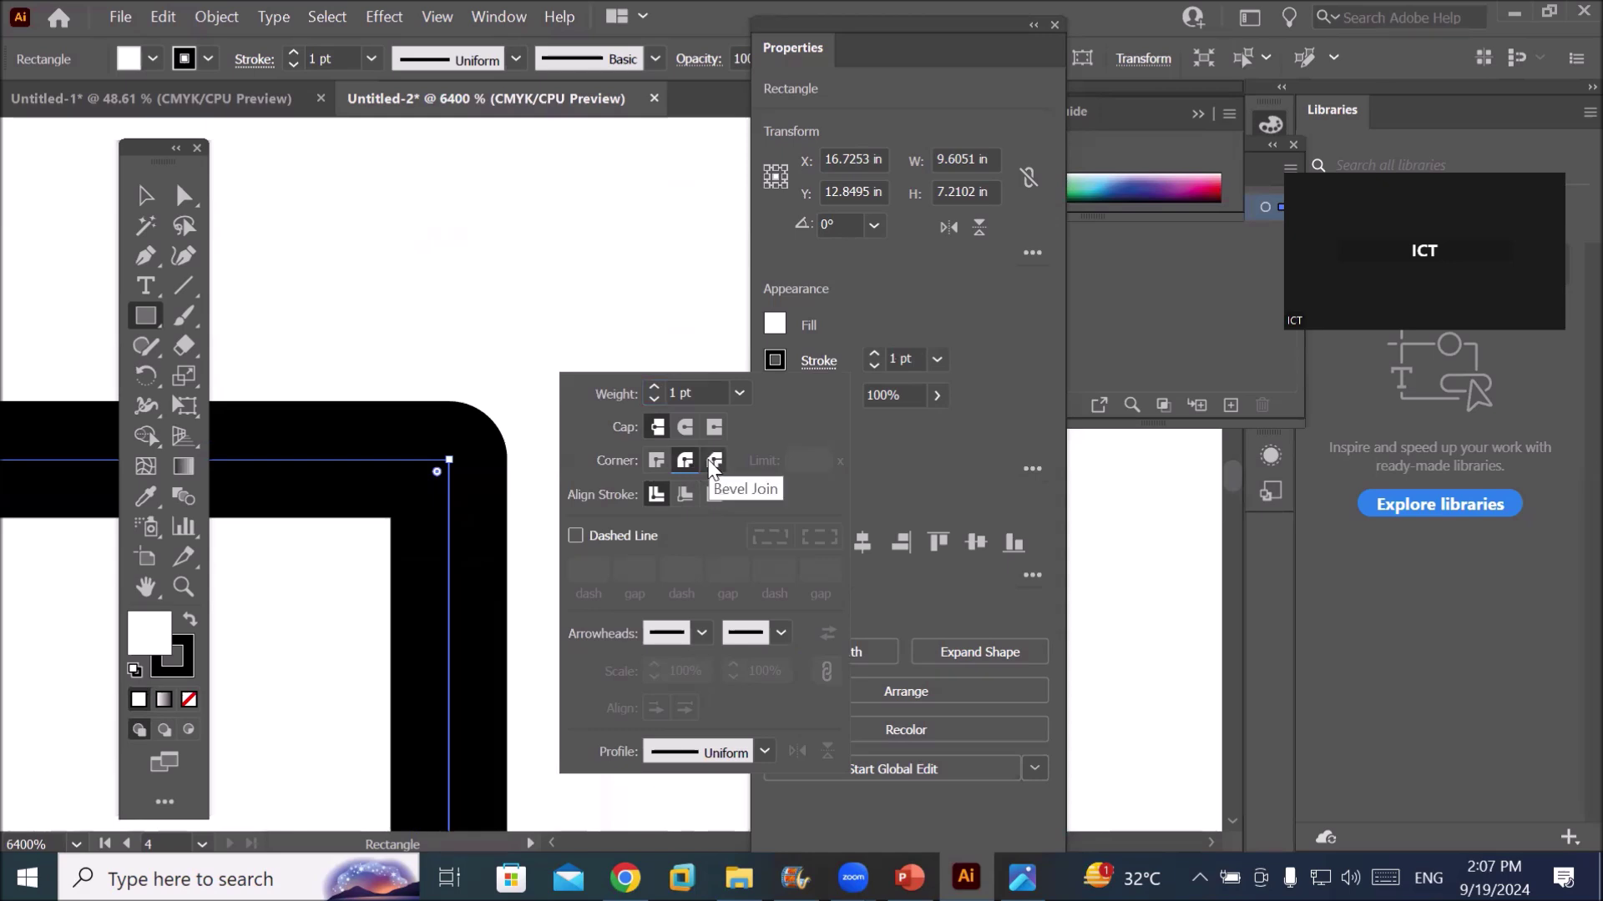
left_click(714, 462)
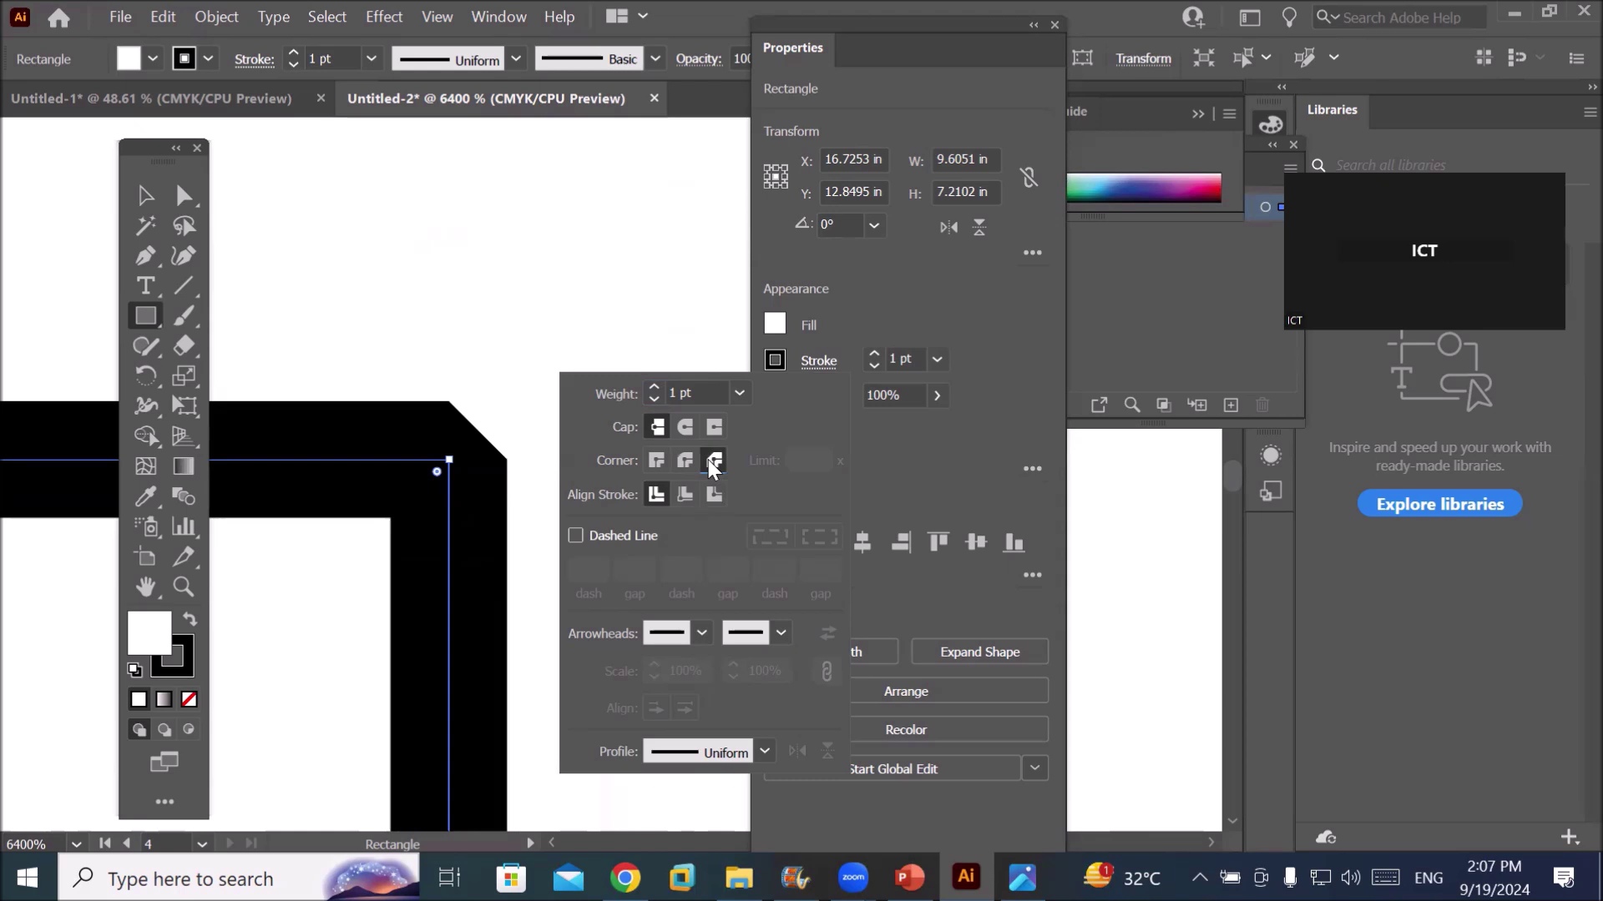
left_click(681, 460)
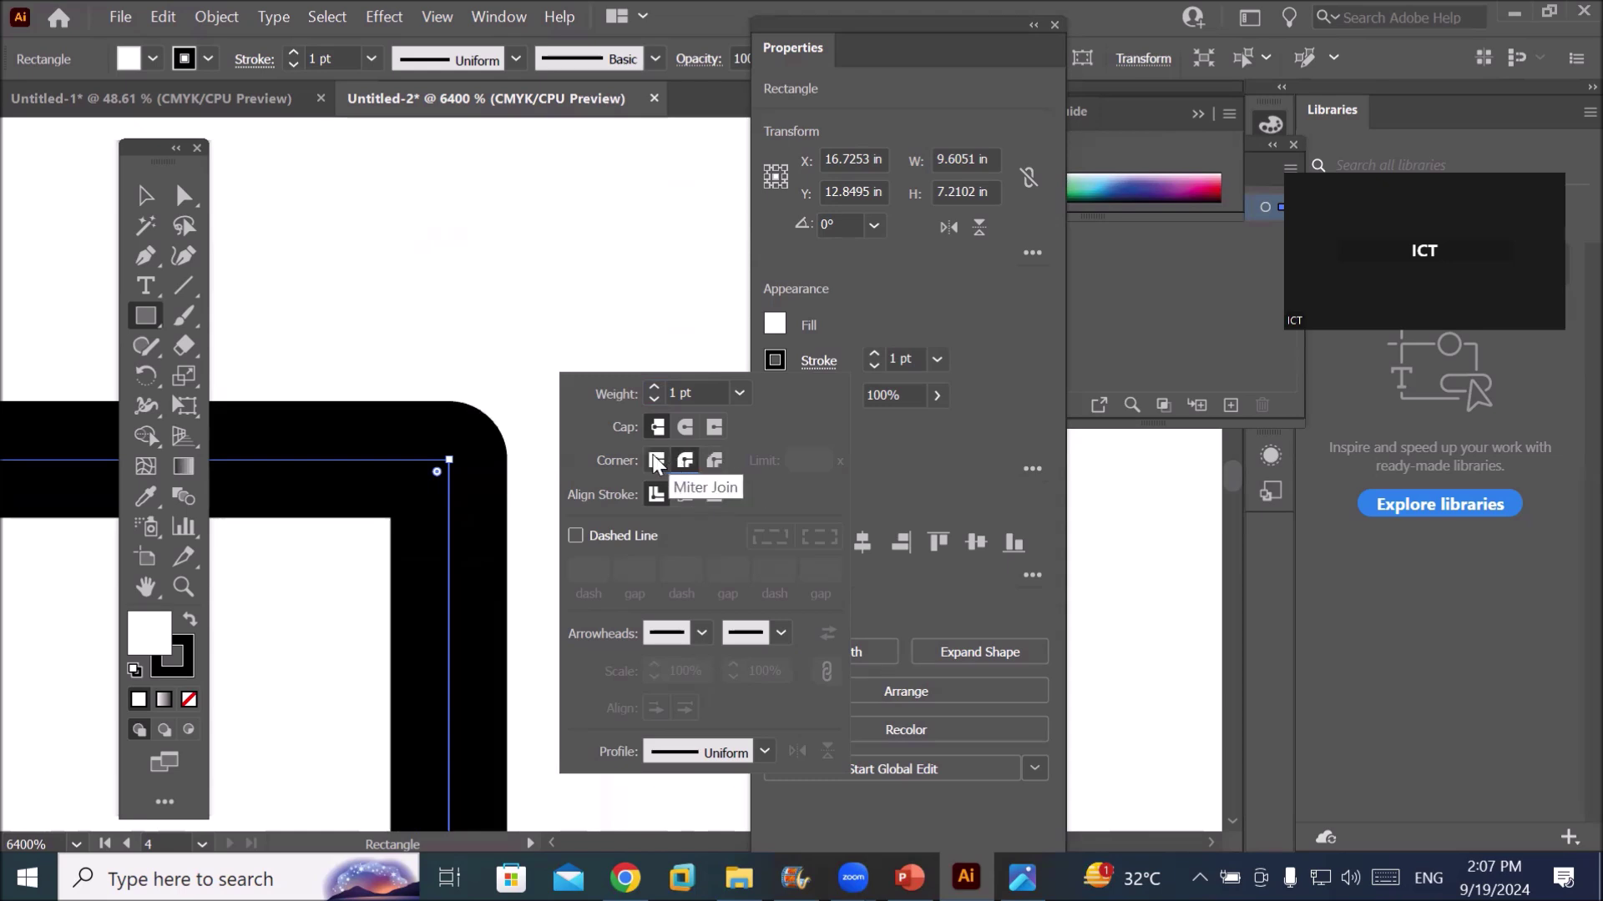
left_click(654, 458)
left_click(711, 460)
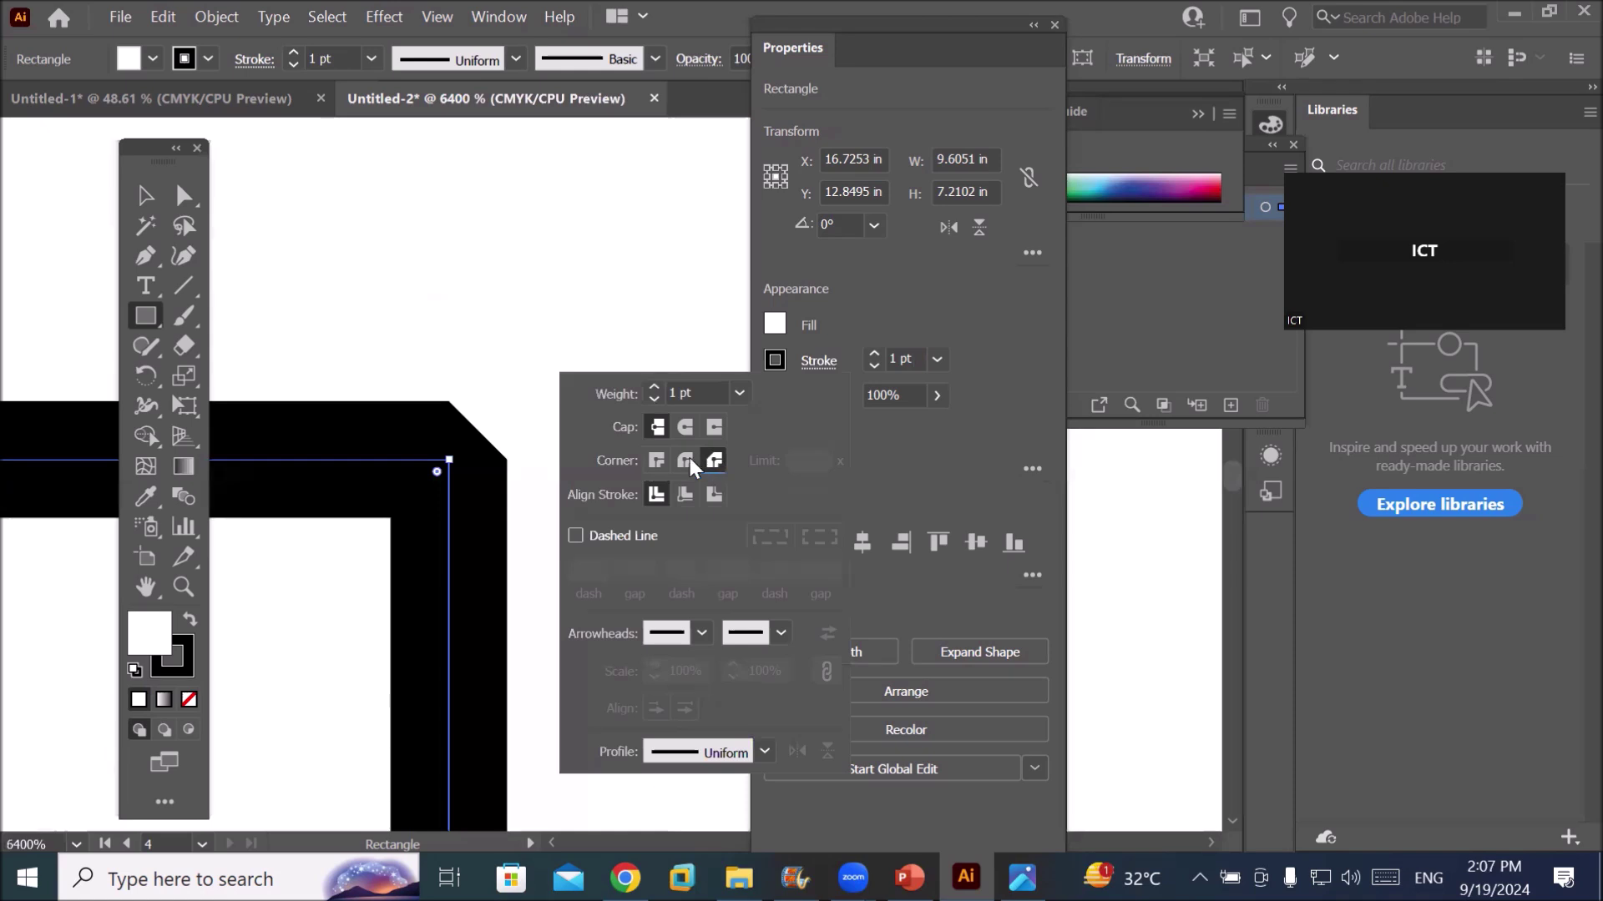
left_click(433, 472)
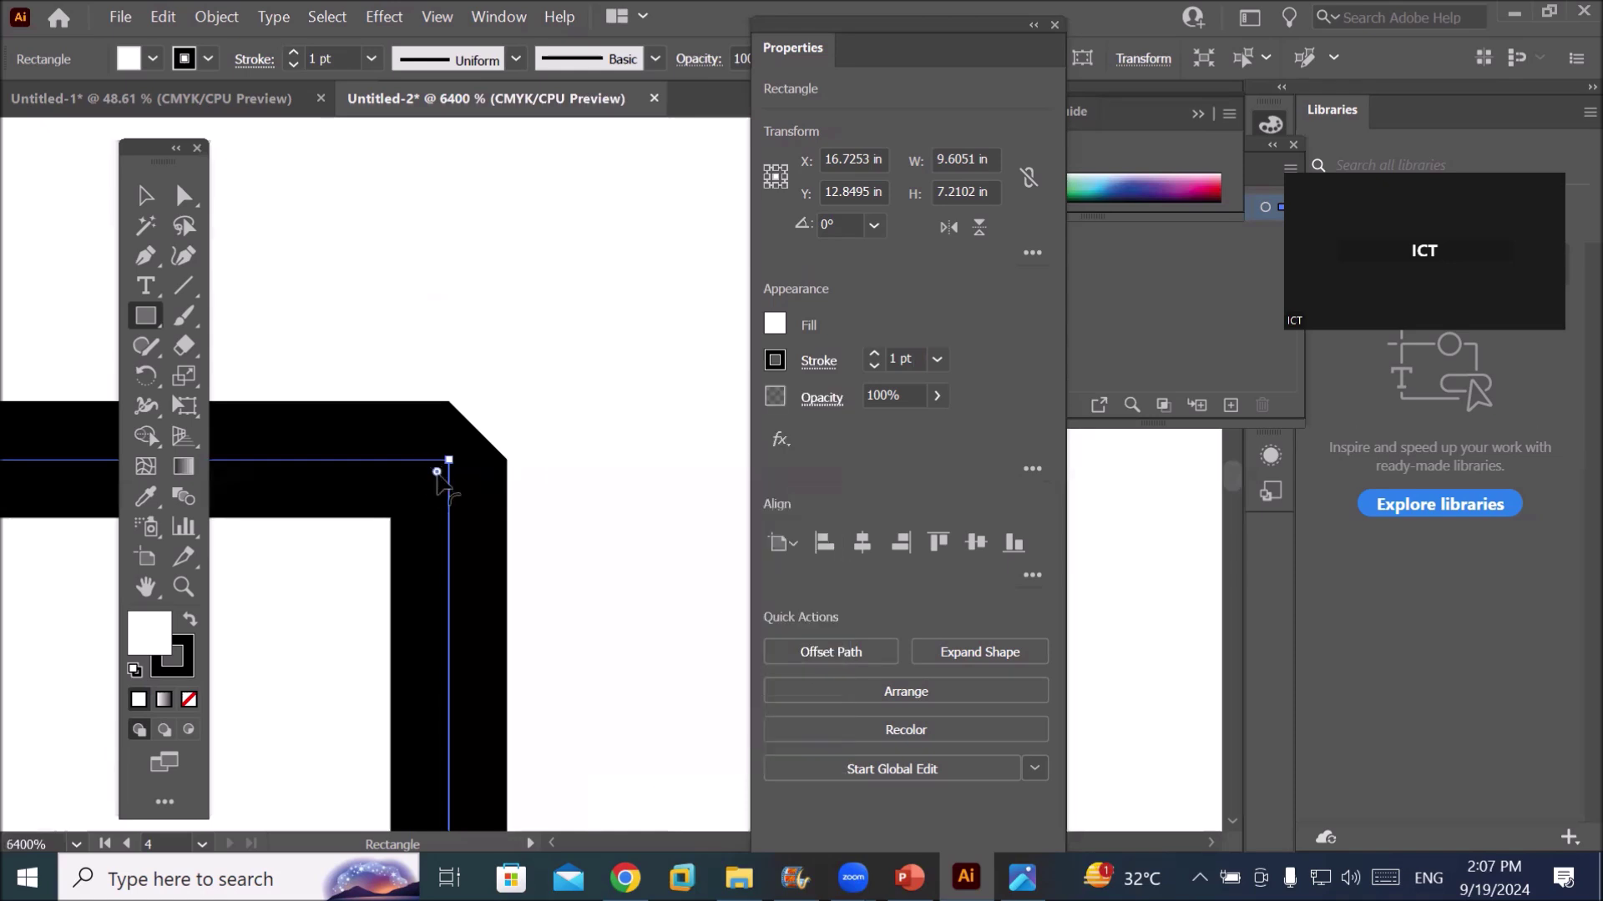
Rotate the rectangle slightly by dragging just outside its corner handle
left_click_drag(436, 473, 439, 476)
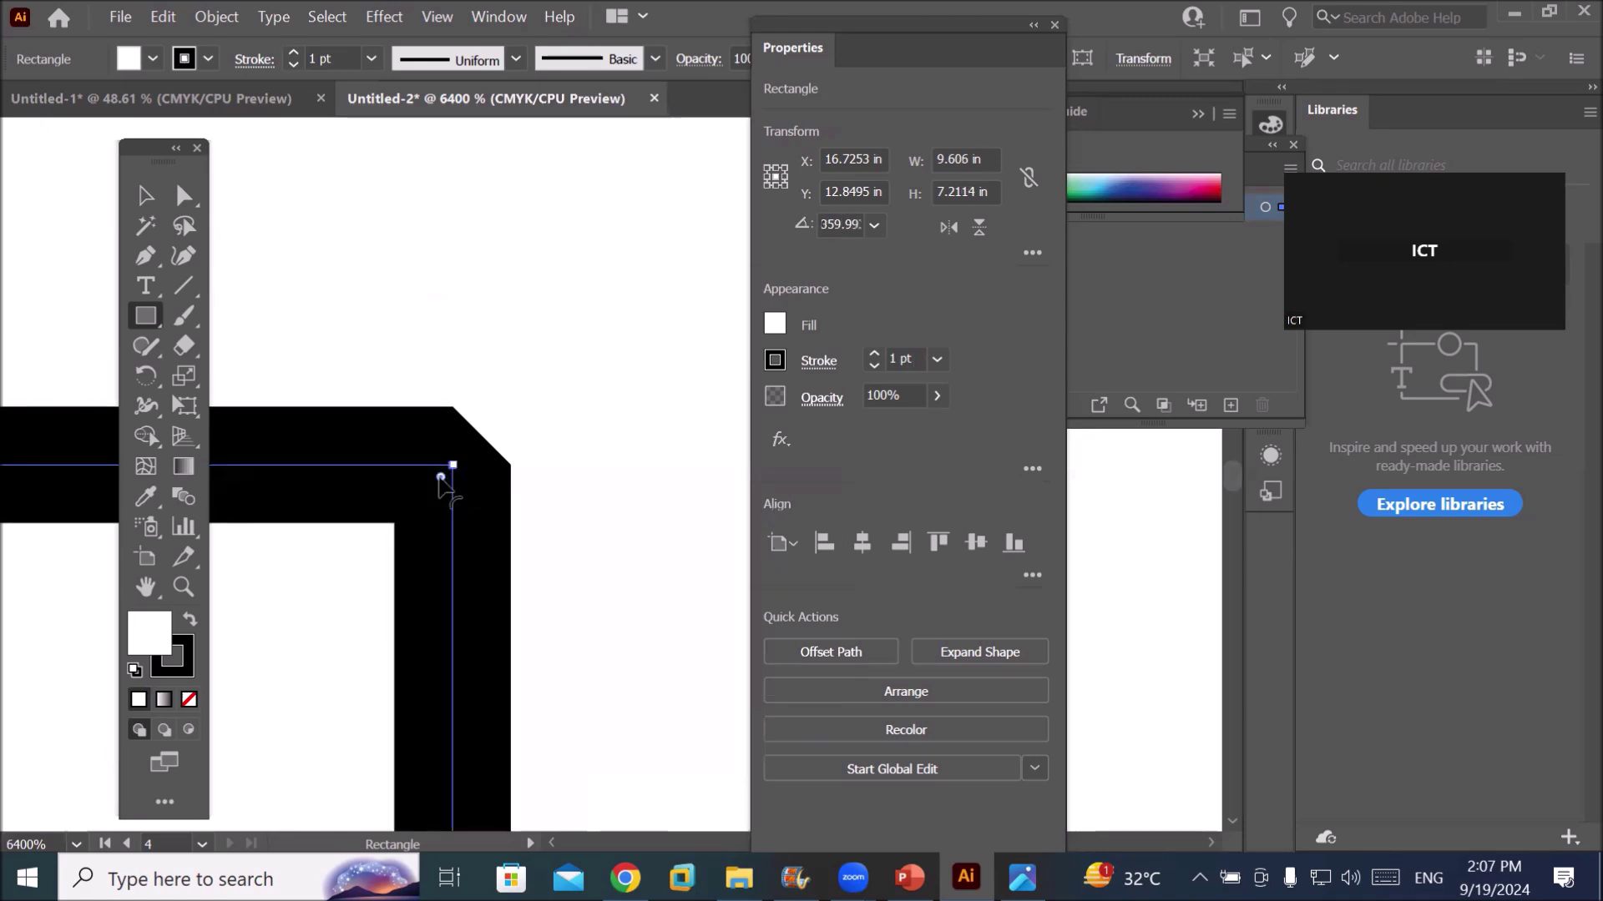
left_click_drag(444, 488, 240, 633)
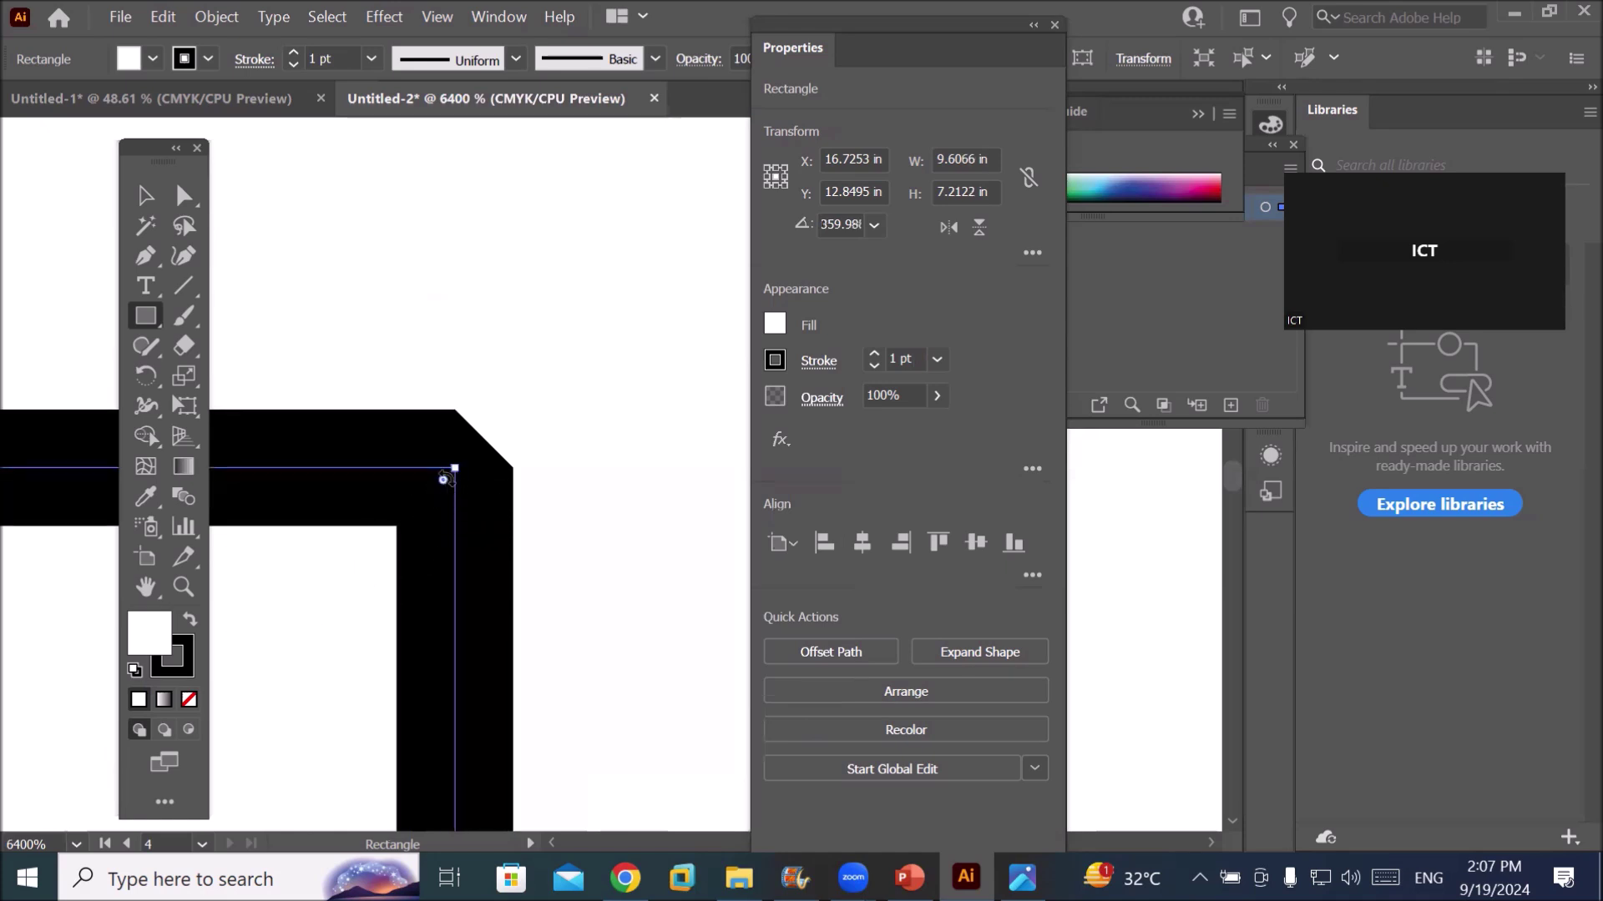
left_click_drag(443, 486, 229, 655)
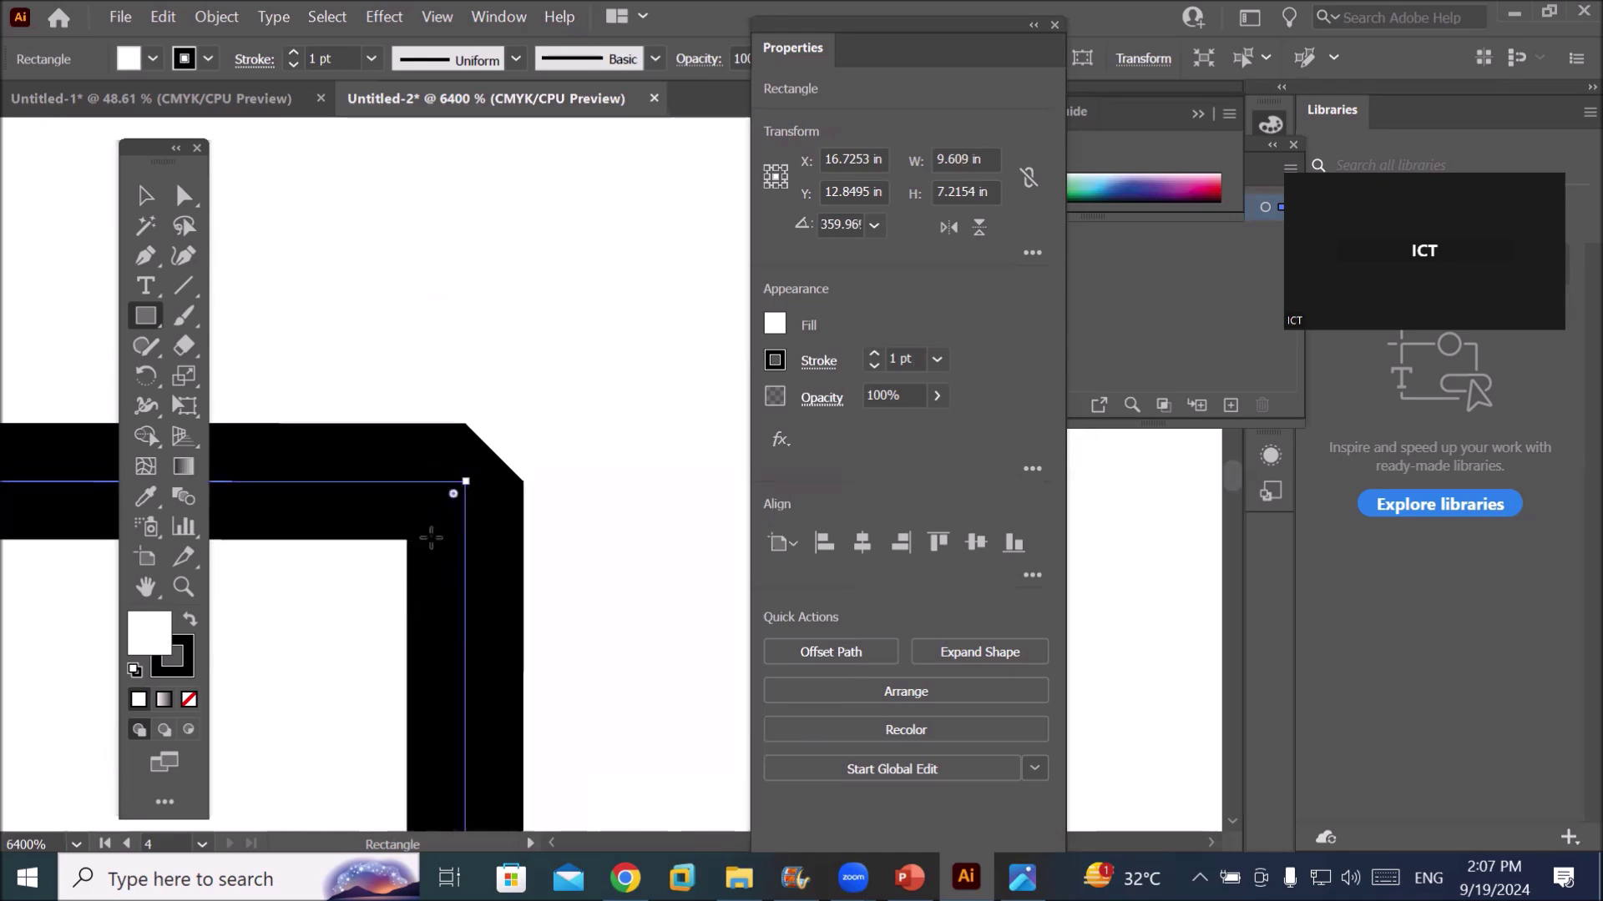
Give the rectangle's stroke round end caps
left_click(818, 362)
left_click(683, 426)
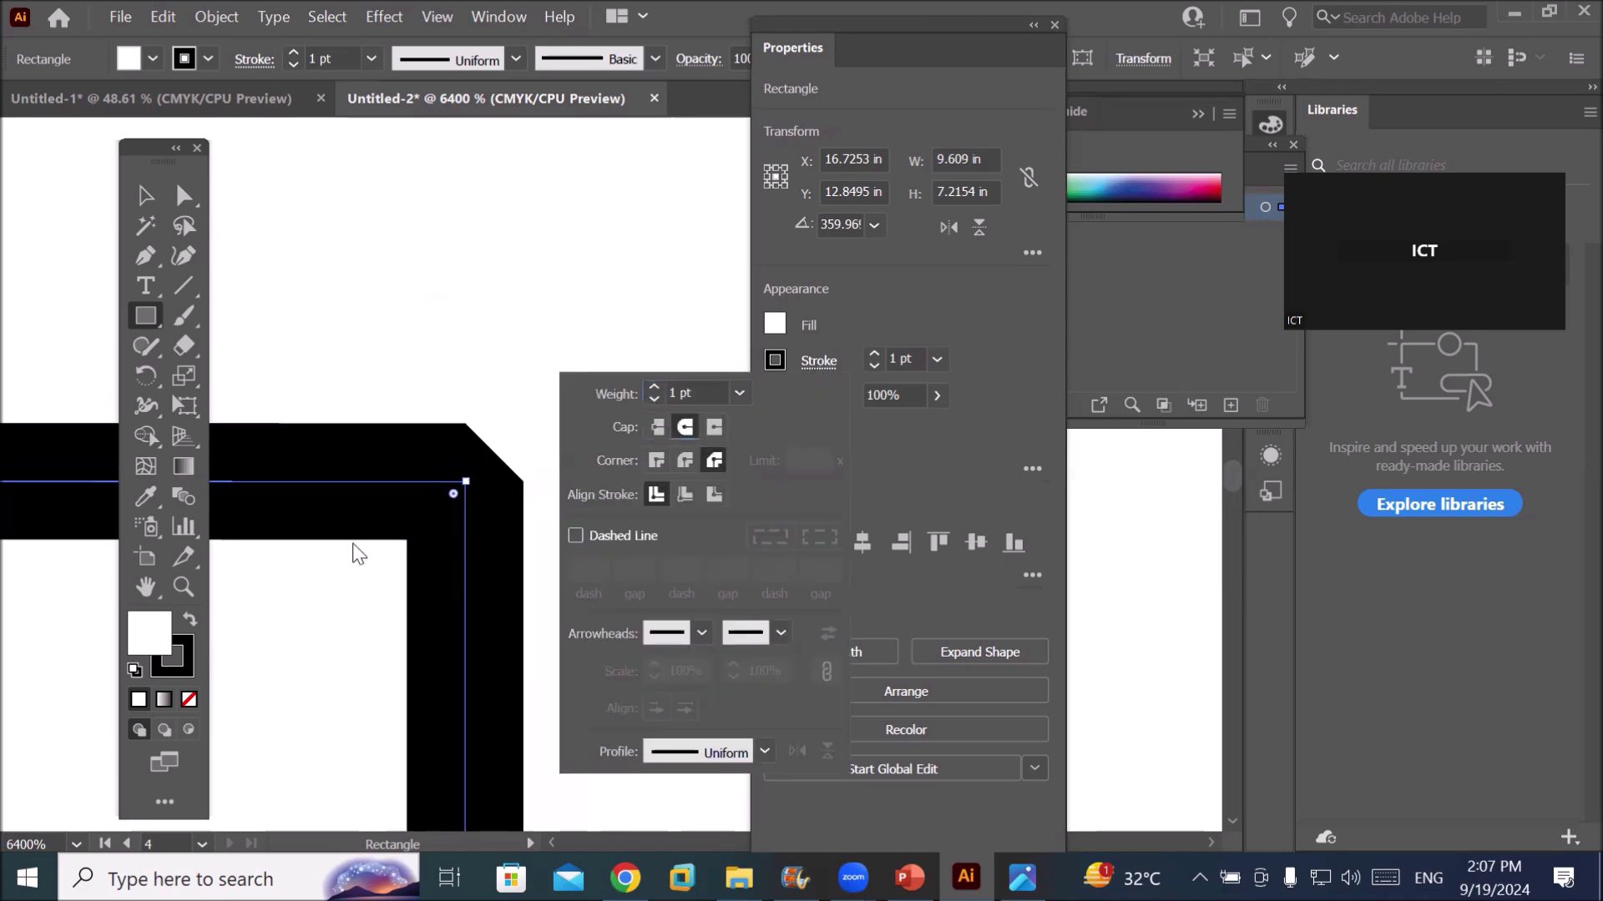
left_click(328, 350)
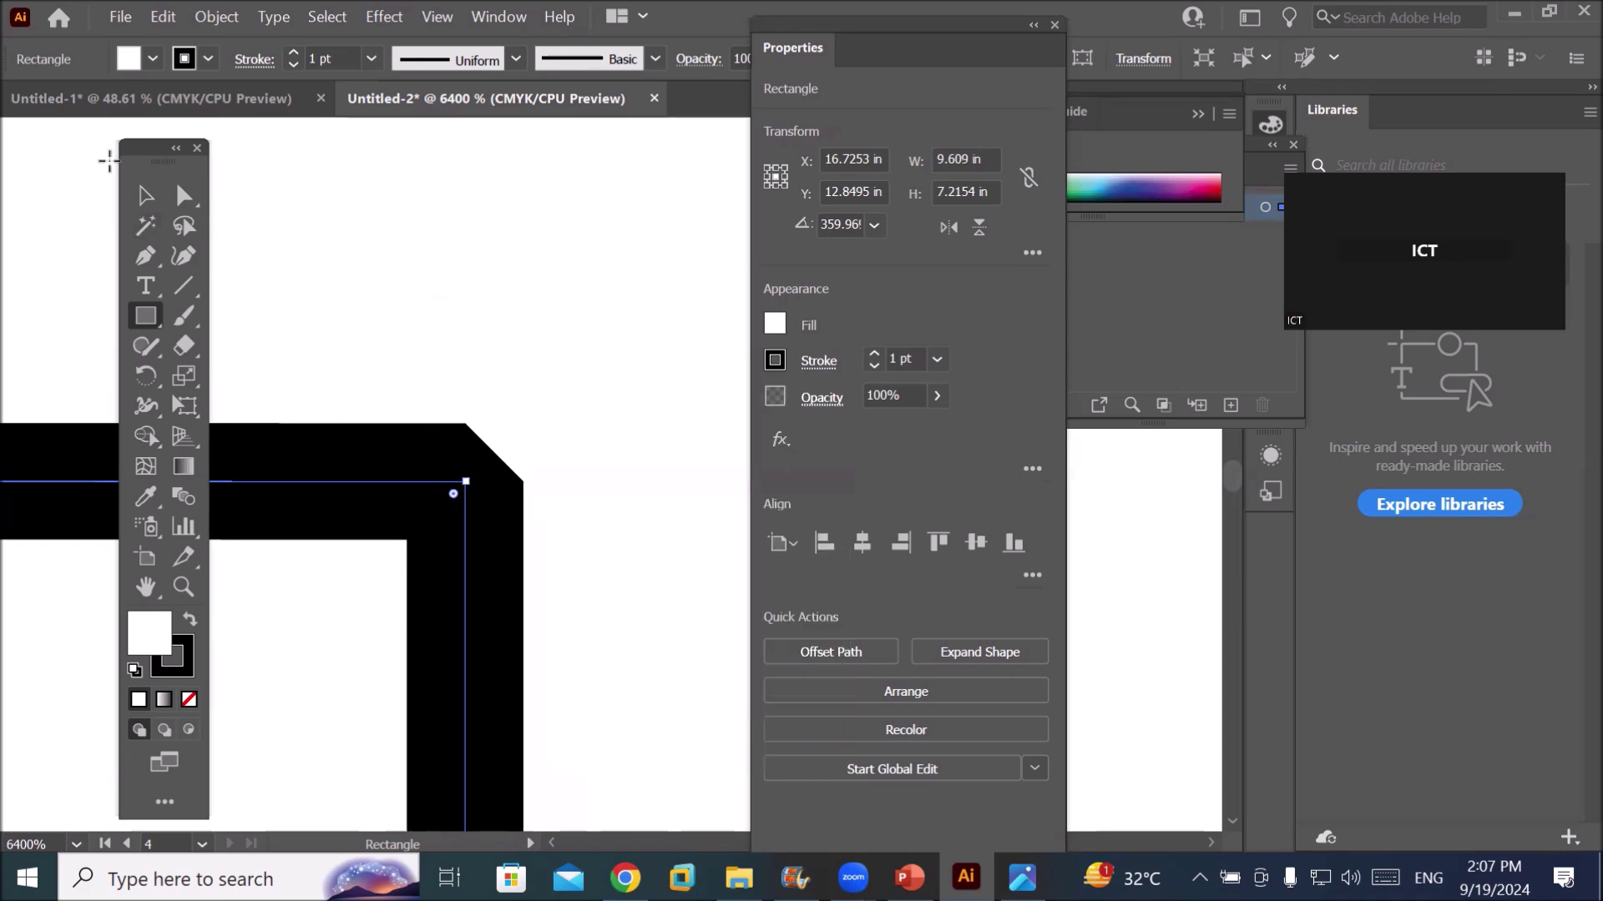
Reselect the rectangle and nudge its rotation to about 359.95°
left_click(146, 196)
left_click(384, 458)
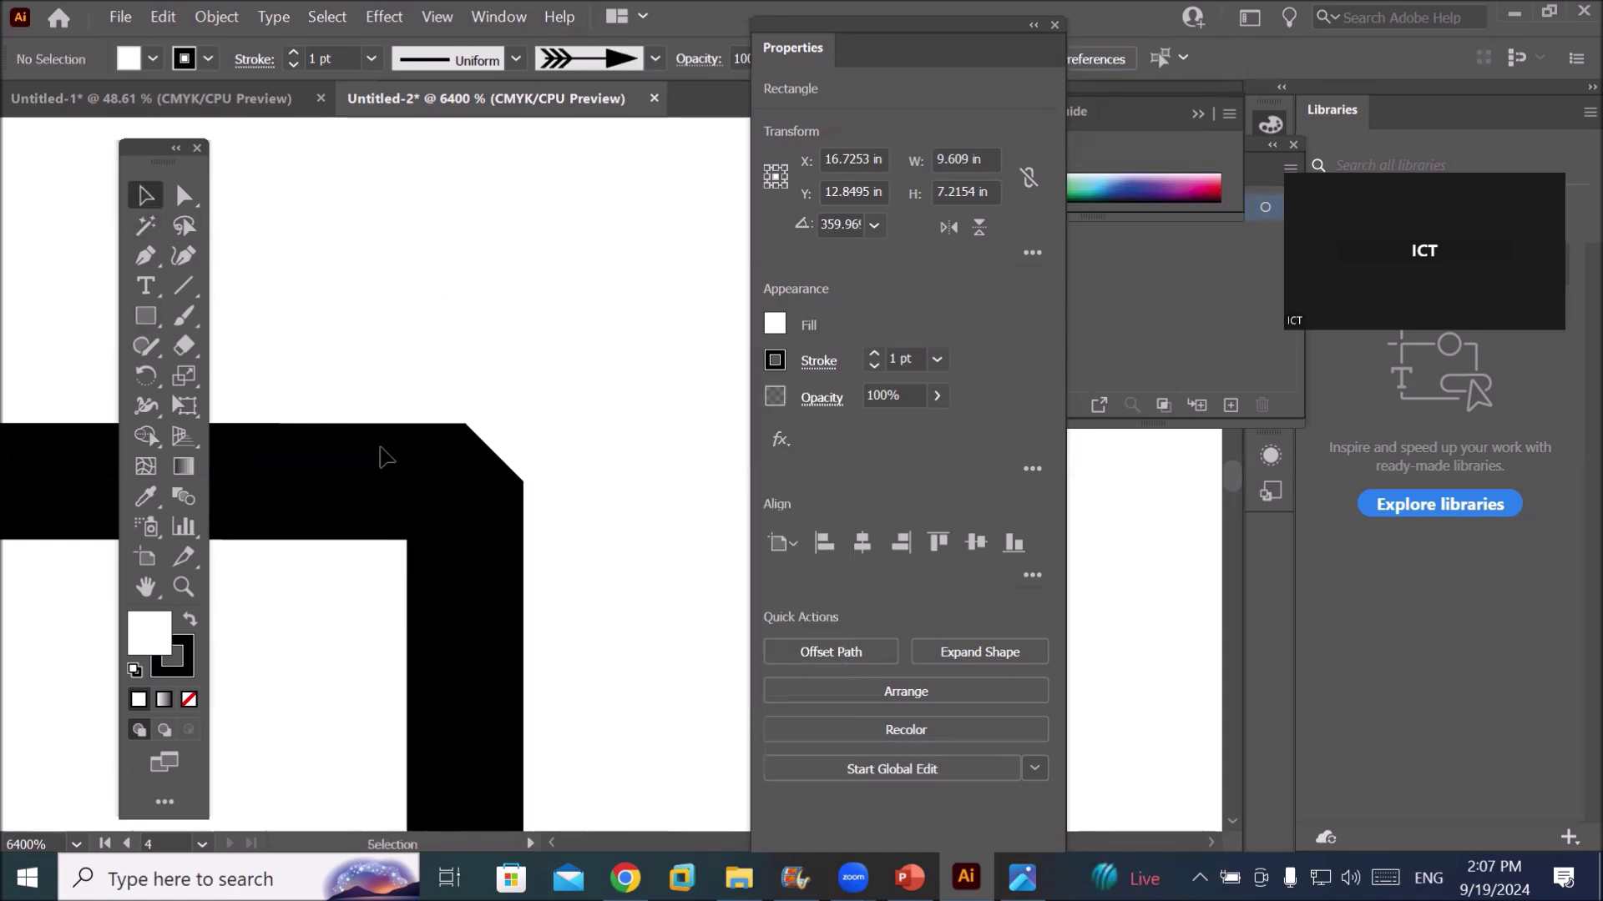
left_click(440, 528)
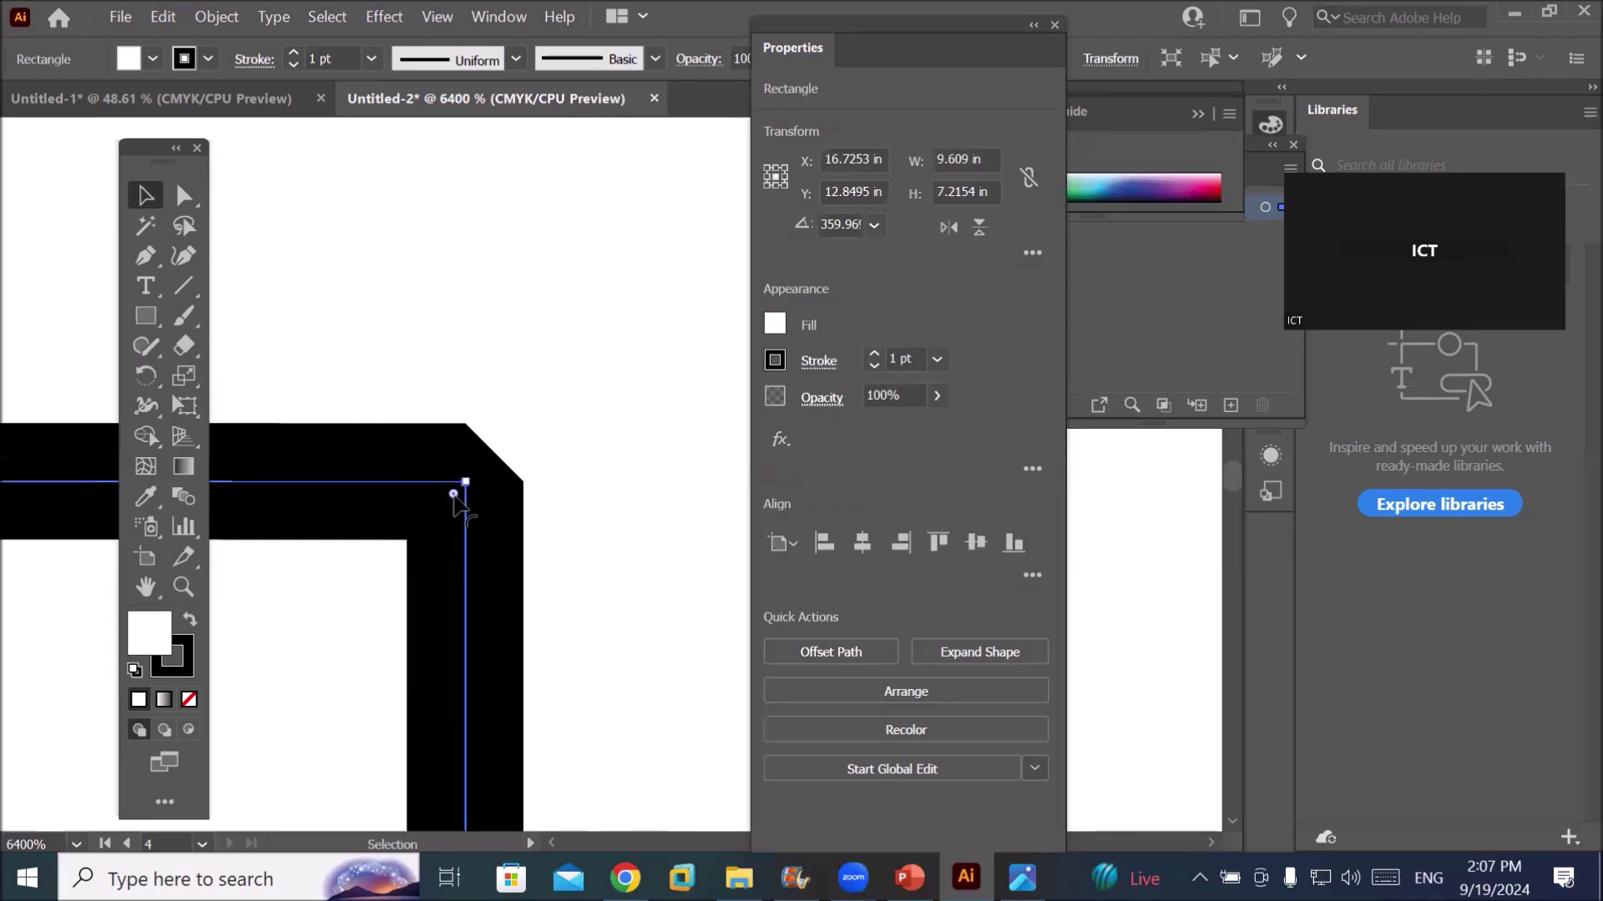
left_click_drag(453, 500, 379, 574)
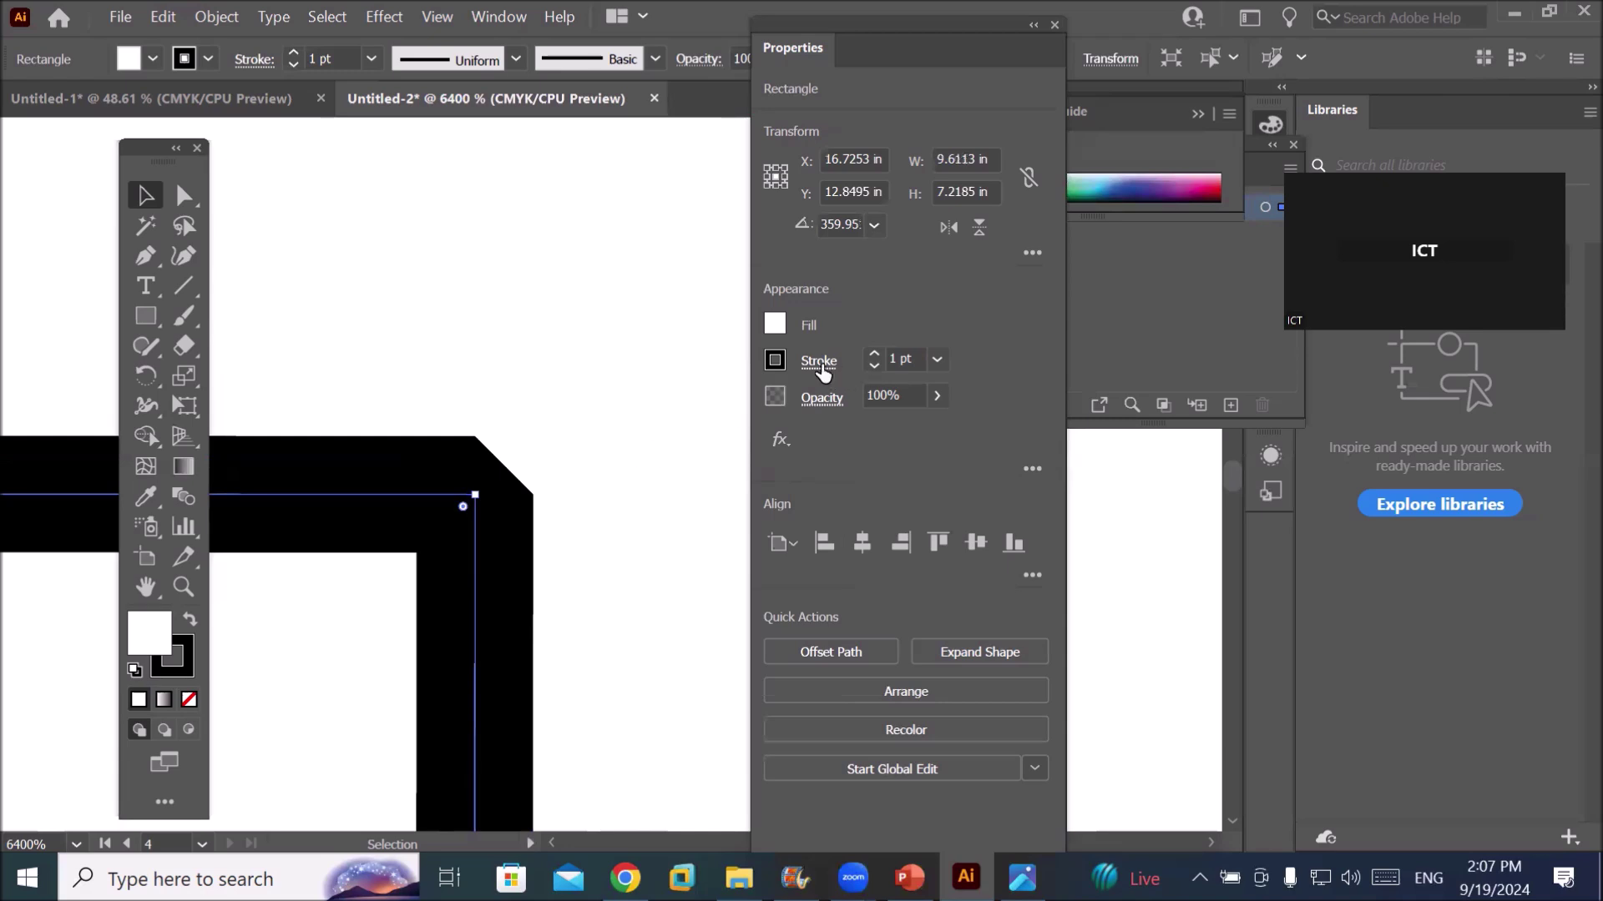
Try Round, Miter and Bevel joins on the rectangle's stroke and raise the miter limit
left_click(819, 361)
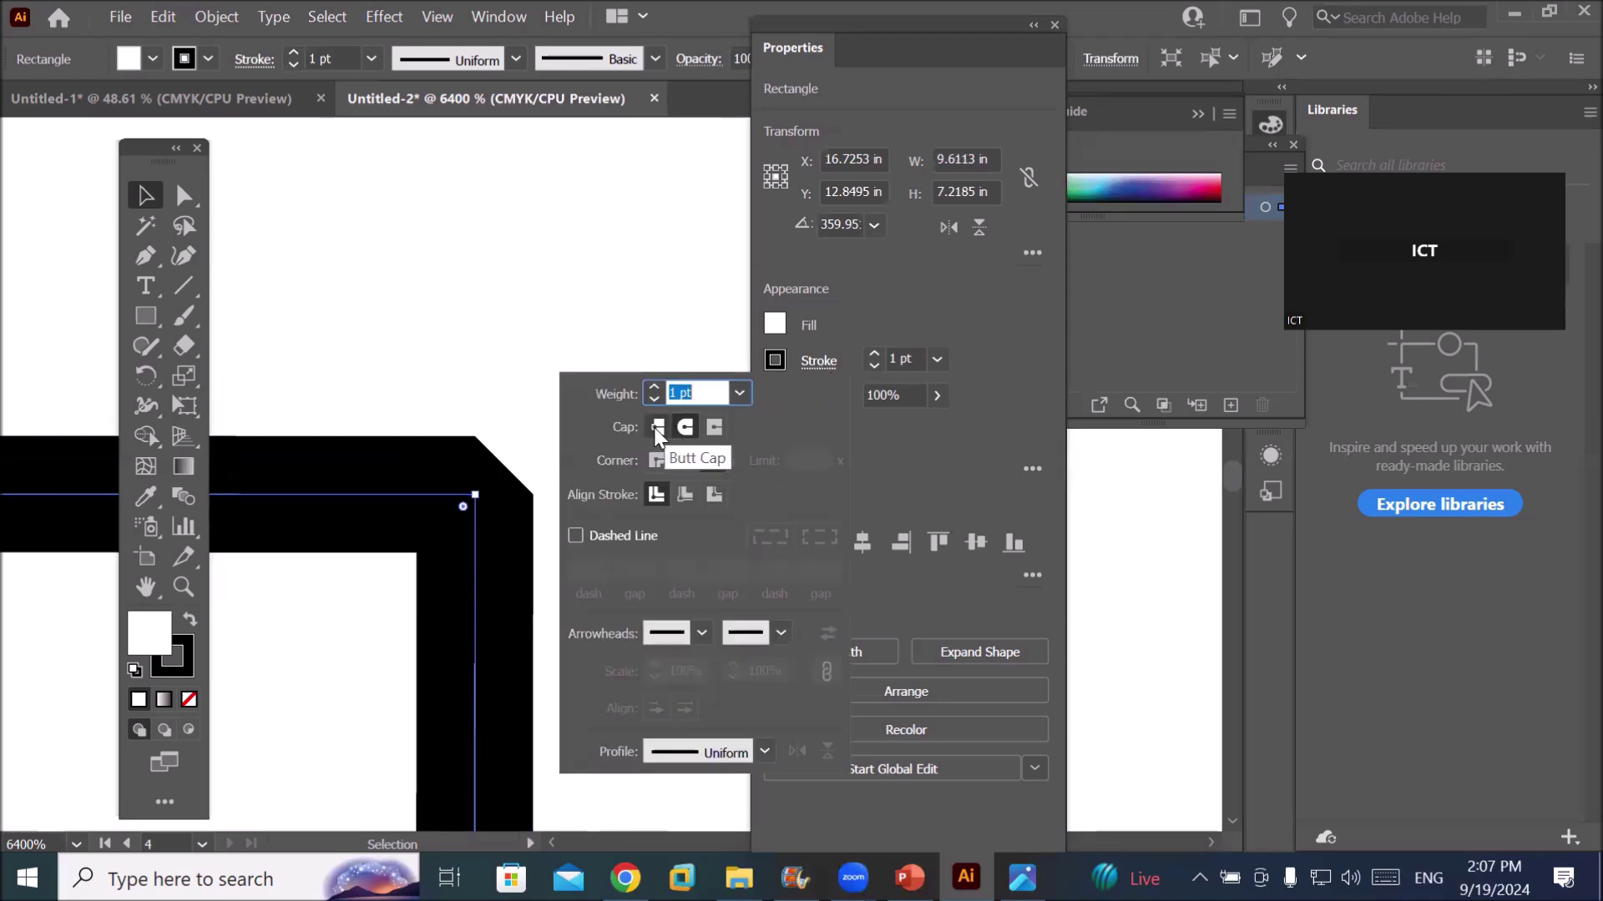
left_click(686, 460)
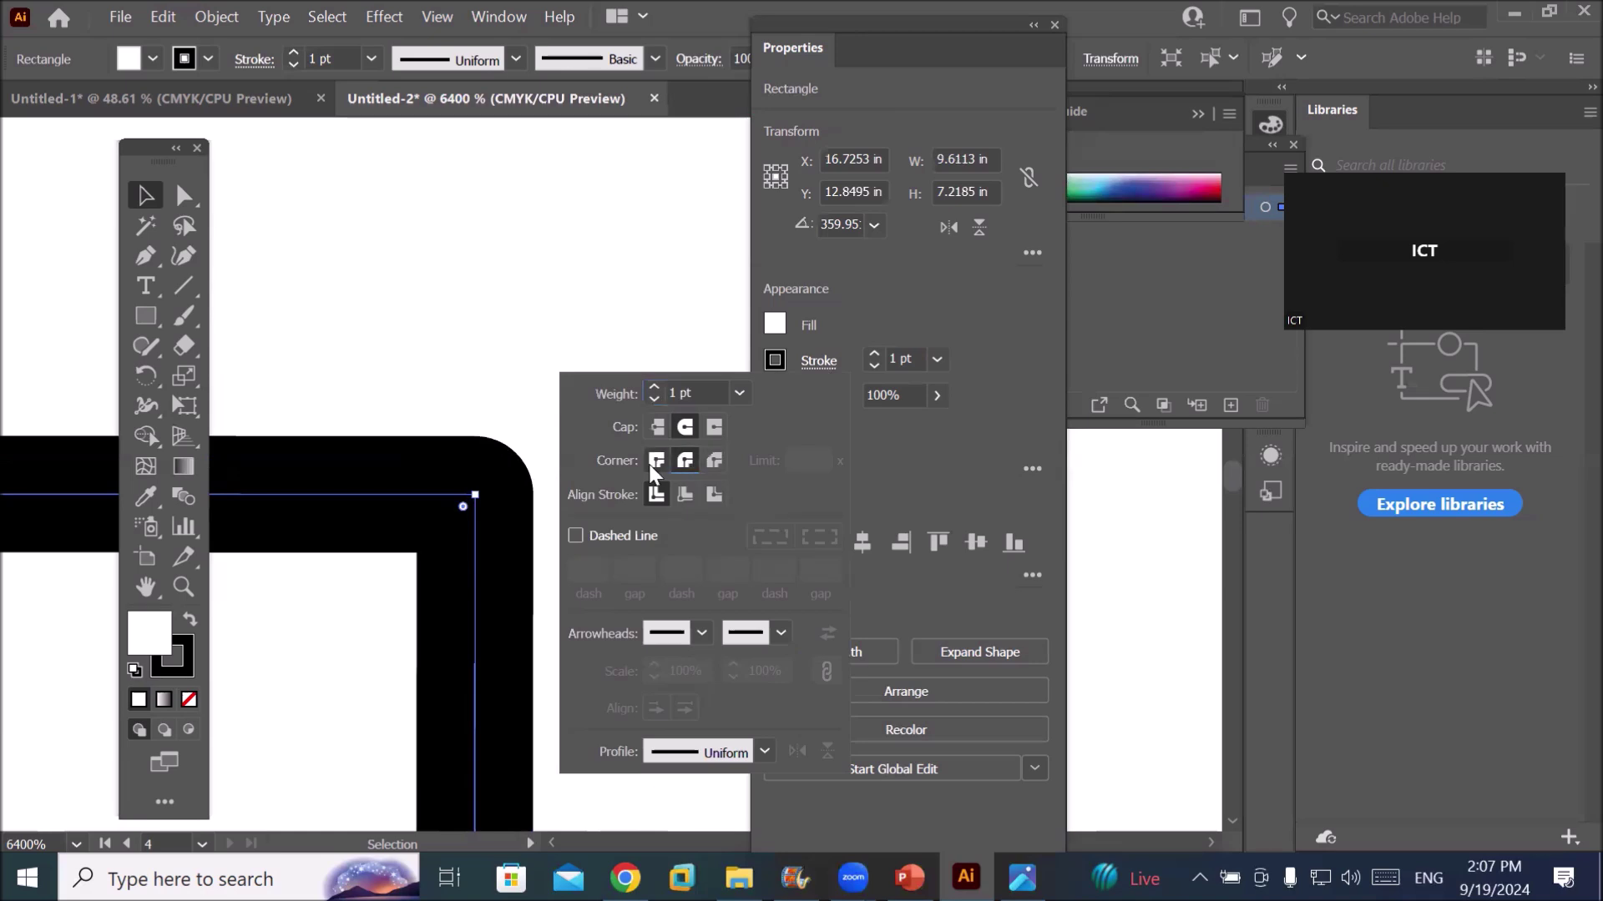
left_click(653, 464)
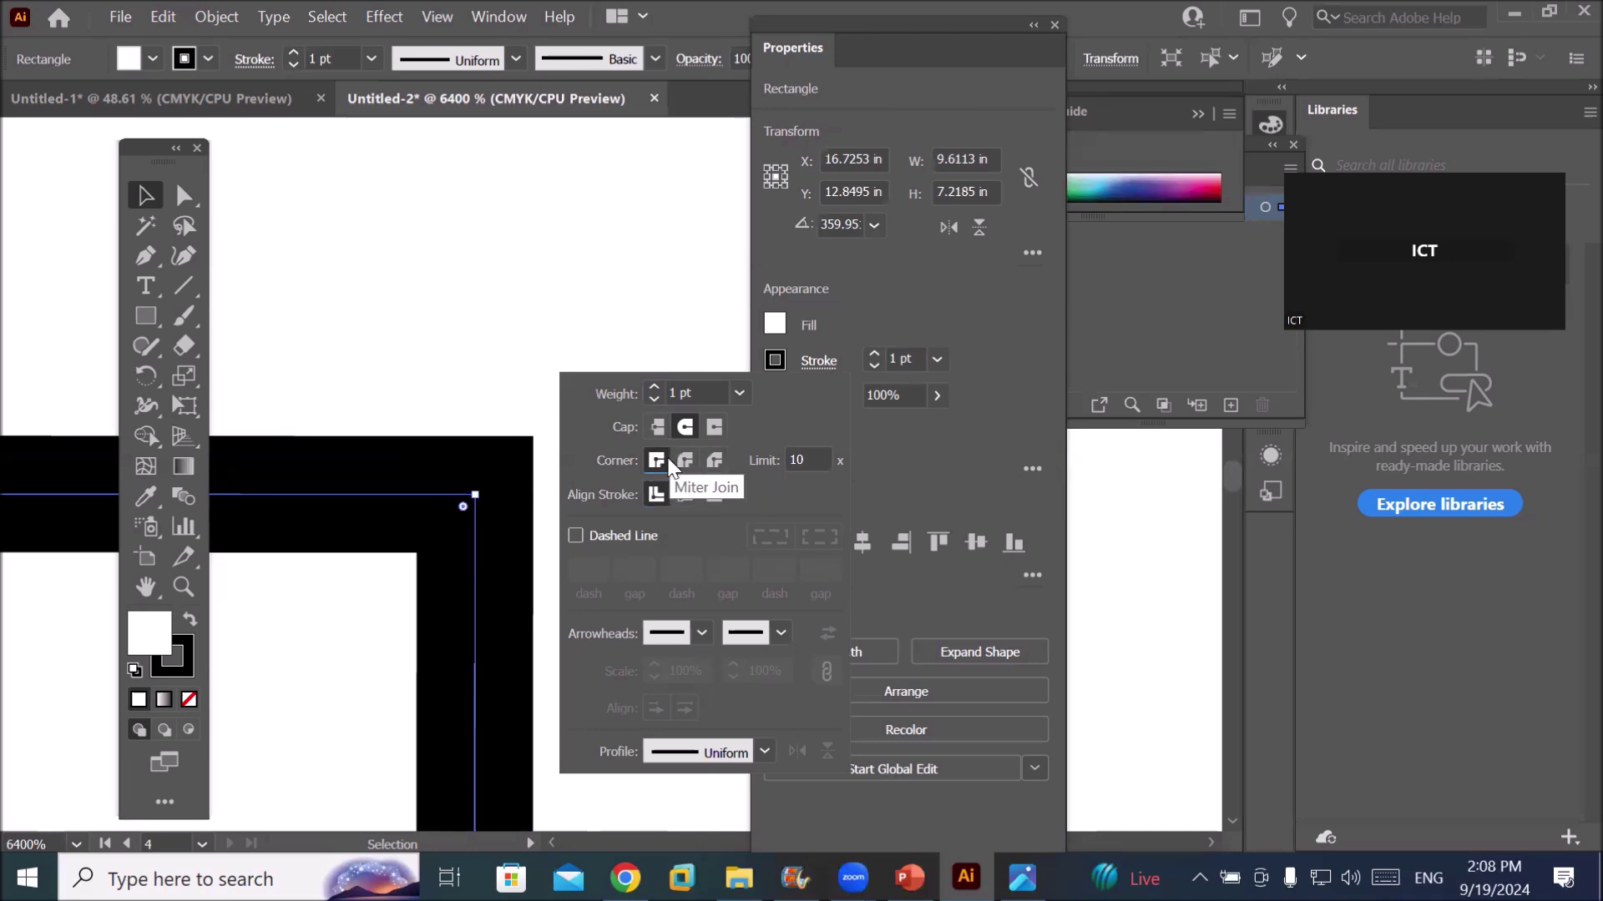
left_click(682, 461)
left_click(707, 457)
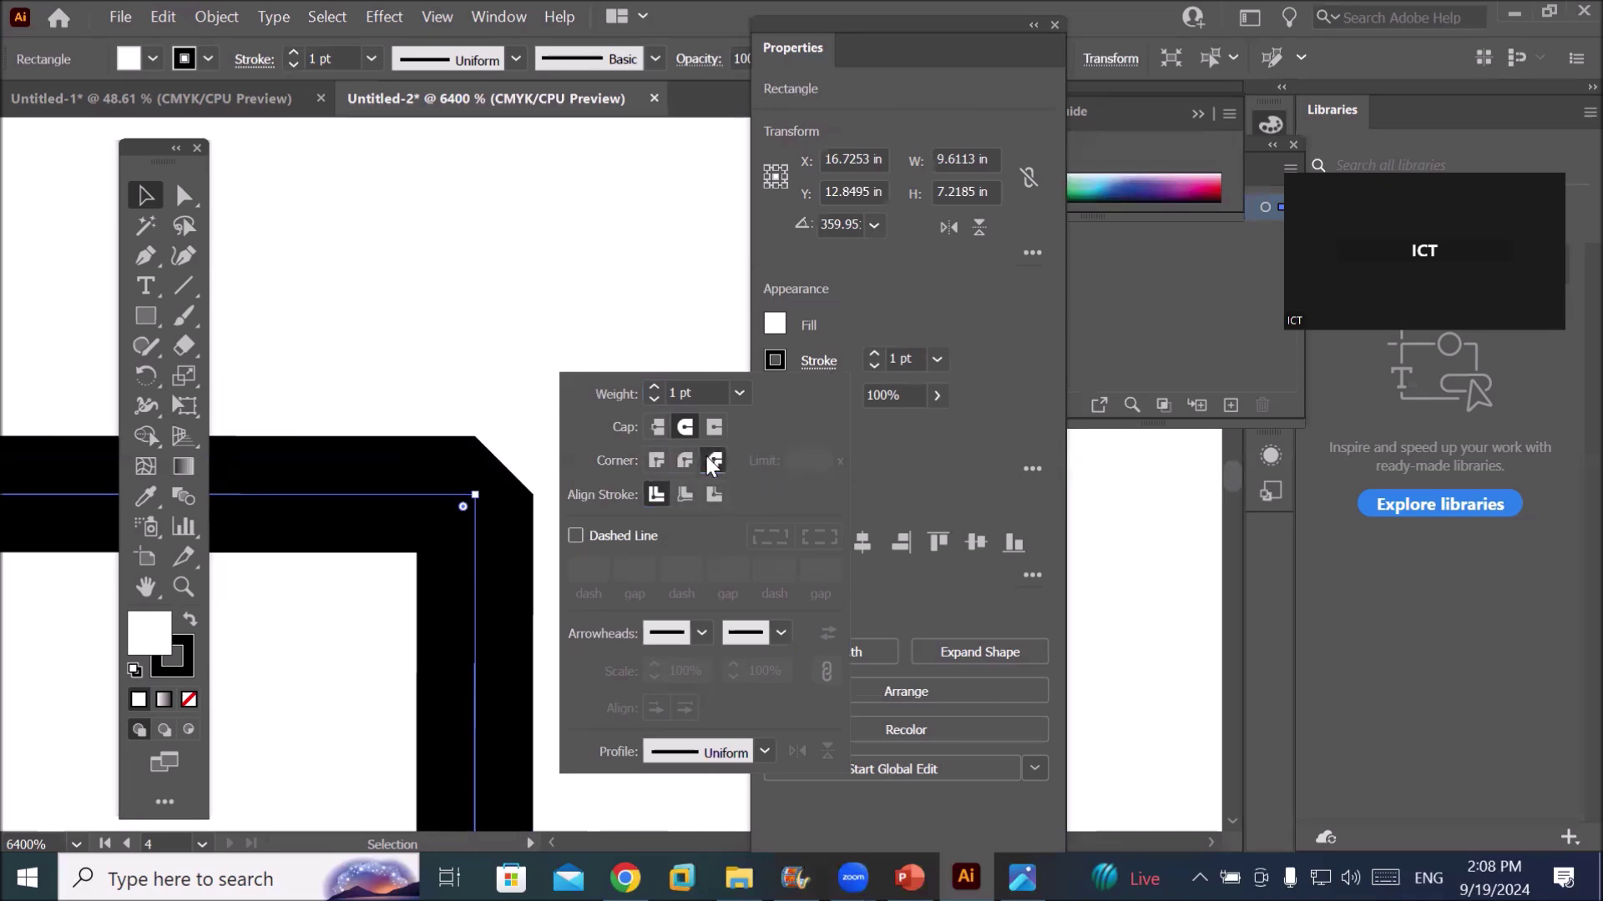
left_click(655, 460)
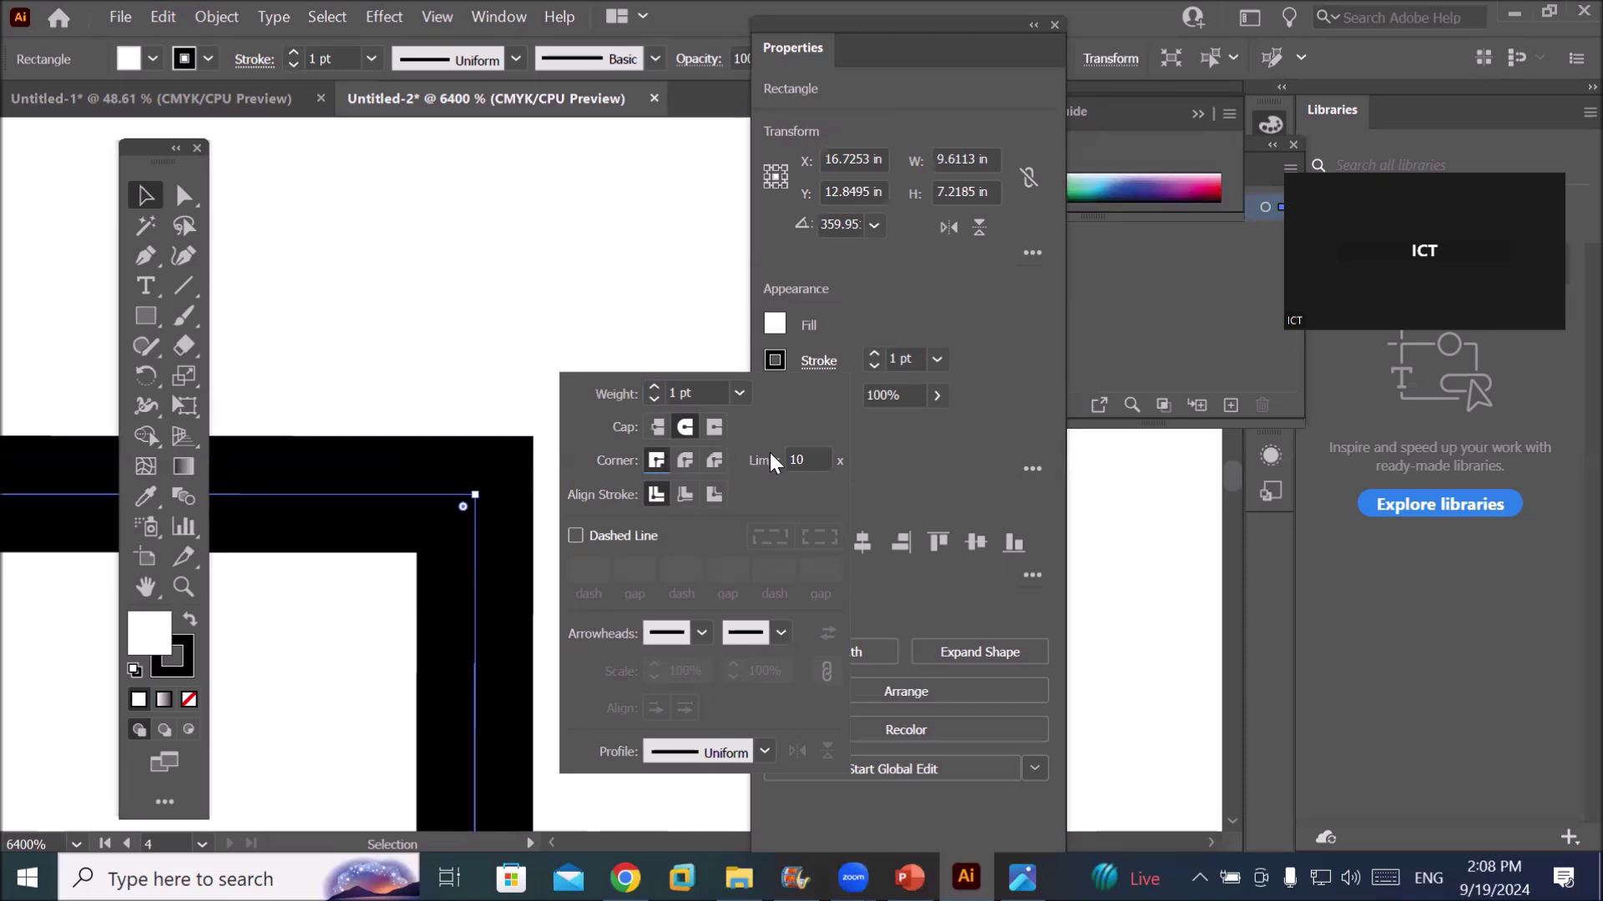
left_click(807, 459)
key("Up")
key("Up")
key("Up")
key("Up")
key("Up")
key("Up")
key("Up")
key("Up")
key("Up")
key("Up")
key("Up")
key("Up")
key("Up")
key("Up")
key("Up")
key("Up")
key("Up")
key("Up")
key("Up")
key("Up")
key("Up")
key("Up")
key("Up")
key("Up")
key("Up")
key("Up")
key("Up")
left_click(682, 459)
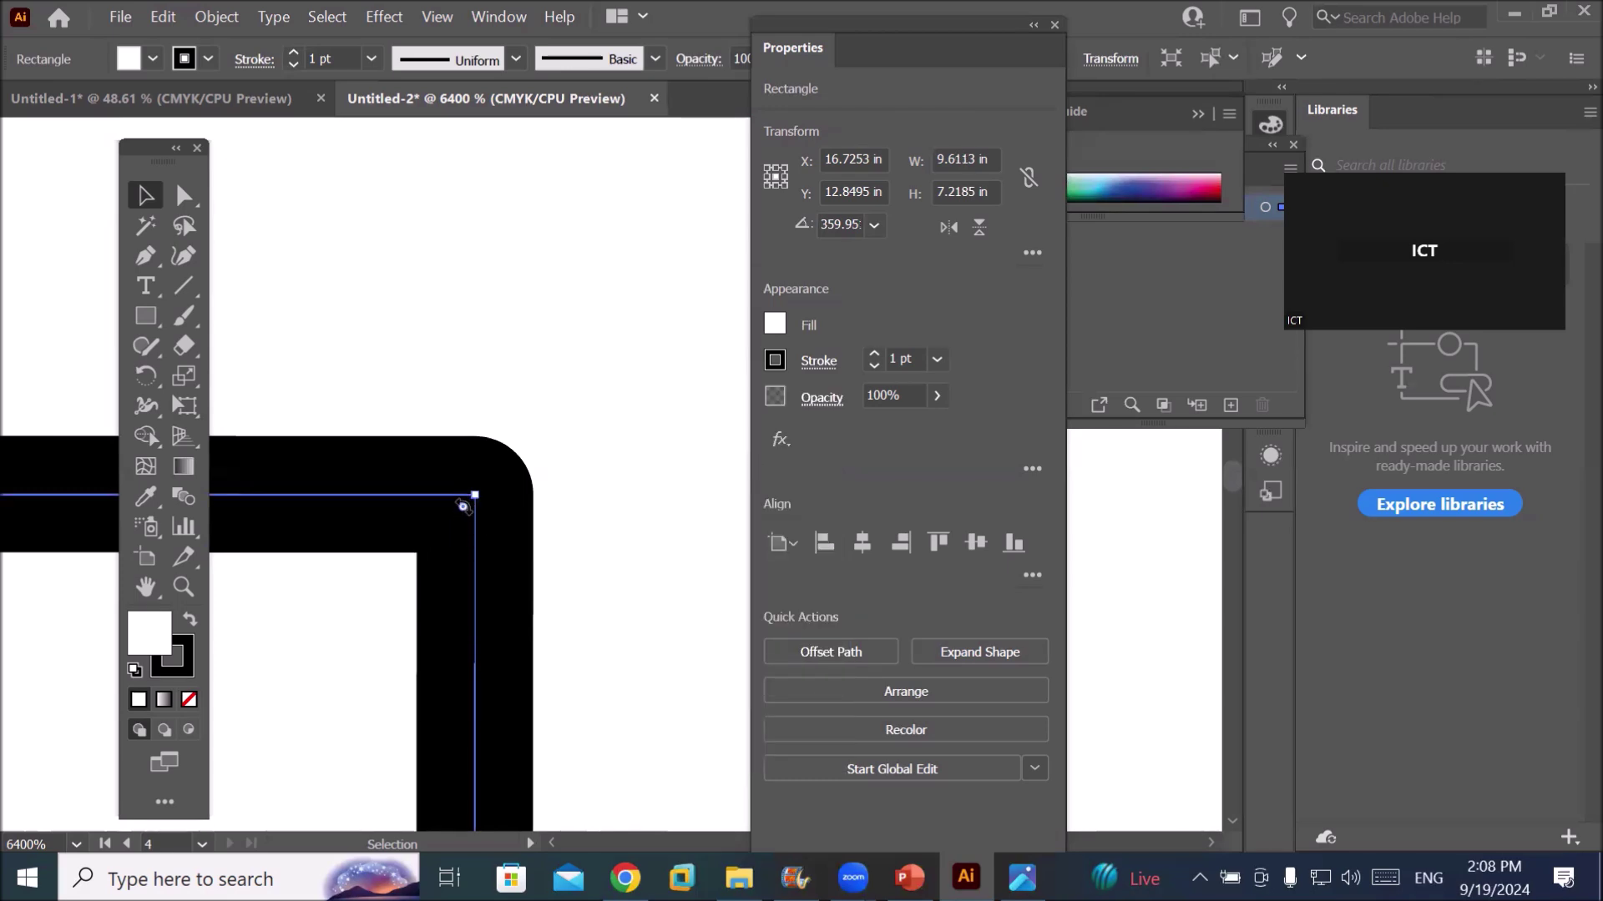
Settle the rectangle's stroke on sharp Miter Join corners
left_click(818, 362)
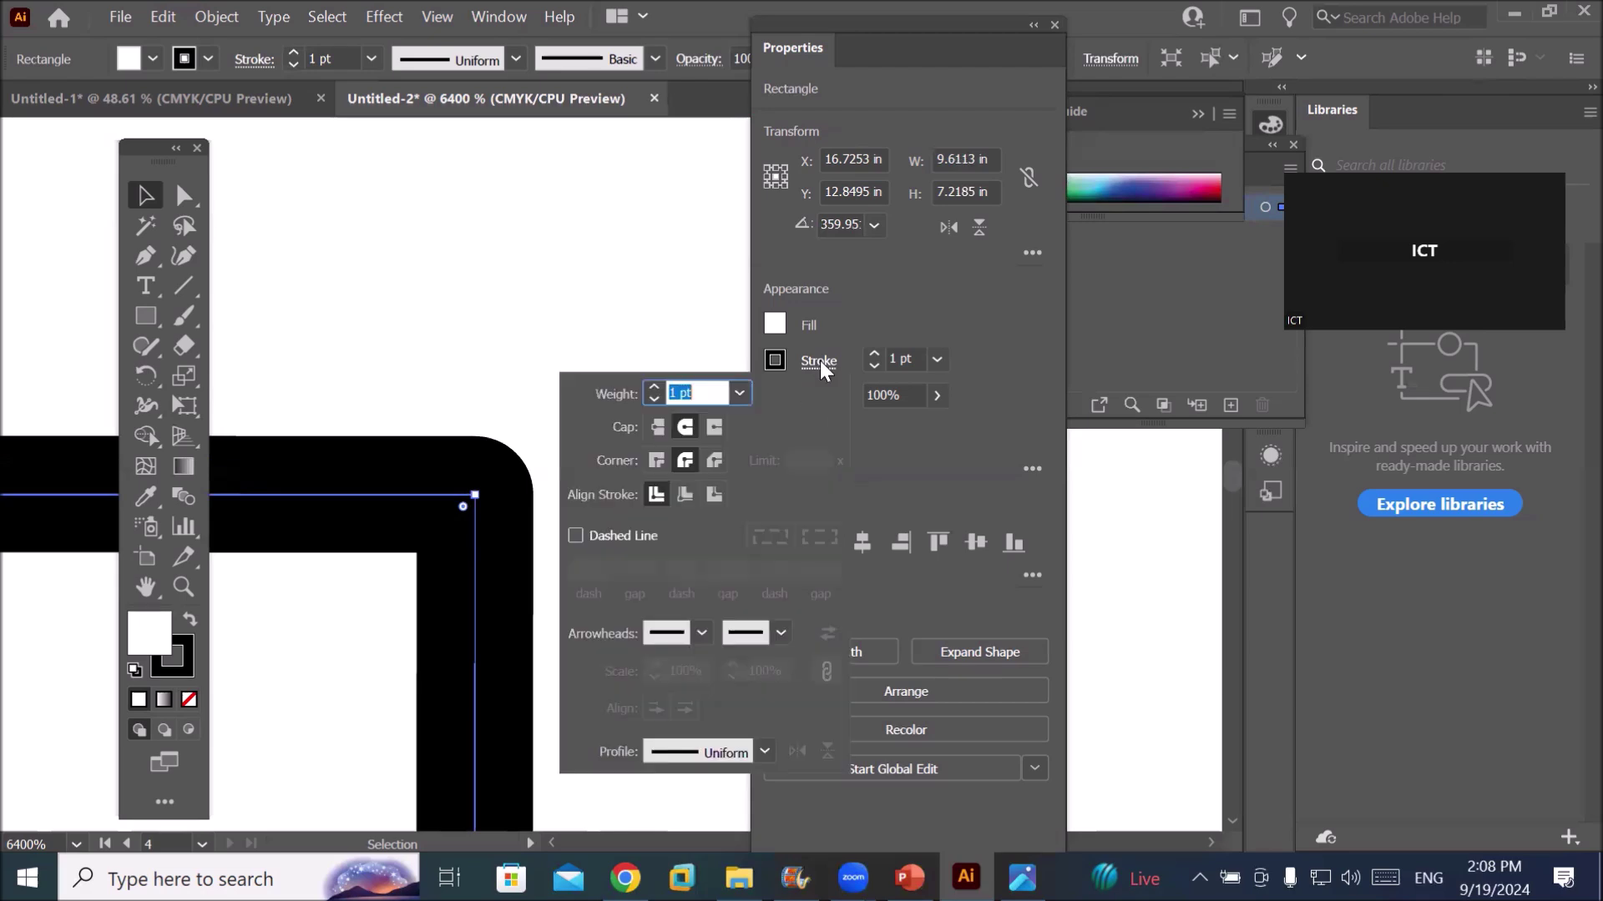
left_click(658, 464)
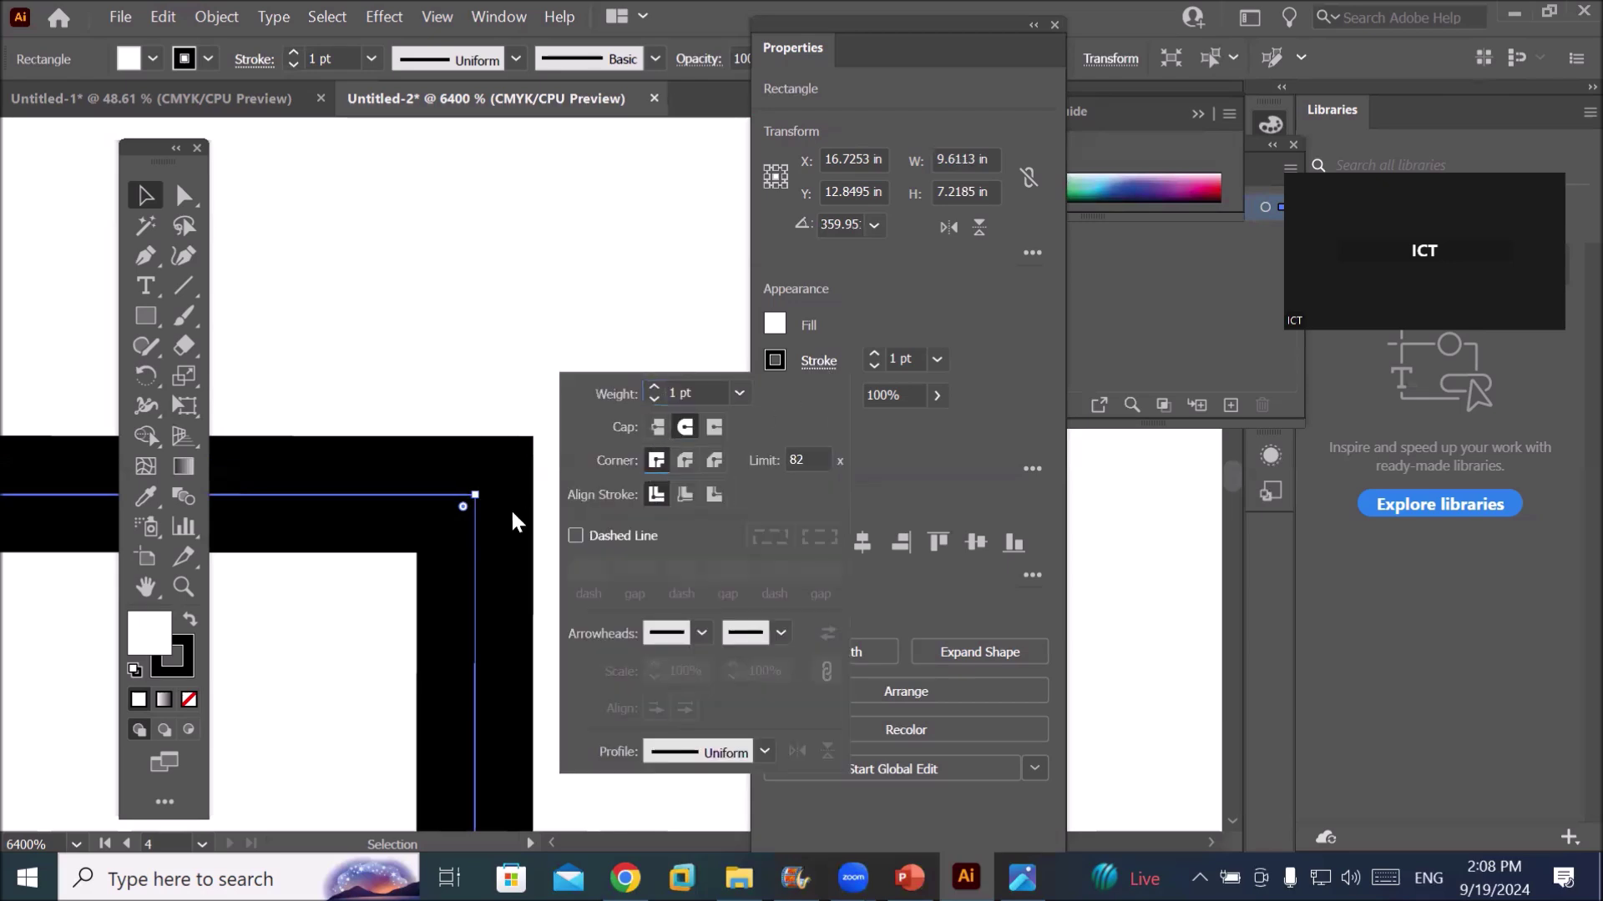
left_click(447, 516)
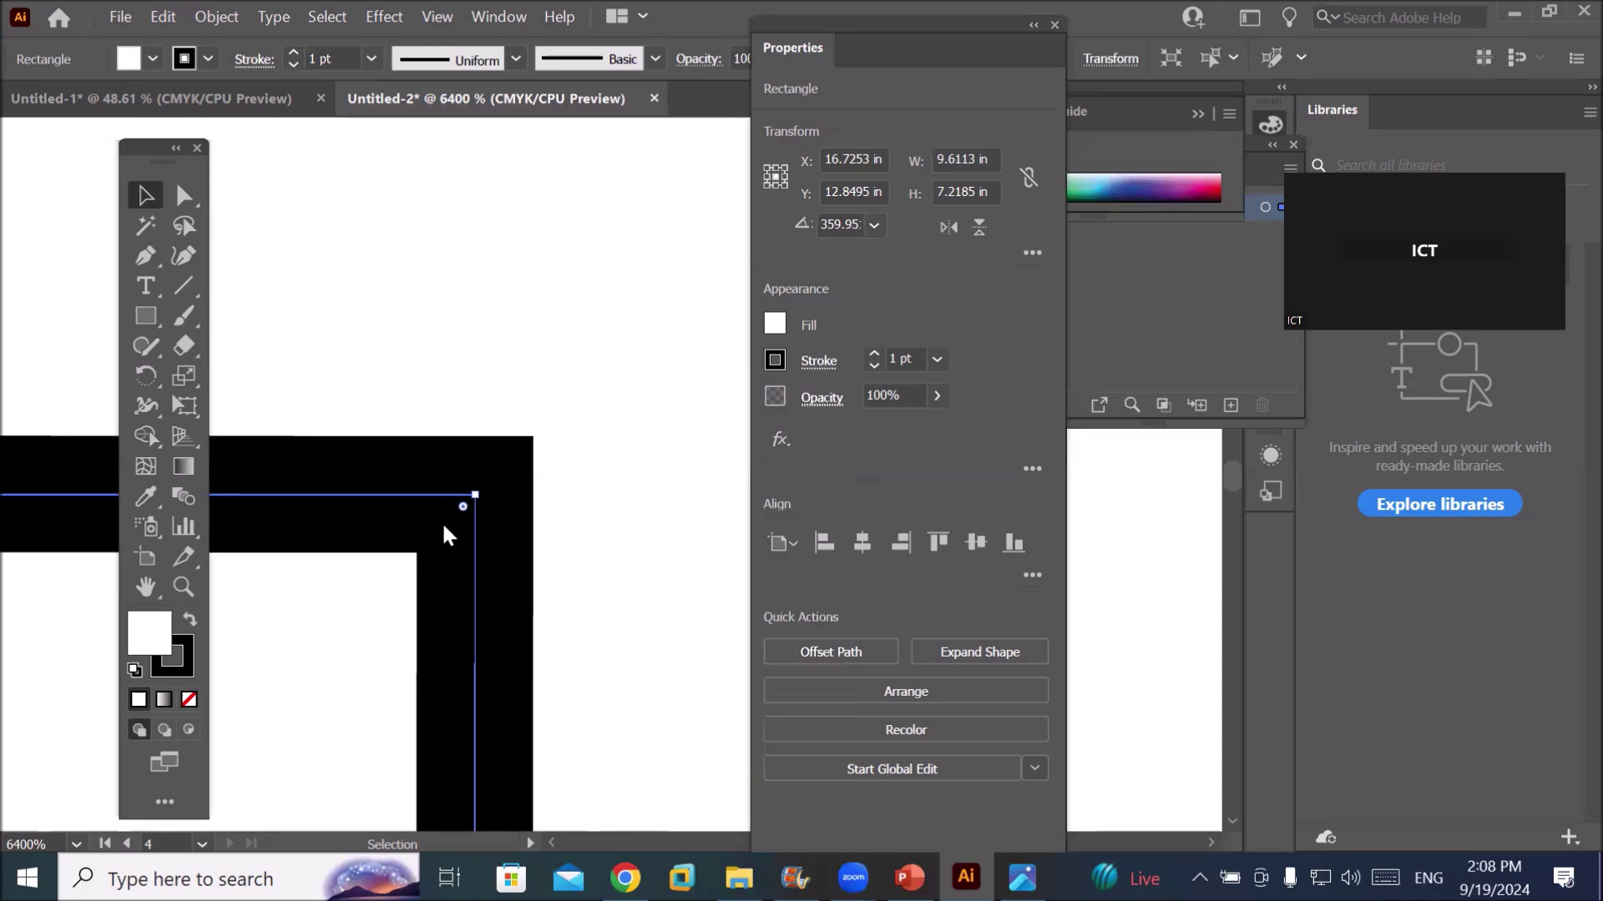
scroll(434, 538, "down", 5)
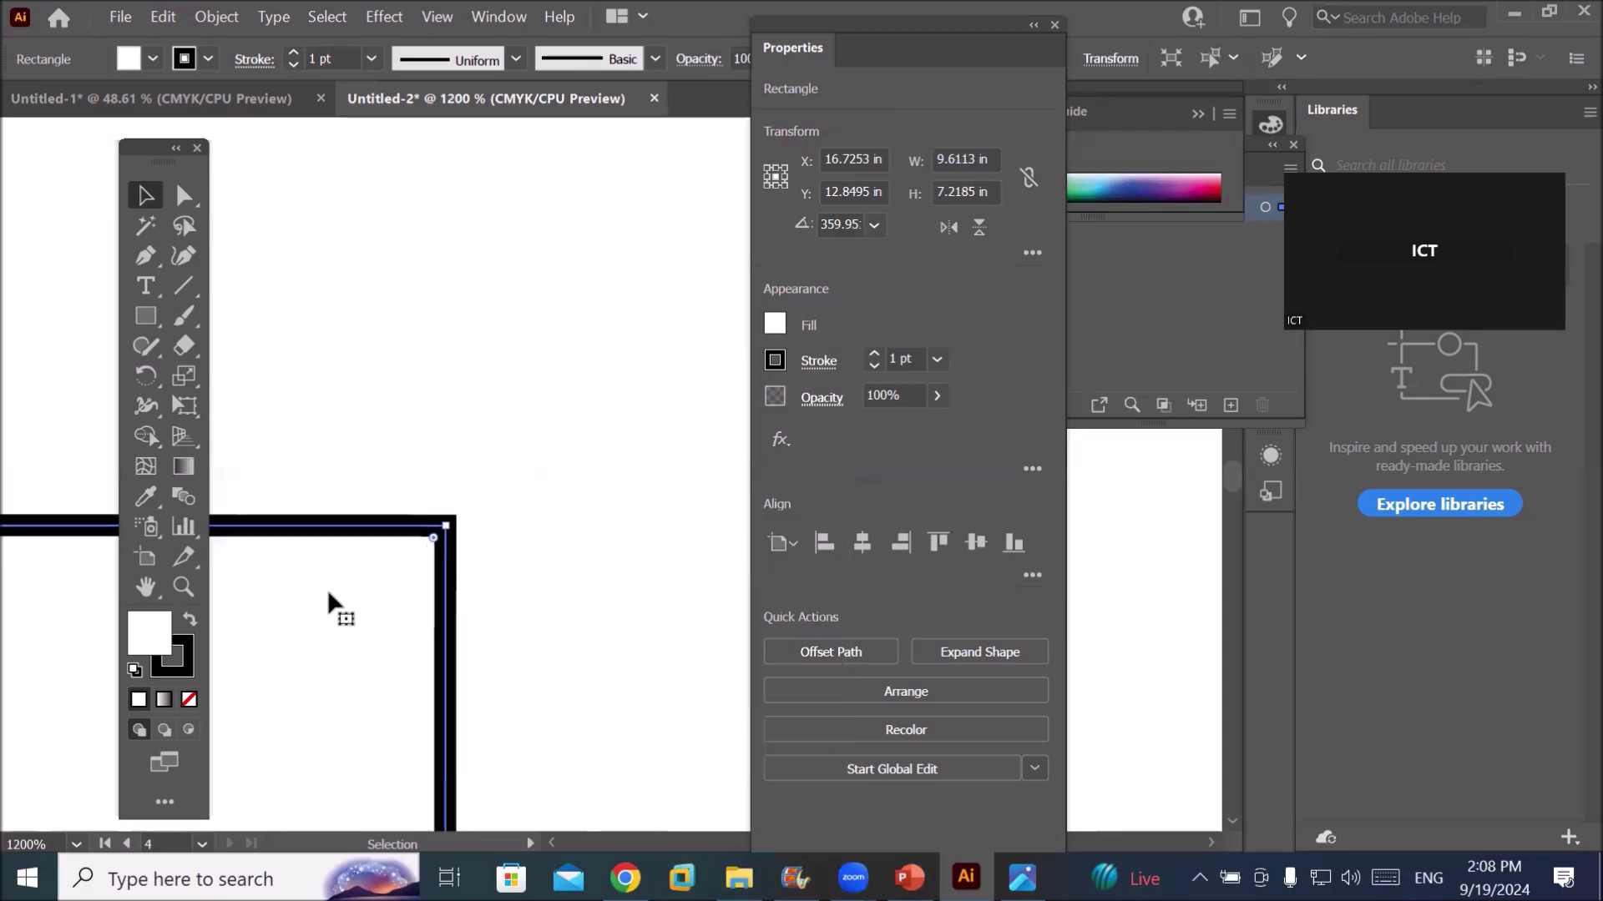
Rotate the rectangle a fraction of a degree and drag its live corner inward to round it
scroll(404, 549, "down", 1)
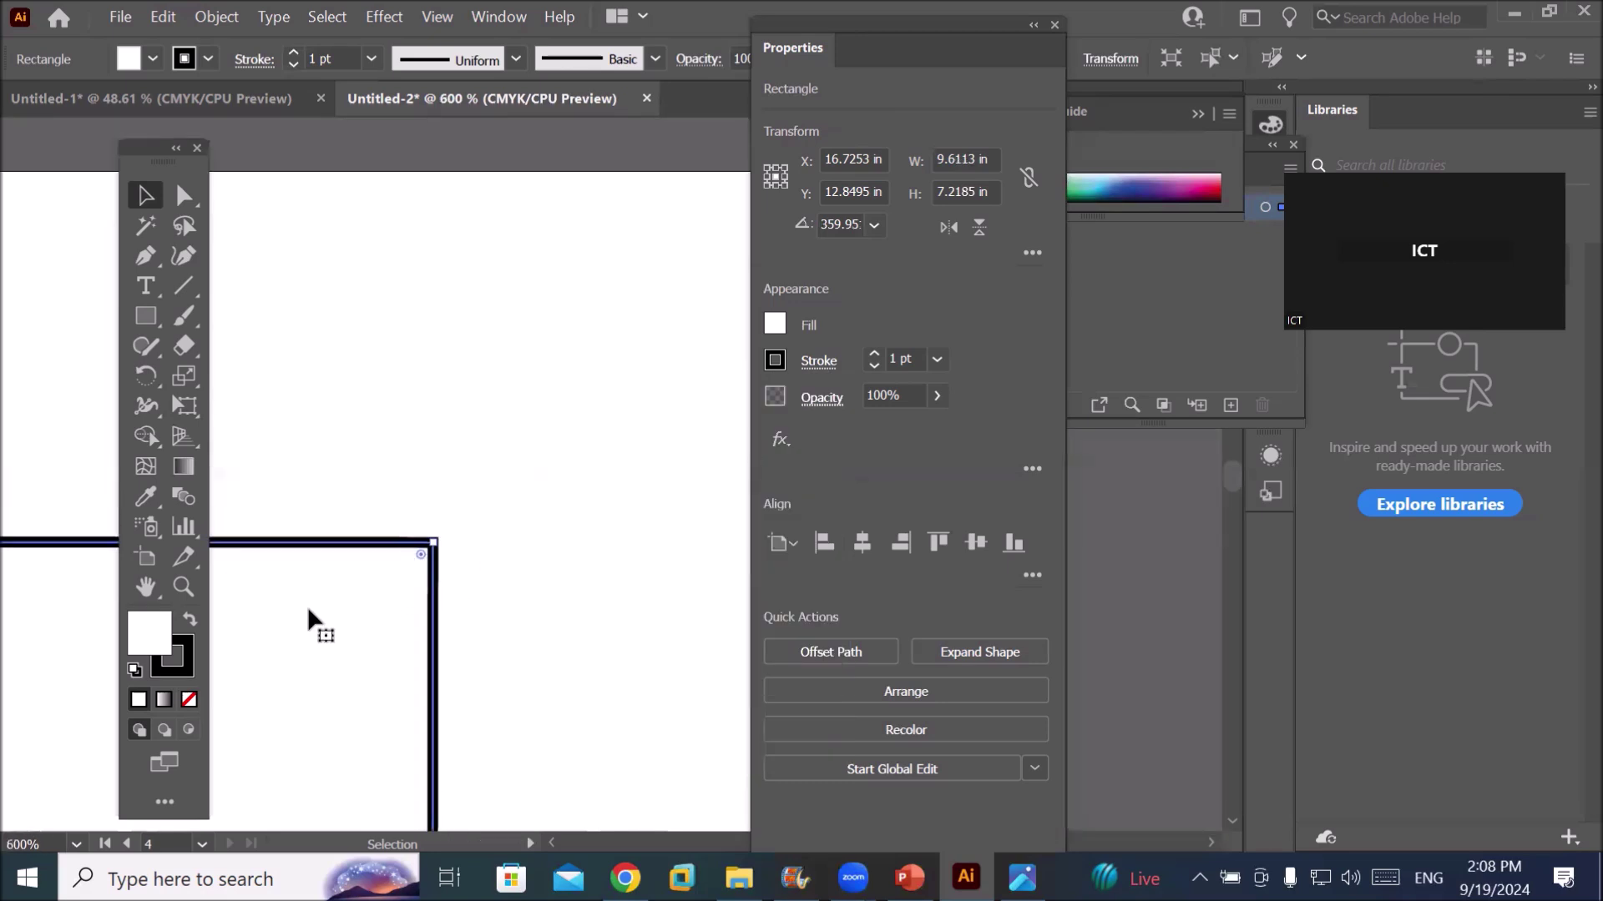
scroll(308, 606, "down", 2)
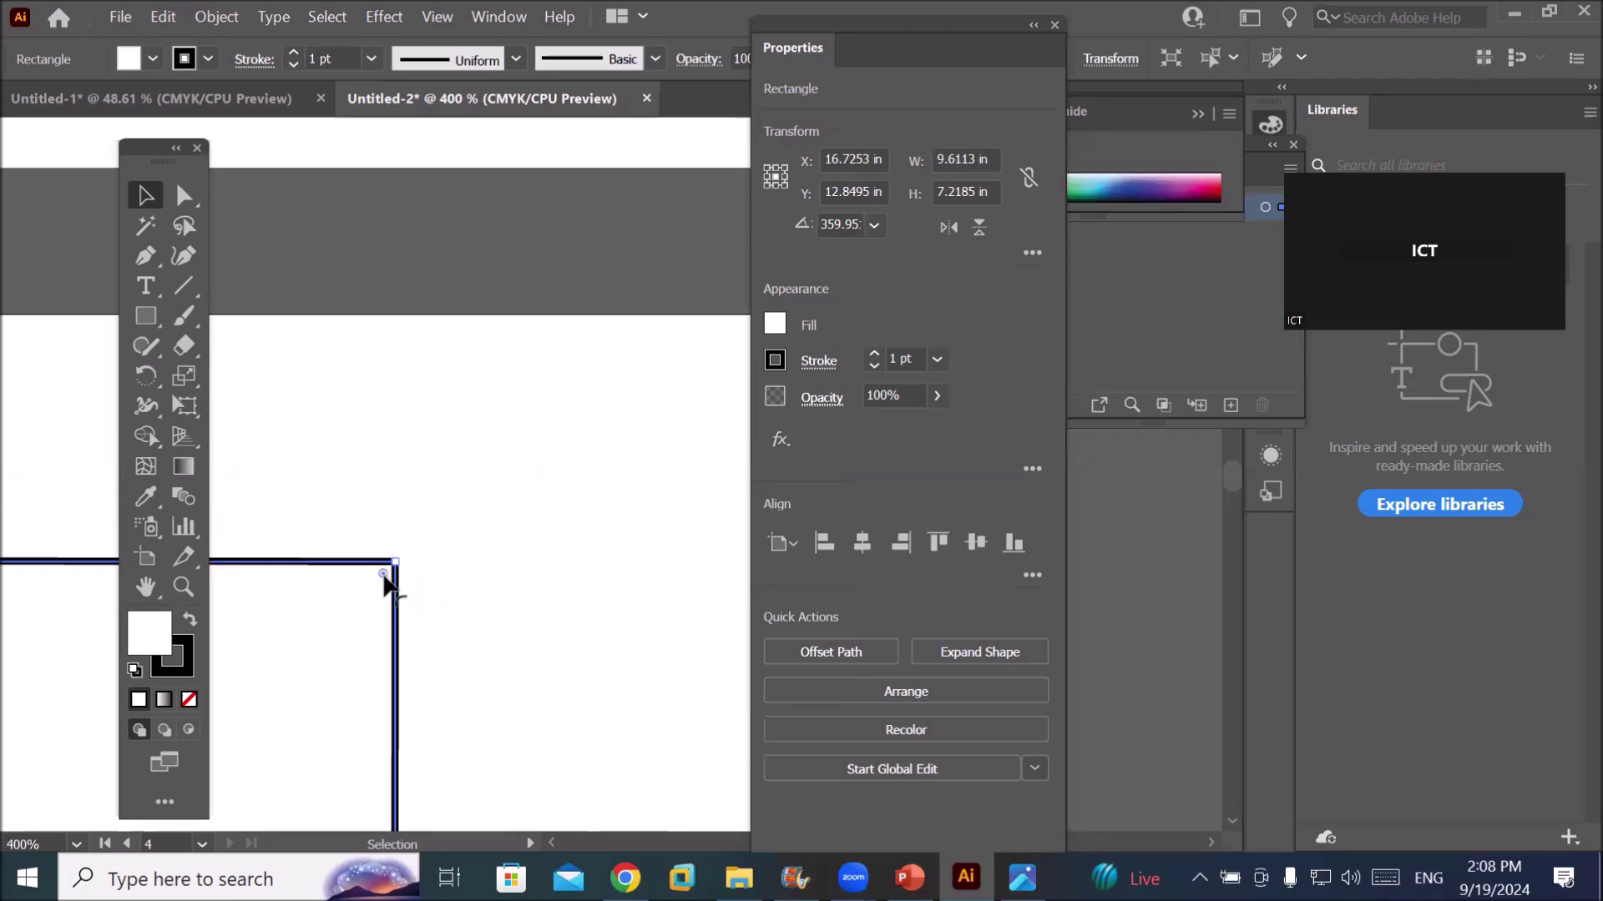
left_click_drag(384, 579, 380, 593)
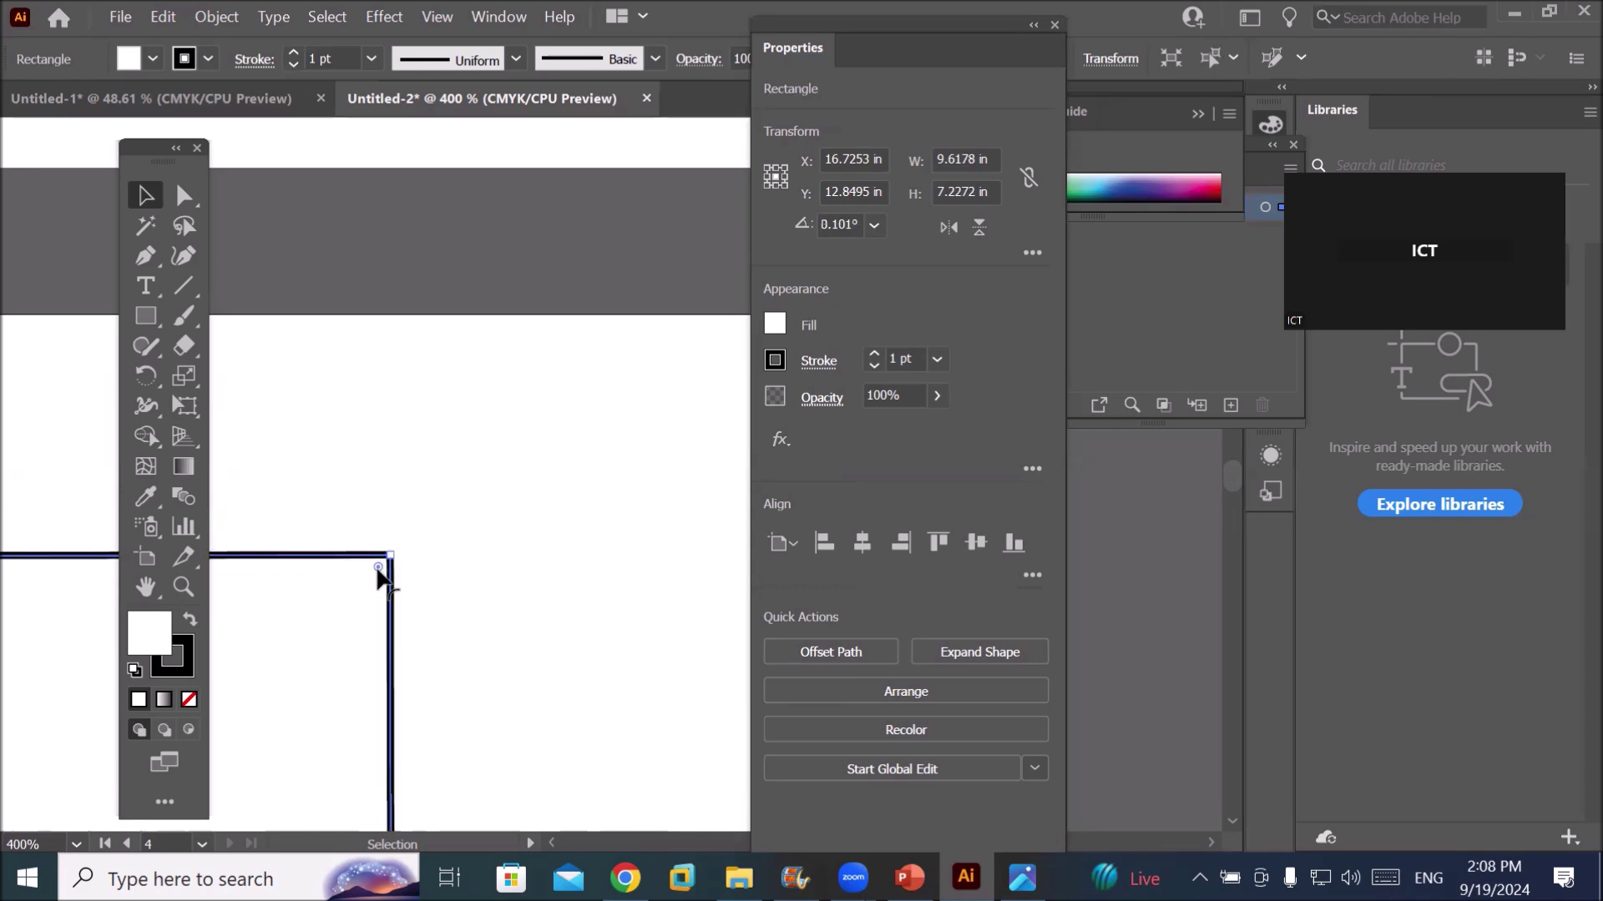
left_click(185, 195)
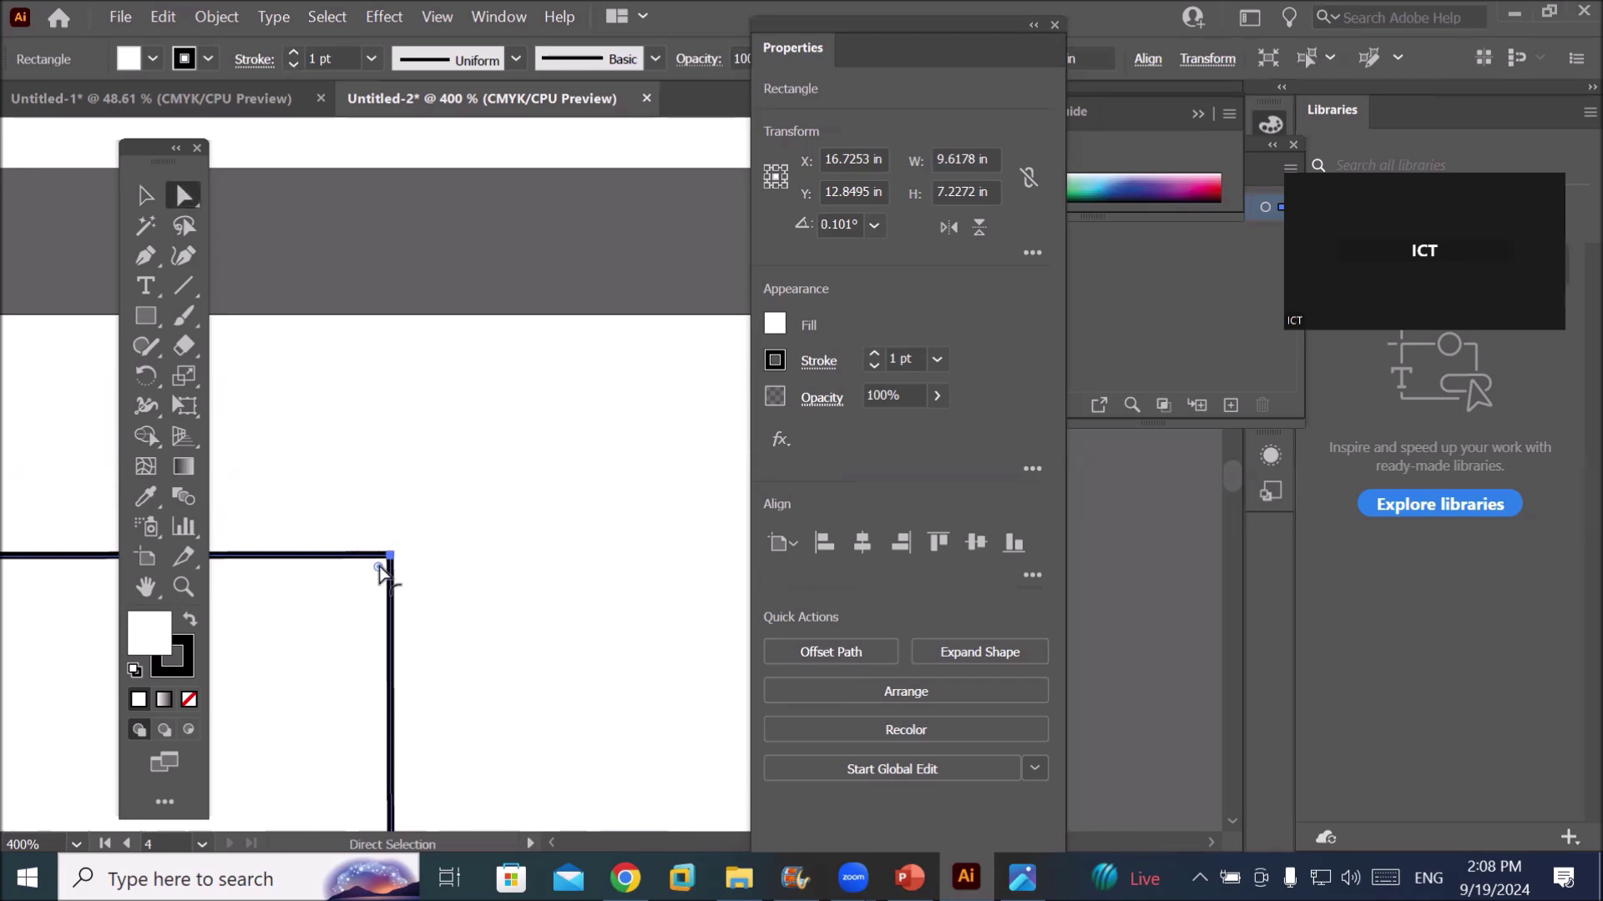
mouse_move(379, 570)
left_mouse_down()
mouse_move(234, 754)
mouse_move(272, 752)
left_mouse_up()
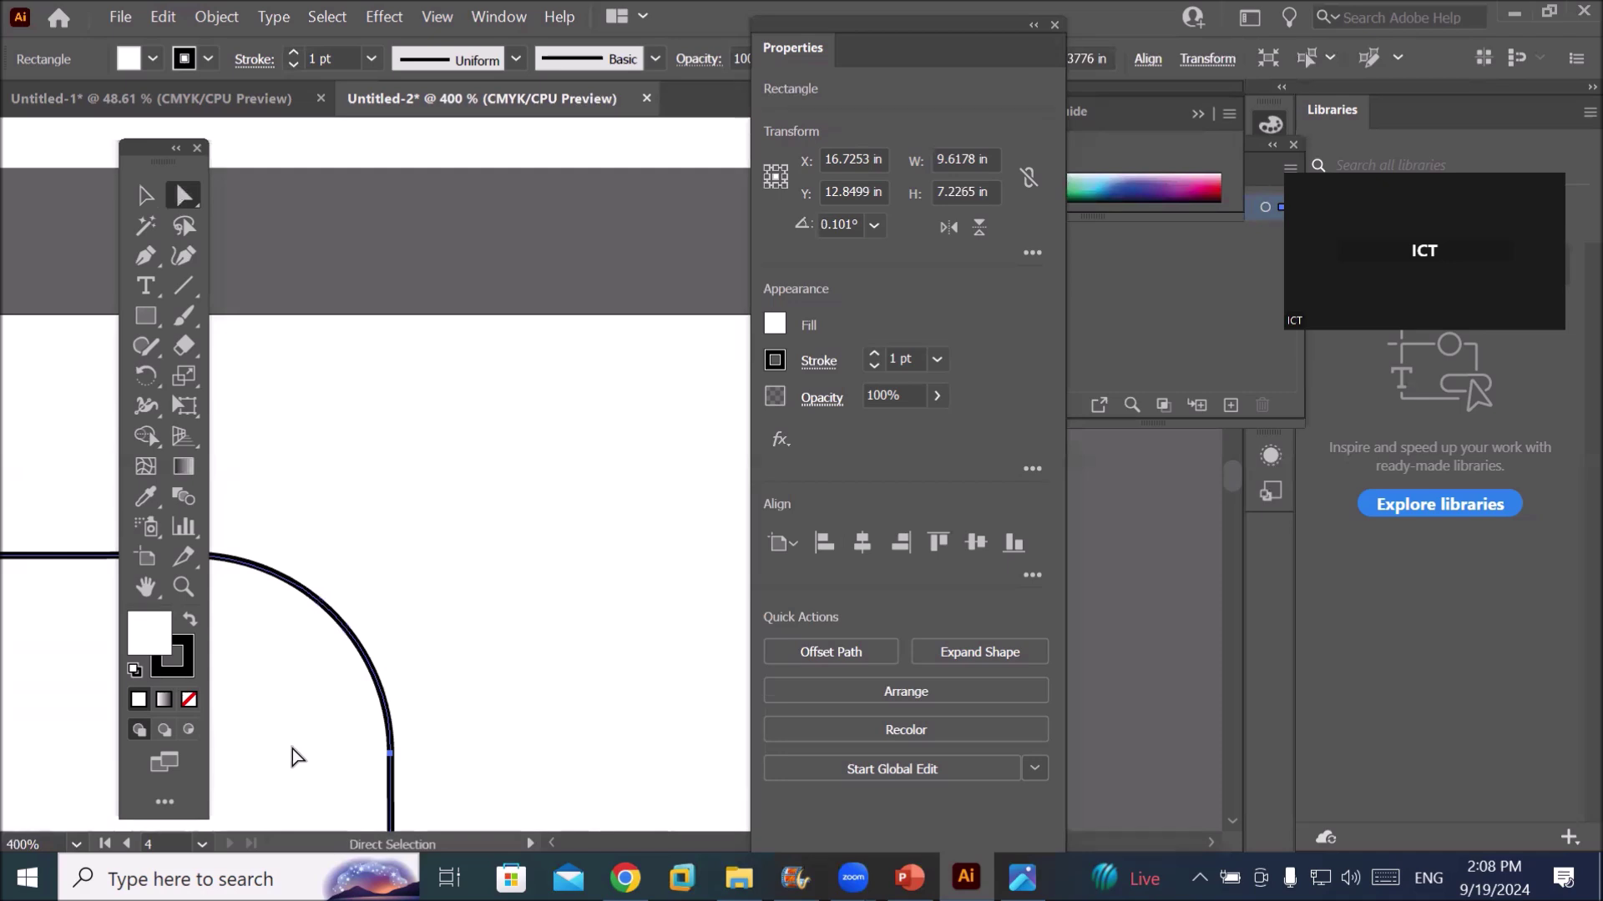
Set the rectangle's stroke corners to Bevel Join after trying Round
left_click(816, 363)
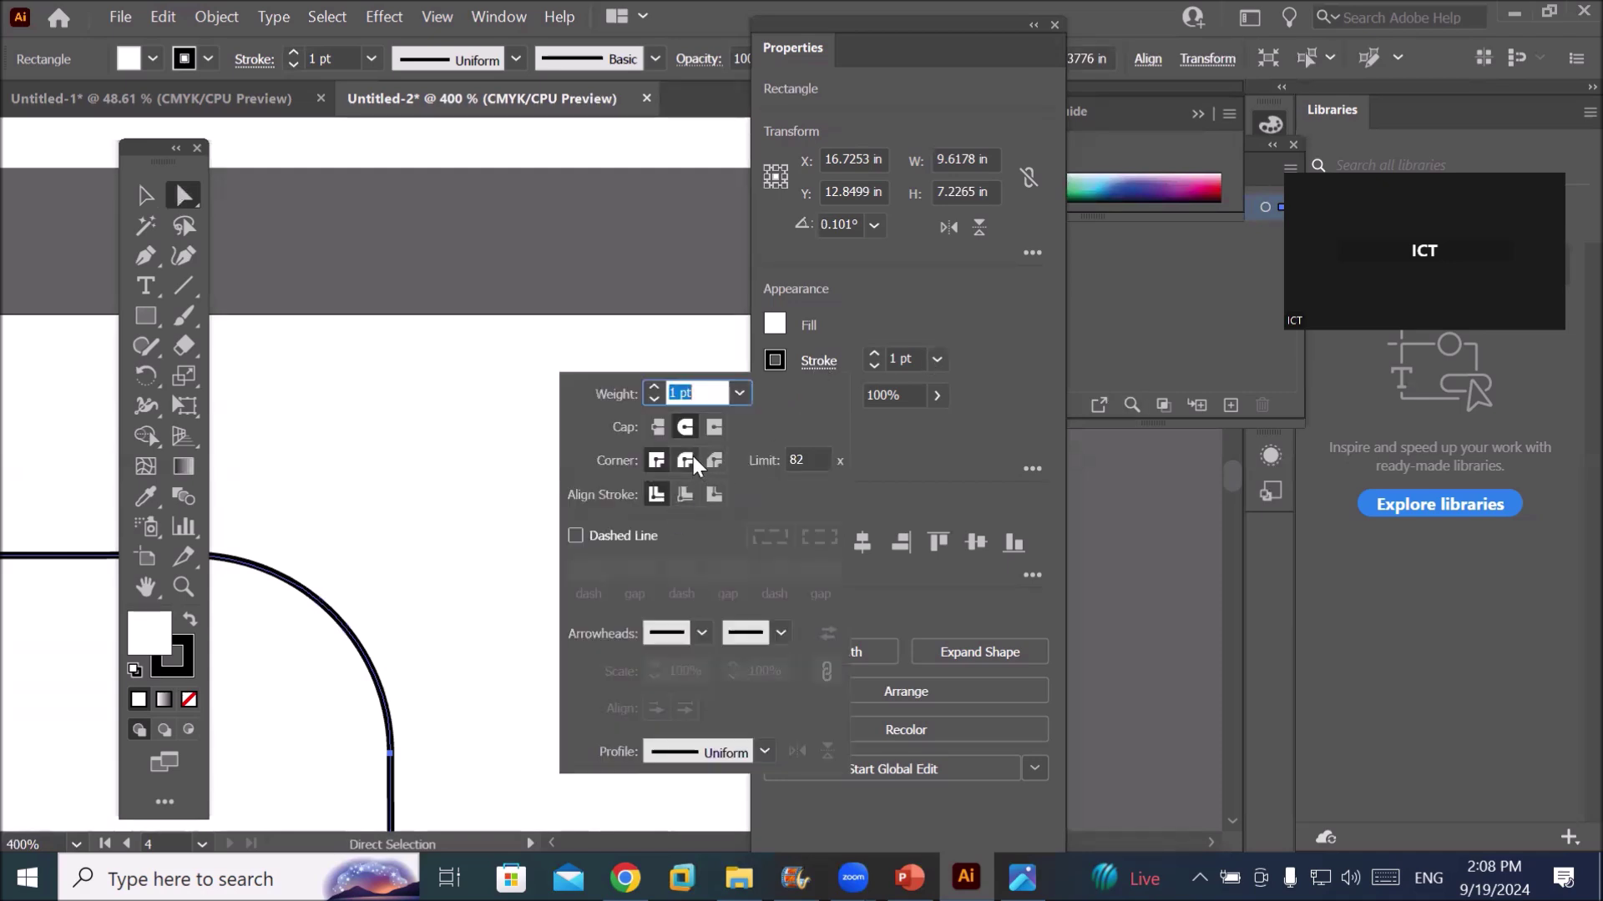
left_click(691, 459)
left_click(715, 461)
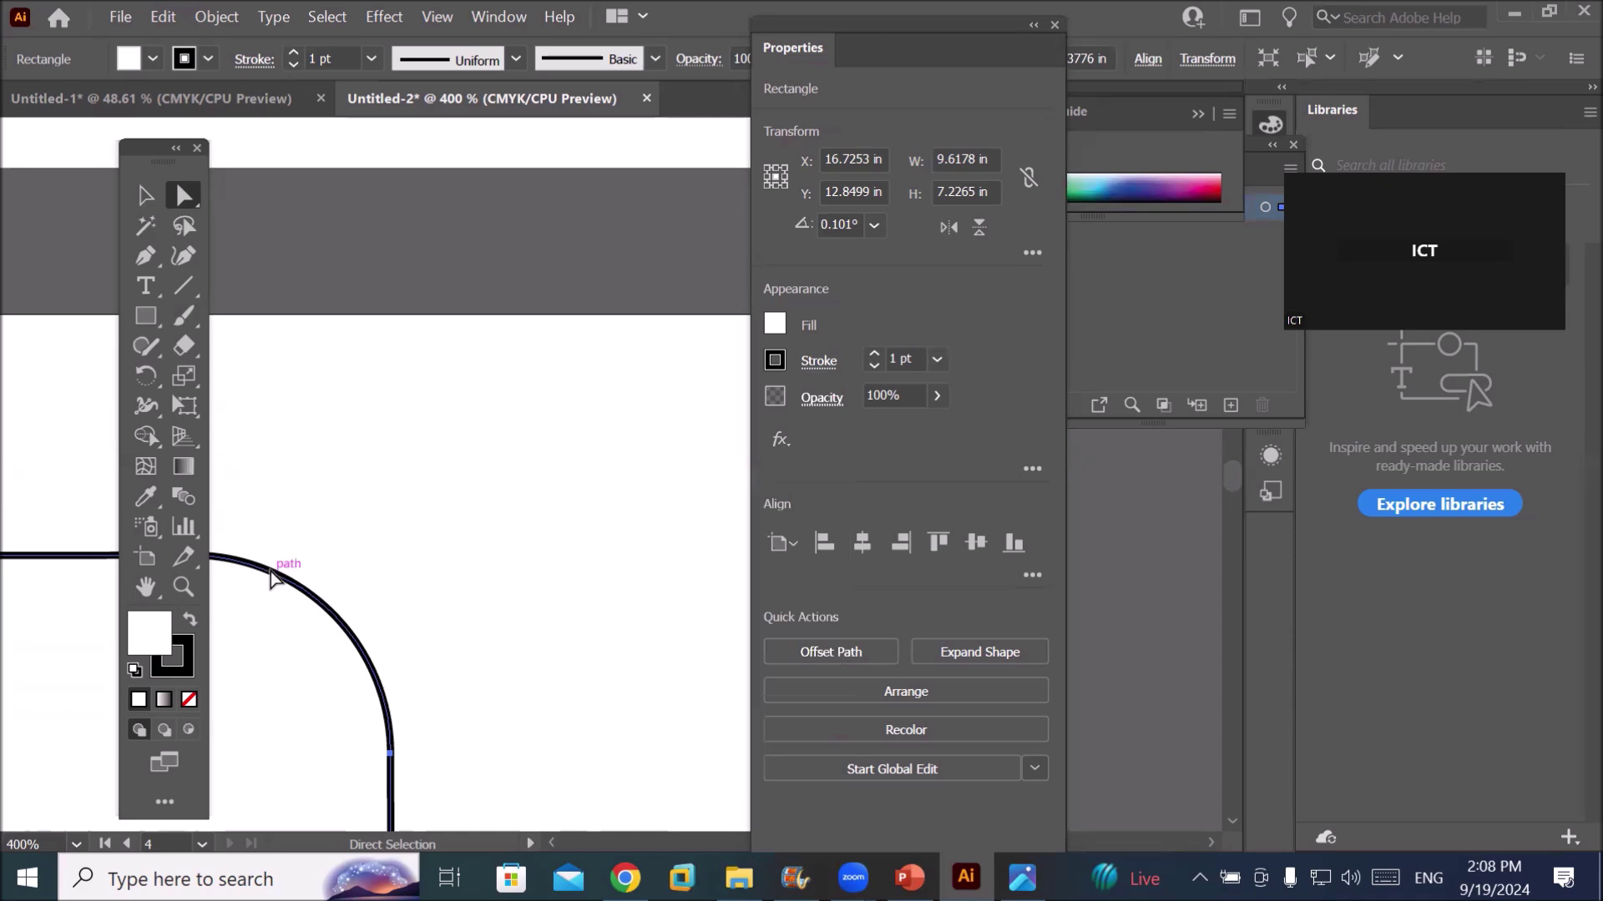
Reselect the whole rounded rectangle with the Selection tool after a trial marquee selection
left_click_drag(253, 536, 426, 665)
left_click(448, 538)
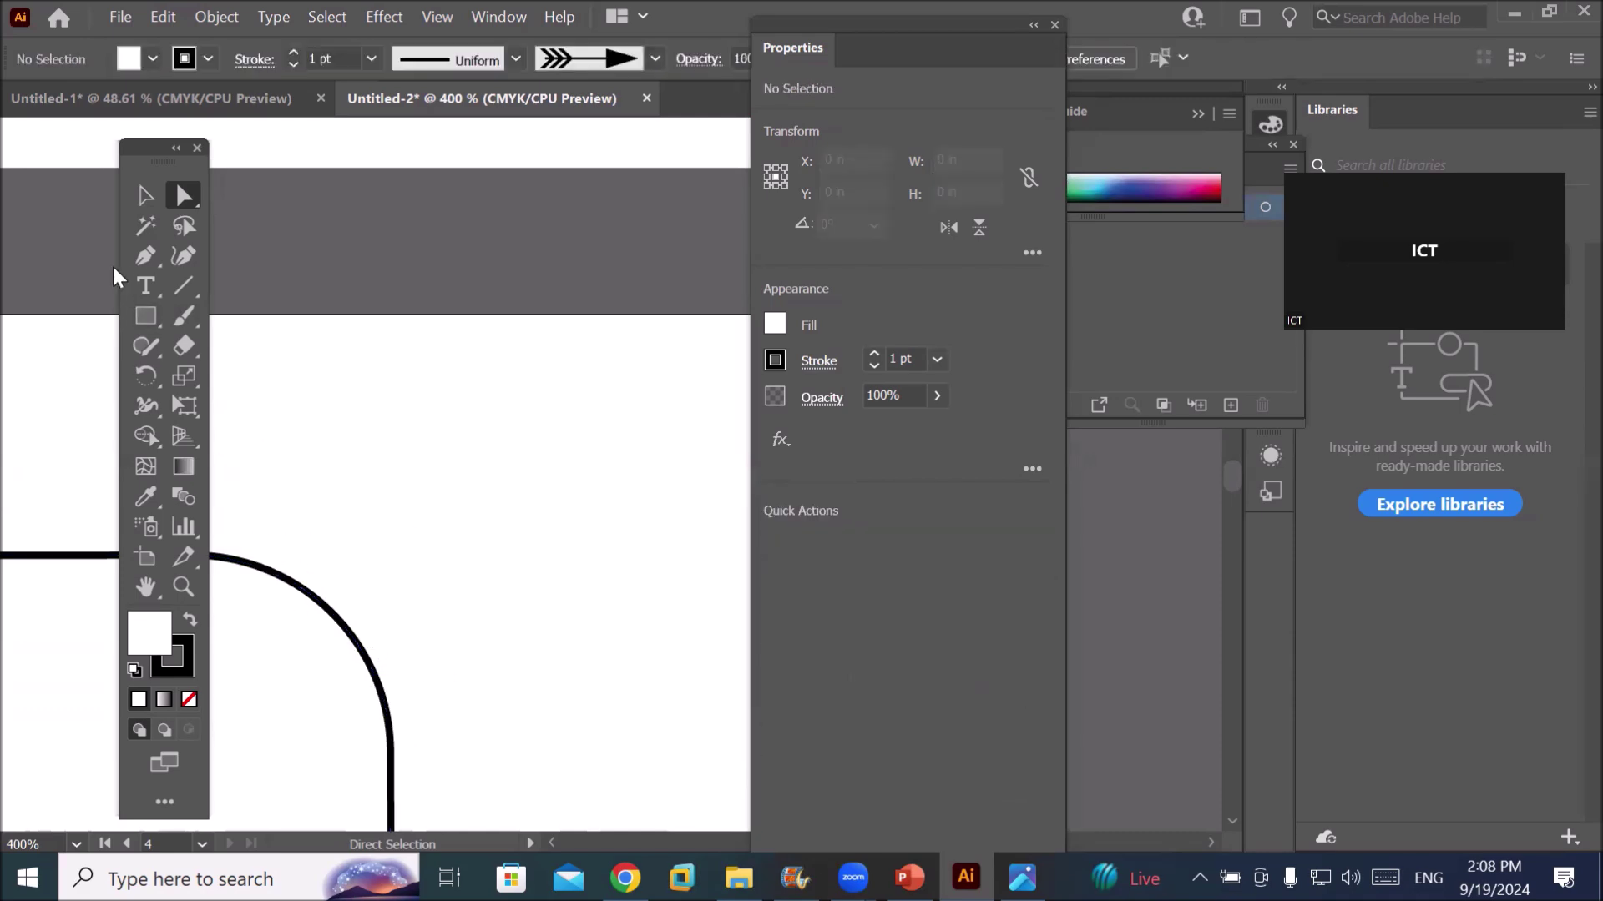
left_click(143, 197)
left_click_drag(238, 484, 467, 742)
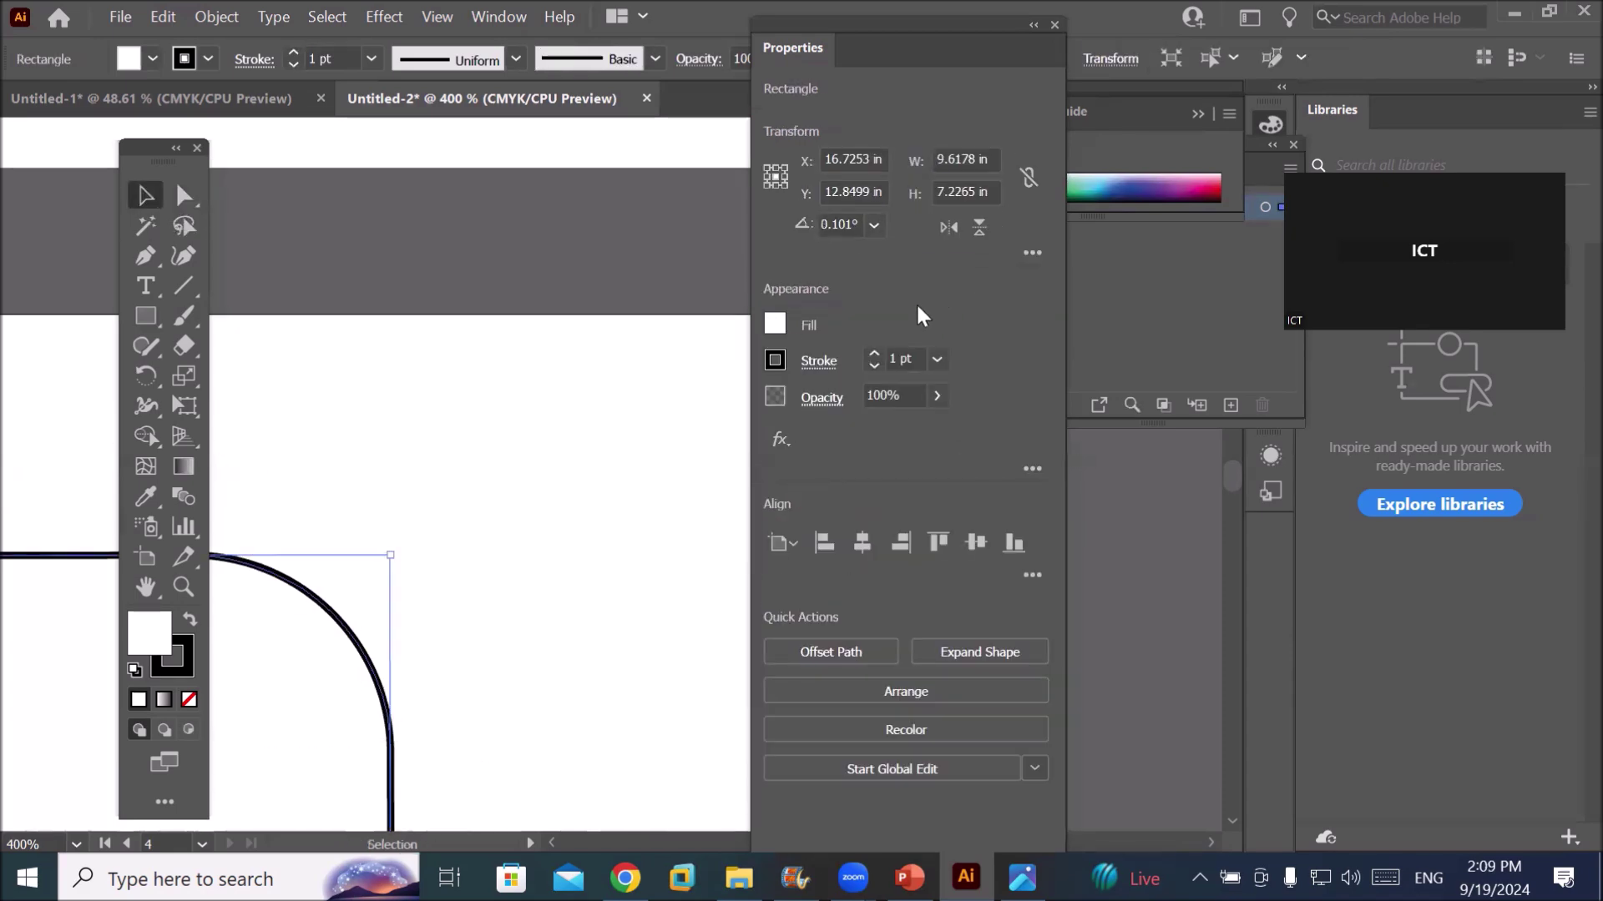
left_click(815, 362)
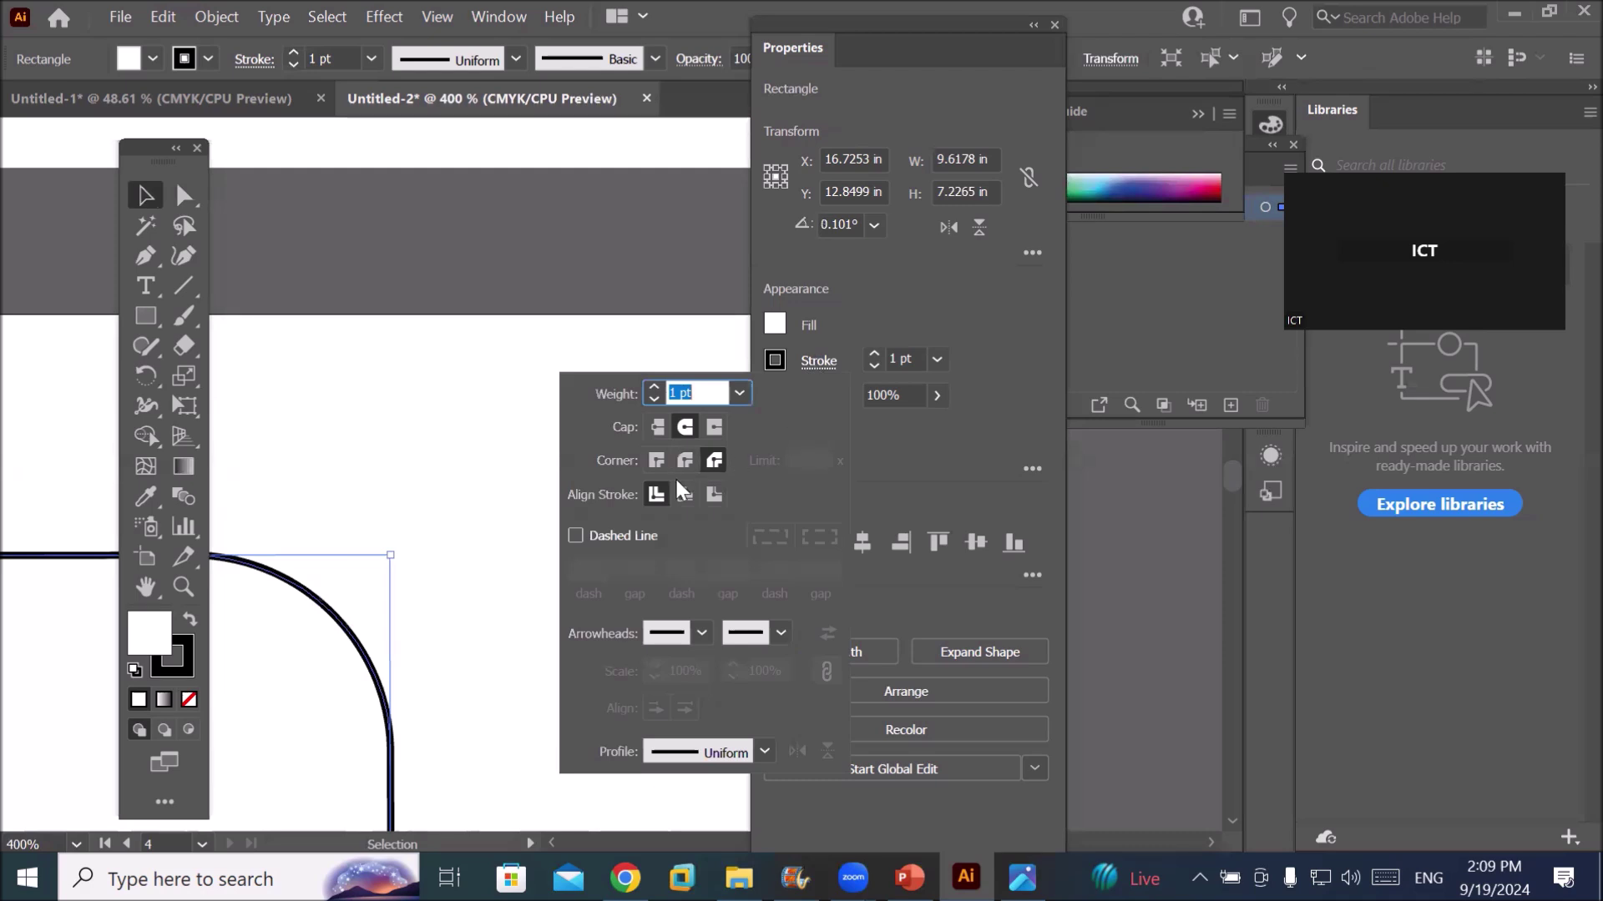
Toggle the stroke join to Miter and back to Bevel Join
left_click(714, 461)
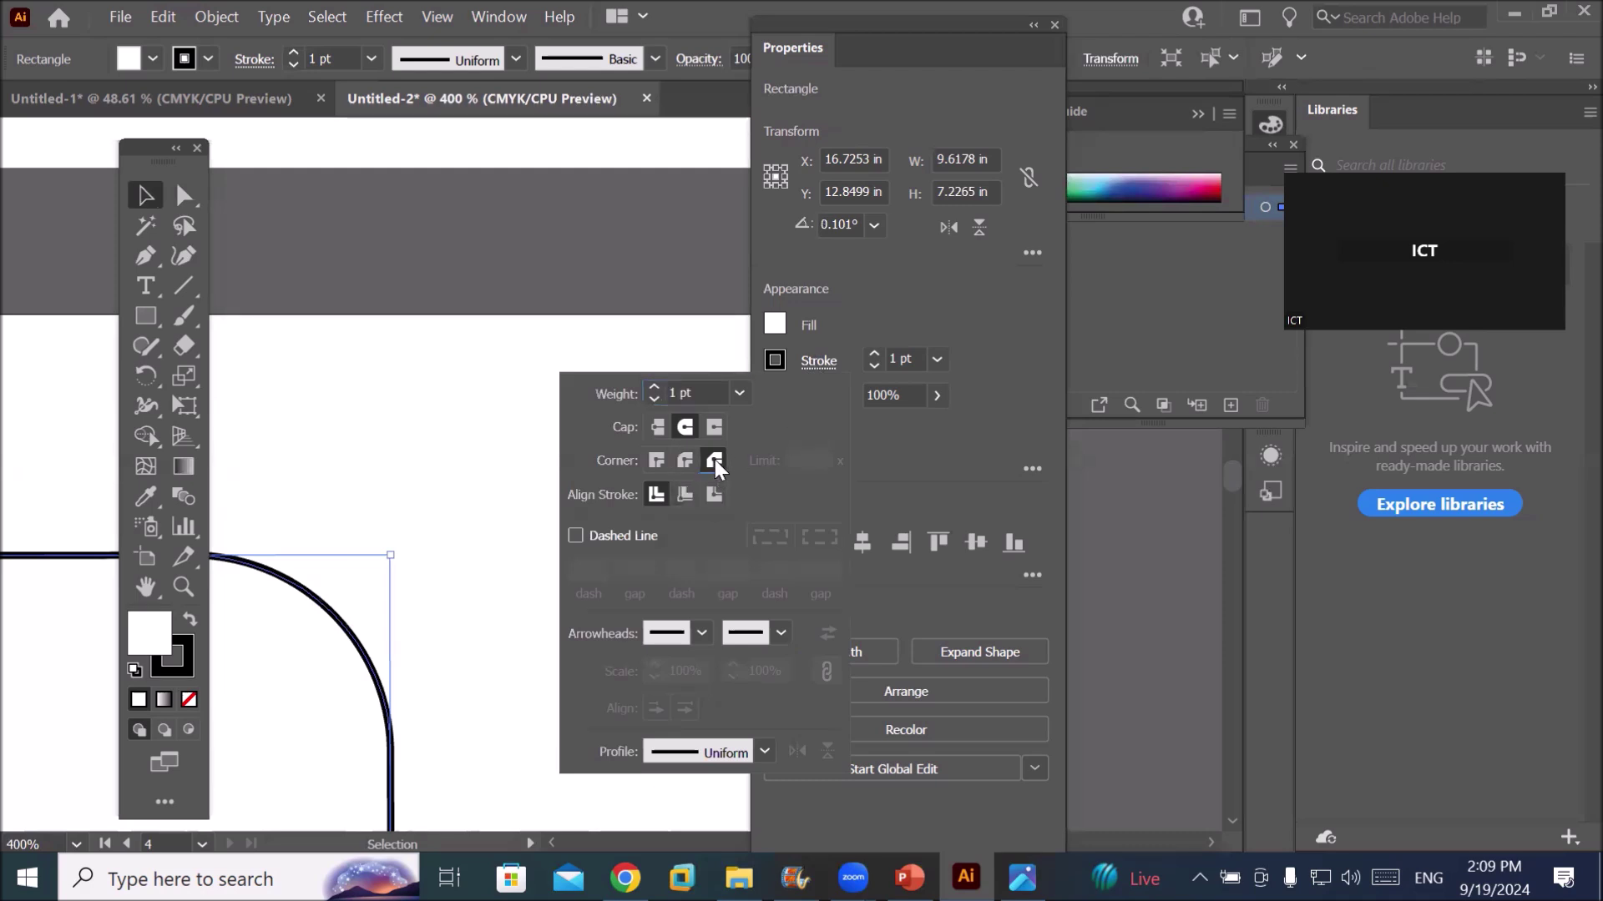
left_click(653, 459)
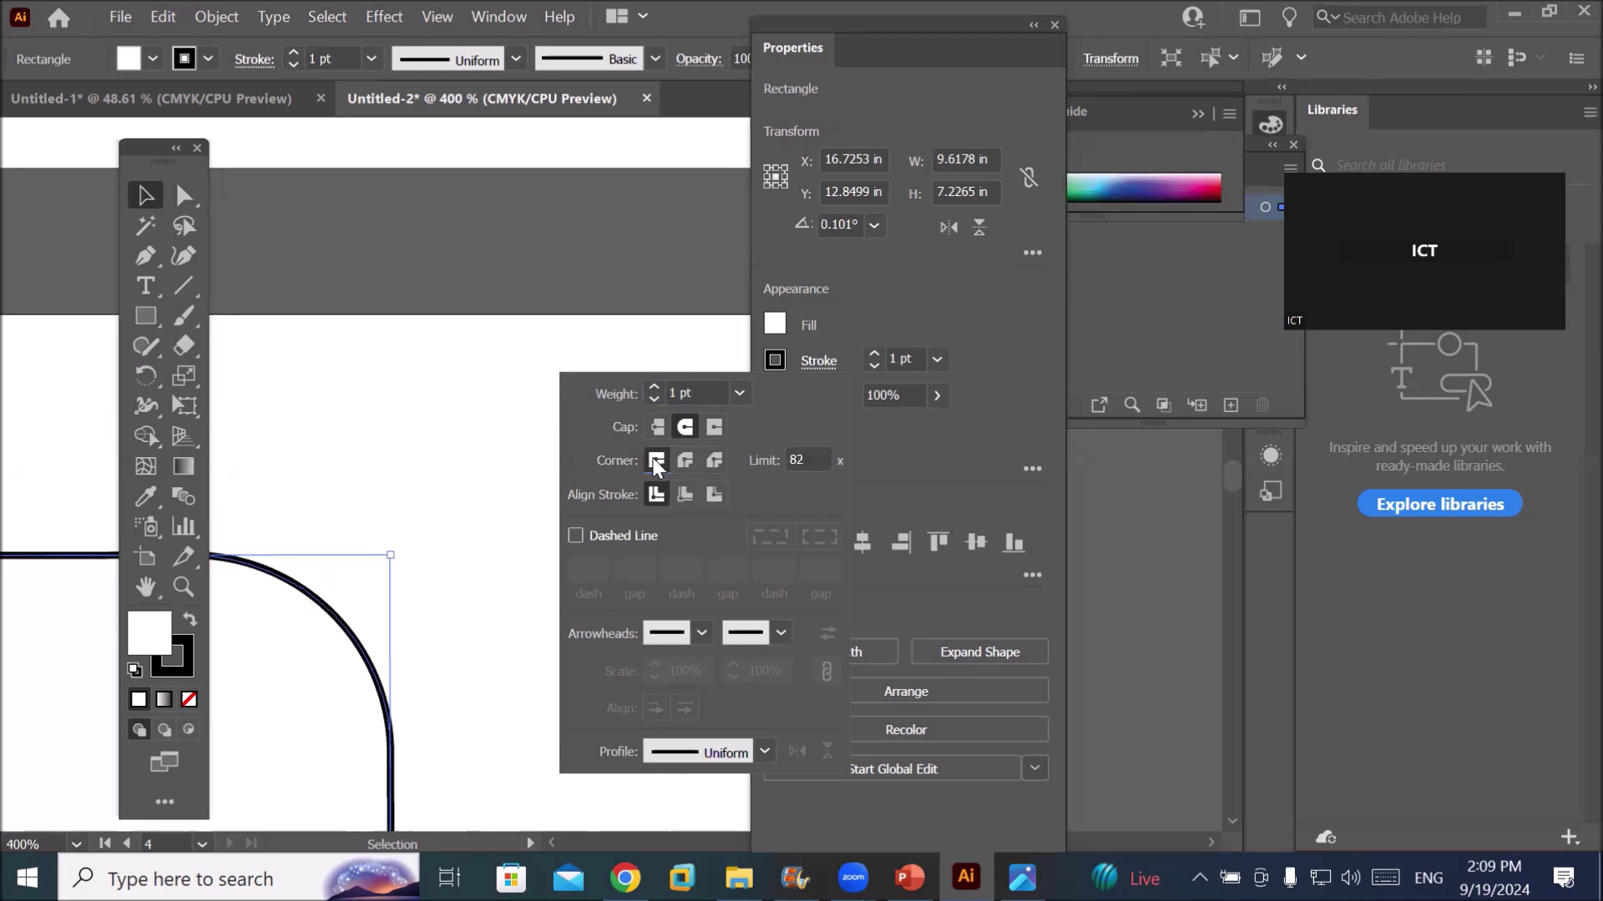
left_click(688, 463)
left_click(717, 460)
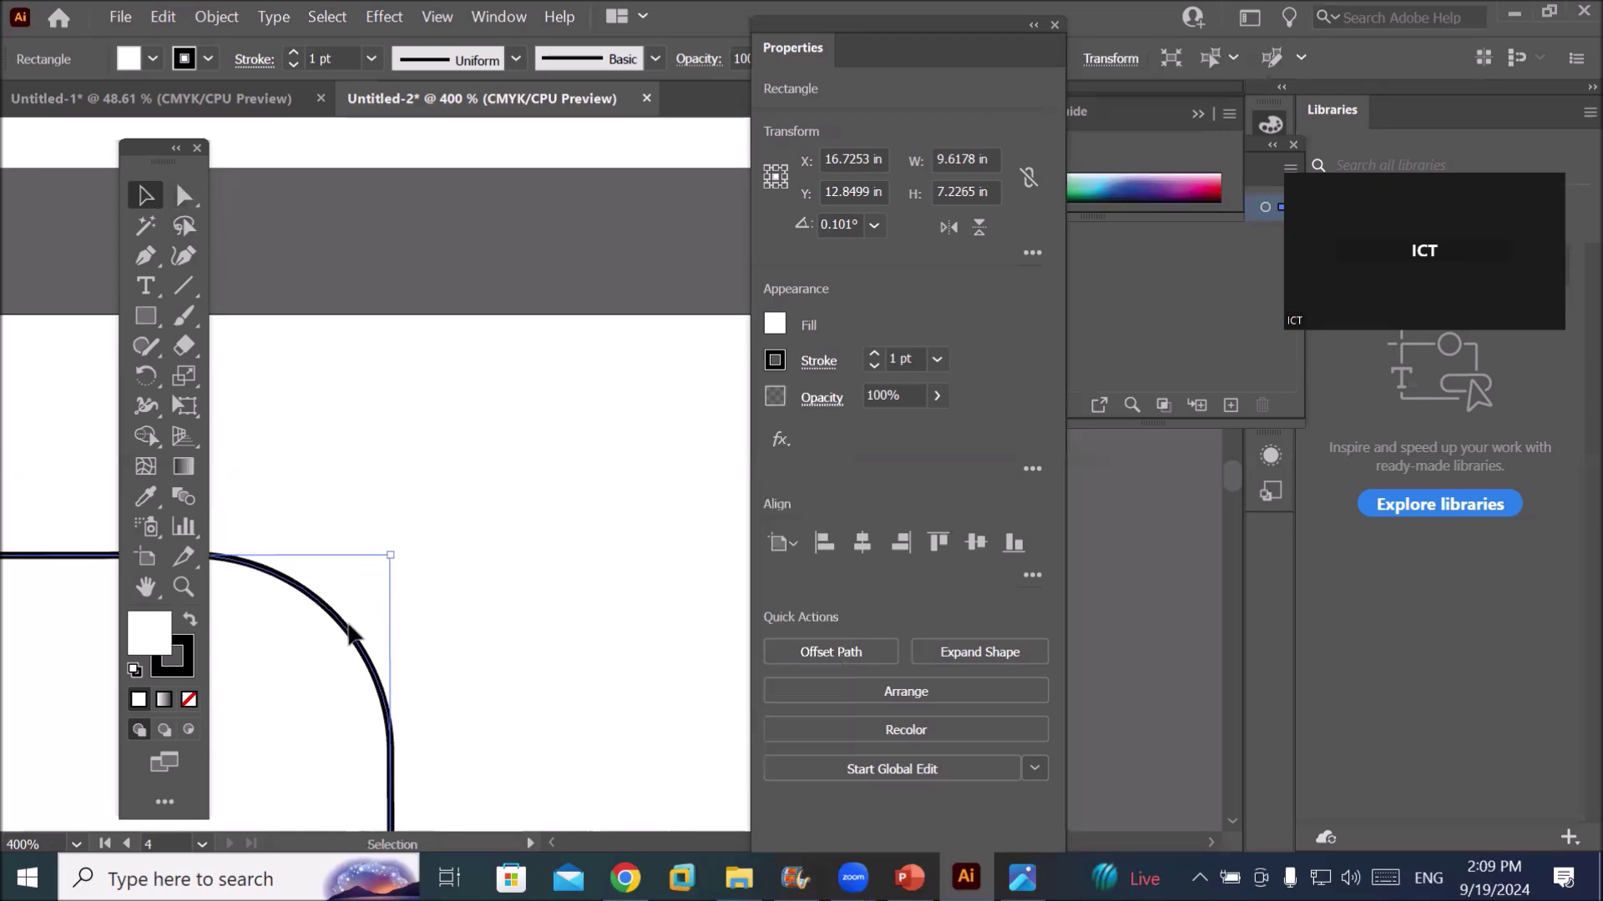
Enlarge the live-corner radius so all four corners are fully rounded, then re-centre the view
scroll(326, 633, "down", 3)
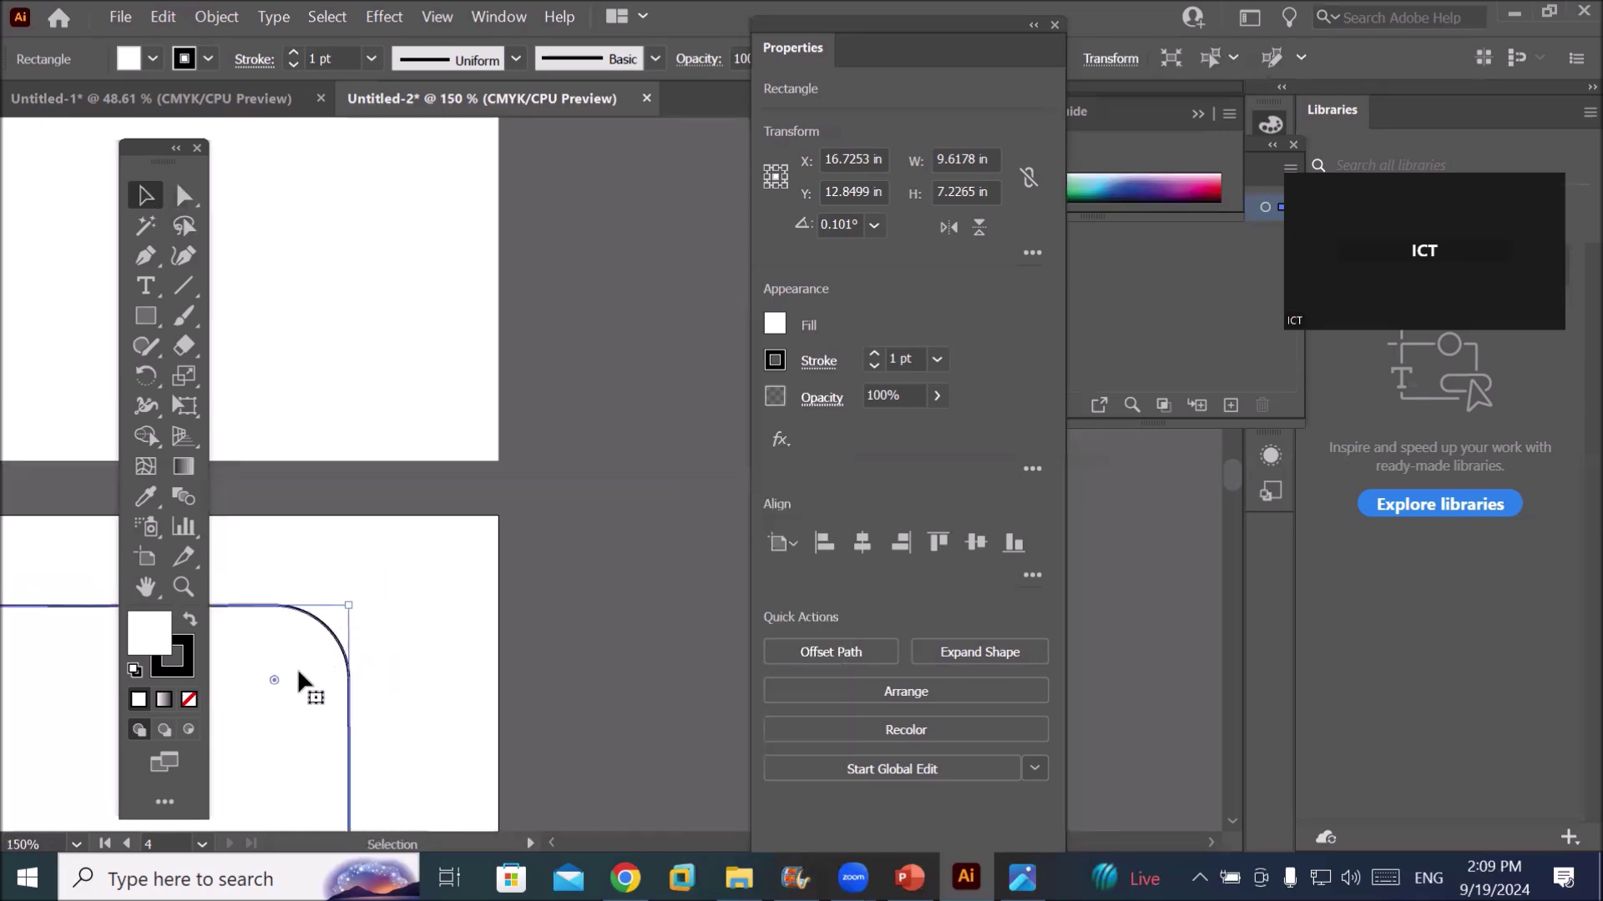
mouse_move(272, 674)
left_mouse_down()
mouse_move(507, 599)
mouse_move(136, 820)
left_mouse_up()
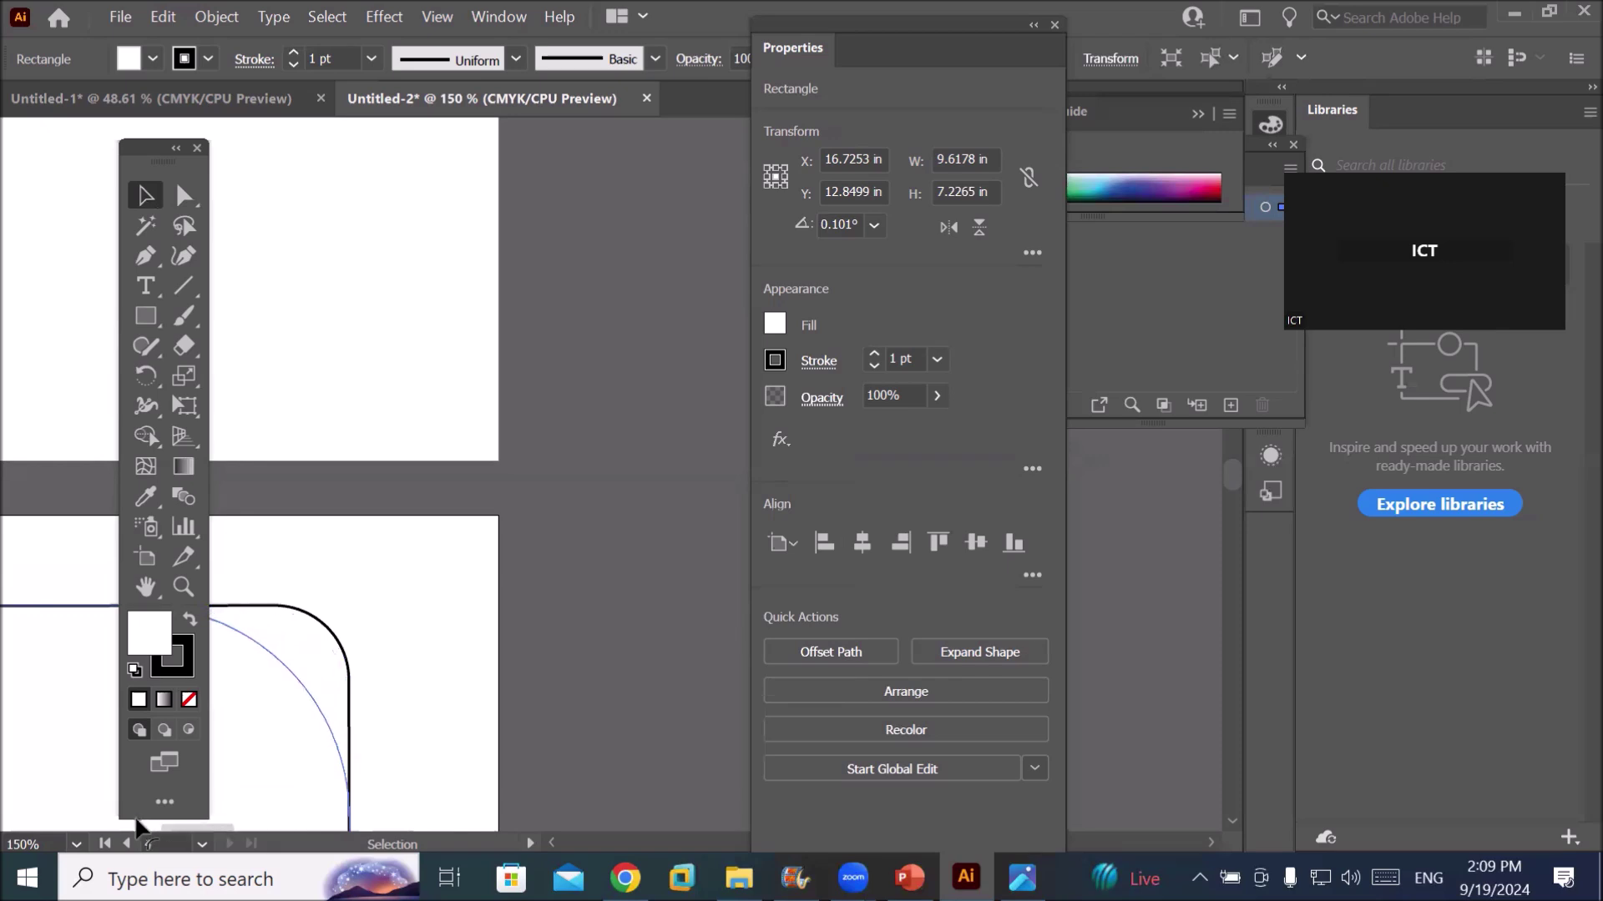
left_click_drag(136, 820, 236, 701)
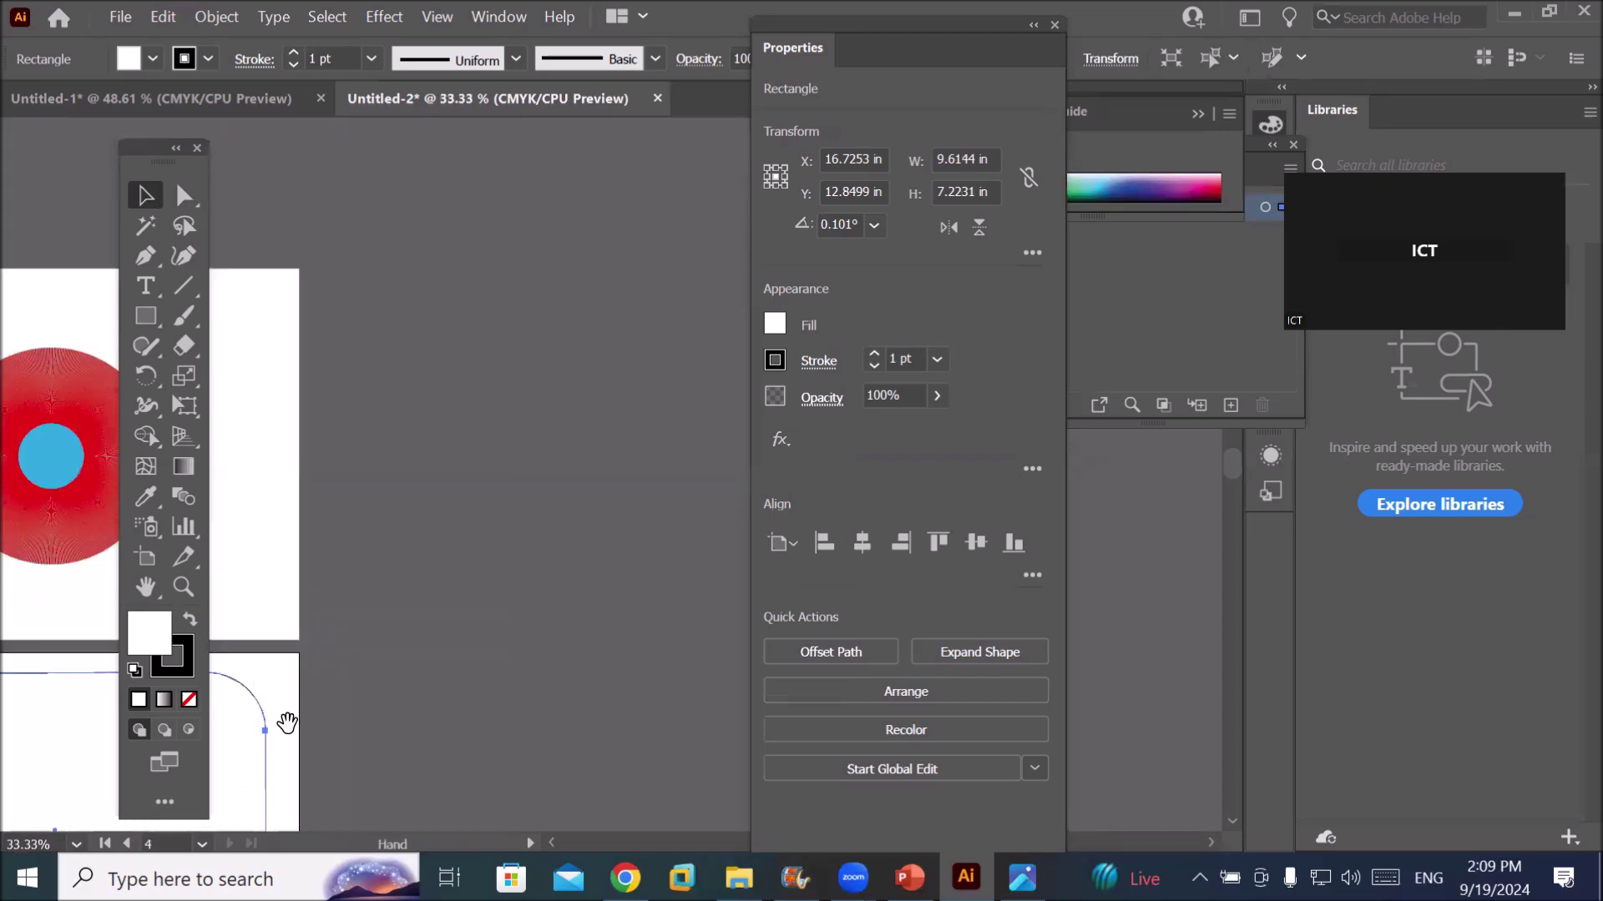
left_click_drag(283, 724, 691, 311)
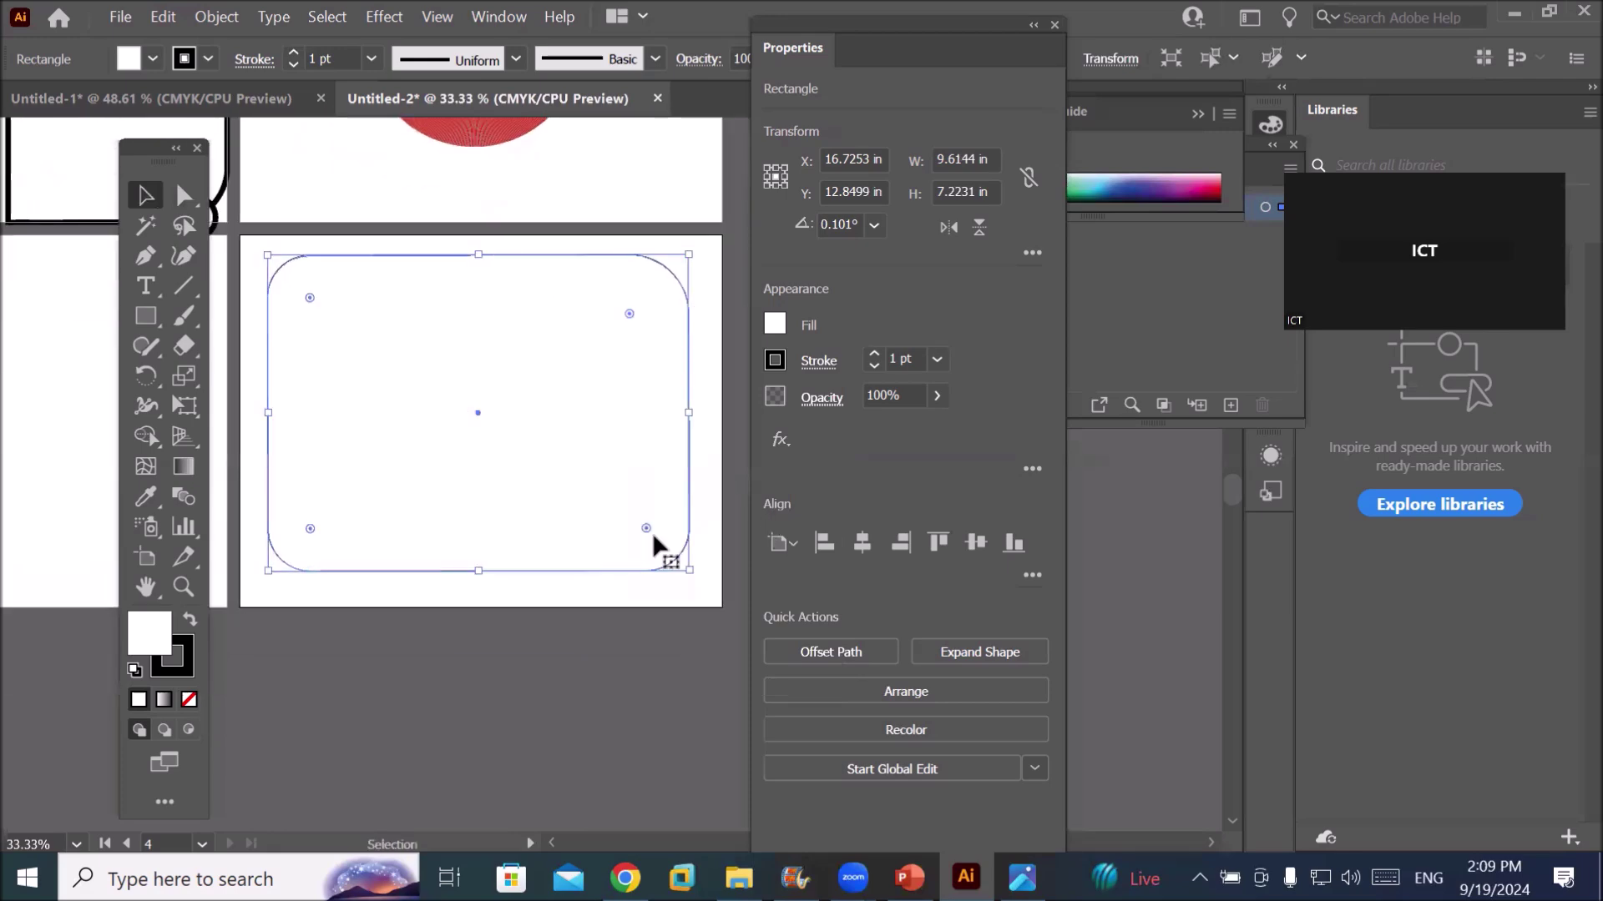
left_click(819, 364)
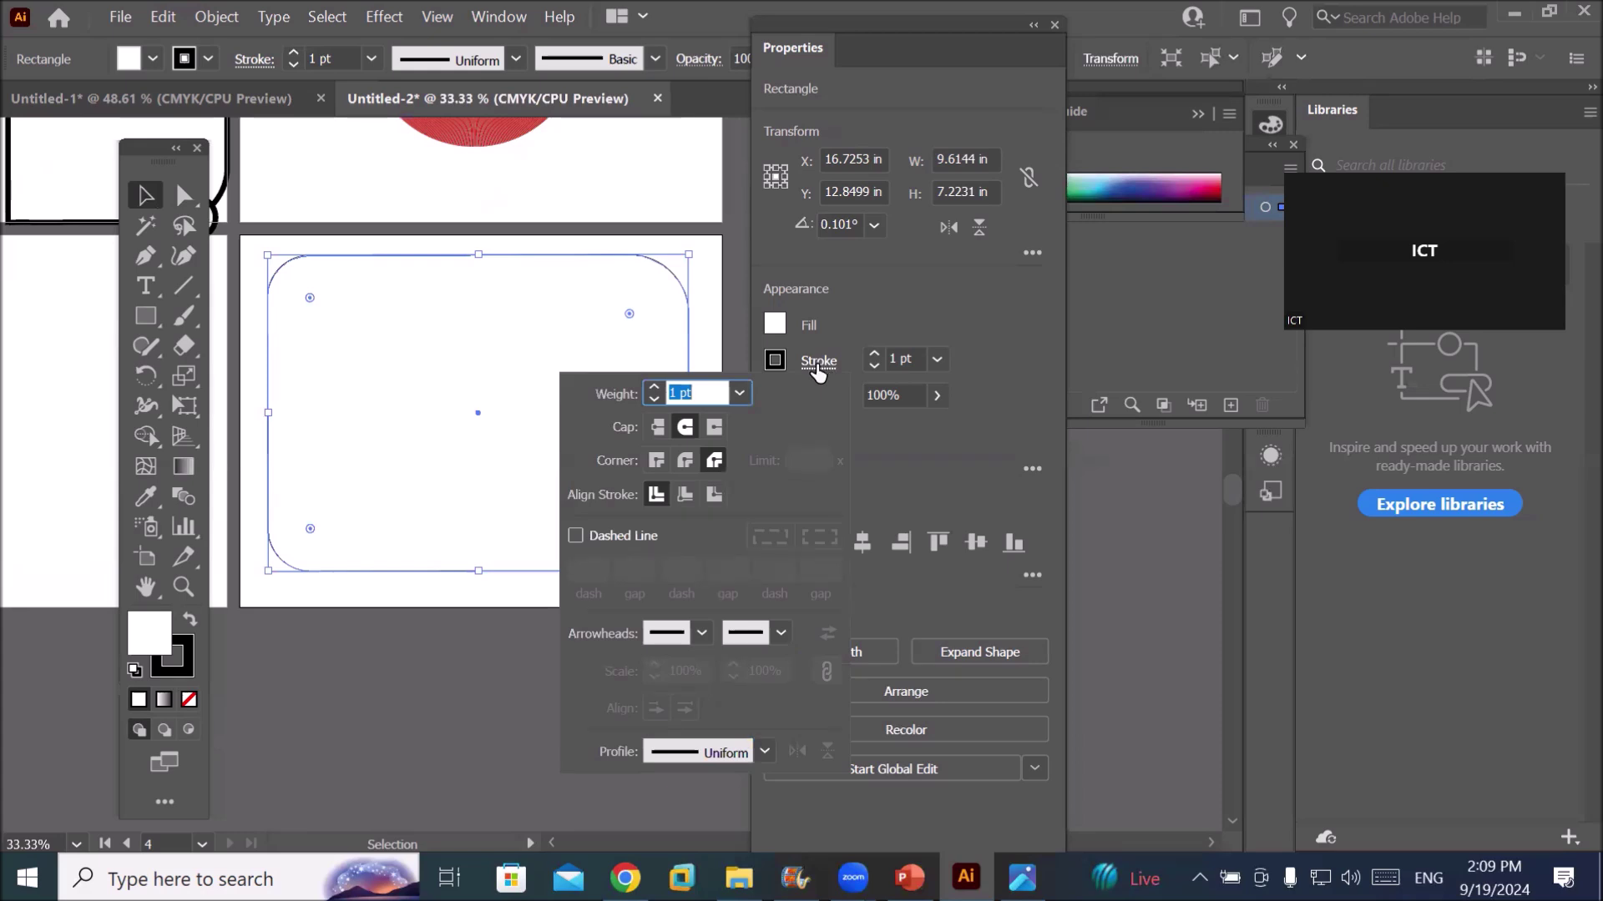
left_click(879, 307)
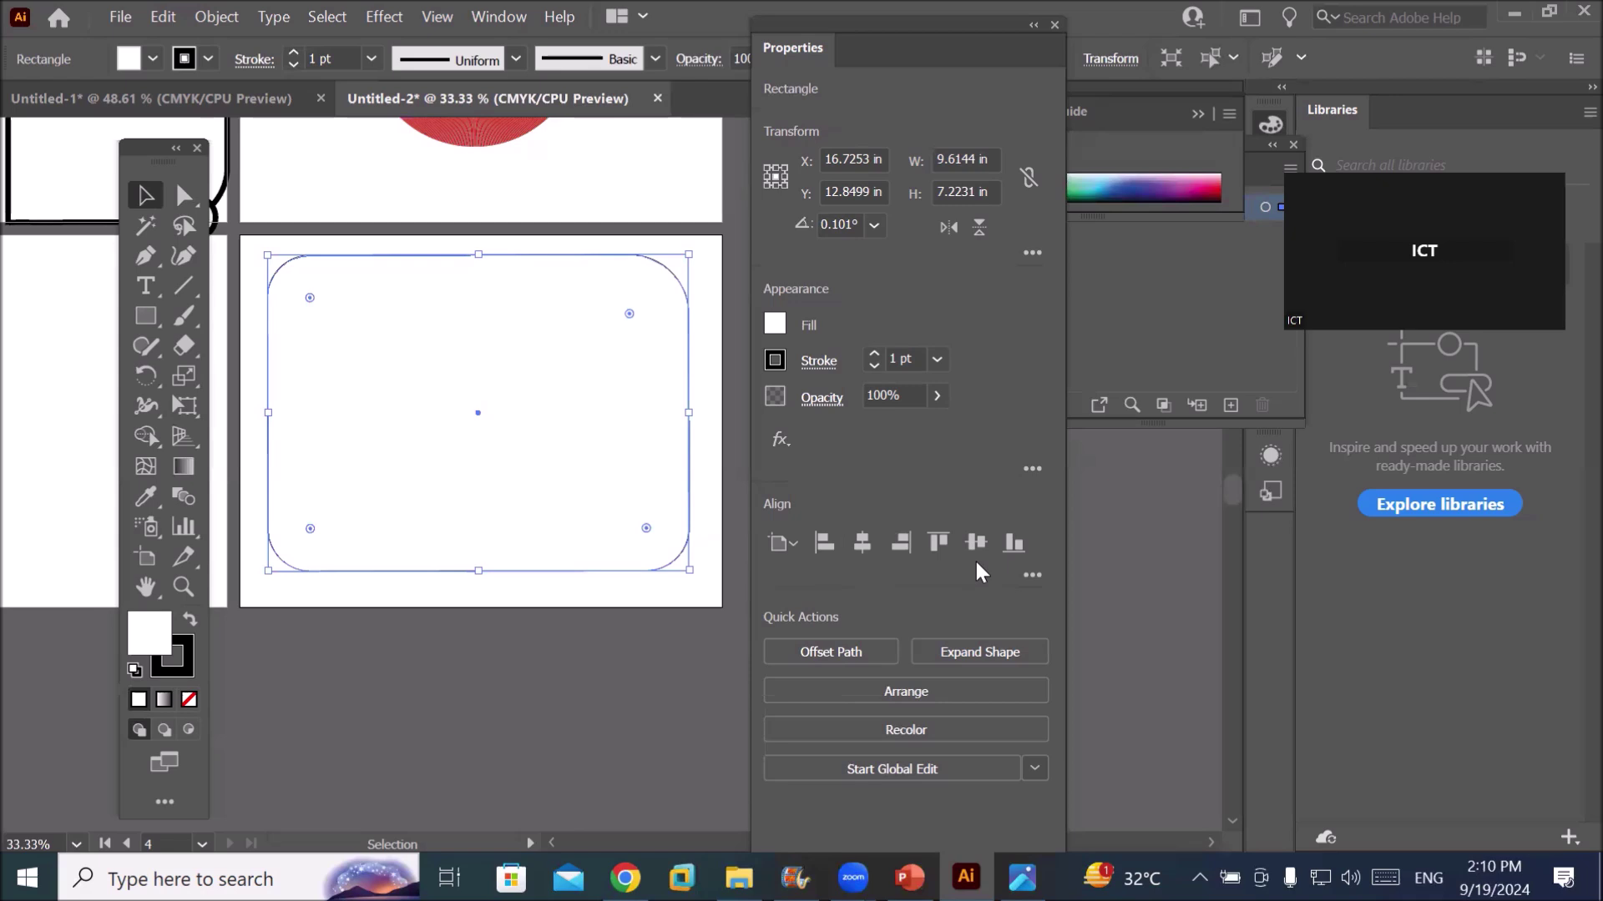
Expand and then collapse the Align section's extra options, leaving Quick Actions visible
left_click(1035, 574)
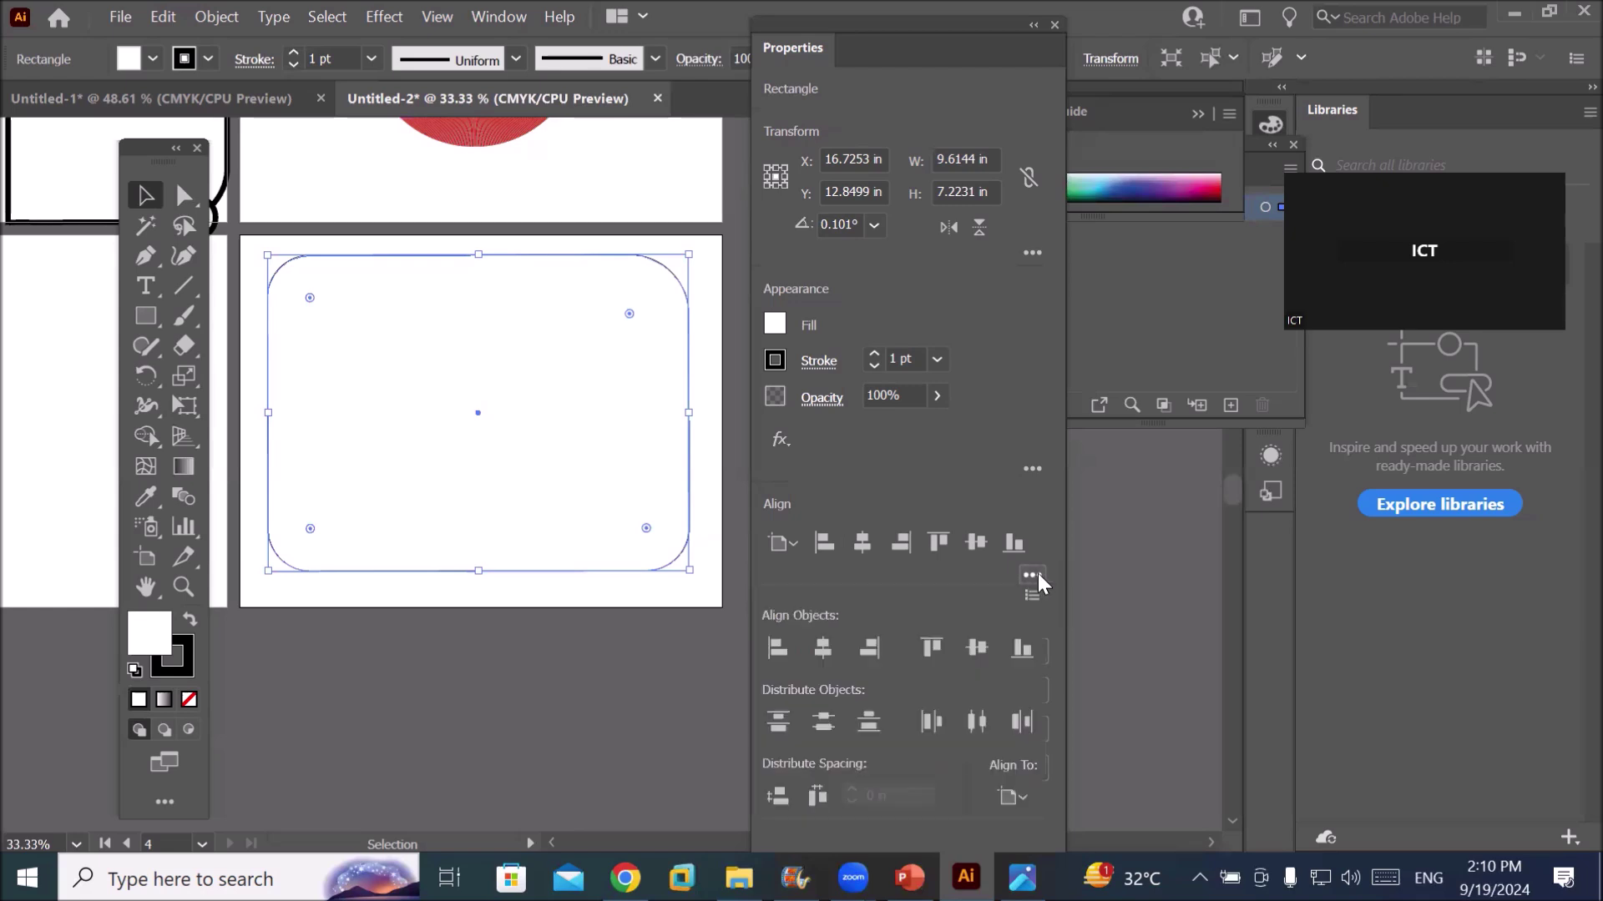
left_click(1035, 574)
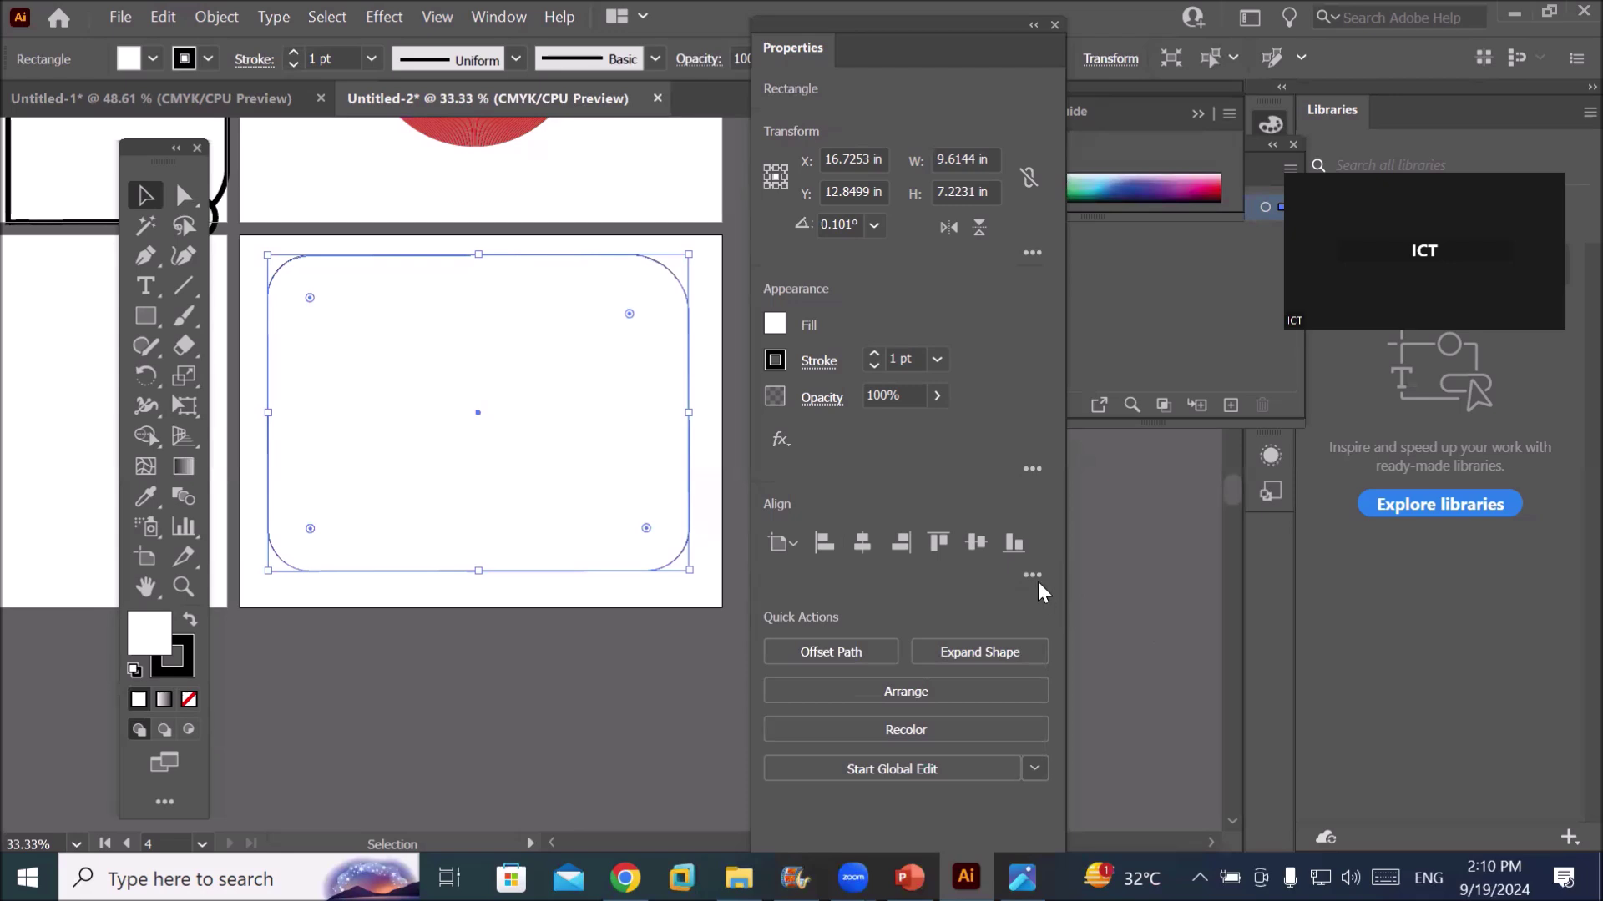
left_click(1033, 575)
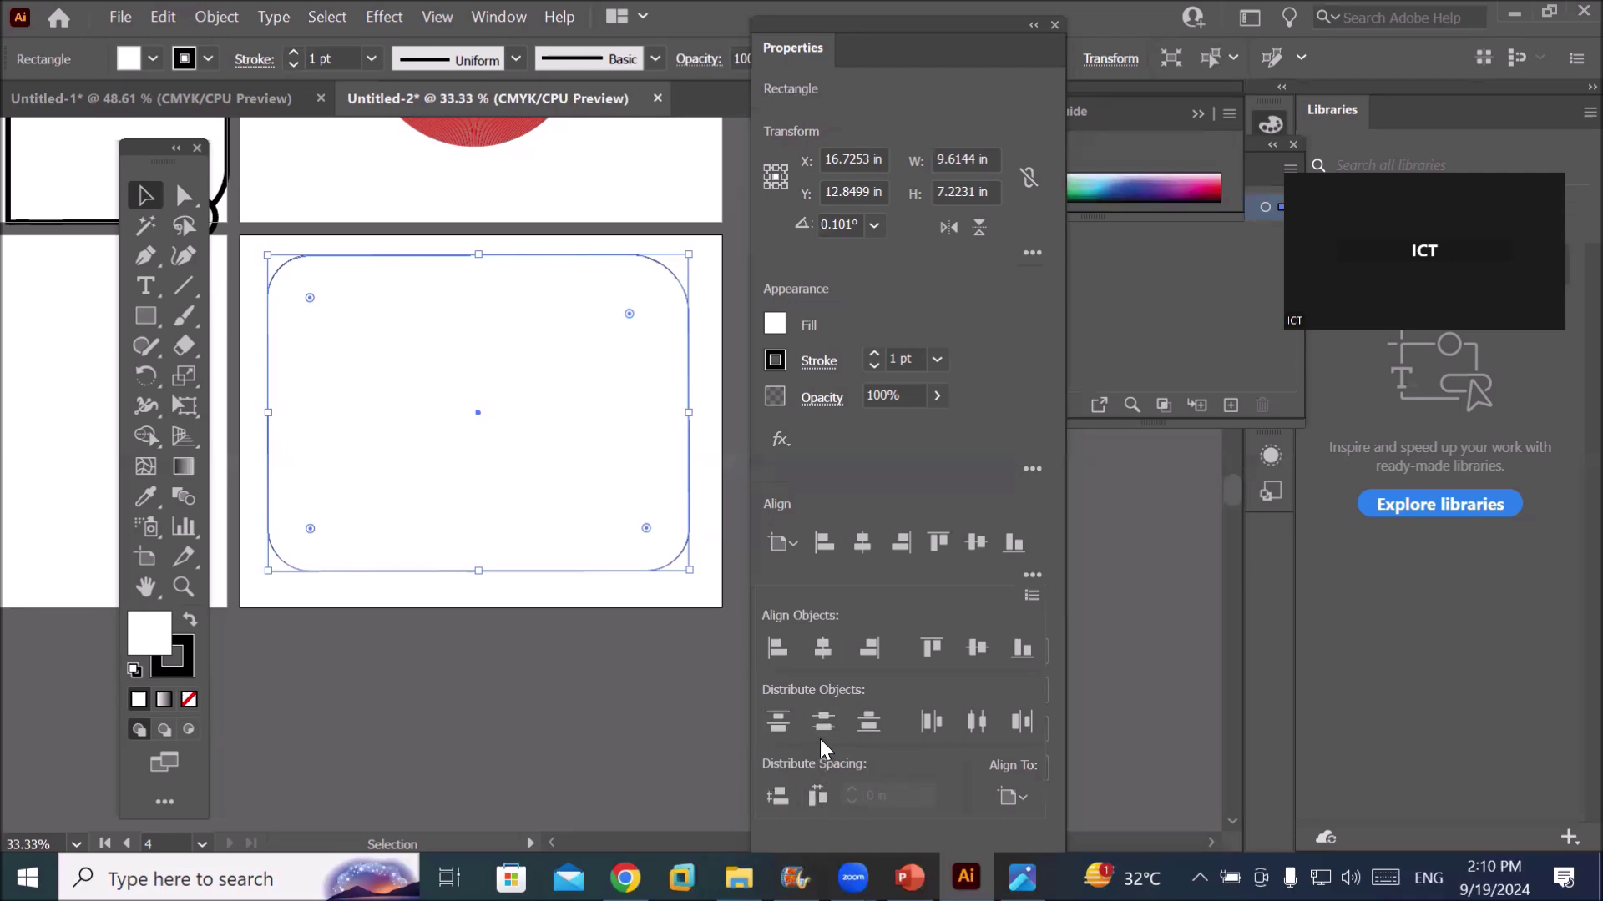
left_click(1034, 574)
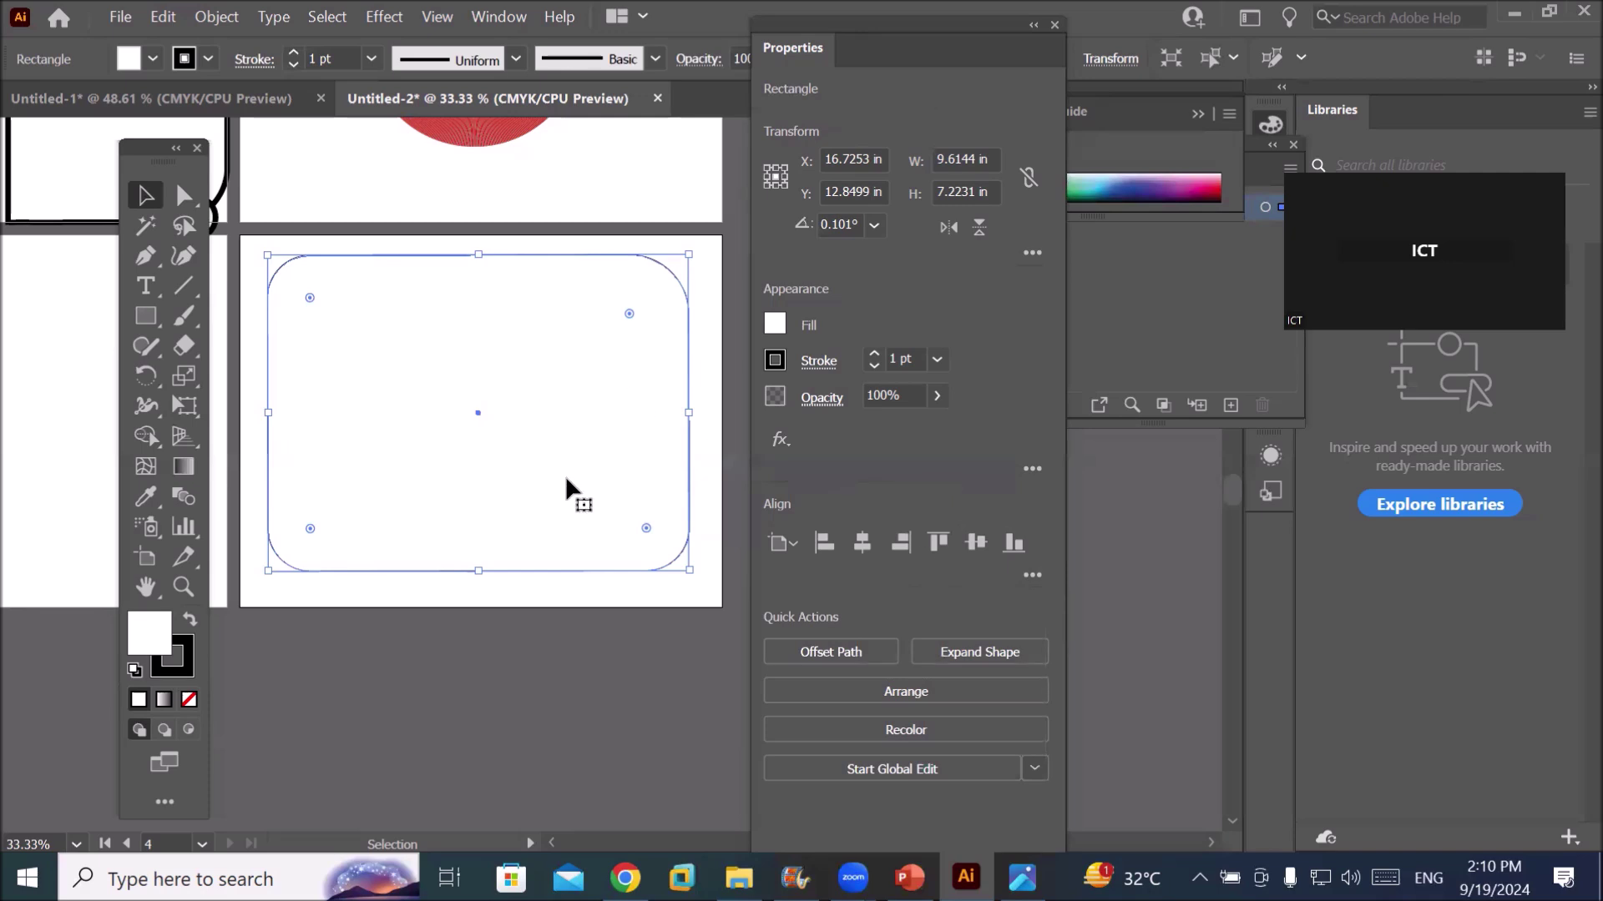
Deselect everything by clicking the empty third artboard and fit artboard 3 to the window
scroll(559, 468, "down", 3)
scroll(334, 348, "up", 2)
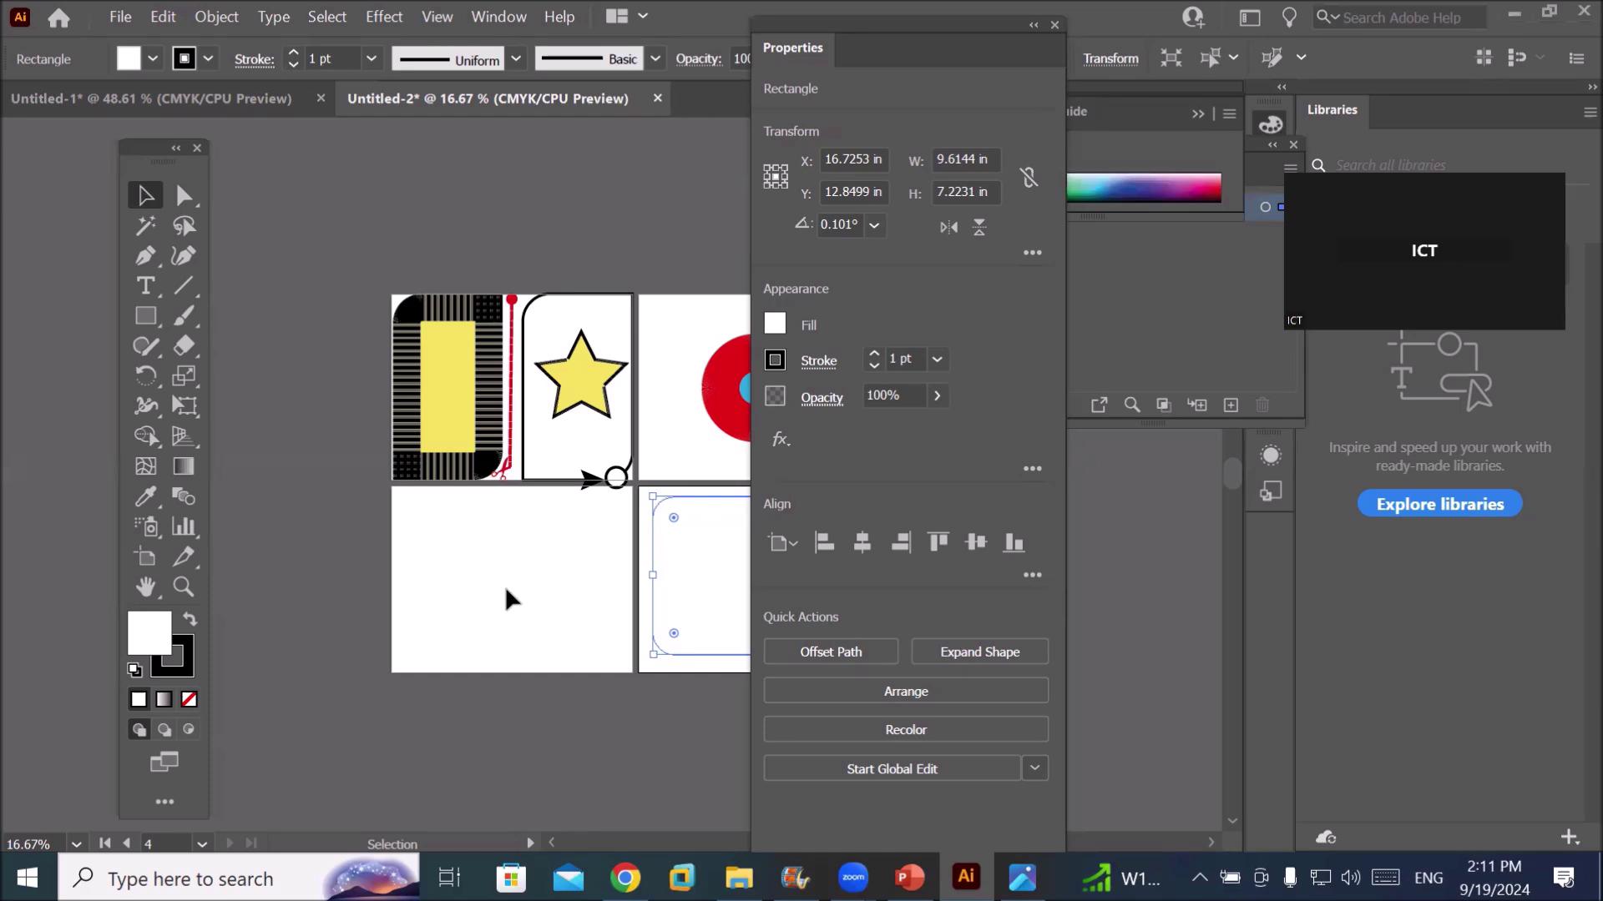
key("ctrl+alt+equal")
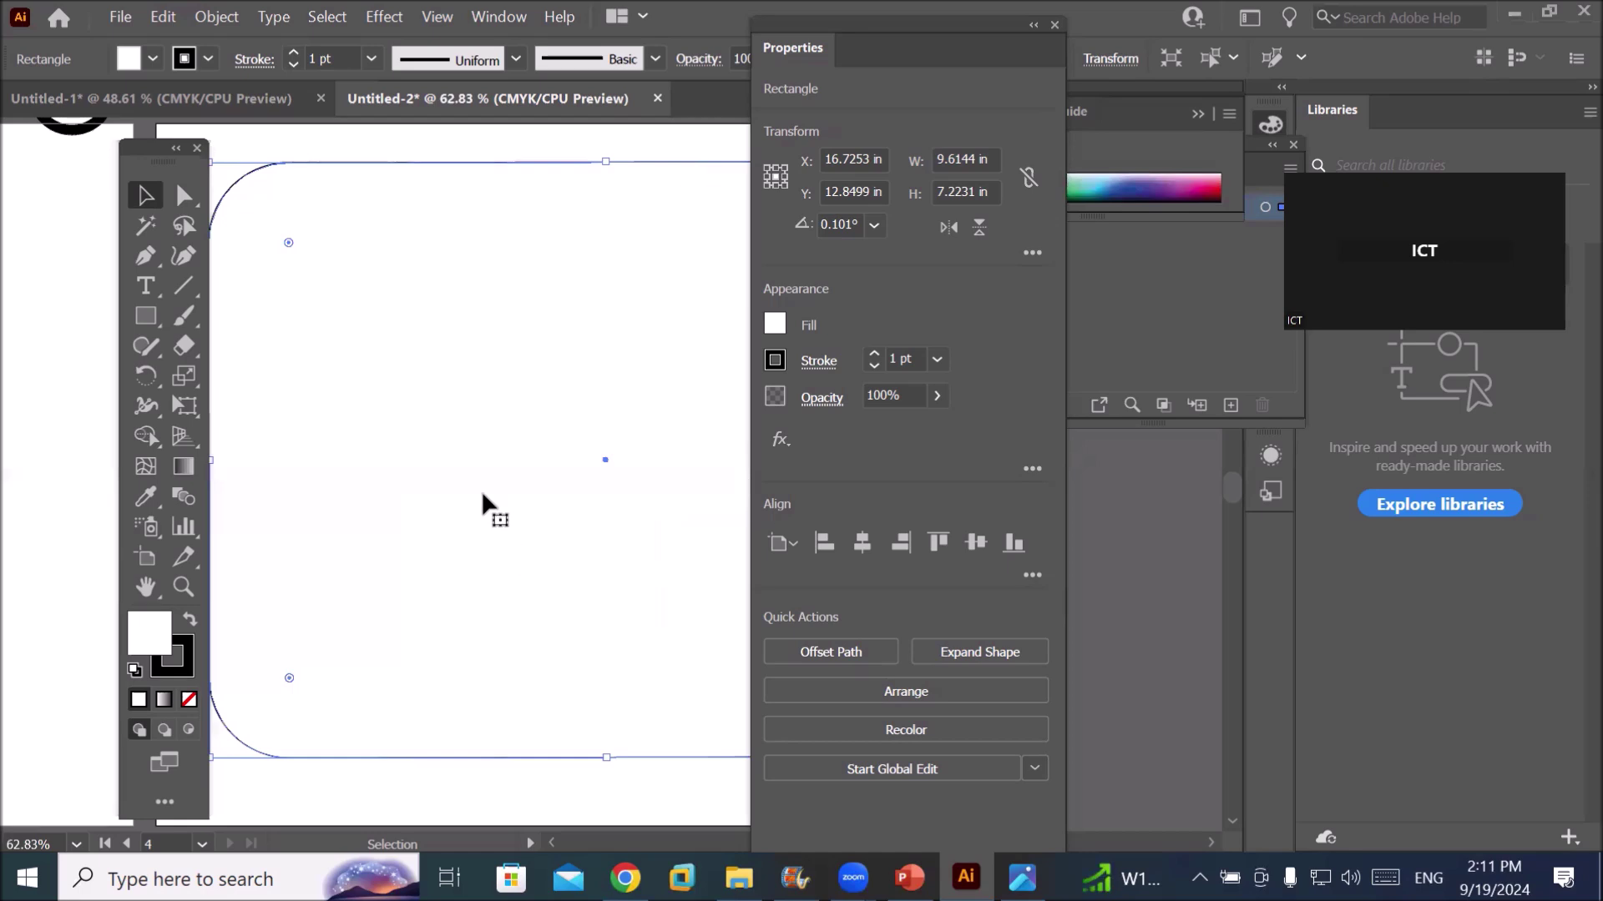
scroll(482, 496, "down", 4)
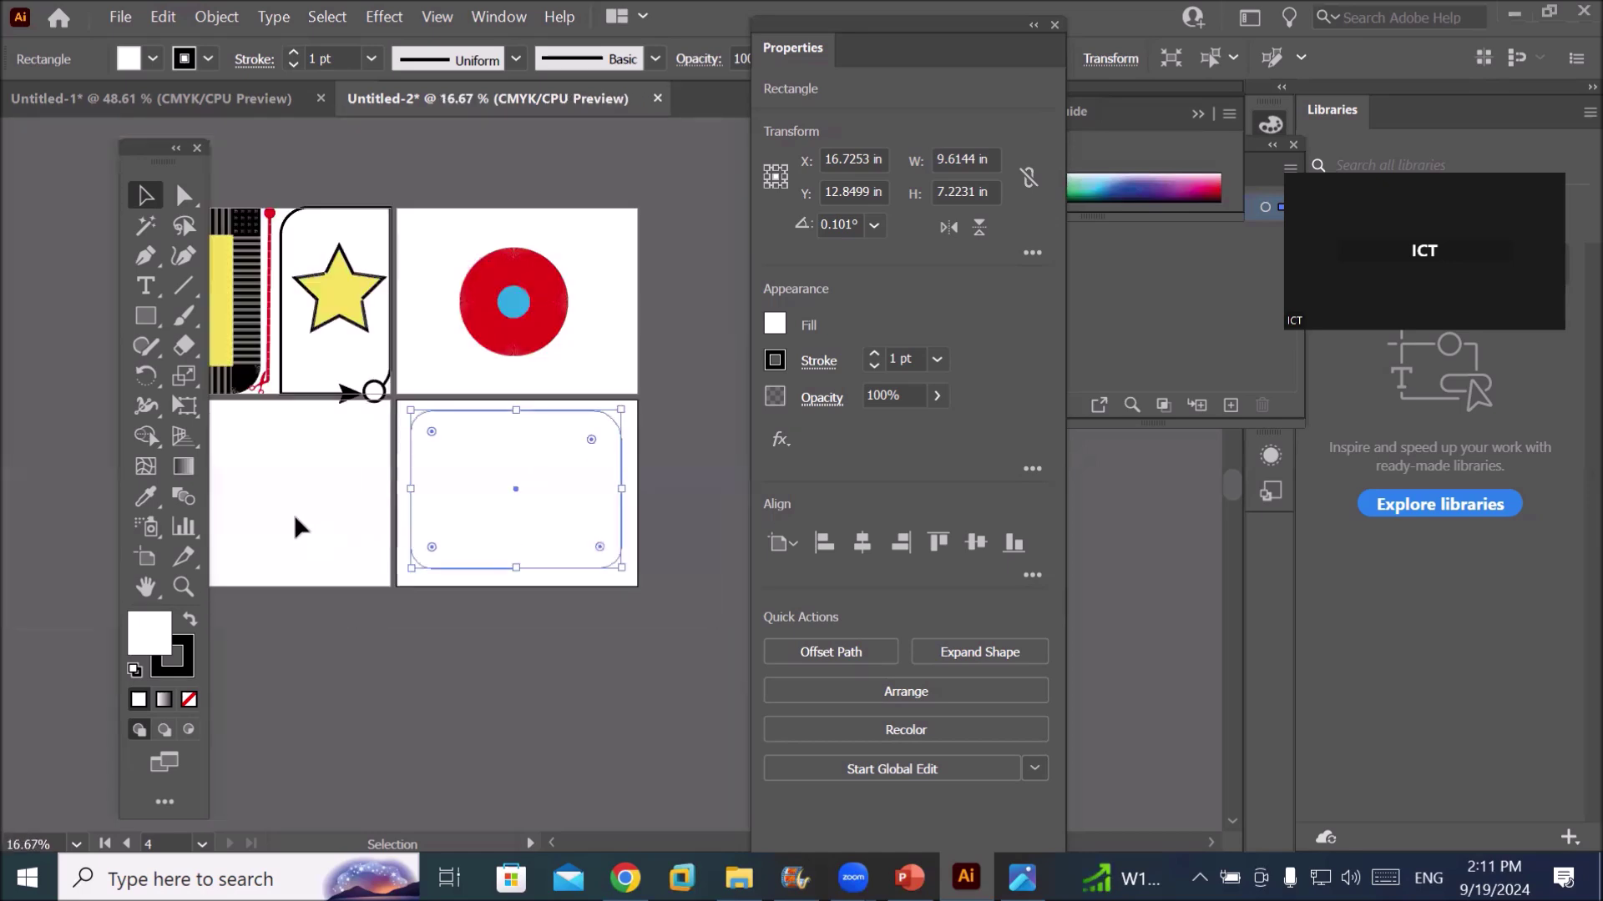
left_click(295, 518)
key("ctrl+0")
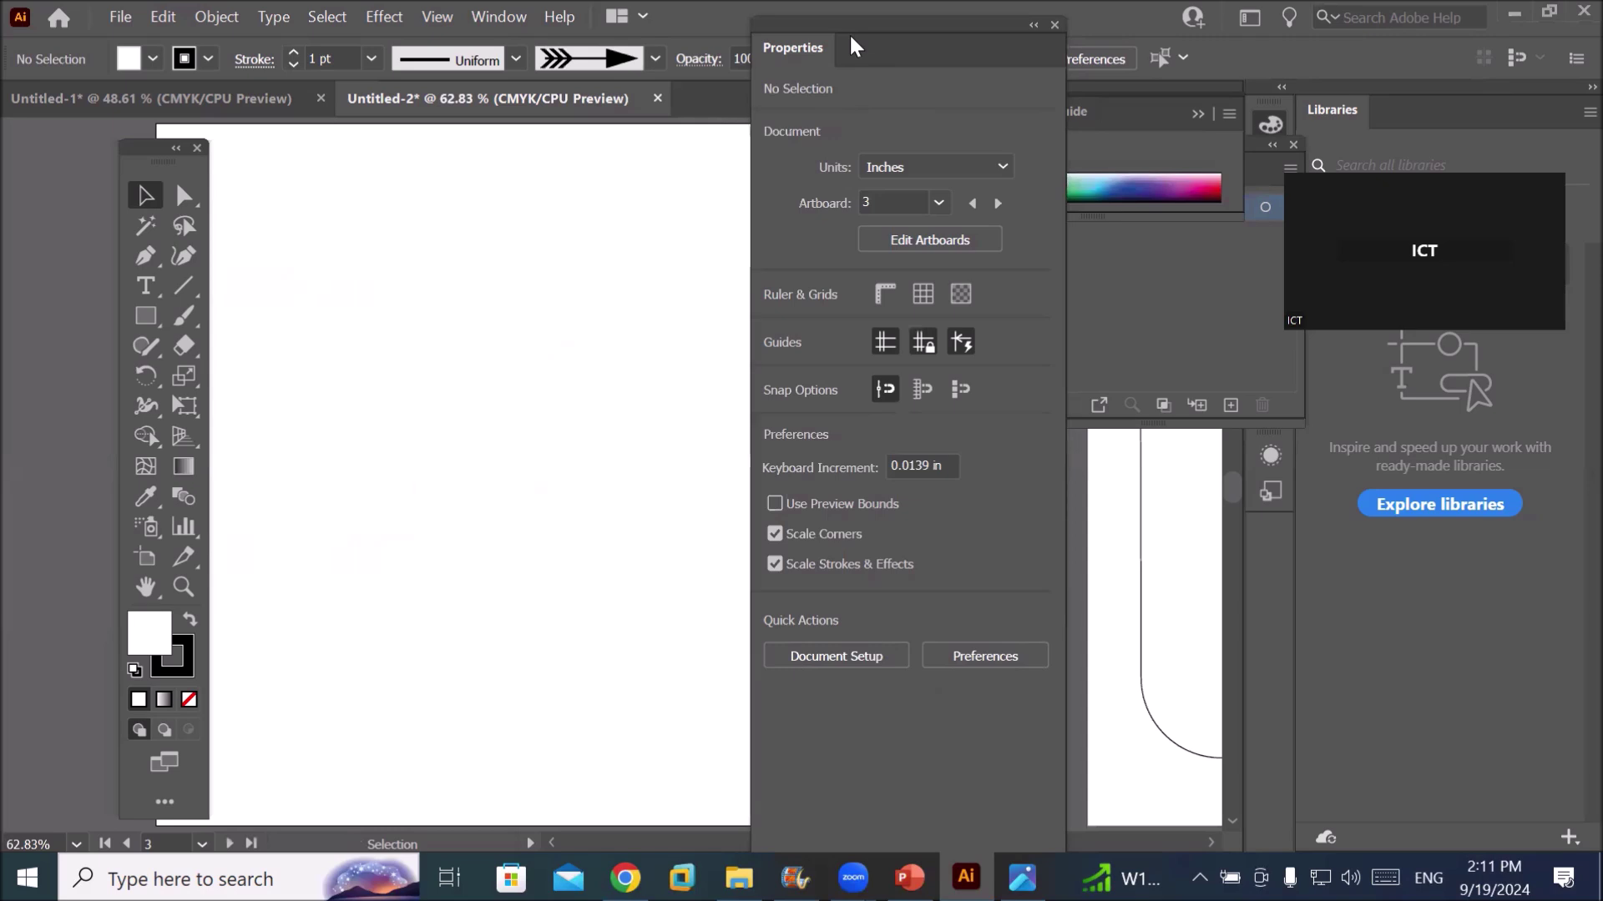
Float the Properties panel and delete all existing artwork
left_click_drag(851, 38, 902, 259)
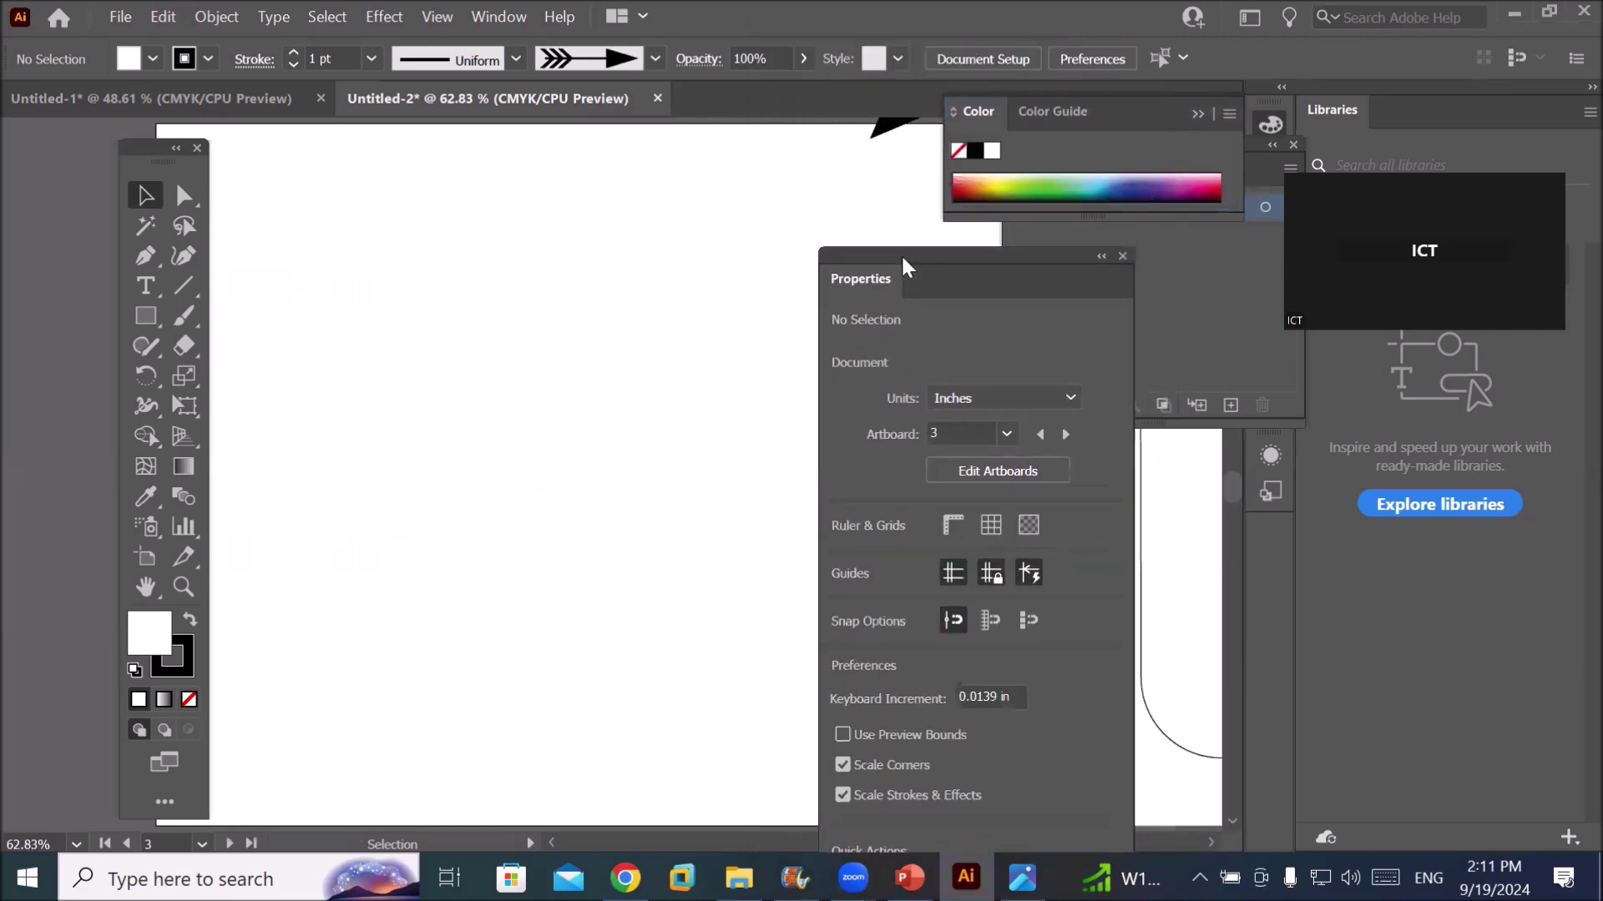
scroll(527, 303, "down", 2, "alt")
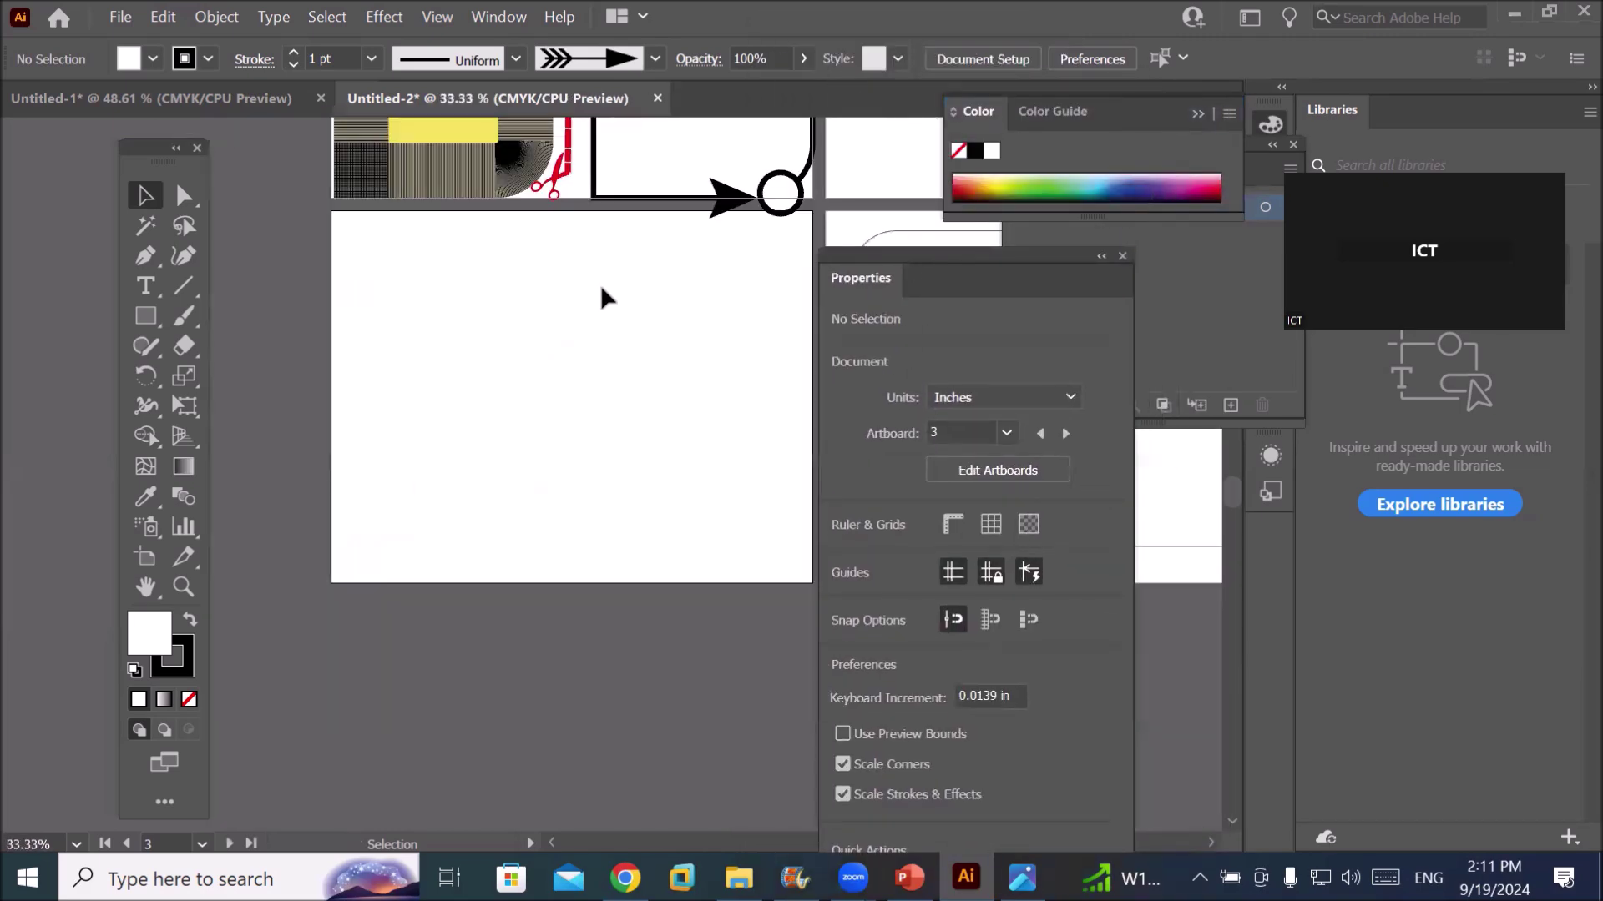
key("a")
key("ctrl+a")
key("v")
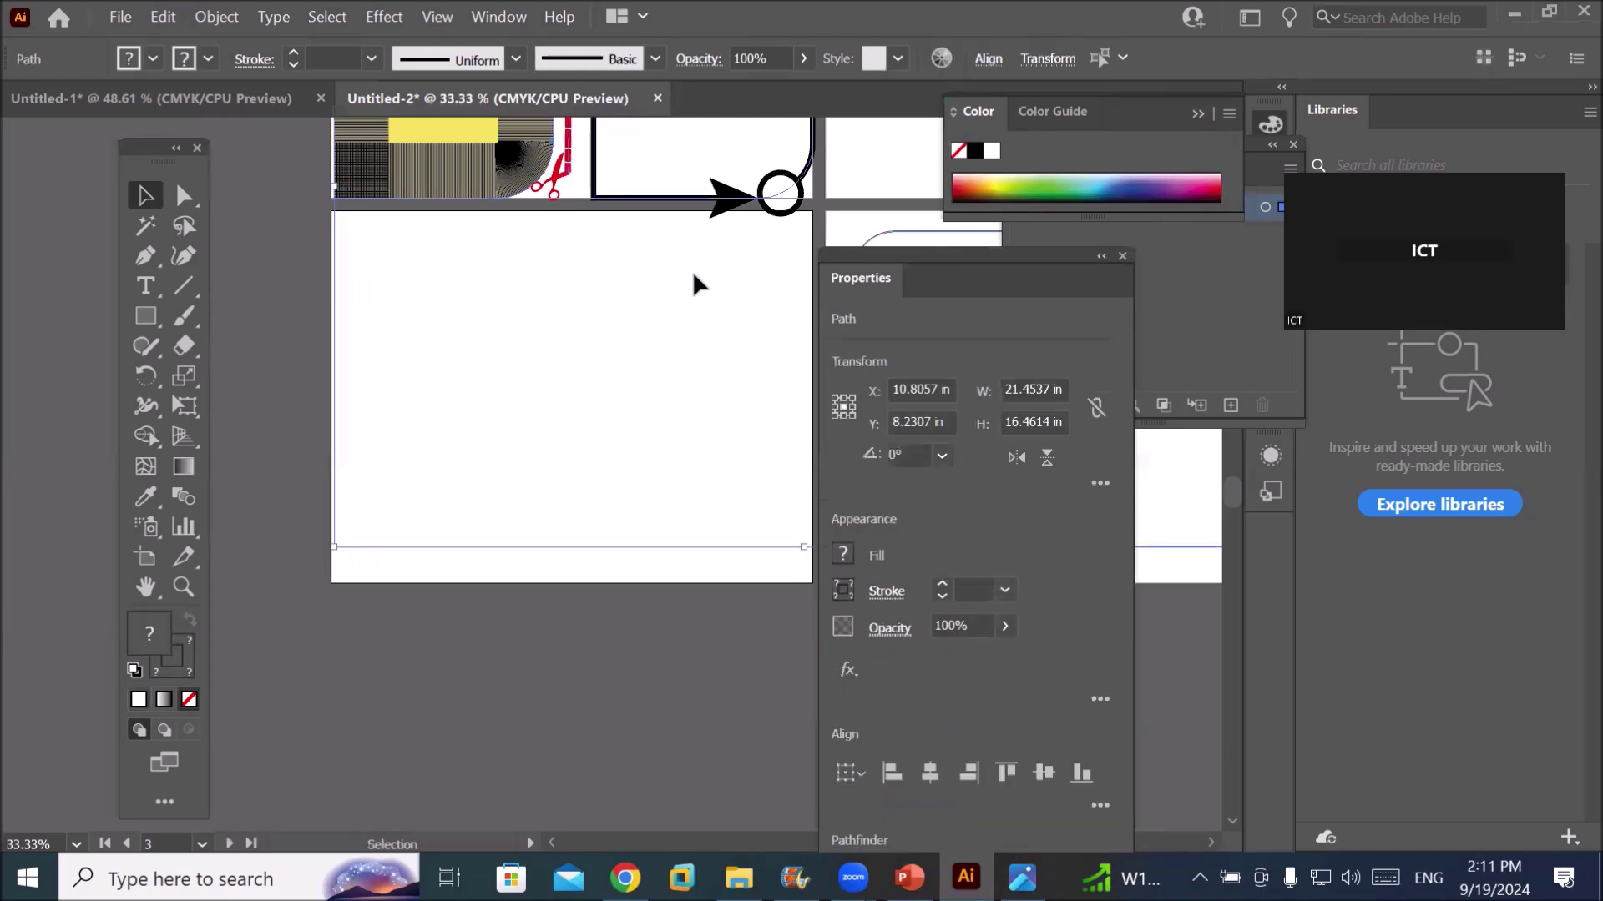
key("Delete")
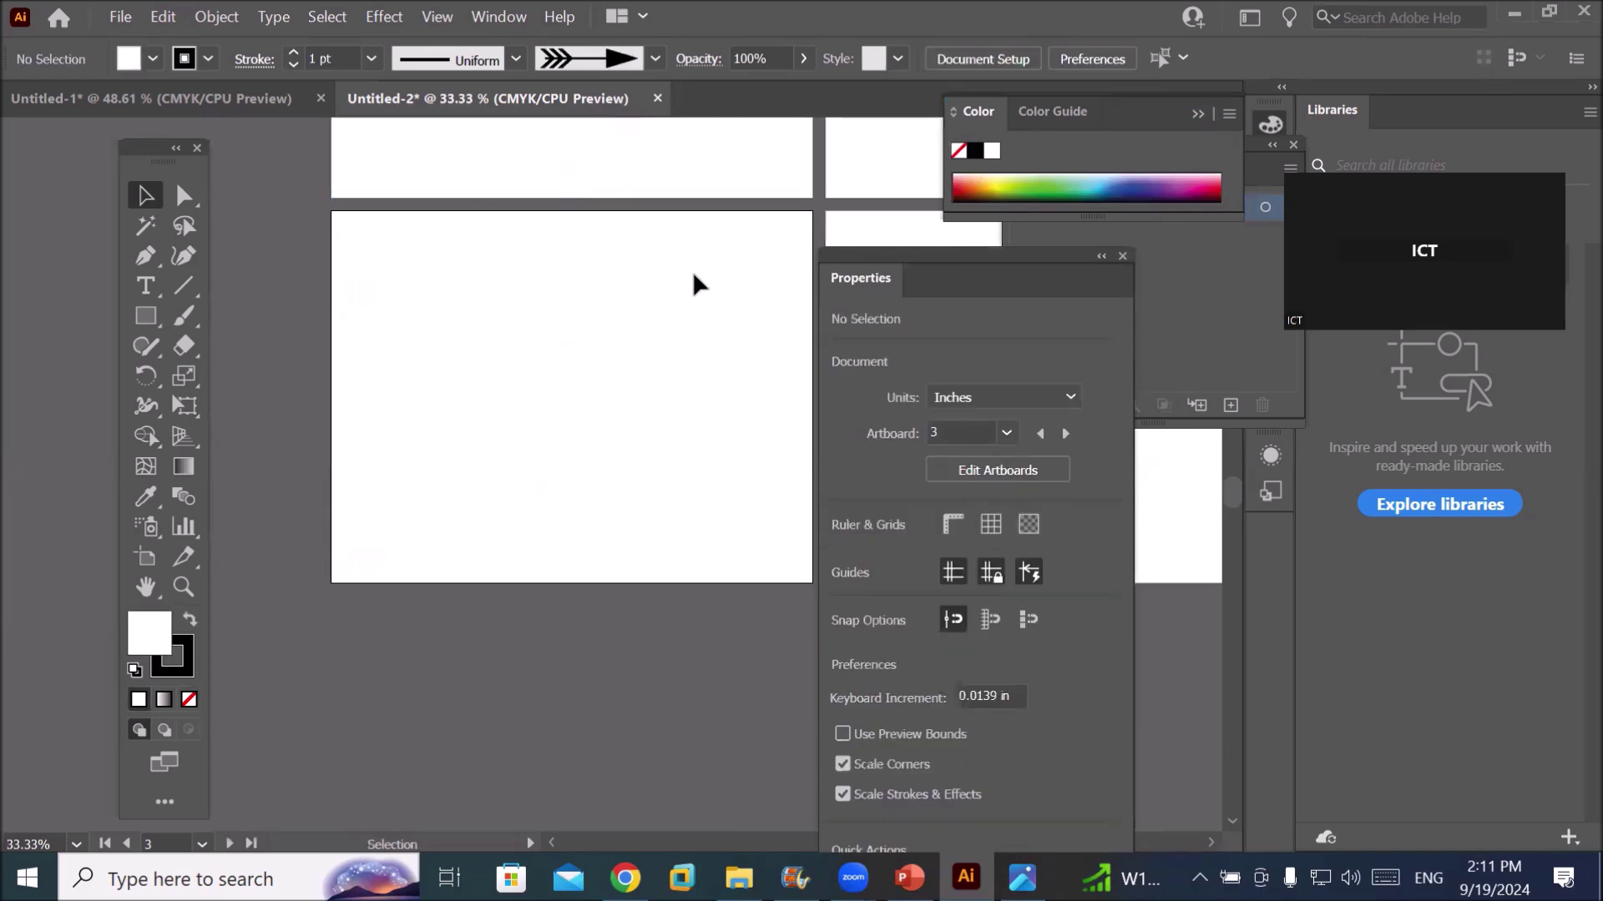
Make artboard 1 active, fit it to the window, and reposition the Properties and Tools panels
left_click(546, 177)
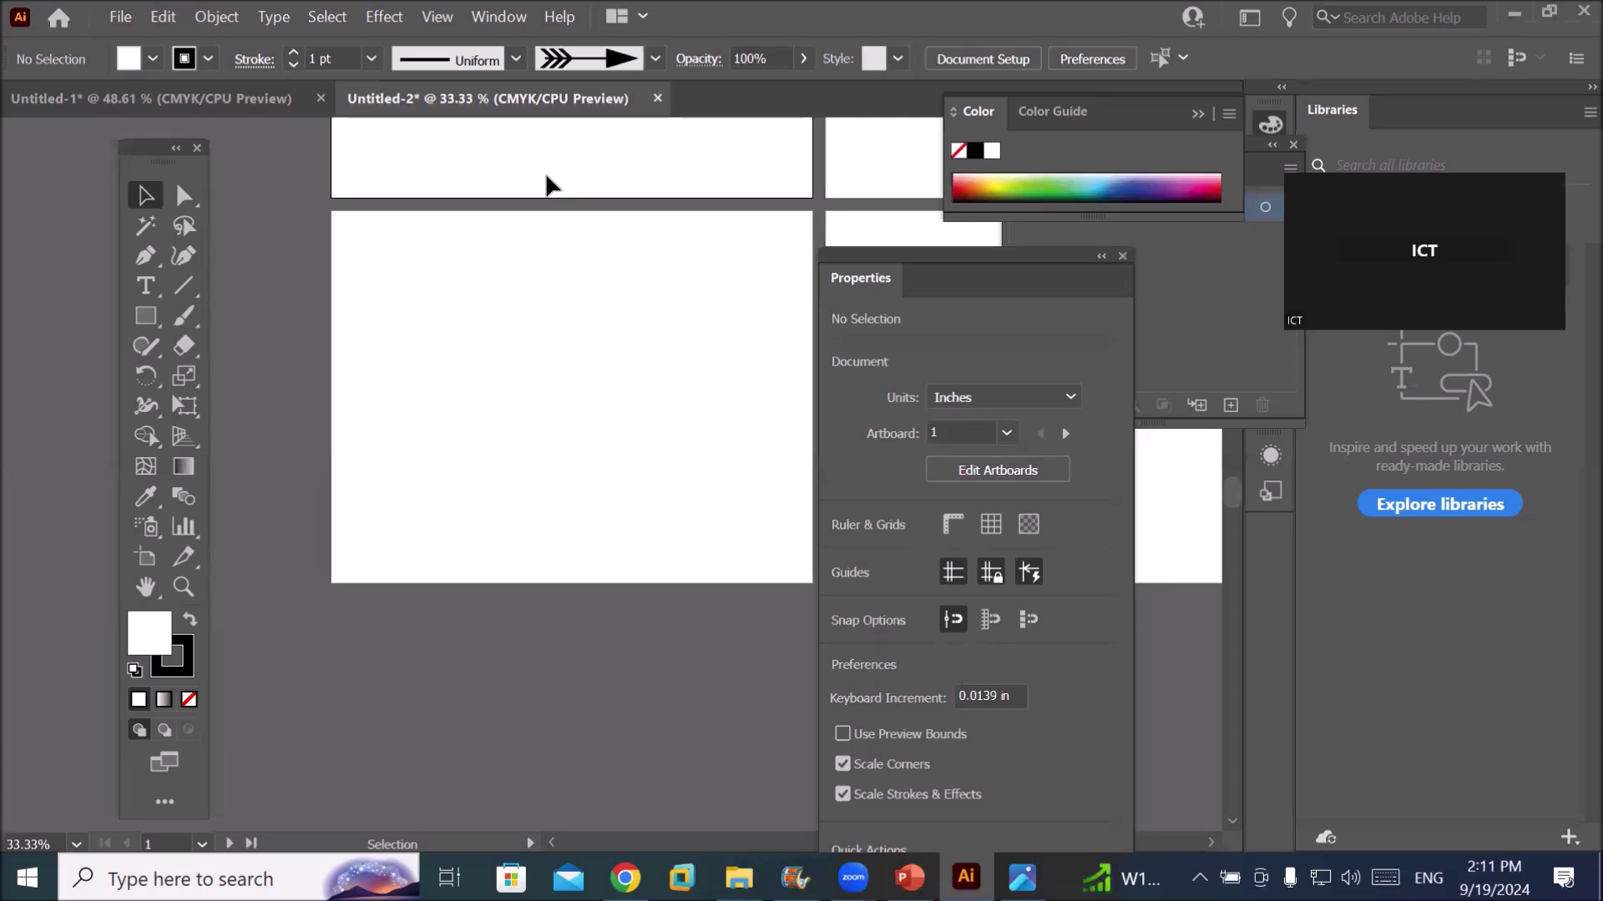
key("ctrl+0")
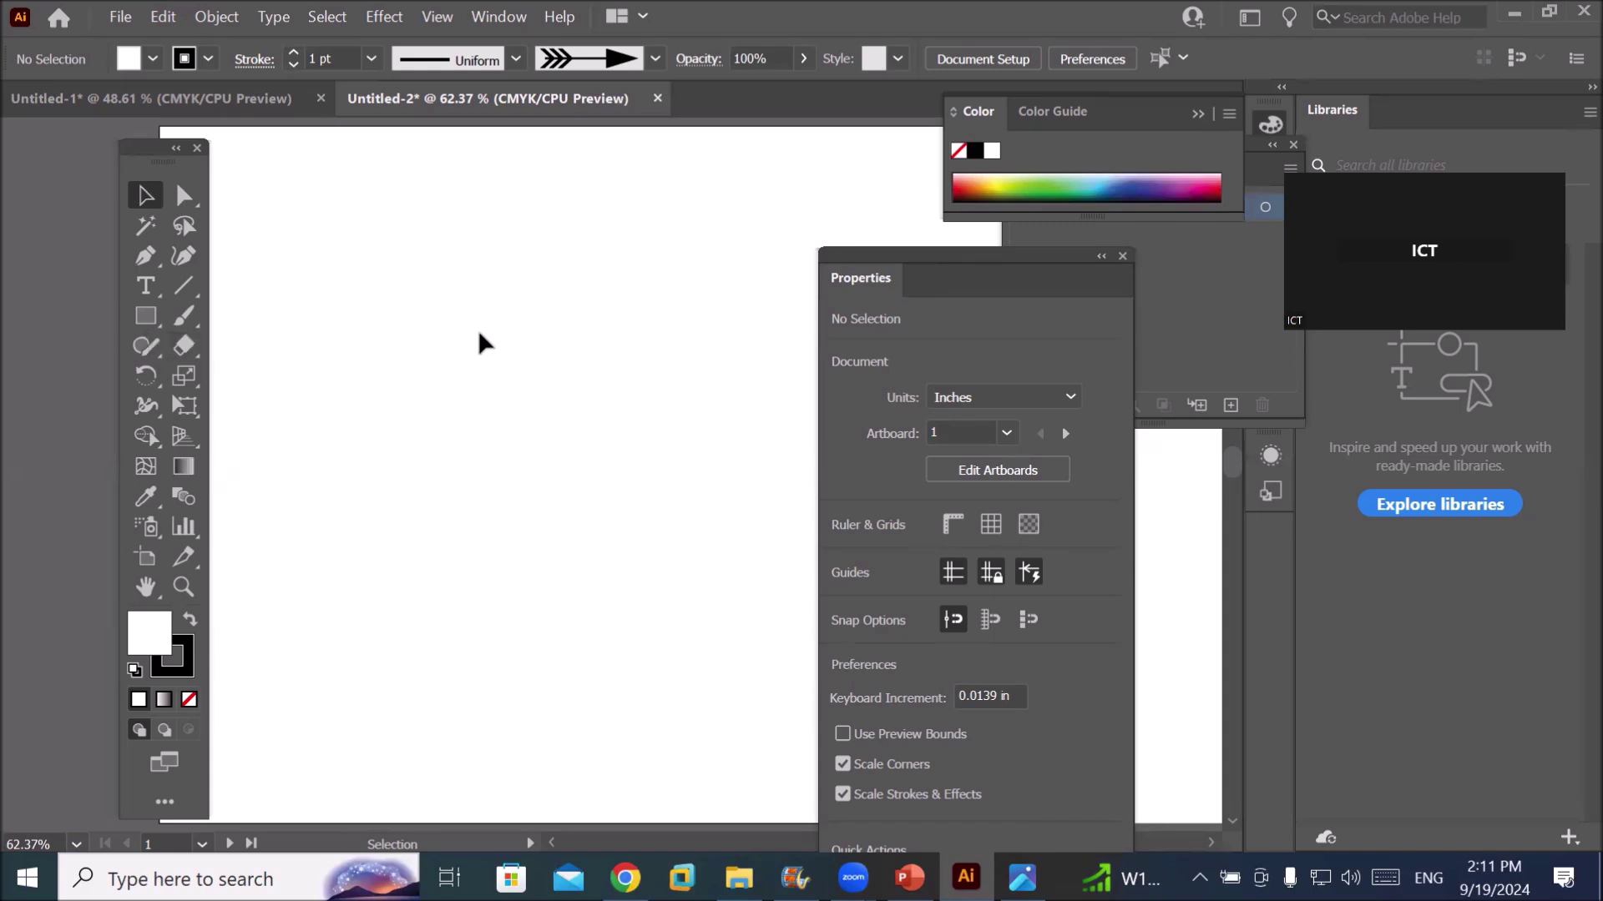
scroll(457, 328, "down", 1)
left_click_drag(979, 263, 1080, 484)
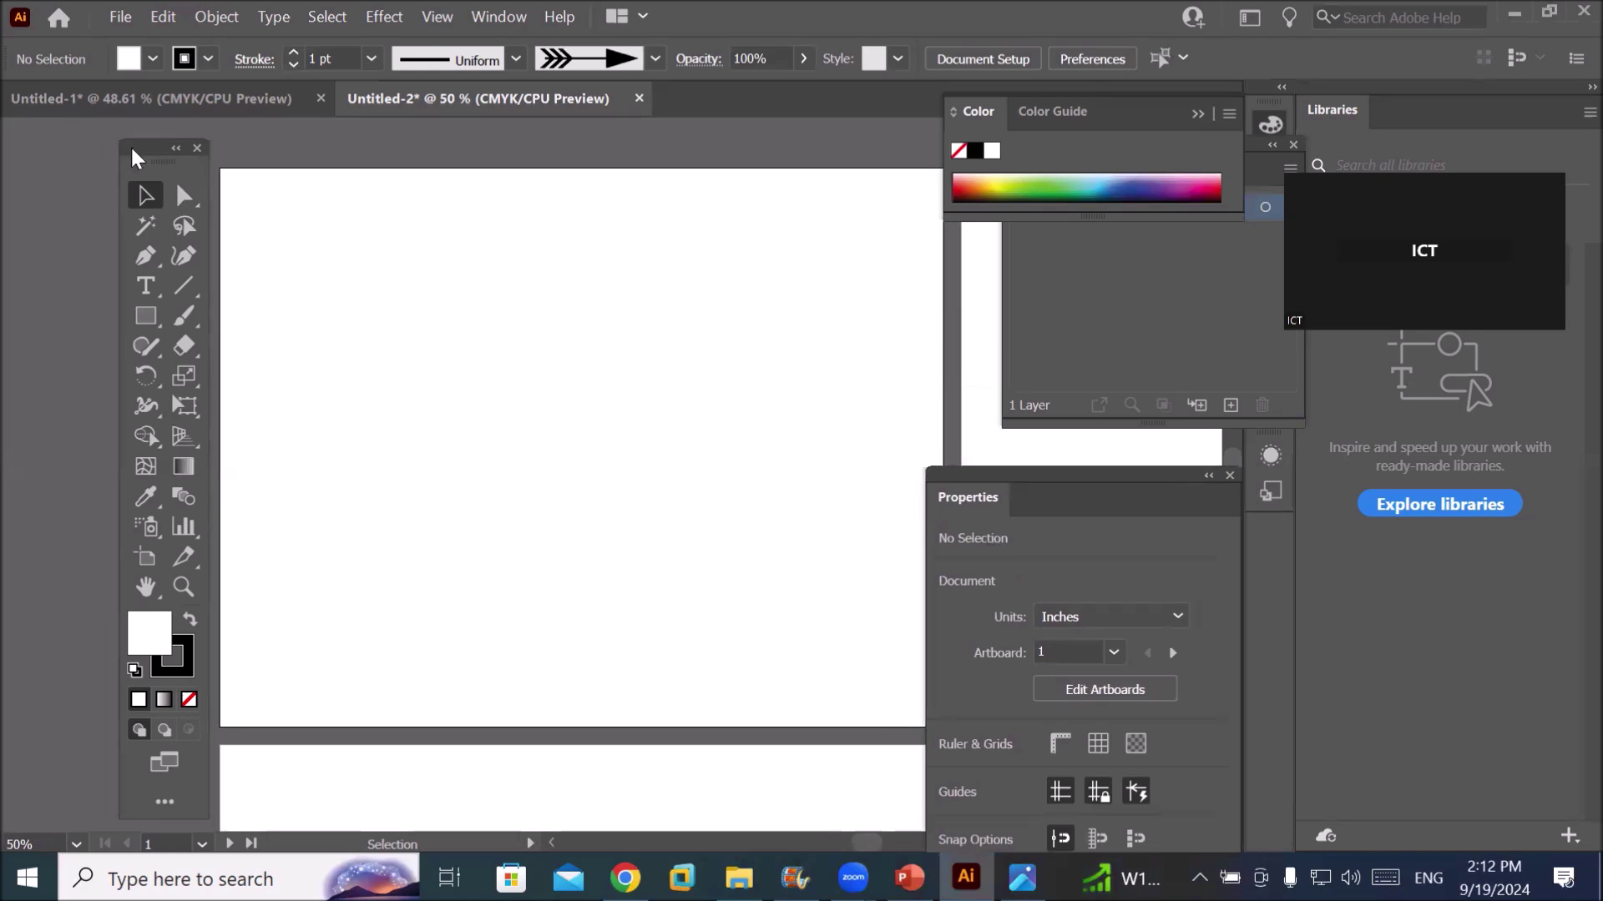
left_click_drag(130, 143, 90, 154)
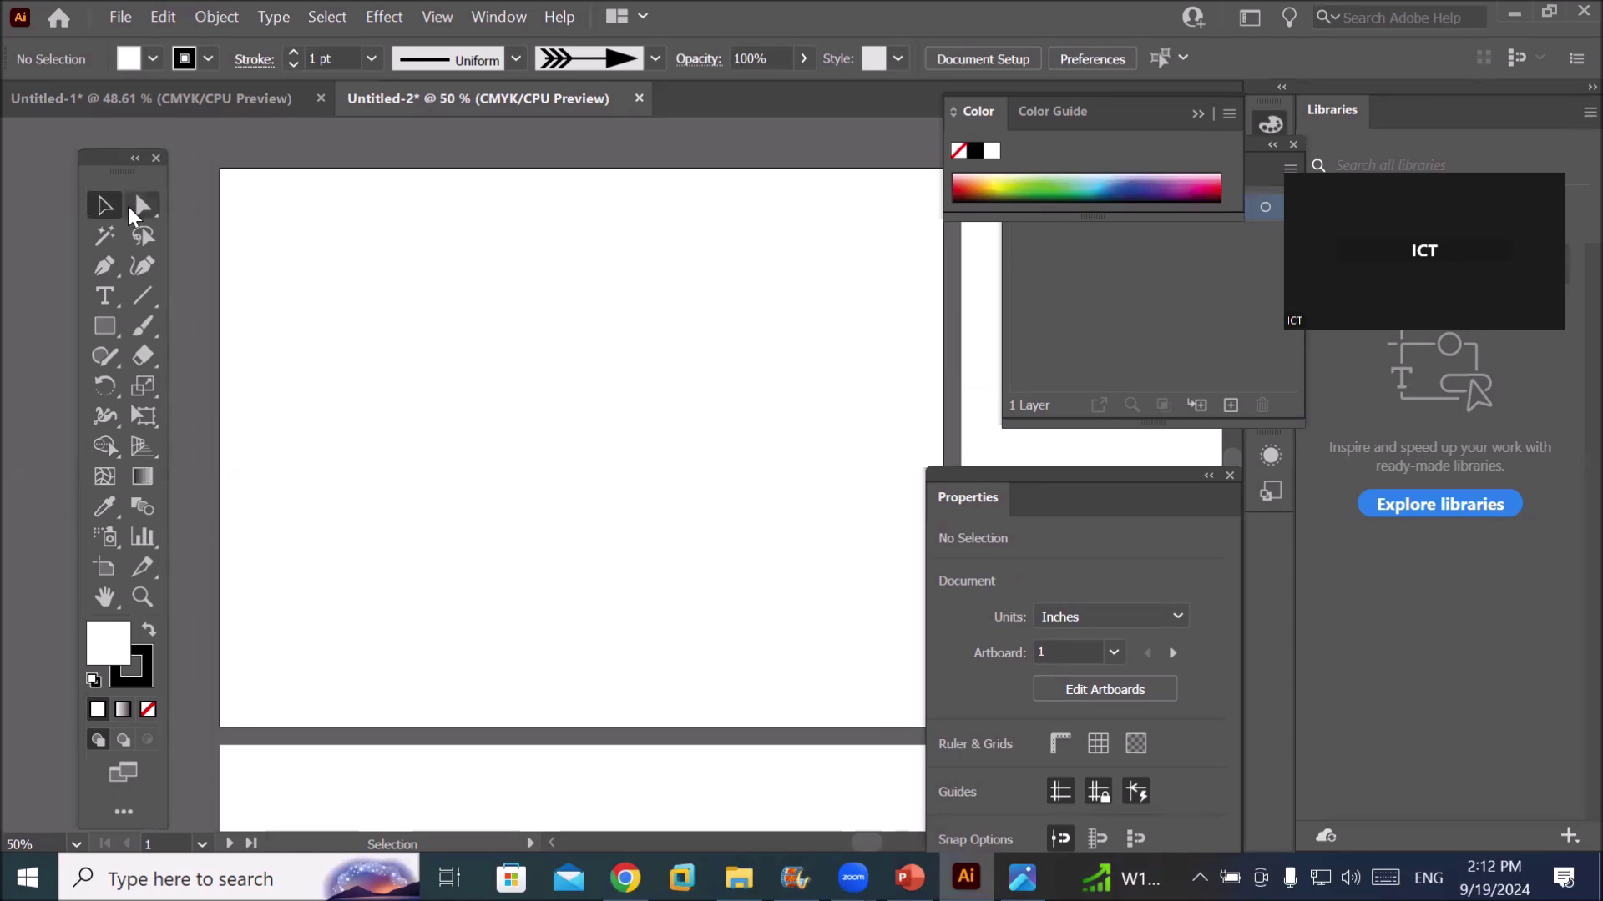
Draw a 3.5414 in white square and drag it near the first artboard's centre
left_click(107, 330)
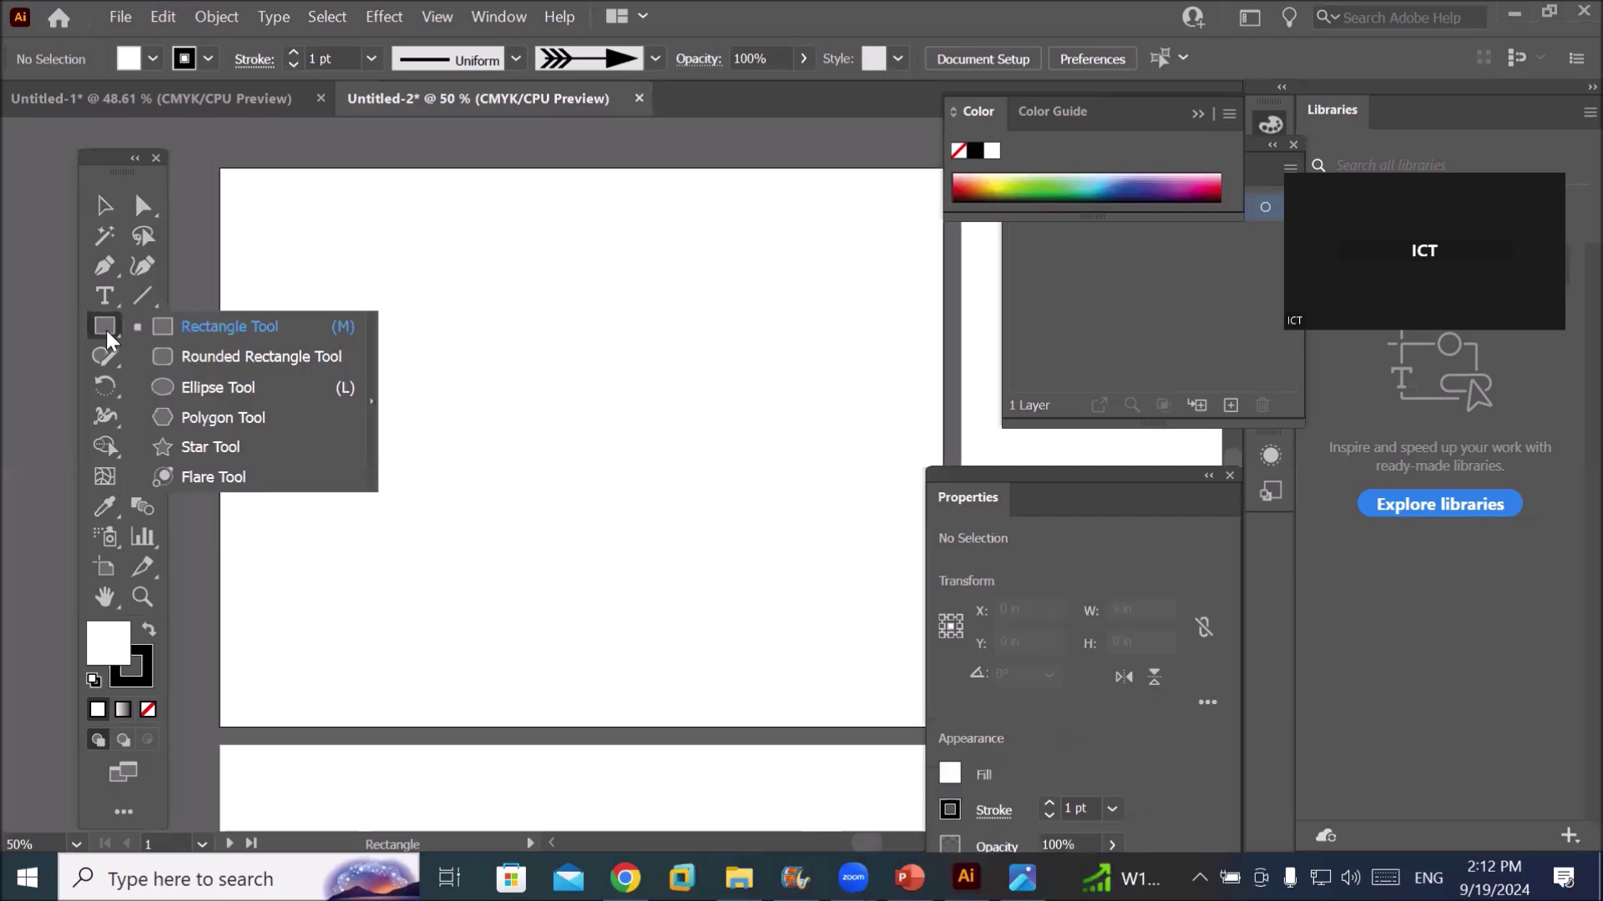
mouse_move(436, 304)
left_mouse_down()
mouse_move(681, 444)
mouse_move(656, 537)
left_mouse_up()
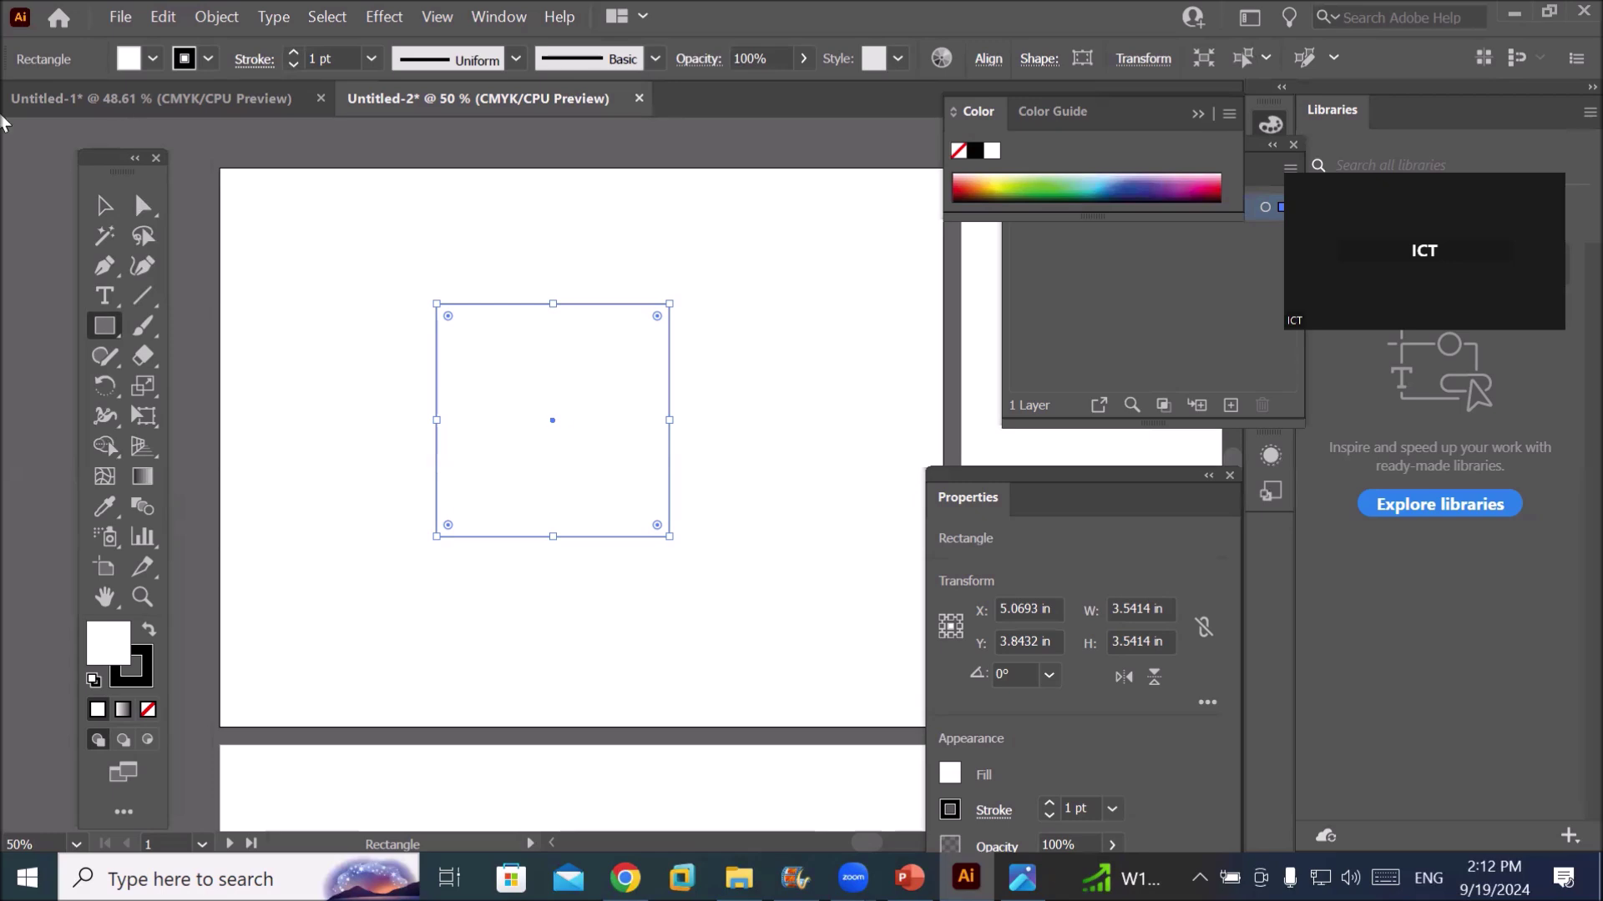
left_click(106, 206)
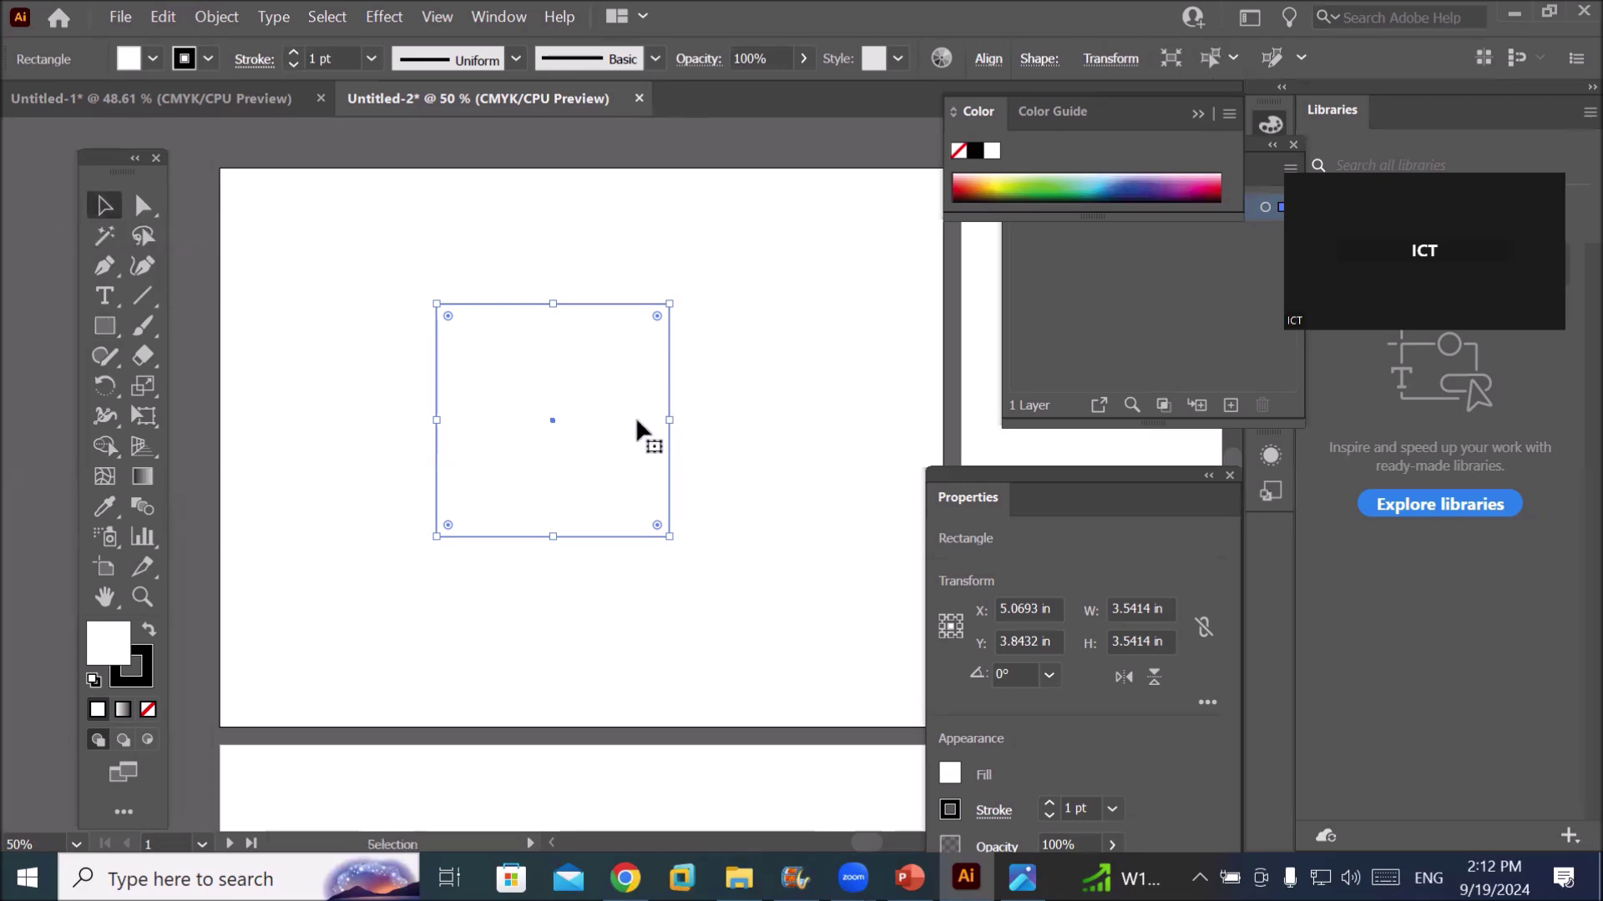
left_click_drag(667, 464, 695, 524)
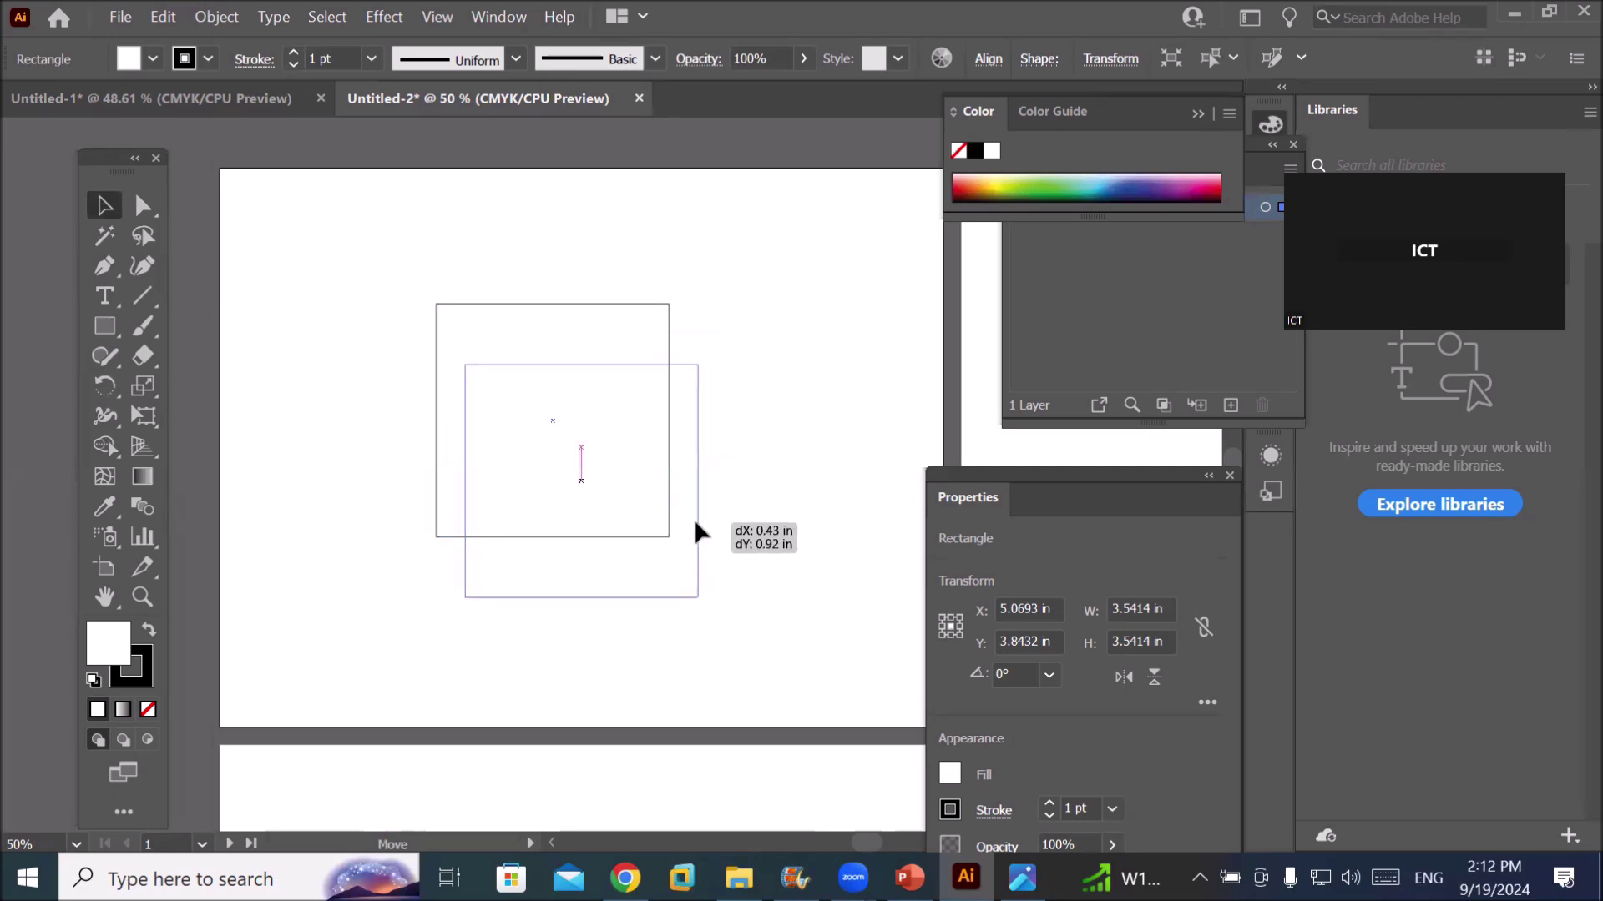
left_click_drag(696, 523, 697, 542)
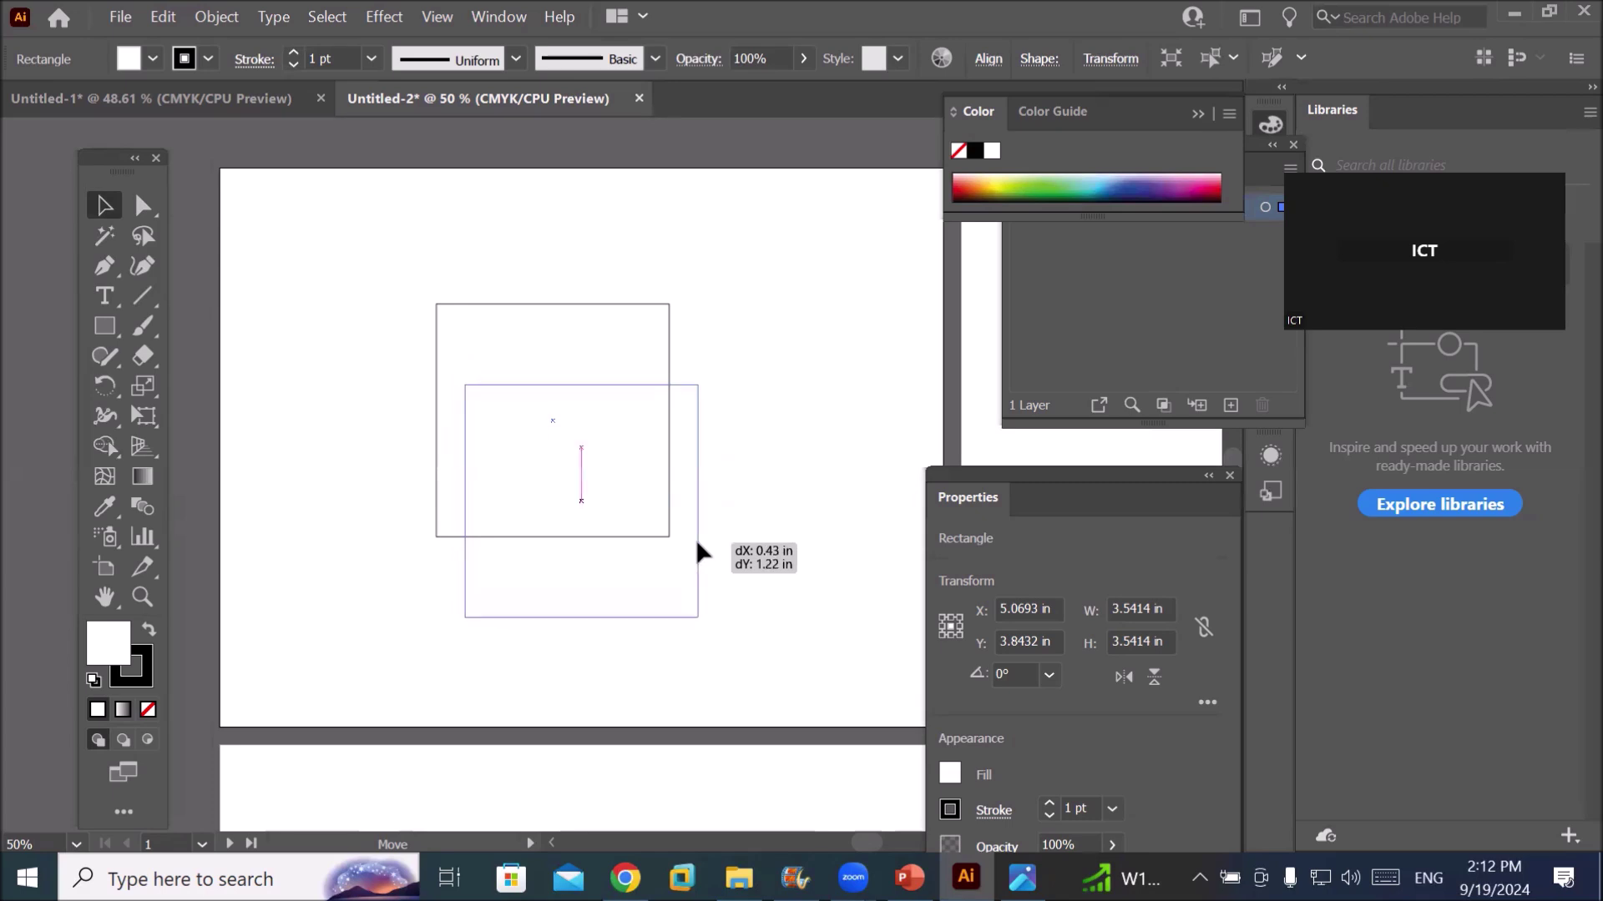
left_click_drag(697, 544, 694, 490)
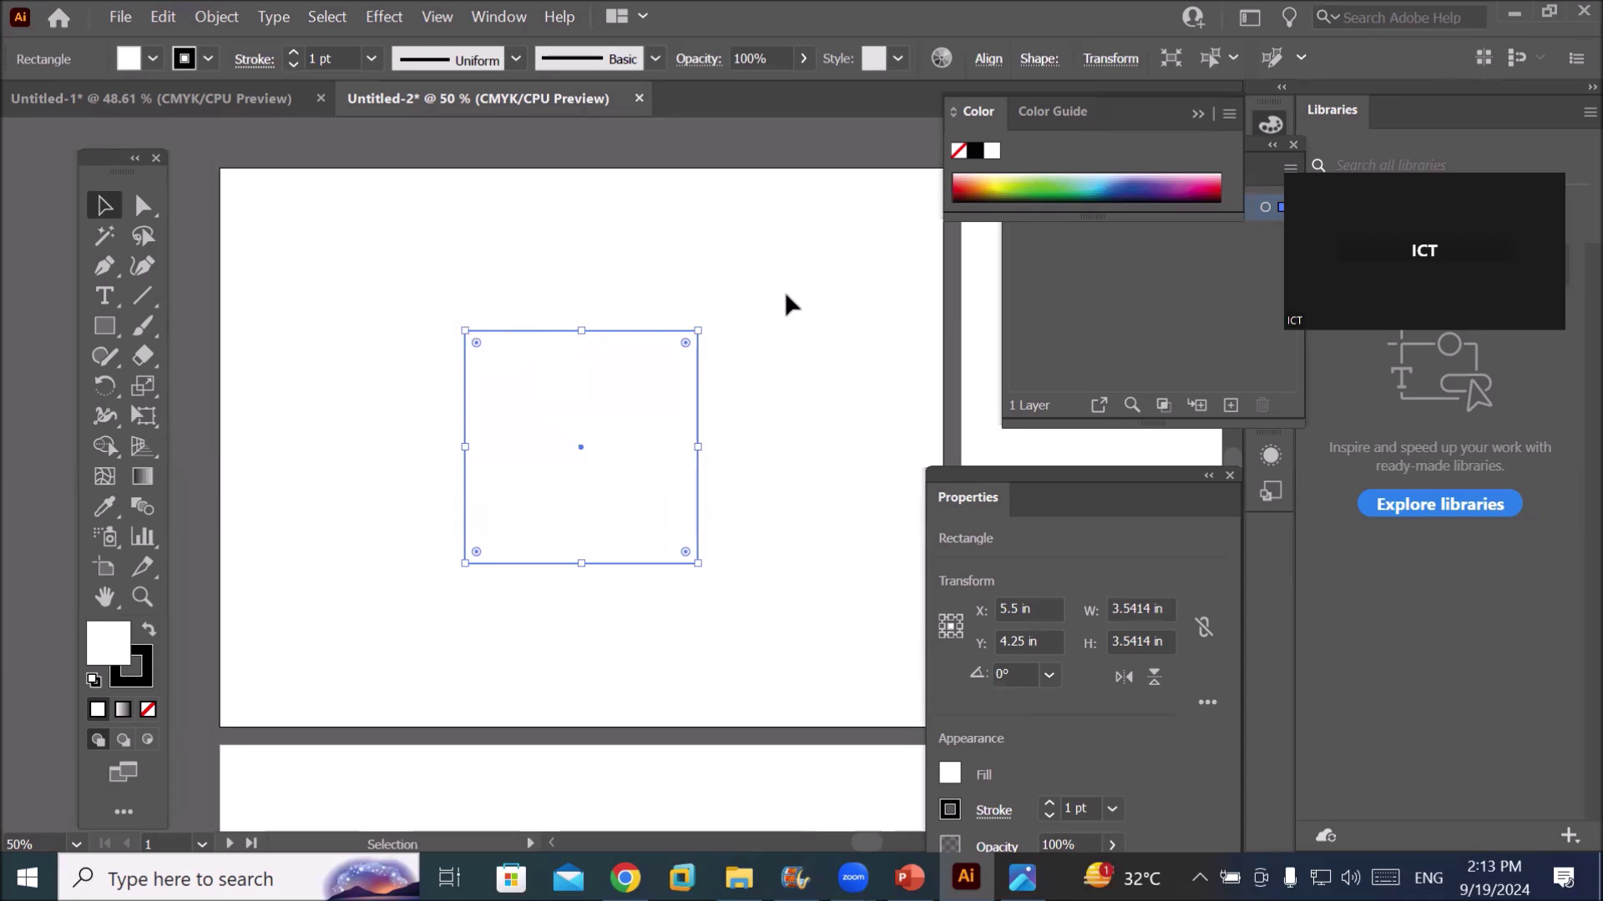
Move the square up-left to about X 3.37, Y 2.70 in, and relocate the Properties panel
left_click_drag(628, 334, 487, 231)
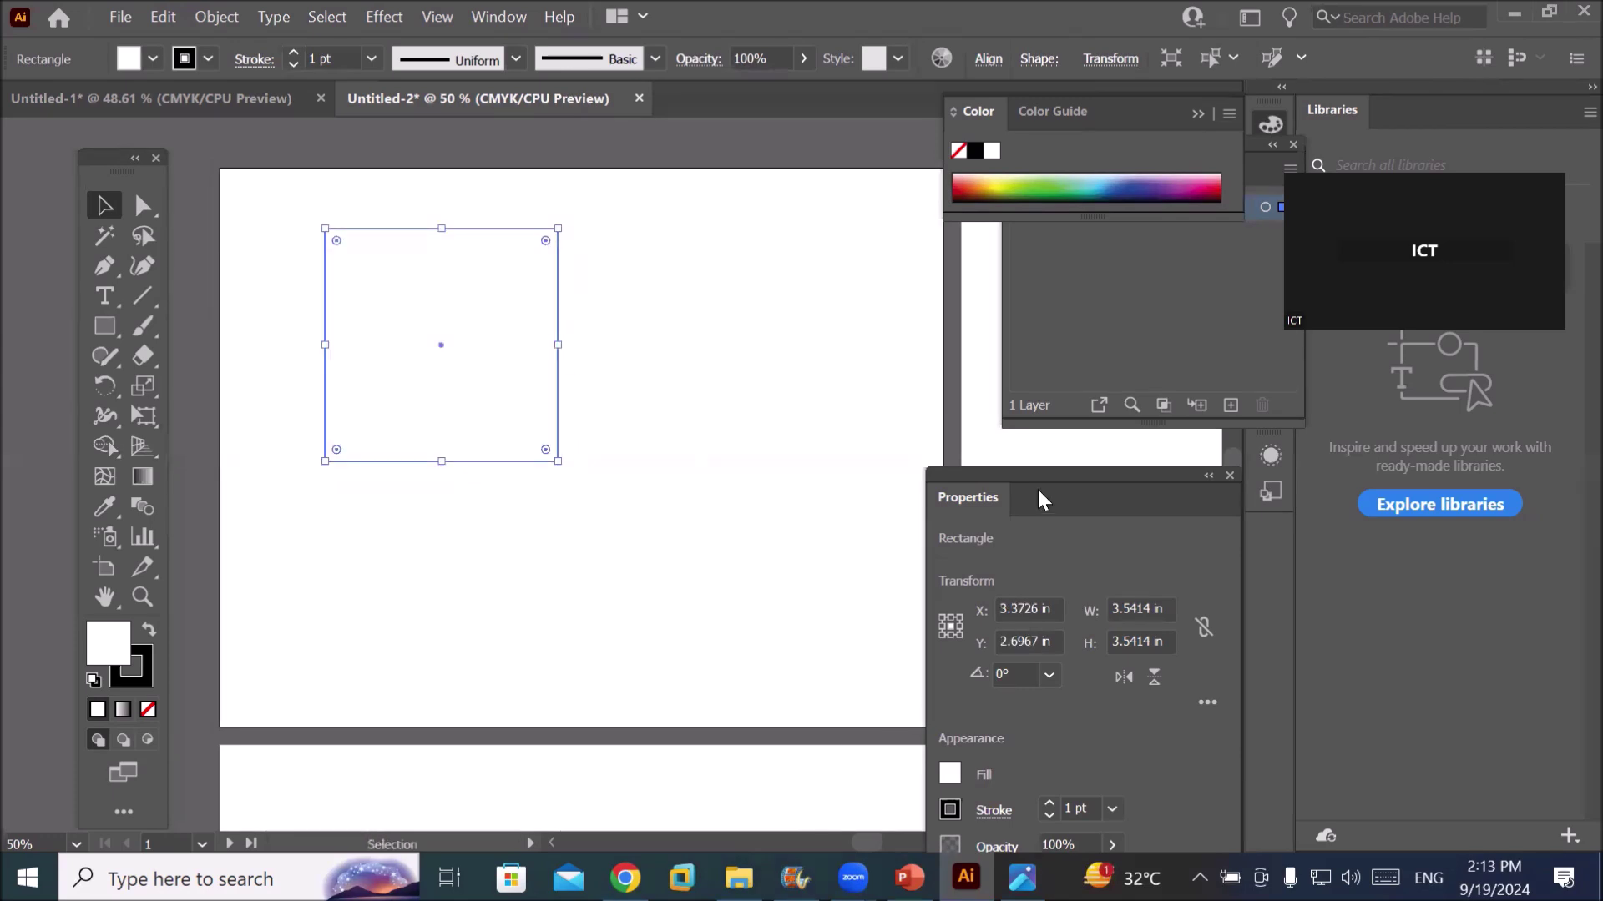
left_click_drag(1038, 492, 804, 135)
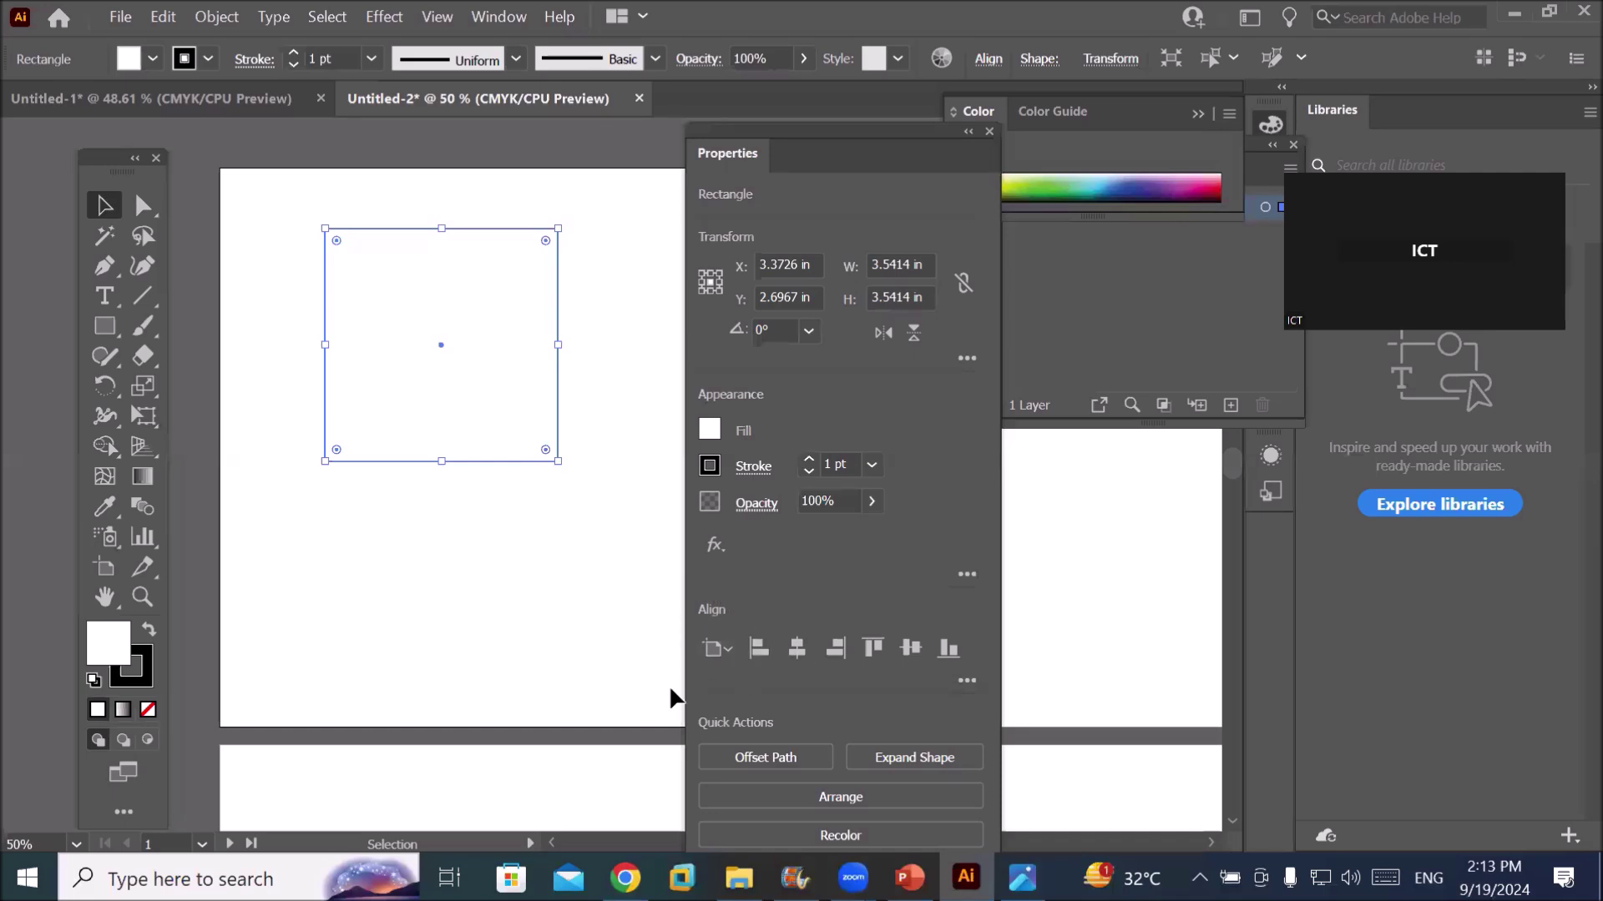
left_click(989, 60)
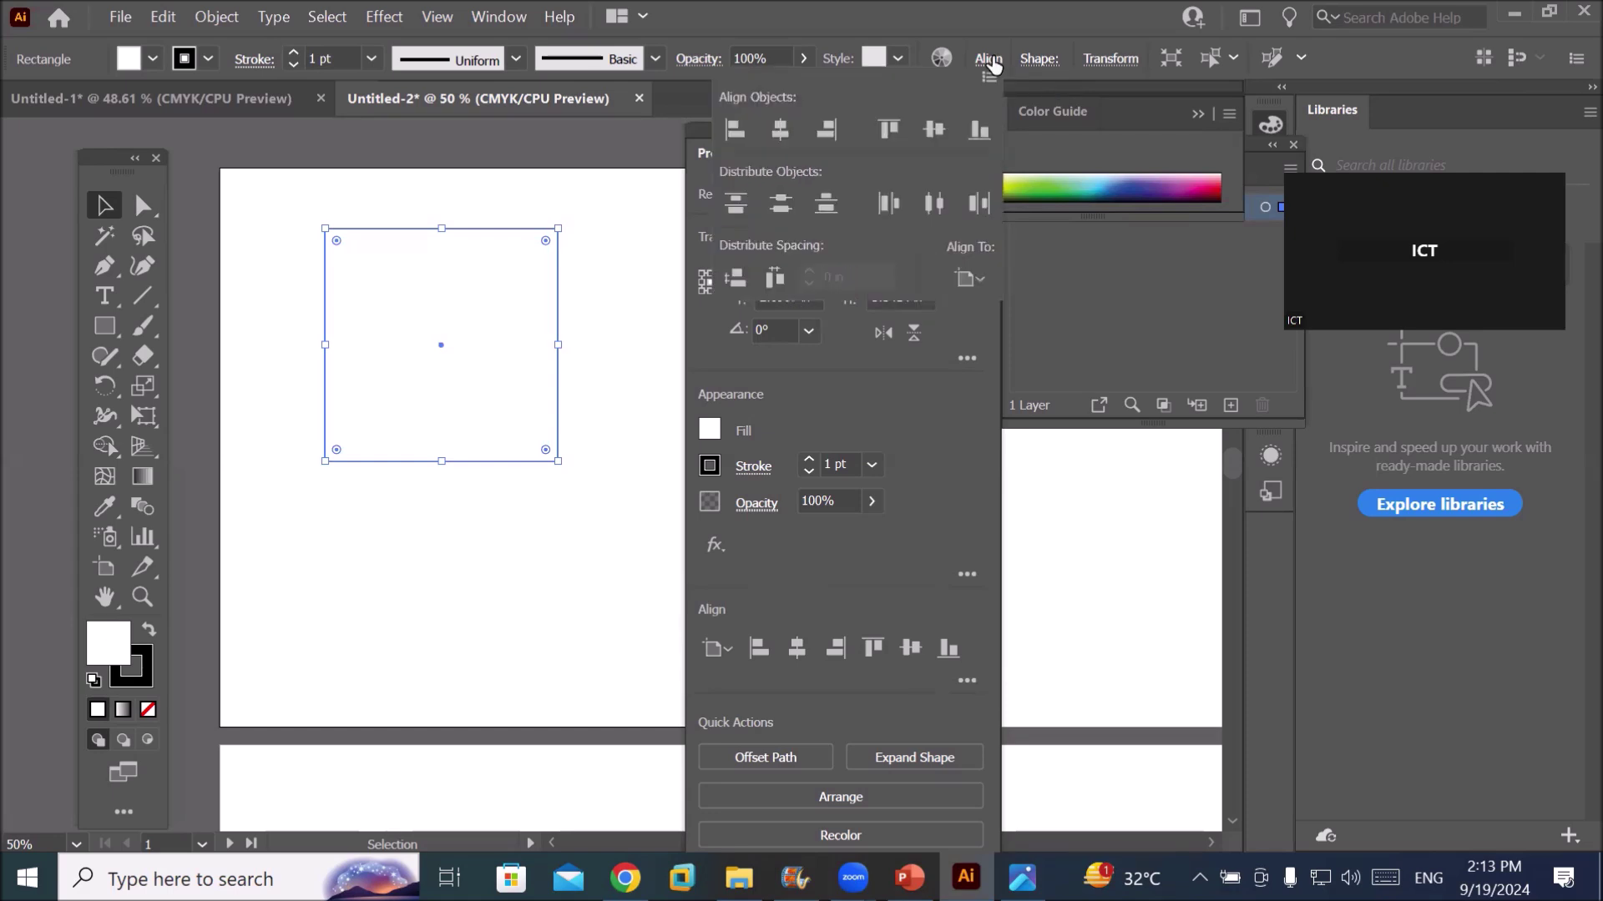
left_click(989, 60)
left_click(990, 59)
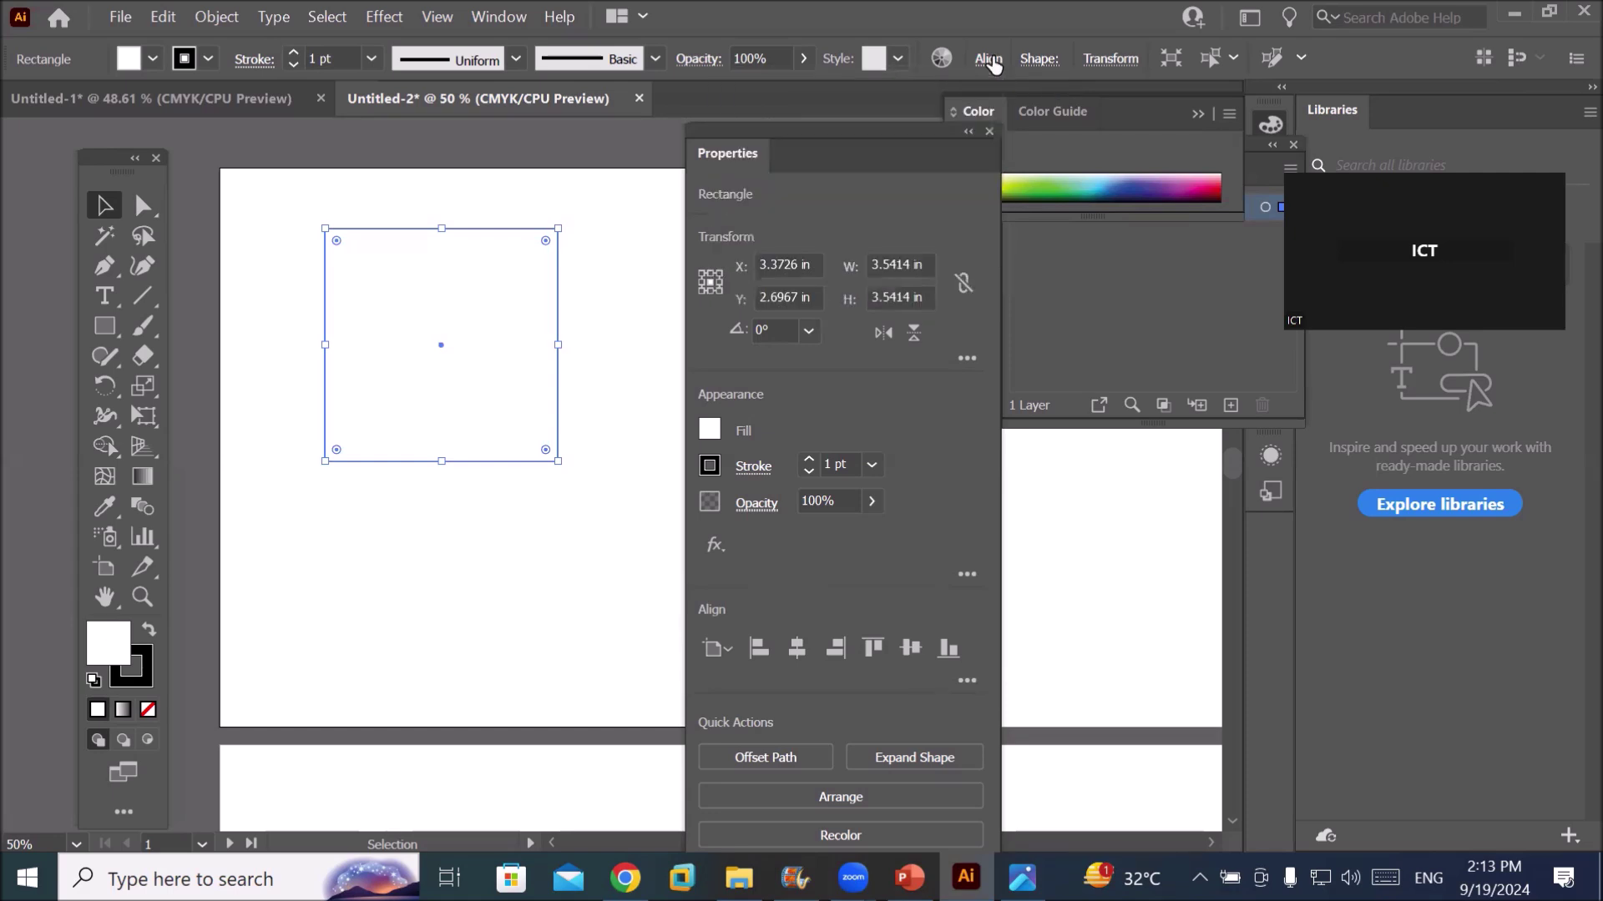
left_click(989, 60)
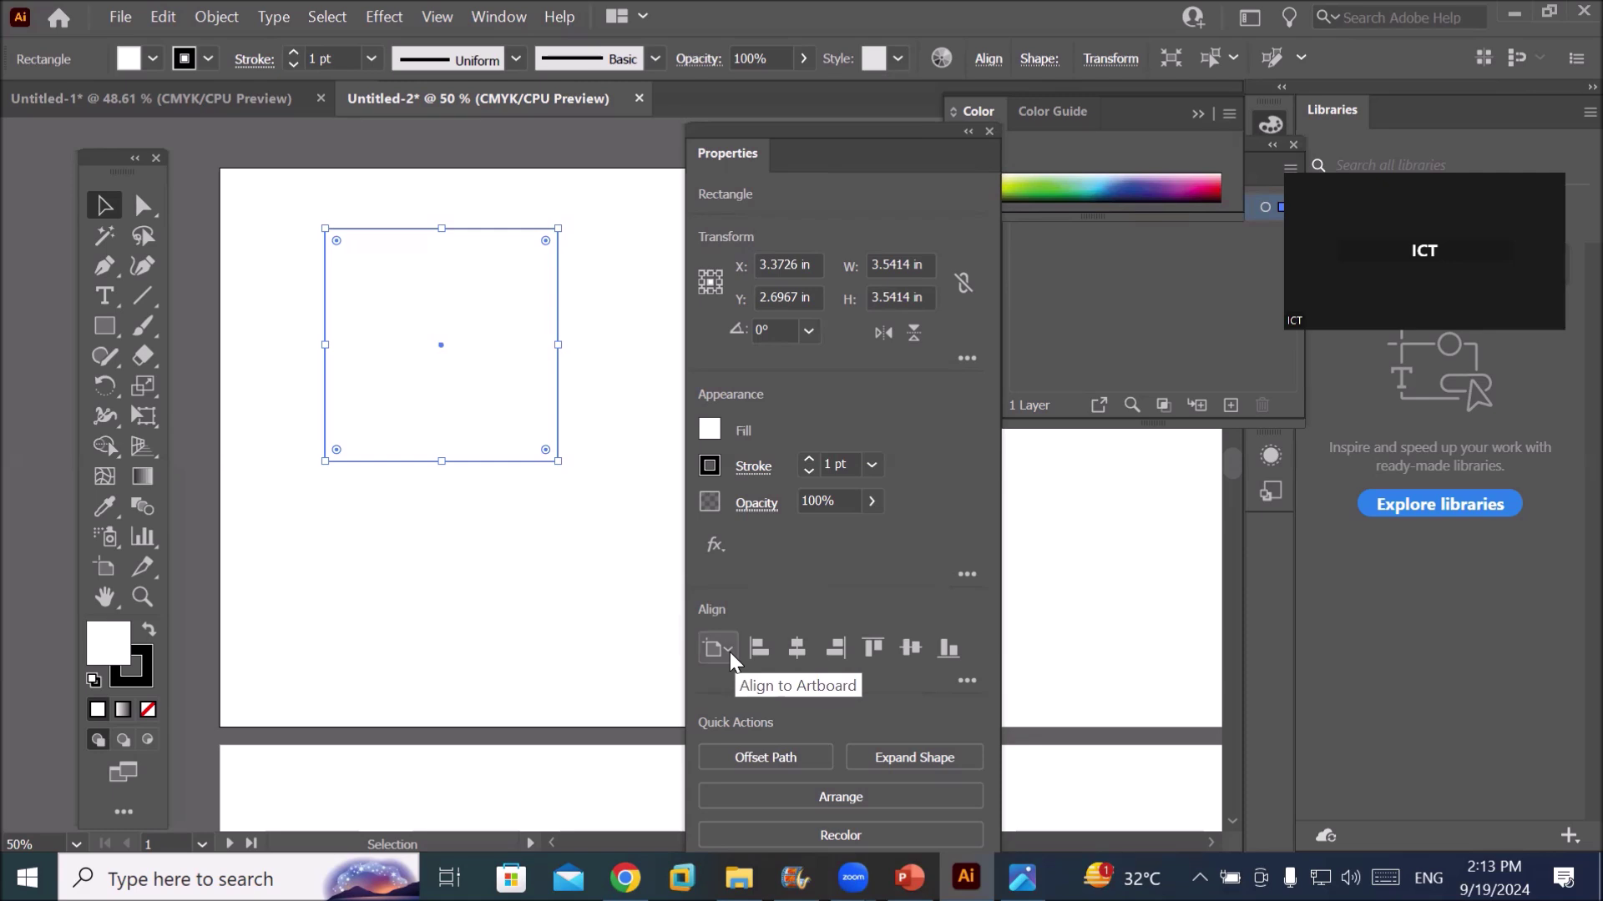
Keep Align To Artboard, dock Properties and Layers, collapse Libraries and close Color
left_click(729, 653)
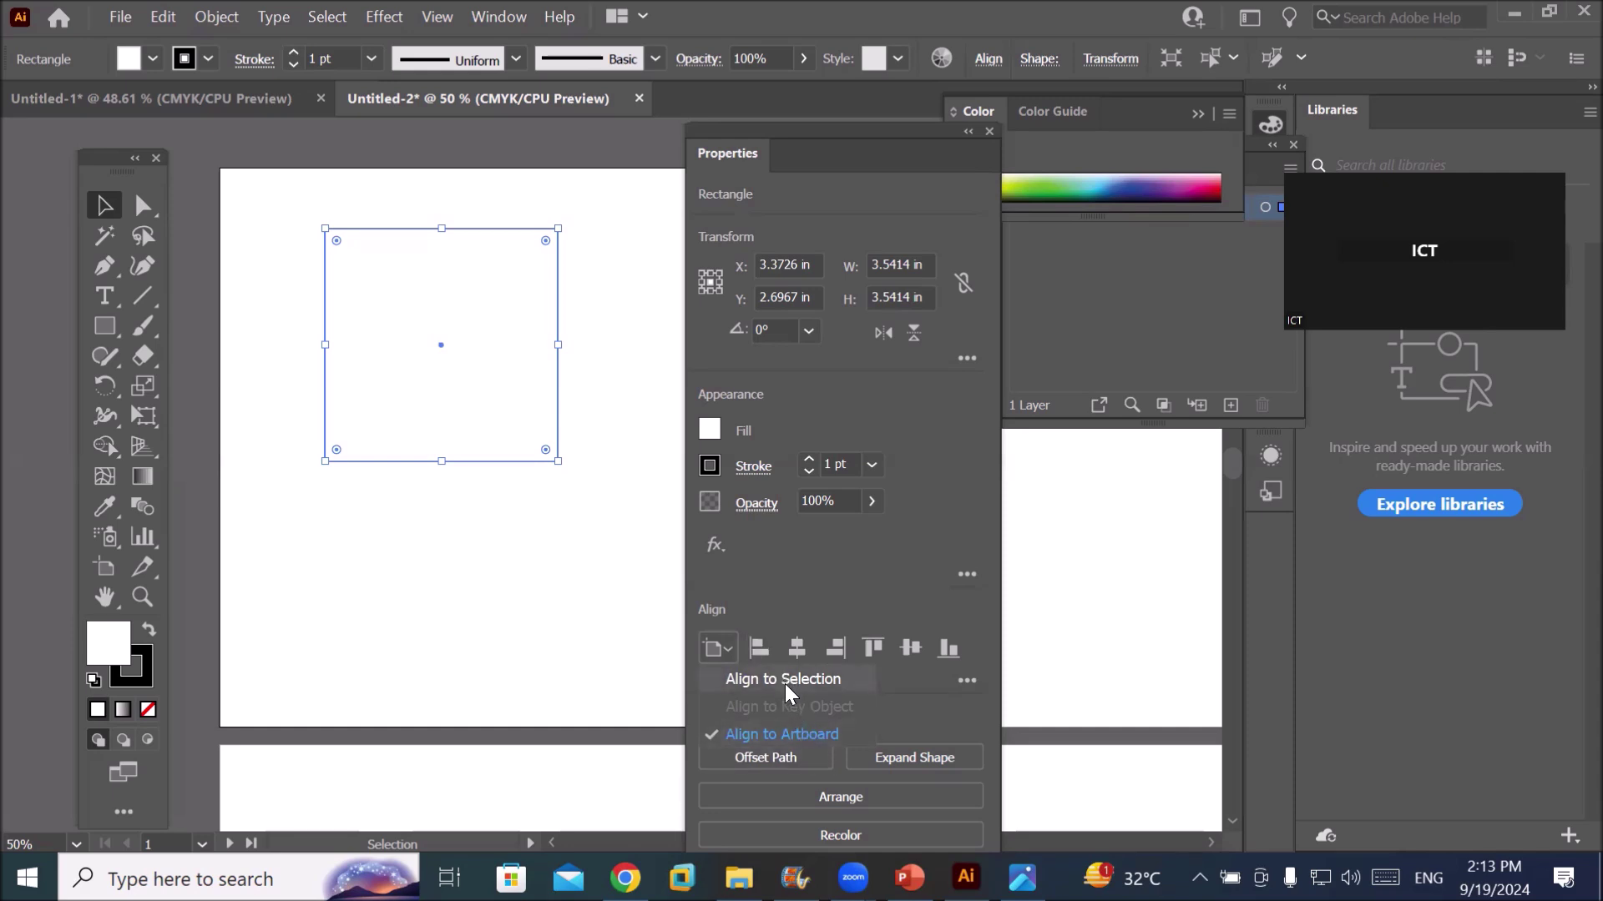
left_click(778, 735)
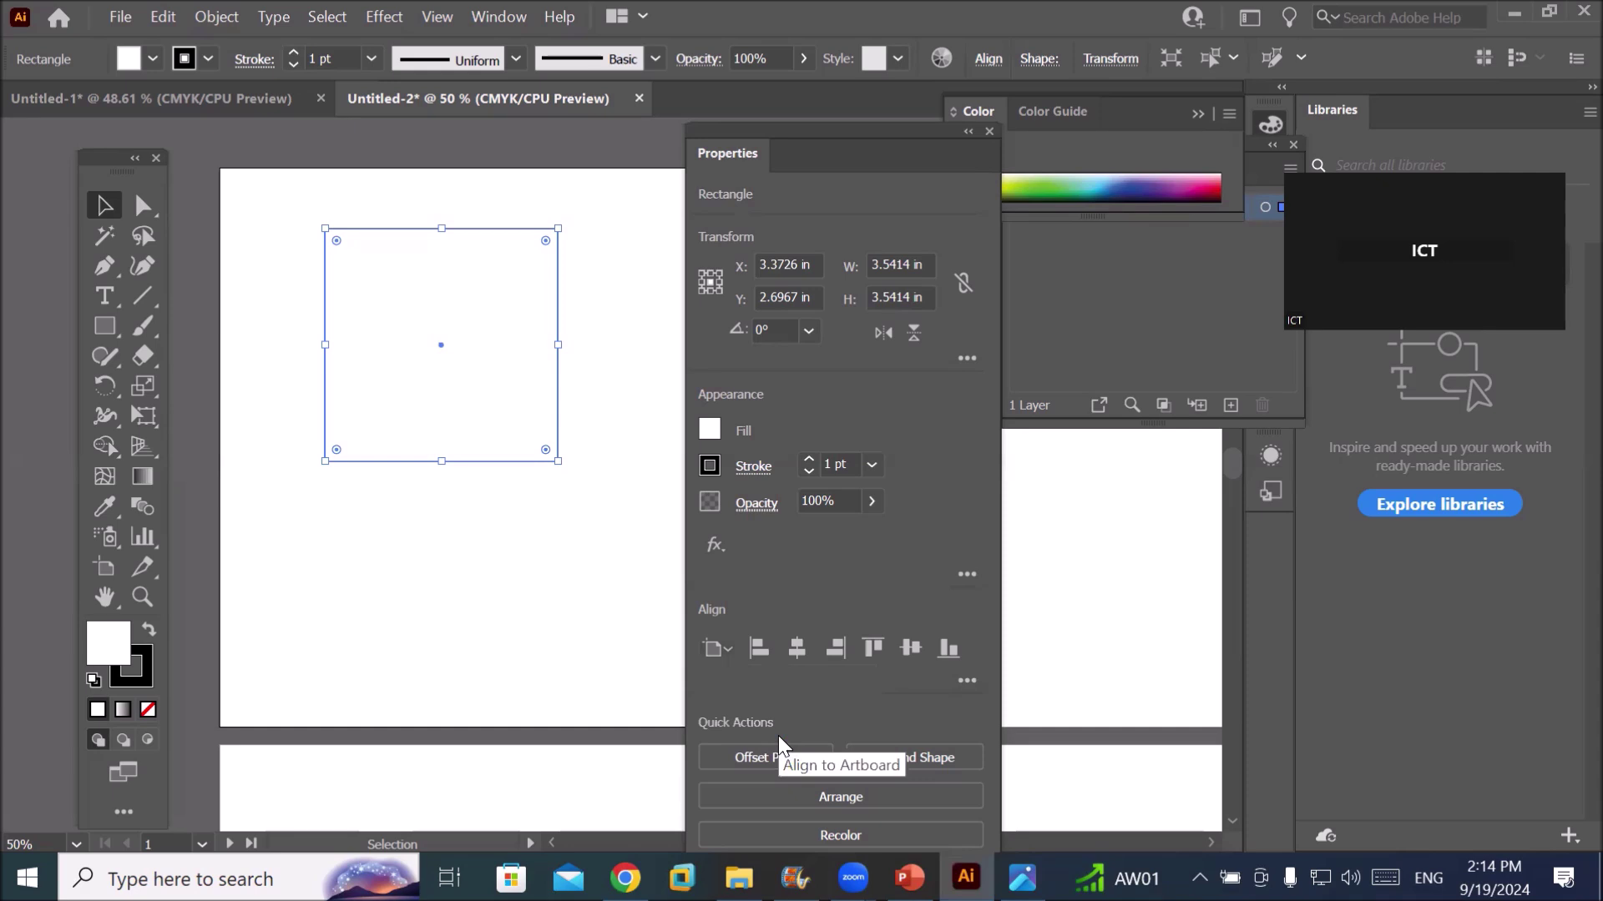
mouse_move(847, 150)
left_mouse_down()
mouse_move(898, 163)
mouse_move(899, 583)
left_mouse_up()
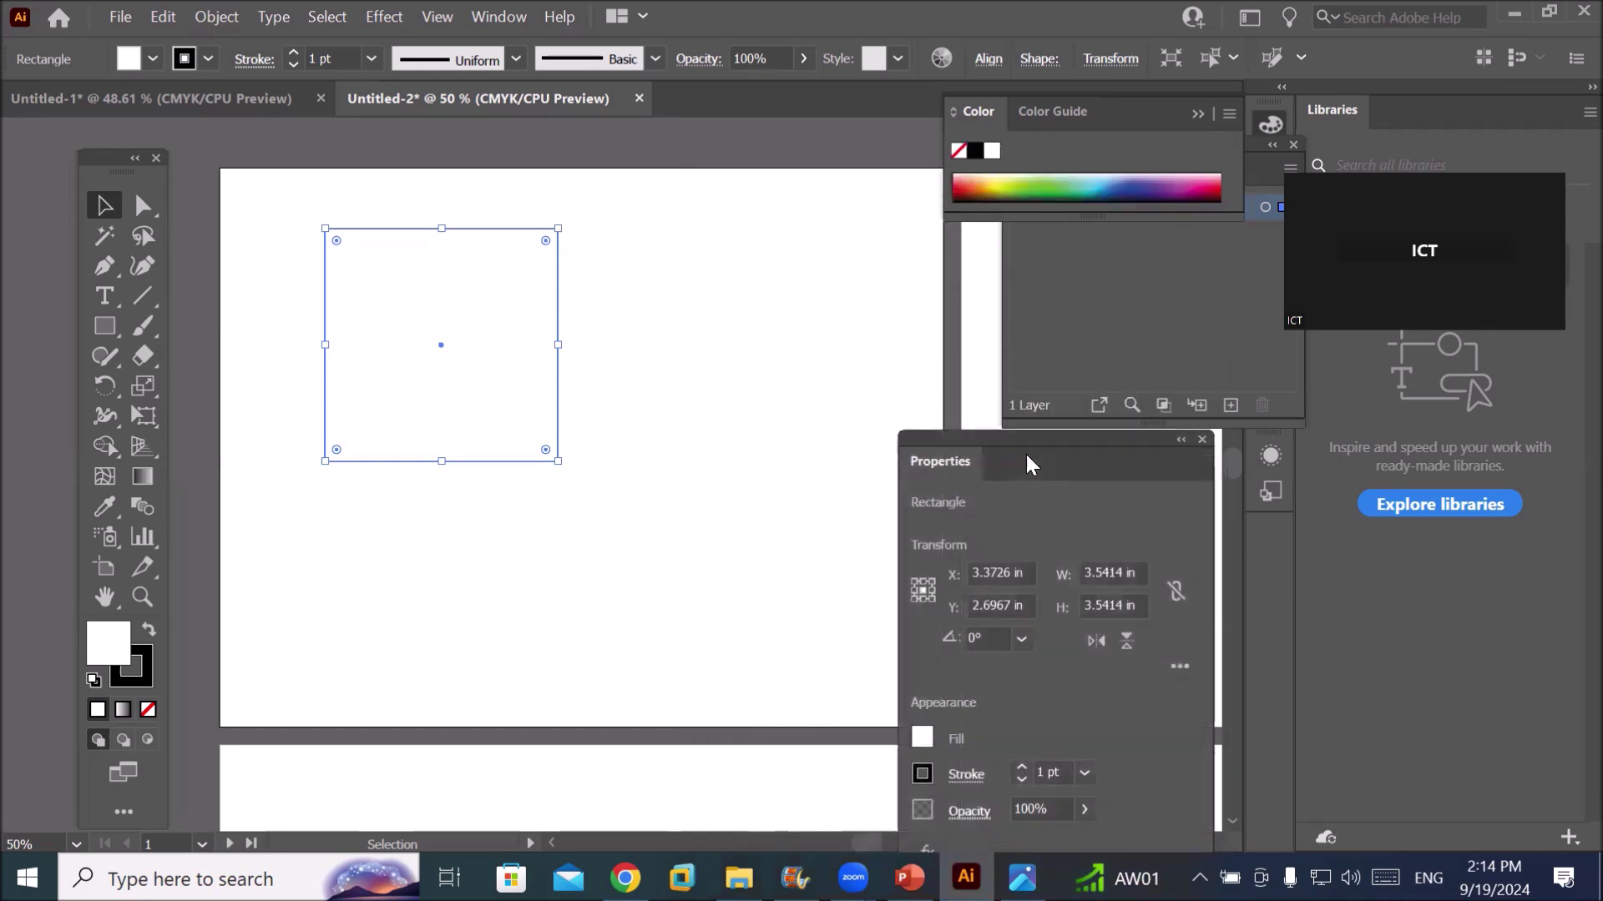
left_click_drag(900, 592, 816, 400)
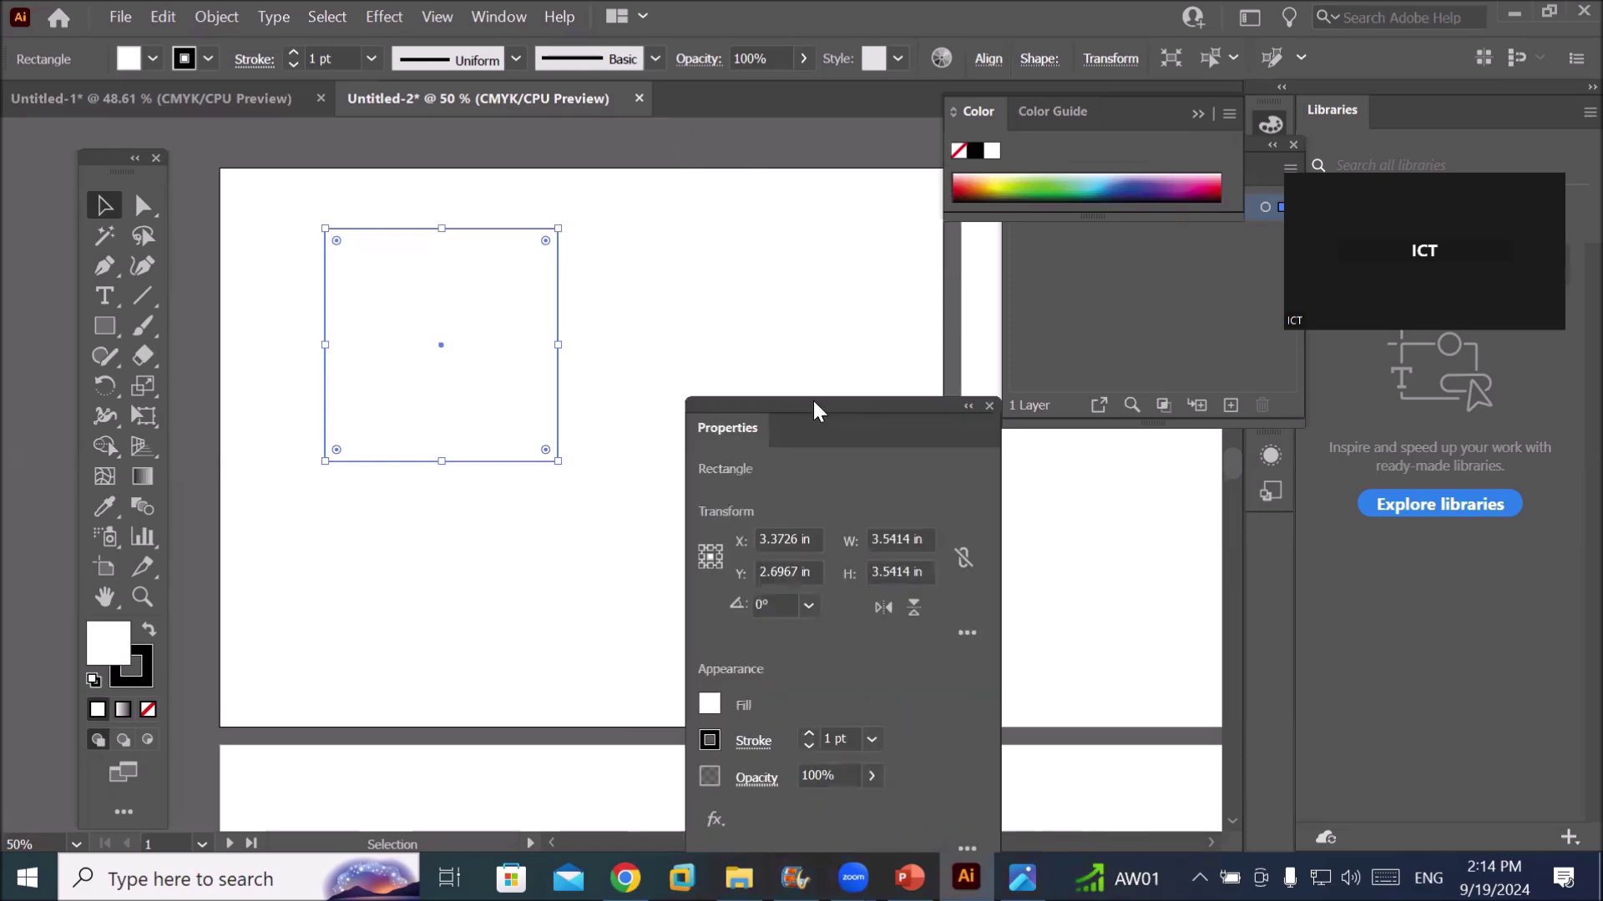
mouse_move(817, 400)
left_mouse_down()
mouse_move(82, 250)
mouse_move(1012, 473)
left_mouse_up()
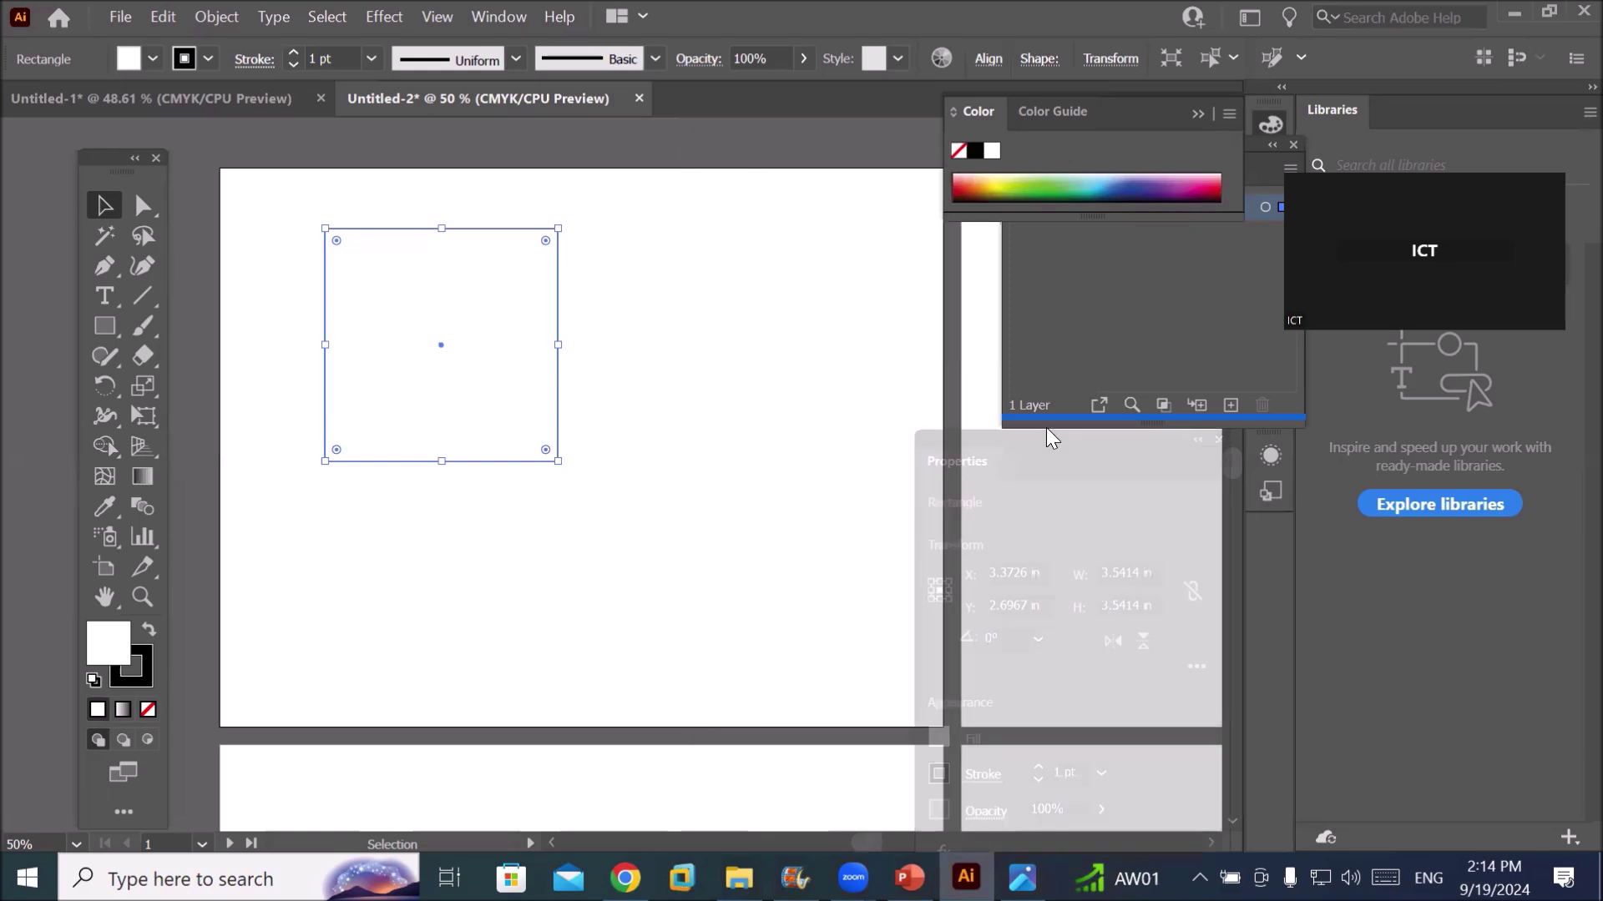
left_click(1577, 89)
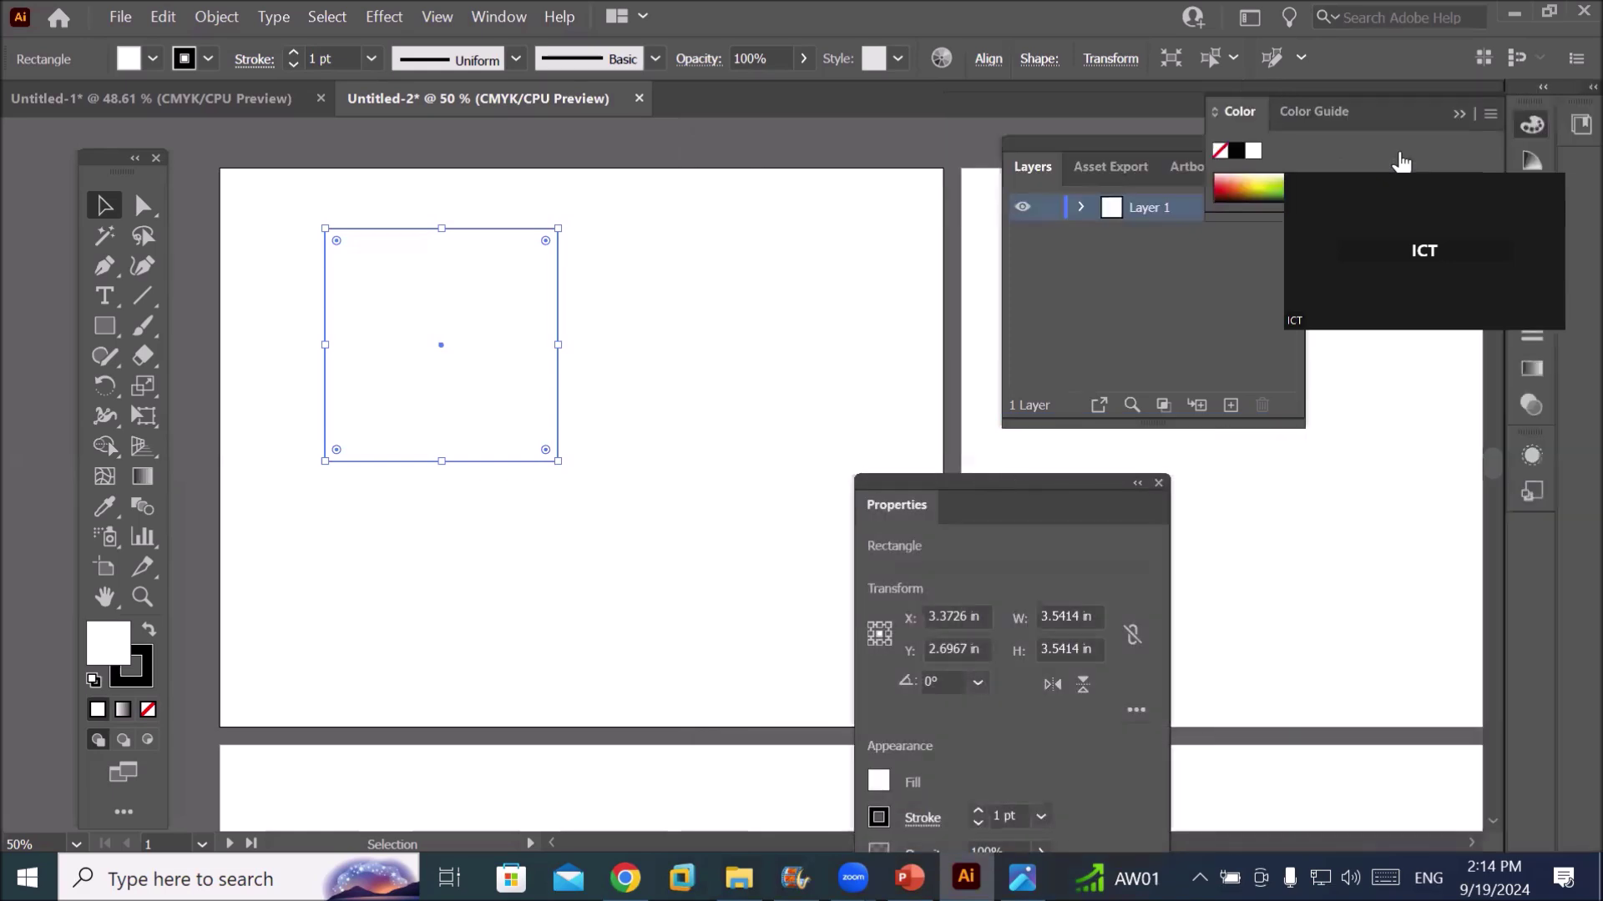
left_click(1458, 115)
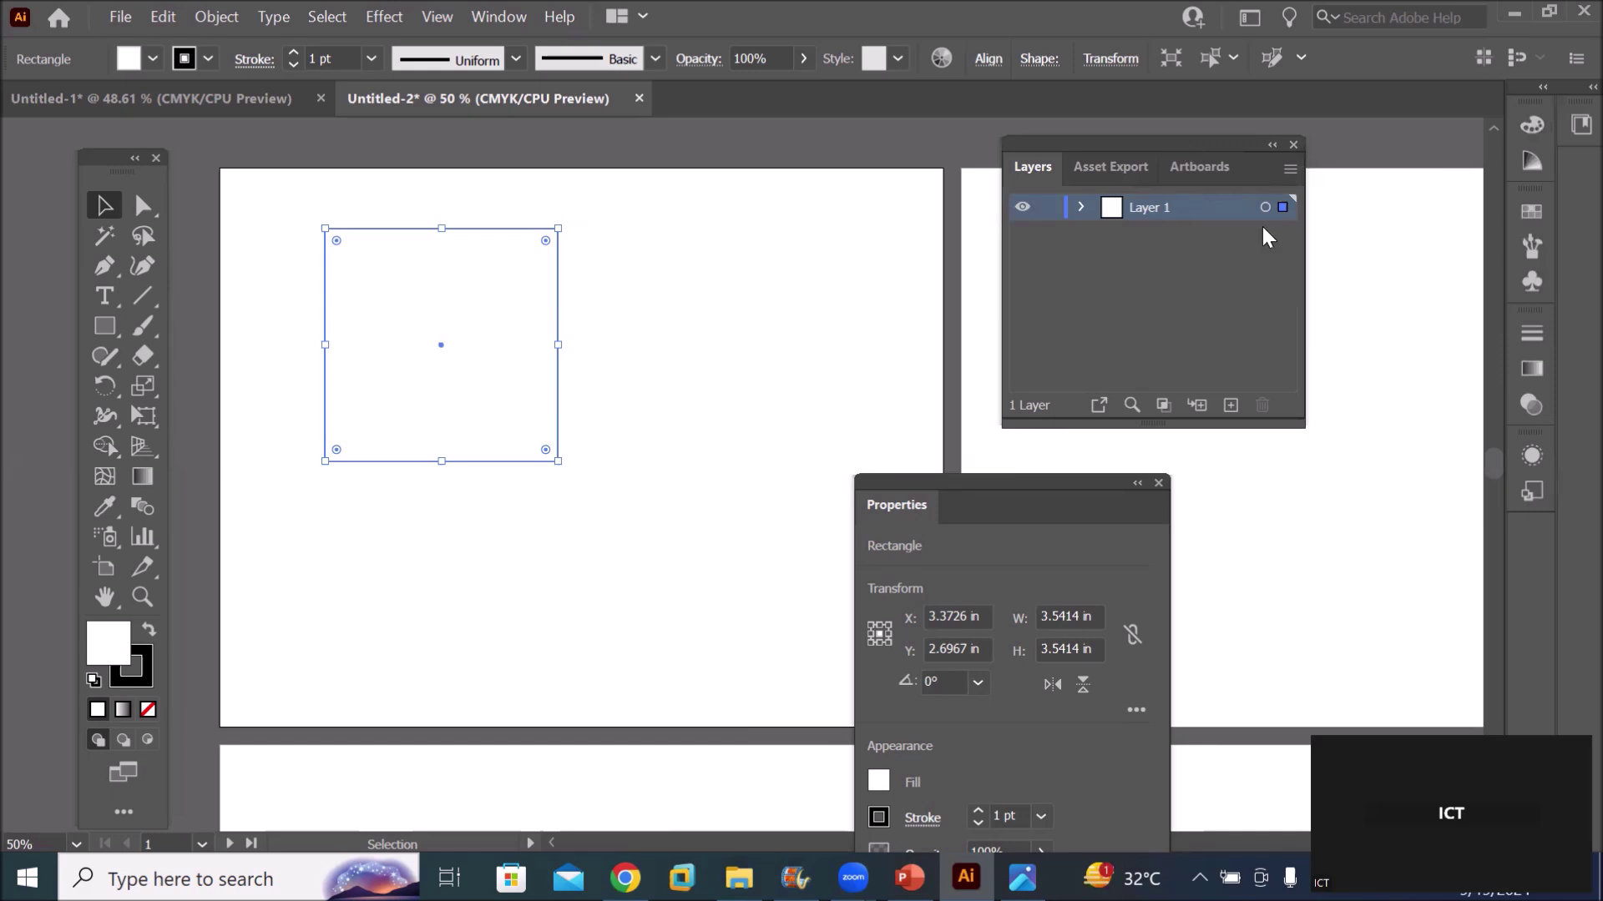
left_click_drag(1184, 146, 1384, 106)
left_click_drag(1038, 474, 1232, 263)
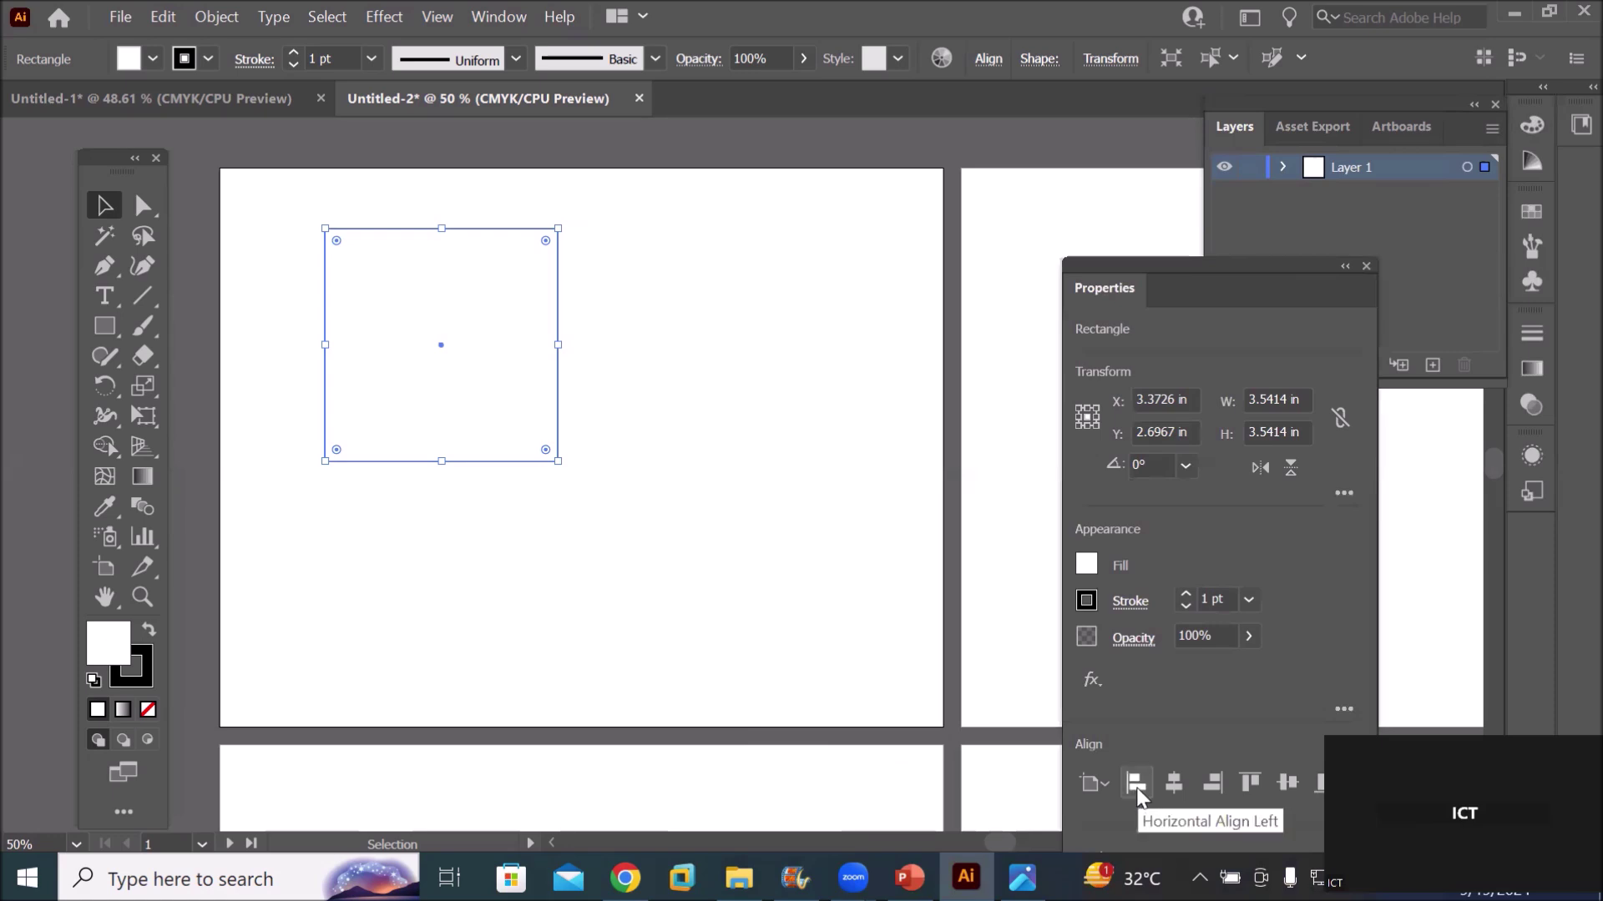
Try each edge alignment, ending with the square centred at X 5.5, Y 4.25 in
left_click(1142, 791)
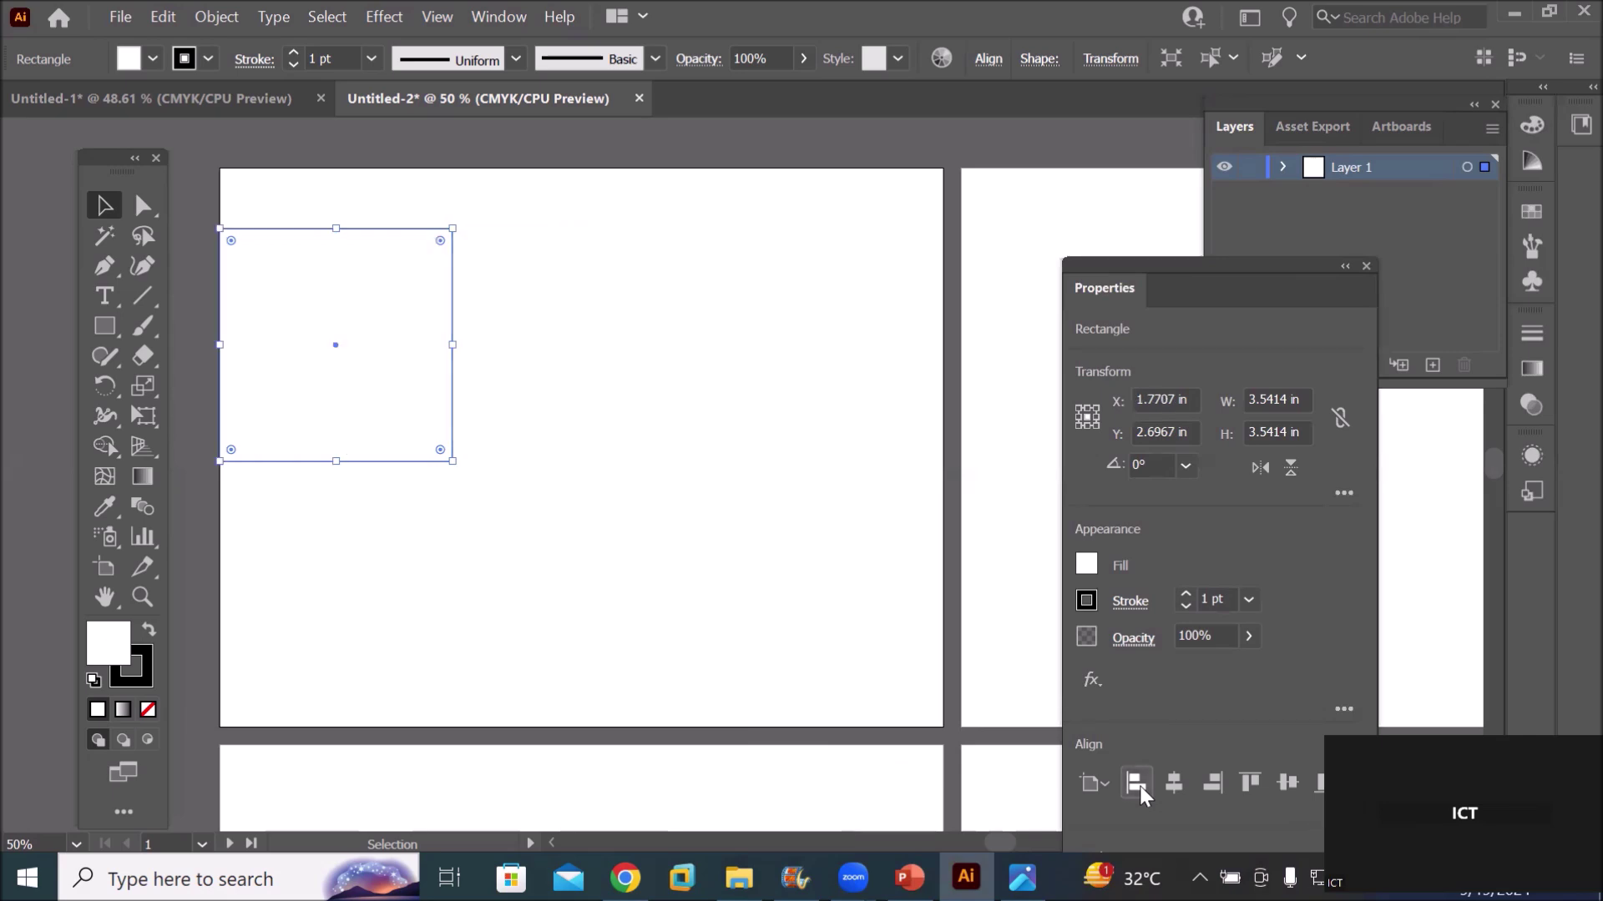
left_click(1213, 782)
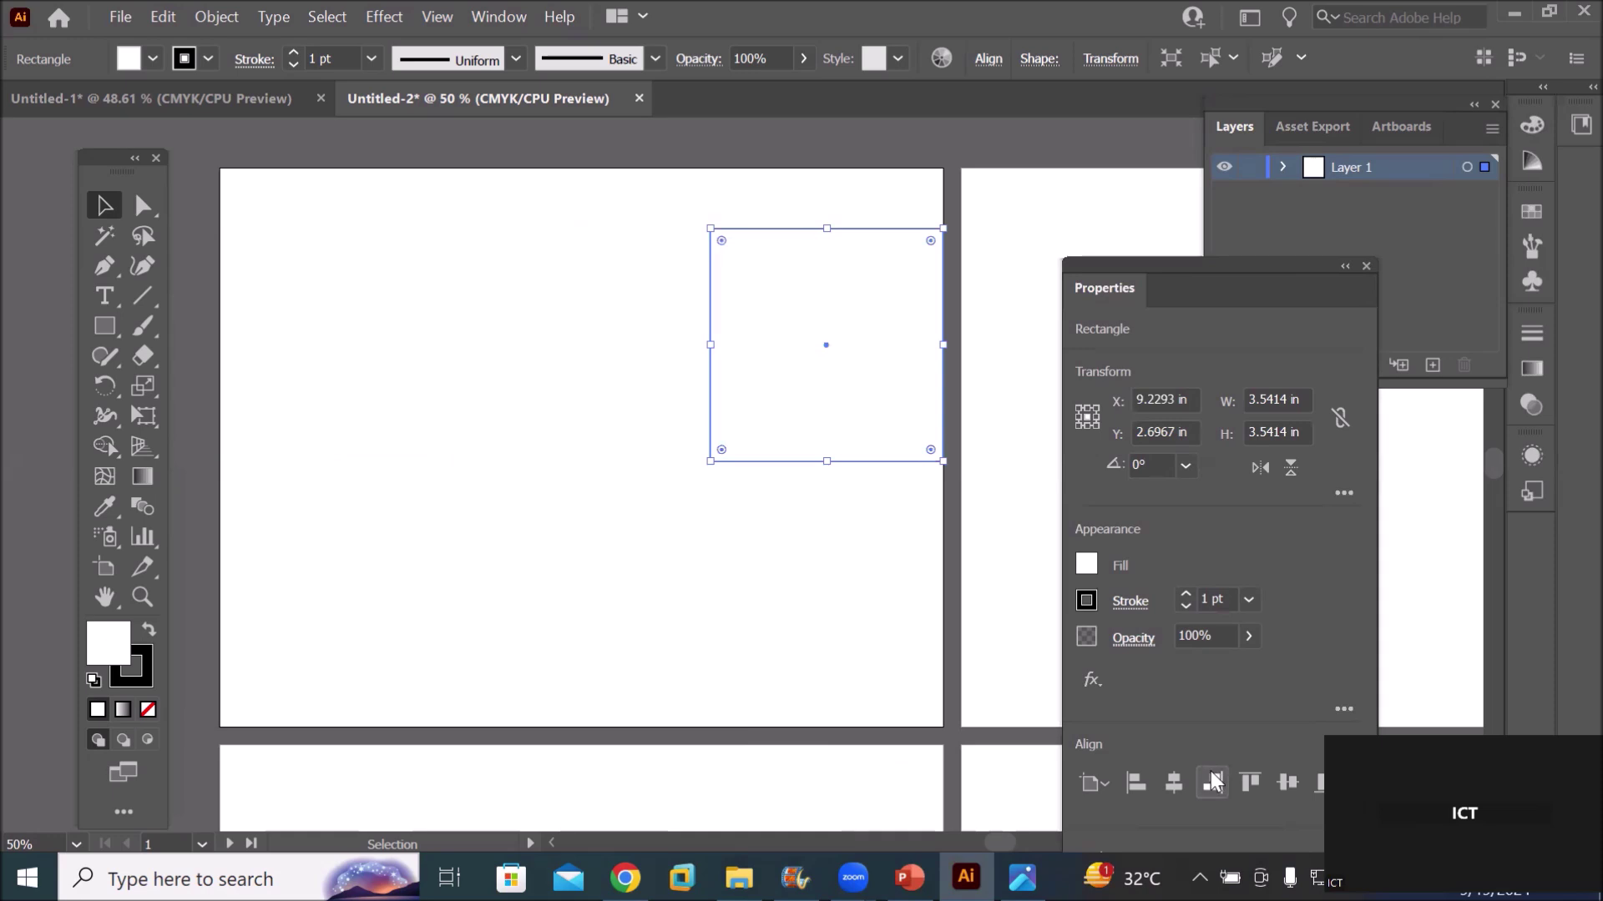
left_click(1172, 785)
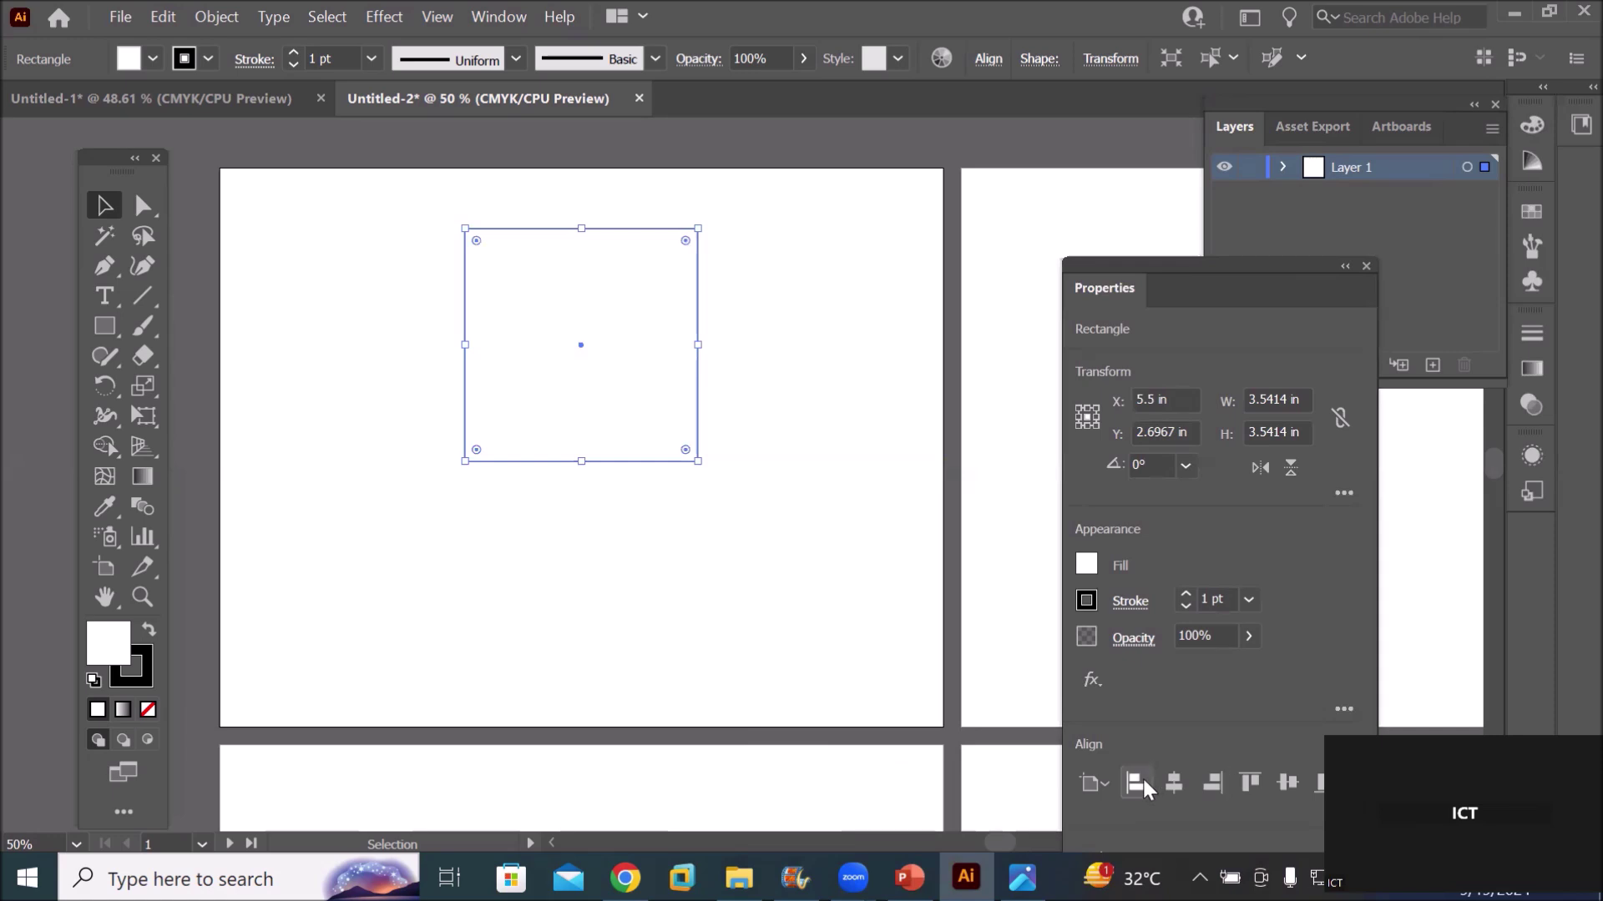
left_click(1246, 786)
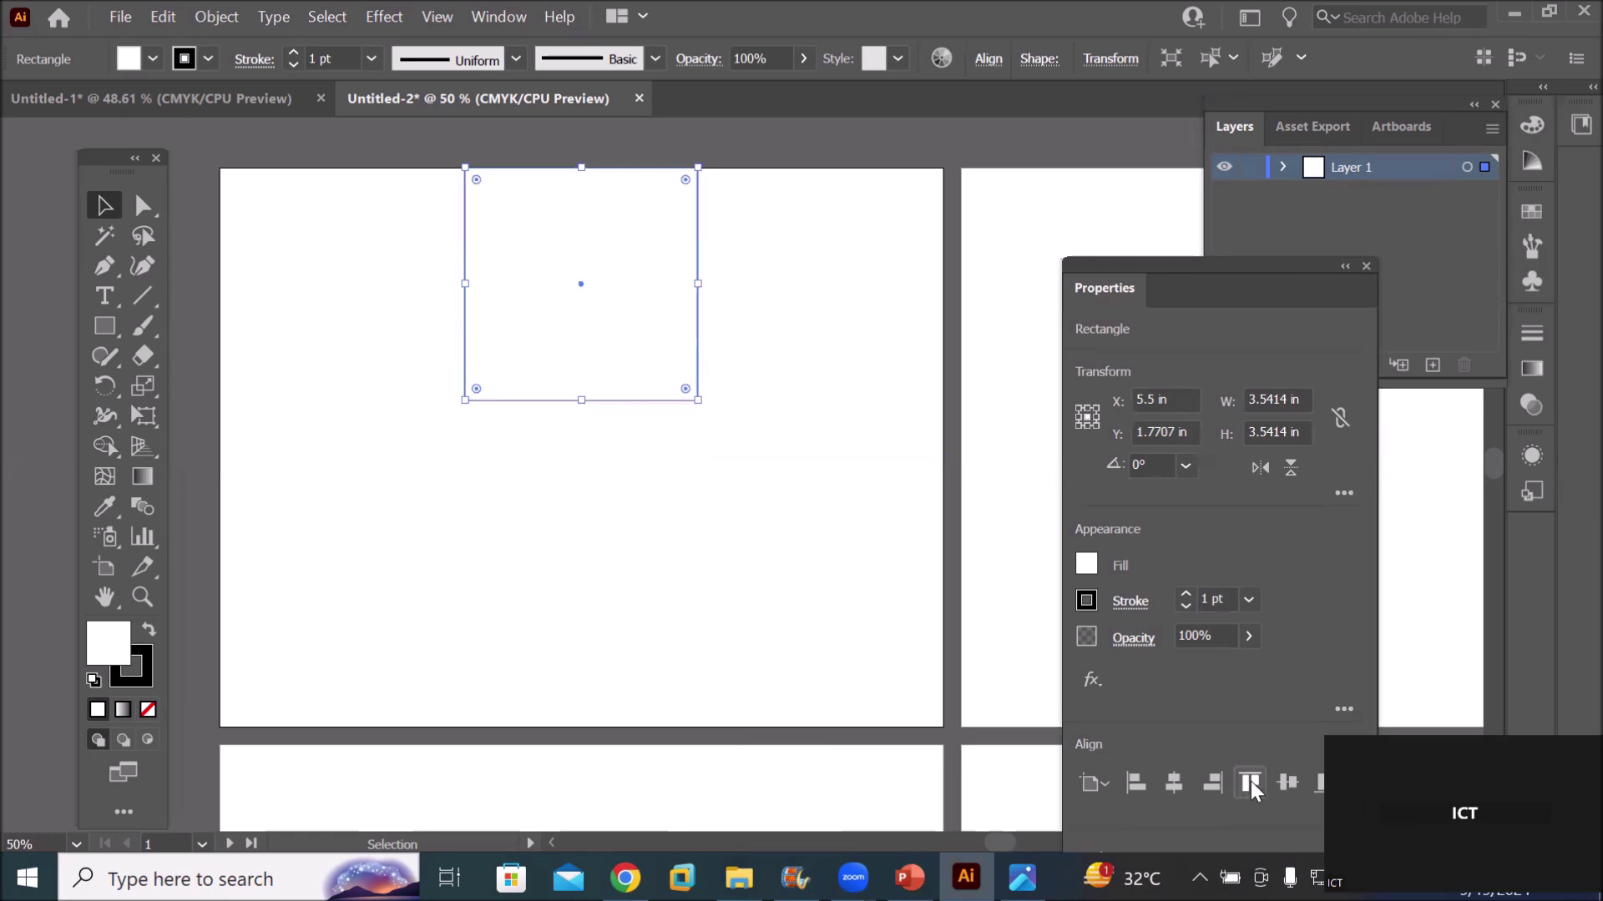
left_click(1319, 783)
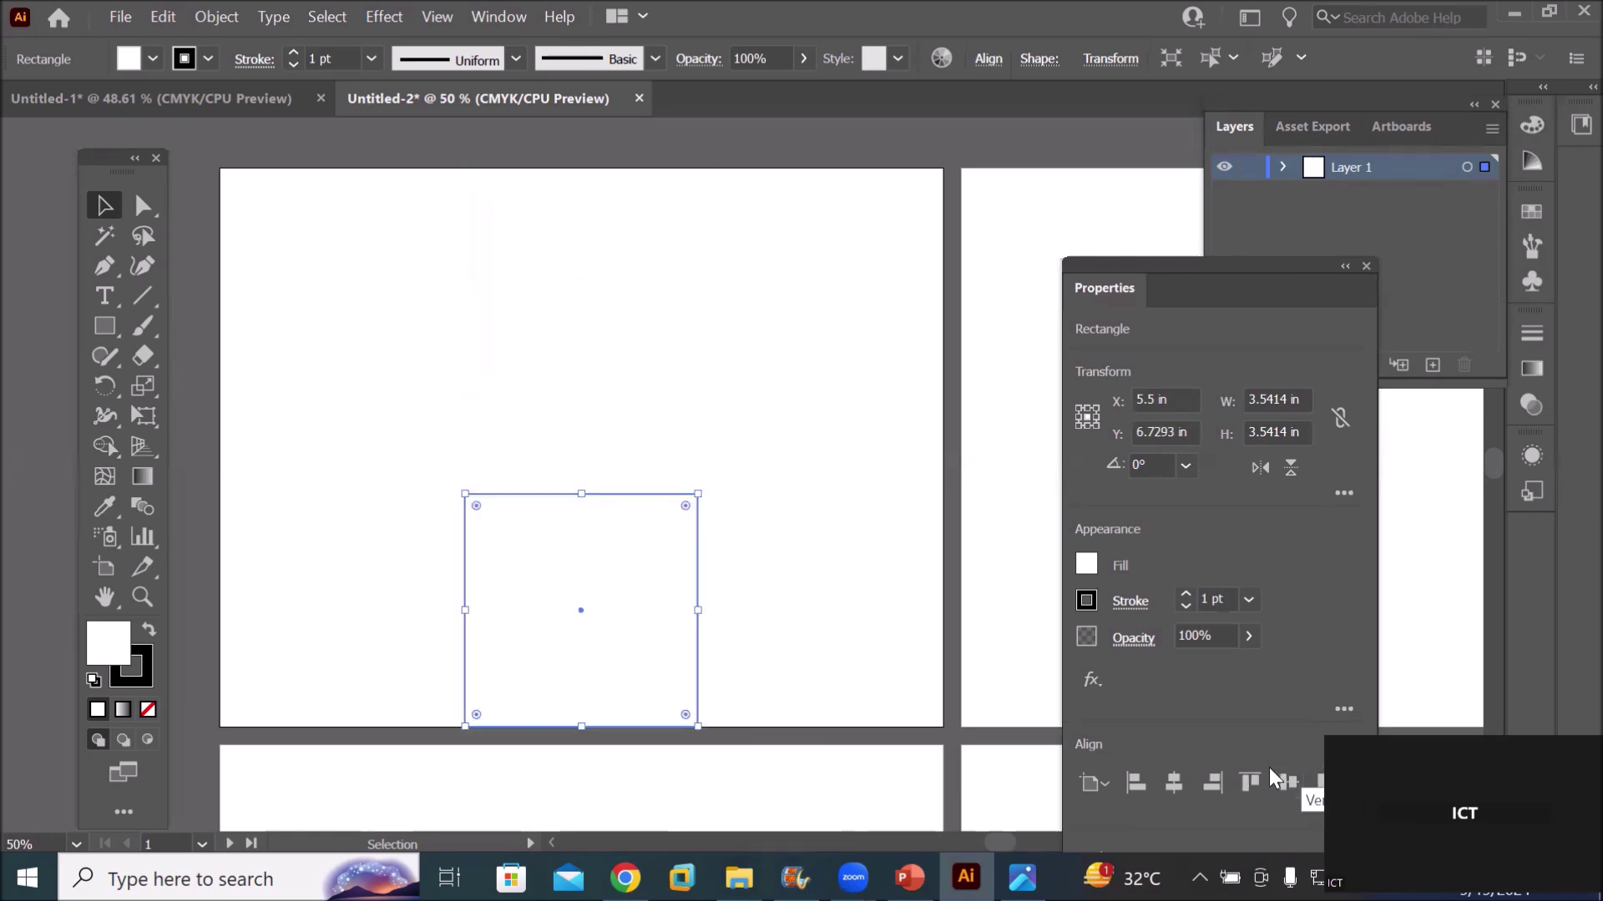
left_click(1286, 783)
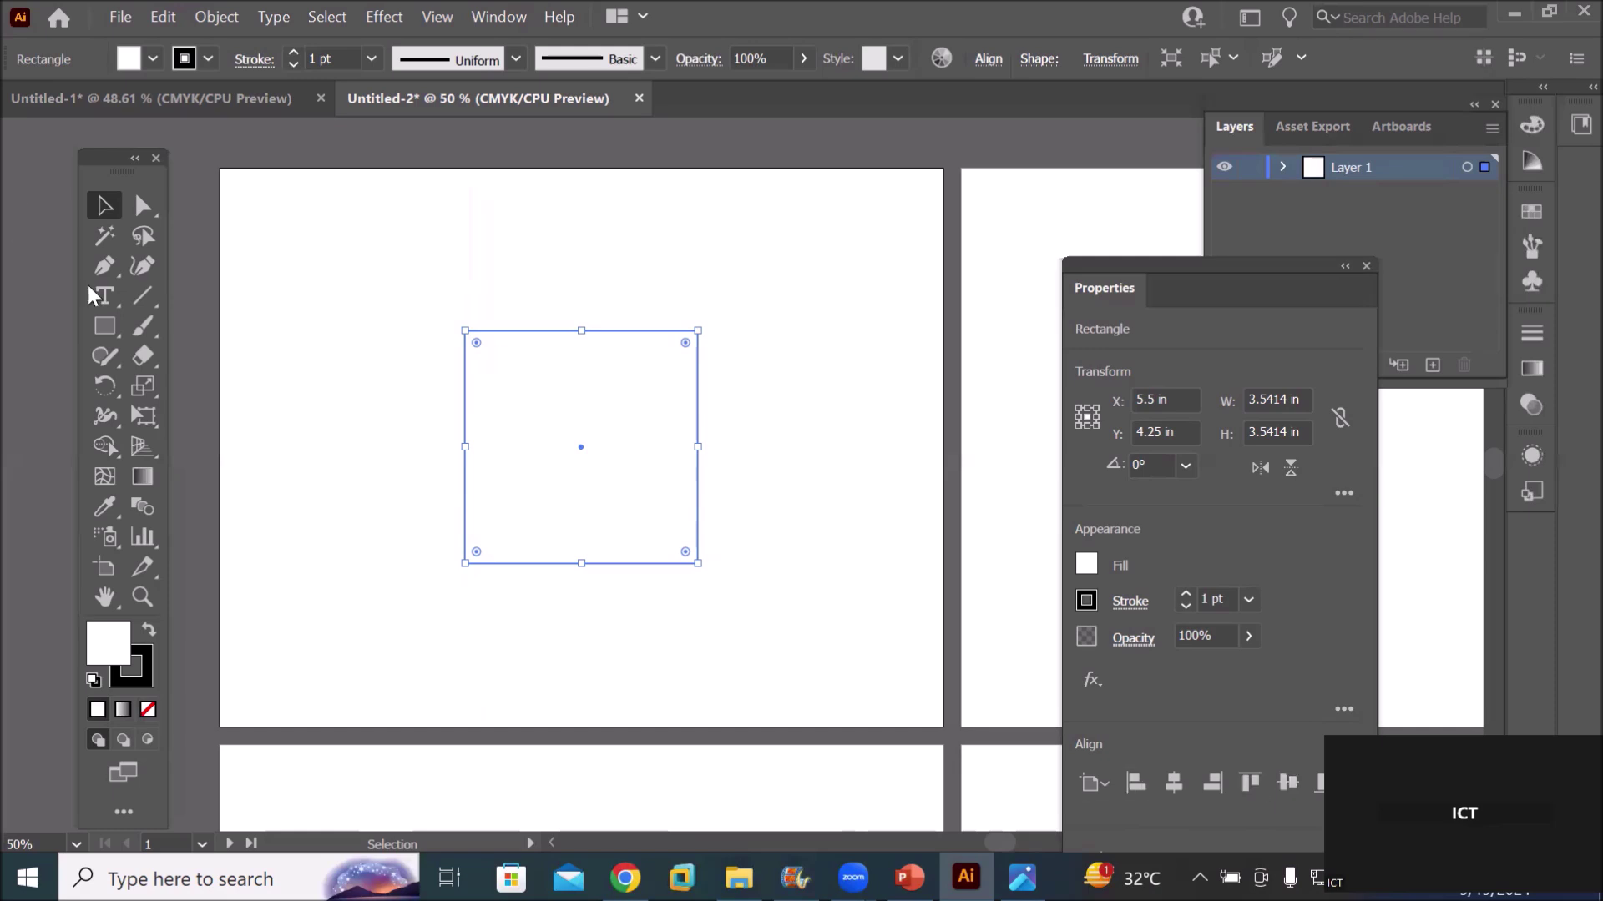
left_click_drag(108, 332, 242, 387)
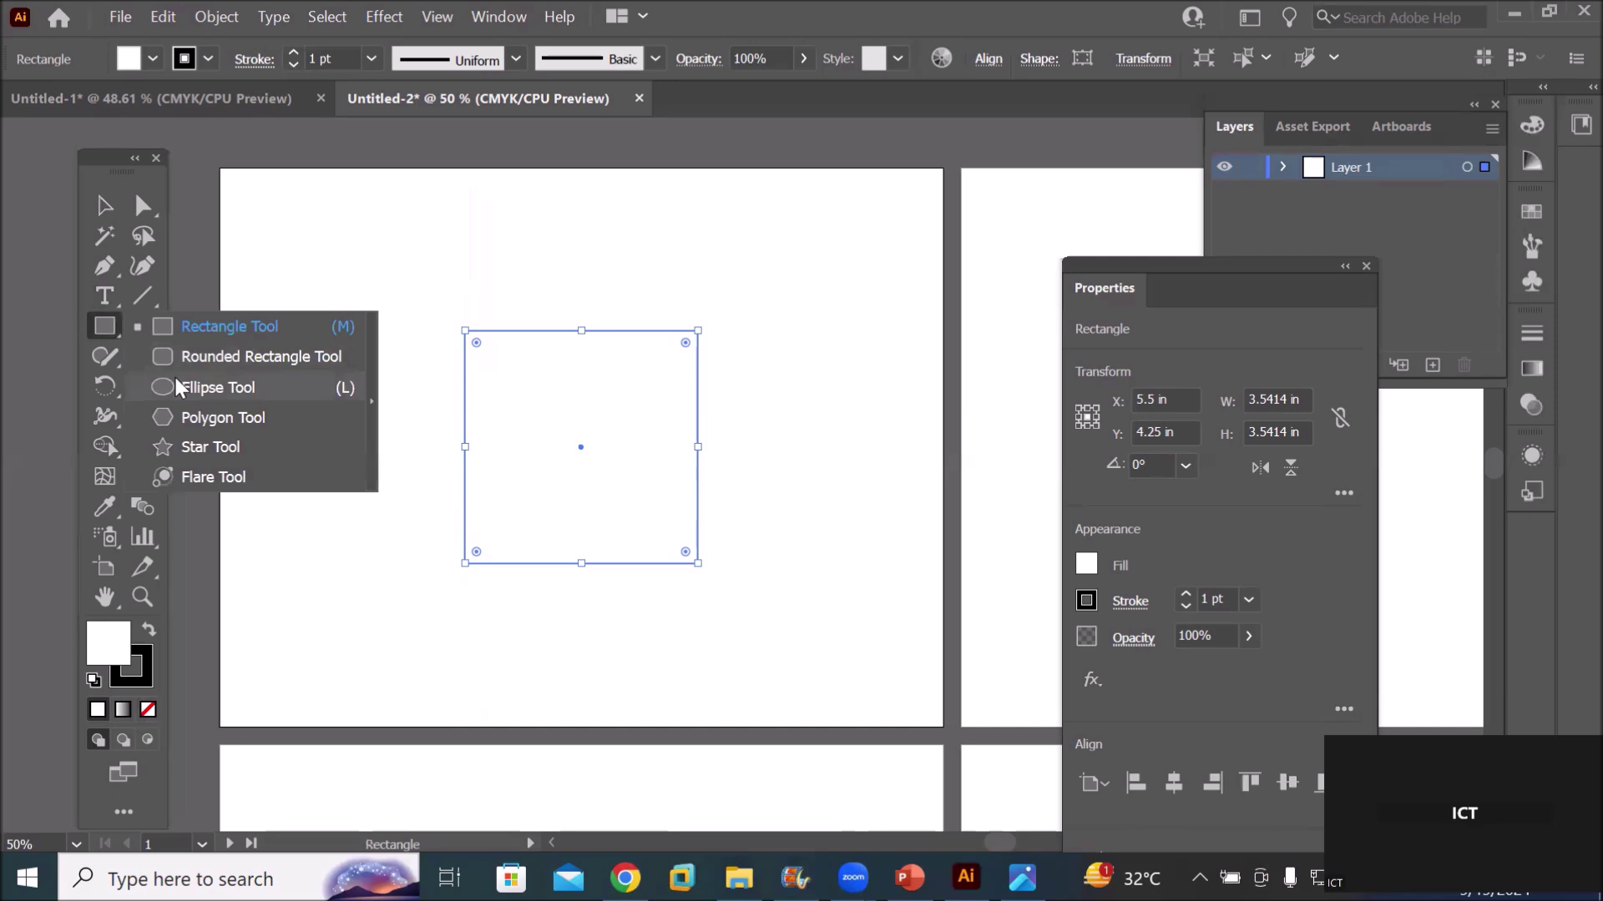
Draw two test circles, then undo them
left_click_drag(301, 243, 374, 321)
mouse_move(792, 229)
left_mouse_down()
mouse_move(898, 378)
mouse_move(910, 344)
left_mouse_up()
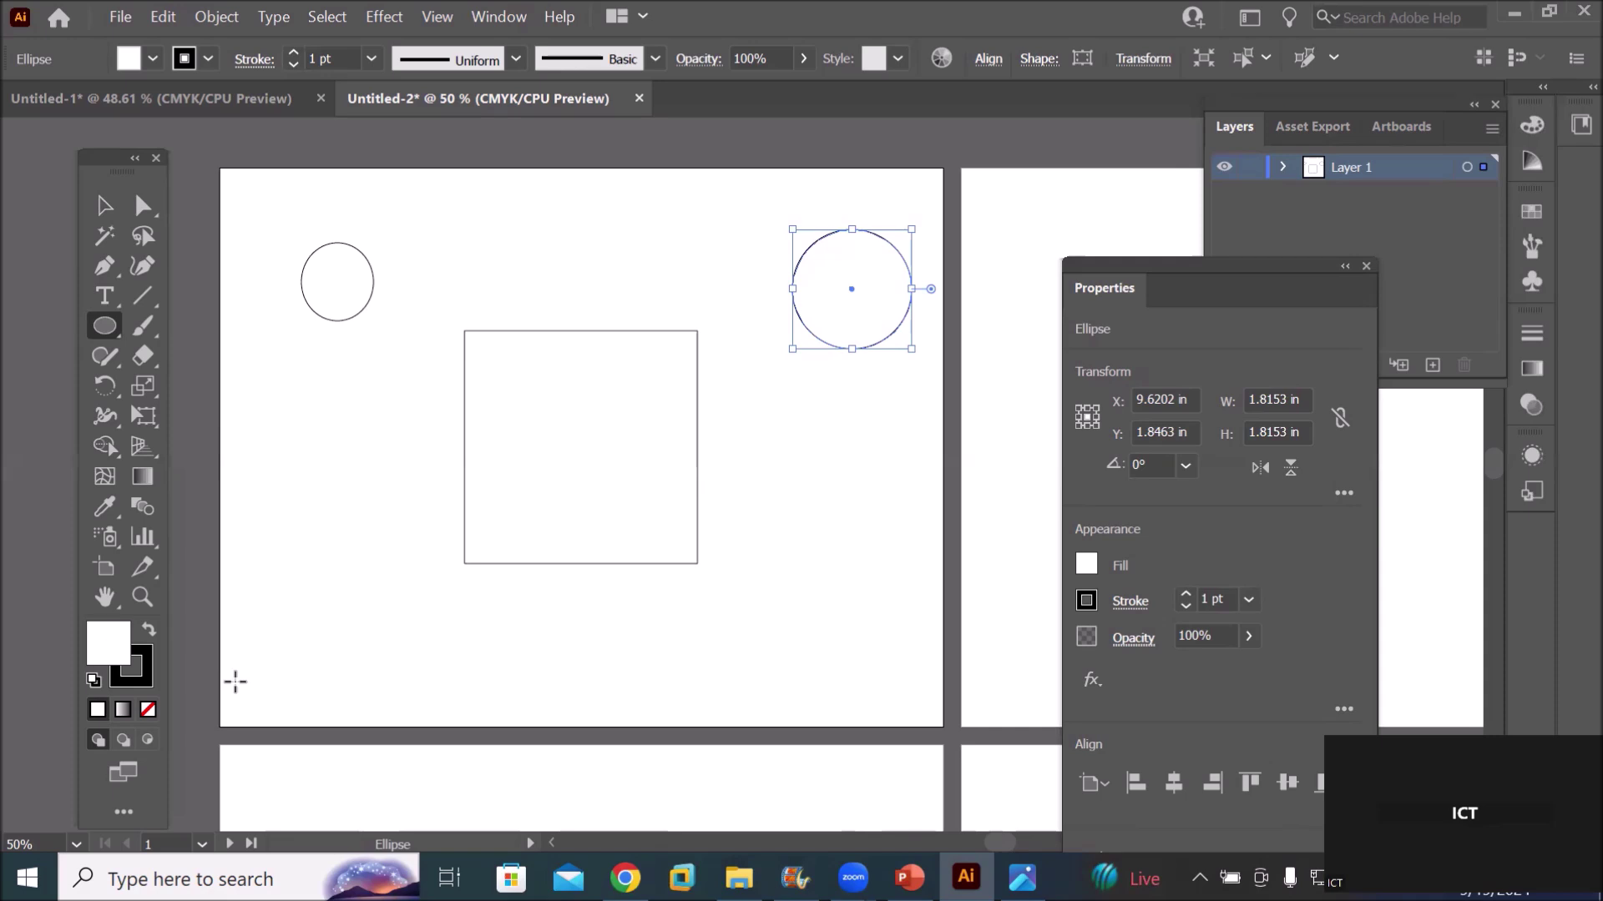
key("ctrl+z")
key("ctrl+z")
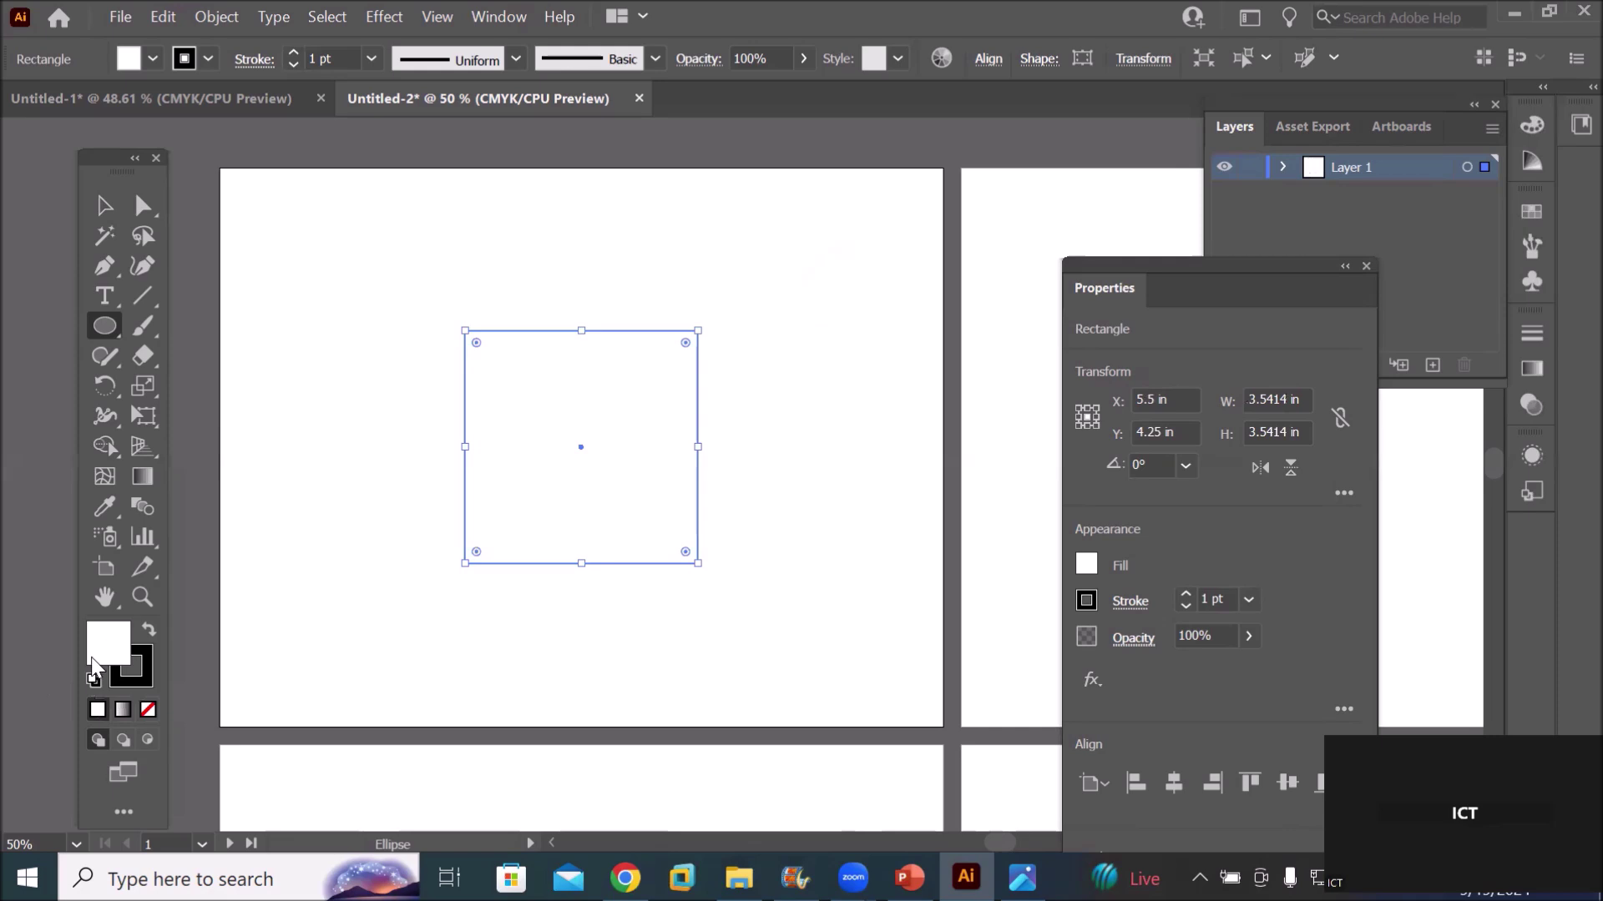
Set the square's fill to None and draw an unfilled ellipse at the artboard's top left
left_click(153, 59)
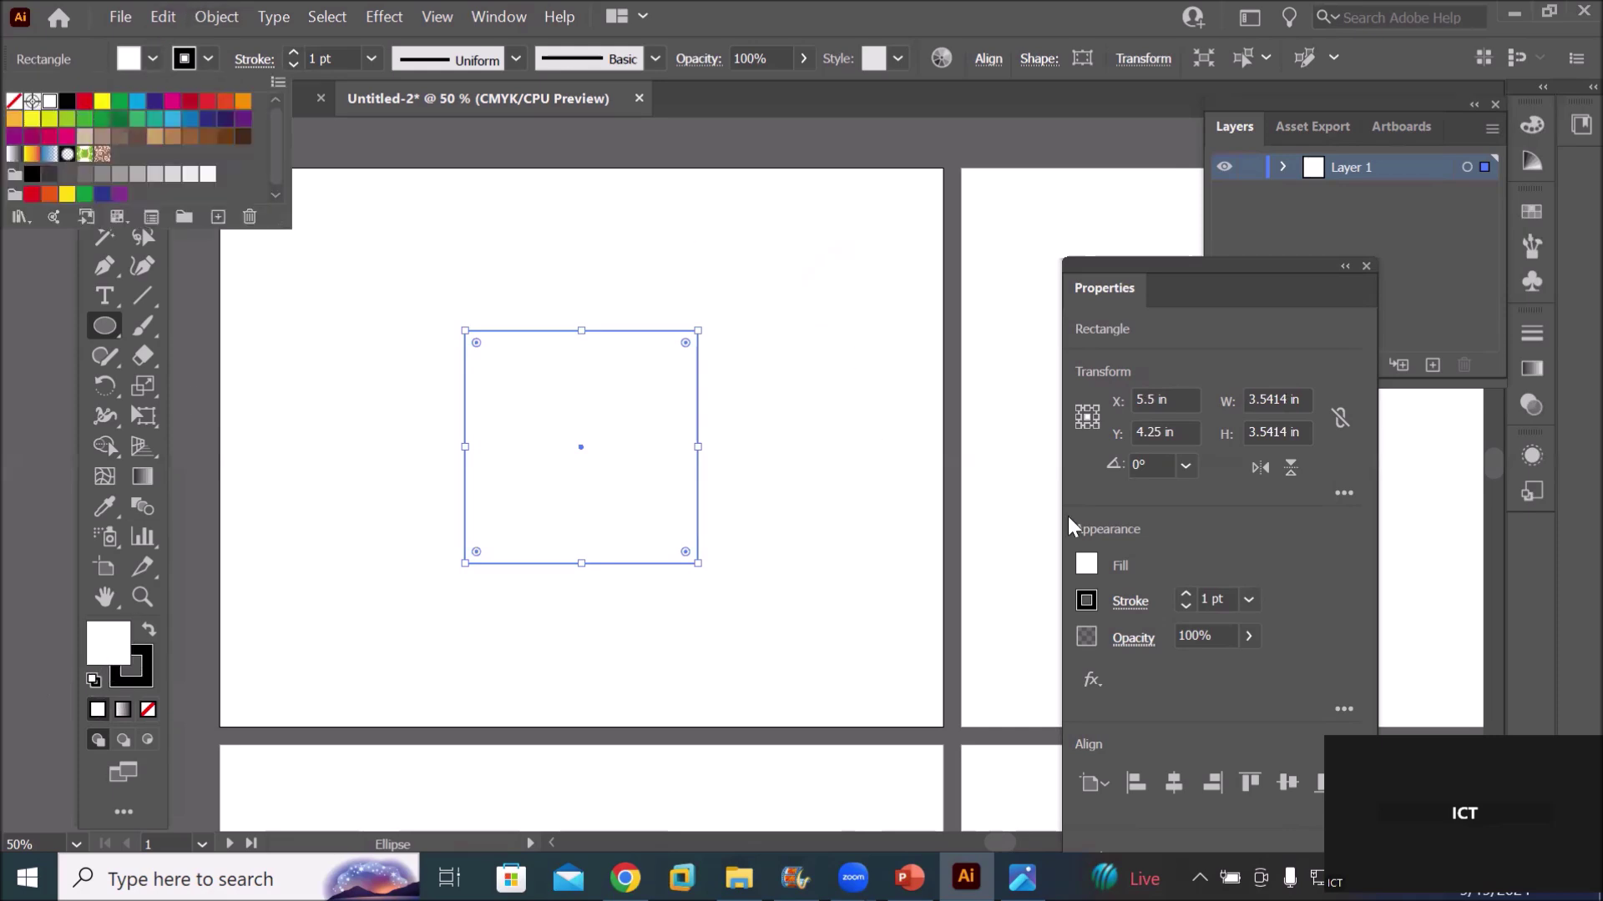
left_click(1092, 564)
left_click(1090, 559)
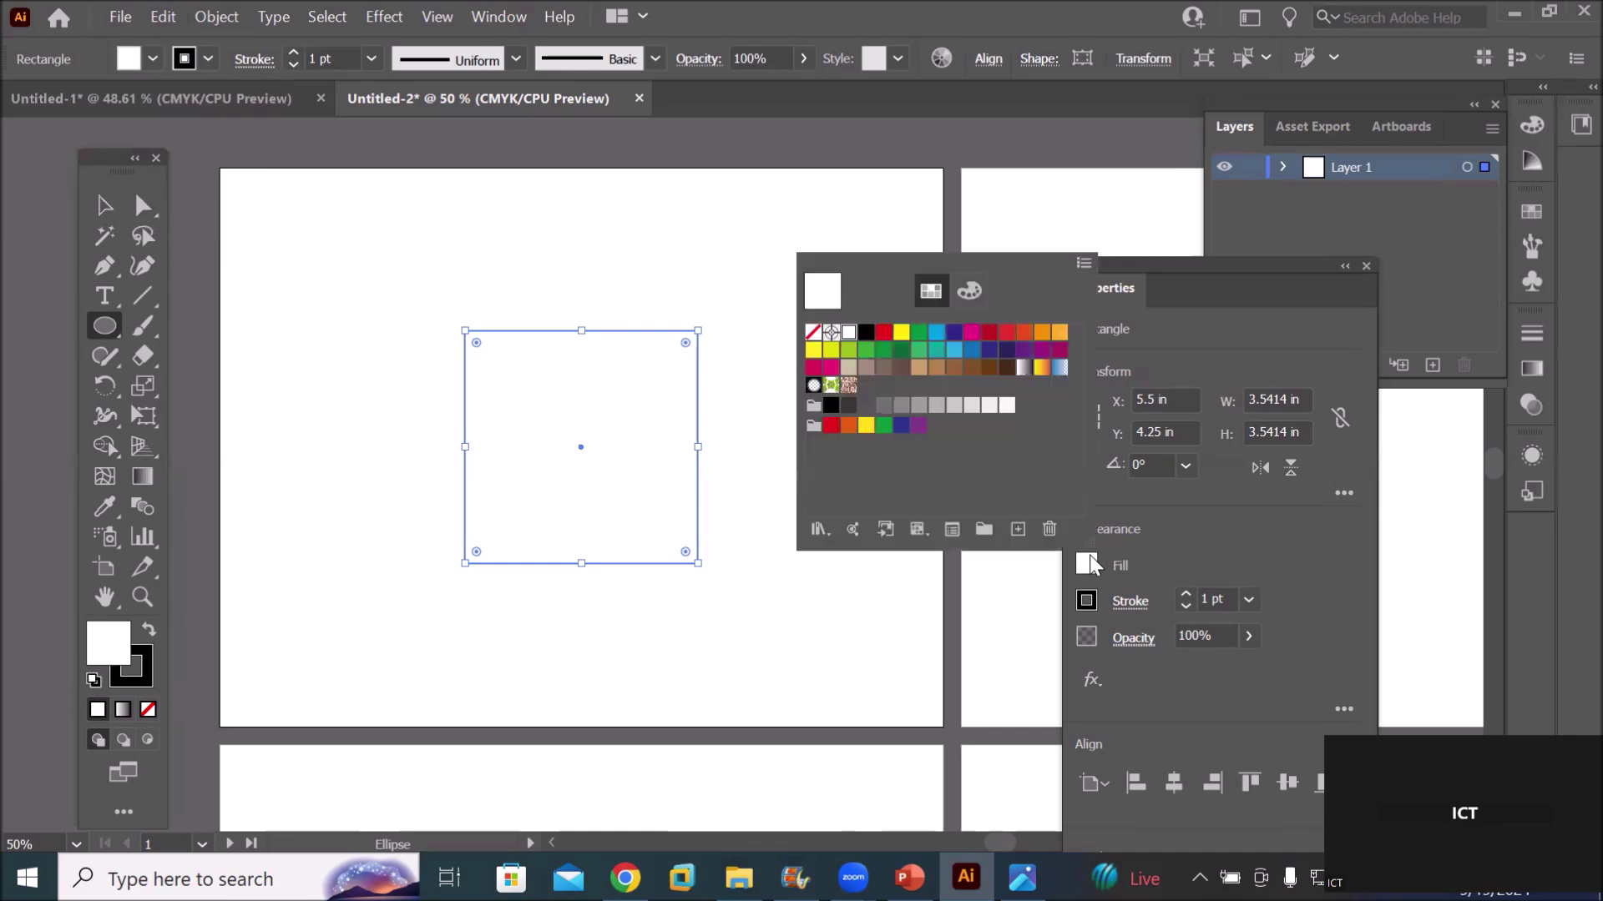
left_click(815, 333)
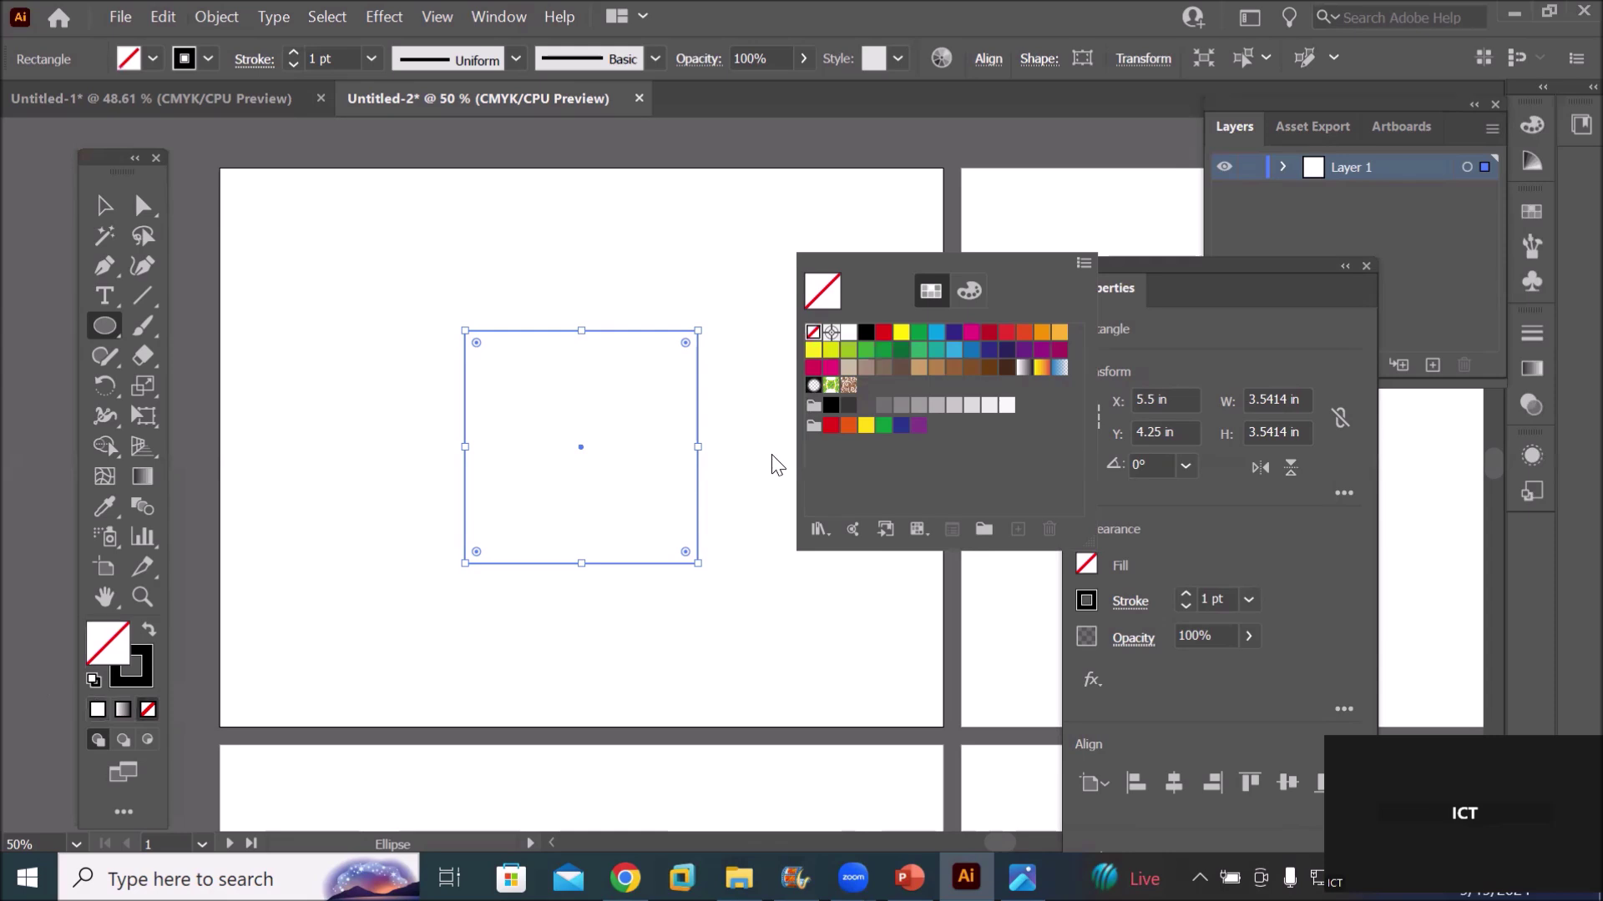
left_click(106, 326)
left_click_drag(301, 215, 406, 305)
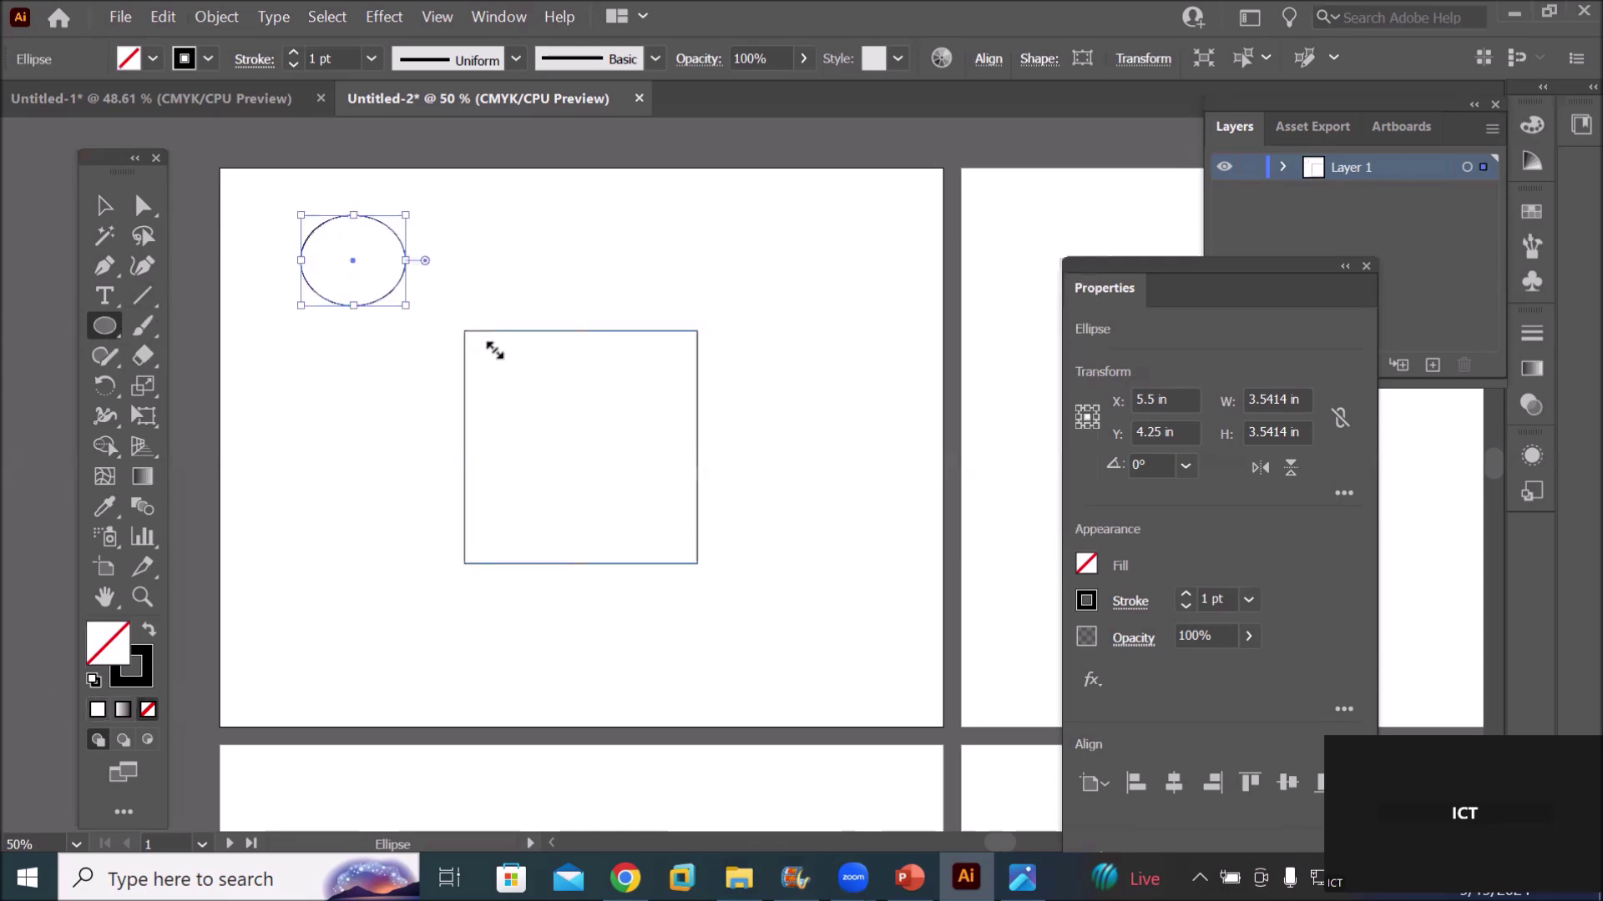
Draw large and wide ellipses around the square and re-dock the document tab
left_click_drag(706, 211, 857, 370)
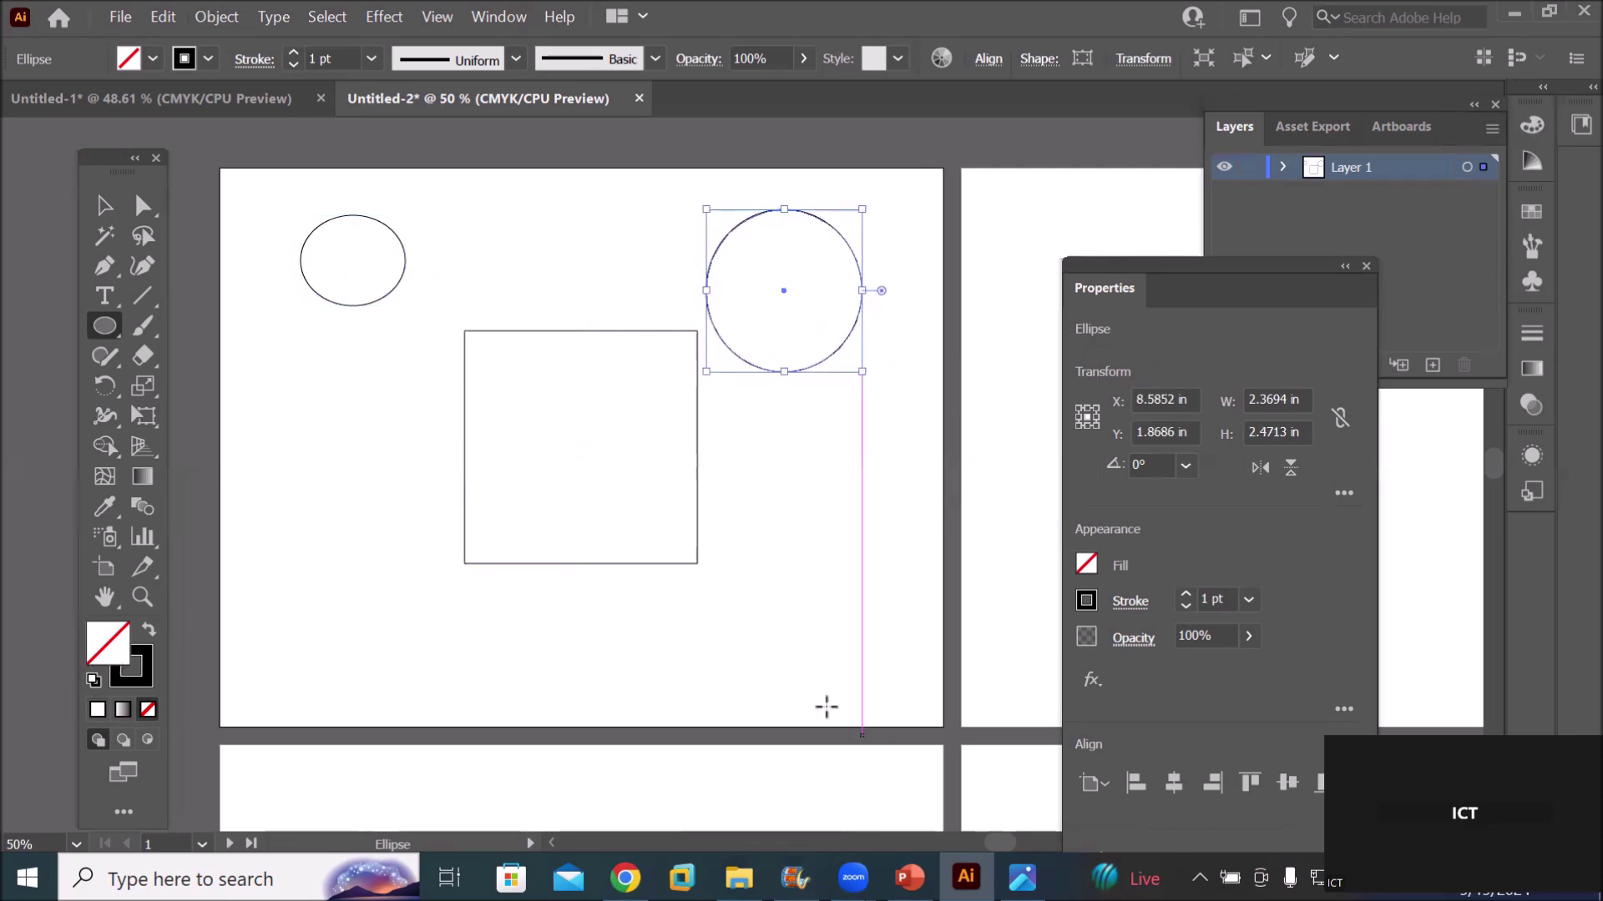
left_click_drag(333, 463, 593, 635)
left_click_drag(684, 394, 919, 552)
left_click_drag(621, 628, 744, 718)
mouse_move(525, 104)
left_mouse_down()
mouse_move(631, 264)
mouse_move(721, 202)
mouse_move(810, 234)
mouse_move(198, 8)
left_mouse_up()
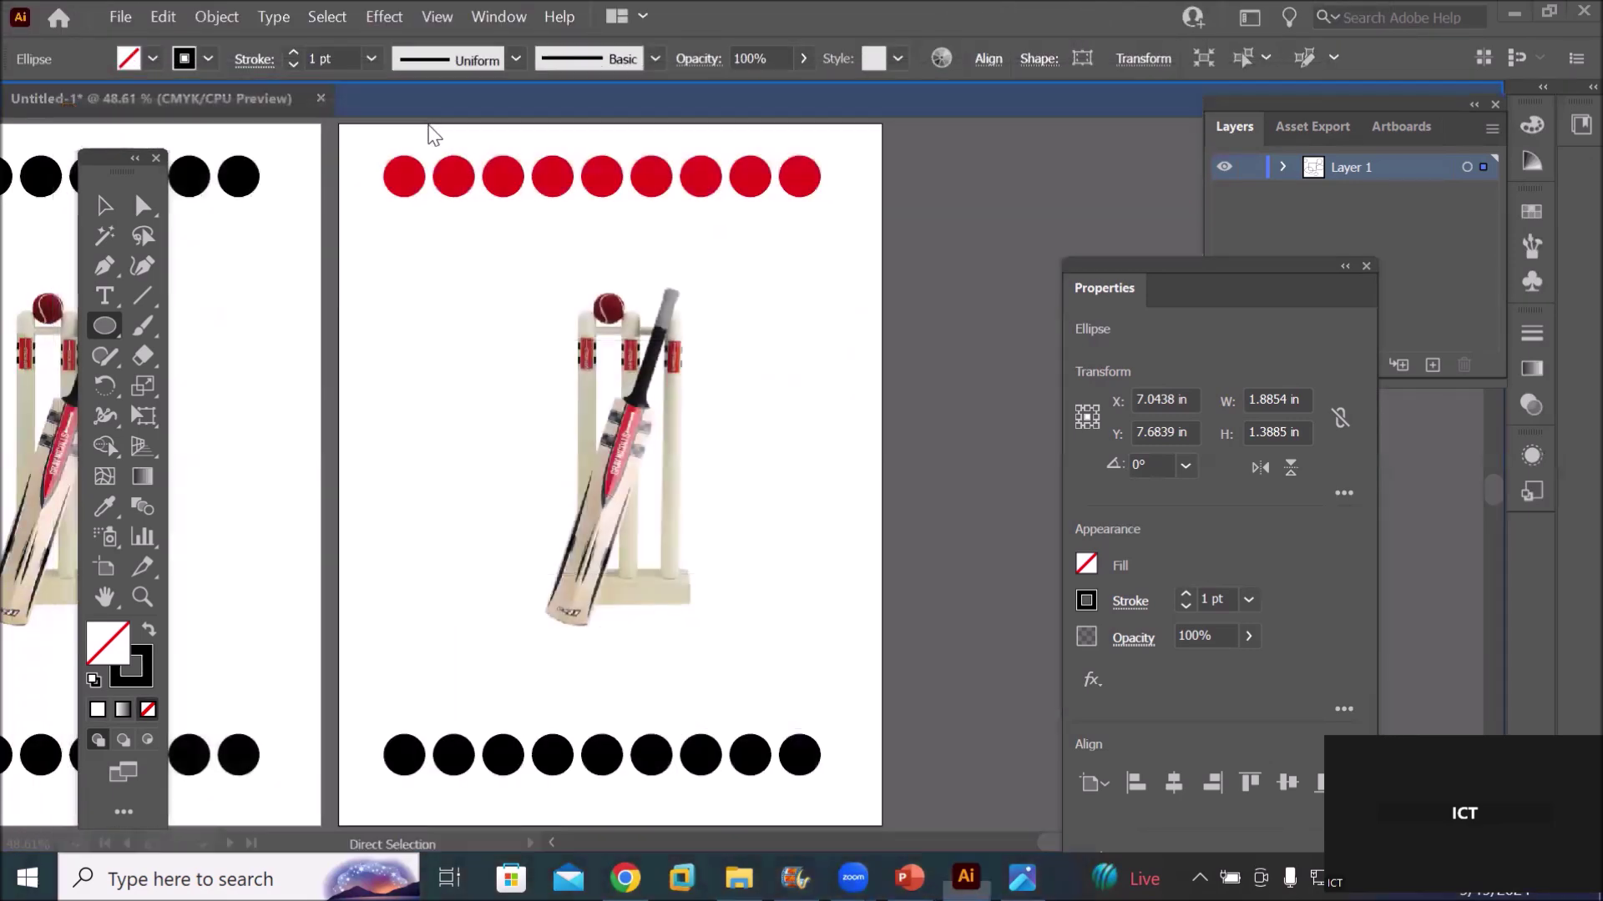
left_click_drag(432, 134, 434, 125)
Add ellipses at the left, top centre, inside the square and both lower corners
left_click_drag(336, 343, 383, 396)
left_click_drag(568, 217, 676, 283)
left_click_drag(535, 386, 636, 441)
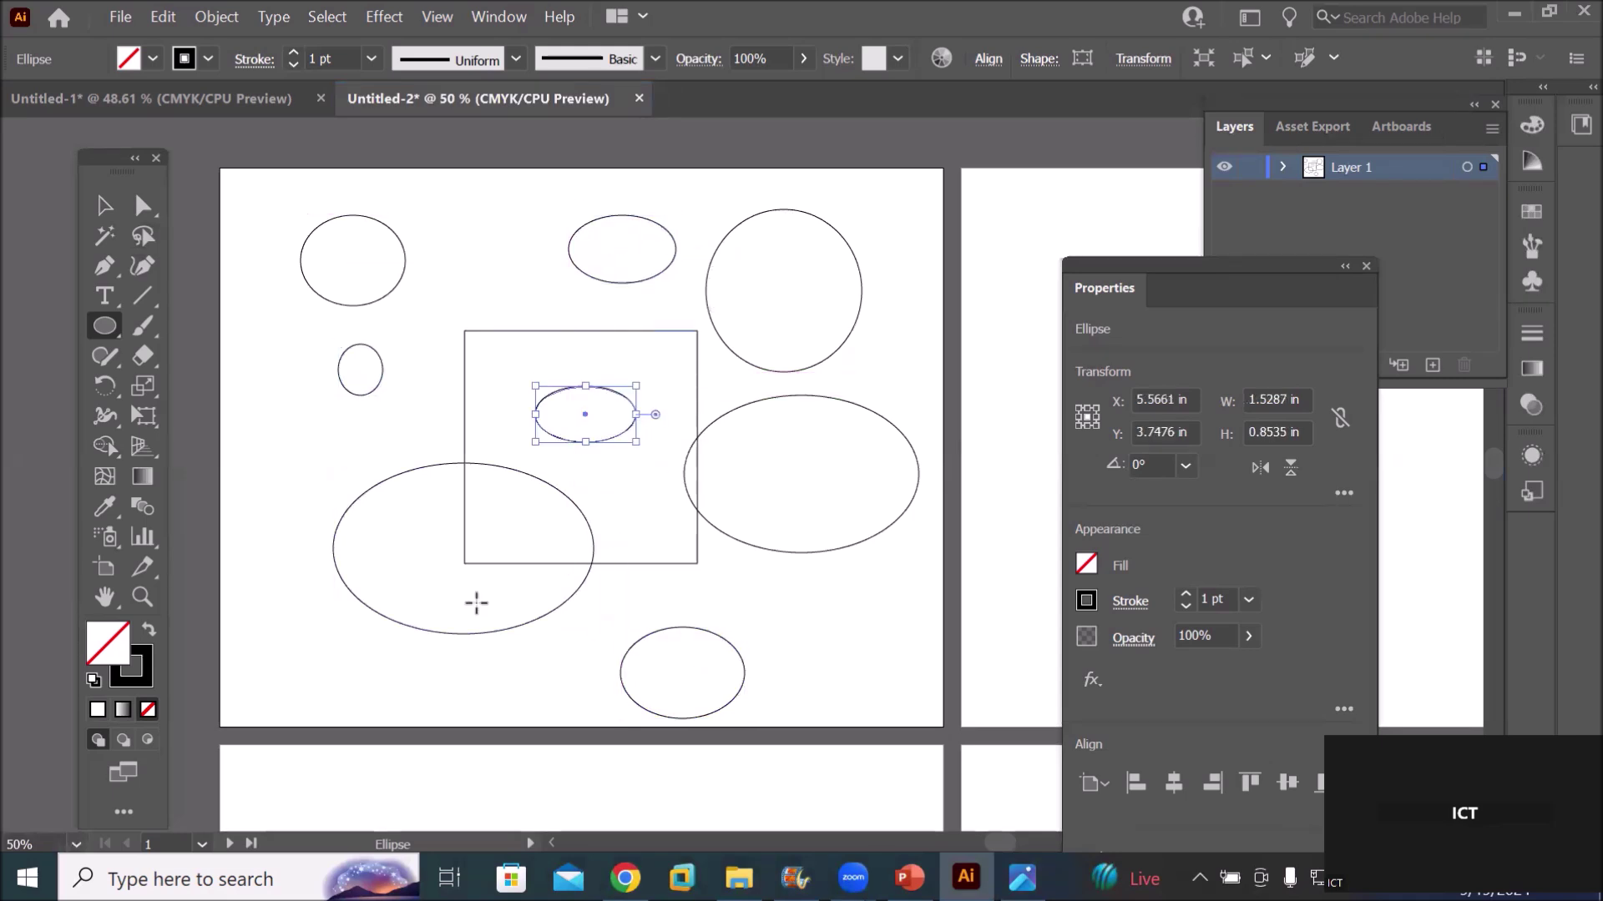
left_click_drag(304, 606, 423, 676)
left_click_drag(813, 575, 897, 651)
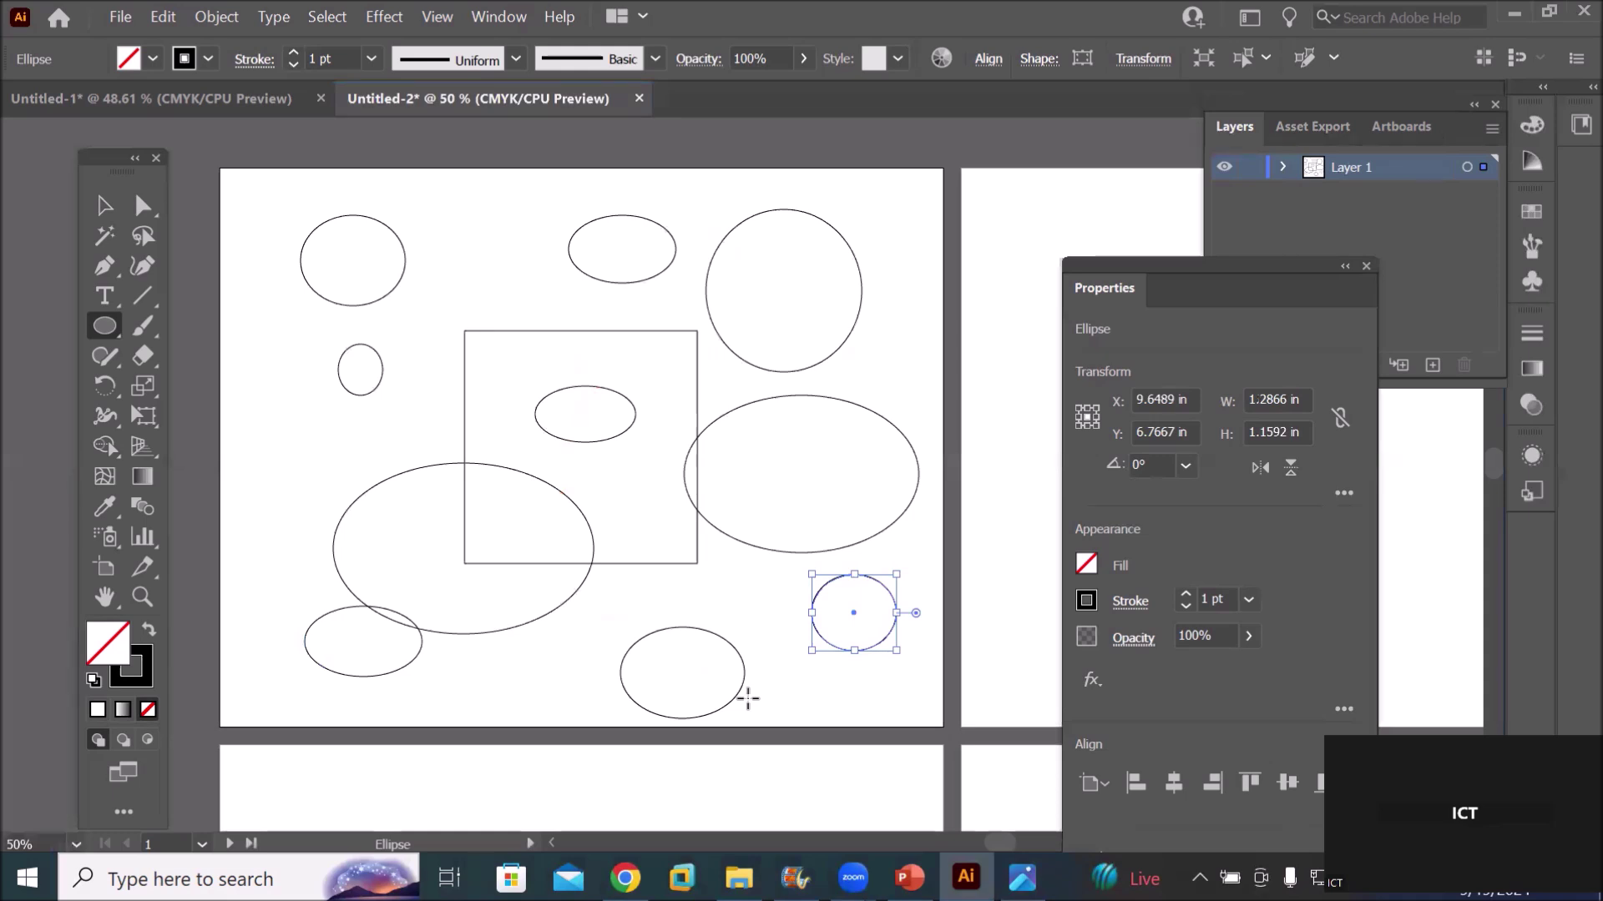
scroll(748, 699, "down", 1, "alt")
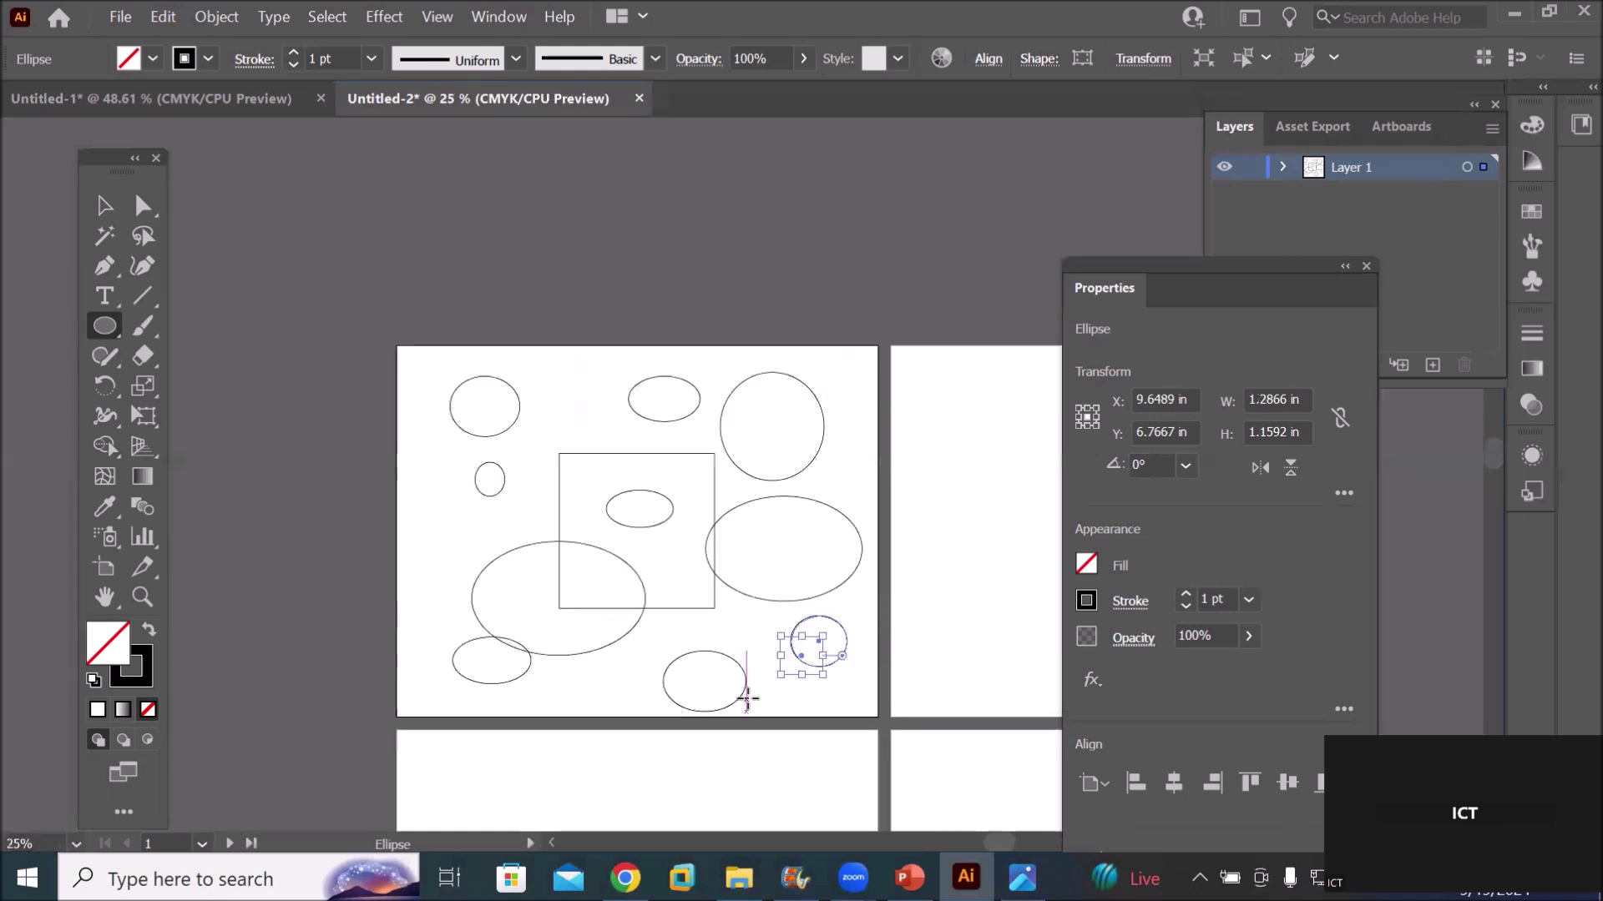
Draw a wide ellipse on artboard 4, a tall one on artboard 2, and a wide one on artboard 3
scroll(748, 699, "down", 1, "alt")
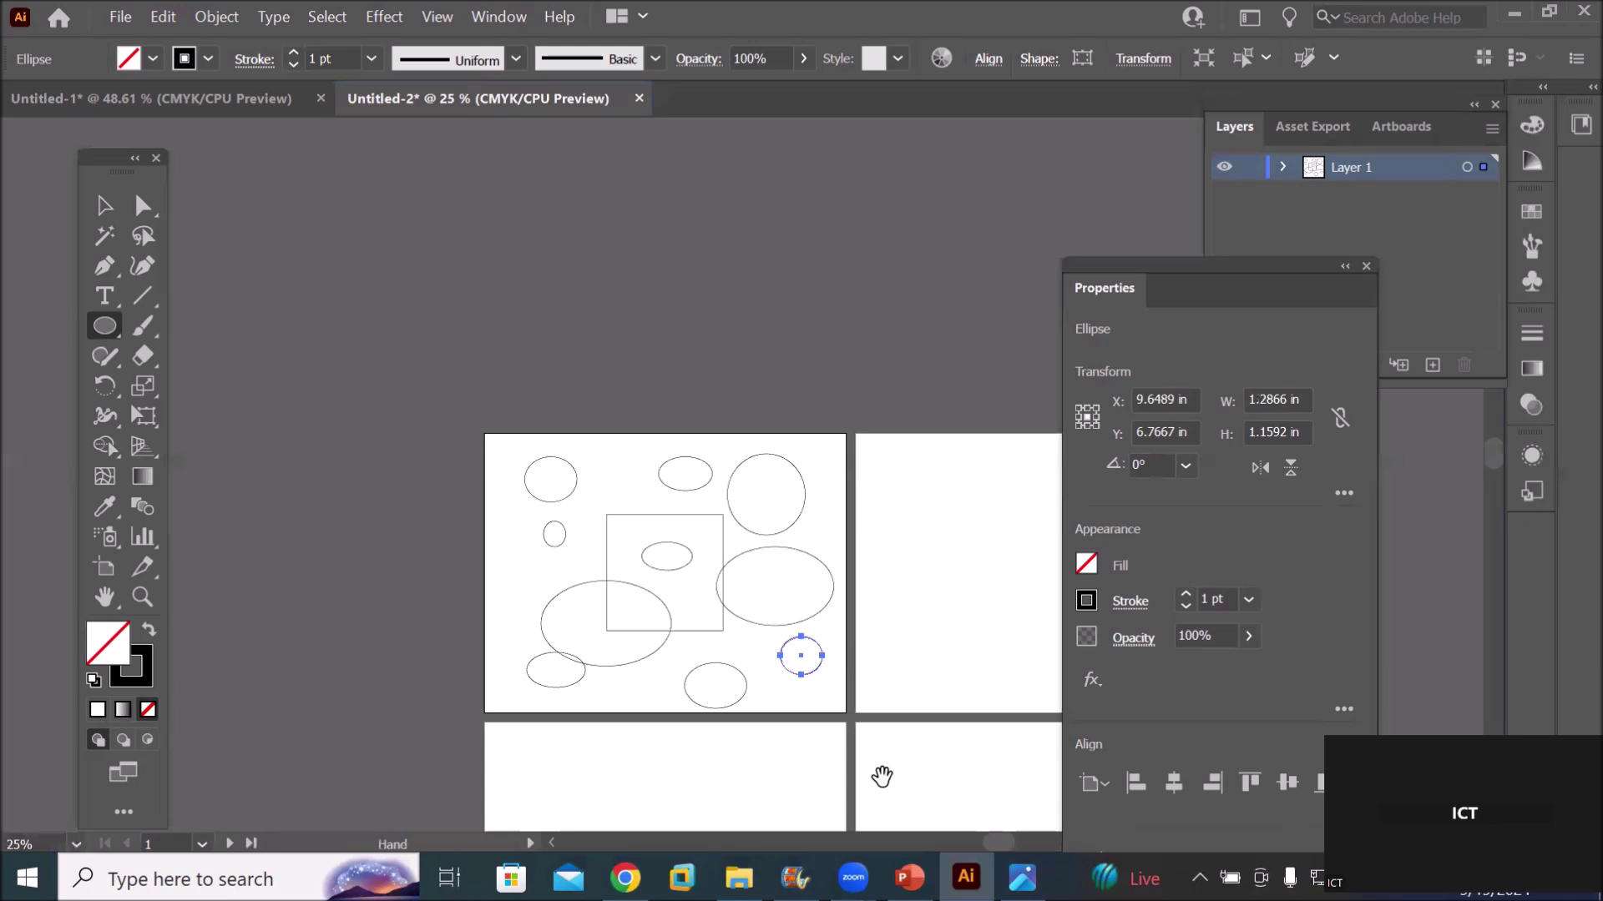
left_click_drag(887, 773, 657, 504)
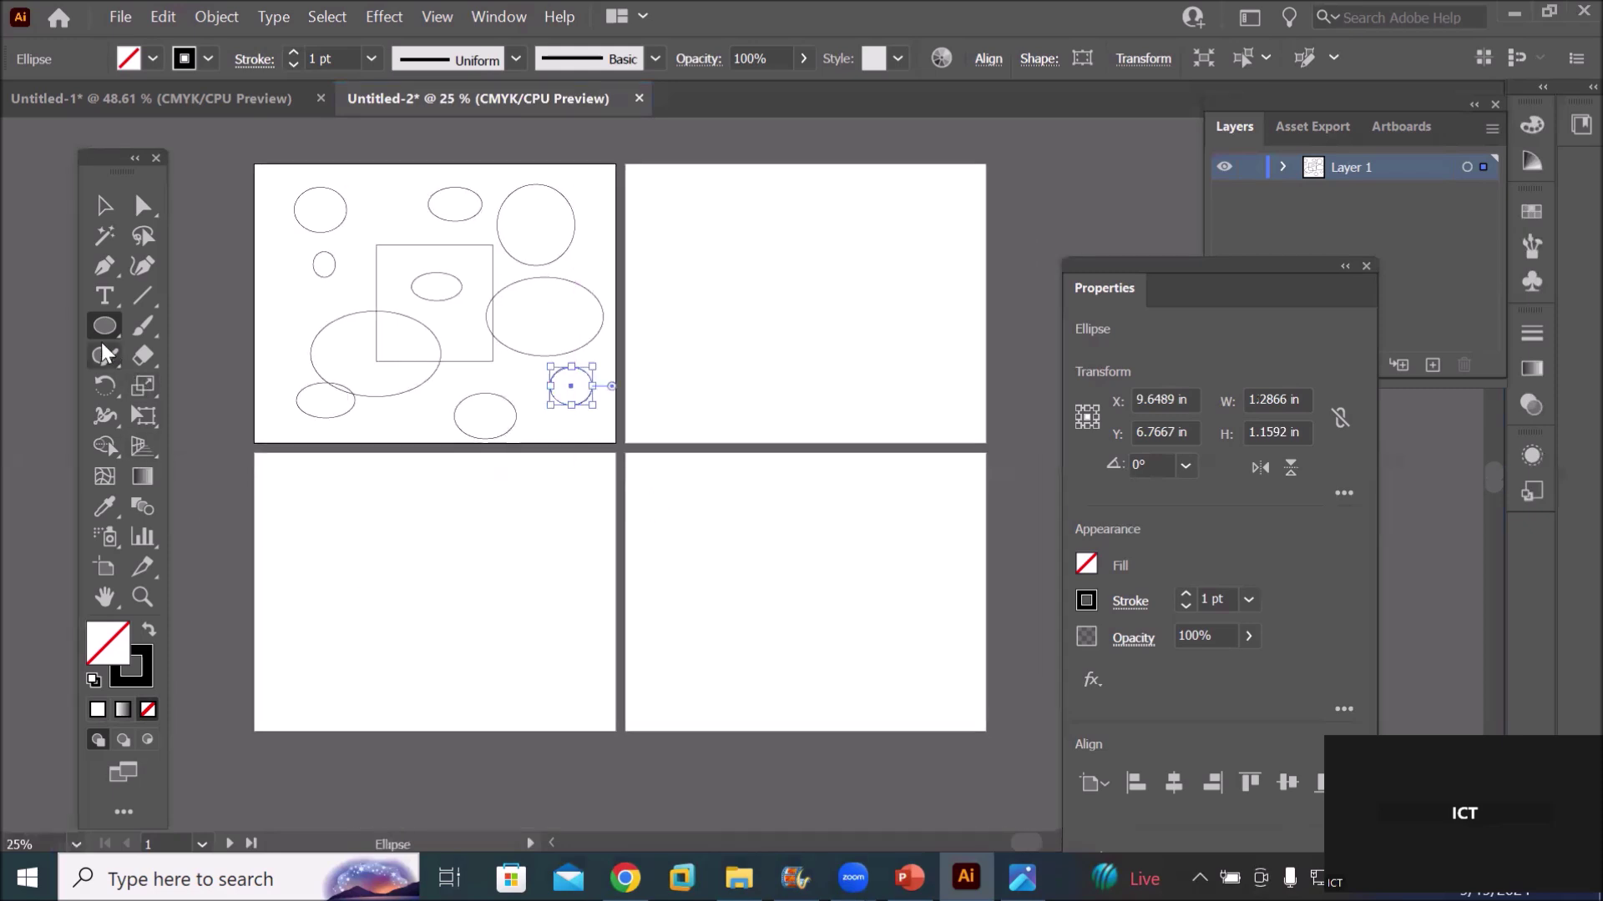
left_click_drag(632, 542, 913, 614)
left_click_drag(760, 300, 804, 485)
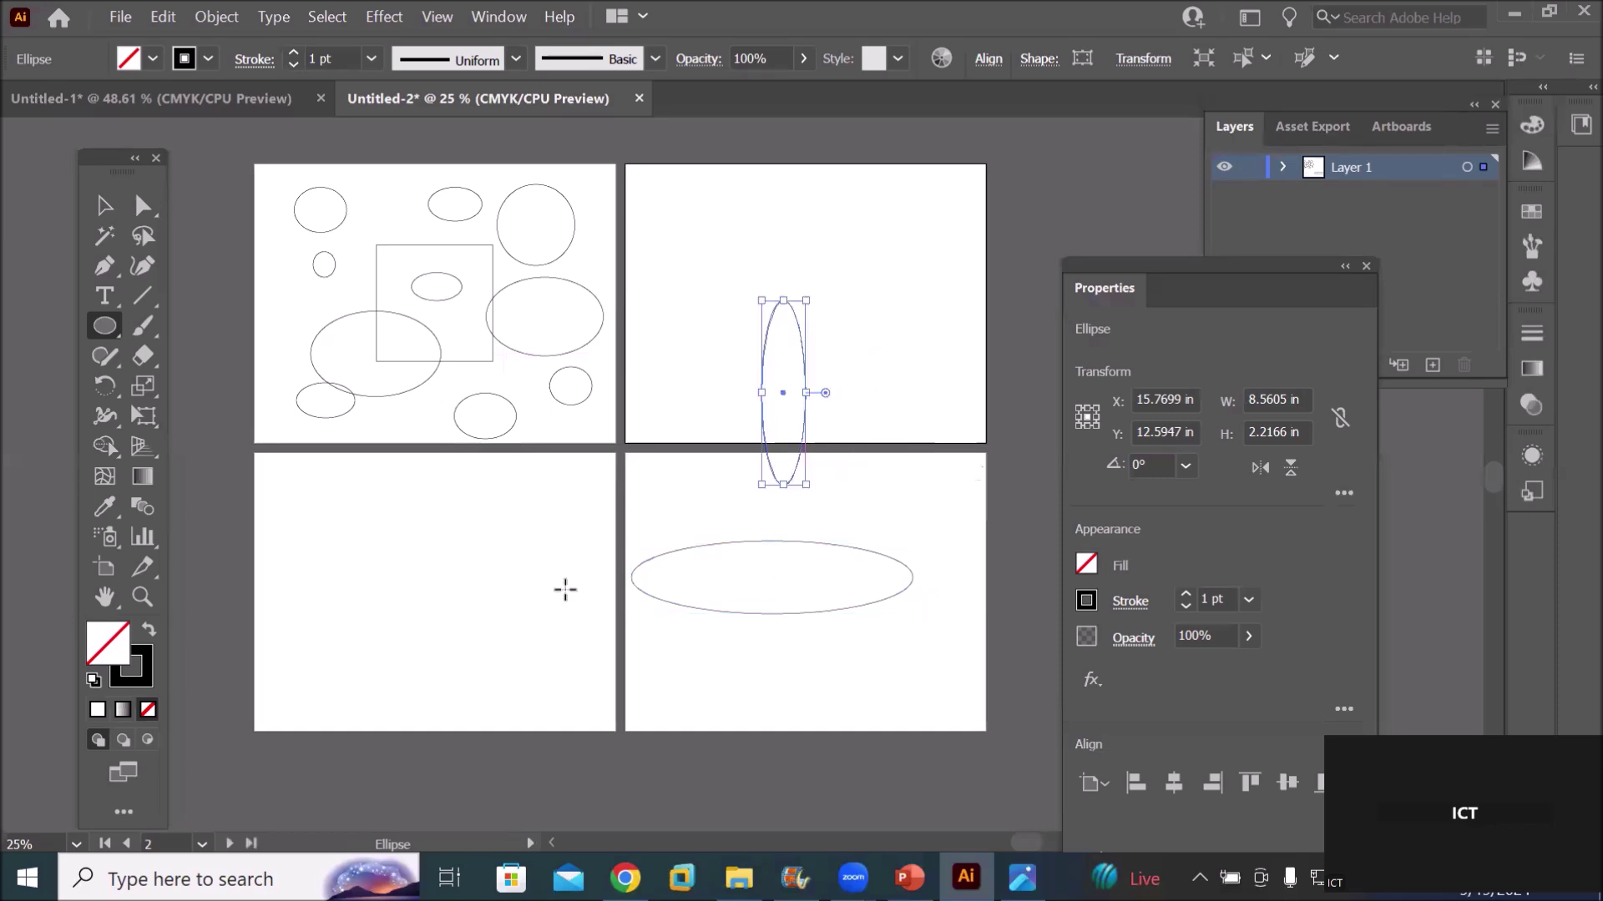
left_click_drag(377, 641, 536, 707)
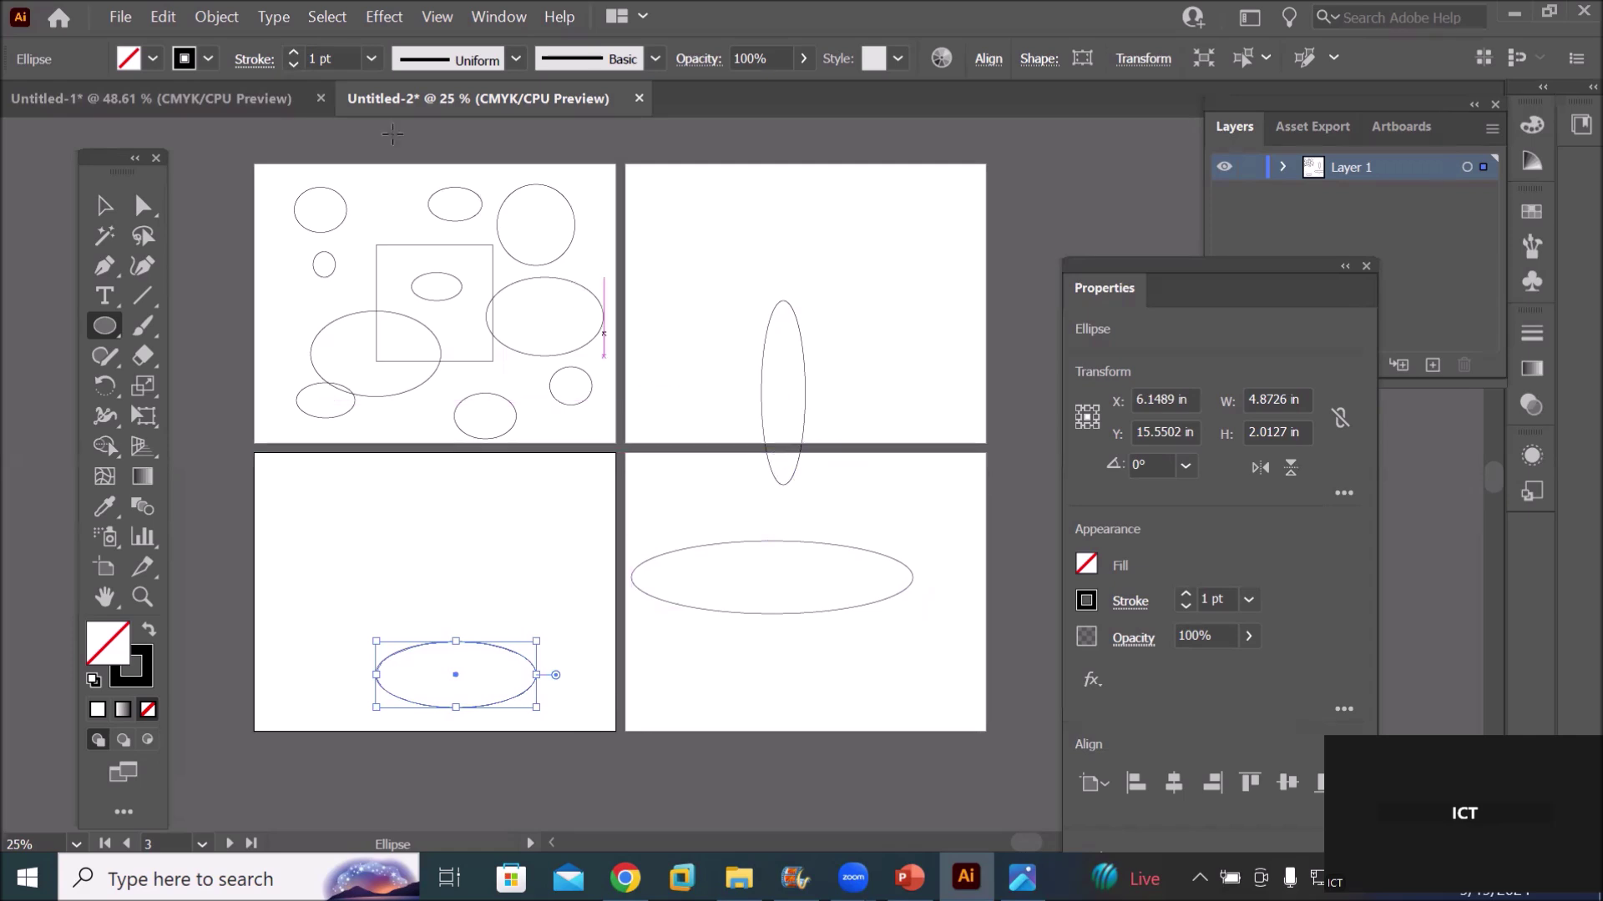
left_click(327, 18)
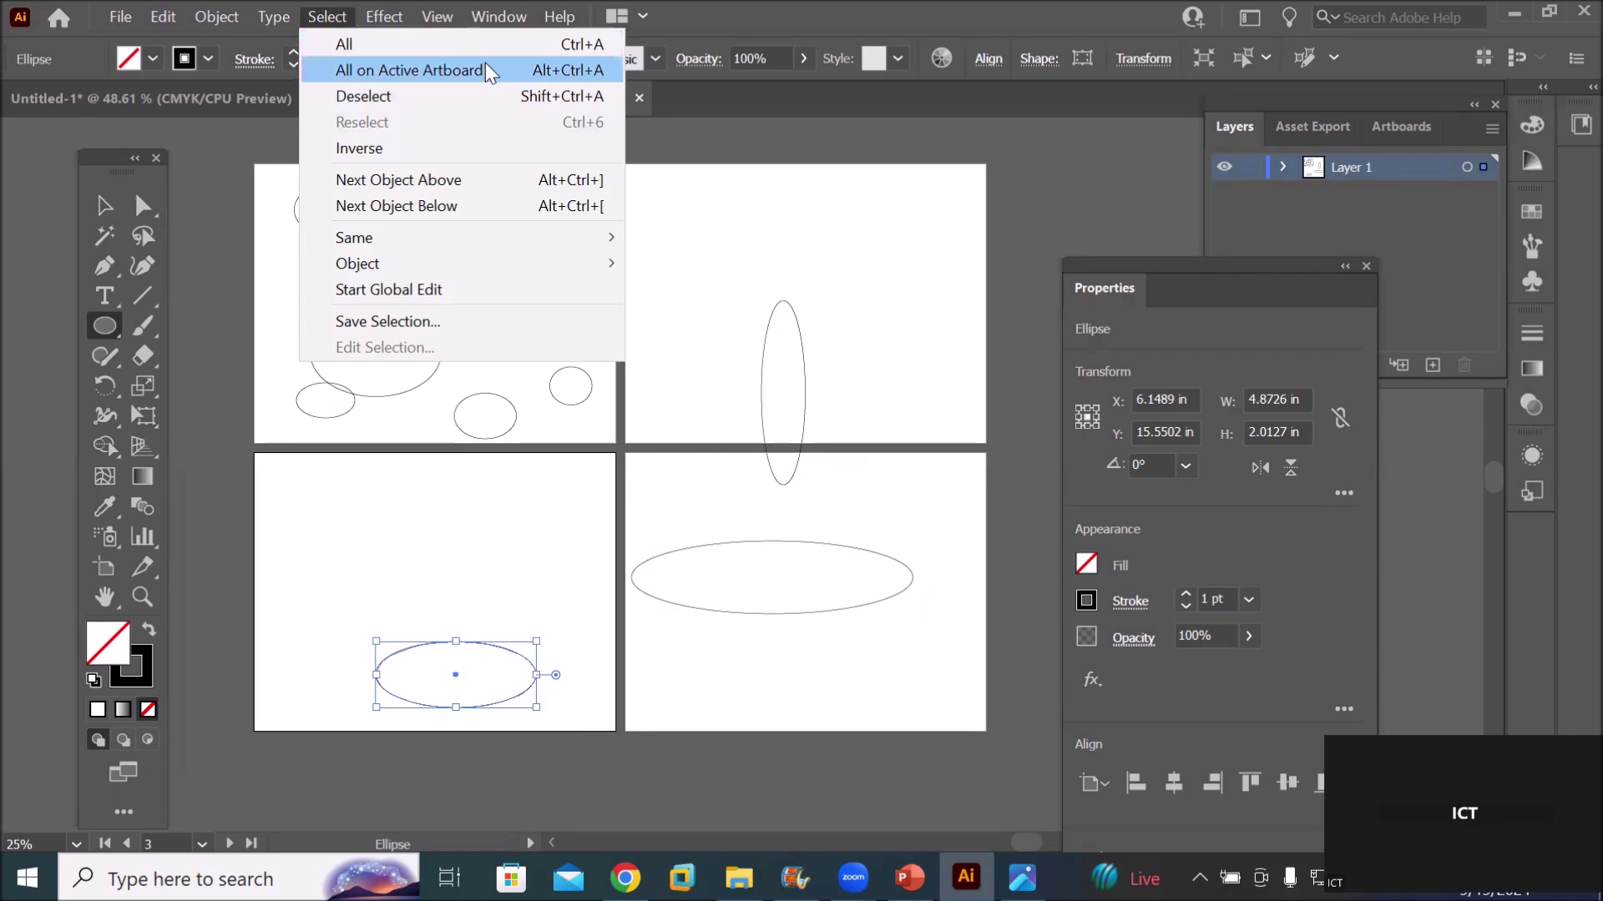
left_click(494, 43)
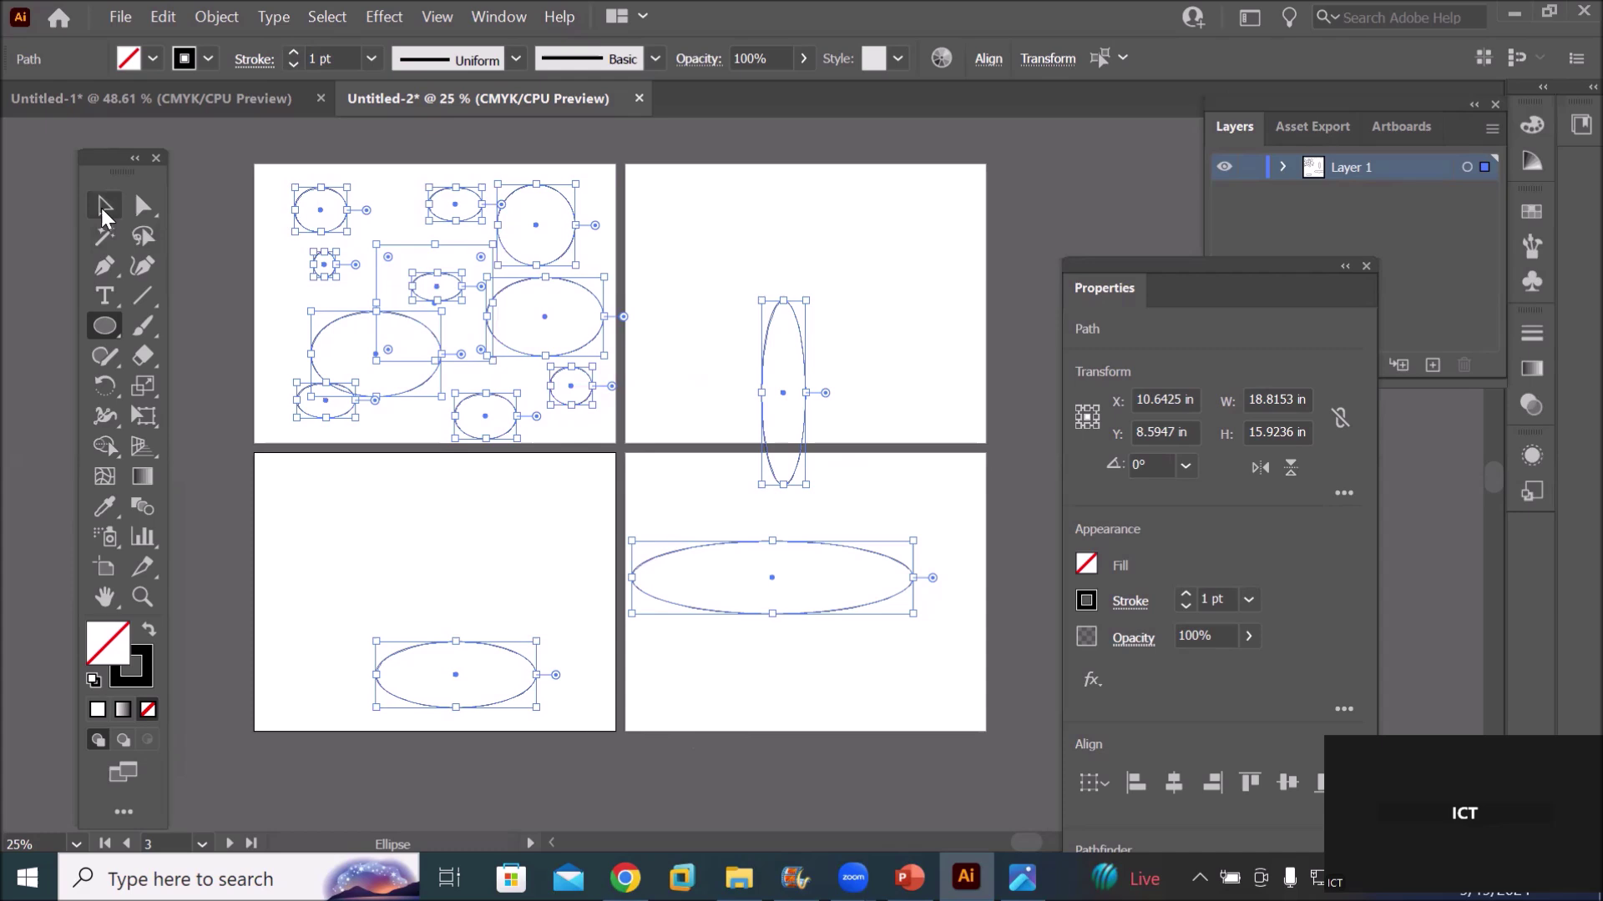
left_click(105, 206)
left_click(266, 259)
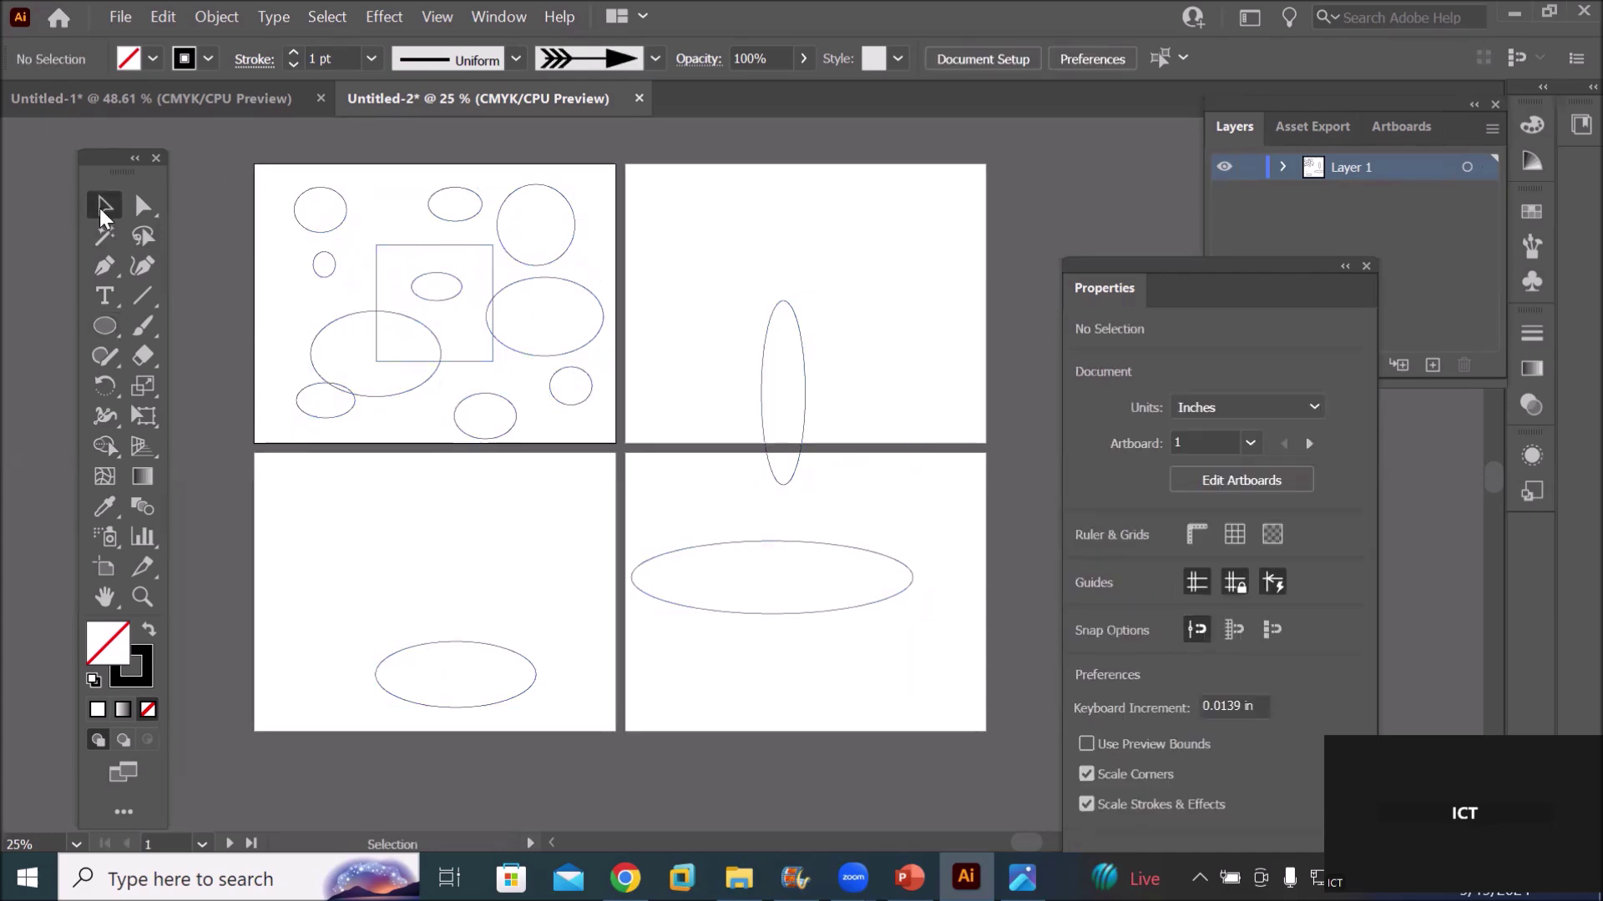
left_click_drag(281, 213, 611, 447)
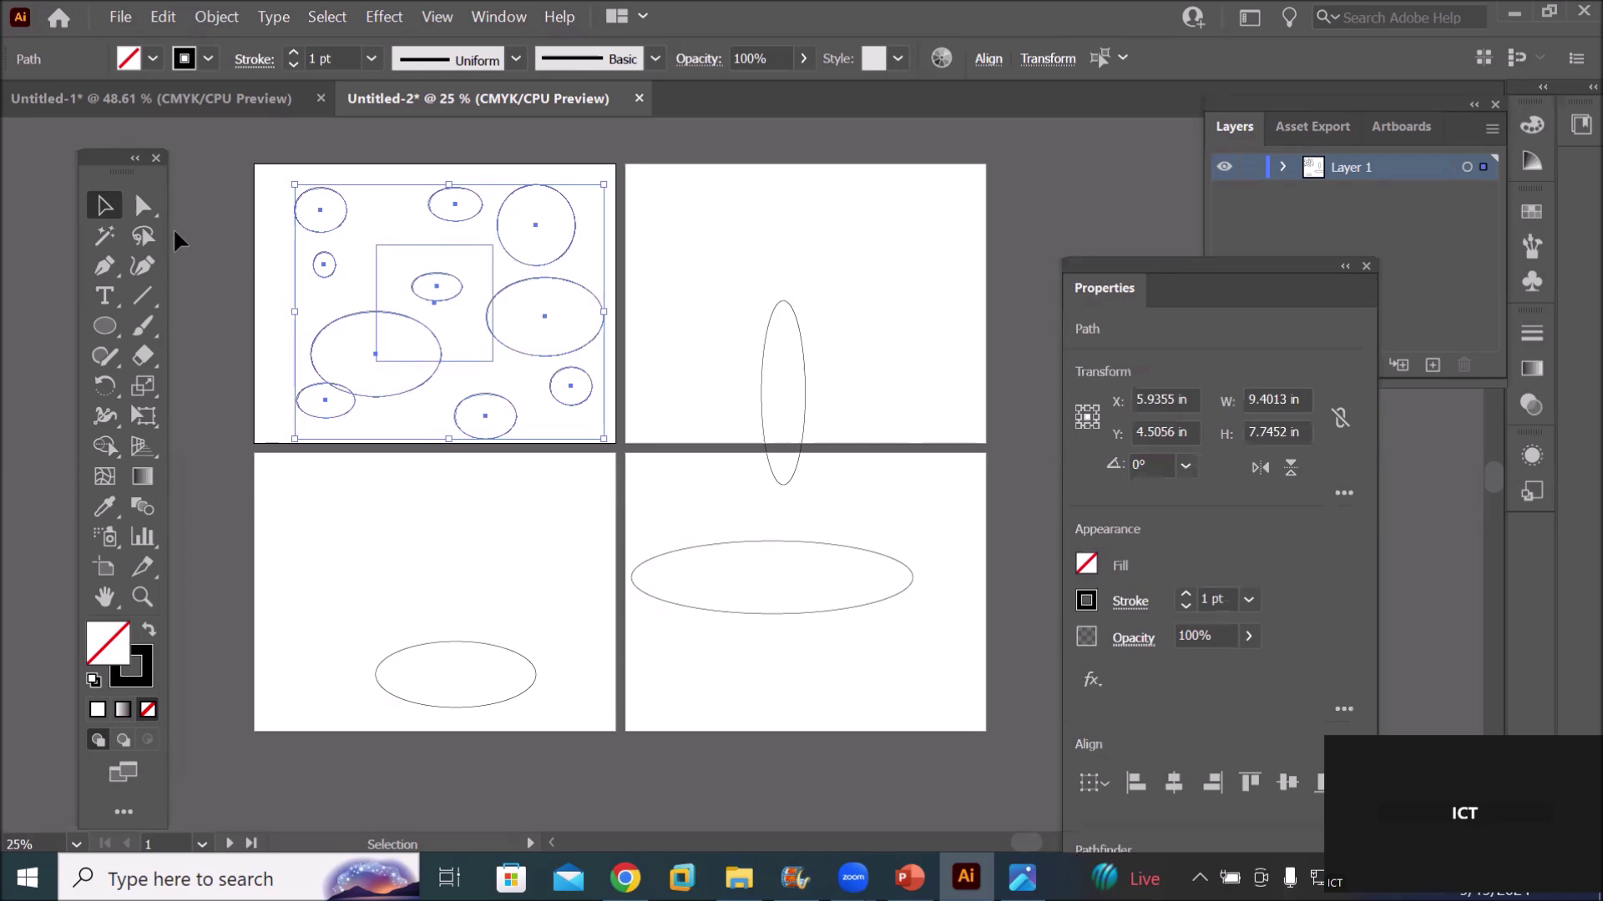
left_click(633, 294)
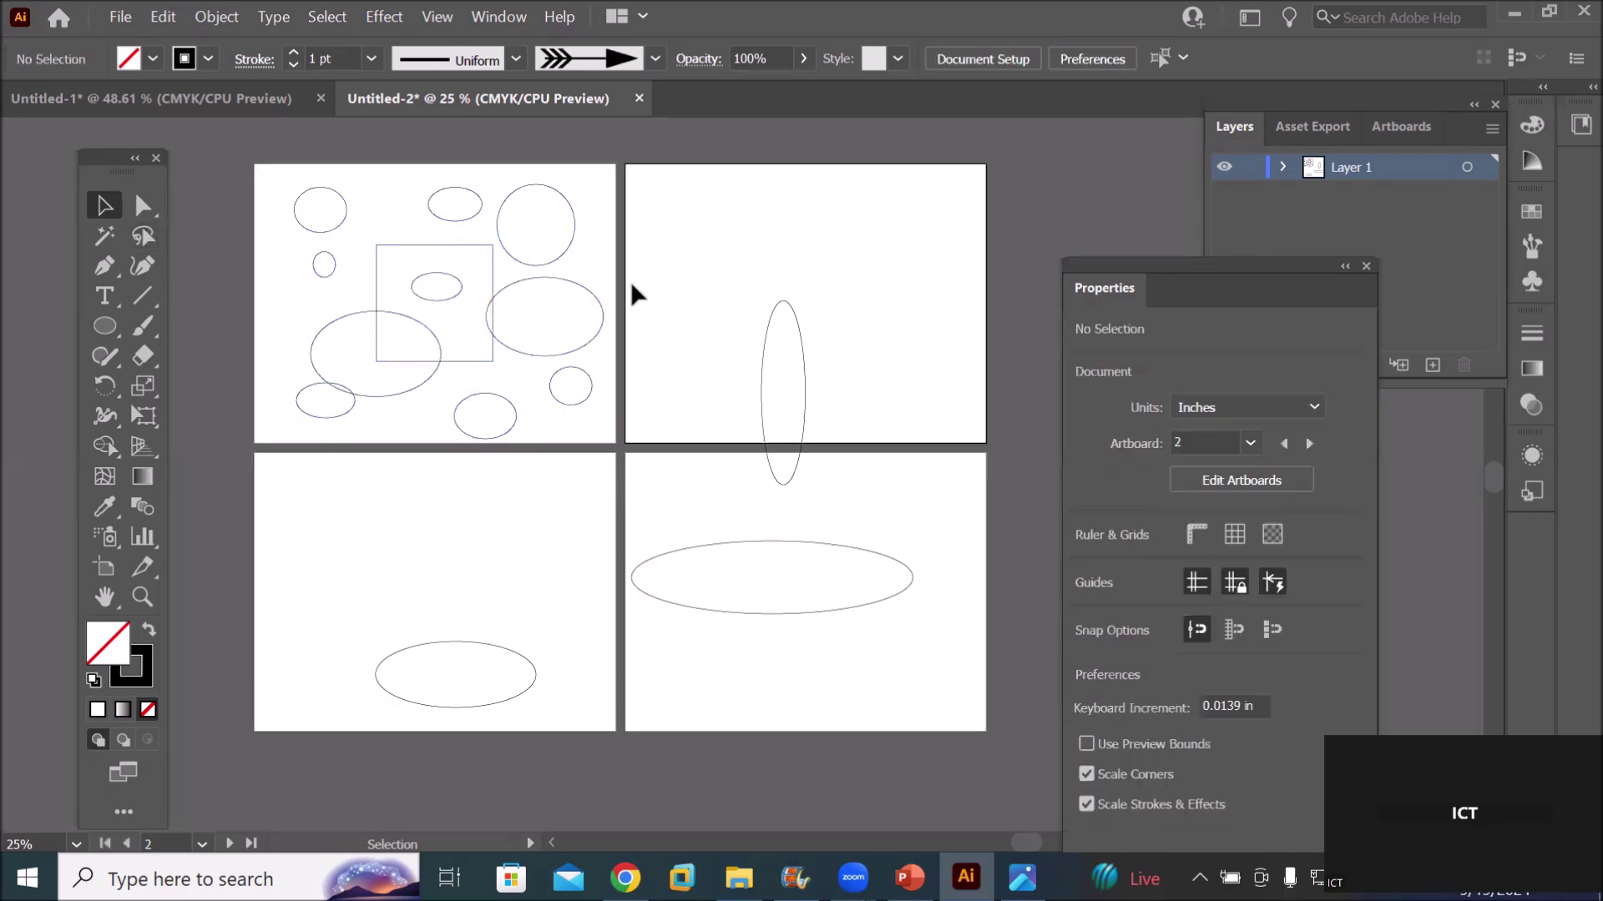
left_click(139, 238)
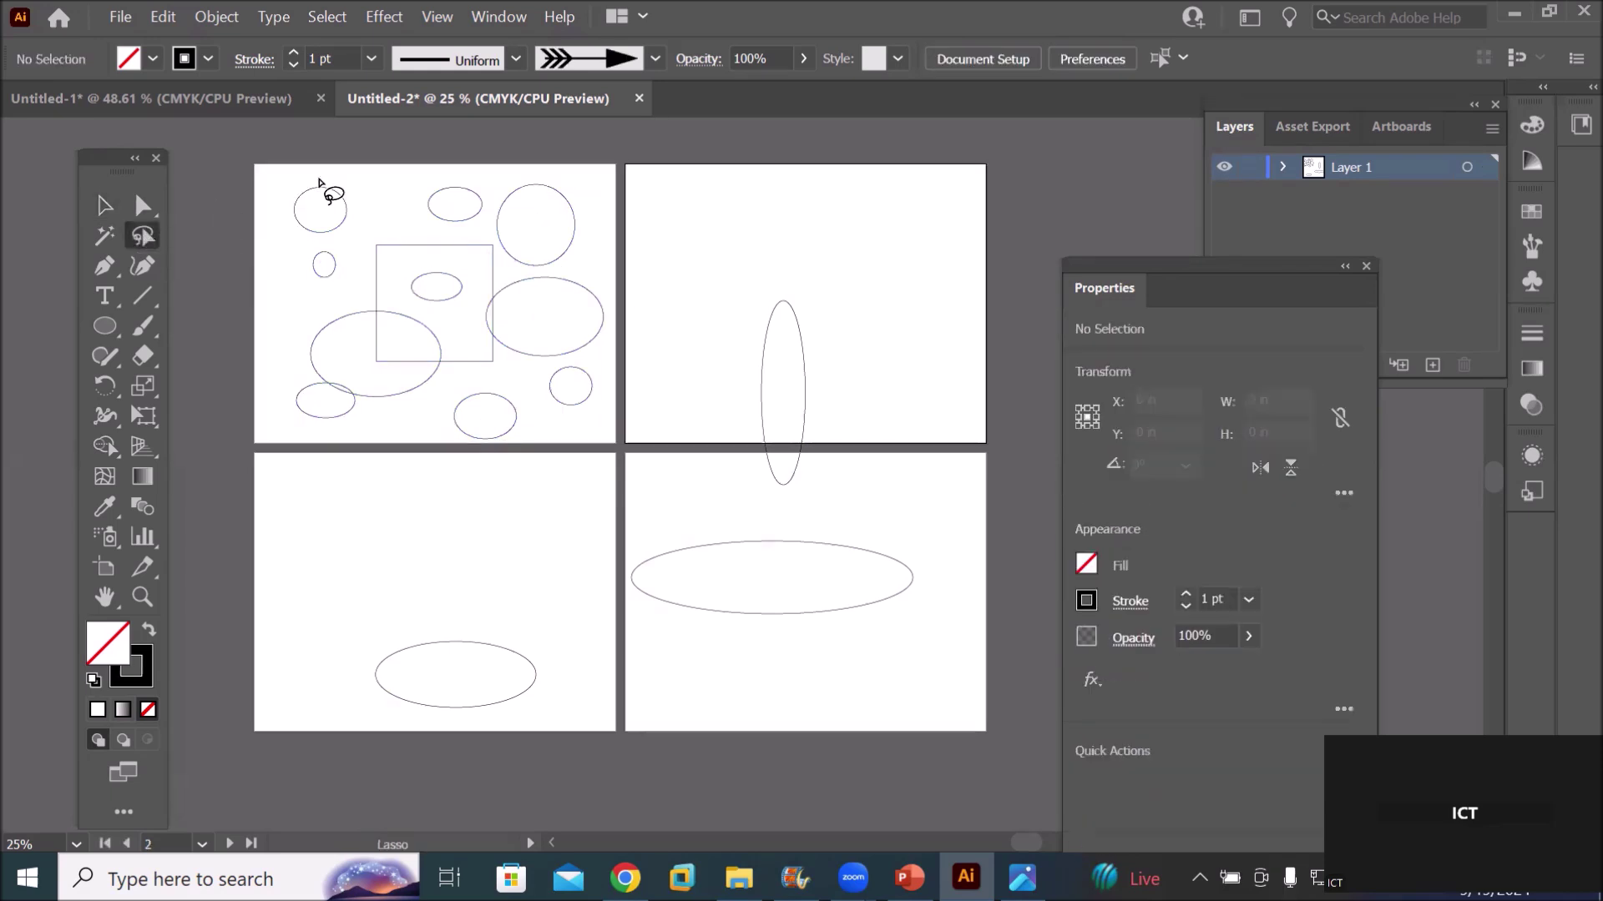
Lasso the right anchor of artboard 1's large ellipse and zoom out to about 16.67%
mouse_move(476, 172)
left_mouse_down()
mouse_move(381, 171)
mouse_move(259, 253)
mouse_move(260, 386)
mouse_move(292, 431)
mouse_move(403, 434)
mouse_move(485, 464)
mouse_move(619, 411)
mouse_move(629, 386)
mouse_move(584, 322)
mouse_move(601, 308)
mouse_move(594, 208)
mouse_move(538, 166)
mouse_move(474, 179)
left_mouse_up()
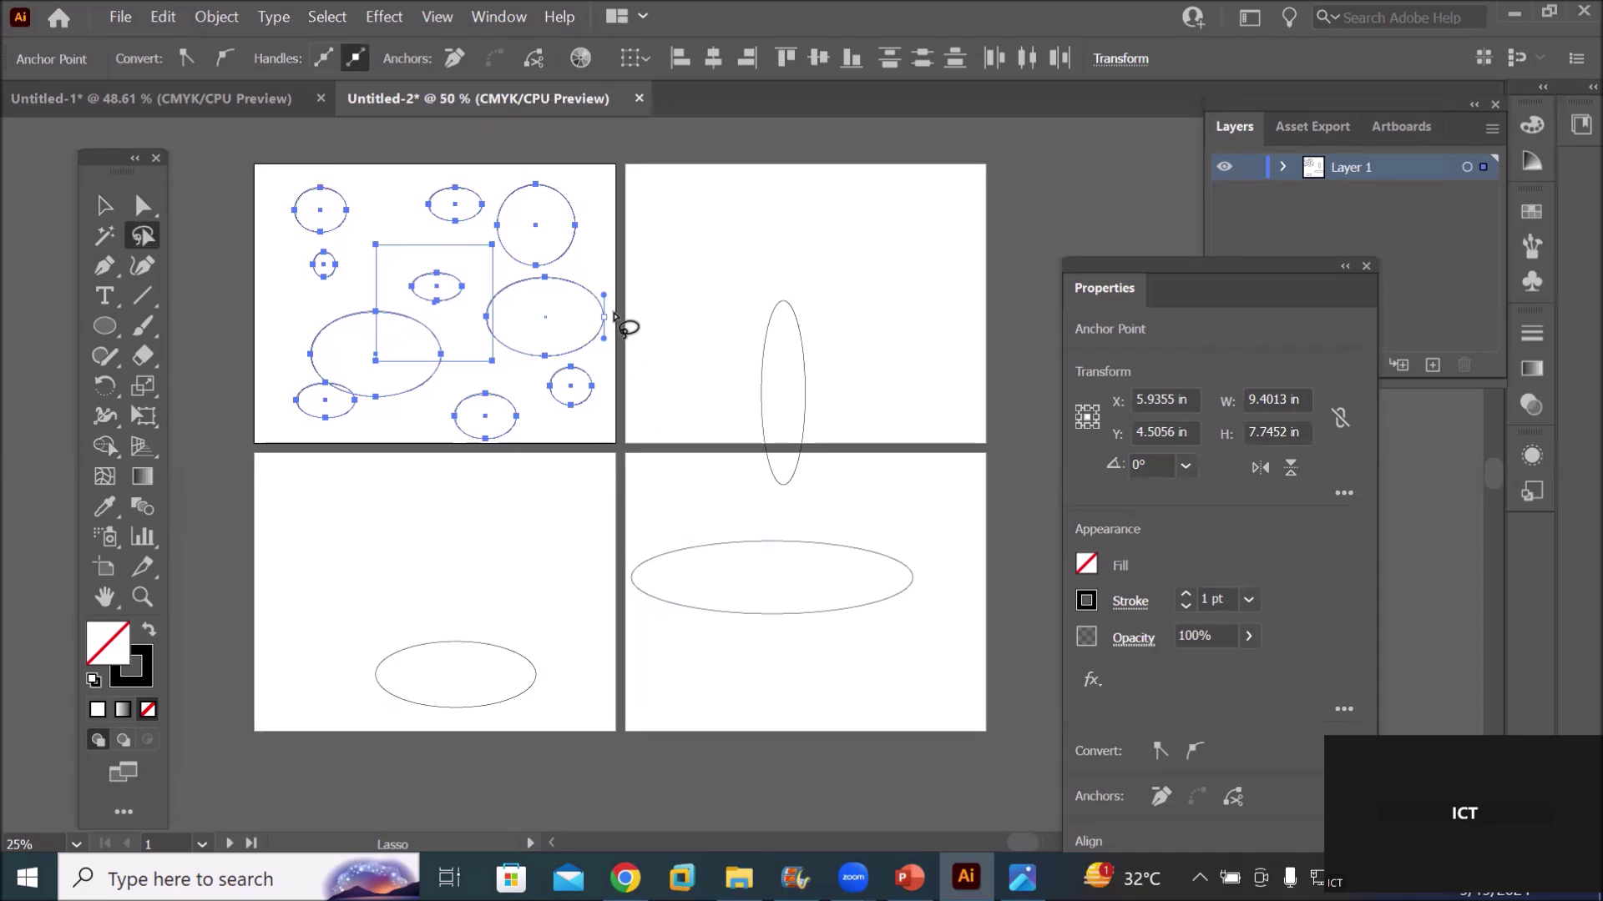
scroll(619, 323, "up", 3)
scroll(615, 322, "up", 2)
scroll(601, 322, "up", 2)
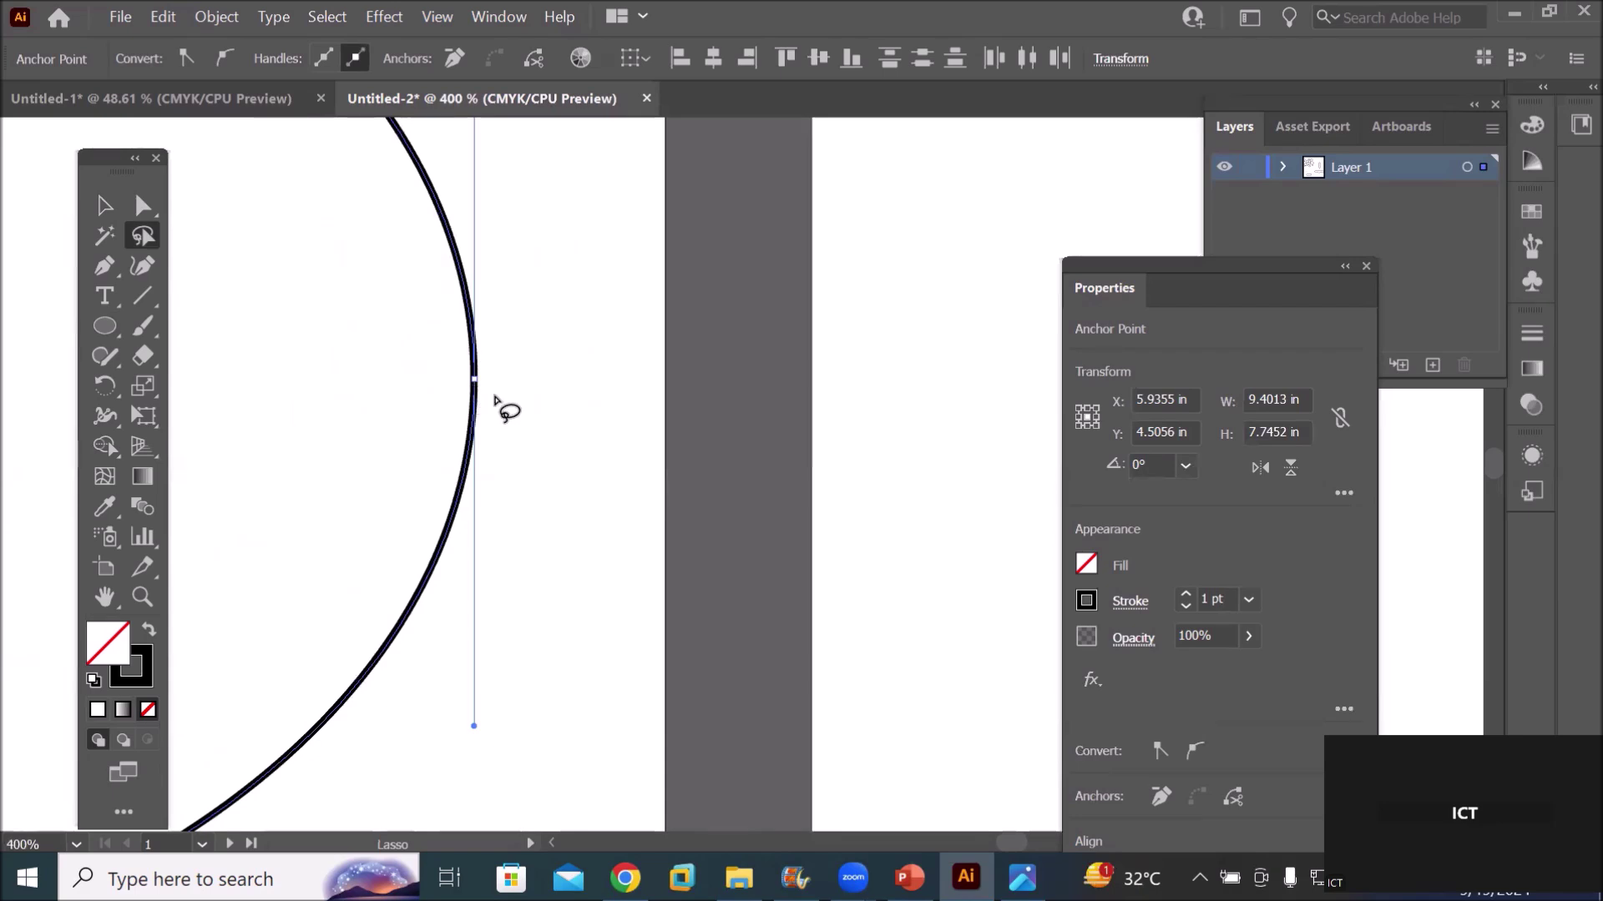
scroll(496, 401, "down", 3)
scroll(496, 401, "down", 2)
scroll(496, 400, "down", 1)
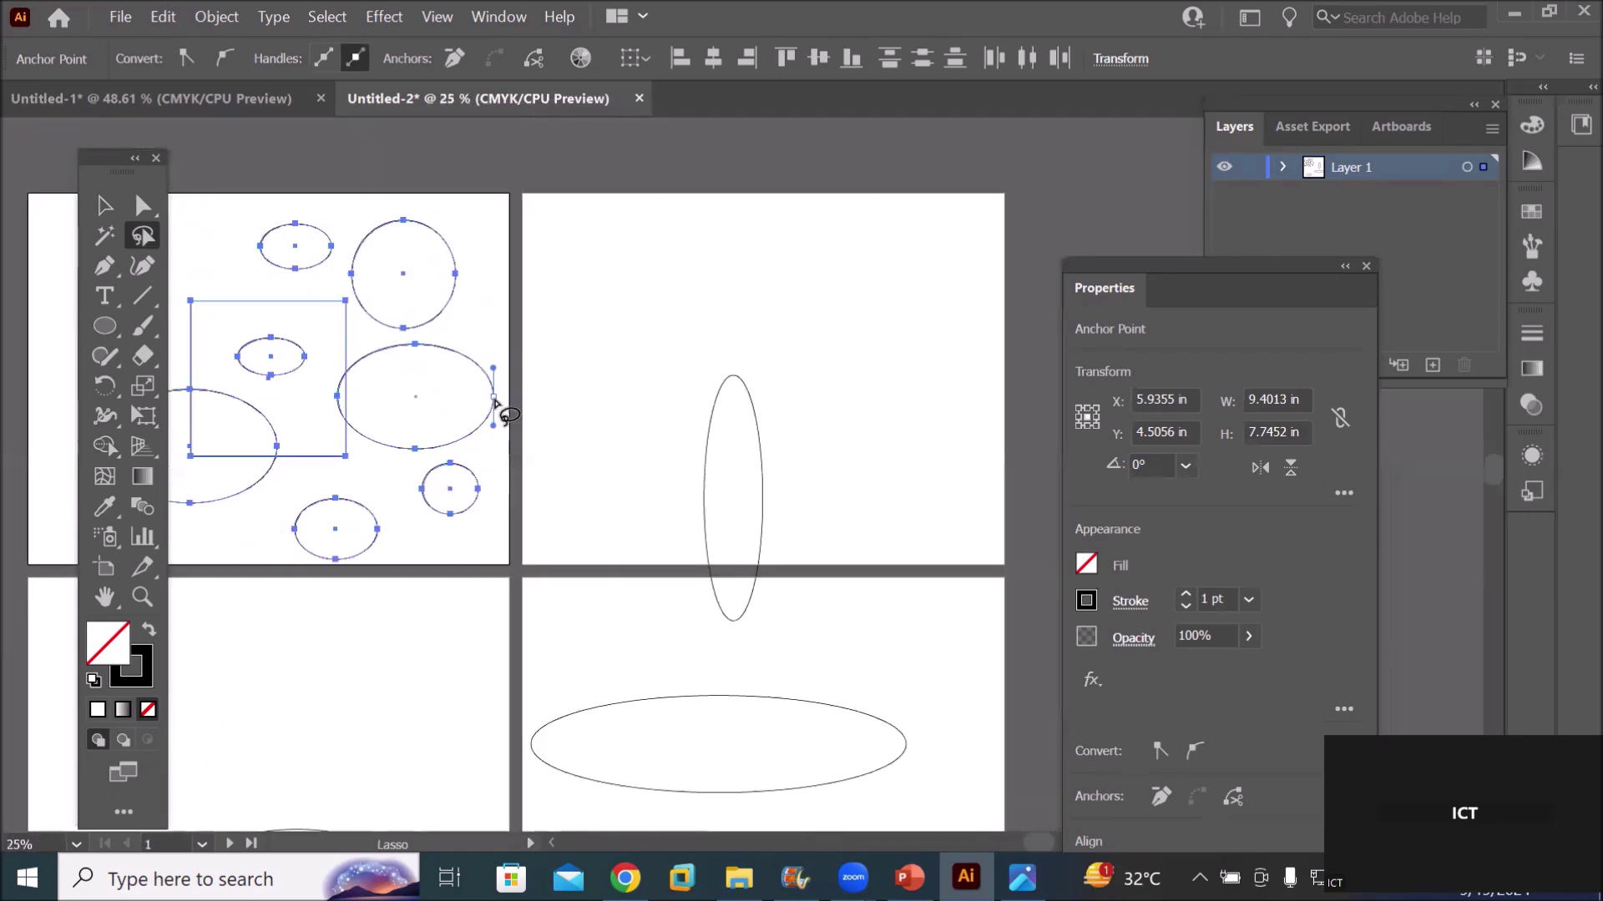
scroll(496, 408, "down", 1)
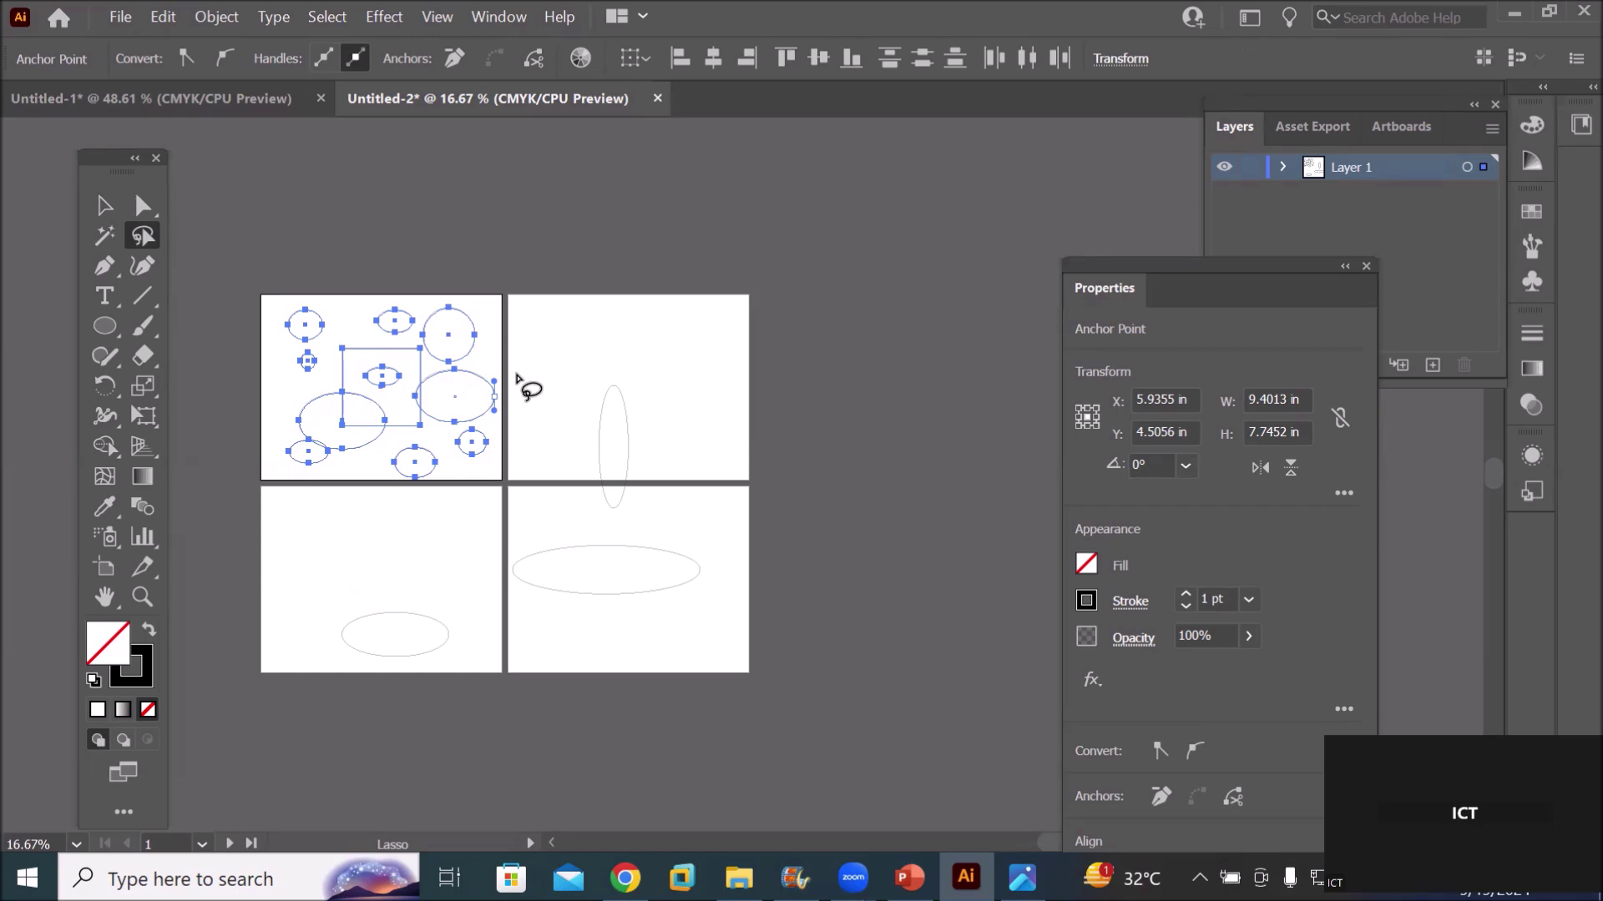
left_click_drag(1182, 264, 966, 178)
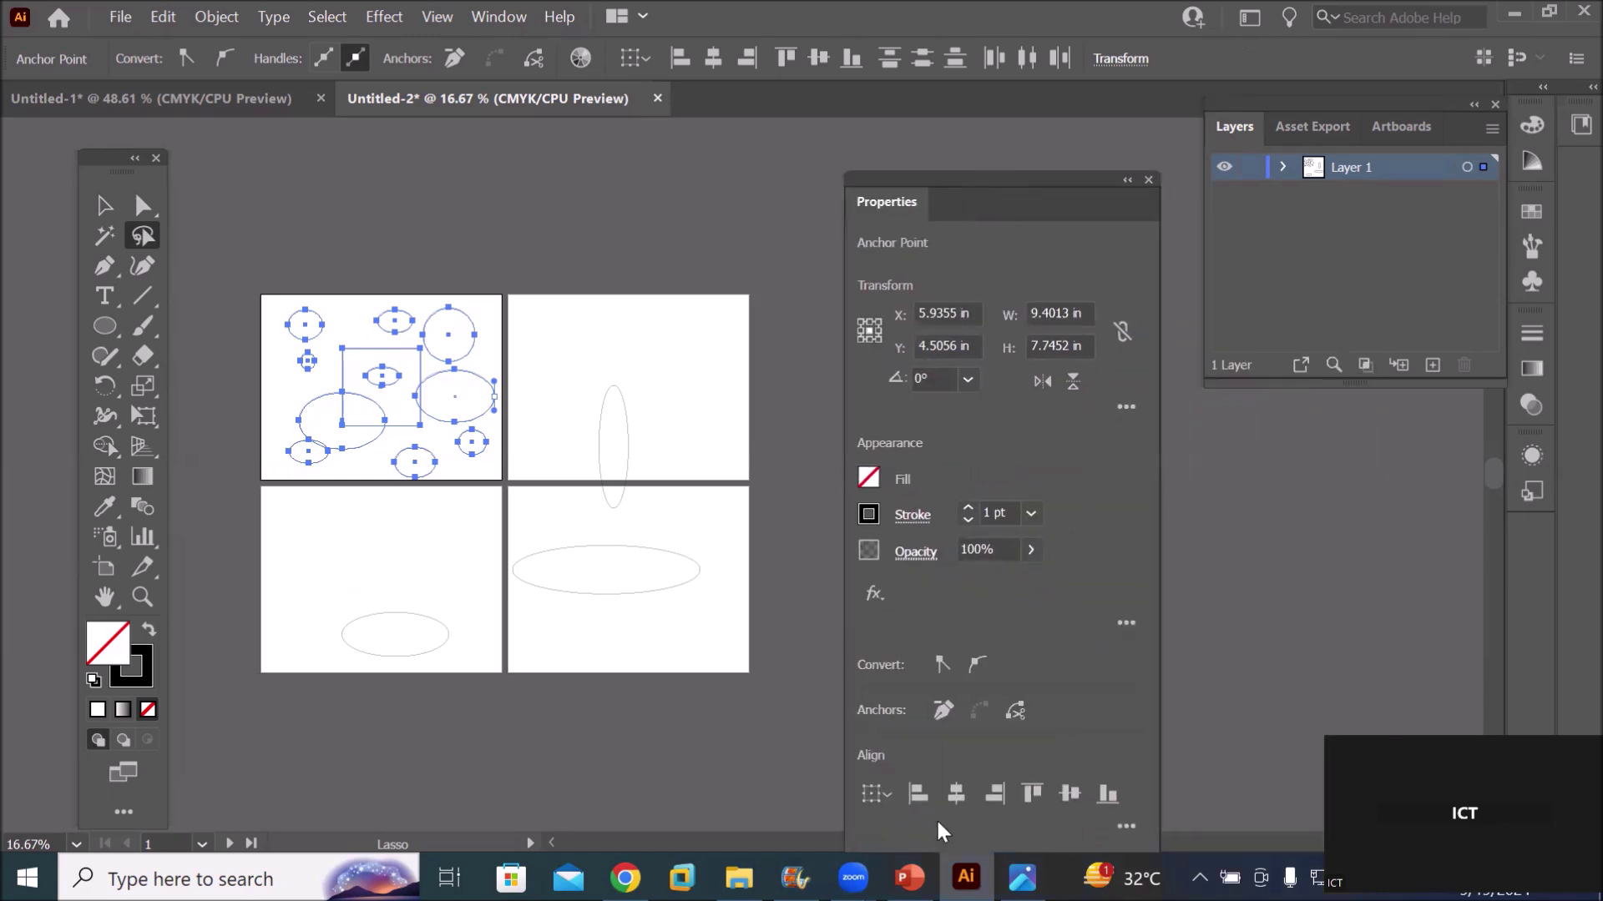
Set the Properties panel's Align To option to Align to Artboard
left_click_drag(928, 177, 870, 106)
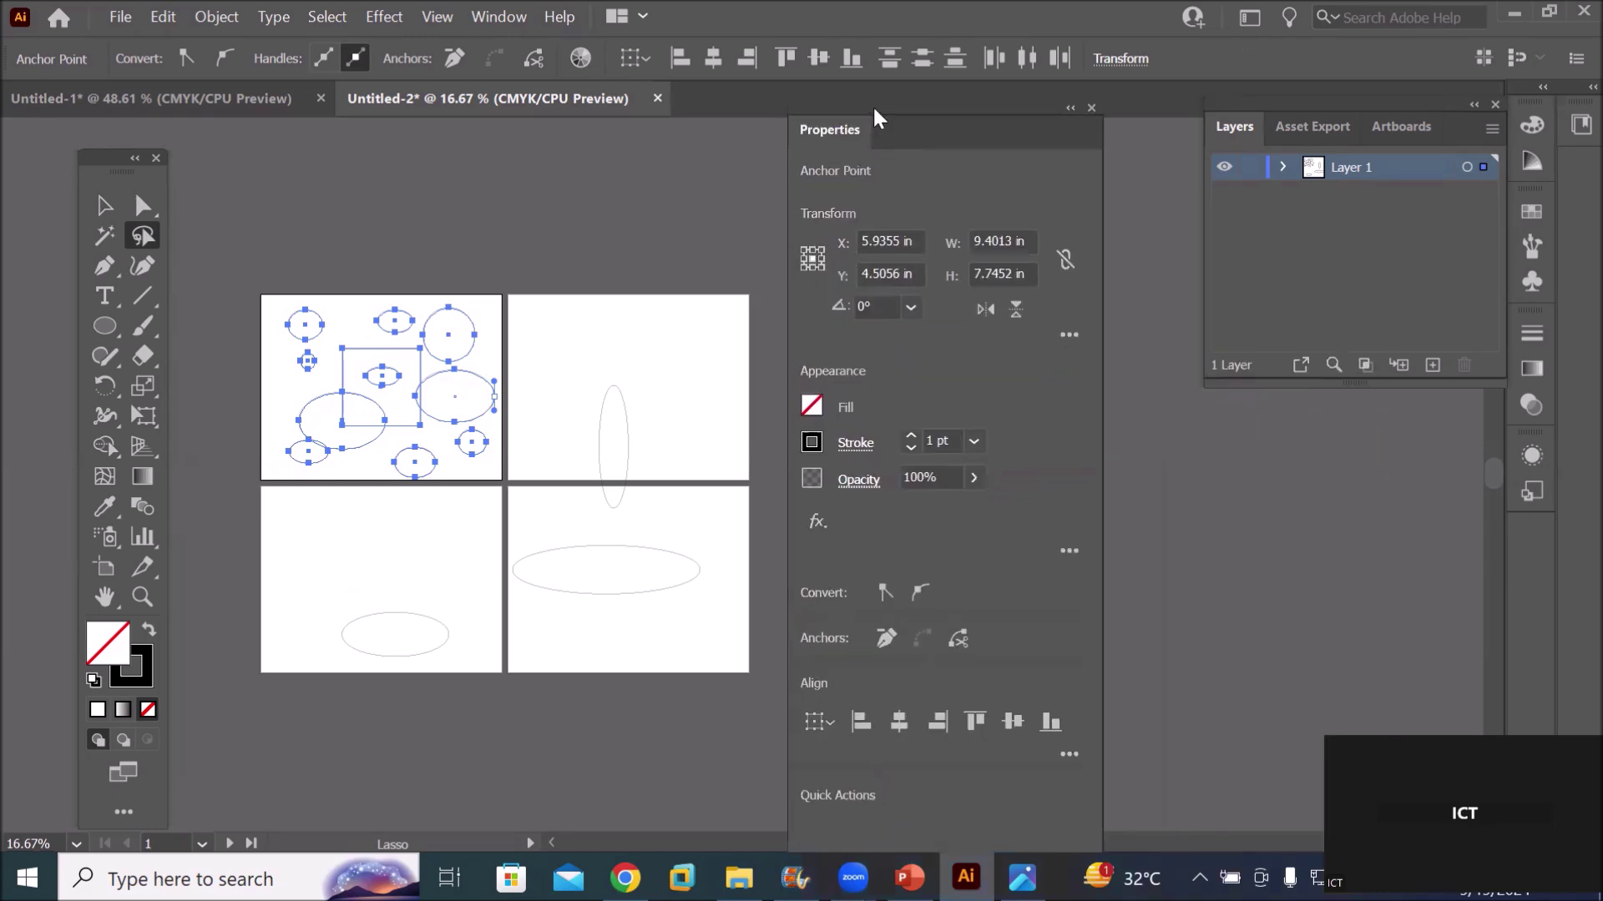
left_click(830, 724)
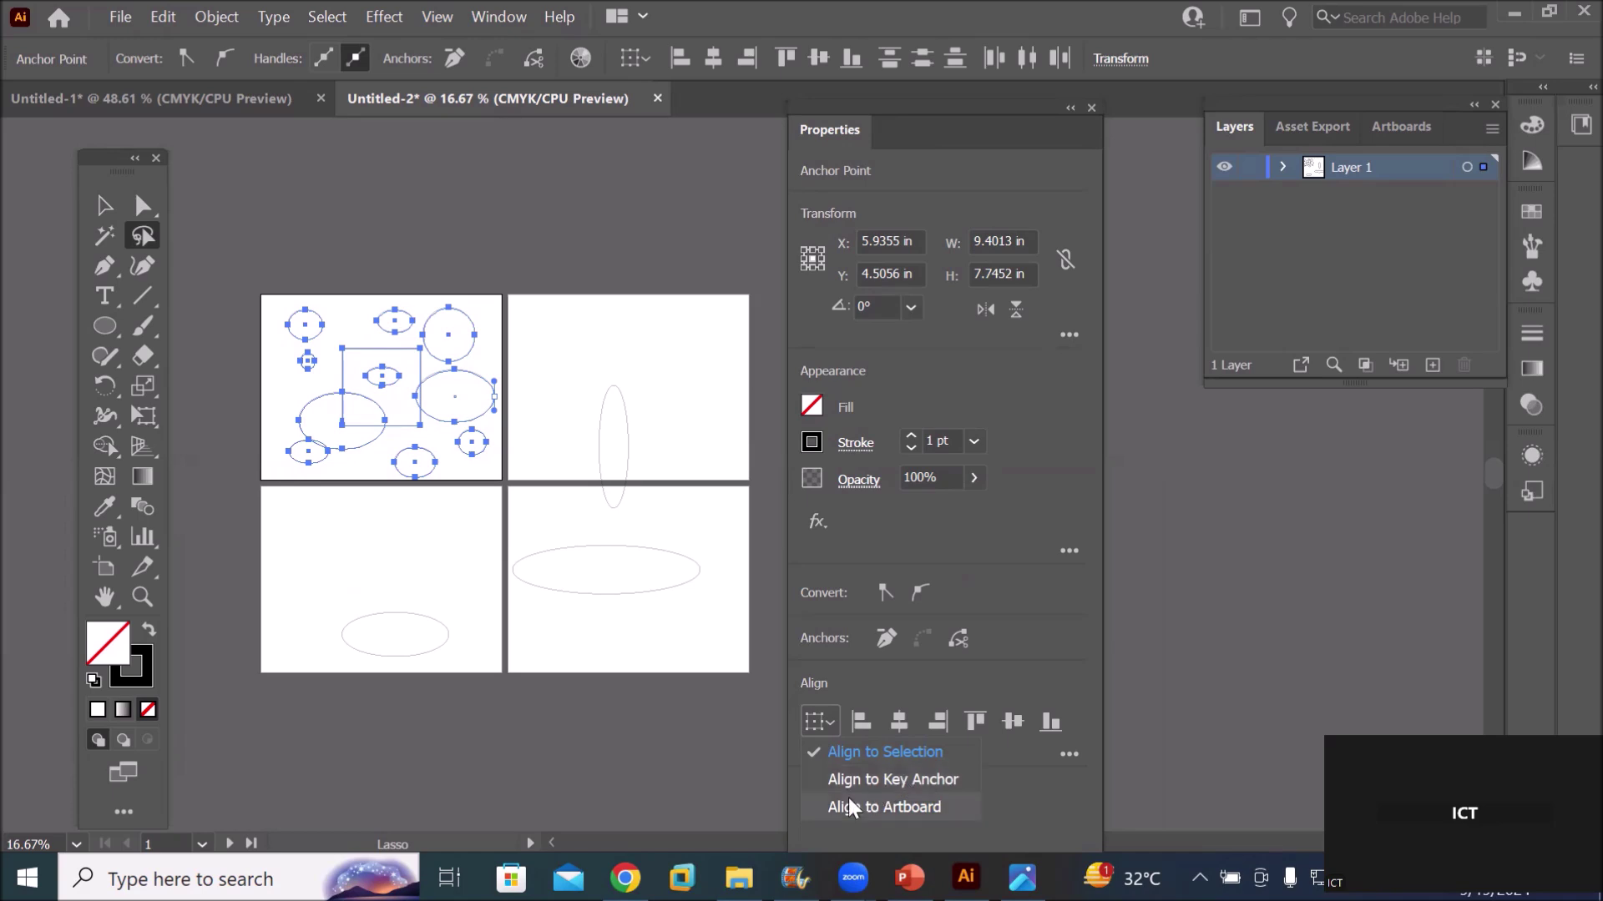
left_click(950, 813)
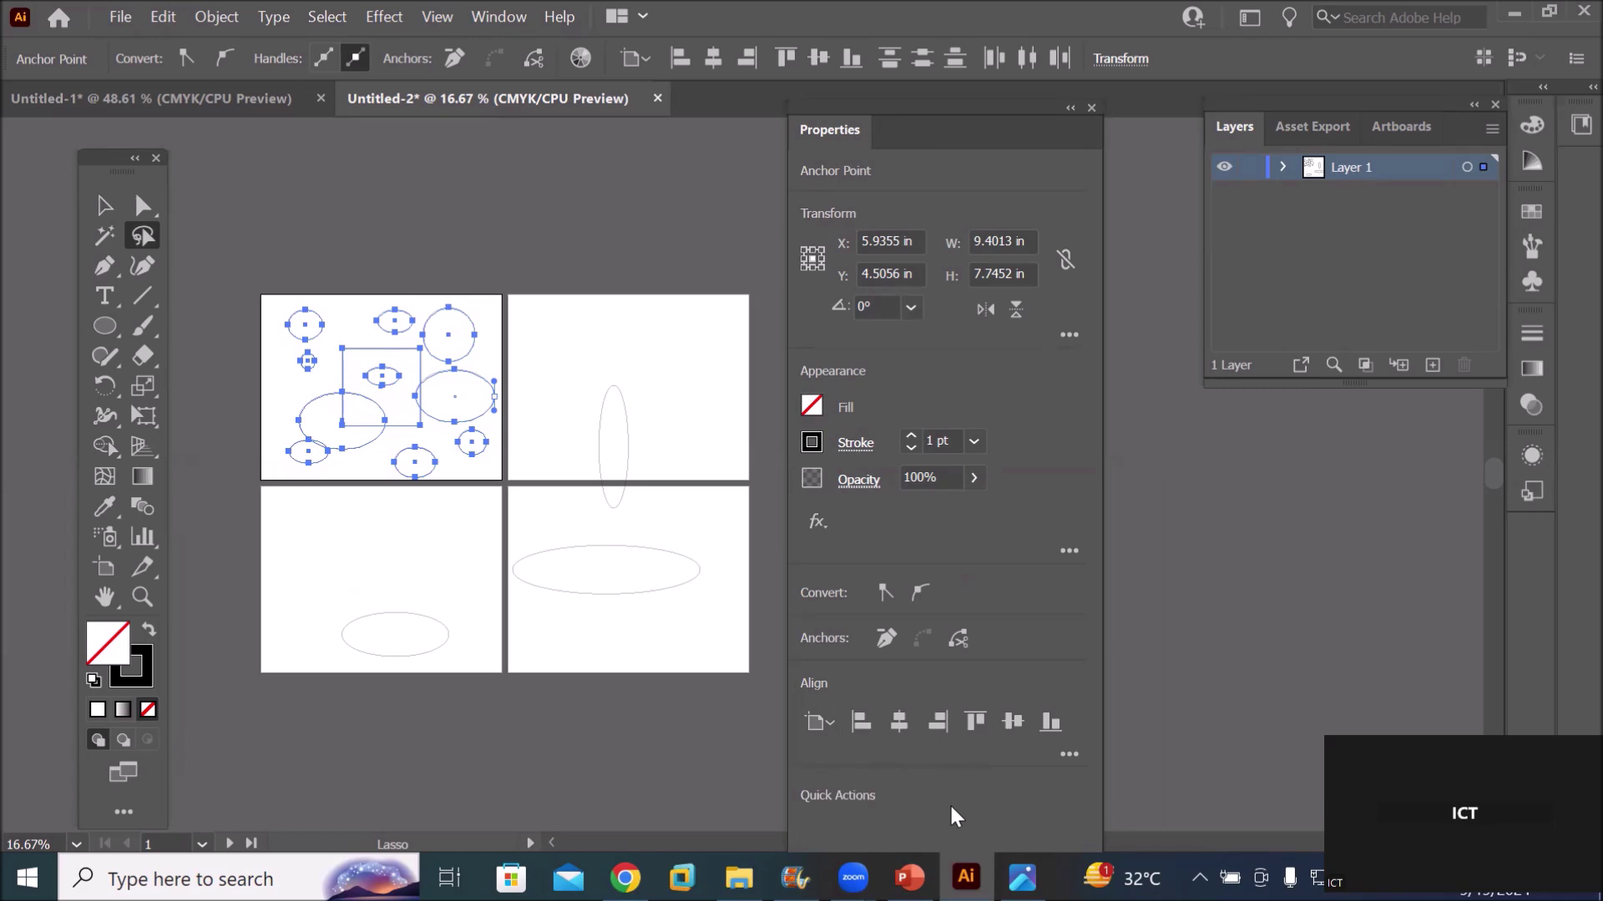
left_click(861, 723)
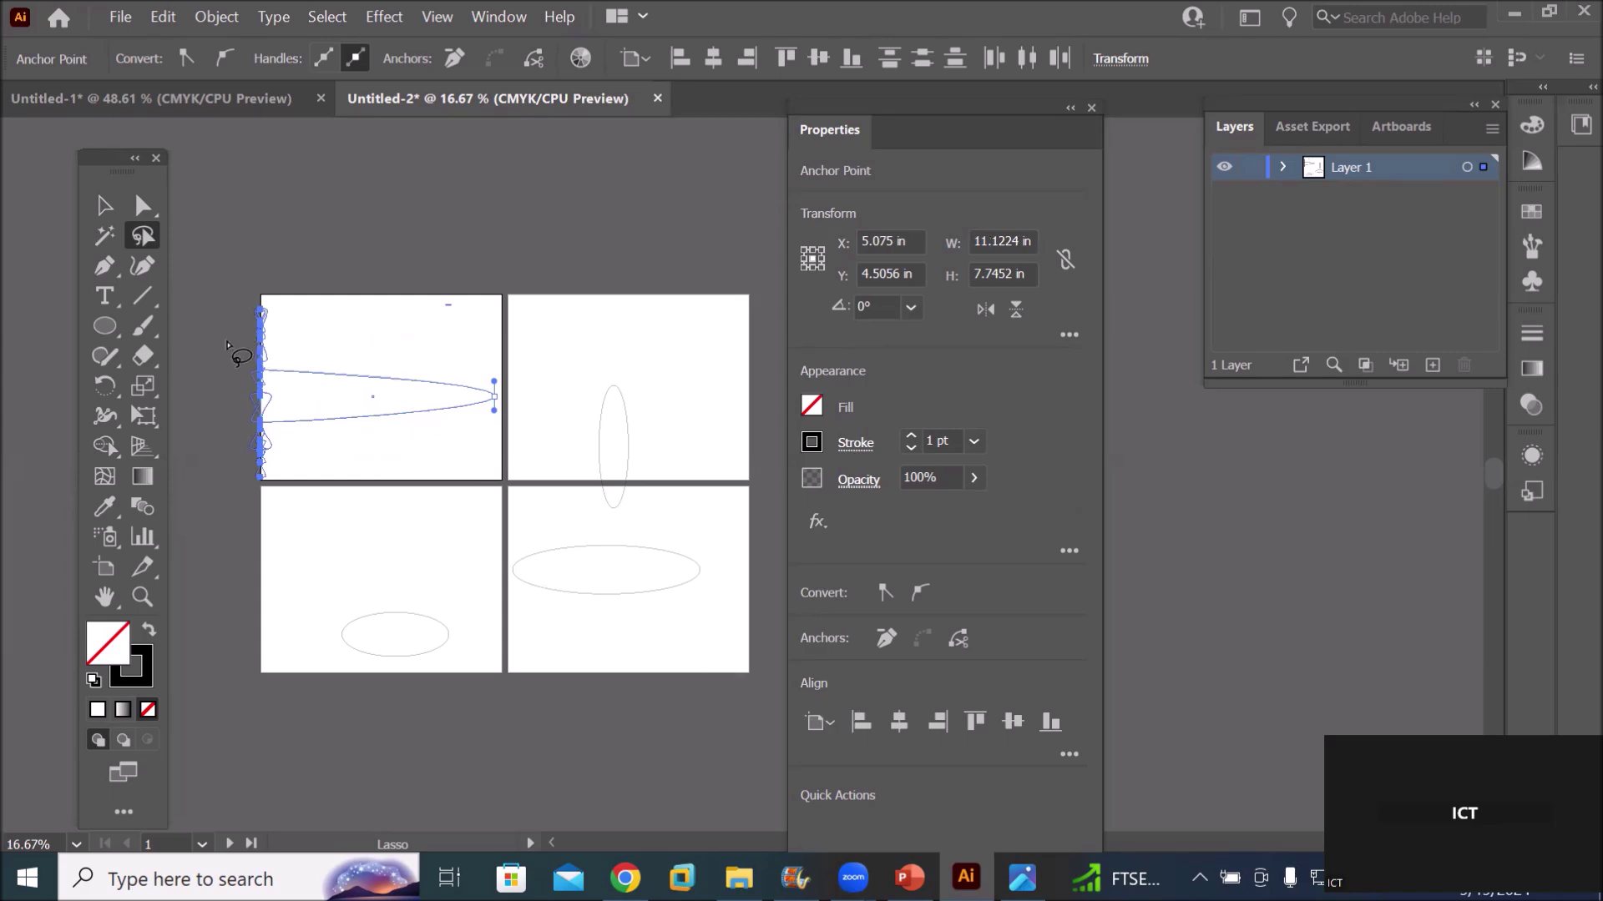
scroll(216, 344, "up", 3)
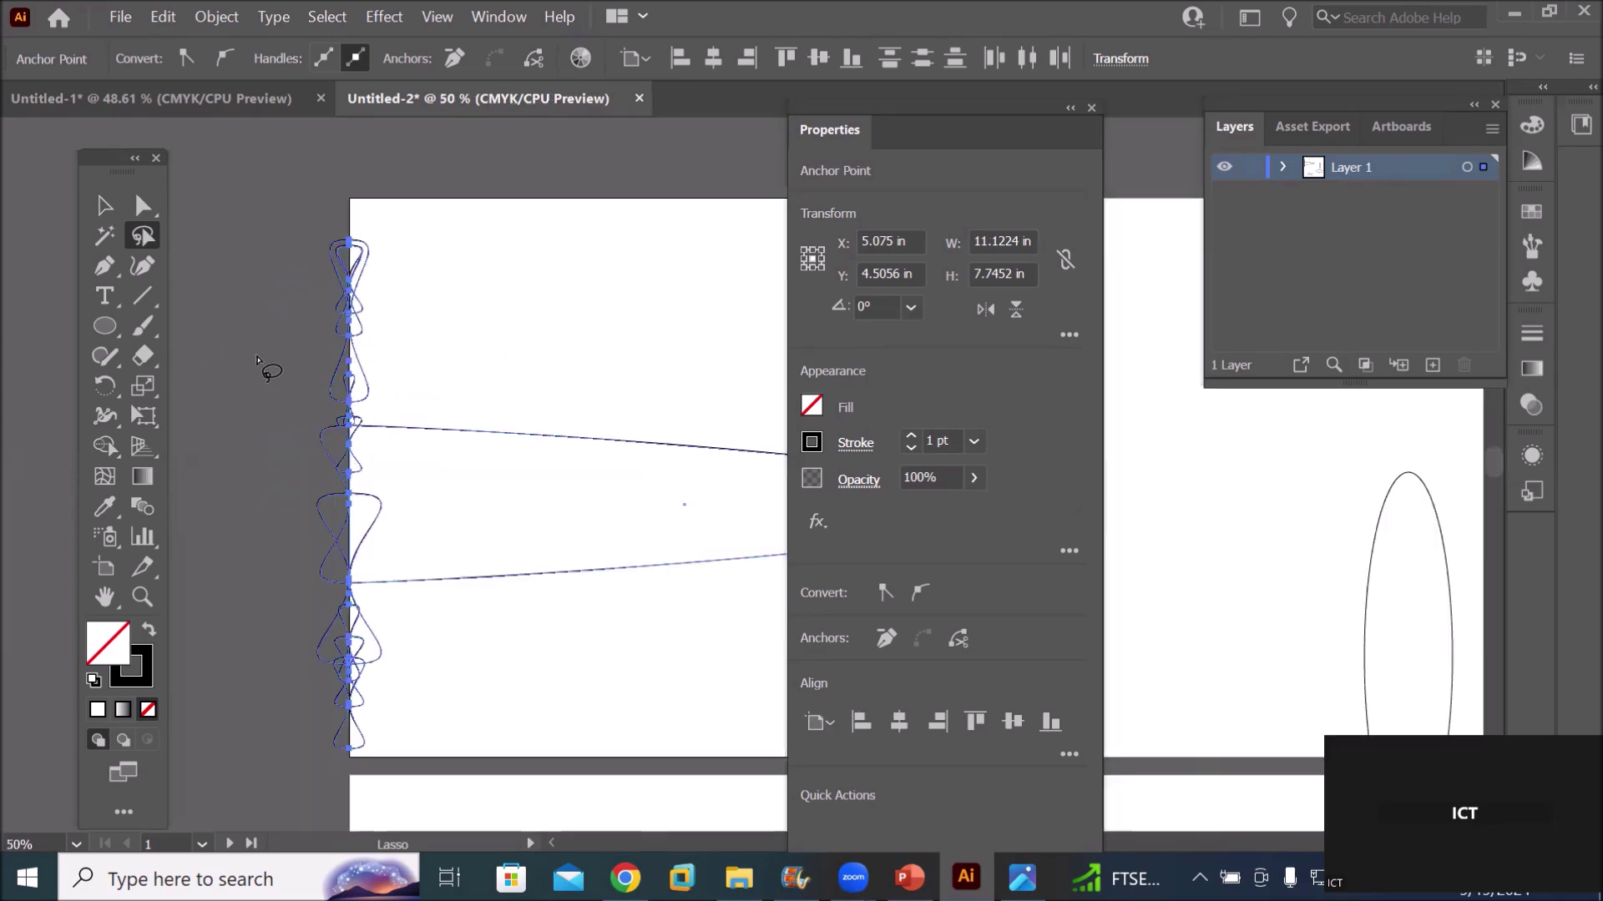
scroll(401, 394, "down", 2)
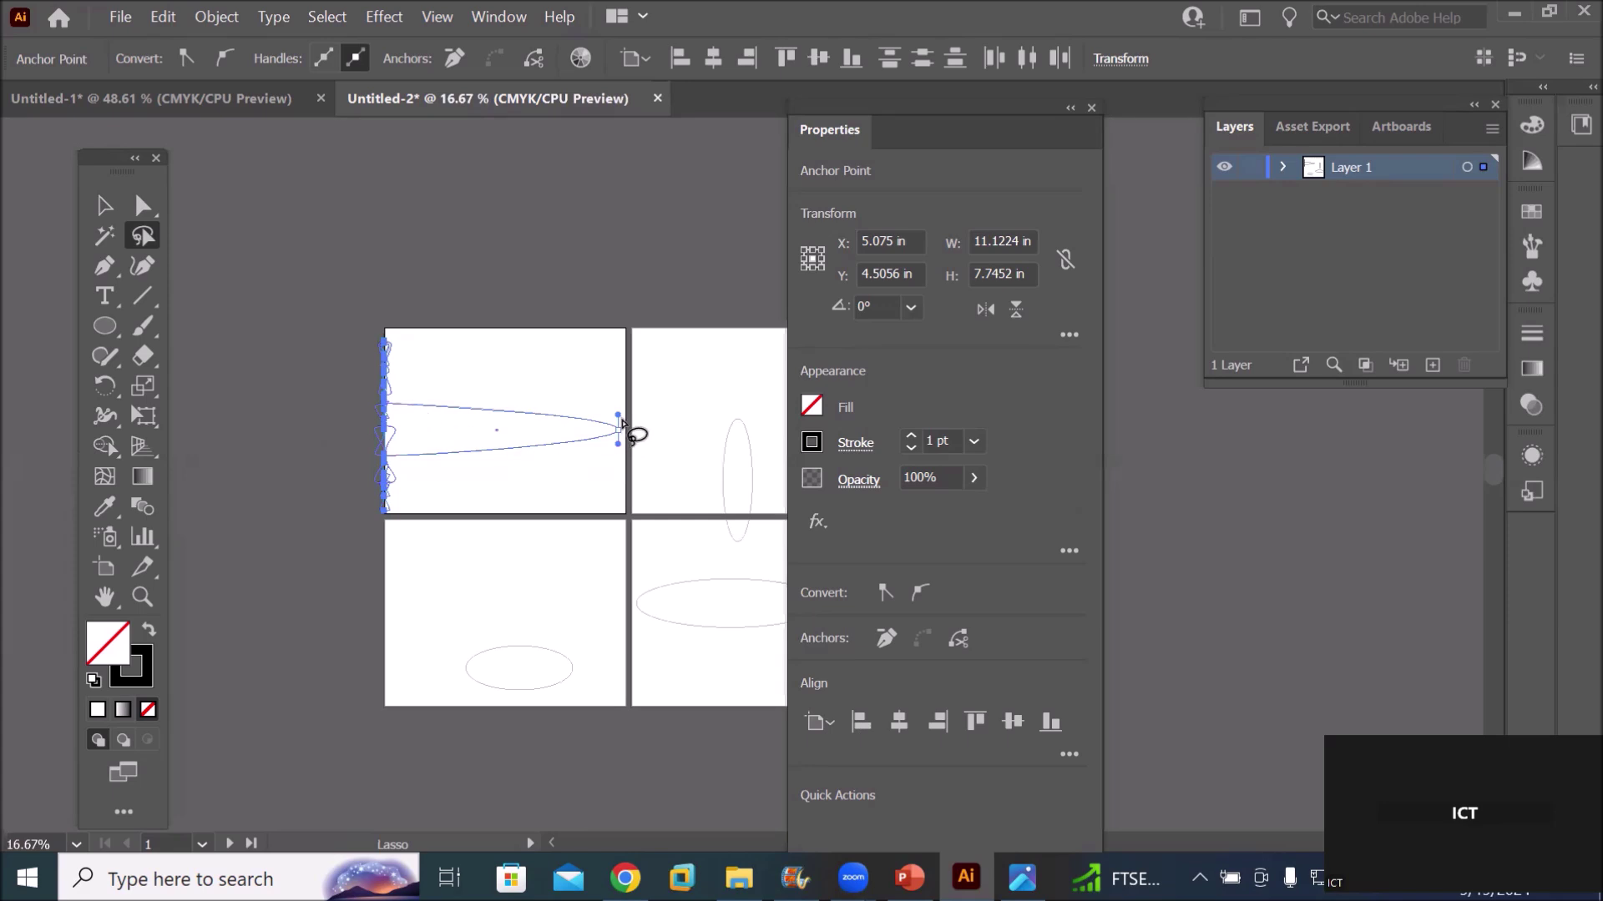
scroll(632, 415, "up", 1)
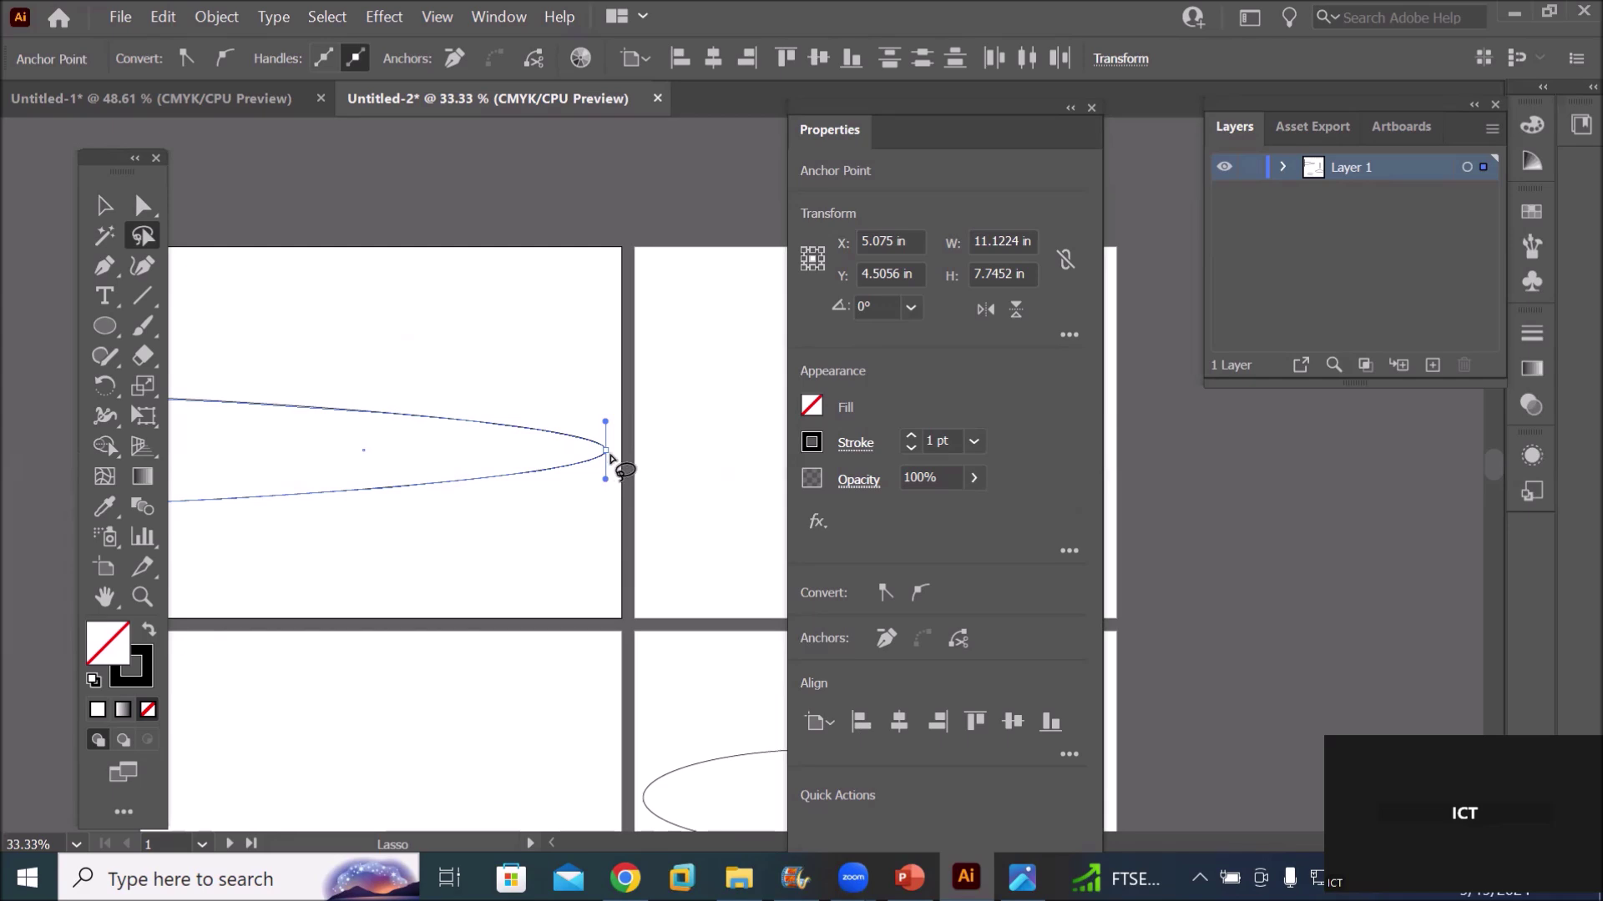
key("ctrl+z")
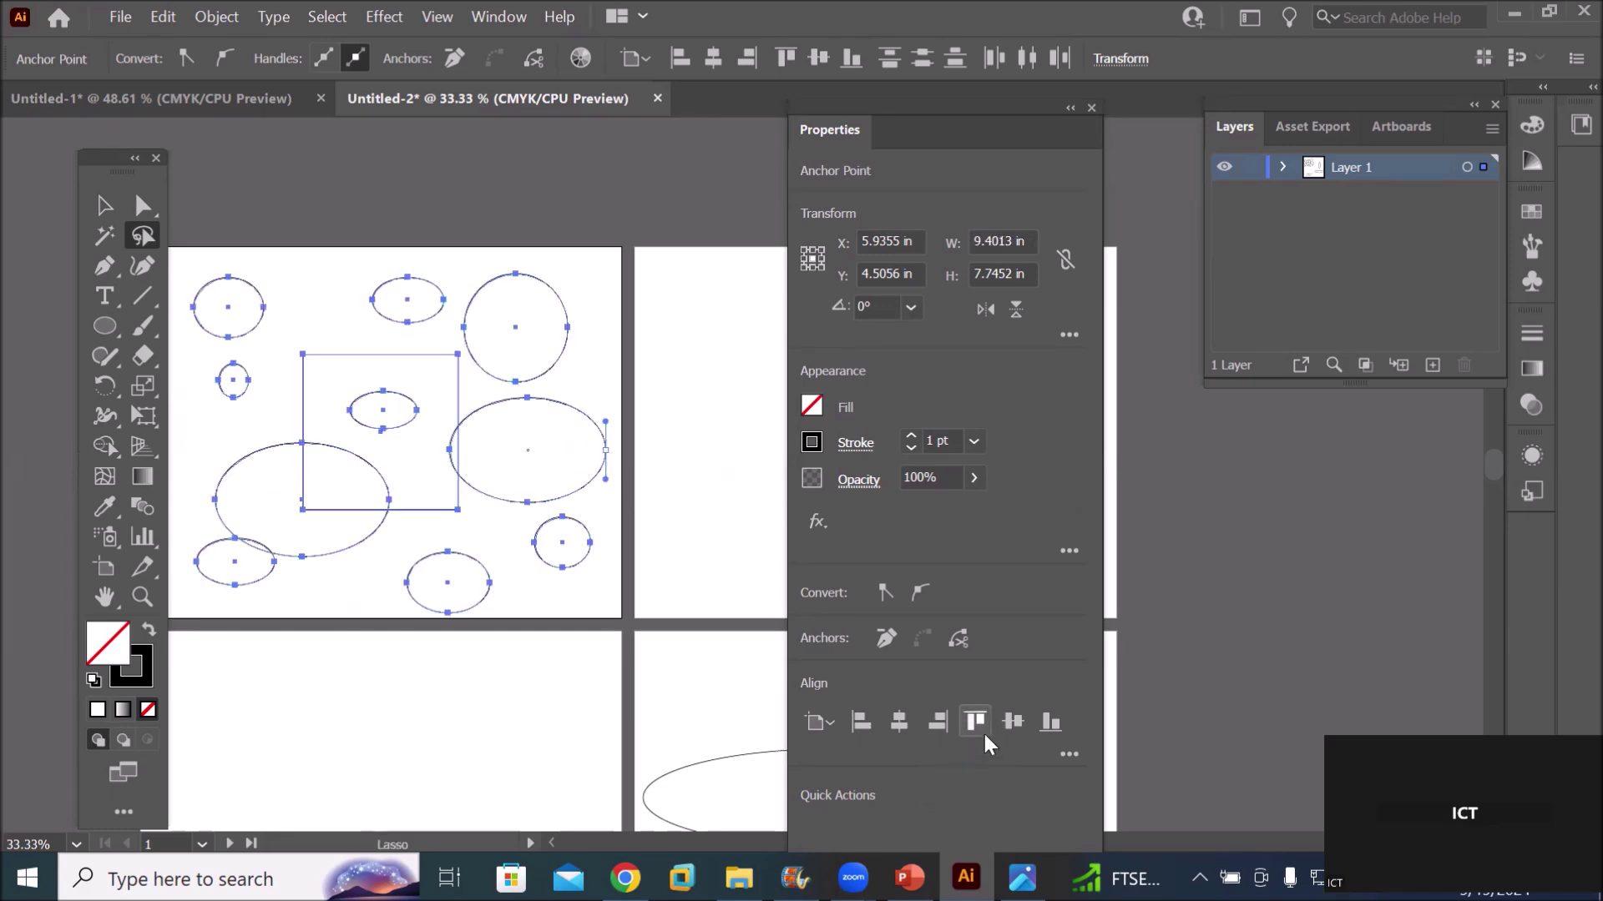
key("ctrl+plus")
scroll(610, 422, "up", 2)
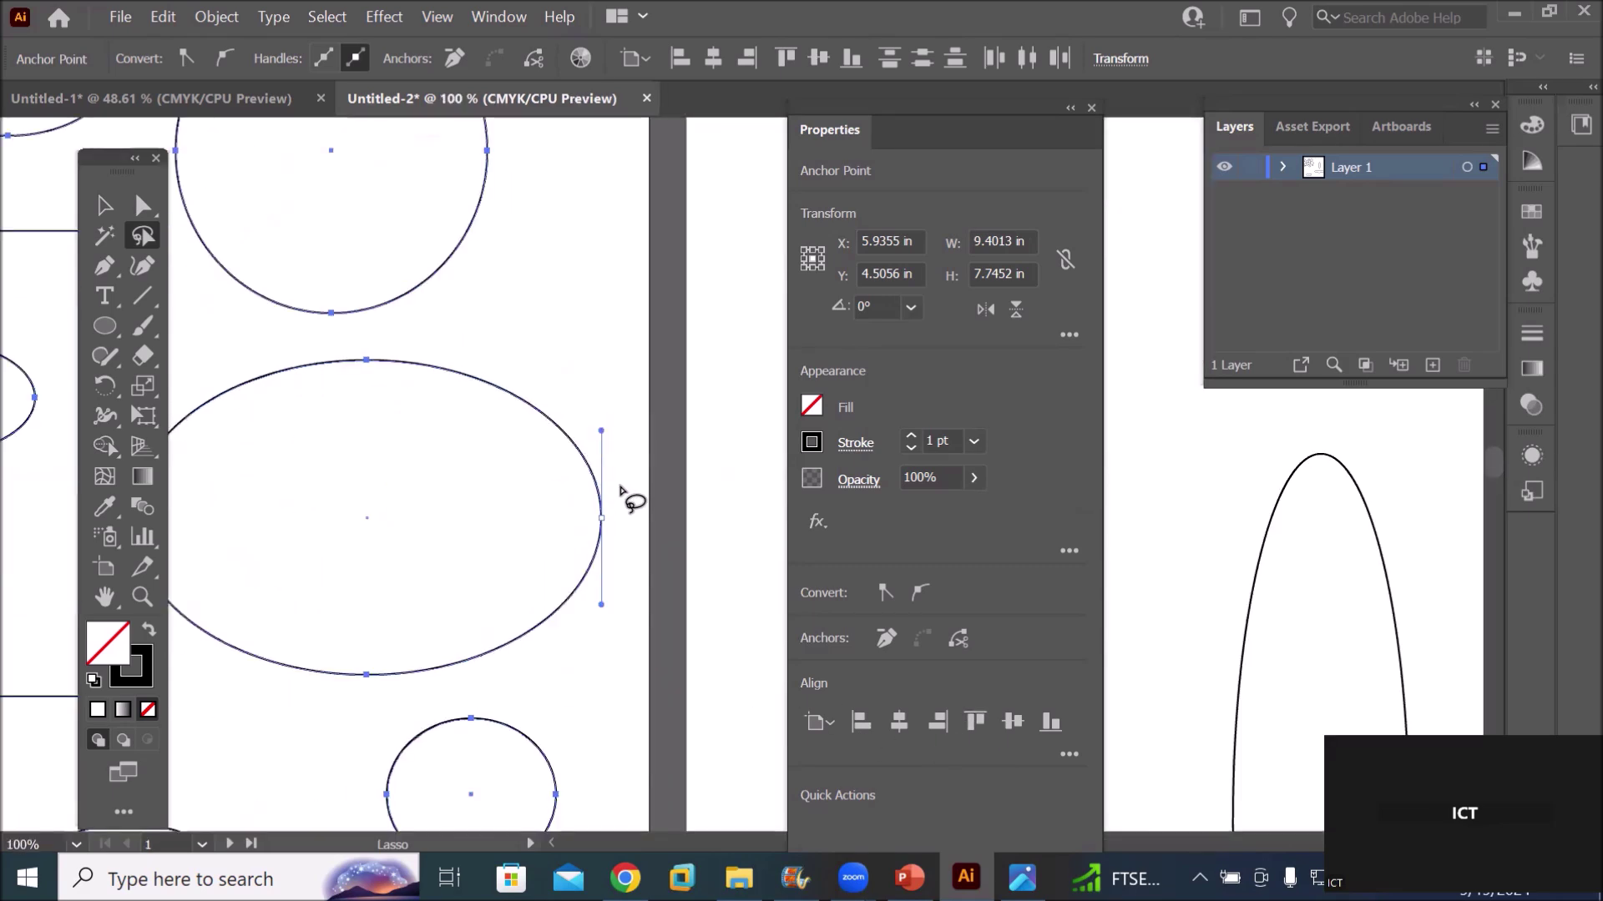
Lasso only the large ellipse's right-hand anchor point on artboard 1, then zoom out
left_click_drag(621, 486, 596, 485)
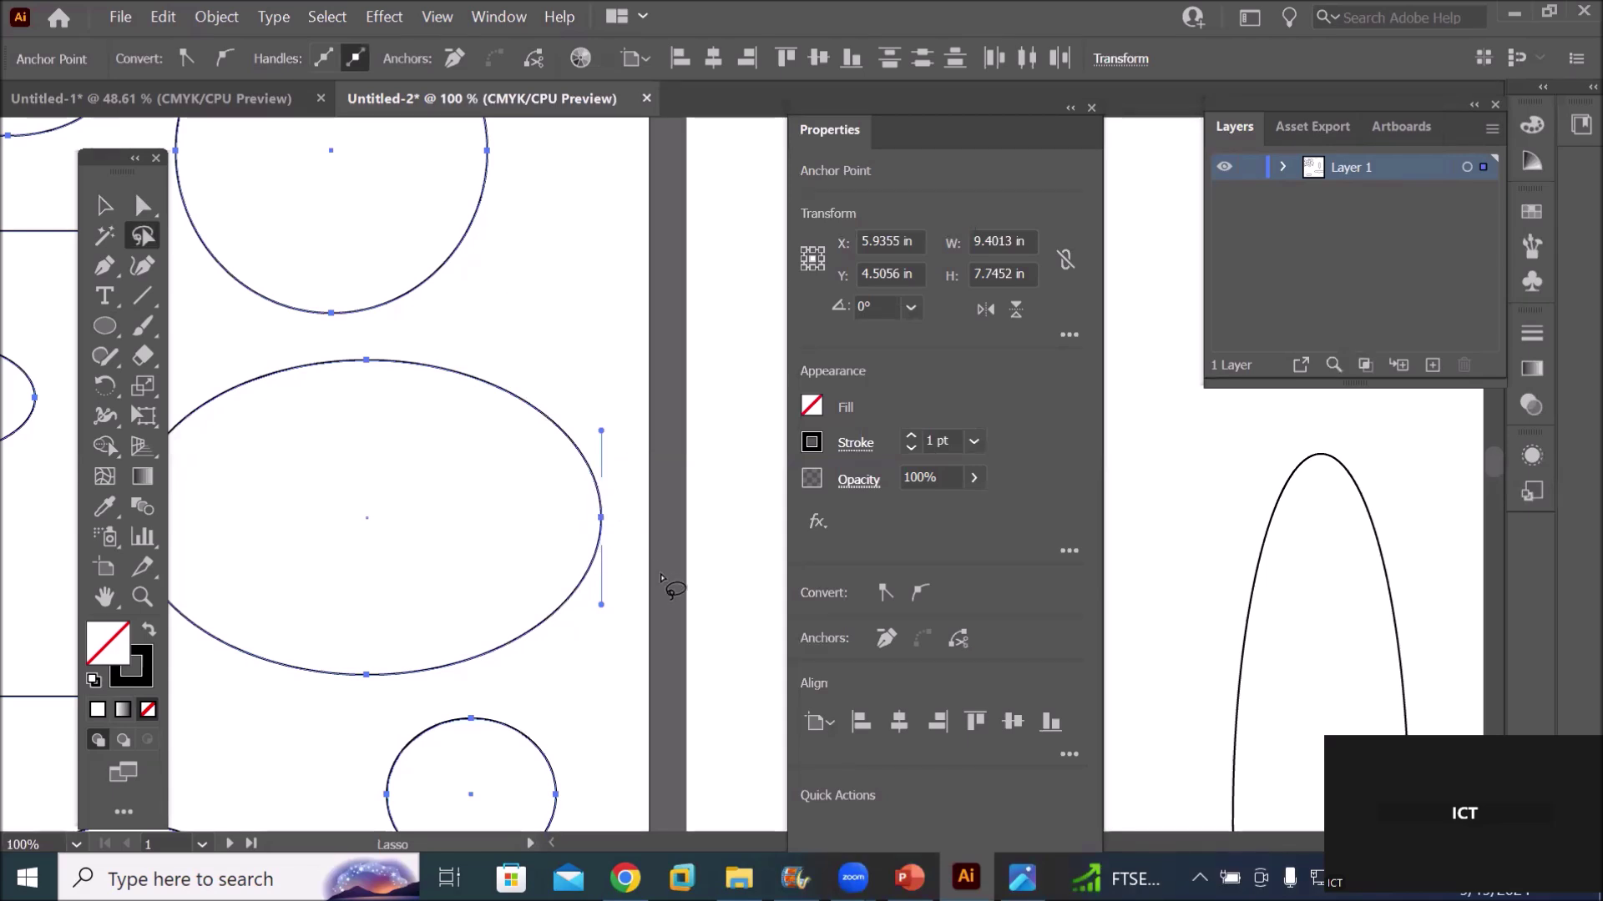
scroll(679, 590, "down", 2)
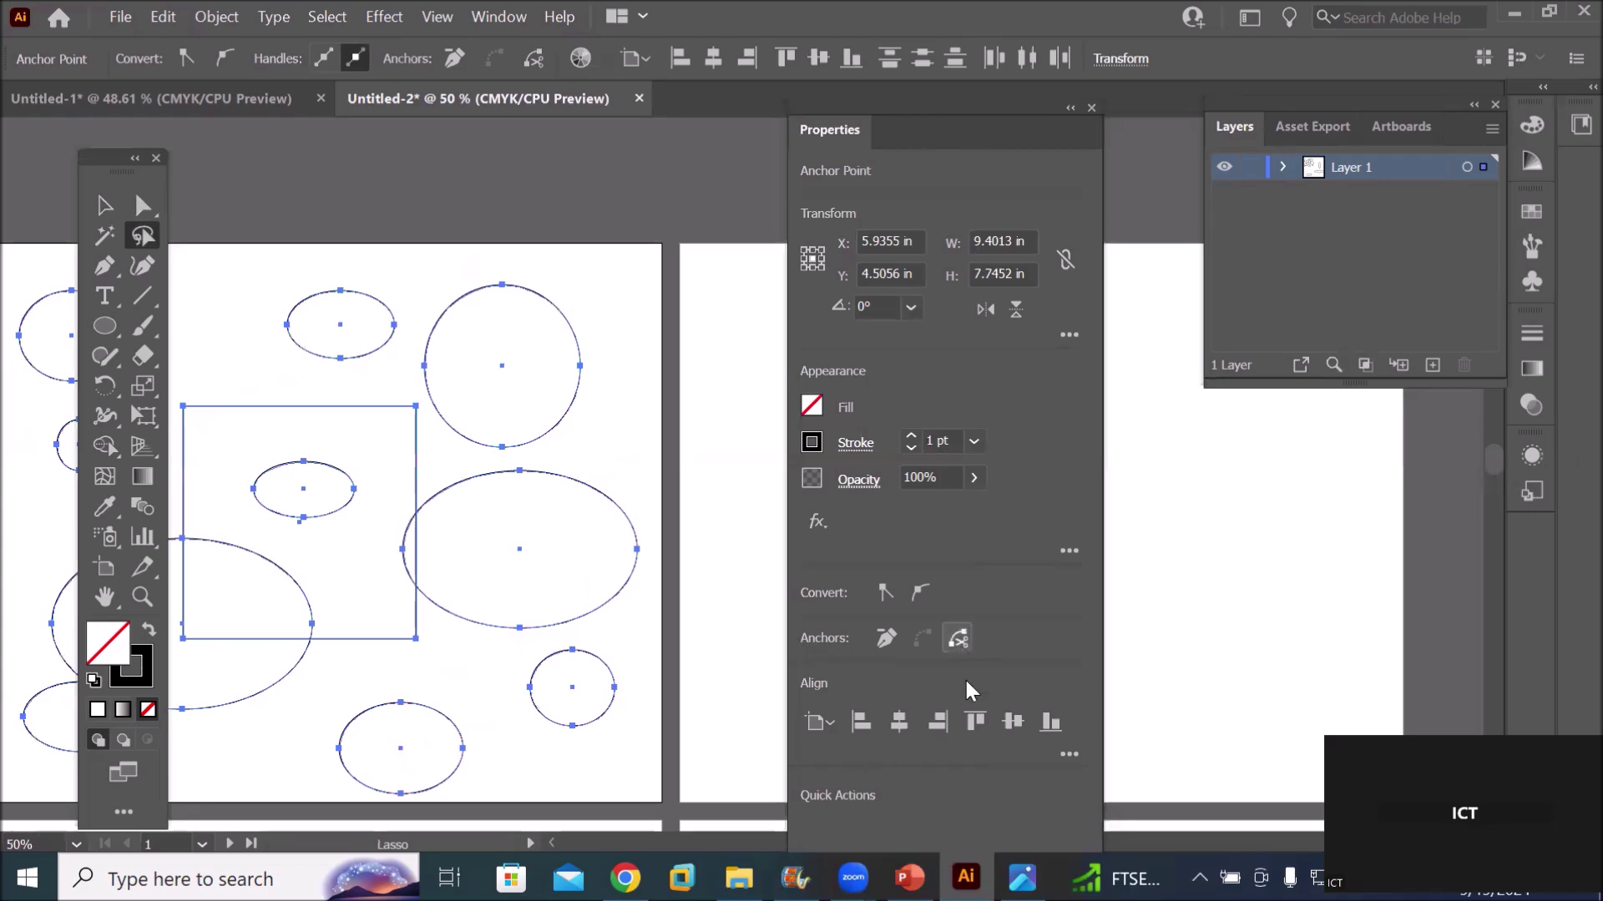
Align the picked anchors to the artboard's left edge, collapsing the shapes into a vertical chain
left_click(834, 729)
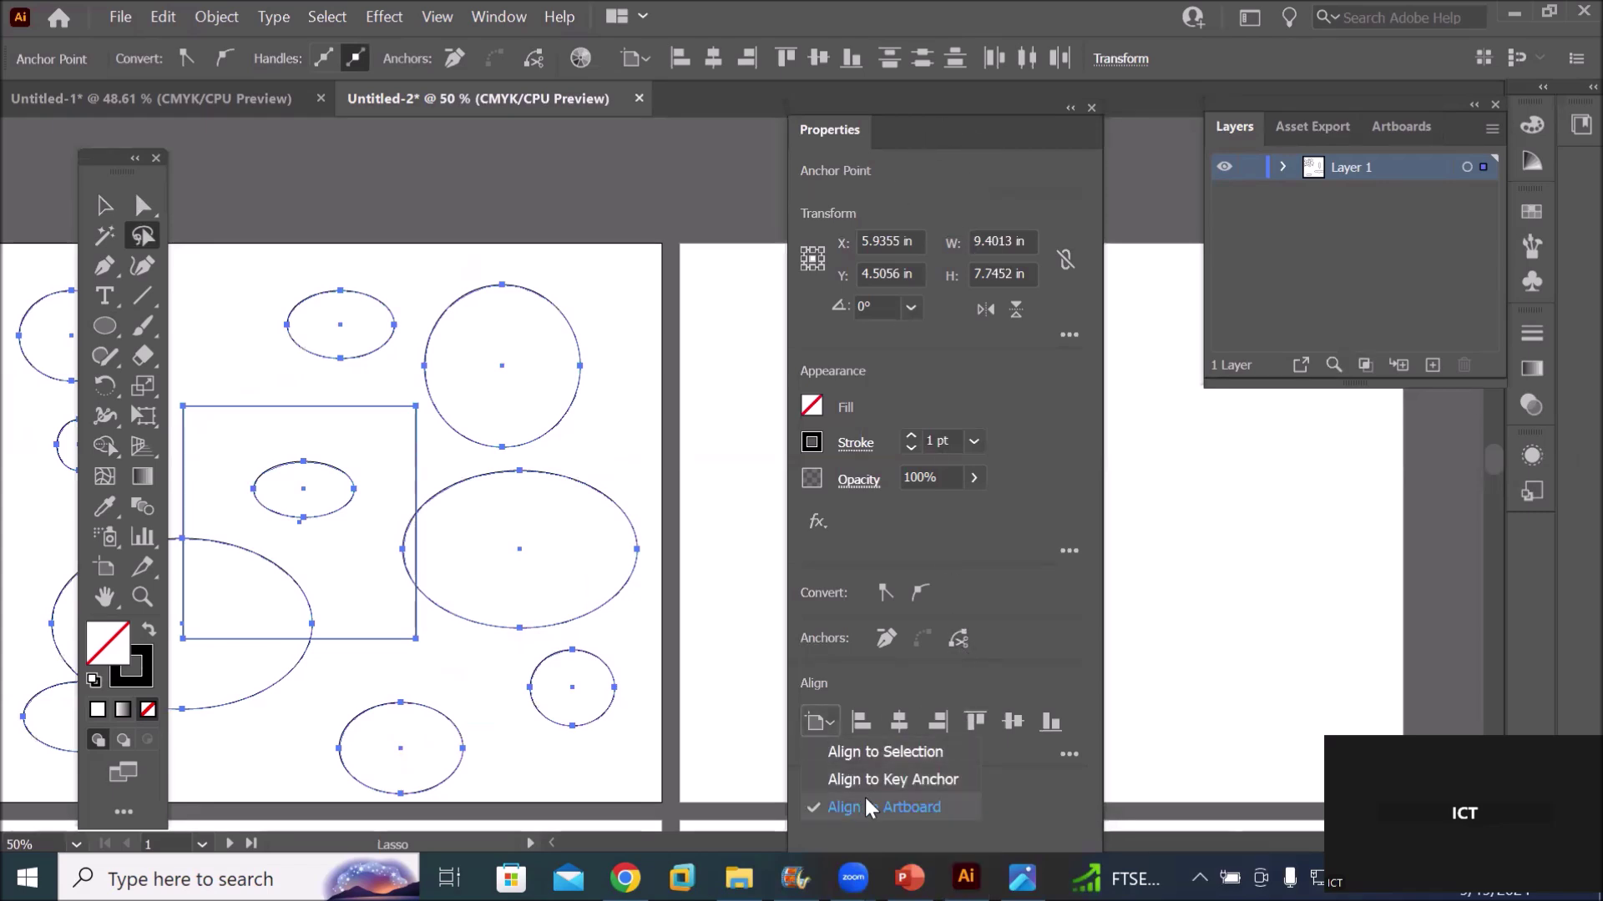
left_click(864, 797)
left_click(861, 720)
scroll(494, 666, "down", 2)
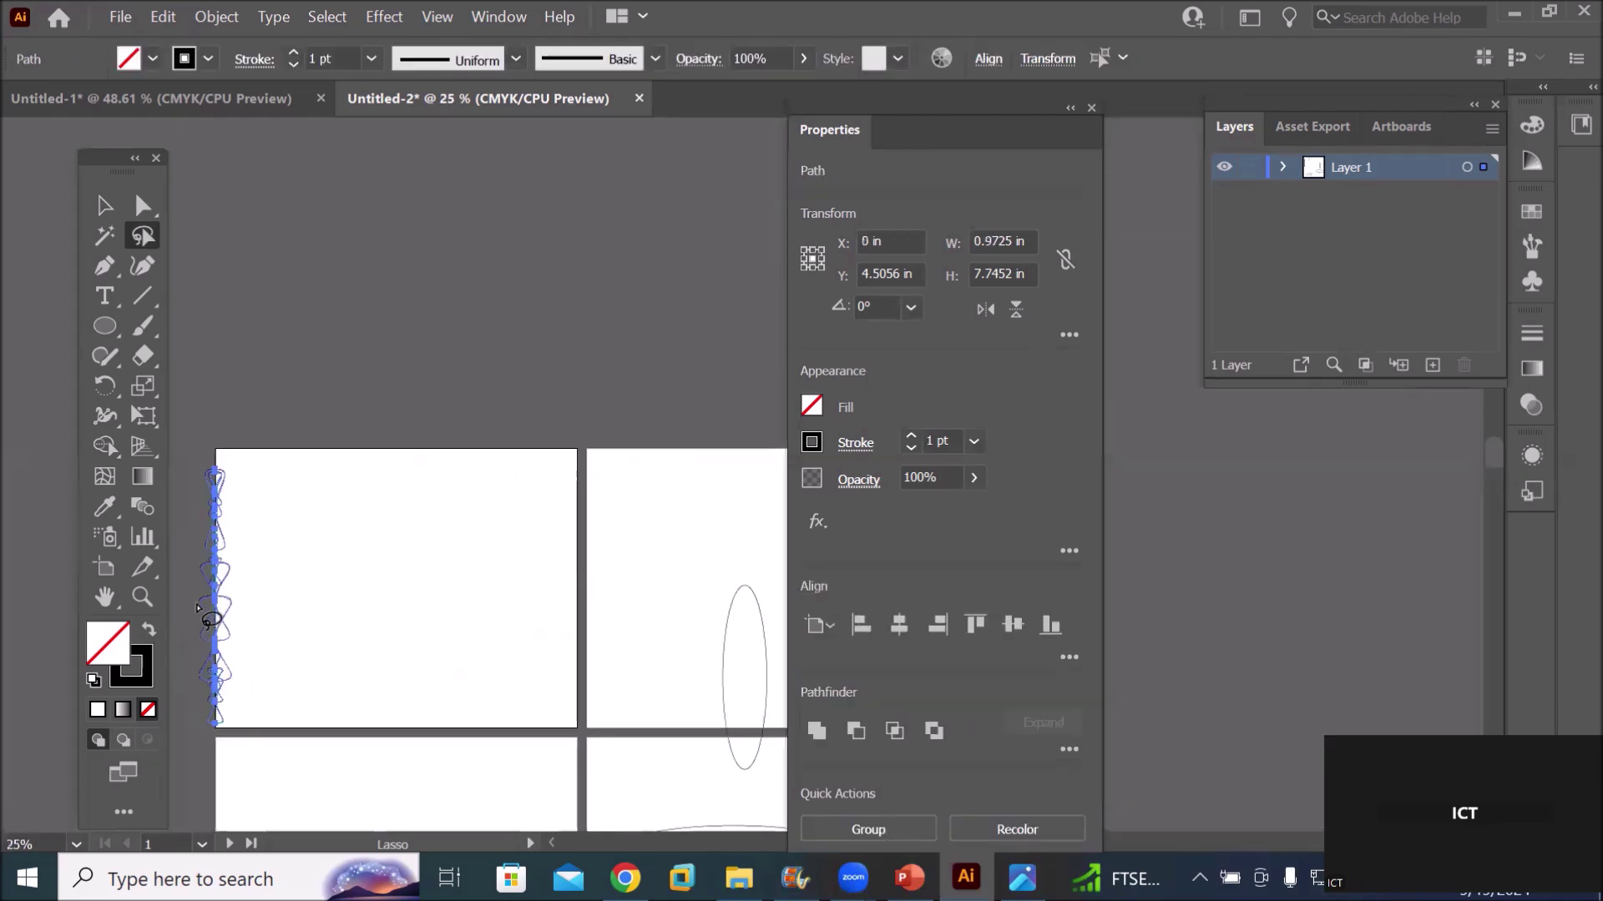
scroll(197, 604, "up", 2)
scroll(197, 614, "up", 1)
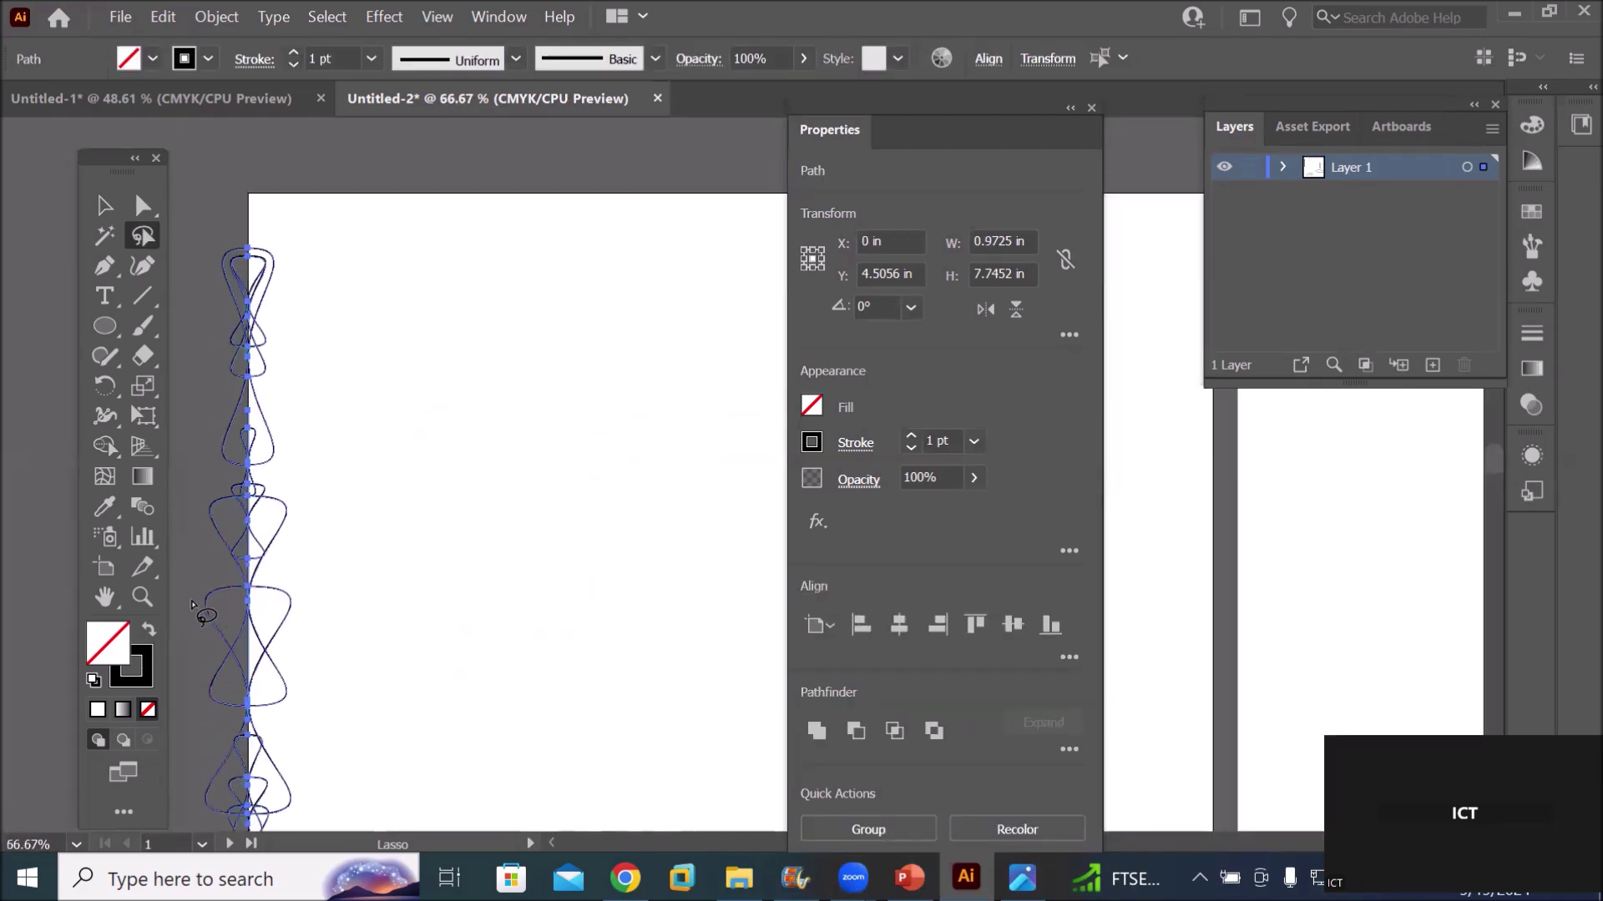
scroll(192, 611, "up", 1)
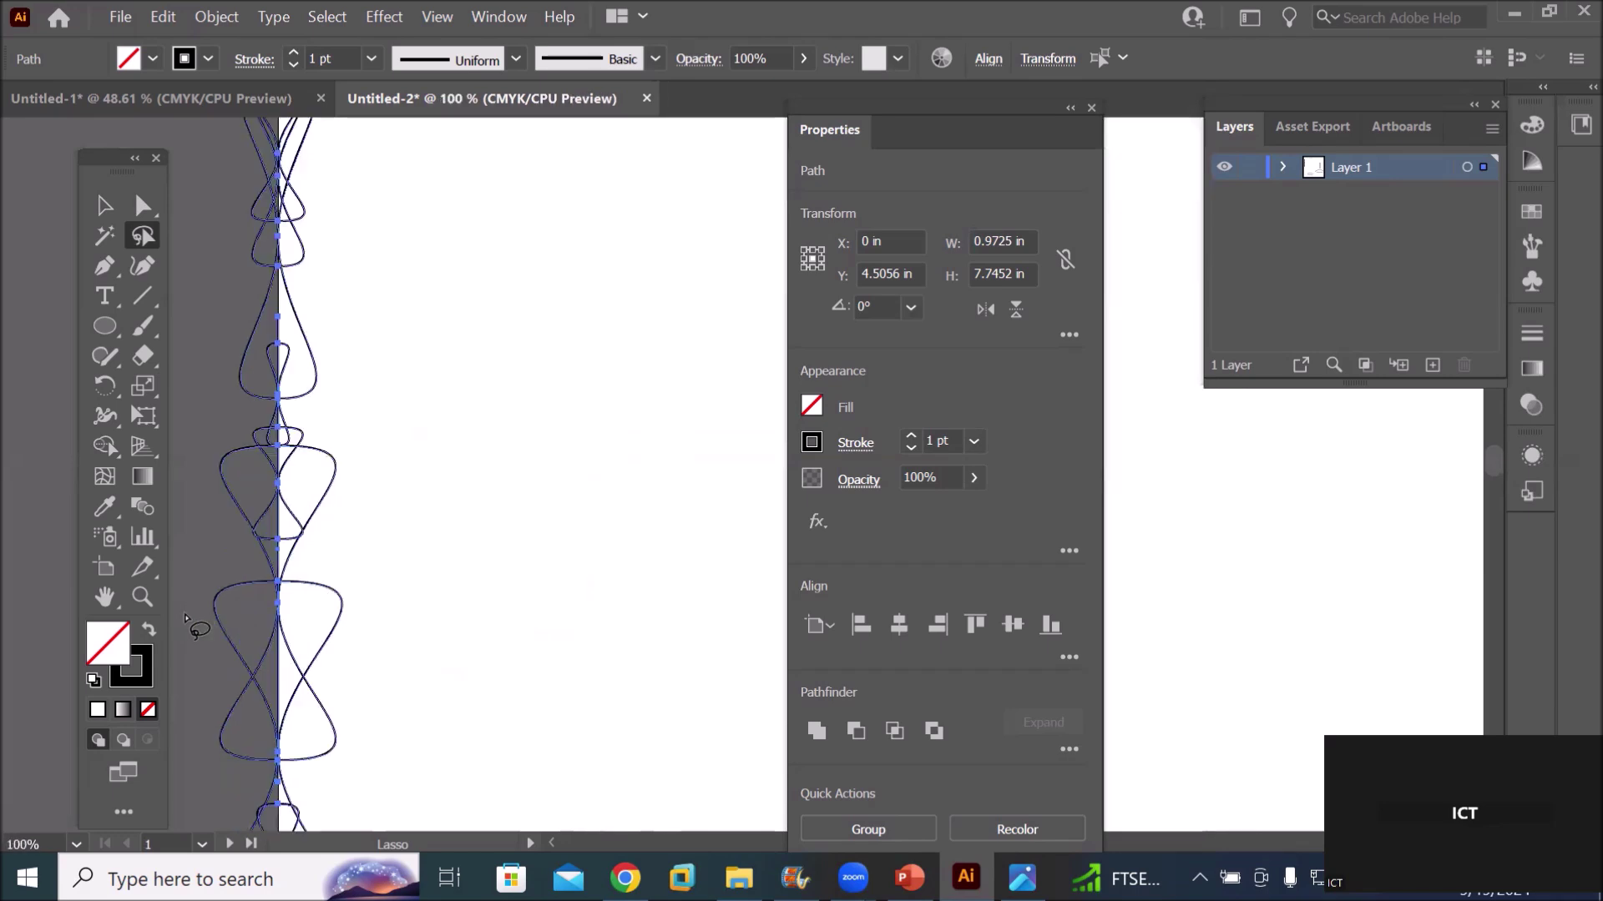
scroll(187, 619, "up", 2)
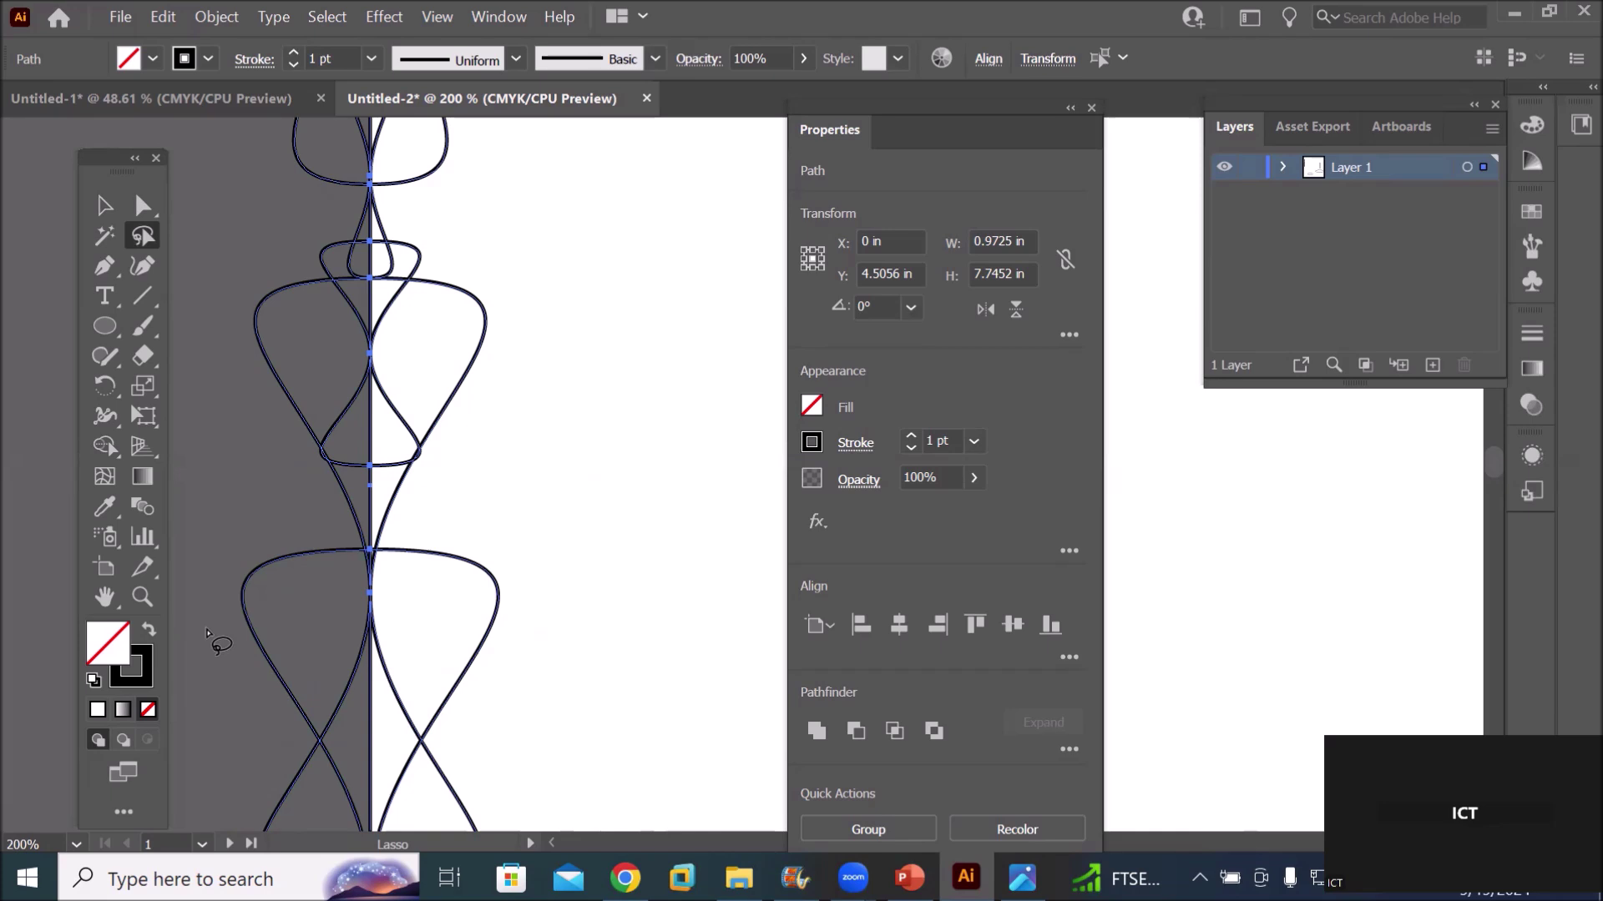
Pan to view the whole chain and raise its stroke weight toward 4 pt
scroll(351, 567, "down", 1, "alt")
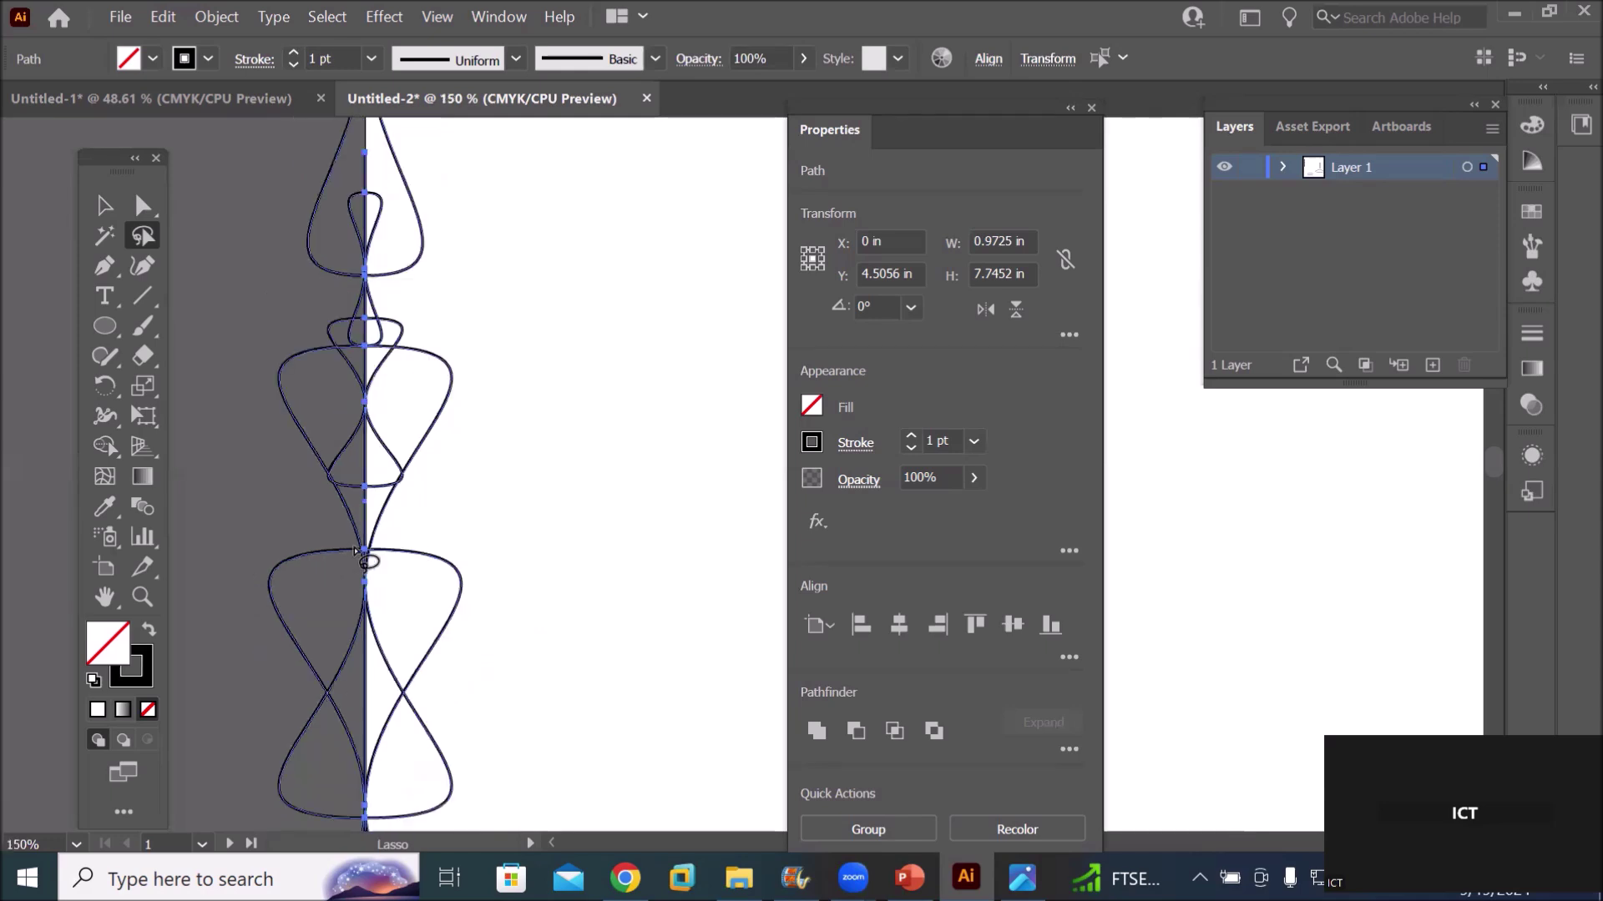
scroll(413, 666, "down", 1, "alt")
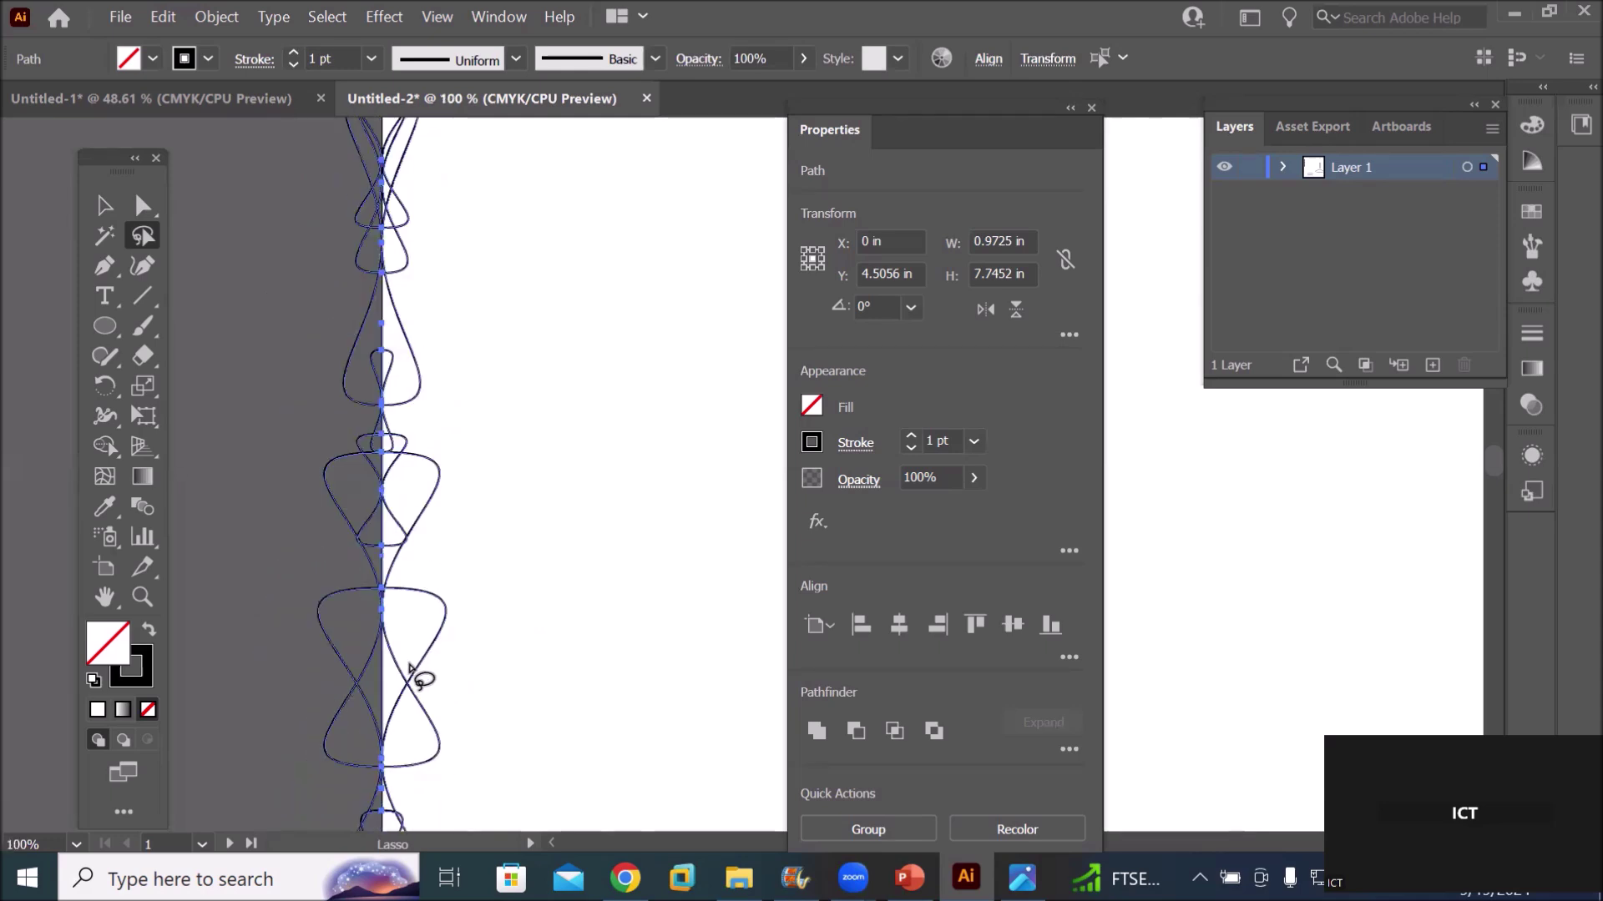
scroll(407, 675, "down", 1, "alt")
scroll(401, 683, "down", 1, "alt")
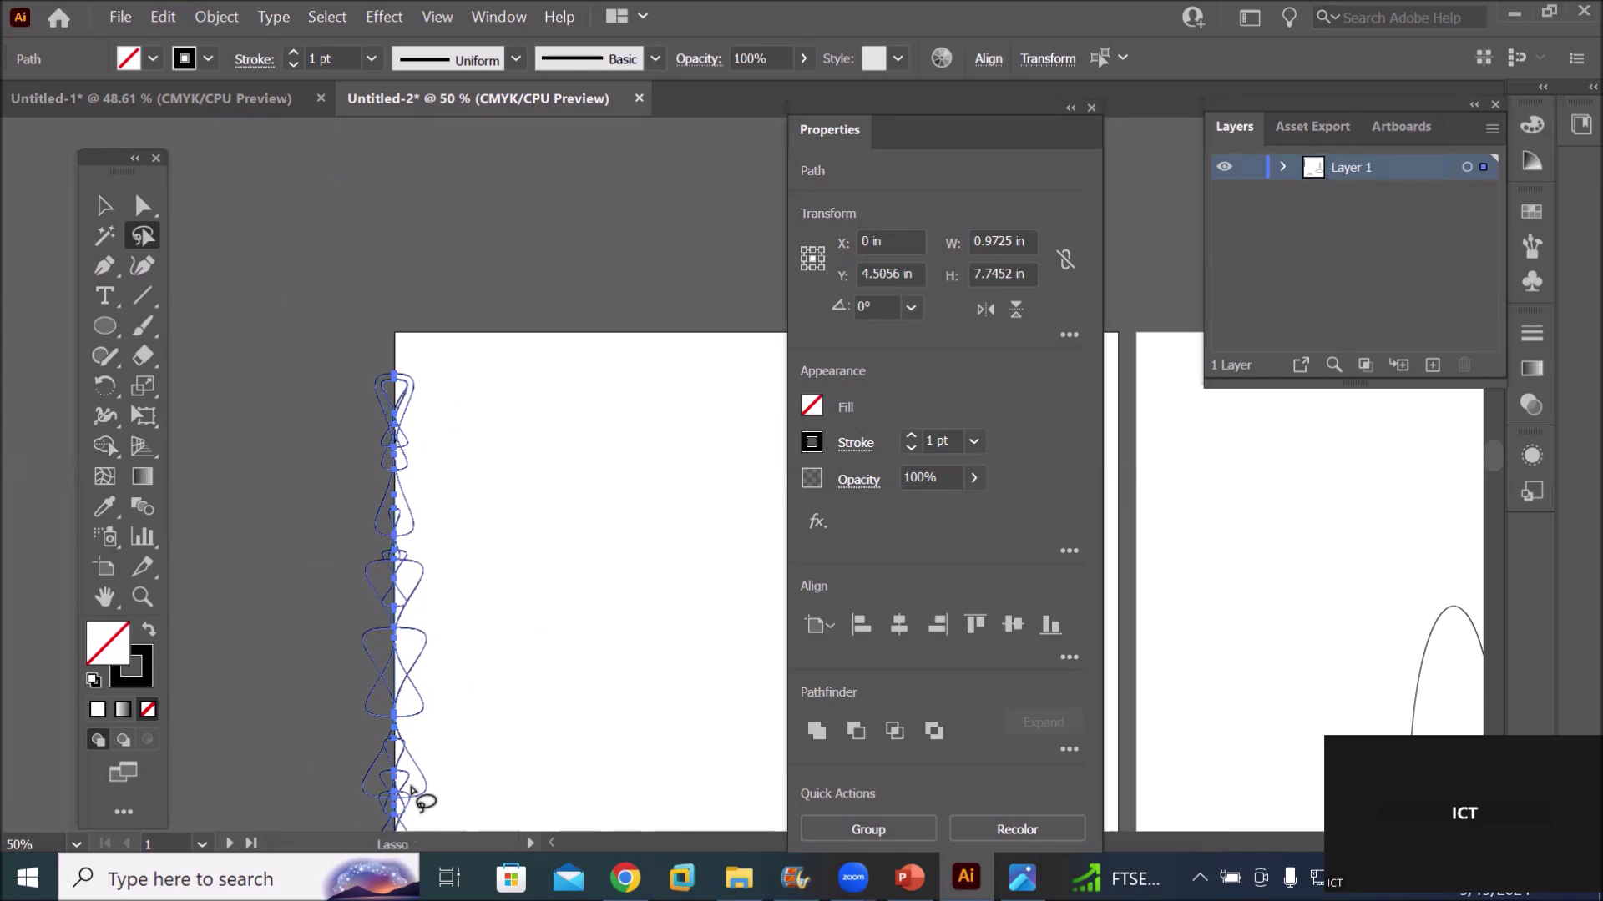
scroll(422, 799, "down", 1, "alt")
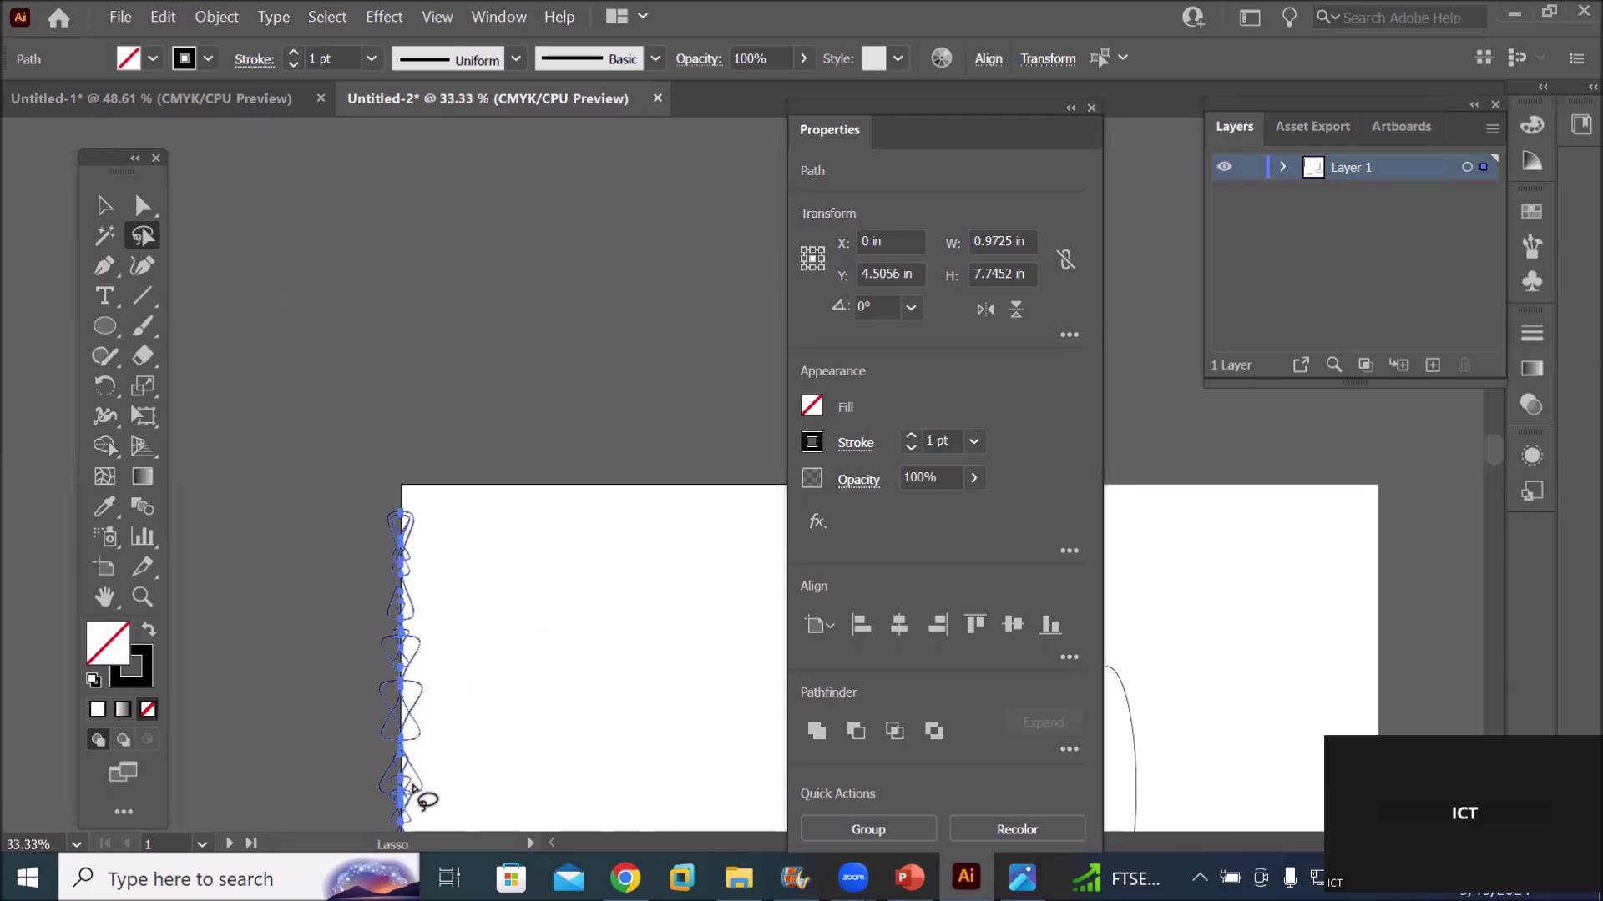
left_click_drag(519, 705, 472, 536)
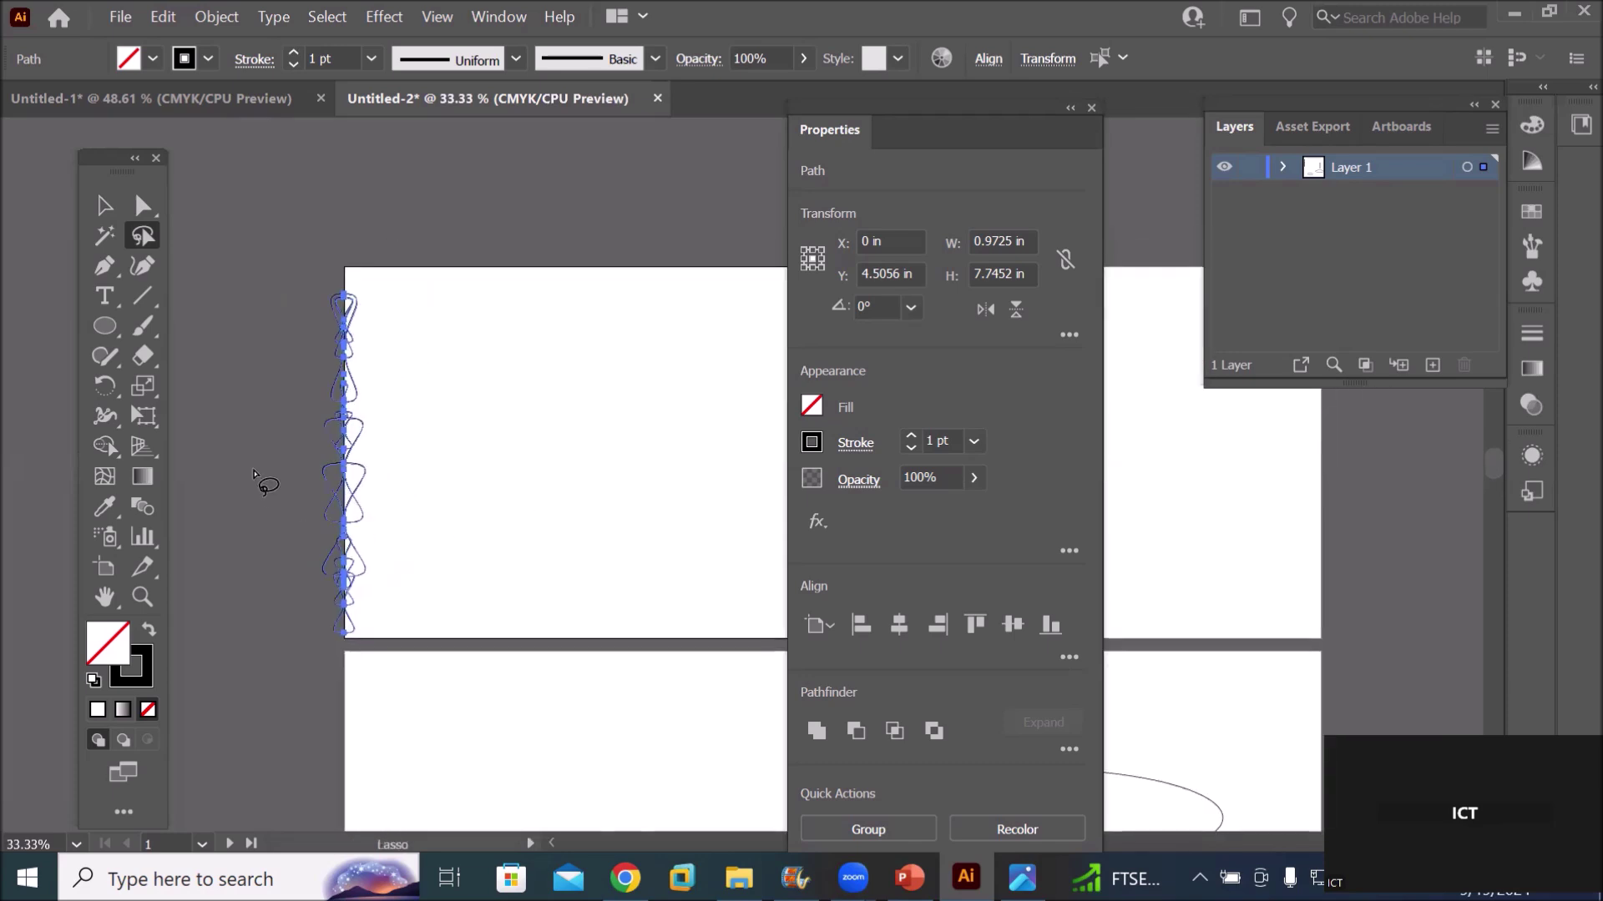
scroll(278, 513, "up", 2, "alt")
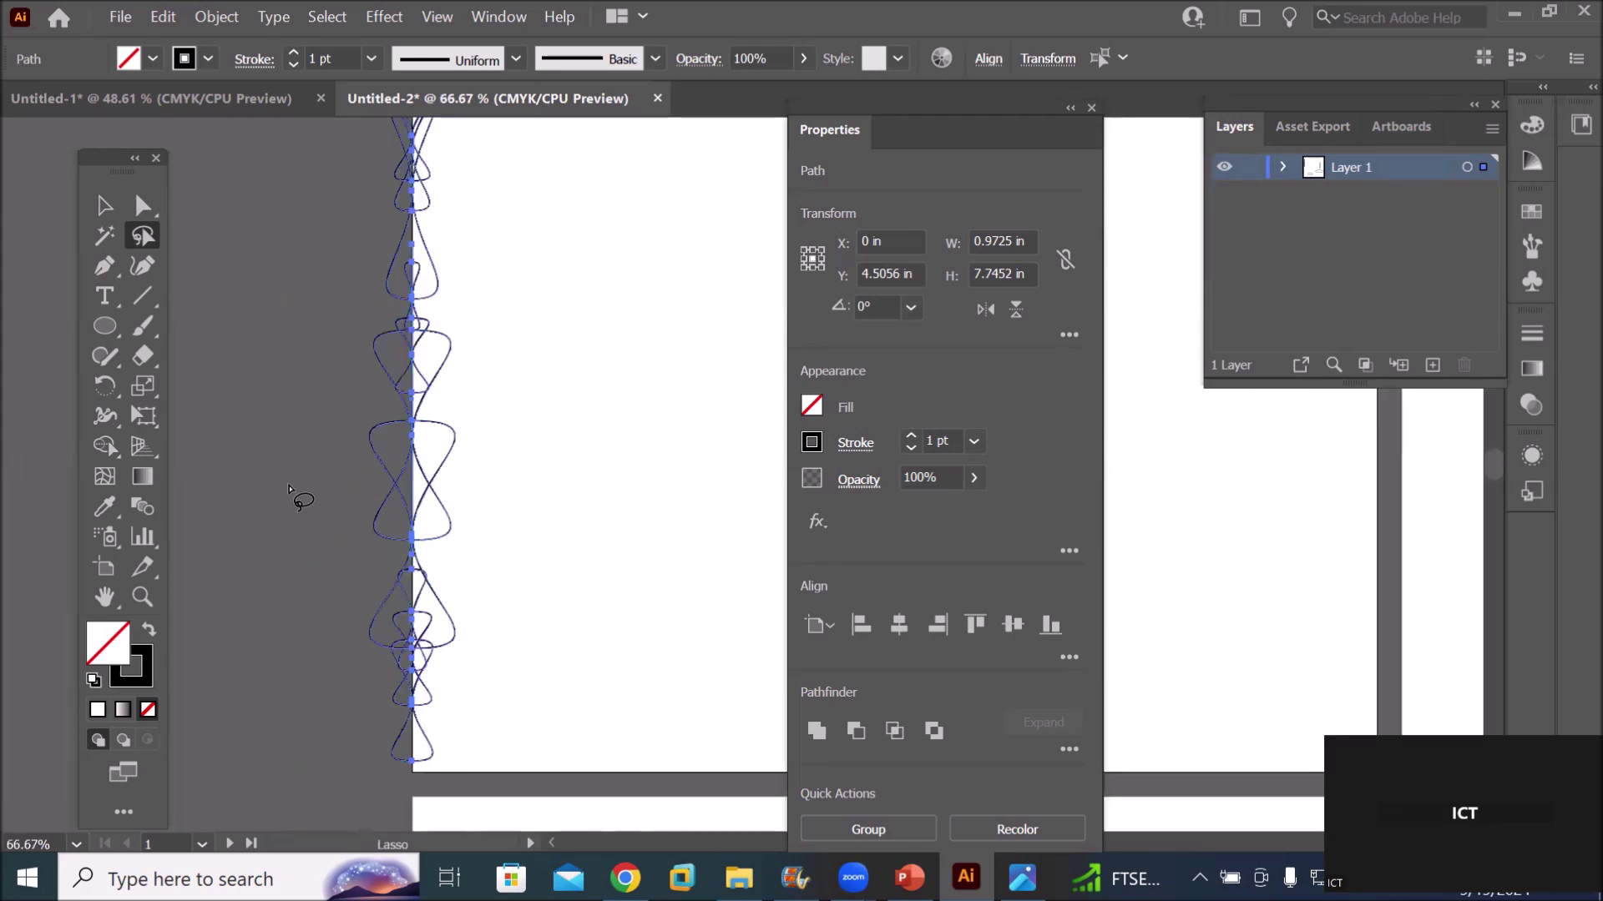
left_click(294, 54)
left_click(294, 54)
left_click(294, 53)
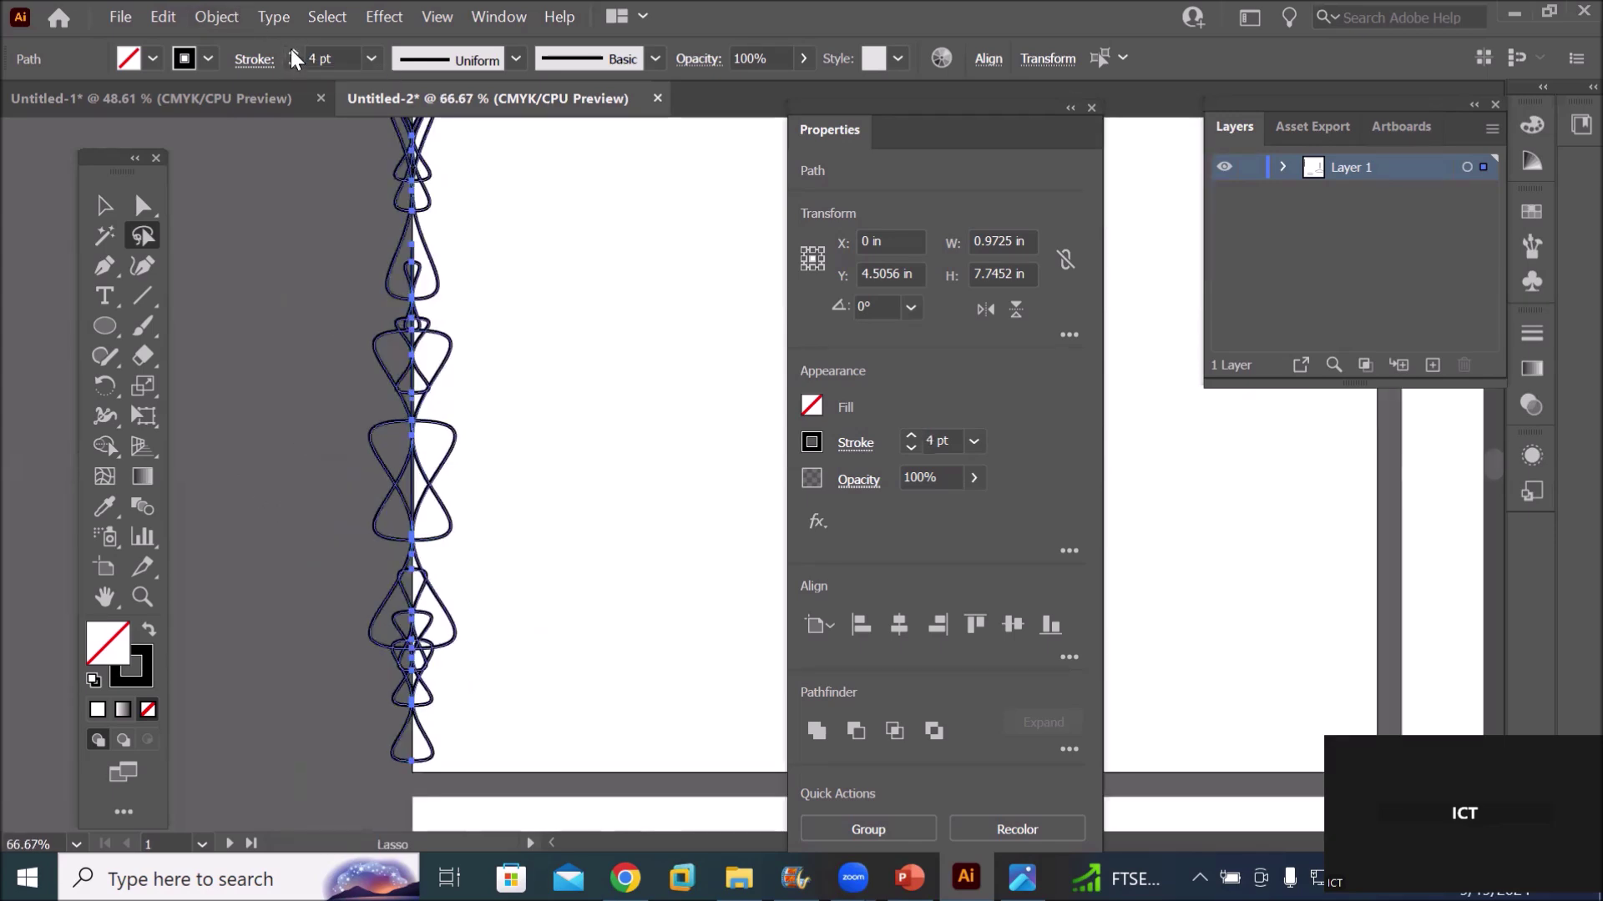
left_click(294, 53)
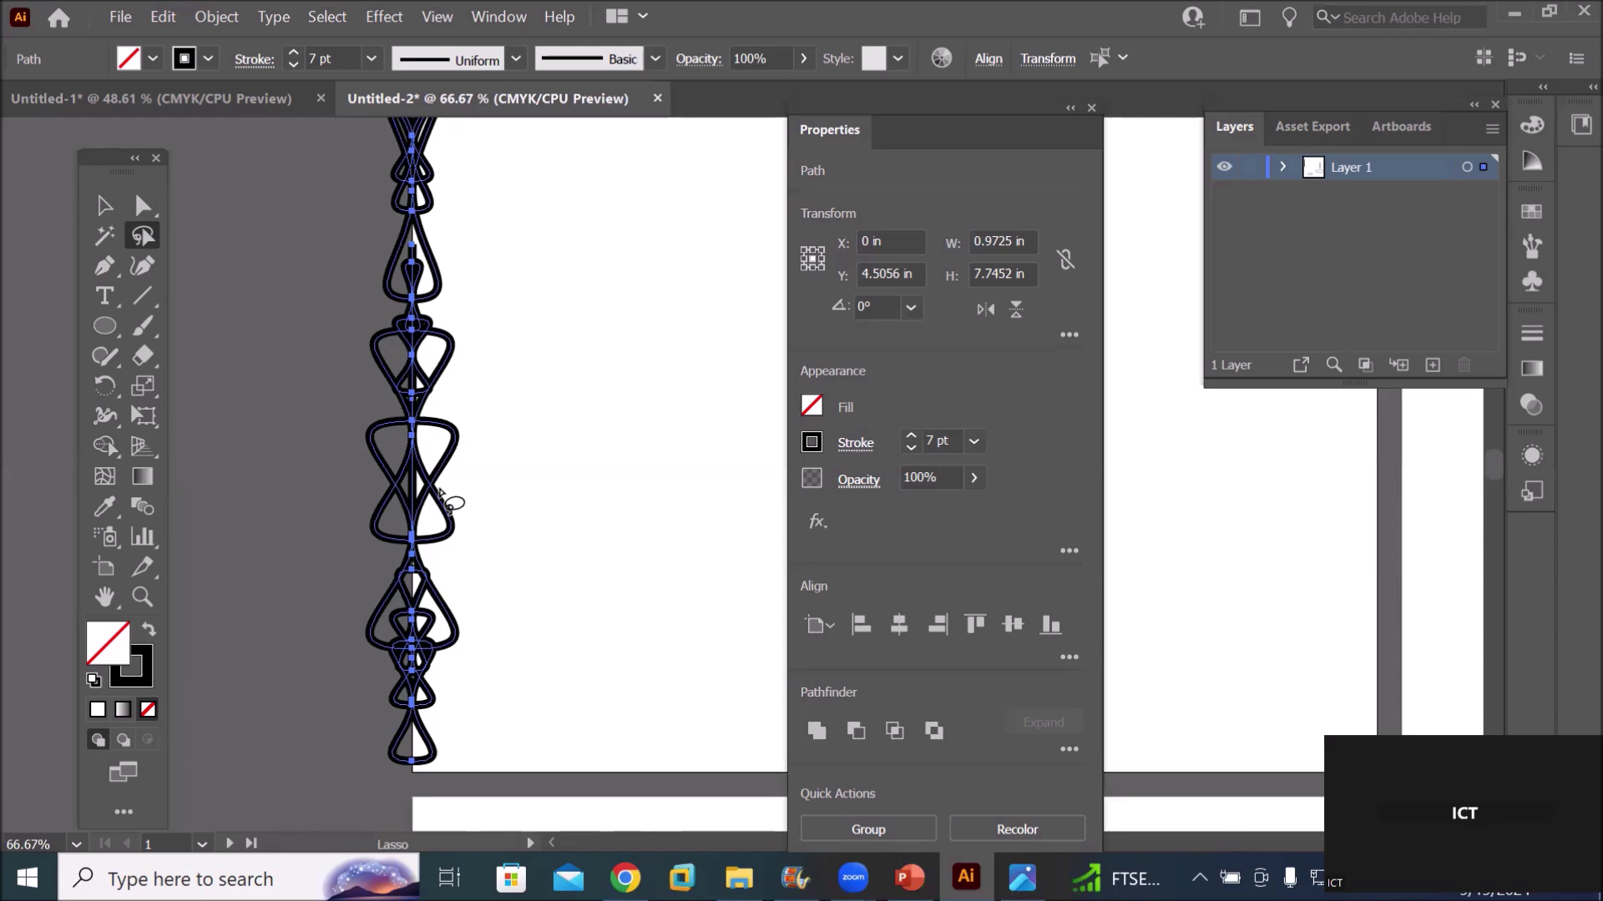
Zoom out from the 7 pt chain and pick the Selection tool
scroll(584, 459, "down", 2, "alt")
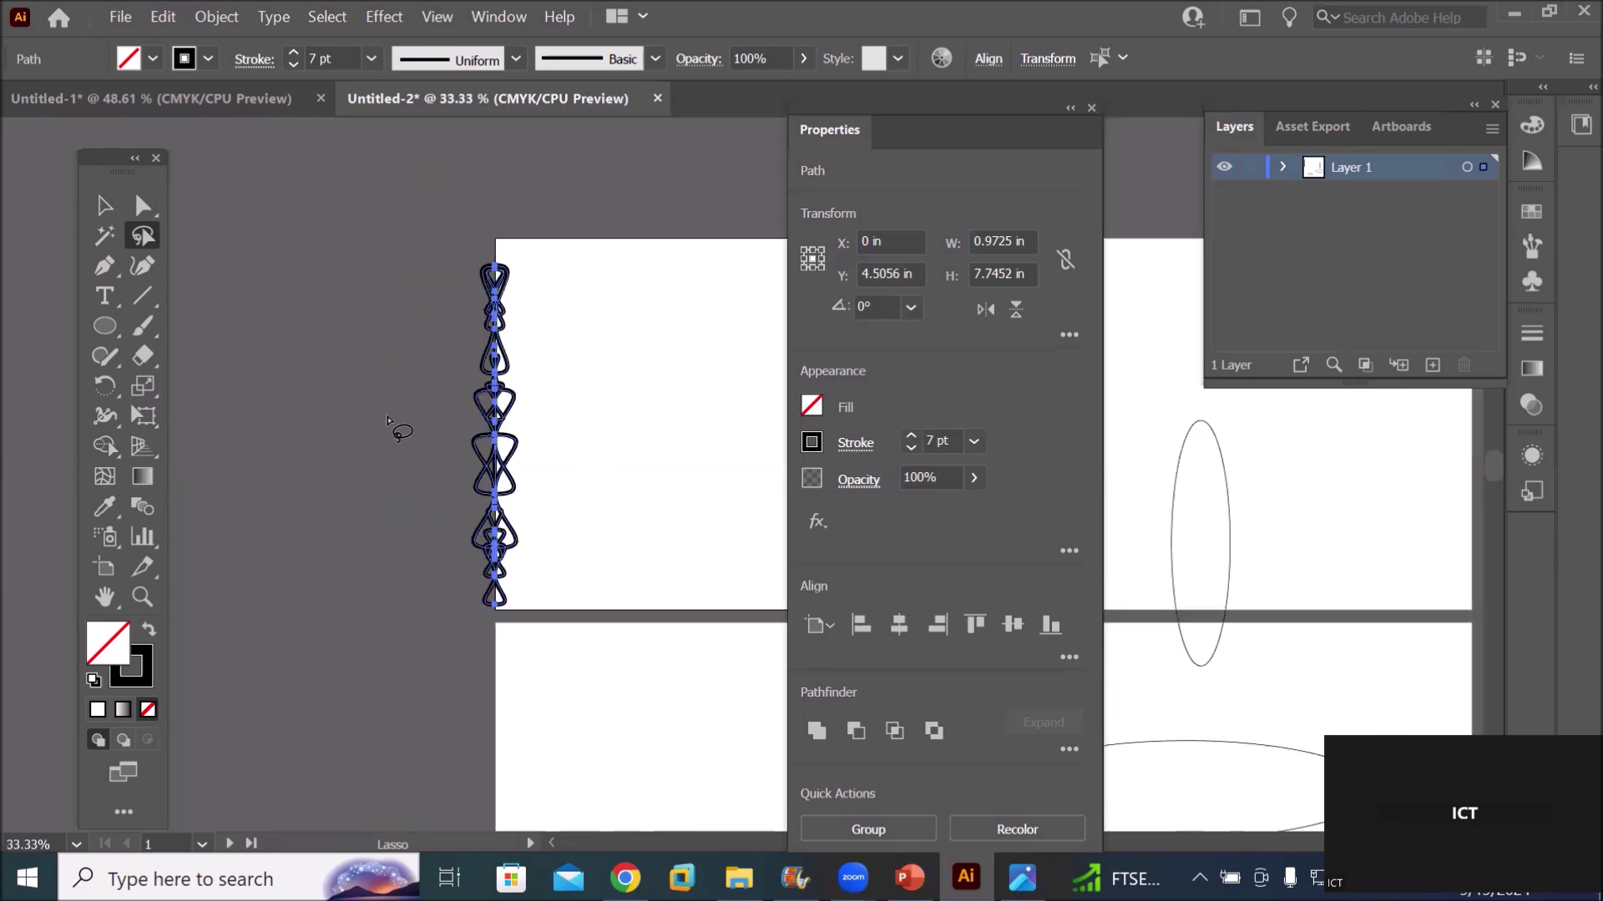
left_click(105, 205)
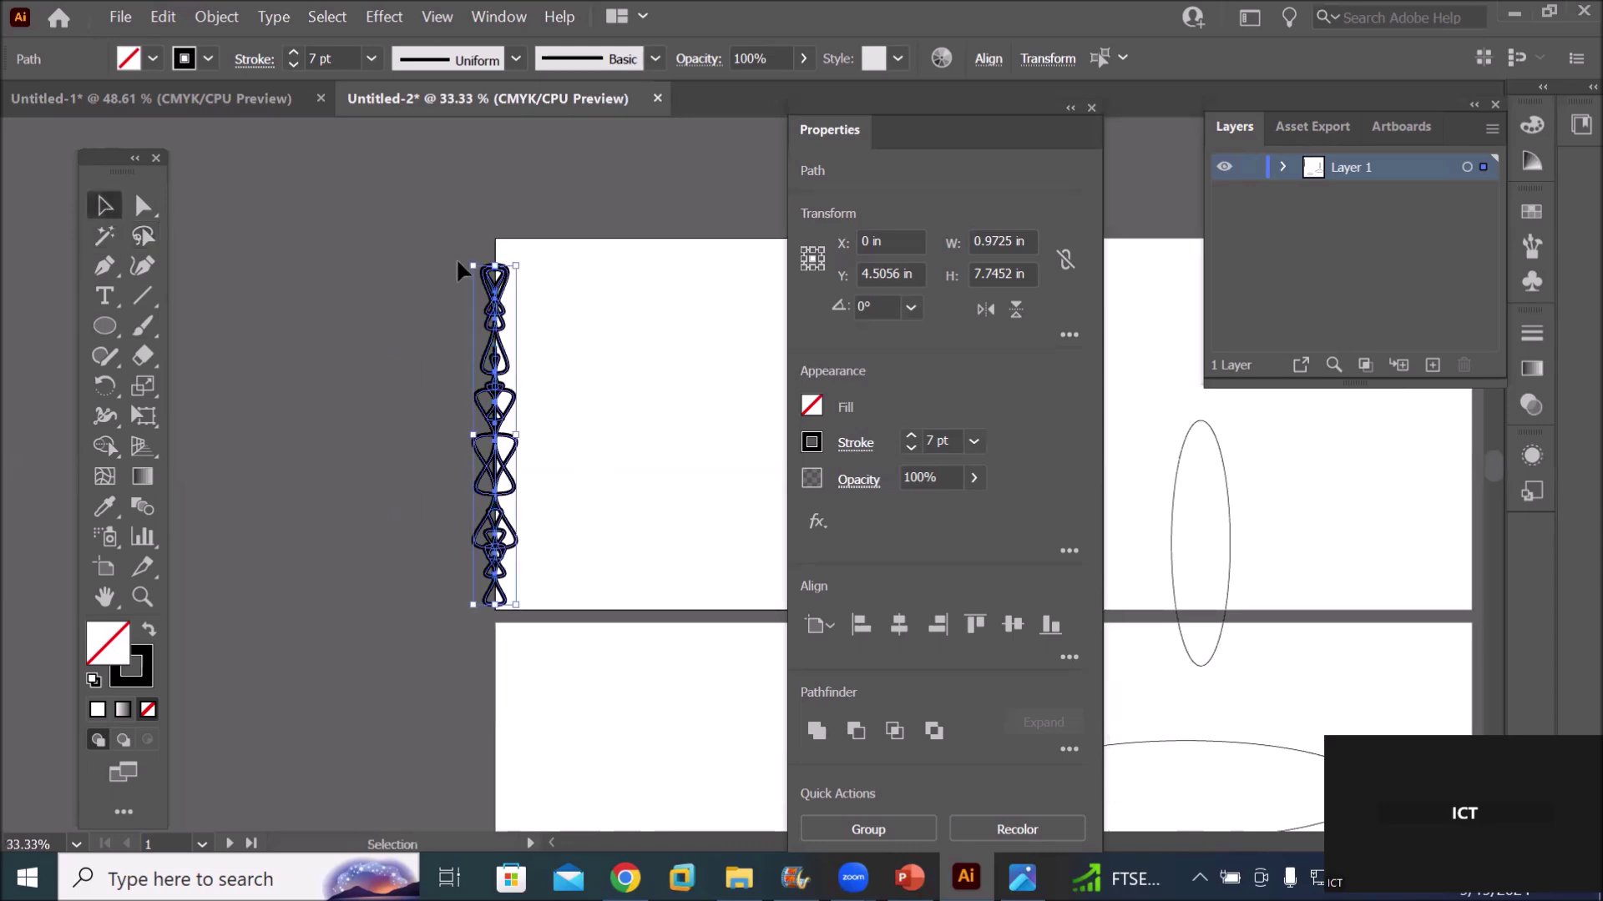
Move the chain ornament right and slightly up on the artboard
left_click_drag(509, 360, 588, 369)
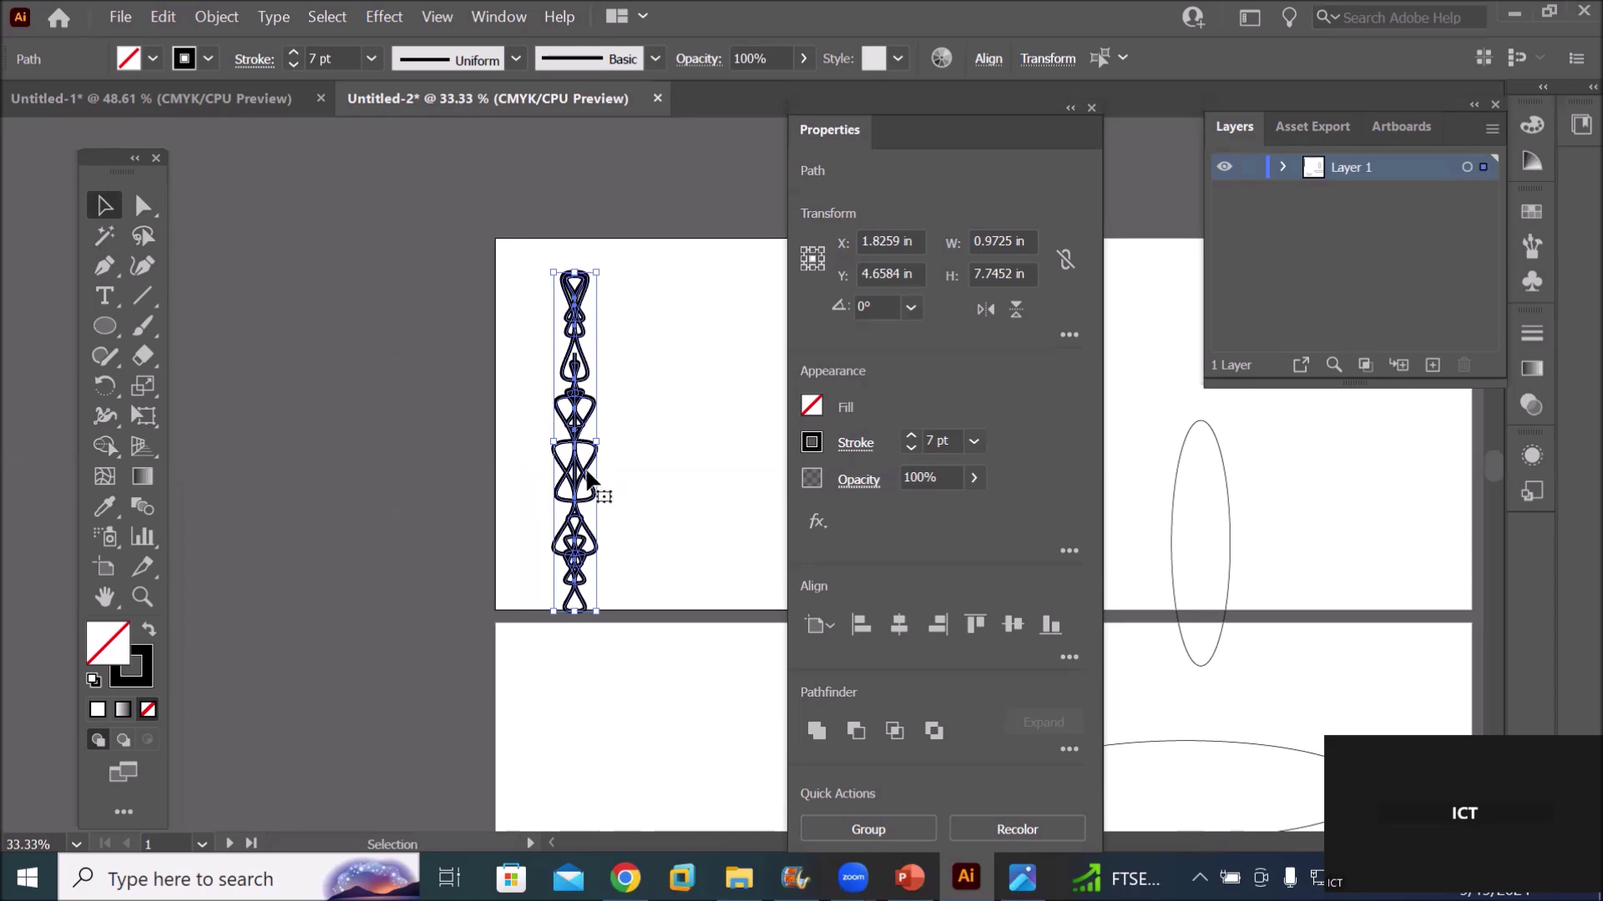
left_click_drag(585, 487, 582, 458)
scroll(629, 303, "up", 1)
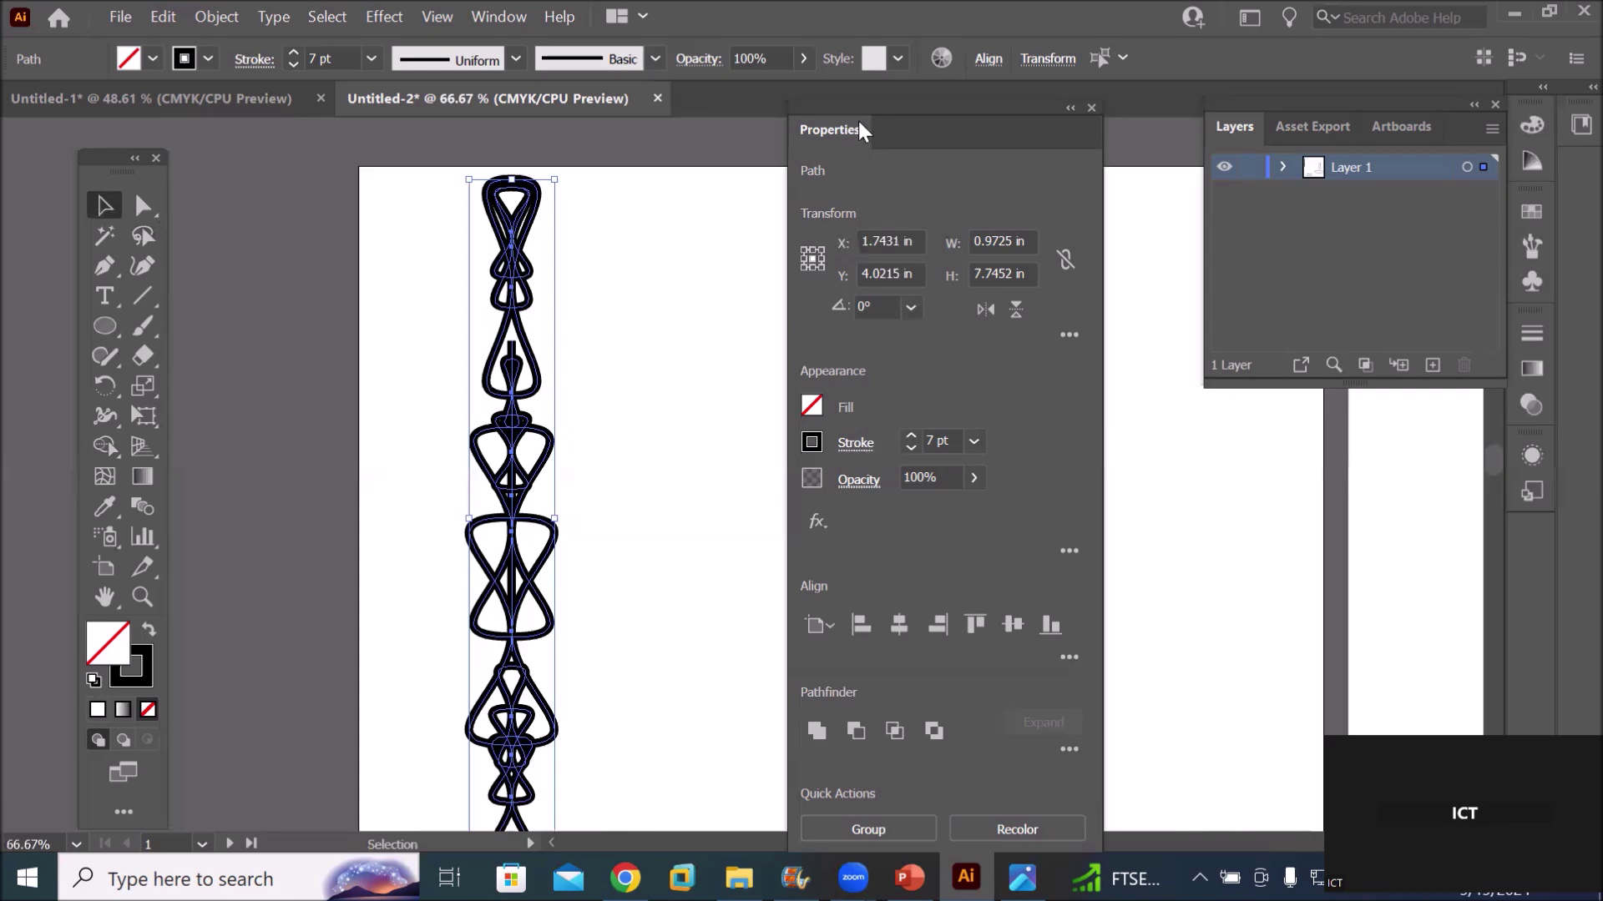
Move Properties left, collapse Layers to icons, and draw a 3.03 × 4.25 in ellipse on the right
left_click_drag(904, 130, 457, 210)
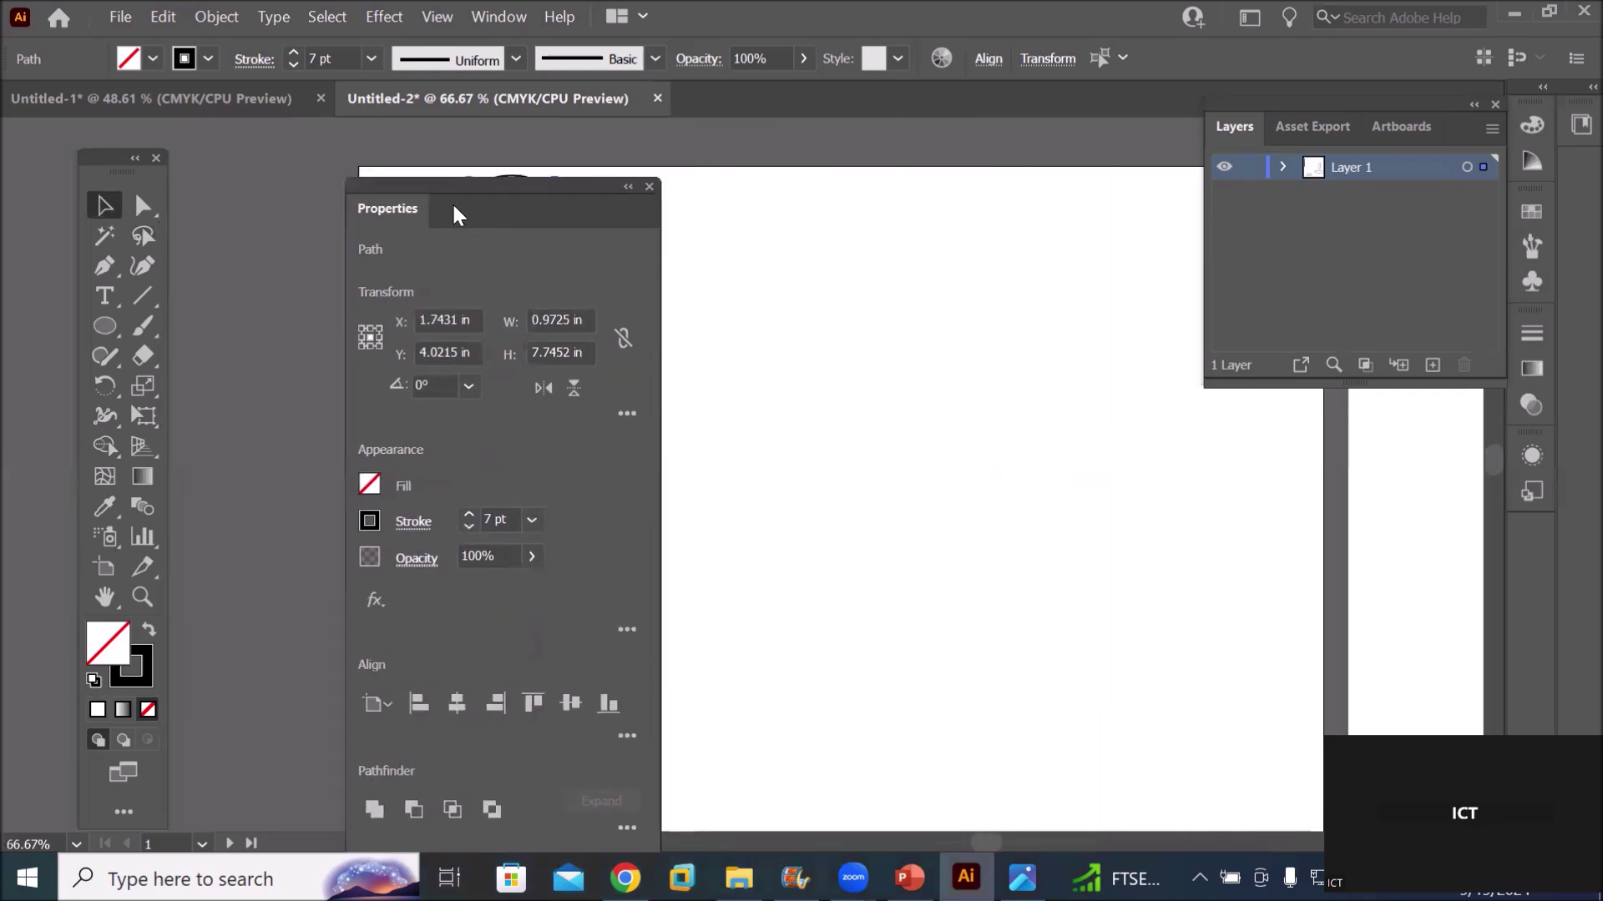
left_click(1474, 104)
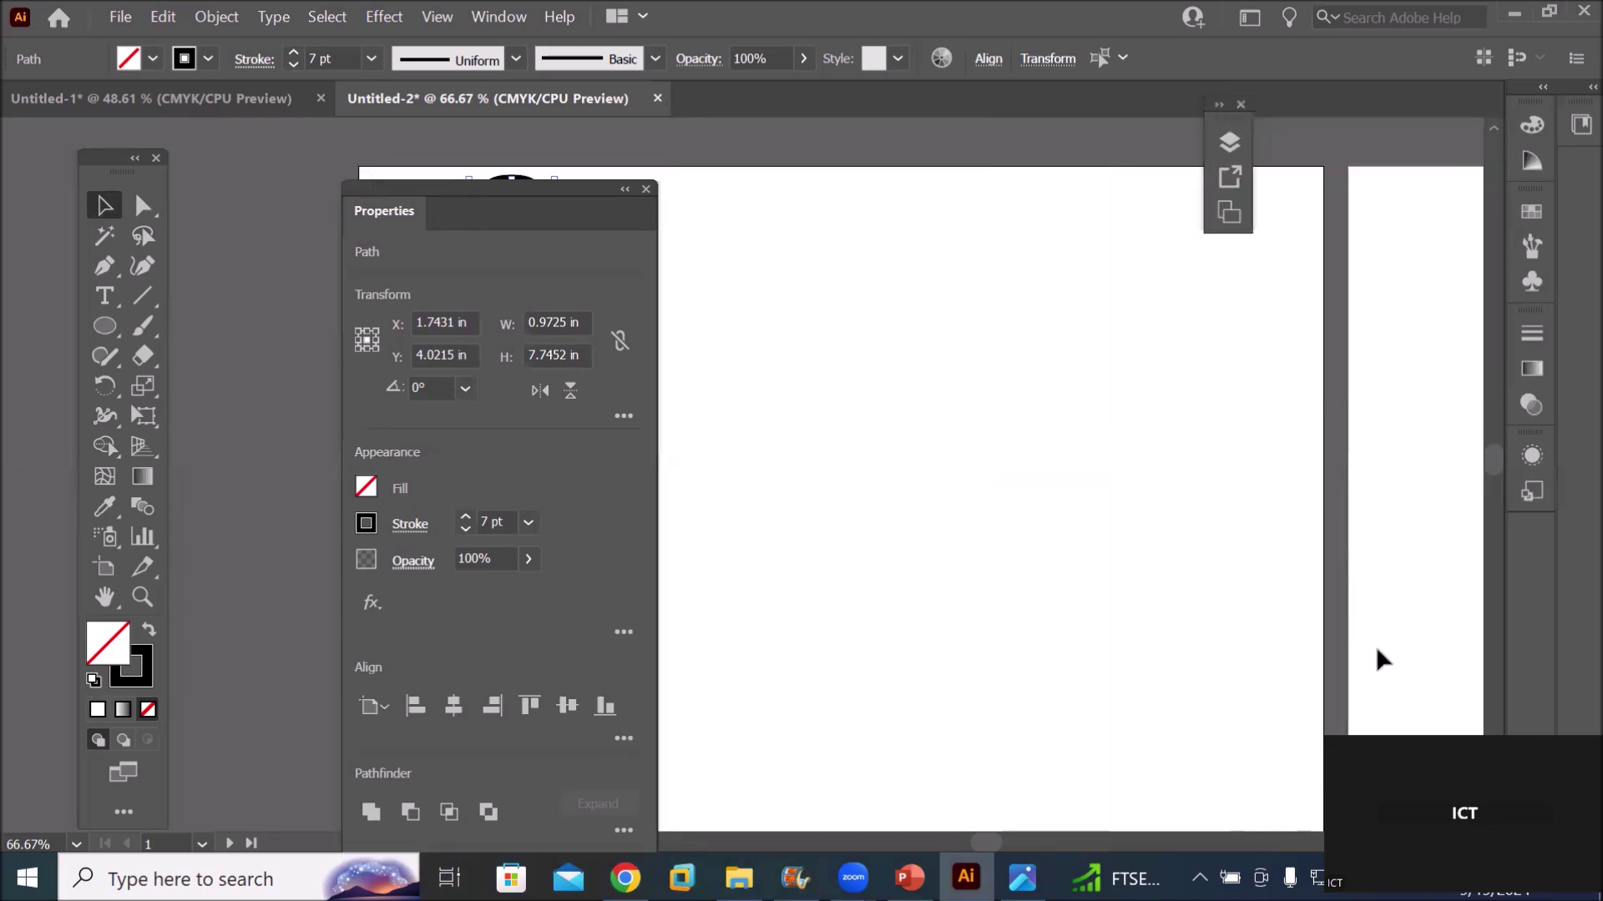
left_click(109, 331)
mouse_move(979, 344)
left_mouse_down()
mouse_move(1064, 504)
mouse_move(1245, 716)
left_mouse_up()
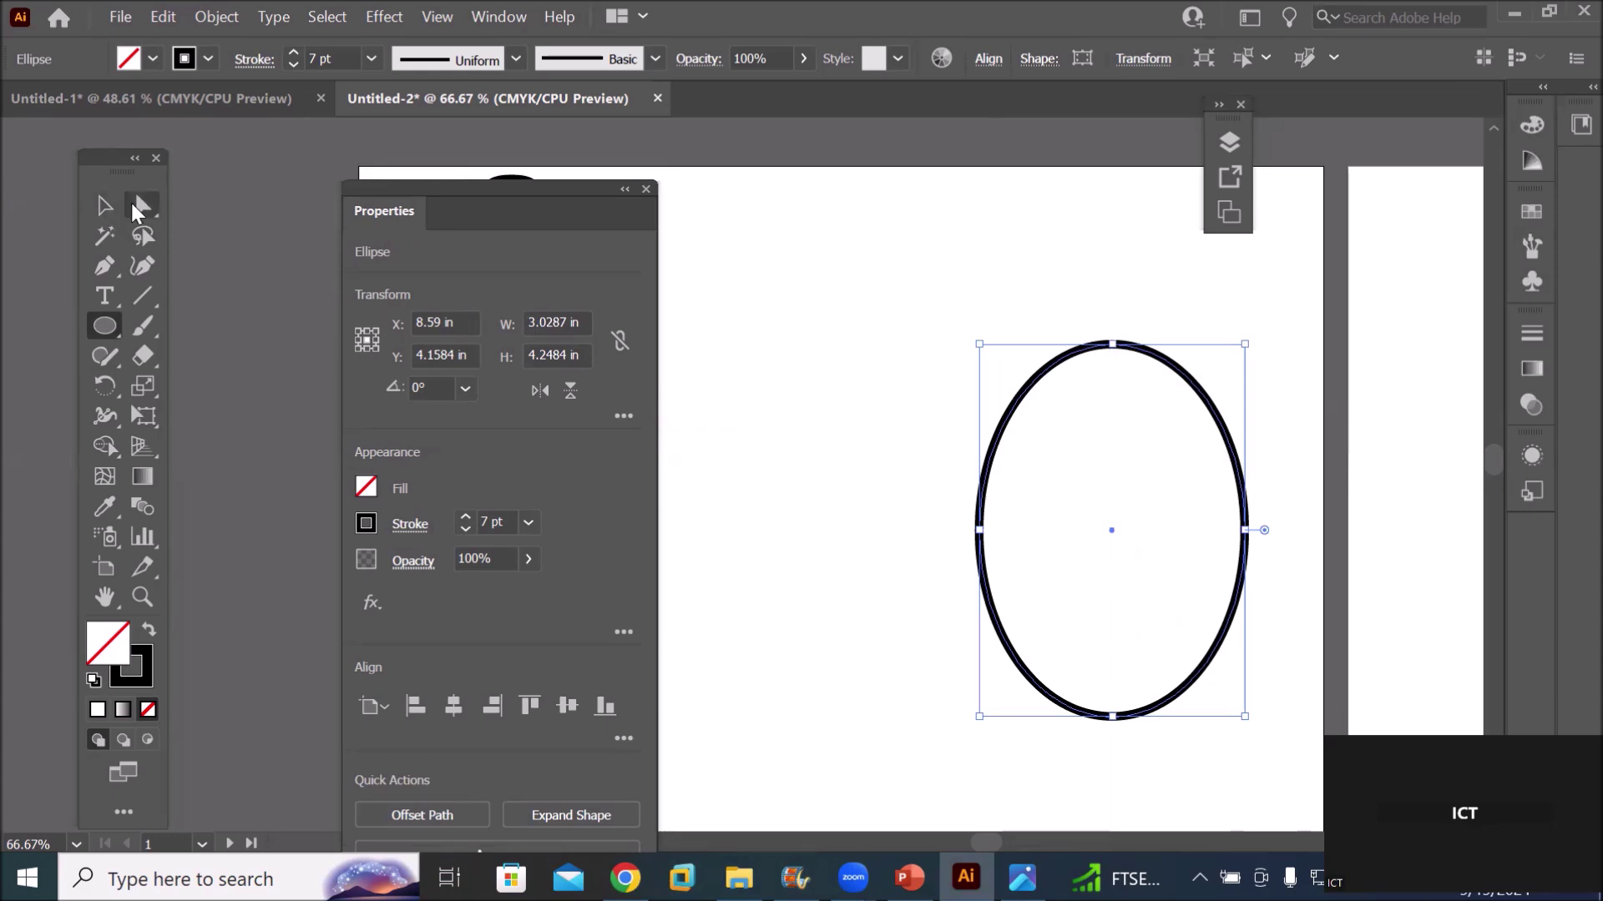
Toggle between Direct Selection and Selection to inspect the tall ellipse's anchors
left_click(138, 208)
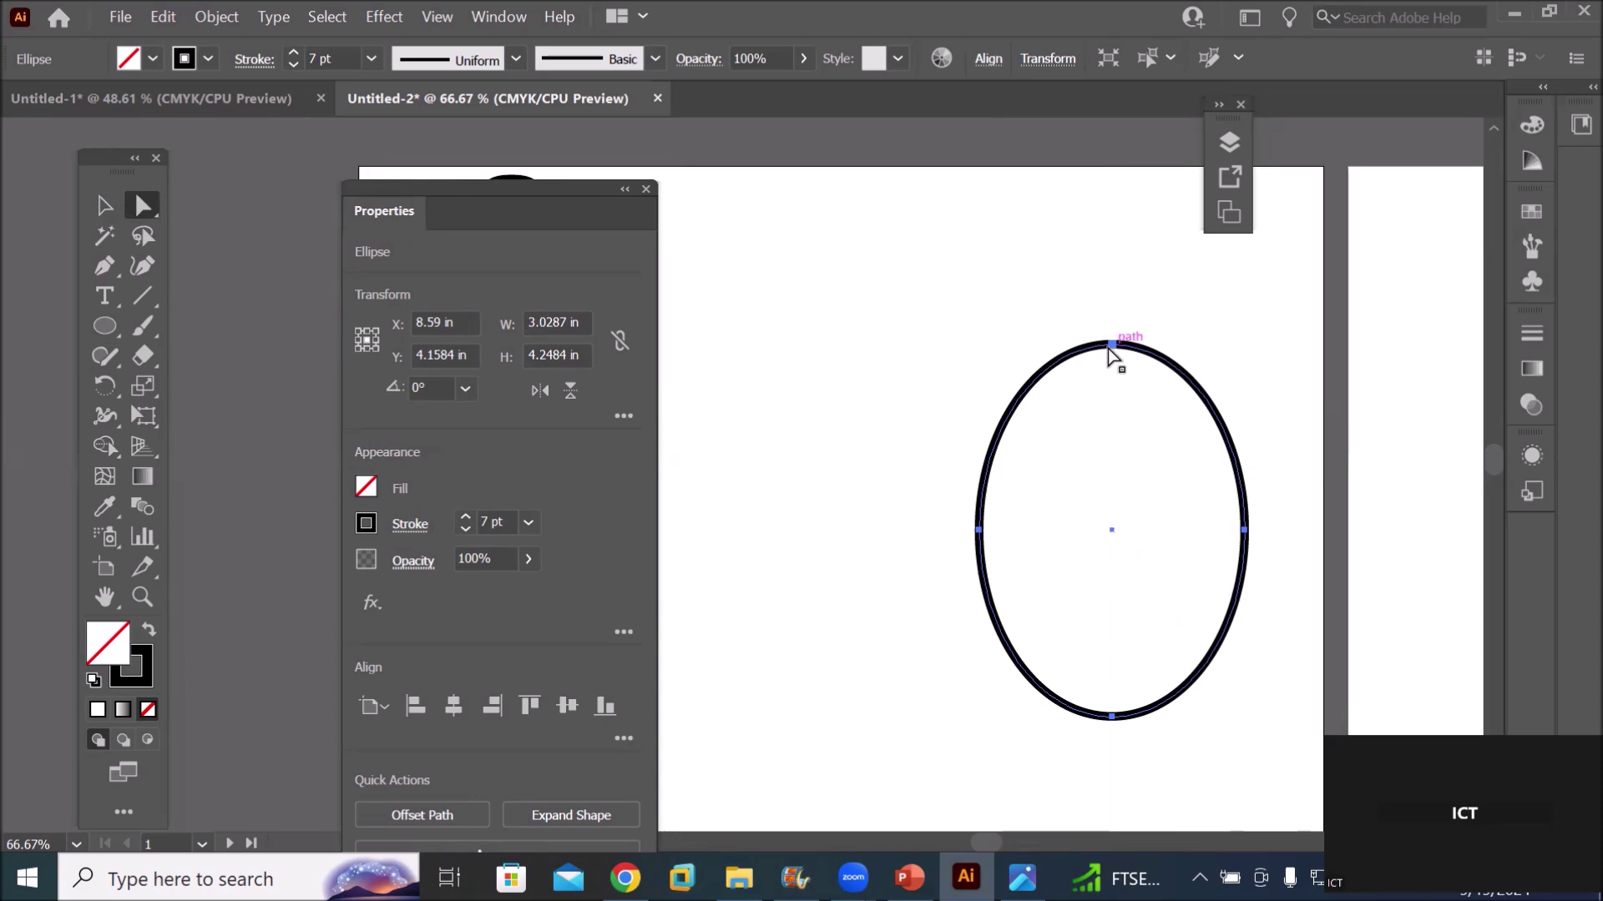
left_click(104, 207)
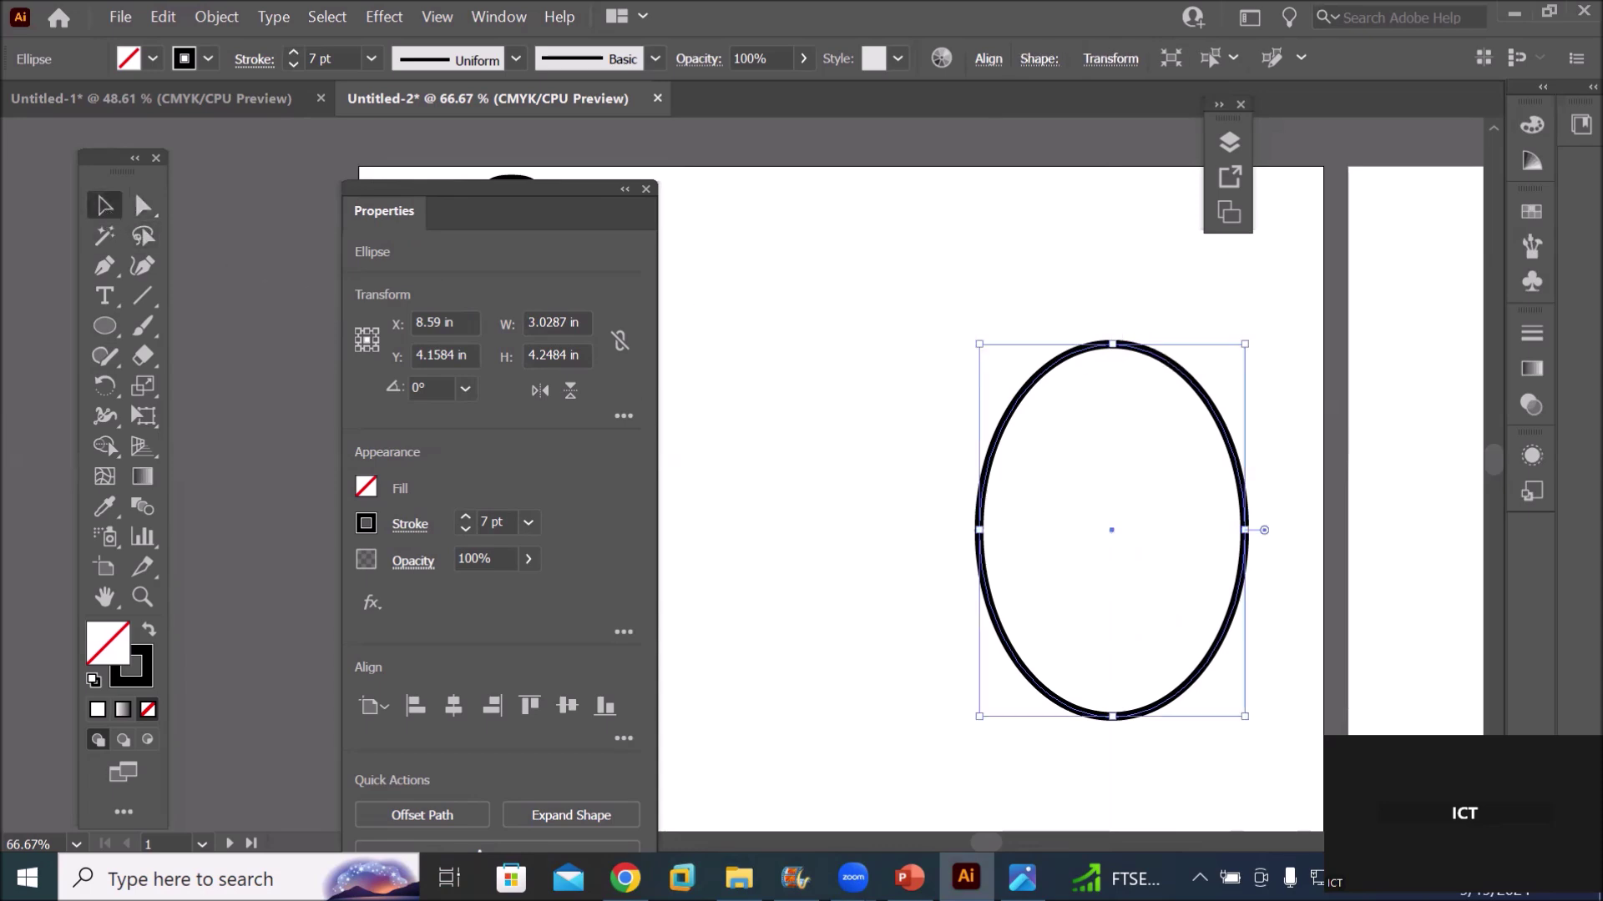
scroll(1309, 659, "up", 3)
scroll(1309, 660, "down", 3)
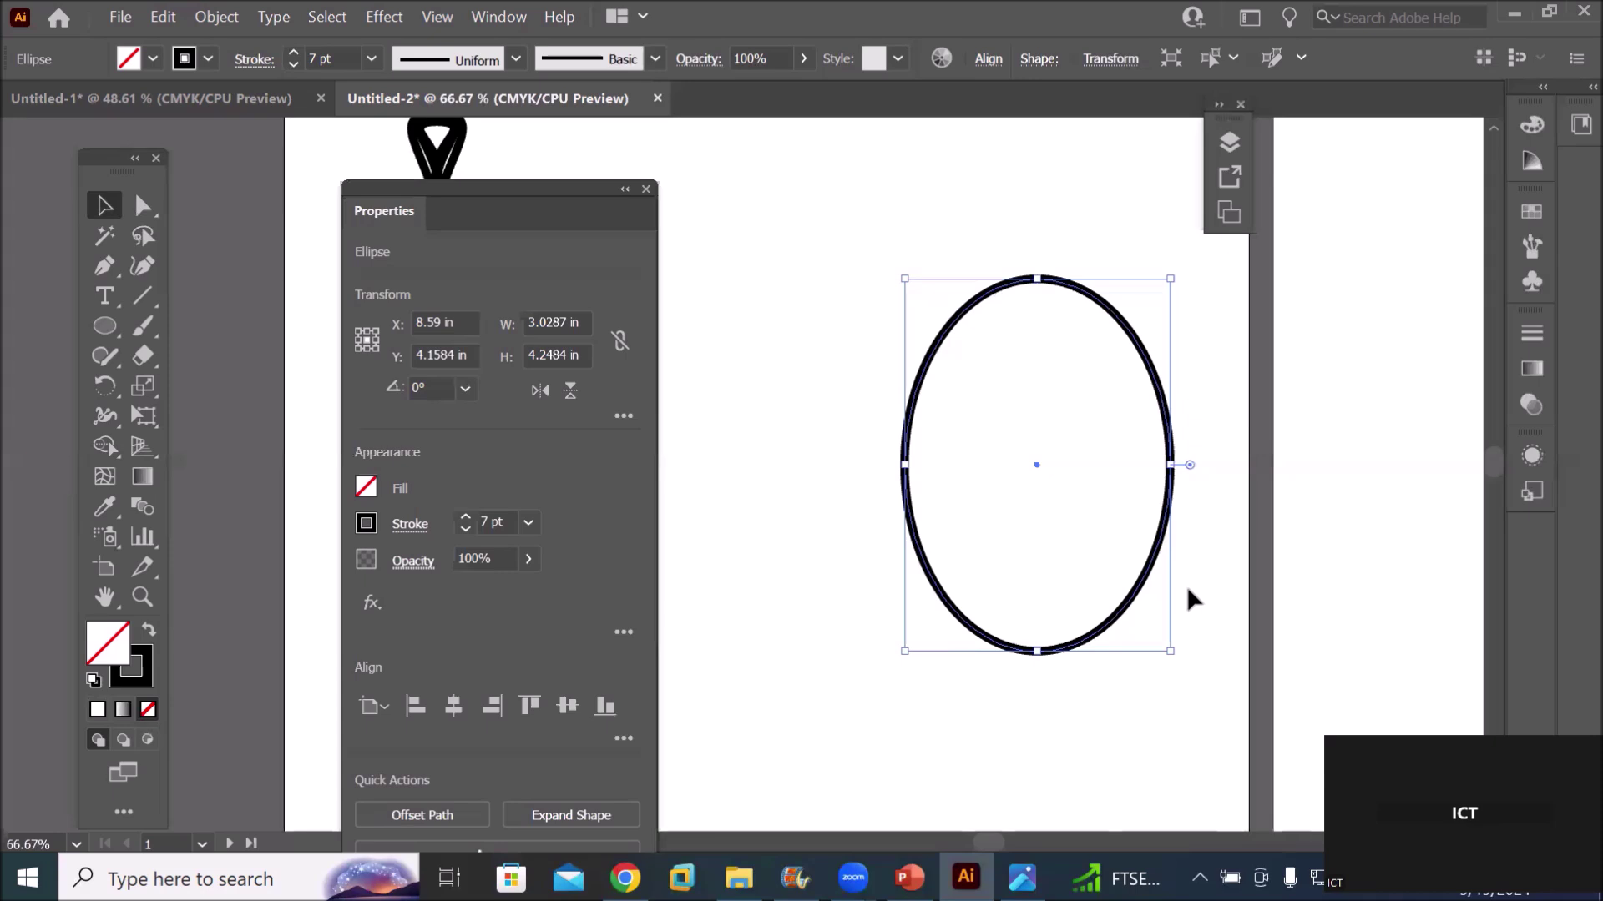
left_click(105, 265)
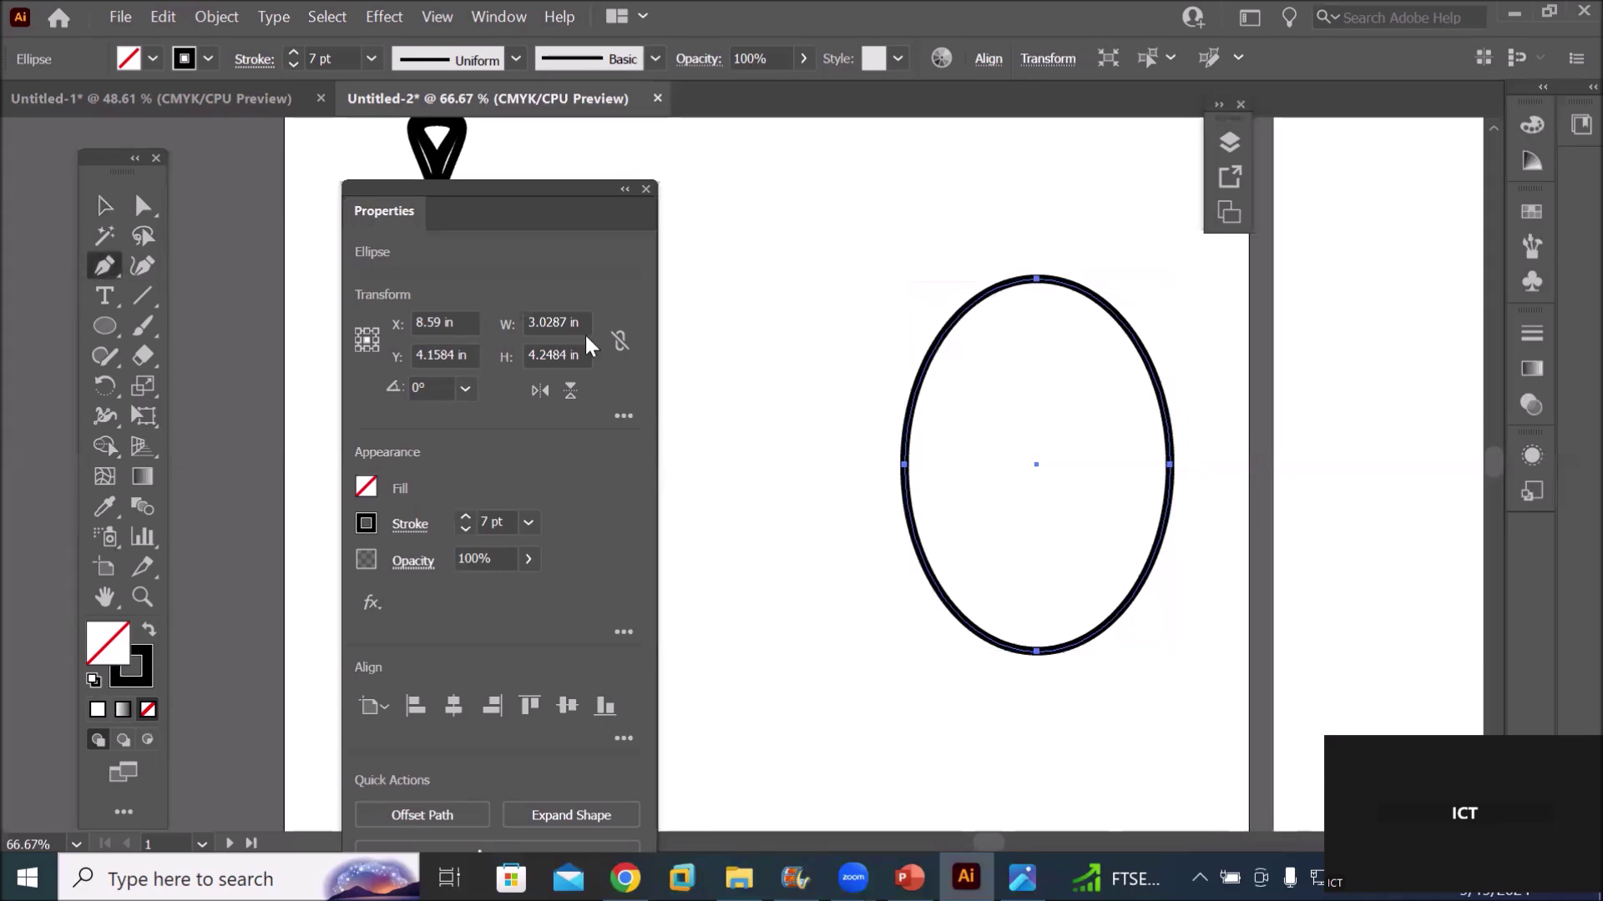
Add anchor points on the ellipse's left, right, lower-left and lower-right edges, undoing a stray one
left_click(927, 362)
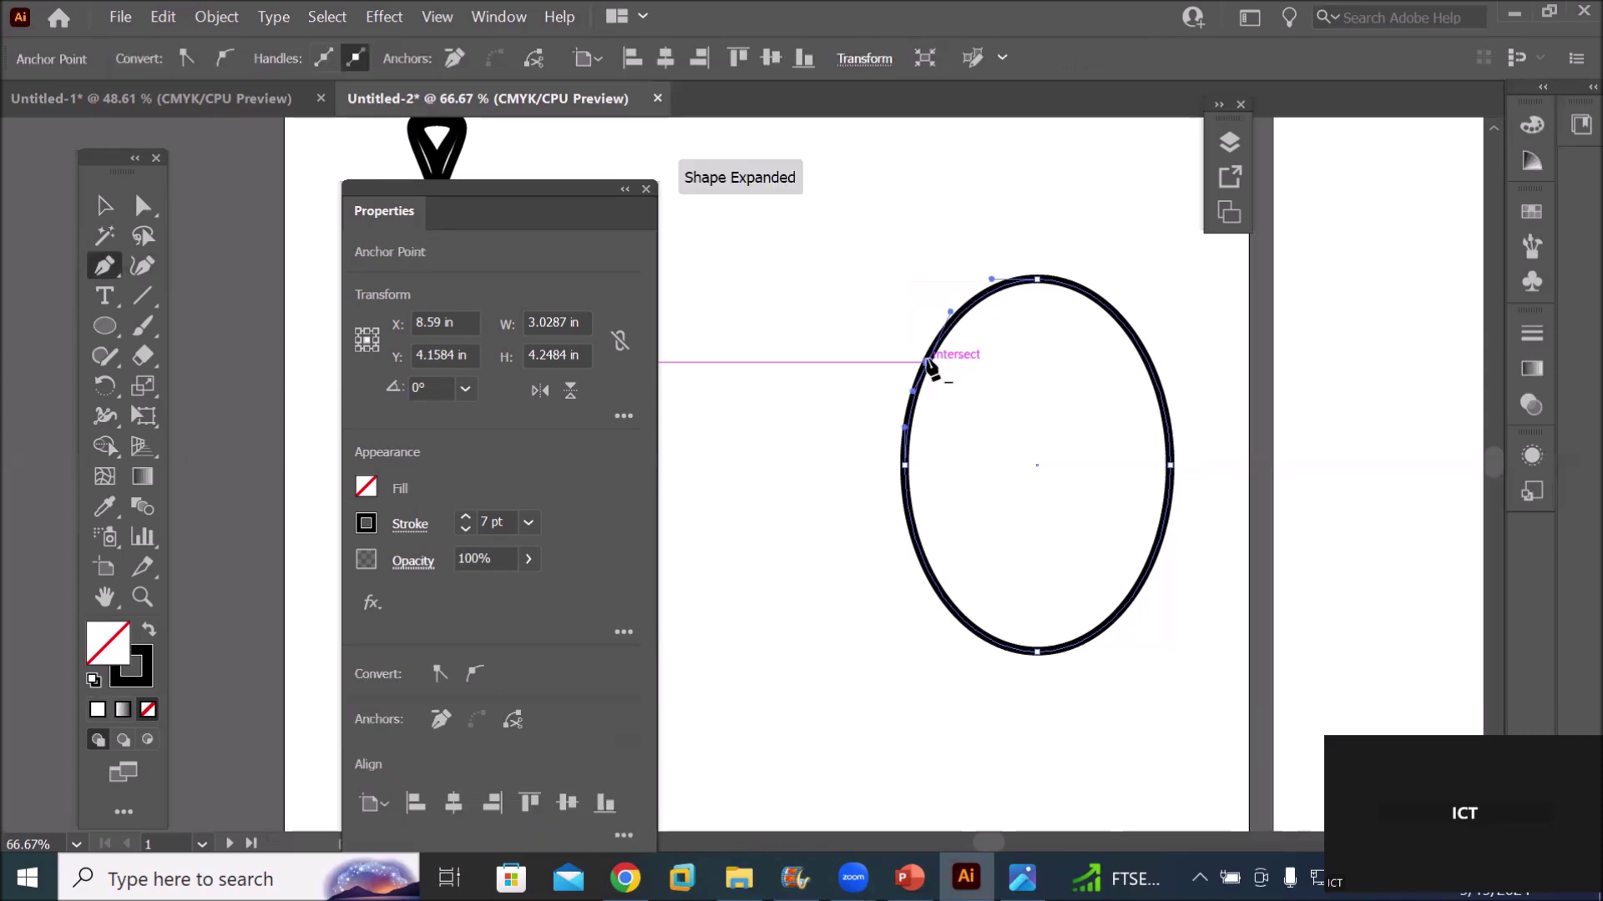
left_click(1154, 374)
left_click(927, 571)
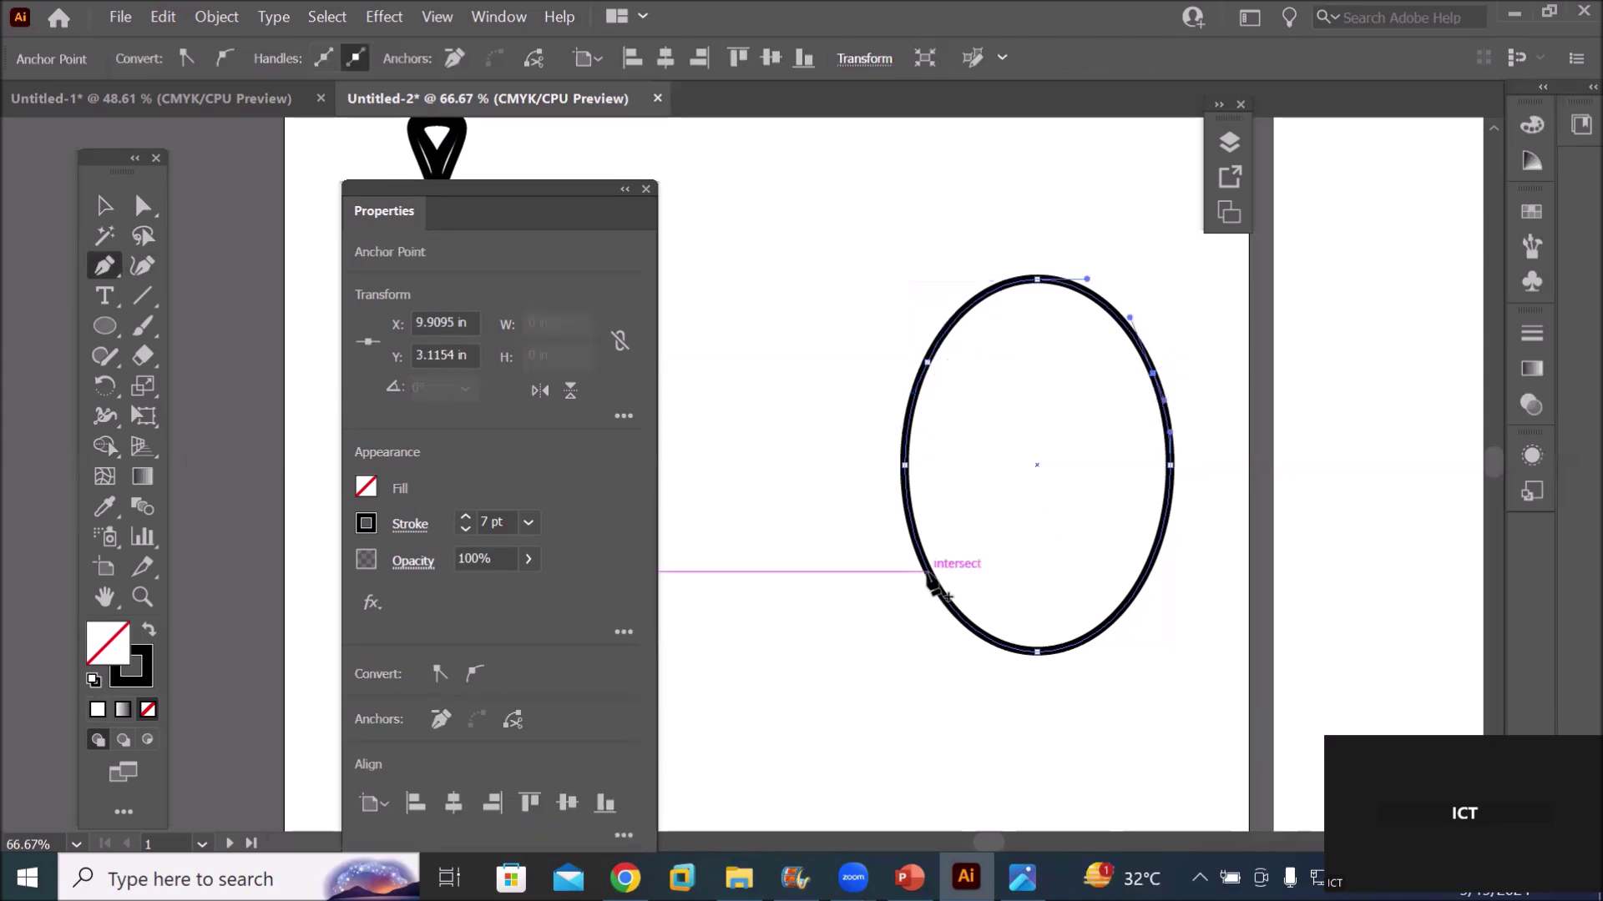
left_click(1161, 516)
key("Escape")
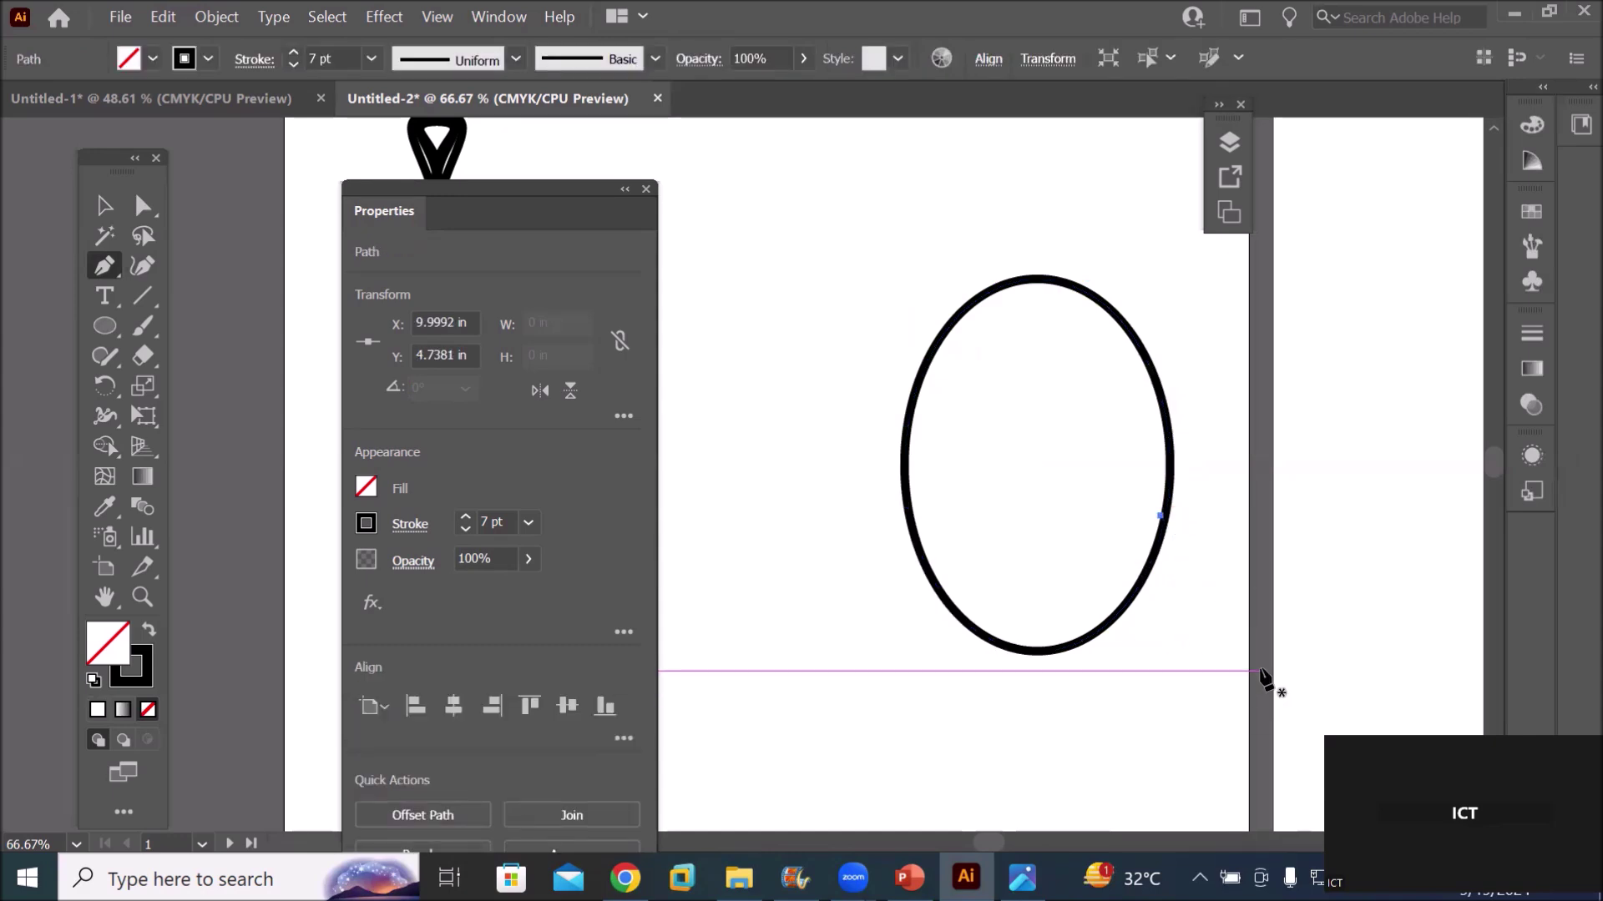
key("ctrl+z")
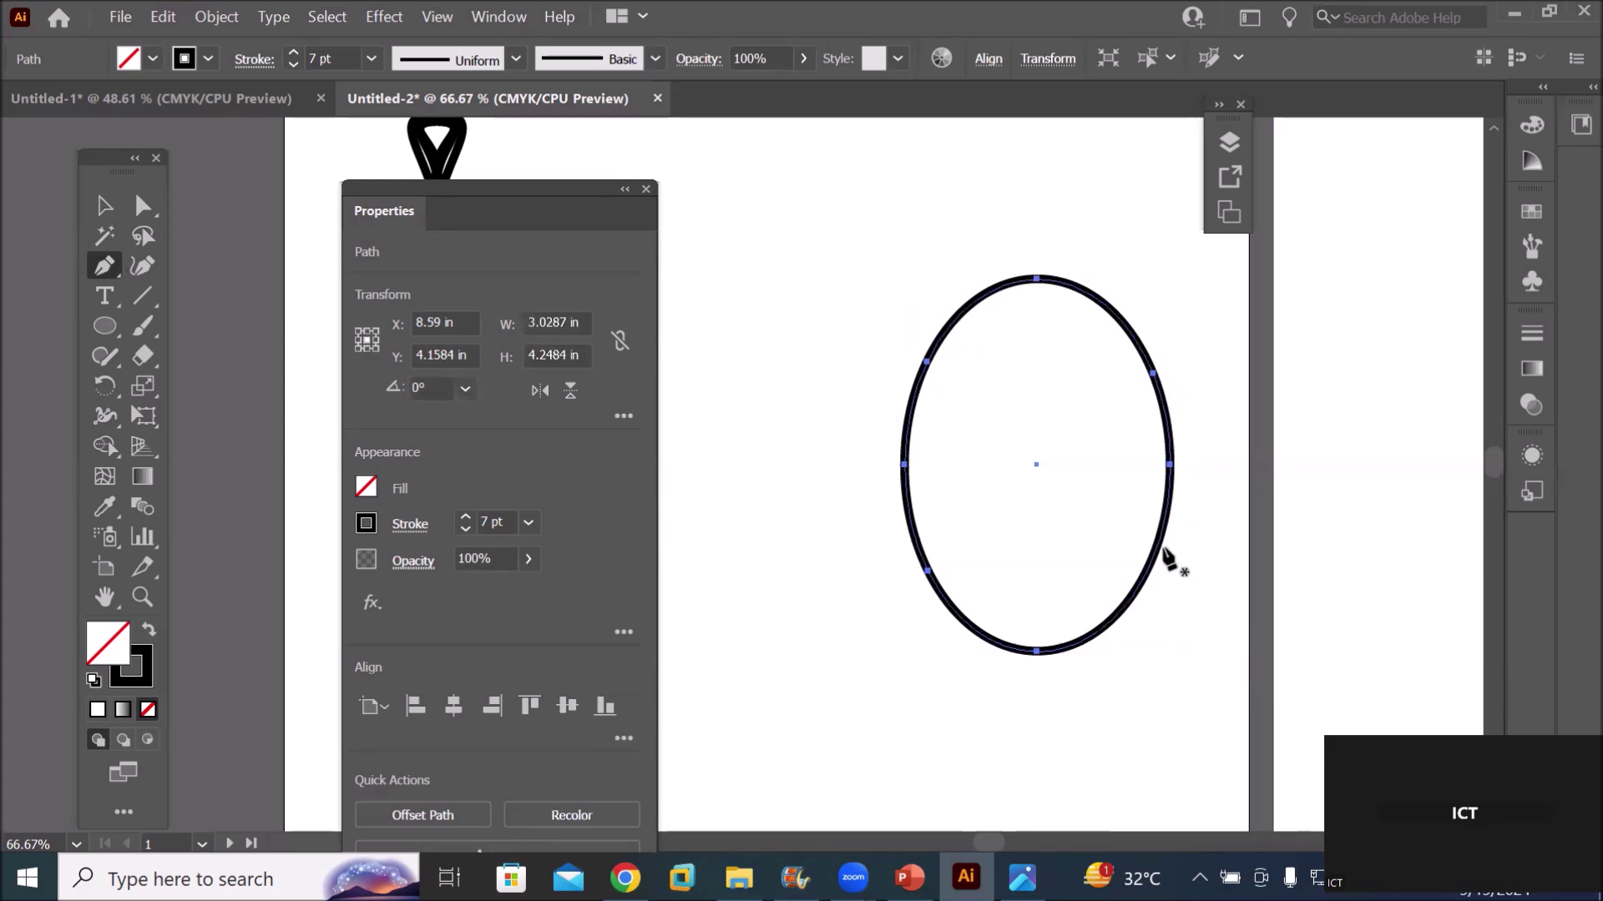
Add a lower-right anchor and bring up the stroke colour swatches
left_click(1163, 551)
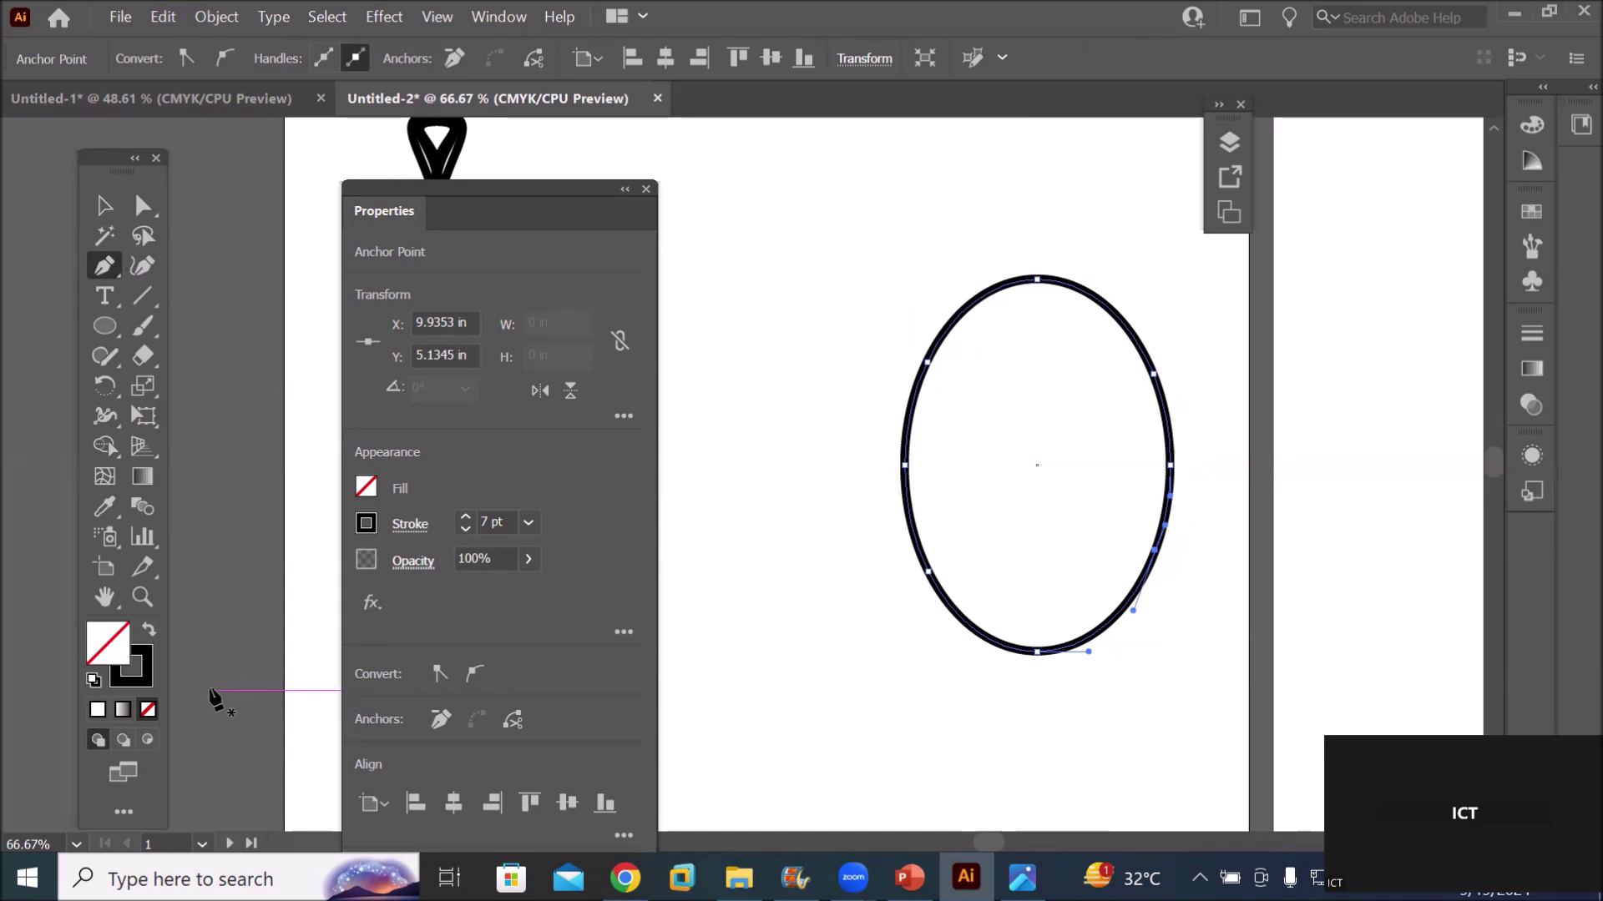
left_click(145, 655)
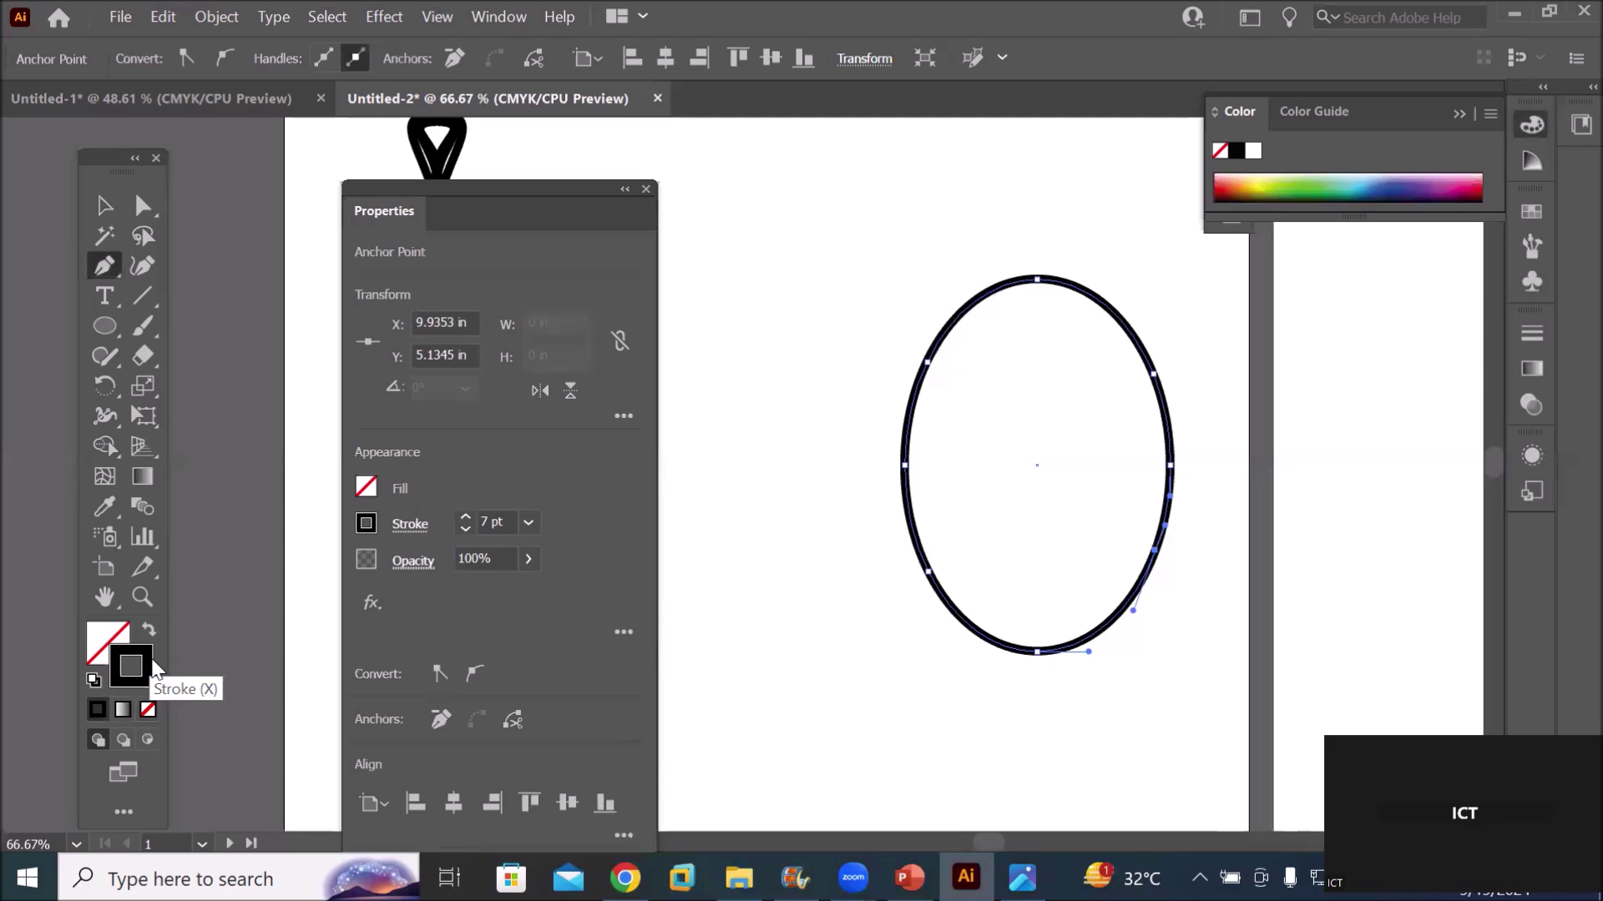
left_click(367, 524)
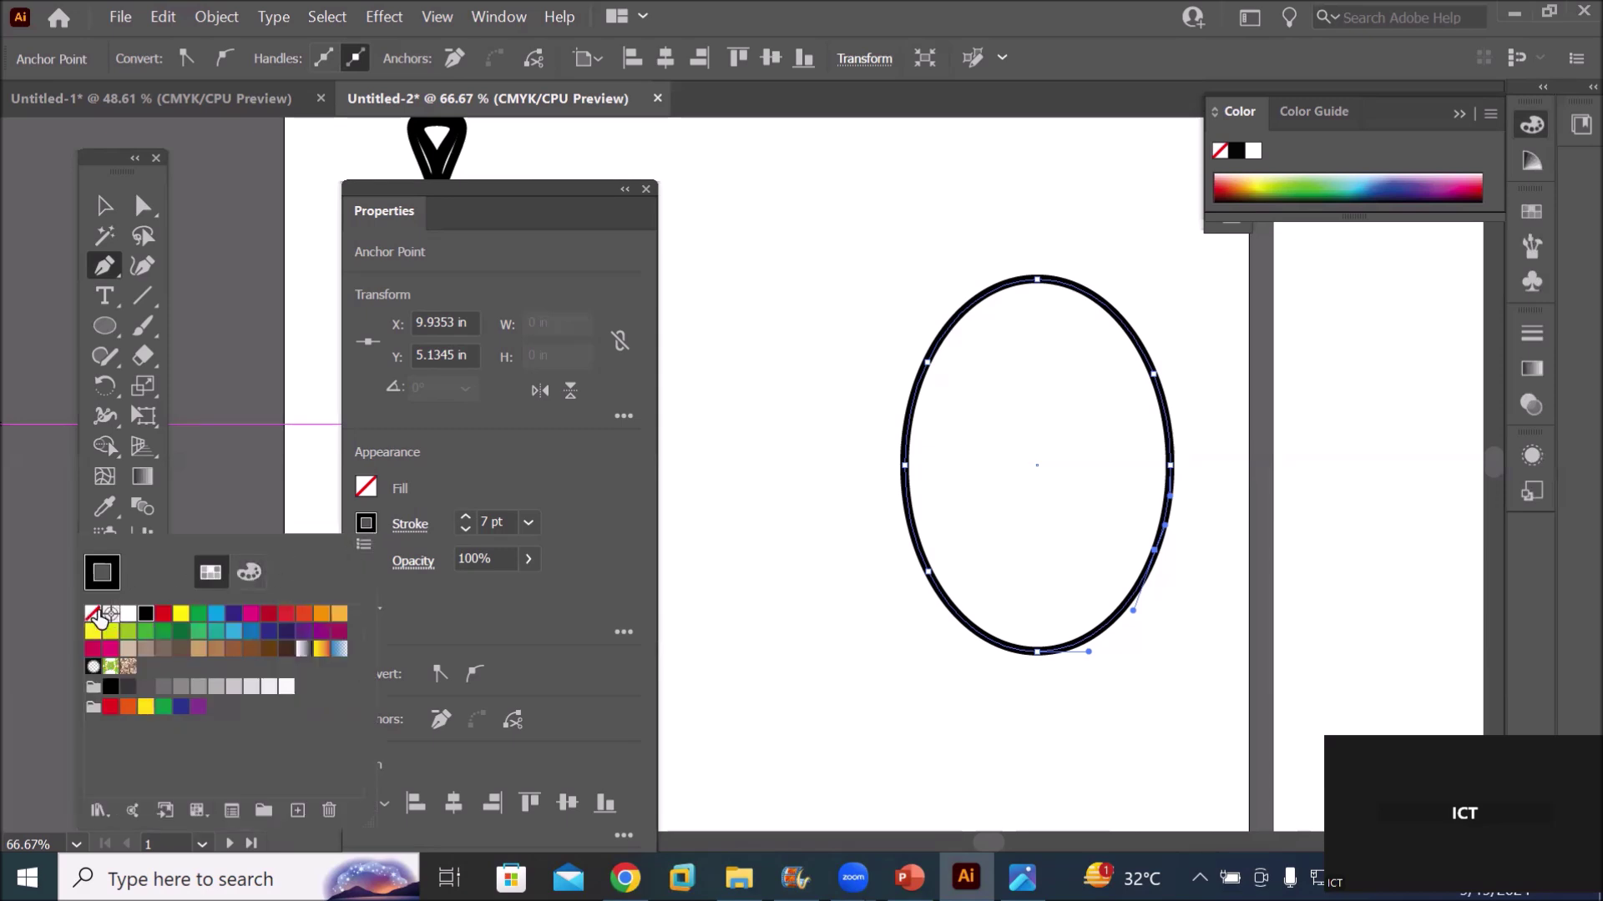
Set the ellipse's stroke to None and return to the Selection tool
left_click(94, 615)
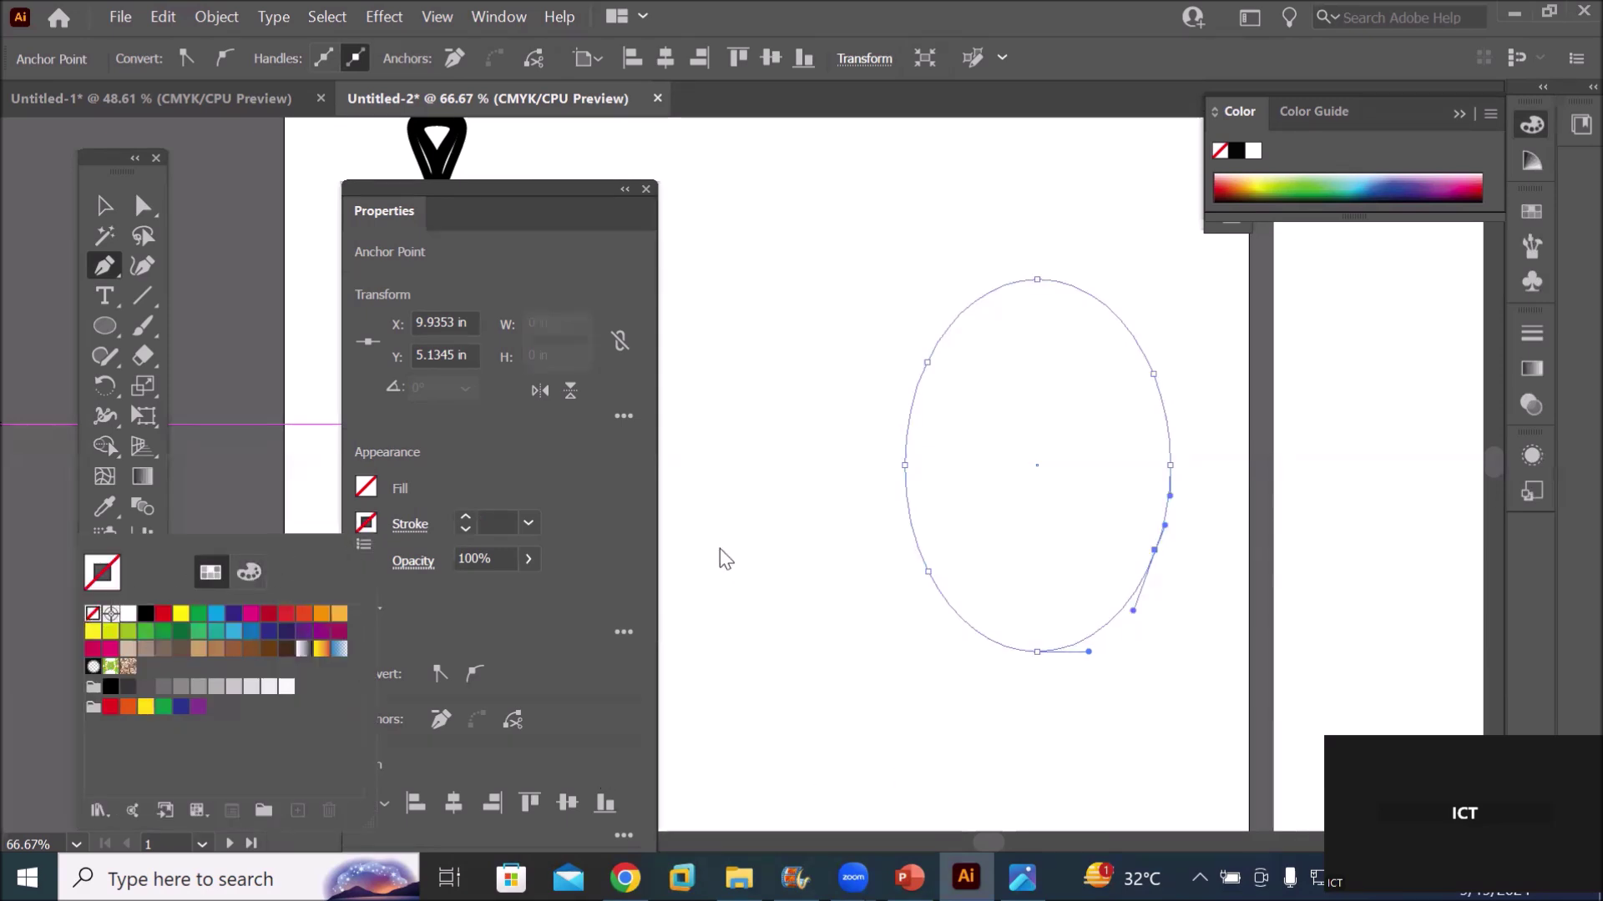
key("Escape")
left_click(804, 650)
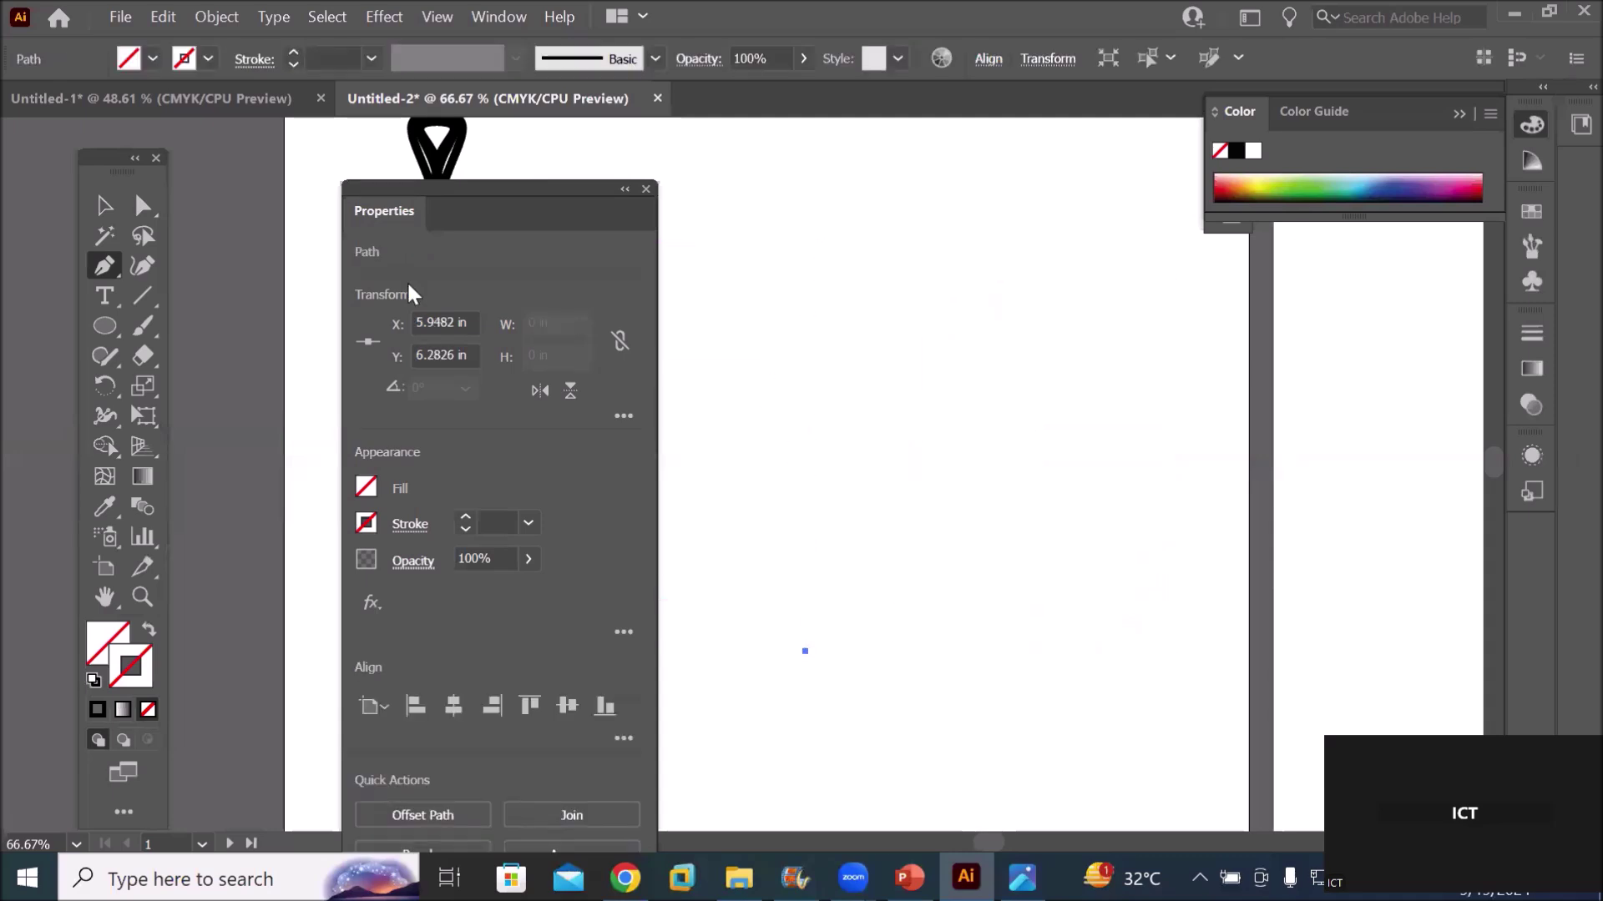
left_click(105, 205)
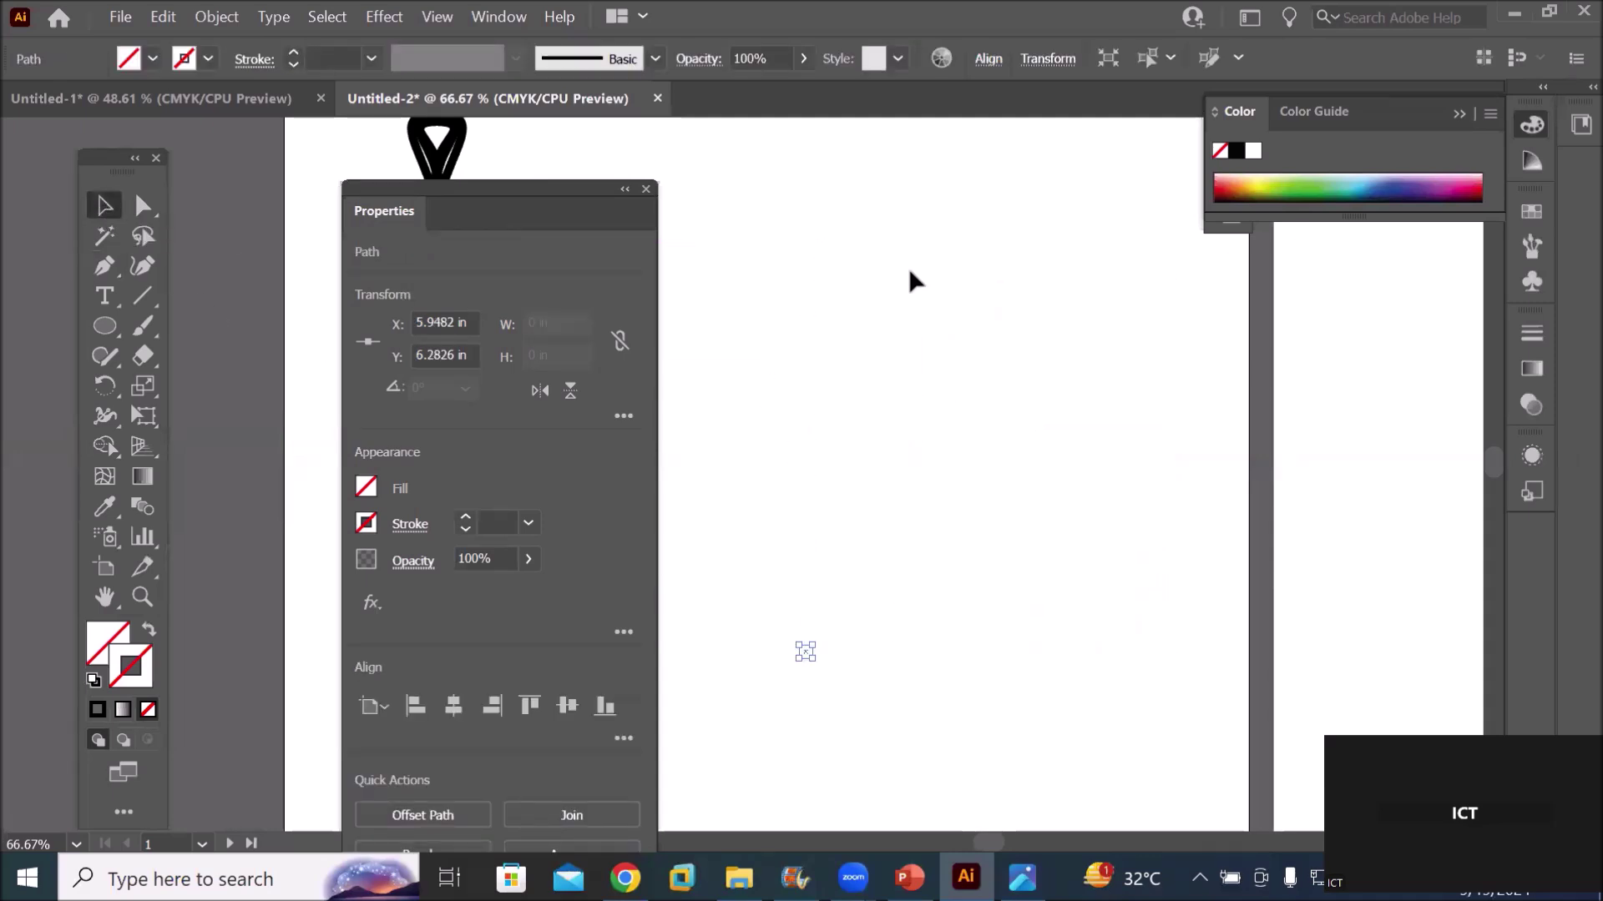
left_click_drag(781, 201, 1177, 753)
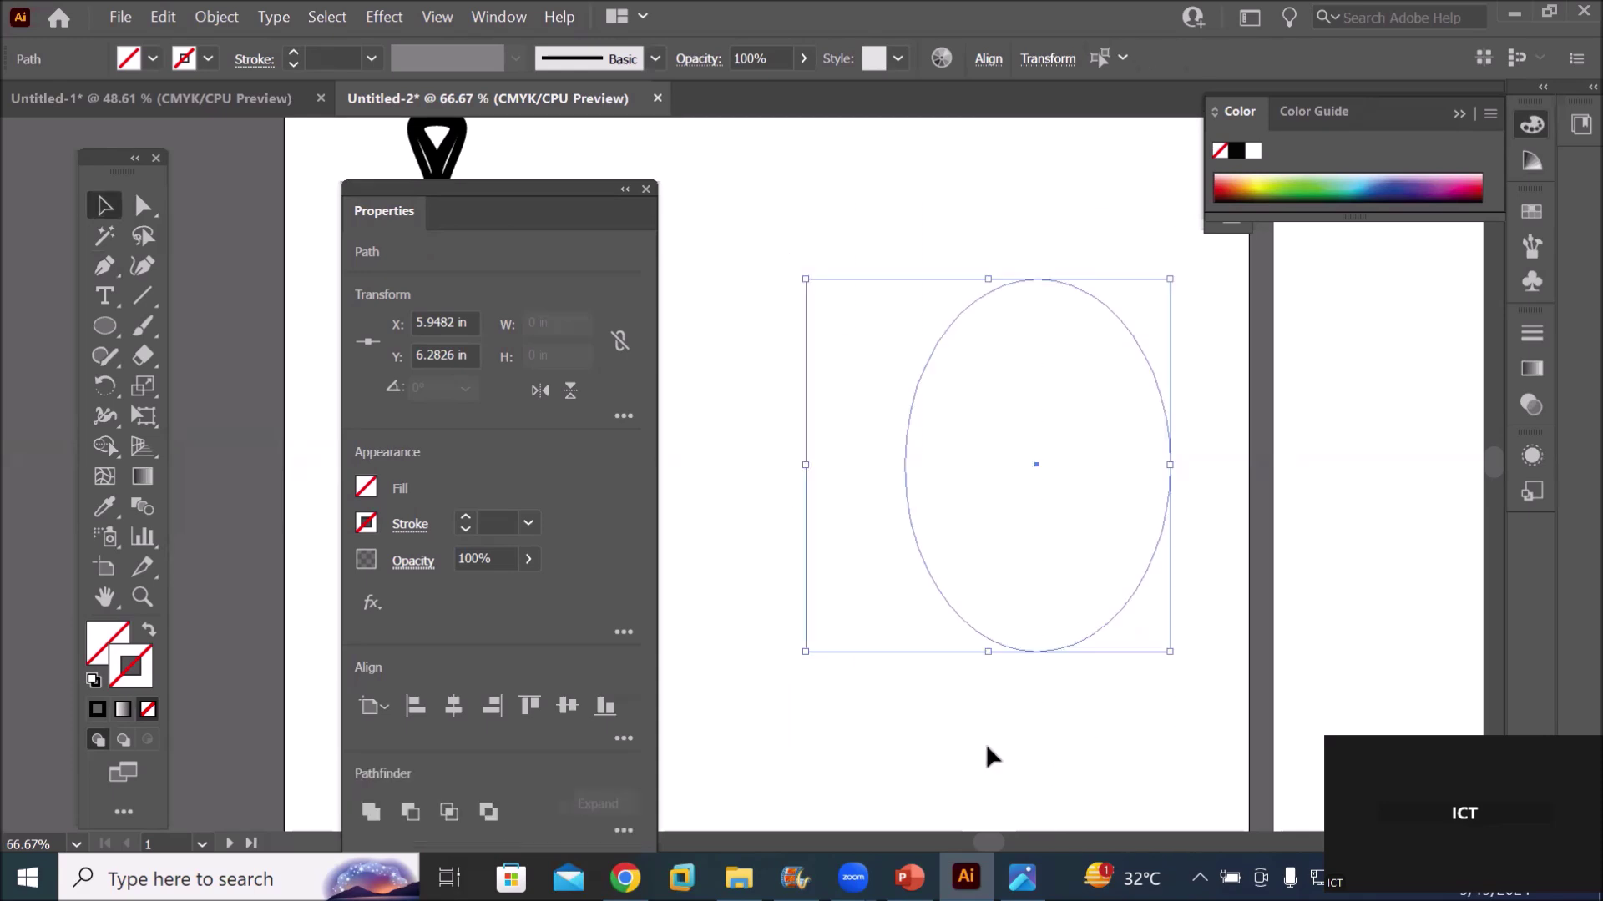
left_click(826, 735)
Reselect the whole ellipse and switch to Direct Selection to show its anchors
left_click(852, 713)
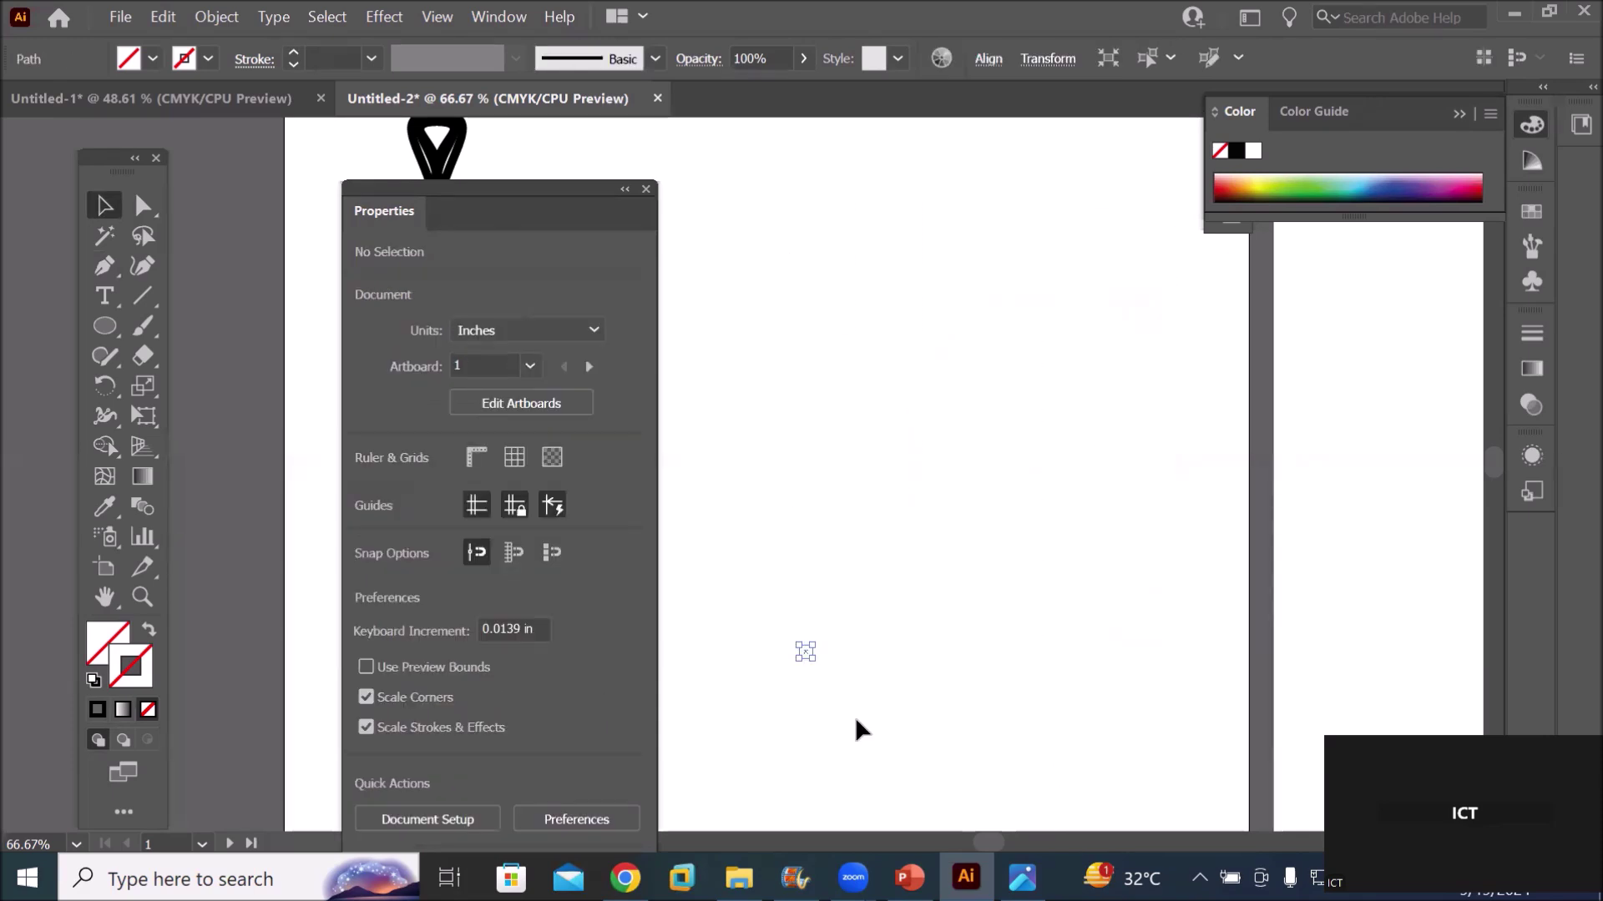
left_click(872, 711)
left_click_drag(820, 136, 1247, 699)
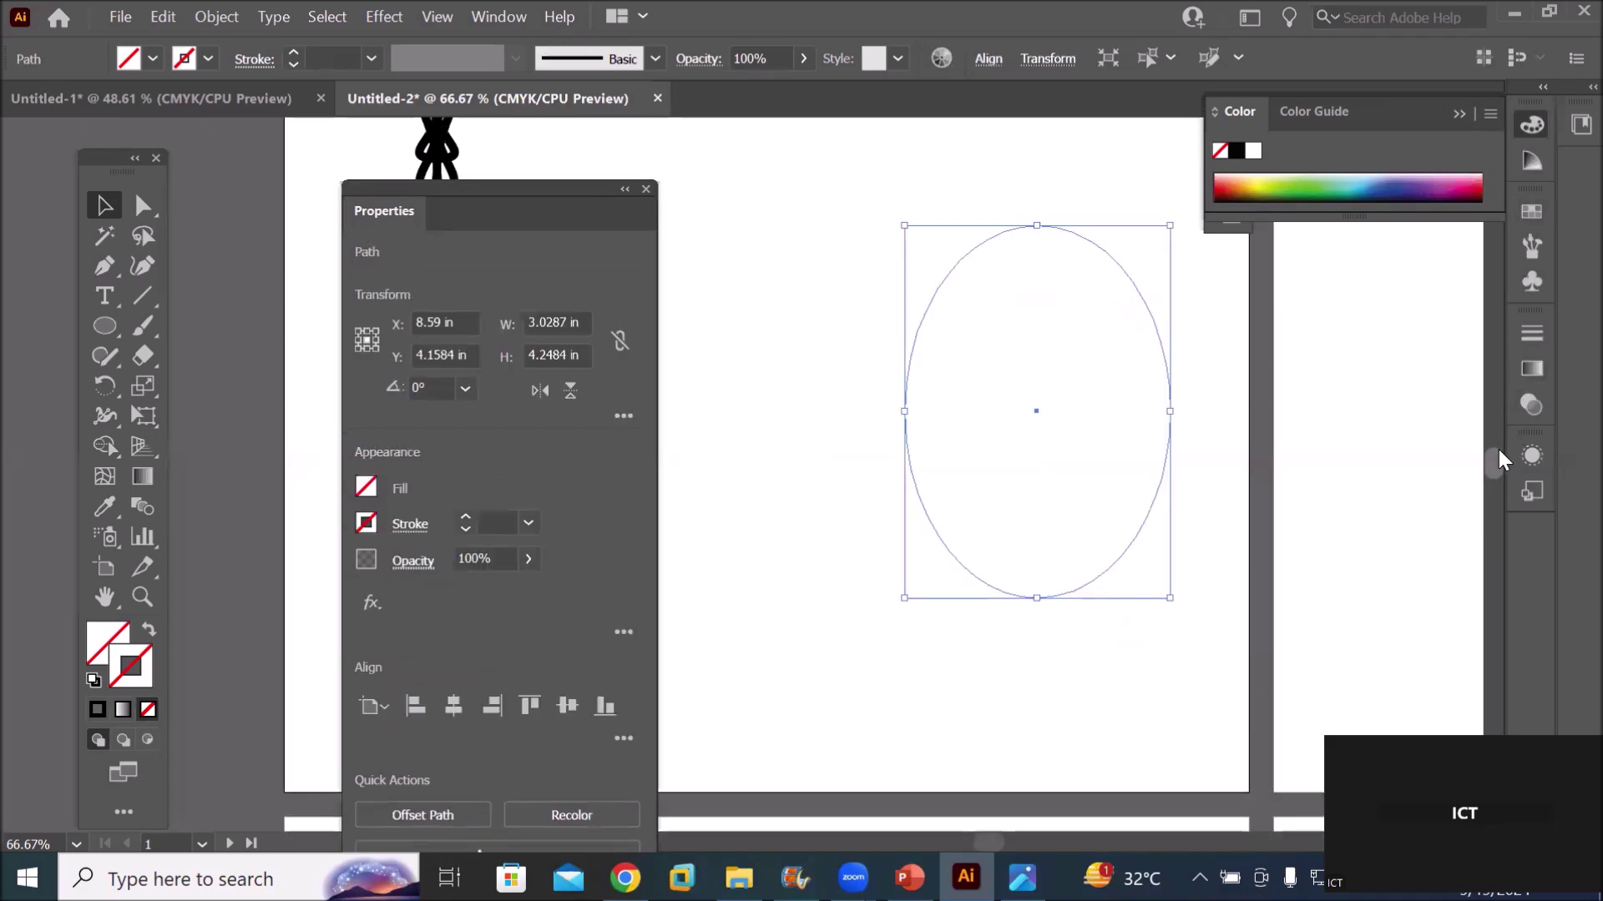
scroll(1499, 449, "up", 5)
scroll(1496, 437, "down", 5)
scroll(1495, 452, "down", 1)
scroll(1495, 447, "up", 2)
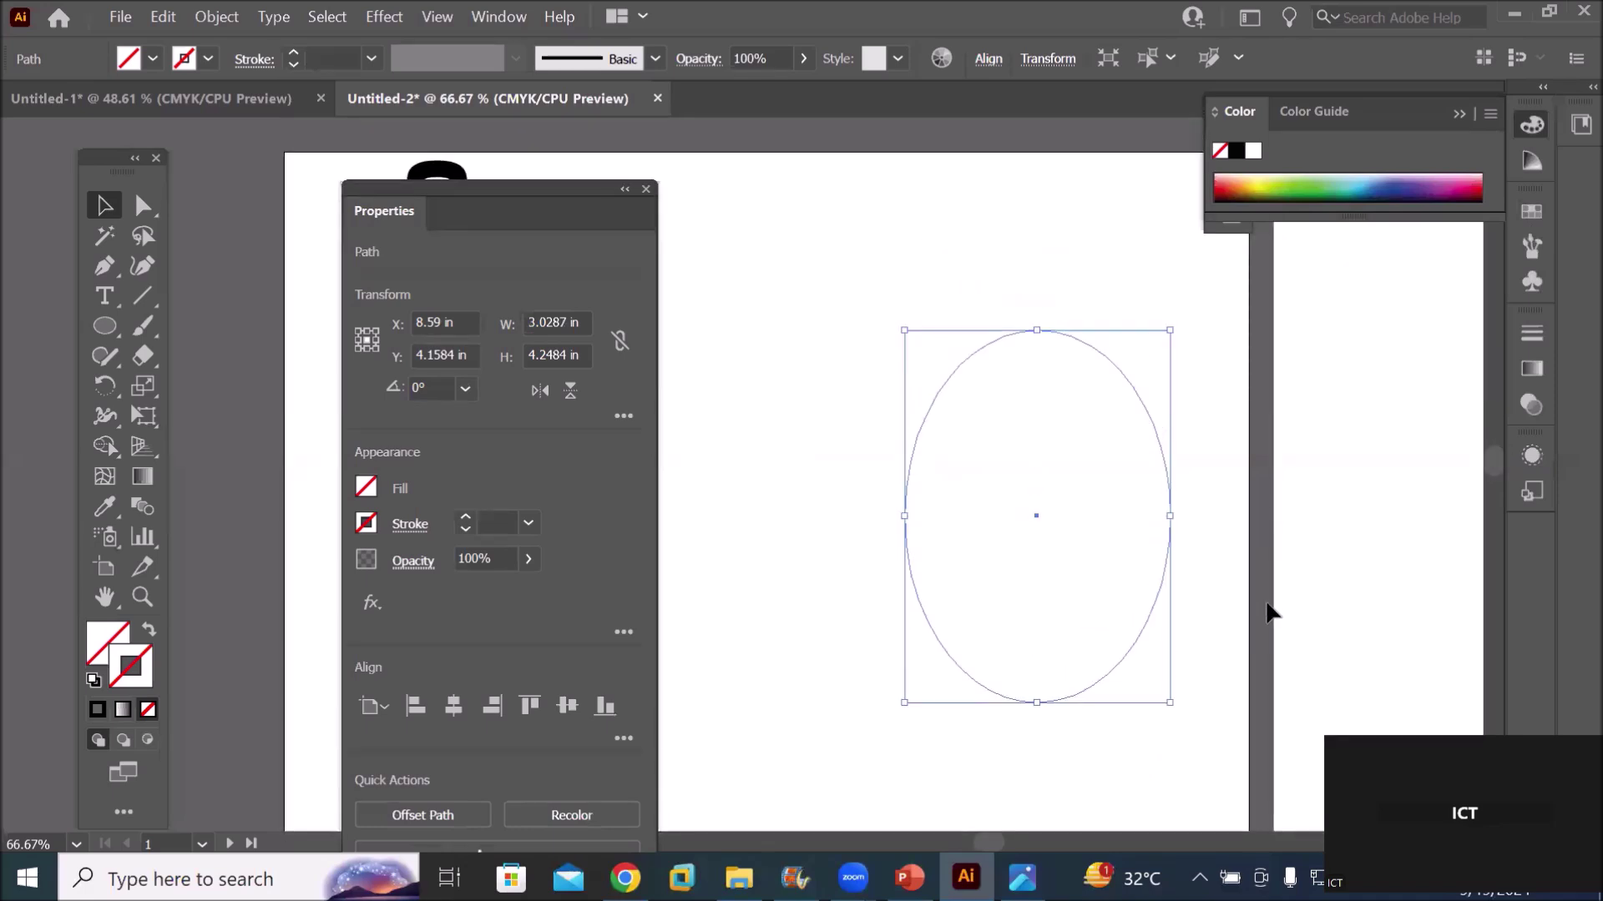
scroll(1229, 643, "up", 1)
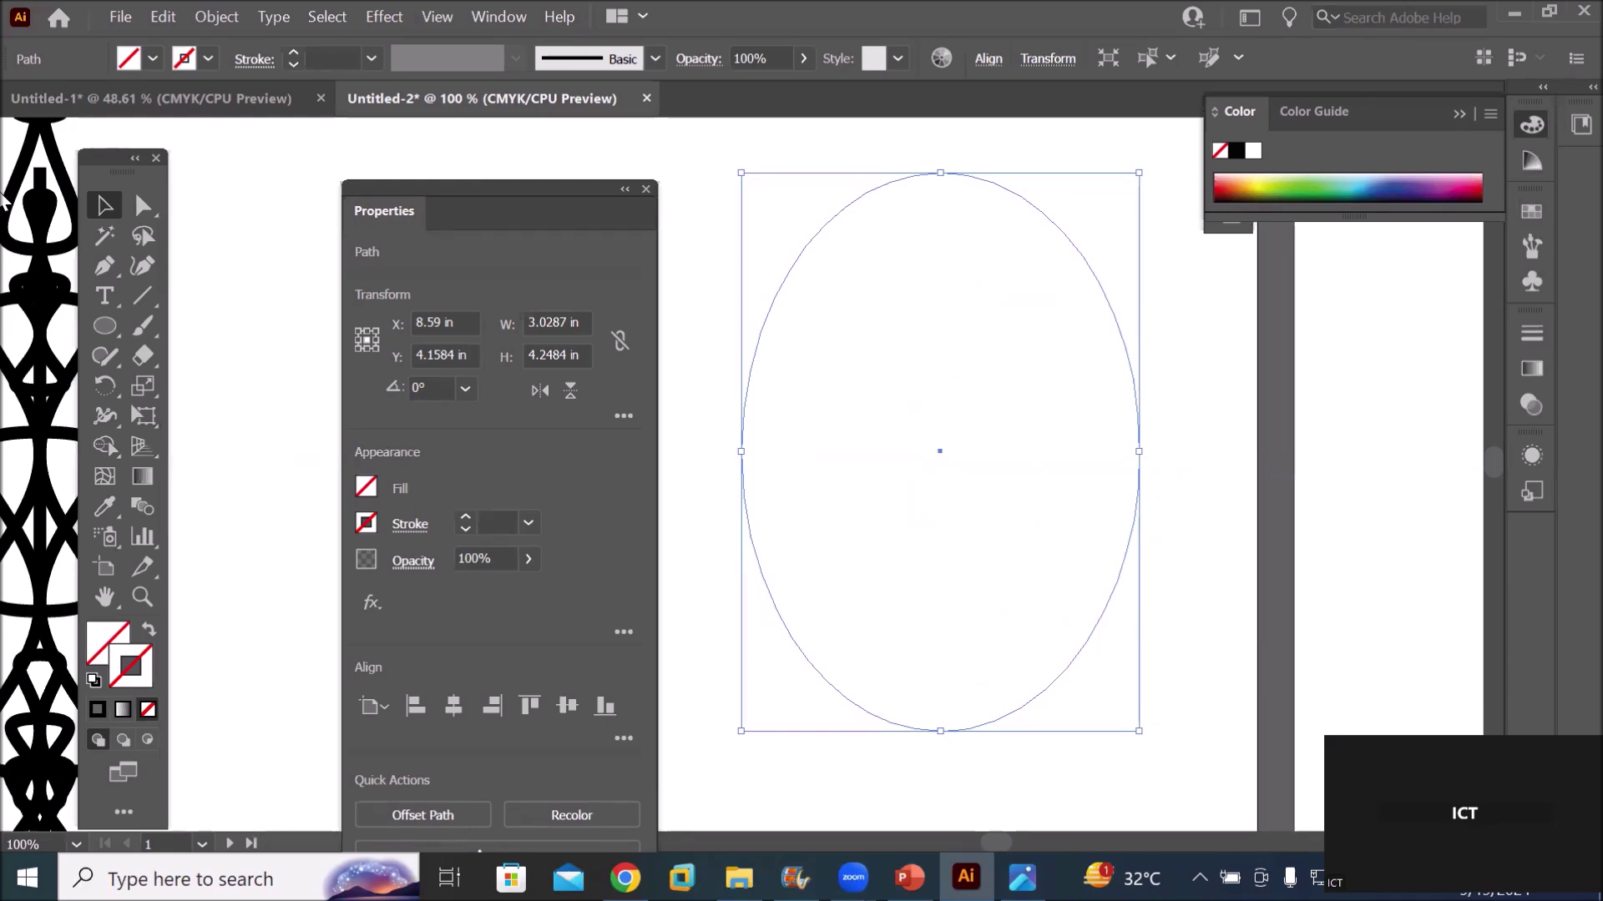
left_click(142, 206)
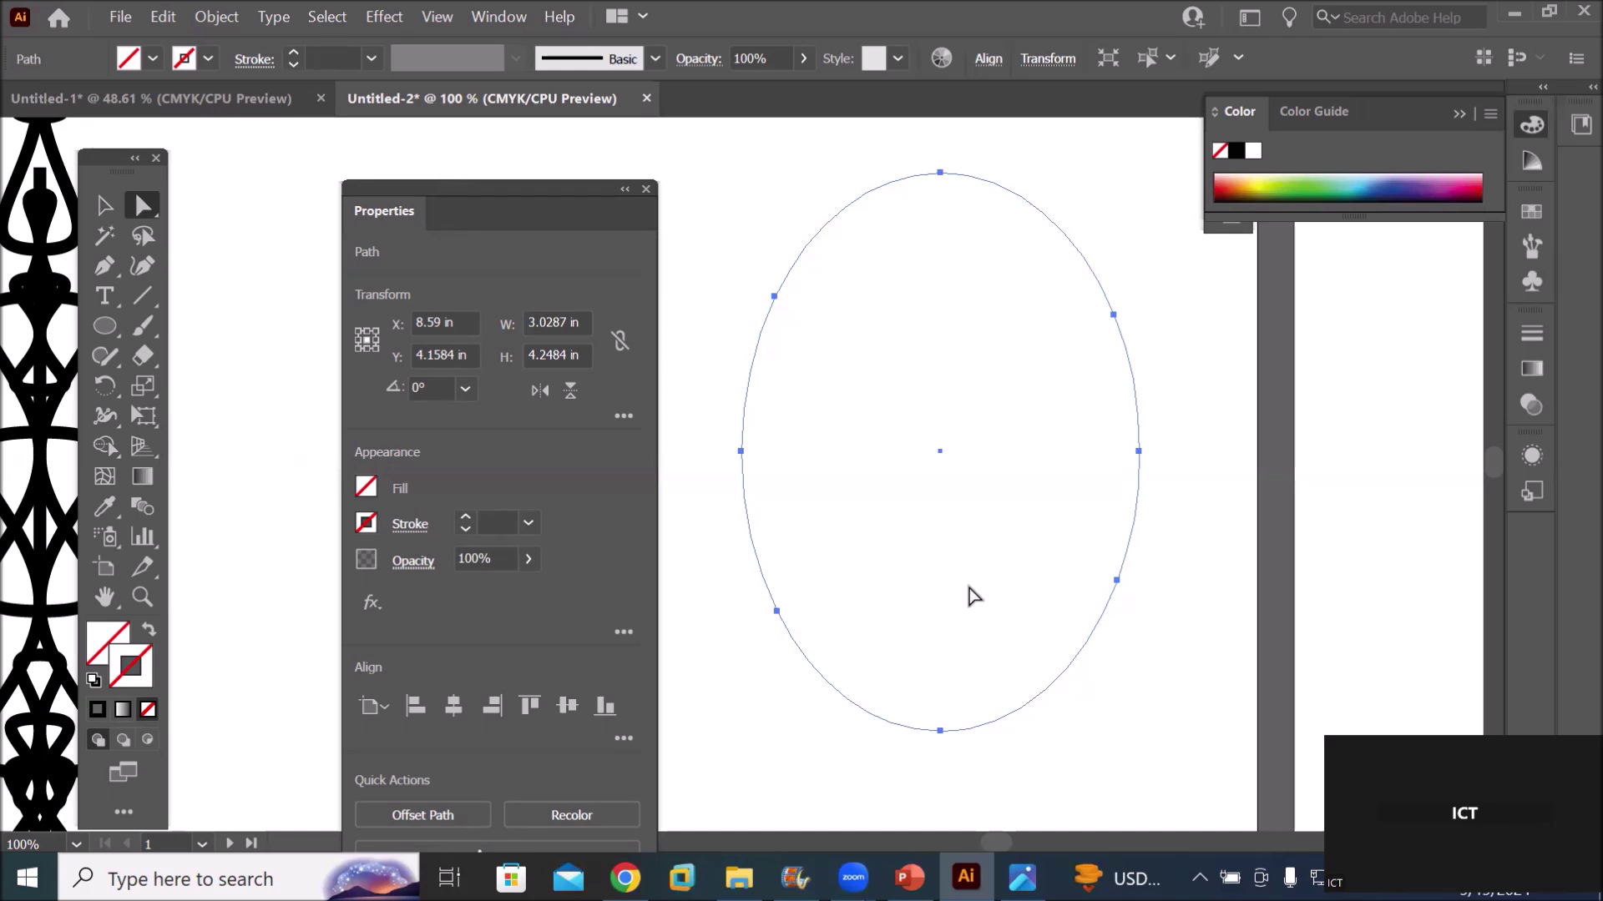
Try aligning the ellipse to the artboard, then undo the move
left_click_drag(498, 192, 489, 155)
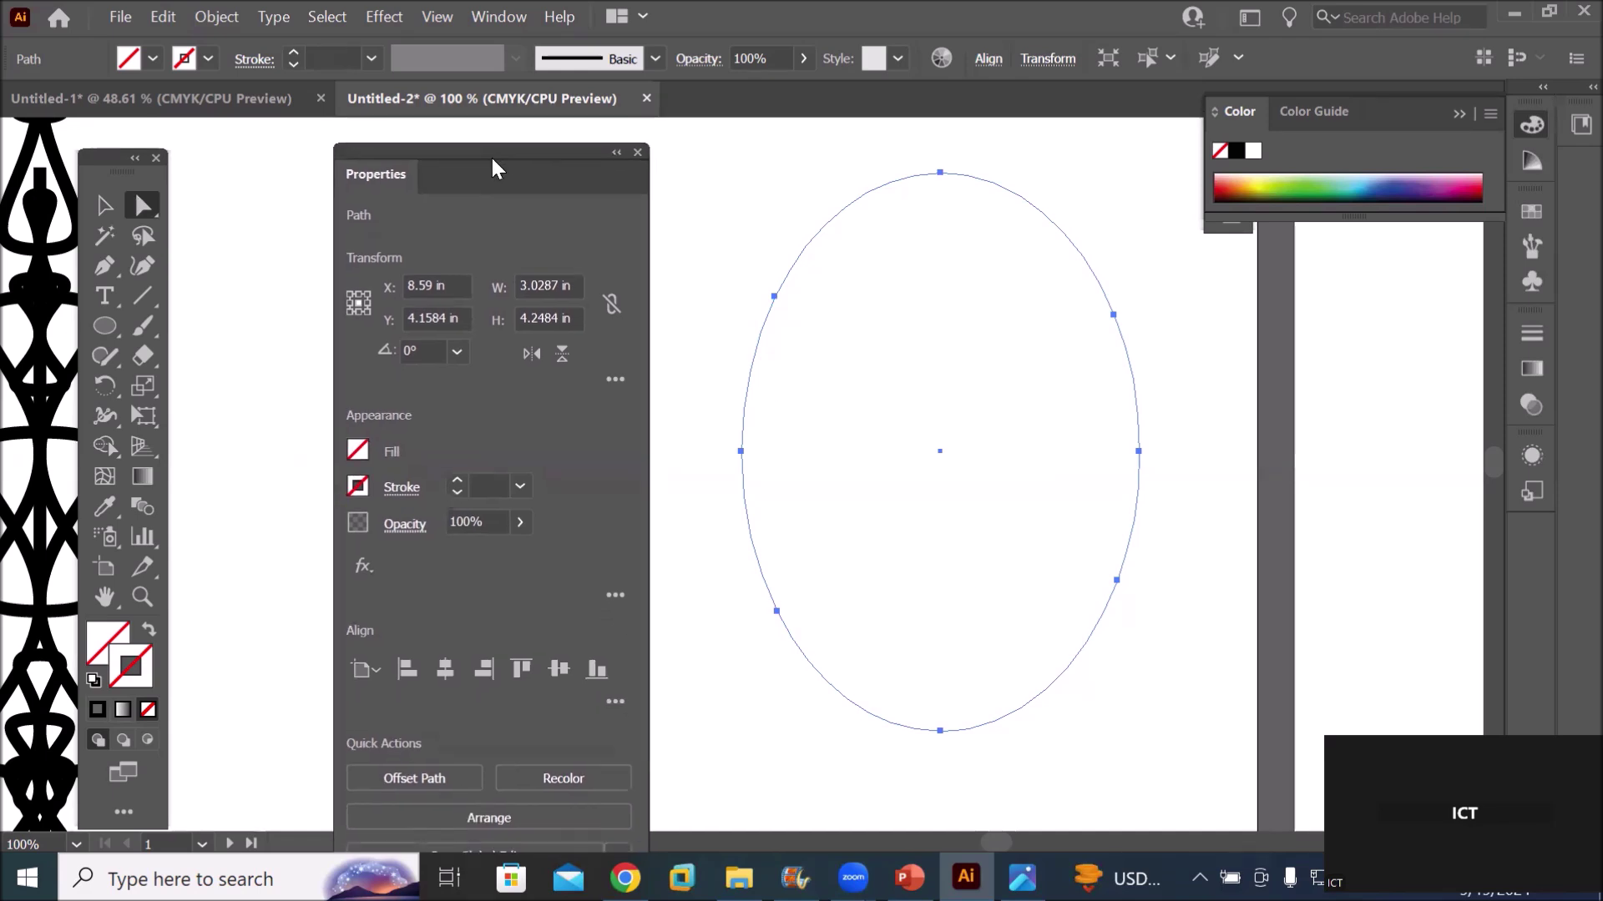
left_click(372, 667)
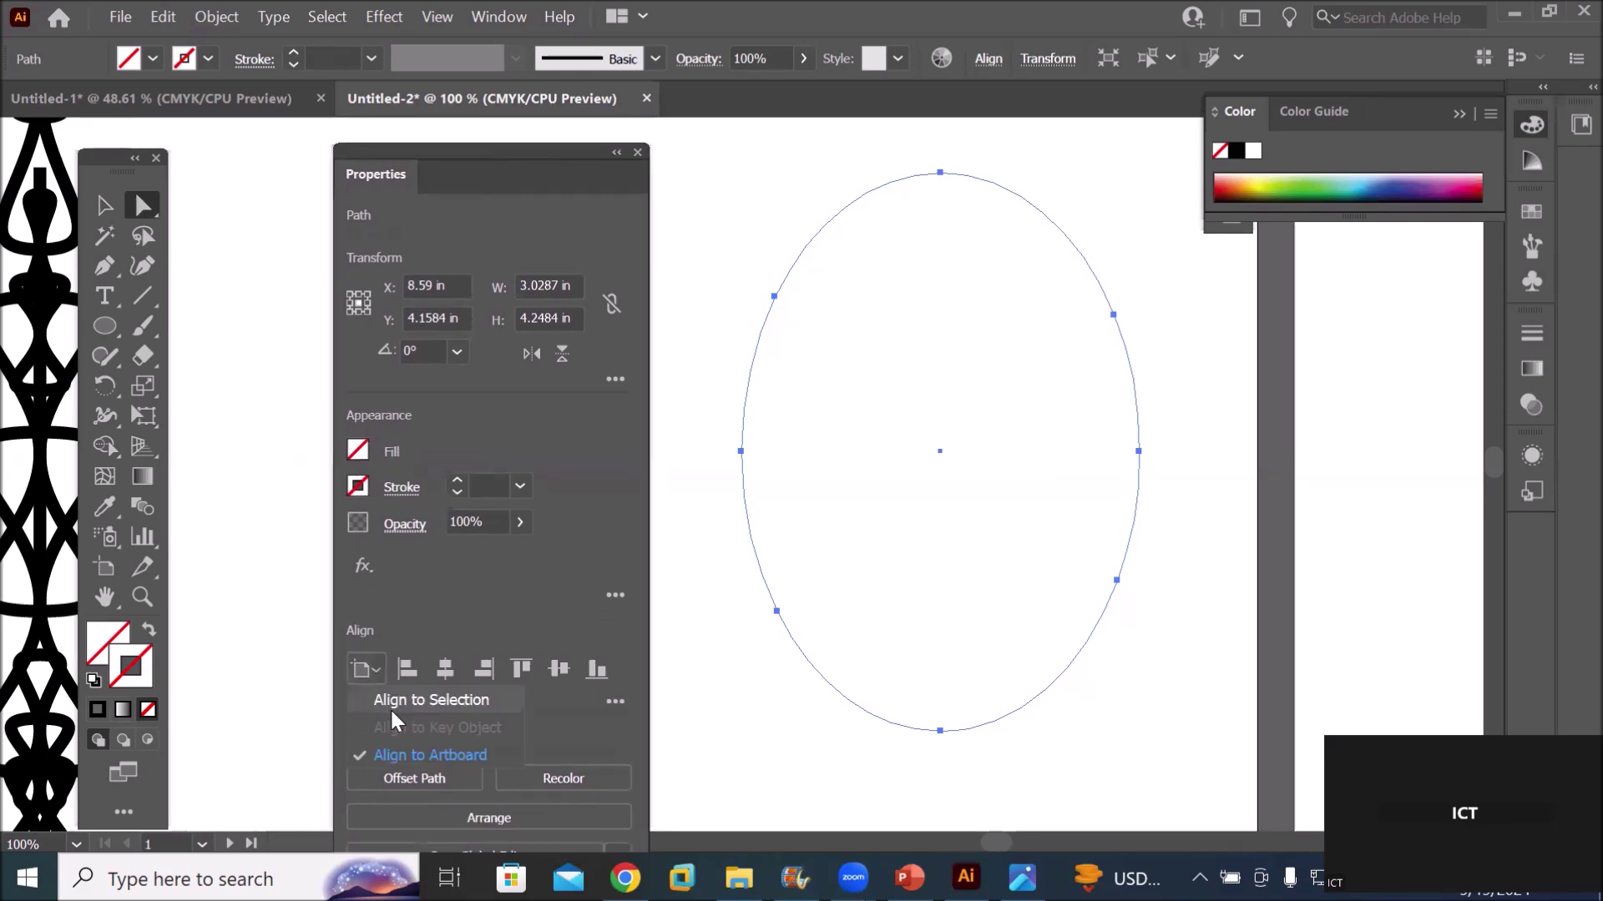
left_click(408, 763)
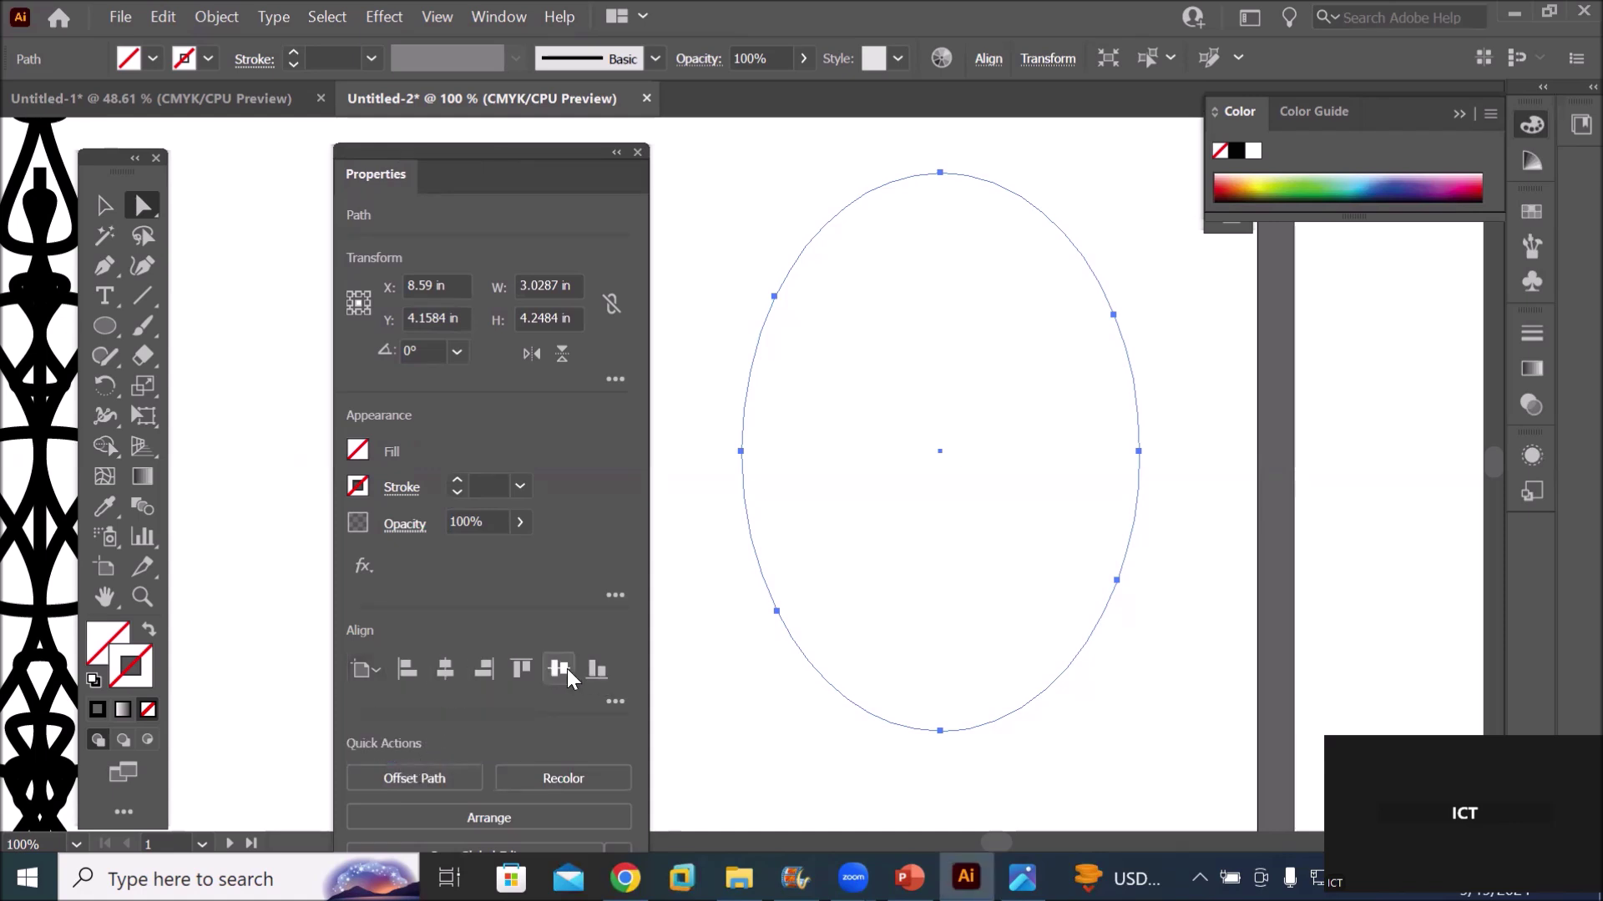
left_click(485, 669)
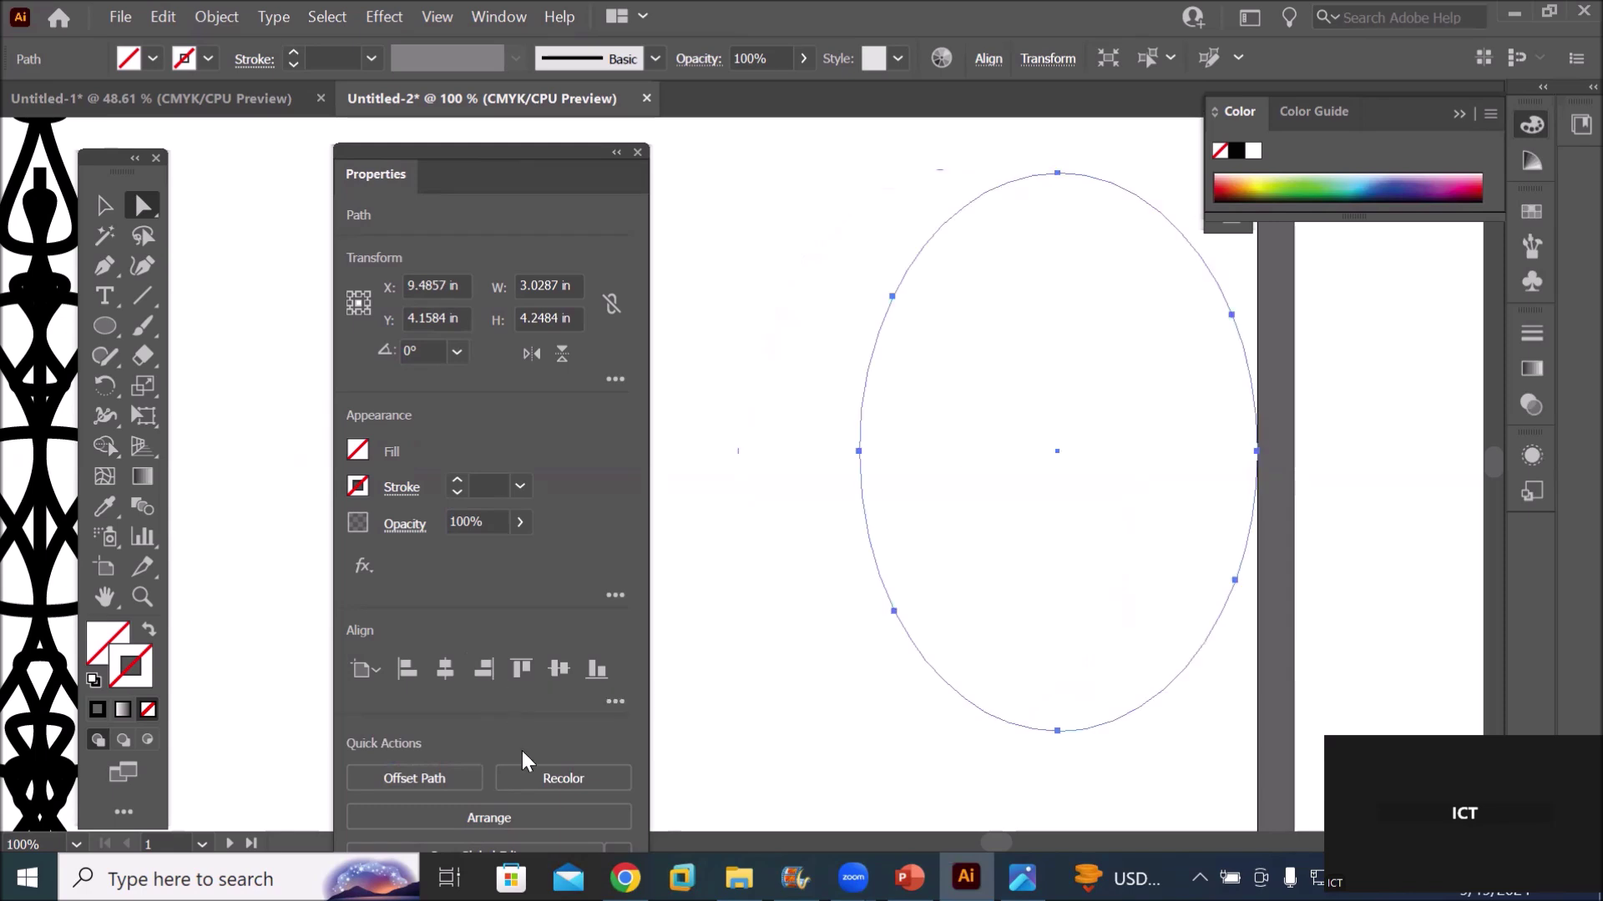
key("ctrl+z")
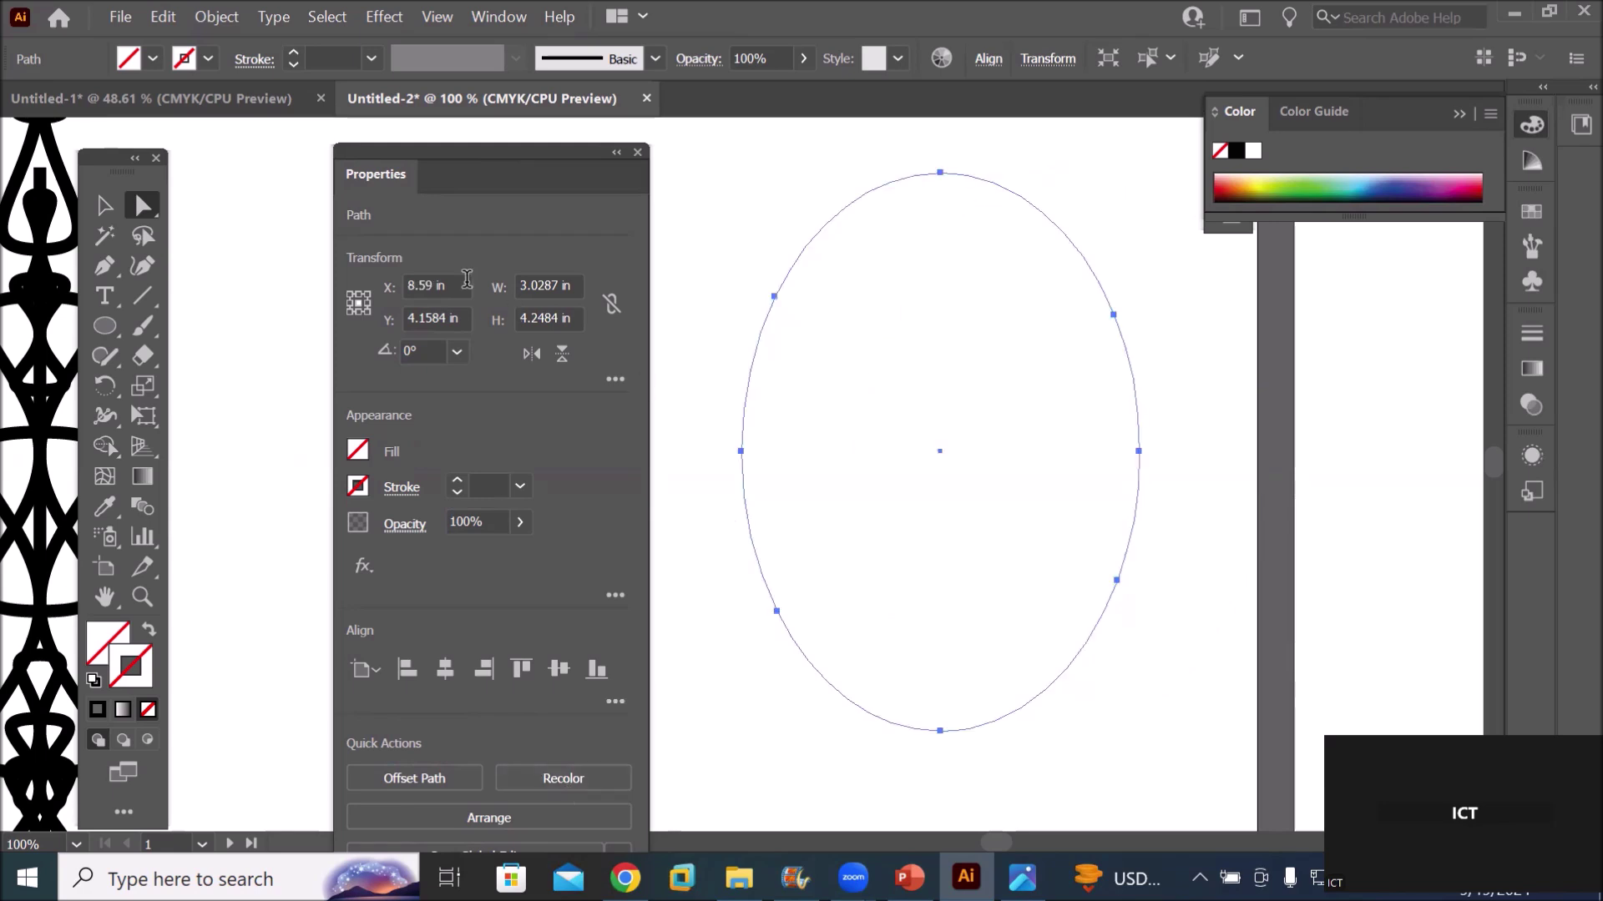
Lasso the ellipse's left anchors, centre it vertically on the artboard at 4.25 in, and deselect
left_click(142, 235)
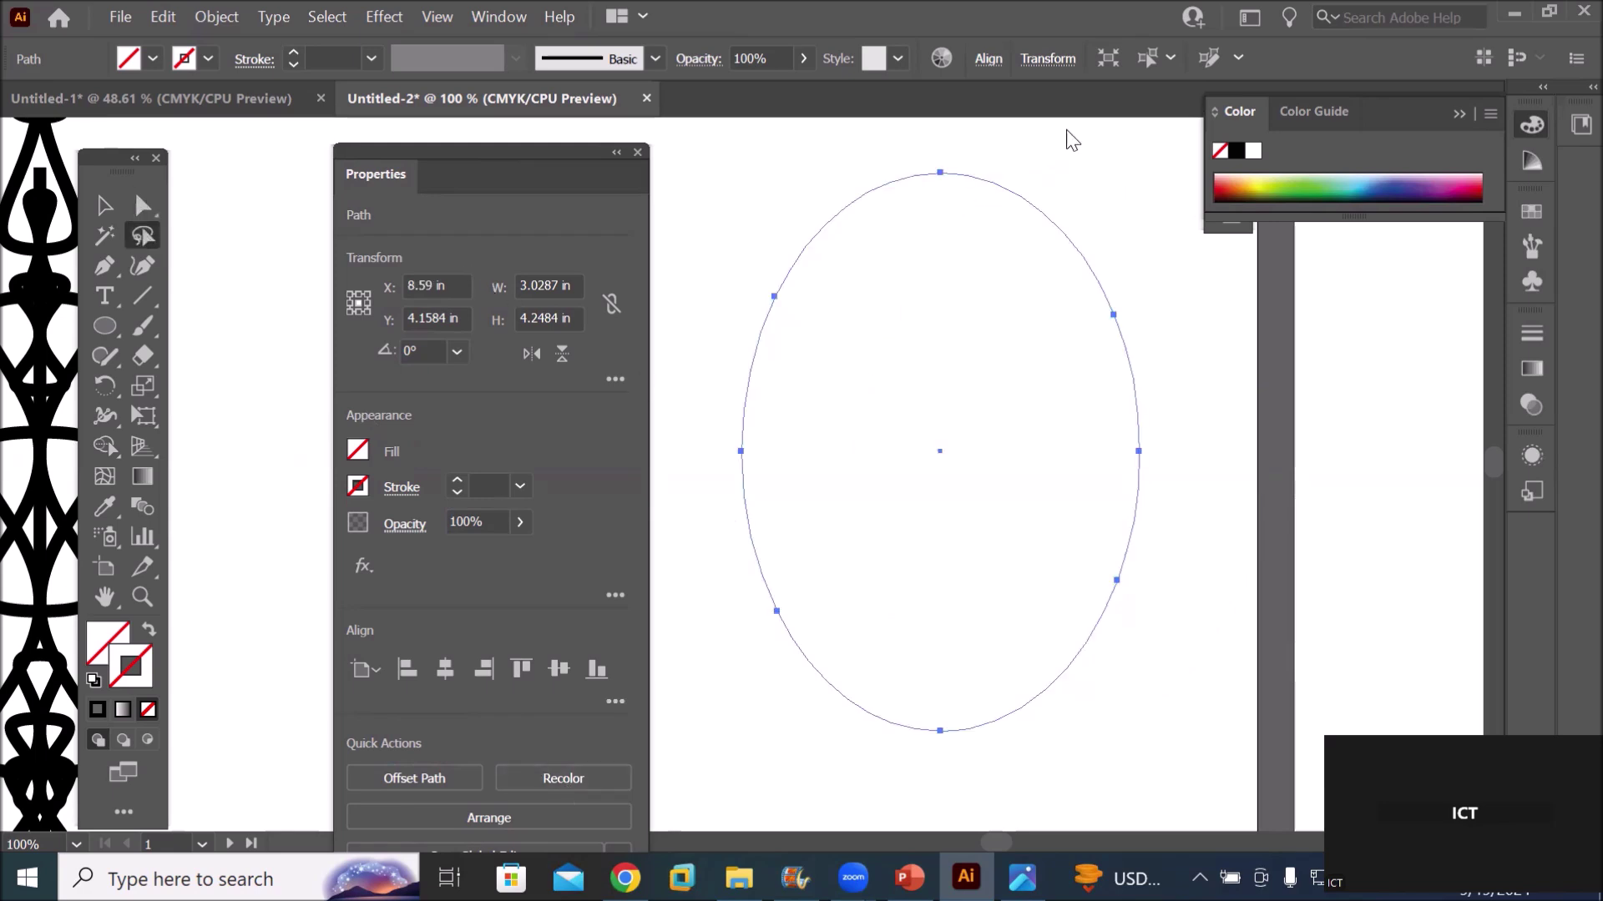
mouse_move(894, 156)
left_mouse_down()
mouse_move(1111, 660)
mouse_move(904, 161)
mouse_move(897, 182)
left_mouse_up()
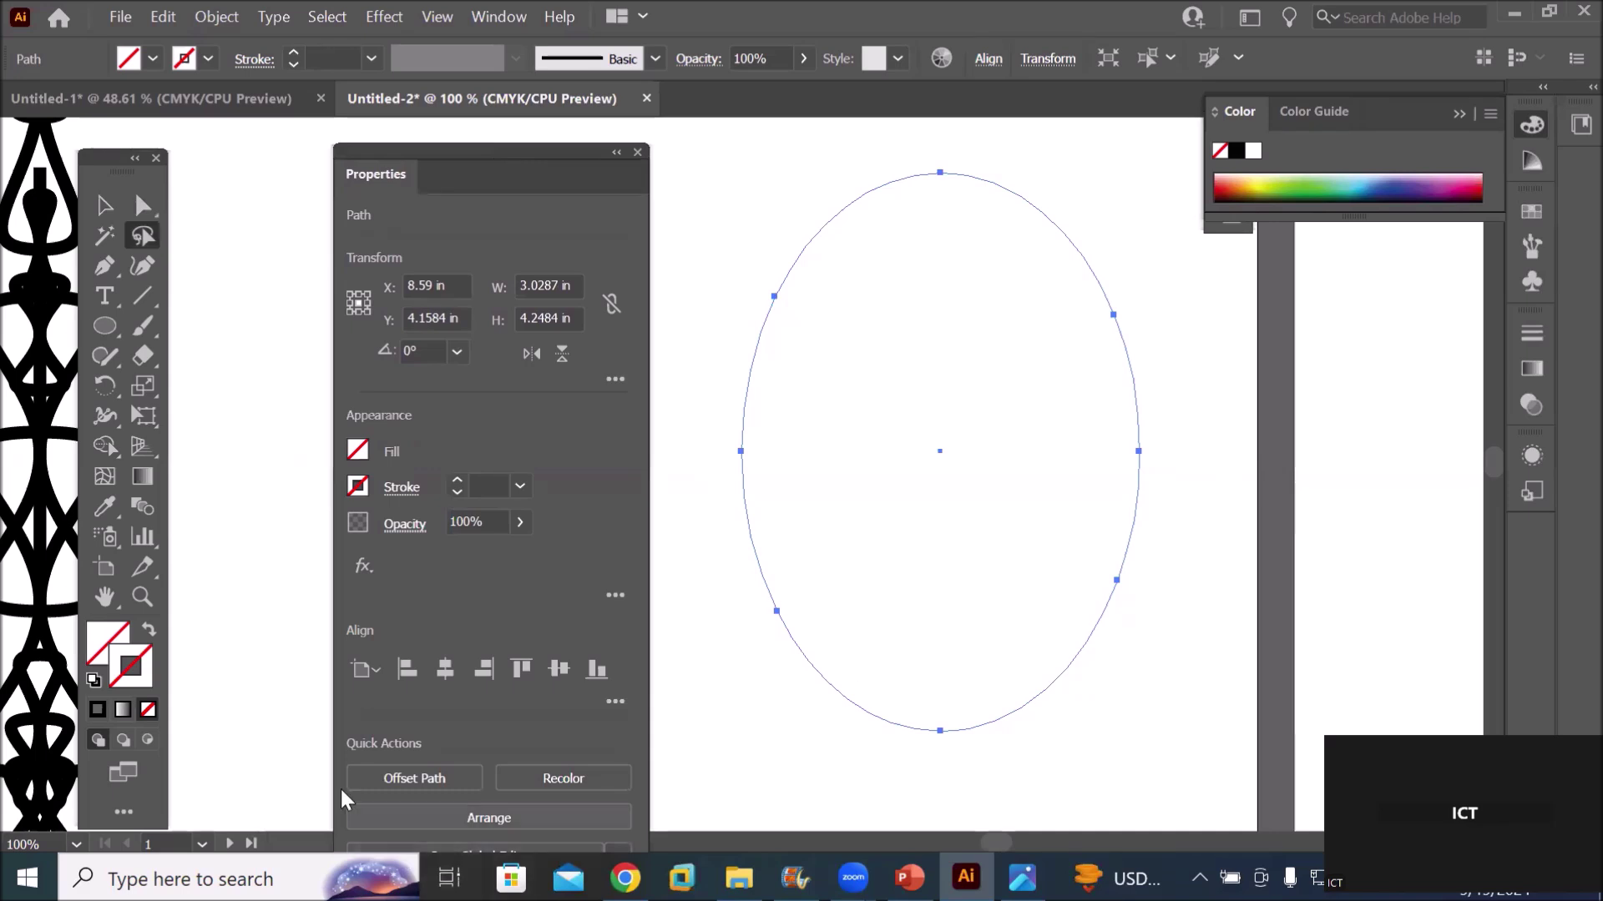
left_click(372, 671)
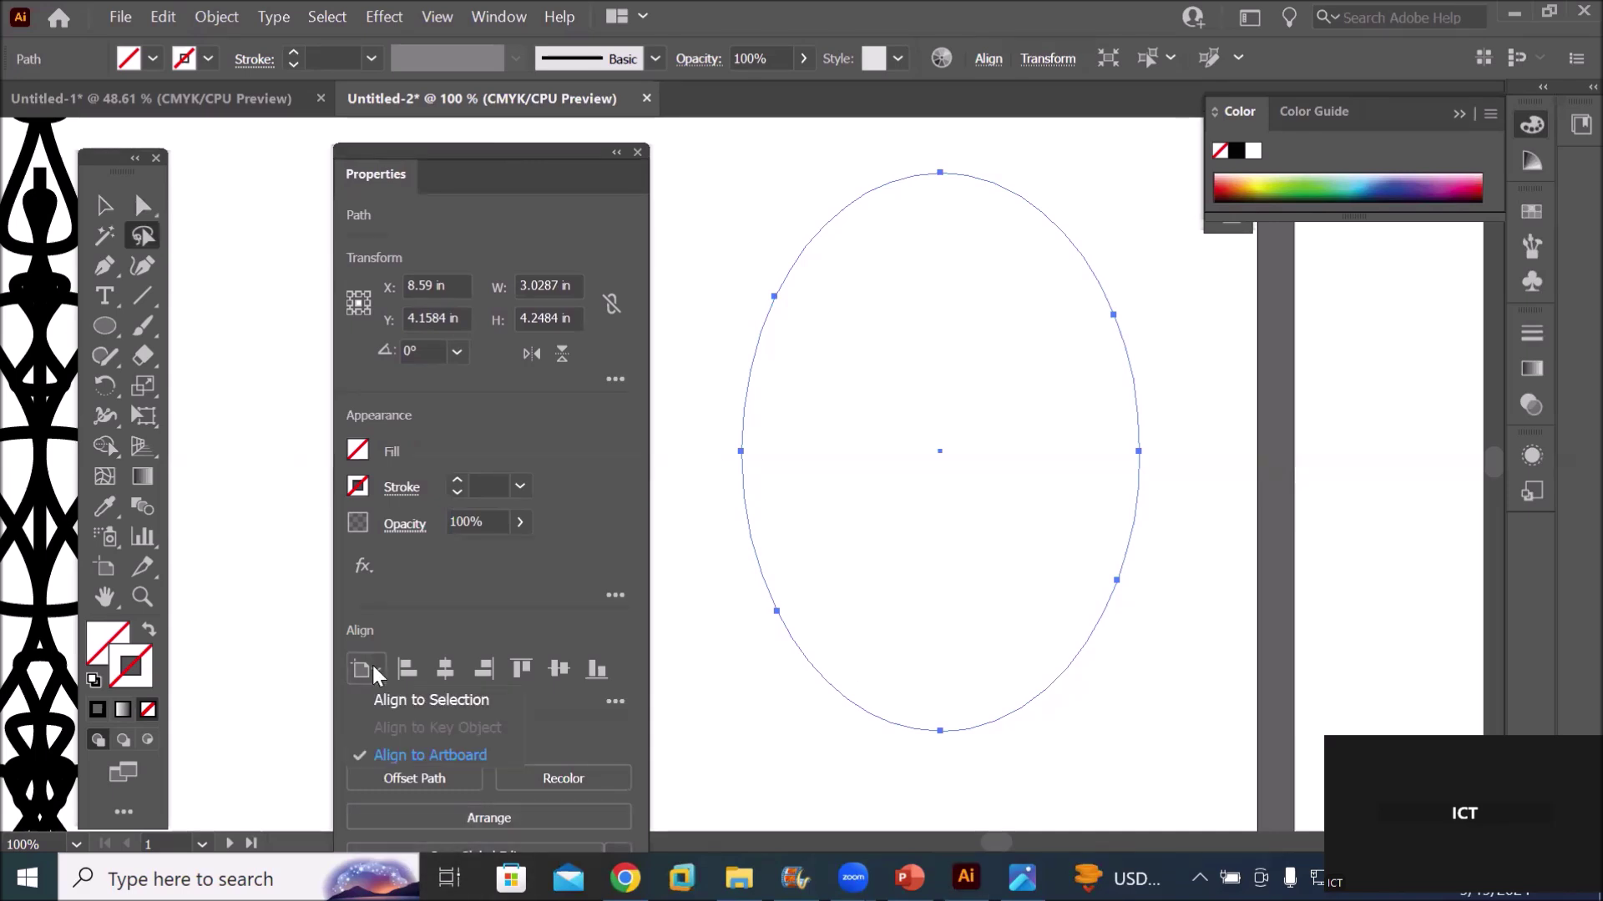
left_click(423, 755)
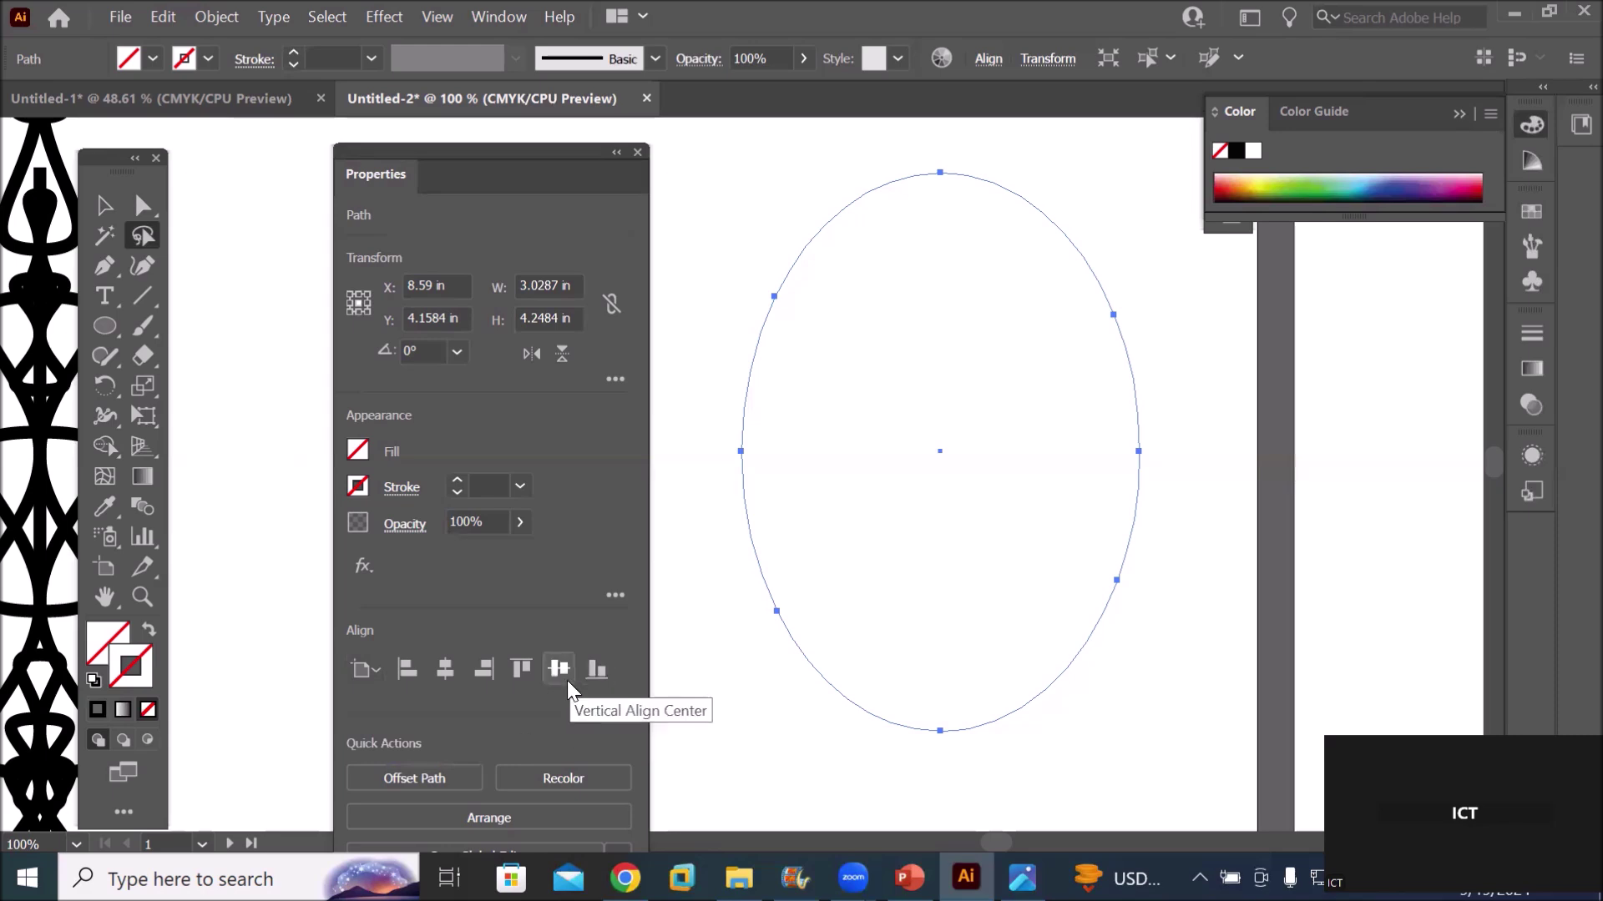
left_click(483, 669)
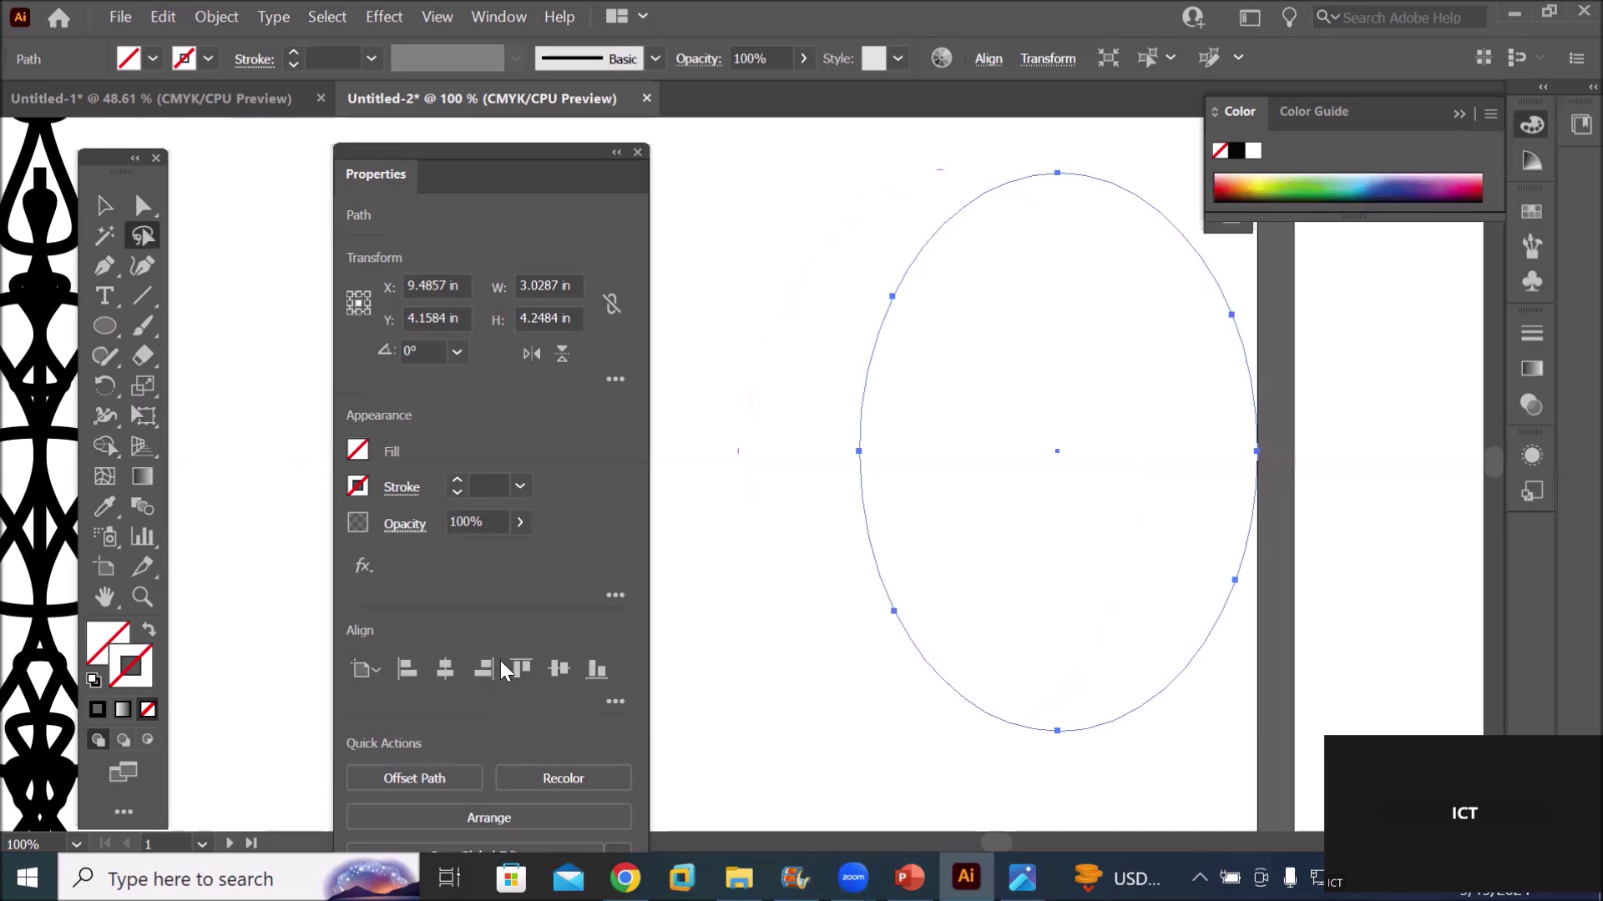
left_click(564, 665)
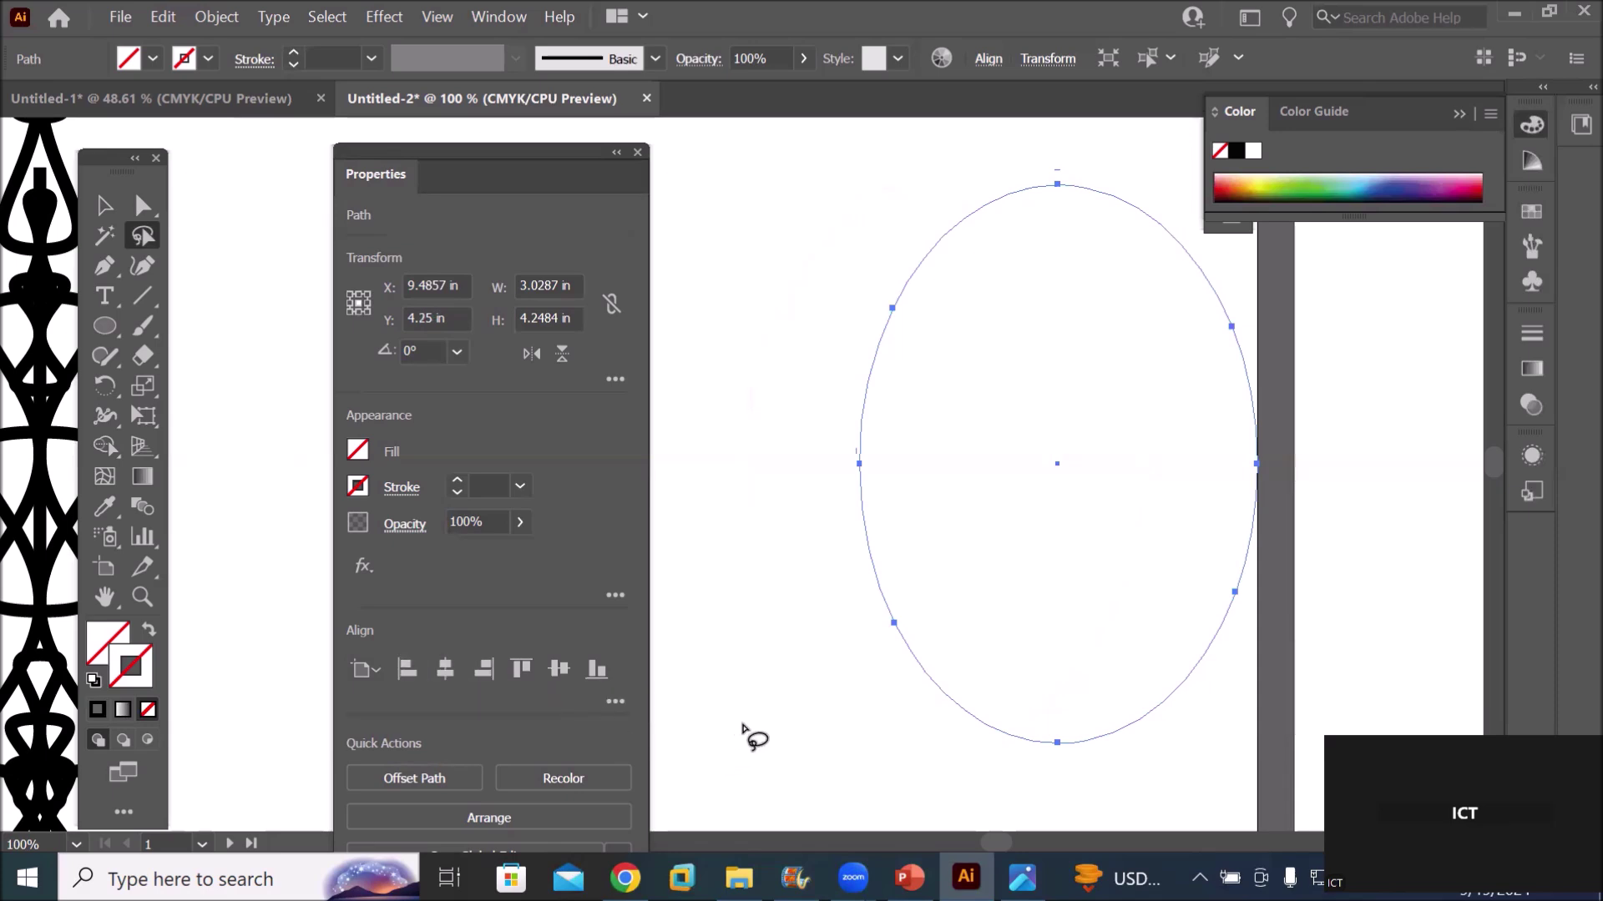
left_click(1053, 743)
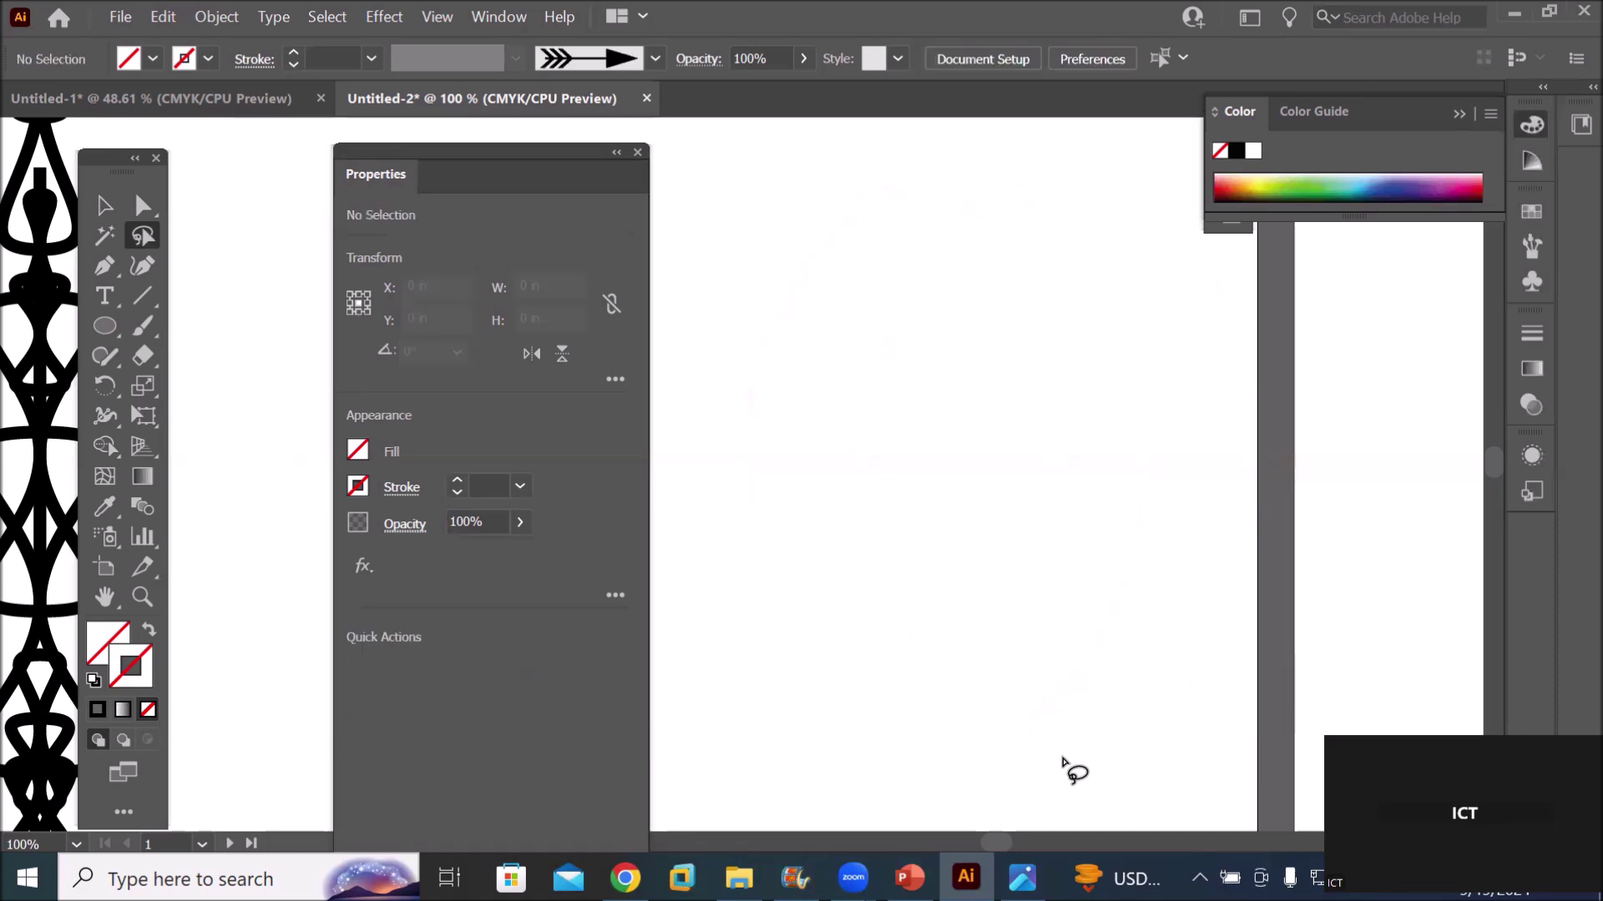
Align the ellipse's bottom and top anchor points to the artboard's right edge
left_click_drag(1082, 723, 1104, 720)
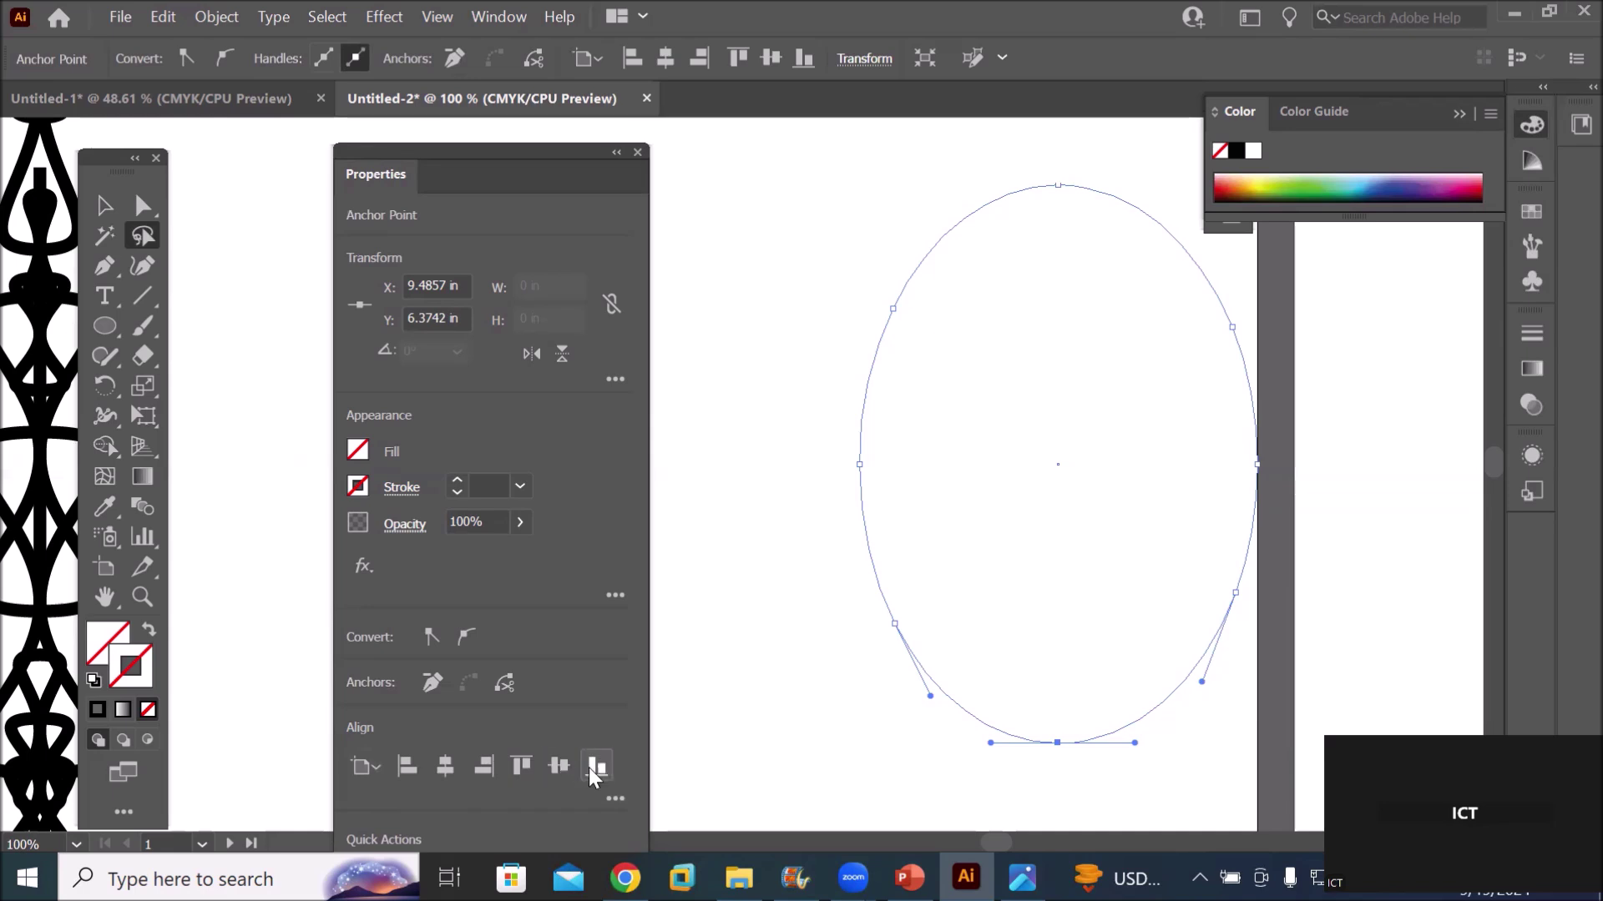
left_click(492, 763)
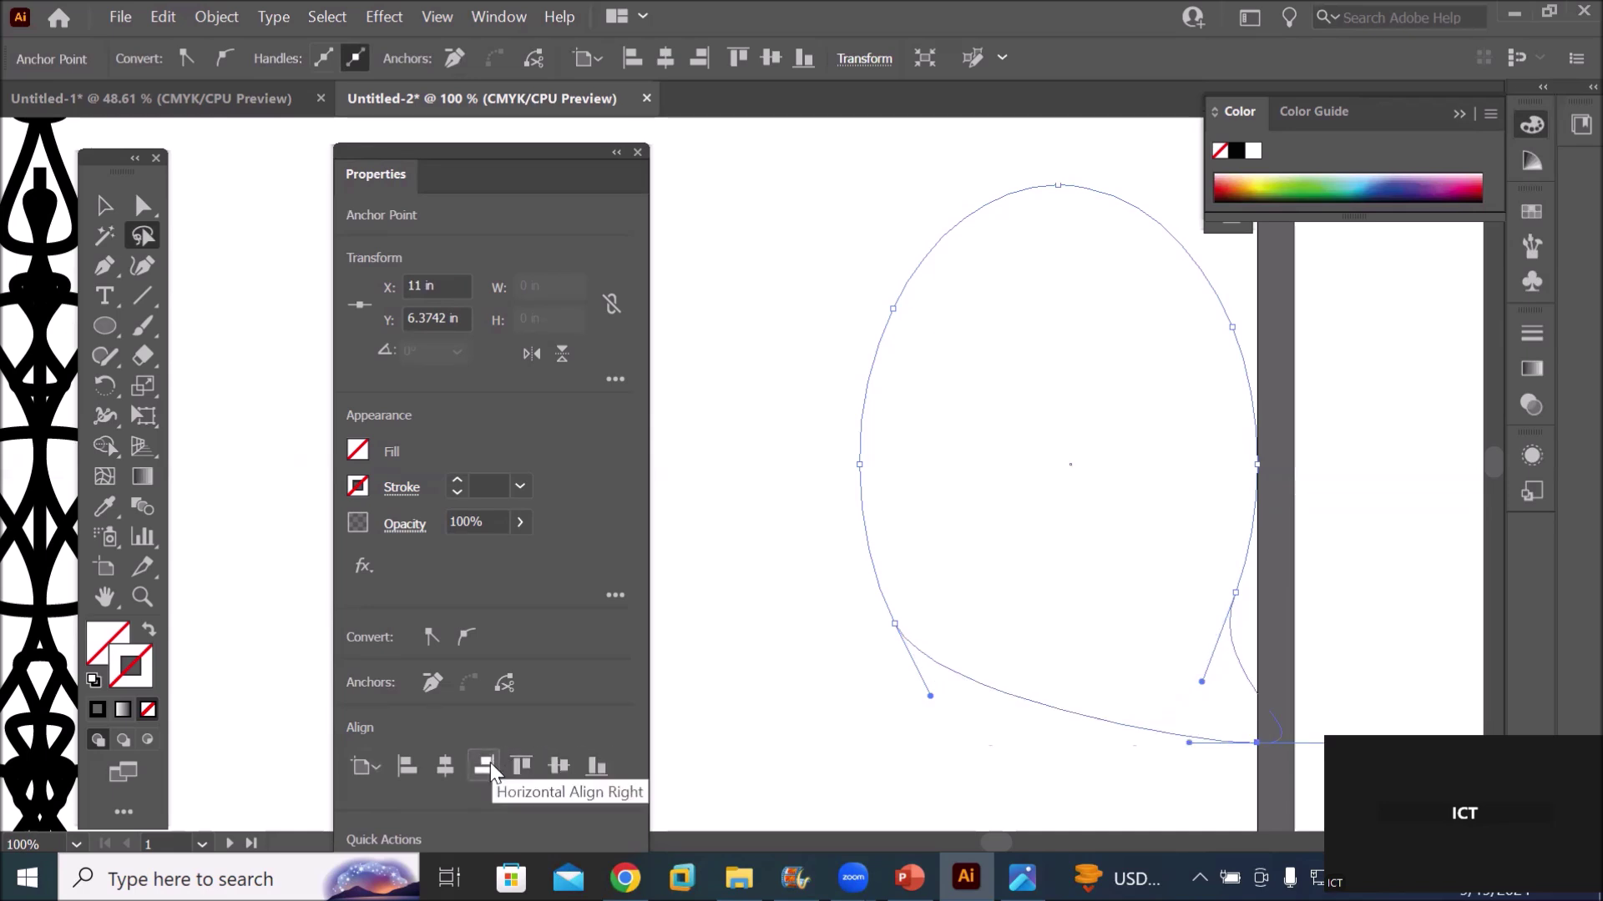
mouse_move(1078, 152)
left_mouse_down()
mouse_move(1050, 218)
mouse_move(1077, 167)
left_mouse_up()
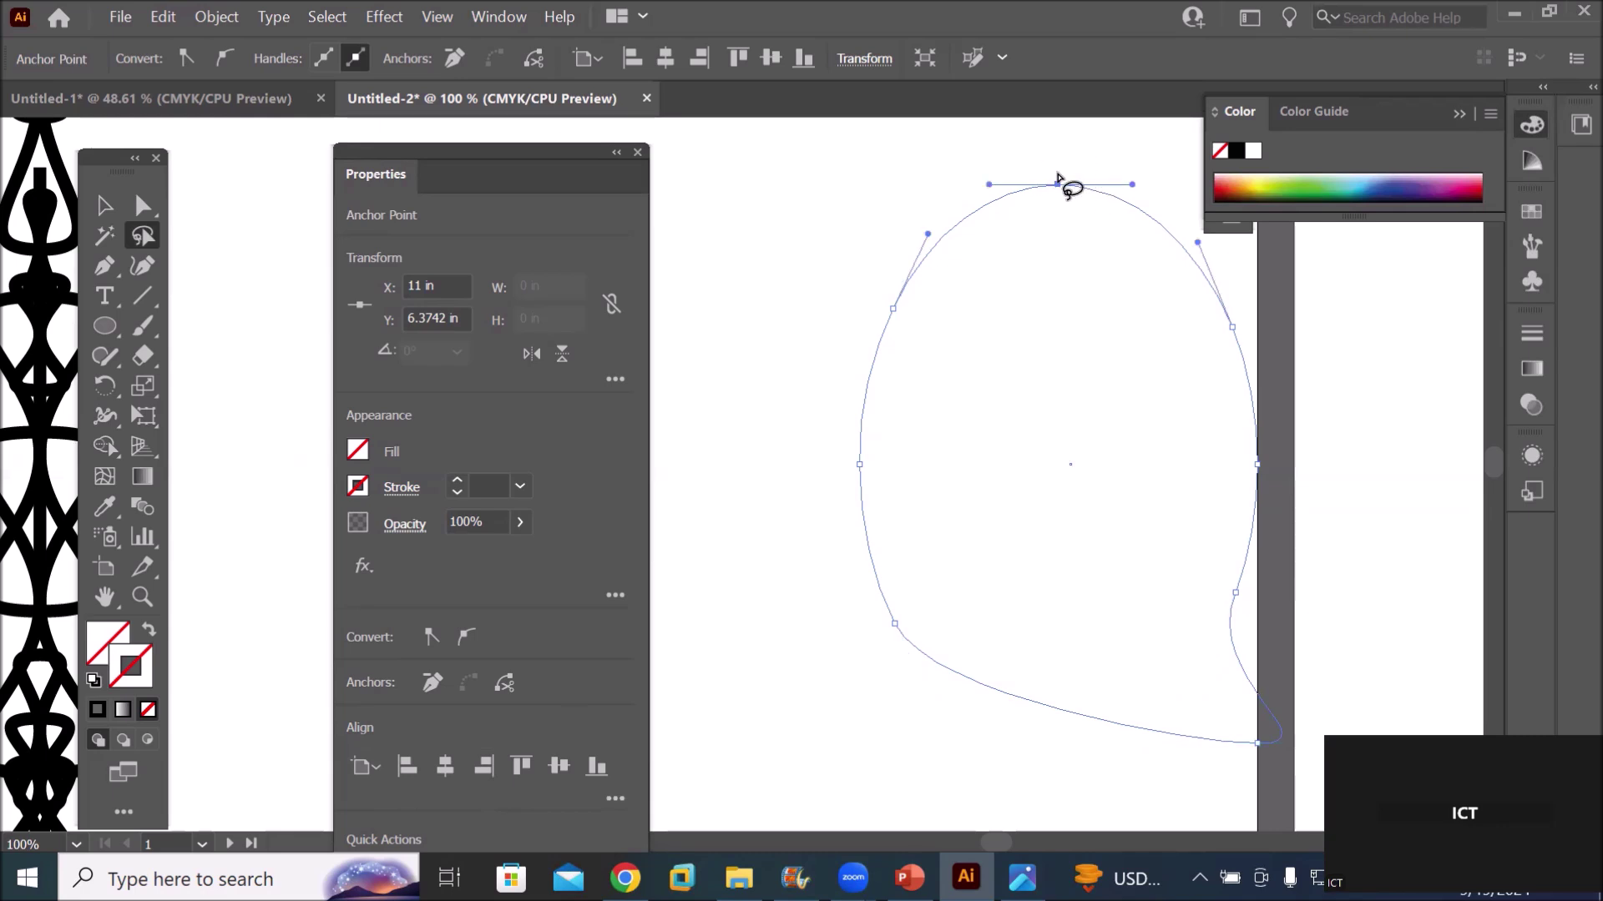
left_click(486, 768)
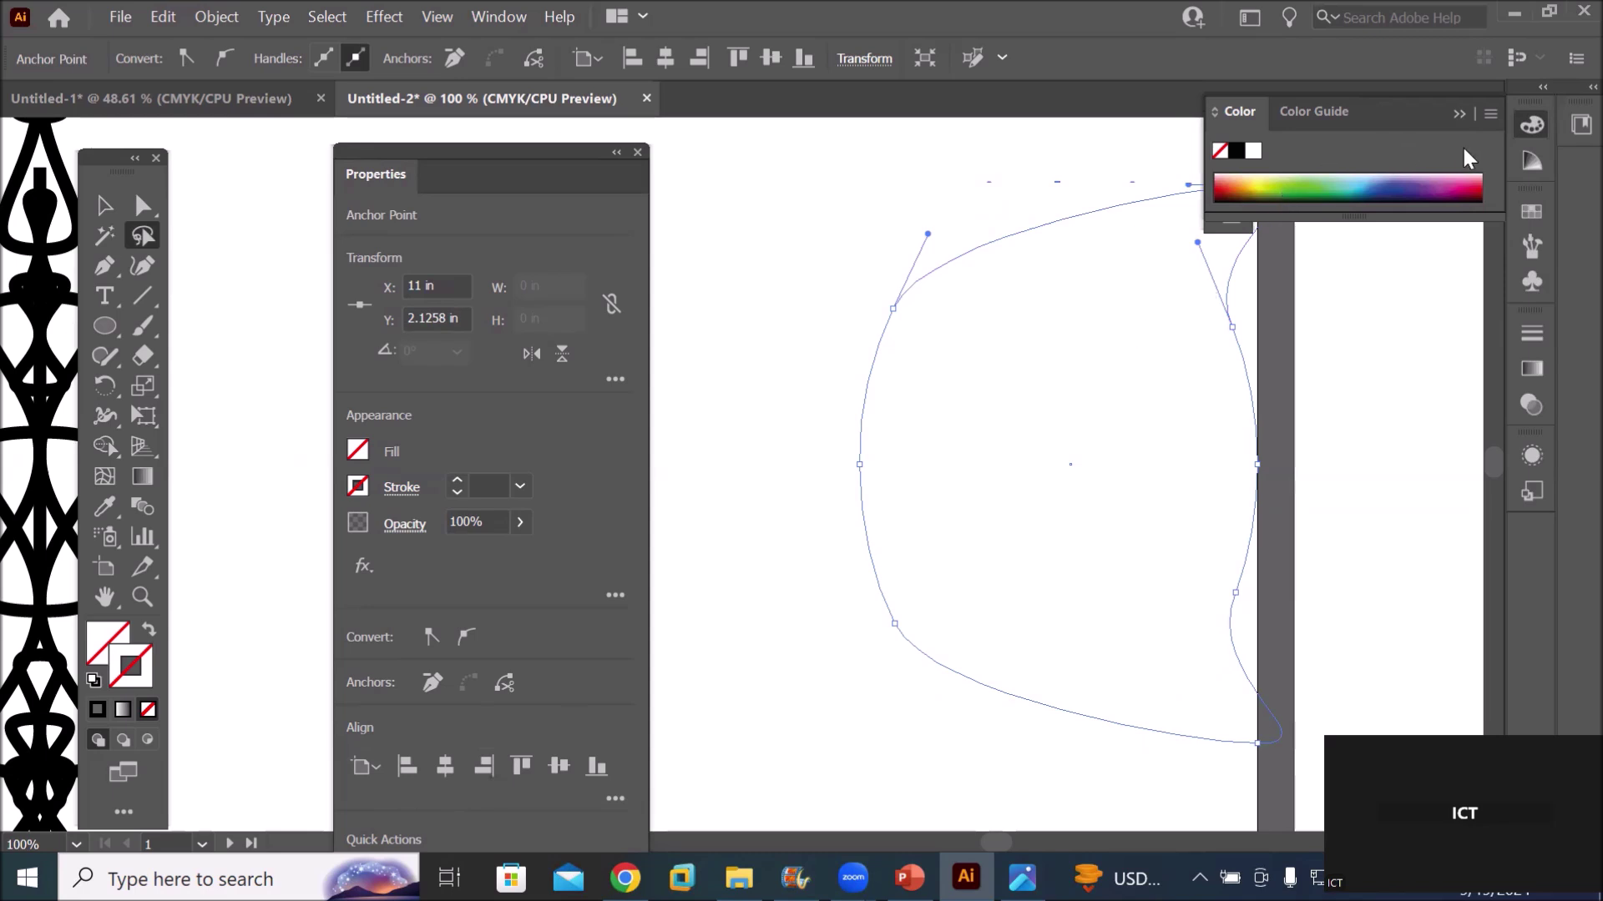
Tidy the colour panel and document tabs, select the three left anchors, keep alignment relative to artboard
left_click(1459, 114)
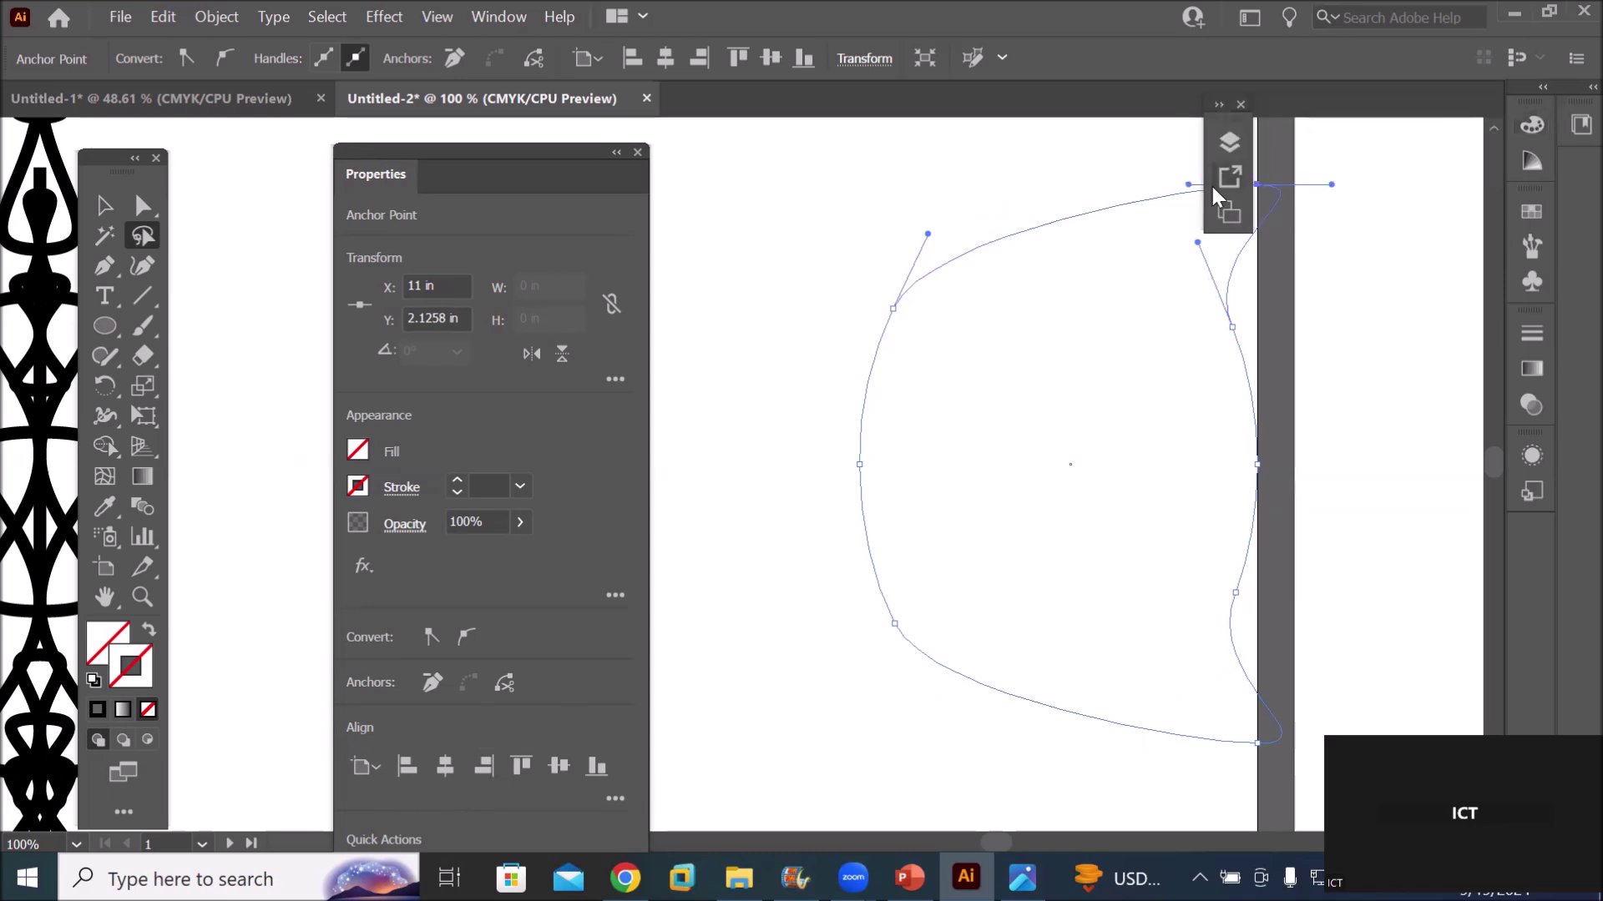
left_click_drag(1226, 100, 1078, 123)
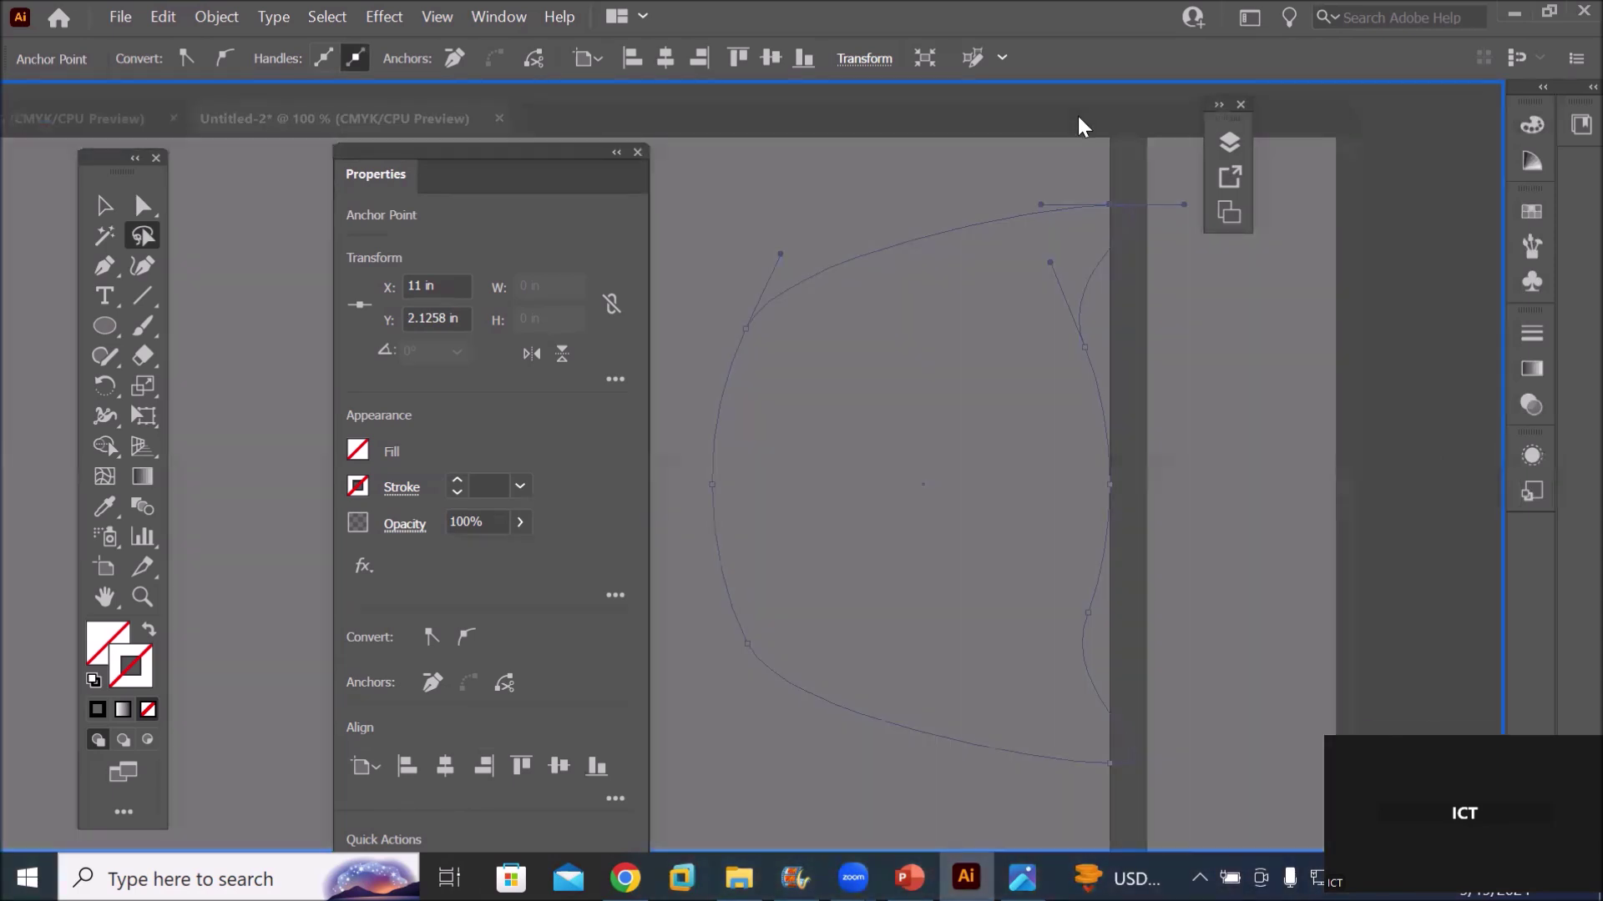
left_click_drag(1078, 115, 1077, 114)
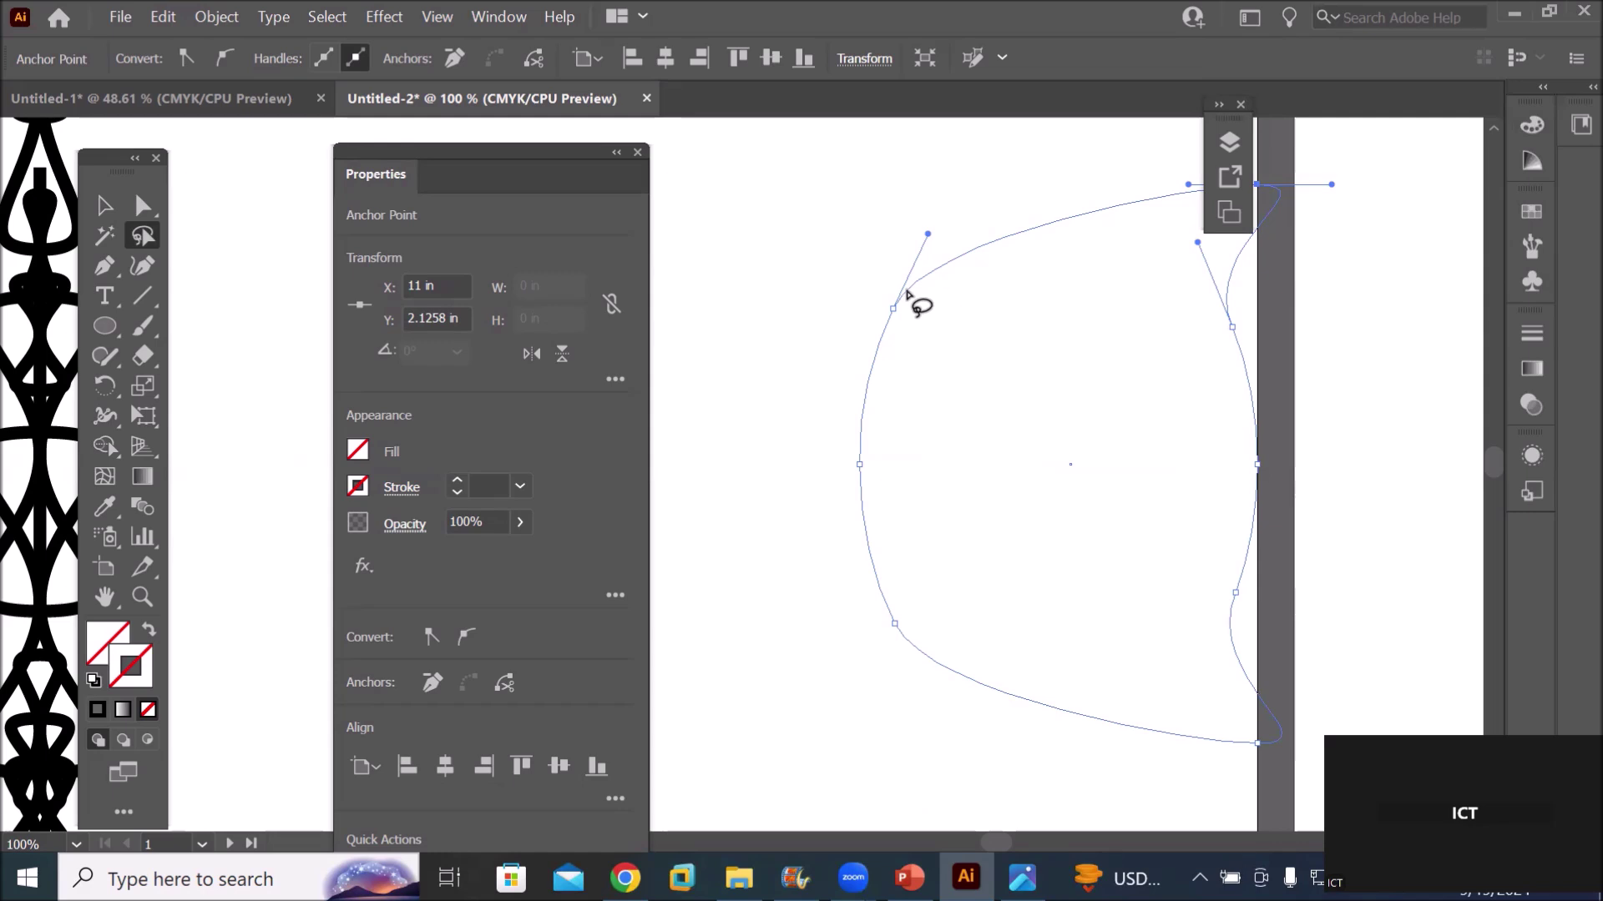
mouse_move(907, 294)
left_mouse_down()
mouse_move(812, 574)
mouse_move(919, 295)
left_mouse_up()
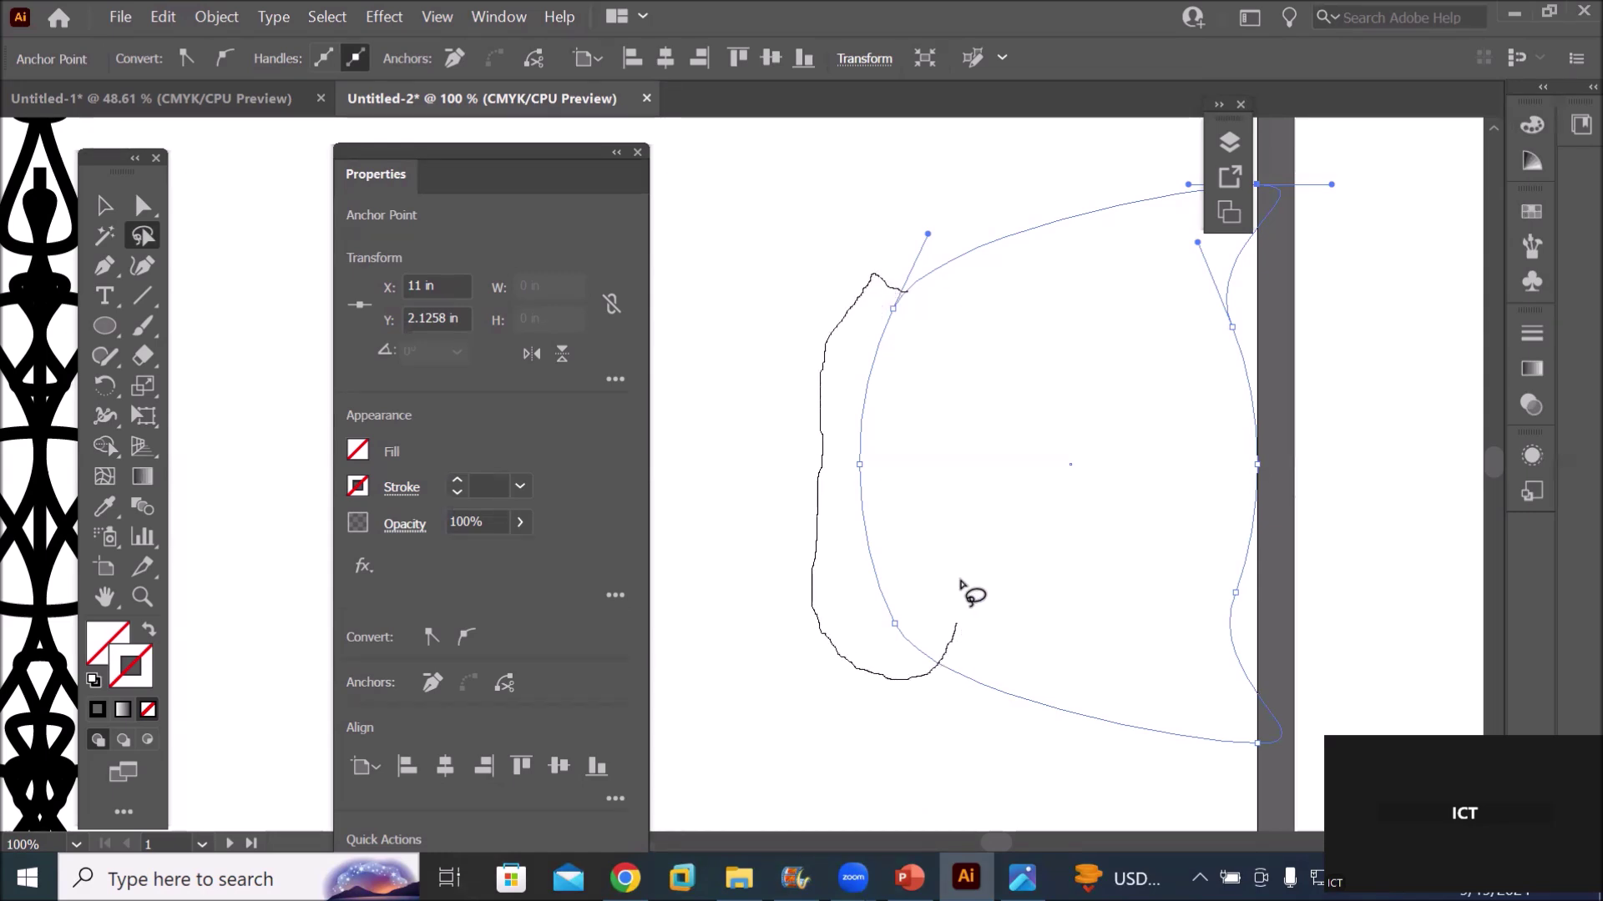
left_click_drag(919, 296, 917, 282)
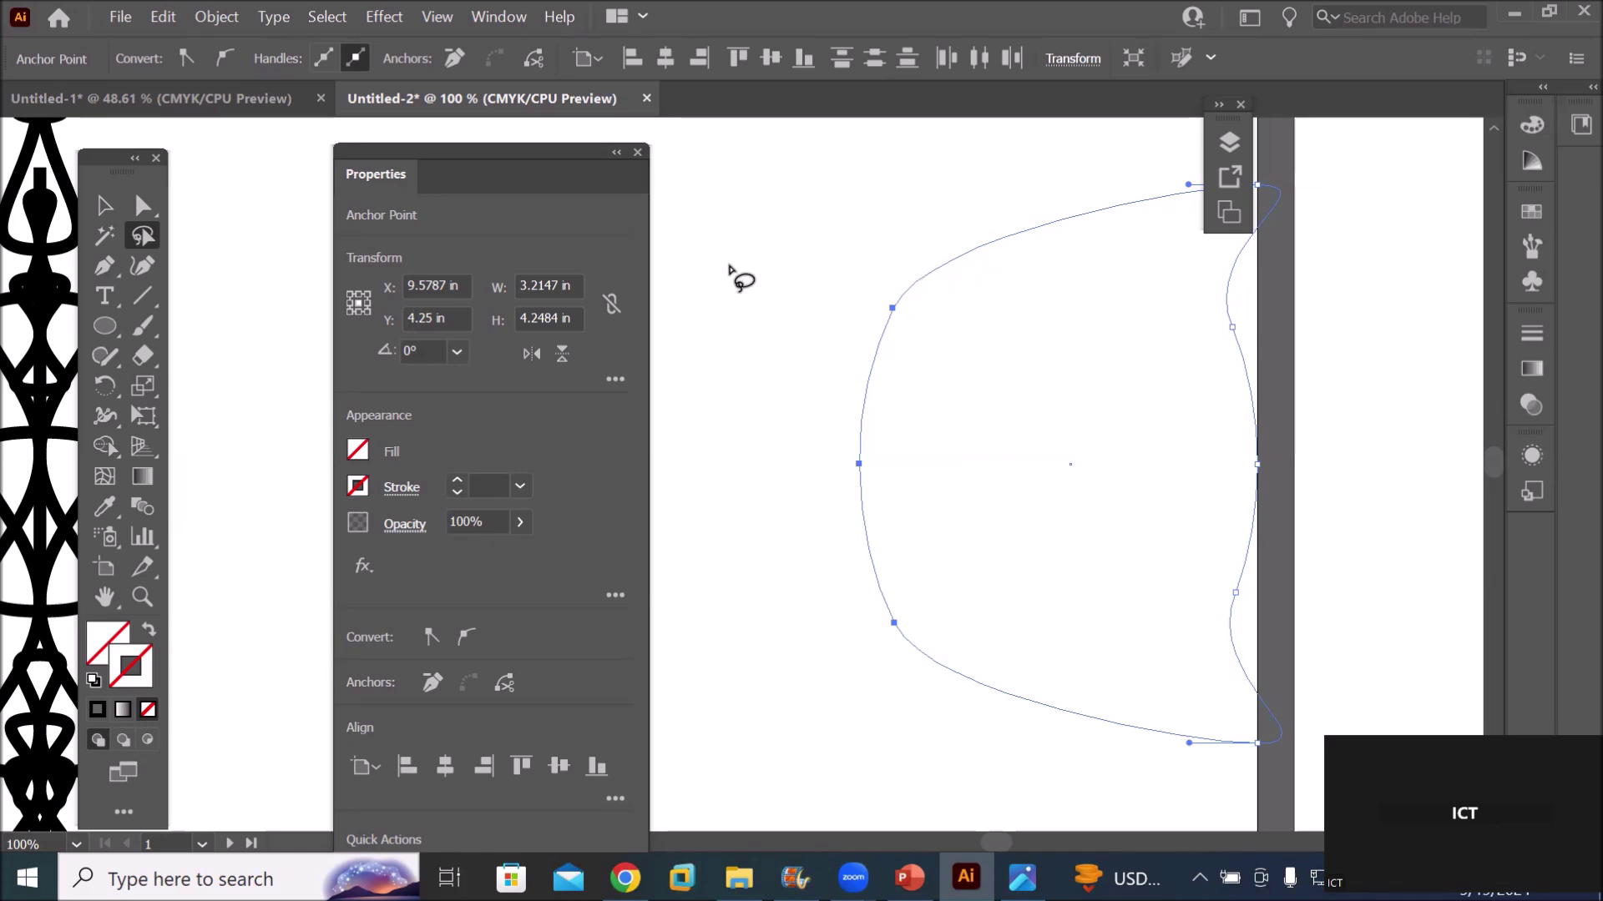
left_click(373, 766)
left_click(409, 740)
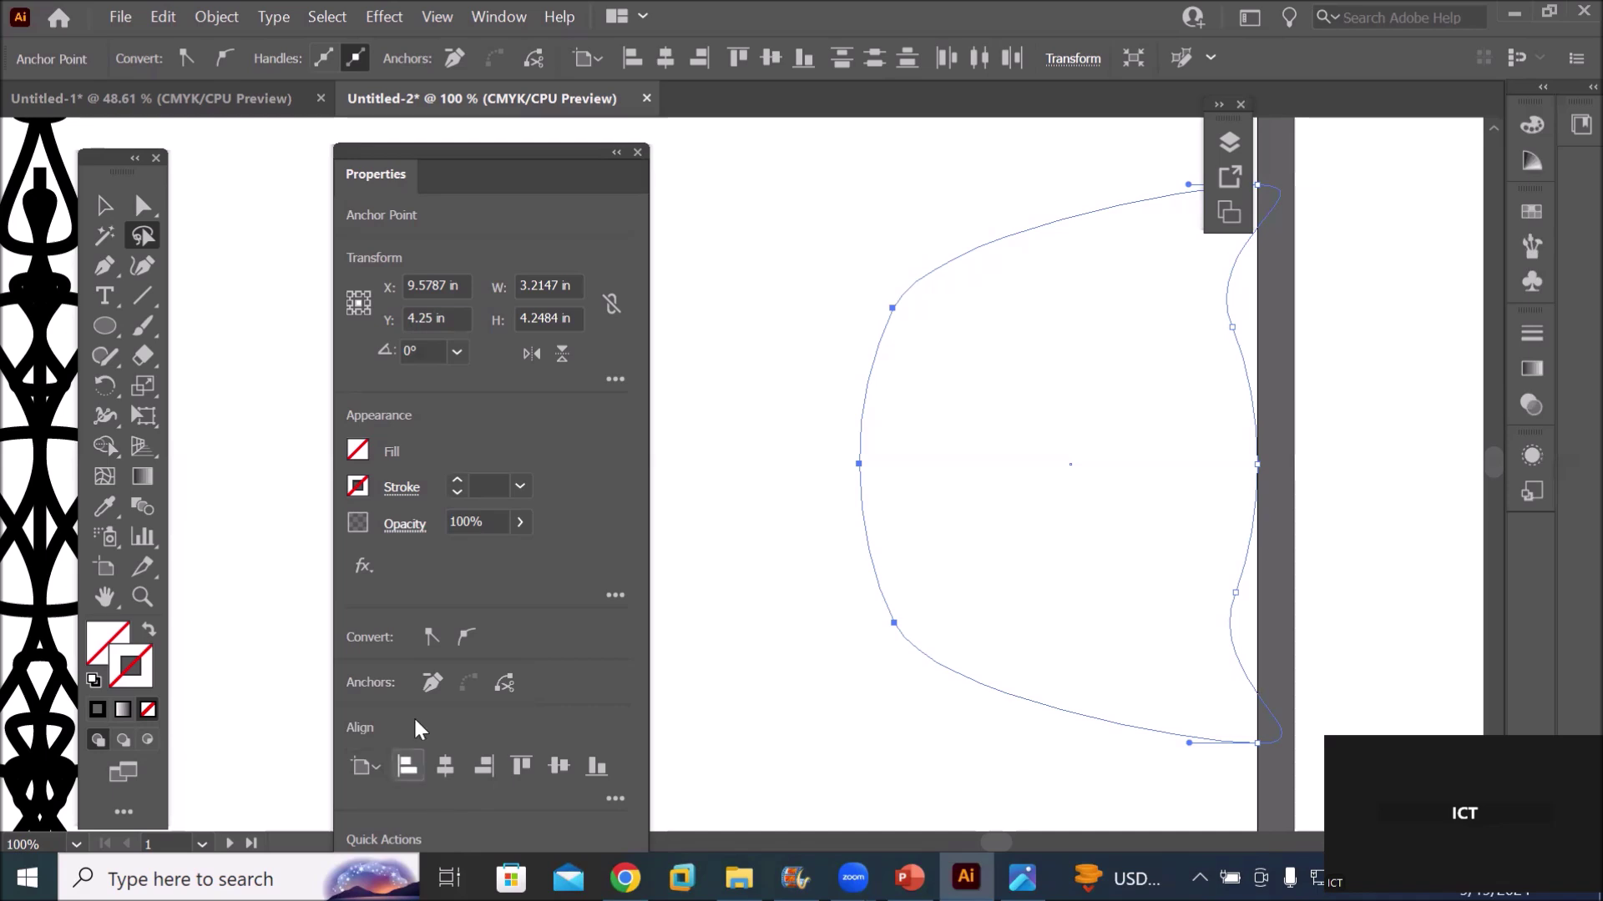
Bring the chain artwork into view and align the left anchors to the artboard's left edge
scroll(761, 536, "down", 2)
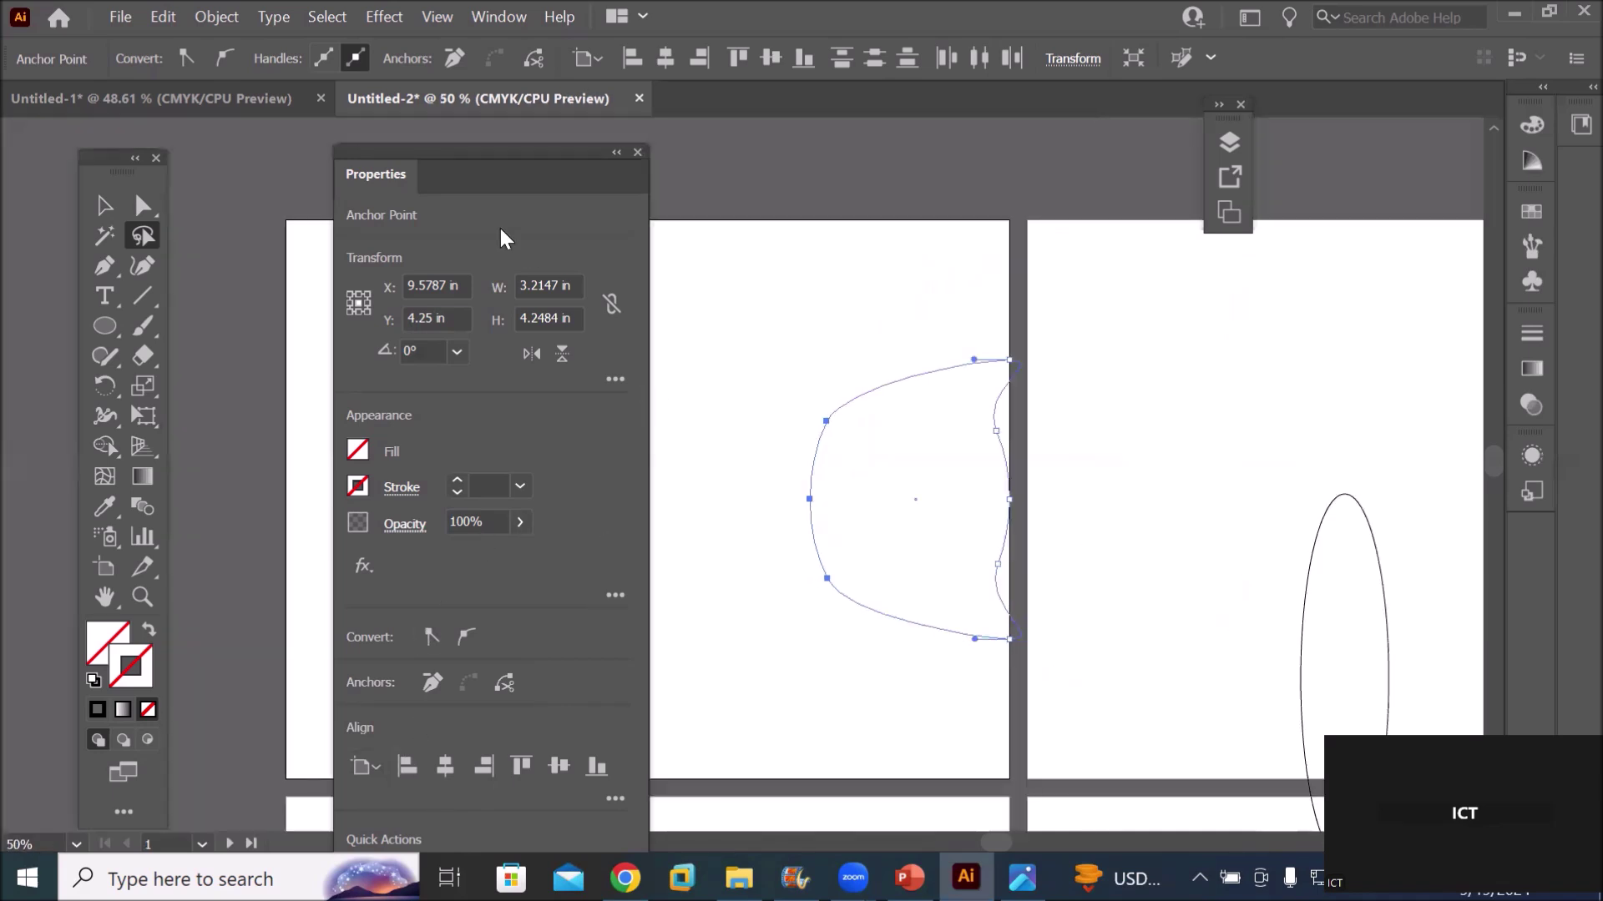
left_click_drag(494, 155, 1317, 145)
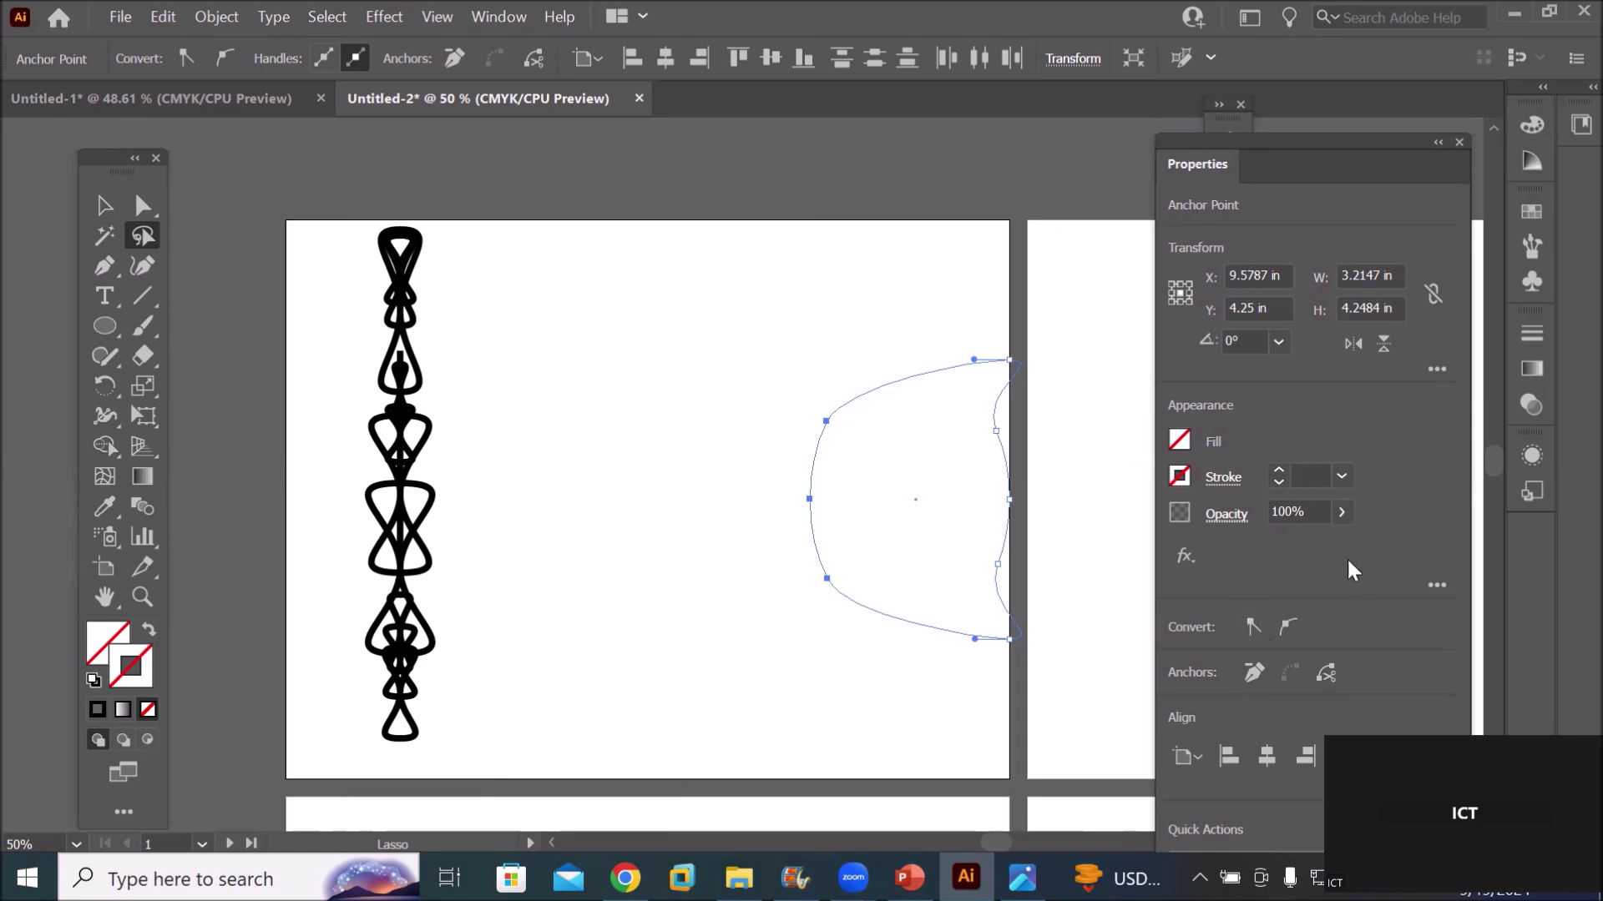
left_click(1227, 755)
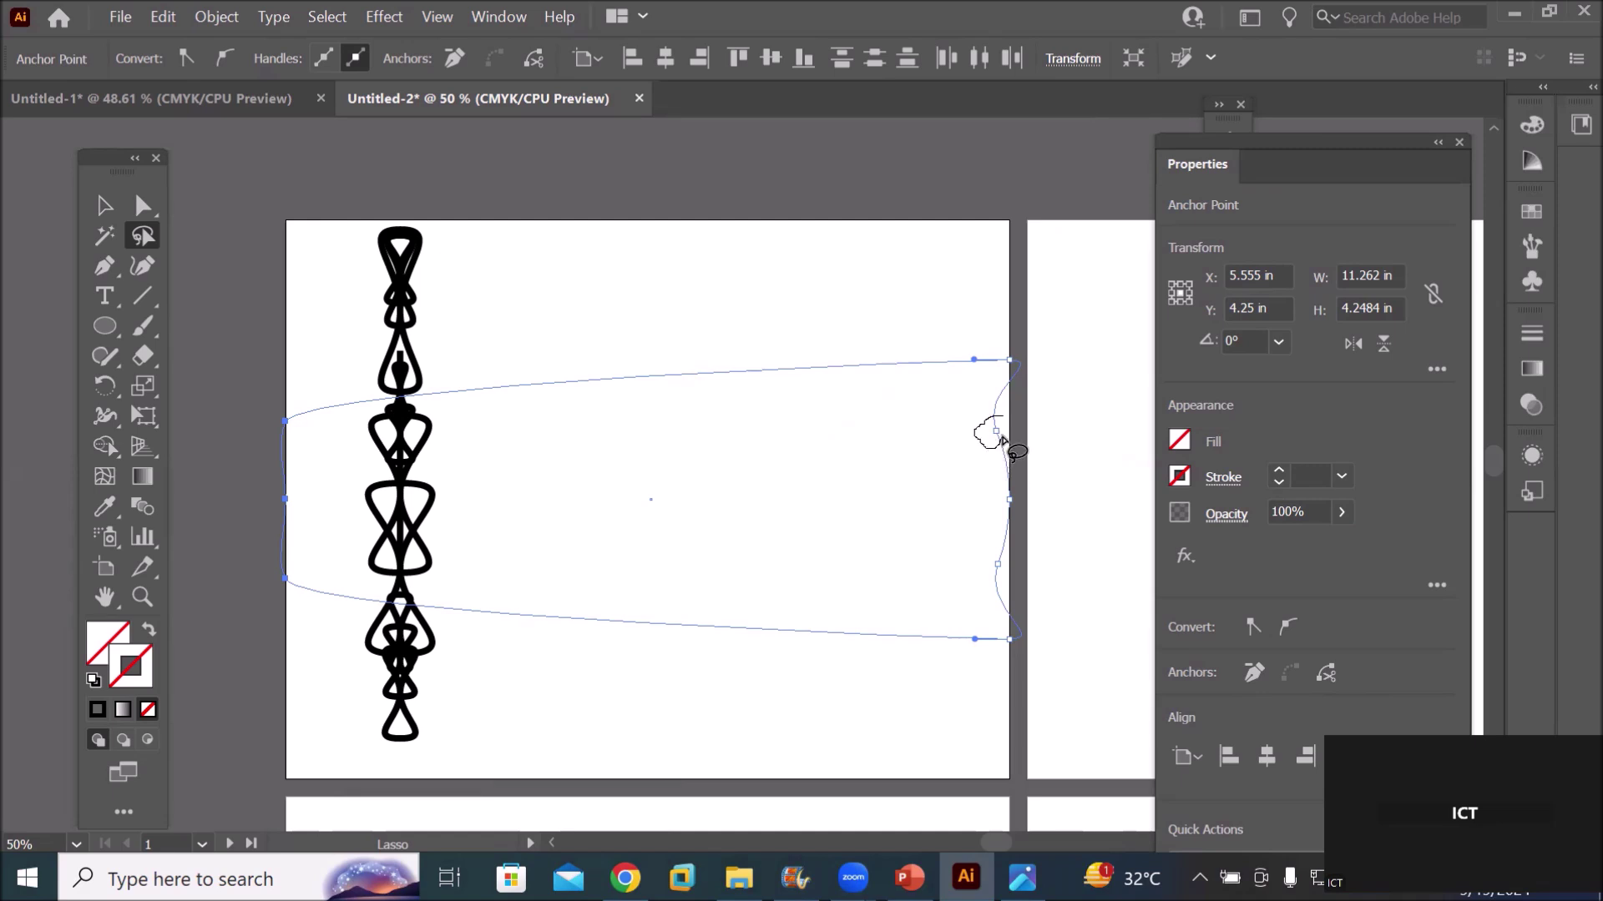
Select the anchor points along the shape's right side and dock the Properties panel
left_click_drag(1002, 420, 1001, 475)
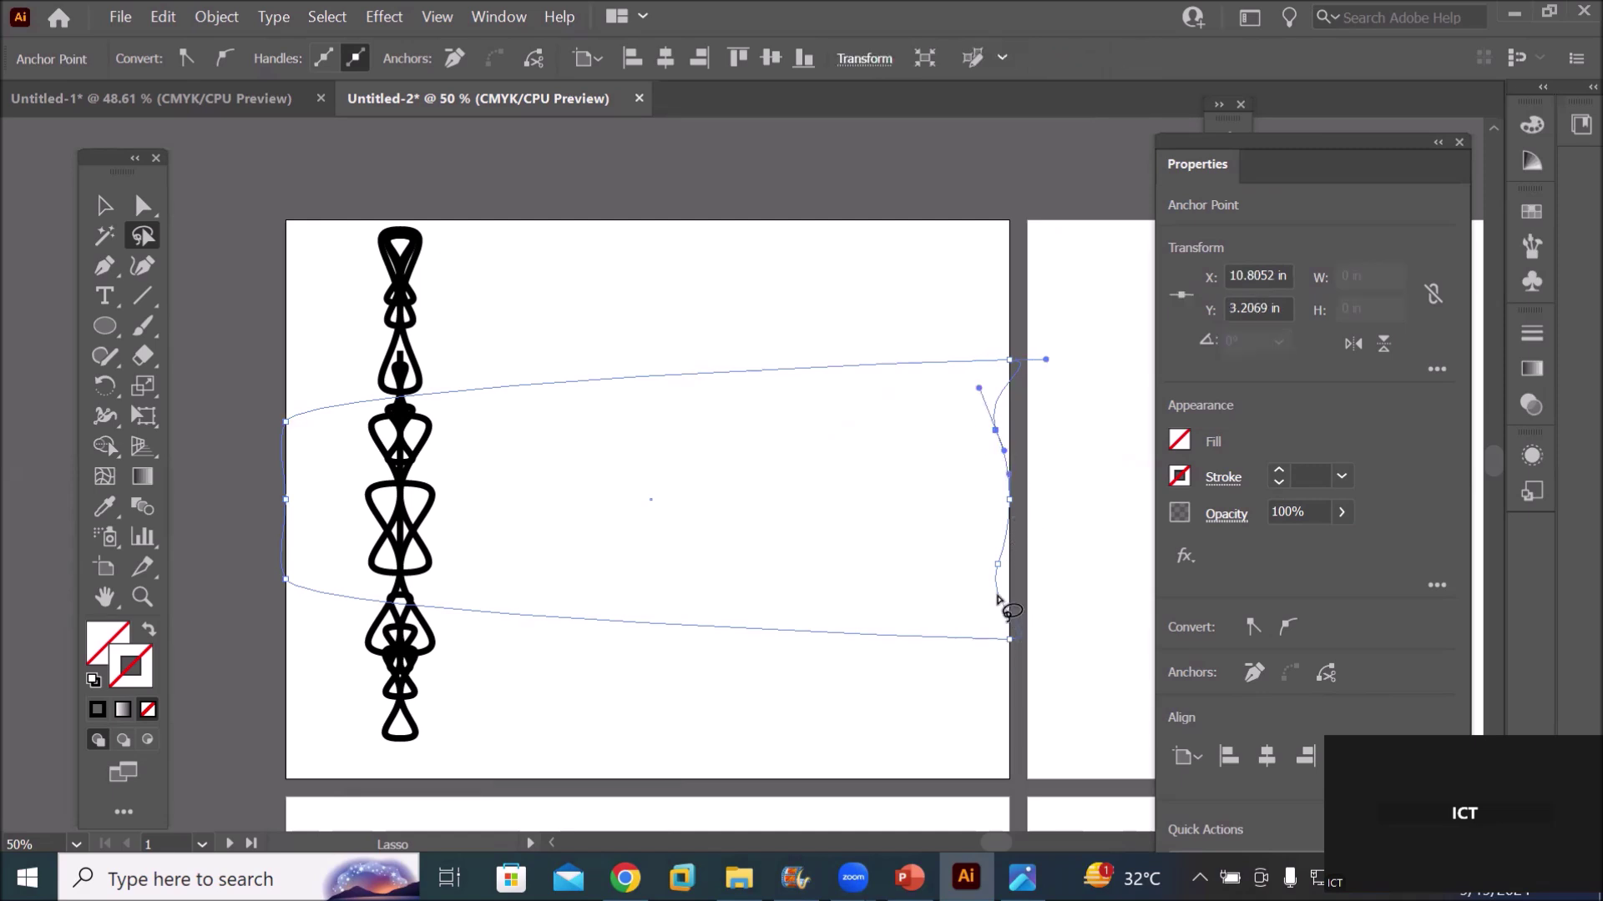
mouse_move(1002, 561)
left_mouse_down()
mouse_move(1007, 581)
mouse_move(997, 563)
left_mouse_up()
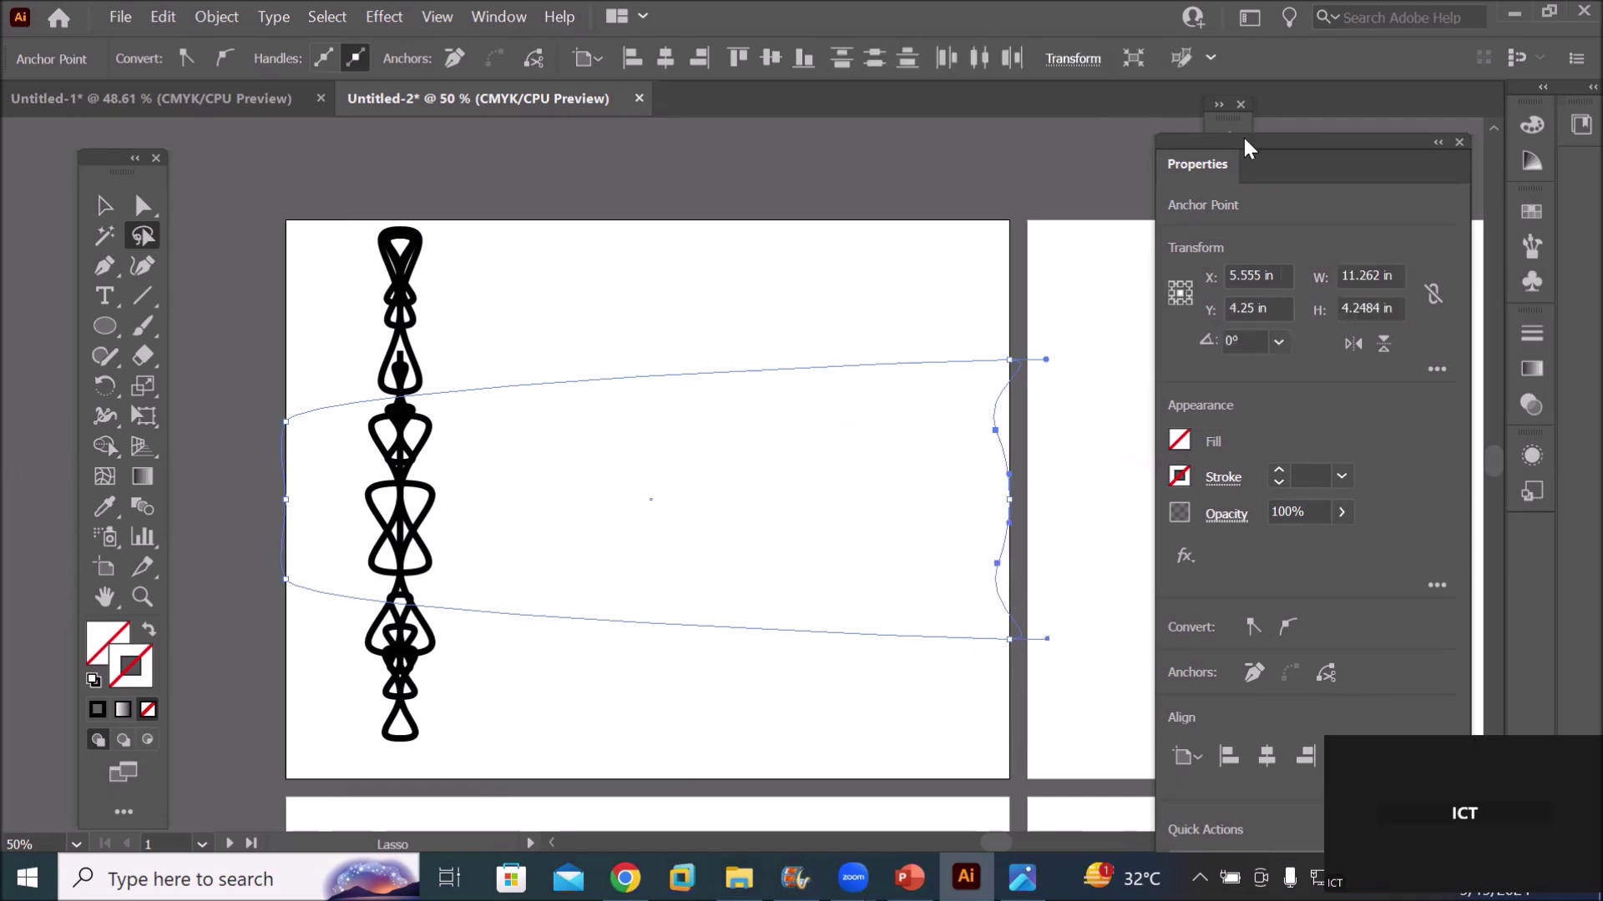
left_click_drag(1262, 138, 1248, 123)
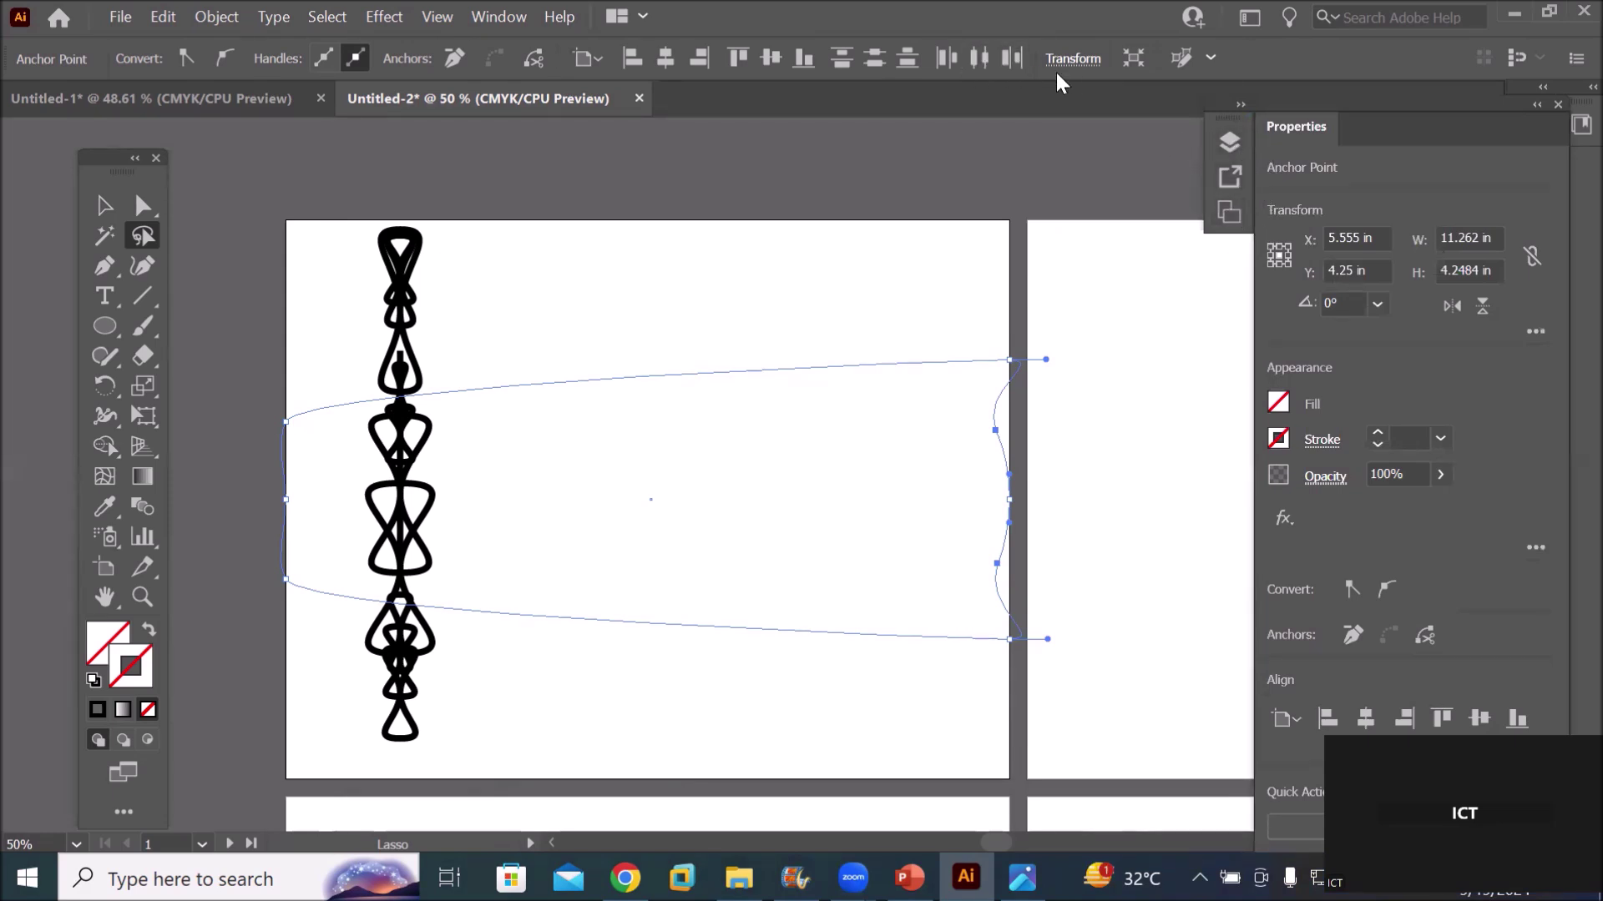
Browse the Layers and Asset Export panels, then move the Properties panel closer to the canvas
left_click(1210, 51)
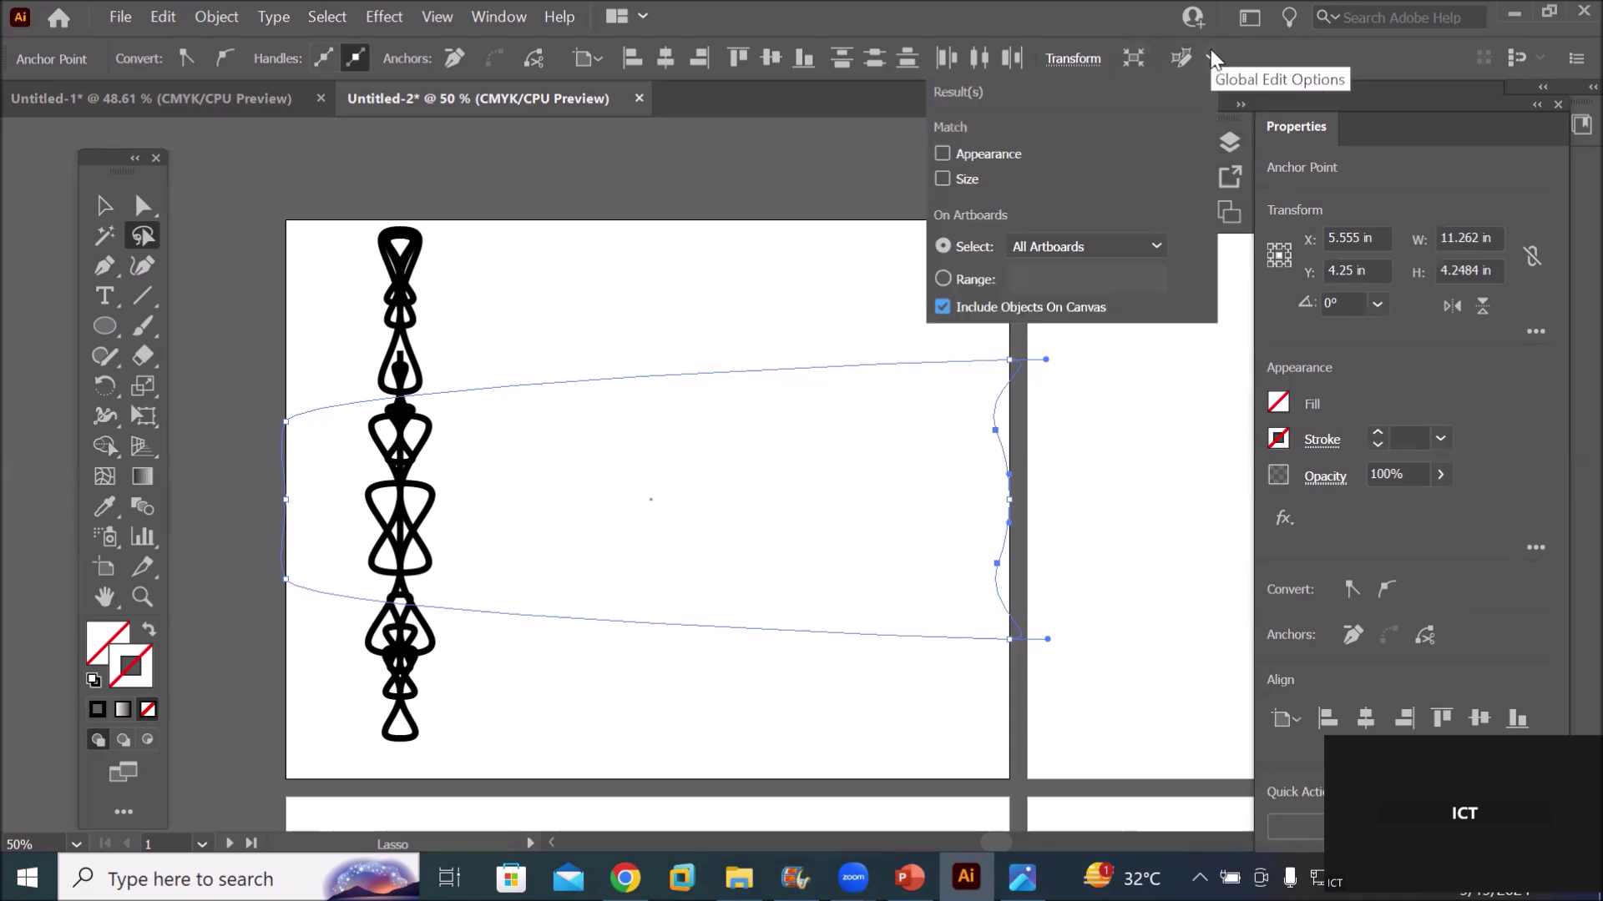
left_click(1211, 51)
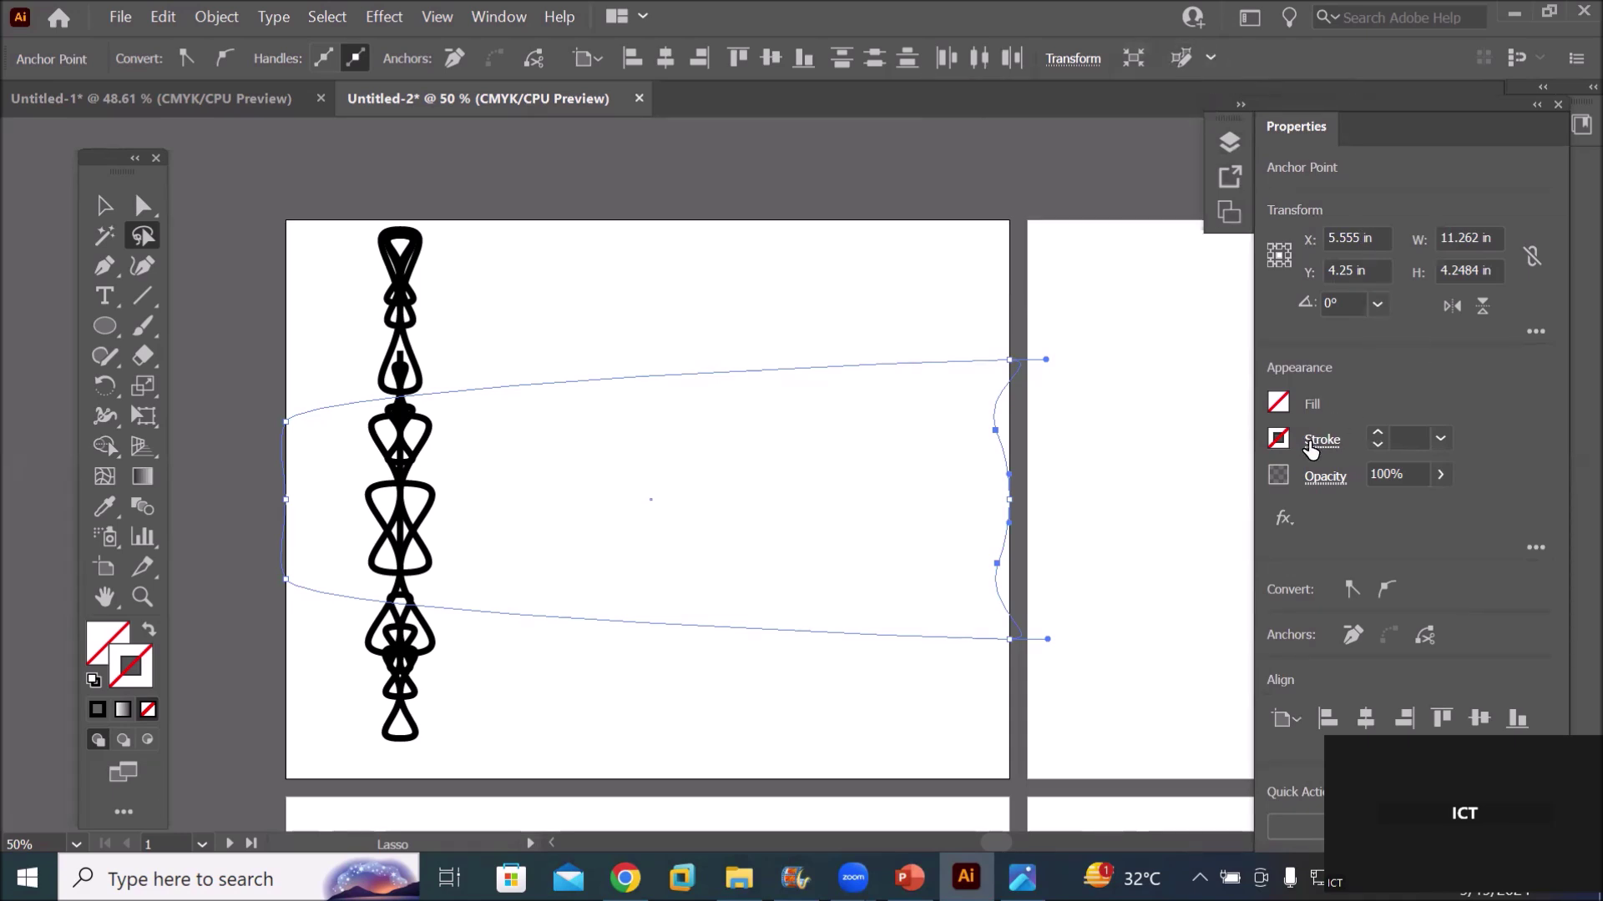
left_click(1225, 143)
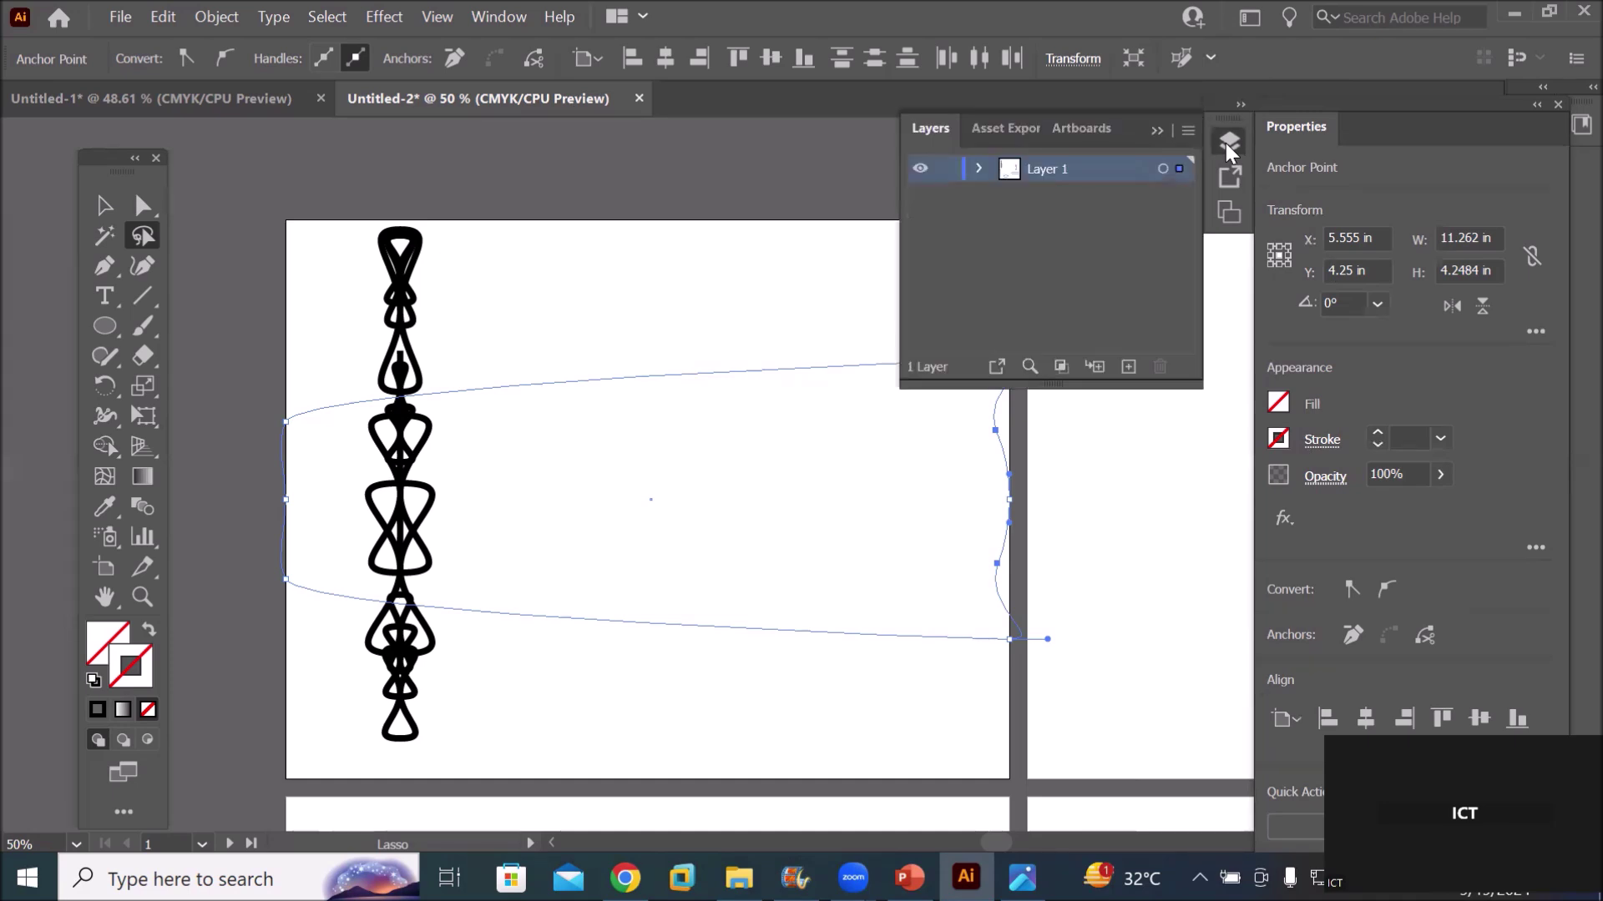
left_click(1225, 168)
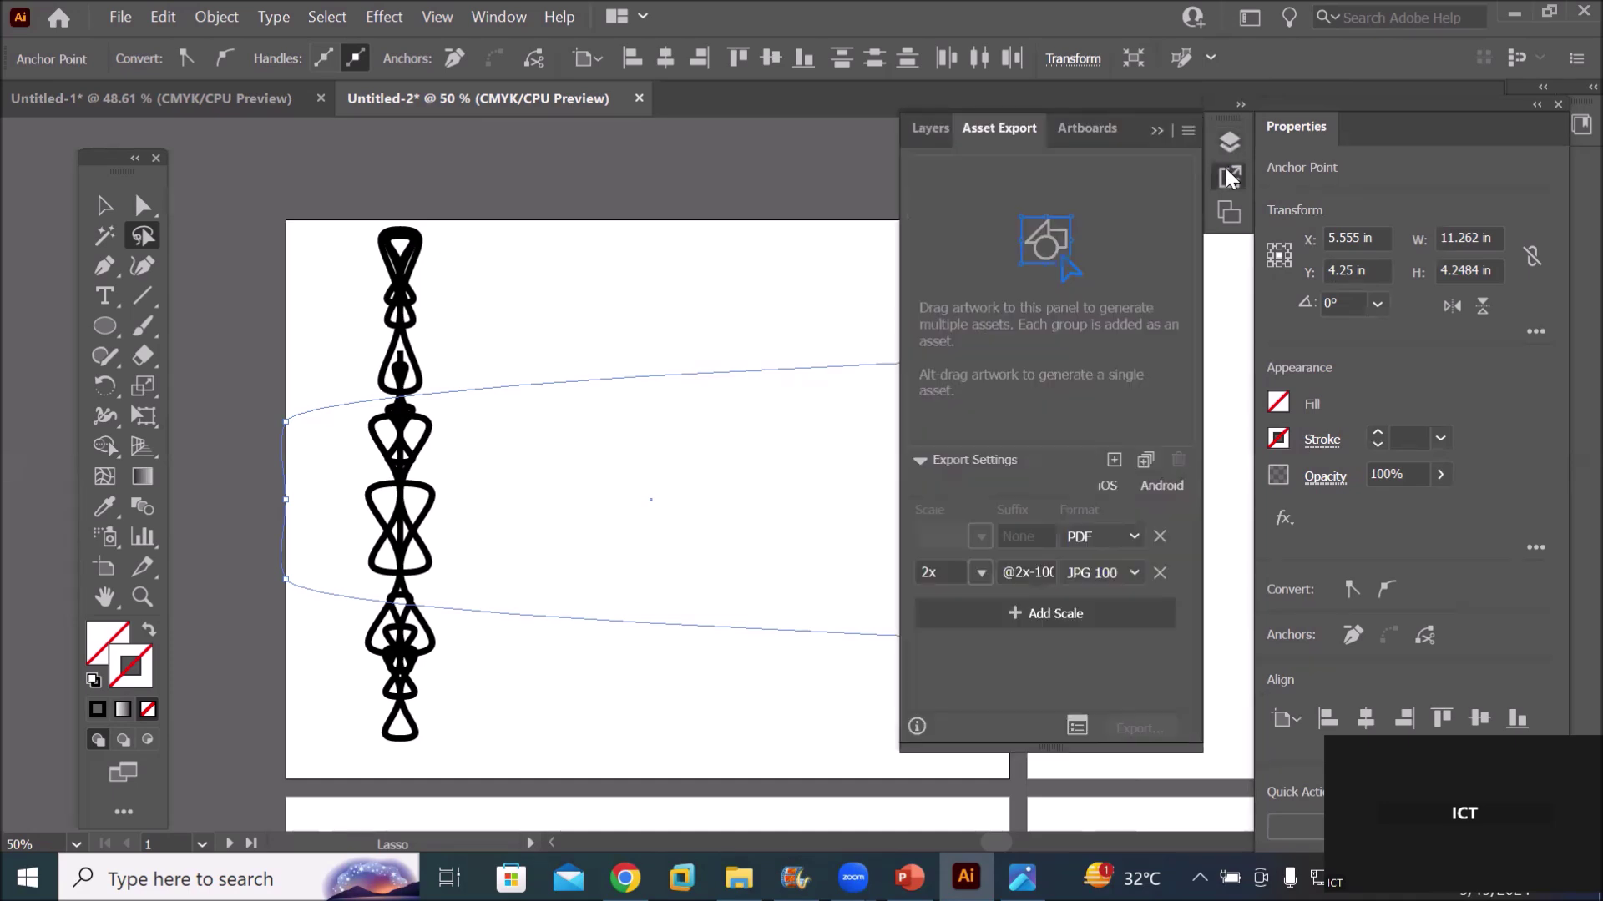
left_click(1225, 168)
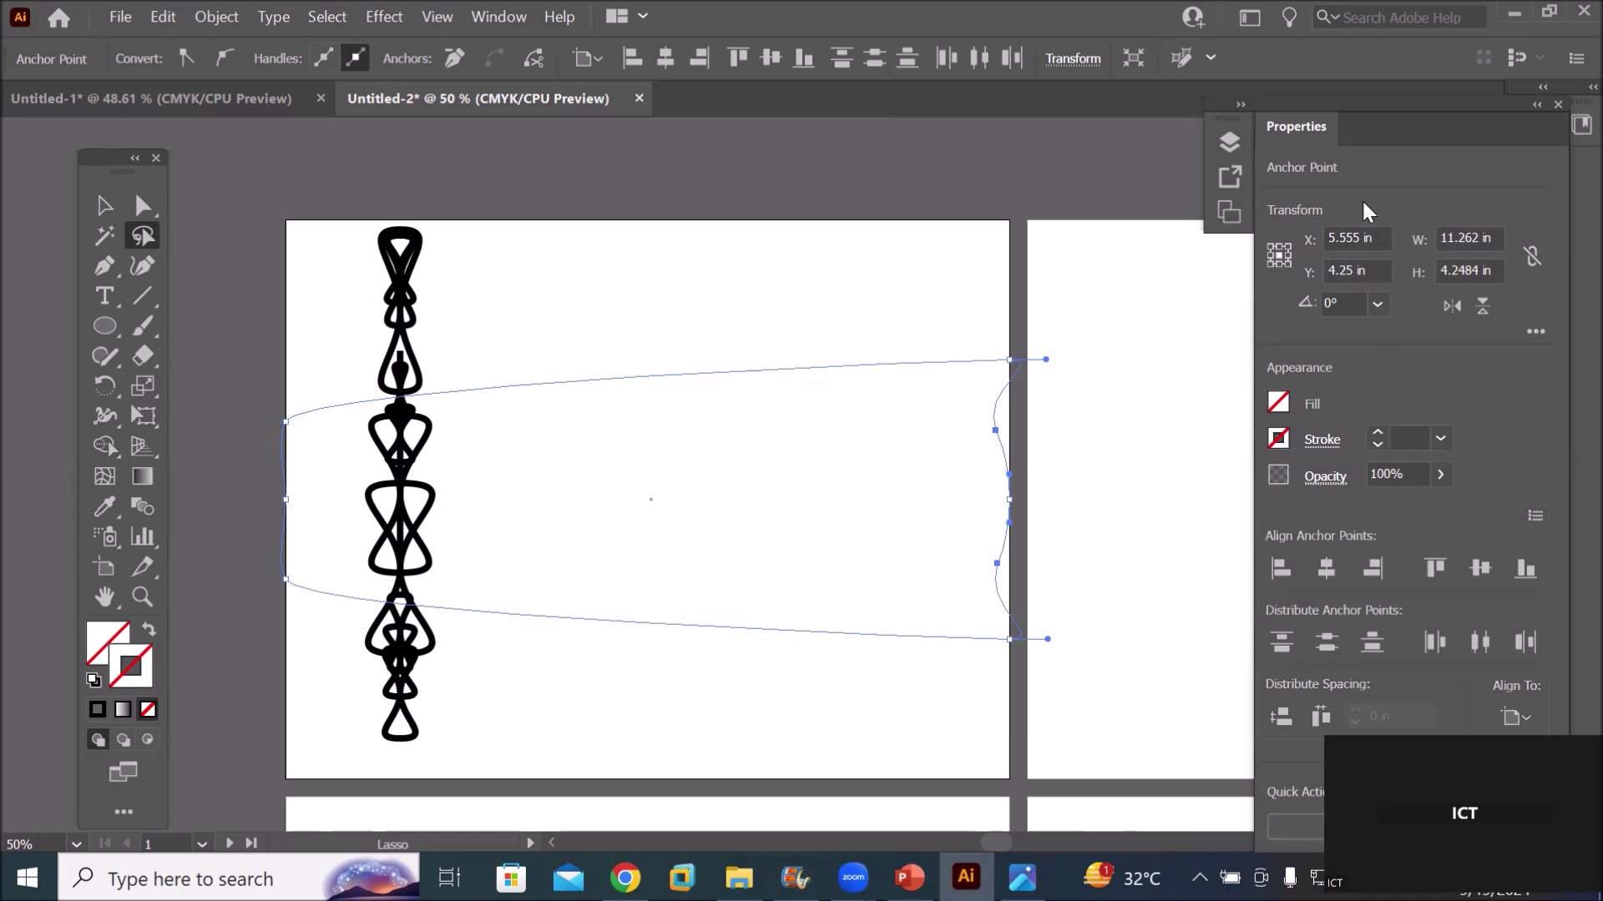
left_click_drag(1405, 117, 1198, 129)
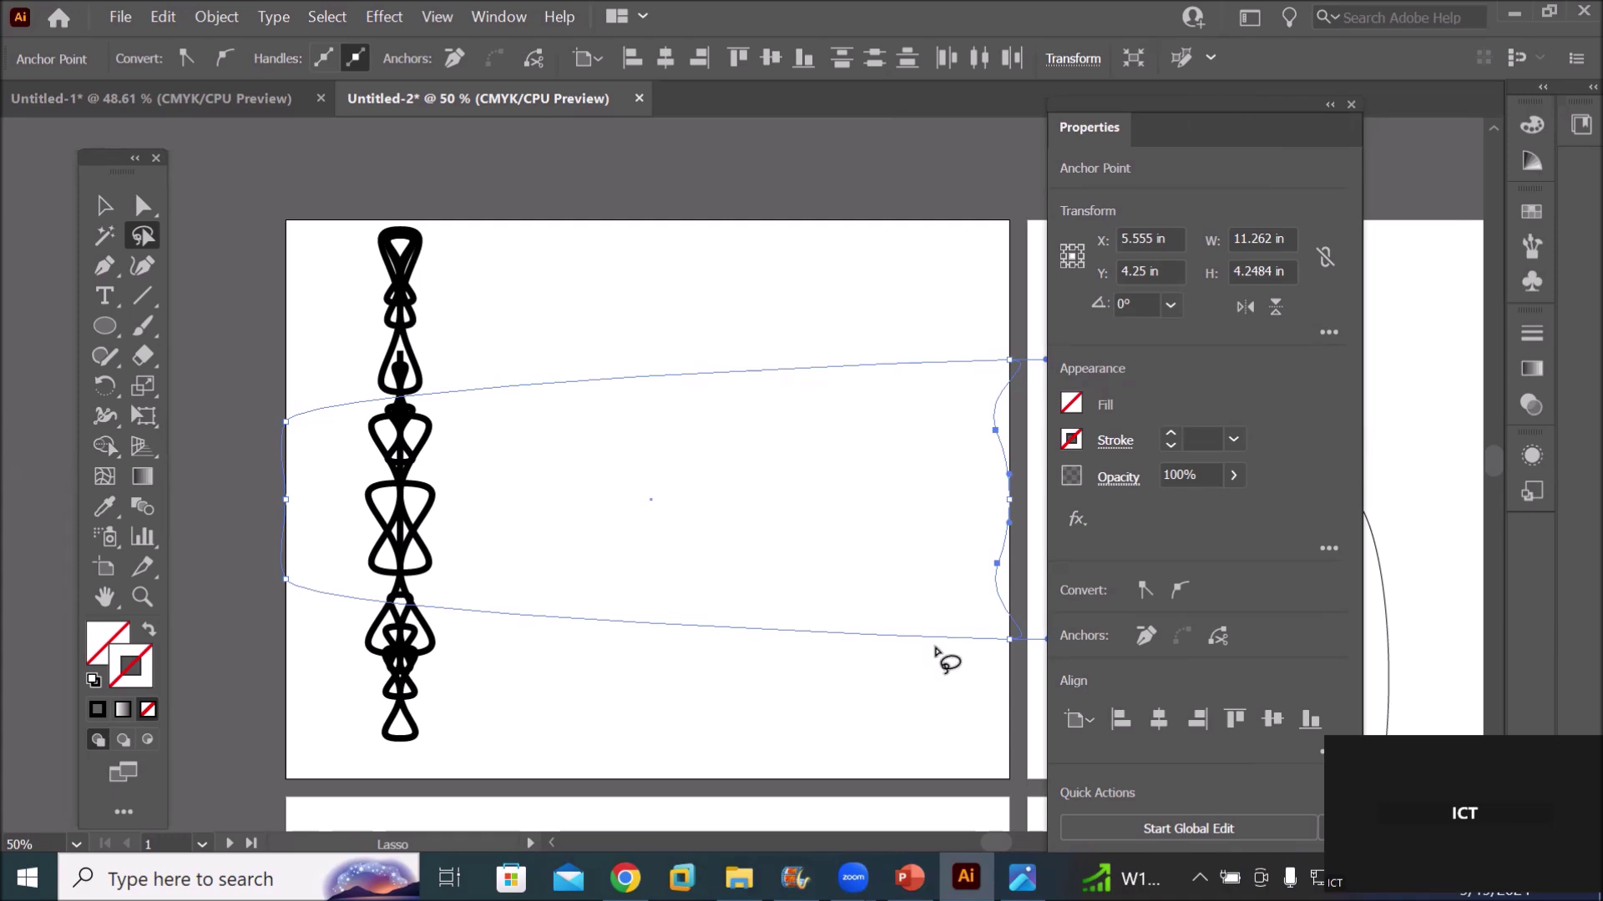
Try centre, left and right horizontal alignment on the selected anchors, settling on horizontal centre
left_click(1158, 720)
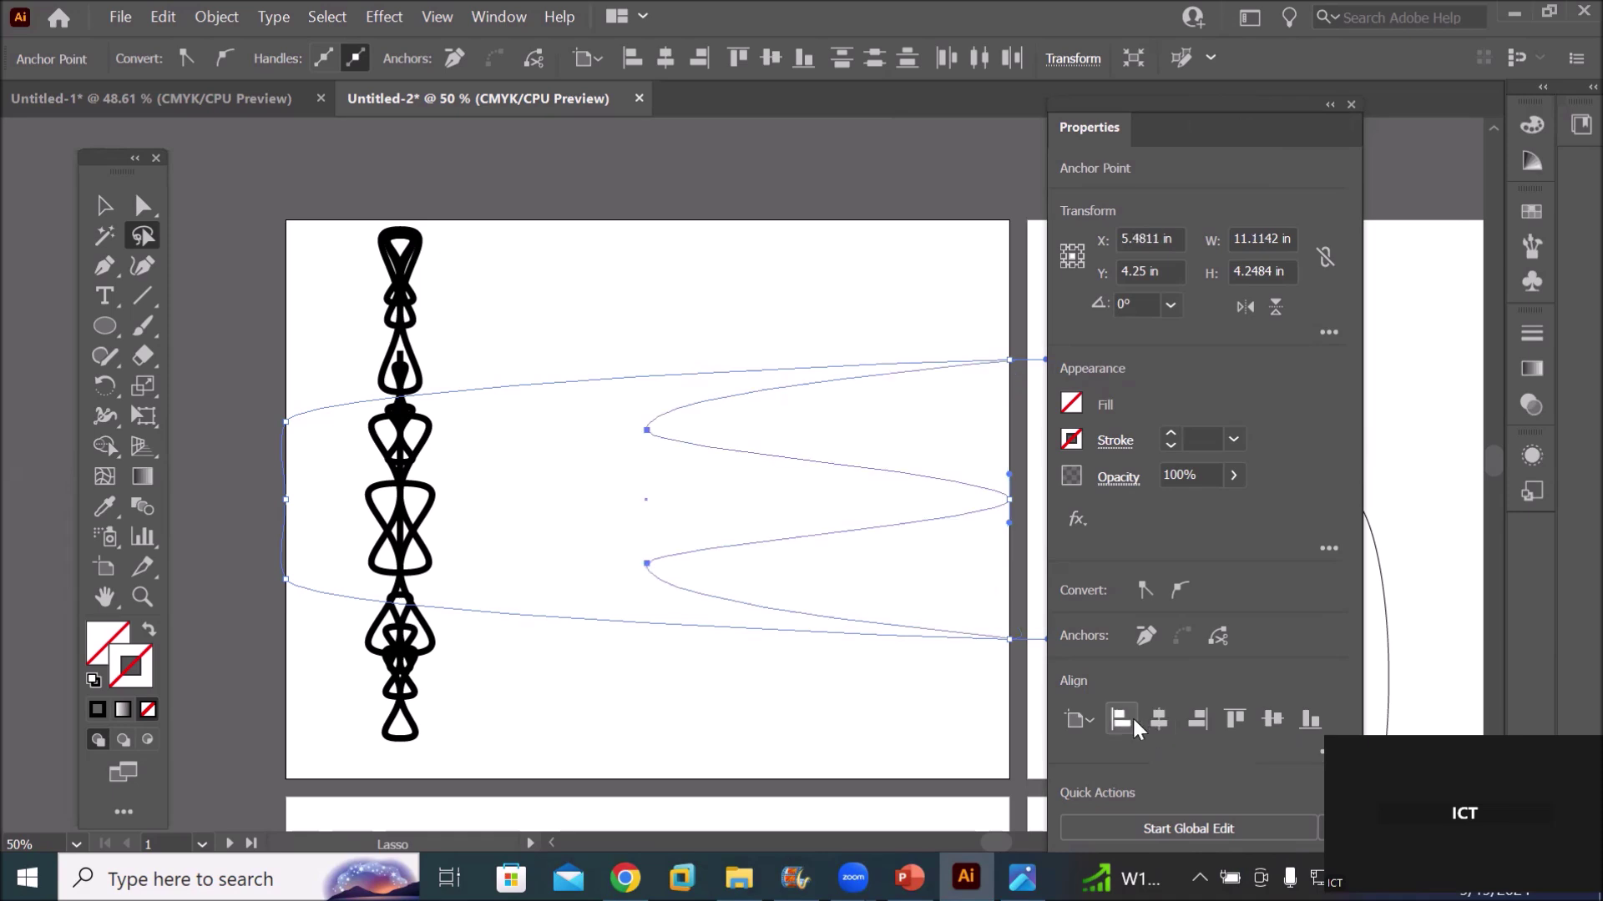
left_click(1123, 720)
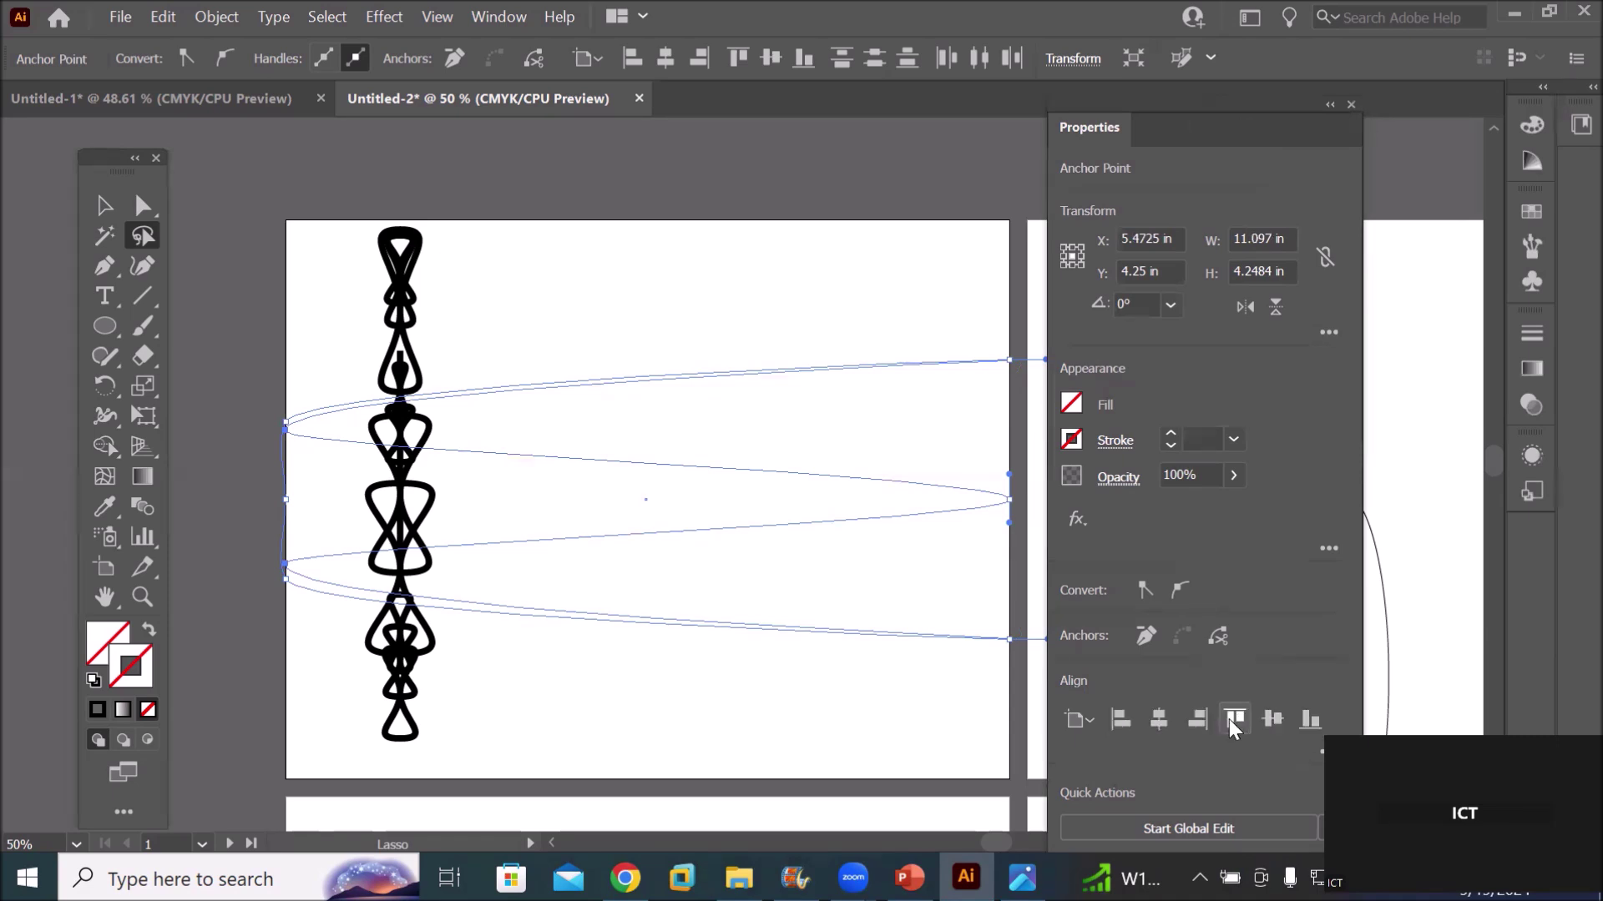
left_click(1199, 720)
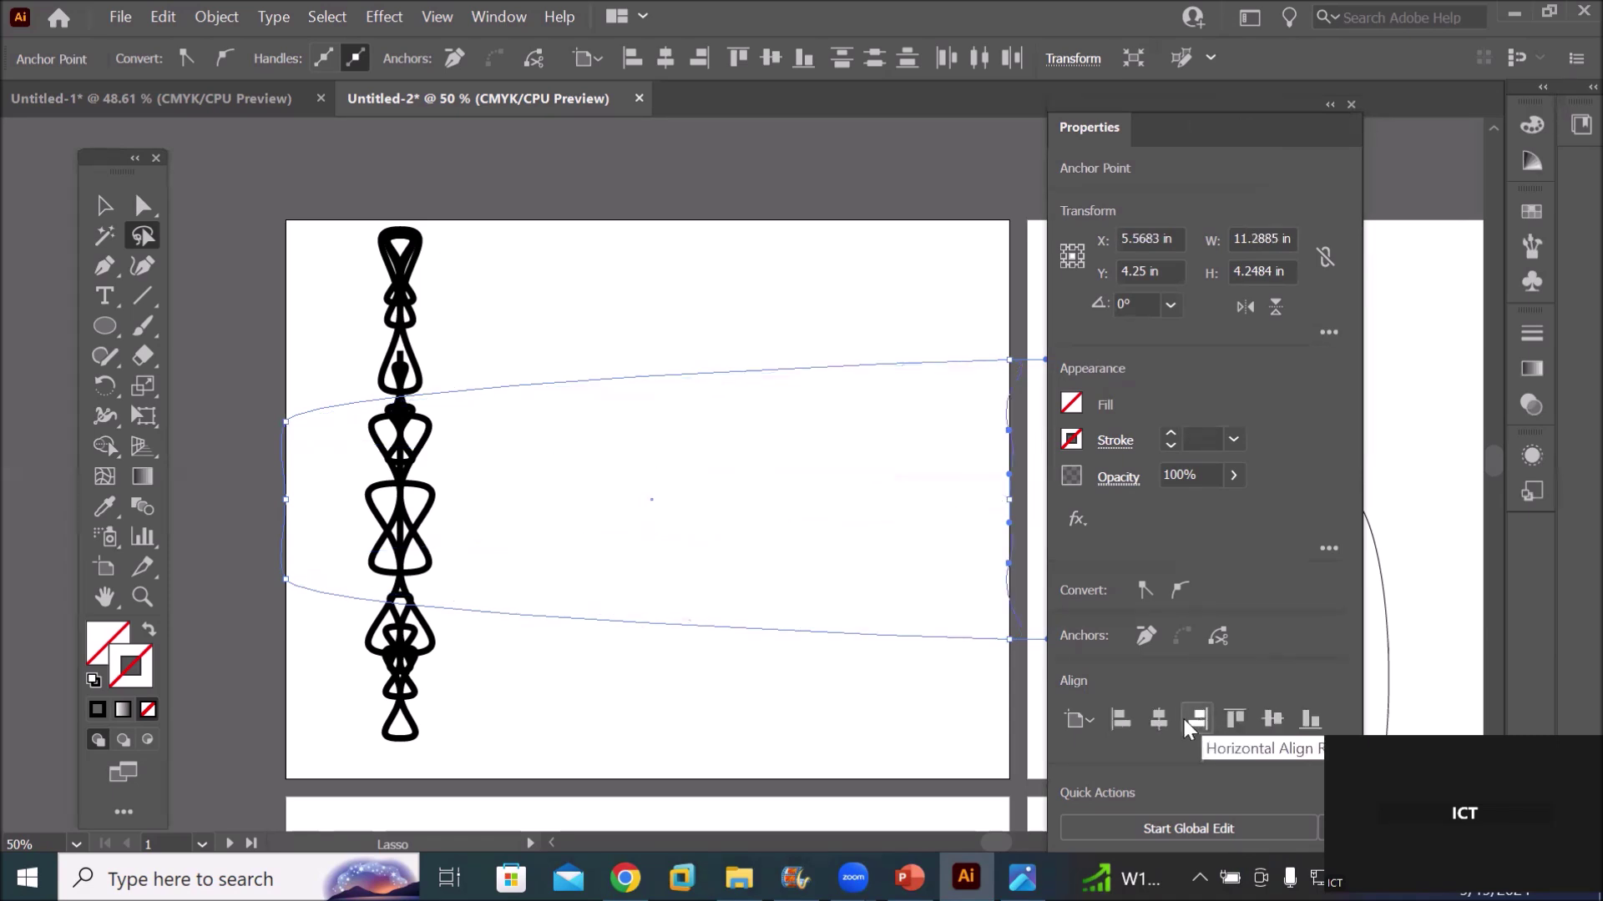
left_click(1150, 719)
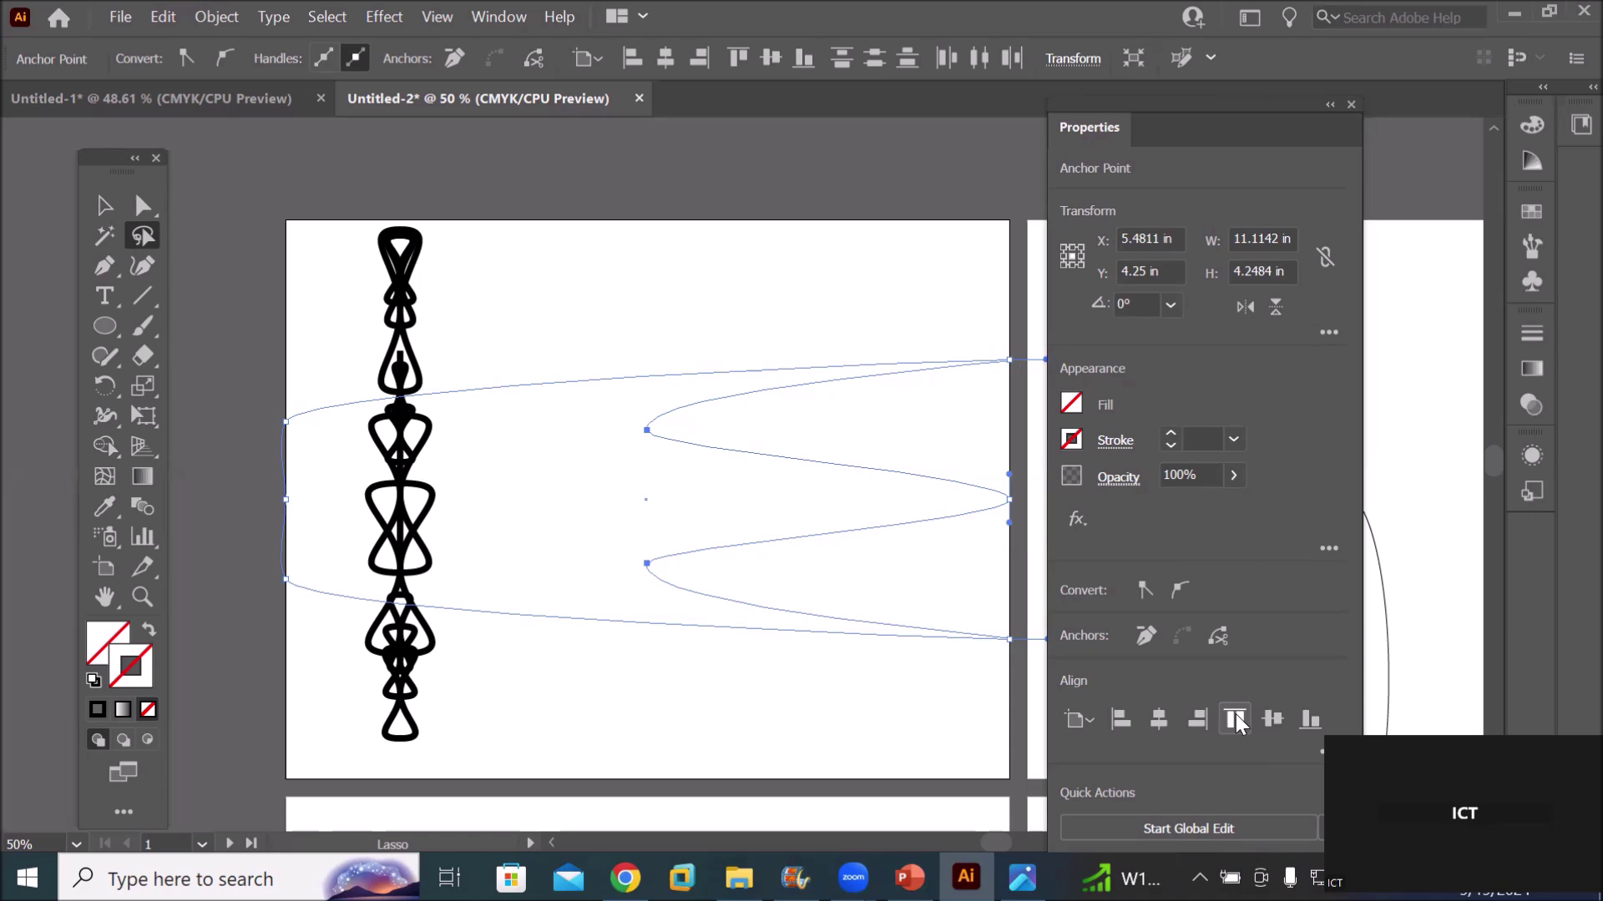
Align the lasso-selected anchor points to the artboard's vertical centre and left edge
left_click(1235, 719)
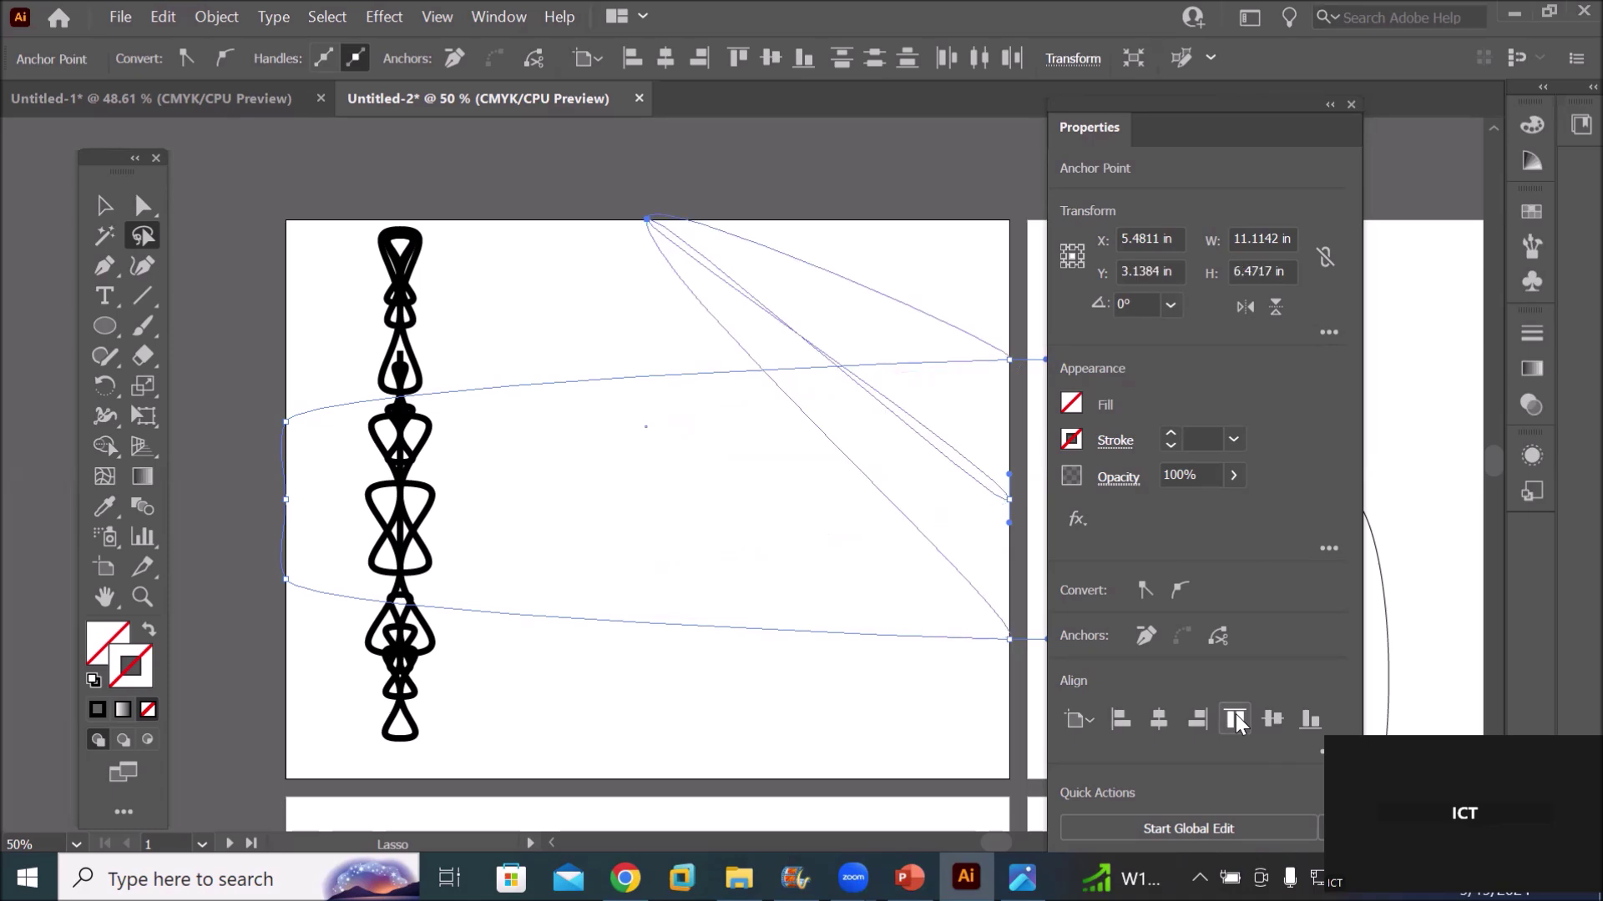
left_click(1307, 717)
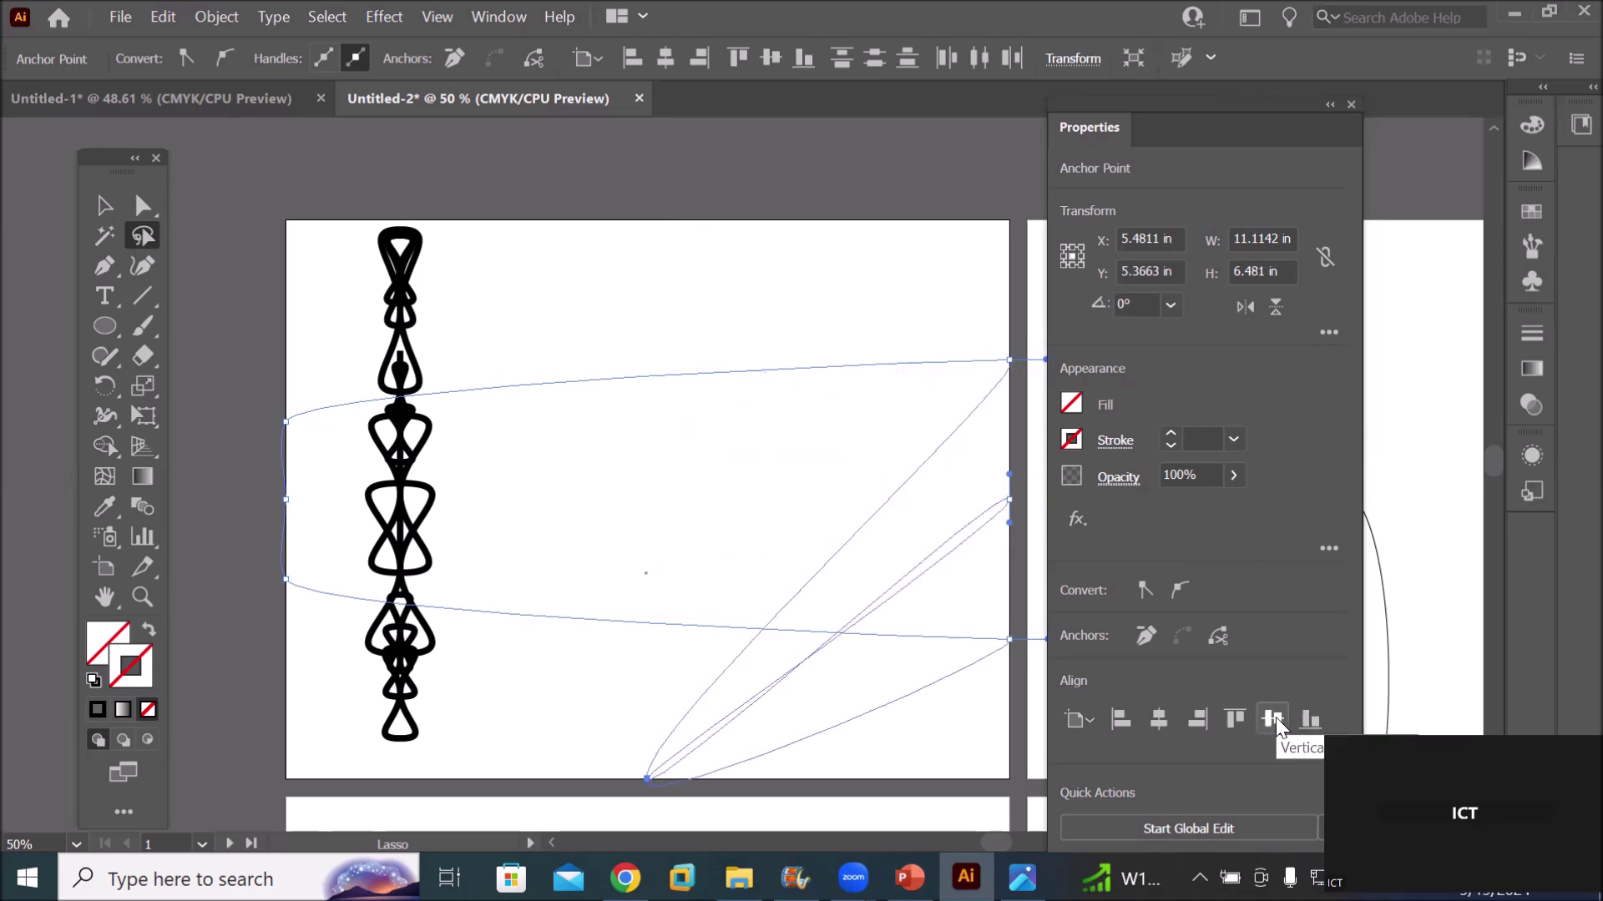
left_click(1275, 718)
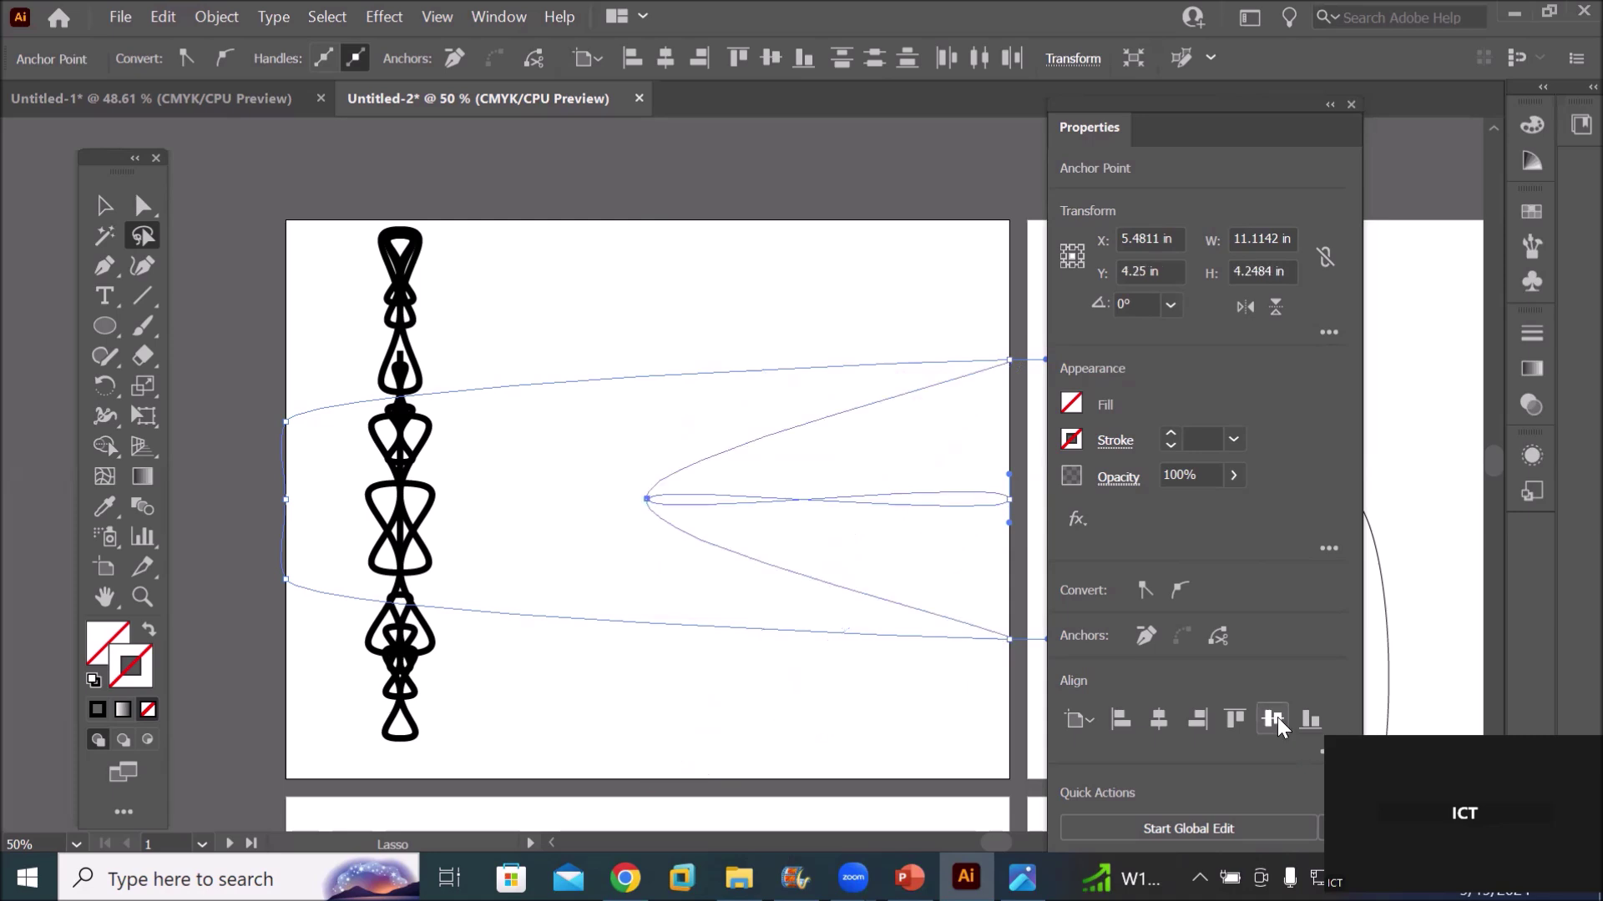
left_click(1124, 714)
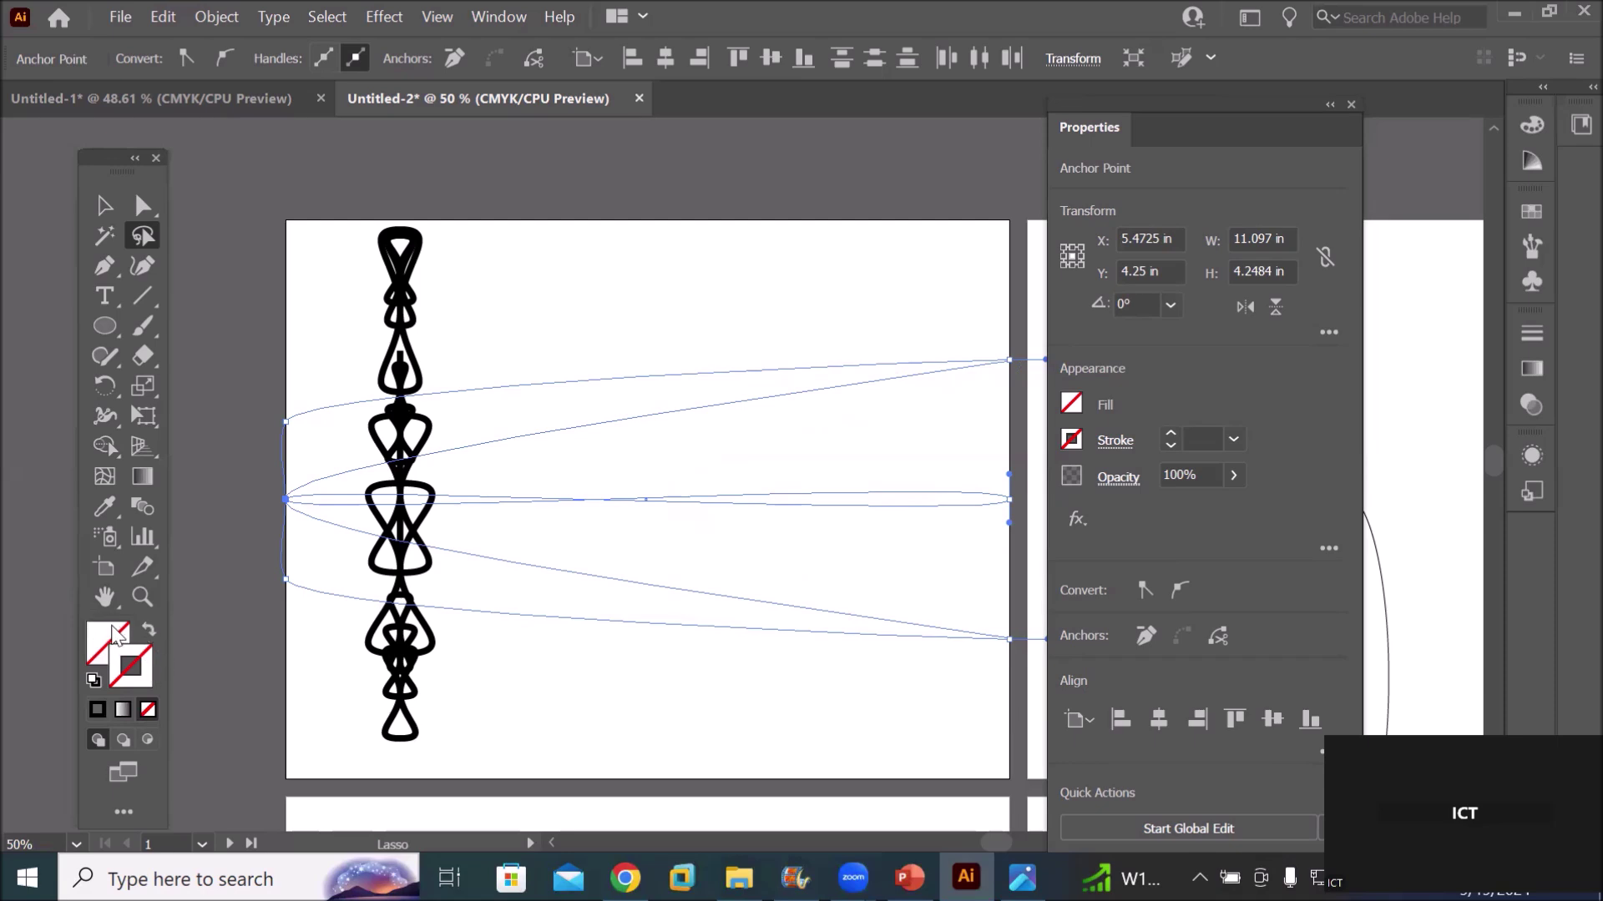
Fill the curved paths orange and Alt-drag a duplicate up and to the right
left_click(114, 634)
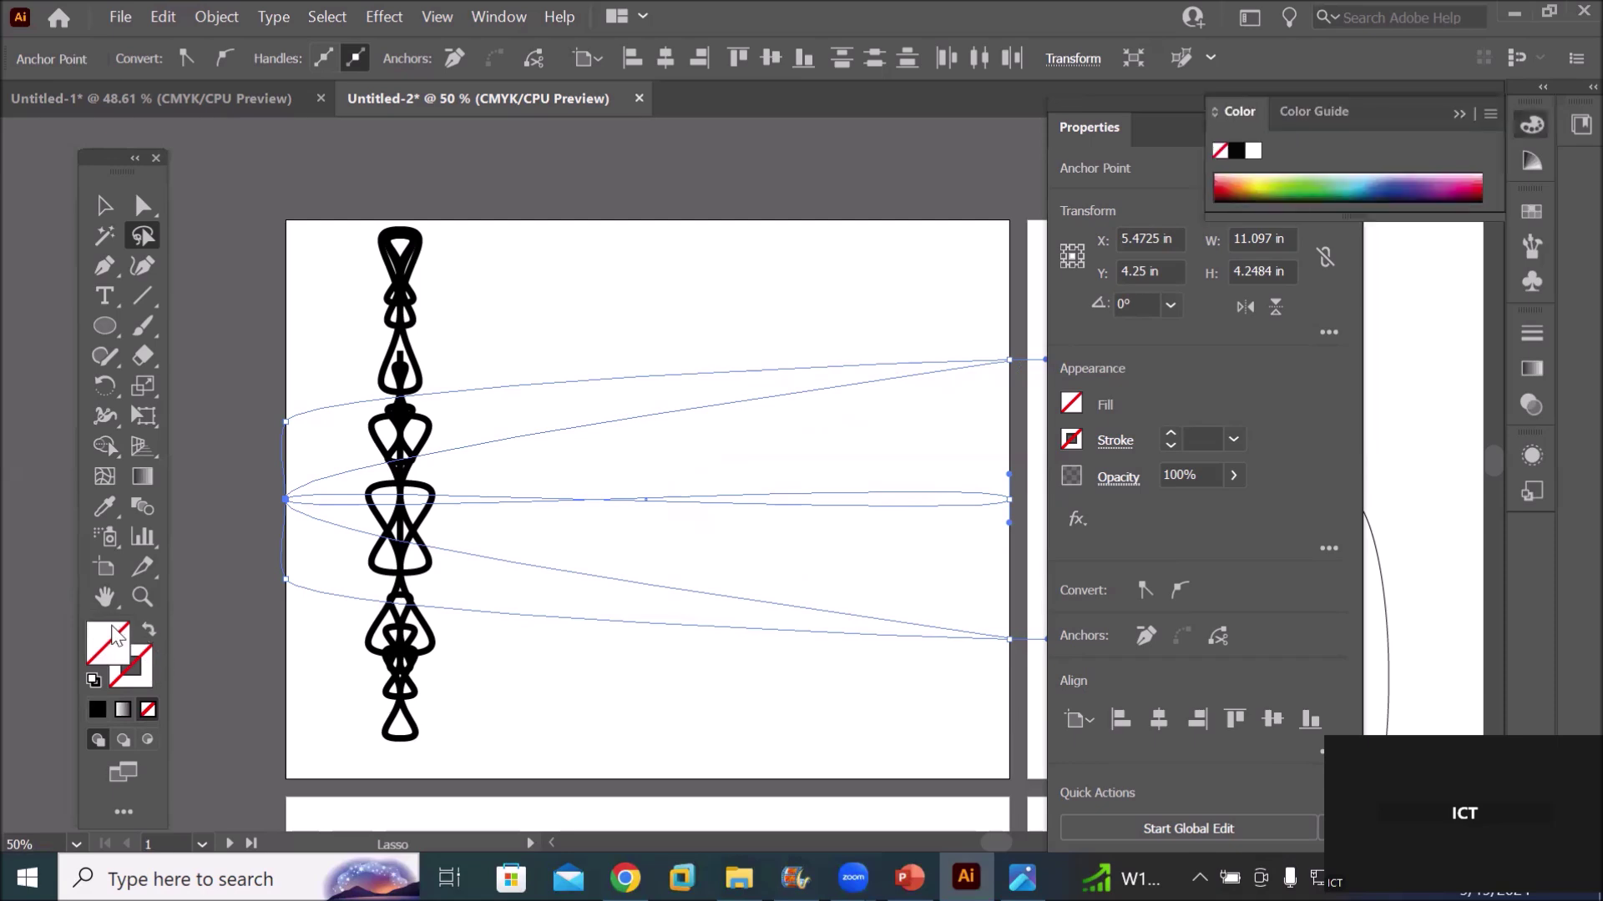
left_click(1237, 177)
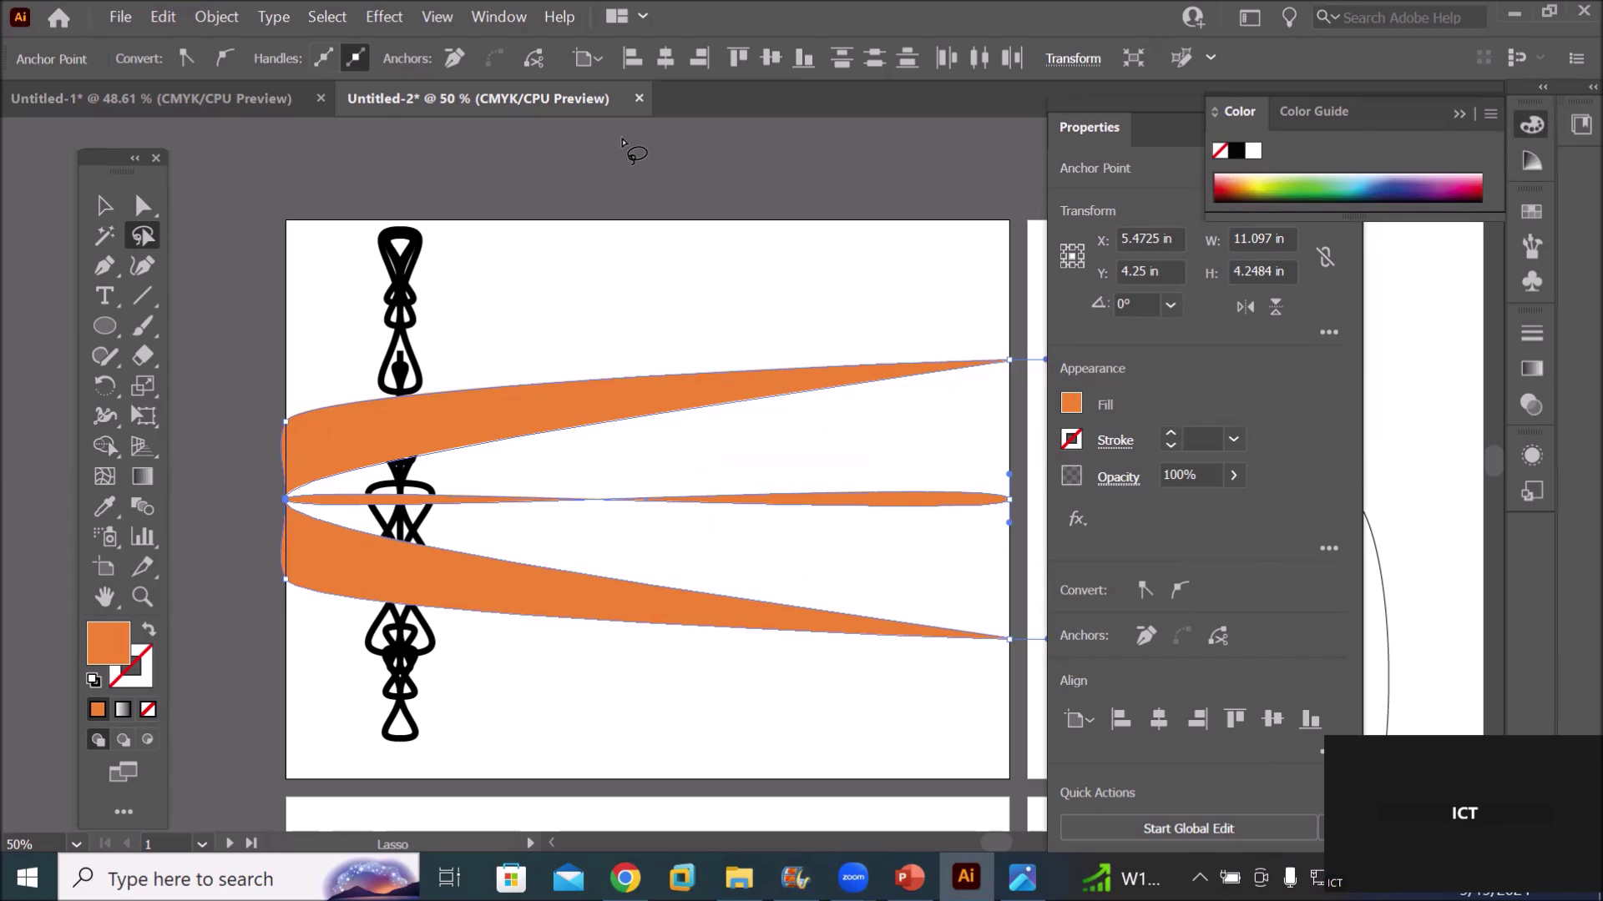
left_click(104, 206)
left_click_drag(310, 542, 482, 453)
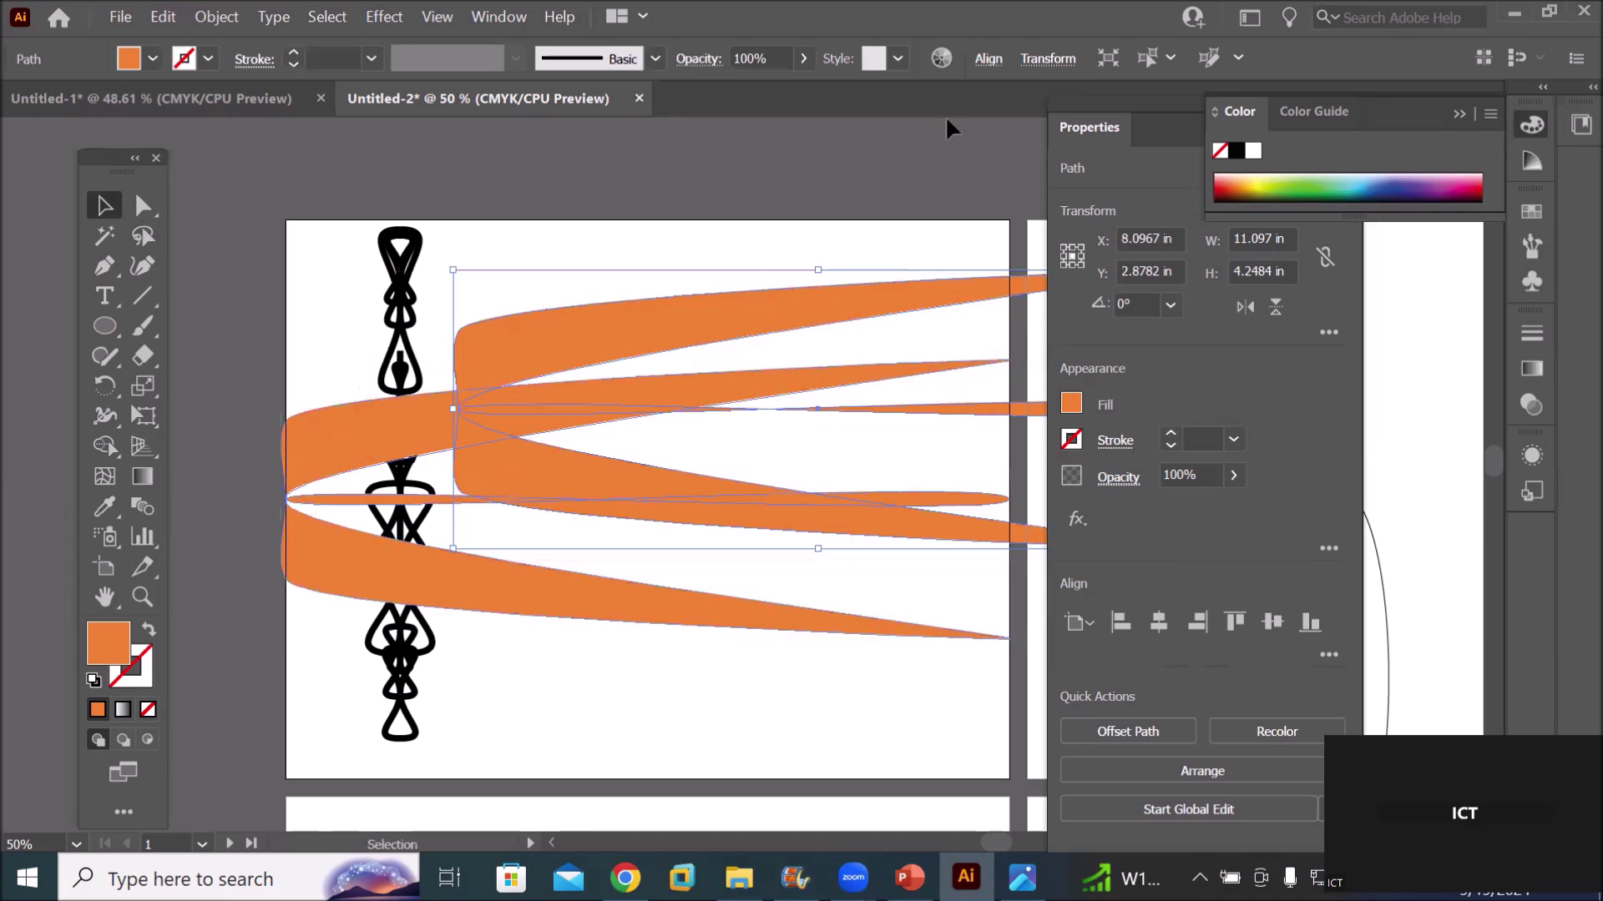
Flip the orange copy horizontally and move it down-left to face the original
left_click(1226, 331)
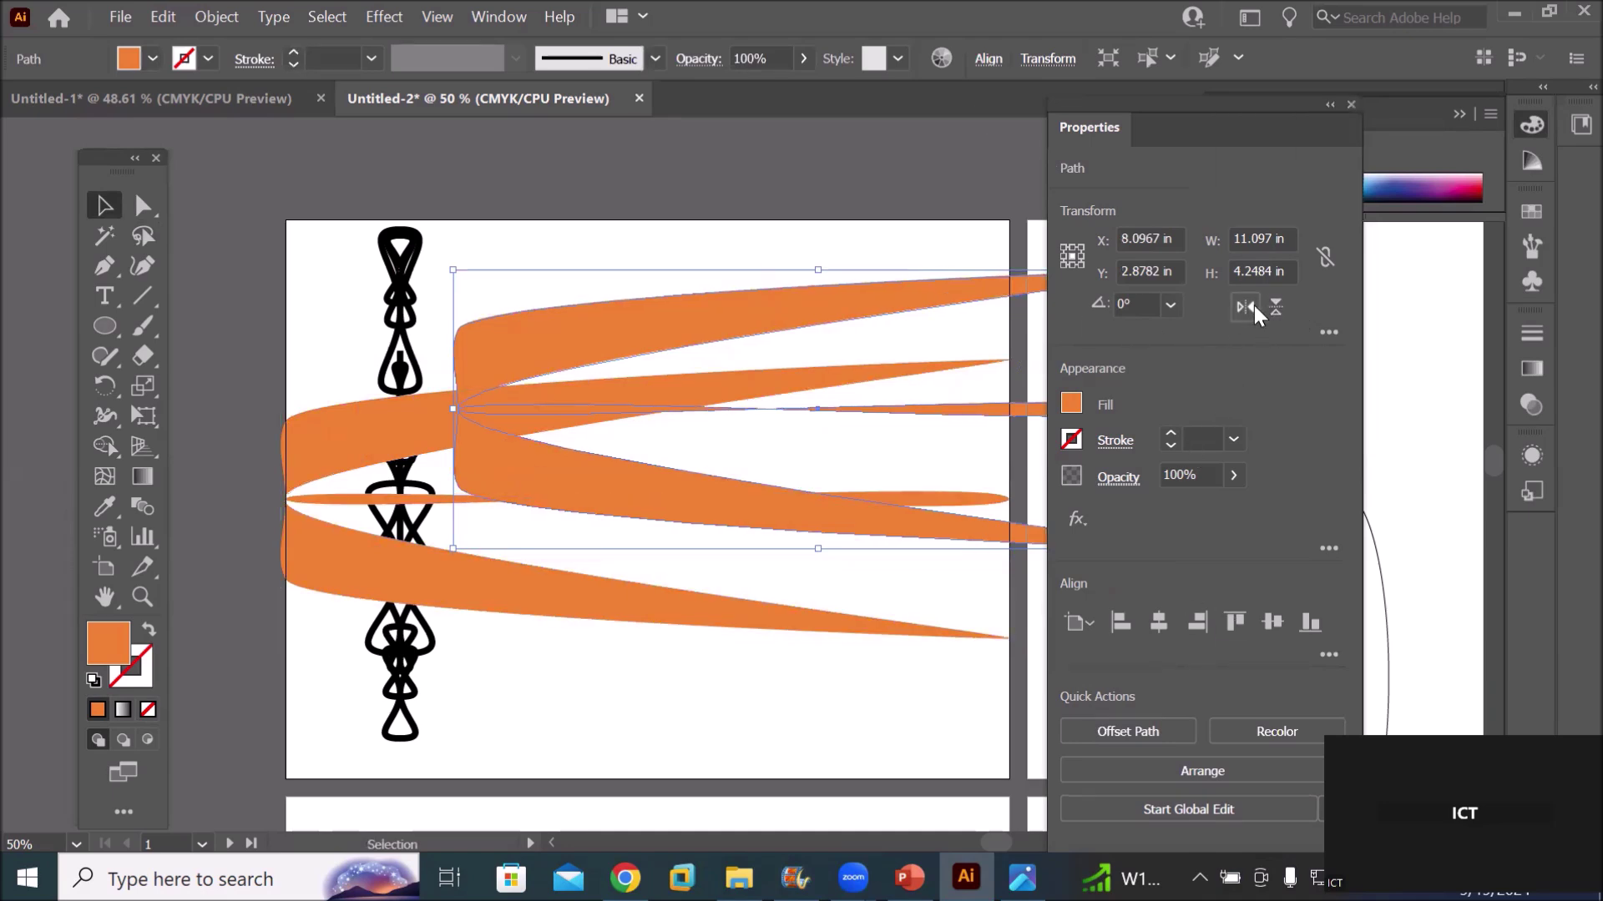
left_click(1252, 307)
mouse_move(928, 319)
left_mouse_down()
mouse_move(758, 451)
mouse_move(856, 417)
left_mouse_up()
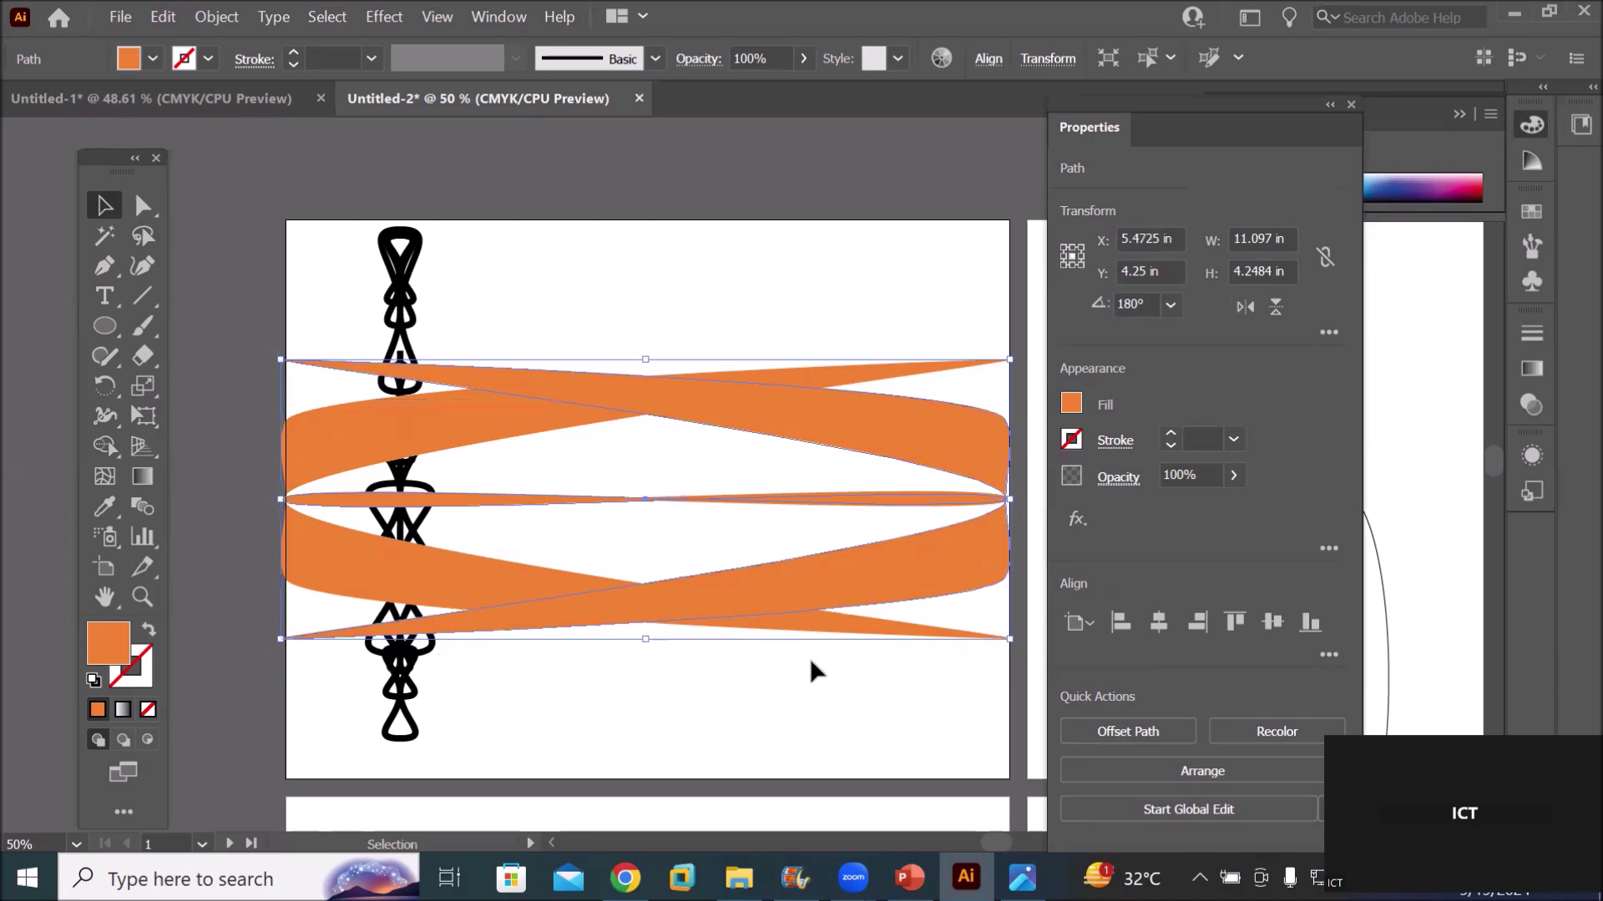
left_click(814, 670)
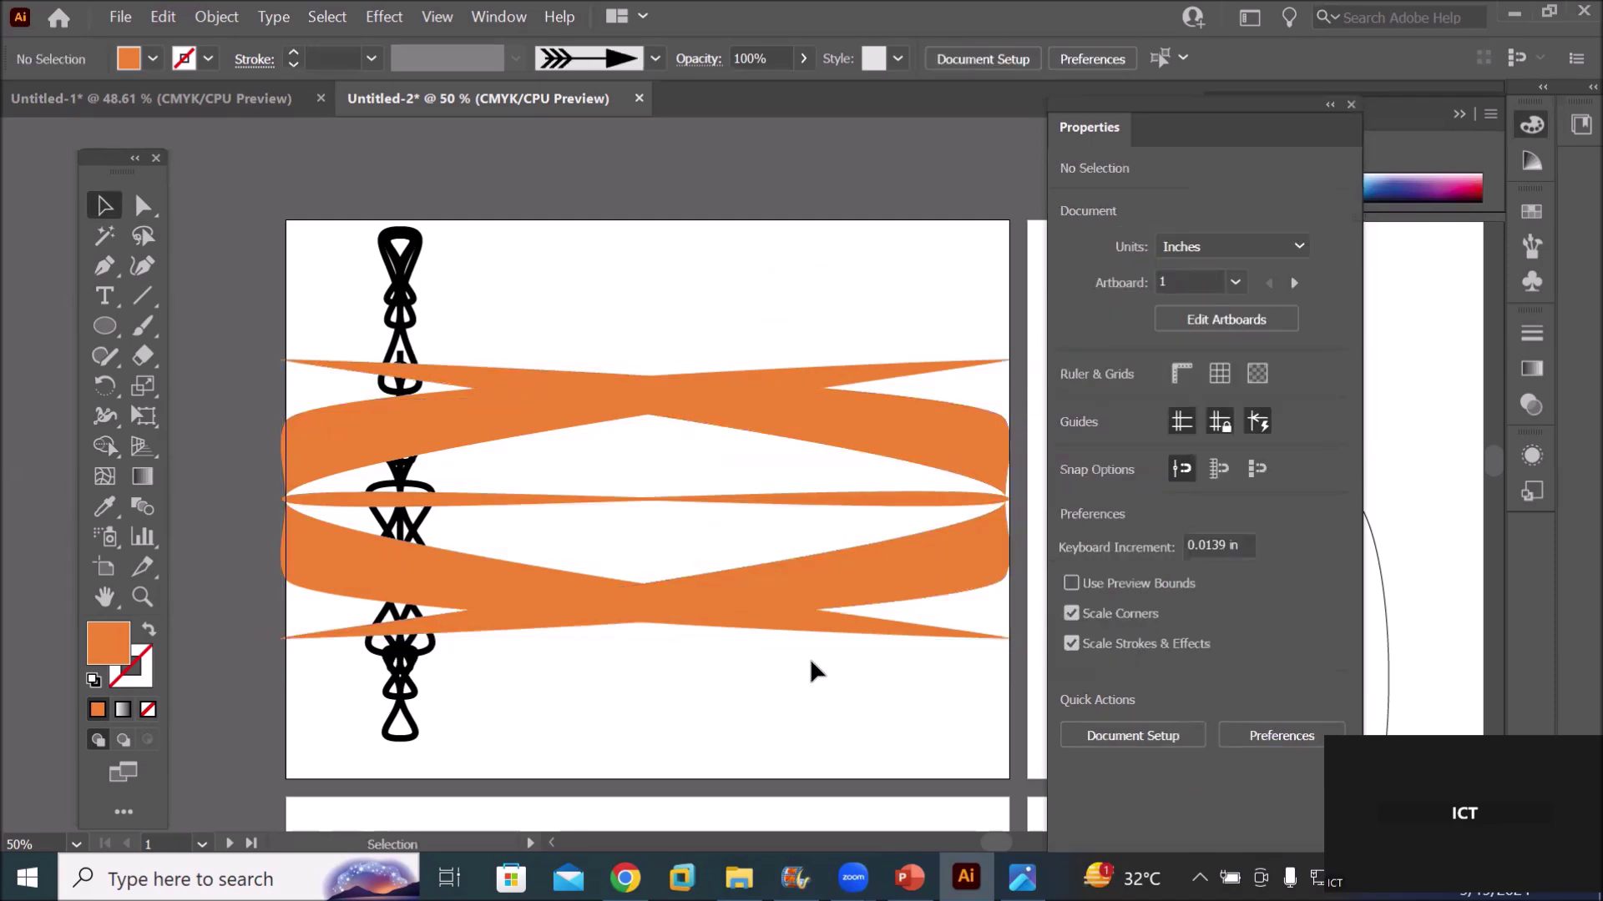
Select all artwork with Ctrl+A and delete it, clearing the artboard
key("ctrl+a")
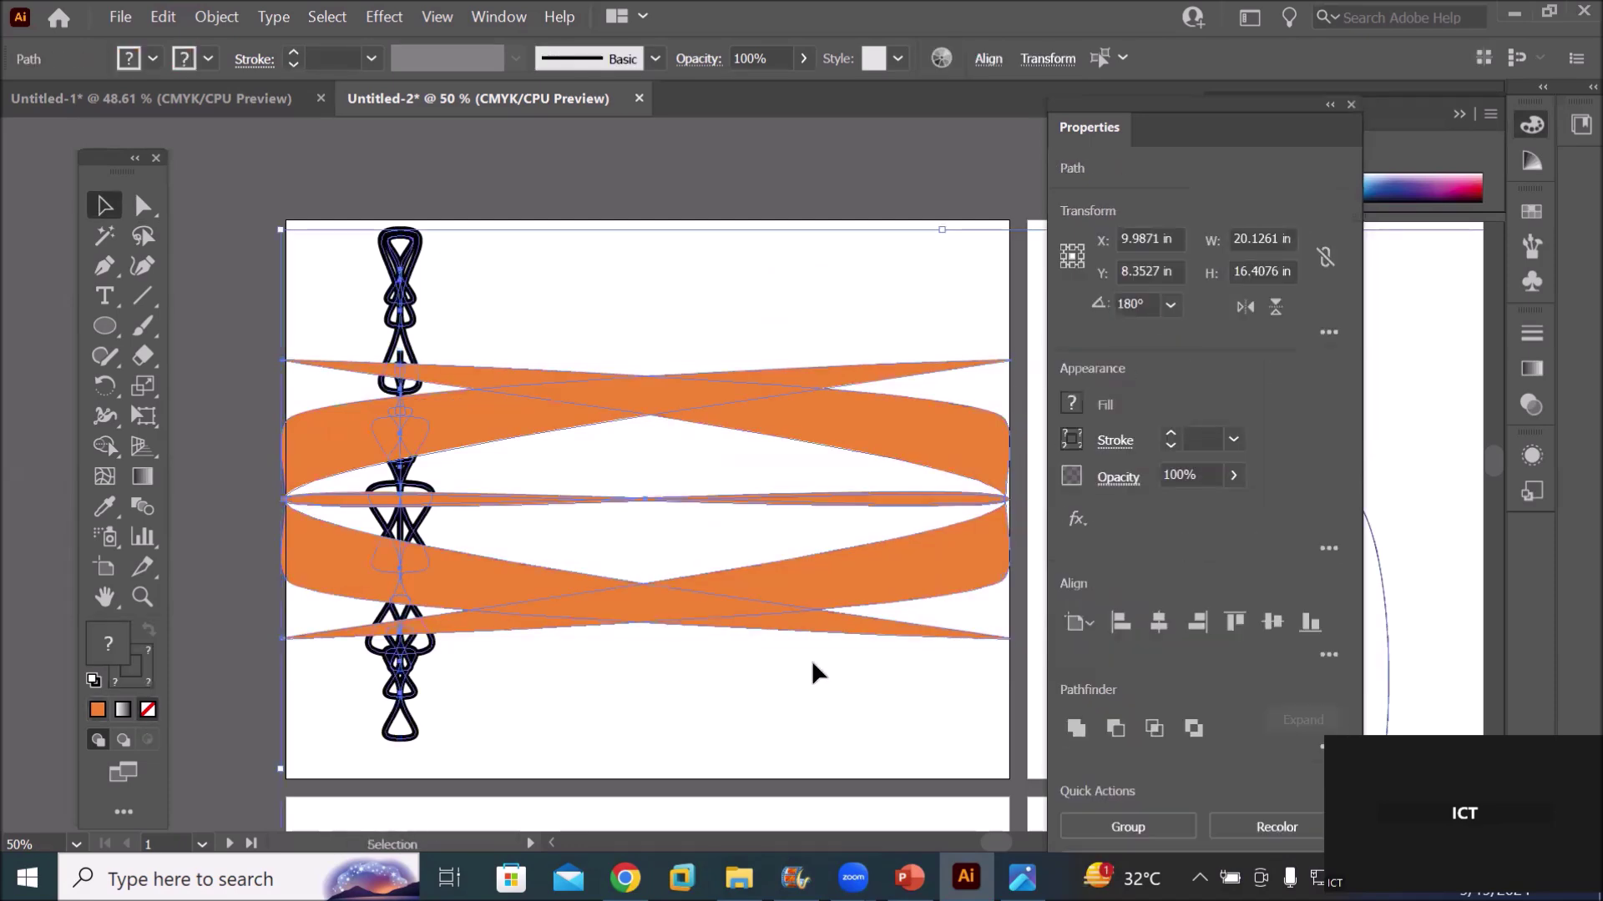
key("Delete")
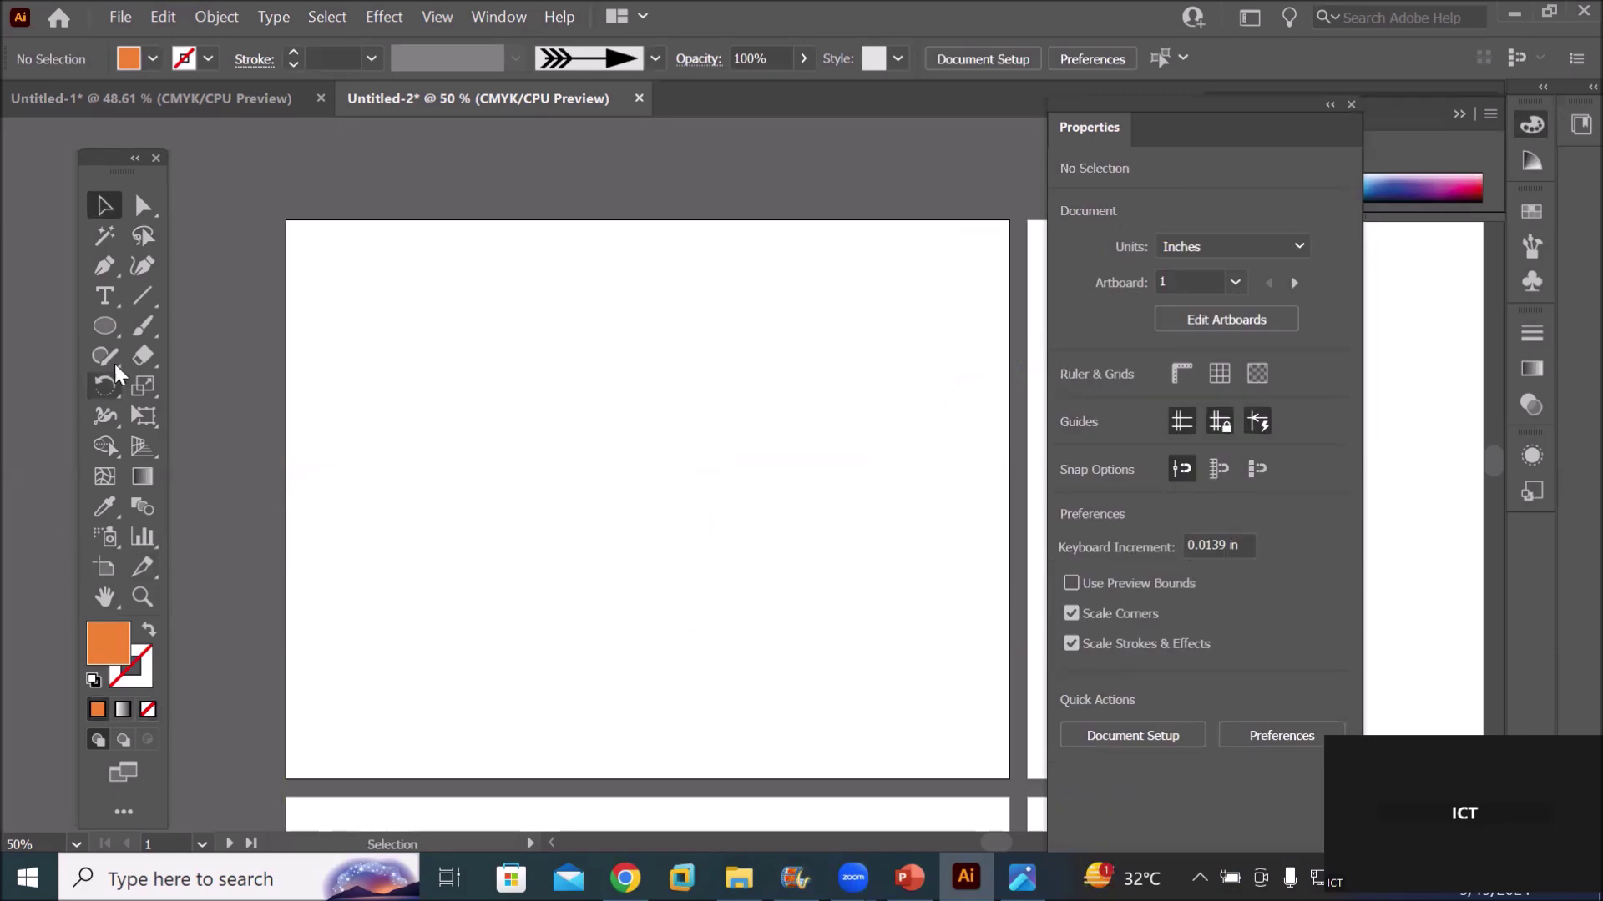
left_click(113, 333)
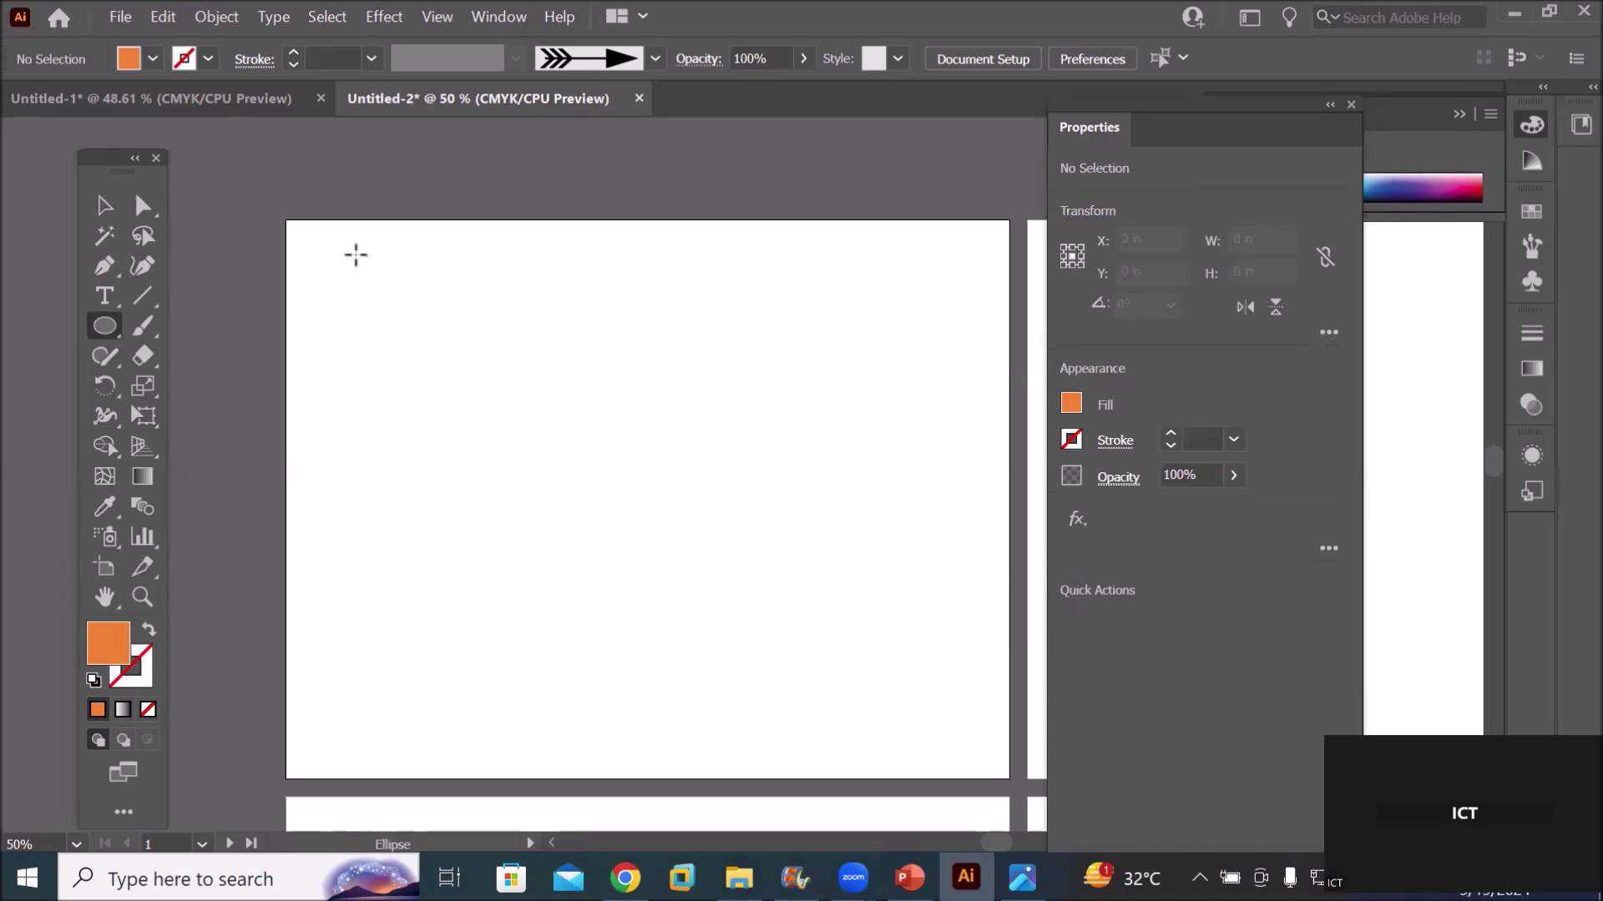
Draw a large circle and reset it to a black stroke with no fill
left_click_drag(375, 269, 682, 588)
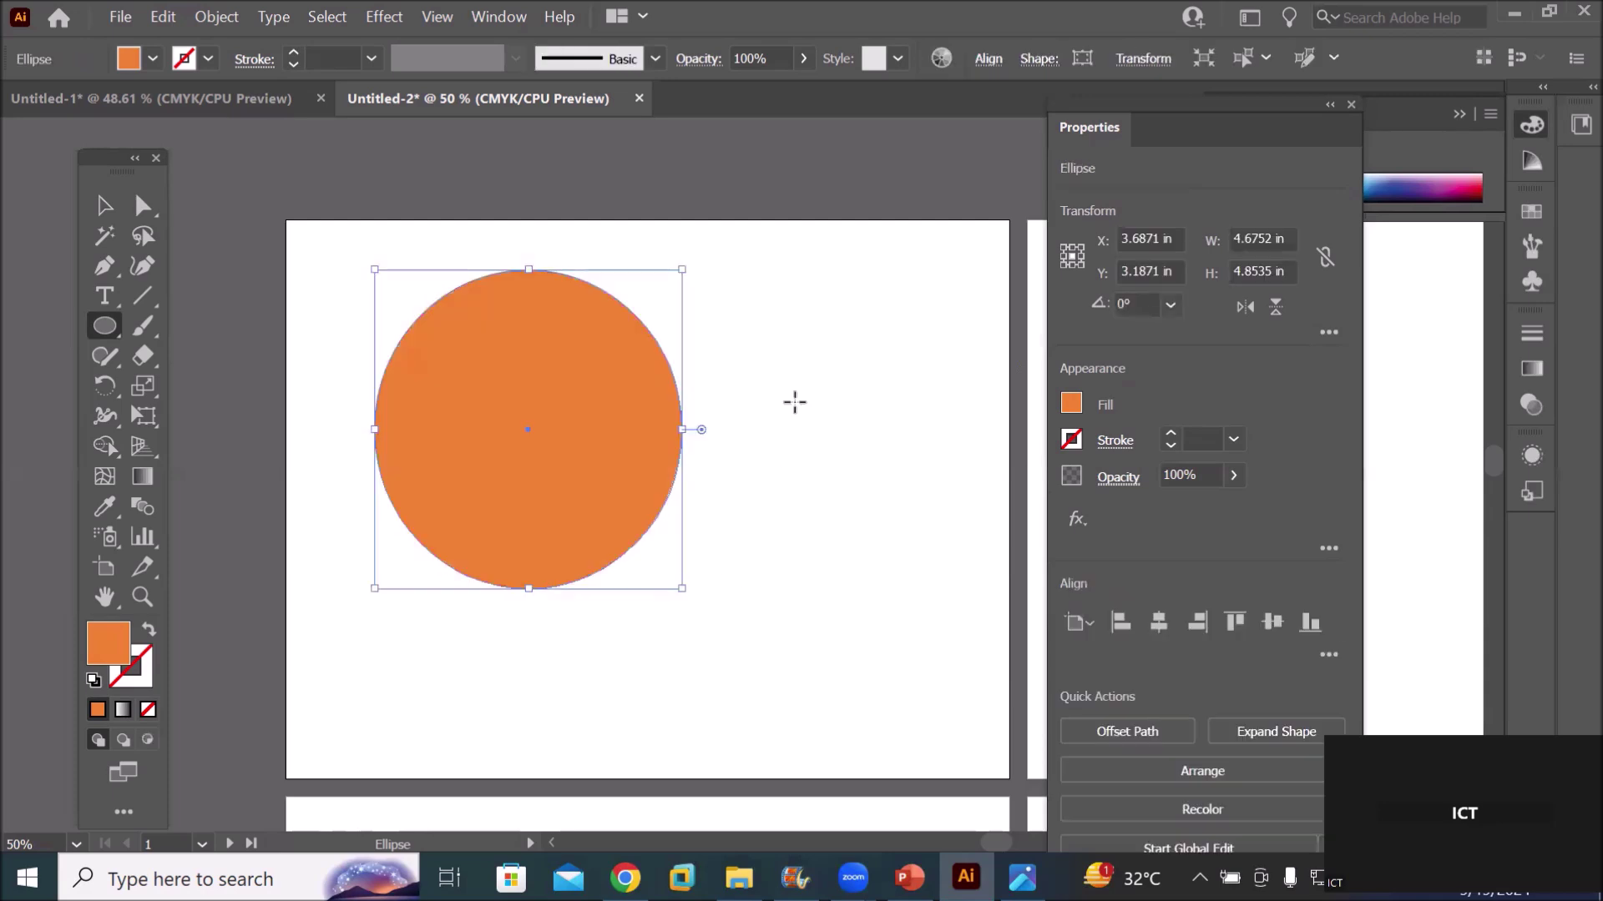
left_click(94, 681)
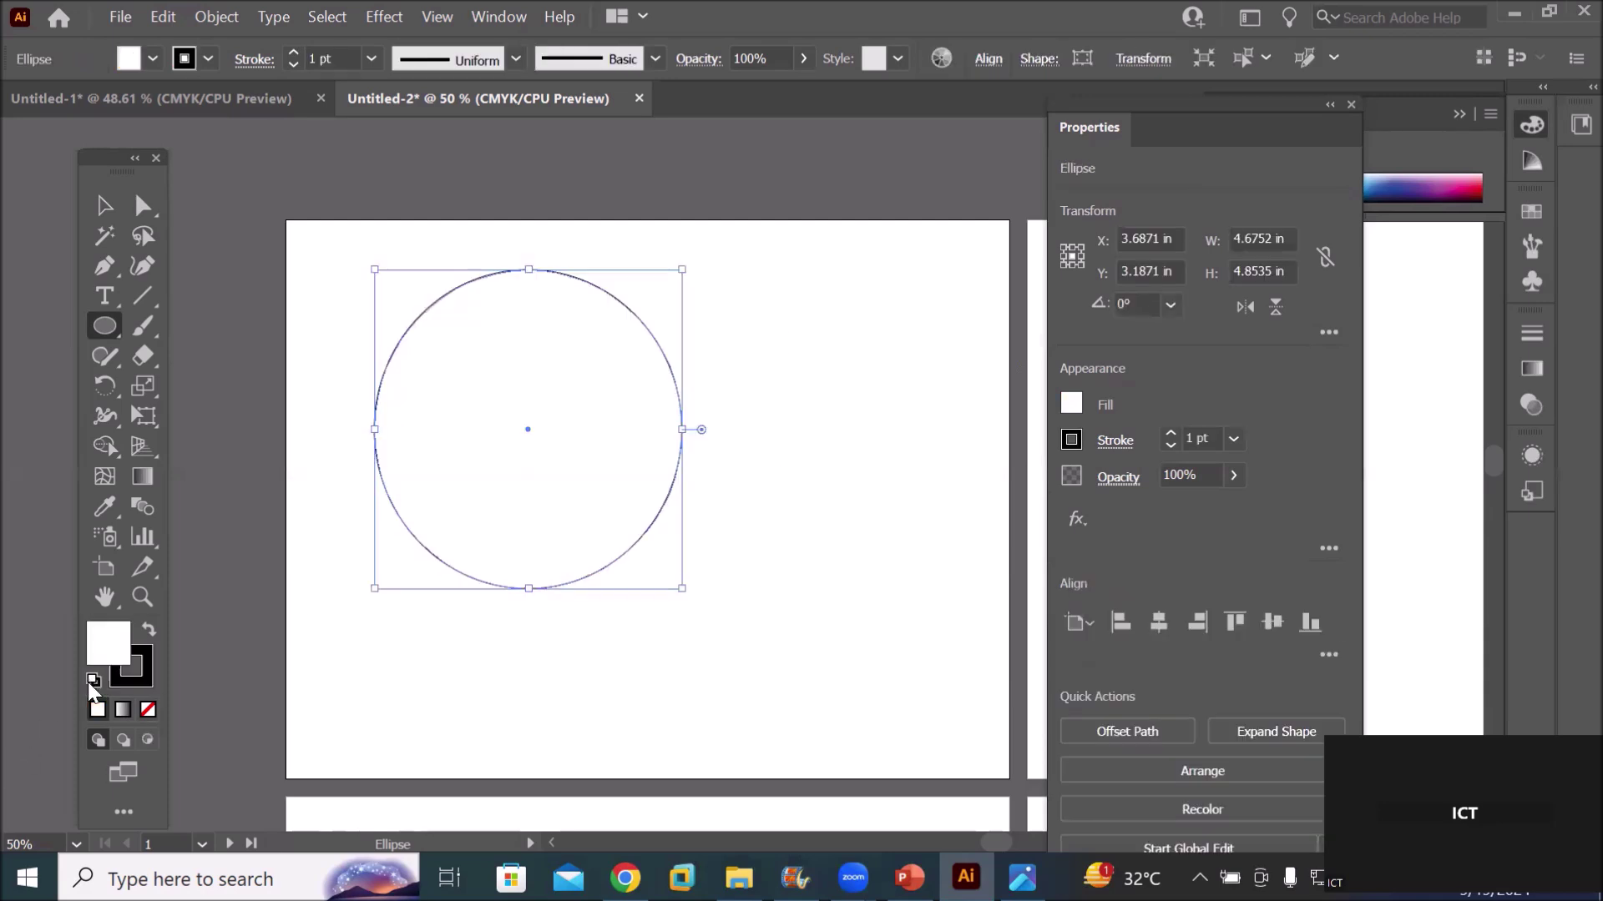
left_click(151, 54)
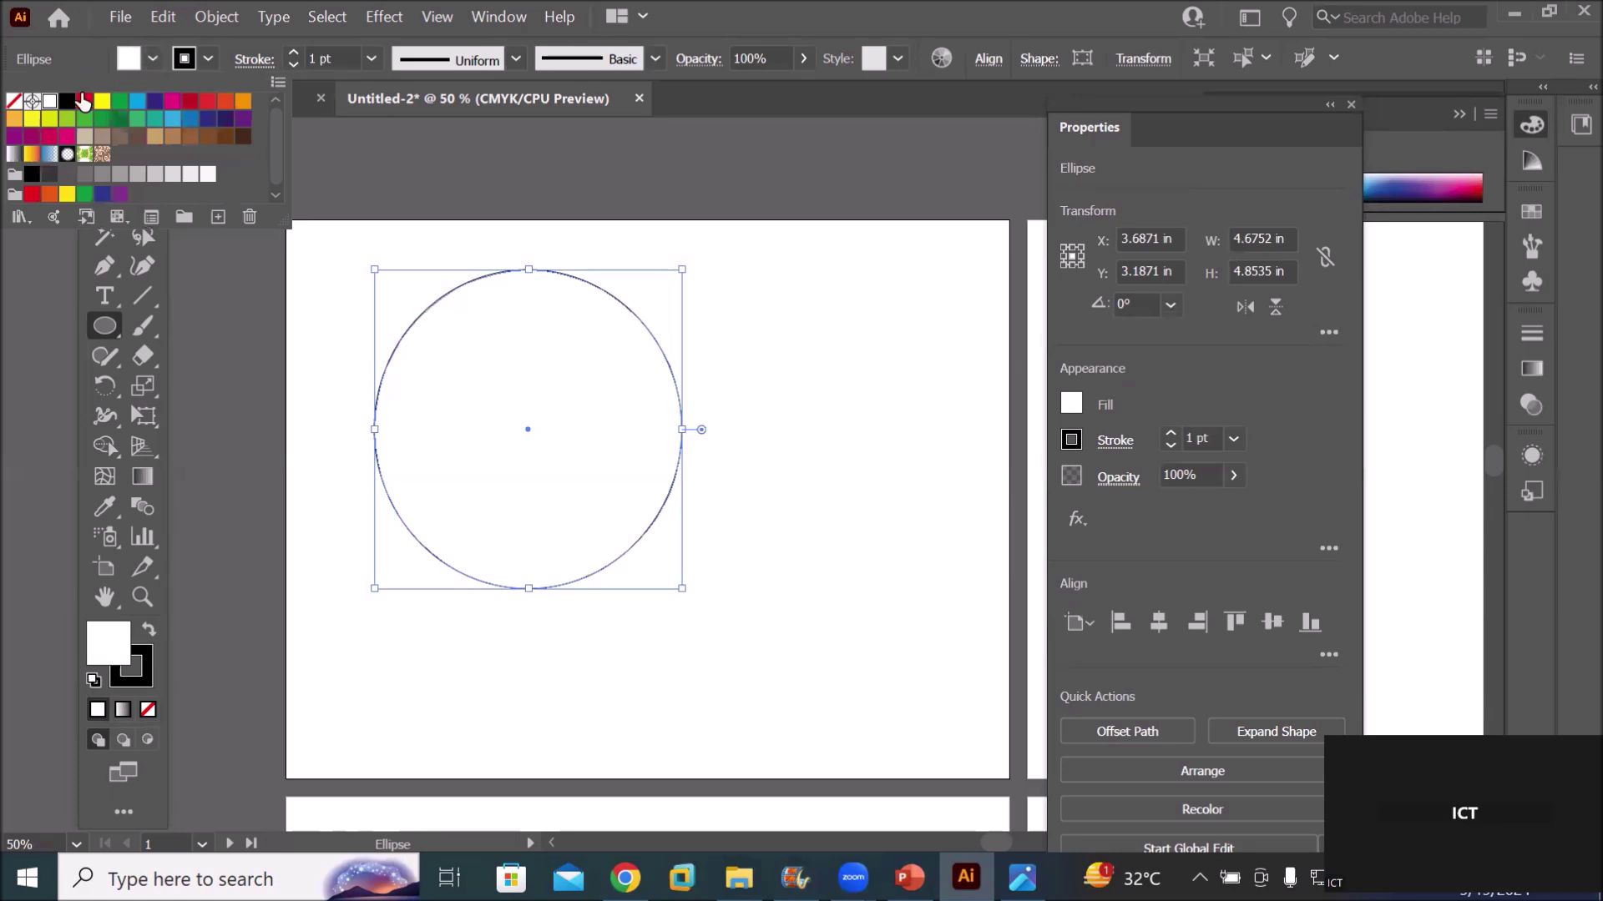
left_click(15, 102)
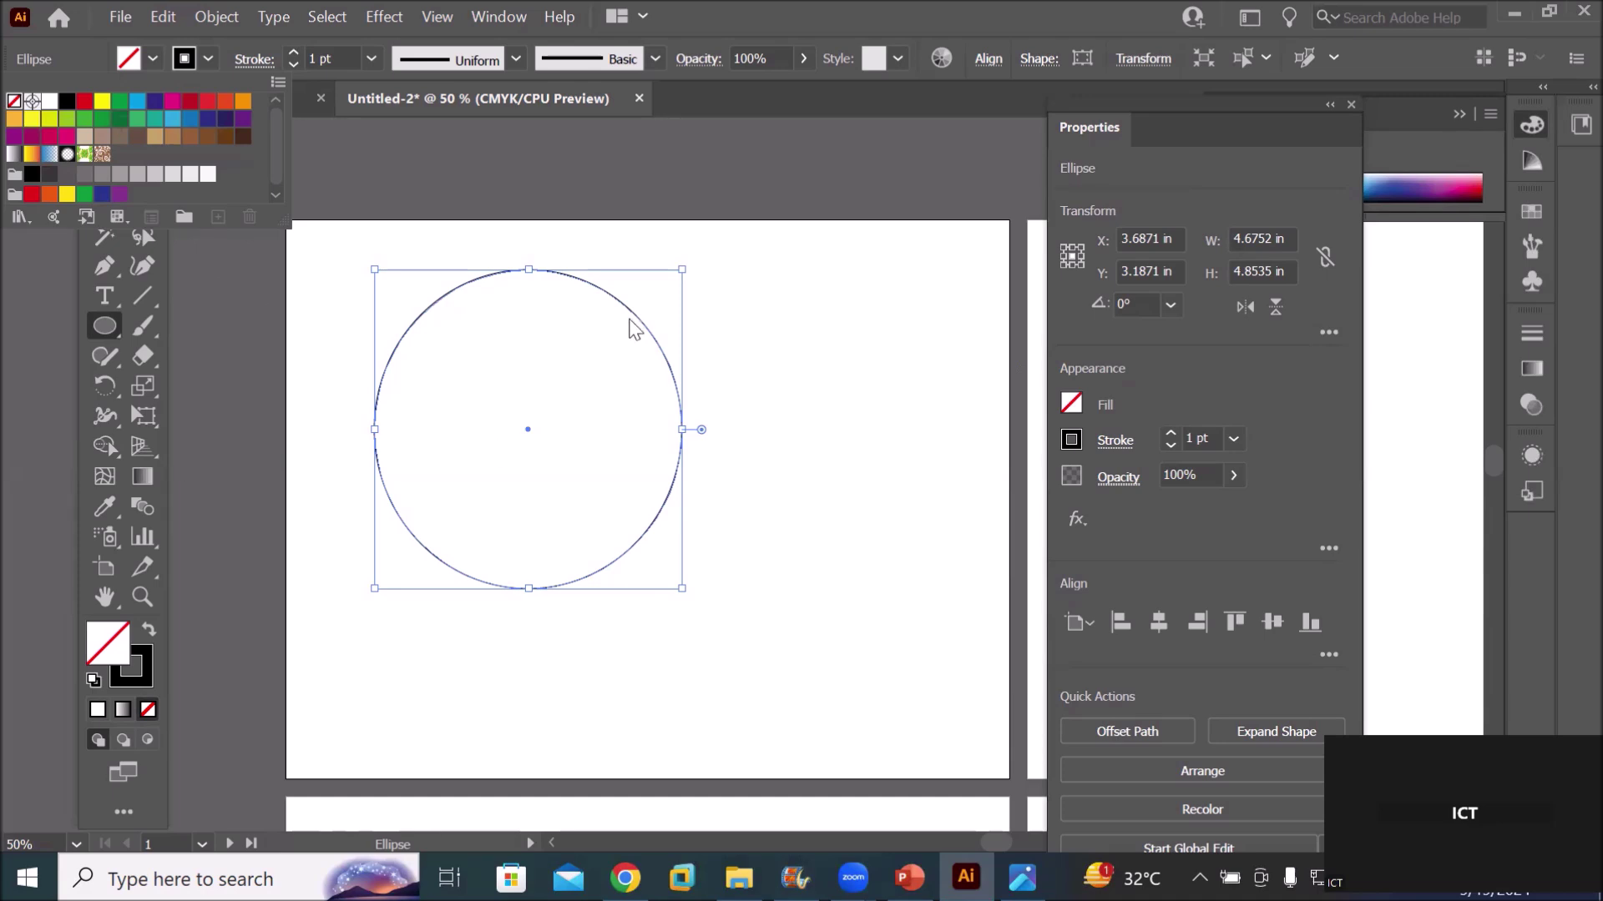
left_click(117, 330)
Draw a dozen more unfilled ellipses of varying sizes scattered across the artboard
left_click_drag(782, 306, 953, 414)
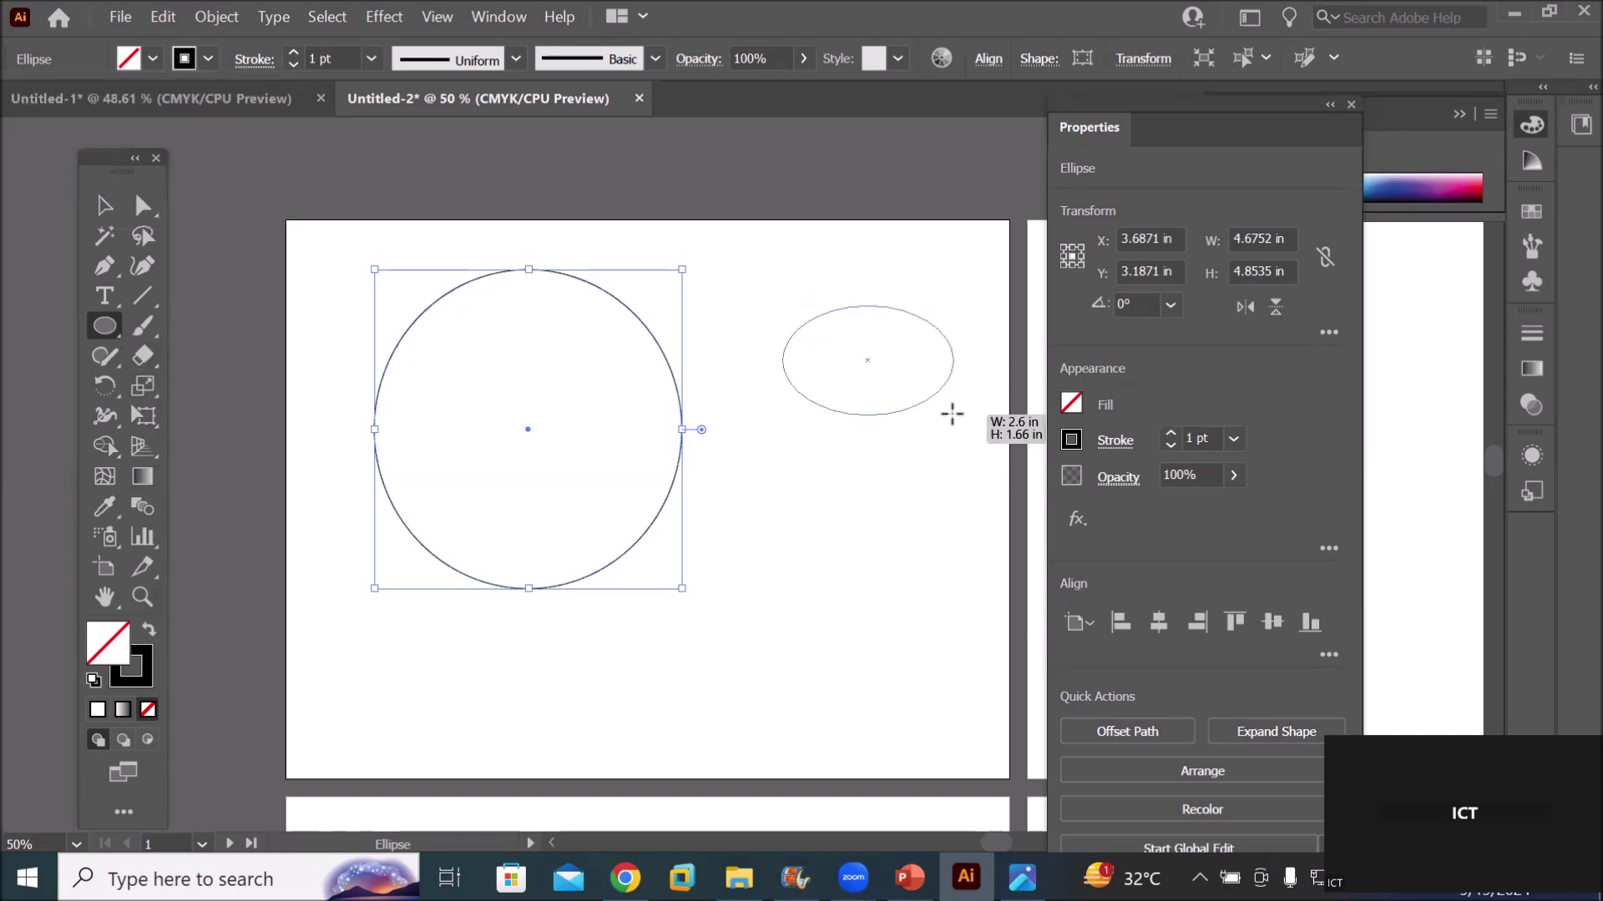
left_click_drag(743, 498, 926, 606)
left_click_drag(497, 714, 834, 776)
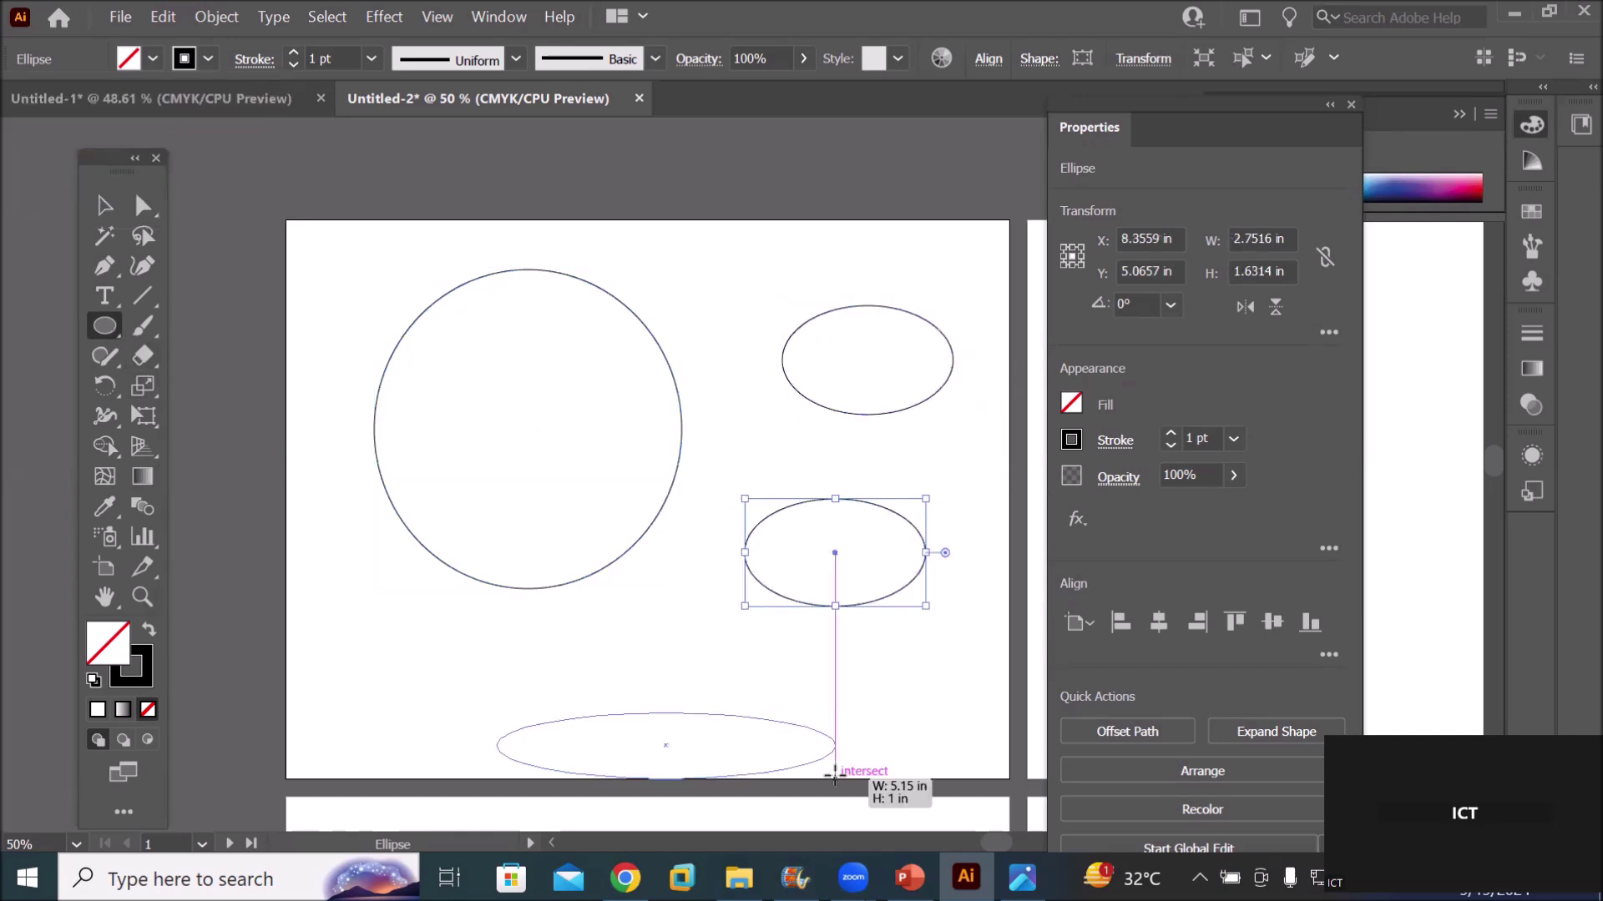
left_click_drag(627, 414, 714, 596)
left_click_drag(305, 468, 528, 589)
left_click_drag(374, 259, 549, 428)
left_click_drag(306, 659, 457, 754)
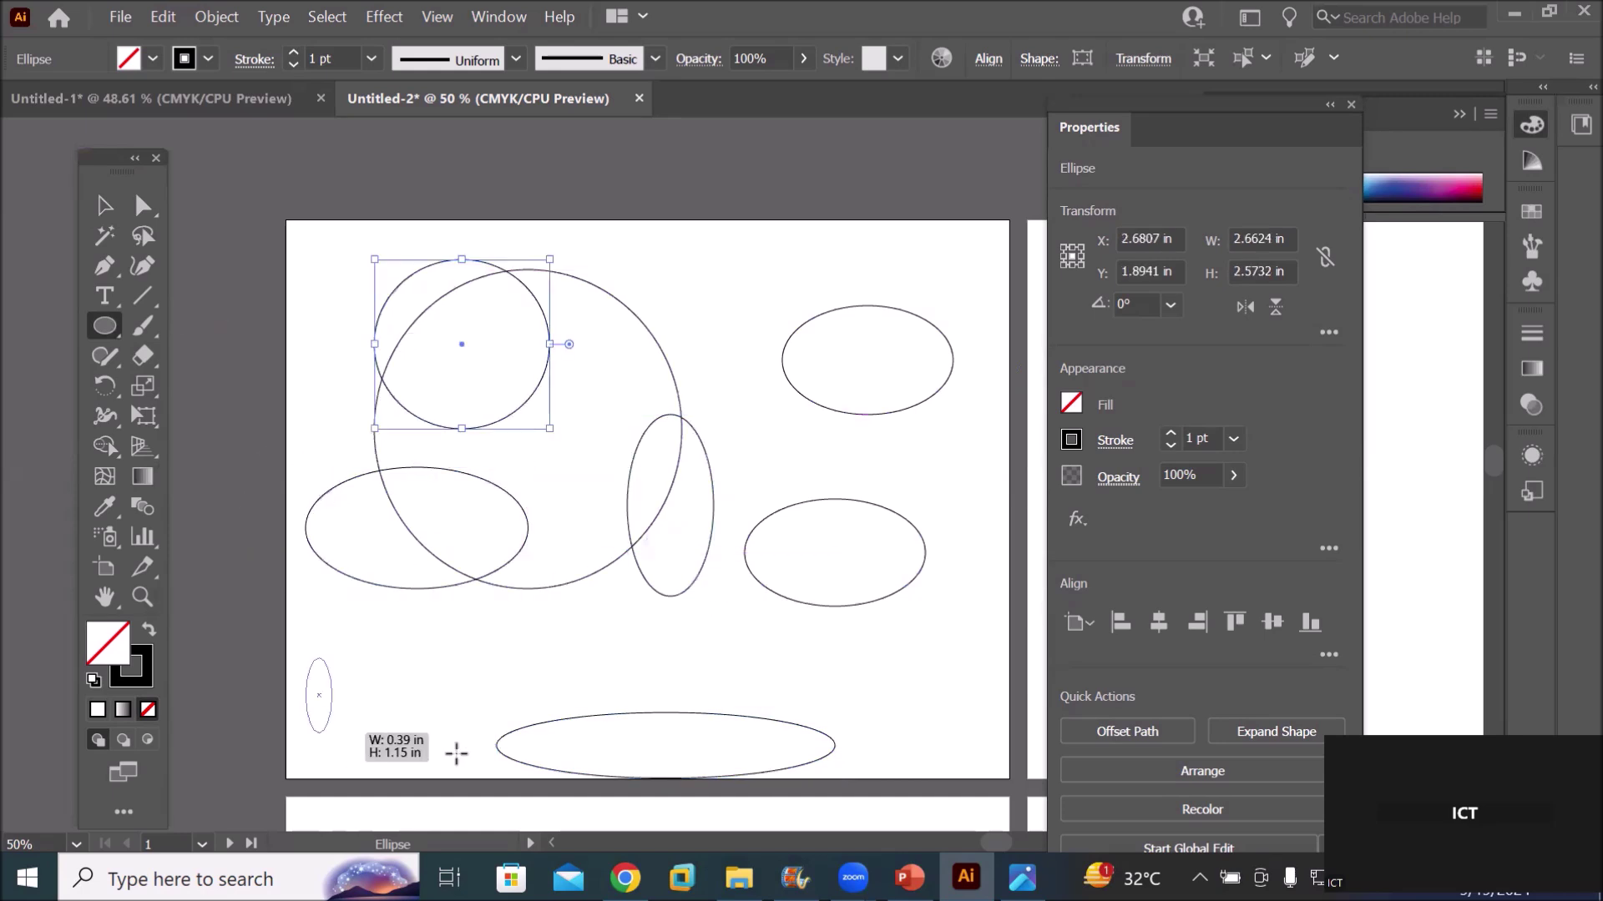
left_click_drag(549, 604, 646, 674)
left_click_drag(756, 596, 901, 695)
left_click_drag(931, 514, 981, 645)
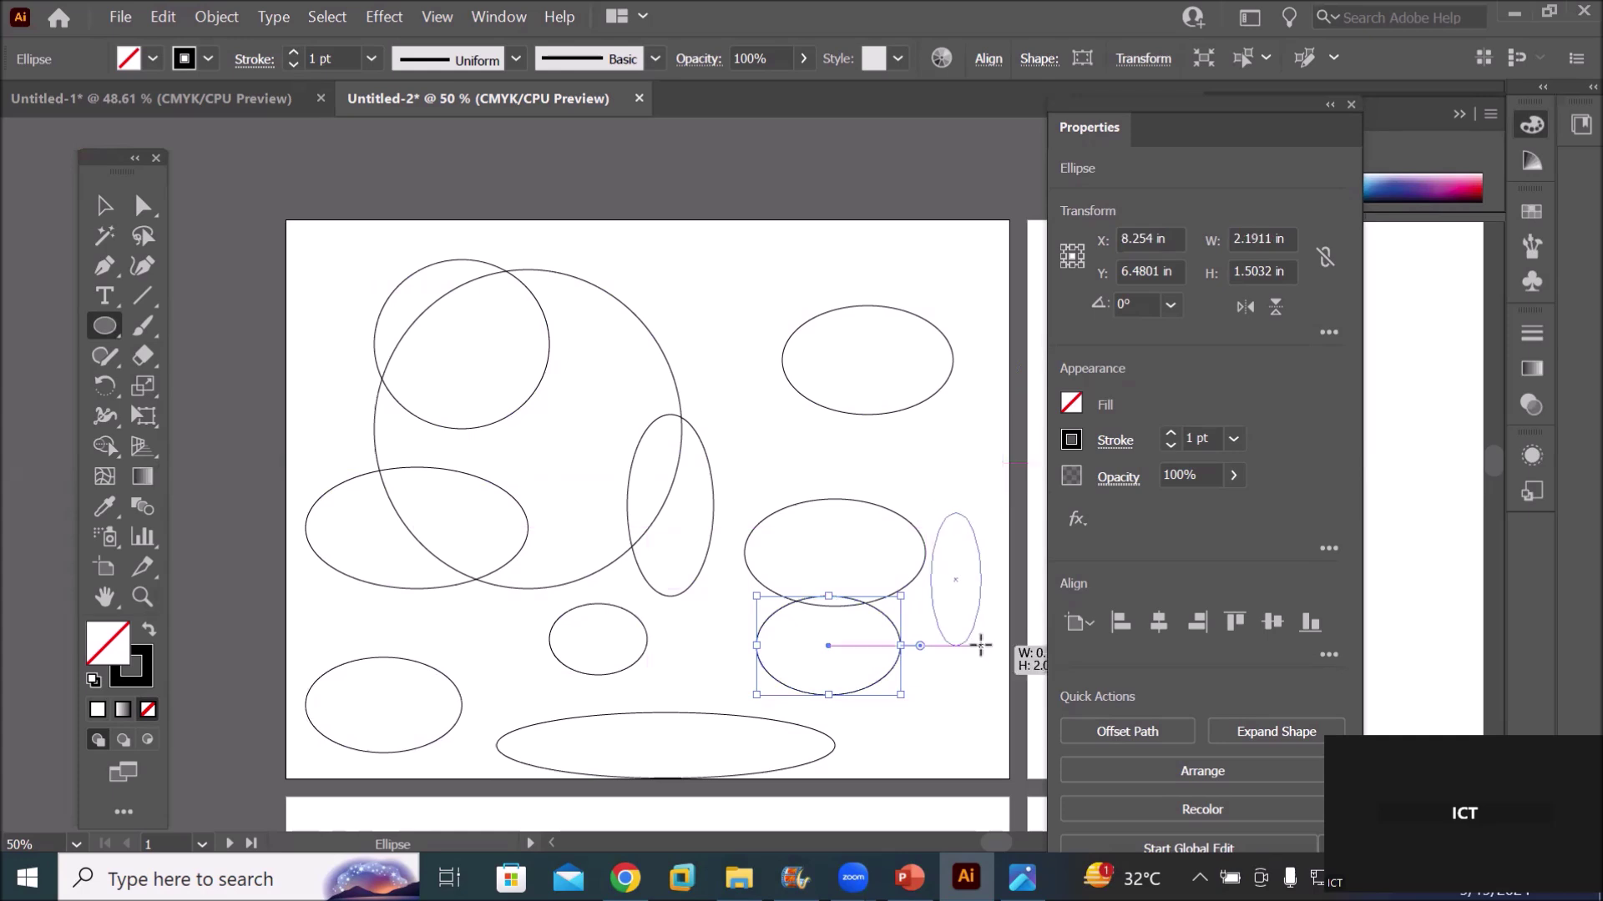
left_click_drag(721, 248, 800, 369)
left_click_drag(878, 276, 1004, 333)
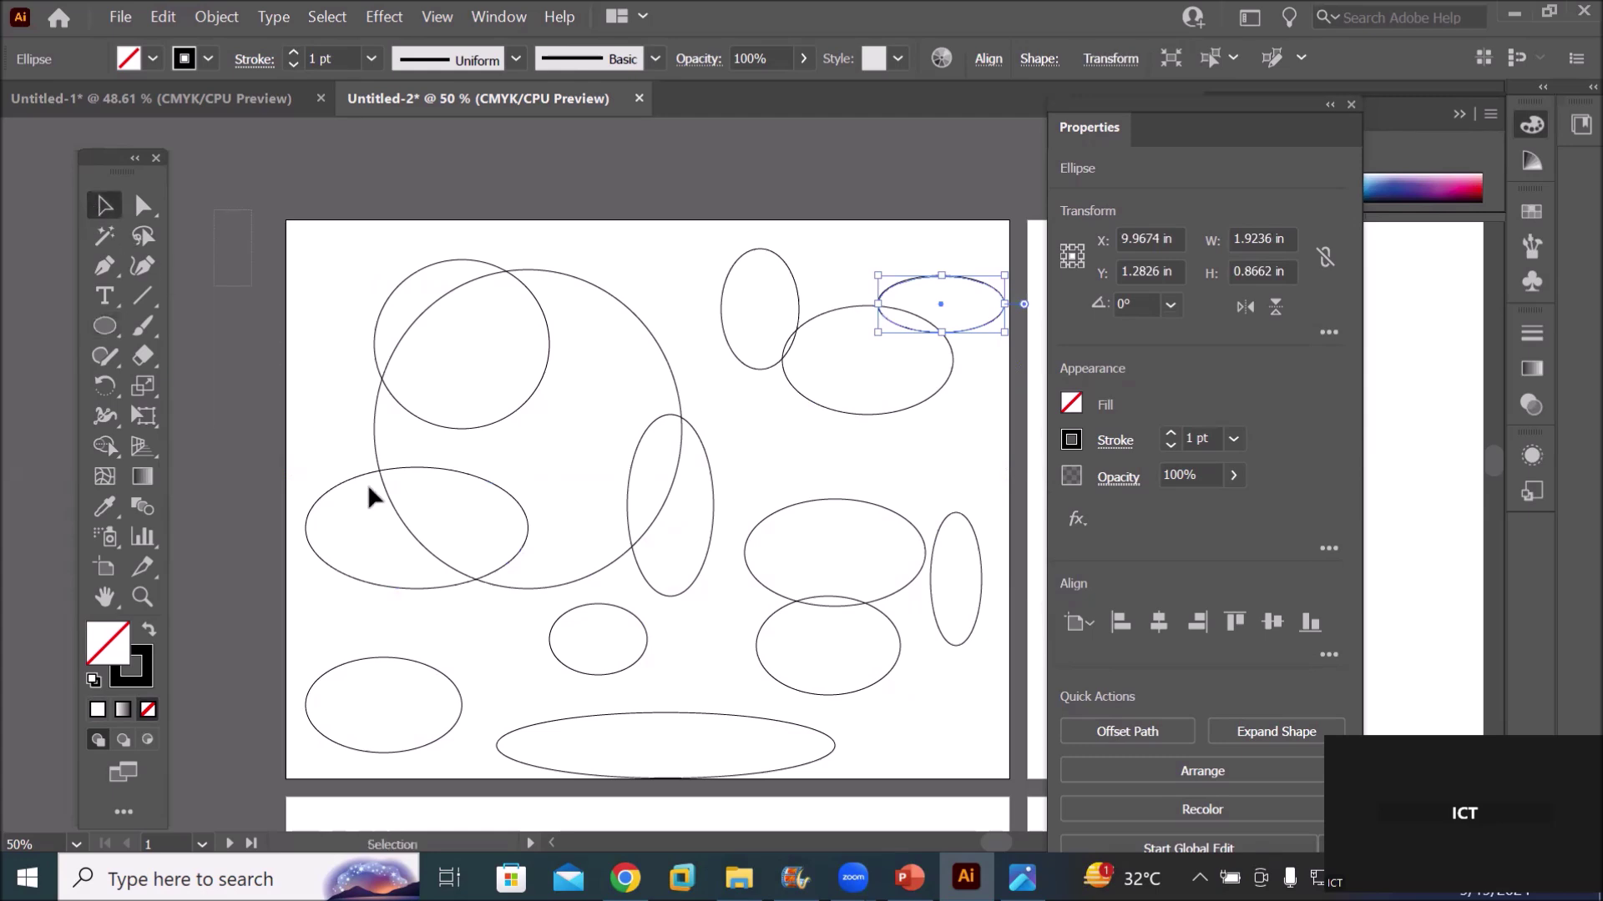
Select all ellipses and centre them horizontally with Align To set to Artboard
key("ctrl+a")
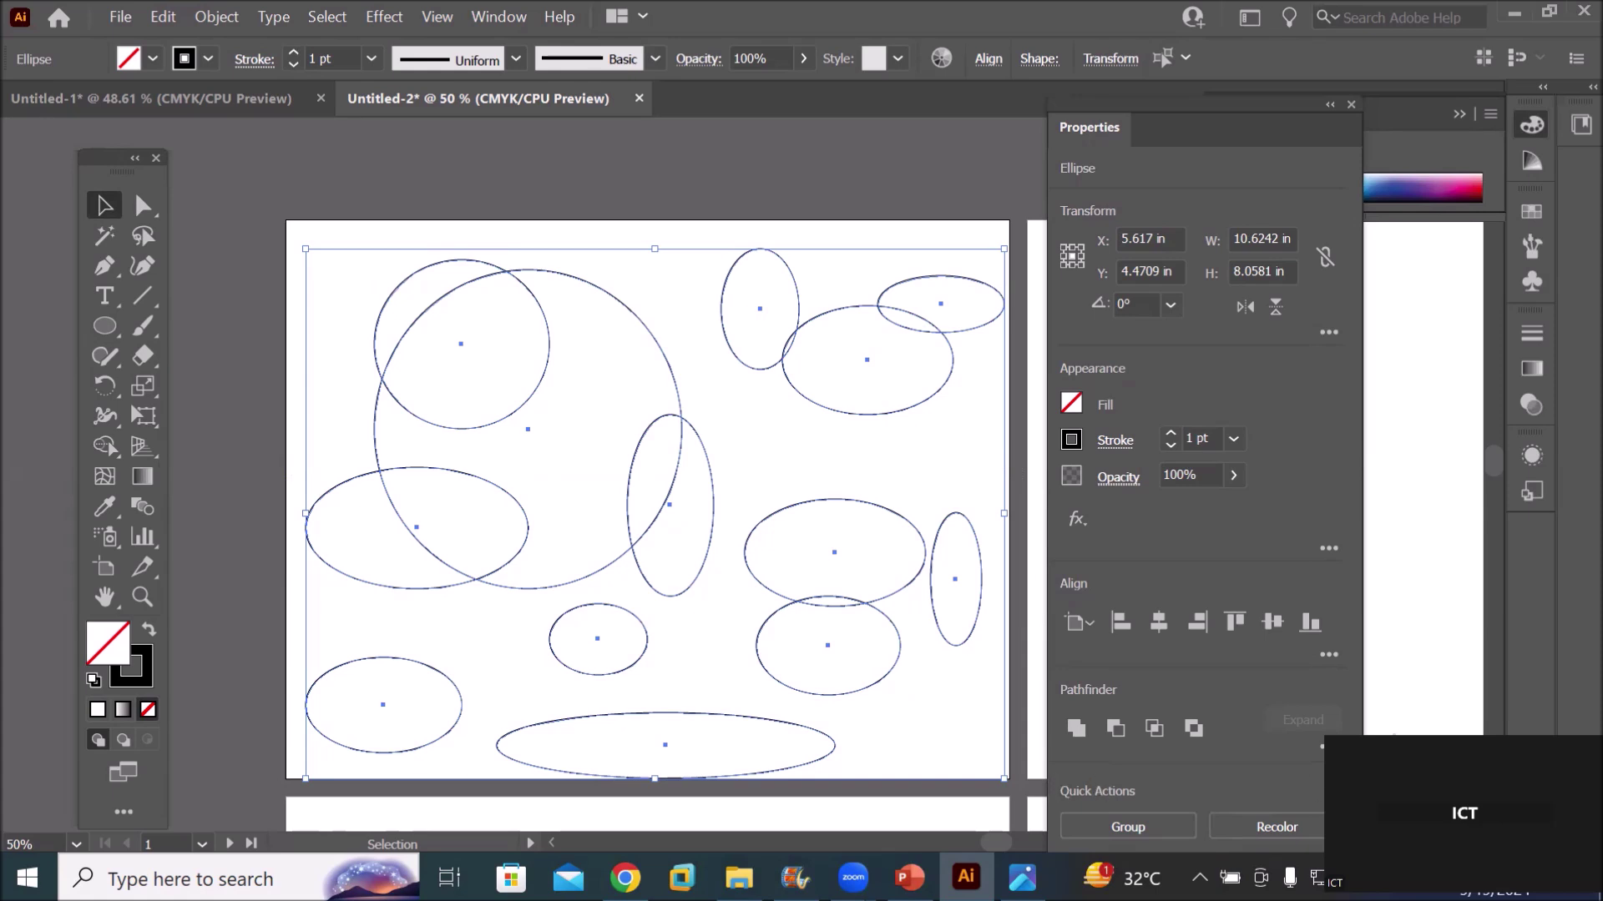
left_click(1327, 655)
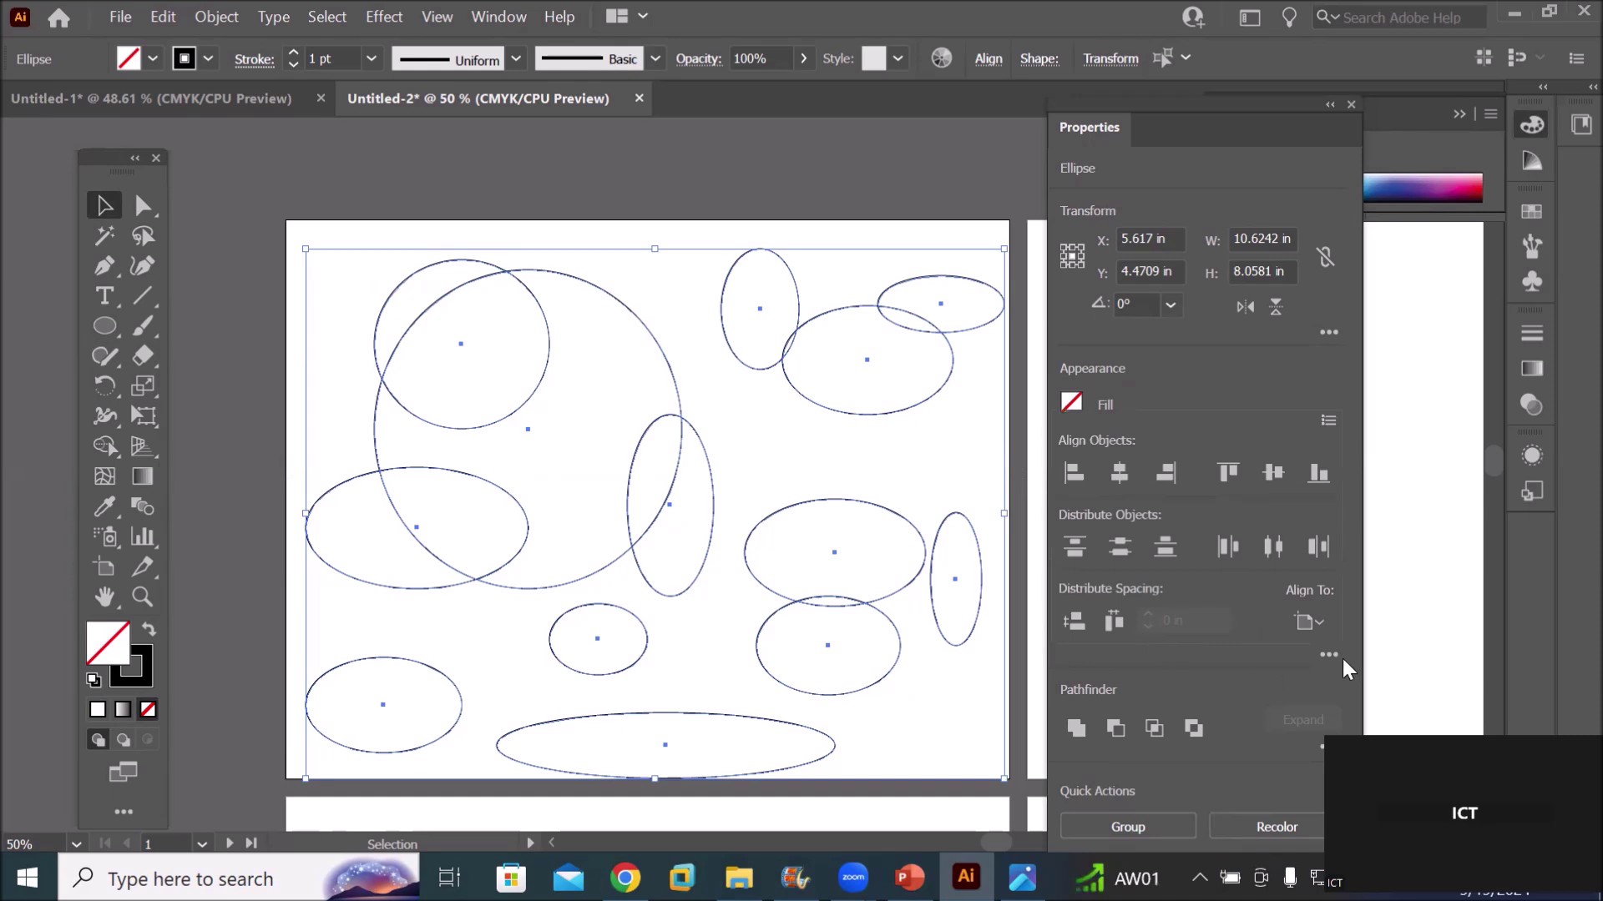
left_click(1315, 623)
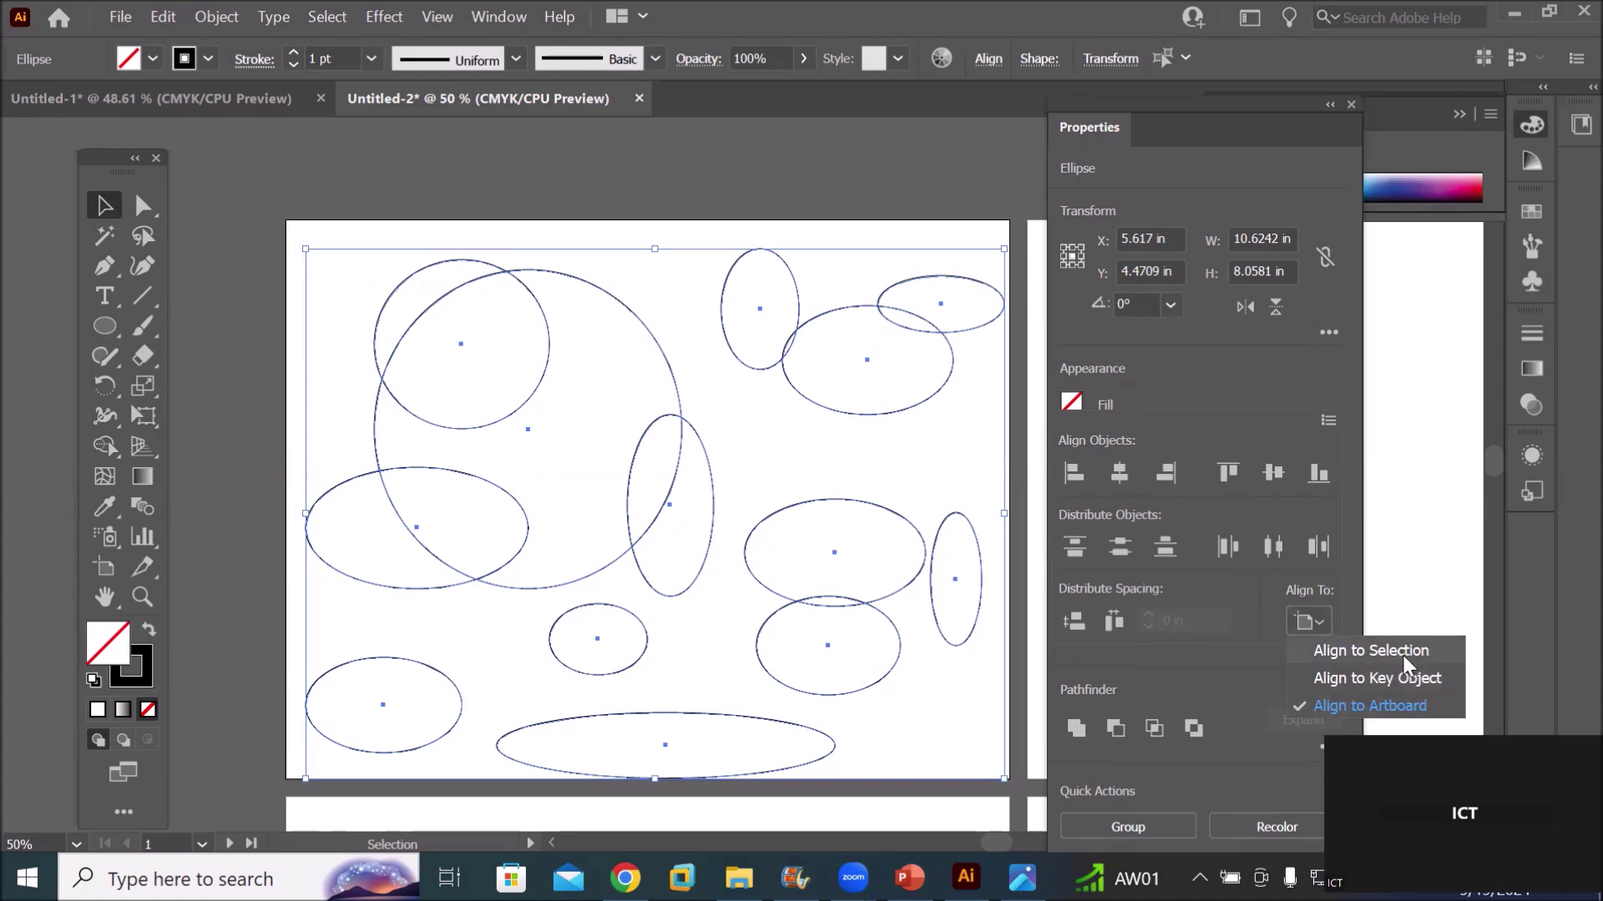
left_click(1396, 712)
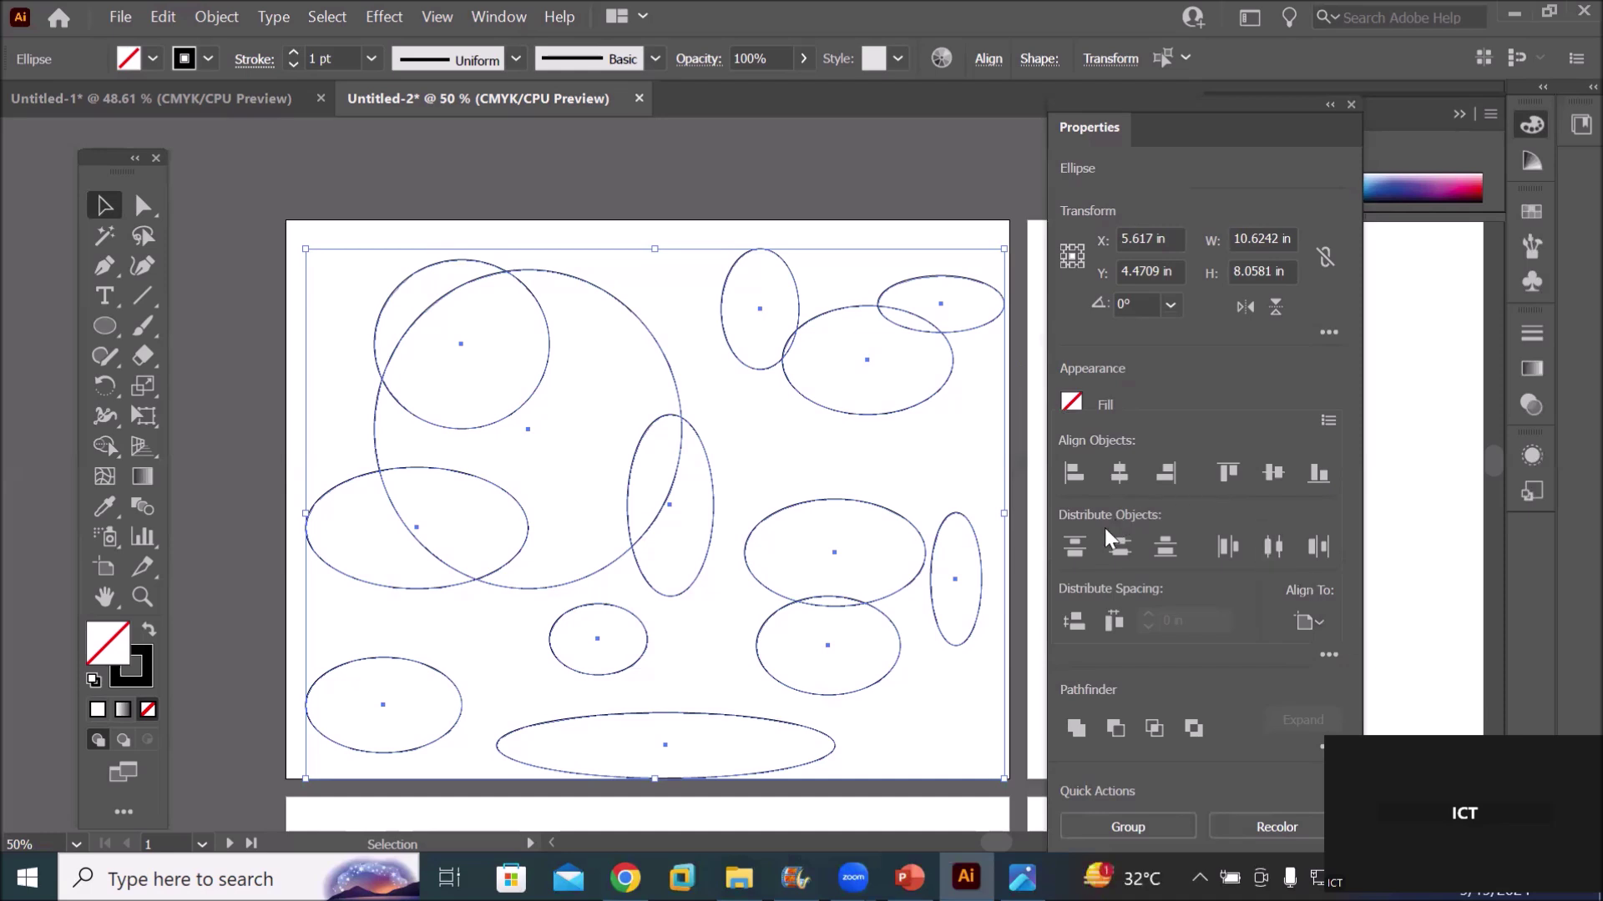
left_click(1118, 473)
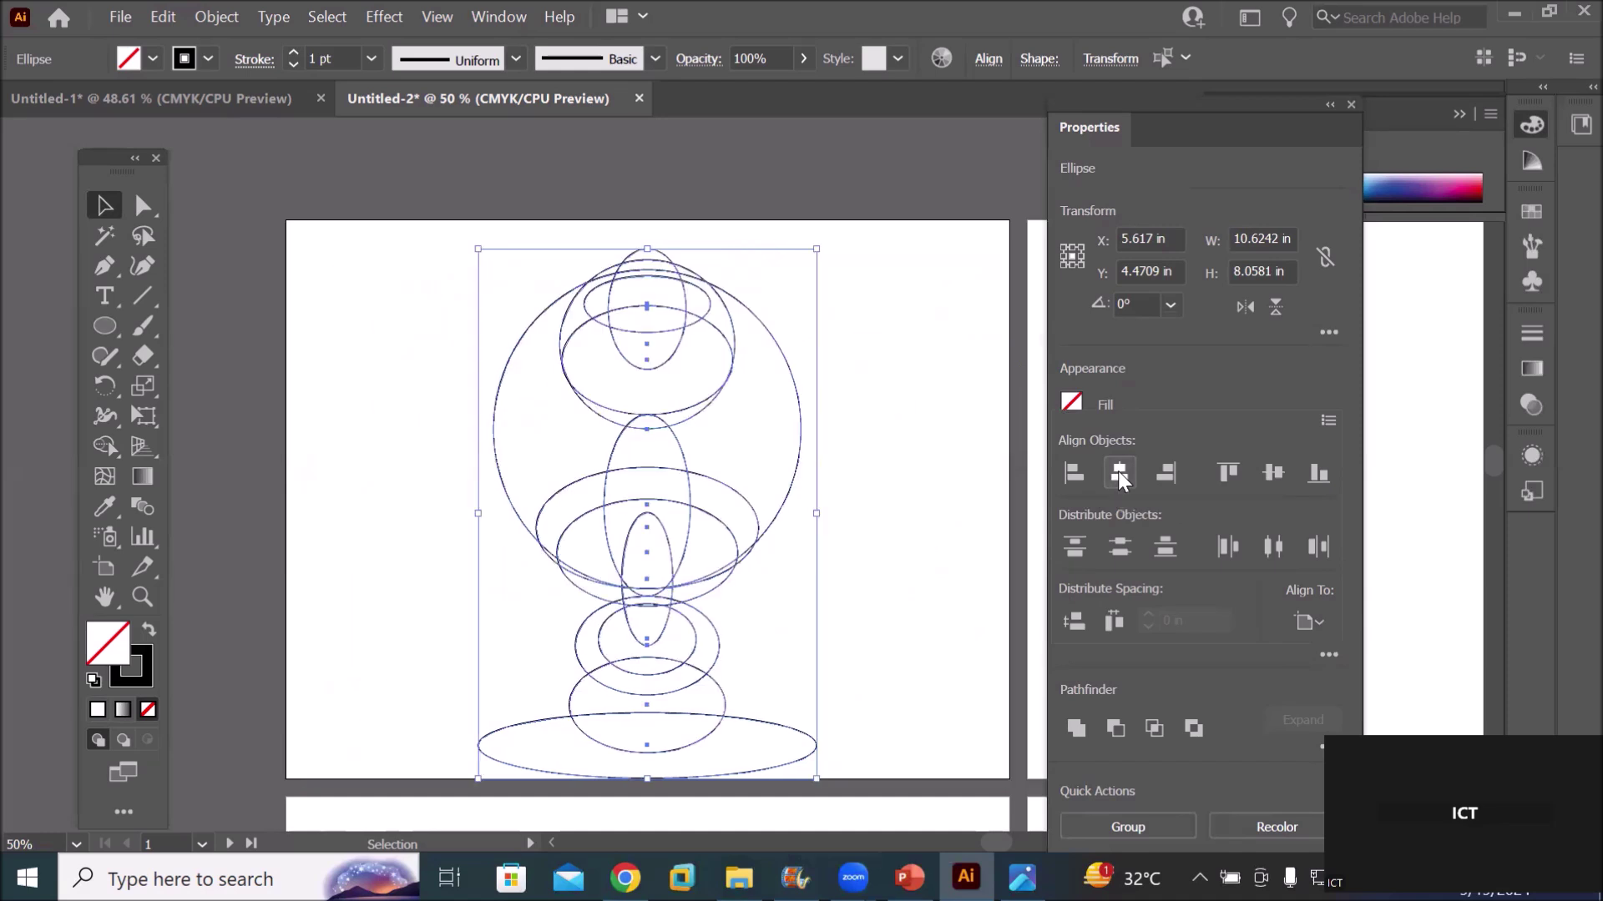
left_click(1273, 473)
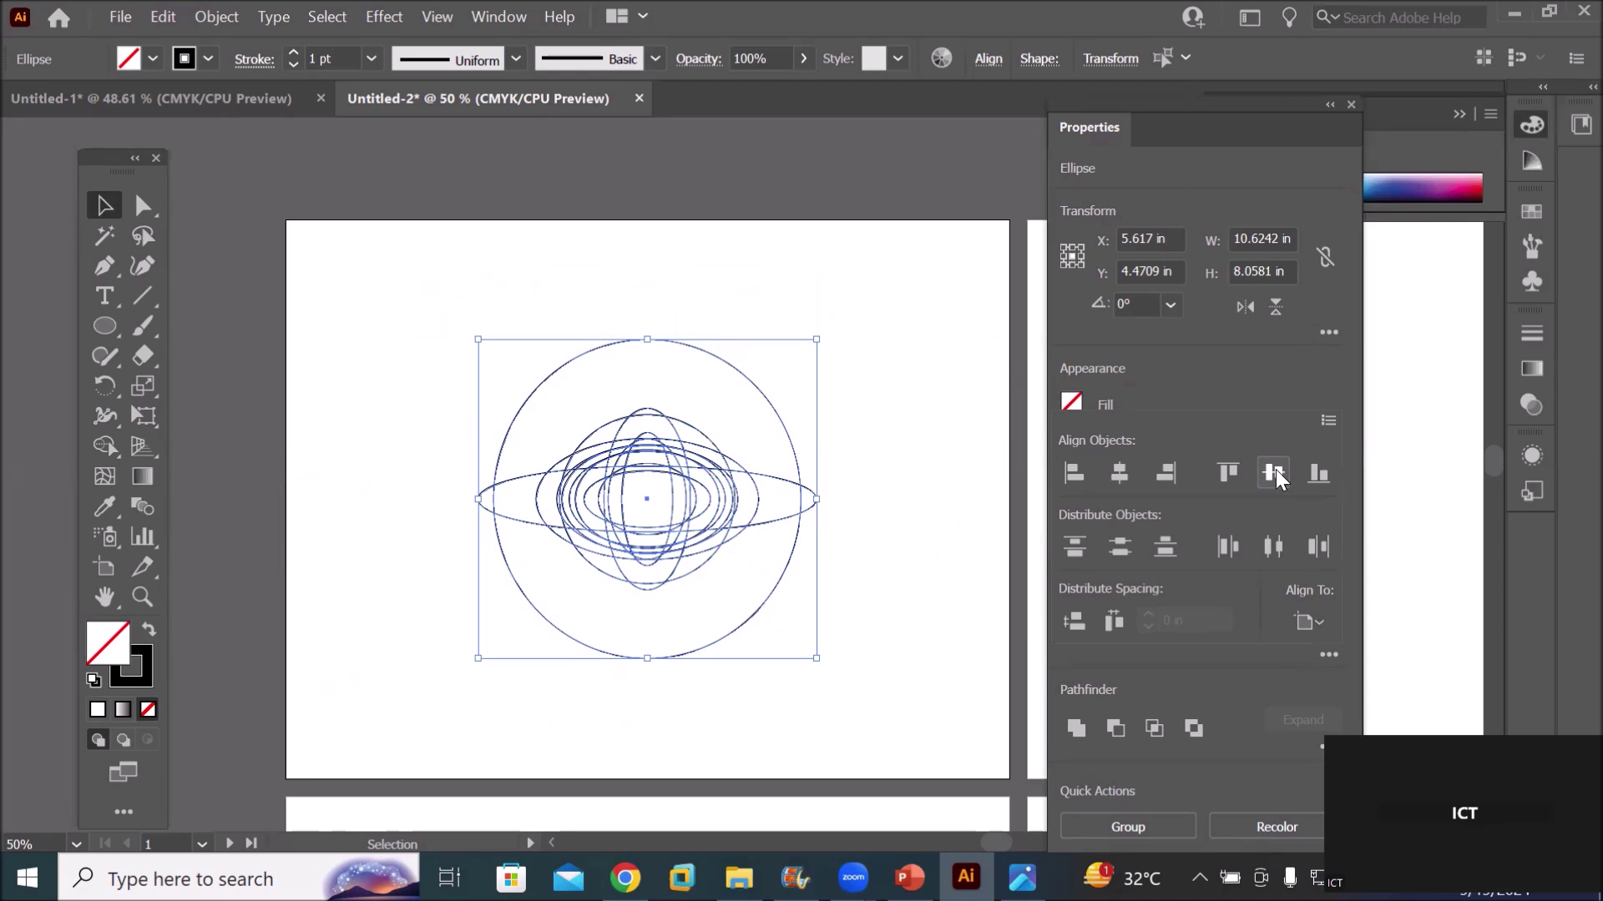
left_click(1276, 470)
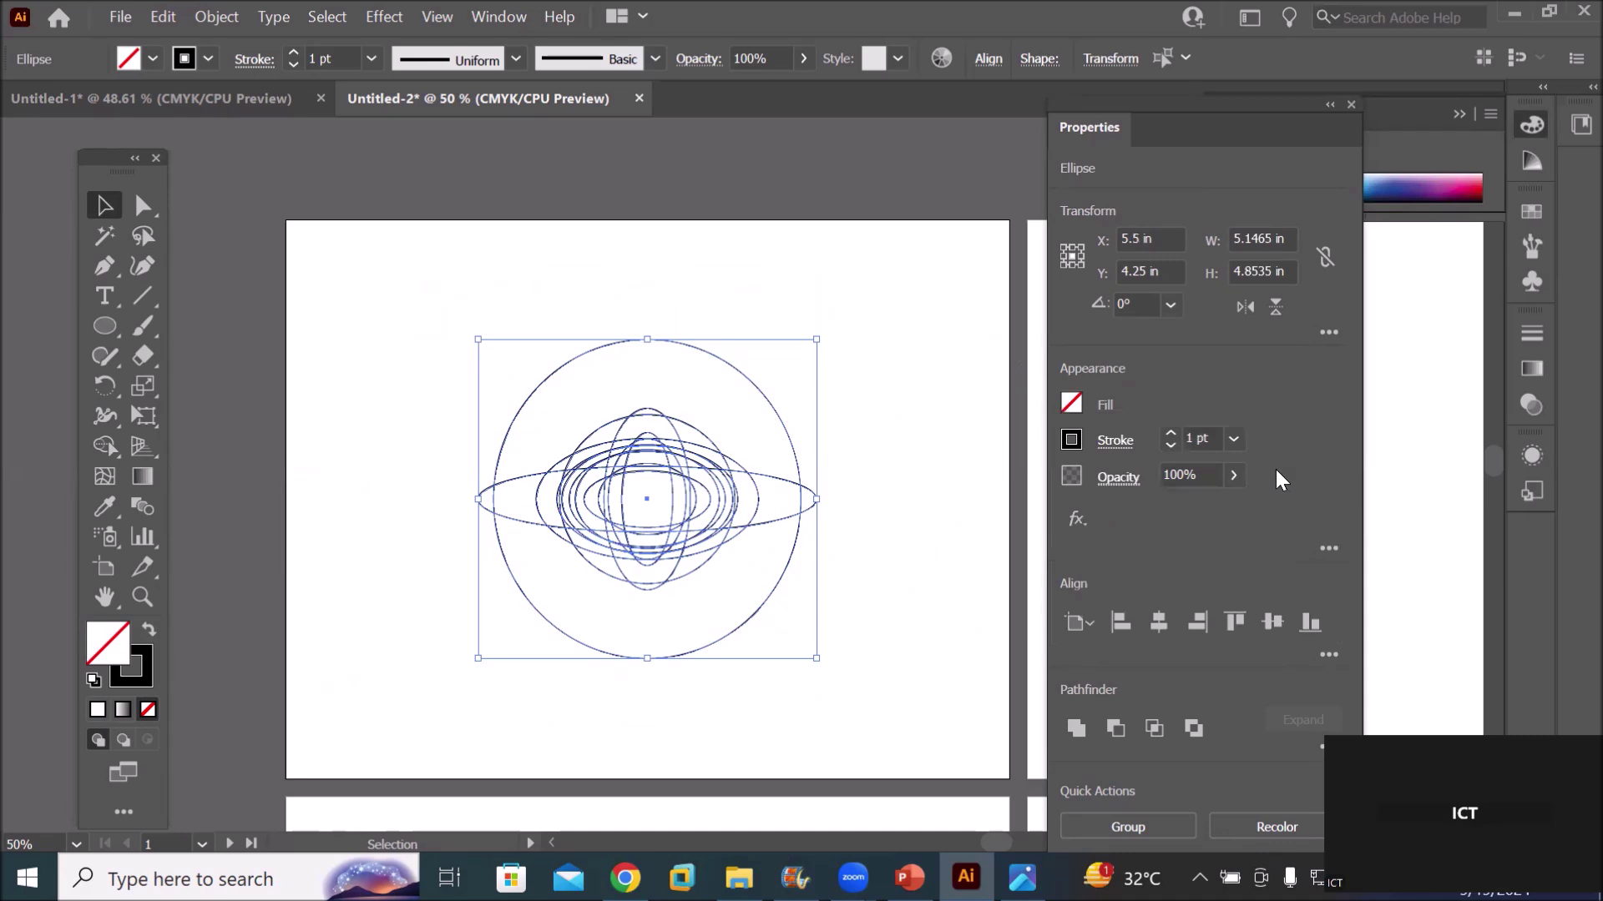
key("ctrl+z")
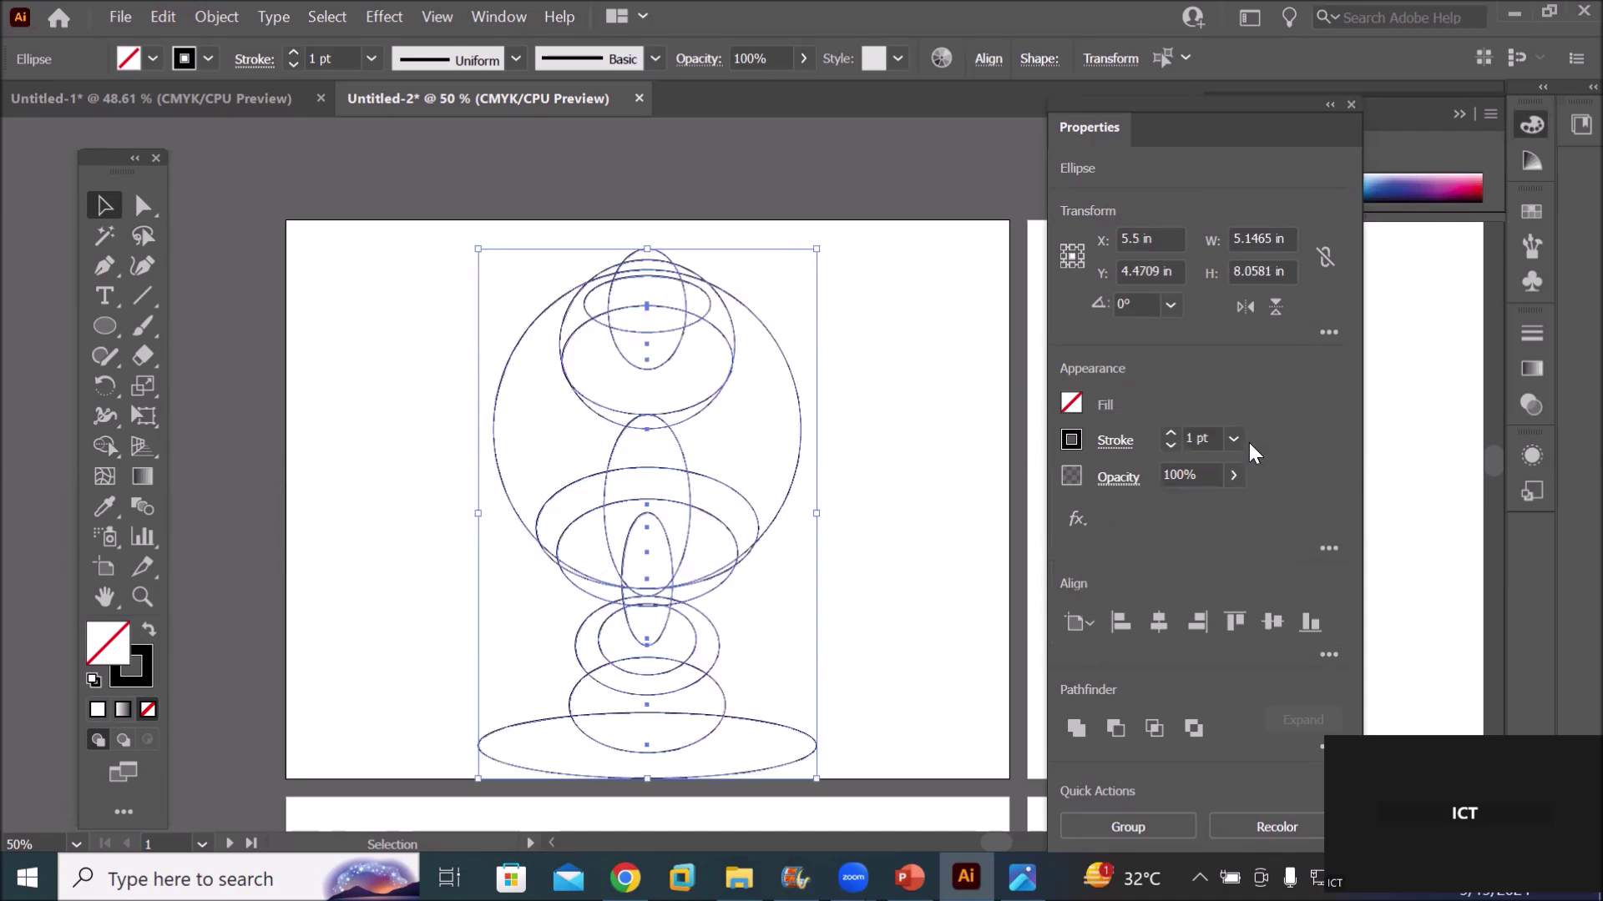
key("ctrl+z")
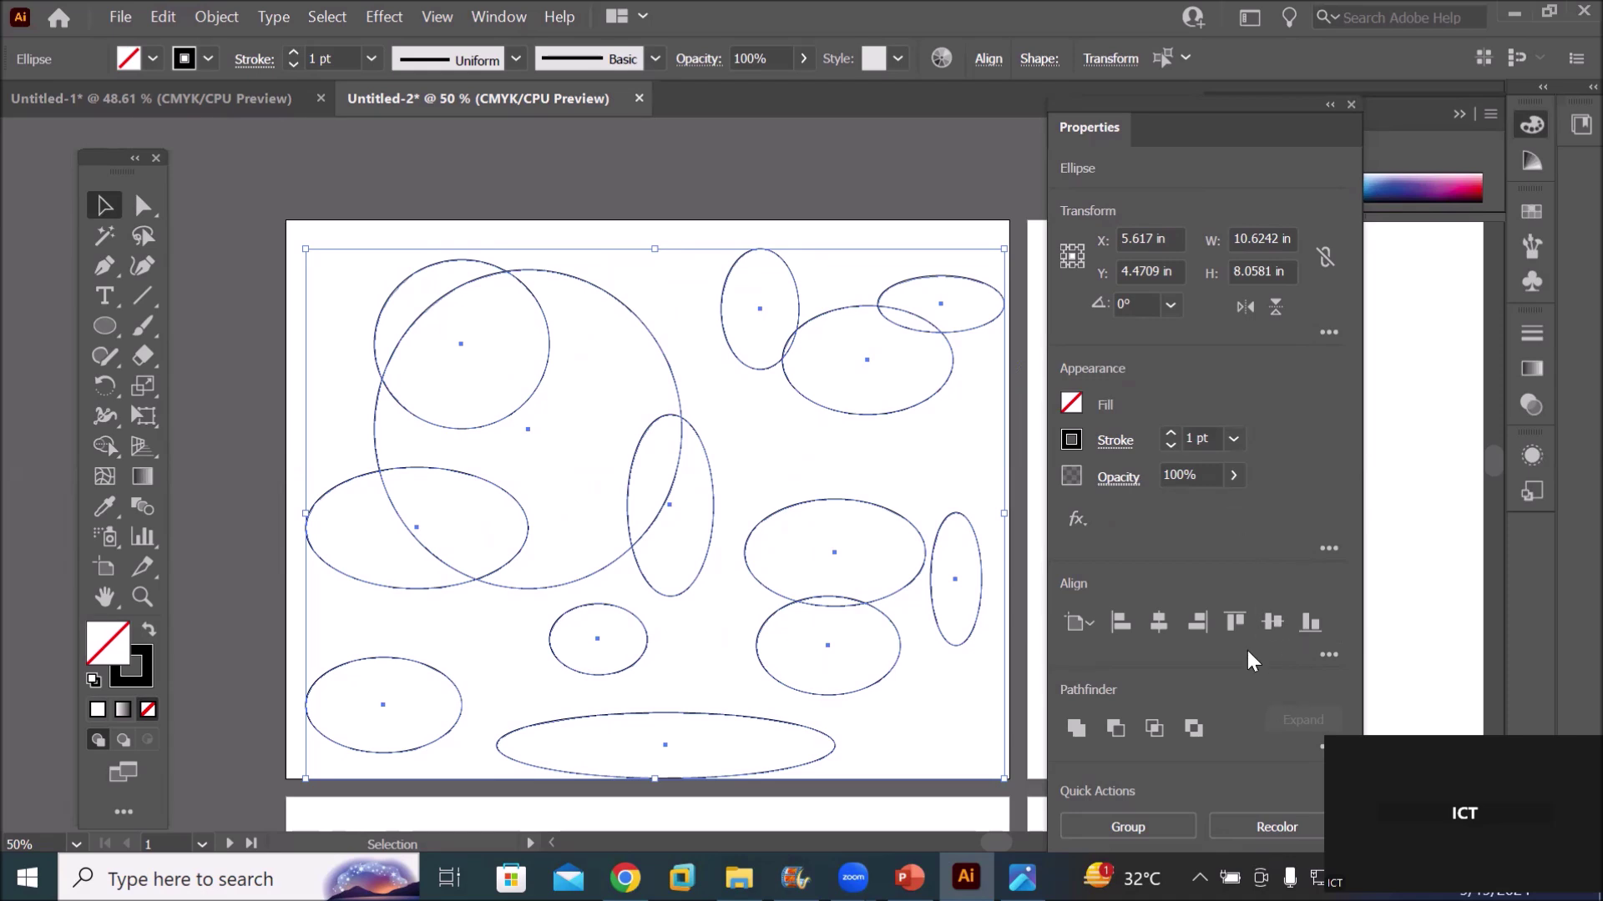
left_click(1232, 619)
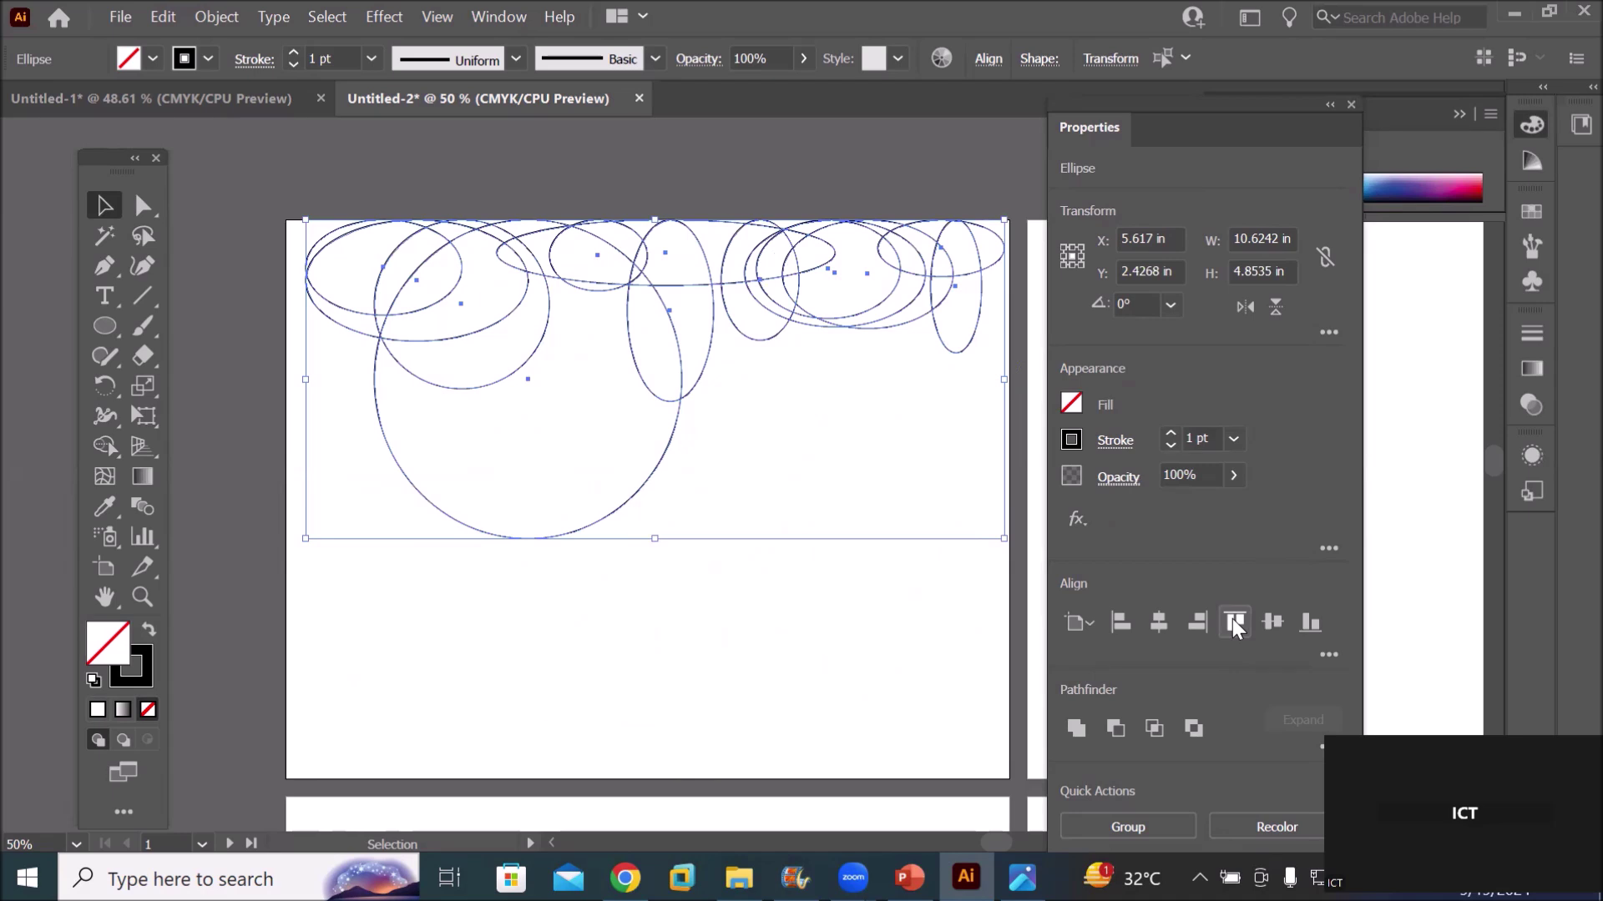
left_click(1308, 626)
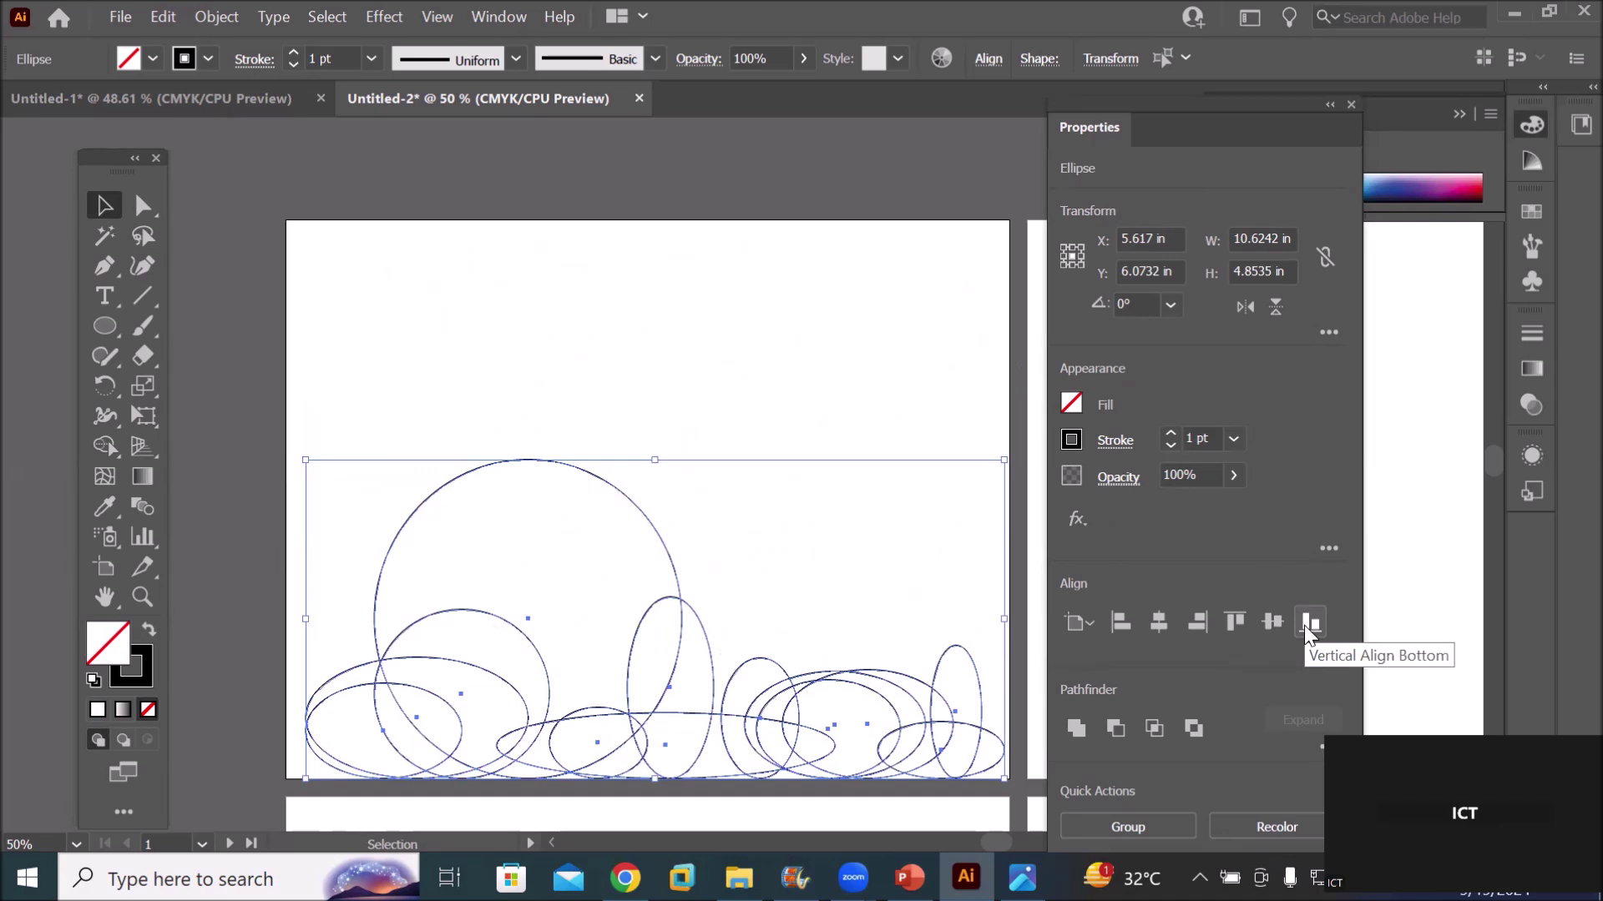
left_click(1118, 624)
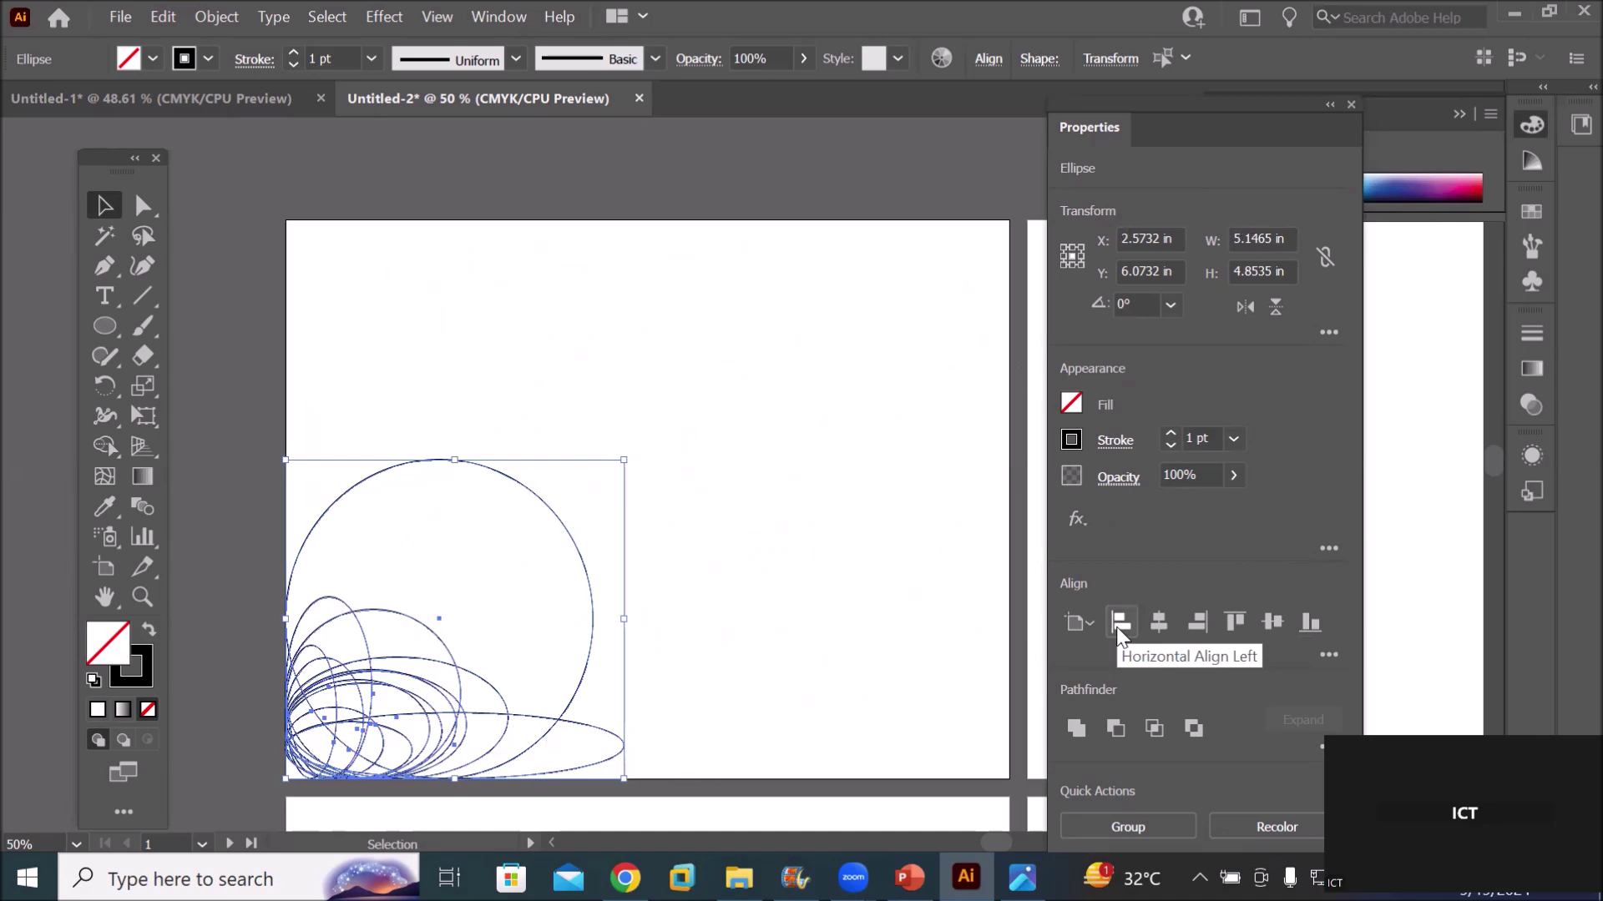
left_click(1197, 623)
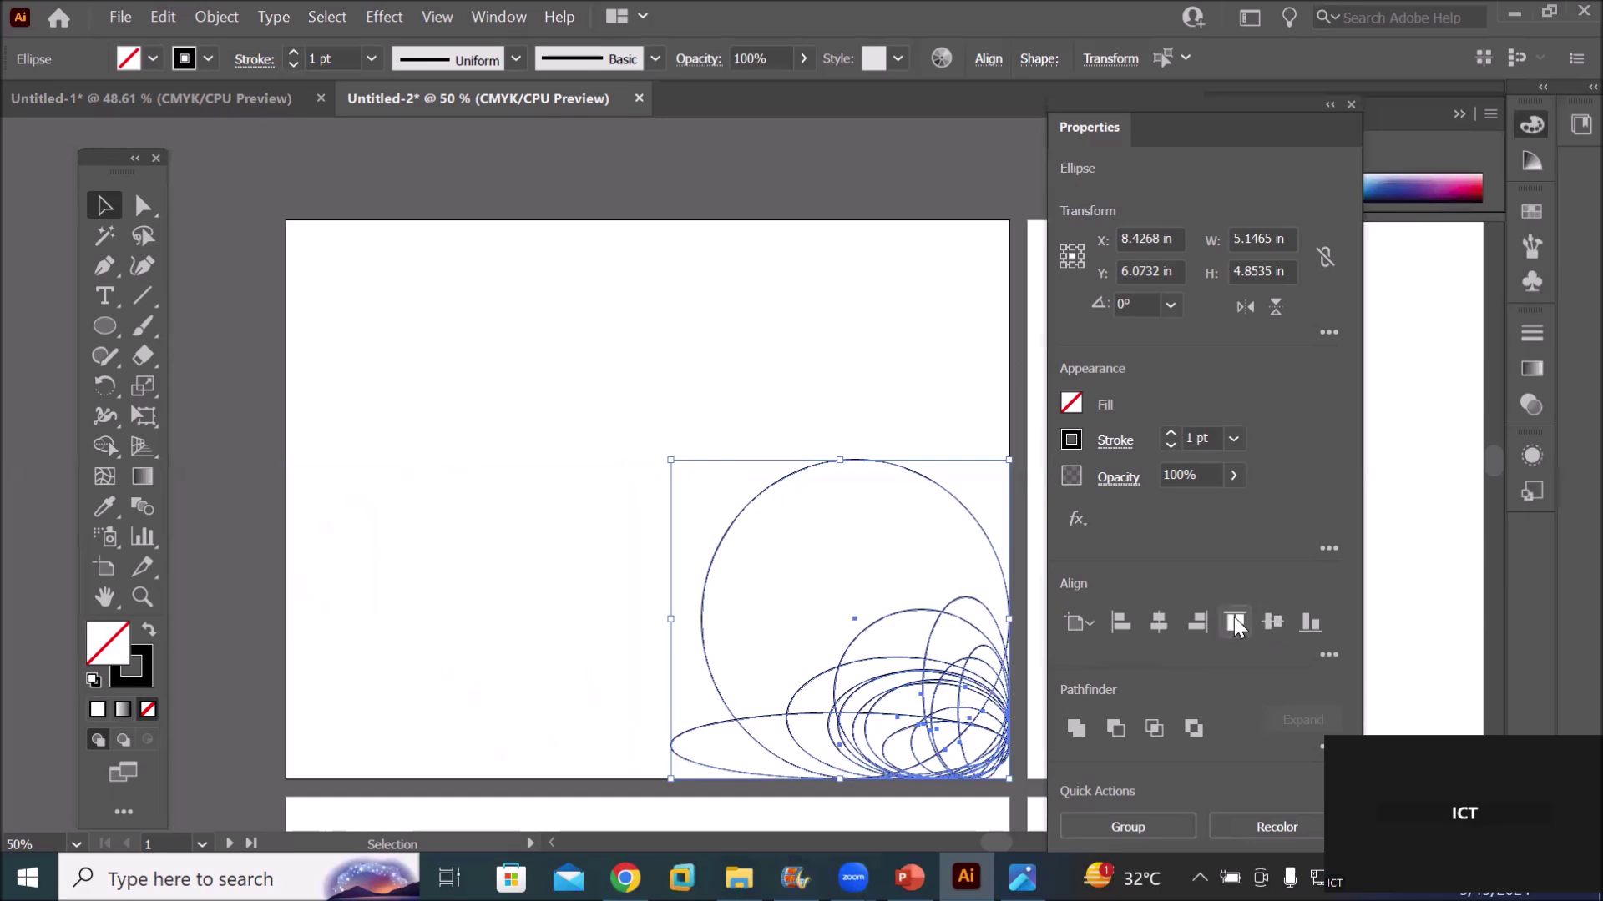
left_click(1235, 622)
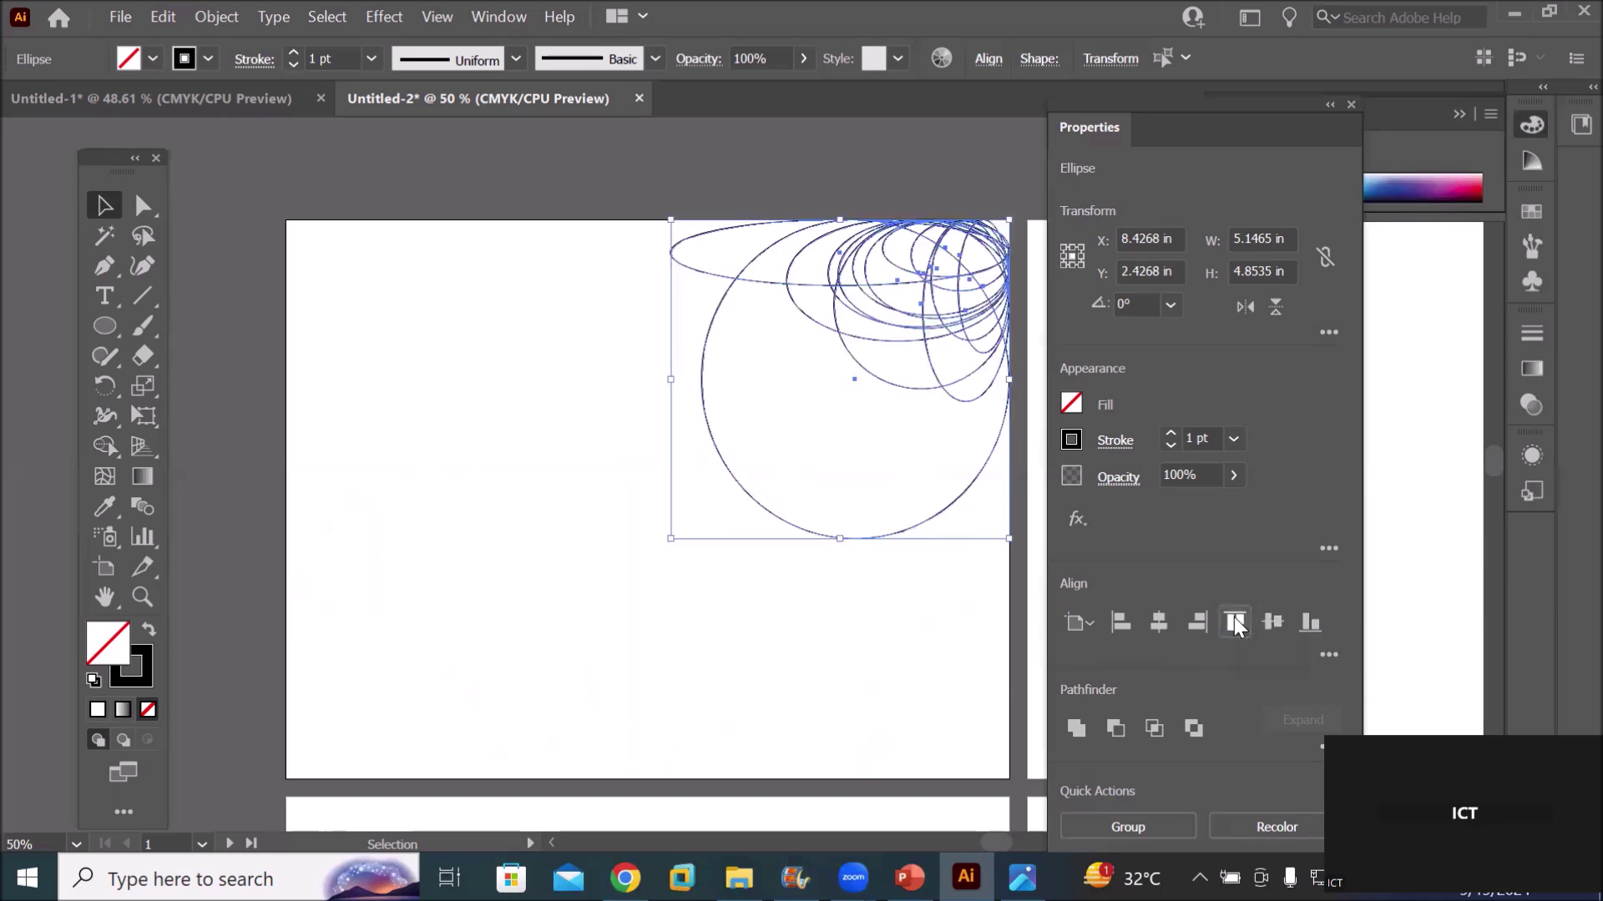
left_click(1159, 622)
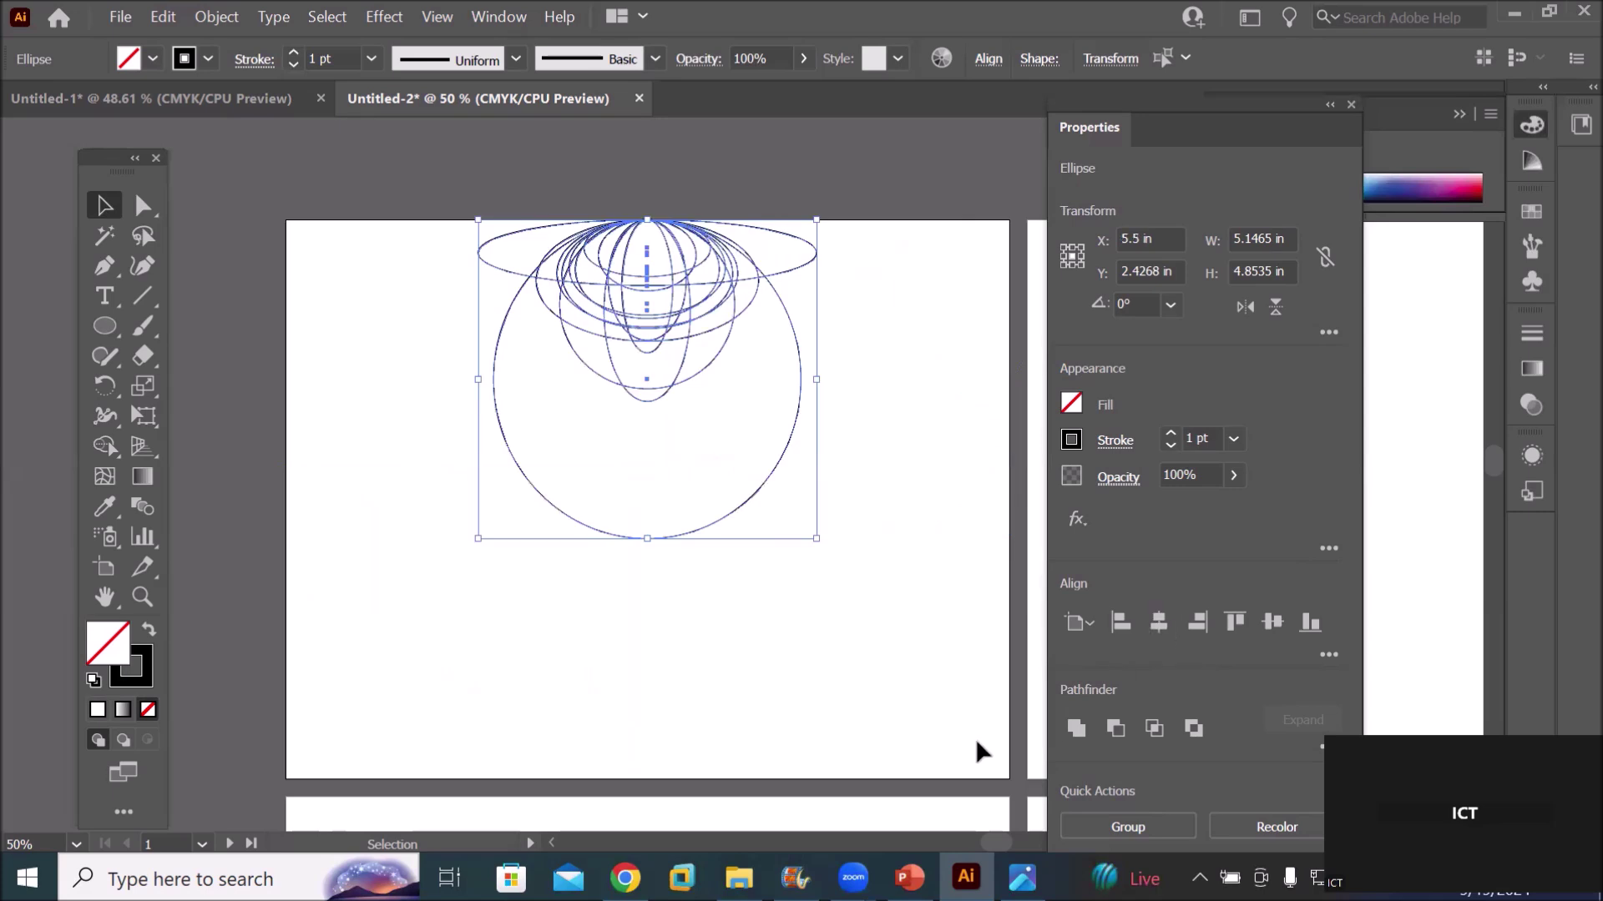
left_click(1309, 622)
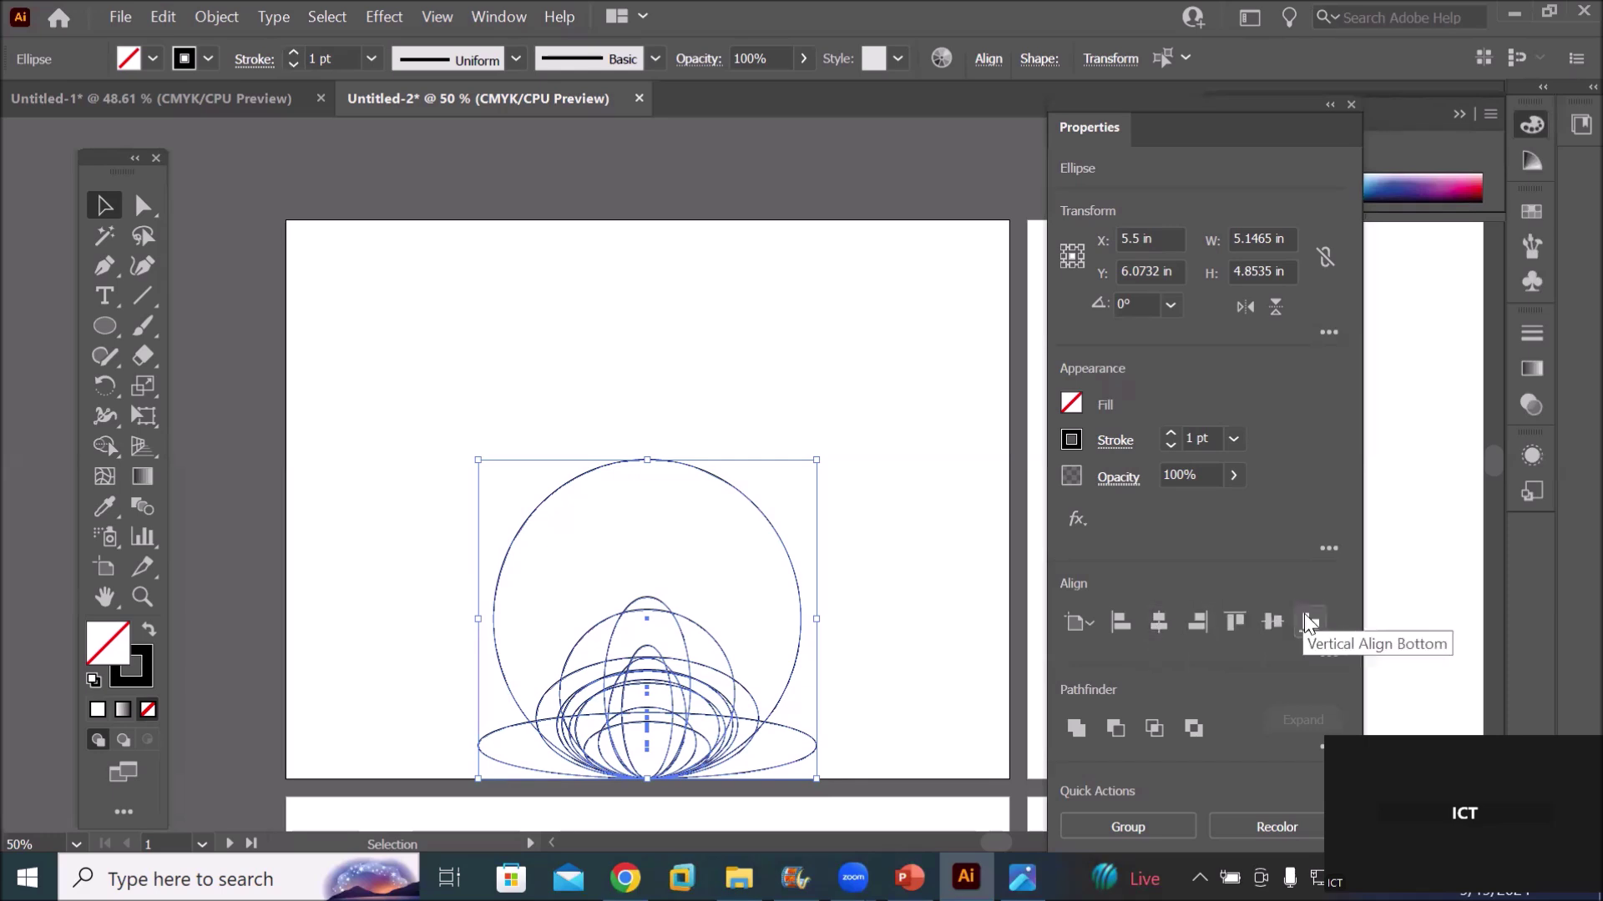
left_click(1271, 623)
left_click(835, 692)
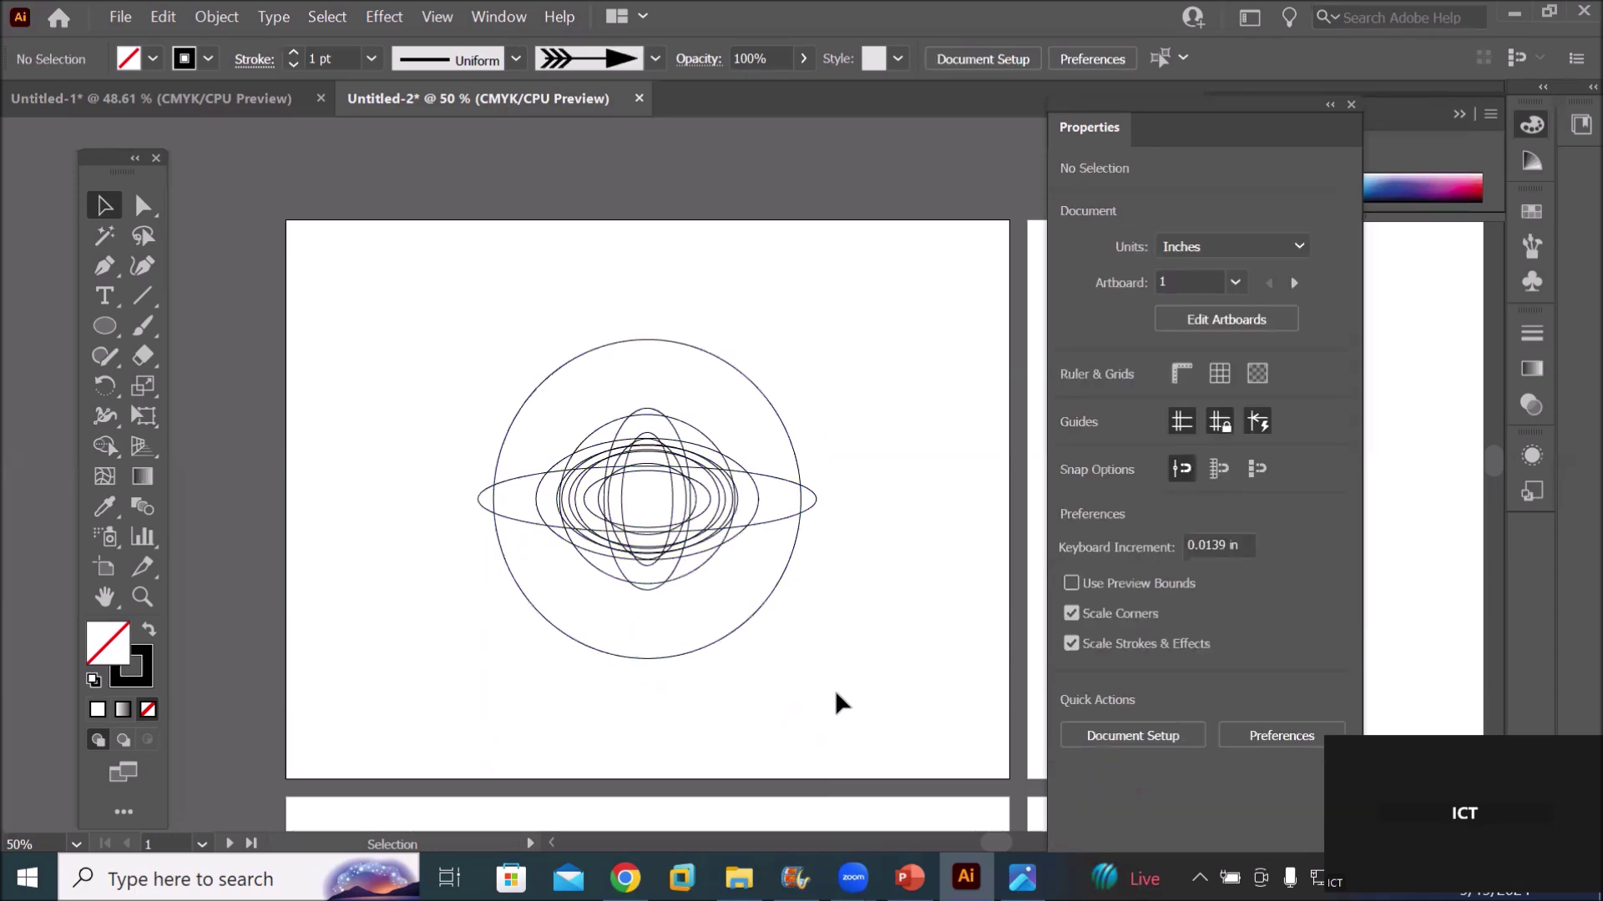
key("ctrl+z")
key("ctrl+z")
key("ctrl+z")
key("ctrl+z")
key("ctrl+z")
key("ctrl+z")
key("ctrl+z")
key("ctrl+z")
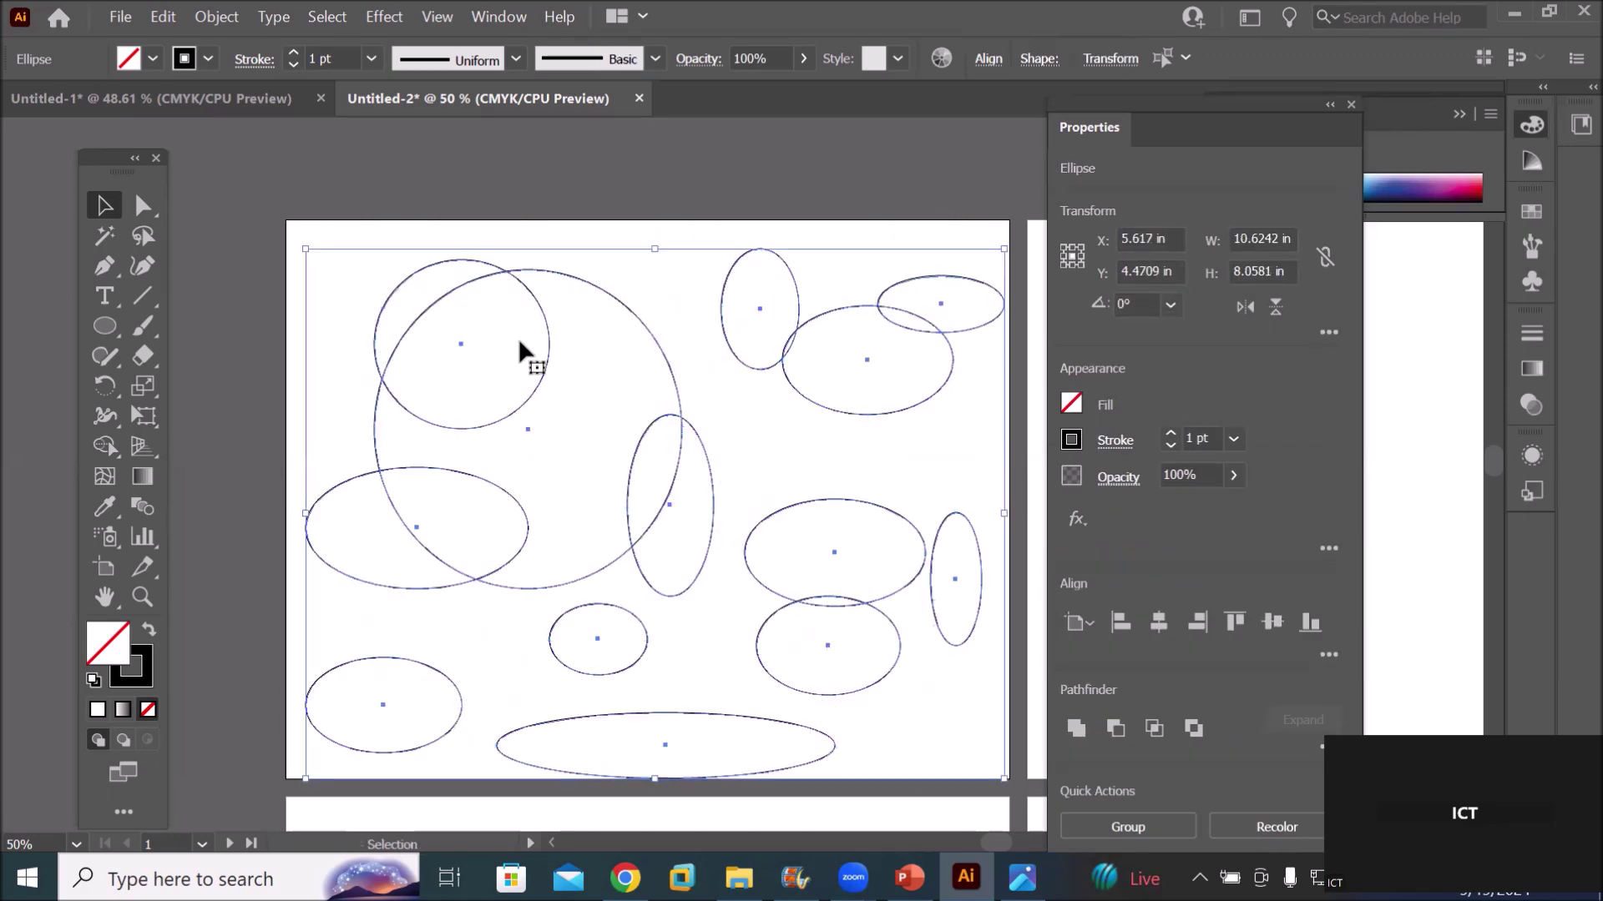
Scale the ellipse set down from its top-left handle into the bottom-right corner
mouse_move(306, 249)
left_mouse_down()
mouse_move(614, 389)
mouse_move(750, 576)
left_mouse_up()
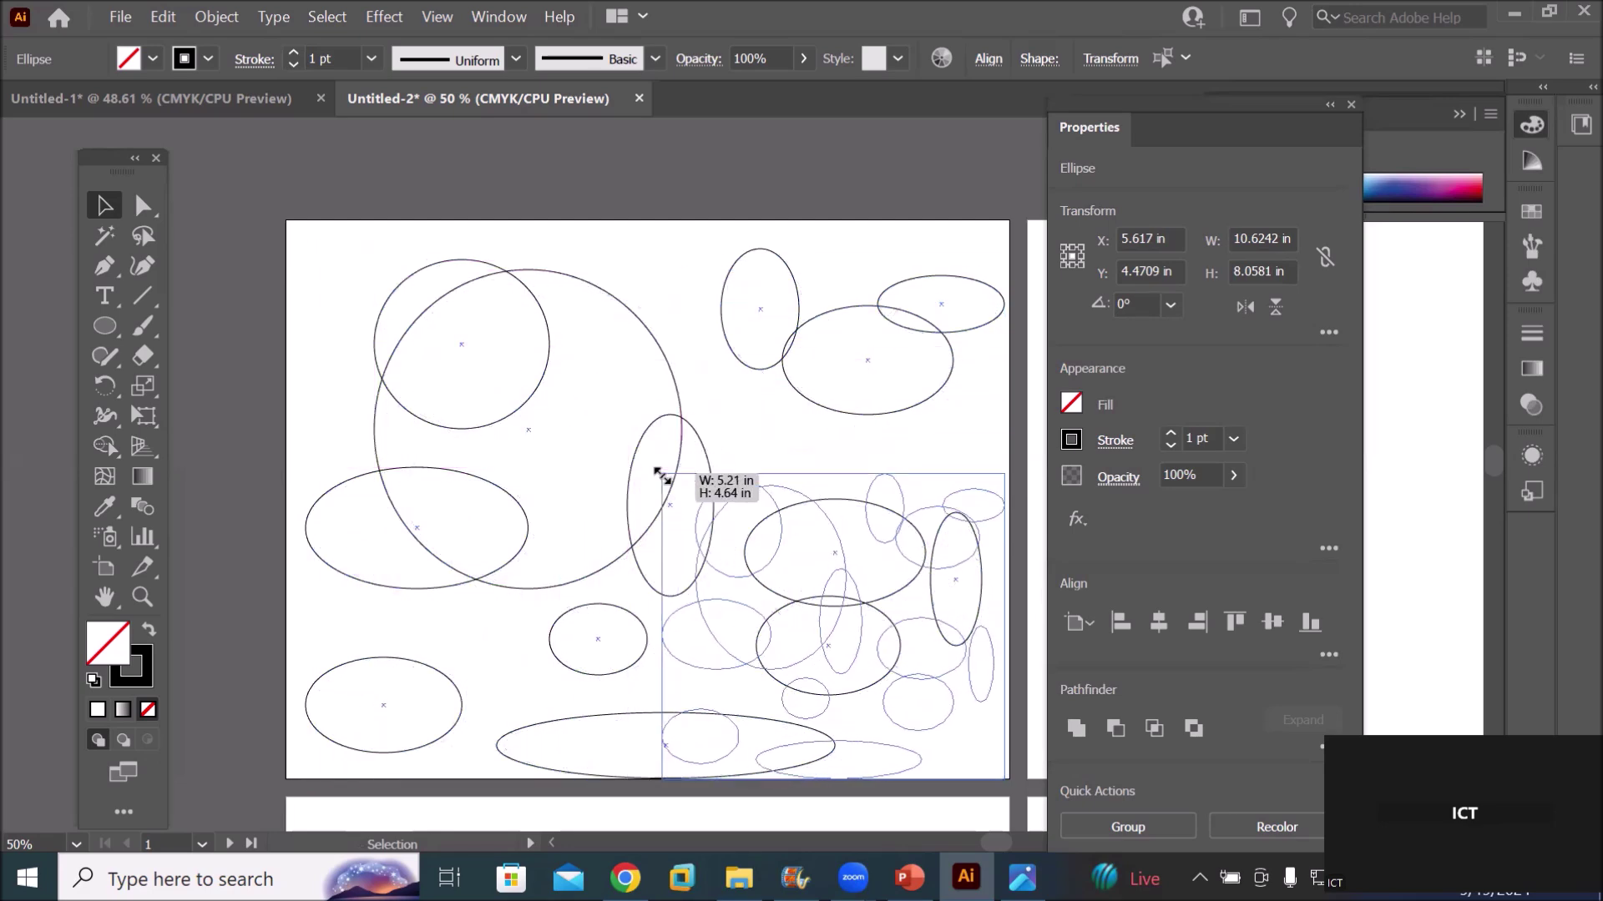
left_click_drag(751, 576, 743, 575)
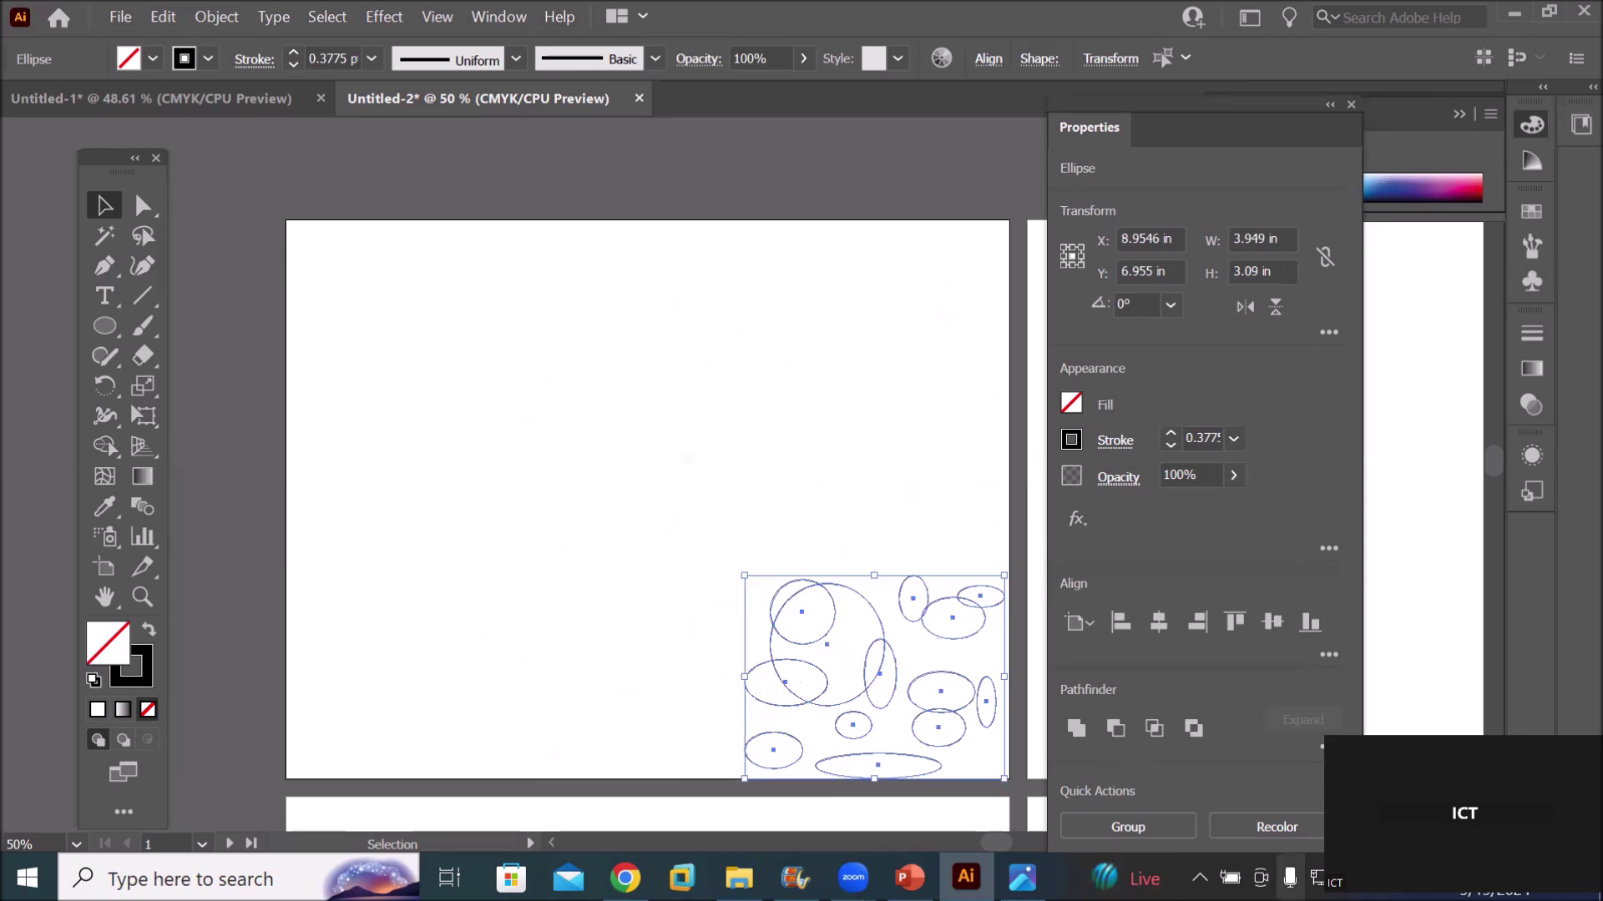
left_click_drag(998, 711, 795, 634)
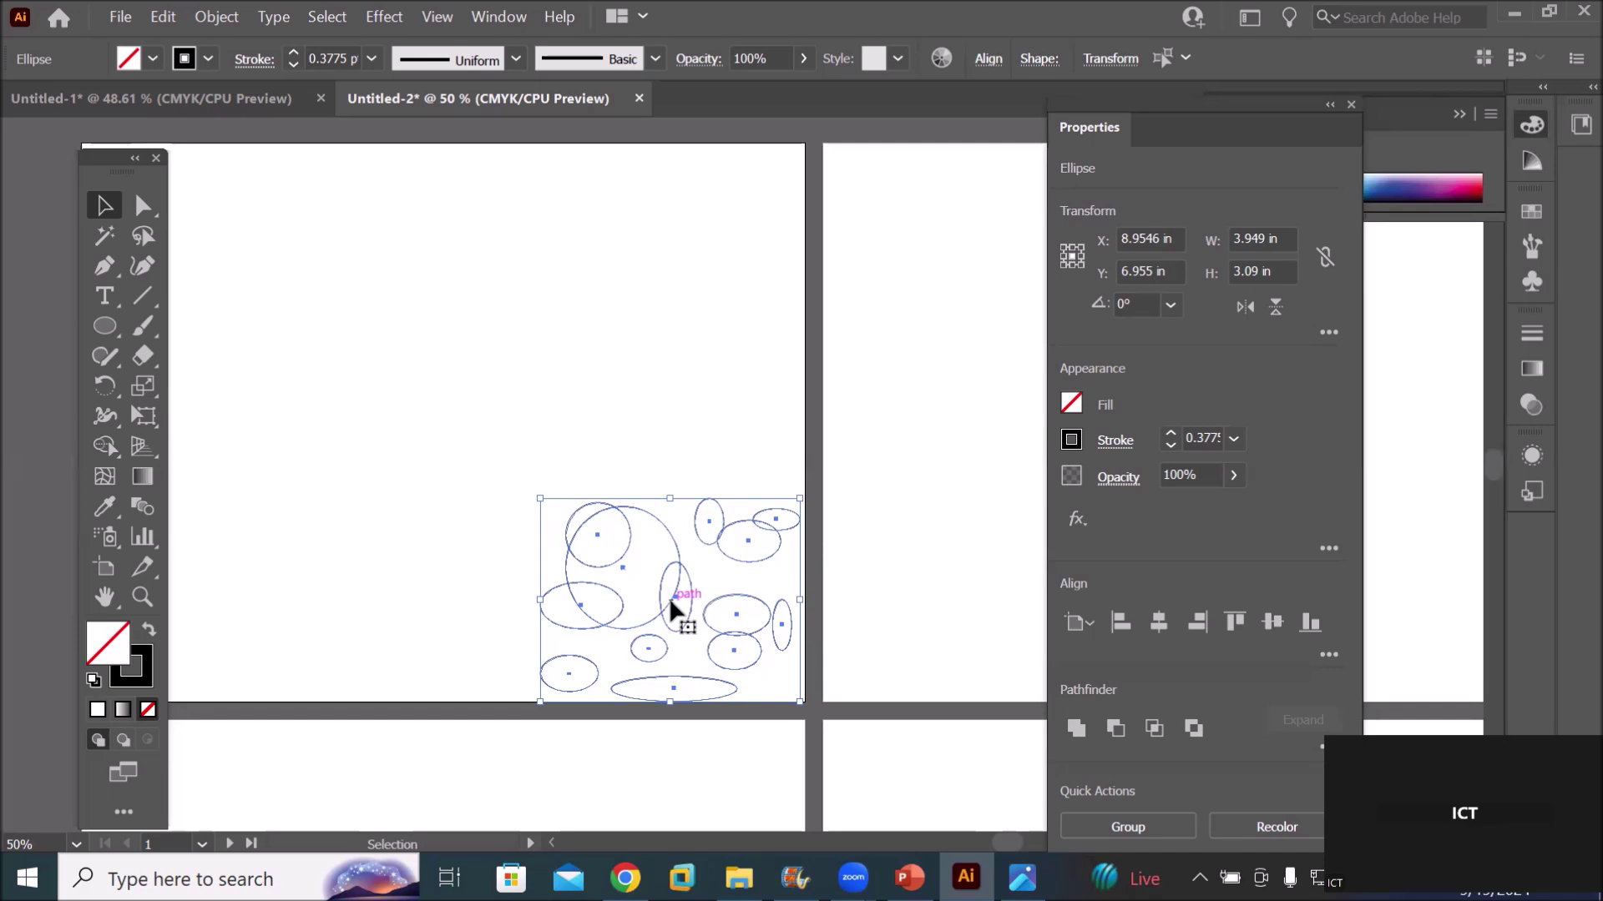
Set Align To to Selection, test horizontal and vertical centring, then undo it
left_click(1328, 655)
left_click(1320, 622)
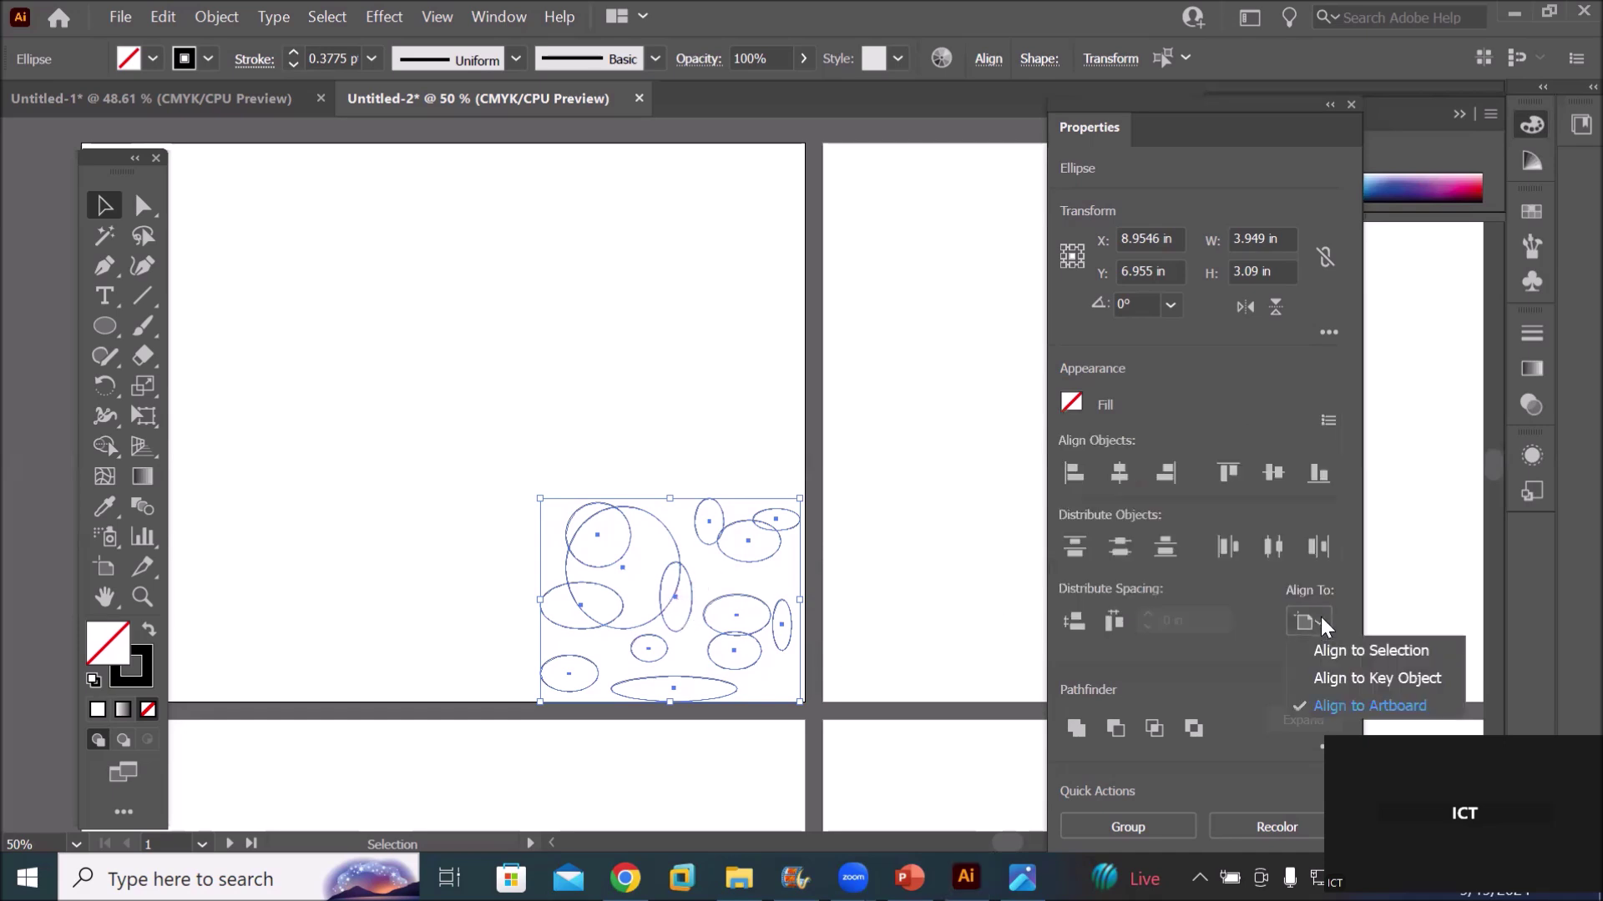
left_click(1408, 652)
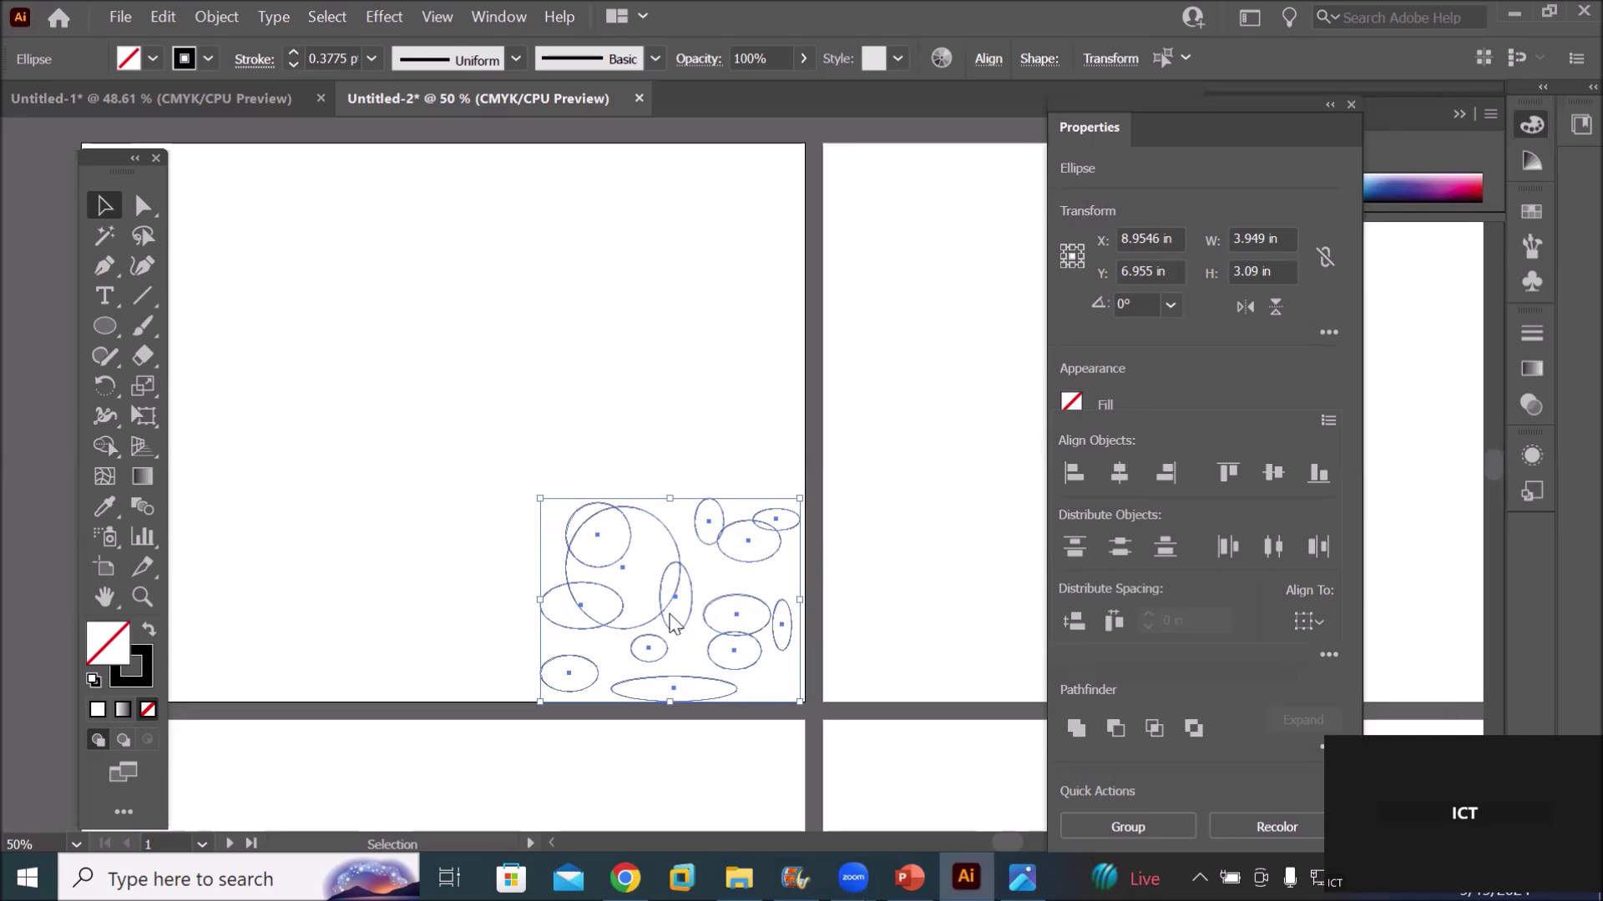
left_click(1119, 474)
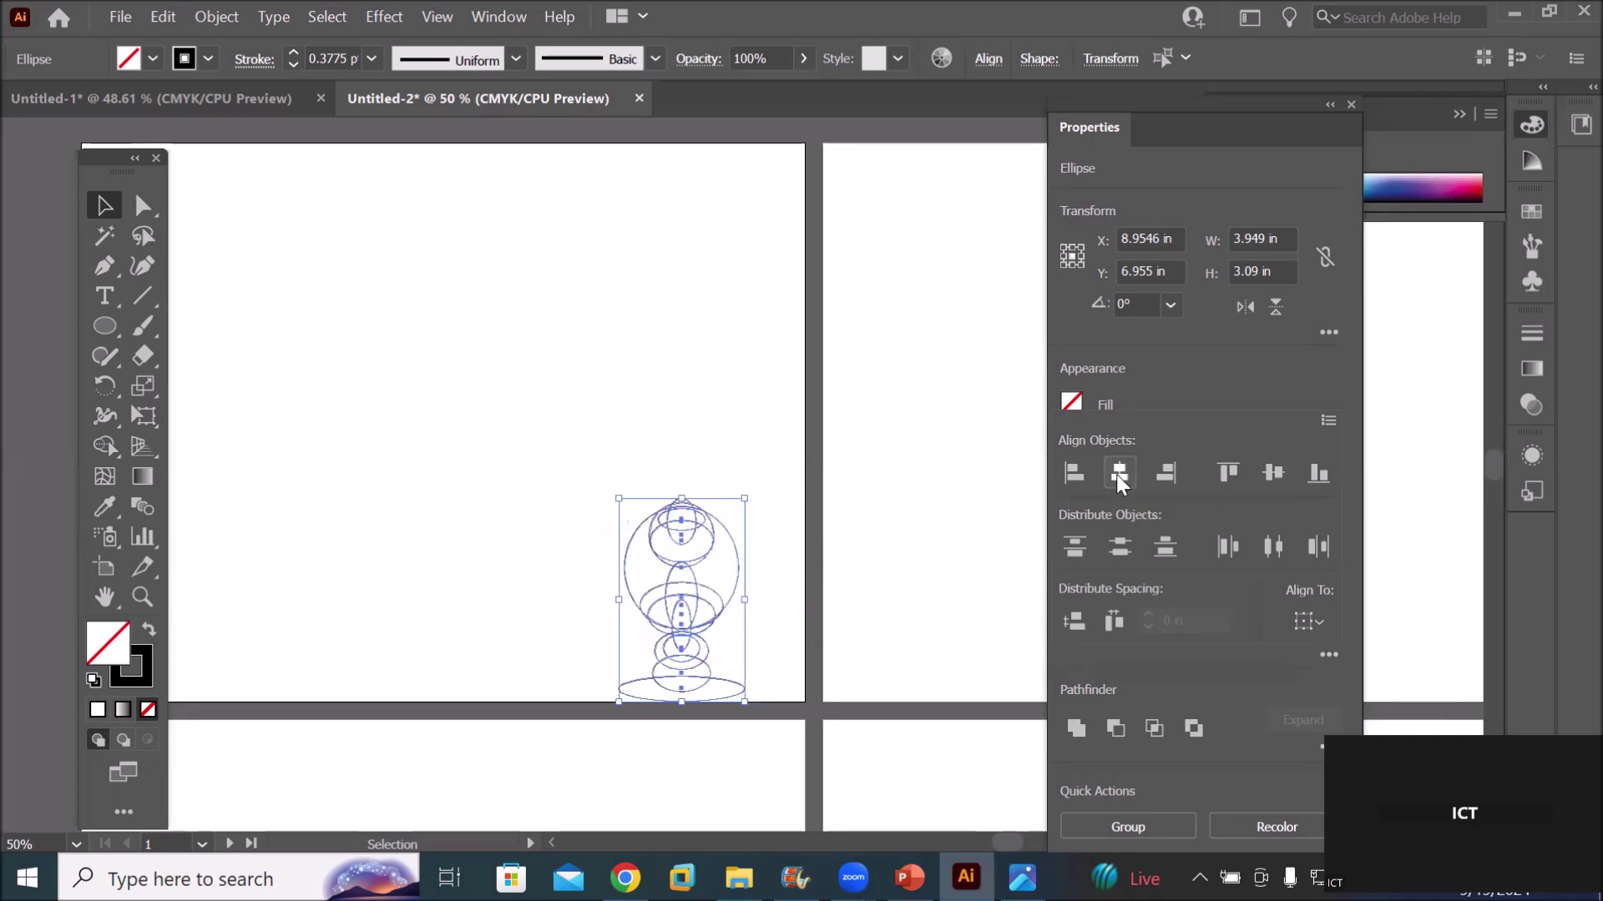
left_click(1274, 470)
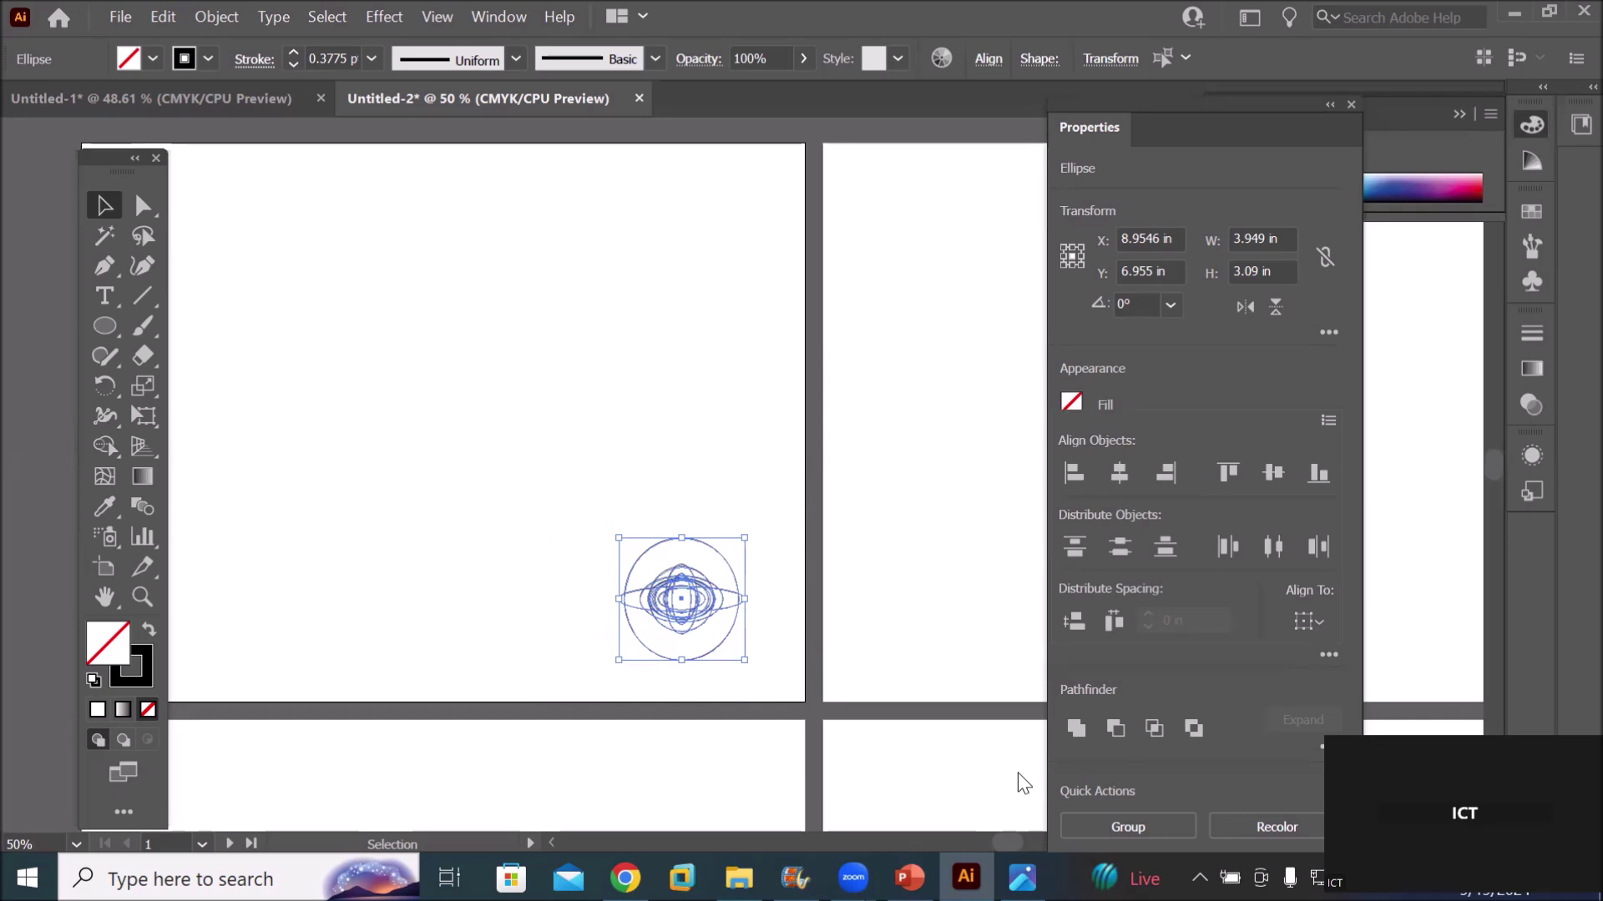
key("ctrl+z")
key("ctrl+z")
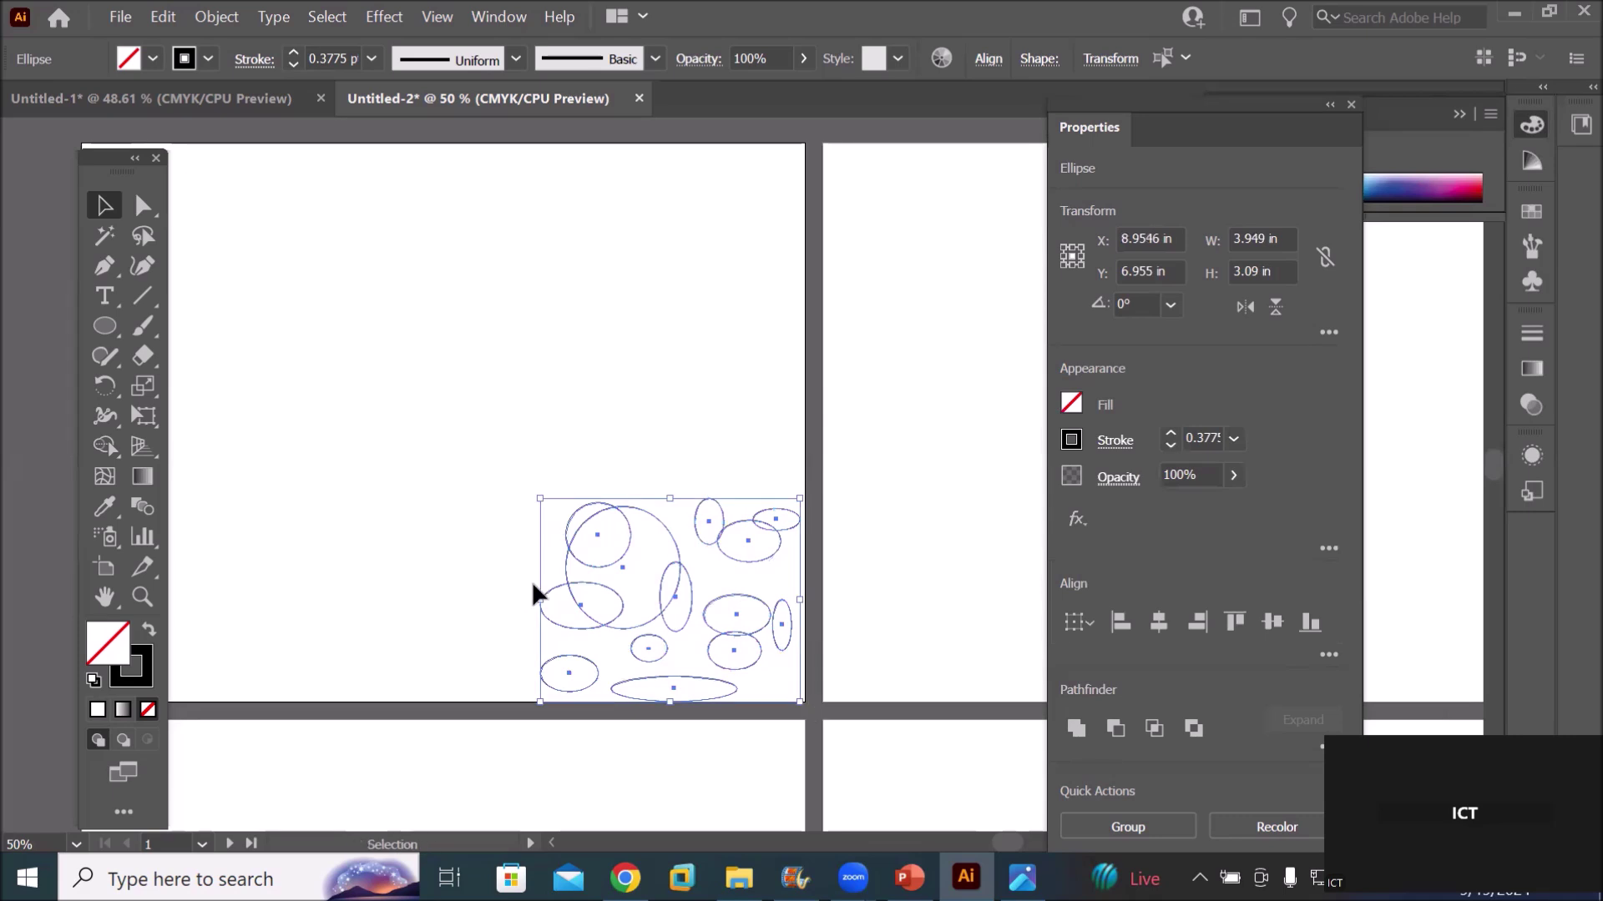
Scale the ellipses back up toward the top-left, then marquee-select all of them
left_click_drag(540, 498, 285, 254)
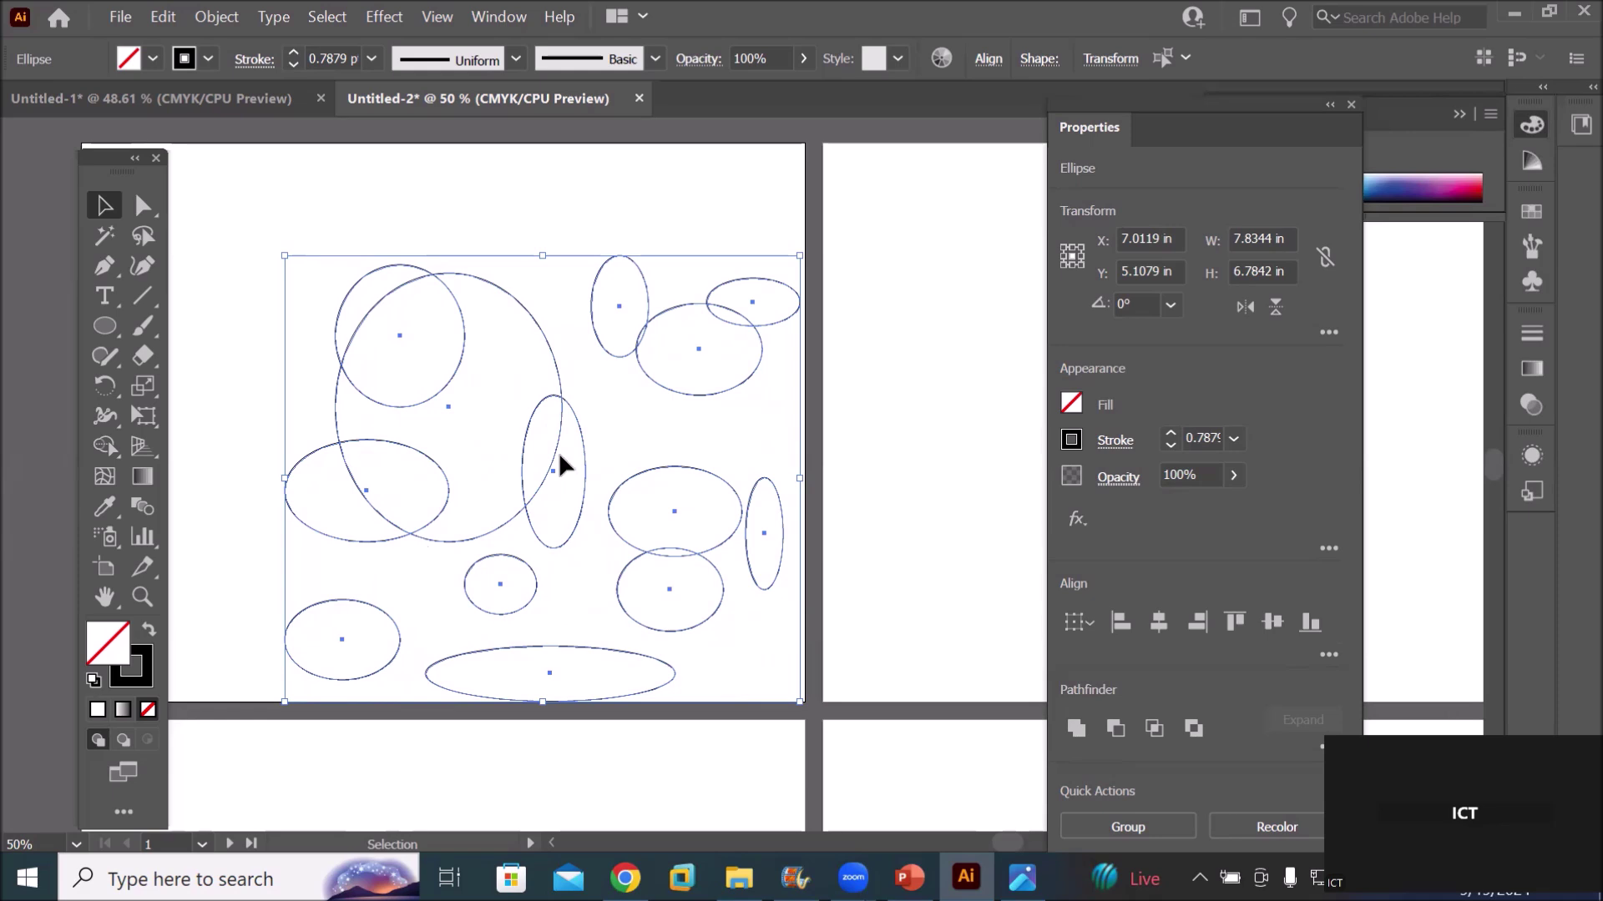
left_click(699, 392)
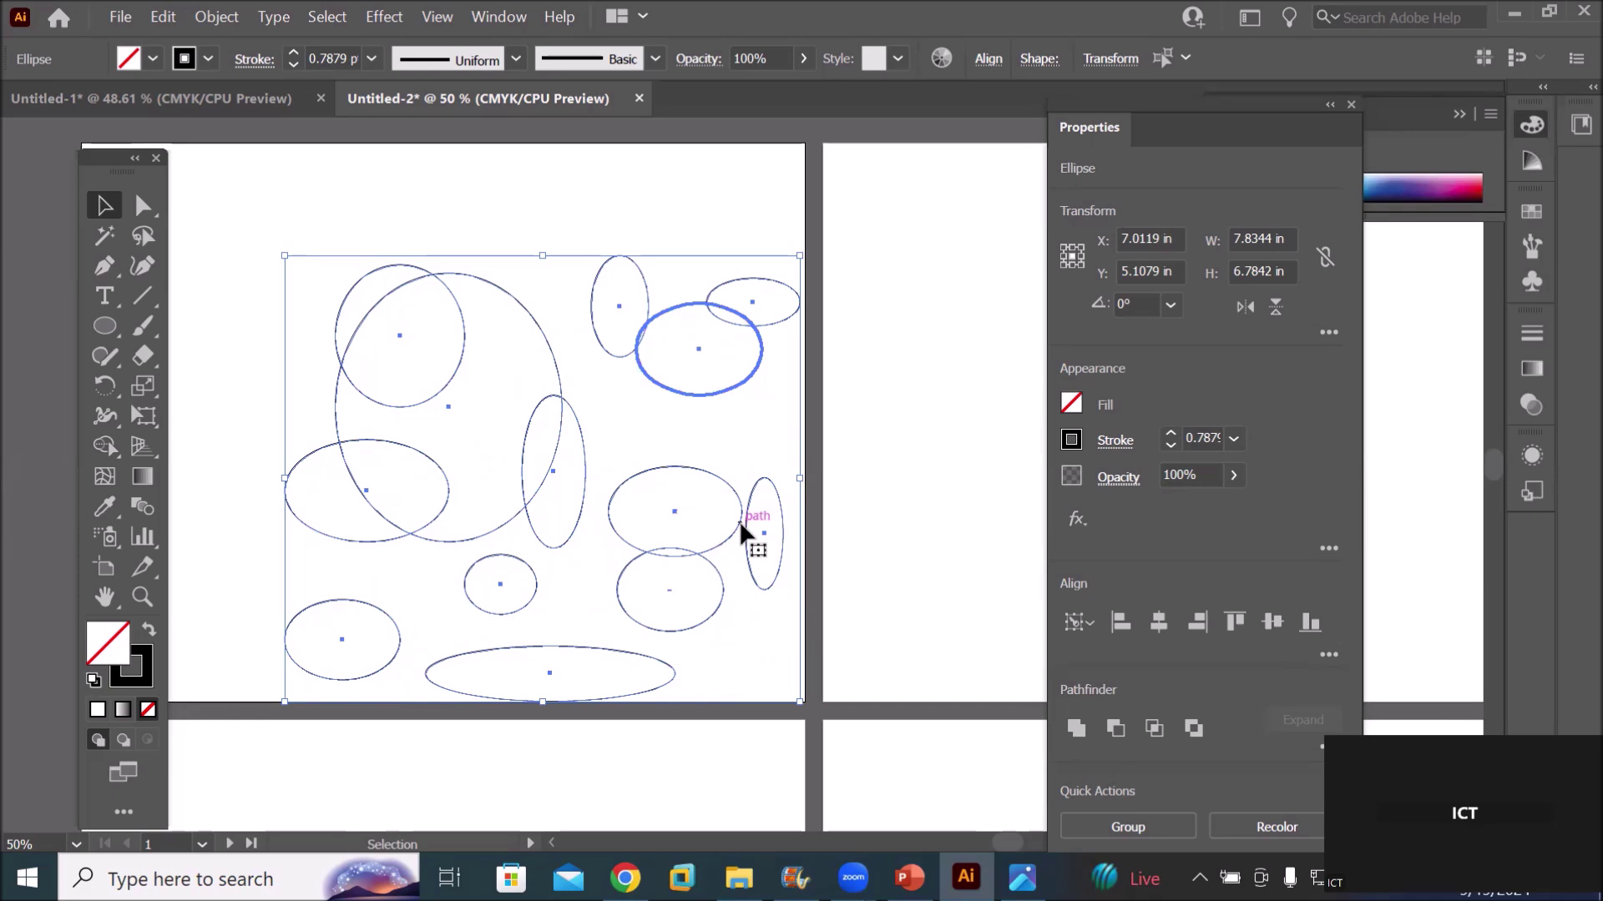
left_click(609, 348)
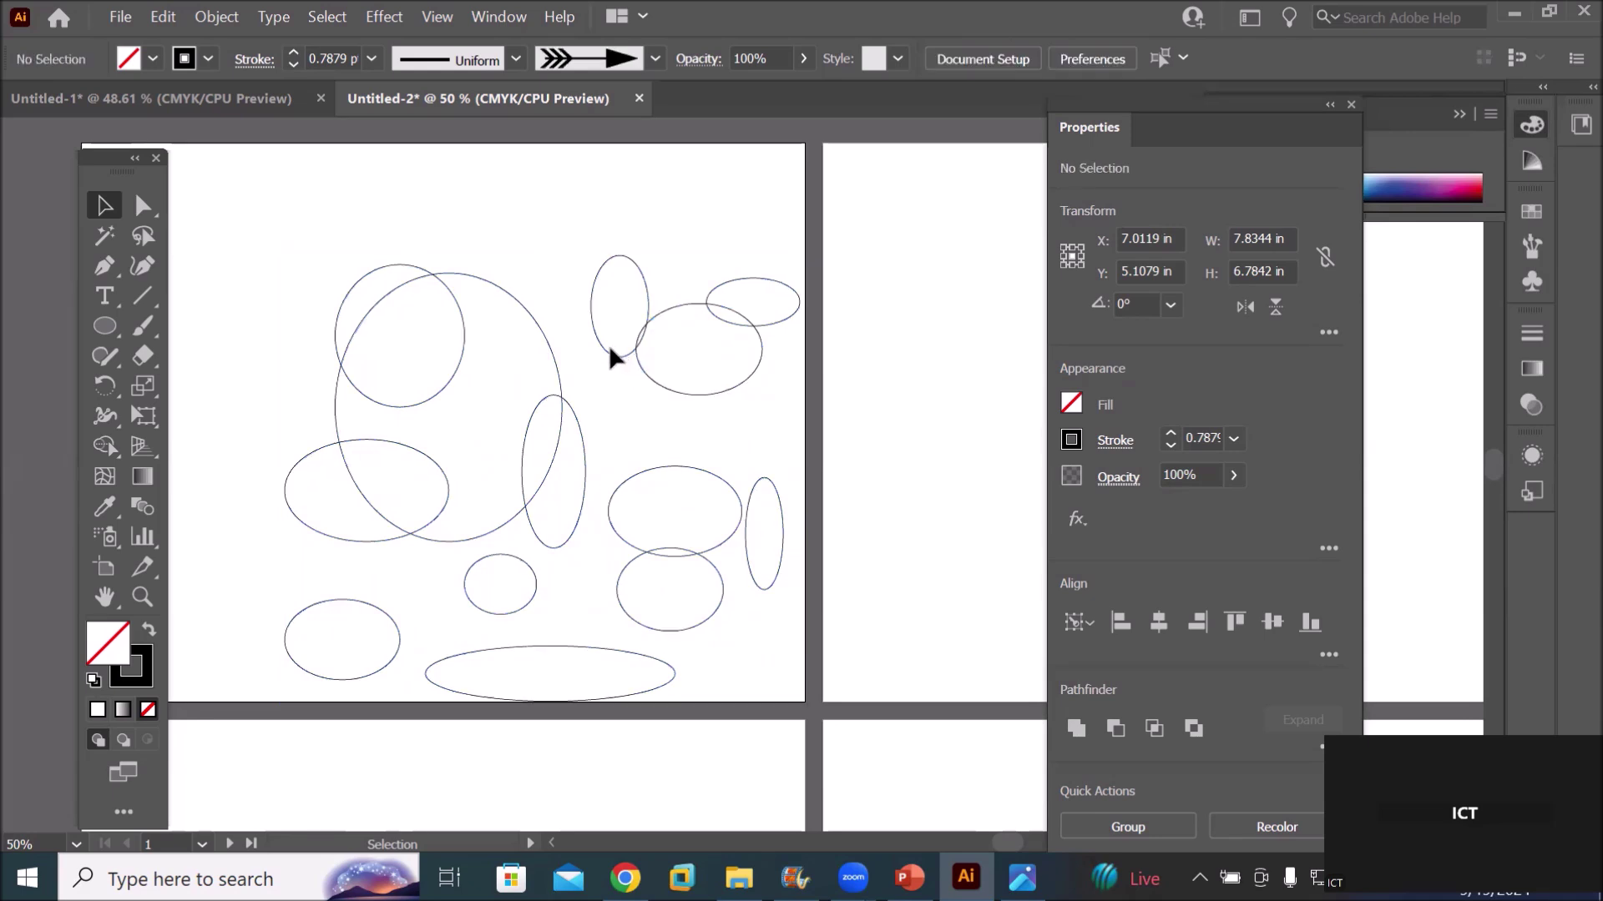
left_click(523, 599)
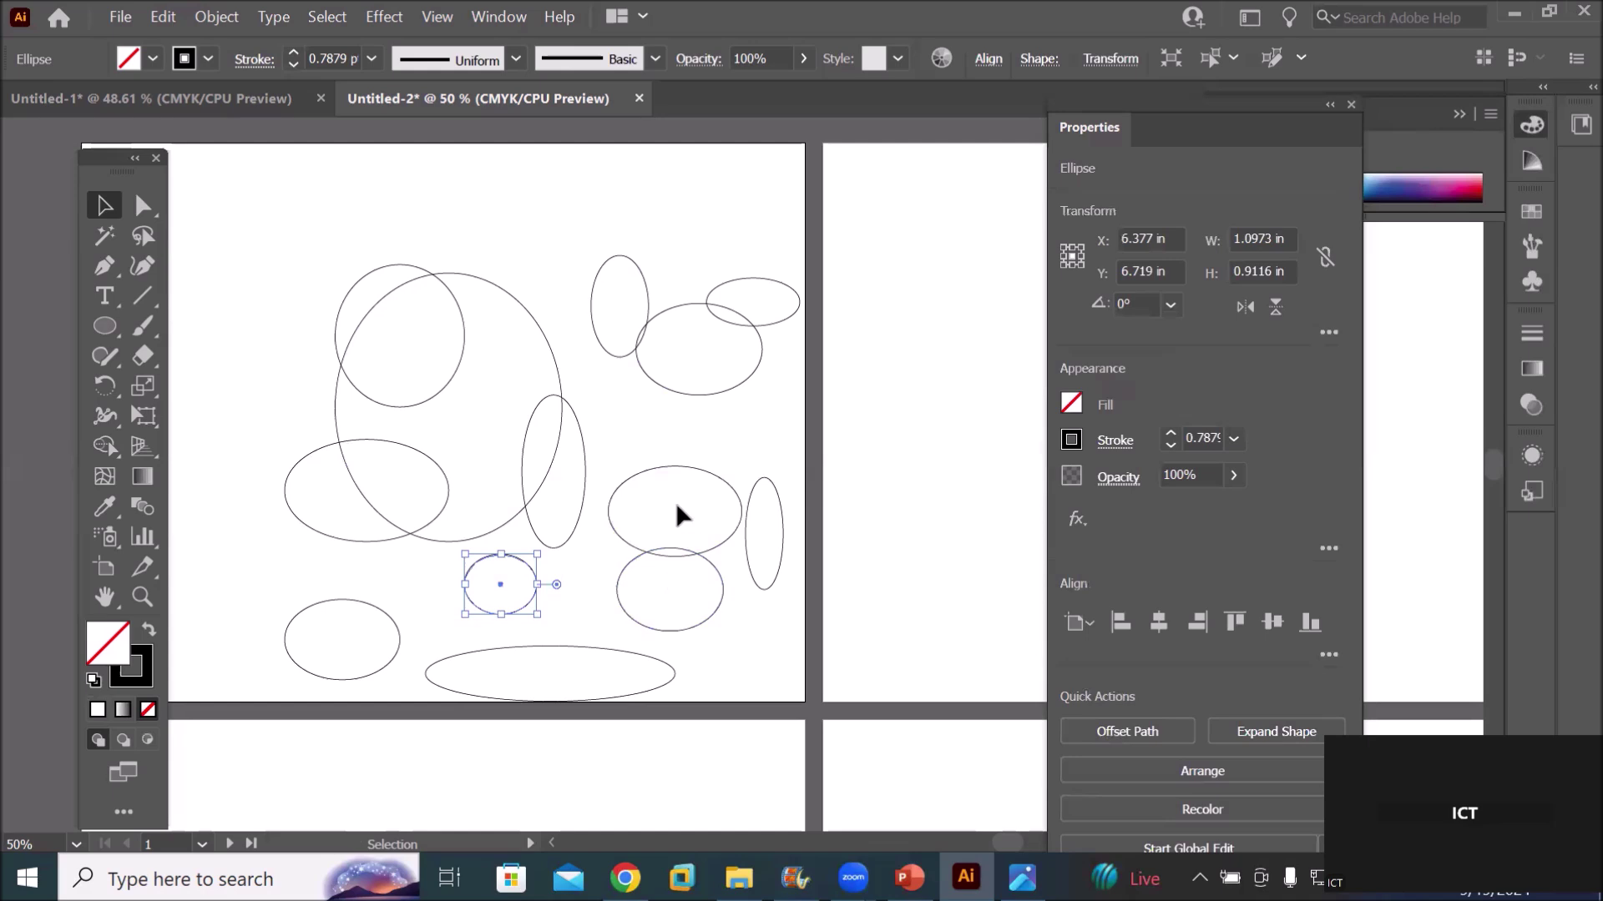
left_click(602, 349)
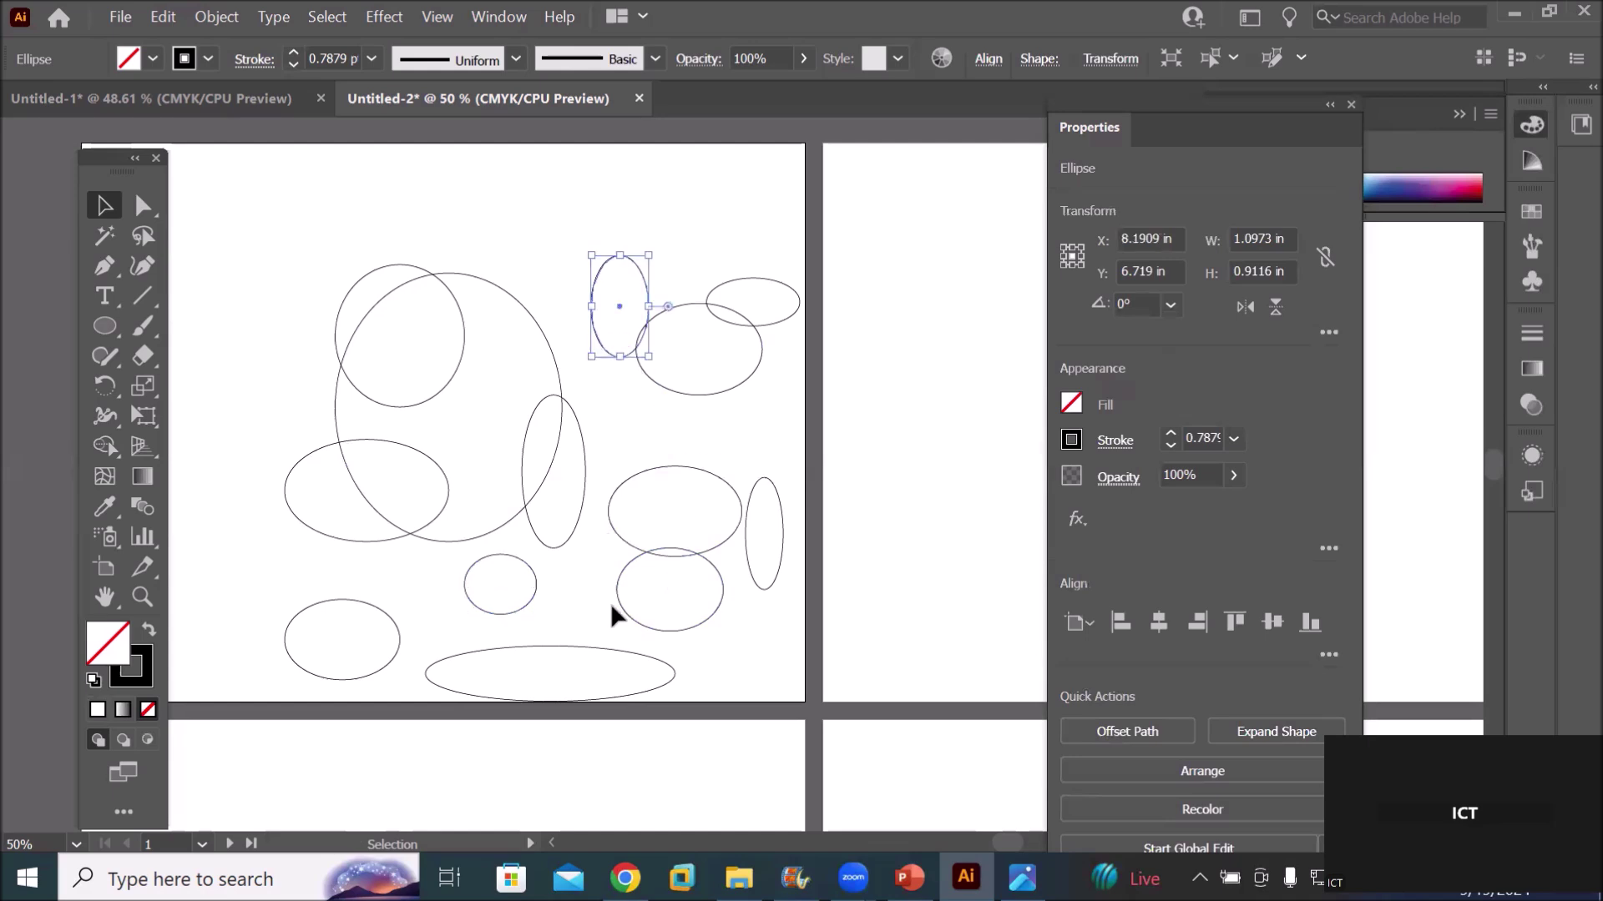
left_click(338, 336)
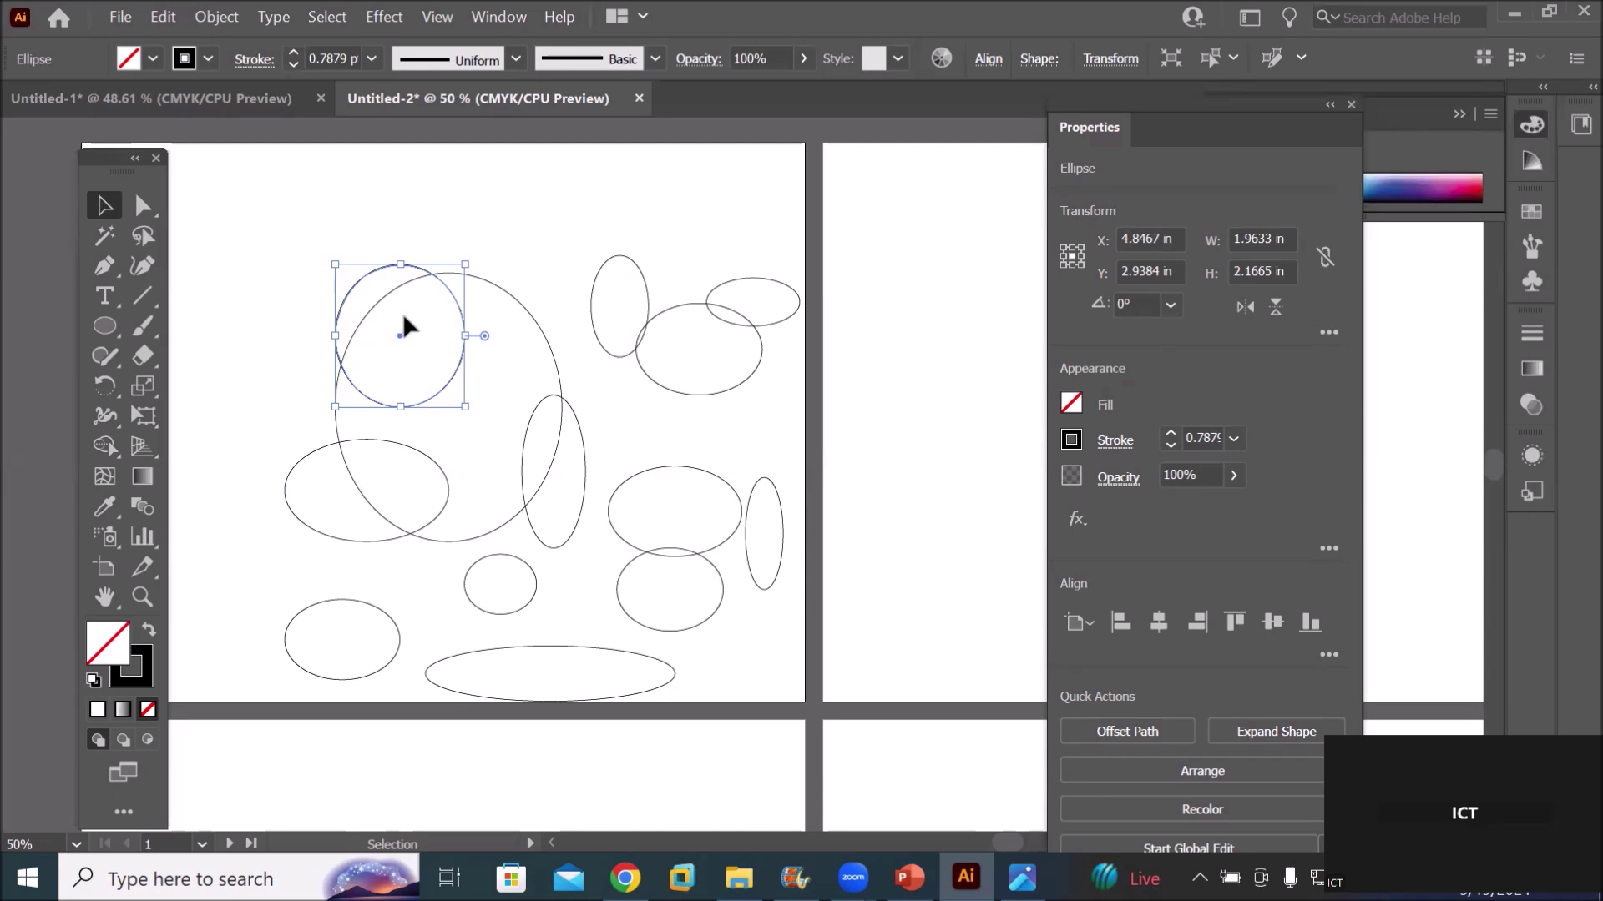
left_click(636, 266)
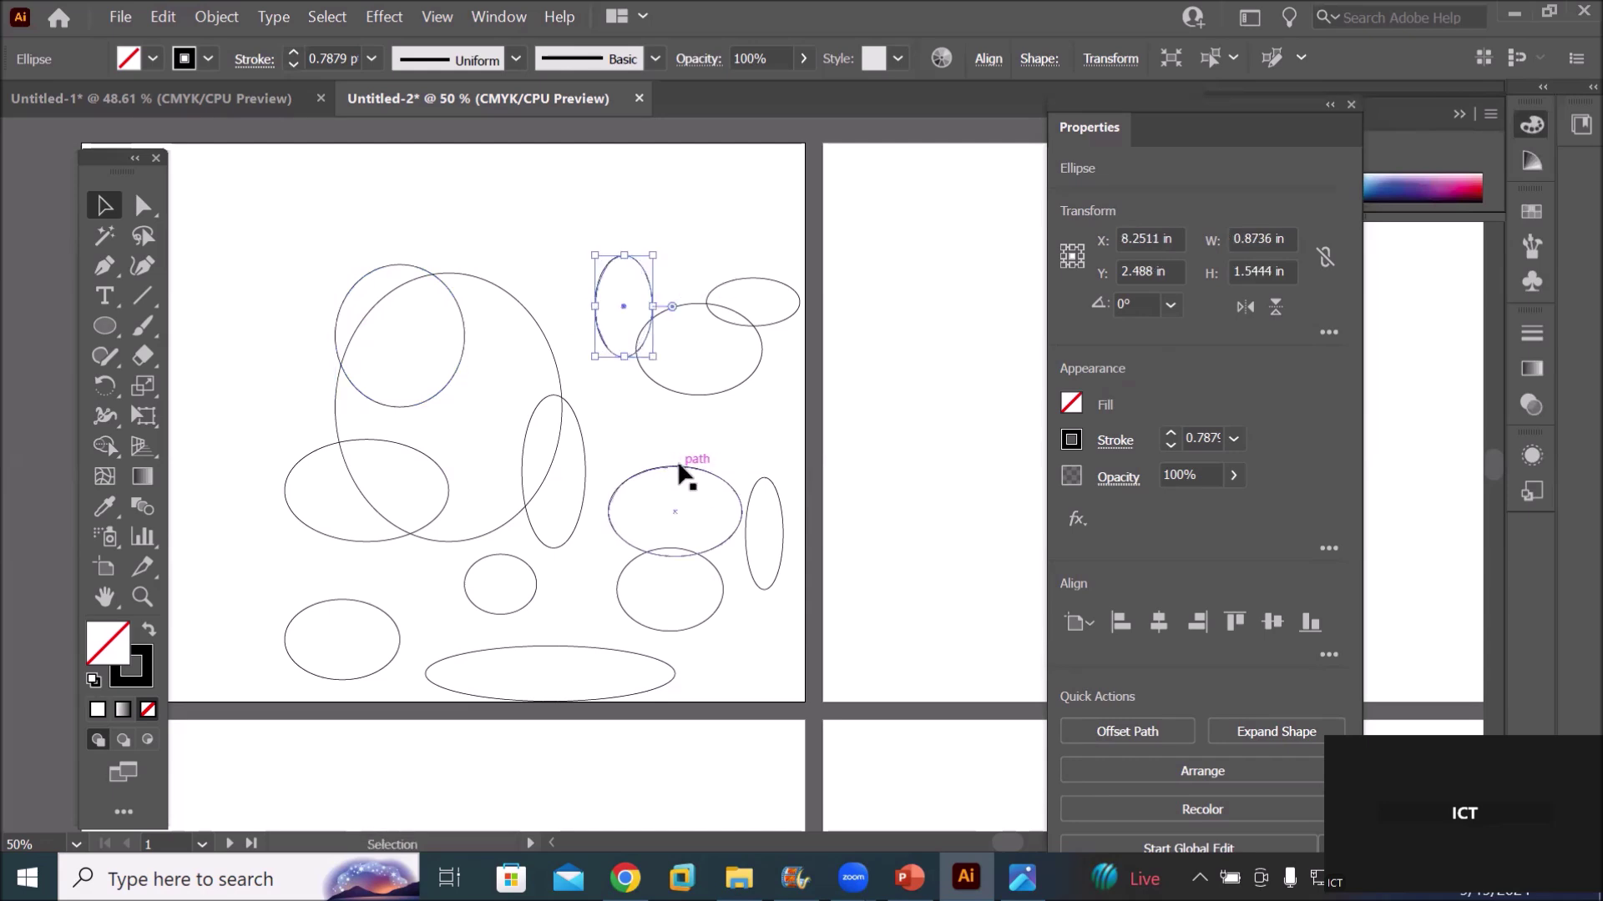
left_click_drag(215, 212, 882, 725)
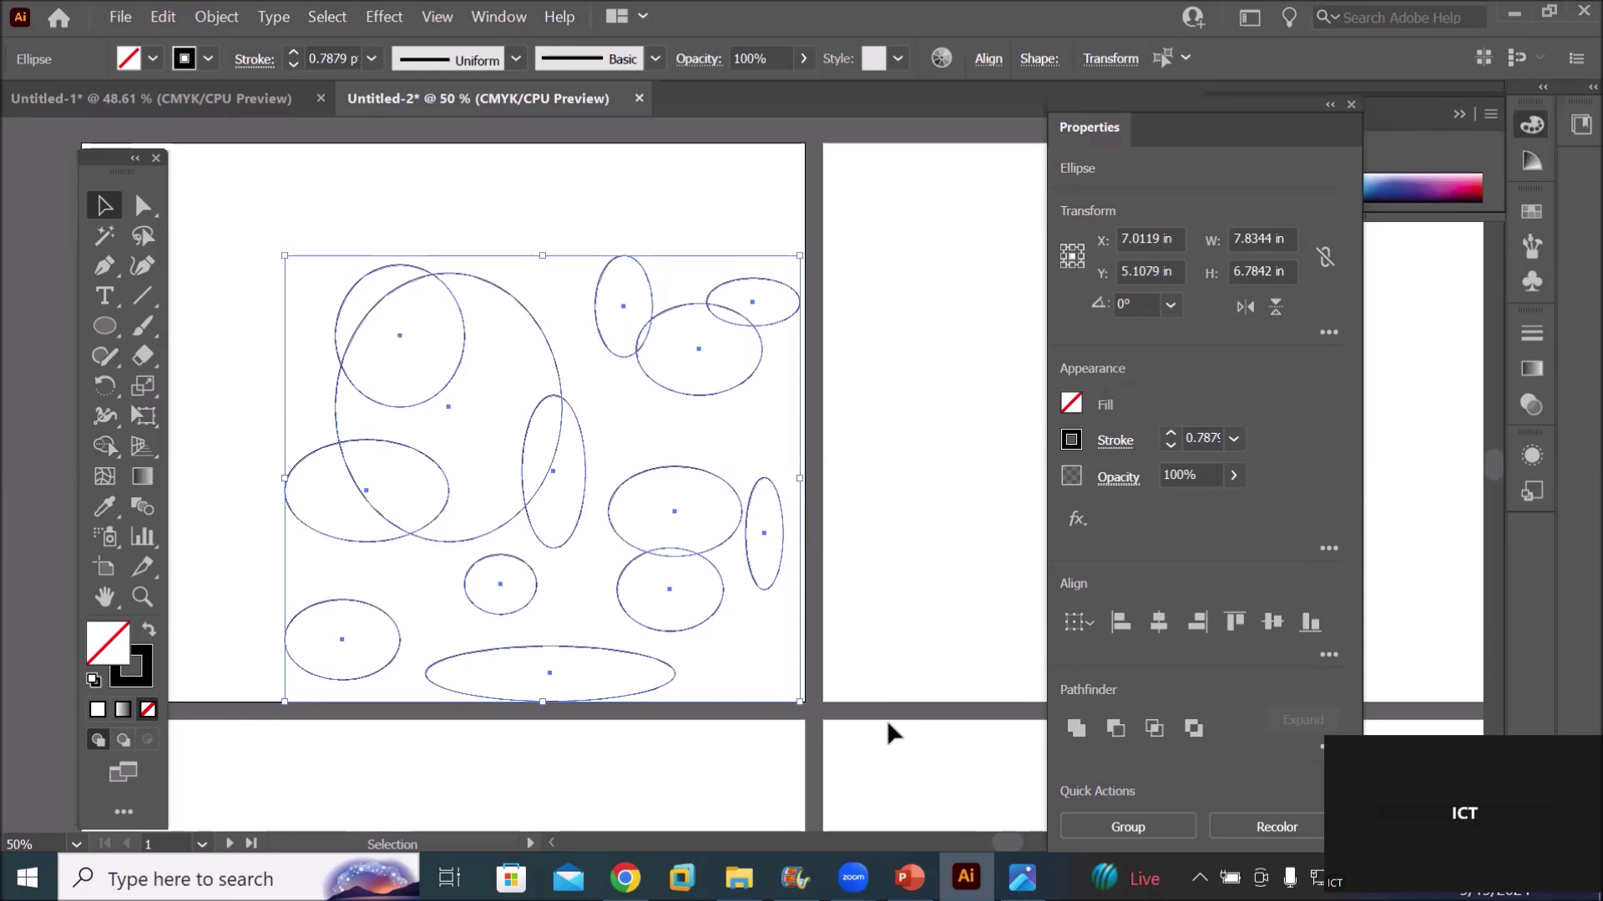
Set Align To to Key Object and make the tall upper ellipse the key
left_click(1325, 654)
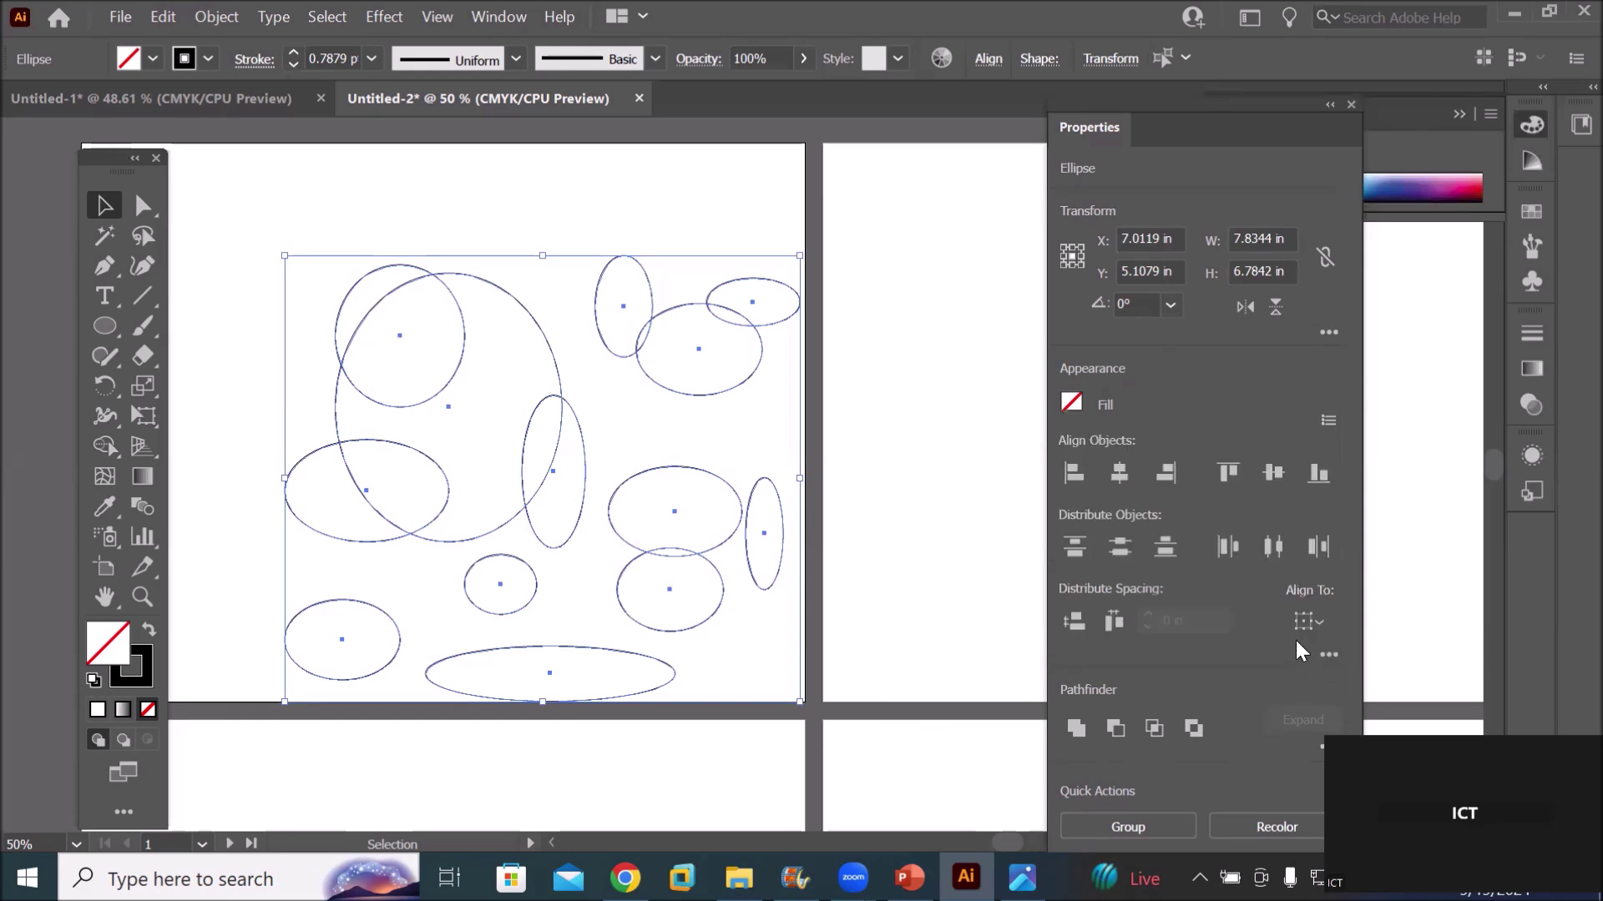
left_click(1320, 628)
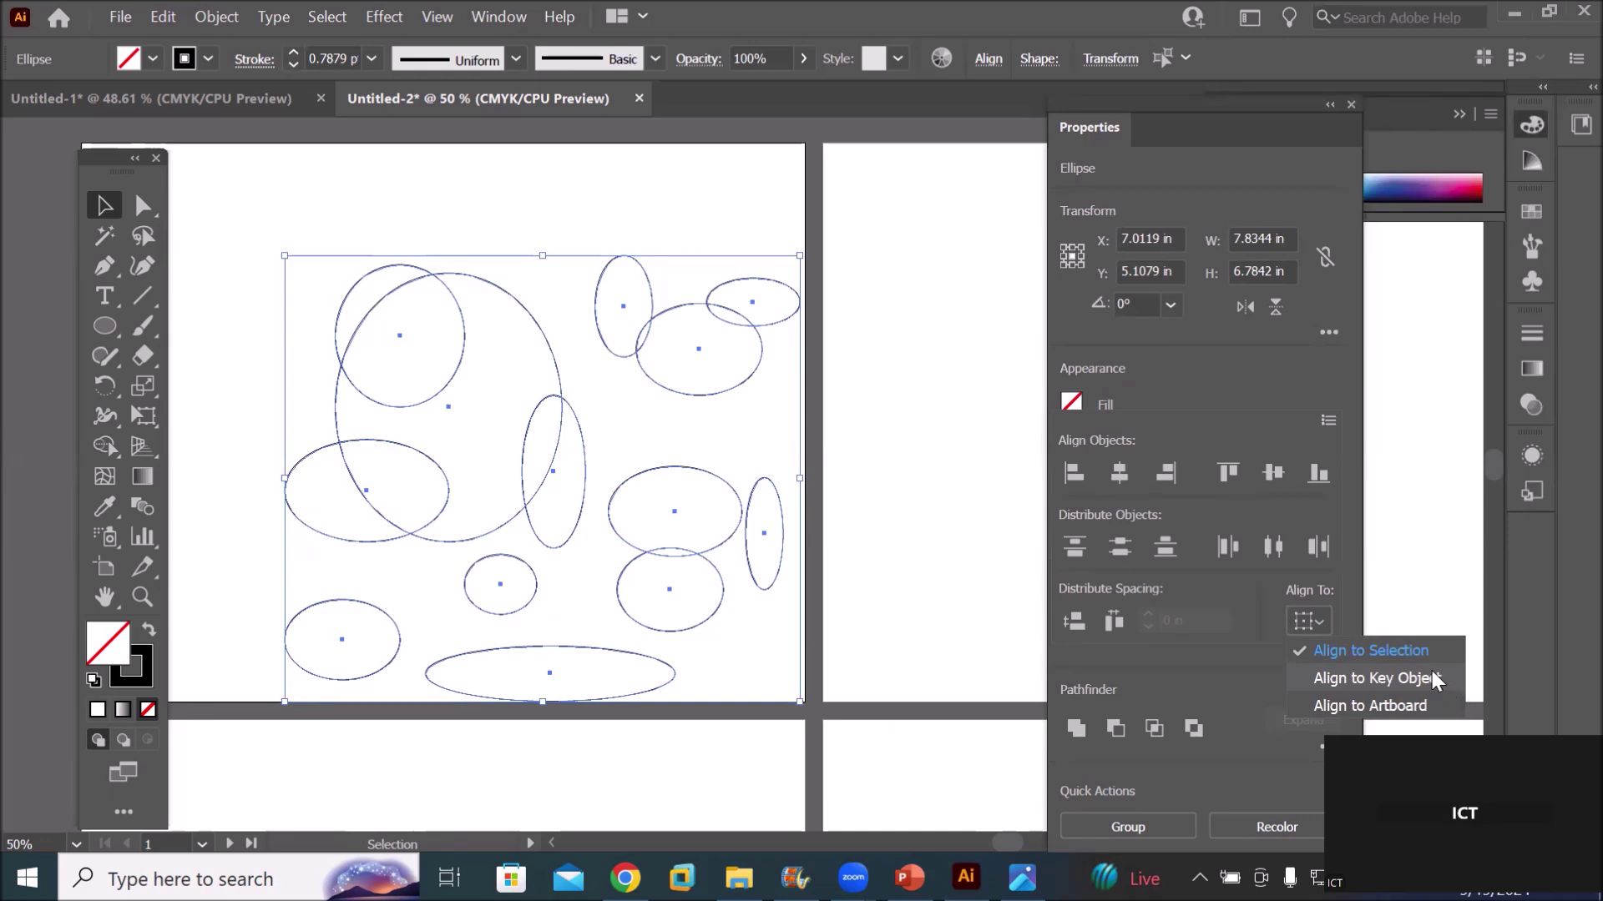
left_click(1377, 678)
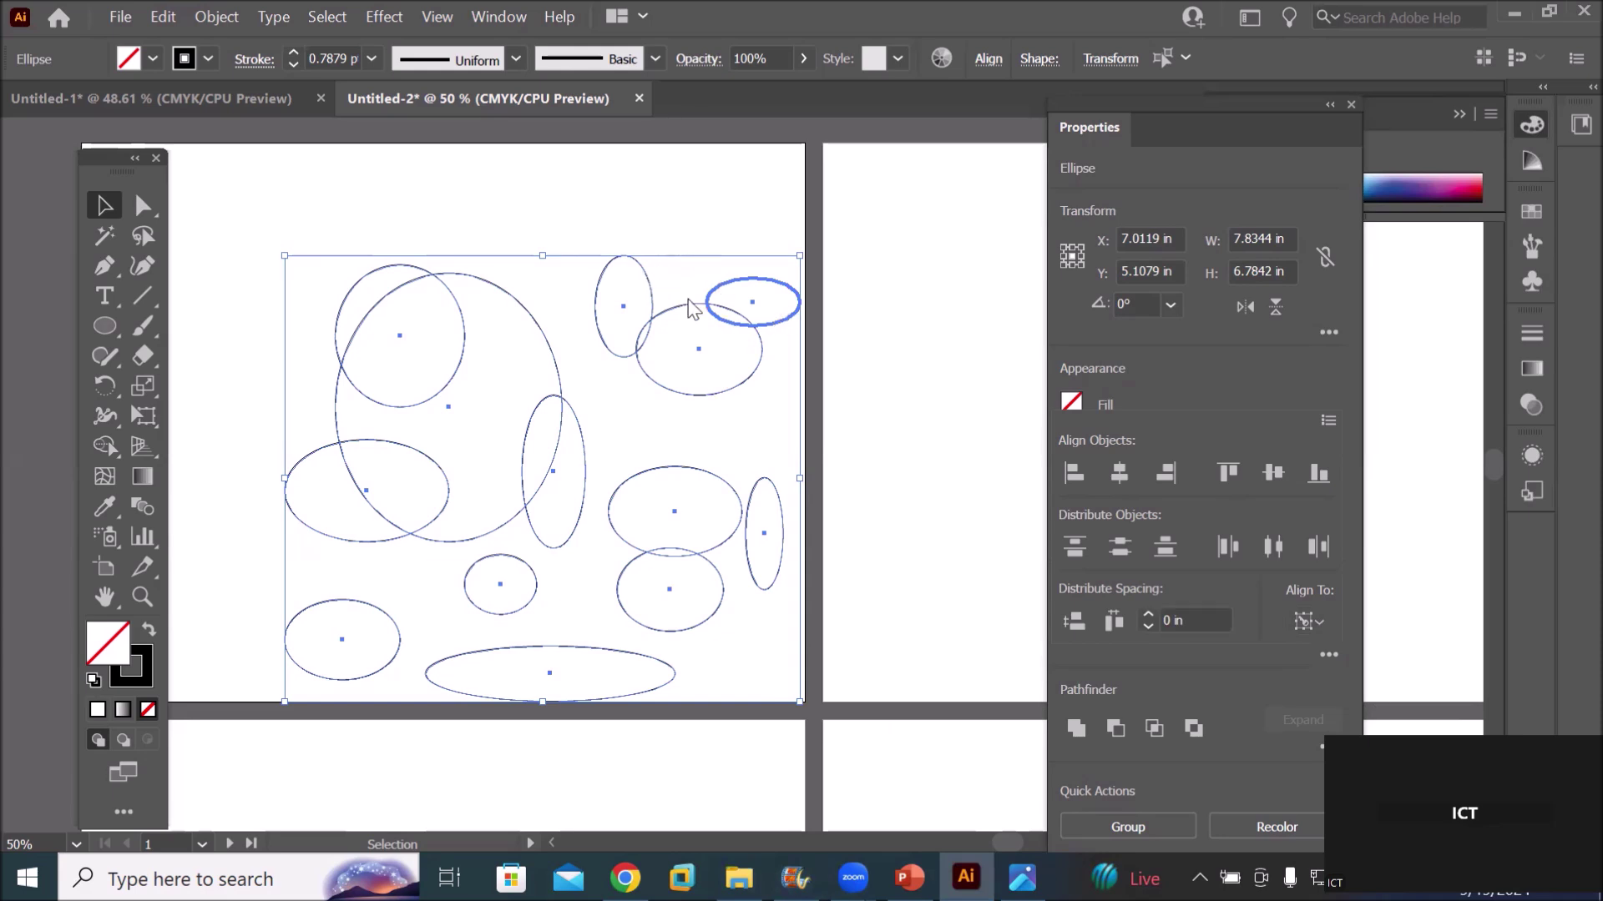
left_click(642, 261)
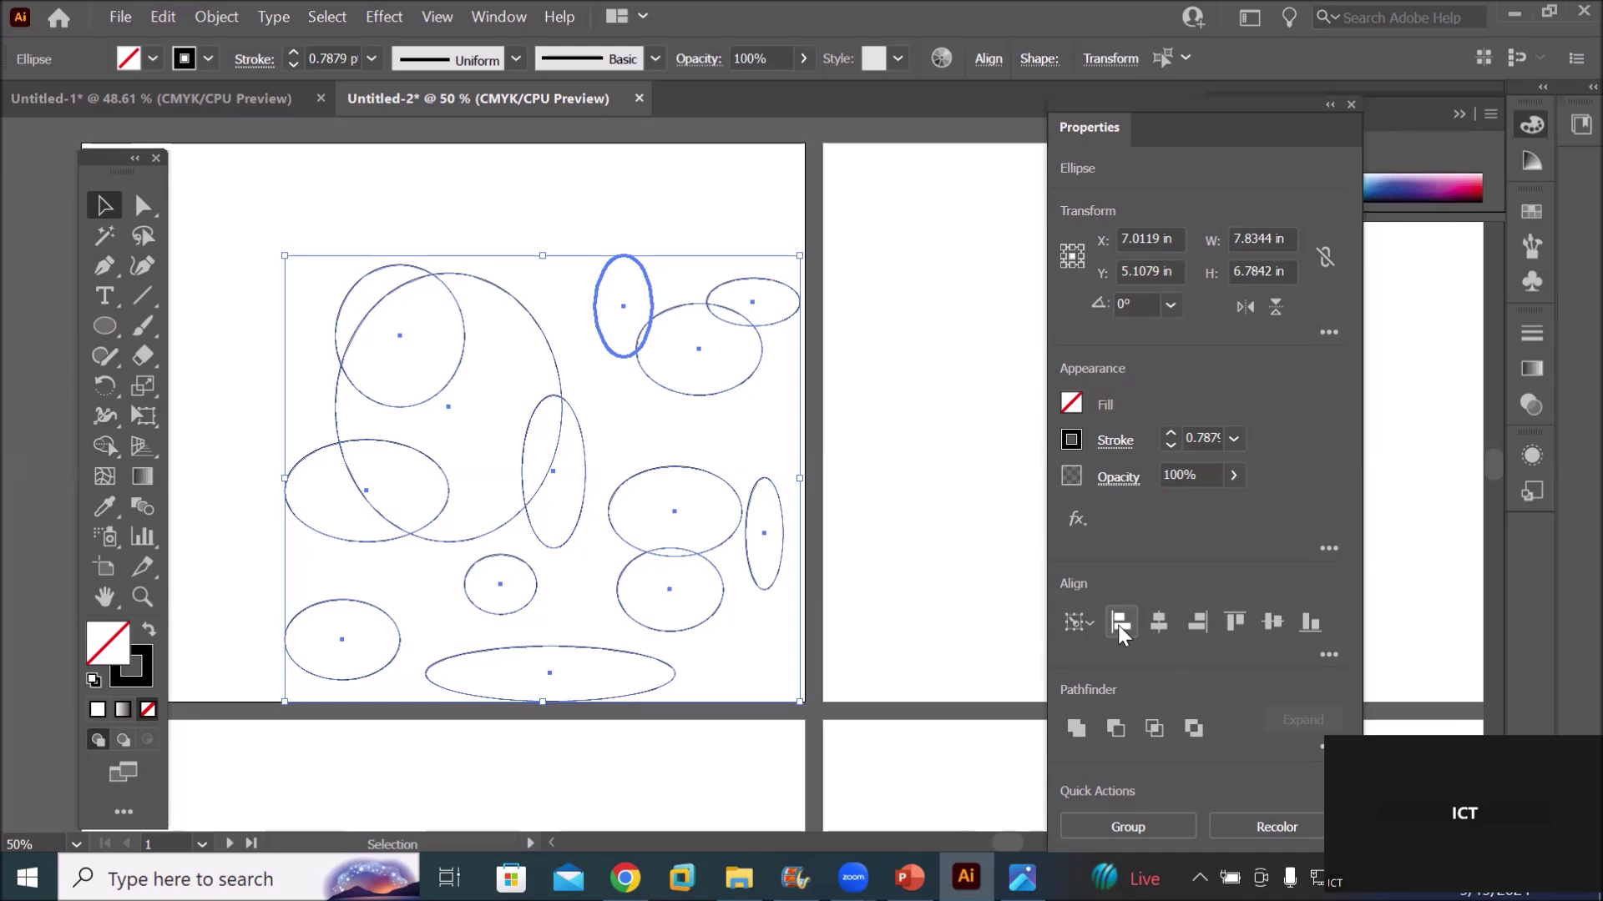
Try left and top alignment to the tall key ellipse, undoing each attempt
left_click(1118, 625)
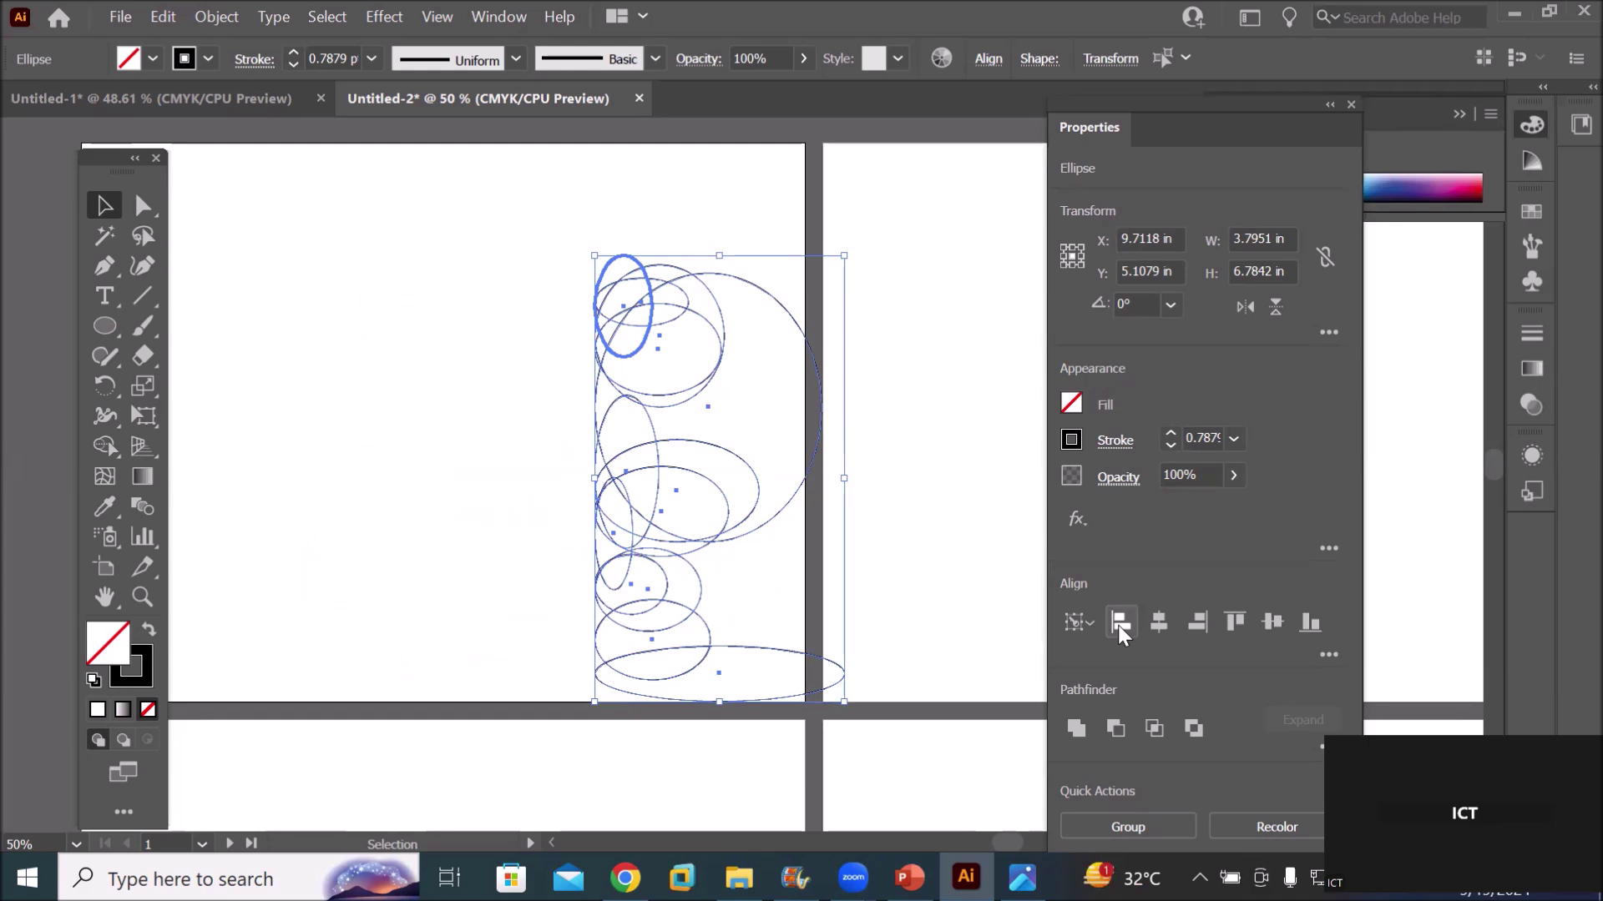
key("ctrl+z")
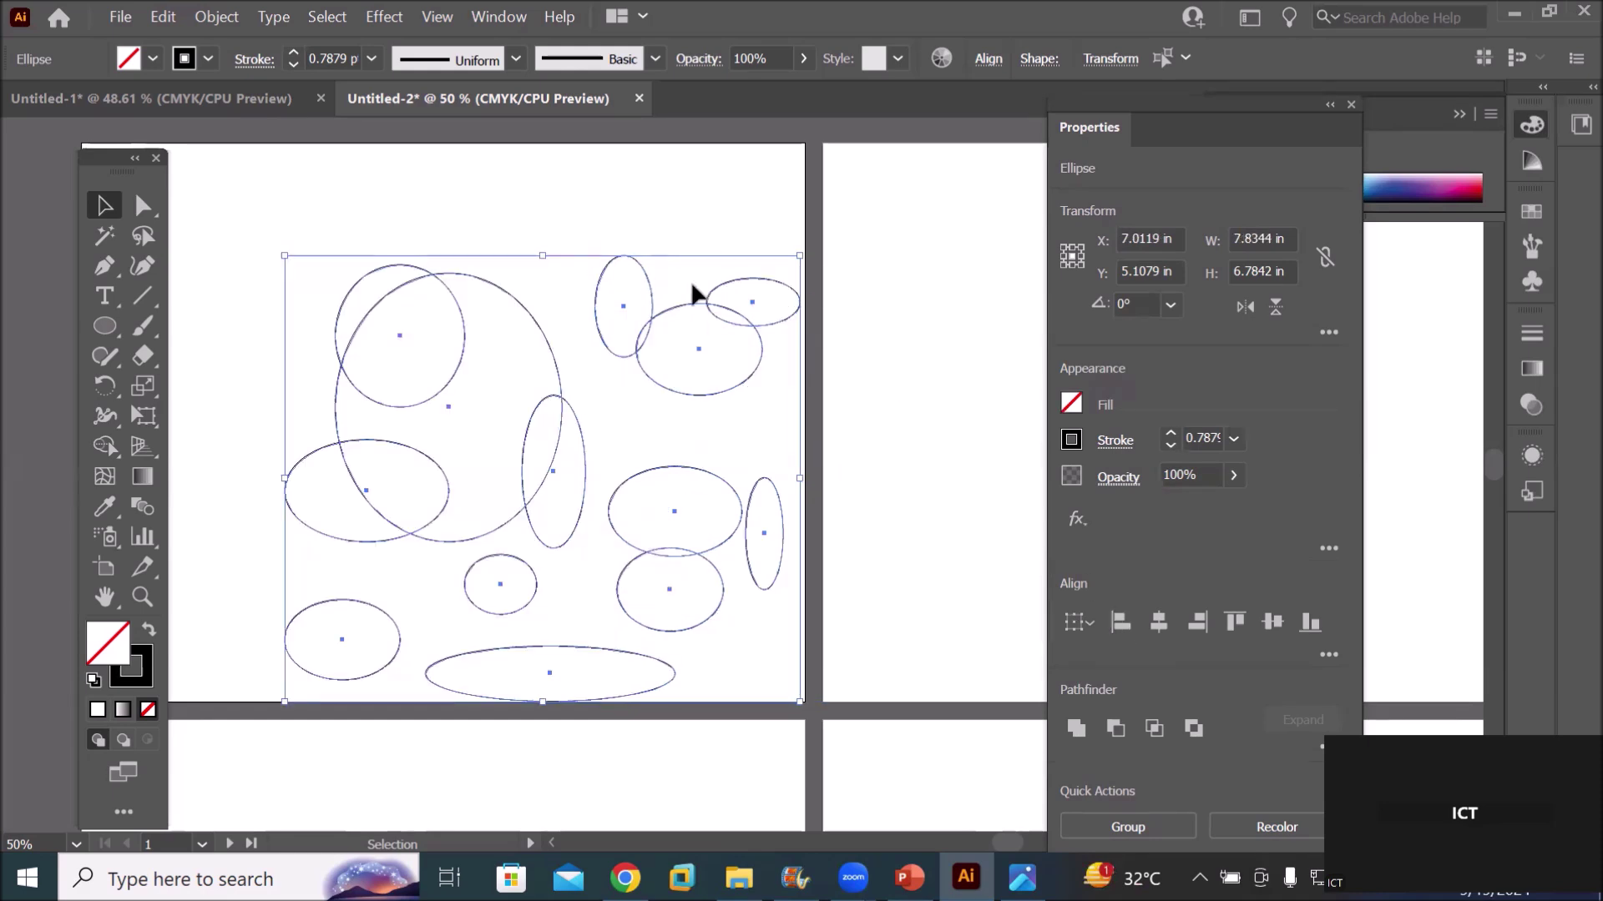
left_click(647, 286)
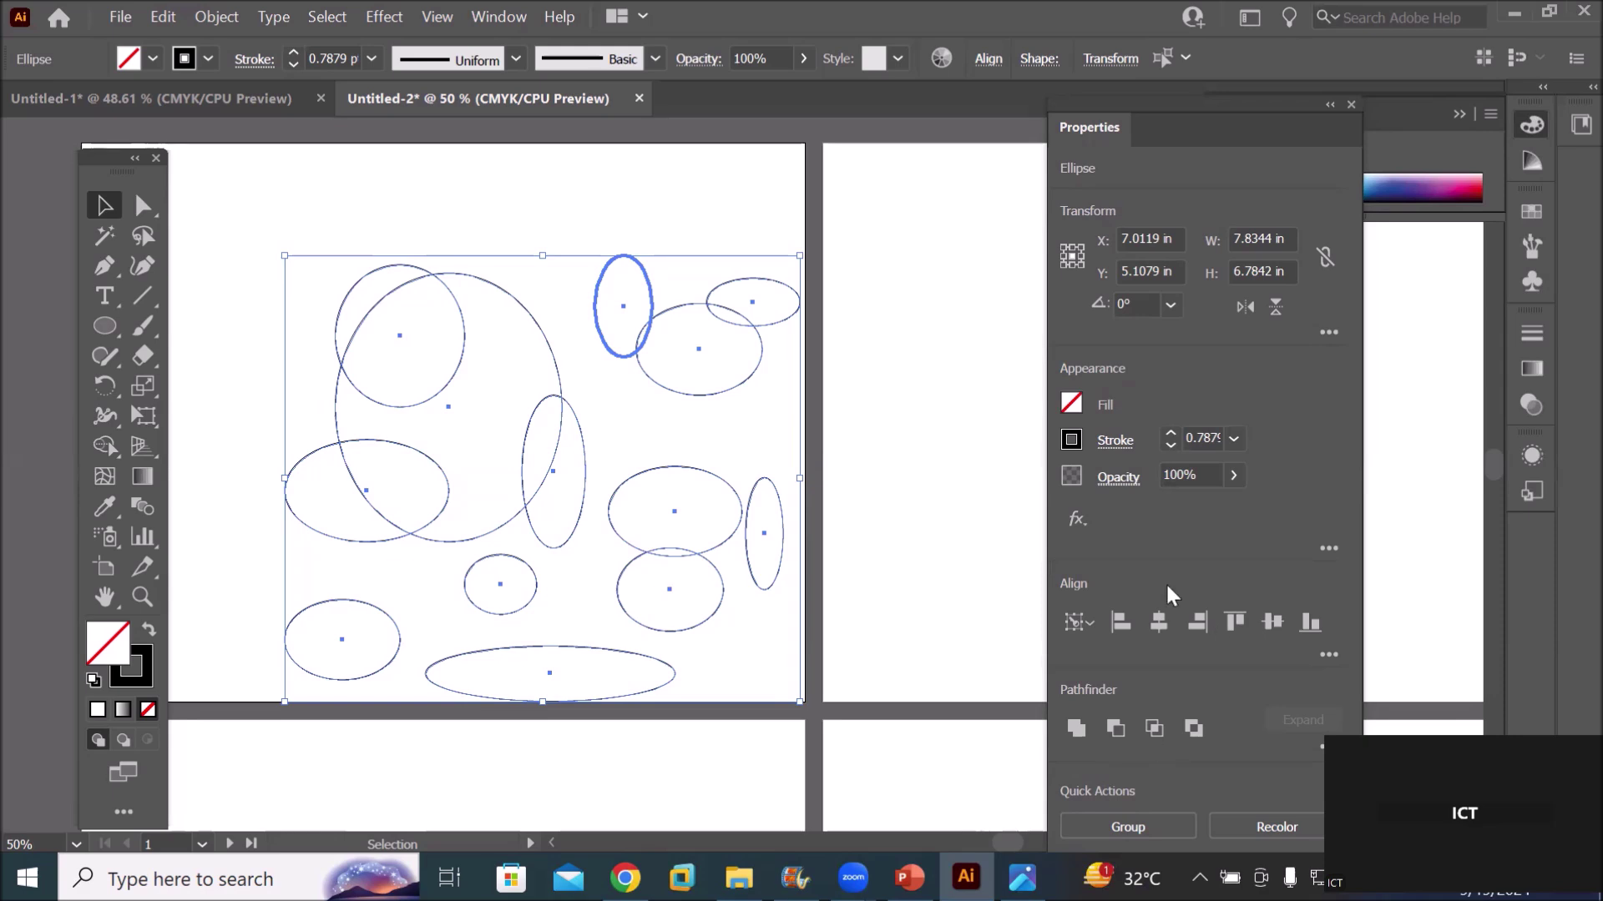
left_click(1233, 621)
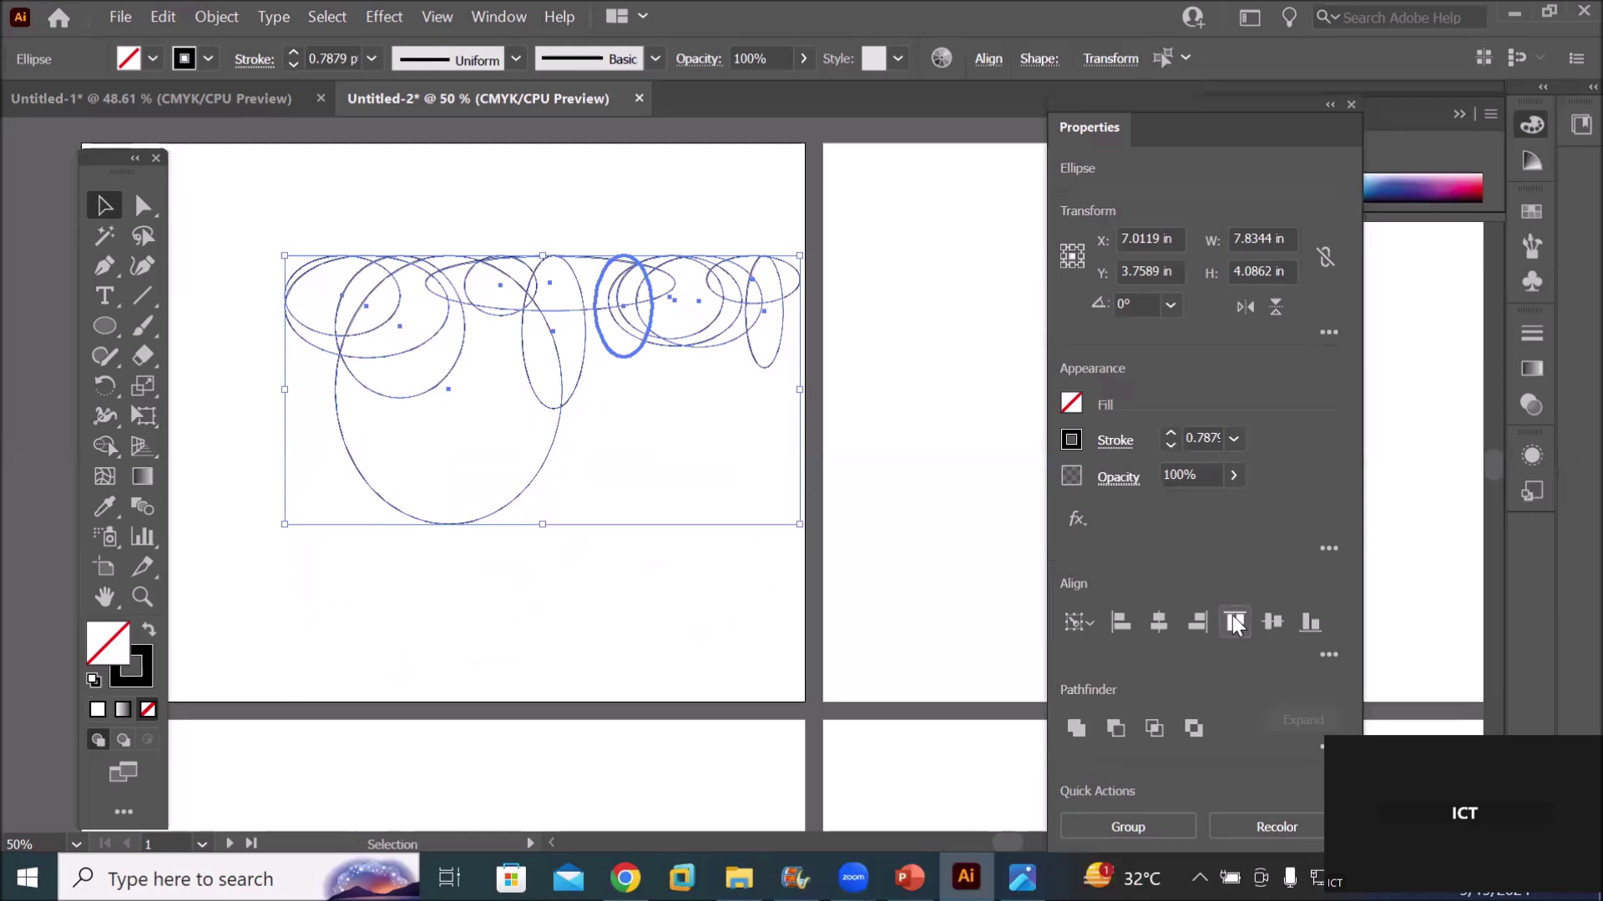
key("ctrl+z")
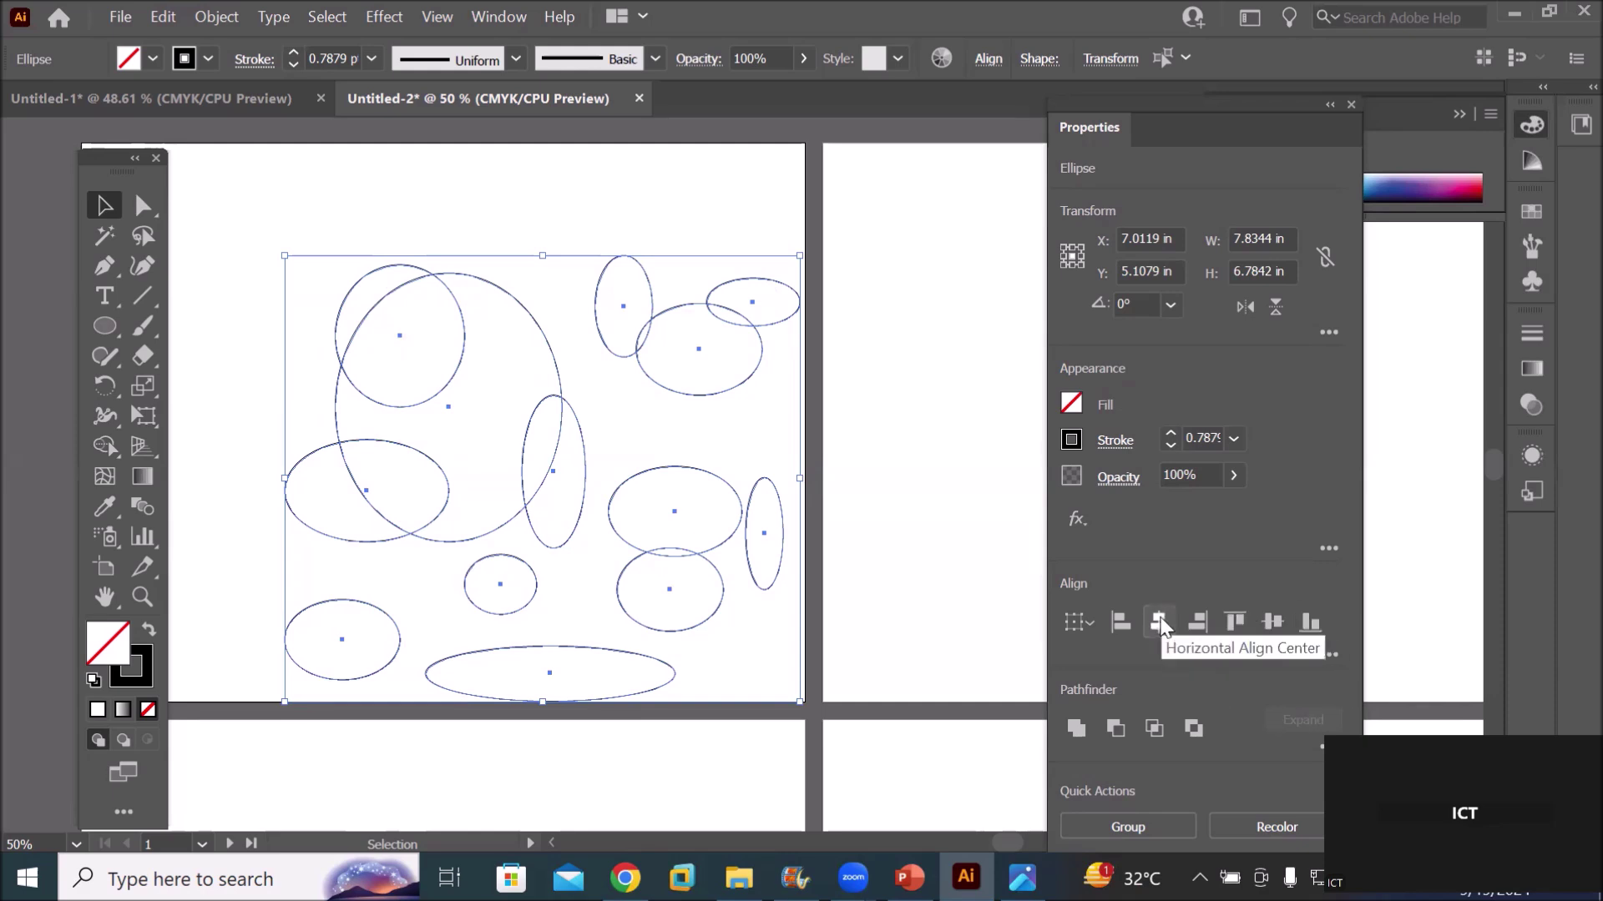
Make the upper-left circle the key object, then centre all ellipses horizontally and align their tops to it
left_click(645, 272)
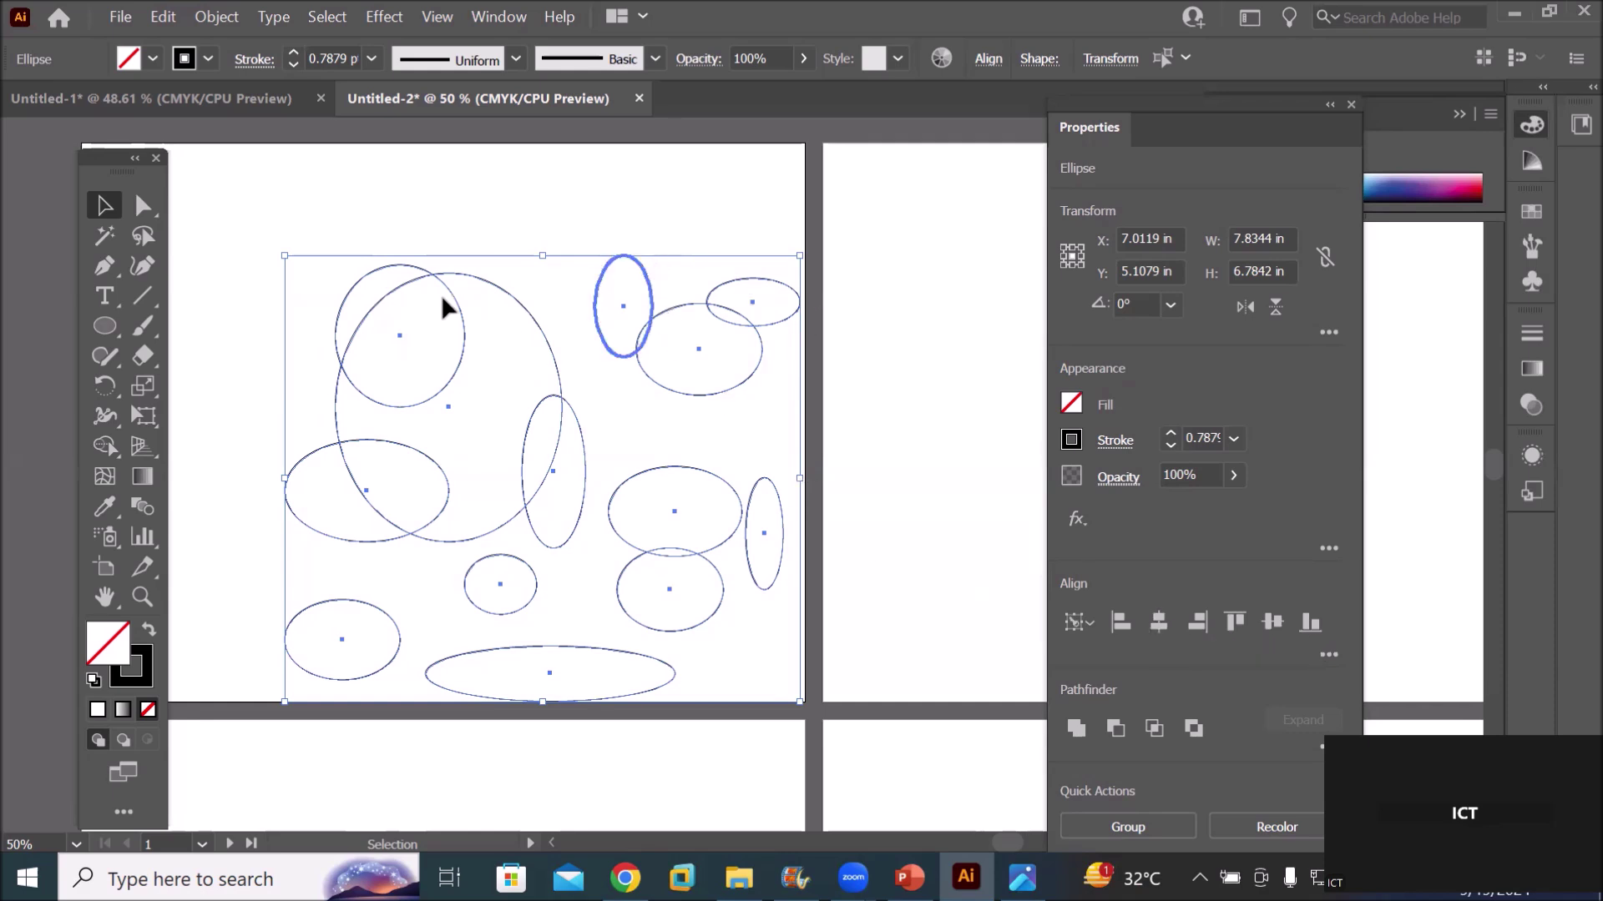
left_click(358, 274)
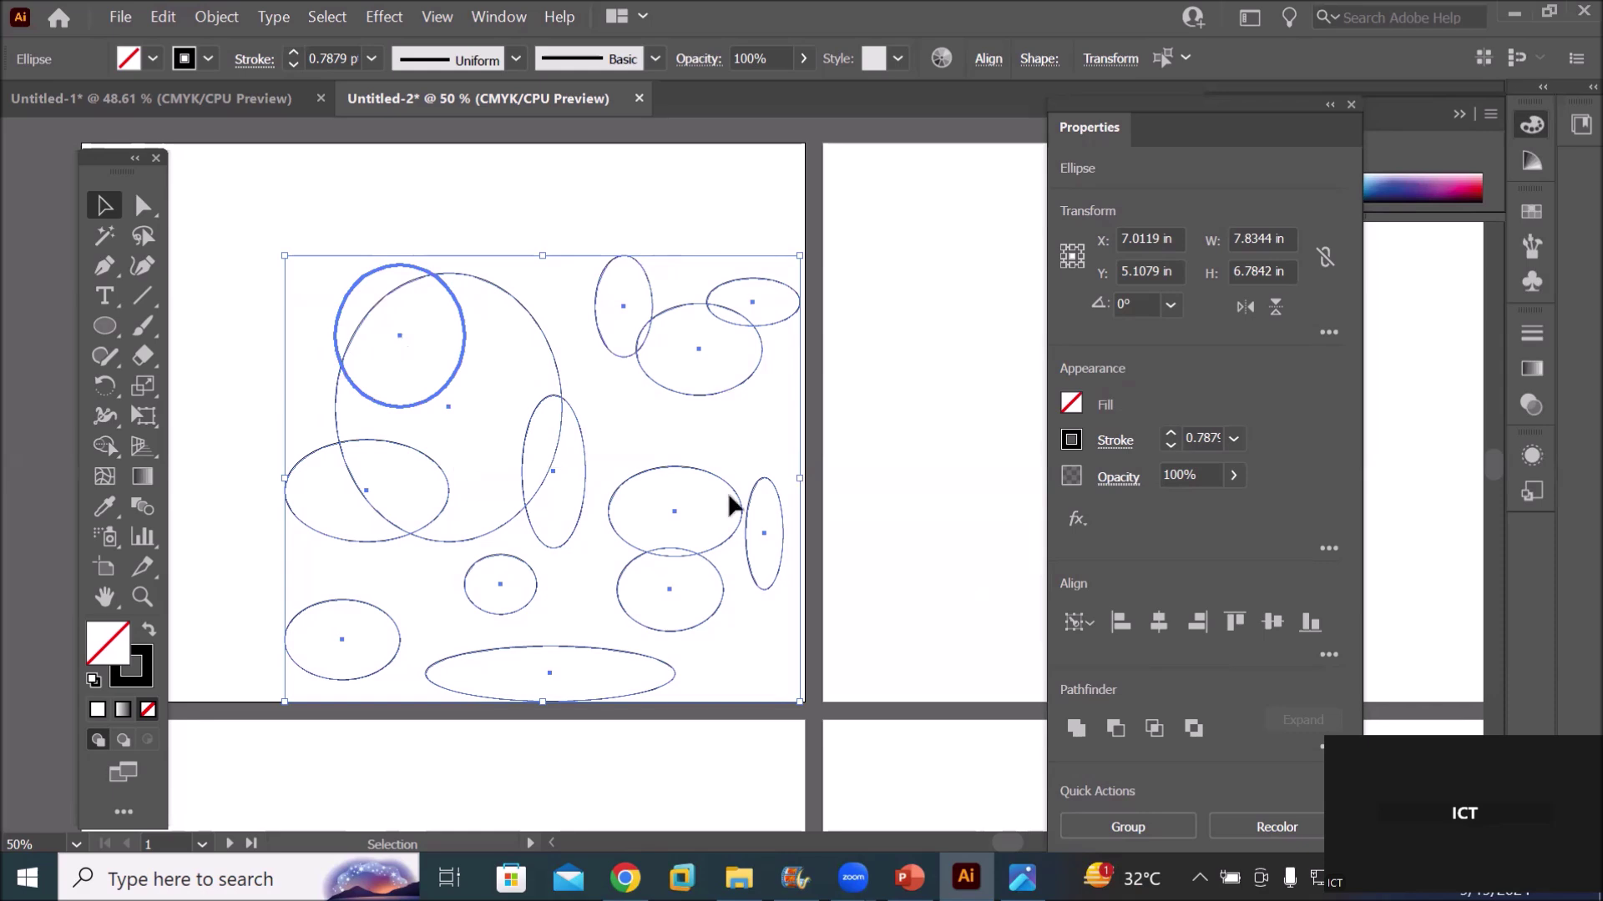
left_click(1157, 624)
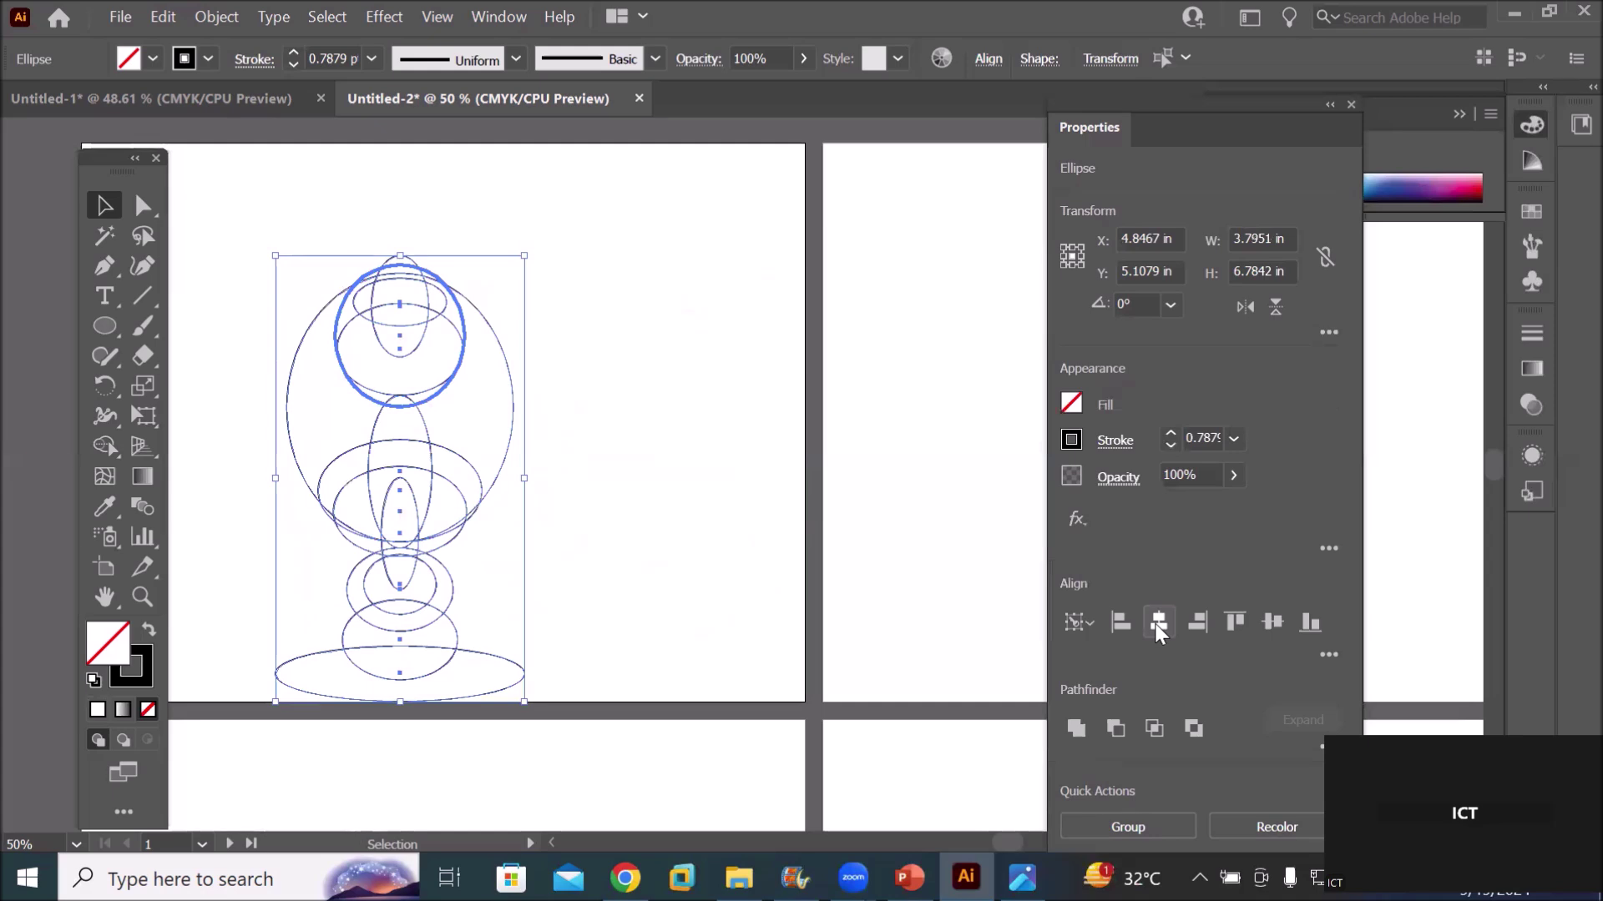
left_click(1233, 624)
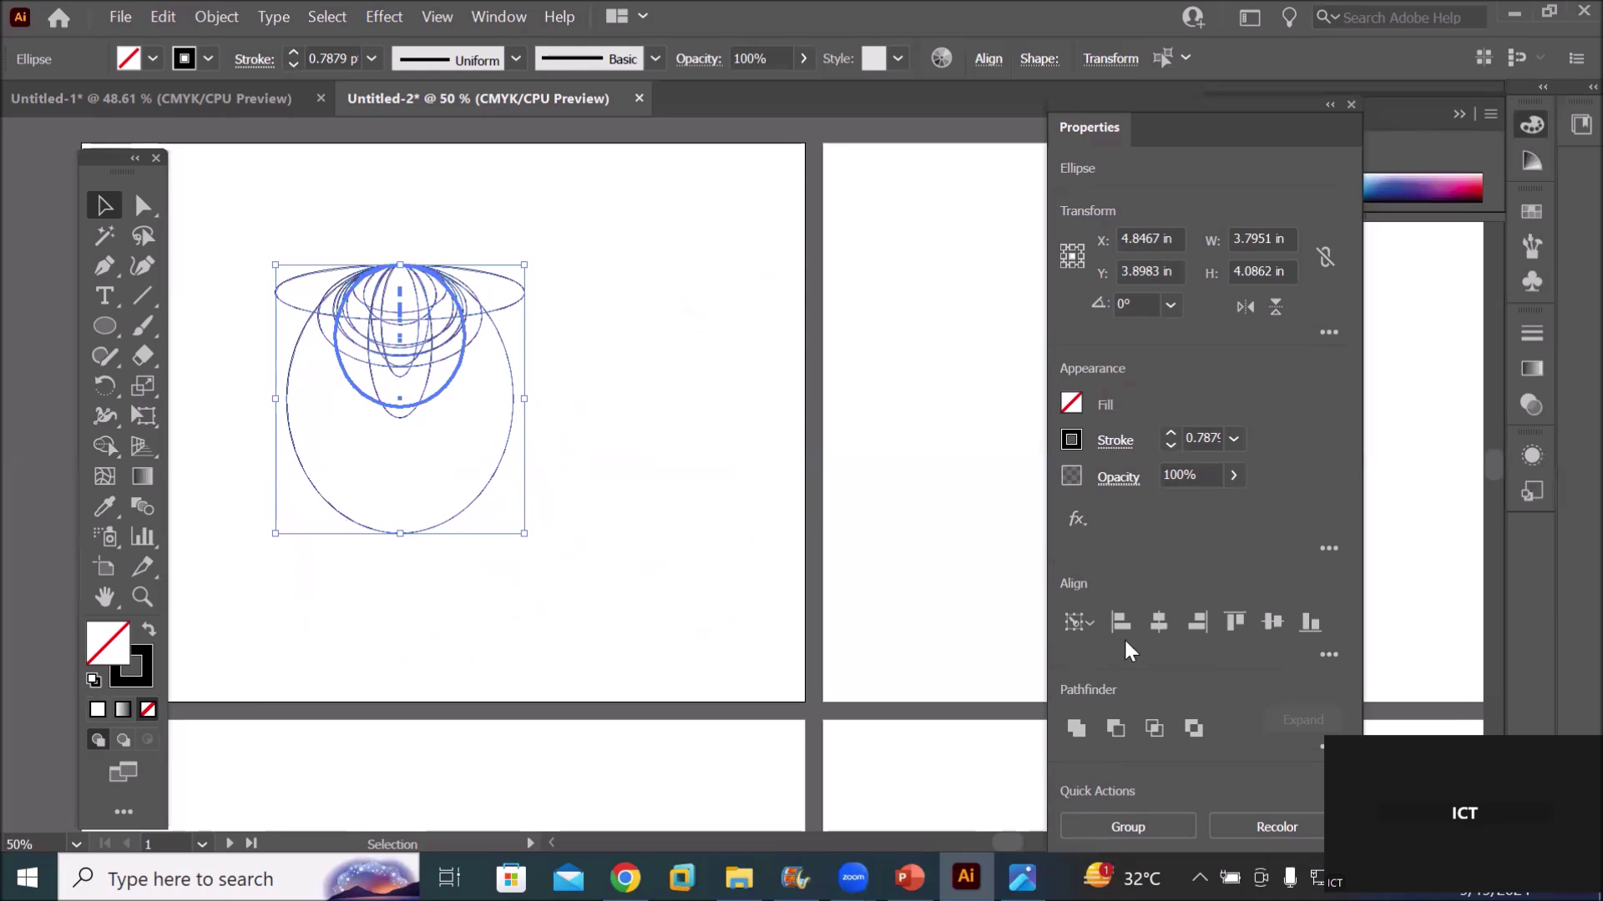
left_click(1326, 647)
left_click(1321, 631)
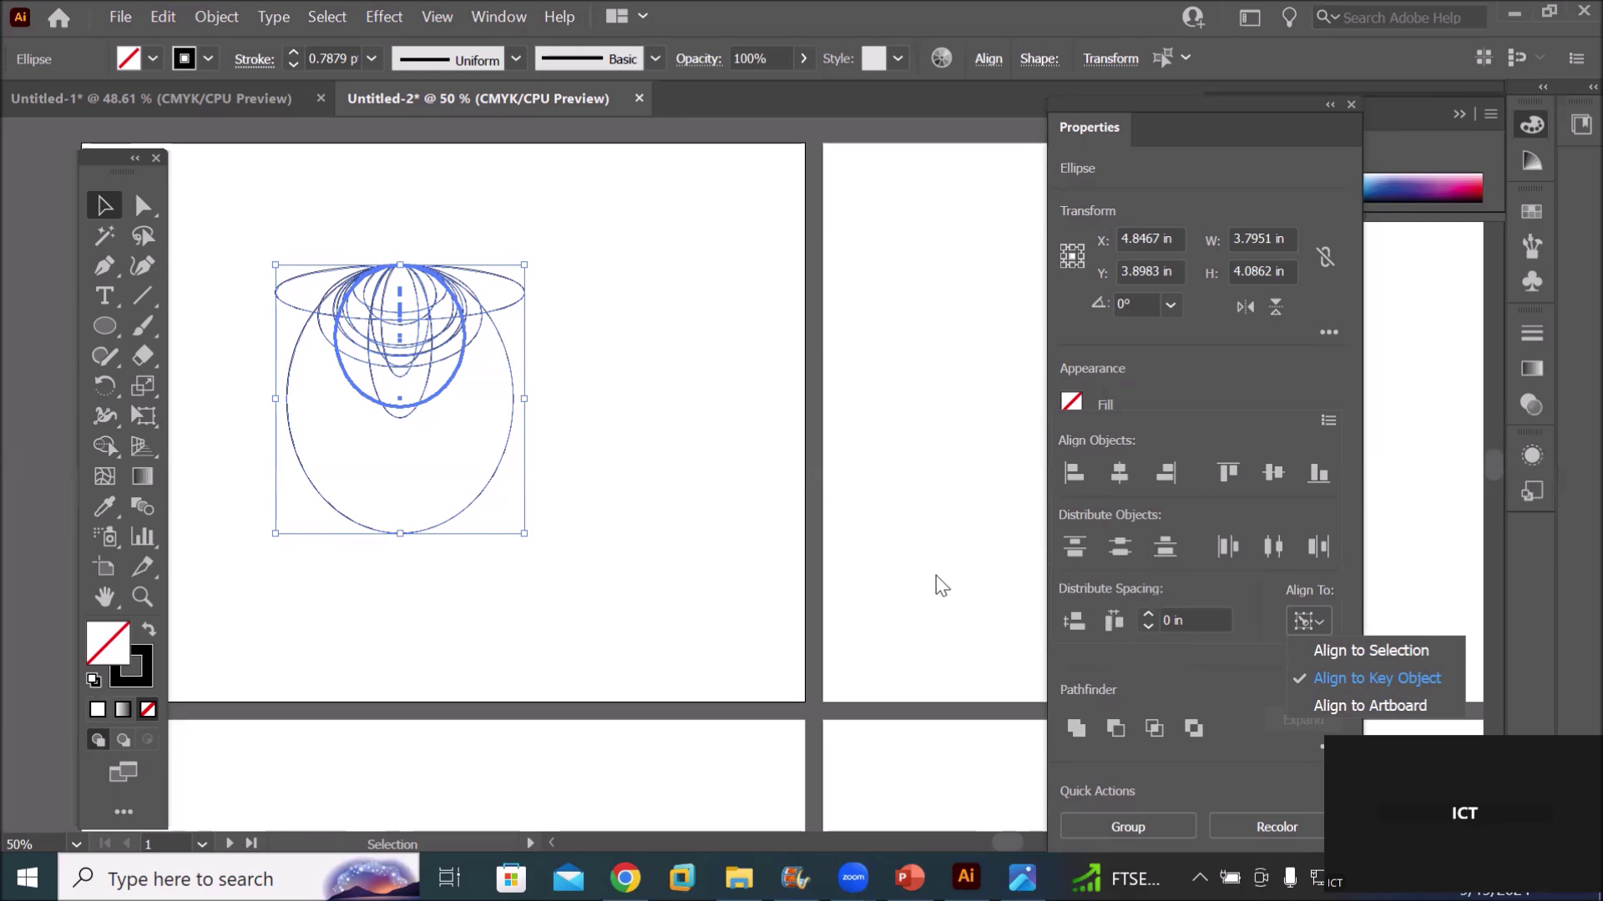
Deselect the ellipses and drag the large circle up toward the artboard top
left_click(868, 609)
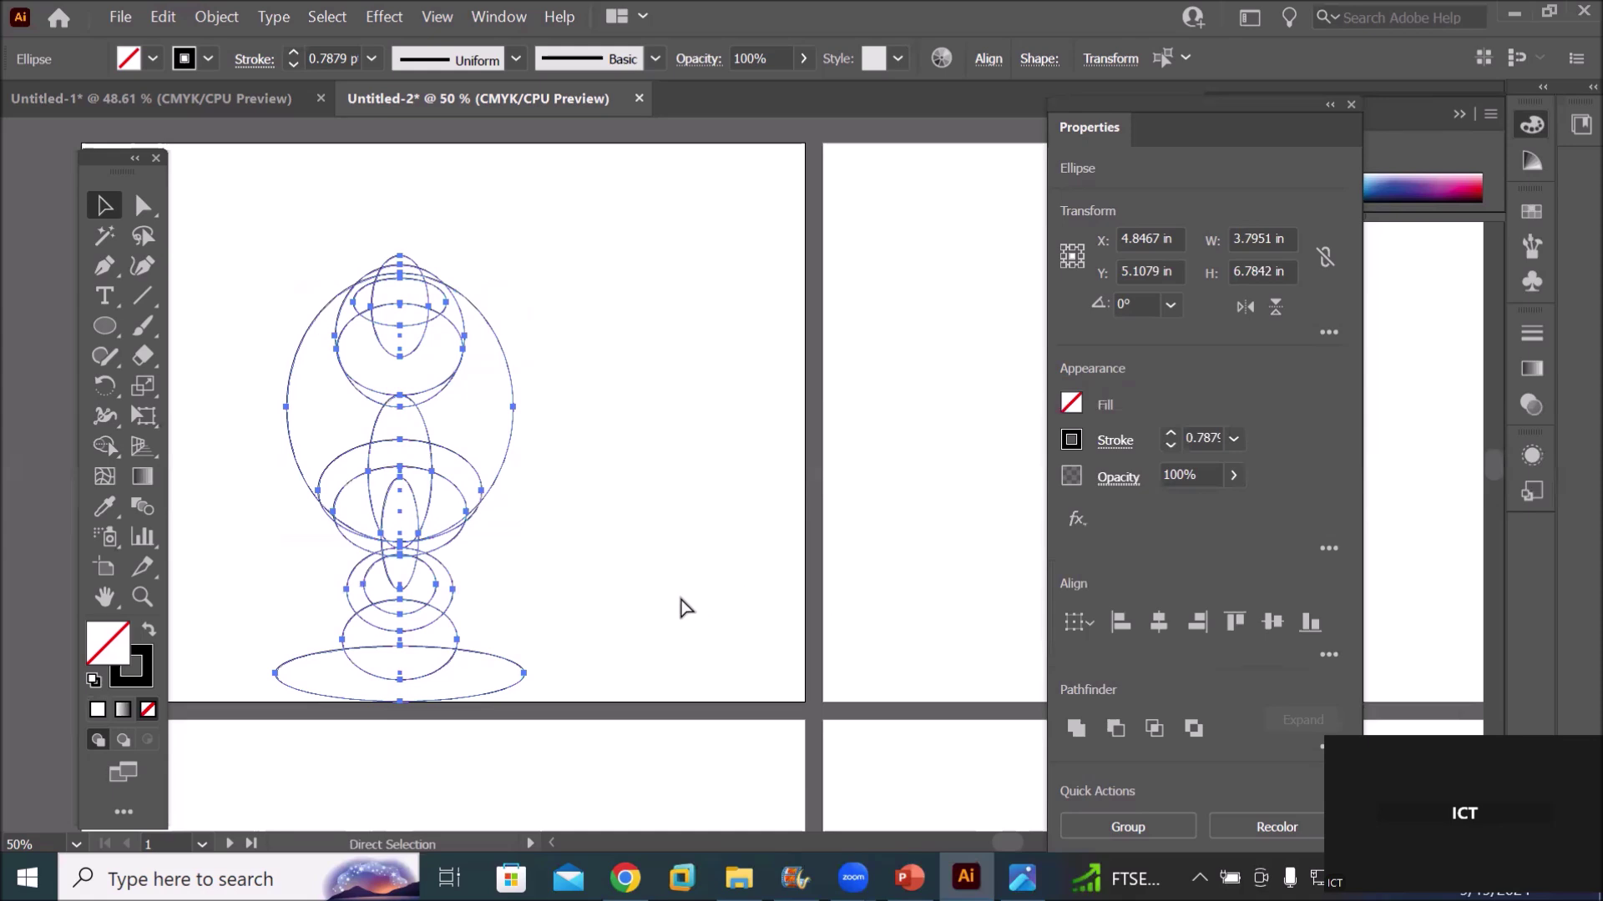
left_click(681, 599)
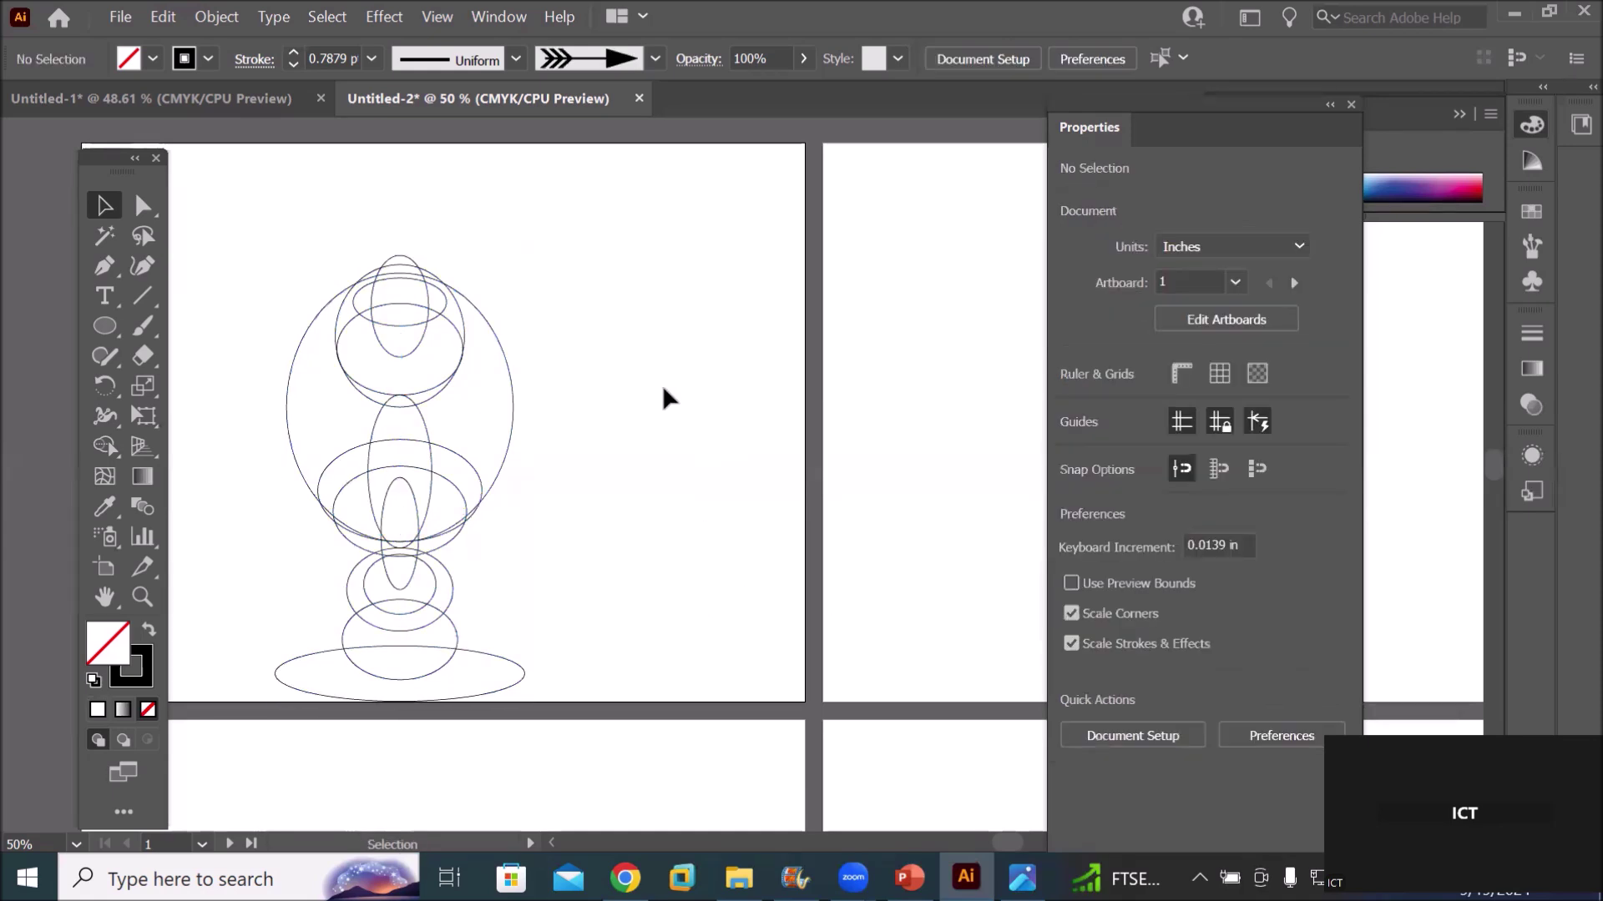
scroll(665, 384, "down", 1, "alt")
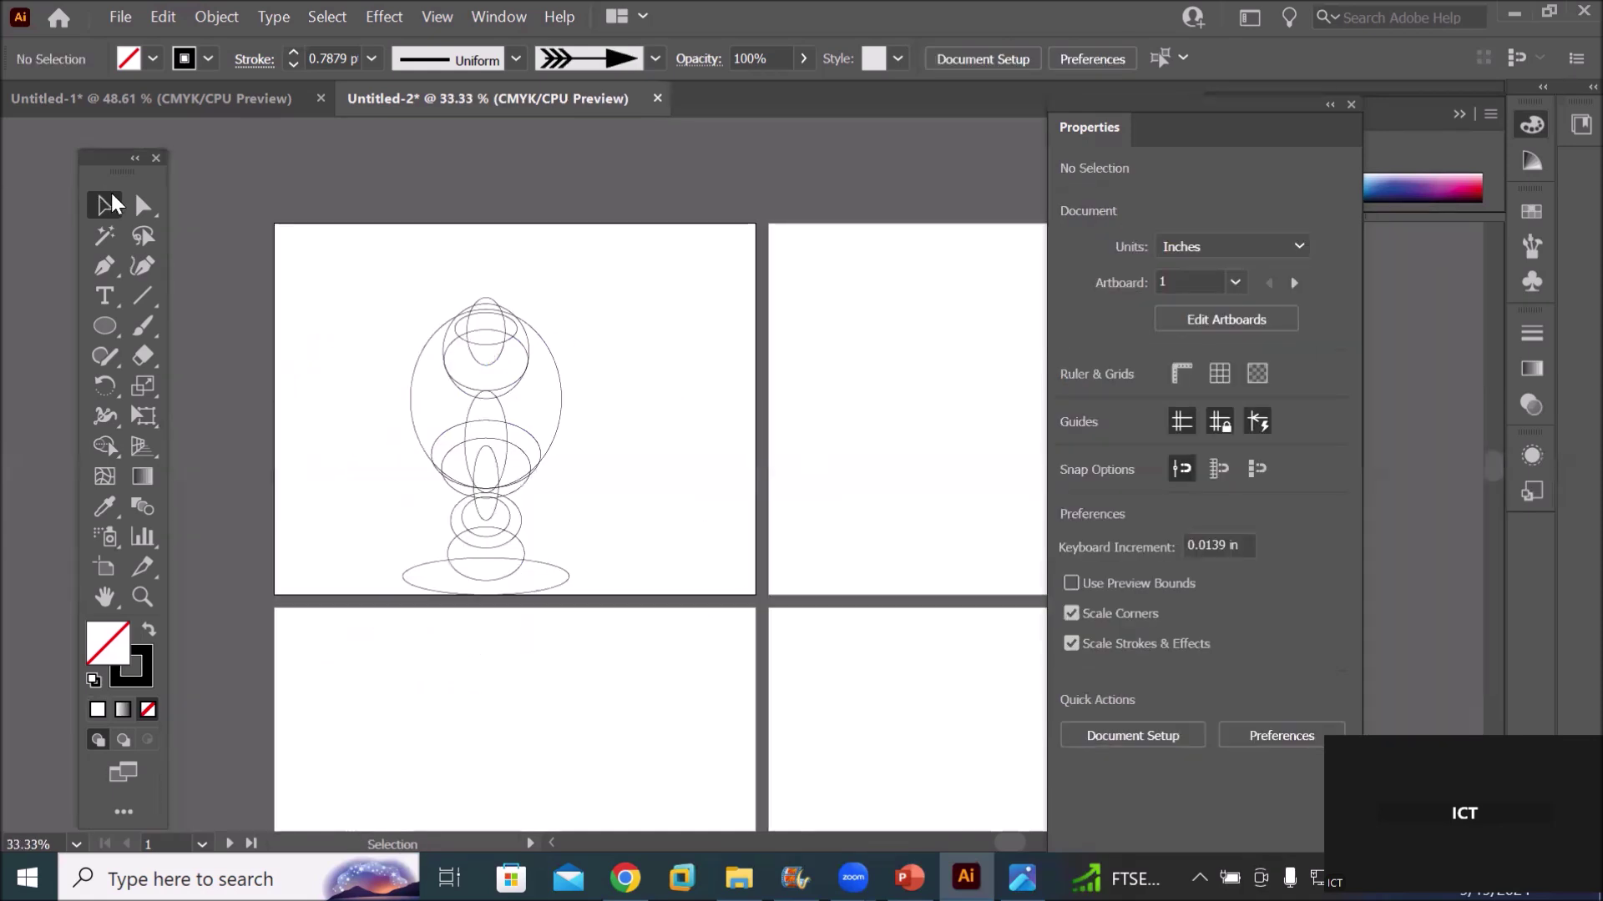
left_click_drag(557, 352, 558, 264)
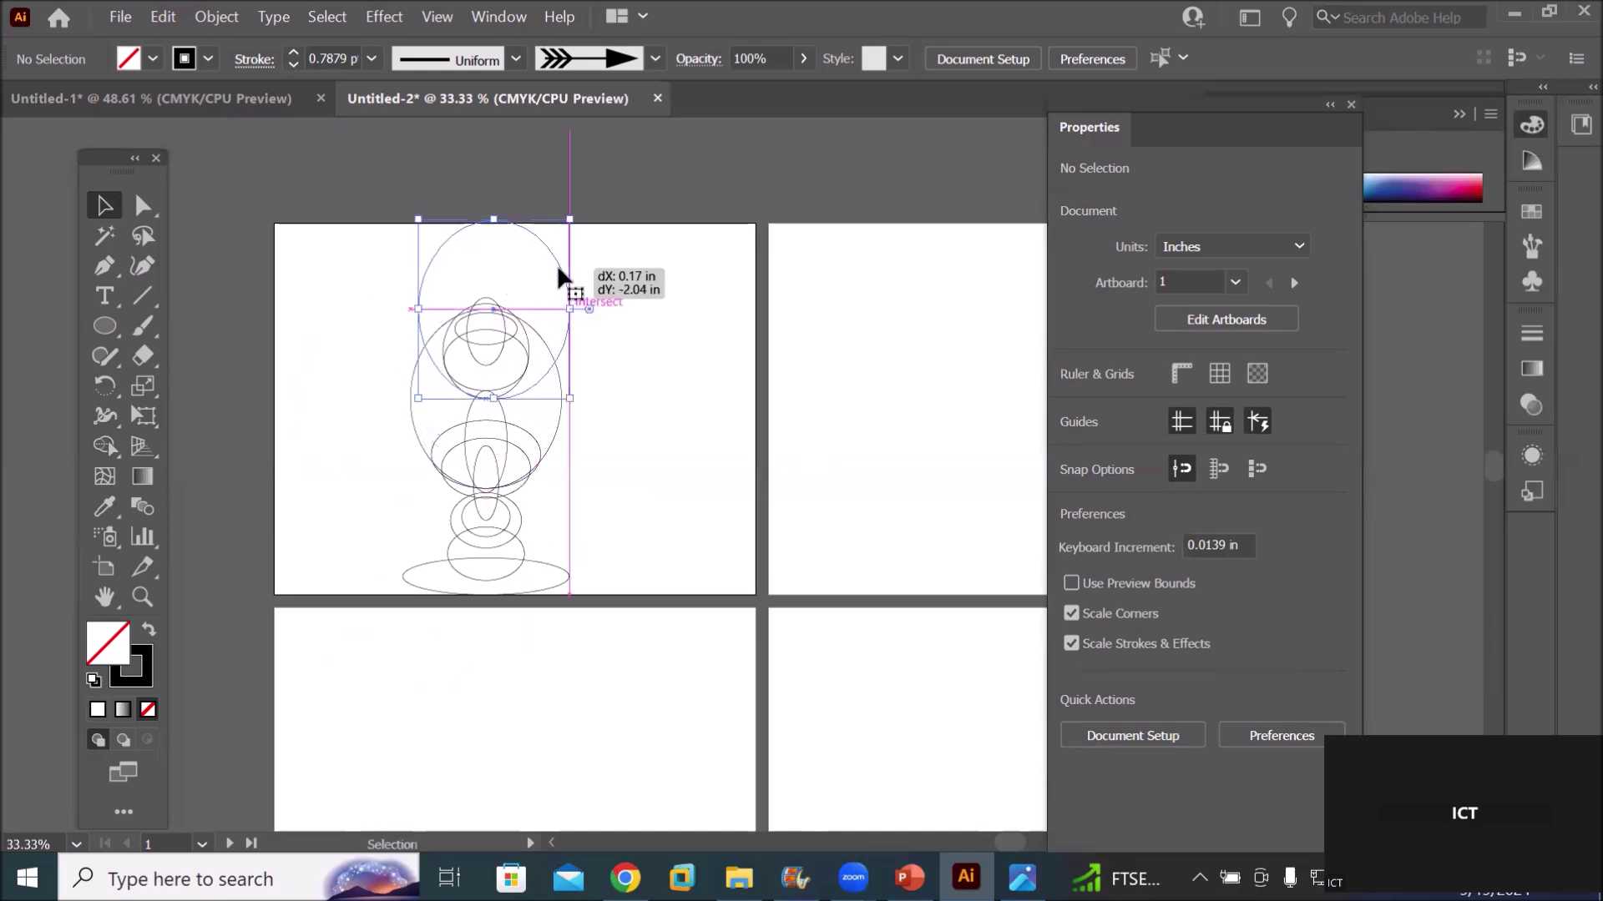
left_click_drag(557, 263, 557, 264)
Delete all artwork and restore the default white fill and black 1 pt stroke
key("a")
key("ctrl+a")
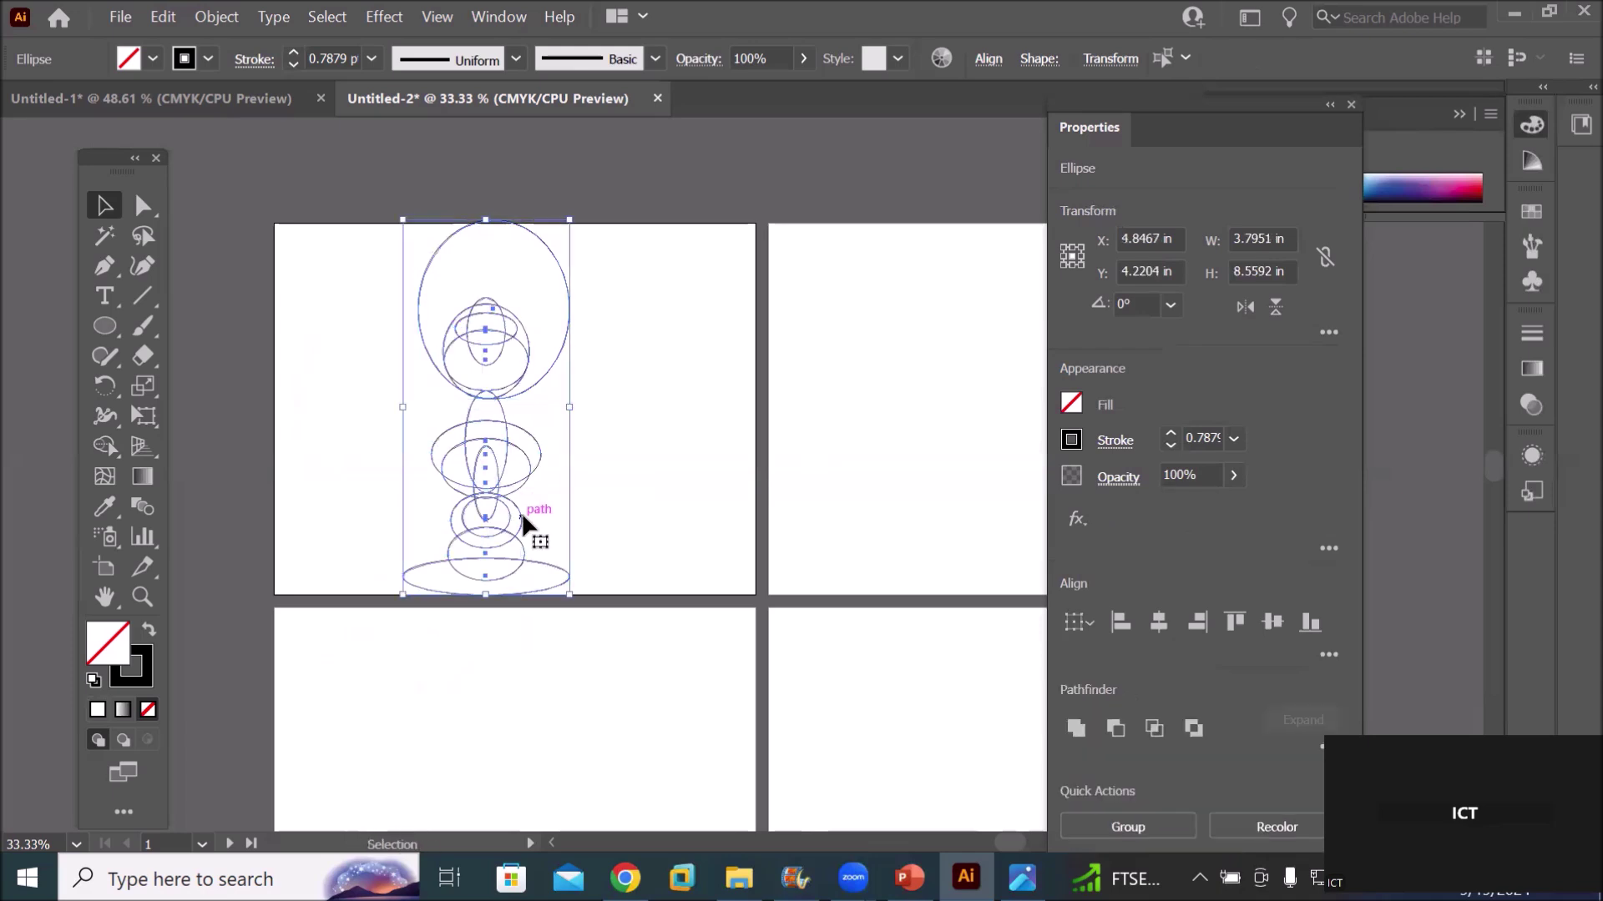
key("Delete")
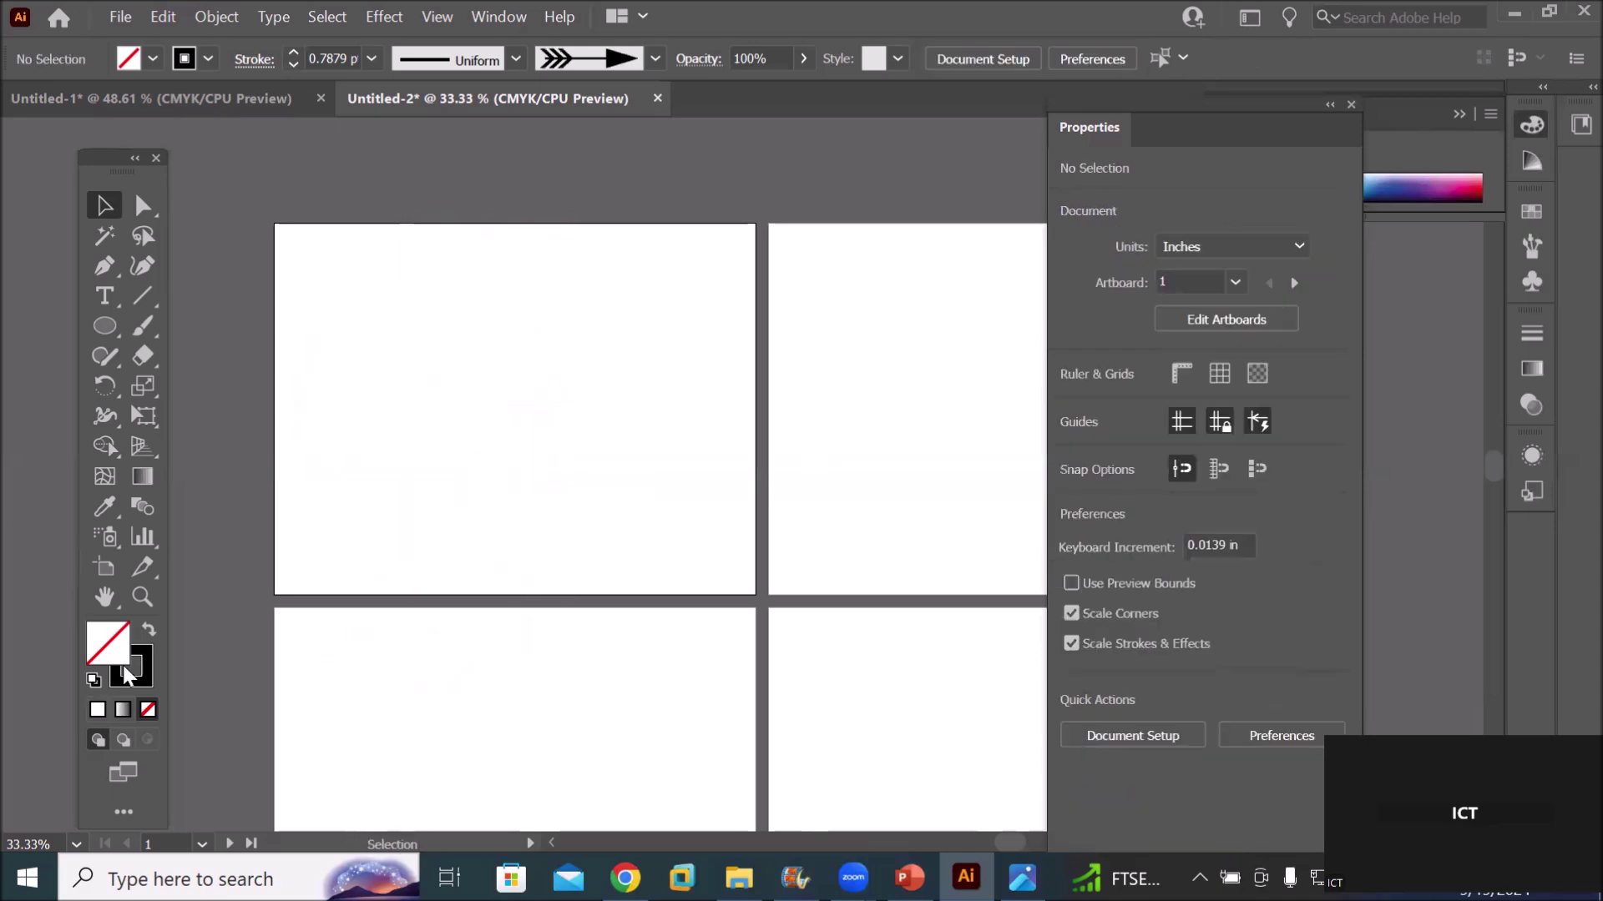
left_click(93, 680)
left_click(105, 325)
Draw small ellipses down the artboard's left side and marquee-select all five
left_click_drag(379, 260, 479, 360)
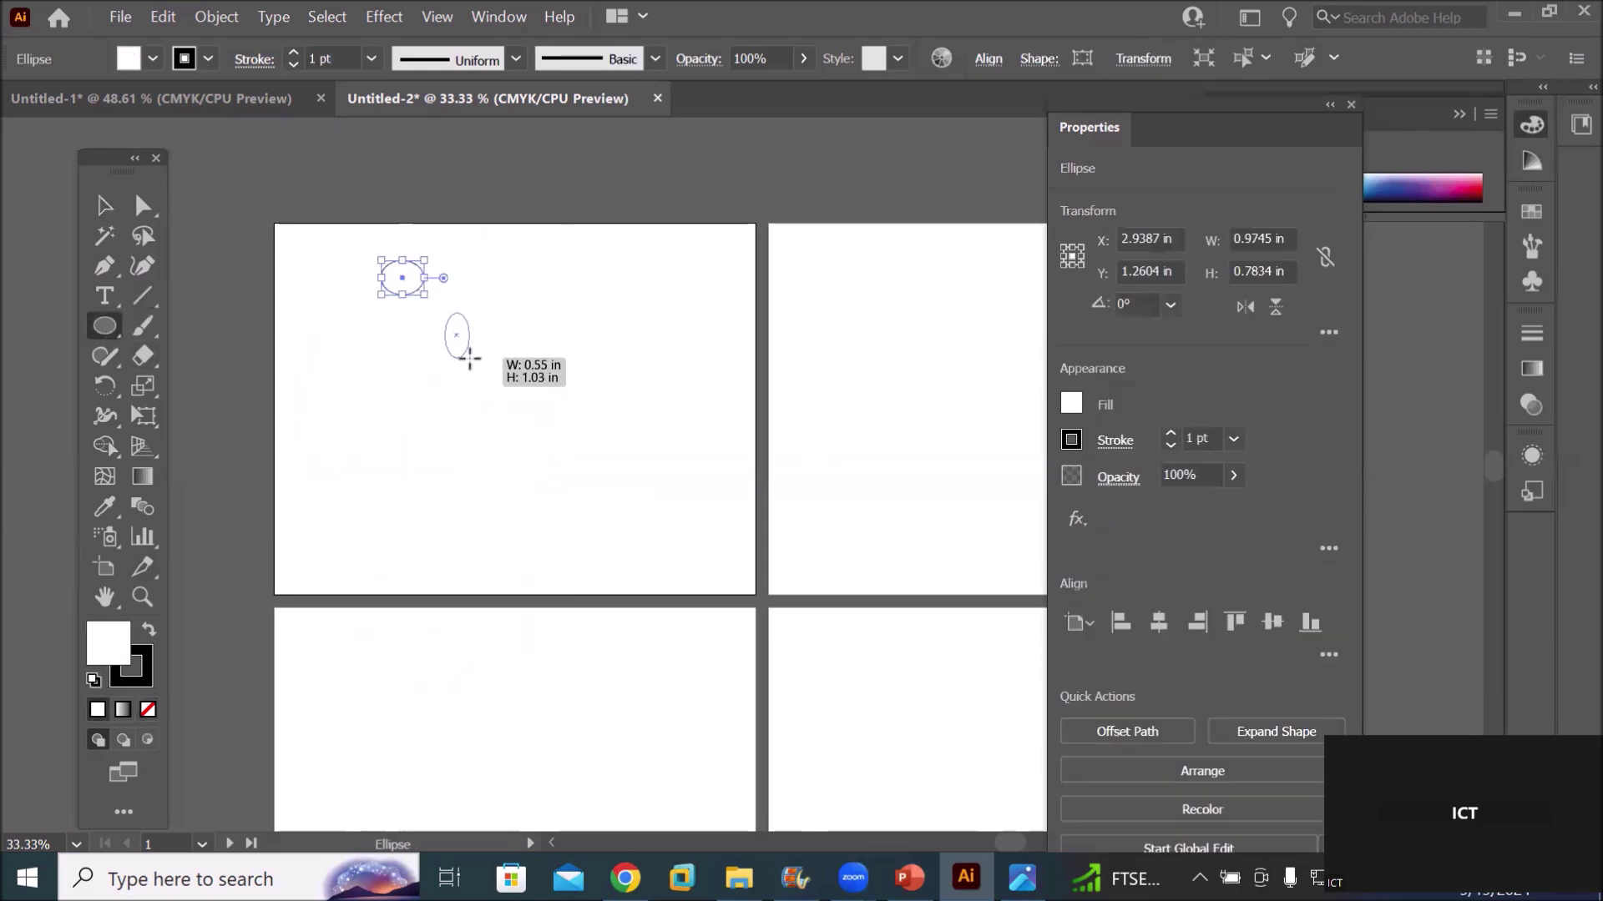
left_click_drag(452, 434, 452, 435)
mouse_move(373, 466)
left_mouse_down()
mouse_move(409, 503)
mouse_move(393, 583)
left_mouse_up()
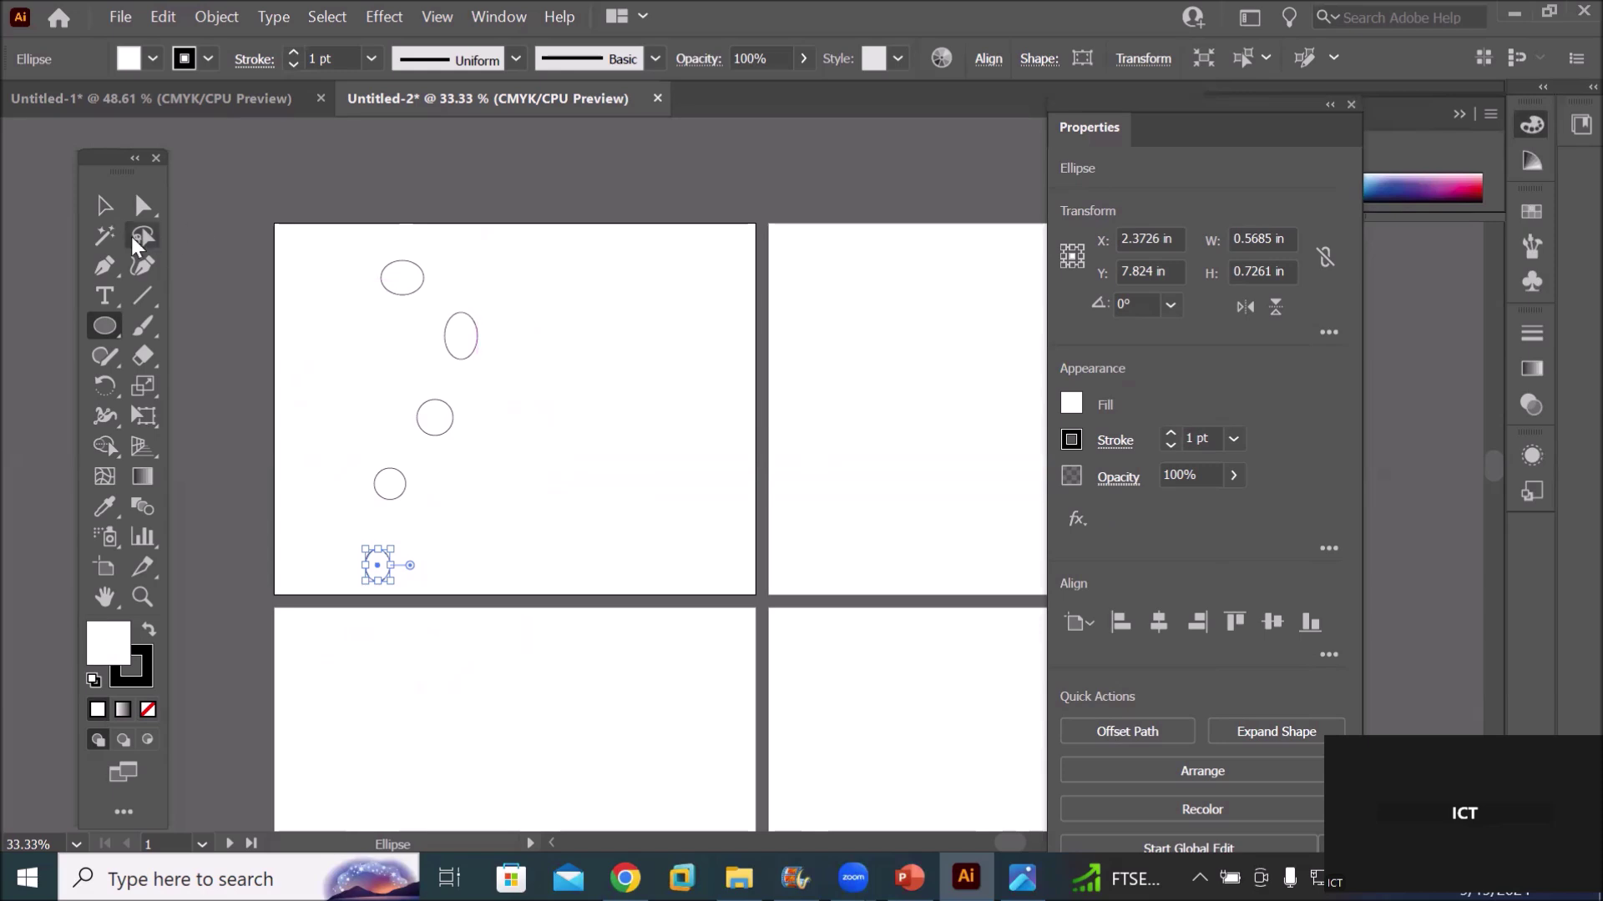
left_click(101, 206)
left_click_drag(329, 240, 528, 598)
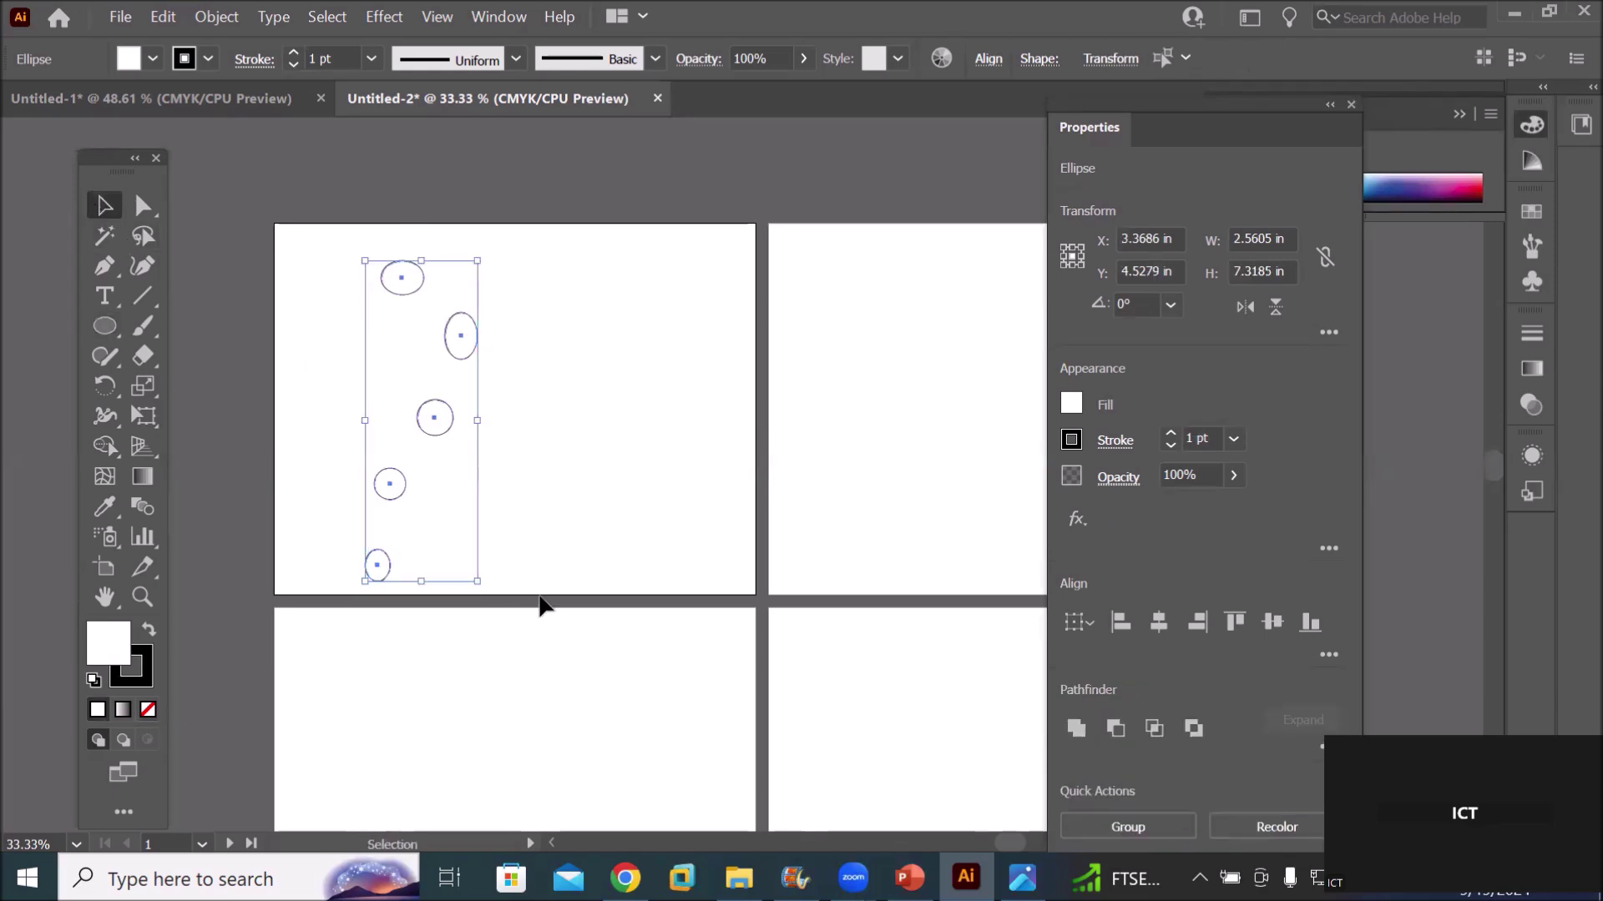
left_click(1329, 654)
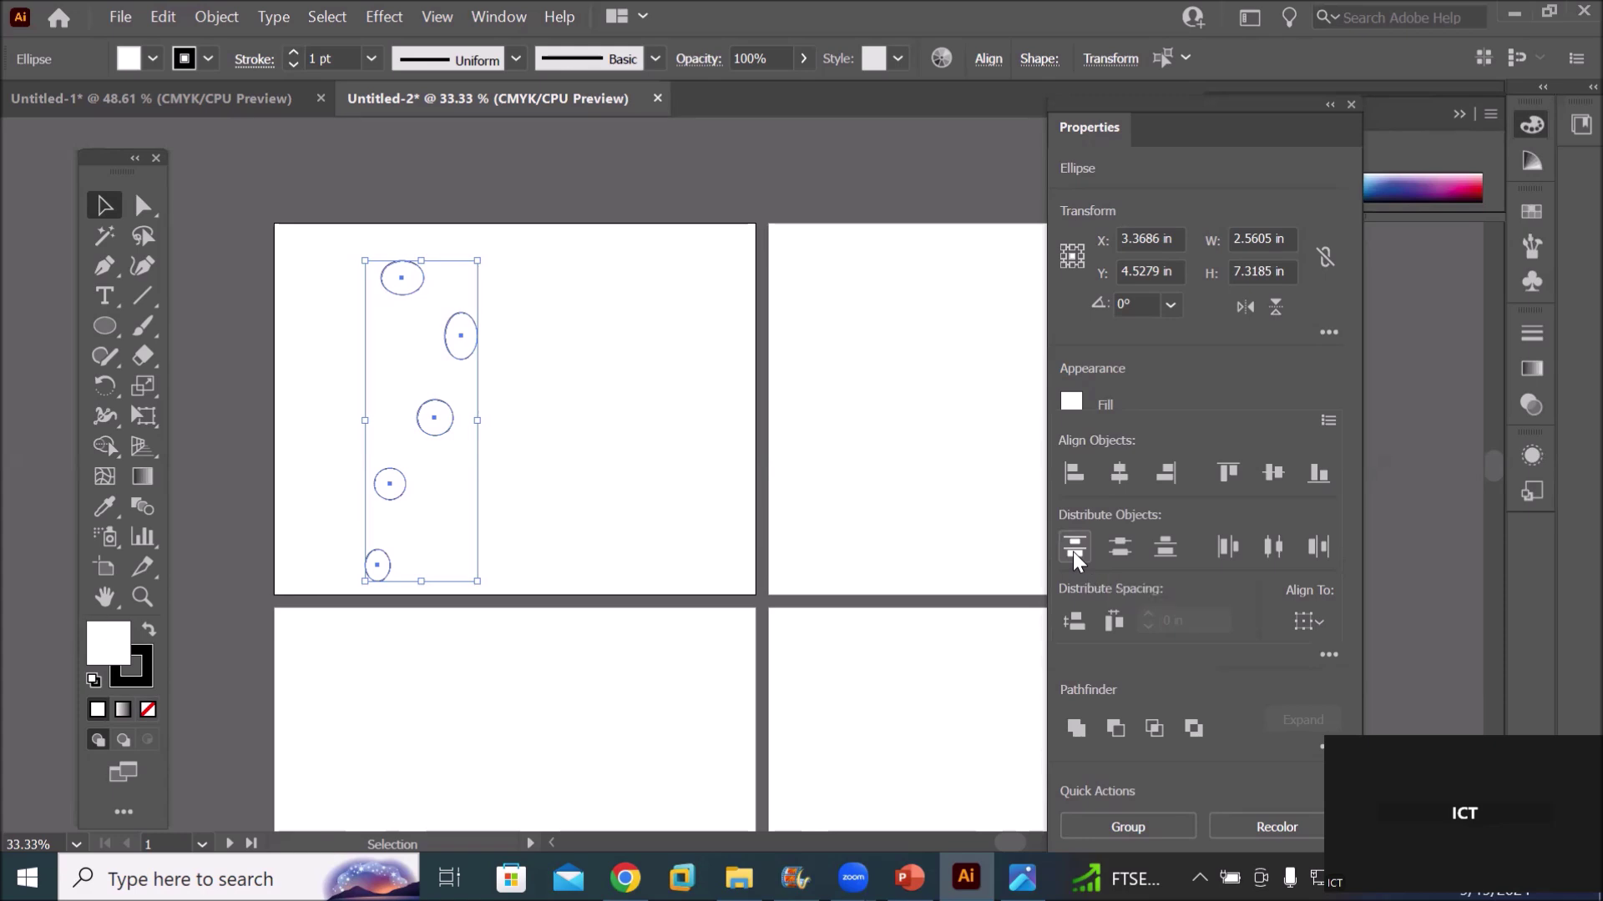
Apply Horizontal Align Left to the artboard so the ellipses sit flush left
left_click(1327, 655)
left_click(1329, 654)
left_click(1071, 474)
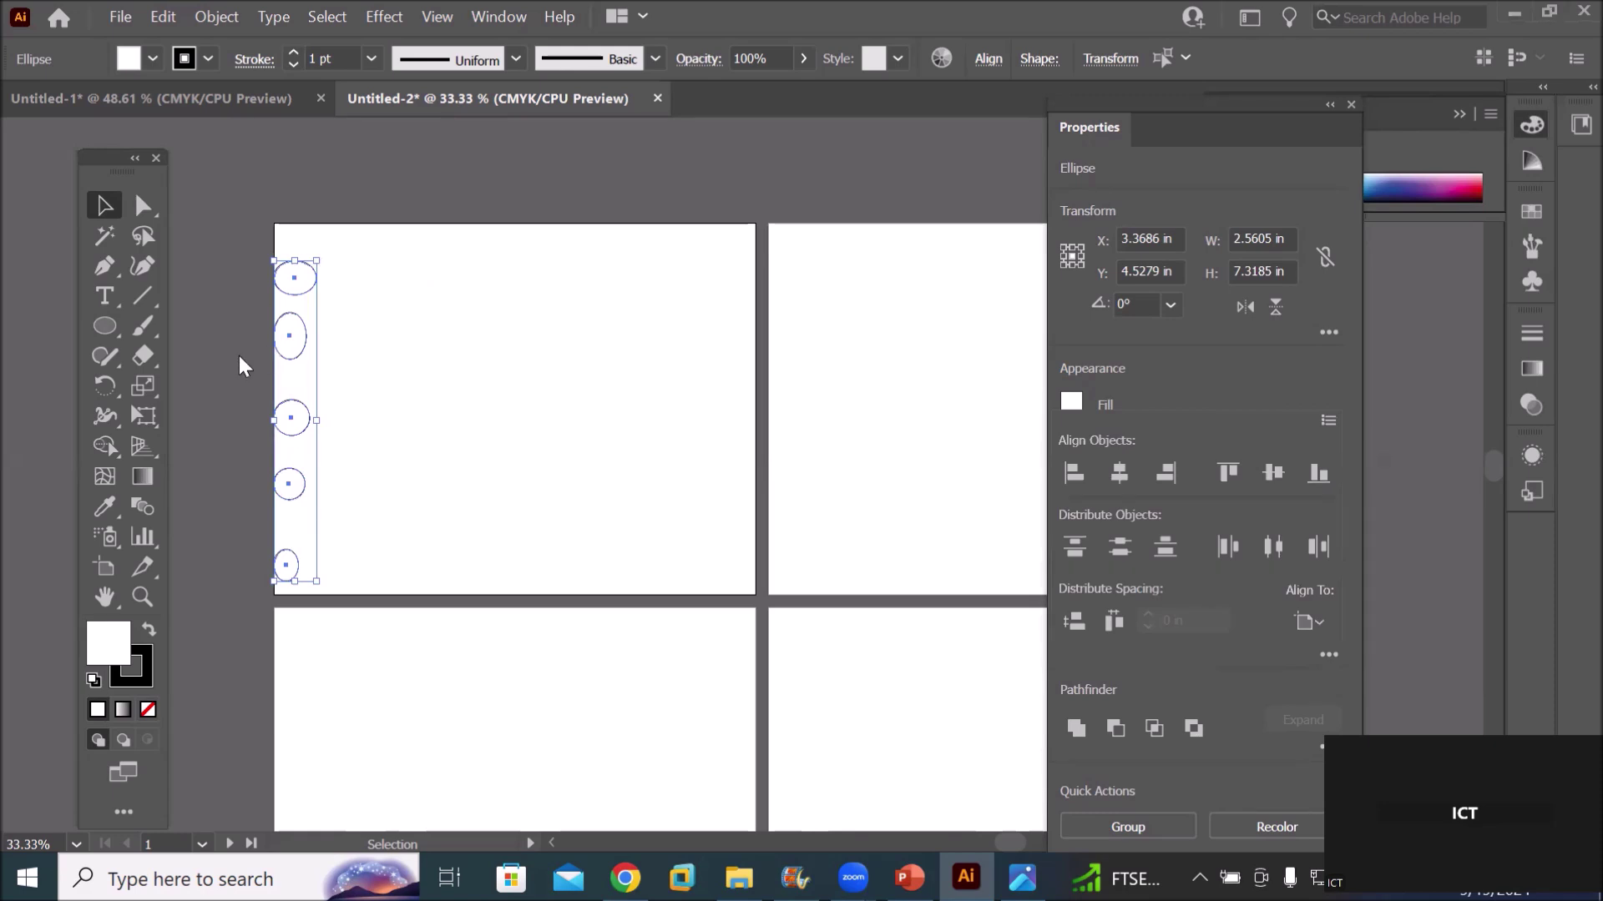
scroll(230, 357, "up", 1, "alt")
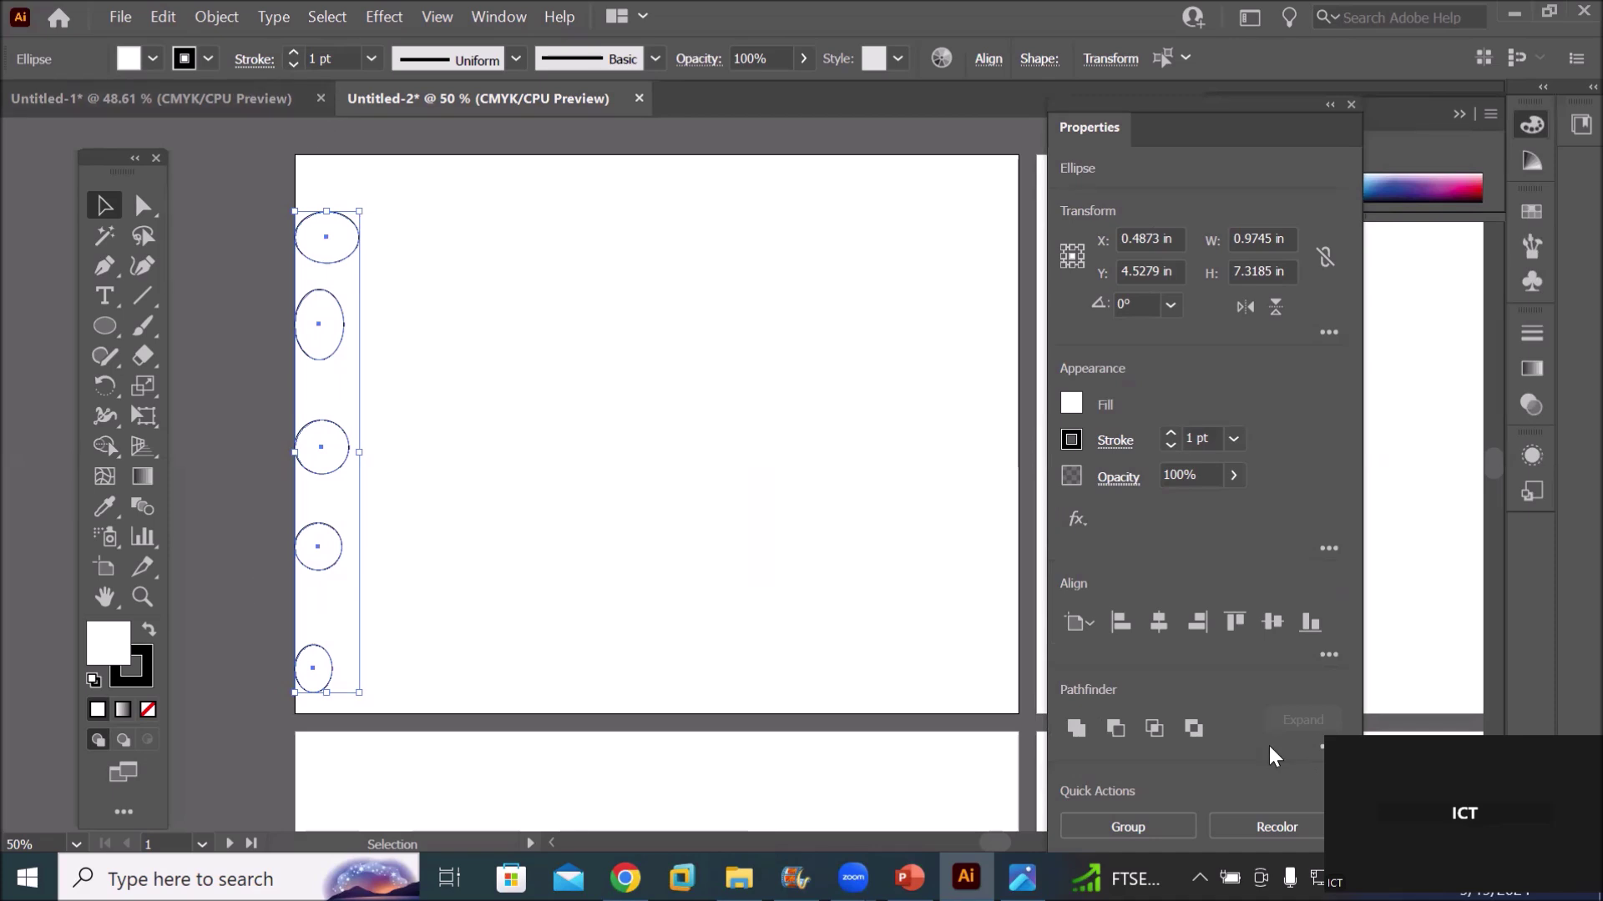
Try distributing the ellipses over the full artboard height, then undo it
left_click(1325, 658)
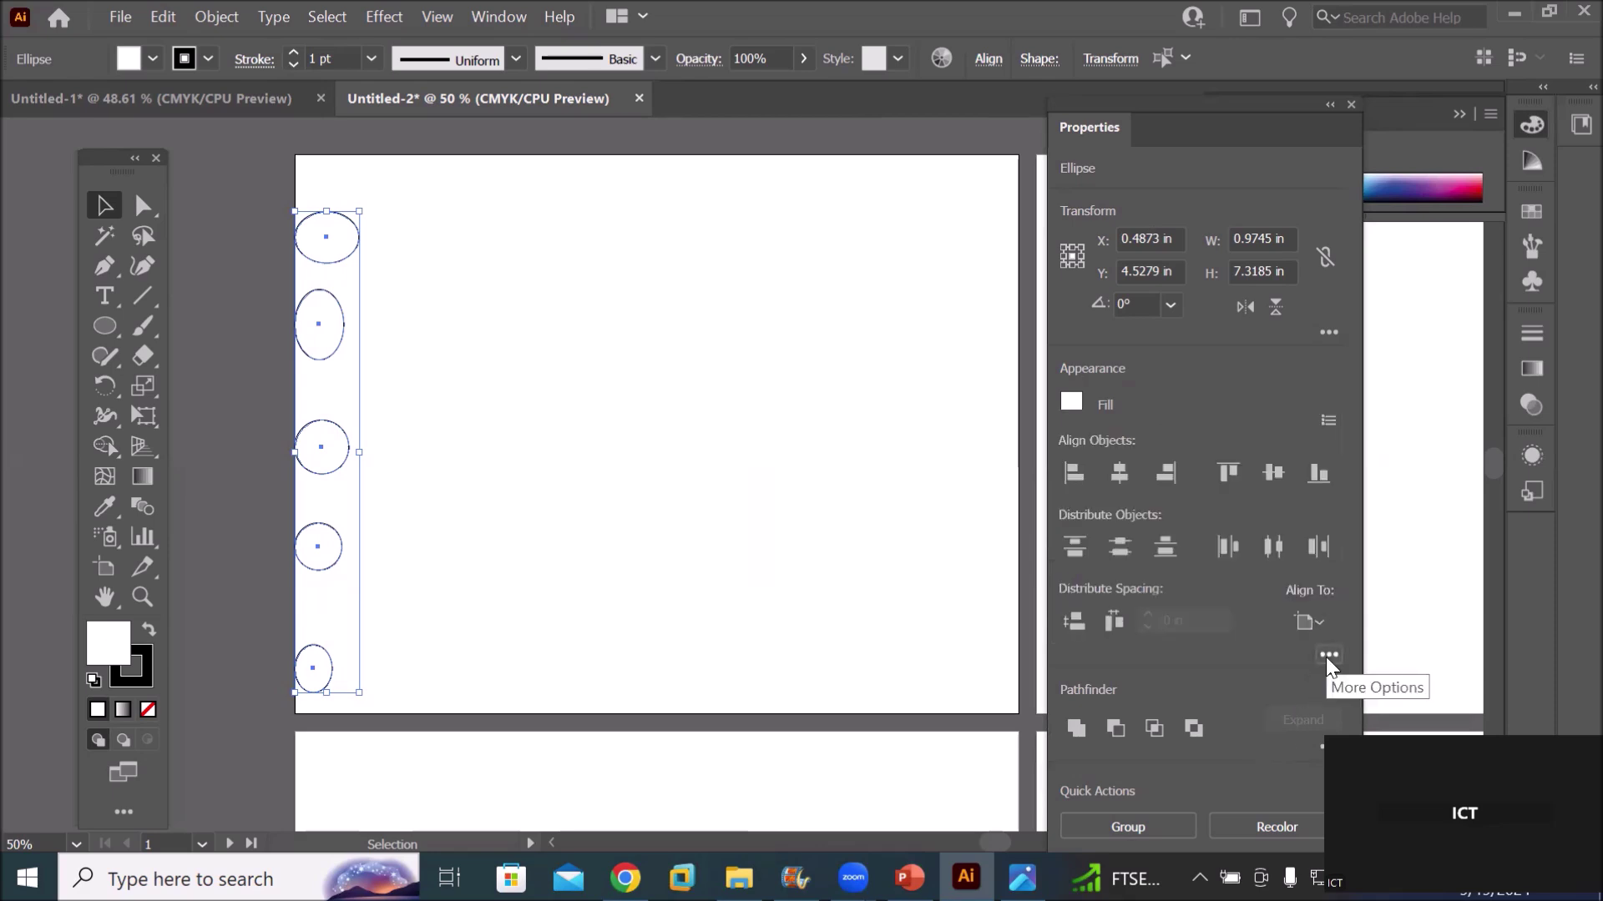
left_click(1324, 654)
left_click(1324, 654)
left_click(1314, 626)
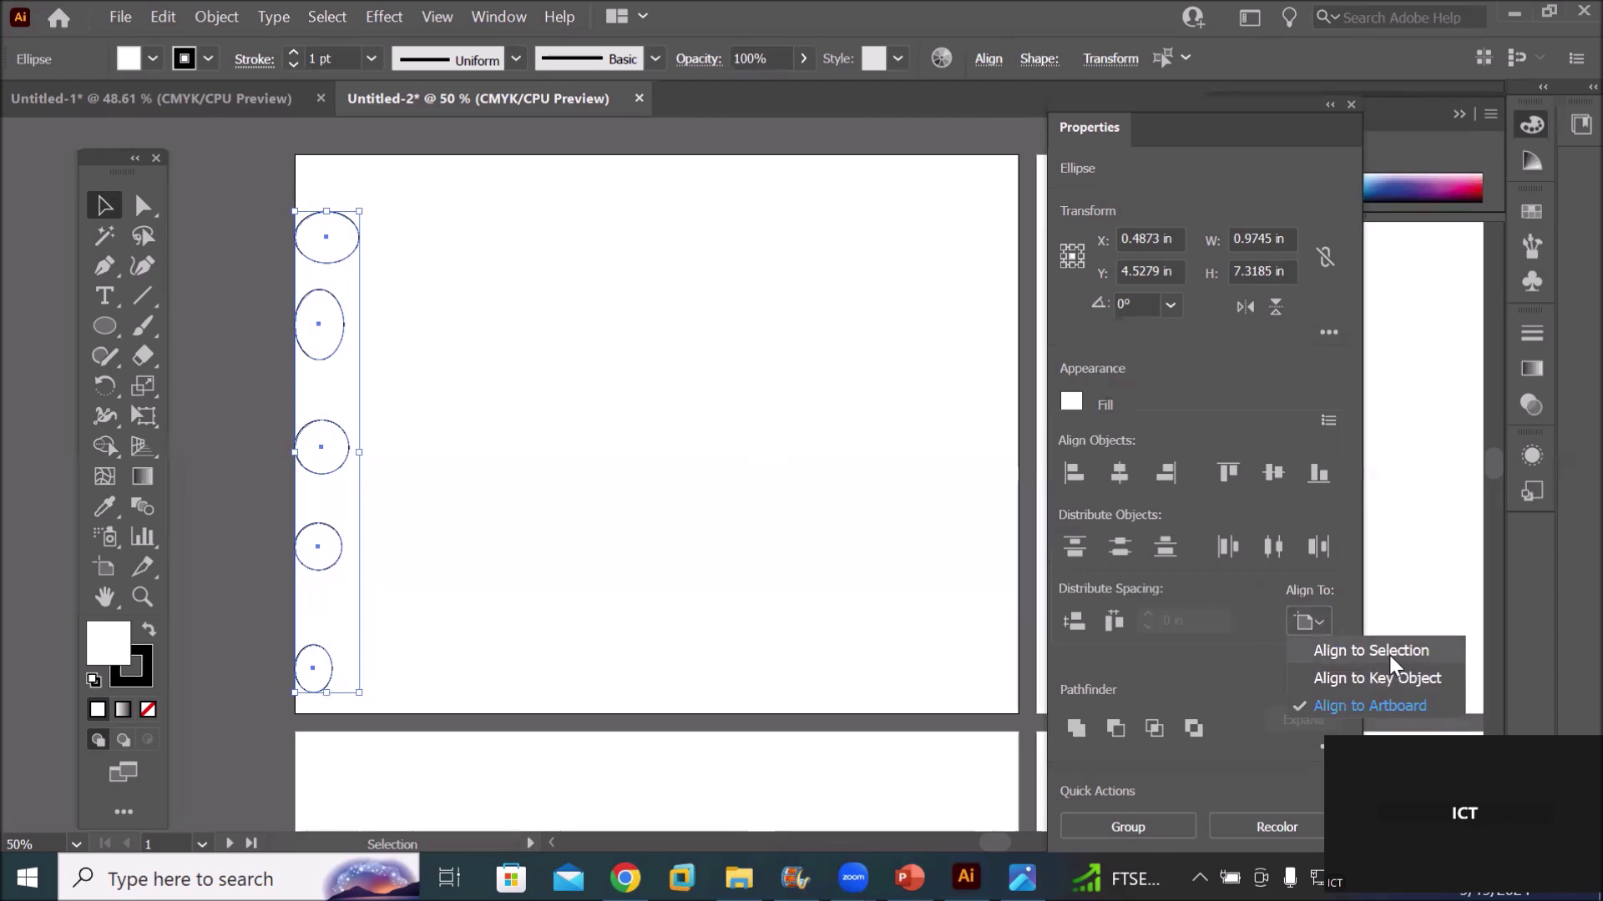
left_click(1392, 704)
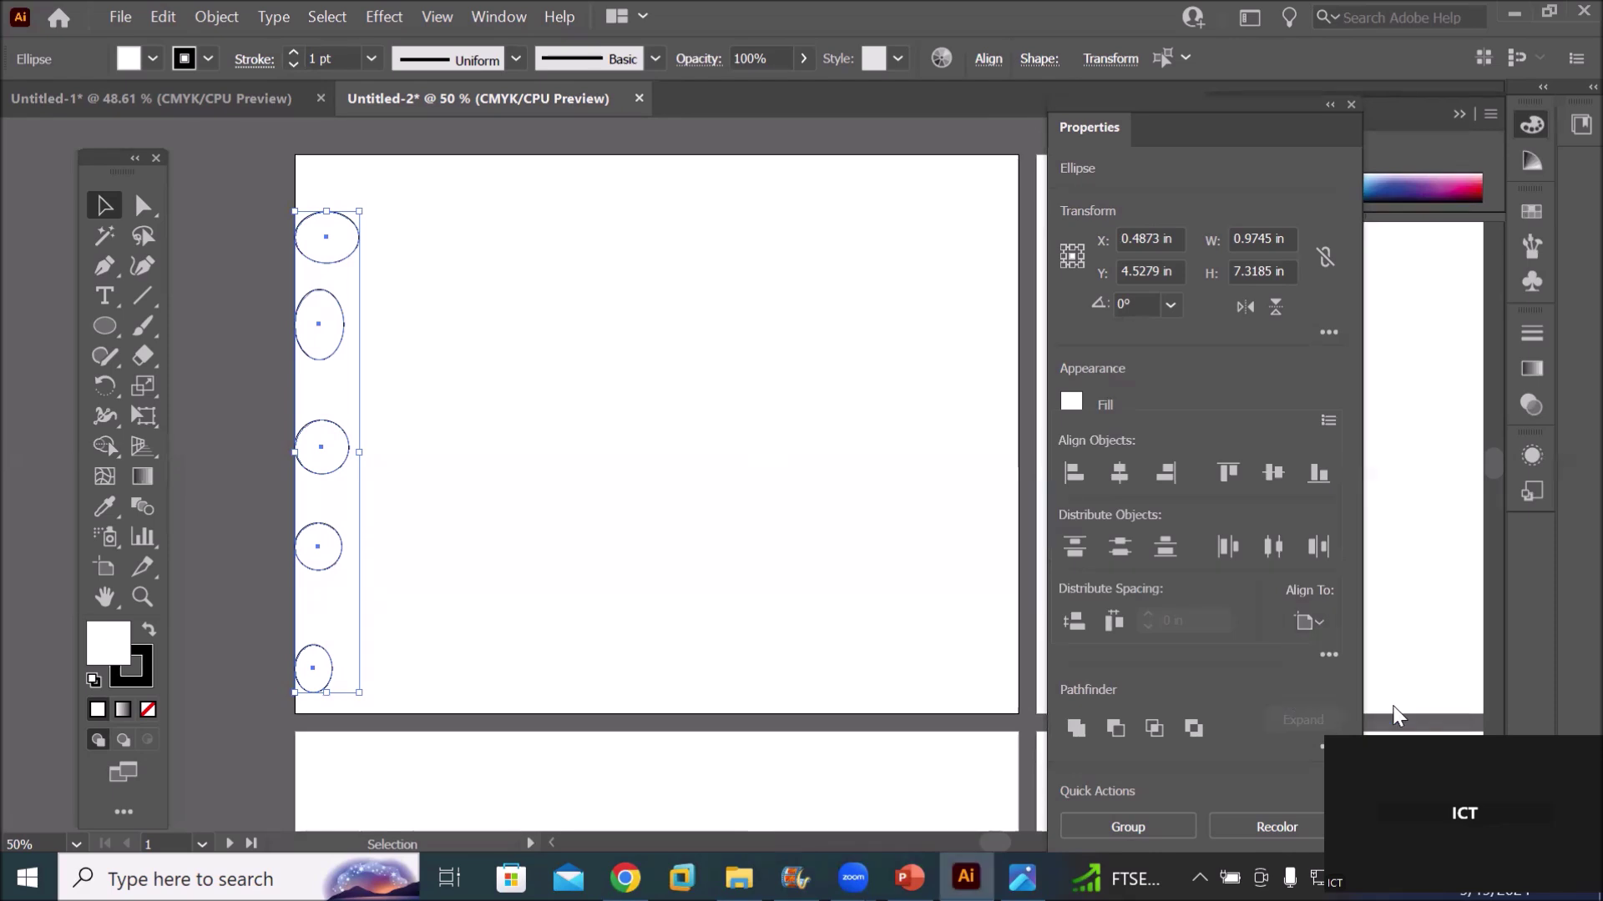
left_click(1073, 548)
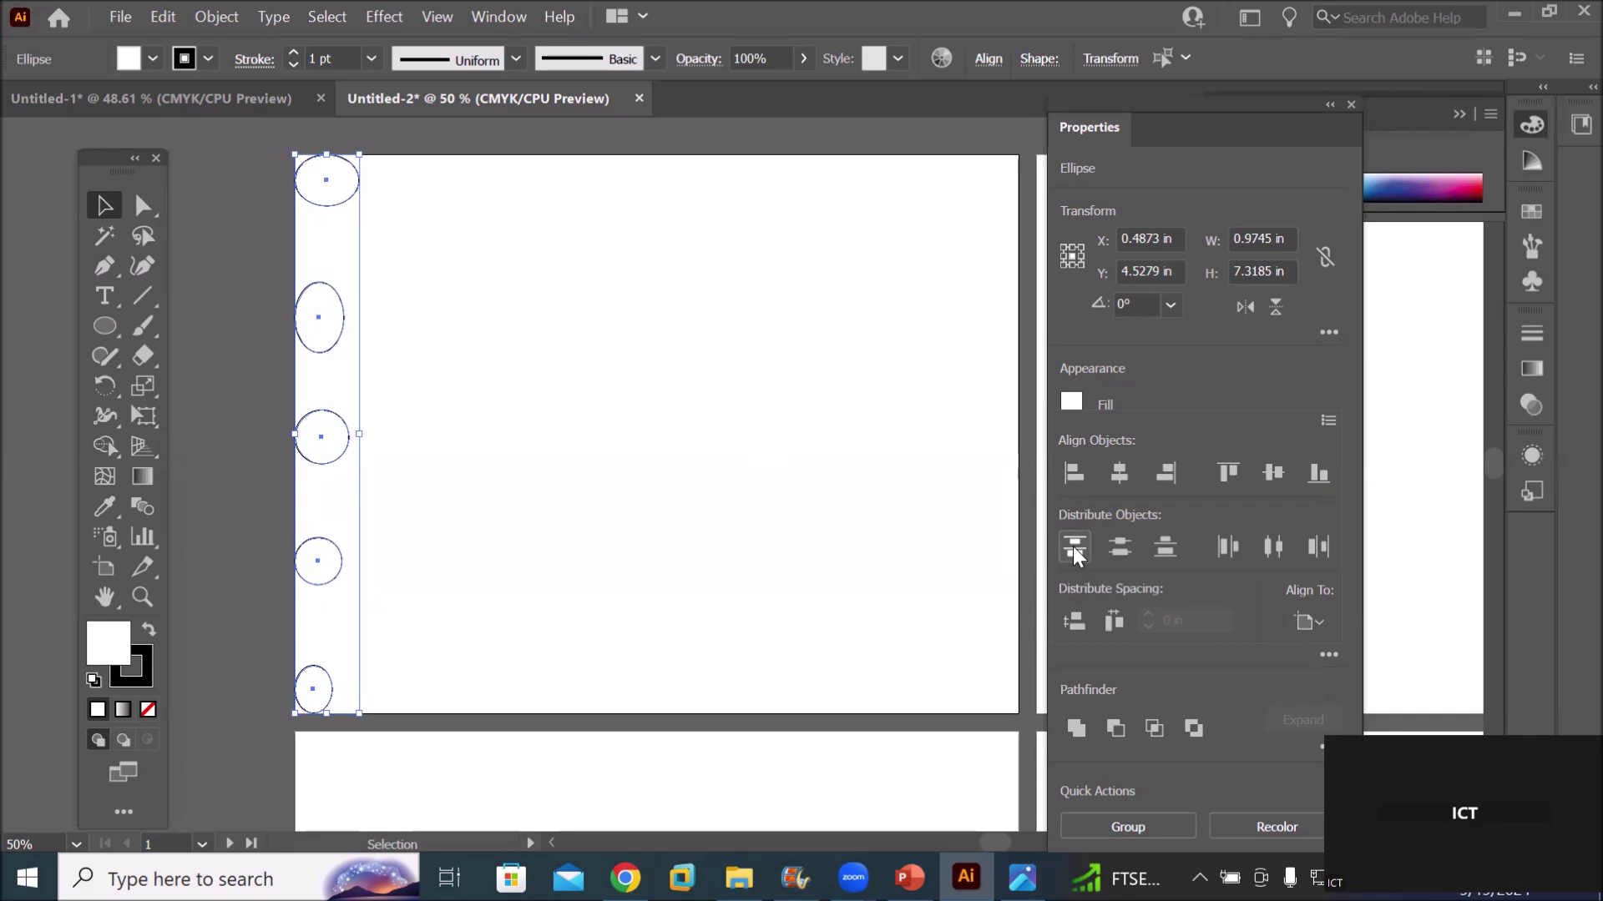
key("ctrl+z")
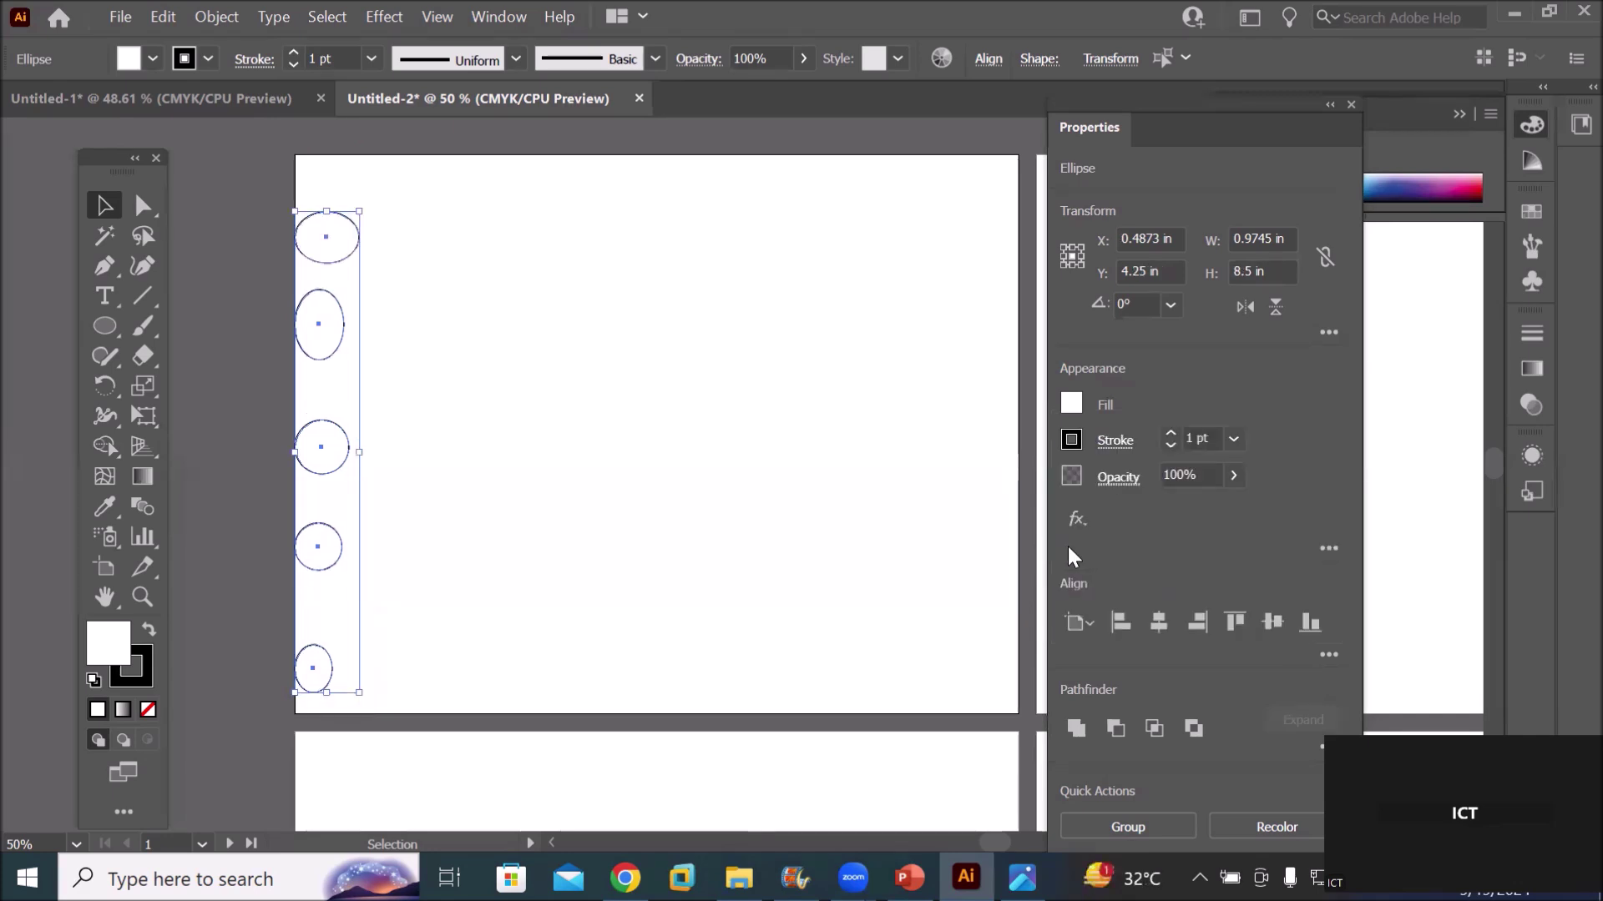
Switch Align To to Align to Selection and distribute the ellipses by vertical centre
left_click(1332, 655)
left_click(1322, 623)
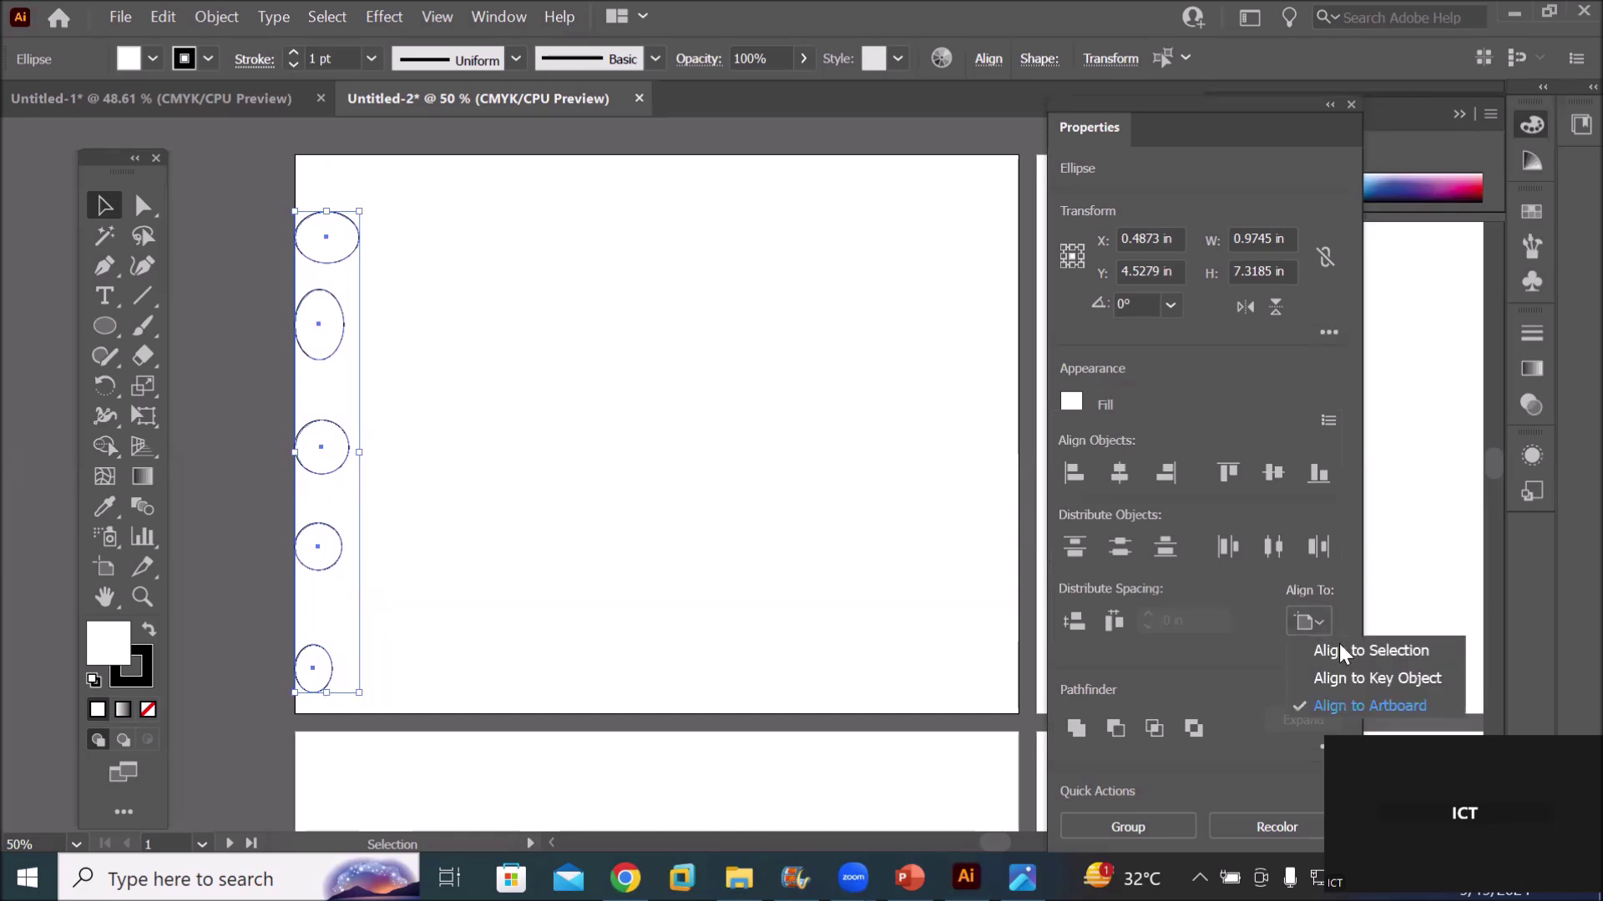
left_click(1349, 650)
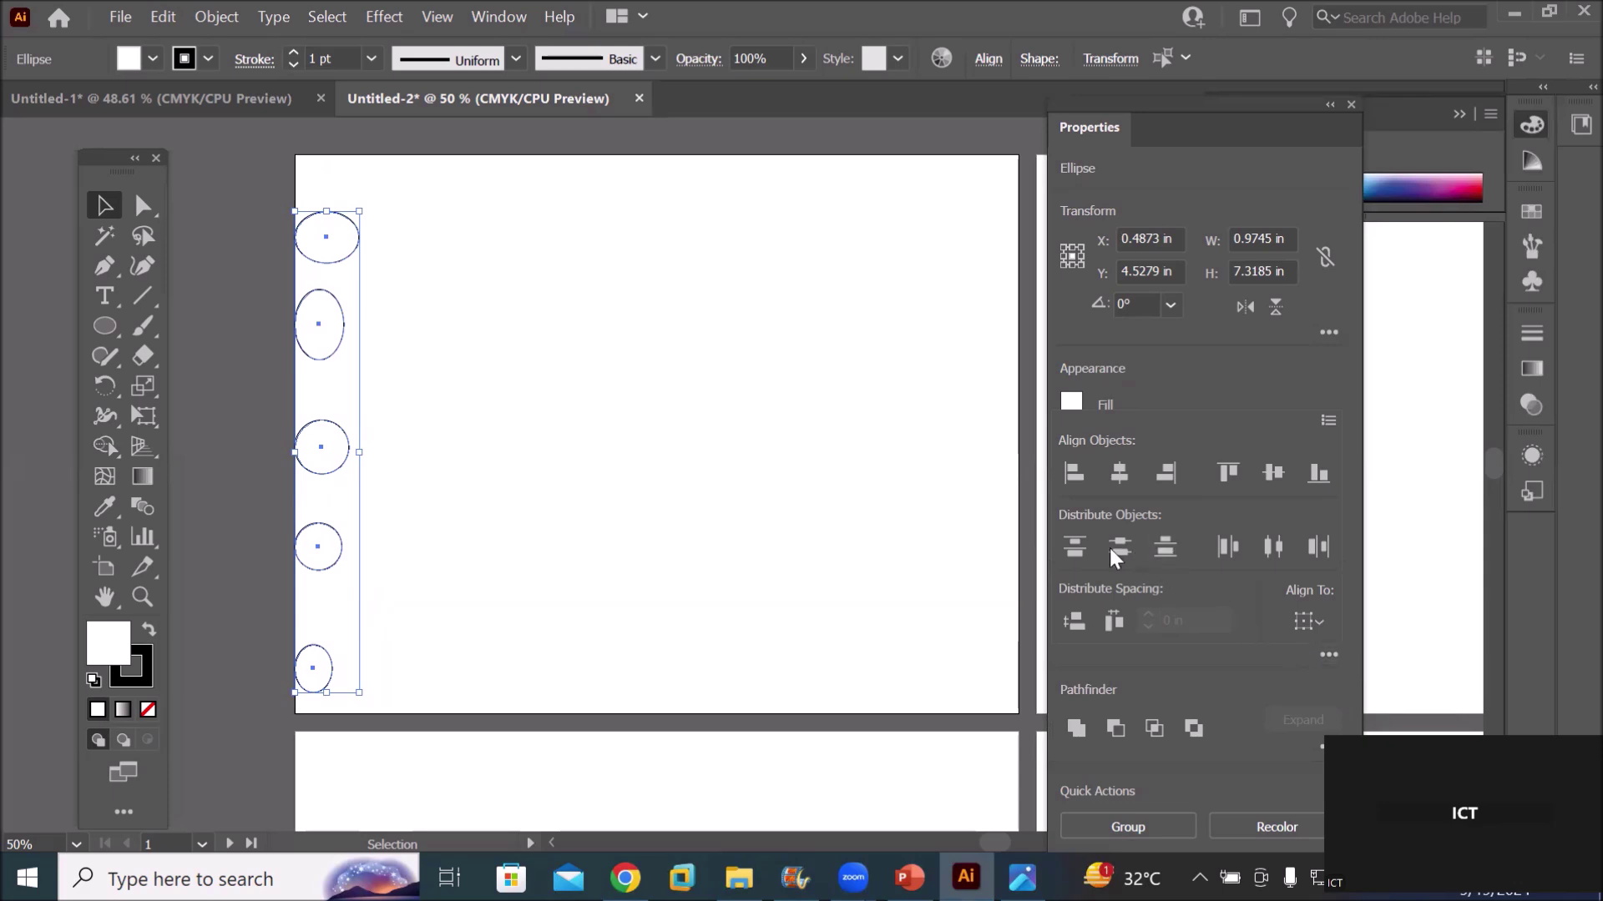
left_click(1073, 550)
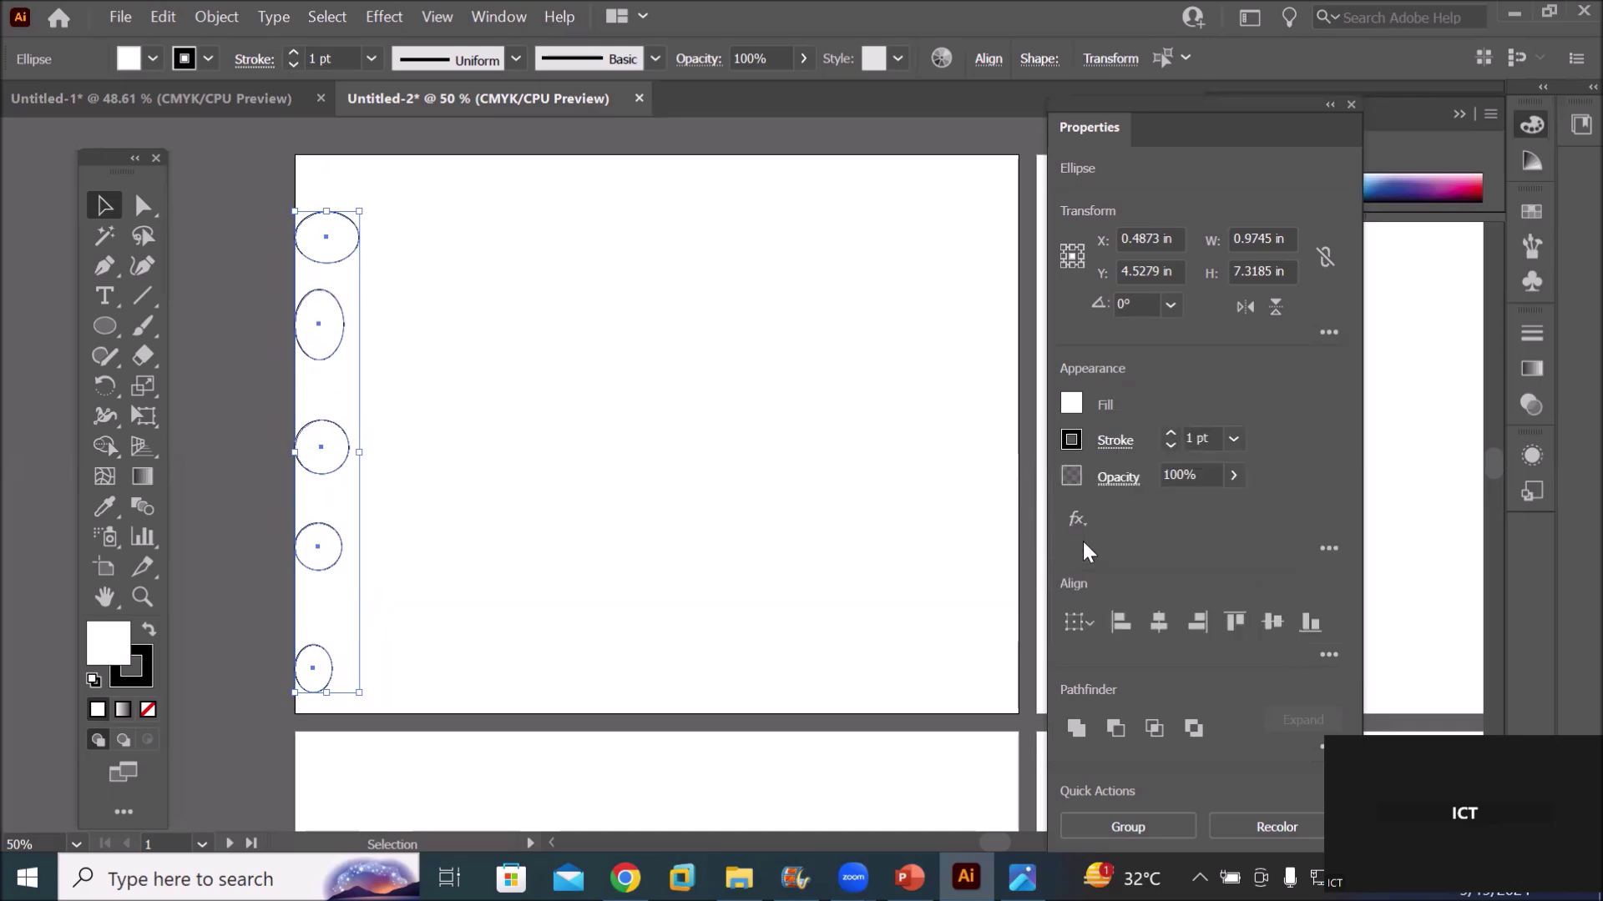
Nudge the second ellipse lower, reselect all five, and set Align To to Key Object
left_click(705, 529)
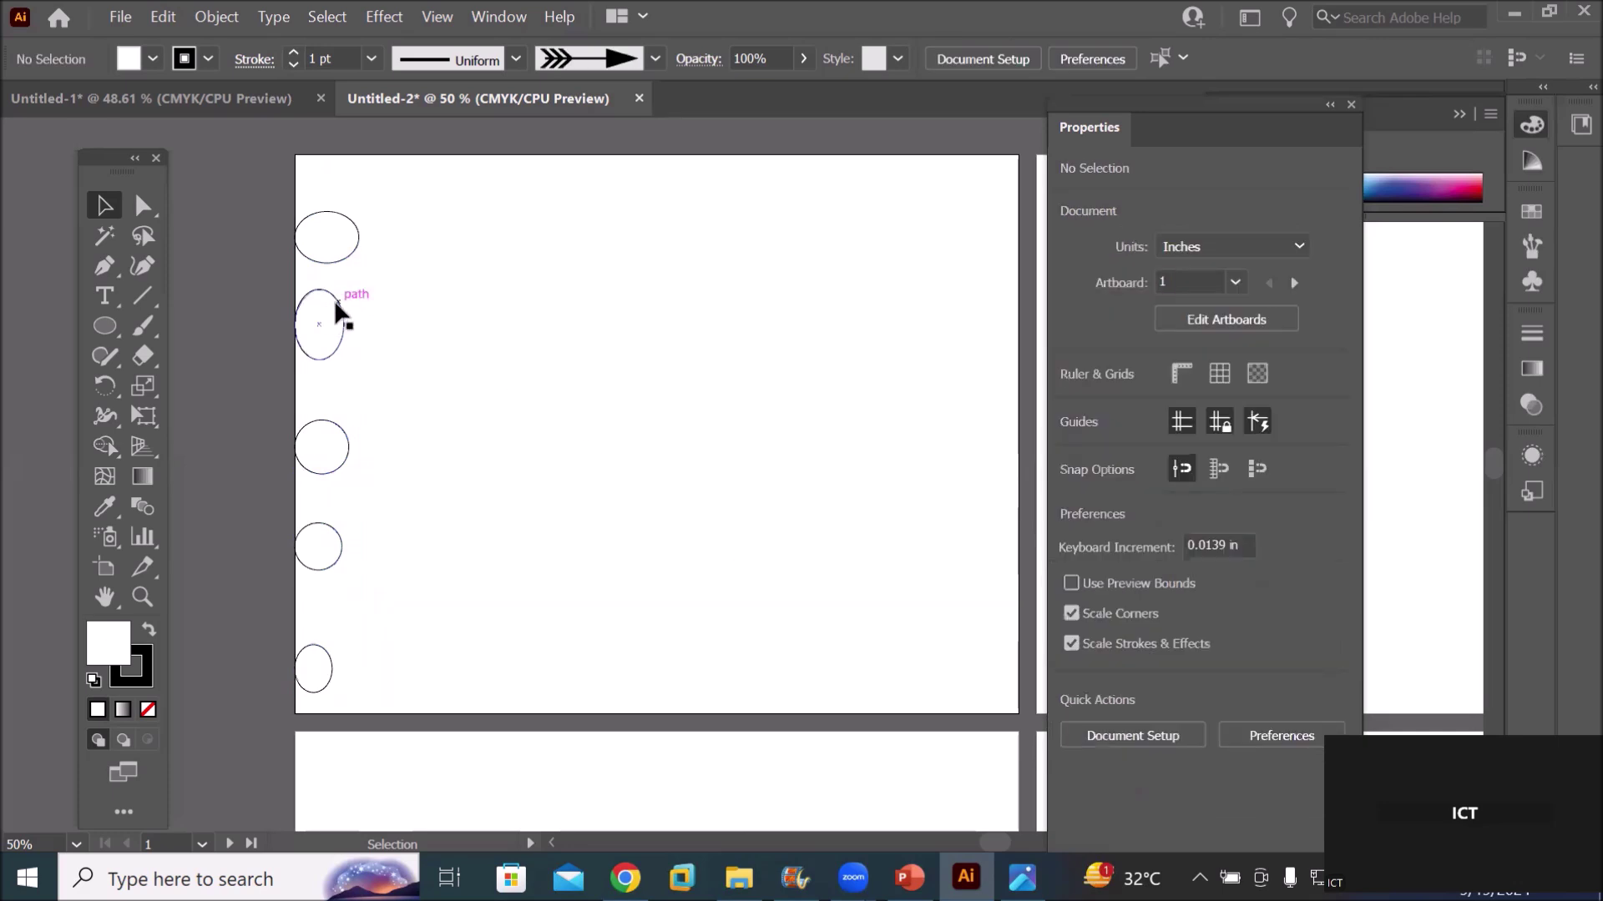
left_click_drag(336, 302, 338, 318)
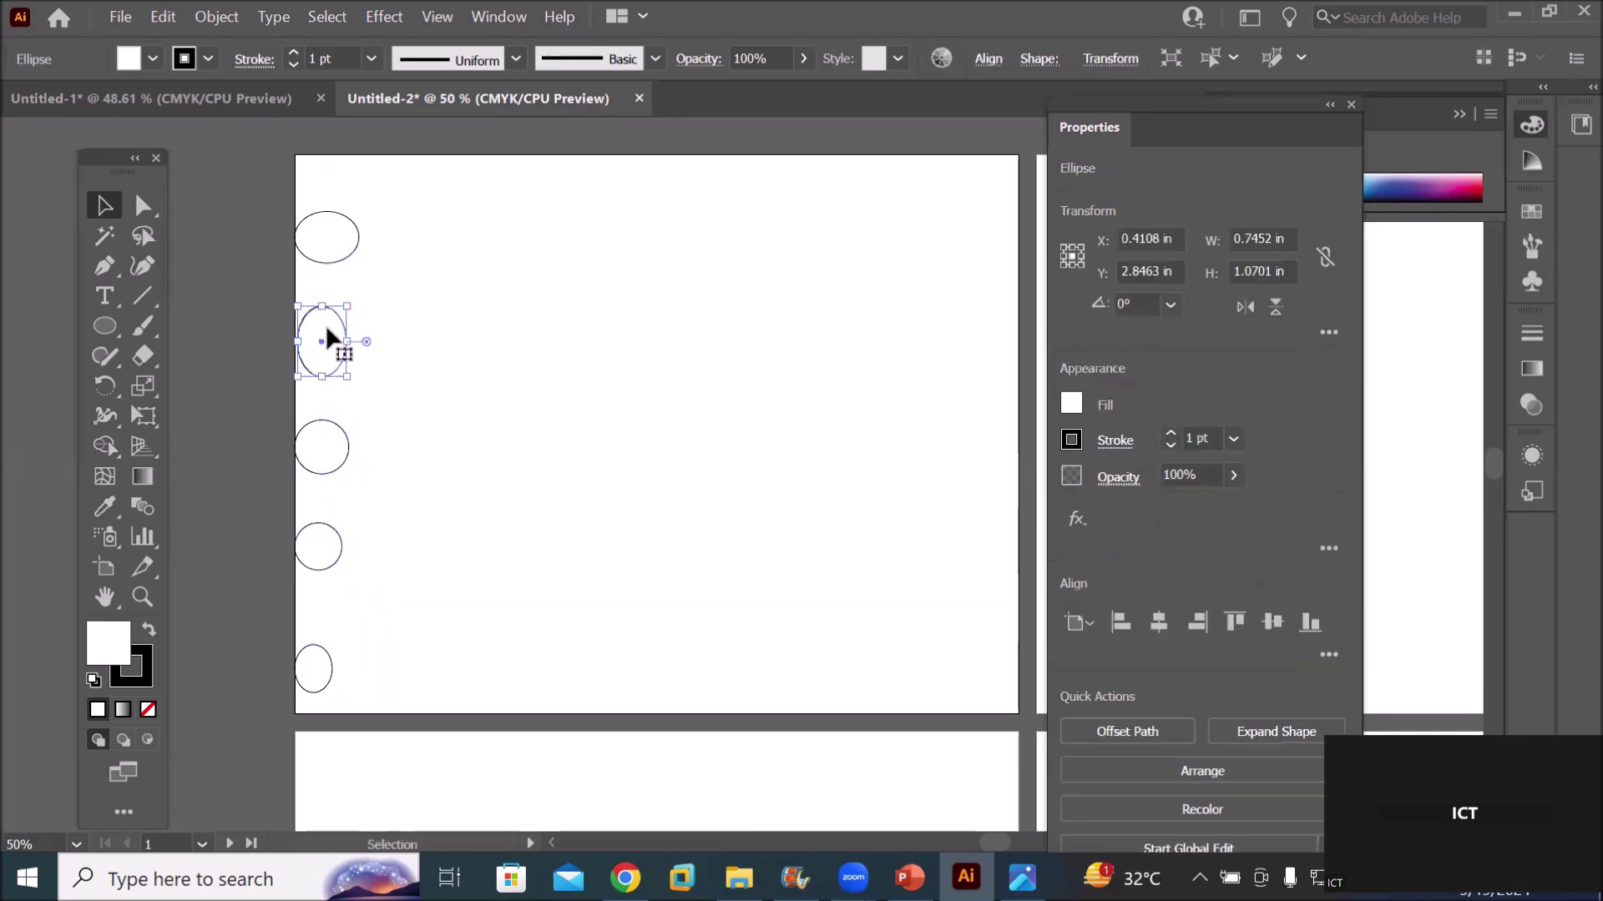
left_click_drag(236, 204, 428, 728)
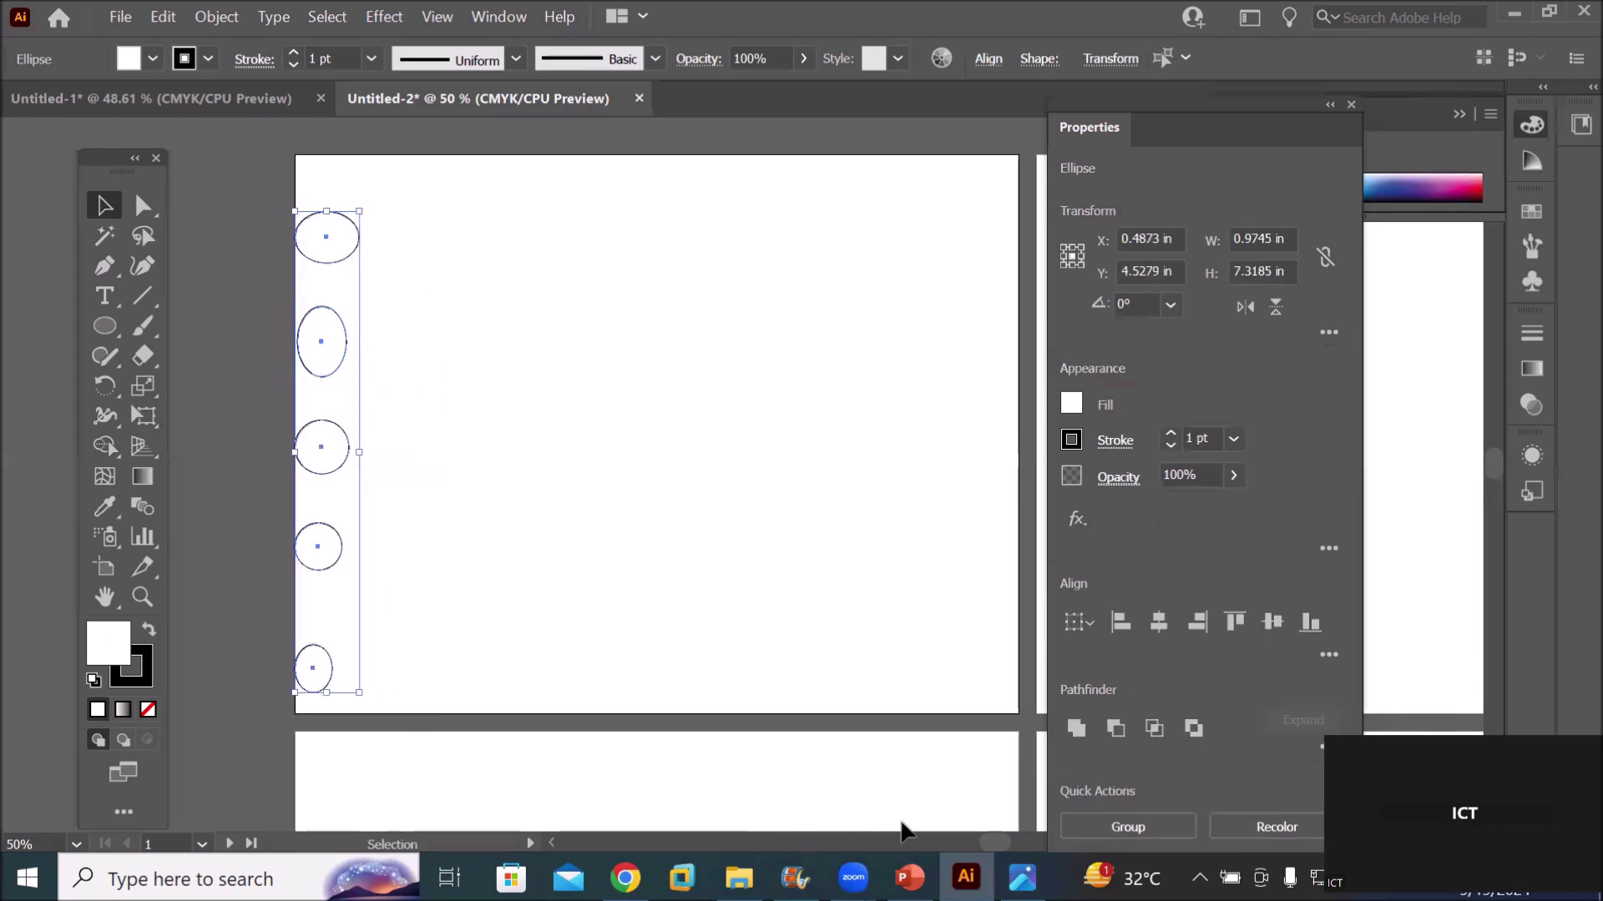
left_click(1322, 655)
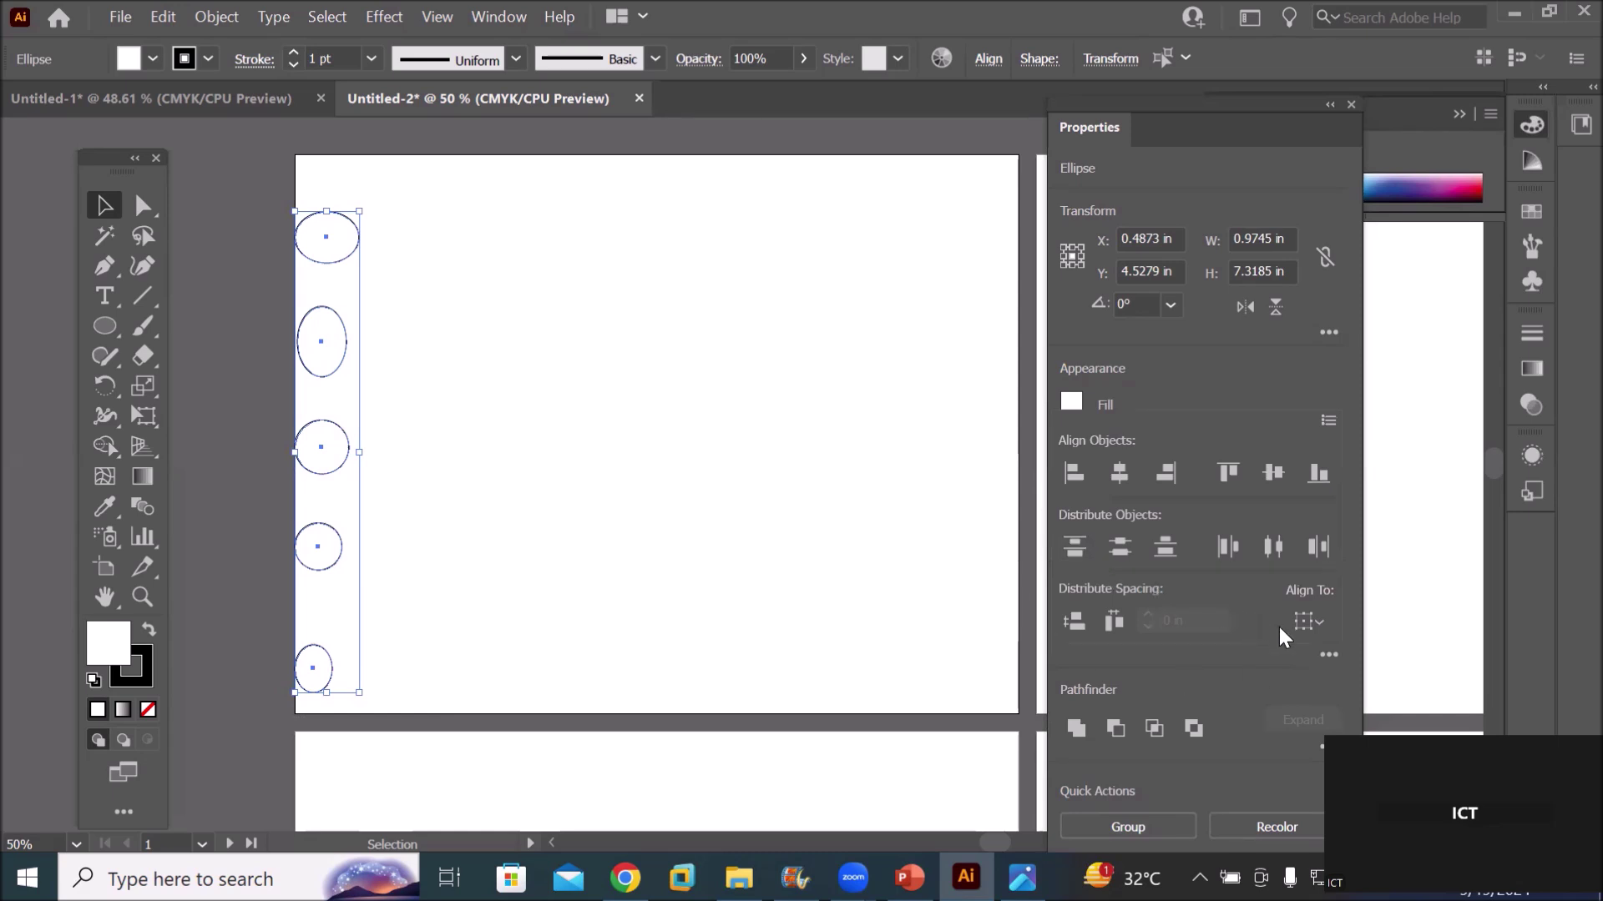
left_click(1309, 622)
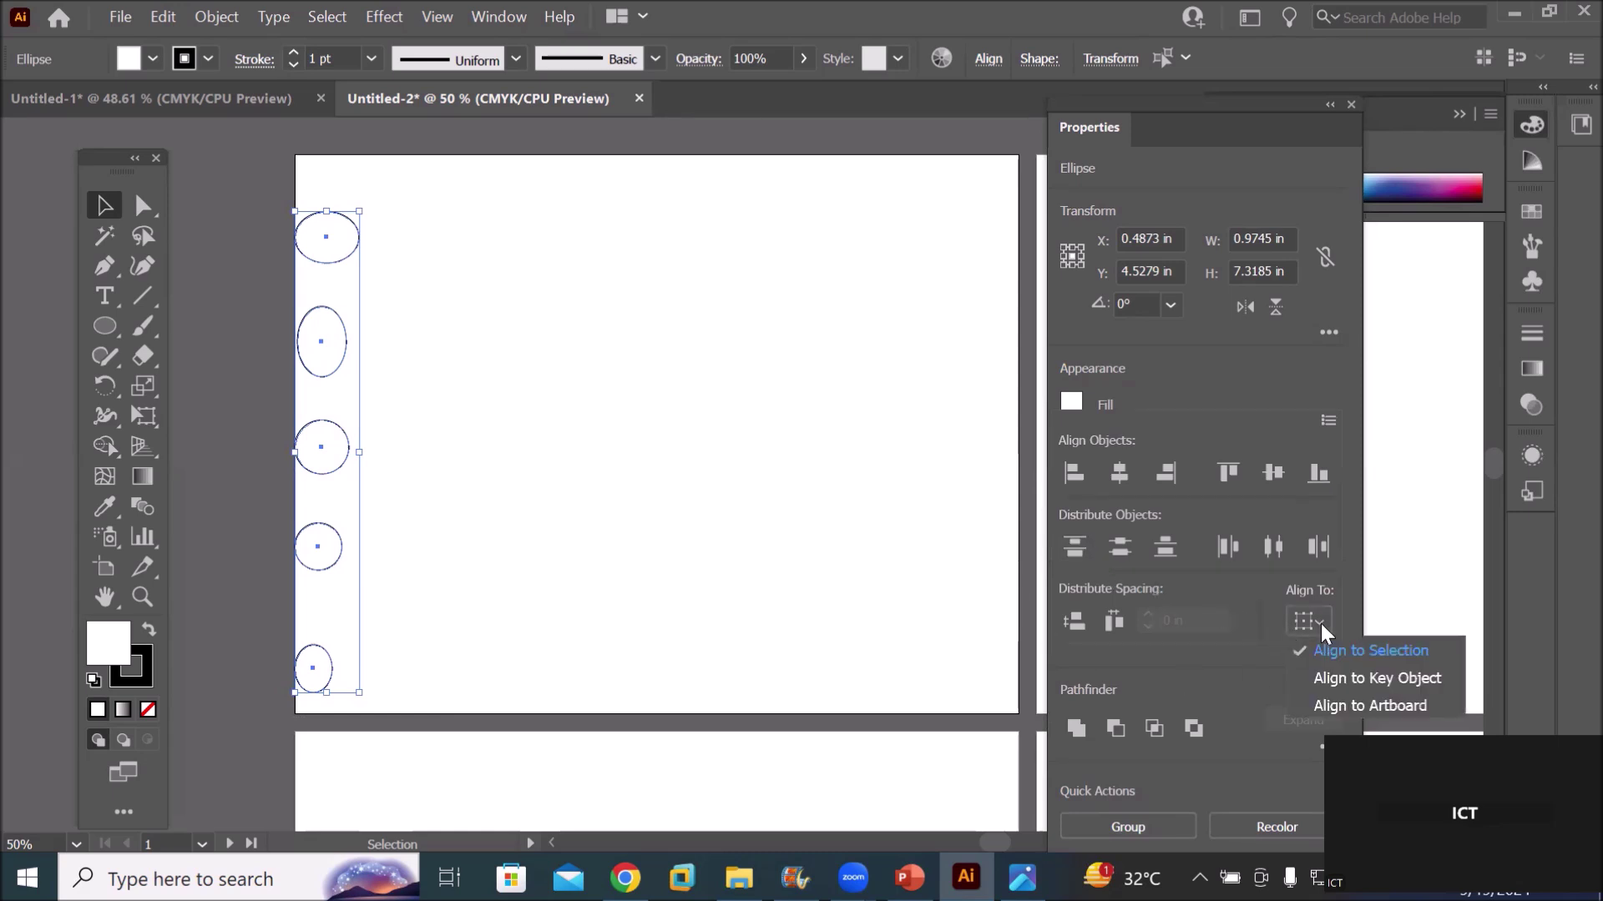
left_click(1364, 679)
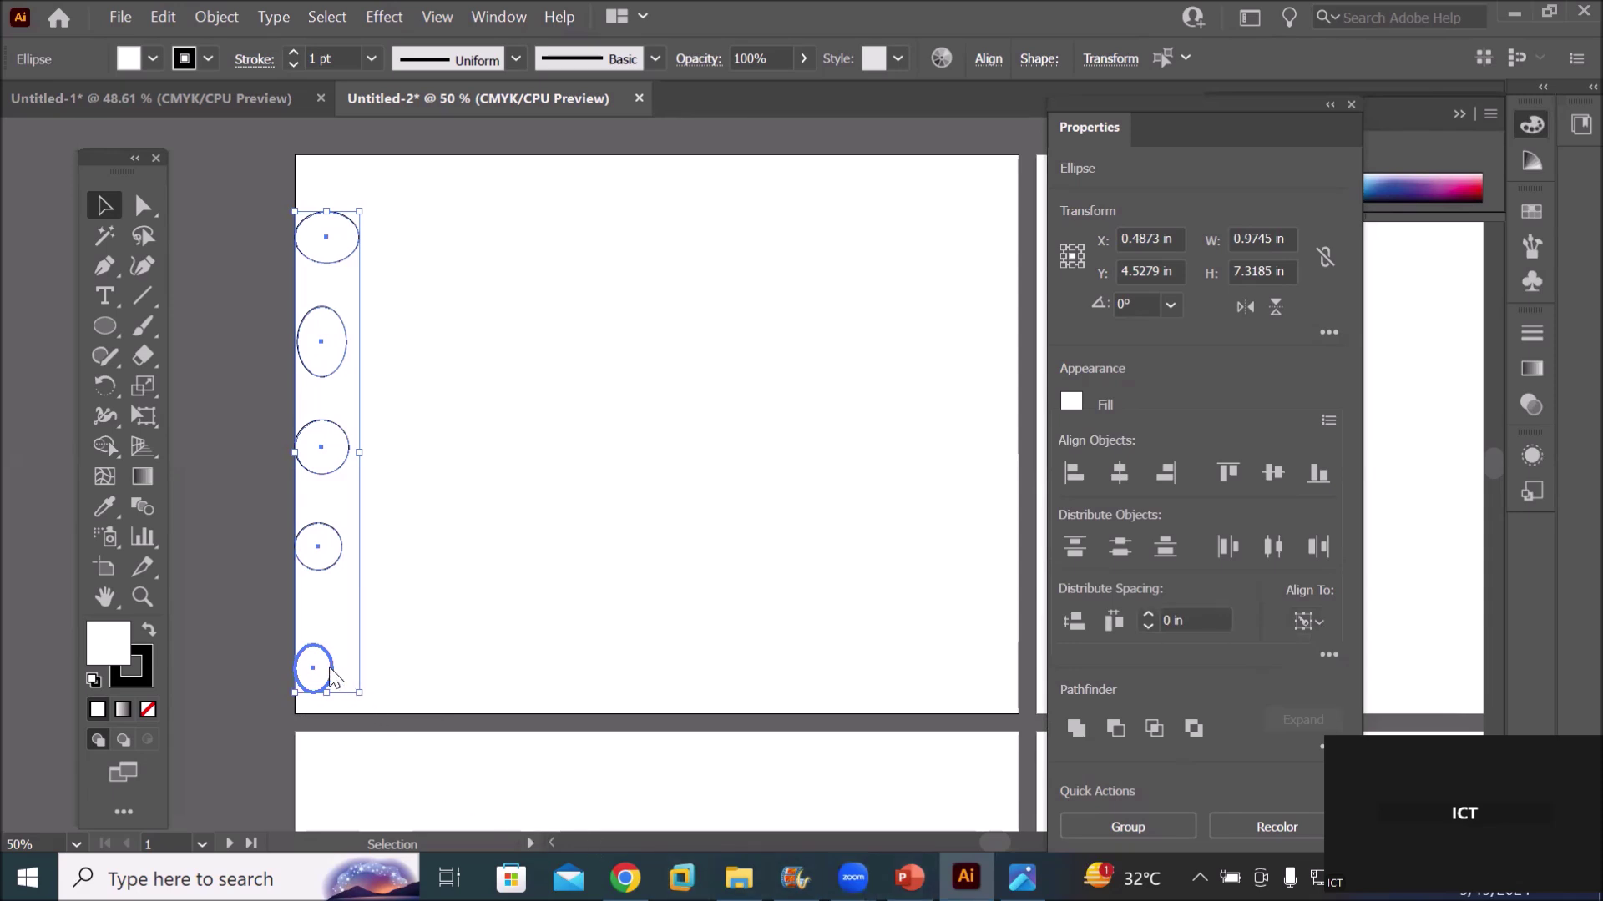
Make the top ellipse the key object, try Vertical Distribute Center, then undo it
left_click(332, 676)
left_click(335, 259)
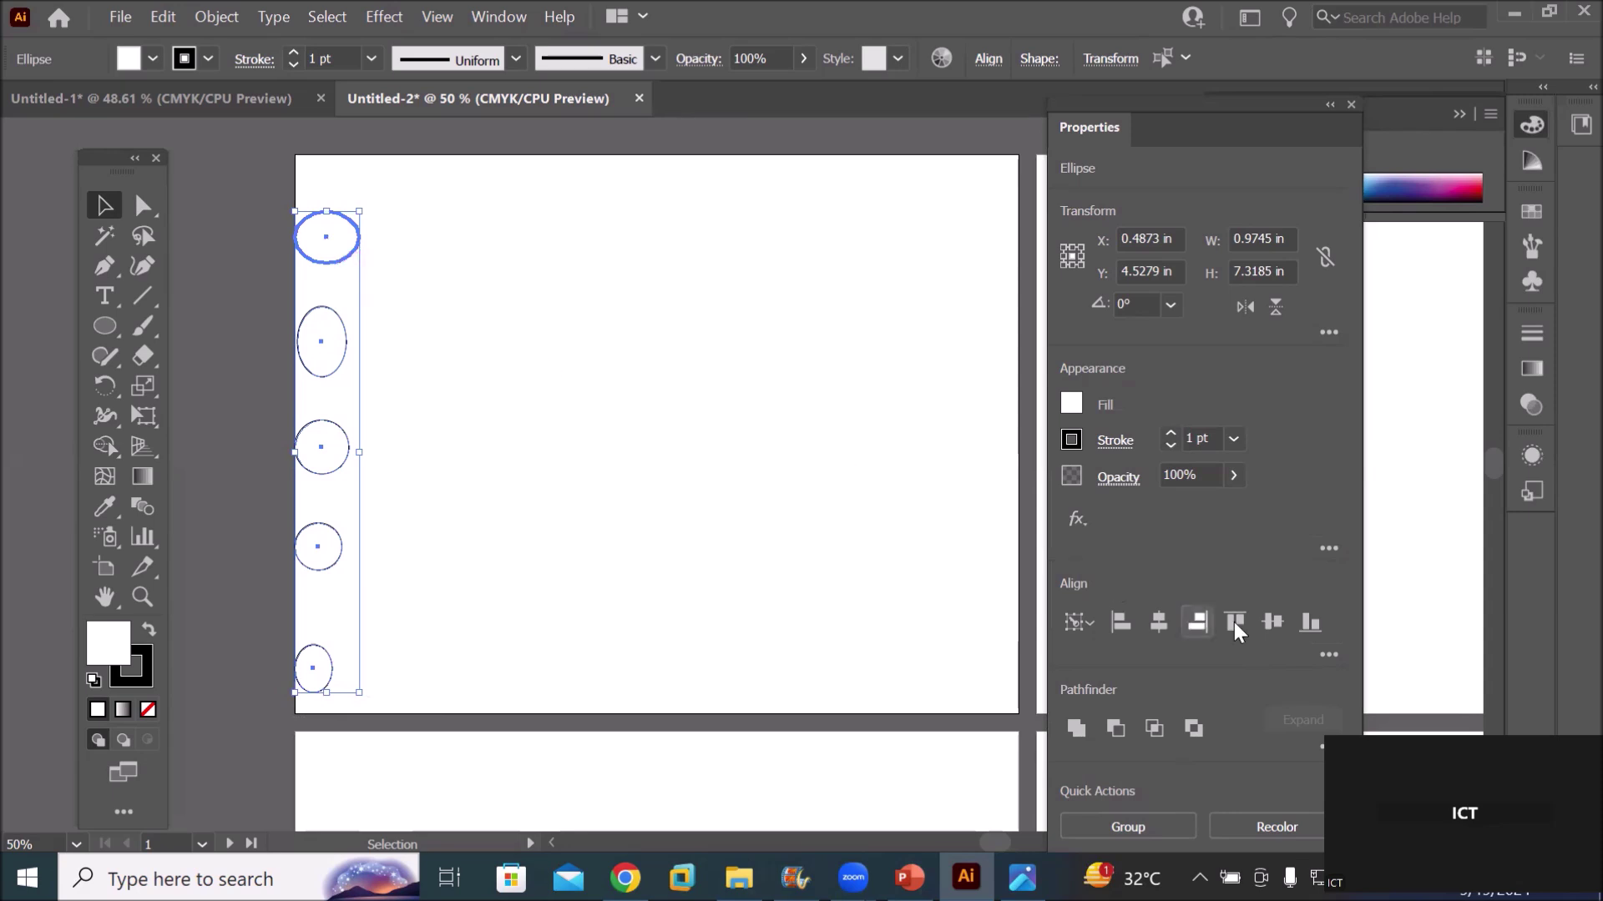
left_click(1327, 654)
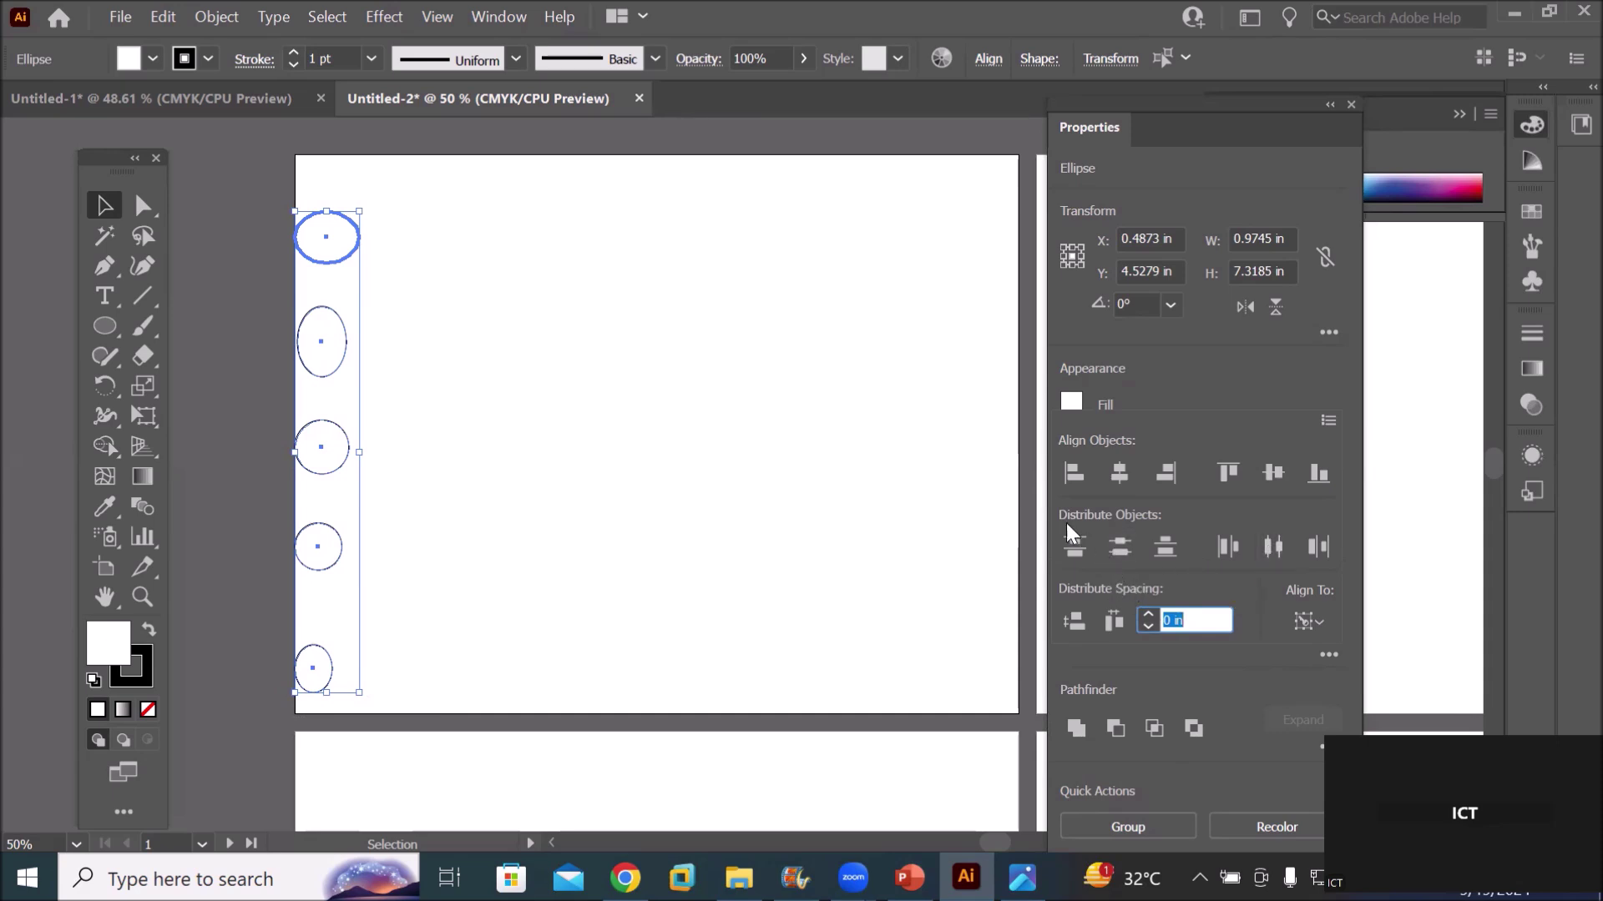
left_click(1114, 539)
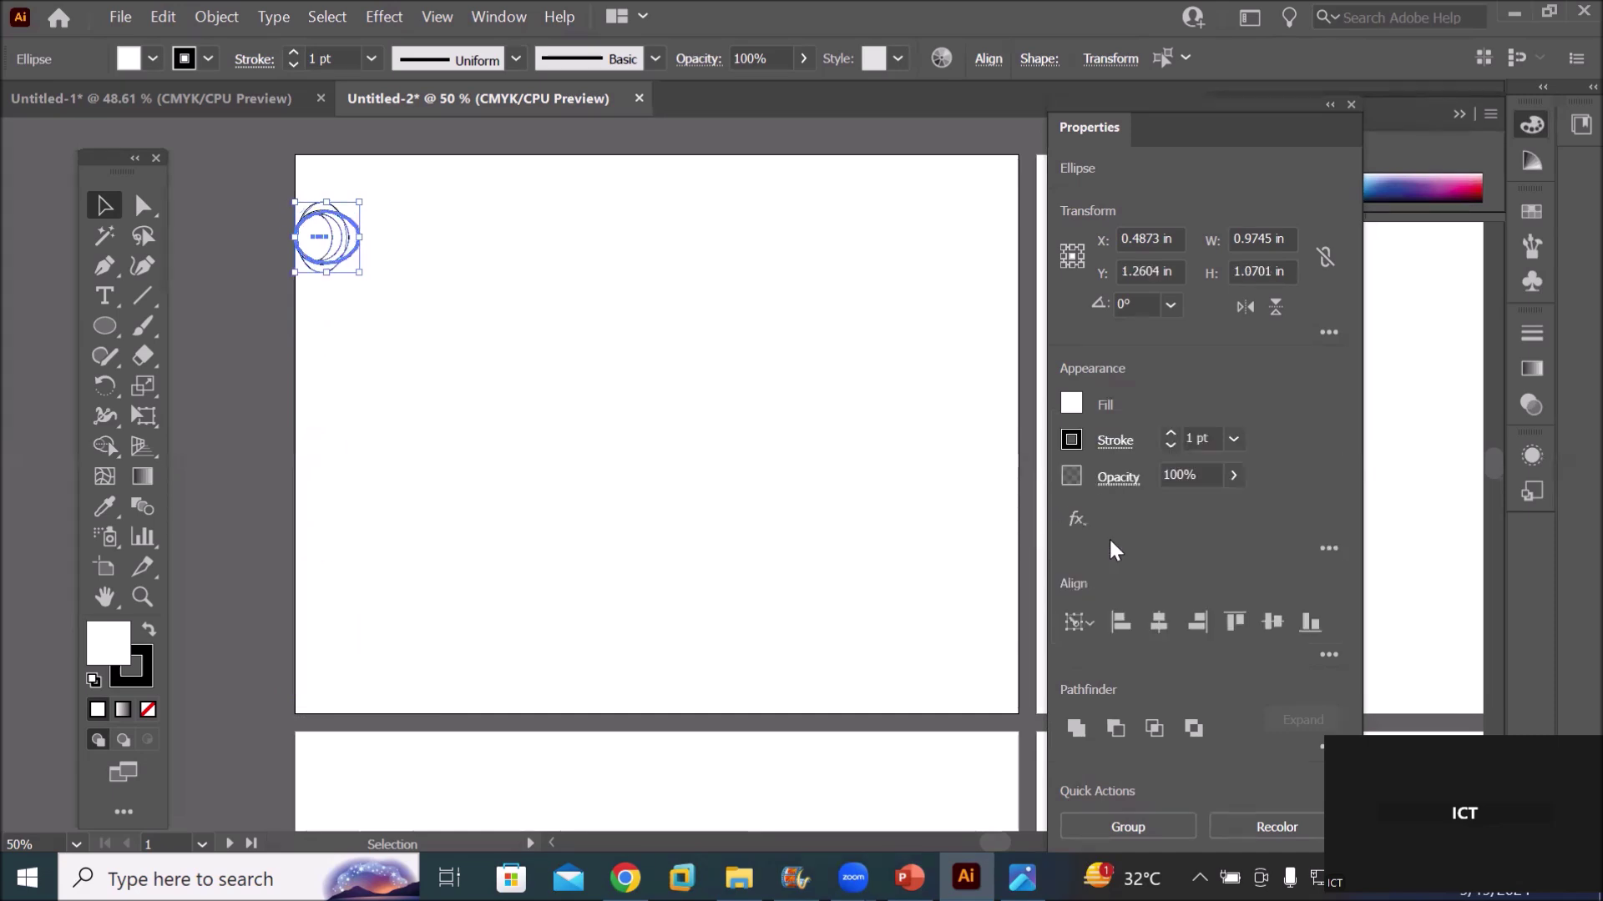
key("ctrl+z")
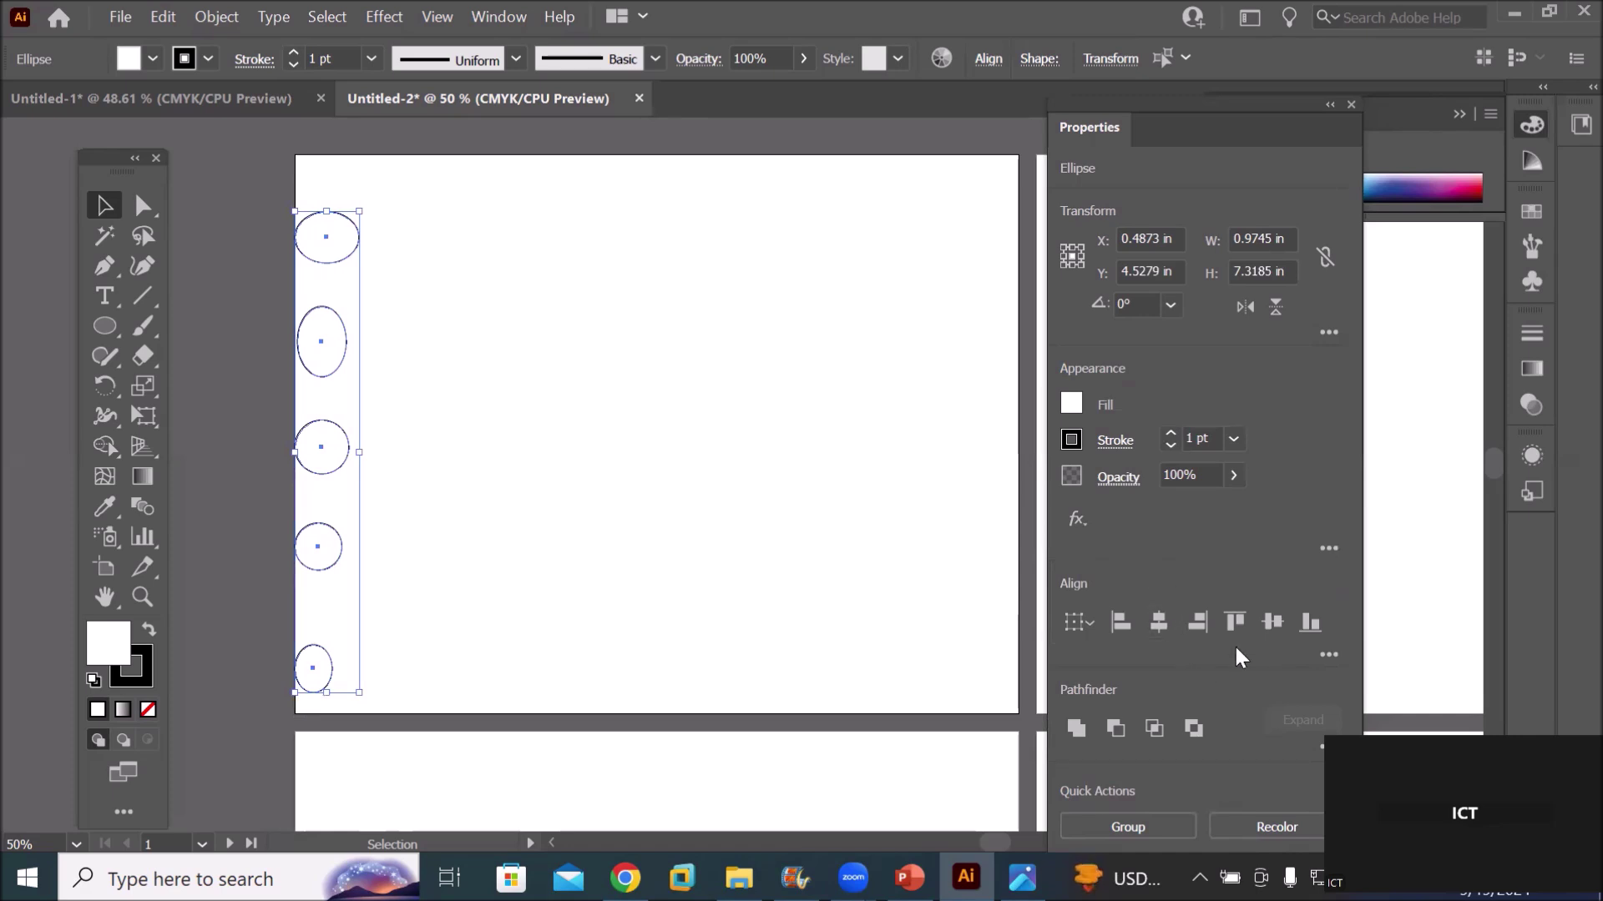
left_click(1327, 657)
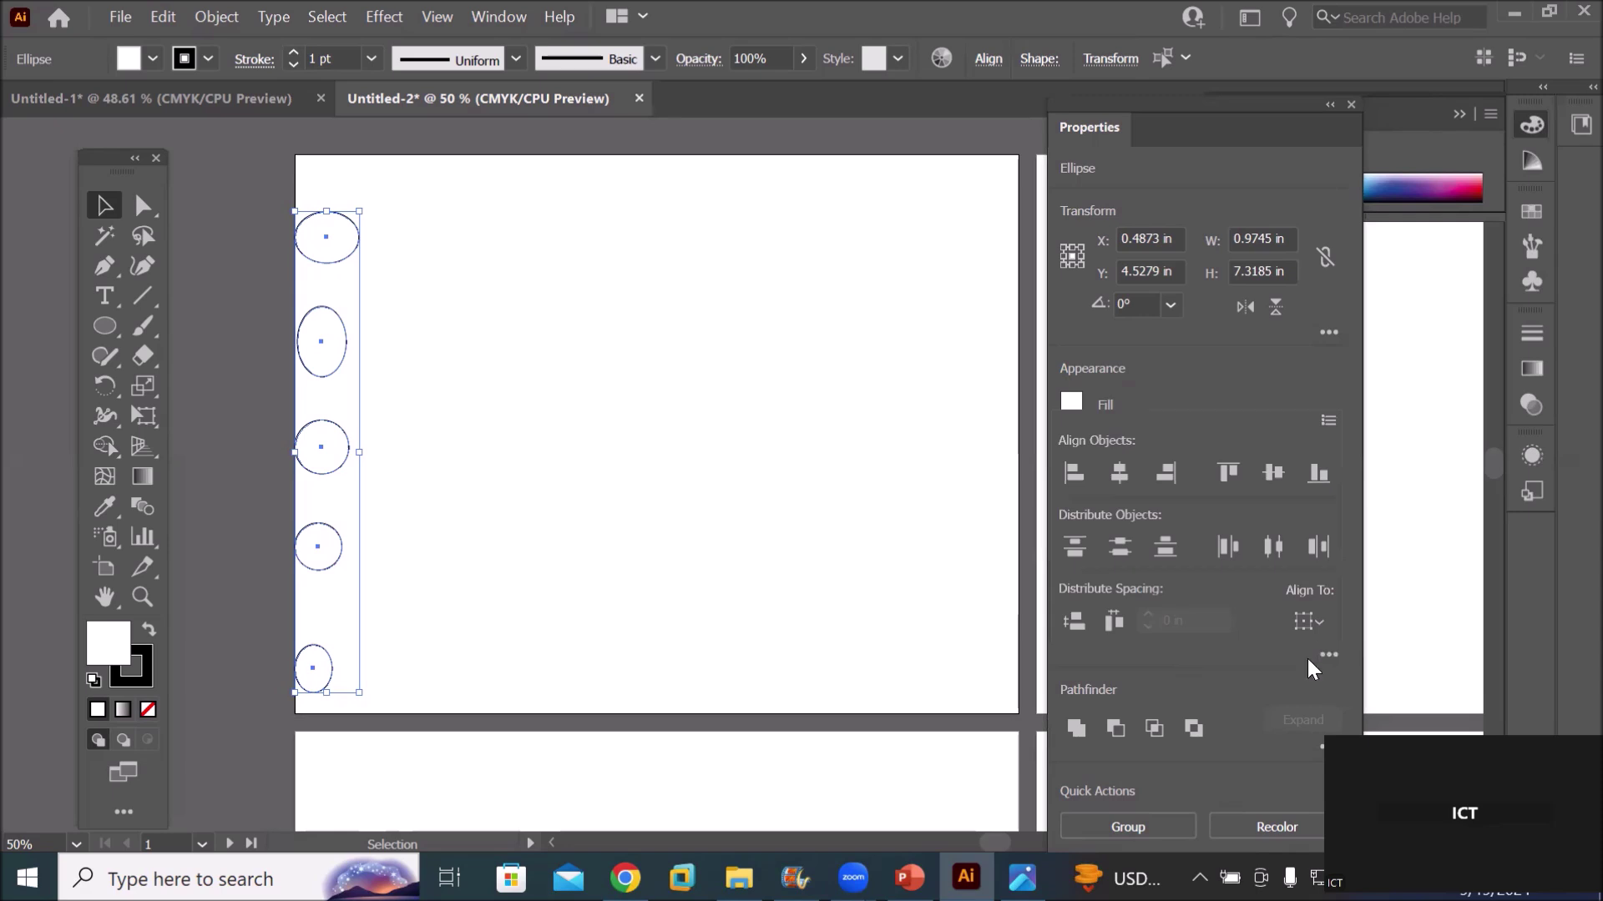
Apply Vertical Distribute Space, then set Align To Key Object with the top ellipse
left_click(1071, 621)
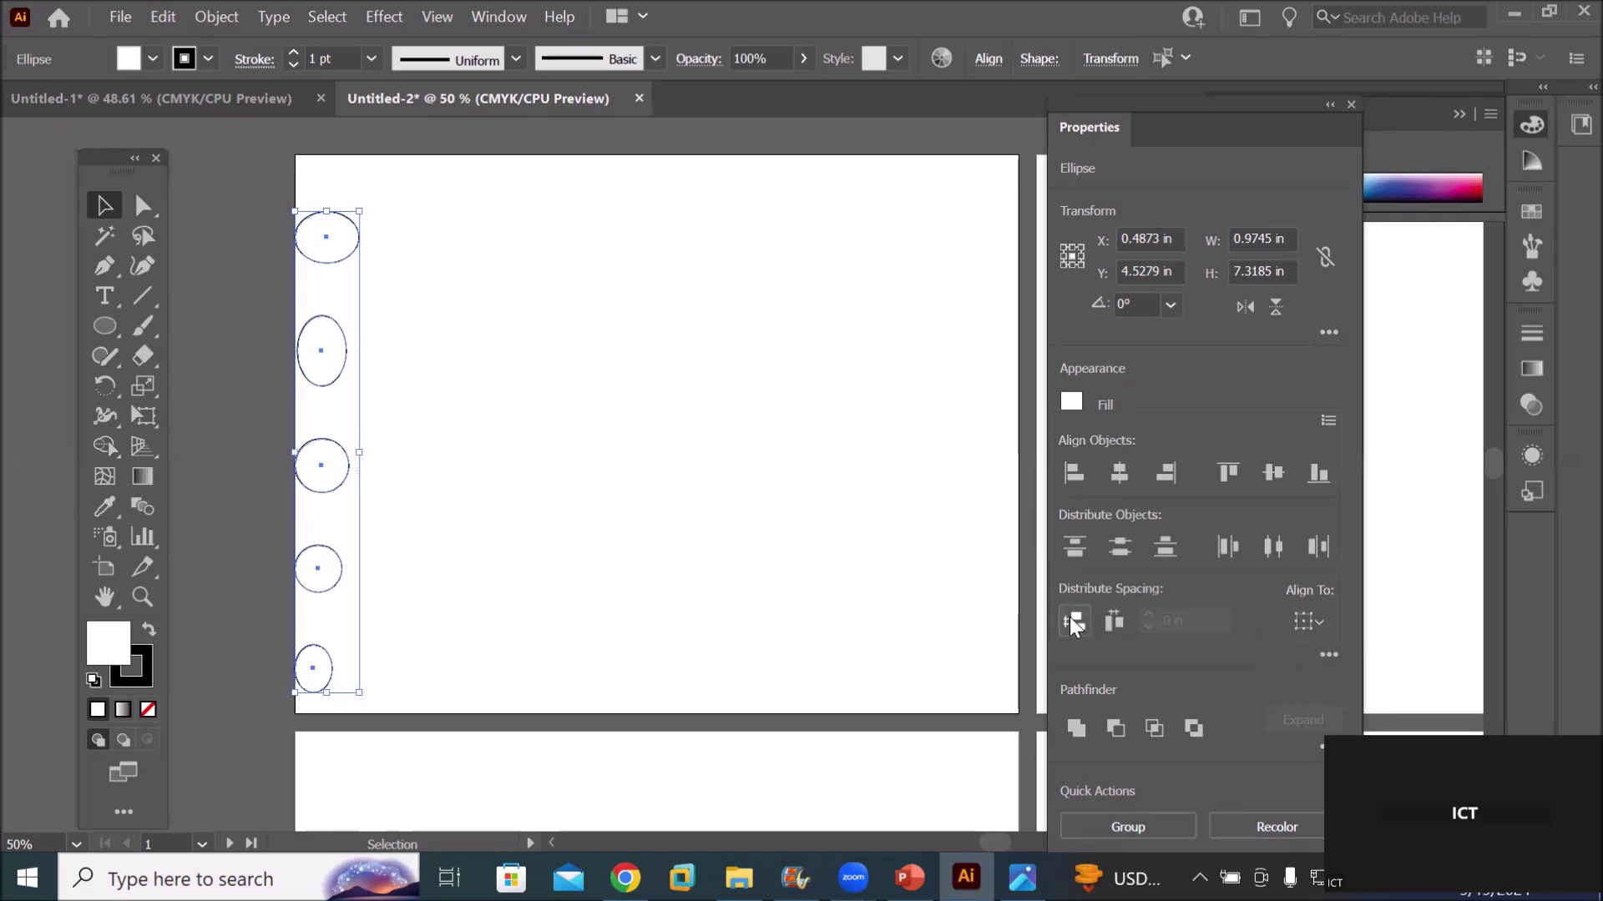
left_click(1324, 619)
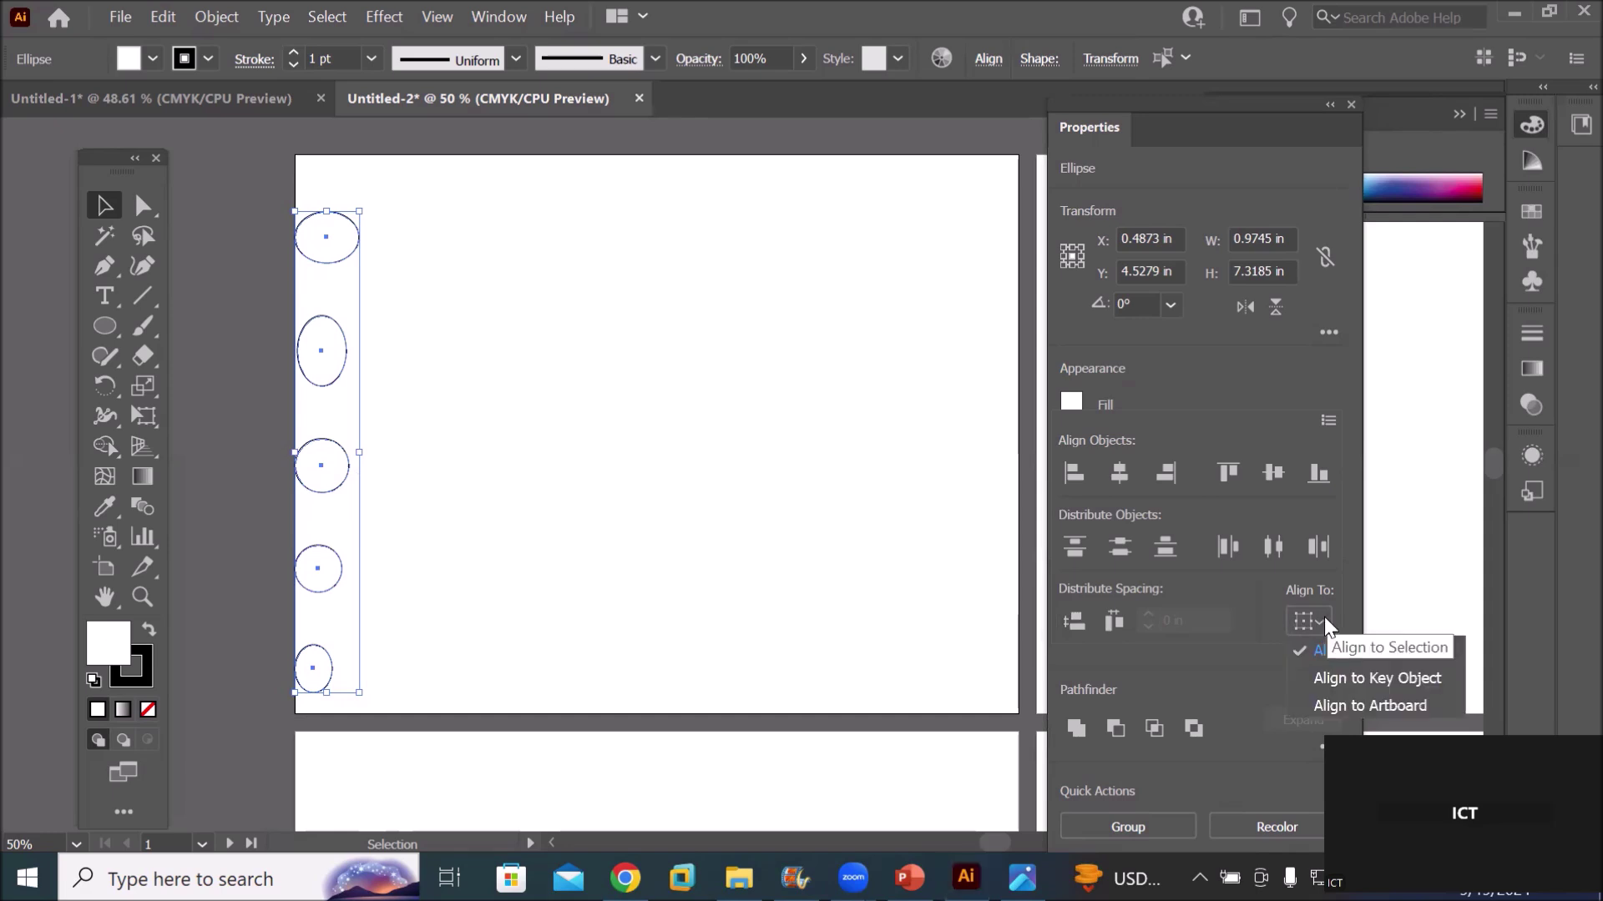
left_click(1367, 678)
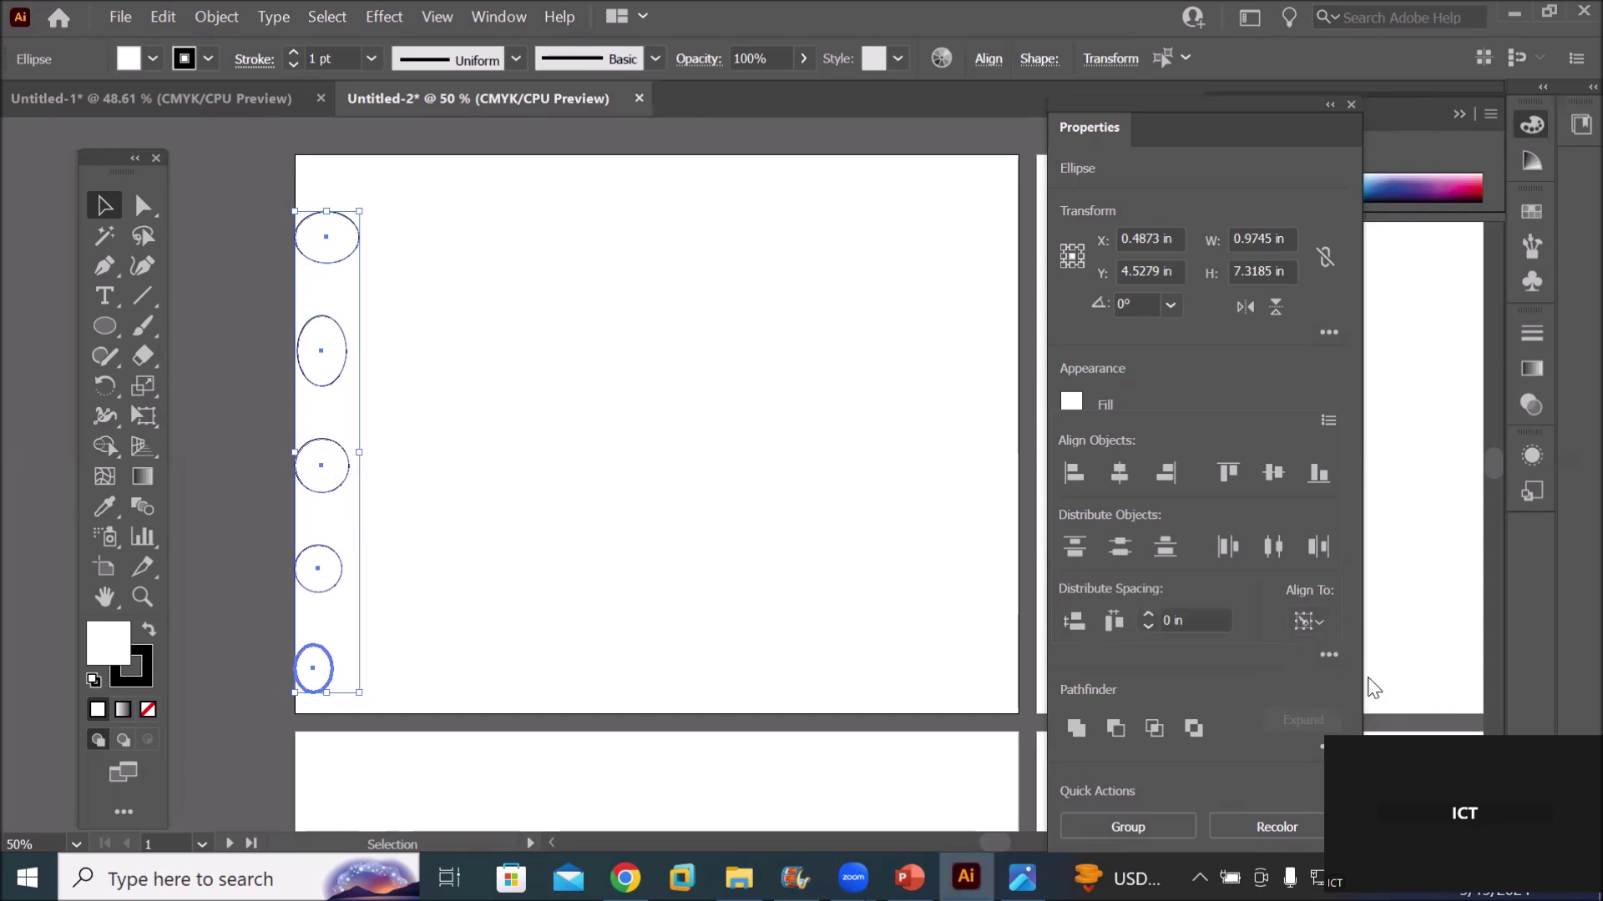
left_click(341, 255)
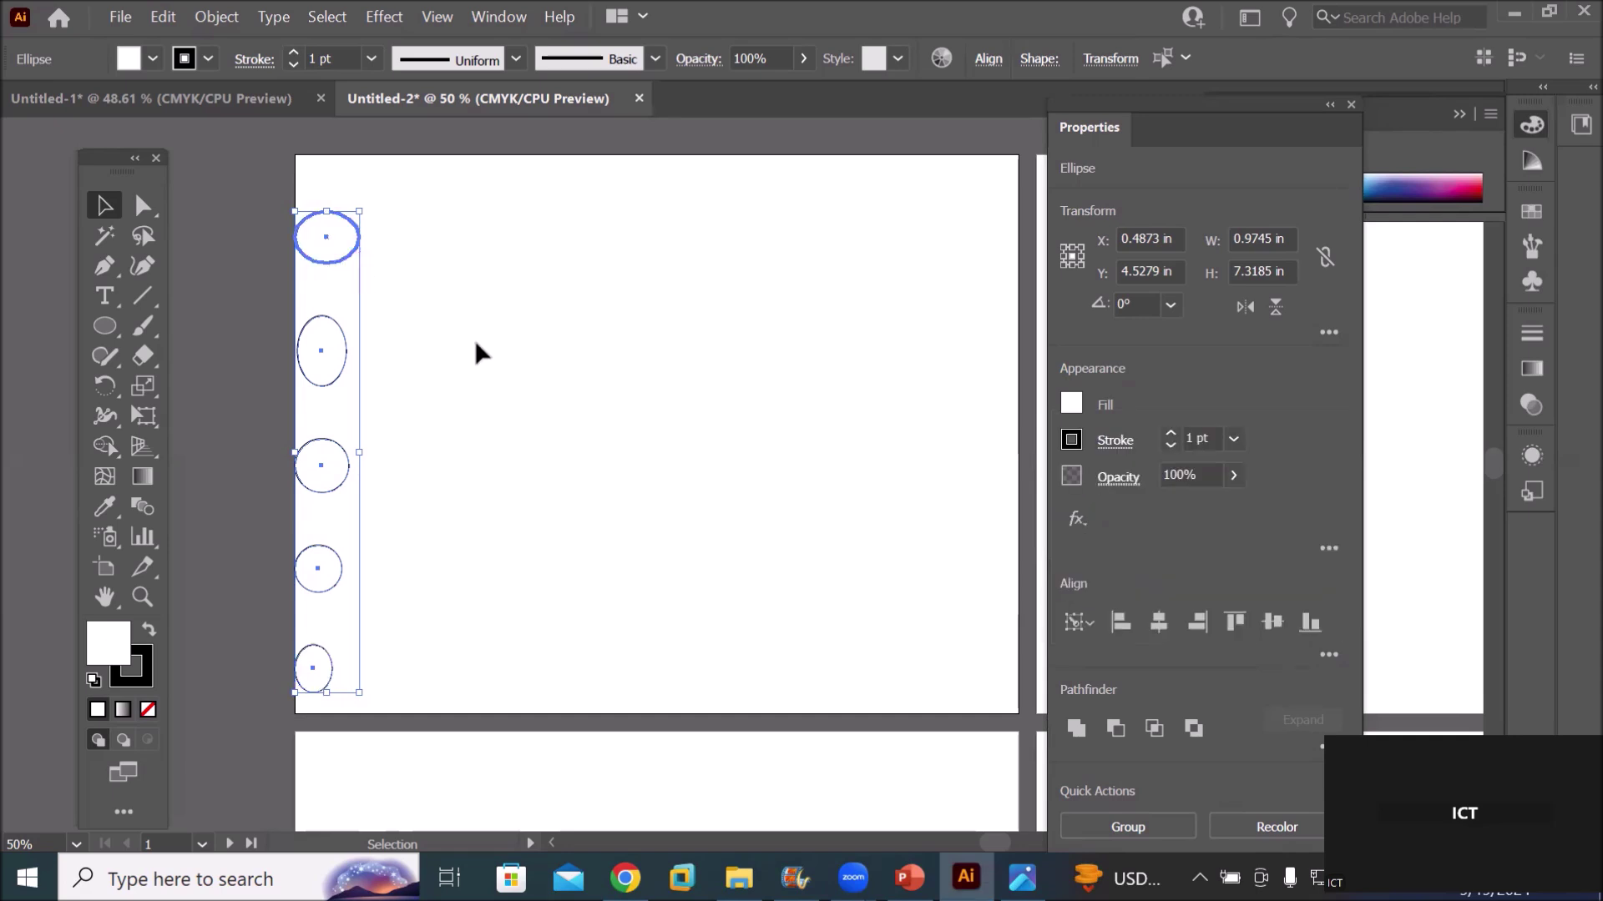
left_click(1325, 644)
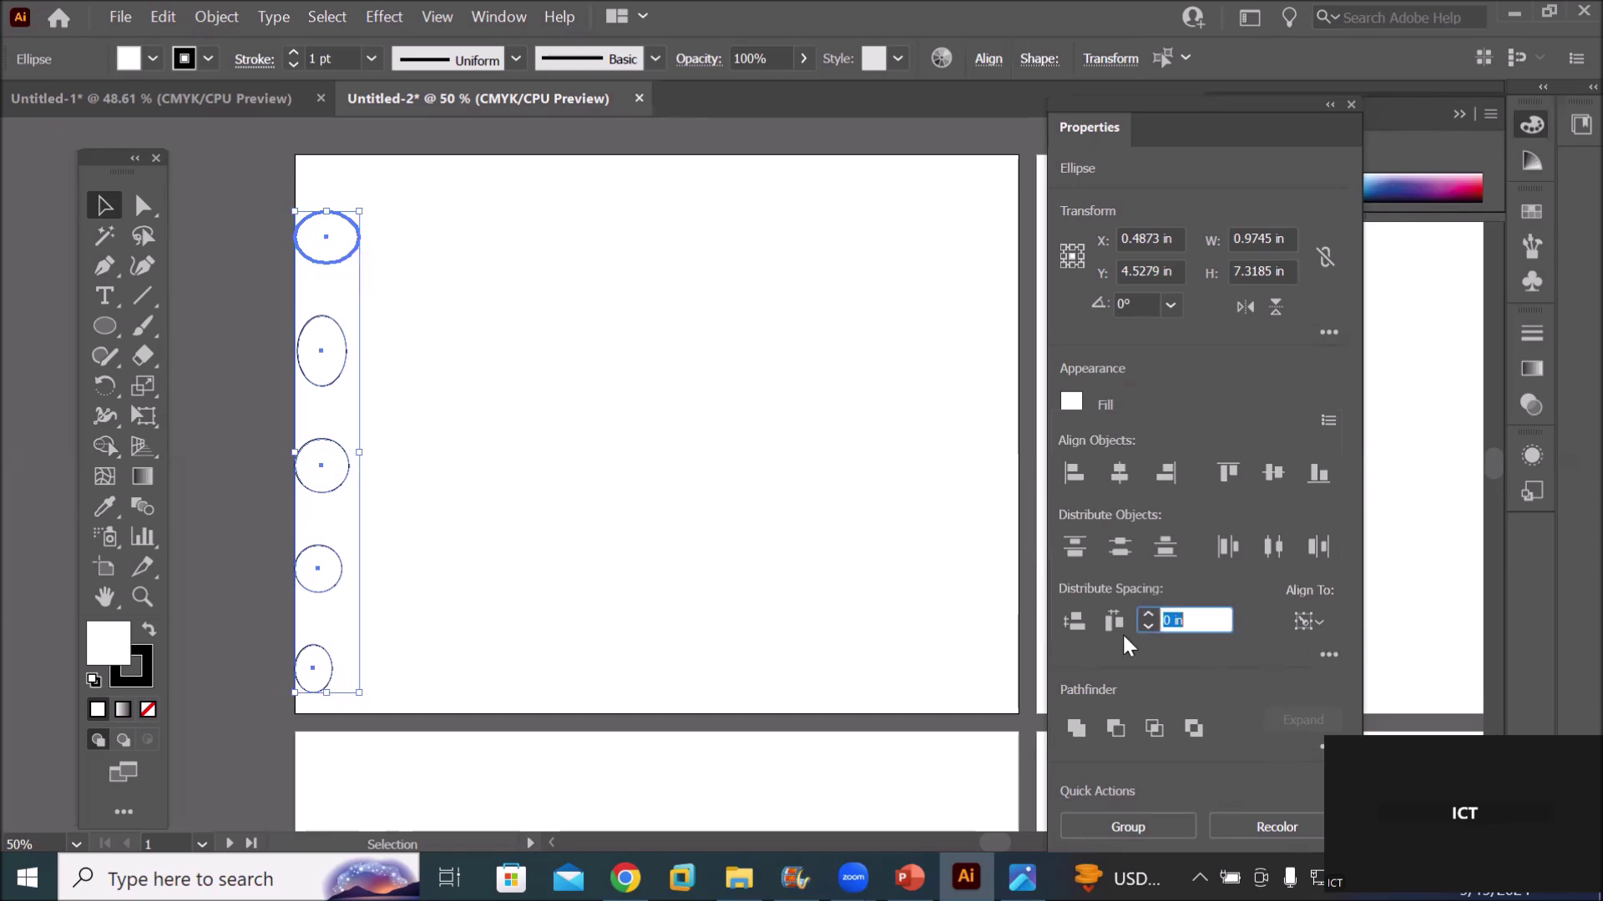
Enter 0.5 in as the distribute spacing and distribute the ellipses vertically by their tops
left_click(1204, 620)
double_click(1169, 620)
type(".5")
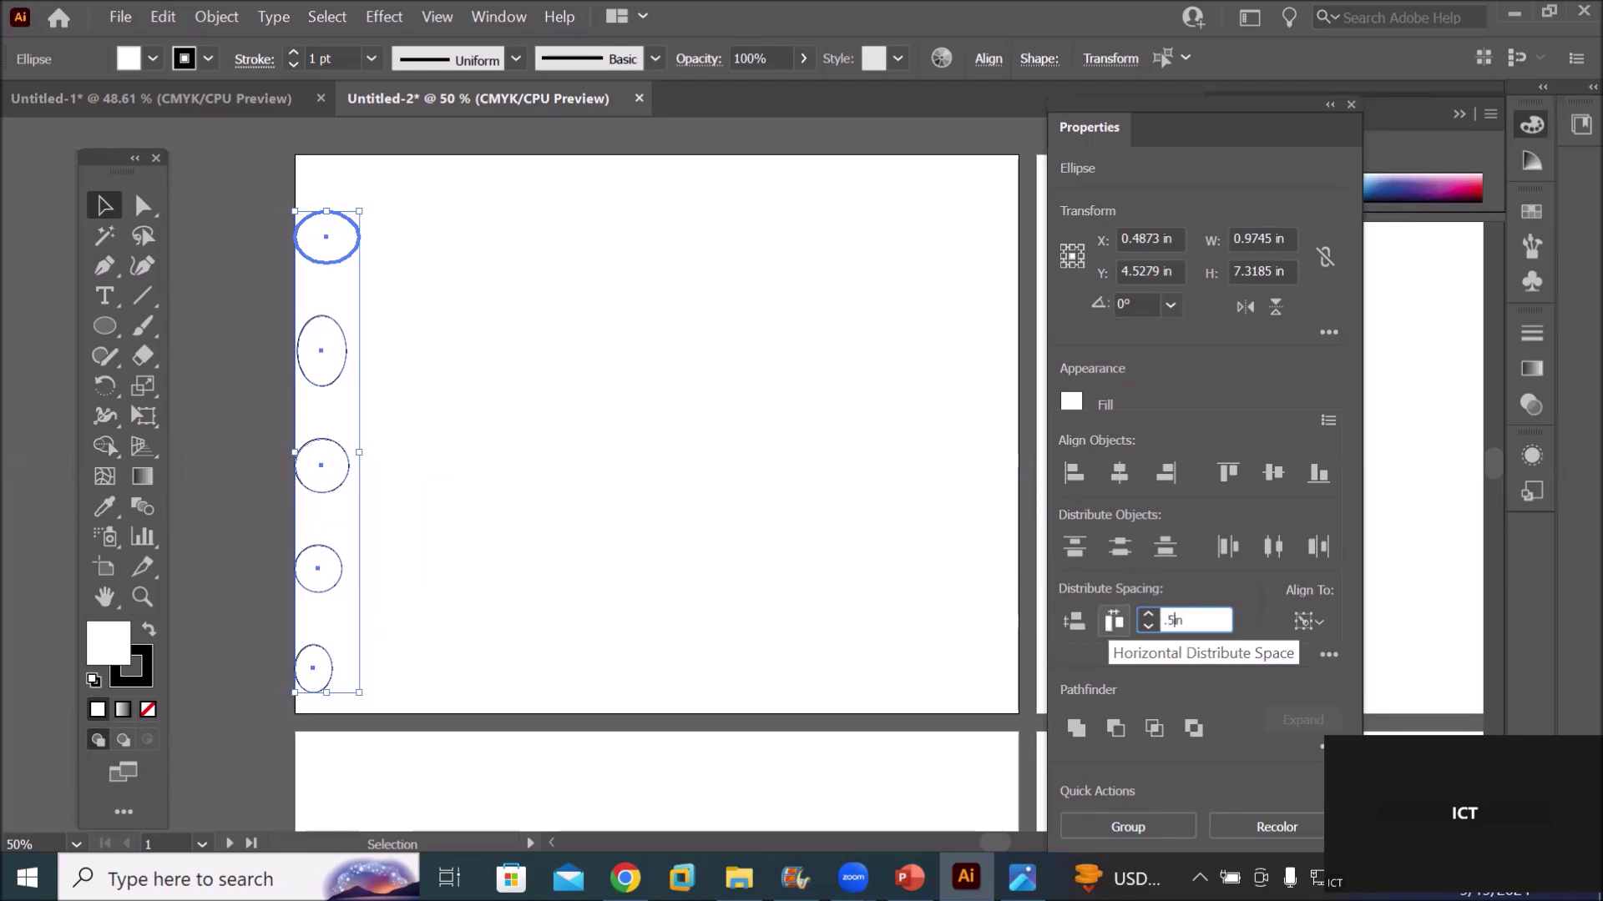
left_click(1115, 624)
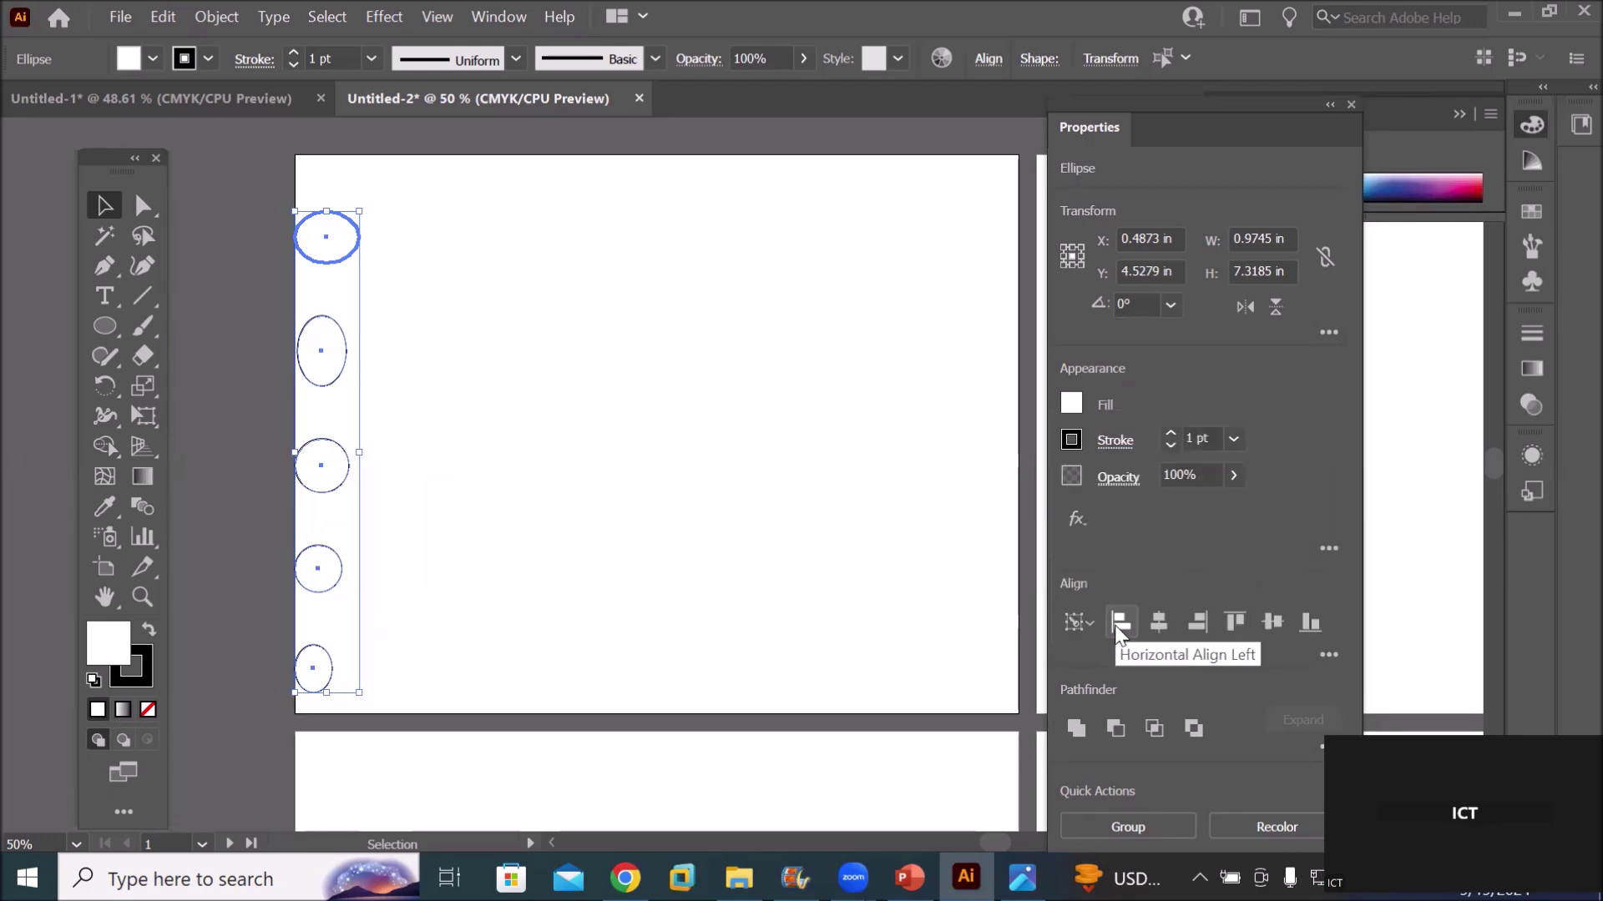
left_click(1327, 657)
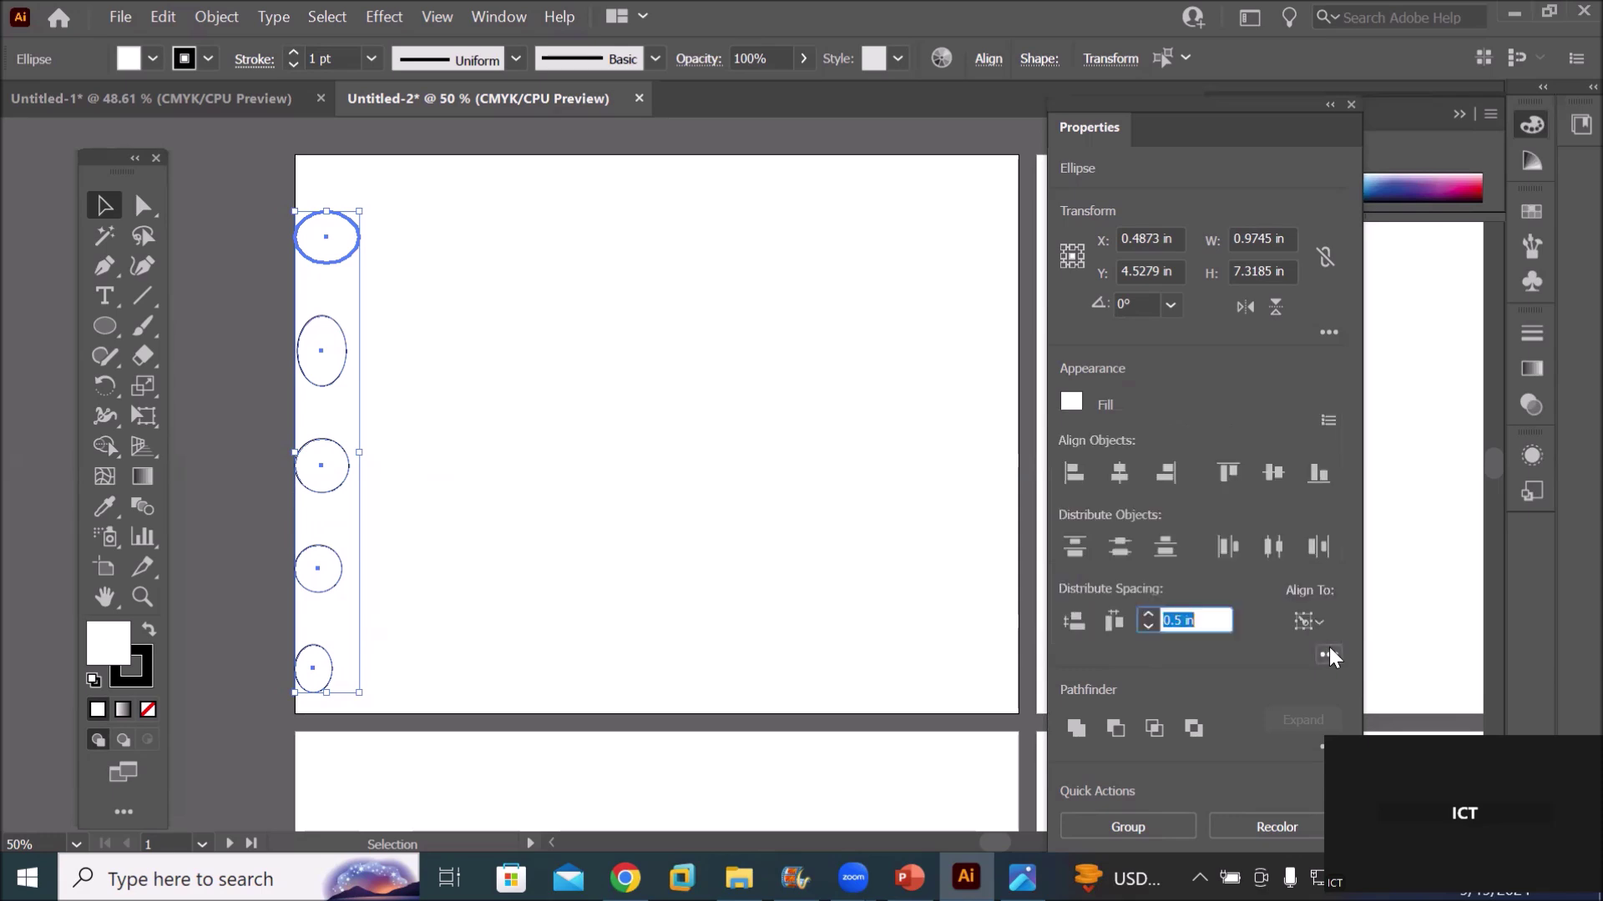
left_click(1199, 620)
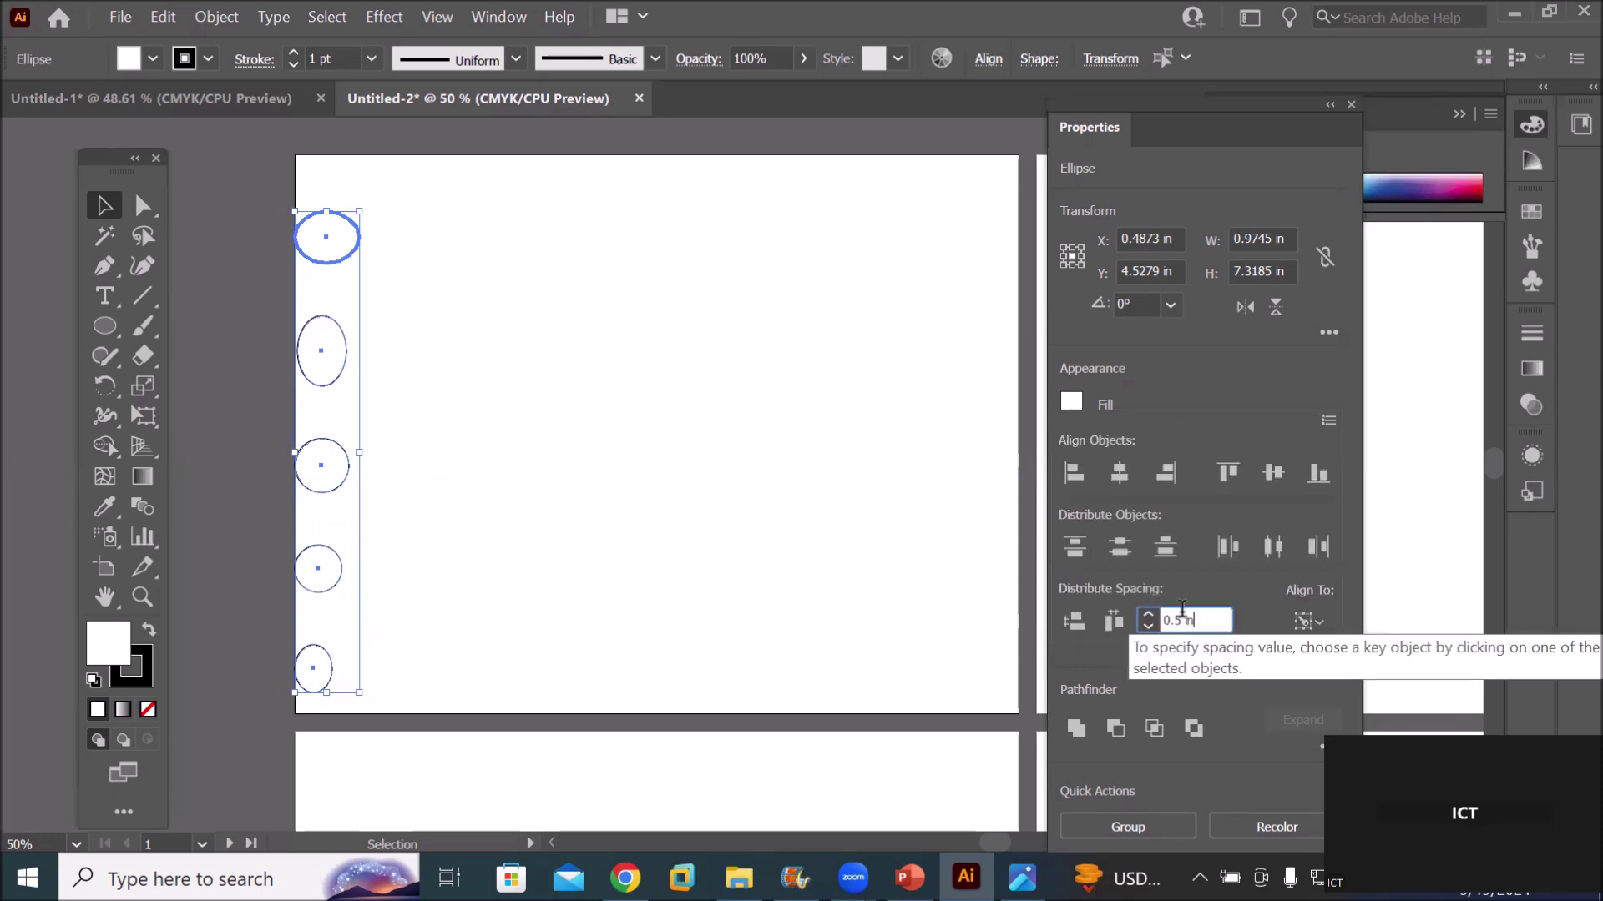
left_click(1075, 544)
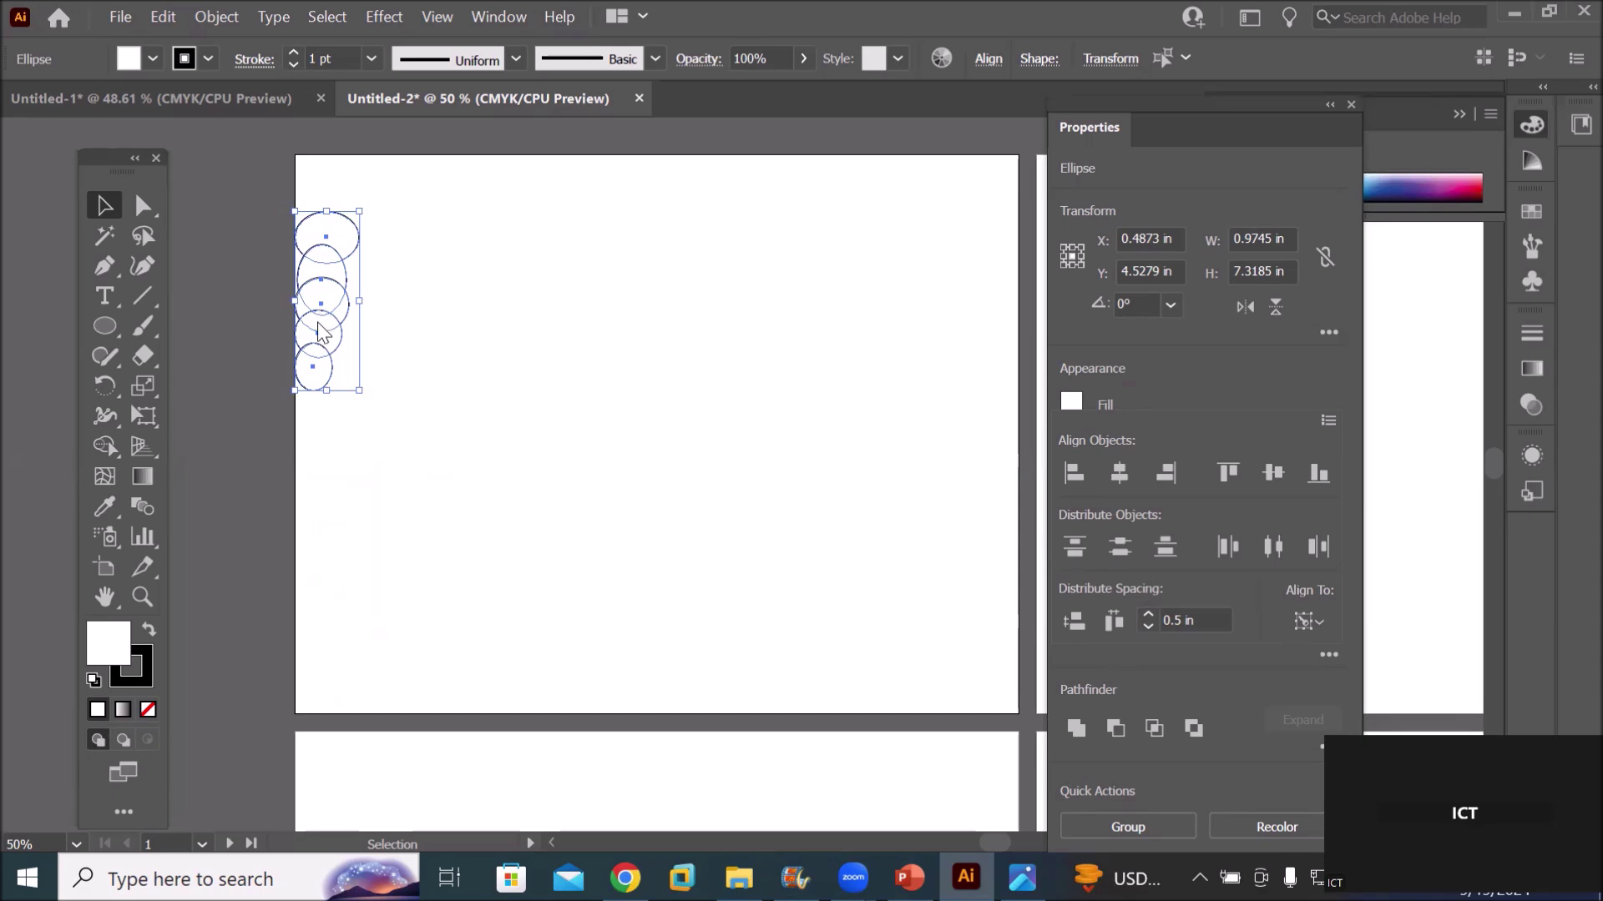
Set the top ellipse as the key object again and bring back the Align To choices
left_click(307, 378)
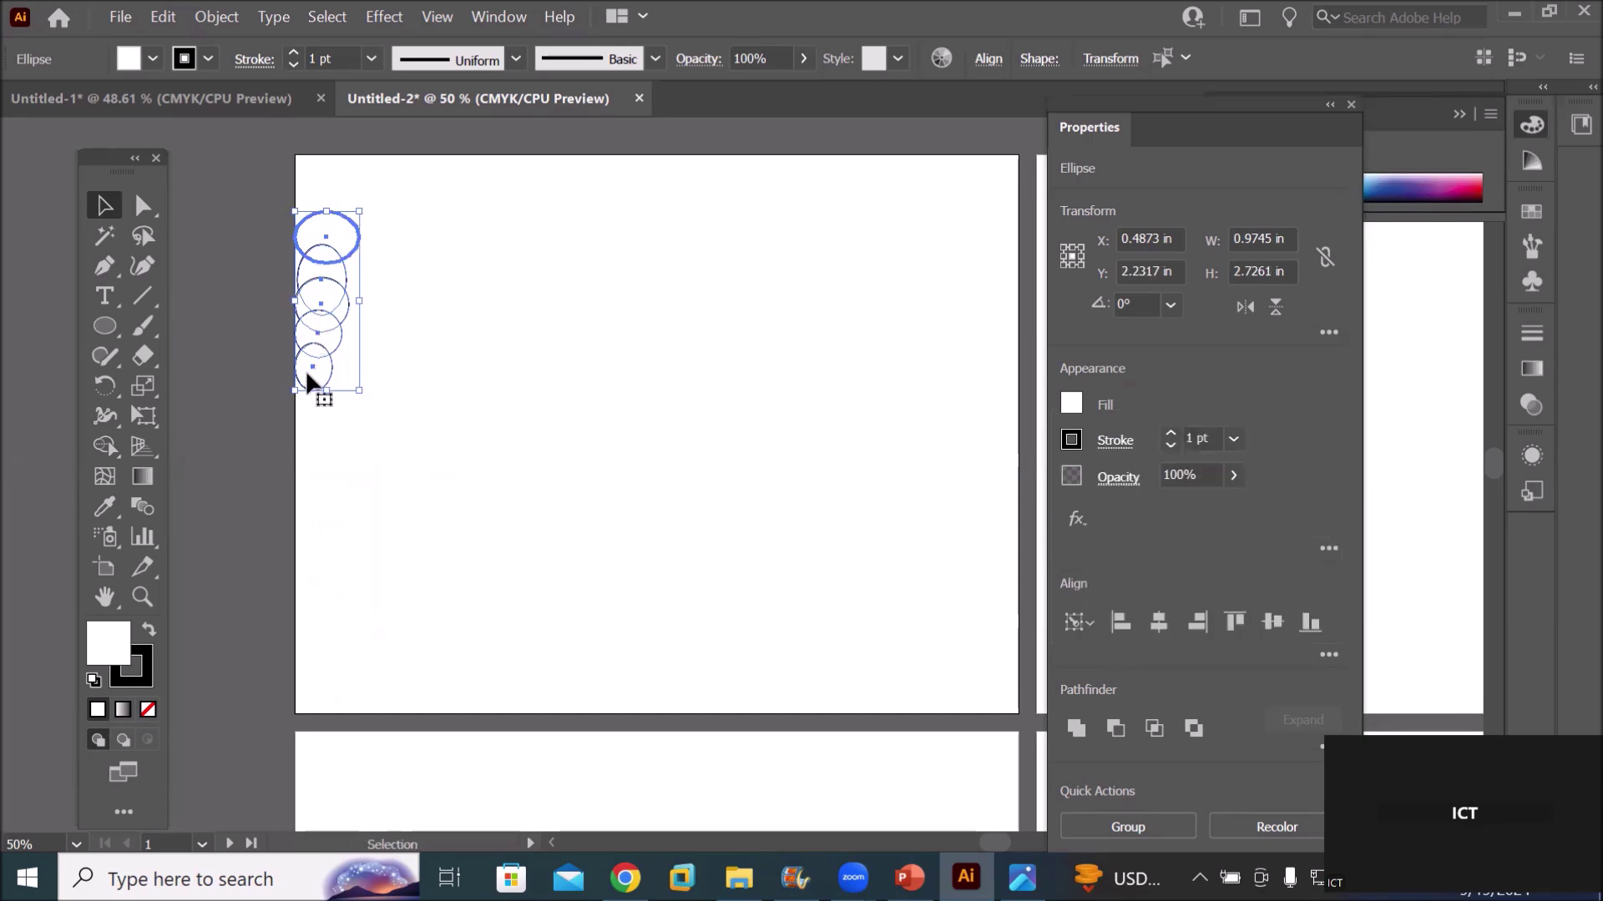
left_click(1334, 657)
left_click(1329, 655)
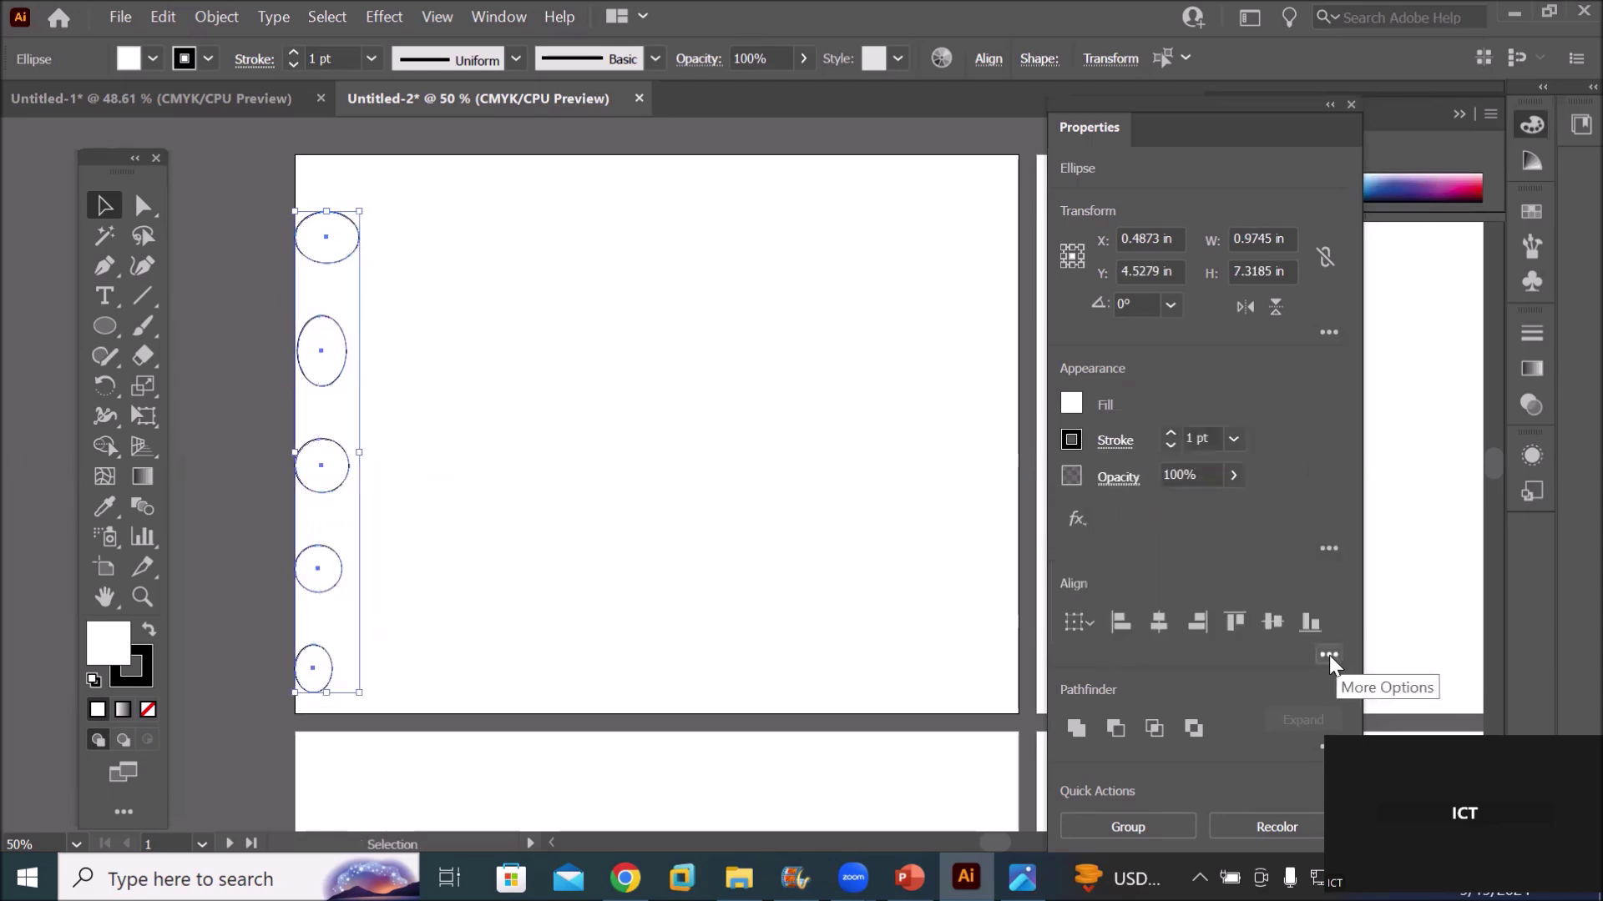
left_click(1329, 655)
Choose Key Object alignment, enter 1 in spacing, and apply Vertical Distribute Space
left_click(1310, 621)
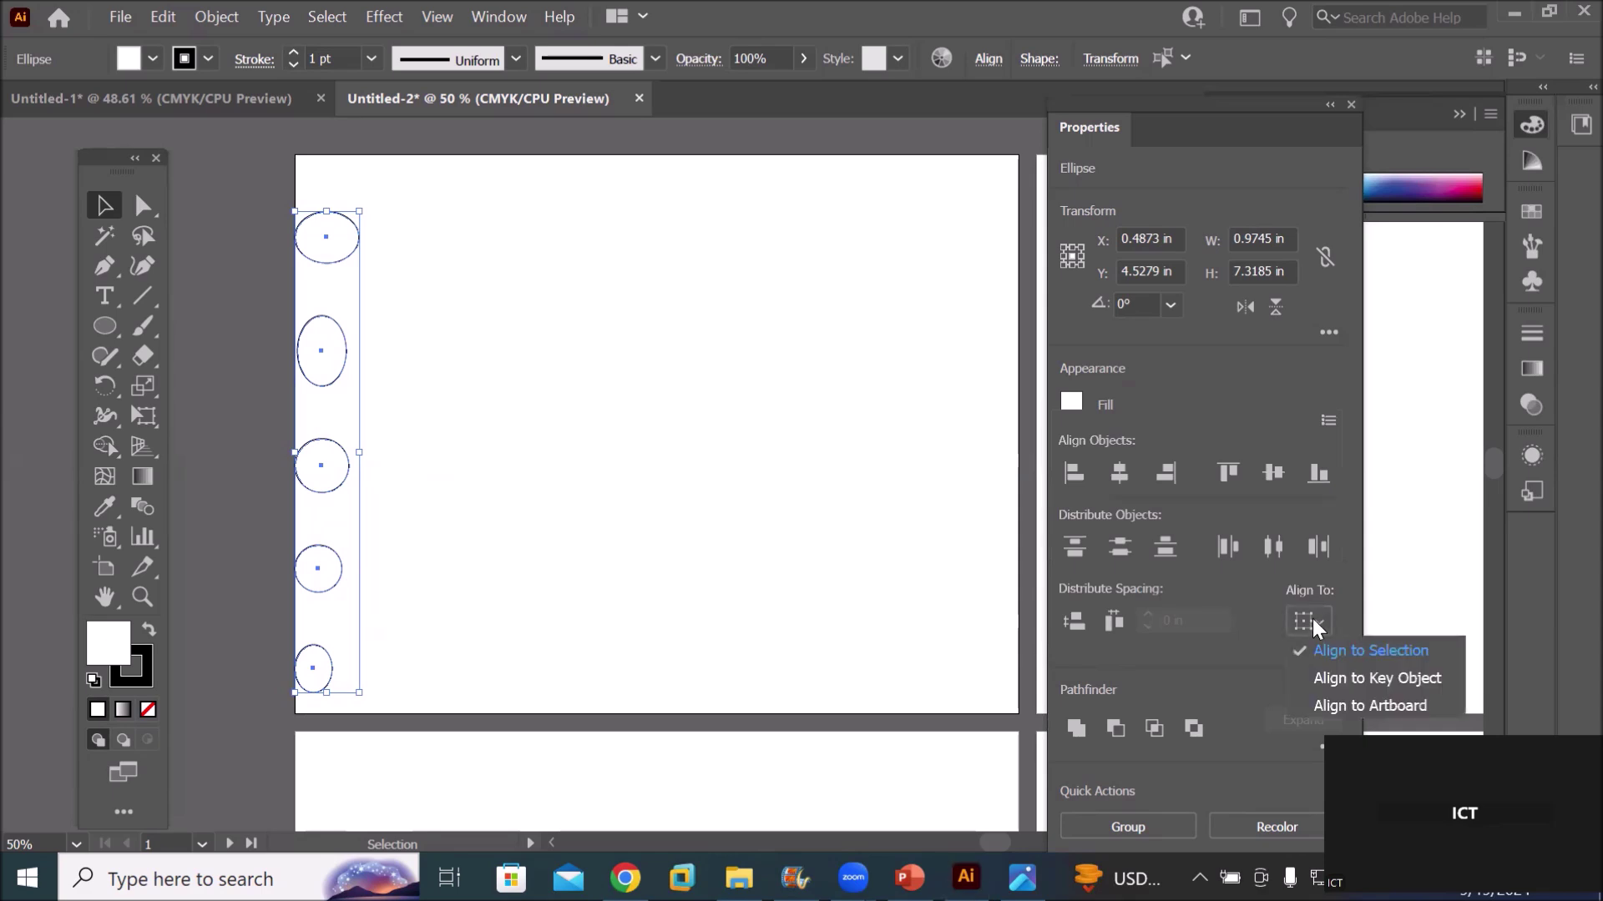
left_click(1341, 676)
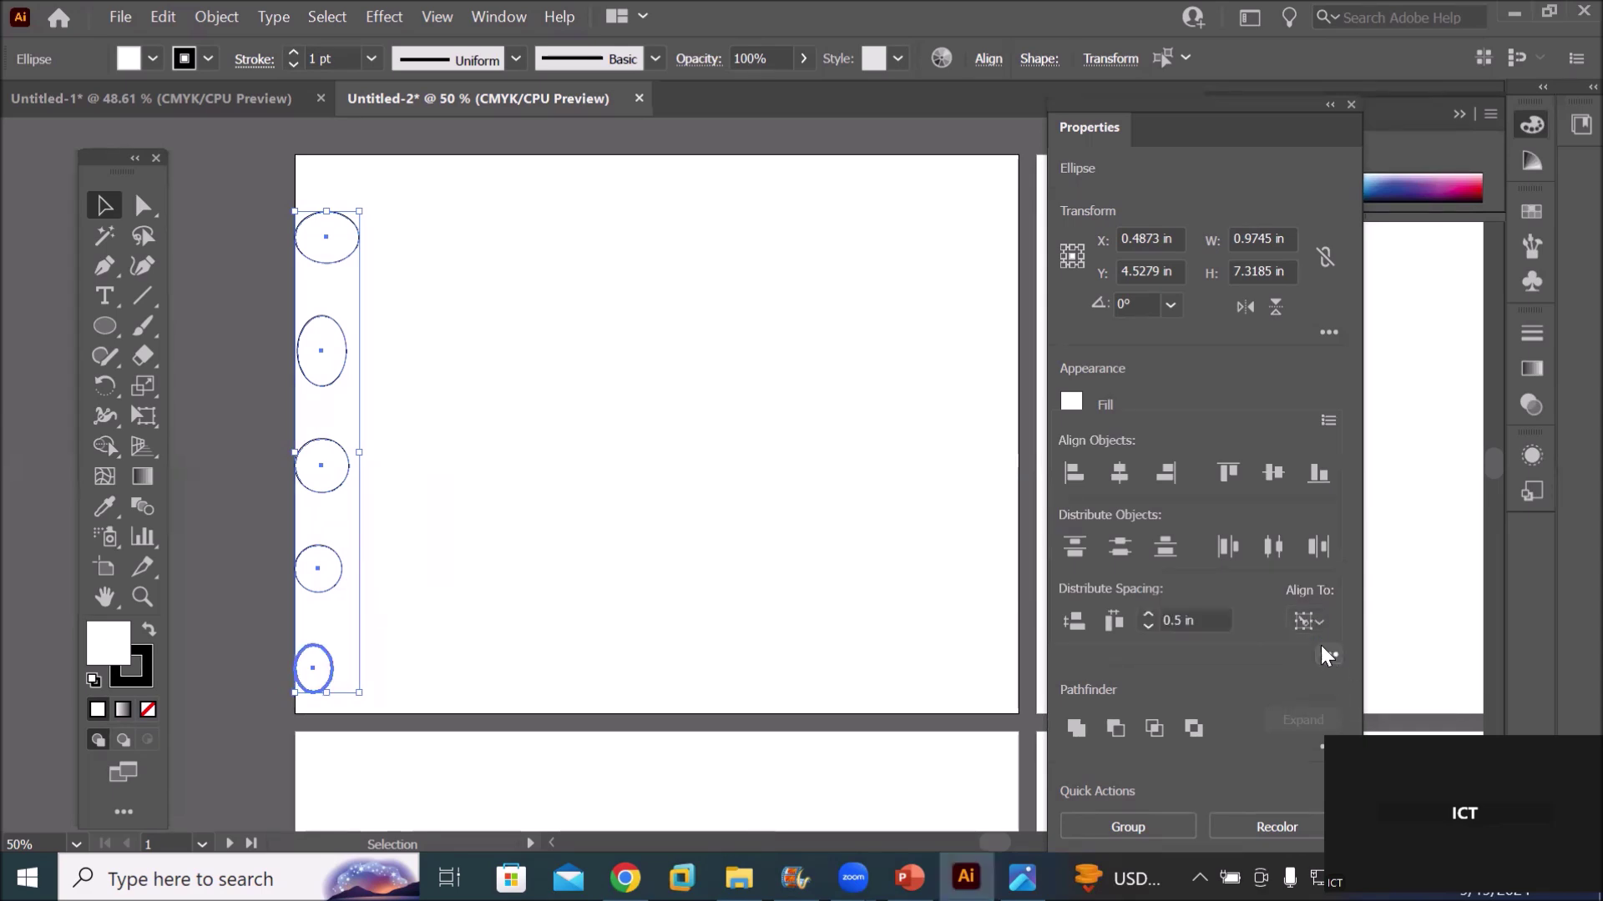
left_click_drag(1186, 620, 1133, 620)
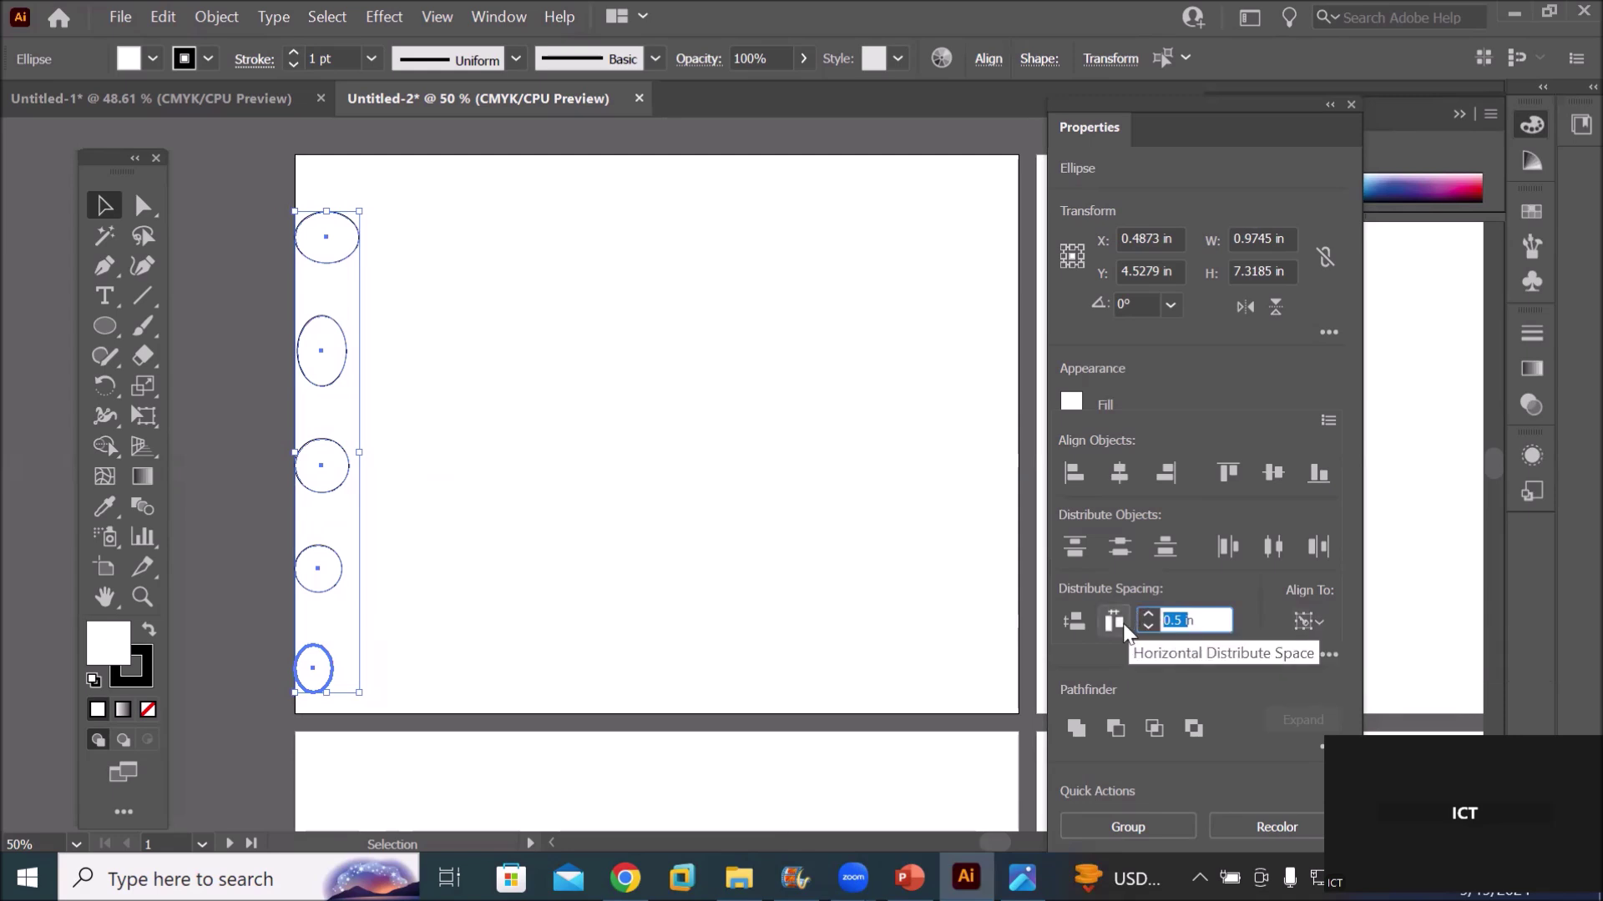
type("1")
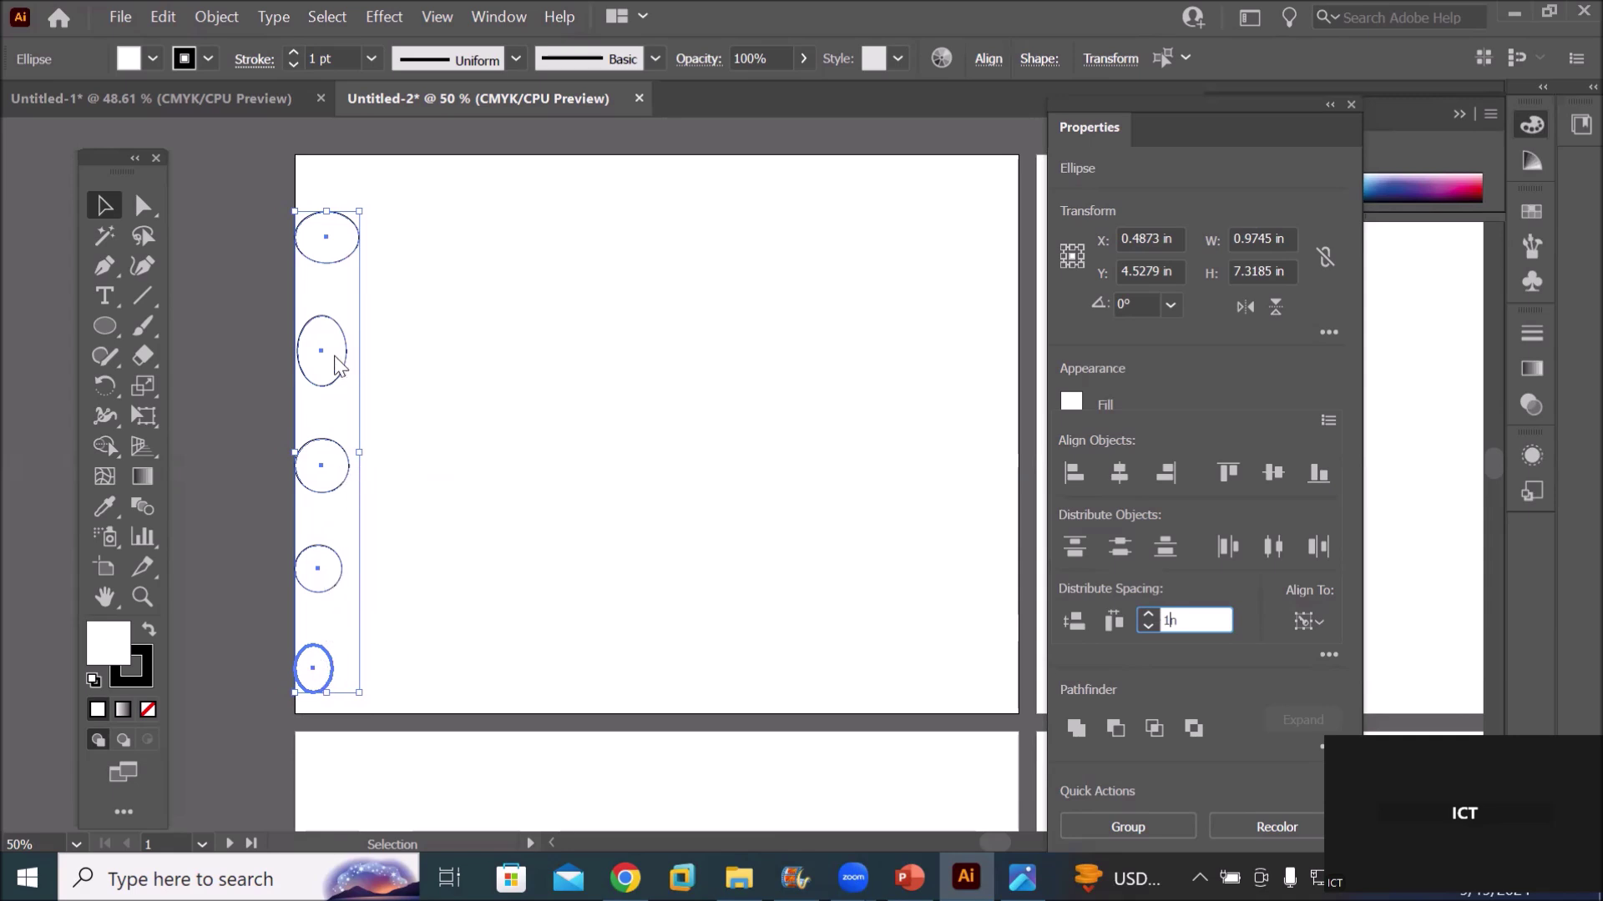
left_click(1078, 619)
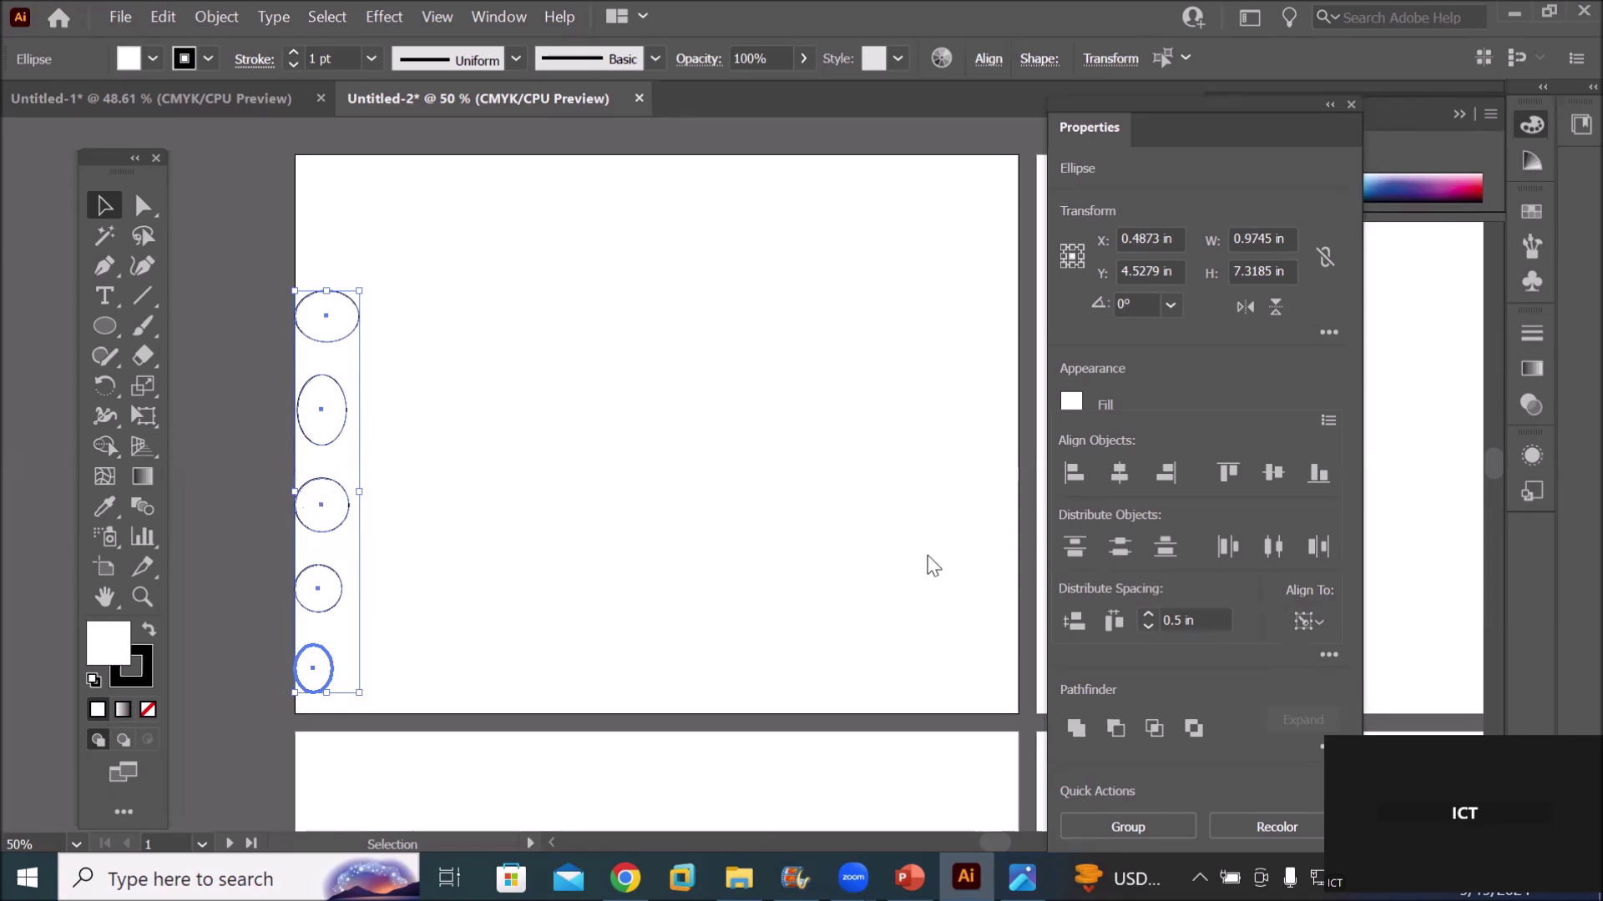
double_click(1171, 620)
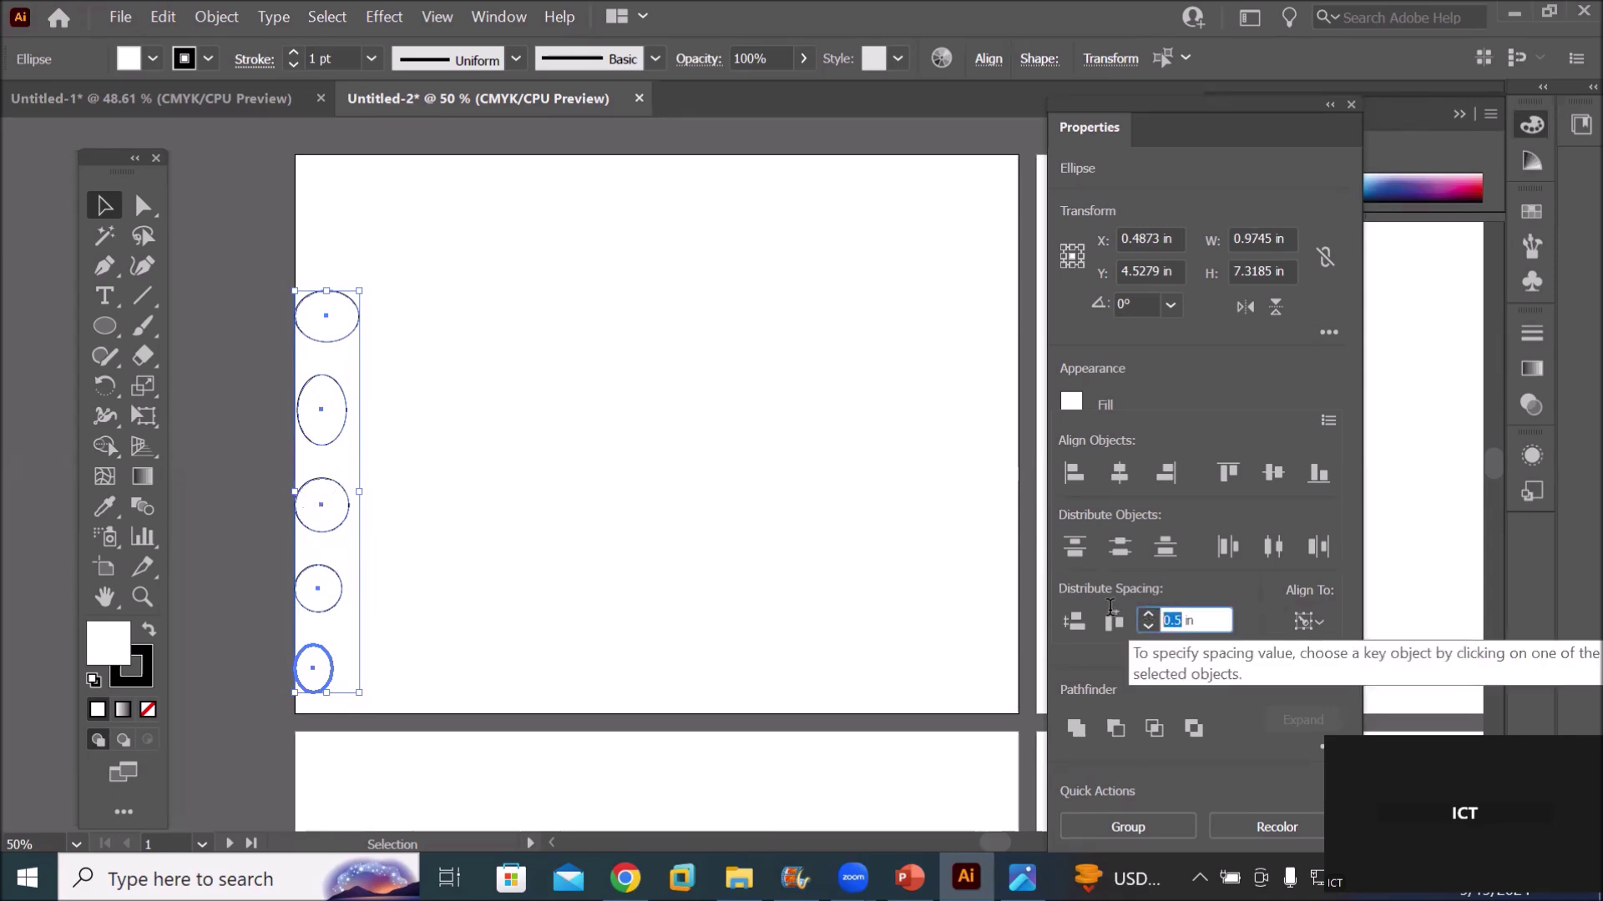
type("1")
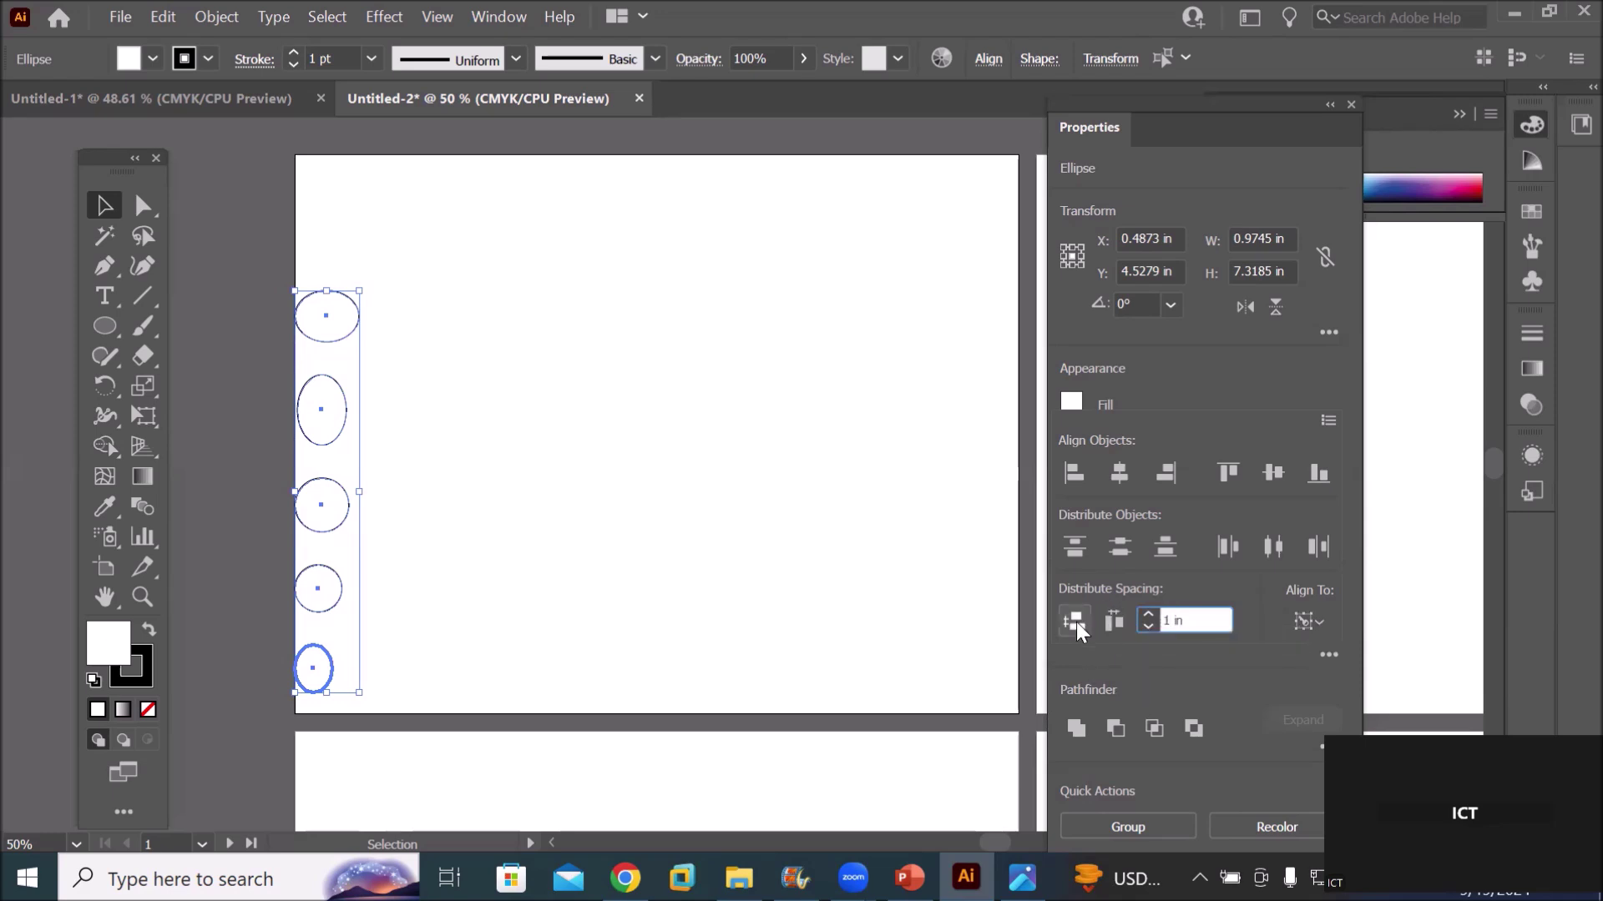
left_click(1069, 618)
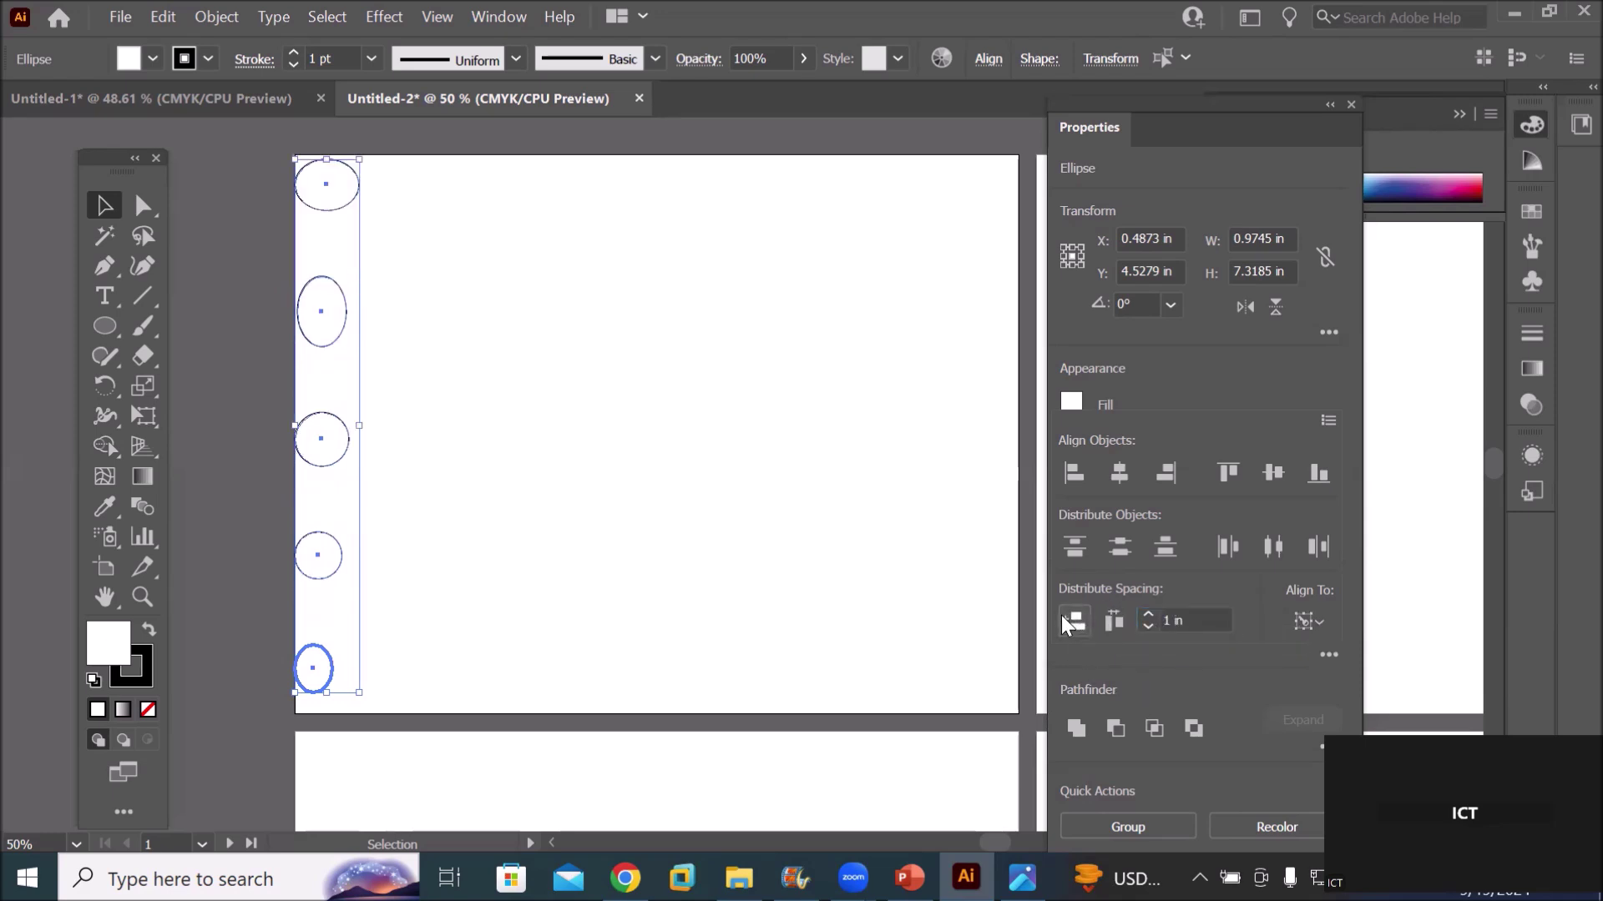